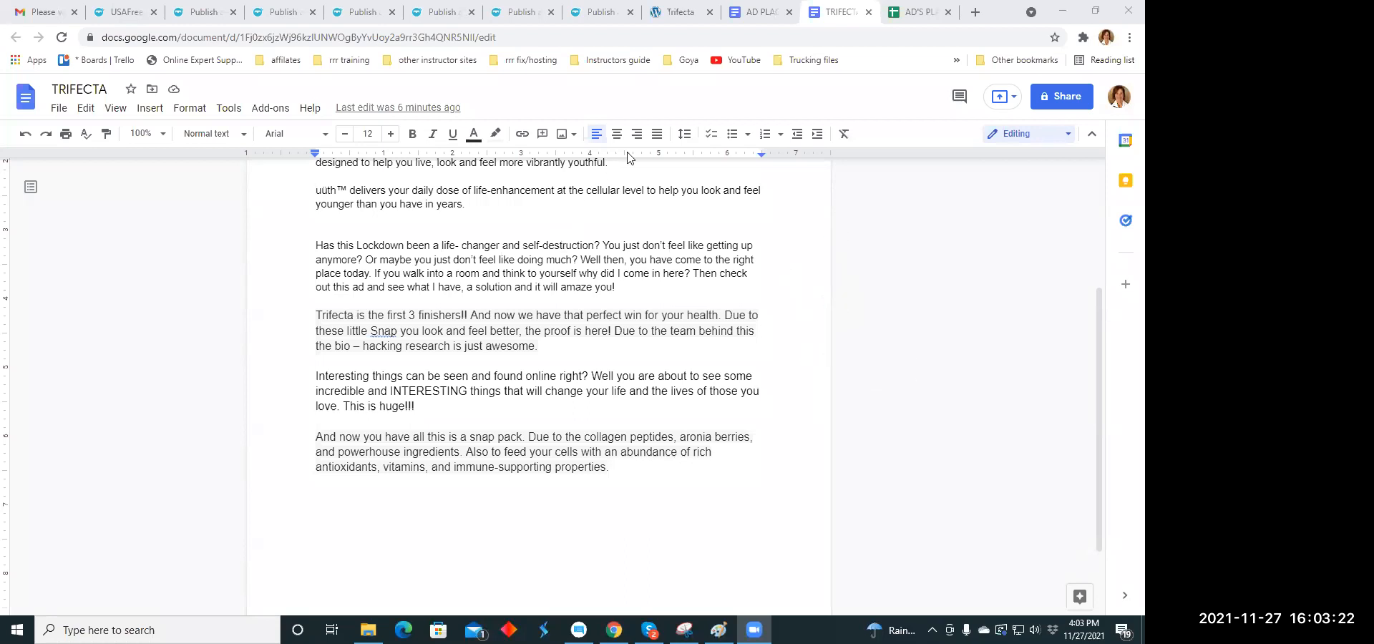
- Switch to the Trifecta ~ Win Health web page and skim the whole post from its title to its closing line
click(674, 15)
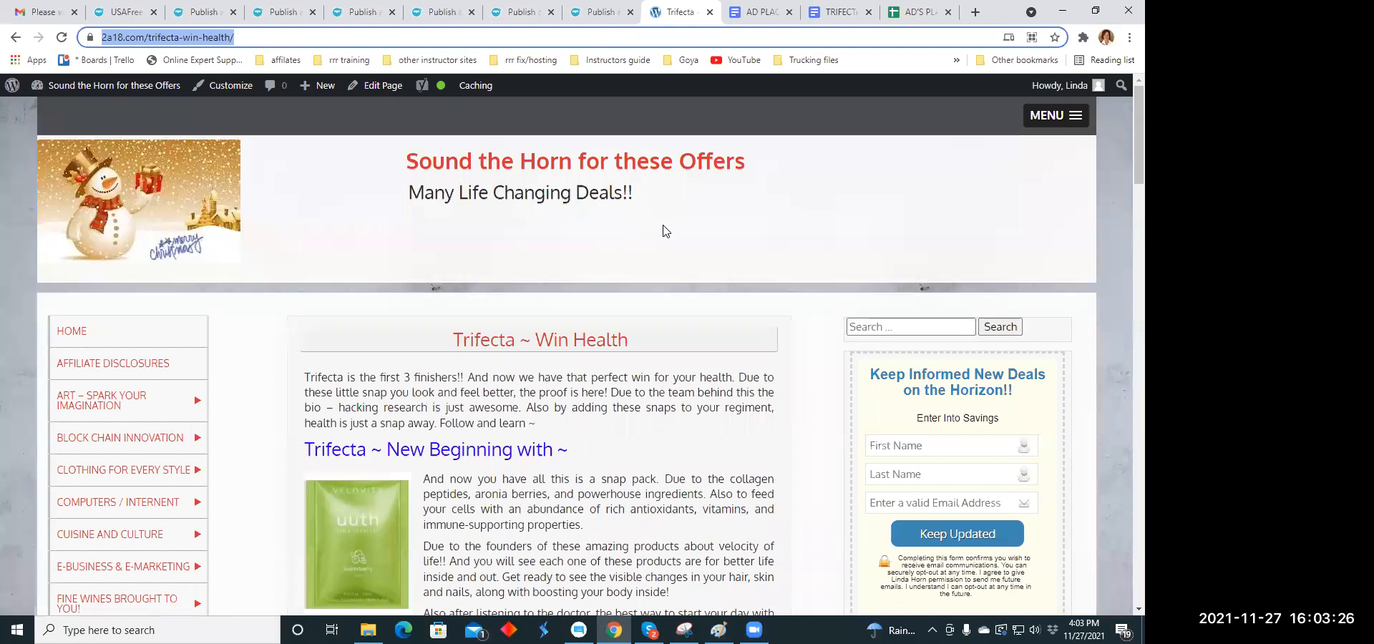
scroll(664, 230, down, 1)
scroll(664, 231, down, 3)
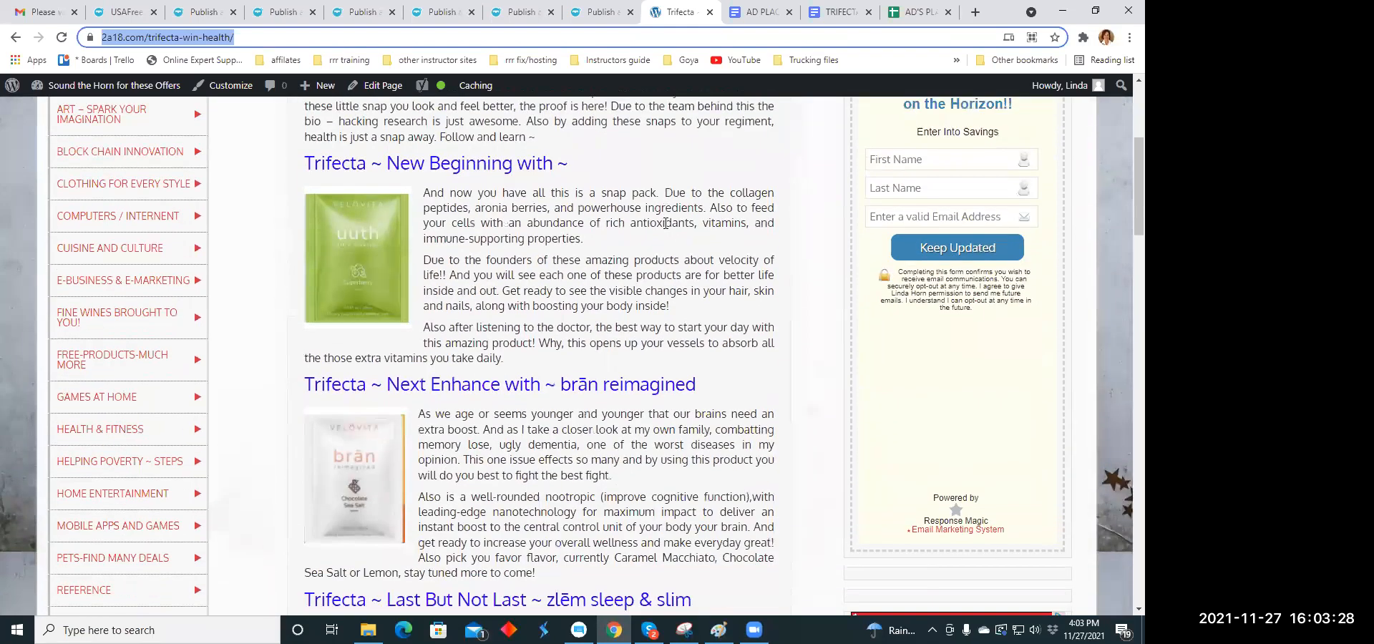
scroll(659, 224, up, 2)
scroll(662, 236, down, 3)
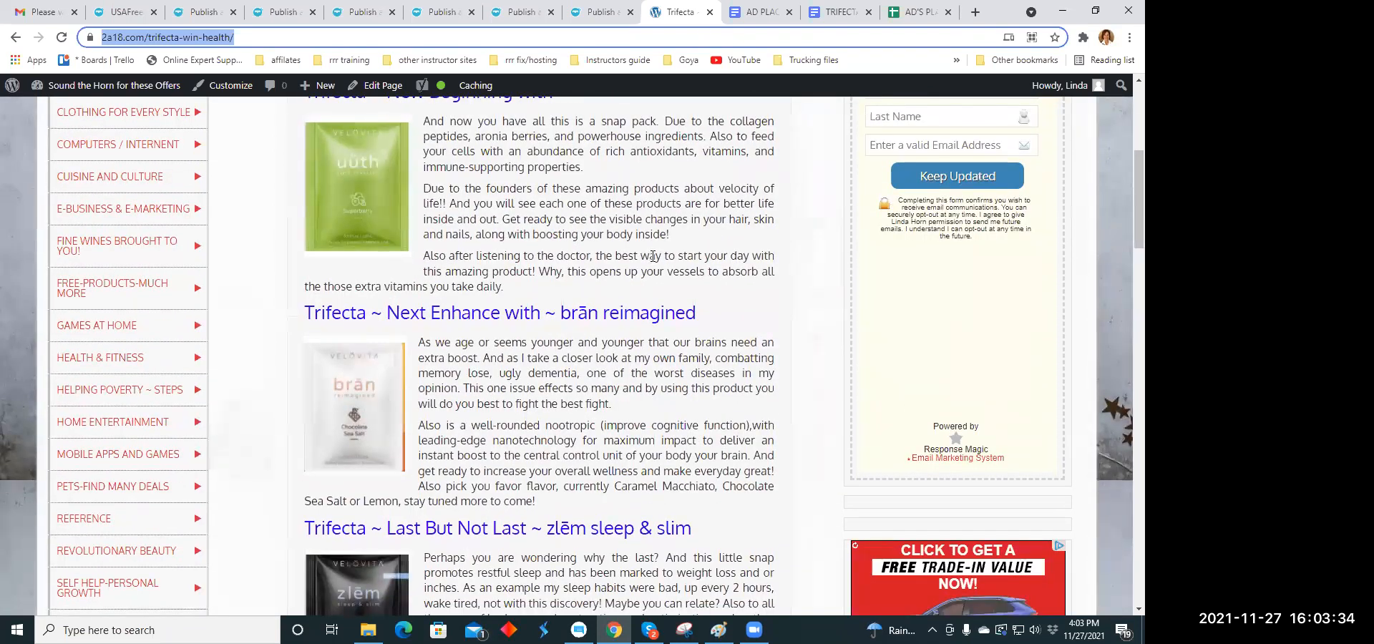
scroll(652, 256, up, 2)
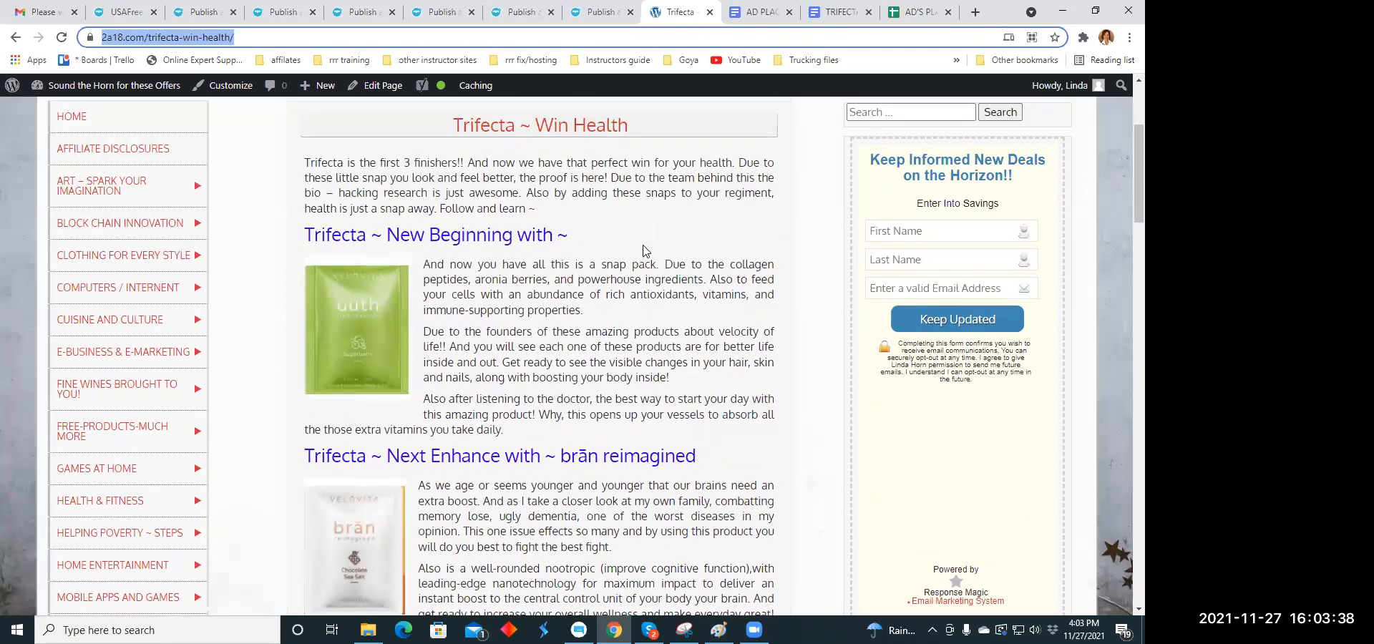
scroll(643, 250, down, 3)
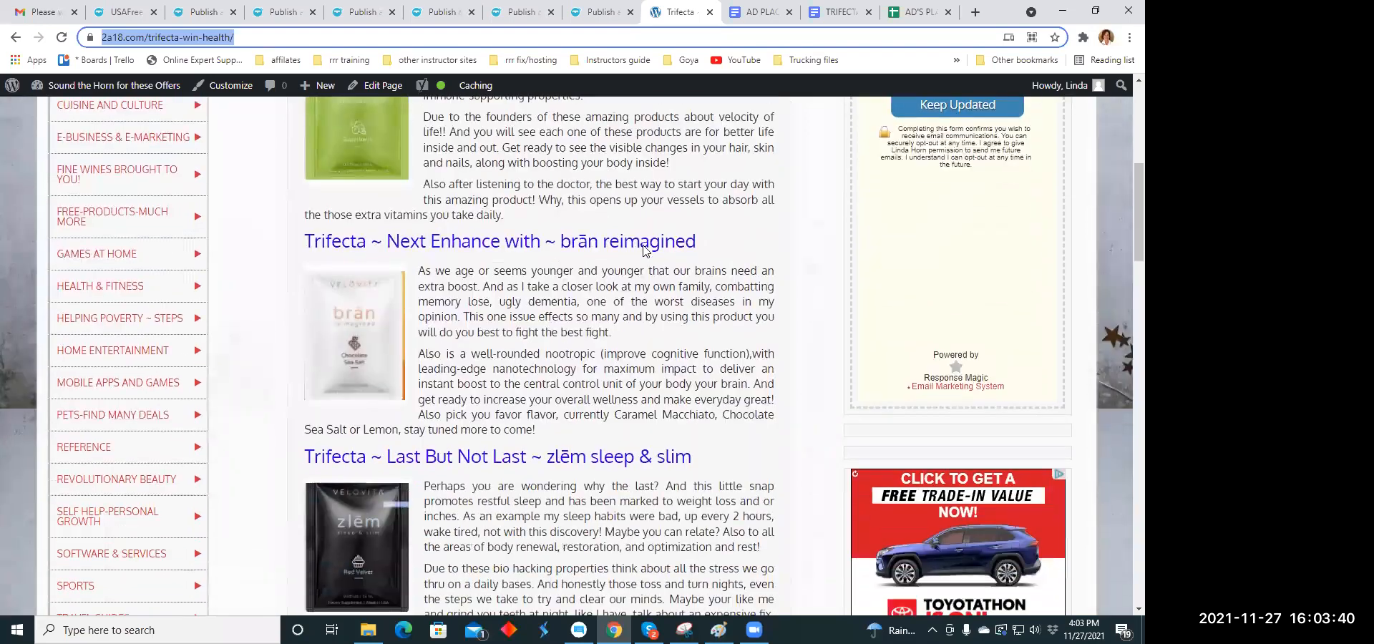
scroll(643, 249, down, 3)
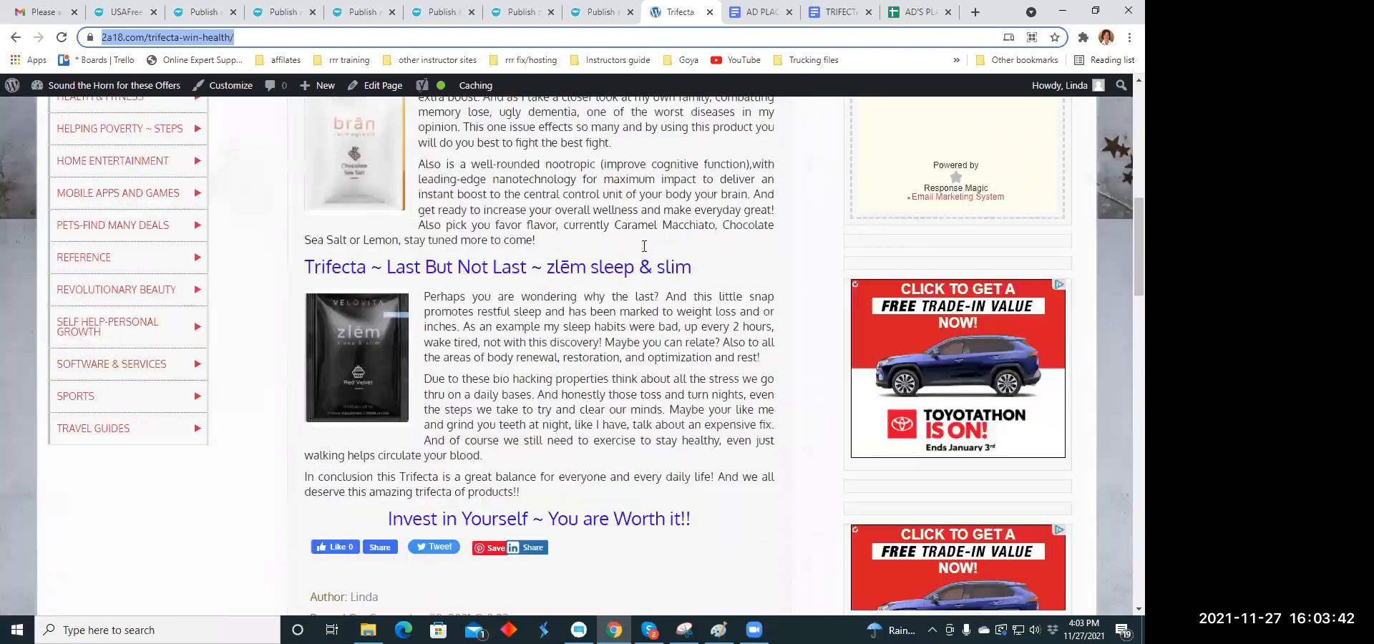
scroll(640, 292, up, 4)
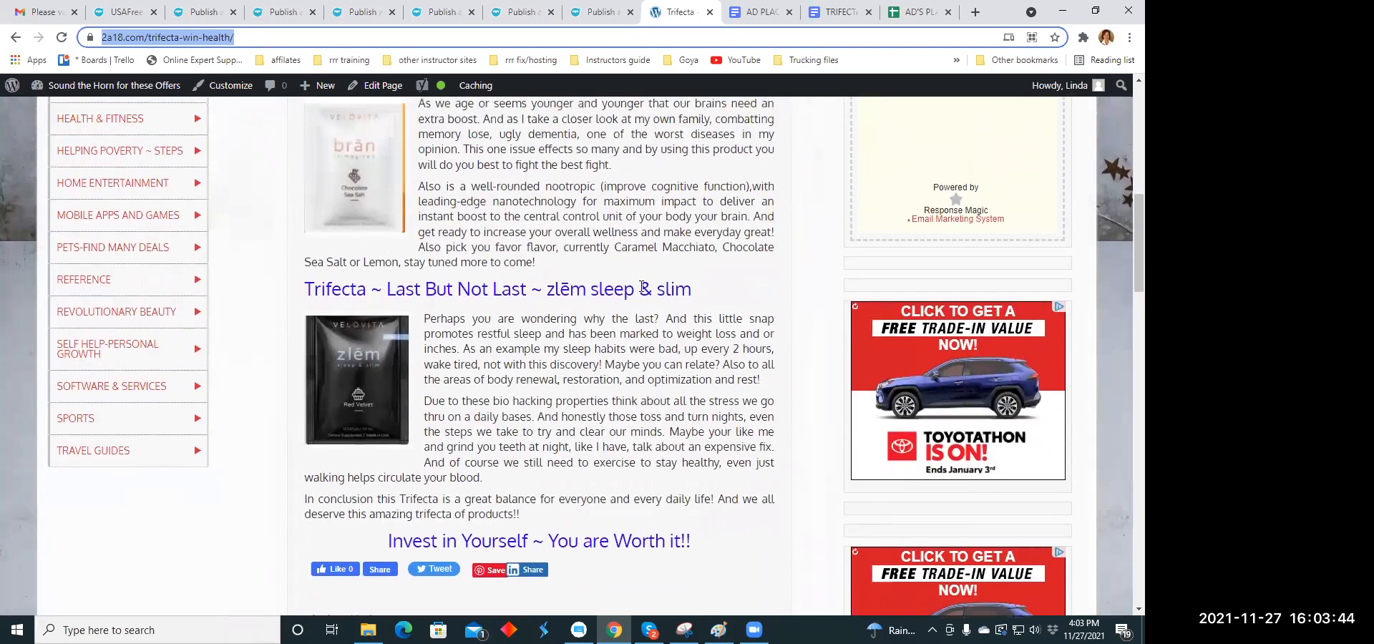
scroll(630, 279, up, 2)
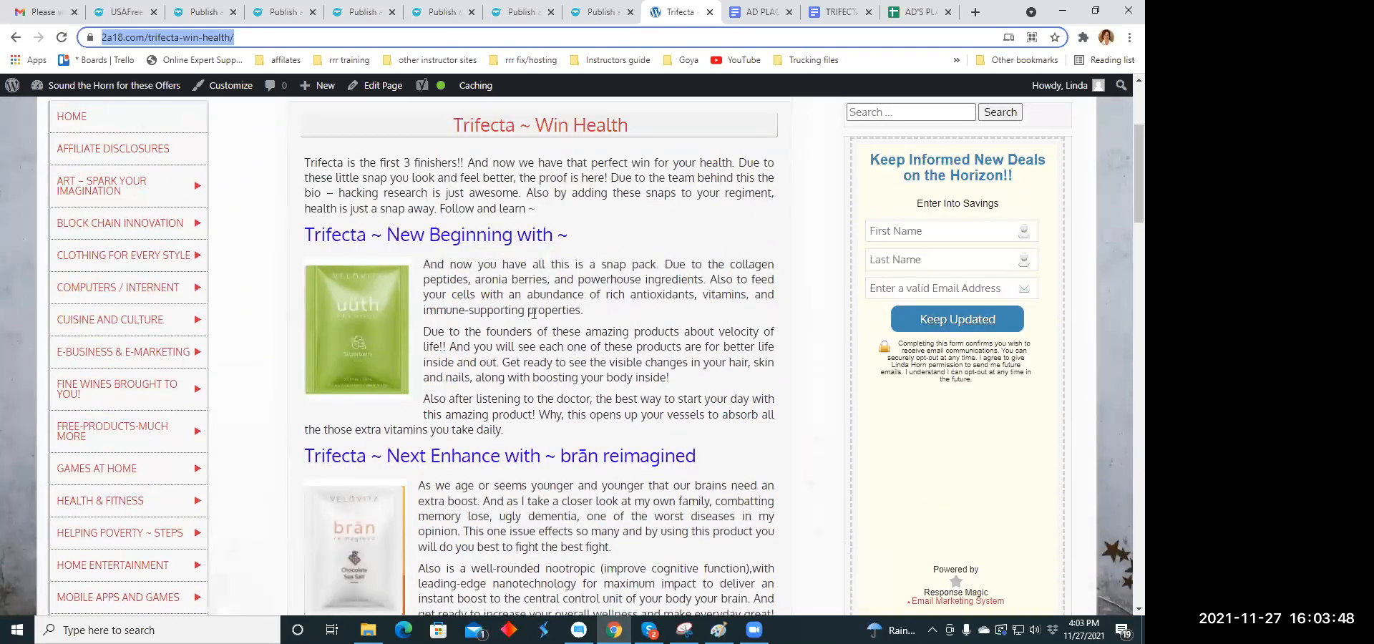
scroll(533, 312, down, 4)
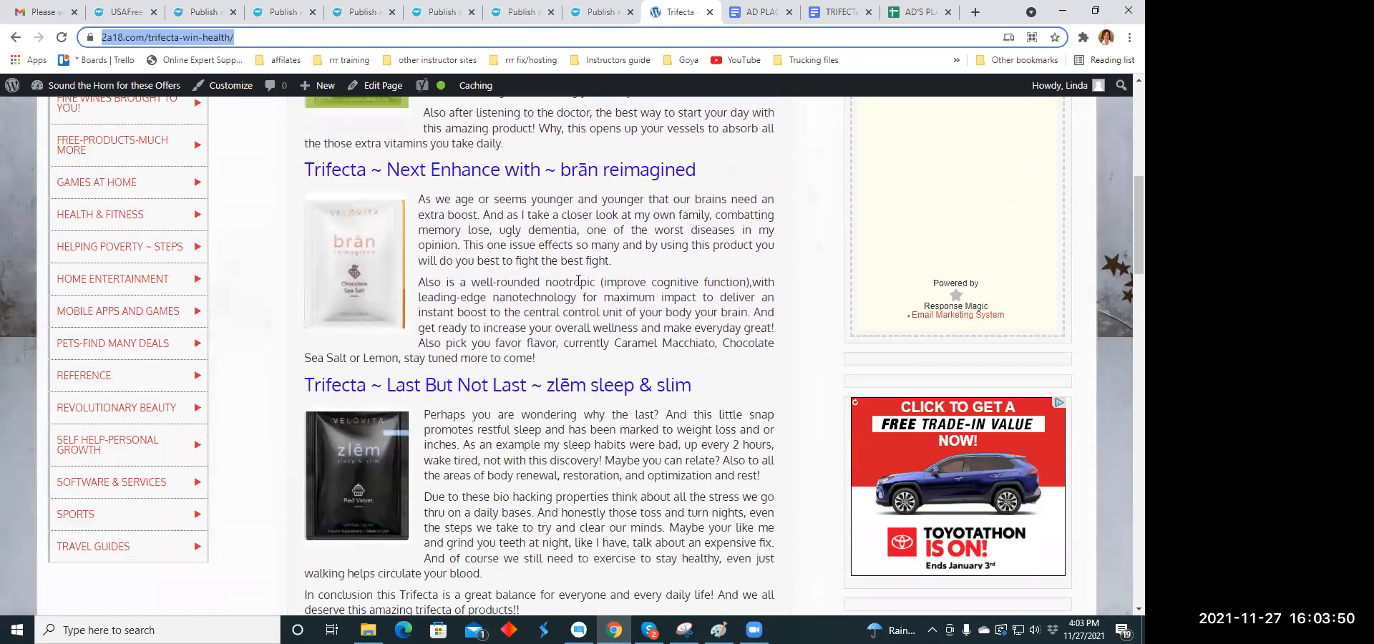
scroll(493, 279, down, 3)
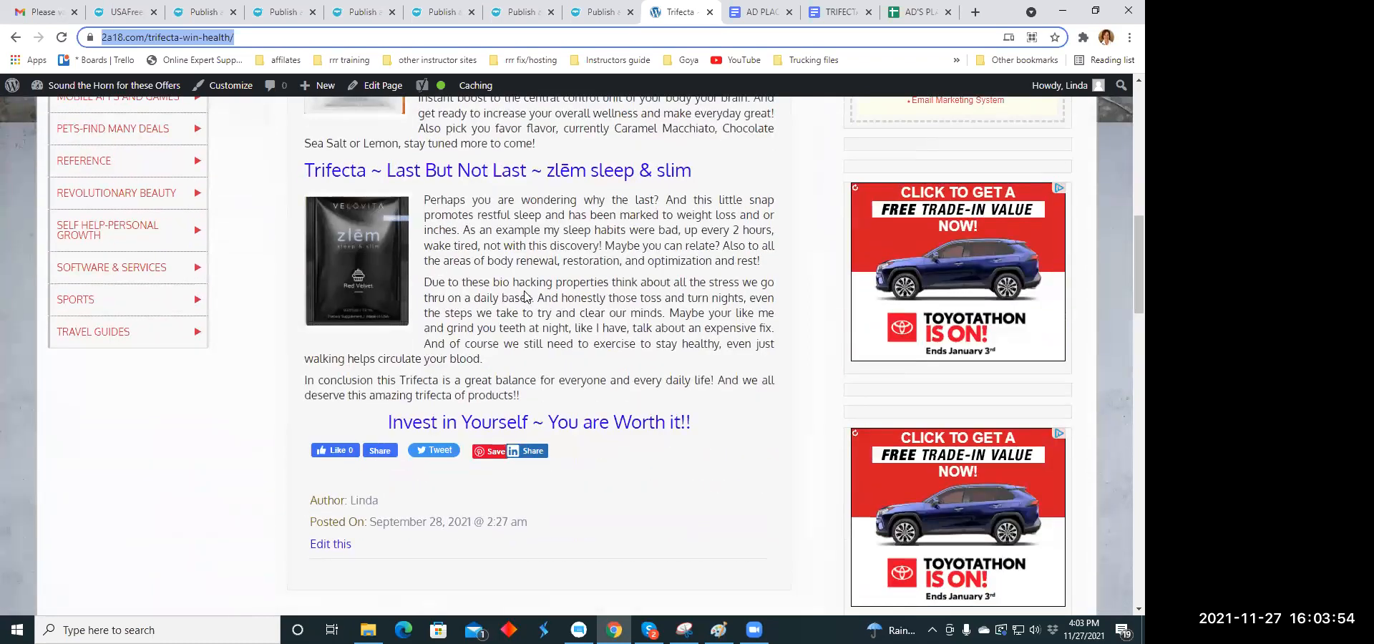
scroll(537, 295, up, 1)
scroll(540, 295, up, 8)
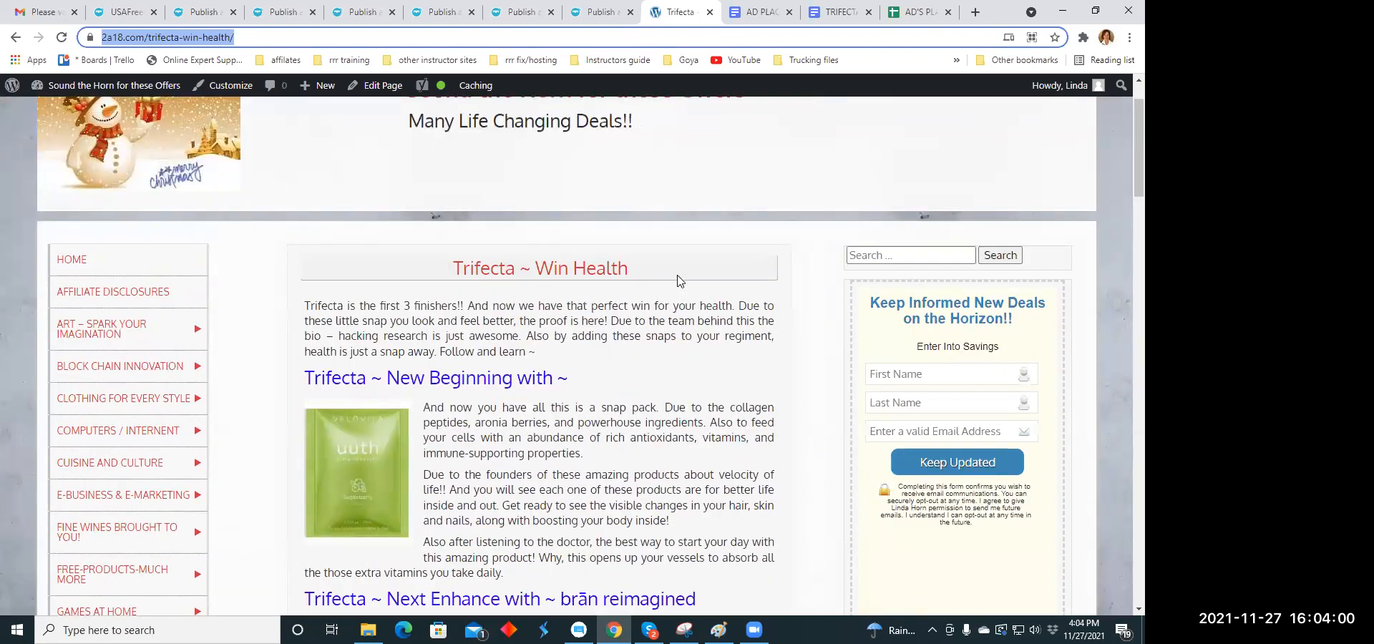
- Read through the post's uüth, brān and zlēm product sections and return to the start of the page
scroll(680, 281, down, 2)
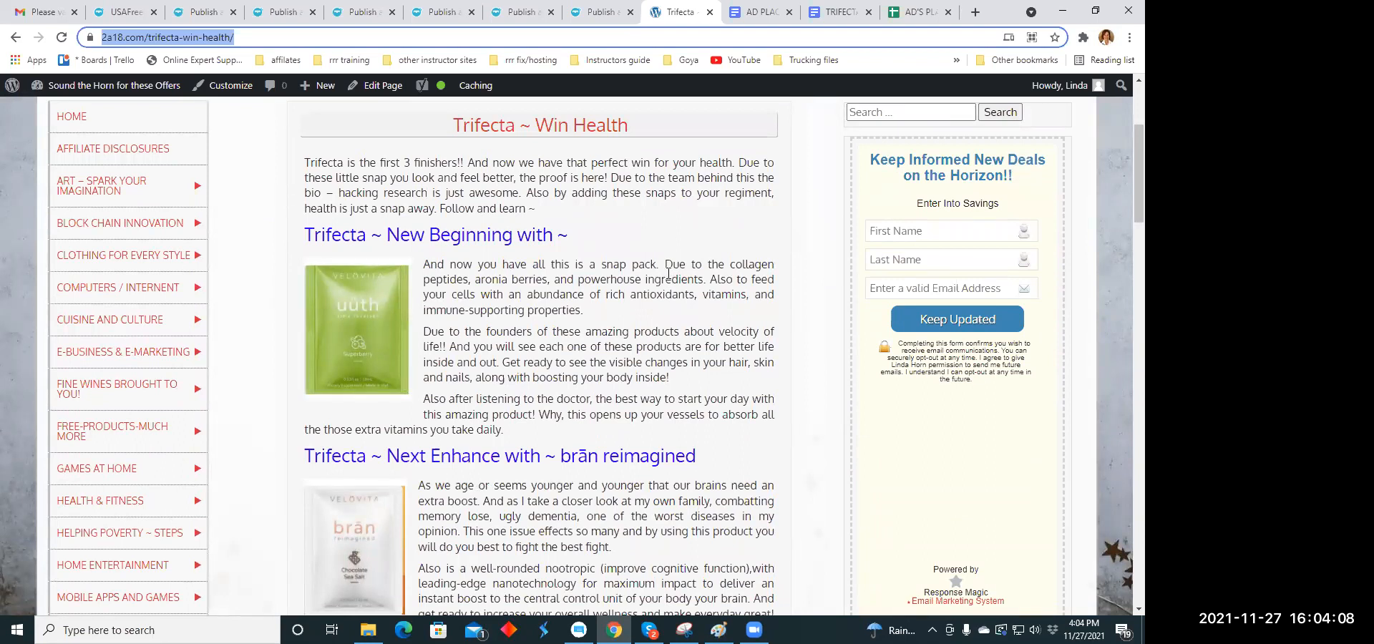
scroll(668, 274, down, 2)
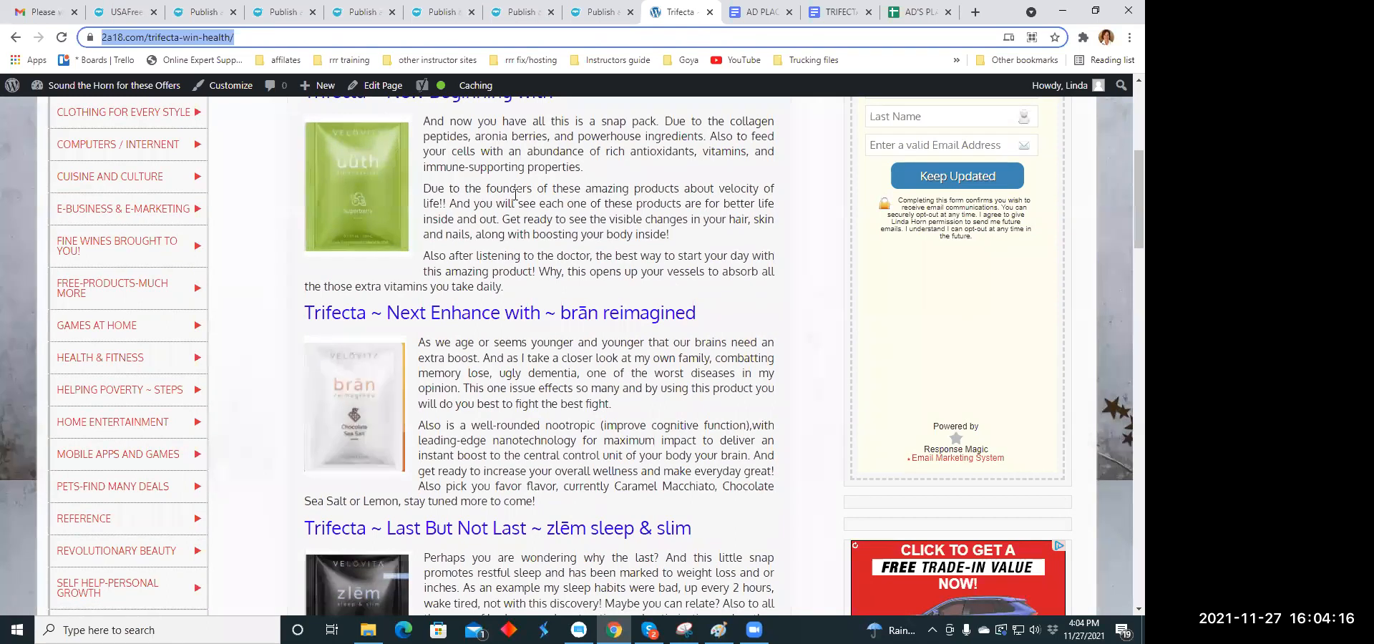
scroll(526, 200, down, 2)
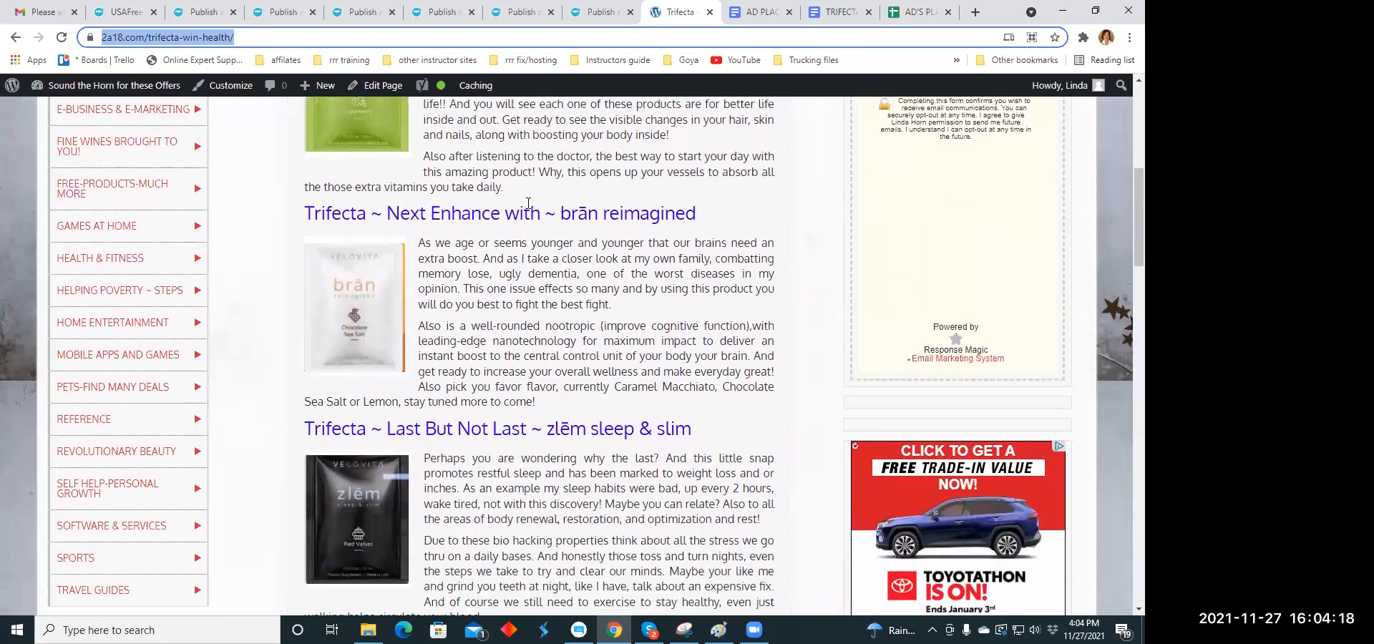
scroll(529, 203, down, 1)
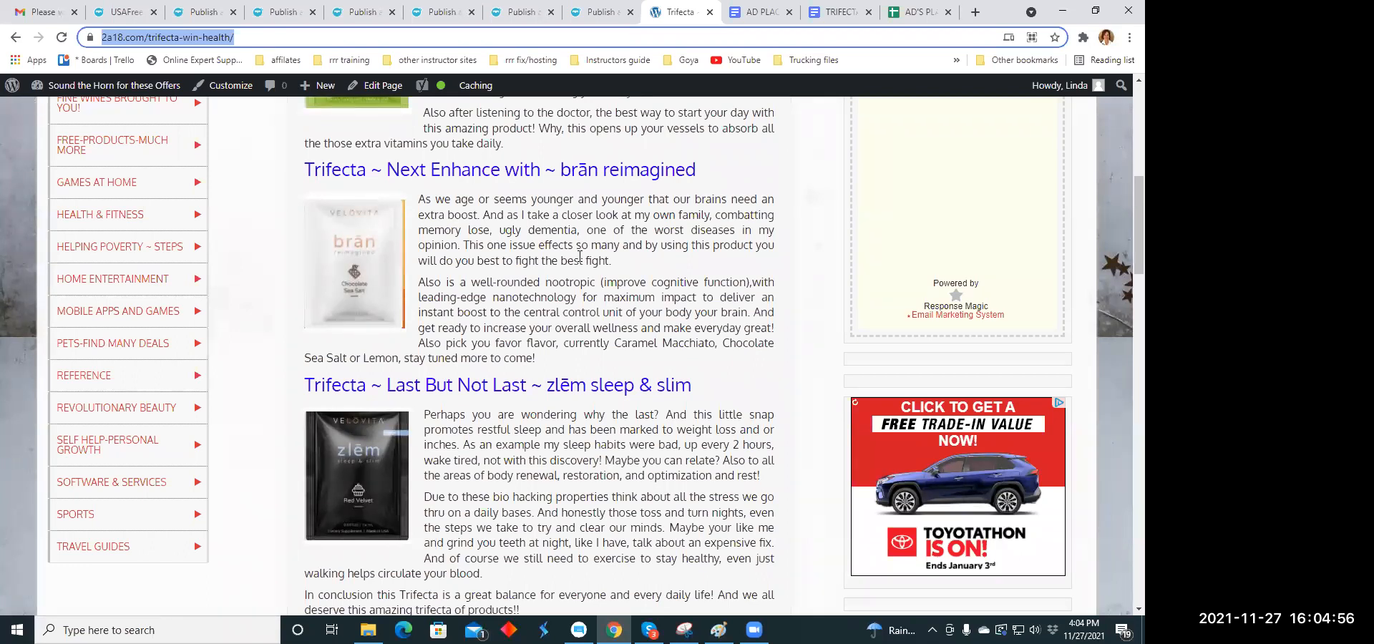
scroll(458, 256, down, 2)
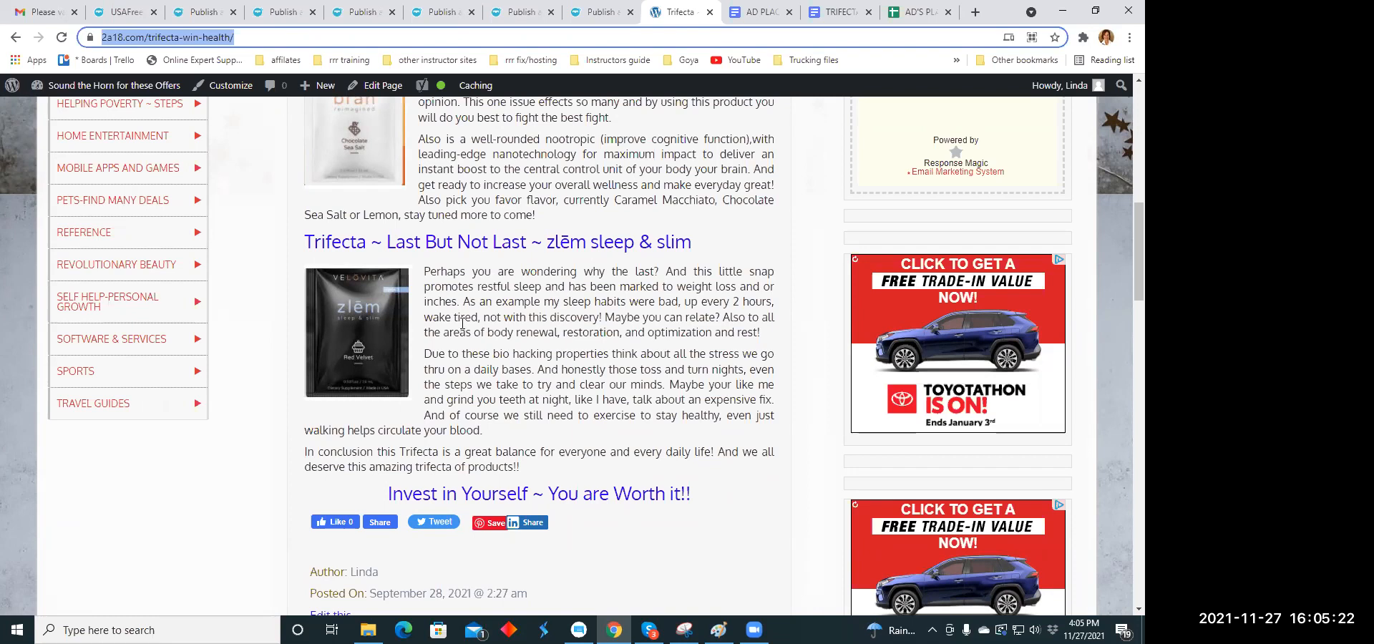
scroll(533, 351, up, 1)
scroll(533, 350, up, 10)
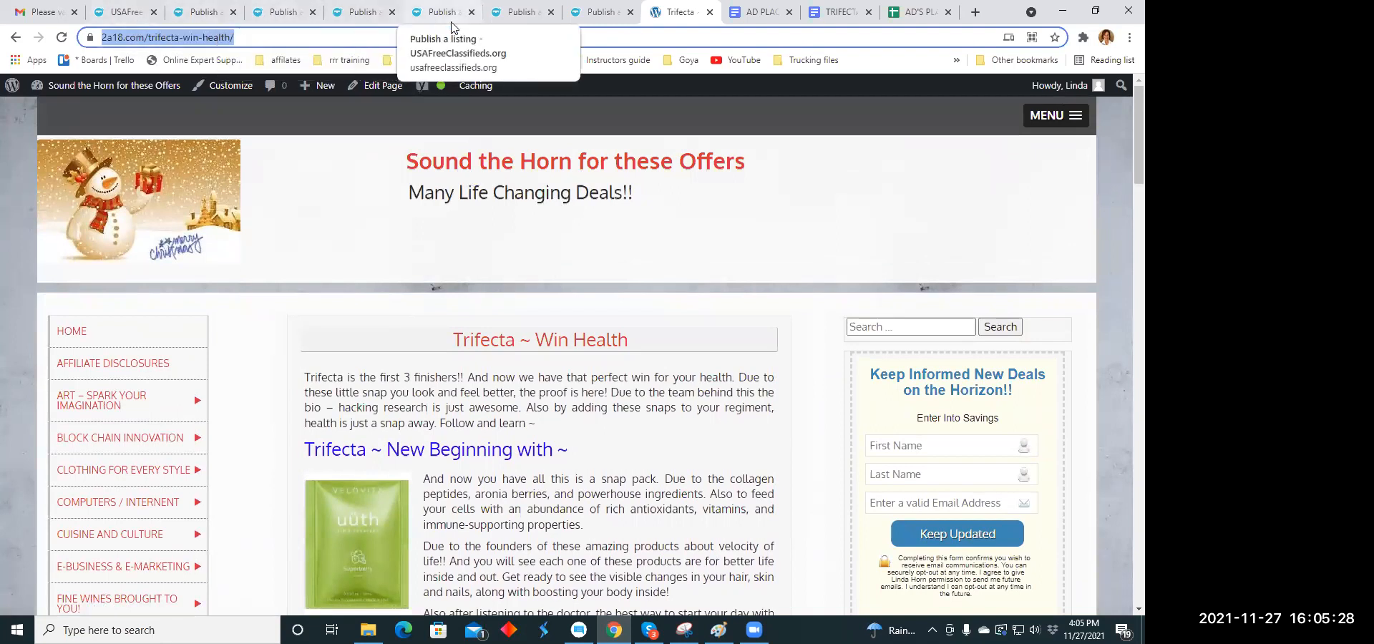
- Review the column headings of the AD'S PLACED spreadsheet and the ad copy in the TRIFECTA document
click(908, 15)
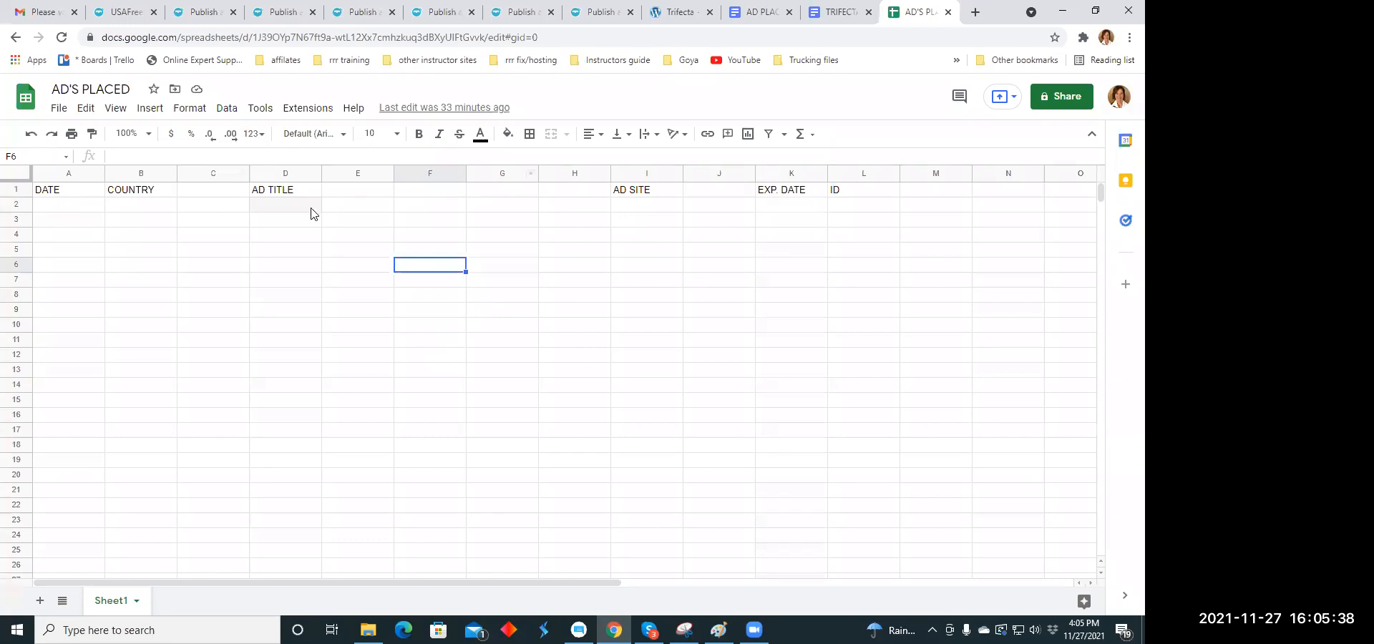
click(836, 12)
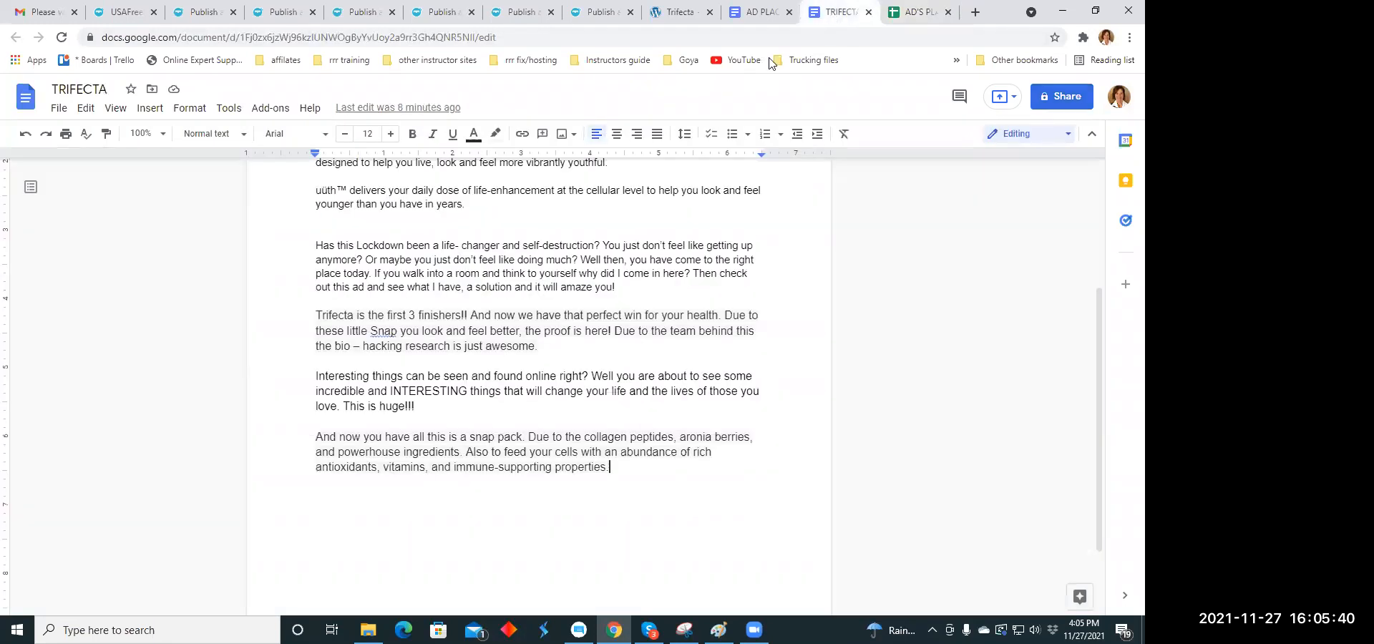
scroll(609, 318, up, 3)
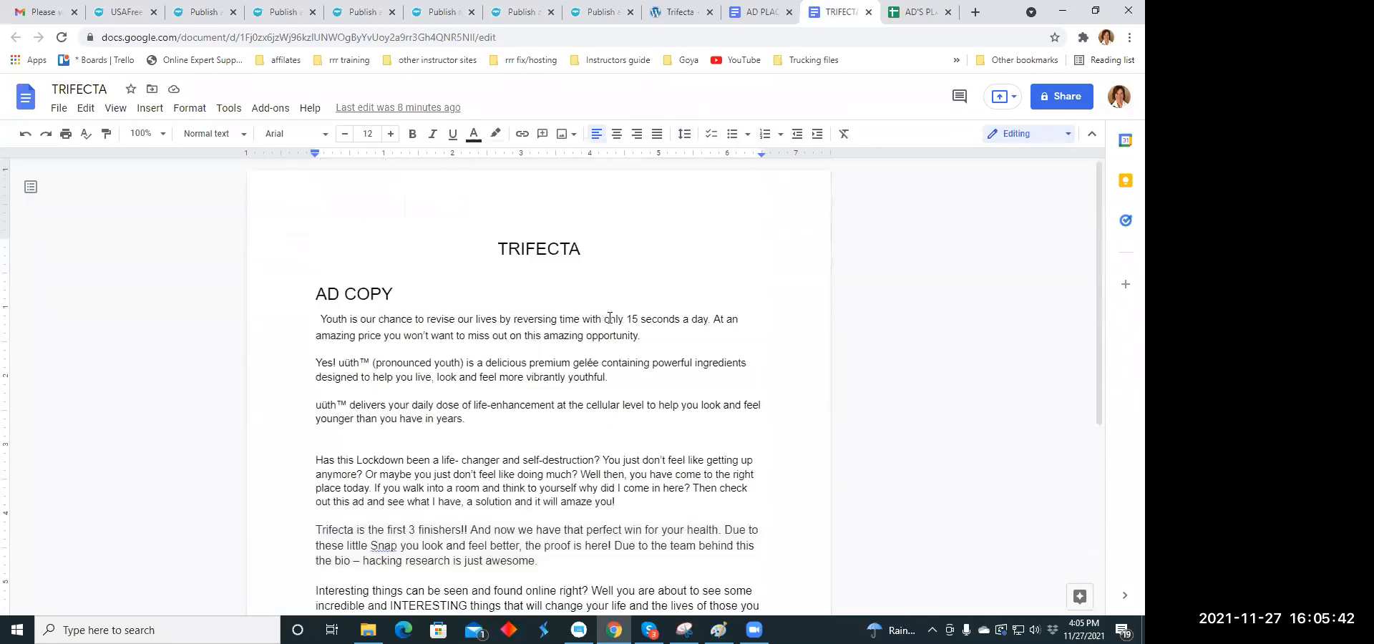
scroll(610, 317, down, 5)
scroll(611, 313, up, 5)
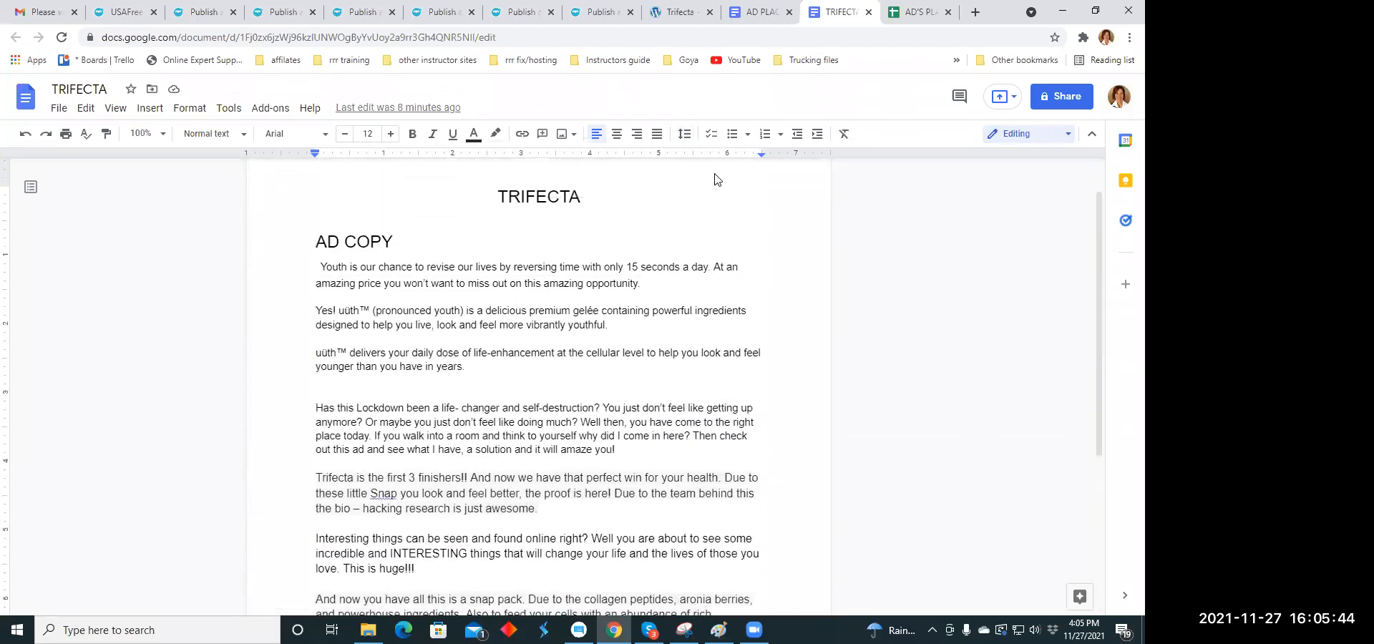
- Check the AD PLACES site list, then revisit the Trifecta web page, the ad copy document and the AD'S PLACED spreadsheet
click(759, 12)
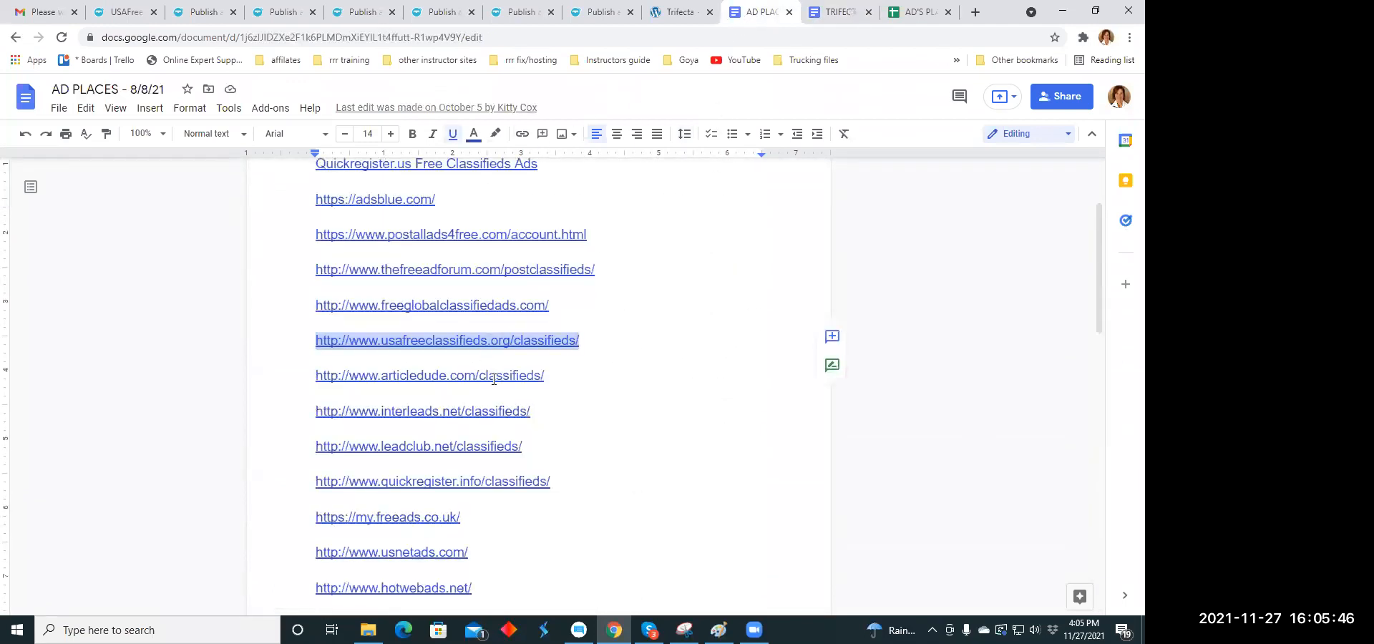
click(677, 13)
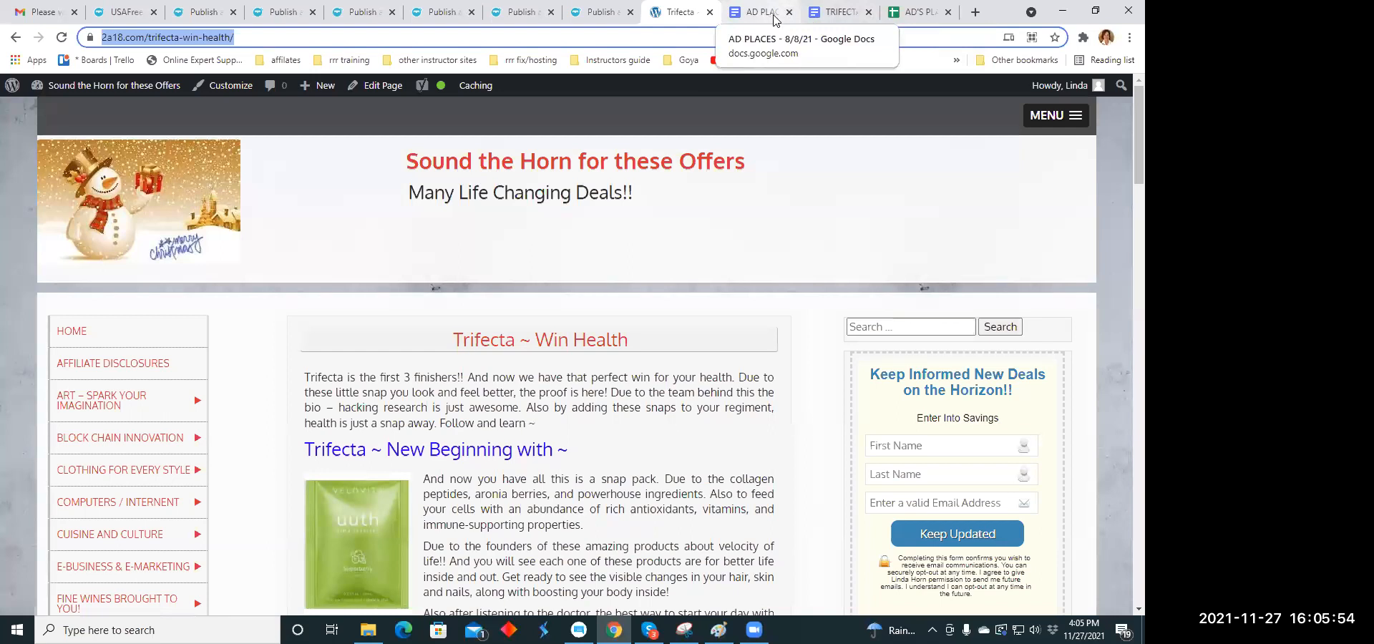
click(833, 17)
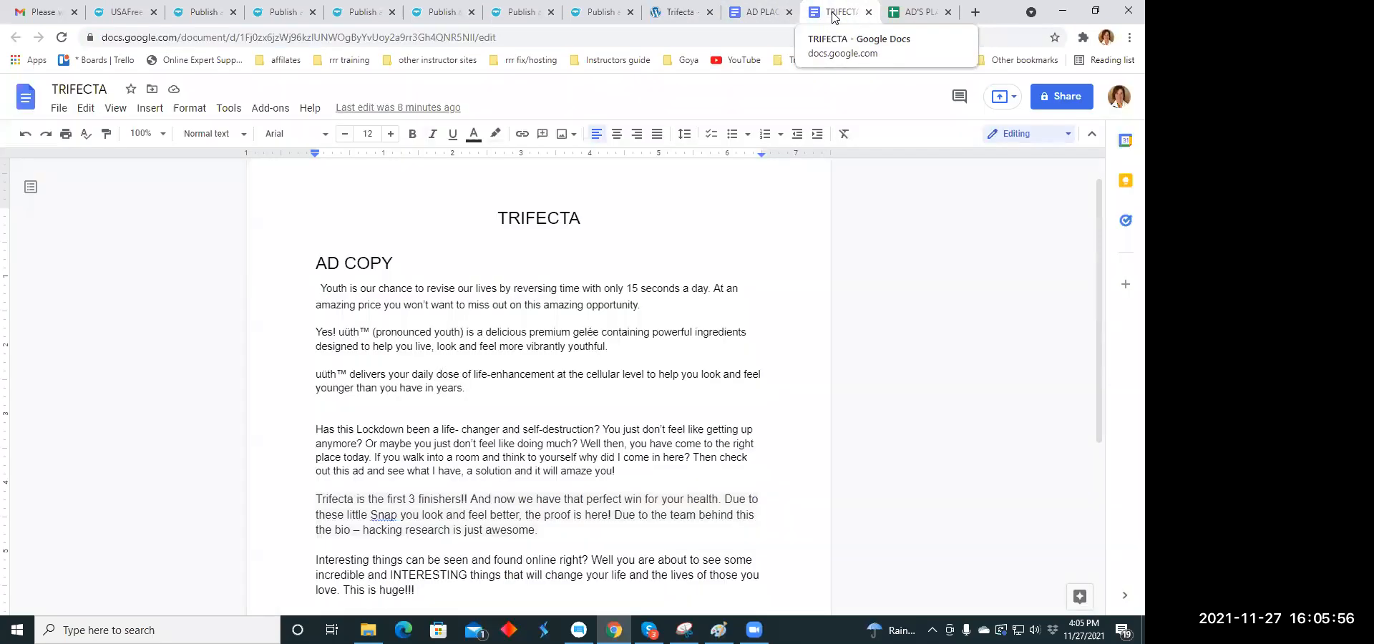
click(906, 14)
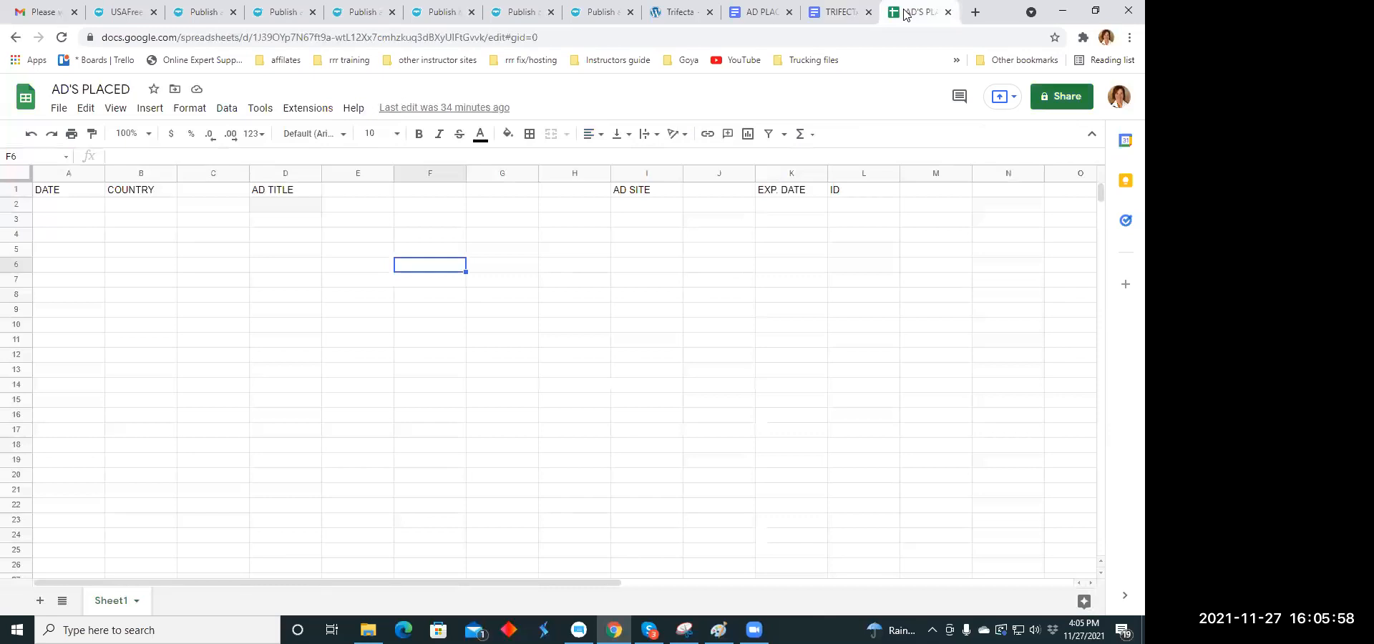
- Search the web for "google documents" in a new browser tab and open the Google Docs home page from the result
click(975, 12)
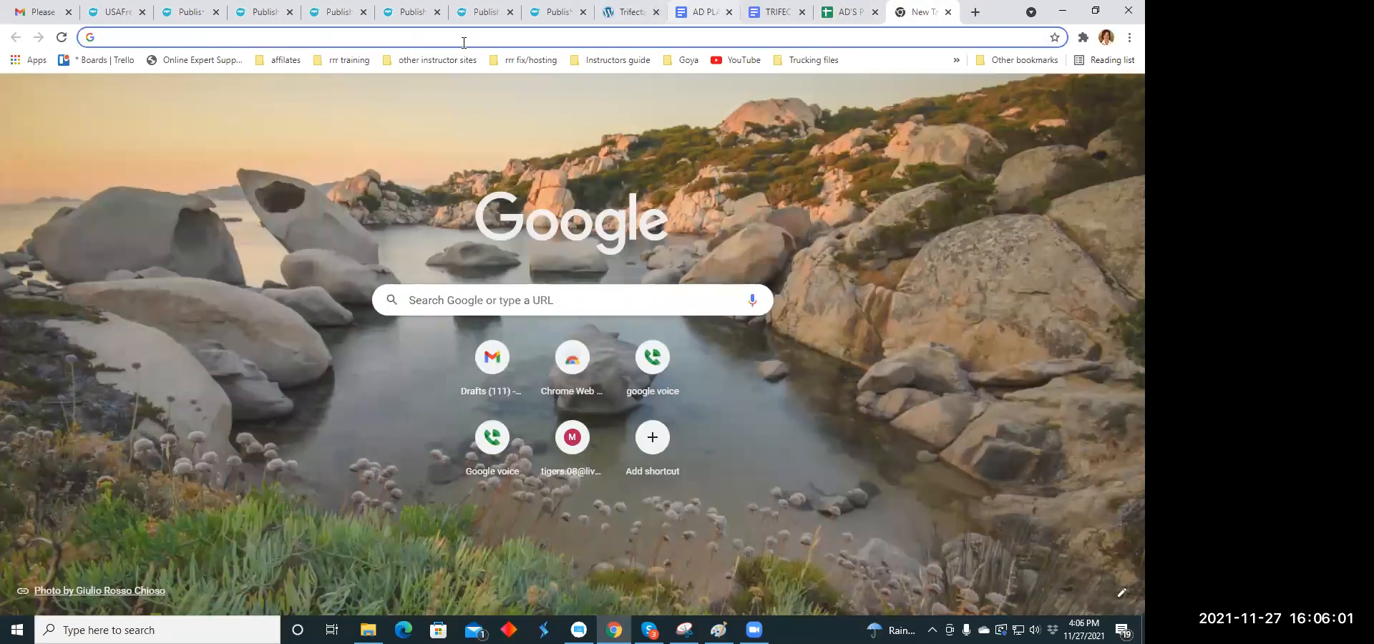
click(464, 40)
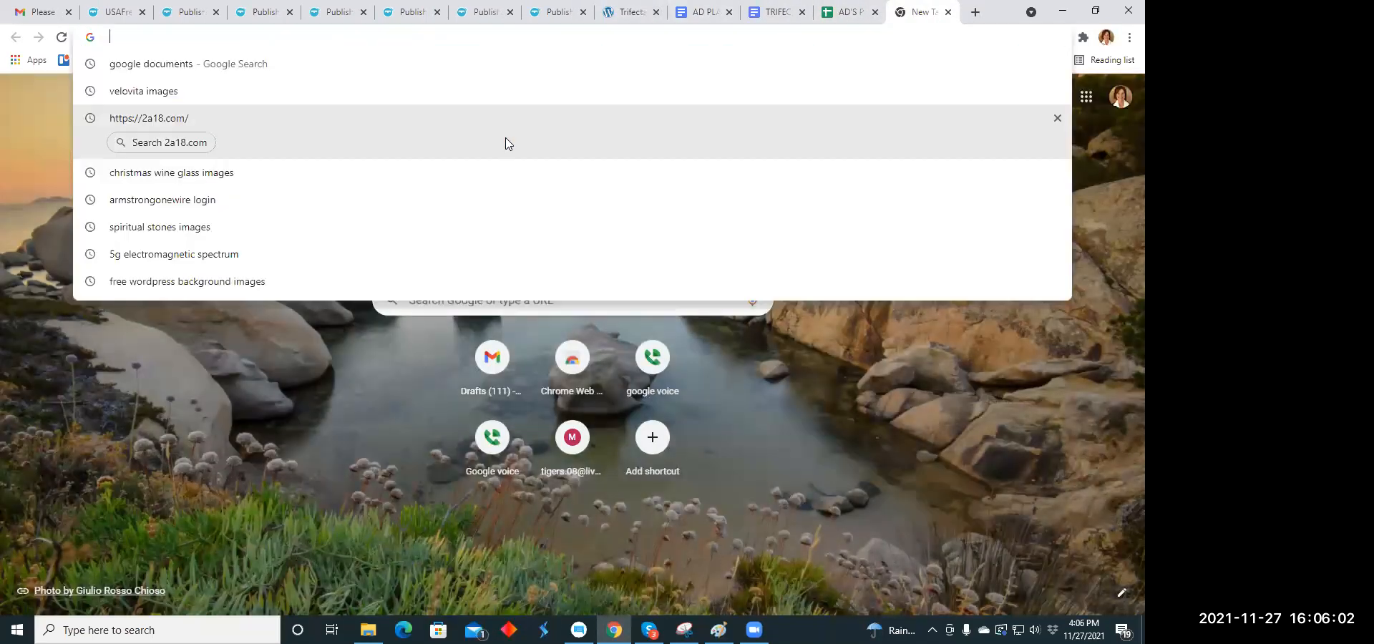
text(googlr)
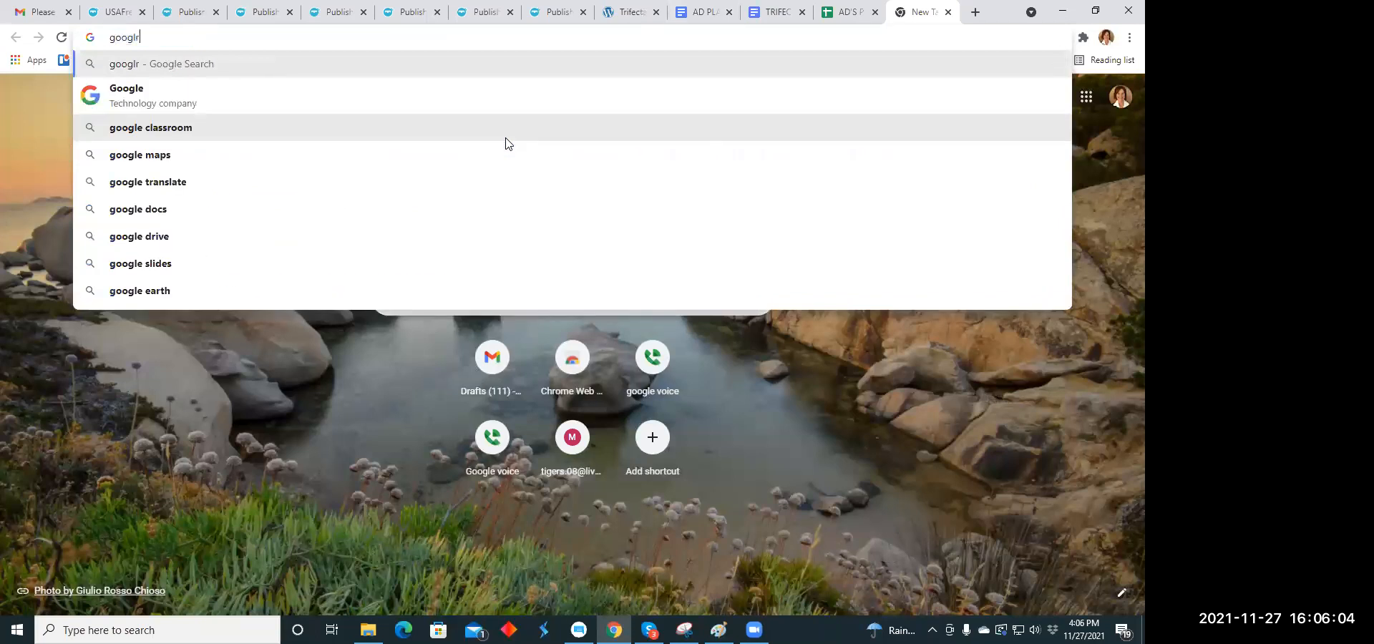
key(BackSpace)
text(e)
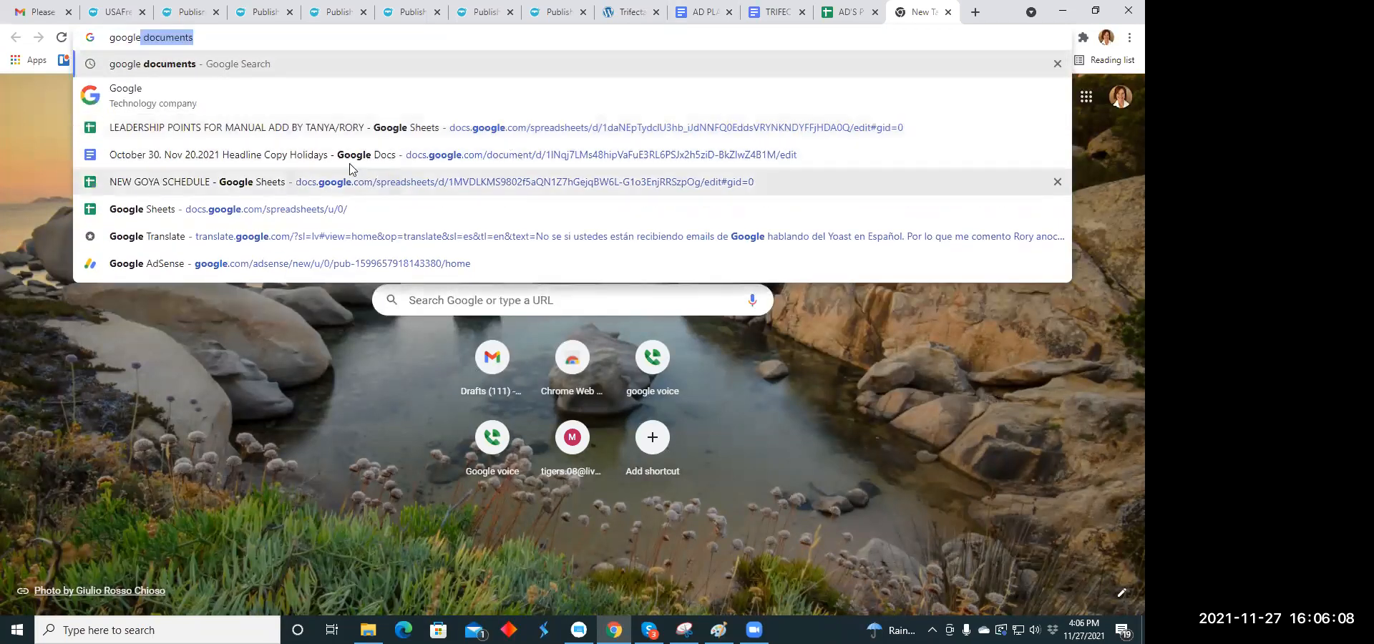
key(Return)
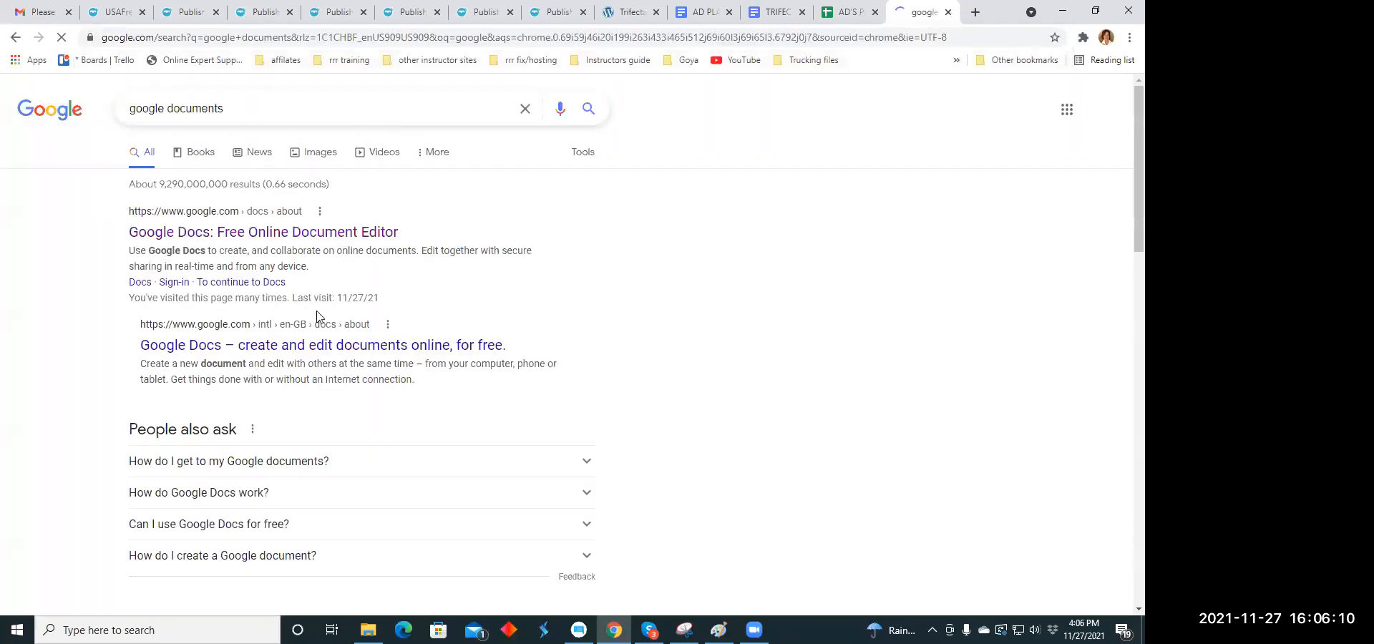
click(254, 232)
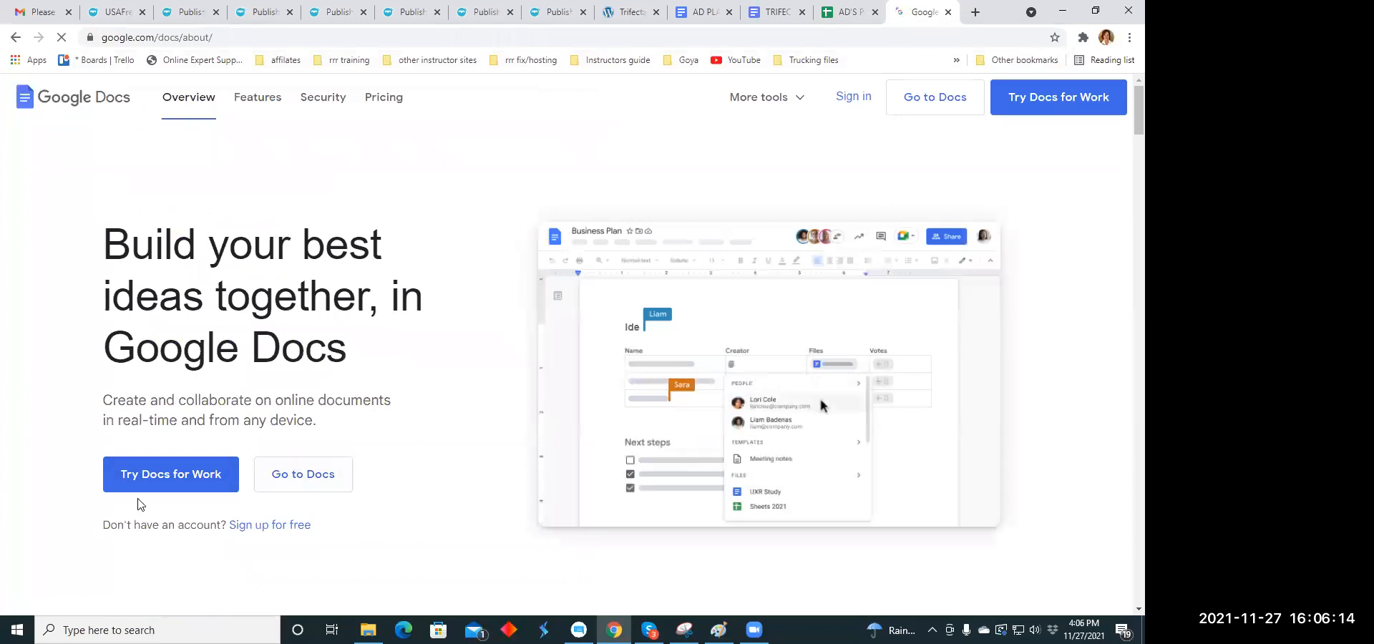
click(312, 473)
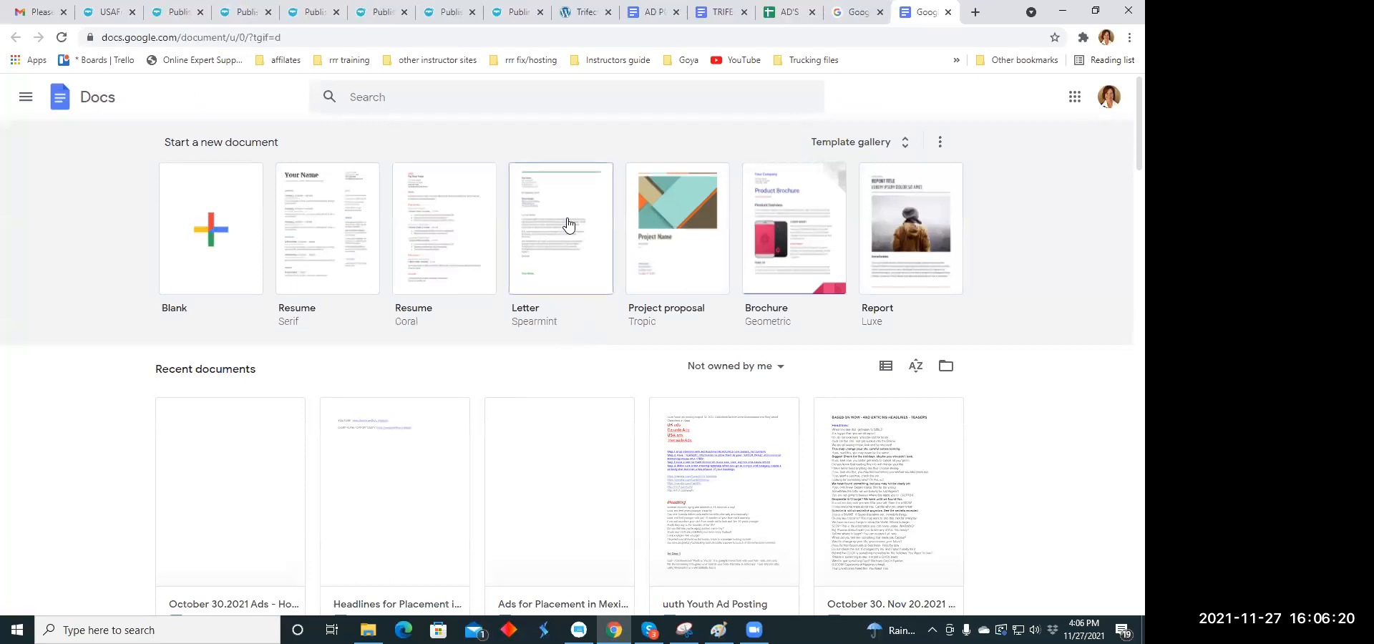
- Search the Google Docs files for "headlines teasers"
scroll(568, 223, down, 2)
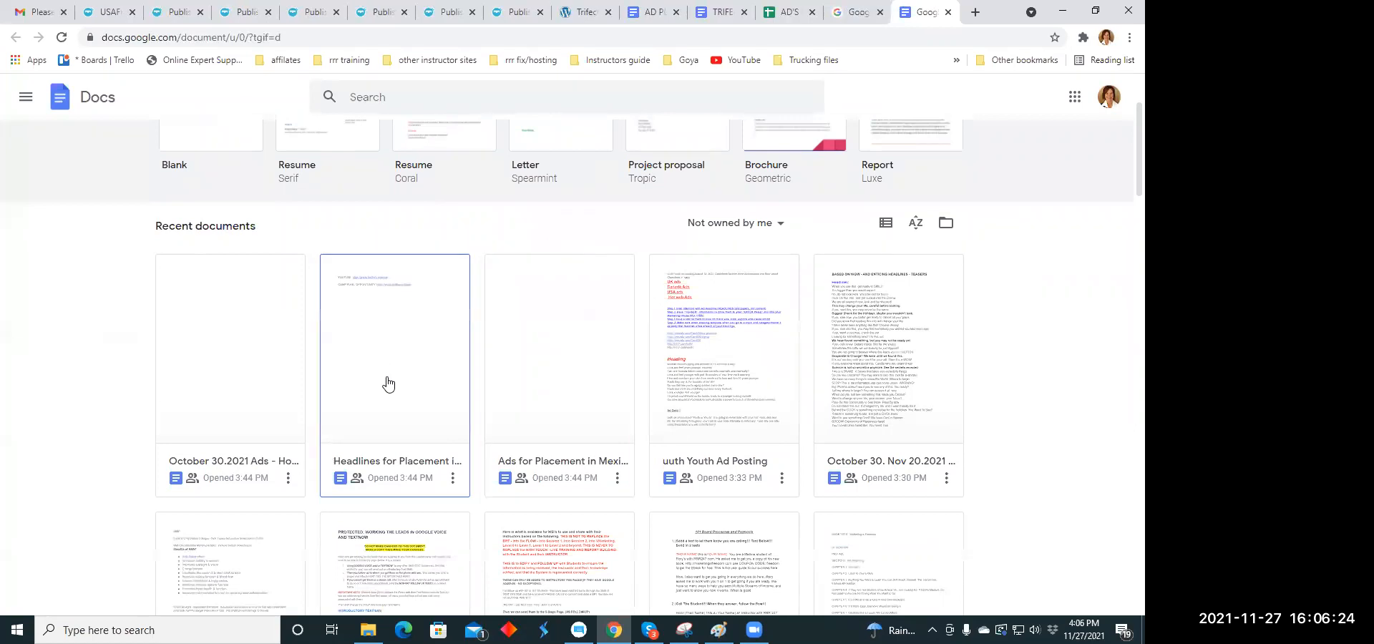
scroll(390, 372, down, 3)
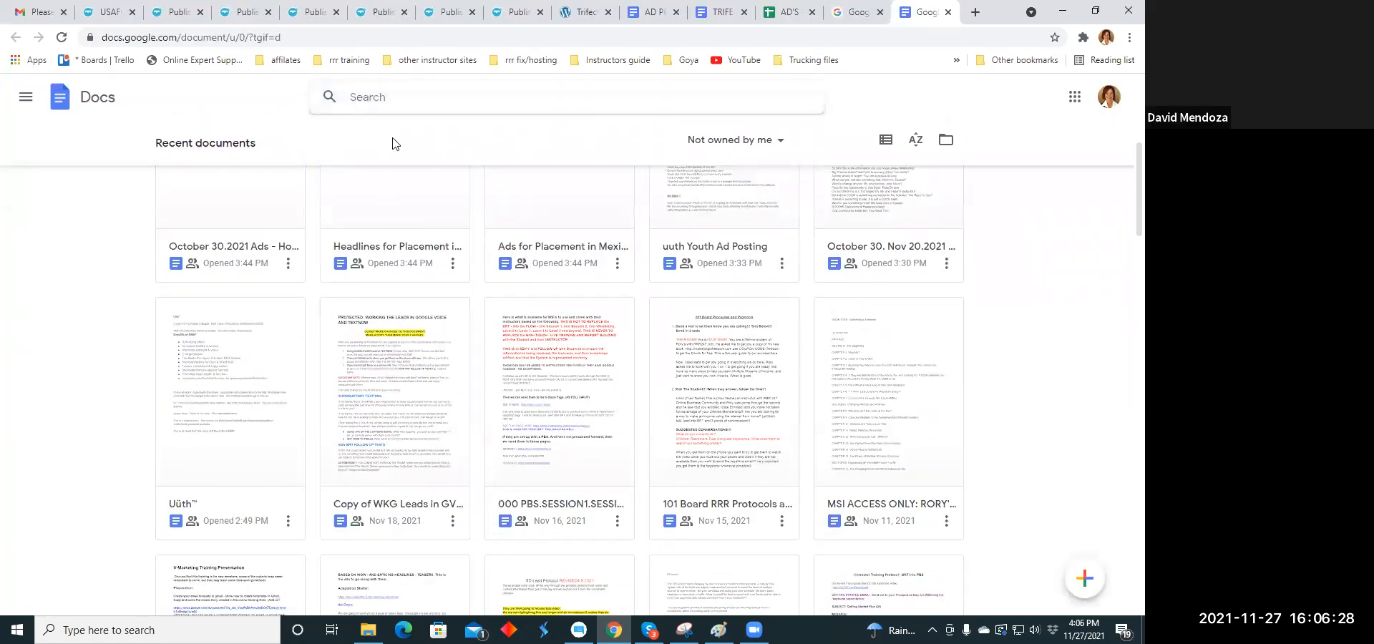
text(headlines)
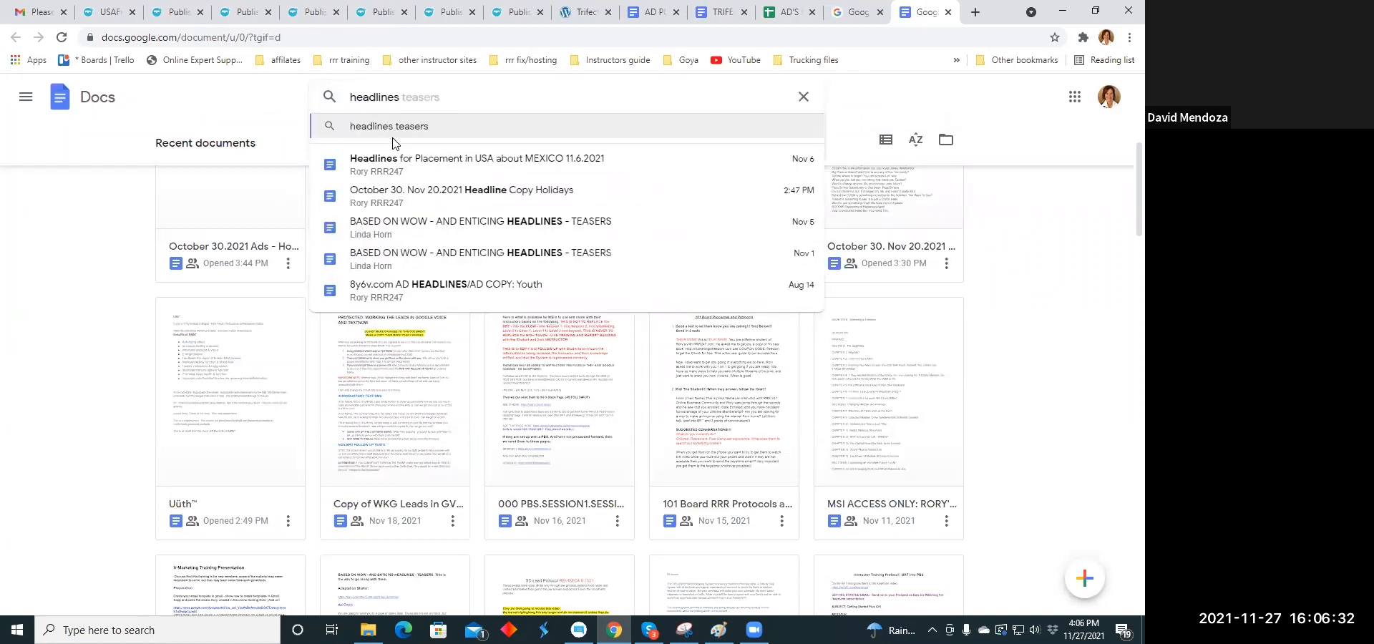
text( teasers)
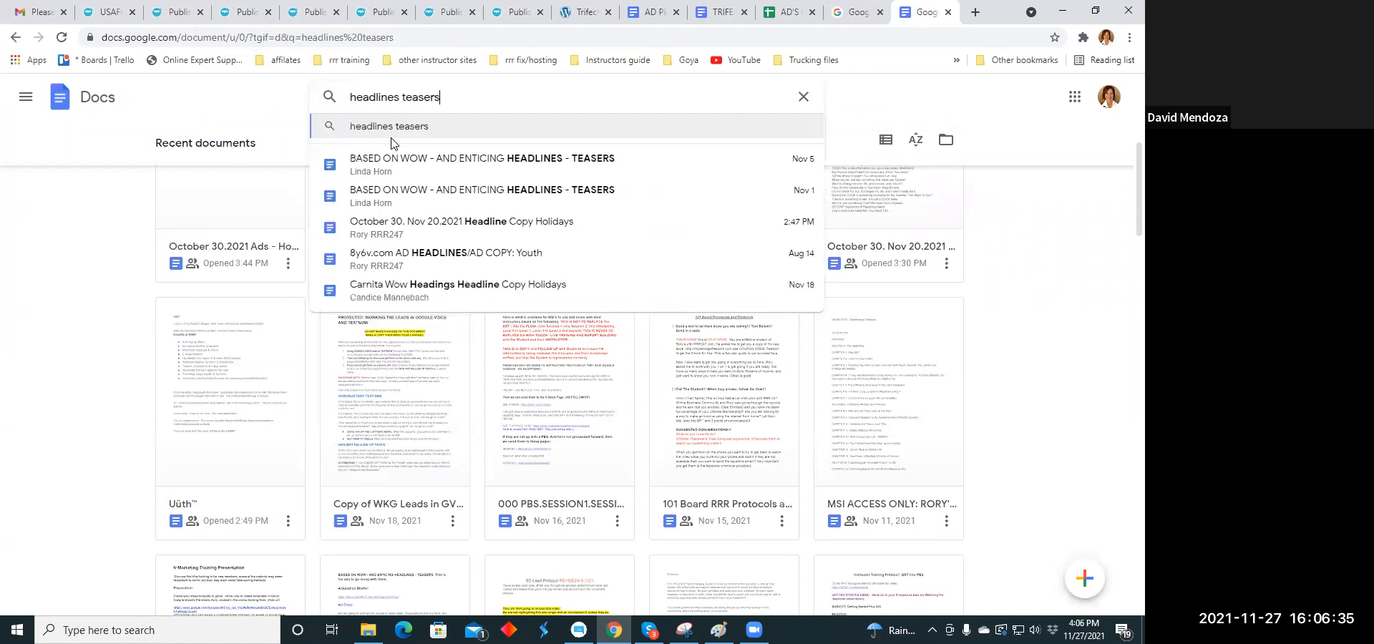
click(390, 136)
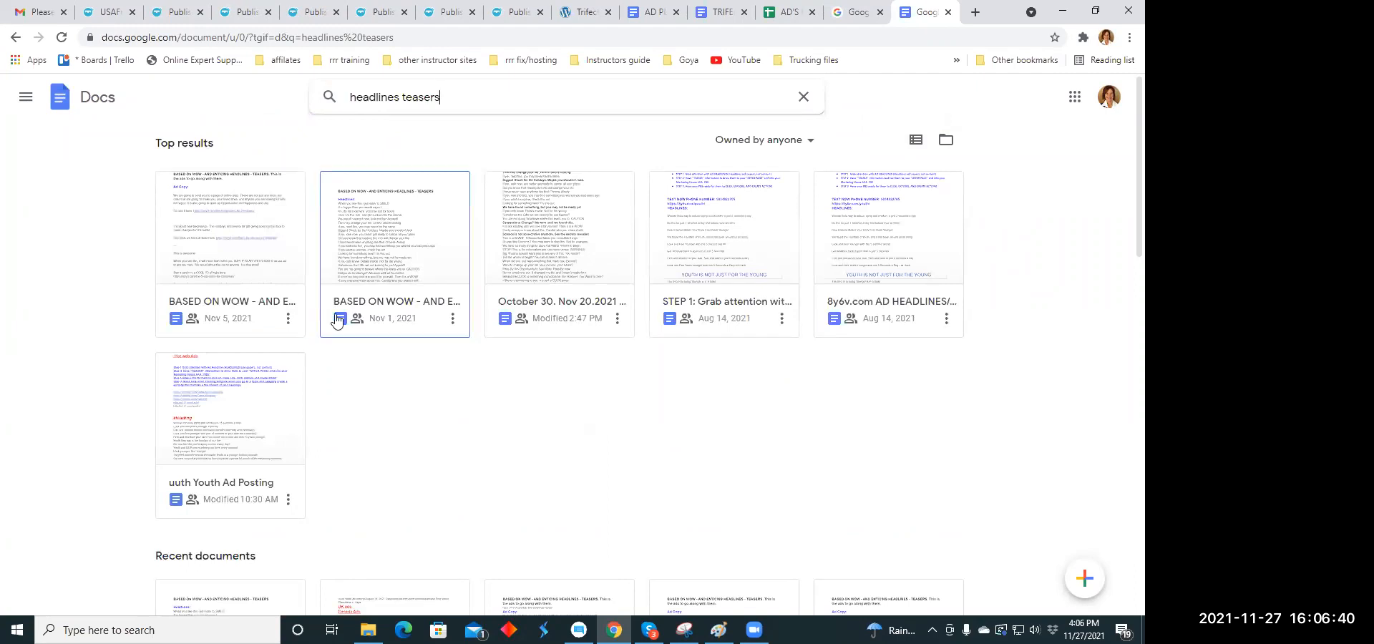
- Open the November 1 "BASED ON WOW - AND ENTICING HEADLINES - TEASERS" document, skim it to the end and return to the search results
click(390, 299)
scroll(542, 320, down, 10)
scroll(542, 320, down, 10)
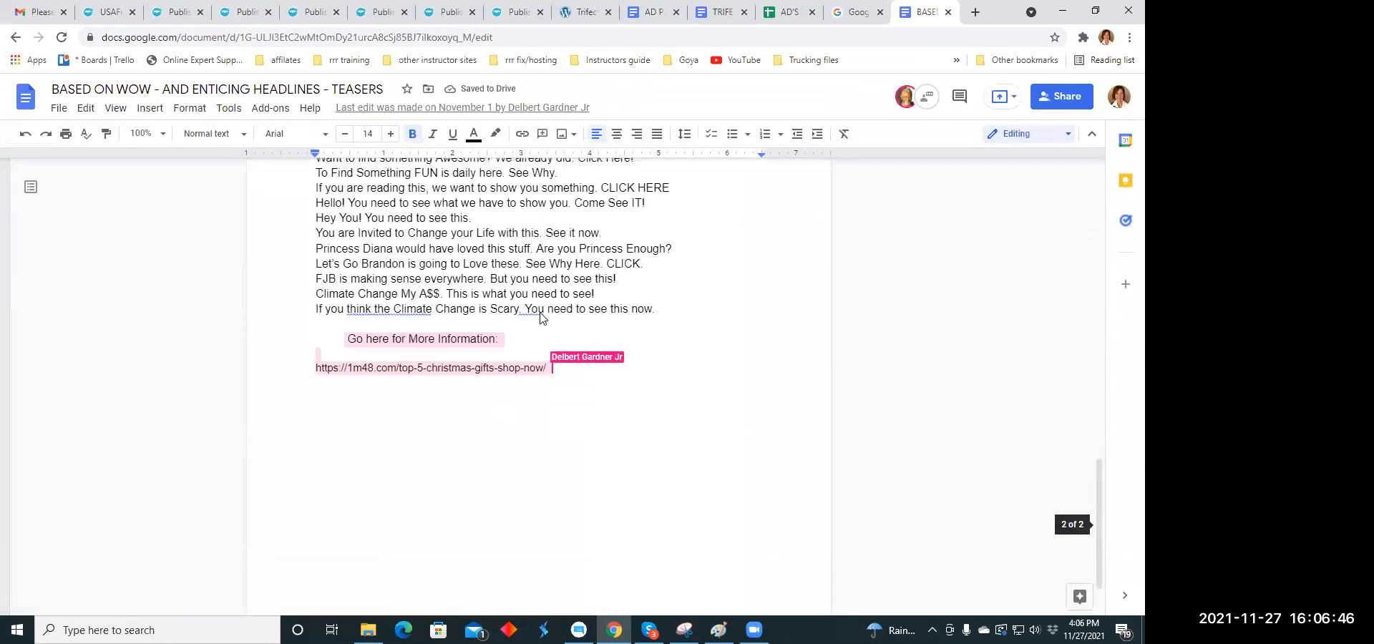
scroll(542, 315, up, 1)
scroll(541, 315, up, 15)
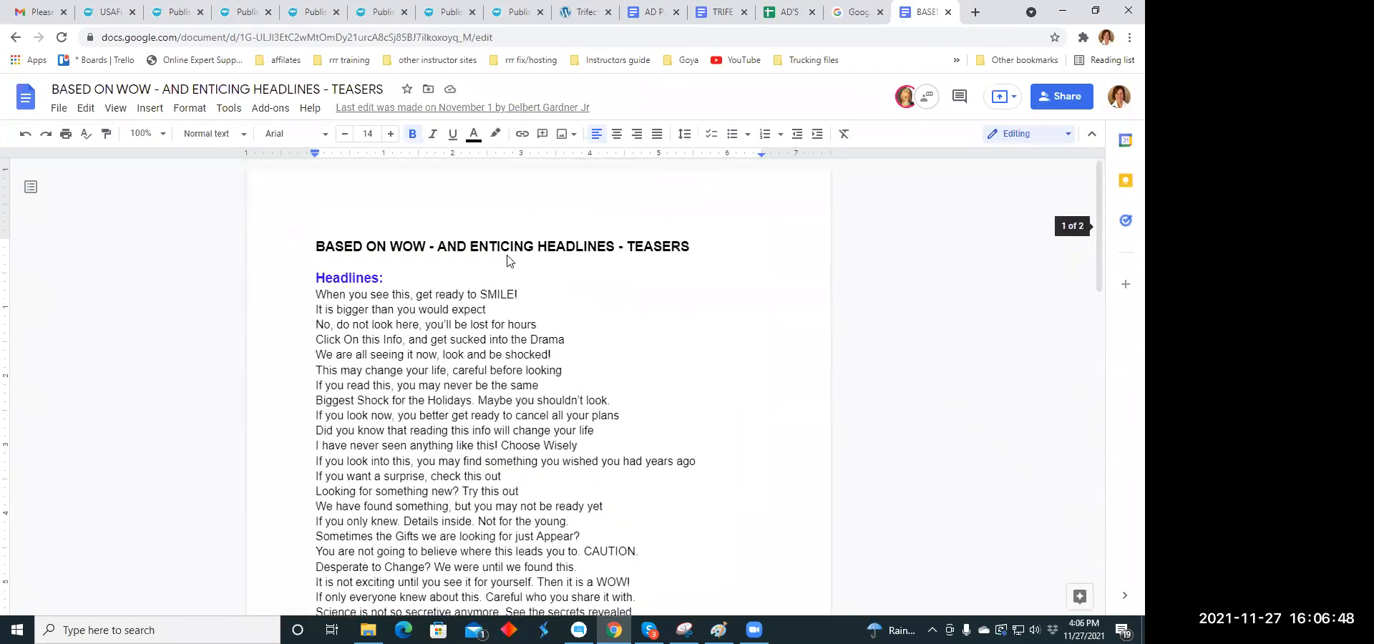
click(13, 38)
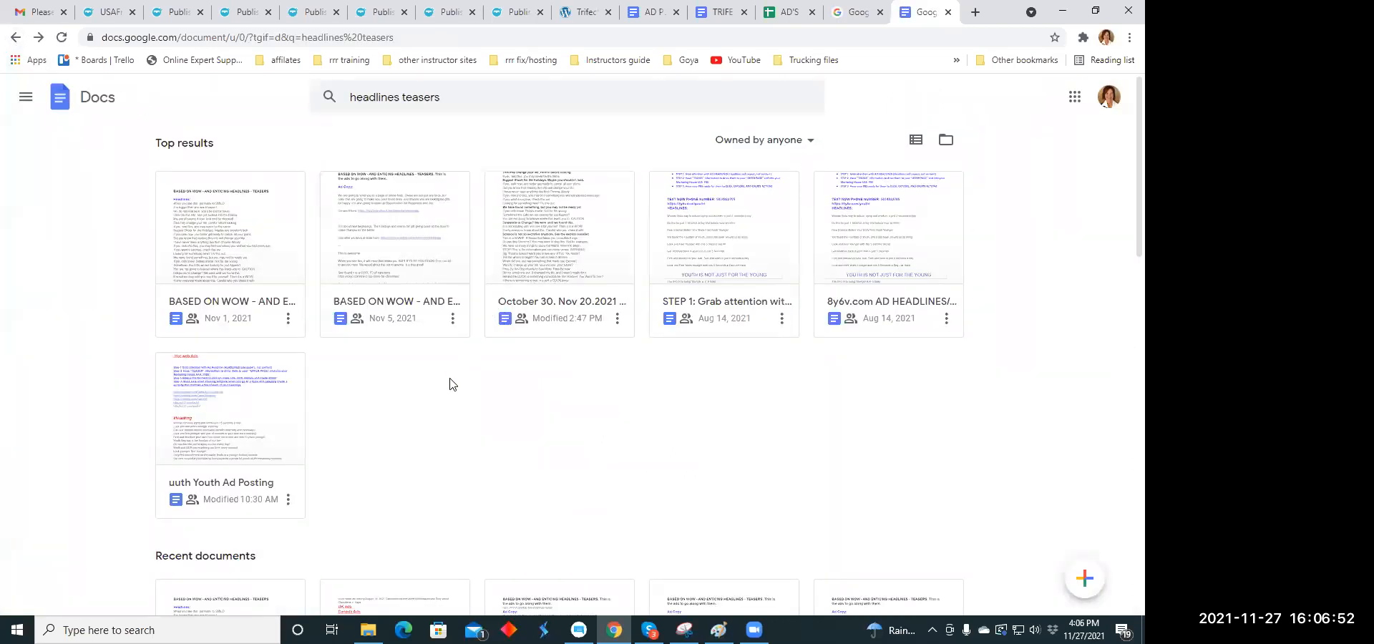
- Reopen the November 1 teaser headlines document, read through its headline list again and go back to the search results
click(213, 262)
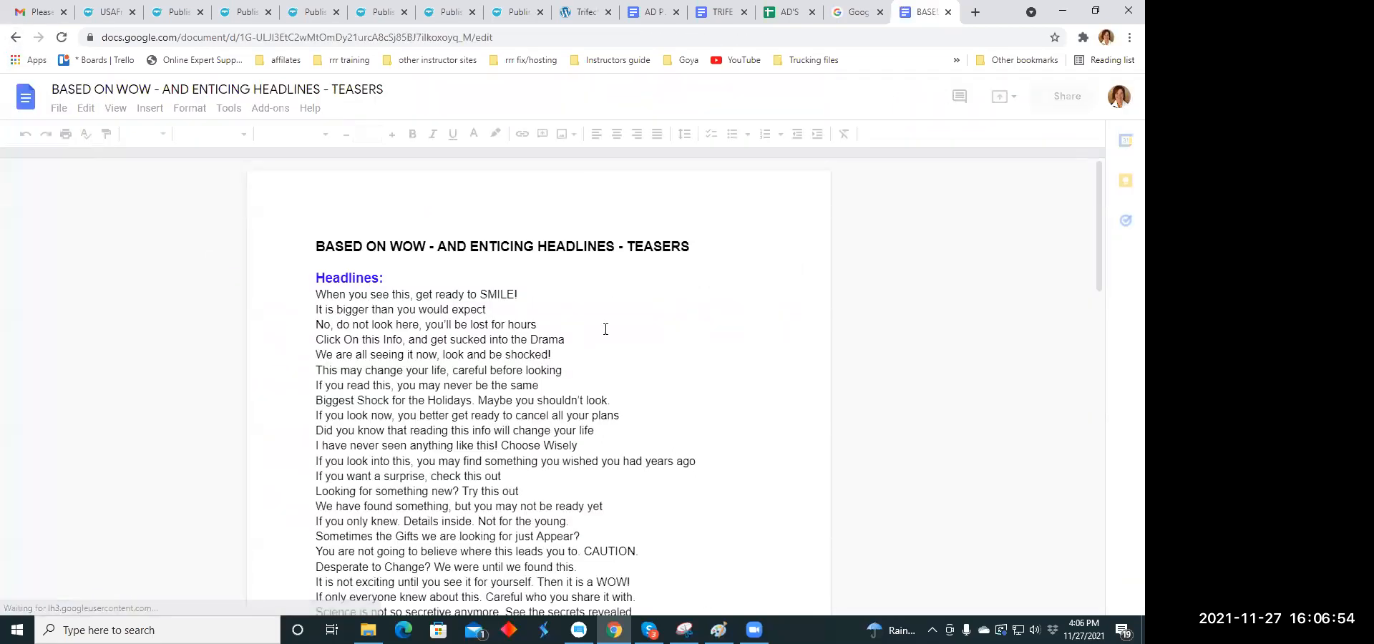
scroll(606, 321, down, 2)
scroll(607, 320, down, 5)
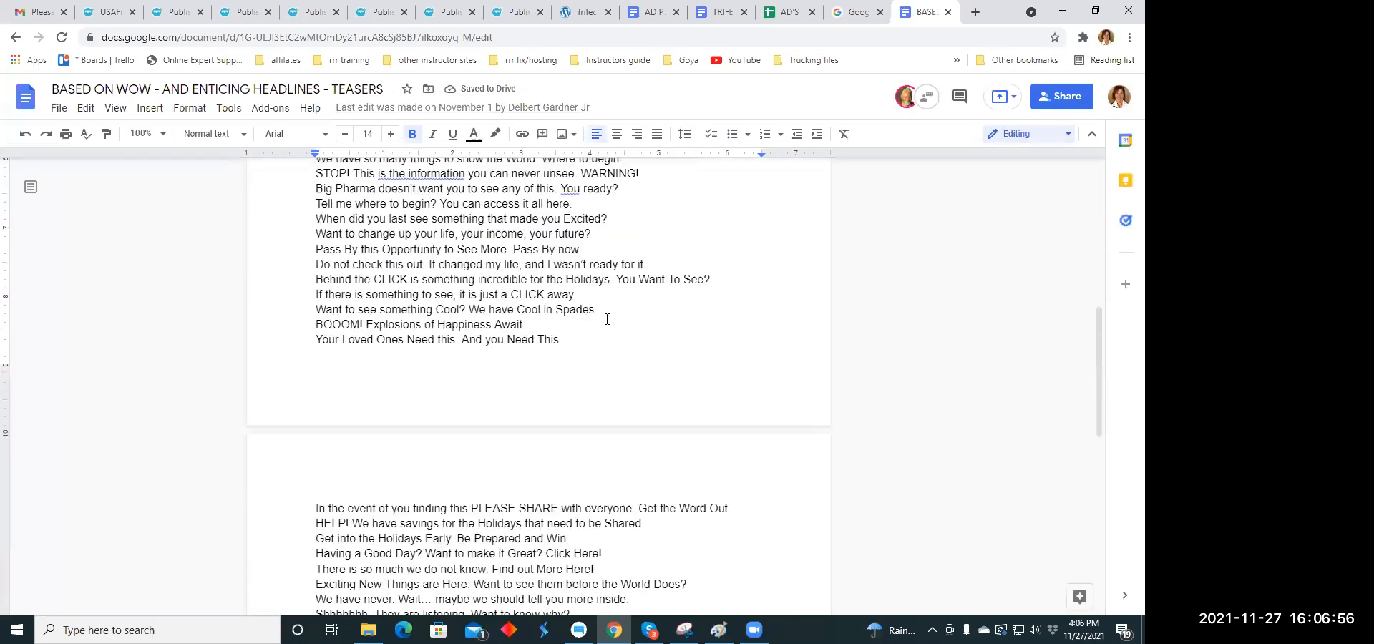
scroll(606, 319, down, 6)
scroll(605, 314, up, 7)
scroll(606, 315, up, 4)
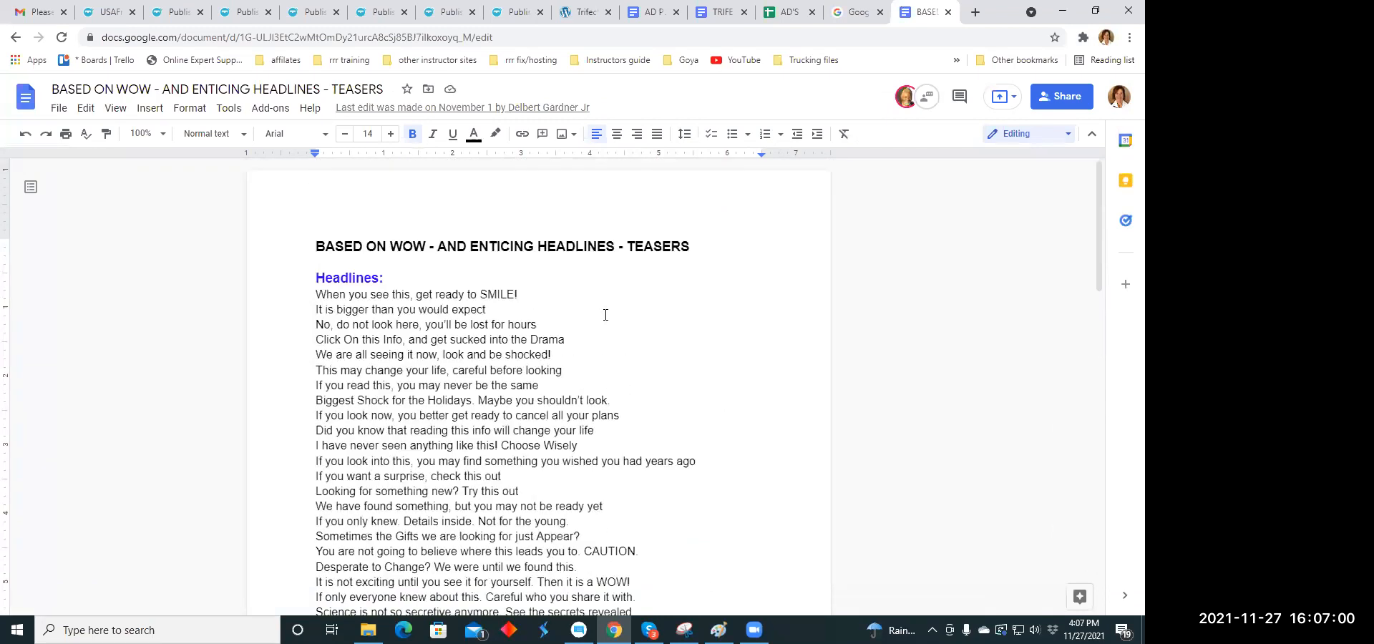
scroll(605, 315, down, 3)
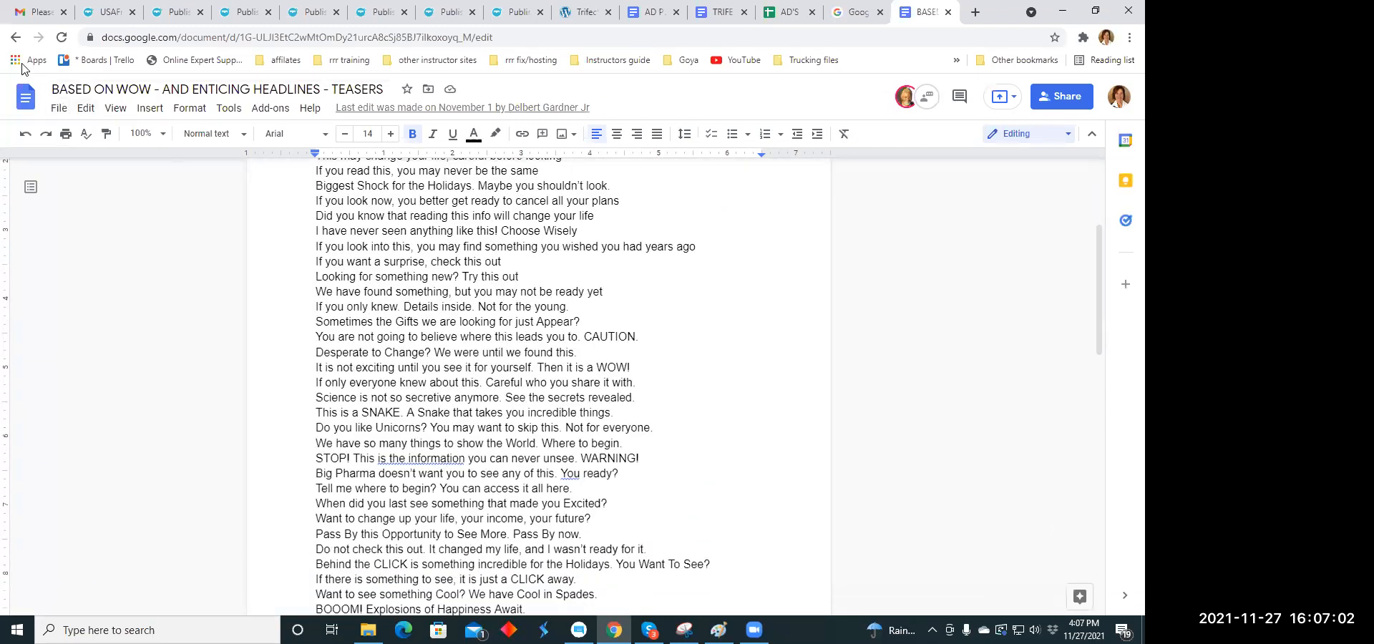
click(15, 37)
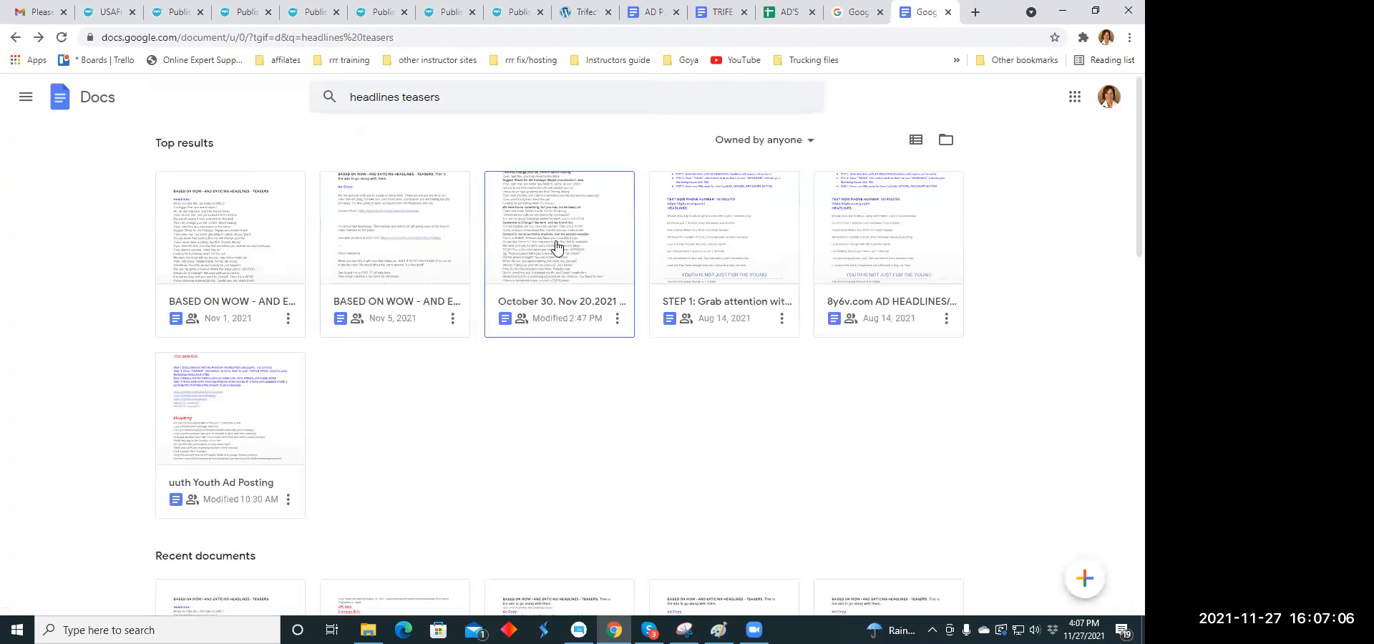
- Open the "October 30. Nov 20.2021 Headline Copy Holidays" document and close the Google Docs overview page
click(561, 242)
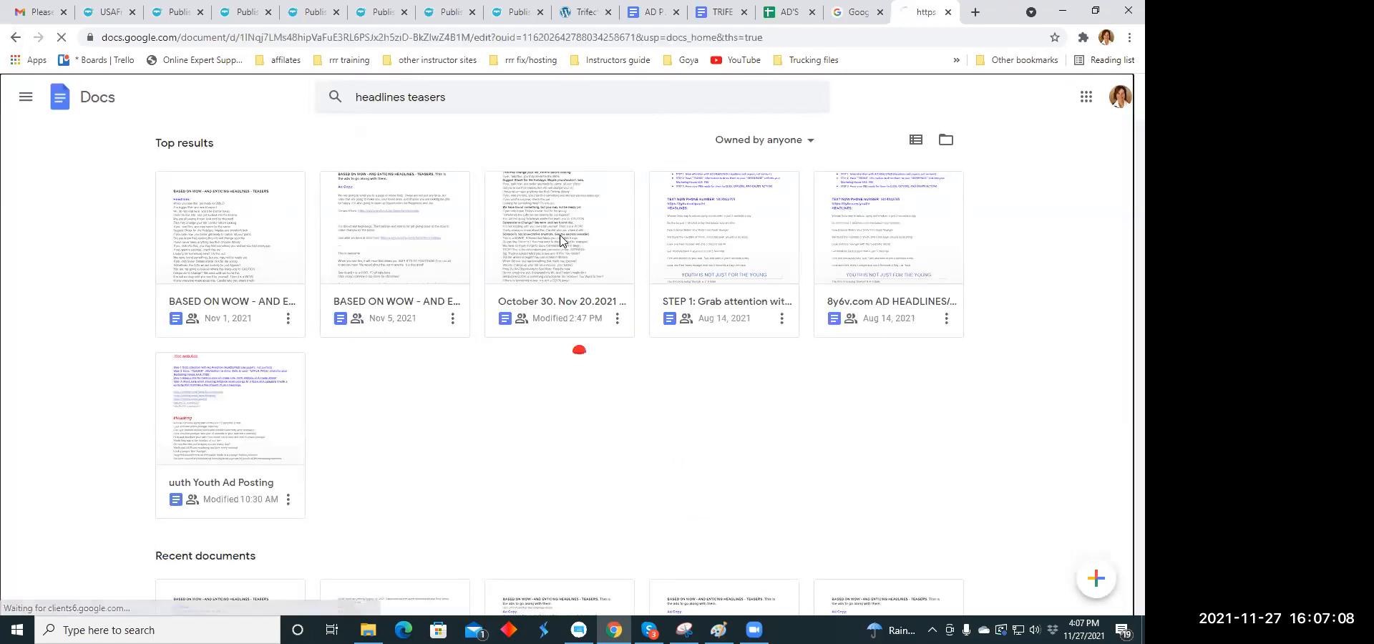
scroll(593, 299, down, 1)
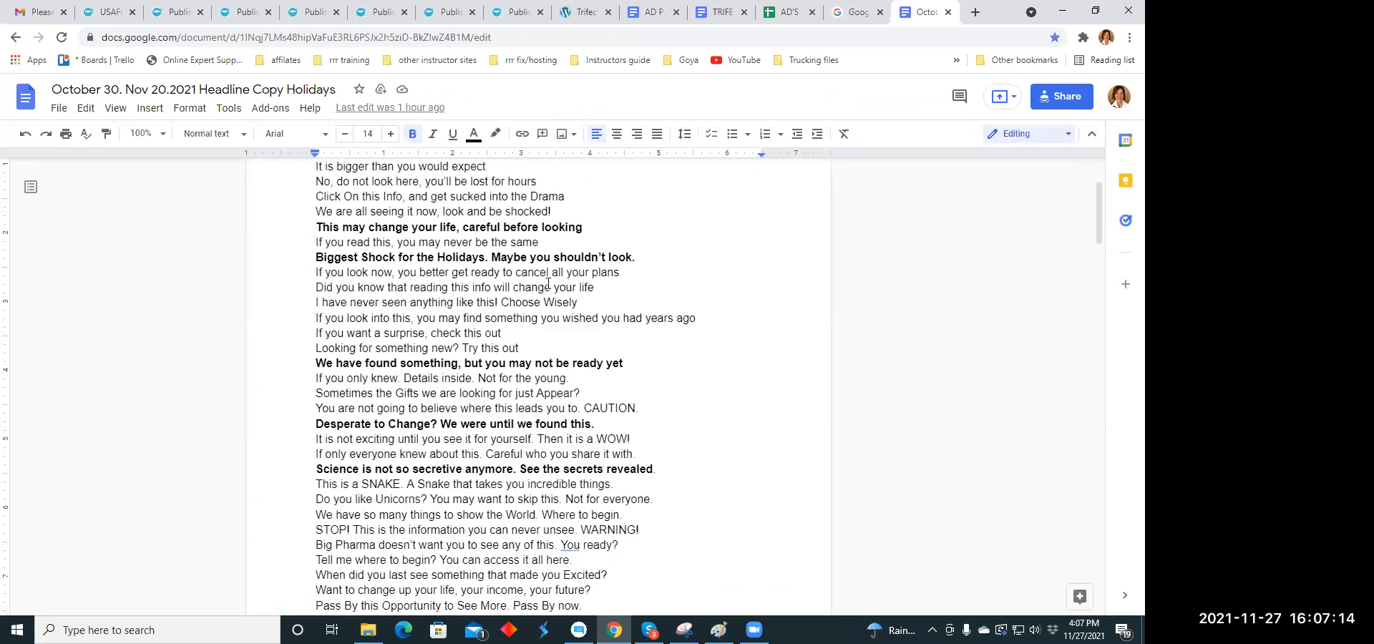
click(853, 17)
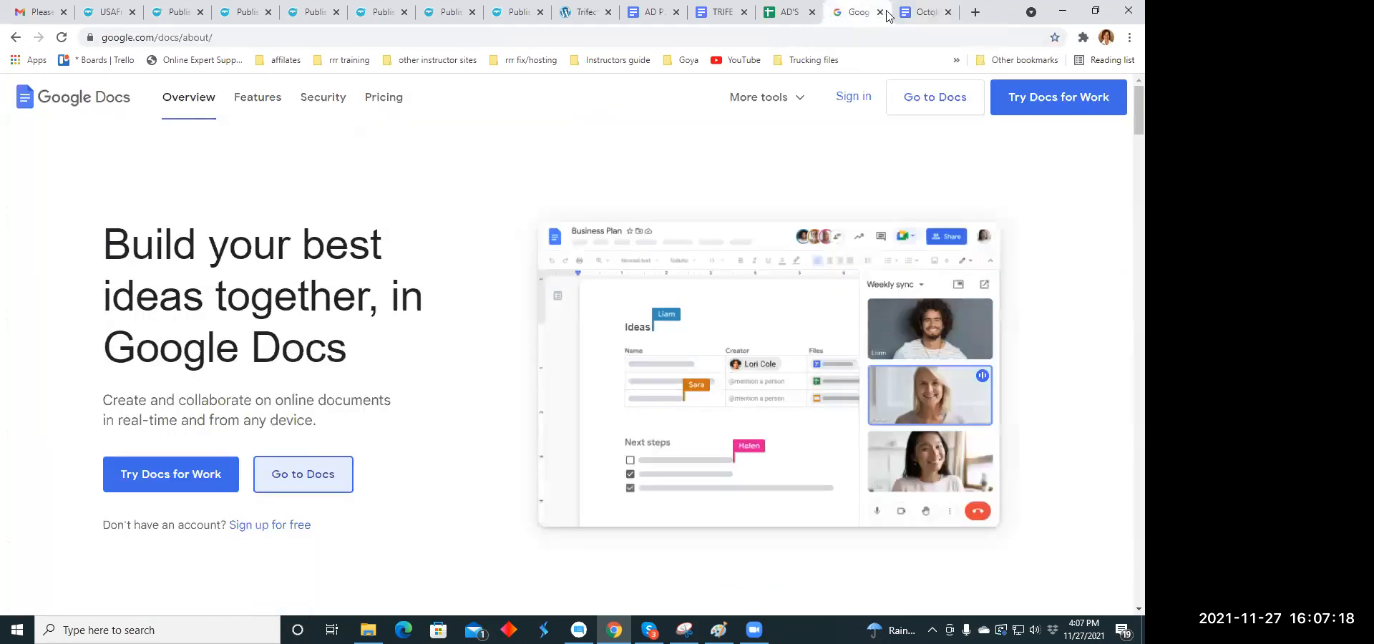
click(880, 13)
- Review the ad copy in the TRIFECTA document and add blank lines below its last paragraph
click(740, 9)
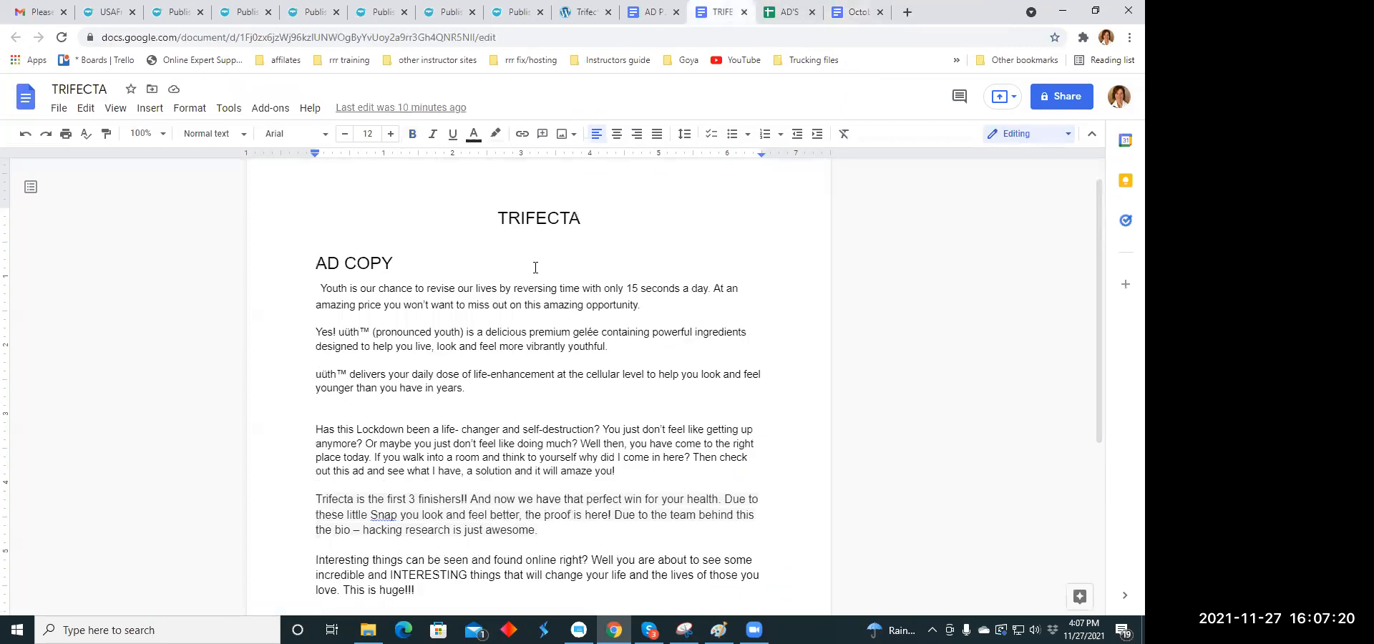
scroll(522, 294, down, 5)
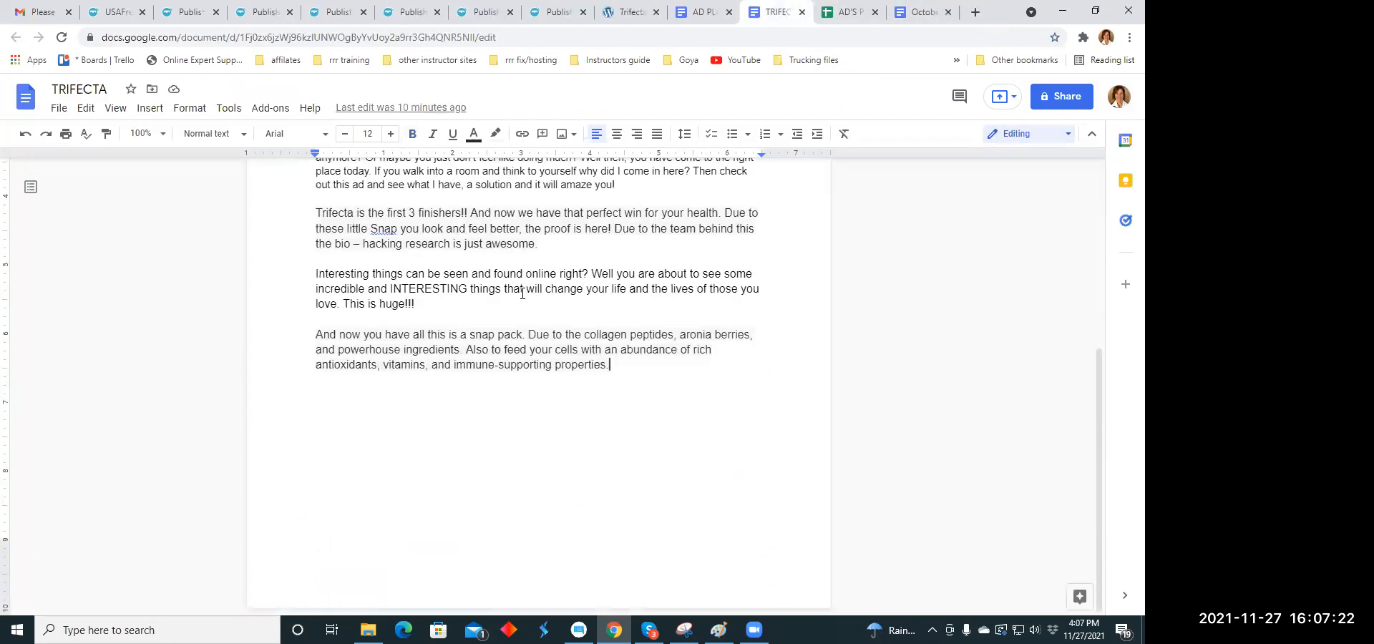
scroll(523, 293, up, 2)
scroll(609, 350, down, 2)
key(Return)
key(Return)
key(Return)
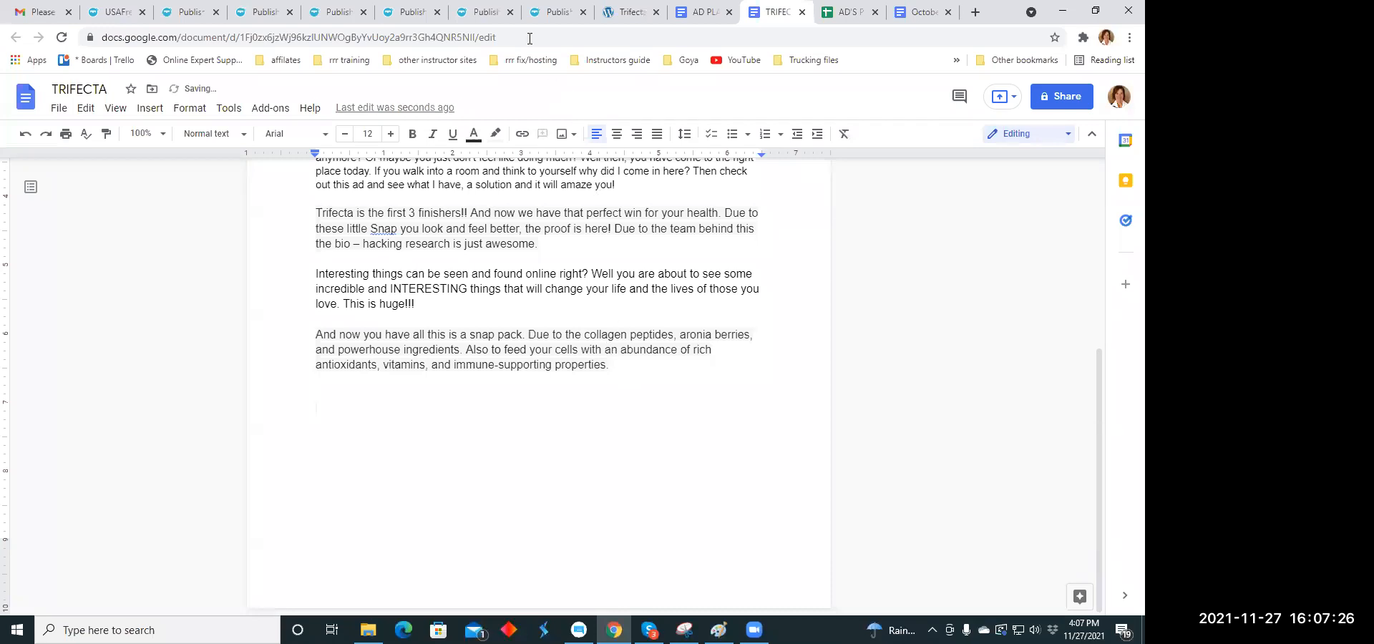
- Copy the web address of the Trifecta ~ Win Health page
click(624, 15)
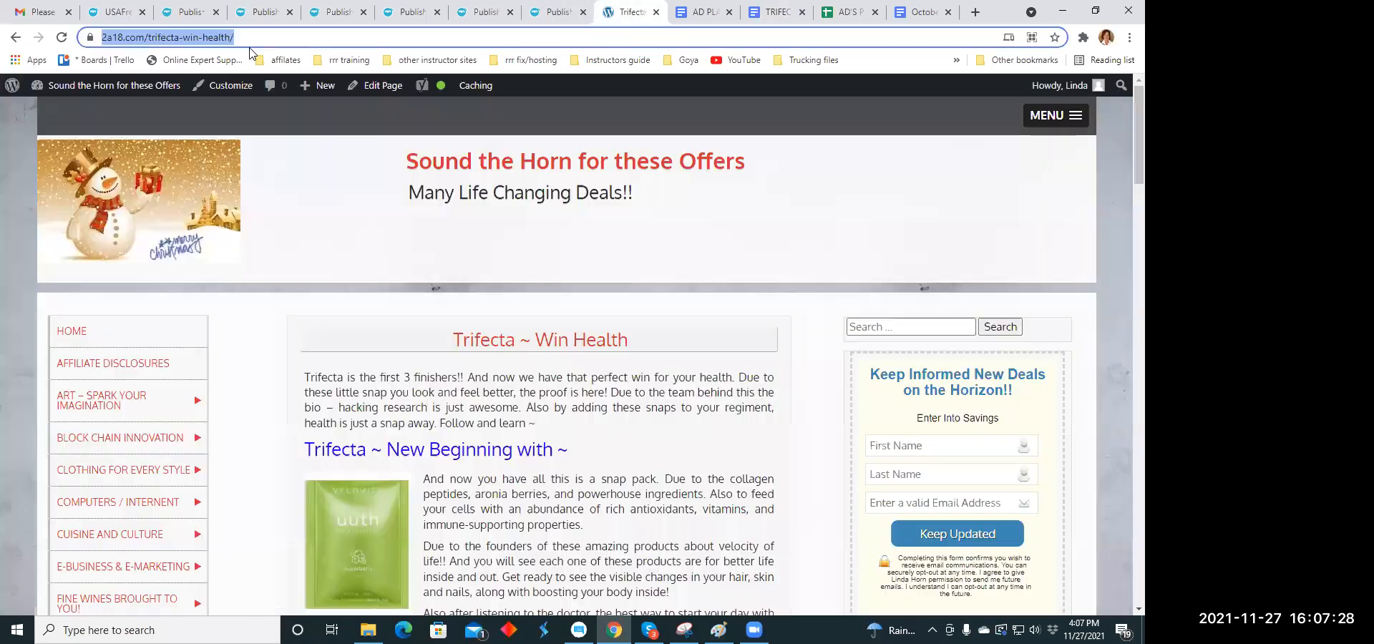
right_click(209, 37)
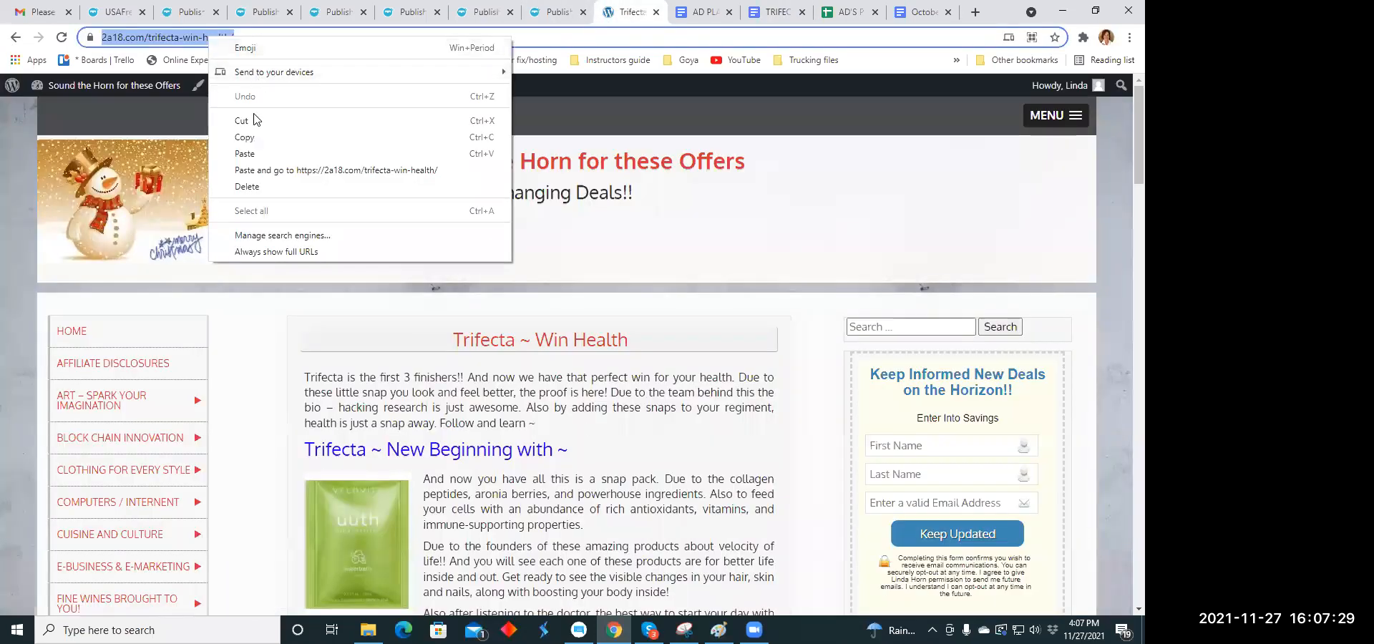
click(245, 154)
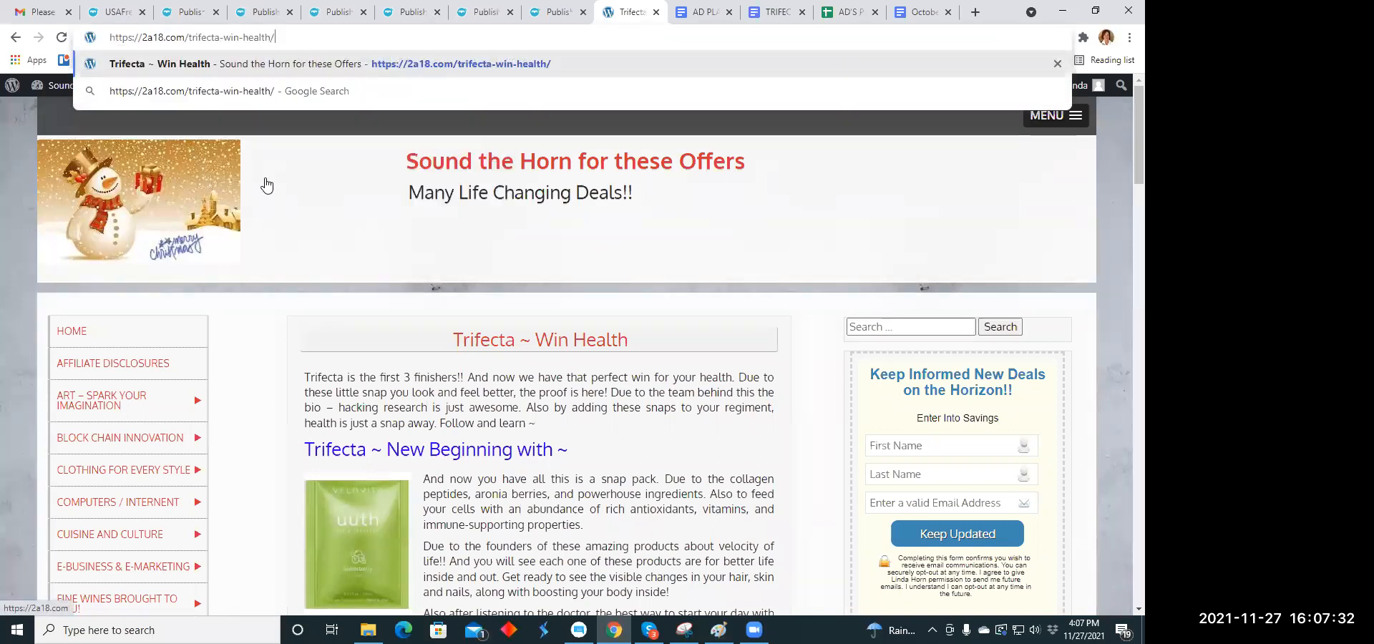
key(ctrl+z)
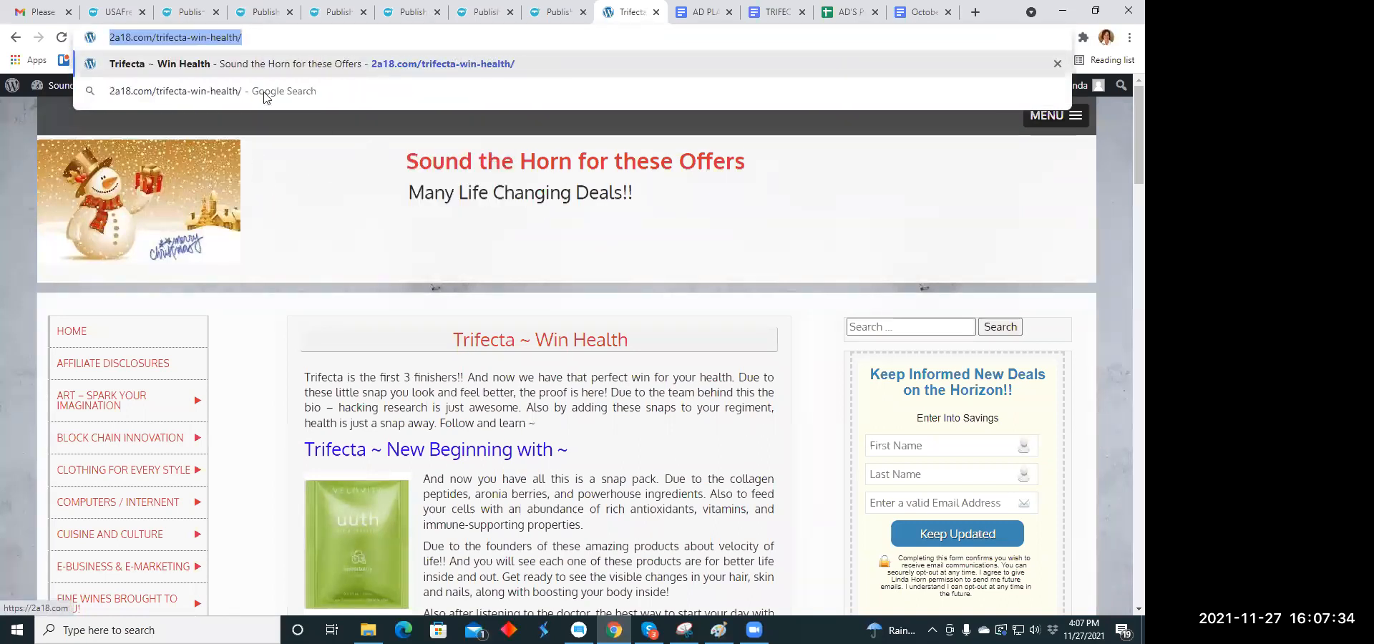
right_click(204, 39)
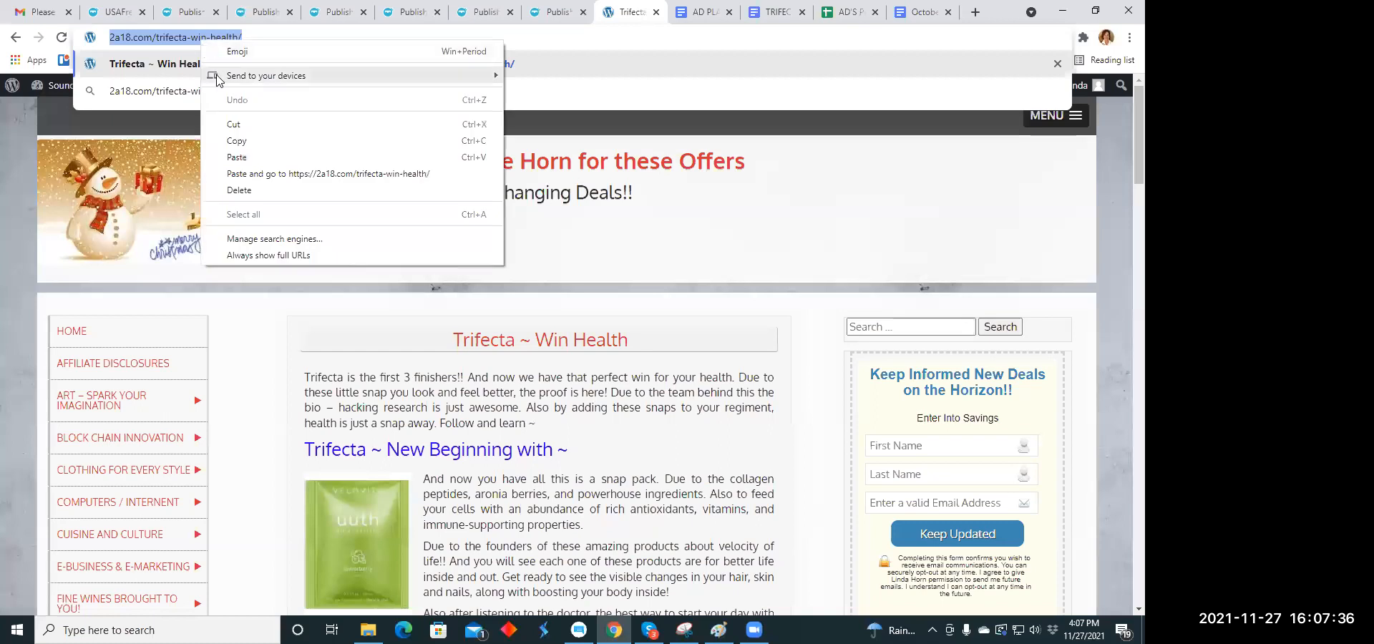
click(236, 140)
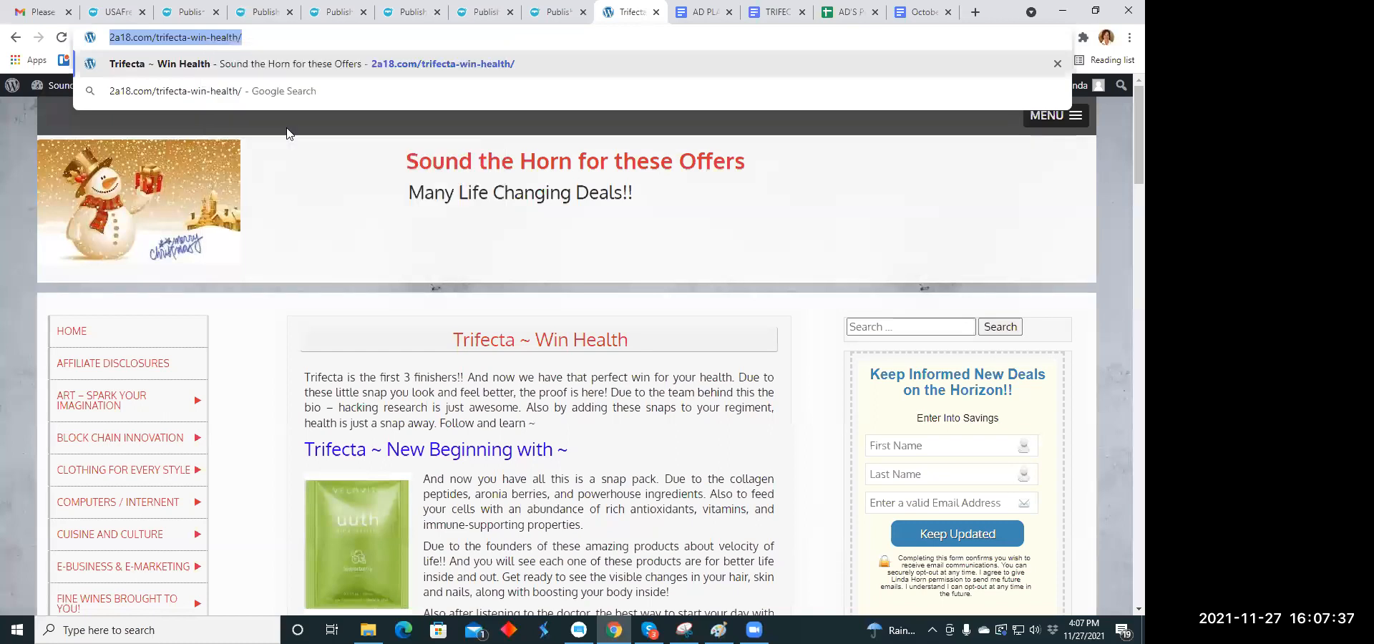
click(927, 13)
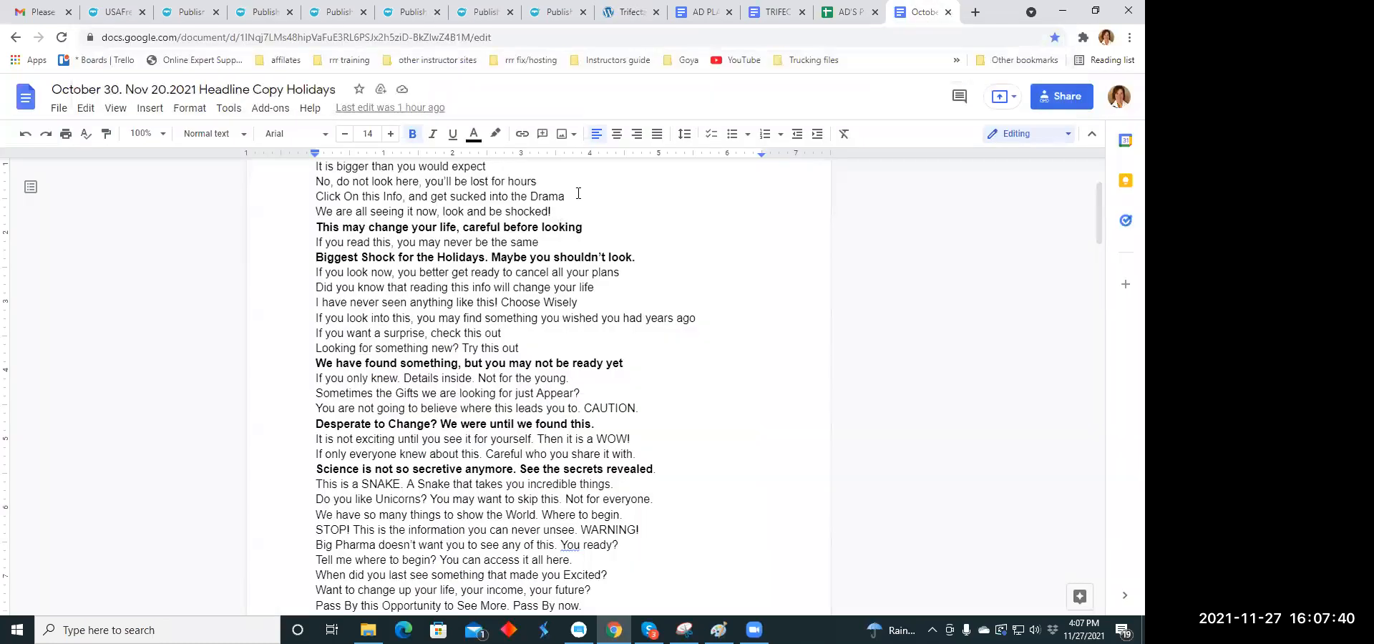
click(751, 13)
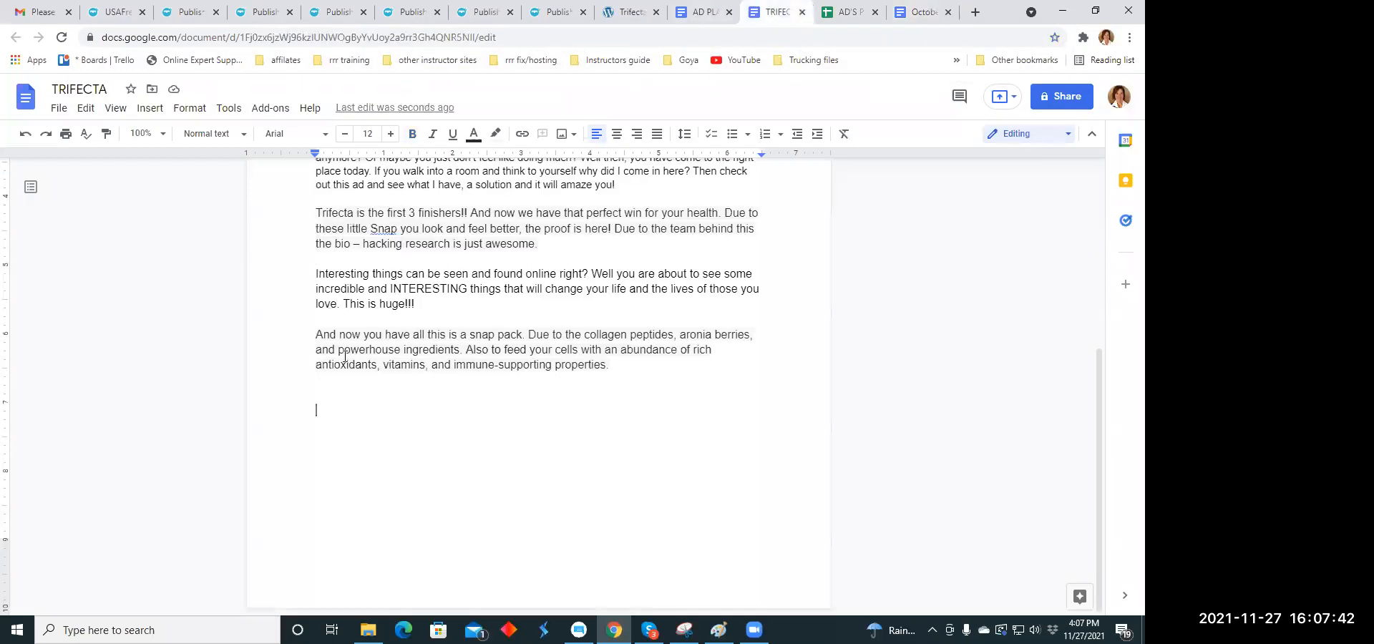
right_click(321, 409)
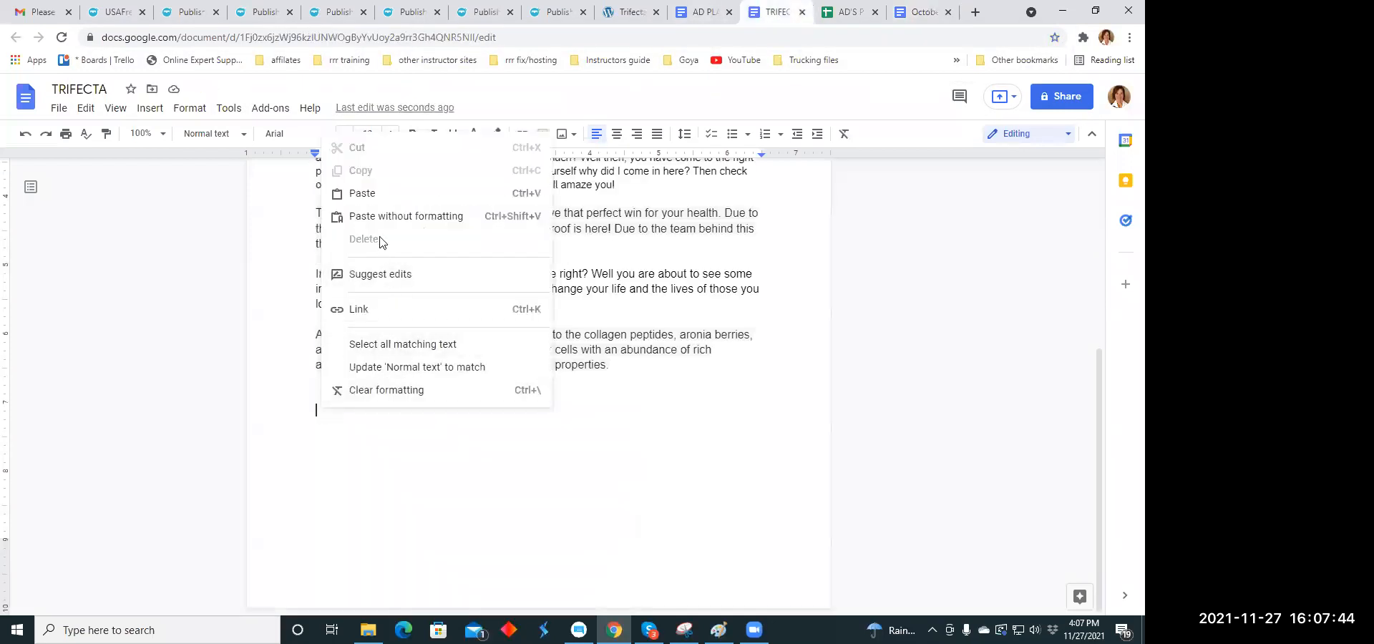
click(367, 193)
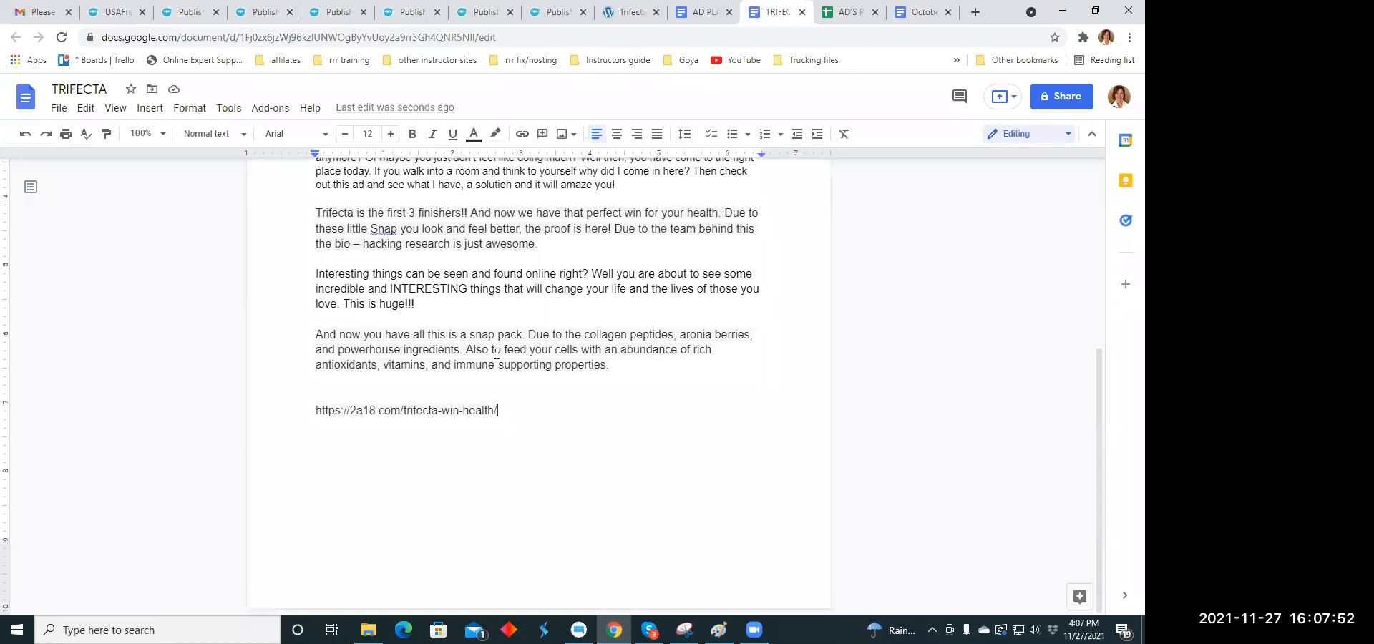
- Look over the uüth, brān and zlēm product sections on the Trifecta ~ Win Health web page
click(628, 13)
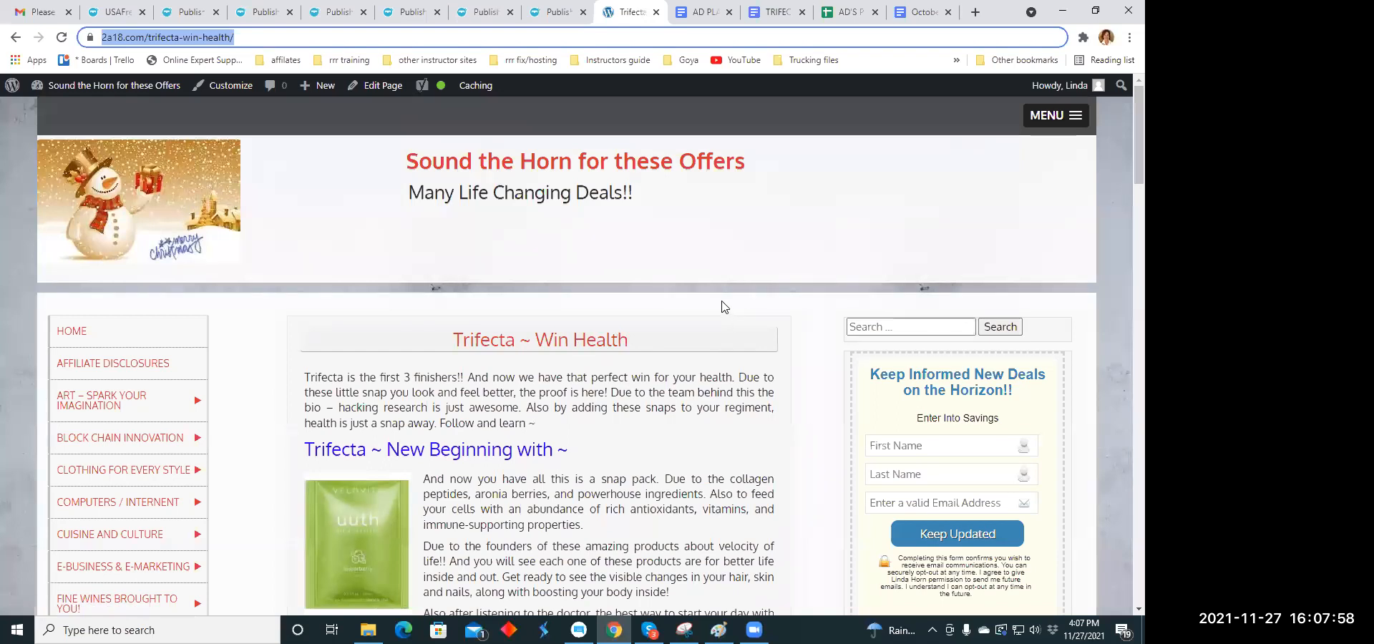
scroll(725, 306, down, 5)
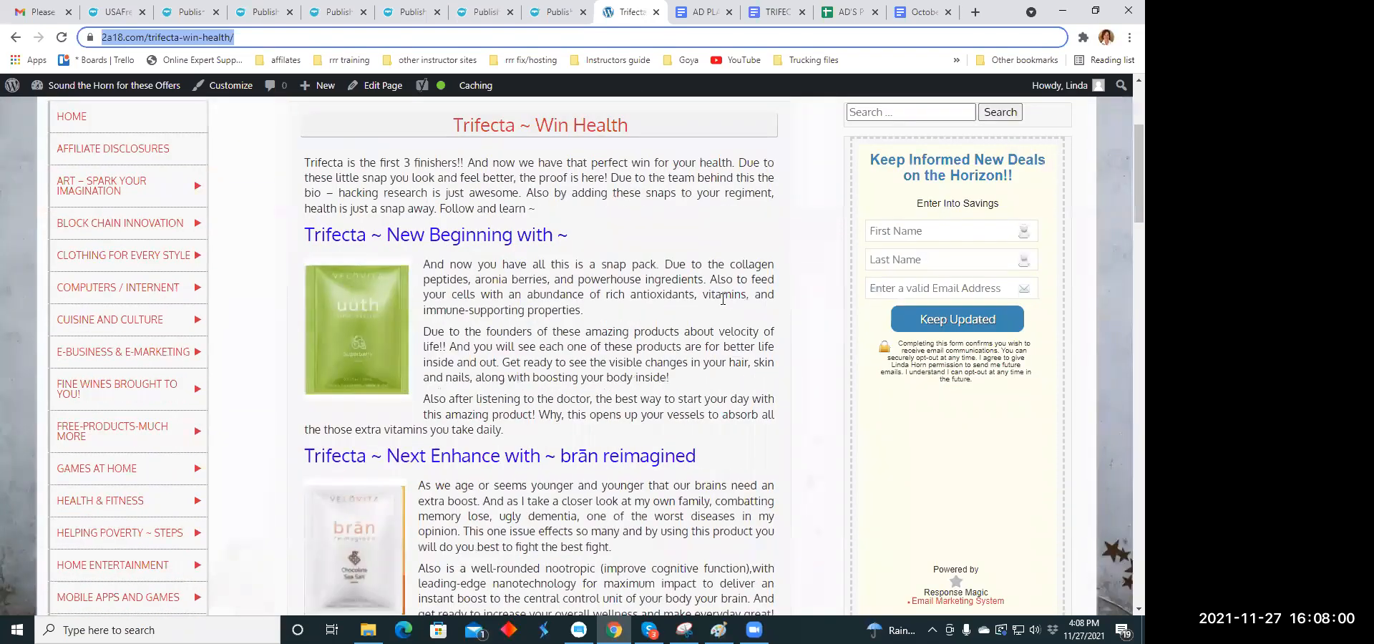
scroll(723, 299, down, 1)
scroll(724, 300, up, 1)
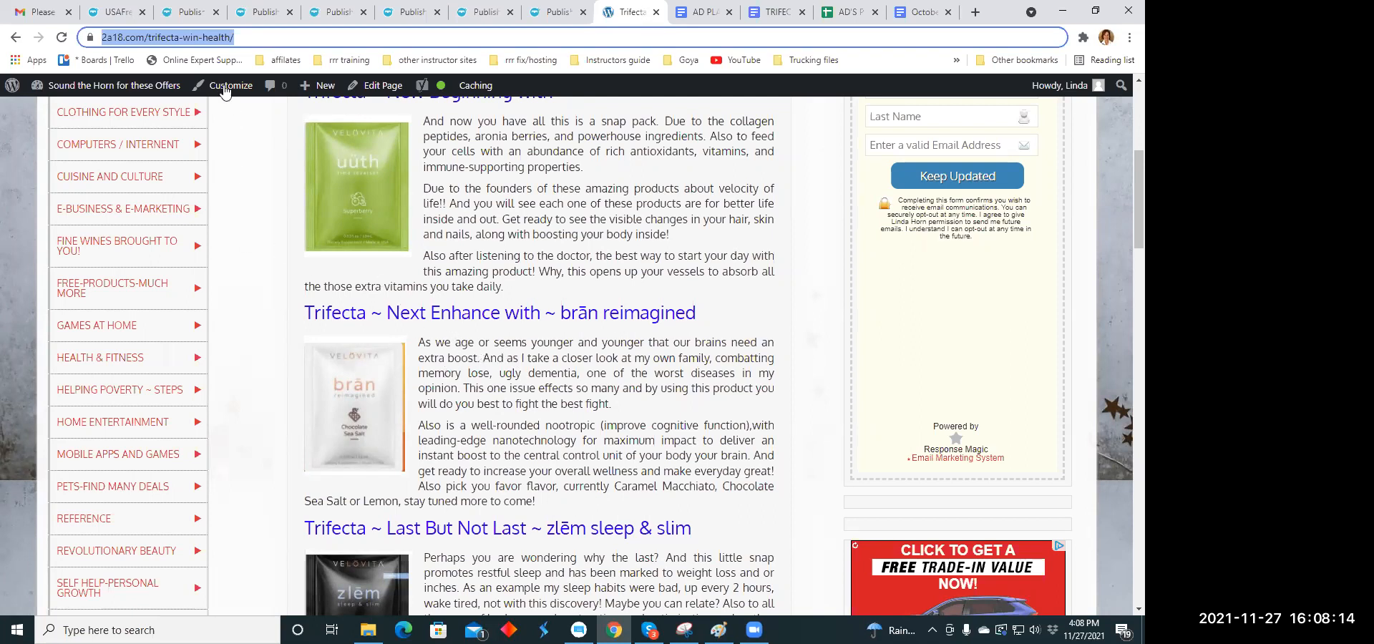
- Switch to the USAFreeClassifieds.org listing form and examine its category, title, description and price fields
click(194, 14)
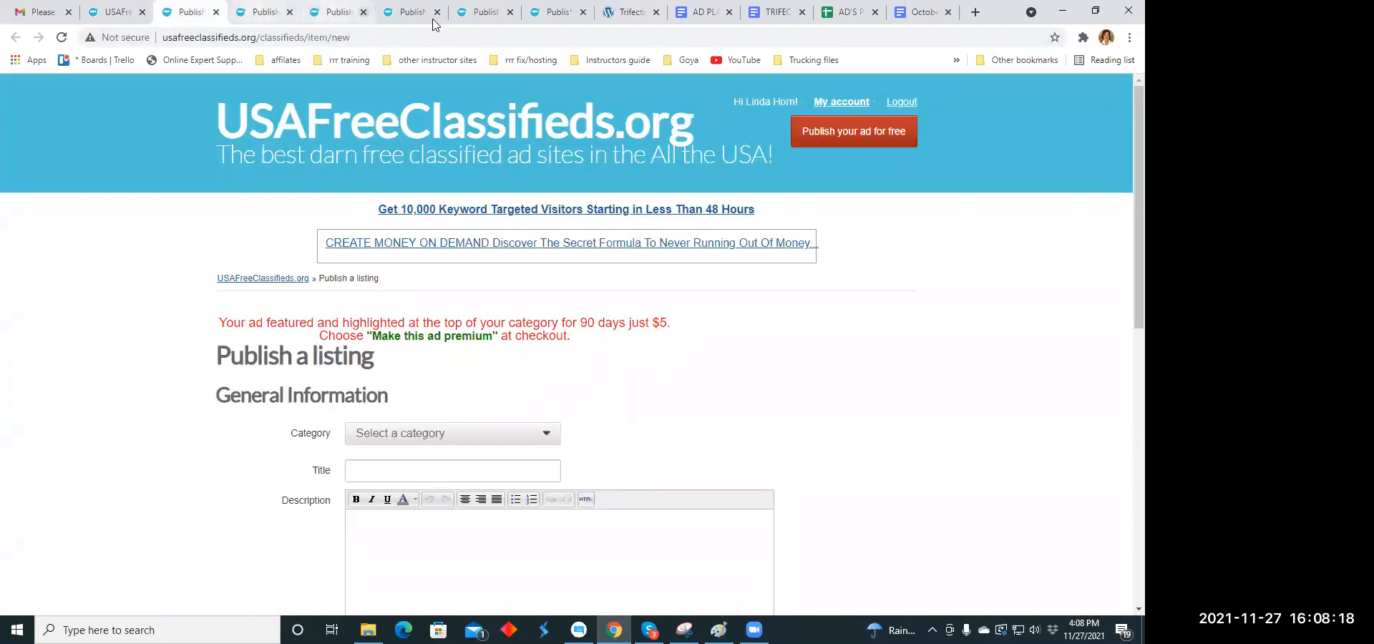
scroll(651, 226, down, 2)
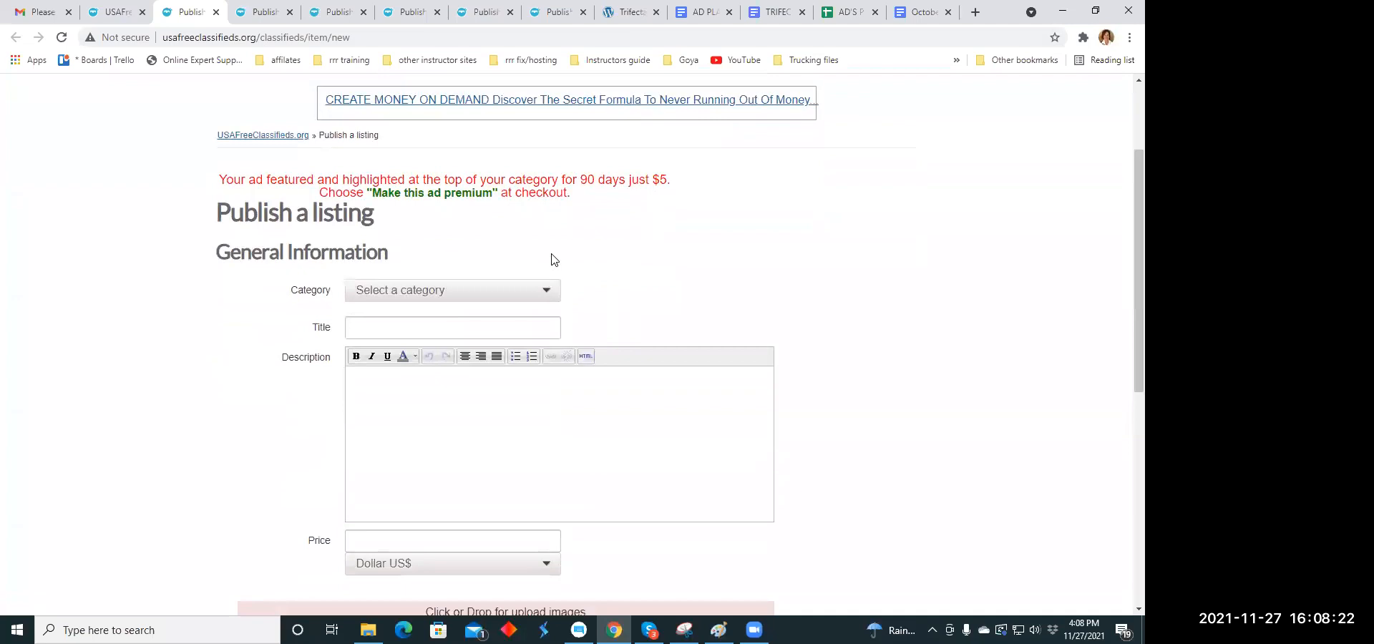
scroll(551, 259, up, 2)
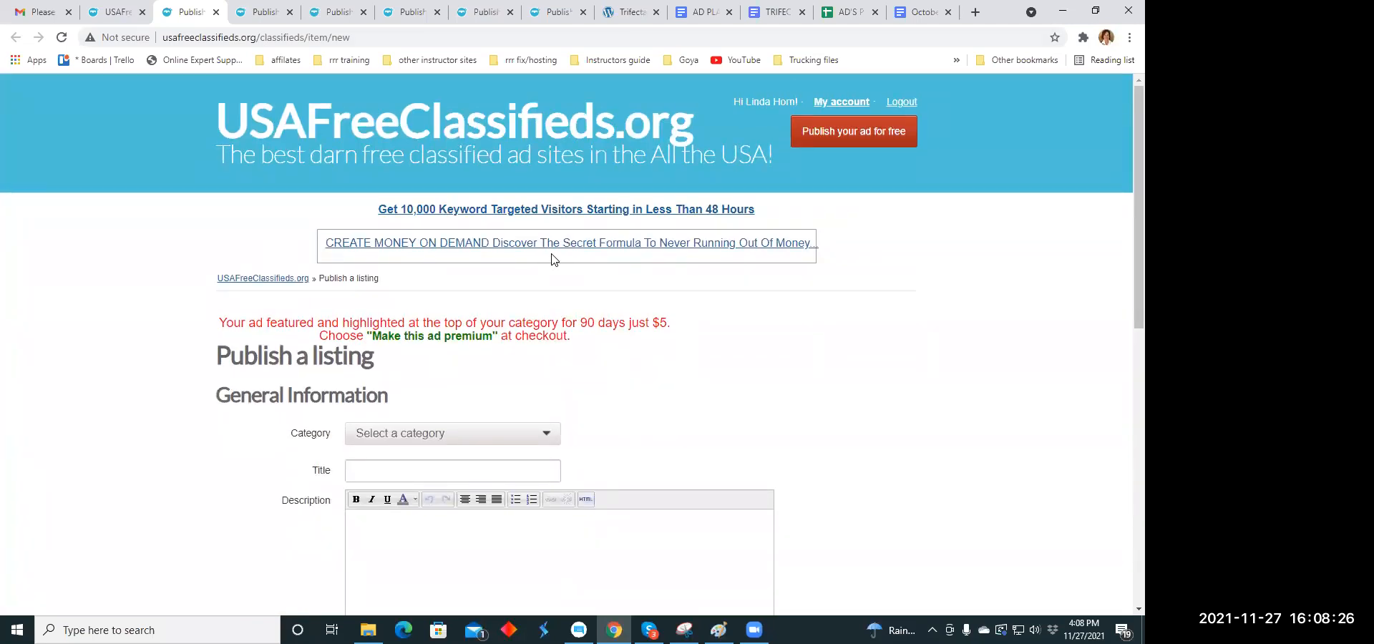
- Set the listing's category to Health under Business Opportunities
scroll(551, 260, down, 2)
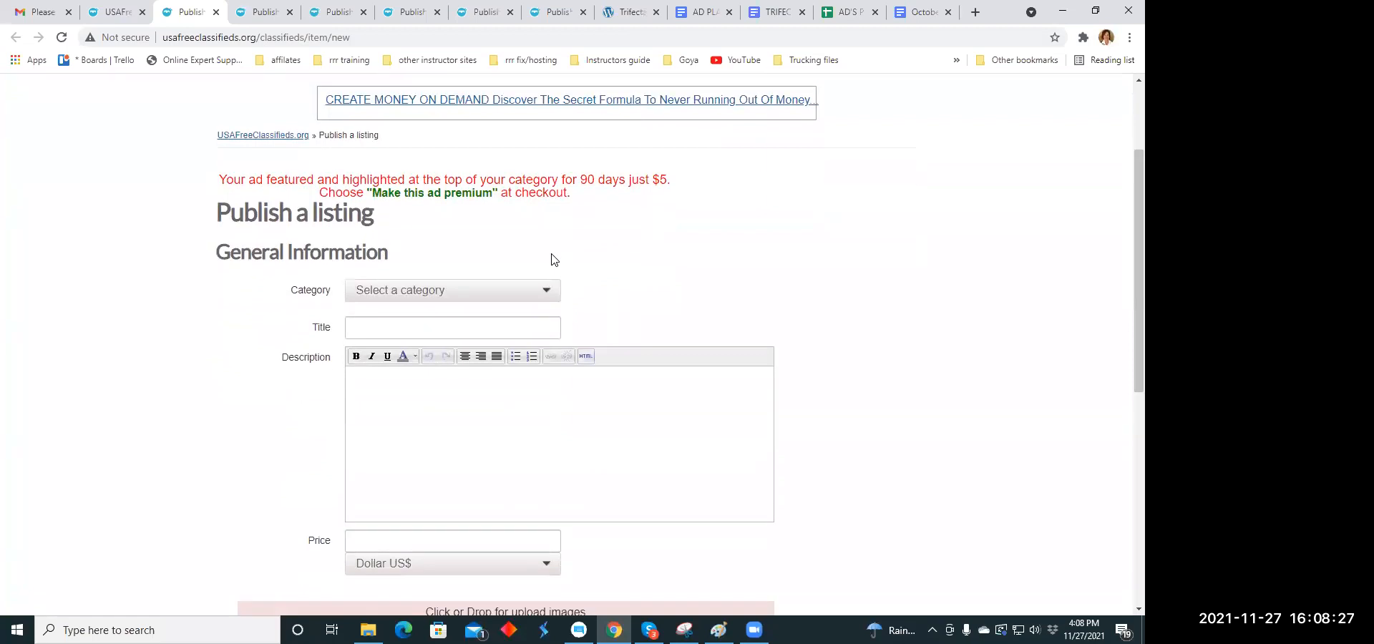
click(546, 293)
scroll(638, 258, down, 2)
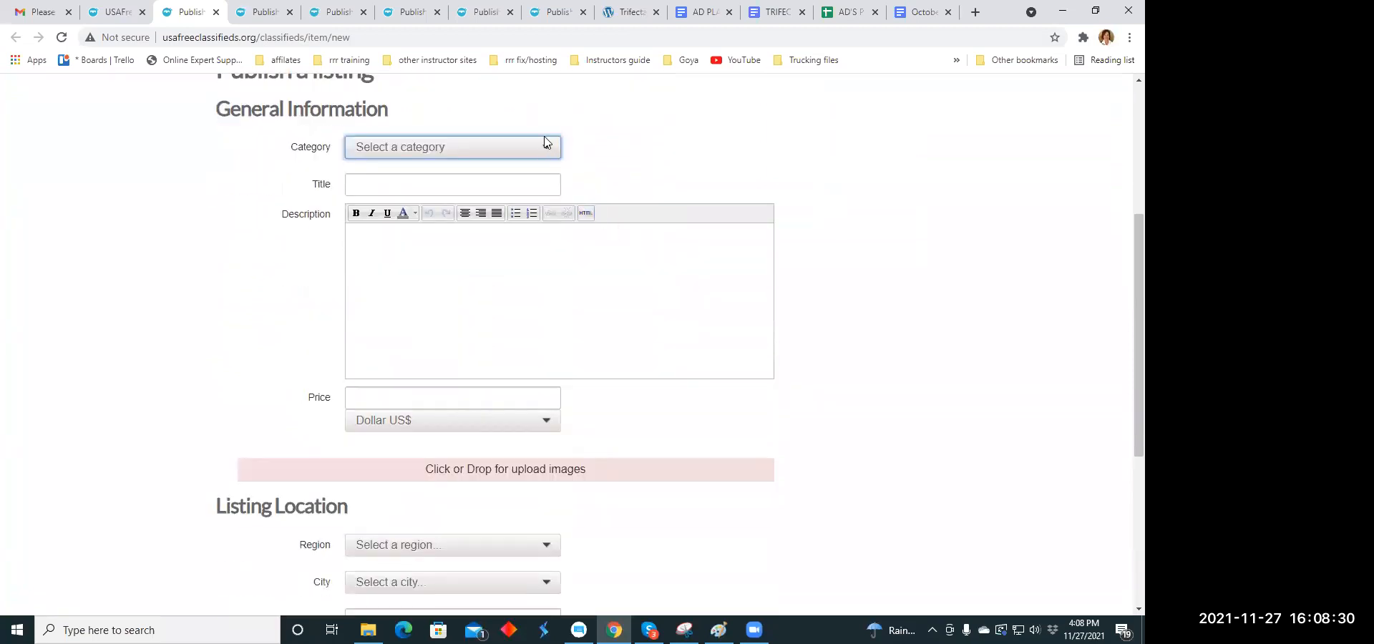
click(547, 147)
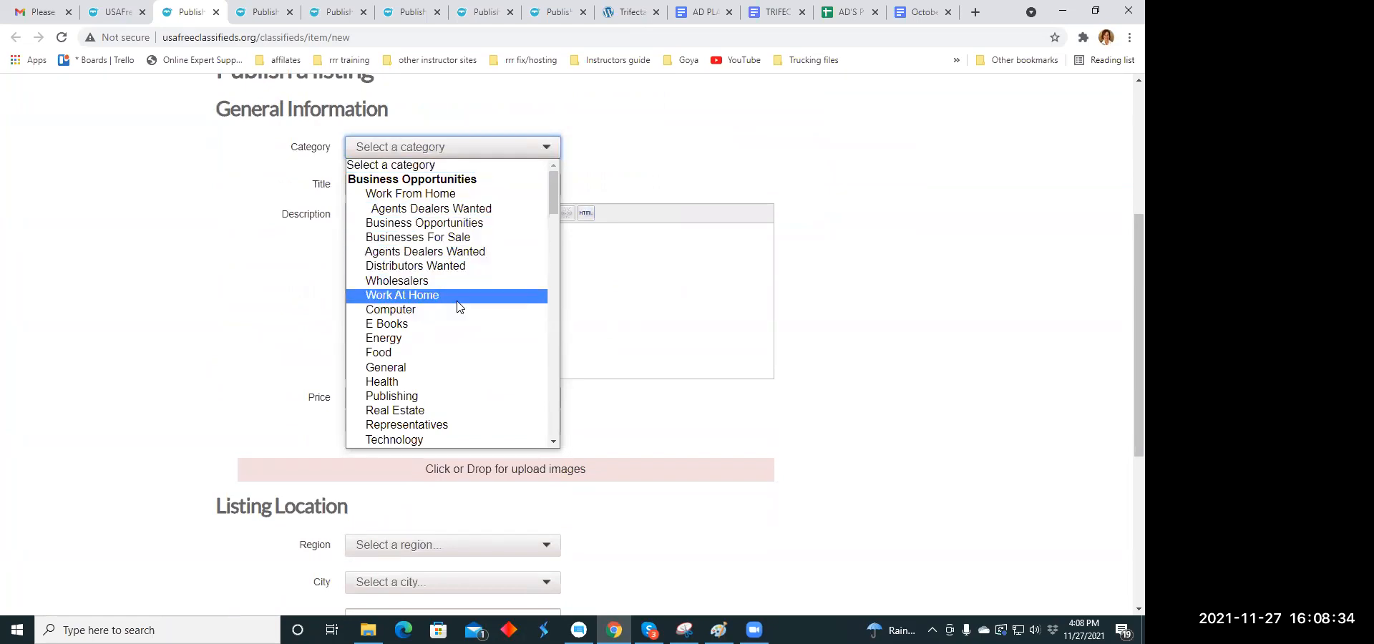
scroll(457, 306, down, 2)
click(441, 240)
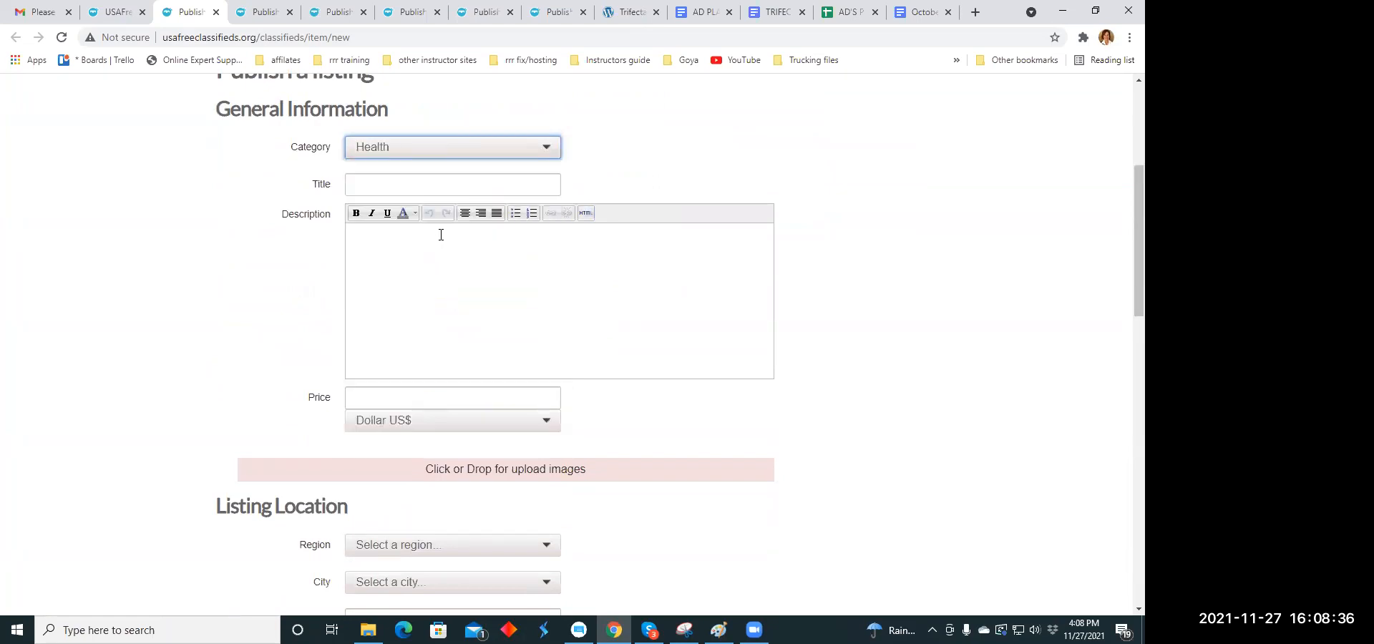
- Copy the headline "This may change your life, careful before looking" from the October 30. Nov 20.2021 Headline Copy Holidays document
click(363, 183)
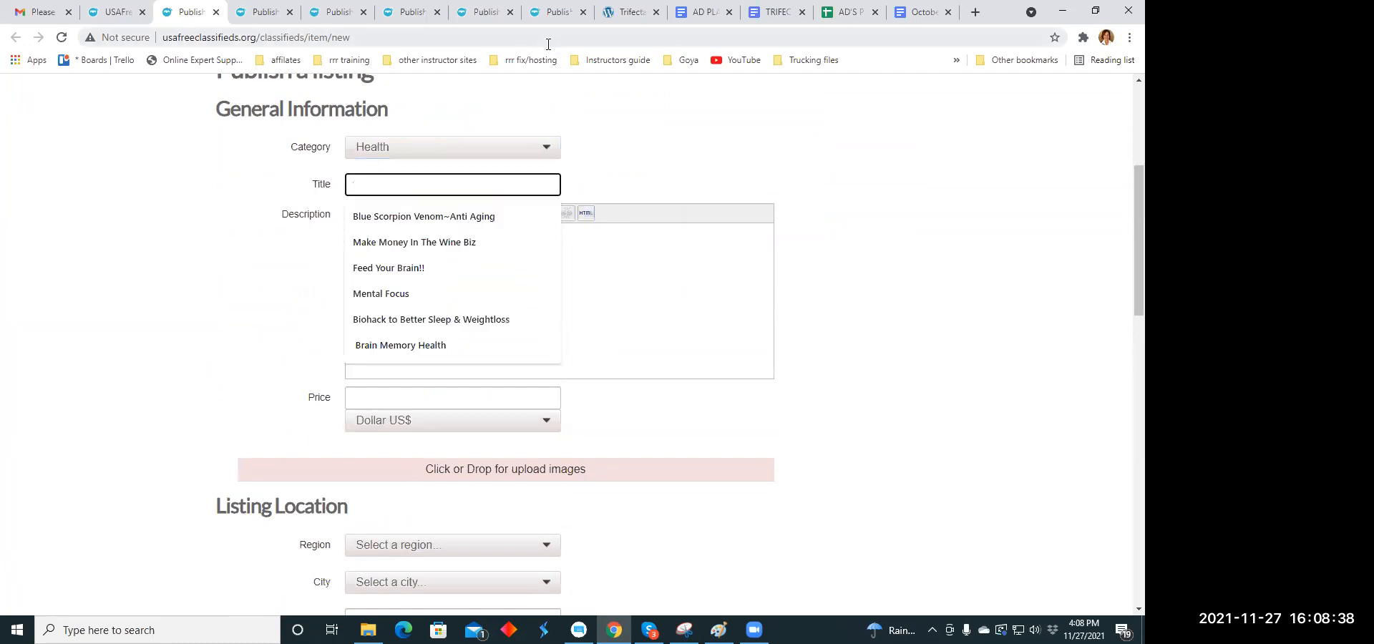
click(774, 17)
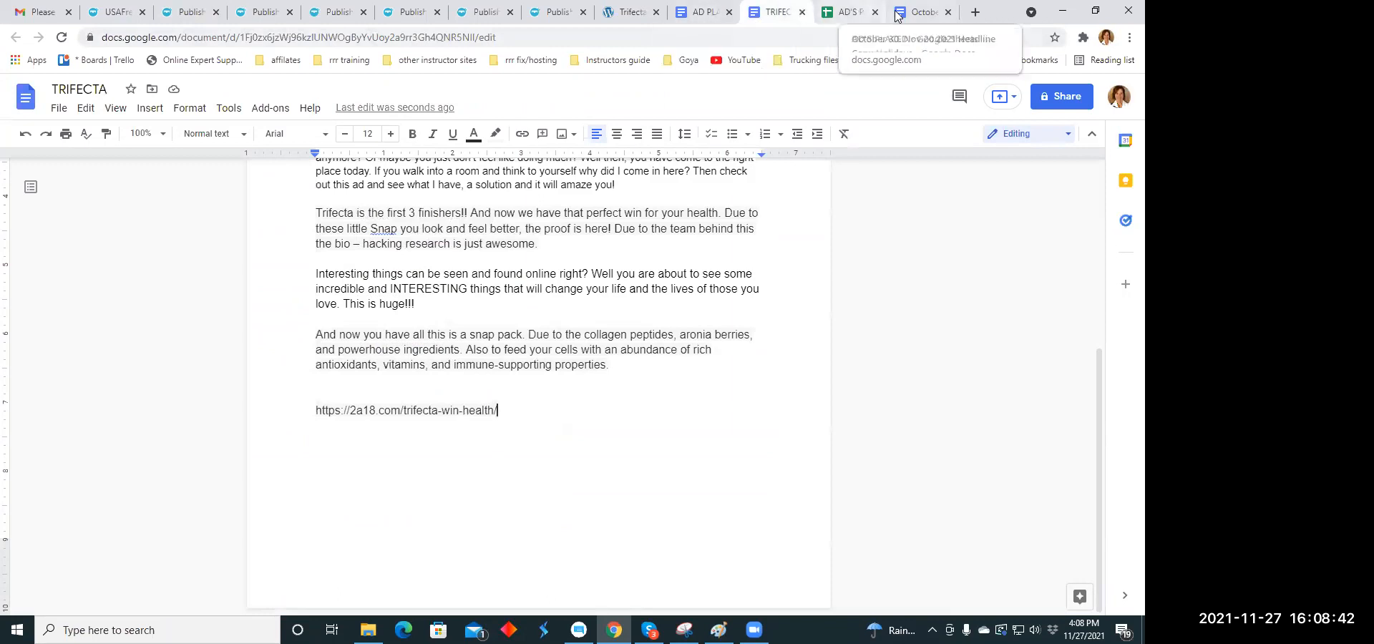
click(919, 12)
drag(607, 229, 317, 227)
right_click(317, 227)
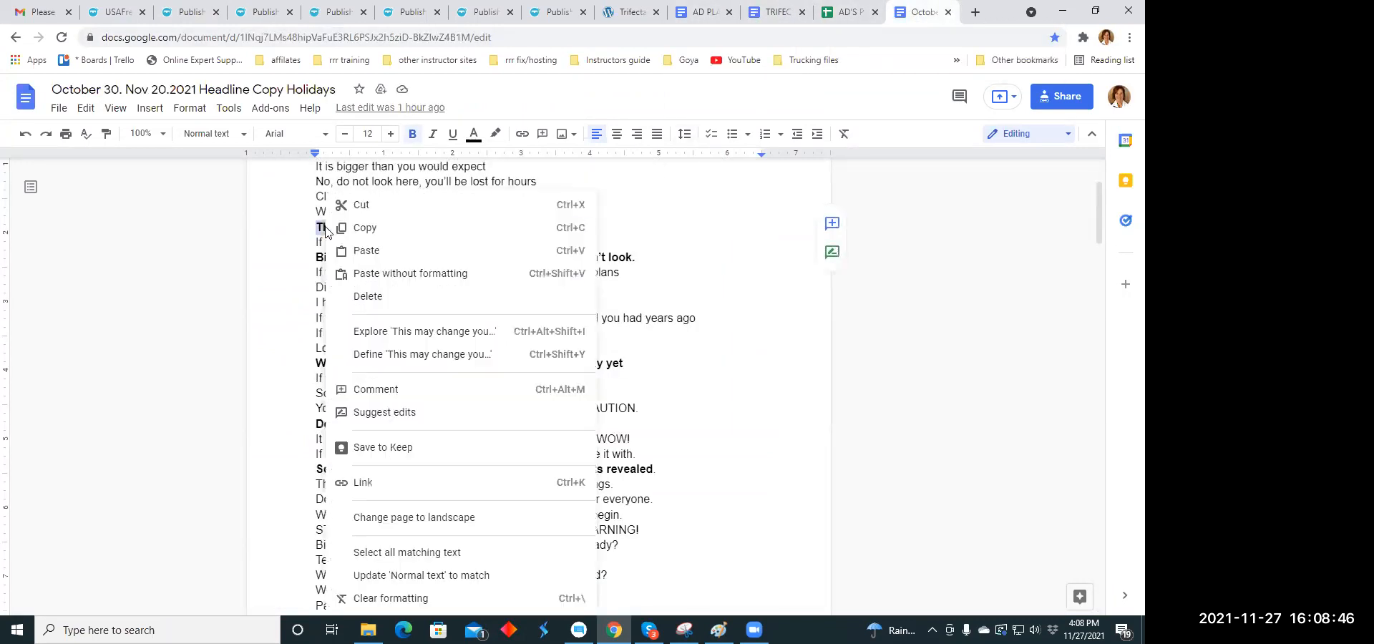
click(365, 225)
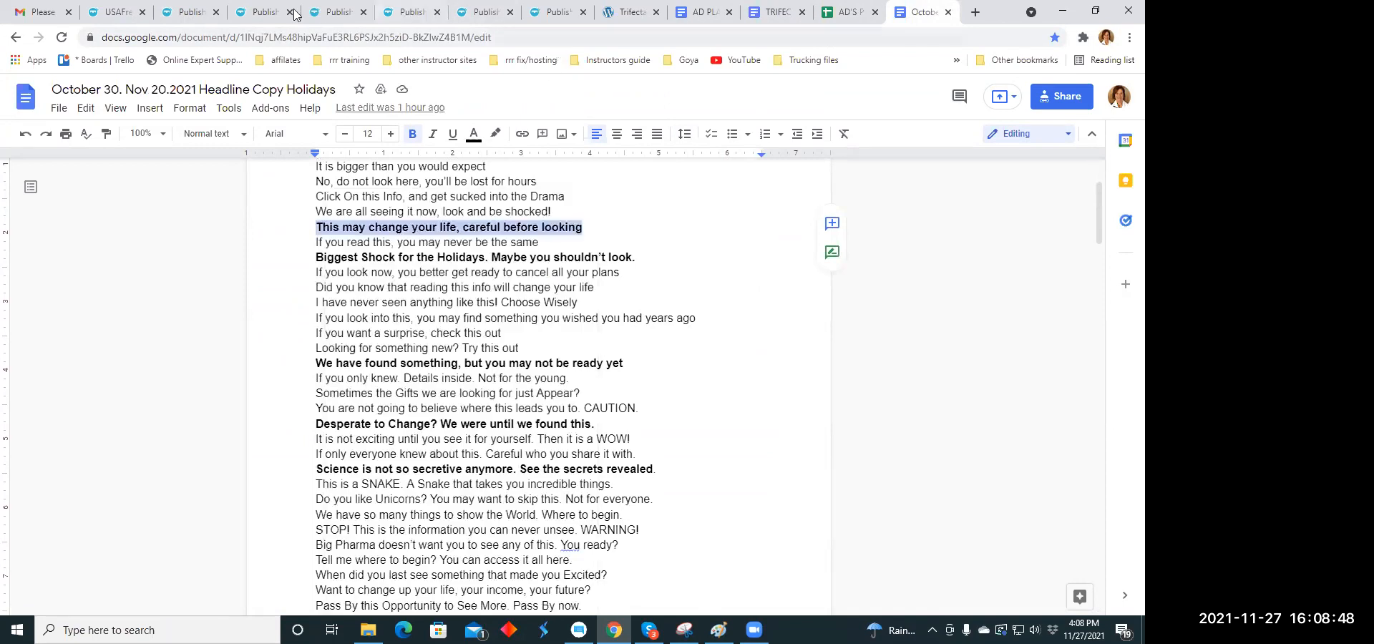
- Paste the headline "This may change your life, careful before looking" as the listing title on USAFreeClassifieds.org
click(190, 14)
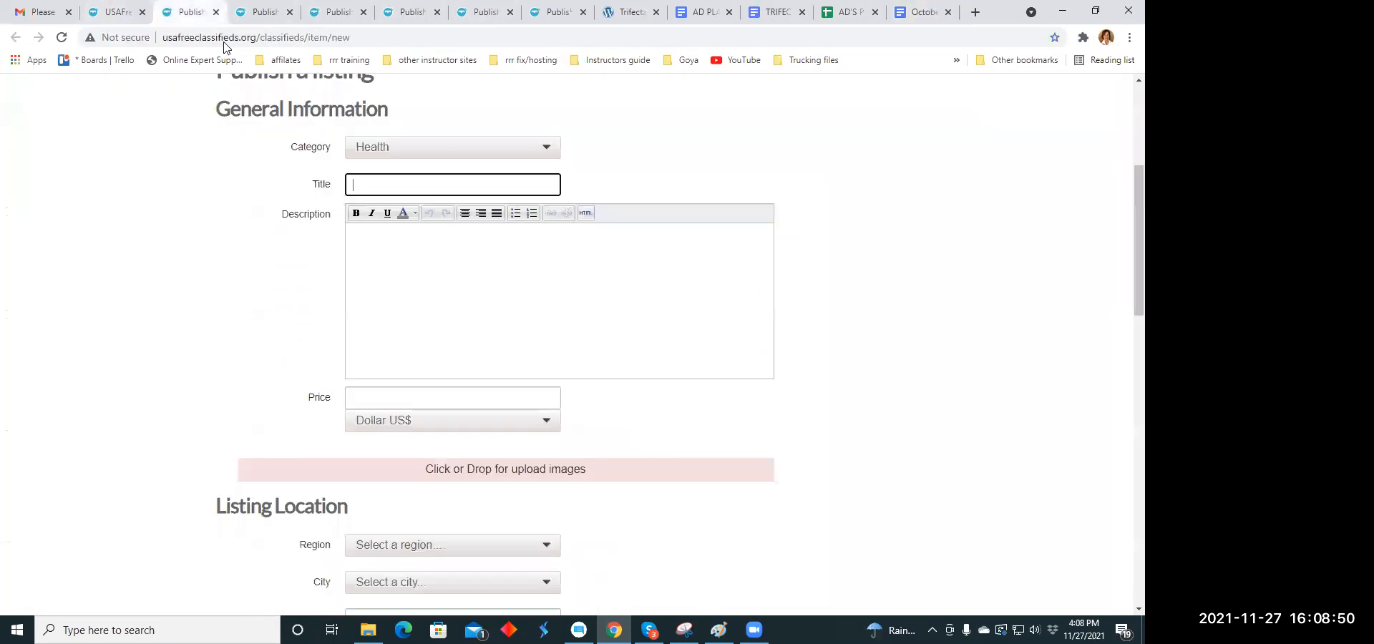
click(362, 185)
right_click(361, 184)
click(384, 296)
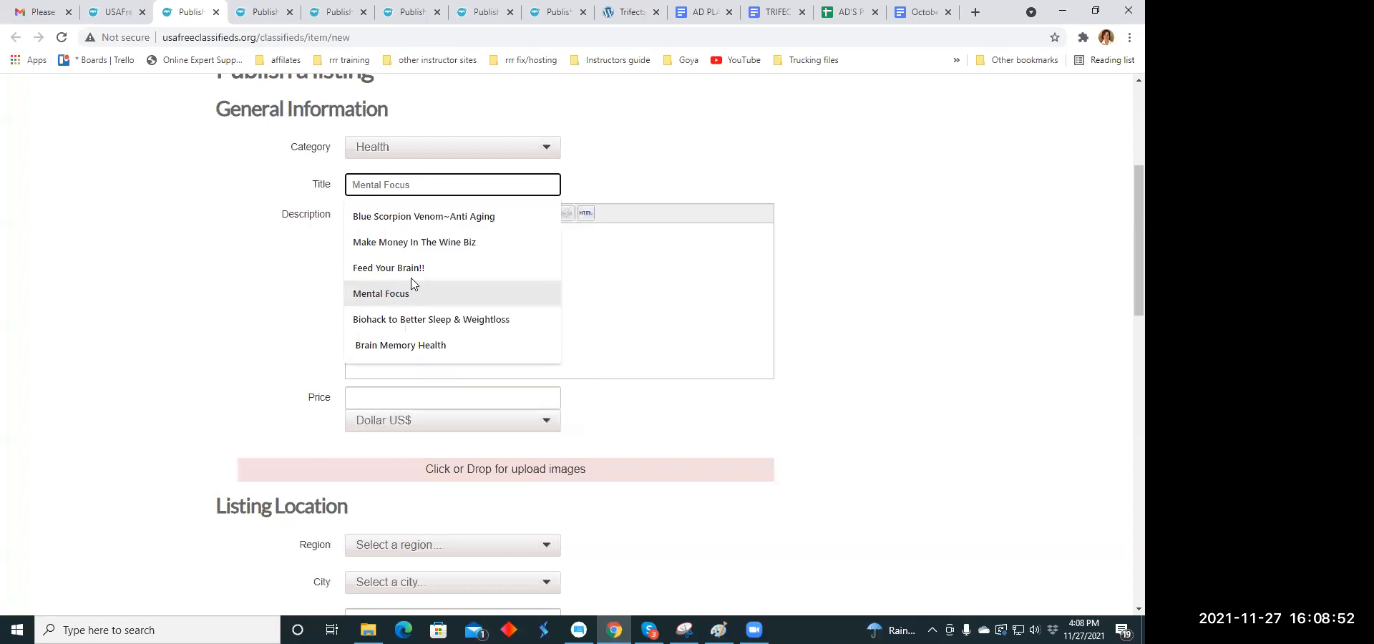
click(647, 175)
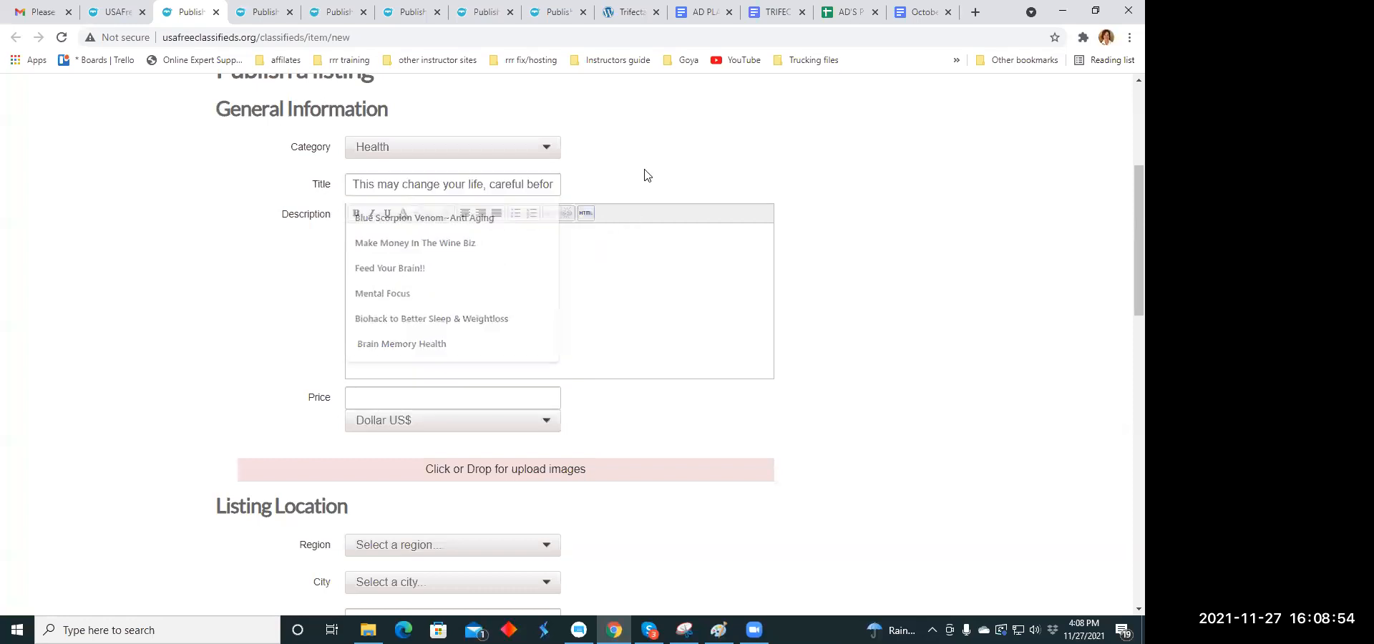
- Copy the paragraph starting "Trifecta is the first 3 finishers!!" from the TRIFECTA document
click(366, 248)
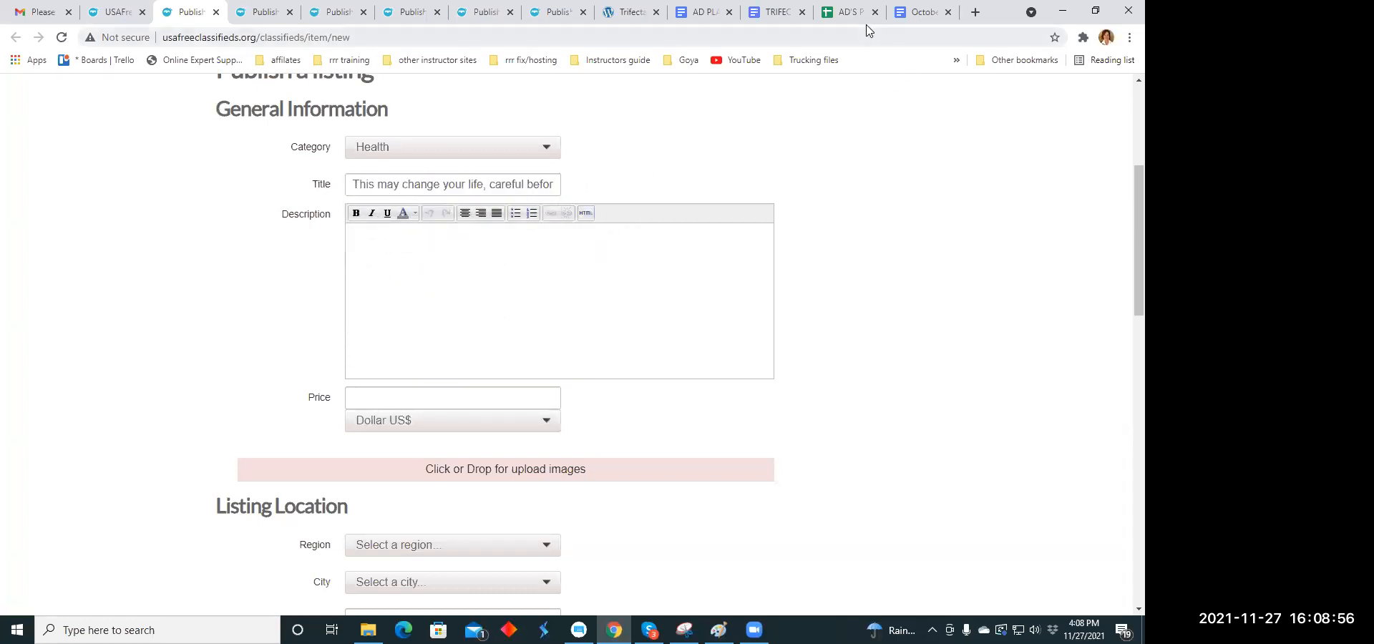
click(919, 12)
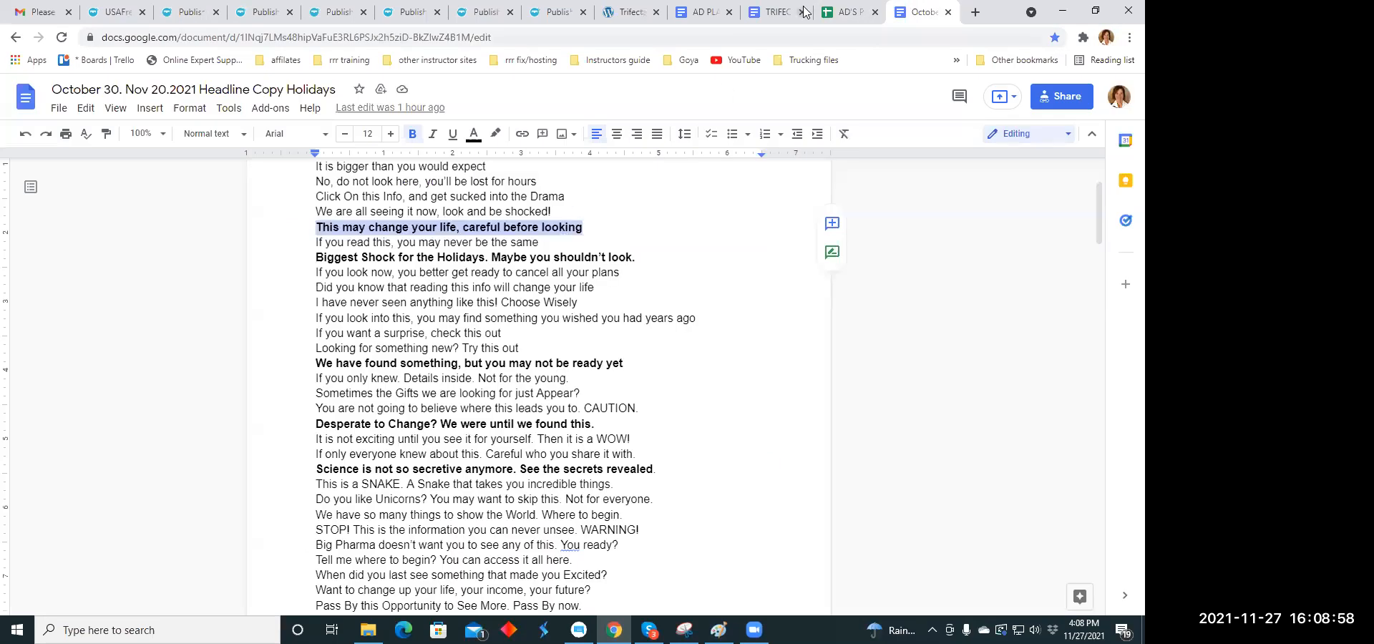
click(776, 12)
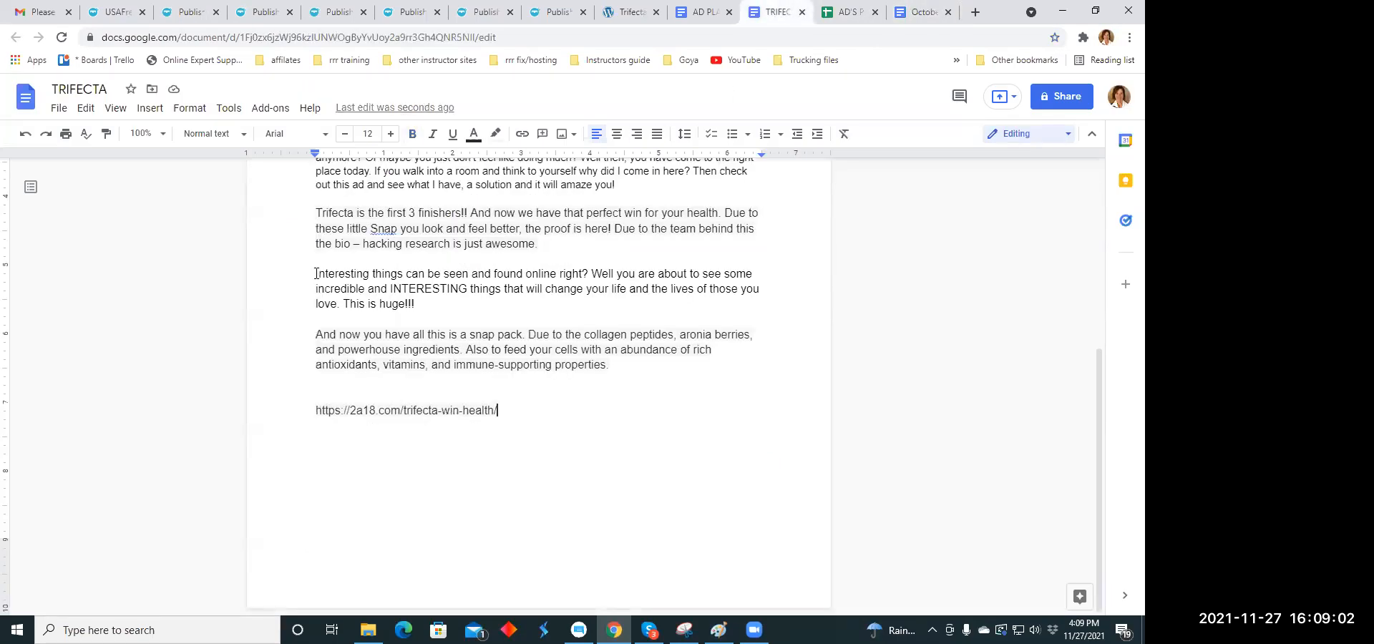
scroll(317, 272, up, 1)
drag(355, 285, 540, 316)
right_click(535, 290)
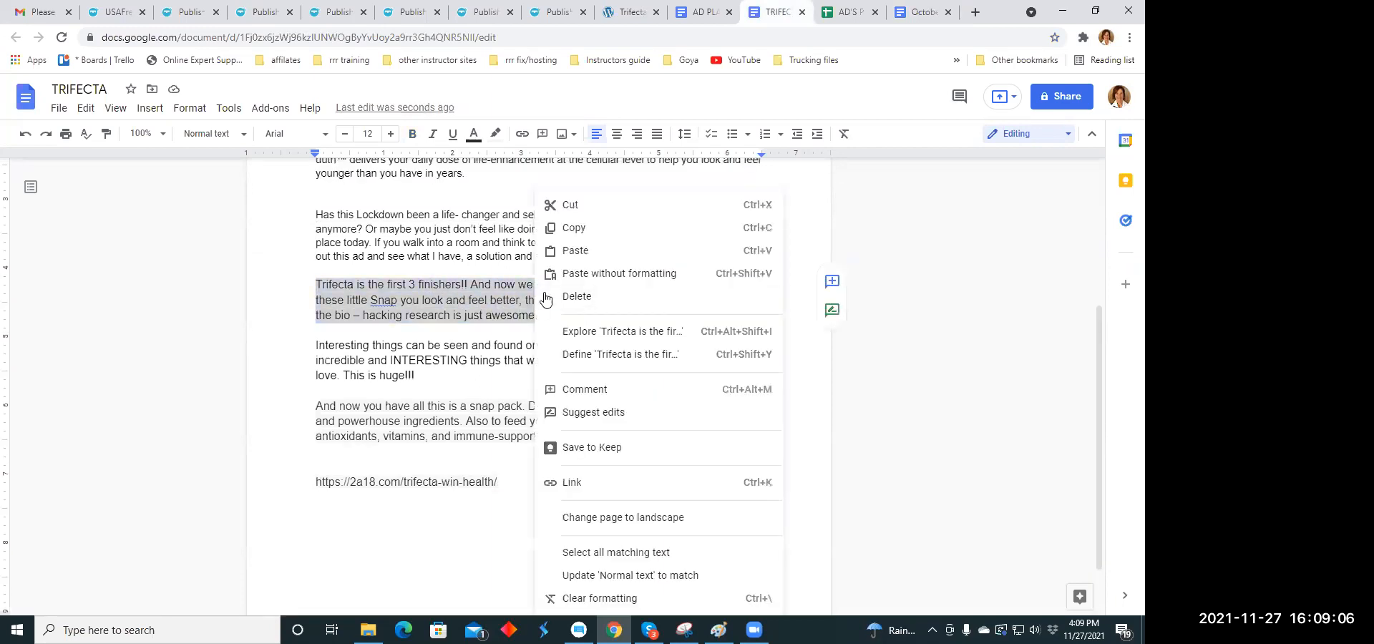
click(569, 226)
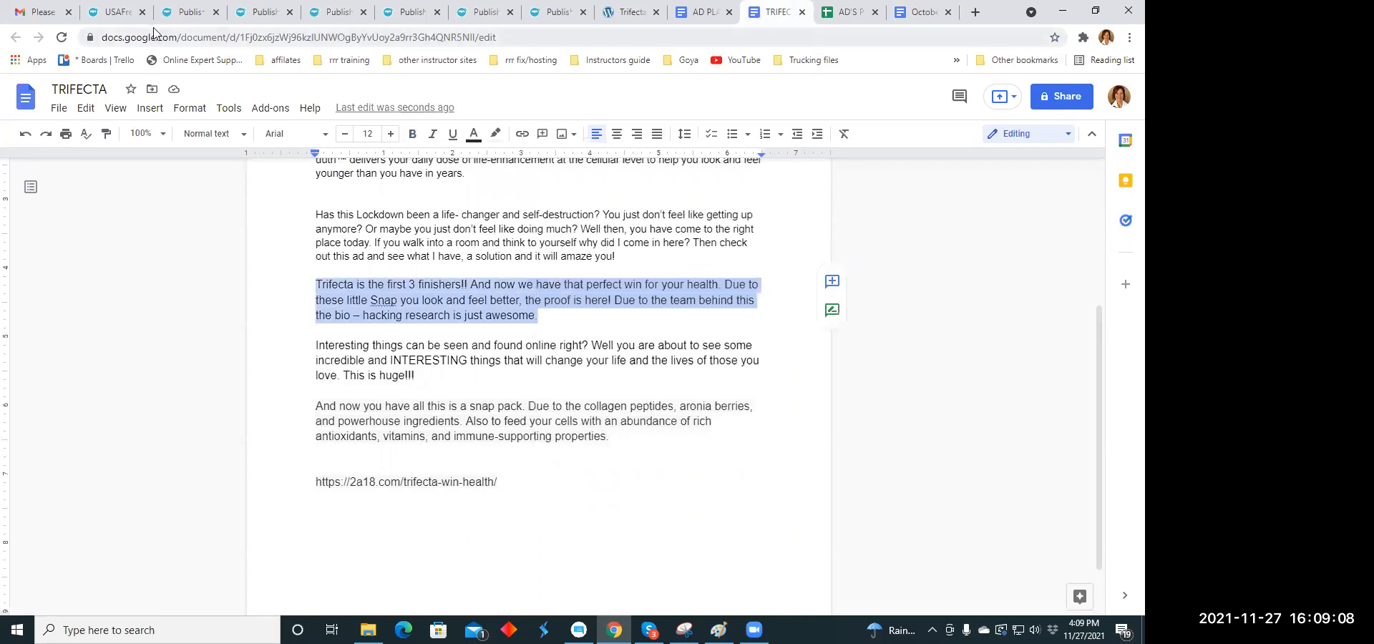
- Paste the copied Trifecta paragraph into the description of the USAFreeClassifieds.org listing
click(175, 14)
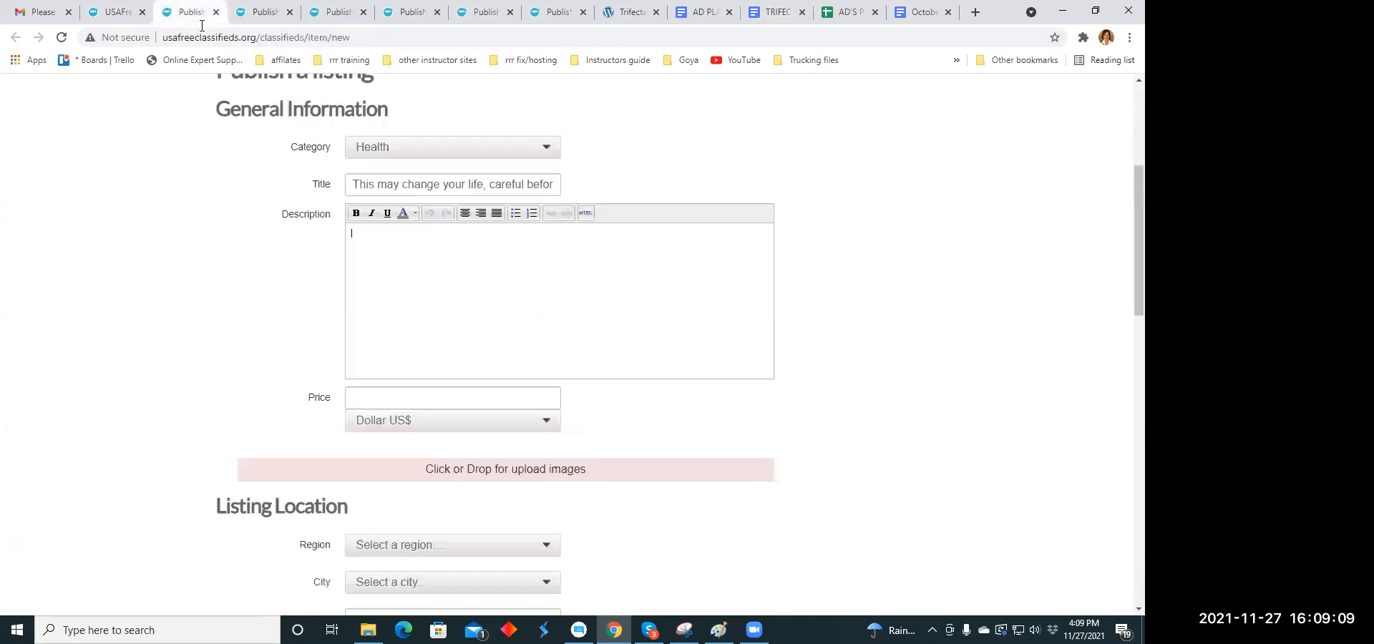
right_click(361, 240)
click(398, 350)
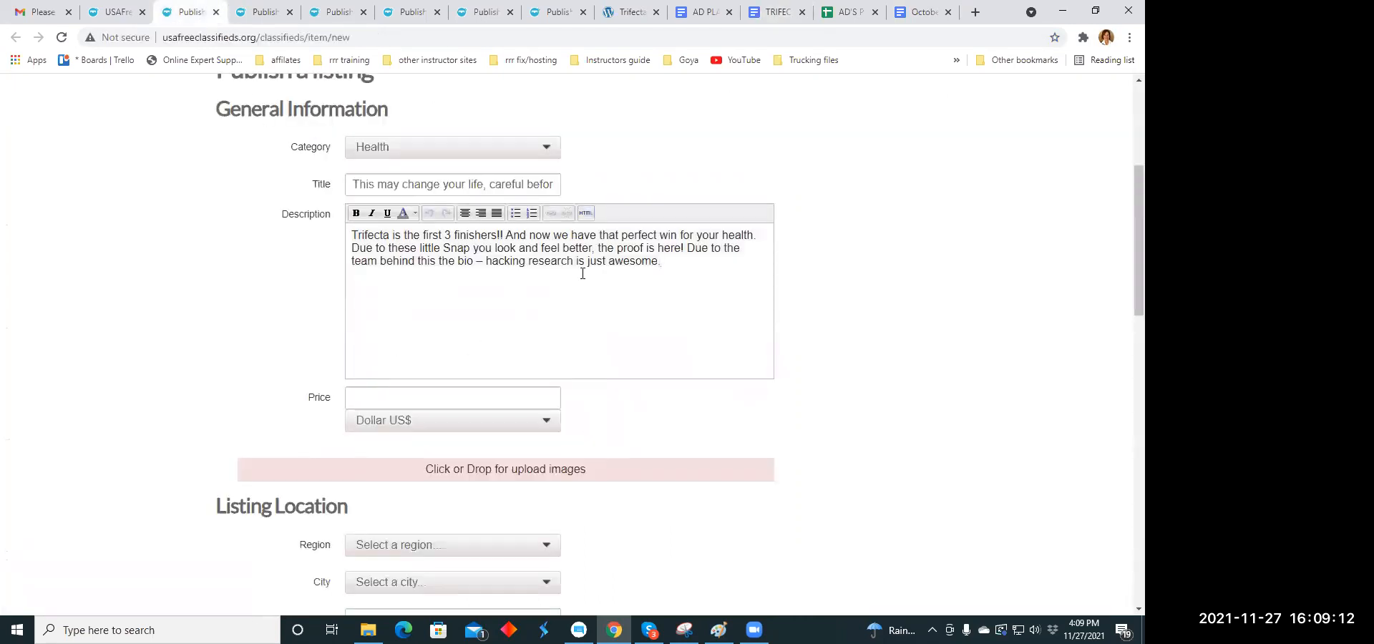
- Split the description into separate paragraphs after "Trifecta is the first 3 finishers!!" and after "perfect win for your health."
scroll(548, 242, down, 5)
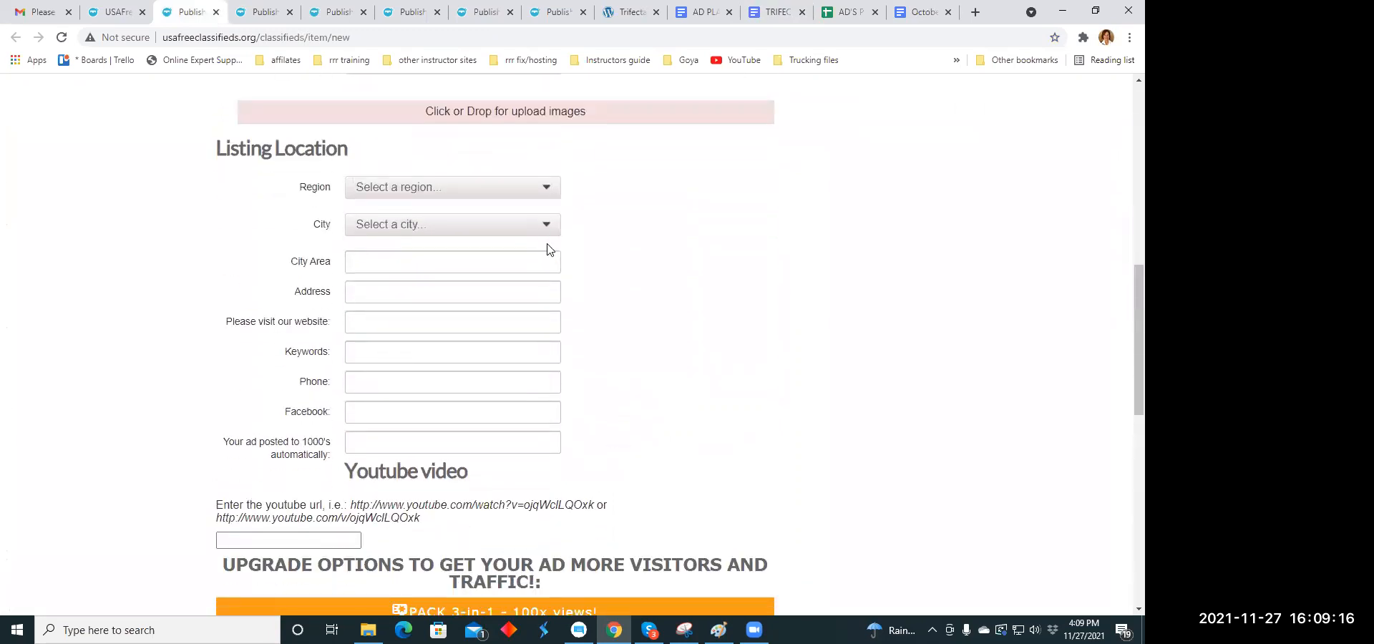
scroll(548, 249, down, 4)
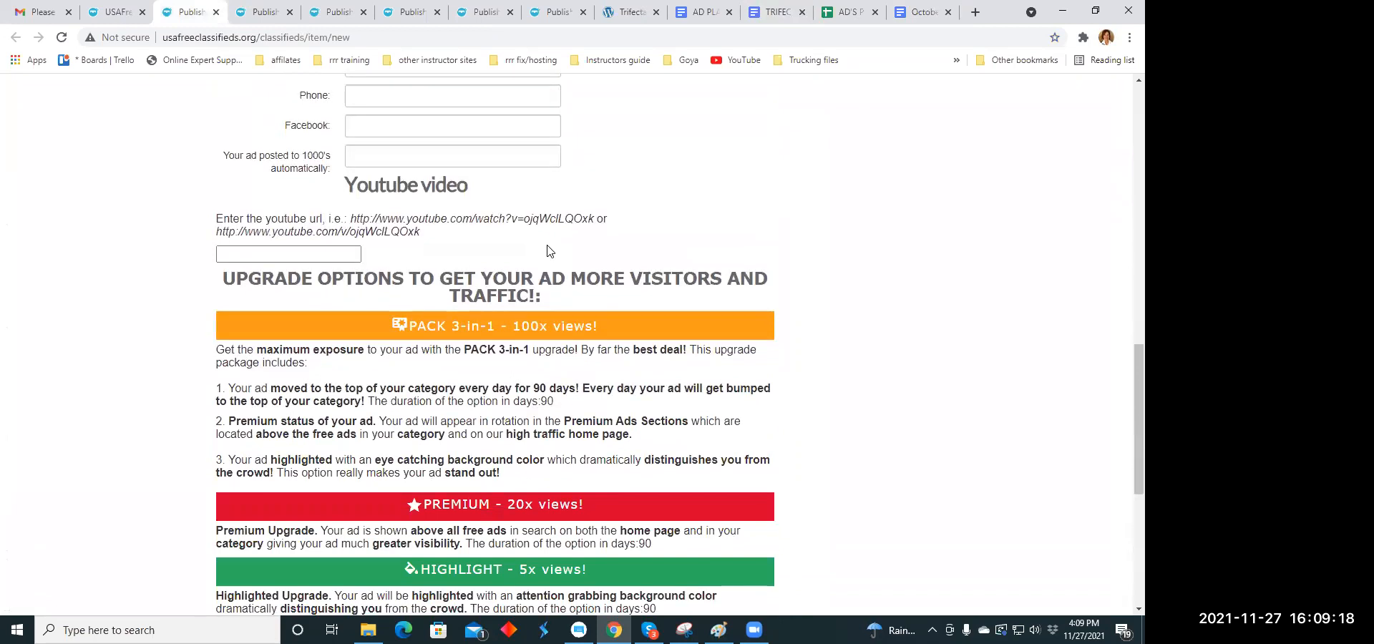
scroll(549, 248, down, 4)
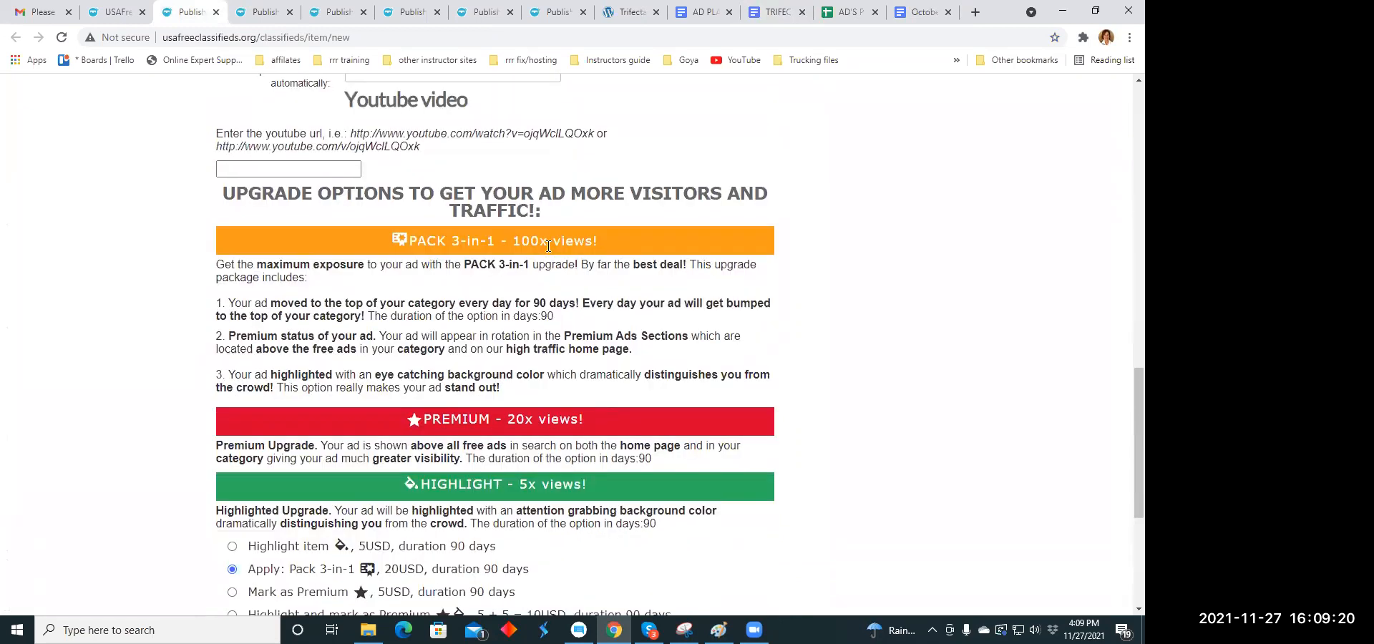
scroll(548, 245, up, 13)
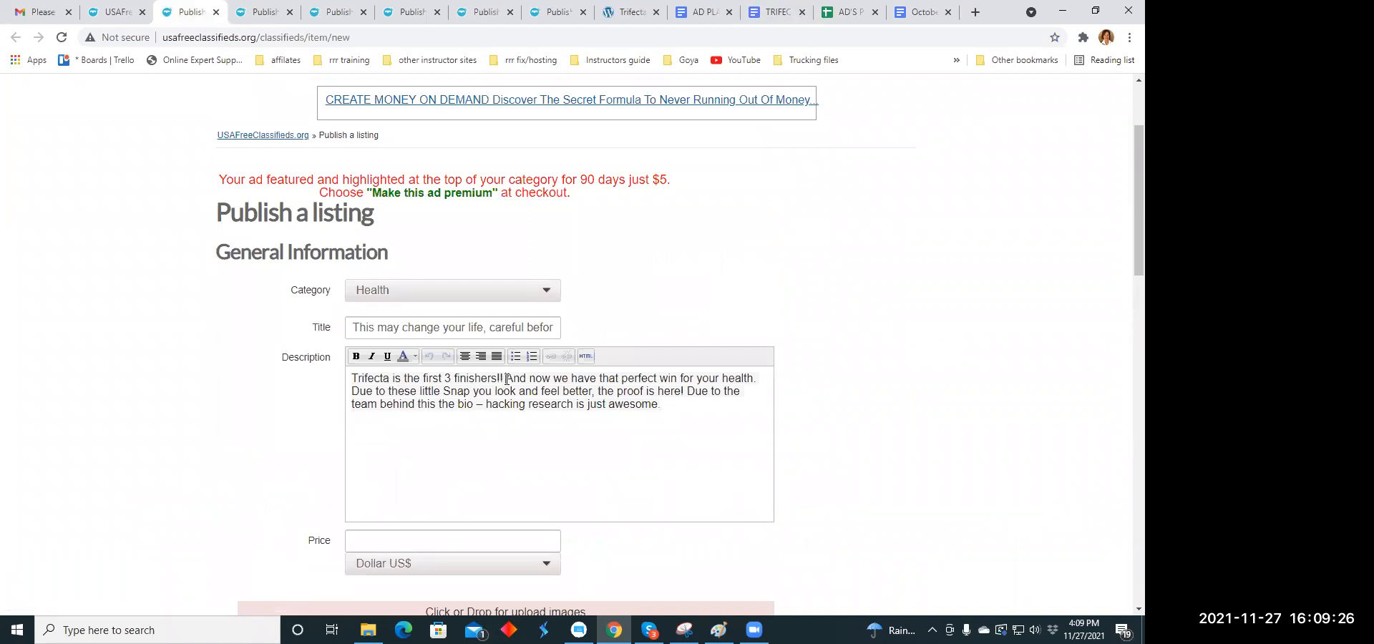
click(506, 379)
key(Return)
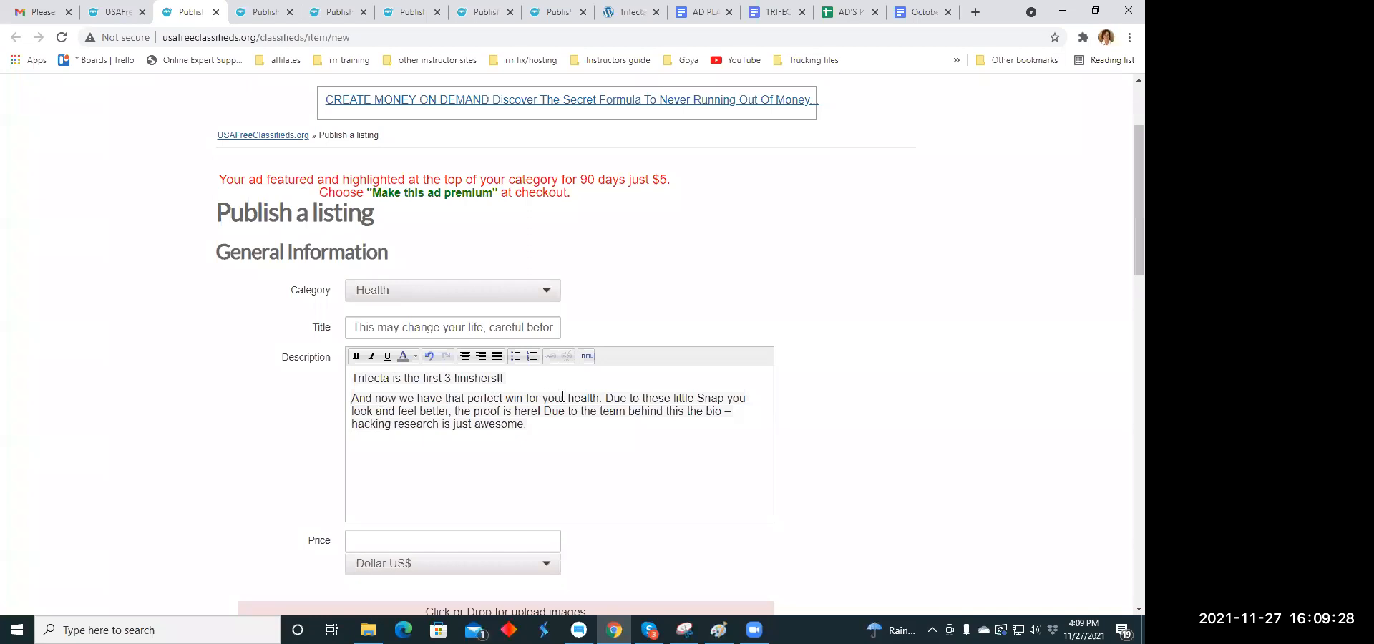
click(605, 398)
key(Return)
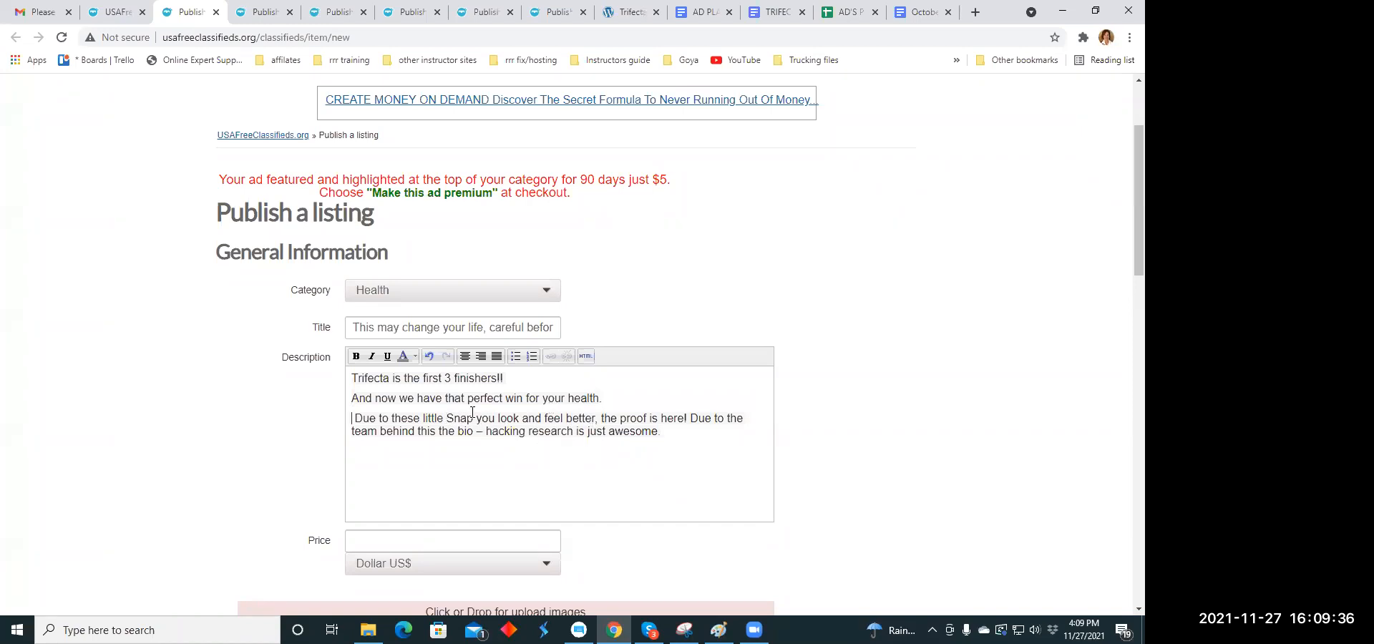
- Center all three paragraphs of the listing description
drag(351, 378, 662, 433)
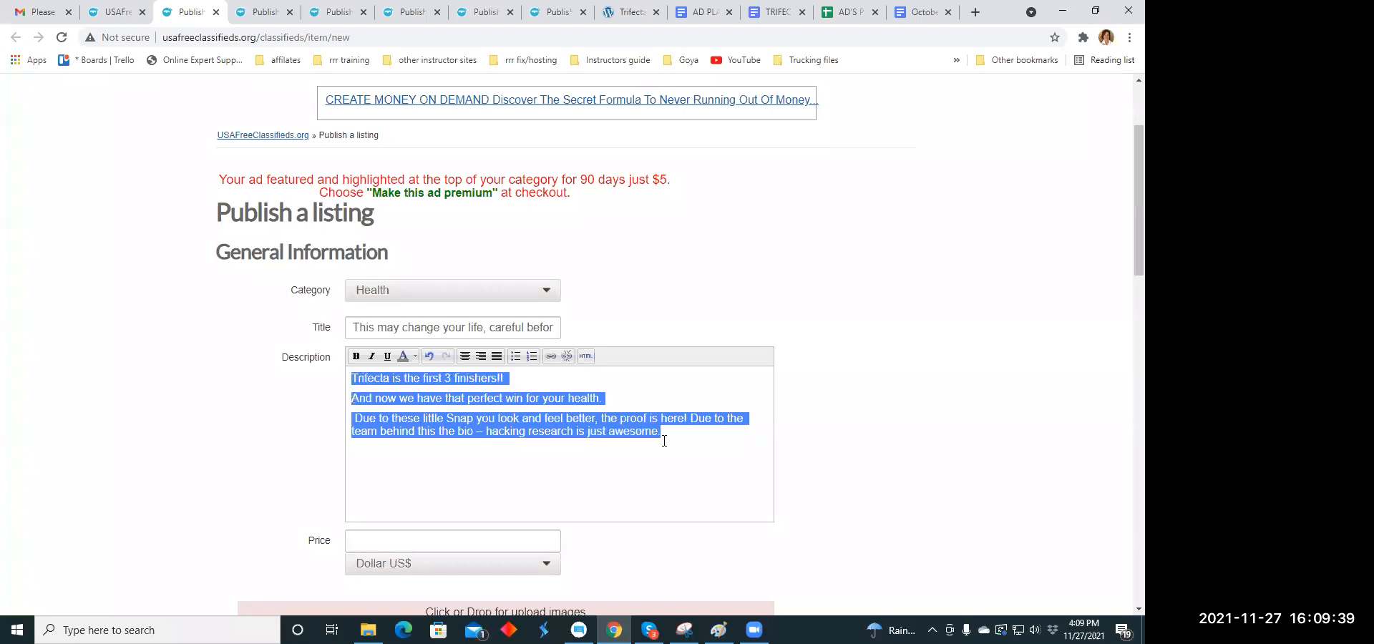
click(480, 356)
click(480, 358)
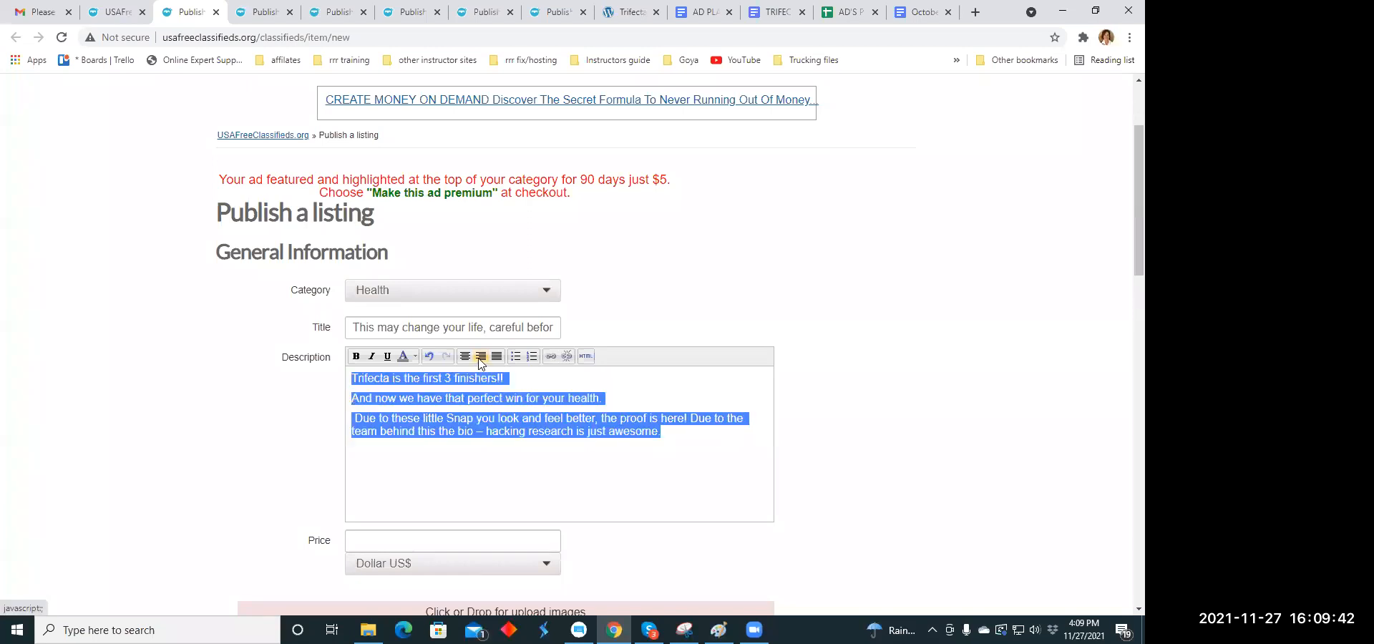
click(464, 355)
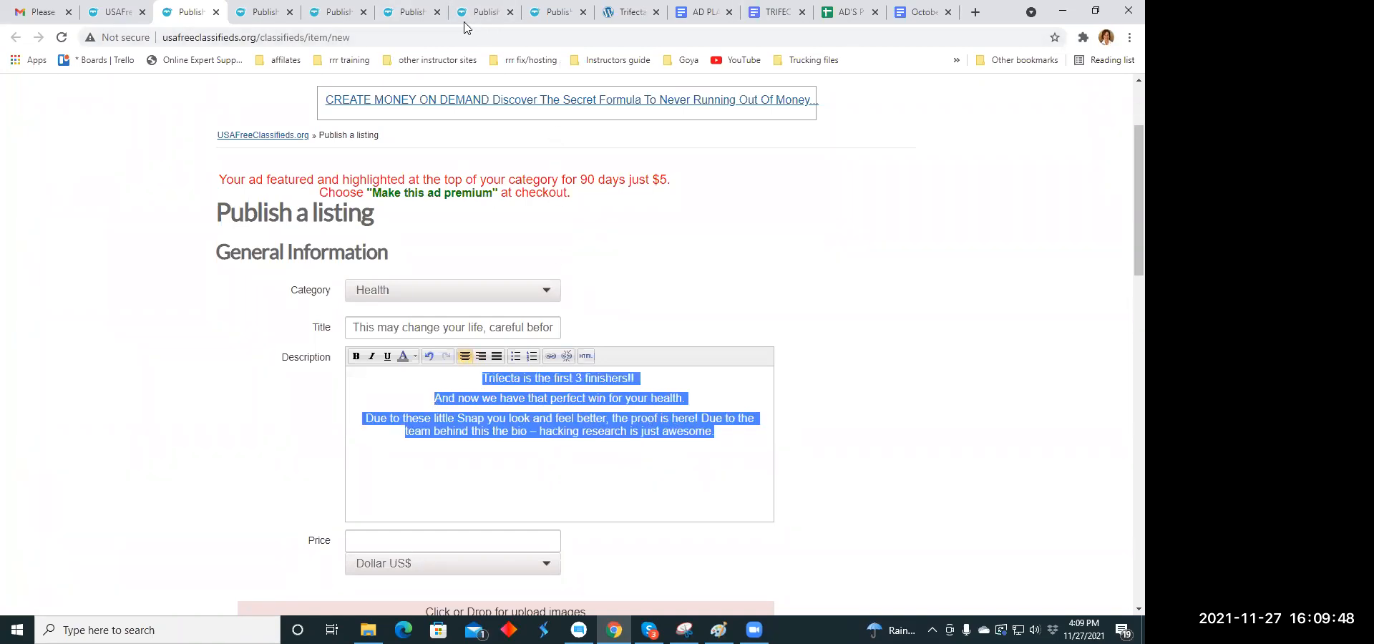
- Copy the web address 2a18.com/trifecta-win-health/ from the Trifecta ~ Win Health page
click(625, 13)
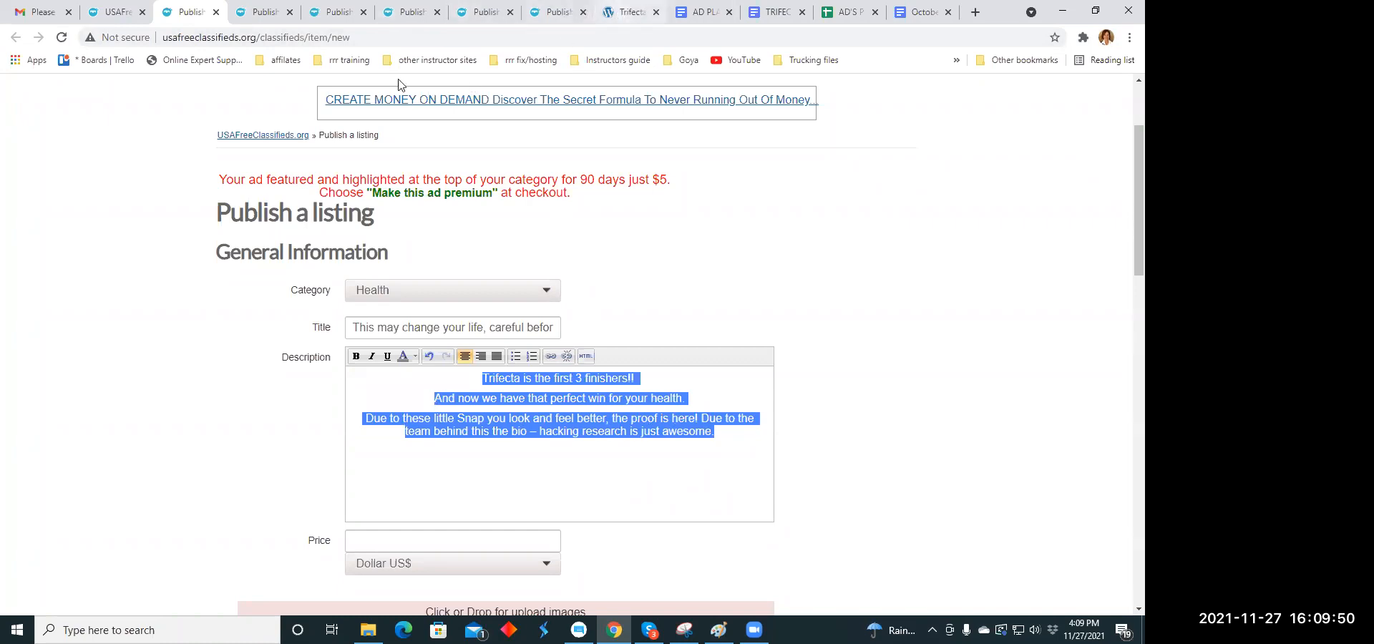
click(219, 40)
right_click(219, 40)
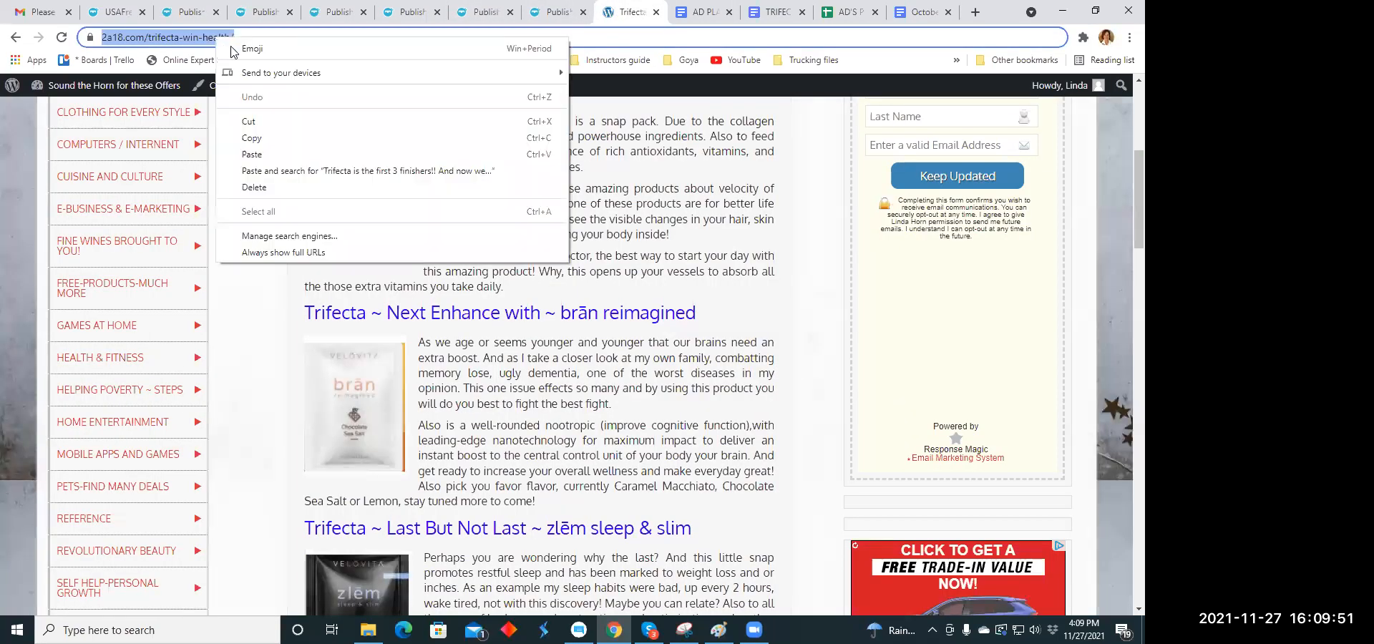
click(252, 138)
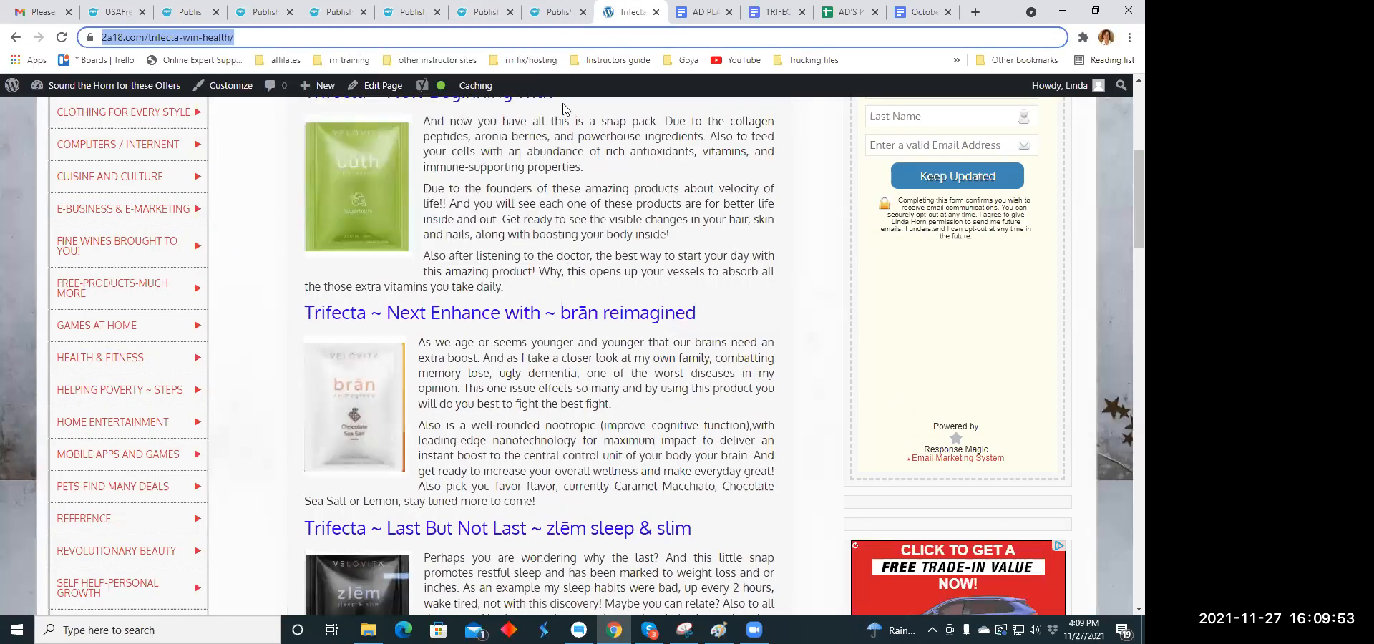
click(189, 12)
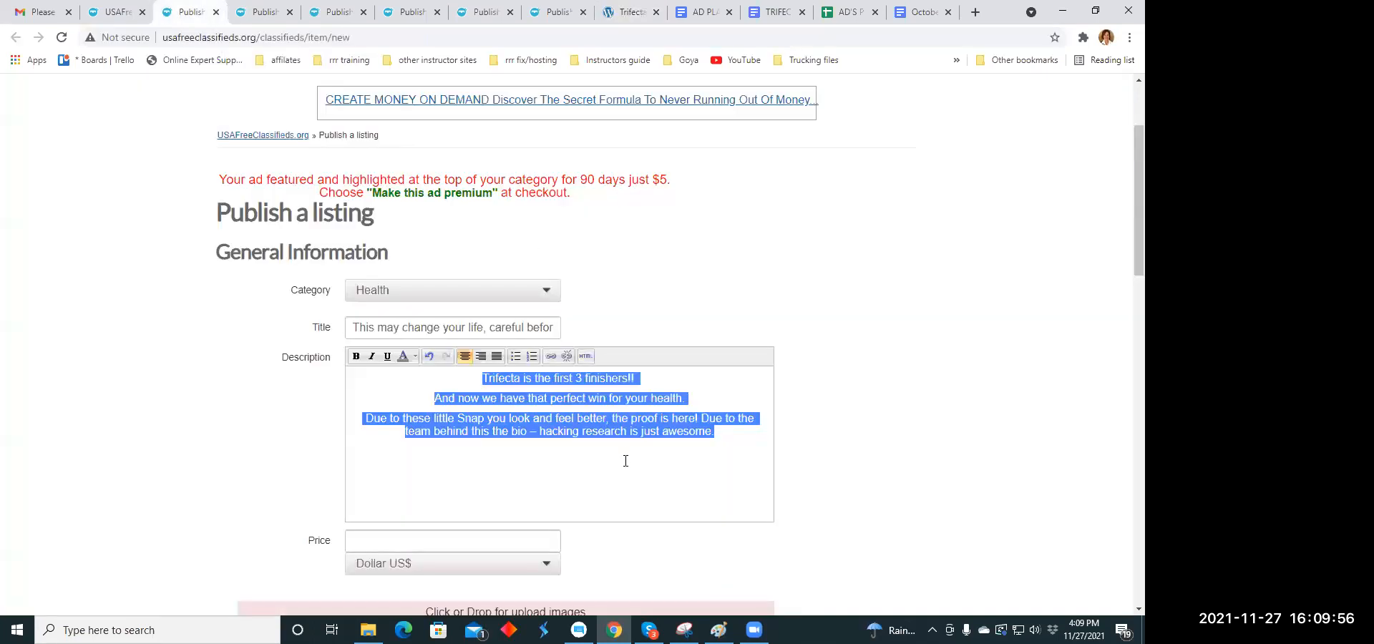
click(756, 504)
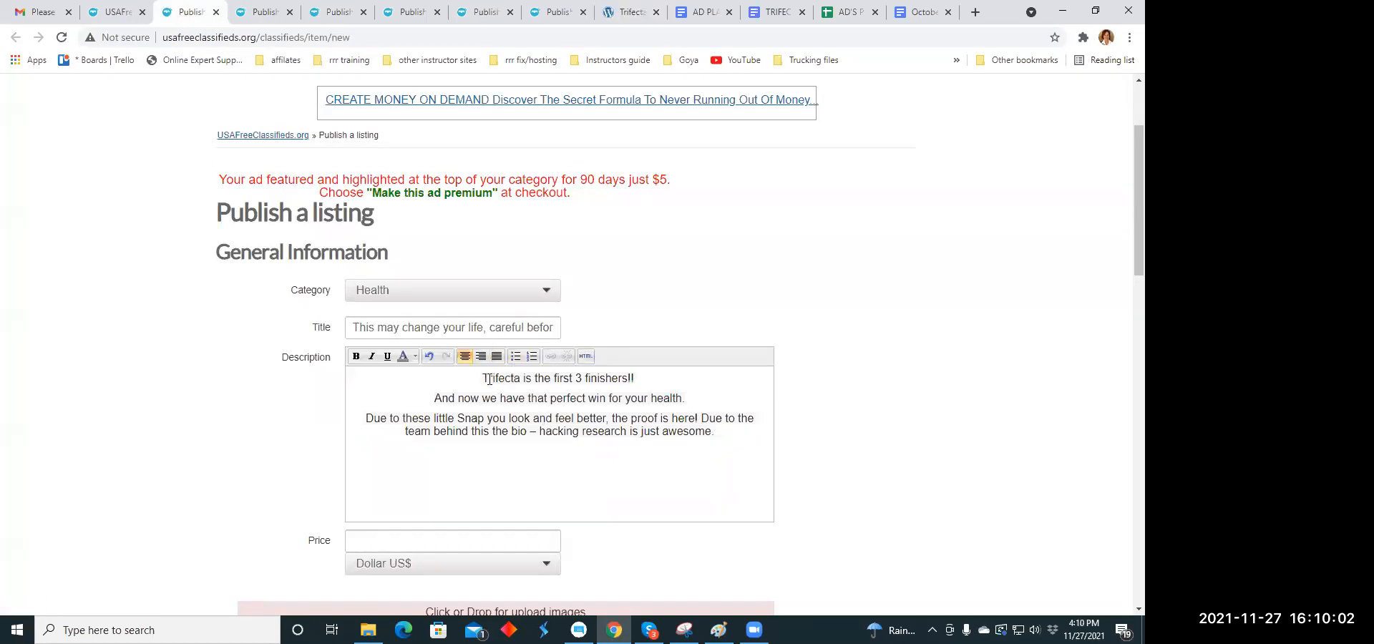
drag(483, 378, 635, 380)
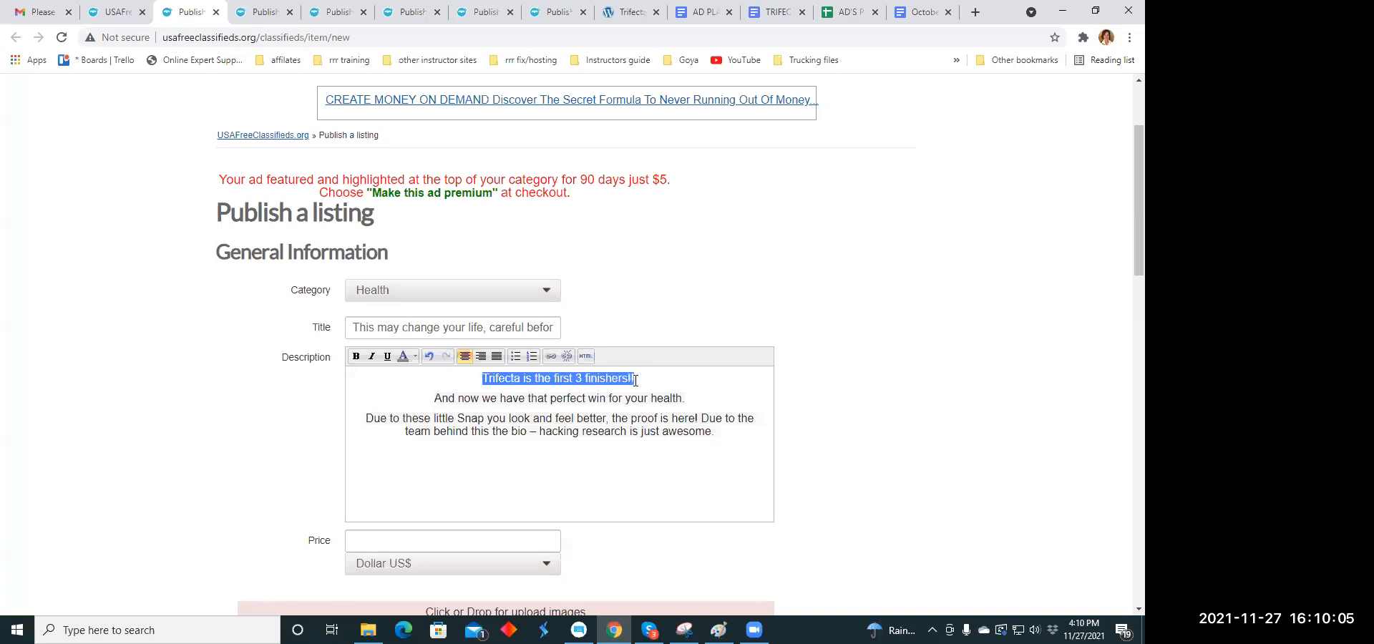
click(552, 357)
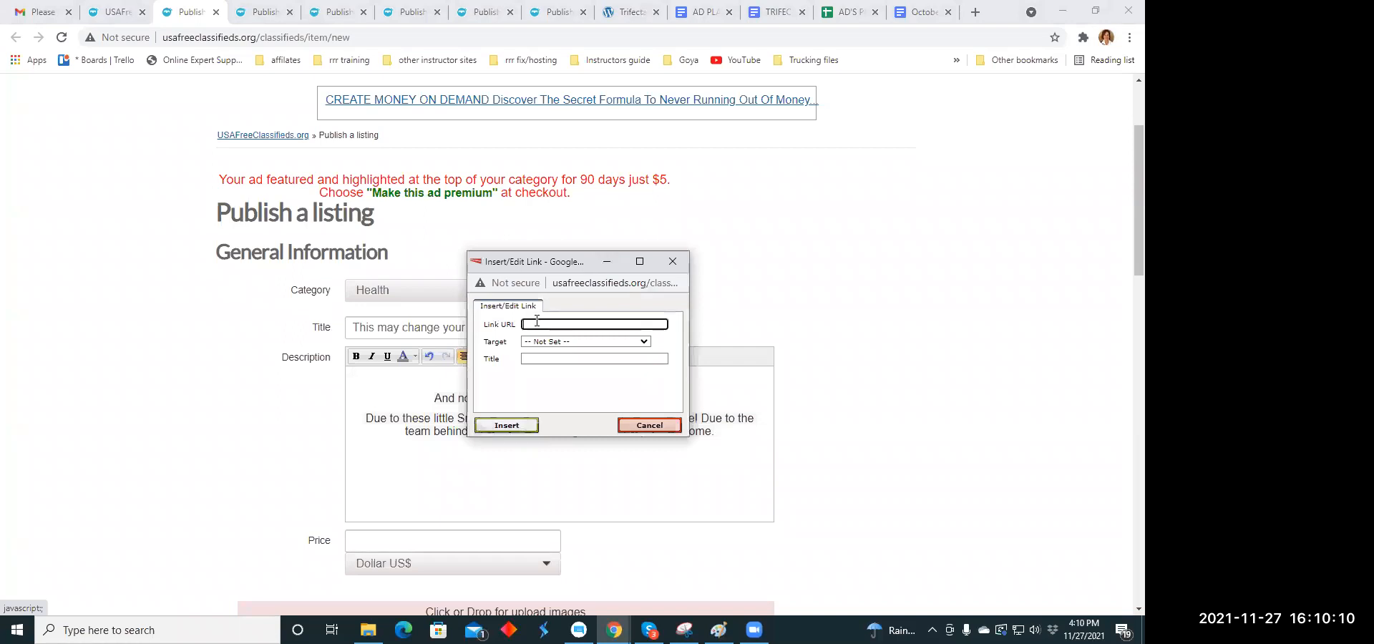
click(536, 322)
right_click(537, 322)
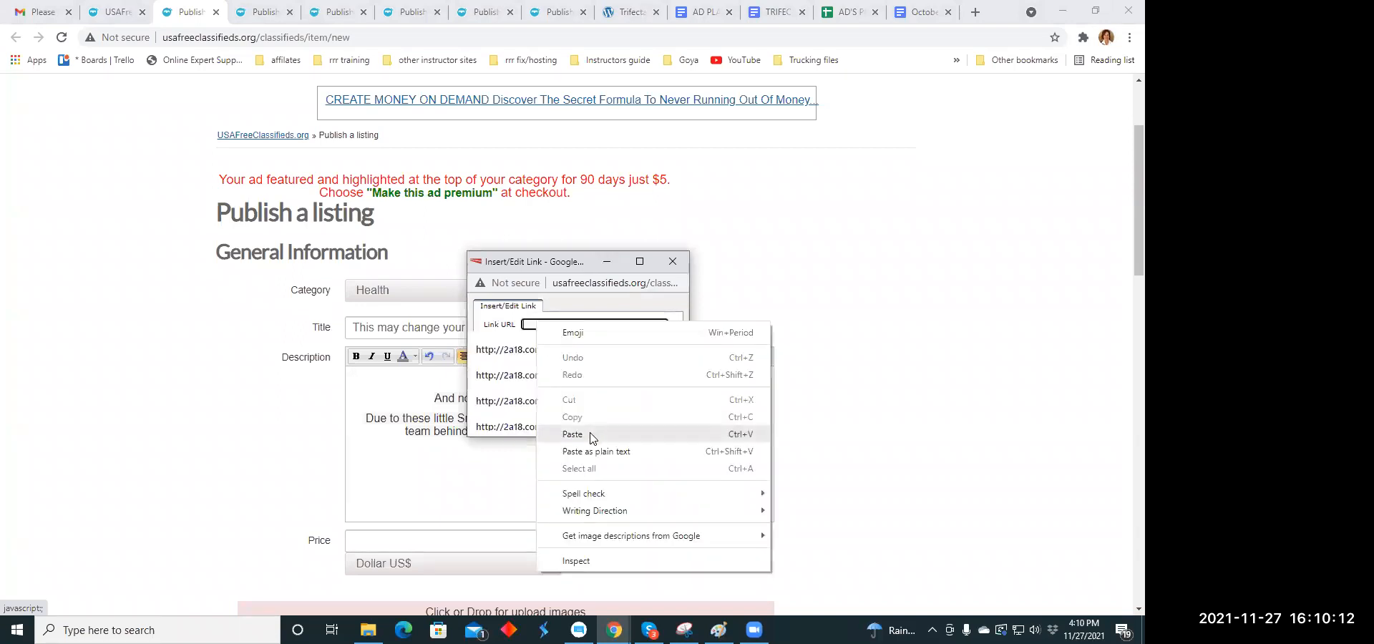
click(573, 435)
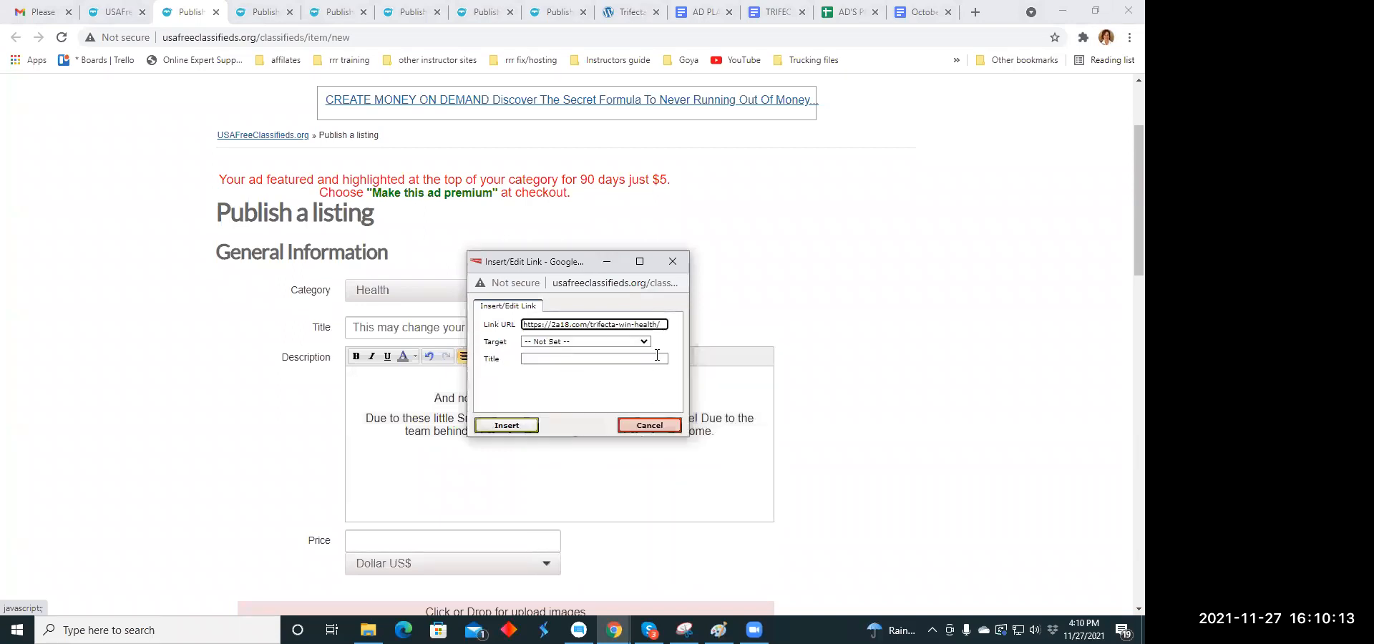
click(505, 426)
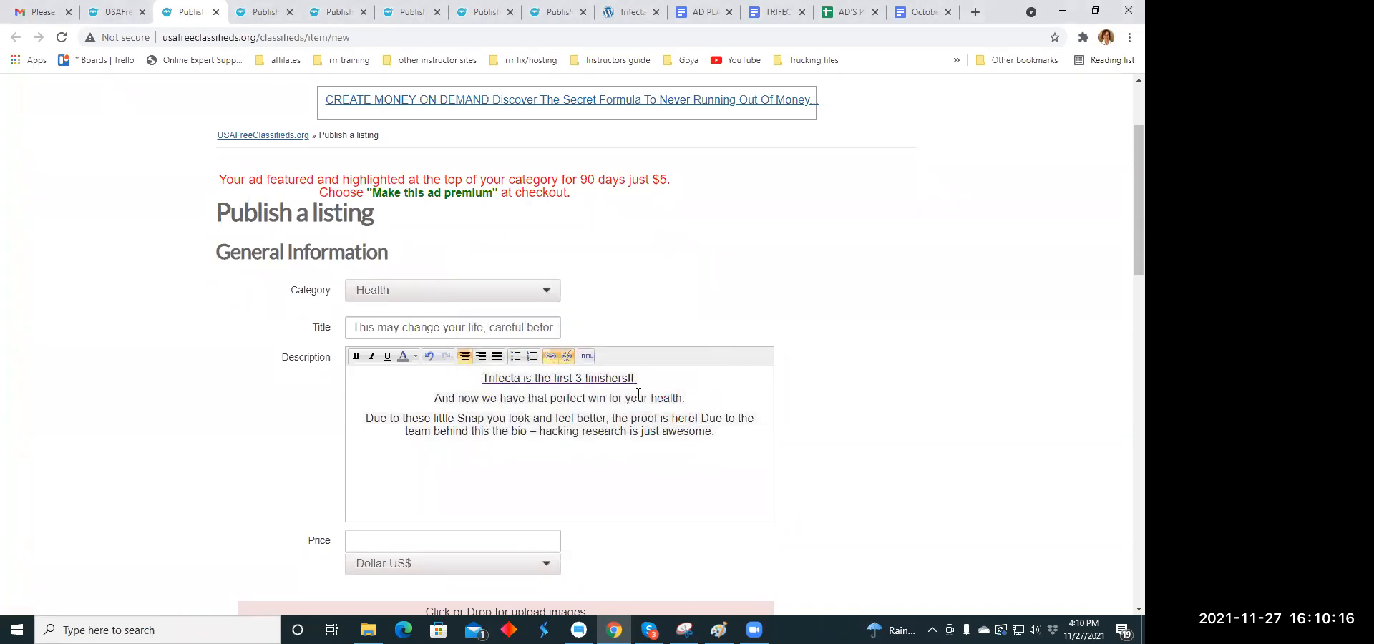
- Set the listing's price to 45.00 US dollars
scroll(637, 387, down, 5)
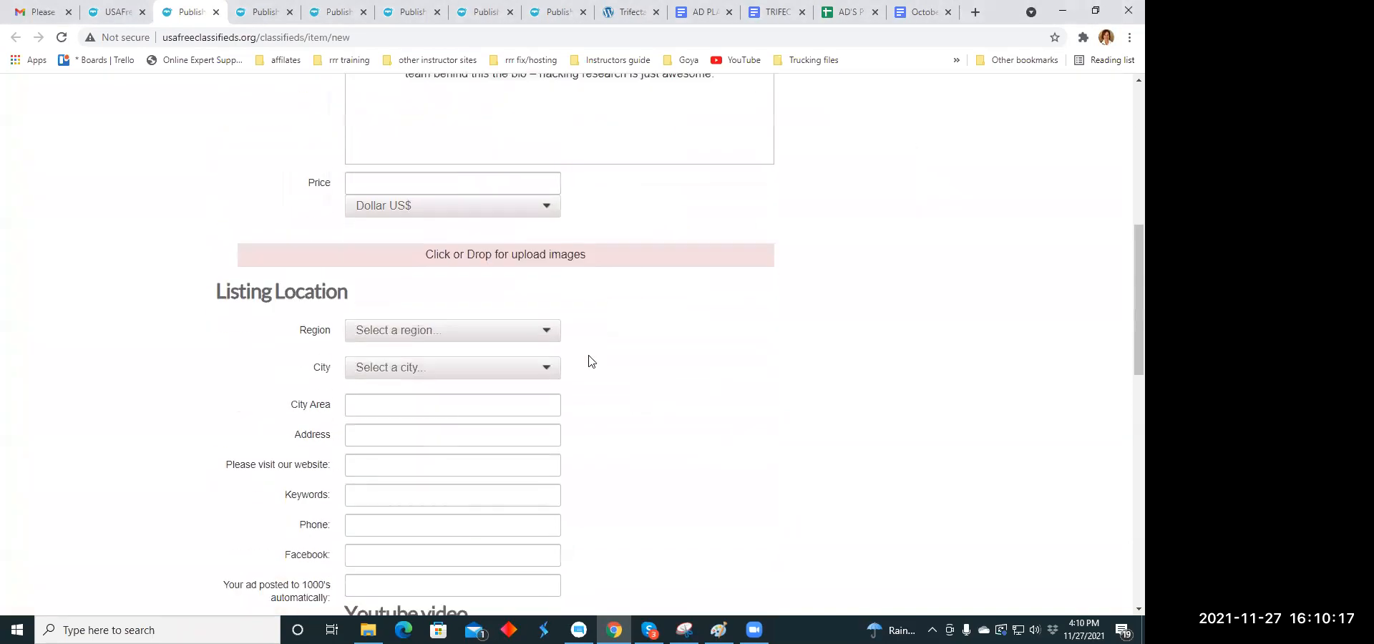
click(370, 188)
scroll(652, 265, up, 3)
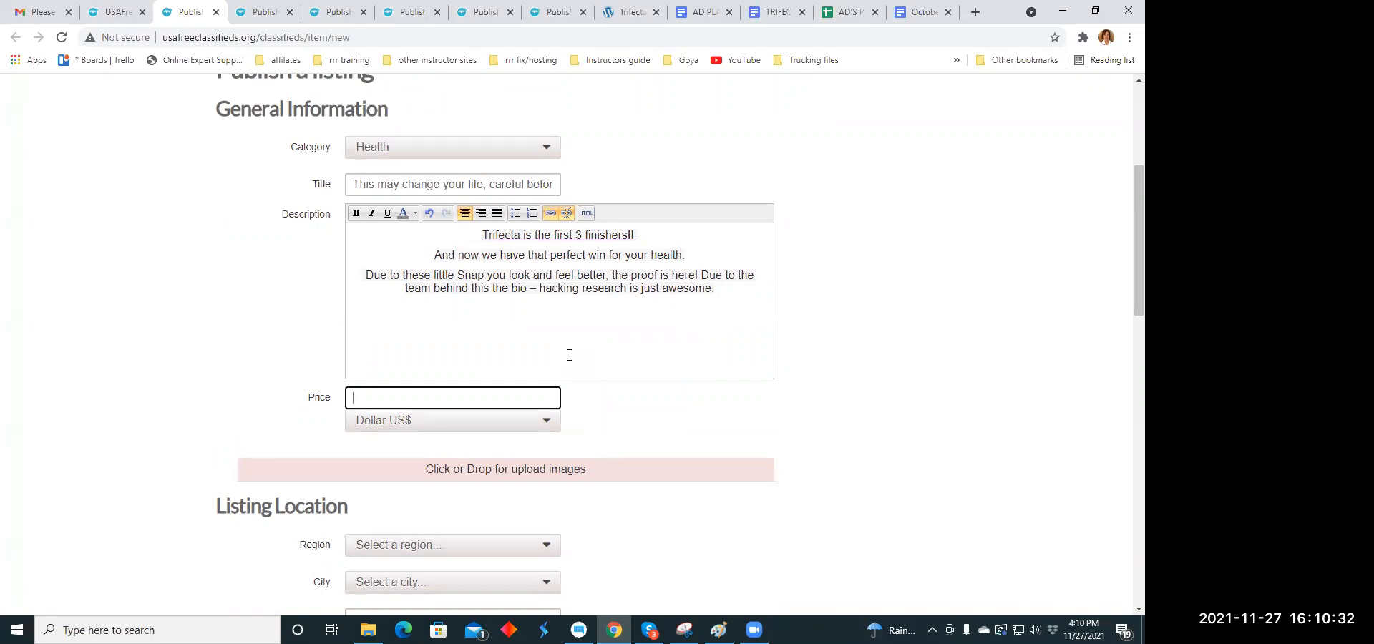
text(60)
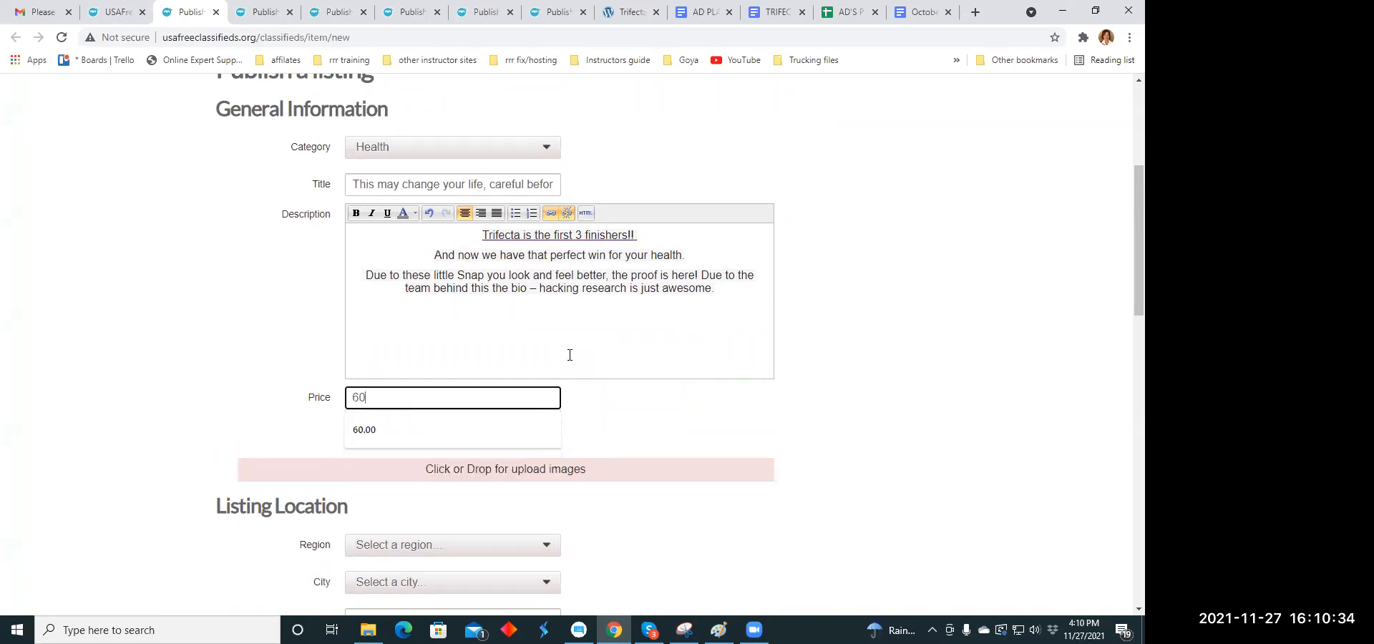
key(BackSpace)
key(BackSpace)
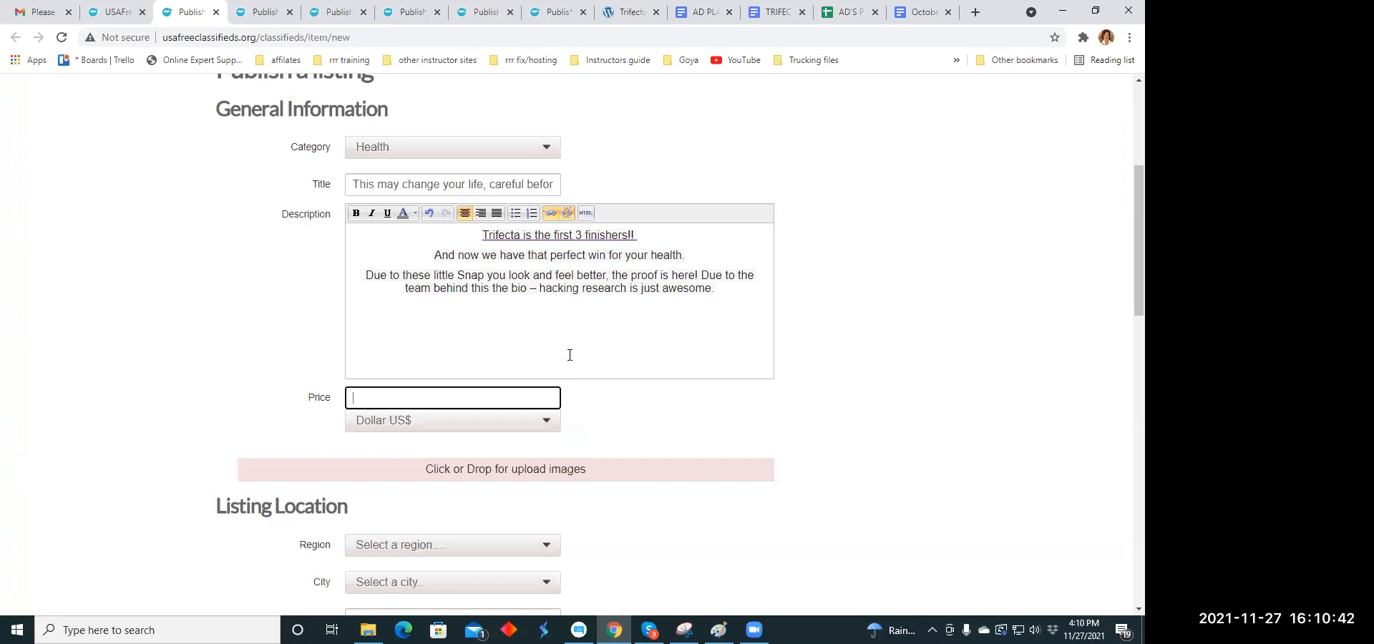
text(45.00)
- Set the listing location to region Colorado and city Akron
scroll(513, 318, down, 3)
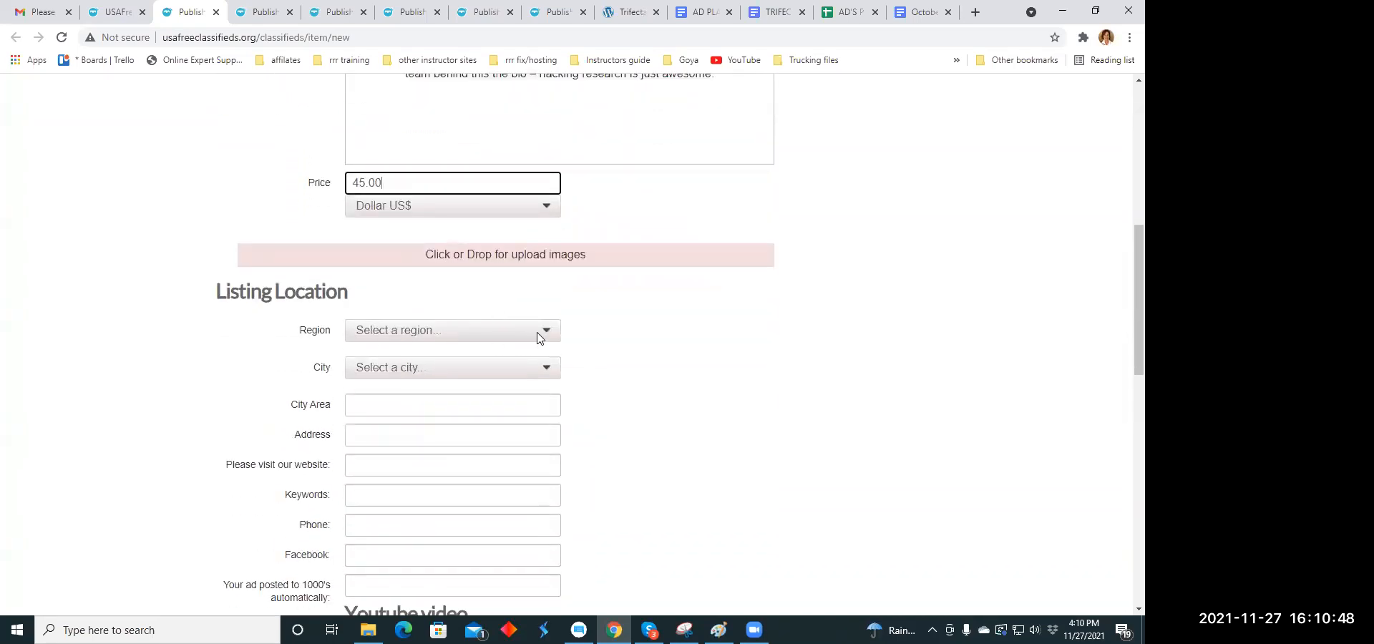
click(548, 333)
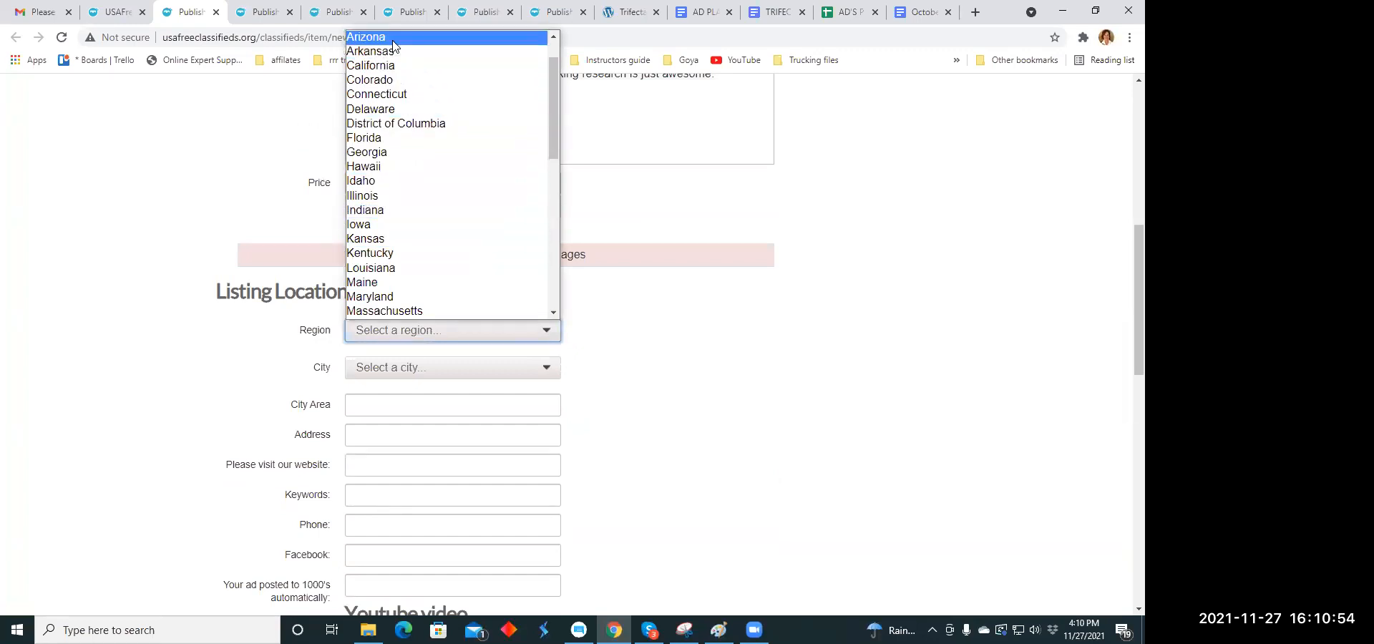
click(398, 84)
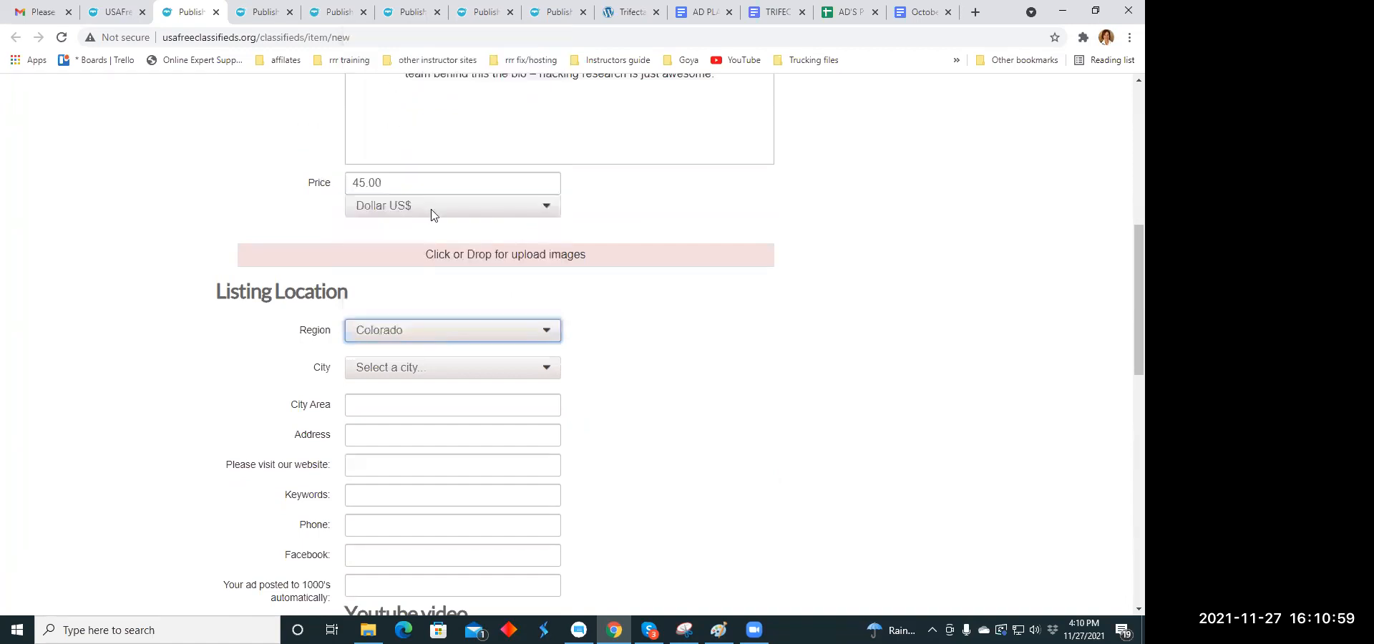
click(550, 369)
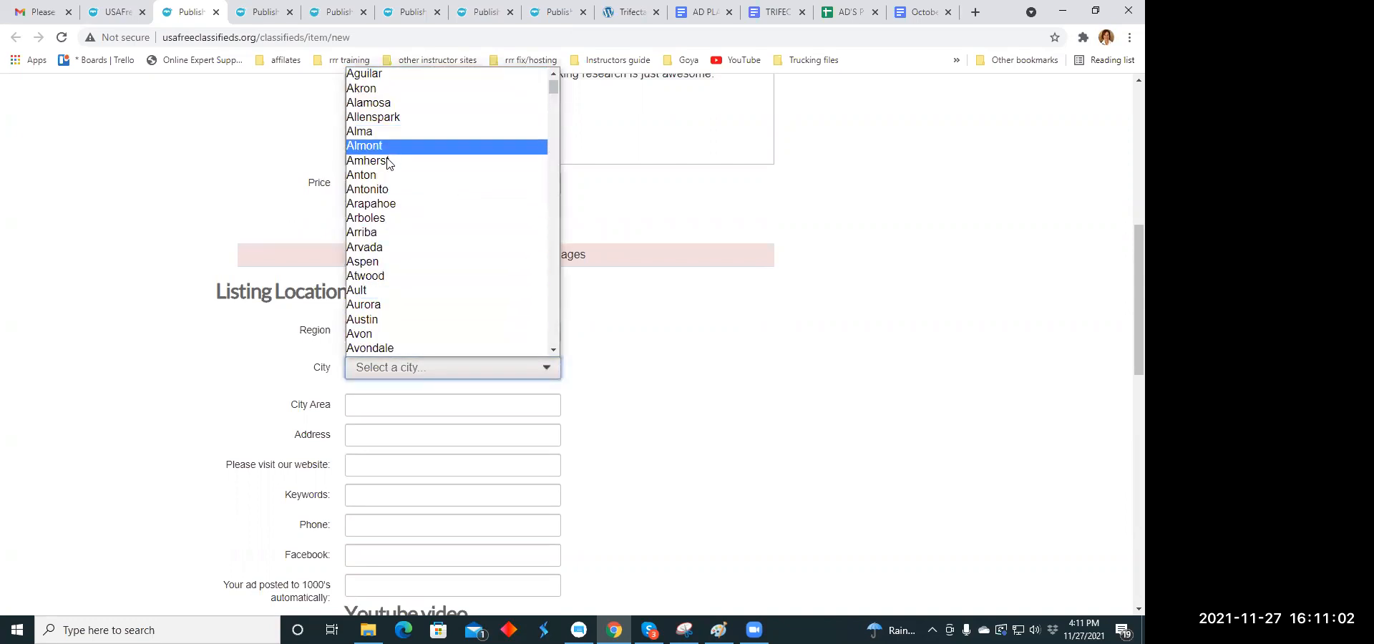
click(429, 89)
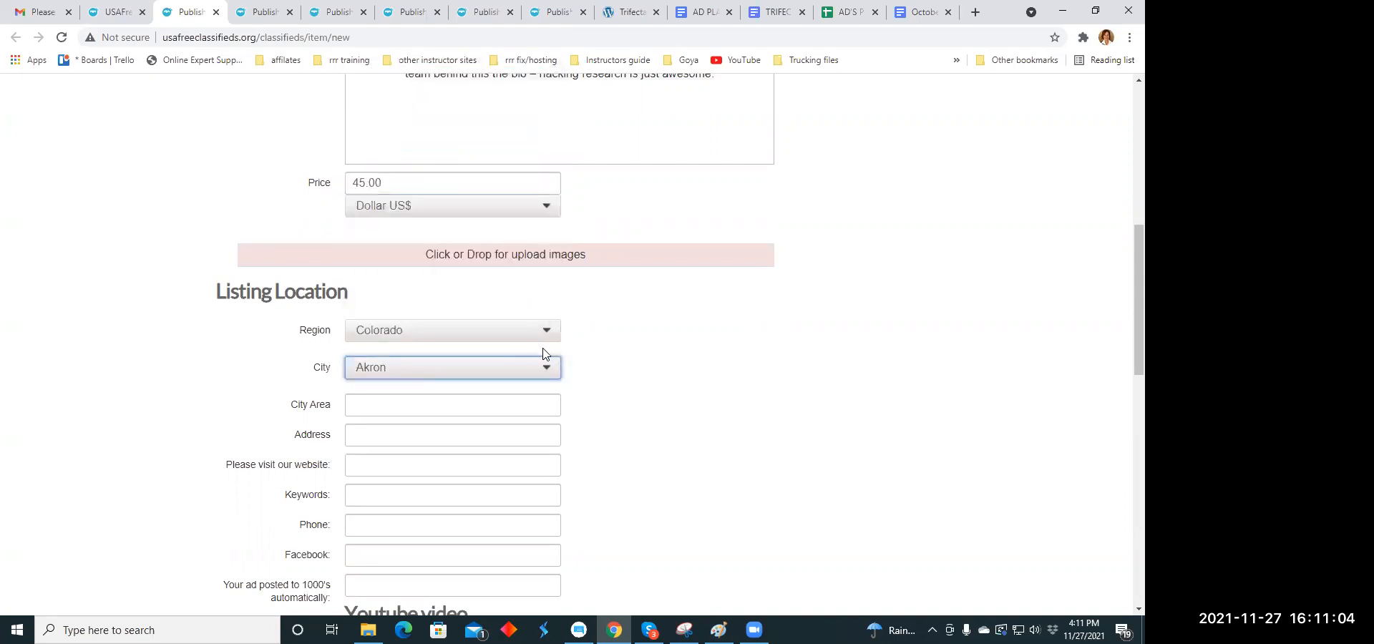
scroll(438, 317, down, 2)
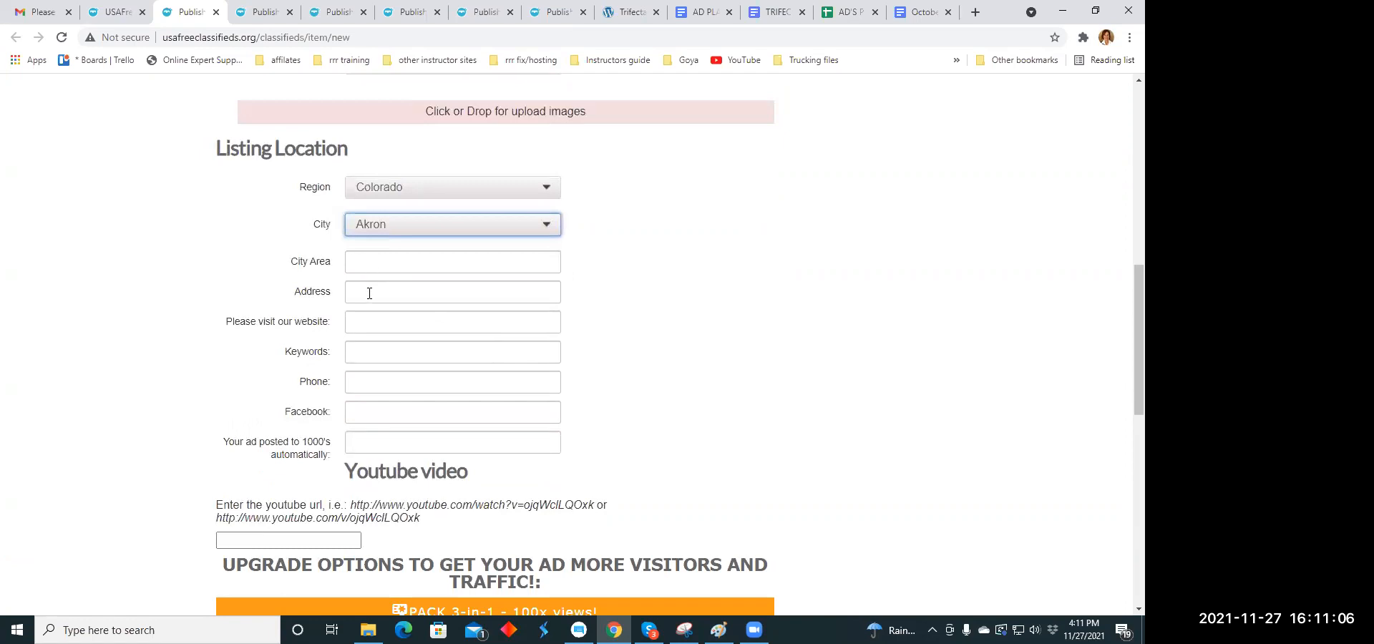
click(365, 326)
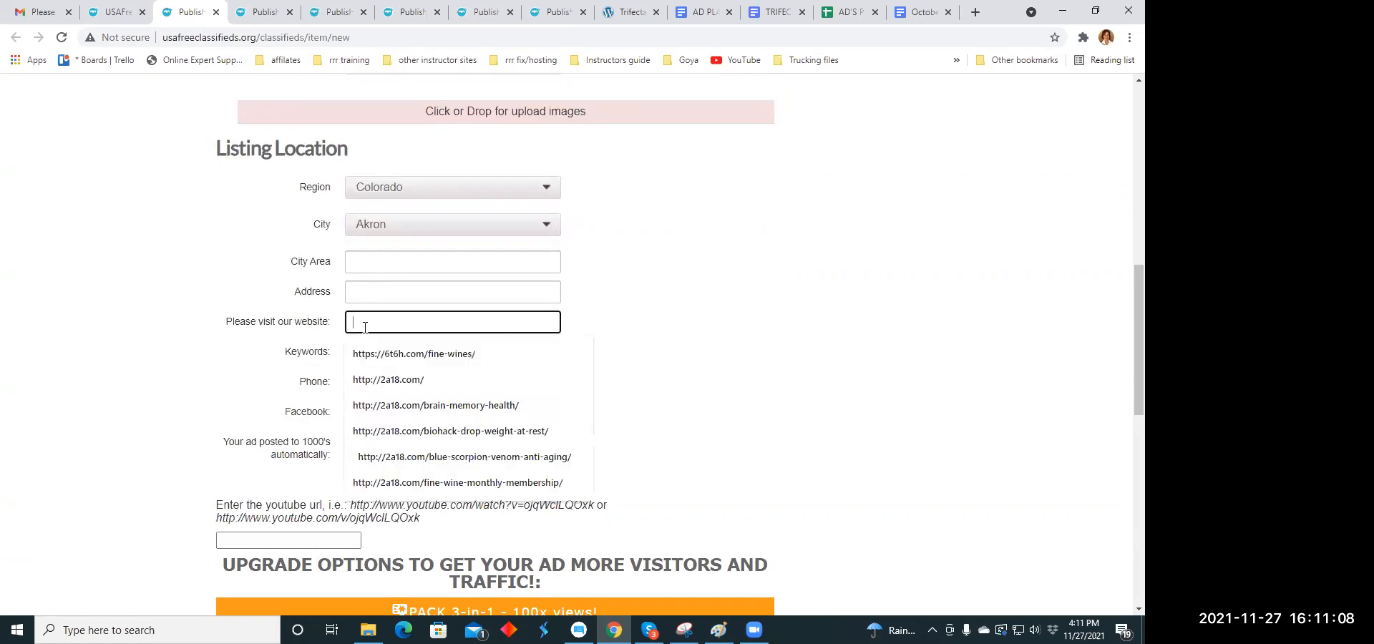
right_click(366, 322)
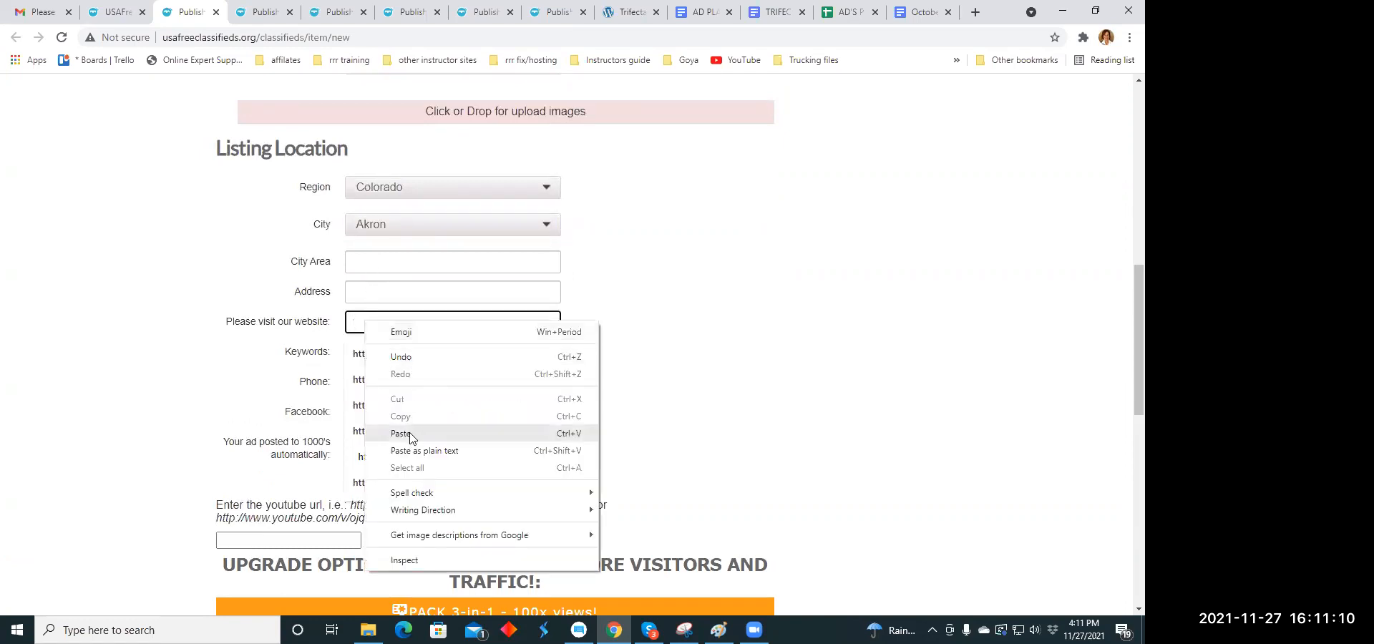
click(401, 434)
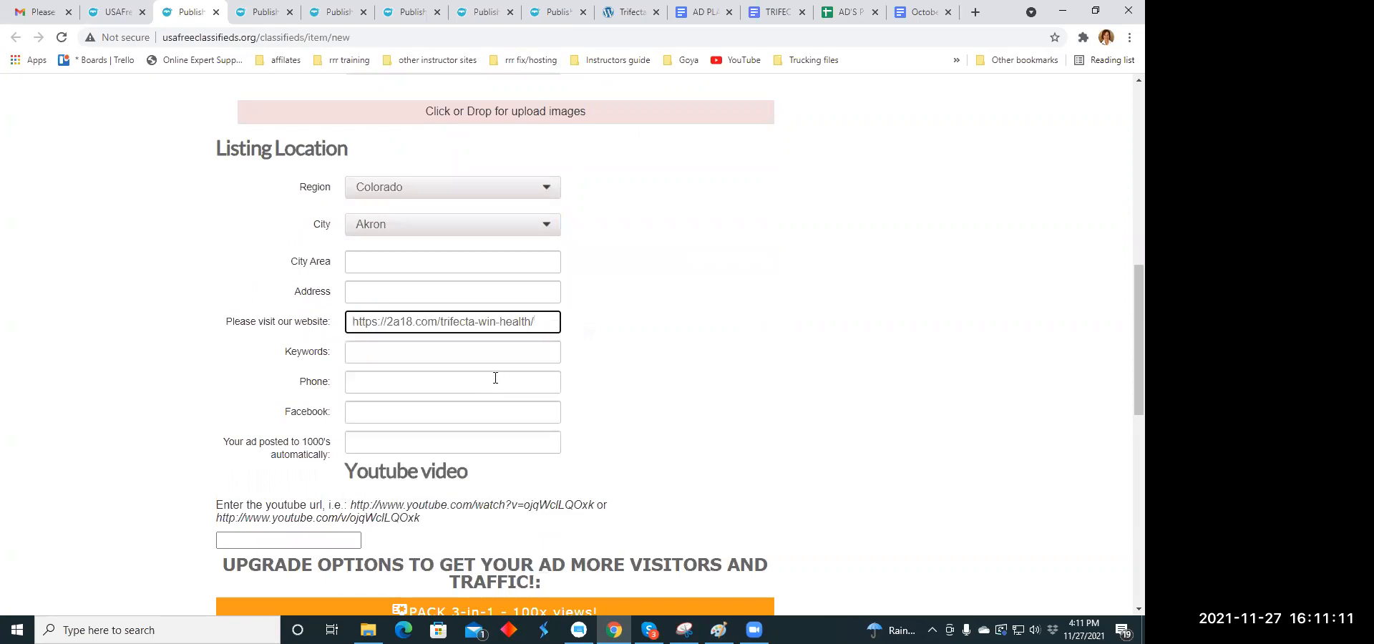
- Enter "health" as the listing's keyword
click(362, 356)
text(heaLTH)
key(BackSpace)
key(BackSpace)
key(BackSpace)
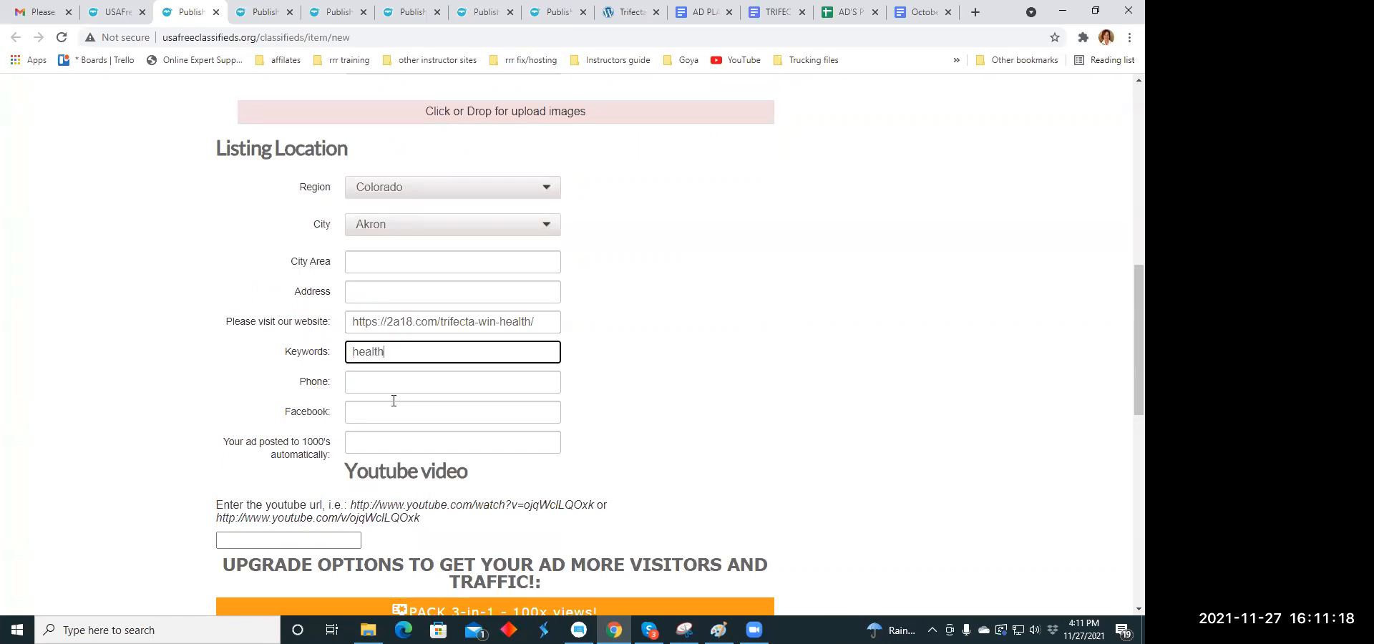
- Upload the images bran.png and trifecta.jpg from the Downloads folder to the listing
scroll(450, 352, down, 3)
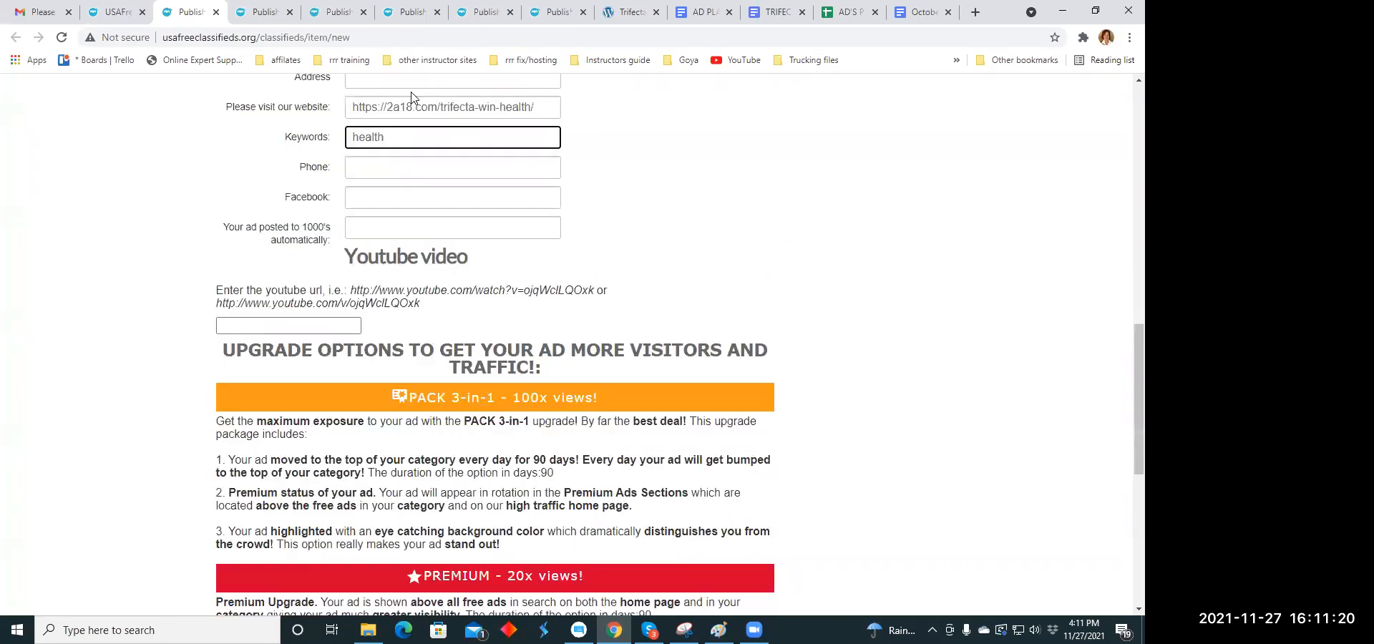
scroll(428, 172, down, 4)
scroll(433, 179, down, 3)
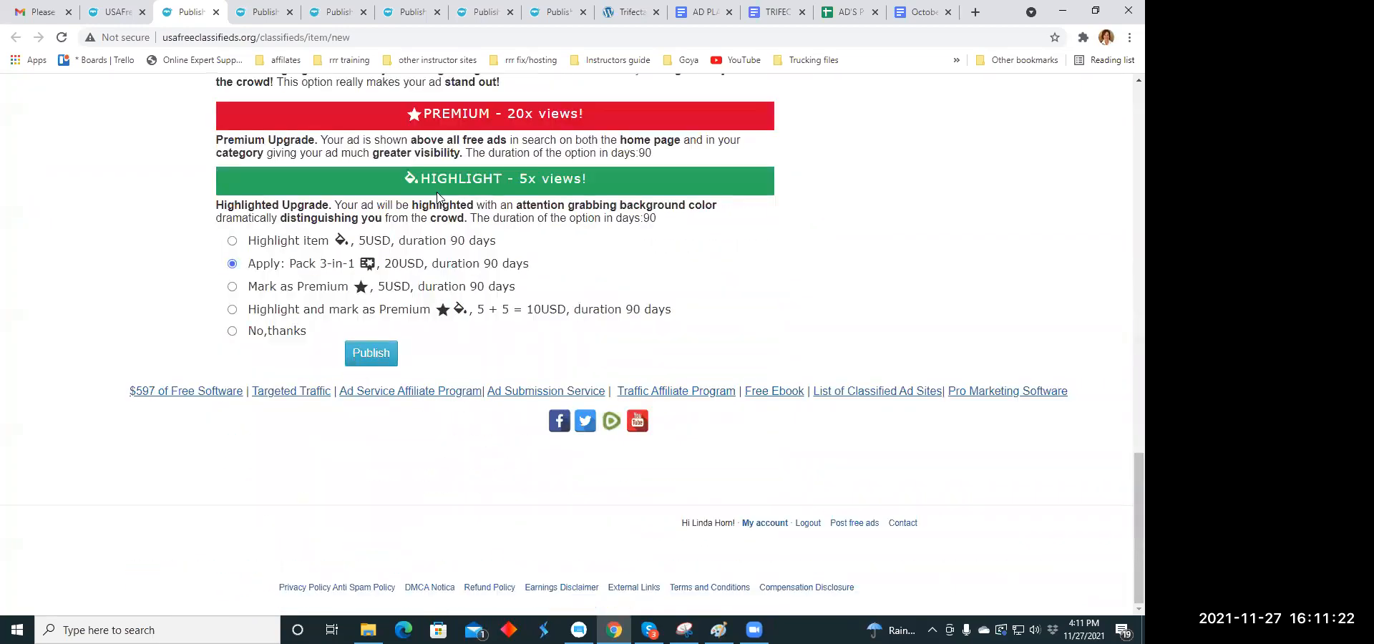
scroll(438, 198, up, 12)
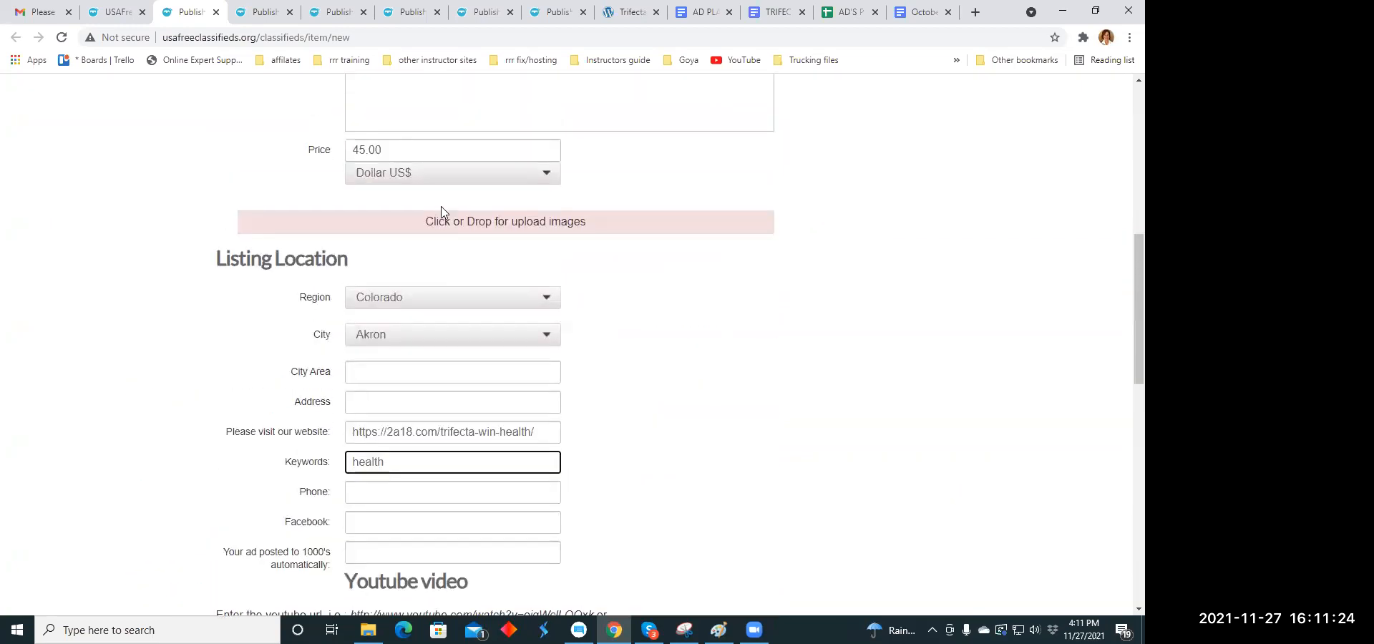
click(448, 223)
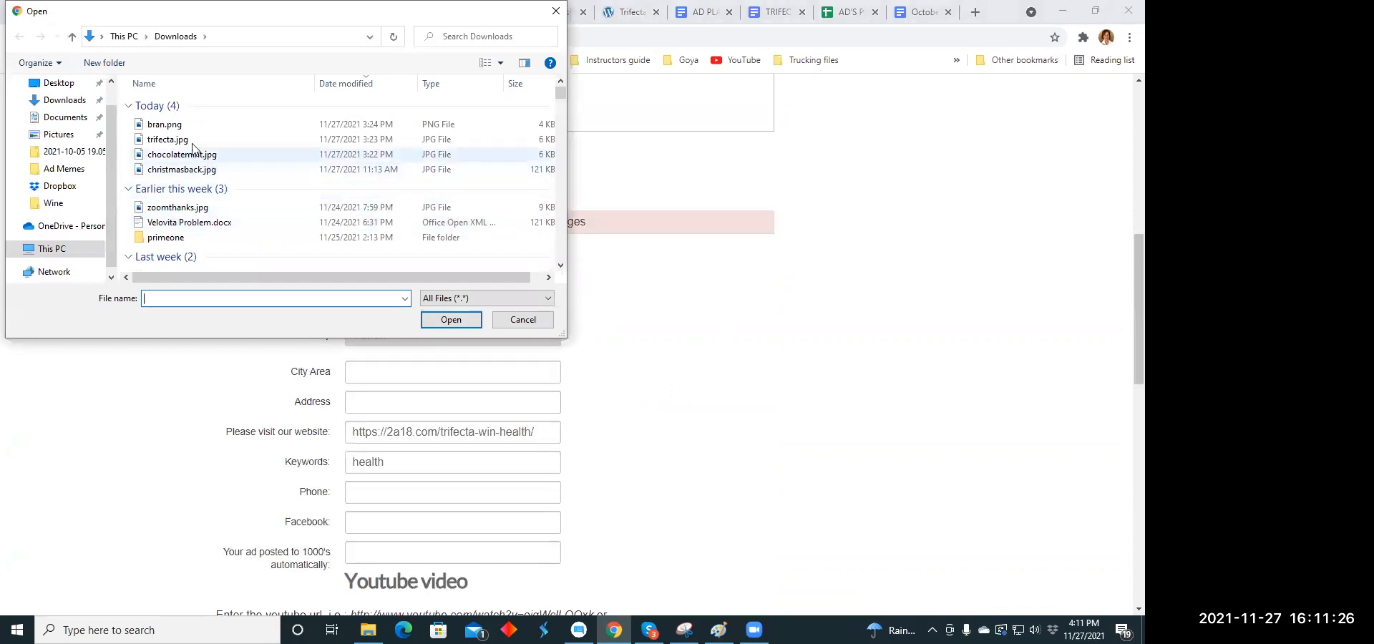
click(177, 125)
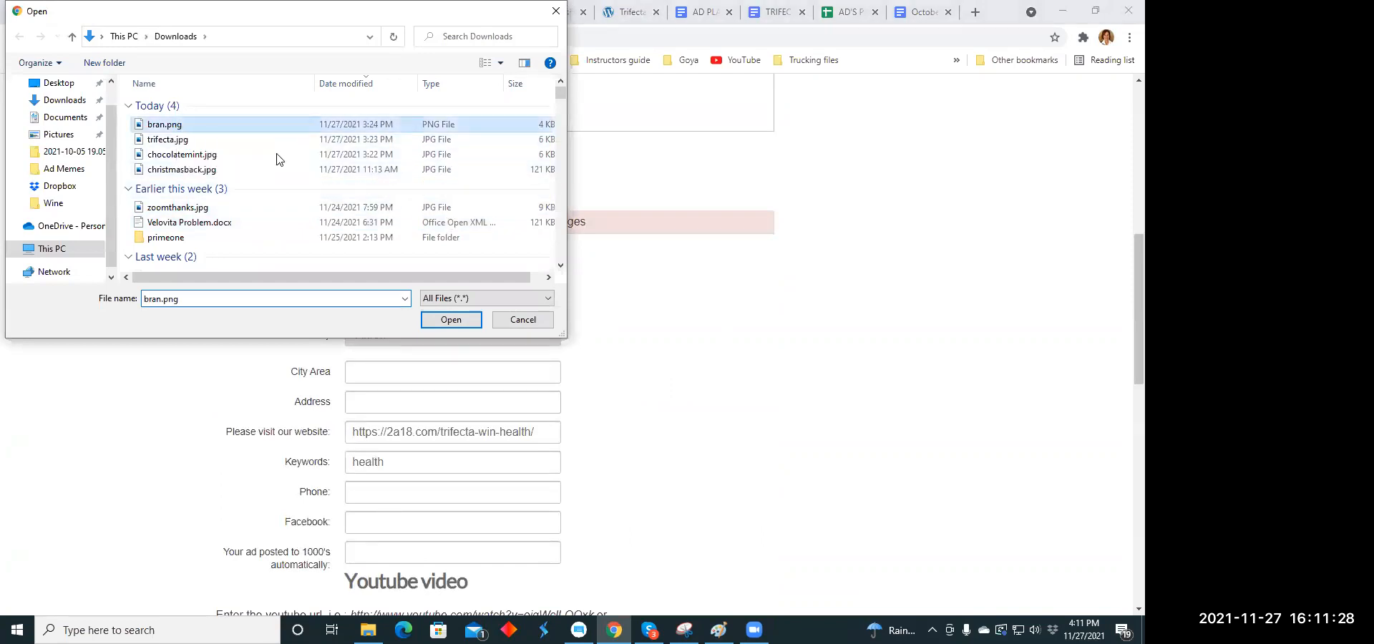
click(432, 324)
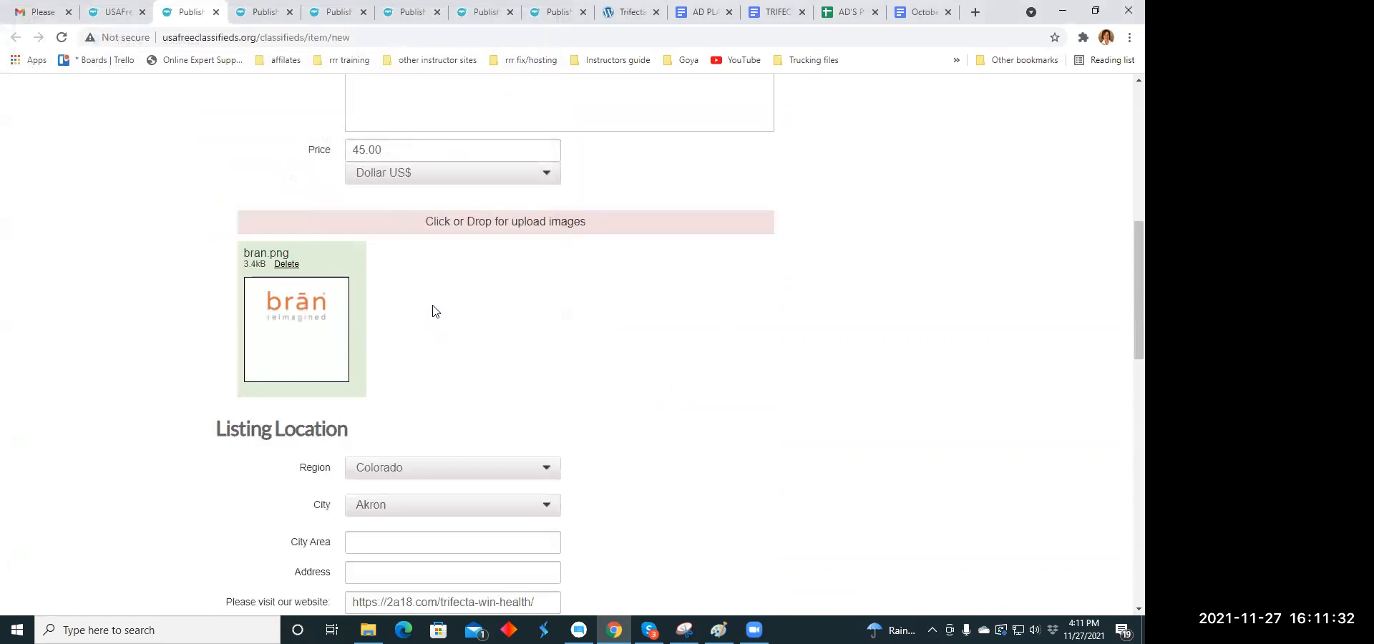
click(522, 225)
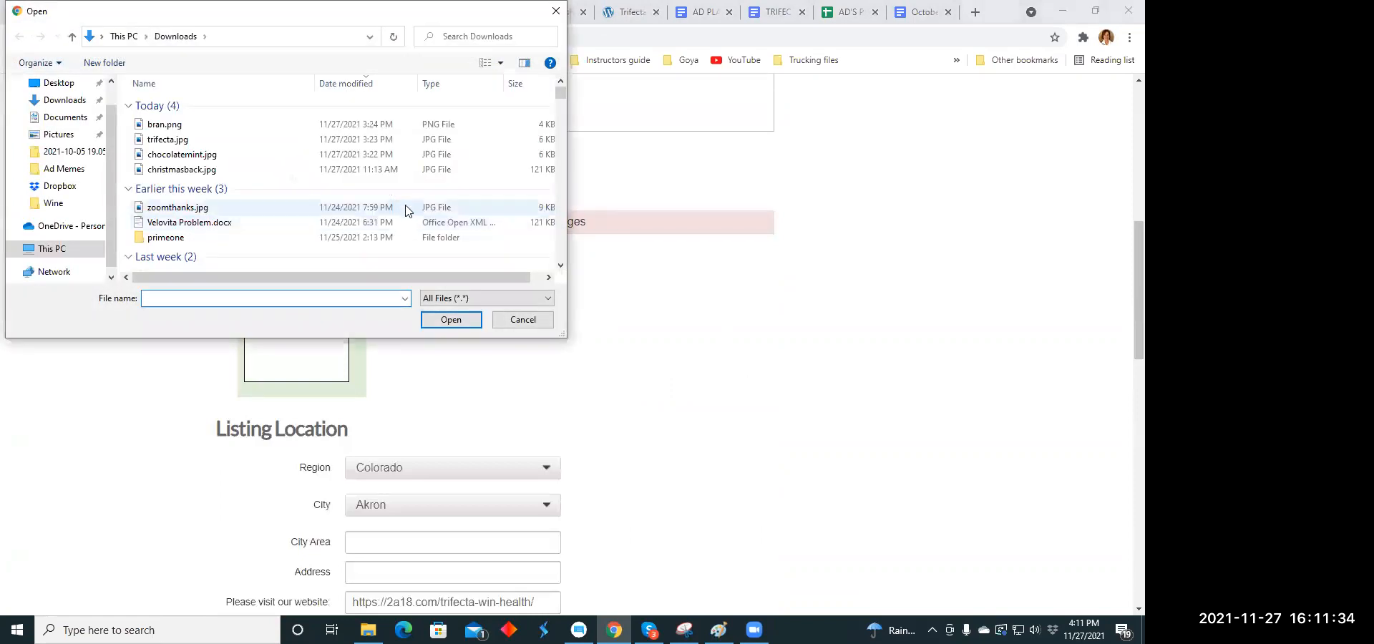
click(201, 142)
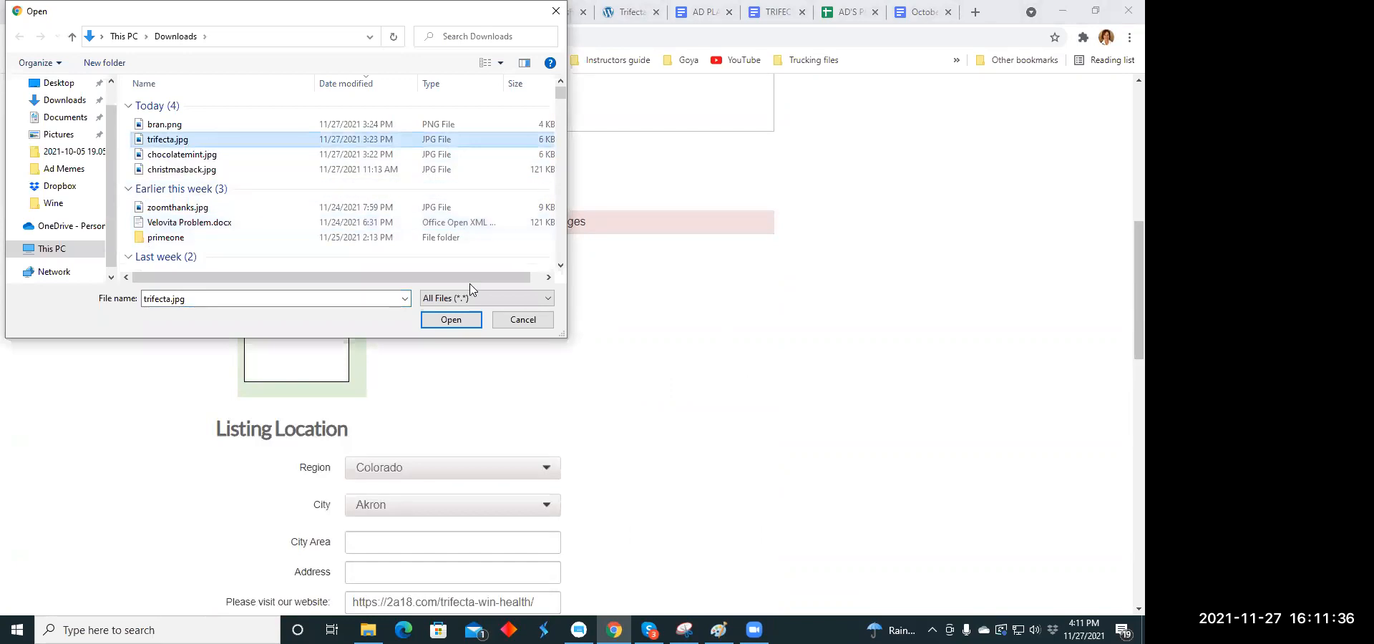
click(441, 319)
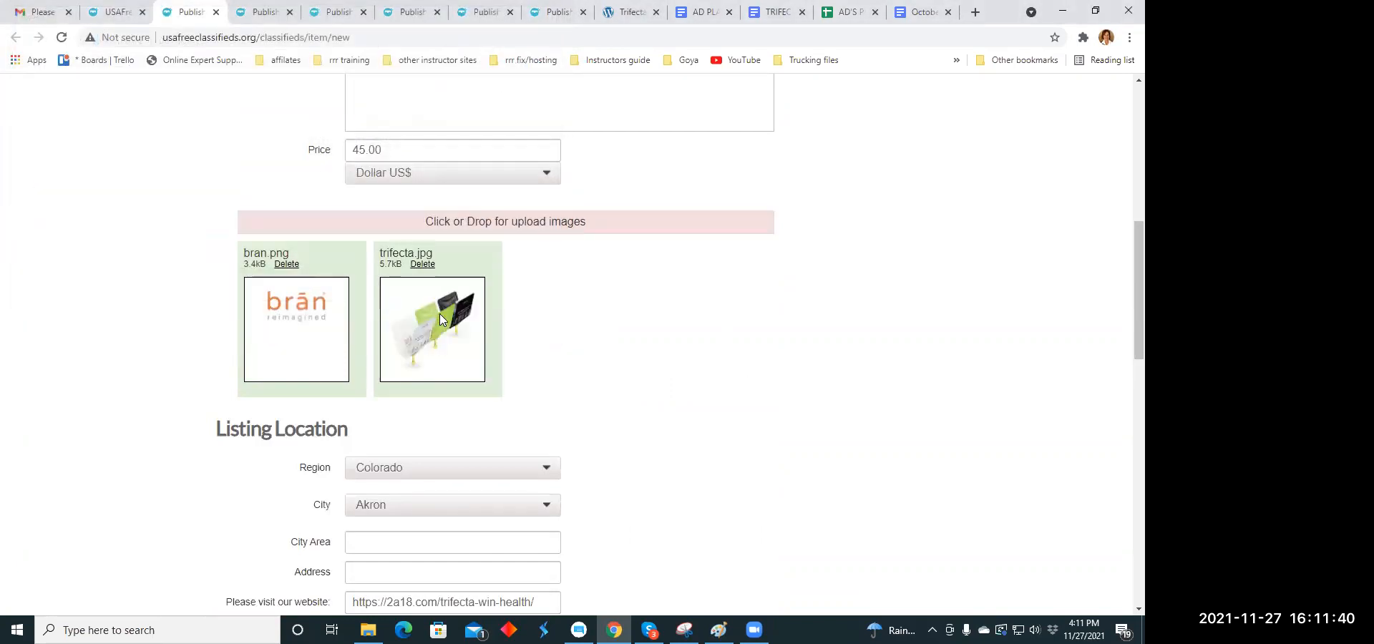
- Publish the completed listing and close its payment page, moving on to the next blank listing form
scroll(560, 330, down, 2)
scroll(560, 331, down, 10)
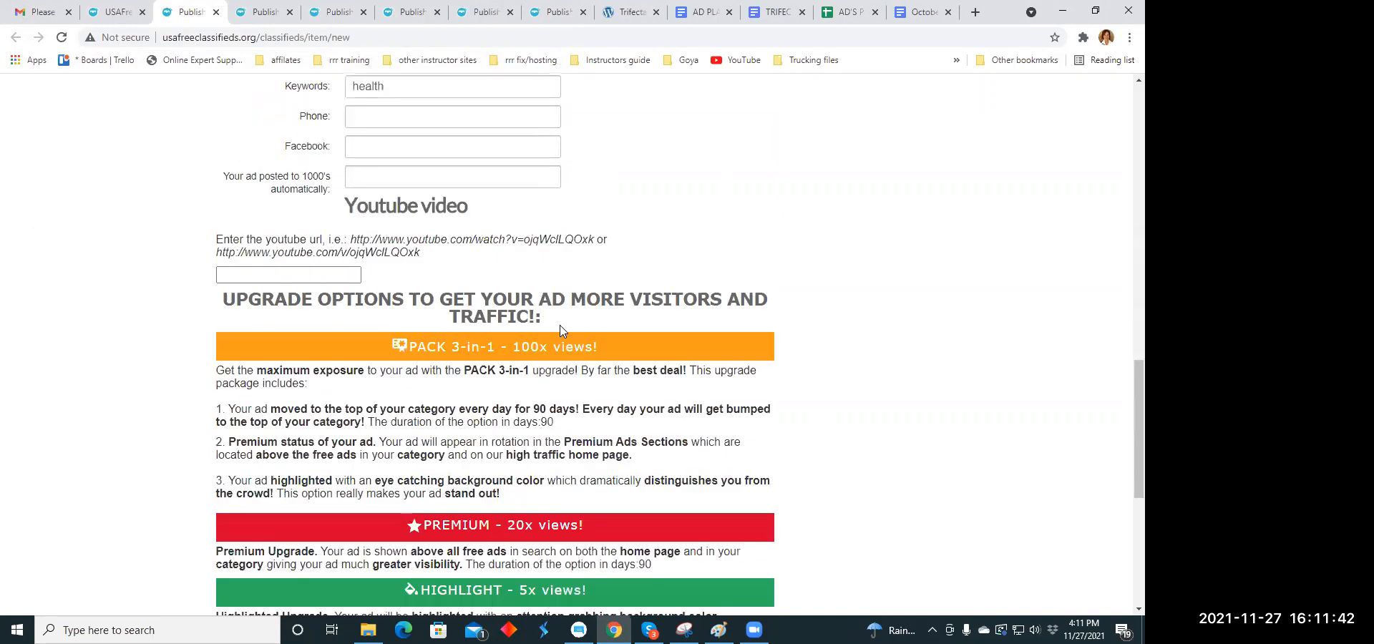
scroll(408, 367, down, 3)
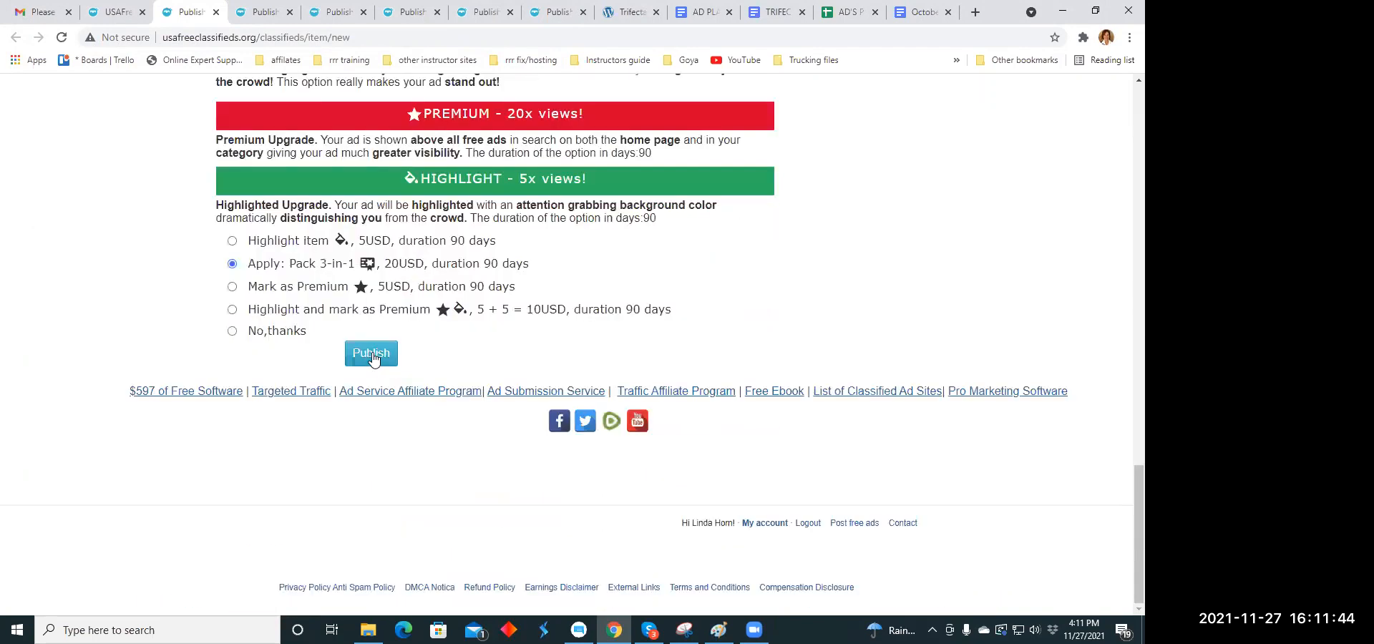
click(373, 354)
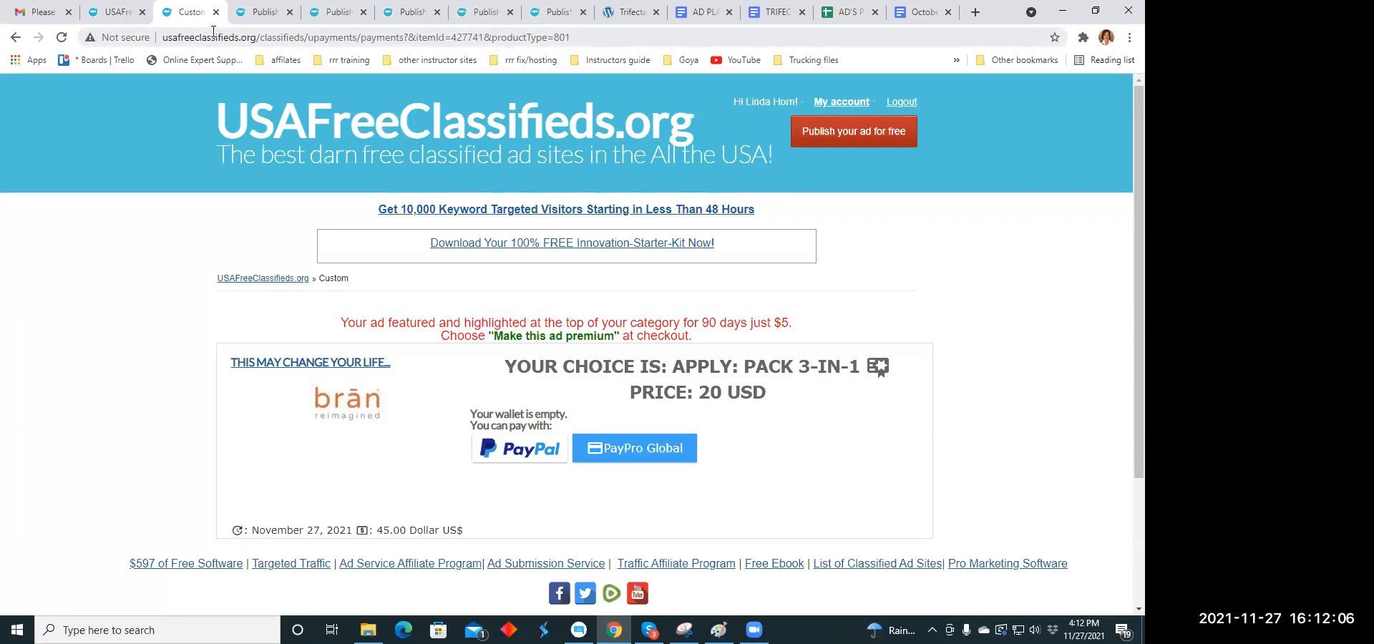
click(267, 13)
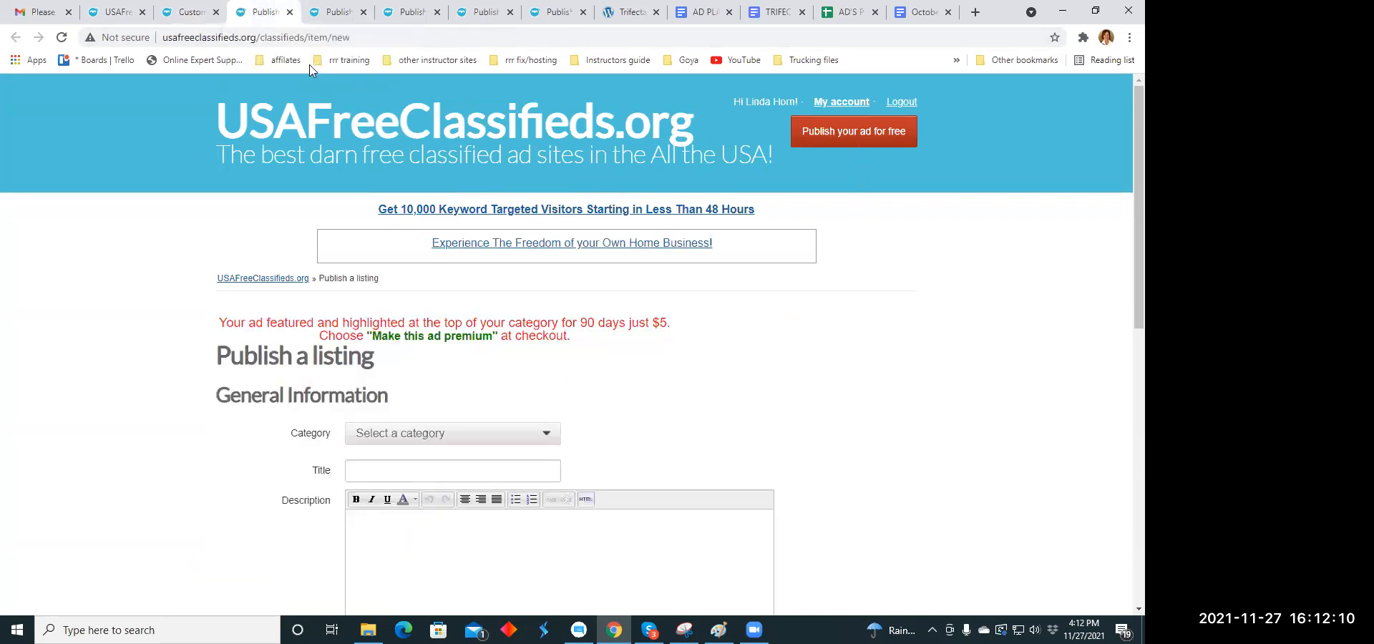
click(216, 12)
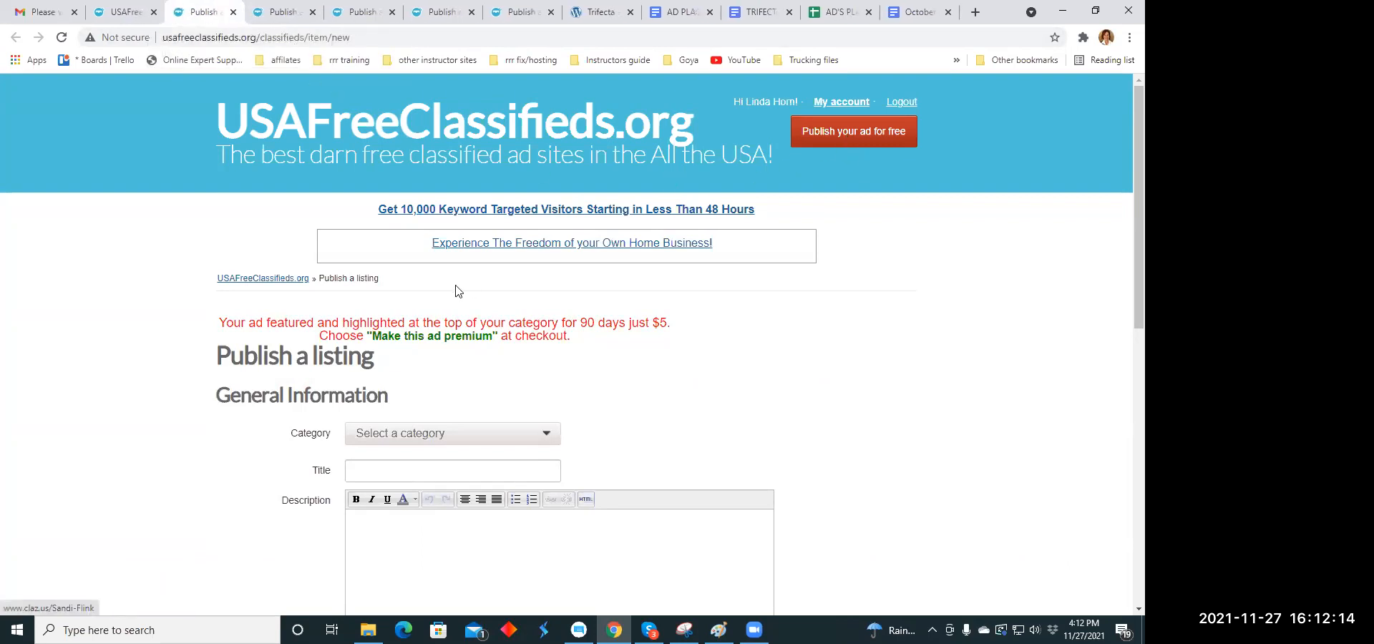
- Set the new listing's category to Work From Home under Business Opportunities
scroll(497, 247, down, 3)
click(548, 221)
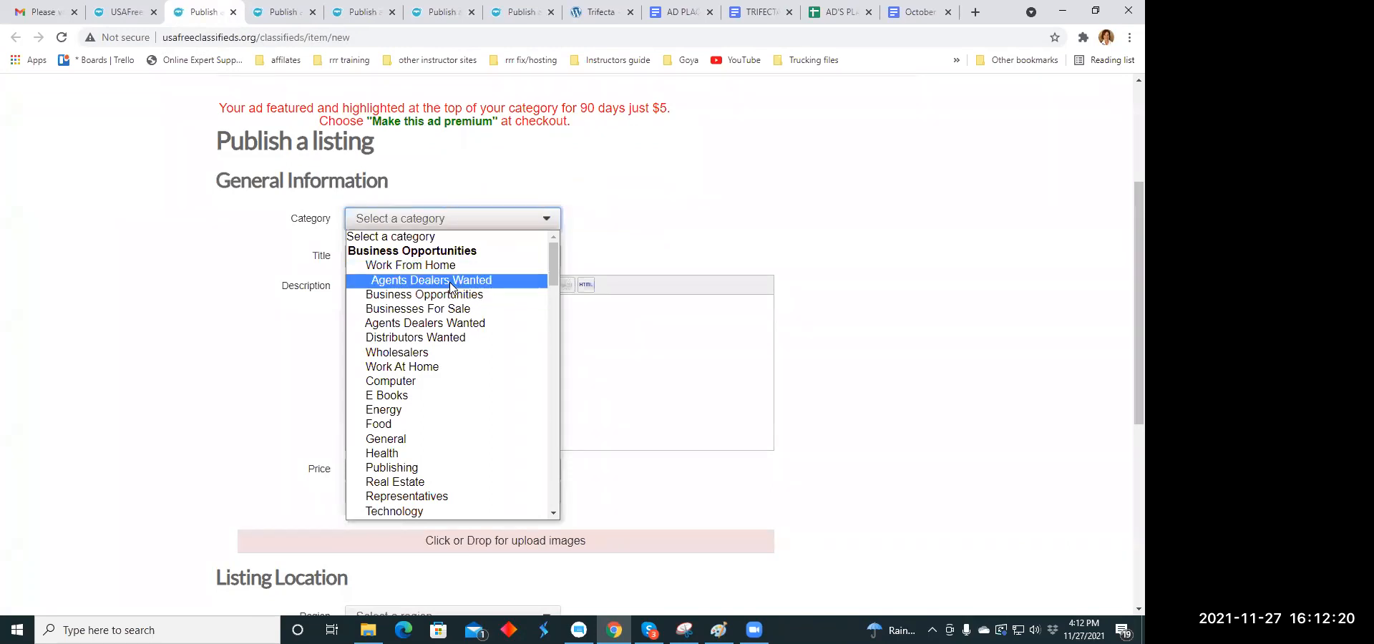
scroll(451, 286, down, 4)
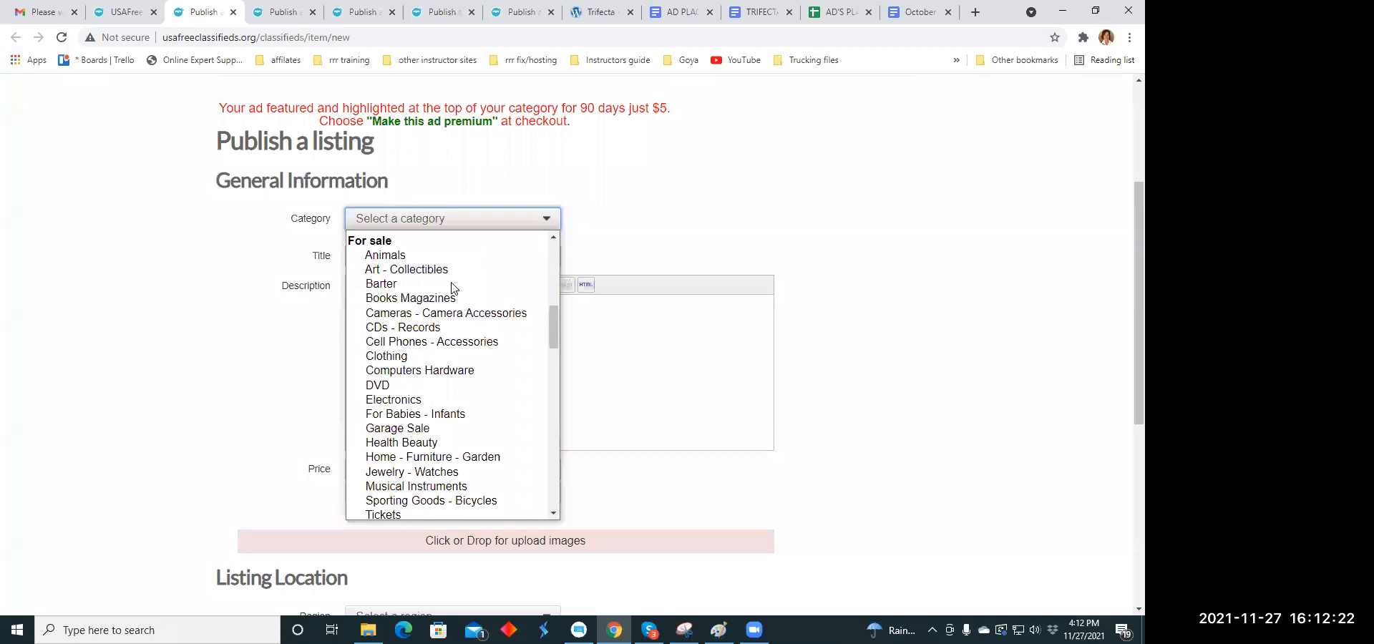
scroll(451, 287, up, 5)
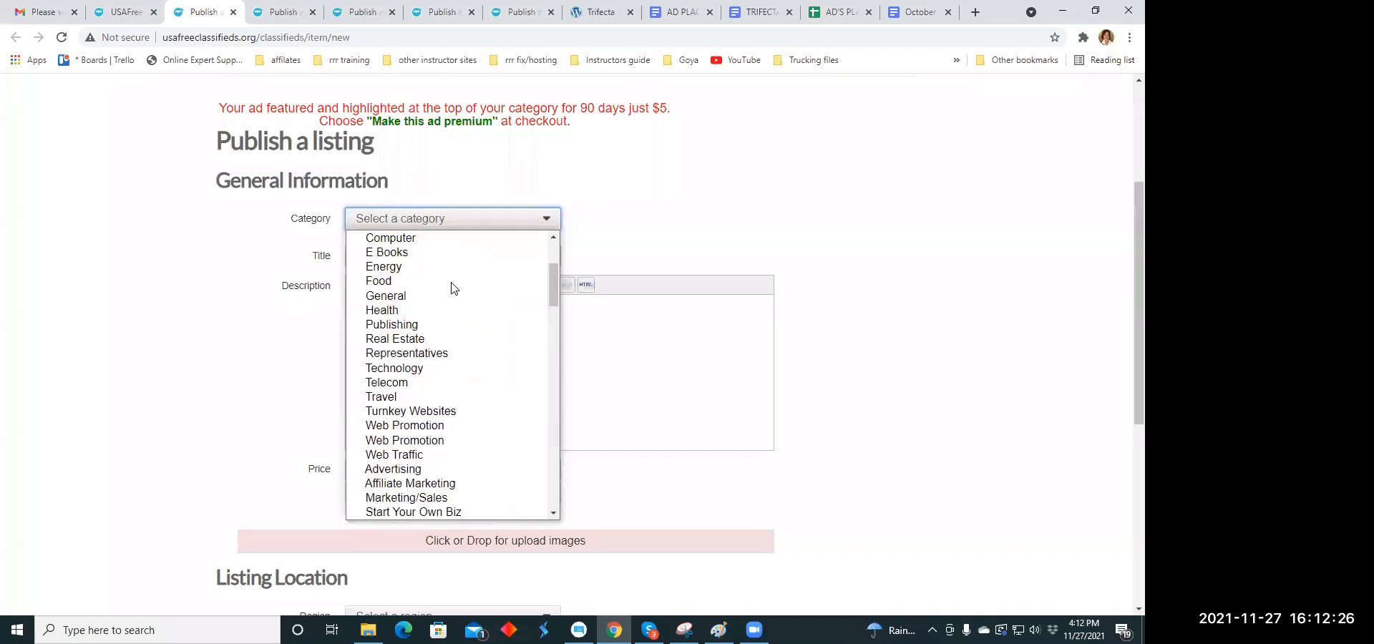
scroll(450, 287, up, 3)
click(357, 265)
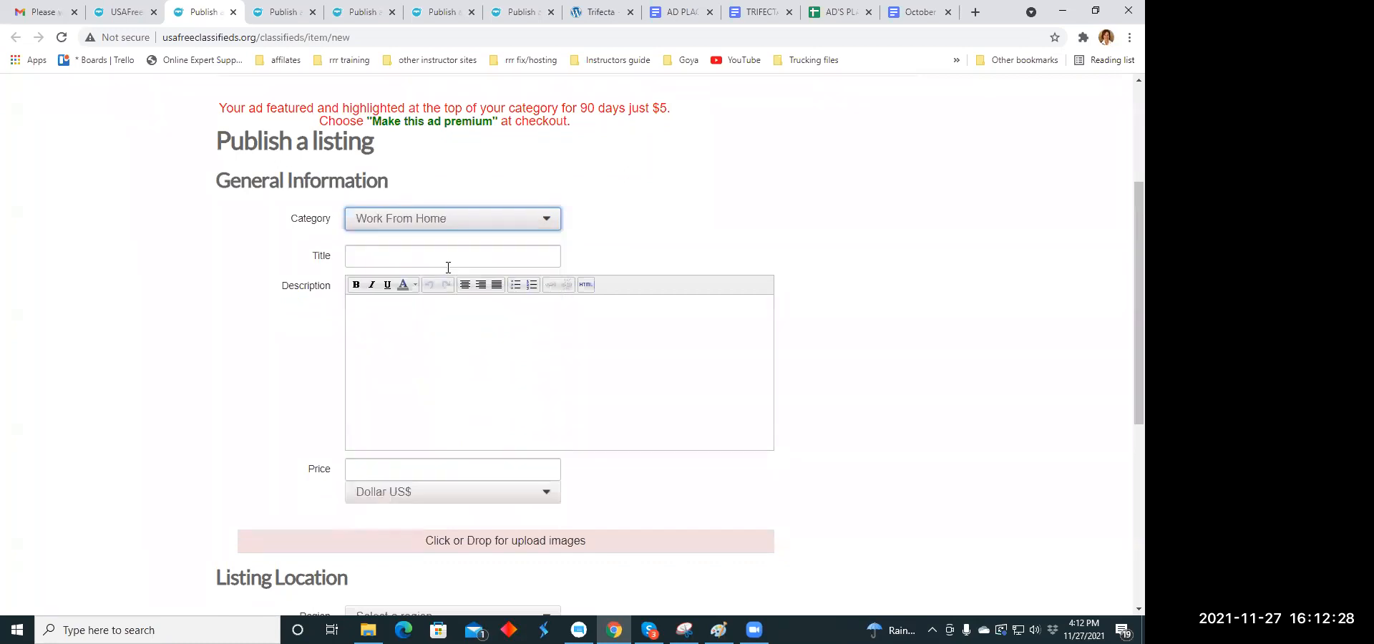
- Copy the headline "Biggest Shock for the Holidays. Maybe you shouldn't look" from the October 30. Nov 20.2021 Headline Copy Holidays document
click(360, 256)
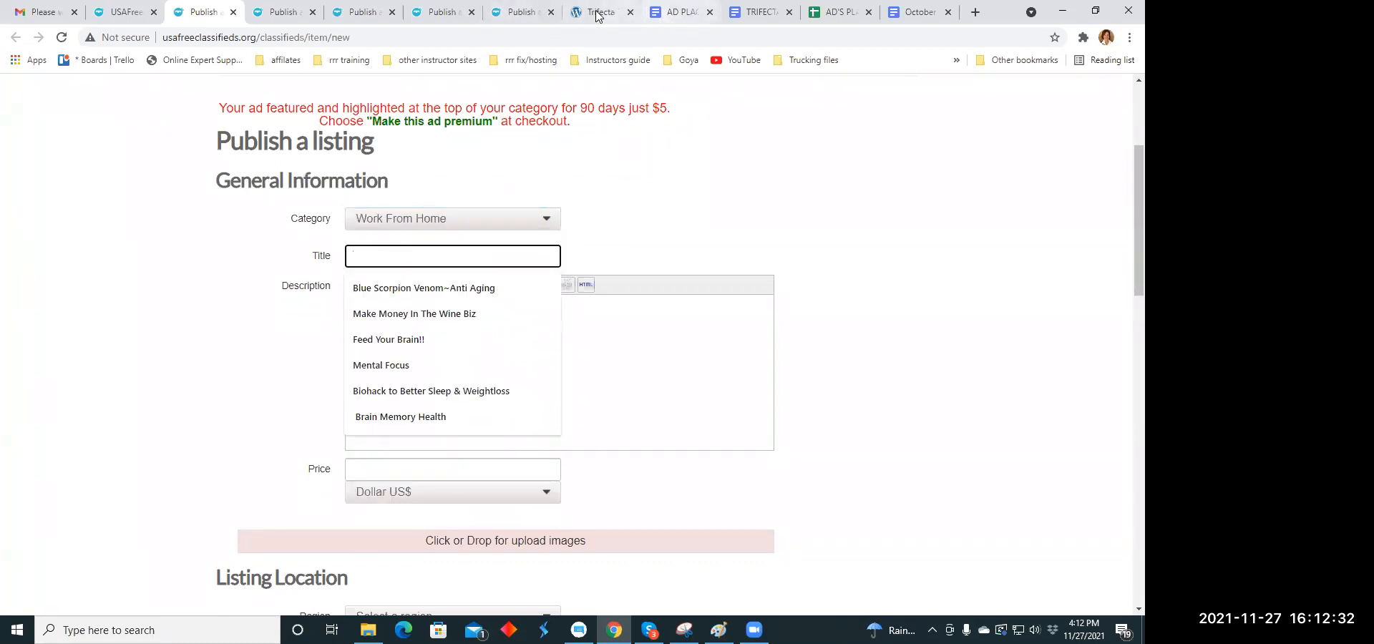
click(751, 13)
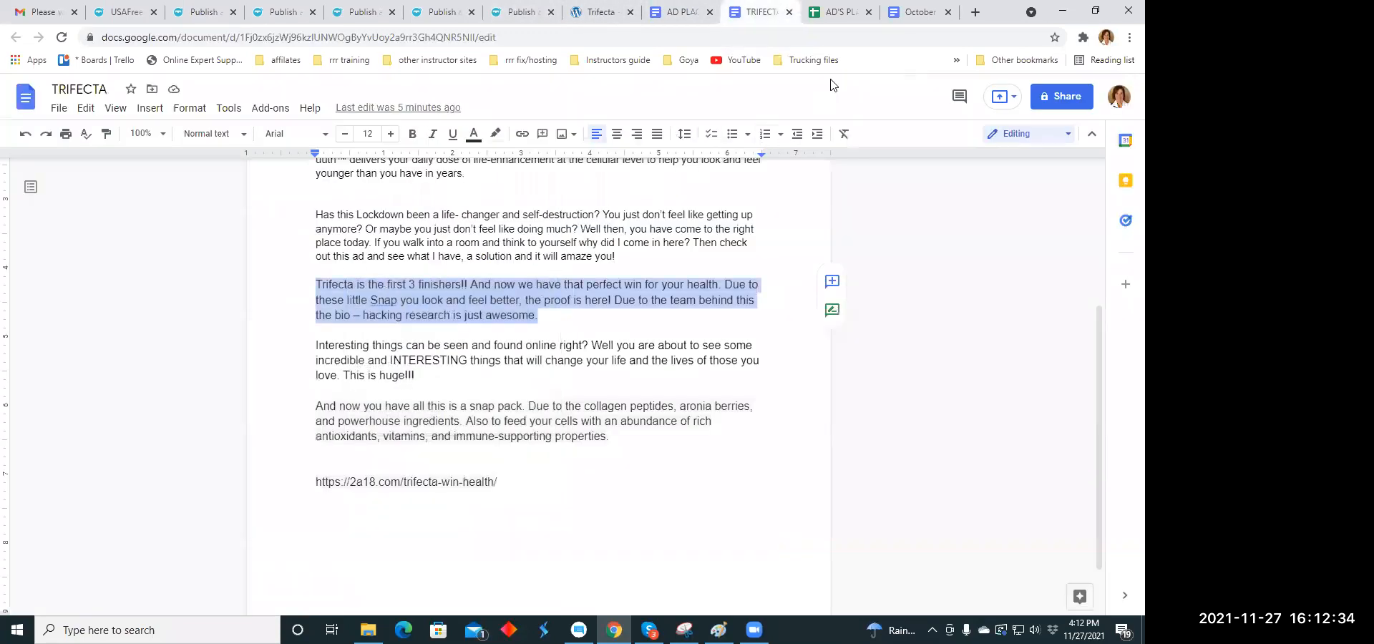
click(524, 368)
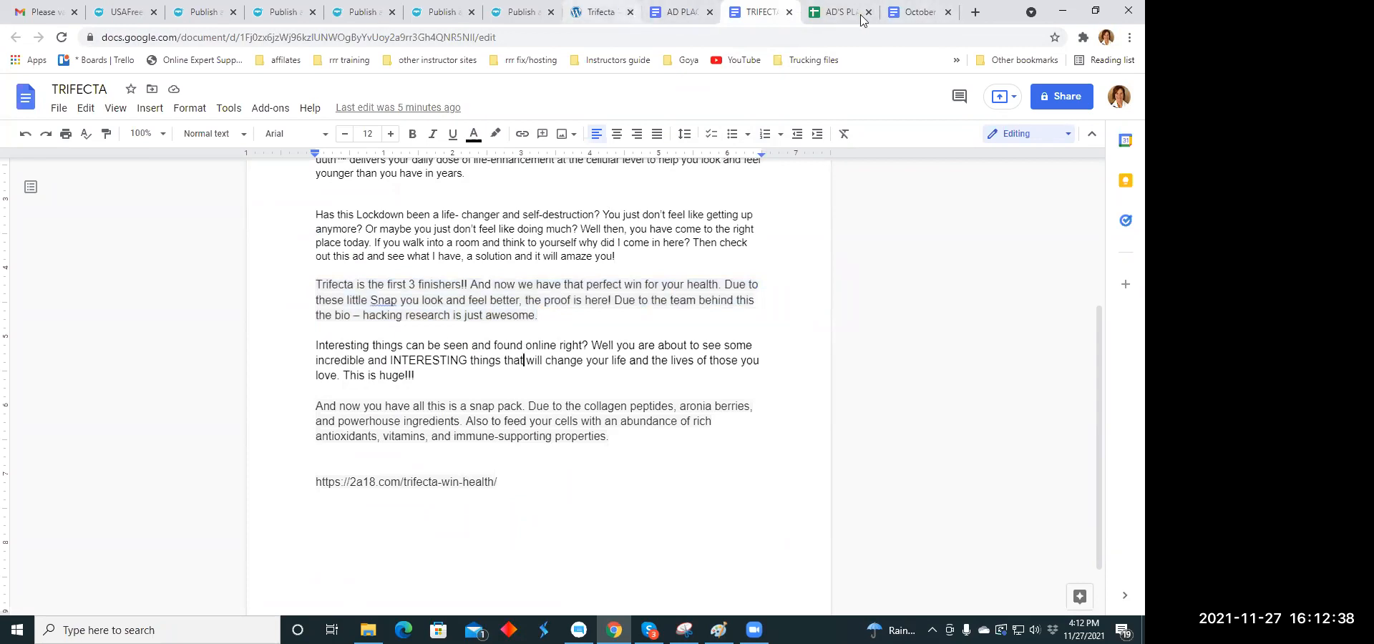
click(903, 15)
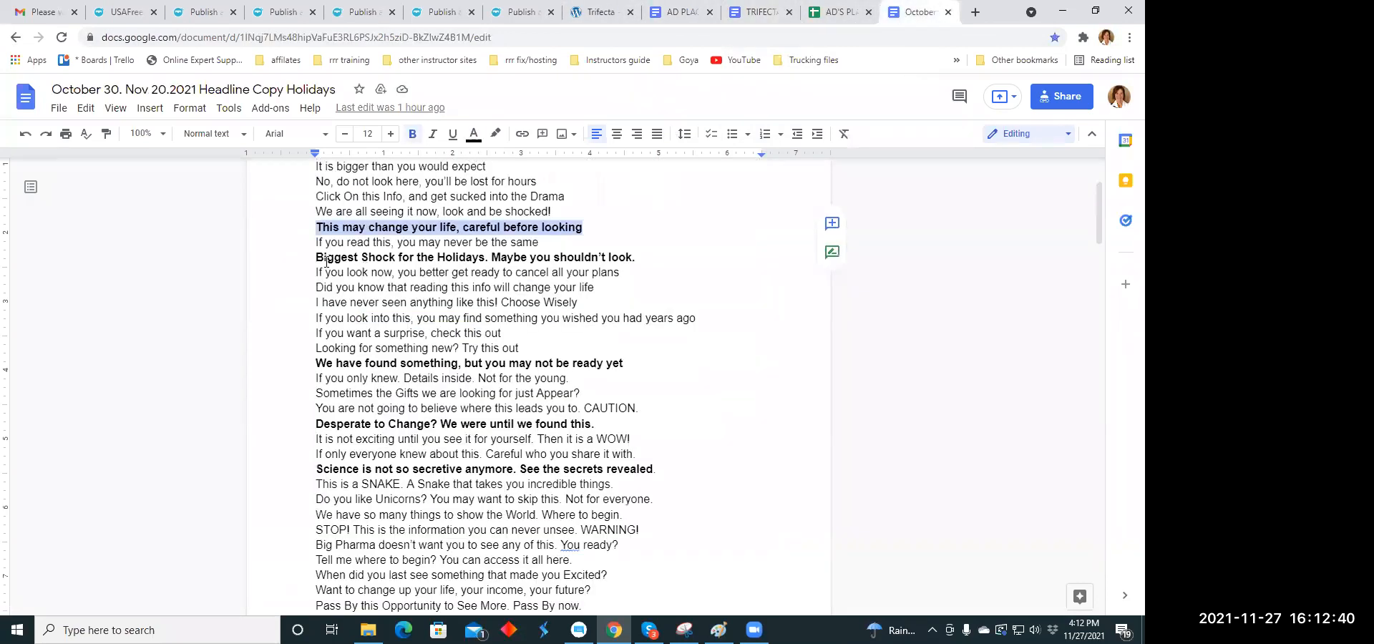
drag(317, 257, 631, 261)
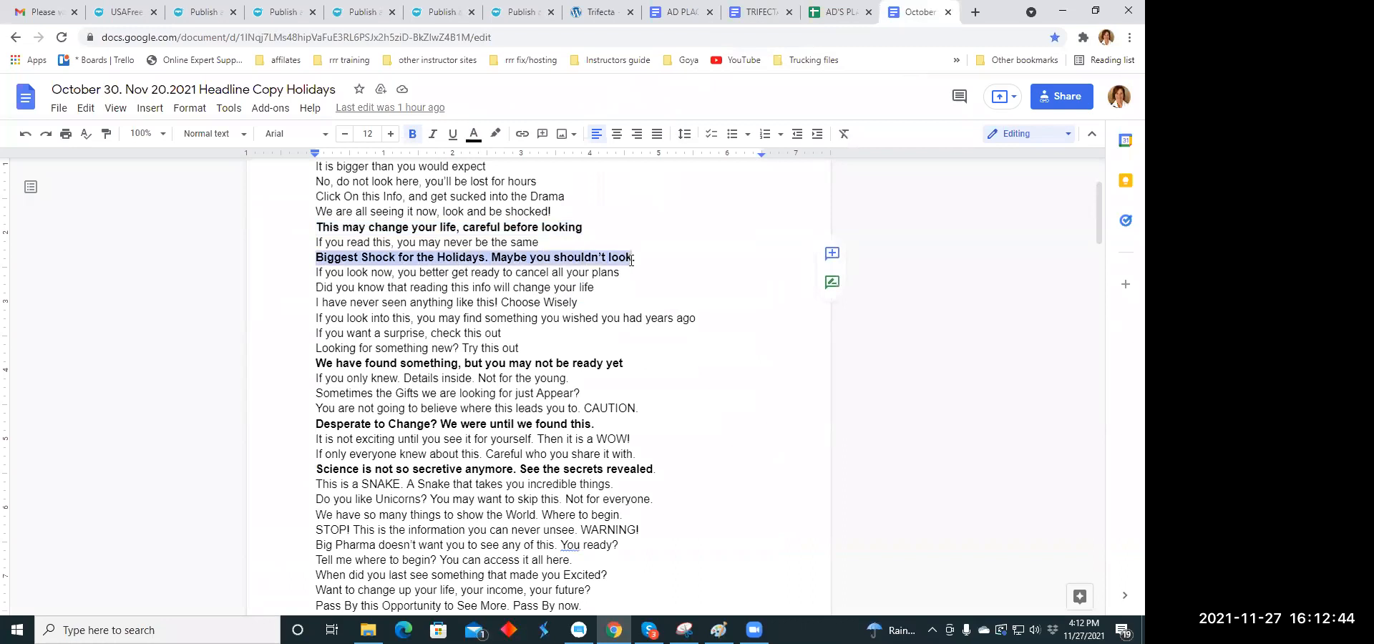
right_click(631, 261)
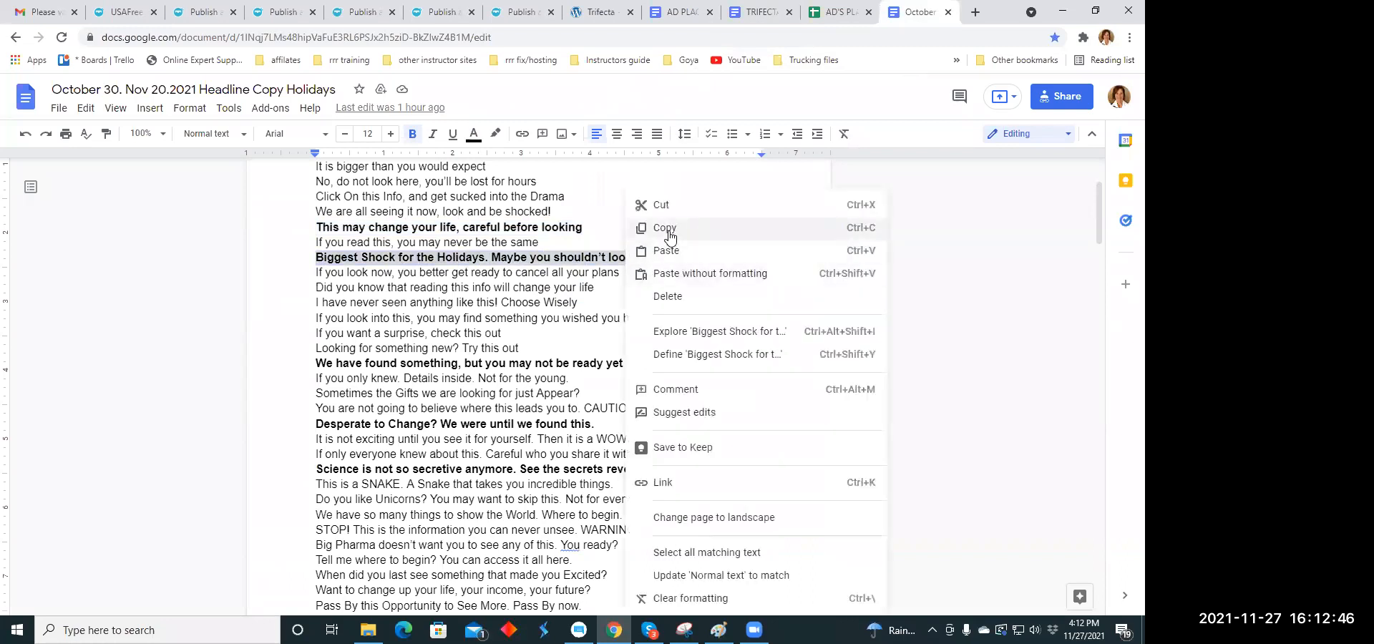
click(671, 237)
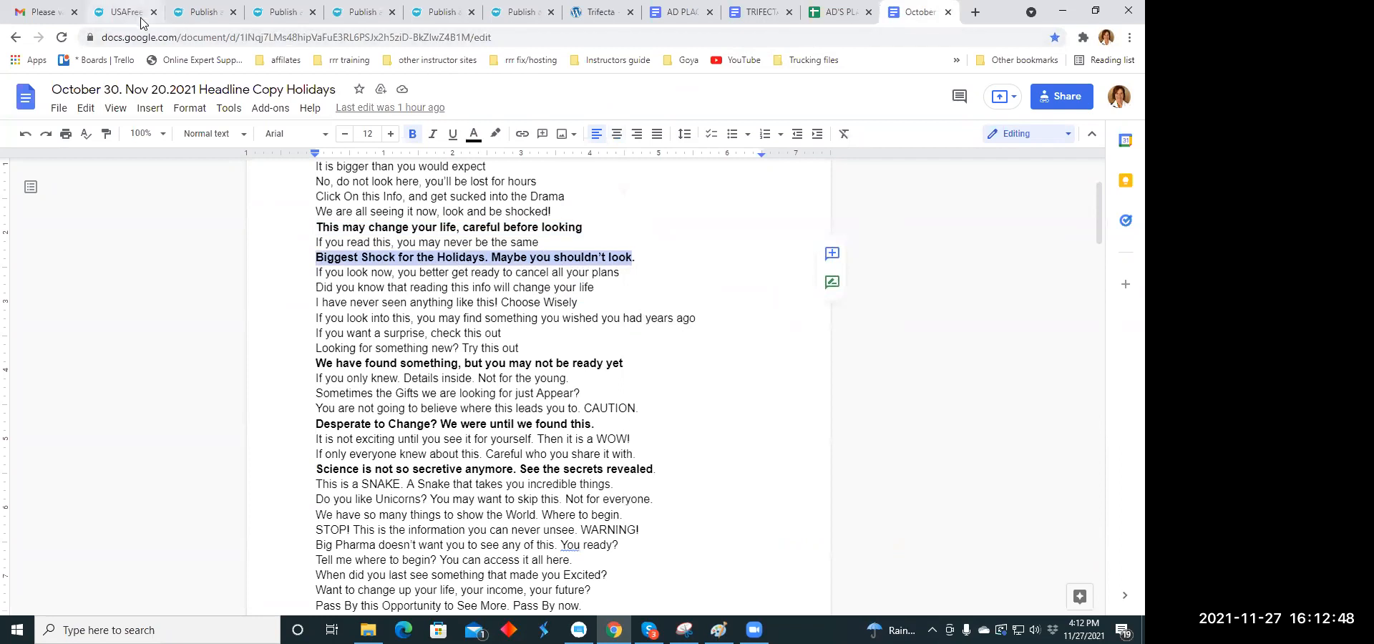
- Paste the copied headline as the listing's title and capitalise "The" before "Holidays"
click(209, 12)
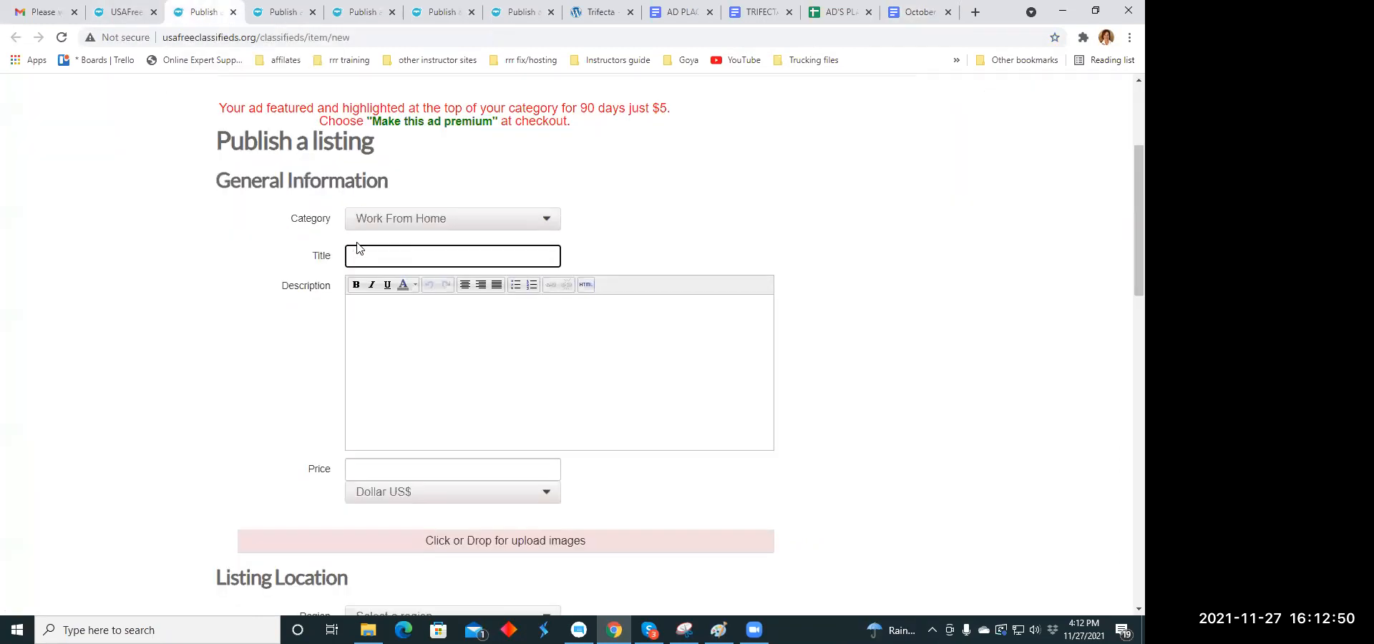
click(353, 255)
right_click(355, 256)
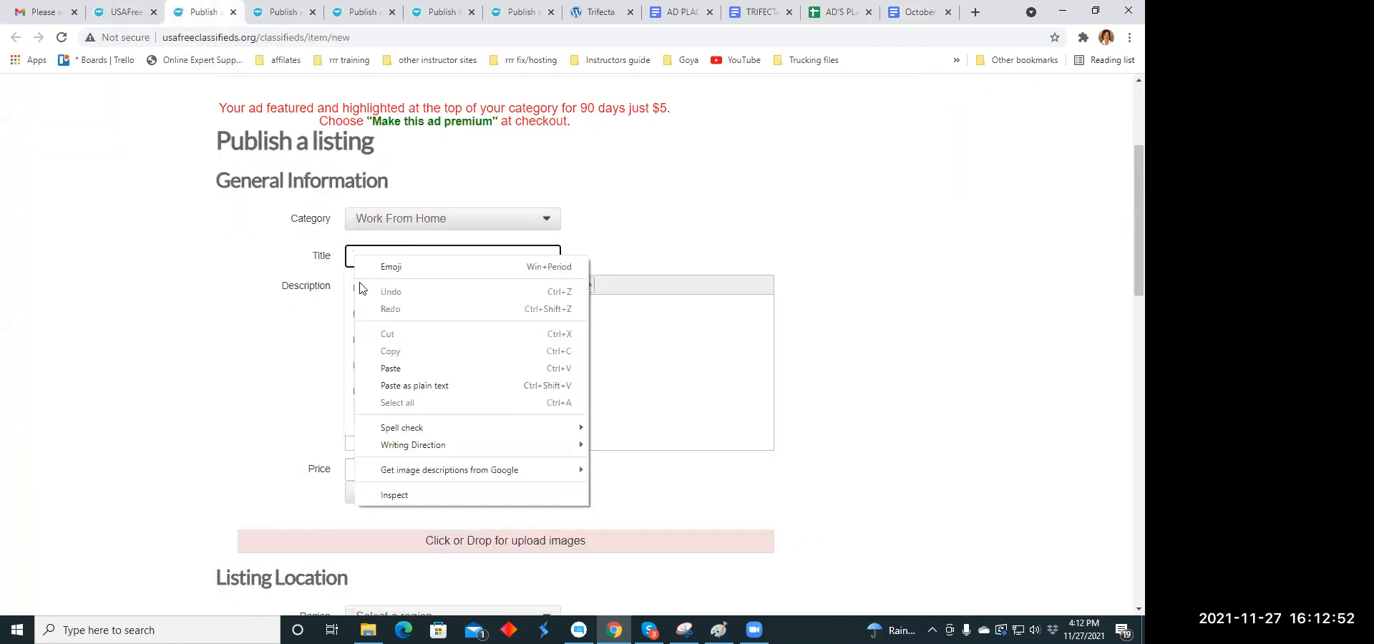
click(387, 367)
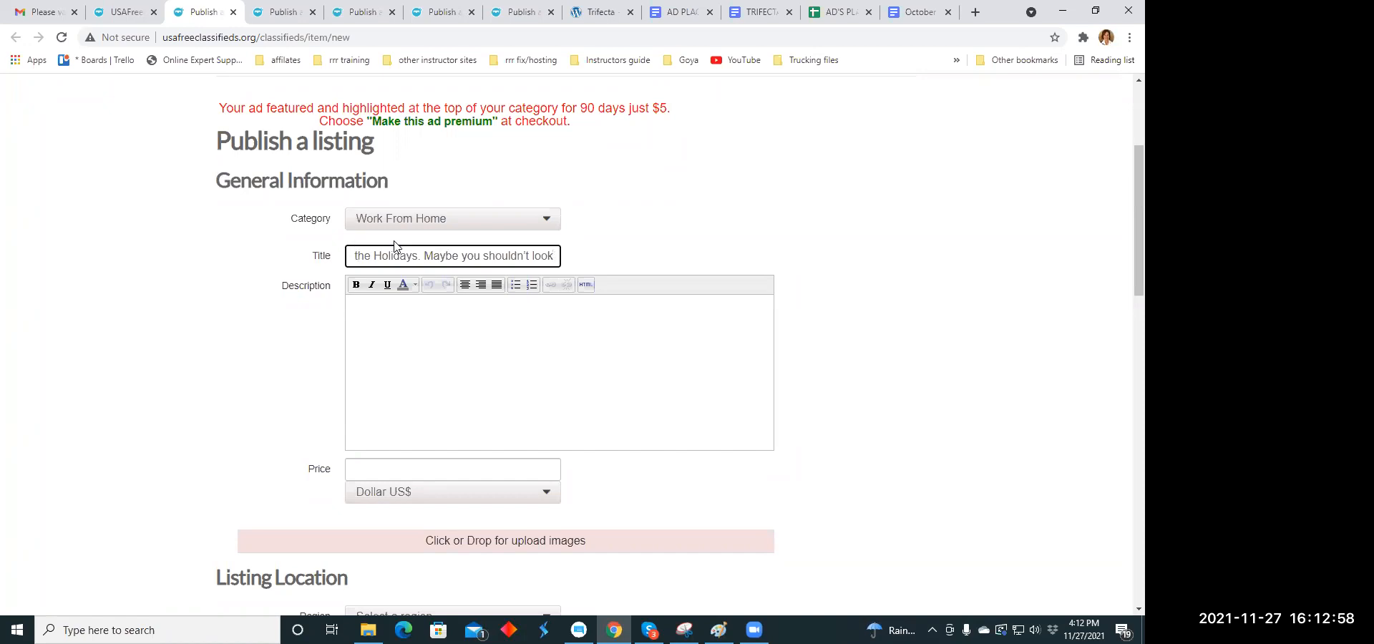
key(BackSpace)
text(T)
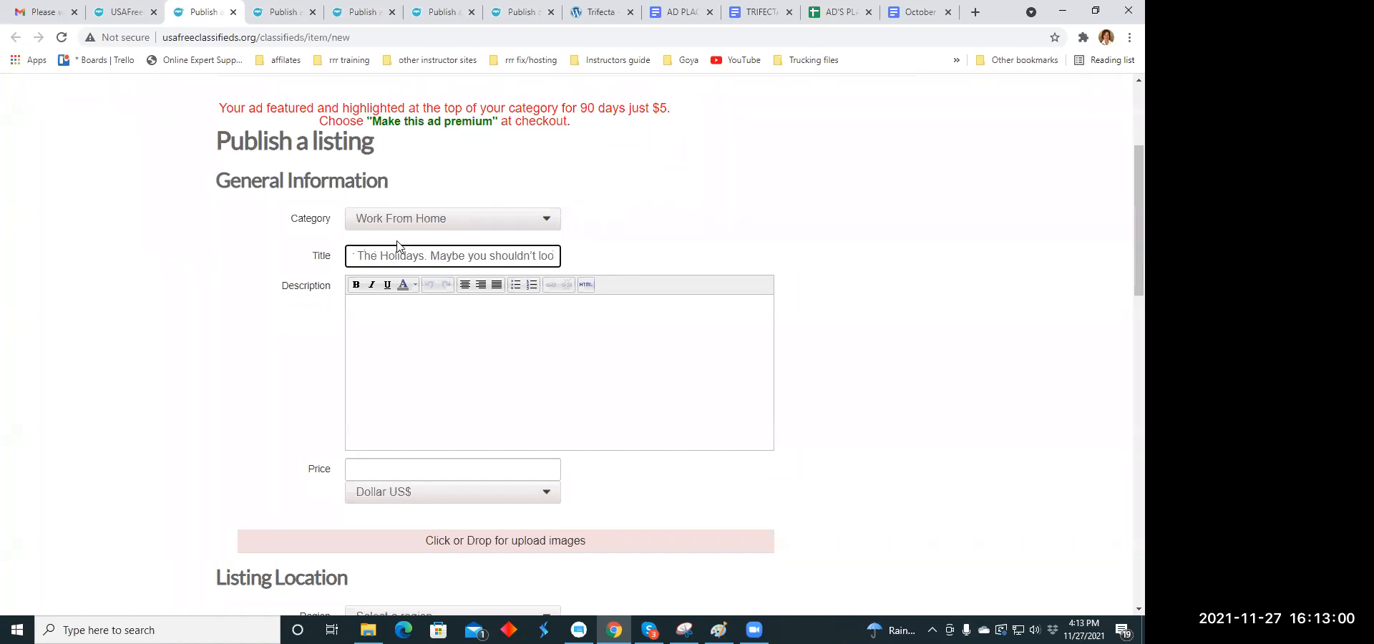
- Copy the paragraph starting "Interesting things can be seen and found online right?" from the TRIFECTA document into the listing's description
click(380, 327)
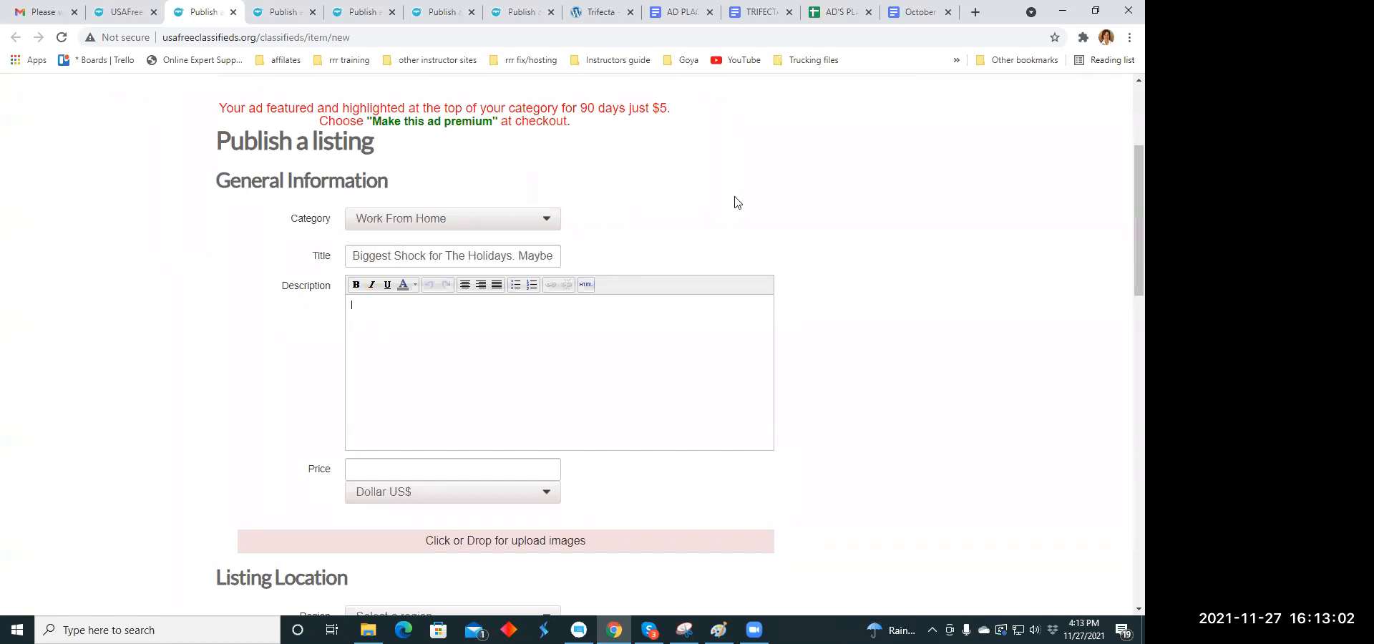
click(760, 12)
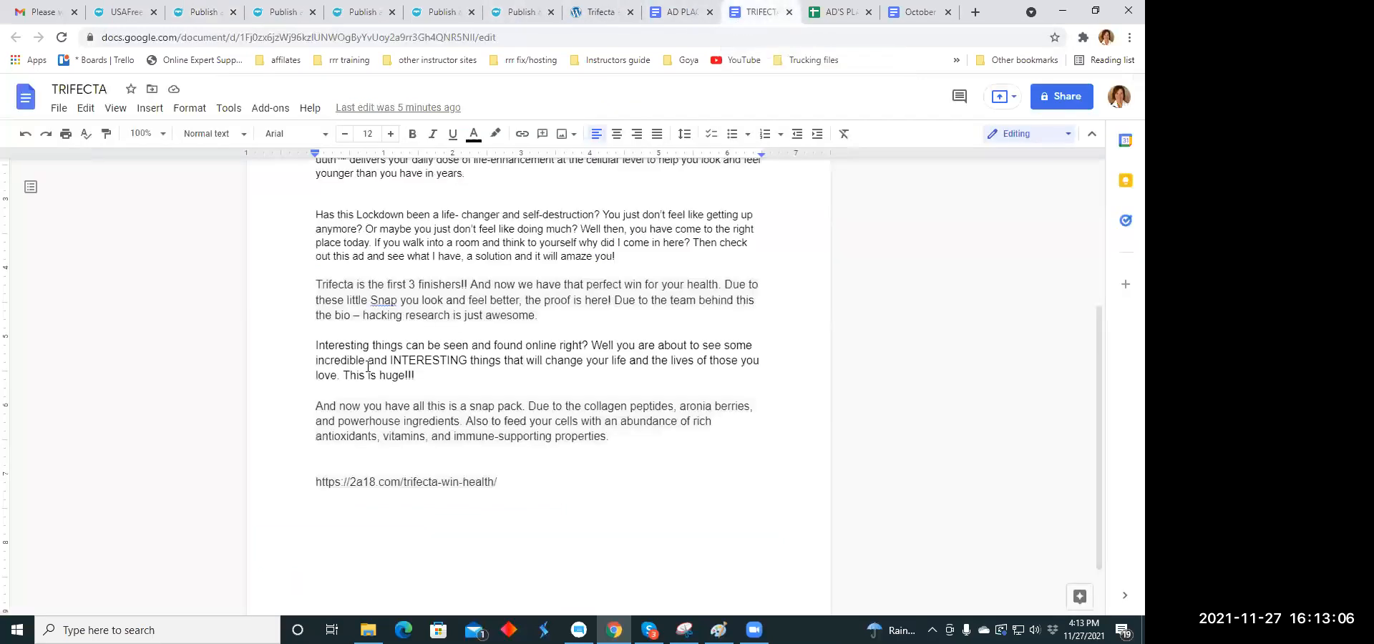
drag(316, 345, 440, 377)
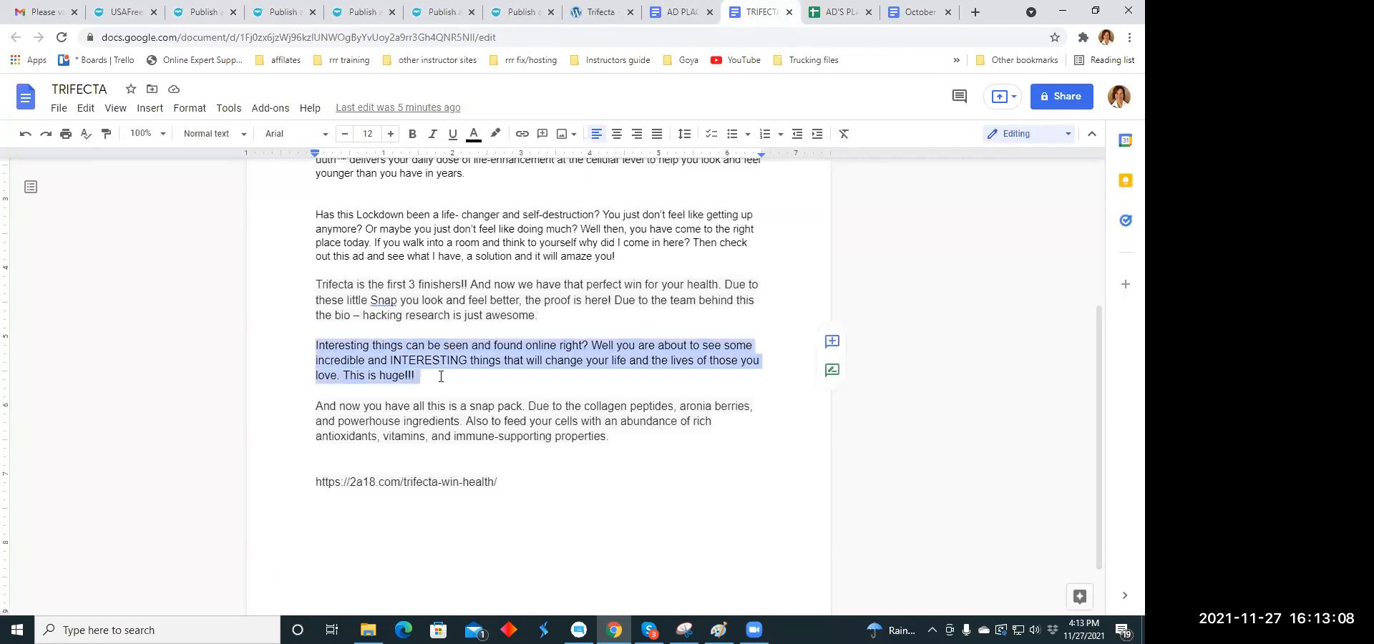
right_click(441, 352)
click(456, 225)
click(178, 16)
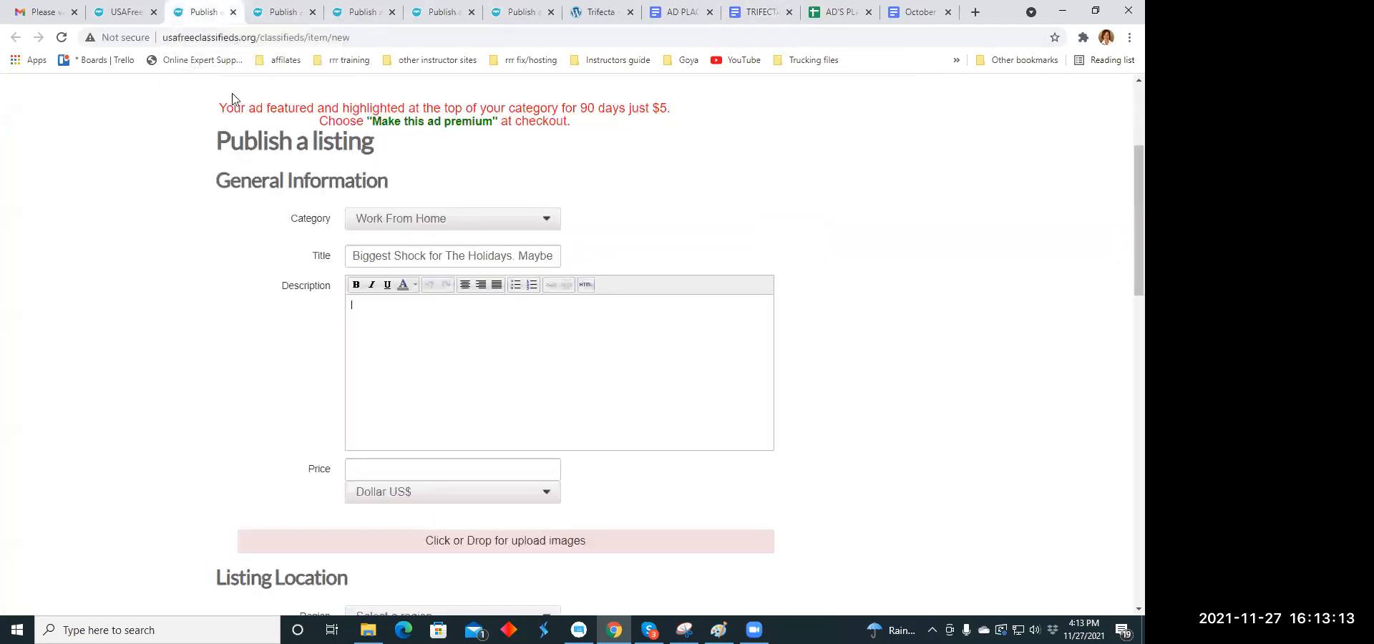
right_click(364, 308)
click(374, 420)
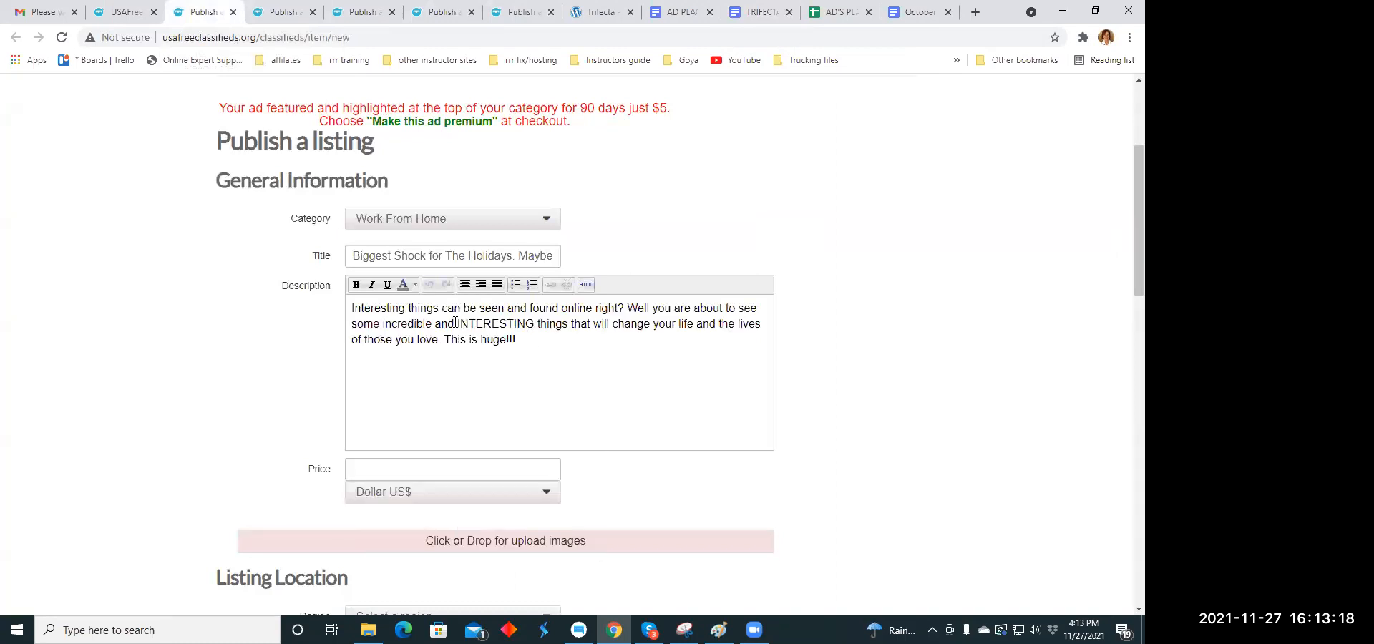
- Copy the web address of the Trifecta page, 2a18.com/trifecta-win-health/, and return to the listing form
drag(460, 324, 526, 323)
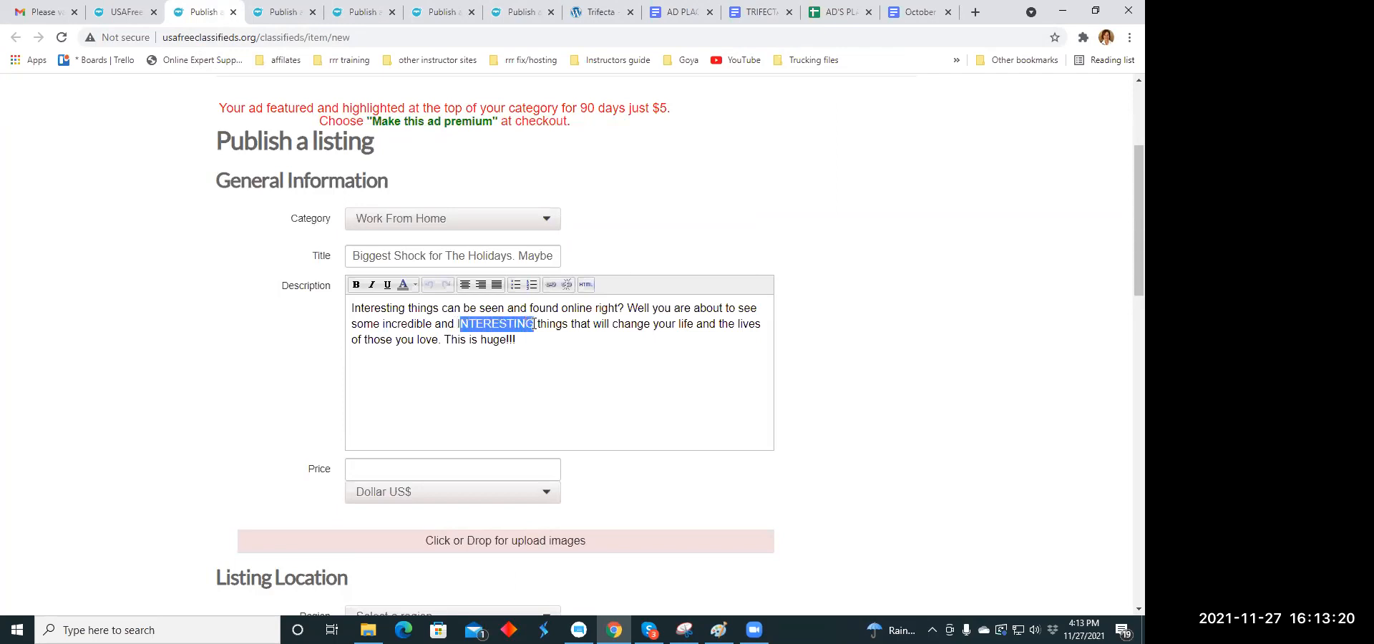
click(551, 285)
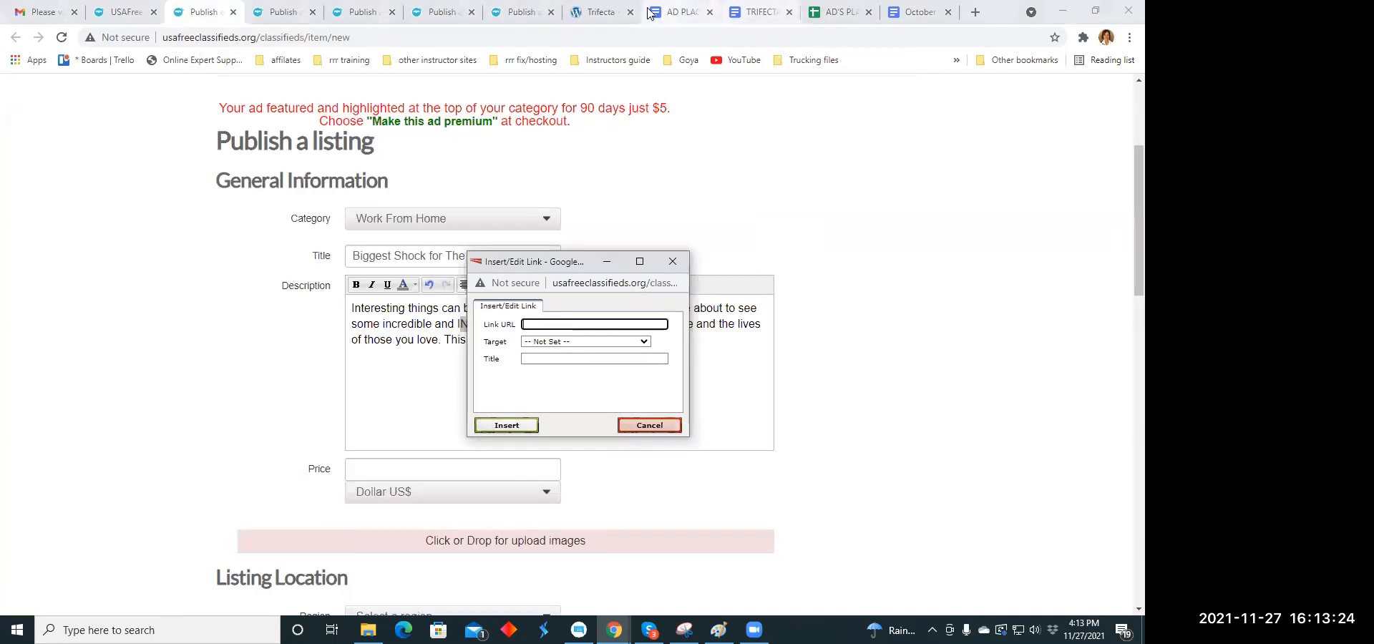
click(608, 12)
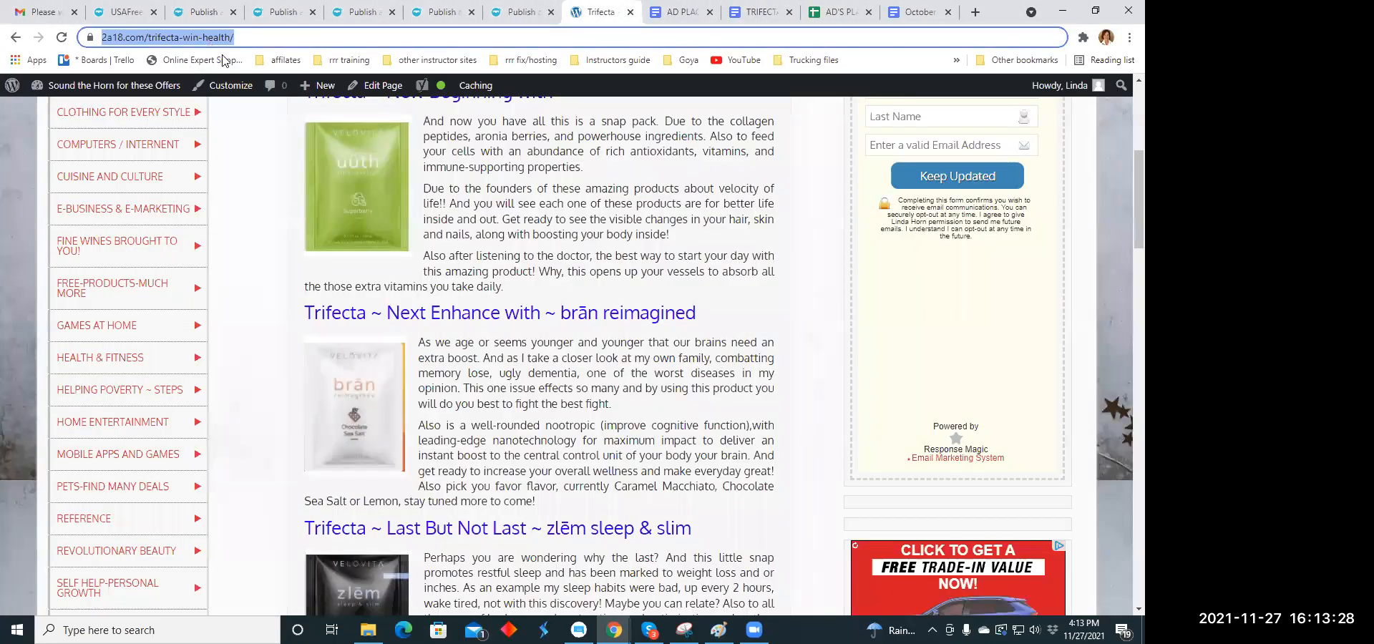
right_click(221, 37)
click(242, 136)
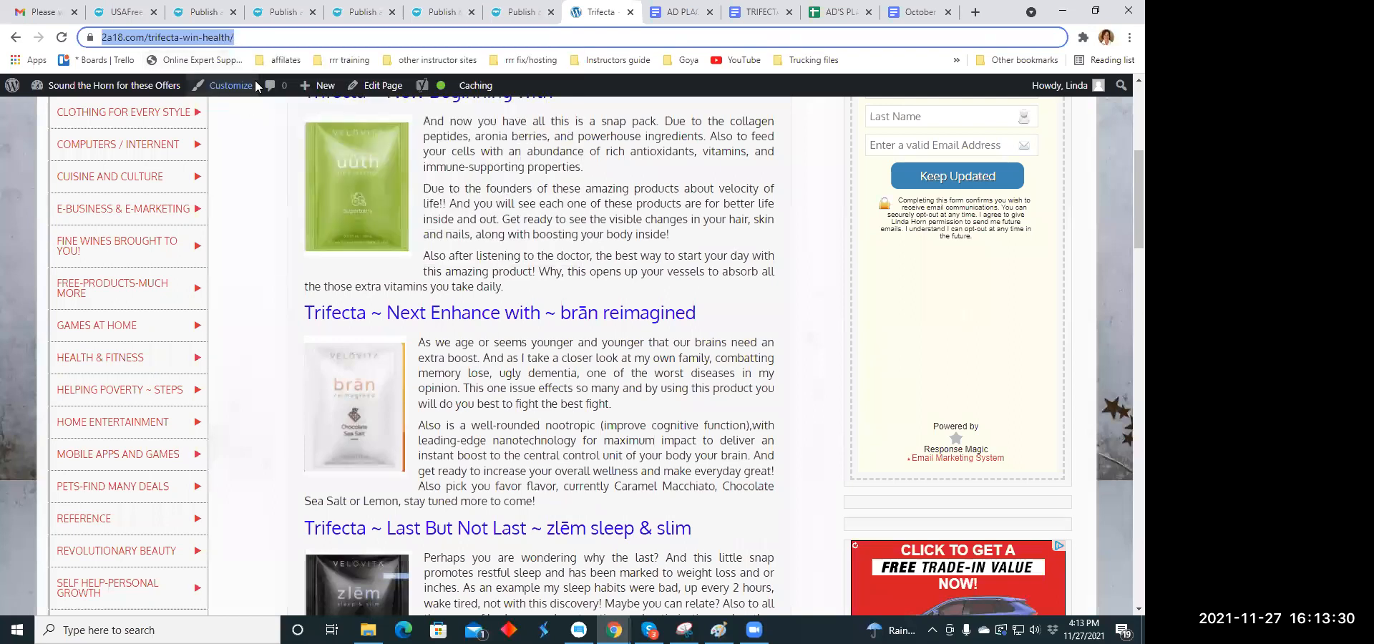
click(194, 18)
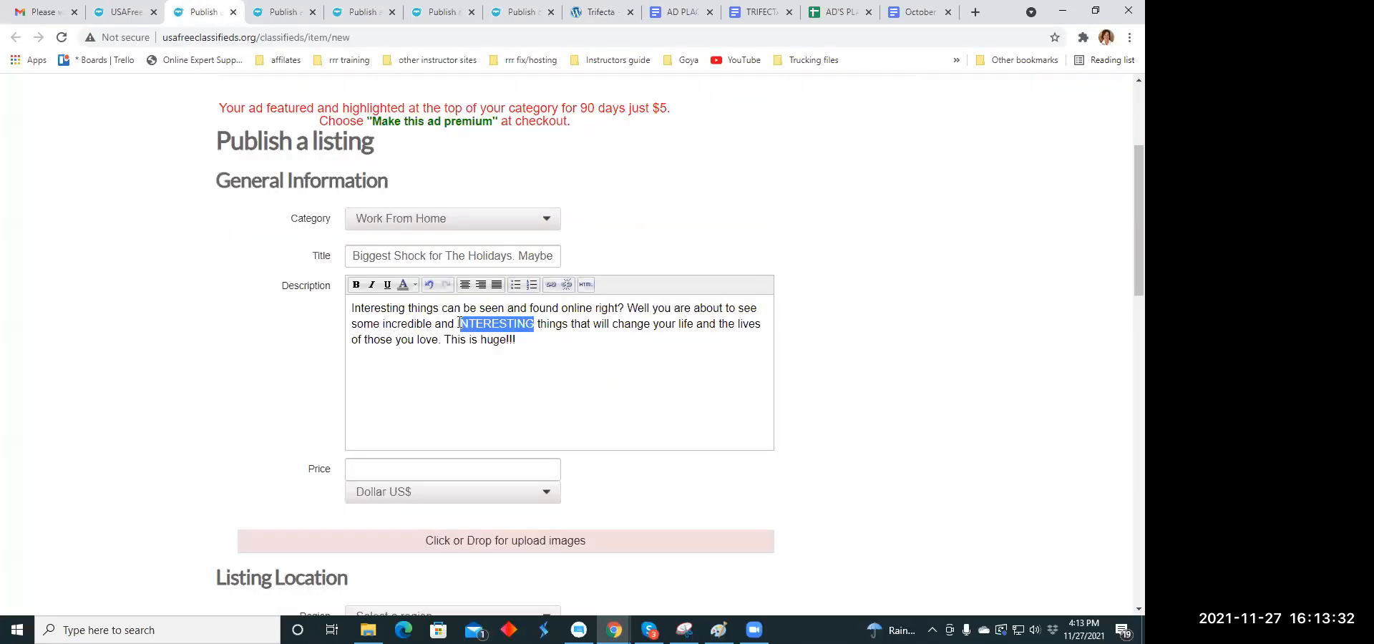
drag(458, 324, 535, 322)
click(551, 284)
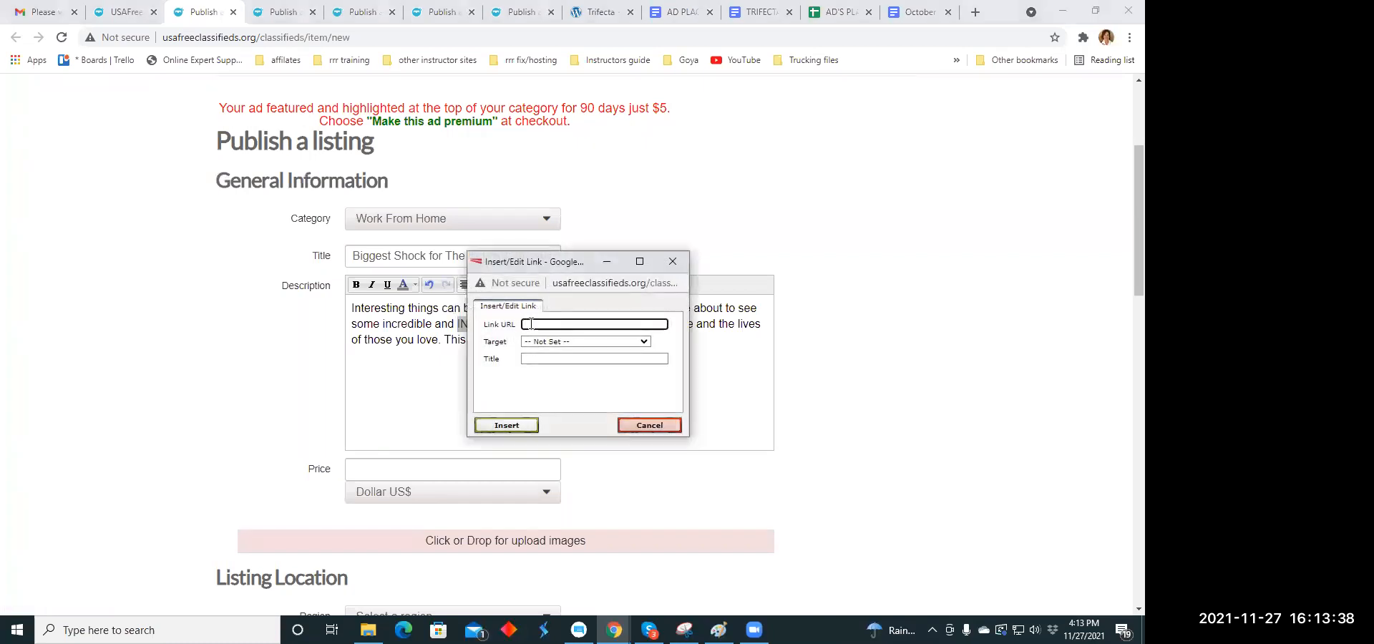
click(530, 324)
right_click(530, 325)
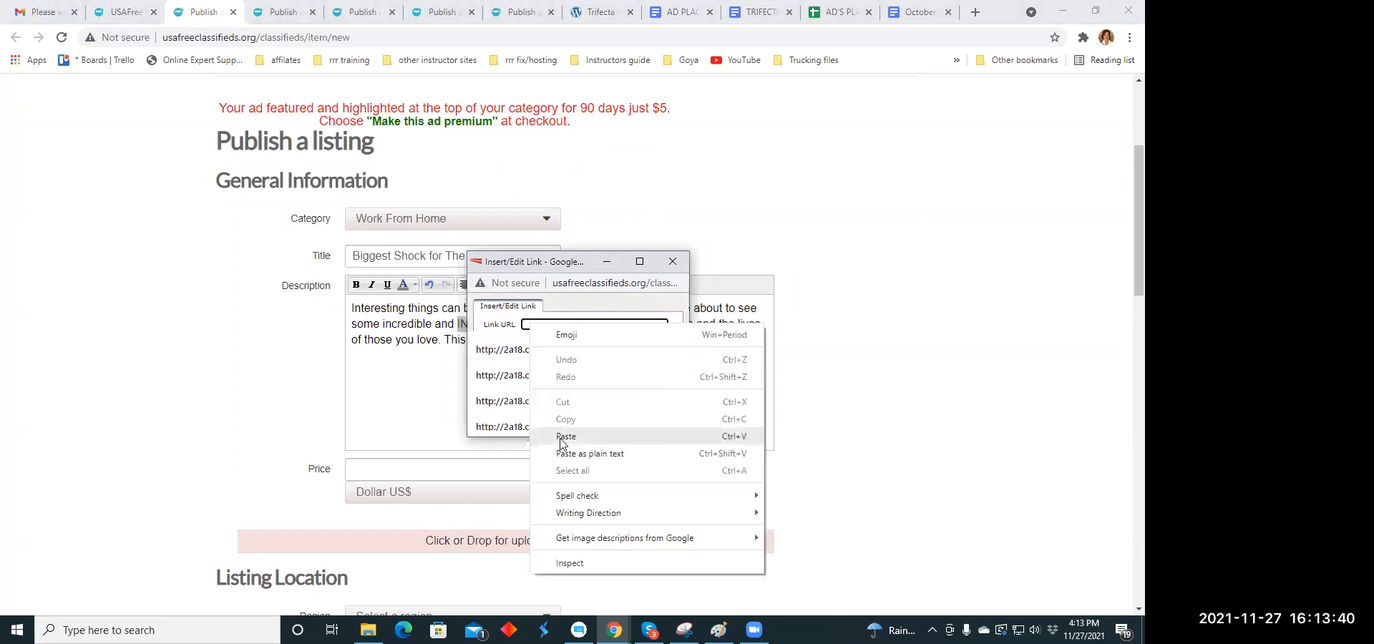
click(565, 436)
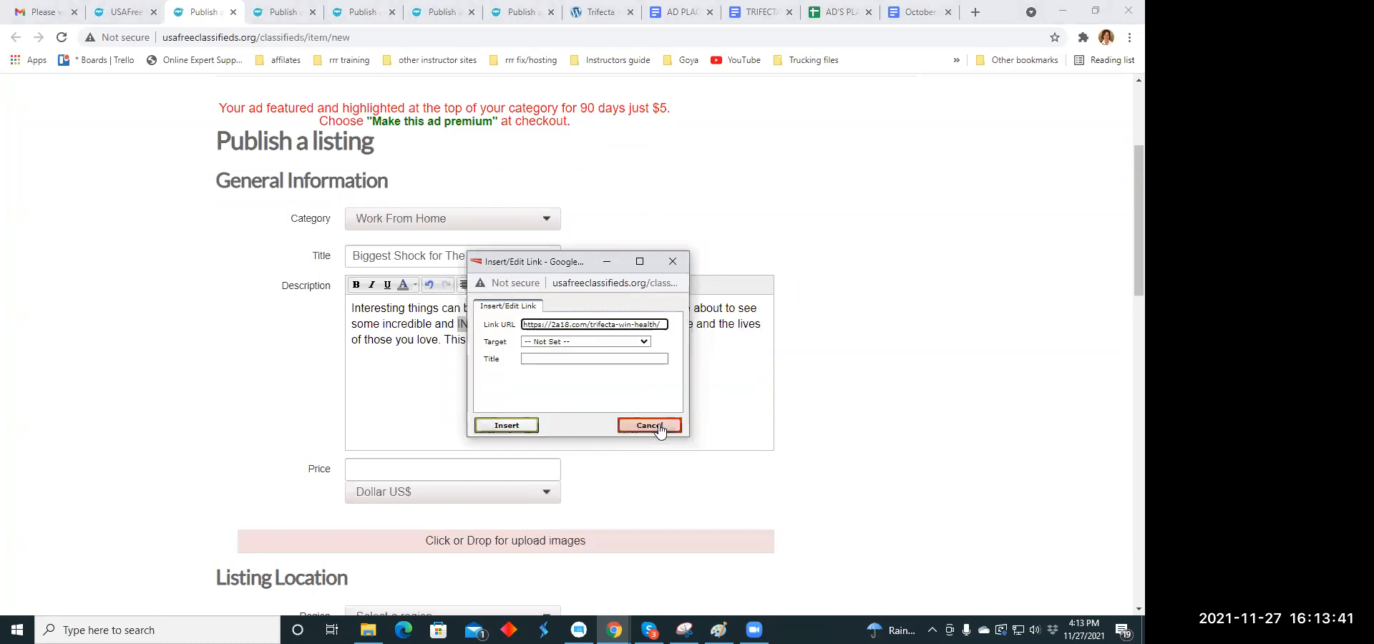
click(501, 428)
- Set the listing's price to 50.00 US dollars
scroll(570, 371, down, 3)
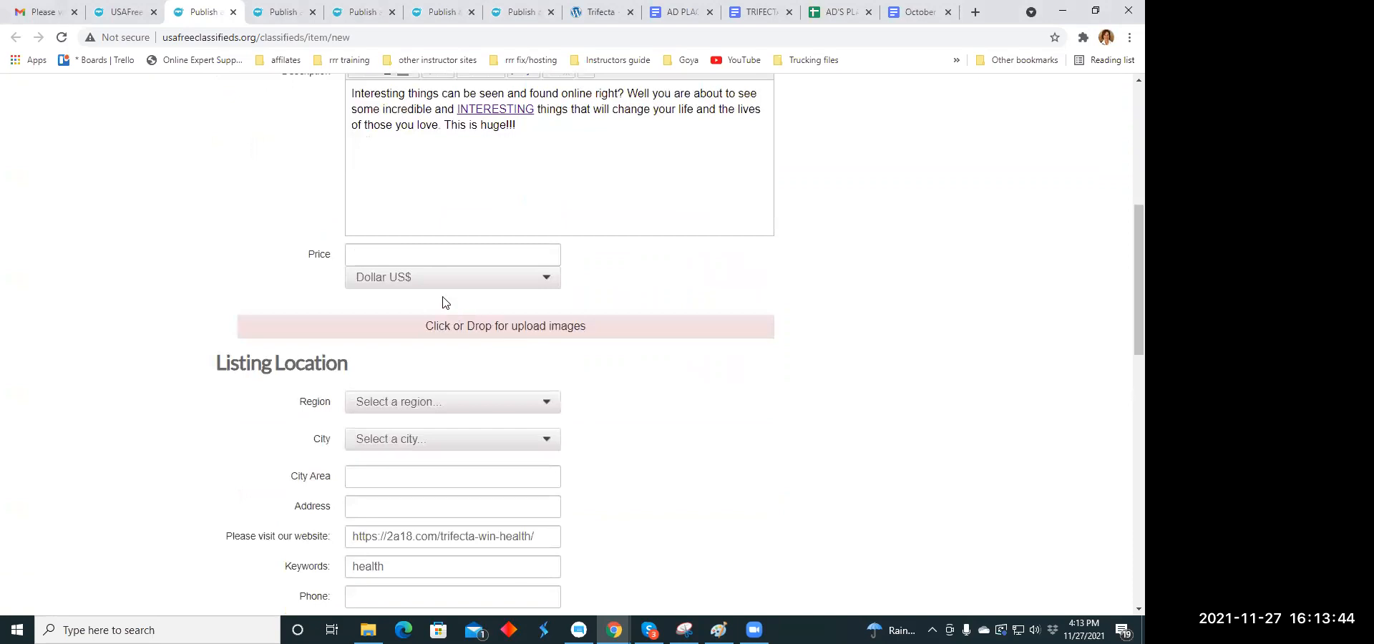
click(381, 261)
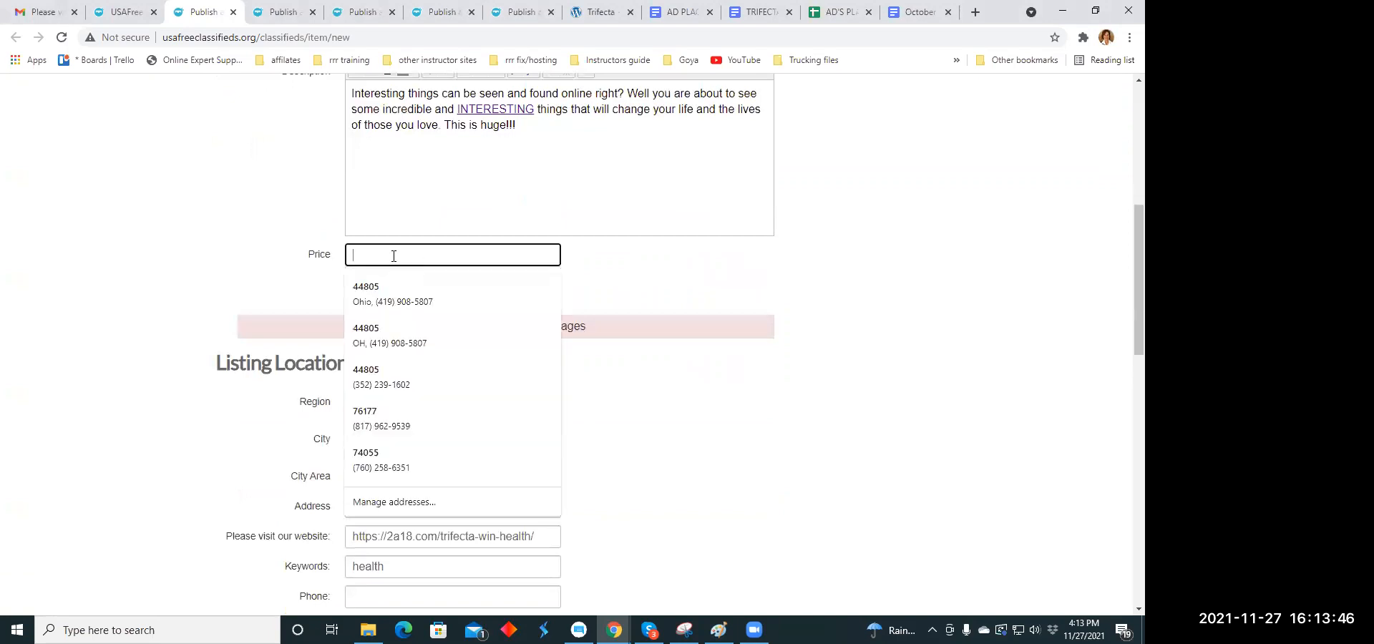
text(50.00)
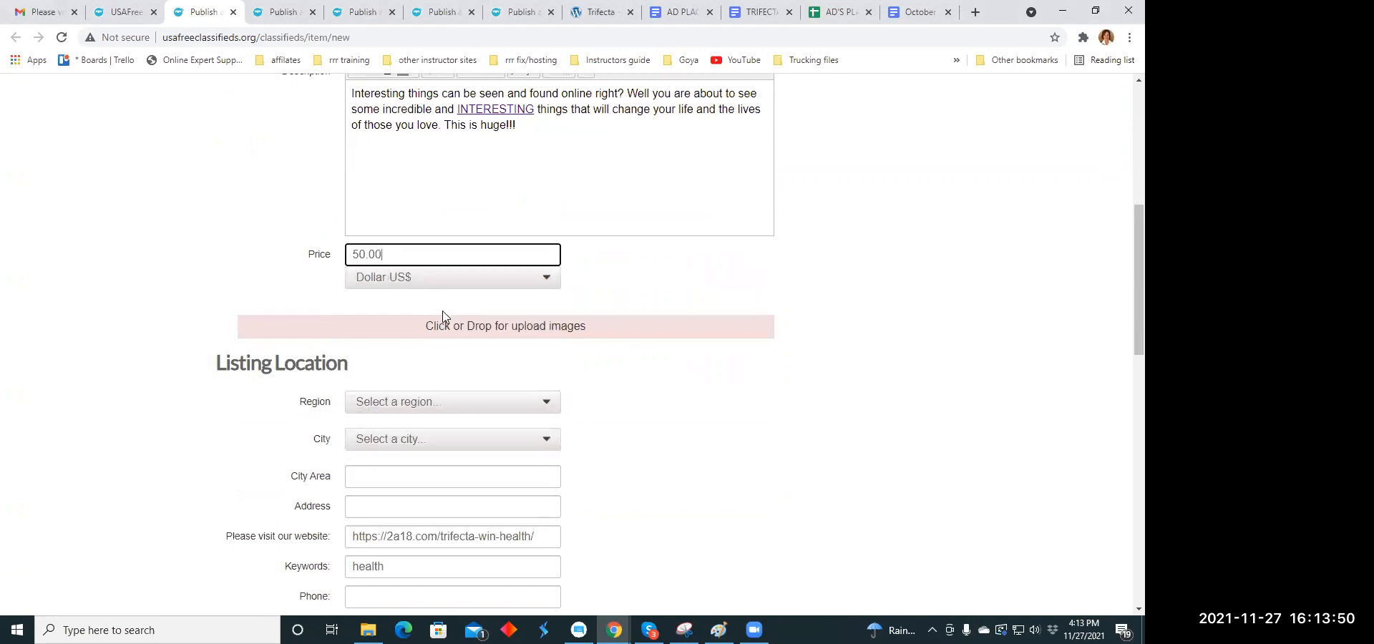
- Upload the image chocolatemint.jpg from the Downloads folder to the listing
click(450, 329)
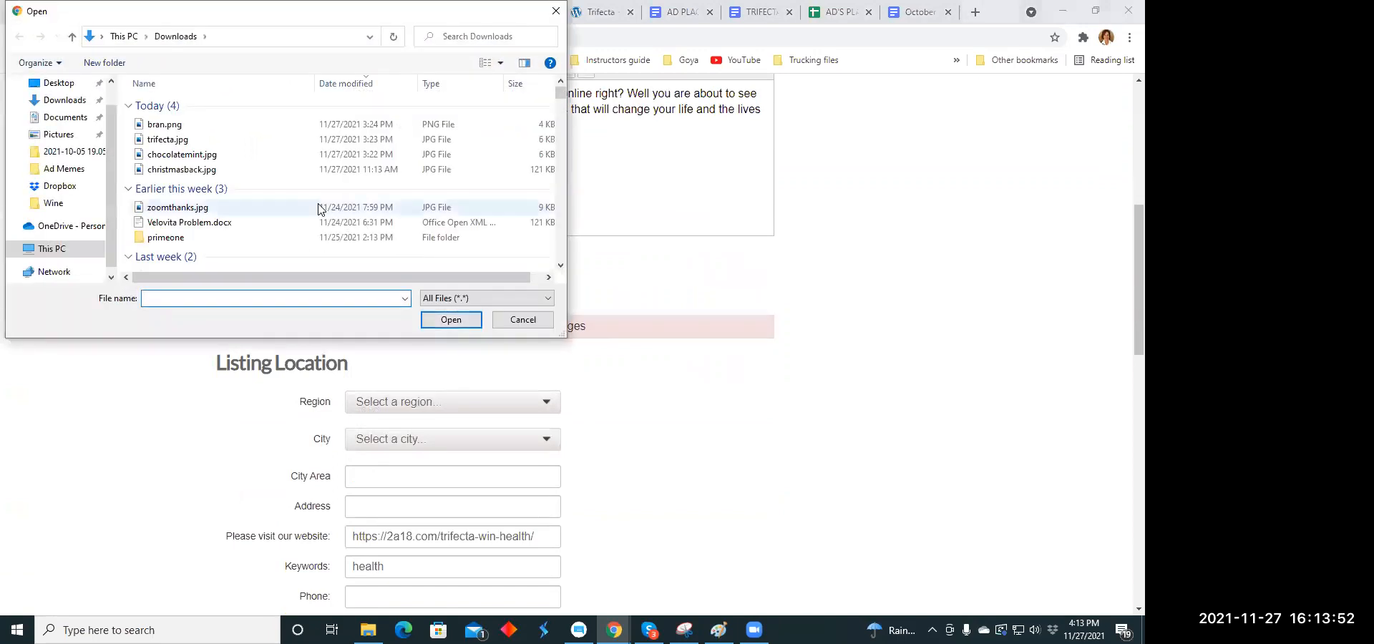
click(164, 159)
click(450, 320)
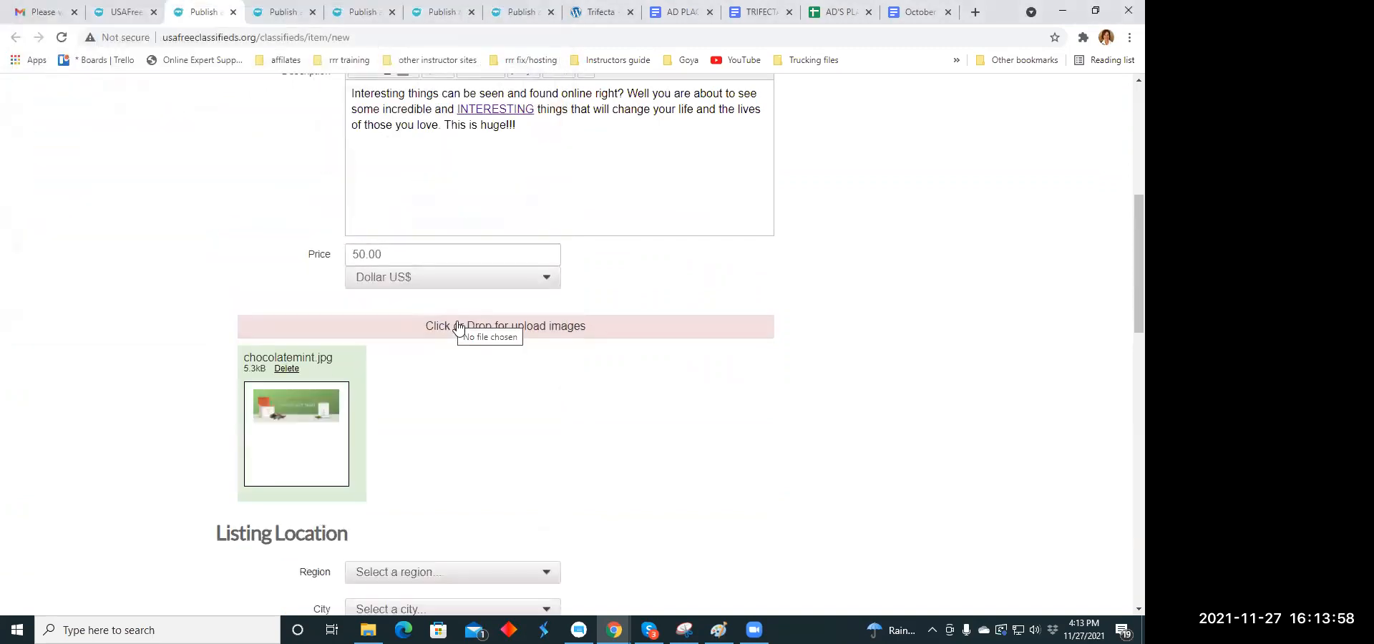
- Upload the image walking.jpg from the Ad Memes folder to the listing
click(470, 334)
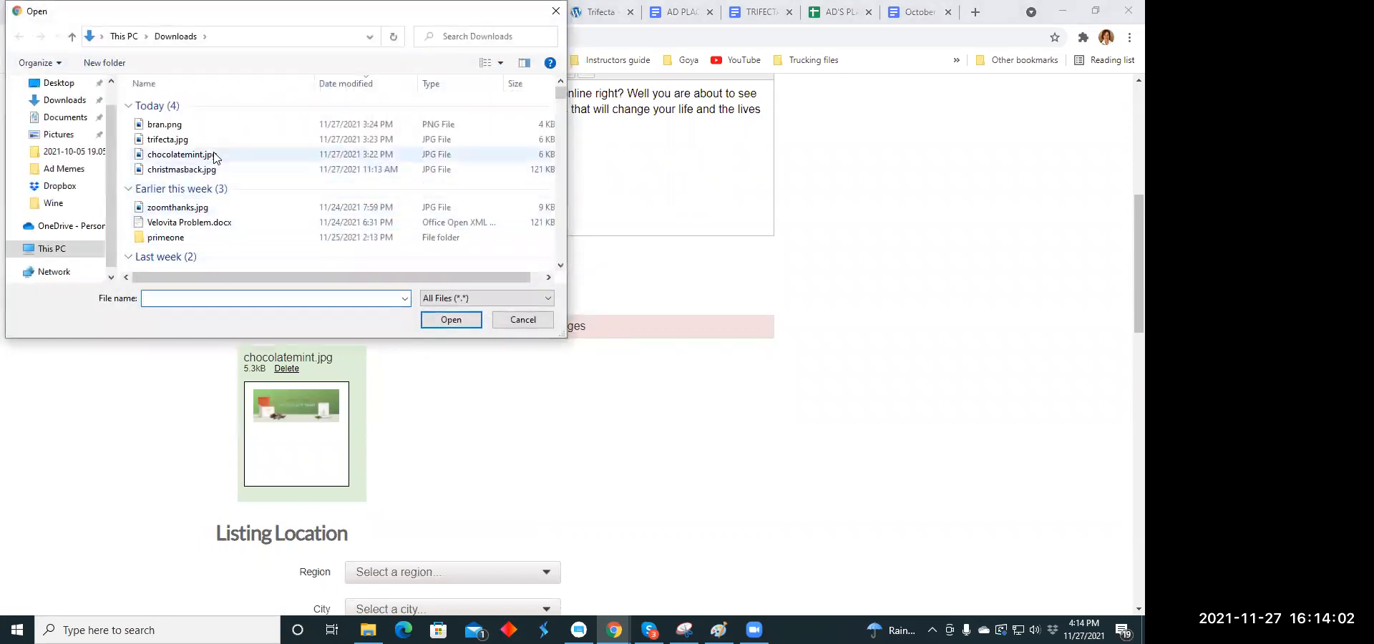
click(61, 167)
scroll(357, 154, down, 5)
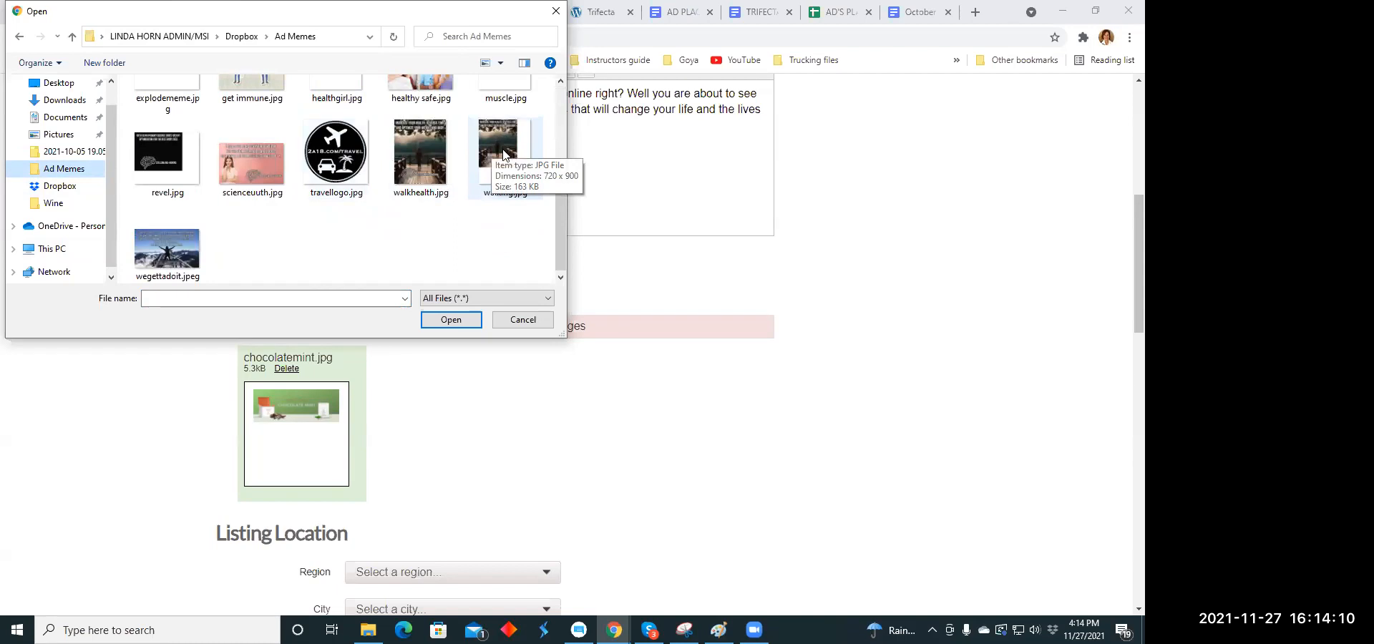
click(503, 154)
click(451, 320)
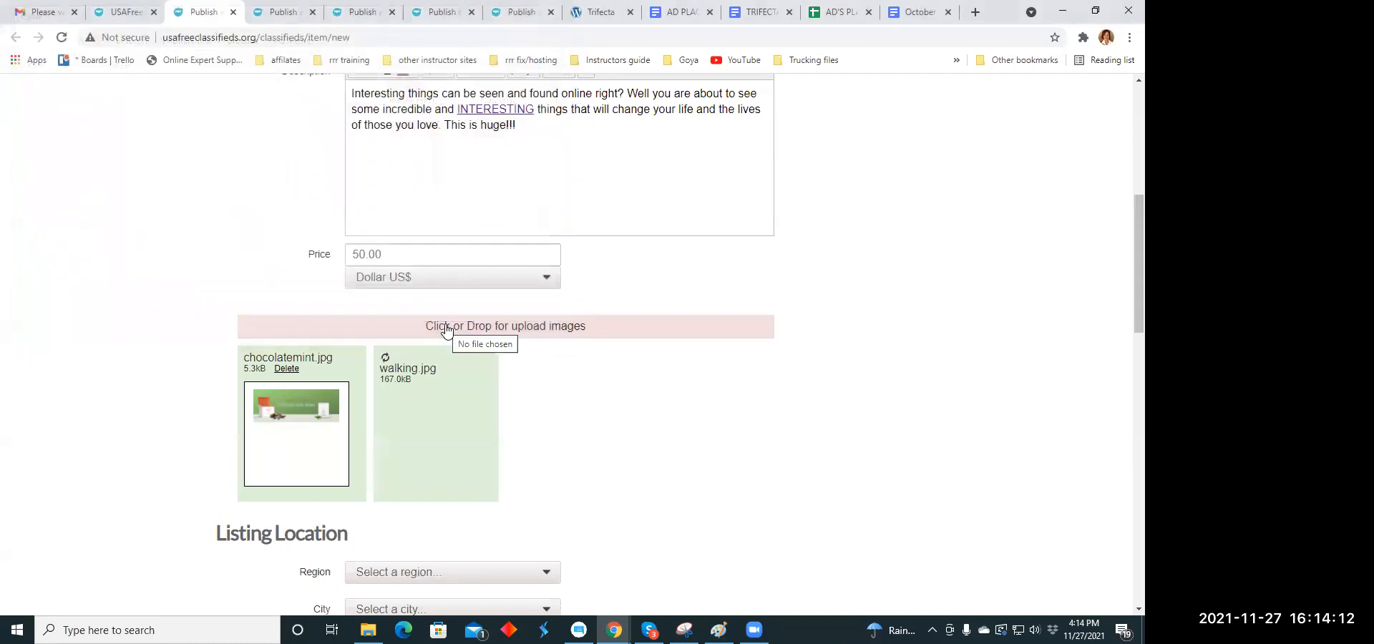
- Set the listing location to the region Colorado and the city Aspen
scroll(608, 386, down, 2)
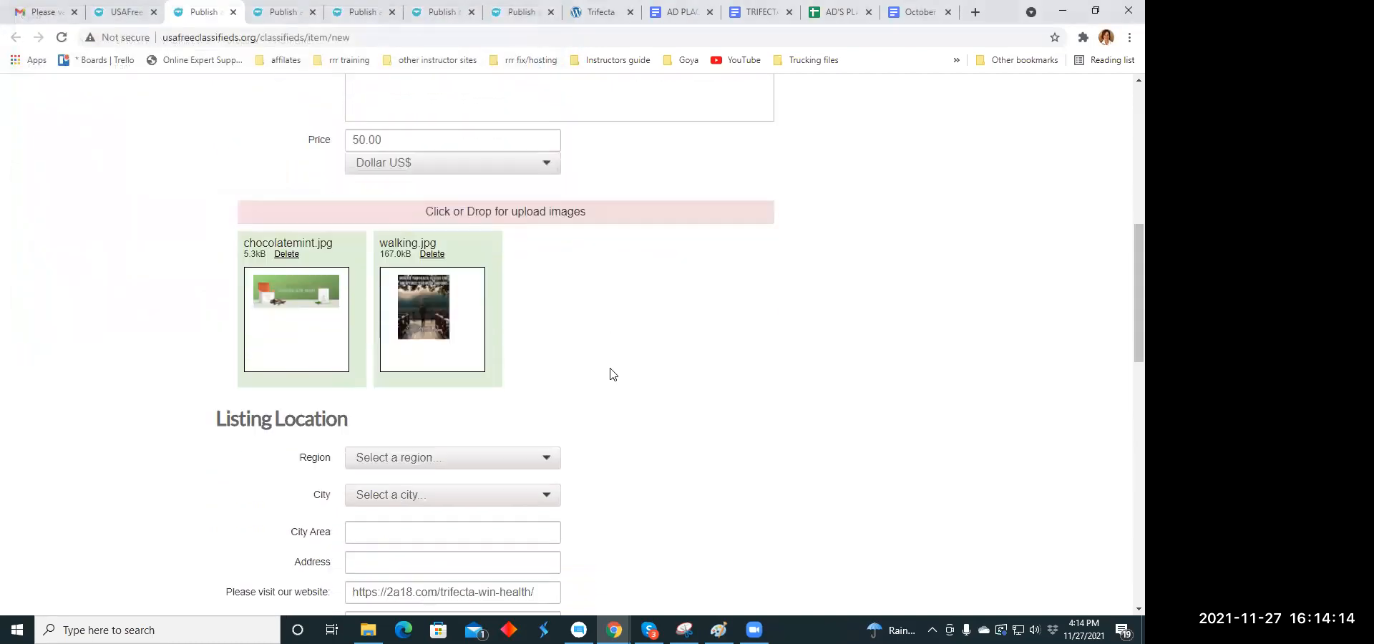
scroll(613, 373, down, 3)
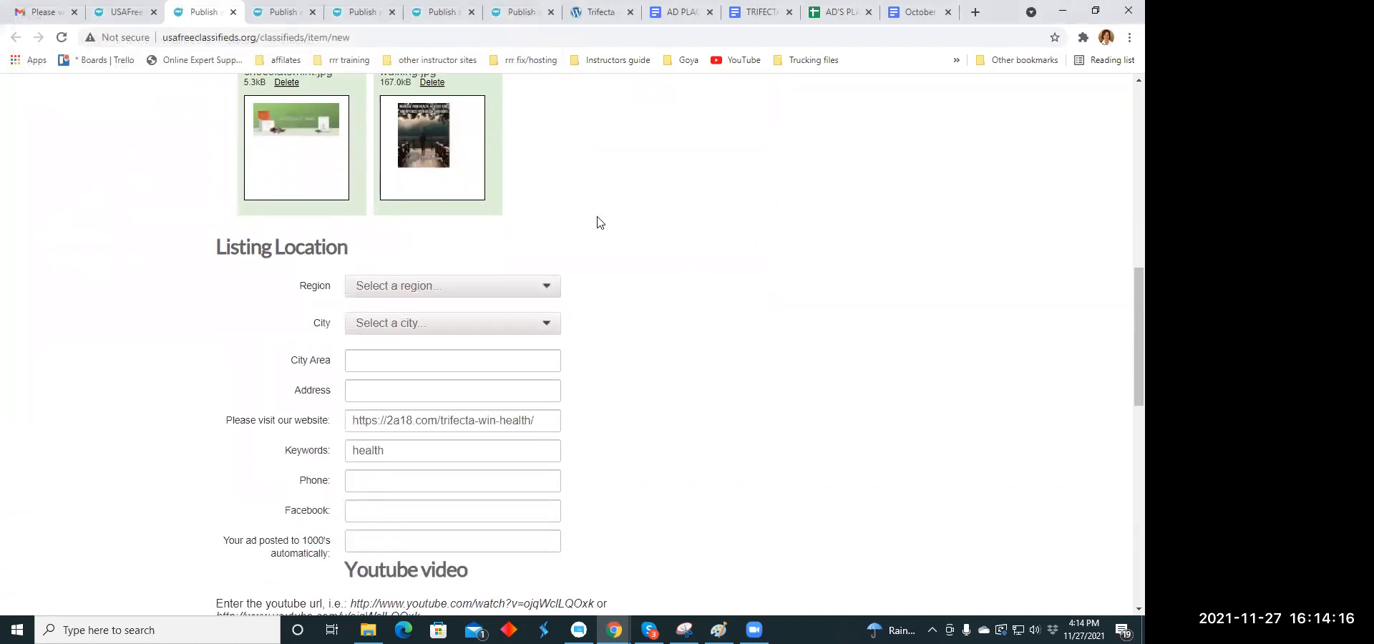
click(547, 289)
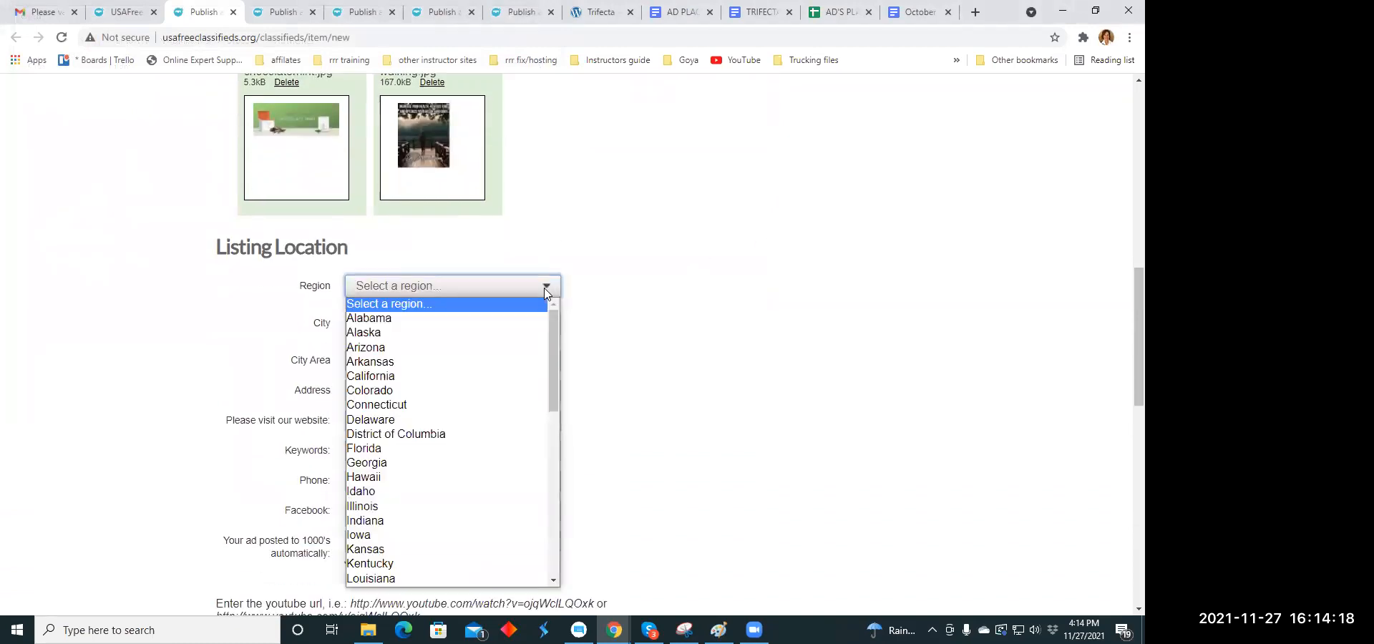
click(479, 391)
click(548, 323)
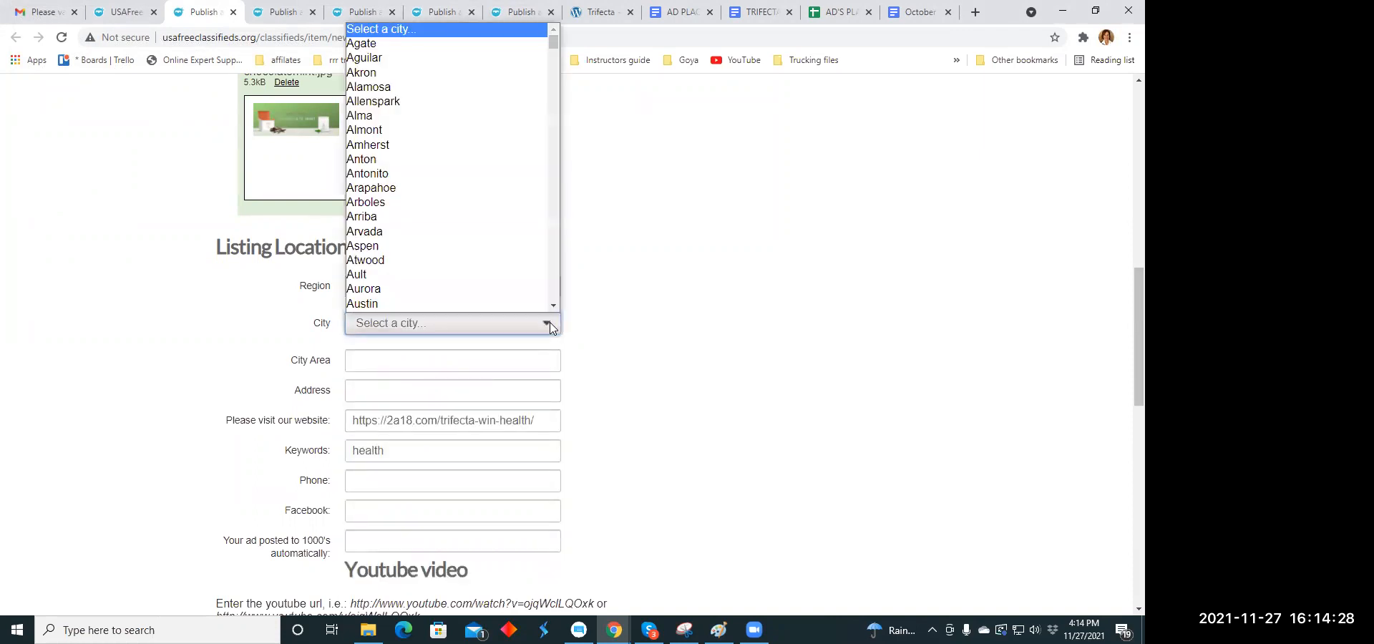
click(412, 246)
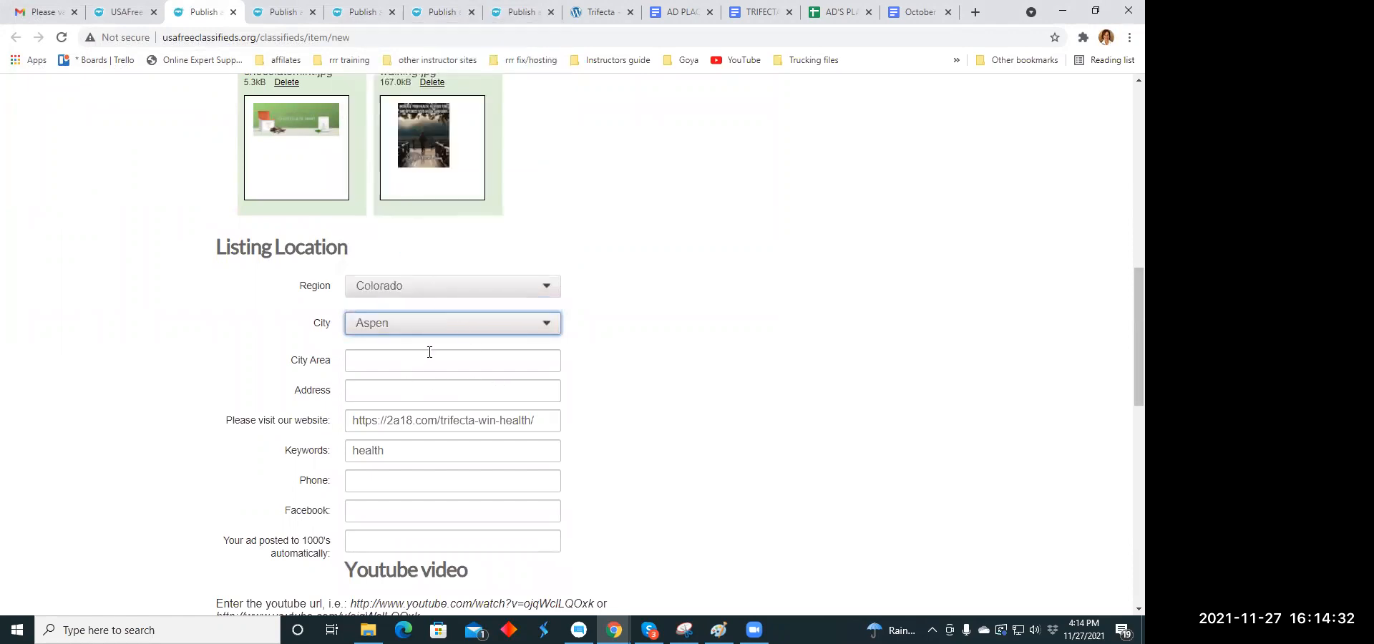
- Publish the listing and close the payment page for the upgrade without paying
scroll(429, 352, down, 3)
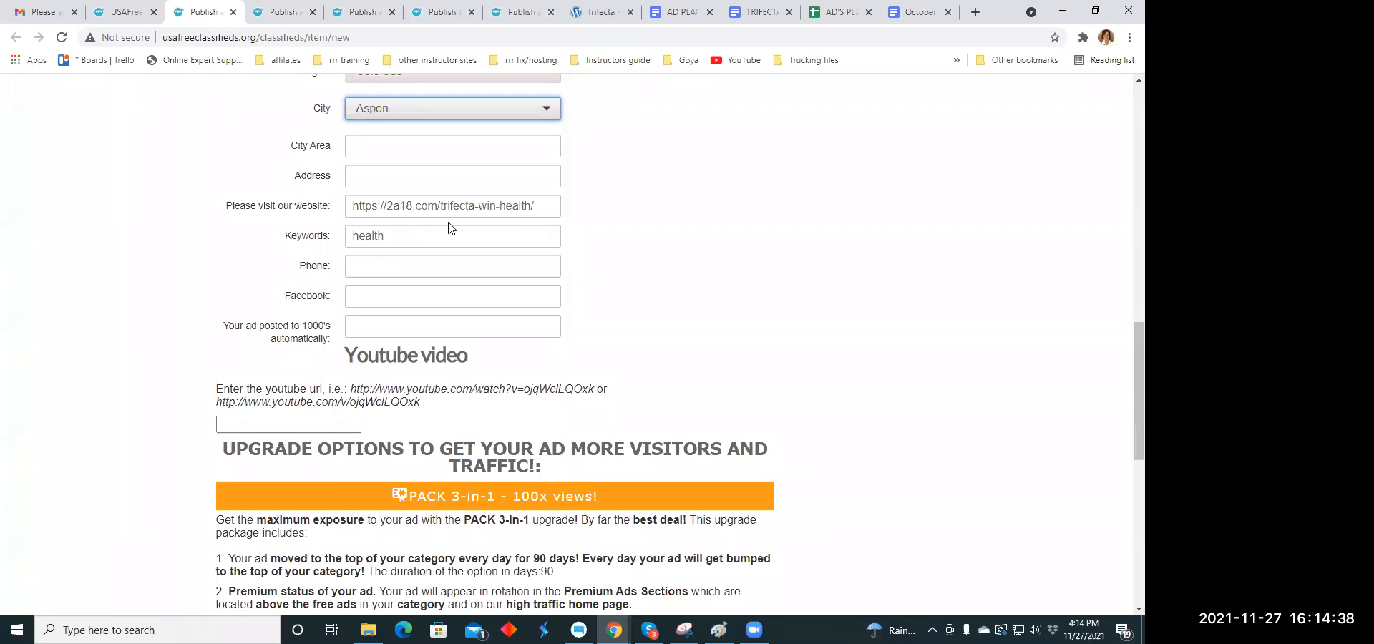
scroll(450, 227, down, 6)
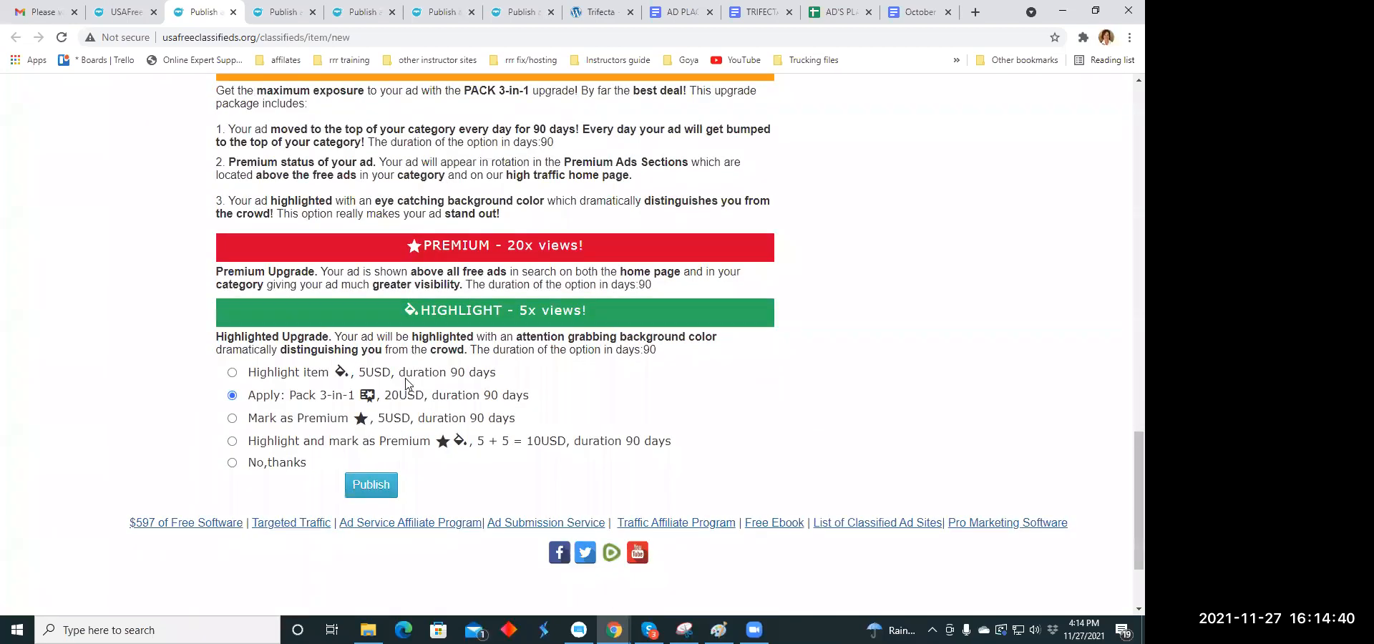
scroll(406, 384, down, 1)
click(368, 415)
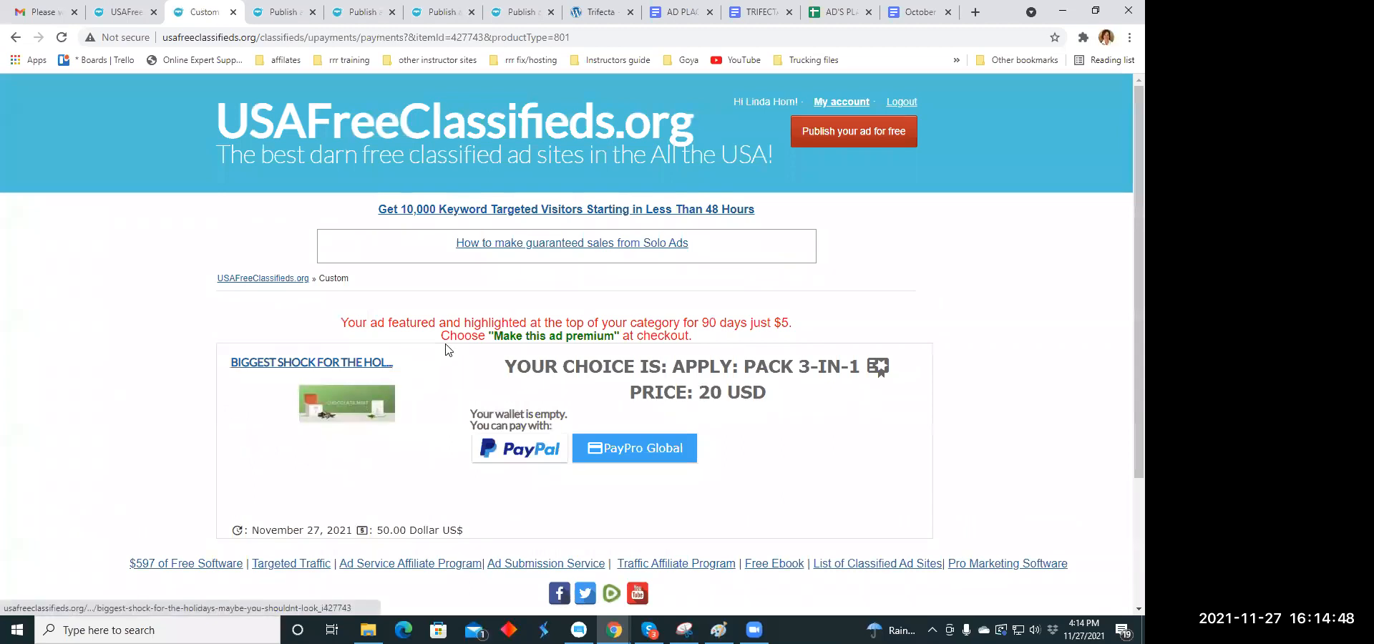
click(232, 12)
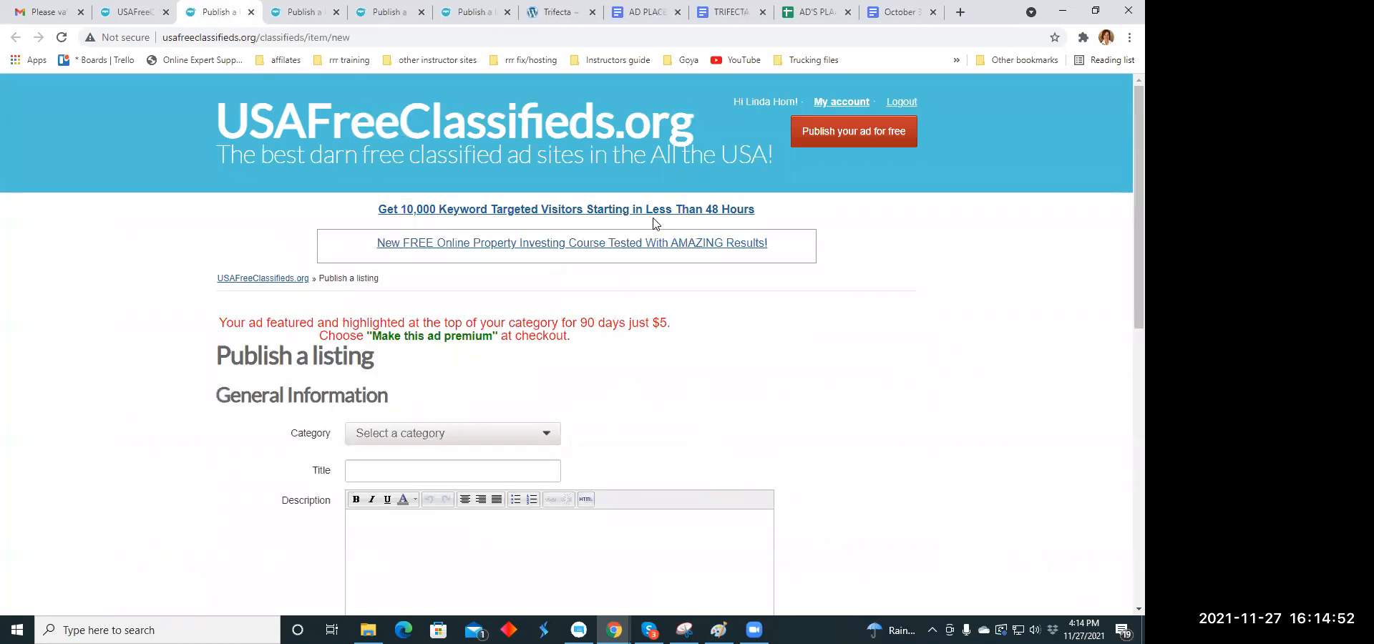
- Set the category of the new blank listing to Health under Business Opportunities
scroll(475, 283, down, 2)
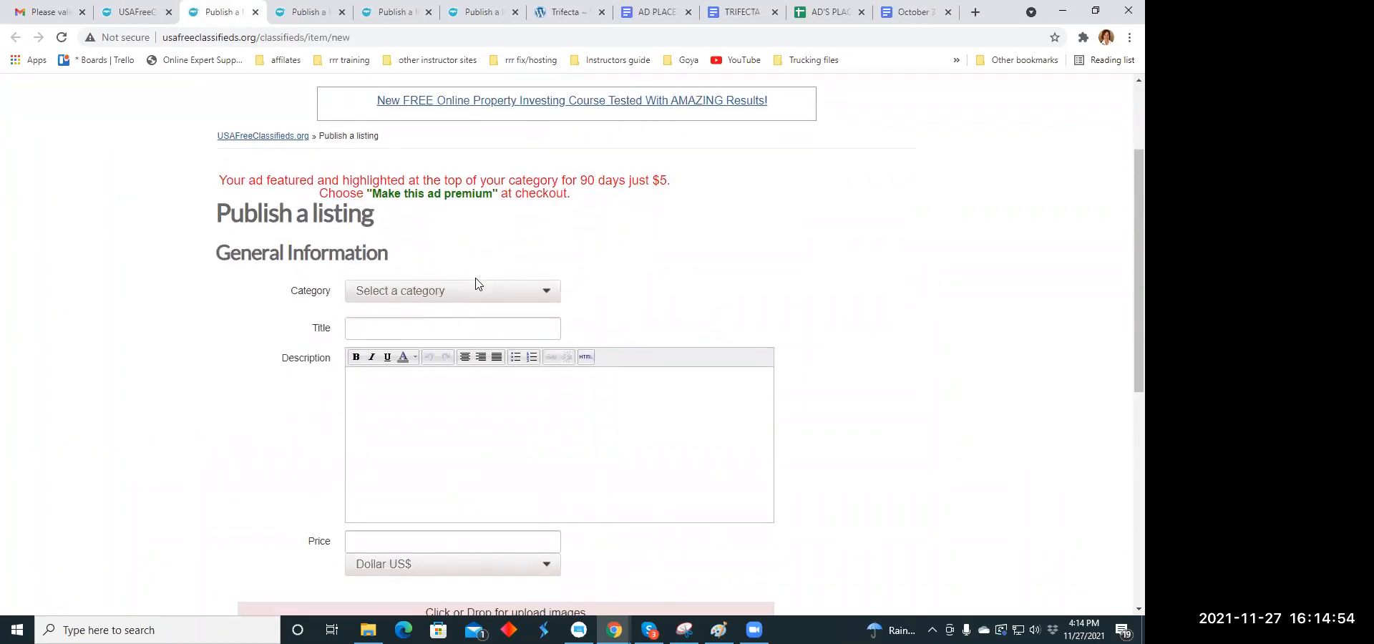
click(548, 294)
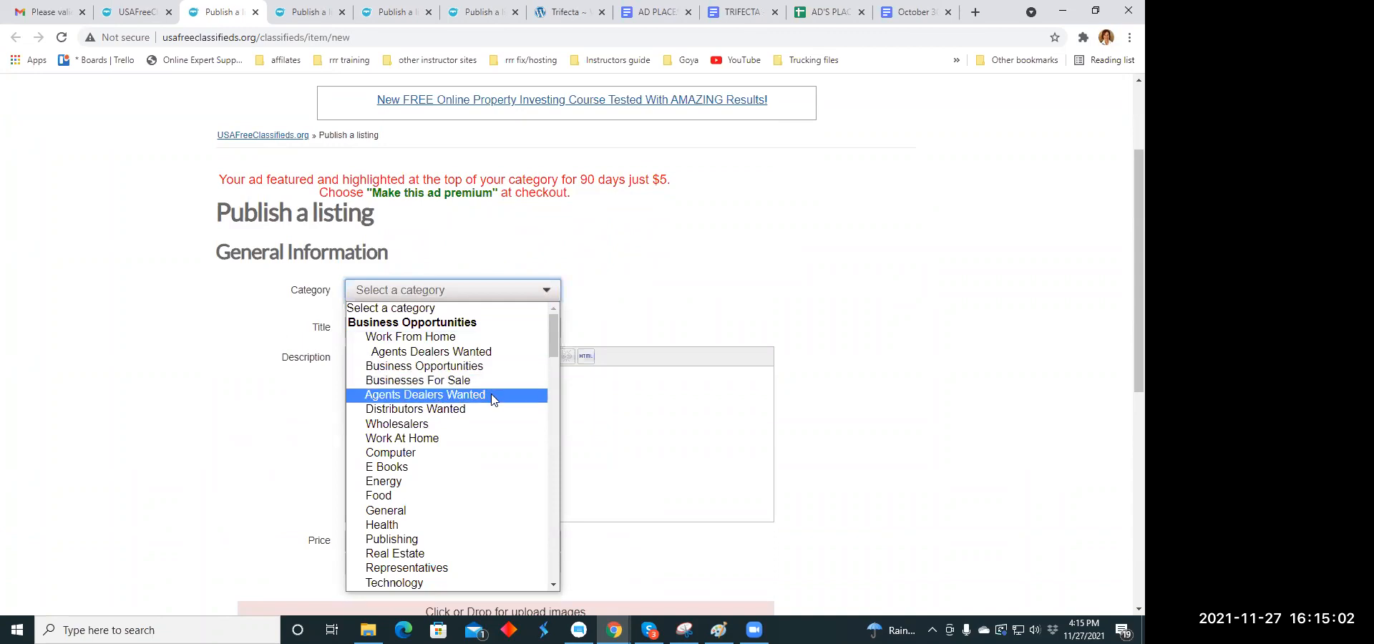
scroll(492, 400, down, 3)
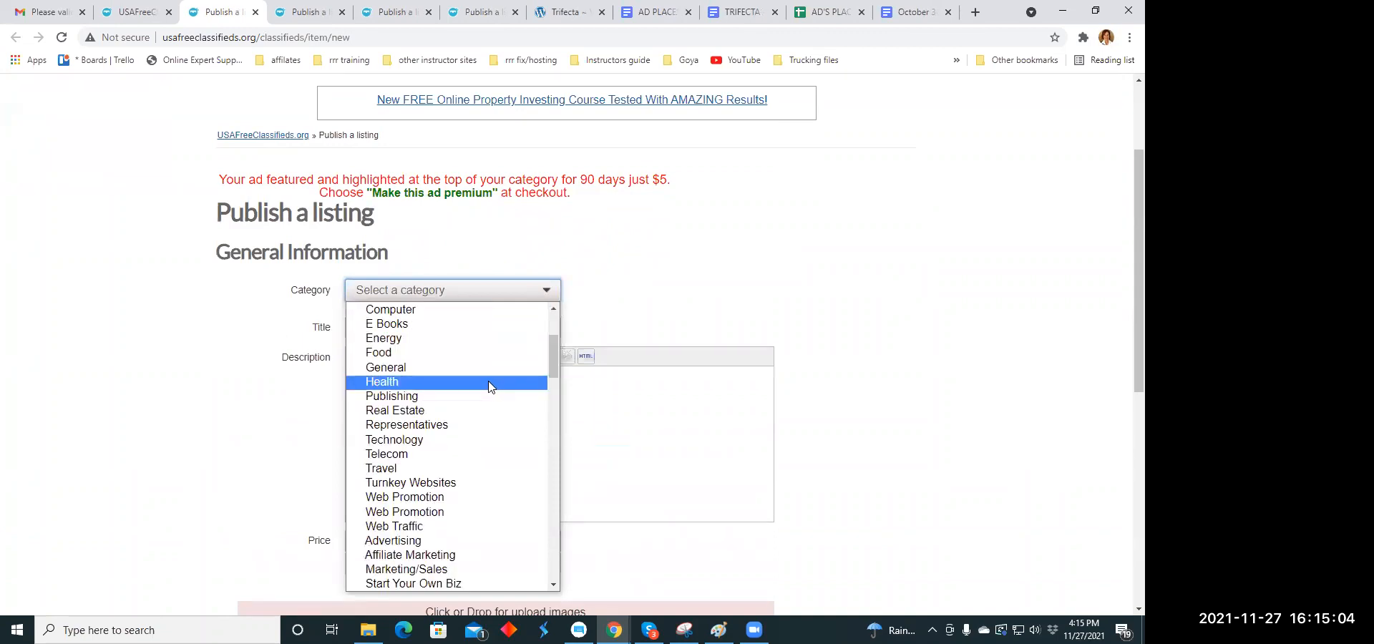
click(489, 389)
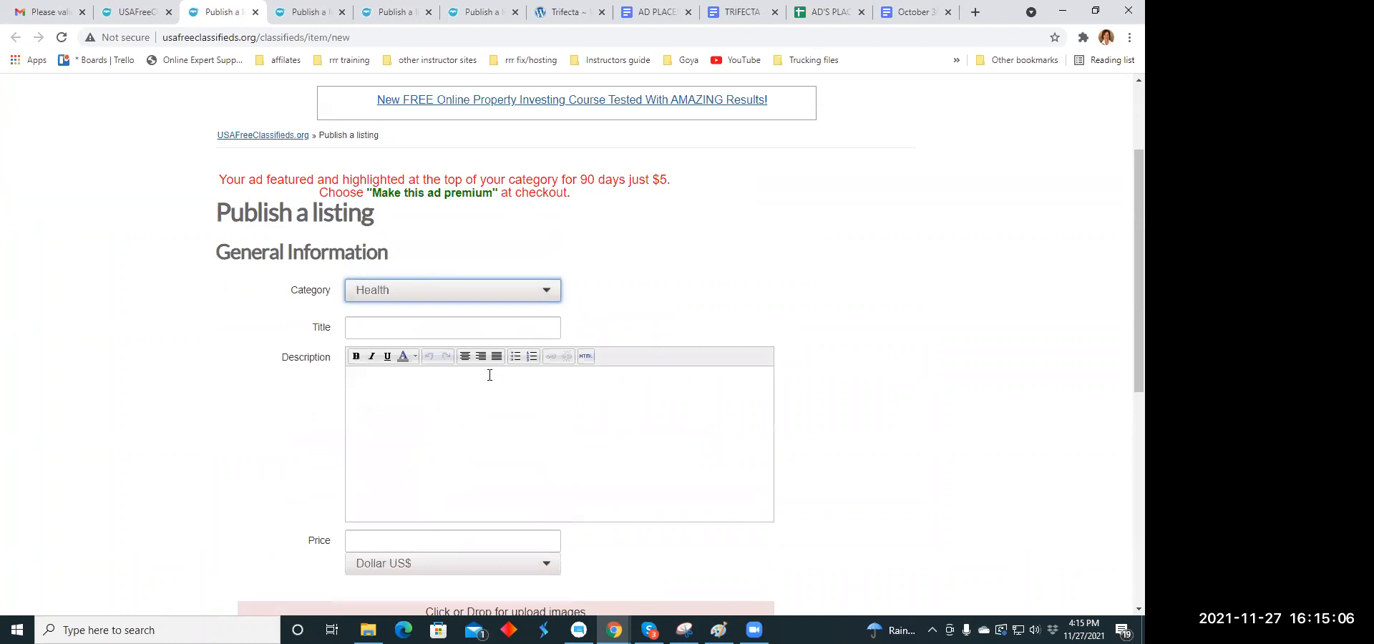
- Copy the headline "We have found something, but you may not be ready yet" from the holiday headline document into the listing's title
click(357, 331)
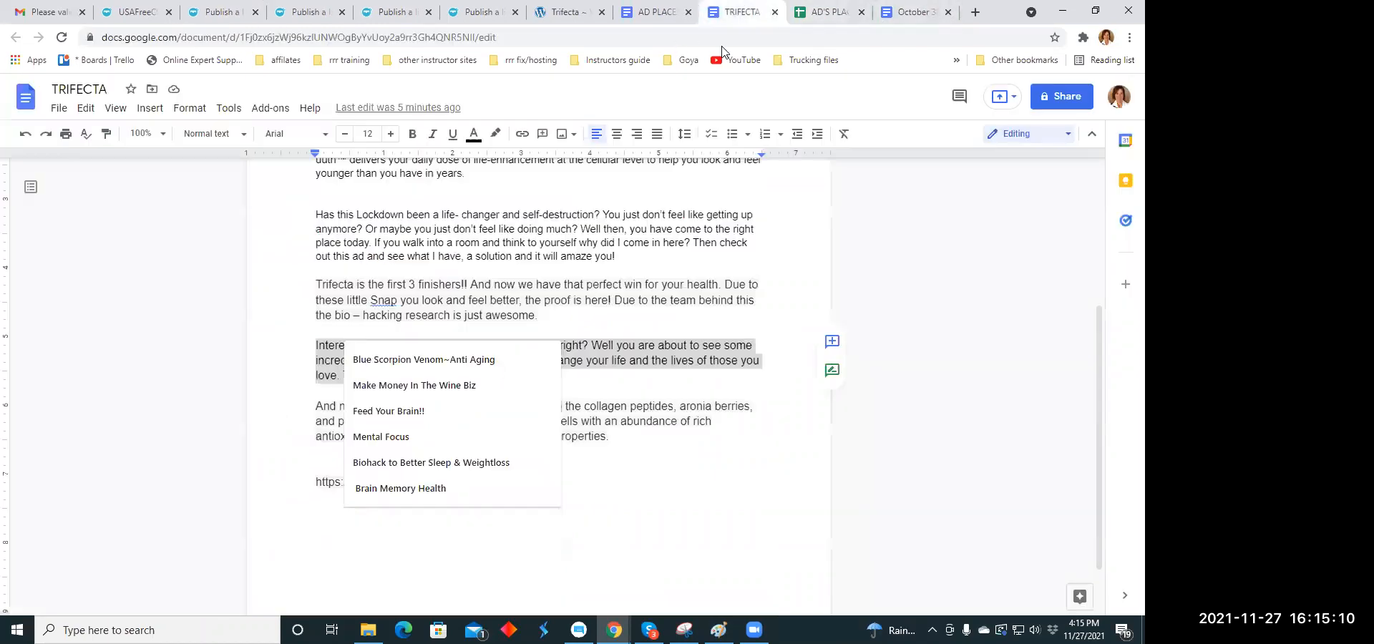
click(736, 12)
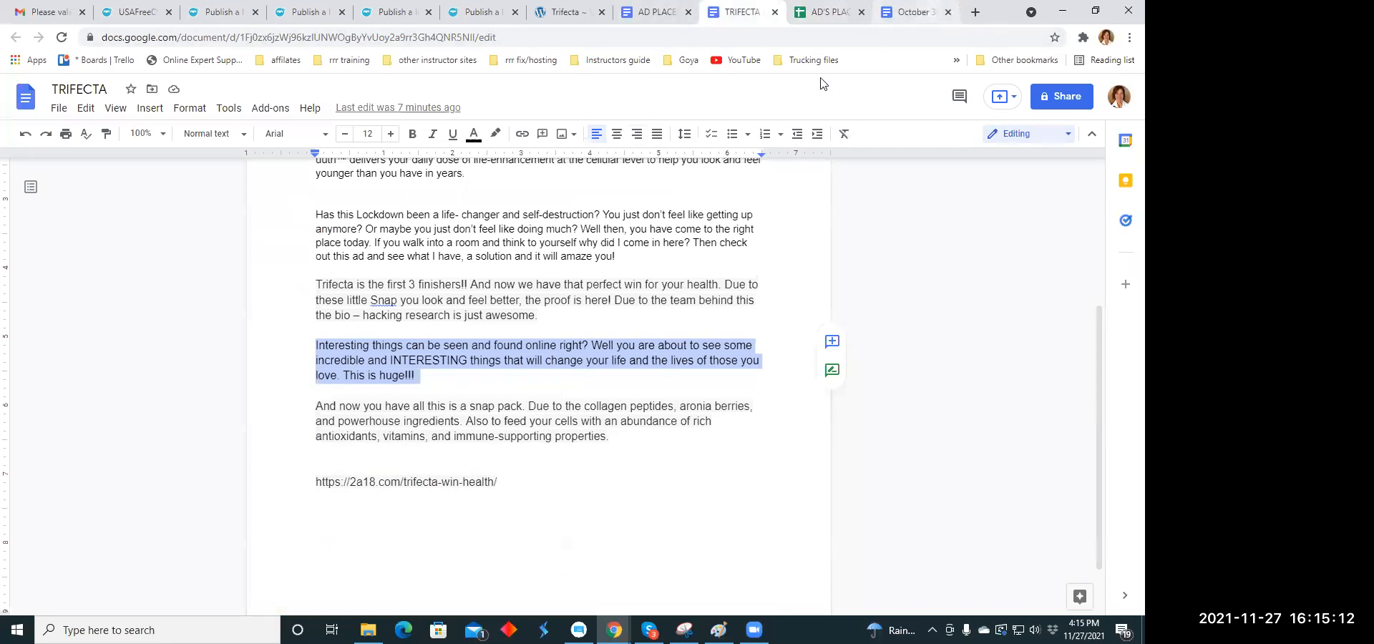
click(915, 13)
drag(317, 366, 624, 365)
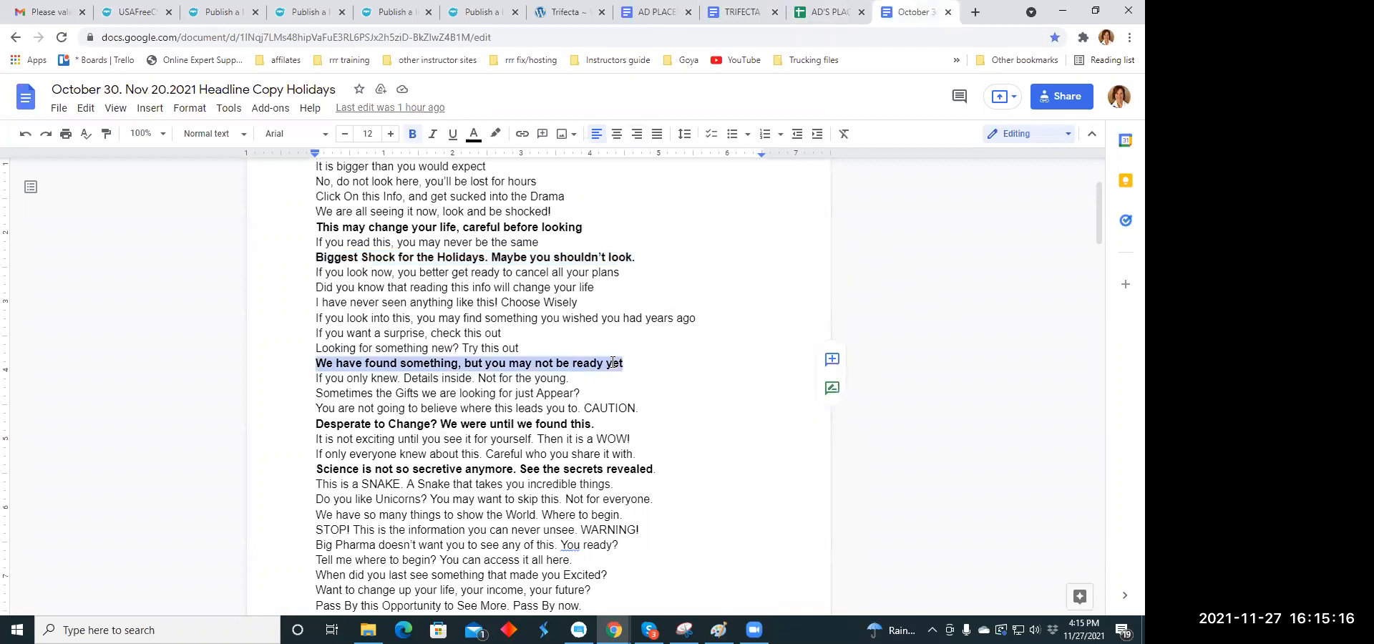
right_click(614, 363)
click(640, 229)
click(215, 12)
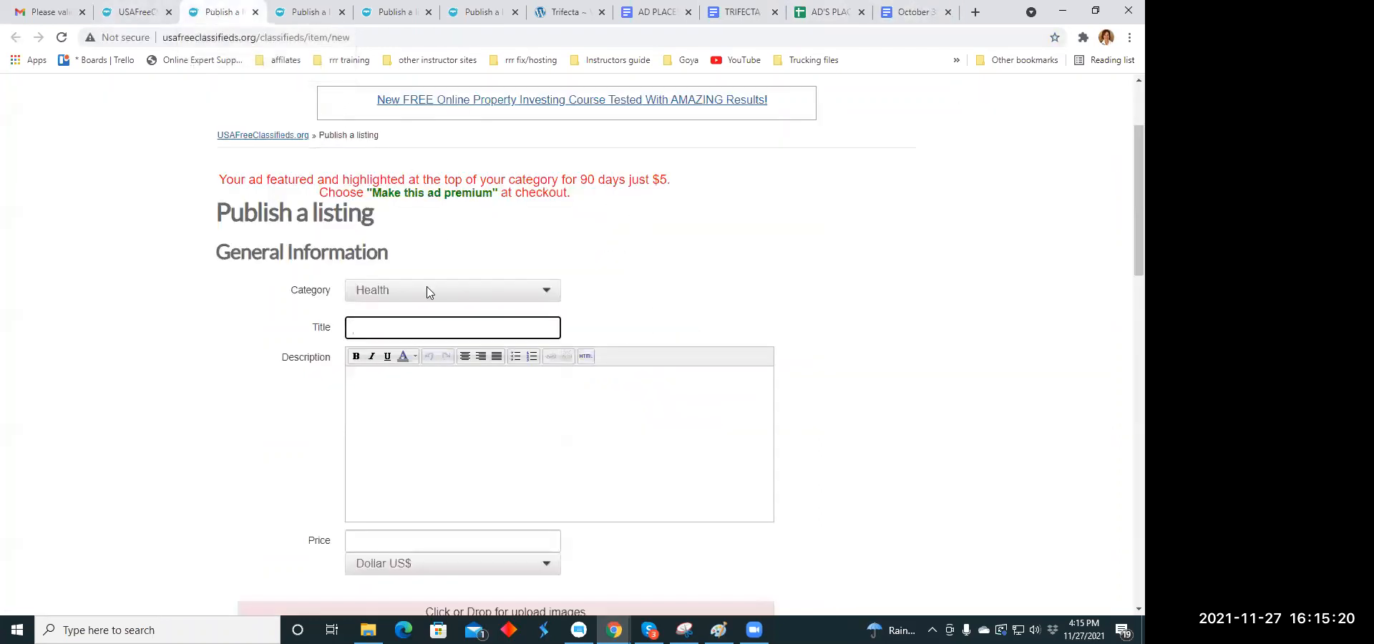
right_click(362, 326)
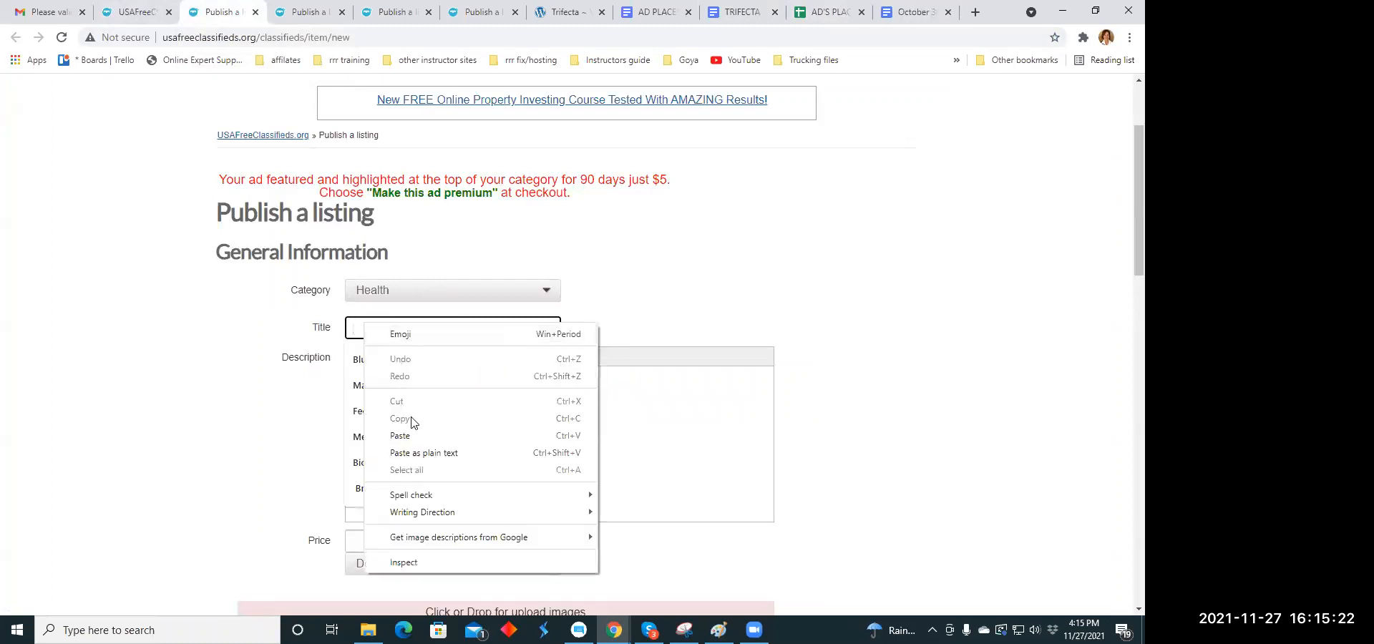
click(415, 439)
- Copy the paragraph starting "And now you have all this is a snap pack" from the TRIFECTA document into the listing's description
click(404, 371)
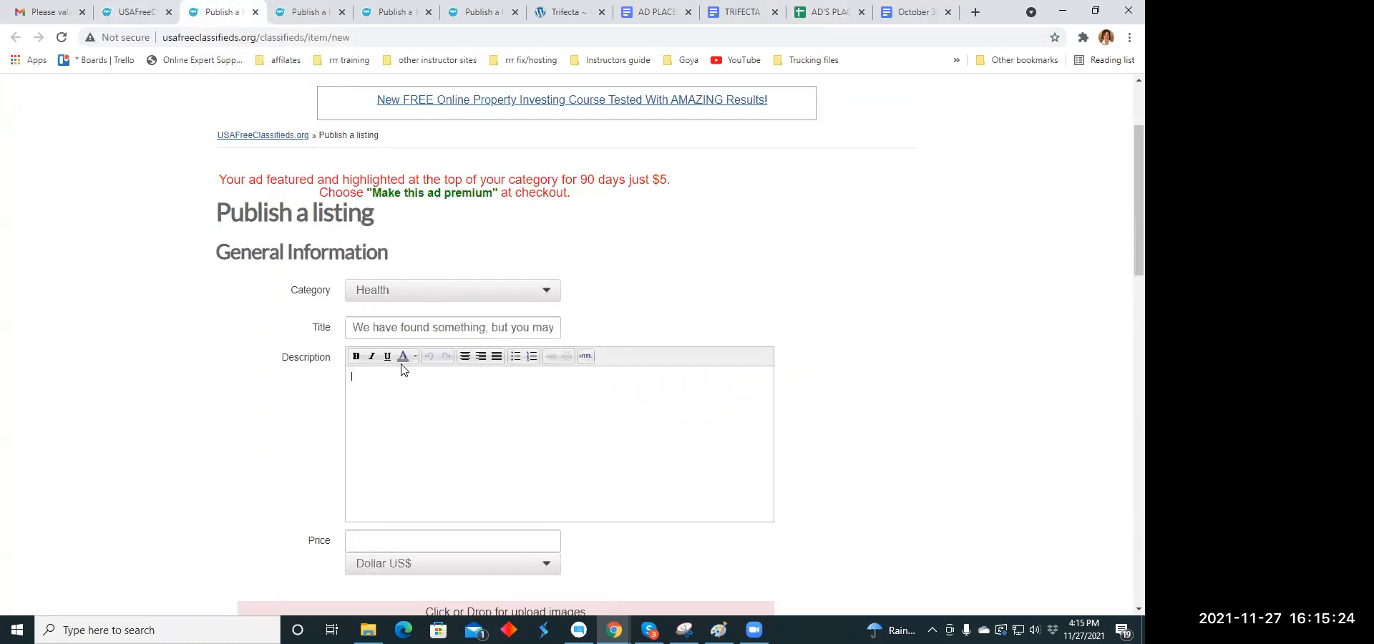
click(719, 20)
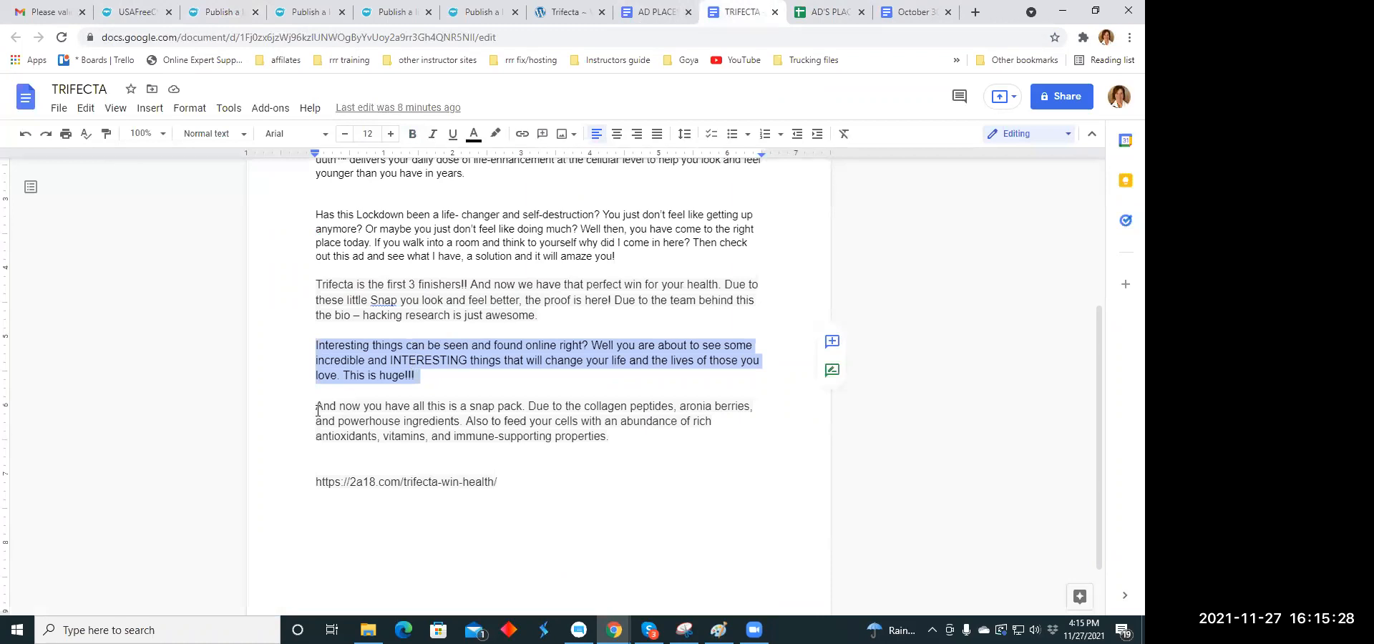
drag(315, 409, 576, 414)
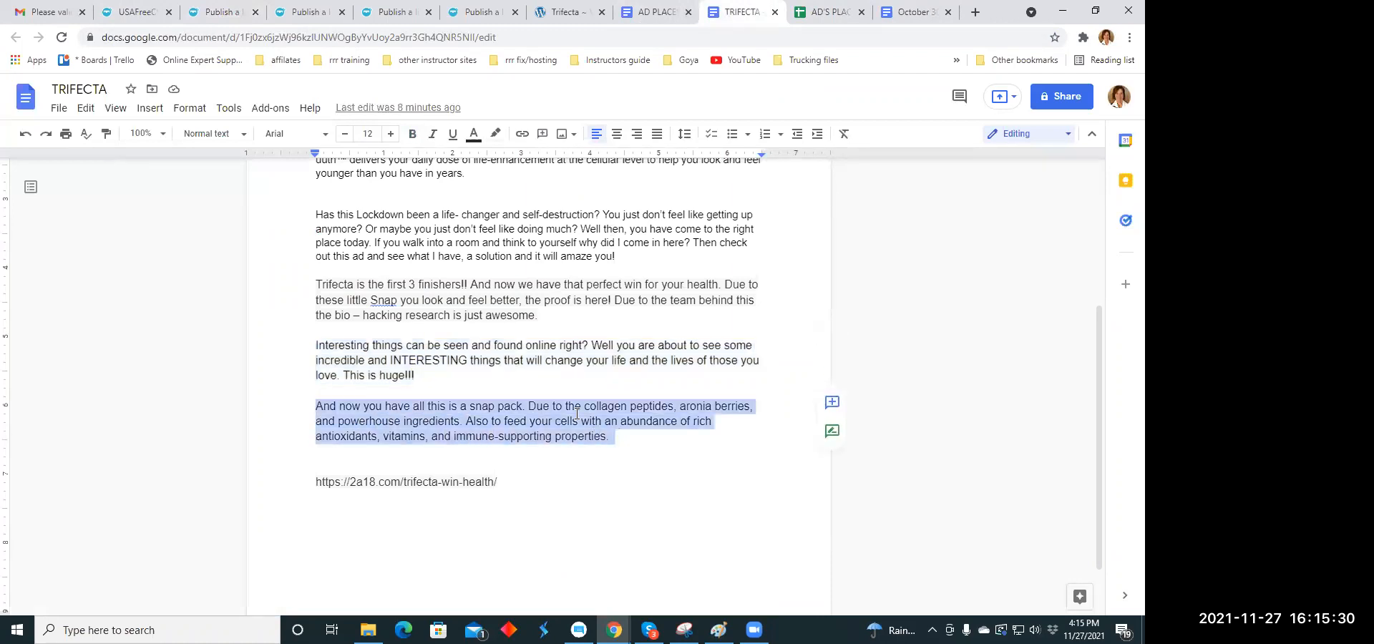
right_click(576, 413)
click(630, 227)
click(220, 12)
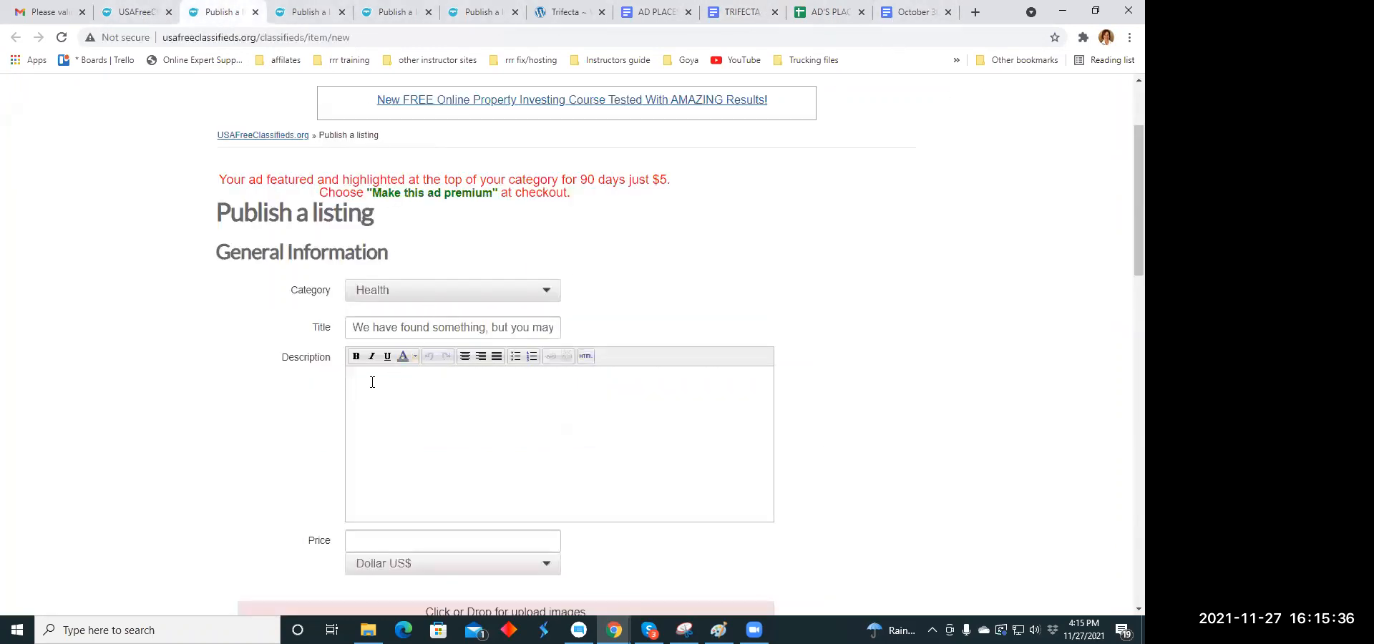
right_click(455, 380)
click(438, 243)
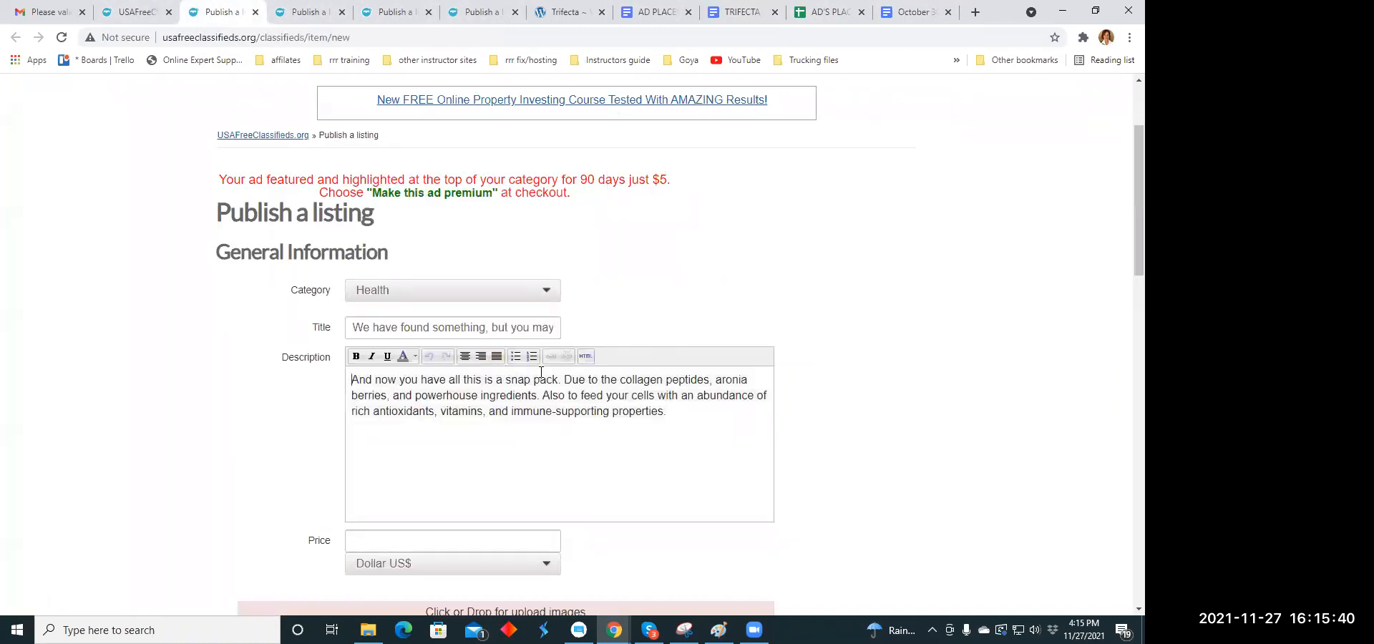
- Copy the address 2a18.com/trifecta-win-health/ from the Trifecta page and return to the Health listing form
click(574, 18)
right_click(192, 37)
click(233, 137)
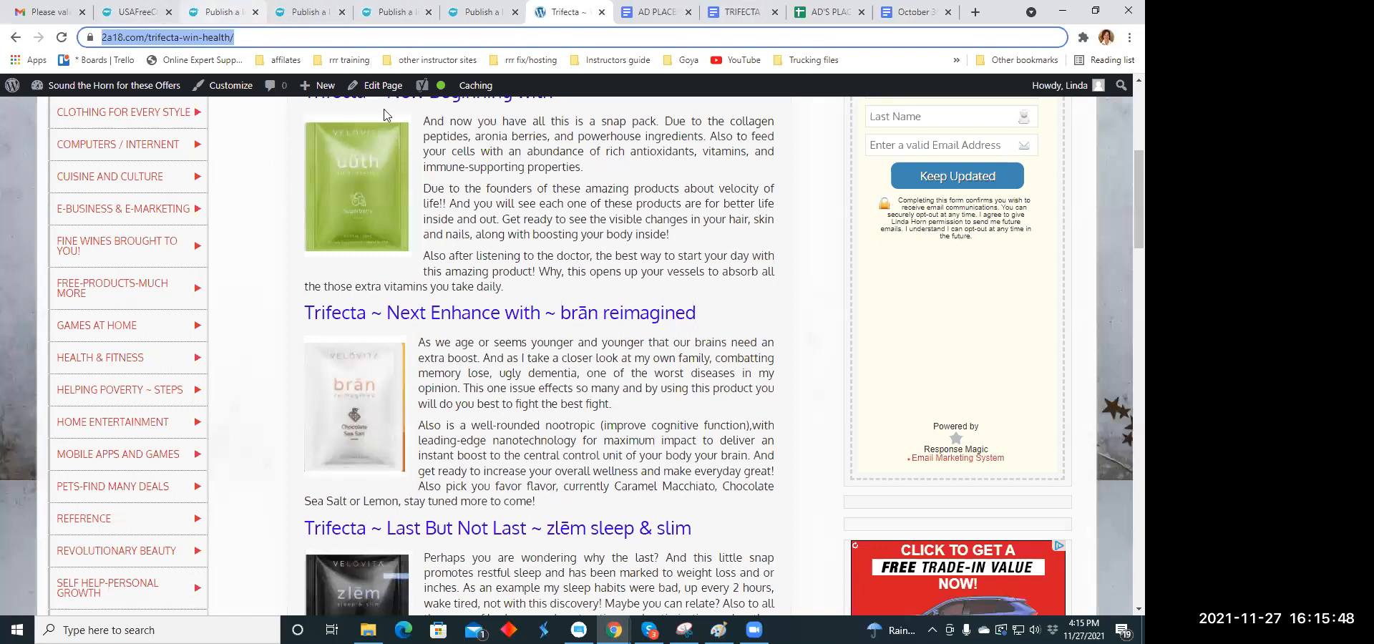
click(225, 13)
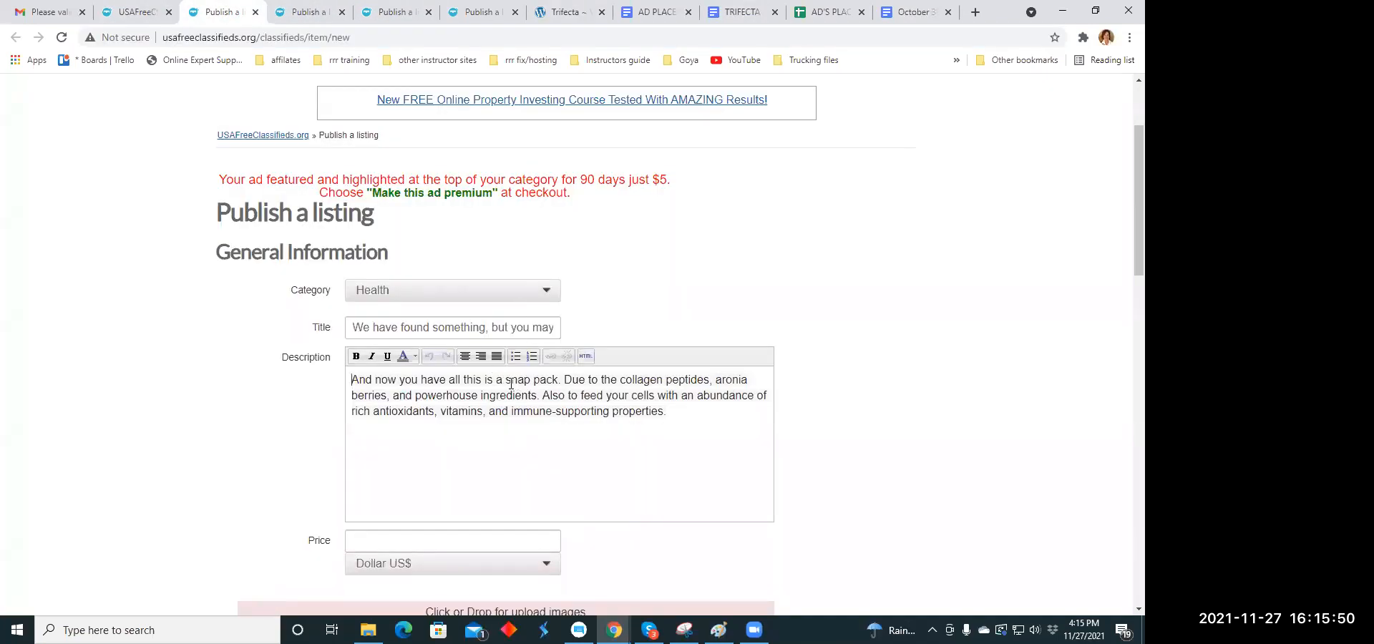
- Replace the words "snap pack" in the description with the capitalized "Snap Pack"
drag(509, 379, 559, 380)
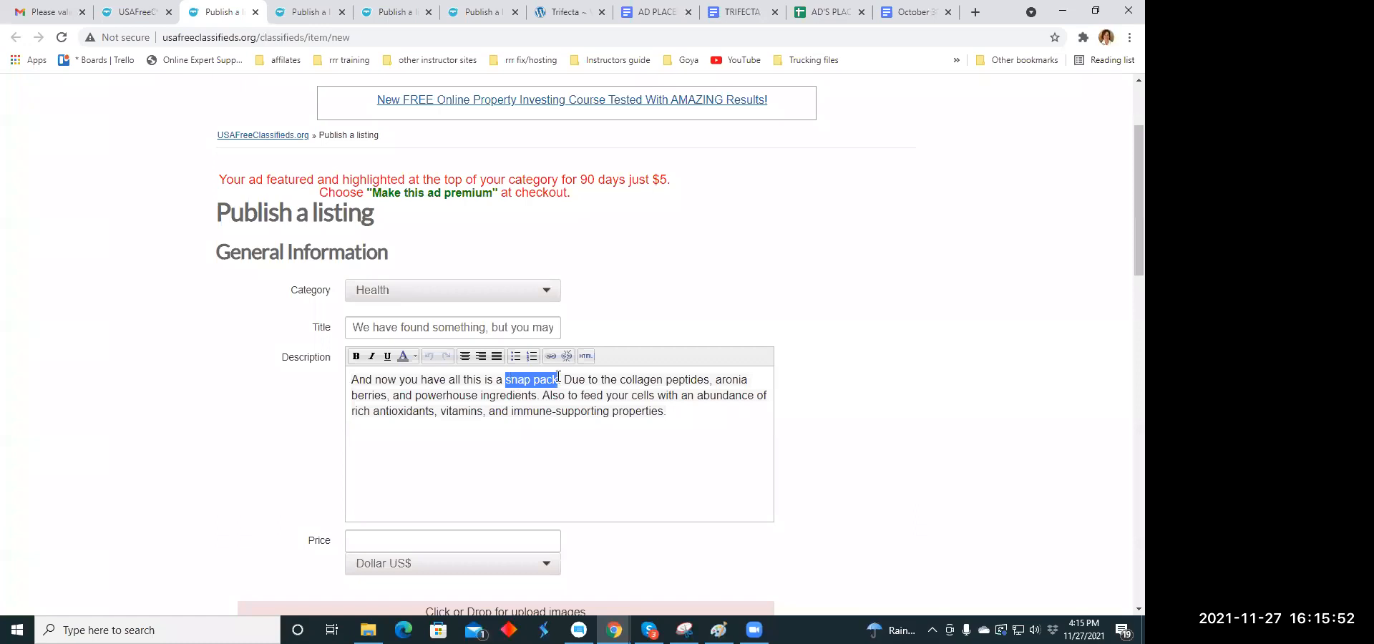
text(S)
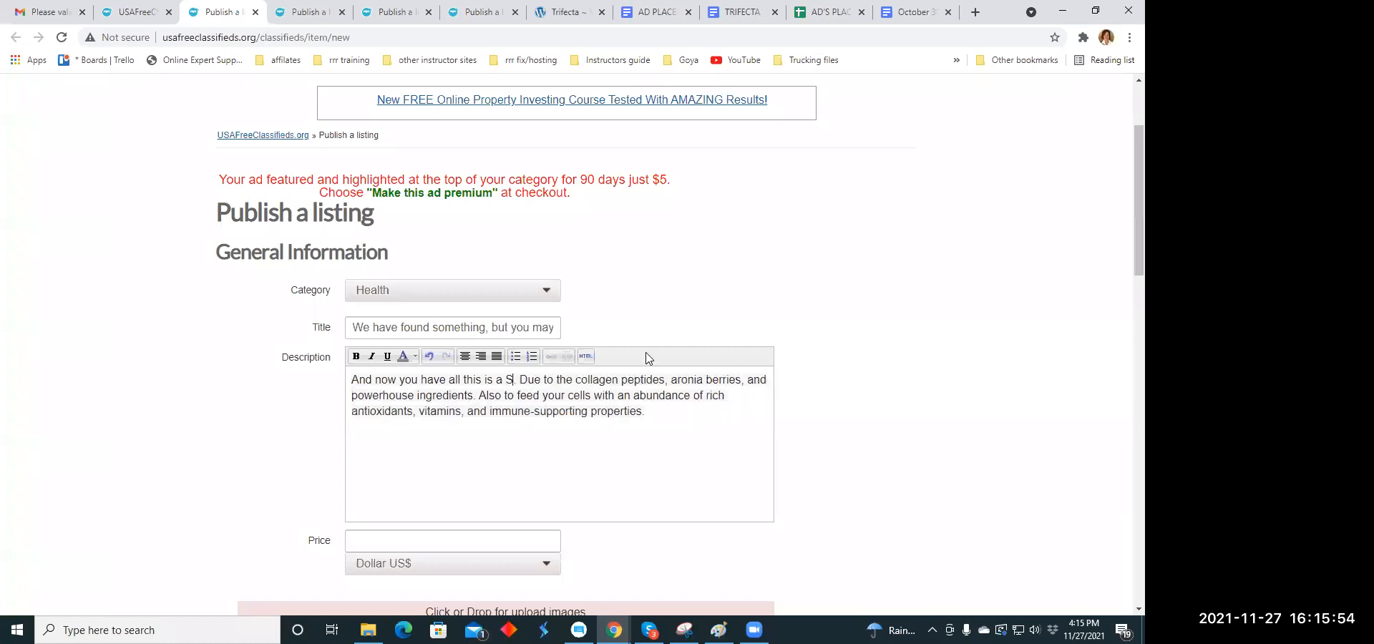
text(nap Pac)
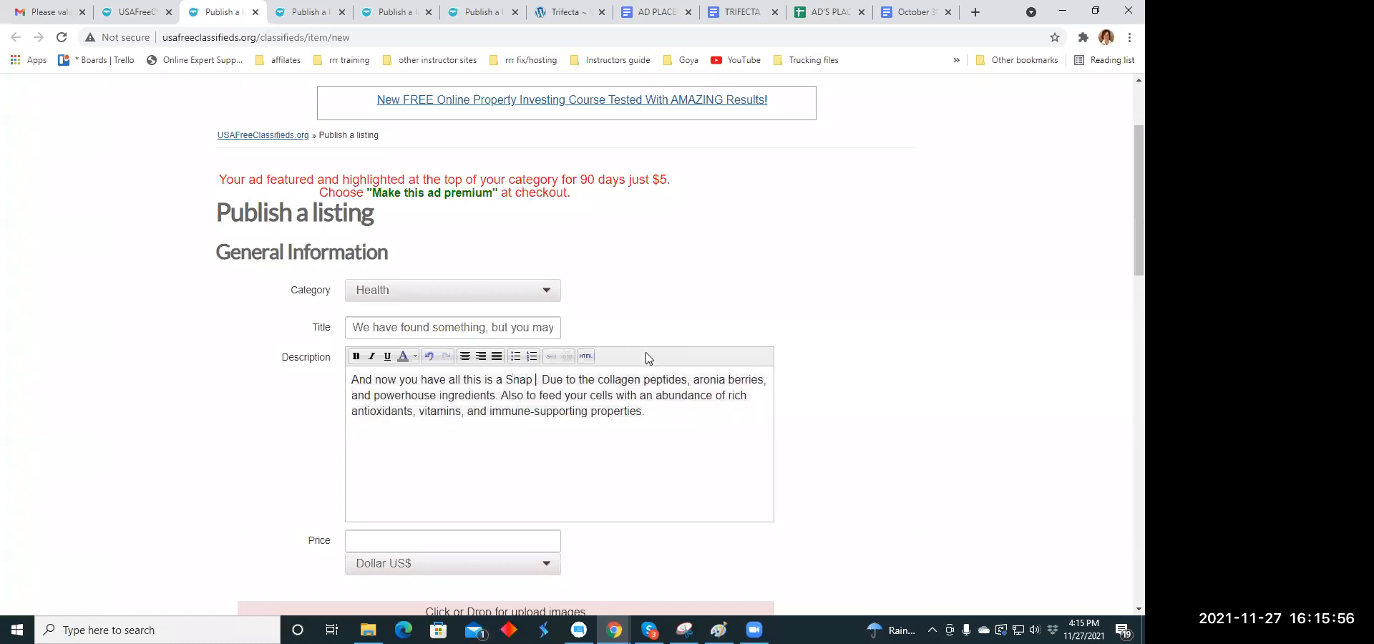
text(k.)
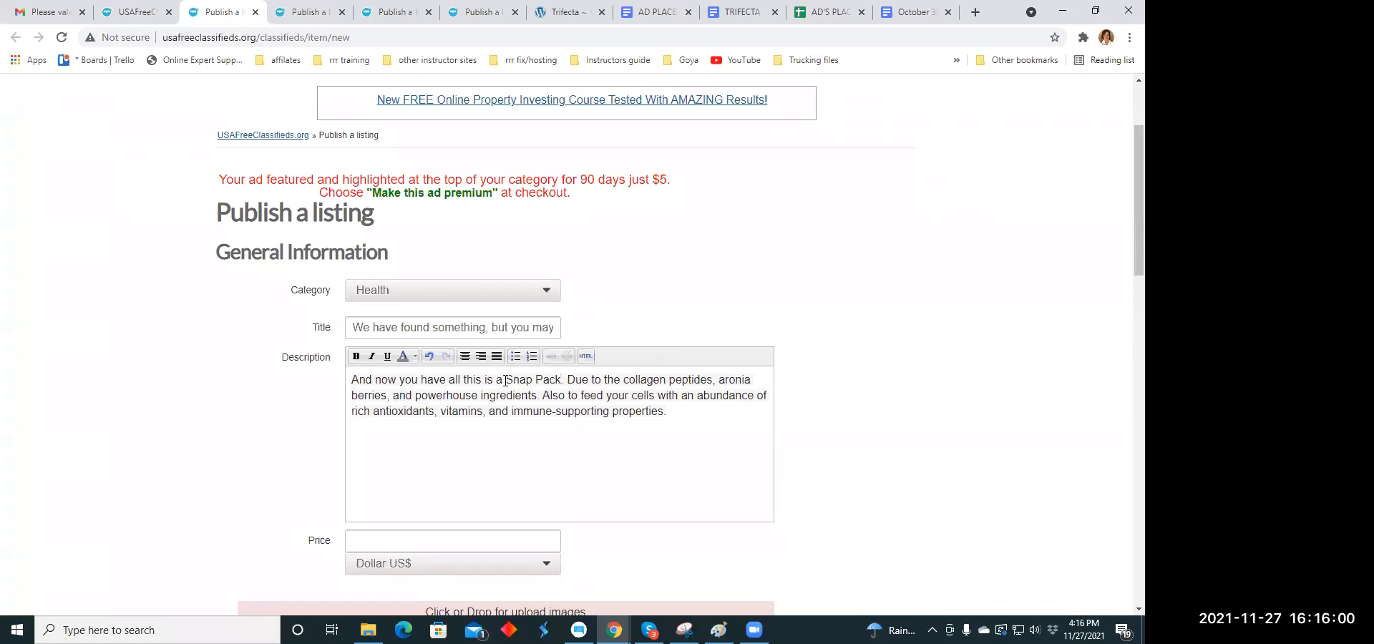
- Link the words "Snap Pack" in the description to the copied Trifecta page address
drag(506, 380, 558, 382)
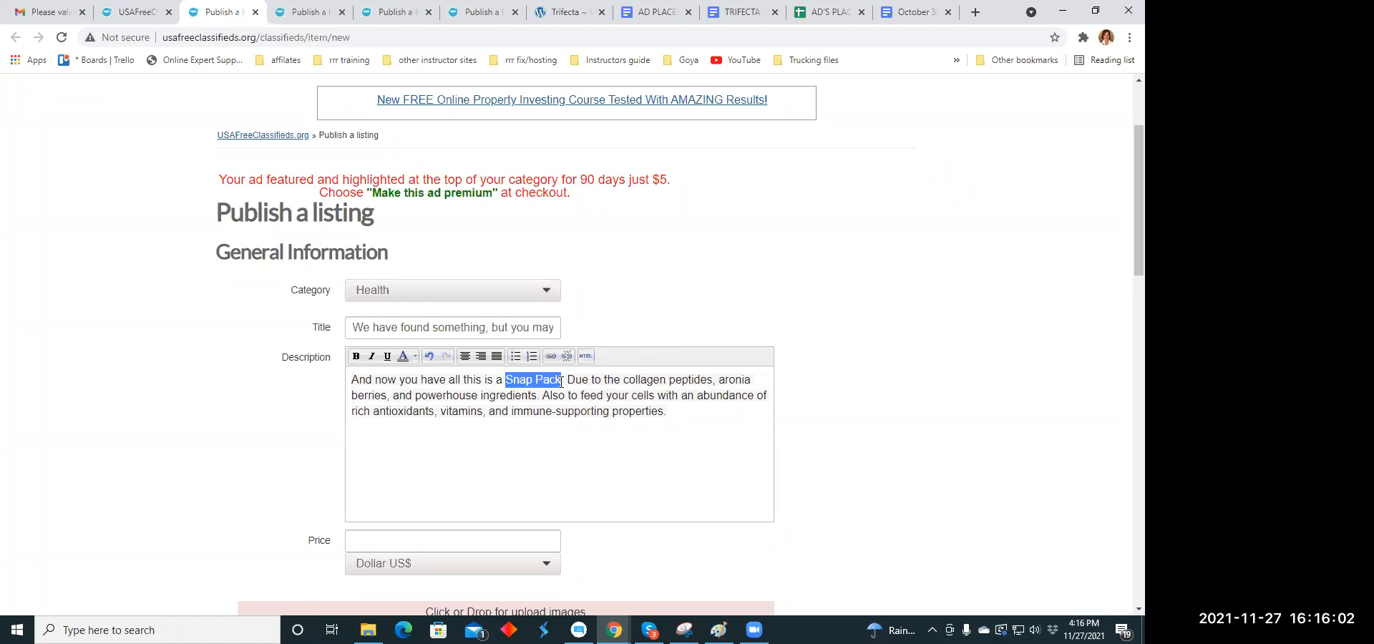
click(552, 357)
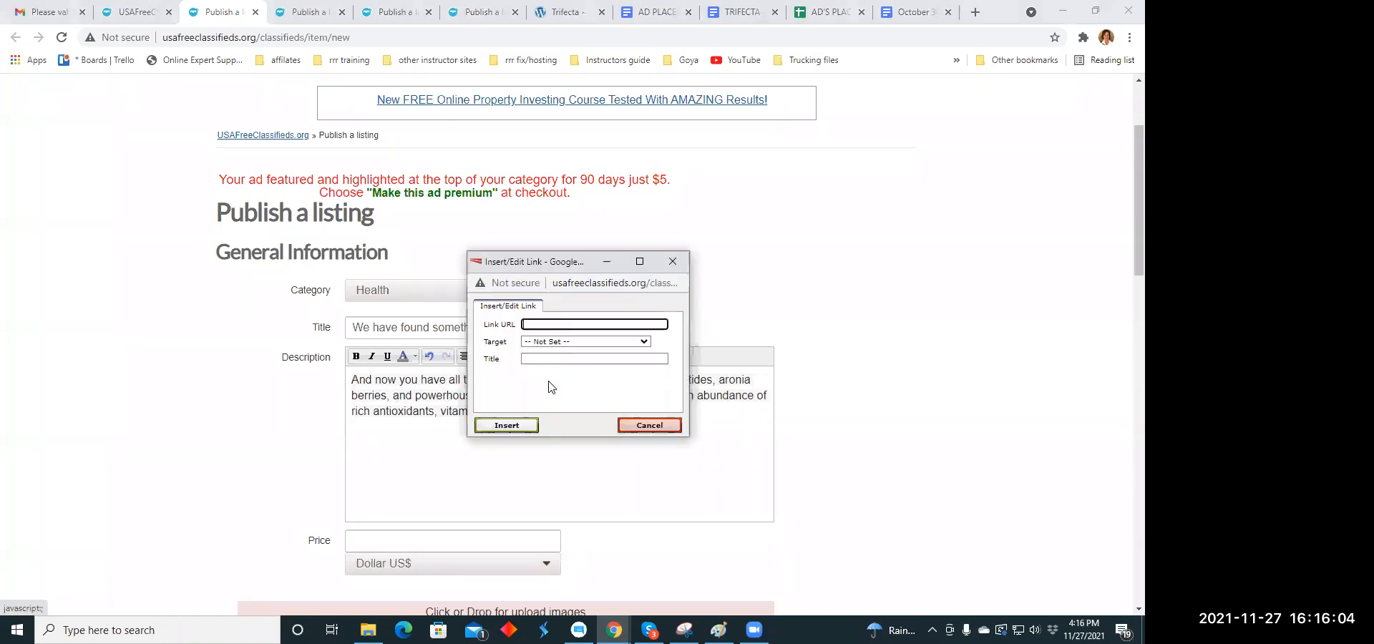
click(535, 324)
right_click(535, 324)
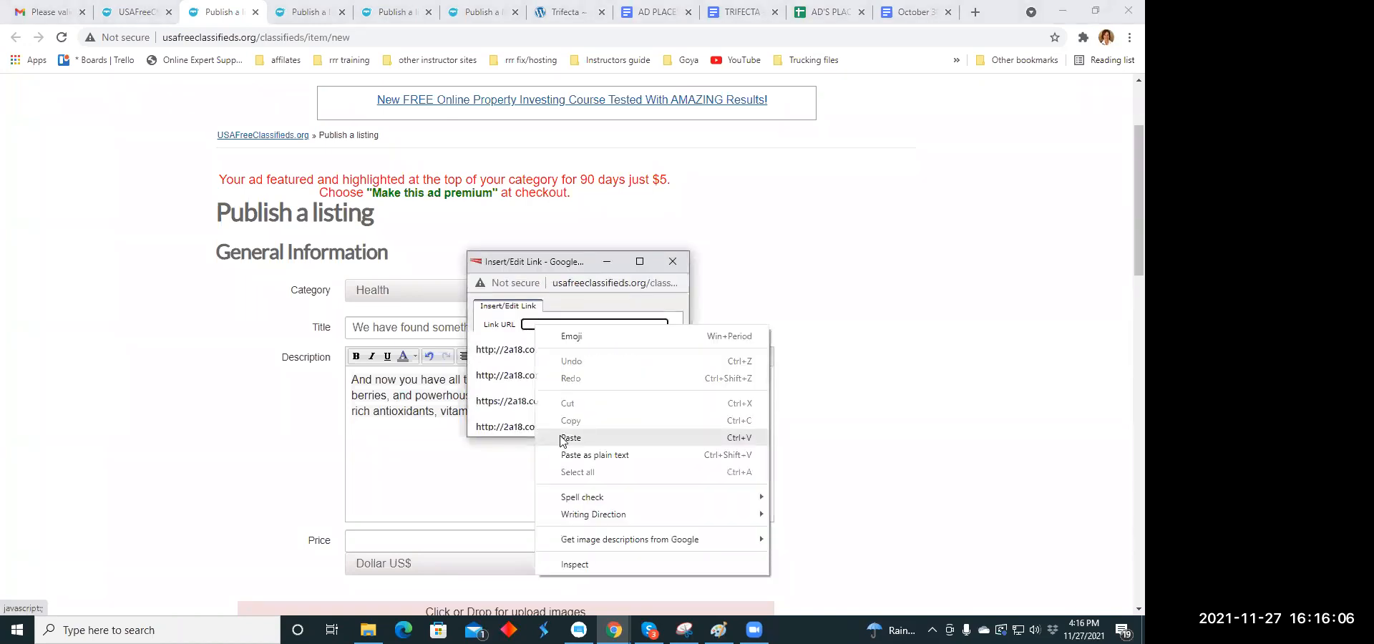
click(563, 438)
click(529, 426)
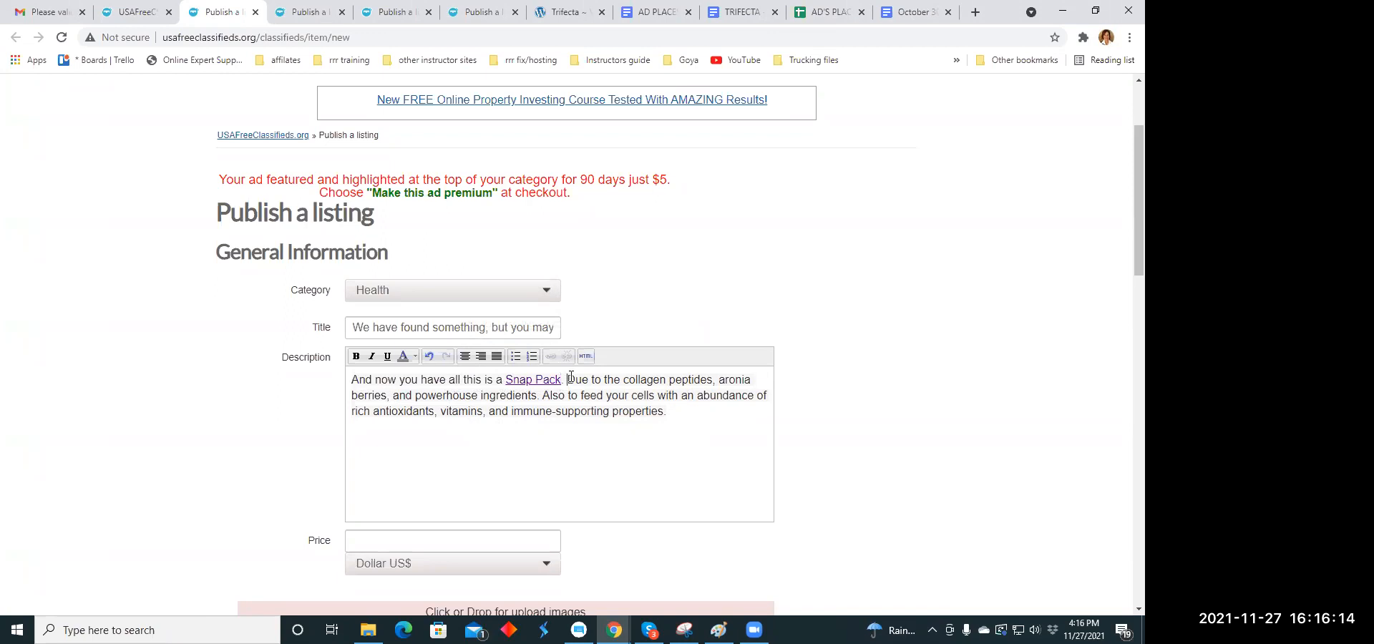
- Break the description so each of its three sentences starts on its own line, and centre all the text
key(Return)
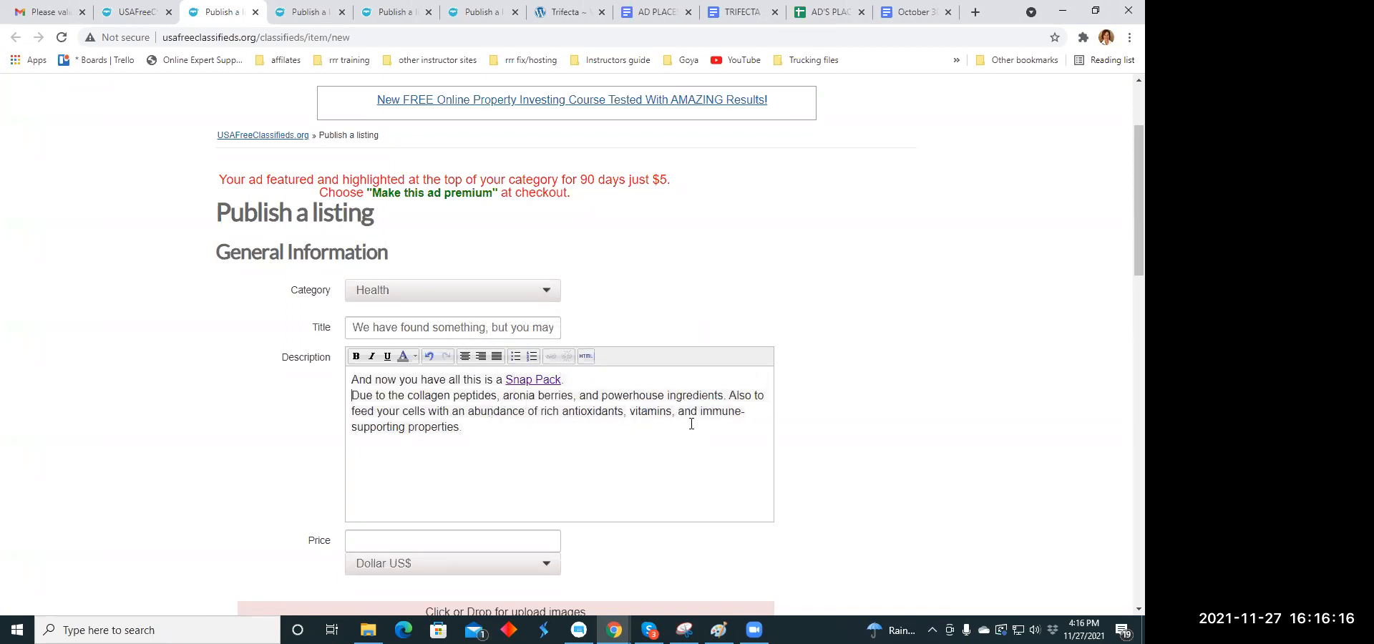
click(727, 396)
key(Return)
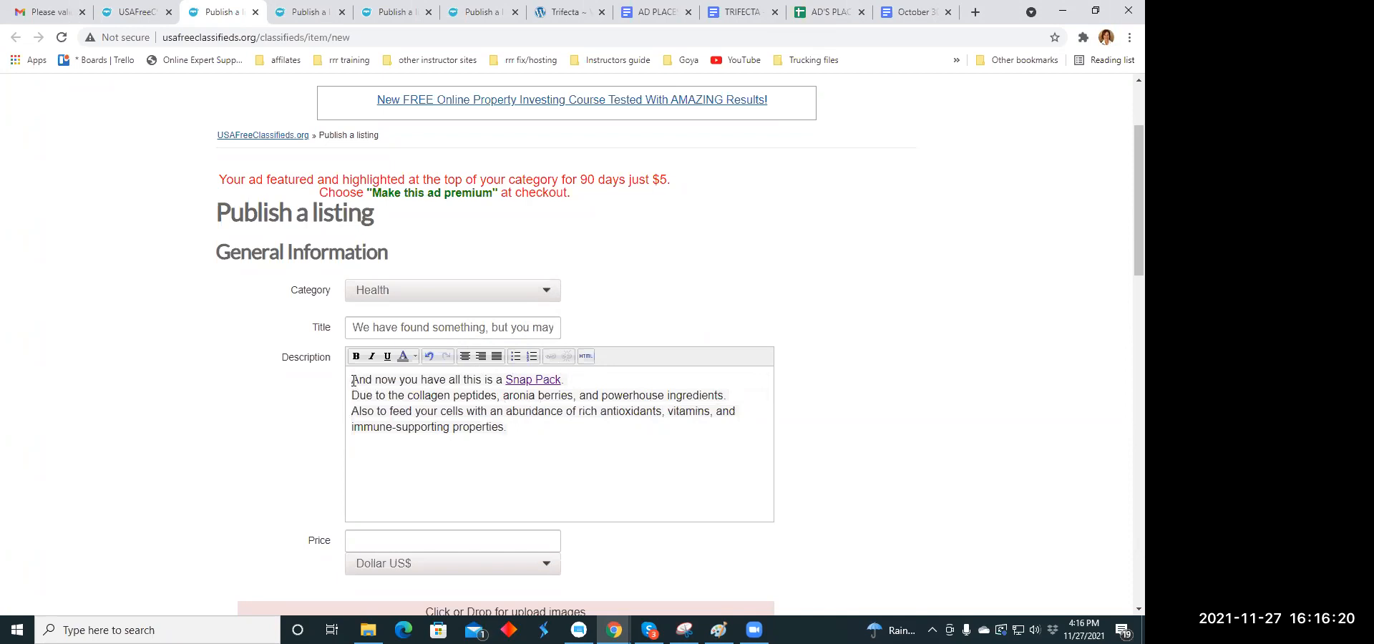
drag(352, 381, 511, 432)
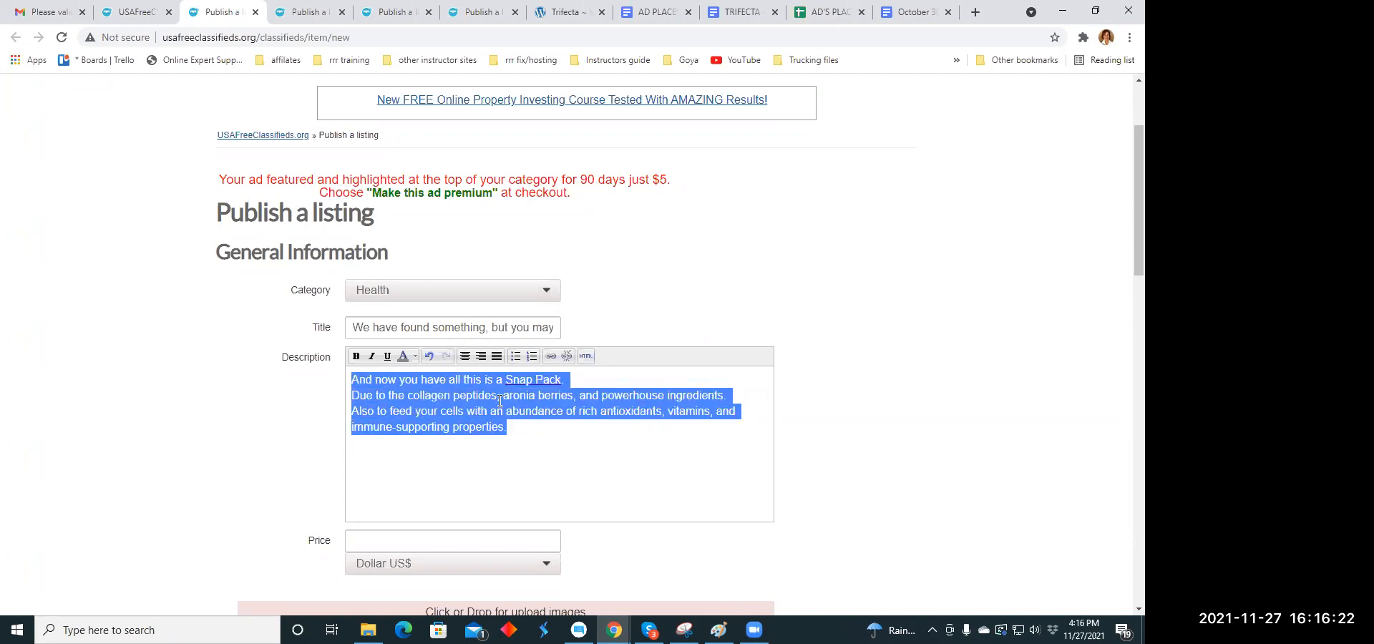
click(465, 356)
click(552, 436)
- Set the listing's price to 59.00
scroll(552, 436, down, 3)
click(406, 323)
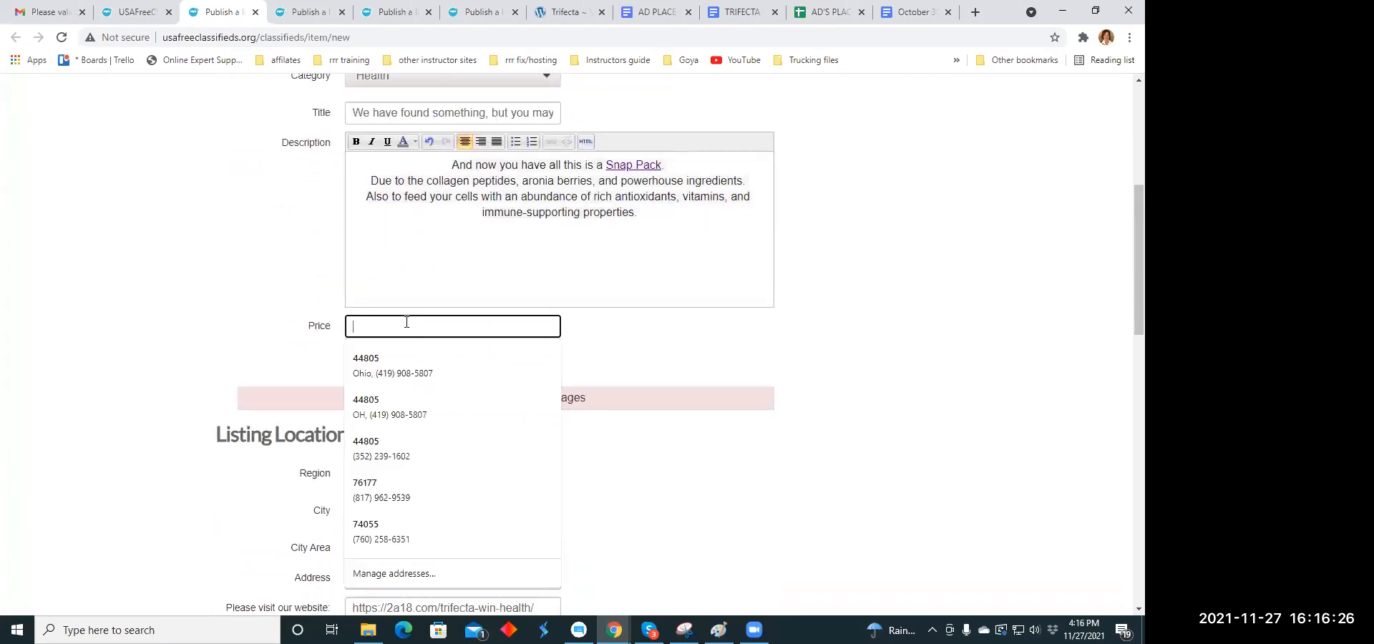
text(59)
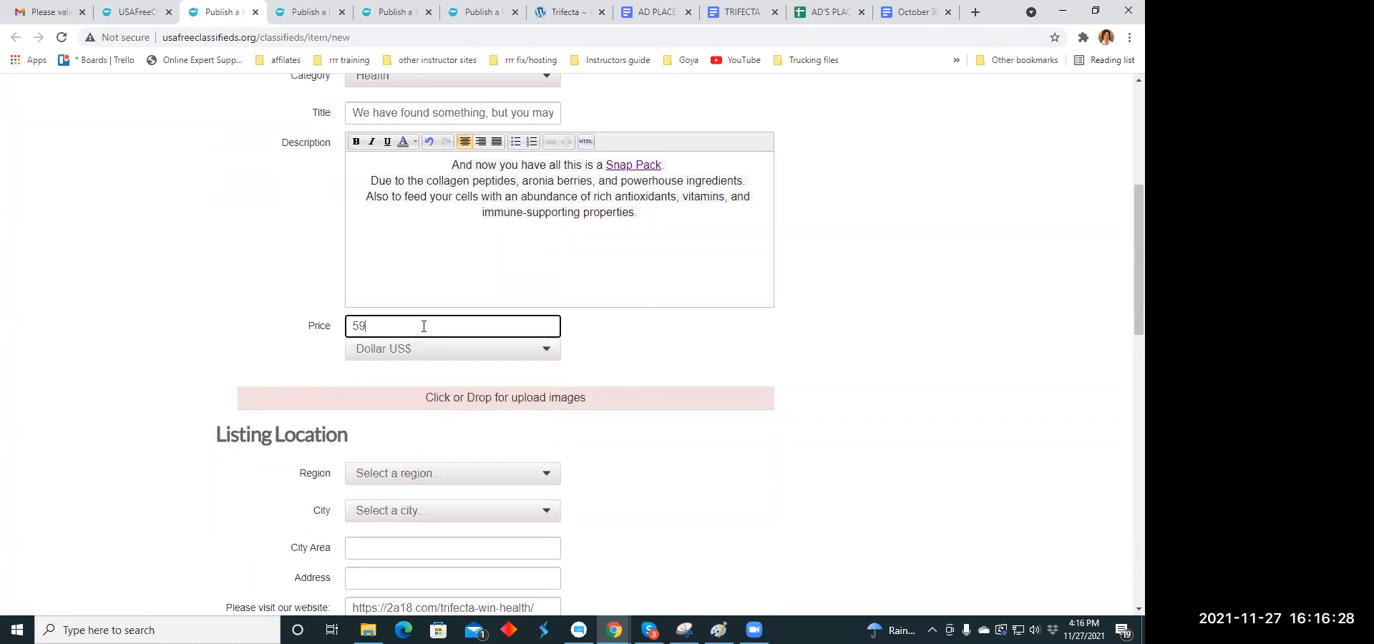
text(.00)
- Upload the image muscle.jpg from the Ad Memes folder to the listing
scroll(433, 331, down, 3)
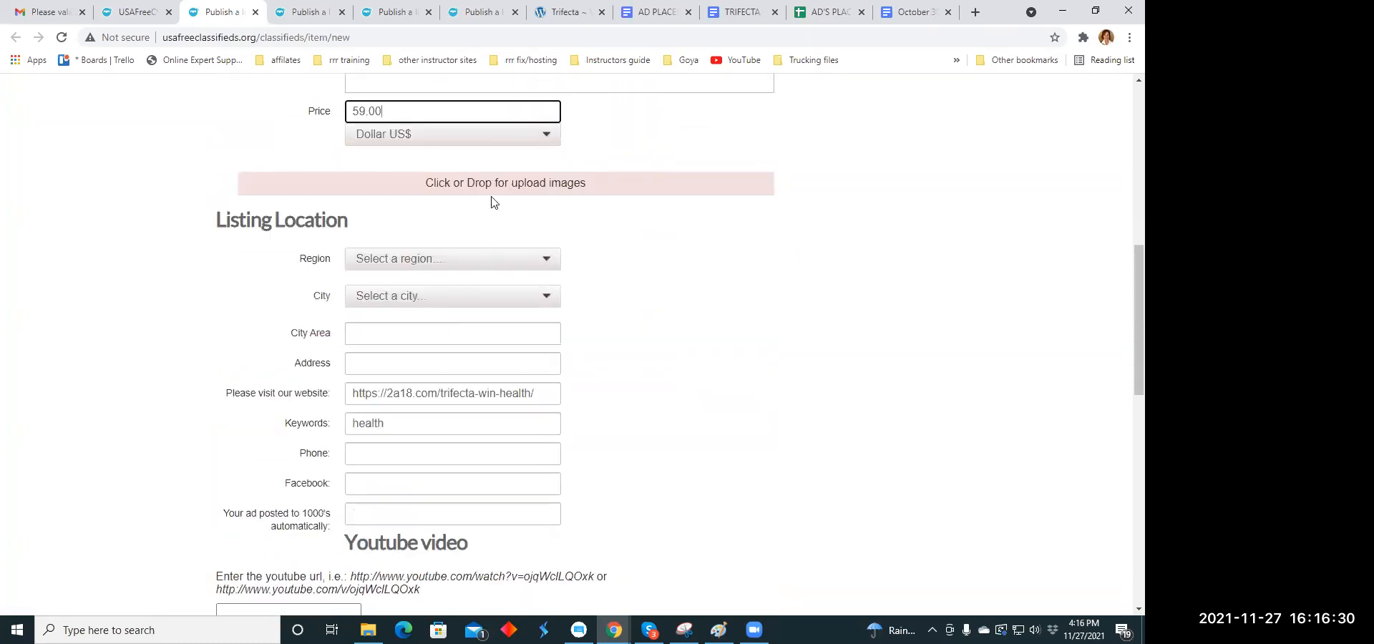
click(488, 187)
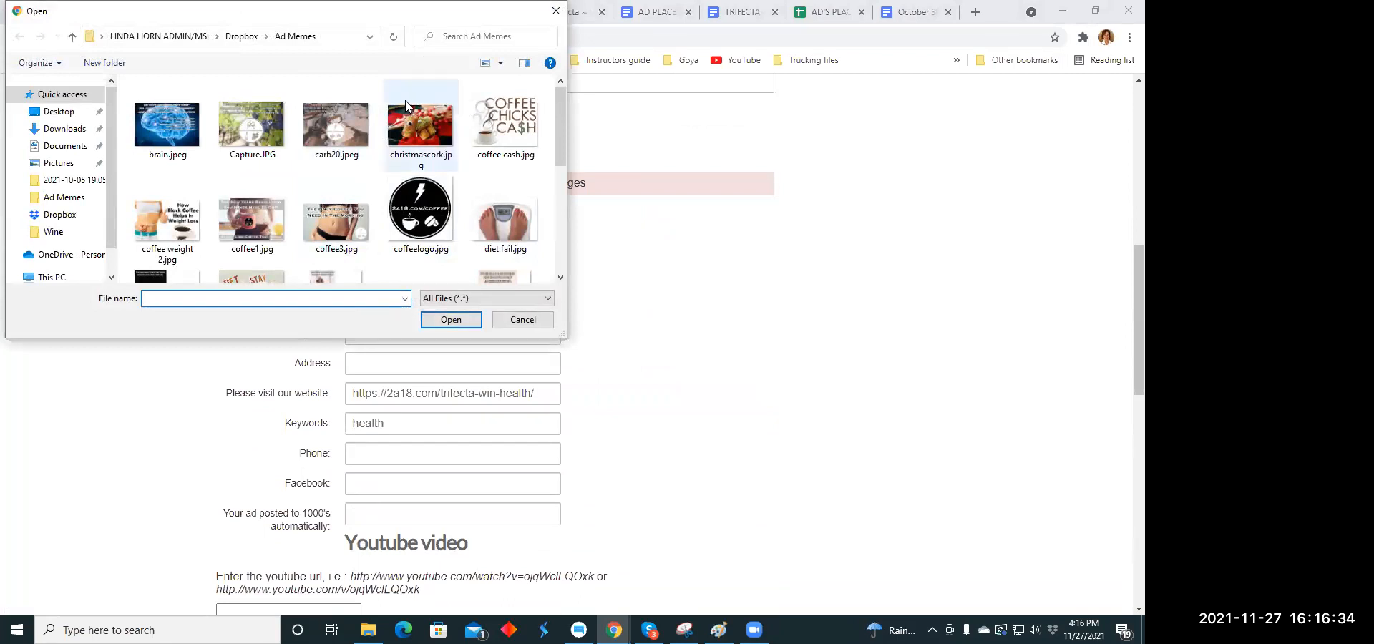
scroll(406, 103, down, 2)
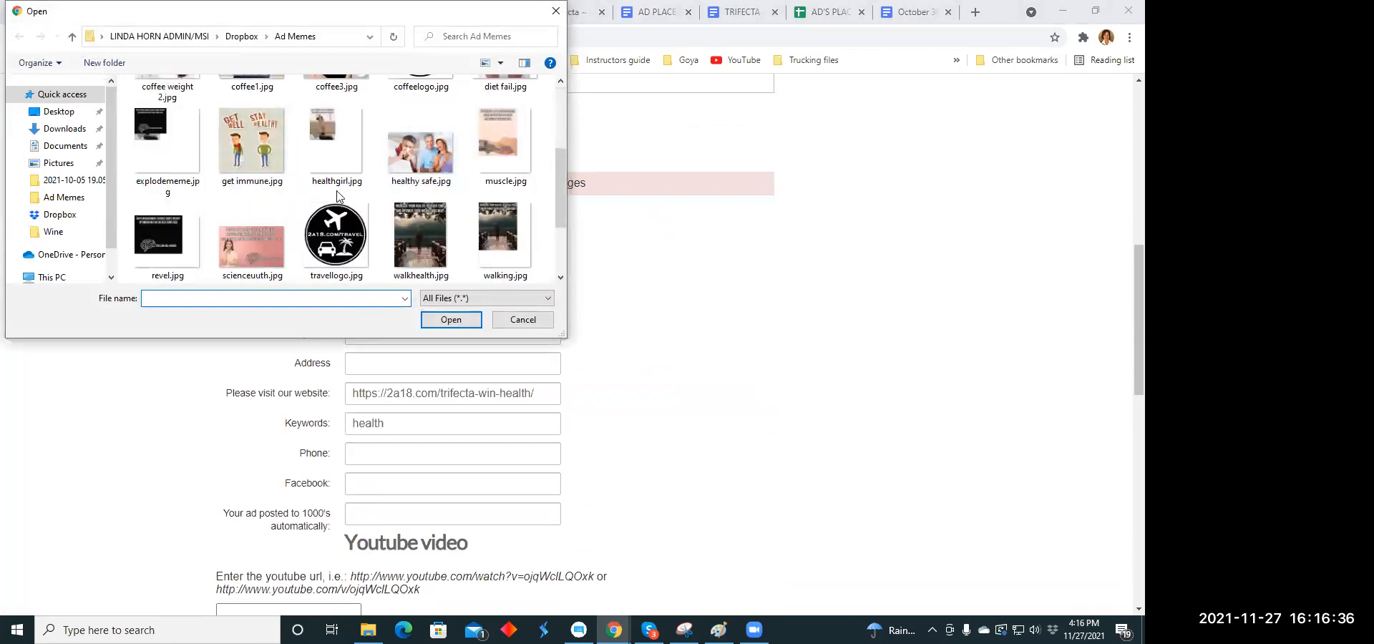
click(485, 147)
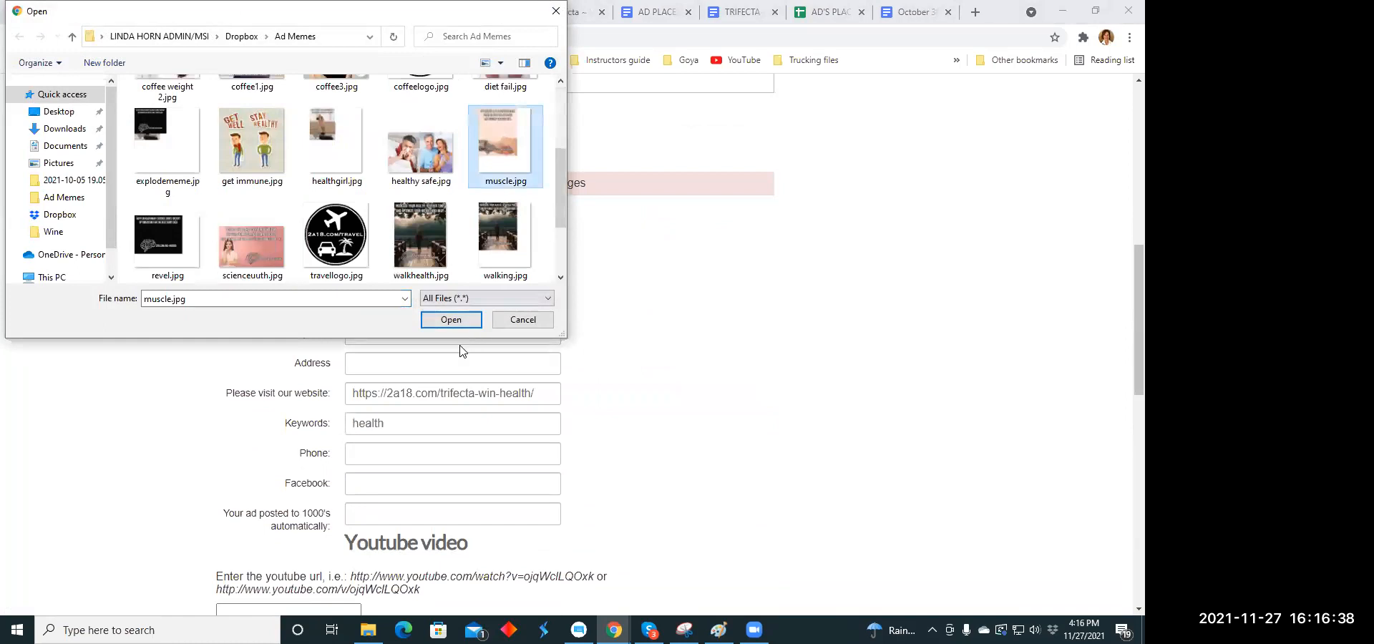
click(450, 320)
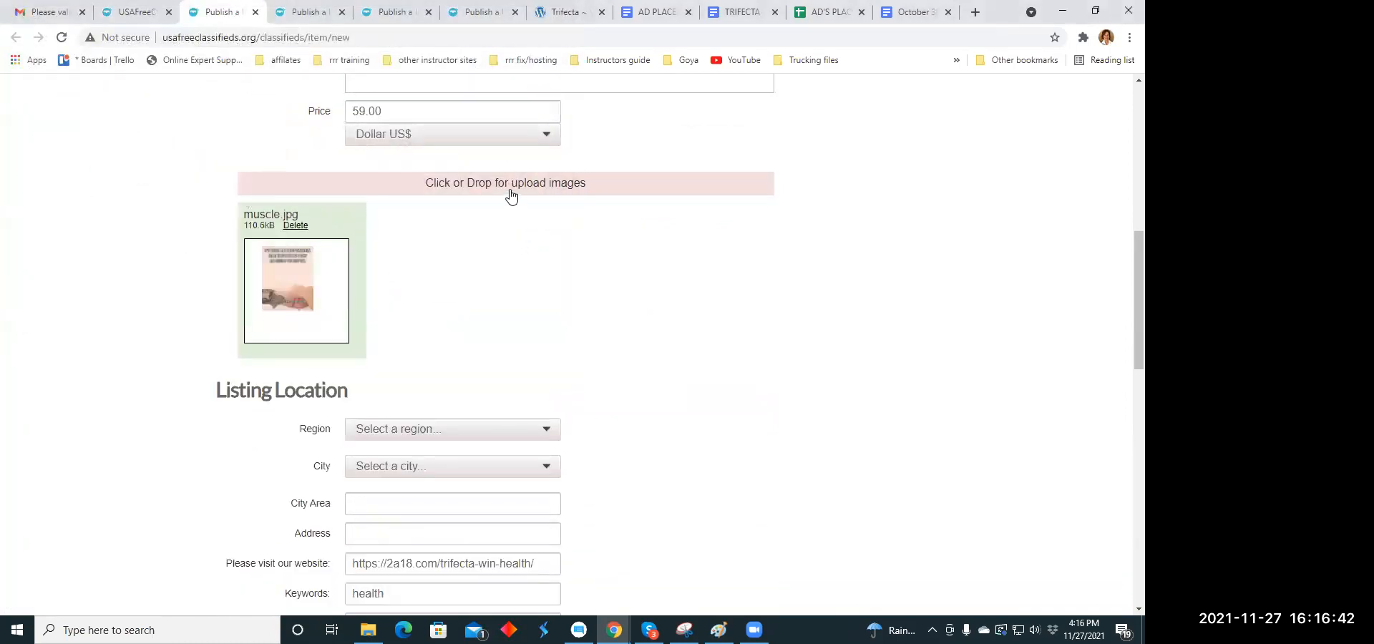
- Try to publish the listing without choosing a location
scroll(511, 193, down, 5)
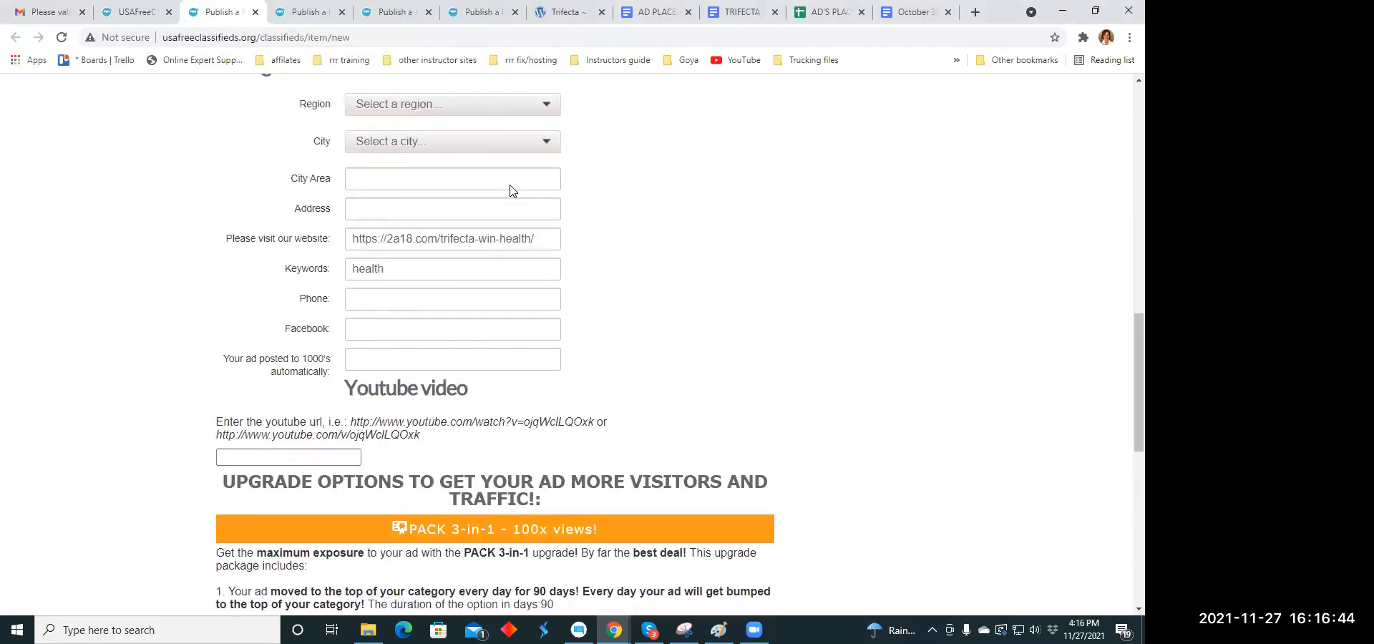
scroll(501, 187, down, 7)
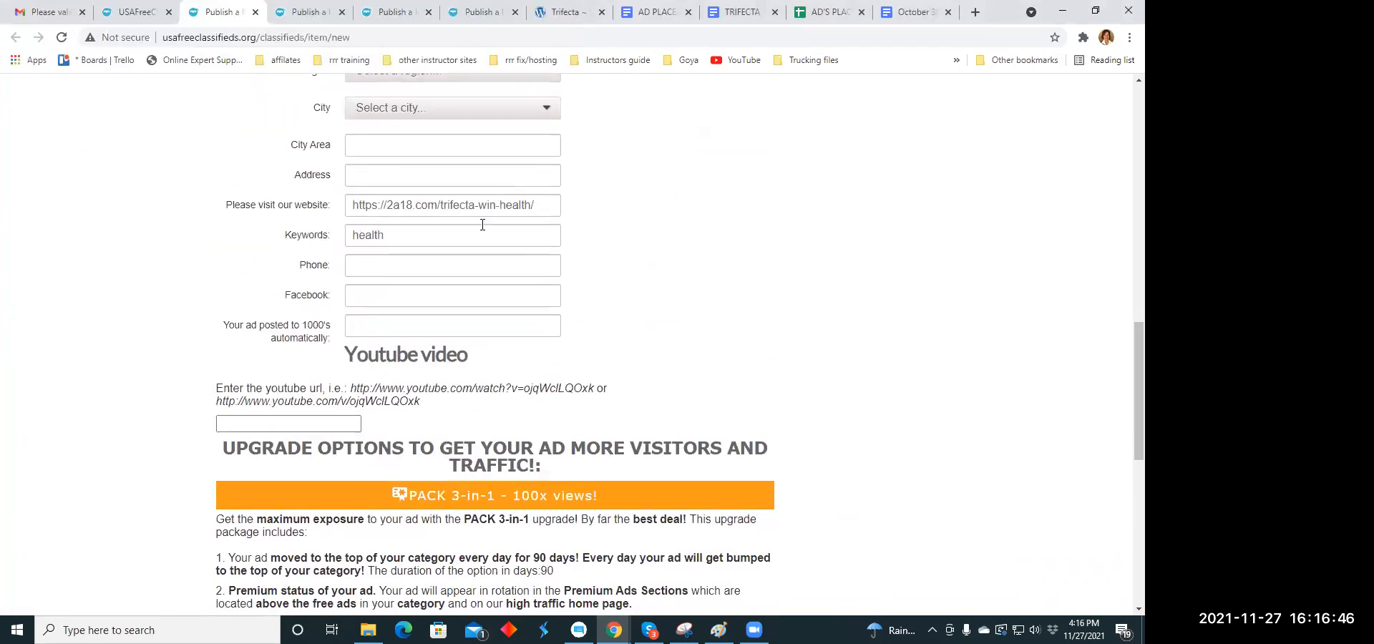
click(369, 353)
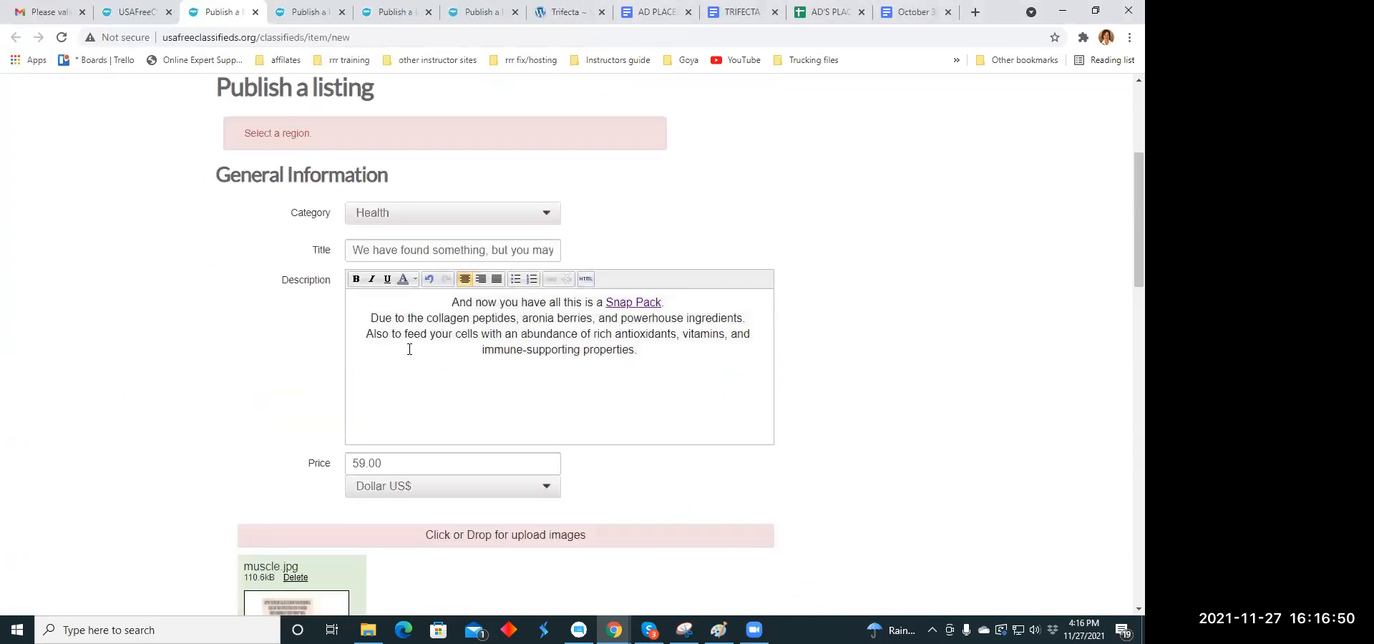
- Set the listing's region to Connecticut and its city to Amston
scroll(567, 216, down, 8)
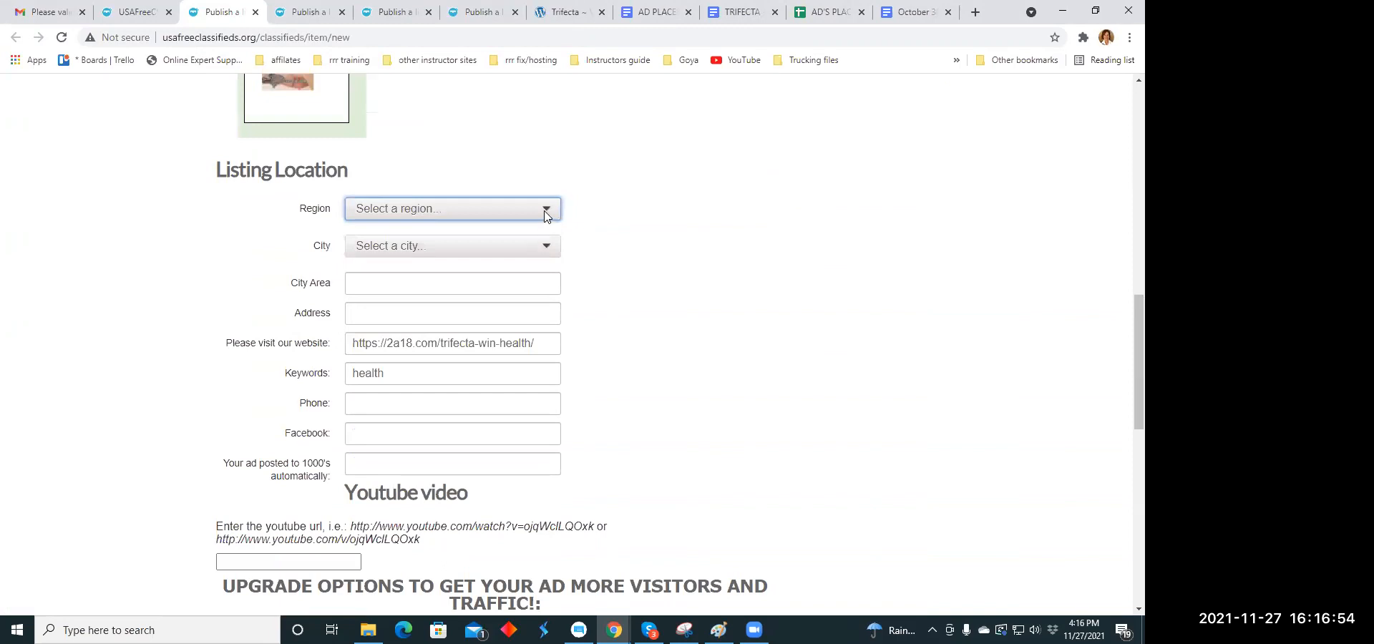
click(545, 210)
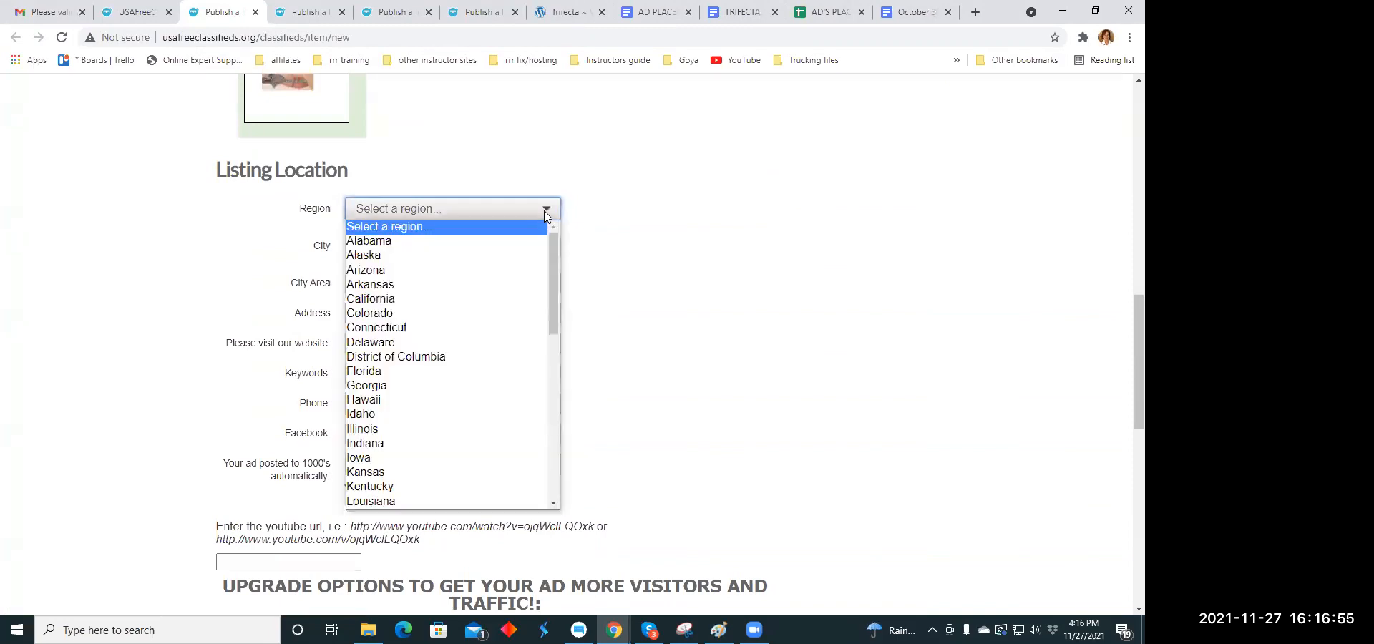
click(403, 326)
click(546, 246)
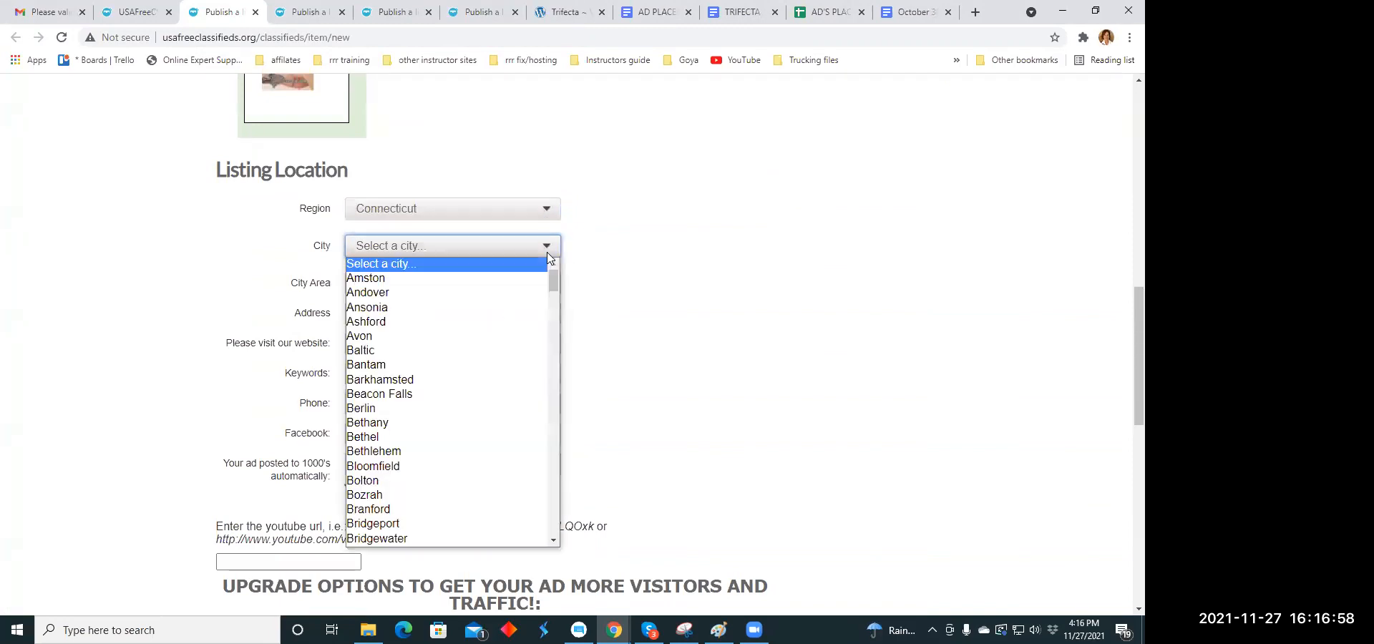
click(537, 280)
- Publish the "We have found something" listing without an upgrade payment and close its payment page
scroll(589, 258, down, 1)
scroll(583, 272, down, 10)
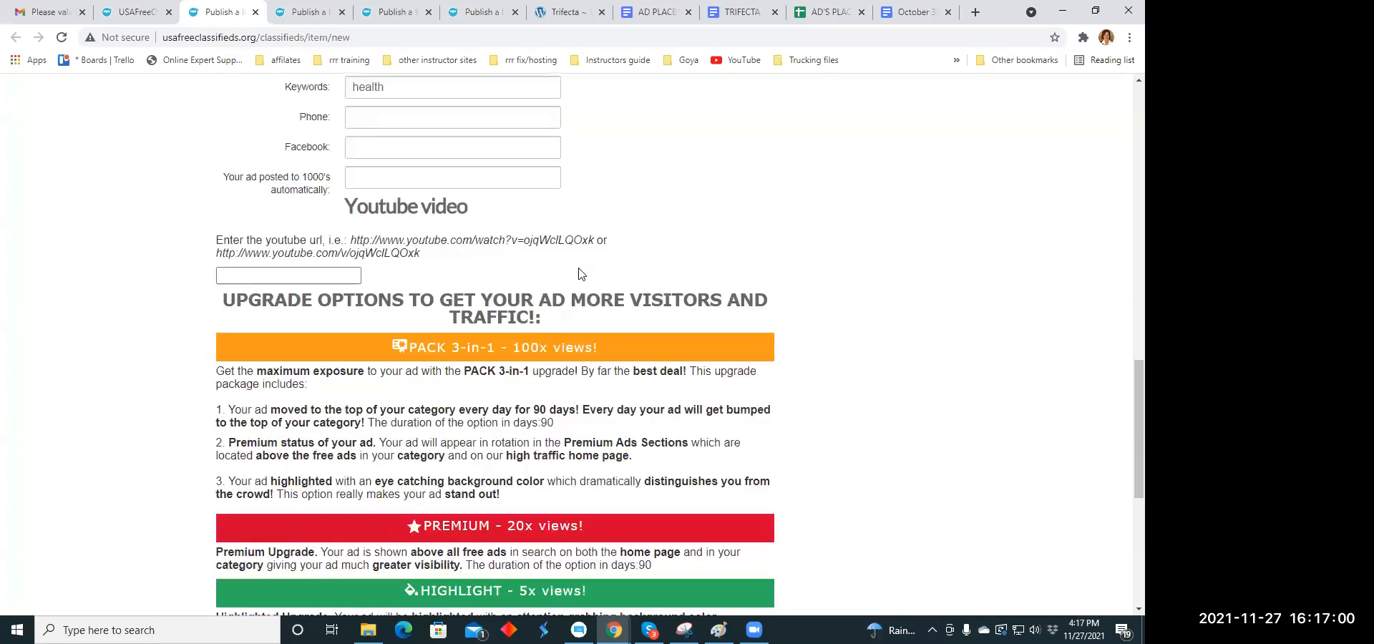
click(369, 357)
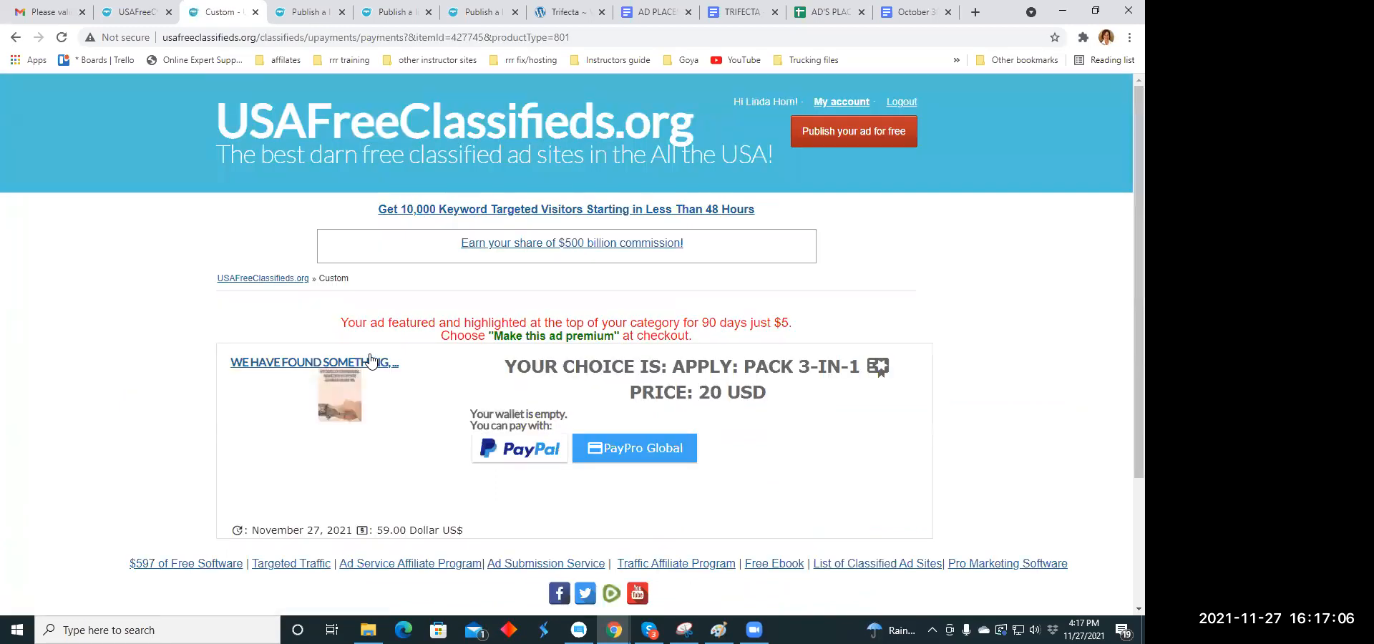
click(255, 12)
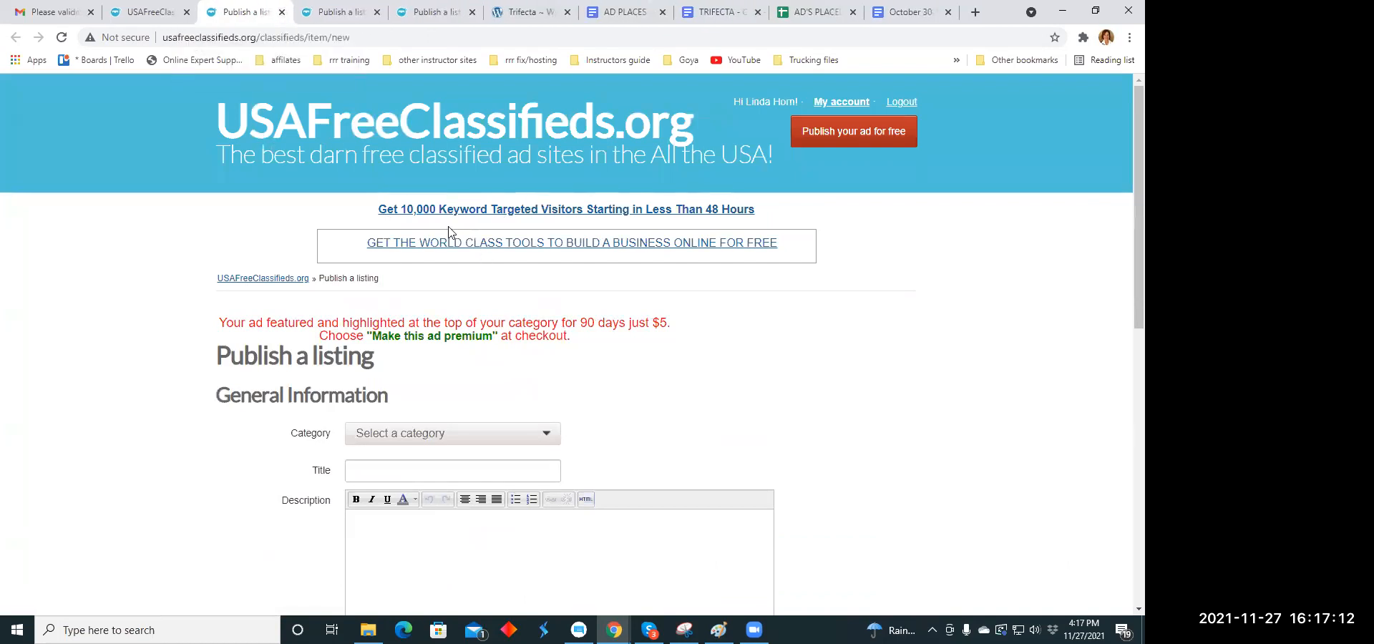
- Set the category of the next blank listing to Health
scroll(454, 236, down, 3)
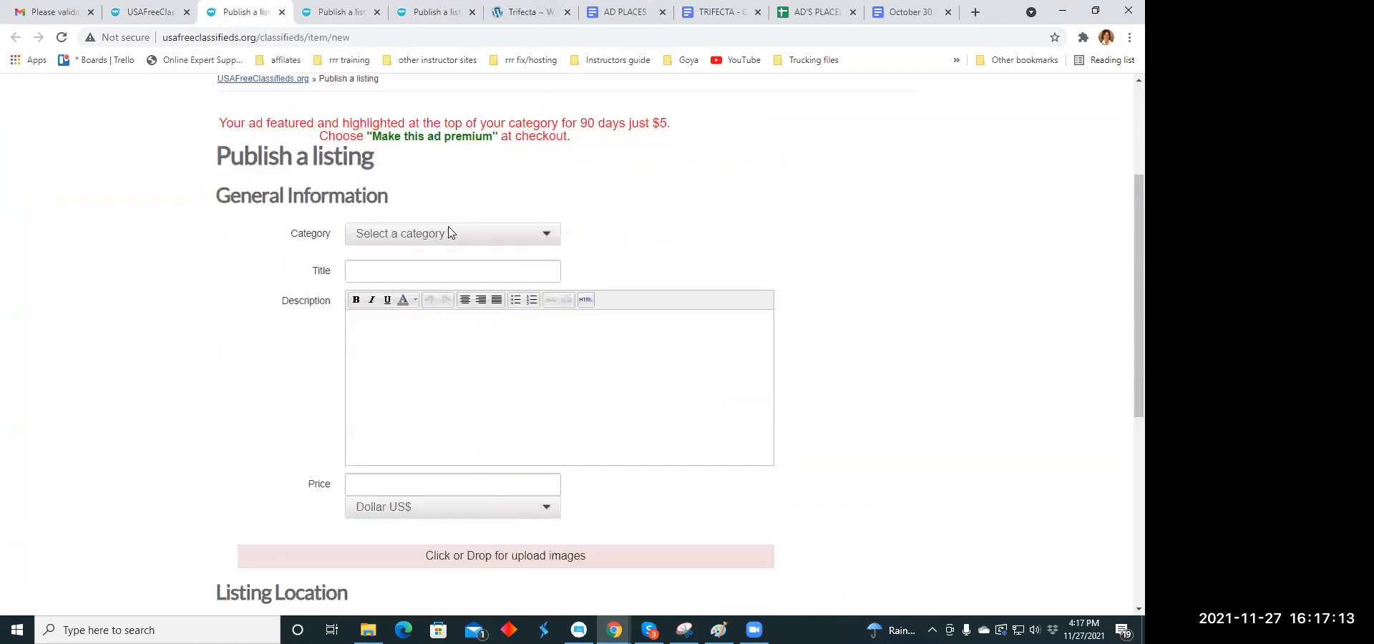
click(548, 227)
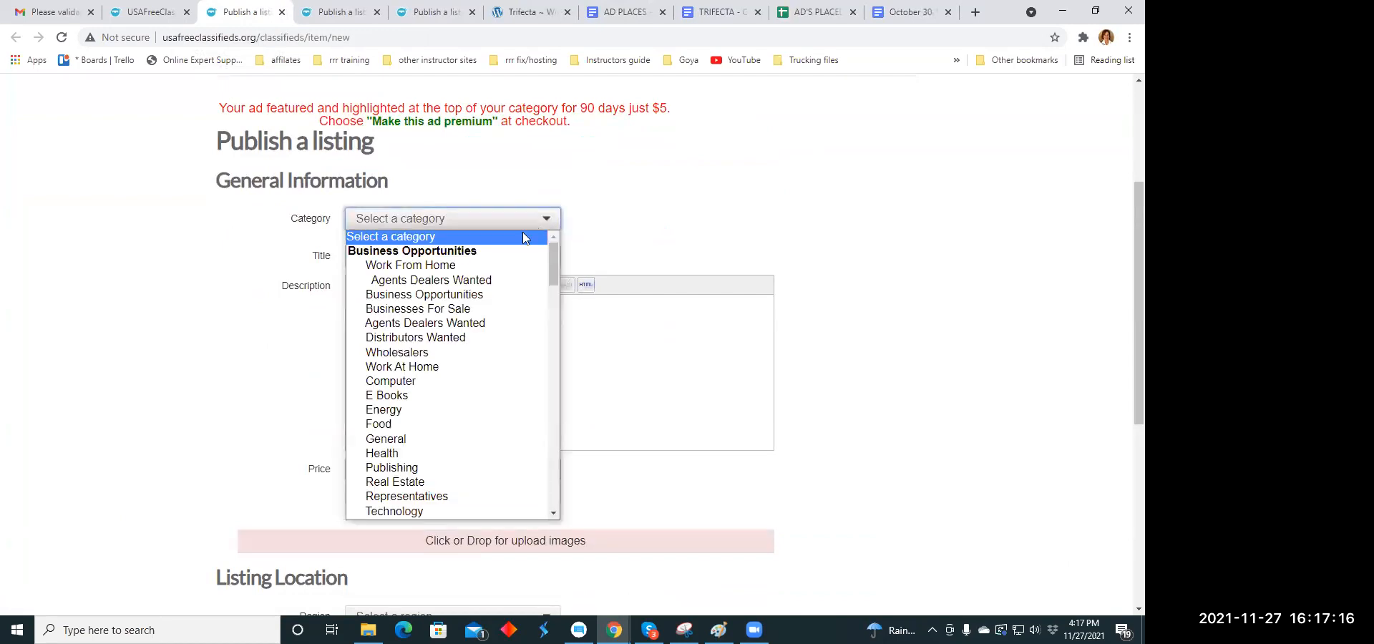
click(406, 451)
- Copy the headline "Desperate to Change? We were until we found this" from the holiday headline document into the new listing's title
click(389, 256)
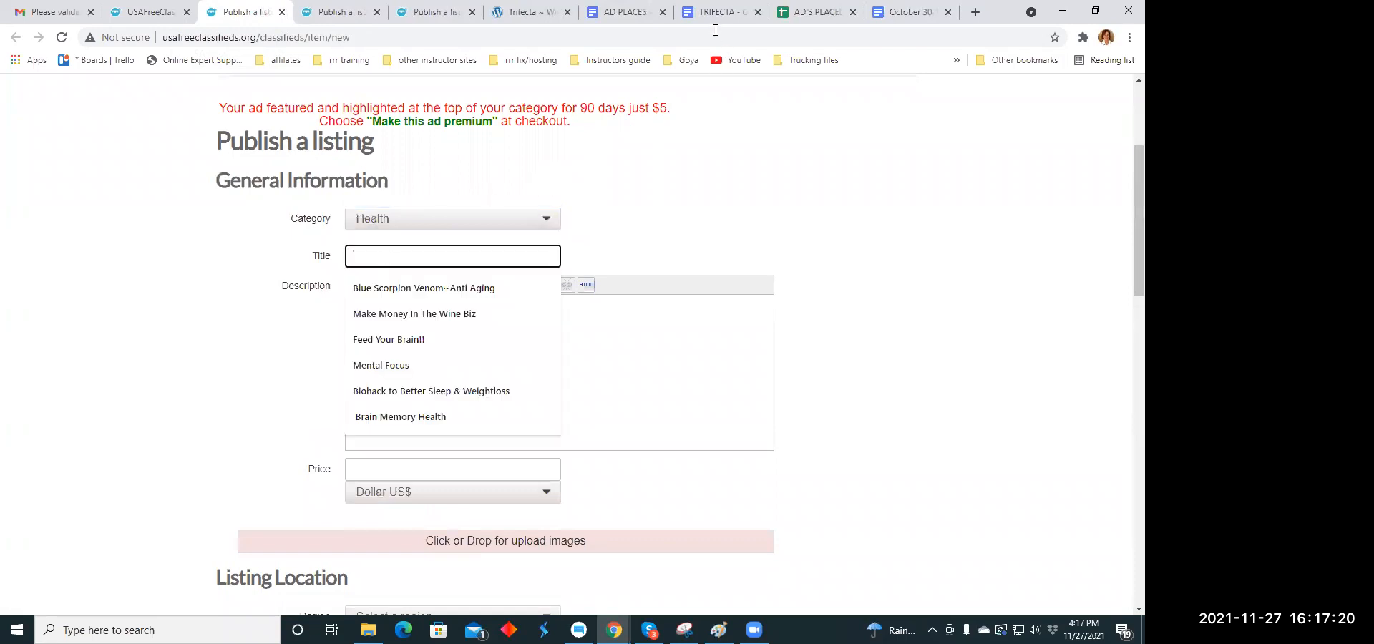
click(707, 9)
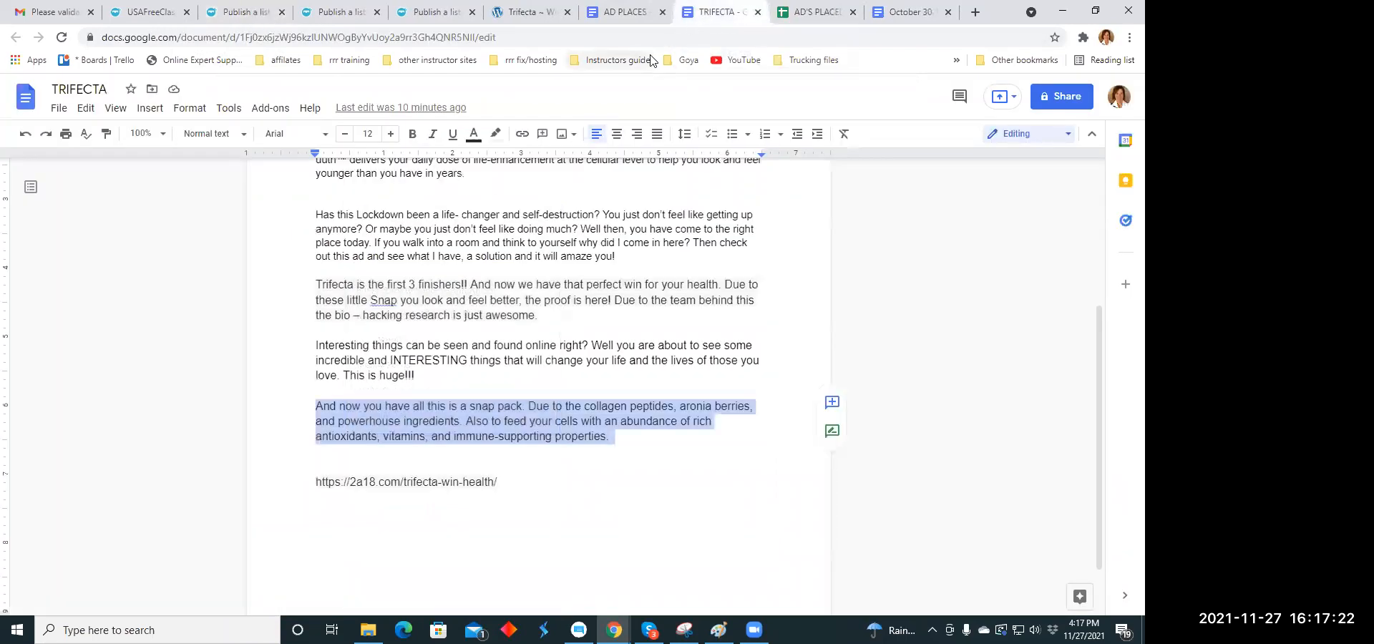
click(907, 12)
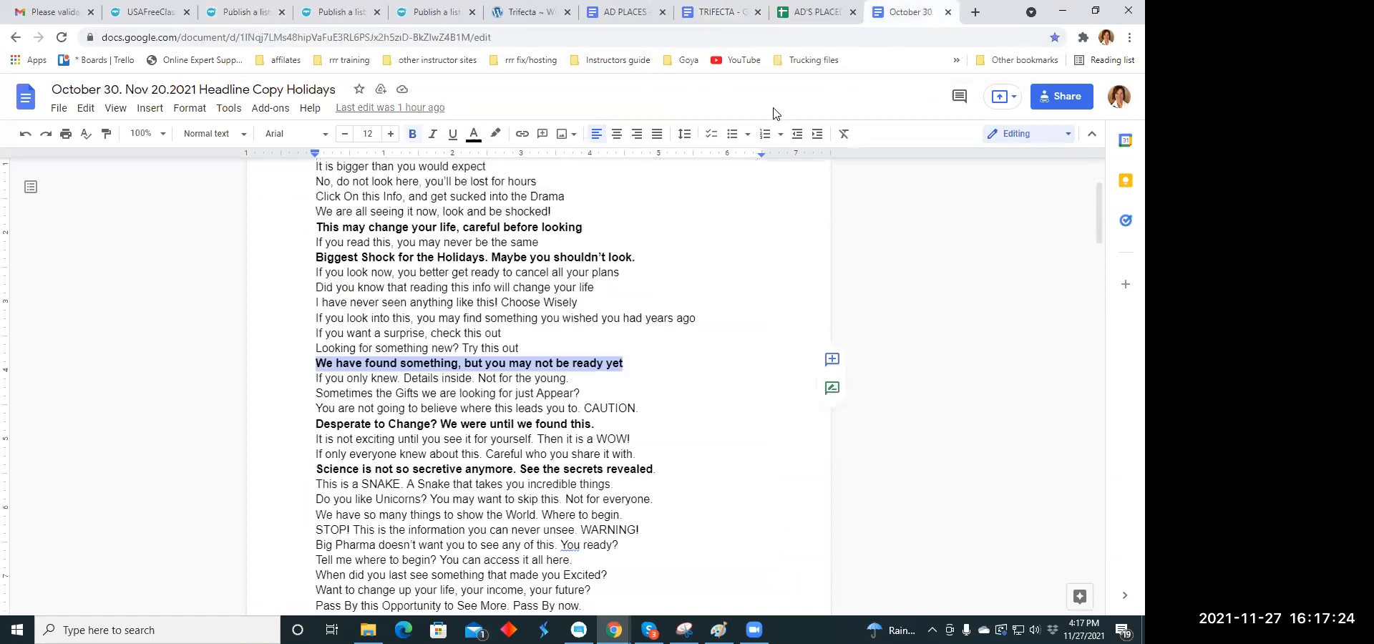
scroll(515, 237, down, 2)
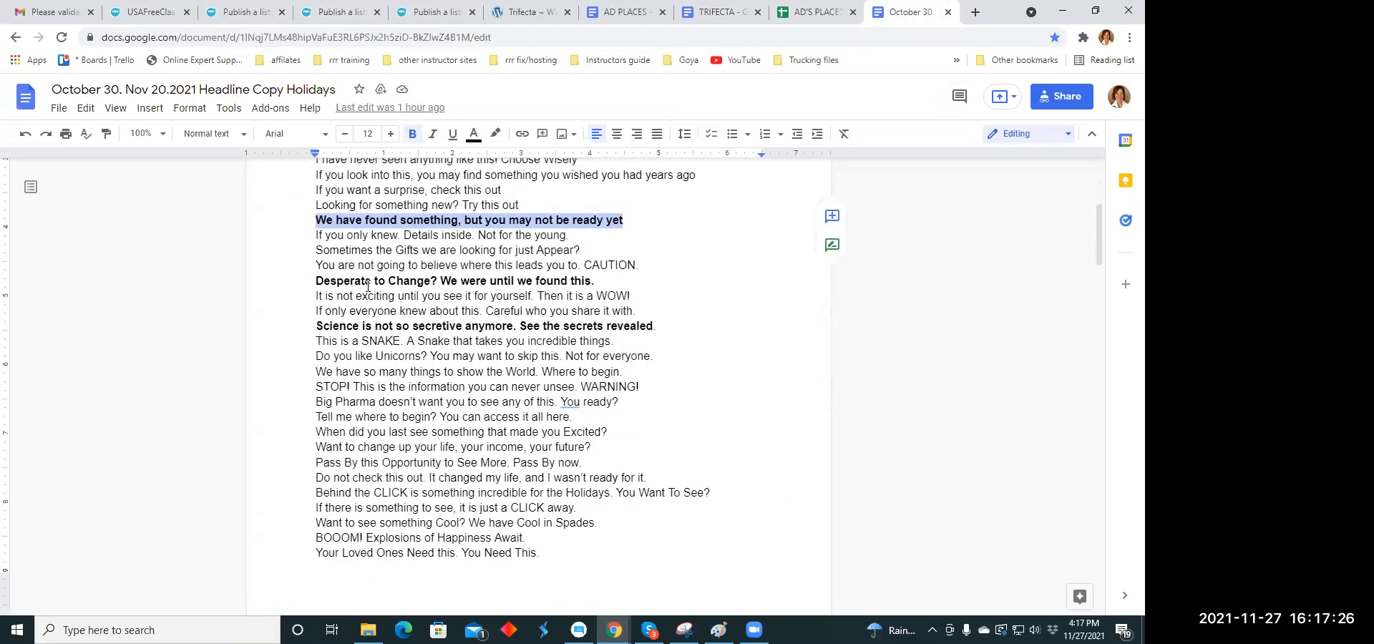
drag(317, 280, 590, 281)
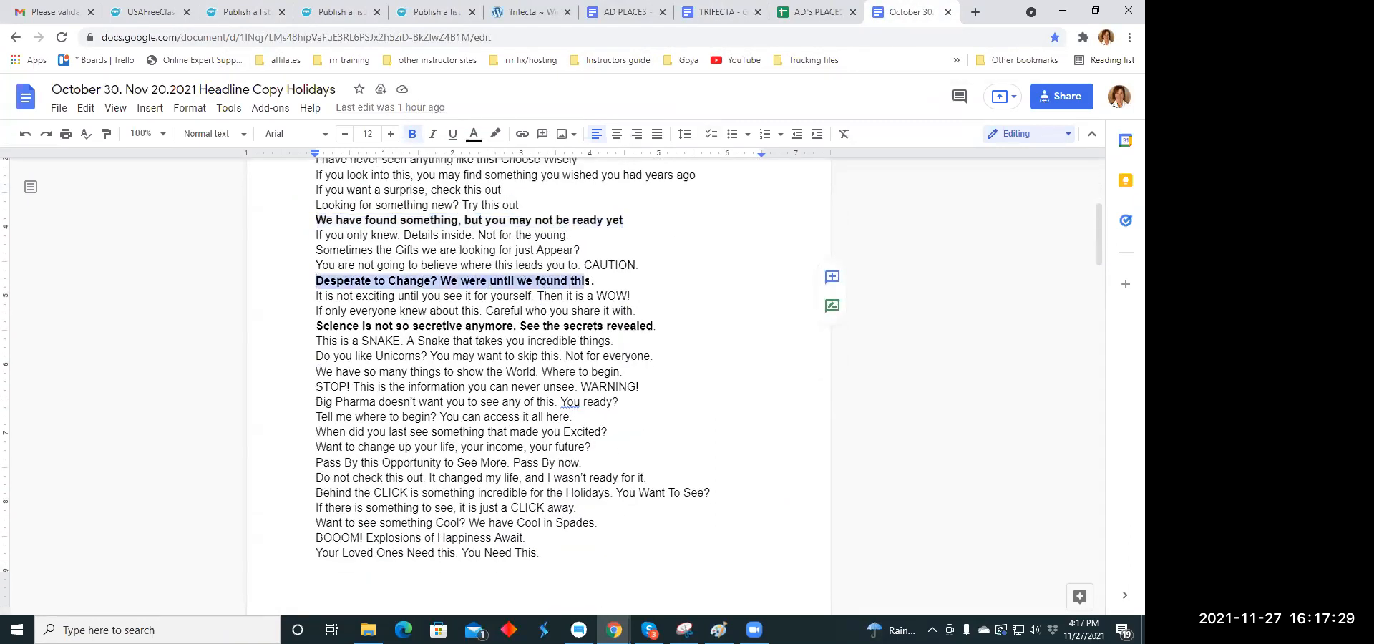
right_click(579, 285)
click(629, 138)
click(241, 12)
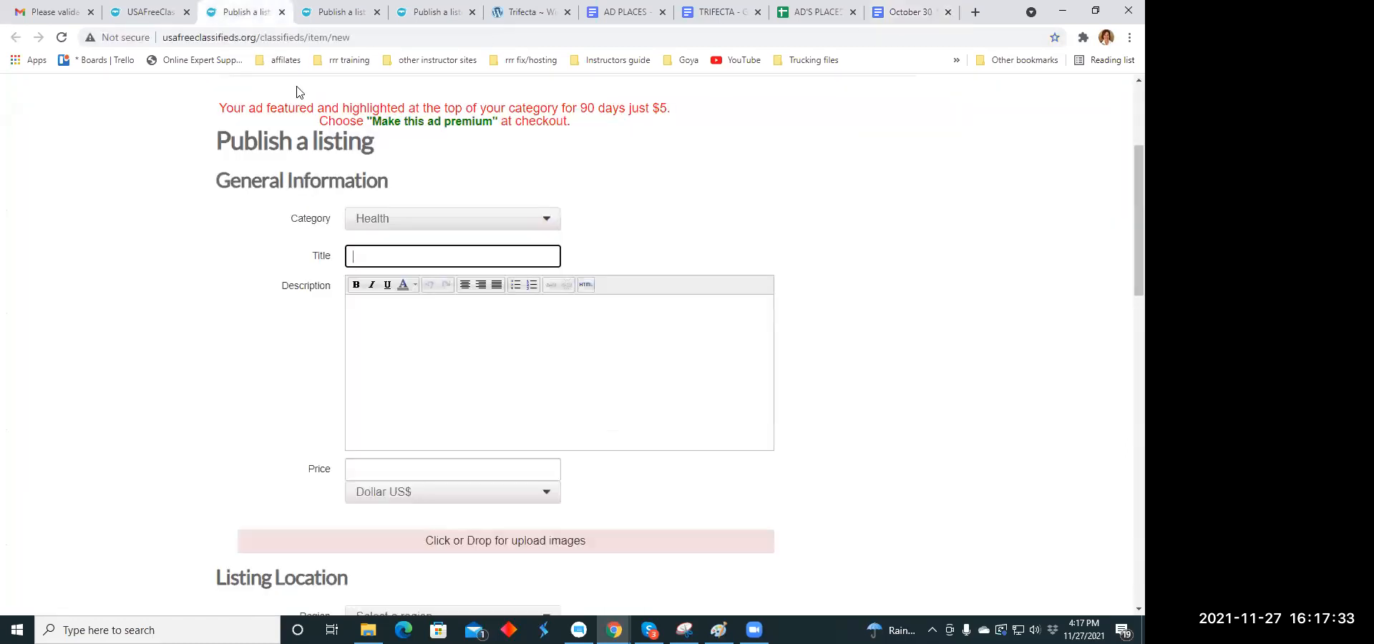
right_click(363, 258)
click(396, 354)
- Copy the "And now you have all this is a snap pack" paragraph from the TRIFECTA document into the new listing's description
click(373, 323)
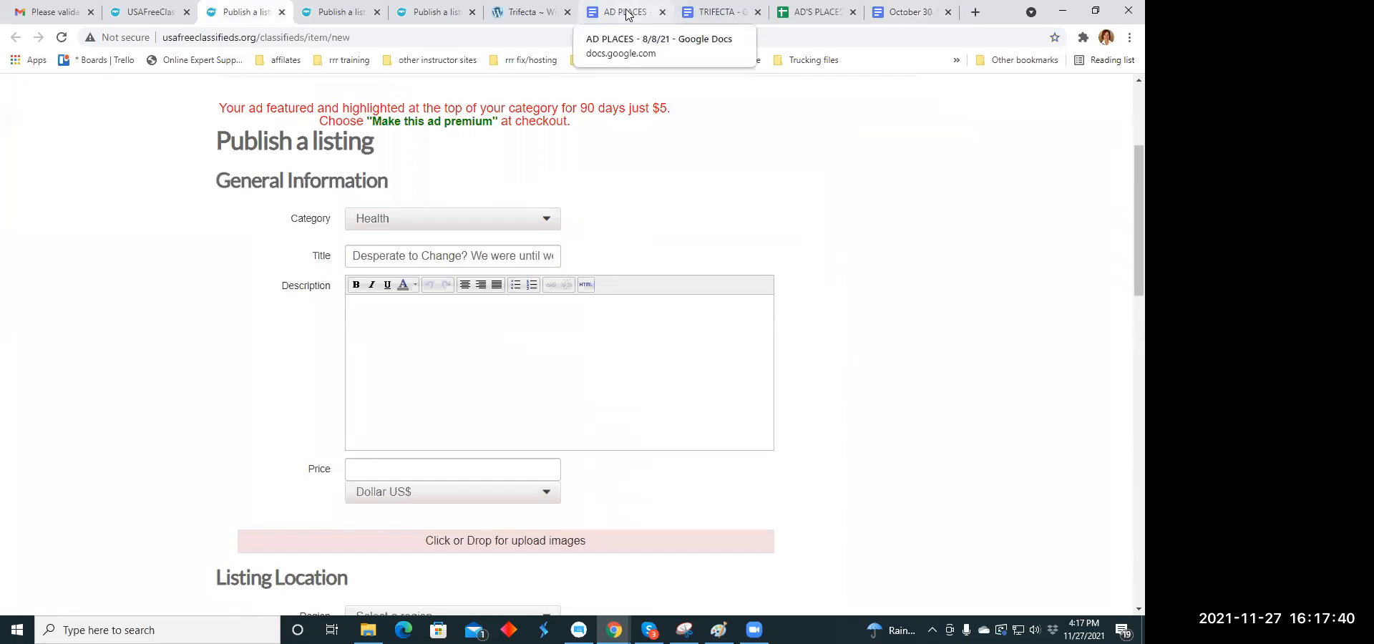
click(691, 15)
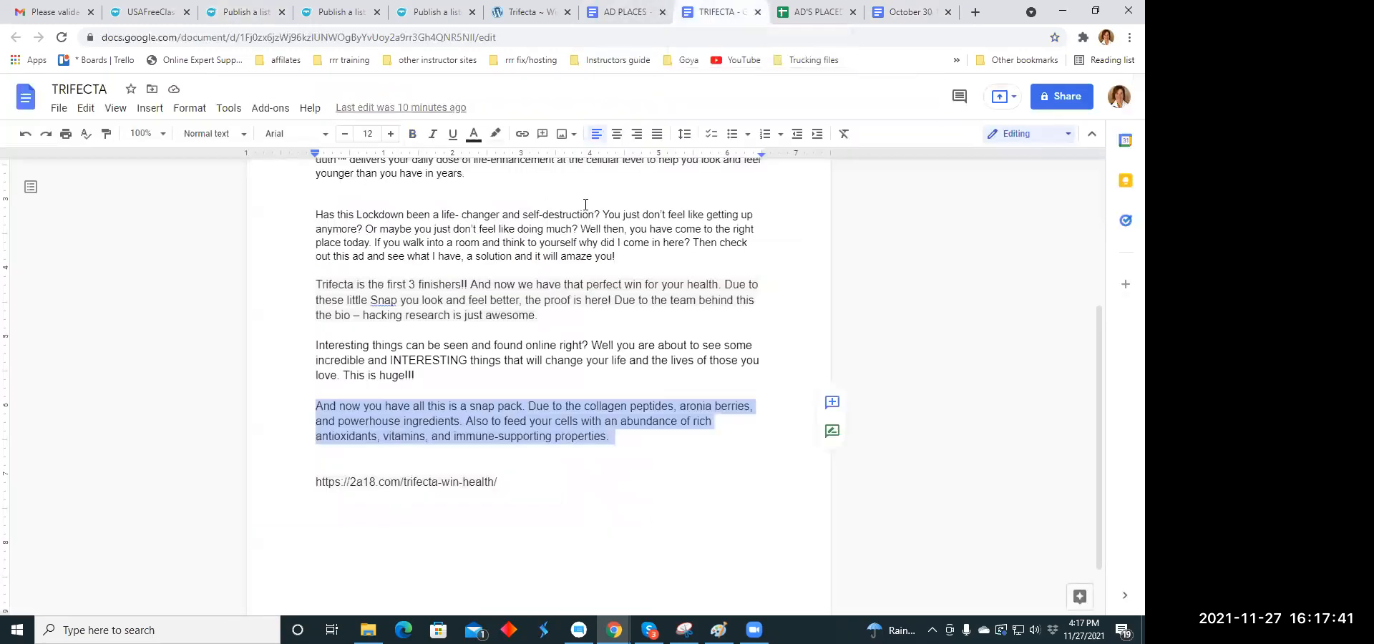
right_click(523, 413)
click(573, 223)
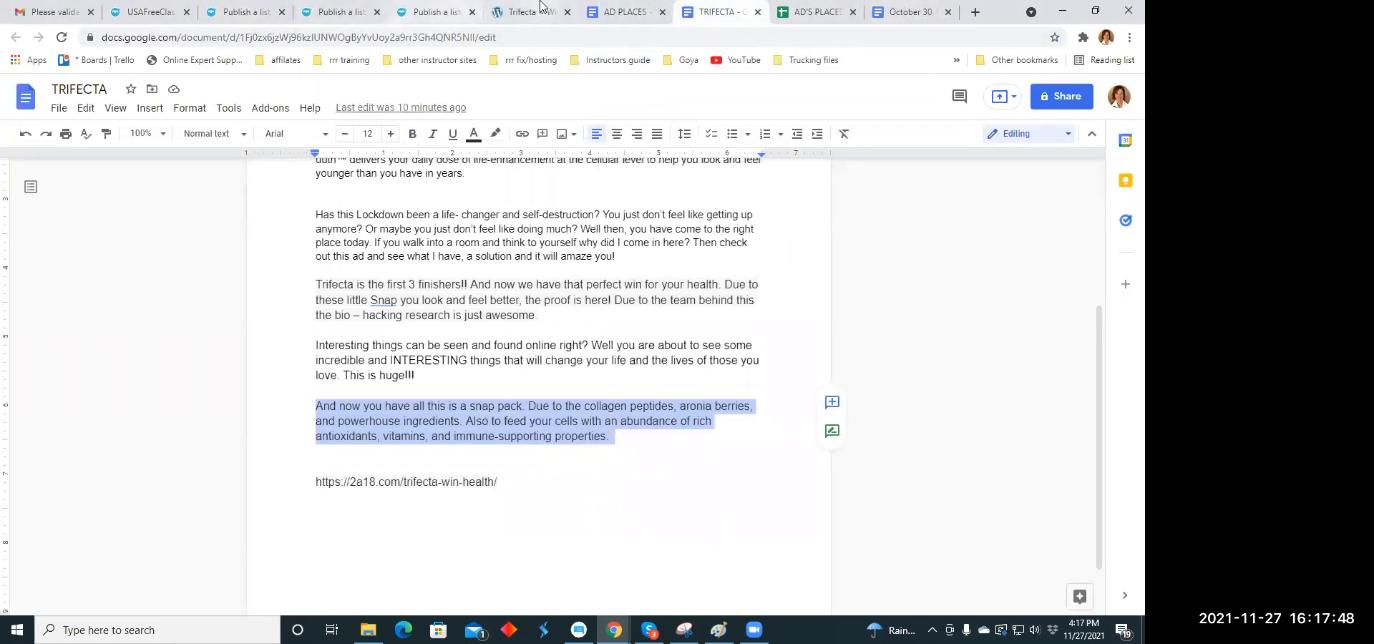
click(224, 15)
right_click(368, 316)
click(397, 431)
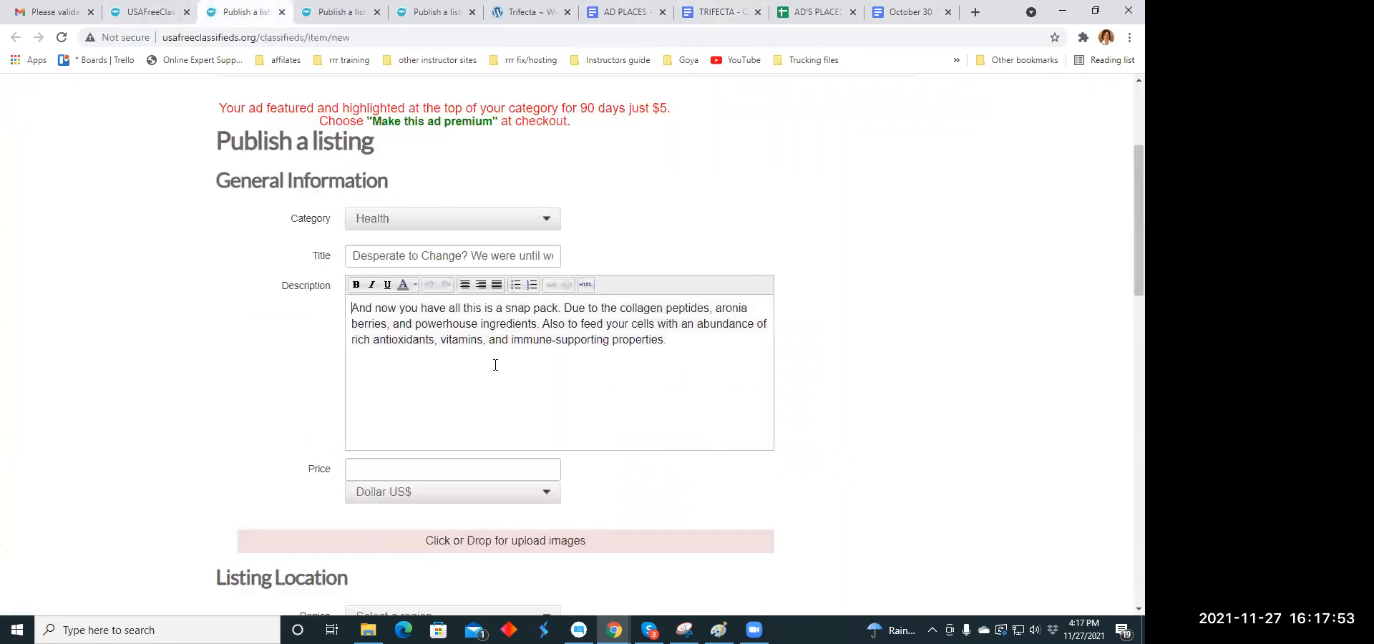
- Split the "snap pack" description into separate lines at each sentence and center the whole text
click(565, 308)
key(Return)
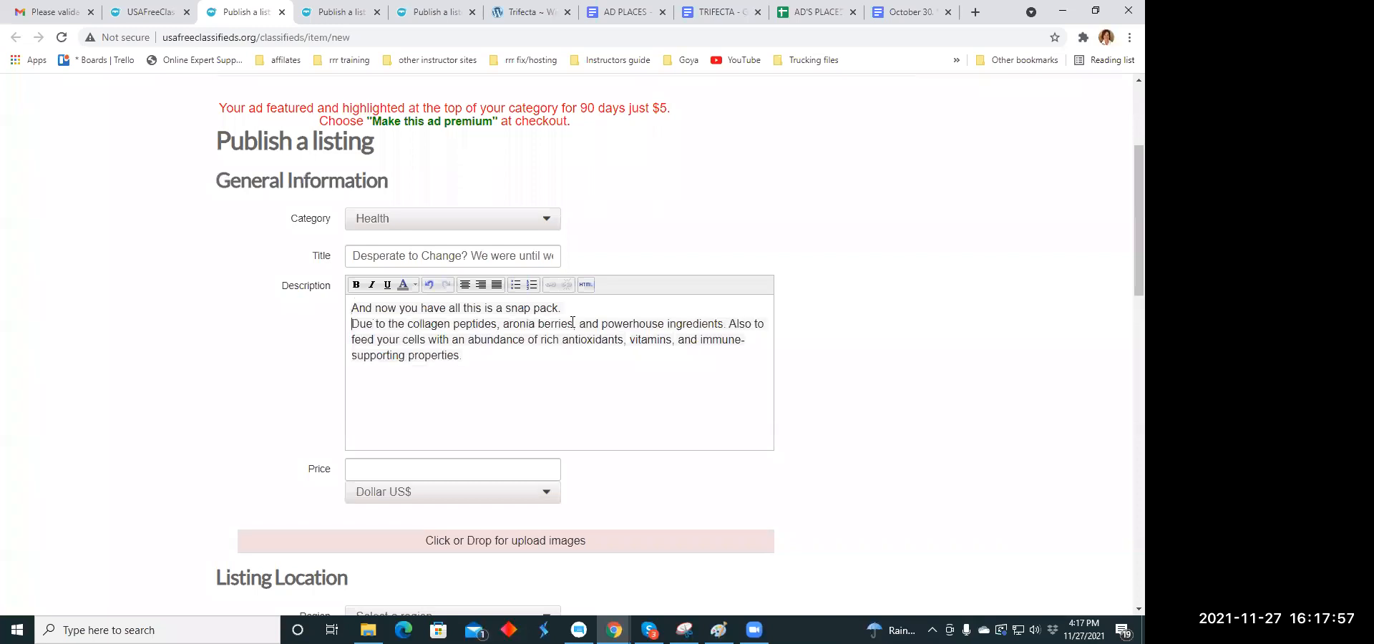
click(728, 324)
key(Return)
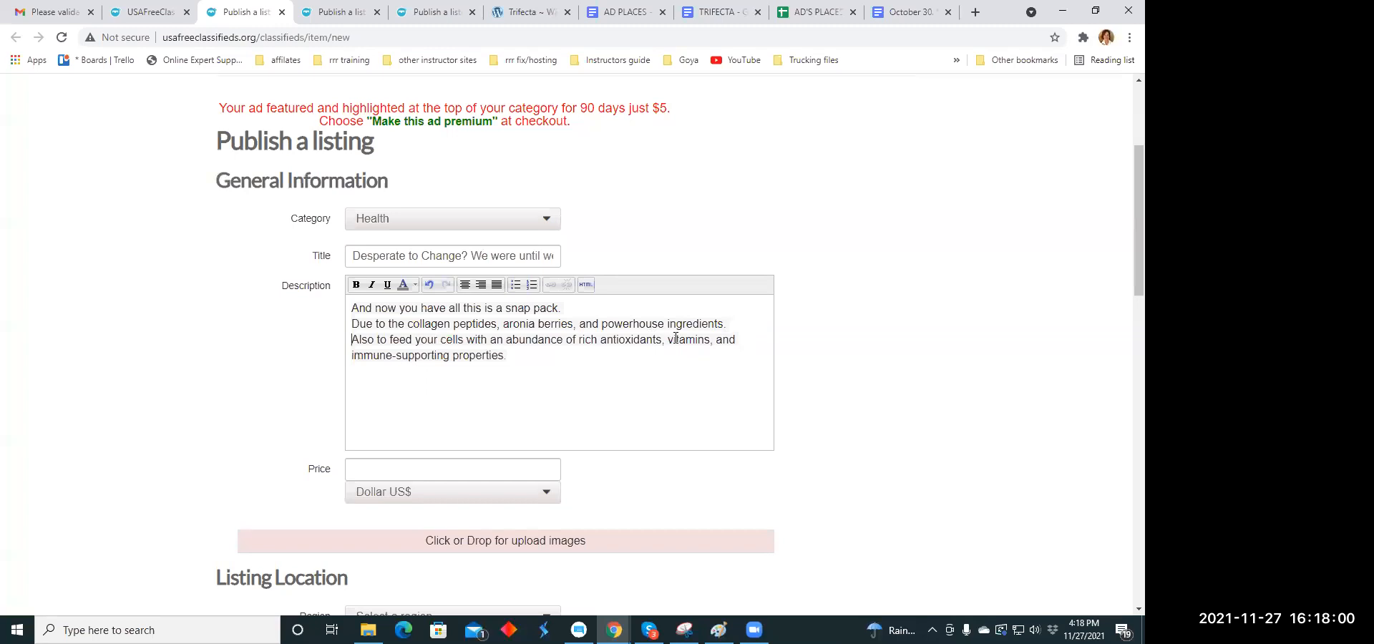
drag(352, 308, 527, 352)
click(465, 285)
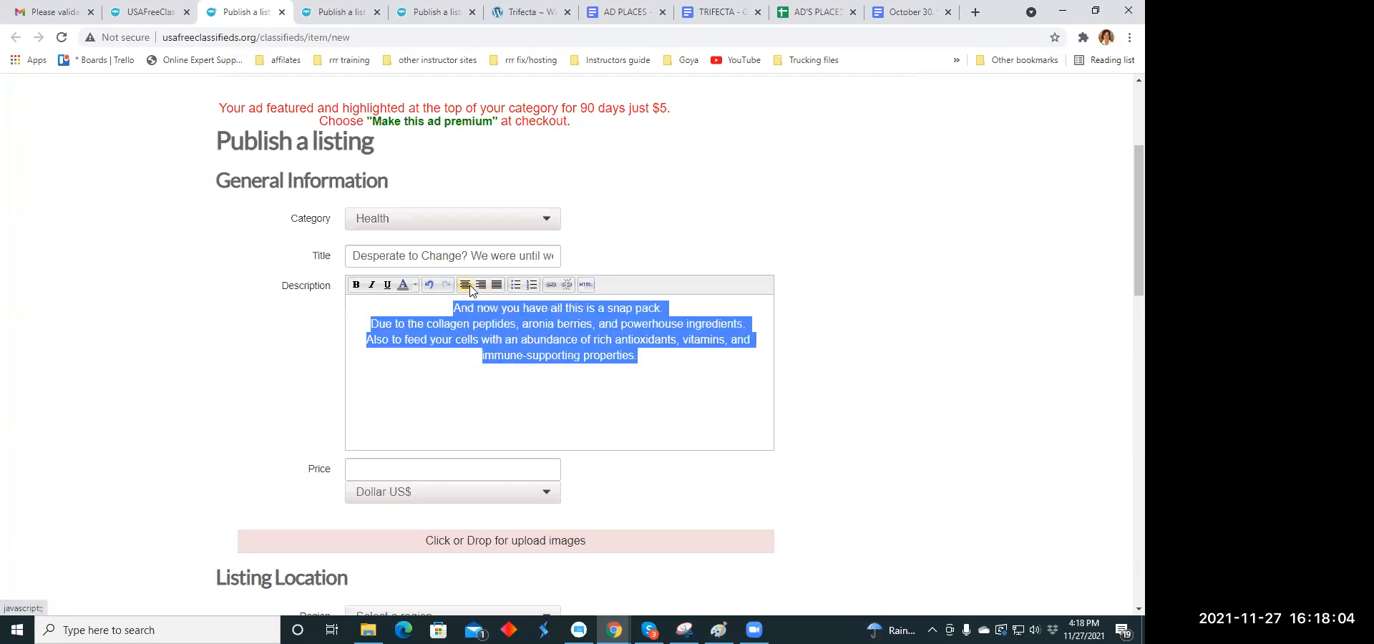
click(556, 391)
- Set the listing's price to 59.00 US dollars
scroll(552, 384, down, 3)
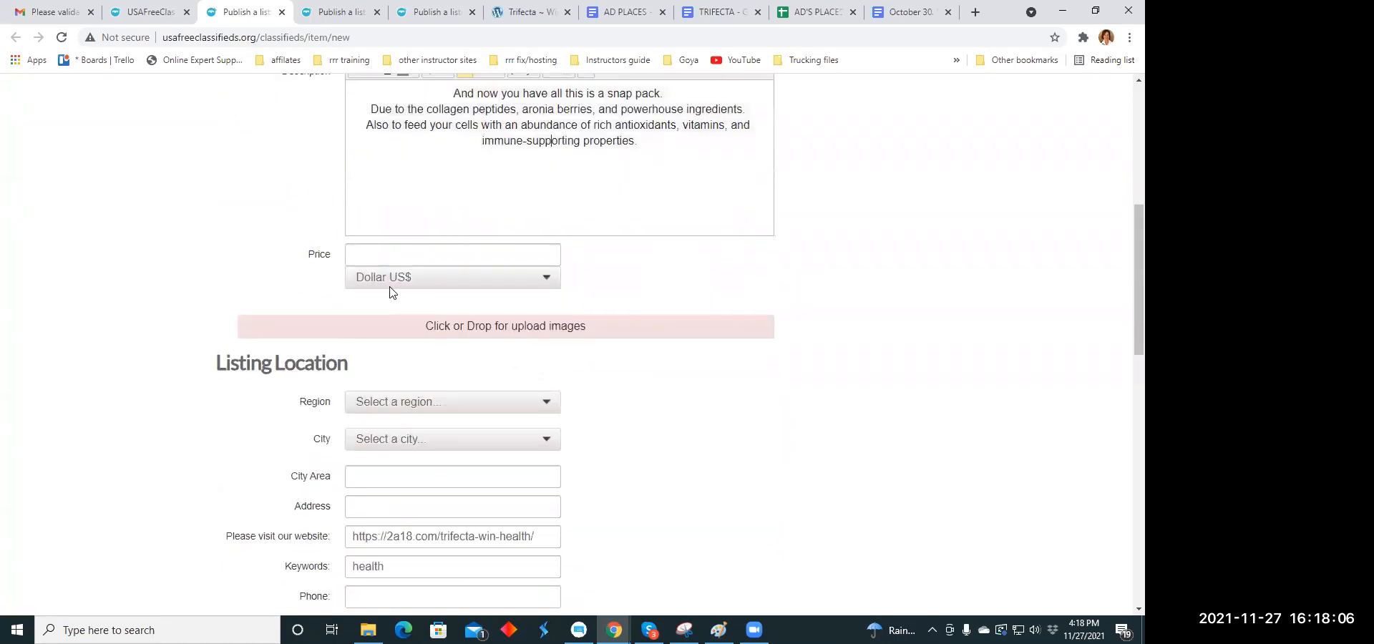
click(368, 255)
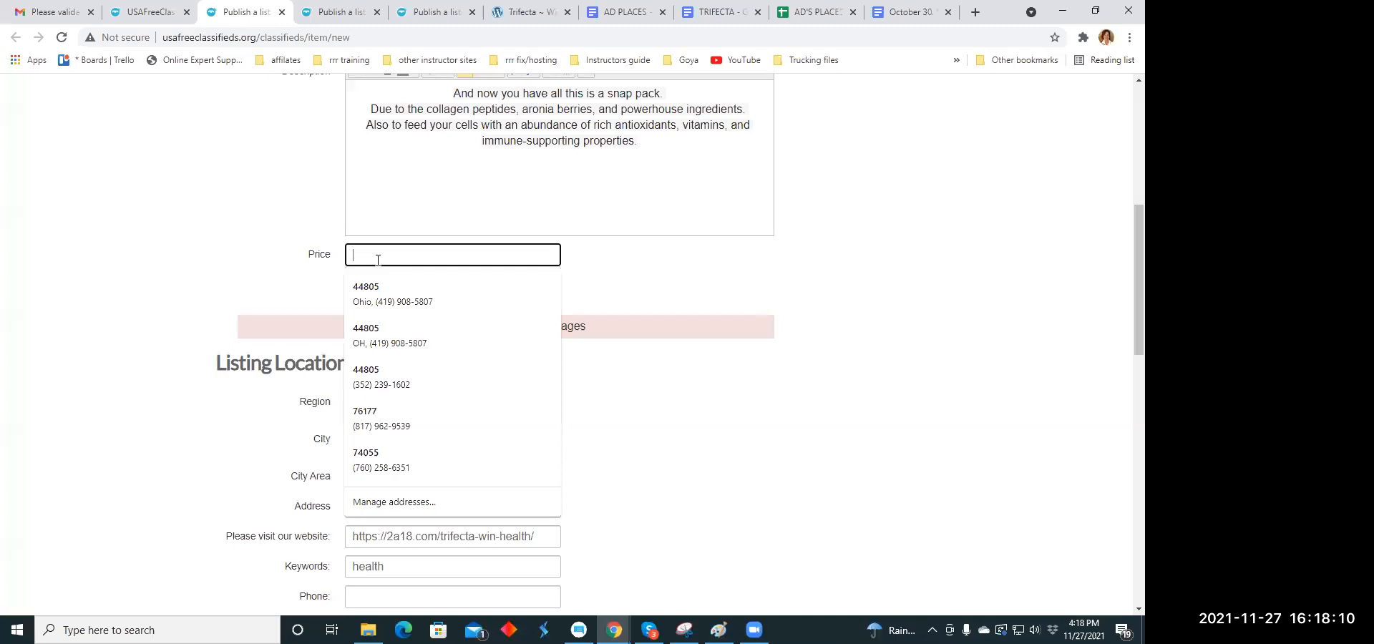
text(7)
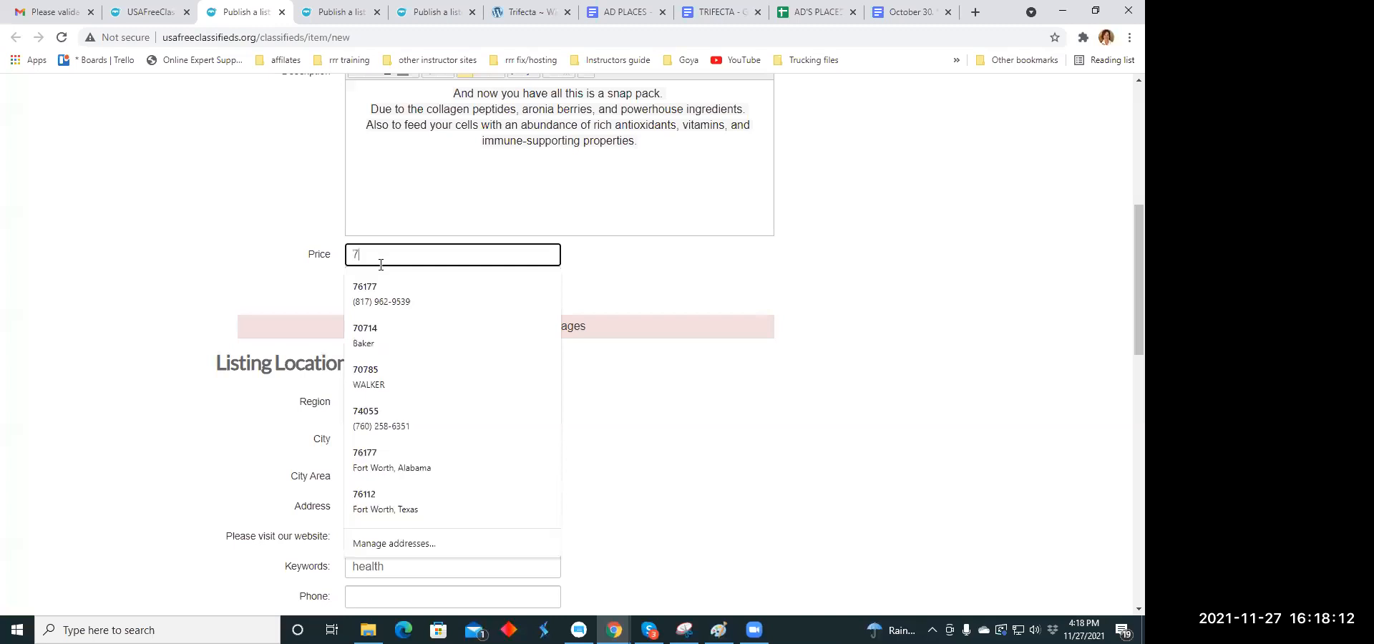
key(BackSpace)
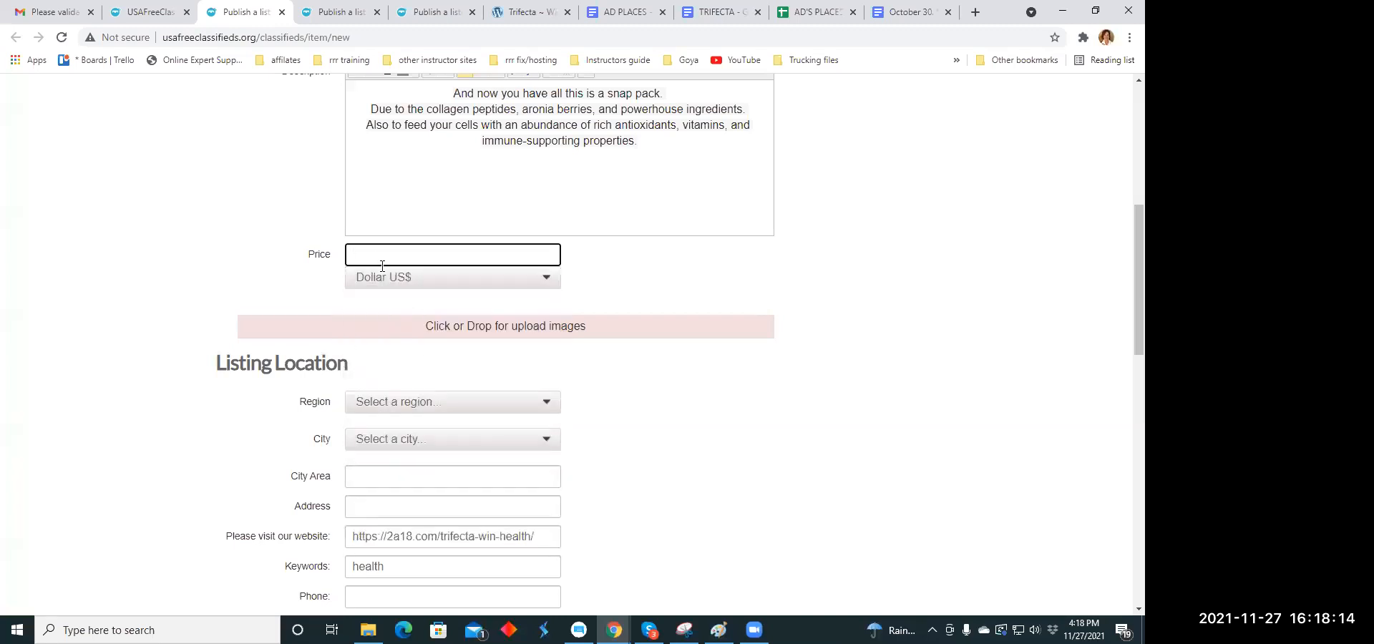
text(8)
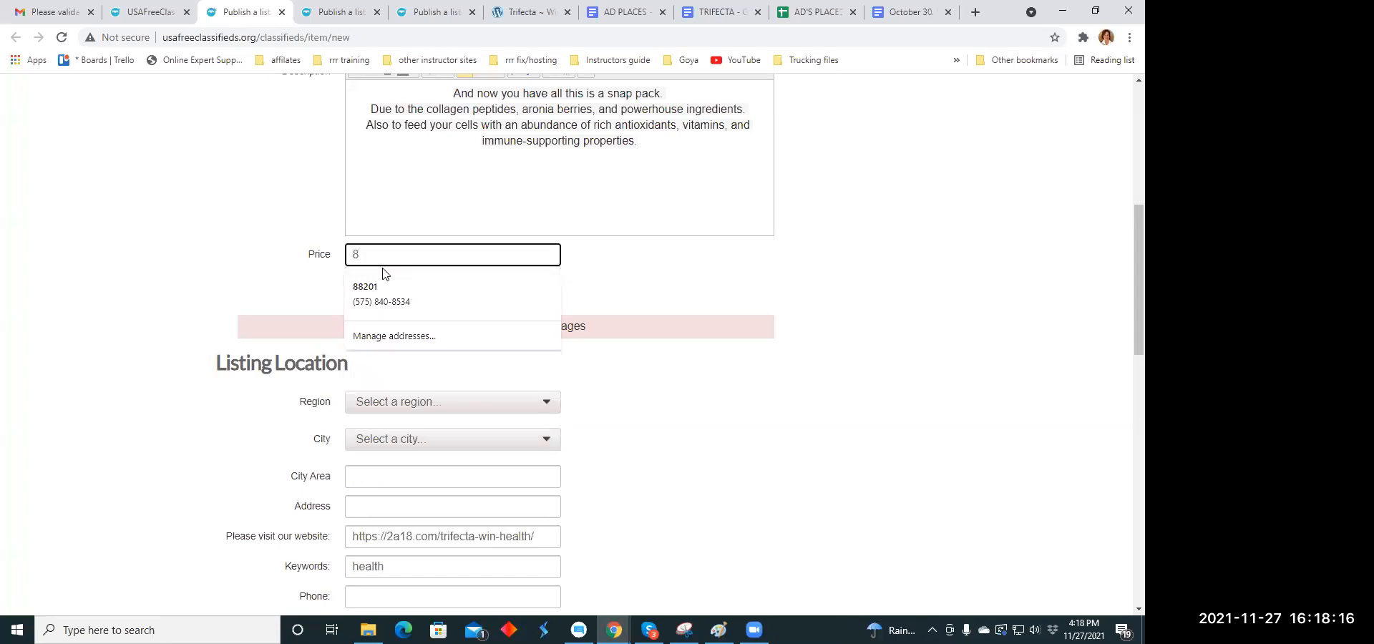
key(BackSpace)
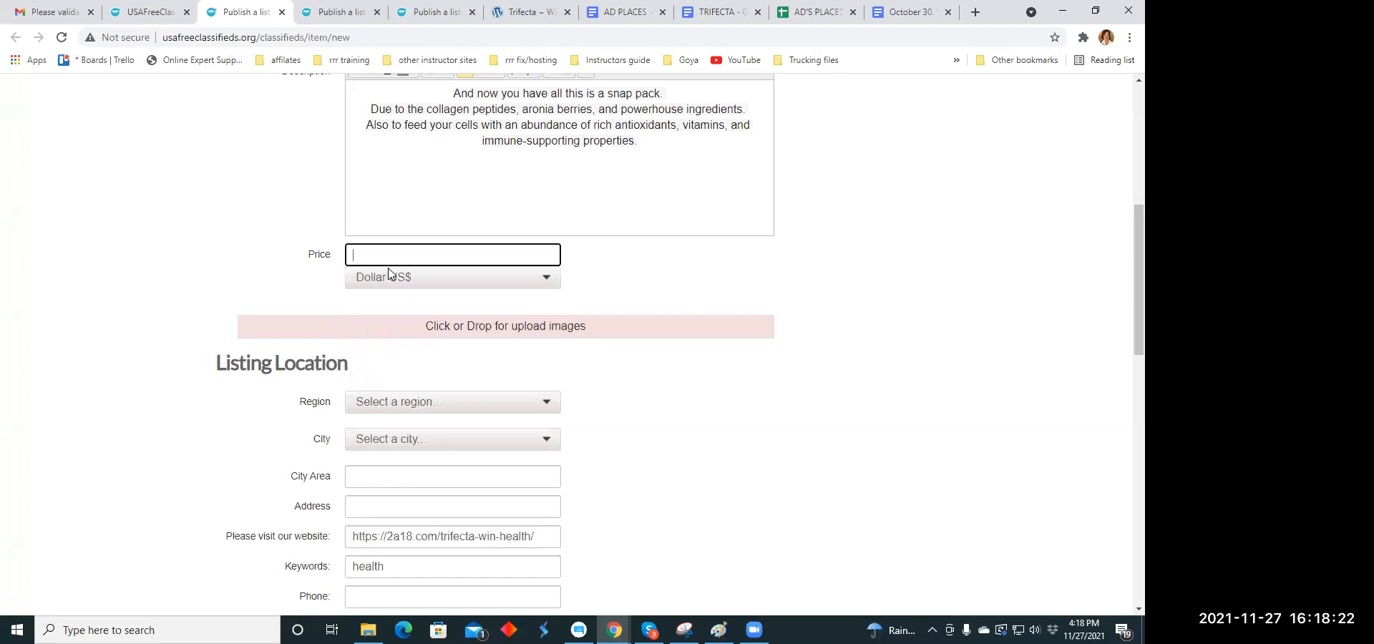
text(59)
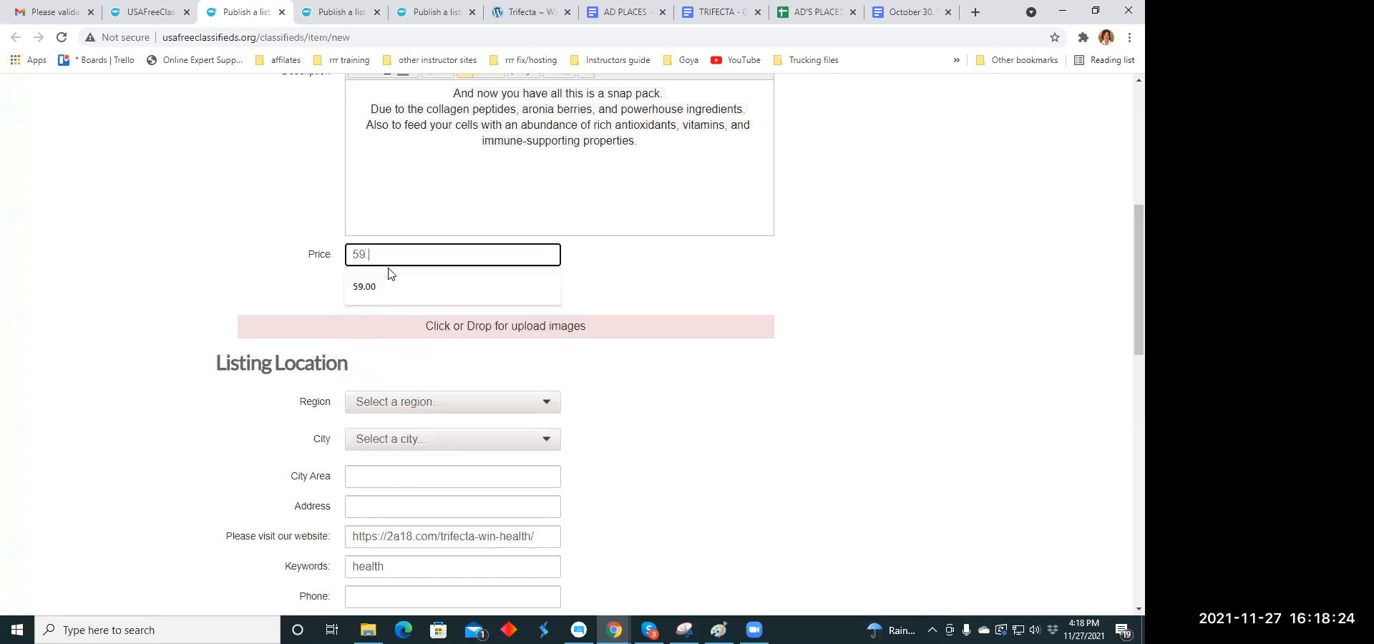
click(392, 276)
- Upload the image scienceuuth.jpg from the Ad Memes folder to the listing
click(442, 327)
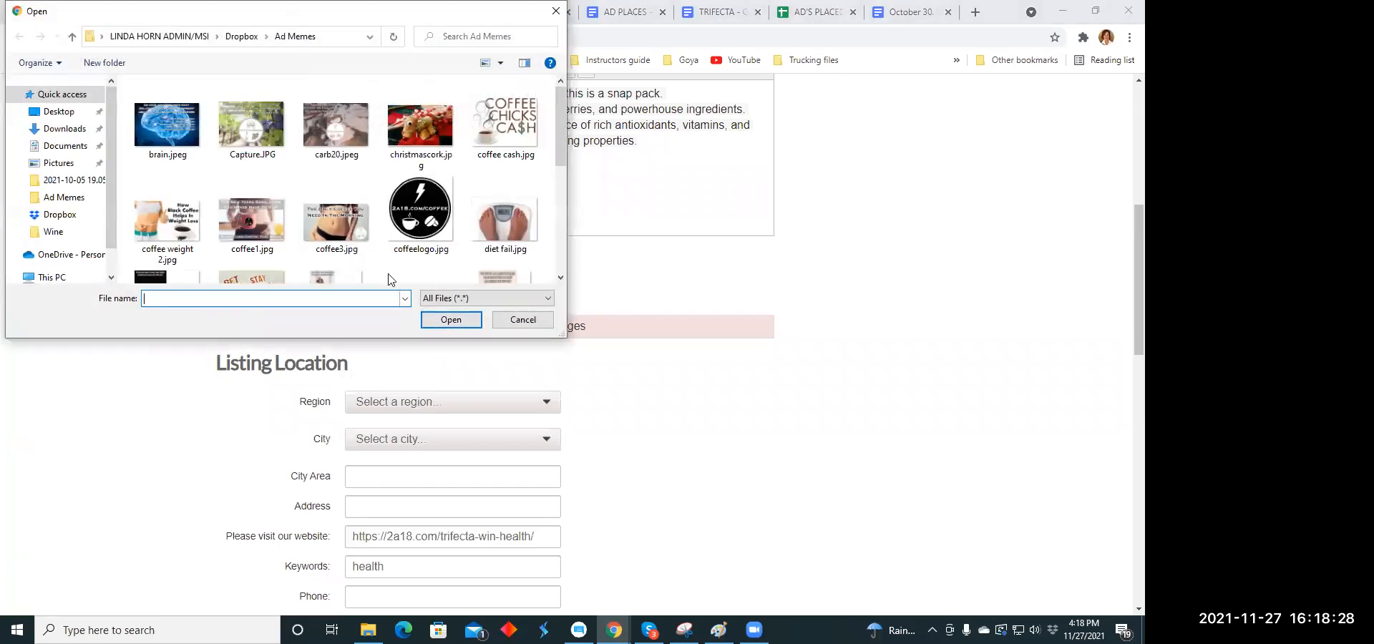
scroll(351, 150, down, 2)
scroll(351, 151, down, 1)
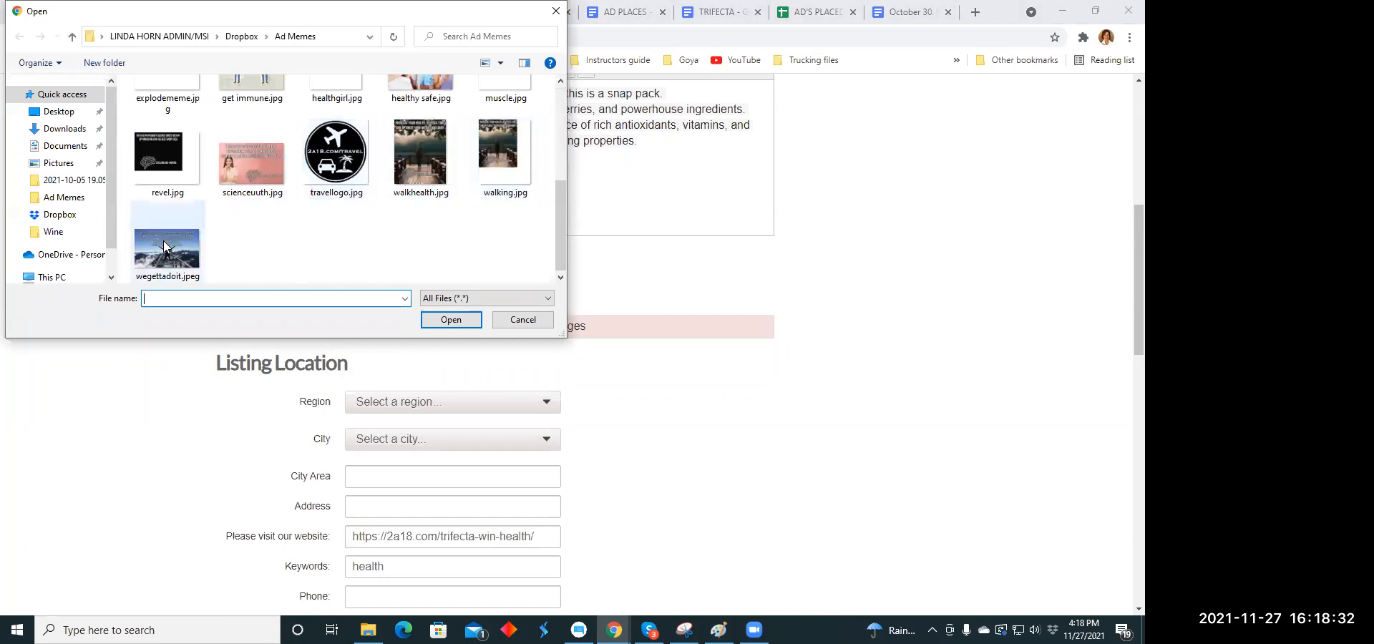
click(251, 149)
click(439, 324)
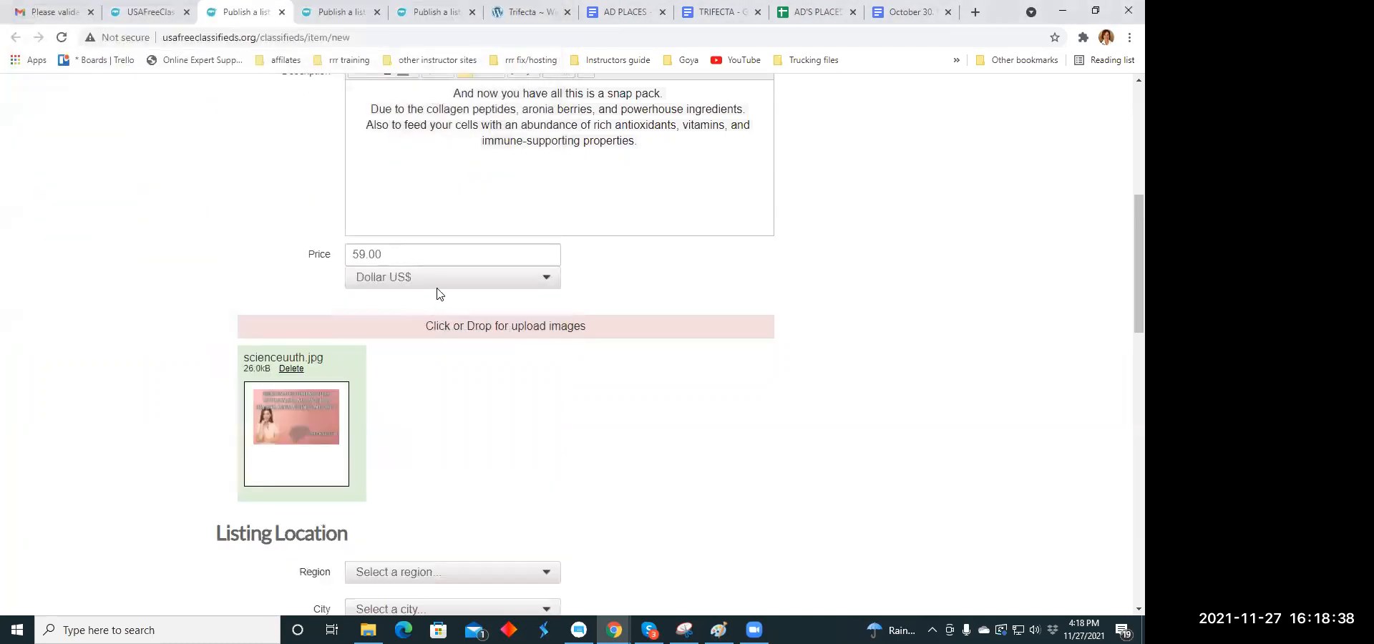
click(440, 282)
click(498, 408)
- Set the listing's location to the region Delaware and the city Clayton
scroll(430, 389, down, 4)
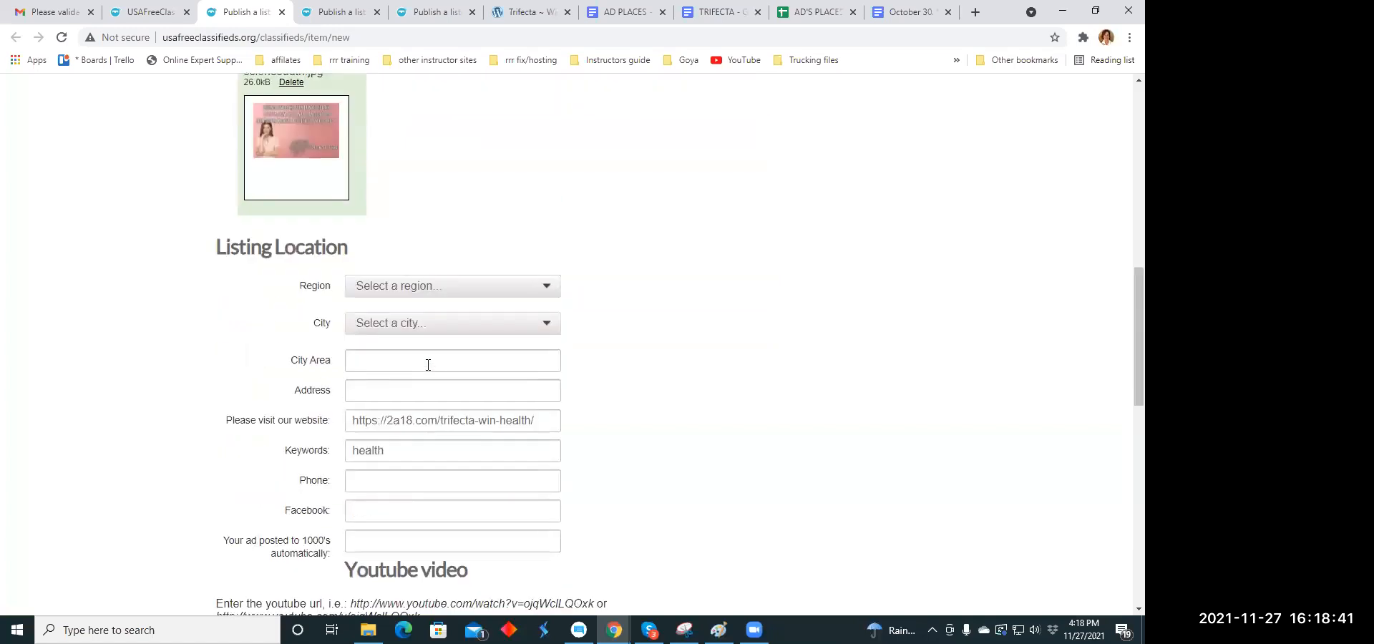
click(550, 288)
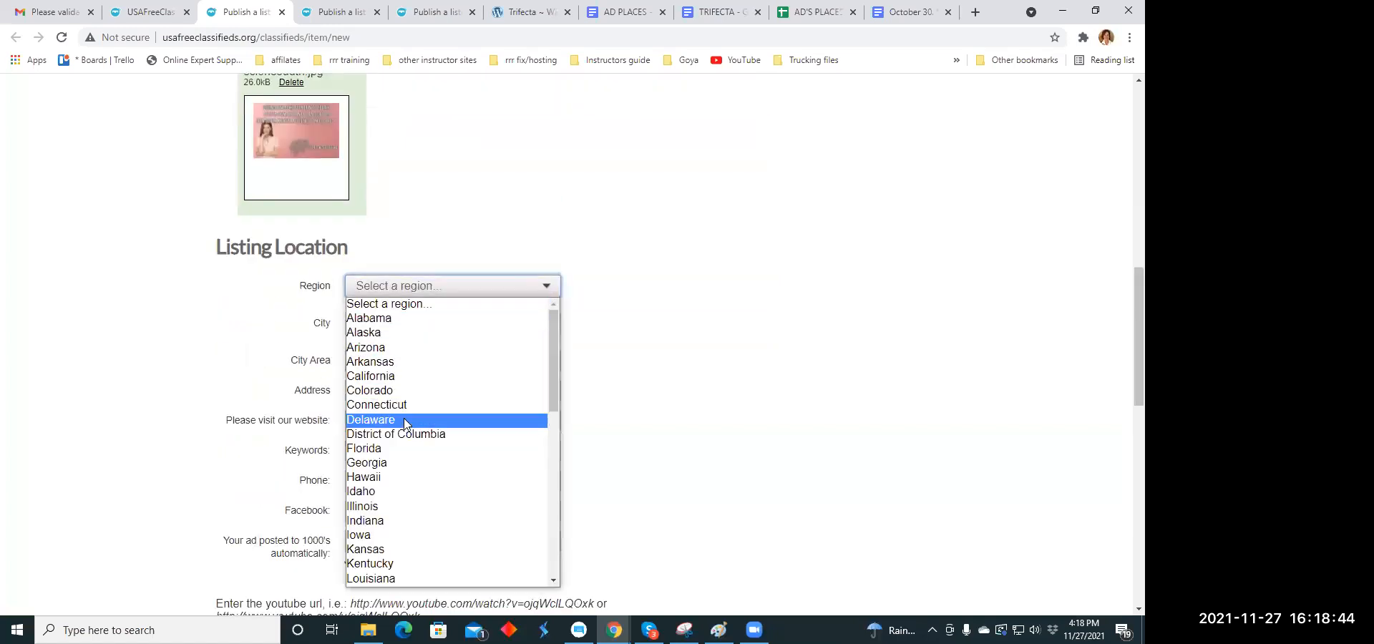
click(404, 418)
scroll(504, 346, down, 1)
click(547, 252)
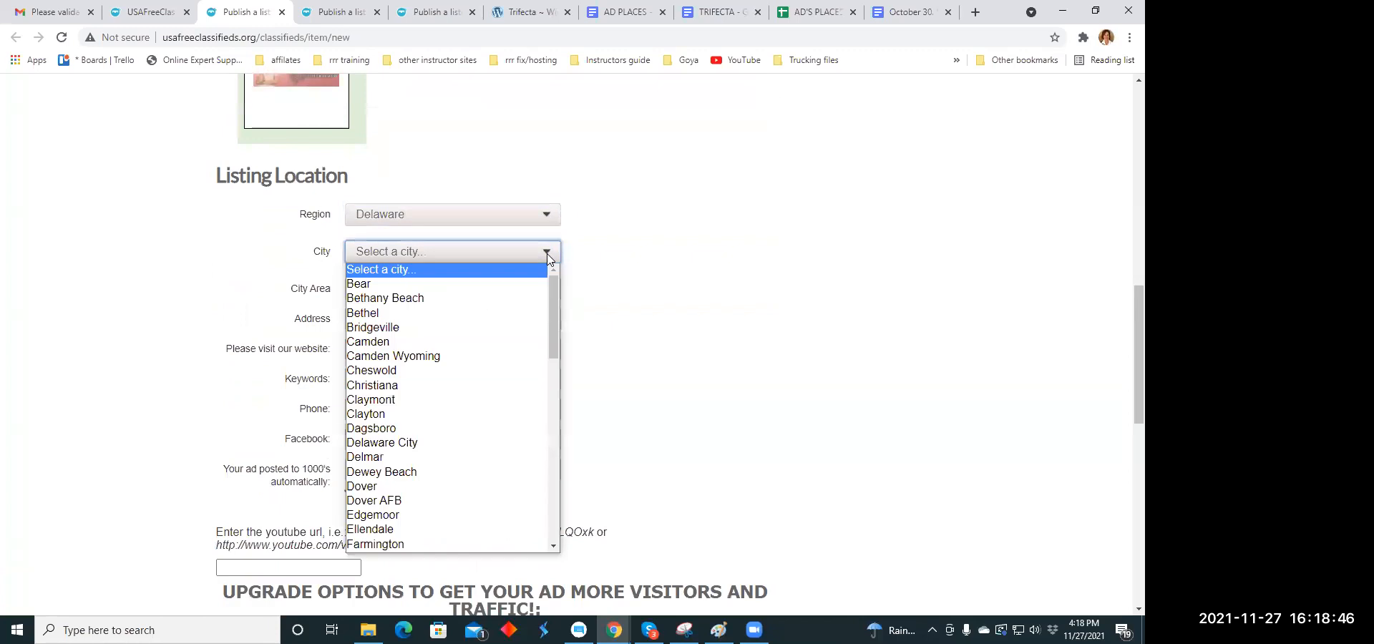
click(398, 409)
- Publish the "Desperate to Change?" listing without an upgrade payment and close its payment page
scroll(540, 306, down, 4)
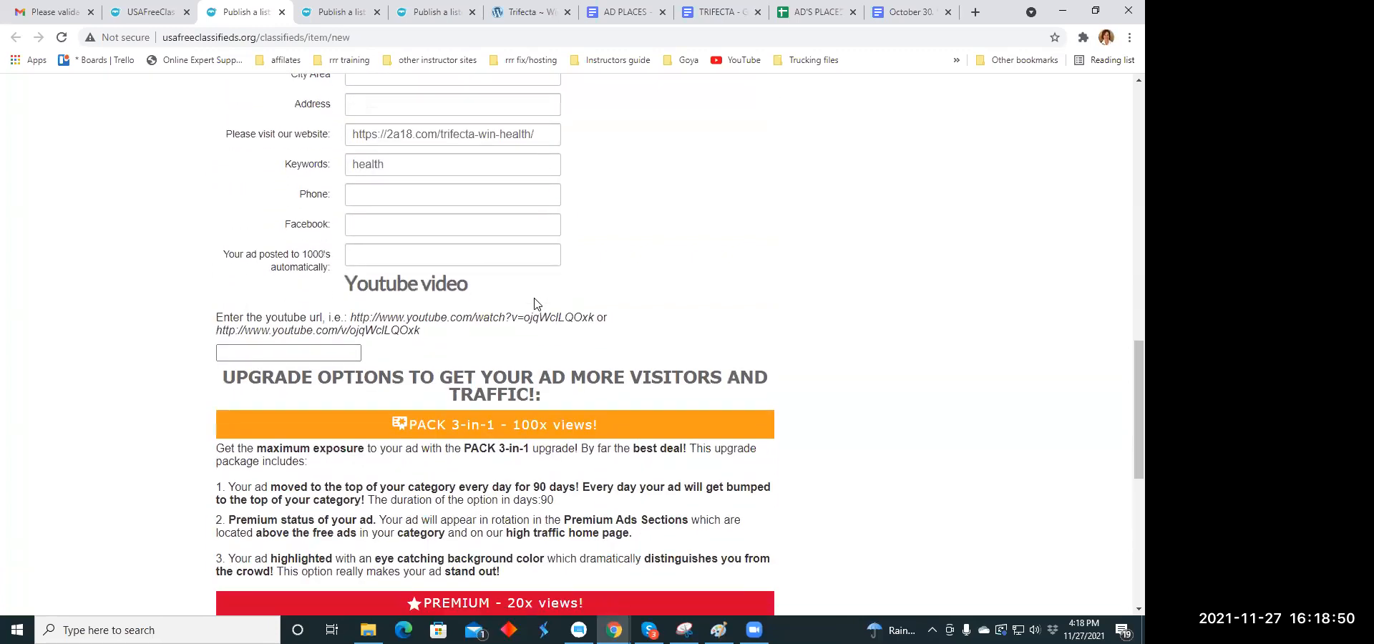
scroll(534, 303, down, 7)
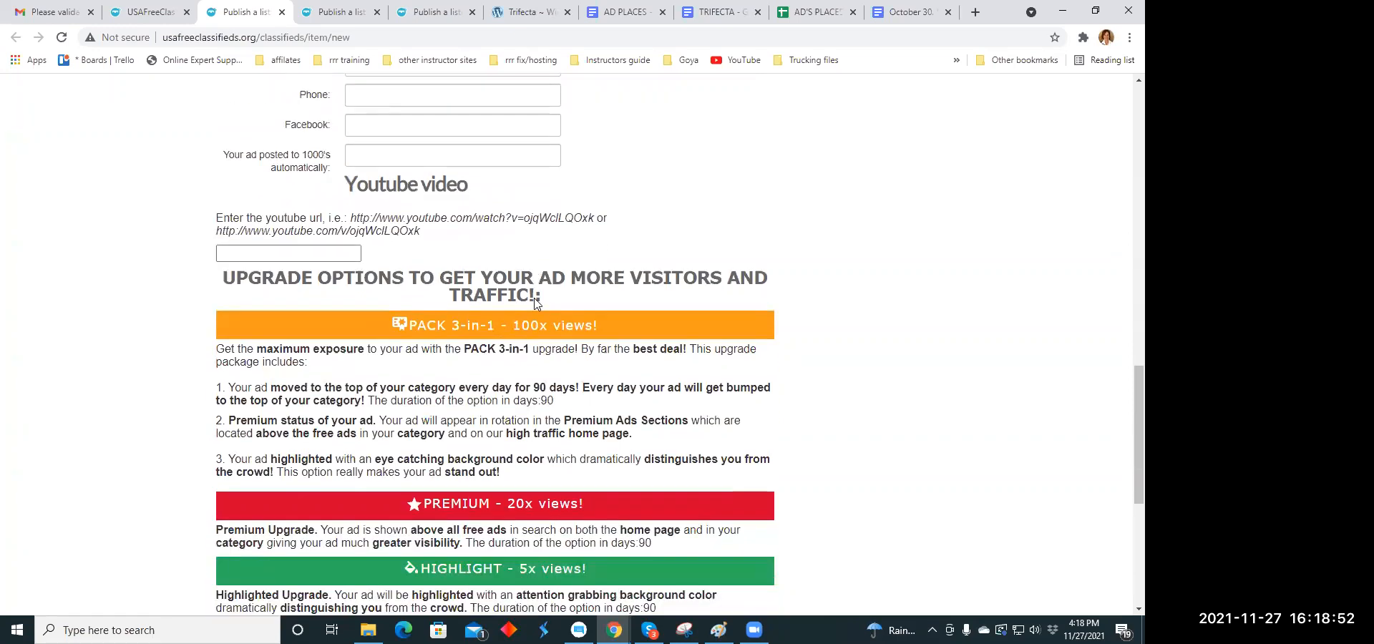
click(381, 360)
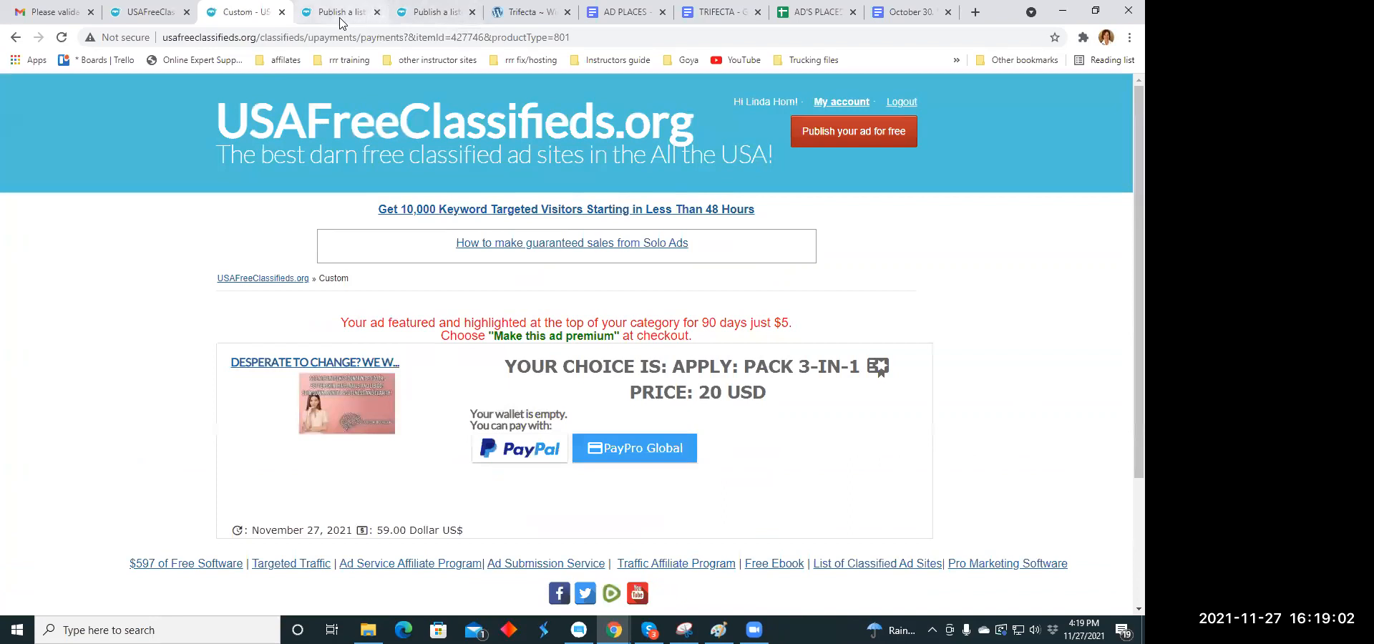
click(282, 12)
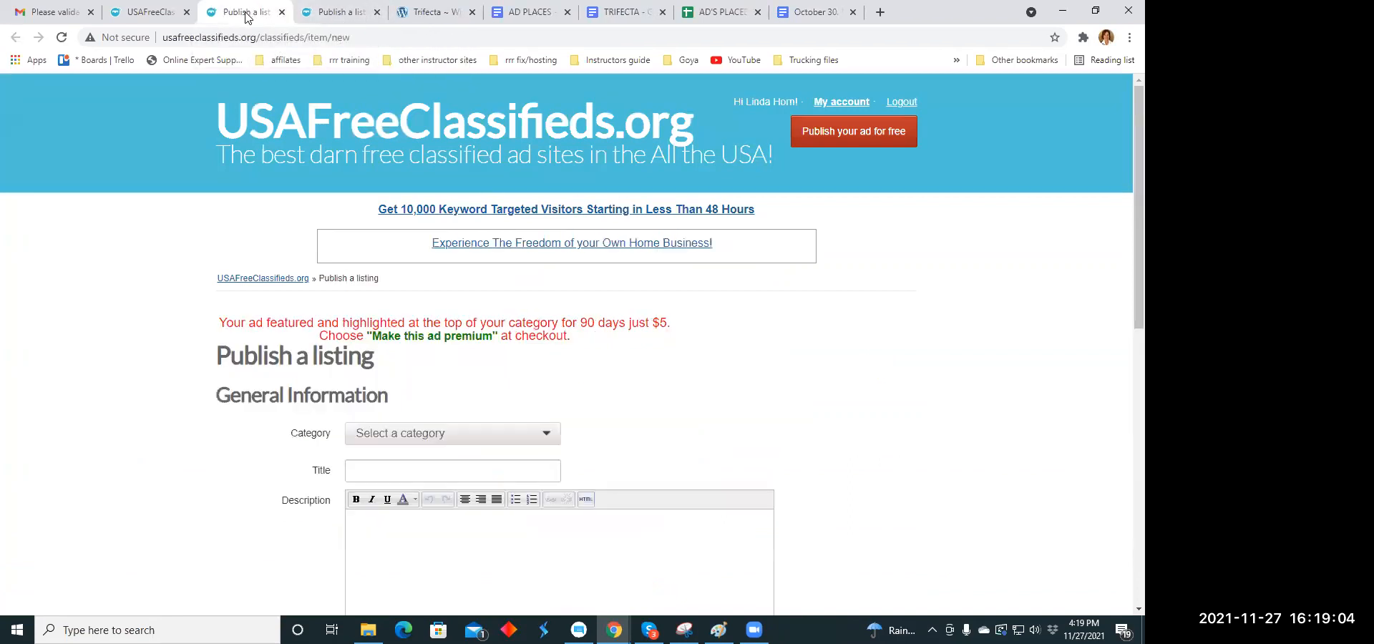
- Set the category of the next blank listing to Energy under Business Opportunities
scroll(561, 295, down, 2)
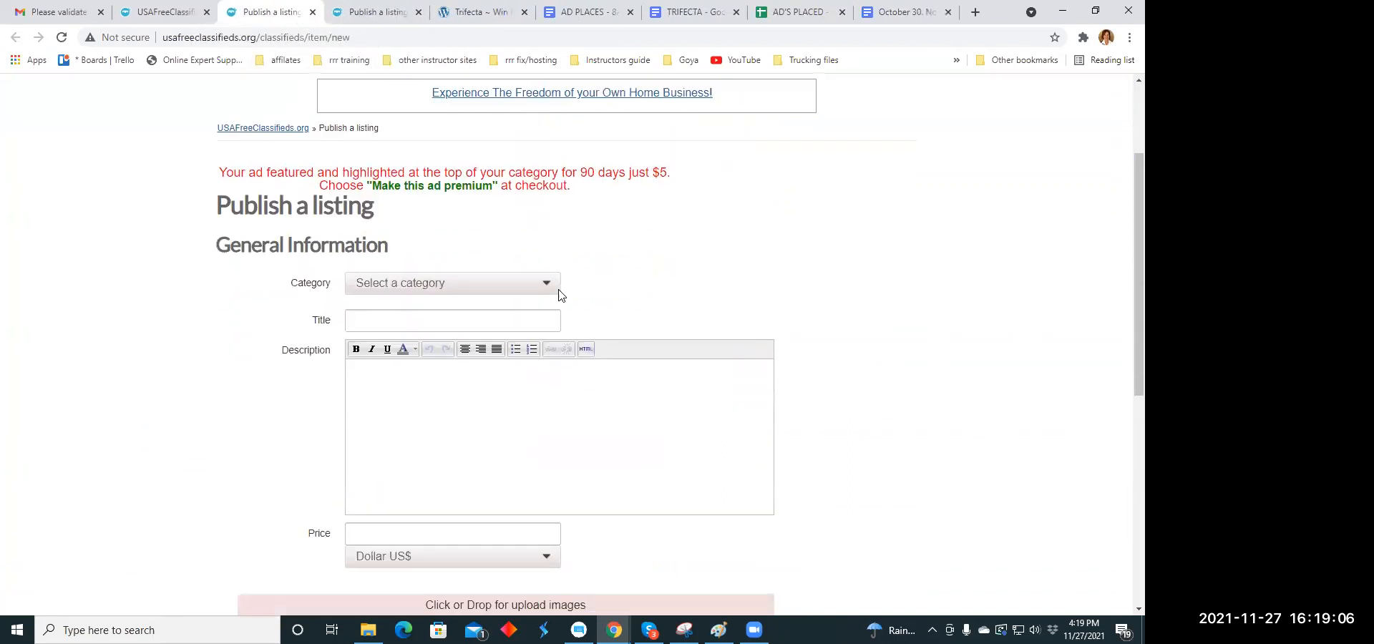
scroll(560, 295, down, 1)
click(548, 222)
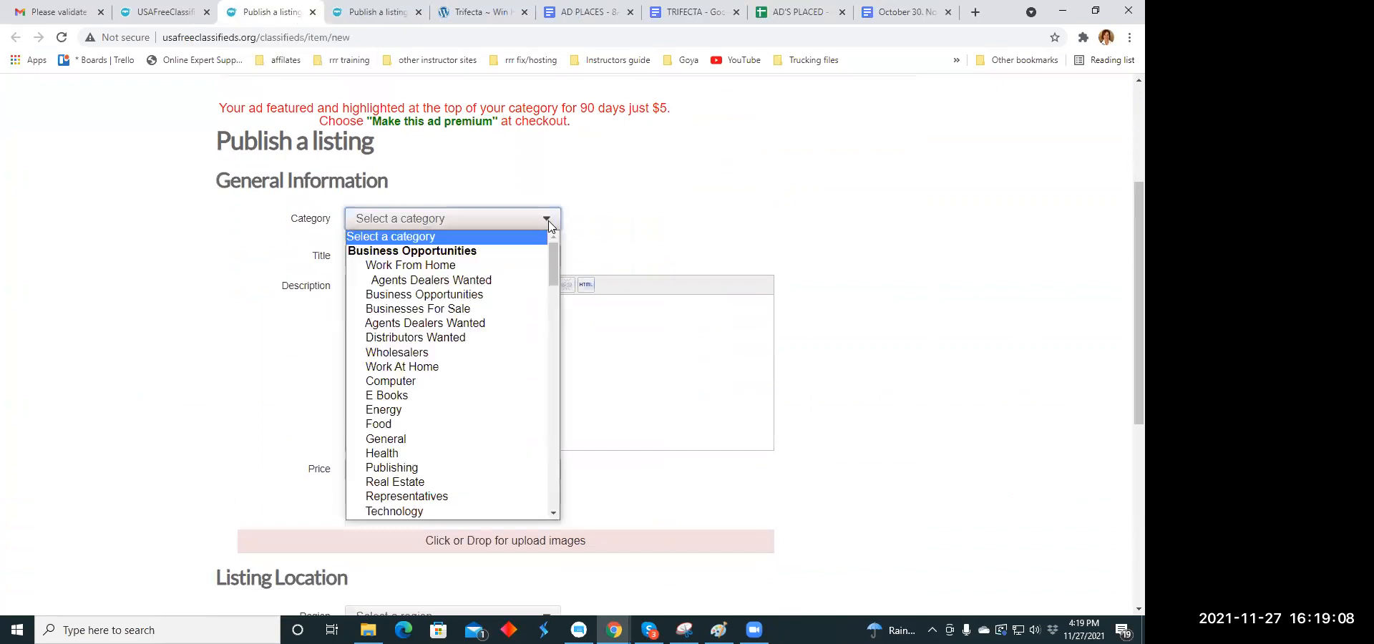
click(384, 410)
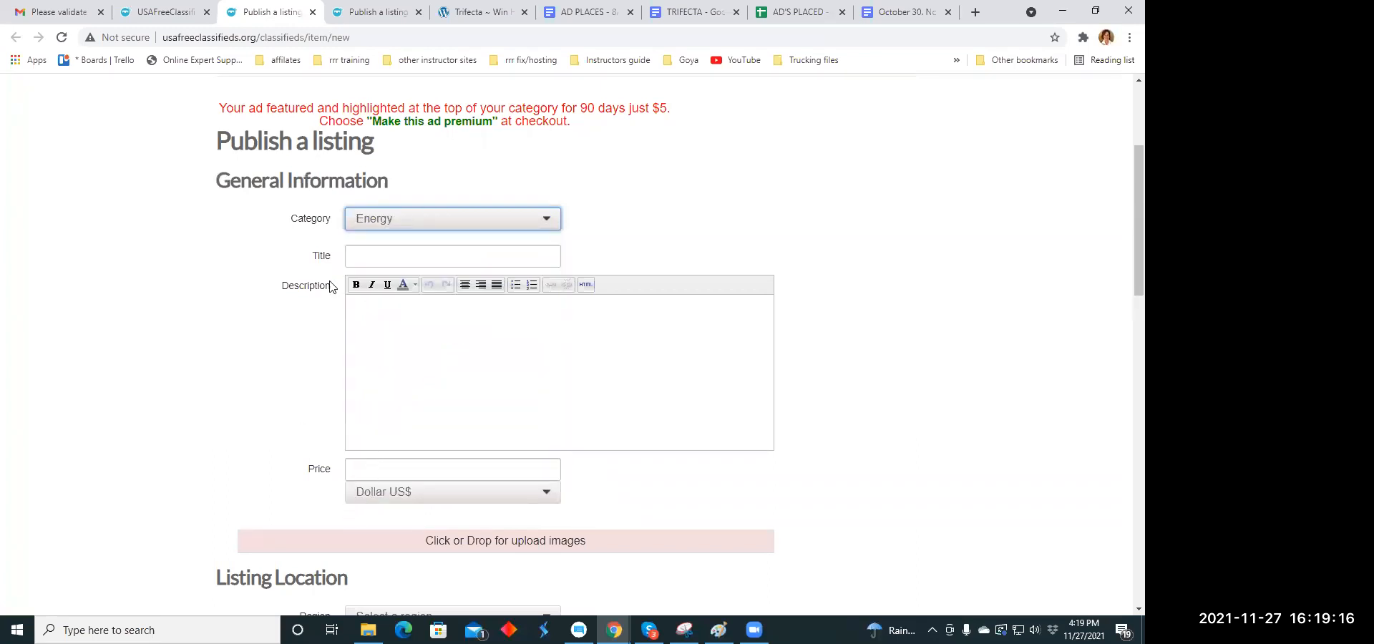
- Copy the headline "Science is not so secretive anymore. See the secrets revealed" from the holiday headline document into the Energy listing's title
click(366, 260)
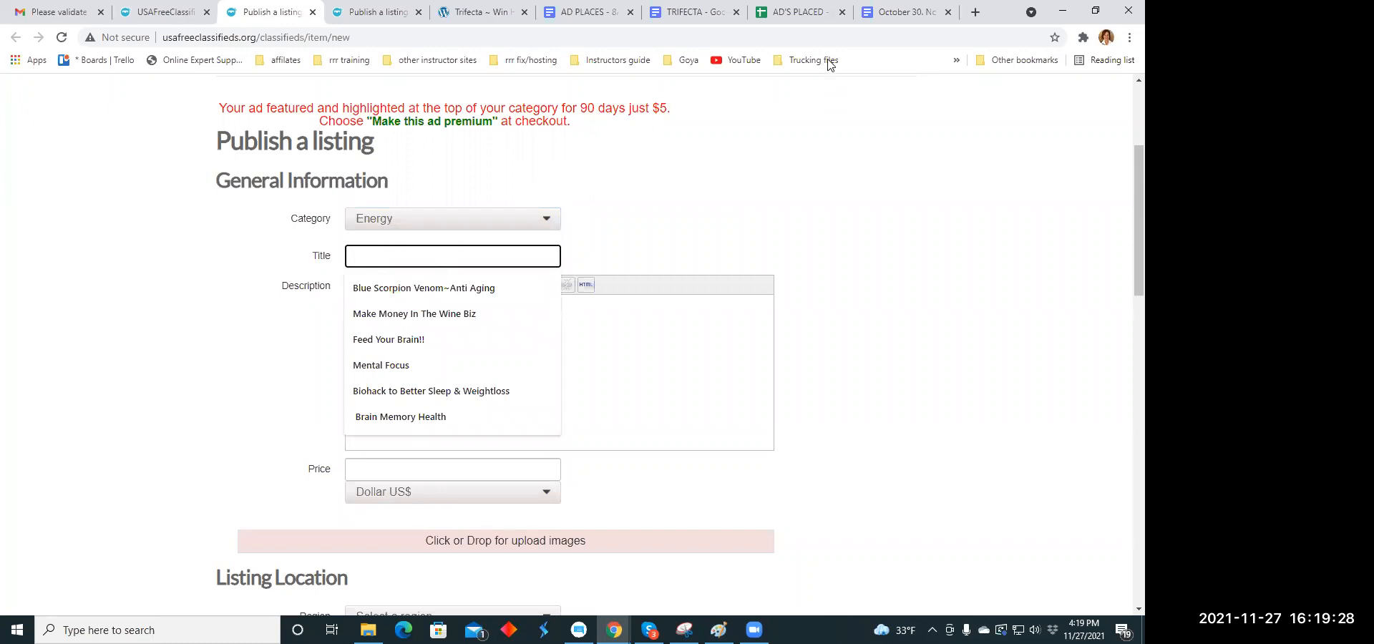
click(796, 12)
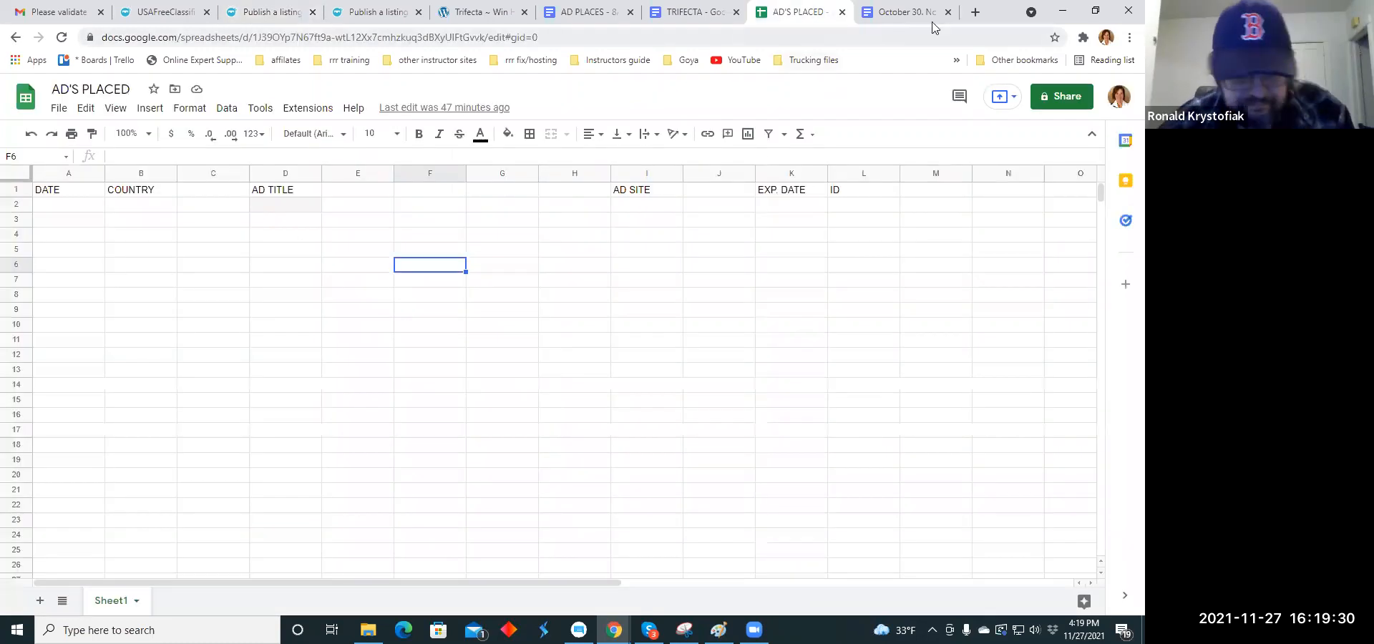
click(905, 12)
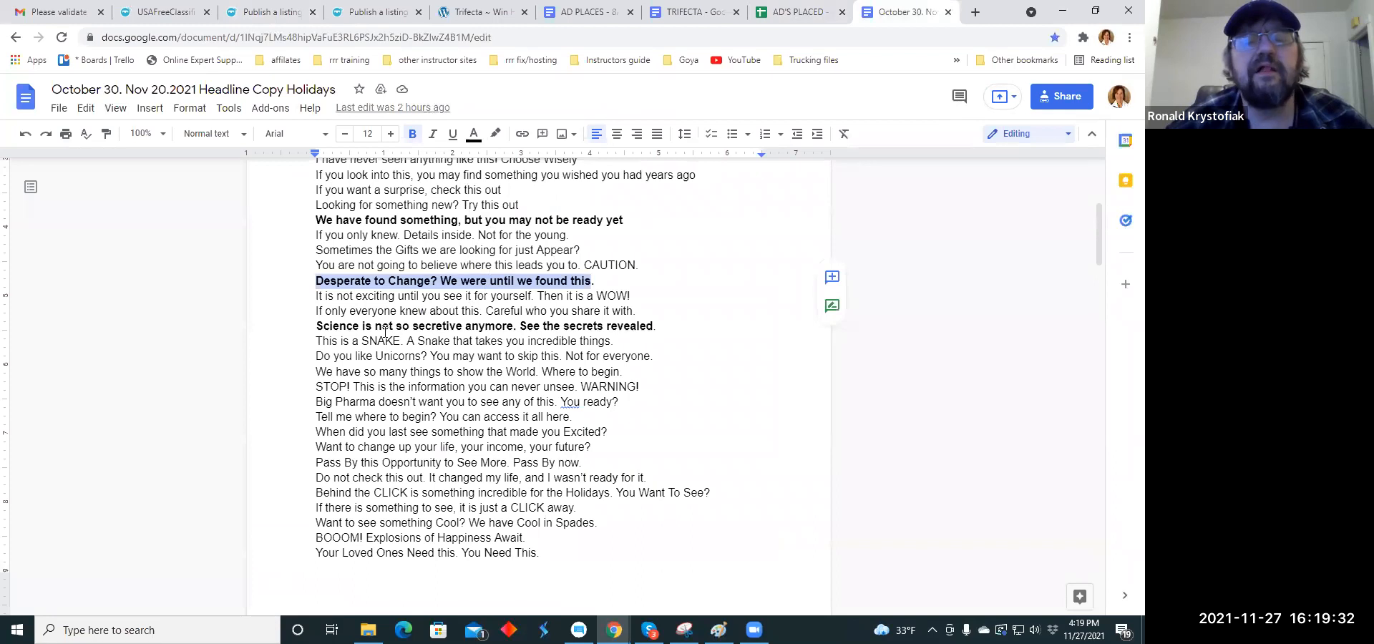
drag(423, 328, 650, 322)
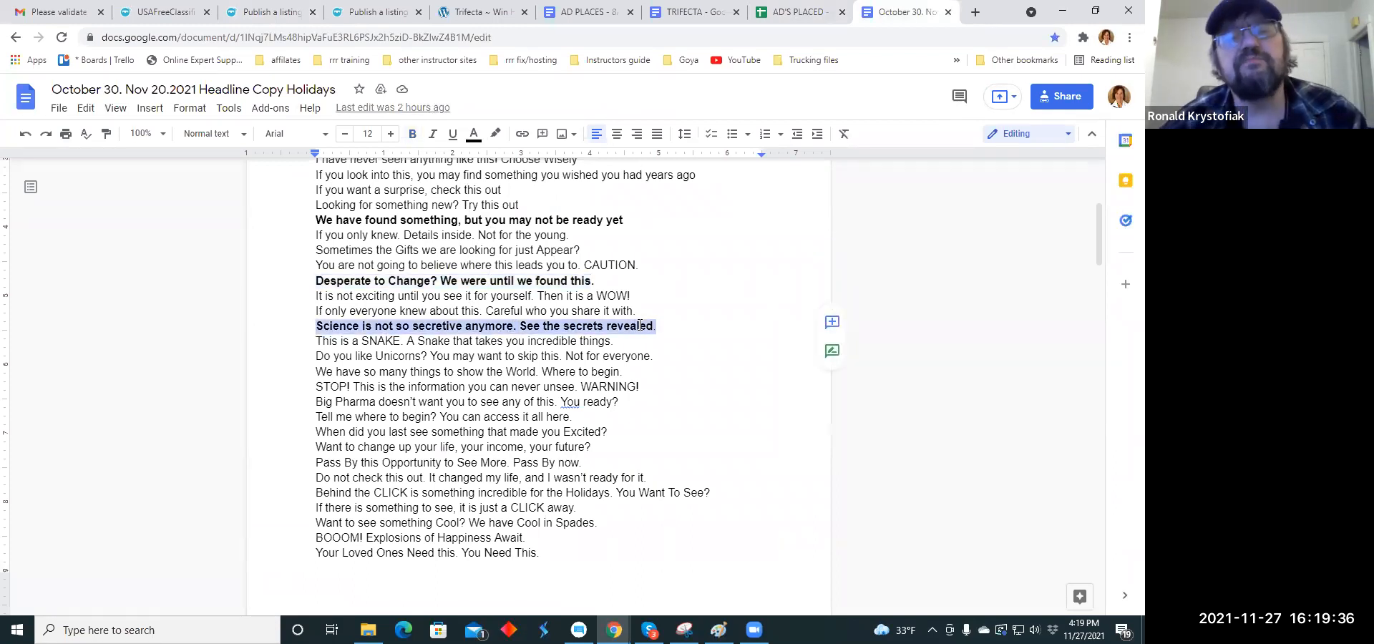
right_click(650, 322)
click(690, 255)
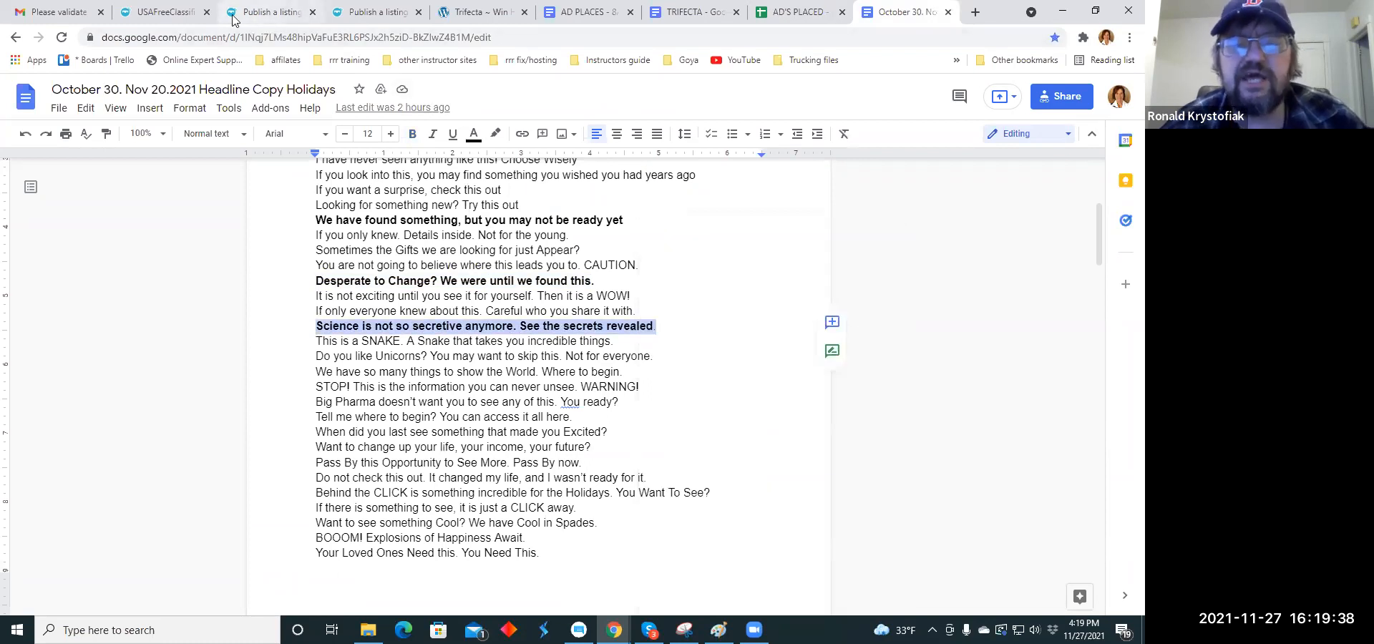
click(264, 14)
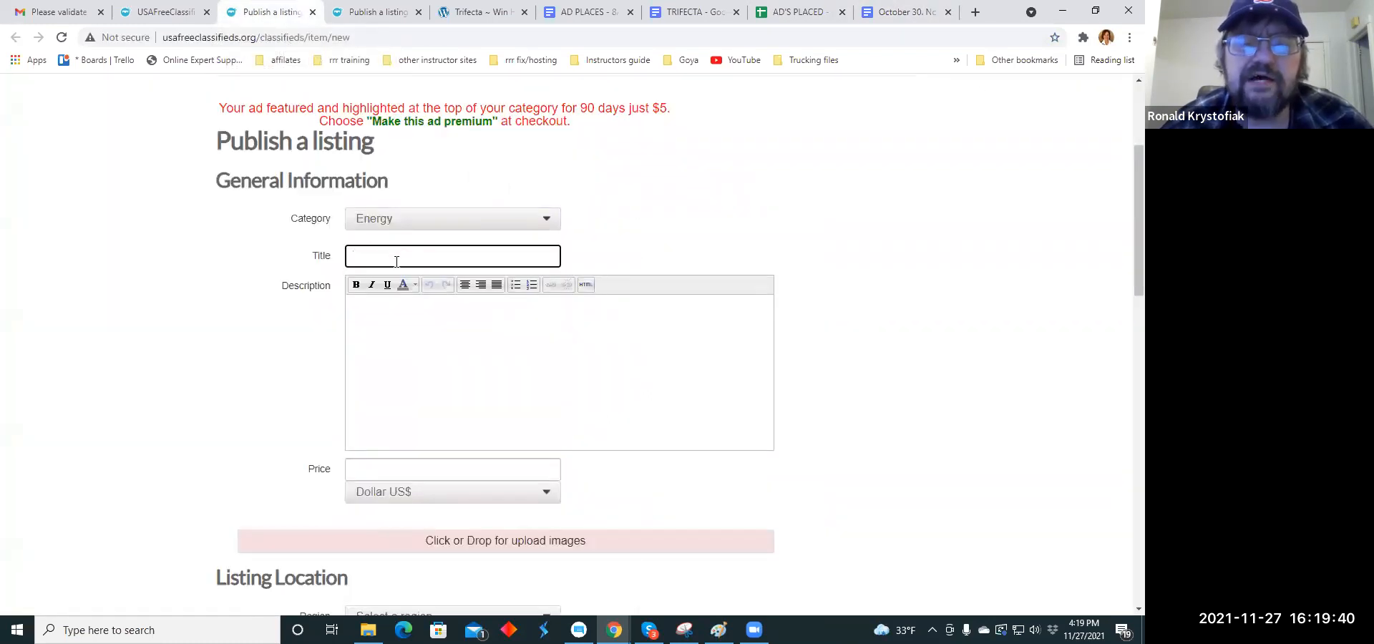
click(359, 256)
right_click(360, 256)
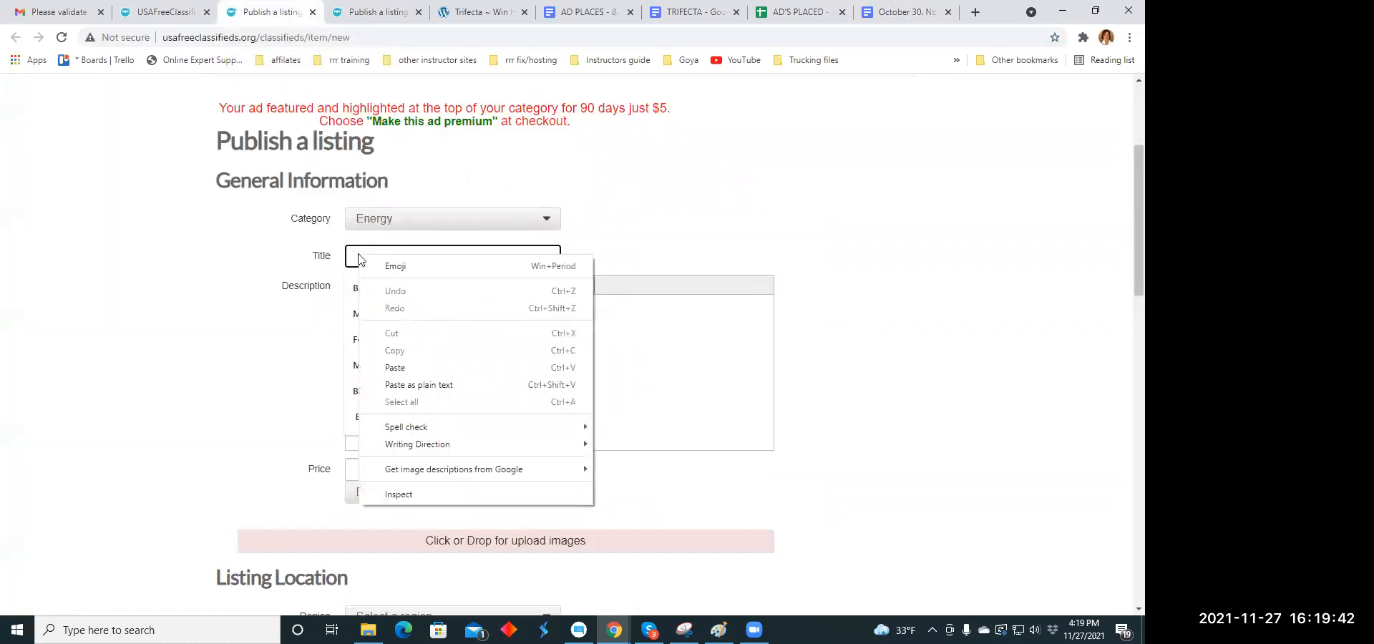
click(393, 367)
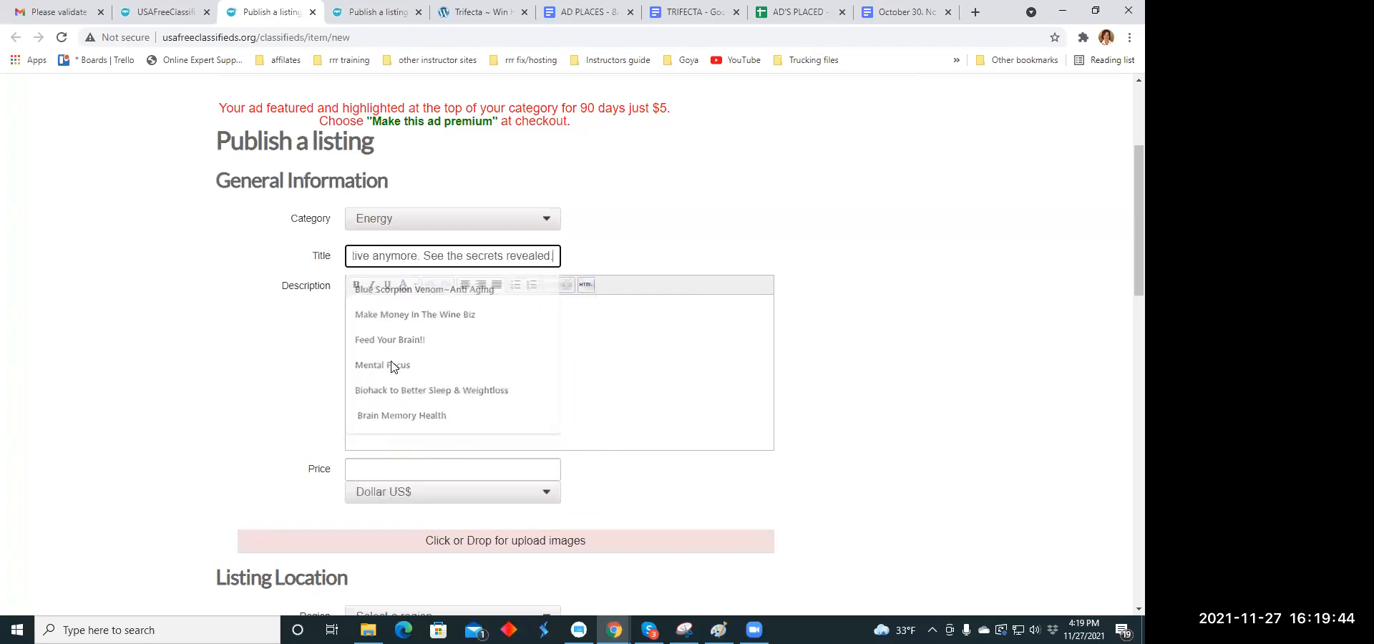
- Copy the "Trifecta is the first 3 finishers!!" paragraph from the TRIFECTA document into the Energy listing's description
click(382, 318)
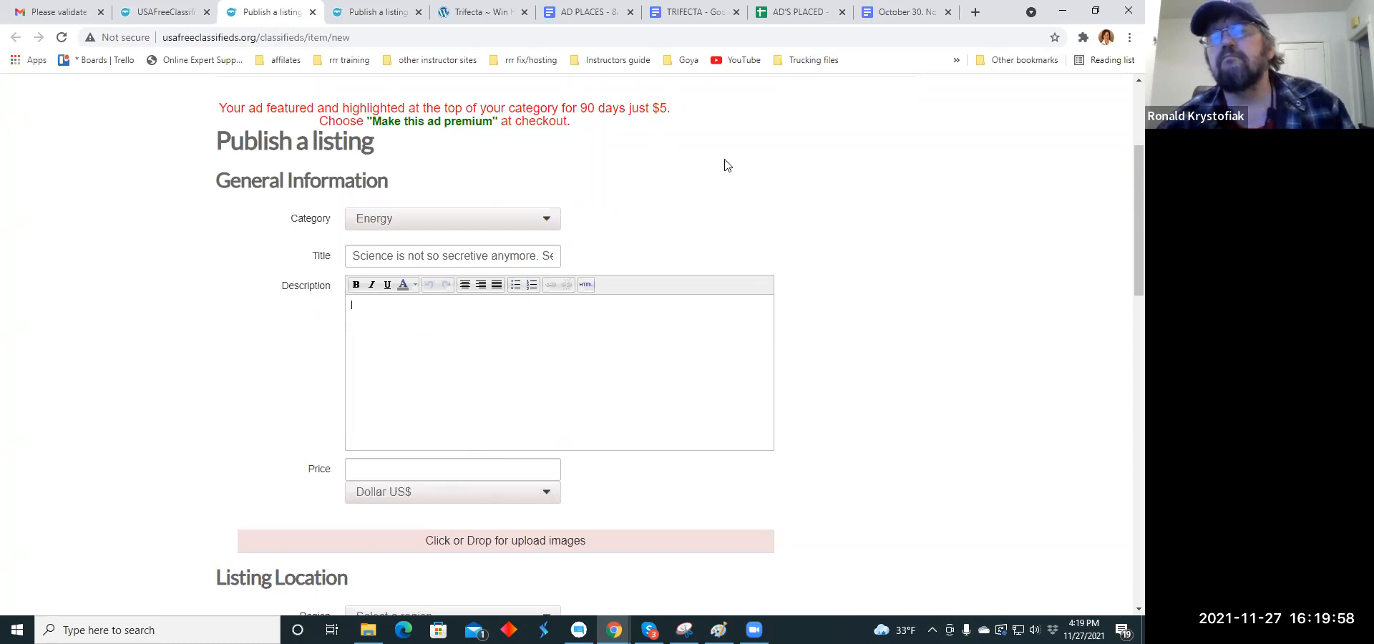
click(888, 12)
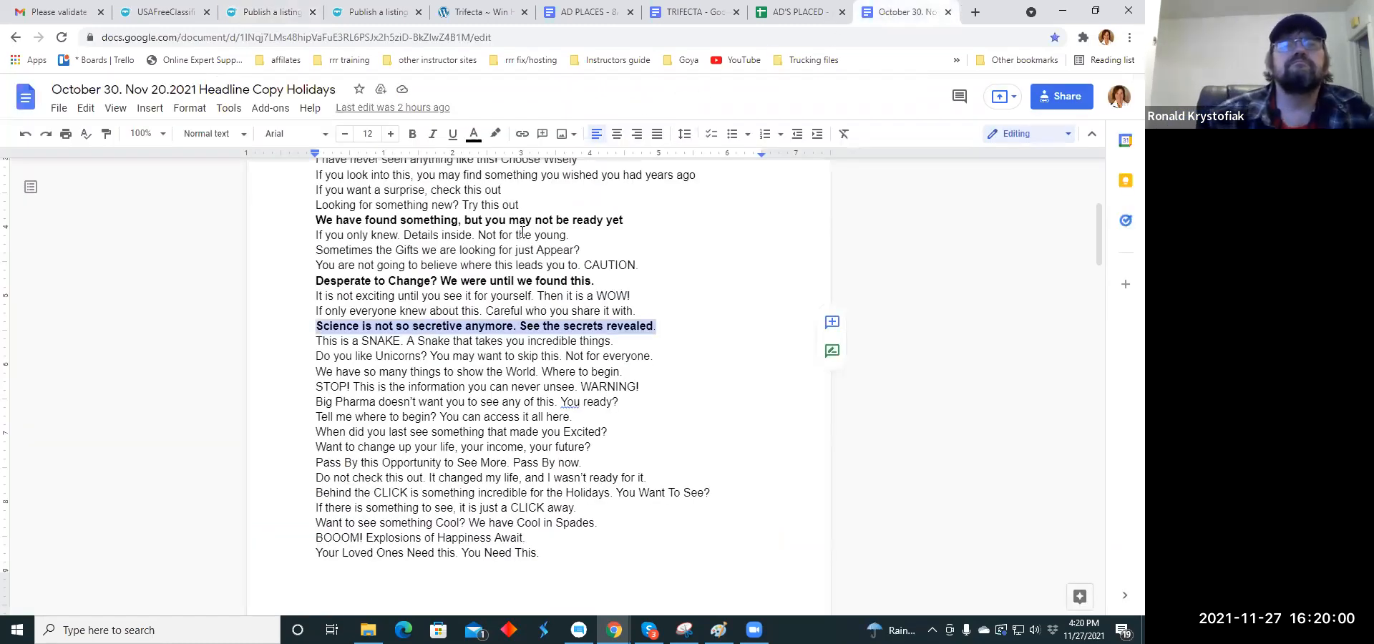
click(732, 15)
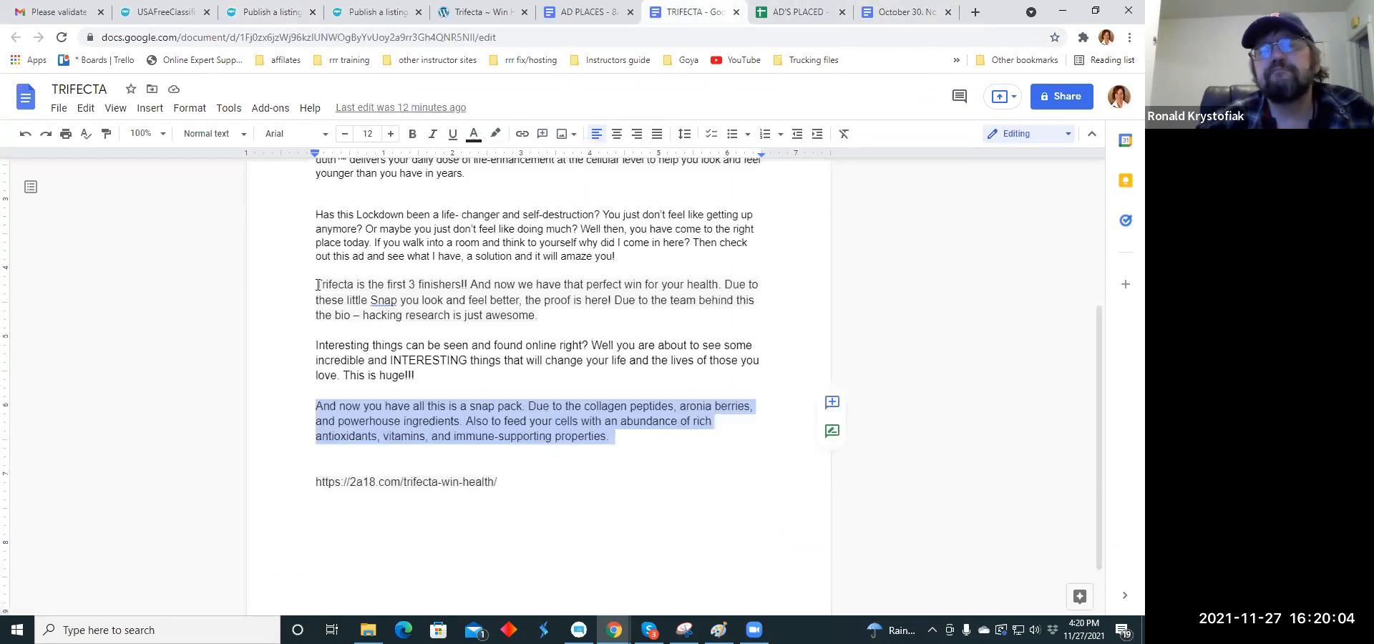
drag(304, 285, 538, 322)
right_click(537, 318)
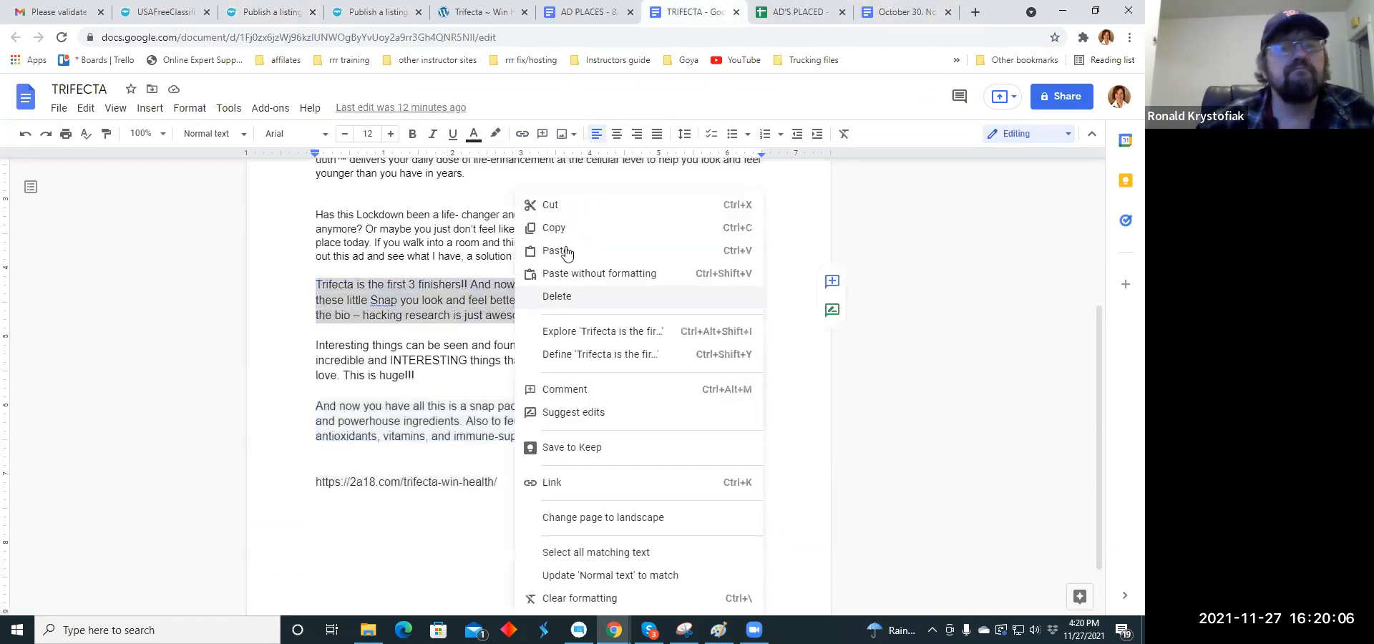
click(541, 226)
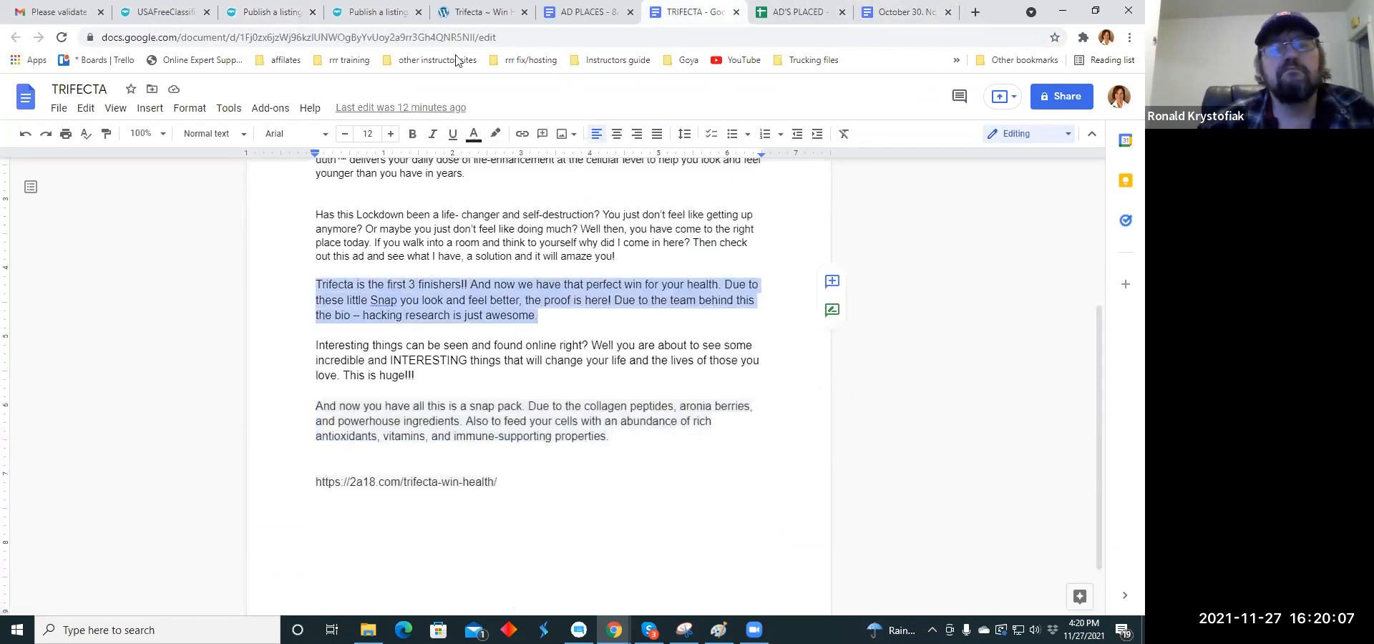
click(268, 12)
click(368, 304)
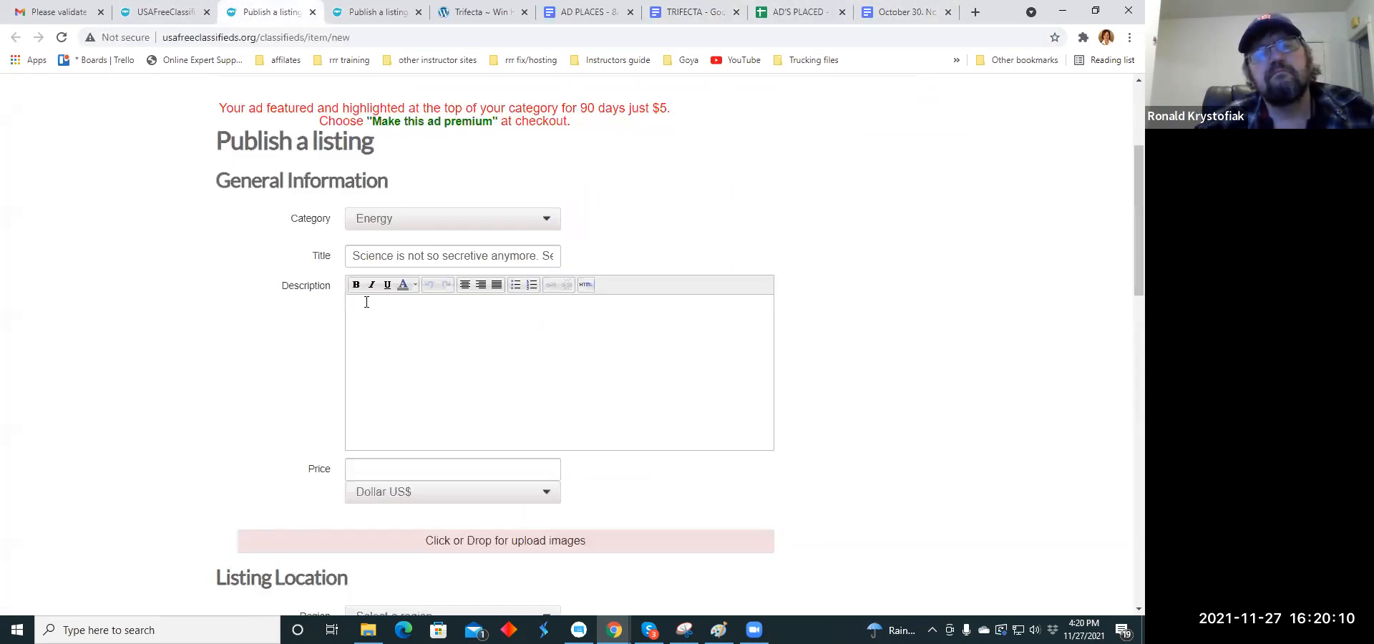
right_click(368, 310)
click(416, 418)
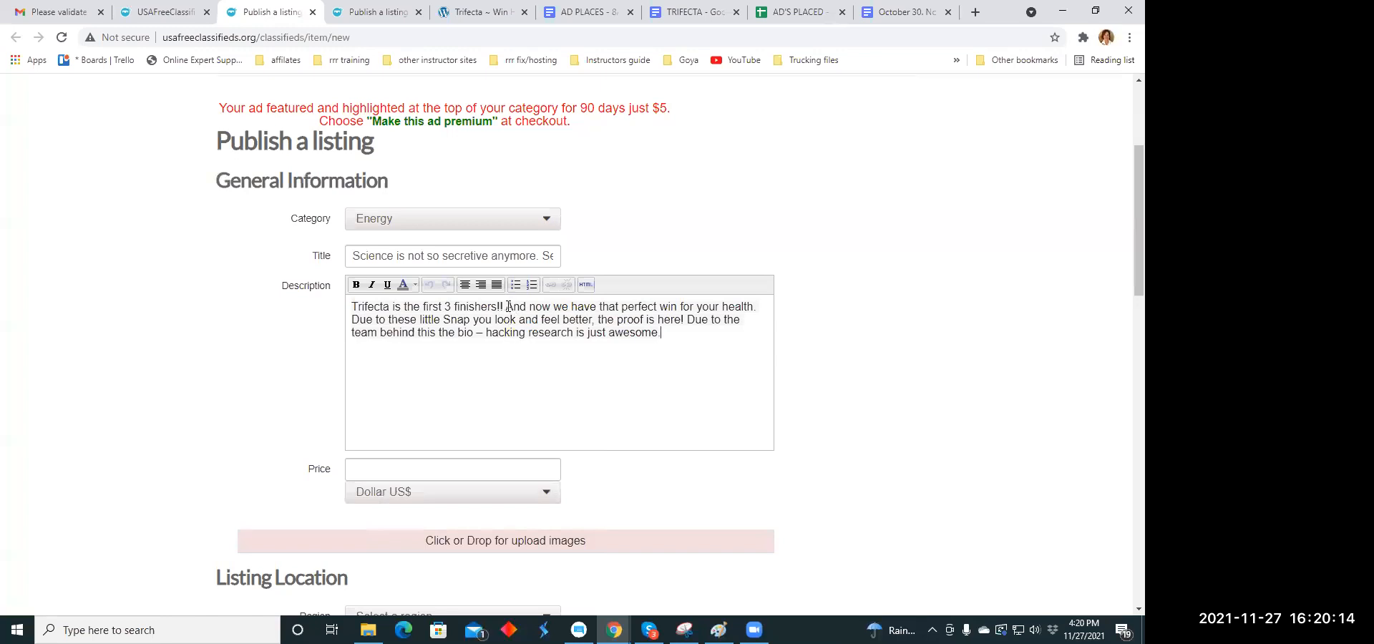
- Break the description into four separate lines, one per sentence, and center all of them
key(Return)
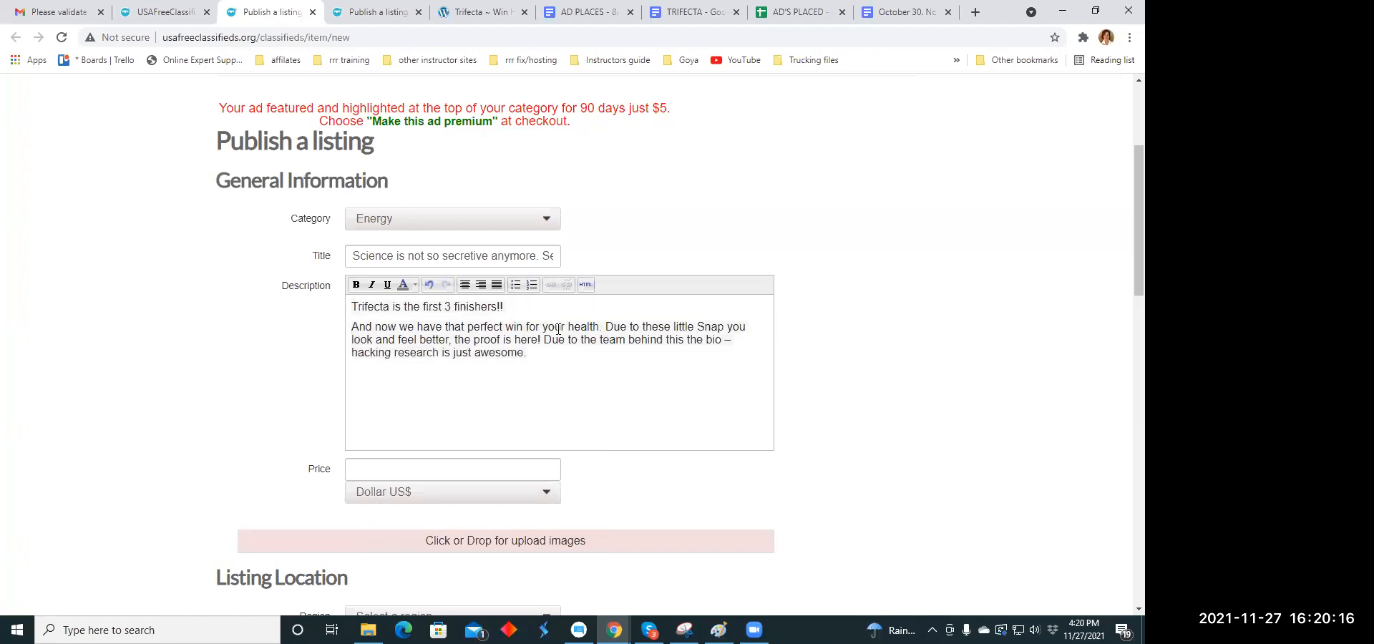
click(604, 327)
key(Return)
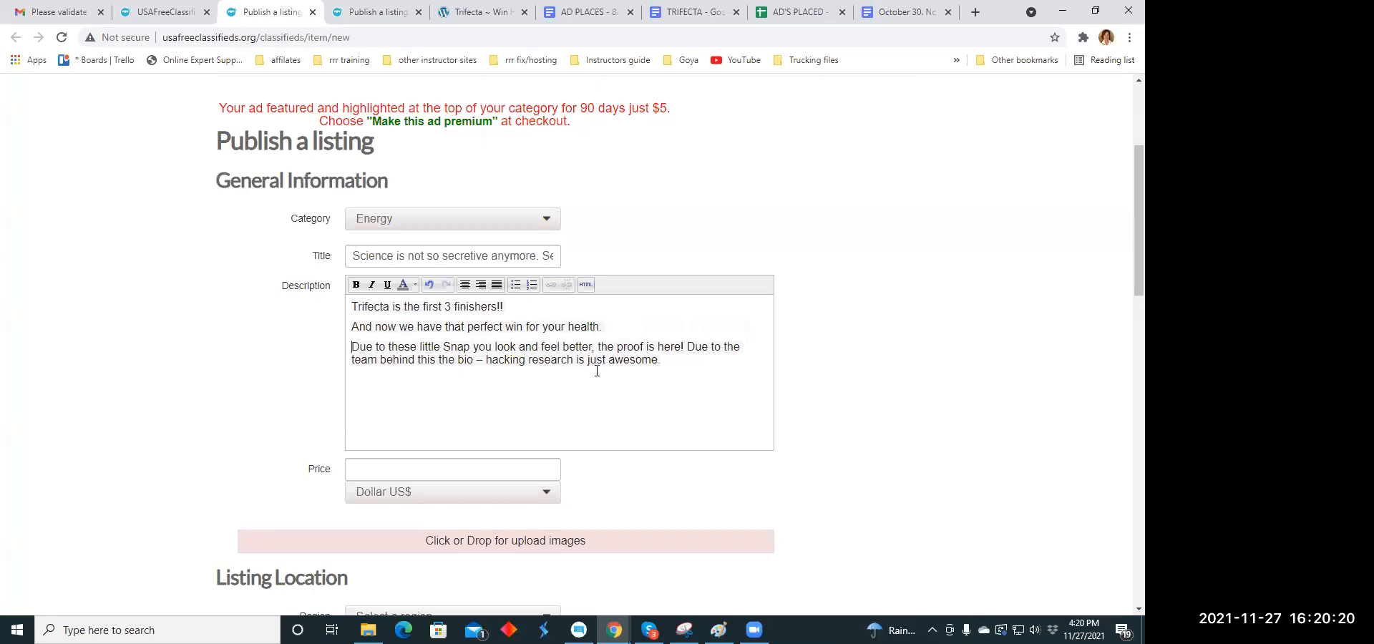
click(687, 347)
key(Return)
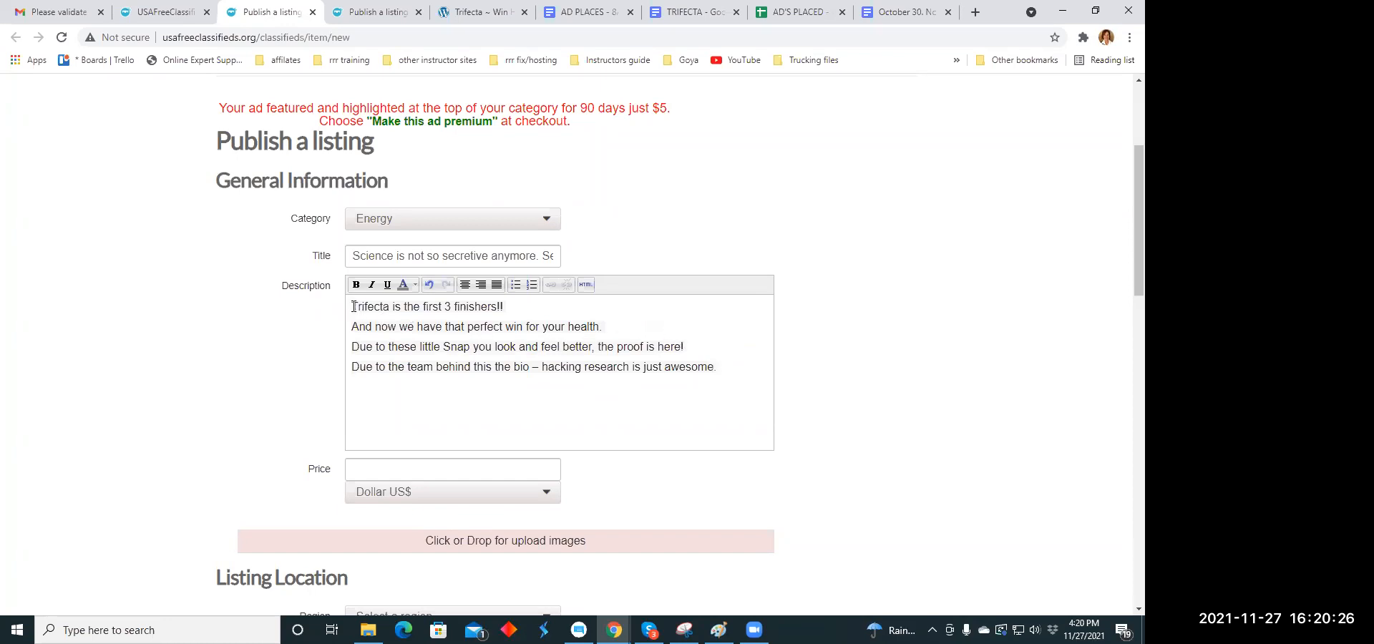
drag(353, 307, 724, 366)
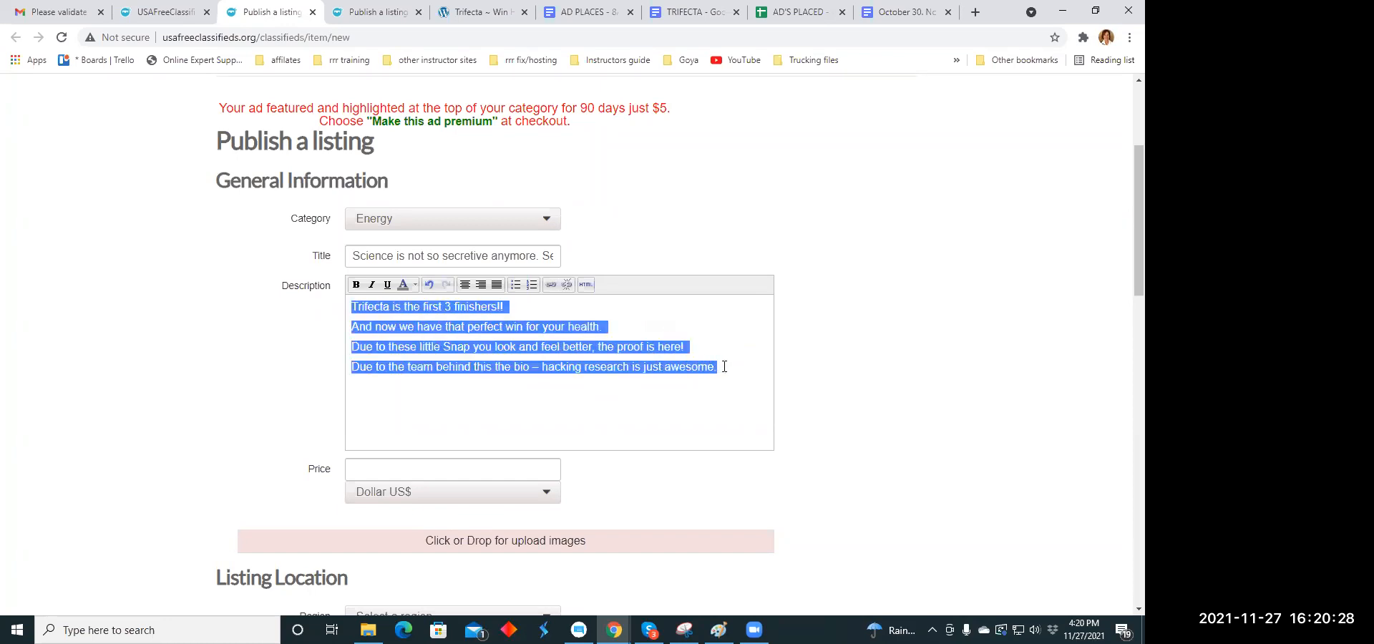
click(466, 285)
click(523, 405)
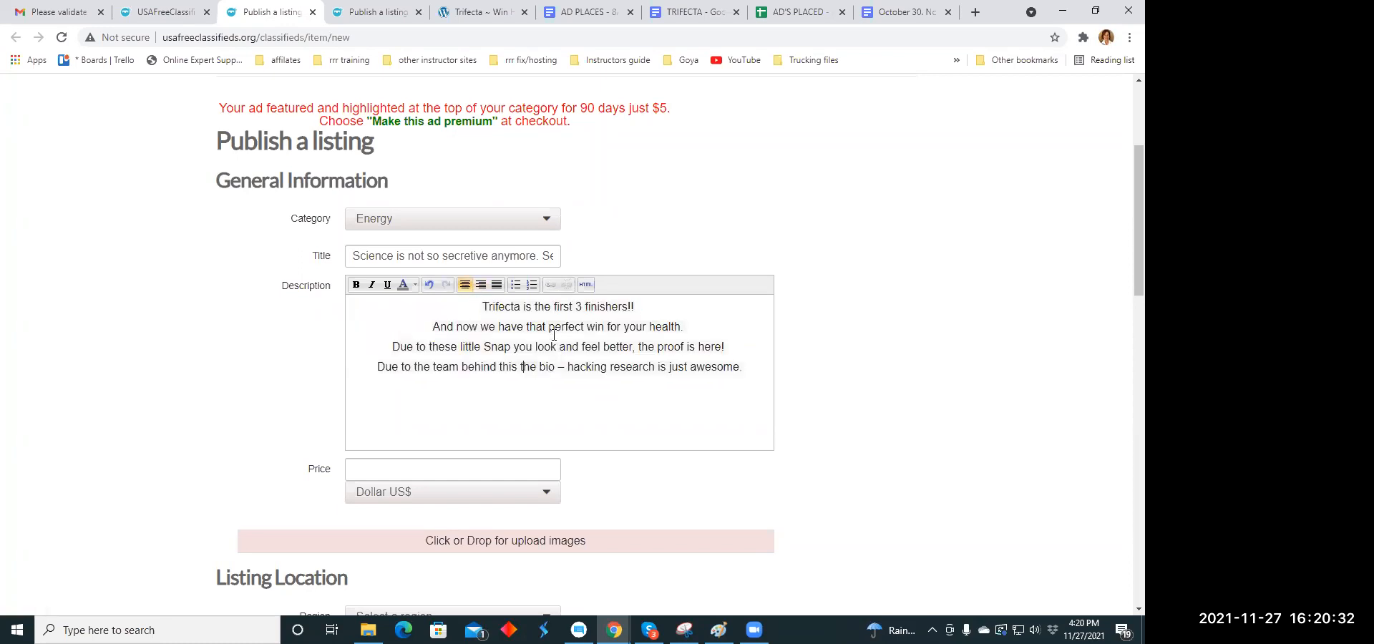
- Color the description's first line "Trifecta is the first 3 finishers!!" and the word "Snap" orange
drag(483, 307, 629, 306)
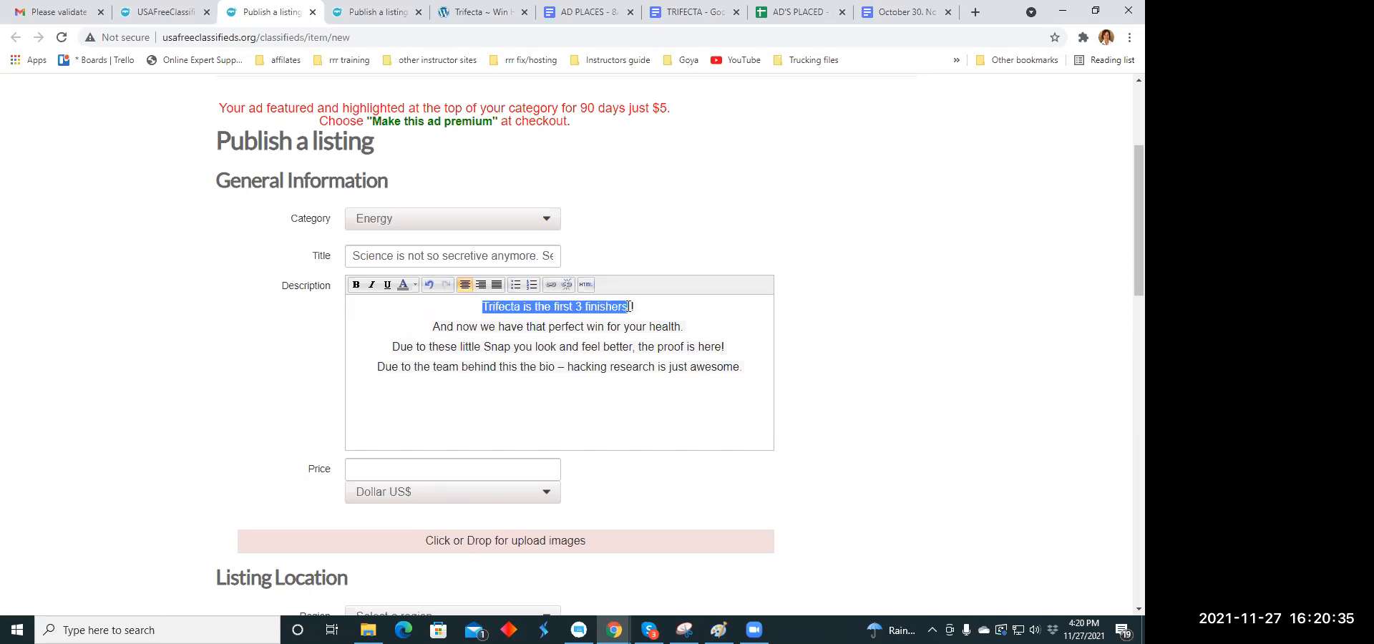
click(414, 285)
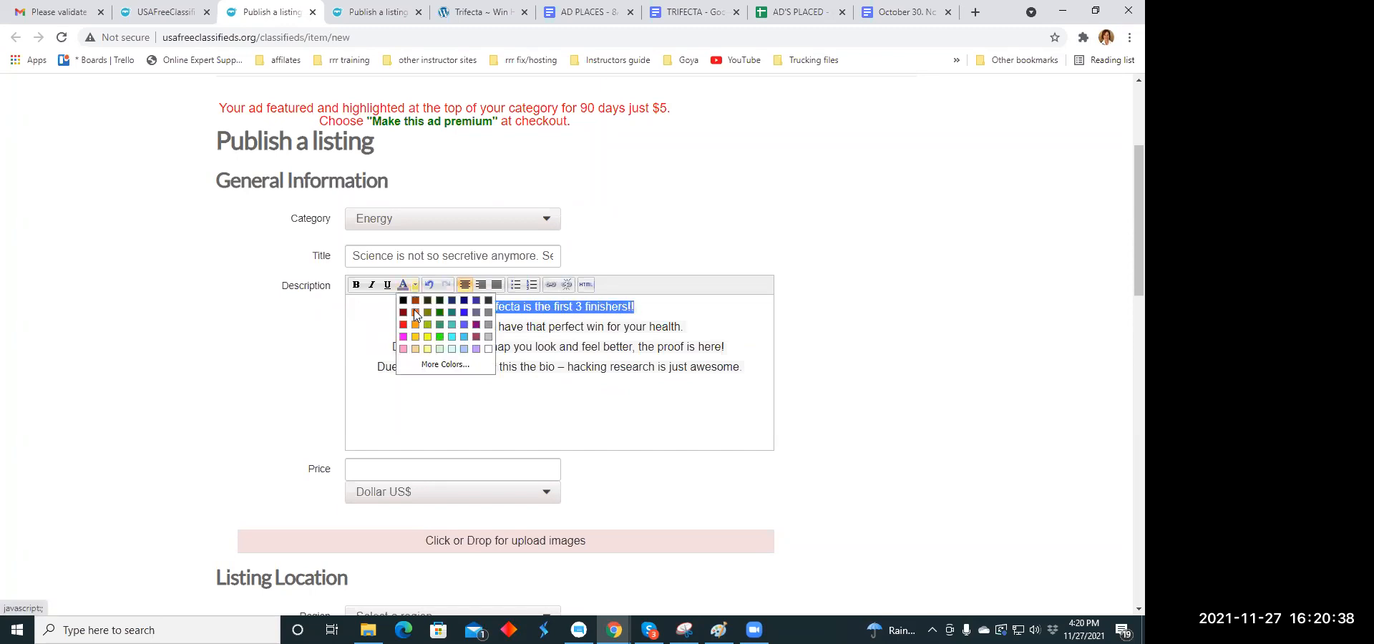
click(415, 312)
click(594, 411)
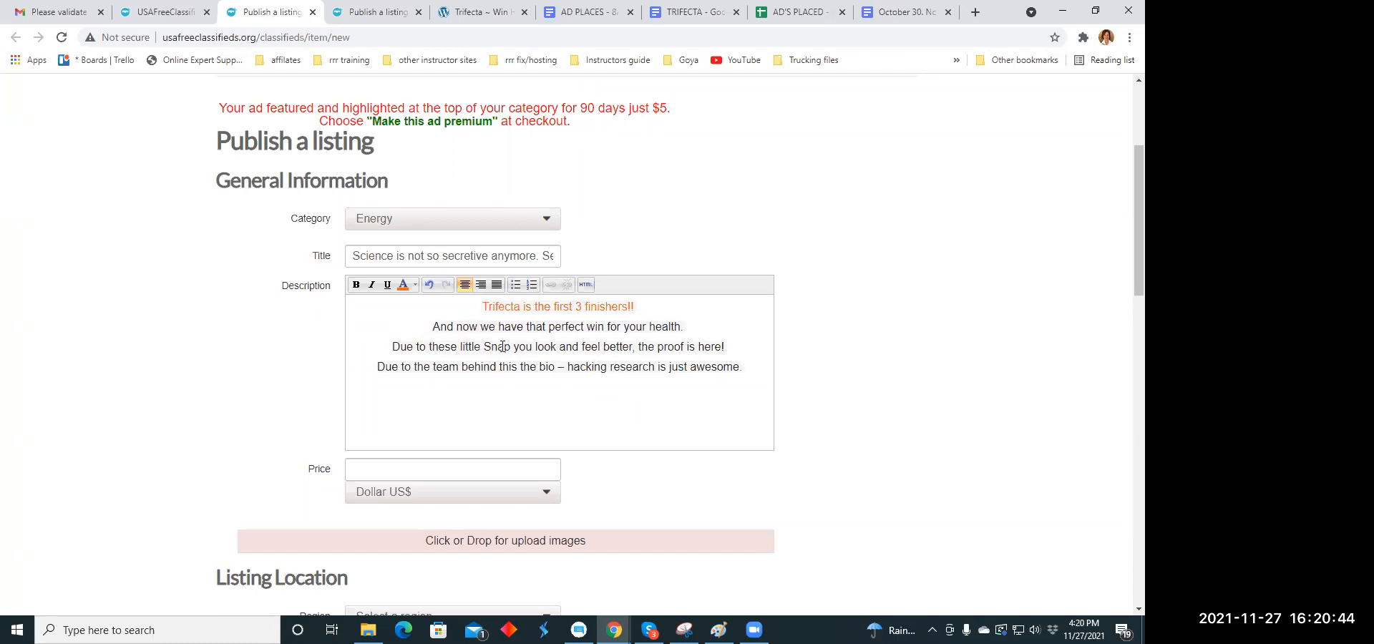
drag(485, 347, 510, 346)
click(403, 284)
click(508, 420)
- Set the listing's price to 59.00 US dollars
scroll(564, 377, down, 2)
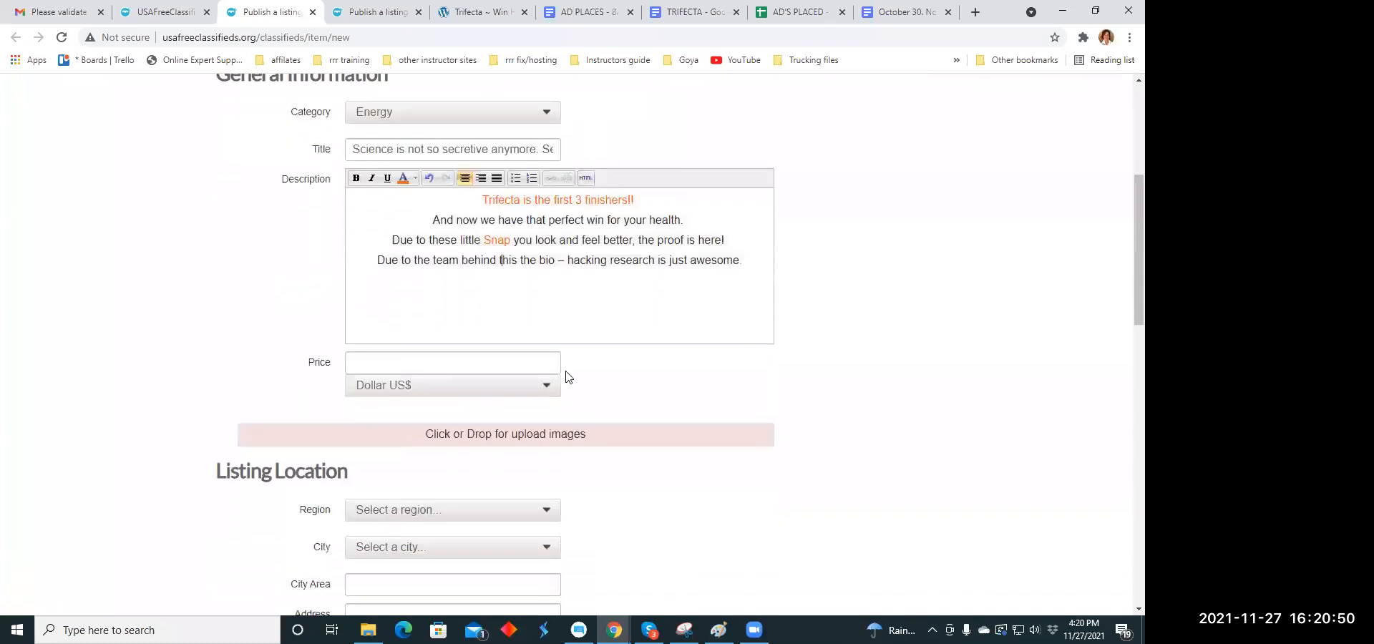
click(385, 323)
text(59)
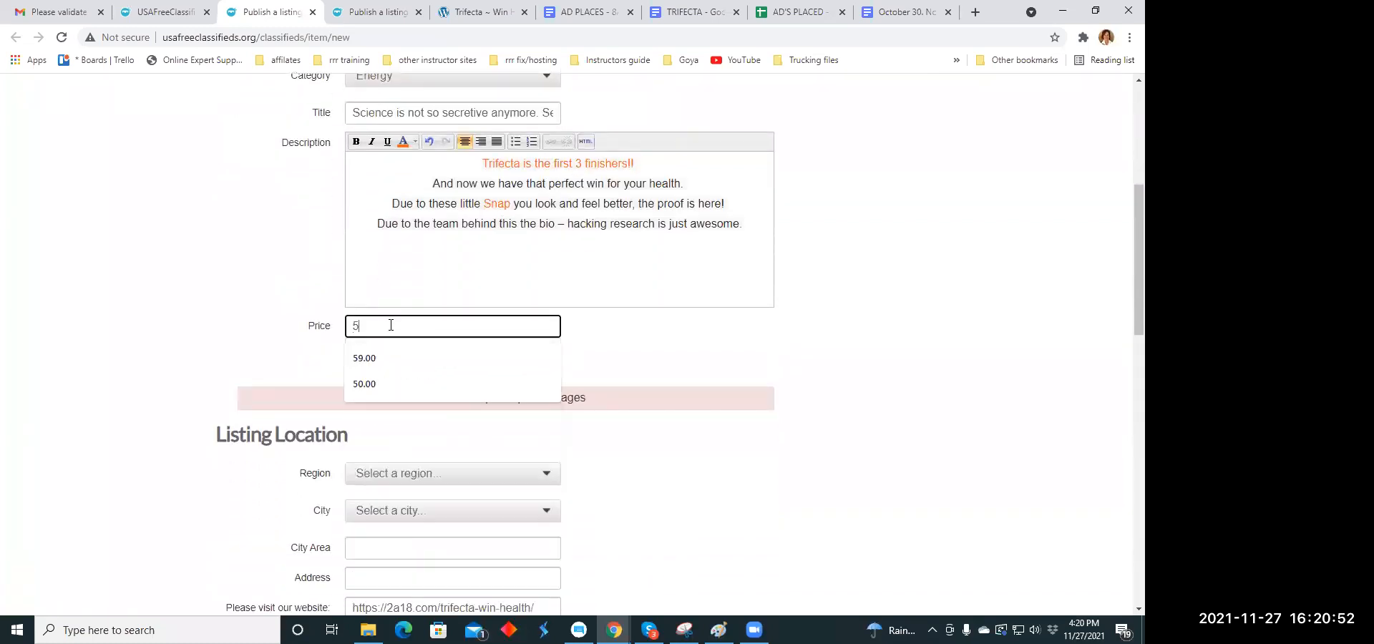
click(379, 360)
- Upload the image walking.jpg from the Ad Memes folder to the listing
click(485, 403)
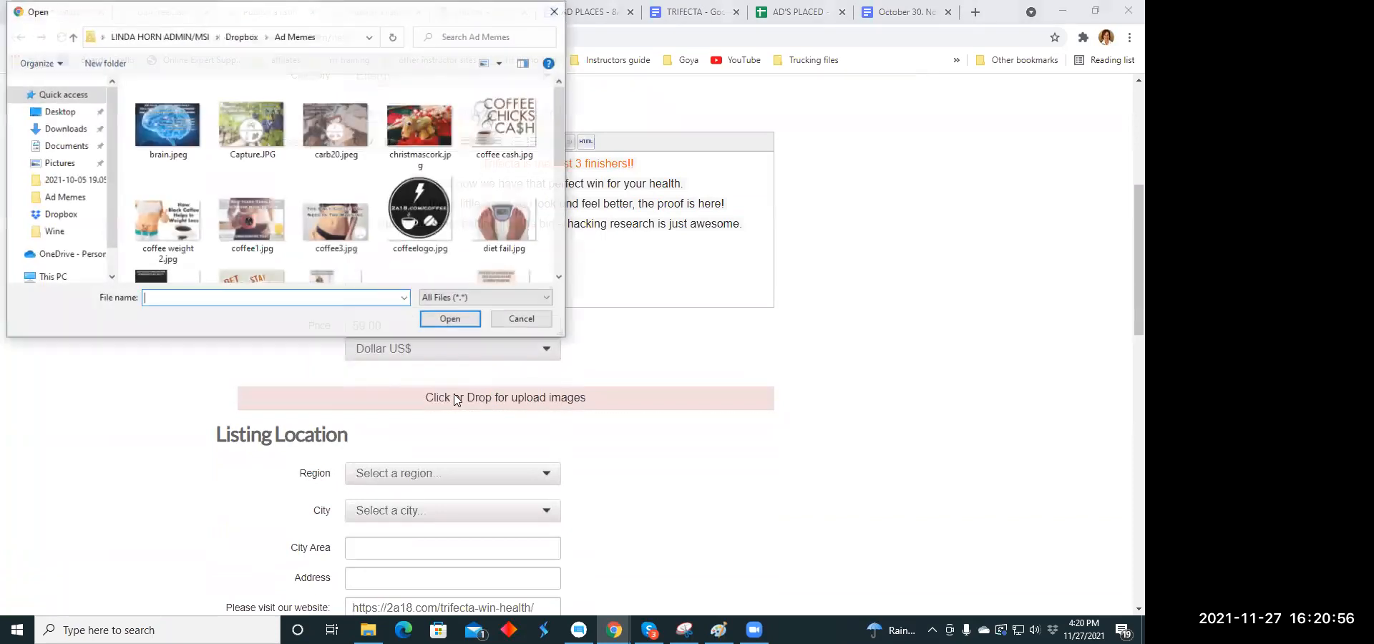
scroll(329, 214, down, 2)
scroll(327, 210, down, 1)
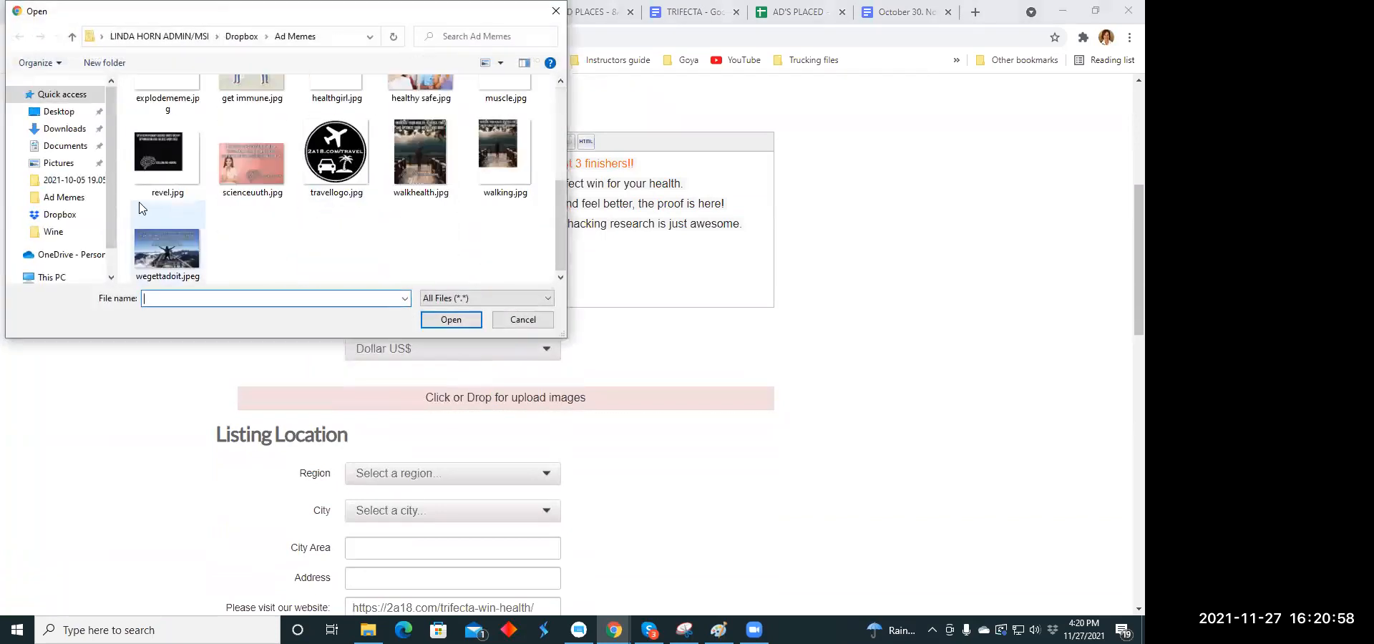
click(497, 134)
click(448, 320)
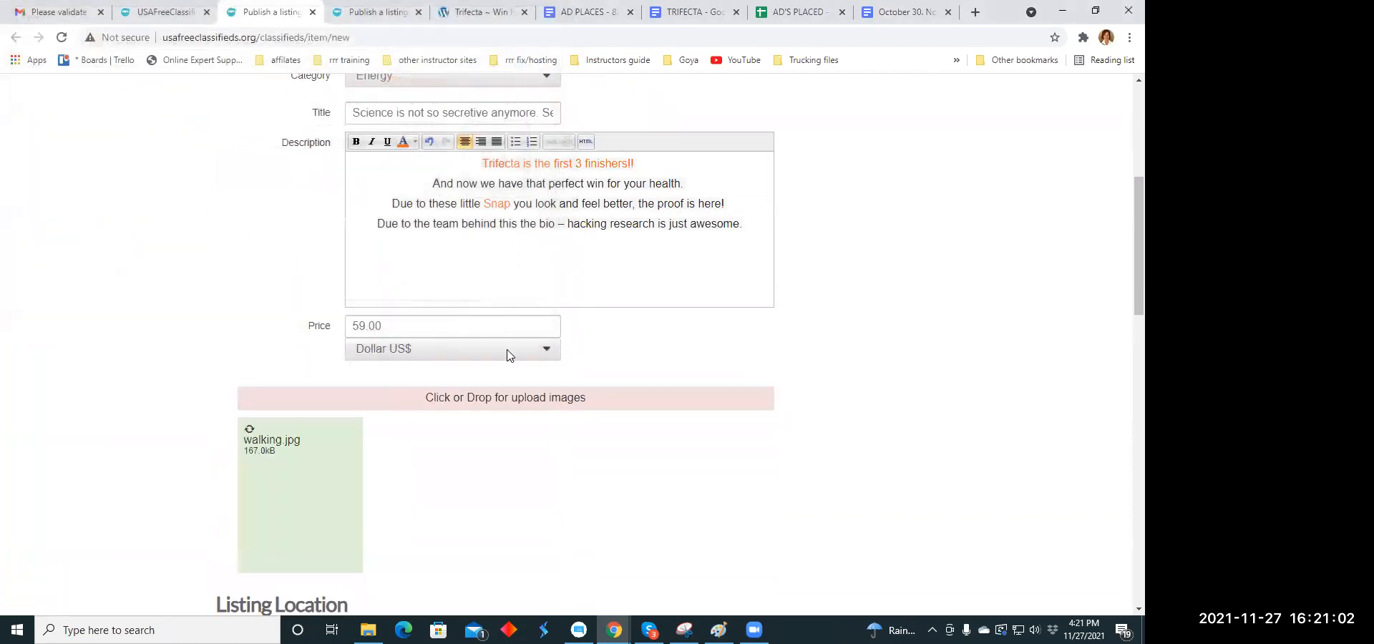
- Set the listing's location to the region Arkansas and the city Arkansas City
scroll(528, 358, down, 4)
scroll(528, 356, down, 2)
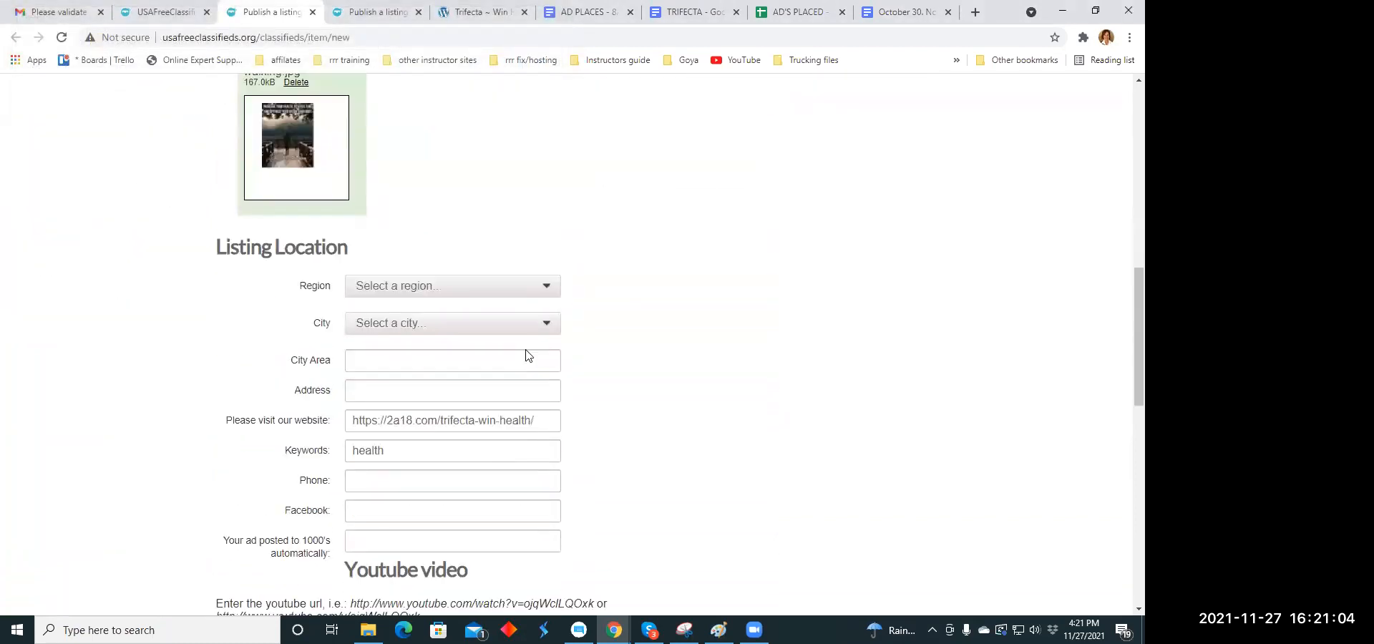
click(548, 288)
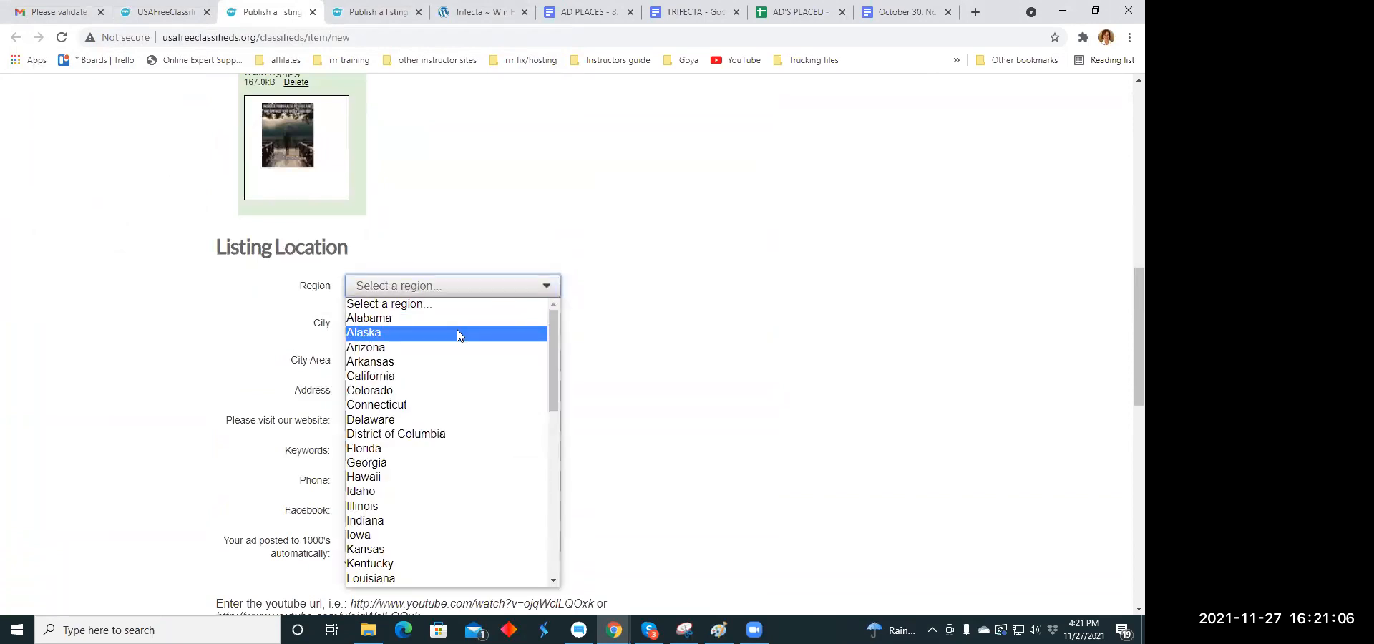
click(385, 362)
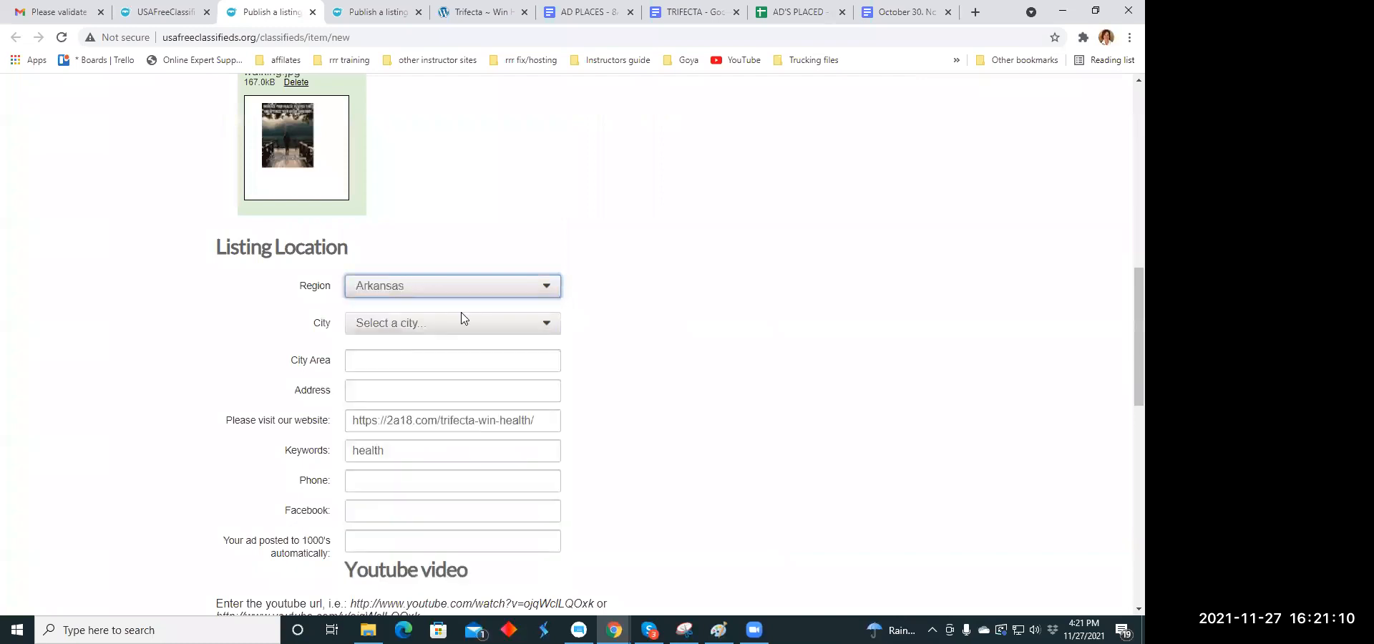
scroll(469, 294, down, 2)
click(544, 181)
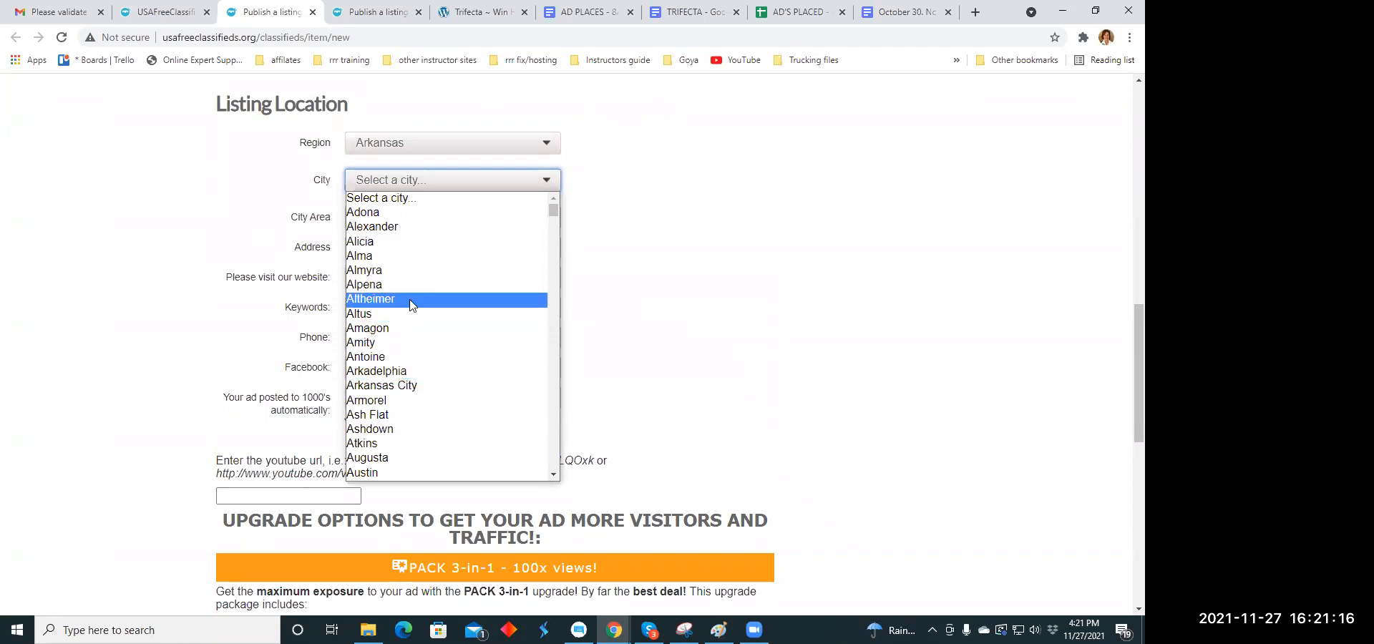
click(401, 387)
- Publish the "Science is not so secretive anymore" listing, keeping the preselected Pack 3-in-1 upgrade option
scroll(501, 257, down, 2)
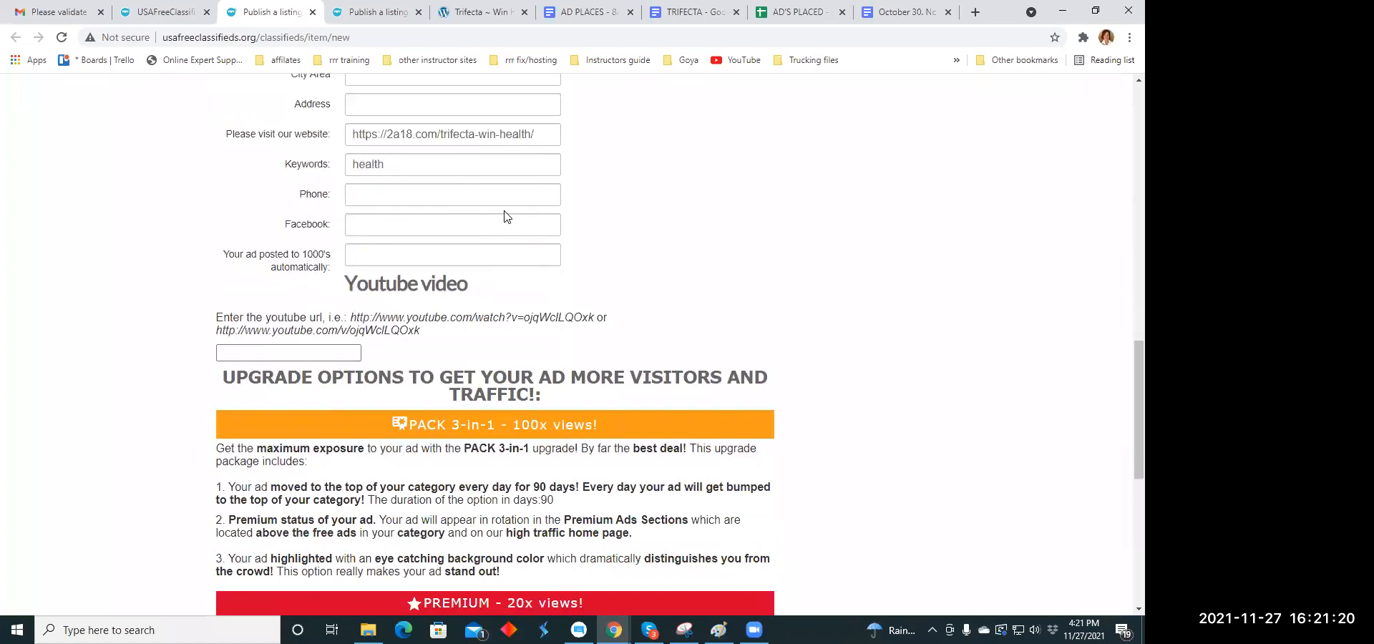
scroll(506, 216, down, 7)
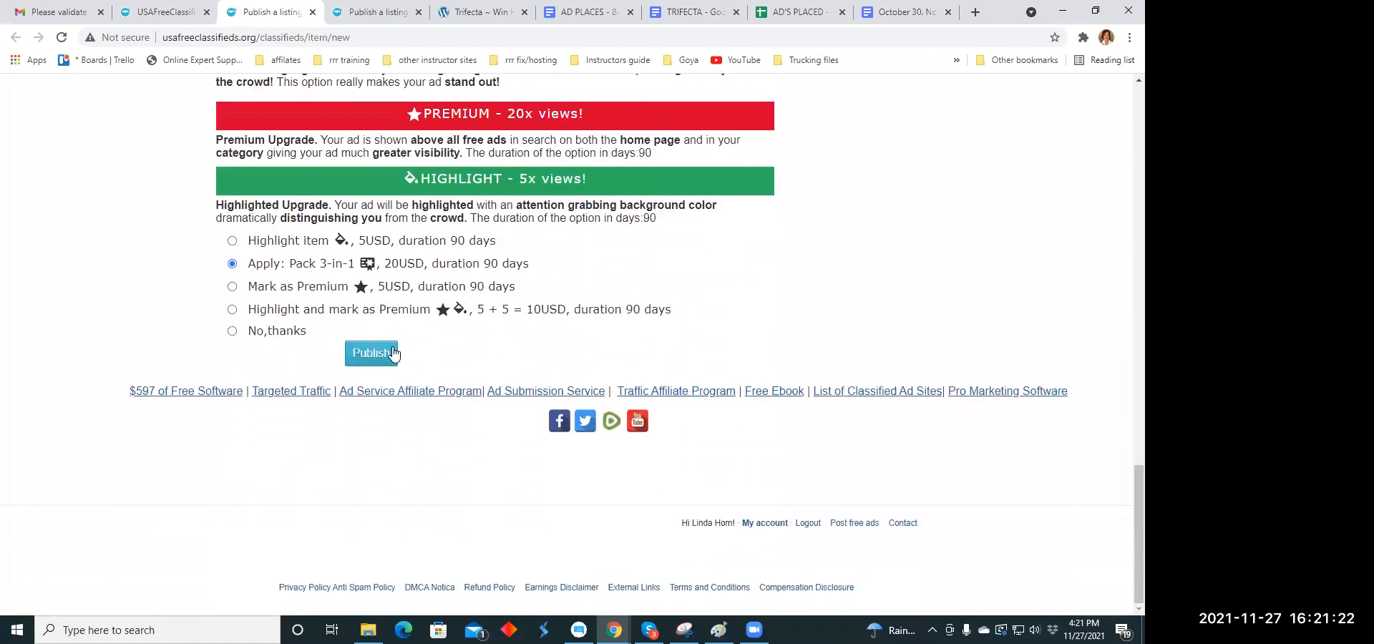
click(373, 355)
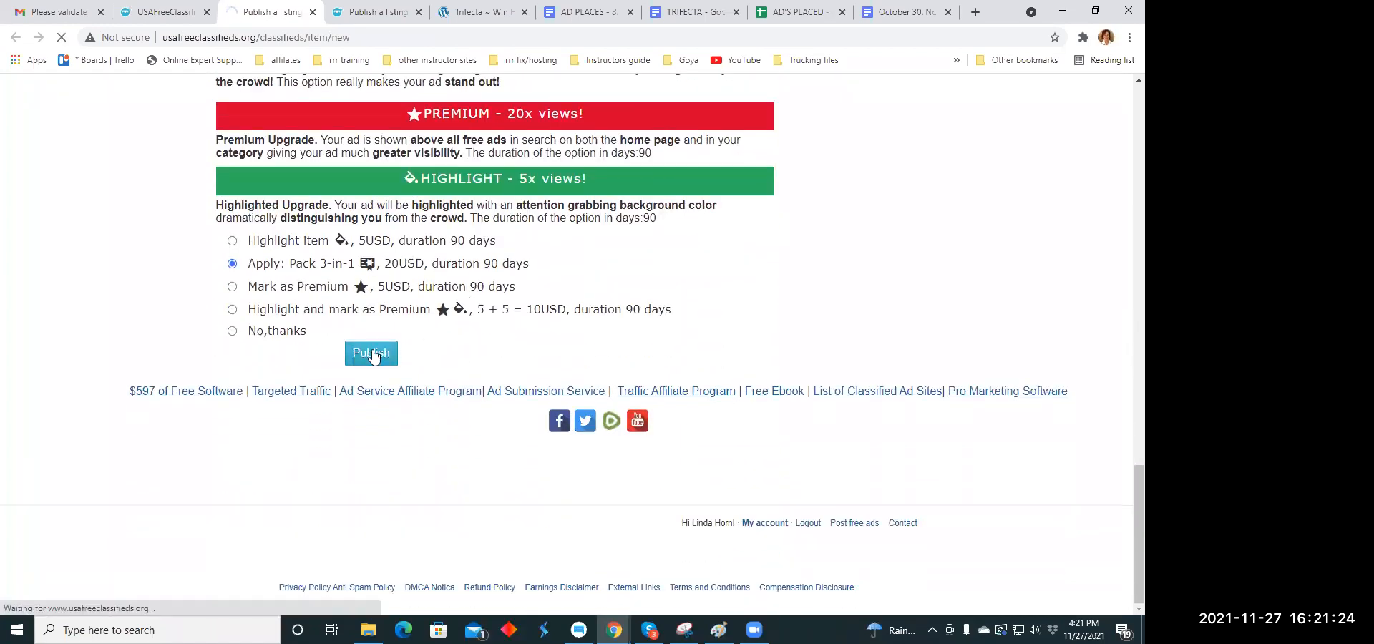
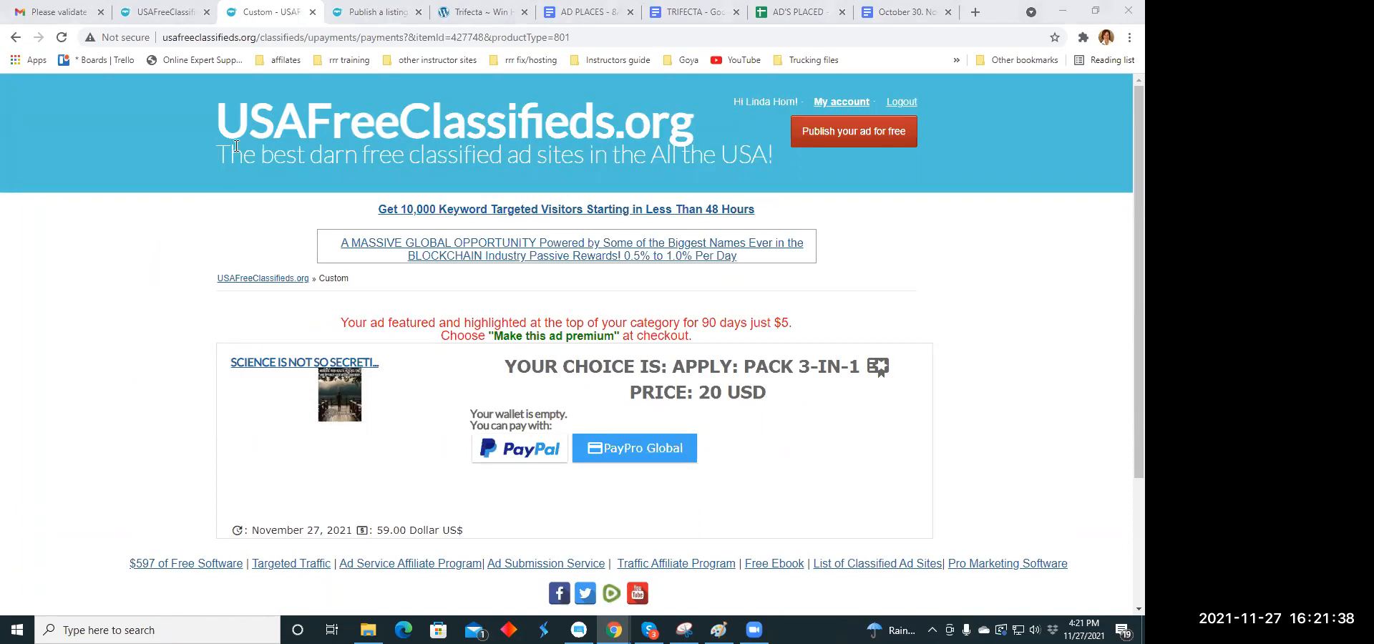
- Close the finished listing's payment page and set the new listing's category to Business Opportunities
click(312, 12)
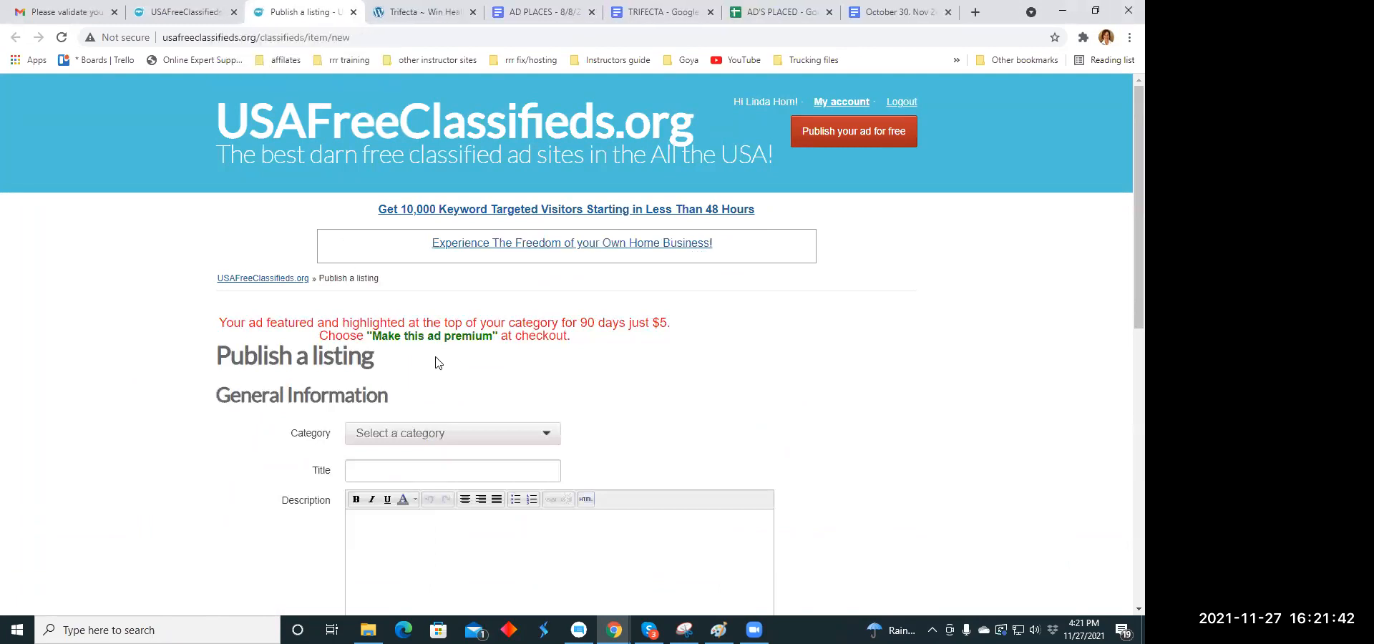
scroll(439, 339, down, 2)
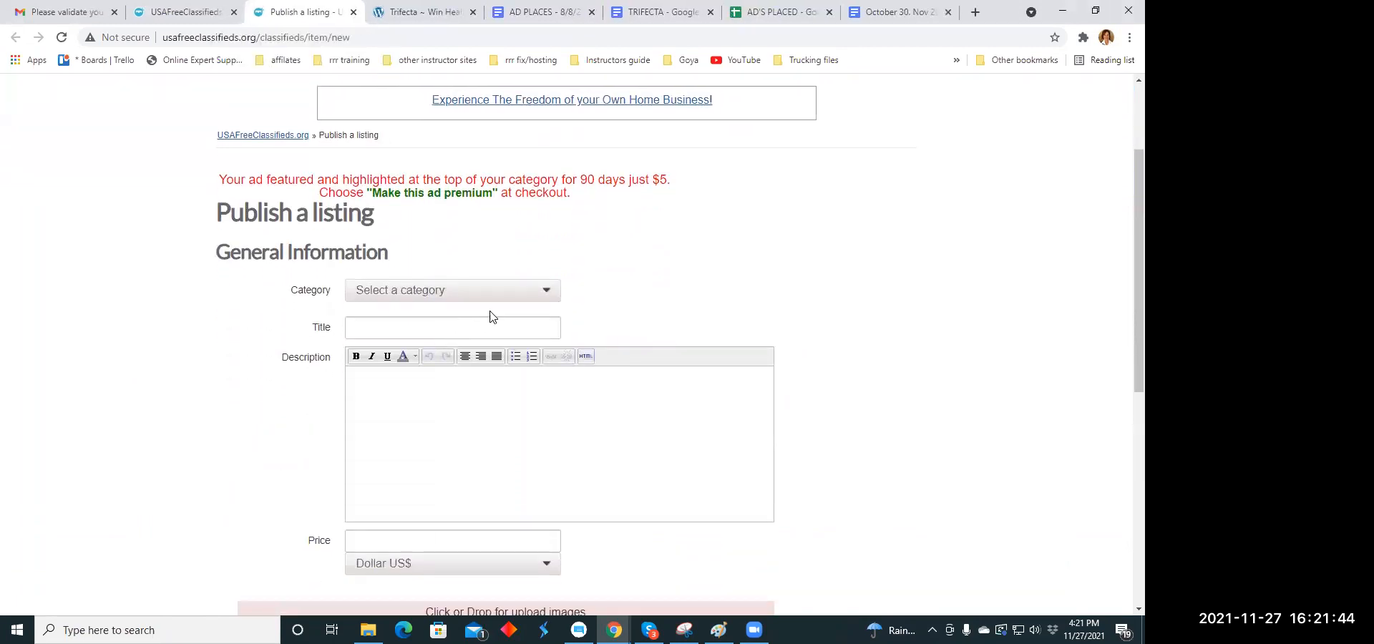
click(547, 296)
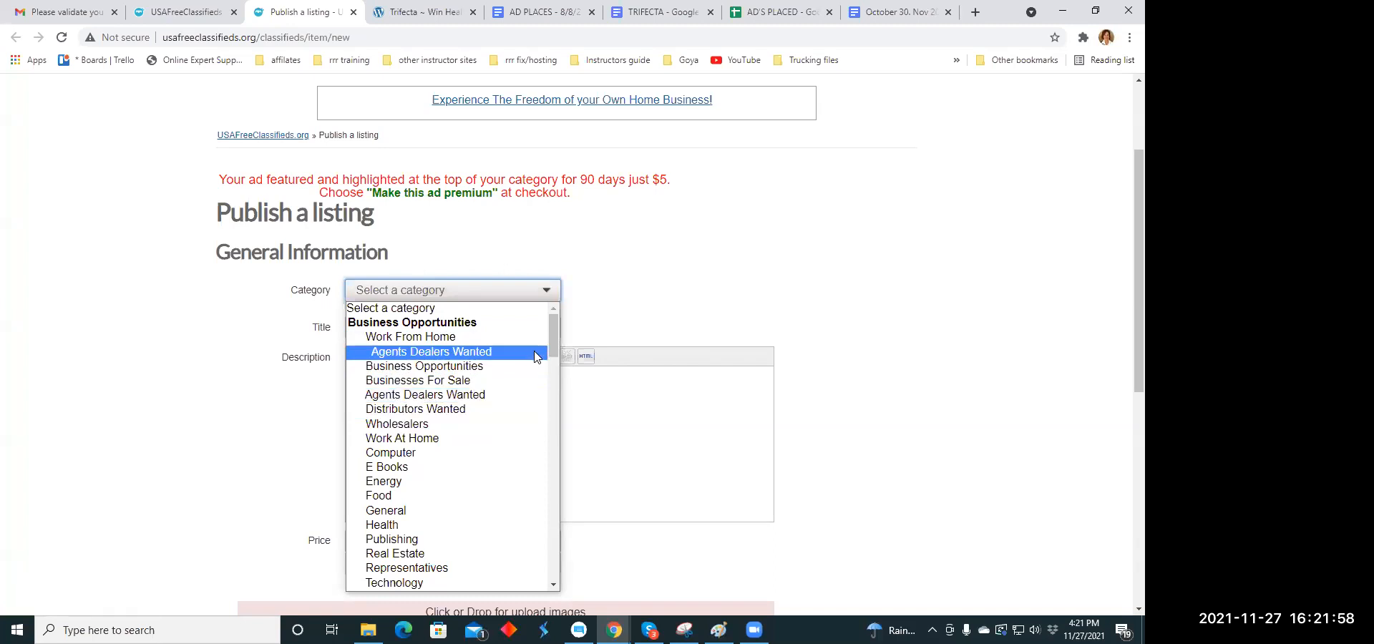
click(468, 366)
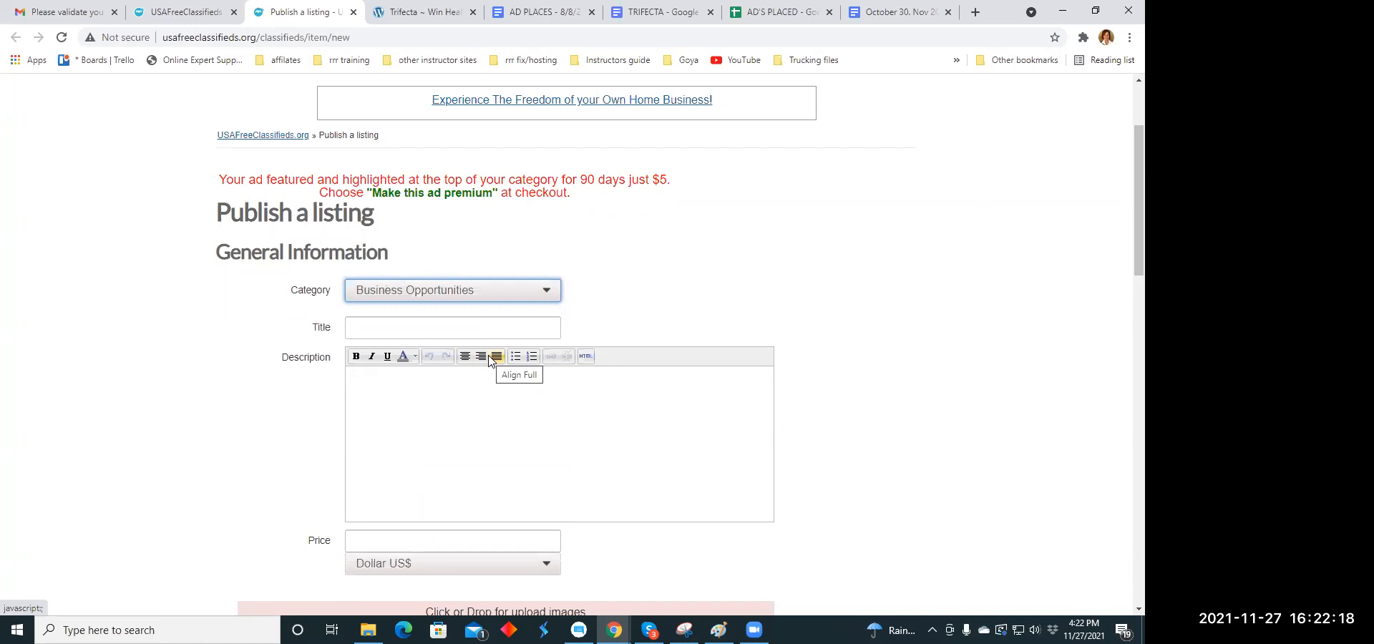
- Copy the headline "This may change your life, careful before looking" from the Headline Copy Holidays document
click(390, 329)
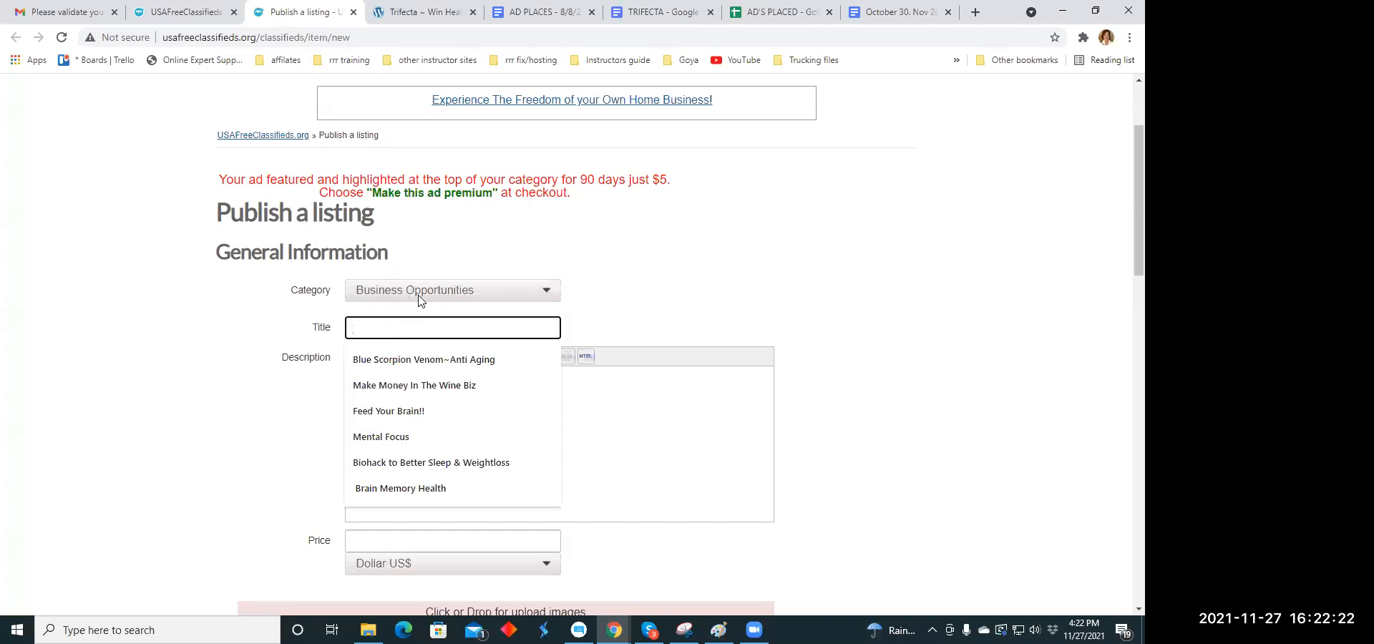
click(760, 17)
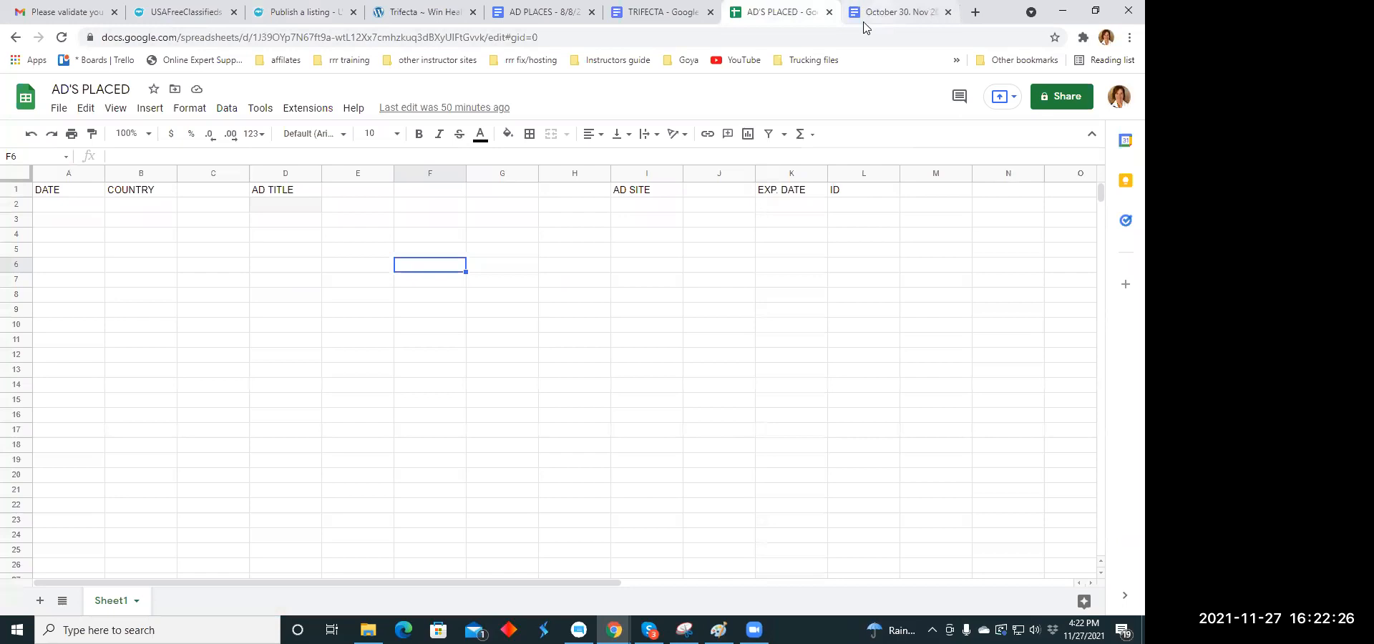
click(889, 14)
scroll(561, 304, down, 4)
scroll(565, 301, up, 6)
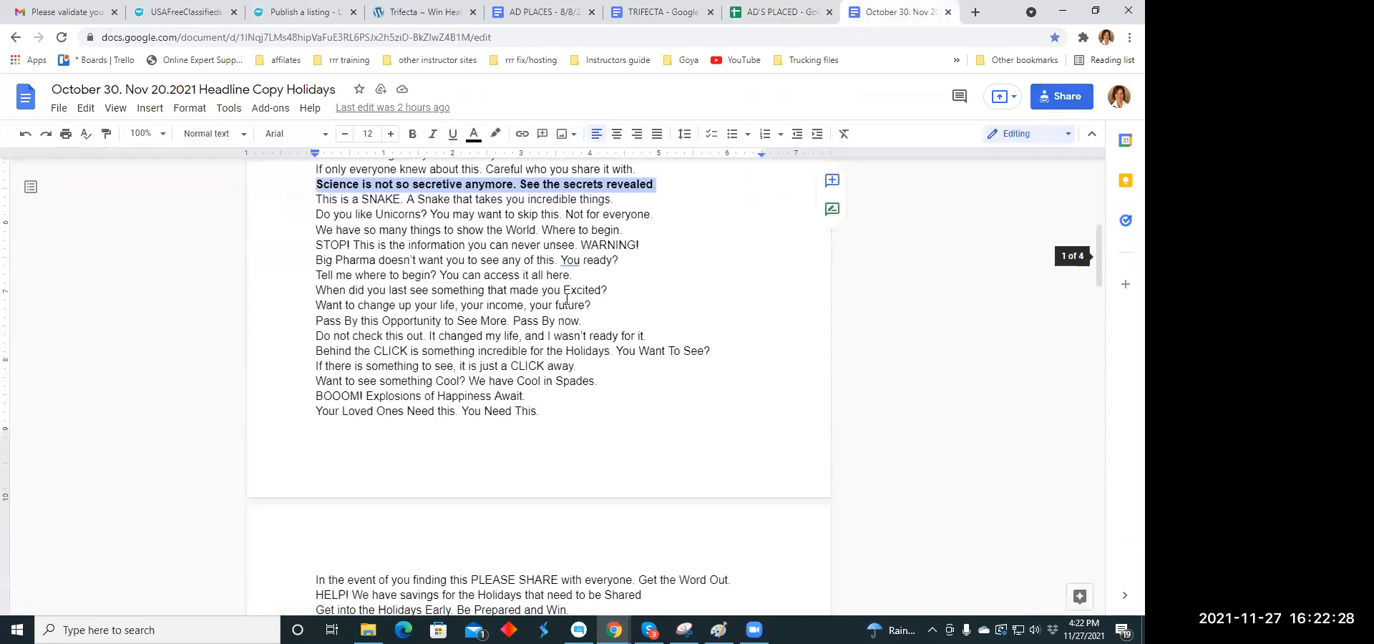
scroll(567, 299, up, 1)
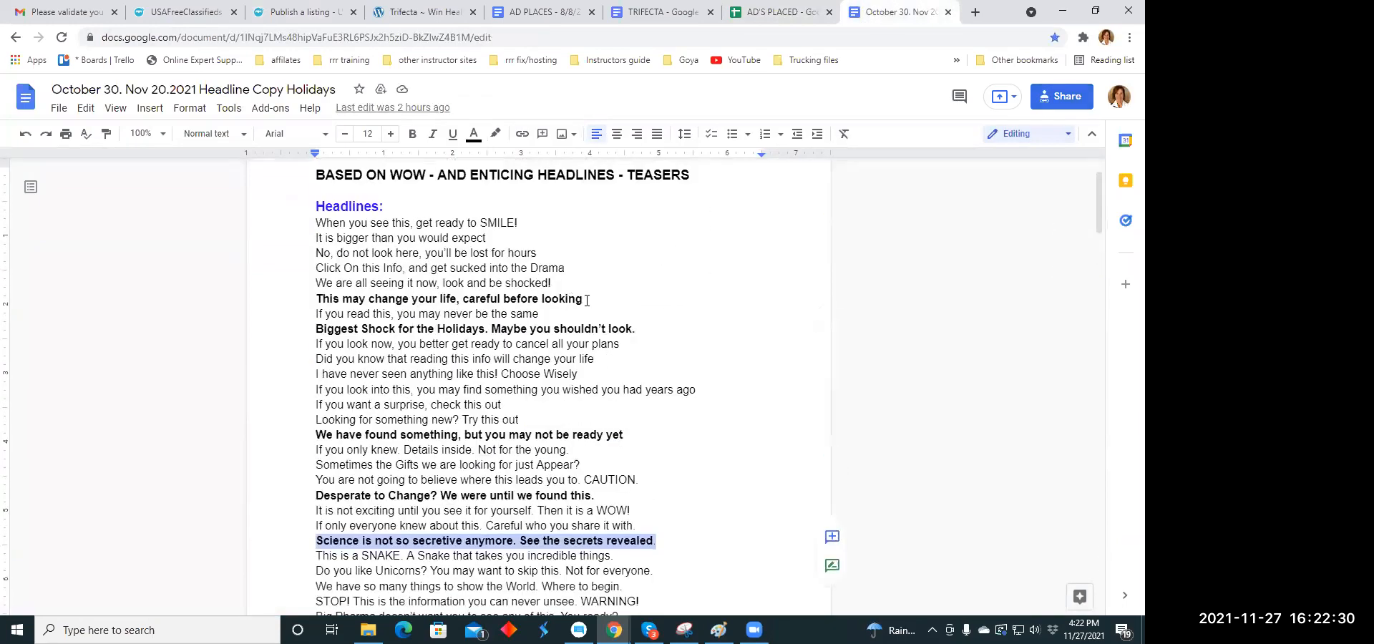
drag(587, 299, 324, 299)
right_click(324, 299)
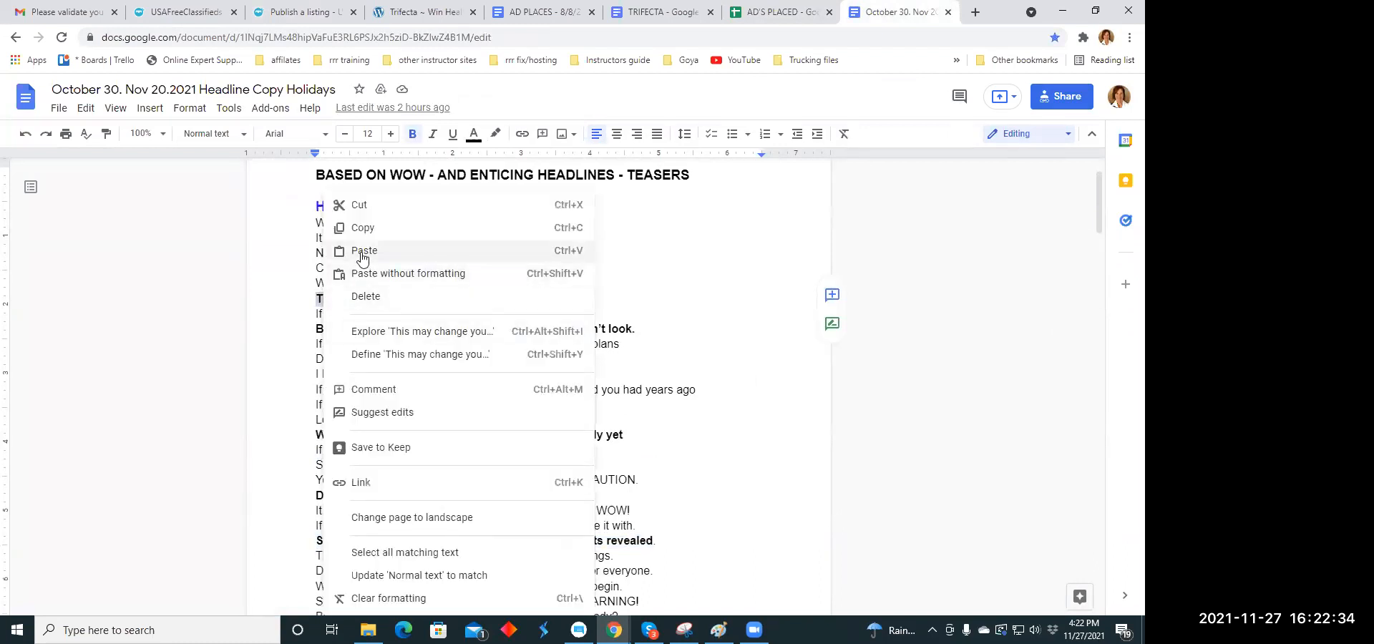
click(362, 229)
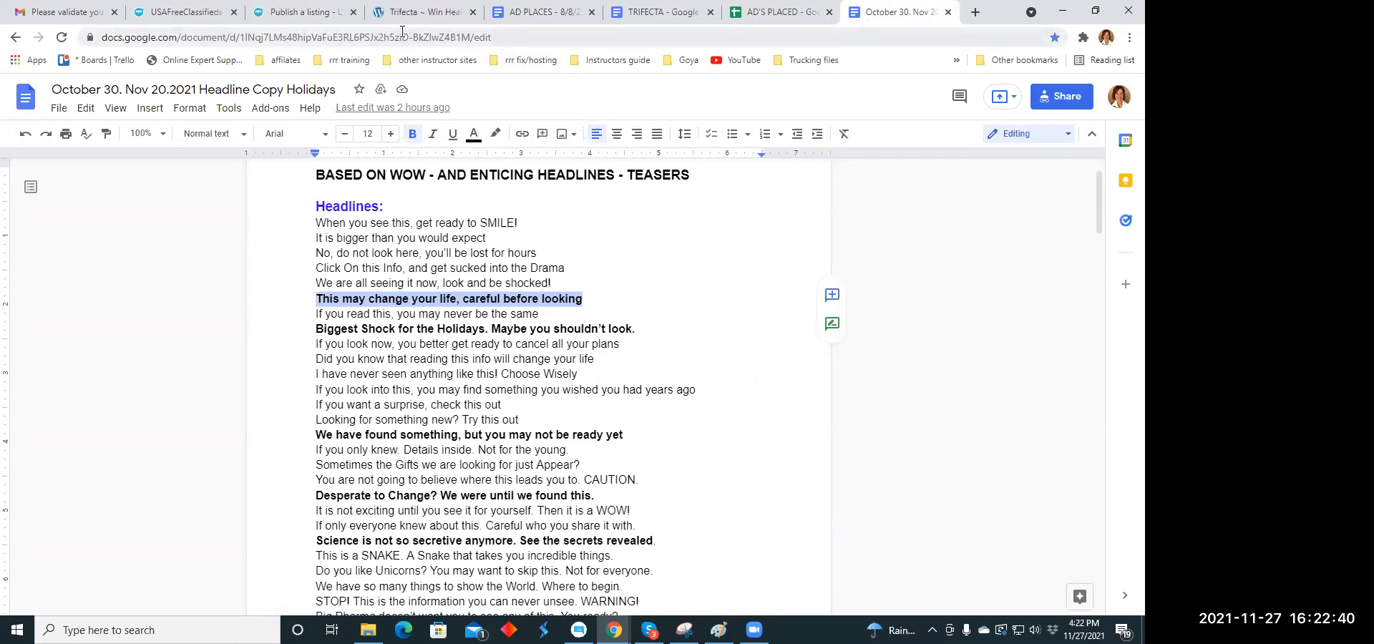
- Paste the copied headline "This may change your life, careful before looking" as the new listing's title
click(308, 12)
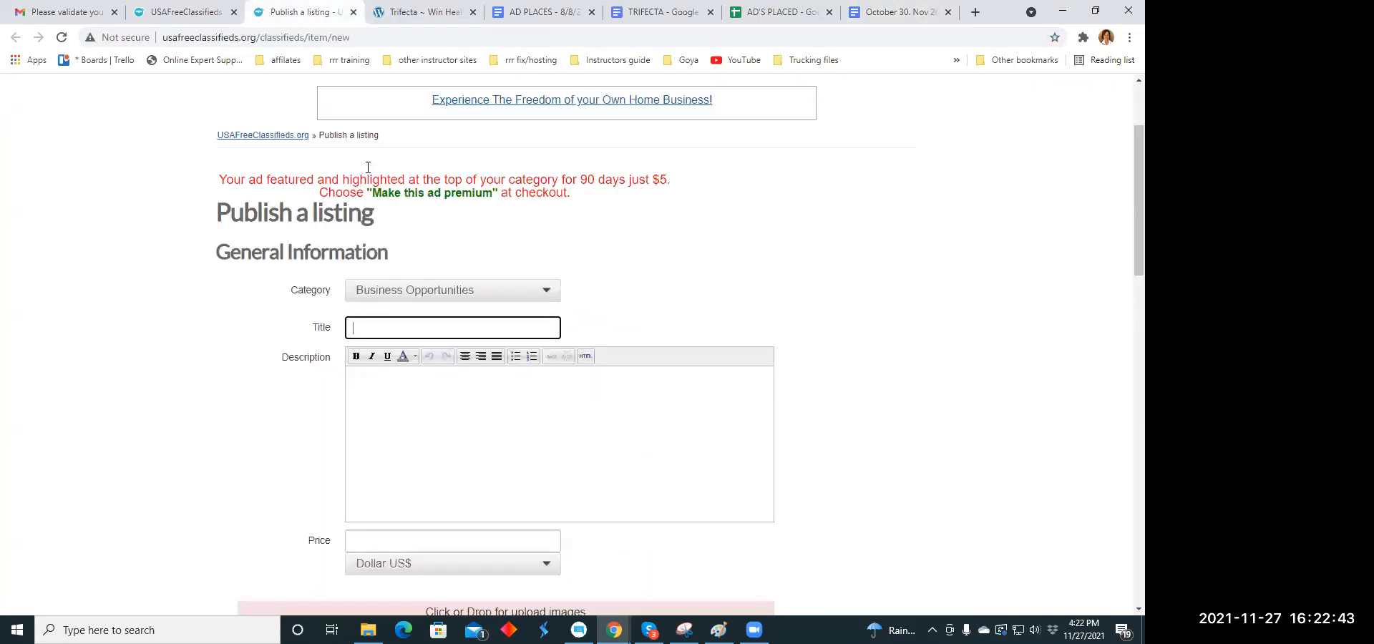
click(368, 328)
right_click(368, 328)
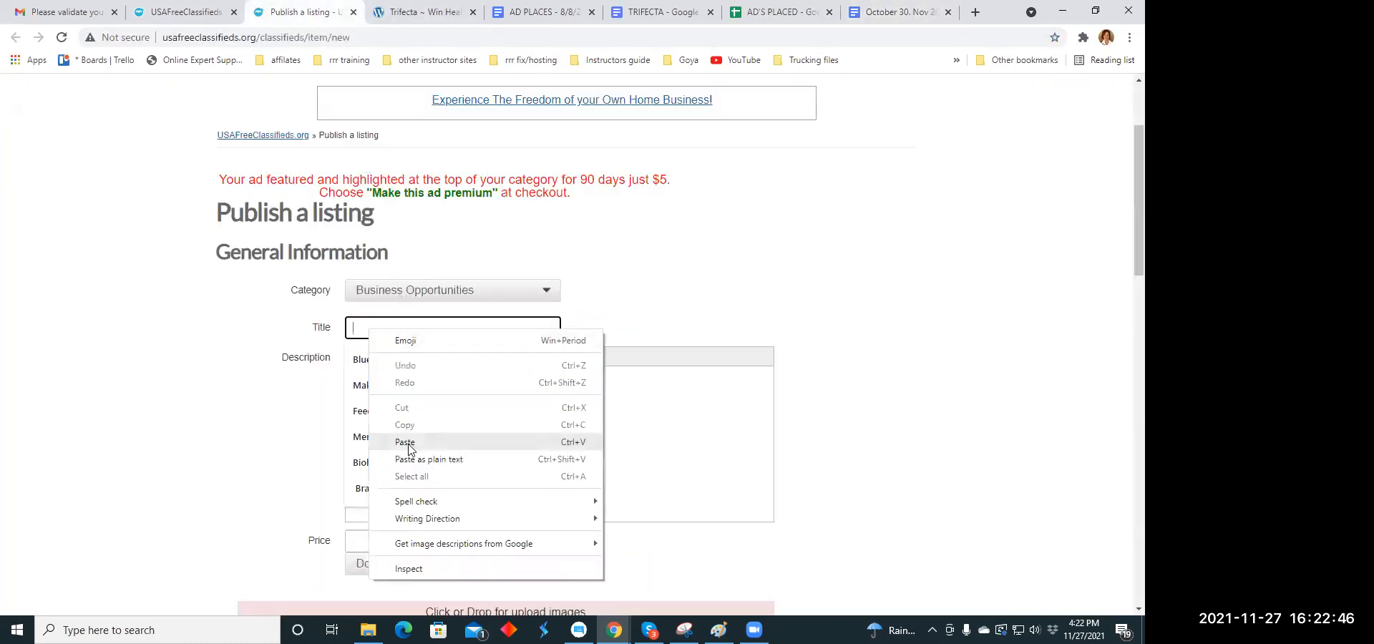
click(406, 442)
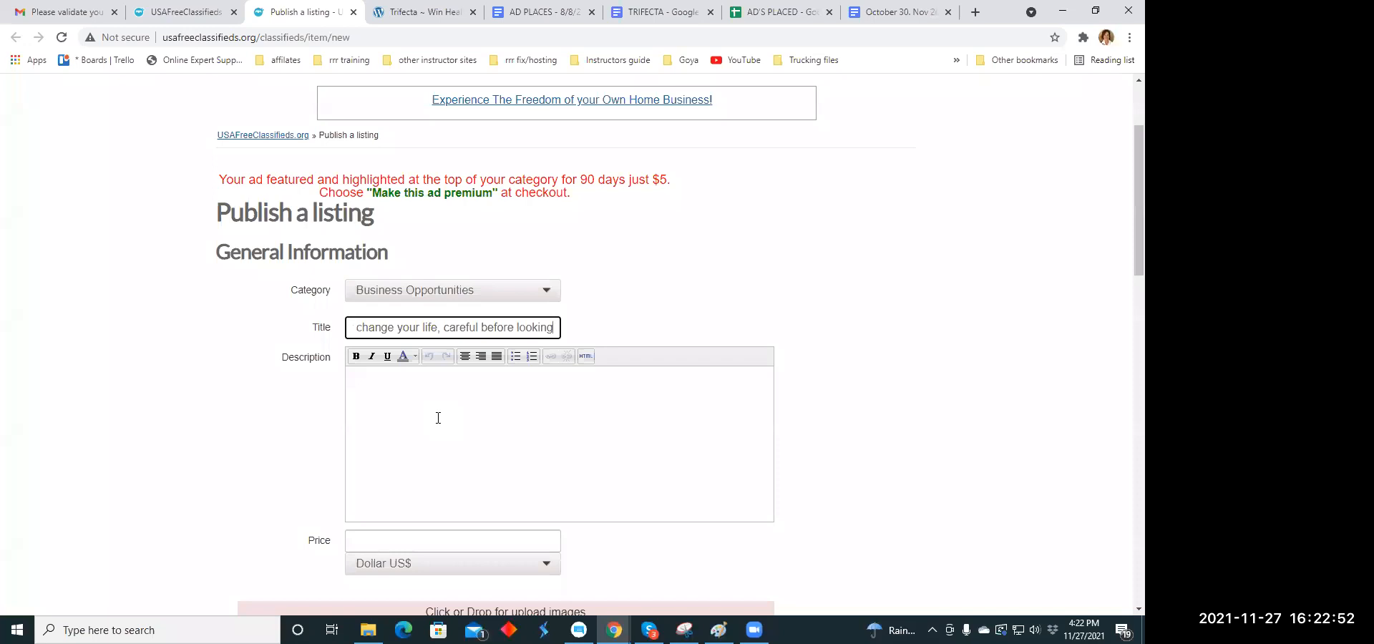
- Copy the paragraph starting "Has this Lockdown been a life- changer and self-destruction?" from the TRIFECTA document
click(389, 393)
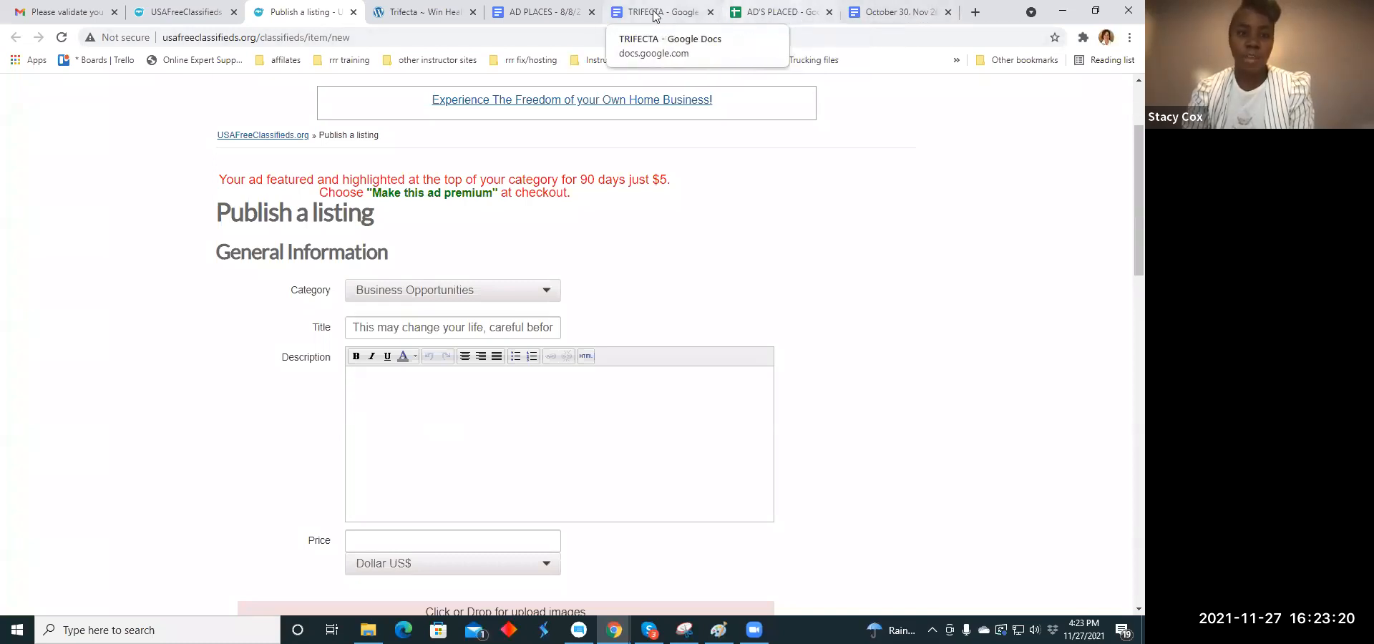
click(698, 12)
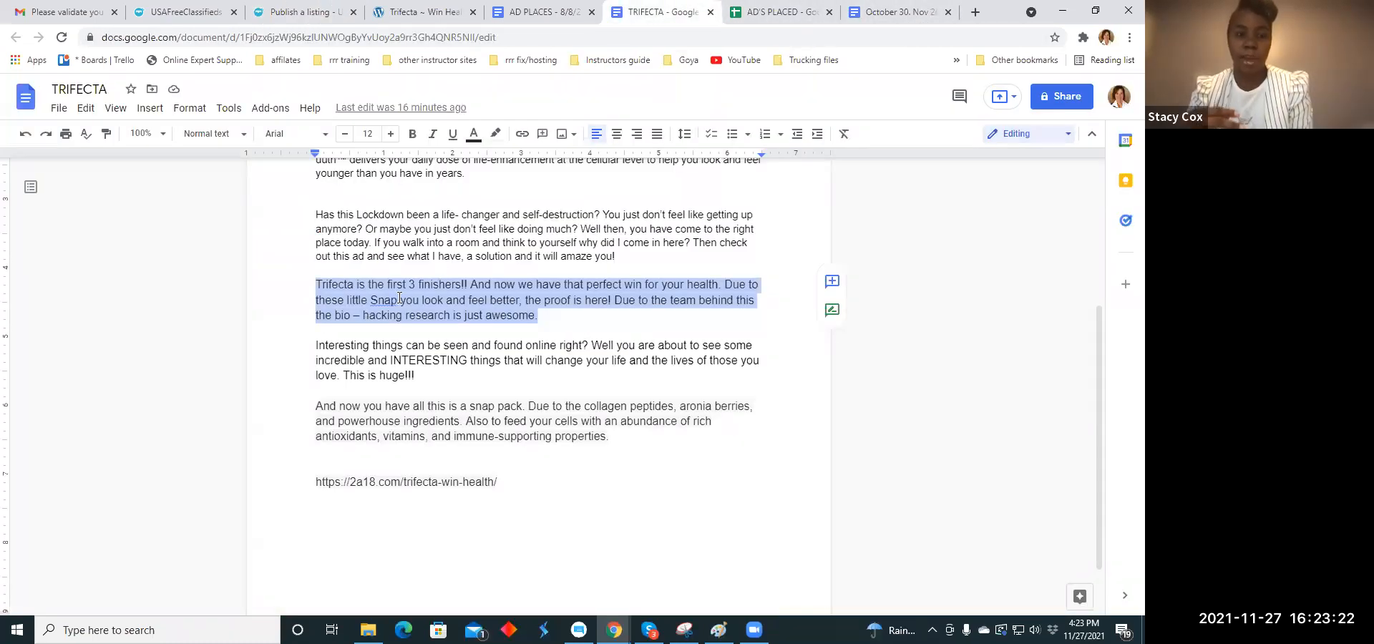
scroll(398, 293, up, 1)
drag(319, 287, 617, 329)
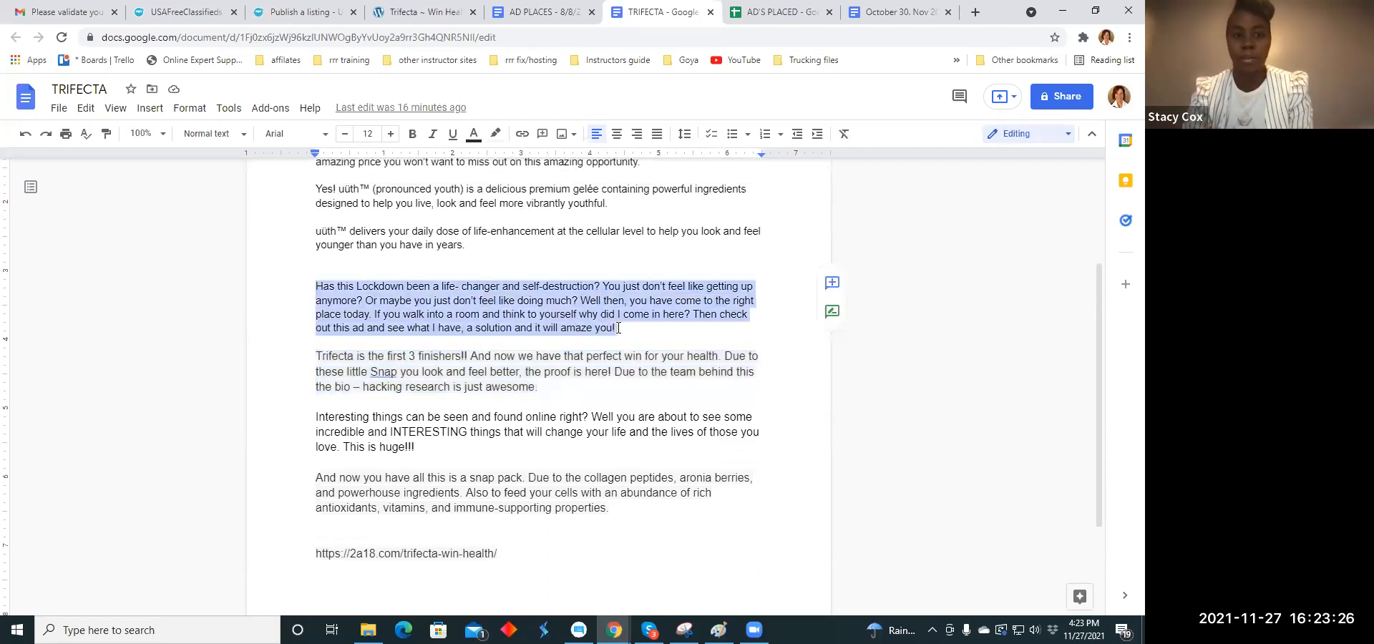
right_click(574, 303)
click(627, 247)
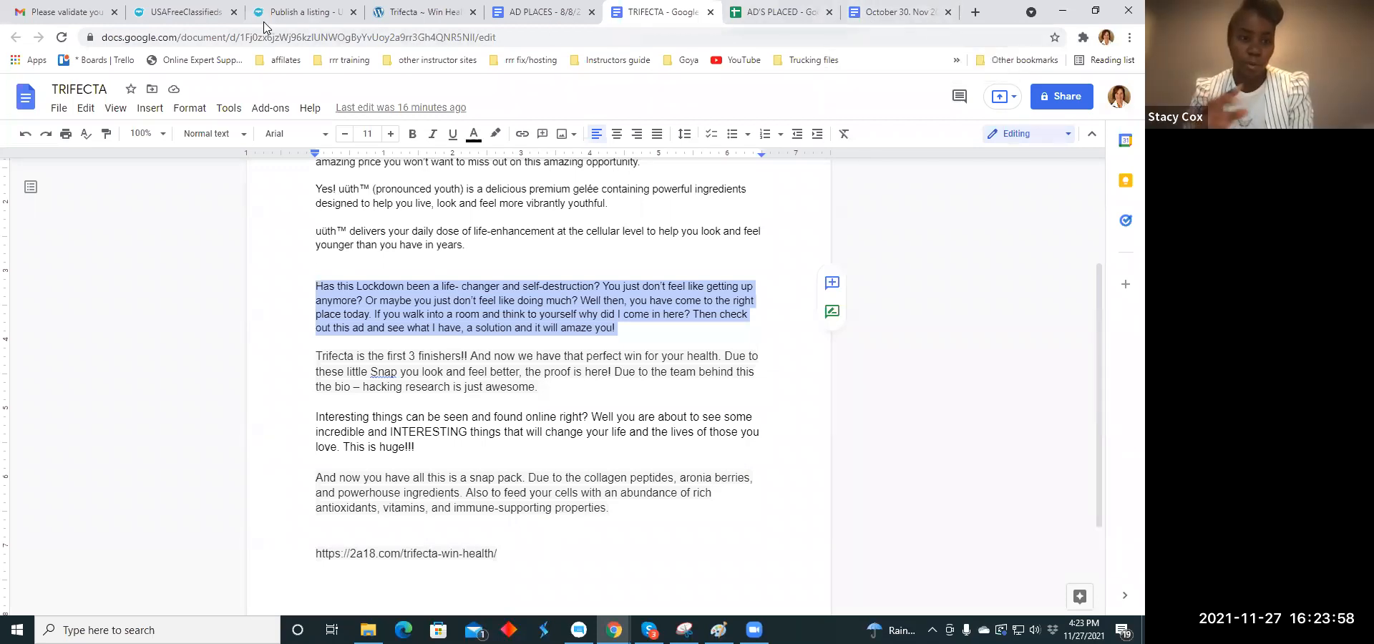
- Paste the copied Lockdown paragraph into the new listing's description
click(304, 12)
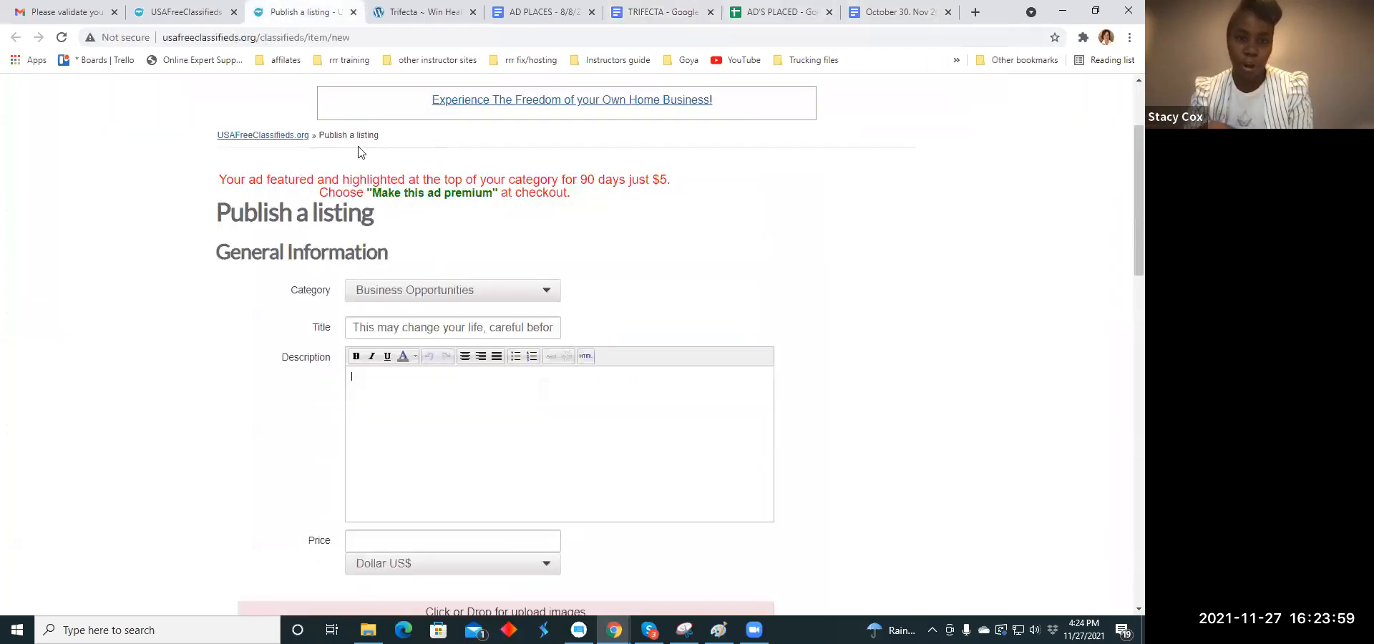
right_click(367, 380)
click(400, 242)
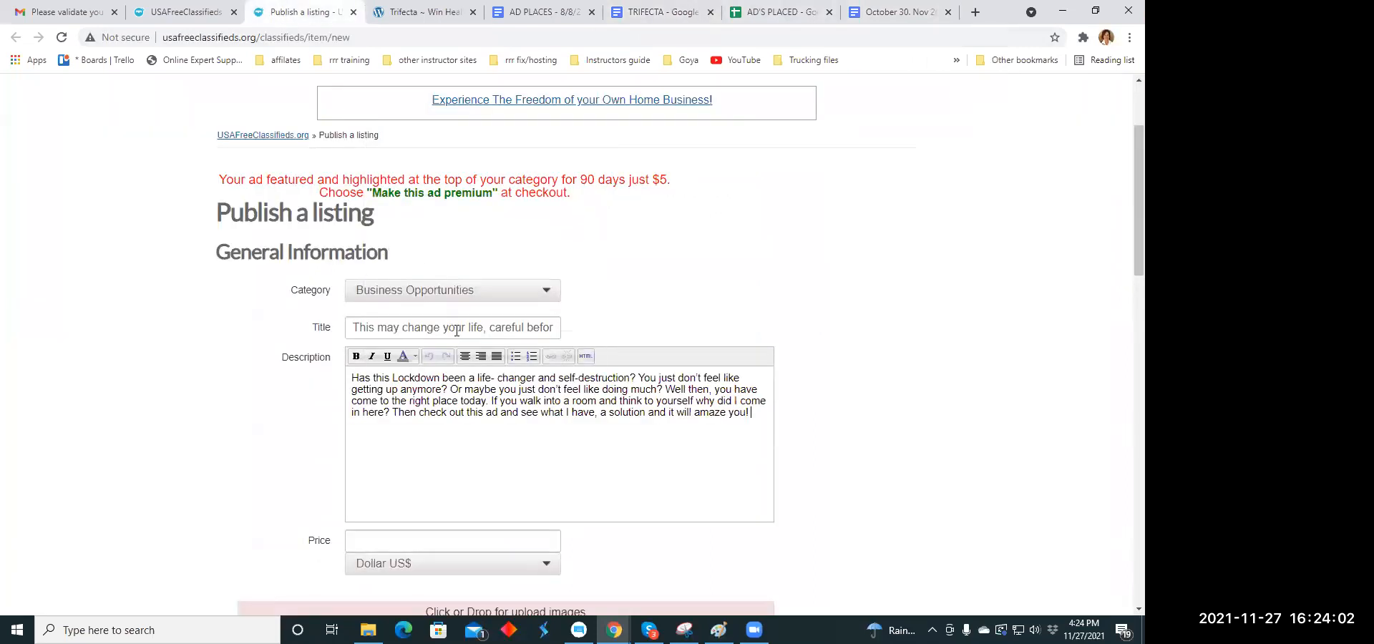
- Split the description into five paragraphs, breaking before "You just don't", "Or maybe", "Well then" and "Then check out"
click(637, 378)
key(Return)
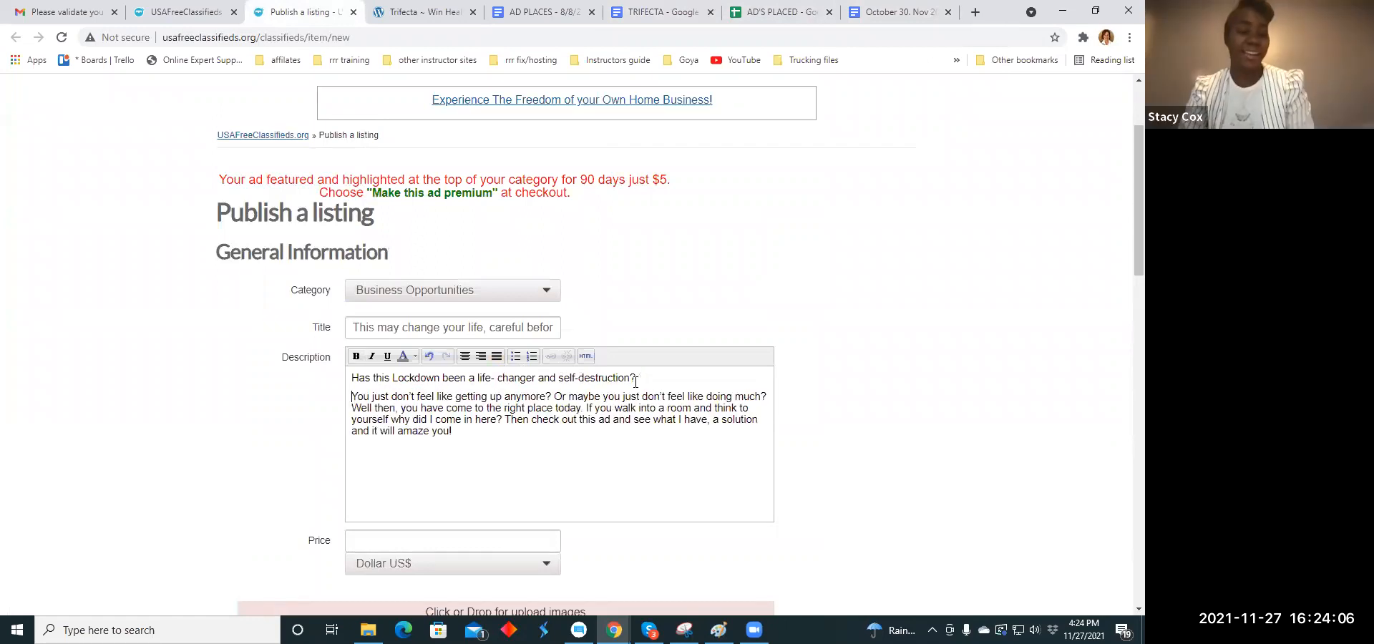
click(555, 397)
key(Return)
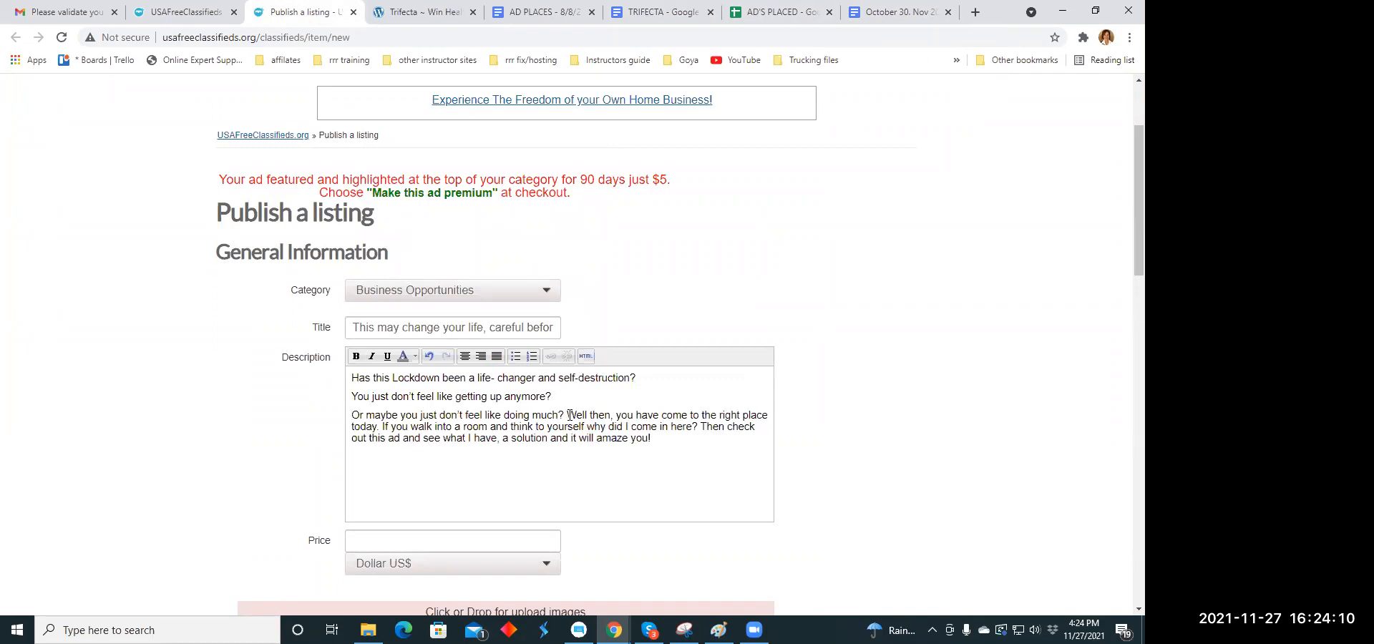
click(569, 415)
key(Return)
click(504, 445)
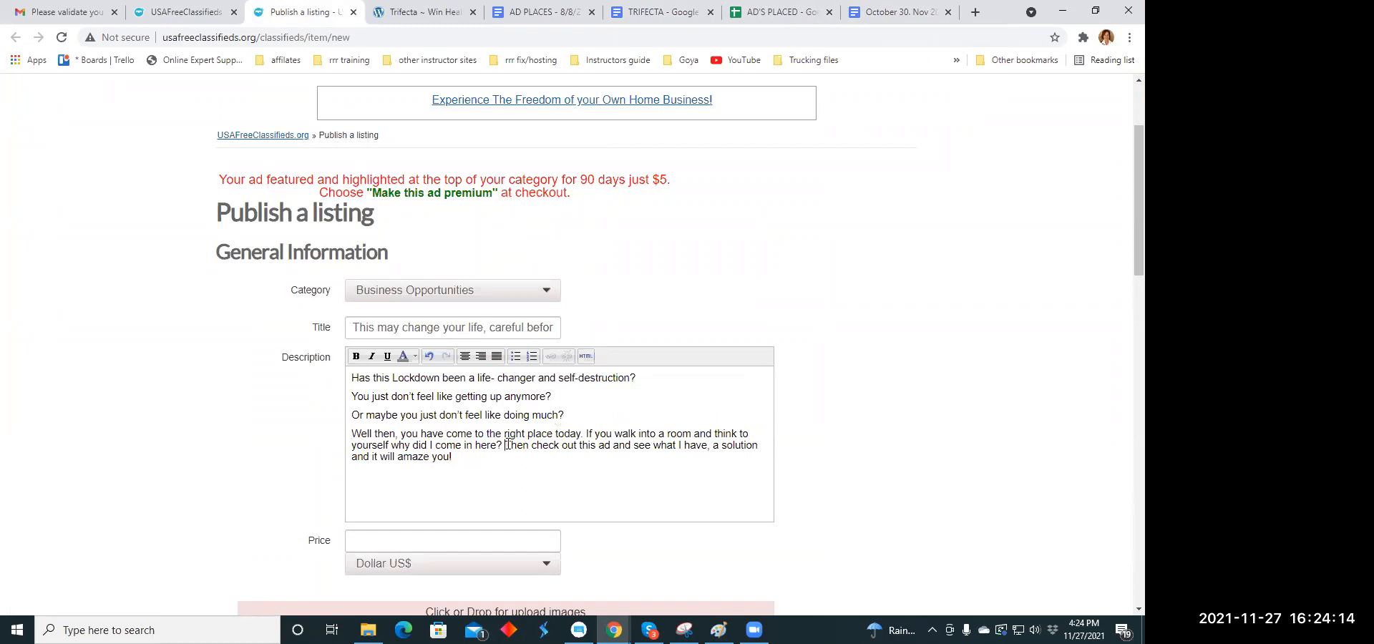
key(Return)
- Center all five paragraphs of the listing's description
drag(352, 380, 713, 455)
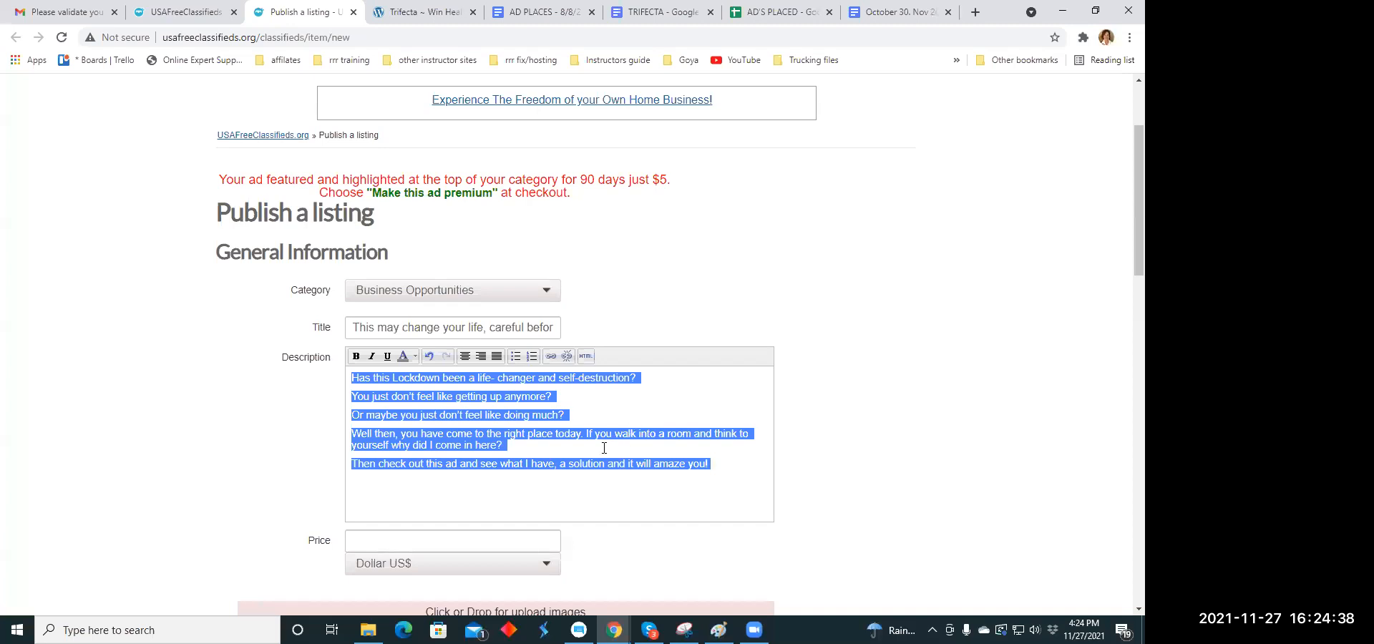
click(466, 356)
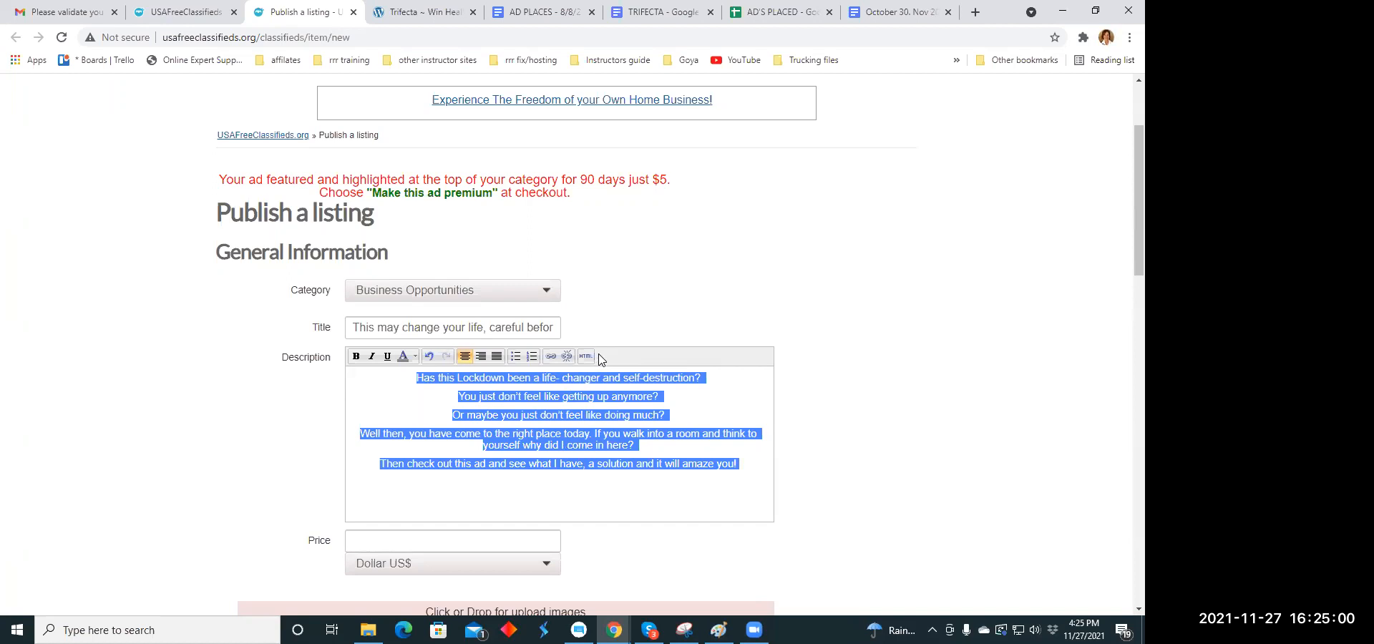
scroll(593, 351, down, 1)
scroll(593, 356, down, 3)
click(606, 282)
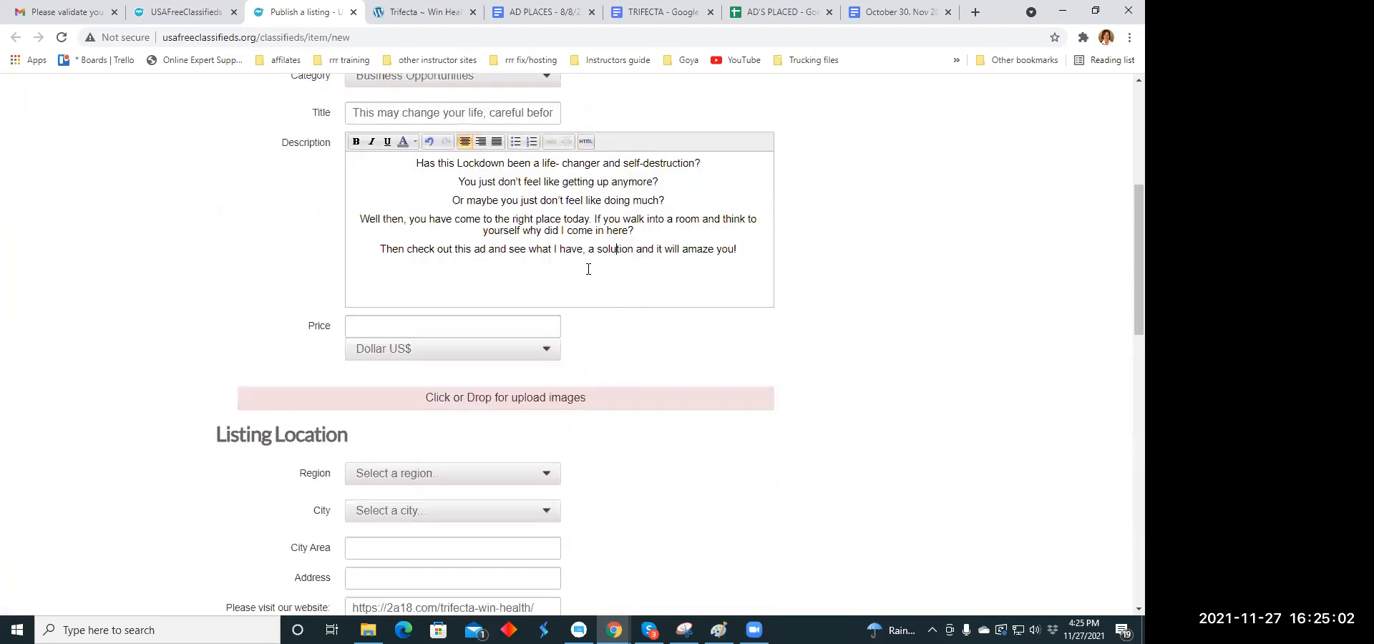
- Color the description's first line, "Has this Lockdown been a life- changer and self-destruction?", orange
scroll(594, 287, up, 3)
scroll(601, 301, down, 2)
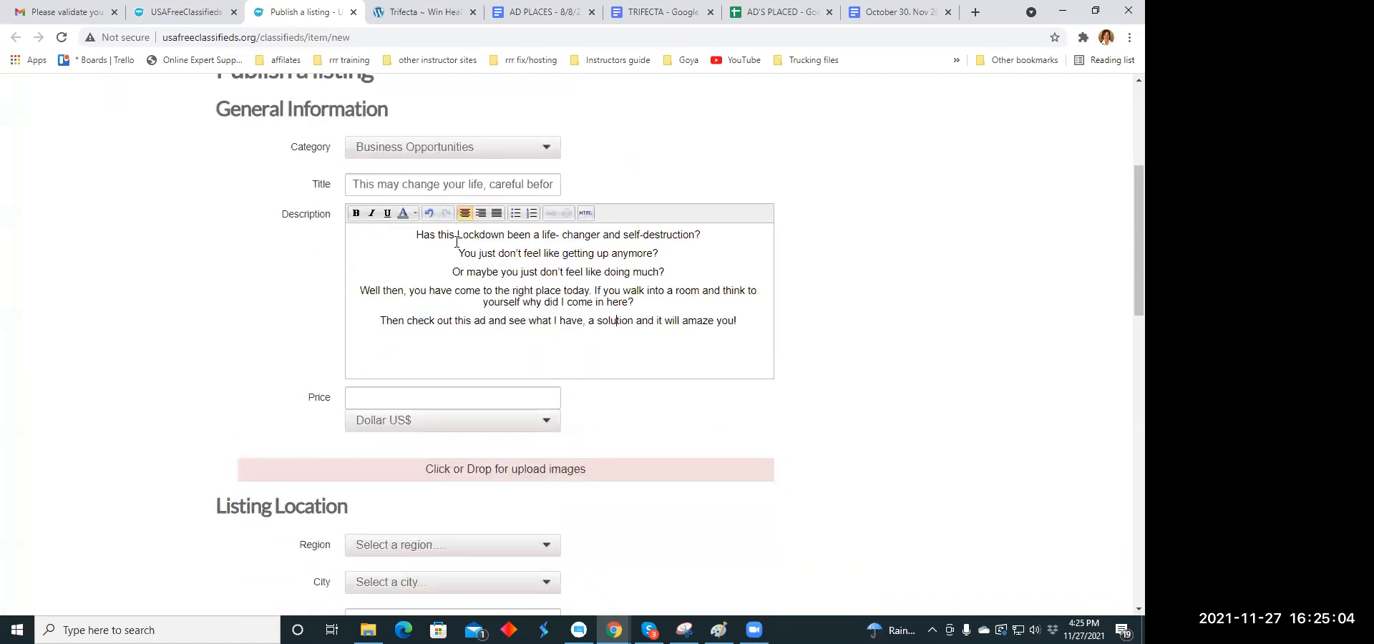
drag(418, 236, 704, 236)
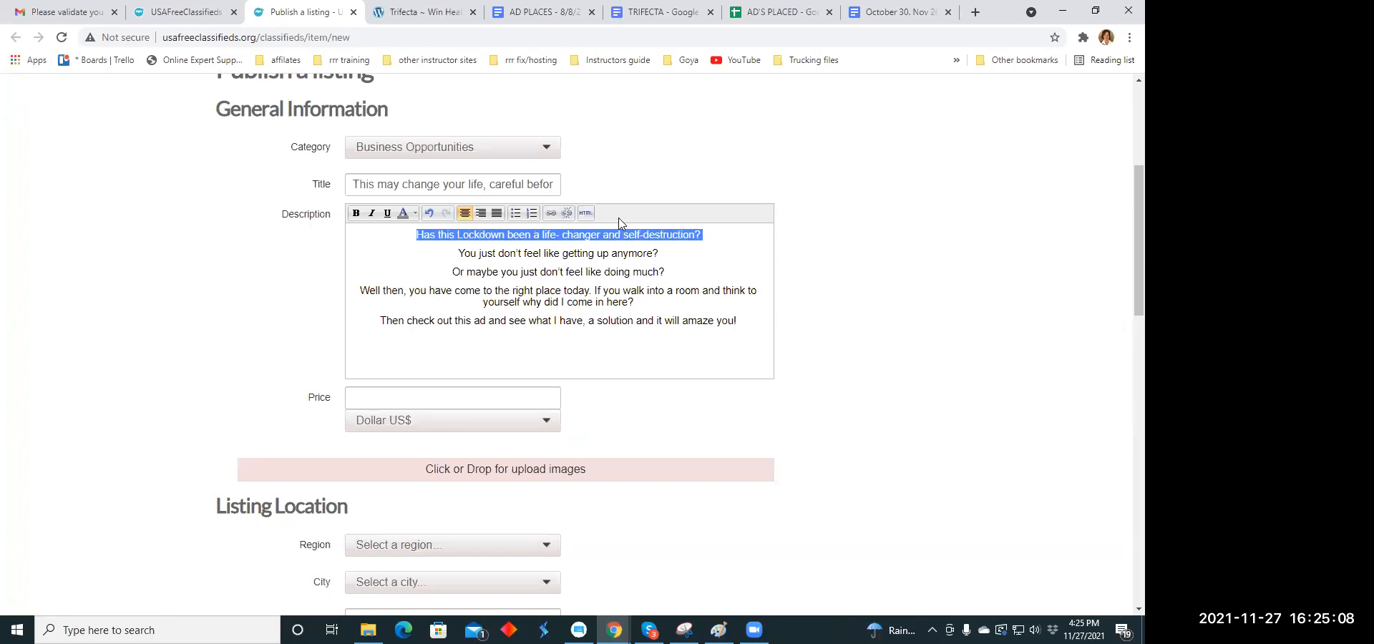
click(415, 213)
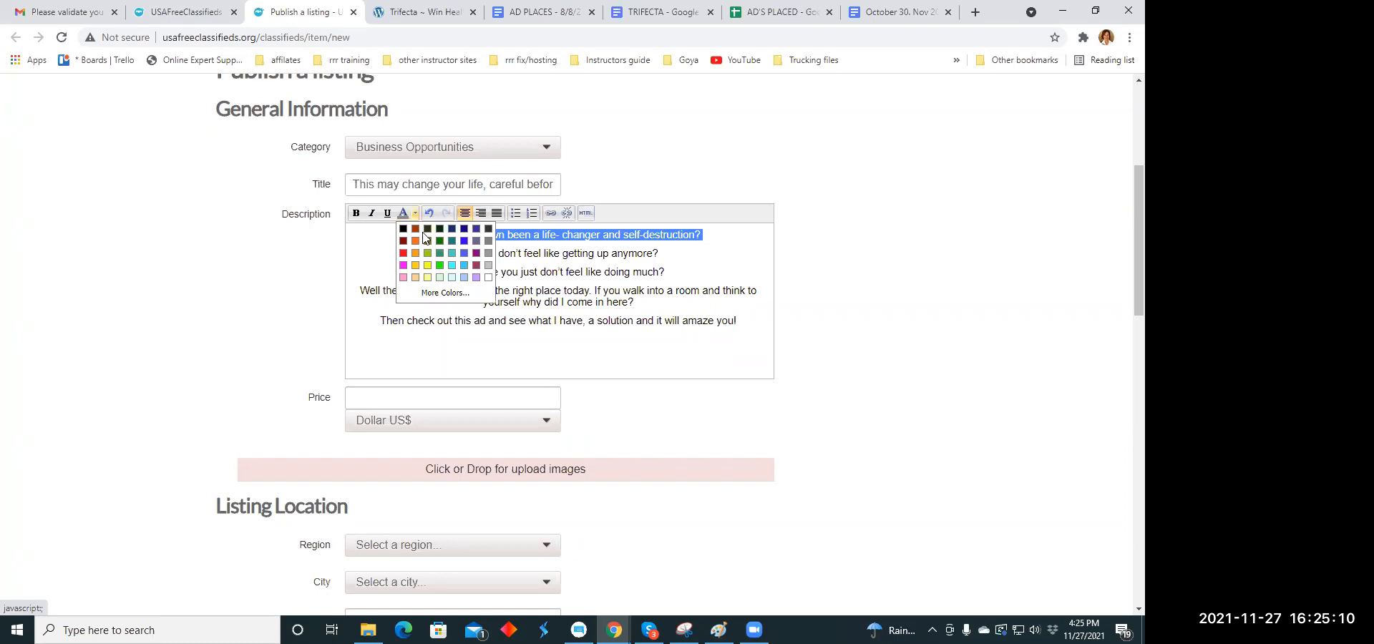
click(415, 253)
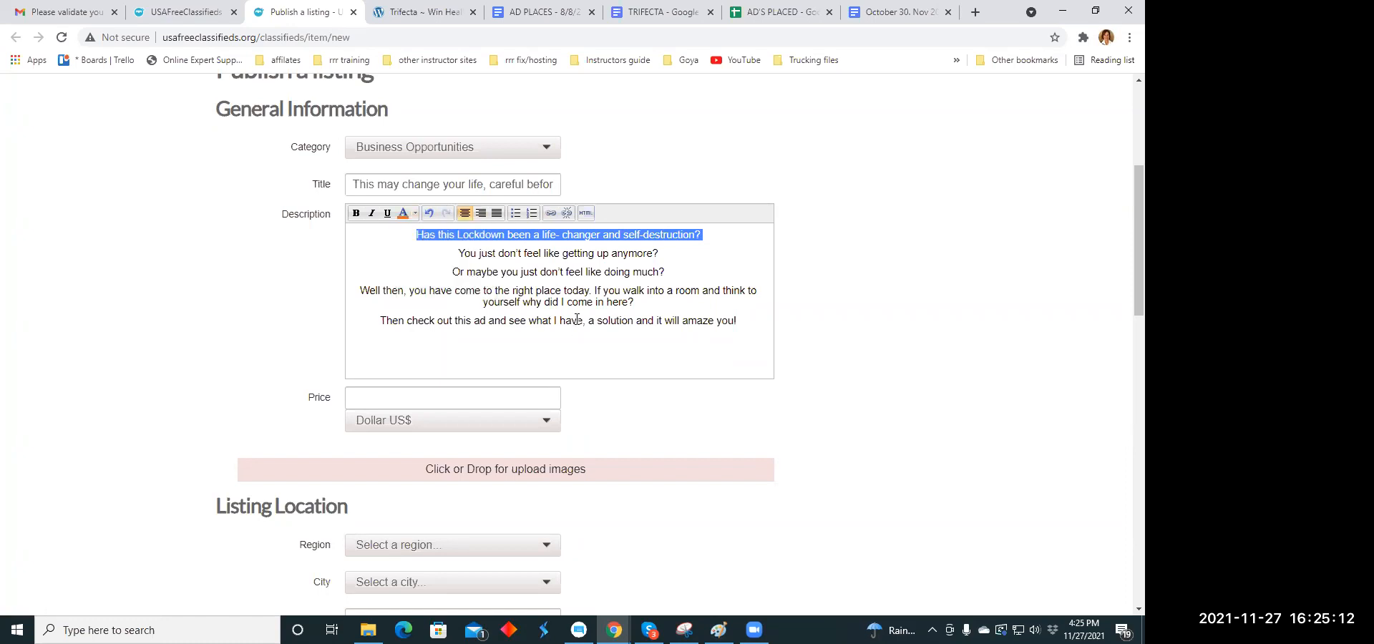
- Color the description's last sentence, starting "Then check out this ad", orange
scroll(561, 310, down, 2)
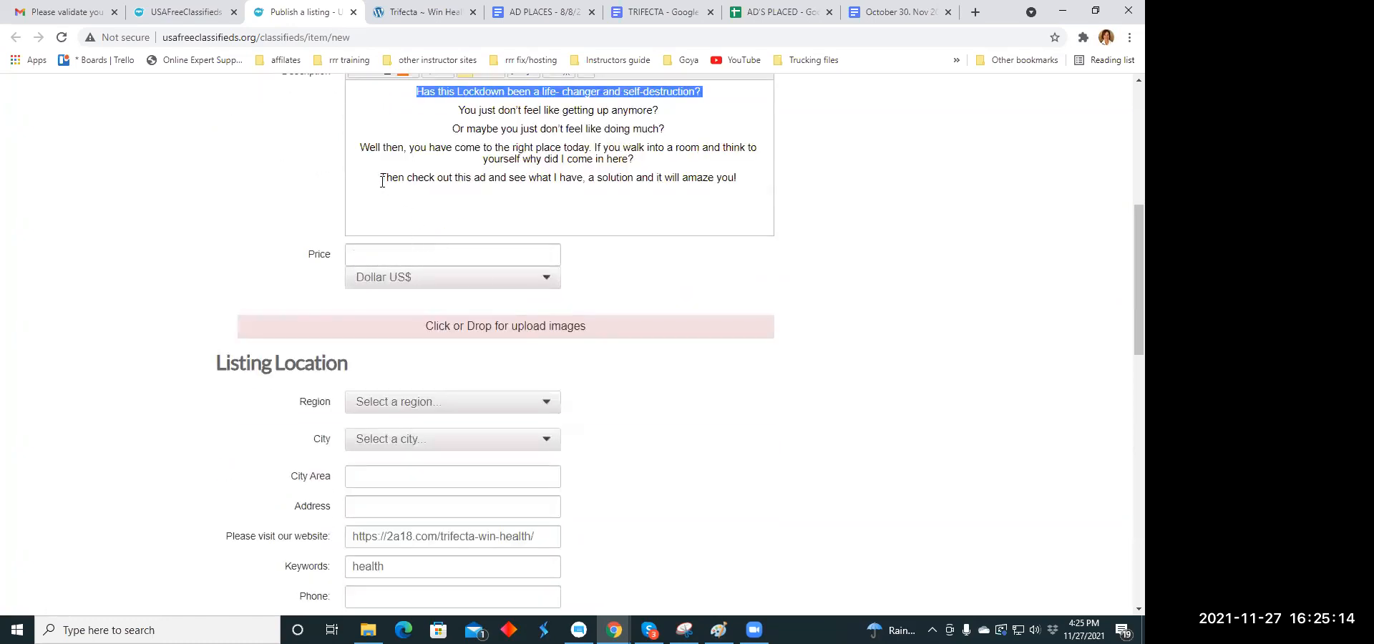
drag(384, 179, 739, 182)
scroll(537, 186, up, 2)
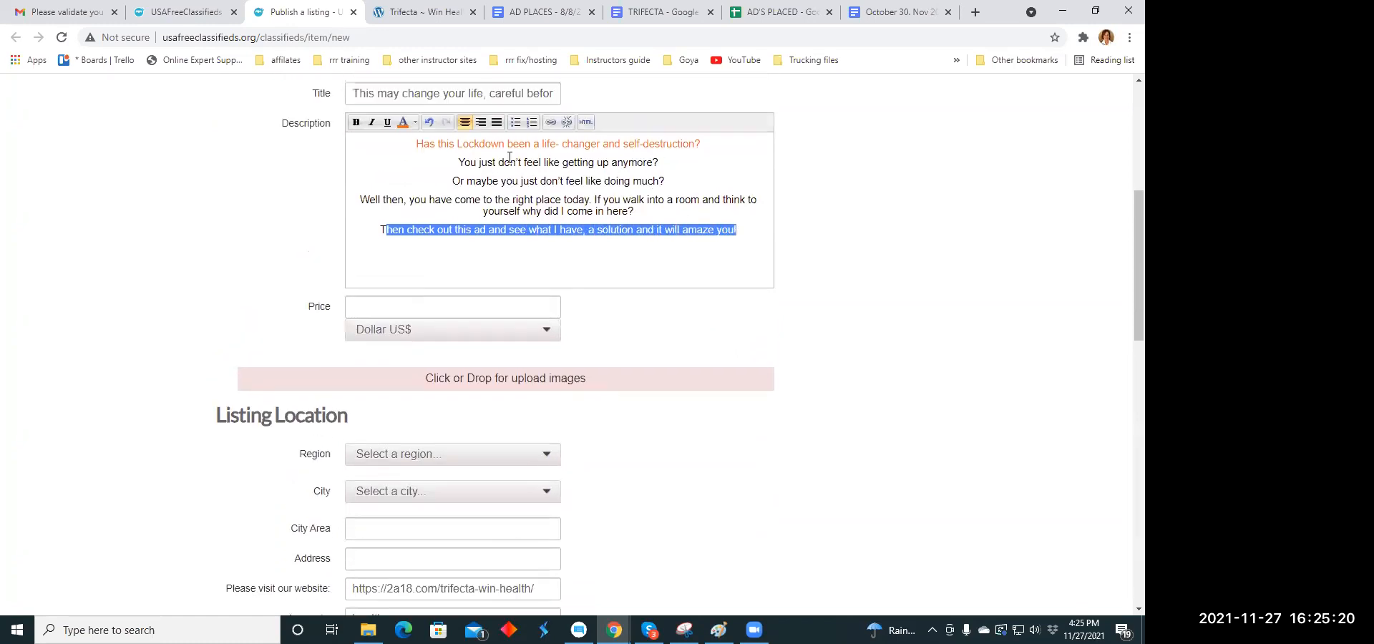
scroll(549, 219, down, 1)
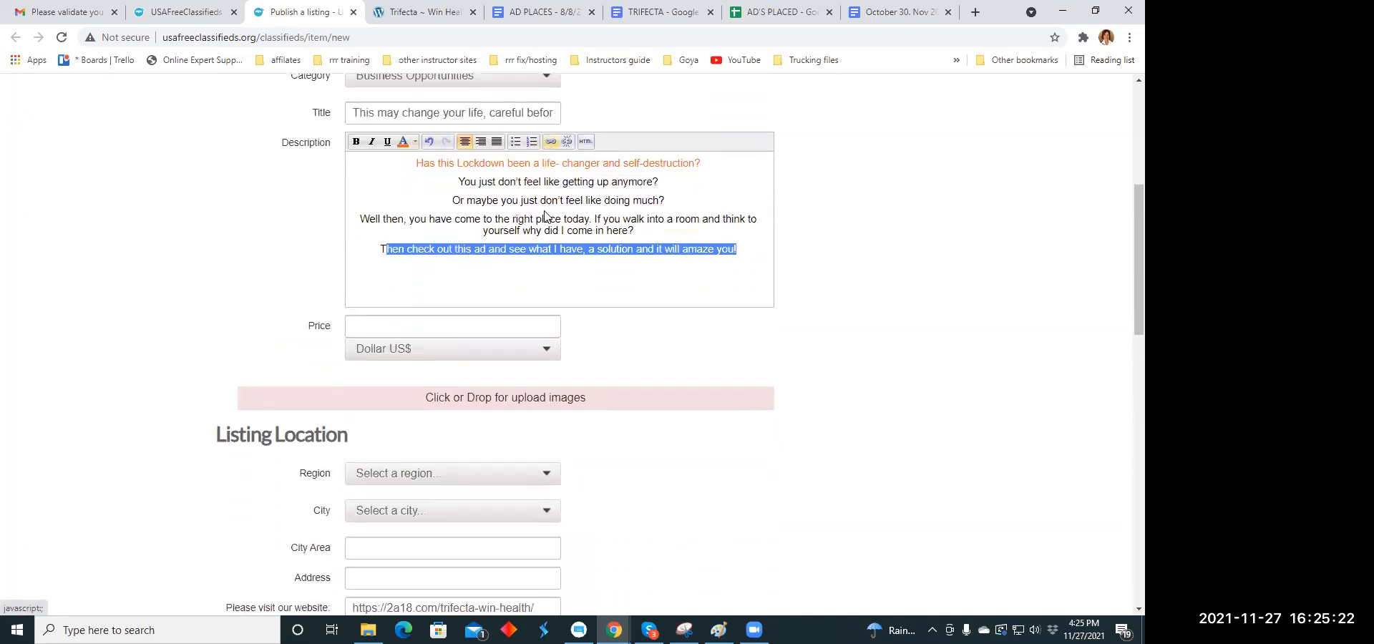
click(542, 250)
drag(379, 248, 385, 249)
click(494, 291)
- Set the listing's price to 59.00 US dollars
scroll(437, 280, down, 2)
scroll(437, 280, down, 1)
click(475, 185)
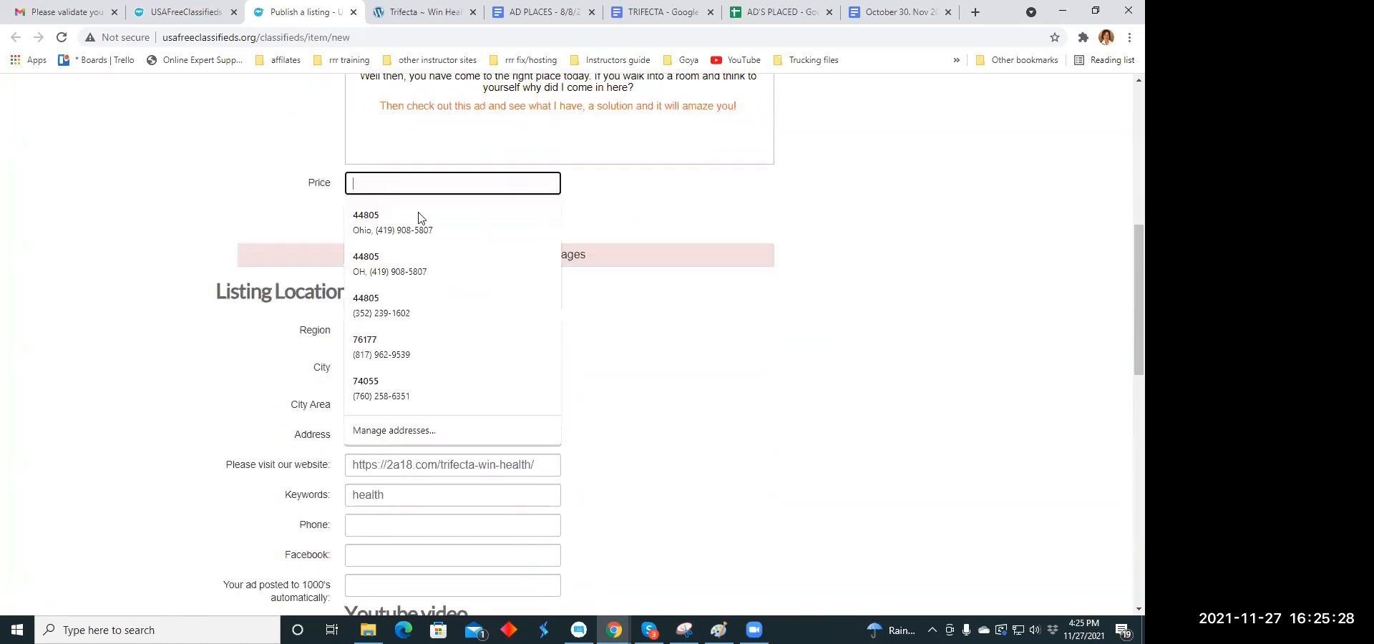
click(460, 239)
text(59.00)
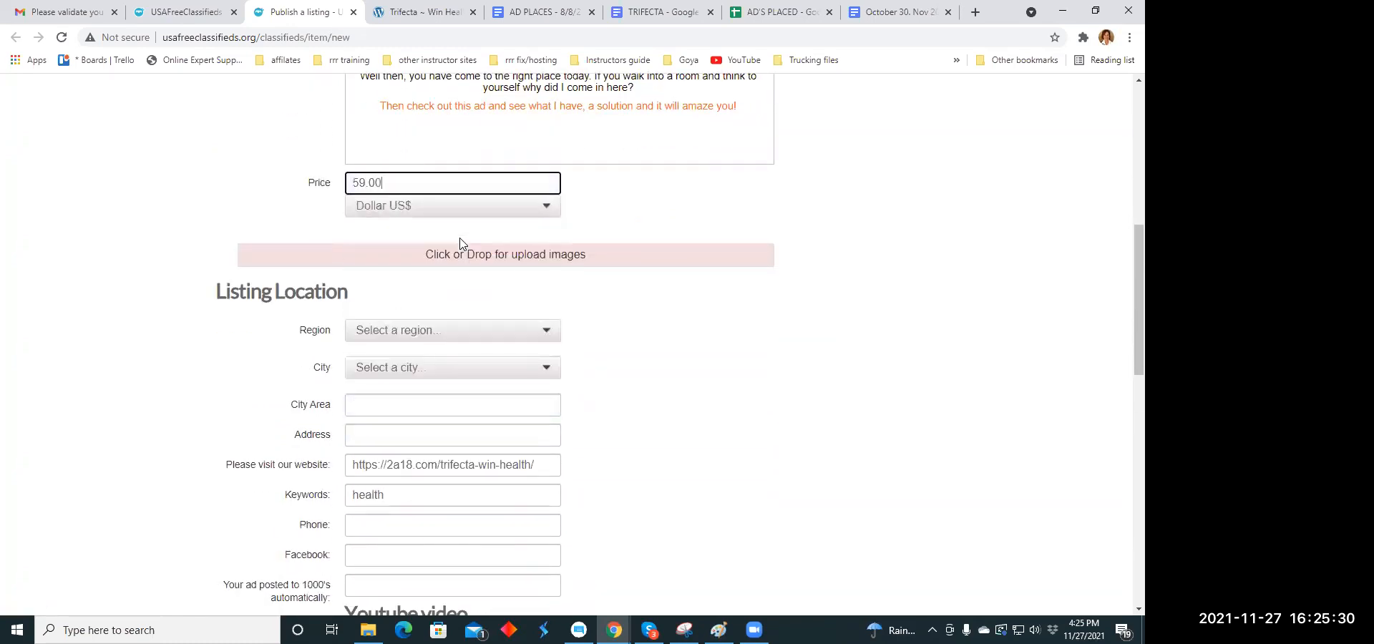
- Upload the image trifecta.jpg from the Downloads folder to the listing
click(447, 259)
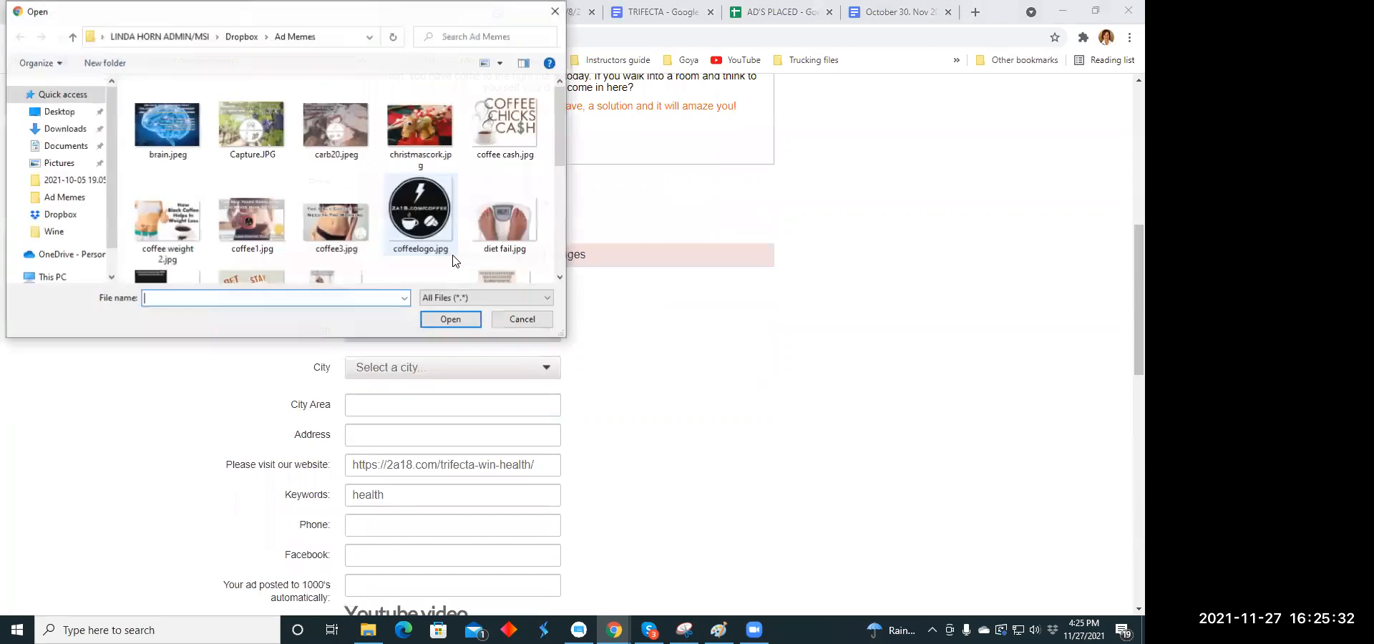
scroll(319, 123, down, 3)
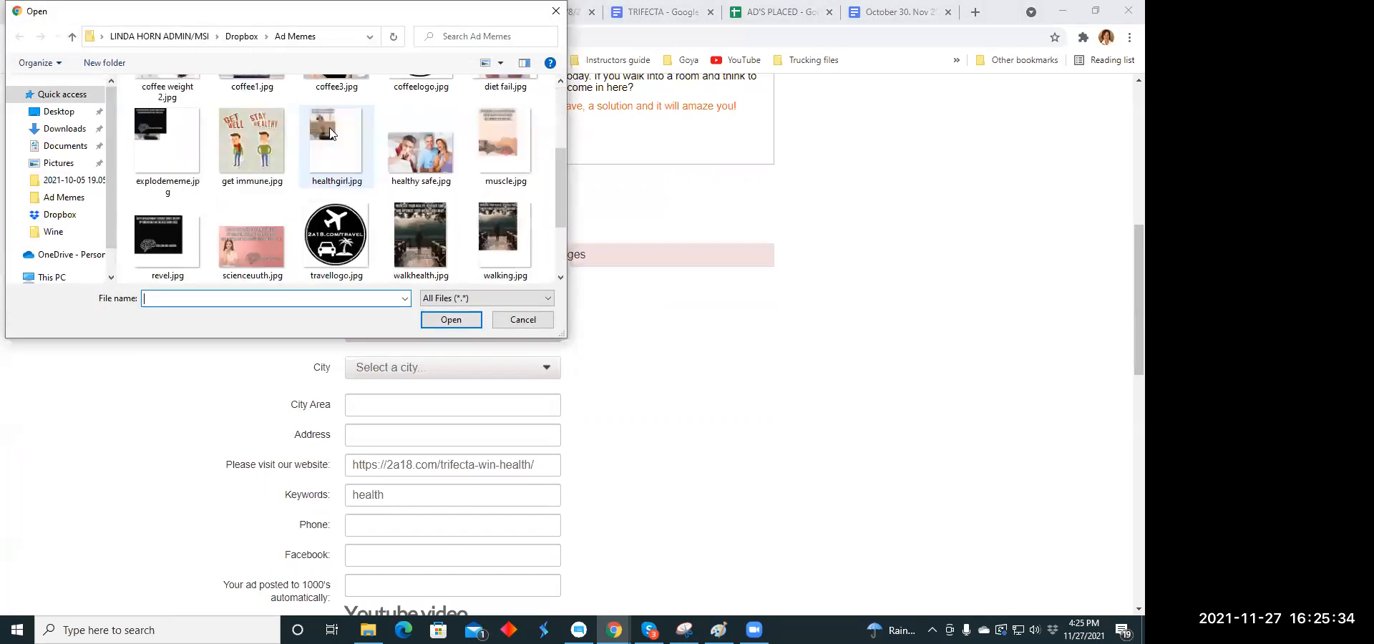
scroll(331, 133, up, 5)
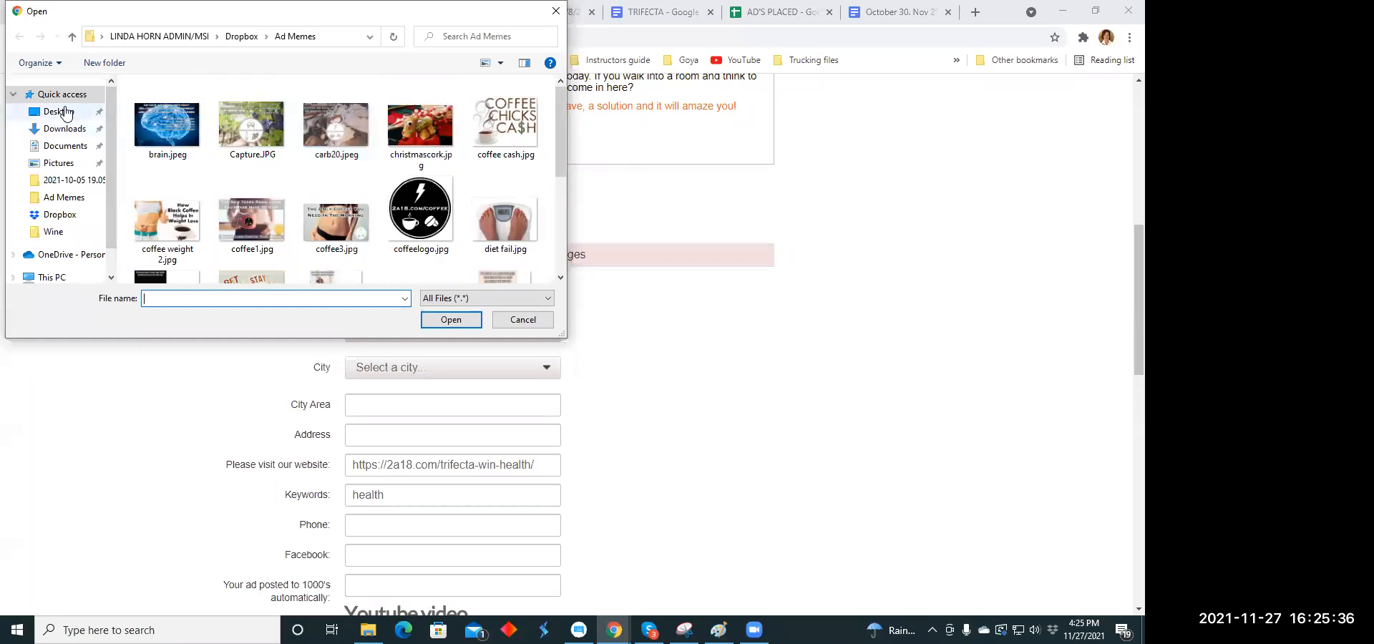
click(63, 130)
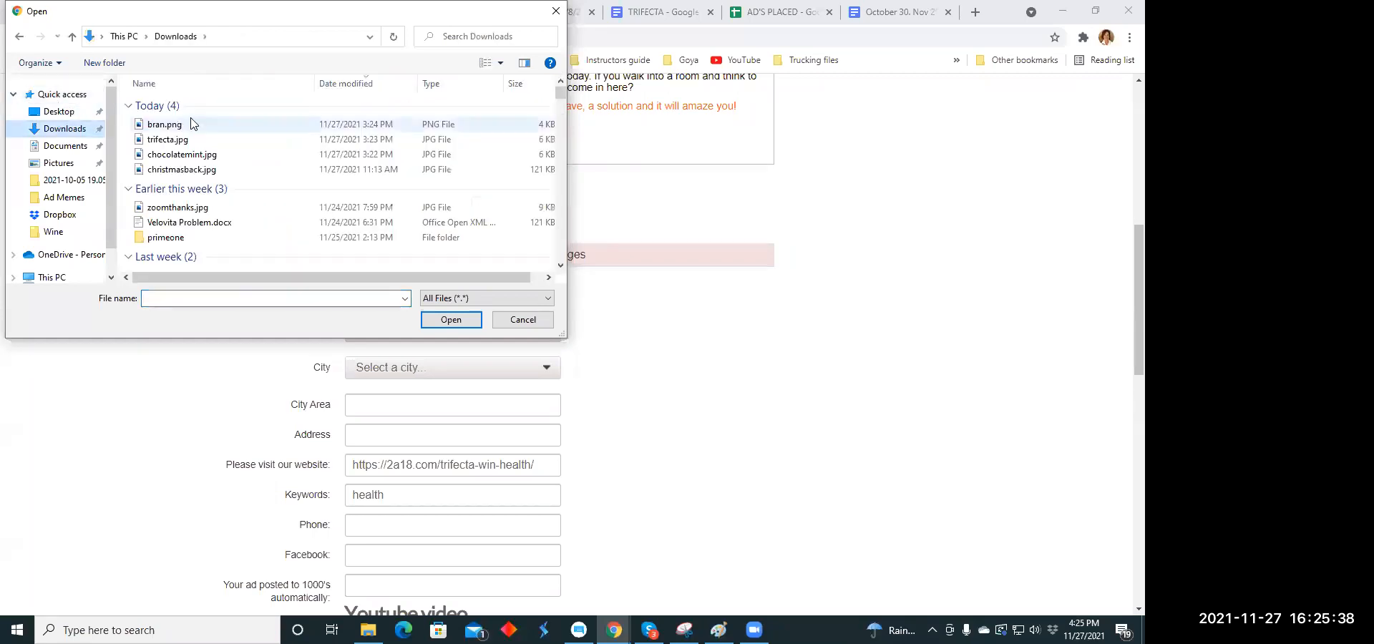
click(209, 142)
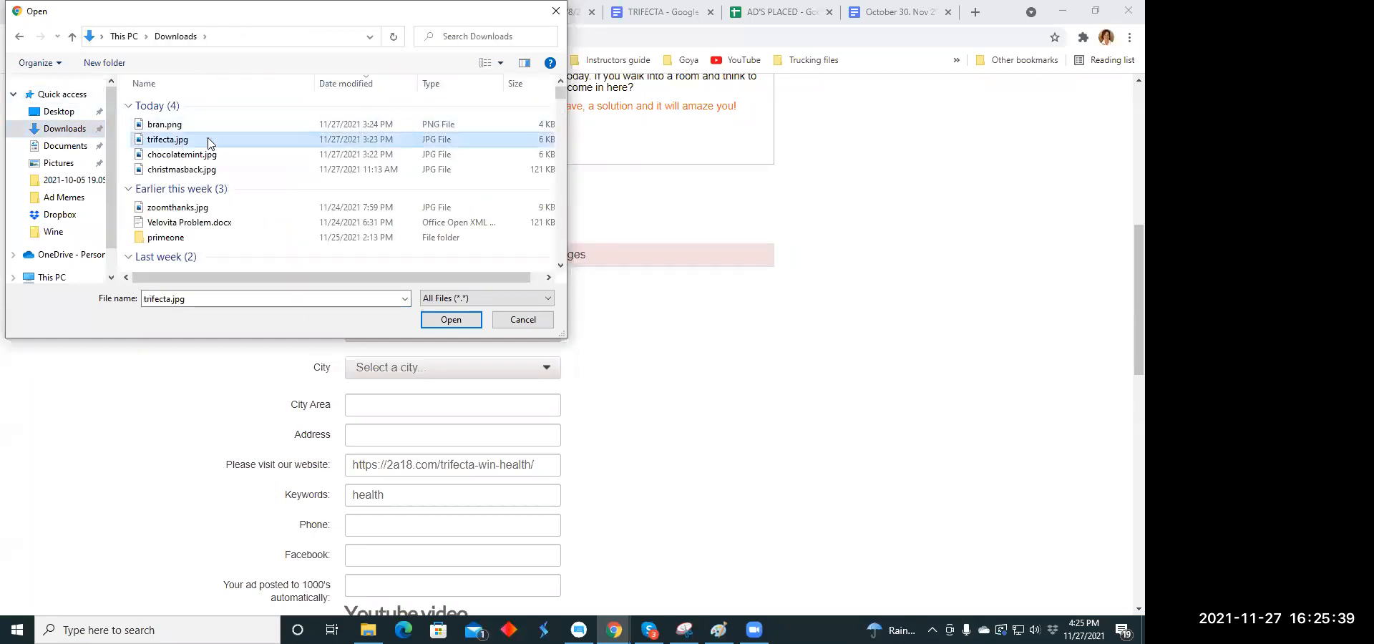
click(439, 317)
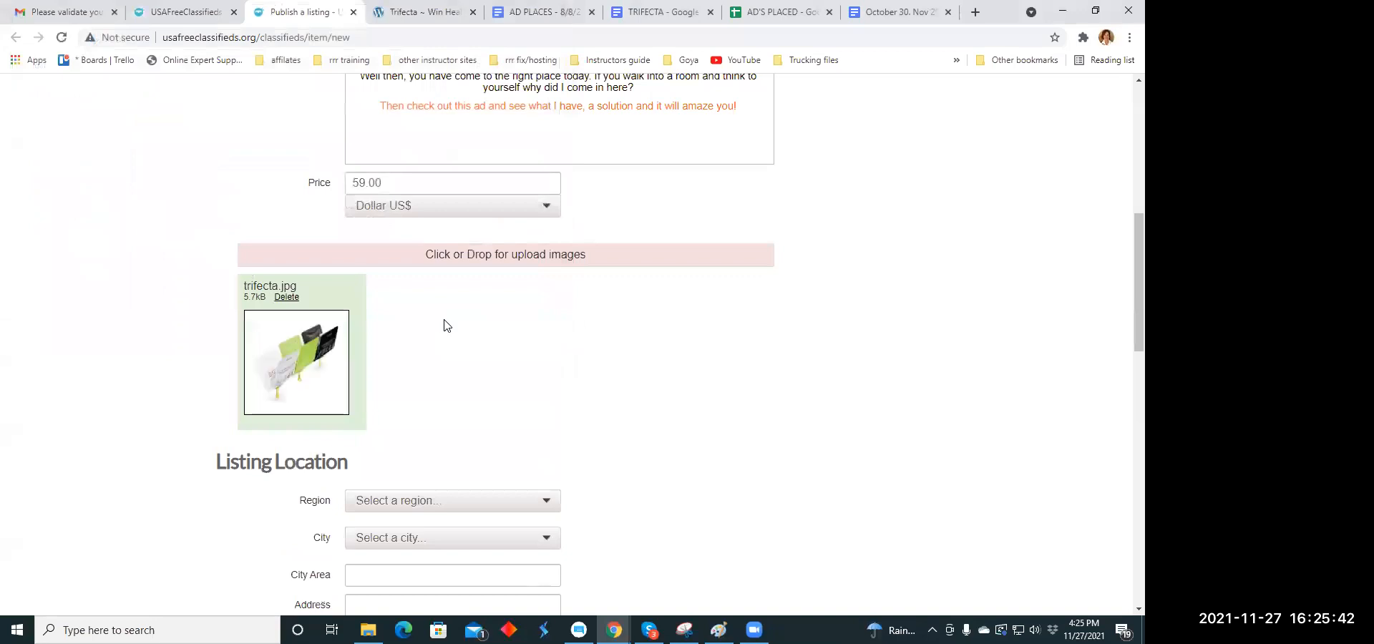
- Set the listing location to the region Connecticut and the city Brooklyn
scroll(451, 288, down, 2)
scroll(560, 286, down, 2)
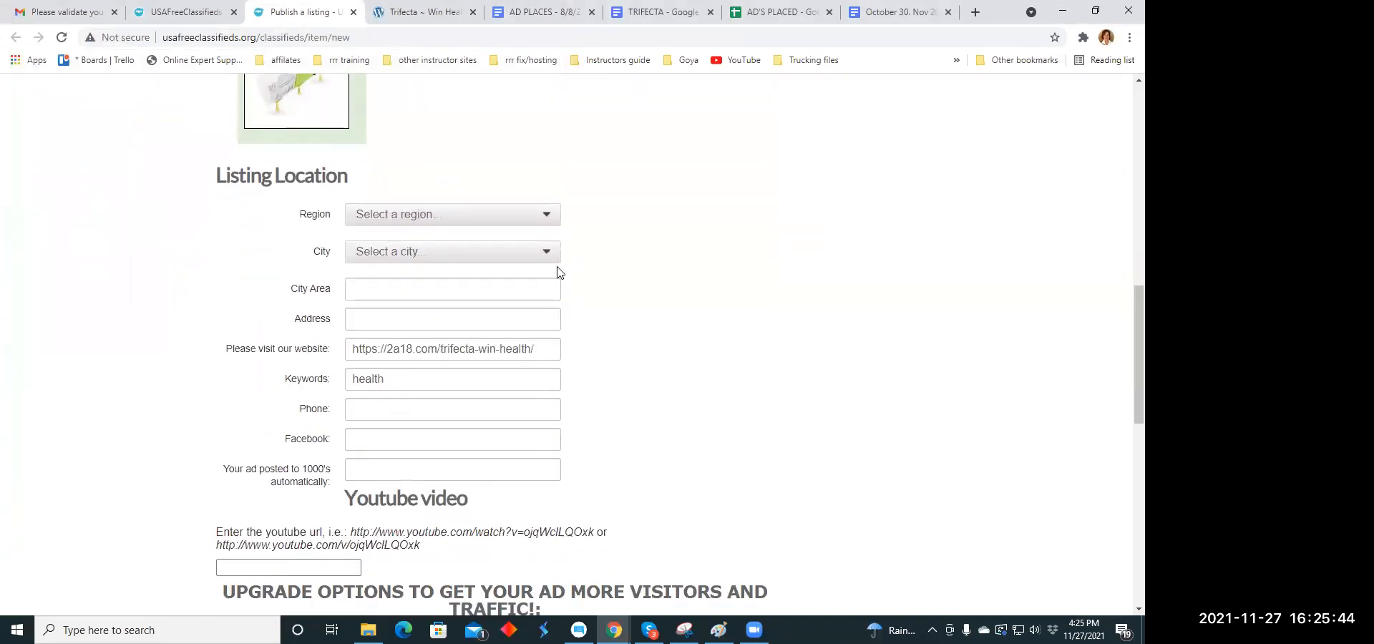
click(546, 216)
click(439, 334)
click(548, 256)
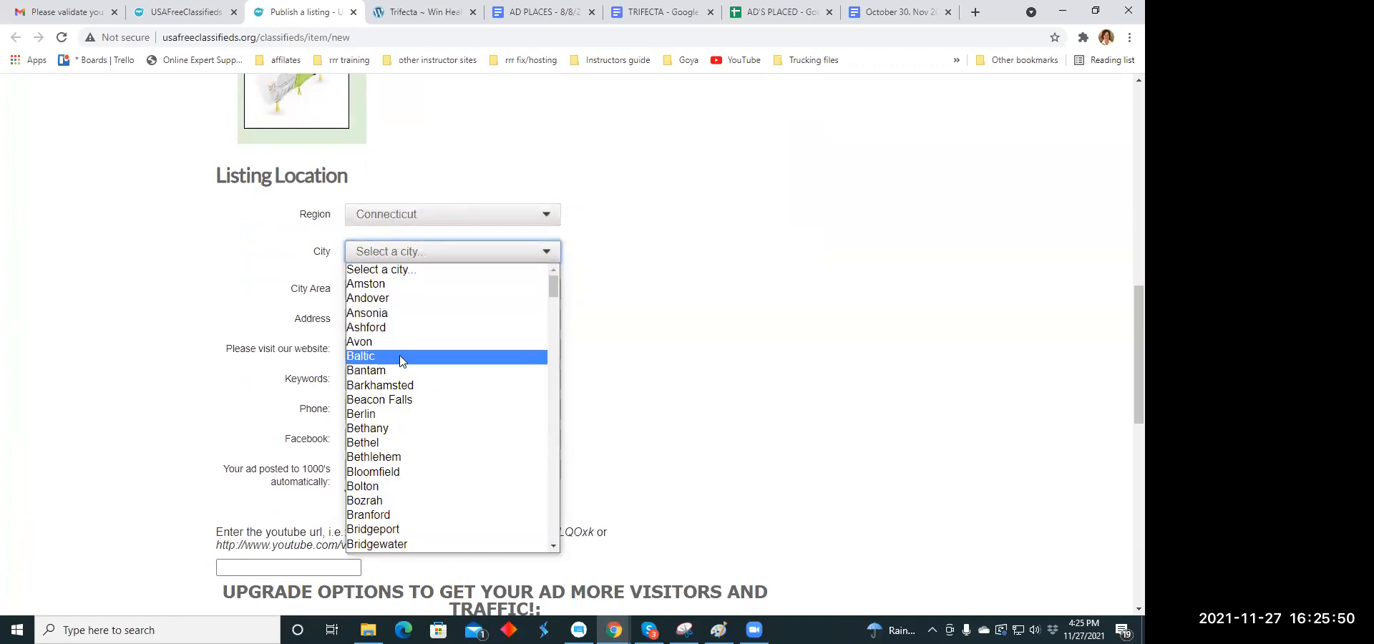
scroll(426, 333, down, 4)
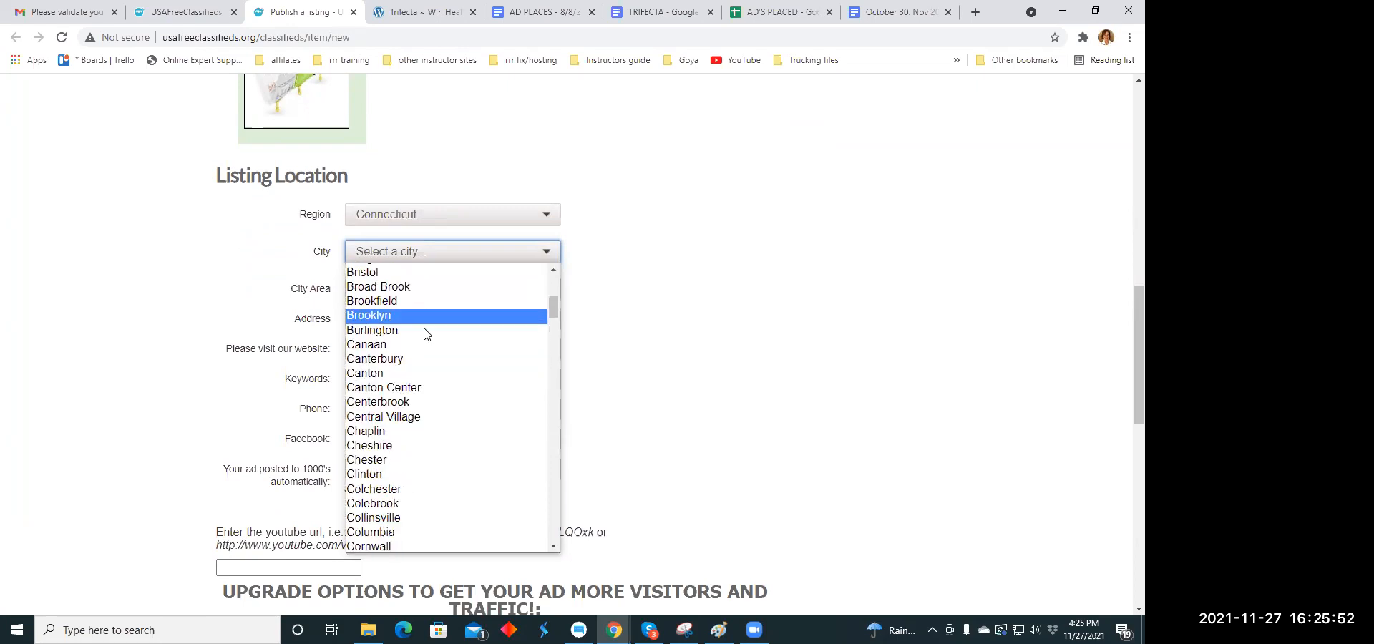
click(427, 315)
- Publish the finished listing and close its PACK 3-in-1 upgrade payment page
scroll(473, 283, down, 3)
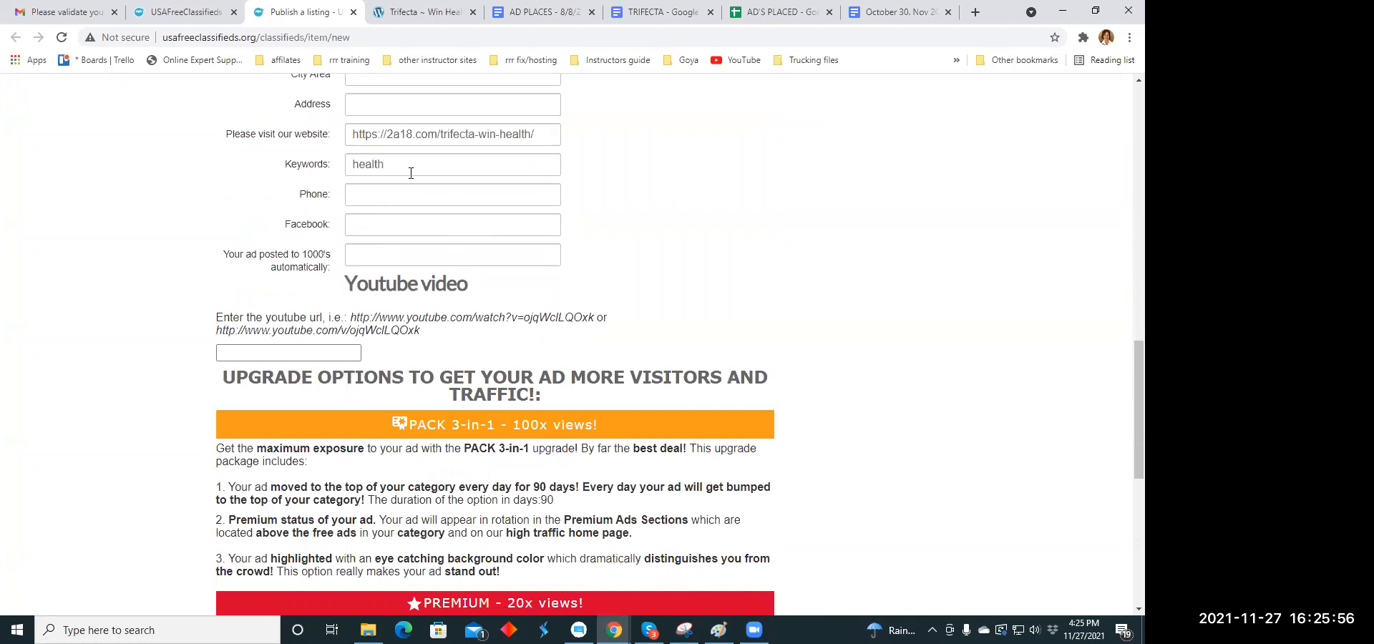
scroll(429, 226, down, 4)
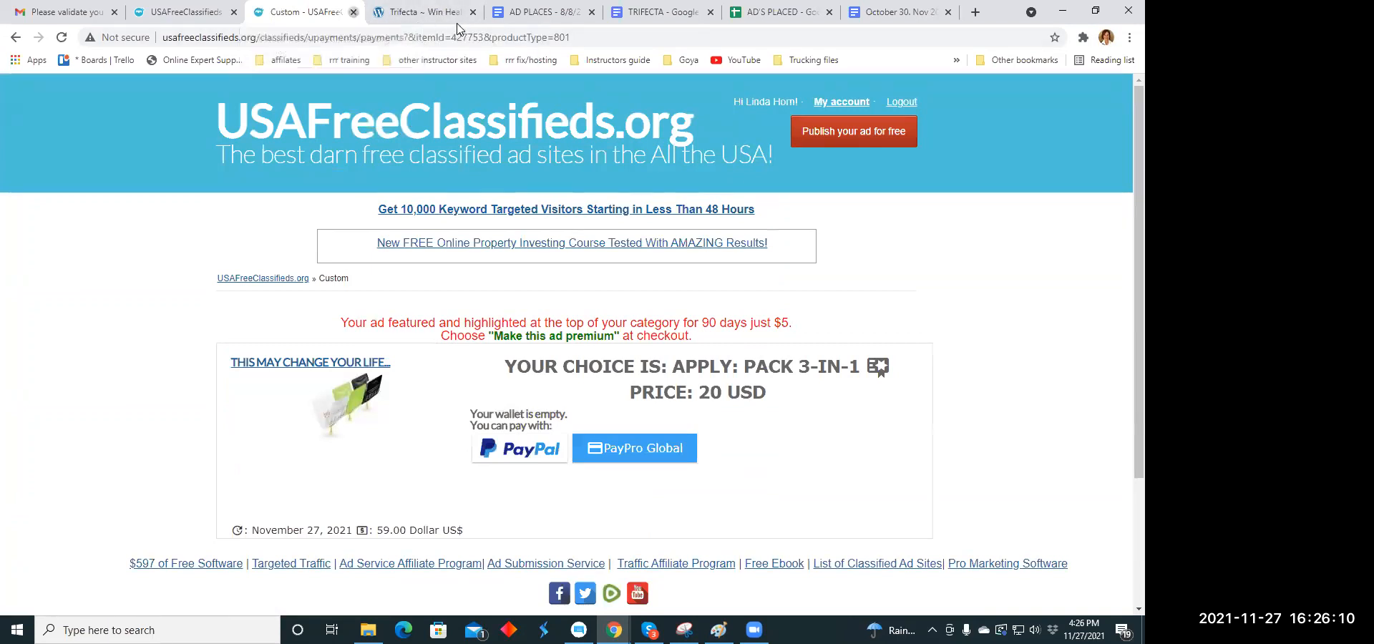
click(353, 12)
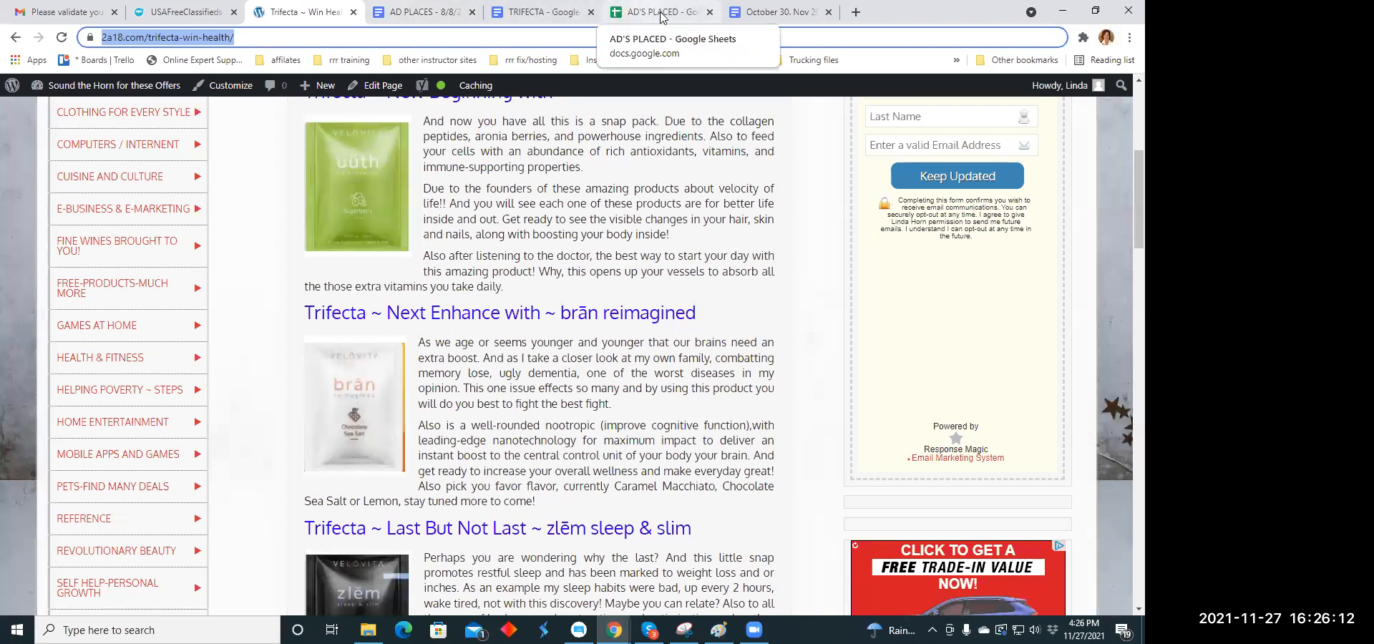
click(413, 13)
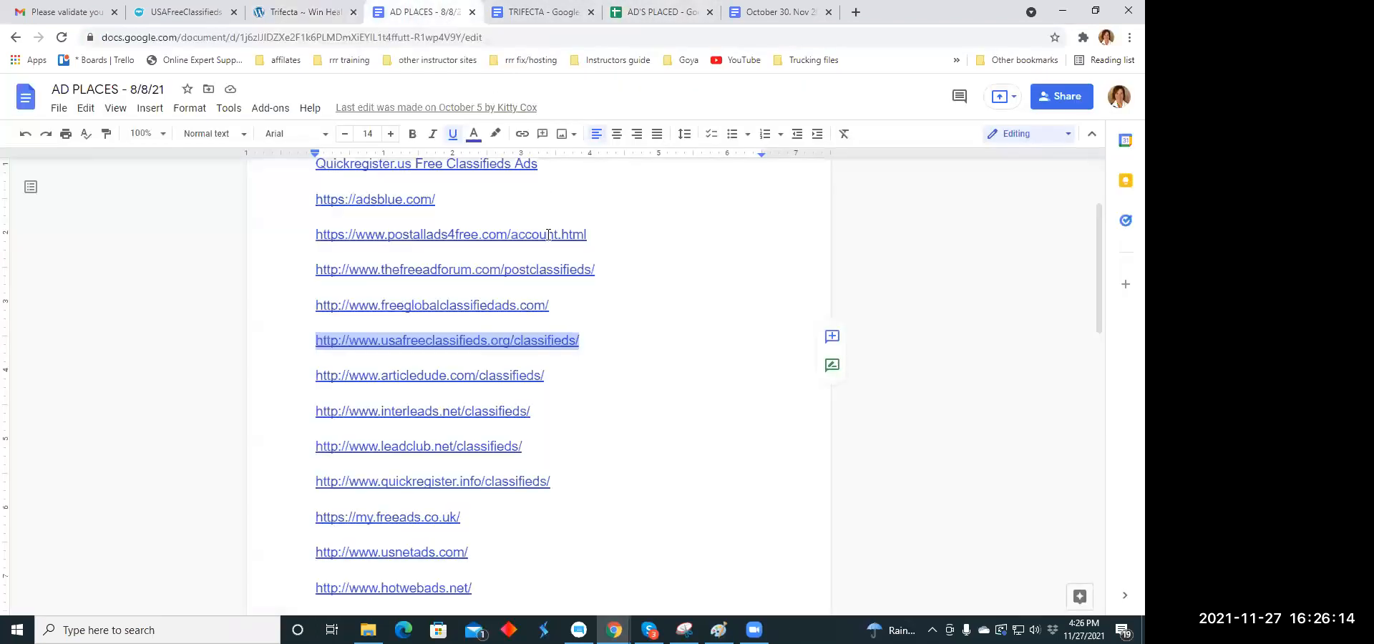
click(664, 306)
scroll(658, 305, down, 1)
scroll(637, 292, up, 1)
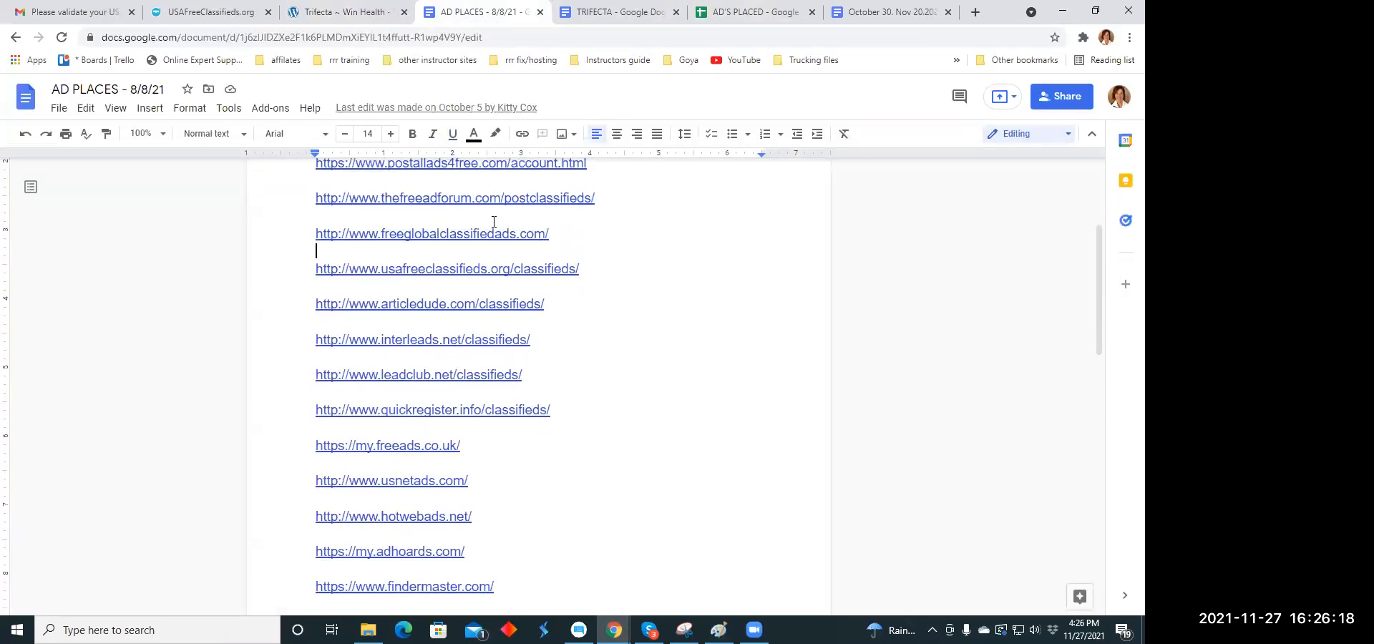
drag(546, 230, 315, 235)
key(ctrl+c)
right_click(338, 238)
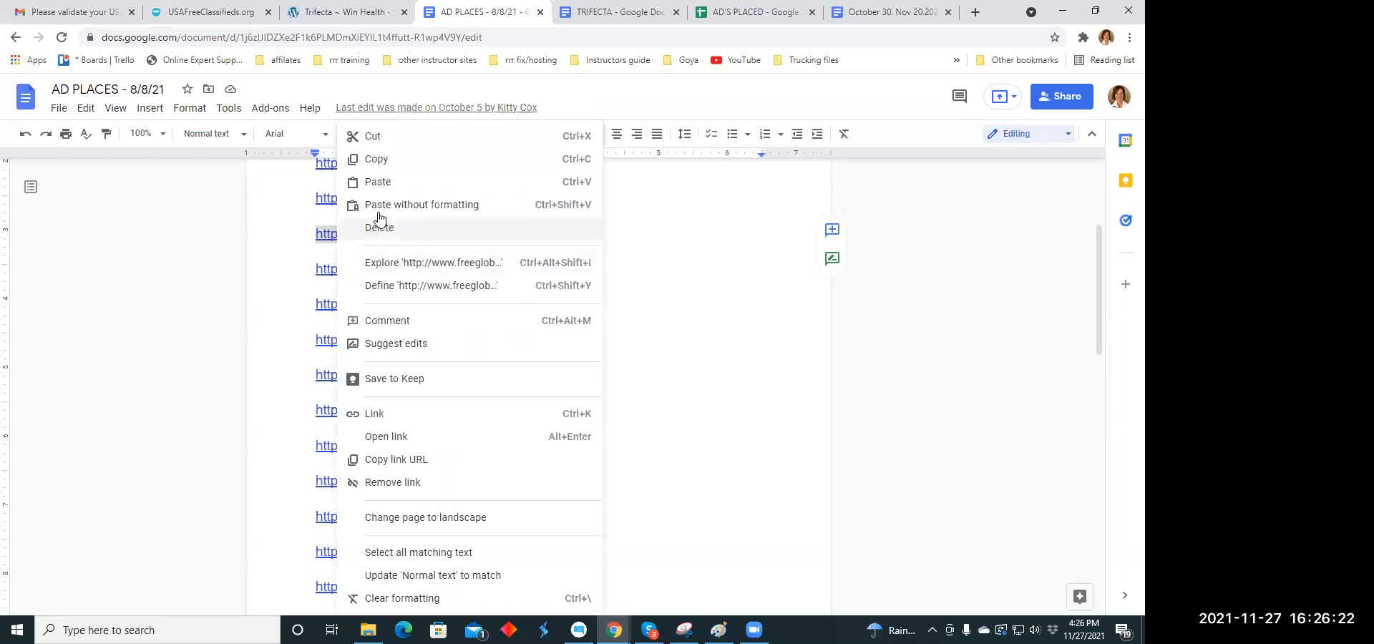
click(369, 158)
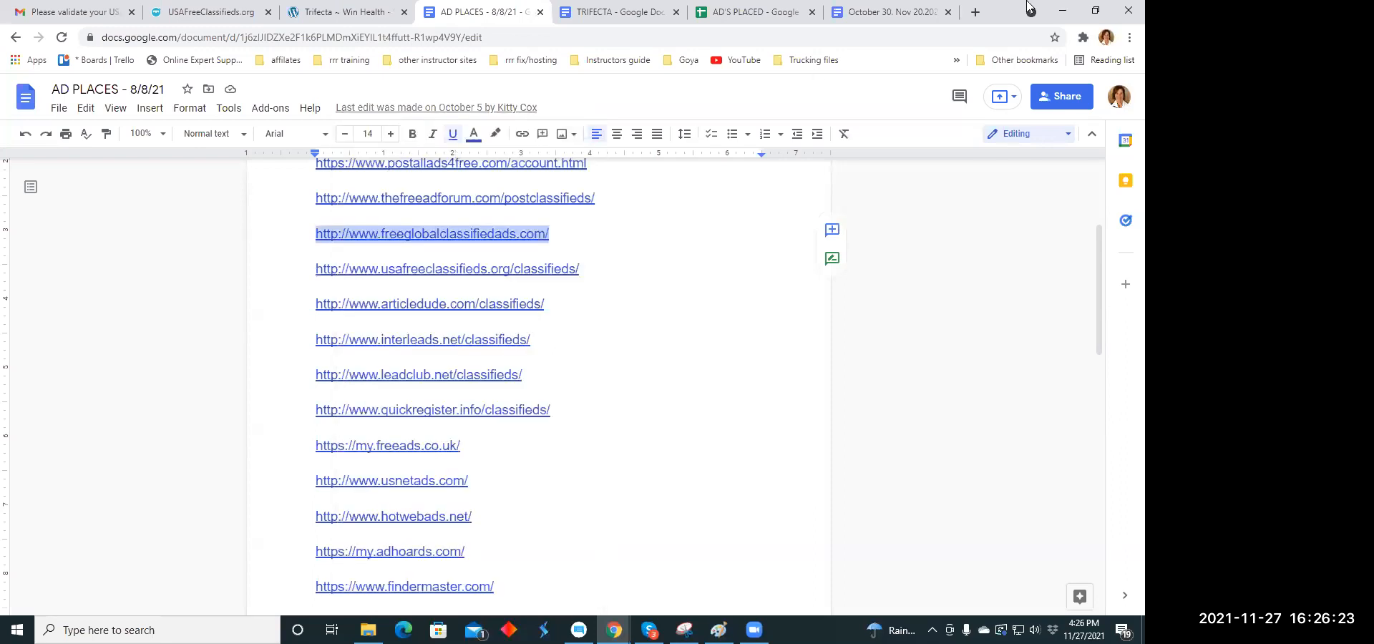
- Open the copied freeglobalclassifiedads.com address in a new browser tab
click(975, 12)
click(390, 38)
right_click(393, 36)
click(458, 136)
key(Return)
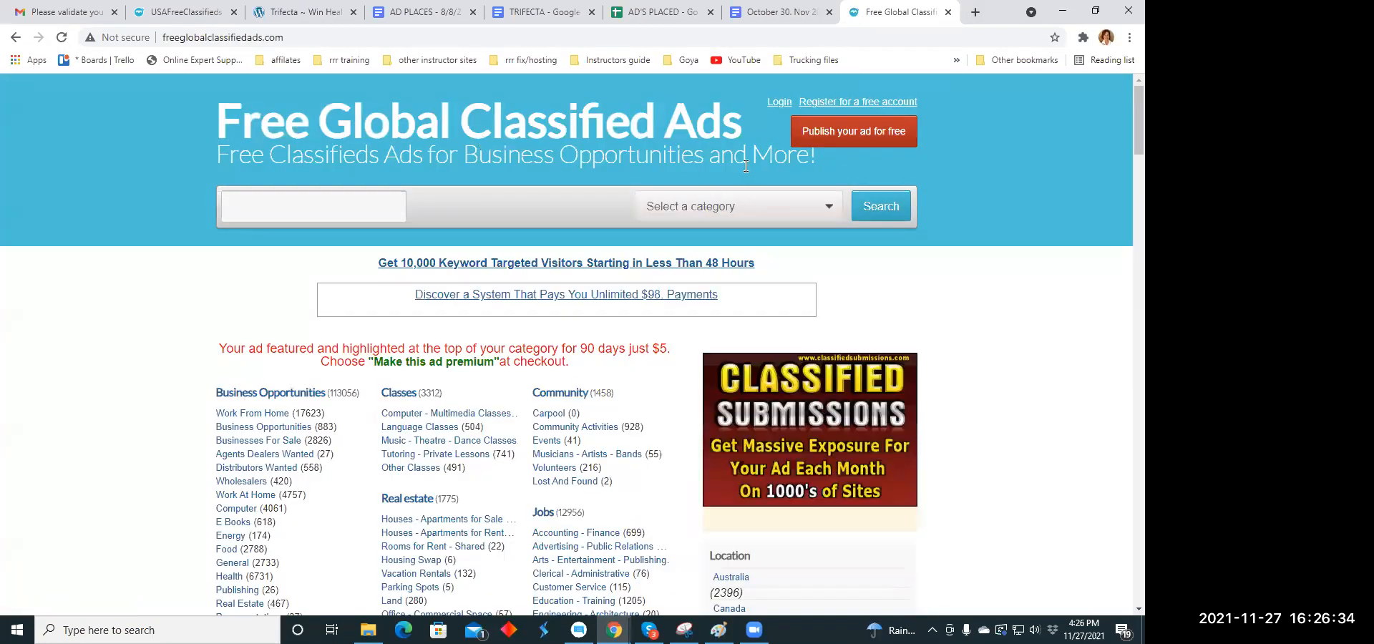
- Look over the category list on Free Global Classified Ads and start publishing a free ad there
scroll(755, 182, down, 2)
scroll(757, 171, down, 1)
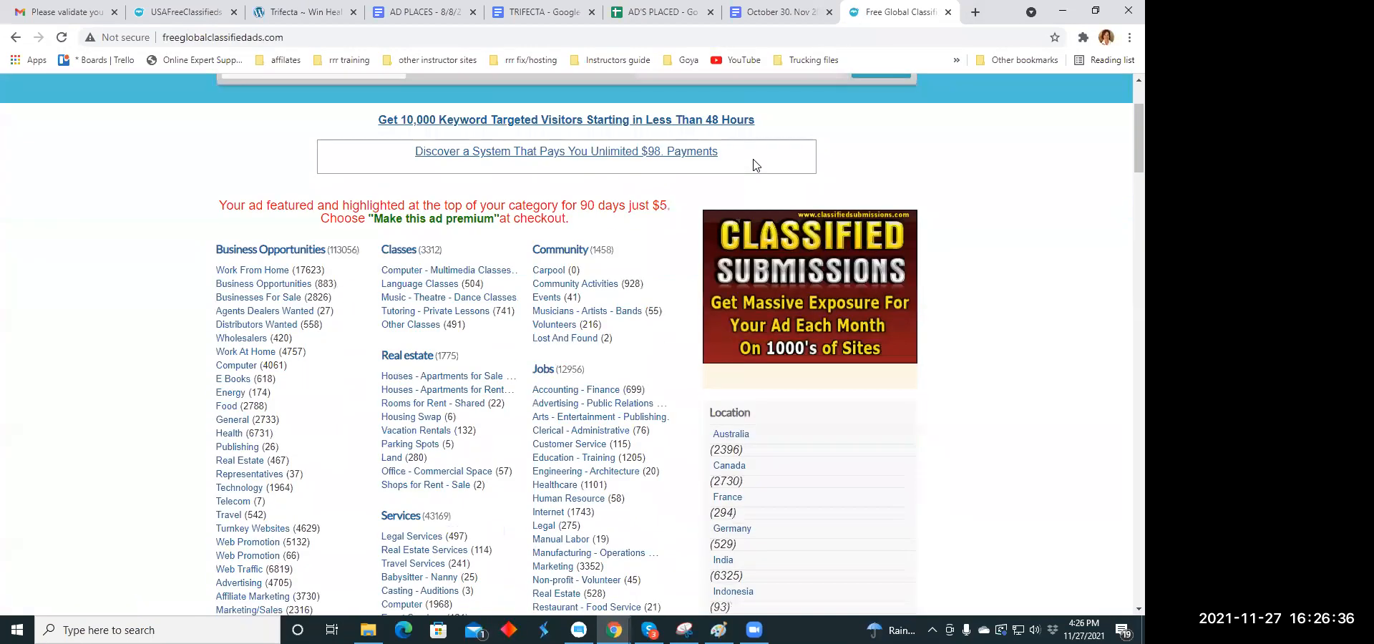
scroll(757, 164, down, 5)
scroll(758, 164, up, 5)
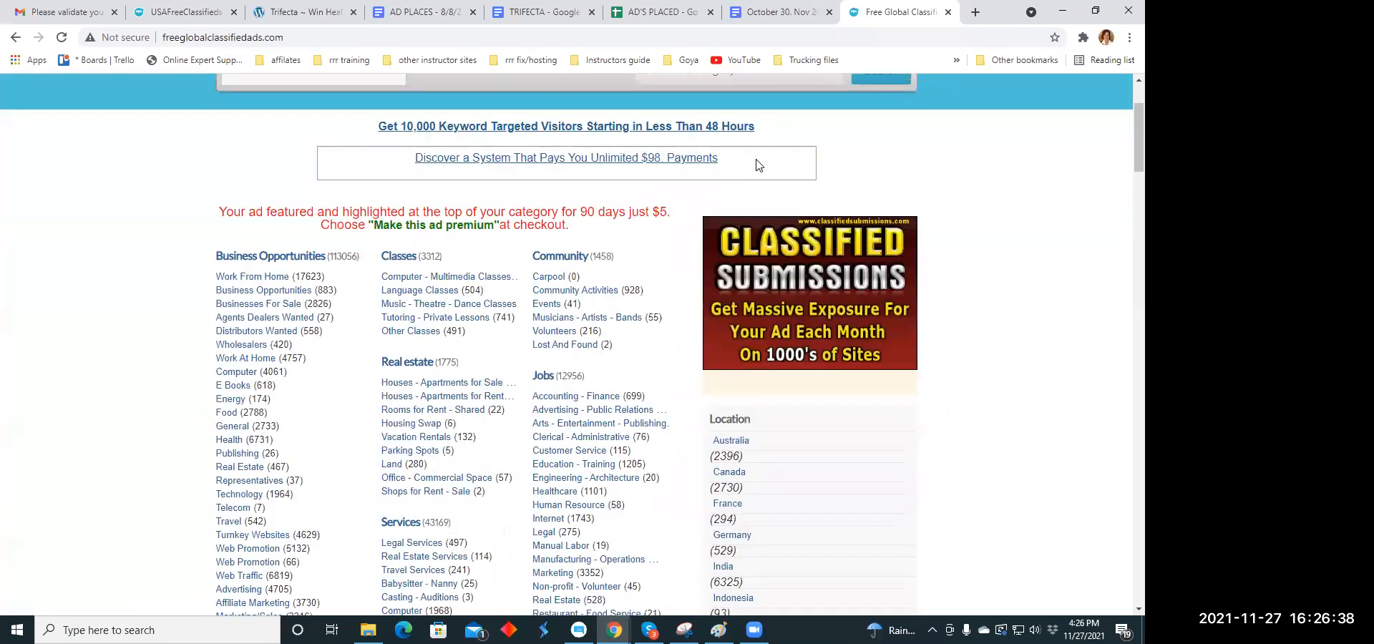
scroll(758, 166, up, 3)
click(857, 136)
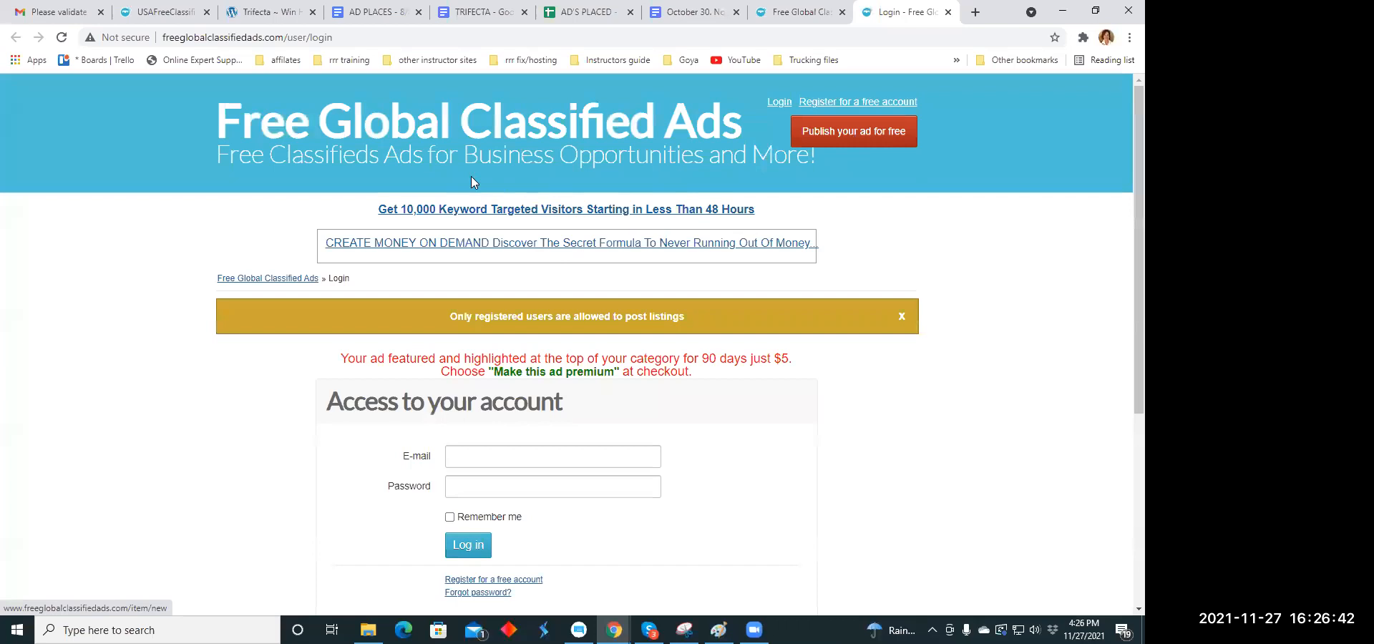
- Try to log in to Free Global Classified Ads with the account e-mail and password, and close both of the site's tabs
scroll(494, 179, down, 2)
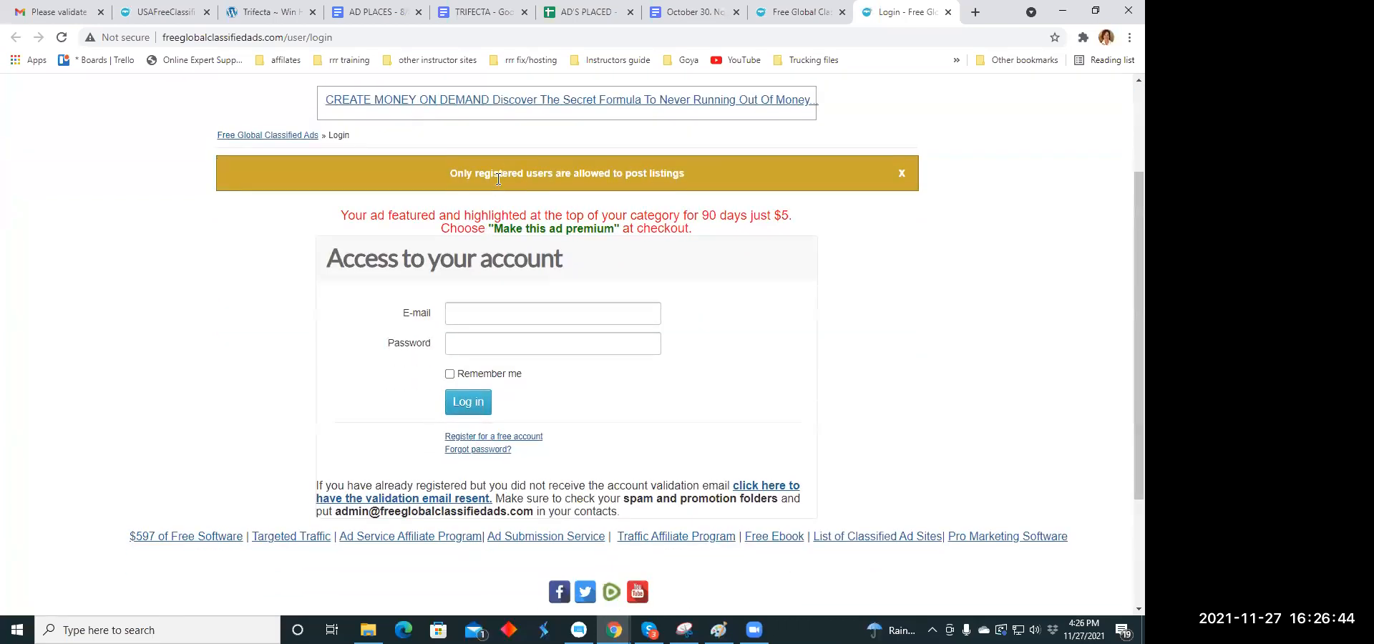
click(462, 316)
click(467, 349)
click(465, 345)
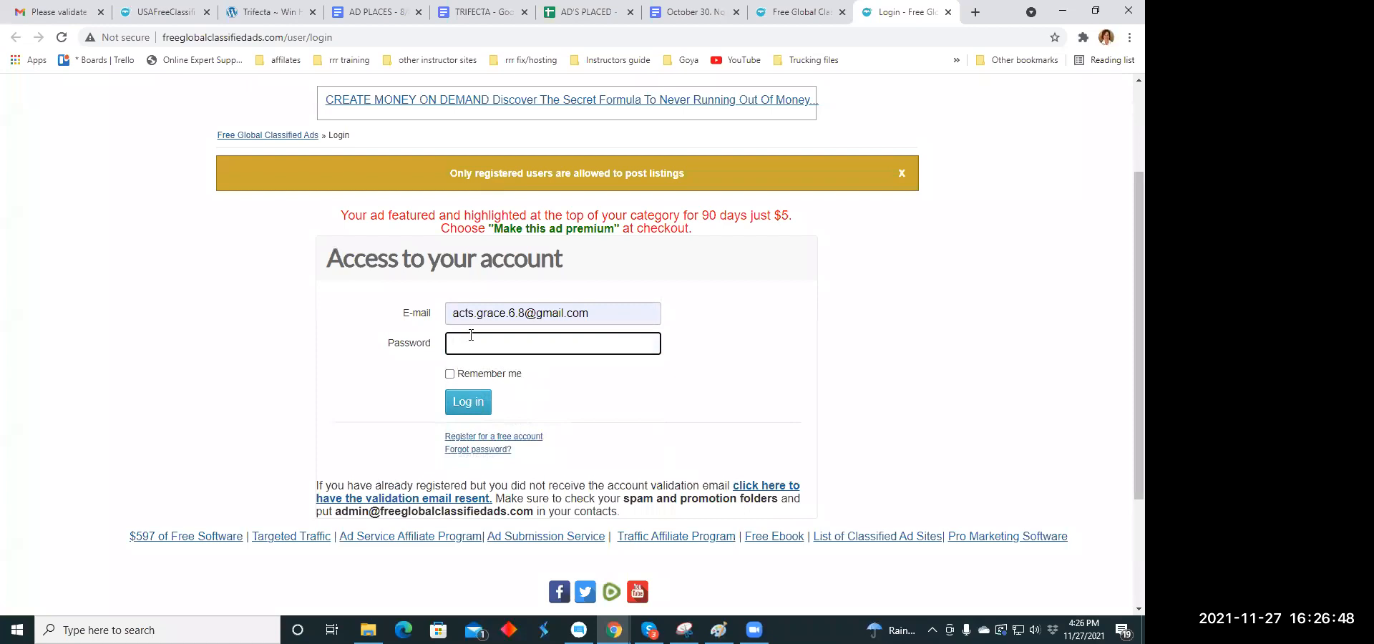
text(•)
key(BackSpace)
key(BackSpace)
click(477, 407)
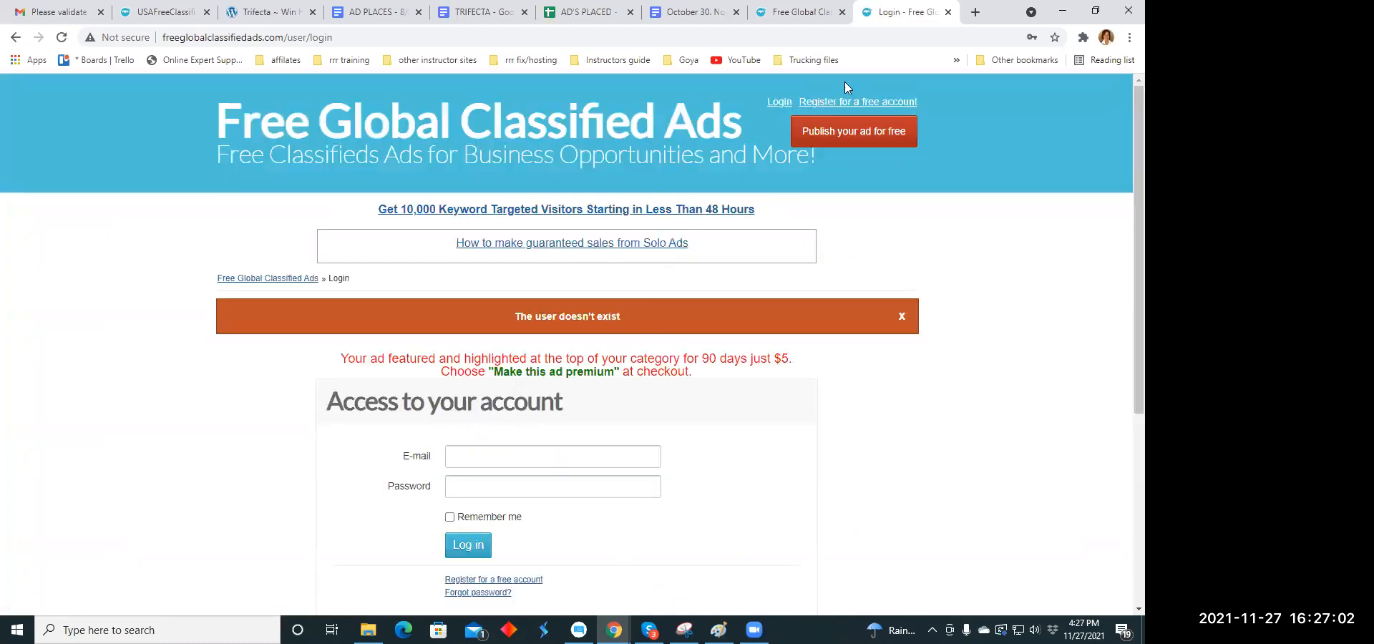
click(946, 14)
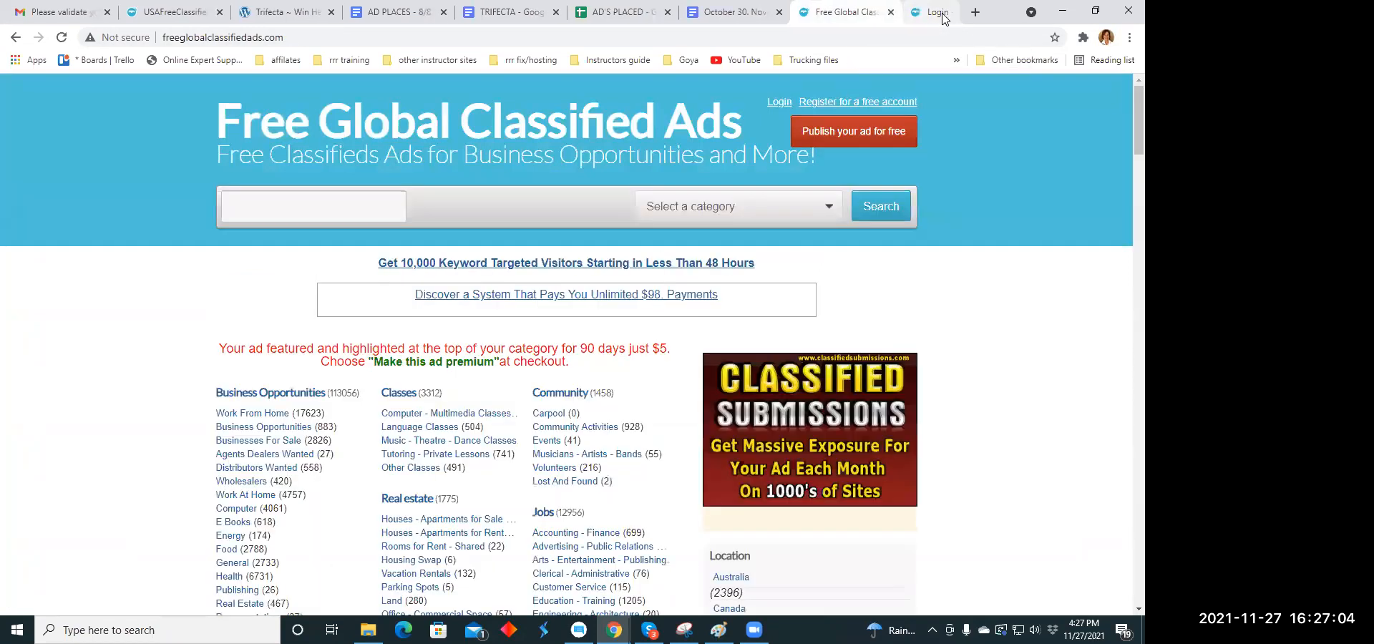
click(949, 12)
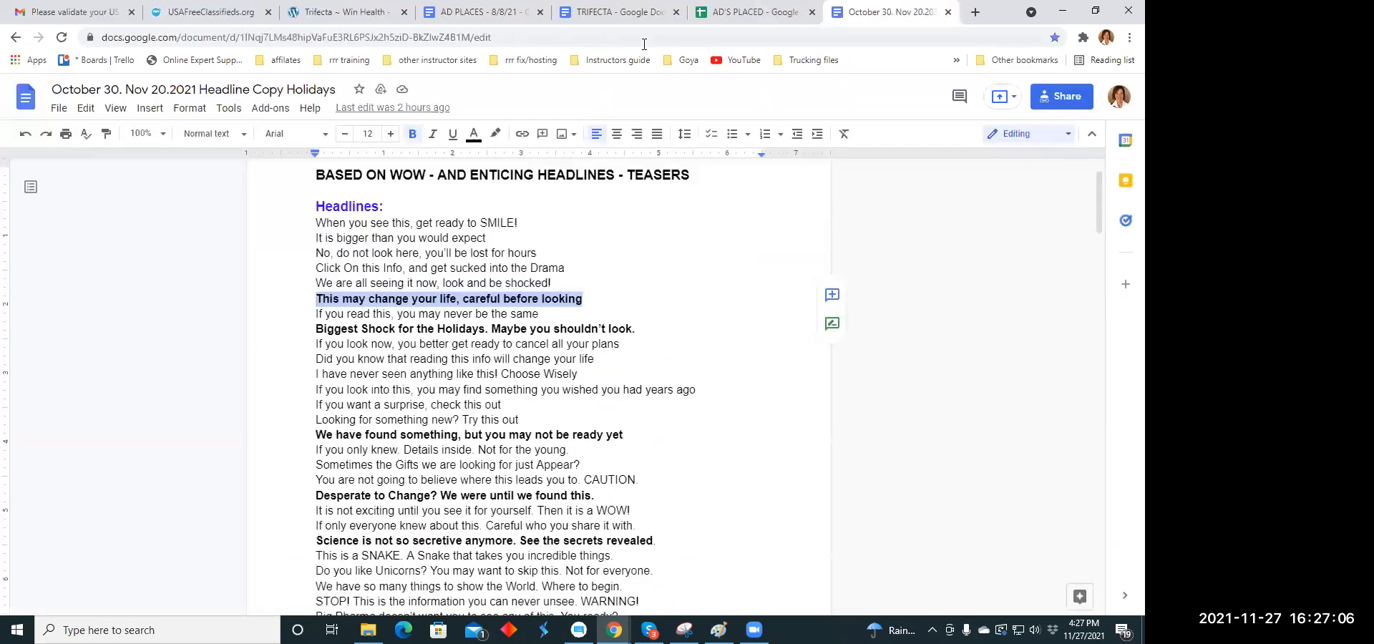
- Return to USAFreeClassifieds.org and open five new listing forms in separate tabs
click(229, 20)
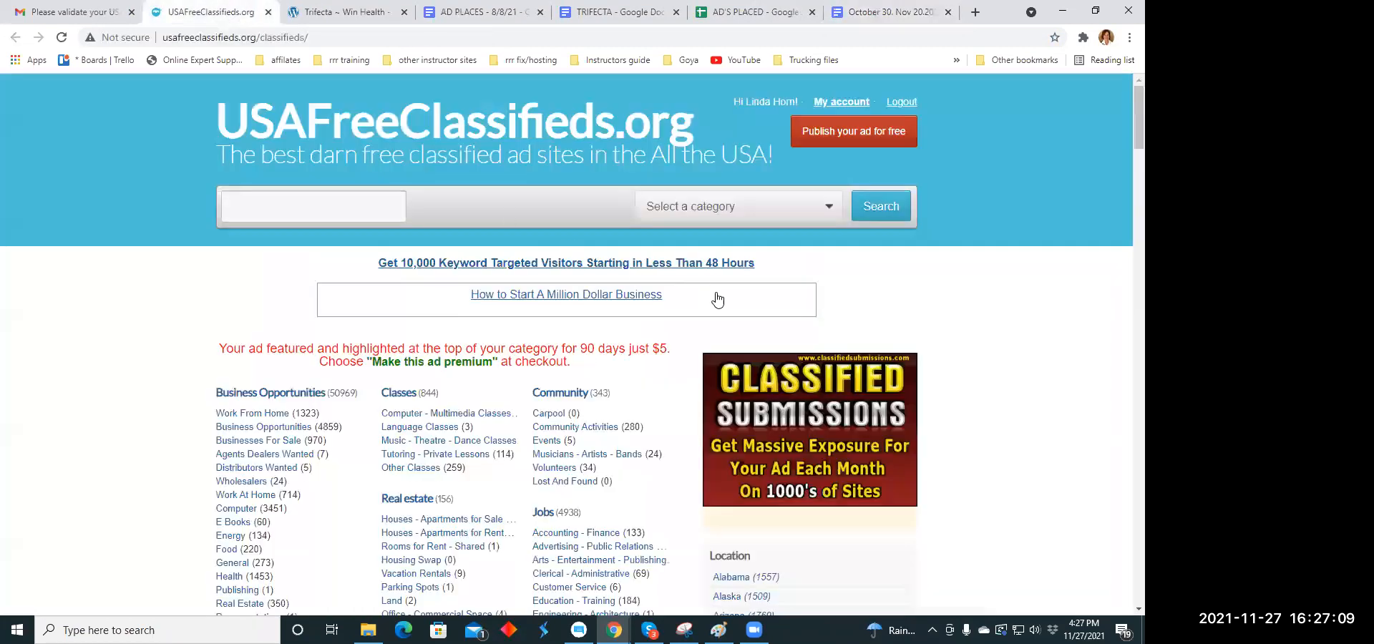
click(856, 133)
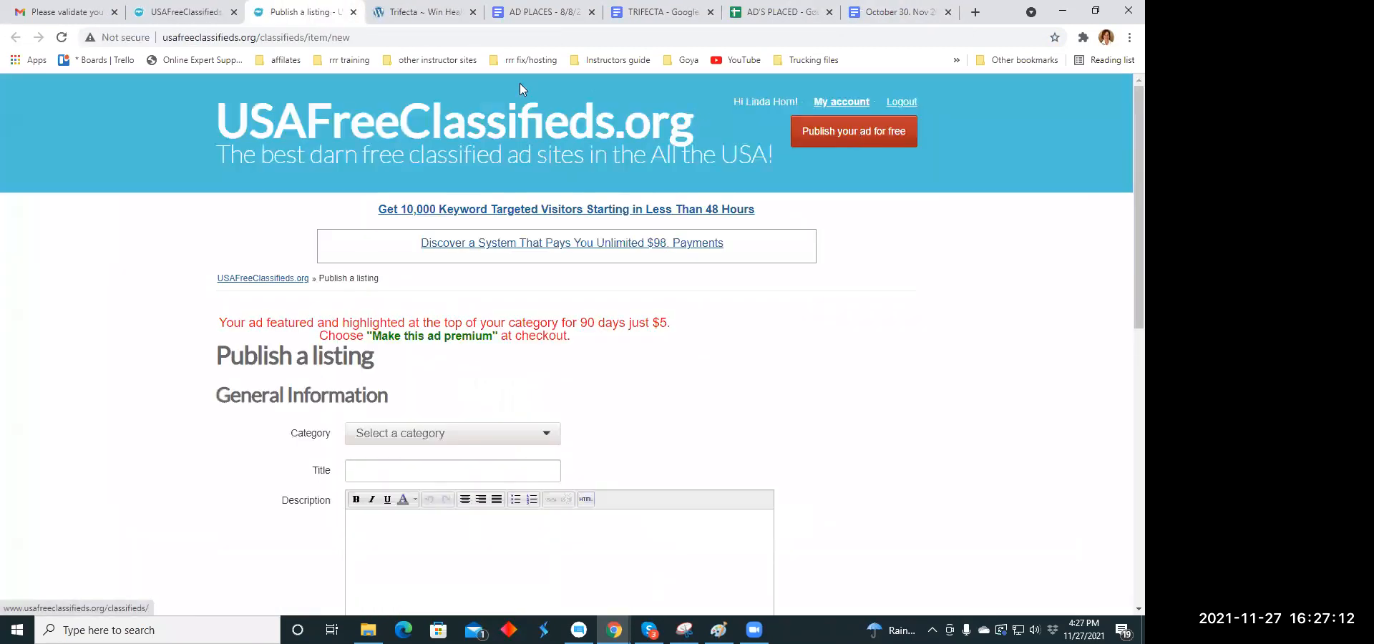
click(186, 14)
click(891, 136)
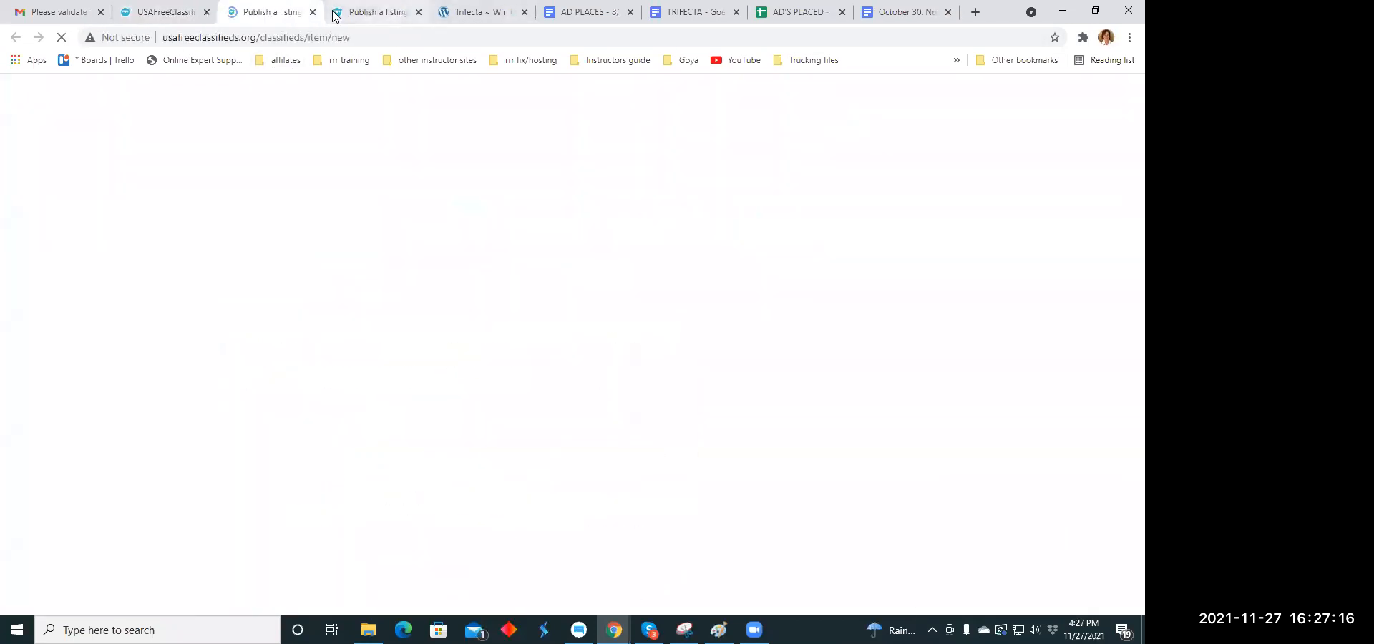
click(168, 12)
click(858, 131)
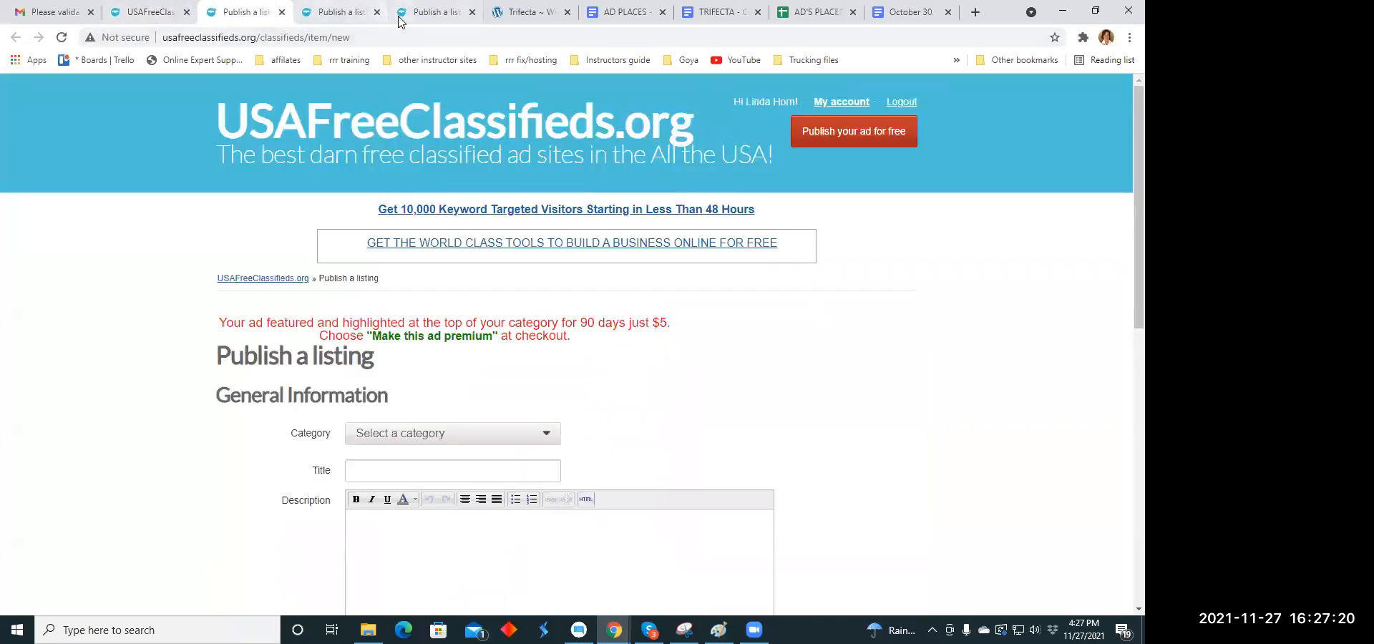
click(158, 14)
click(879, 138)
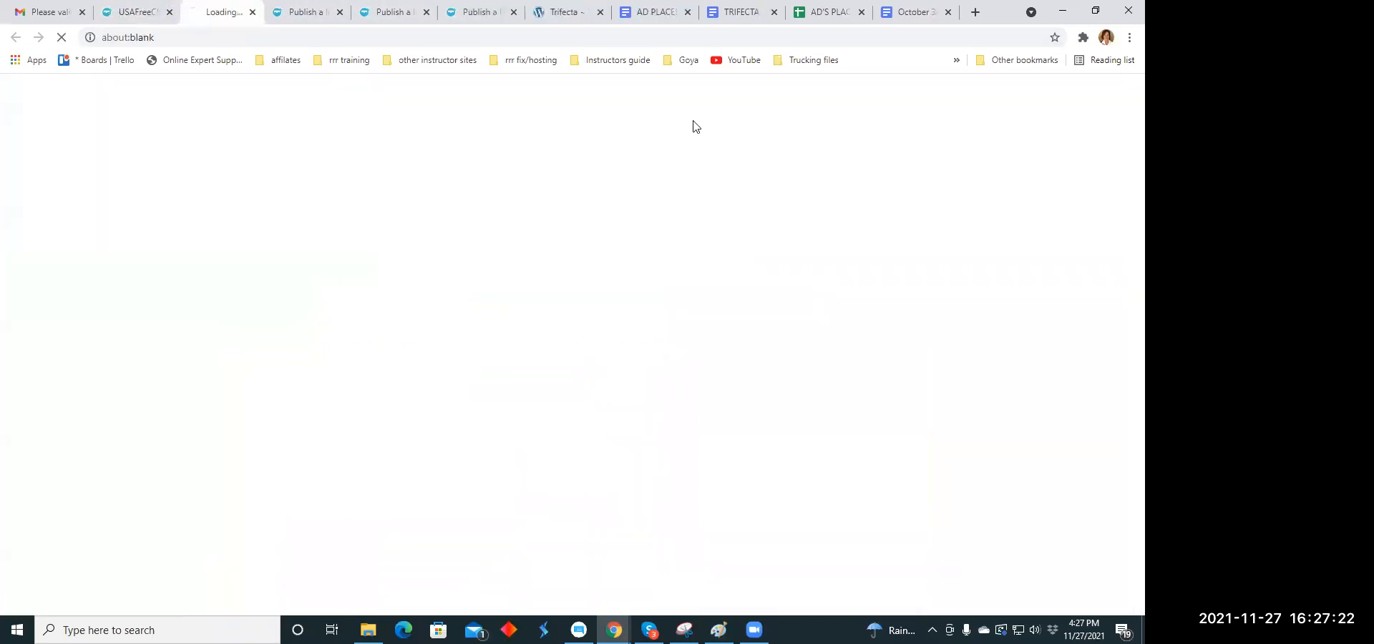
click(136, 10)
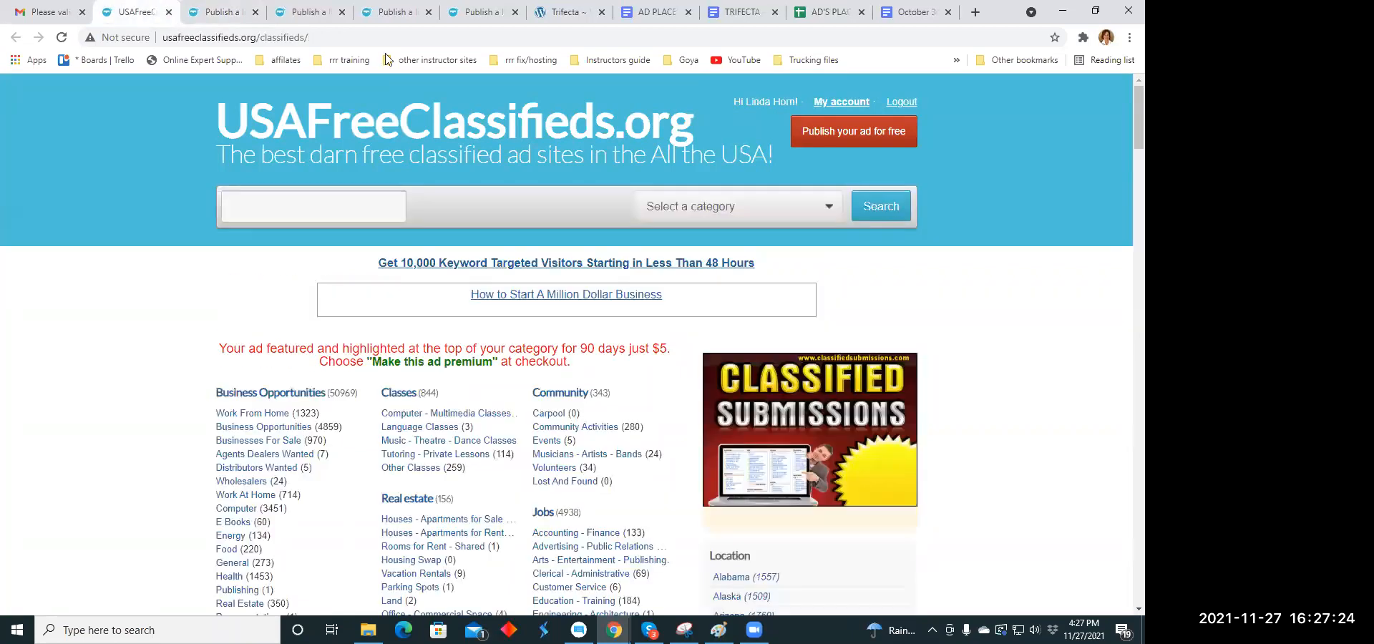
click(836, 135)
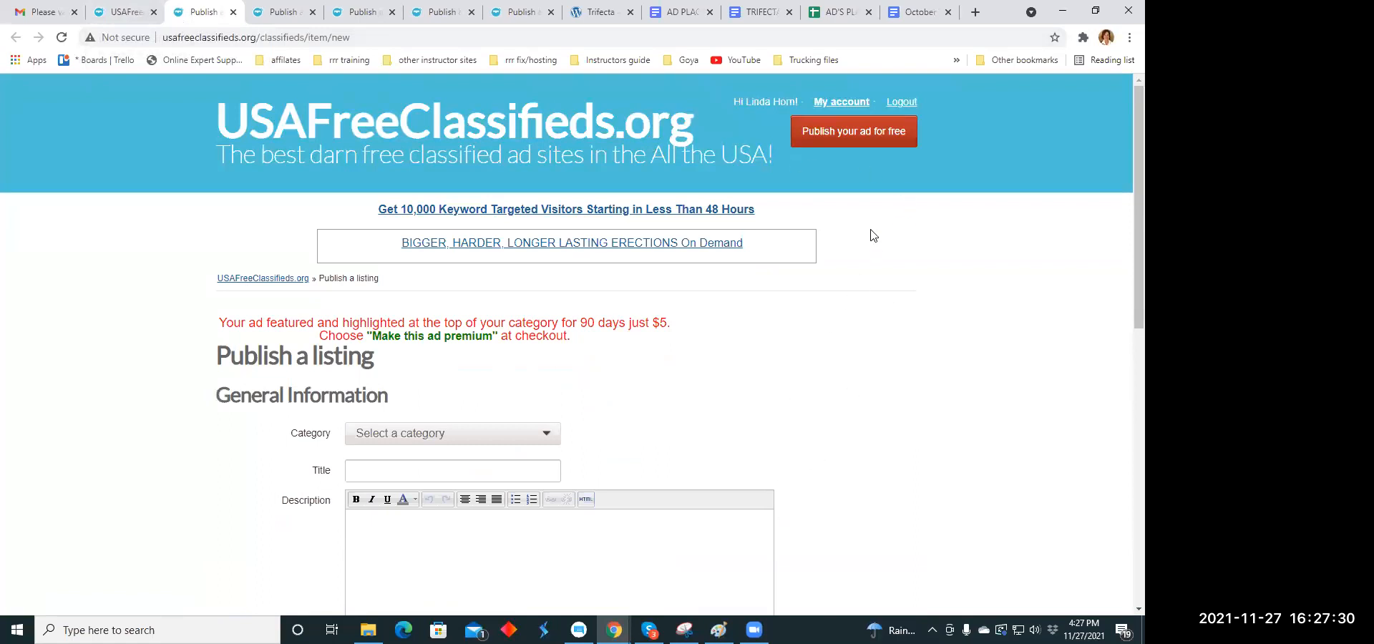
- Set the category of the new listing to Health under Business Opportunities
scroll(548, 190, down, 4)
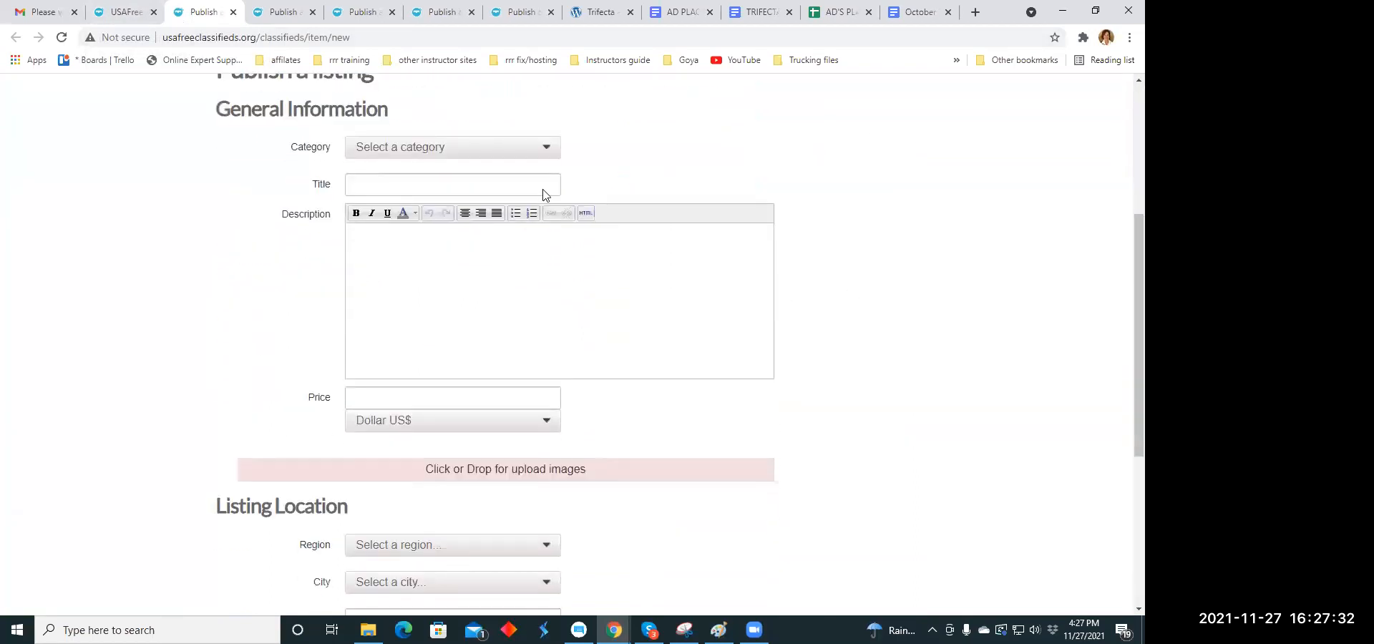
click(550, 146)
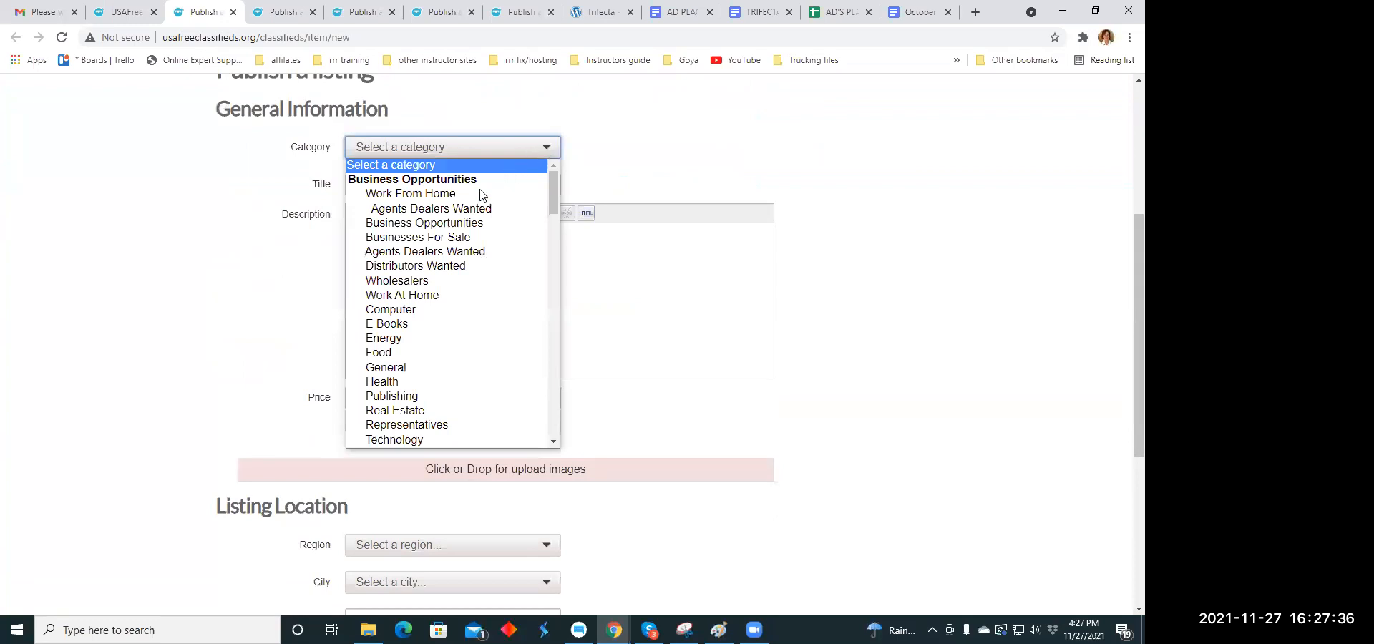
click(427, 383)
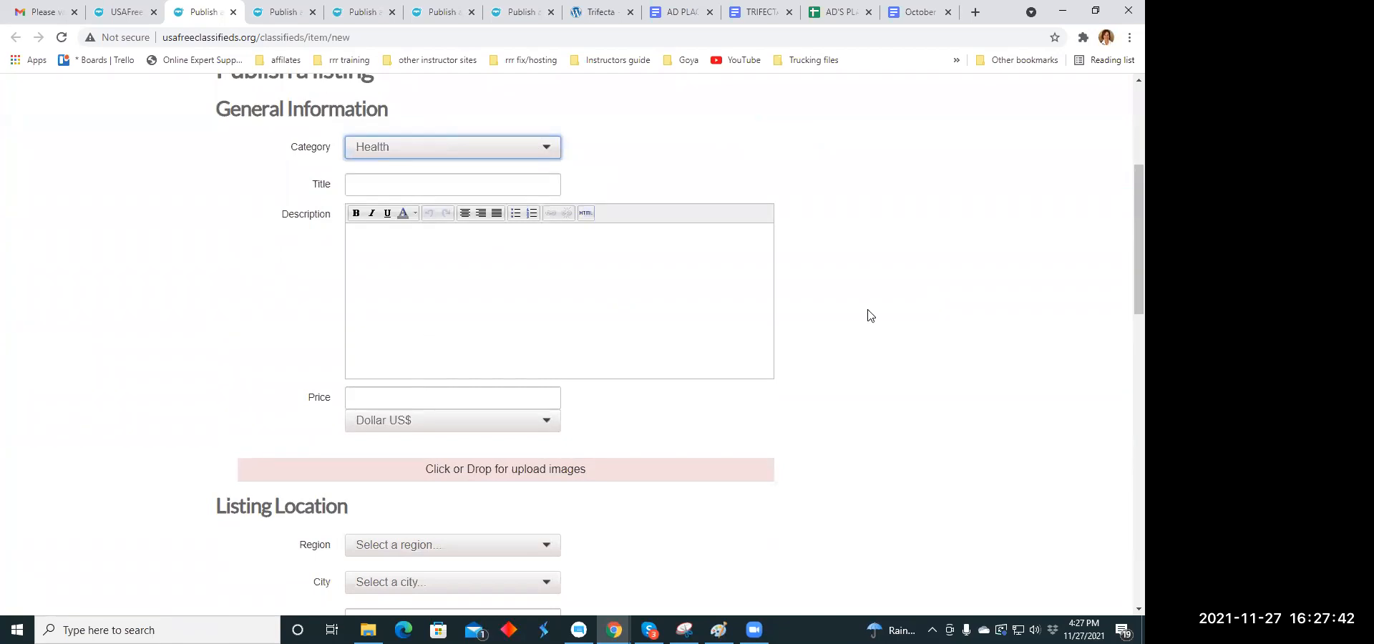
- Copy the headline "Biggest Shock for the Holidays. Maybe you shouldn't look." from the October 30 Headline Copy Holidays document
click(386, 187)
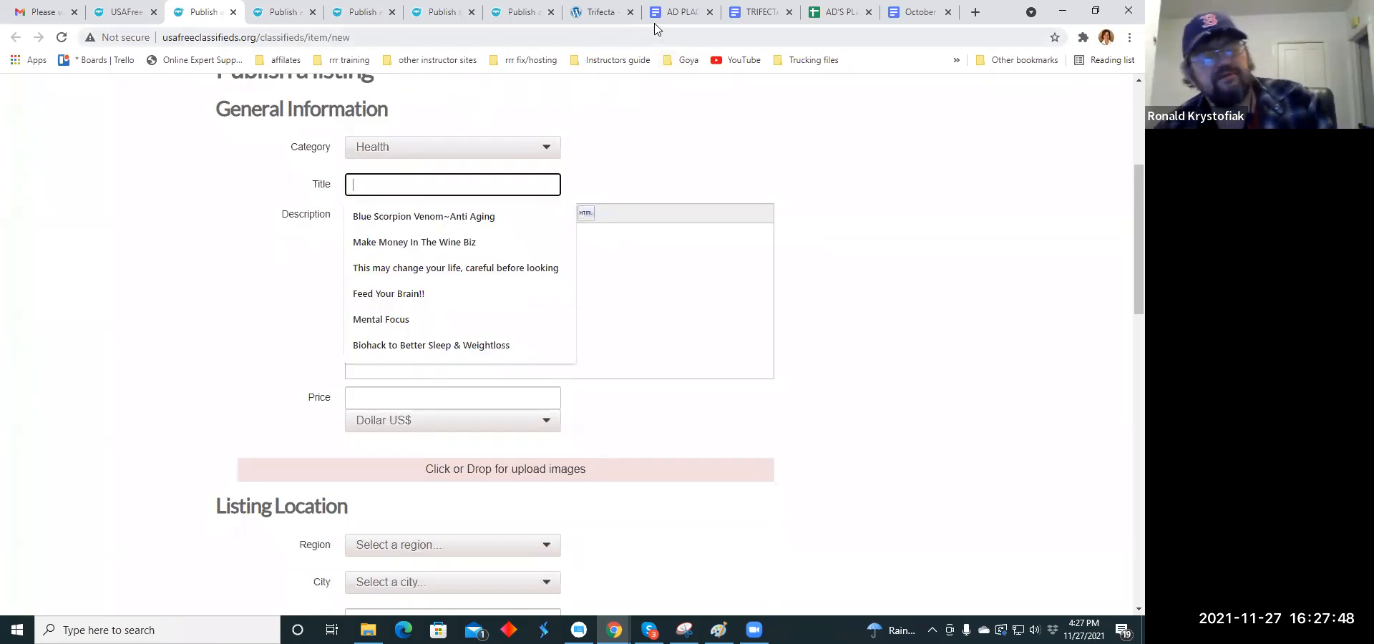
click(680, 12)
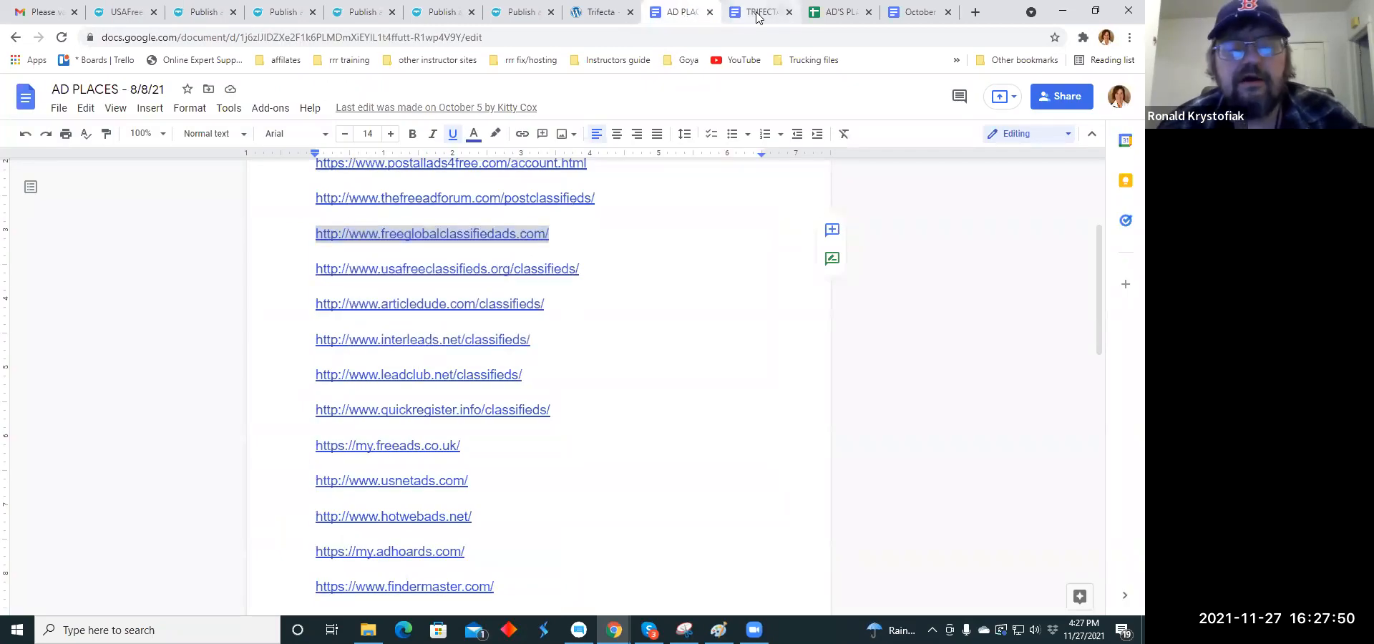
click(757, 13)
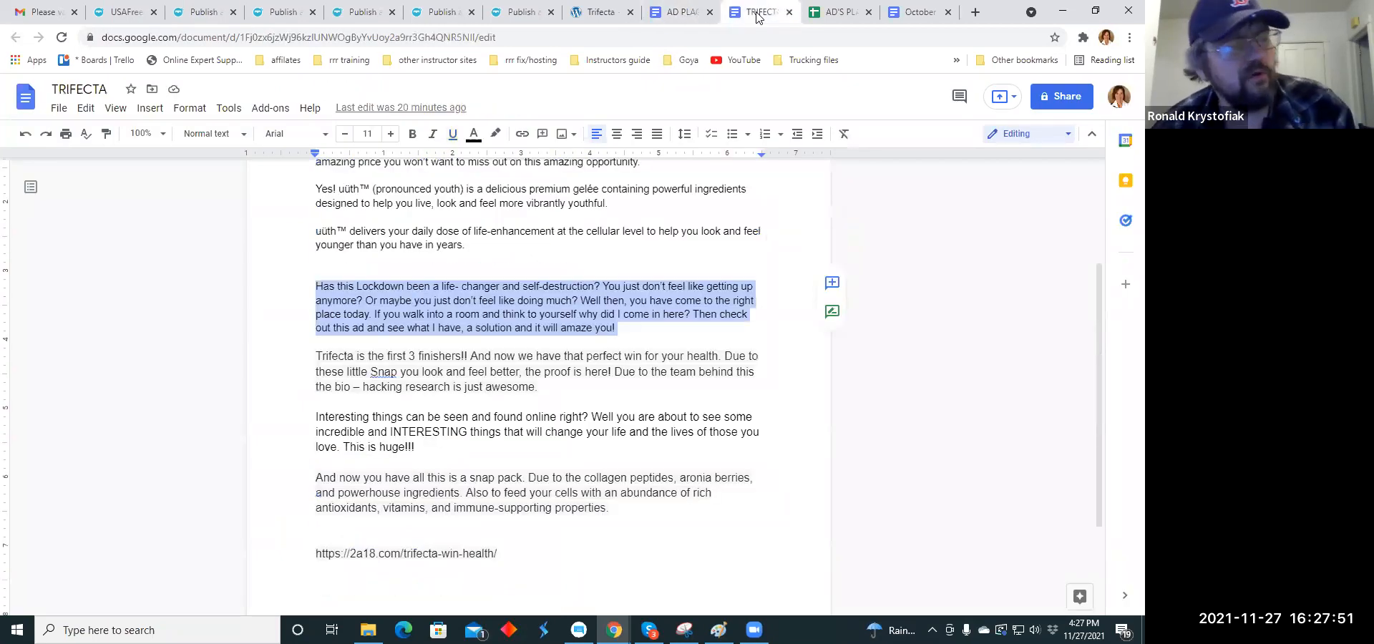
click(922, 12)
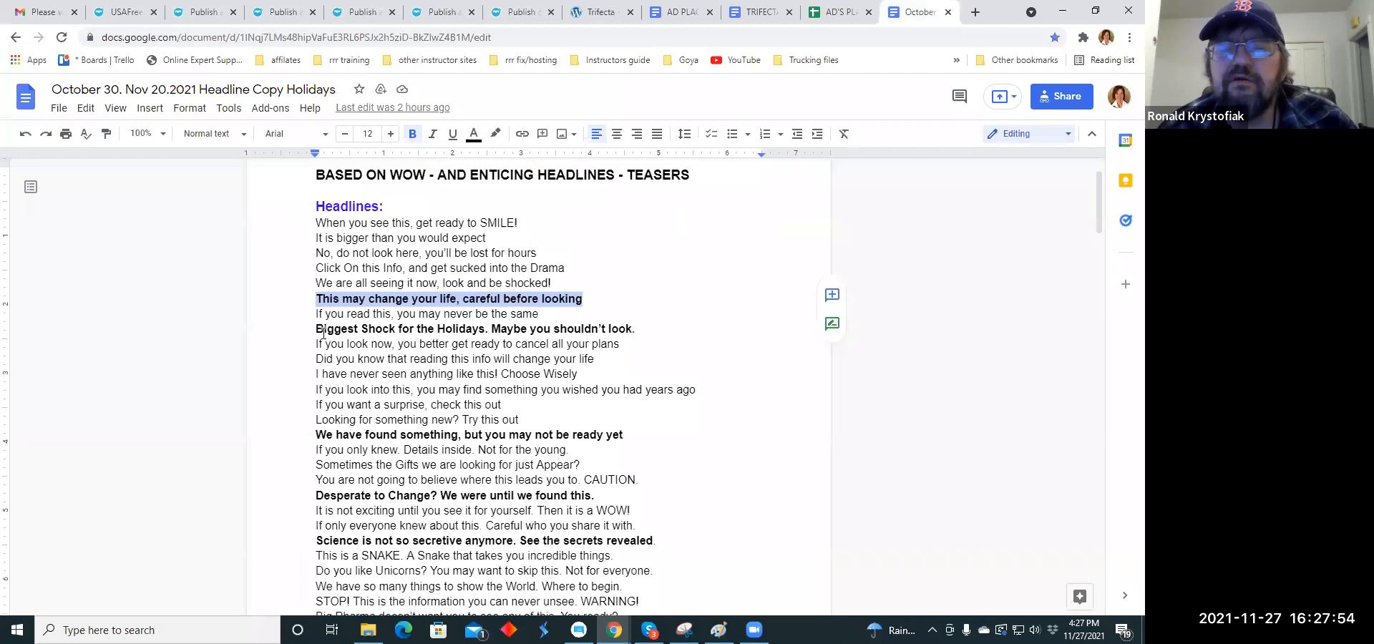
drag(318, 329, 632, 328)
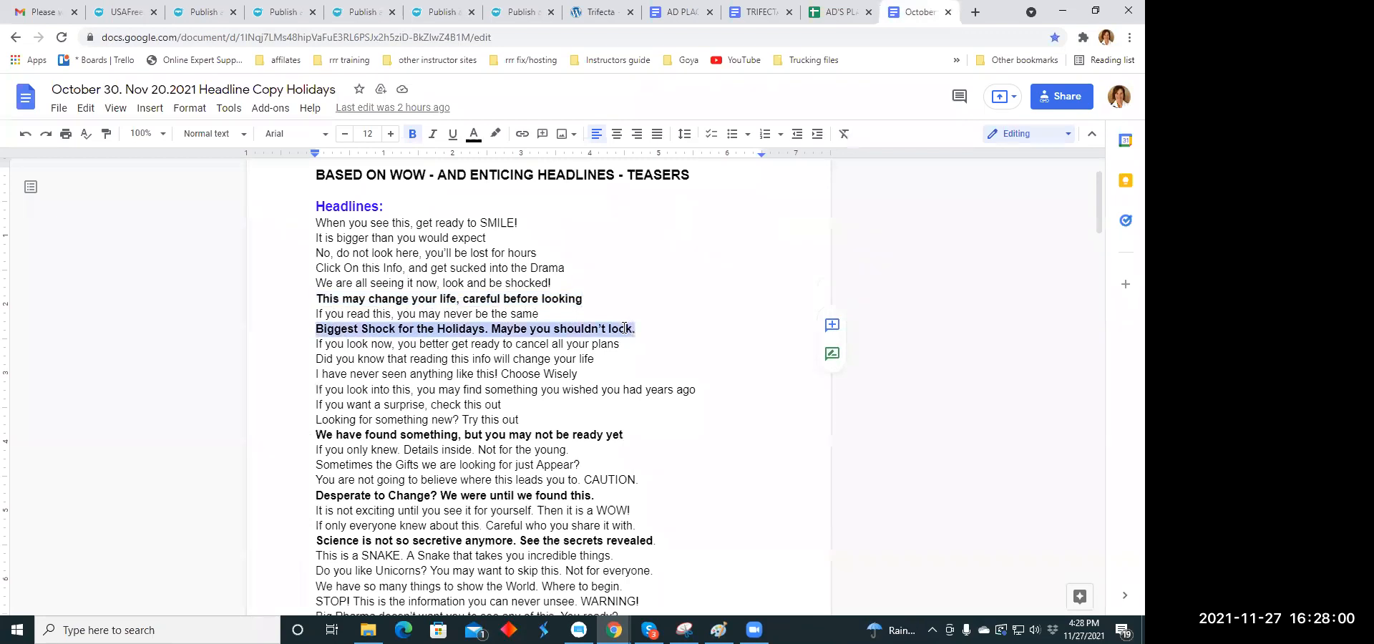
right_click(624, 328)
click(663, 231)
- Paste the copied headline as the title of the Health listing on USAFreeClassifieds.org
click(206, 13)
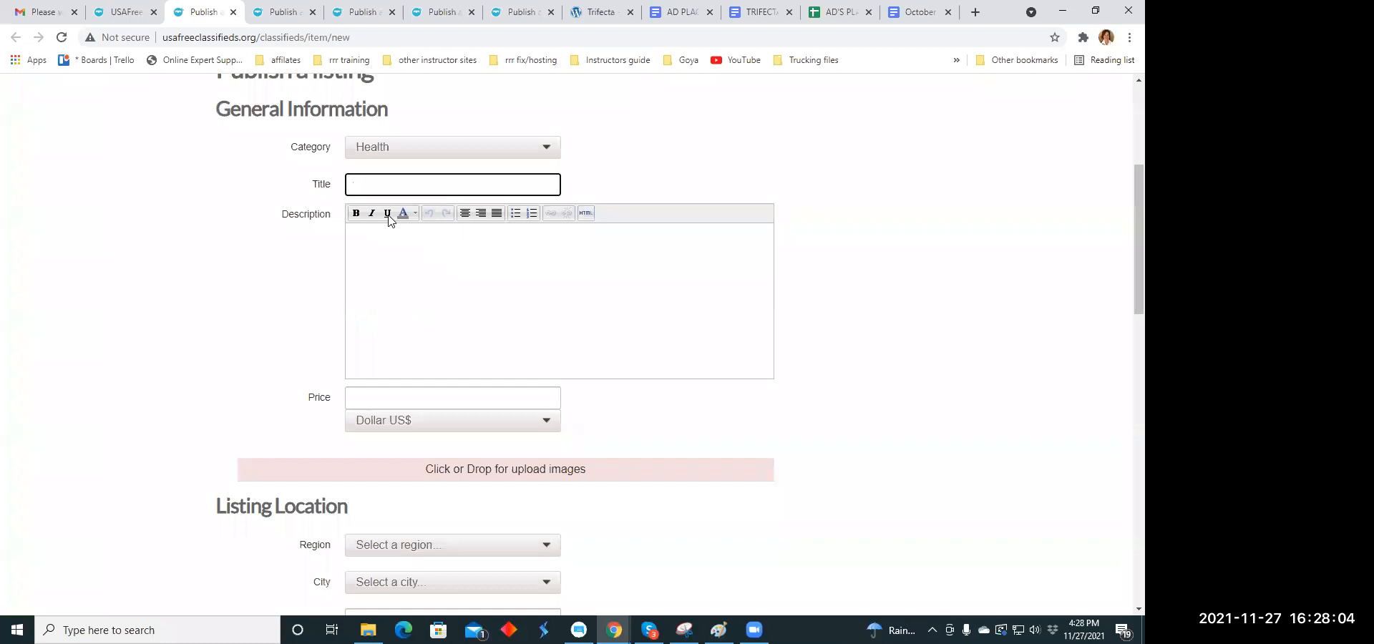
click(359, 179)
right_click(360, 180)
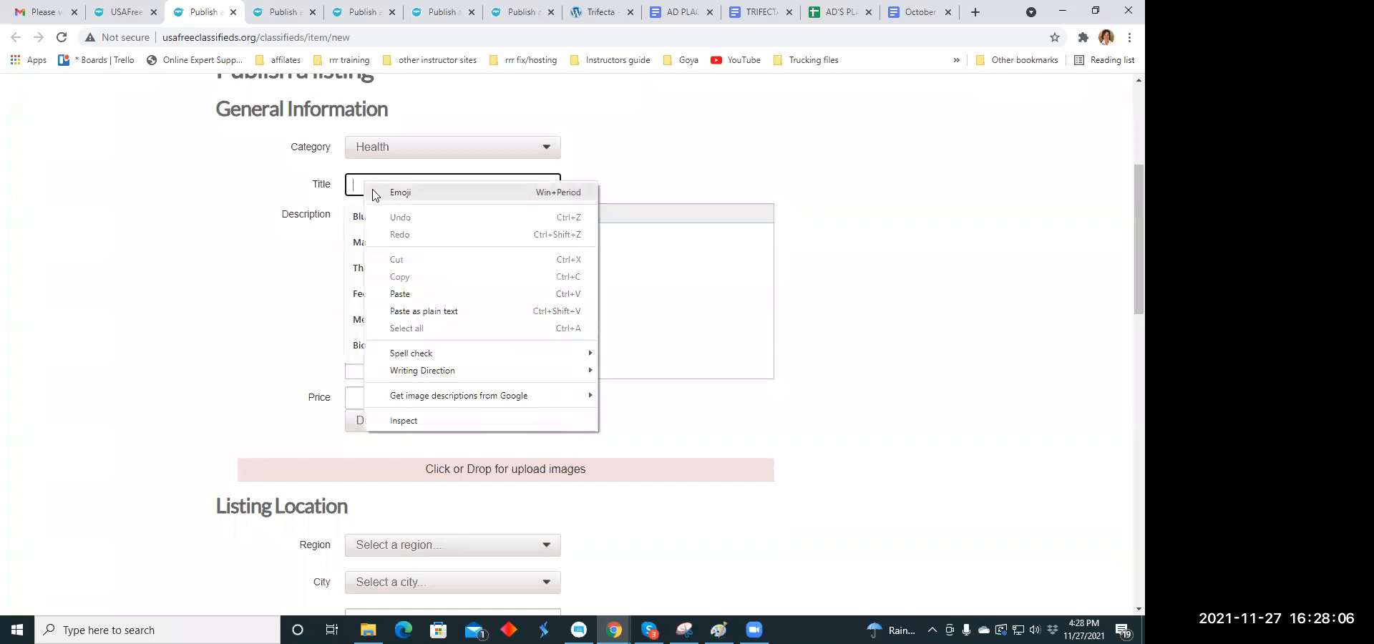
click(394, 291)
click(359, 252)
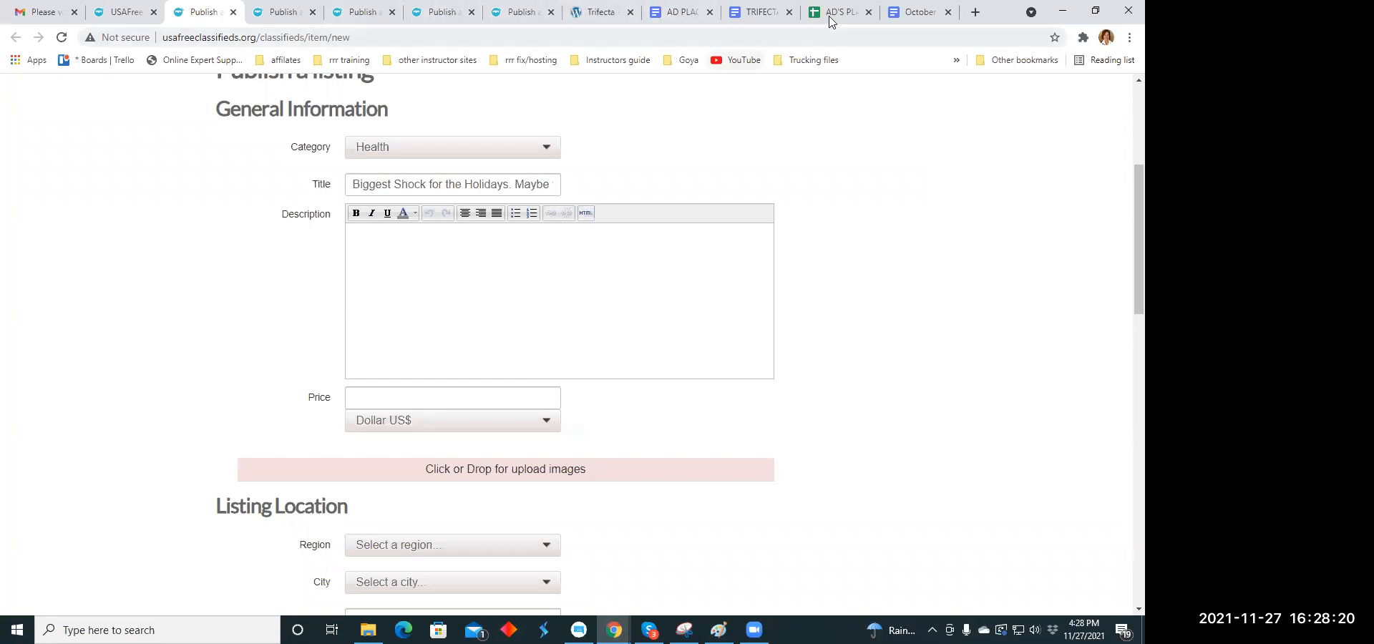
- Copy the "And now you have all this is a snap pack" paragraph from the TRIFECTA document into the listing's description
click(761, 12)
scroll(363, 268, down, 2)
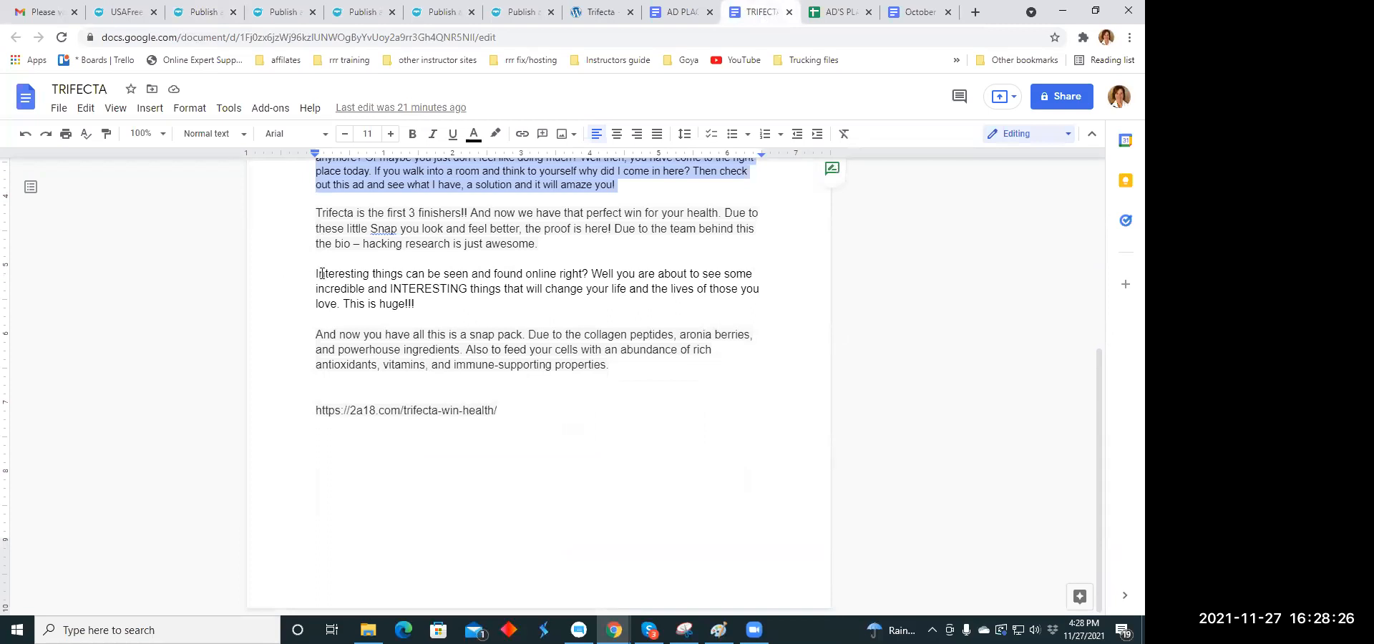
drag(316, 337, 612, 366)
right_click(589, 348)
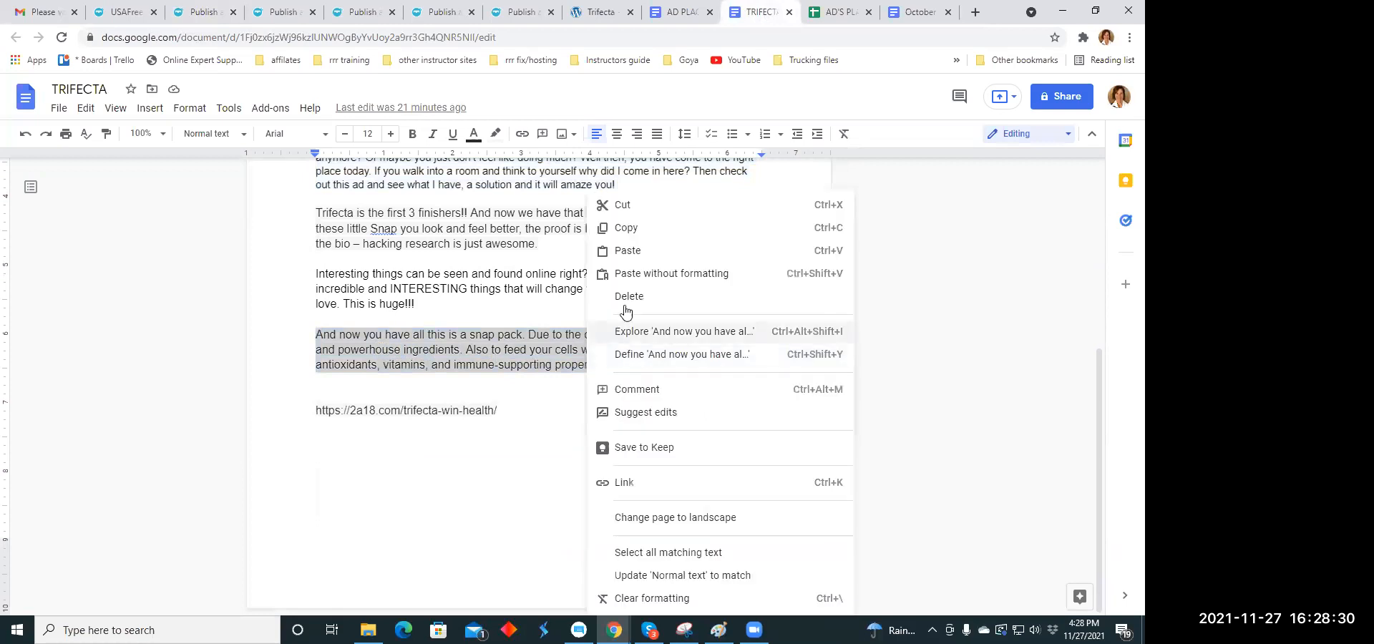
click(627, 226)
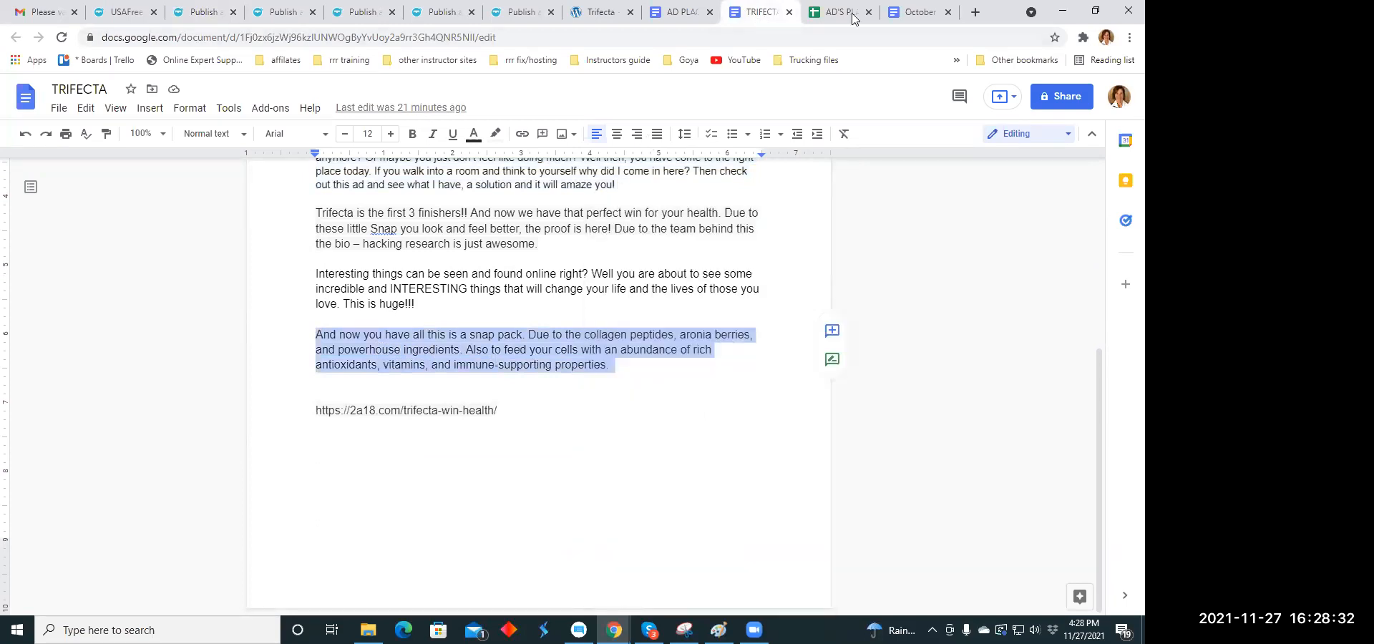
click(203, 14)
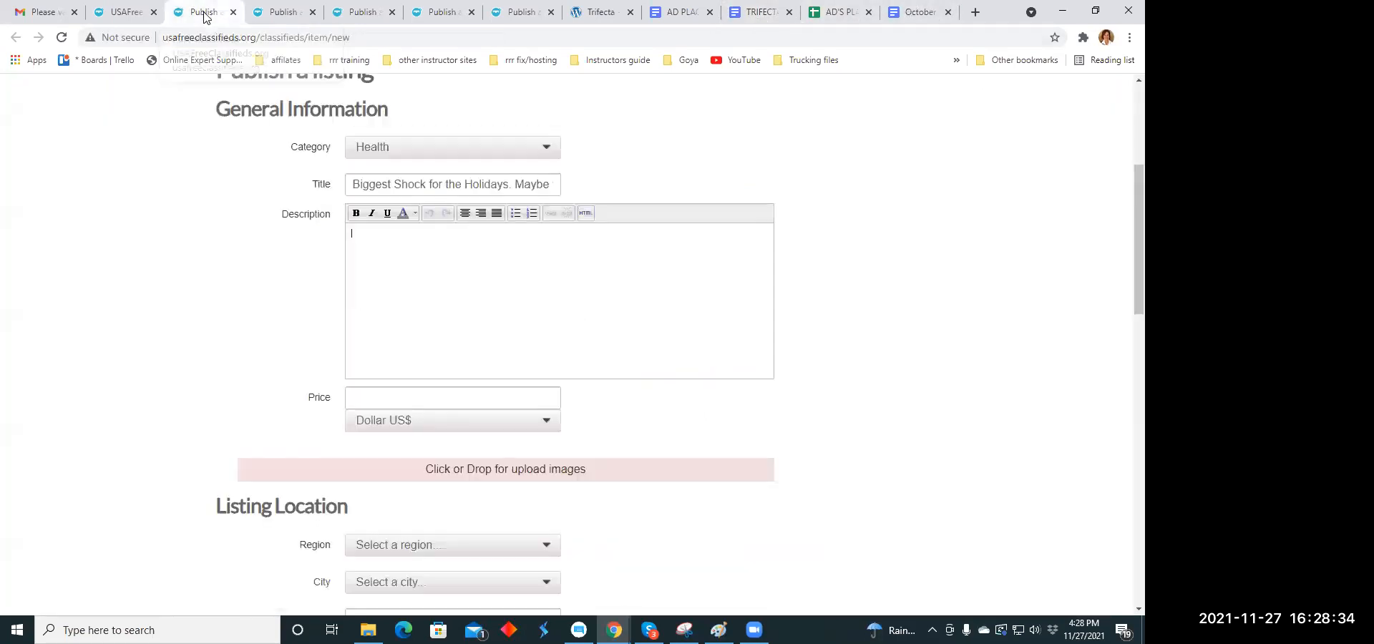
right_click(369, 240)
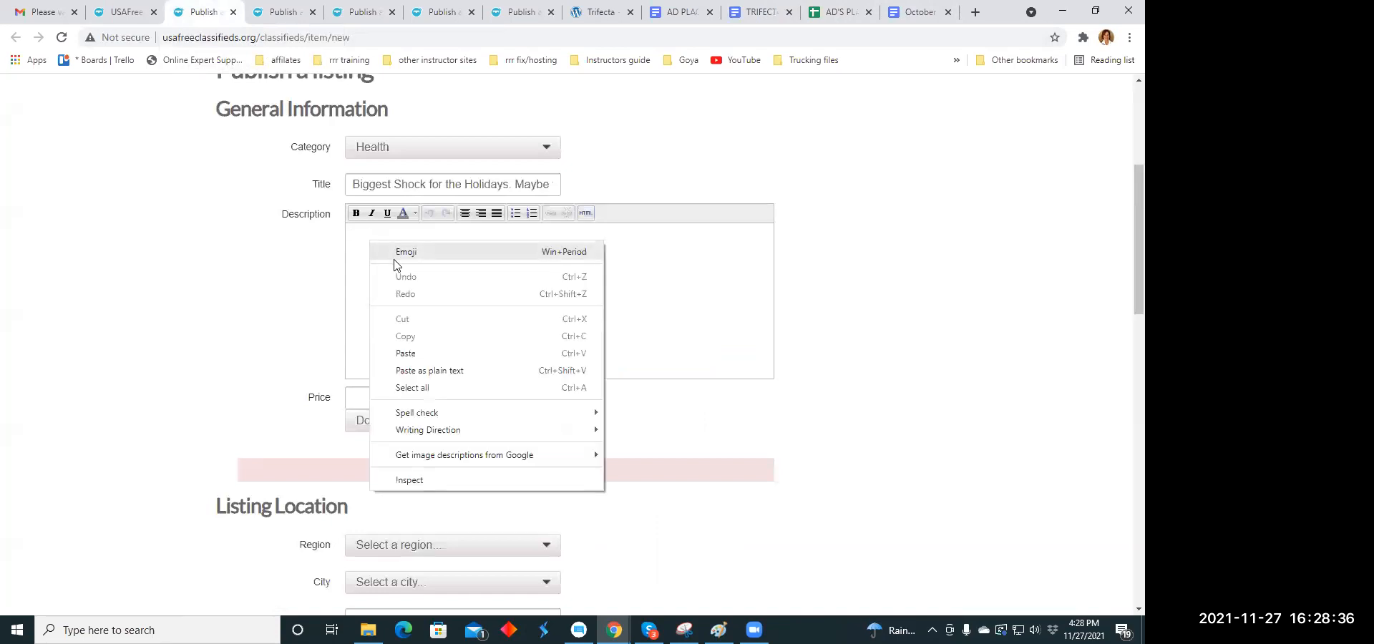
click(400, 353)
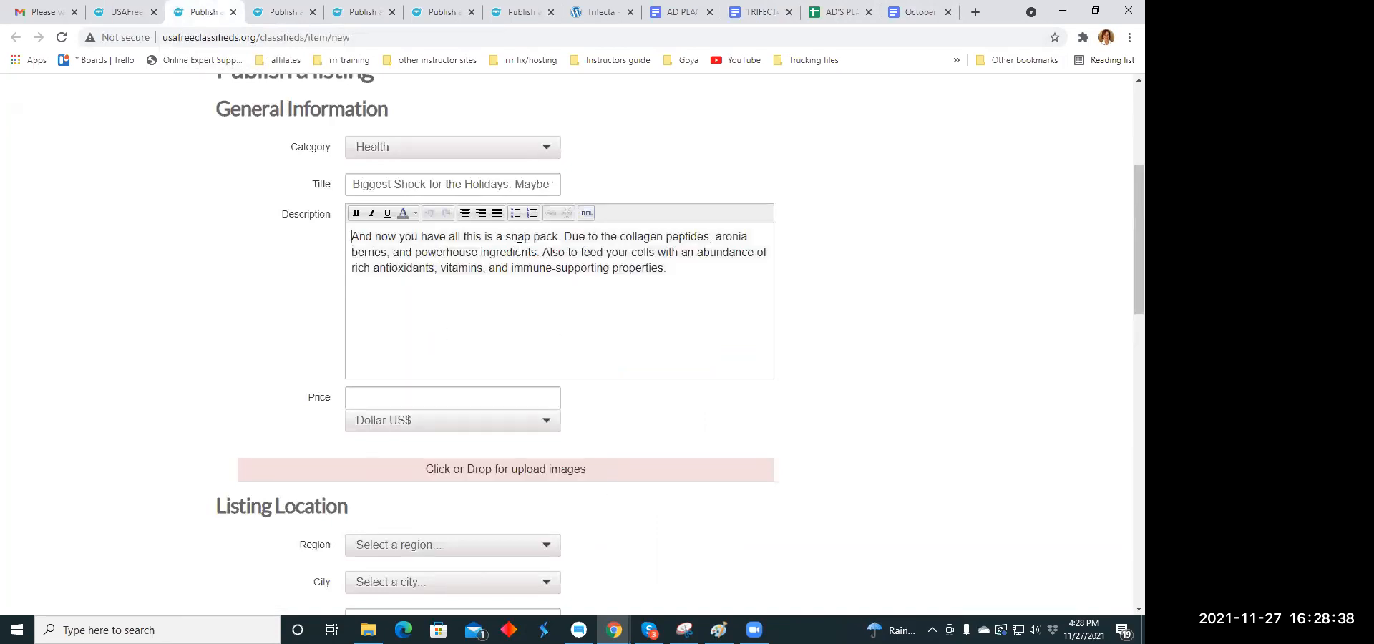
- Put each of the description's three sentences on its own line and centre the whole text
click(563, 236)
key(Return)
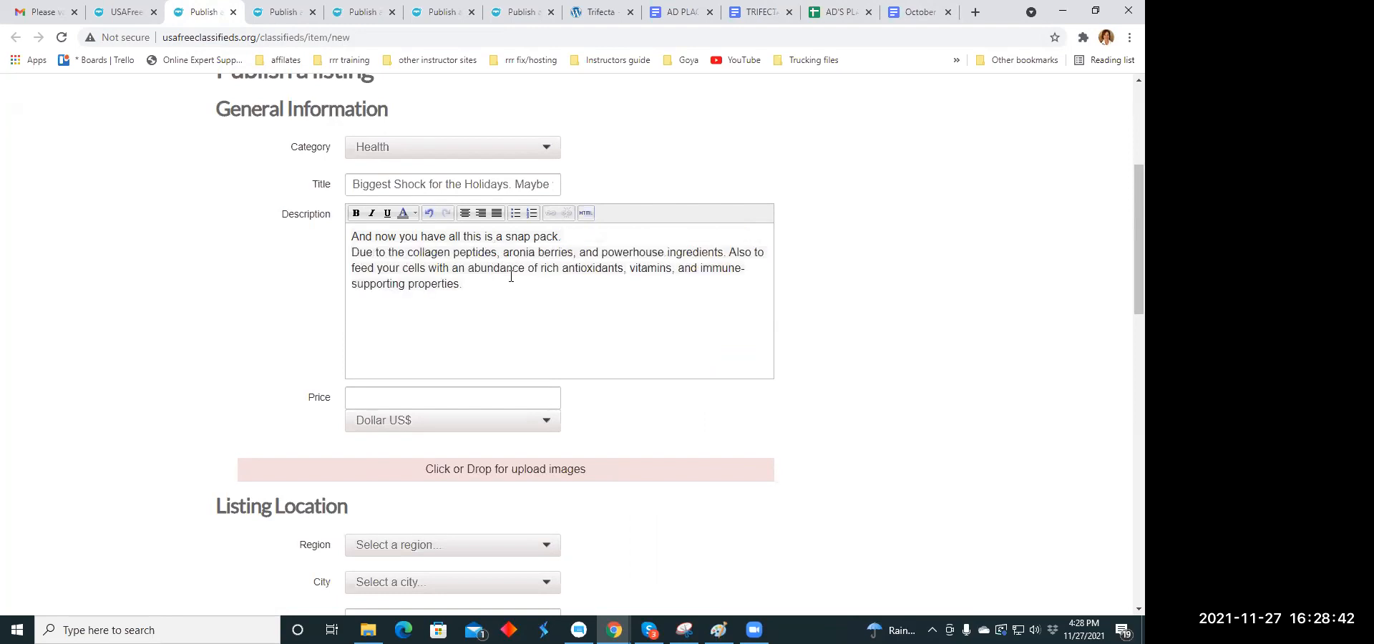
click(729, 252)
key(Return)
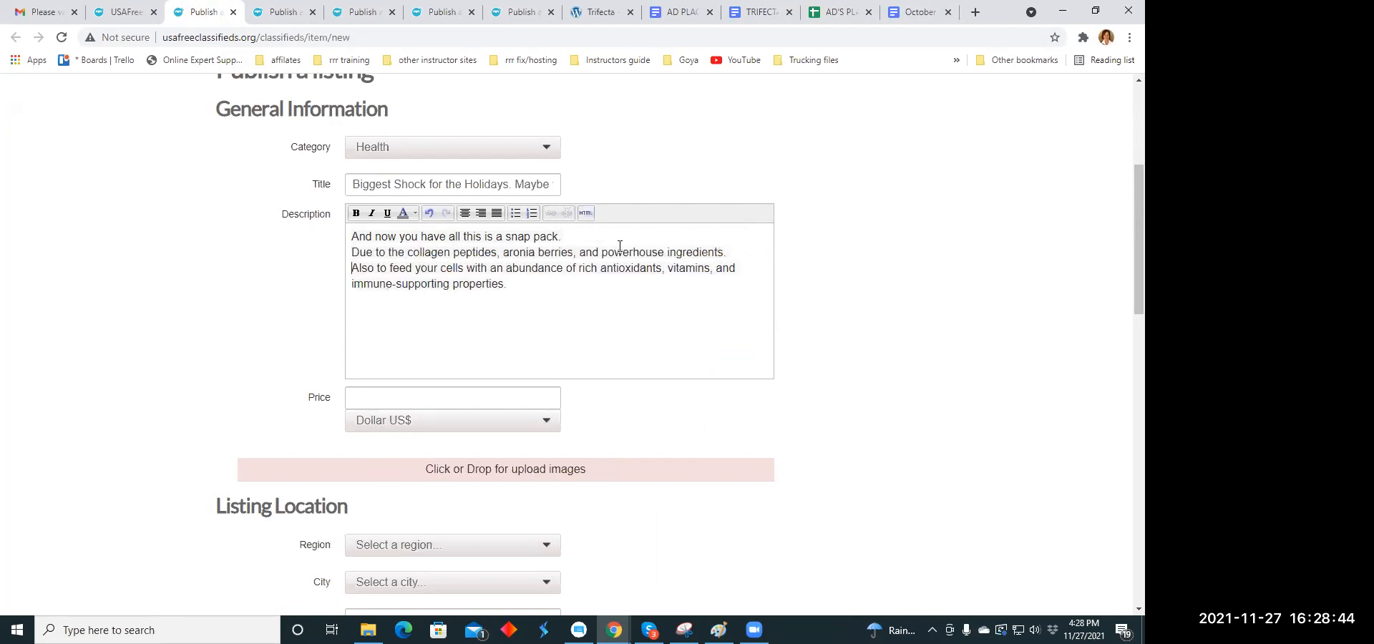
drag(352, 238, 526, 284)
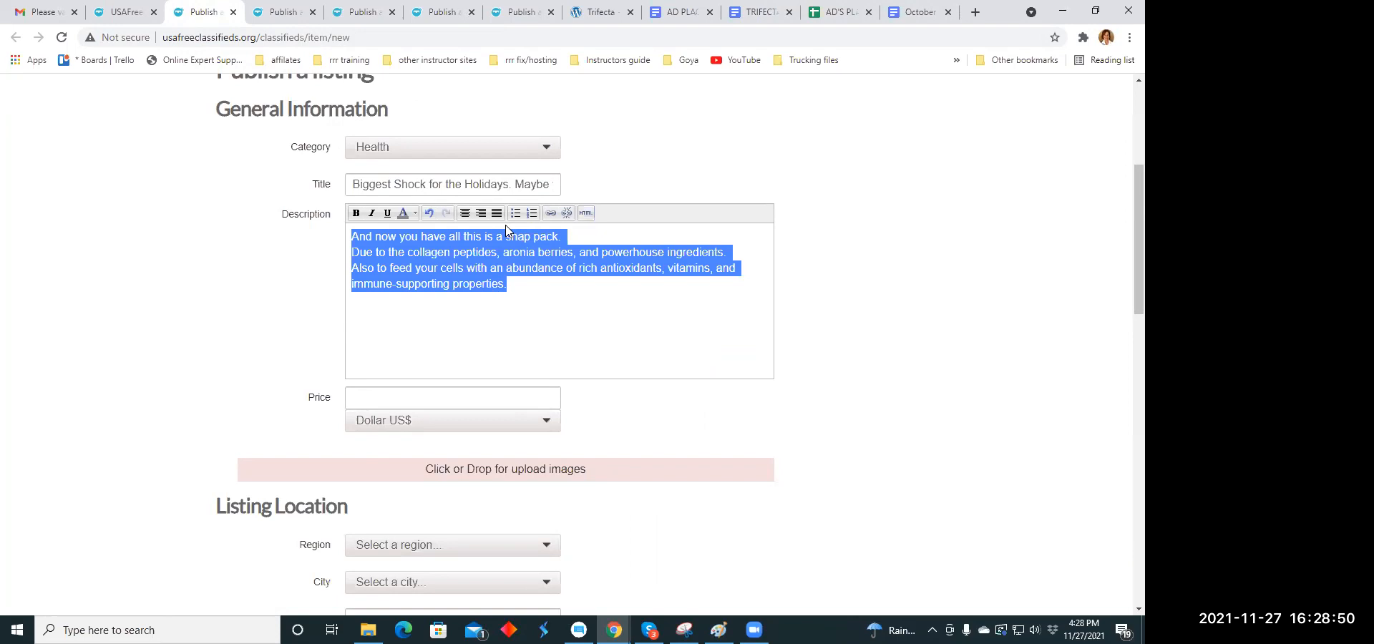
click(480, 214)
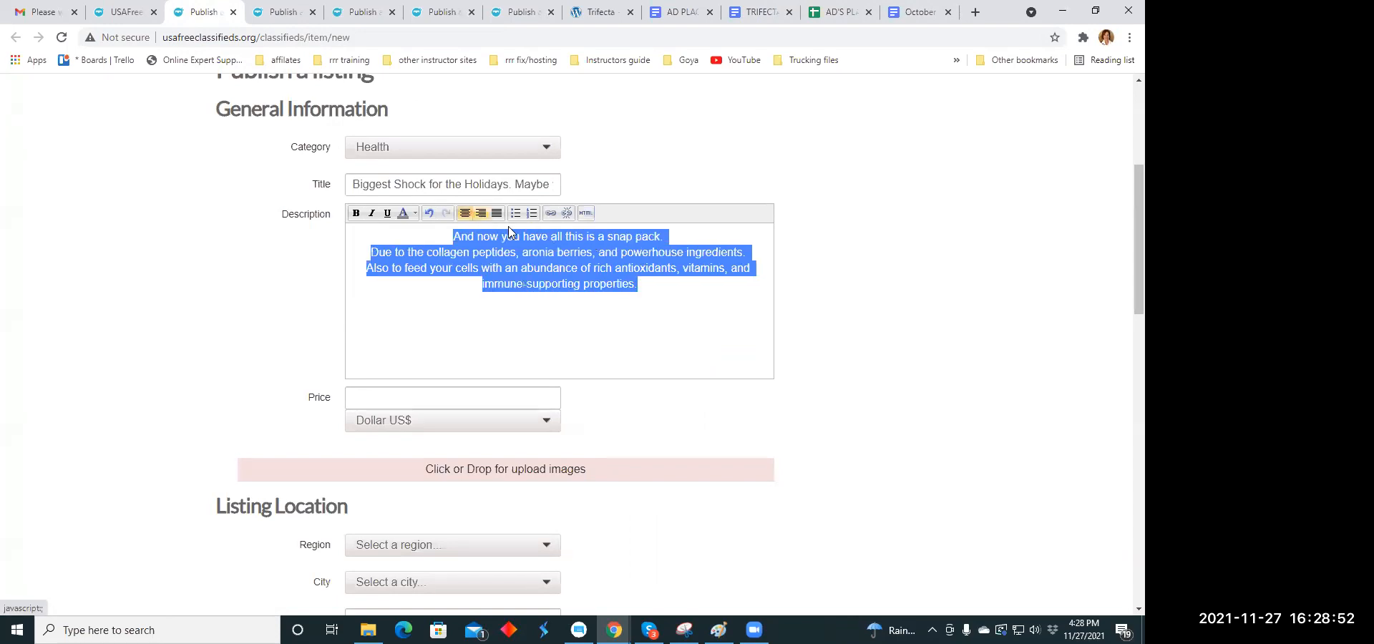
click(539, 317)
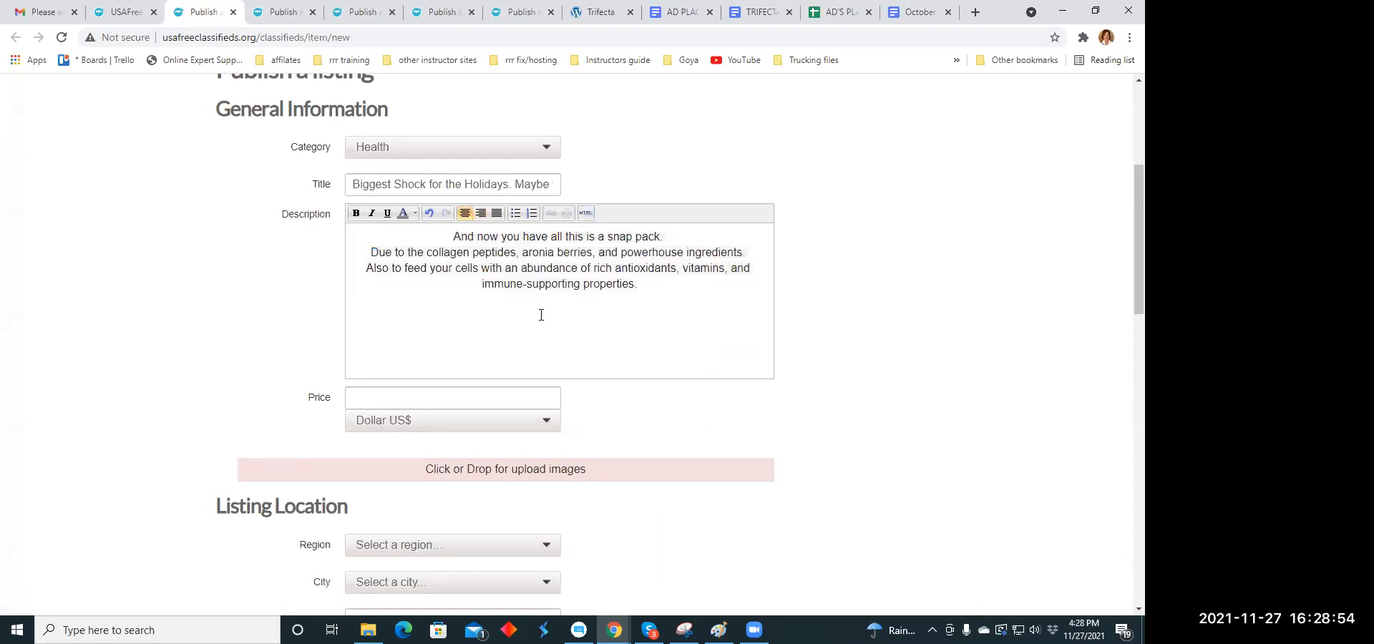
- Set the listing's price to 59.00
click(394, 399)
text(59.)
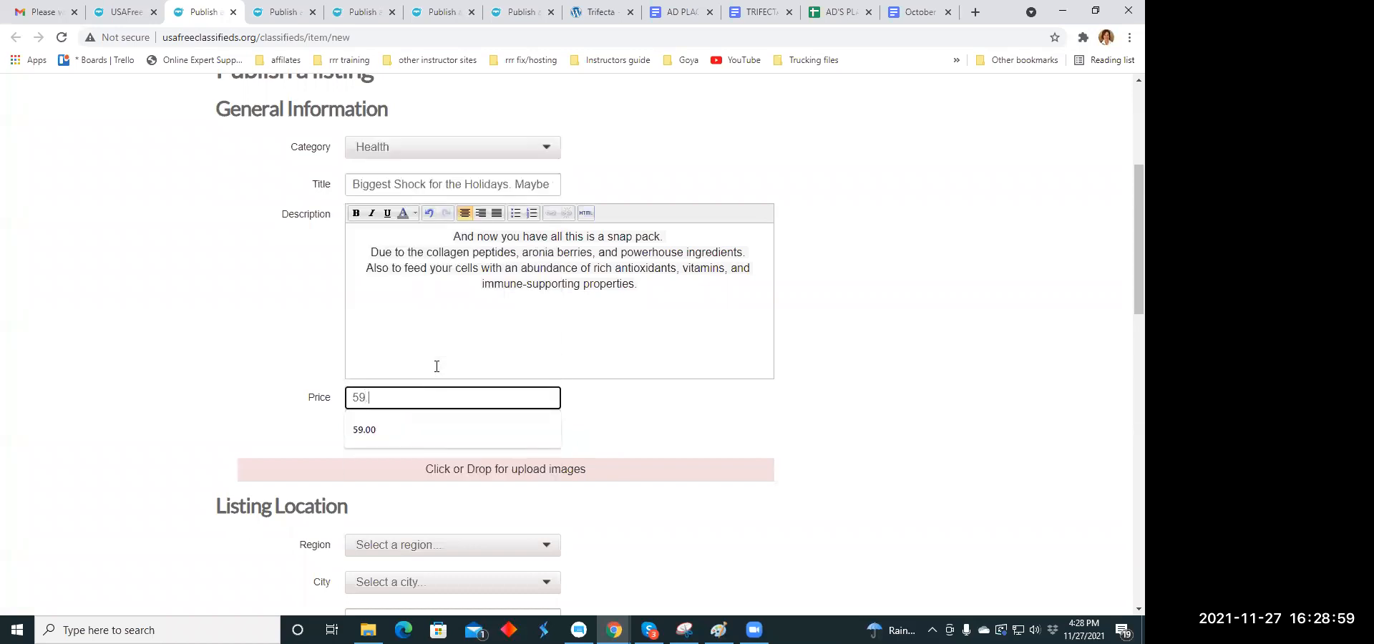
key(Down)
key(Return)
click(714, 408)
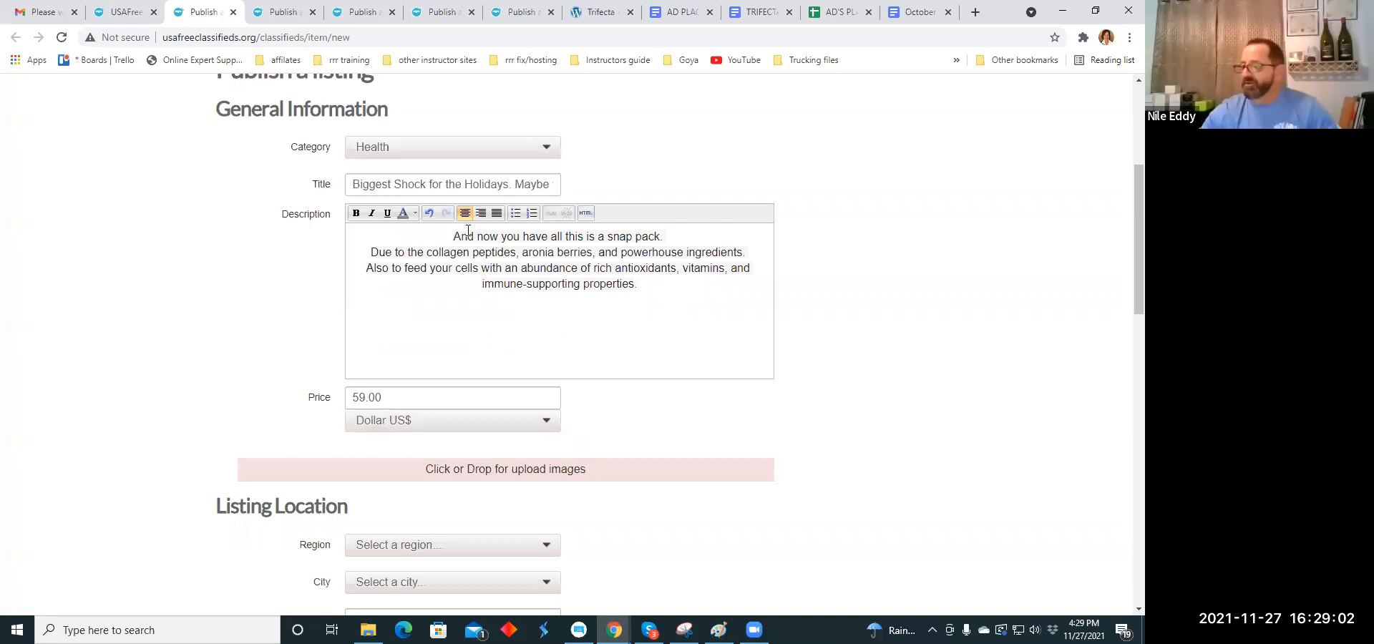
- Colour the description's first line, "And now you have all this is a snap pack.", orange
drag(451, 236, 662, 237)
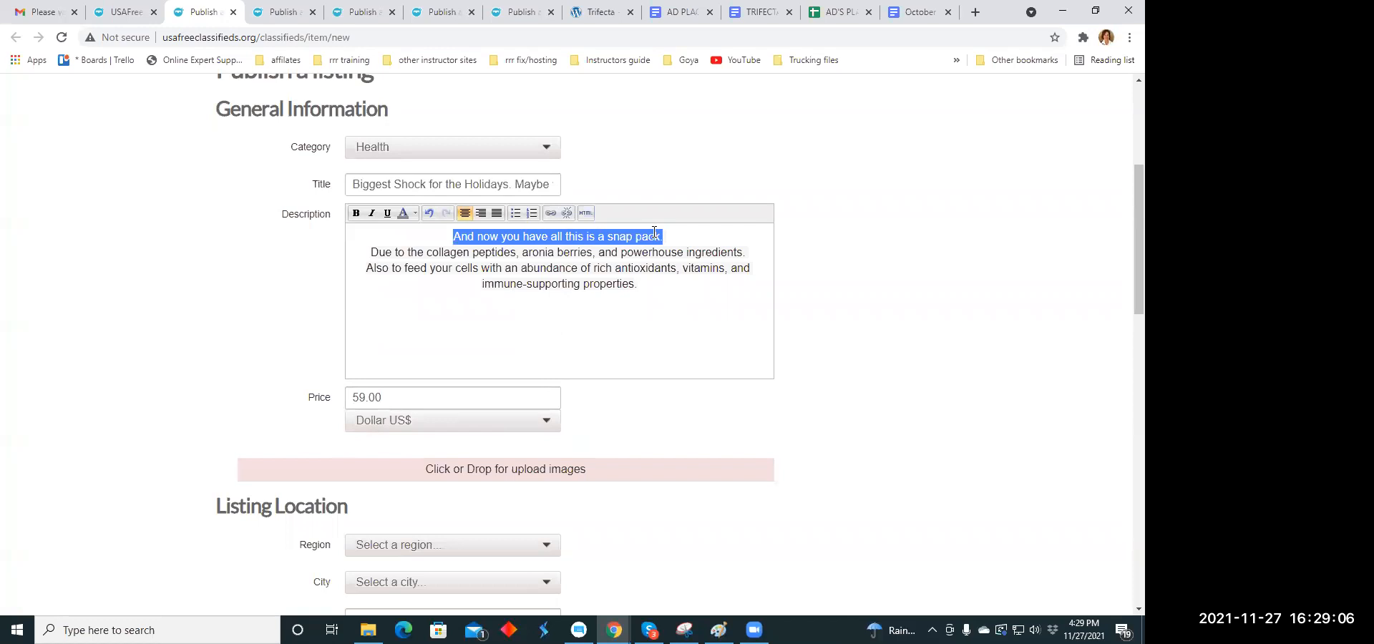
click(414, 215)
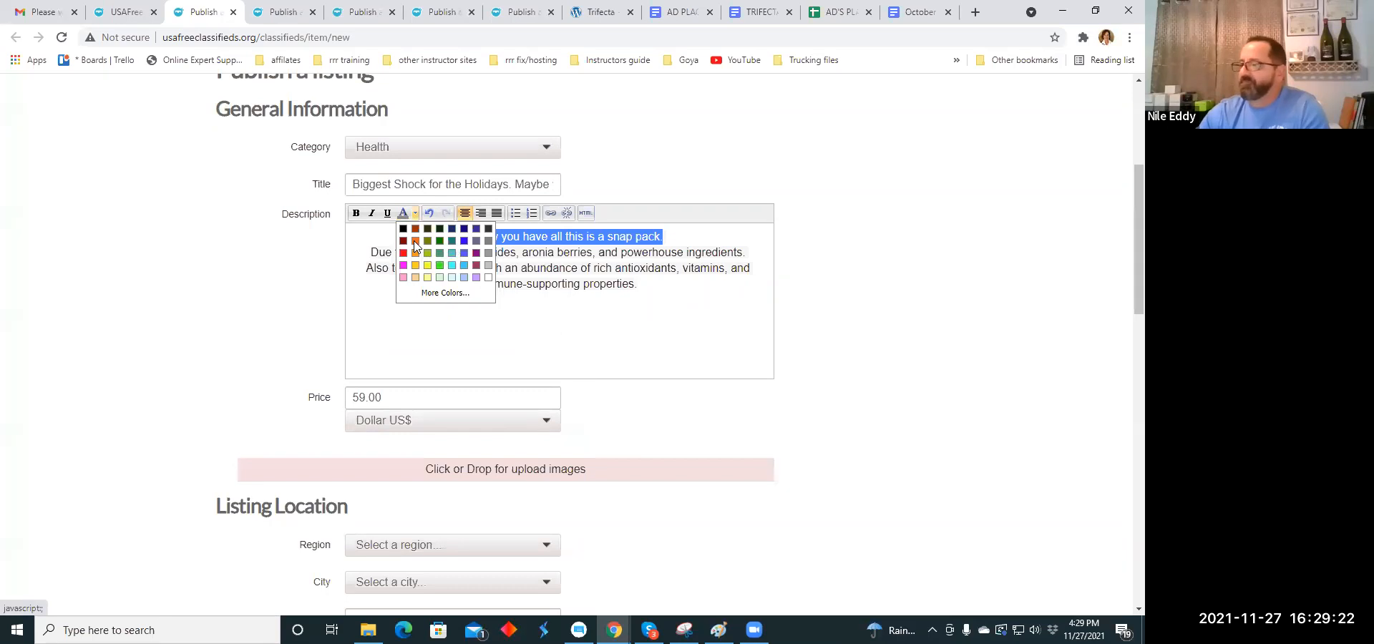
click(414, 241)
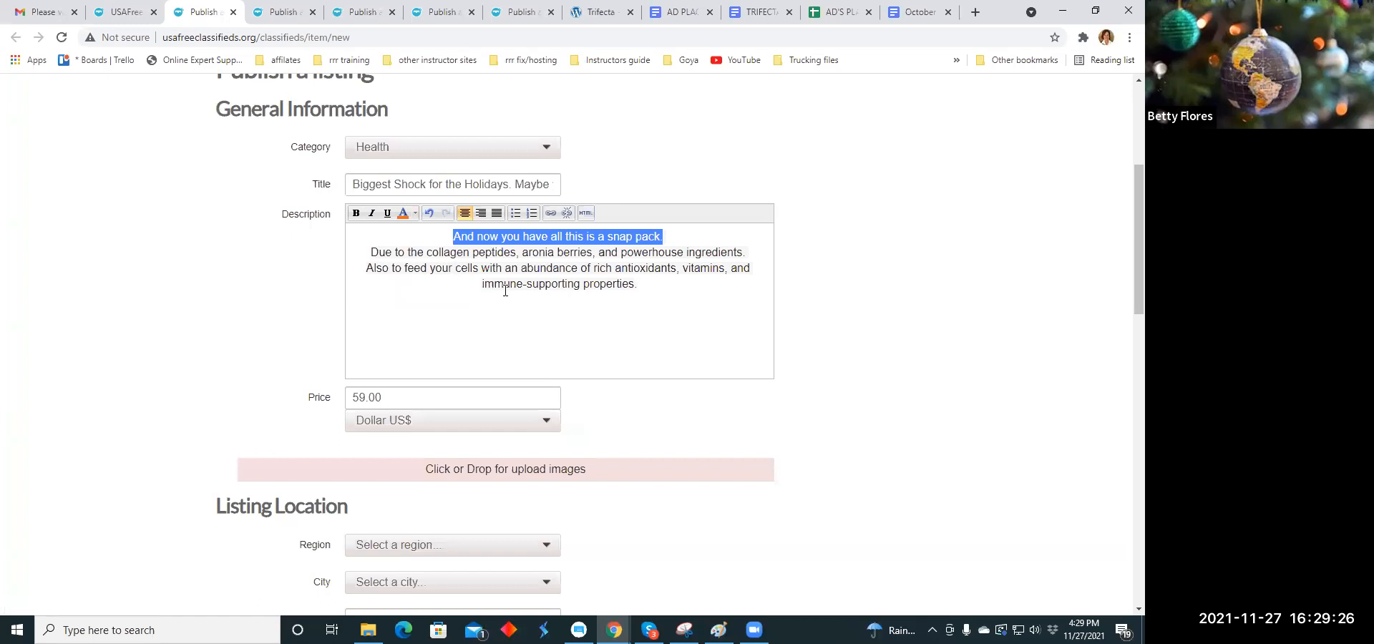
click(513, 321)
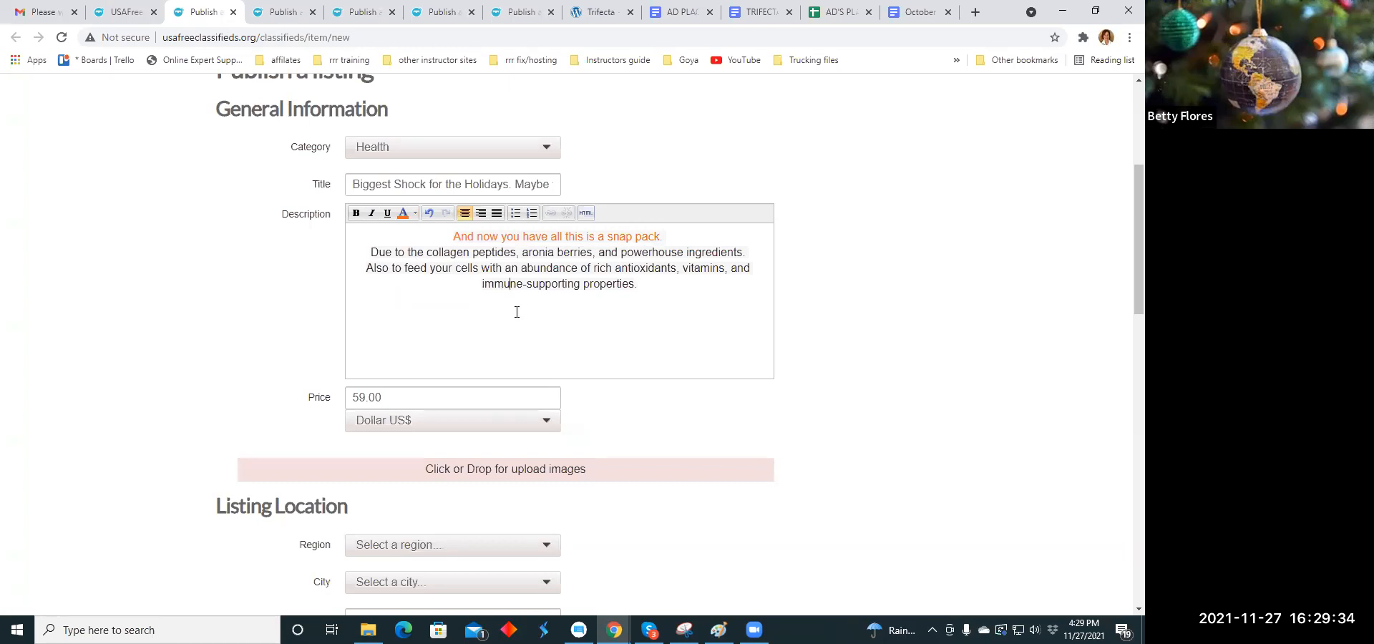
scroll(517, 312, down, 1)
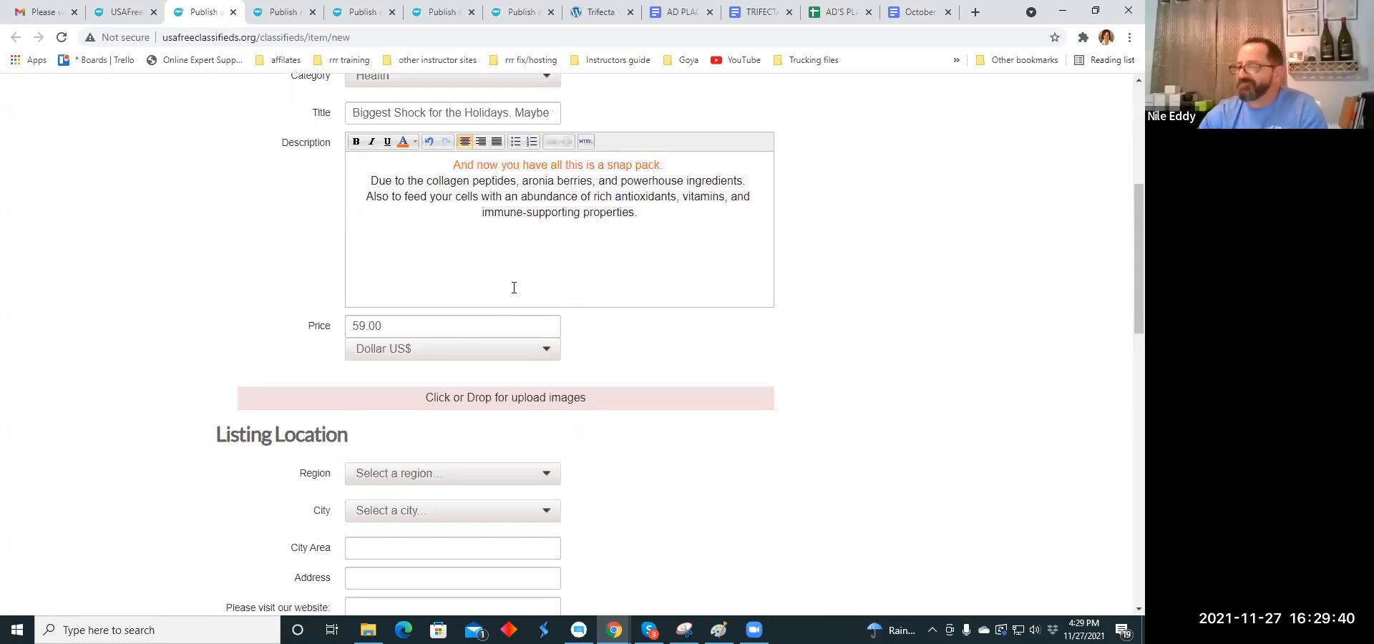
scroll(516, 290, down, 3)
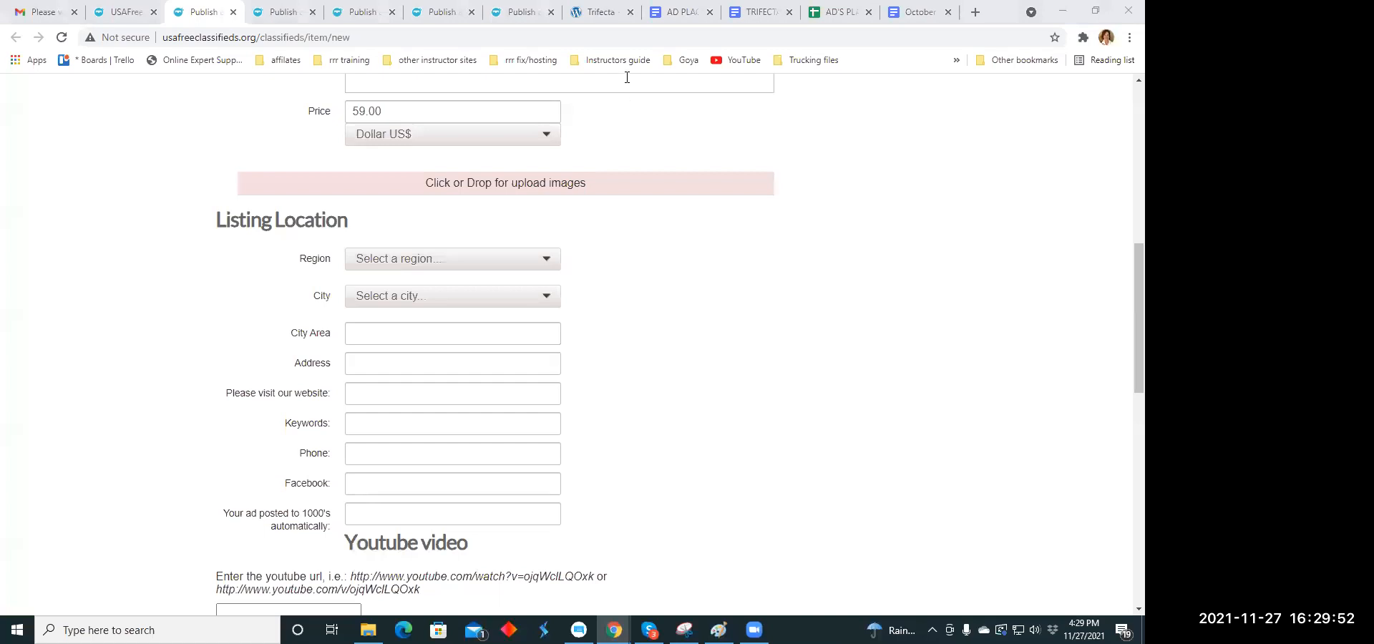
click(684, 16)
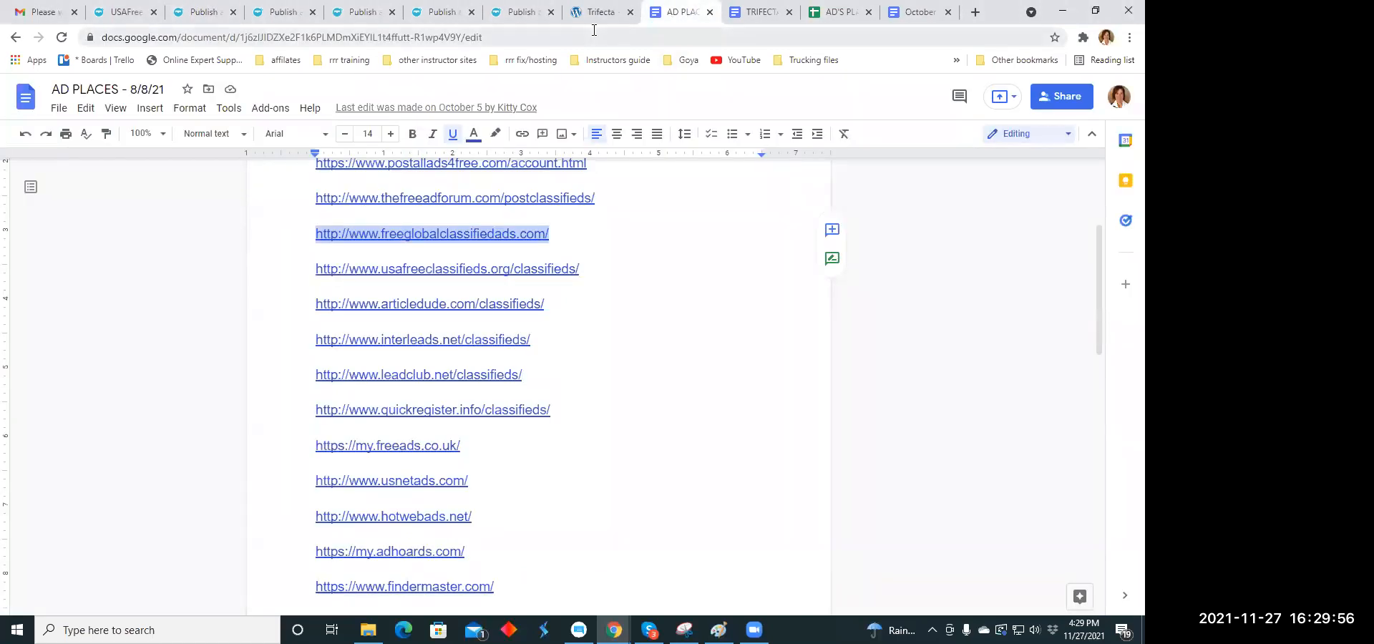
right_click(435, 233)
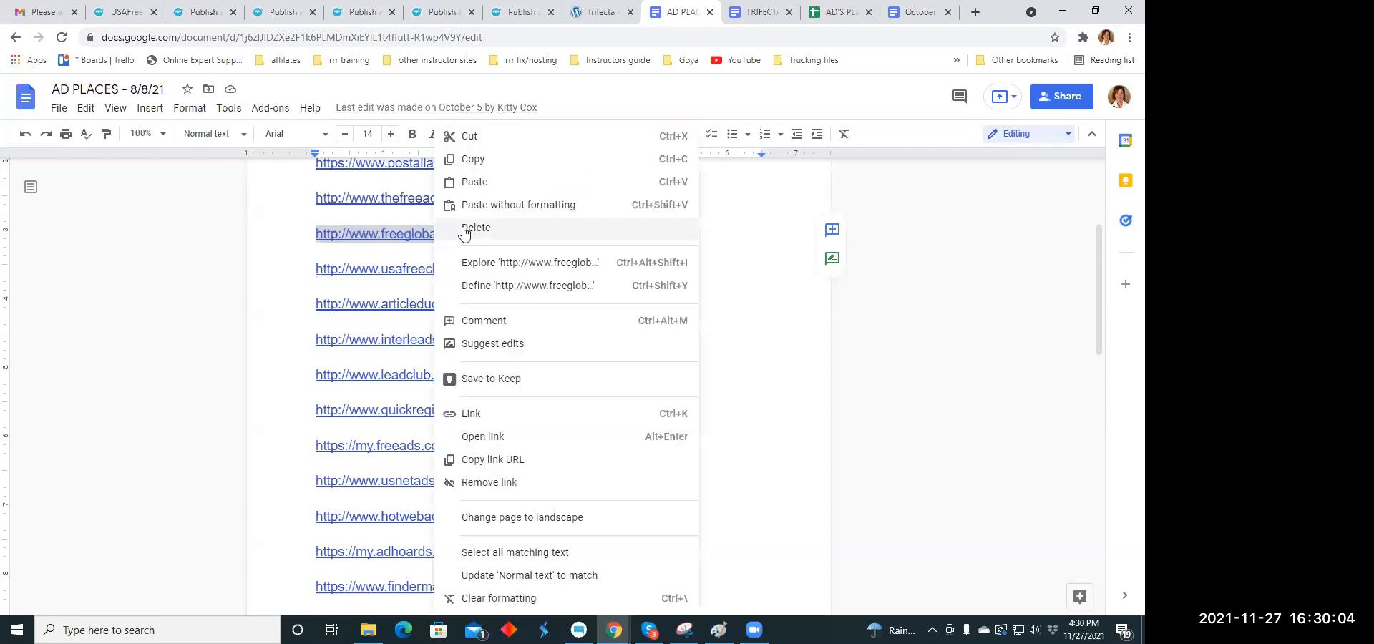
click(469, 160)
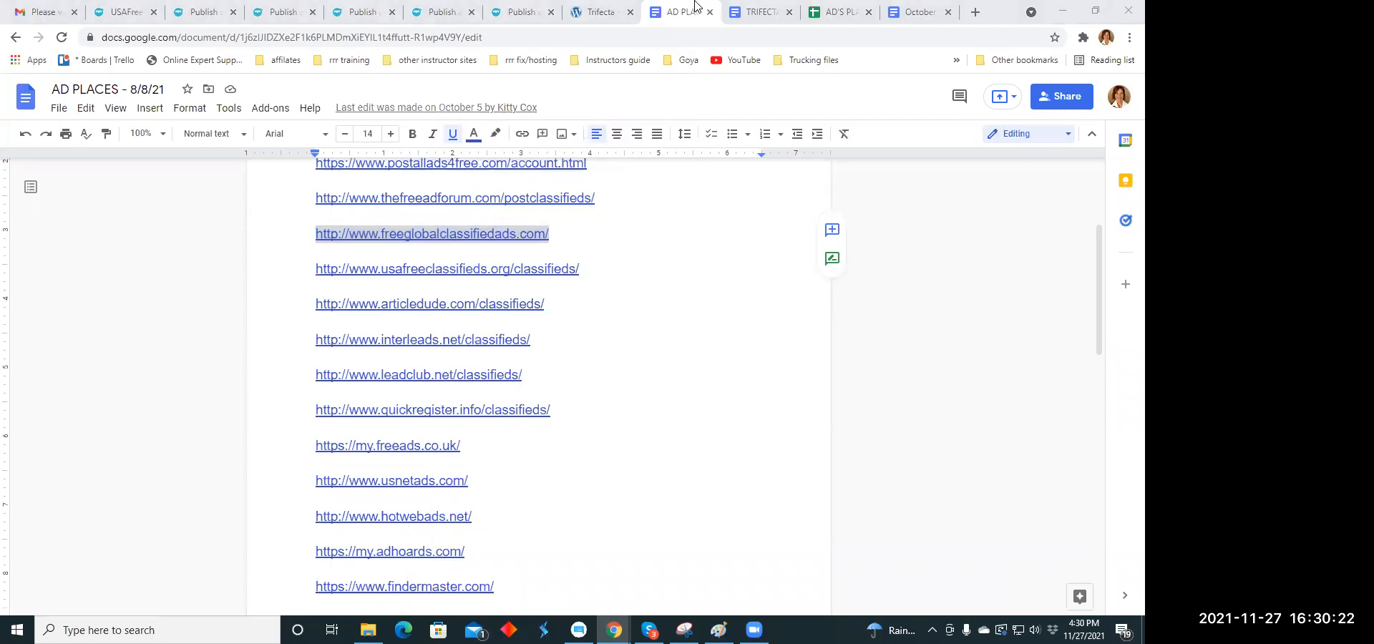
- Return to the Health listing form and upload the image chocolatemint.jpg from Downloads
click(191, 13)
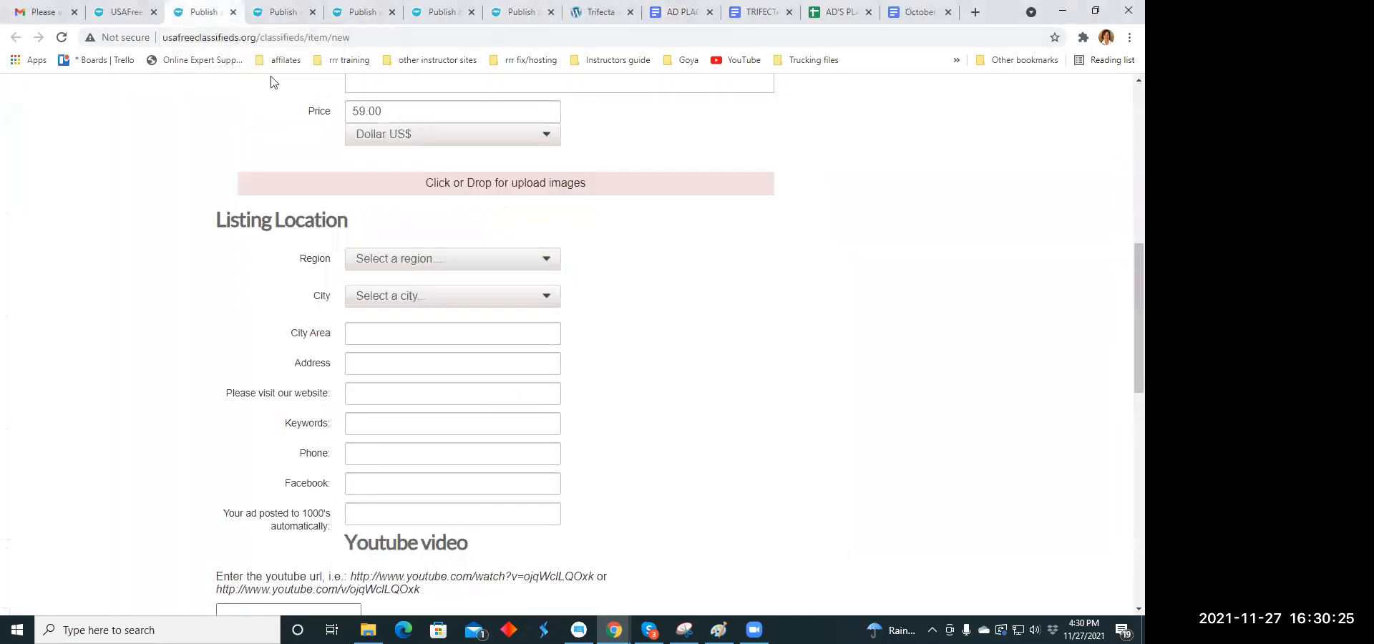
click(503, 184)
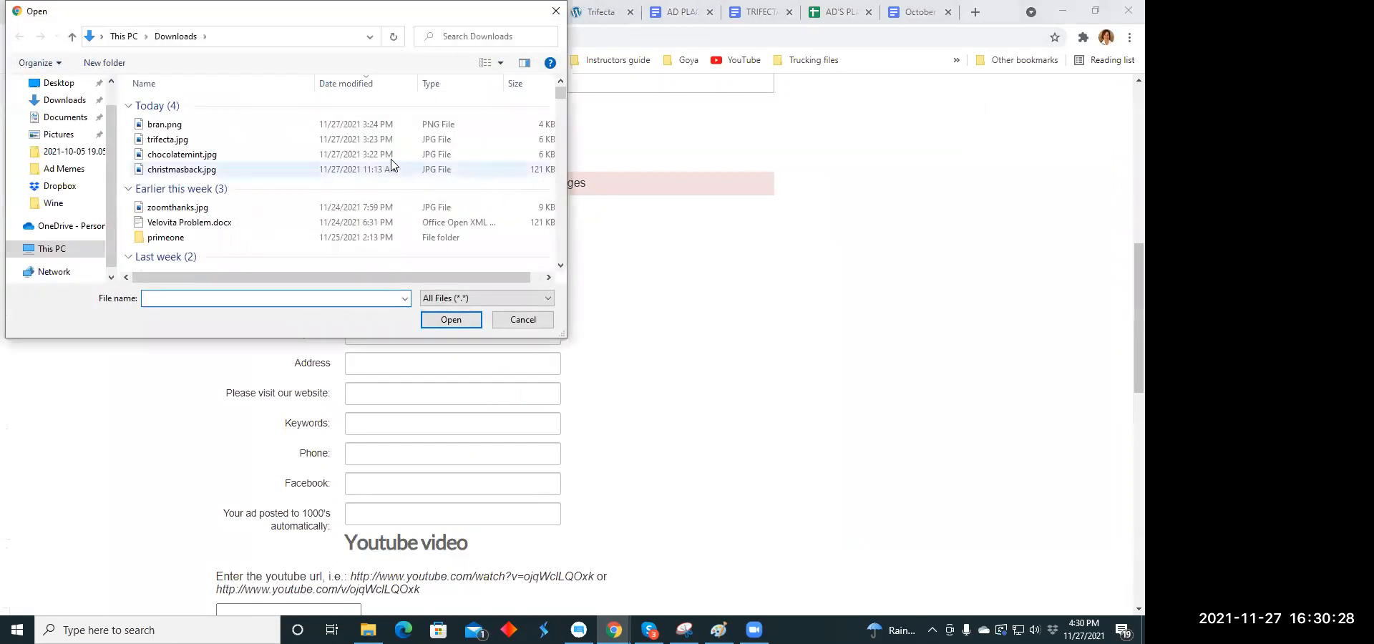
click(201, 156)
click(448, 319)
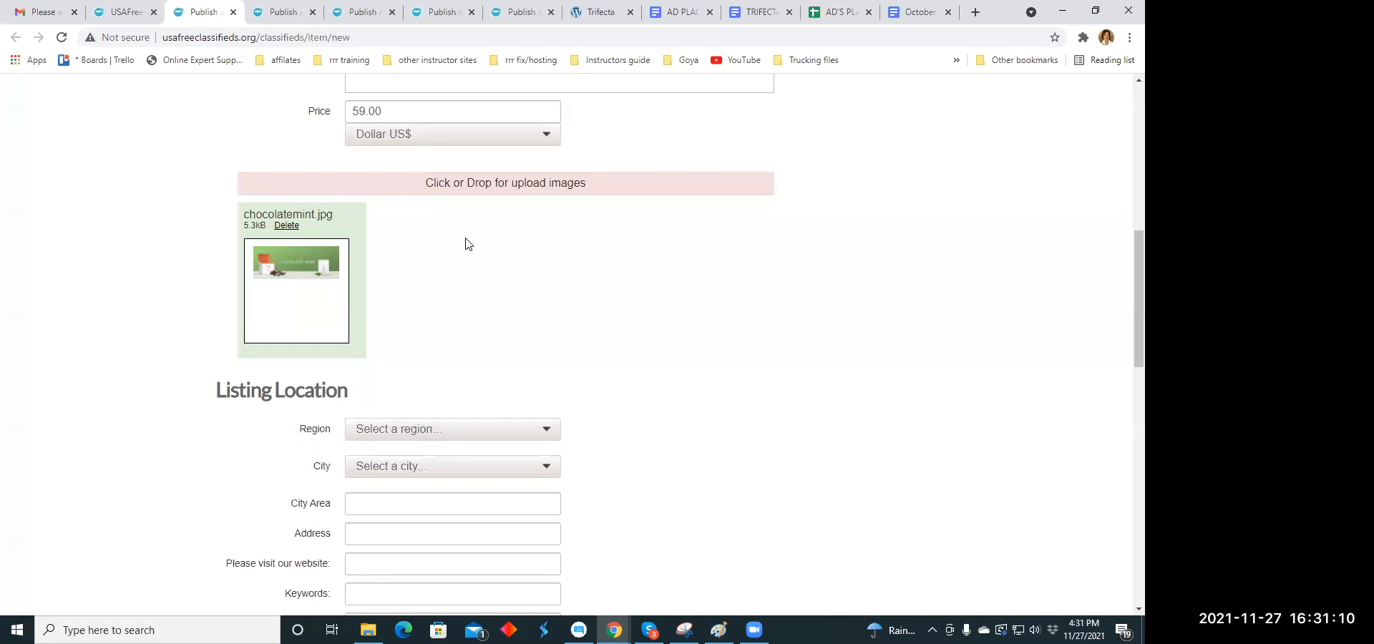
- Set the listing's region to Georgia
scroll(465, 243, down, 2)
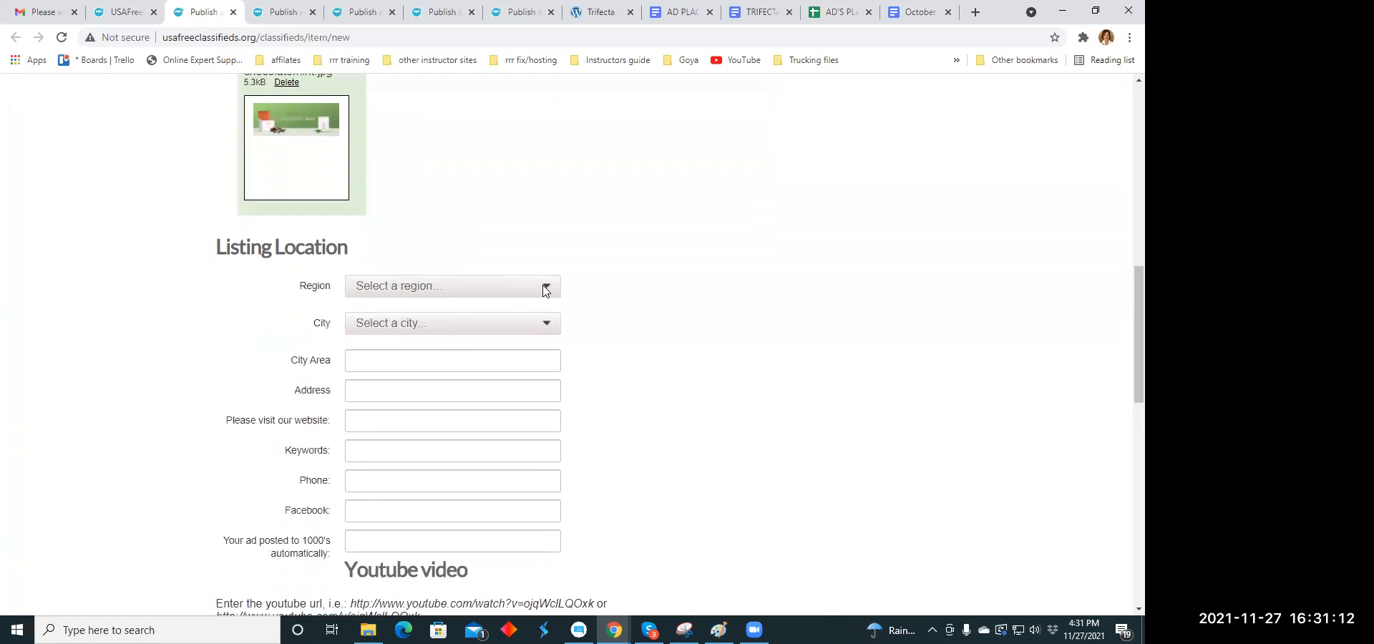
click(547, 289)
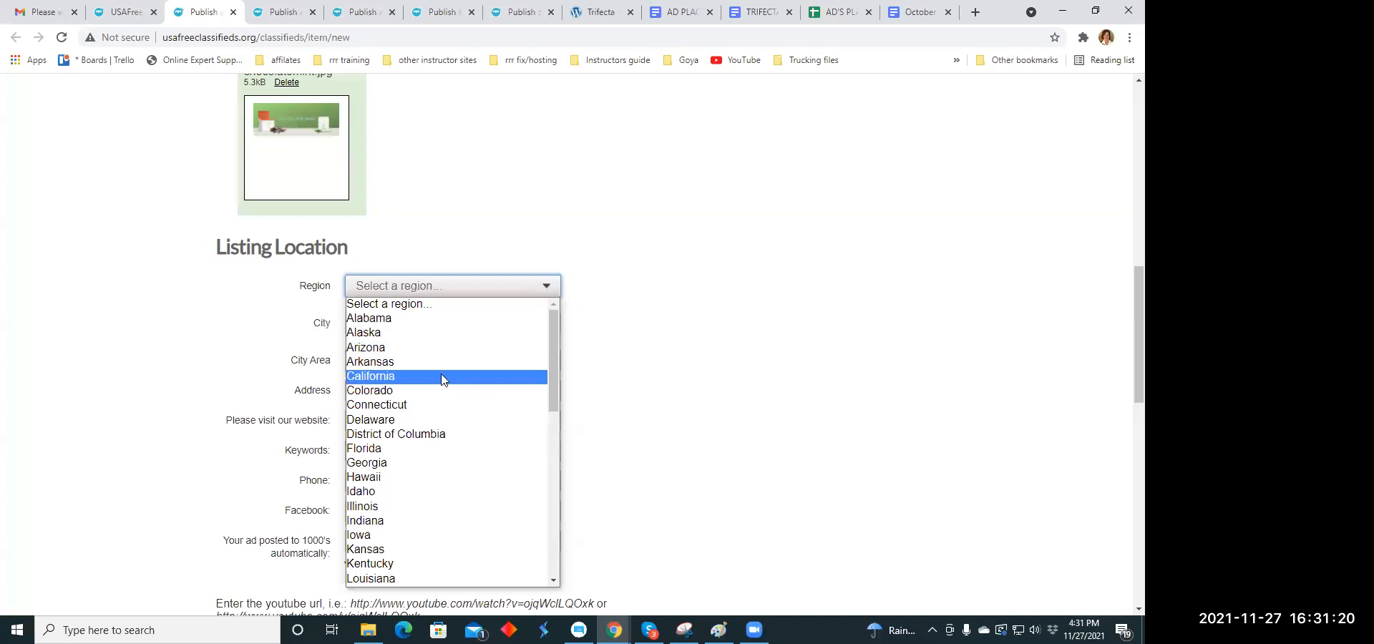
scroll(443, 381, down, 3)
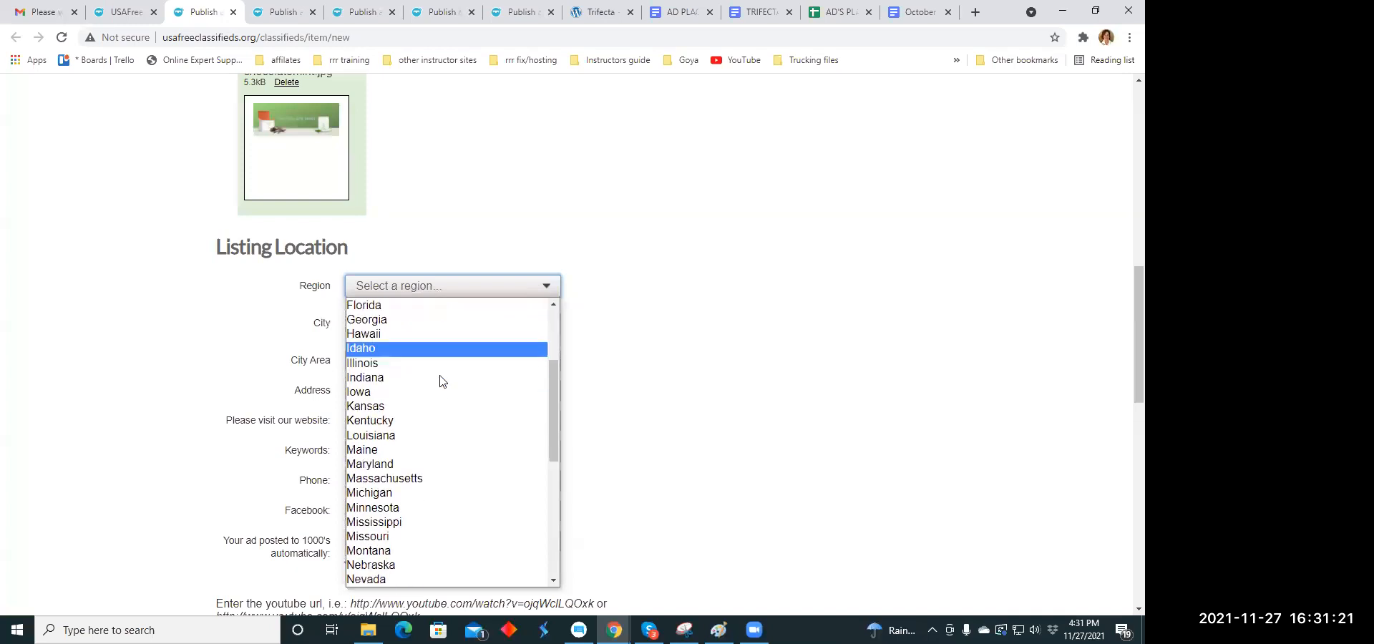
click(427, 326)
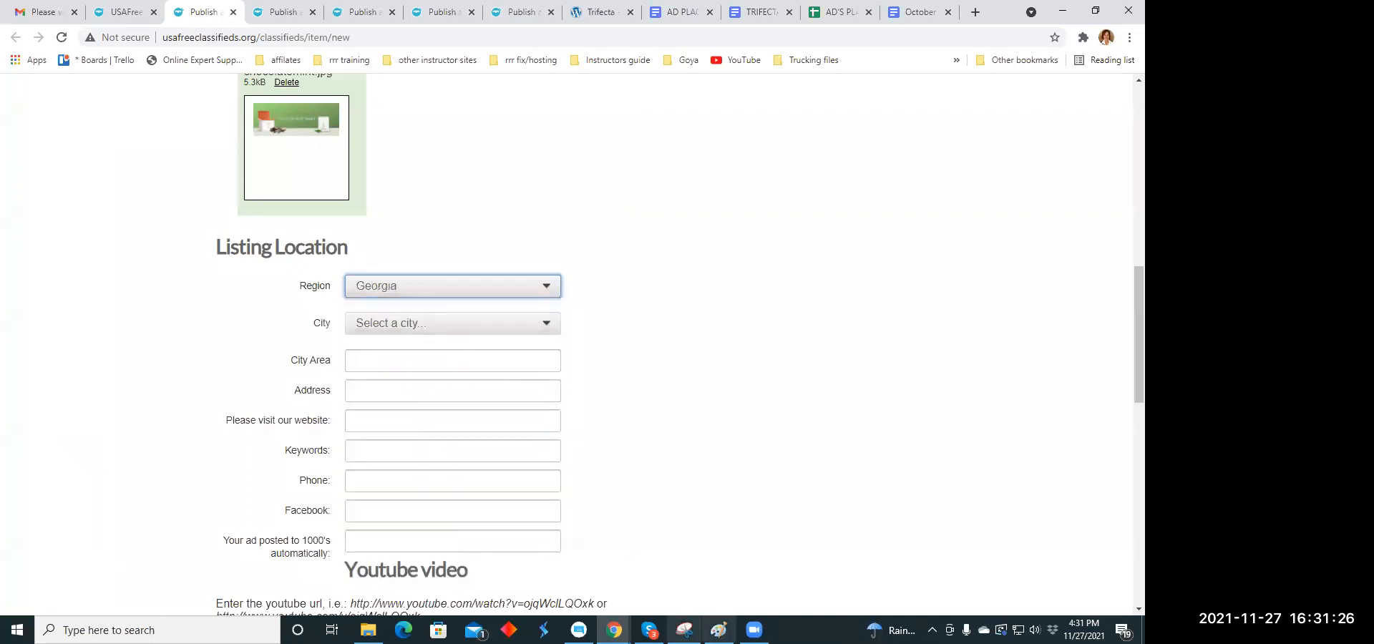
- Close the revel.jpg image open in Paint and set the listing's city to Alamo
click(719, 630)
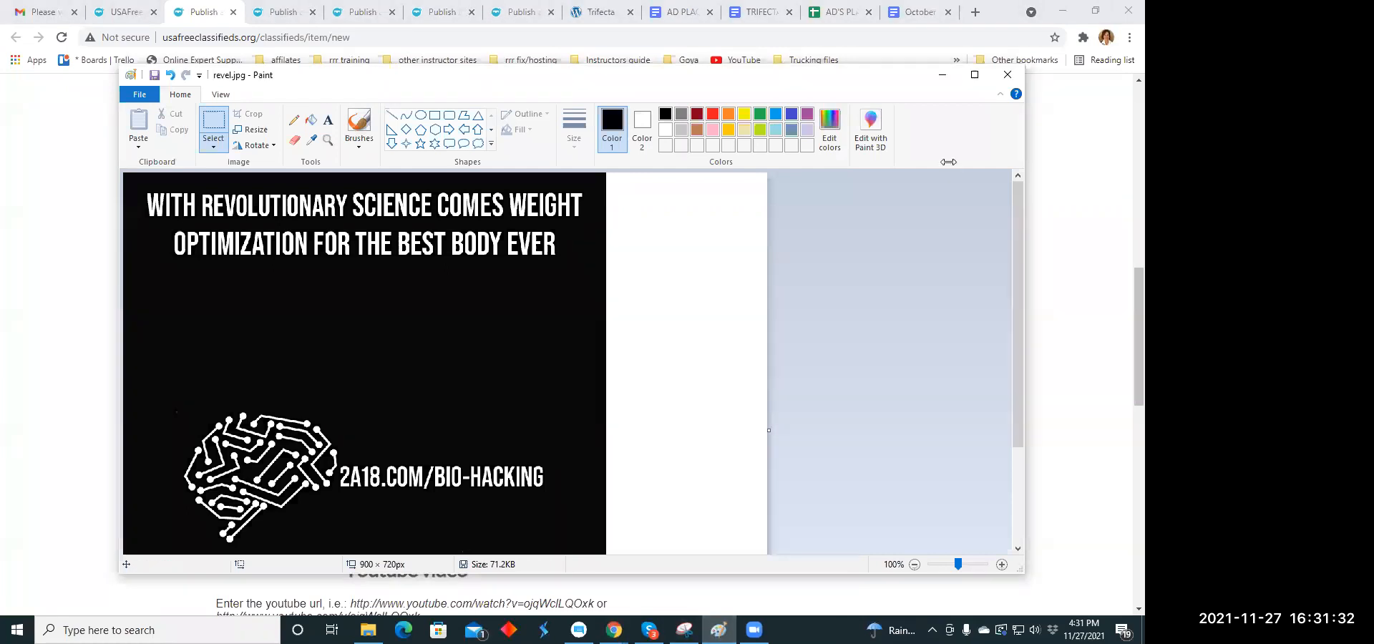
click(1009, 75)
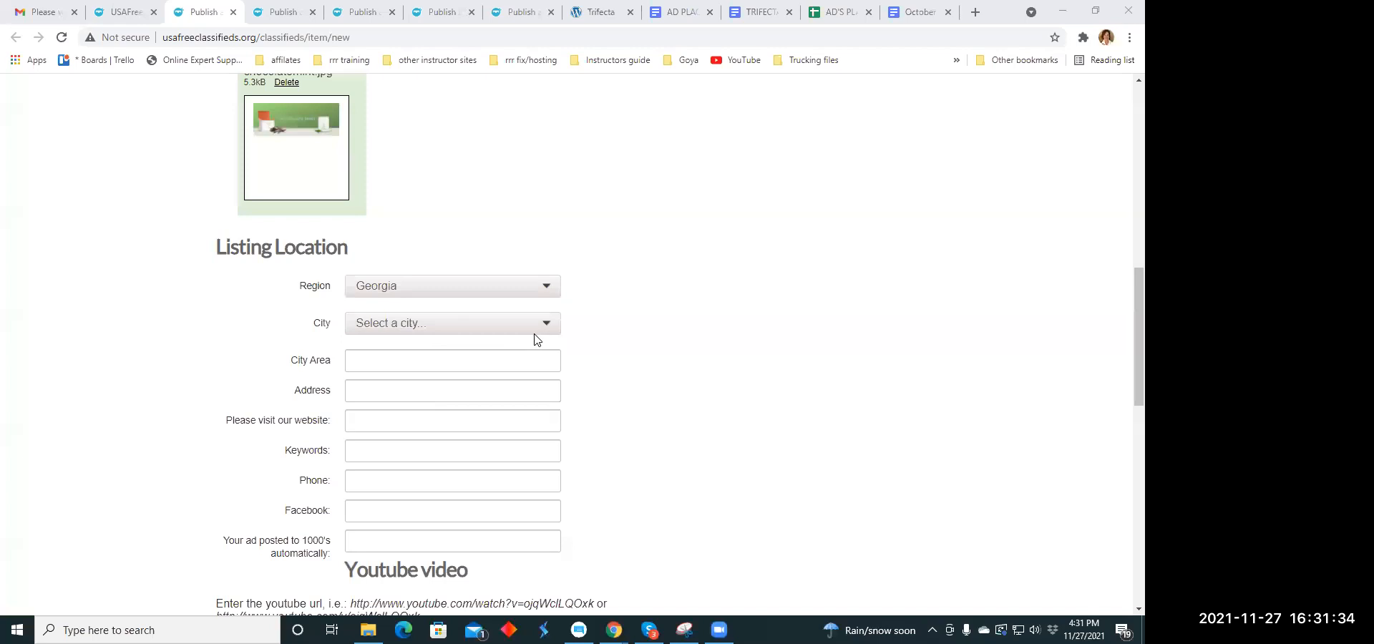
click(547, 323)
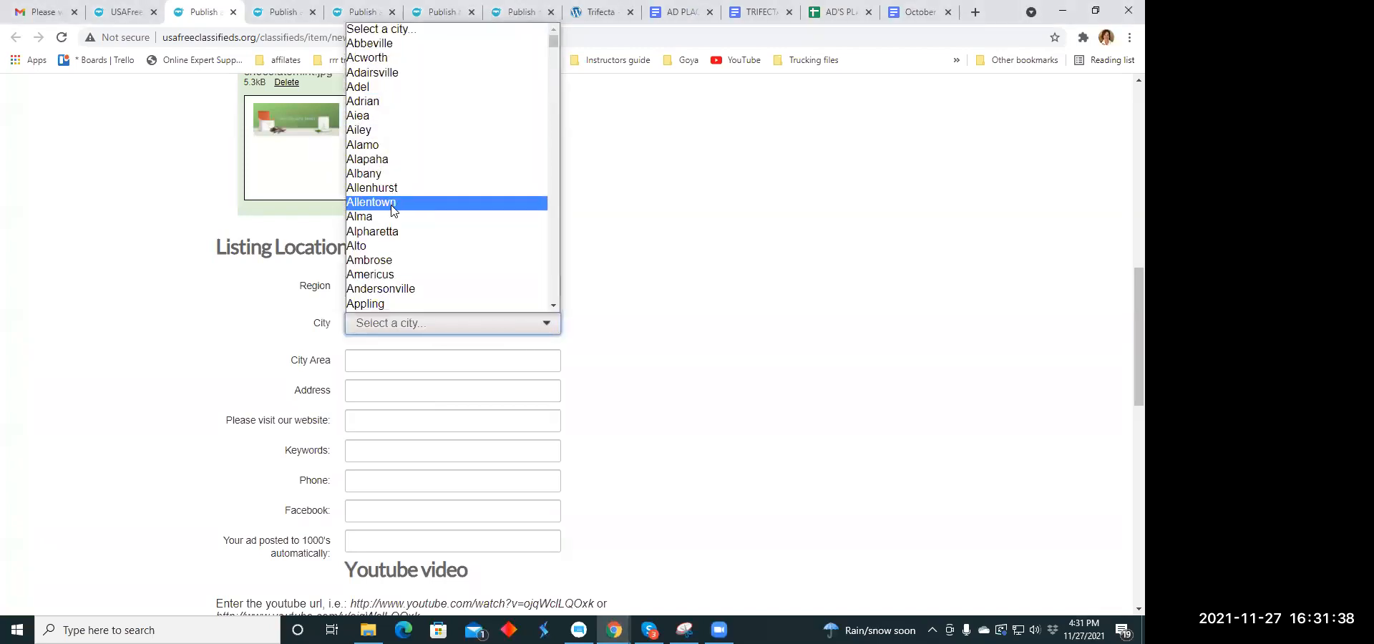
click(396, 145)
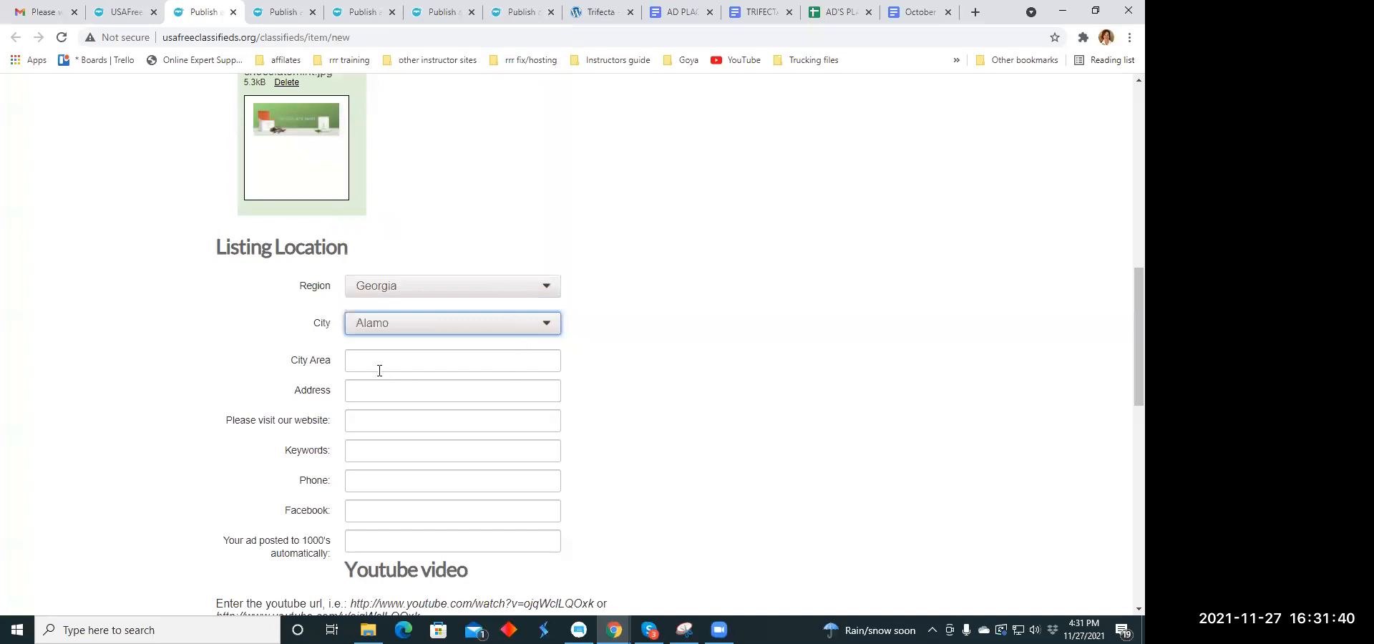
scroll(410, 352, down, 3)
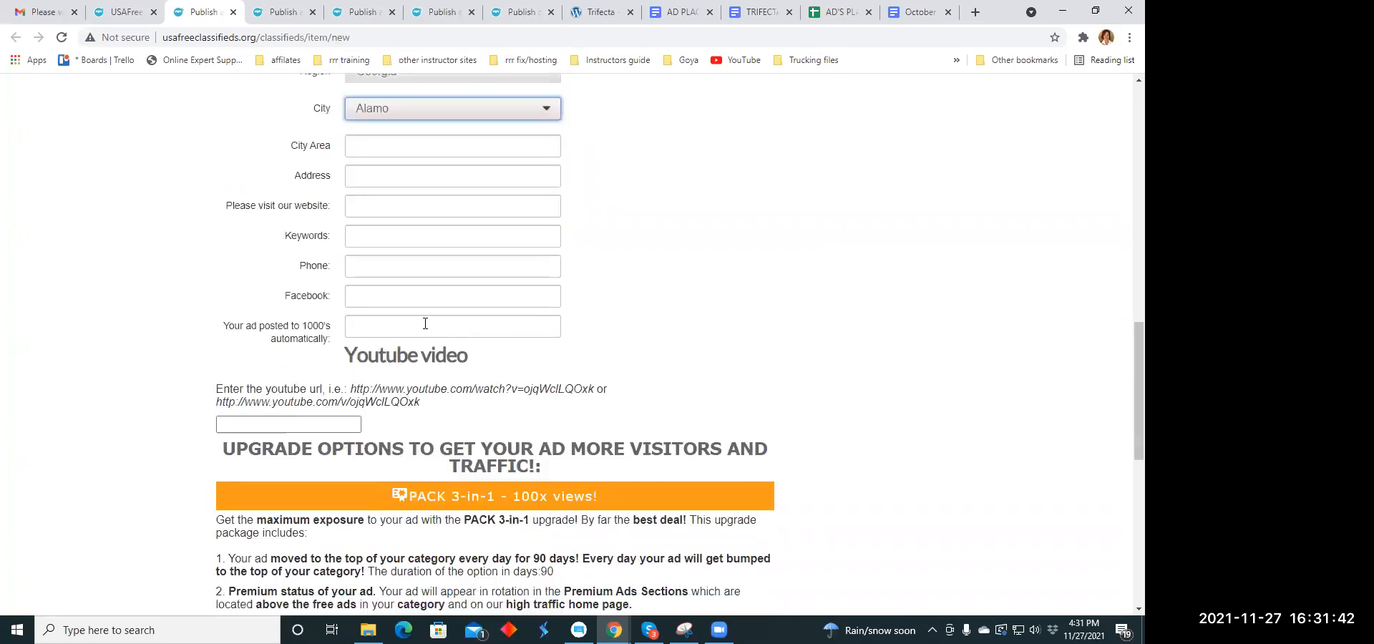
click(373, 212)
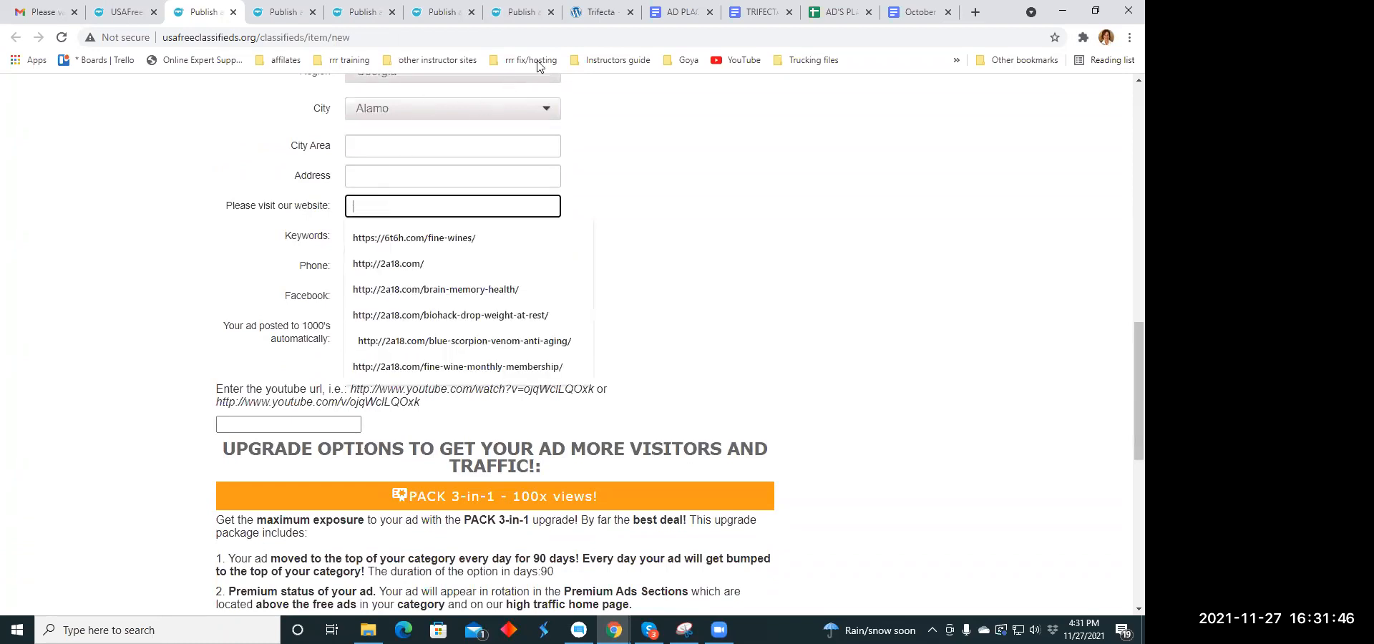
click(597, 12)
click(185, 40)
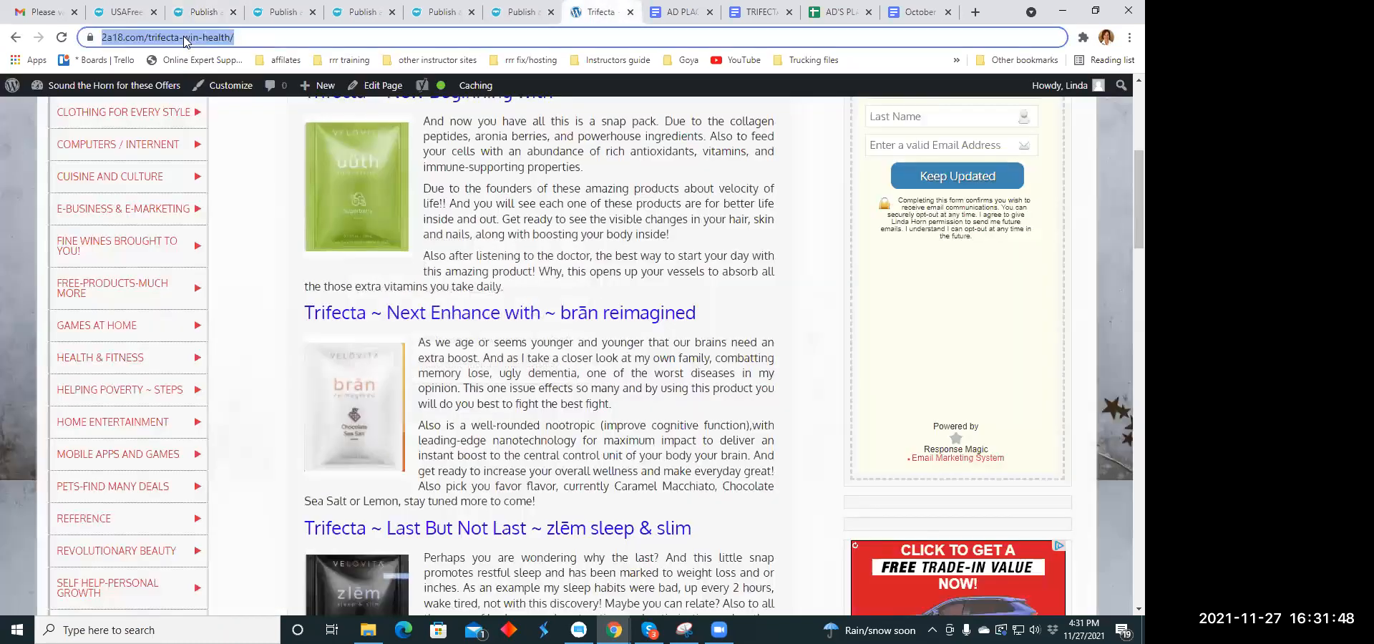
right_click(185, 40)
click(213, 141)
click(196, 15)
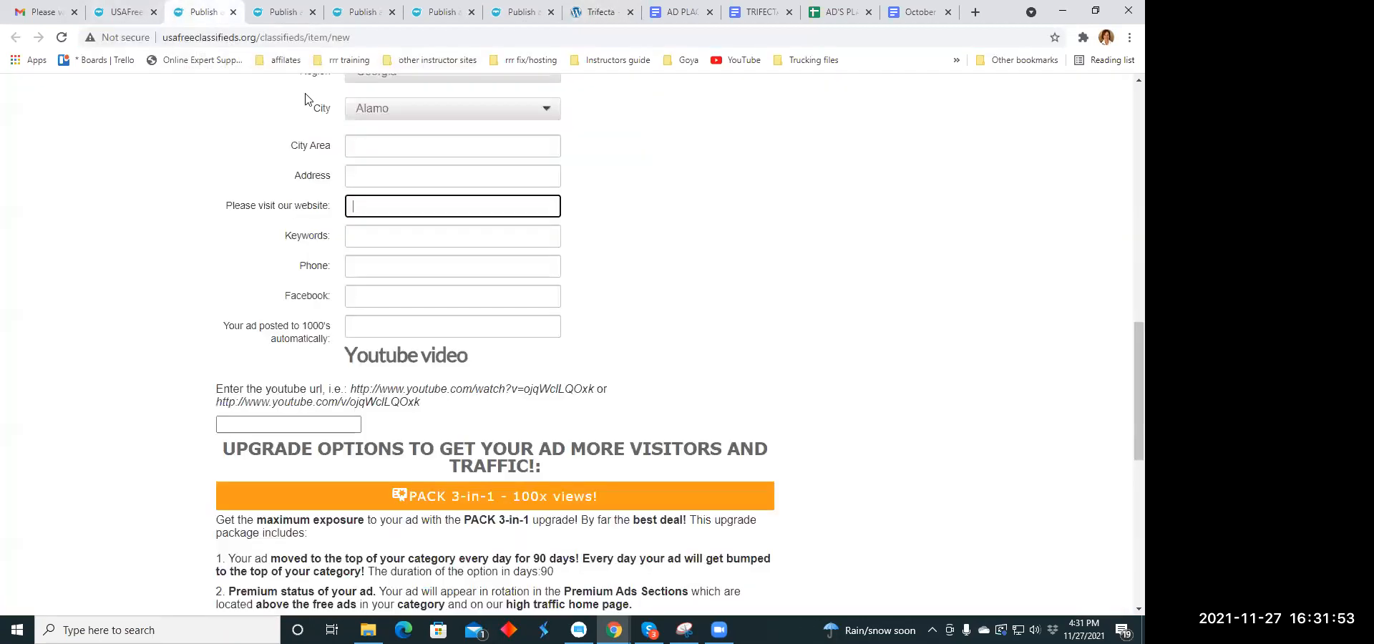
click(354, 205)
right_click(363, 205)
click(394, 310)
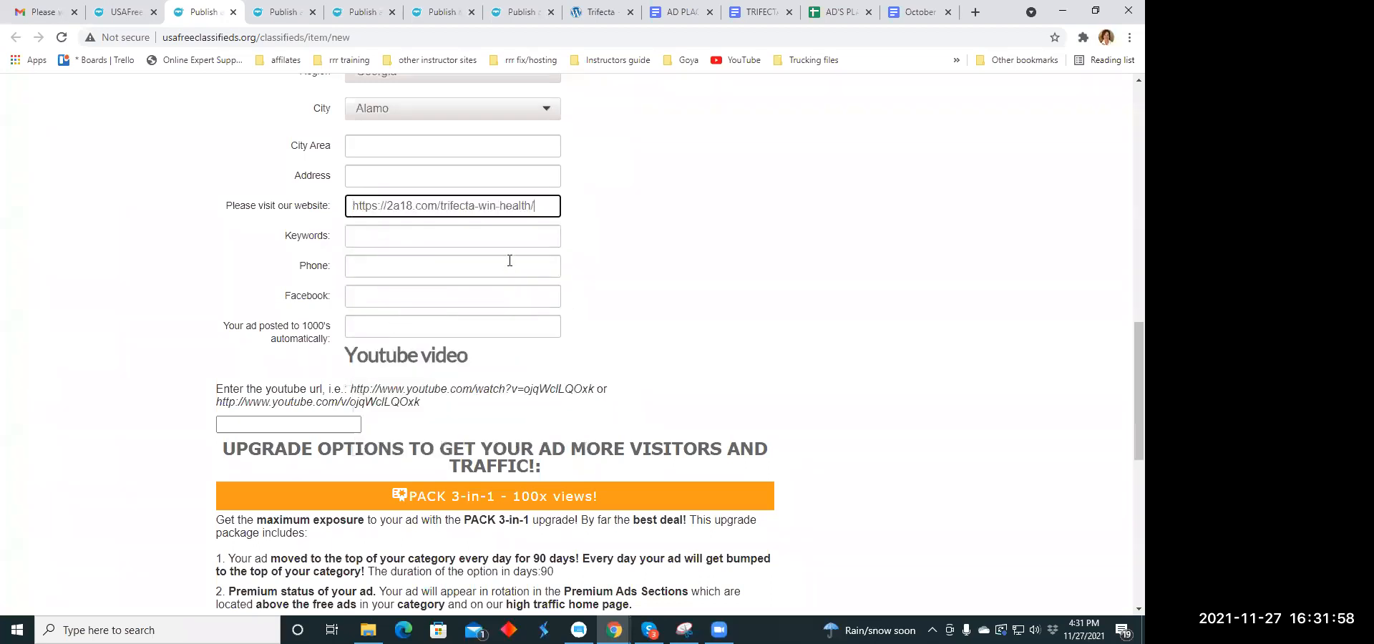
- Enter the keyword "collagen peptides", publish the listing and close its upgrade payment page
click(365, 239)
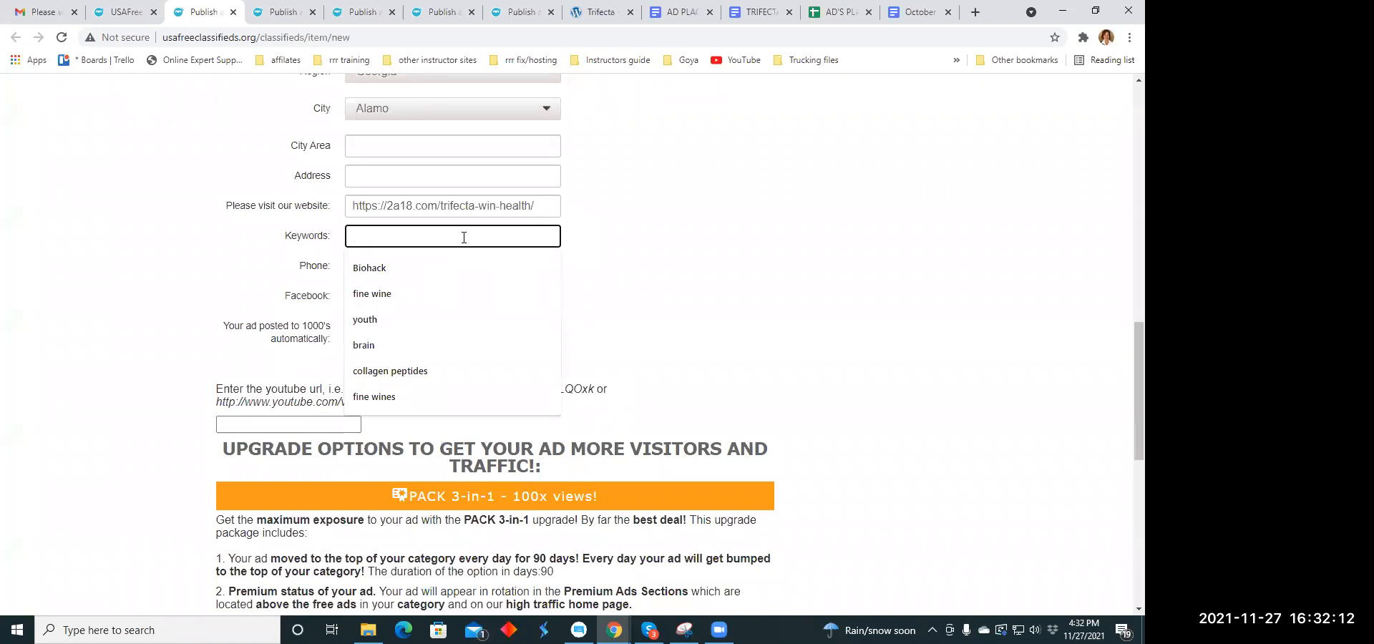
click(419, 371)
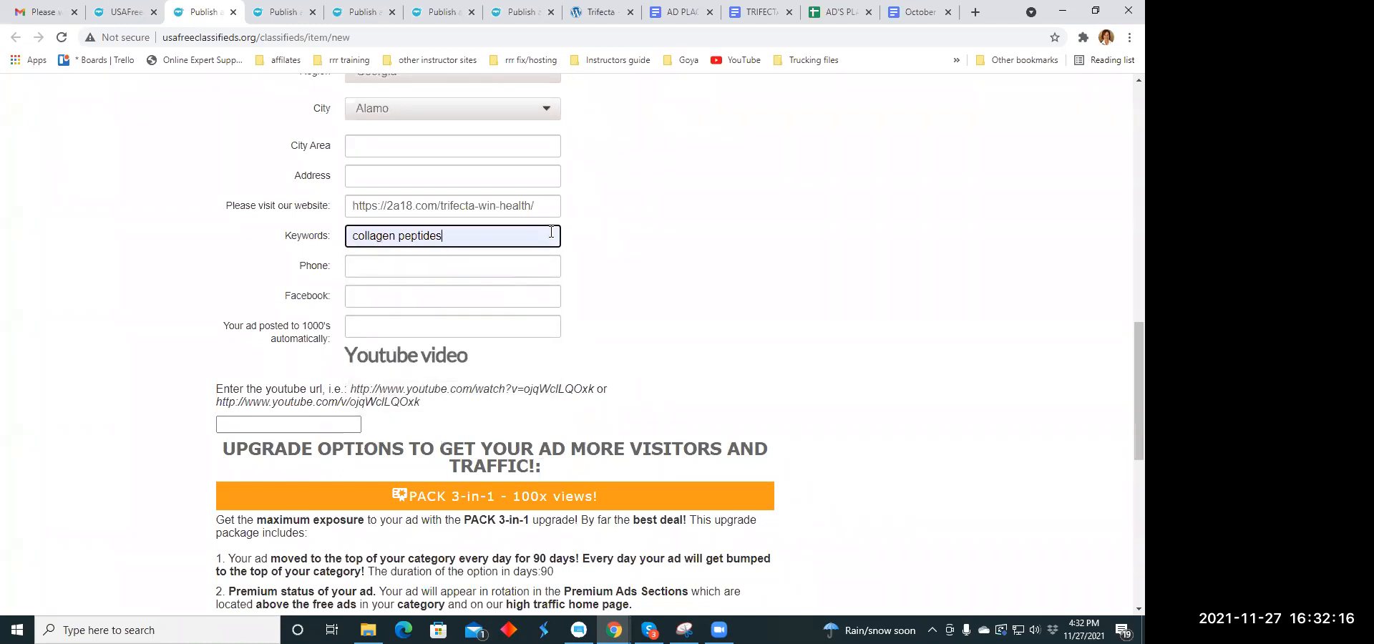
scroll(551, 232, down, 8)
click(381, 362)
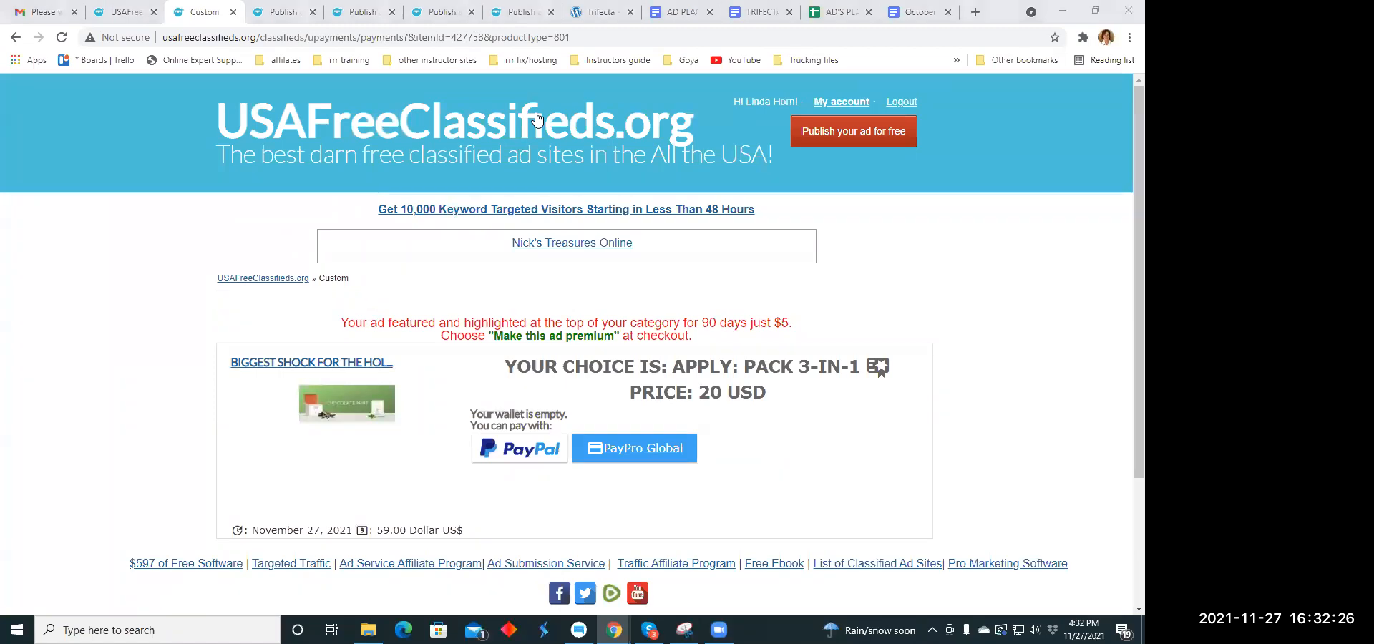
click(234, 13)
- Set the category of the next blank listing to Health under Business Opportunities
scroll(527, 398, down, 1)
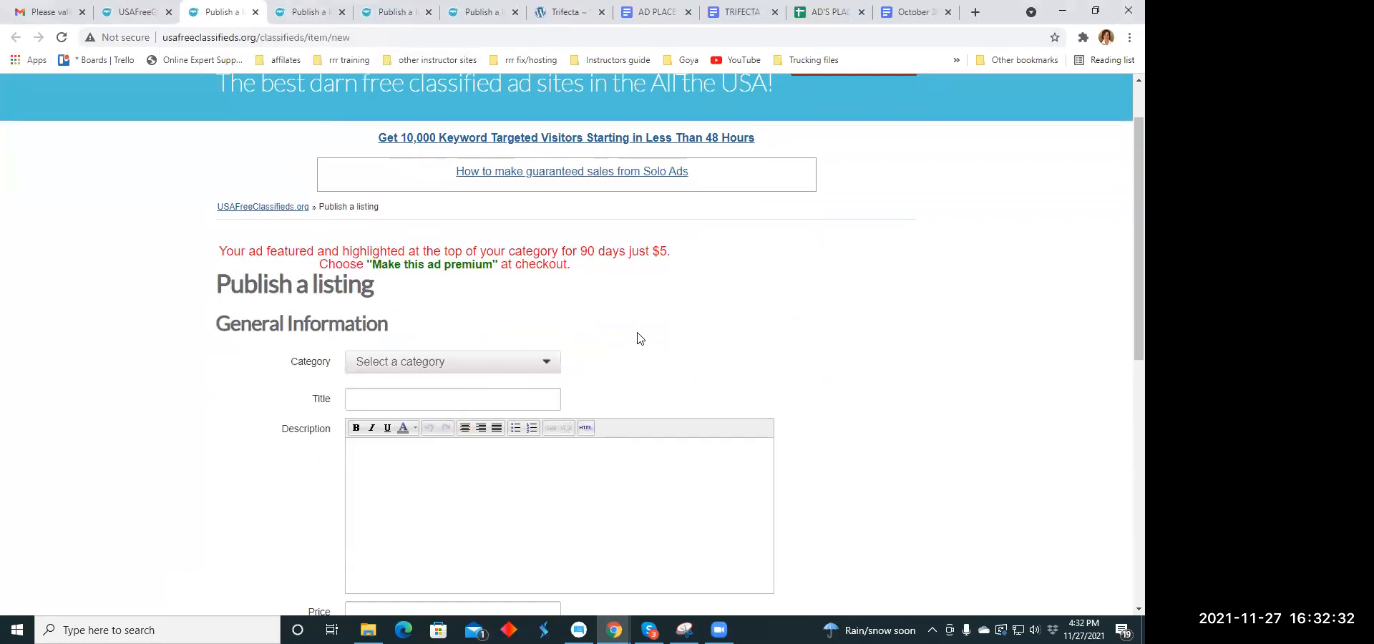
click(548, 365)
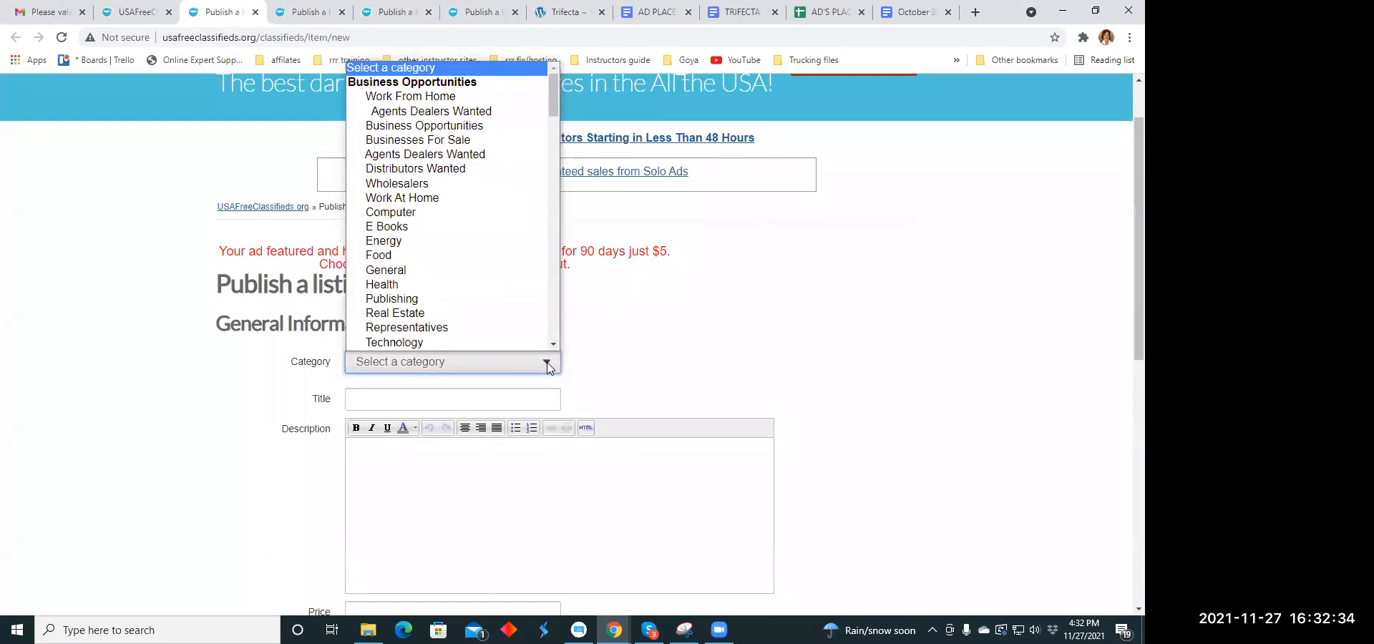
scroll(475, 291, down, 1)
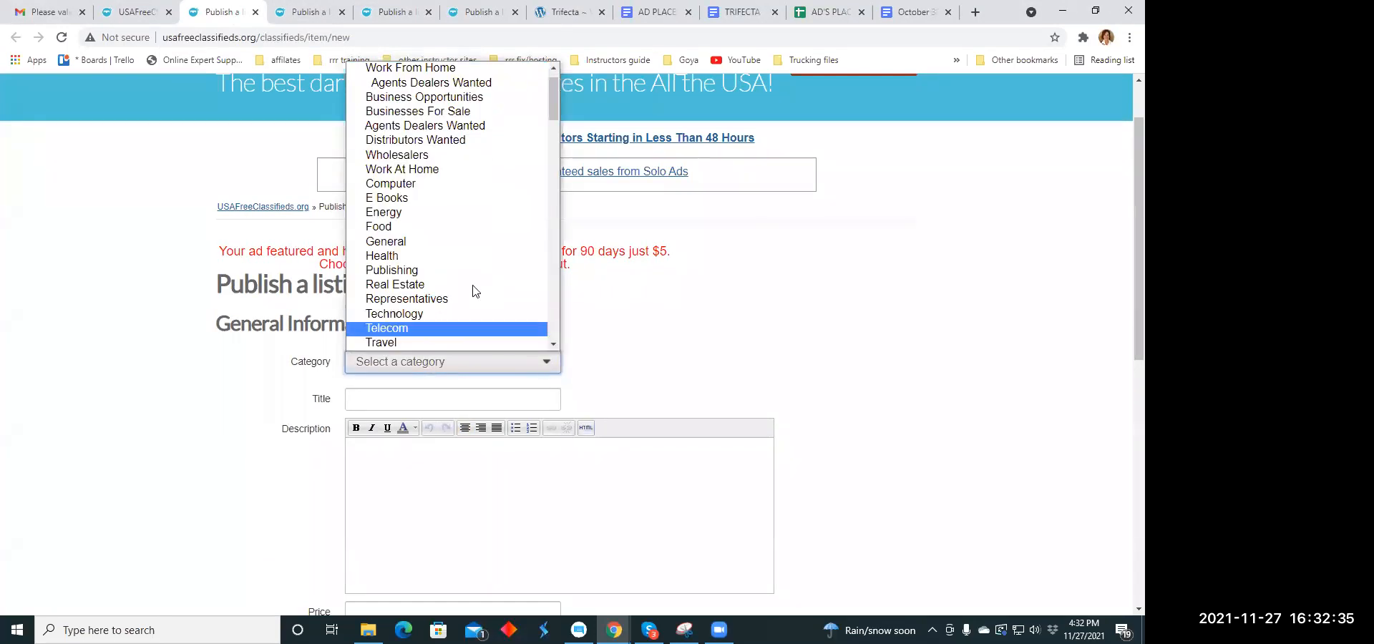
click(422, 257)
- Copy the headline "This may change your life, careful before looking" from the holiday headlines document and paste it as the listing's title
scroll(438, 297, down, 2)
click(405, 259)
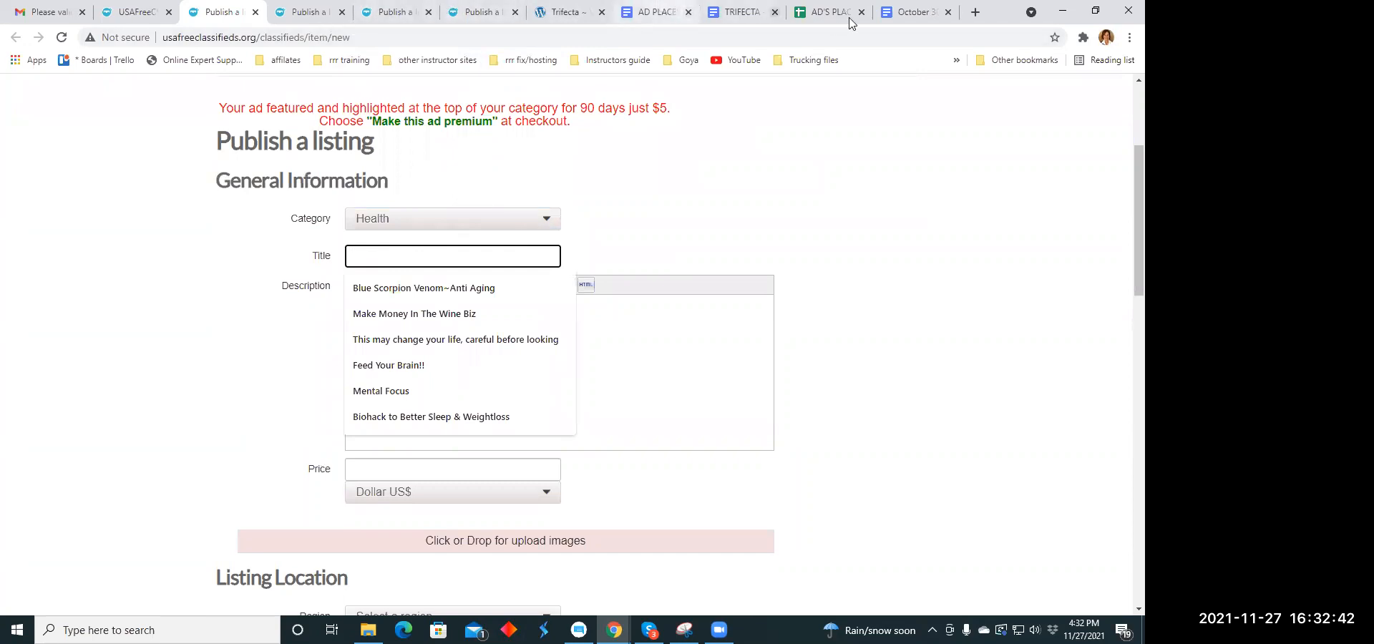
click(906, 17)
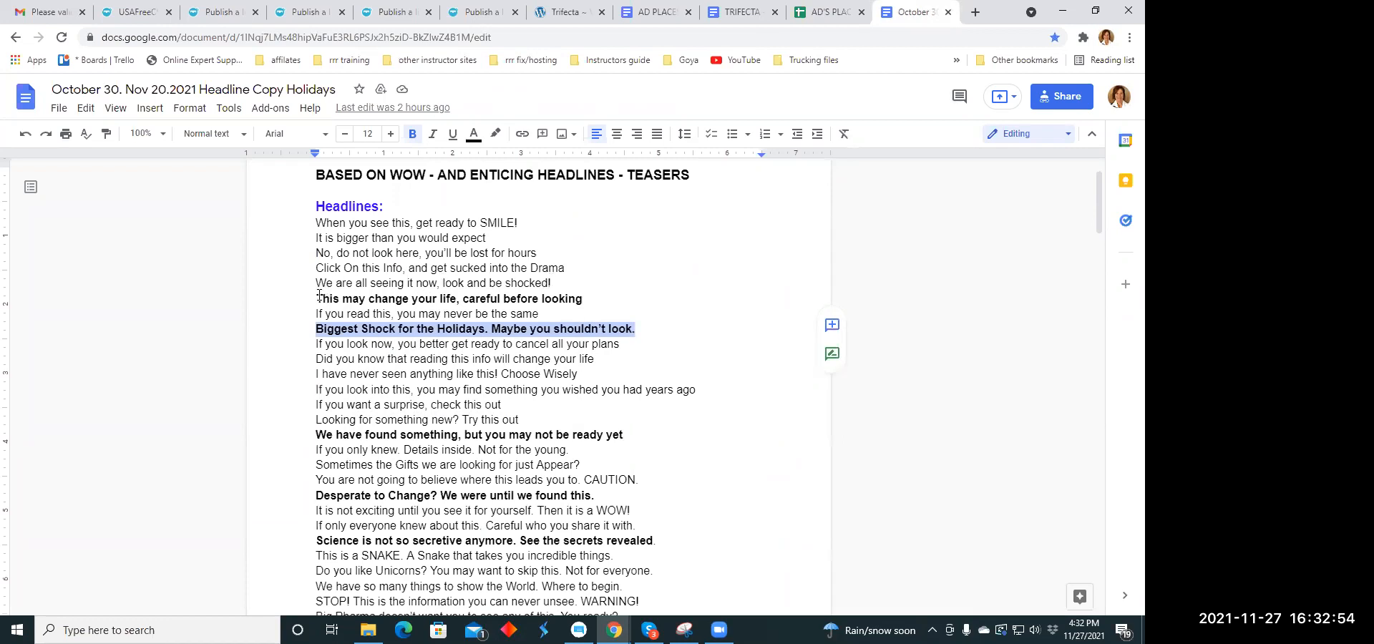
drag(317, 298, 584, 299)
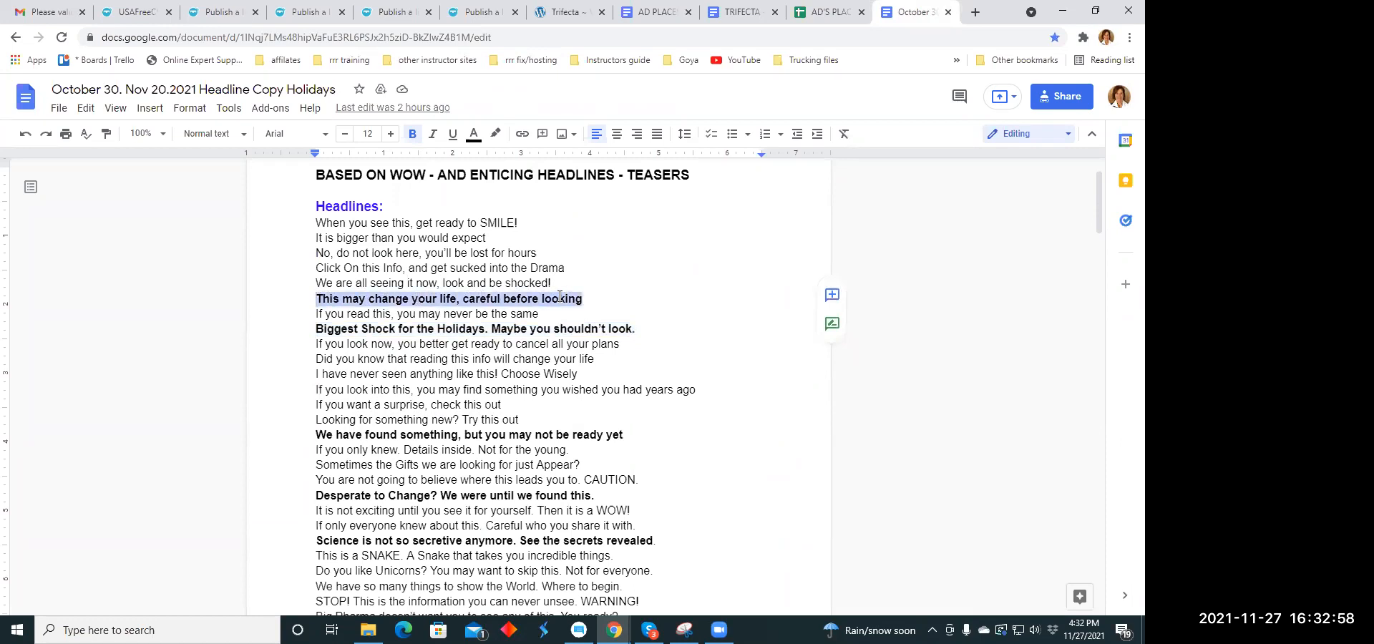
right_click(558, 296)
click(599, 229)
click(221, 12)
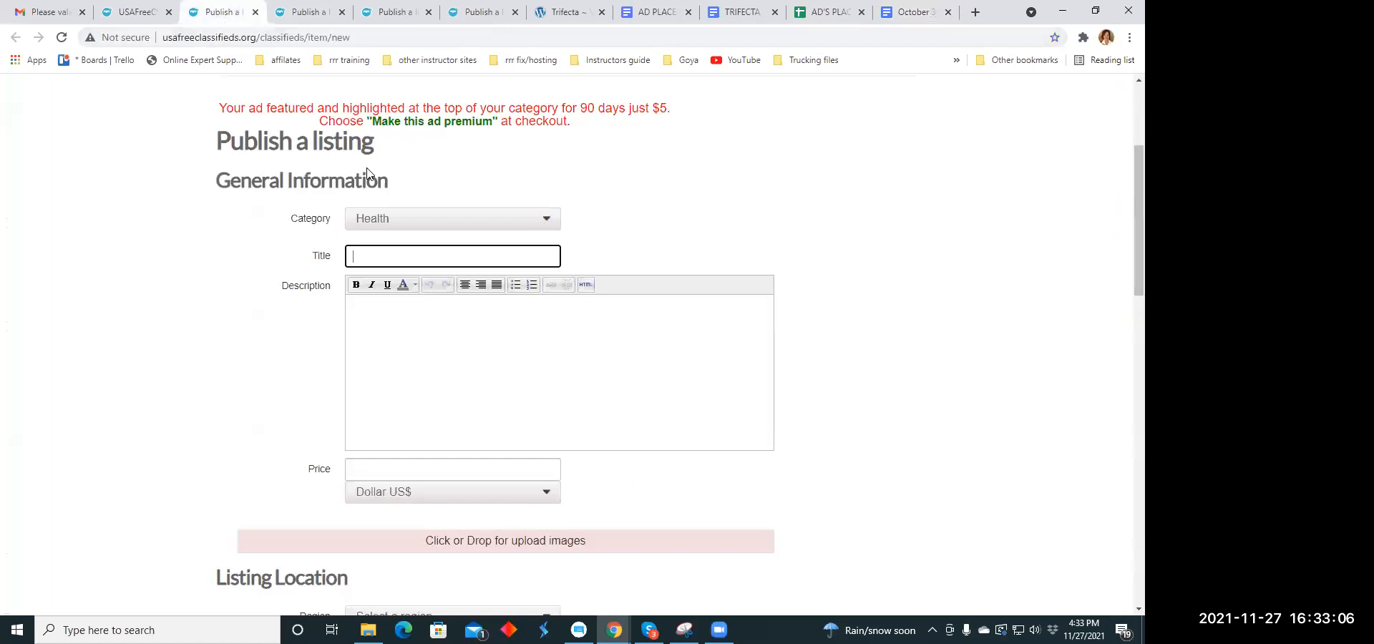
click(372, 257)
right_click(373, 260)
click(402, 359)
- Copy the paragraph starting "Trifecta is the first 3 finishers!!" from the TRIFECTA document and paste it as the listing's description
click(401, 330)
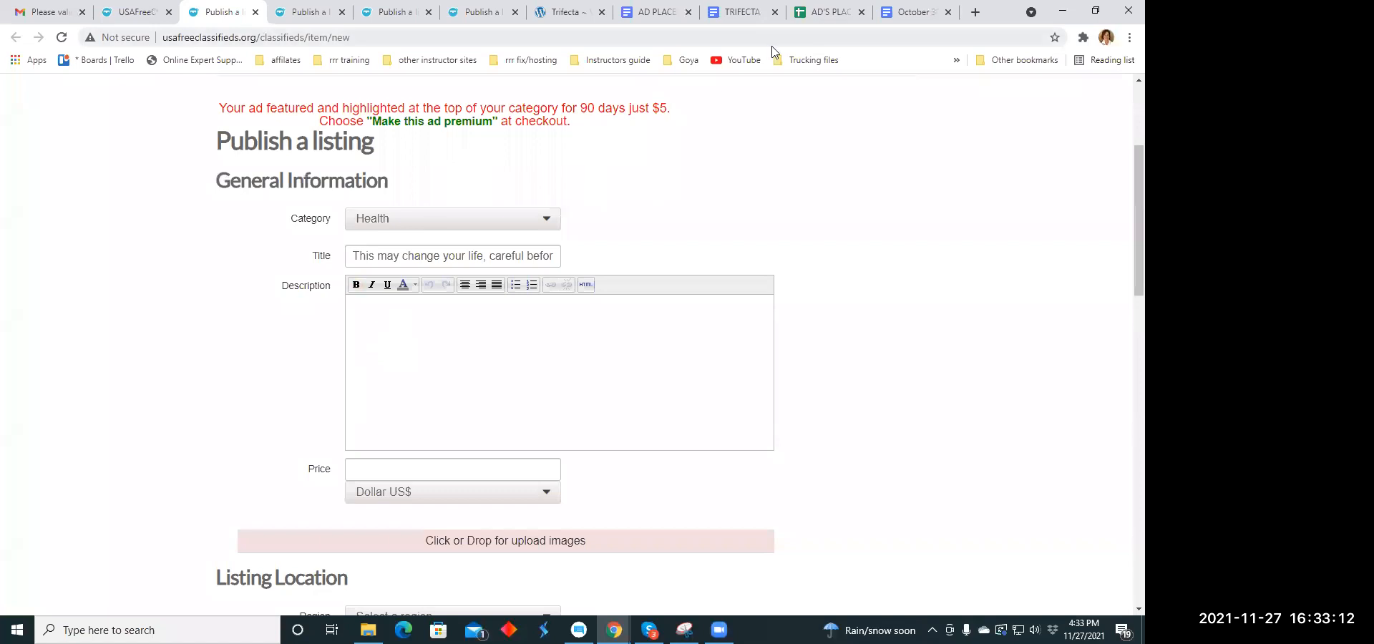
click(735, 12)
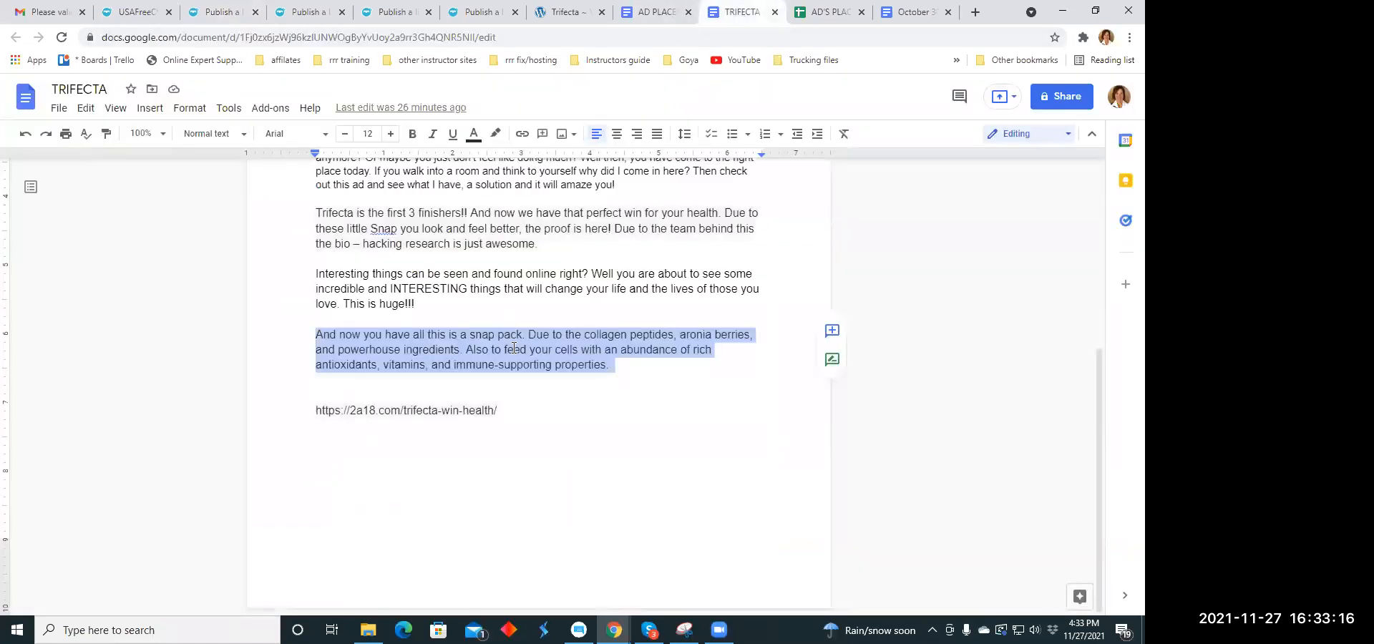
scroll(504, 319, up, 2)
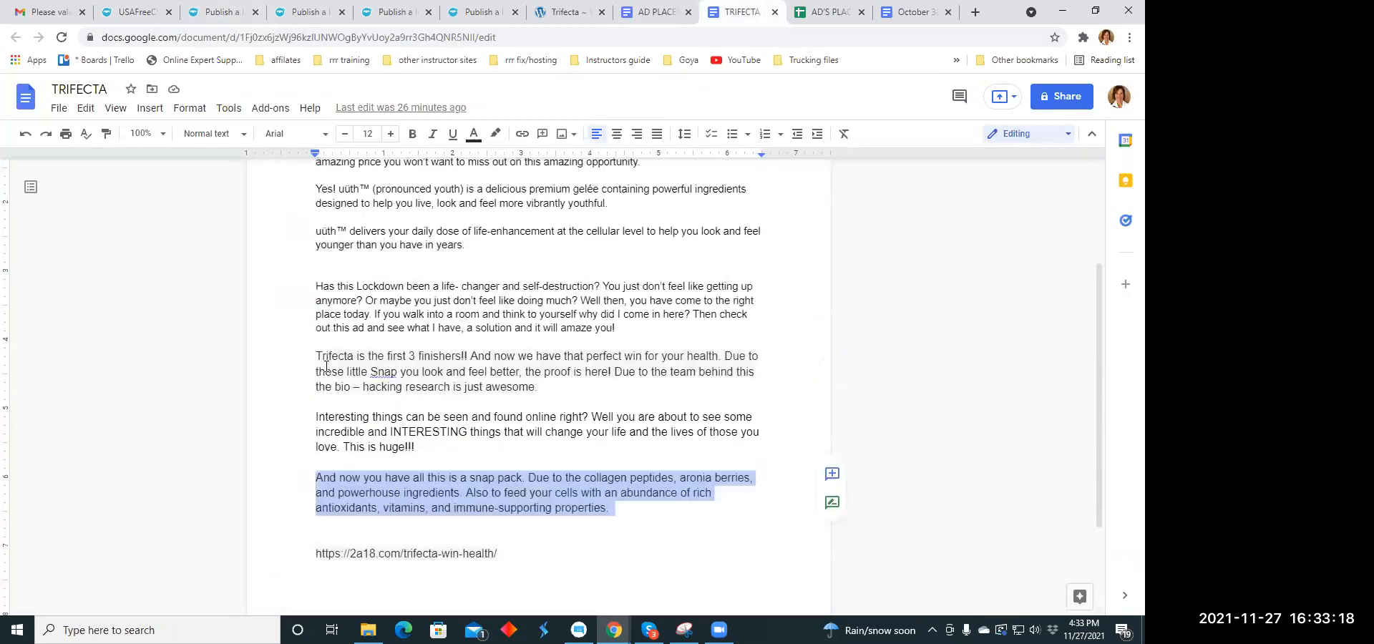
mouse_move(309, 355)
mouse_down()
mouse_move(514, 363)
mouse_move(551, 387)
mouse_move(549, 367)
mouse_move(318, 354)
mouse_up()
click(549, 388)
right_click(339, 358)
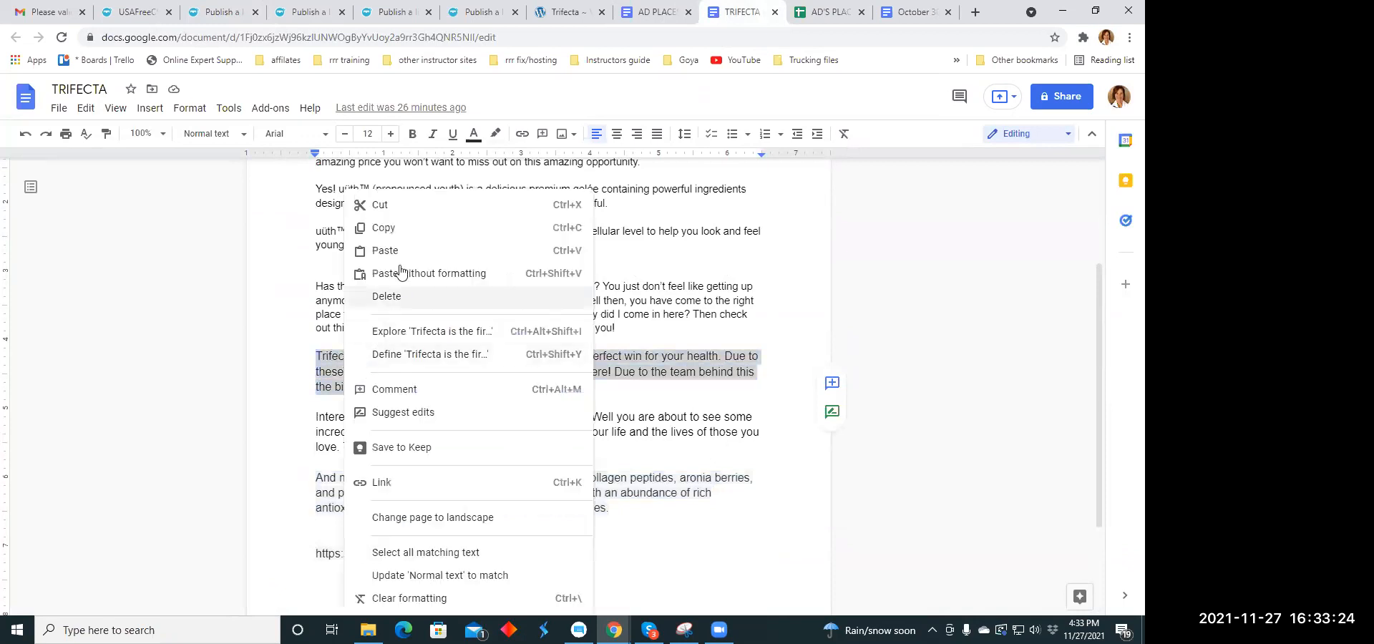
click(422, 229)
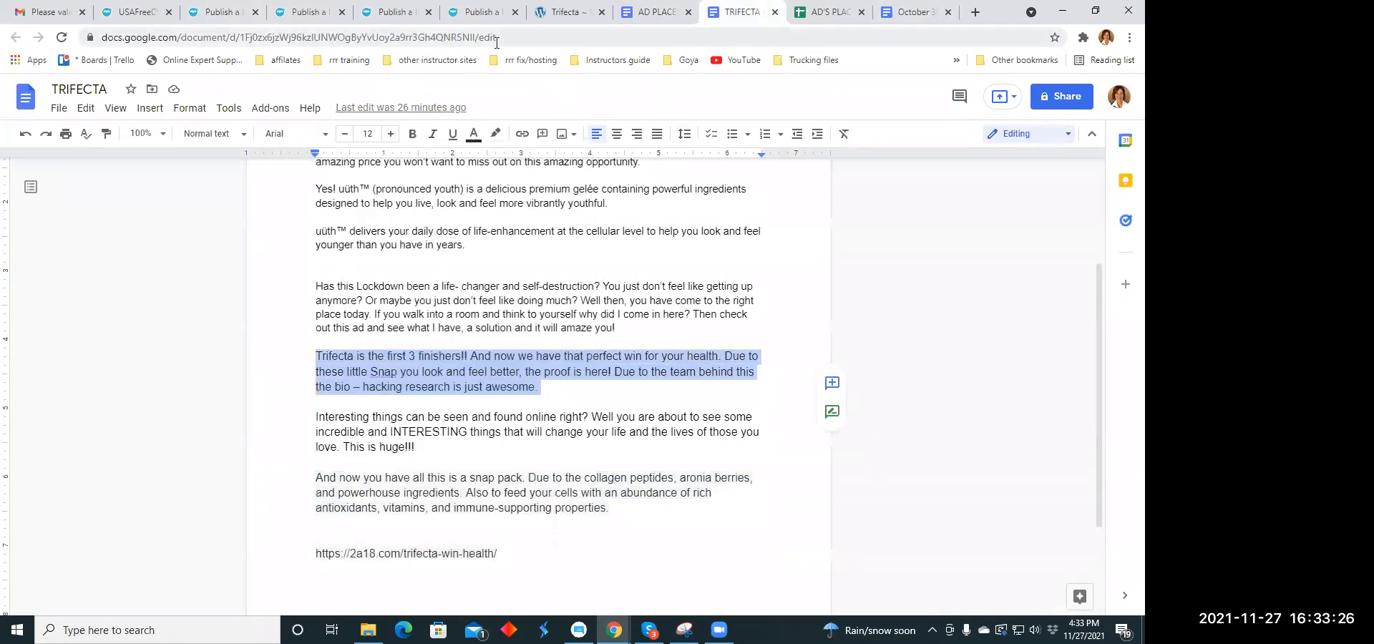
click(222, 17)
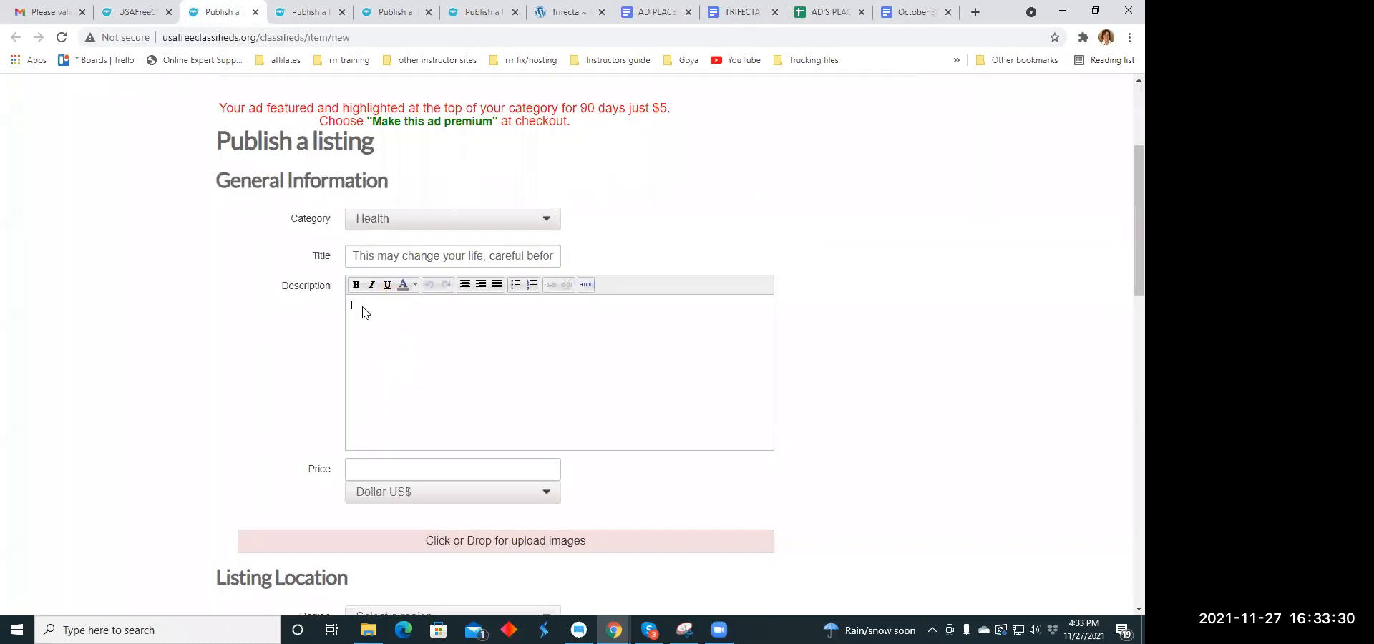
right_click(363, 308)
click(400, 420)
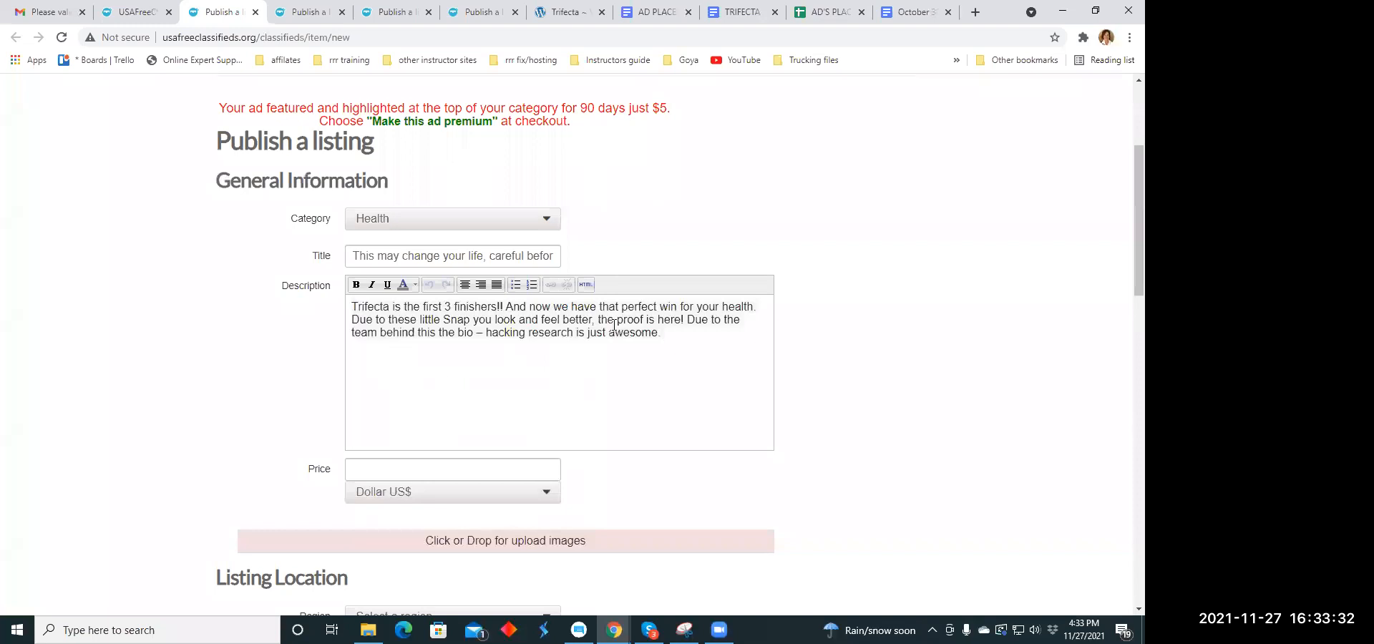
- Break the description into three paragraphs after "finishers!!" and "for your health.", and right-align all of them
click(506, 306)
key(Return)
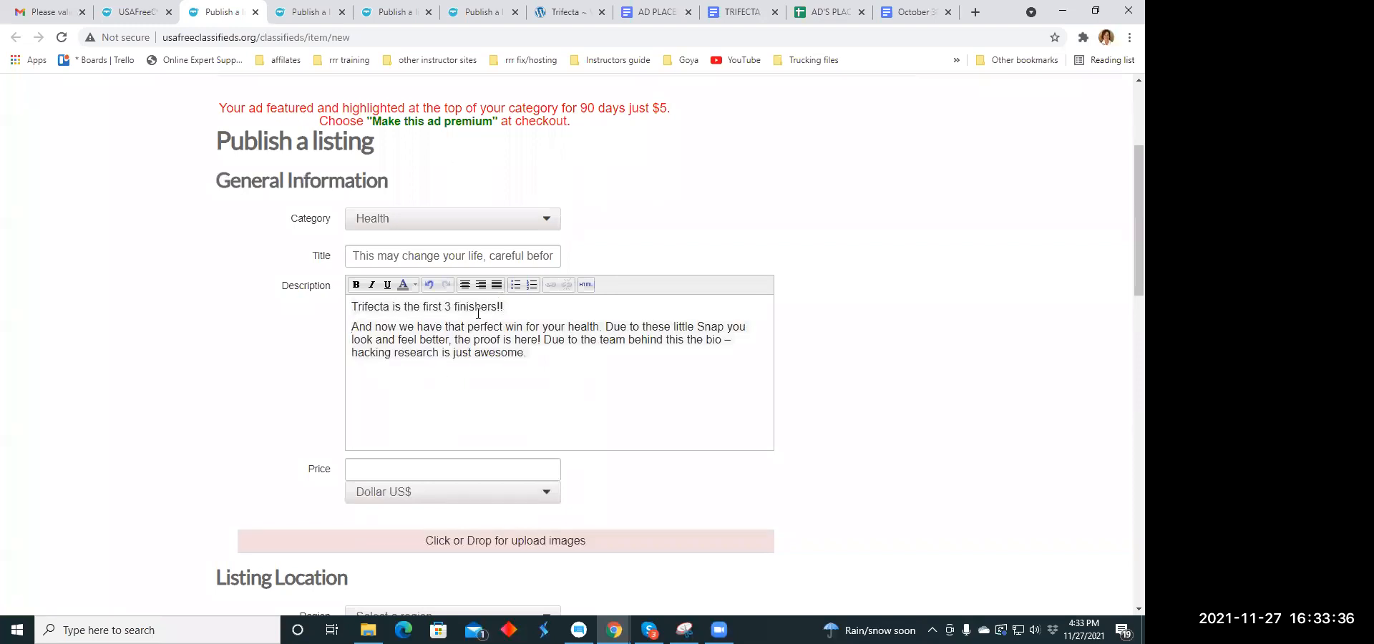
click(607, 326)
key(Return)
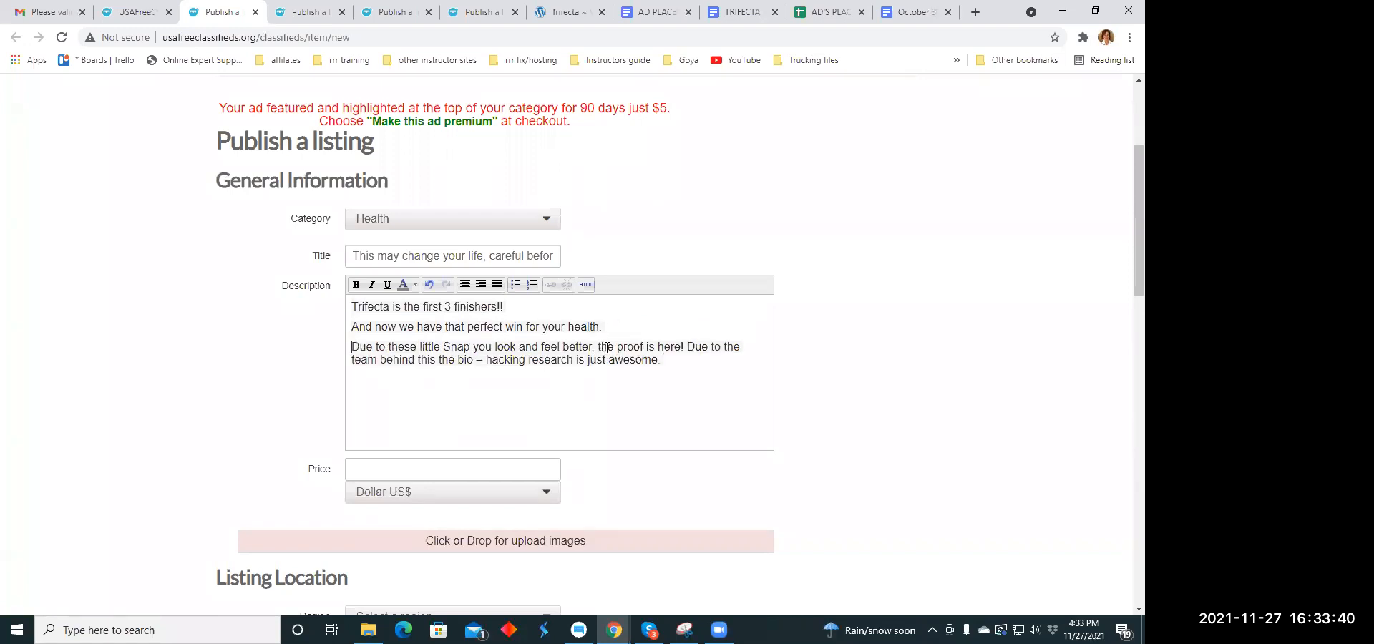
drag(352, 308, 657, 372)
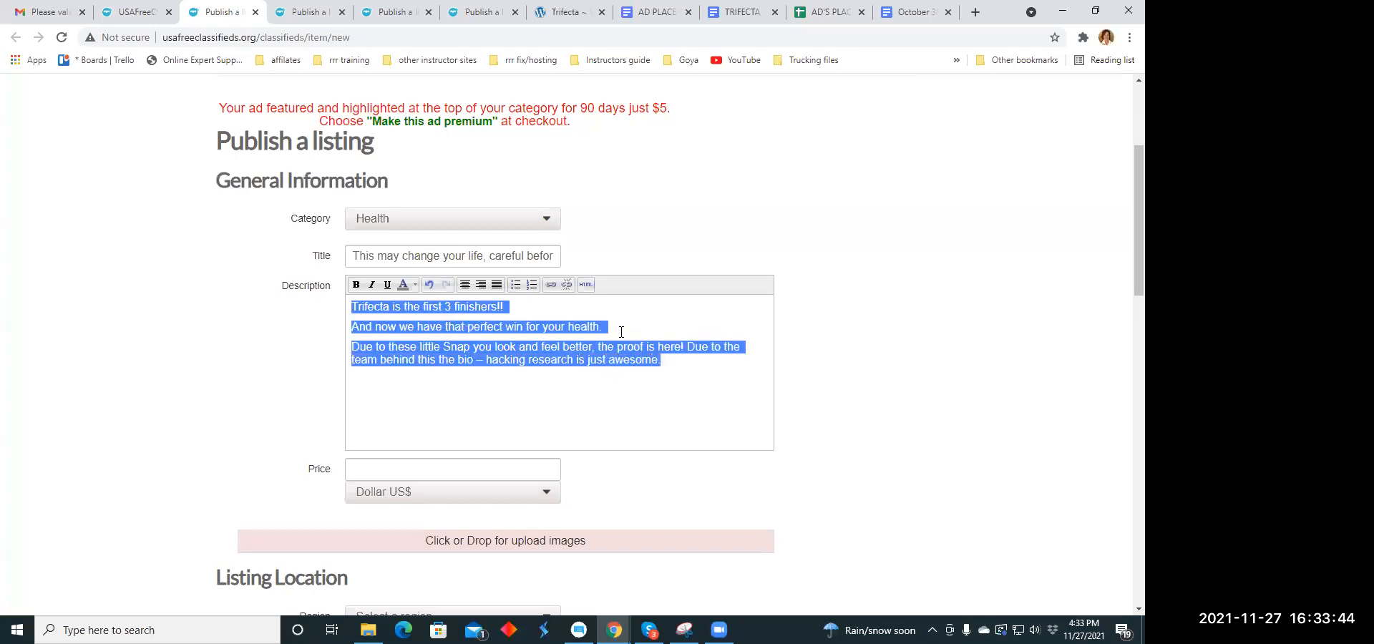
click(480, 285)
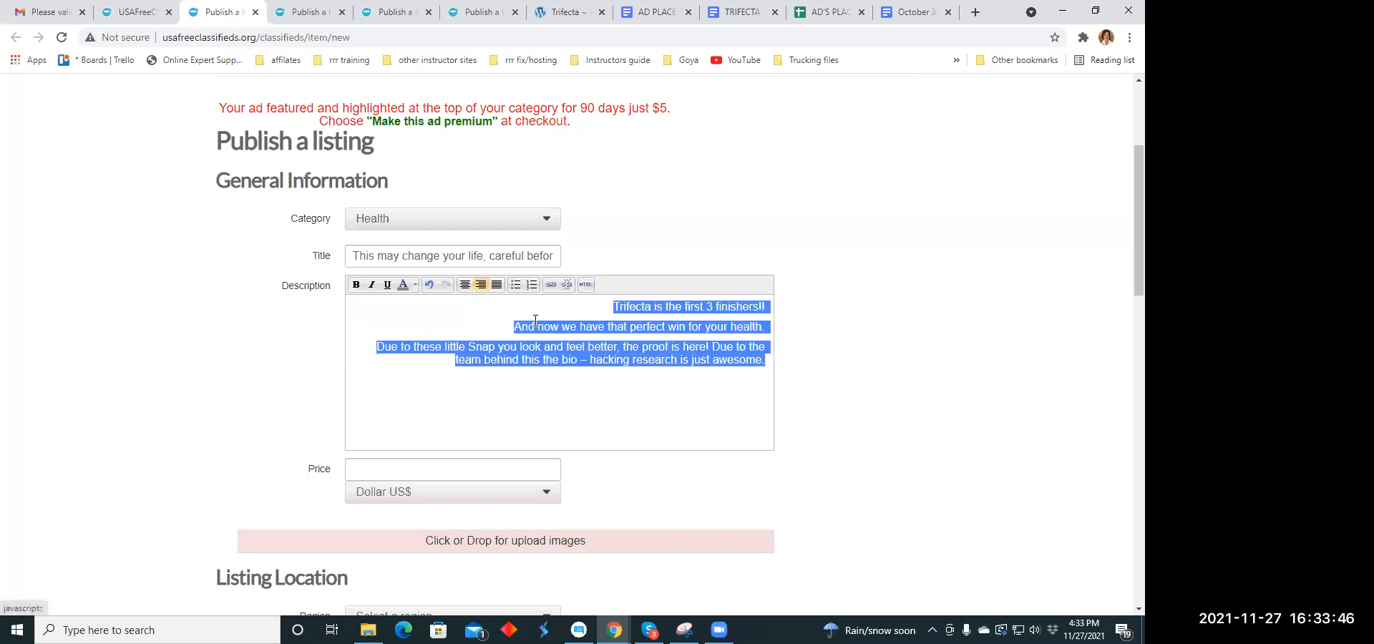
- Center-align all three description paragraphs and set the whole description text in italics
click(464, 285)
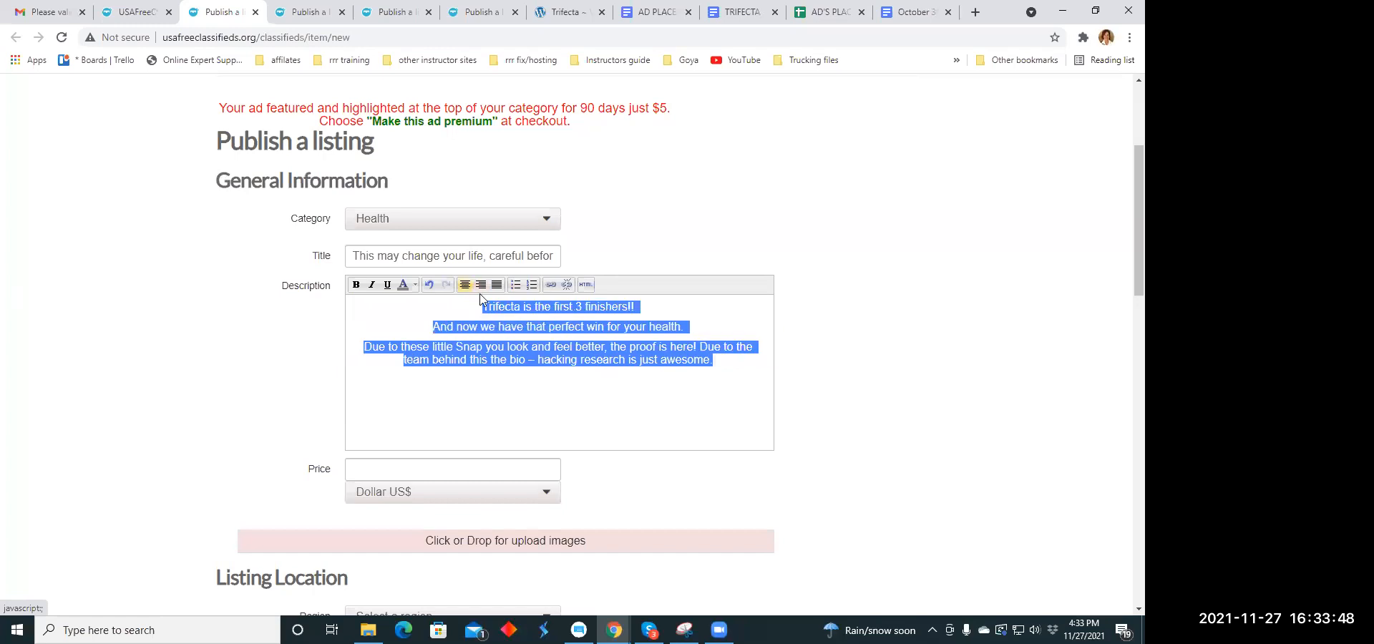
click(563, 394)
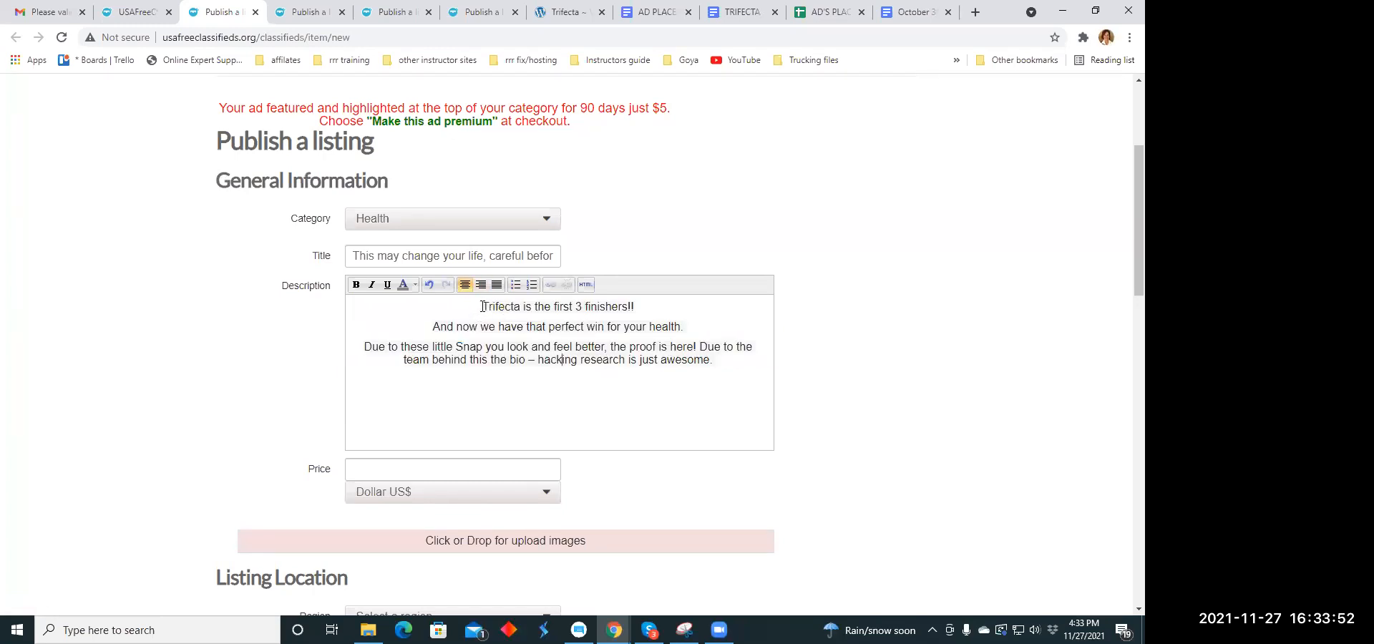
drag(488, 307, 715, 362)
click(372, 285)
click(494, 392)
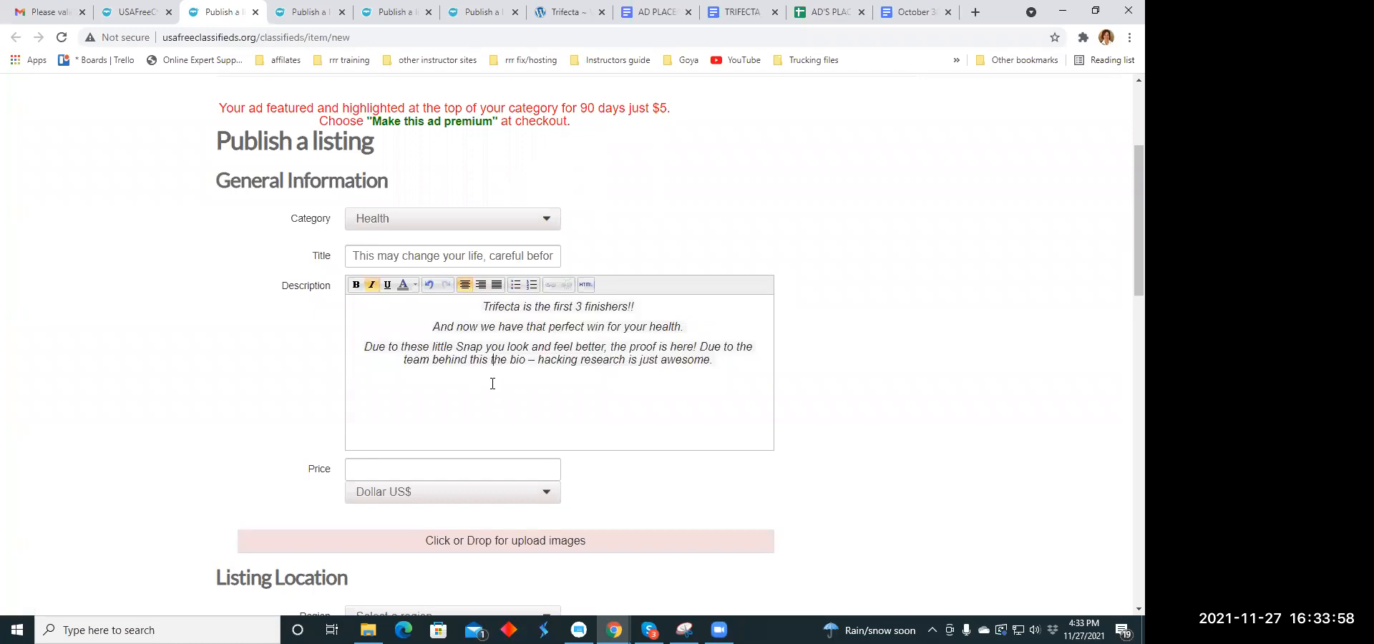
- Set the listing's price to 60.00 US dollars
scroll(490, 380, down, 2)
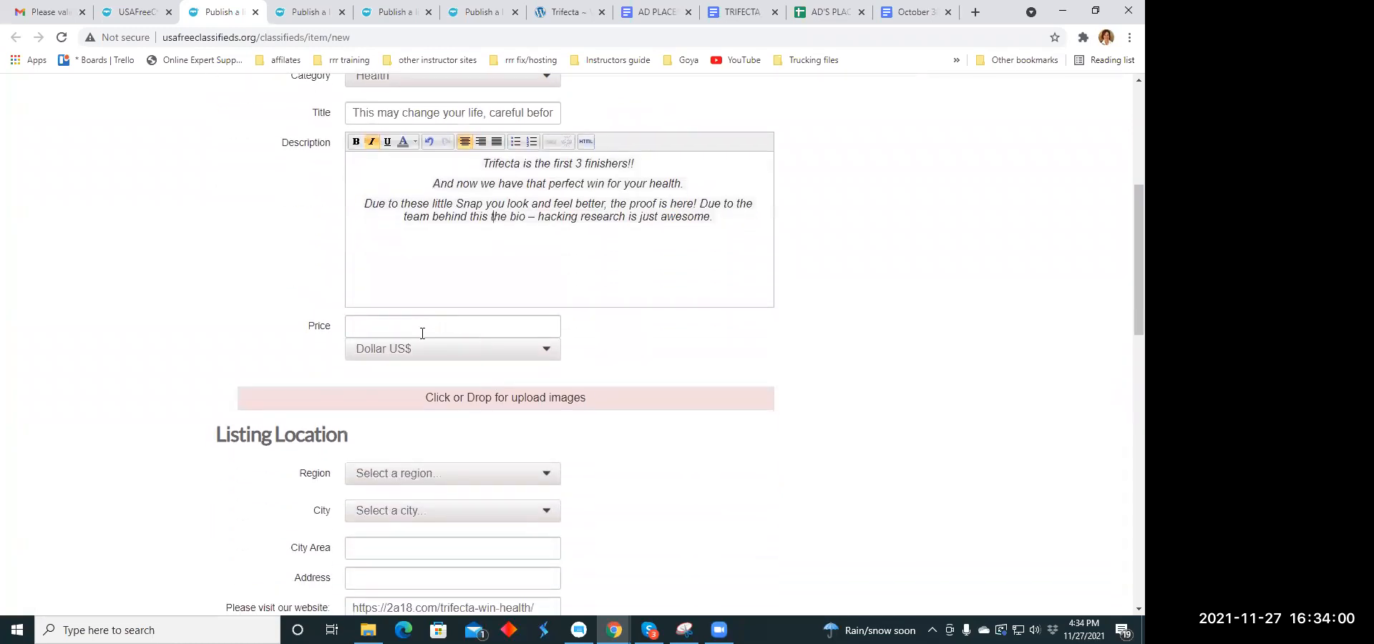
click(421, 330)
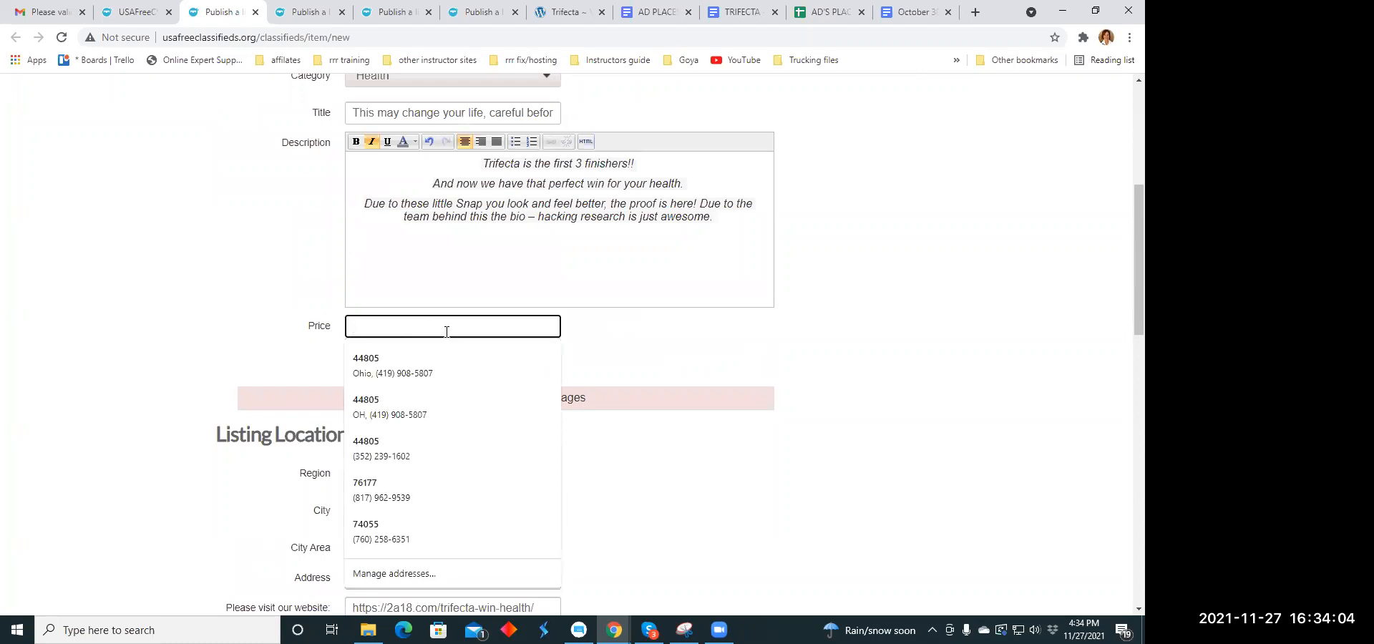
text(6000)
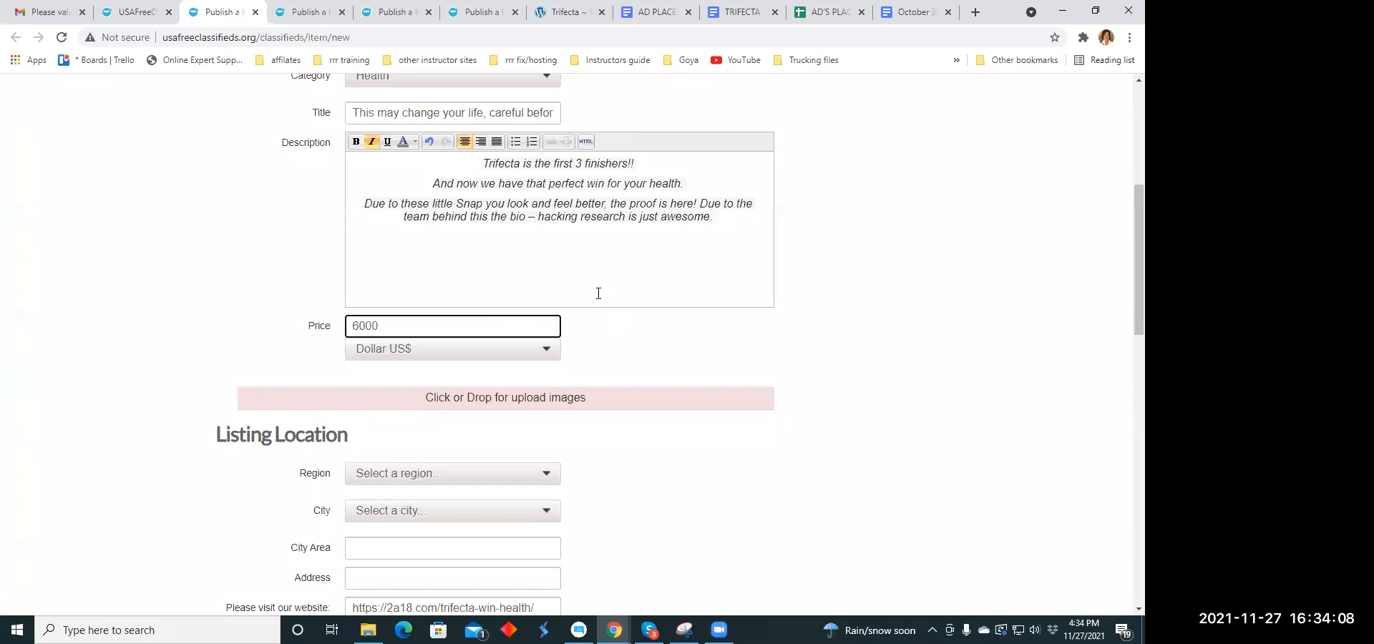
click(365, 326)
text(.)
- Upload the image zlem.JPG from the Pictures folder to the listing
scroll(600, 313, down, 3)
click(485, 188)
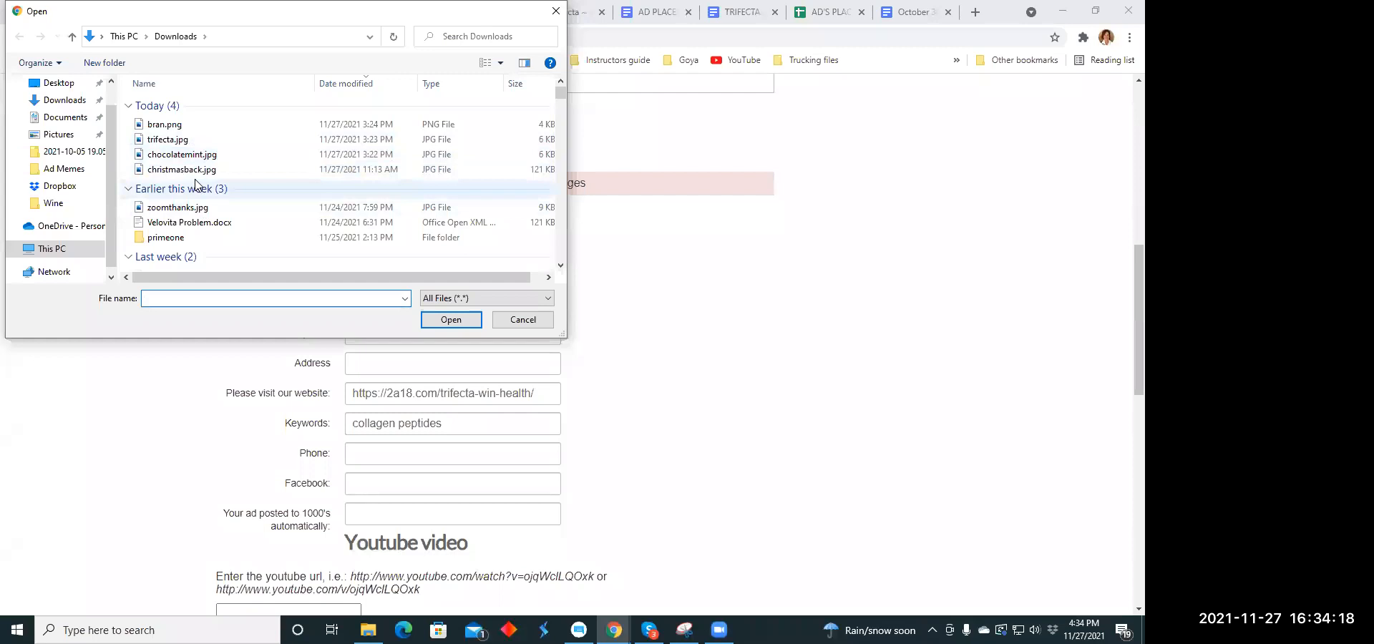
scroll(199, 180, down, 1)
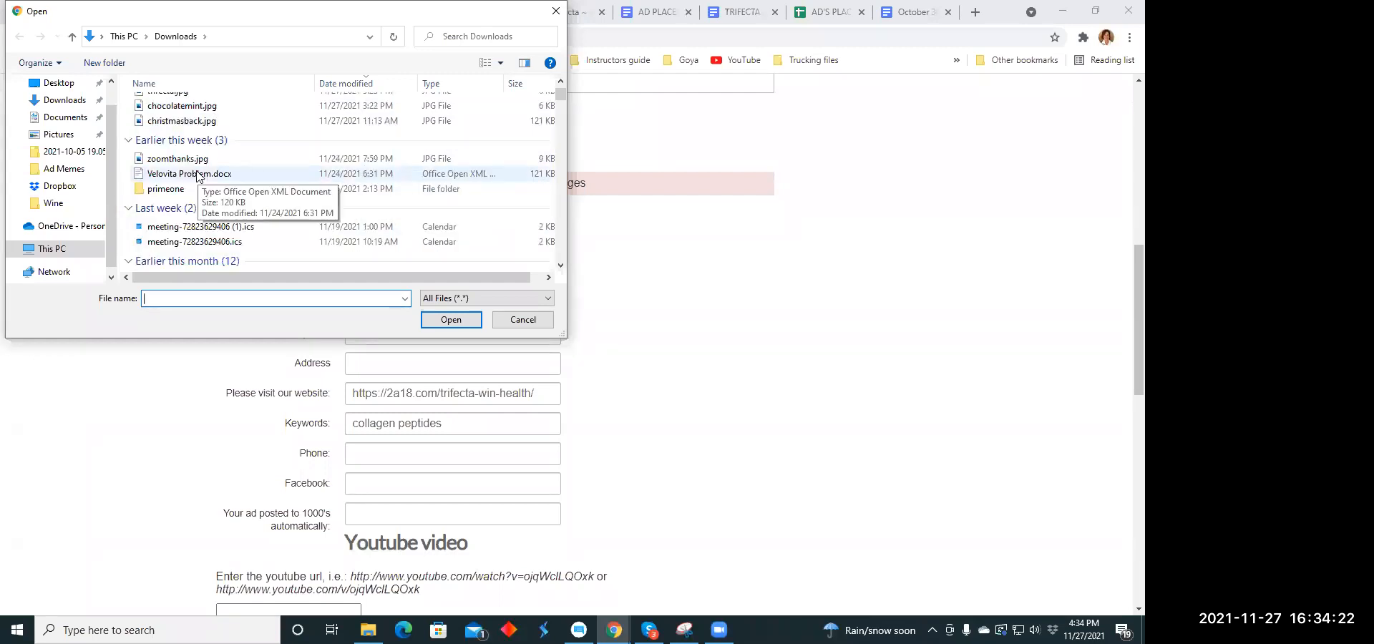
scroll(243, 166, up, 1)
scroll(244, 164, down, 2)
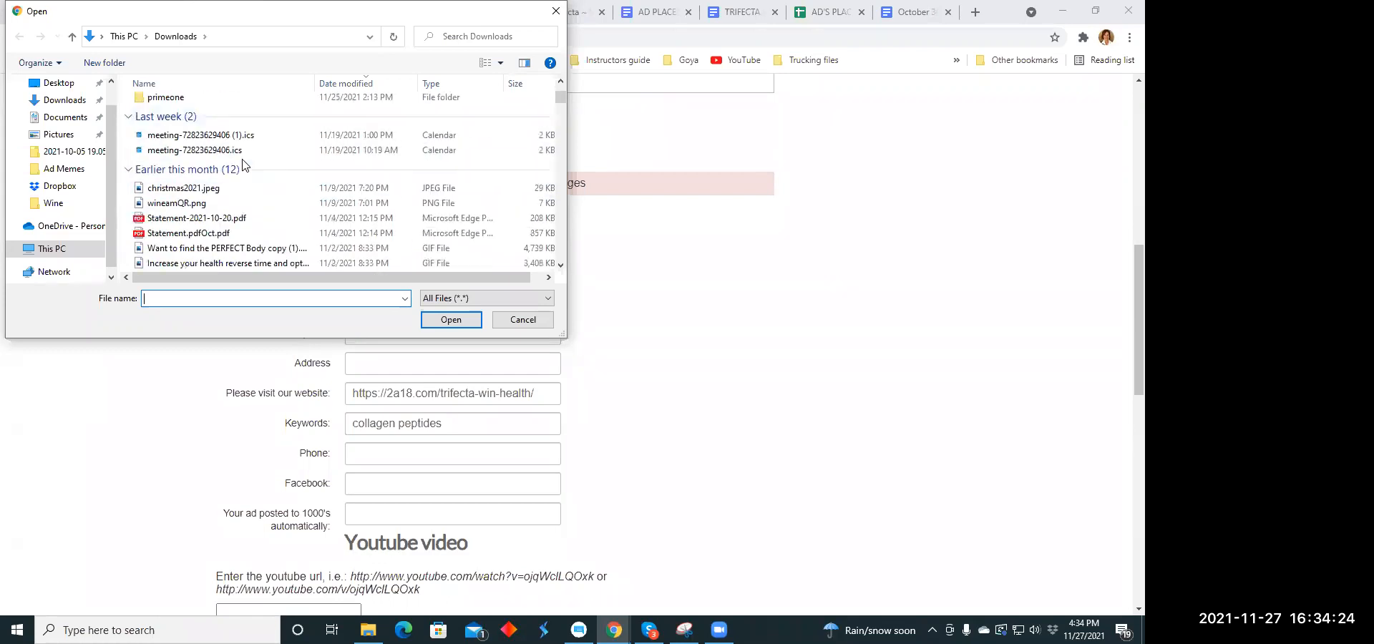
scroll(243, 165, down, 1)
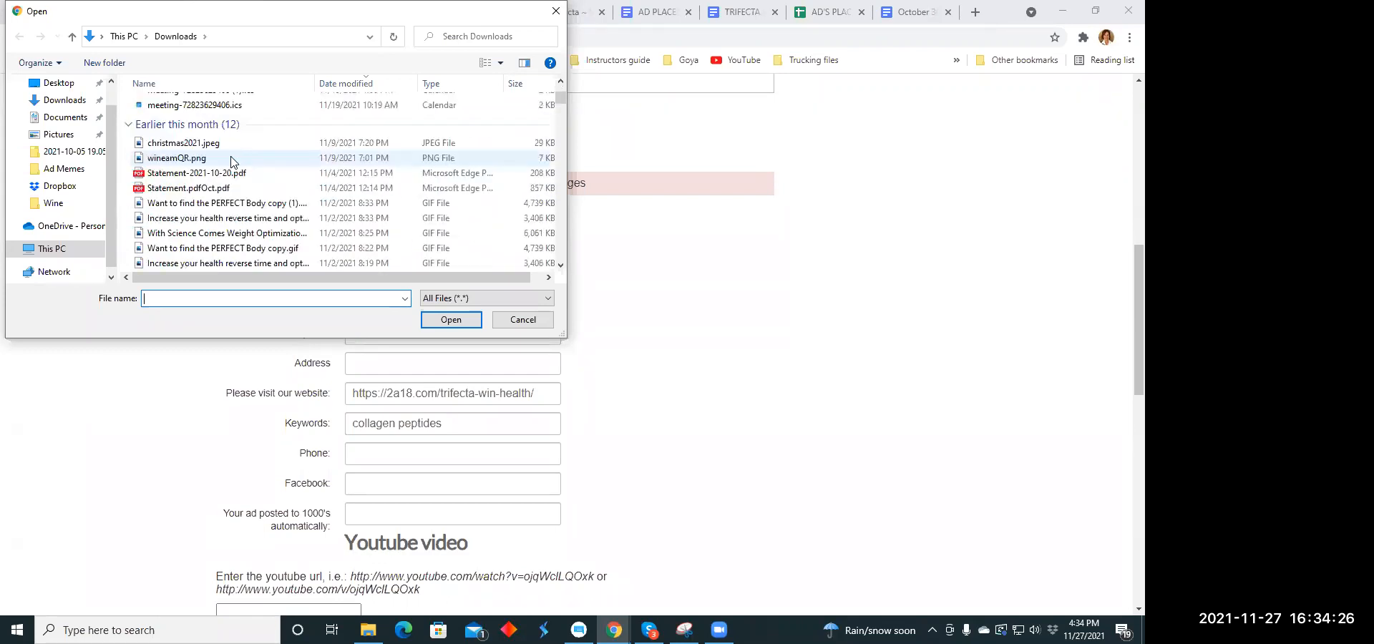
scroll(232, 162, down, 1)
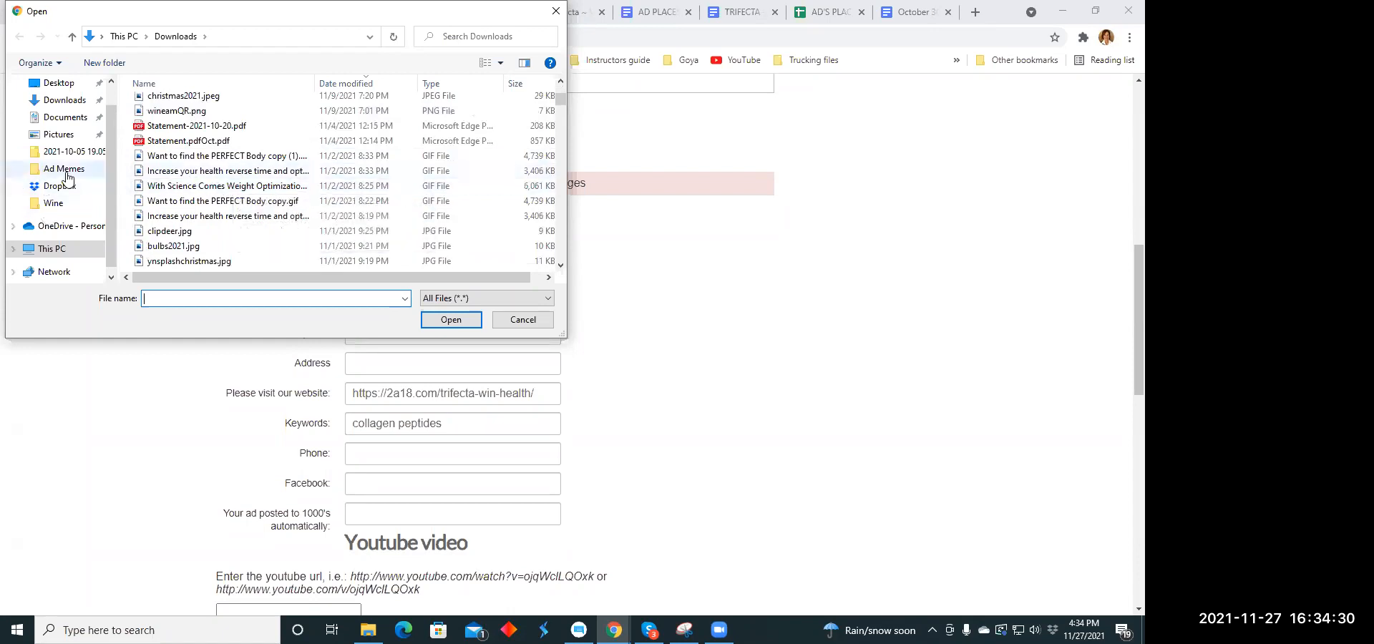
click(60, 138)
scroll(193, 147, down, 2)
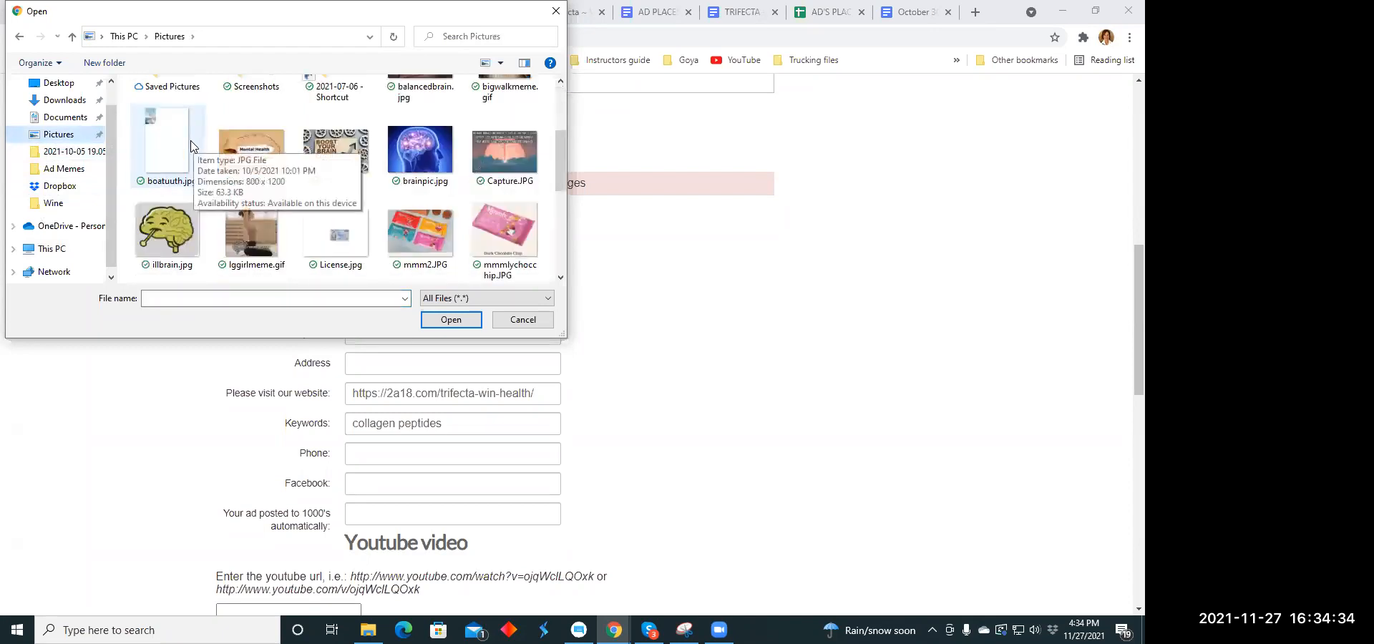
scroll(192, 146, down, 5)
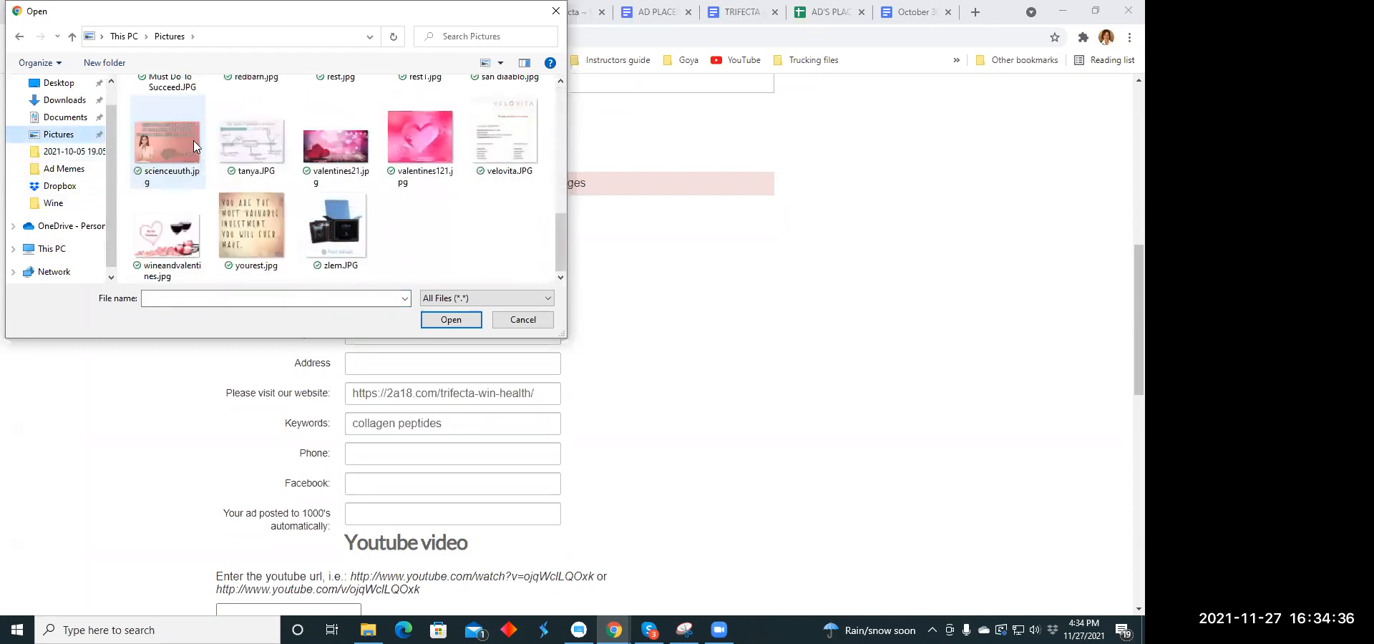
click(342, 219)
click(459, 327)
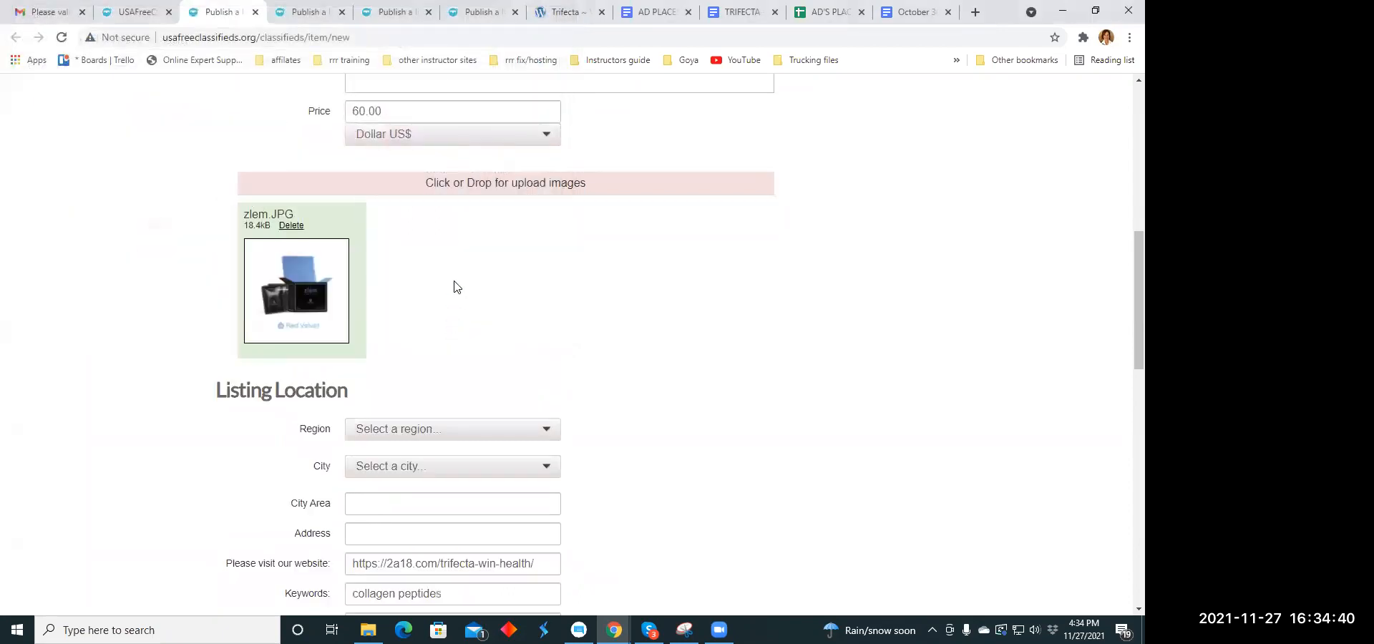
click(469, 185)
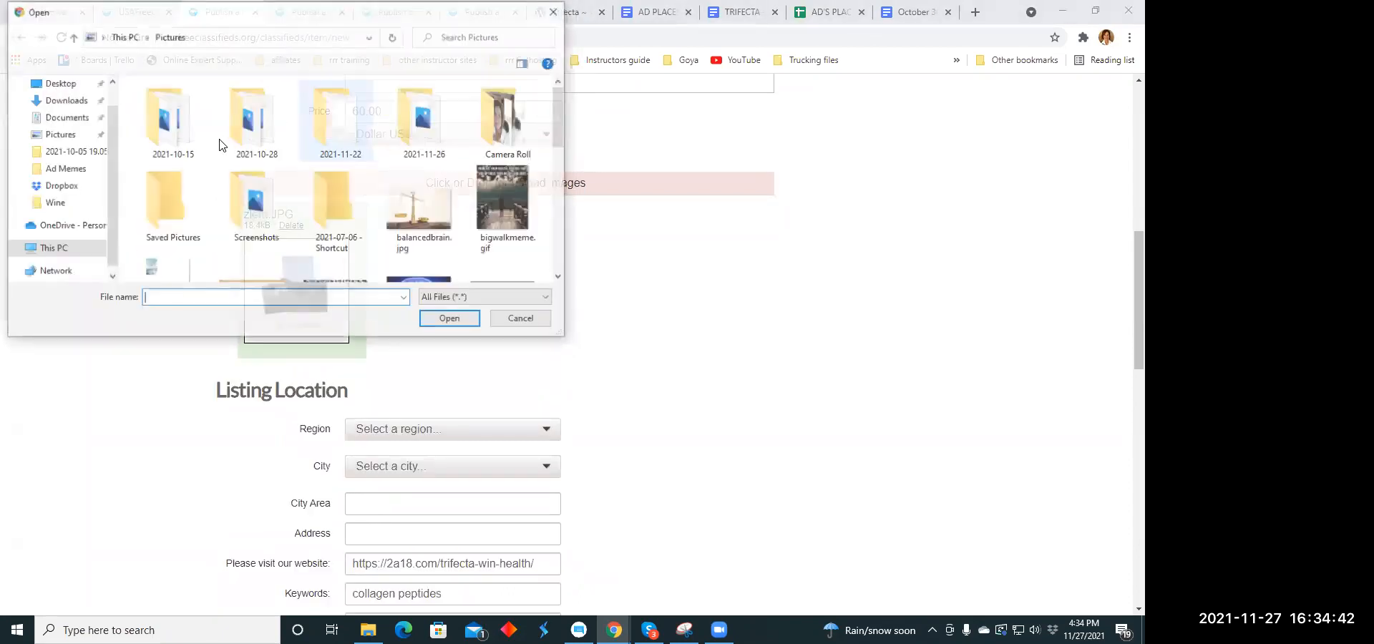
scroll(423, 139, down, 1)
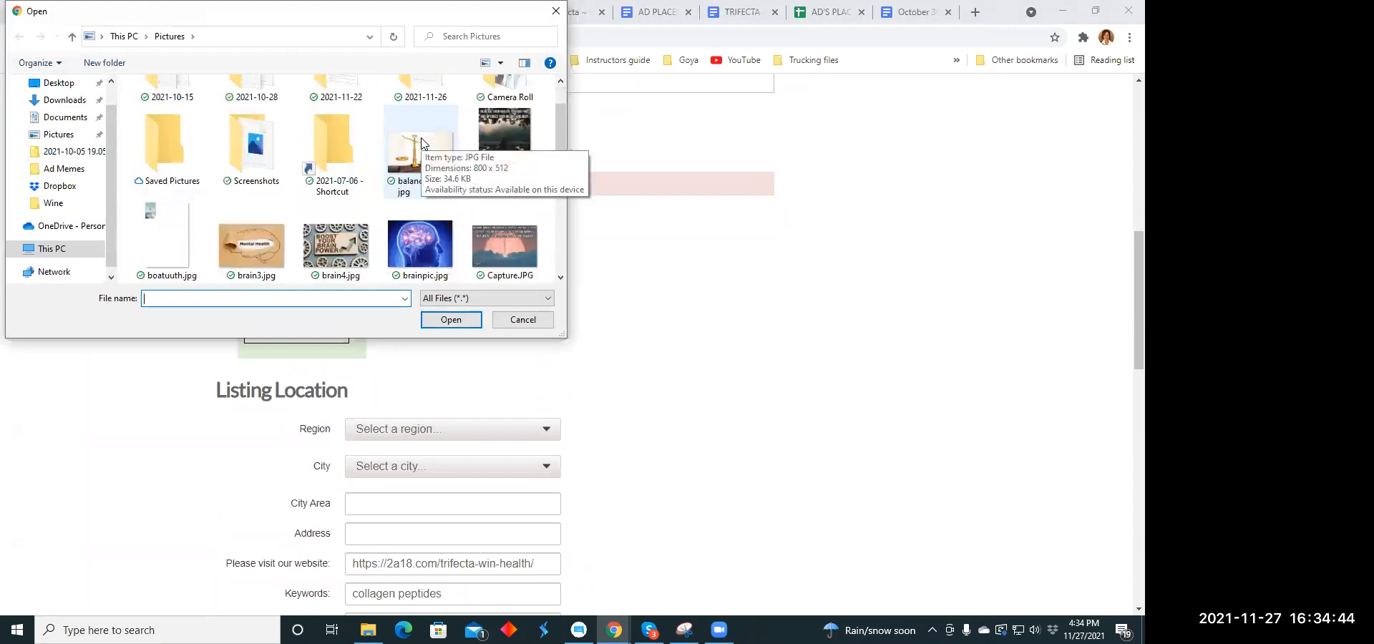
scroll(422, 139, down, 10)
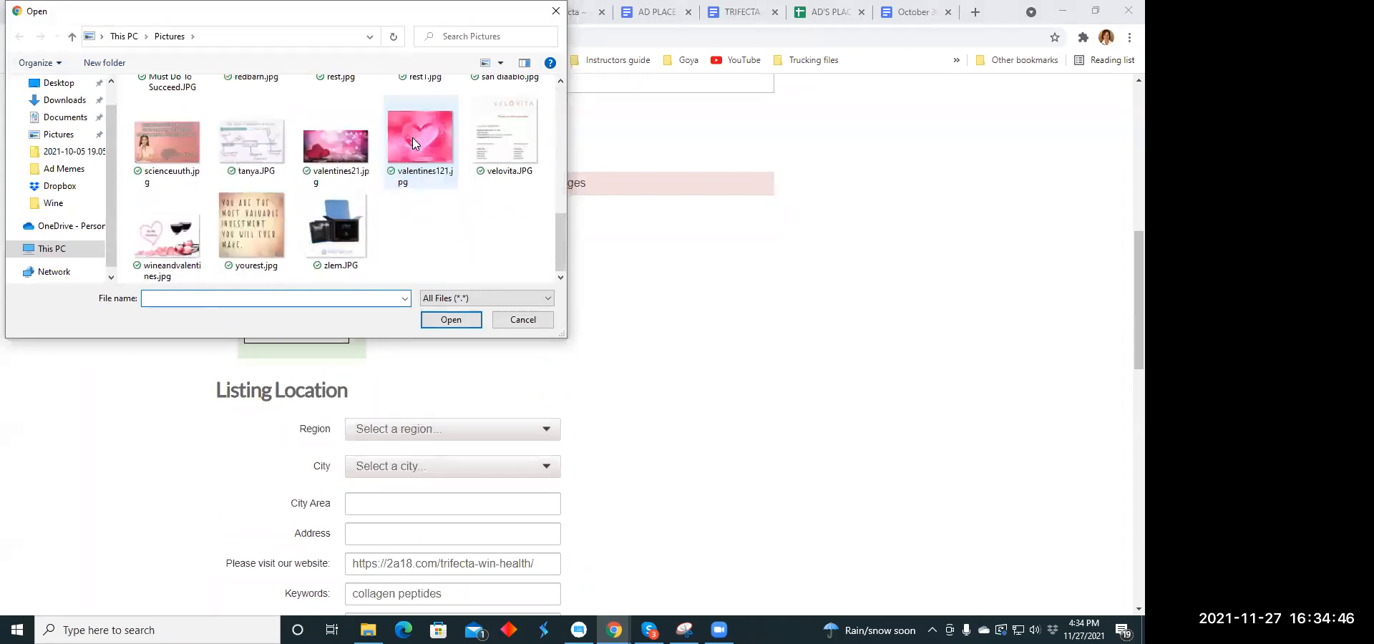
scroll(412, 137, up, 5)
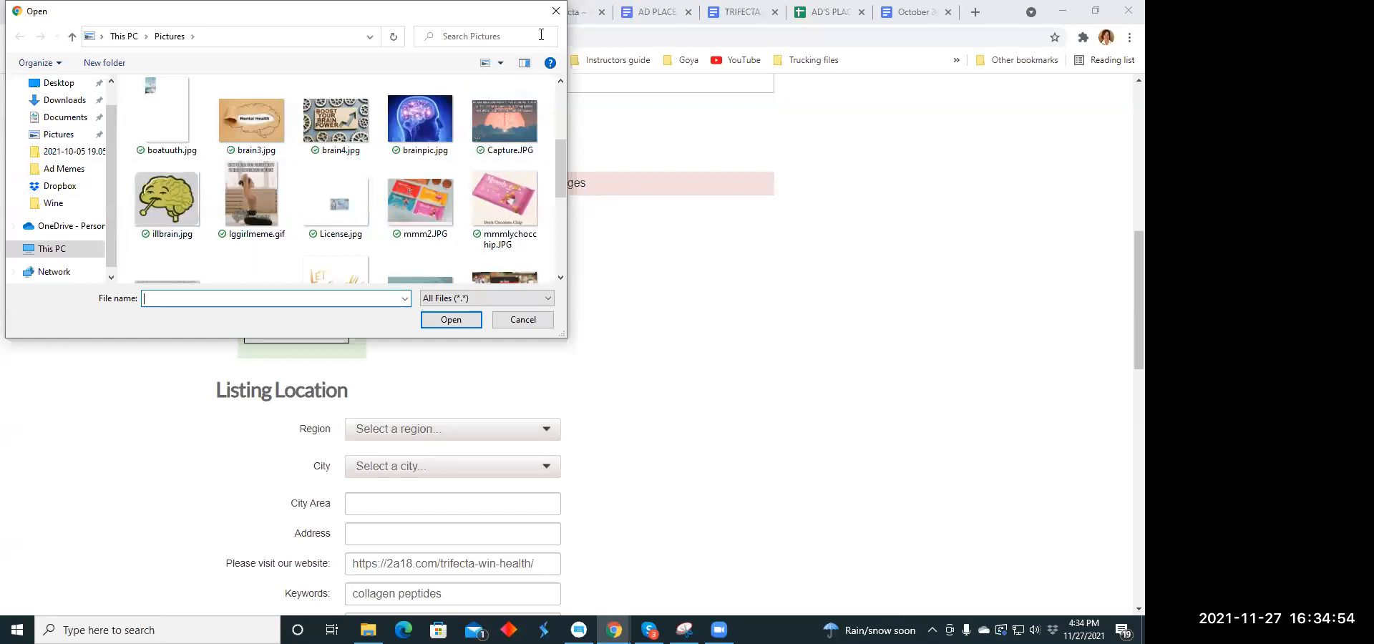
click(63, 170)
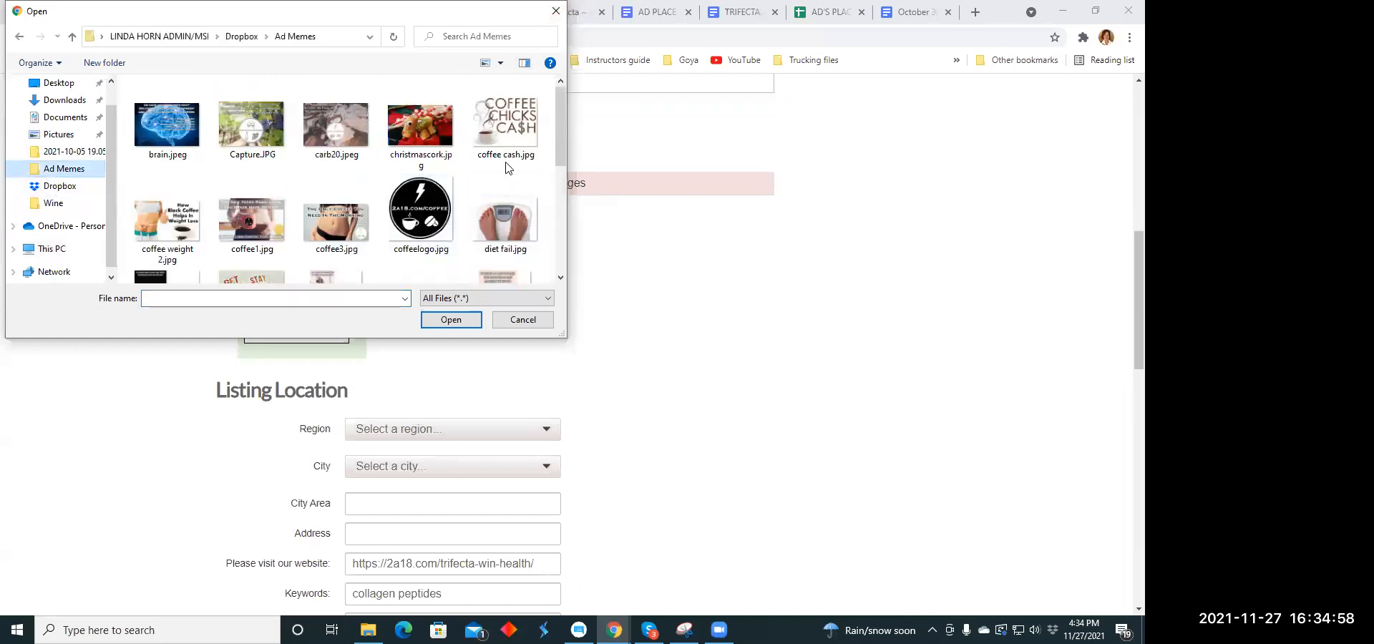
scroll(504, 166, down, 1)
scroll(504, 166, down, 1)
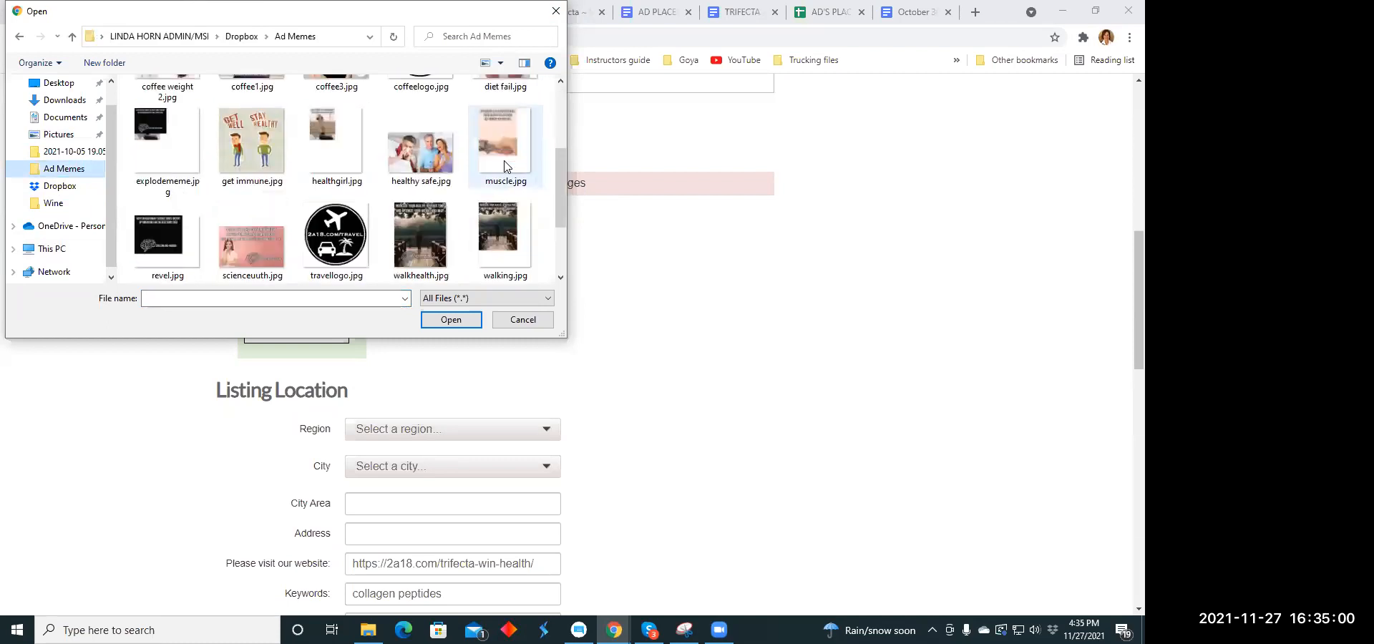
scroll(504, 166, down, 1)
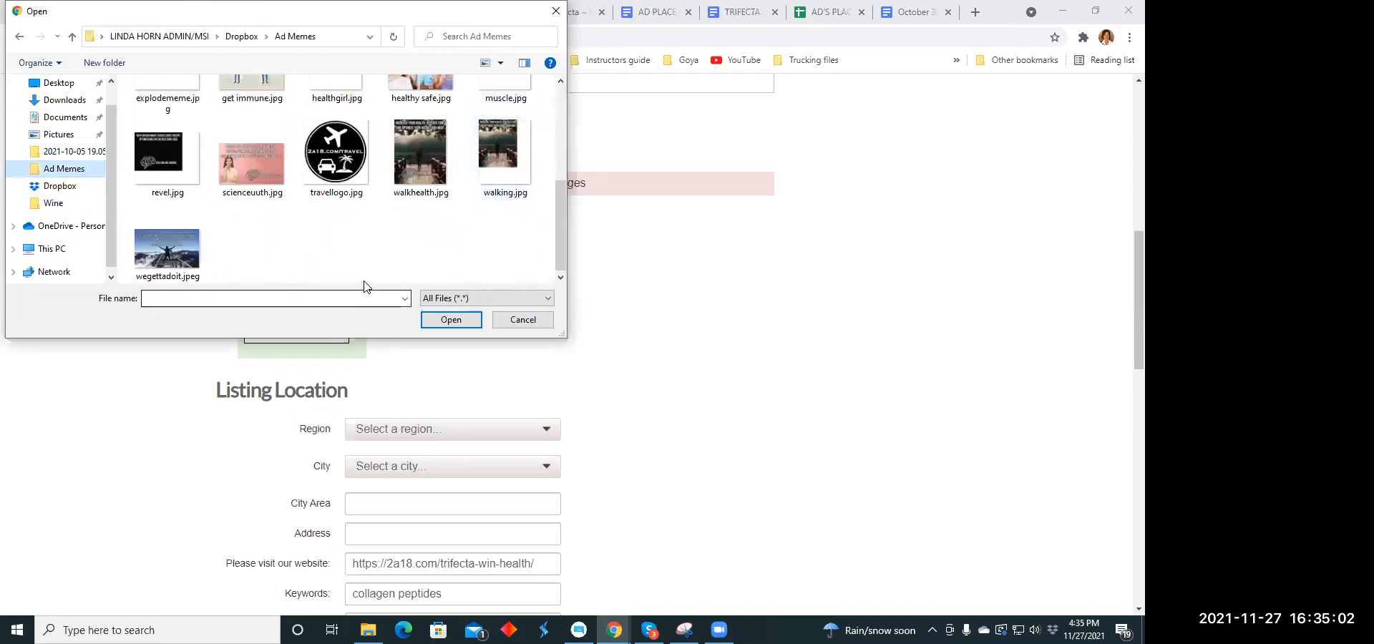
scroll(381, 257, up, 1)
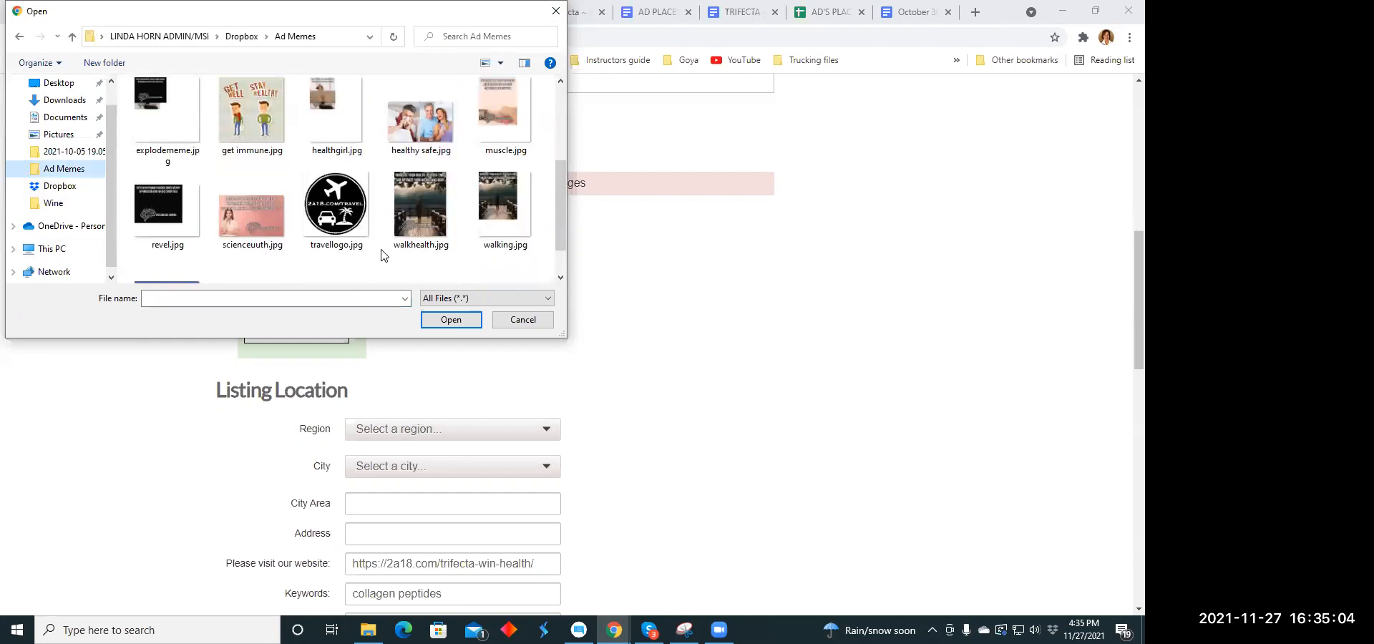
scroll(382, 256, up, 2)
scroll(400, 222, down, 1)
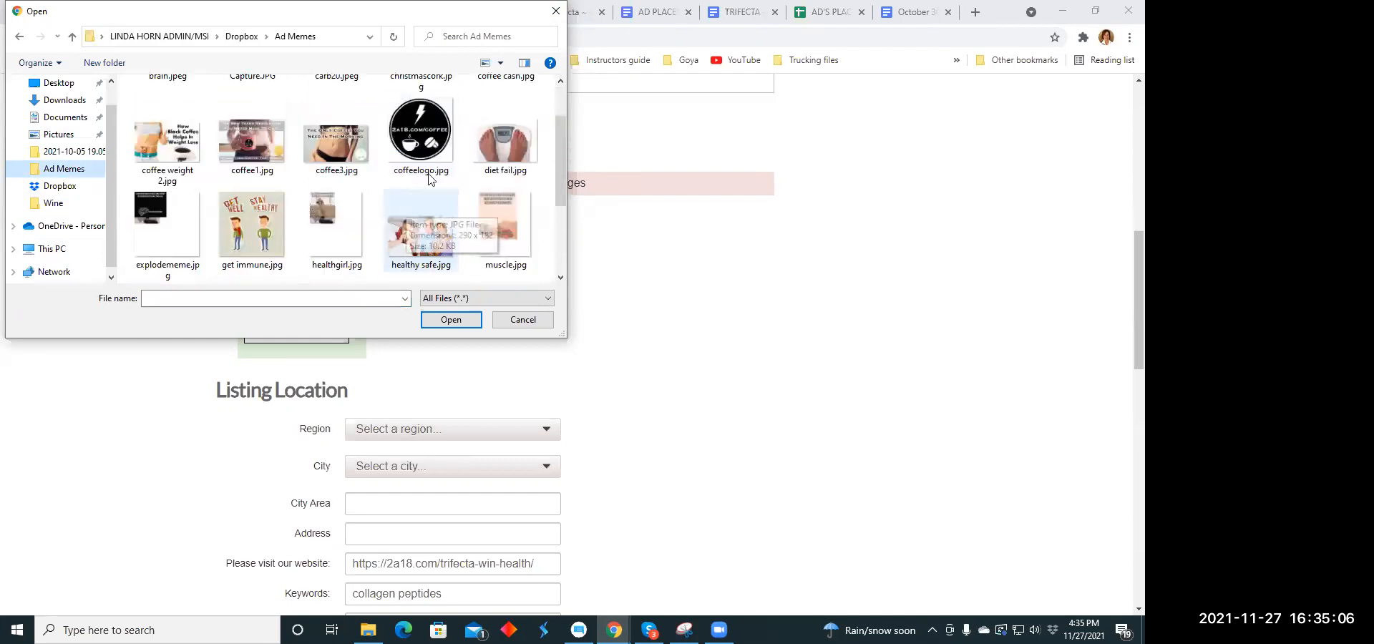
click(555, 10)
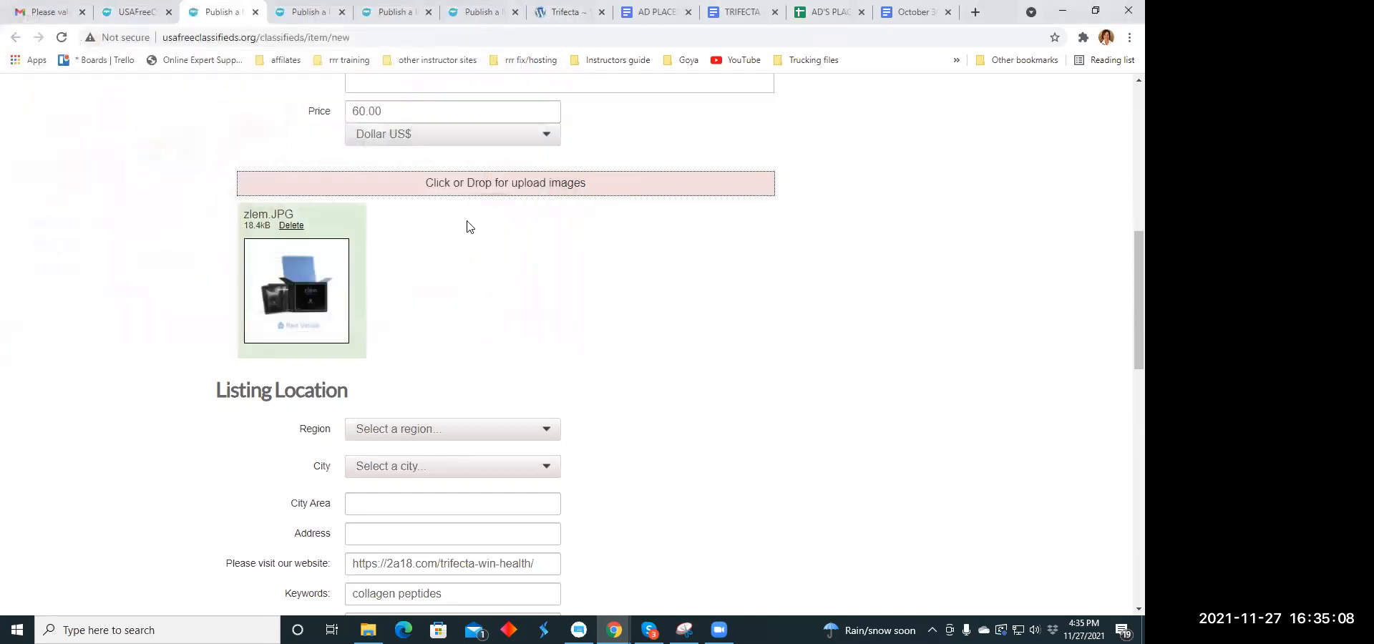
- Set the listing location's region to Ohio
scroll(614, 283, down, 1)
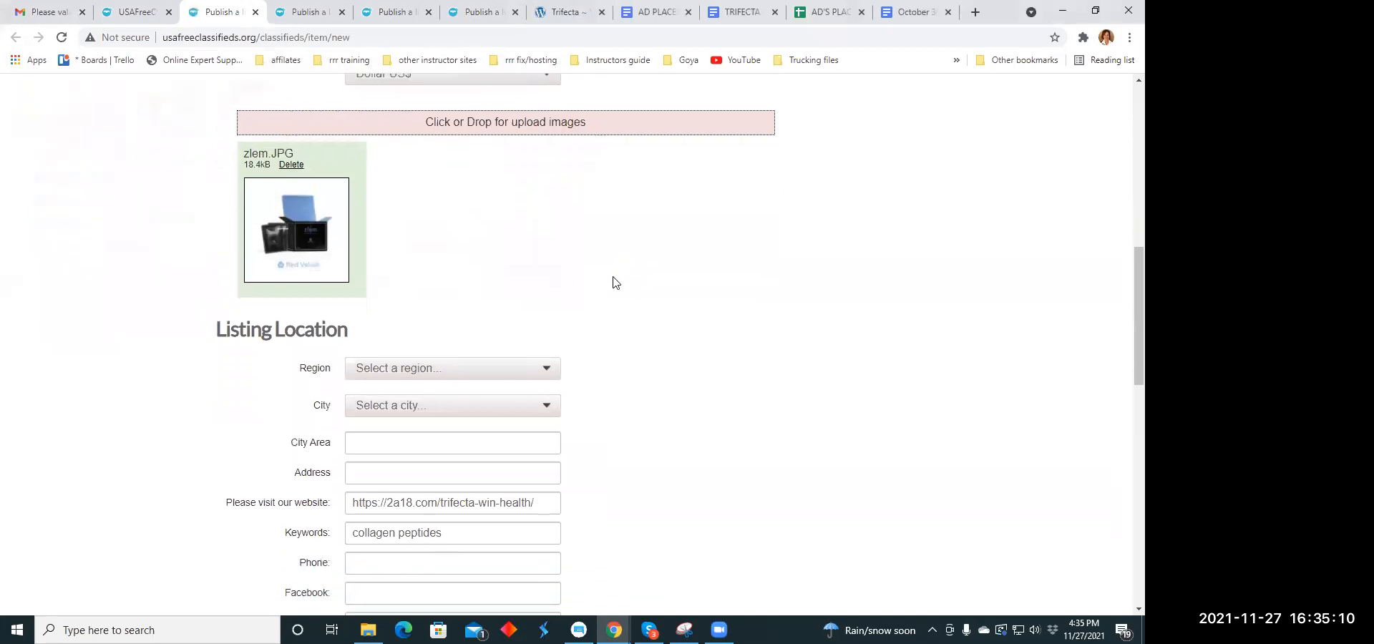
scroll(614, 283, down, 2)
click(547, 213)
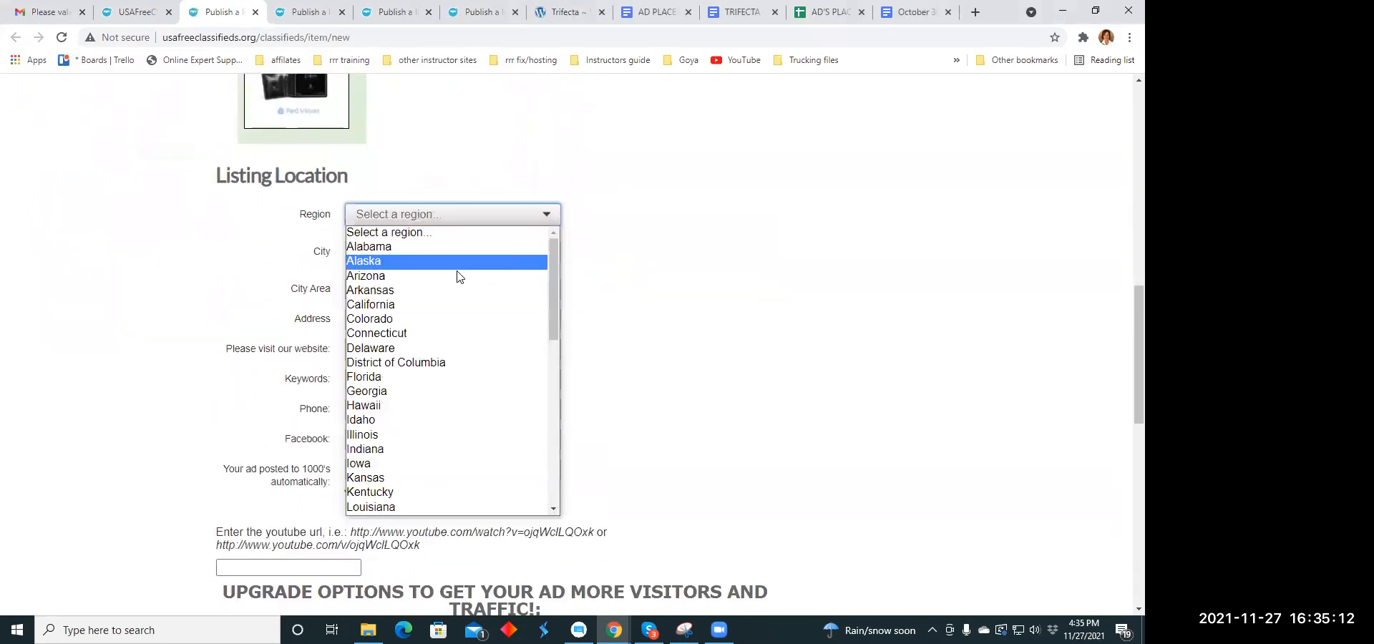
scroll(402, 361, down, 3)
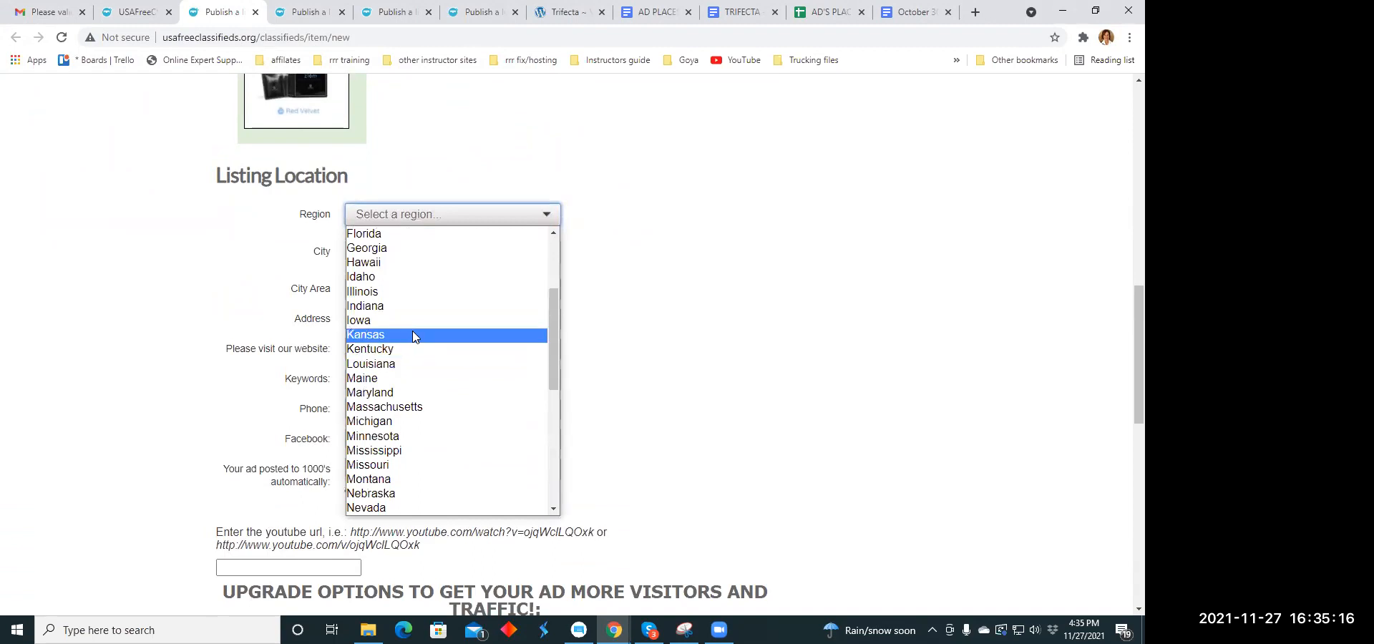
scroll(413, 331, down, 2)
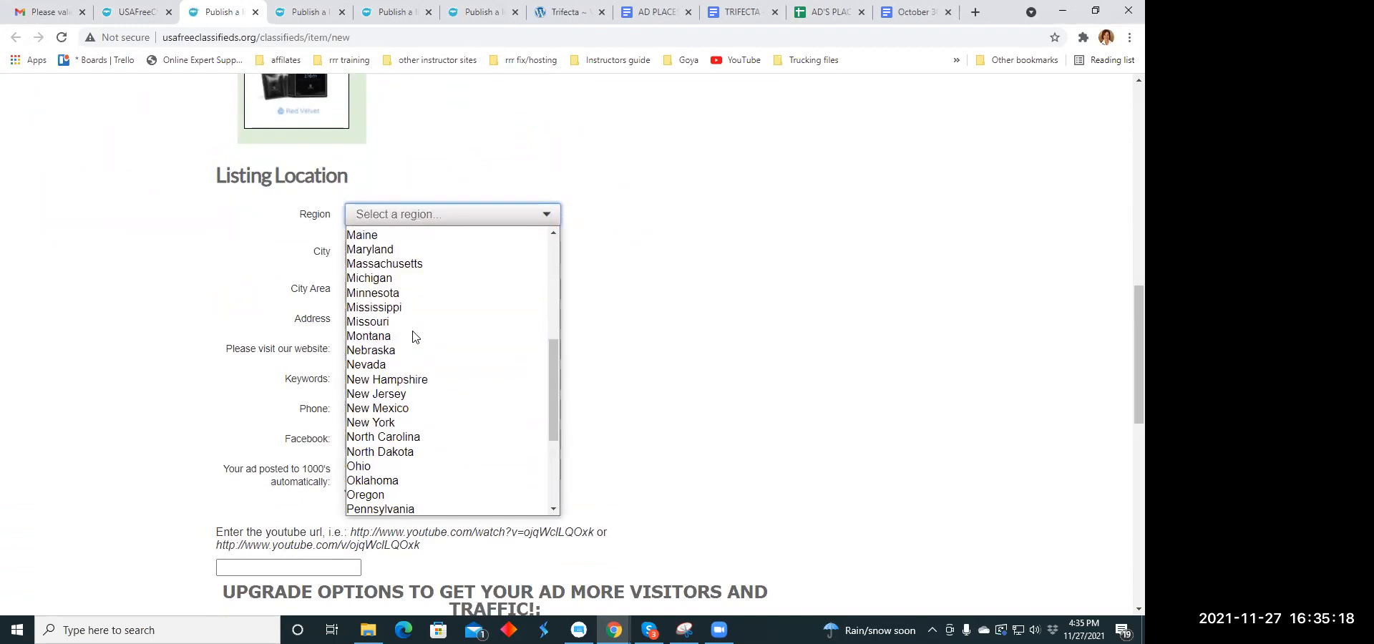
click(395, 464)
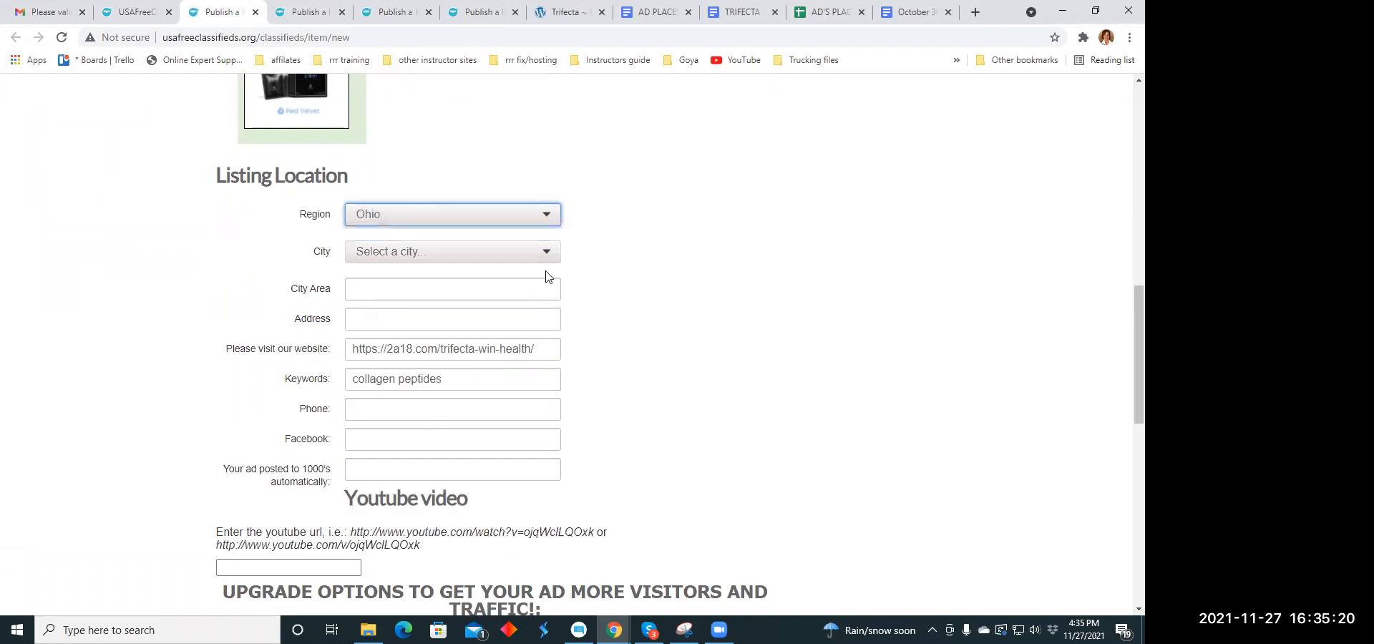
- Set the listing location's city to Columbus
click(546, 252)
scroll(361, 370, down, 10)
scroll(374, 366, down, 15)
scroll(373, 361, down, 7)
scroll(373, 361, down, 3)
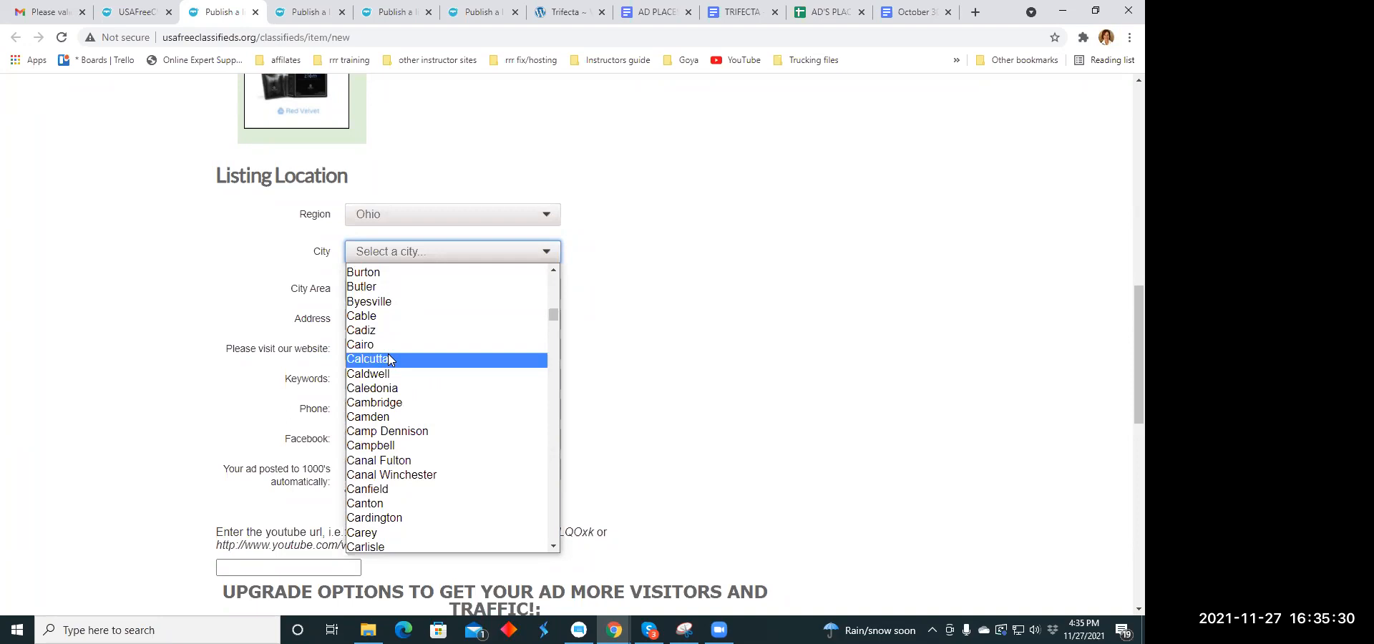
scroll(383, 356, down, 3)
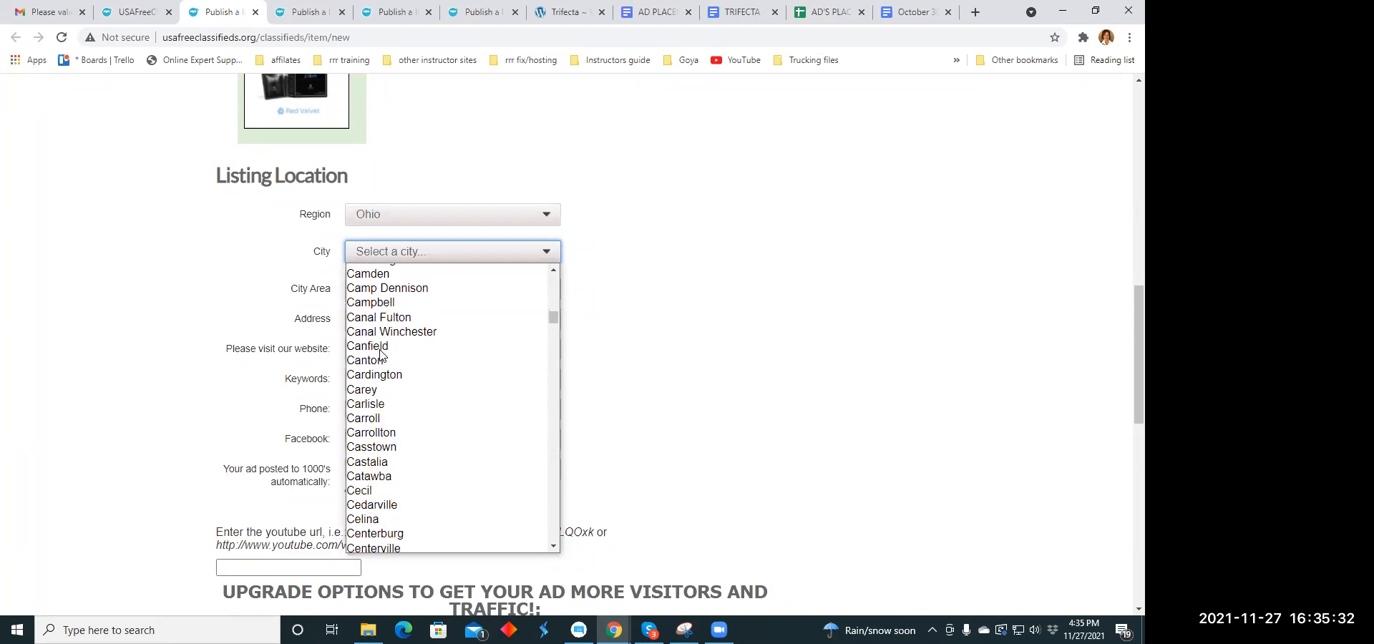
scroll(381, 354, down, 8)
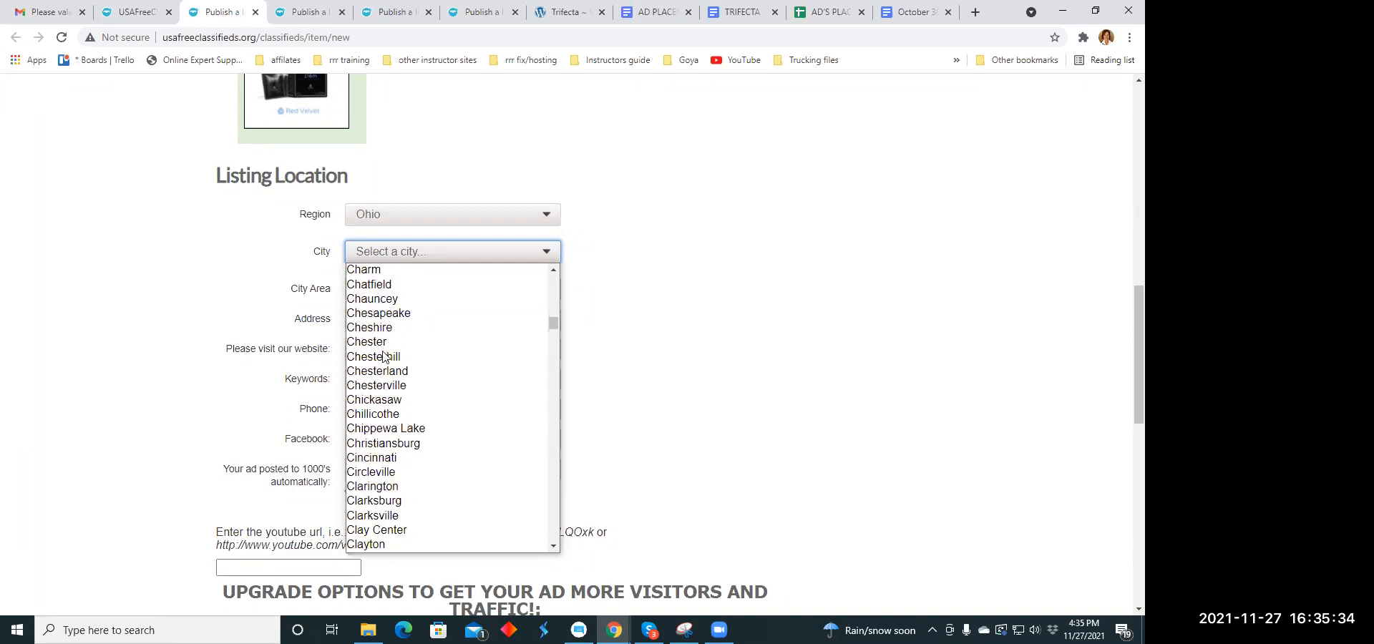
scroll(387, 360, down, 3)
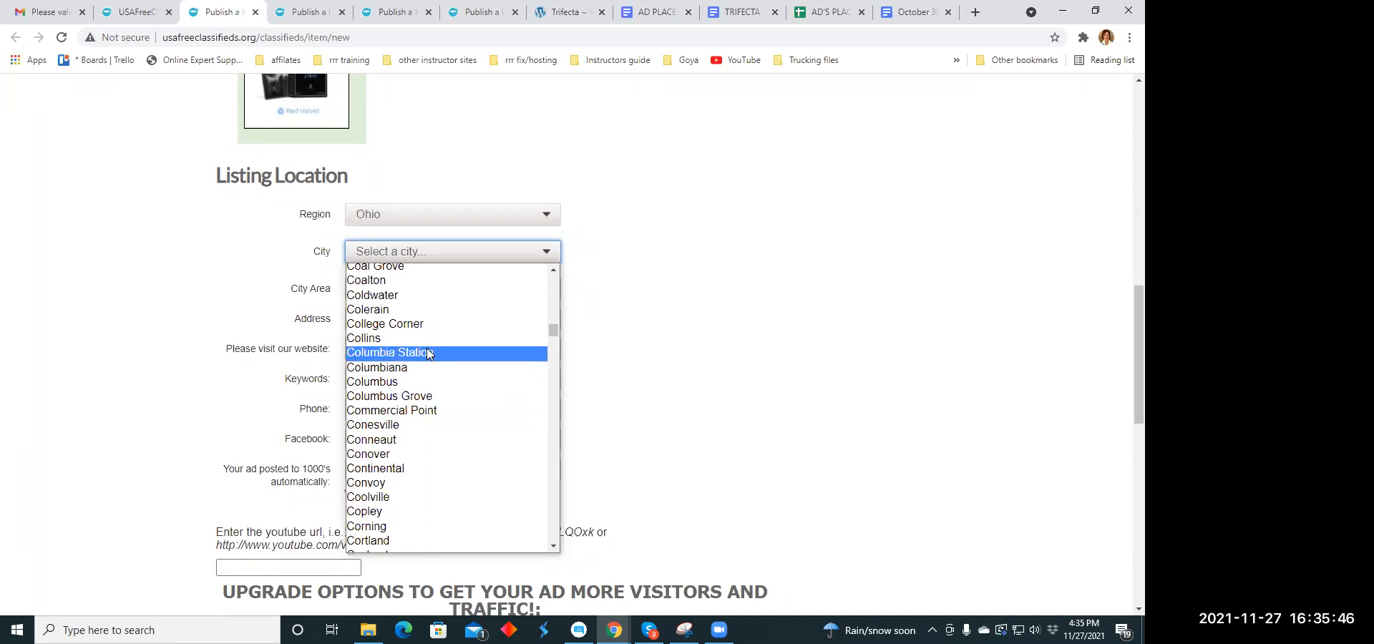
click(415, 384)
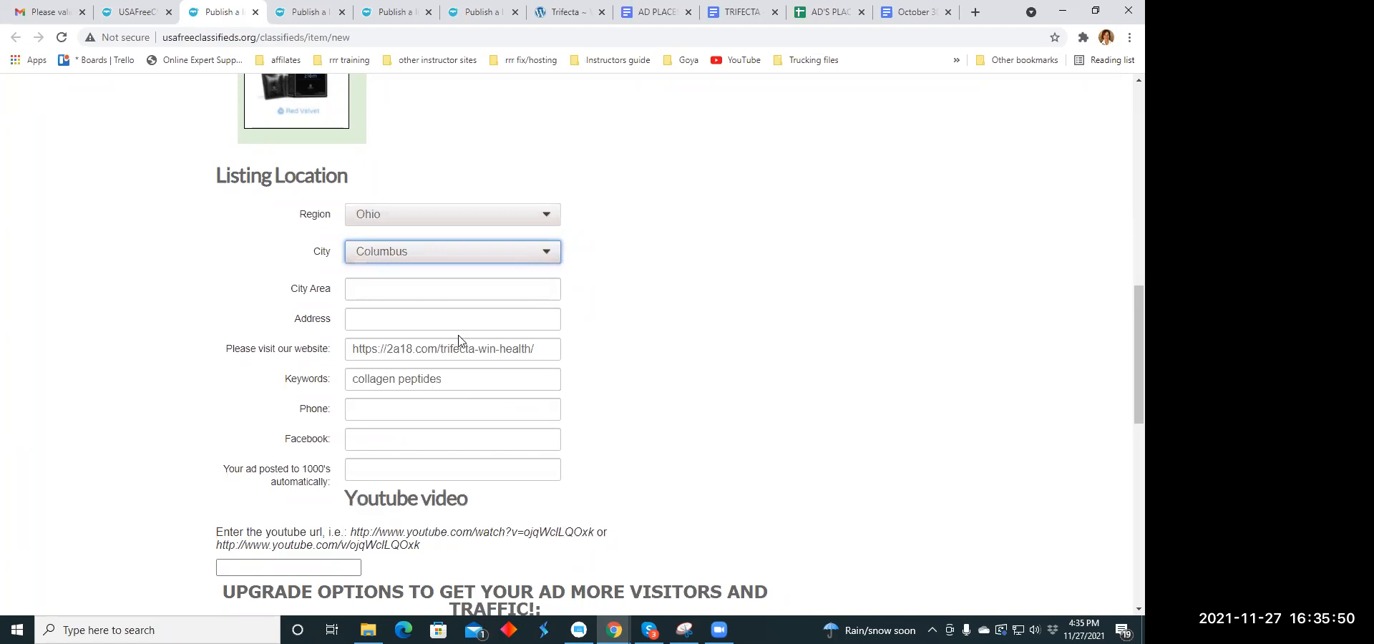
scroll(460, 340, down, 1)
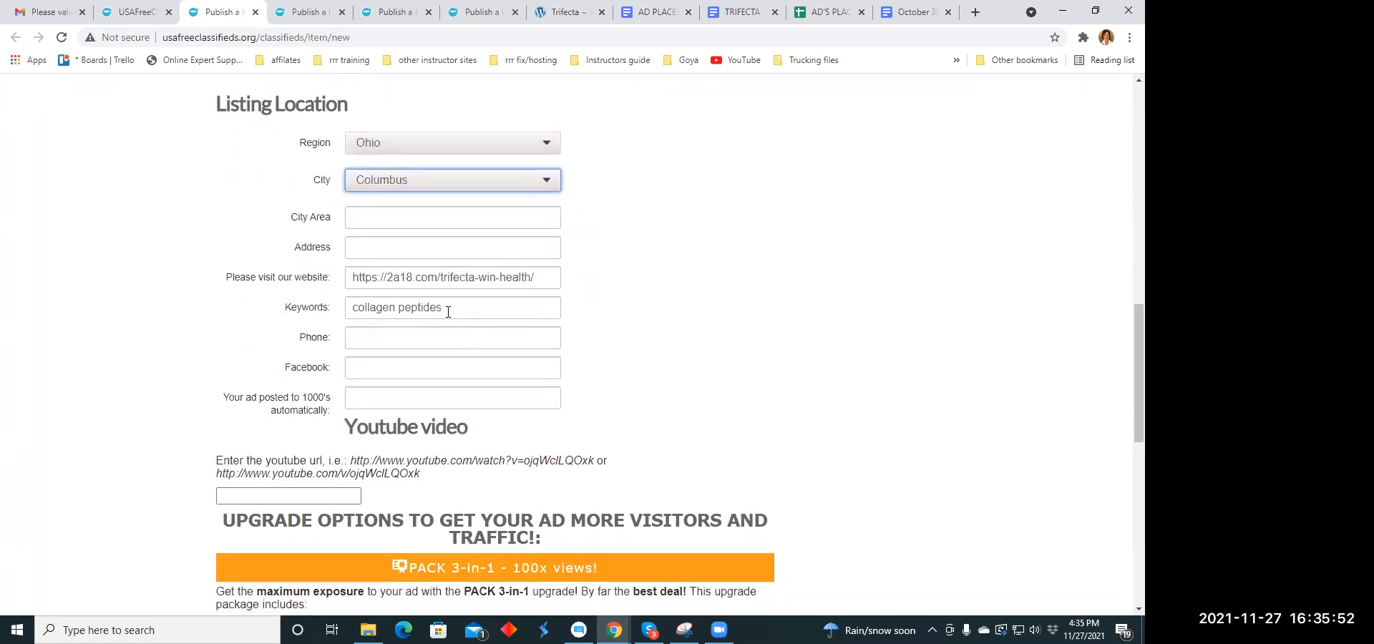
- Replace the listing's keywords with "sle"
scroll(454, 315, down, 3)
scroll(455, 318, up, 3)
drag(451, 312, 345, 319)
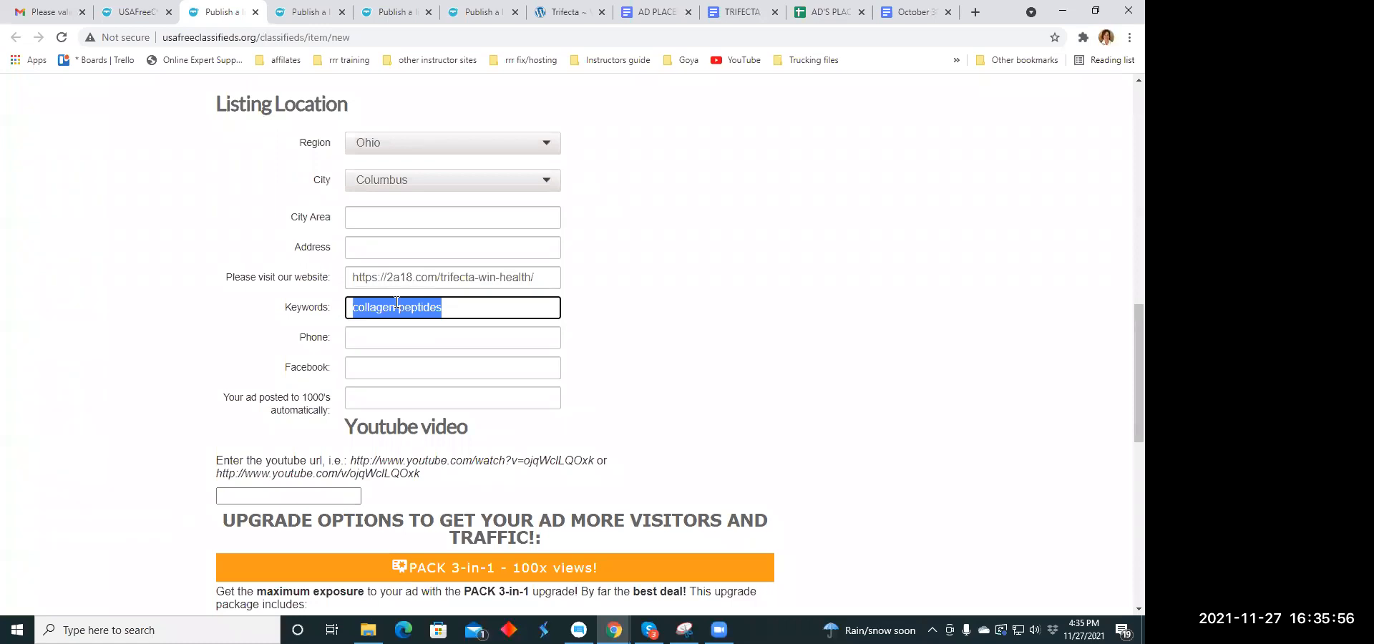
text(sleep)
click(647, 169)
- Publish the listing with the preselected Pack 3-in-1 option and close the payment page that follows
scroll(646, 154, down, 1)
scroll(647, 154, down, 10)
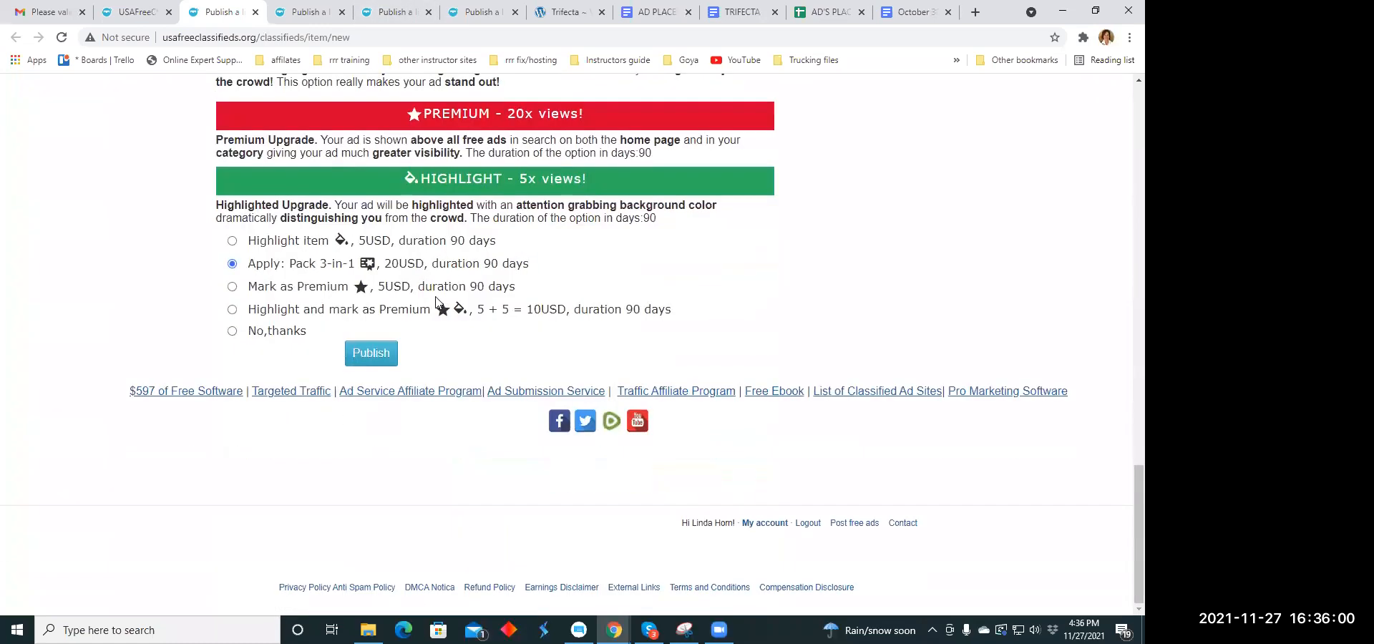
click(371, 356)
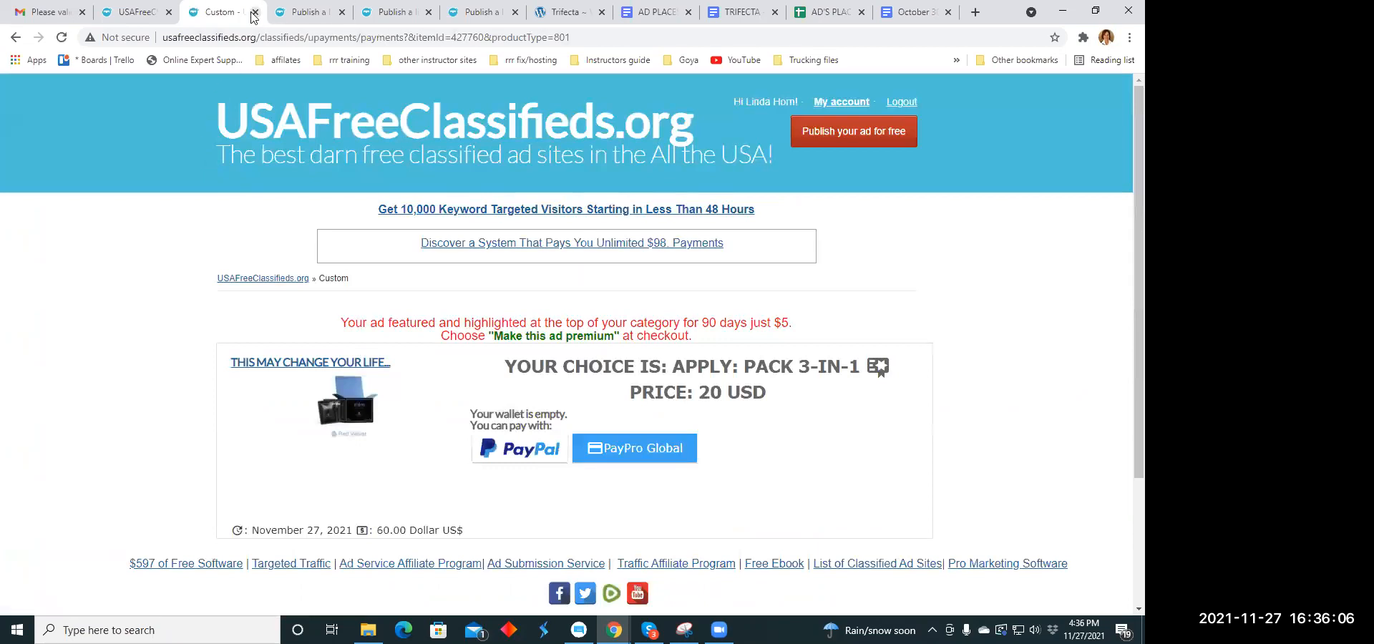
click(255, 13)
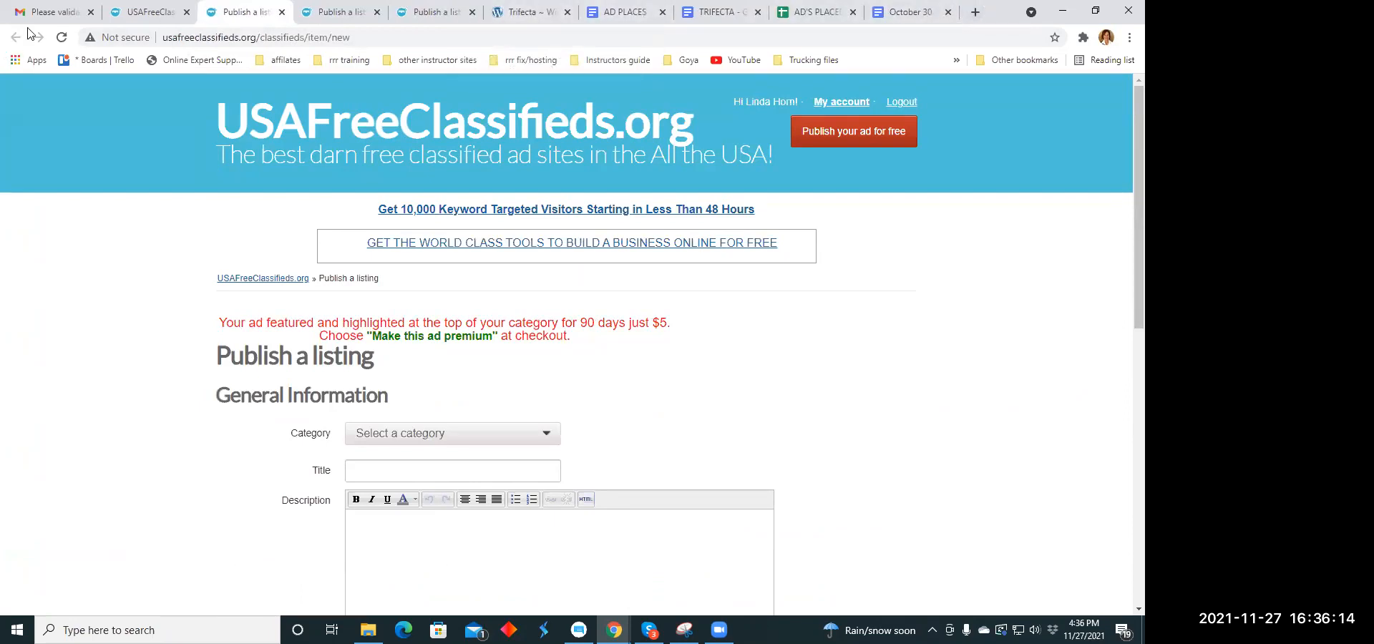
click(46, 15)
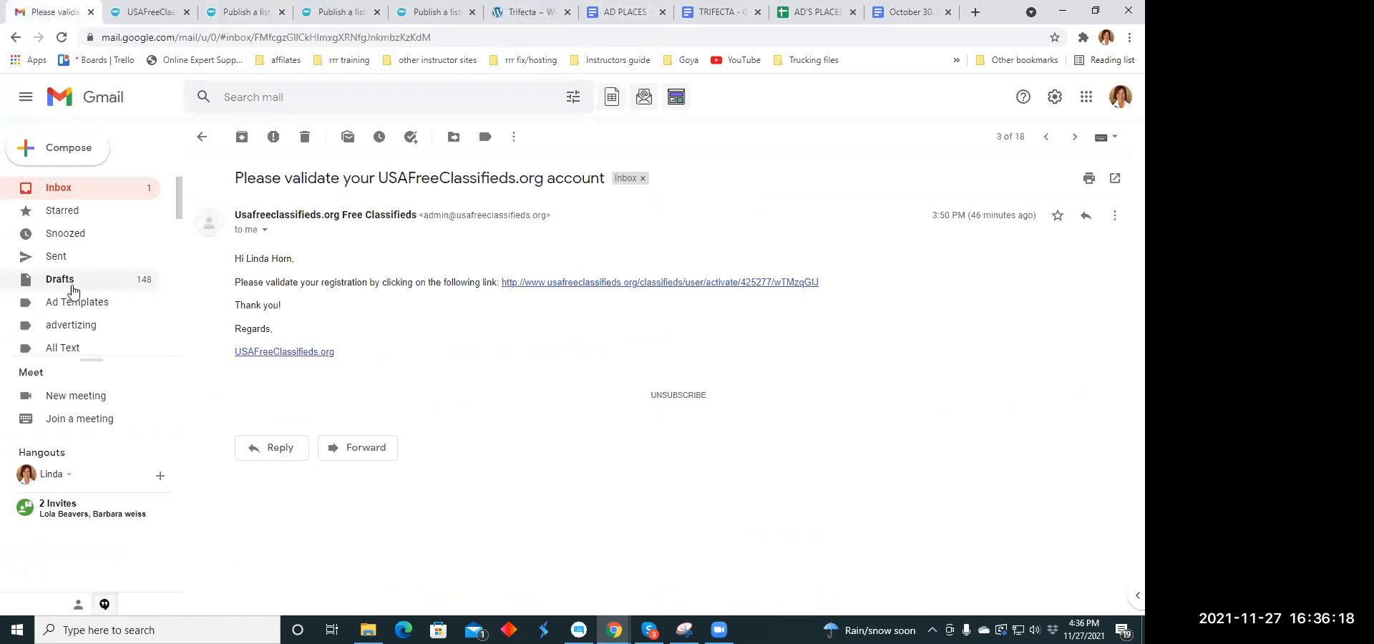
scroll(89, 230, down, 3)
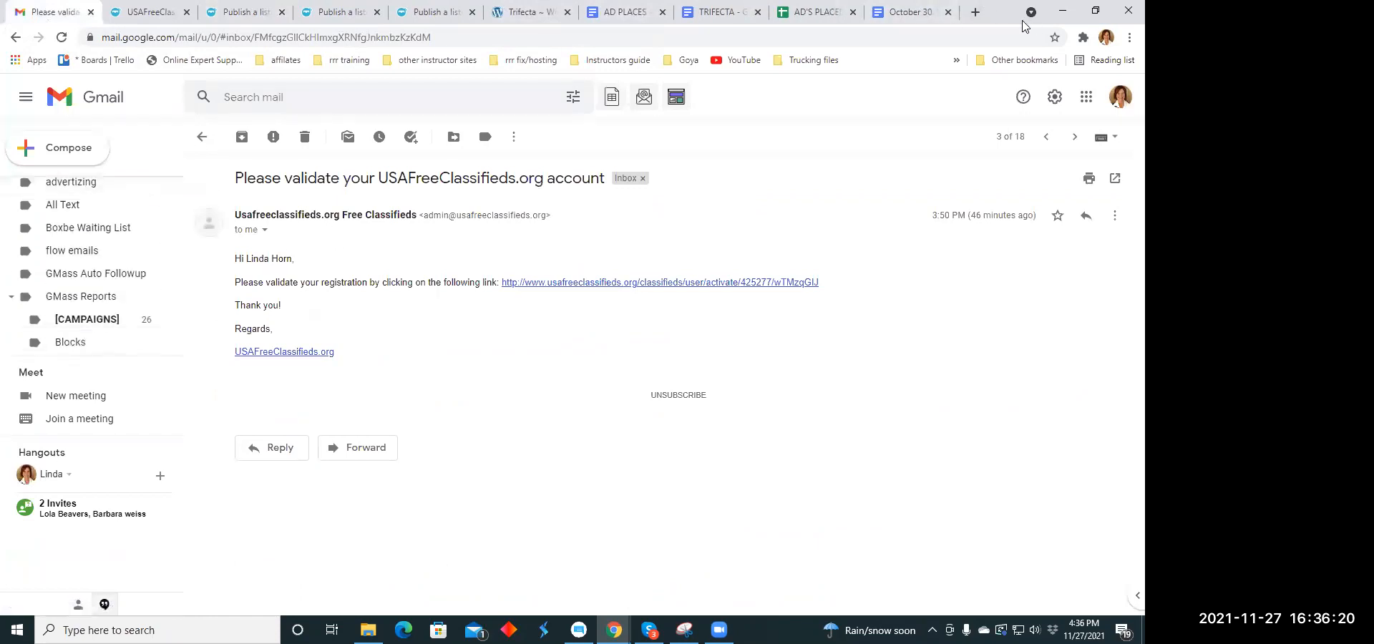
key(ctrl+t)
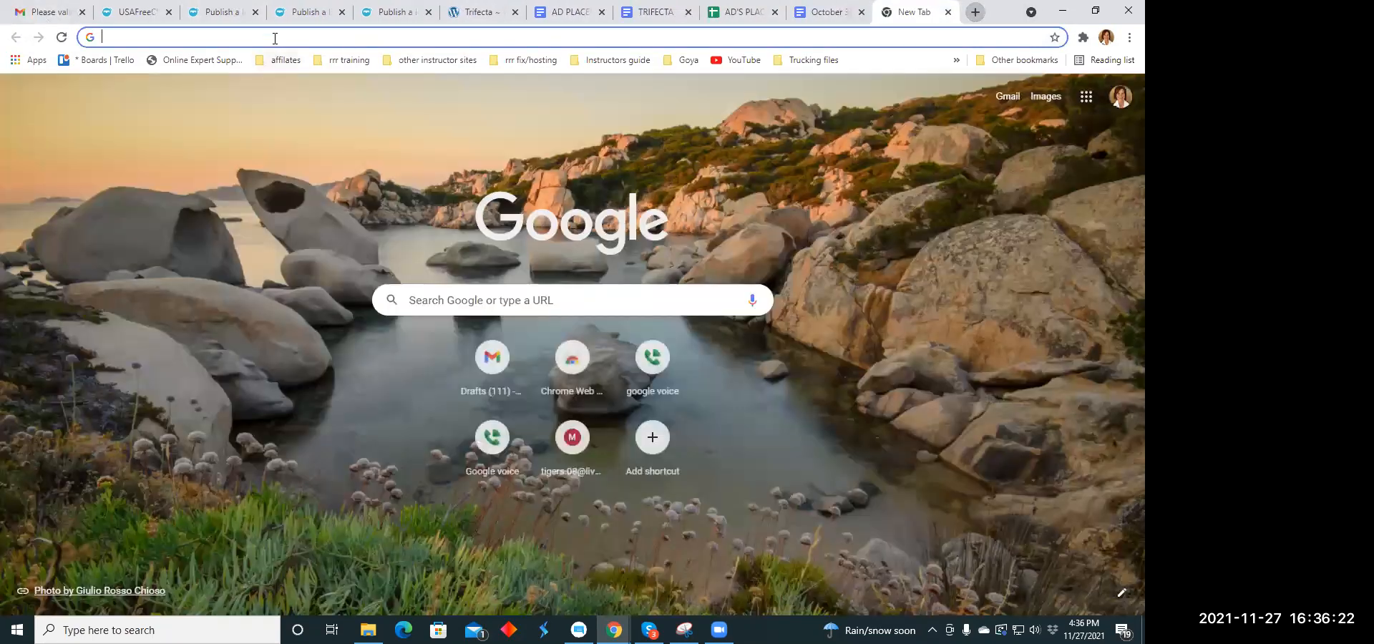
click(475, 14)
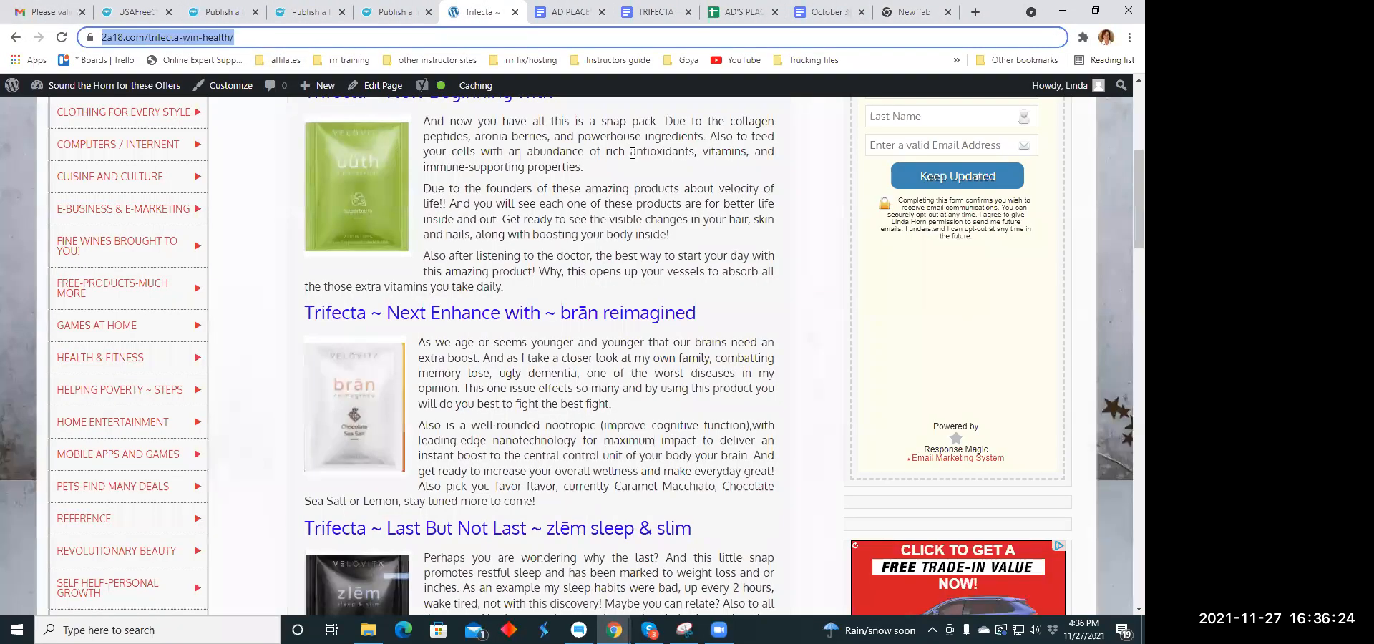
scroll(630, 149, up, 1)
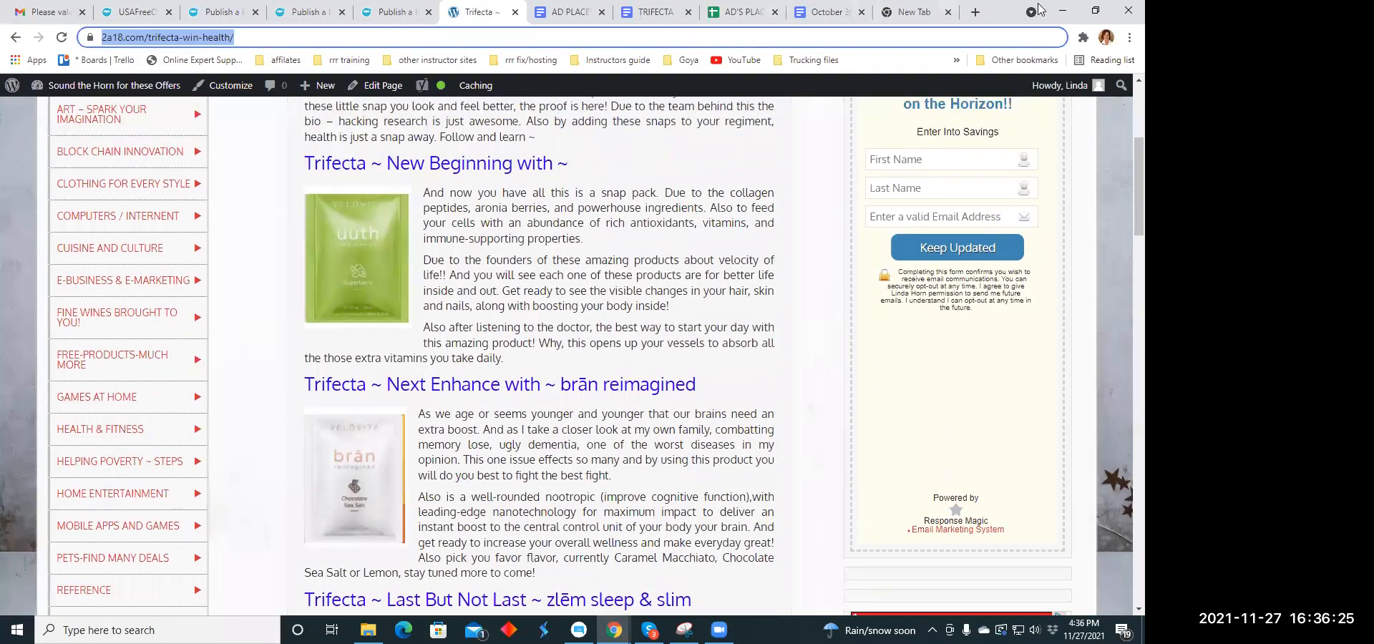
click(976, 12)
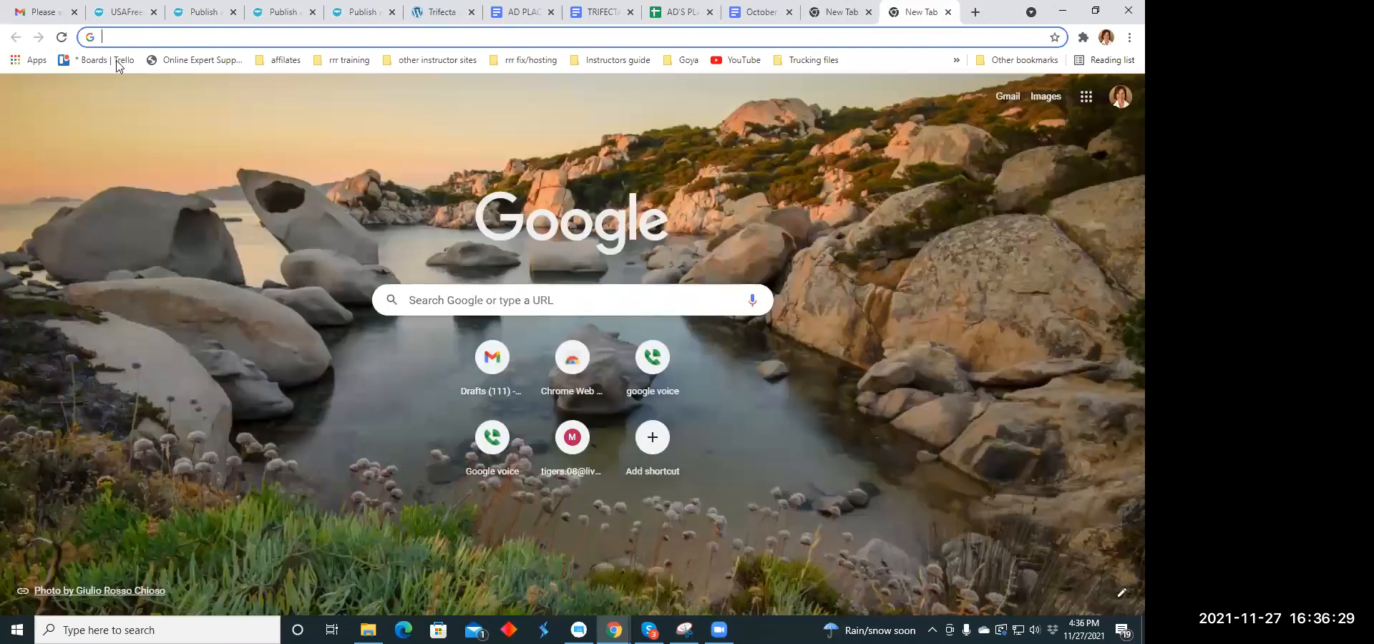
click(117, 61)
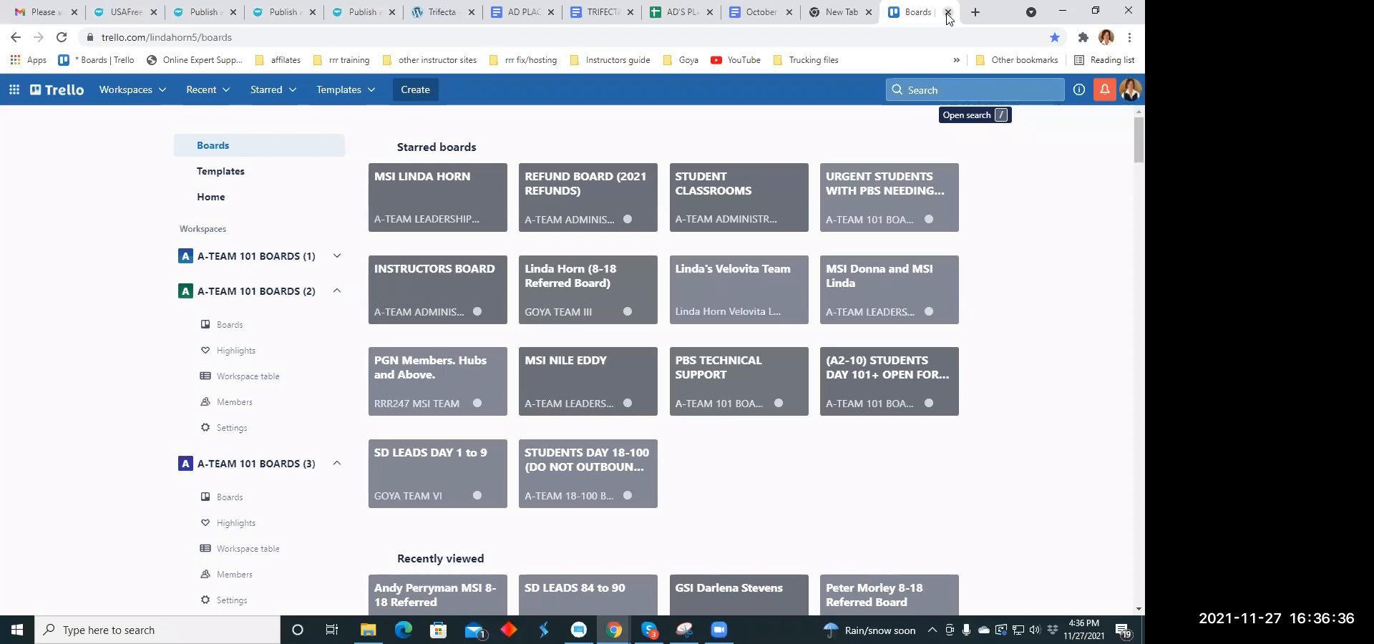
click(922, 91)
click(948, 12)
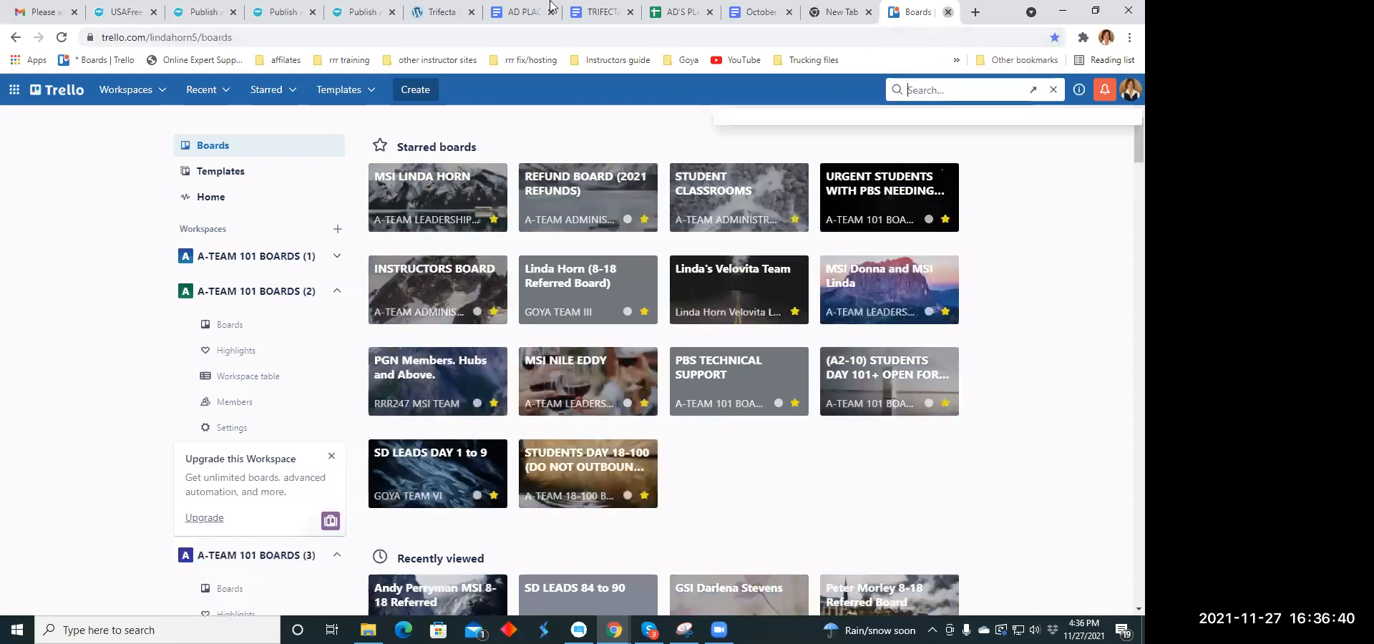
- Switch to Gmail and open the mail label that holds the monthly graphics emails
click(44, 12)
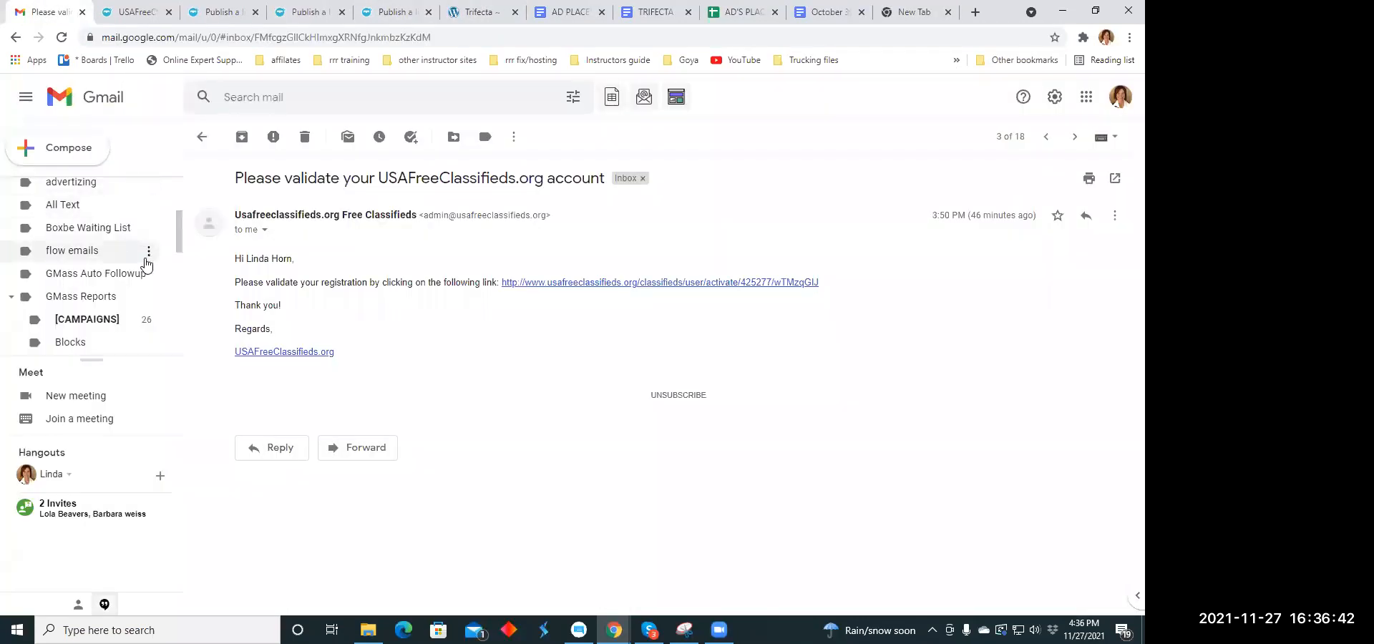
scroll(97, 247, down, 1)
scroll(96, 248, down, 4)
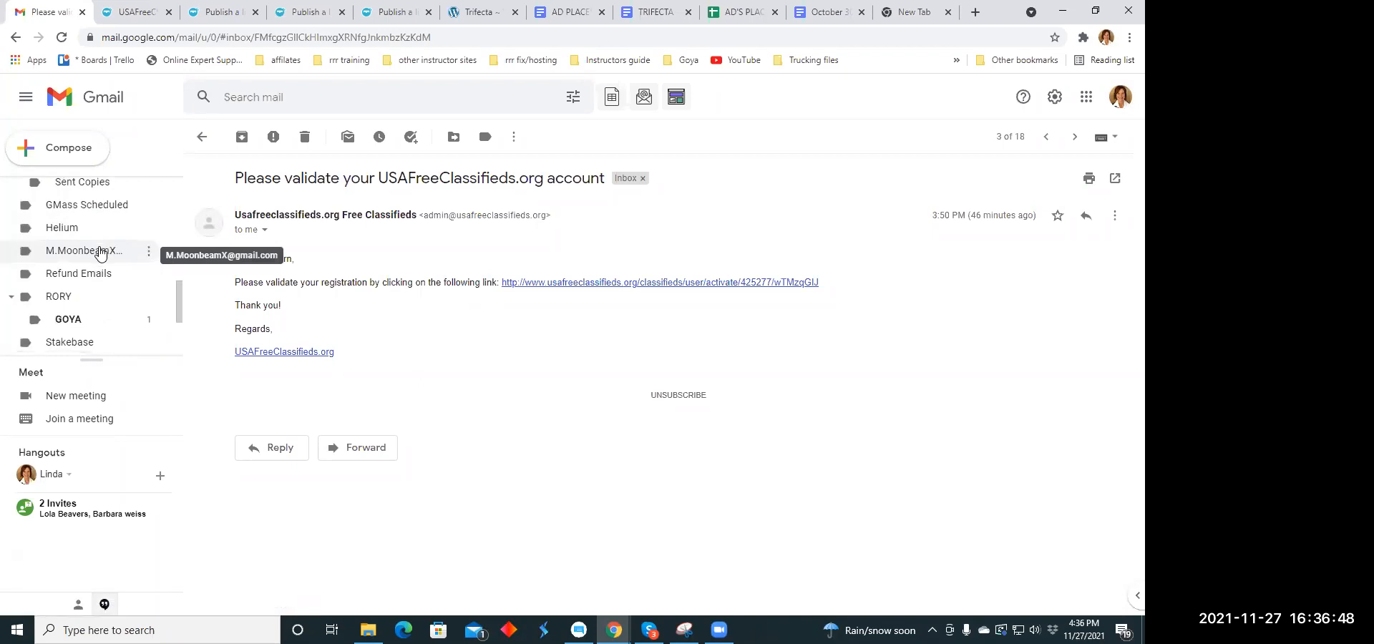
scroll(100, 254, down, 2)
scroll(100, 248, up, 5)
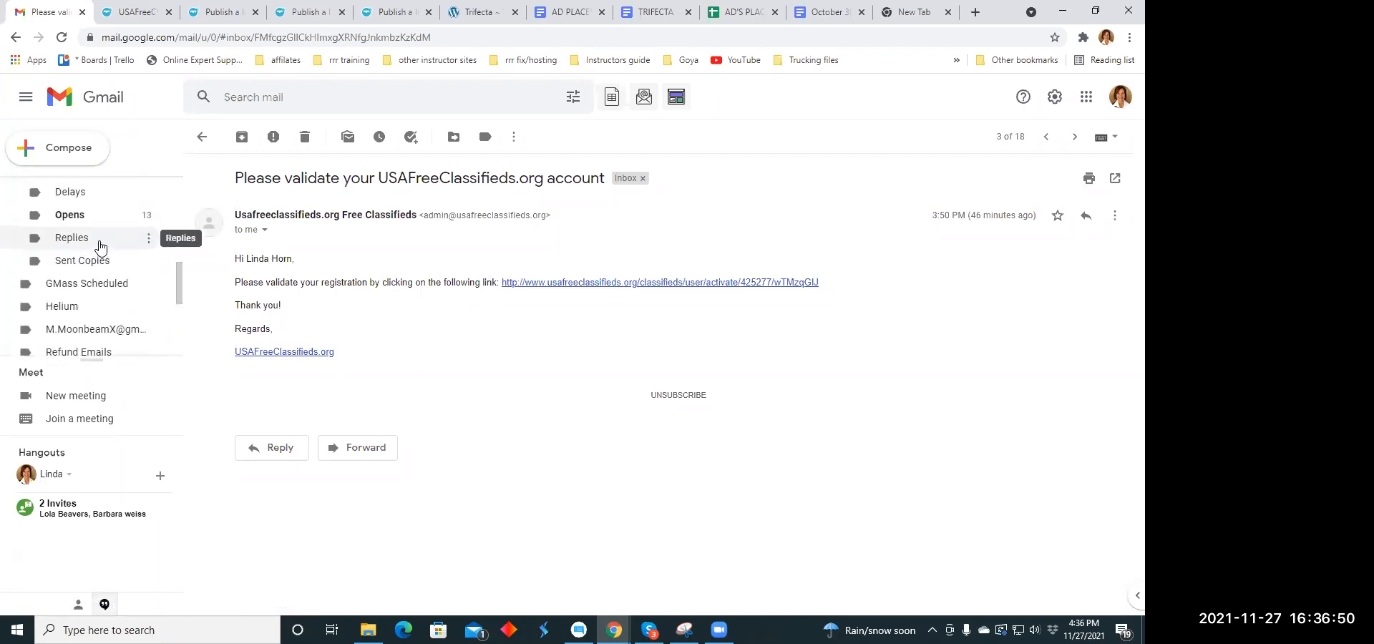
scroll(100, 248, up, 5)
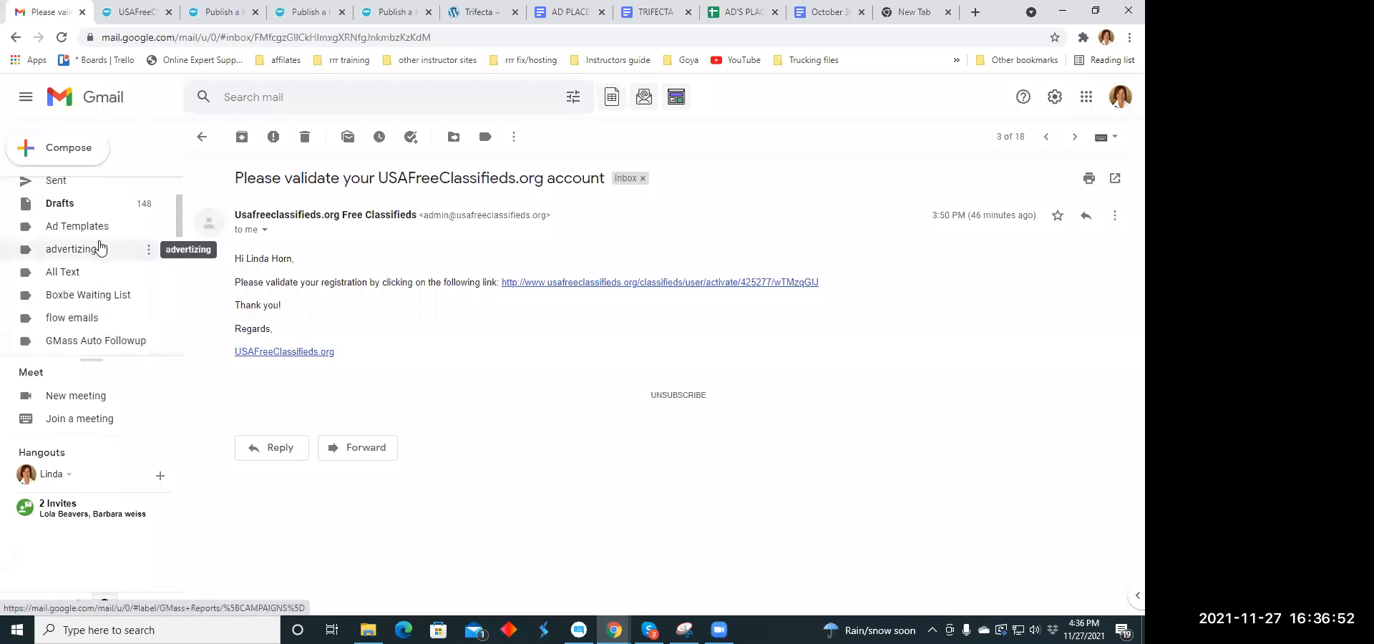
scroll(83, 272, down, 3)
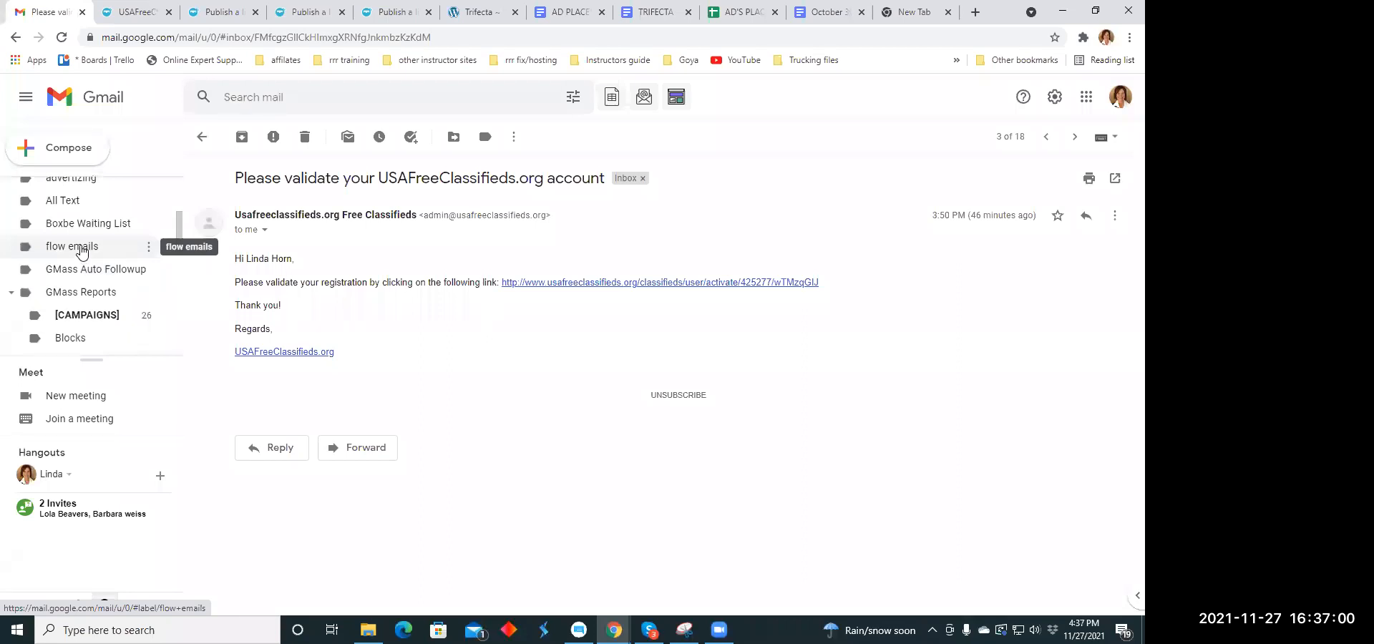
scroll(82, 251, down, 5)
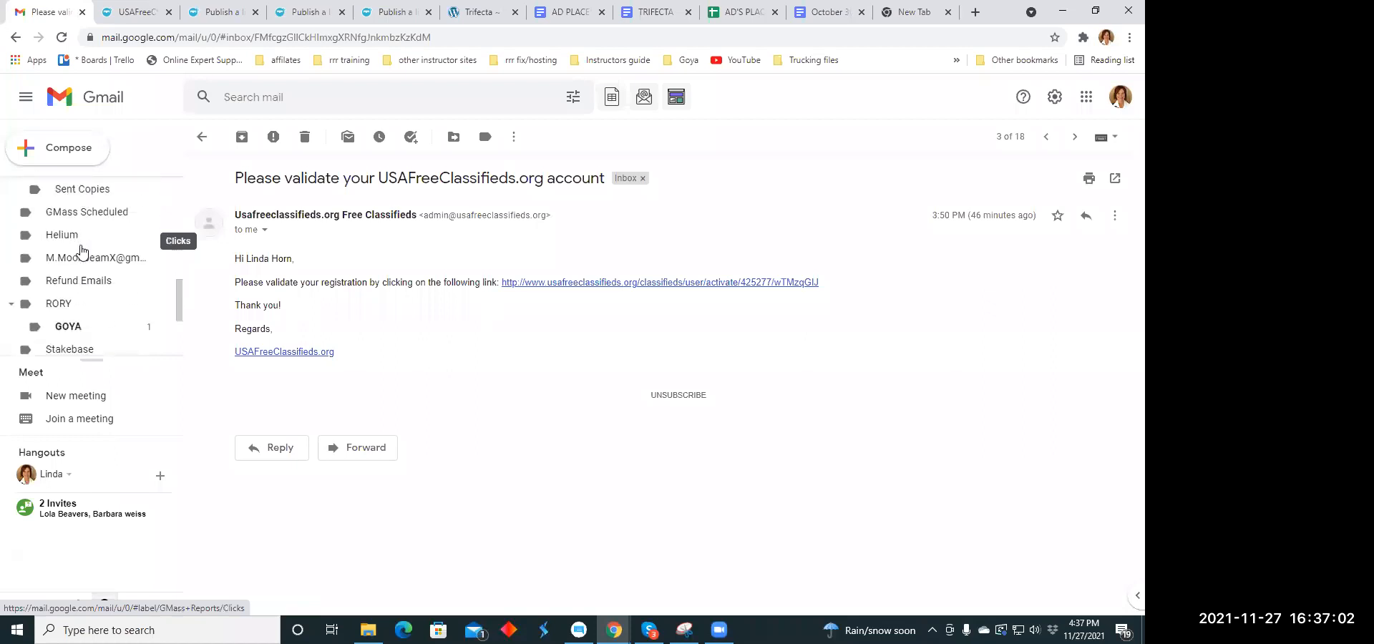
scroll(72, 240, down, 2)
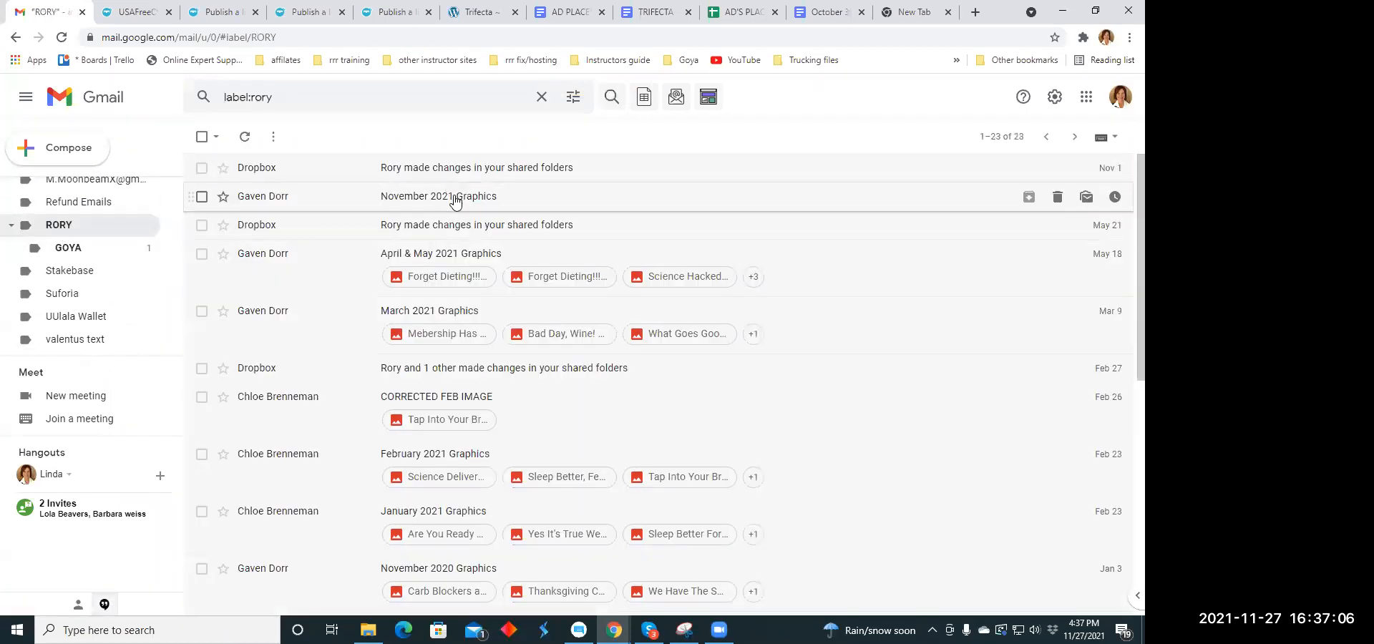
- Open the November 2021 Graphics email and preview its Weight and BMI Optimization copy.gif attachment
click(455, 200)
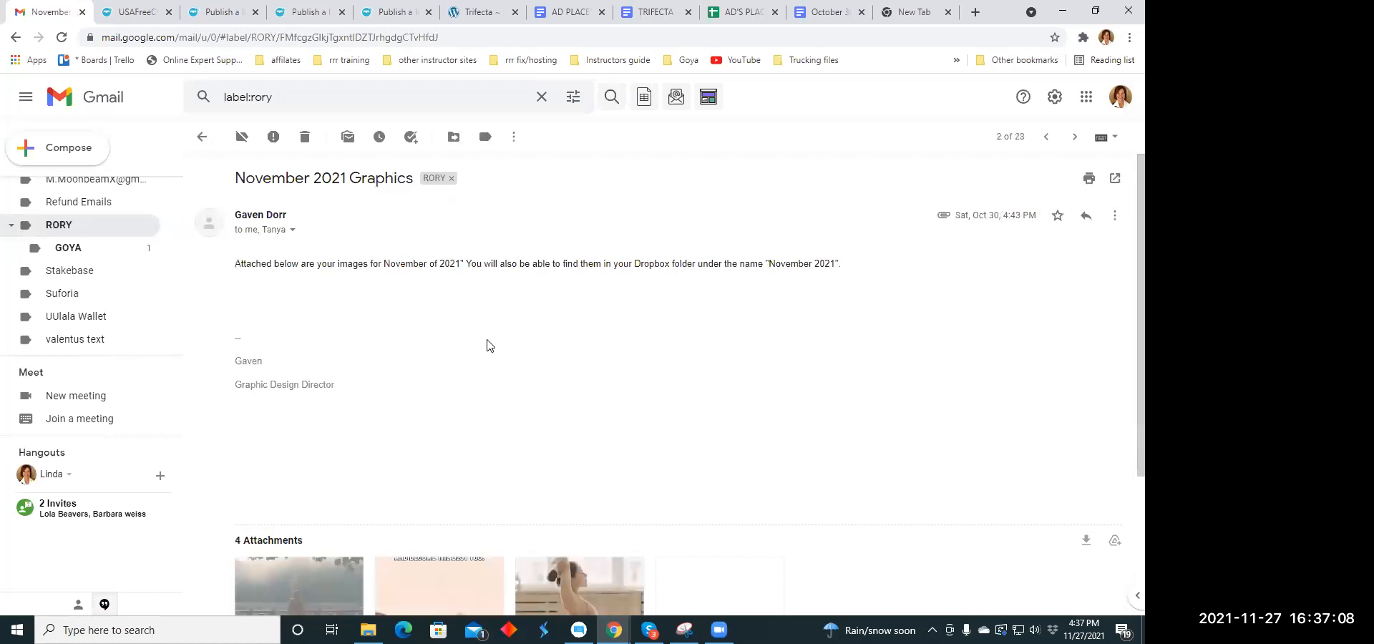
scroll(475, 299, down, 3)
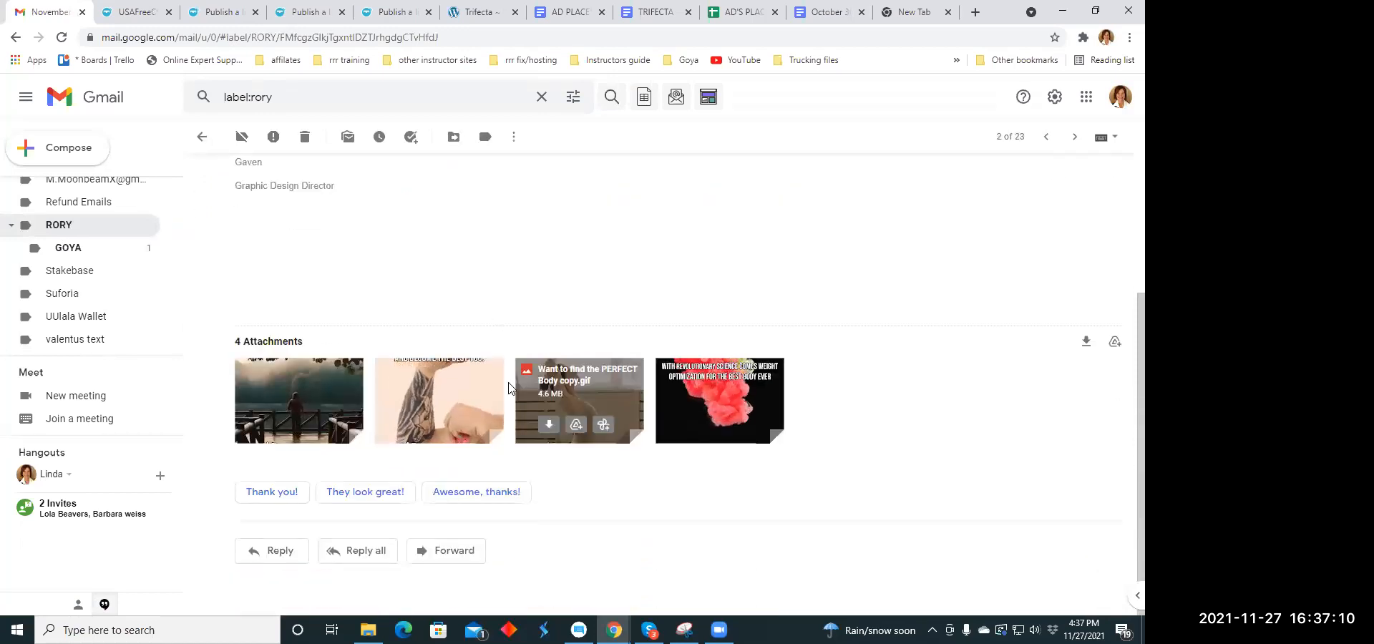
click(469, 384)
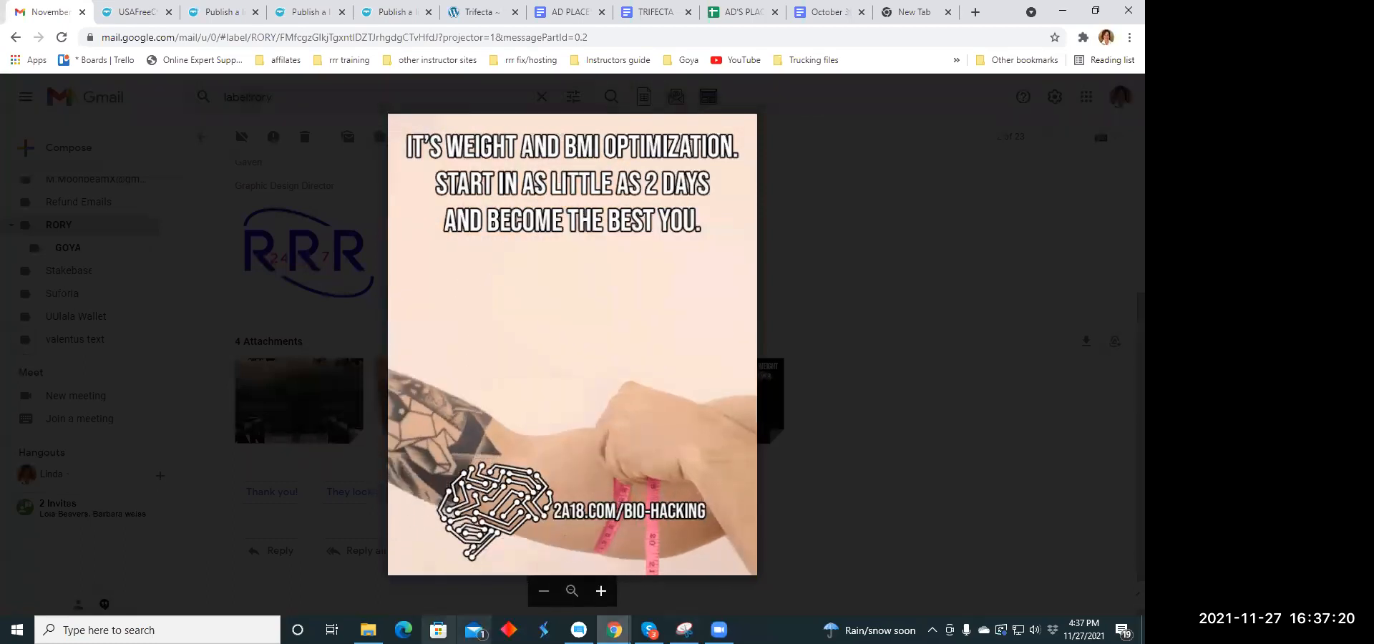
- Open Paint with a blank canvas and minimize its window
click(63, 630)
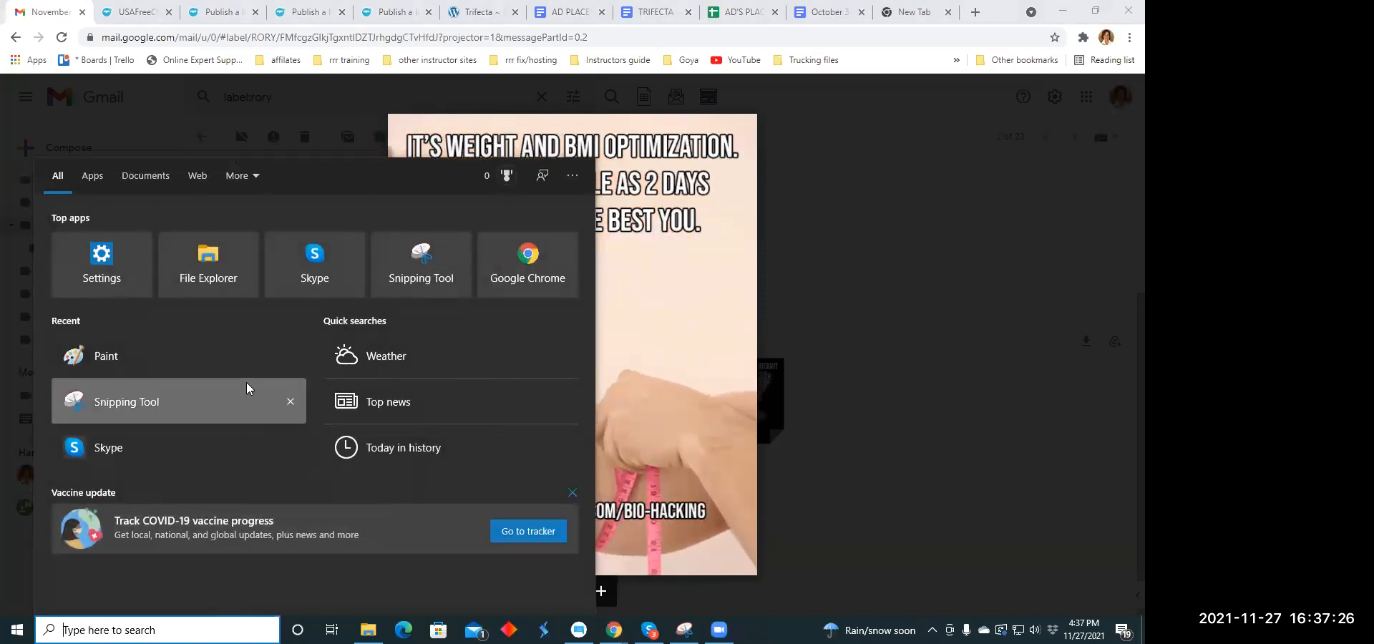
click(234, 347)
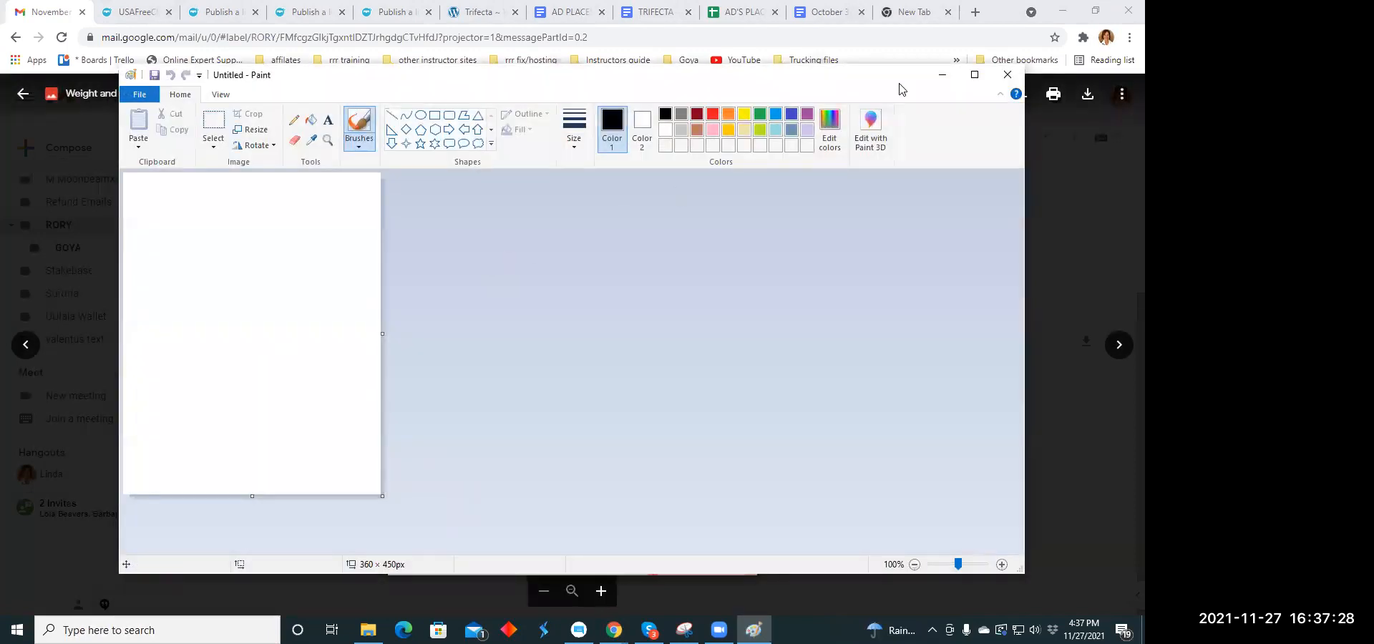
click(939, 75)
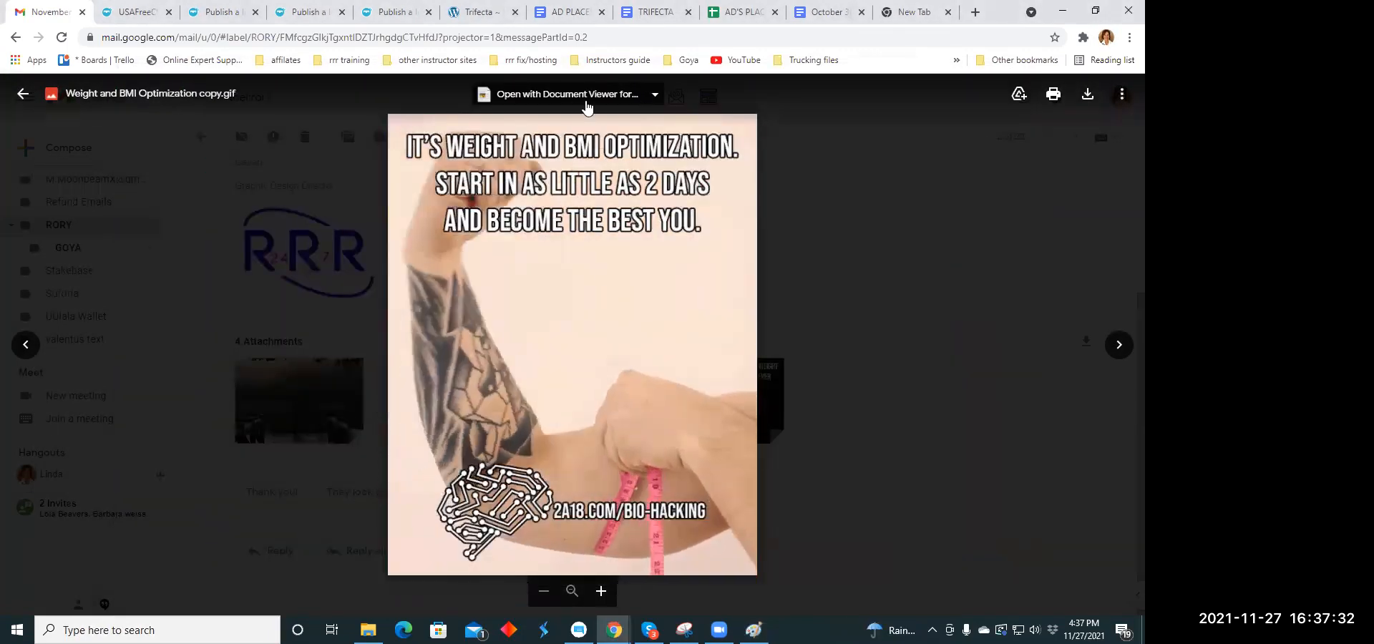
click(655, 95)
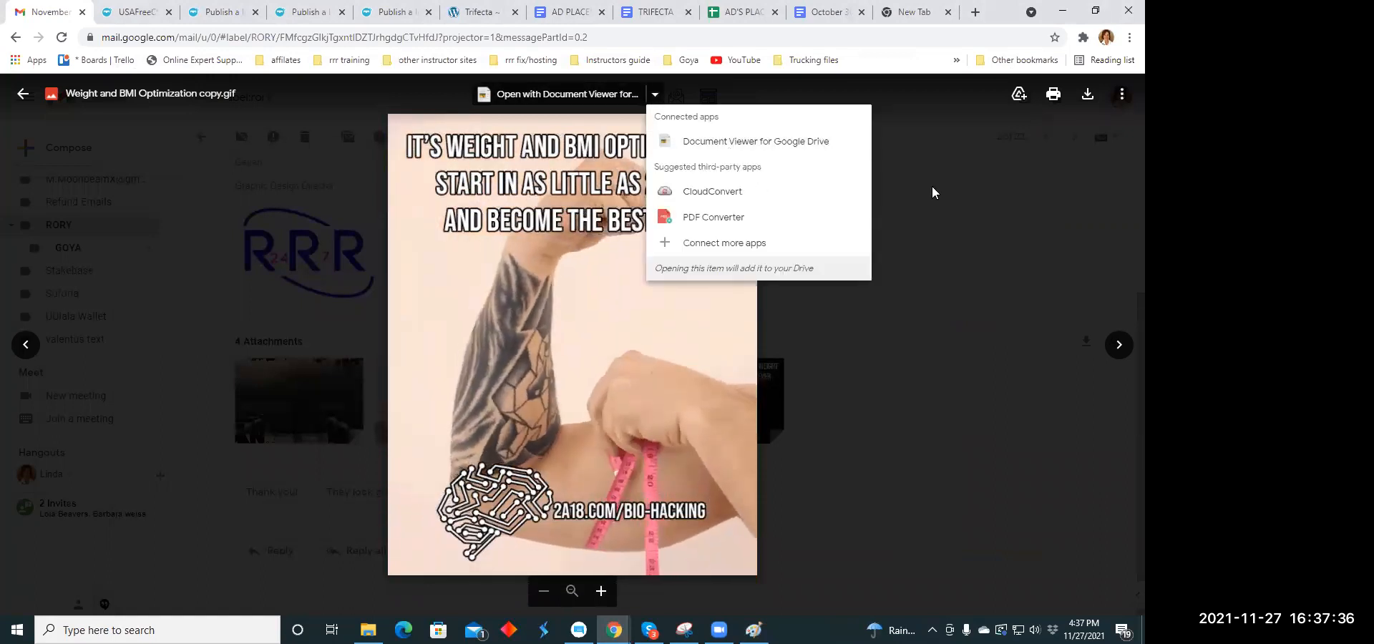
click(1120, 97)
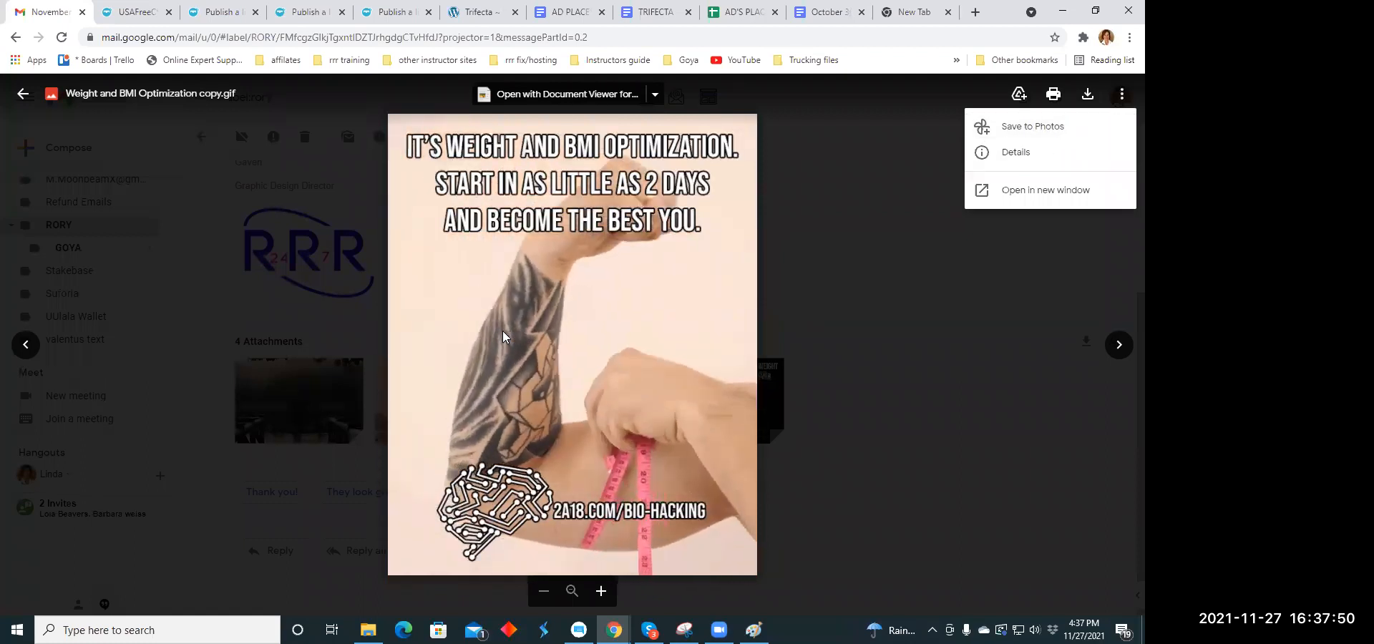
click(504, 332)
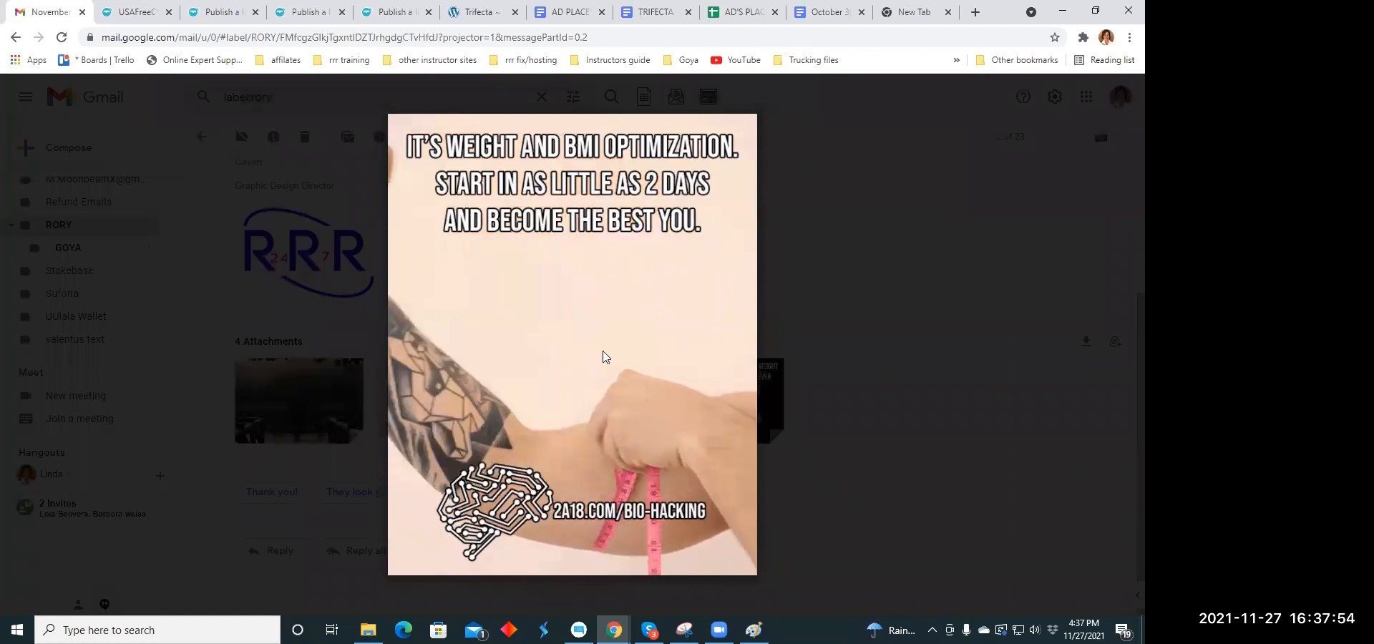
- Save a copy of the Weight and BMI Optimization attachment to Google Photos
click(1121, 94)
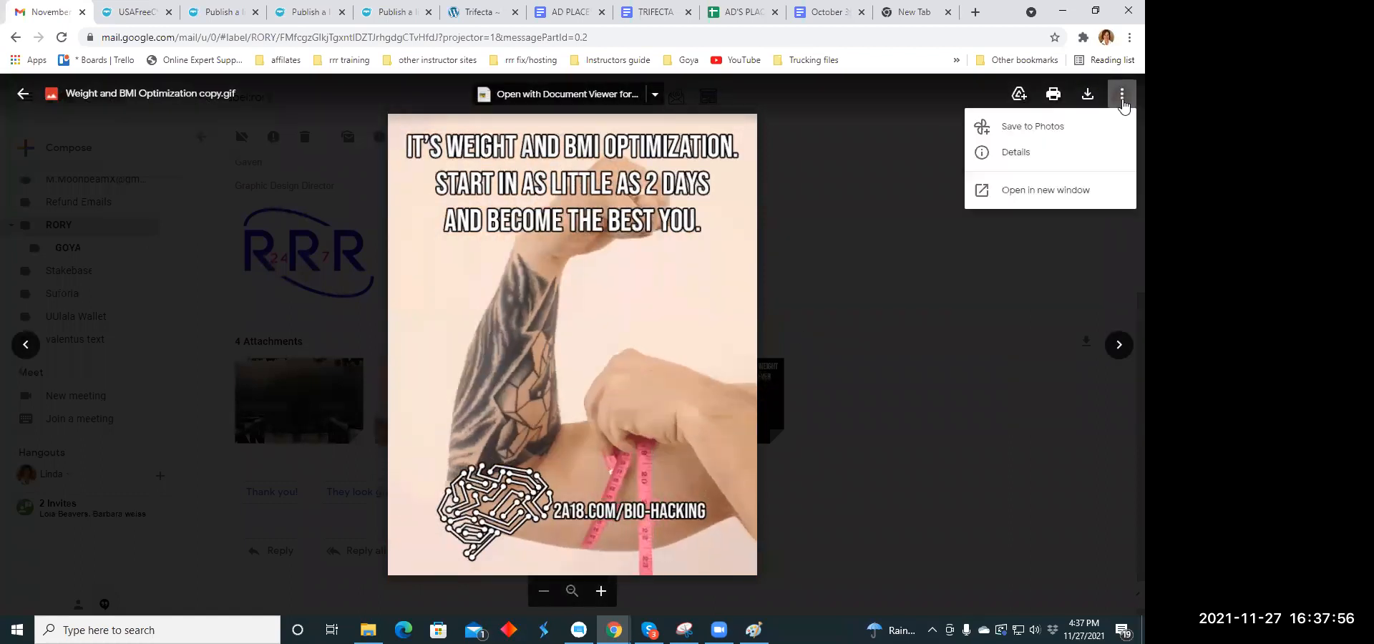
click(1084, 128)
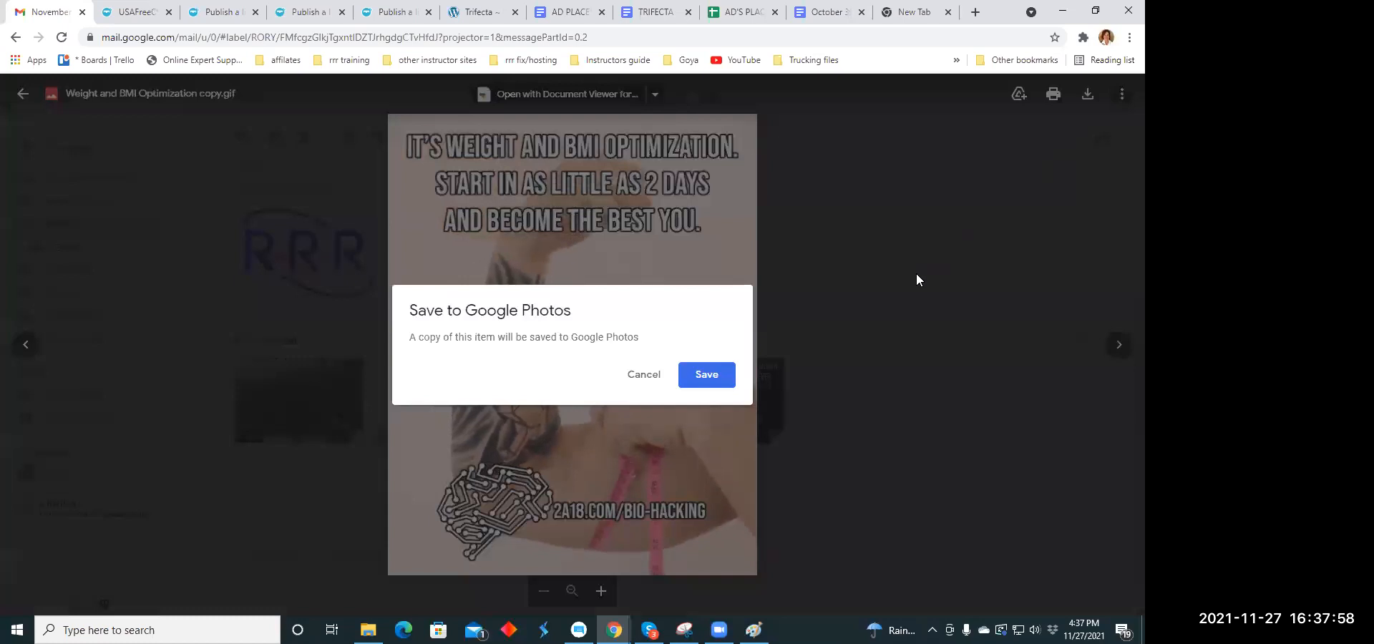
click(716, 377)
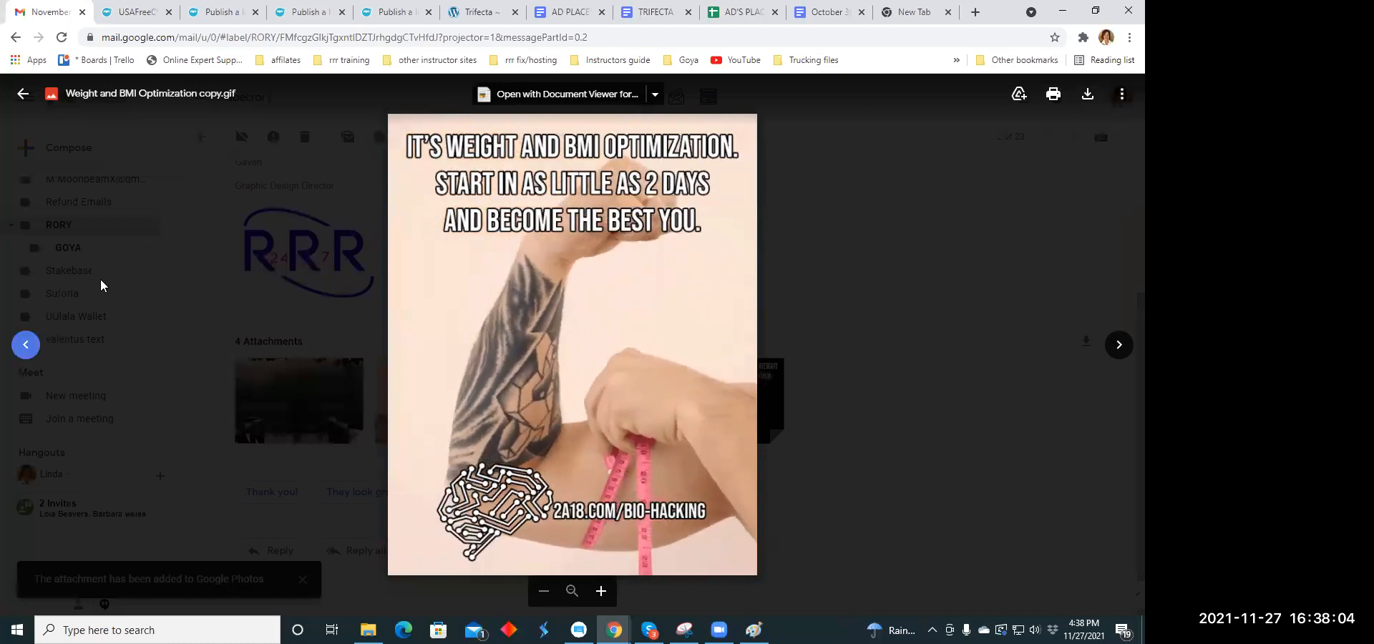
- Download Weight and BMI Optimization copy.gif from the email and open the downloaded file in Photos
click(1088, 96)
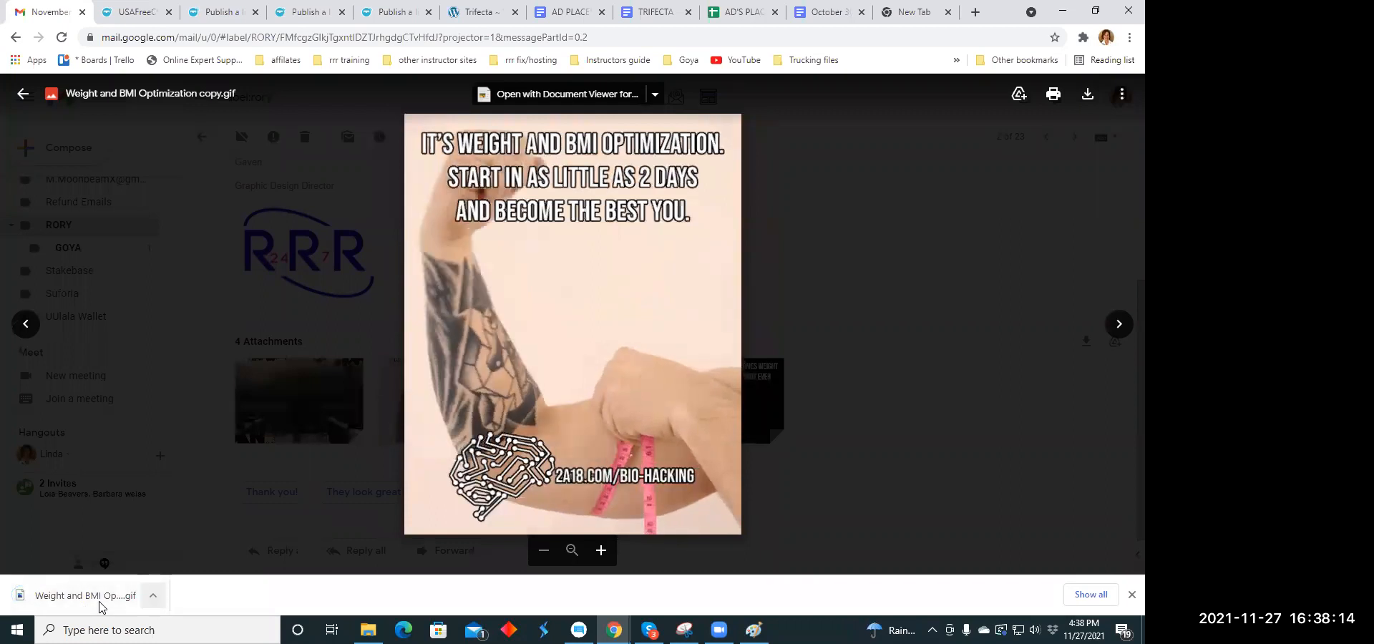
click(152, 598)
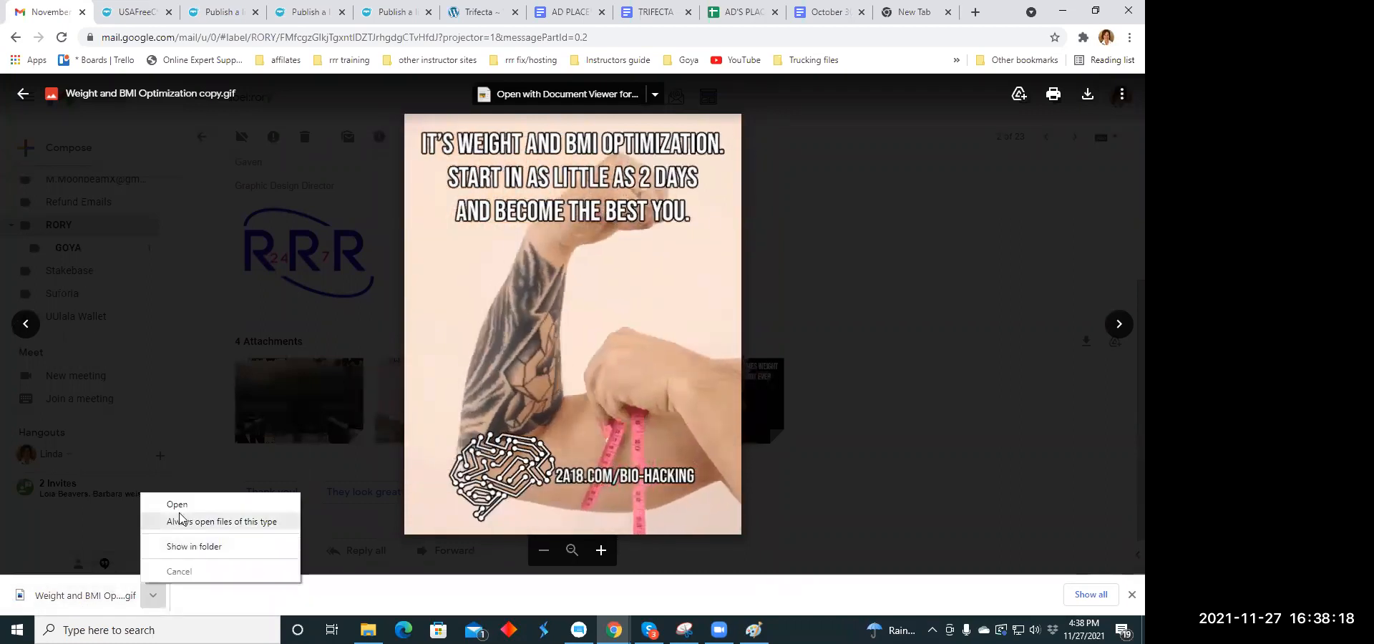
click(180, 505)
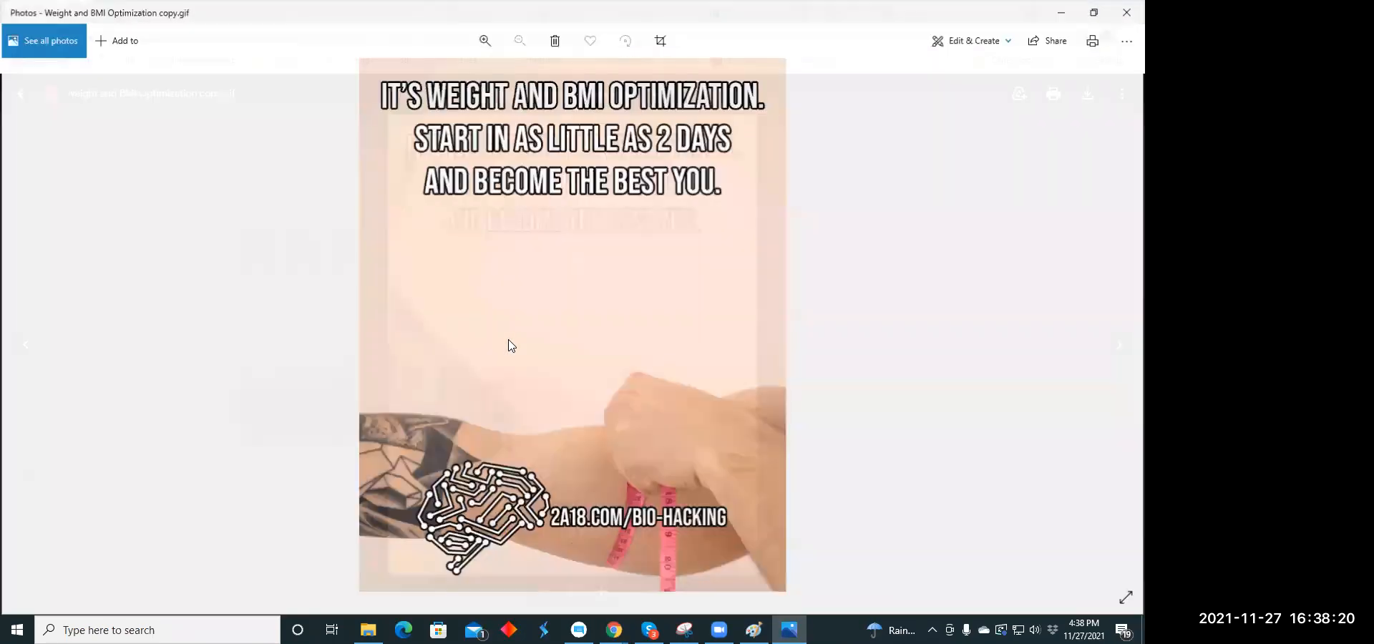
- Copy the Weight and BMI Optimization image from Photos, paste it onto the blank Paint canvas and scale it down with its aspect ratio maintained
right_click(510, 347)
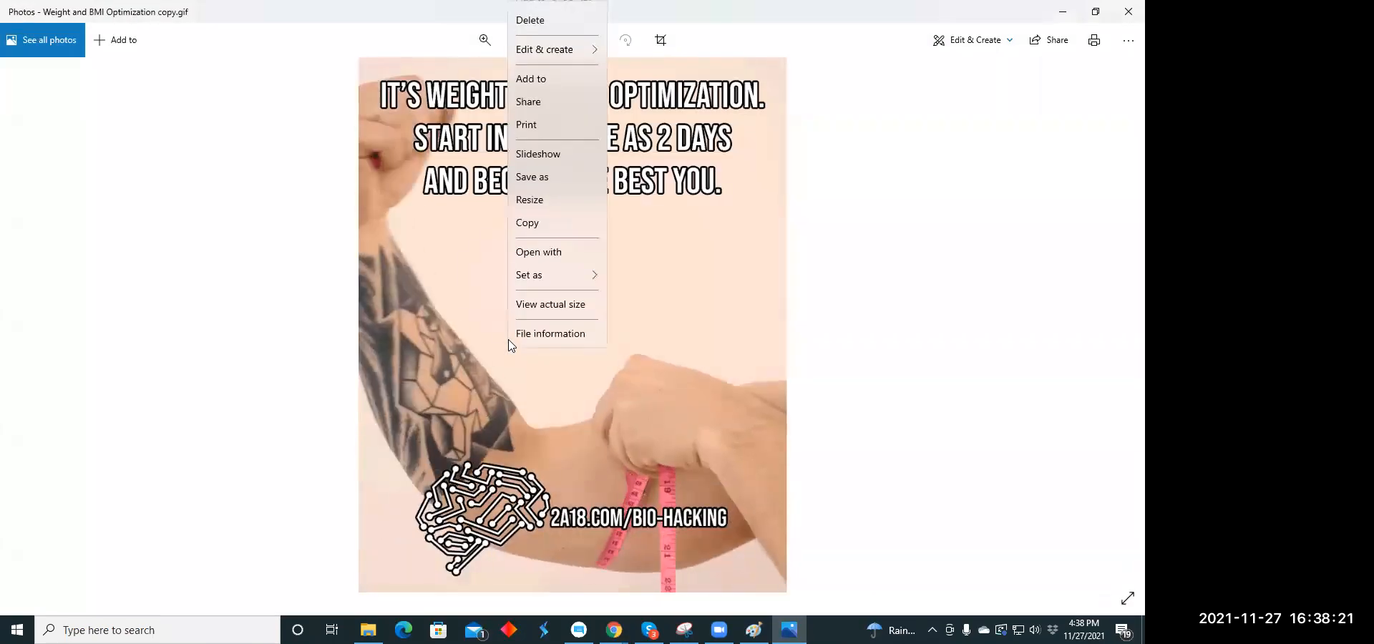
click(559, 230)
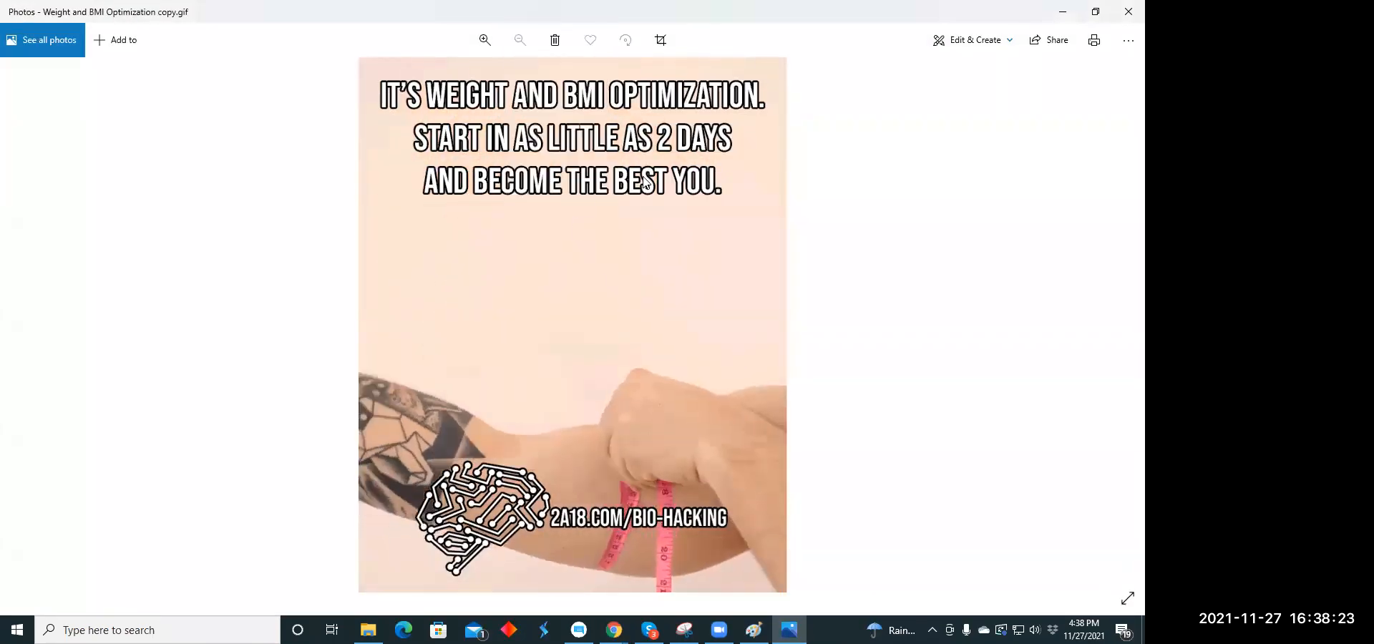
click(1064, 12)
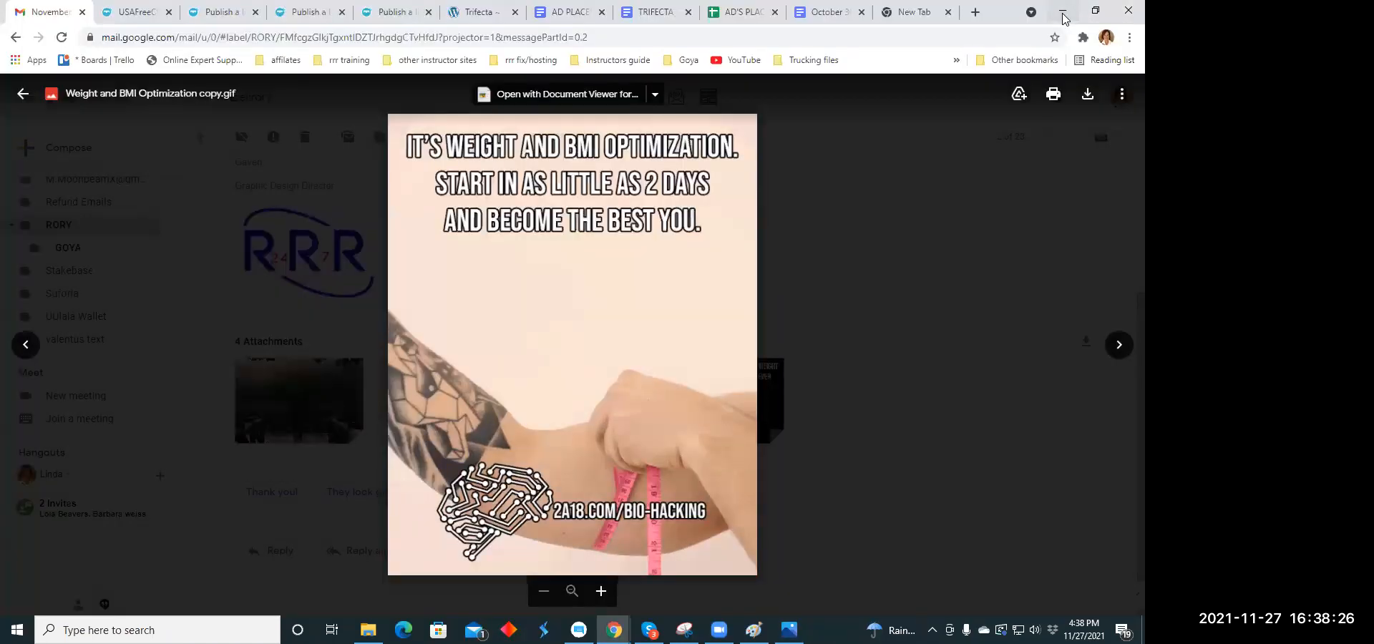
click(753, 630)
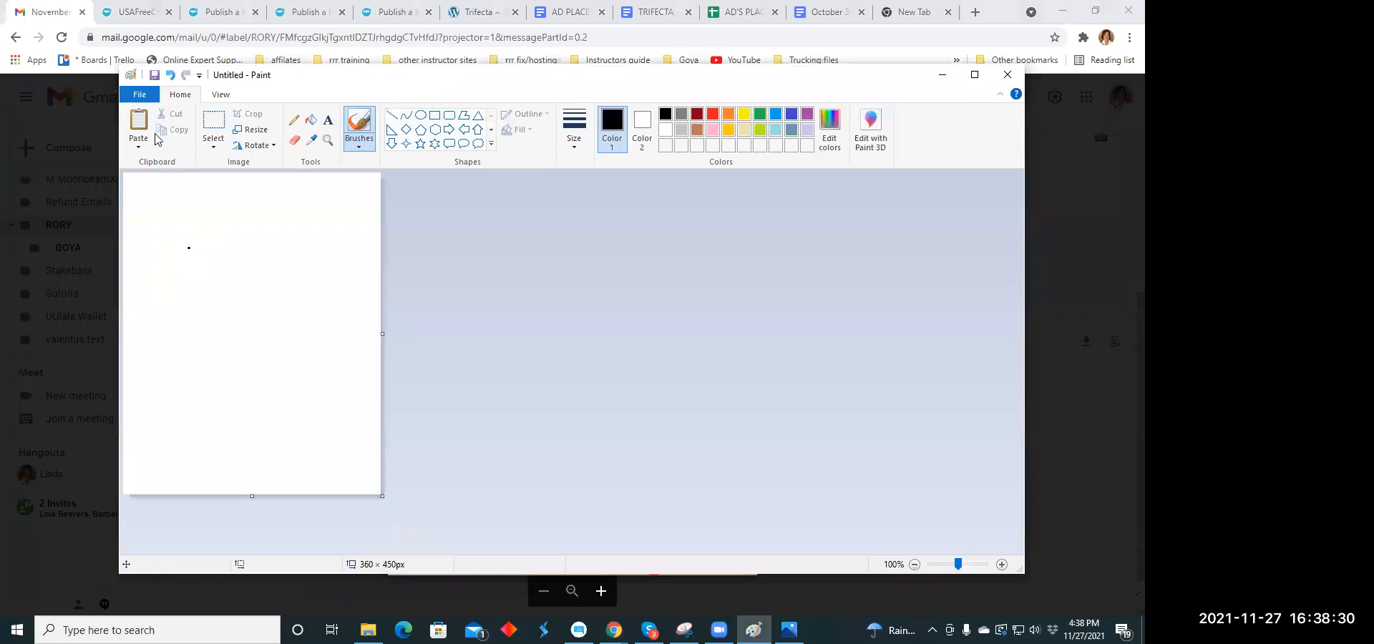
click(152, 160)
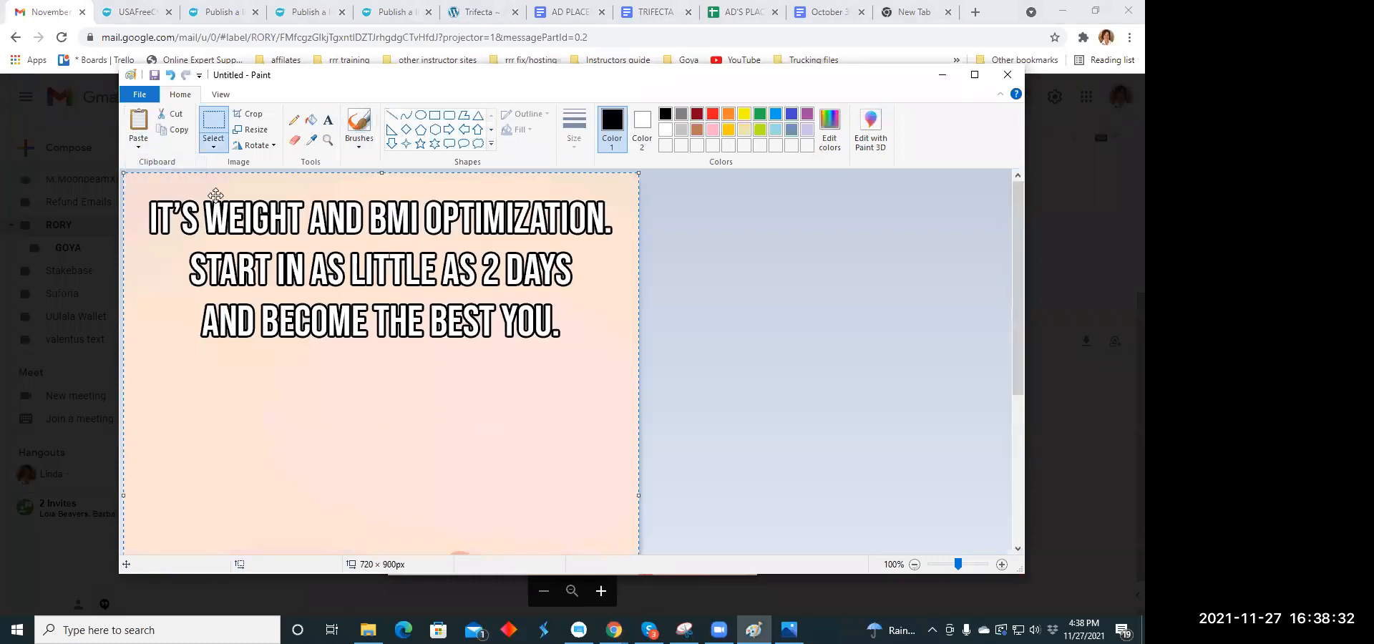
click(259, 132)
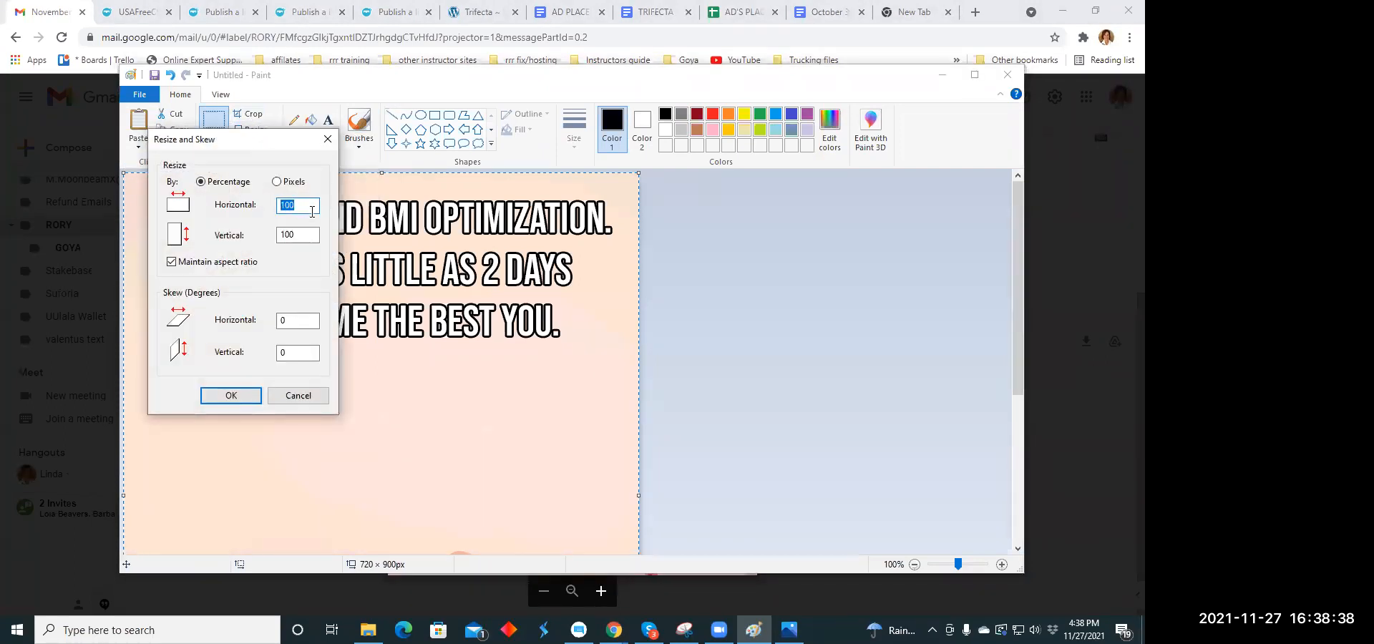
click(232, 395)
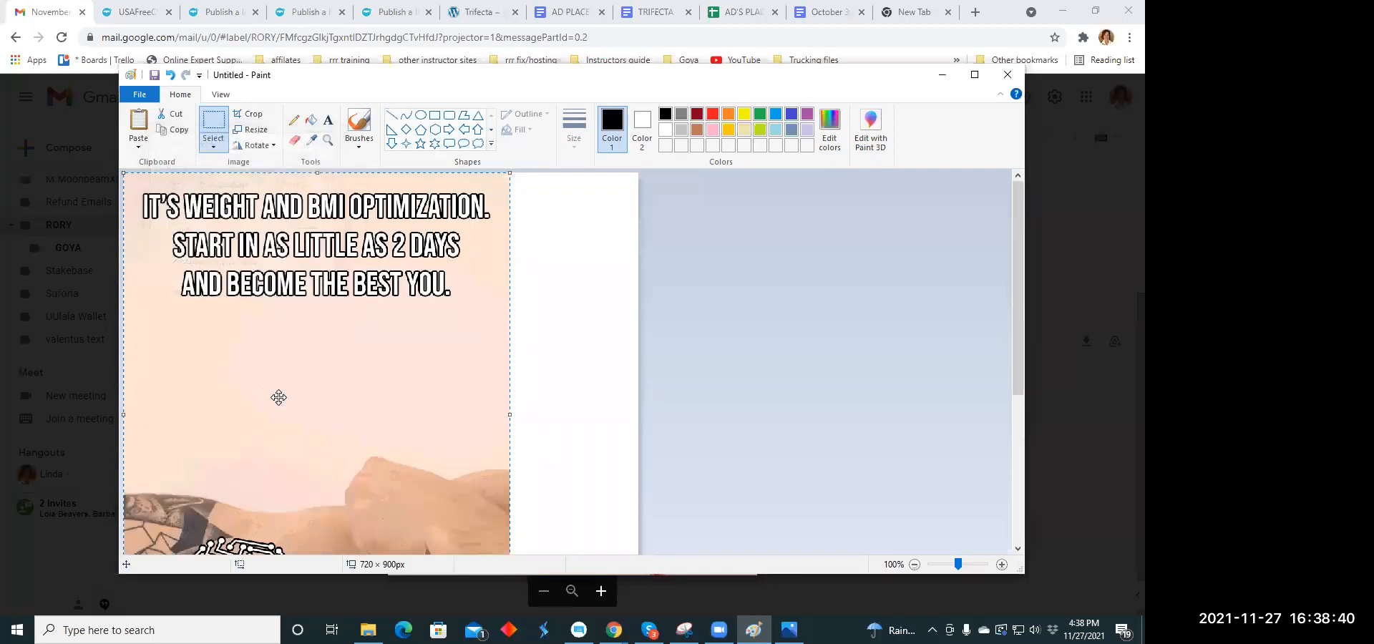
- Save the Paint picture as muscle1.jpg in JPEG format in the Dropbox Ad Memes folder and close Paint
click(140, 98)
click(178, 219)
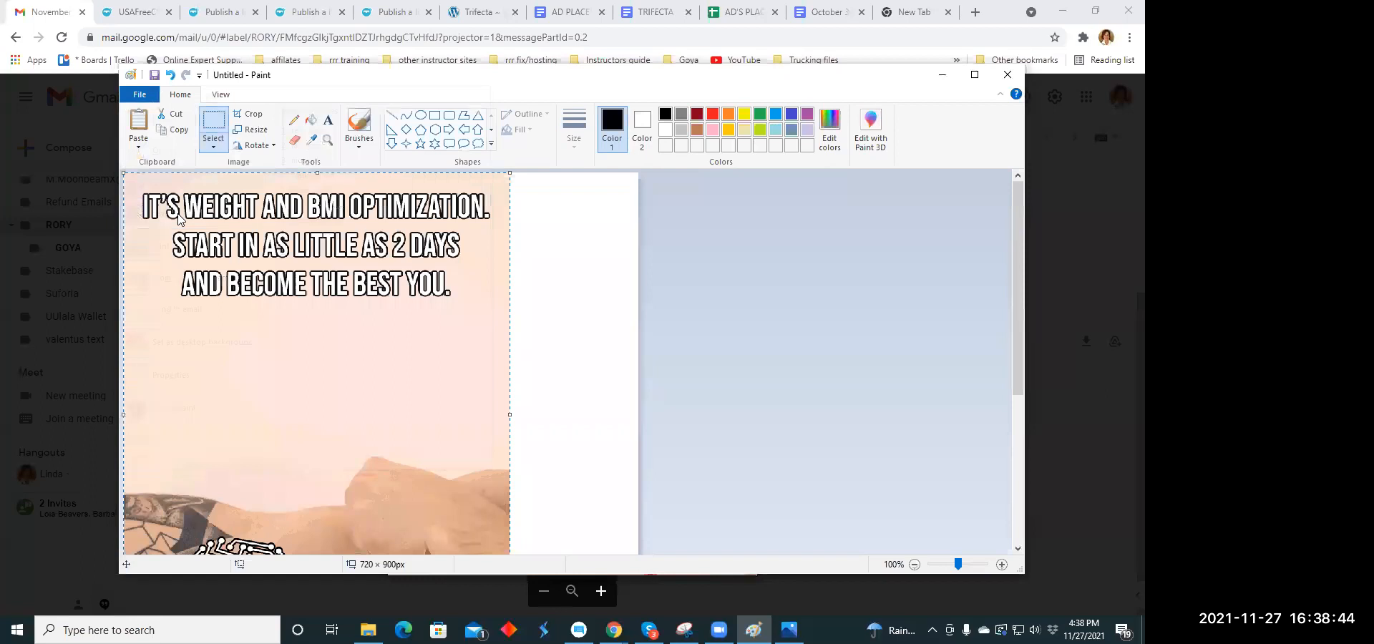
text(muscle)
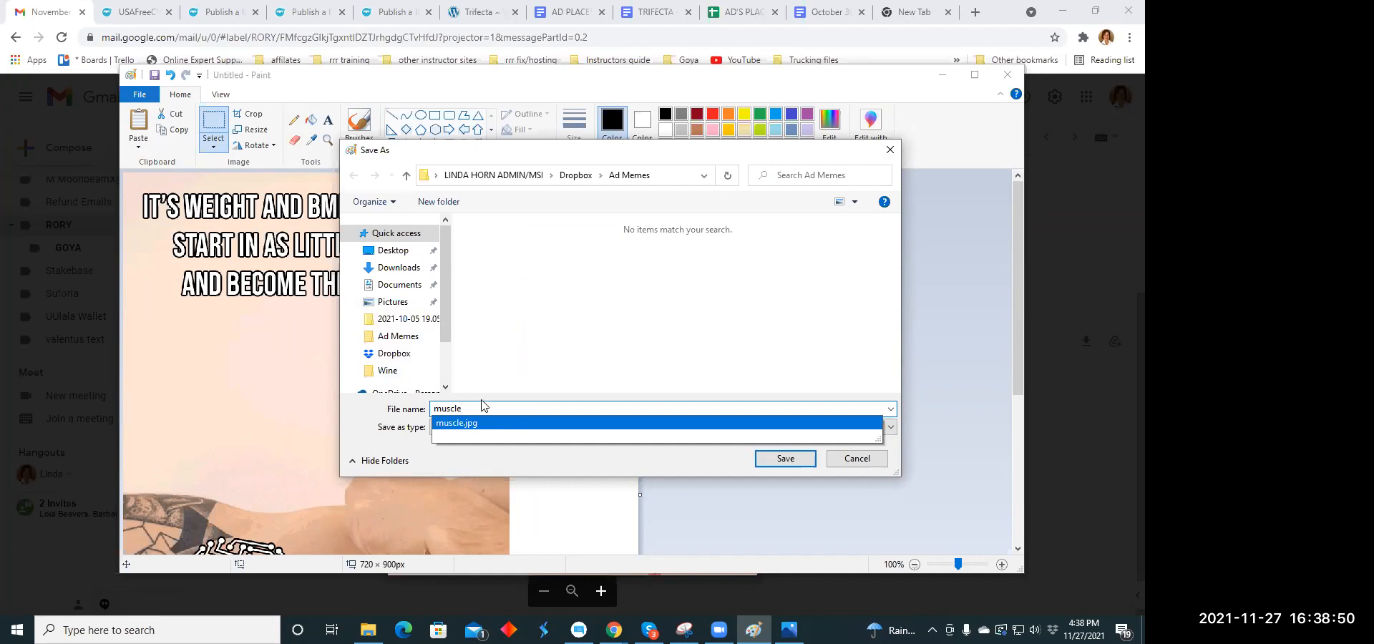
text(1)
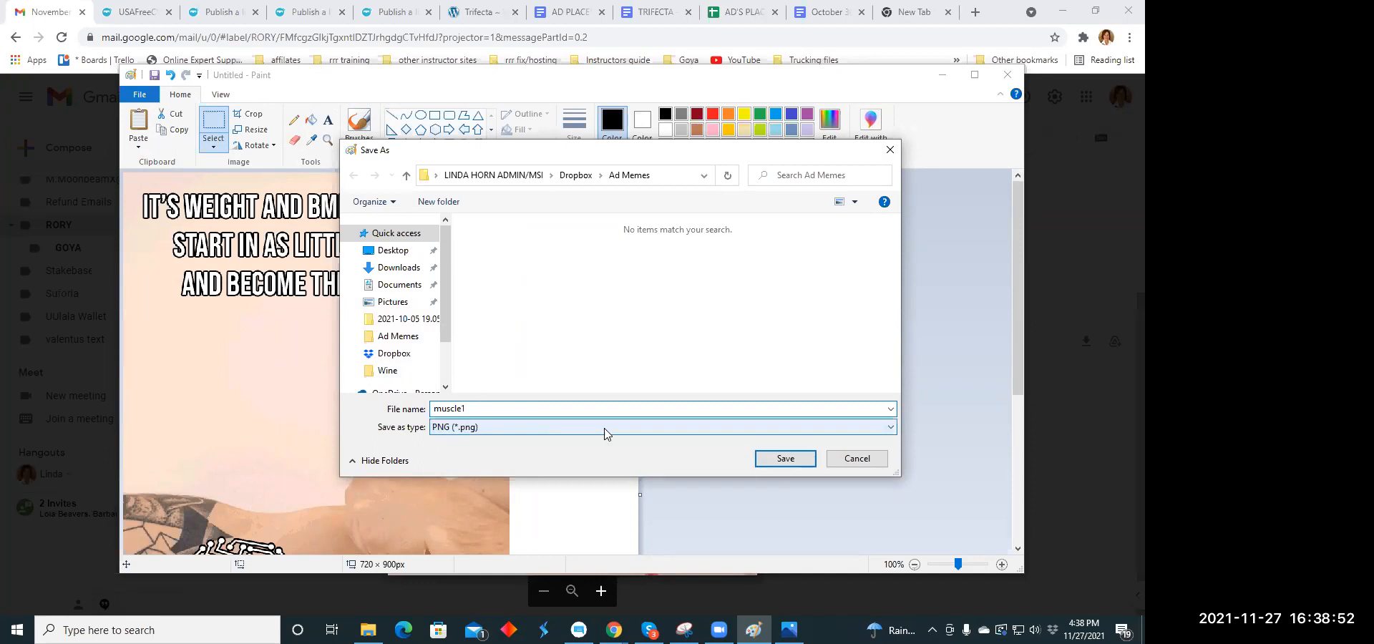
click(890, 430)
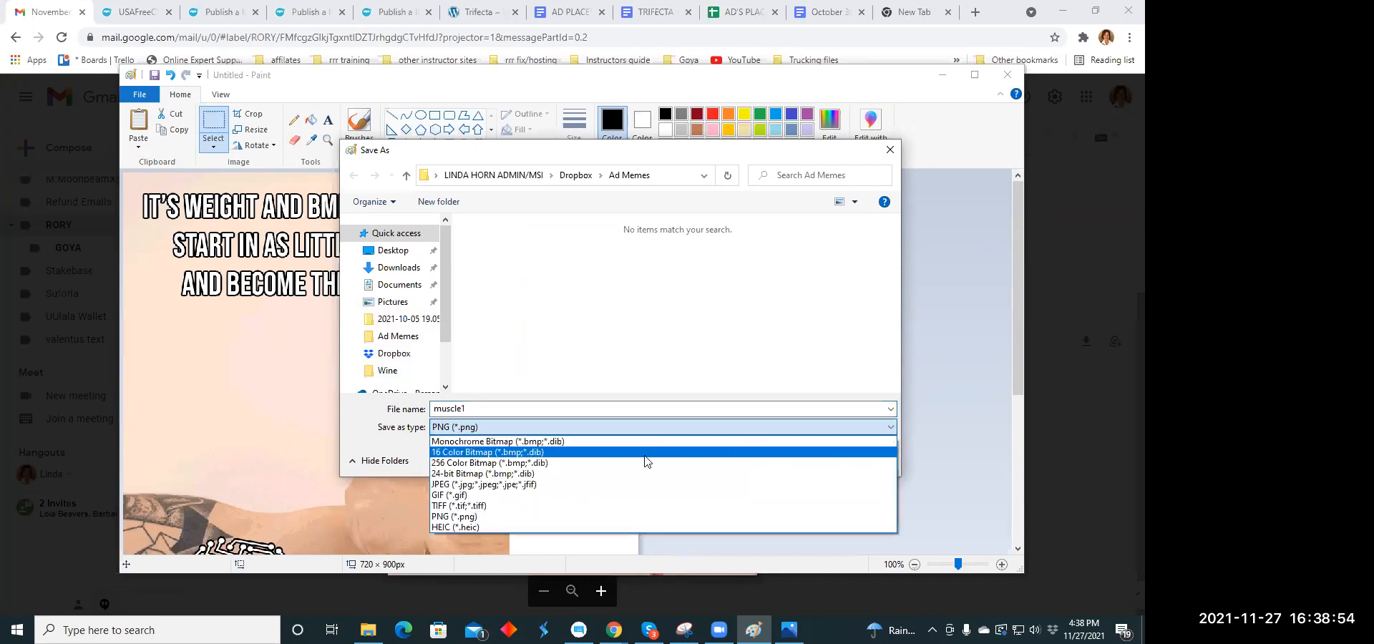
click(501, 484)
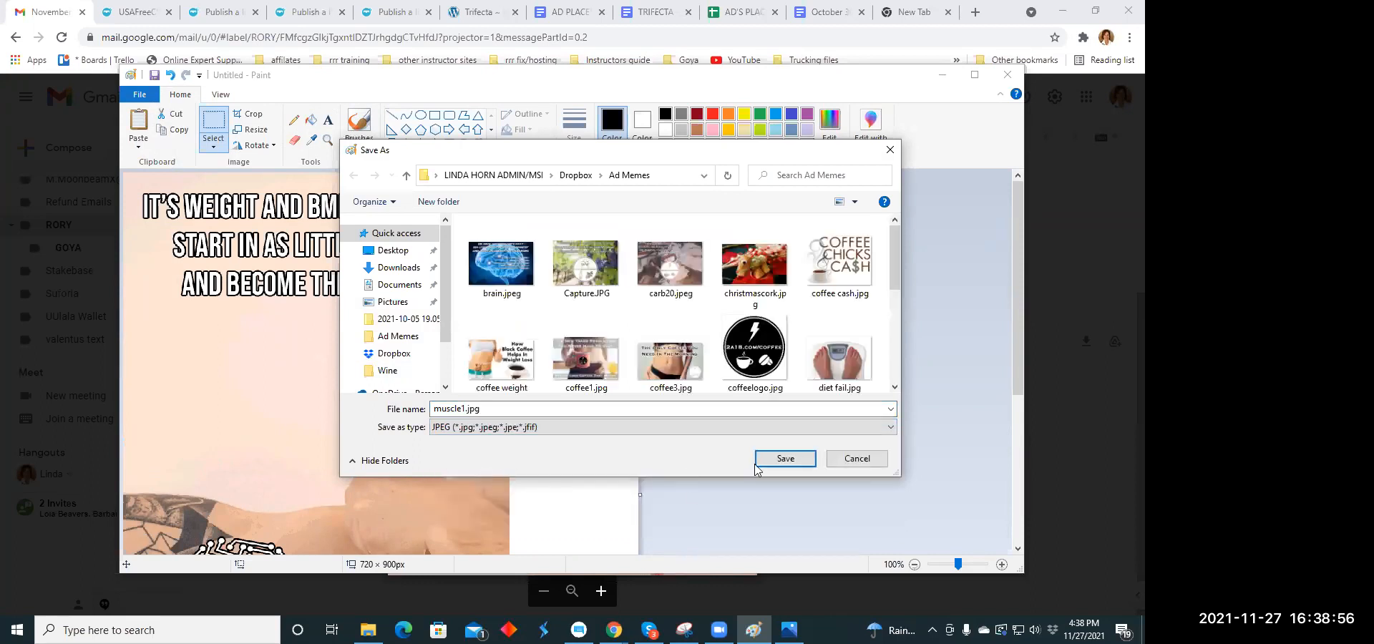
click(785, 458)
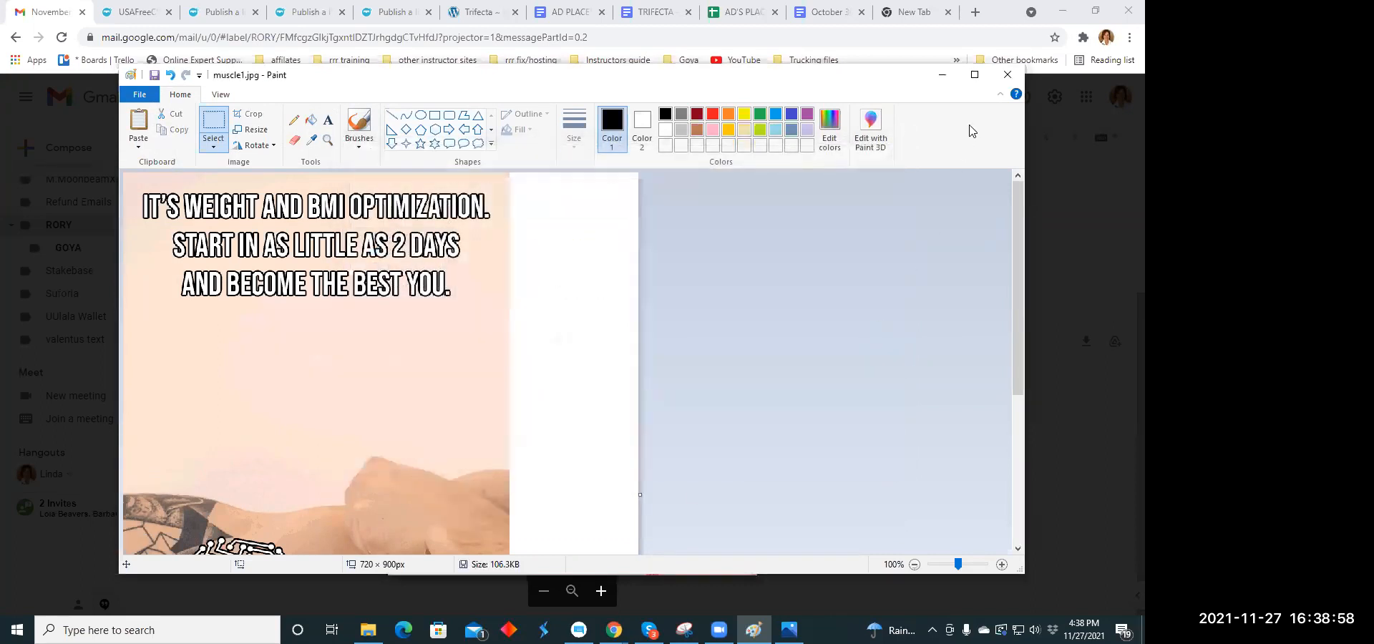
click(1014, 80)
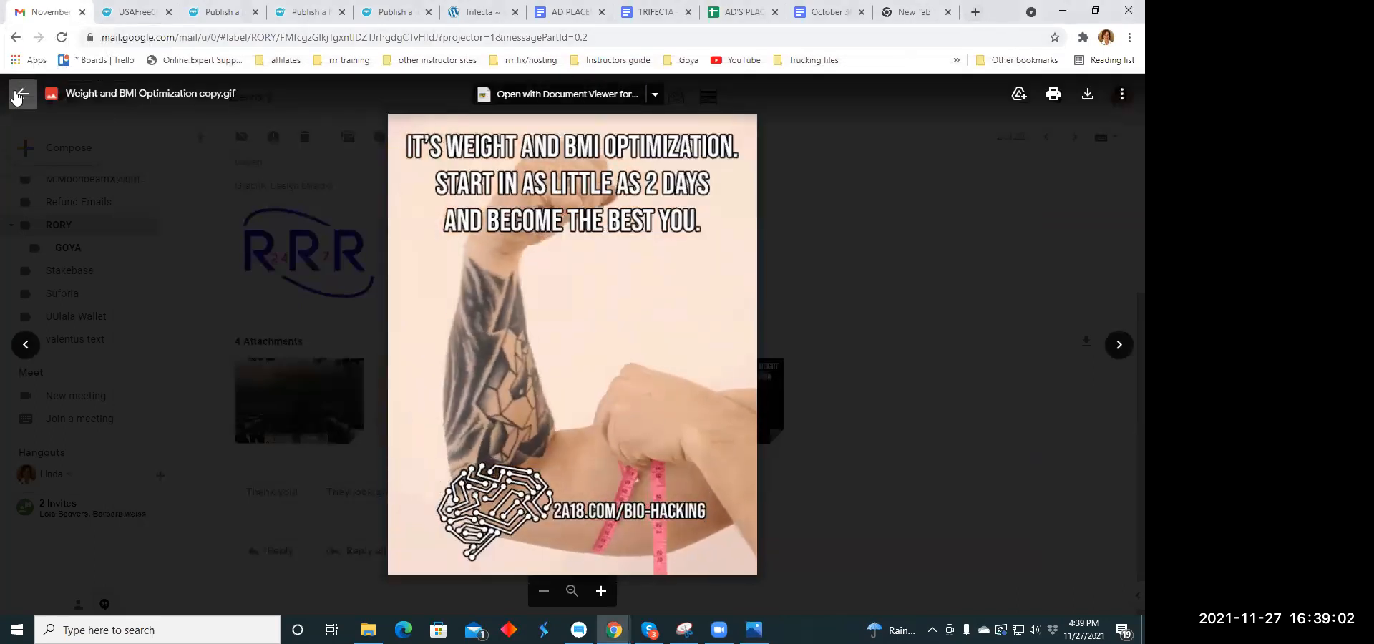
- Leave the email attachment preview and set the category of the blank USAFreeClassifieds listing to Health
key(Escape)
click(235, 14)
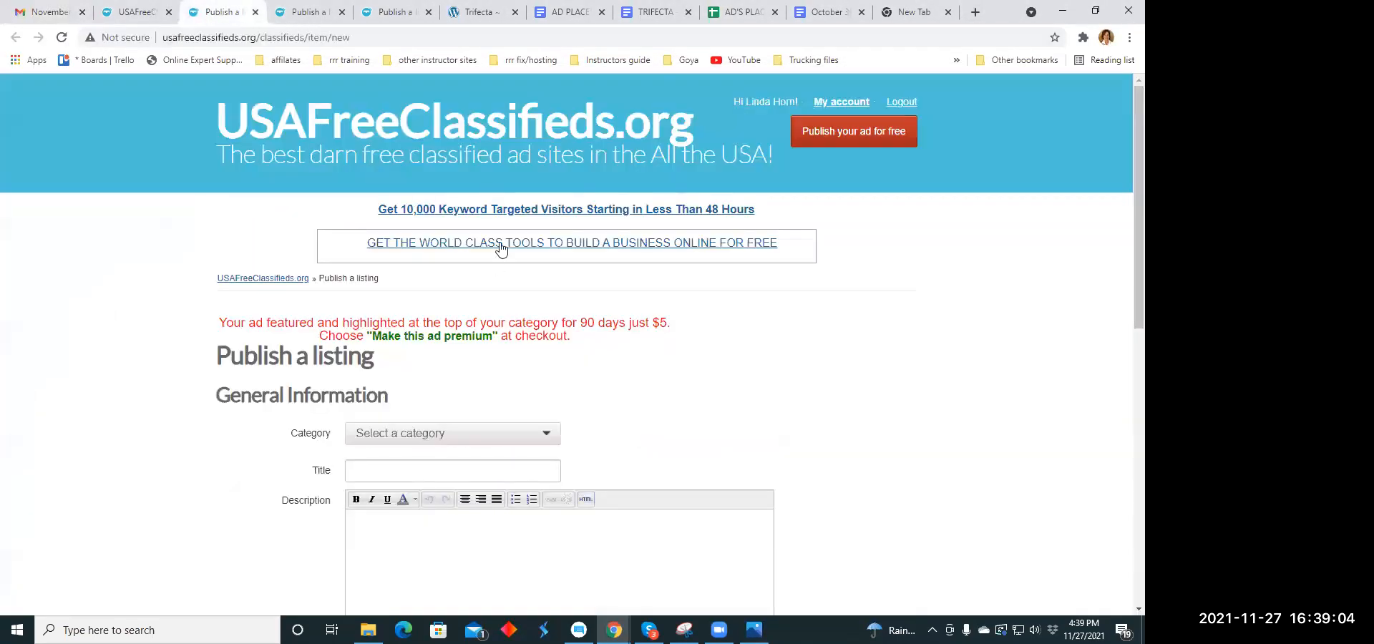
scroll(501, 247, down, 2)
click(552, 296)
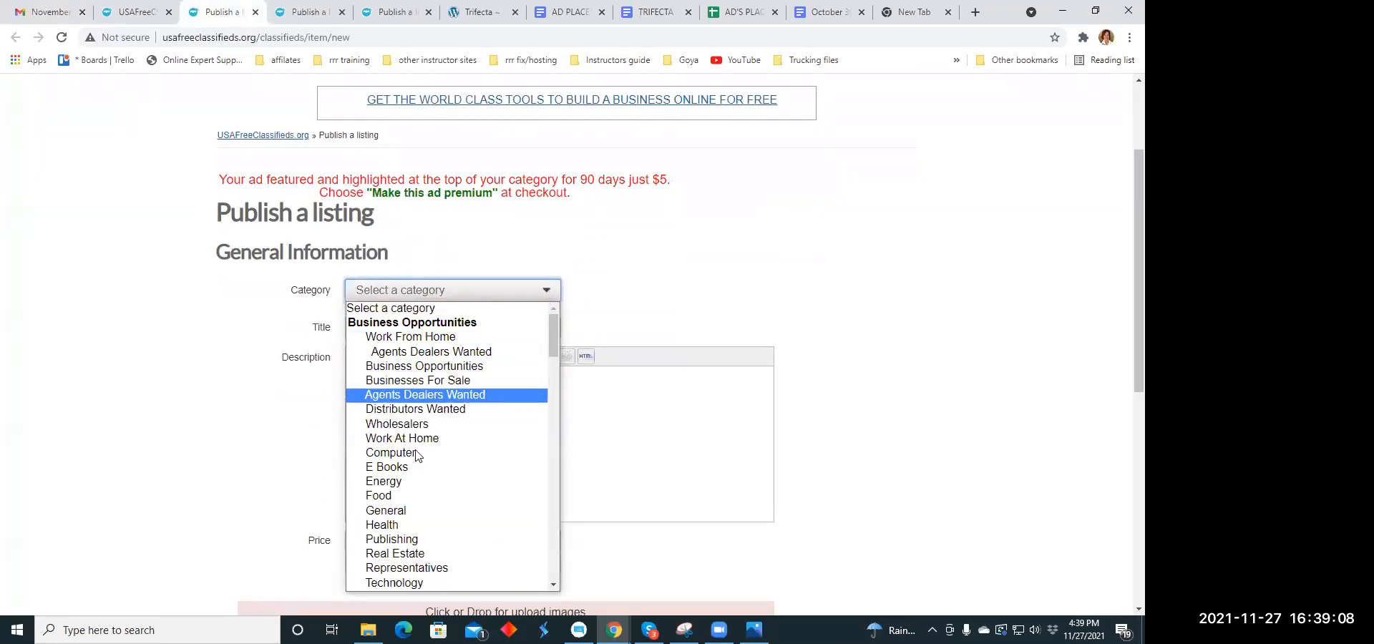
click(392, 524)
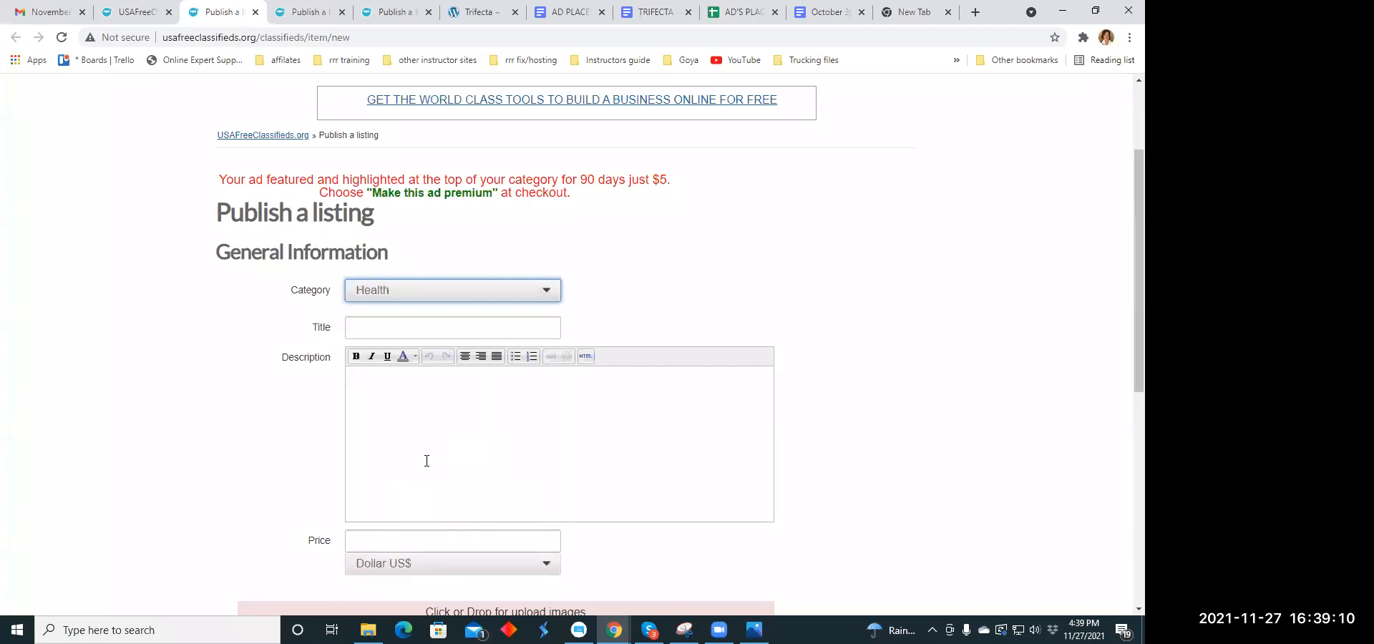
- Copy the headline "Science is not so secretive anymore. See the secrets revealed" from the October 30. Nov 20.2021 Headline Copy Holidays document
click(380, 326)
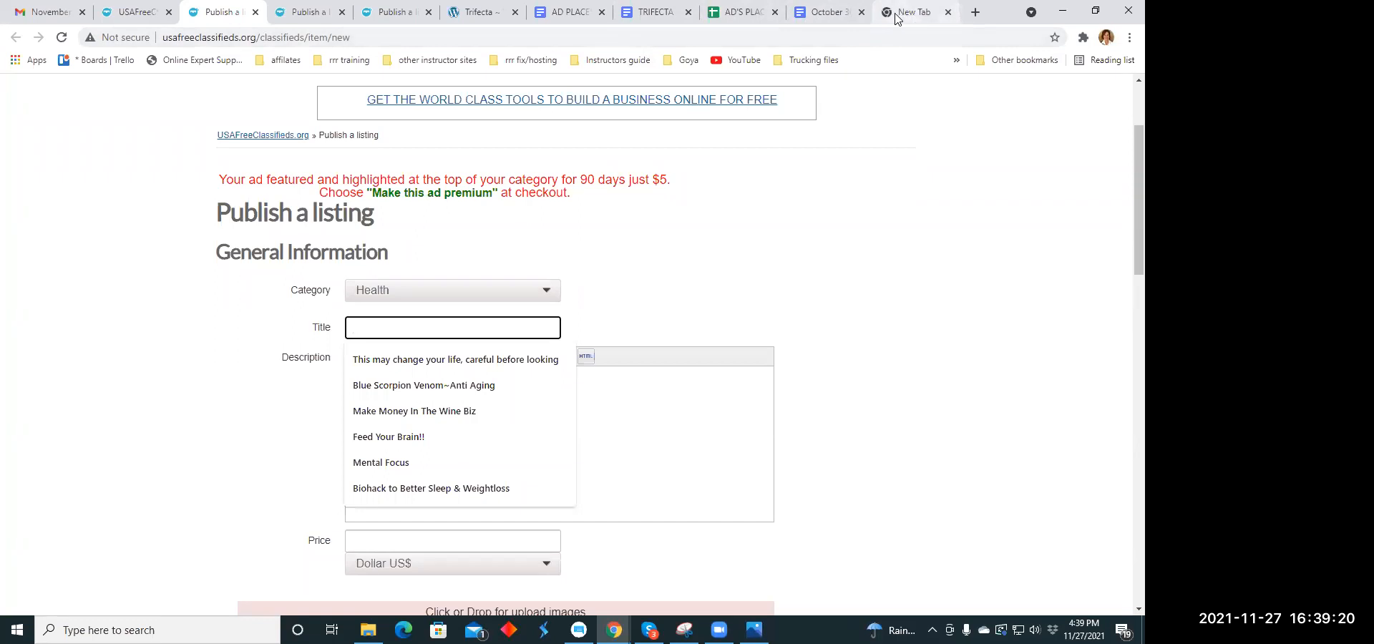
click(830, 12)
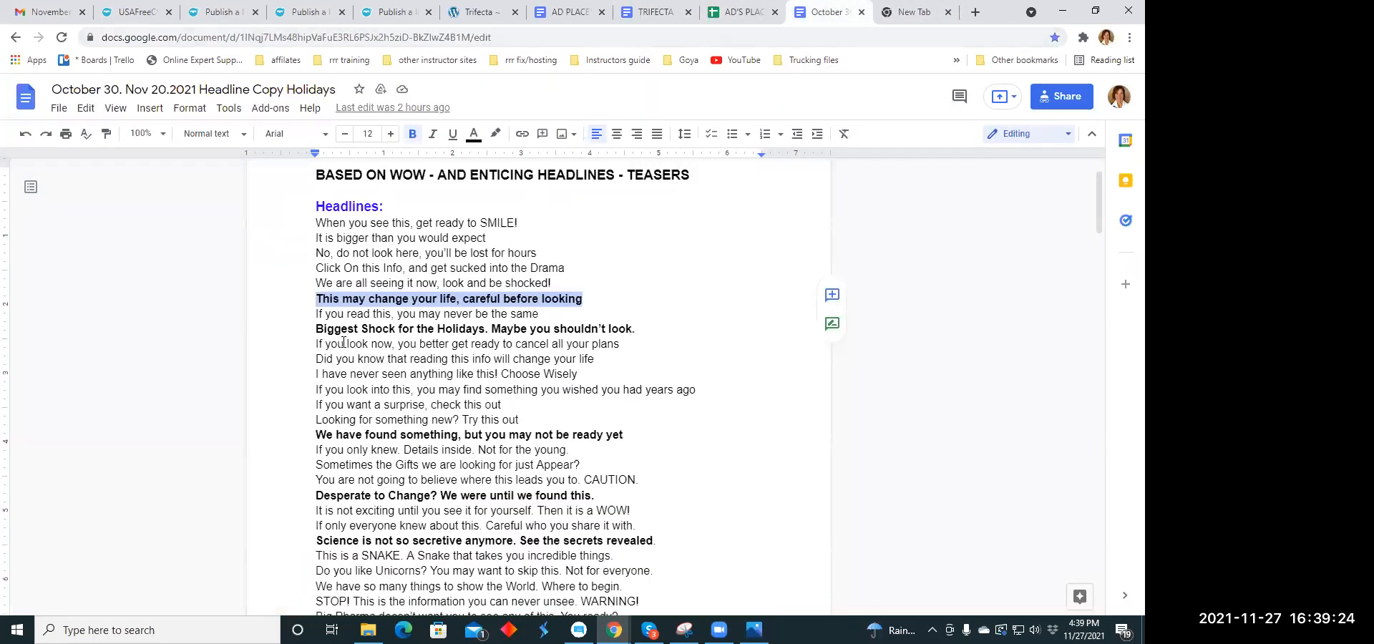
scroll(359, 339, down, 1)
scroll(359, 339, down, 1)
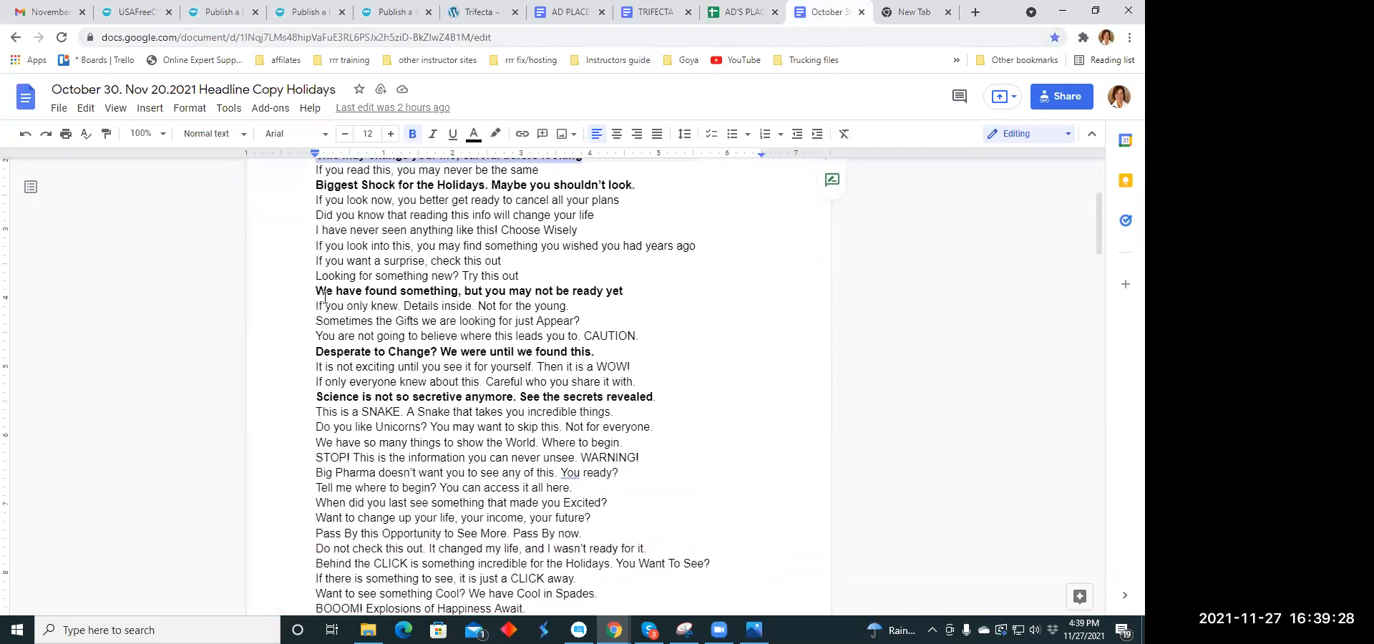
scroll(322, 293, down, 1)
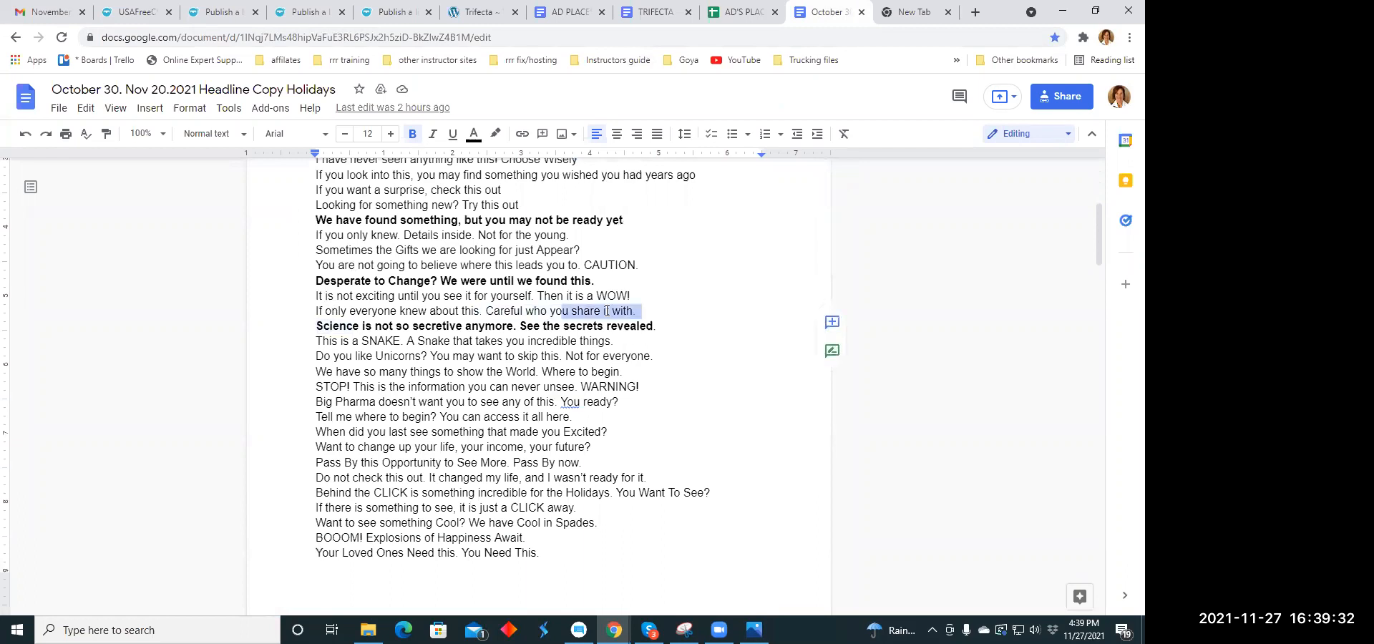
triple_click(657, 326)
right_click(644, 324)
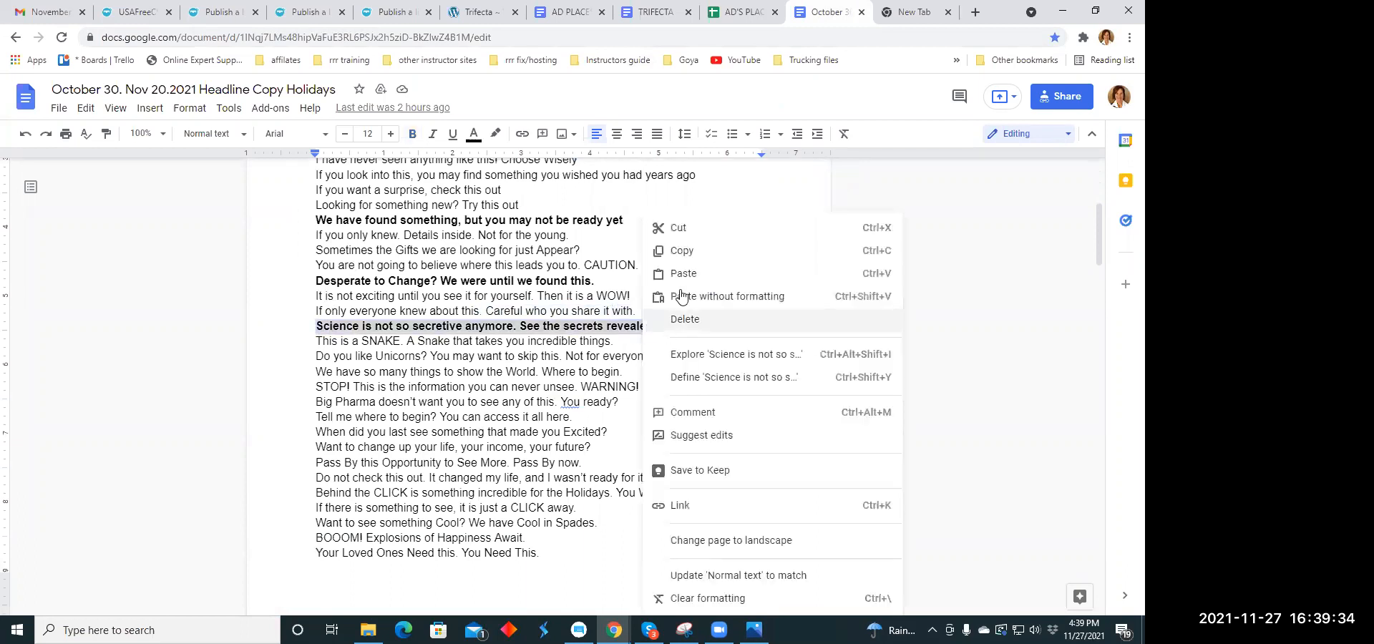
click(791, 172)
- Paste the copied science headline as the title of the Health listing
click(185, 20)
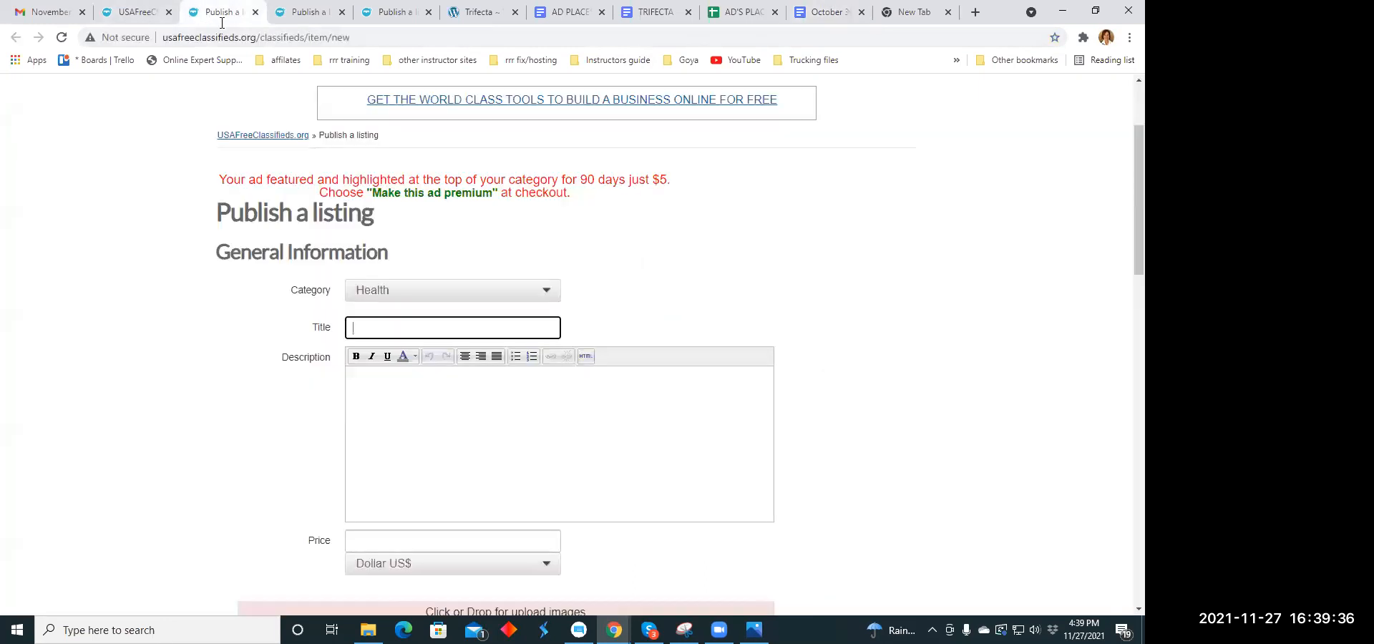
click(356, 326)
right_click(358, 327)
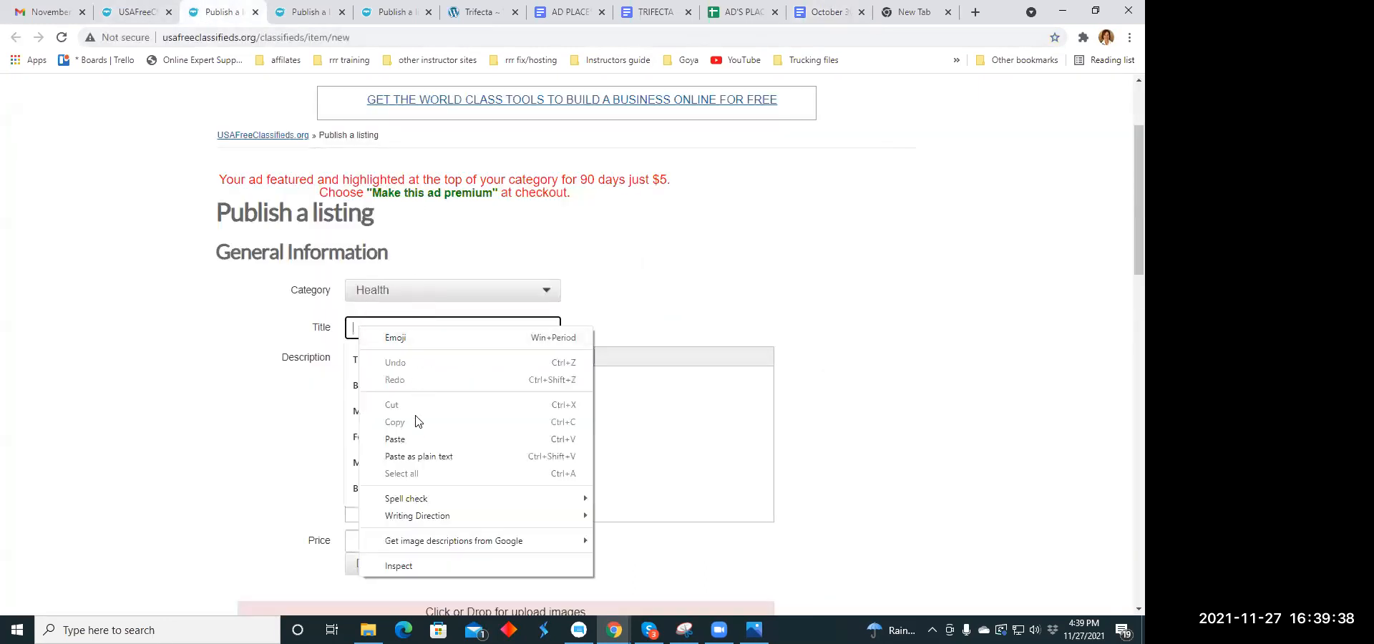
click(399, 439)
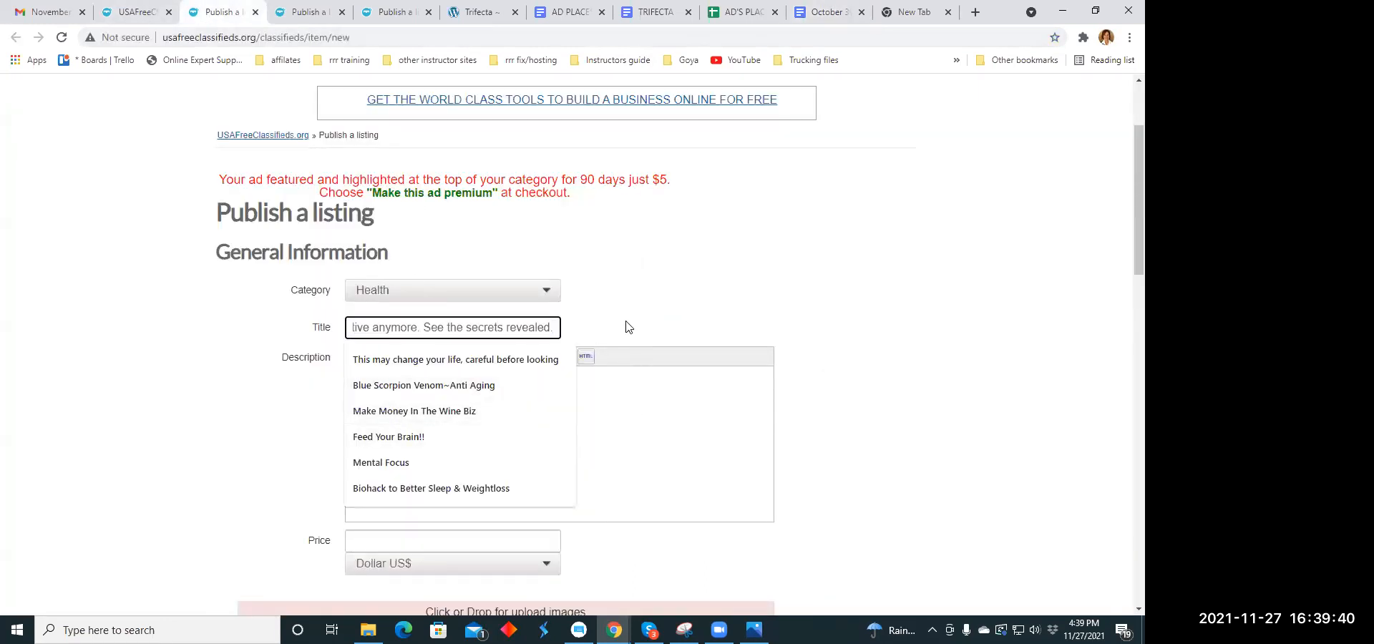
click(601, 327)
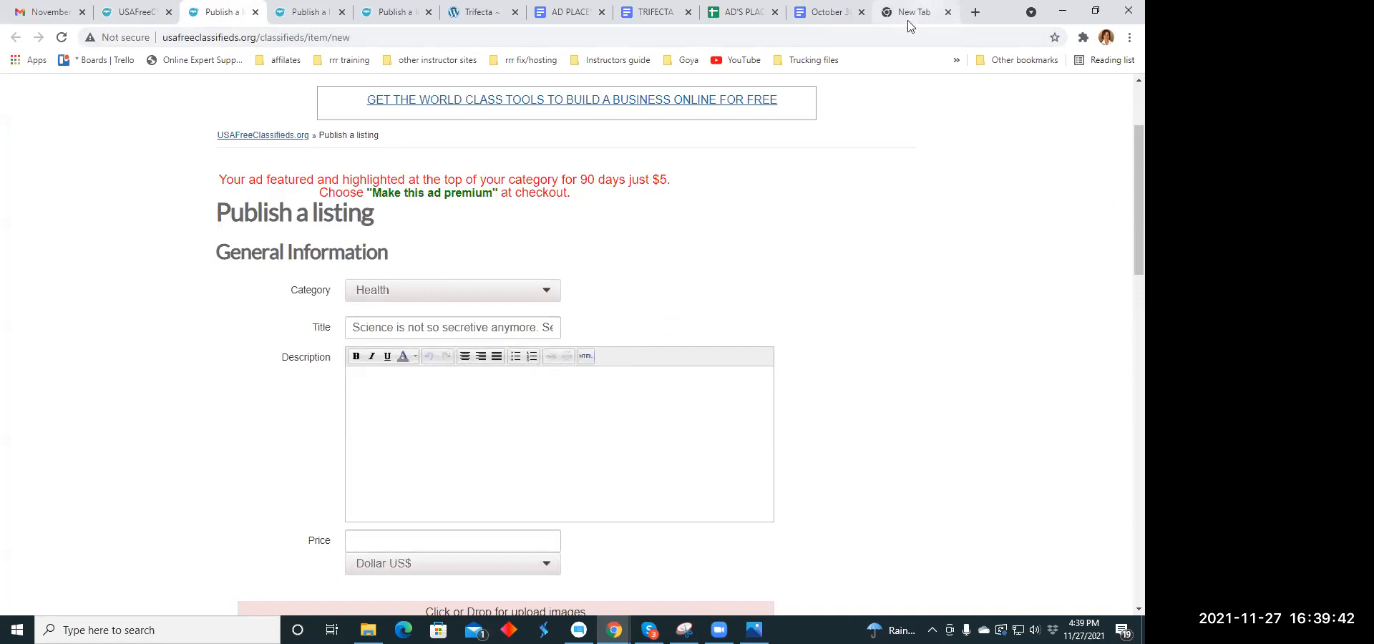
- Add "And build and shape muscles!" to the end of the snap pack paragraph in the TRIFECTA document
click(833, 13)
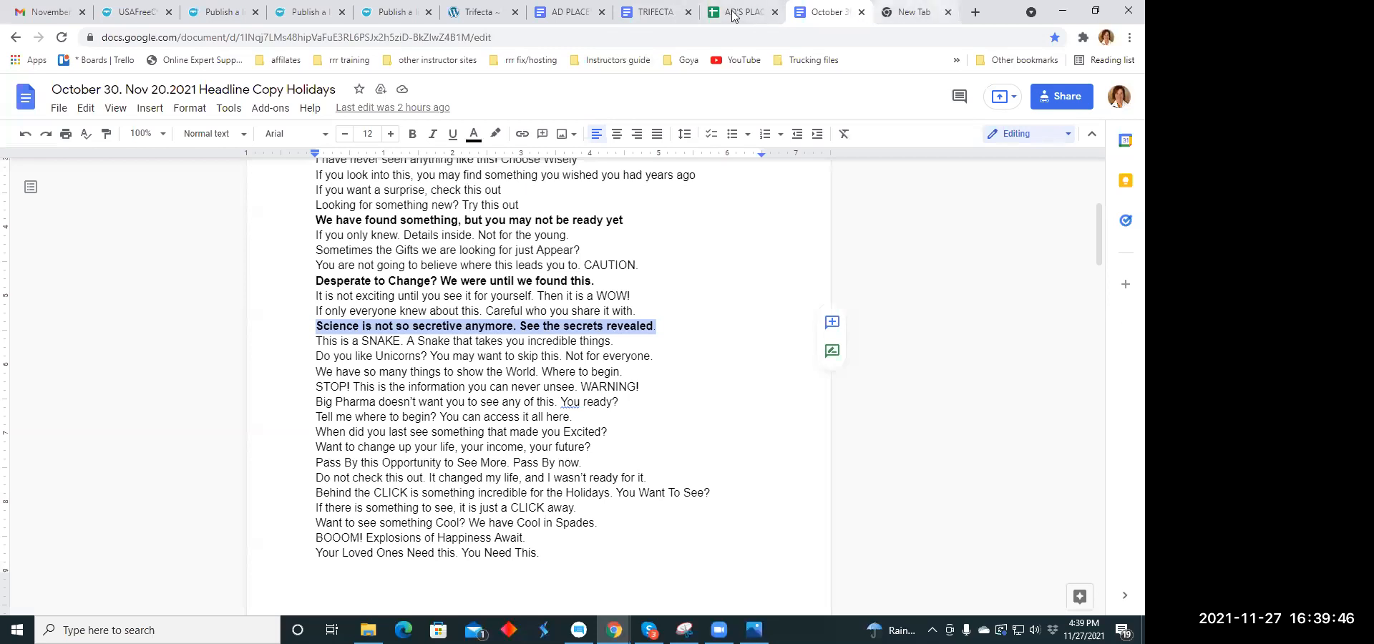
click(657, 12)
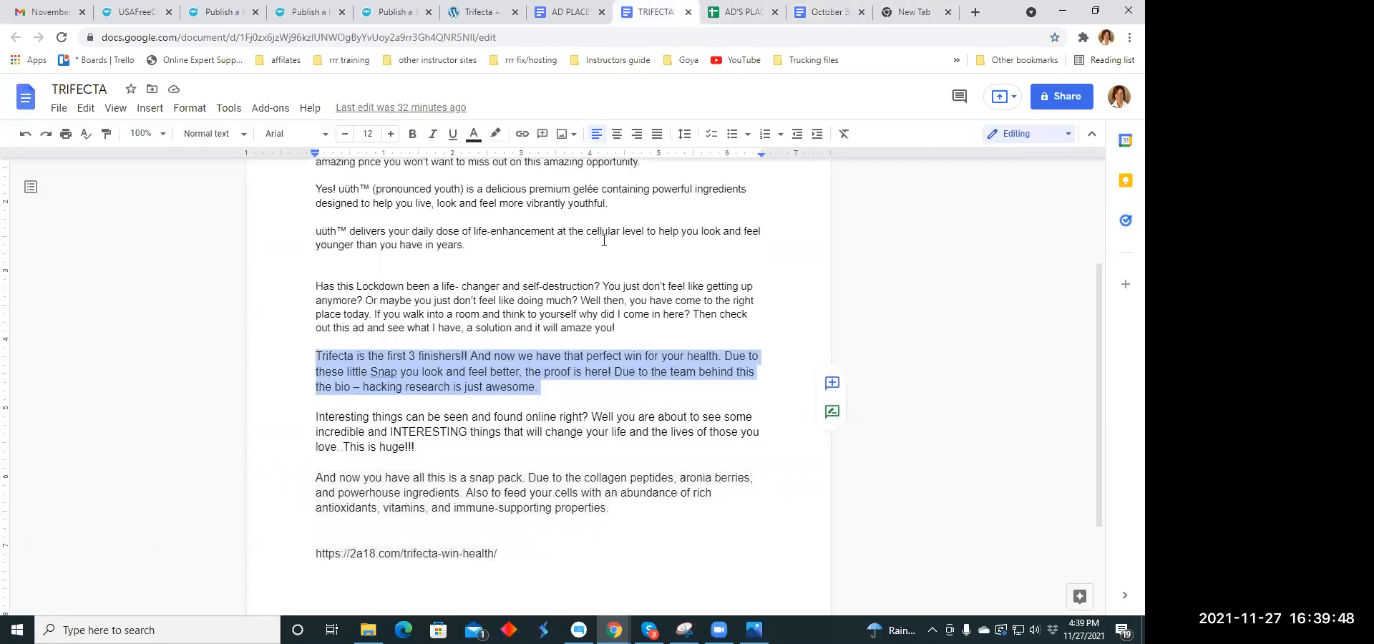
scroll(602, 239, down, 2)
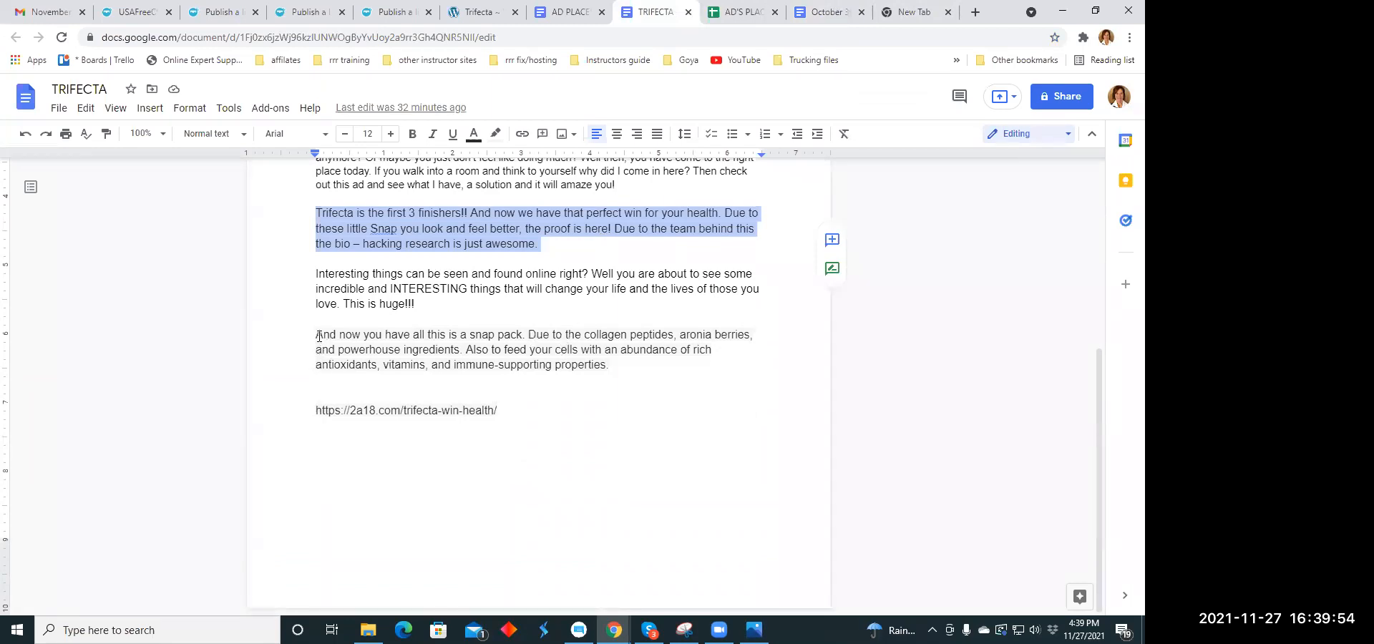
click(612, 363)
text(And build)
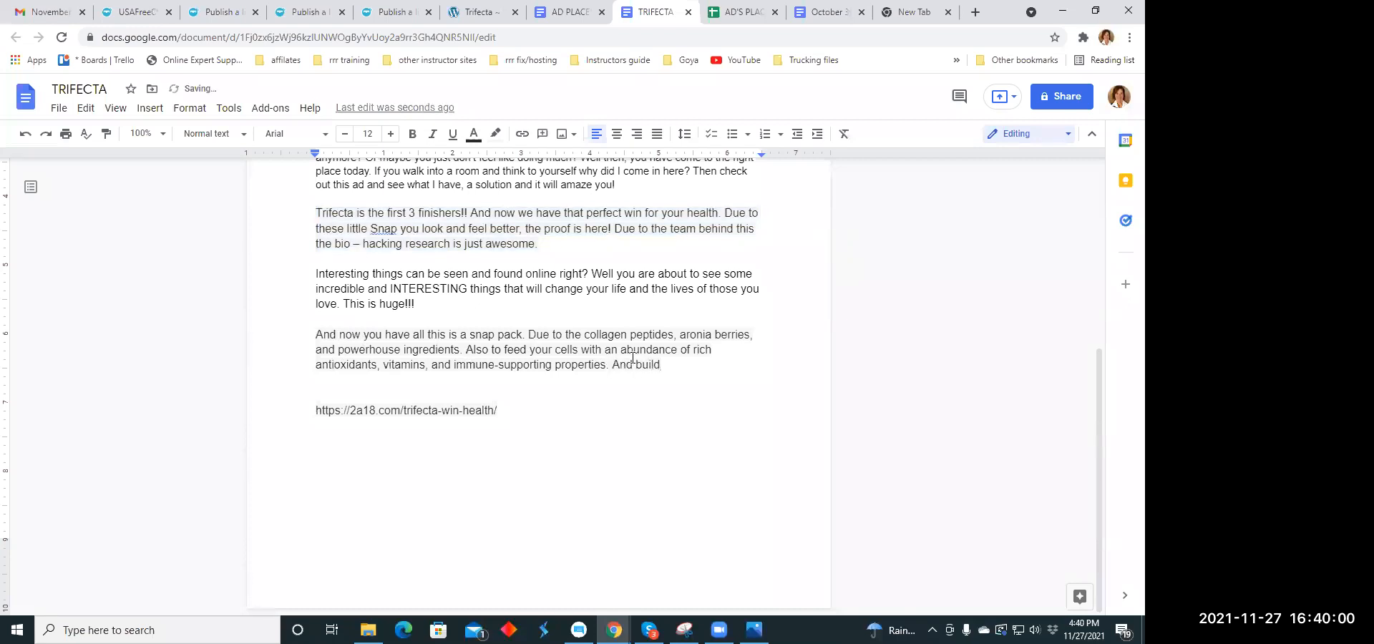
text( and shape muscles)
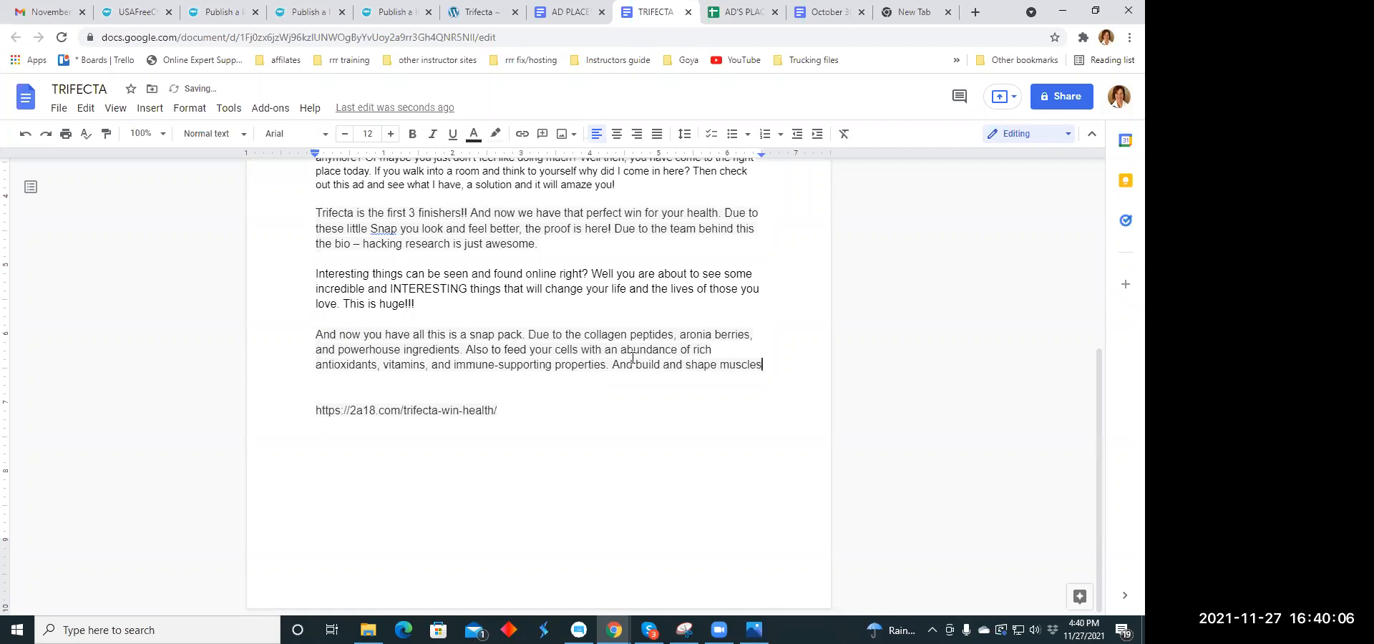
text(!)
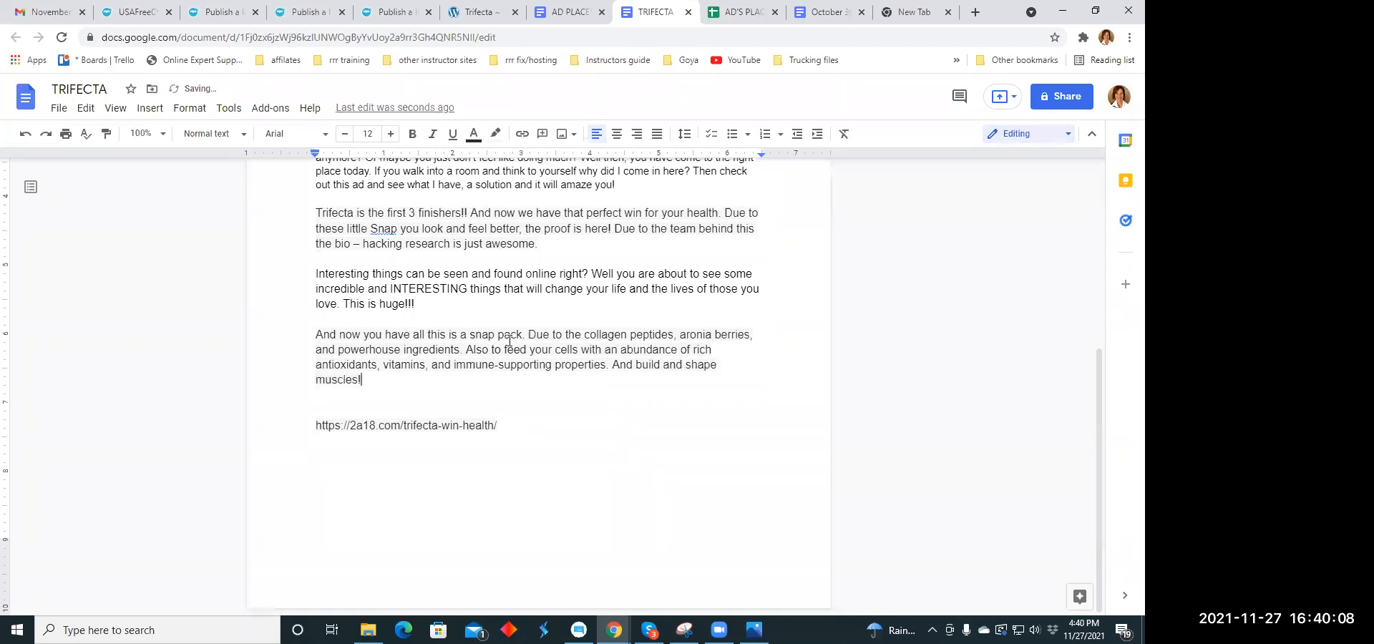
- Copy the extended snap pack paragraph from the TRIFECTA document into the Health listing's description
drag(316, 335, 322, 396)
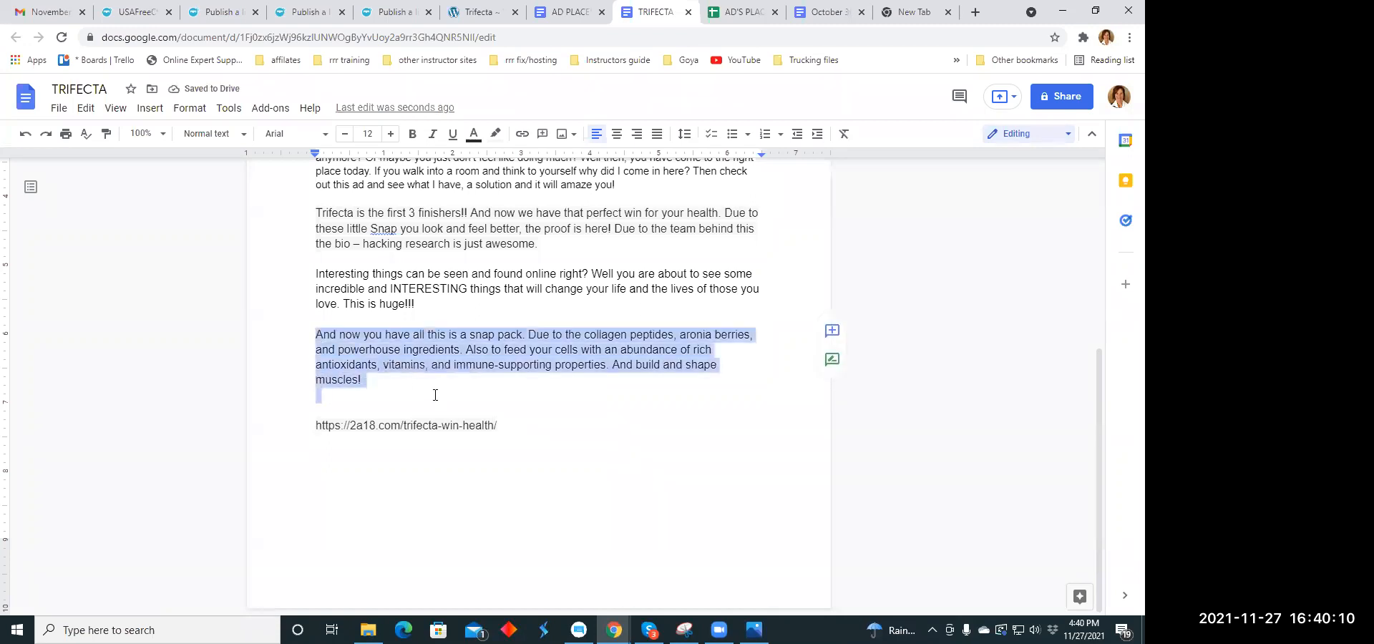
right_click(452, 346)
click(505, 226)
click(226, 12)
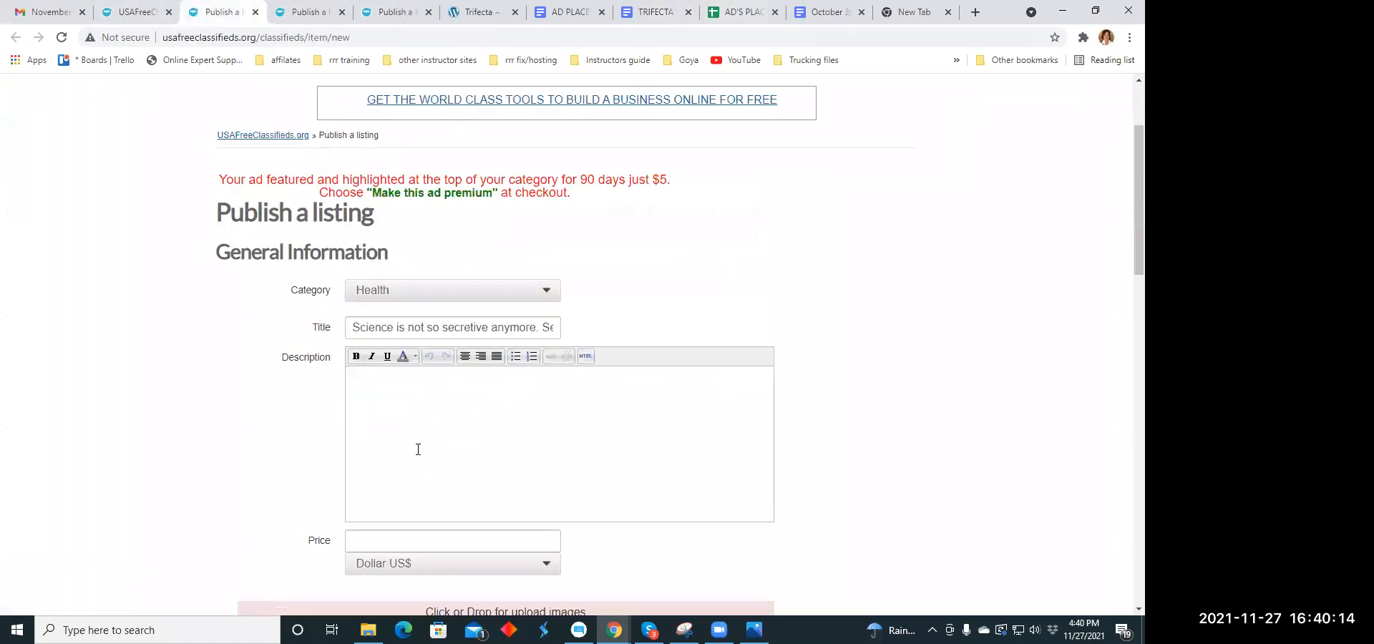
right_click(365, 386)
click(430, 263)
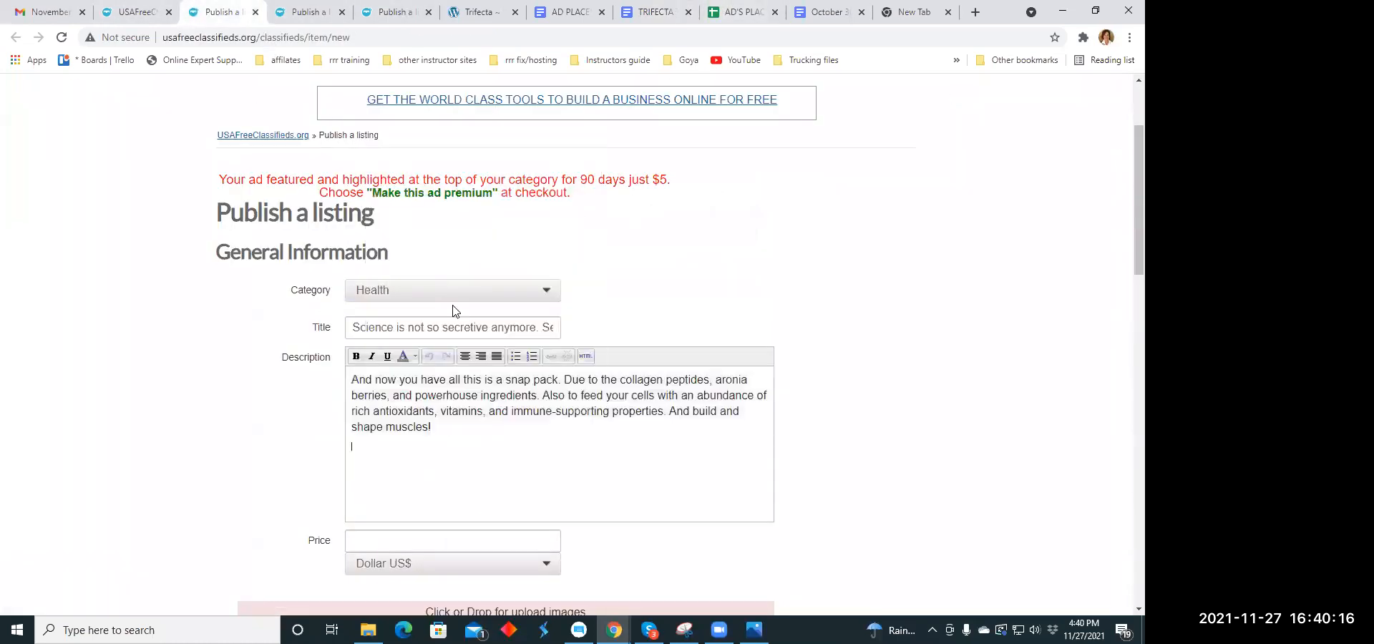
- Break the listing description into separate lines starting at "Due to the collagen", "Also to feed" and "And build and shape muscles!"
click(565, 379)
key(Return)
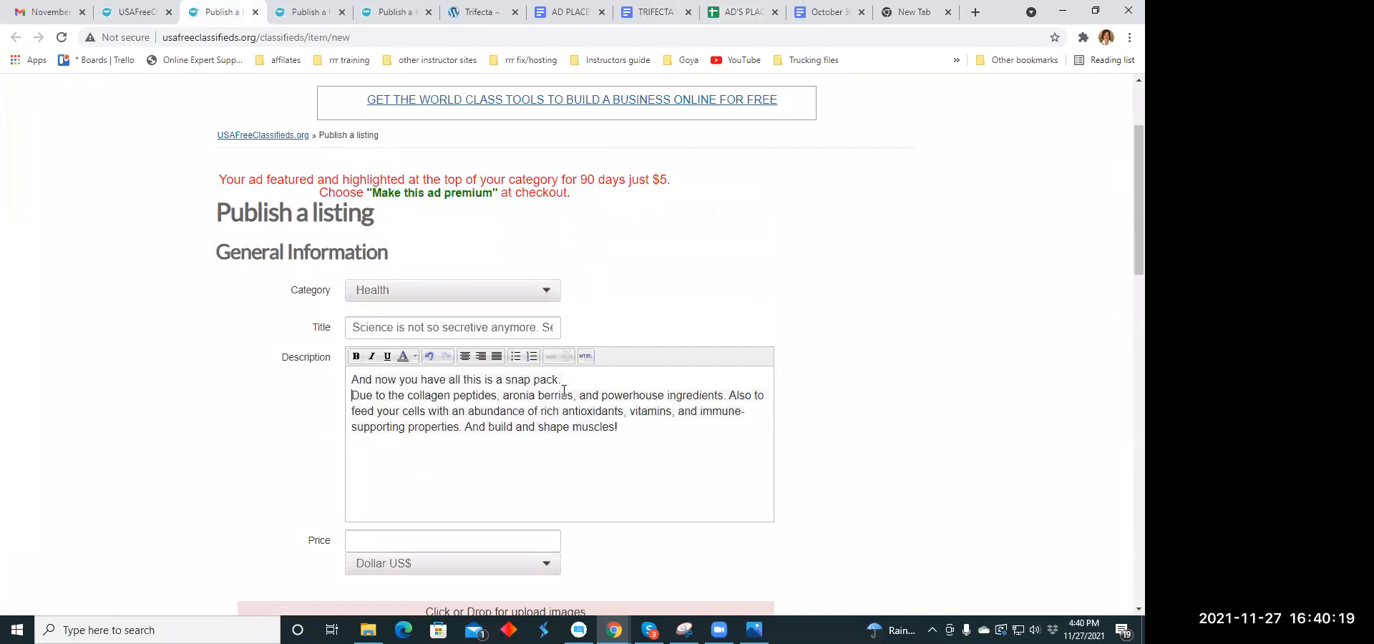
click(728, 395)
key(Return)
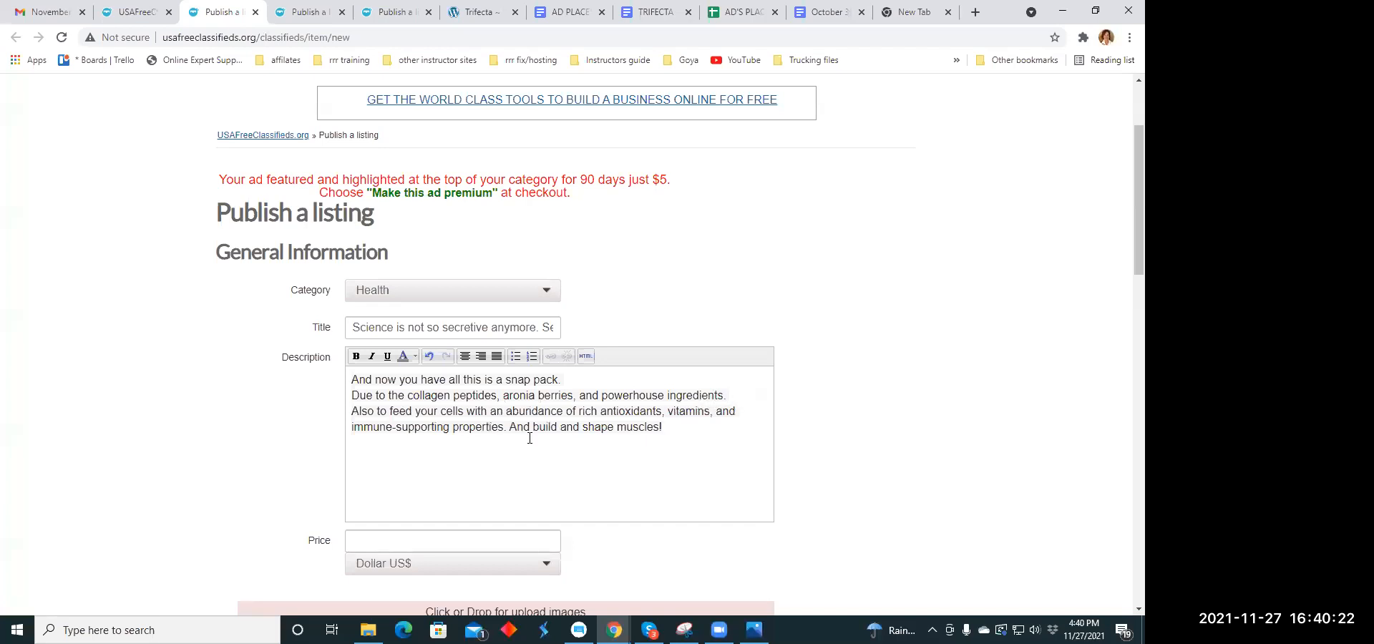
click(509, 426)
key(Return)
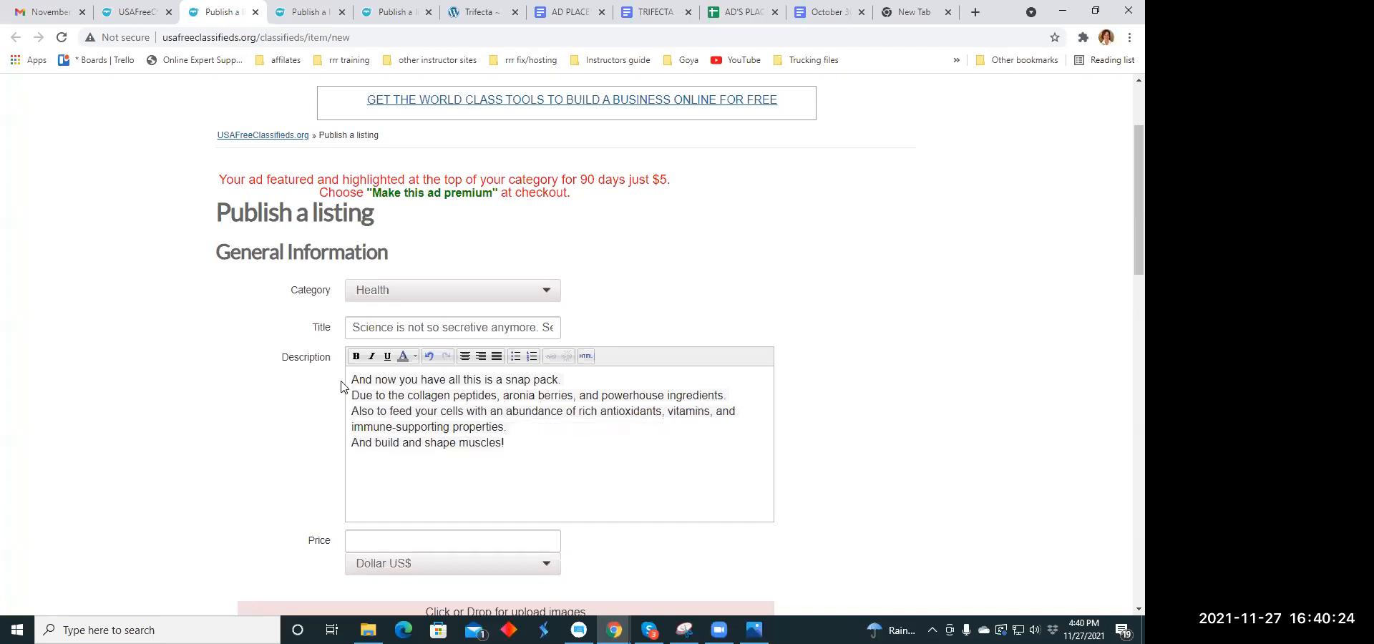
- Center-align all lines of the listing description
drag(354, 379, 527, 434)
click(481, 357)
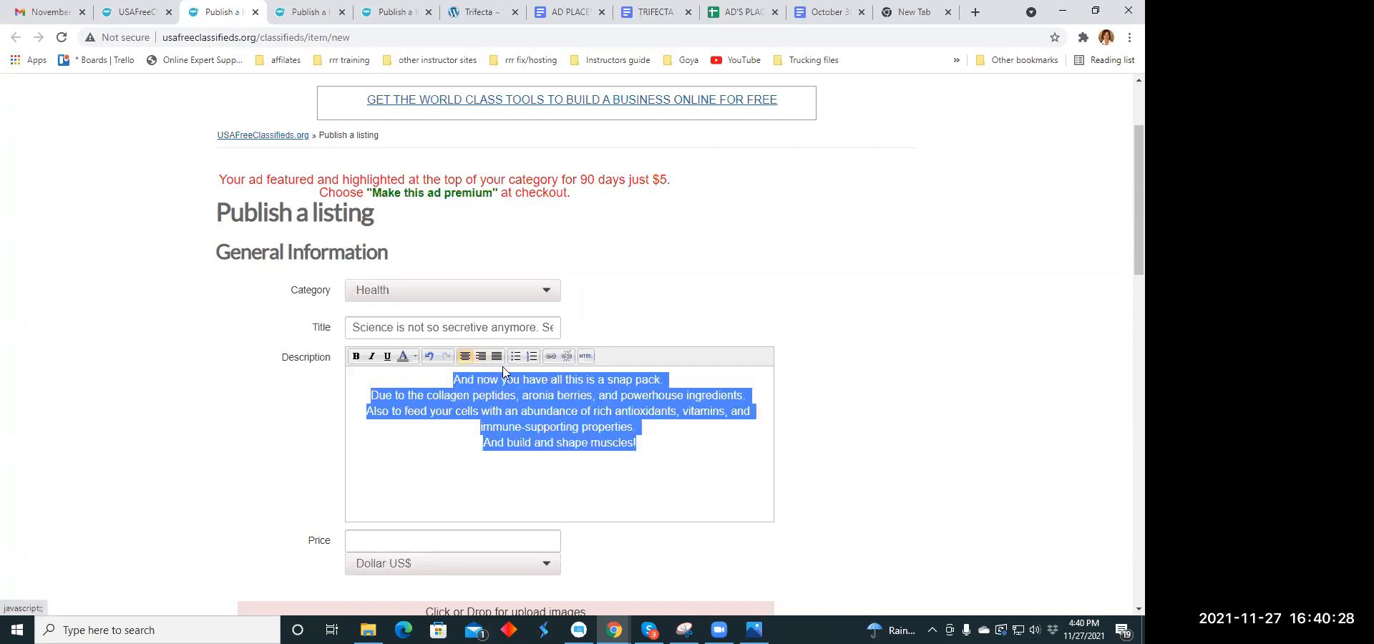
click(620, 466)
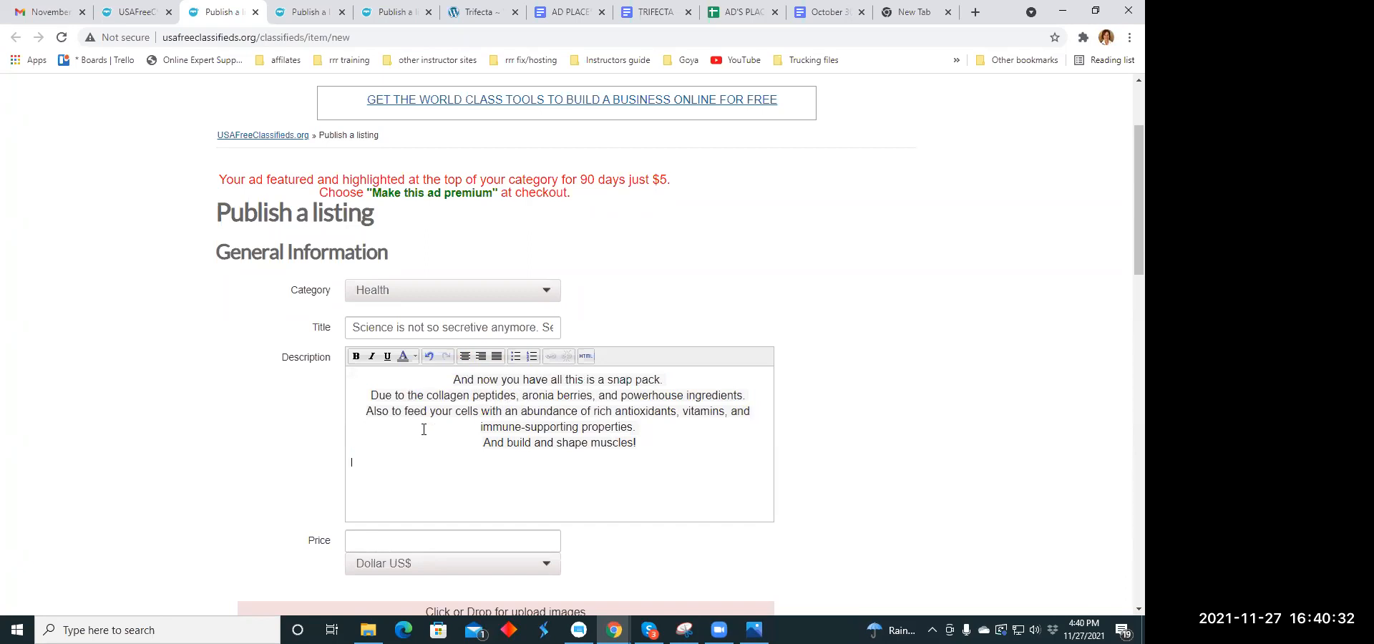
- Set the Health listing's price to 59.00 US dollars
scroll(422, 463, down, 1)
click(381, 470)
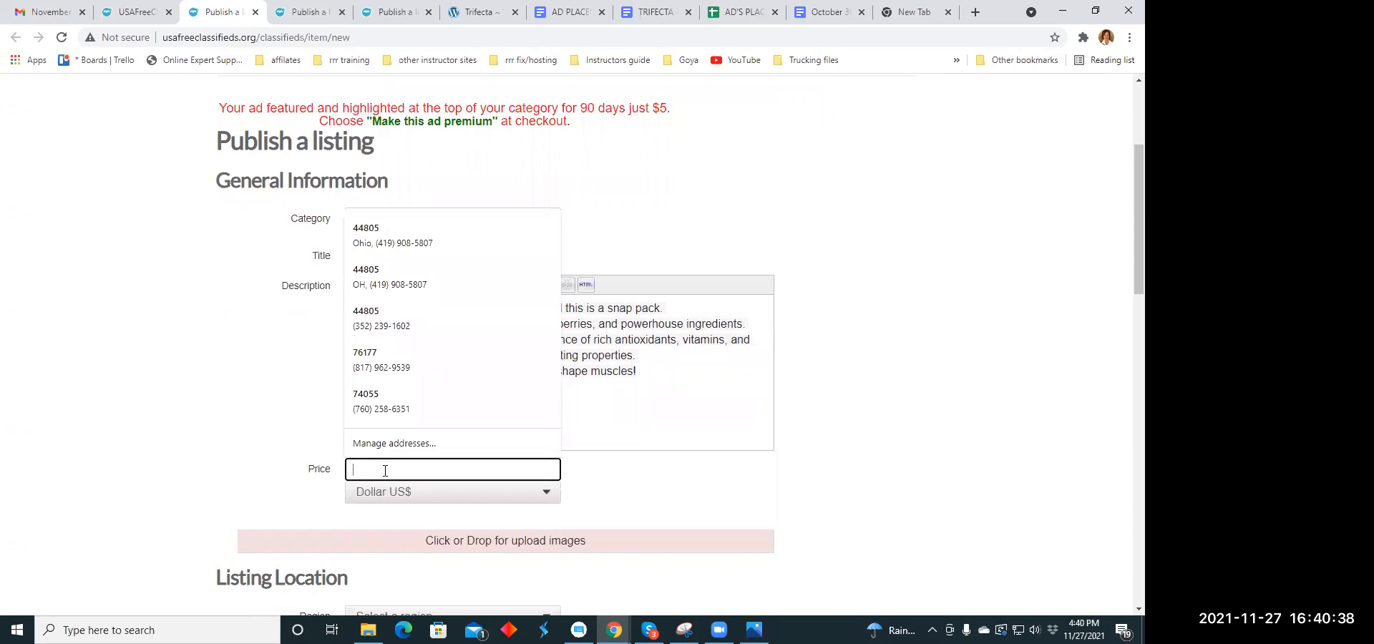
text(59.00)
- Open the listing's image upload and look through the Downloads, Pictures and Desktop folders for the muscle graphic
scroll(552, 430, down, 3)
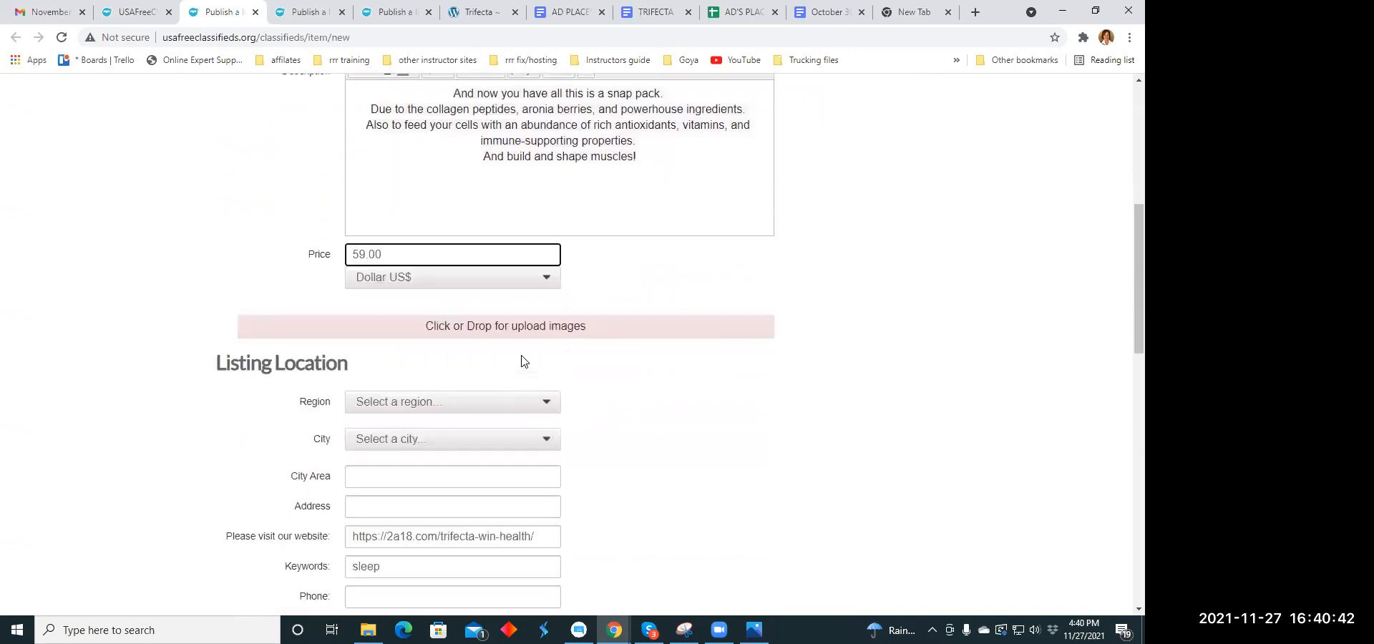
click(516, 328)
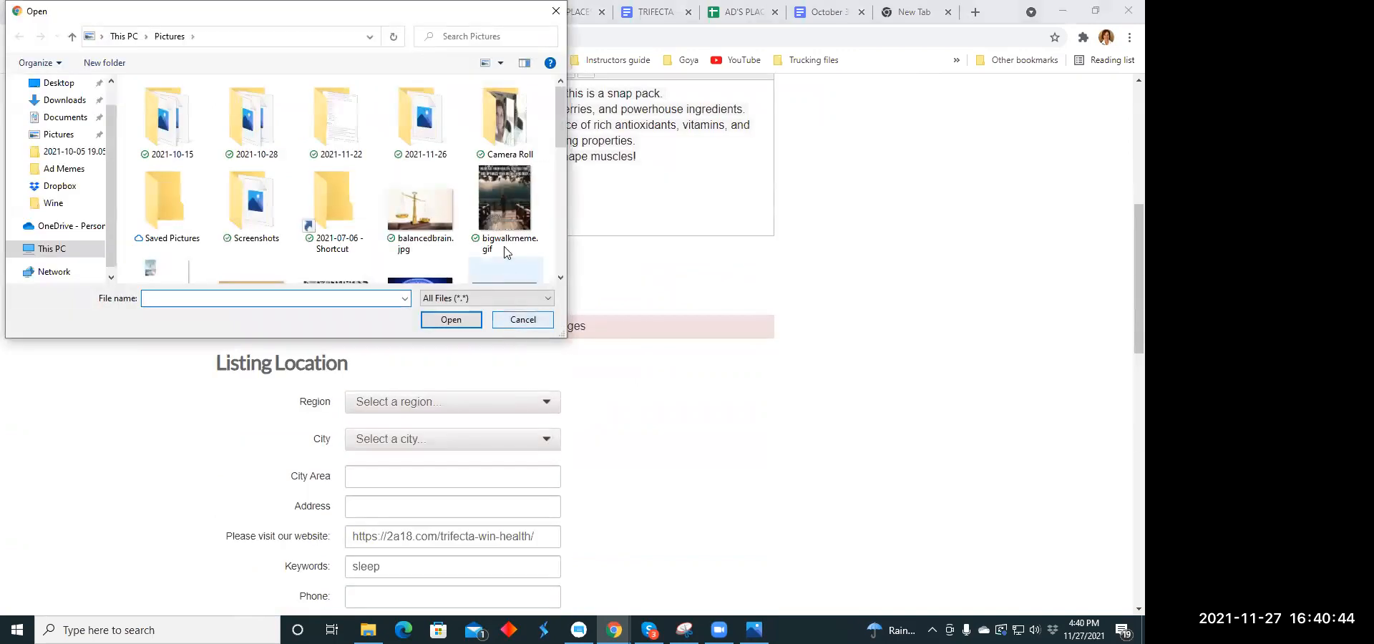
click(62, 102)
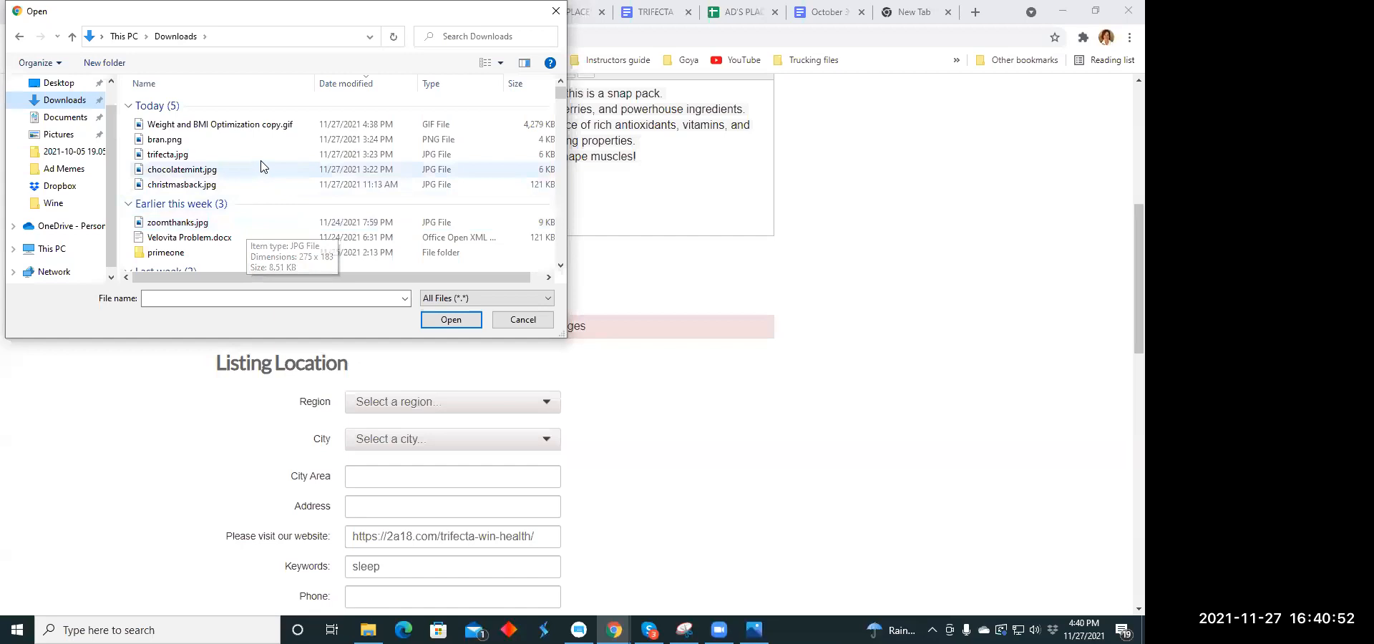
click(57, 136)
scroll(213, 141, down, 2)
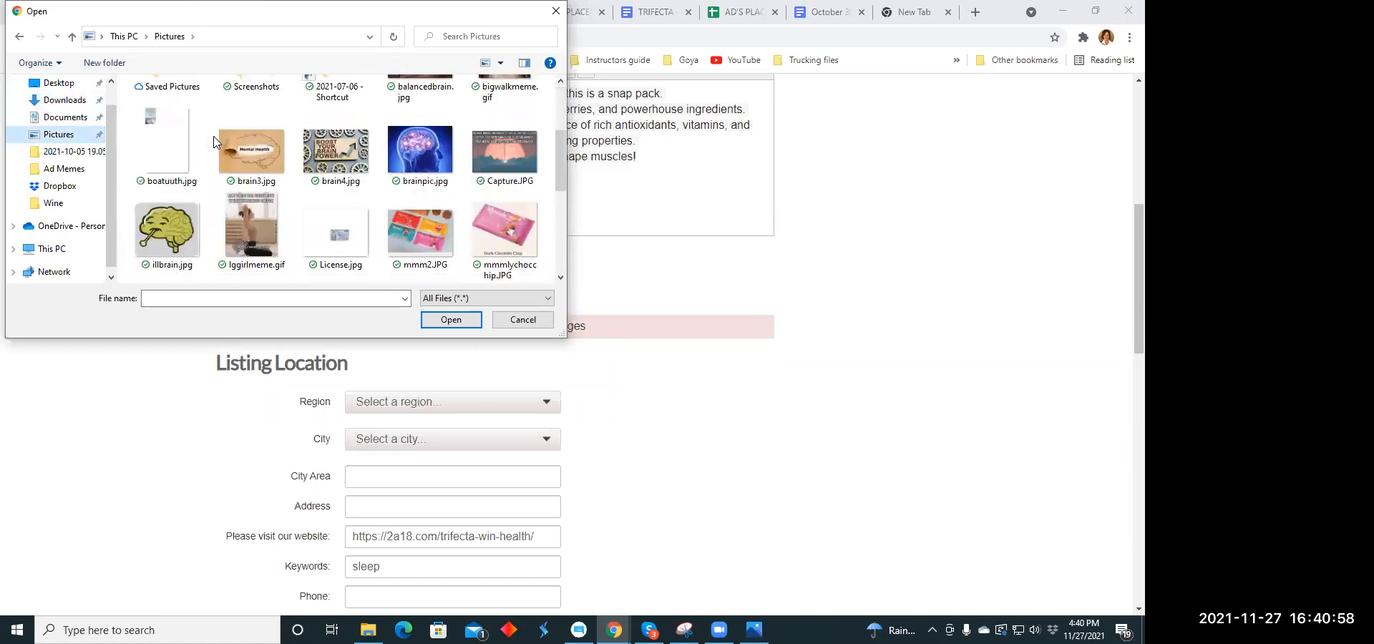
scroll(214, 141, down, 4)
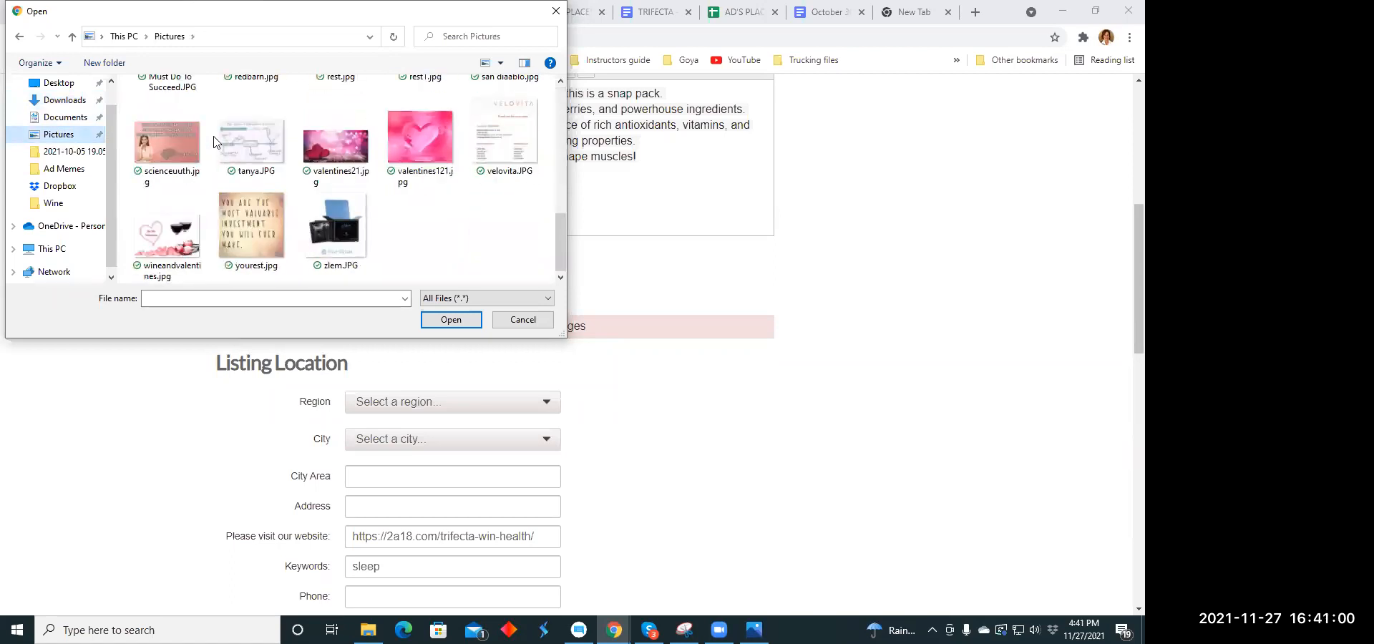
scroll(208, 133, up, 8)
scroll(84, 97, up, 2)
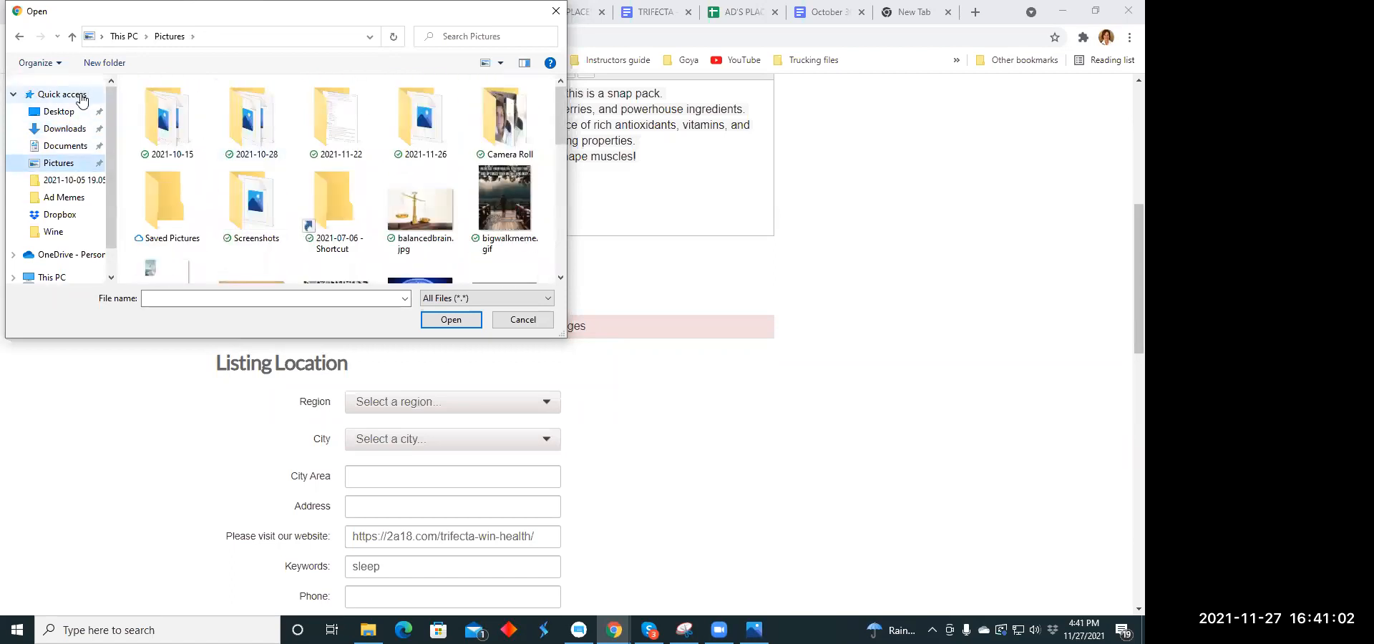
click(81, 98)
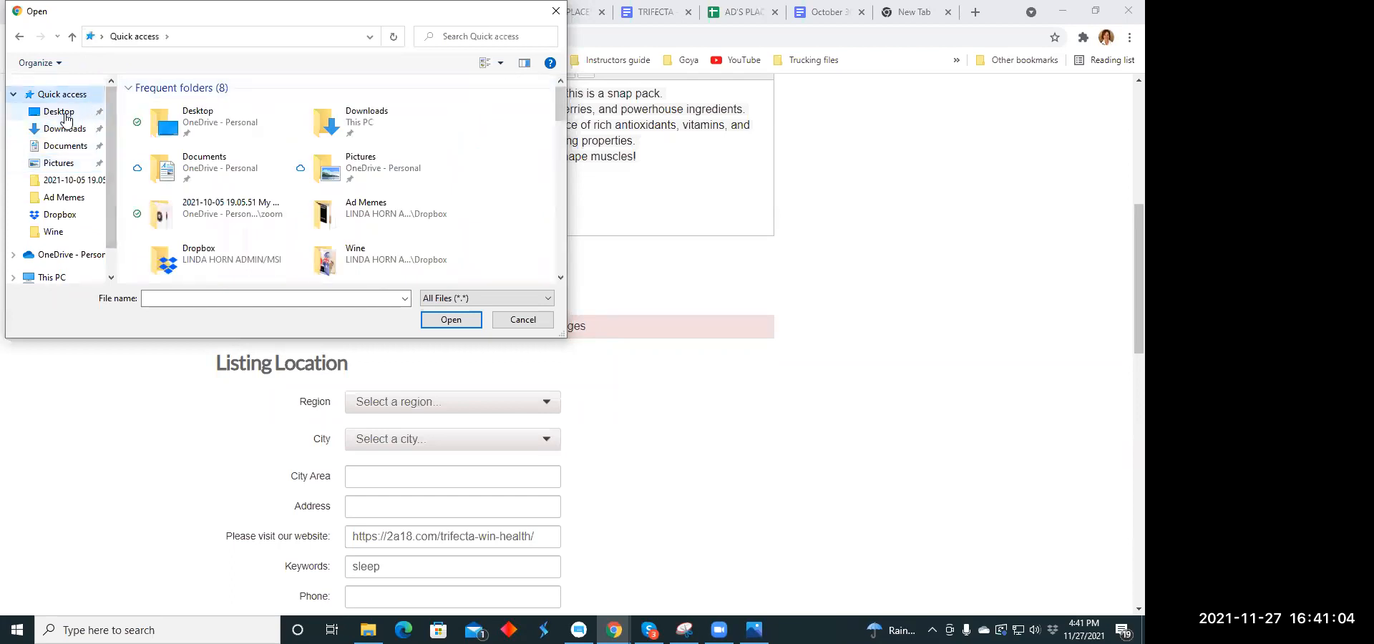
click(63, 112)
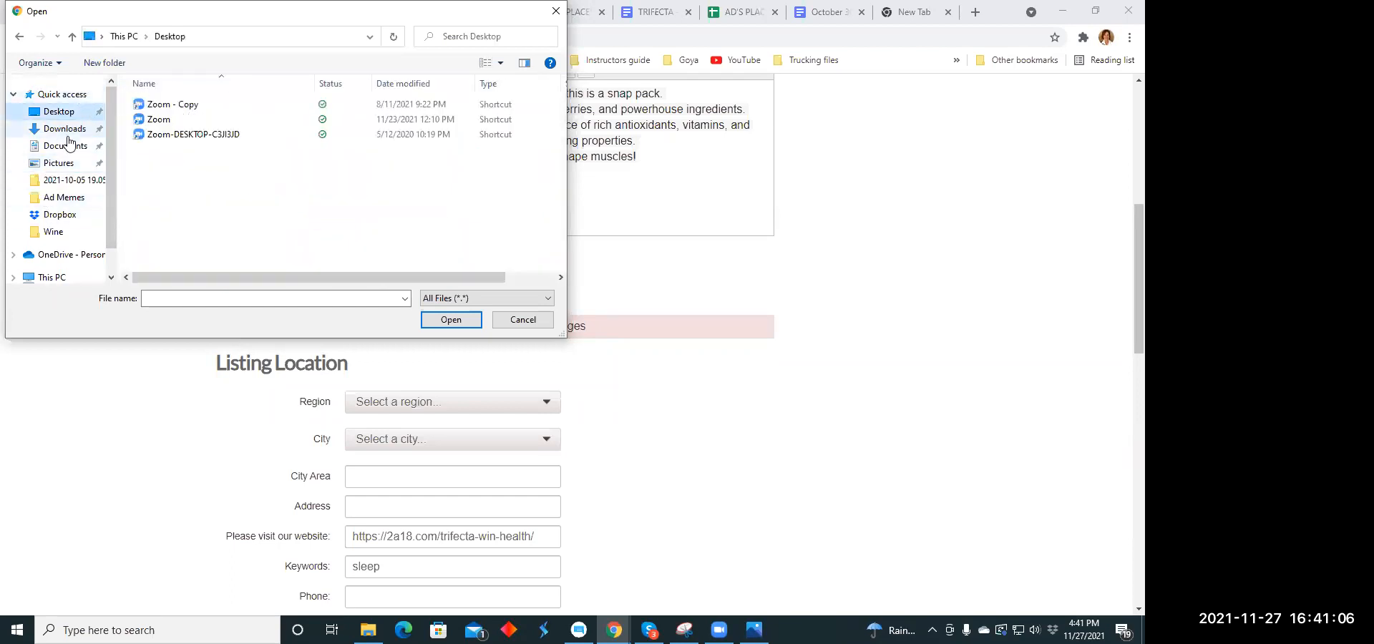
click(66, 129)
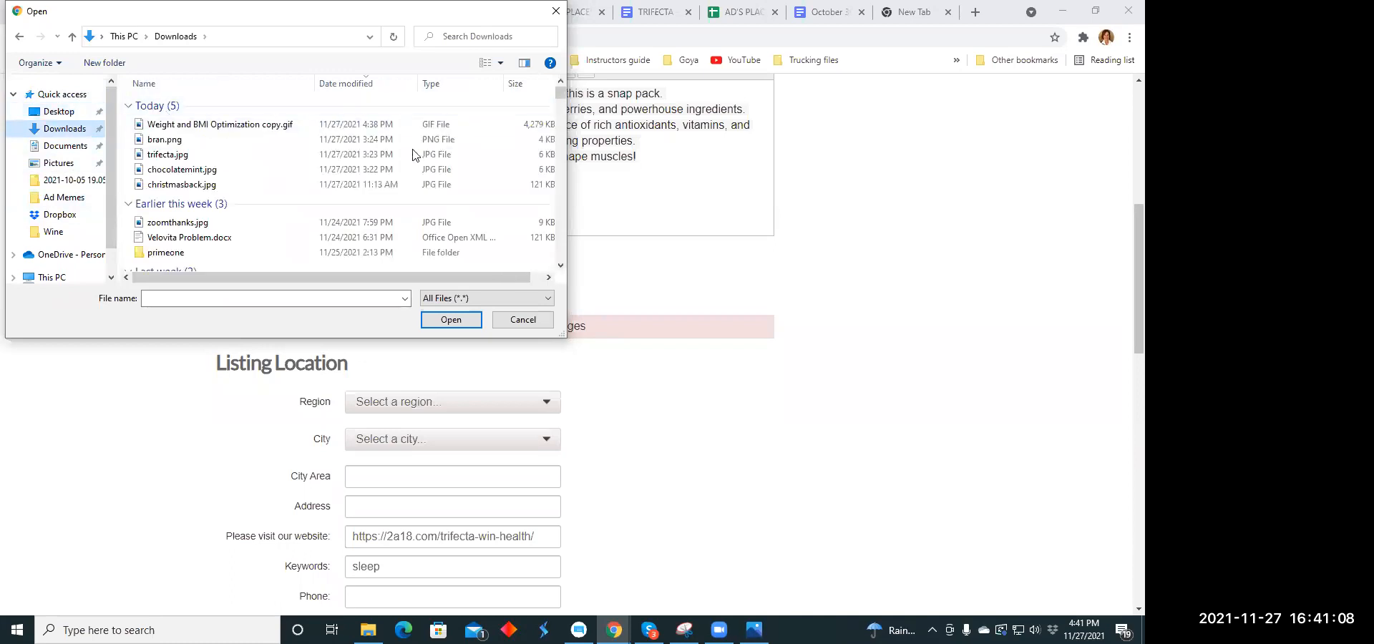
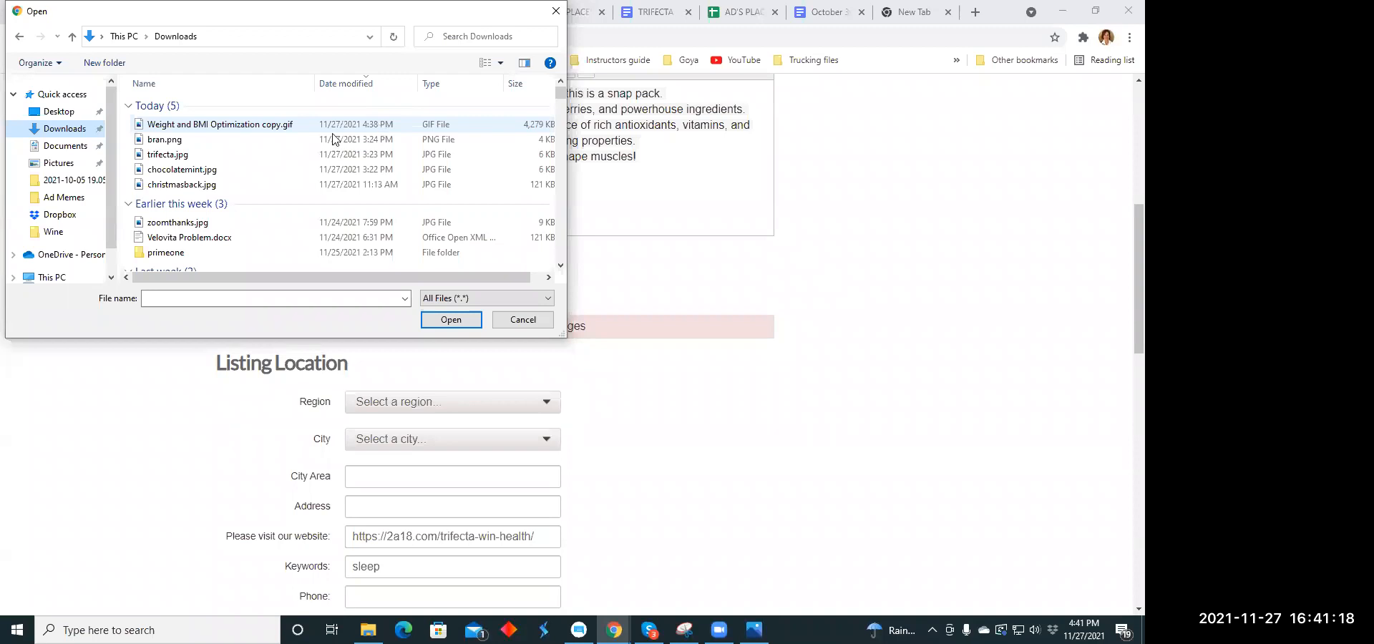
- Try to upload Weight and BMI Optimization copy.gif from the Downloads folder as the listing's image
scroll(267, 171, down, 1)
scroll(272, 172, down, 2)
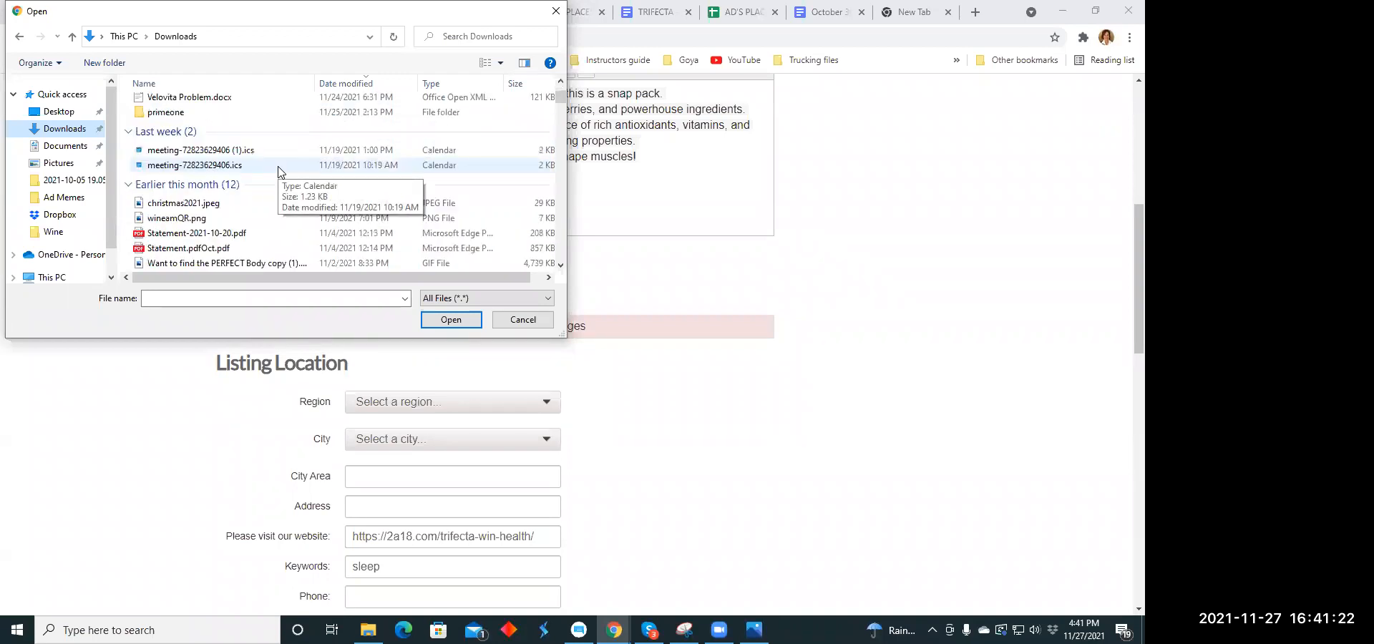
scroll(279, 170, up, 2)
scroll(283, 169, down, 2)
scroll(282, 138, up, 3)
click(285, 123)
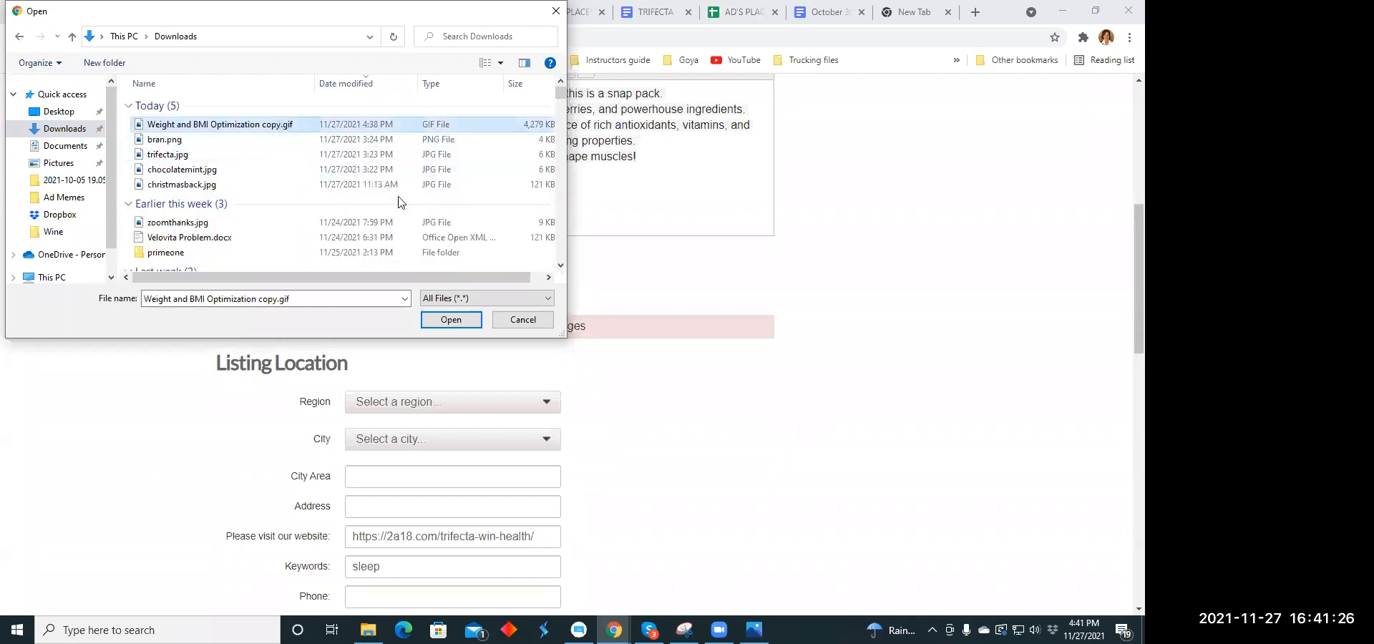
click(451, 320)
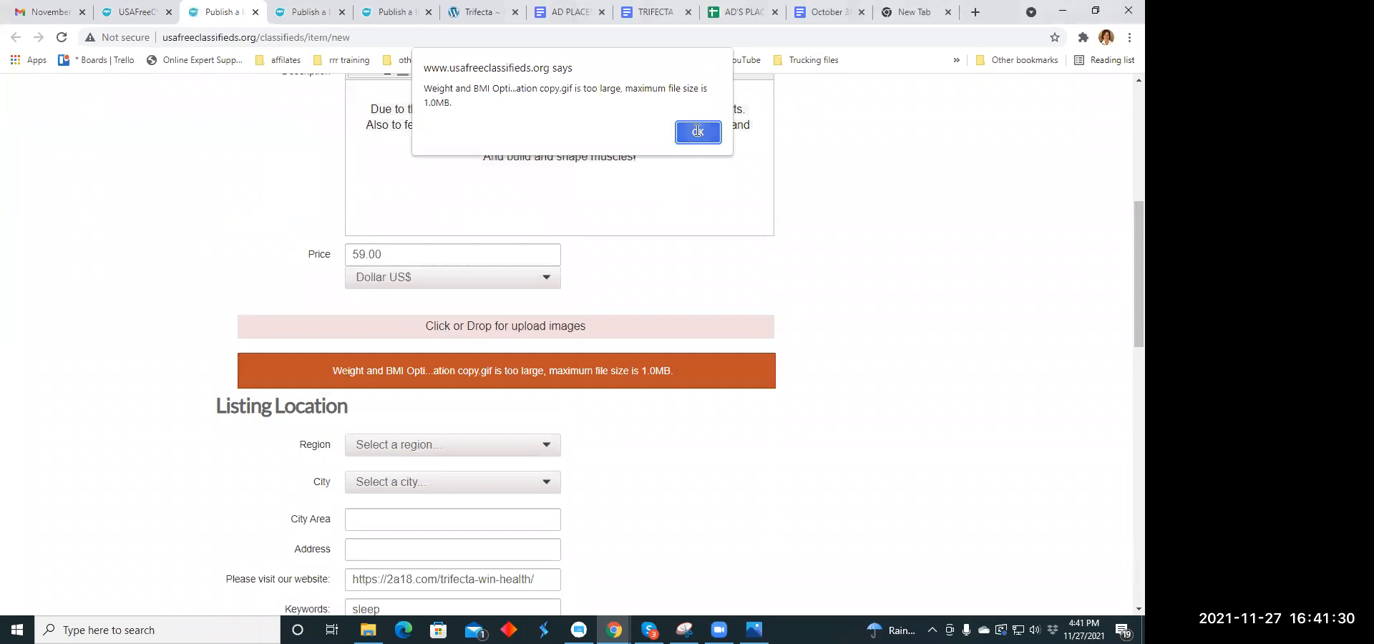
click(698, 131)
- Reopen the image upload and look through the Ad Memes, Pictures, Camera Roll, Documents and Downloads folders for the muscle graphic
click(473, 331)
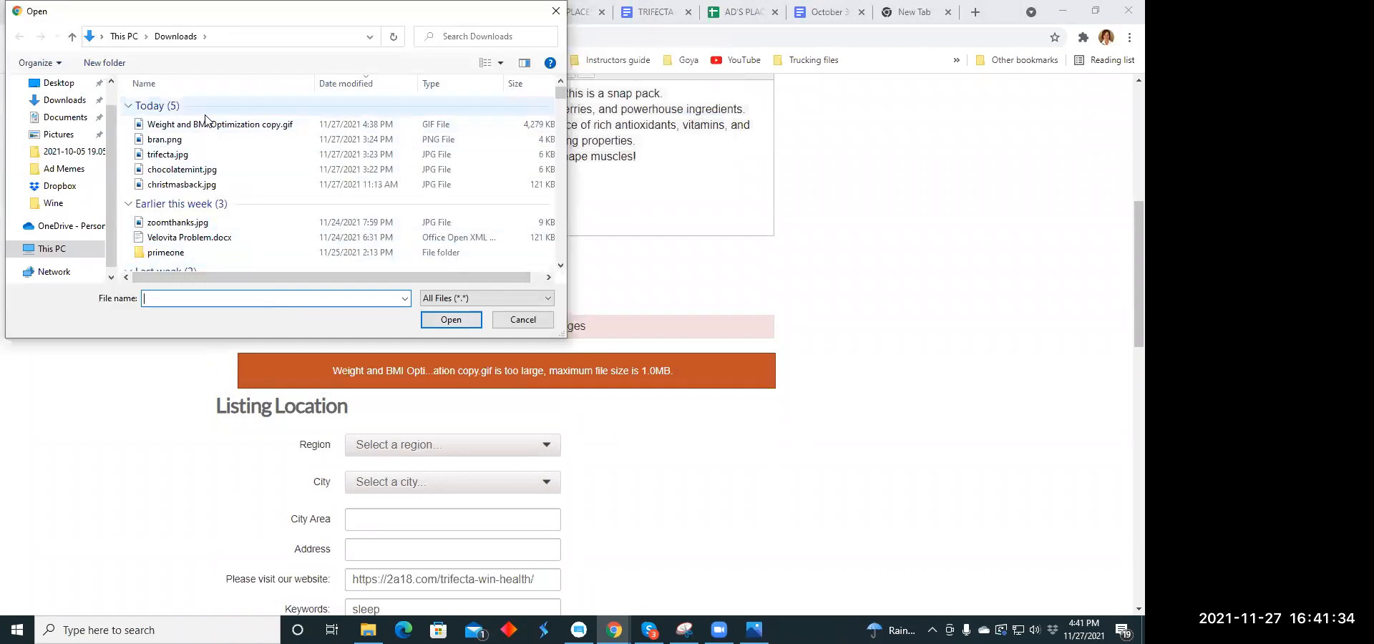
click(68, 169)
scroll(344, 138, down, 3)
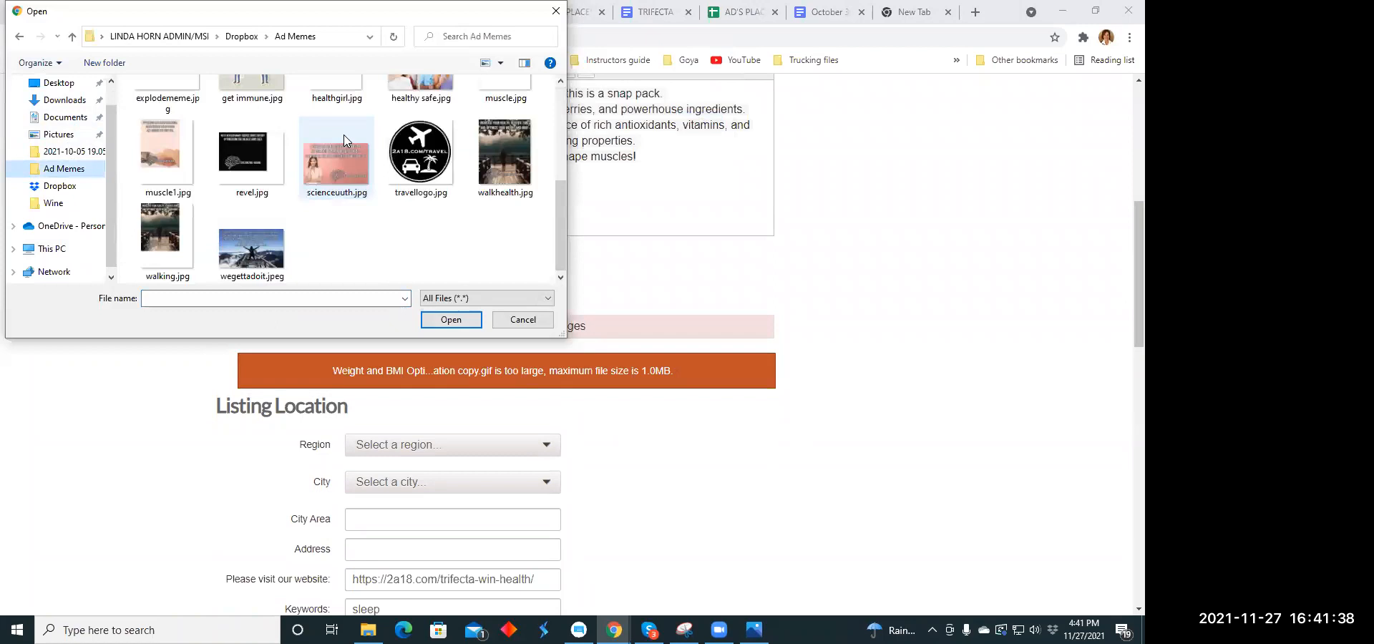
scroll(344, 135, up, 3)
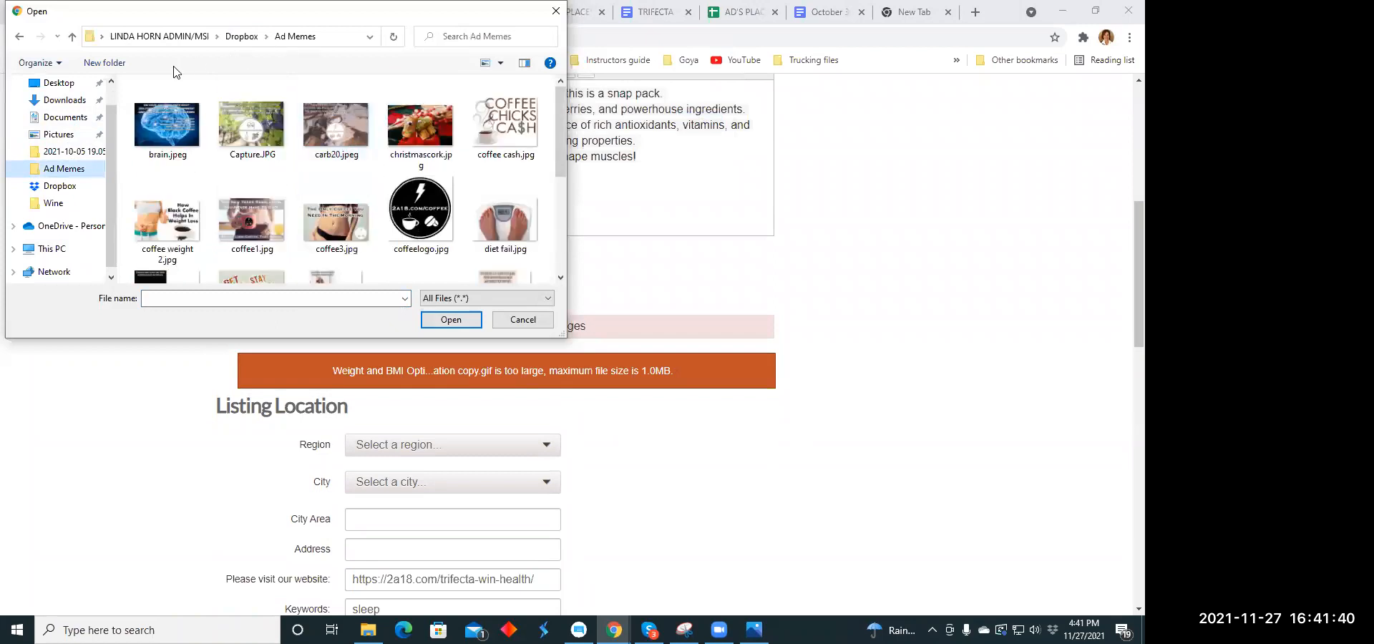
click(60, 136)
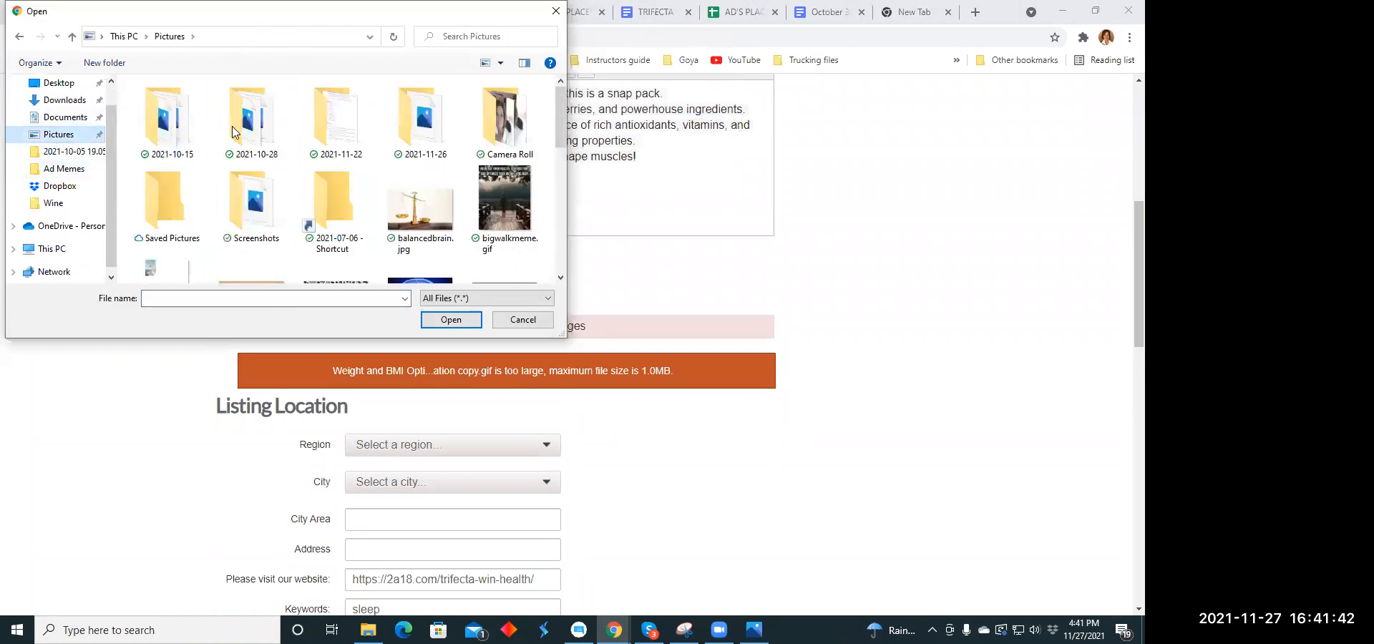
scroll(256, 122, down, 5)
scroll(256, 122, down, 2)
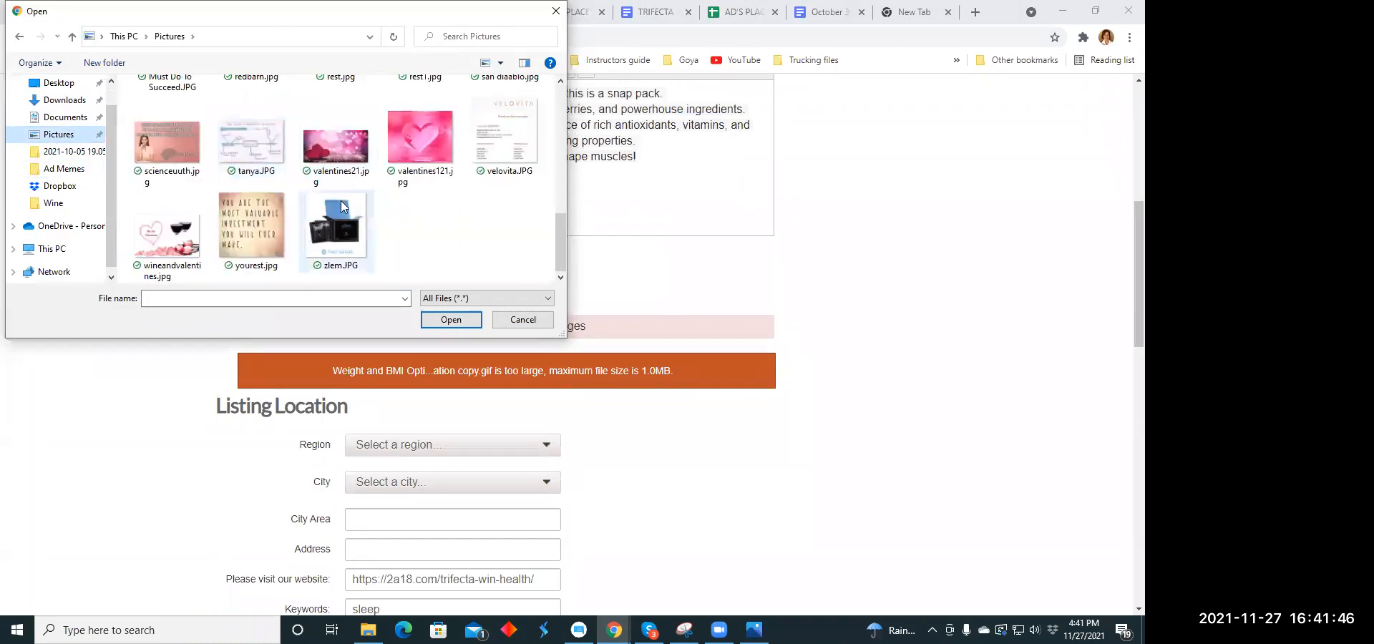
scroll(343, 203, up, 7)
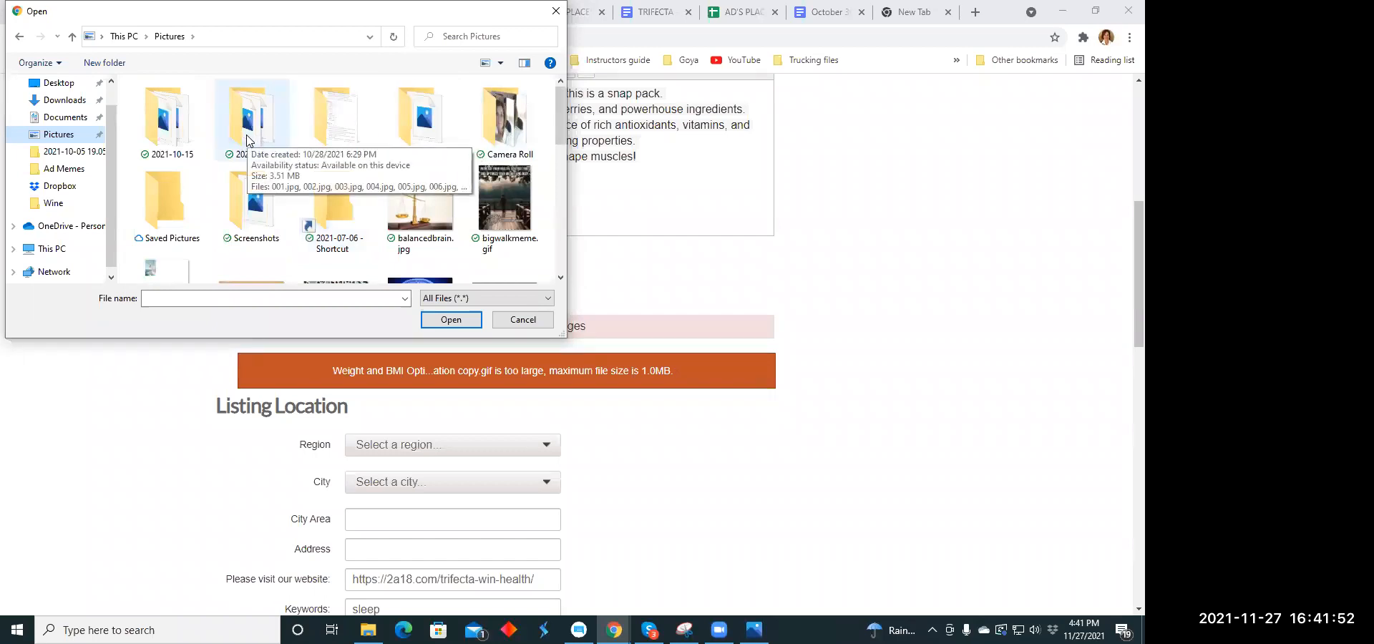
double_click(499, 118)
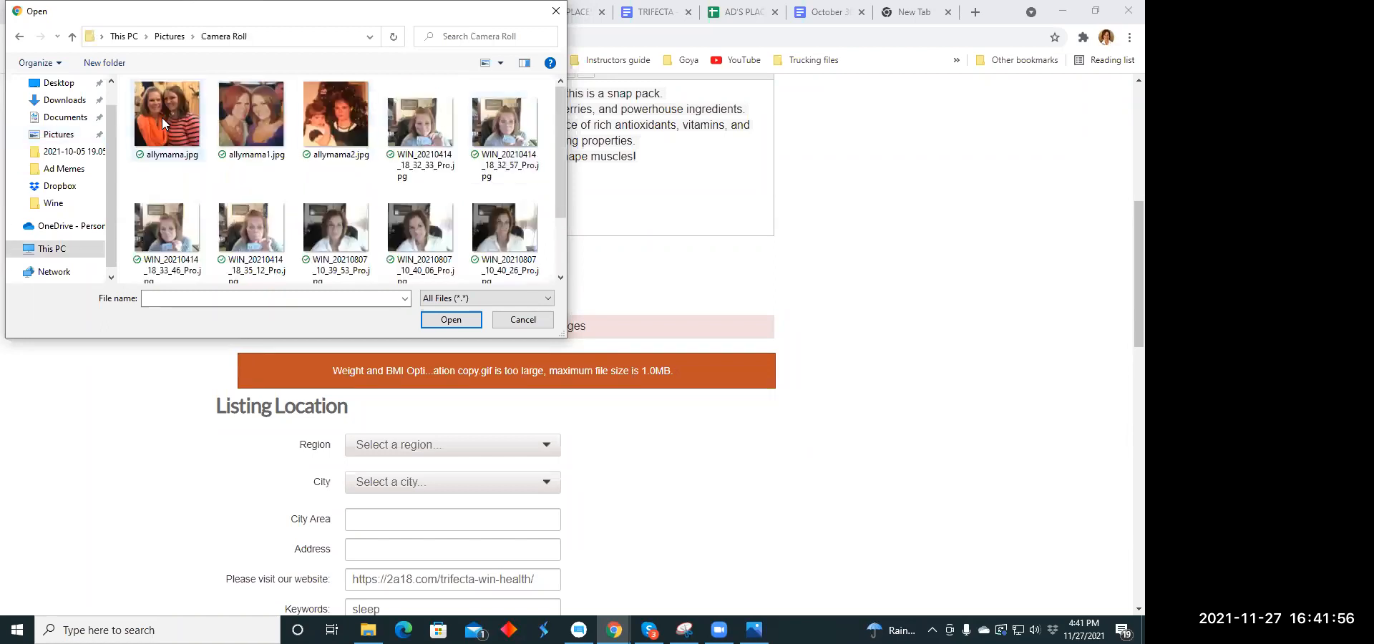
click(64, 117)
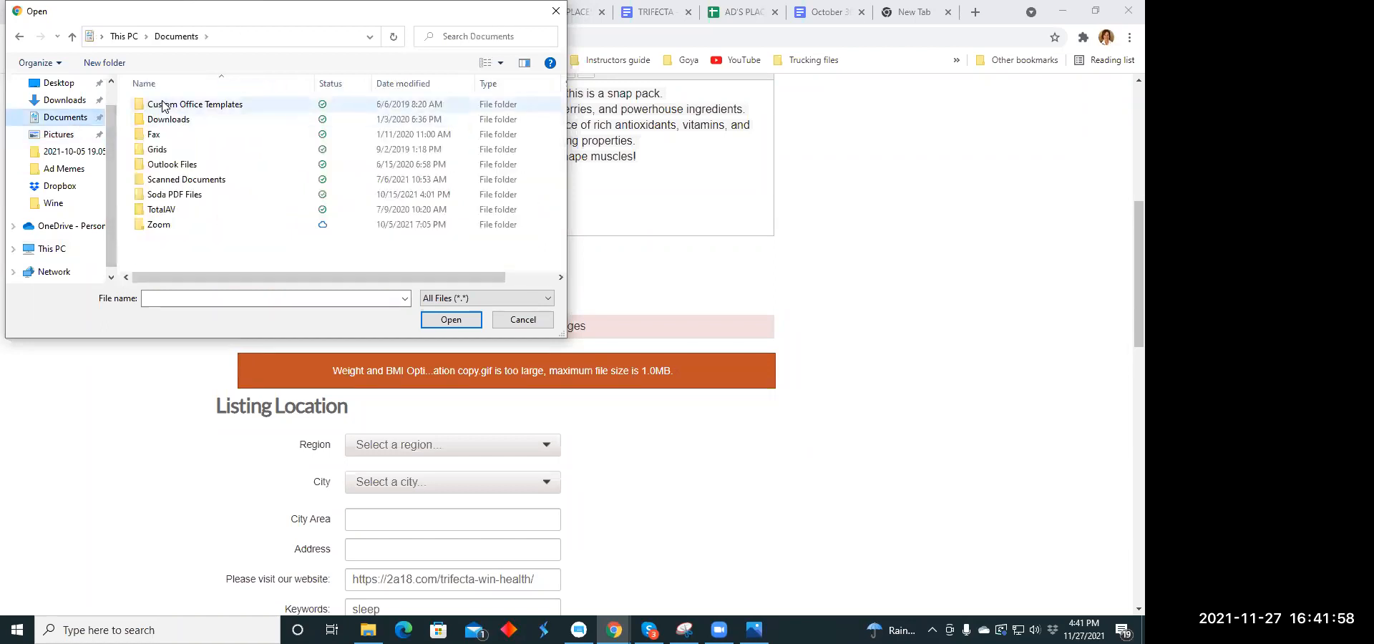
click(72, 100)
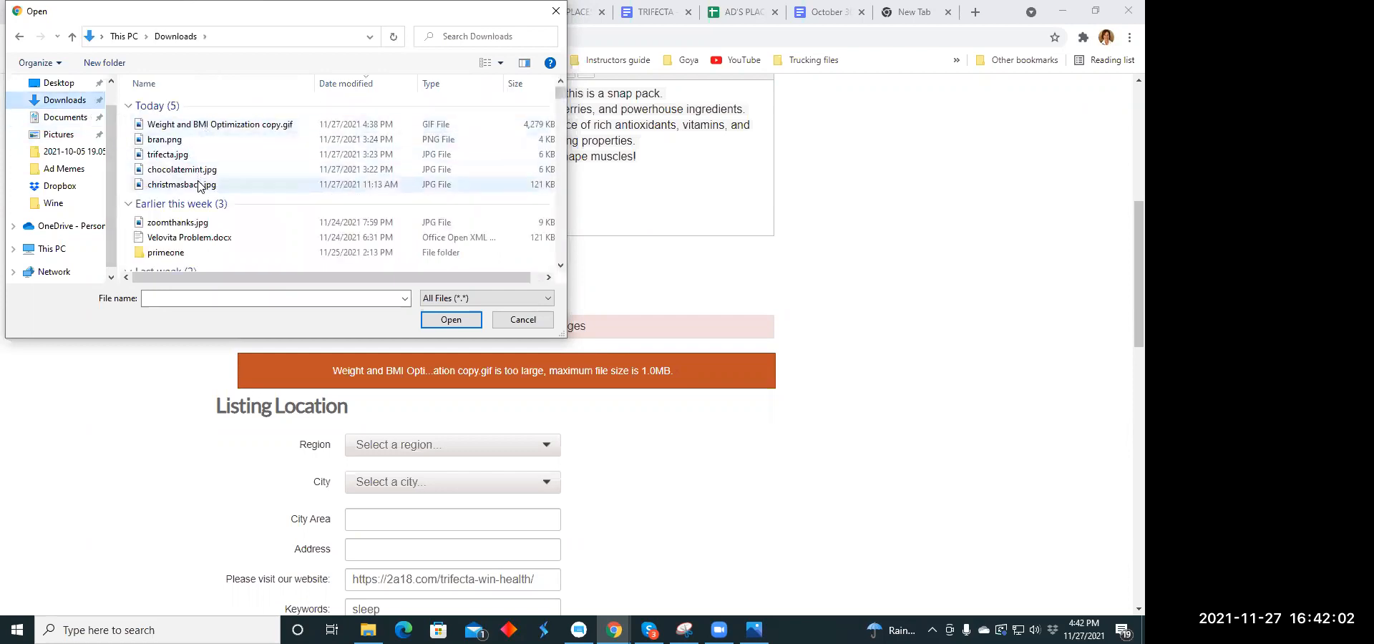
scroll(234, 152, down, 2)
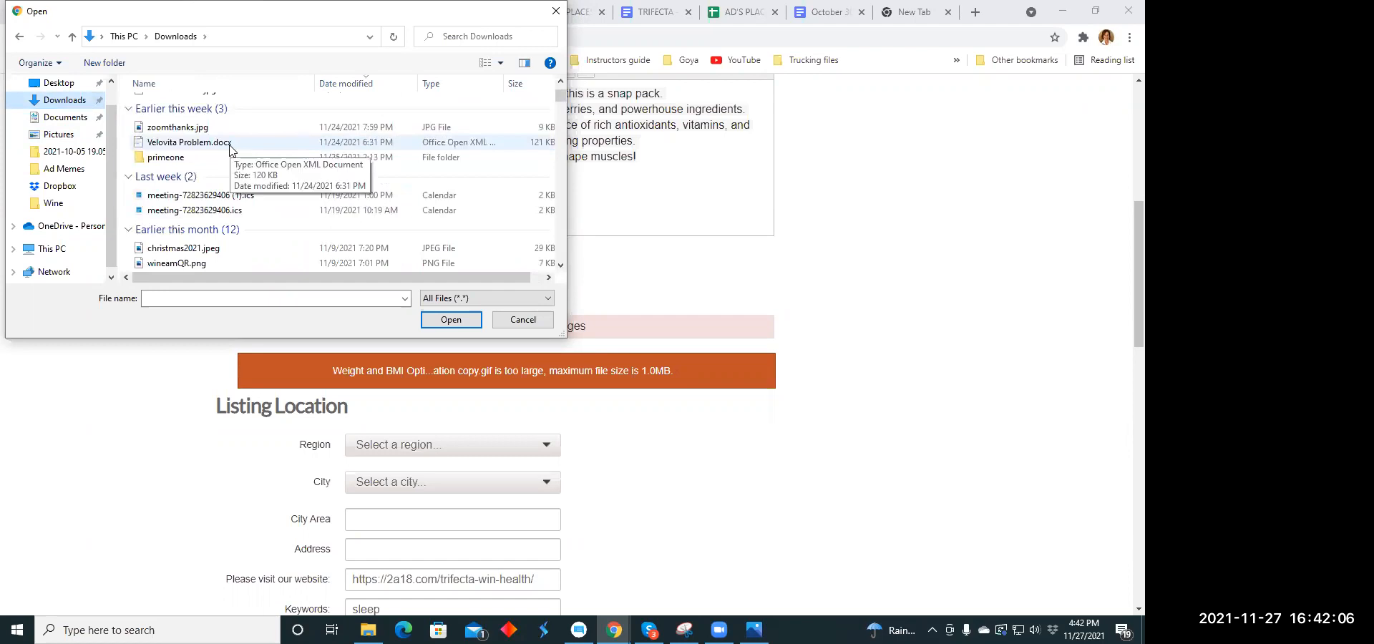
- Enter muscle1 as the search term for the Pictures folder and look through its images for the graphic
click(68, 137)
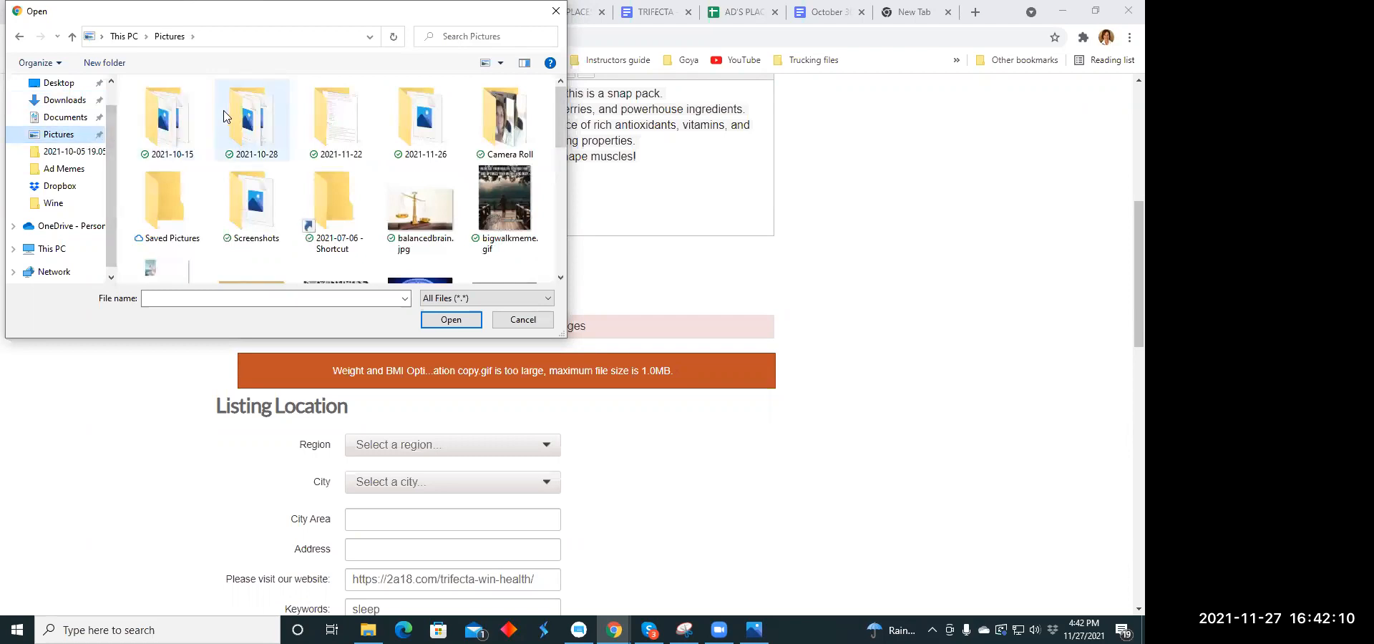
click(451, 32)
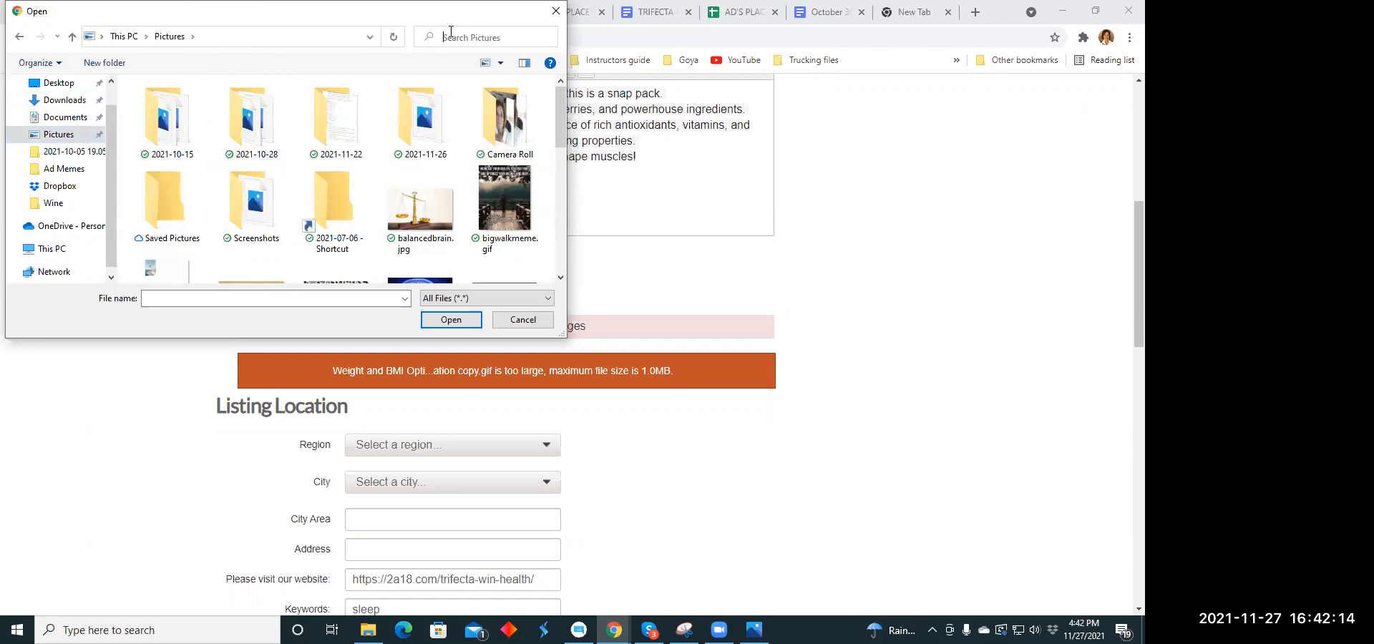
text(muscle)
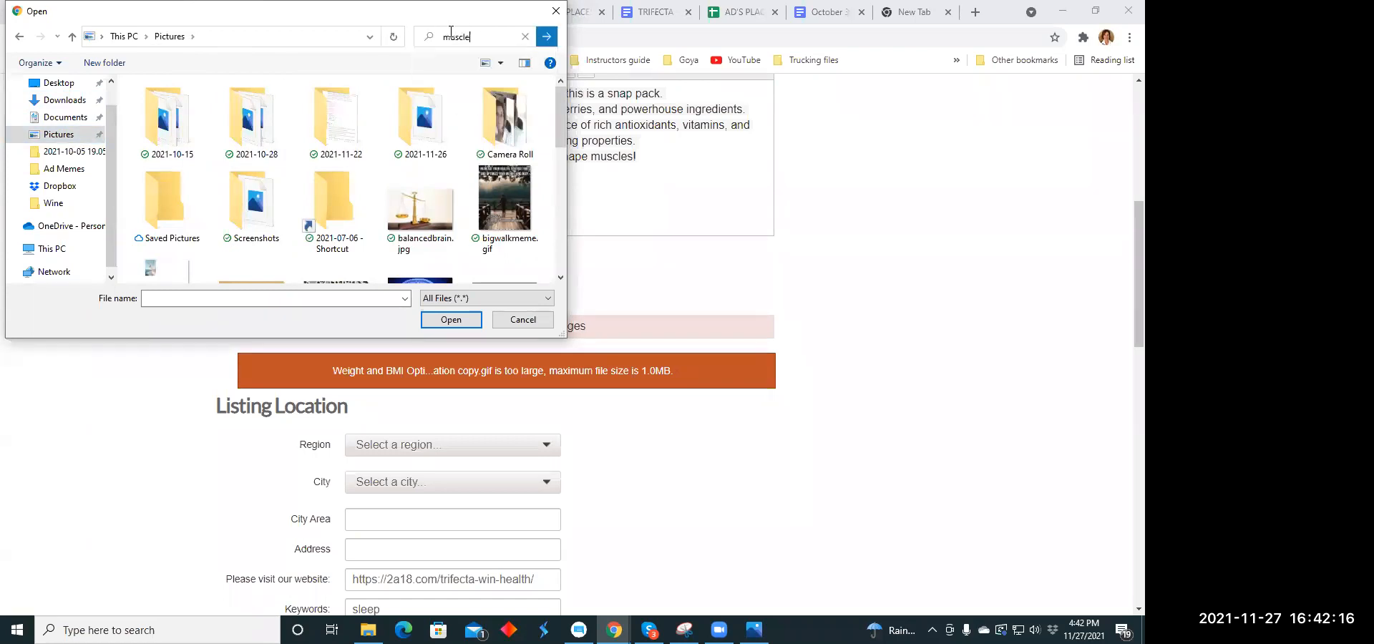
text(1)
scroll(385, 143, down, 2)
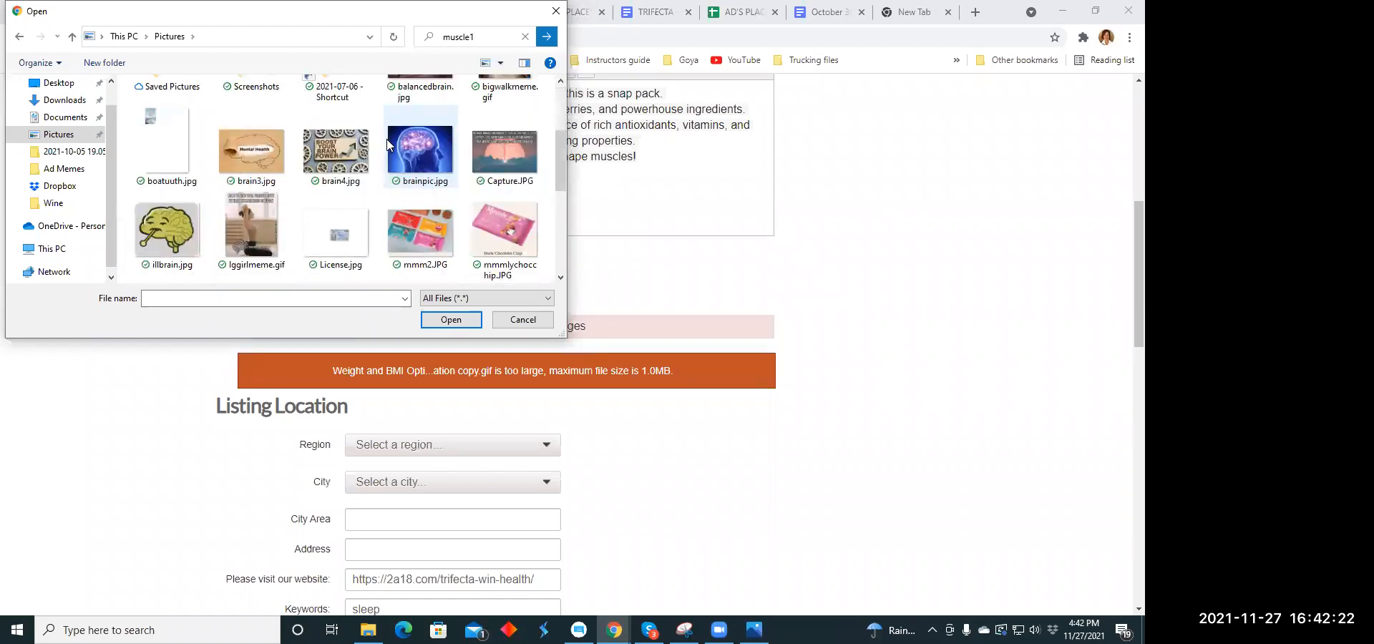
scroll(390, 143, down, 5)
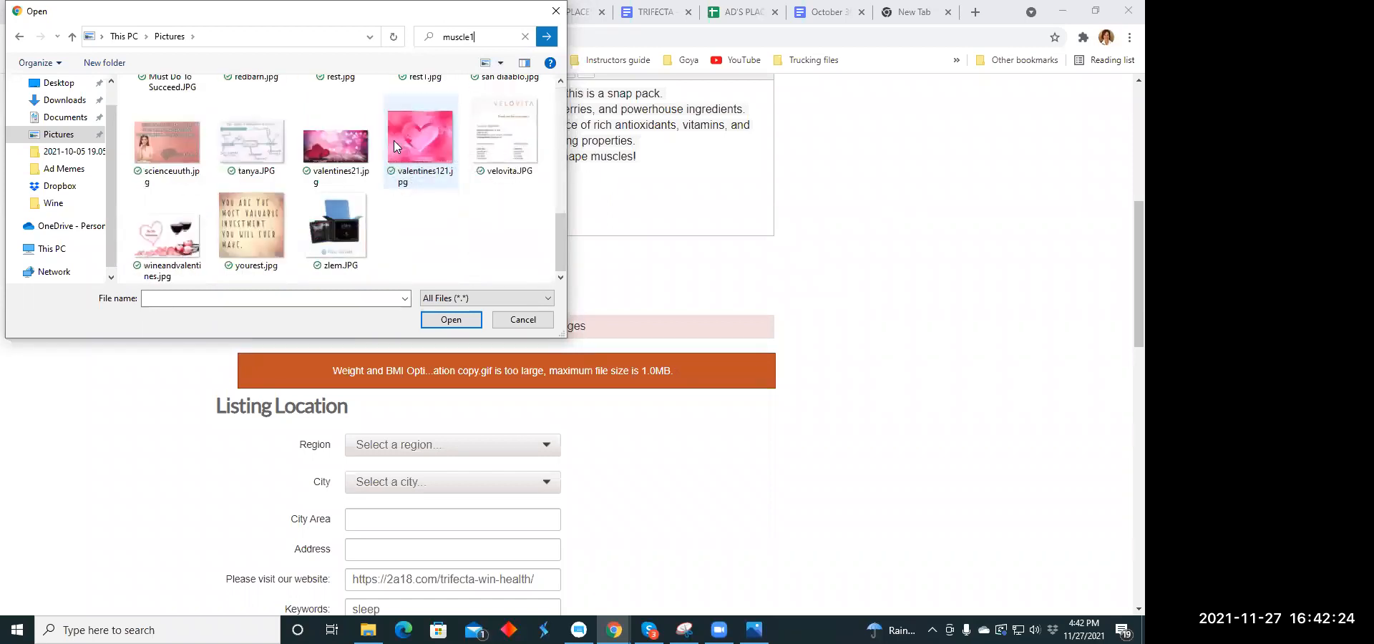
scroll(397, 143, up, 8)
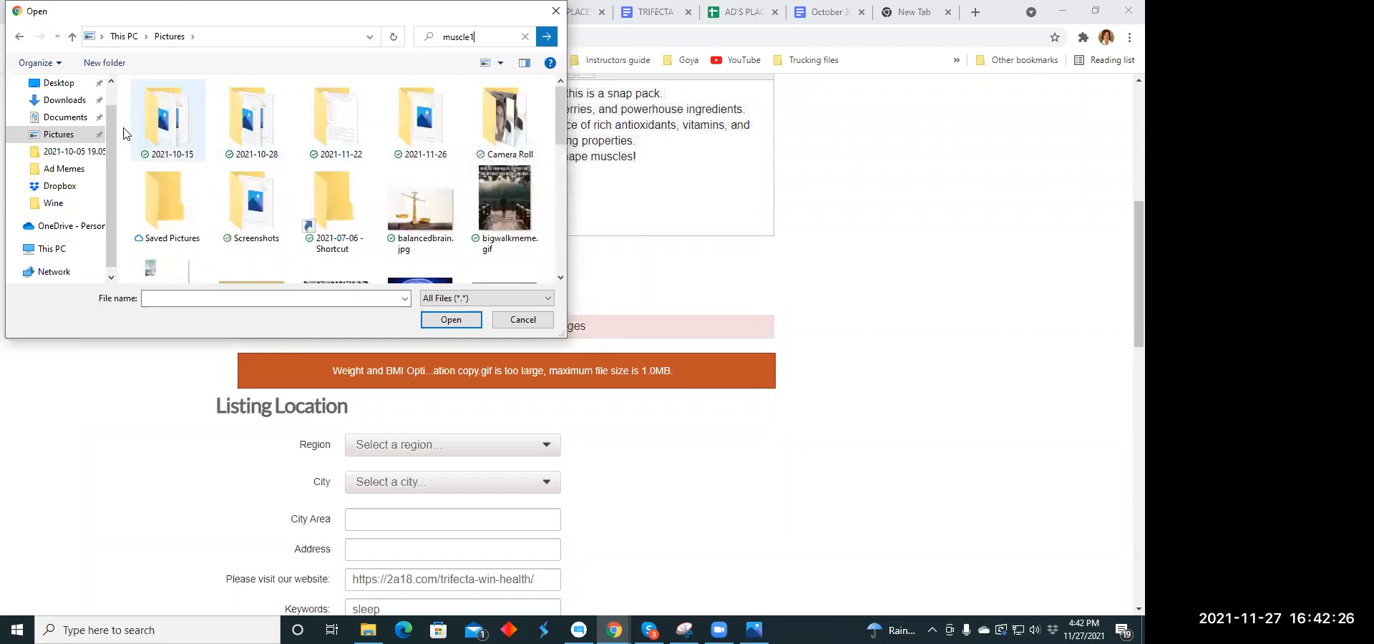
- Upload muscle1.jpg from the Ad Memes folder as the listing's image
click(57, 153)
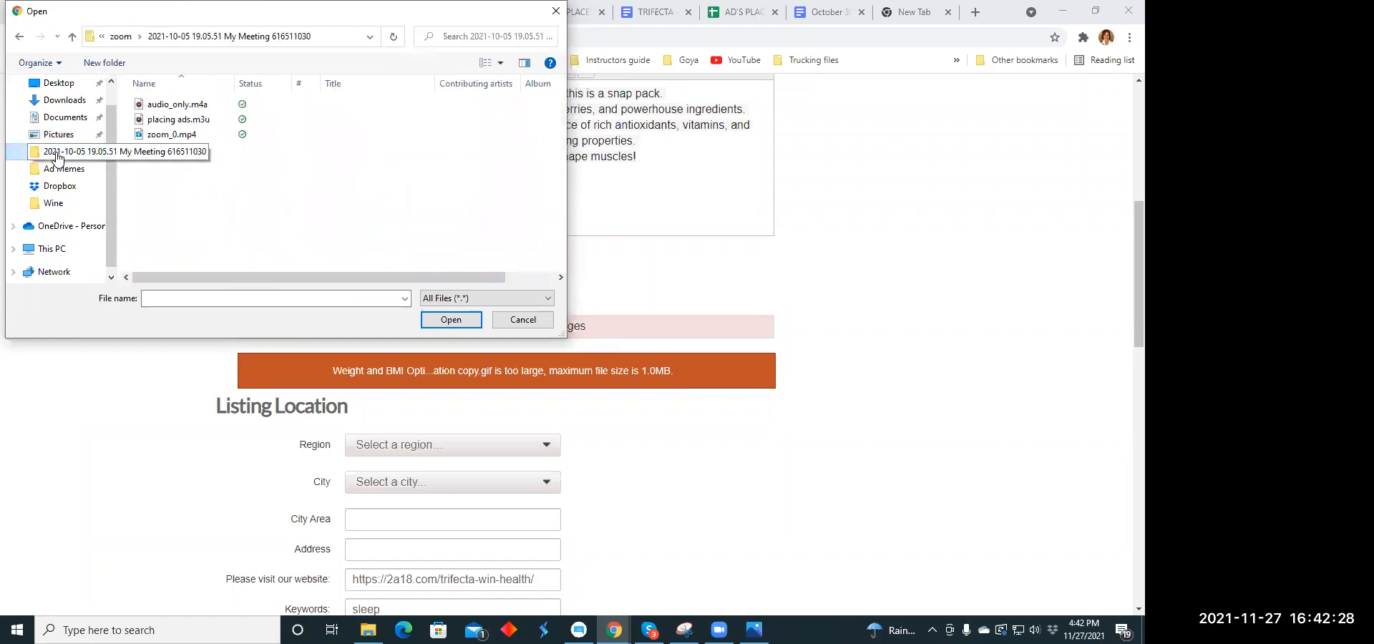
click(63, 169)
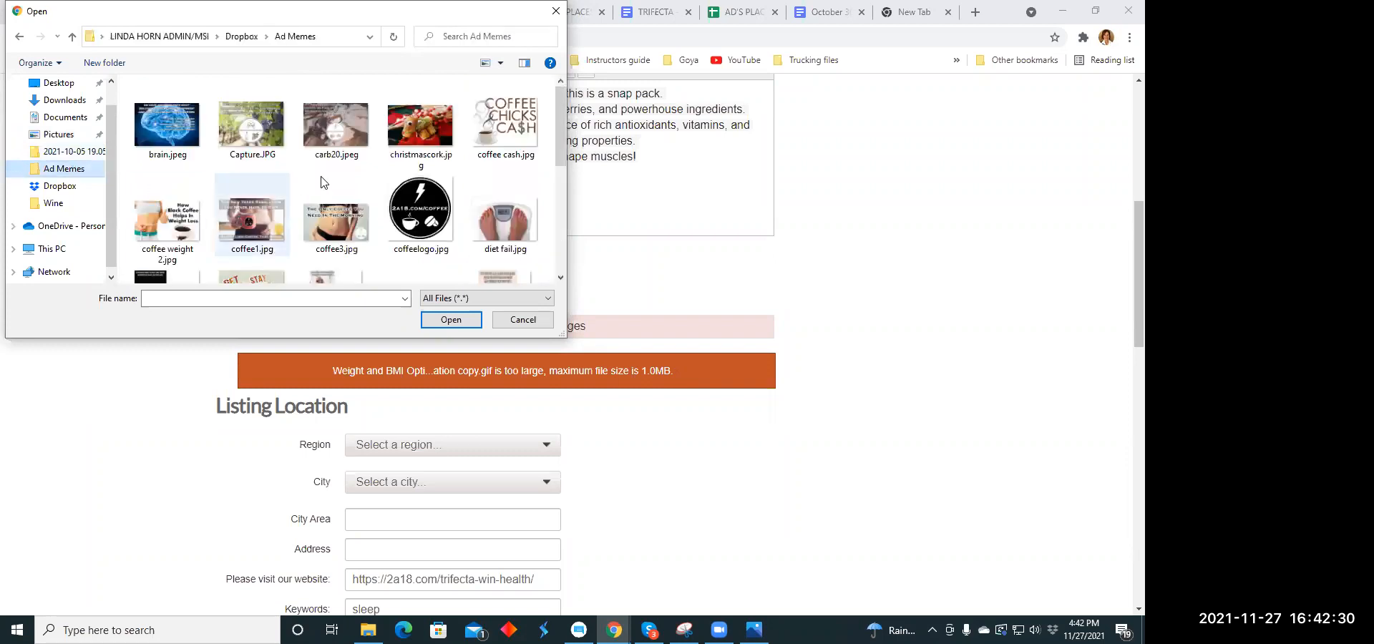
scroll(343, 157, down, 2)
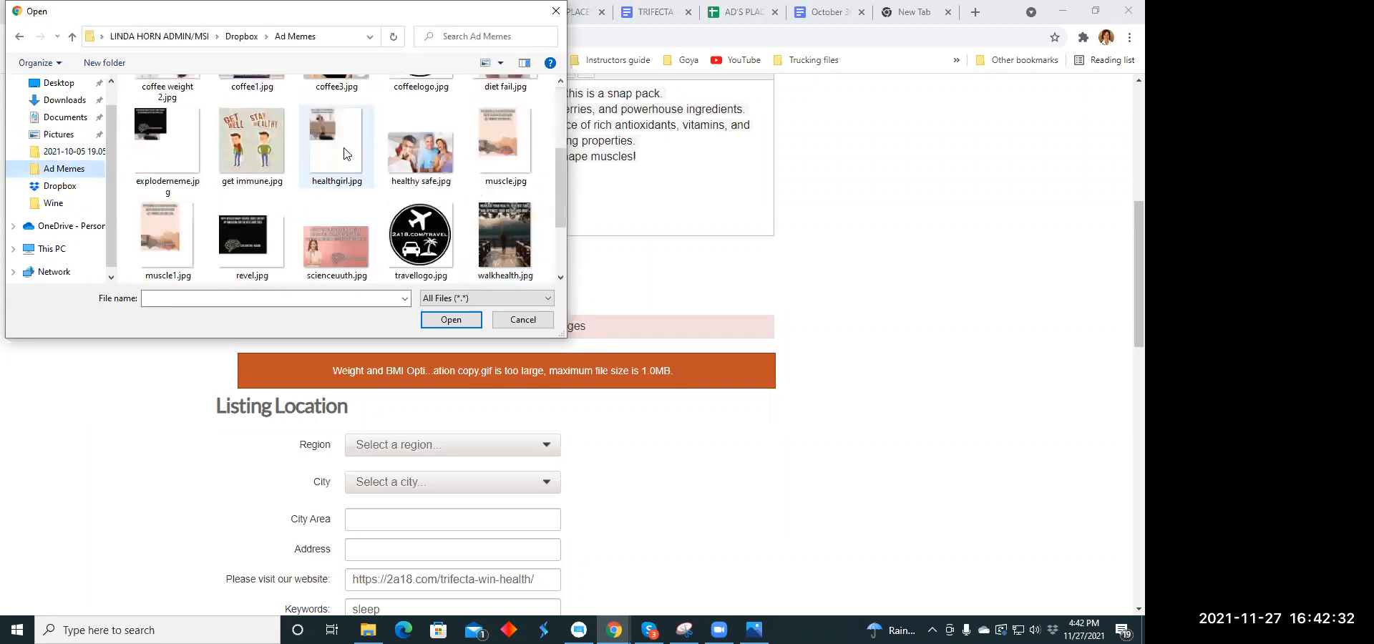
click(183, 232)
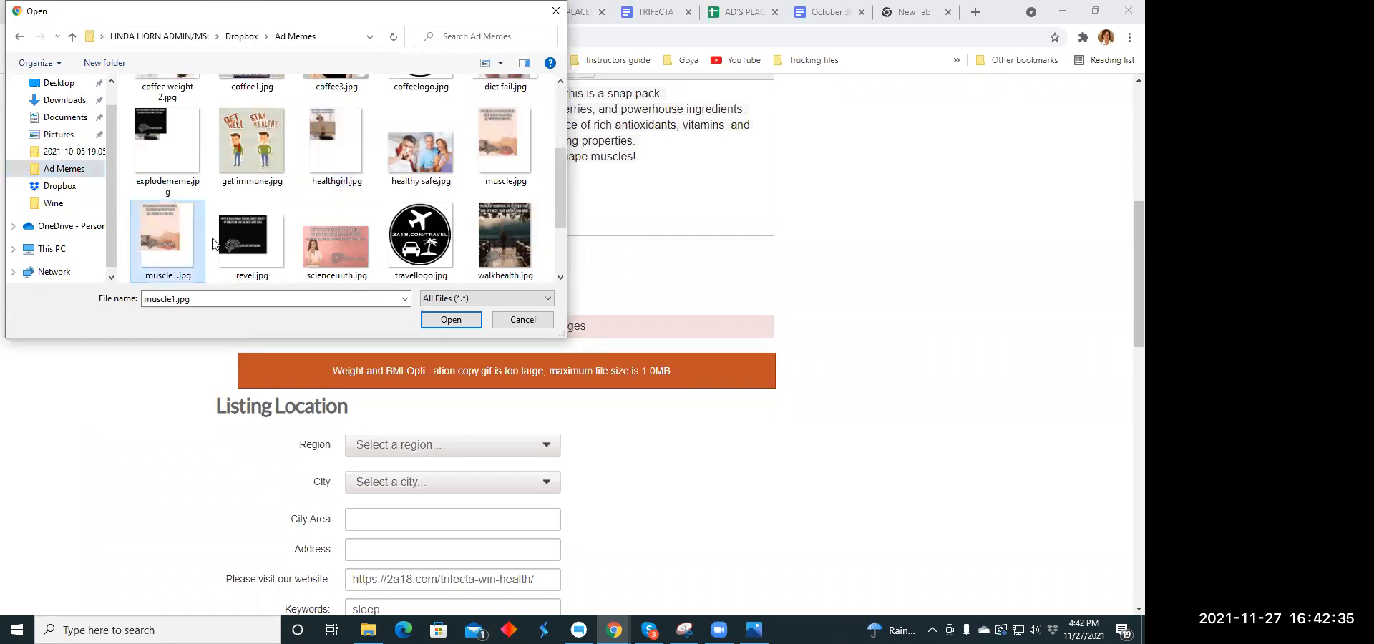
click(449, 320)
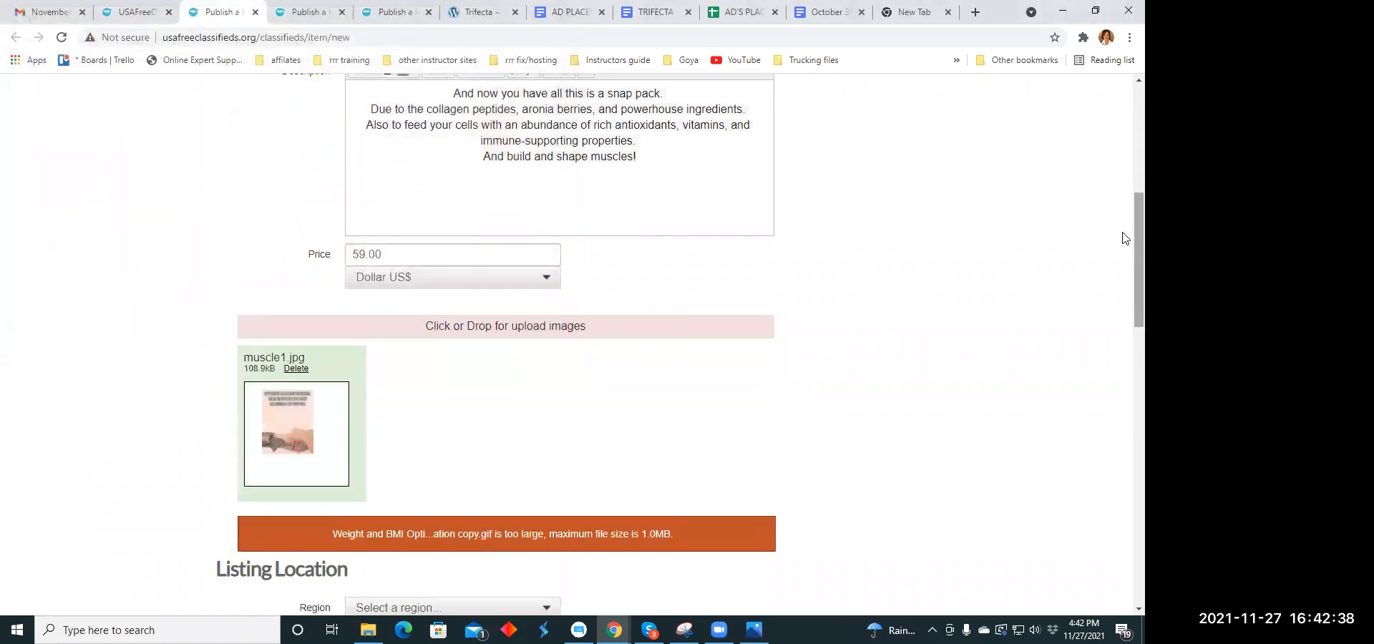
- Set the listing's region to Florida and open its city choices
scroll(1126, 225, down, 3)
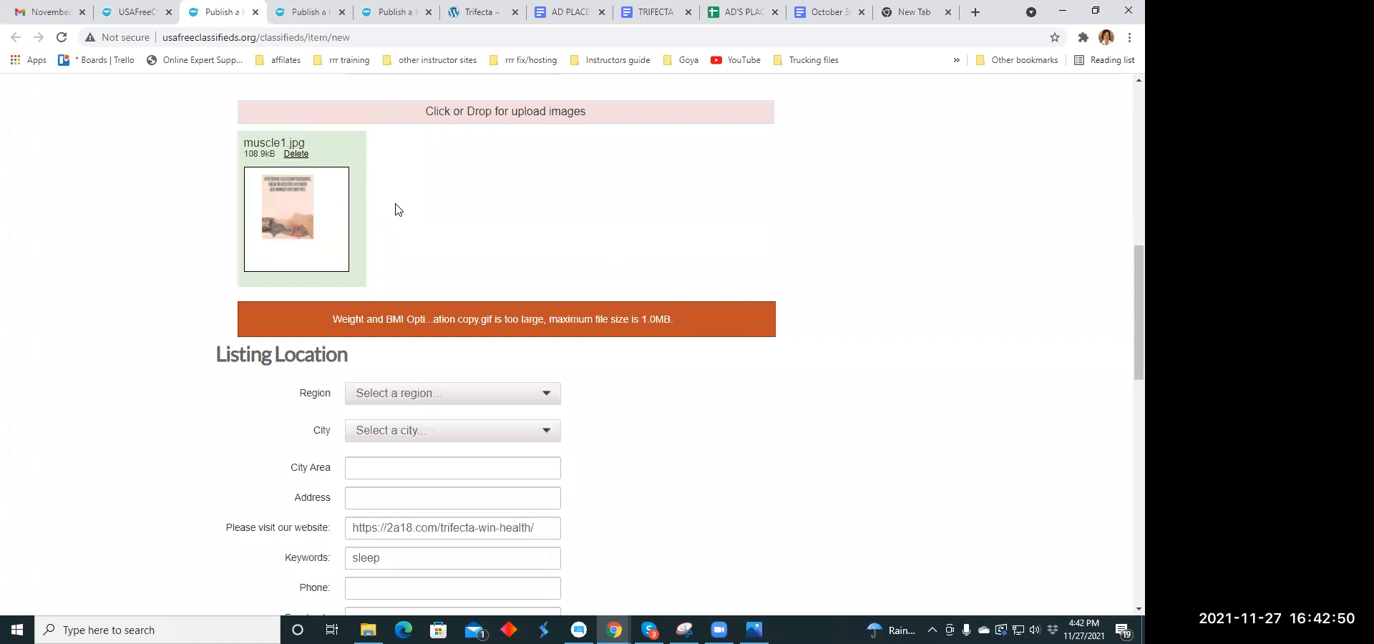
scroll(399, 211, down, 4)
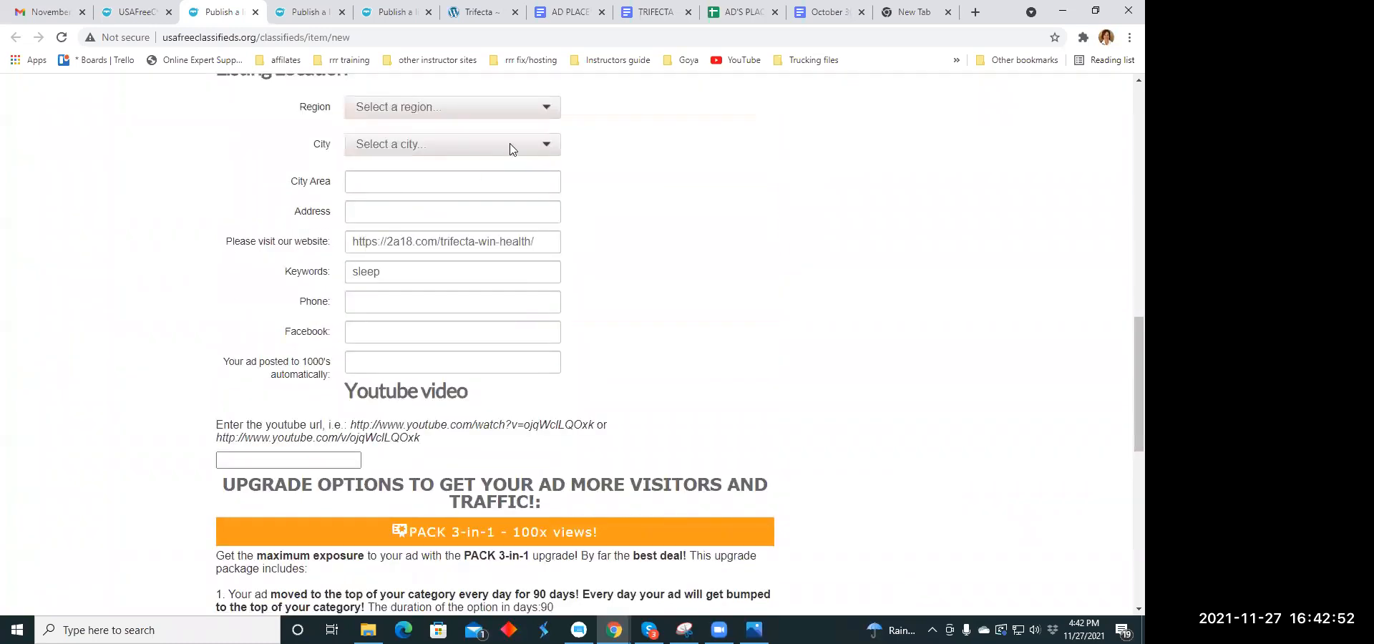
click(549, 108)
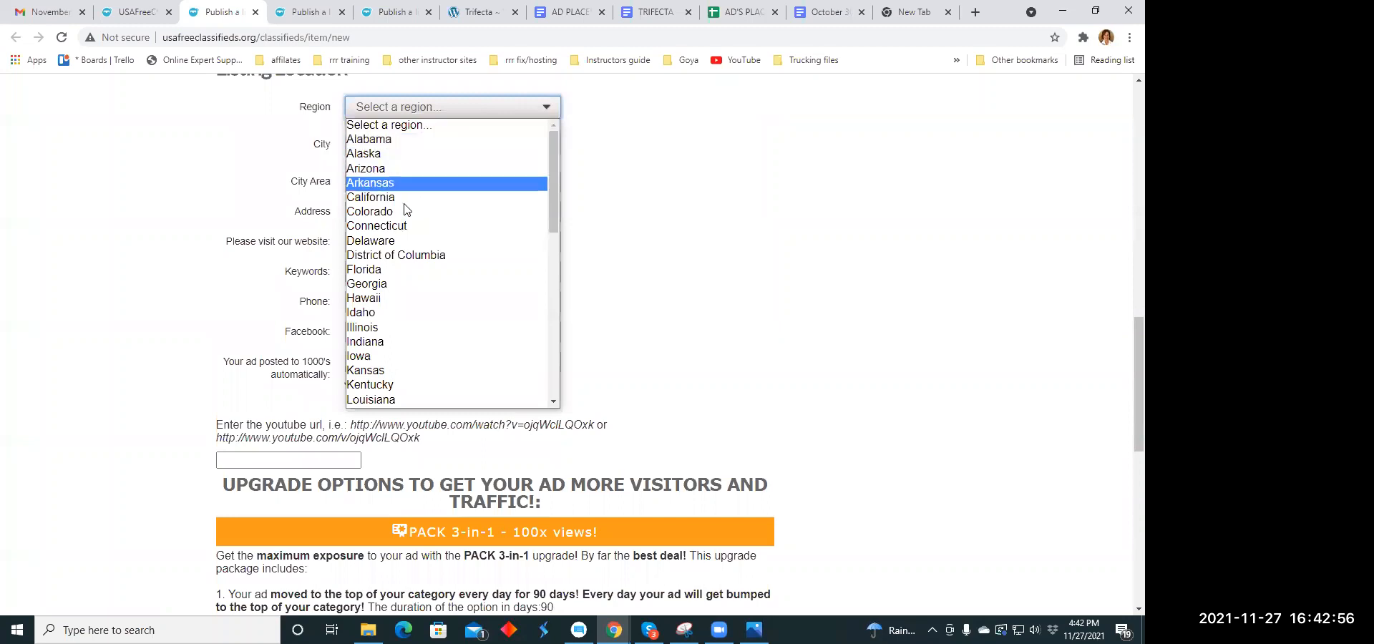
click(404, 266)
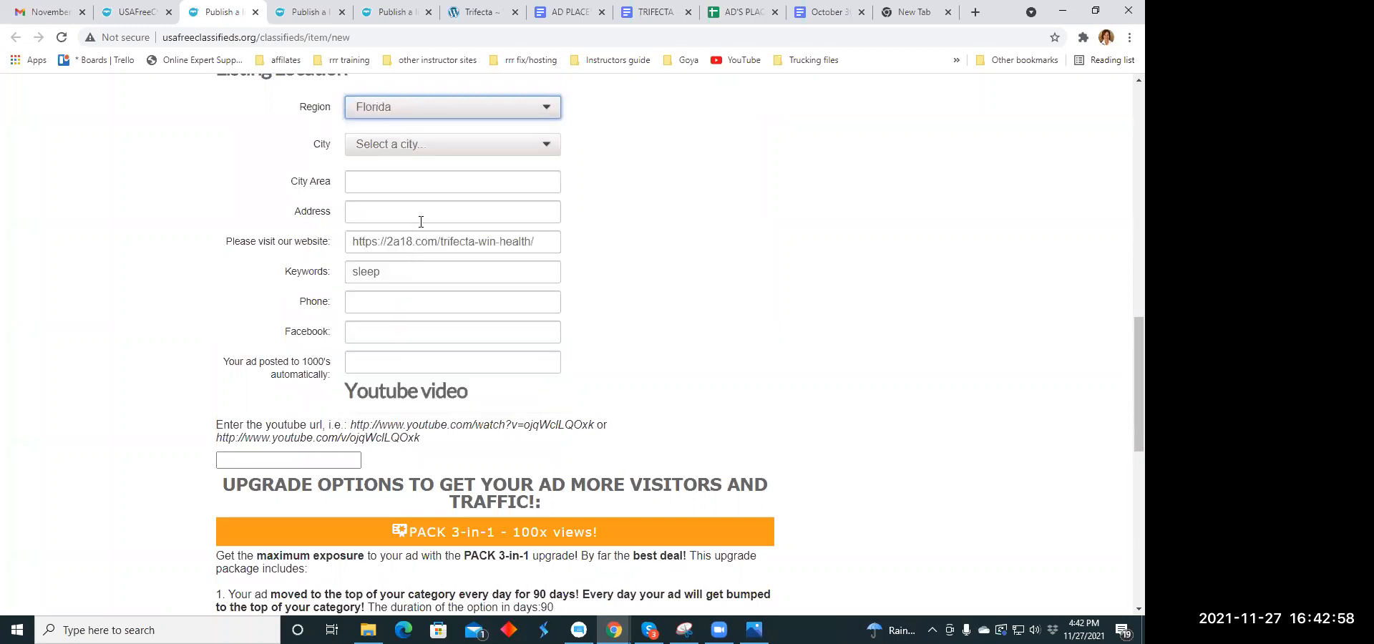
click(546, 145)
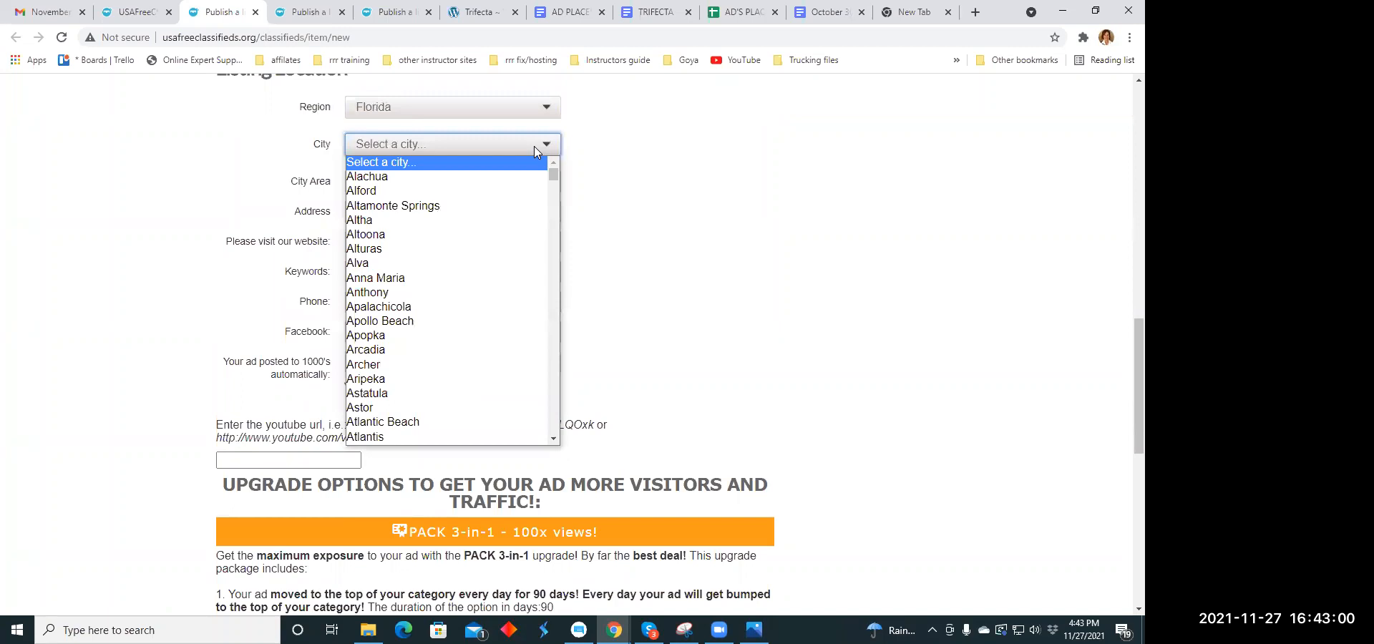
- Set the listing's region to Ohio
click(546, 111)
click(546, 111)
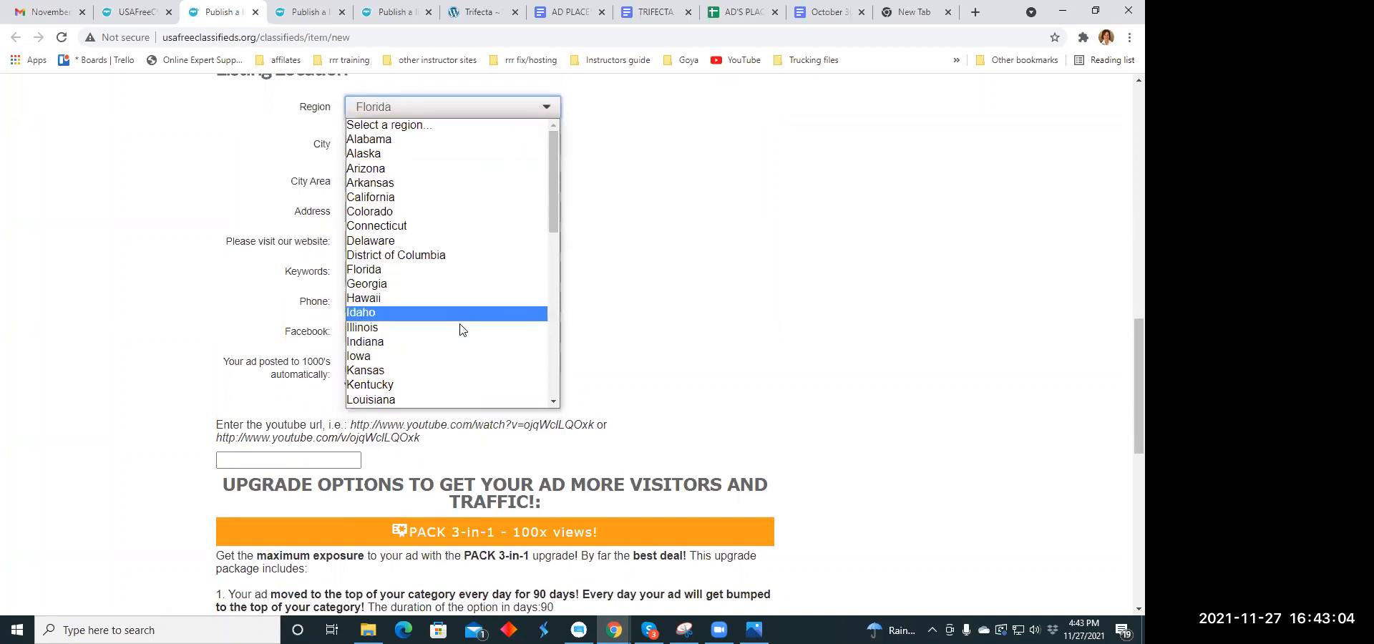
scroll(468, 322, down, 4)
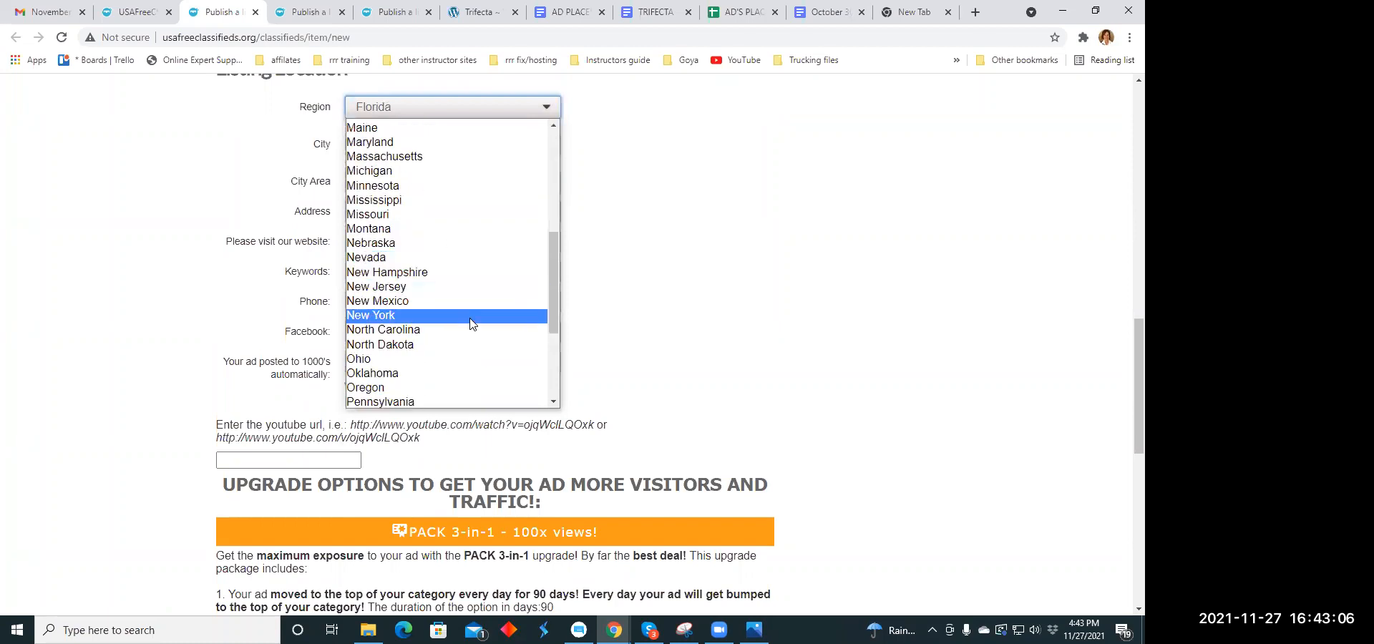
click(477, 356)
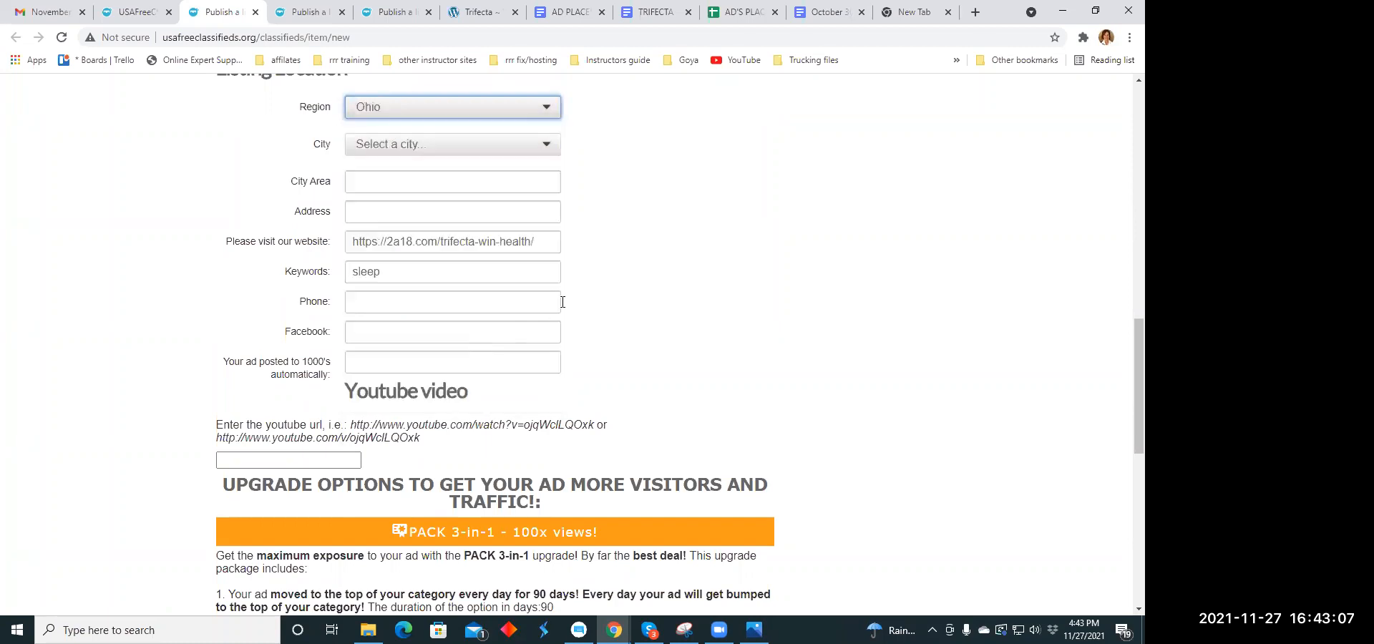
- Set the listing's city to Cleveland
click(550, 147)
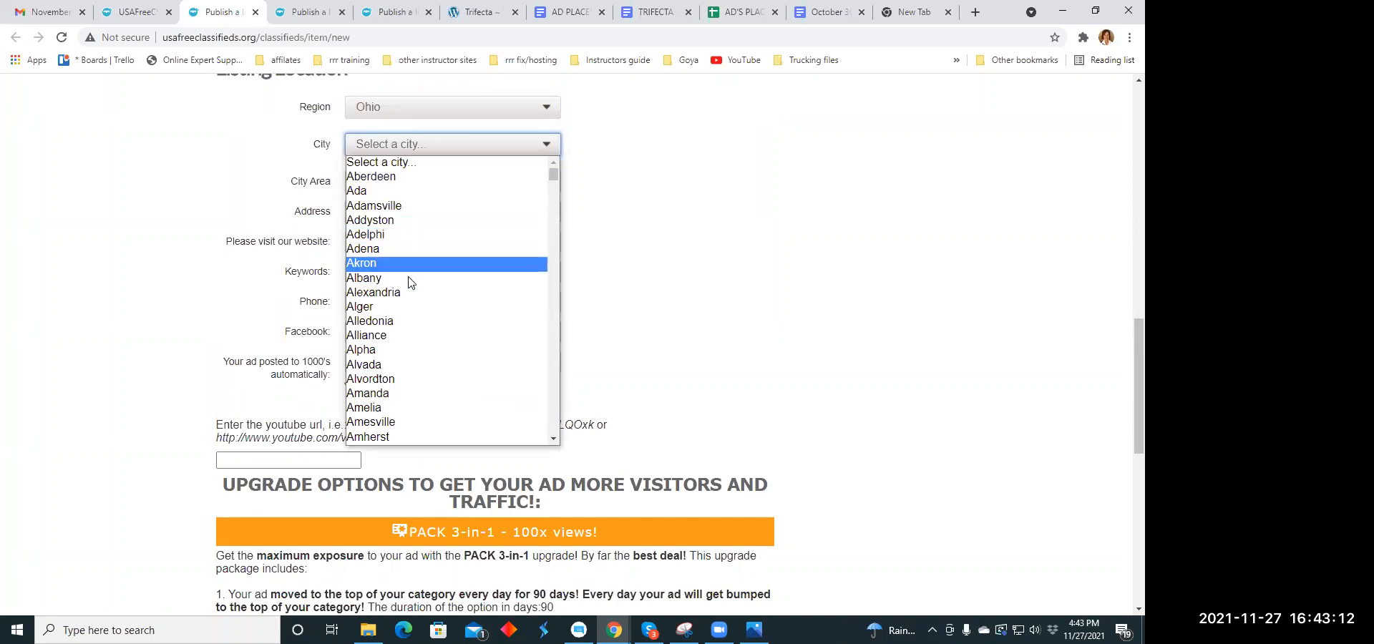
scroll(415, 293, down, 5)
scroll(415, 293, down, 4)
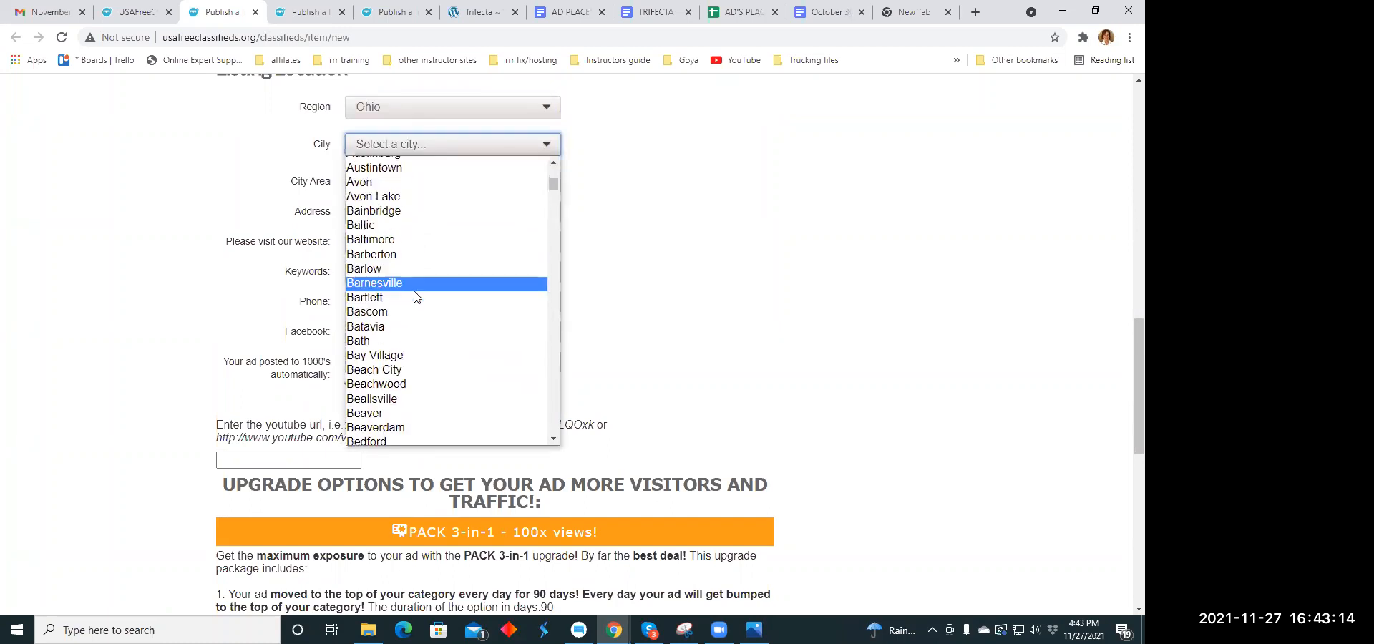
scroll(405, 275, down, 5)
scroll(408, 265, down, 7)
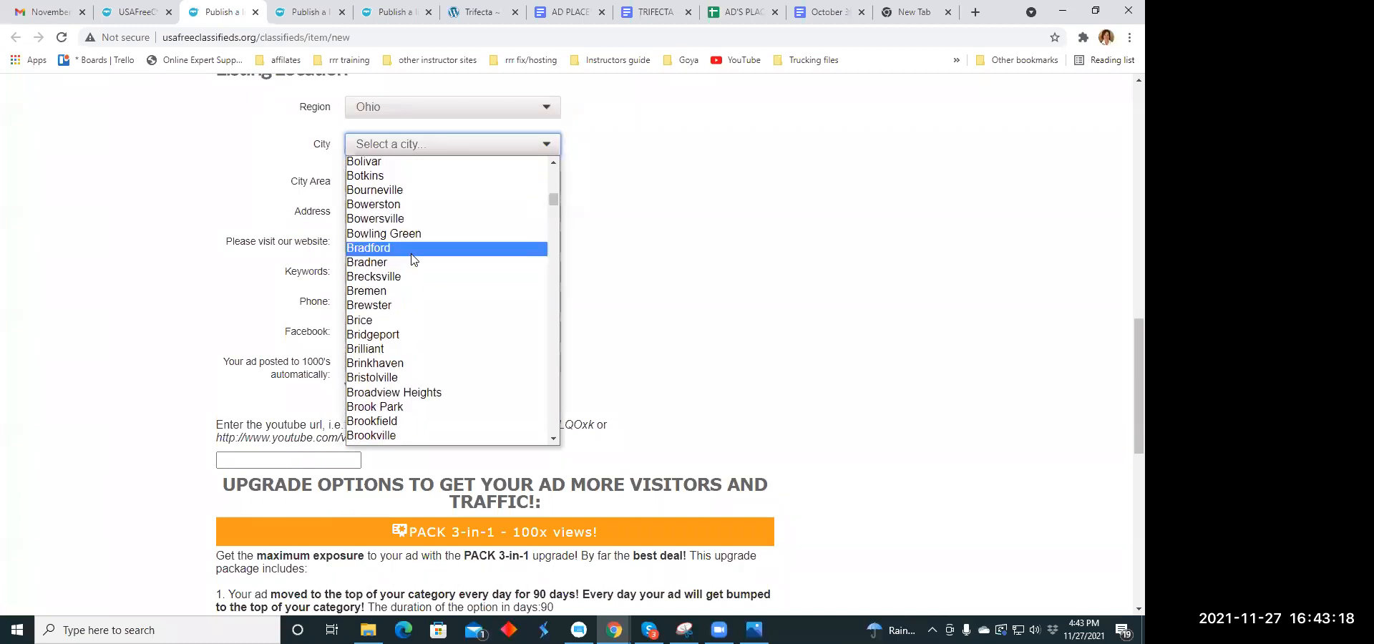
scroll(413, 258, down, 7)
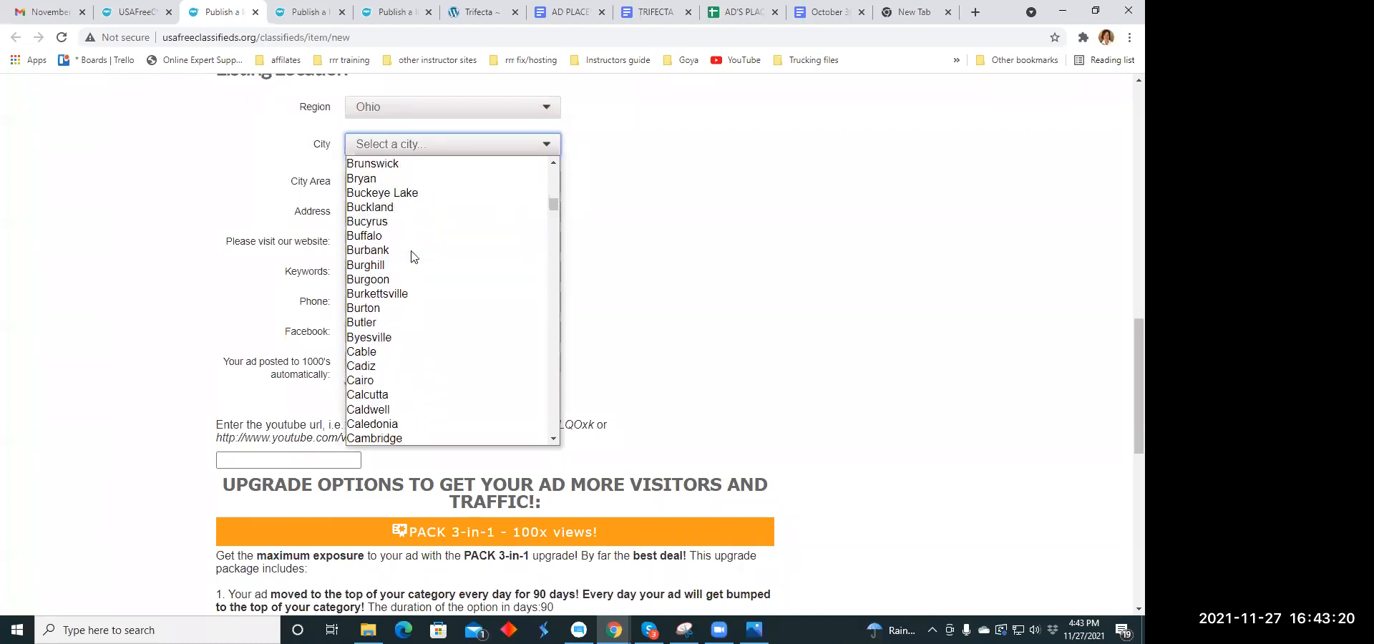
scroll(413, 256, down, 5)
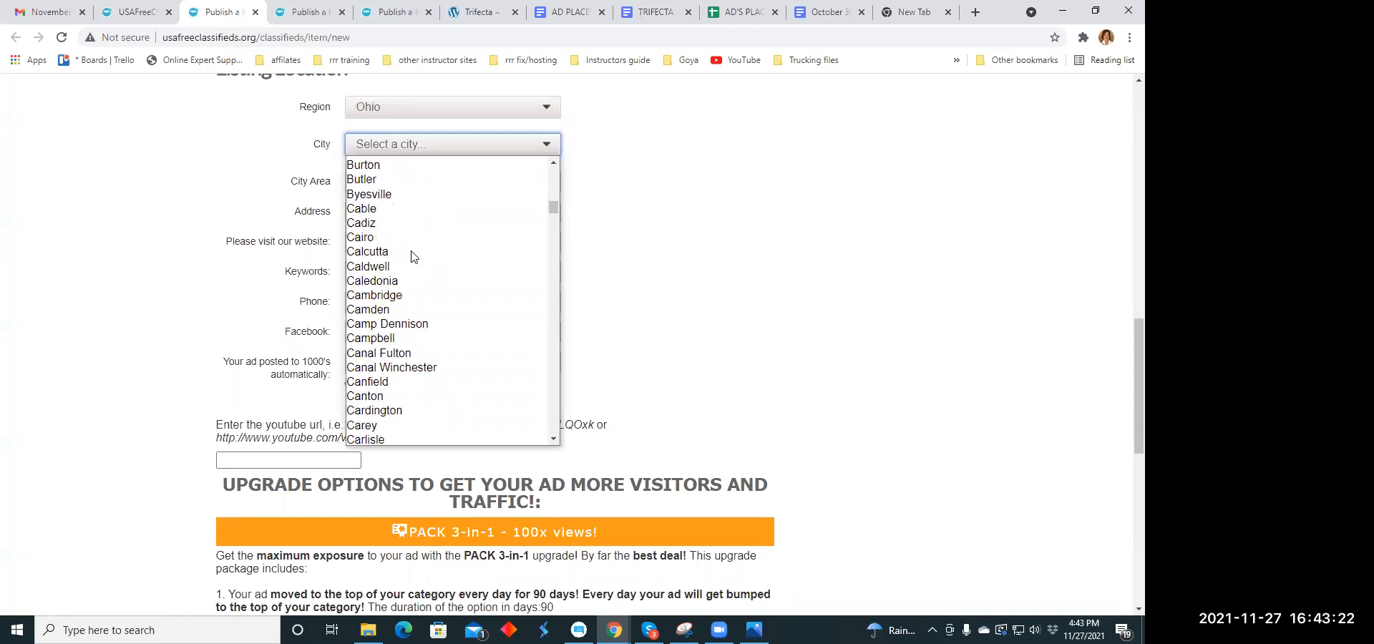
scroll(413, 256, down, 12)
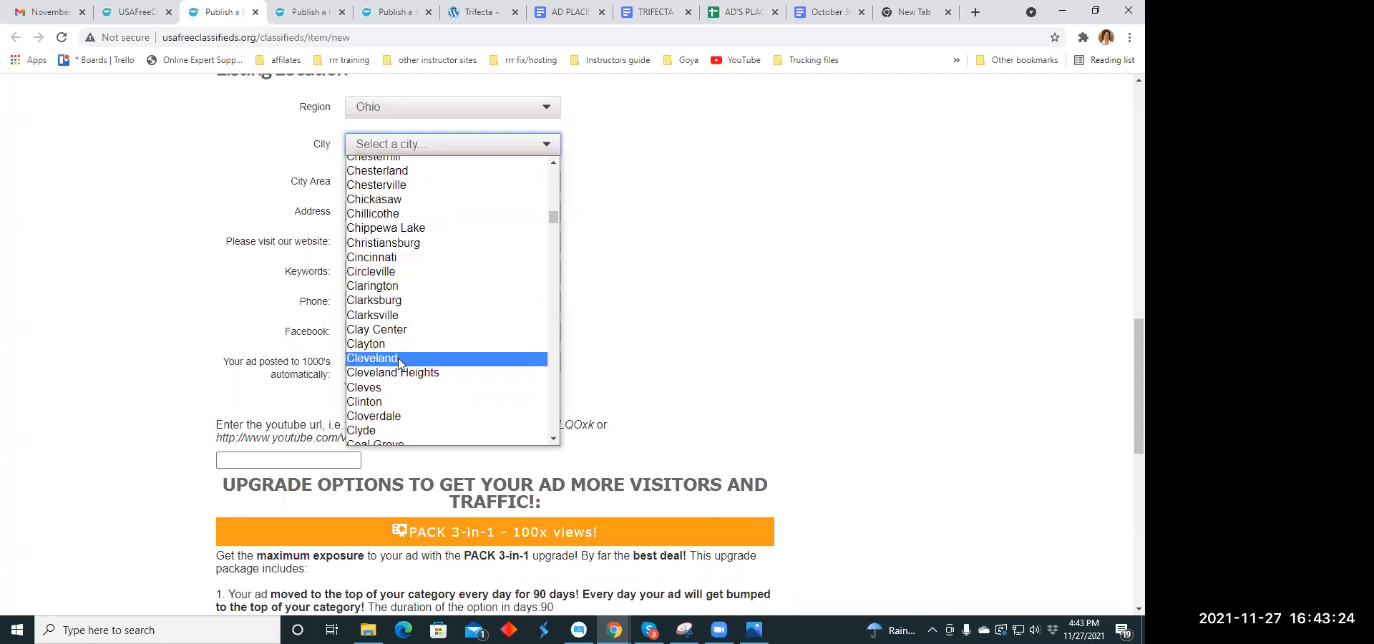
click(399, 360)
- Replace the listing's keyword with "tone"
double_click(406, 275)
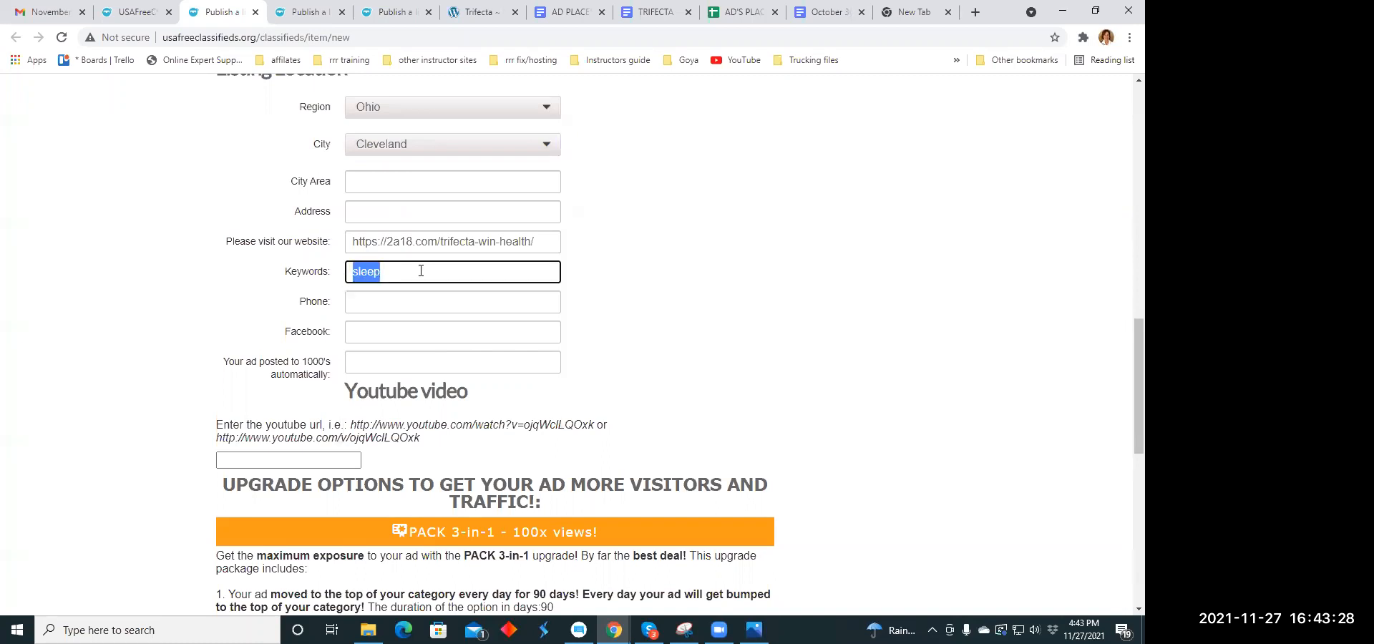
text(tone)
click(585, 244)
- Publish the listing with the preselected Pack 3-in-1 option and close its payment page
scroll(584, 243, down, 2)
scroll(585, 244, down, 6)
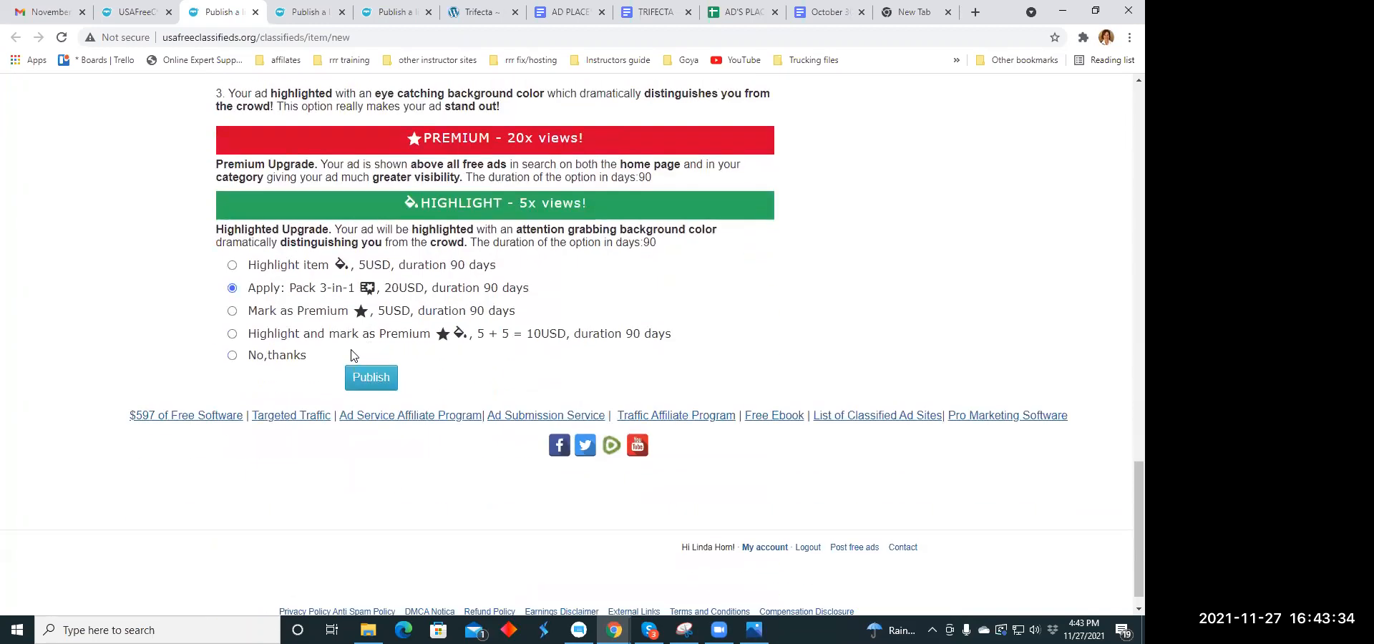
click(379, 383)
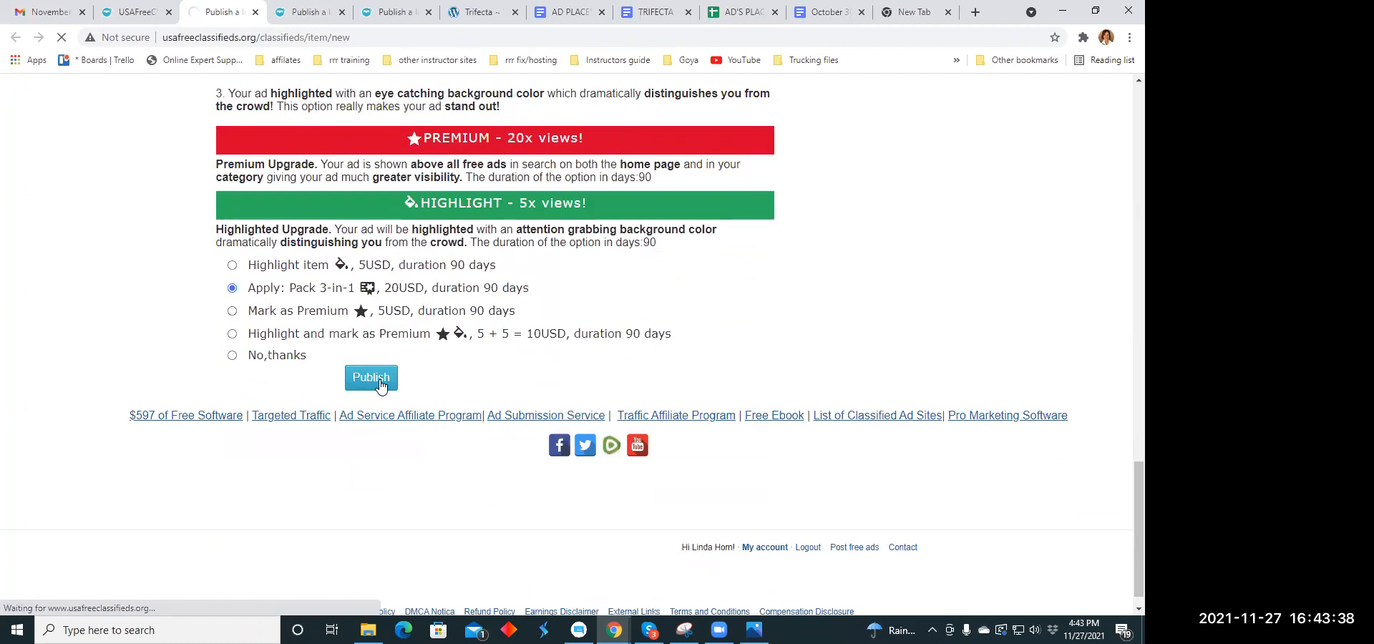
click(255, 12)
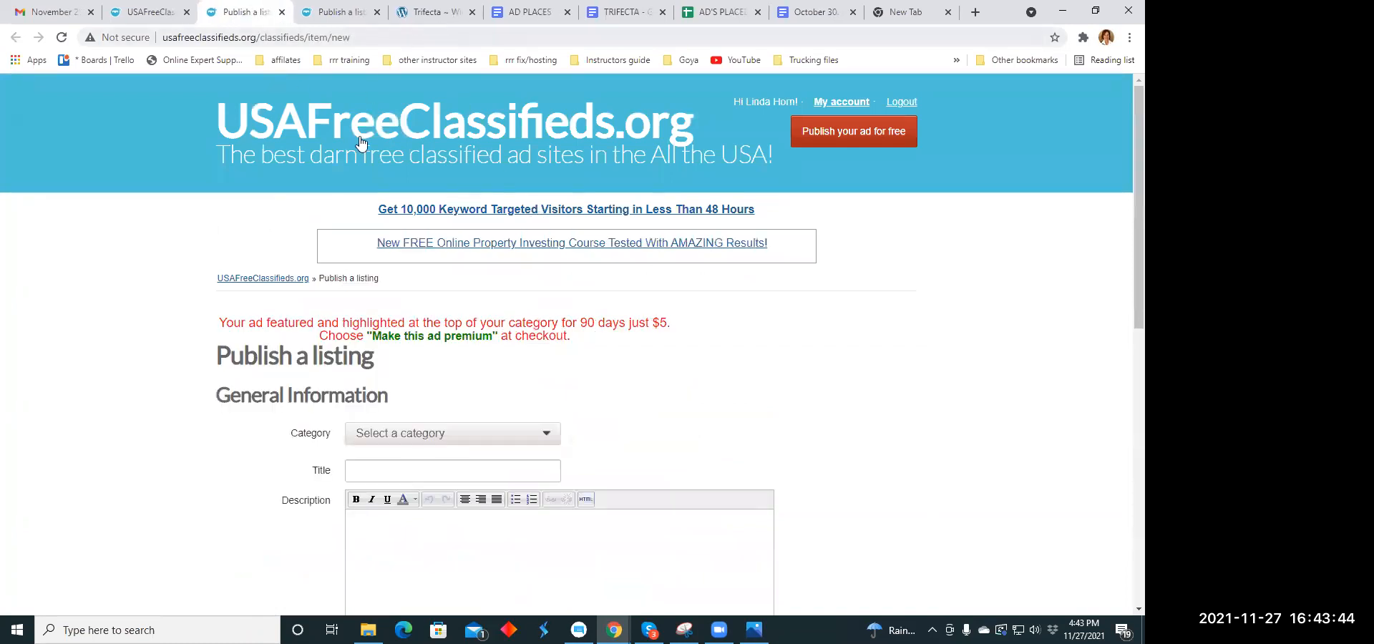
- Set the category of the new blank listing to Health - Beauty - Fitness
scroll(473, 281, down, 2)
click(538, 289)
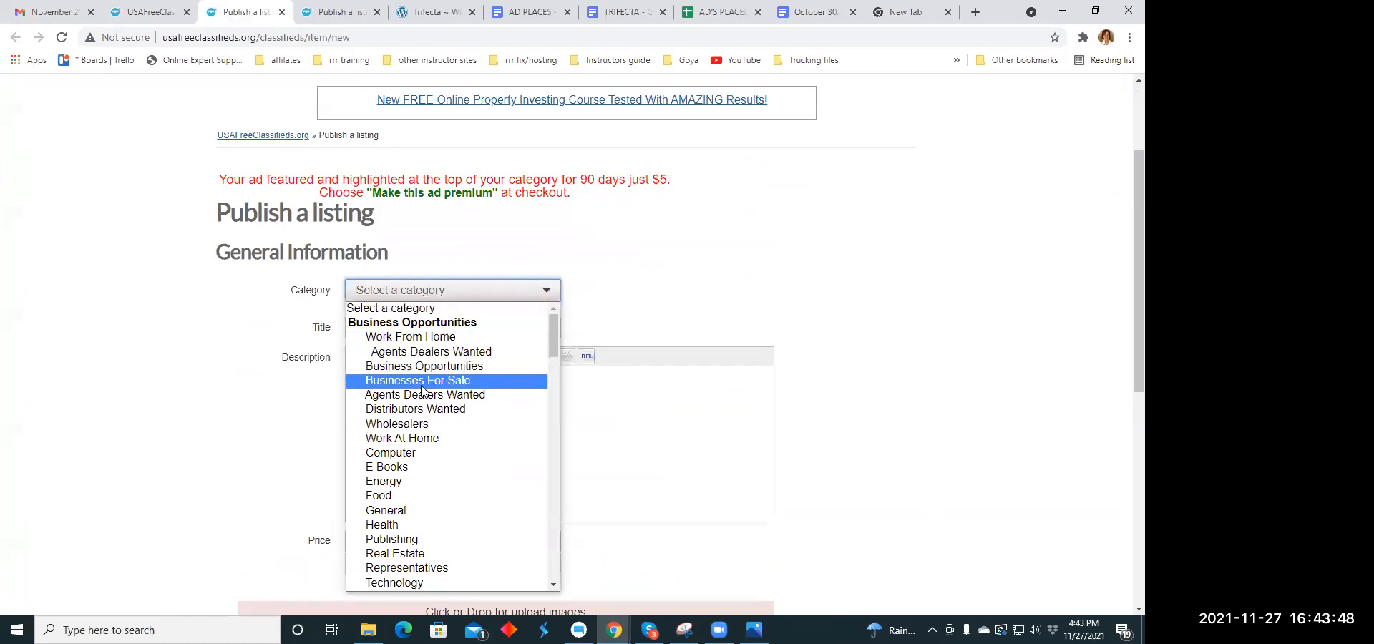
scroll(420, 400, down, 5)
scroll(420, 405, down, 3)
scroll(462, 366, down, 1)
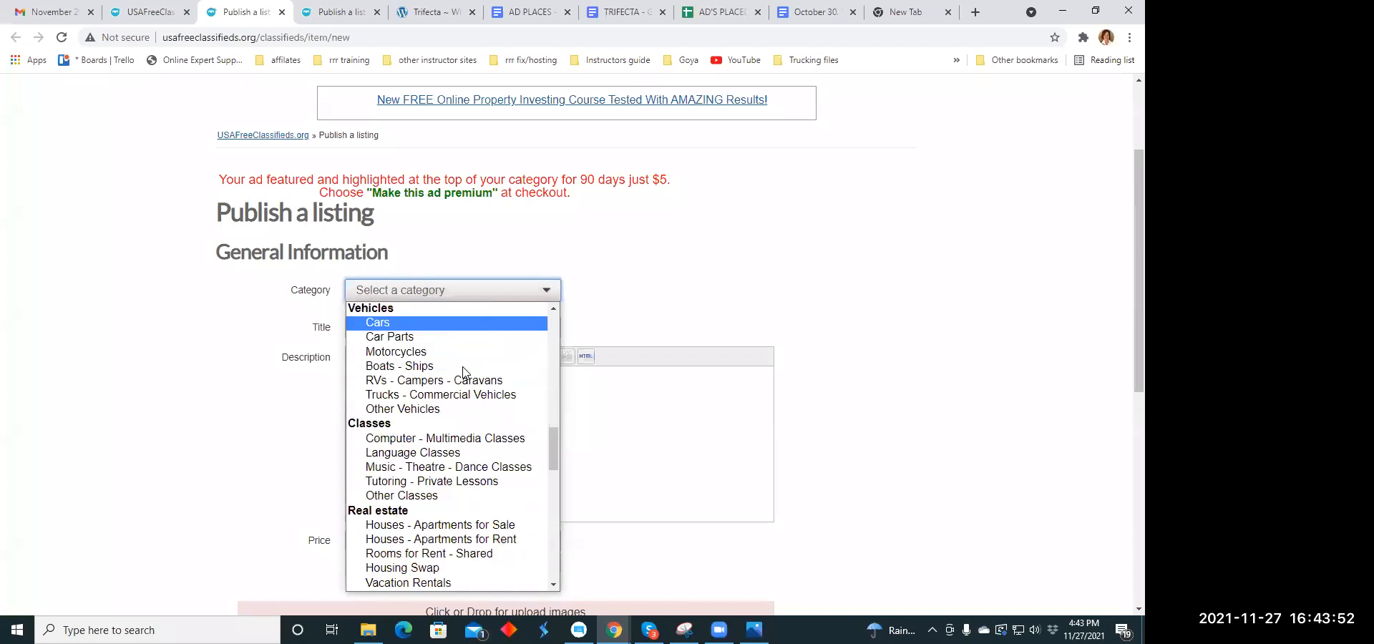
scroll(462, 367, down, 2)
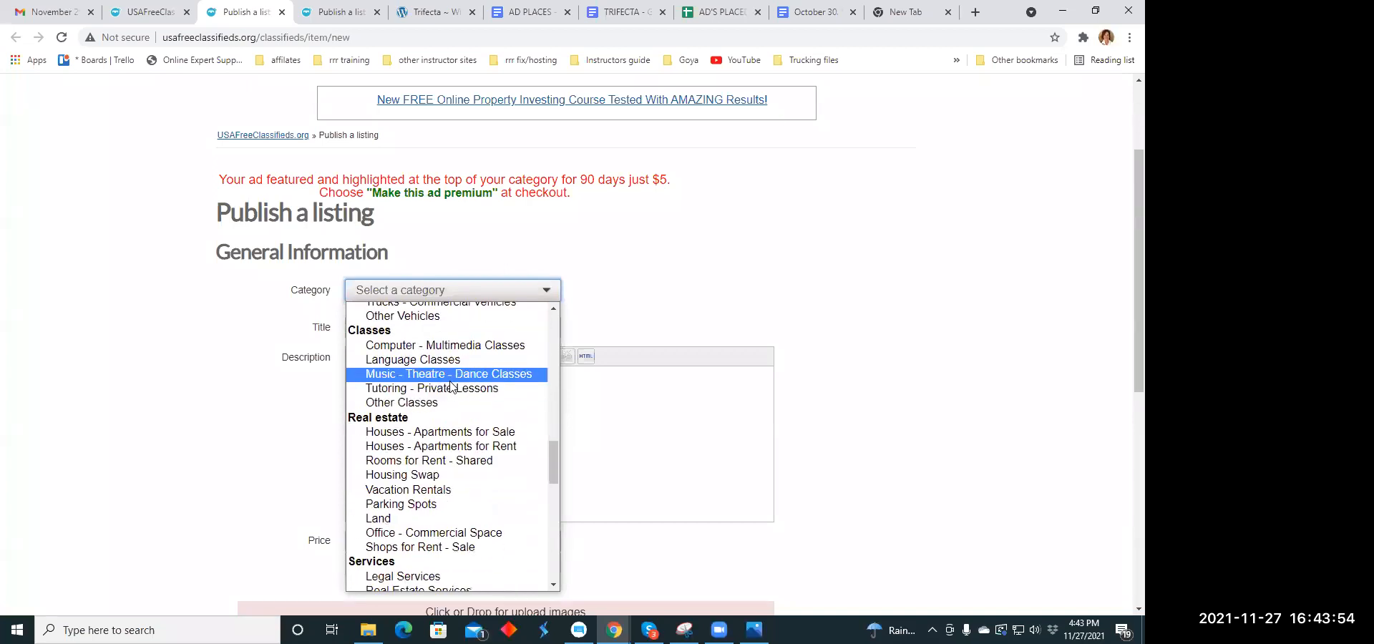
scroll(480, 332, down, 4)
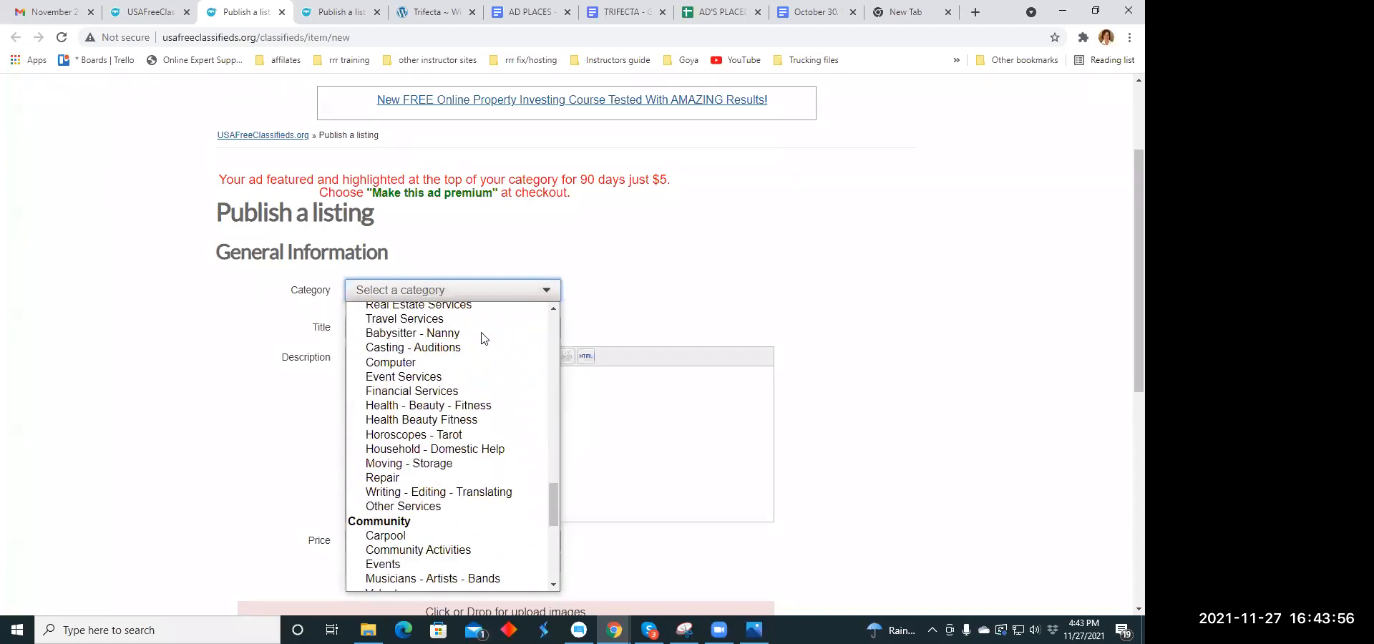
click(483, 406)
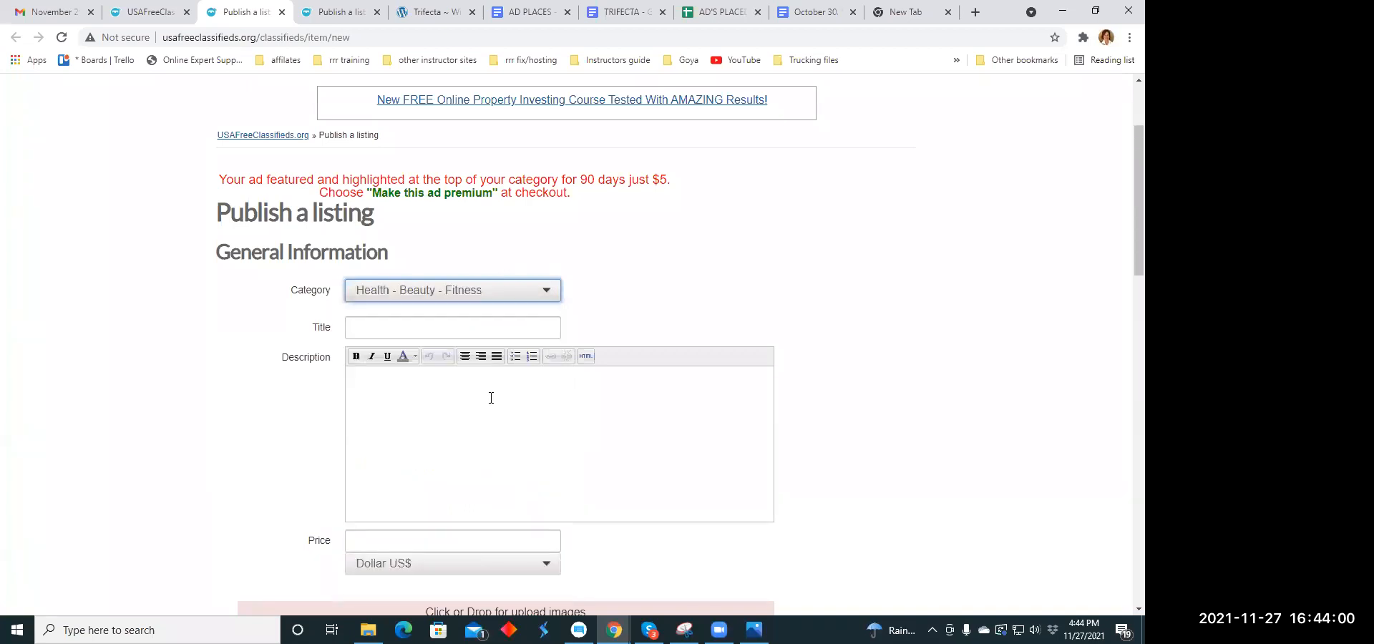
- Copy the paragraph beginning "uüth™ delivers your daily dose of life-enhancement" from the TRIFECTA document
click(370, 334)
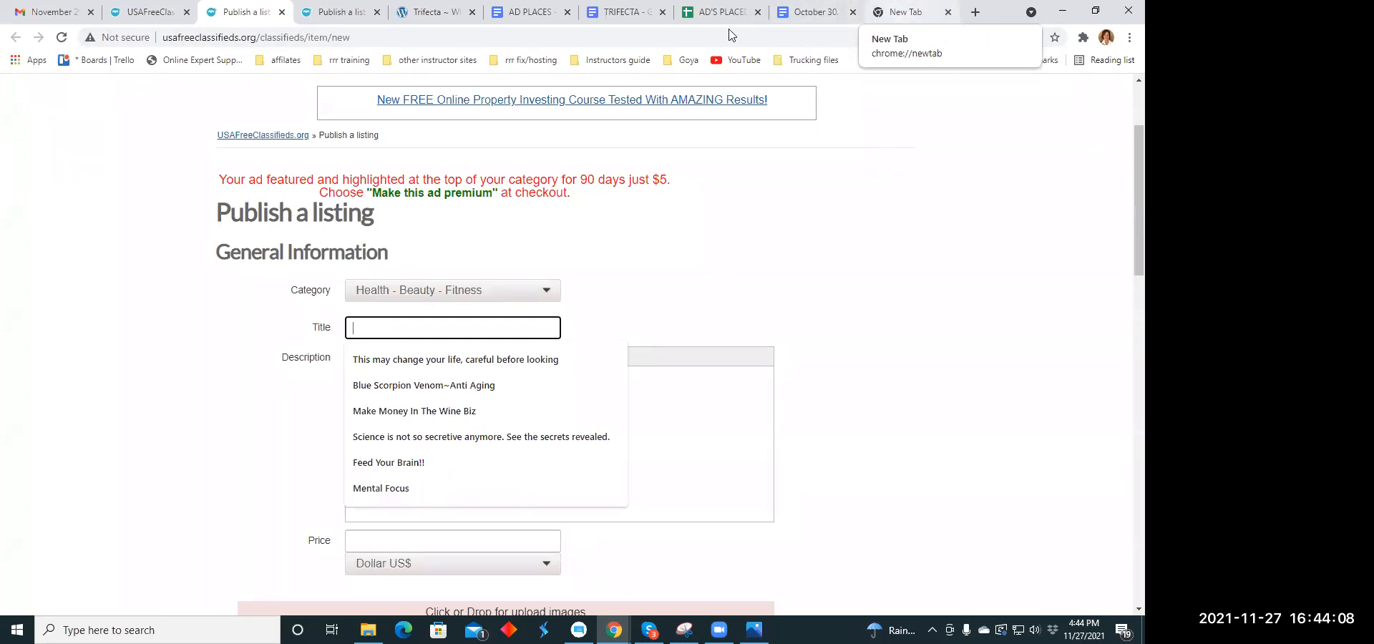
click(527, 16)
click(621, 13)
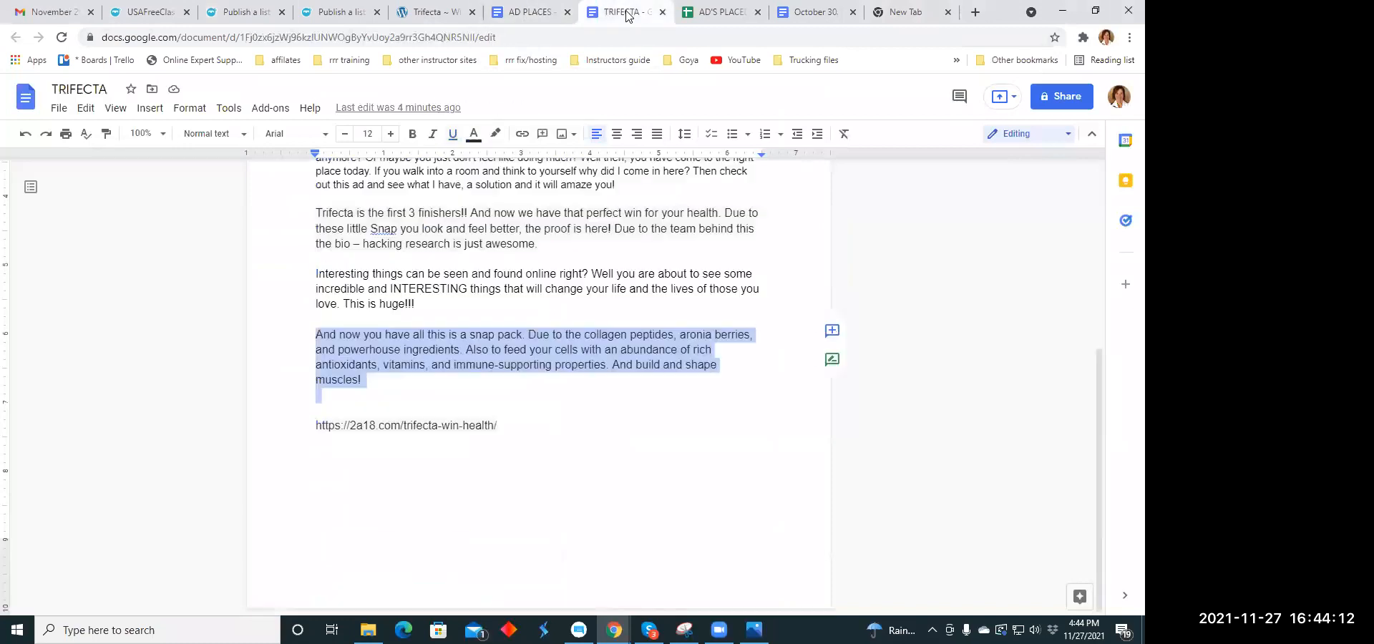
scroll(501, 336, up, 2)
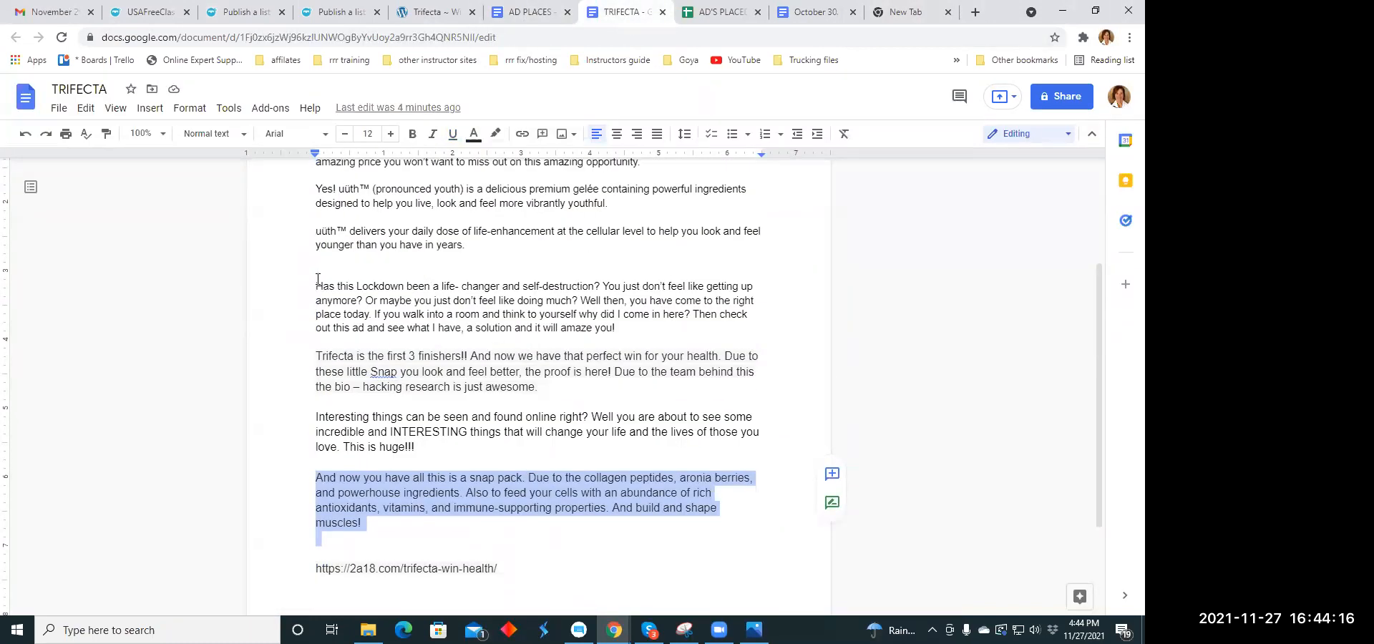
drag(307, 230, 465, 246)
right_click(465, 246)
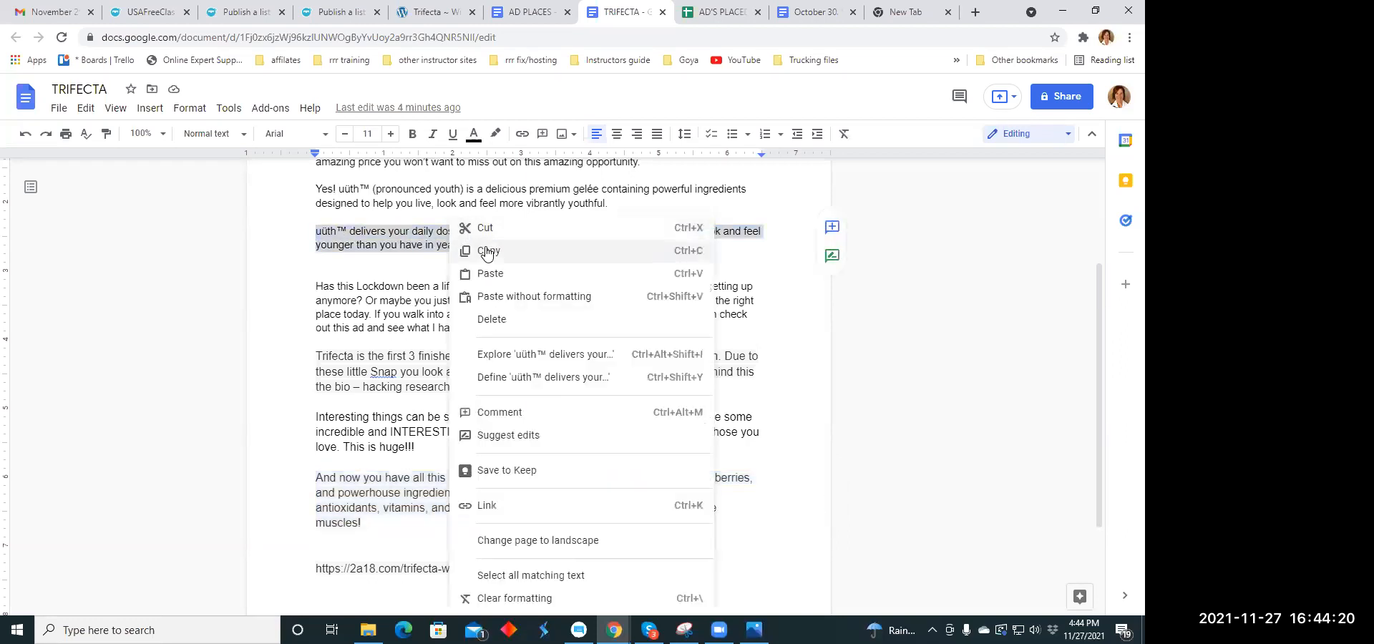
click(486, 229)
- Paste the copied paragraph into the listing's description and add "S-7 liquid love in a Snap!!" after it
click(280, 19)
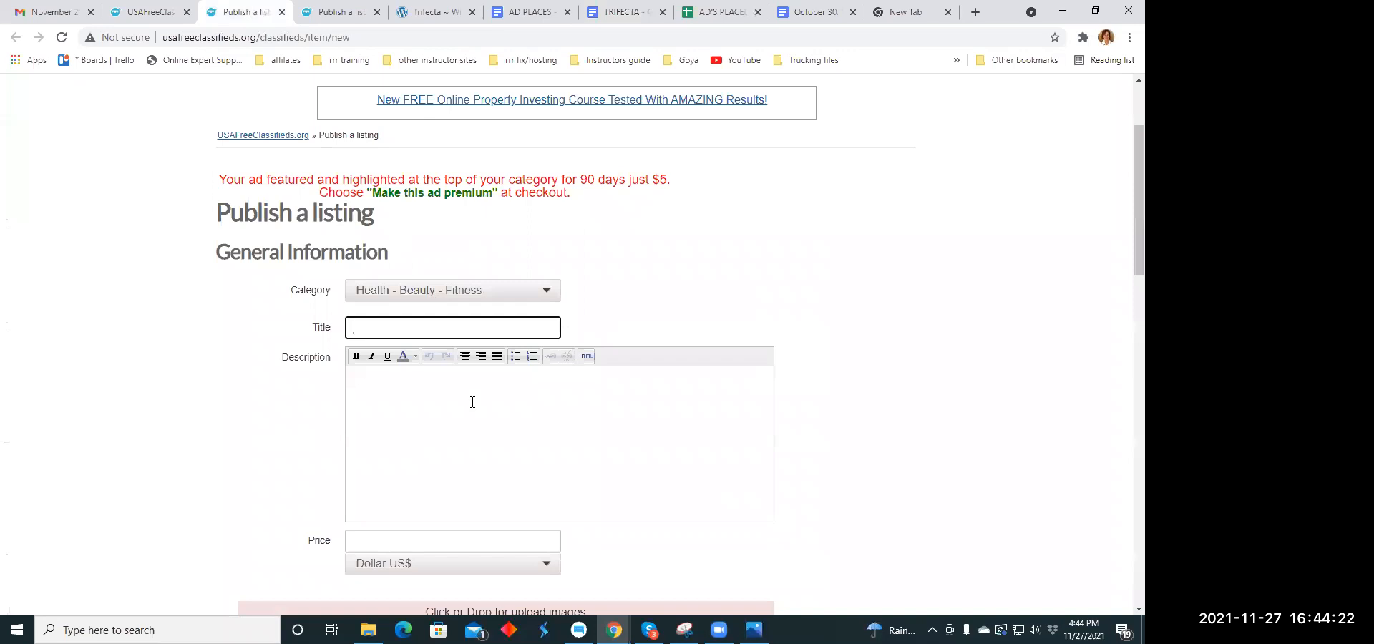
click(373, 382)
right_click(374, 383)
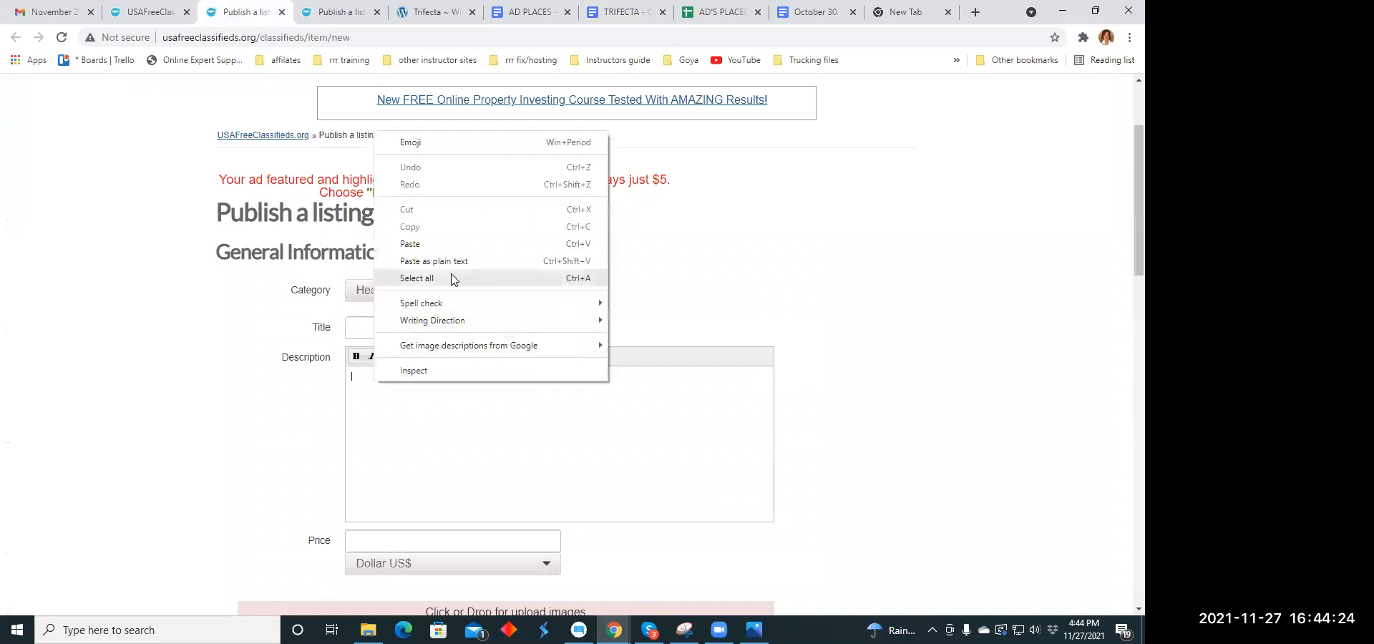
click(454, 246)
scroll(497, 286, down, 1)
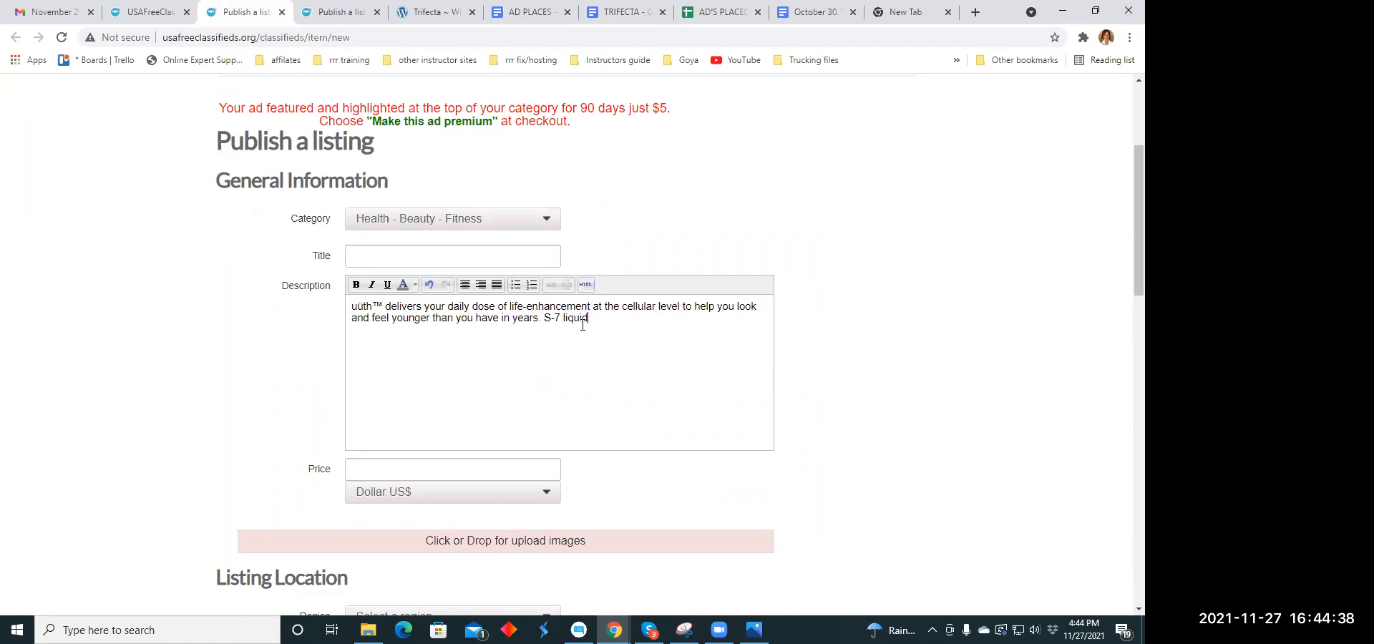
text(love in a Snap!!)
- Copy the headline "Desperate to Change? We were until we found this." from the Headline Copy Holidays document into the listing's title
click(497, 255)
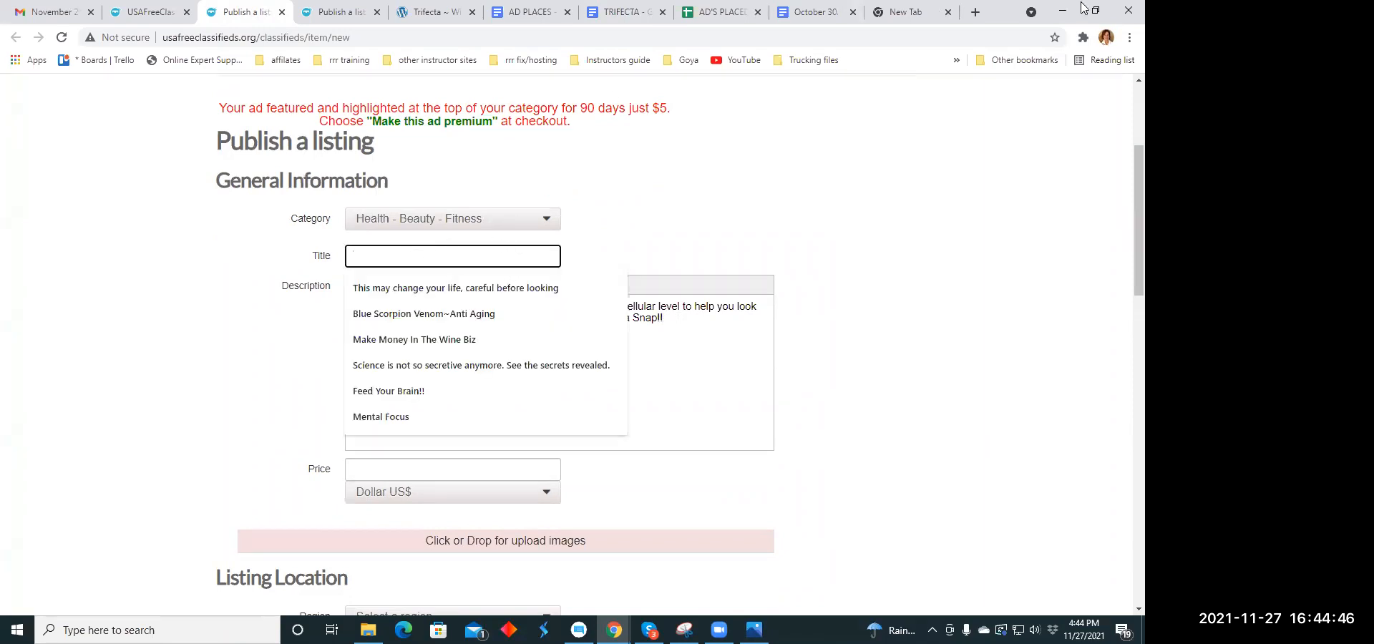
click(823, 16)
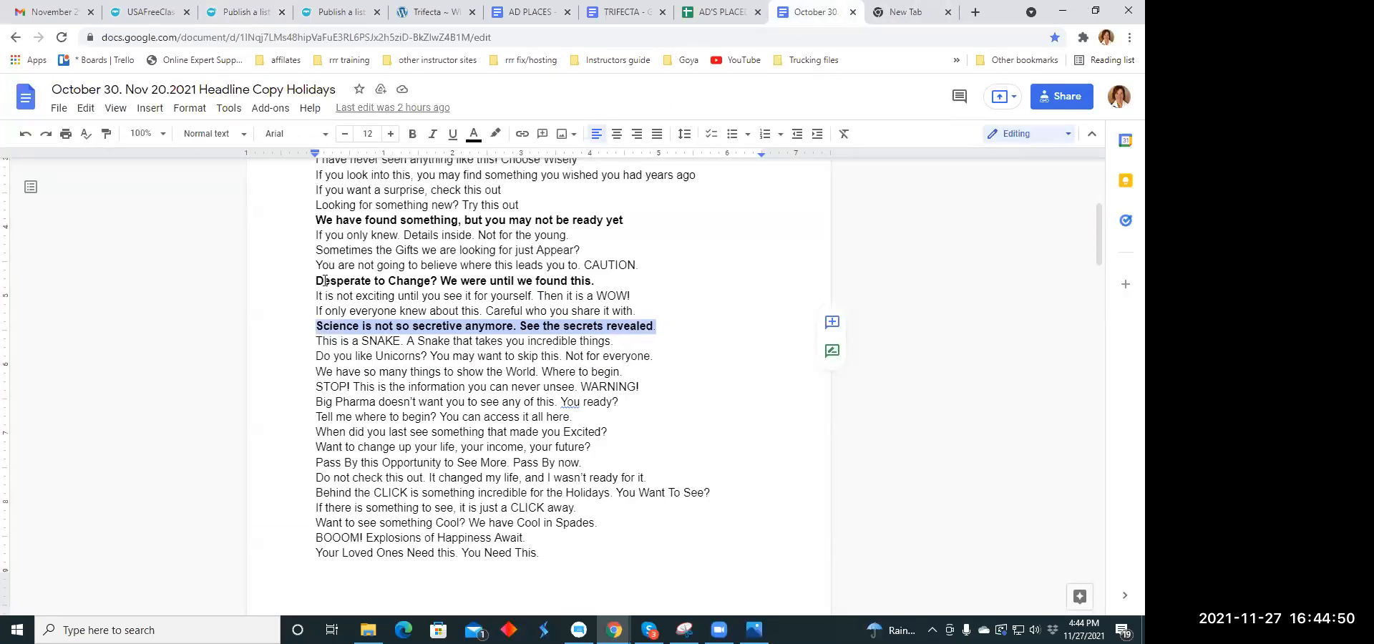
drag(315, 281, 617, 285)
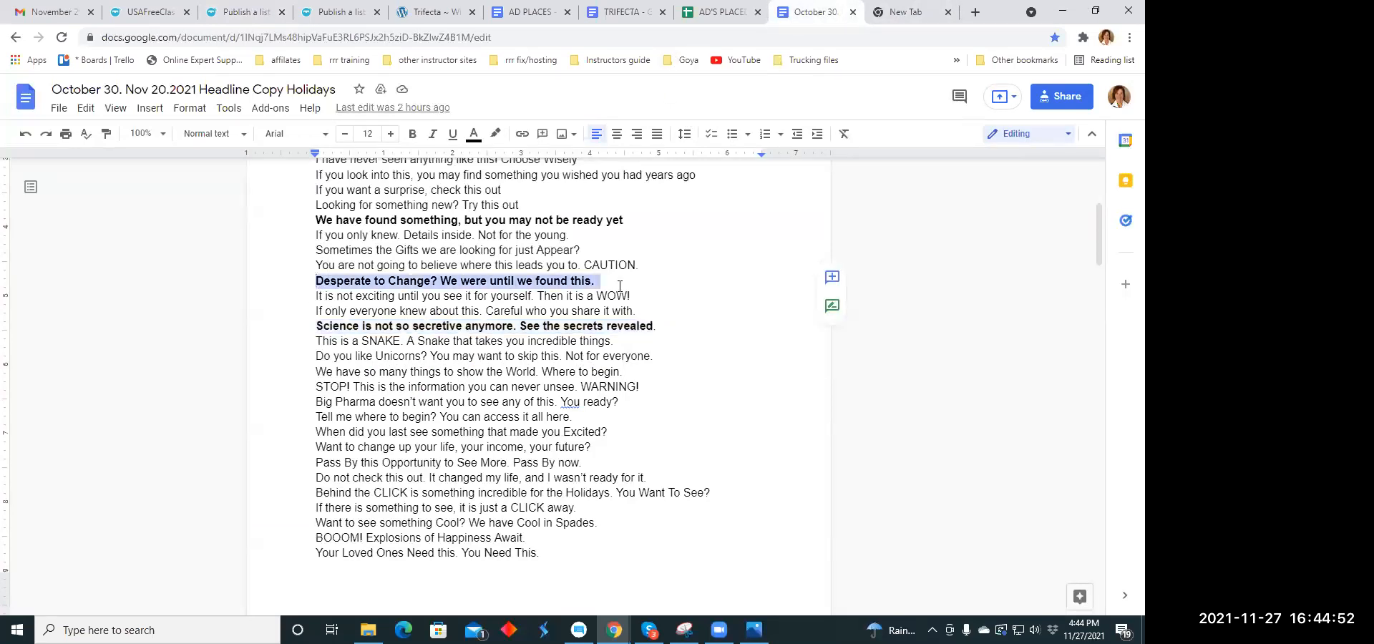
right_click(589, 283)
click(624, 227)
click(229, 12)
click(365, 259)
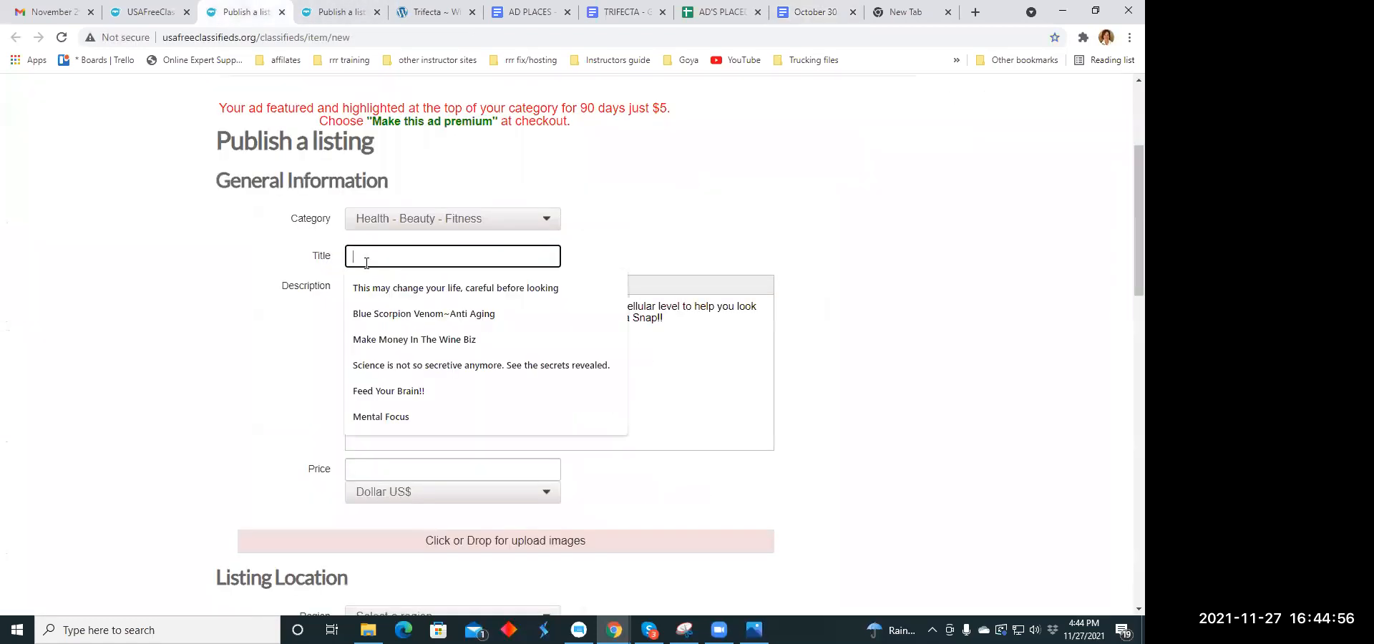
right_click(365, 262)
click(391, 379)
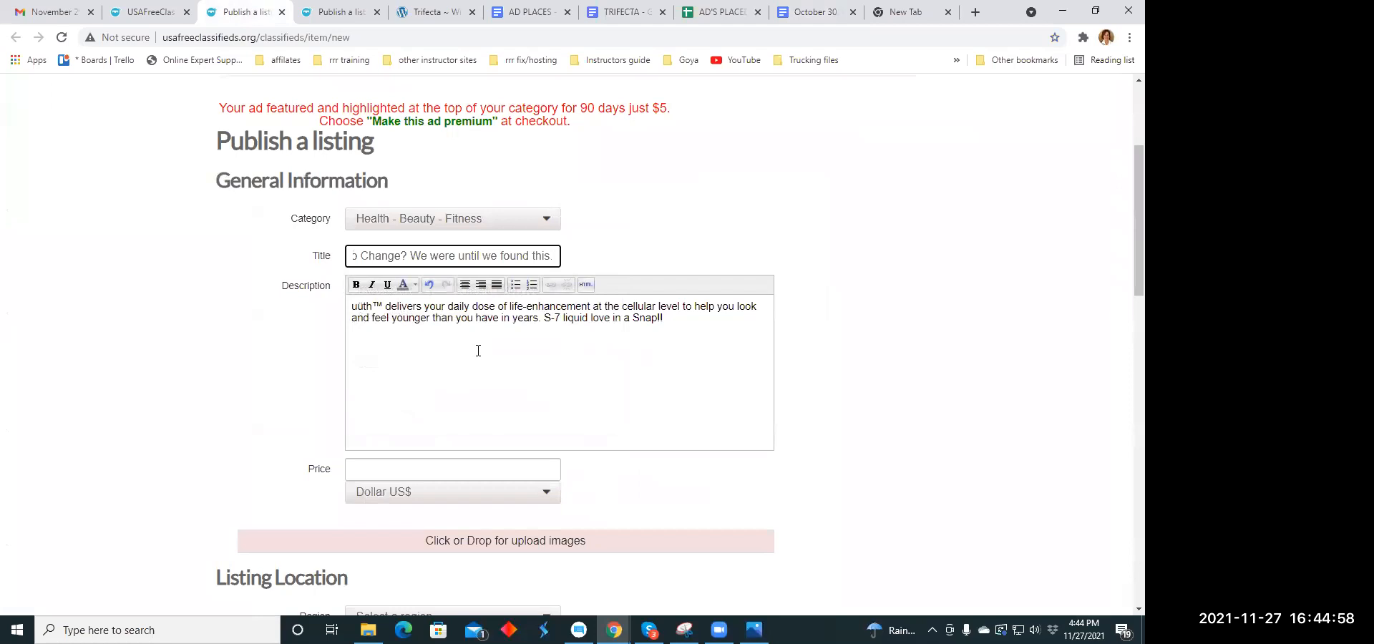
- Set the listing's price to 59.00 US dollars
scroll(476, 351, down, 2)
click(456, 330)
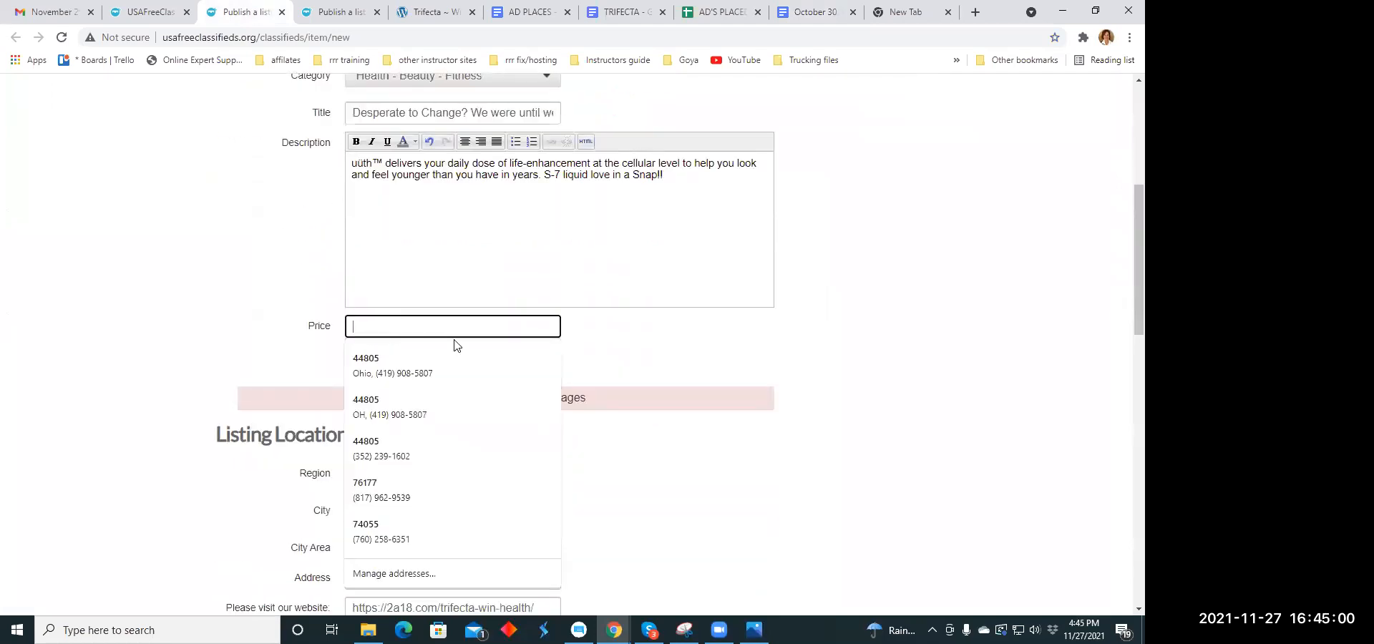
text(59.00)
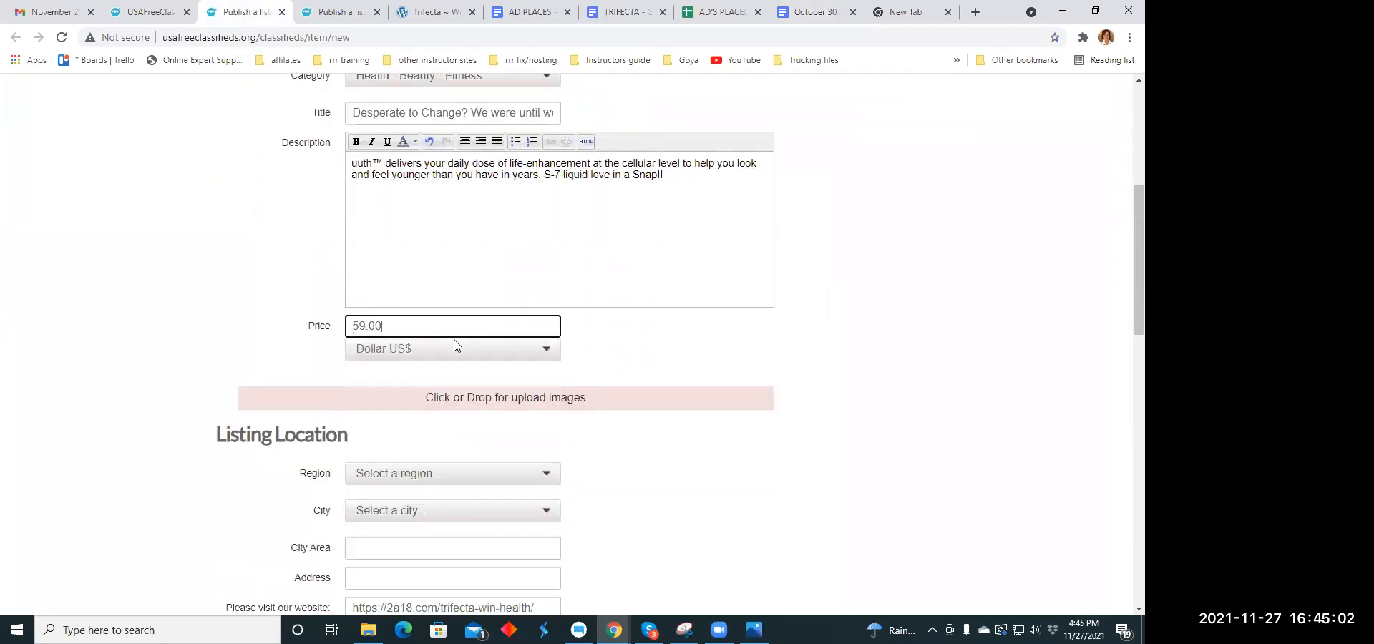
- Upload healthgirl.jpg from the Ad Memes folder as the listing's image
click(475, 395)
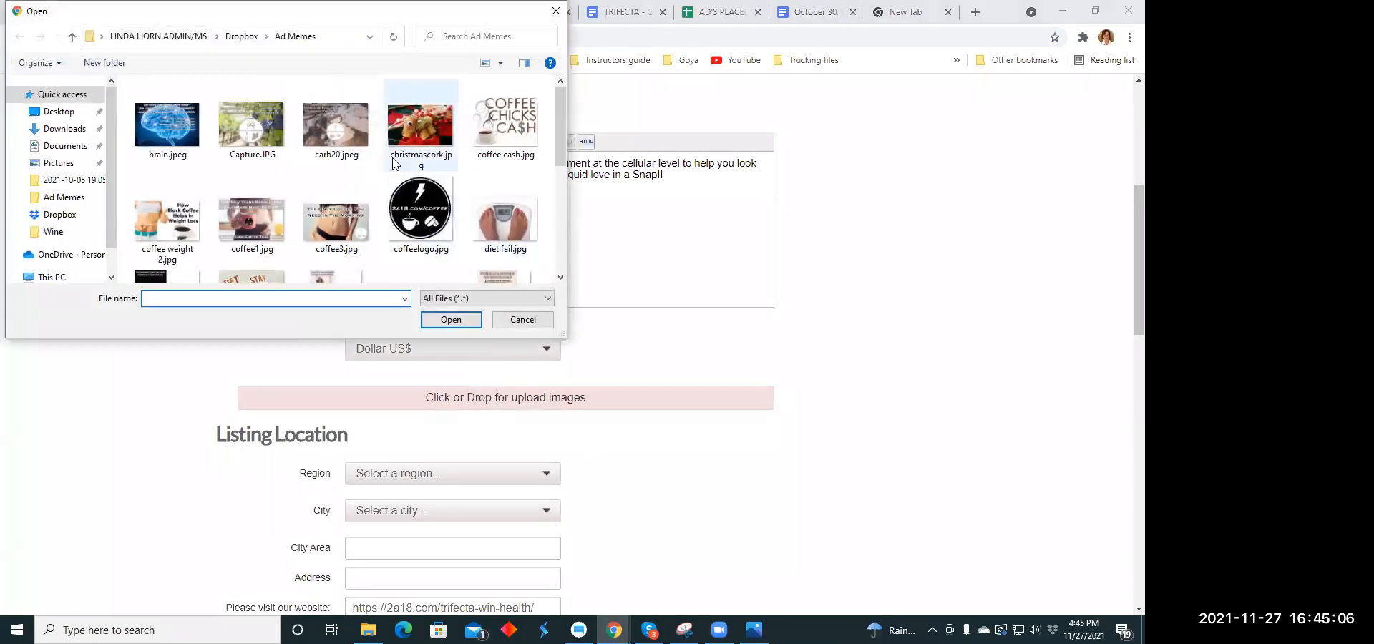
scroll(393, 162, down, 1)
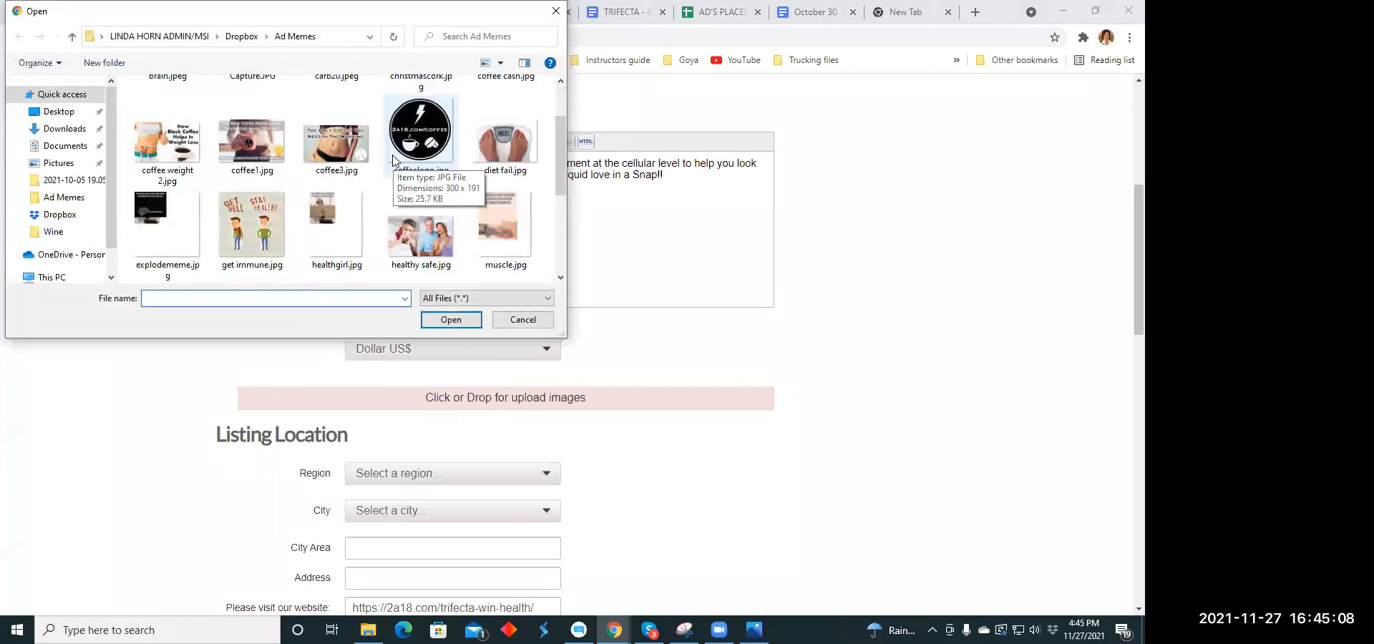
scroll(393, 161, down, 1)
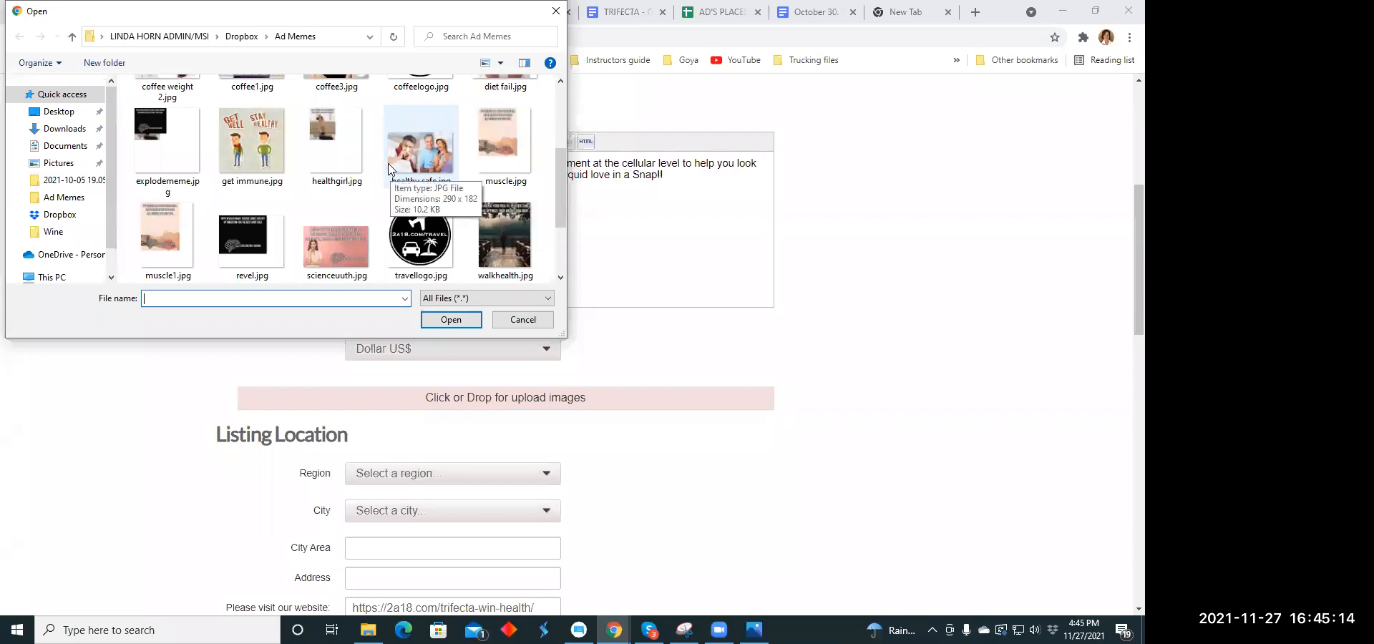
scroll(388, 169, up, 1)
click(340, 198)
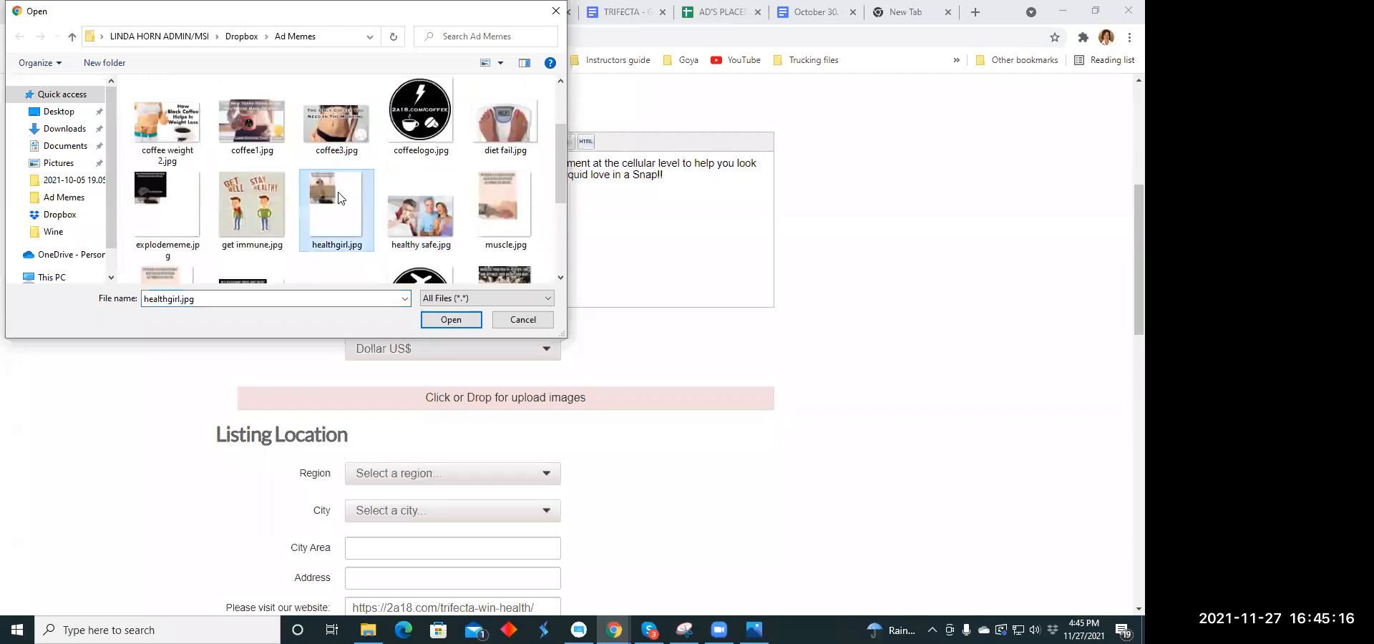
click(439, 321)
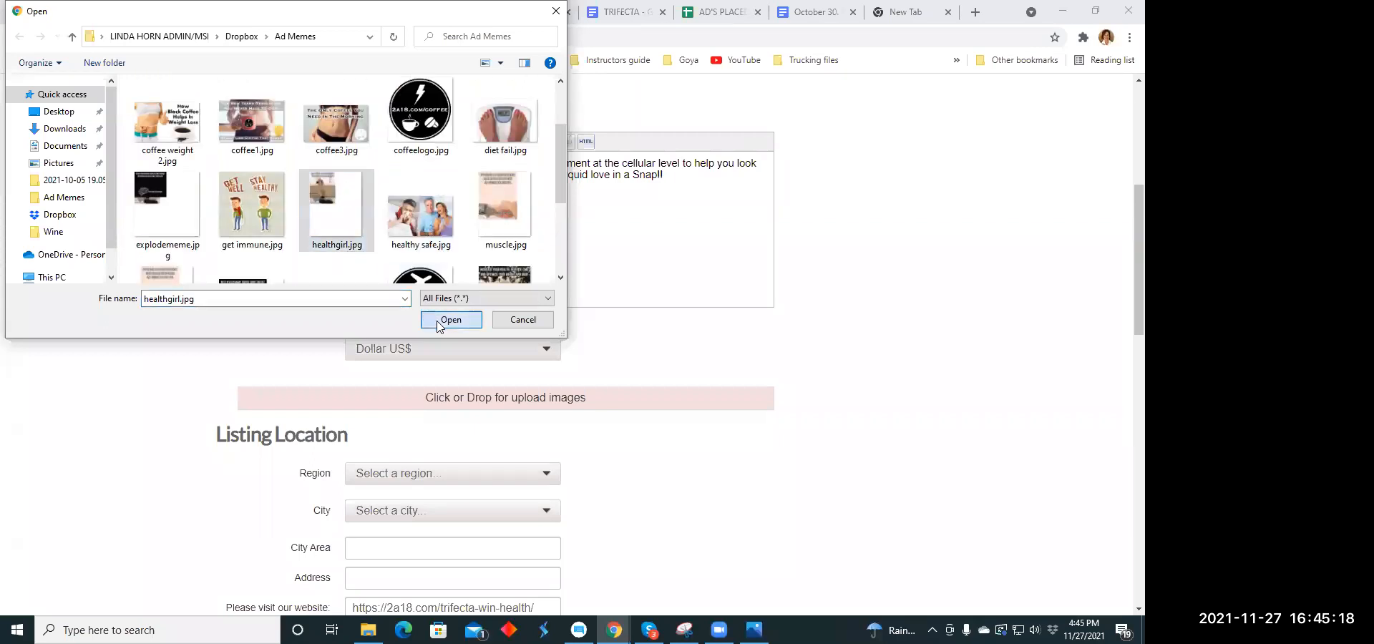
scroll(431, 307, down, 5)
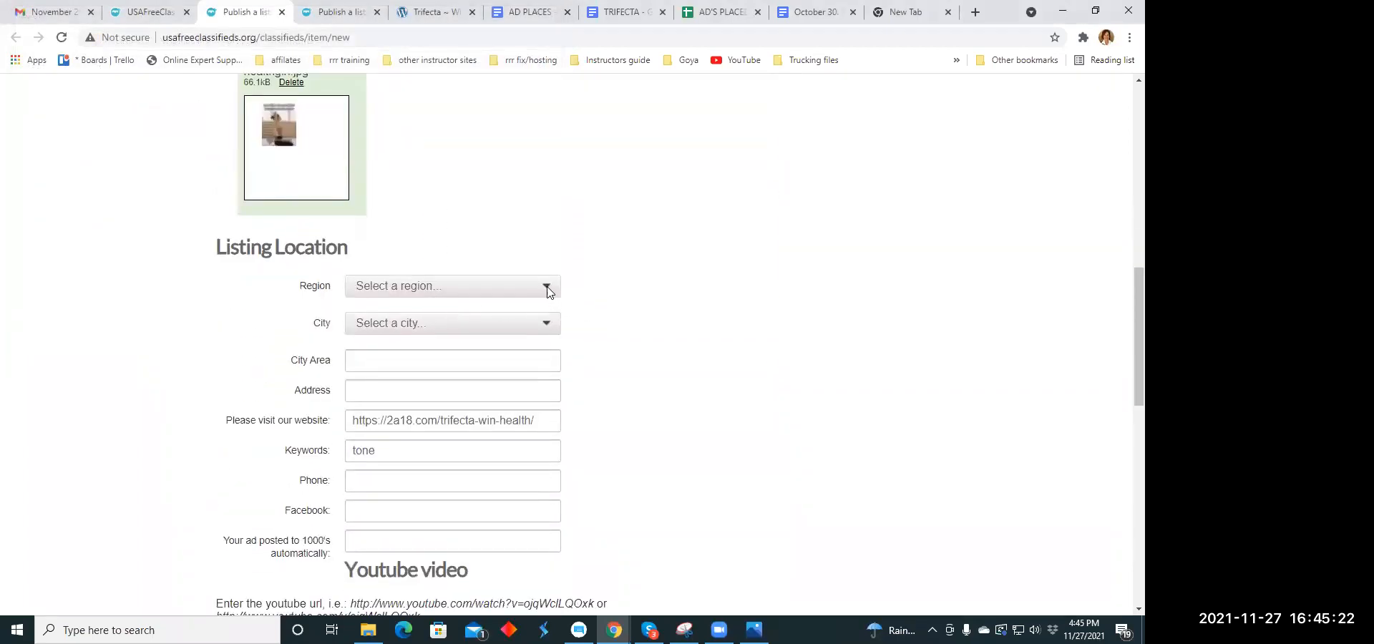
- Set the listing's location to the Ohio region and the city of Columbus
click(547, 288)
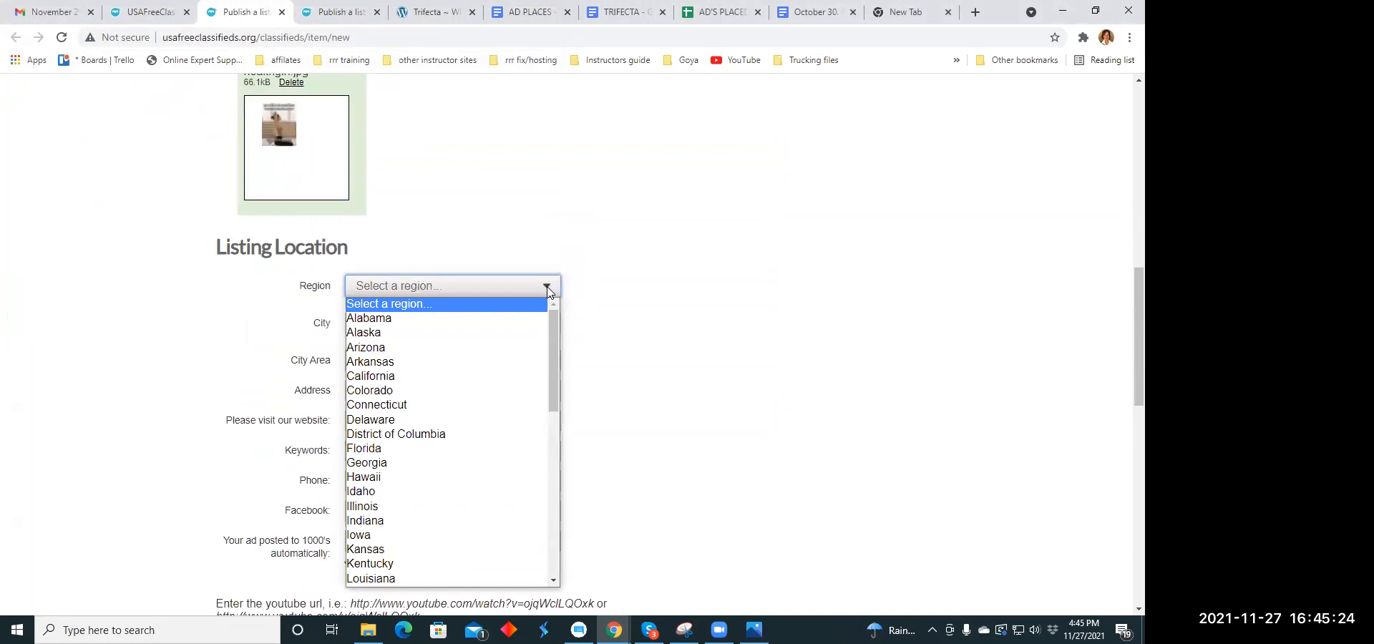
scroll(373, 437, down, 5)
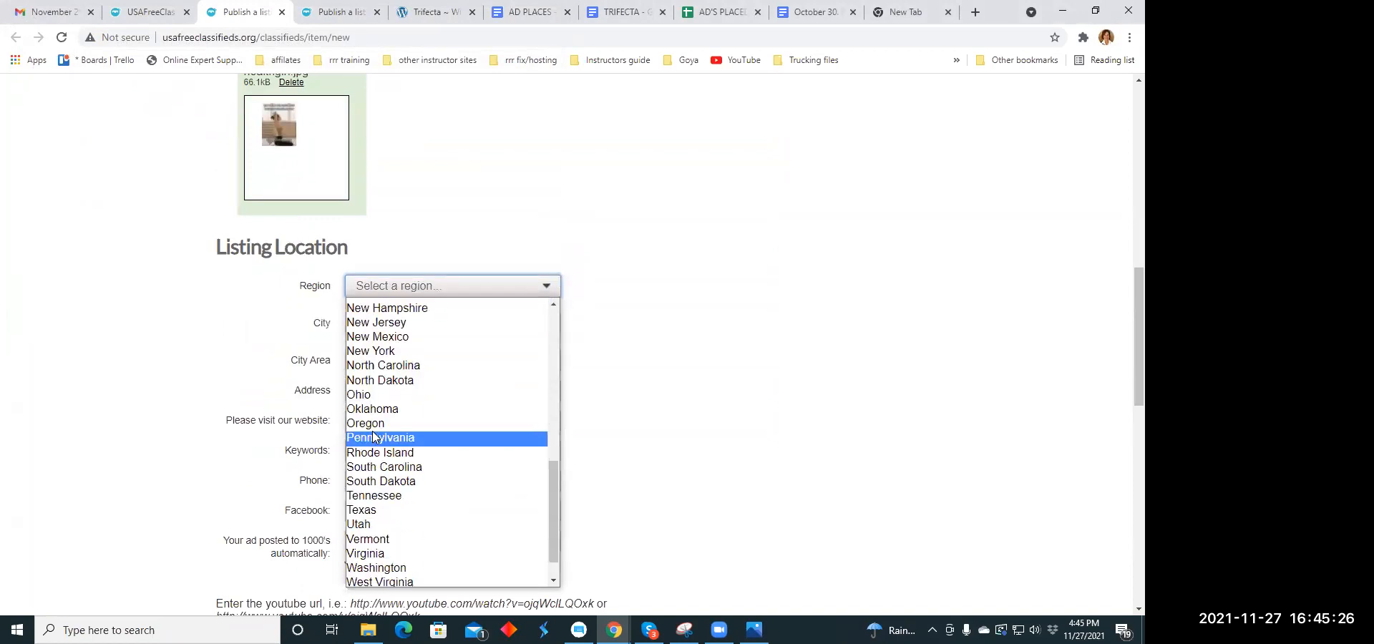
click(365, 396)
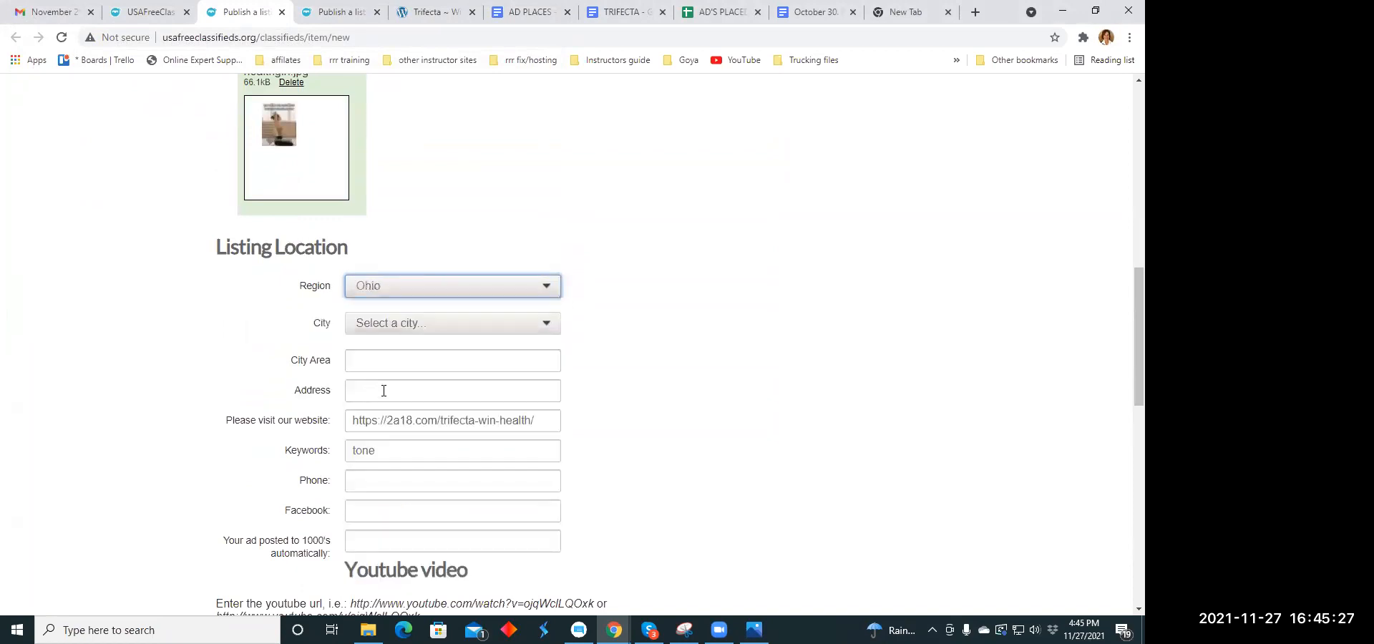
click(545, 325)
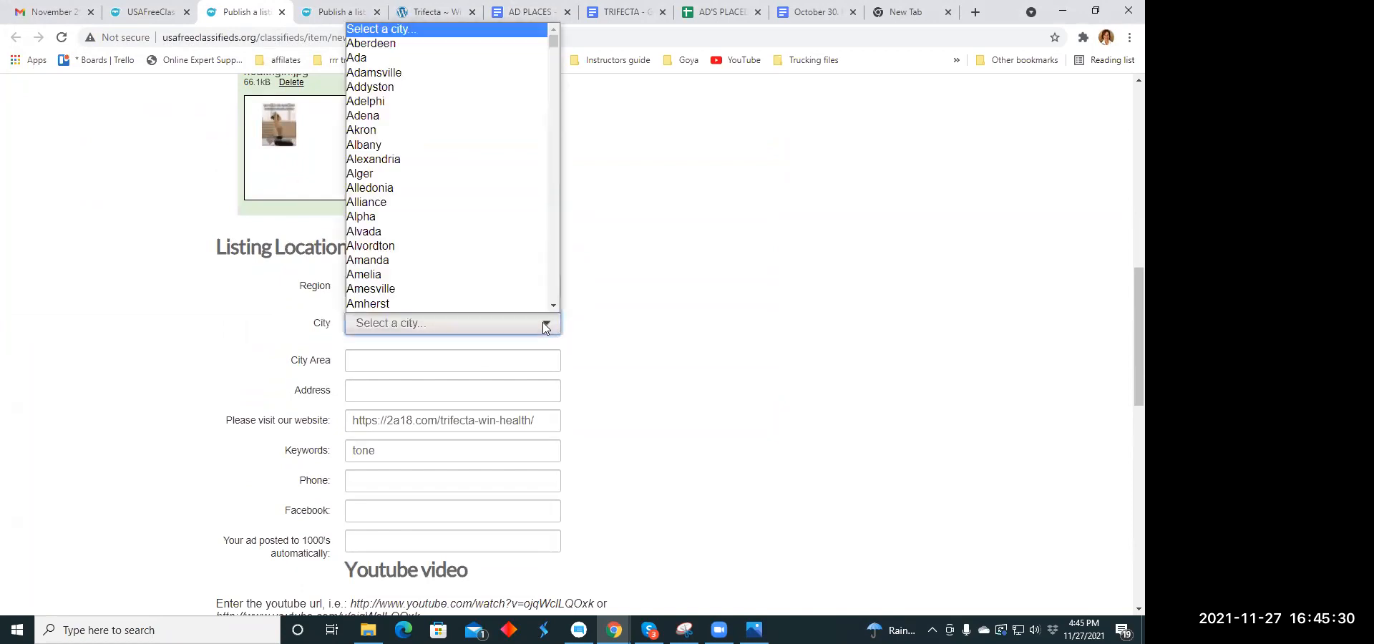
scroll(458, 272, down, 1)
scroll(416, 215, down, 4)
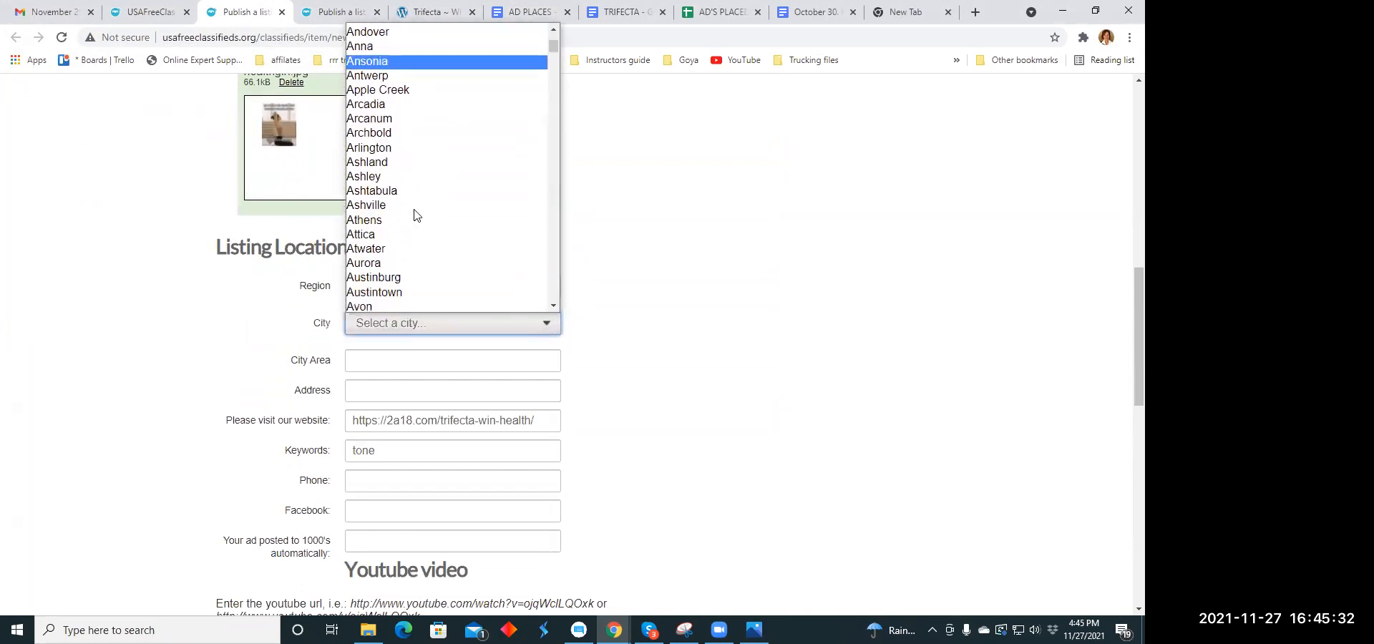
scroll(415, 215, down, 7)
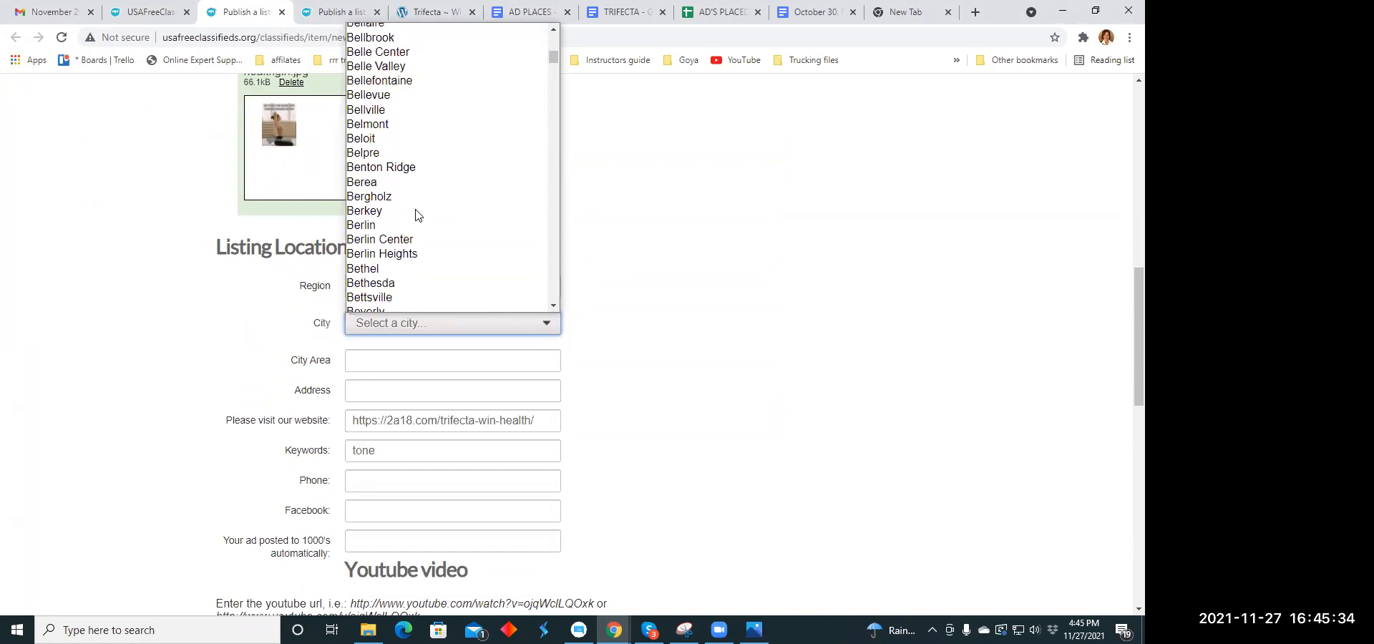
scroll(418, 214, down, 7)
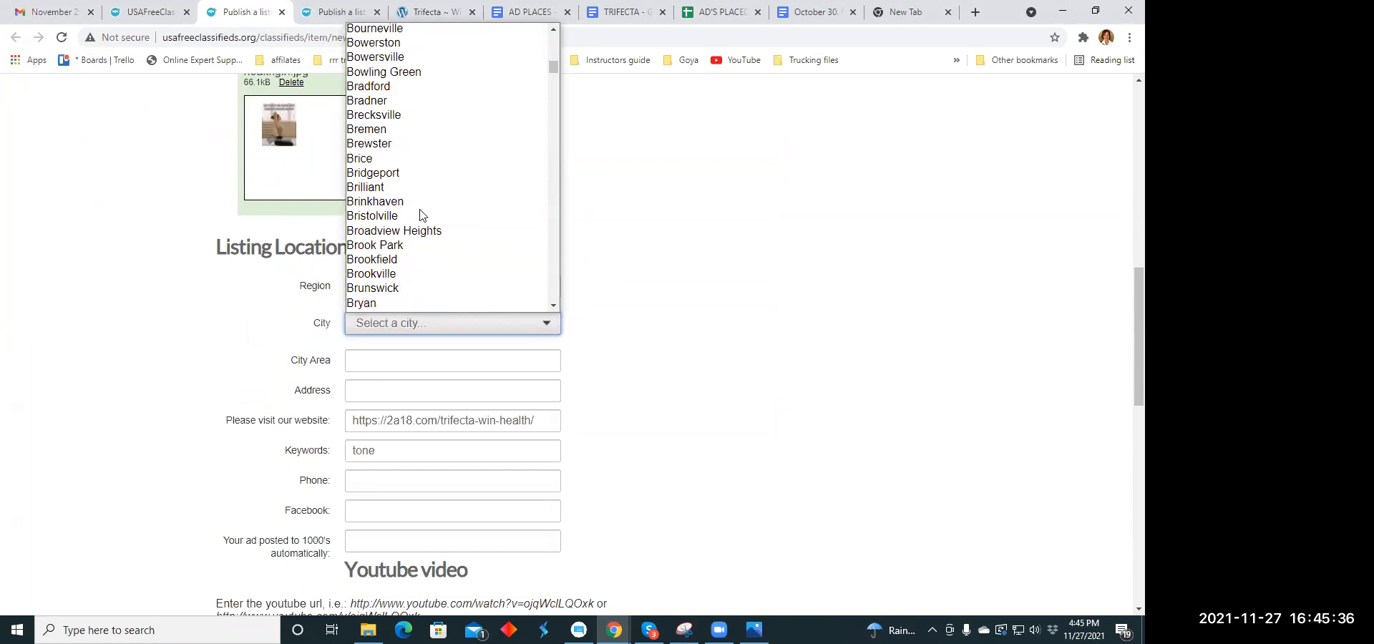
scroll(420, 215, down, 5)
scroll(466, 215, down, 3)
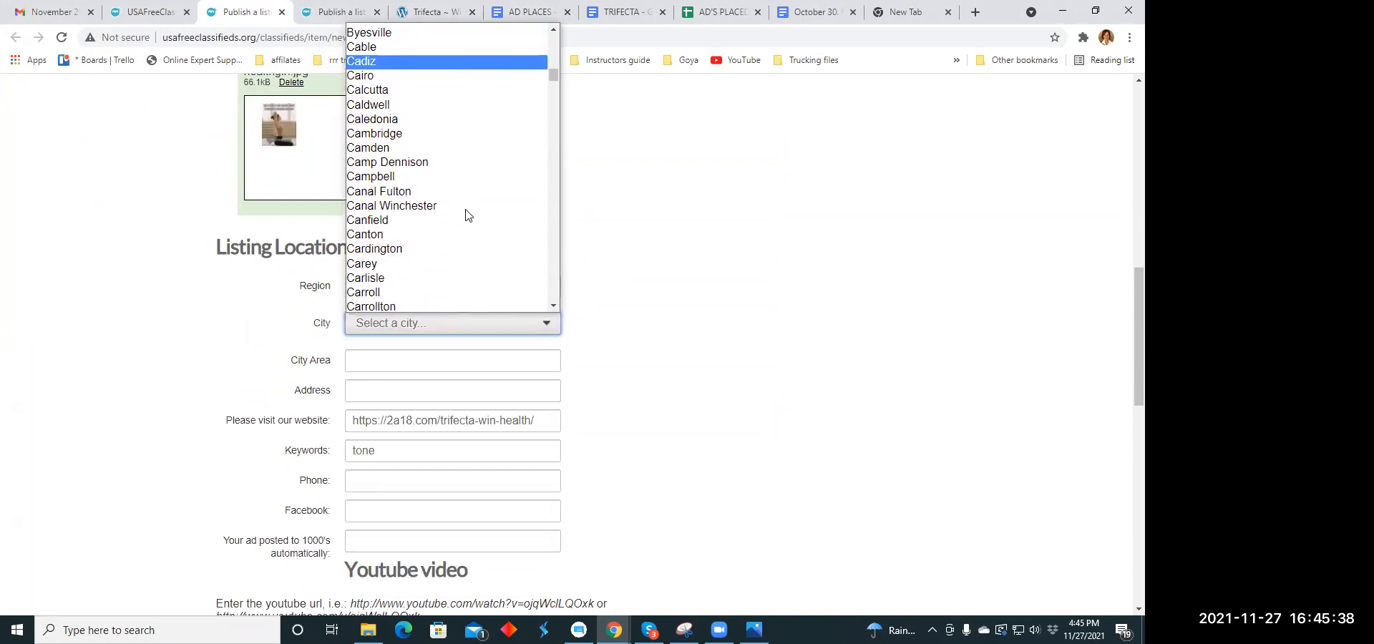
scroll(467, 215, down, 3)
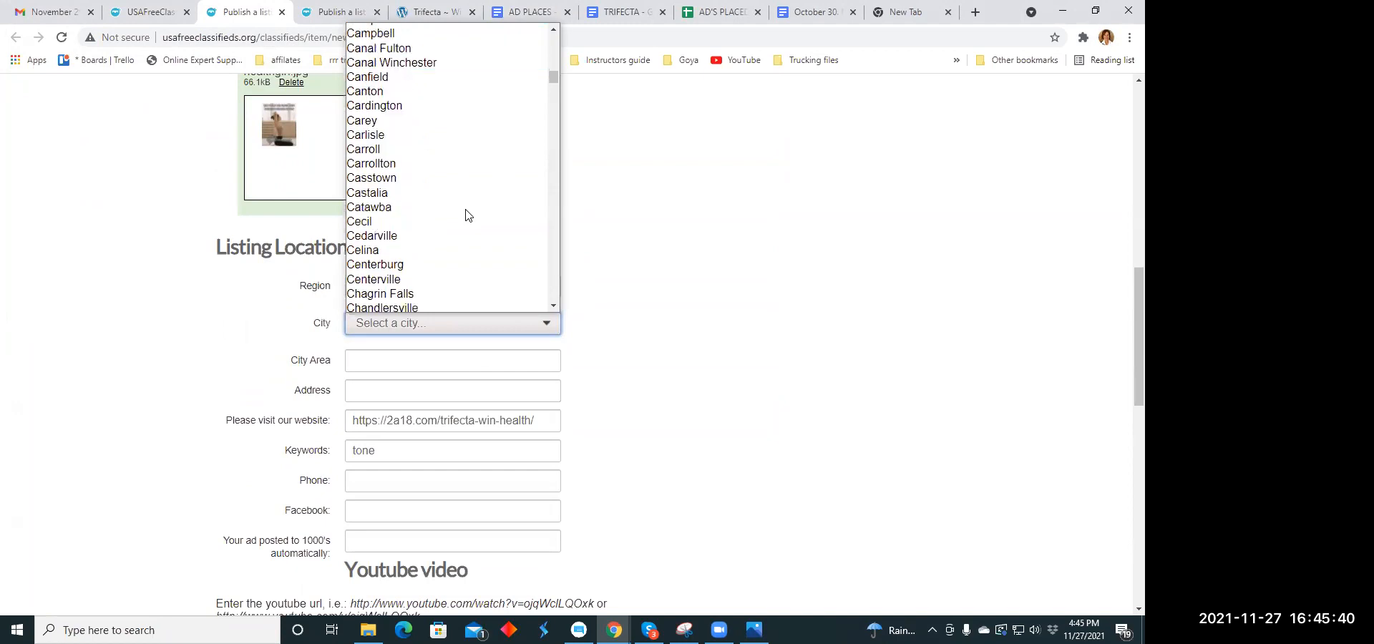
scroll(466, 214, down, 3)
scroll(463, 215, down, 5)
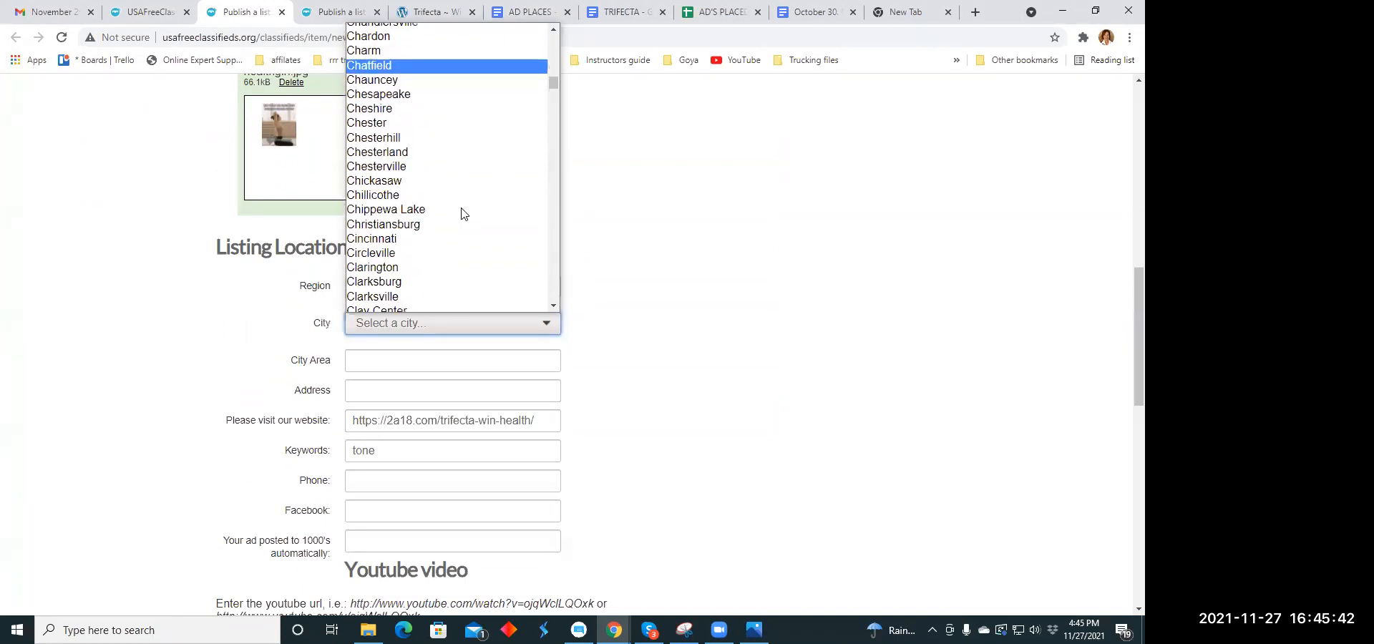
scroll(462, 213, down, 3)
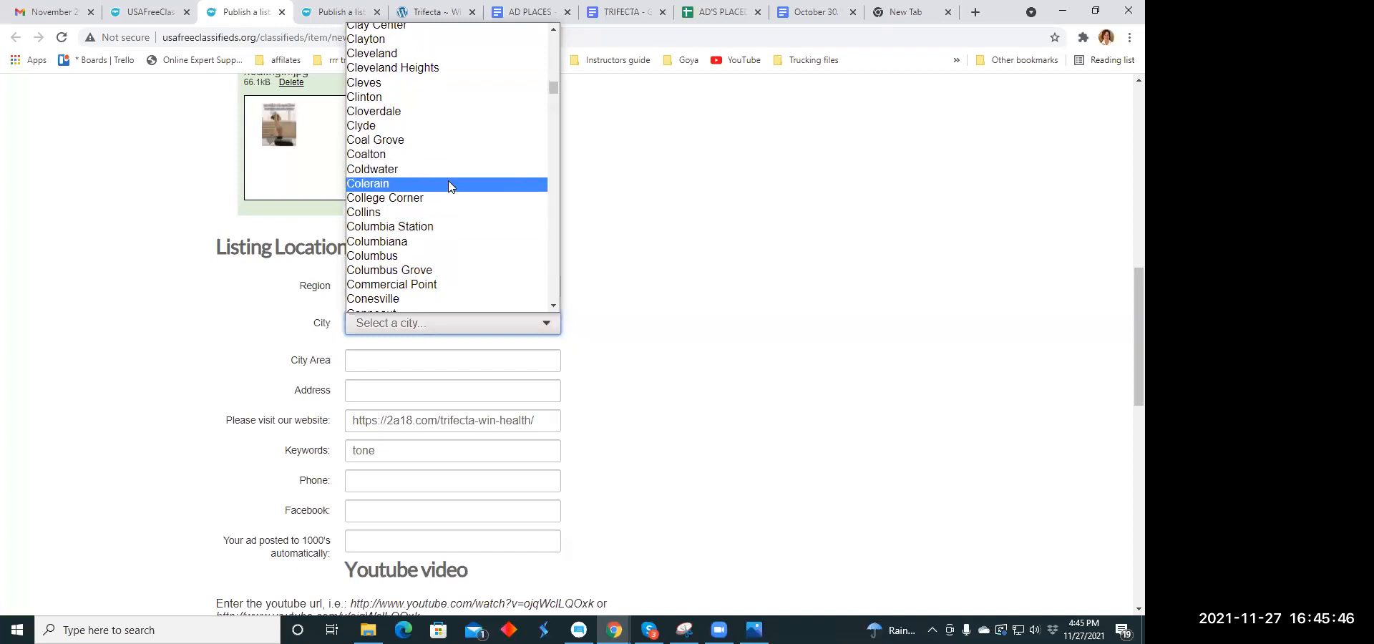
click(451, 255)
- Leave the listing's city area blank and replace its keyword with "youth"
scroll(460, 234, down, 3)
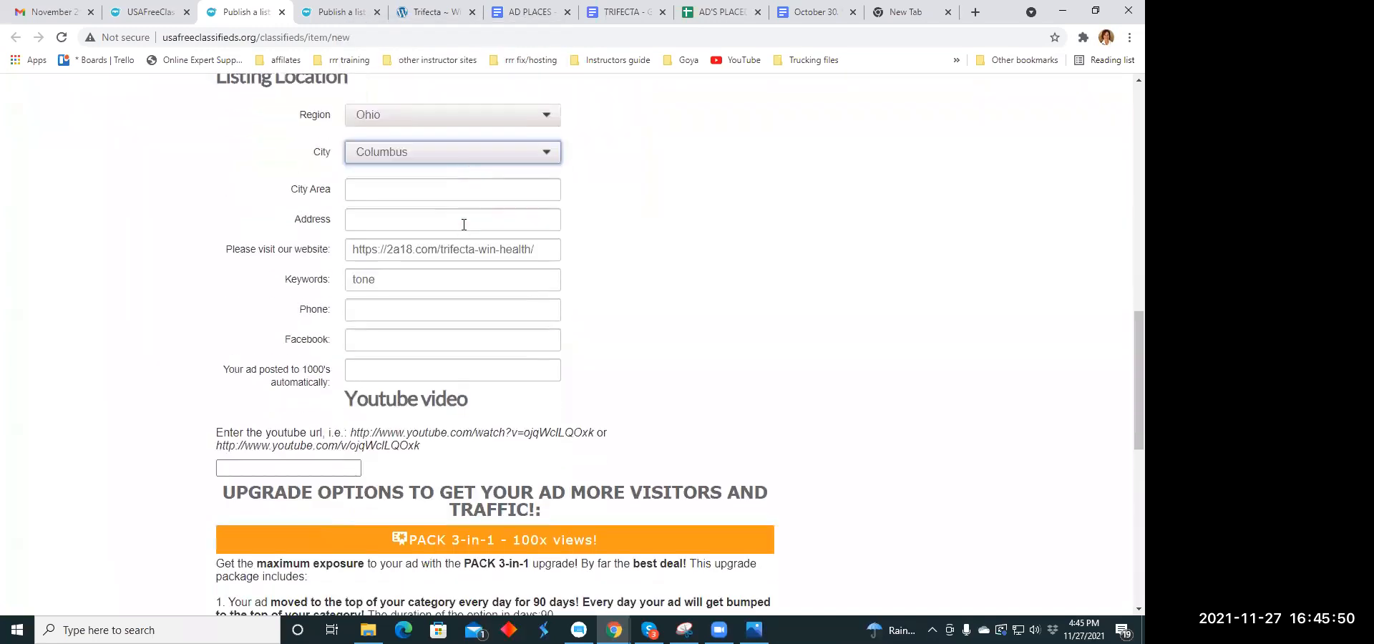
click(376, 149)
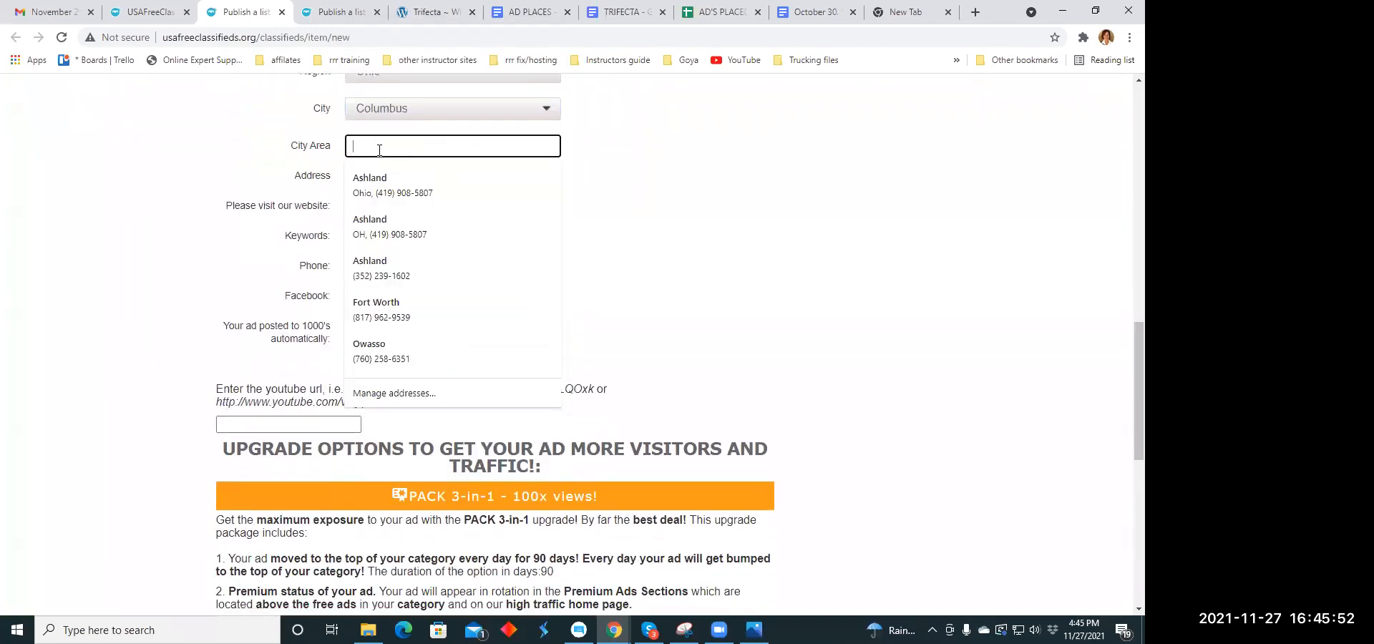
click(659, 178)
scroll(475, 178, down, 1)
scroll(472, 180, down, 1)
scroll(390, 224, up, 2)
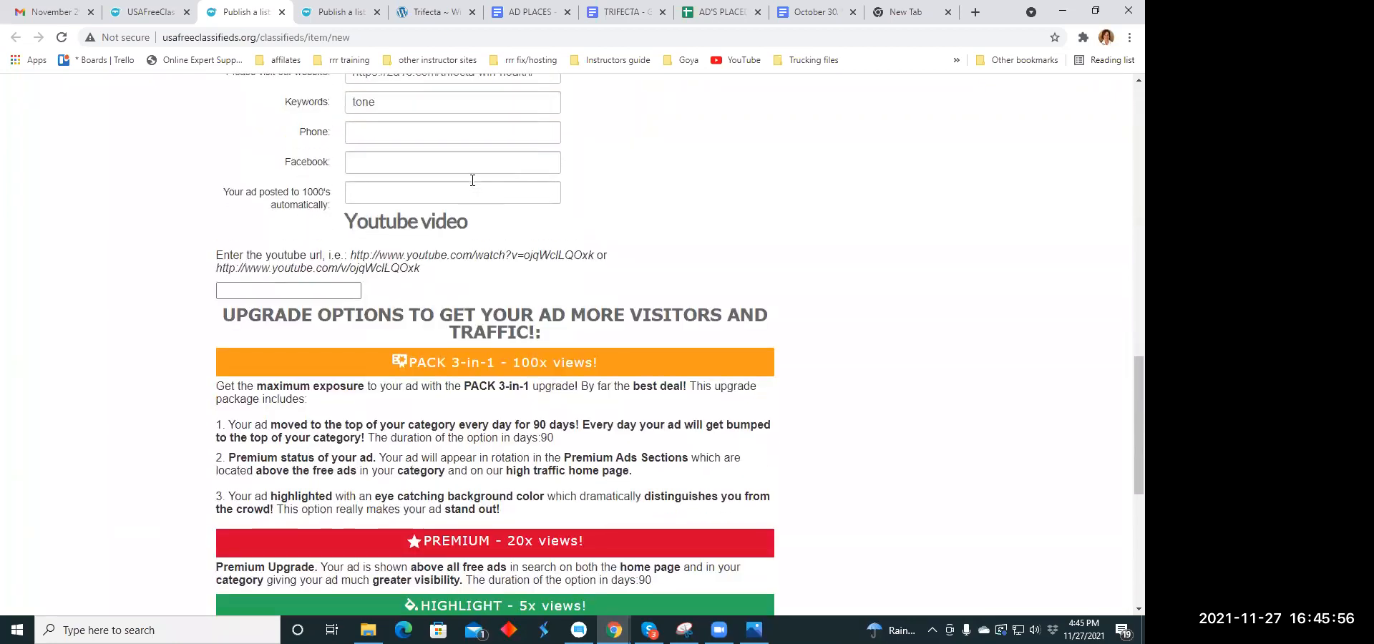
double_click(379, 237)
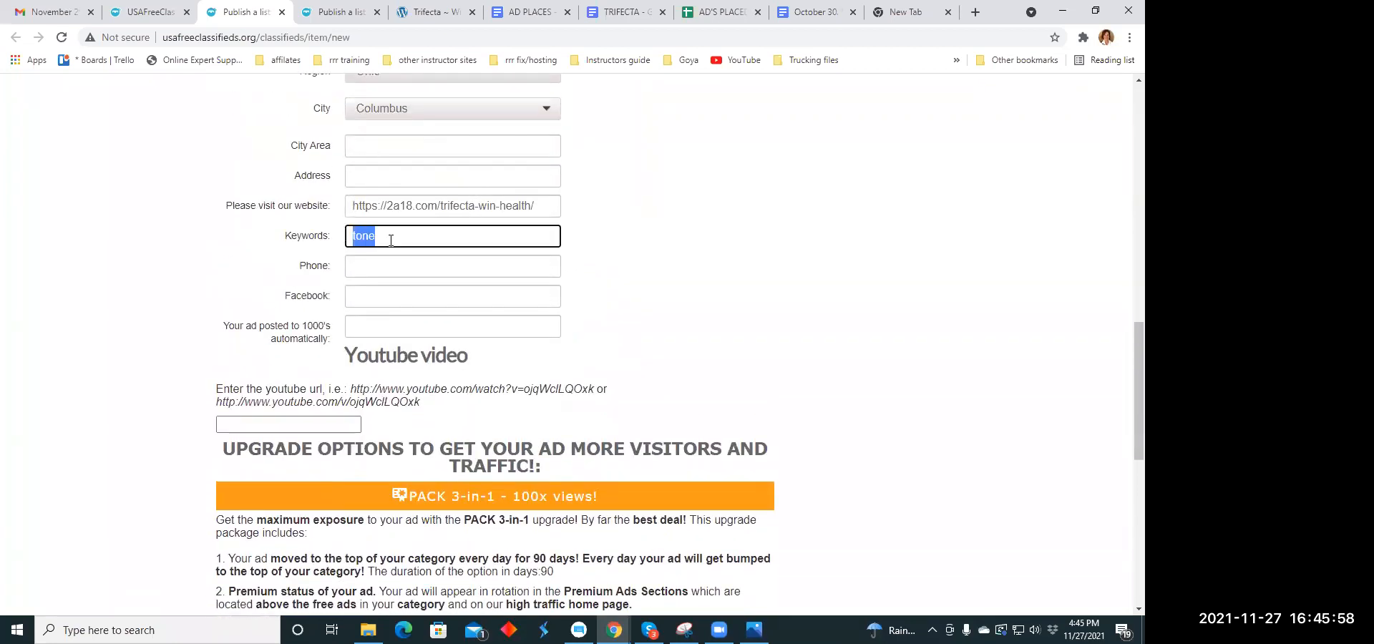
text(youth)
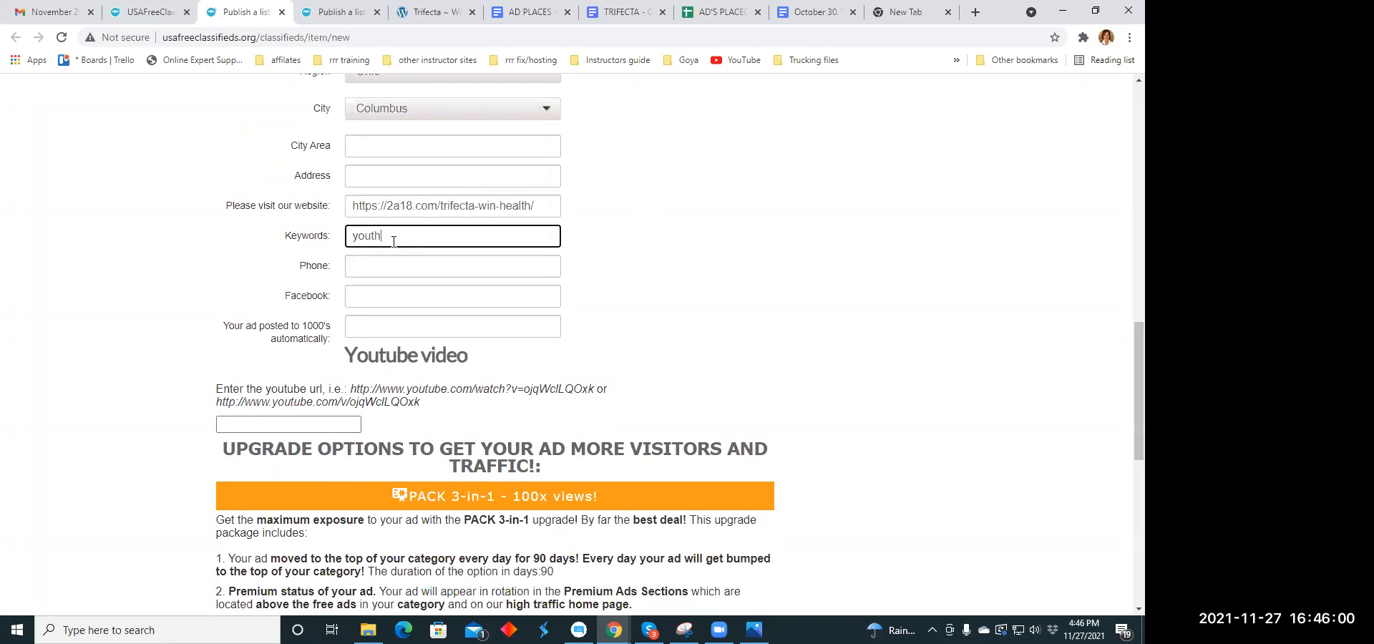
- Publish the listing and close its upgrade payment page without paying
scroll(538, 278, down, 2)
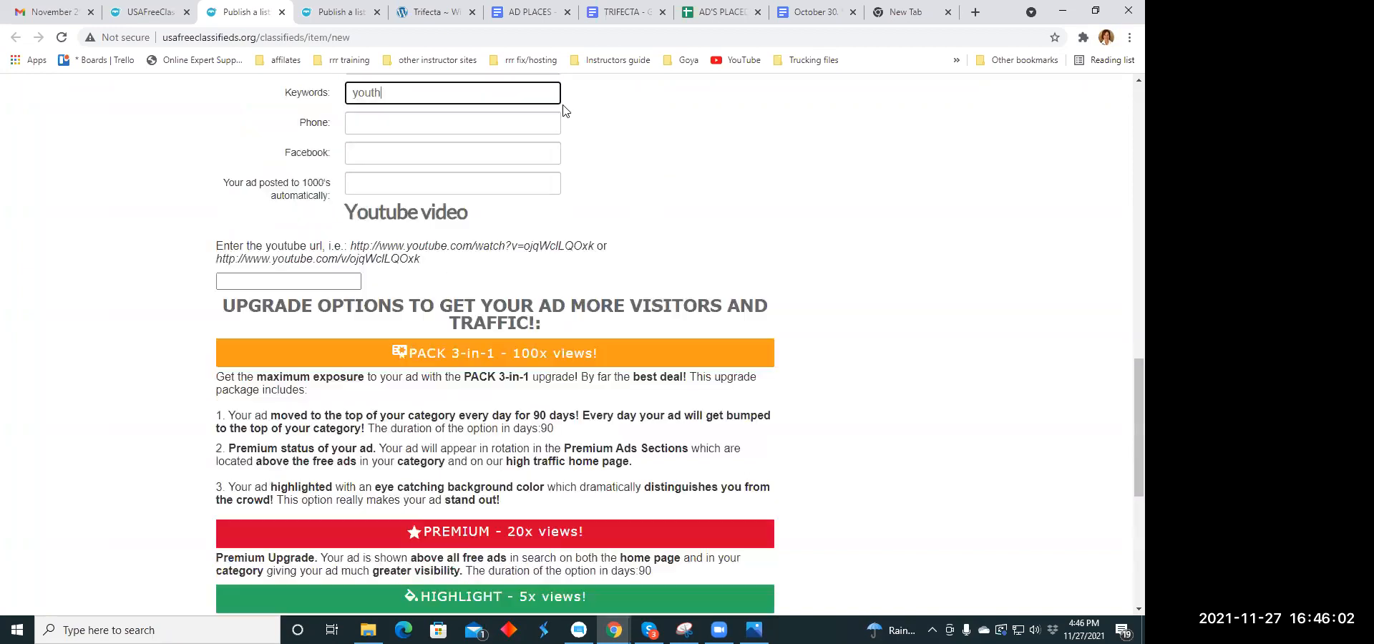
scroll(372, 472, down, 4)
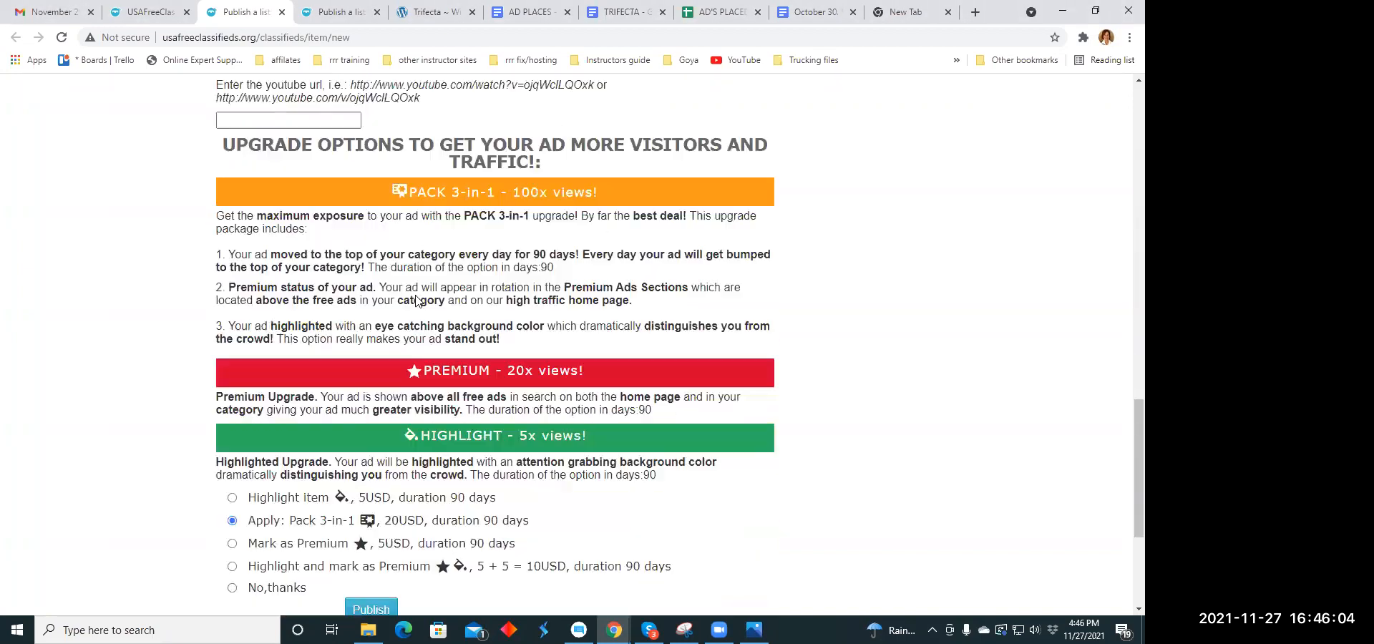
click(371, 485)
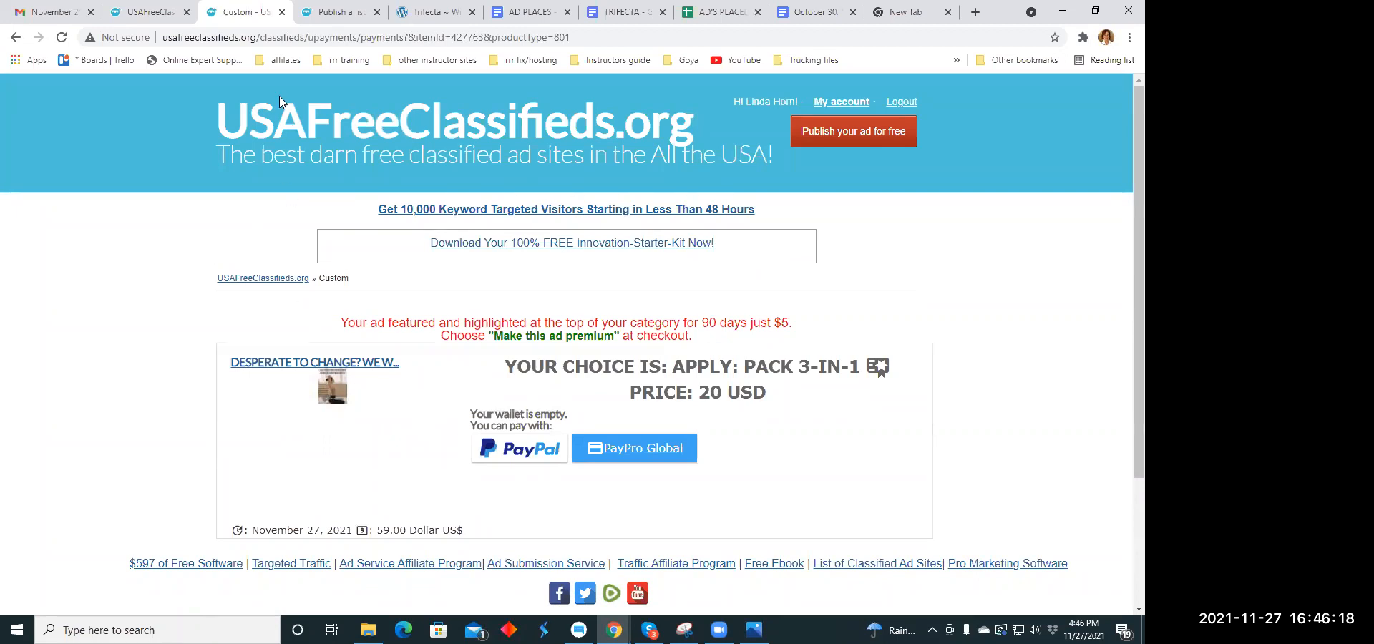
click(283, 13)
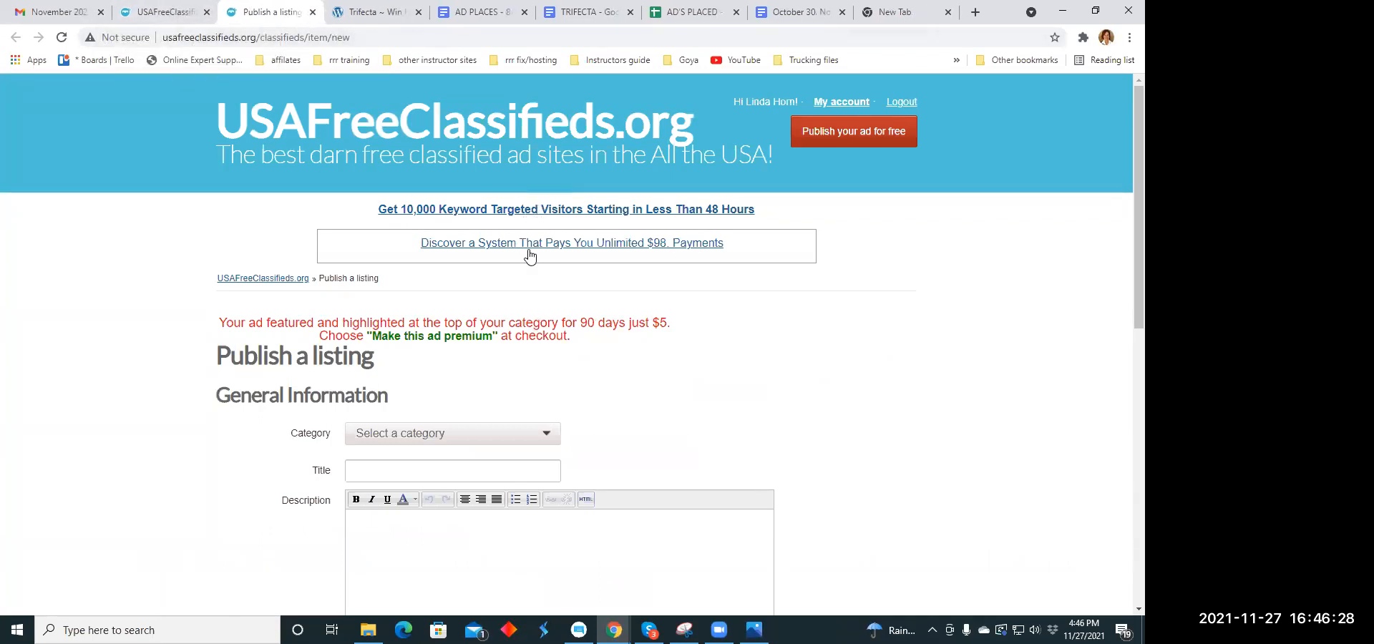
- Set the category of the new blank listing to Marketing
scroll(537, 336, down, 2)
scroll(532, 286, up, 1)
scroll(536, 286, up, 1)
scroll(549, 307, down, 3)
click(549, 222)
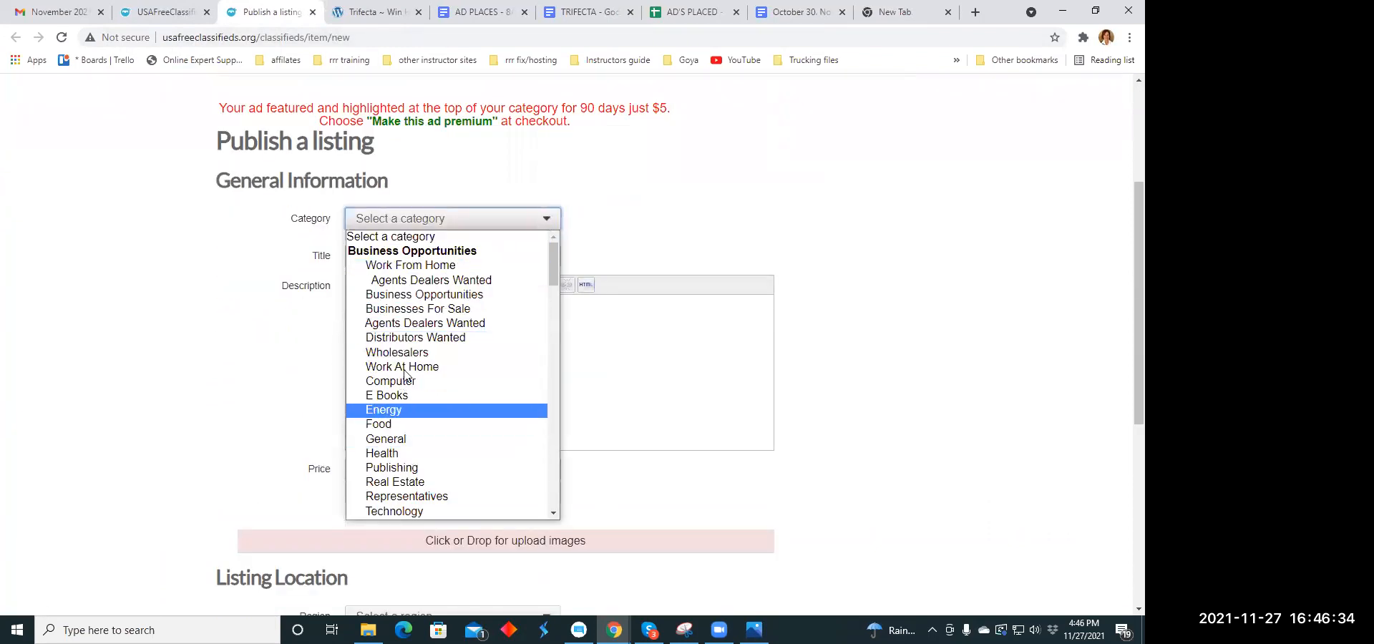
scroll(407, 369, down, 8)
scroll(408, 365, down, 5)
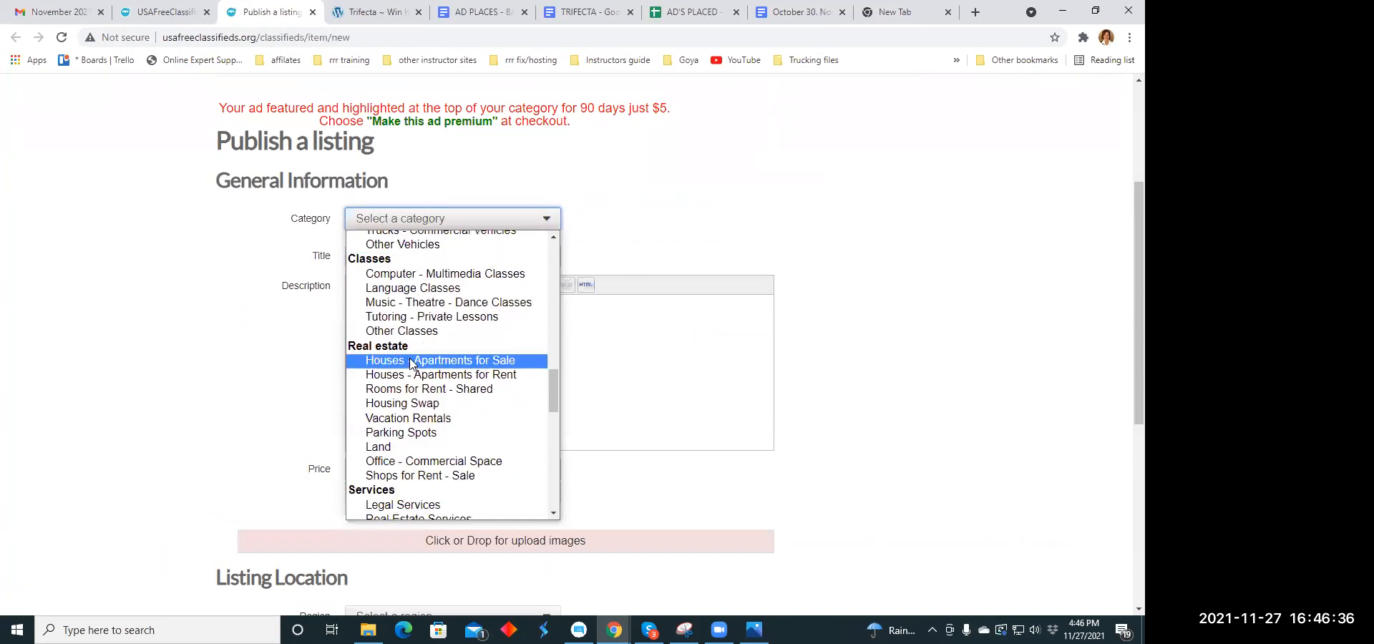
scroll(412, 363, down, 8)
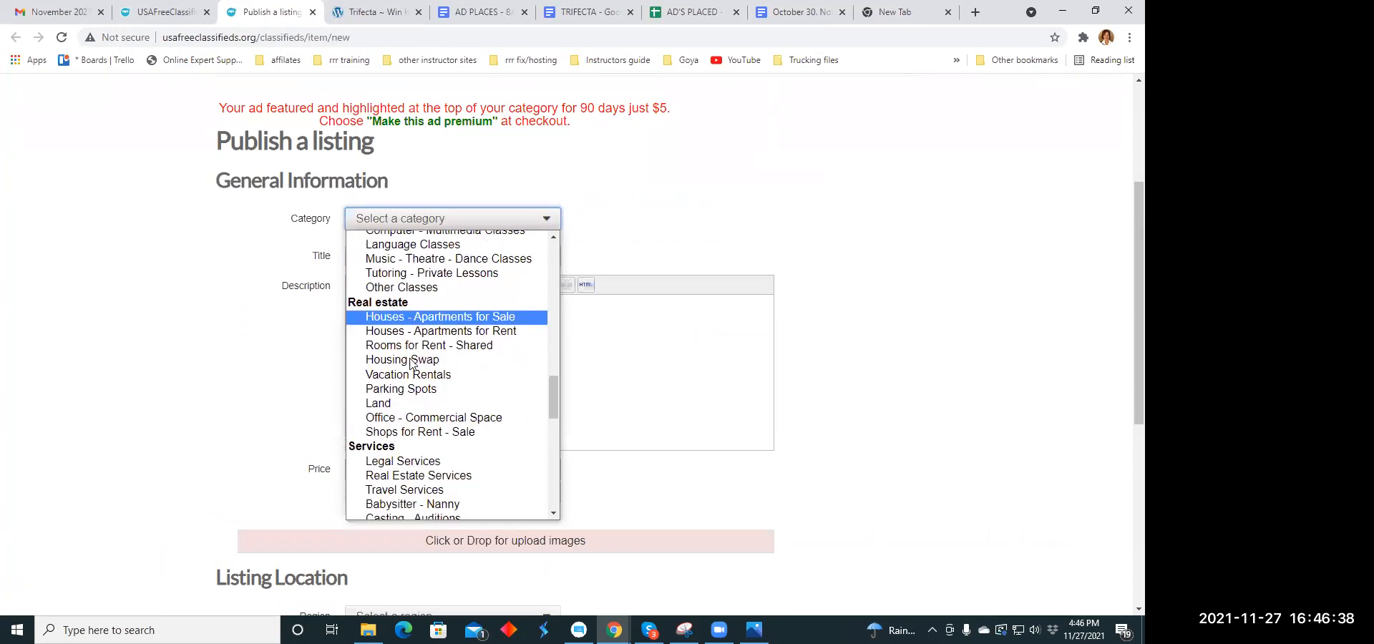
scroll(410, 361, down, 2)
scroll(410, 362, up, 3)
scroll(410, 362, down, 2)
scroll(411, 361, down, 1)
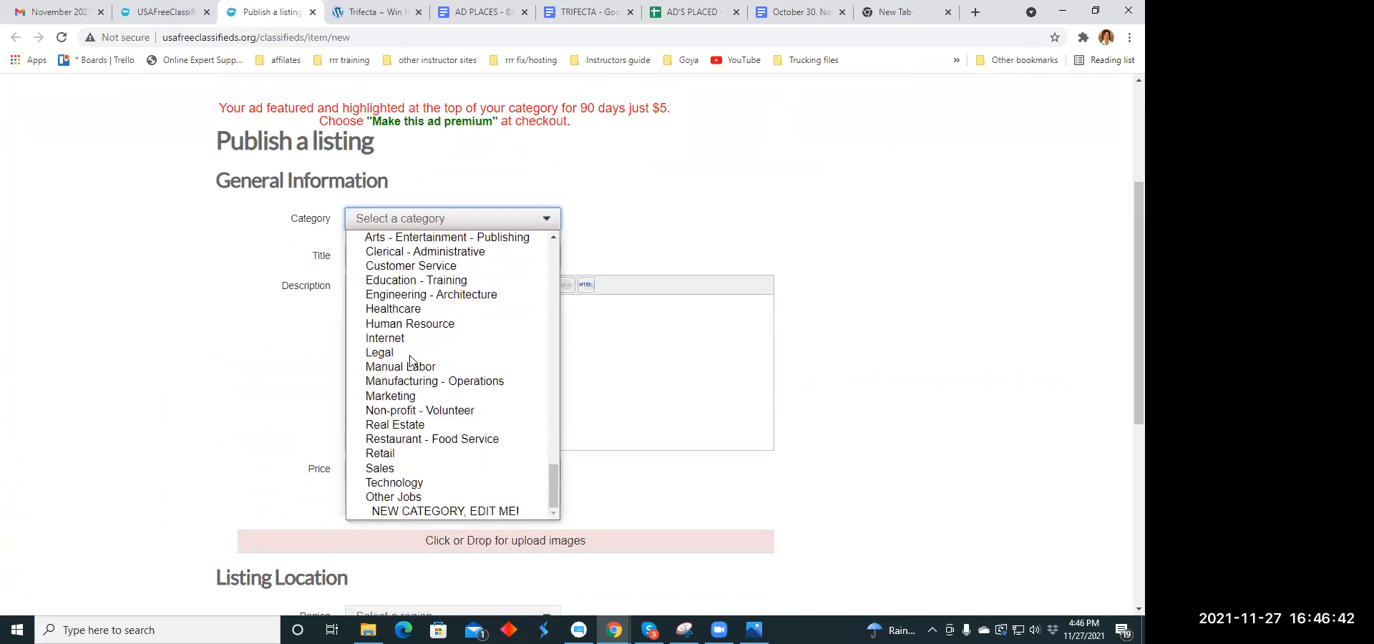
click(424, 398)
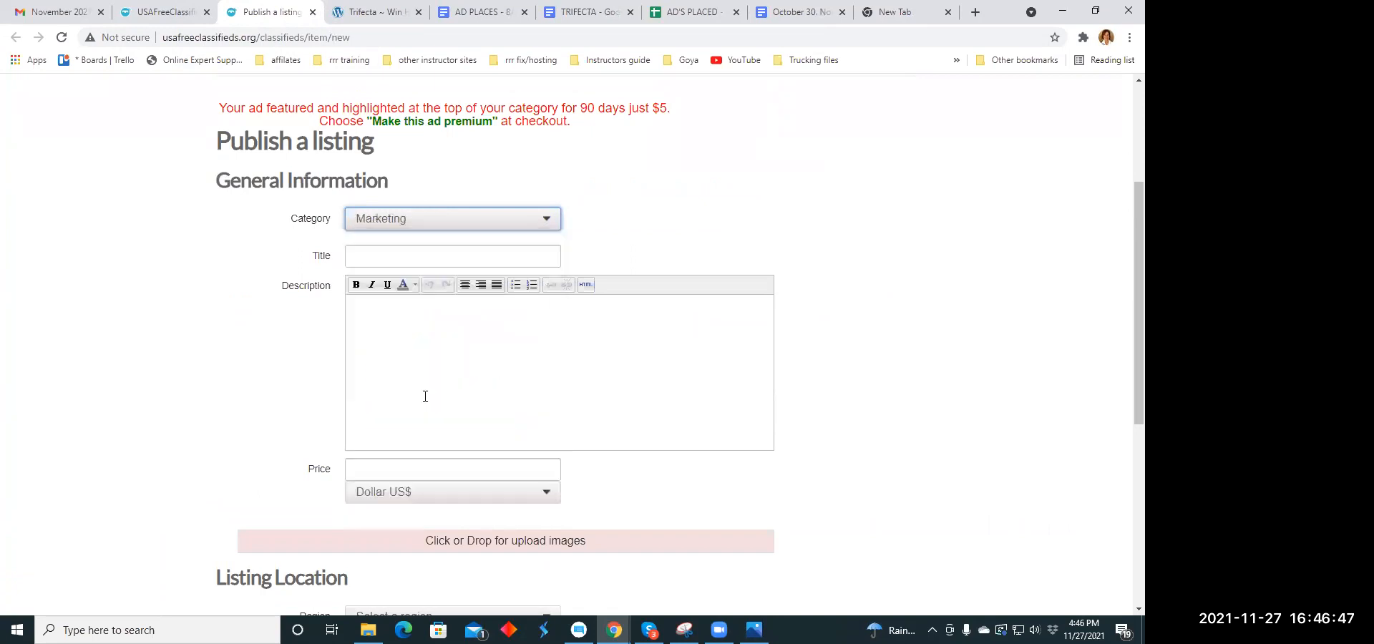
- Copy the headline "Having a Good Day? Want to make it Great? Click Here!" in the Headline Copy Holidays document and make it bold there
click(388, 254)
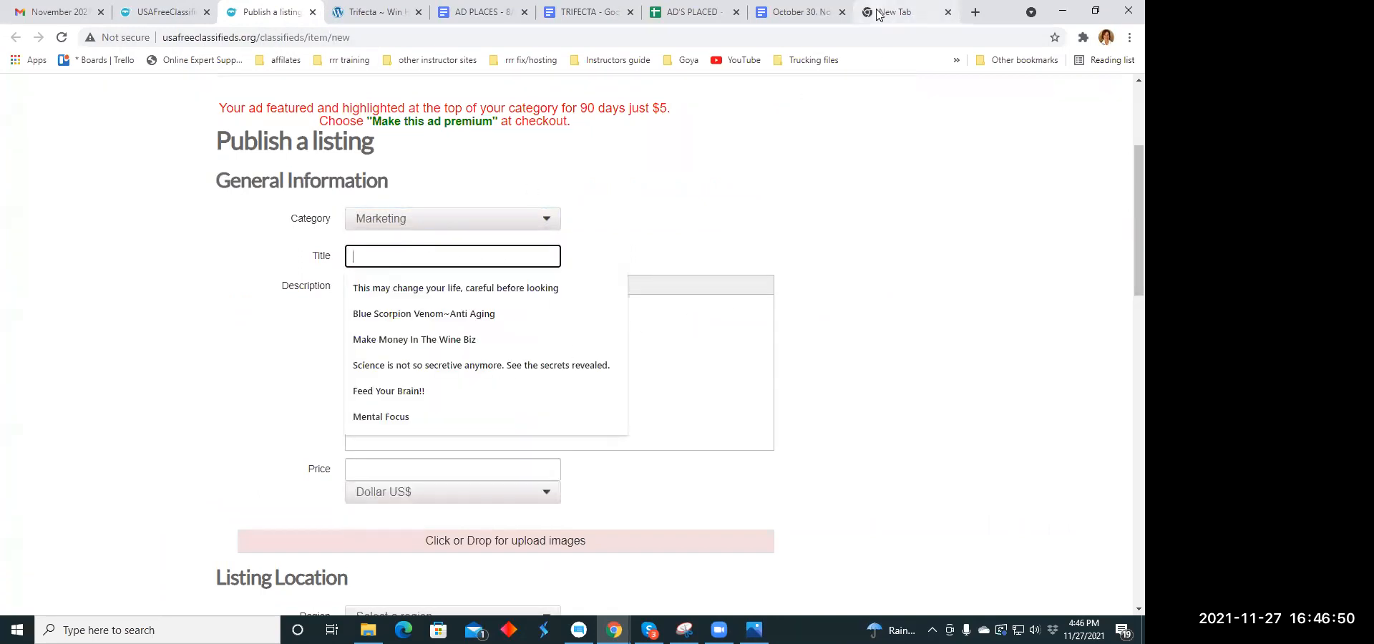
click(790, 14)
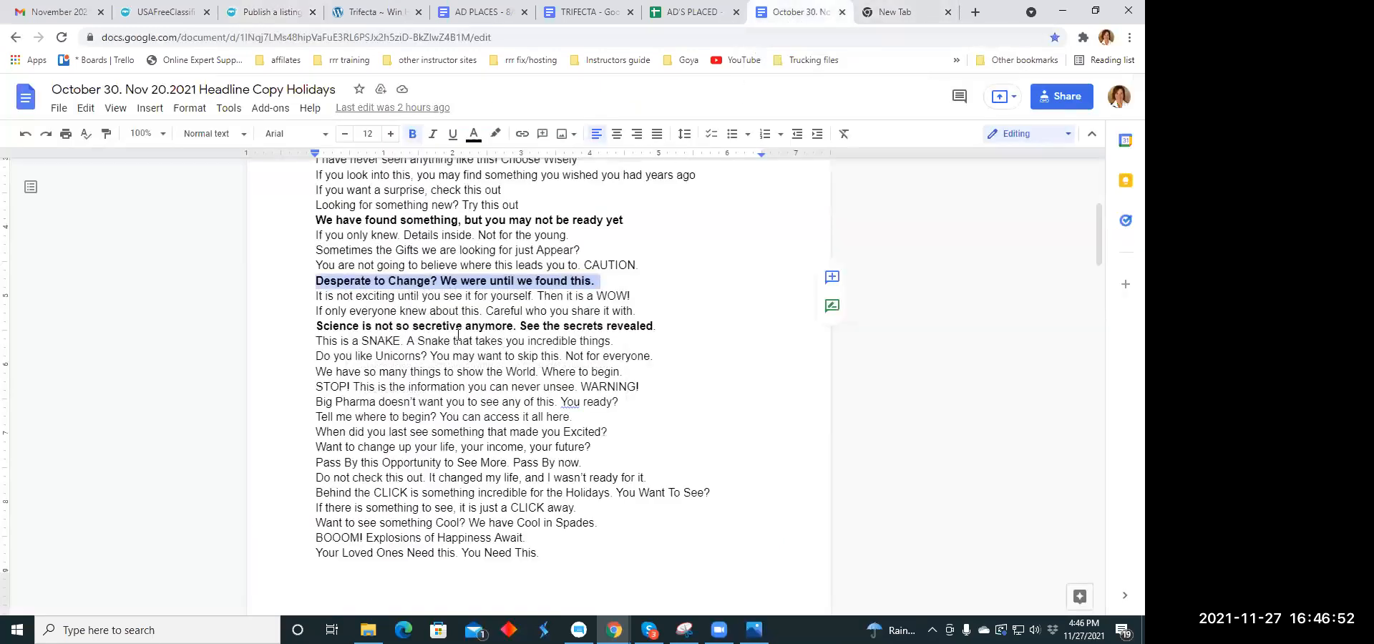
scroll(458, 335, down, 6)
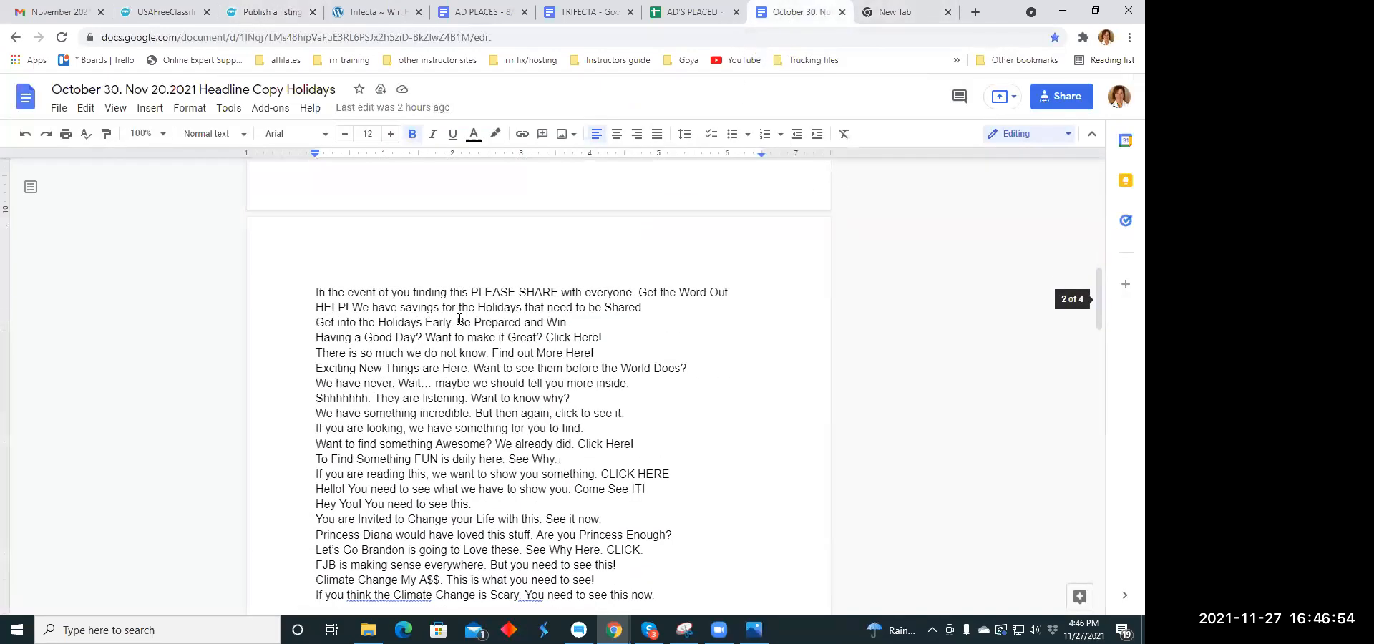
scroll(461, 319, down, 1)
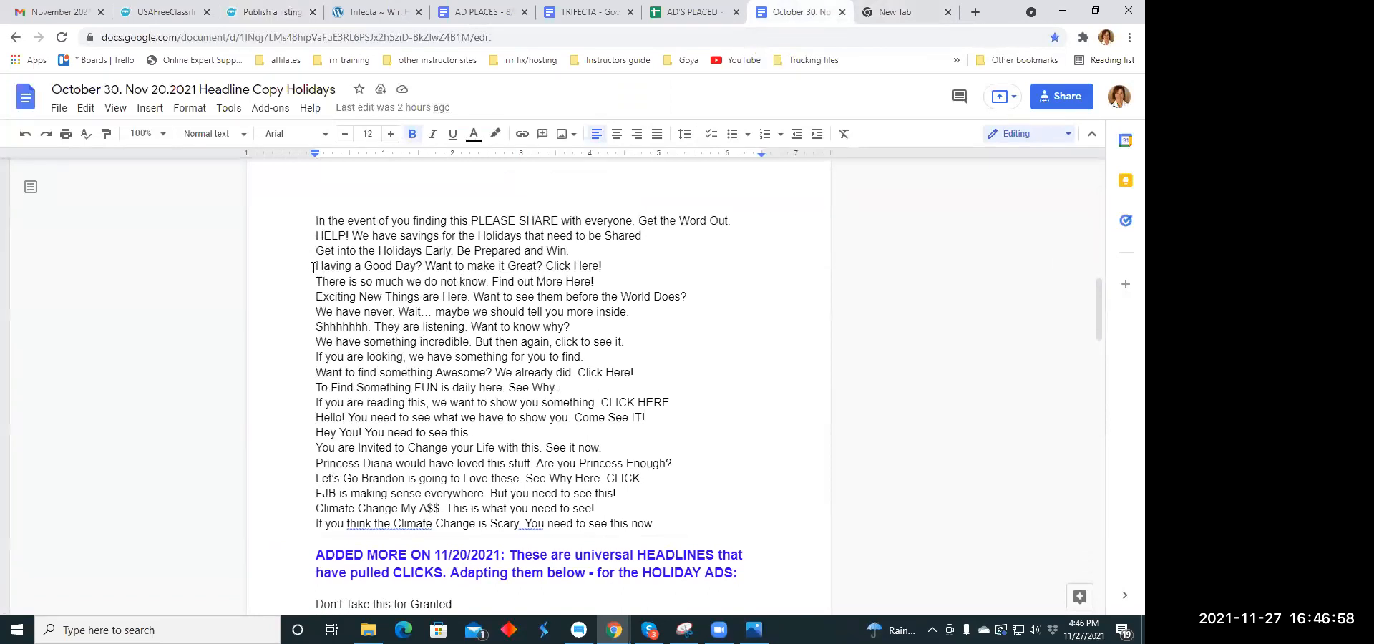
drag(313, 267, 600, 269)
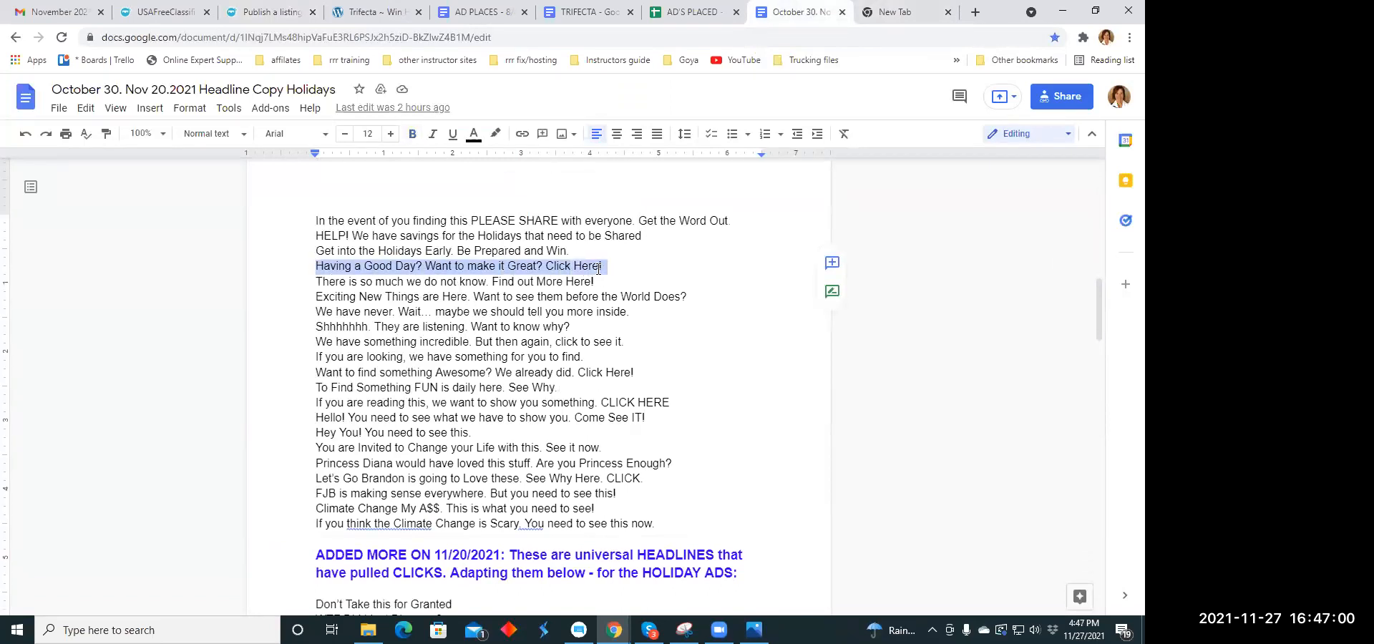
right_click(597, 270)
click(634, 227)
click(412, 135)
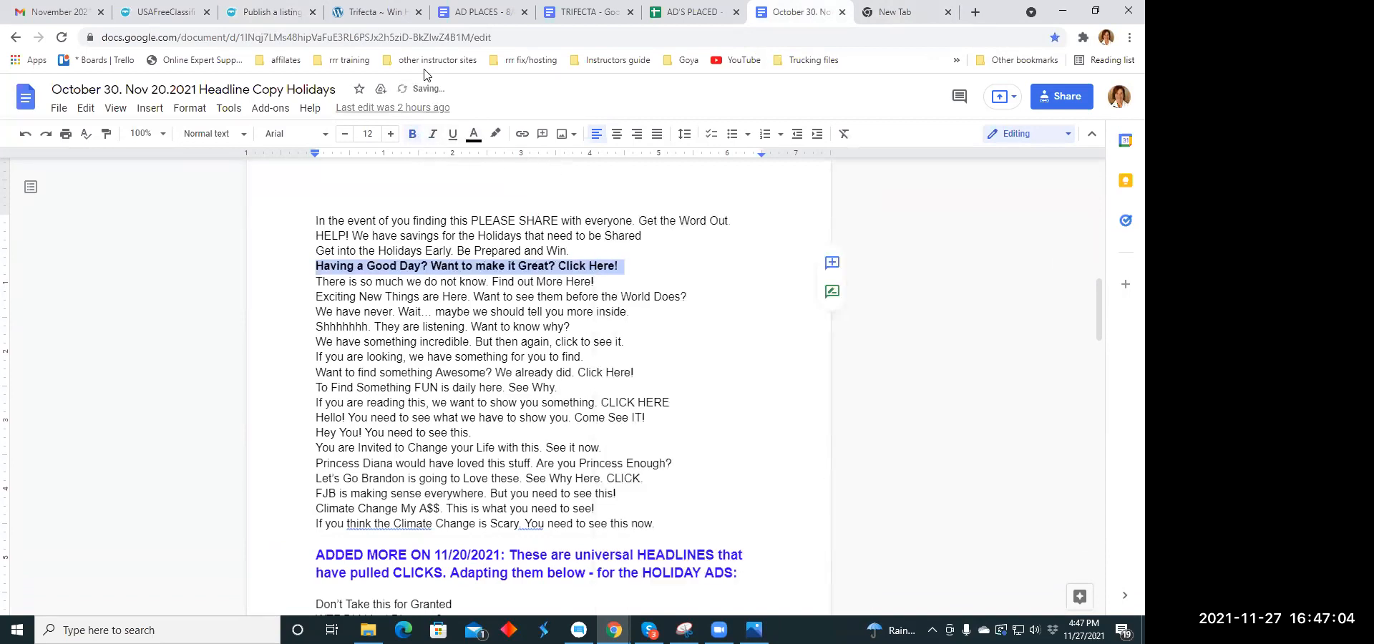
- Paste the copied headline into the title of the Marketing listing
click(264, 12)
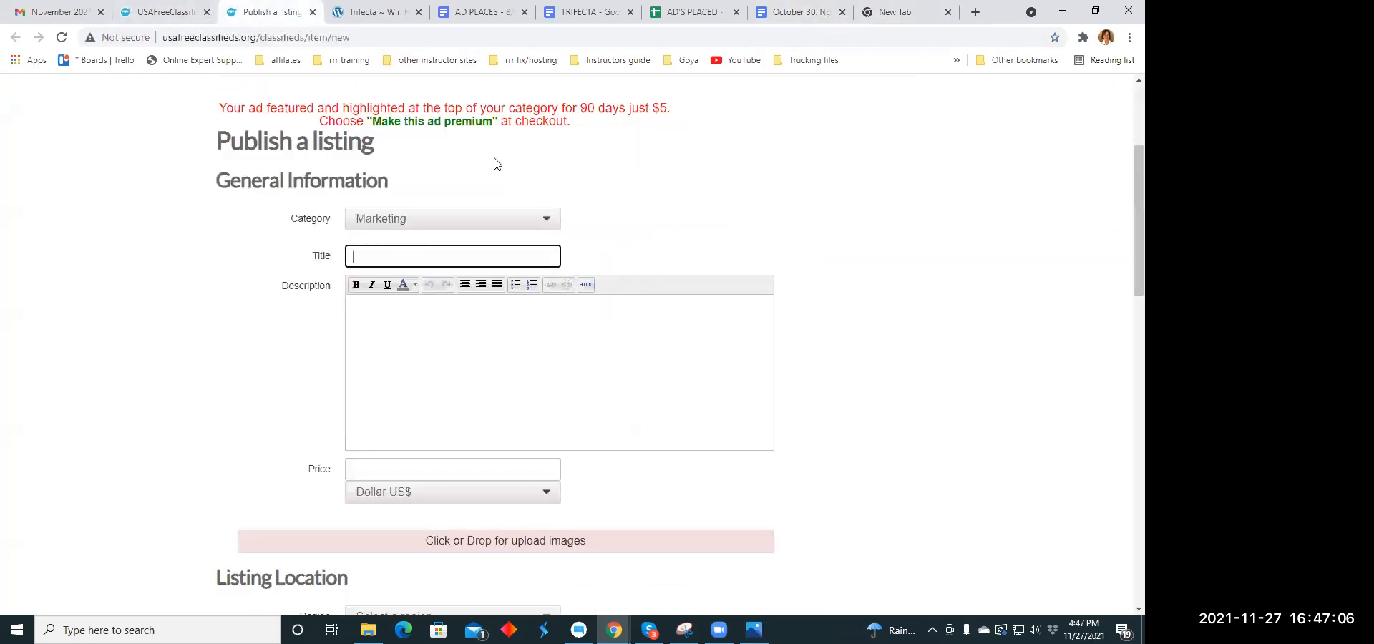
click(379, 258)
right_click(379, 259)
click(414, 362)
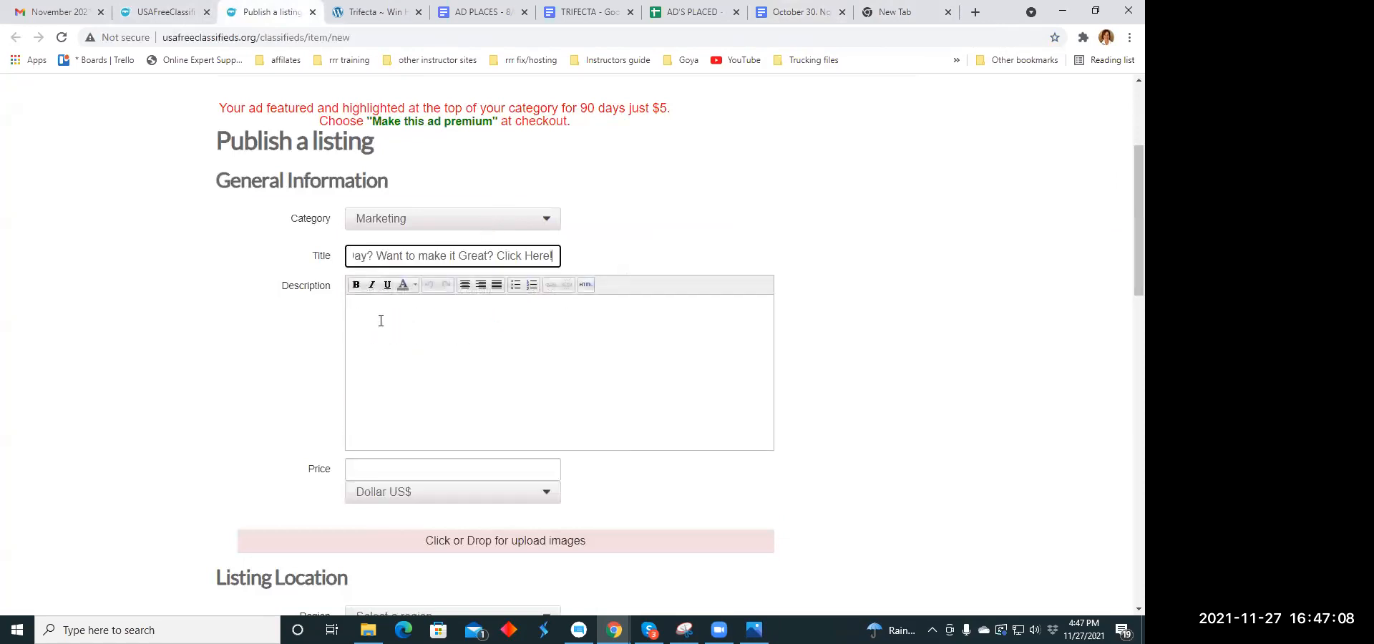
- Copy the paragraph starting "Trifecta is the first 3 finishers!!" from the TRIFECTA document's ad copy
click(372, 315)
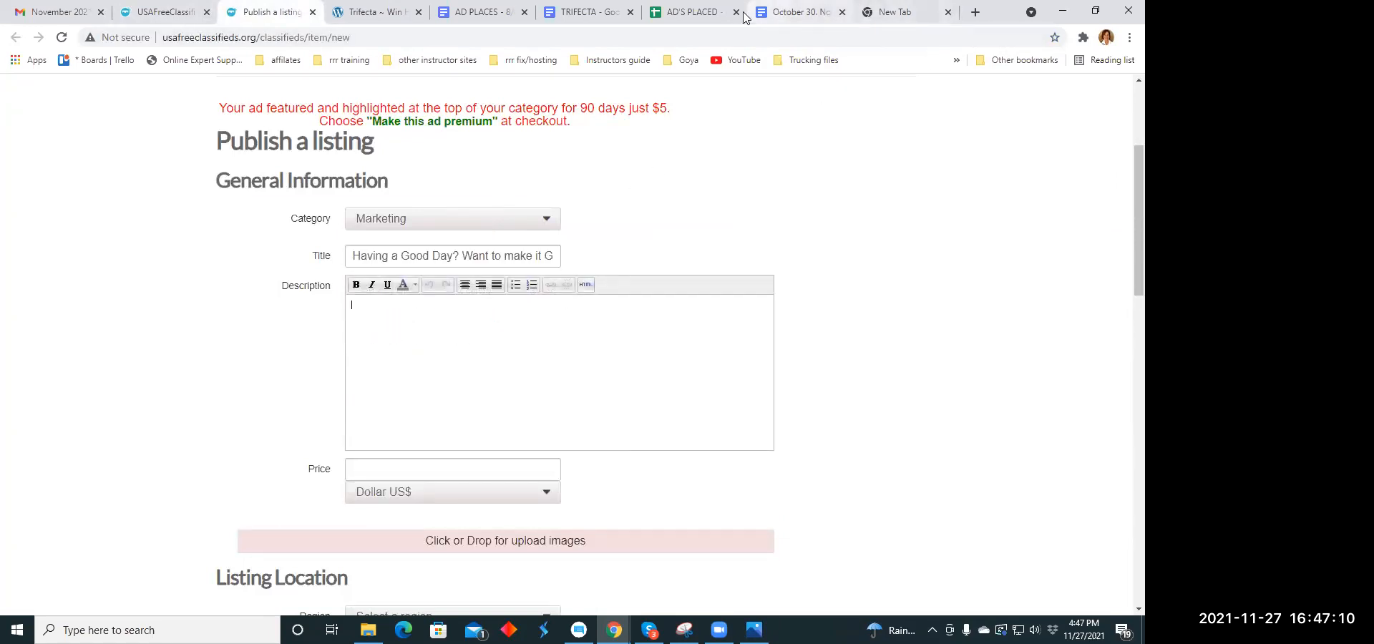
click(583, 13)
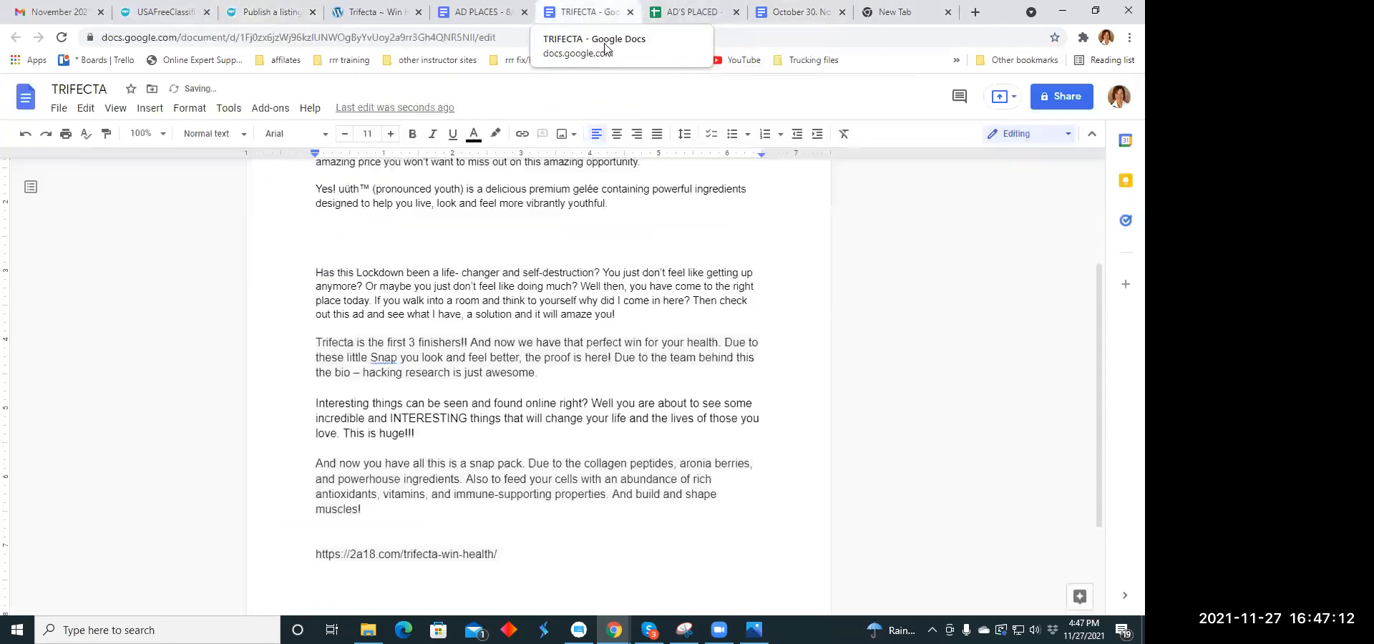
scroll(345, 264, up, 3)
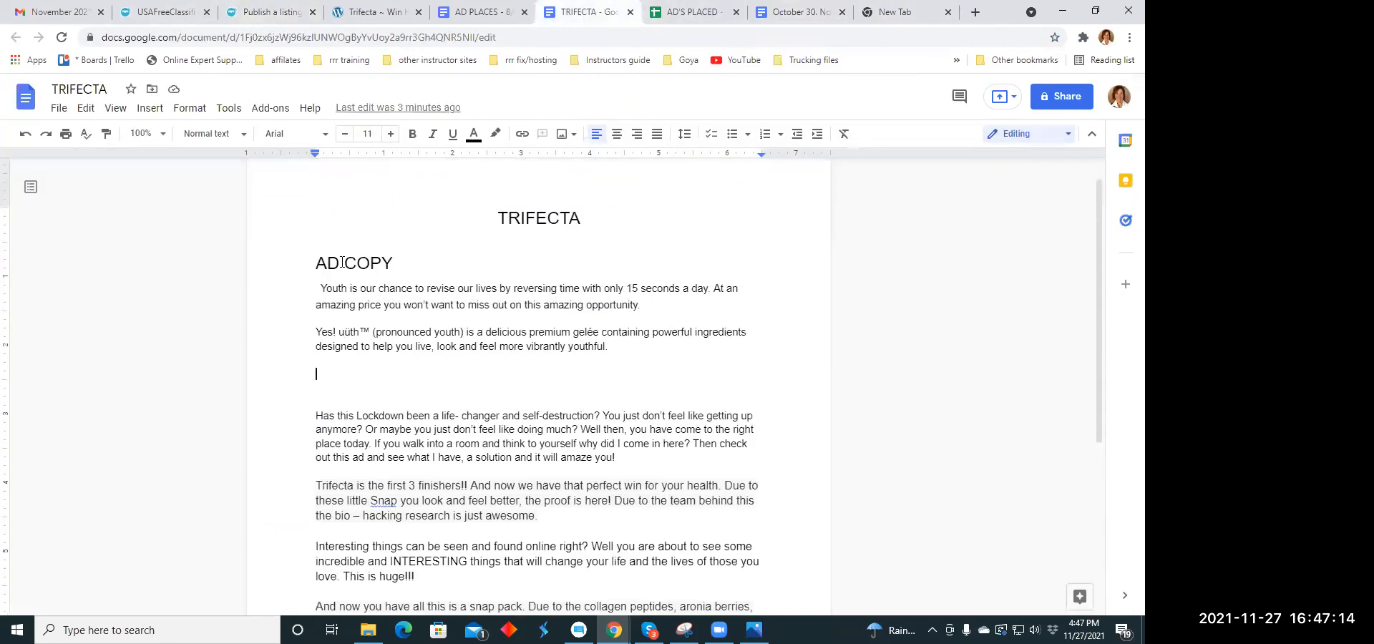
scroll(345, 263, down, 3)
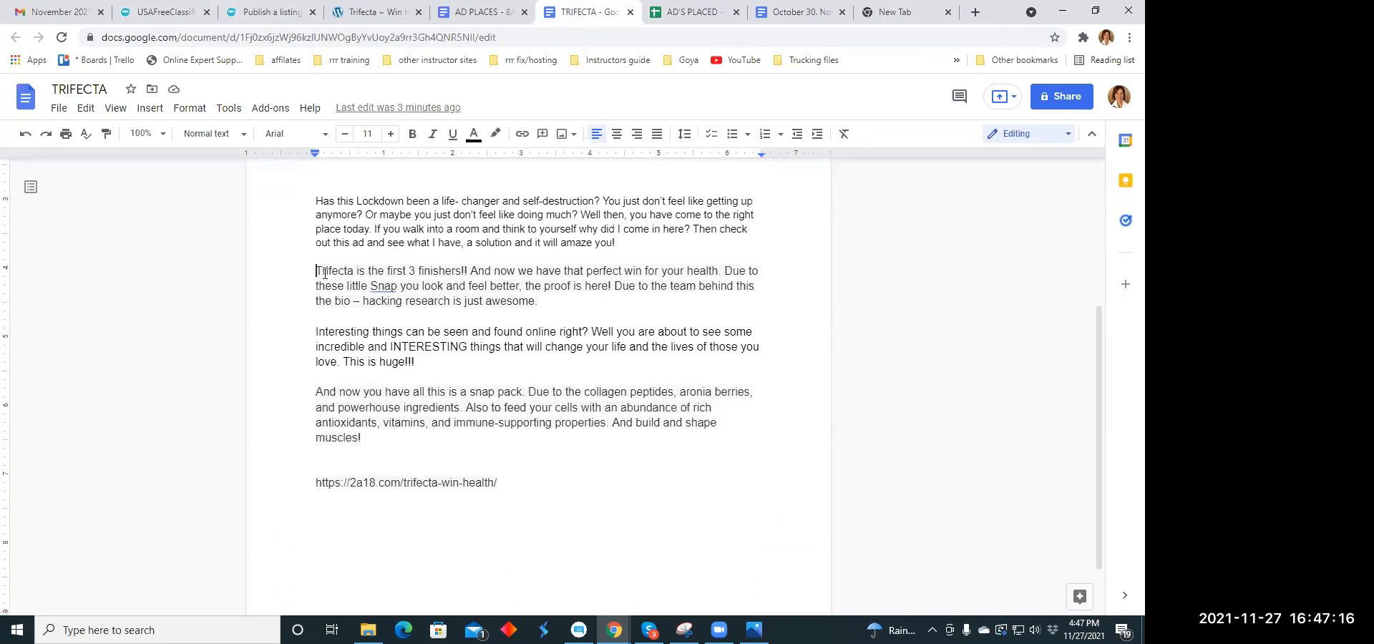
drag(315, 272, 538, 301)
right_click(548, 294)
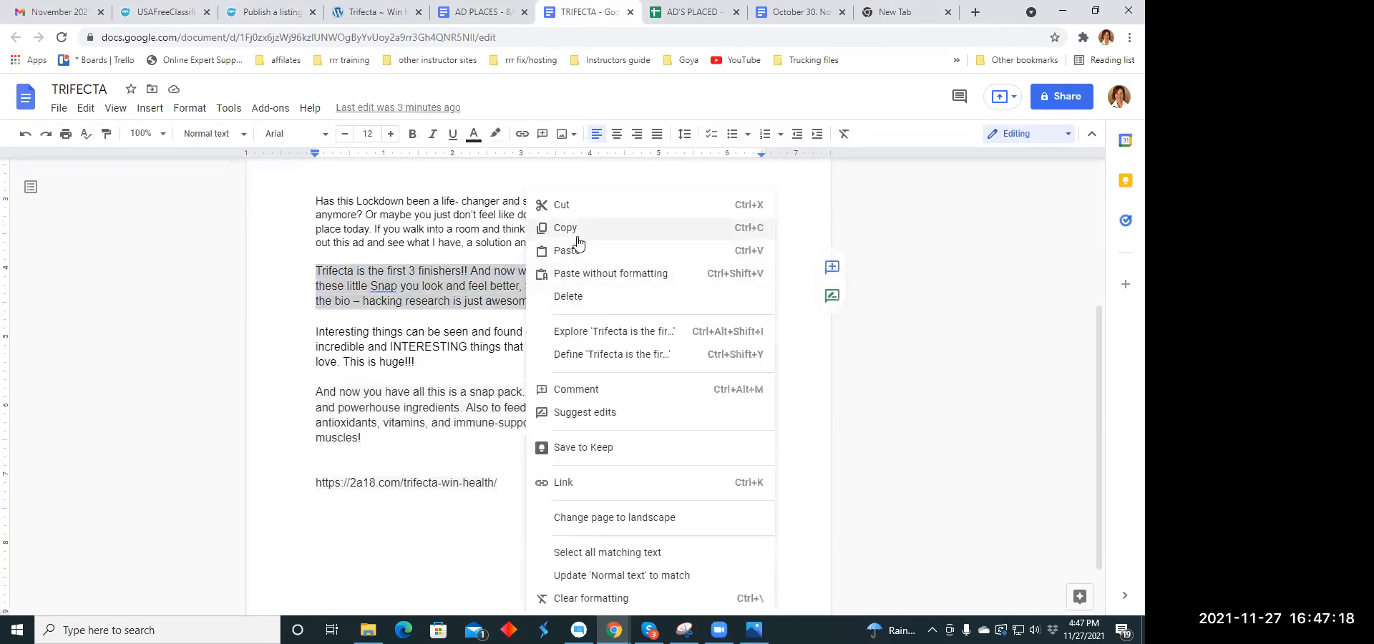
click(601, 229)
- Paste the copied Trifecta paragraph into the description of the Marketing listing
click(270, 12)
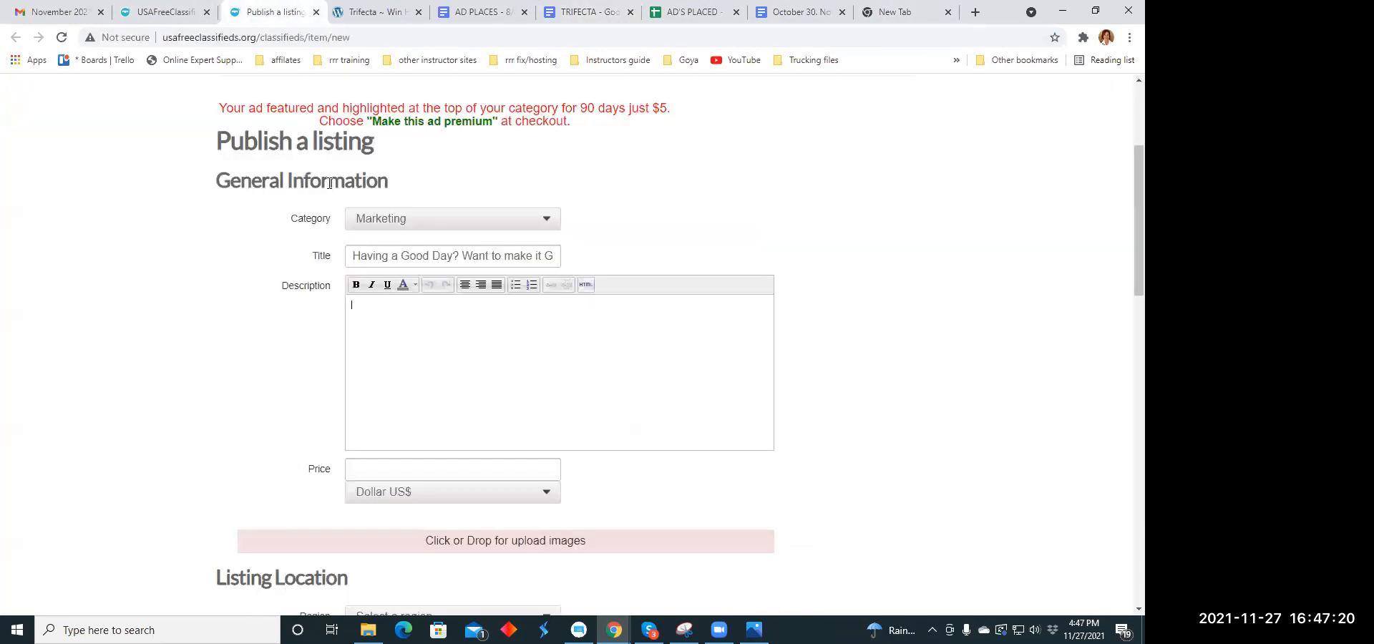
right_click(365, 309)
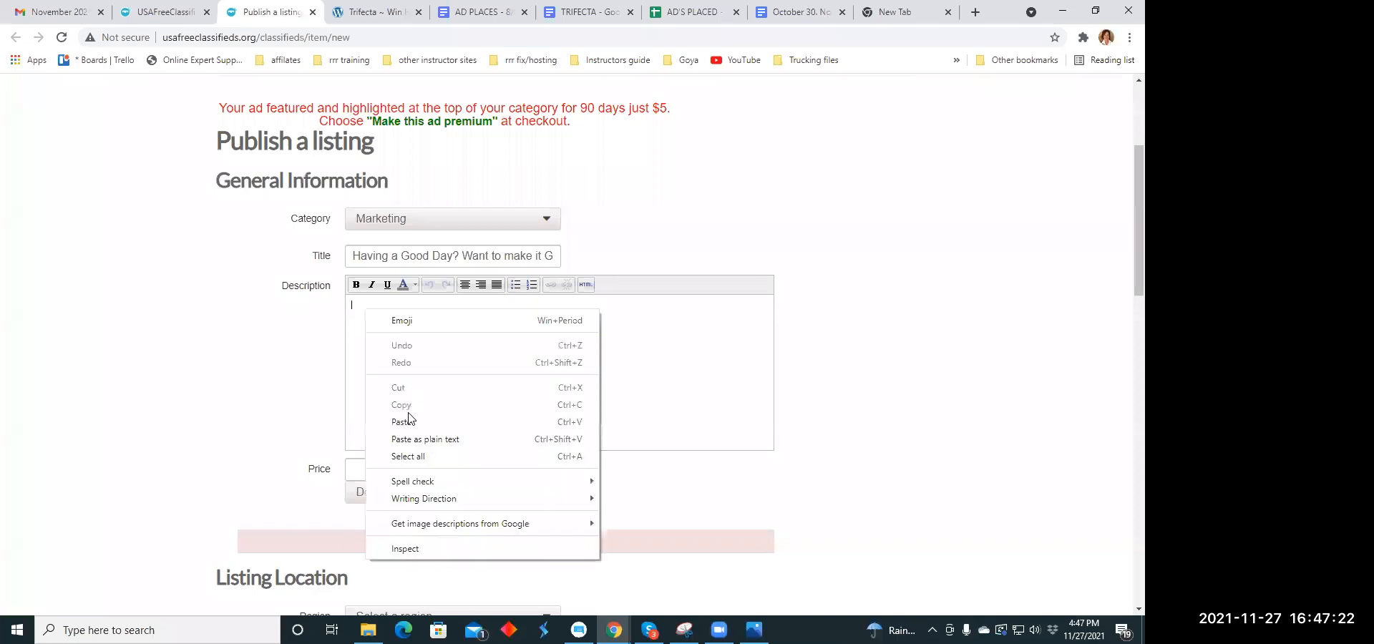
click(409, 423)
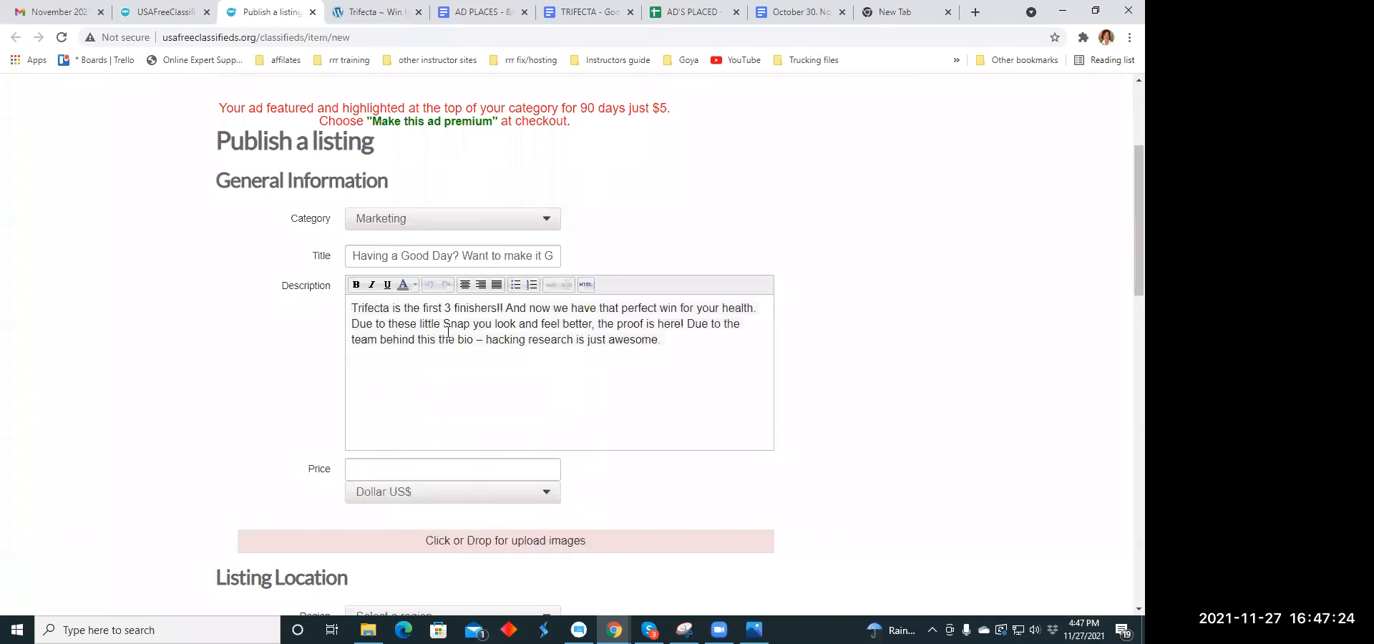
- Break the description into four lines, splitting after "finishers!!", "your health." and "the proof is here!"
click(505, 308)
key(Return)
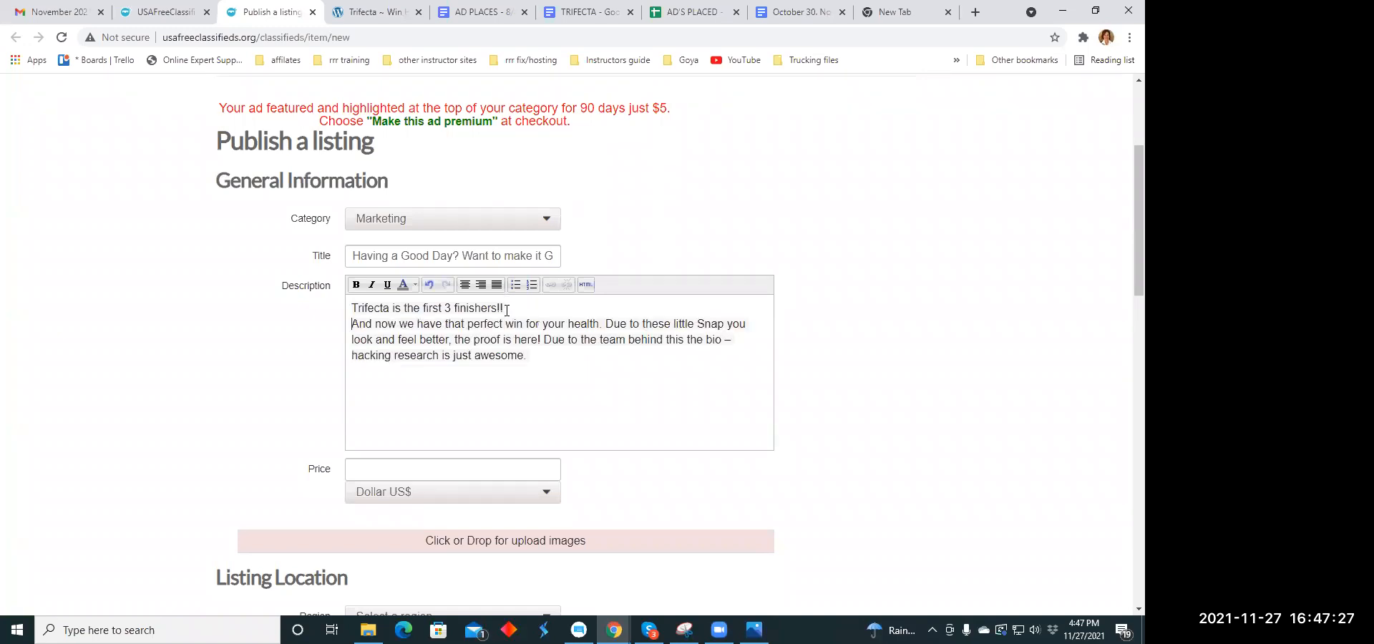
click(604, 324)
key(Return)
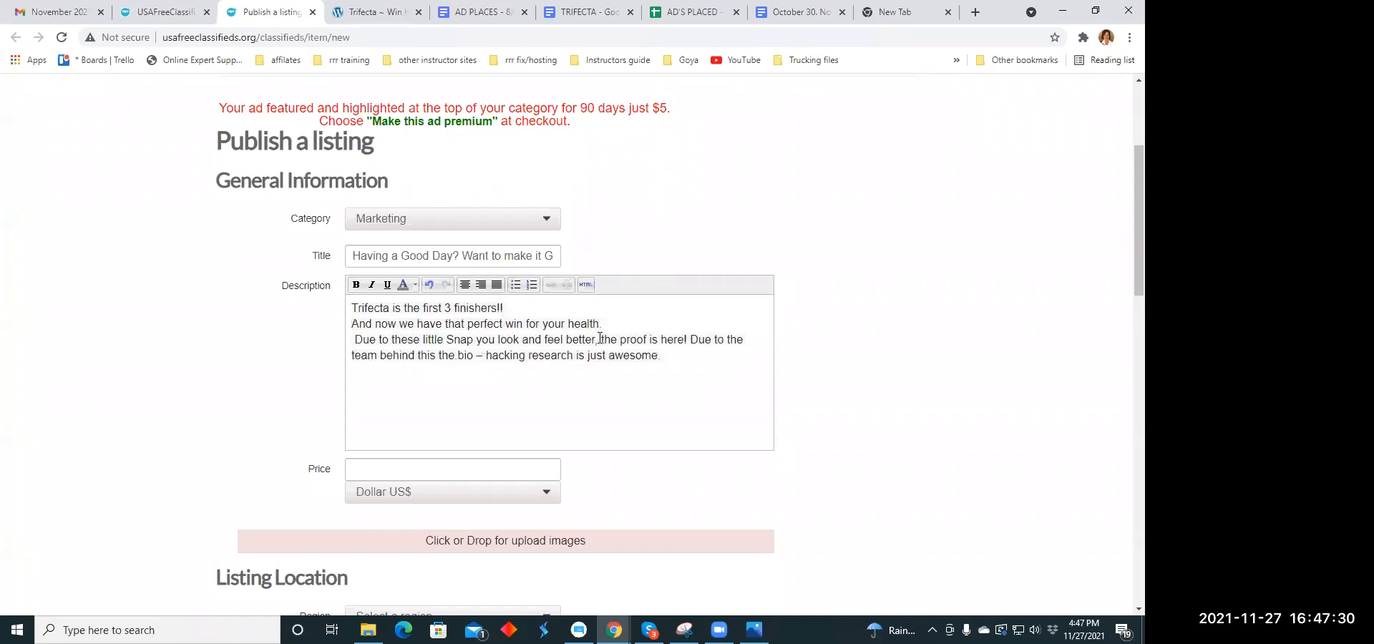
click(690, 340)
key(Return)
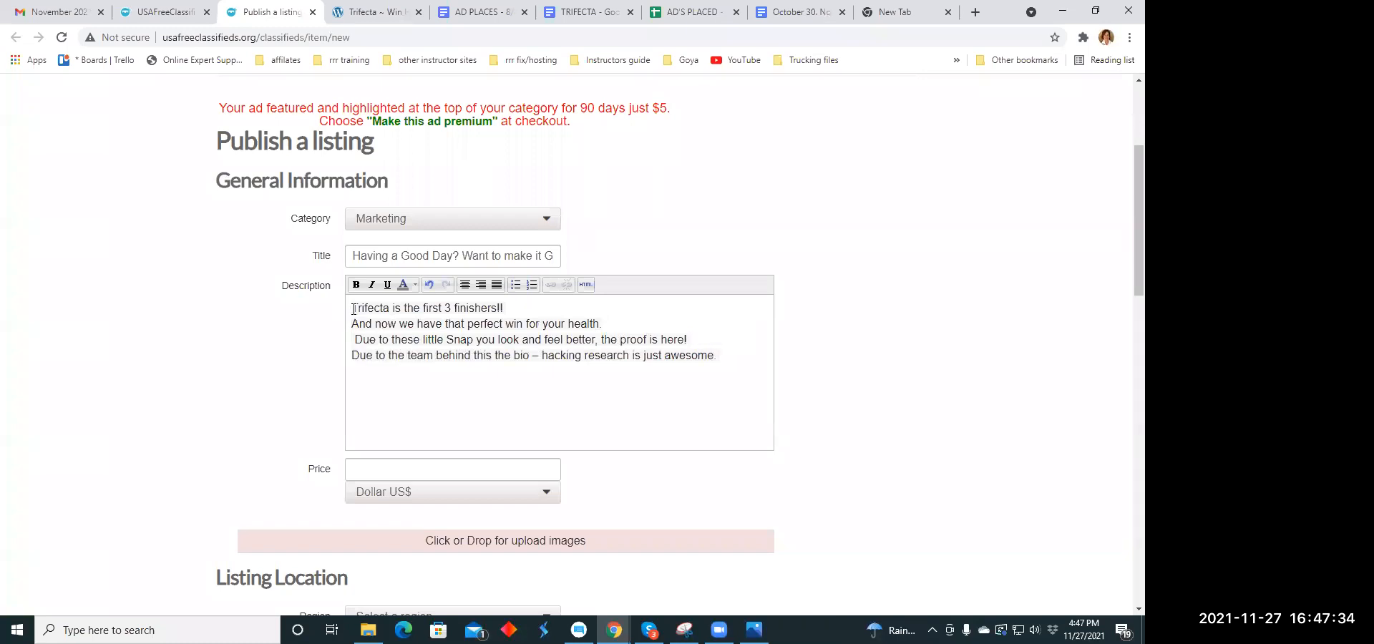
- Center all four lines of the description and make them italic
drag(366, 310, 718, 356)
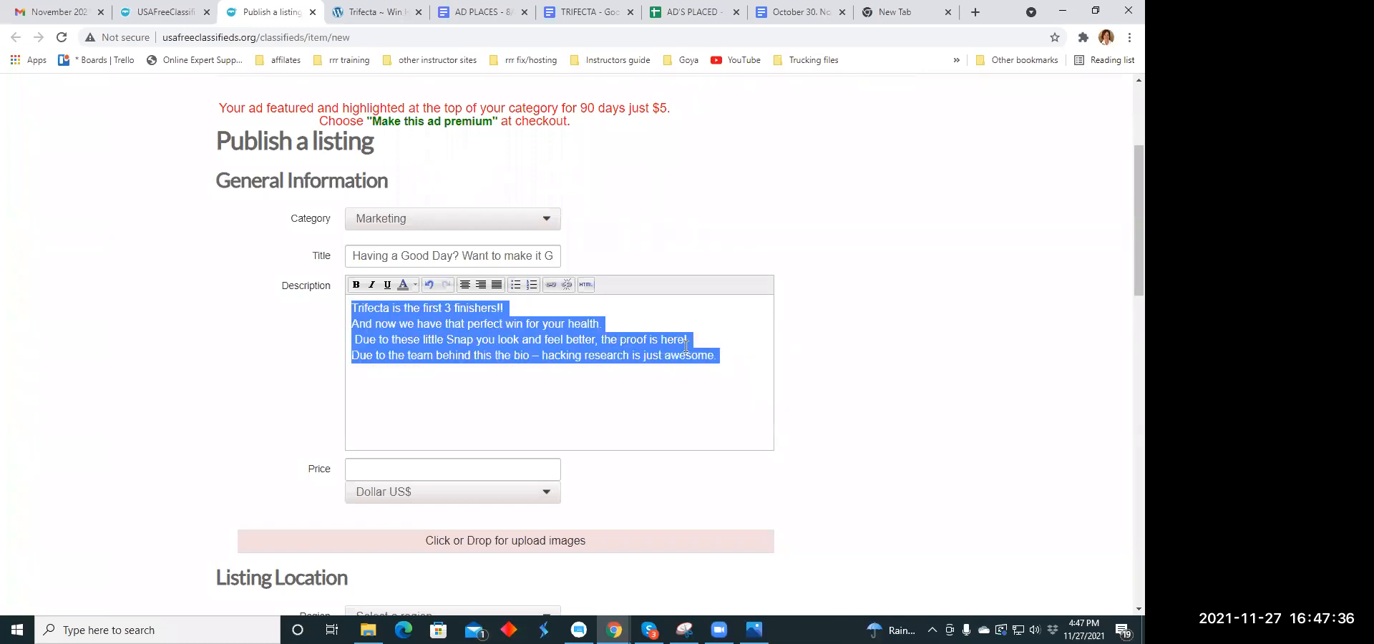
click(464, 285)
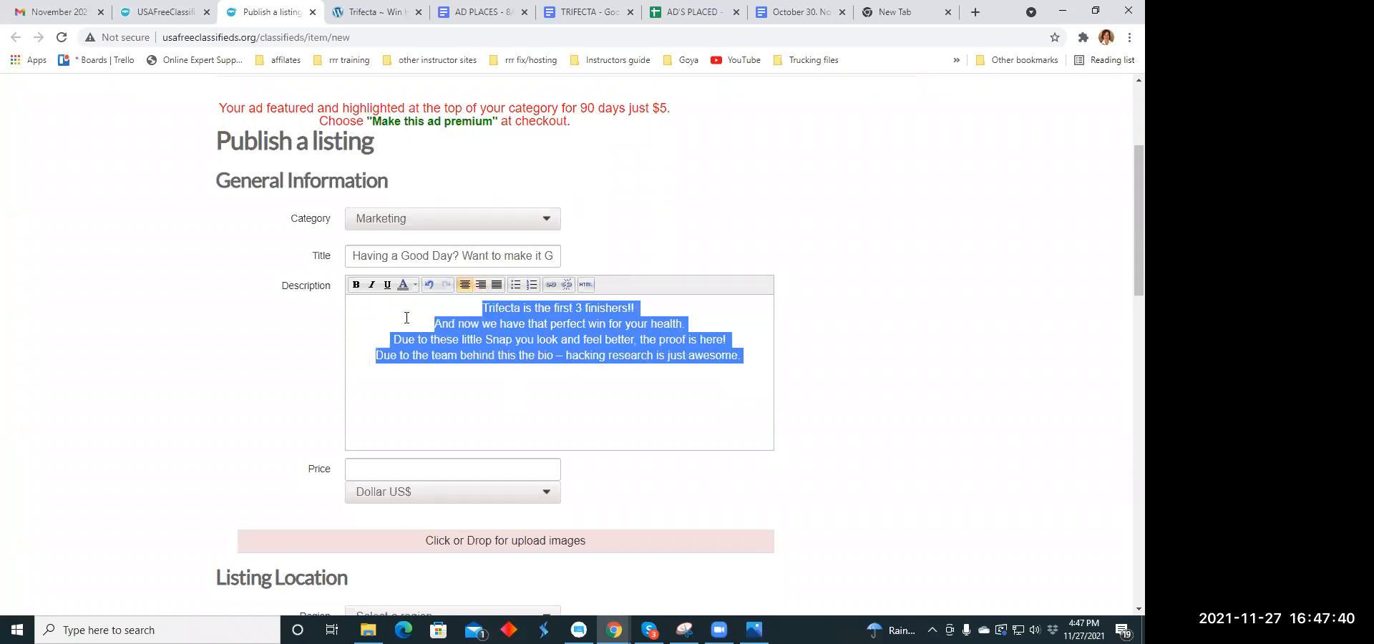
click(371, 285)
click(471, 408)
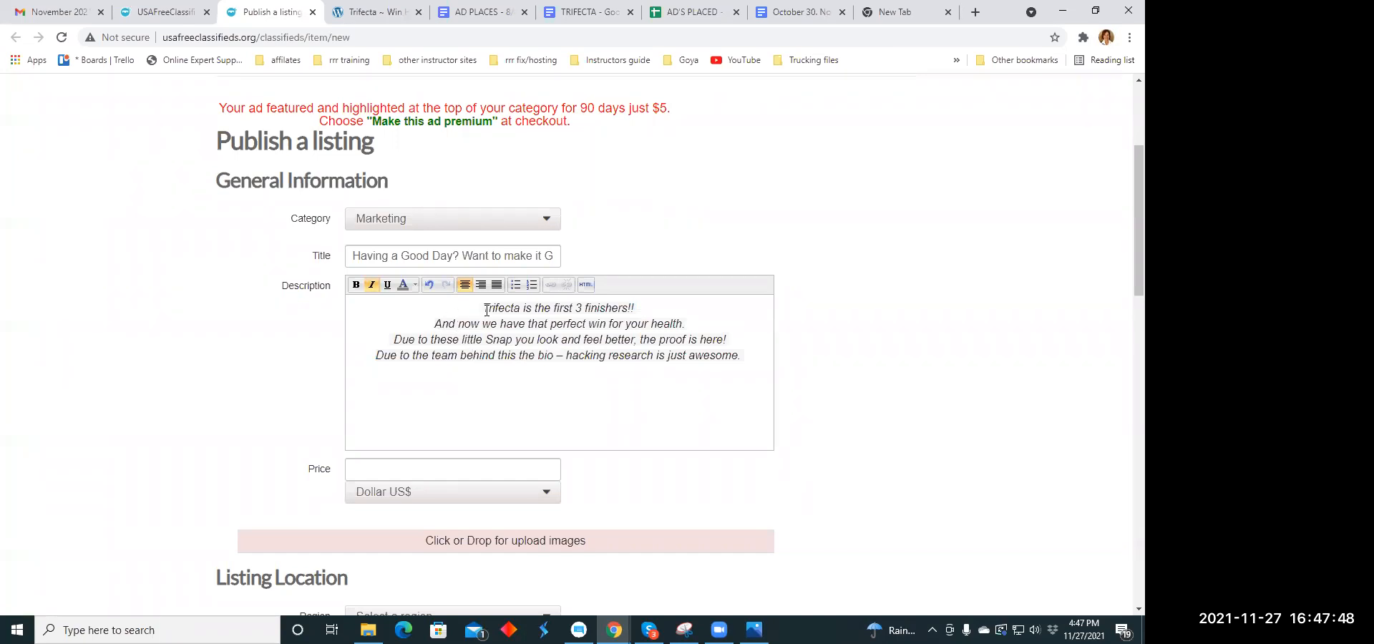
- Color the description's first line, "Trifecta is the first 3 finishers!!", orange
drag(484, 309, 635, 309)
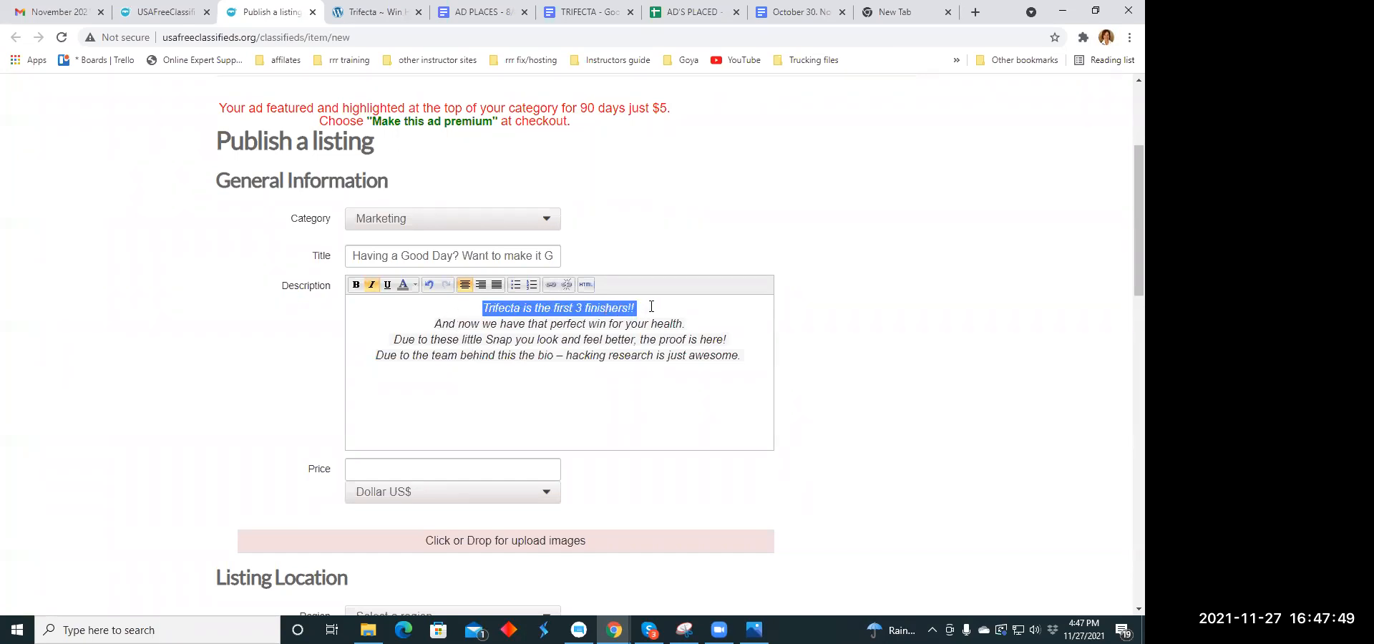
click(415, 285)
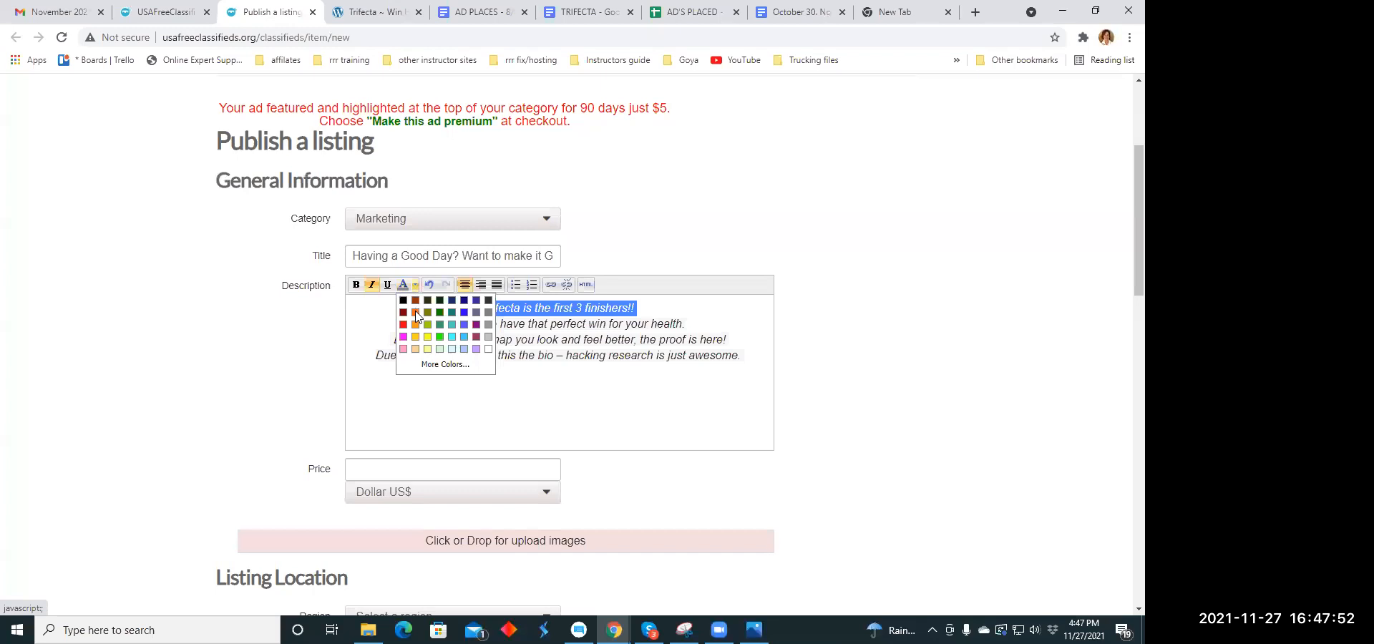
click(416, 314)
click(504, 396)
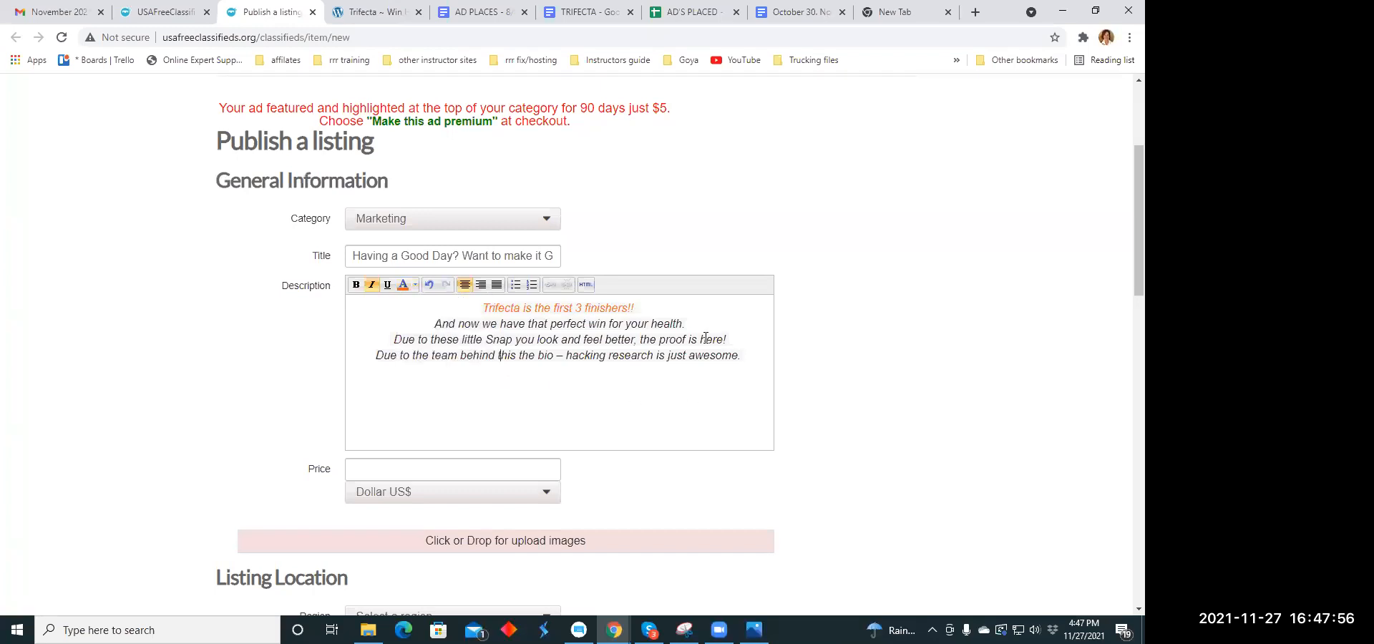
- Set the listing's price to 59.00
scroll(704, 333, down, 2)
click(371, 329)
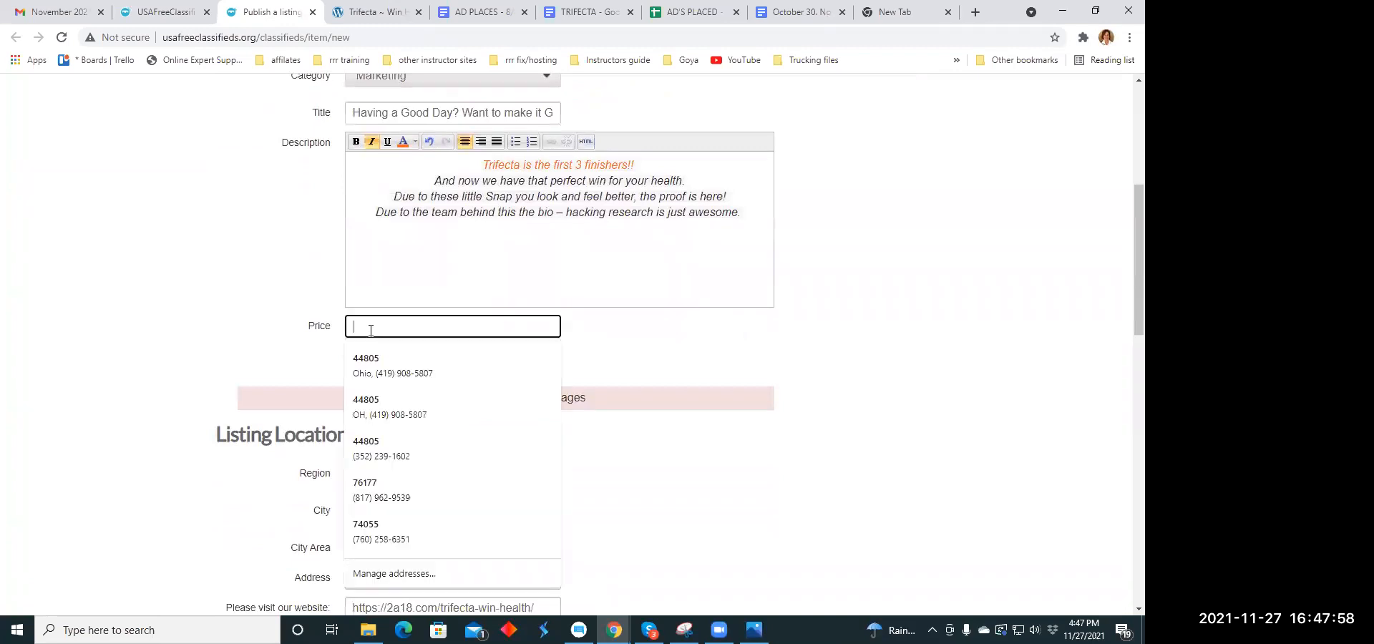
text(59.00)
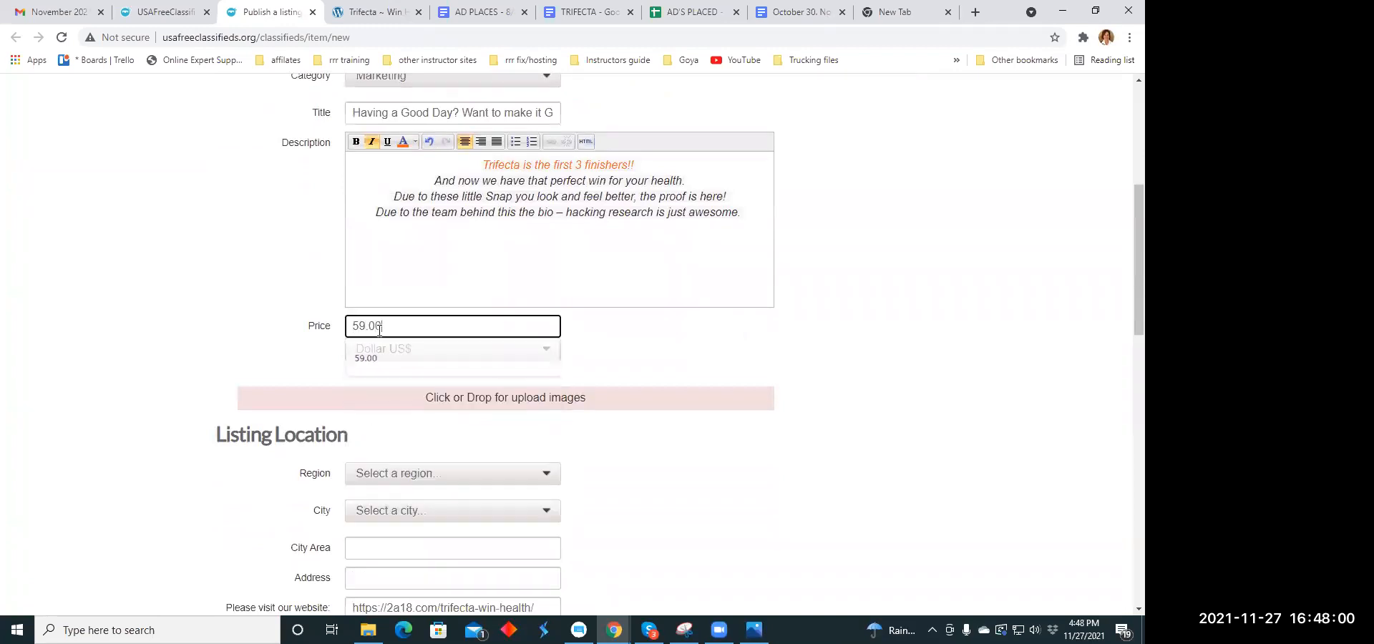
- Upload the image muscle.jpg from the Ad Memes folder to the listing
scroll(441, 372, down, 1)
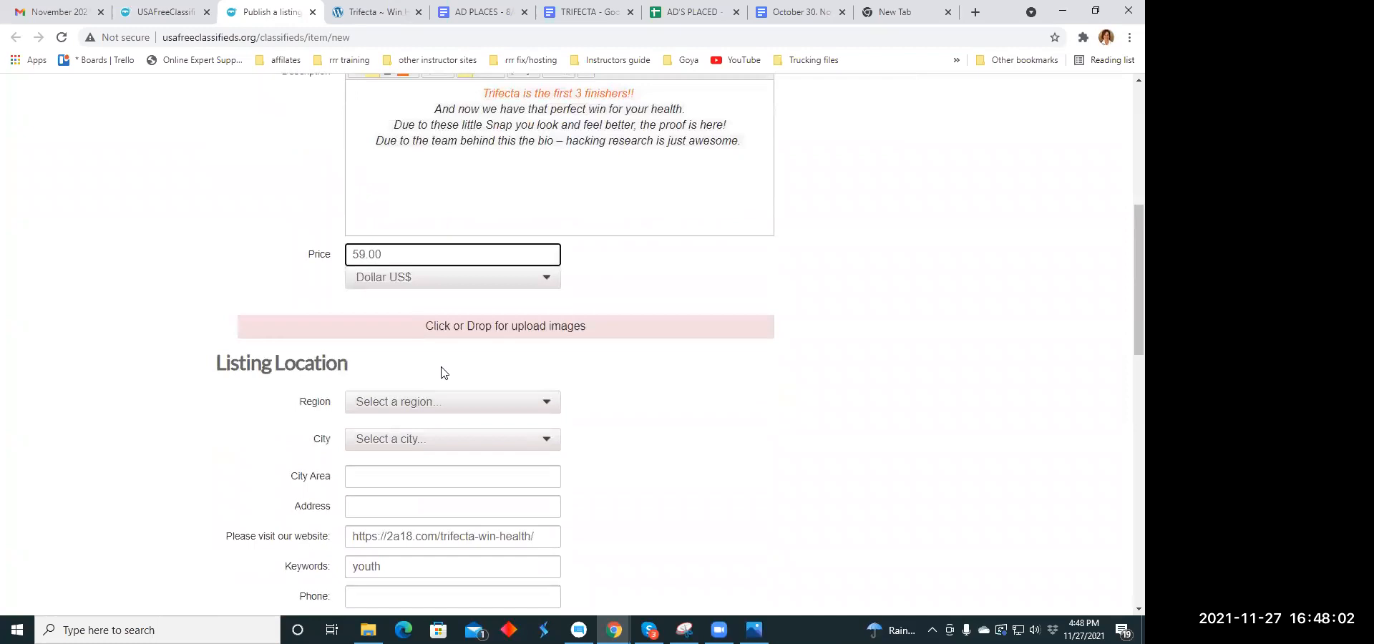
click(439, 325)
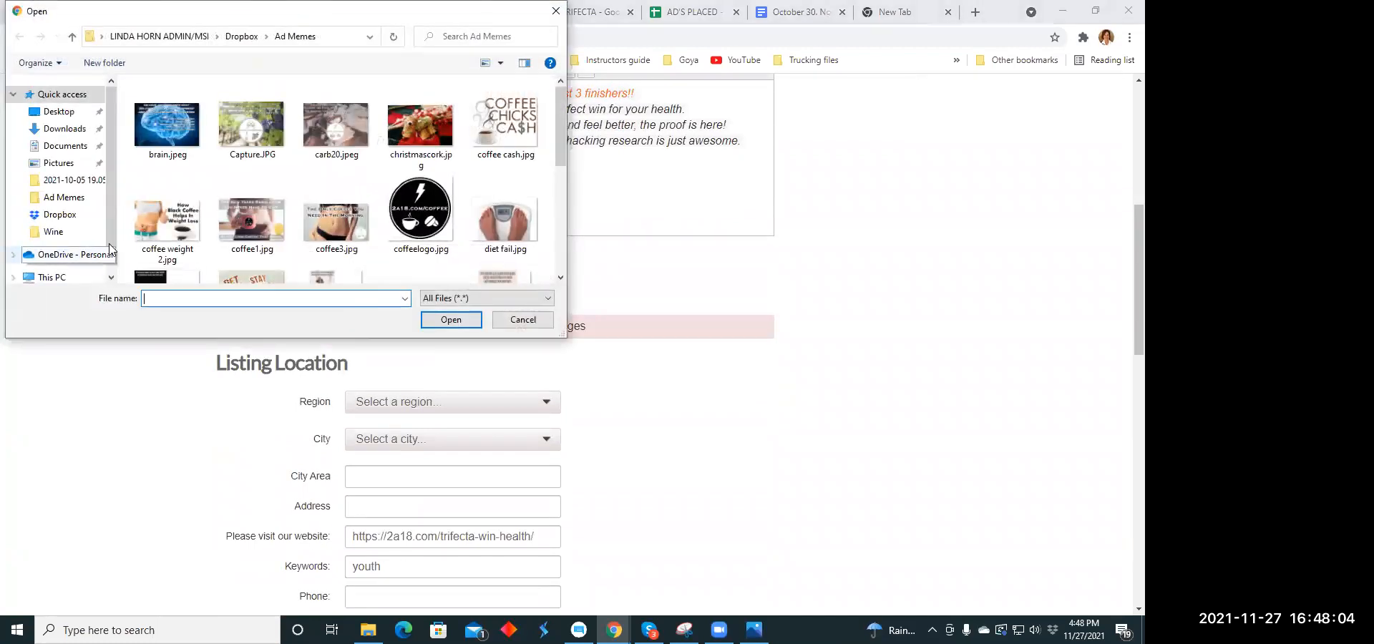
scroll(455, 147, down, 2)
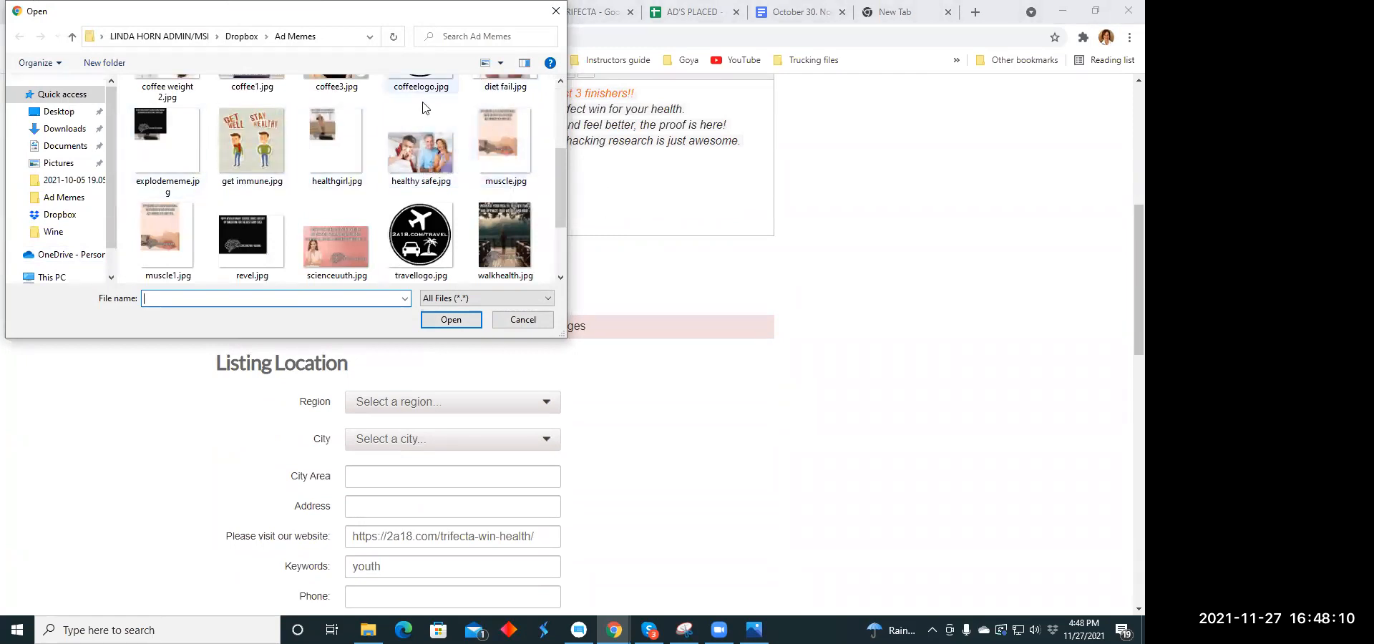
click(498, 136)
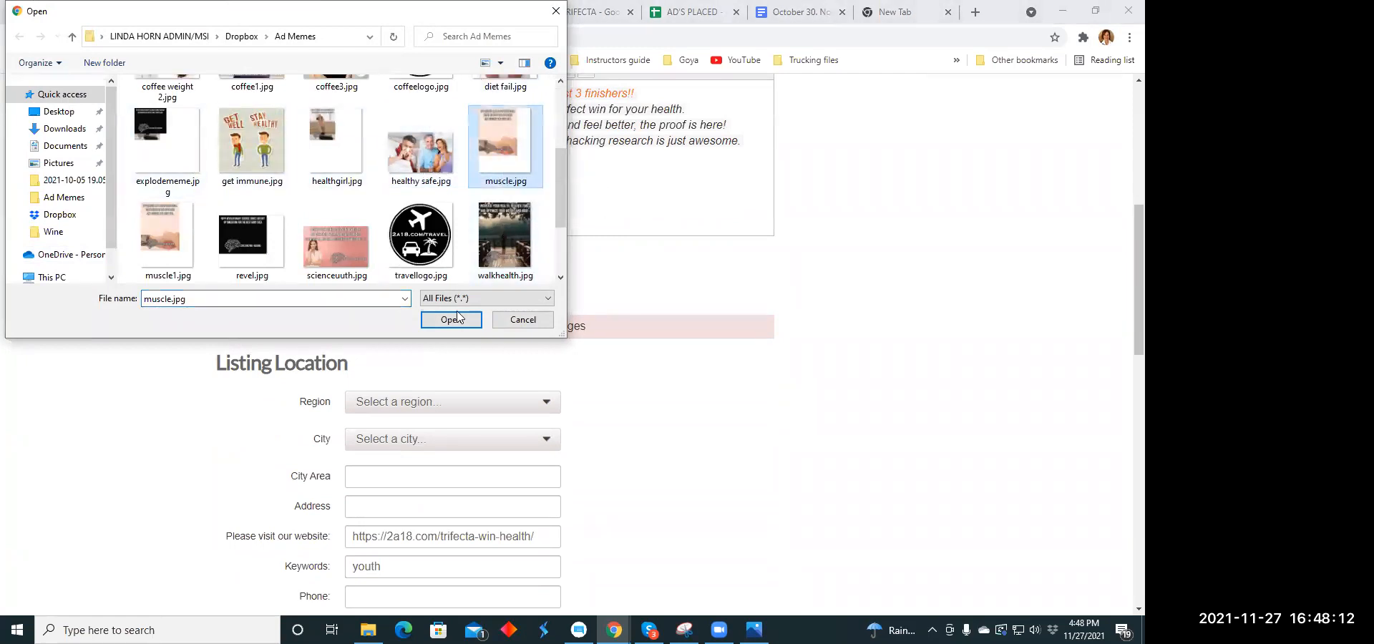
click(439, 322)
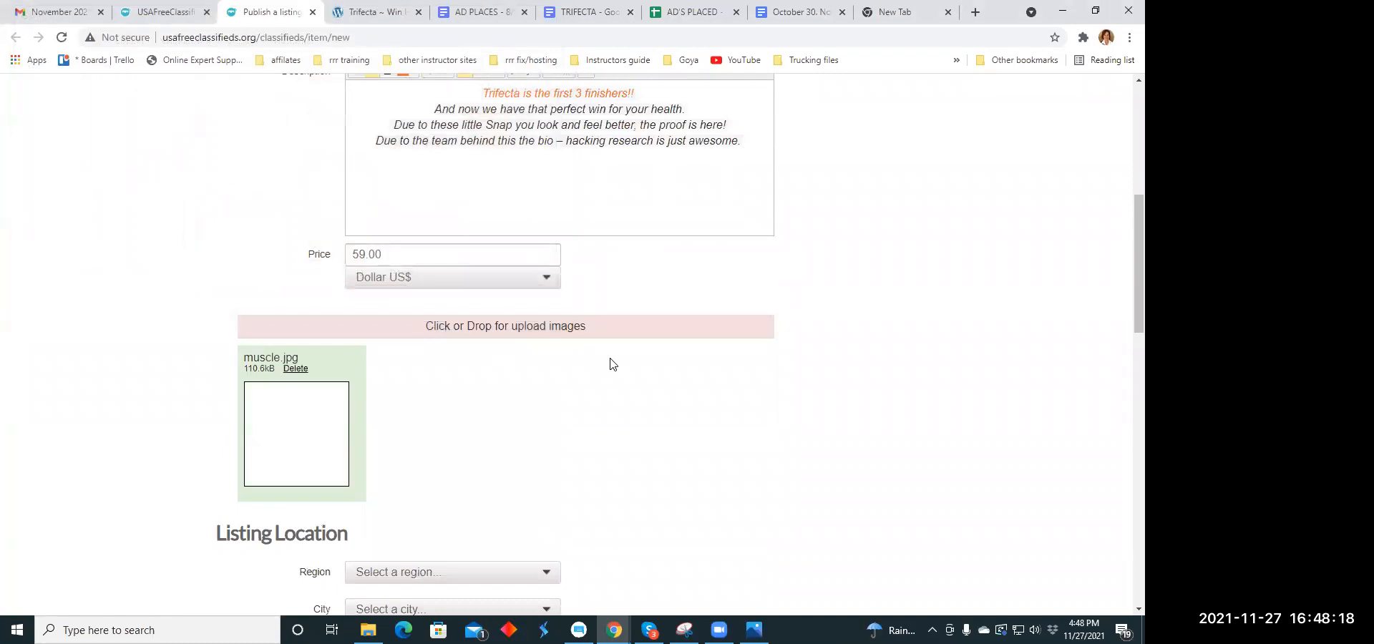
- Set the listing location to the region Ohio and the city Akron
scroll(608, 357, down, 3)
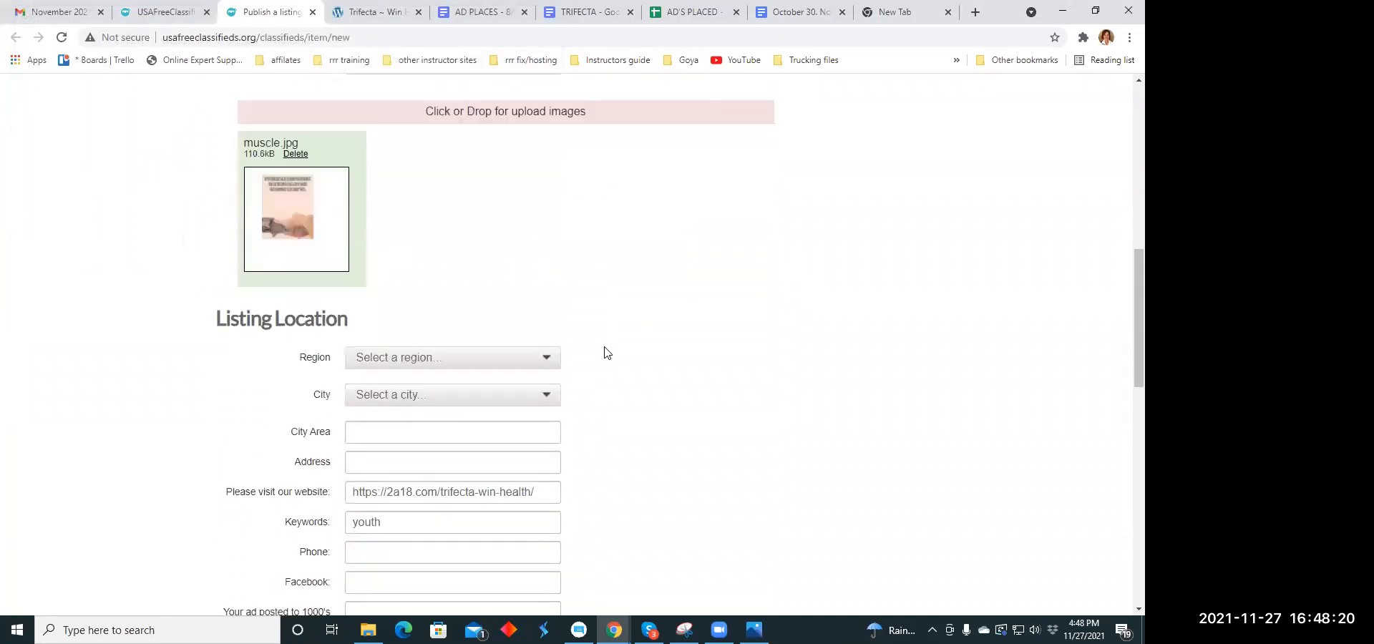
click(550, 360)
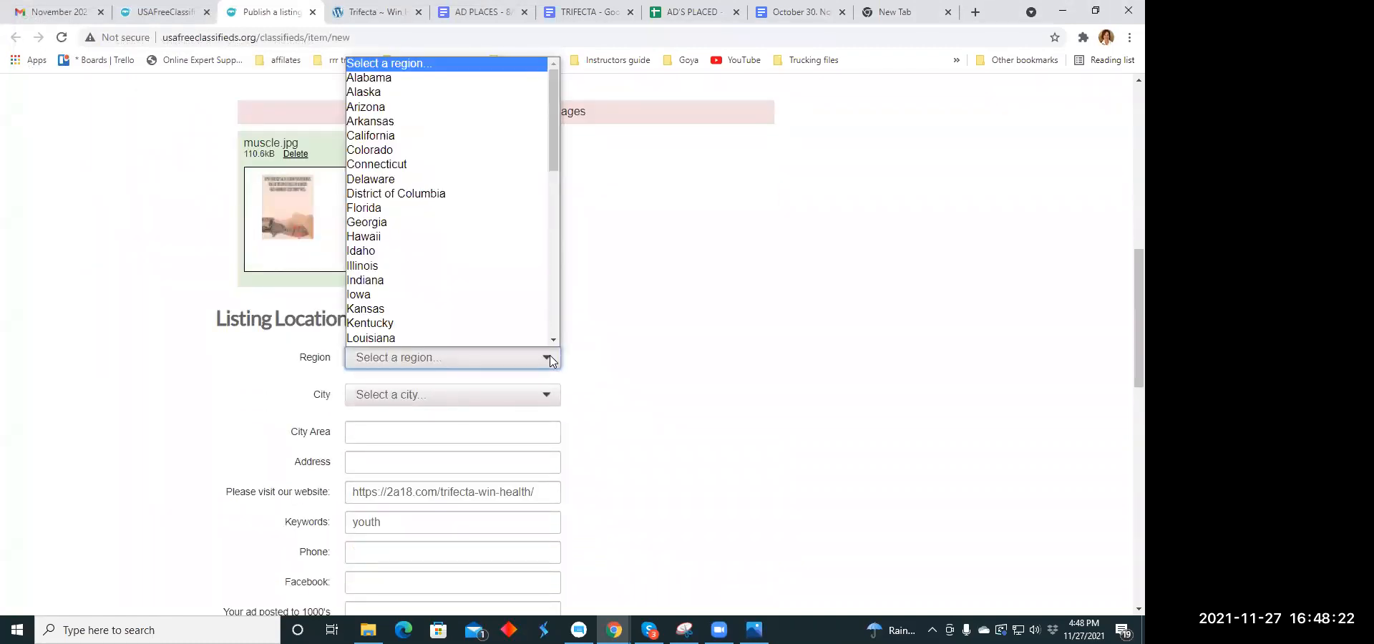
scroll(399, 285, down, 8)
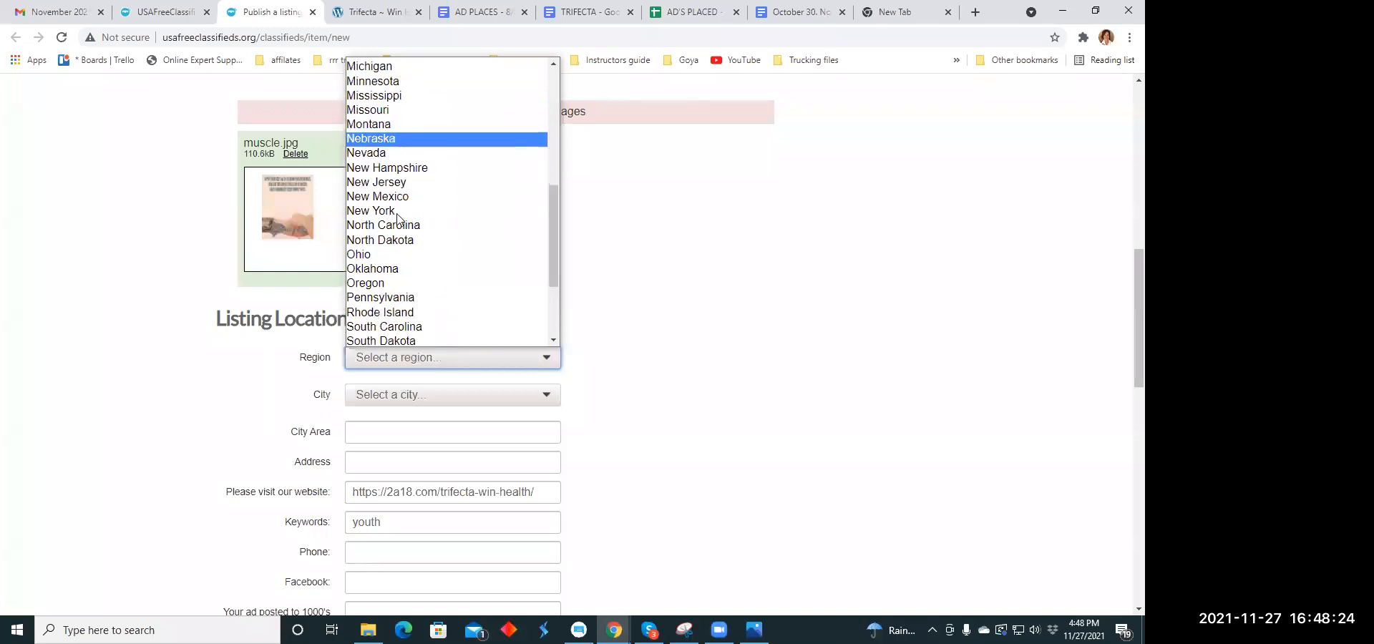
click(390, 256)
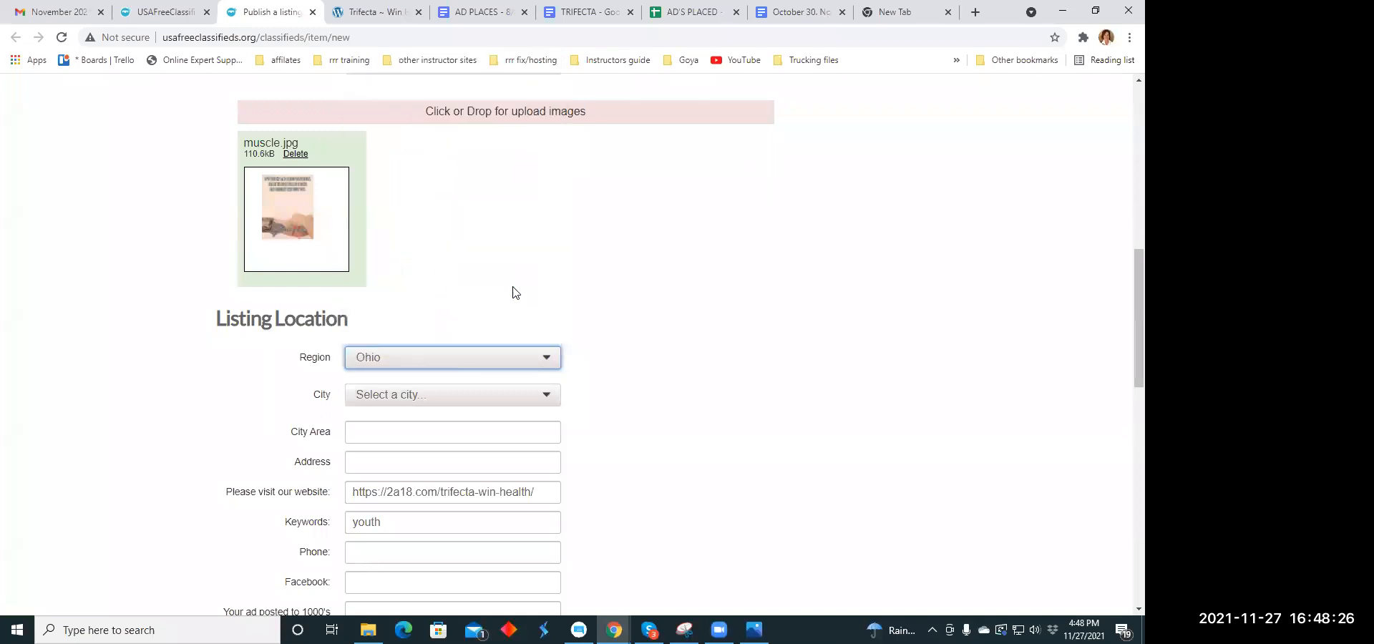
click(544, 393)
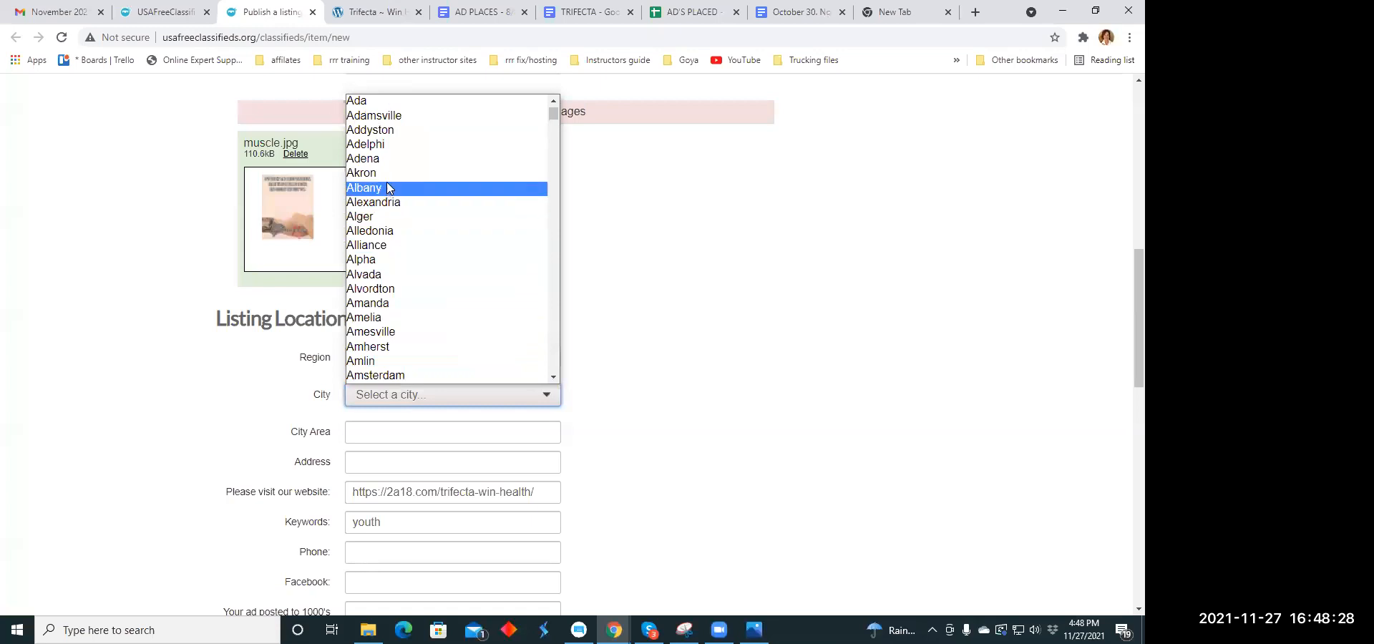
click(386, 172)
- Extend the listing's keywords to "youth, vitality, sleep,weight loss", correcting the misspelled "vitality"
scroll(672, 393, down, 3)
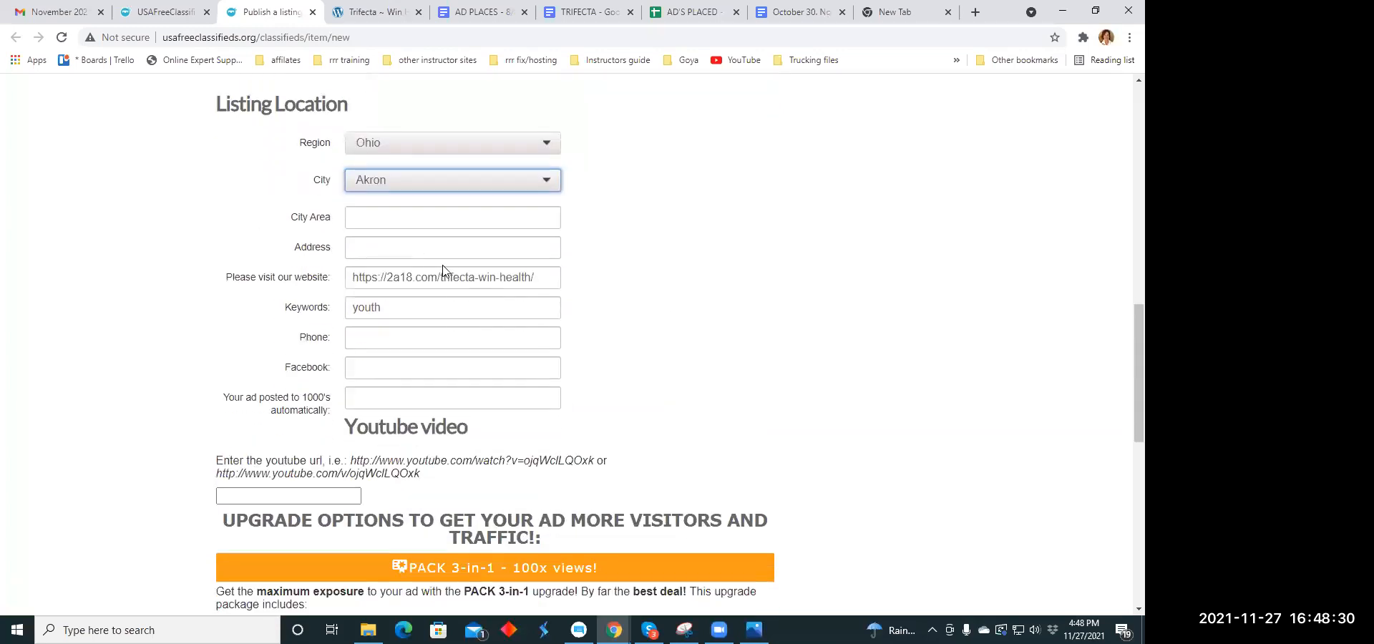
scroll(442, 270, down, 1)
drag(392, 235, 336, 241)
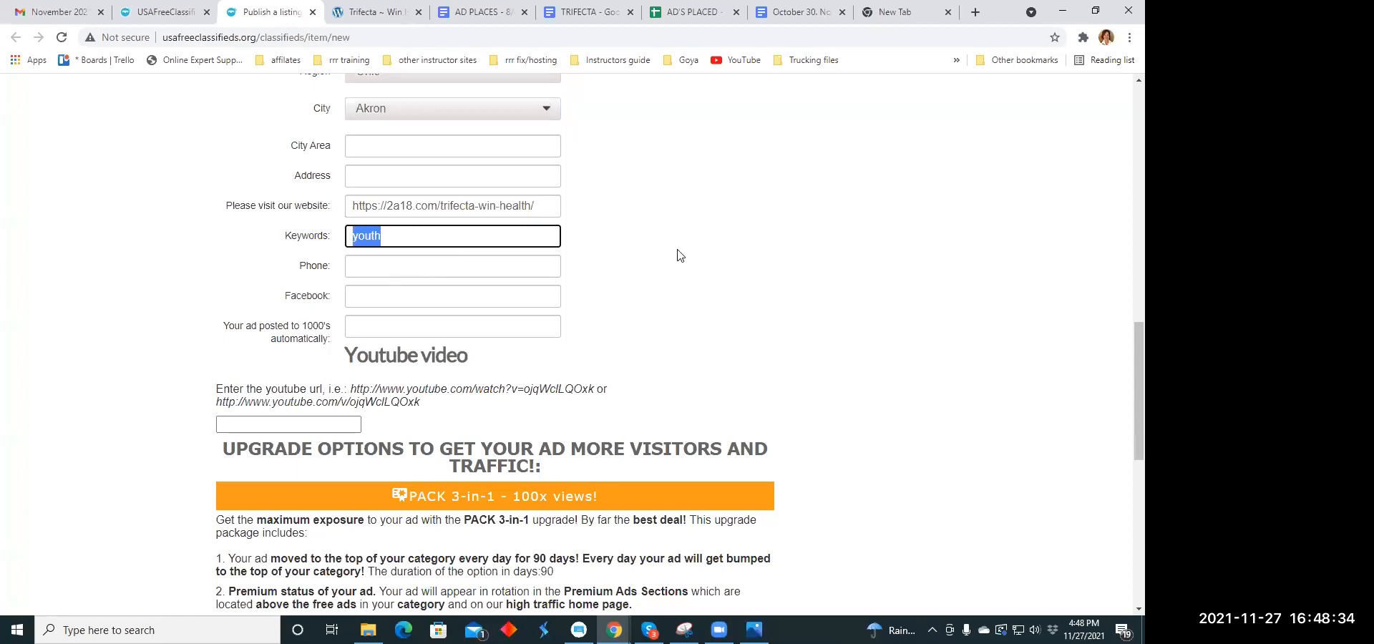
scroll(678, 255, up, 8)
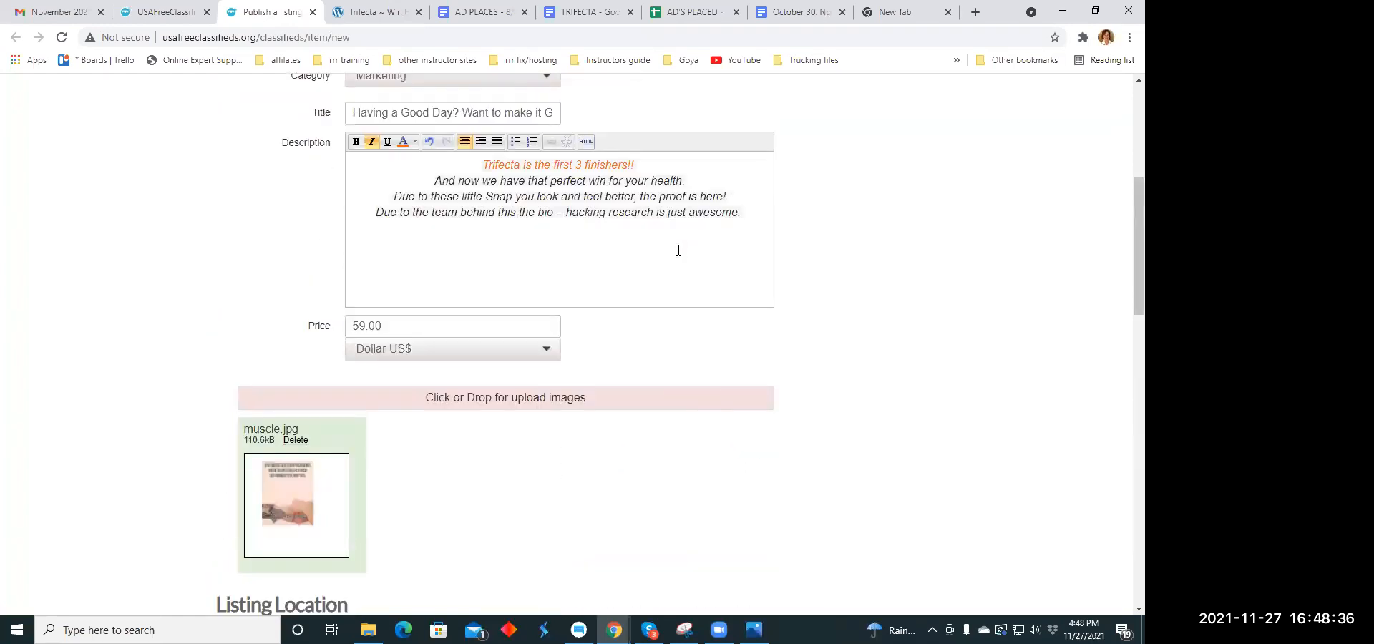
scroll(678, 250, down, 7)
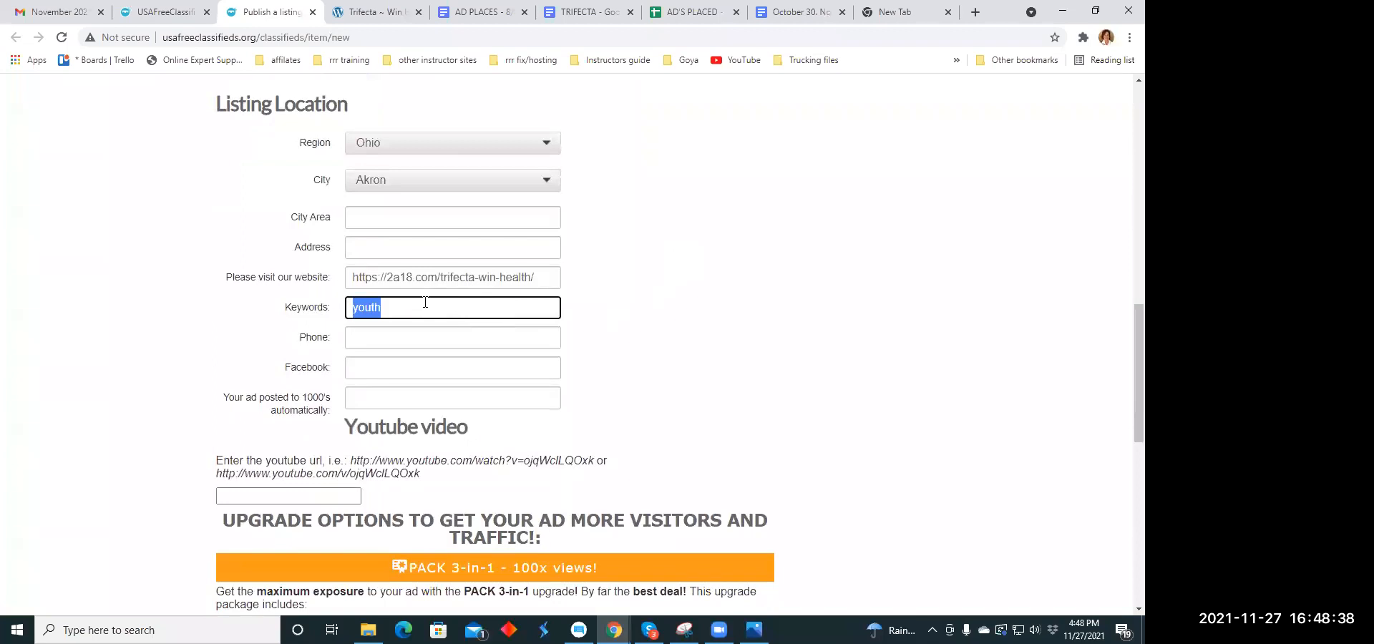
click(424, 302)
text(, viality)
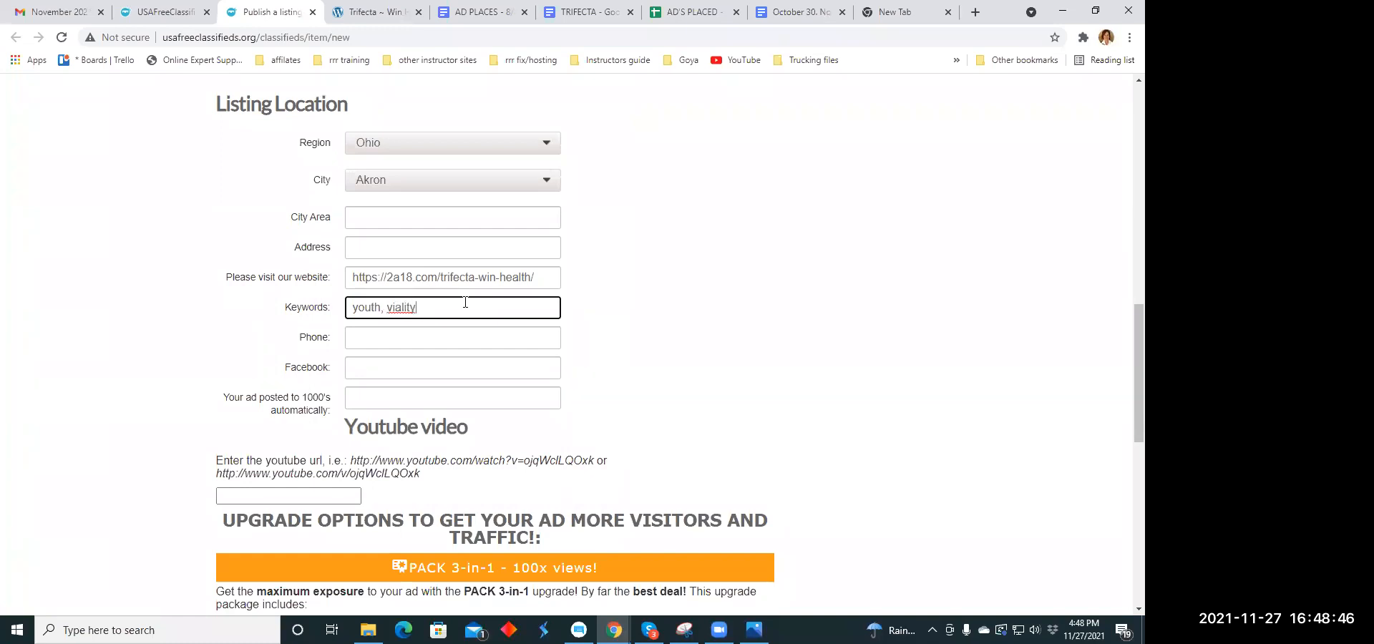
right_click(403, 305)
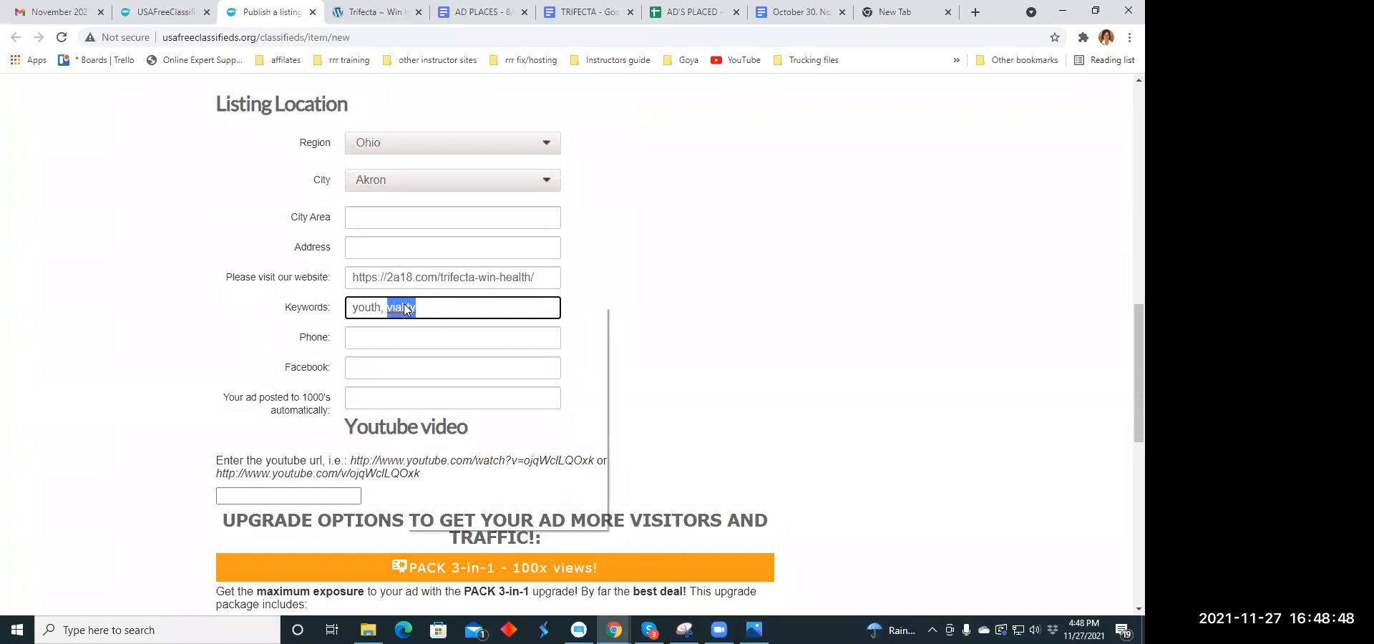
click(425, 316)
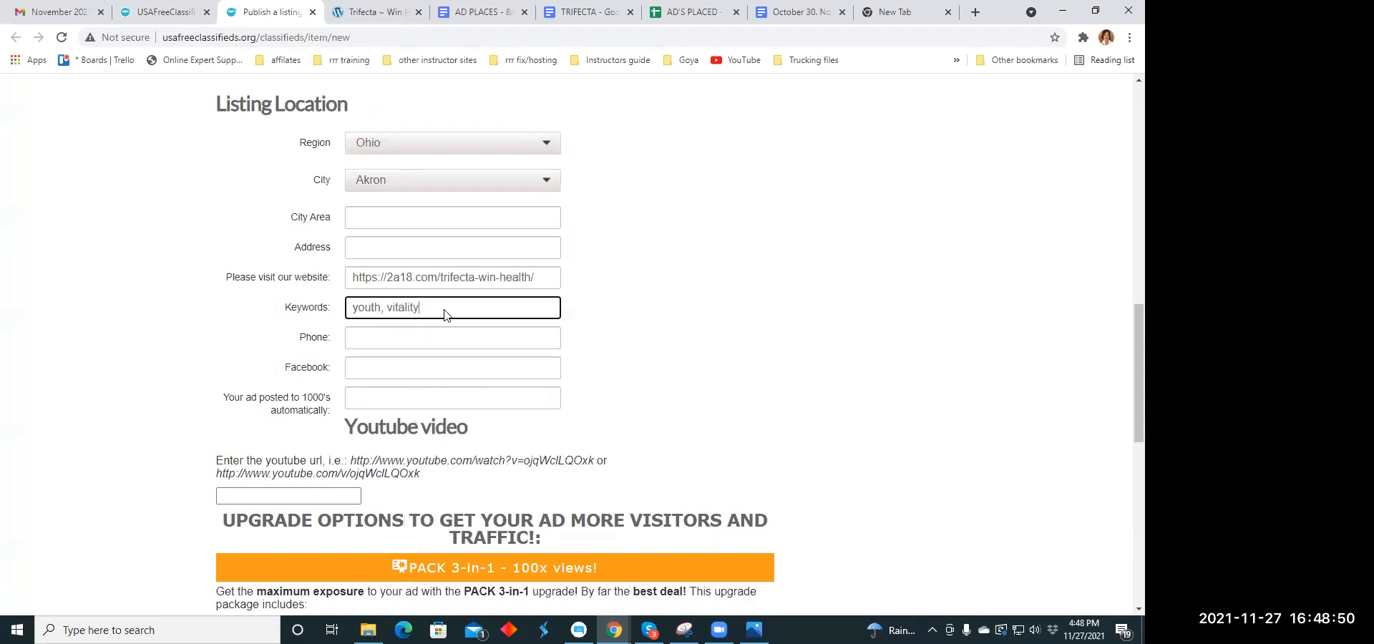
text(, sleep,weight loss)
click(457, 307)
- Publish the Marketing listing and close its payment page without paying for an upgrade
scroll(572, 300, down, 3)
scroll(576, 301, down, 6)
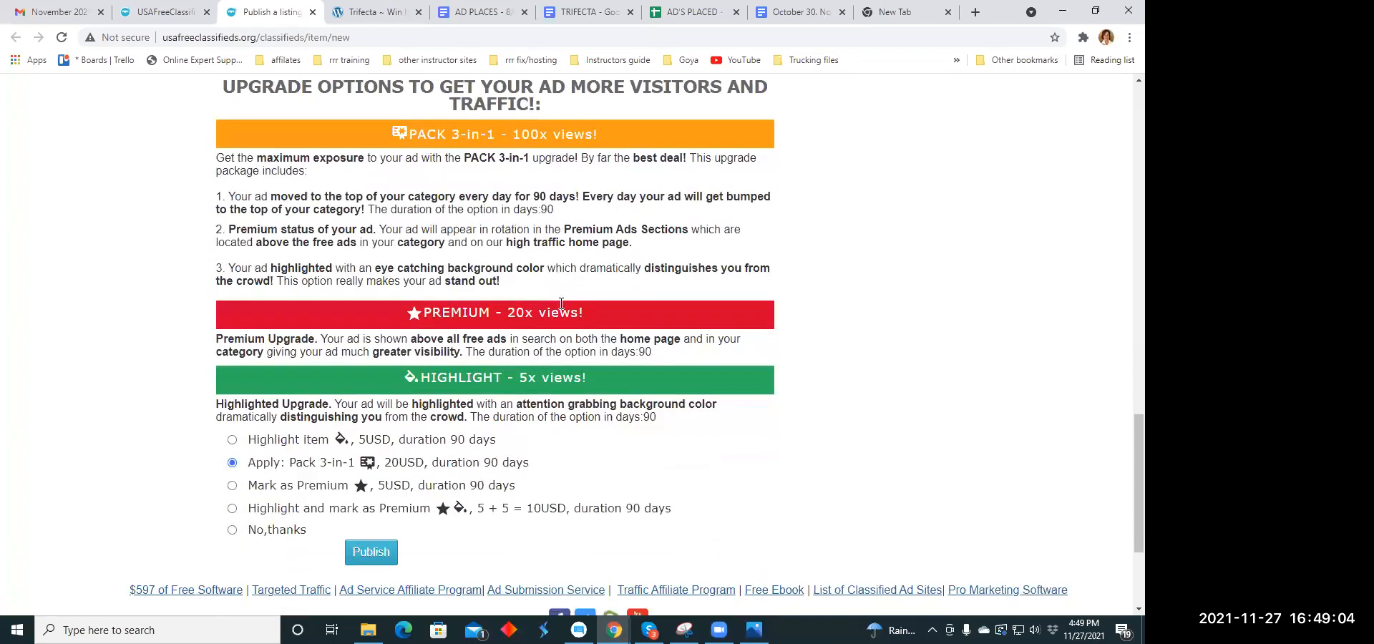
click(370, 365)
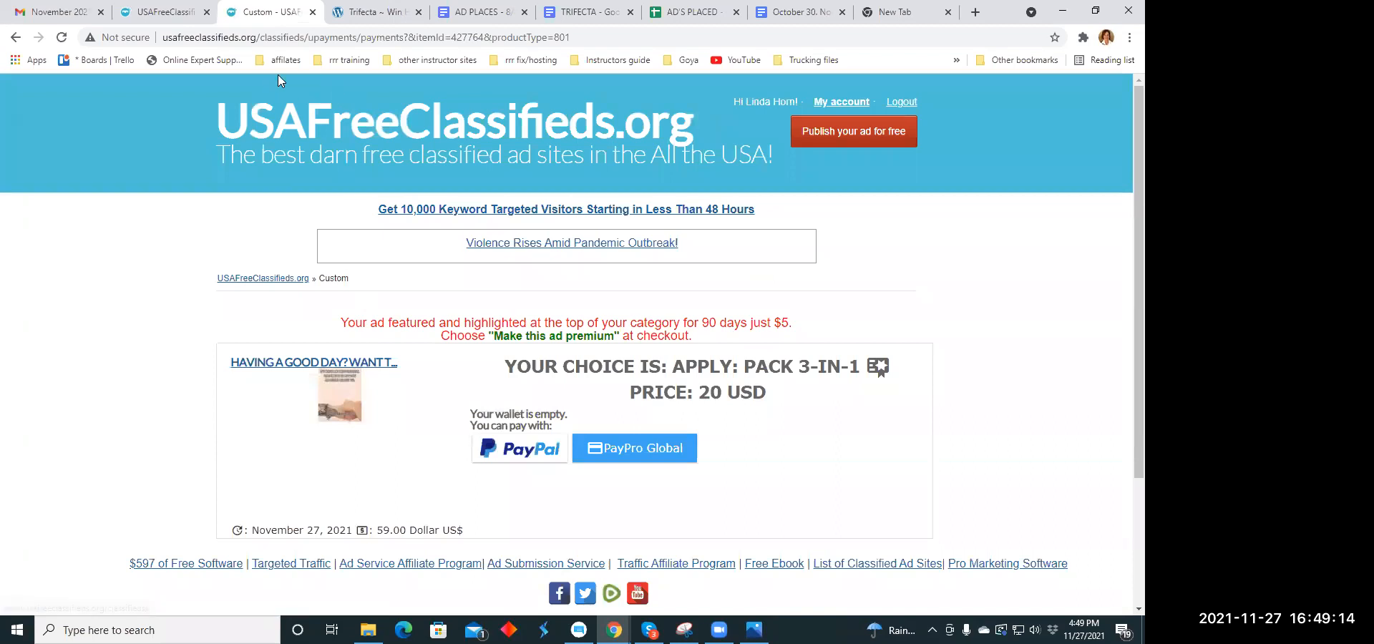
click(312, 12)
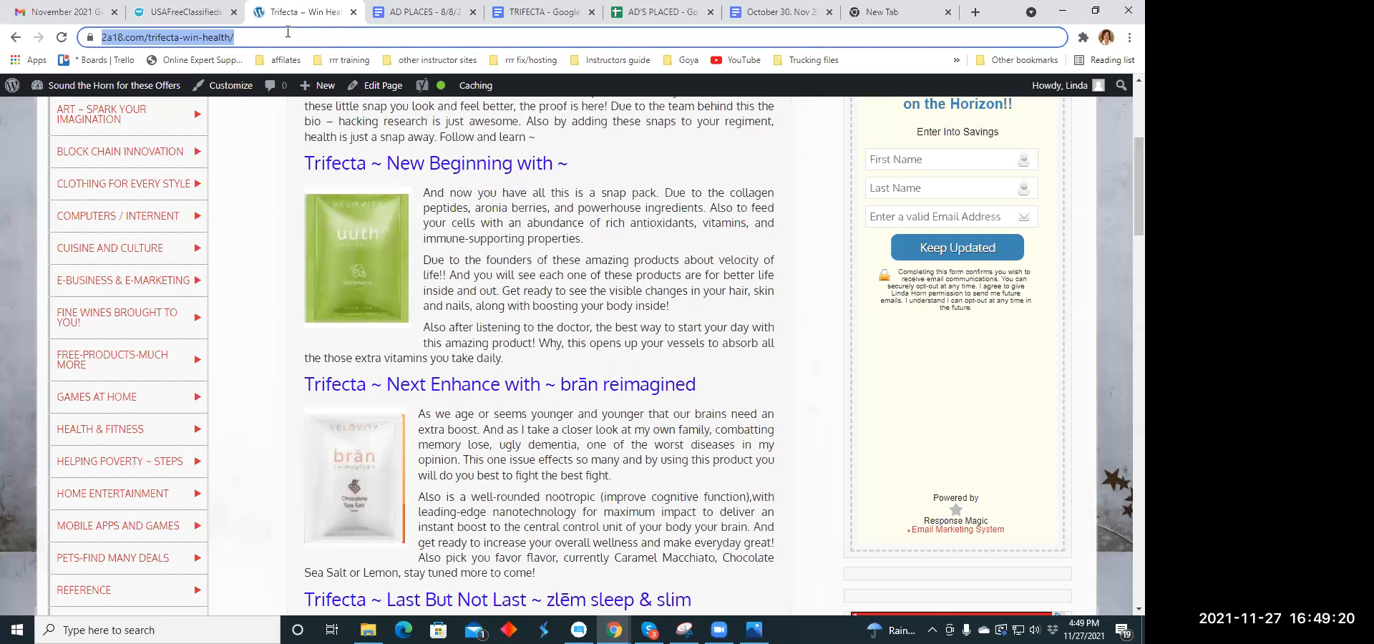
- Open five new blank ad submission forms from the USAFreeClassifieds home page, each in its own browser tab
click(201, 12)
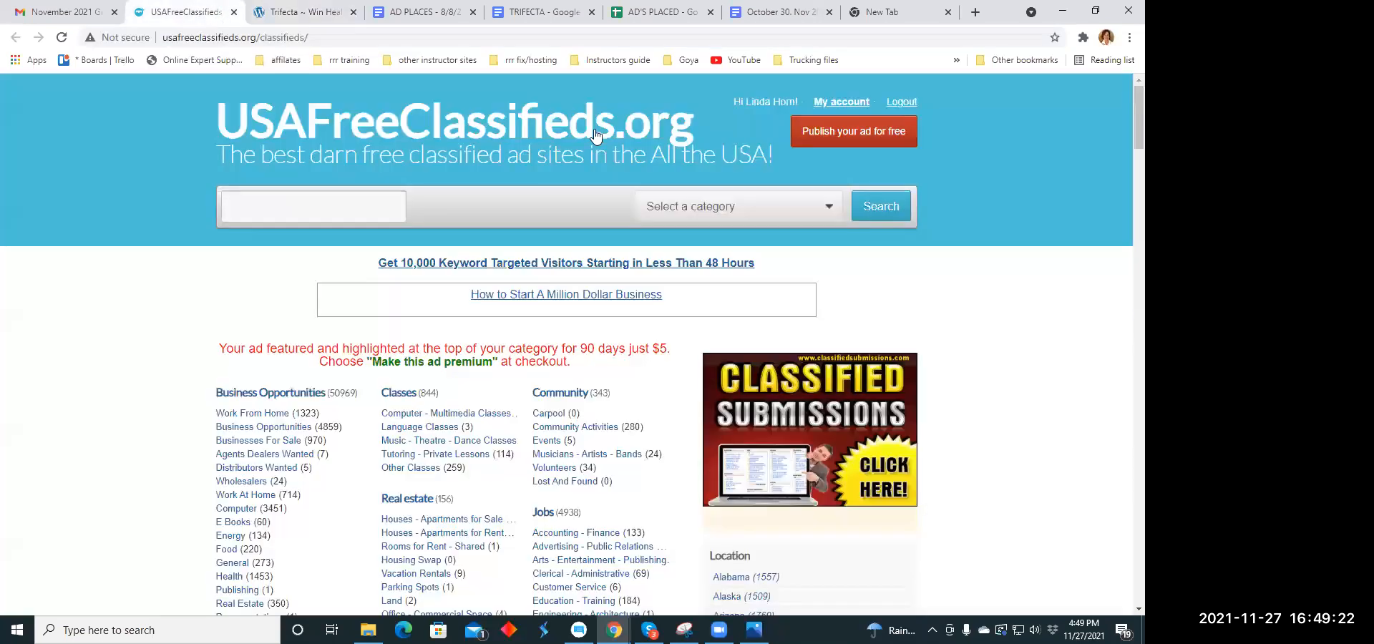
click(853, 136)
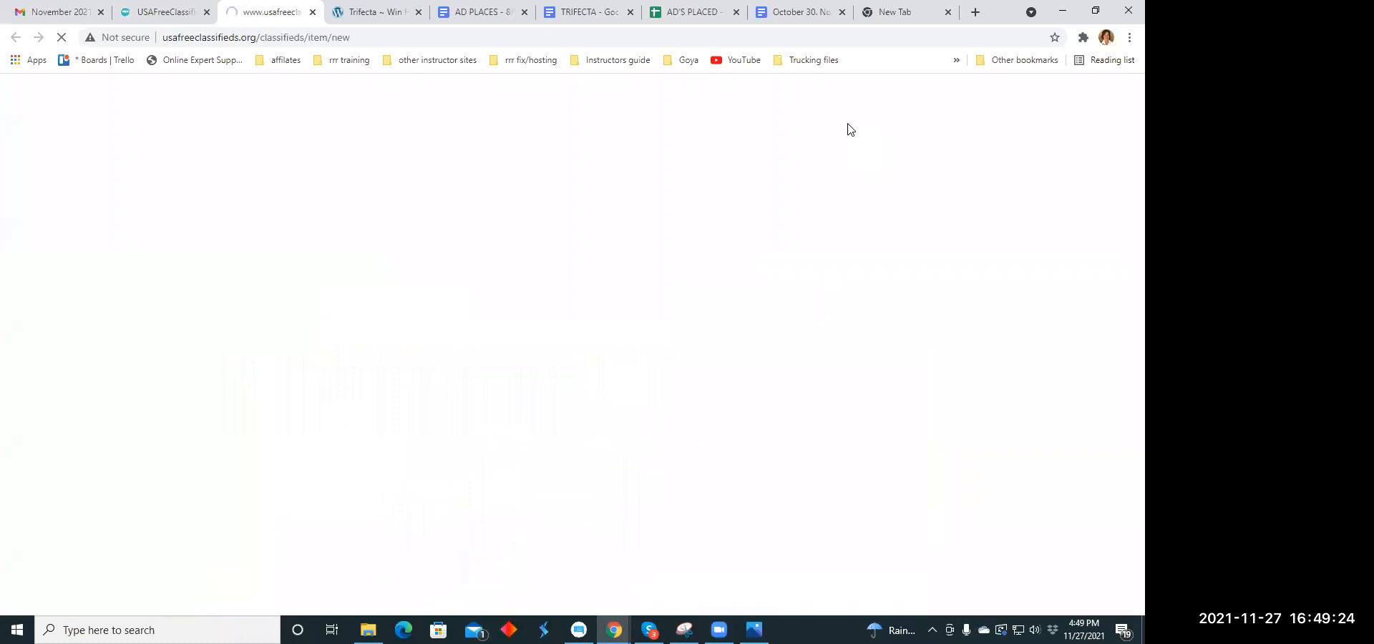
click(848, 133)
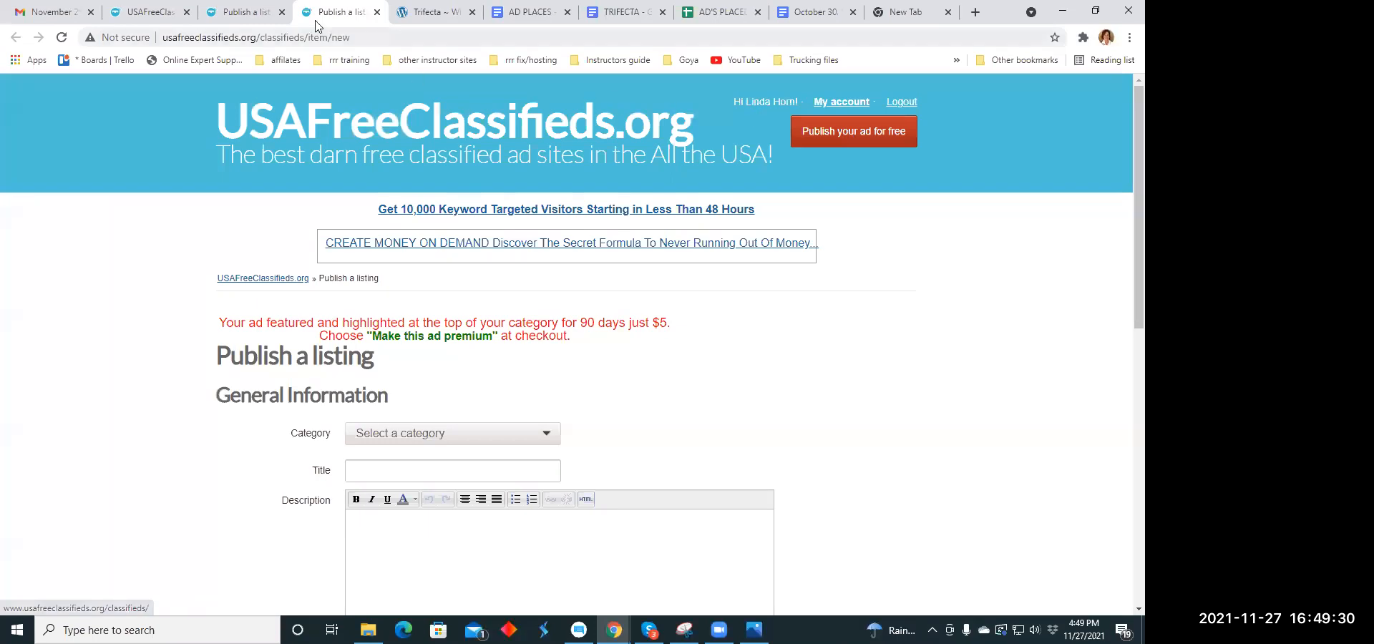
click(834, 134)
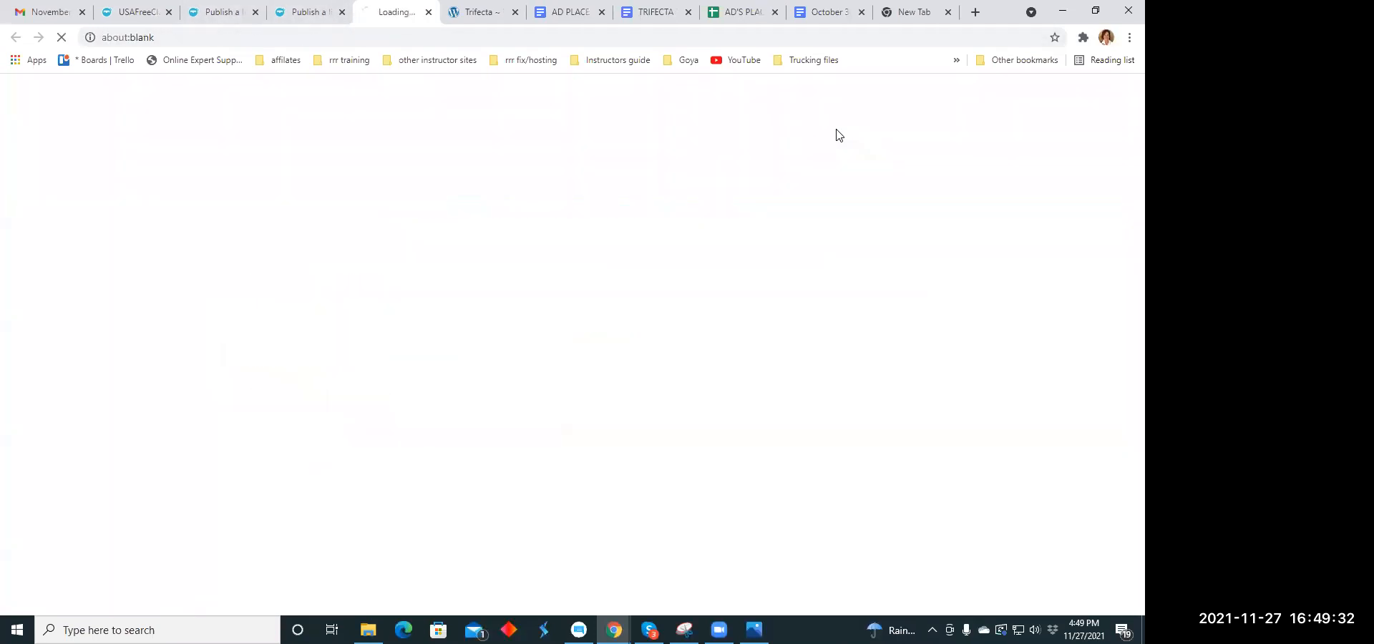
click(834, 133)
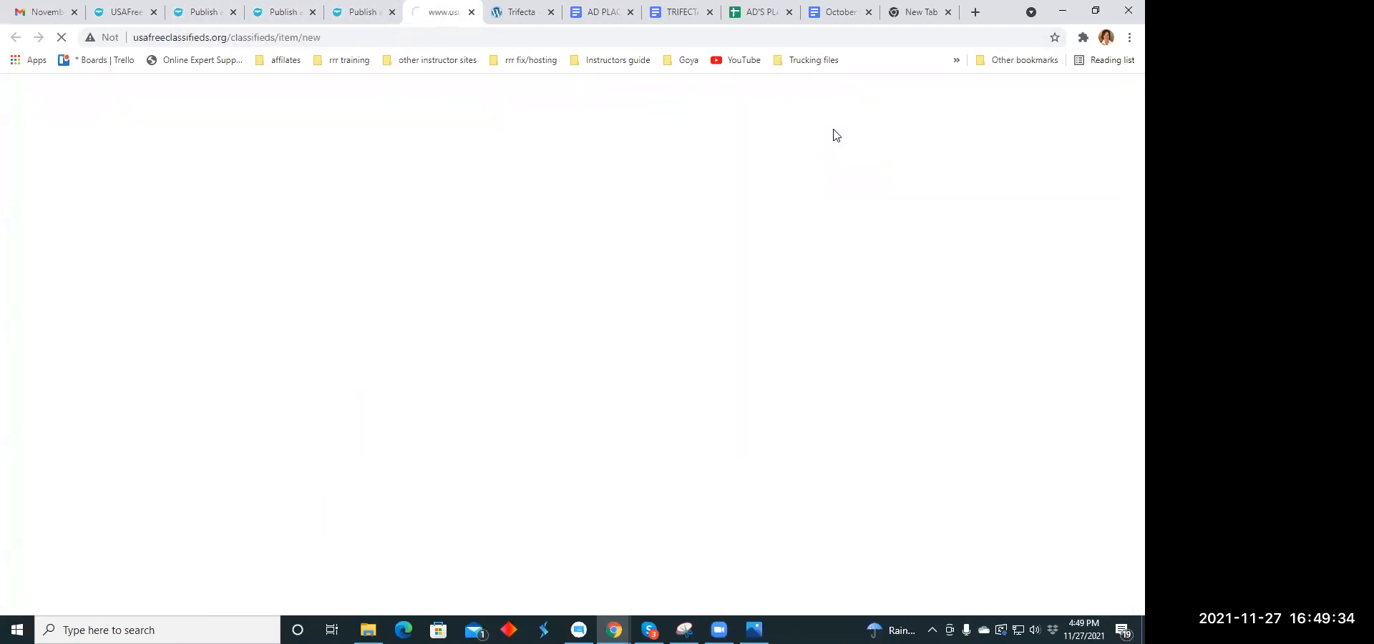
click(835, 134)
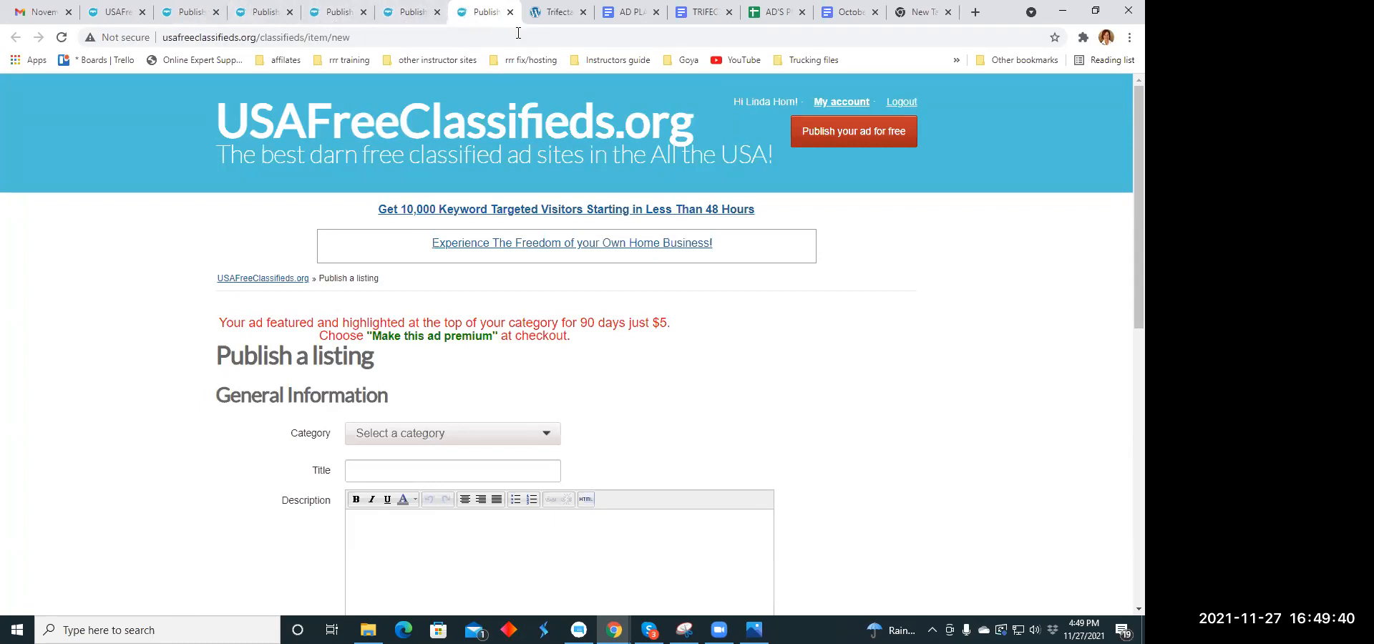
- Set the category of the first blank listing to Health - Beauty - Fitness under Services
click(193, 18)
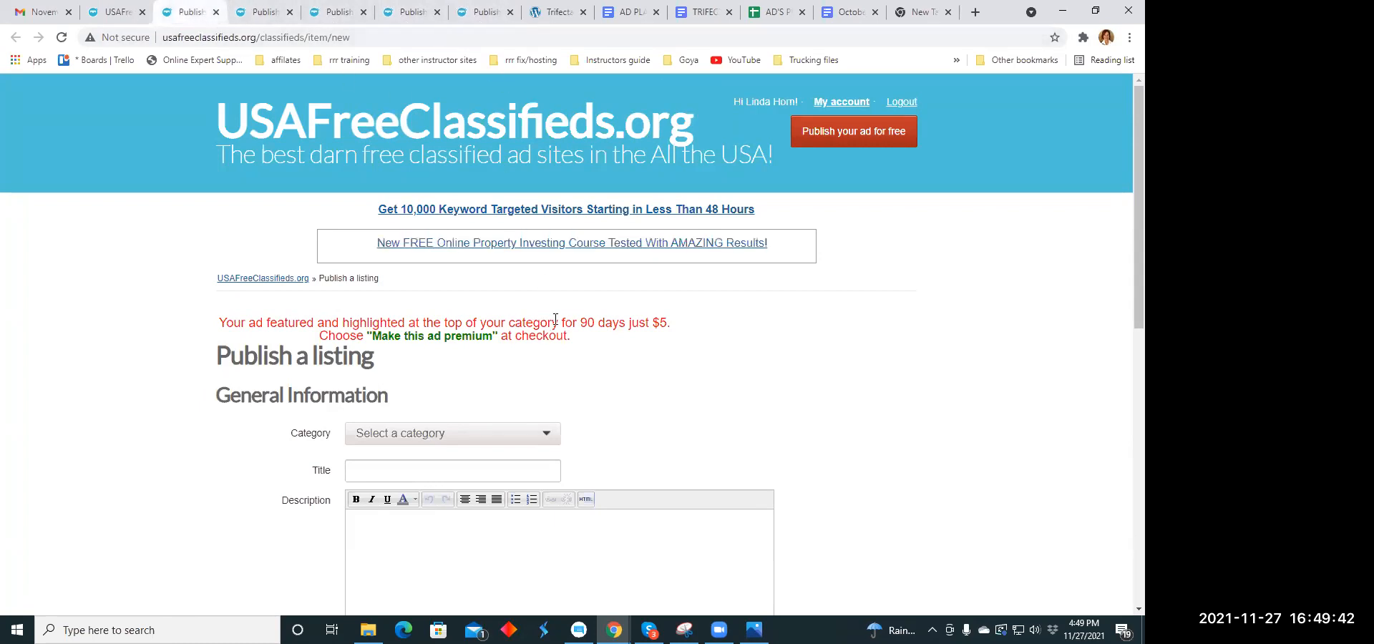
scroll(556, 320, down, 3)
click(547, 219)
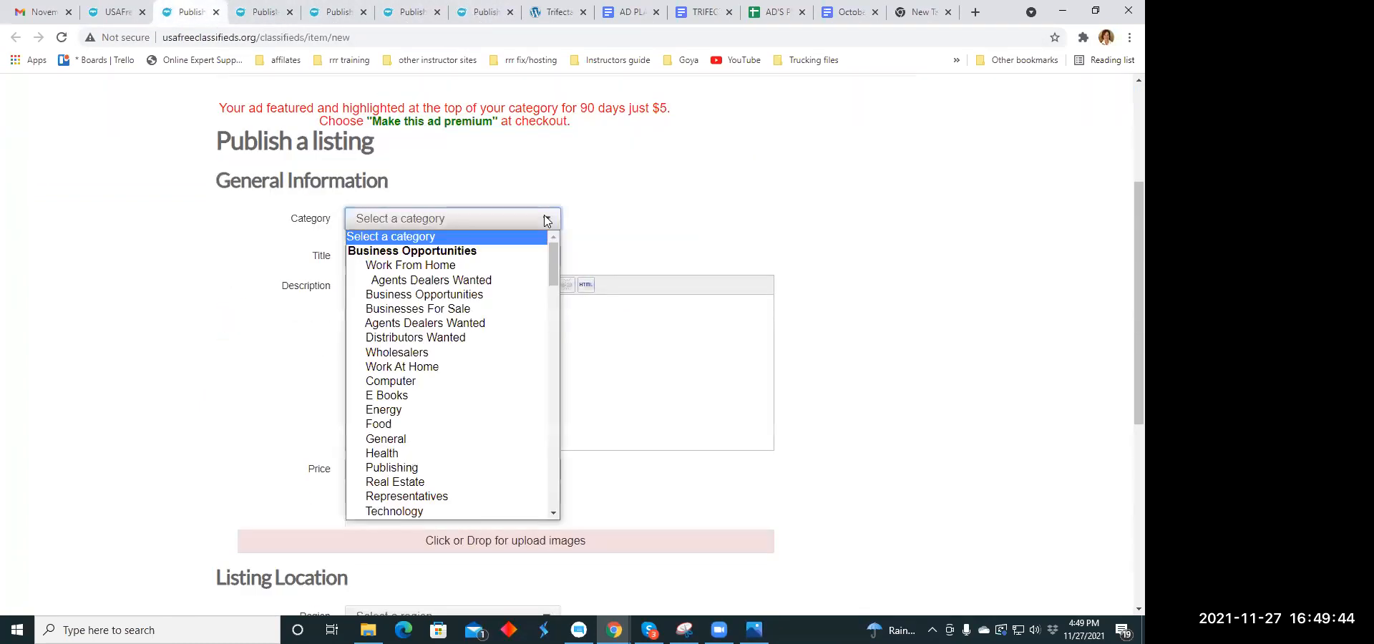
scroll(438, 355, down, 5)
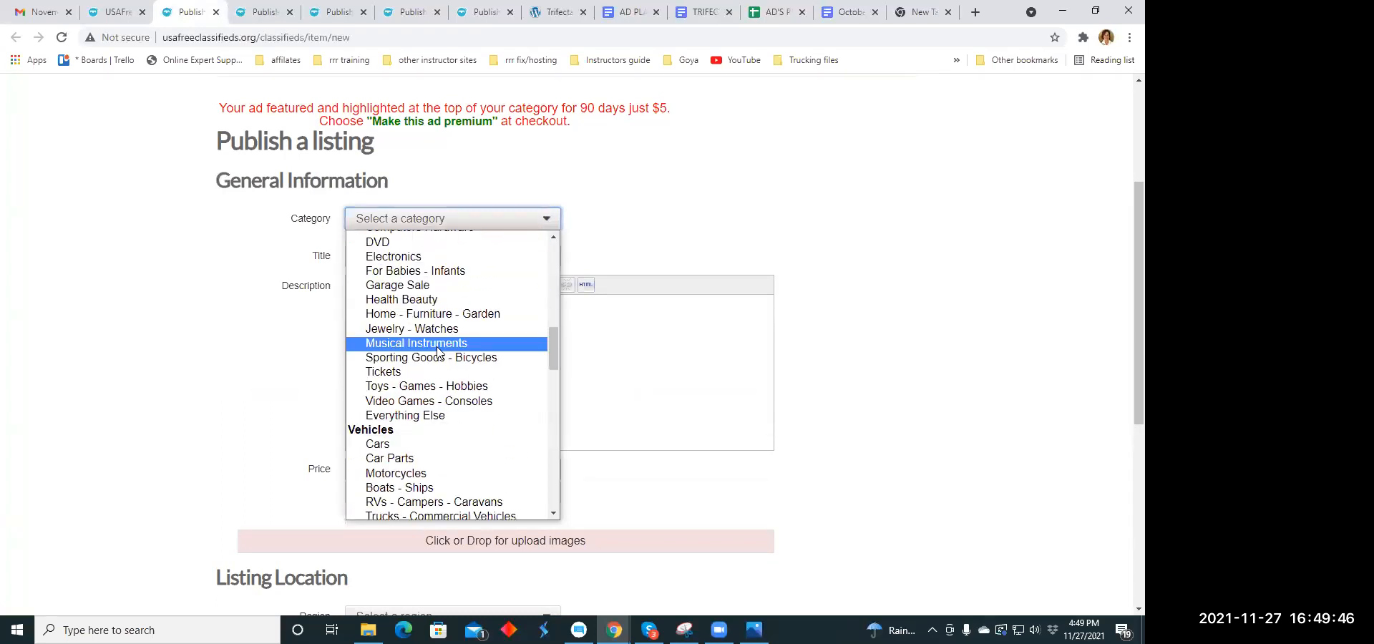
scroll(439, 351, down, 8)
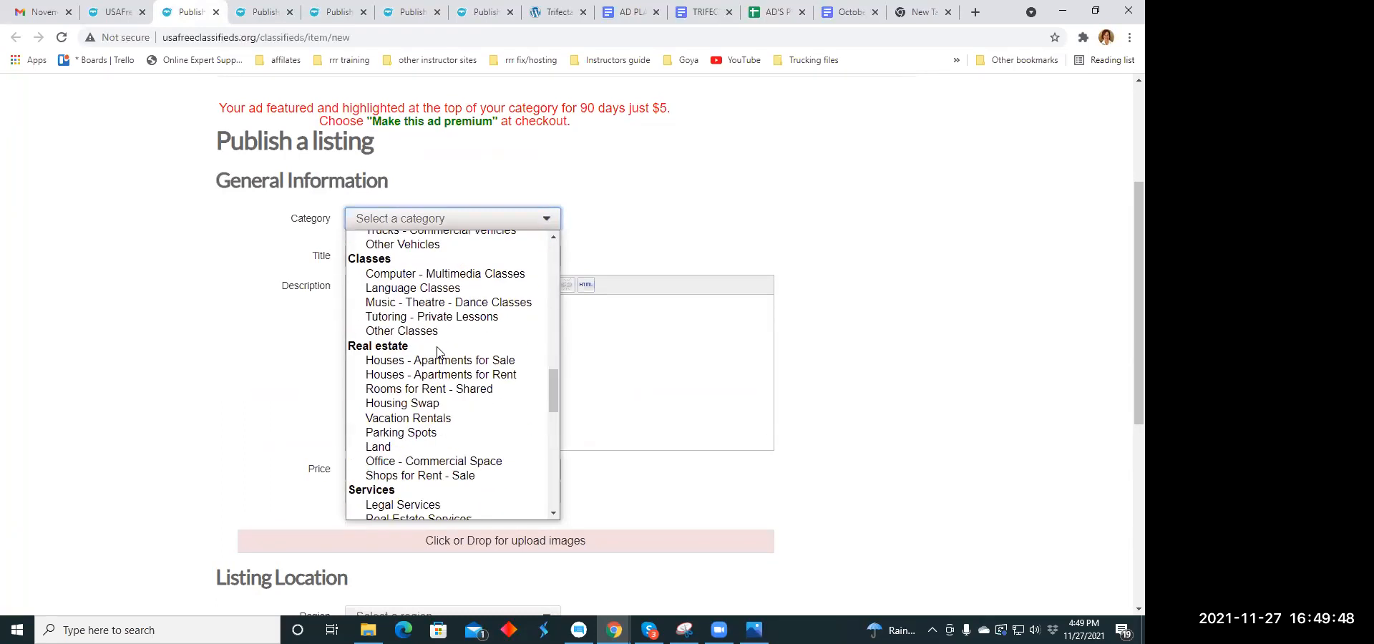
scroll(439, 351, down, 2)
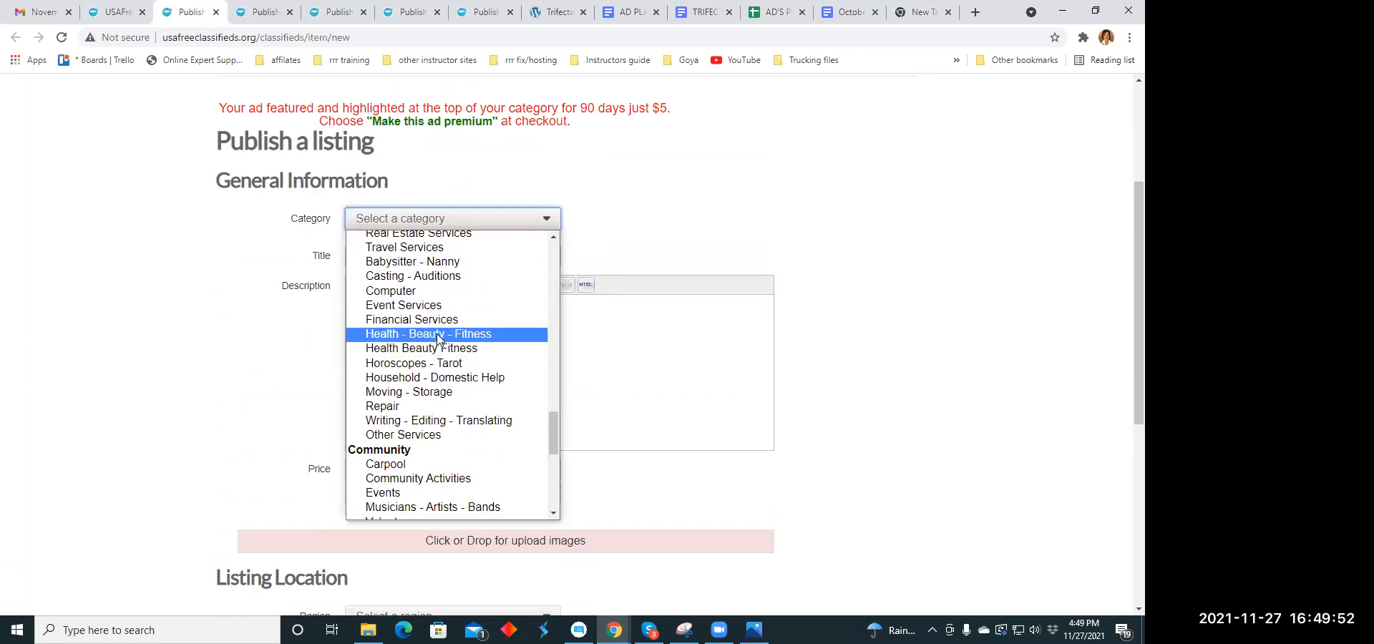
click(439, 335)
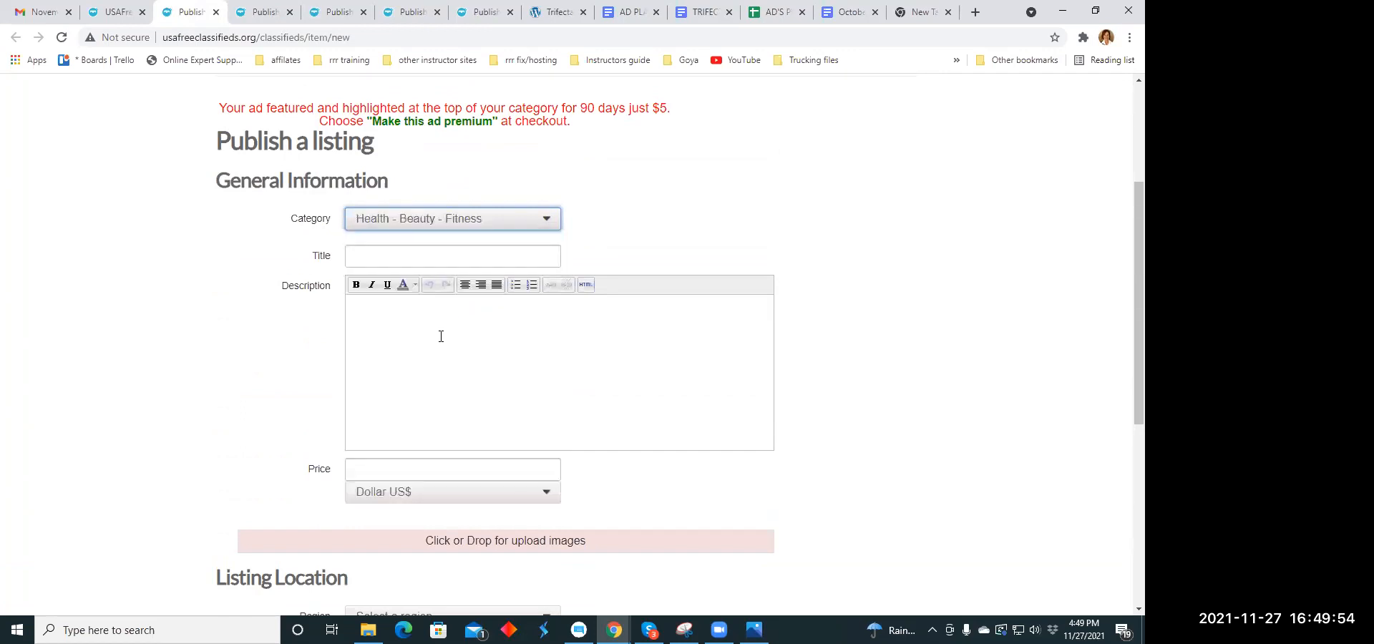
- Copy the headline "Don't Take this for Granted" from the holiday headline document into the new listing's title
click(386, 258)
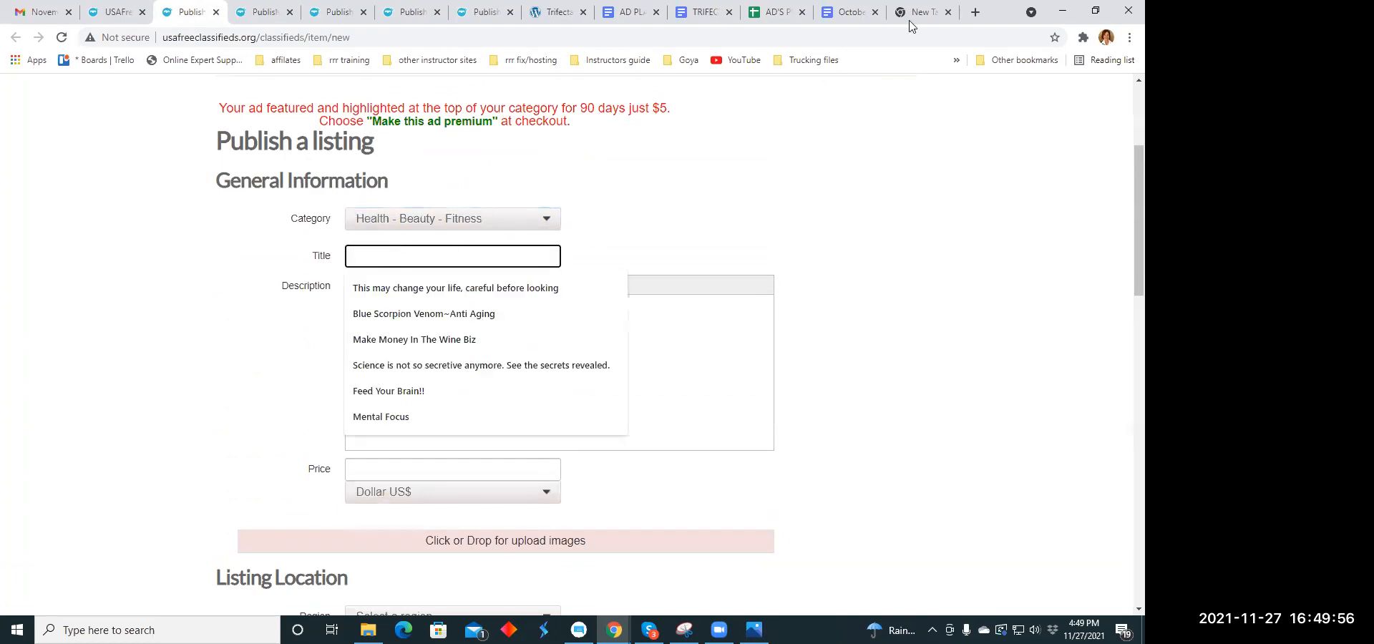
click(845, 14)
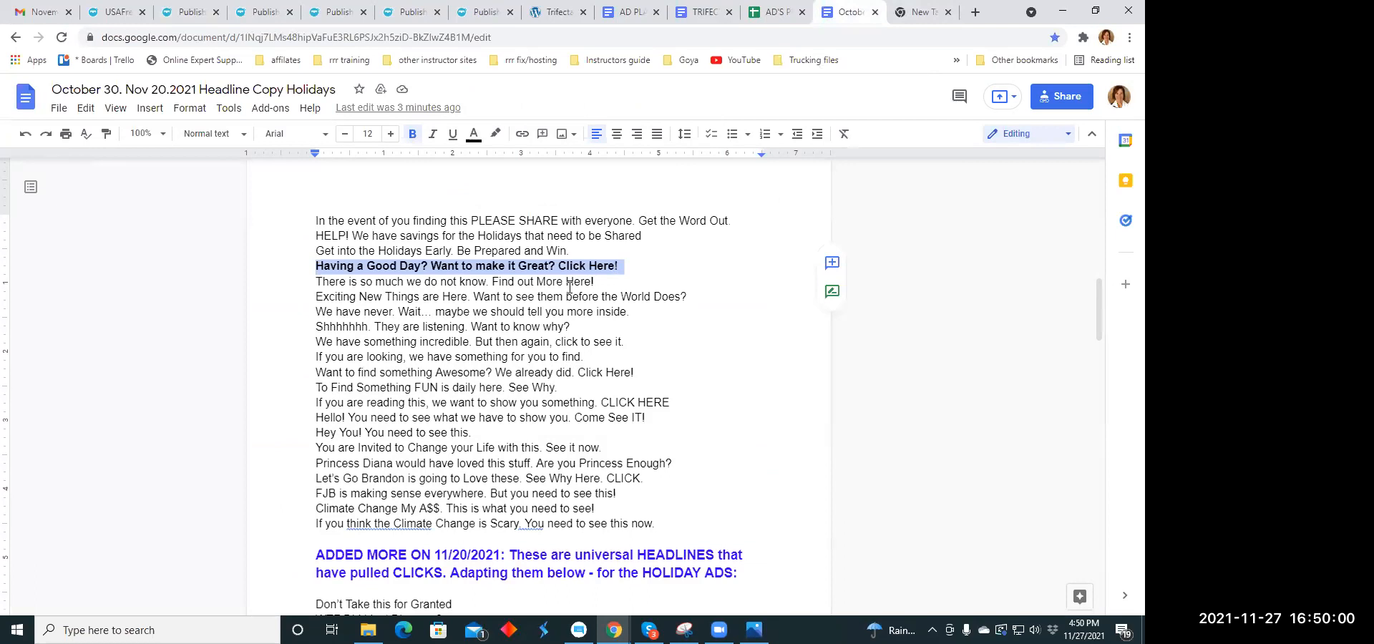
scroll(570, 288, down, 2)
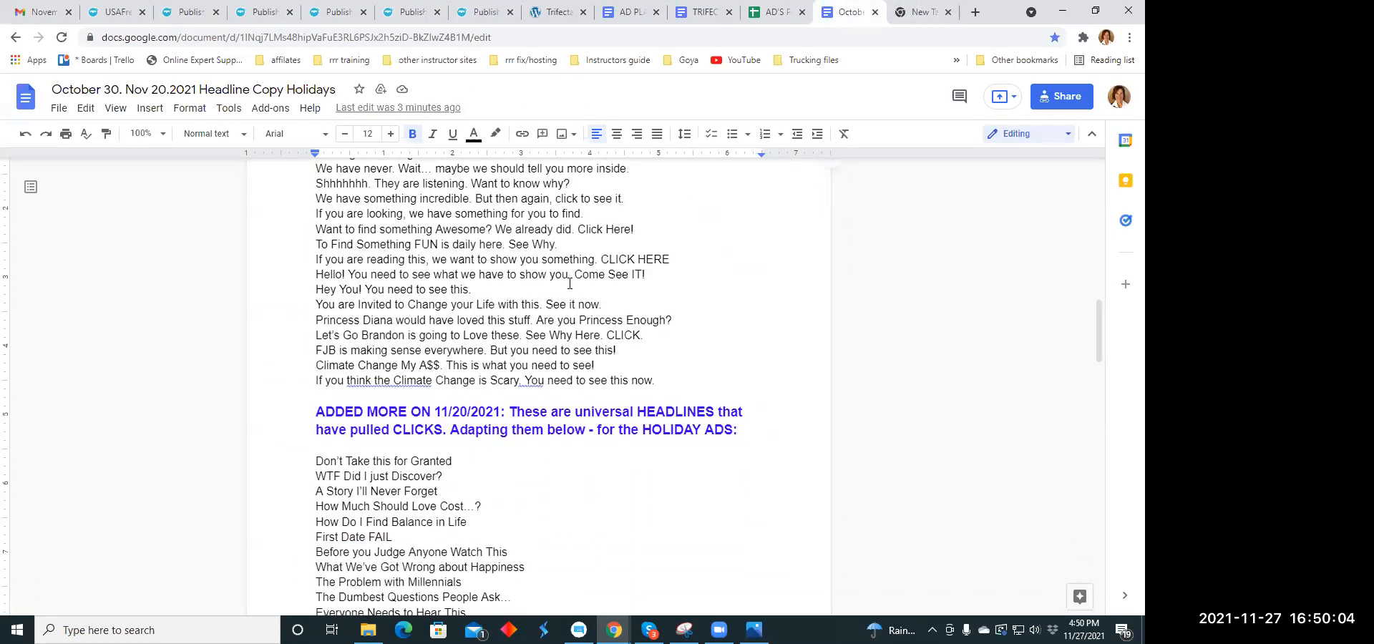
scroll(569, 284, down, 2)
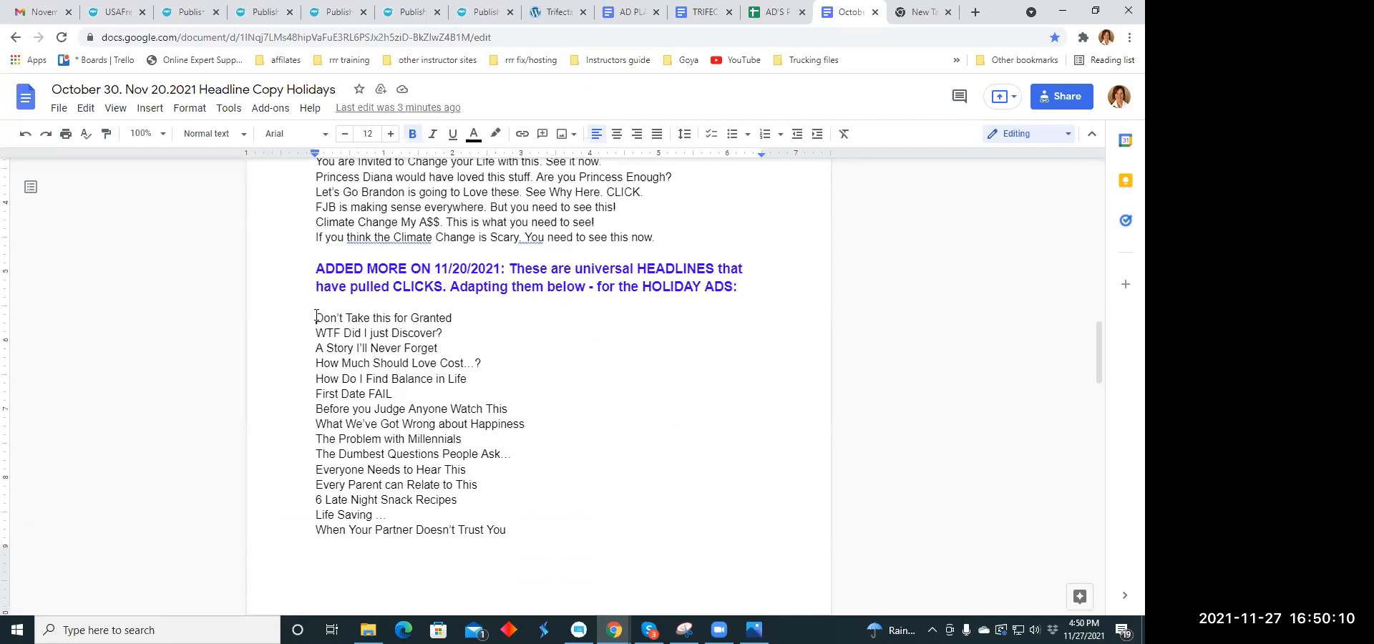
drag(315, 317, 452, 317)
right_click(450, 318)
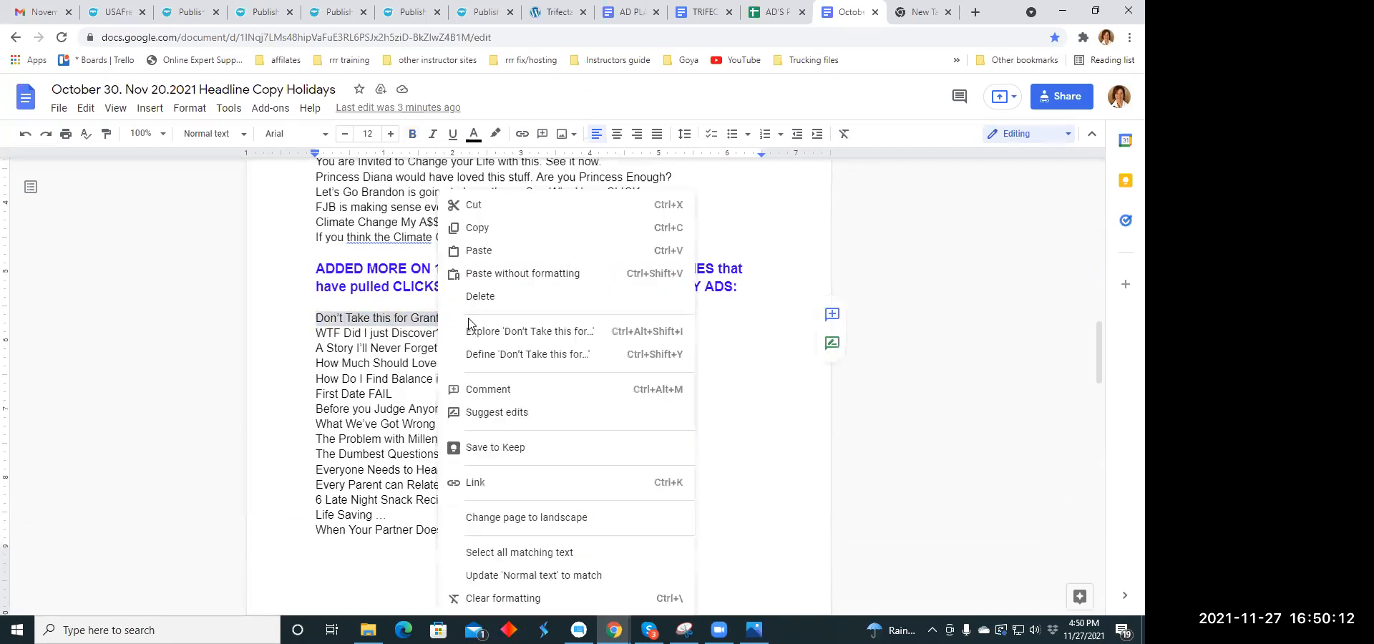
click(483, 228)
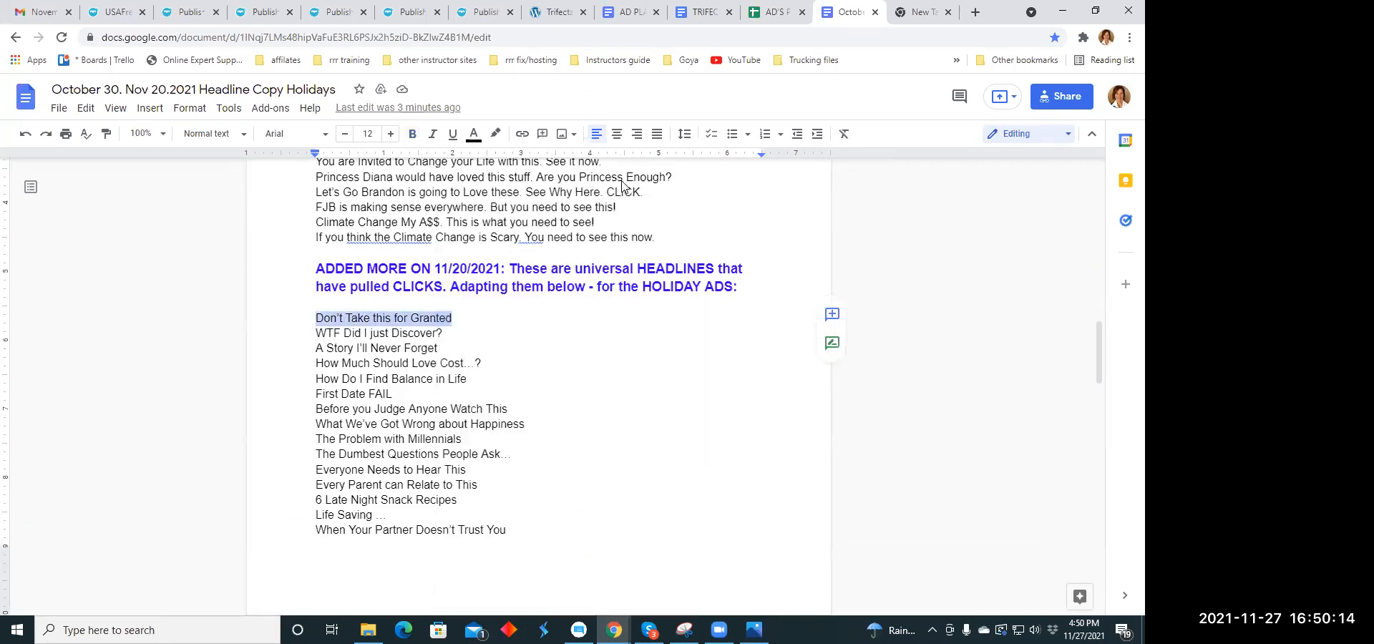
click(208, 15)
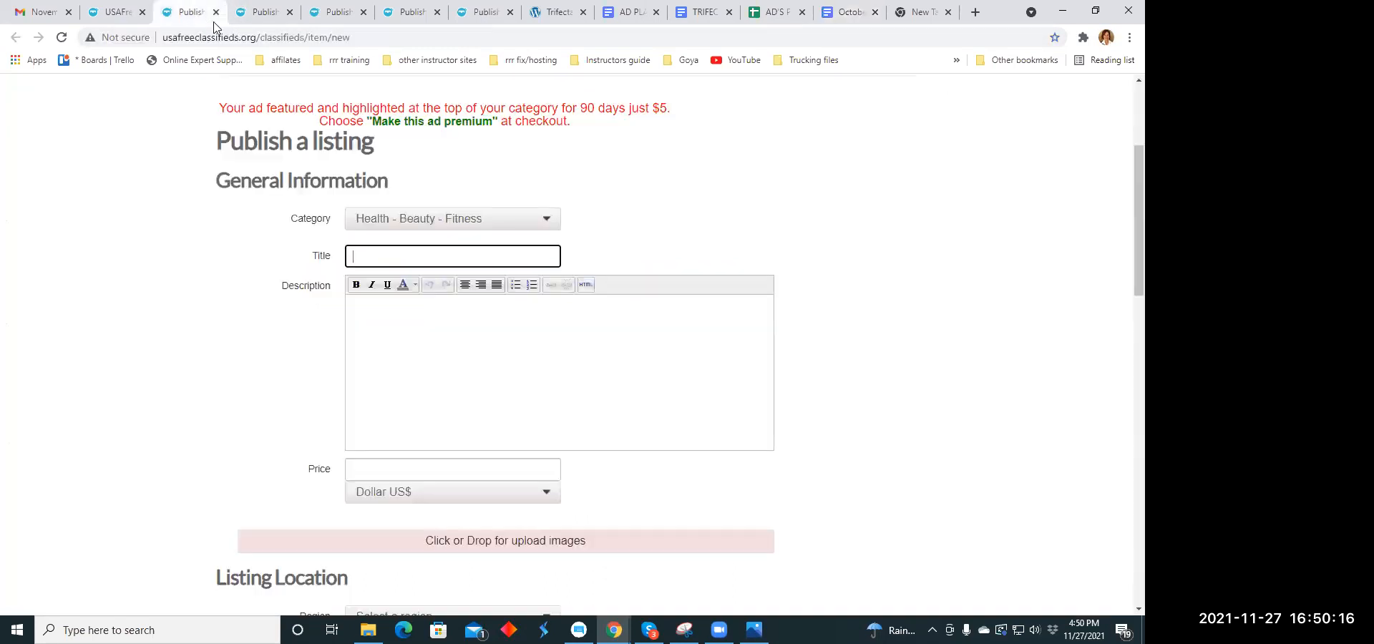
click(362, 257)
right_click(364, 256)
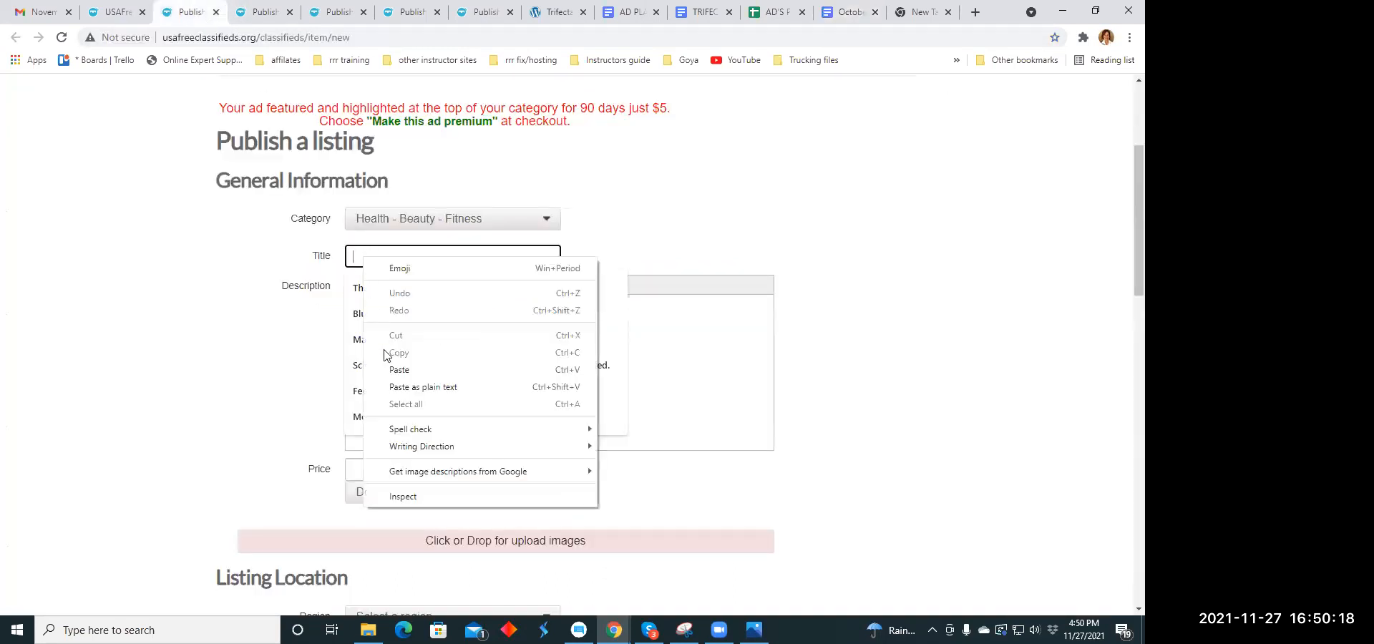
click(390, 364)
- Copy the "Interesting things can be seen and found online right?" paragraph from the TRIFECTA document into the listing's description
click(379, 319)
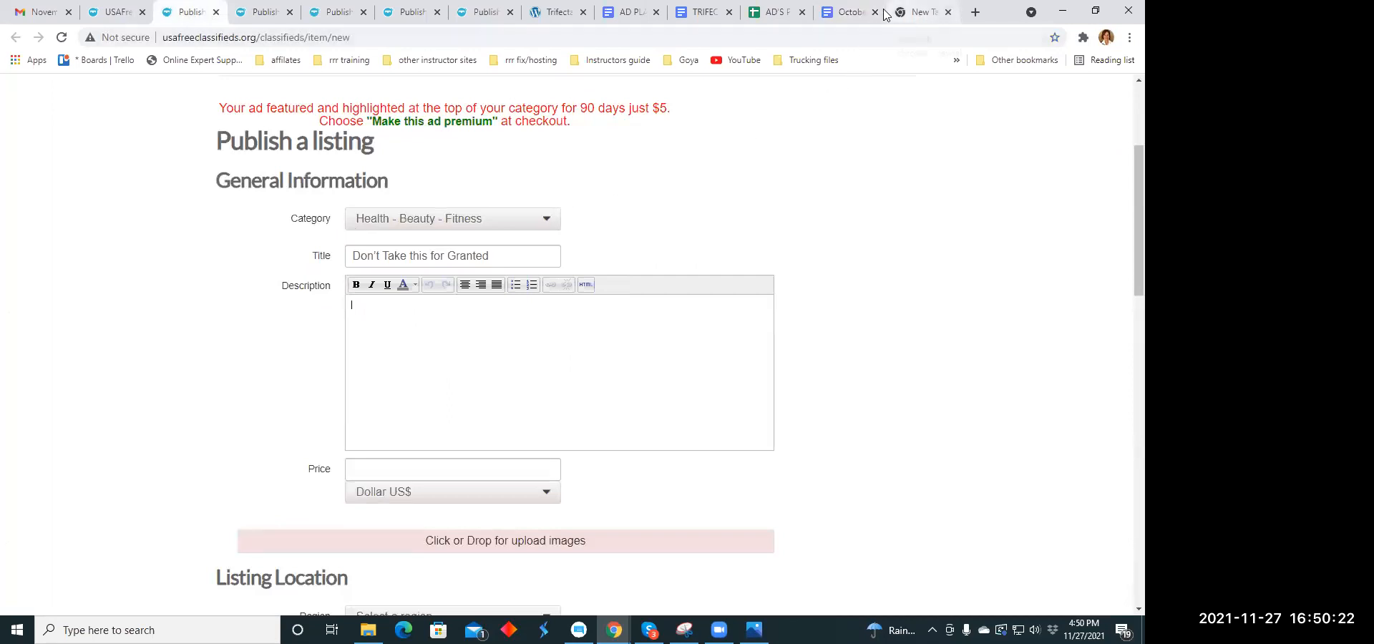
click(698, 12)
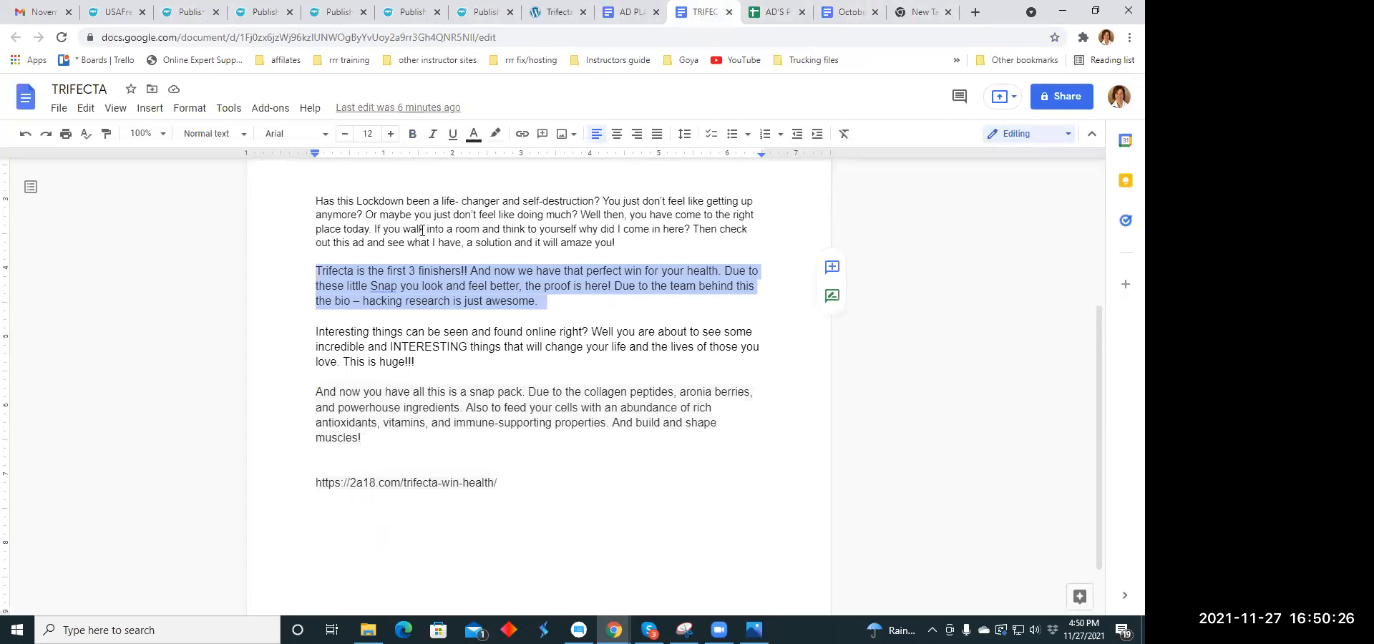
scroll(422, 231, down, 1)
drag(315, 257, 421, 292)
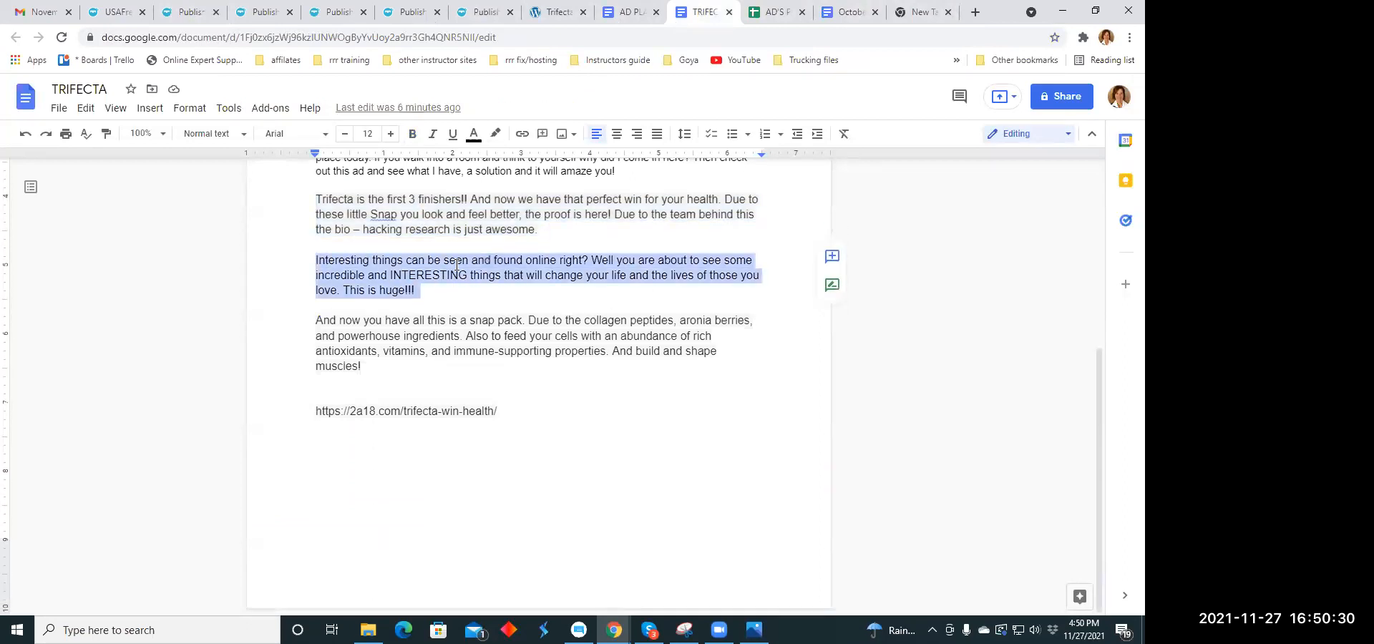
right_click(457, 265)
click(504, 228)
click(190, 12)
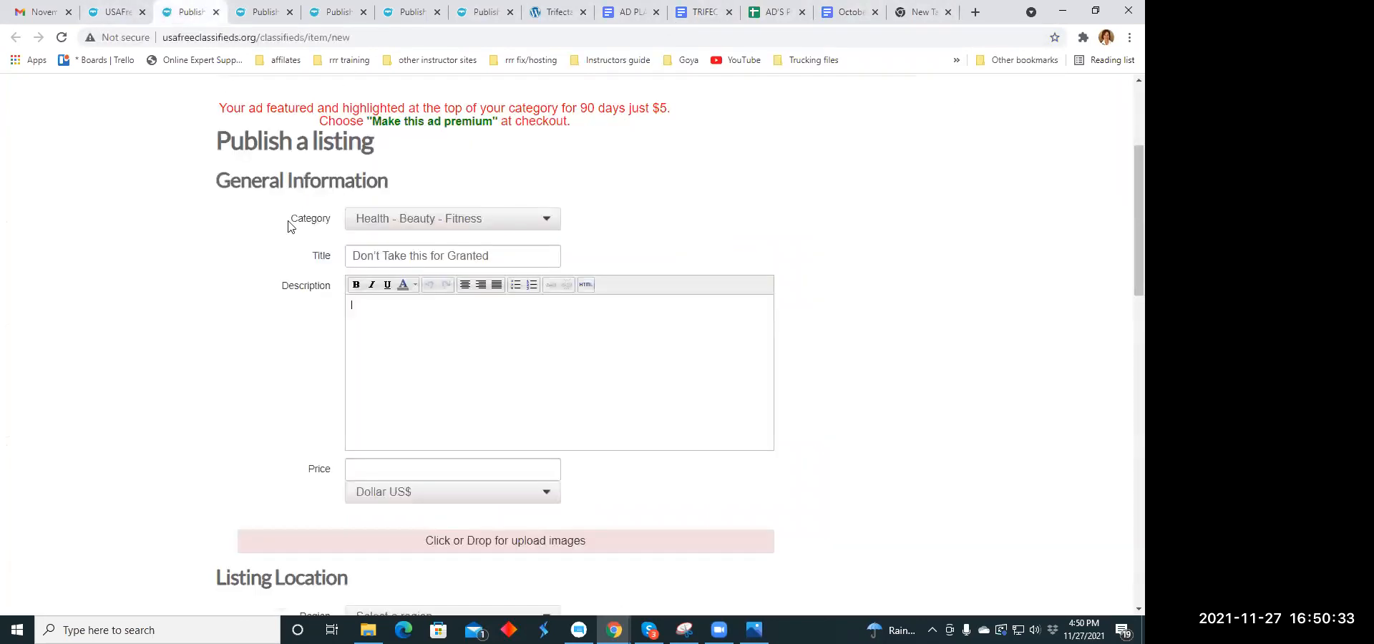
right_click(359, 303)
click(398, 415)
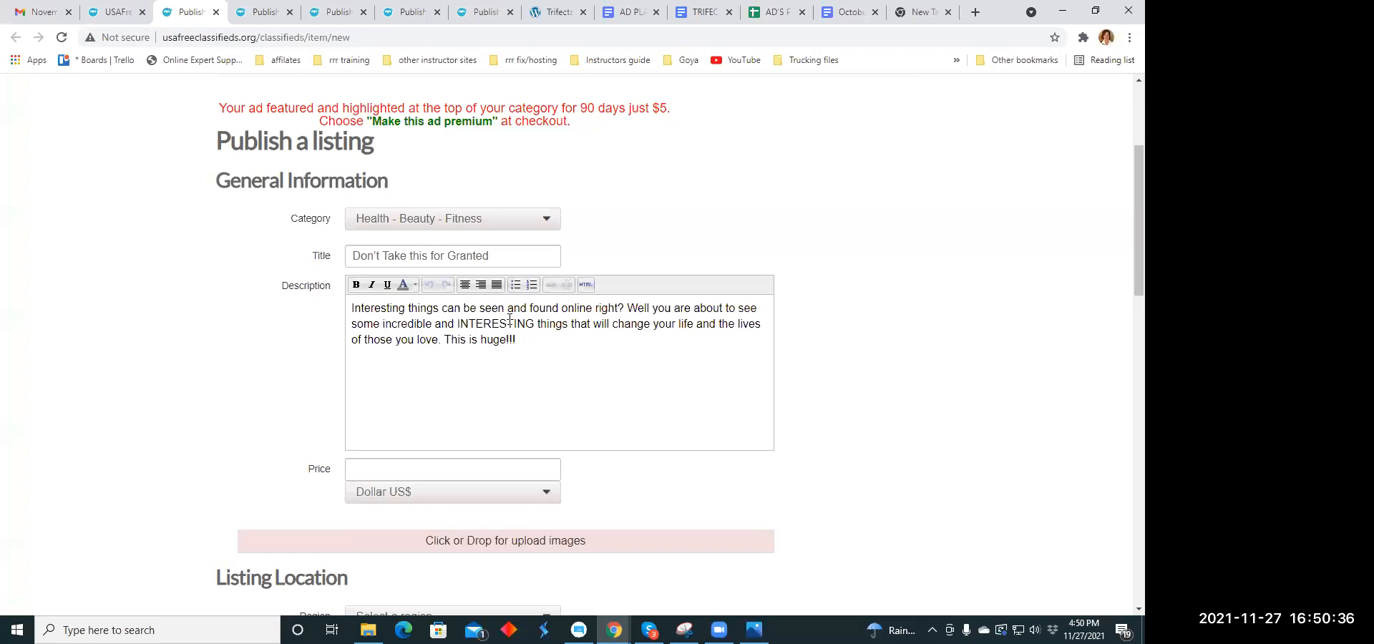
- Break the description into separate lines after "found online right?" and before "This is huge!!!"
click(628, 306)
key(Return)
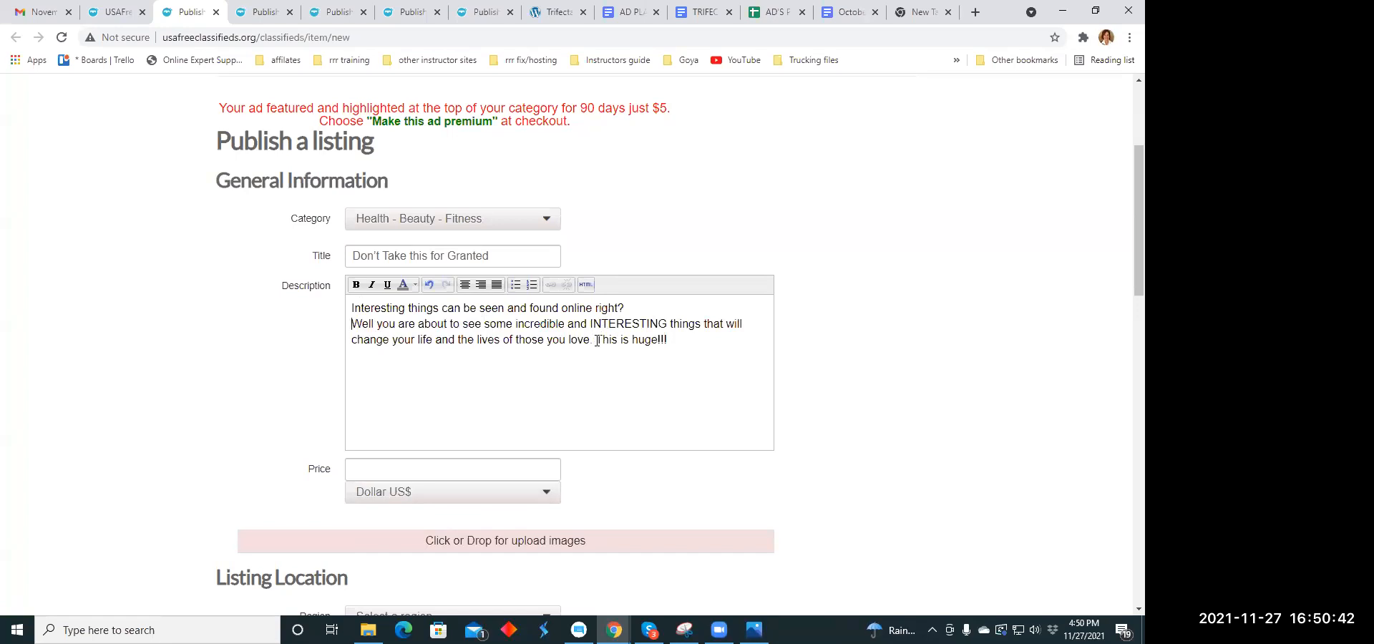
click(598, 340)
key(Return)
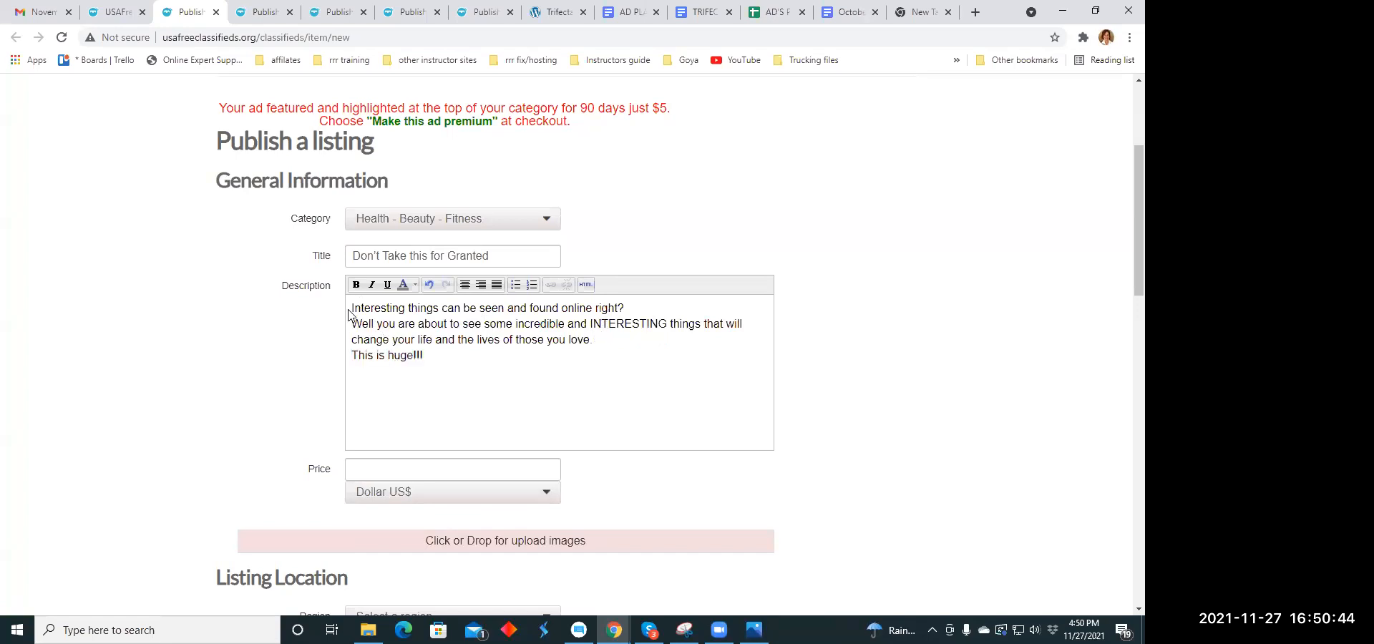
- Center and italicize the entire description text of the listing
drag(351, 308, 455, 354)
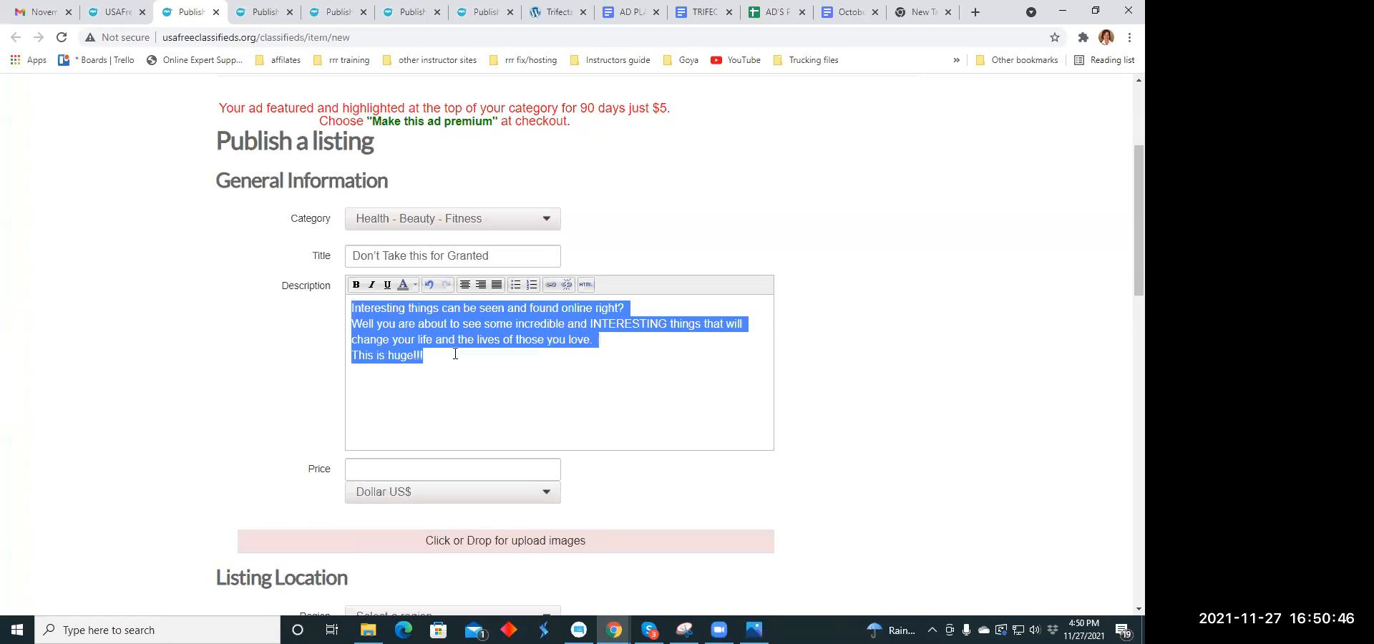
click(465, 285)
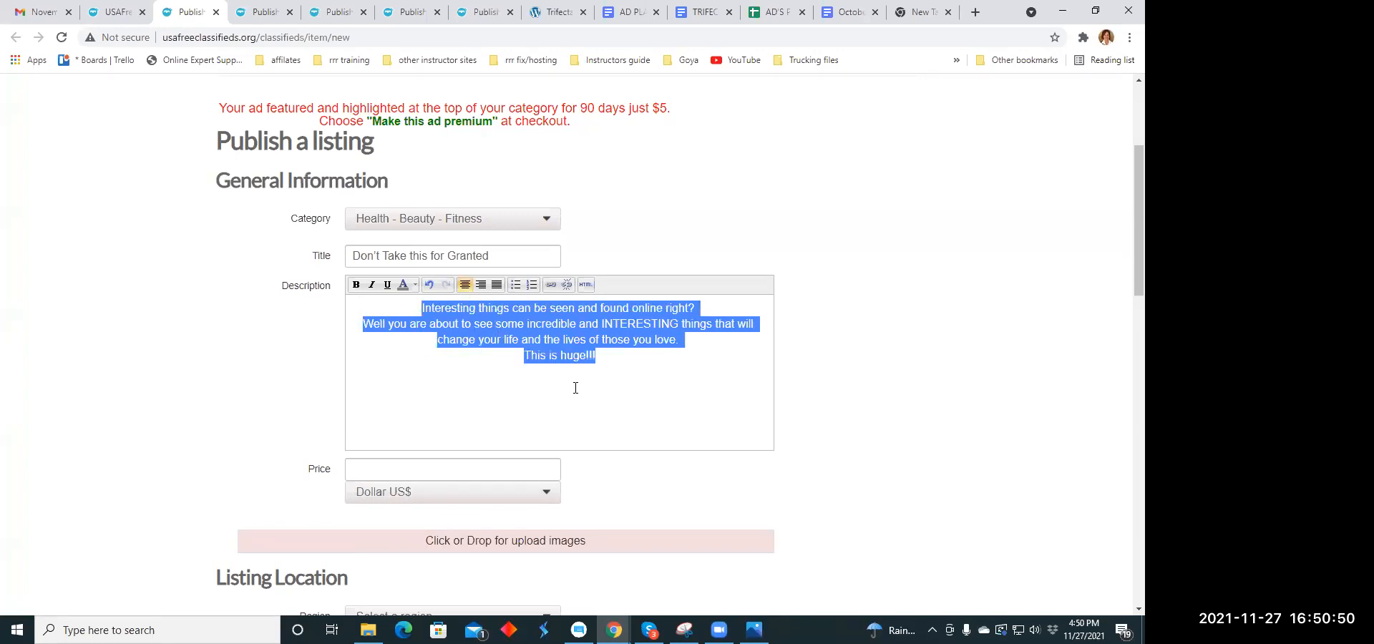
click(371, 285)
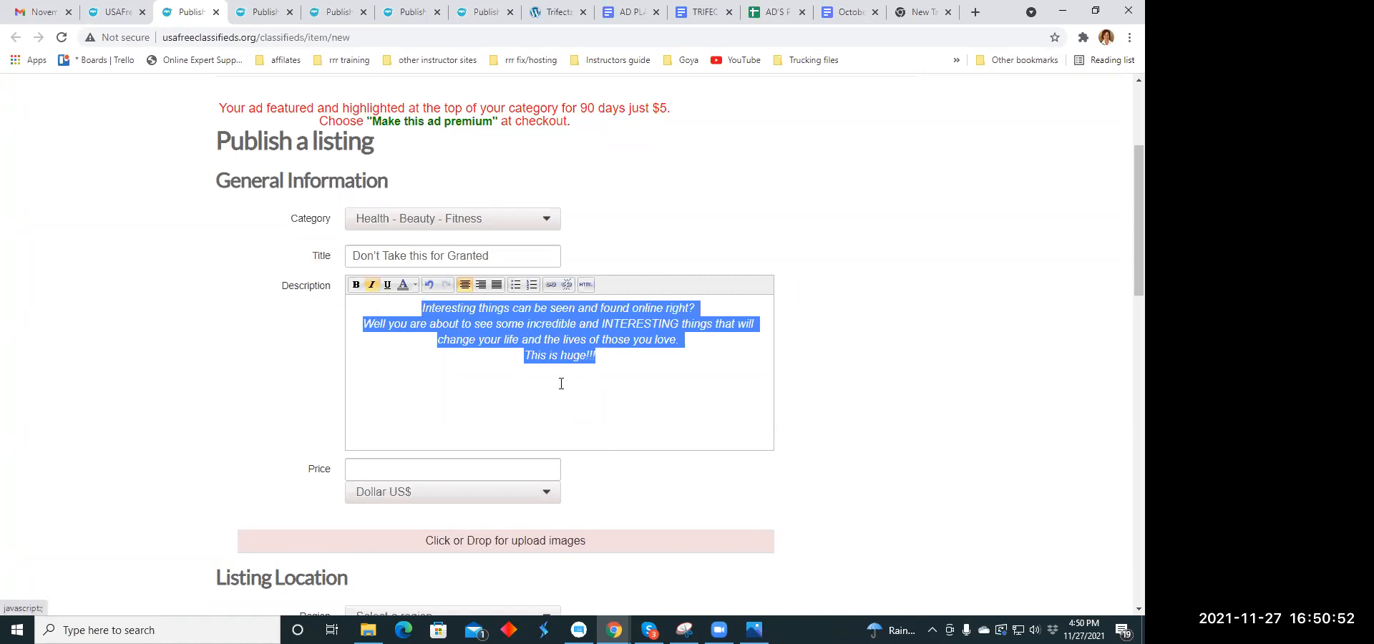
click(666, 402)
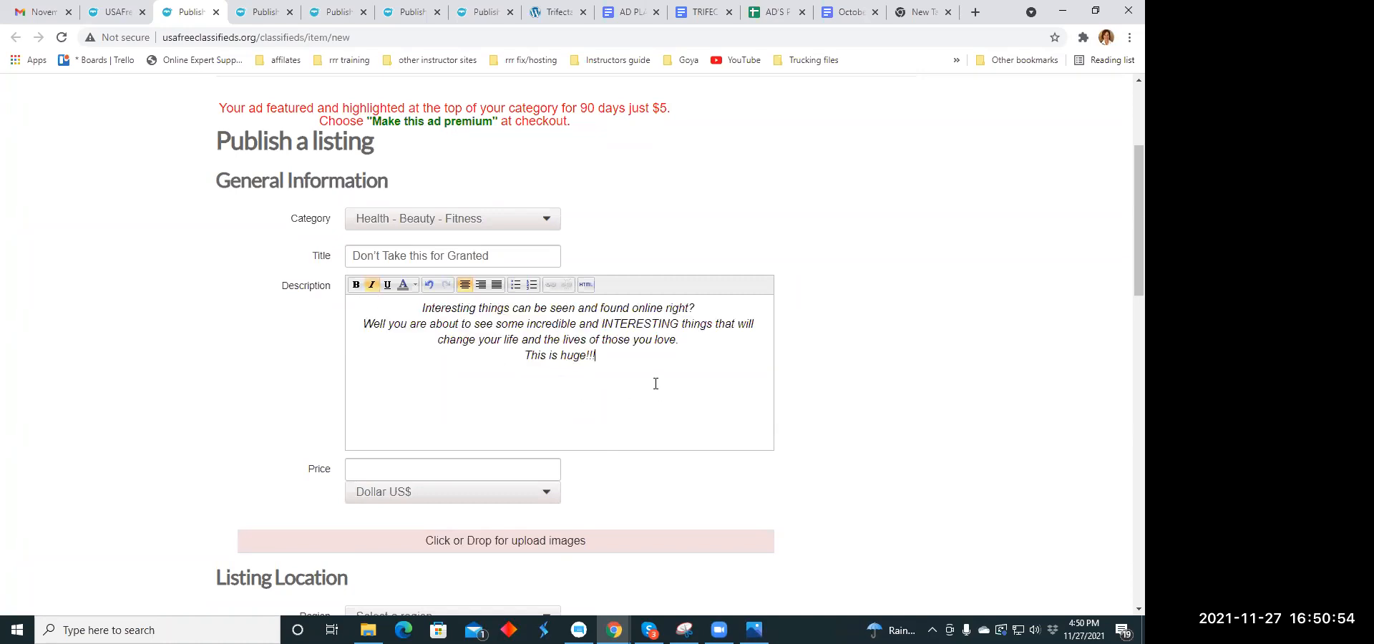
- Set the listing's price to 59.00 in US dollars
scroll(654, 379, down, 2)
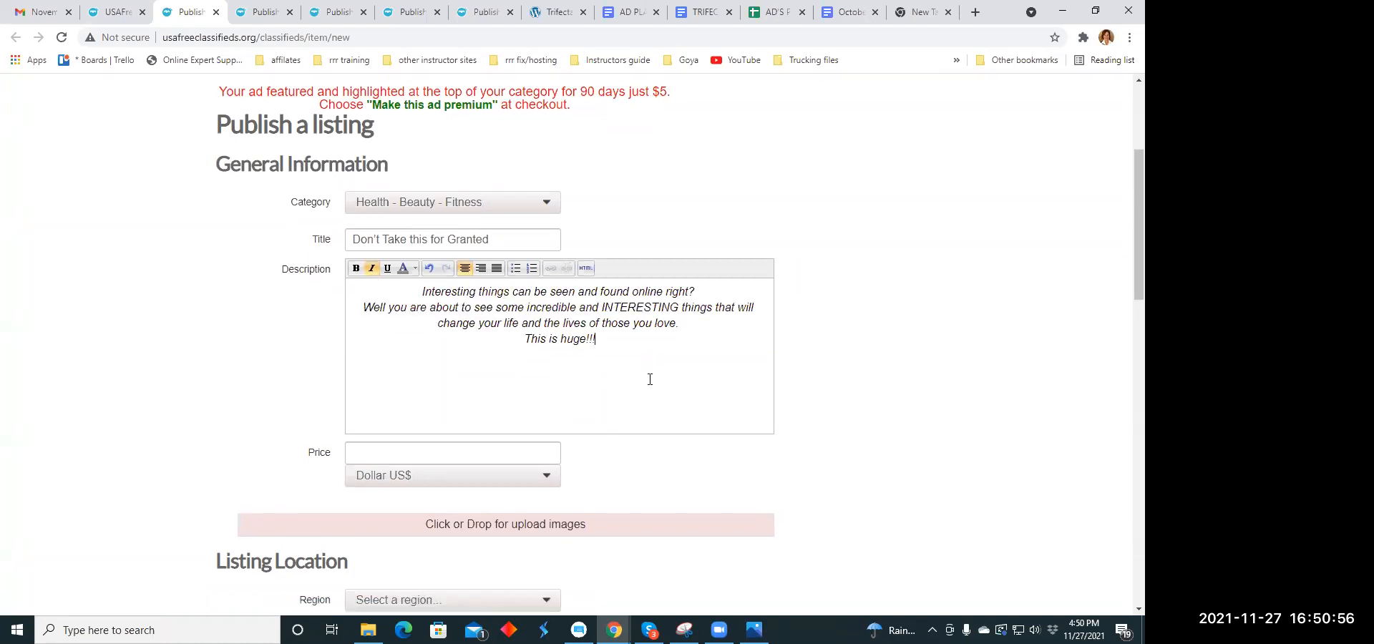
click(395, 327)
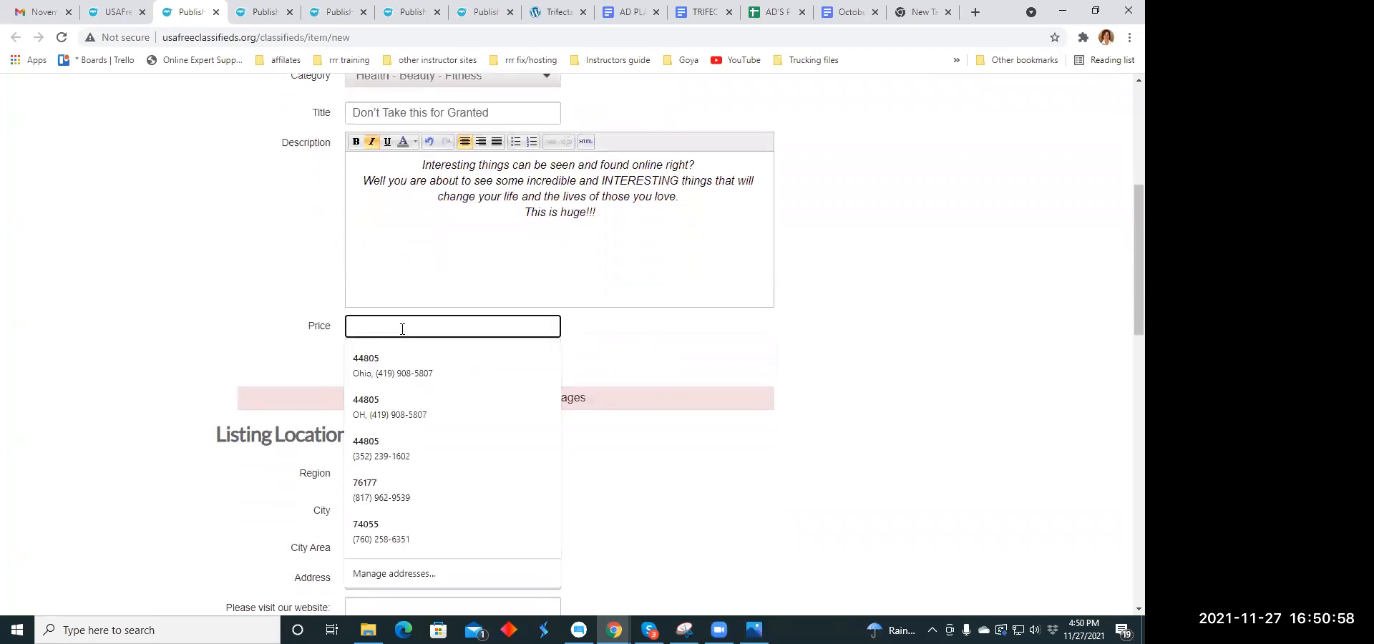
text(59.00)
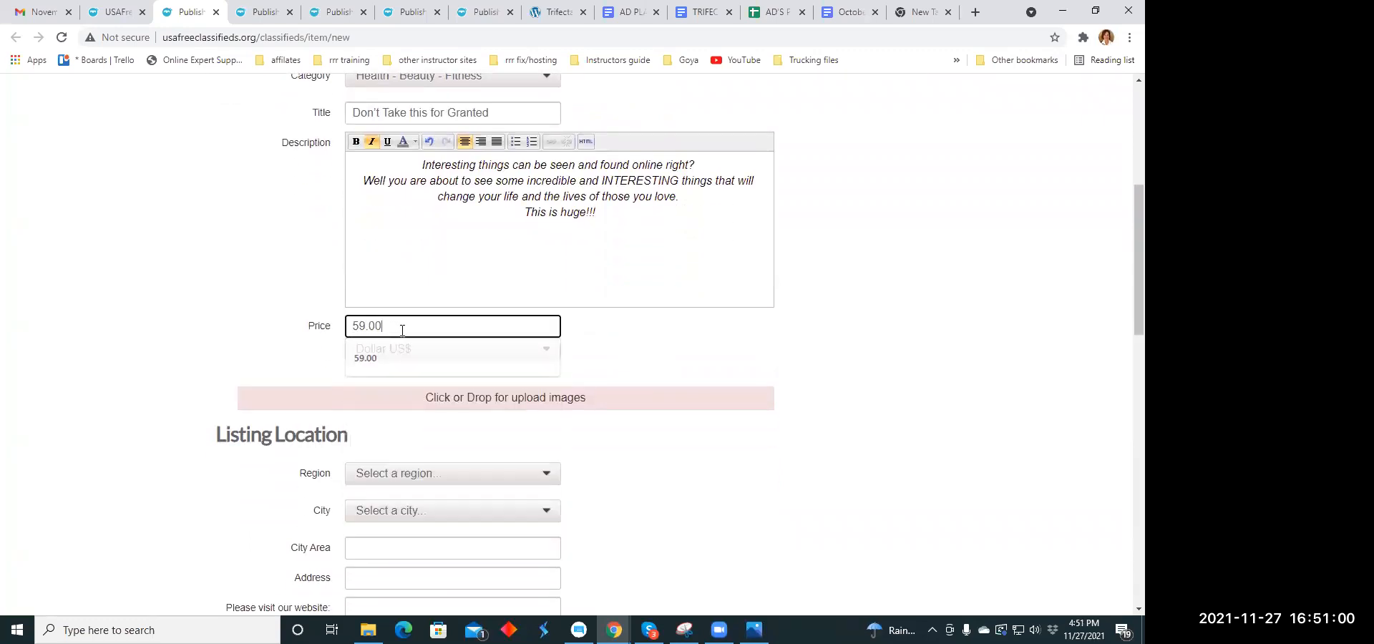
- Upload the image revel.jpg from the Ad Memes folder to the listing
click(547, 406)
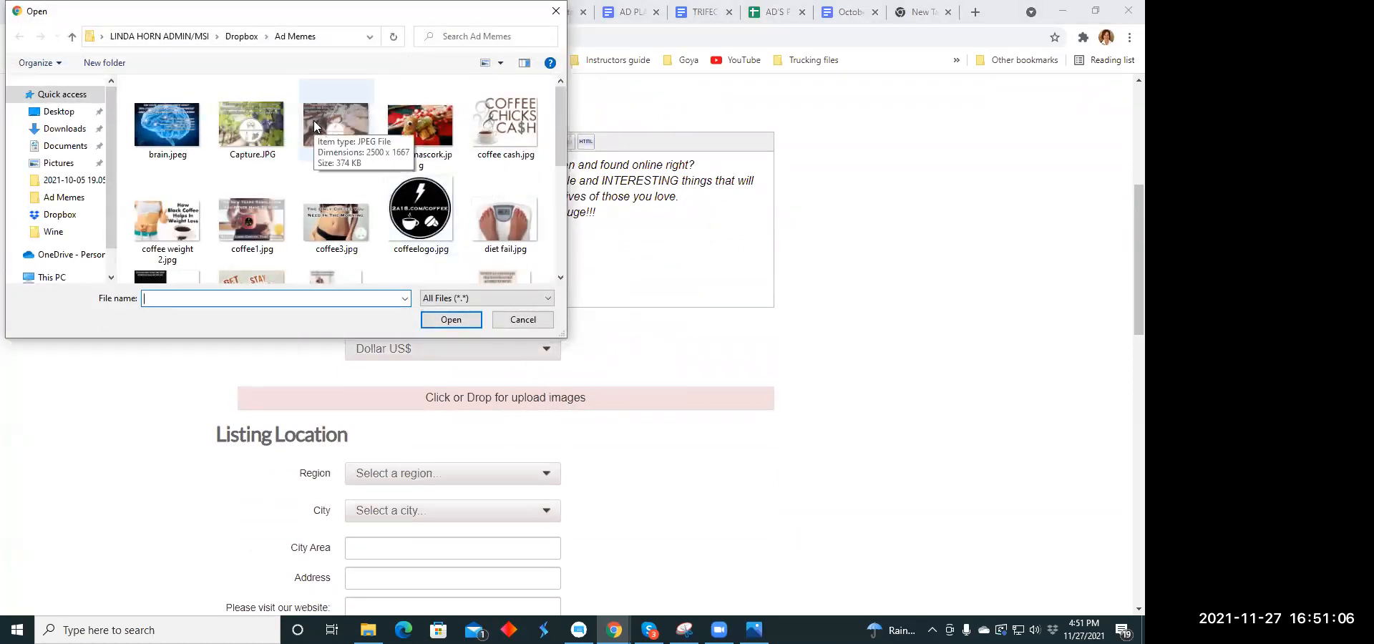
scroll(314, 121, down, 1)
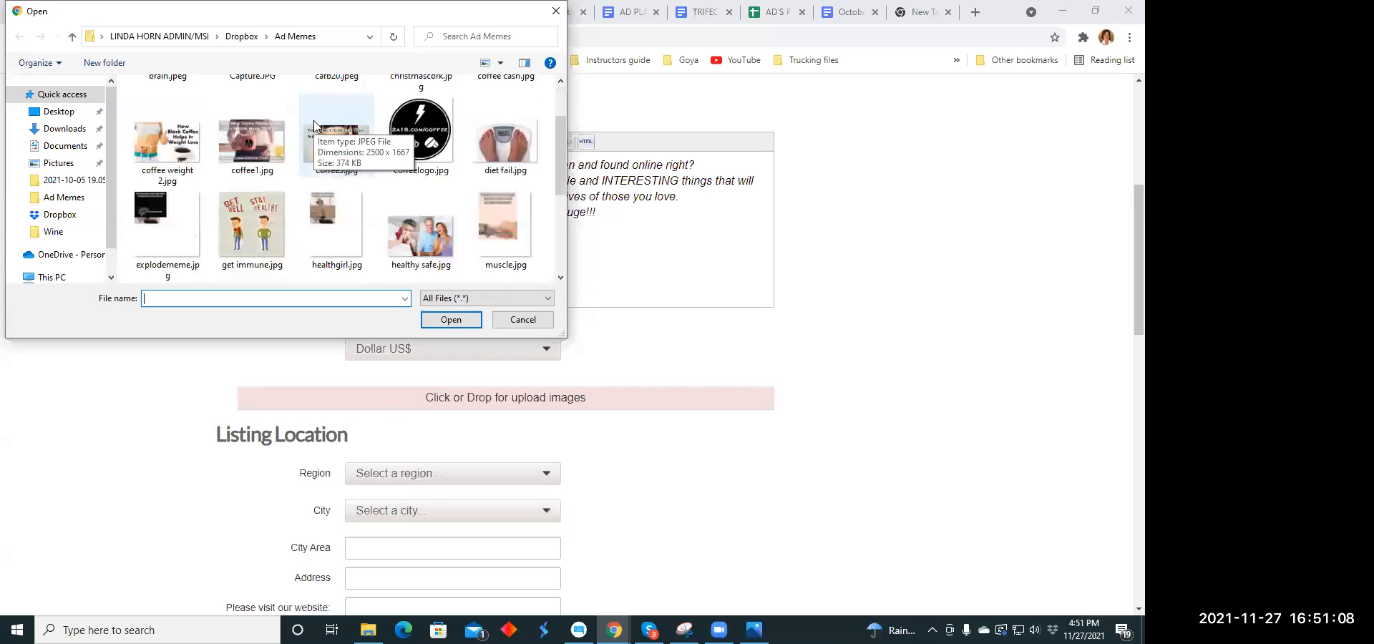
scroll(315, 125, down, 1)
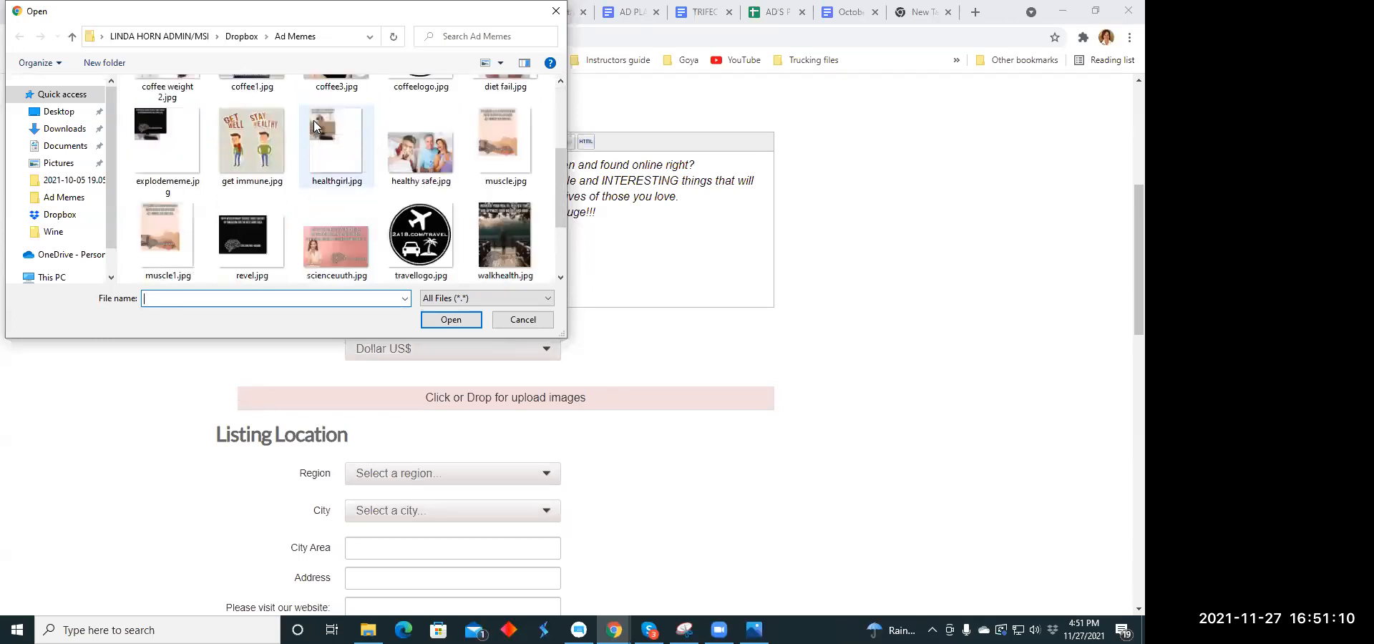
click(254, 239)
click(472, 318)
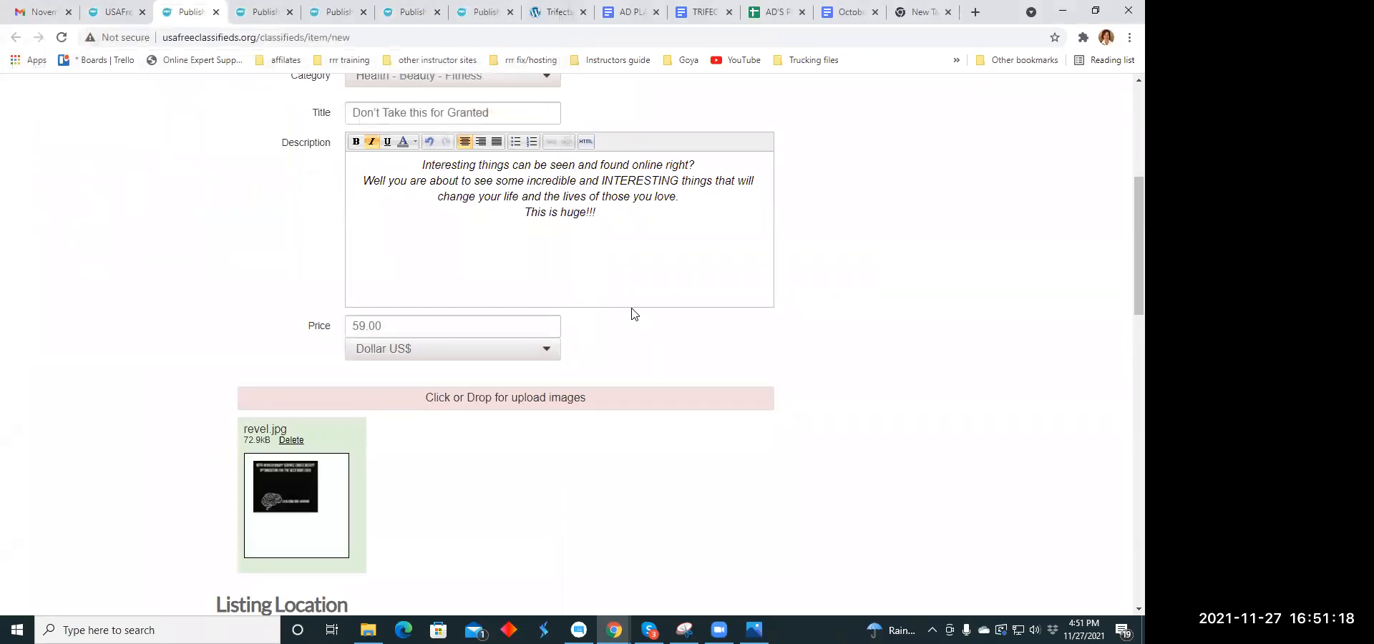
- Set the listing's location to the region Ohio and the city Andover
scroll(633, 313, down, 4)
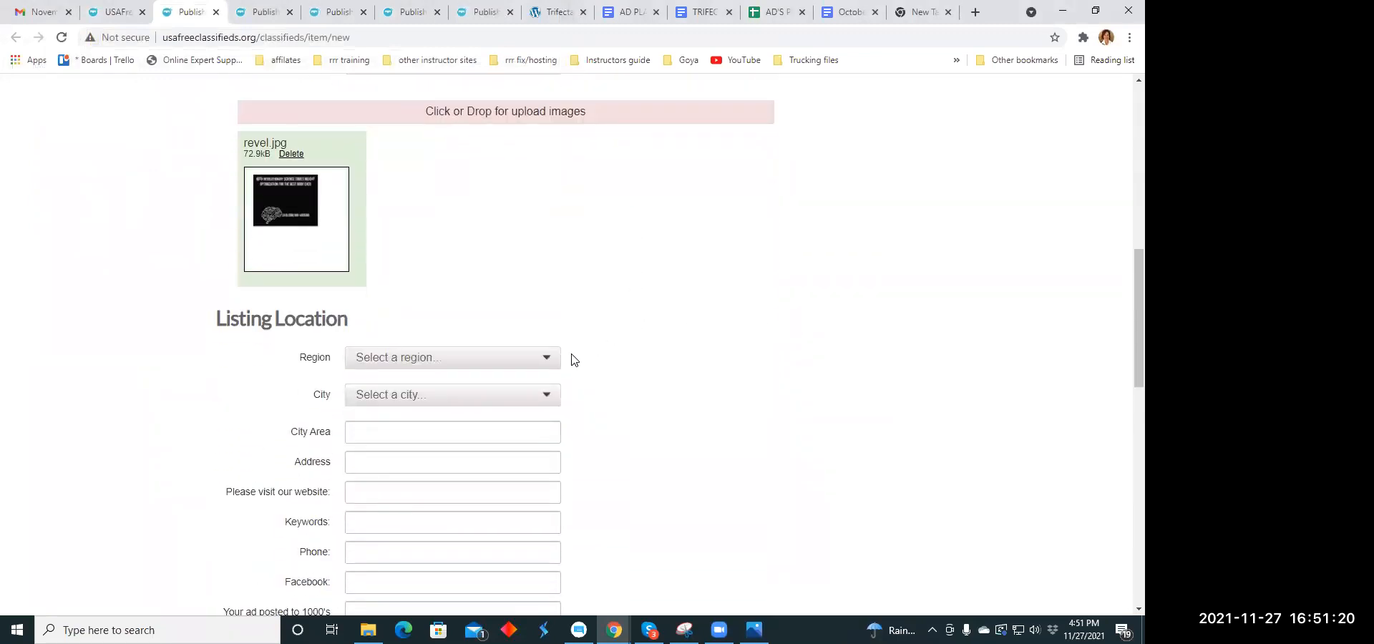
click(551, 359)
scroll(462, 301, down, 1)
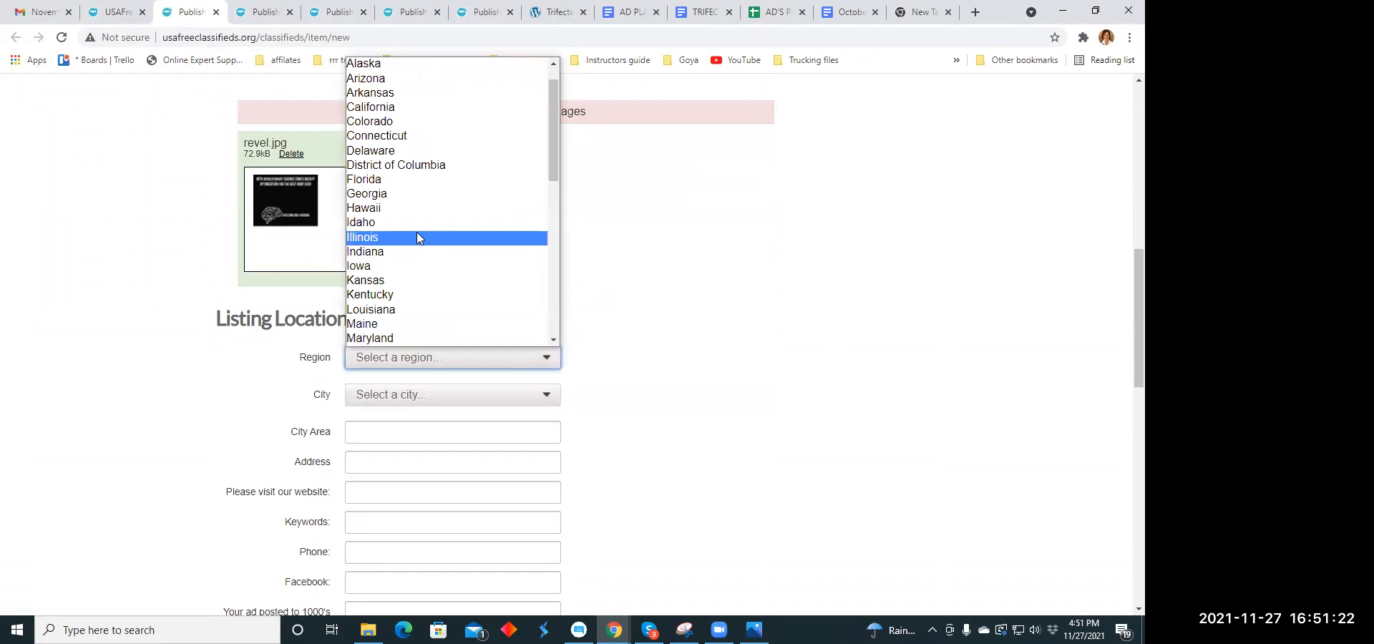
scroll(419, 238, down, 4)
click(421, 267)
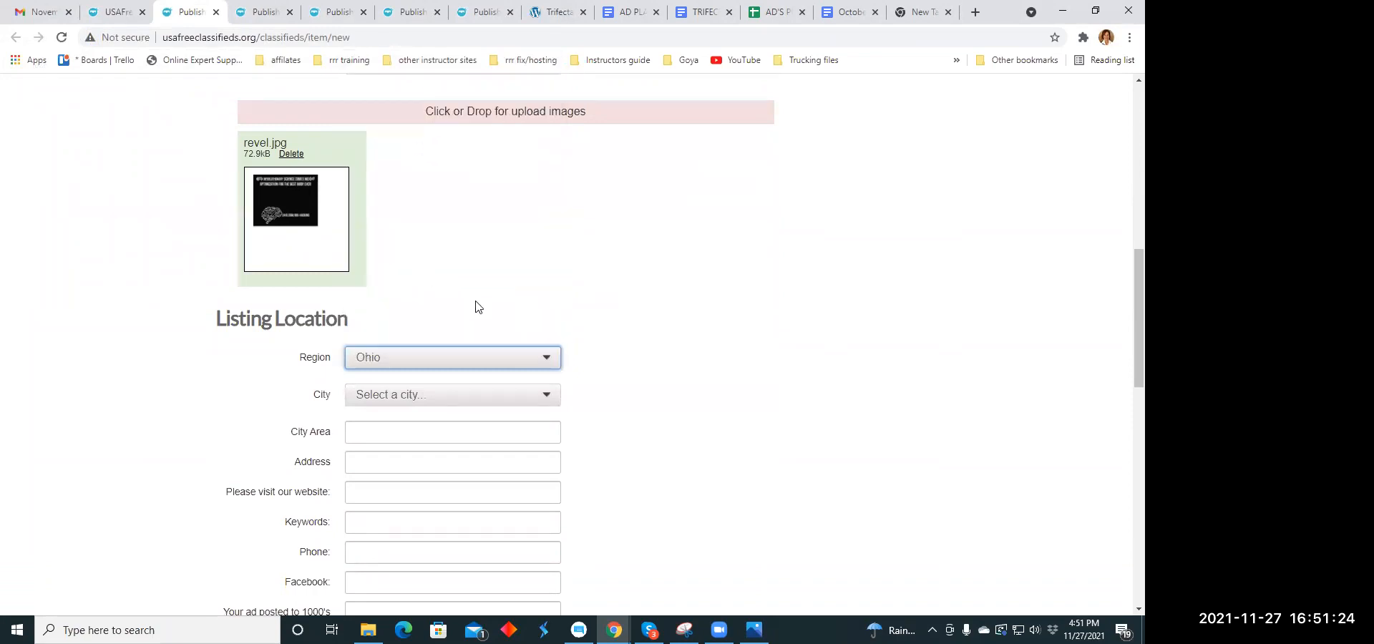
click(549, 391)
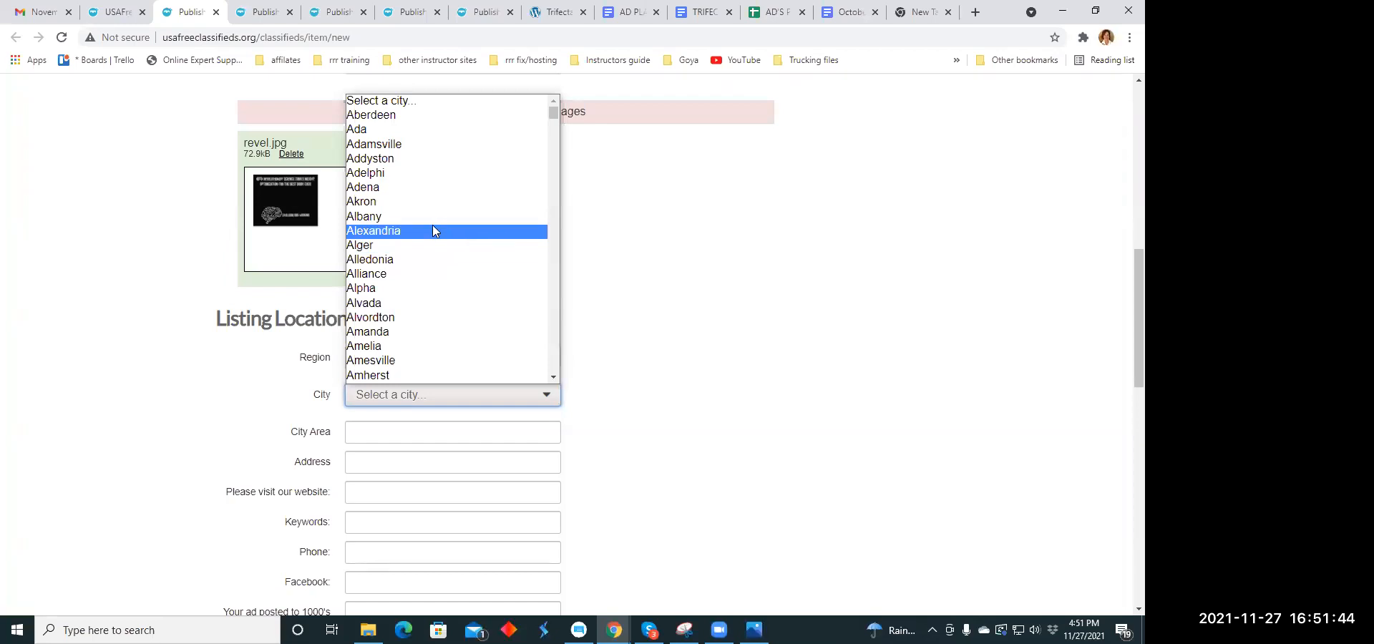
scroll(418, 195, down, 2)
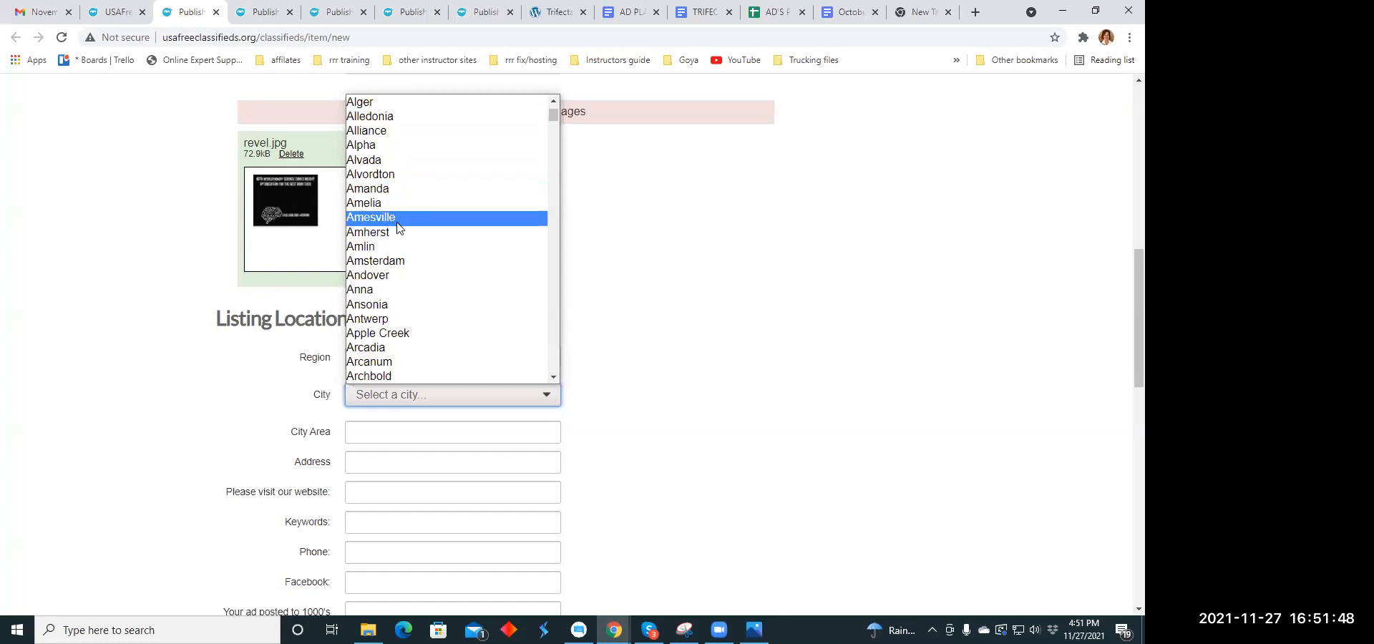
click(398, 279)
scroll(422, 290, down, 3)
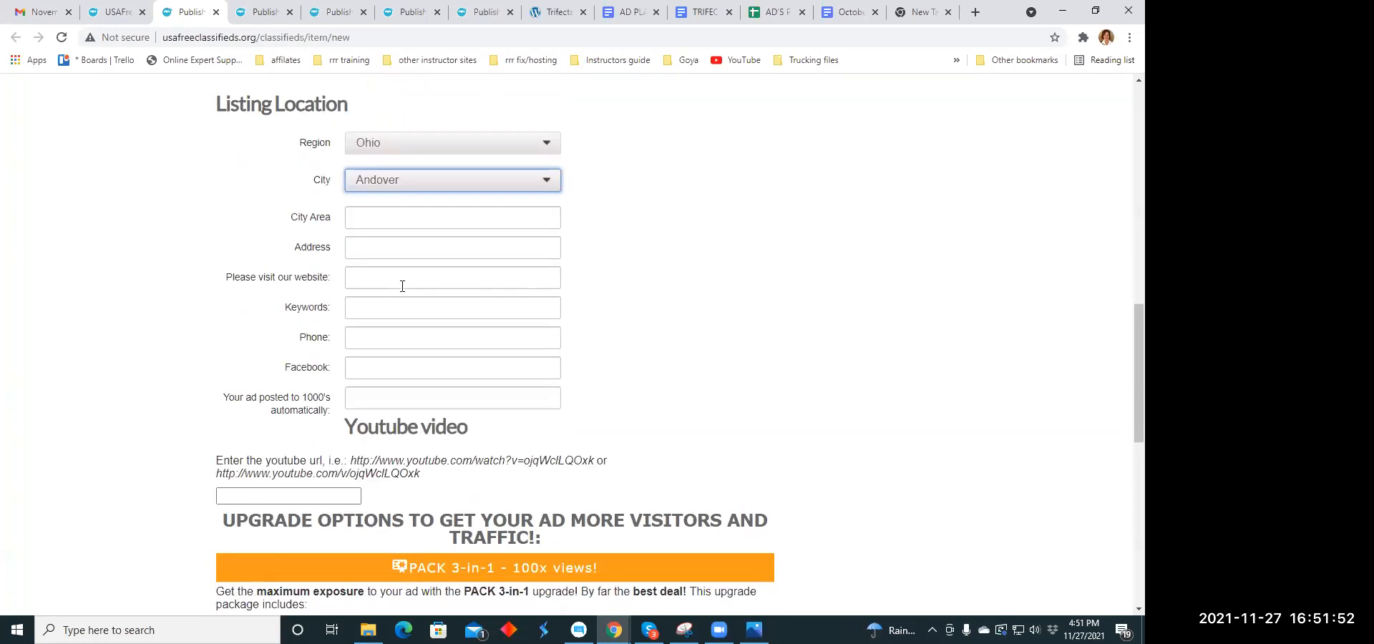
scroll(402, 286, down, 3)
scroll(409, 269, up, 2)
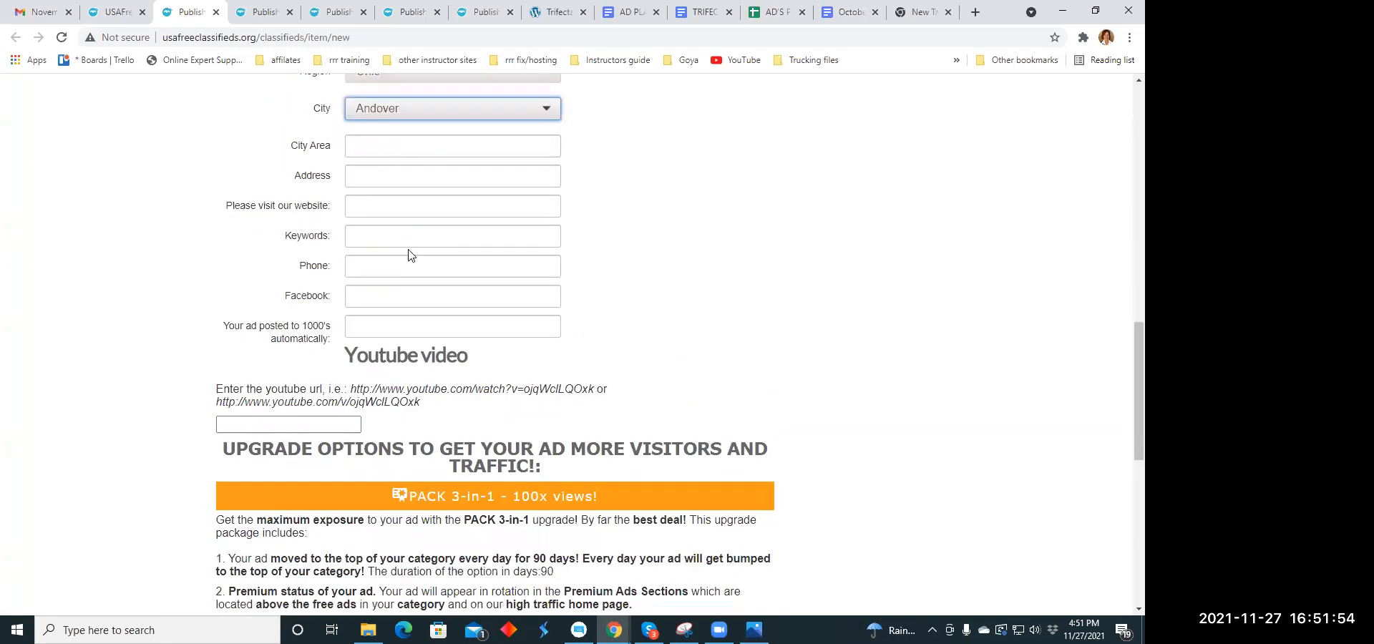
click(380, 209)
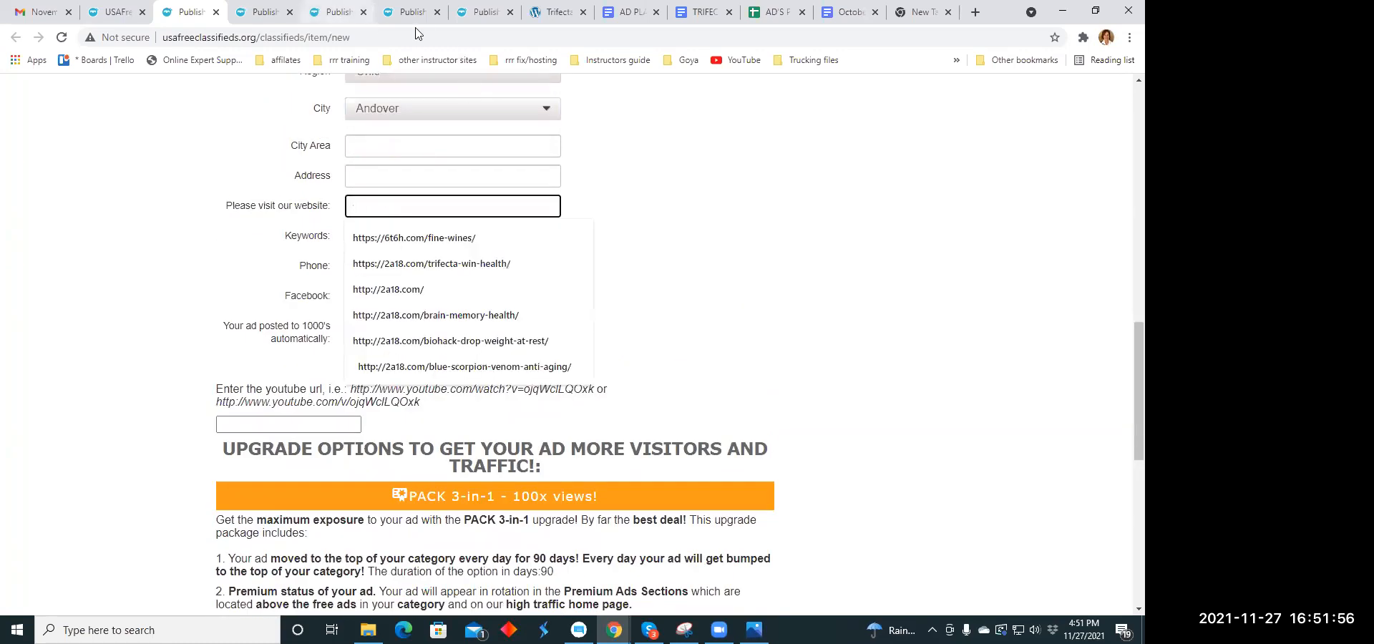
click(564, 20)
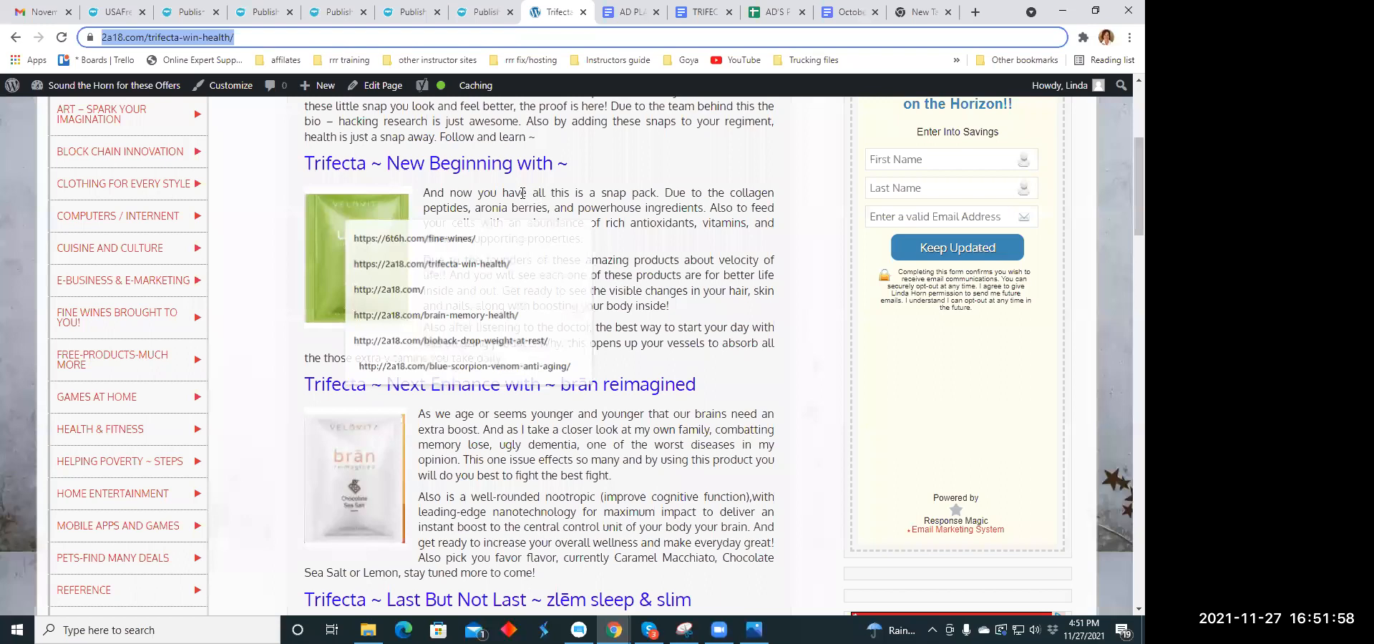
right_click(176, 40)
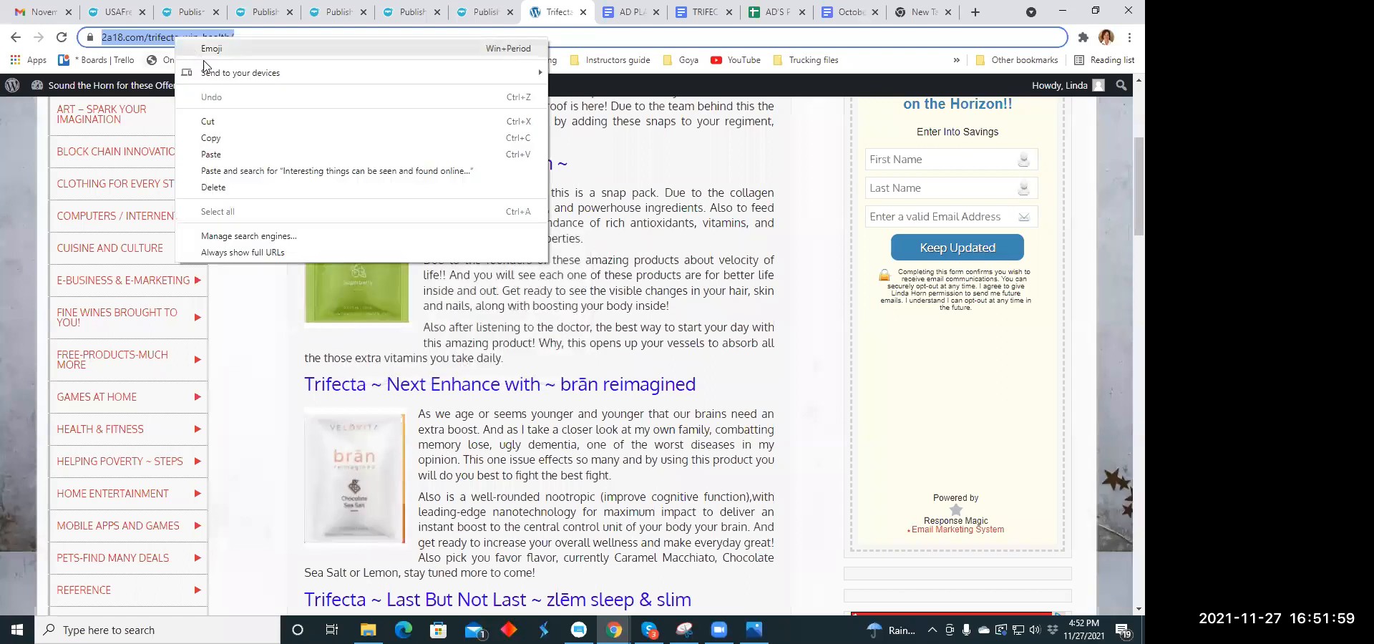
click(211, 138)
click(176, 16)
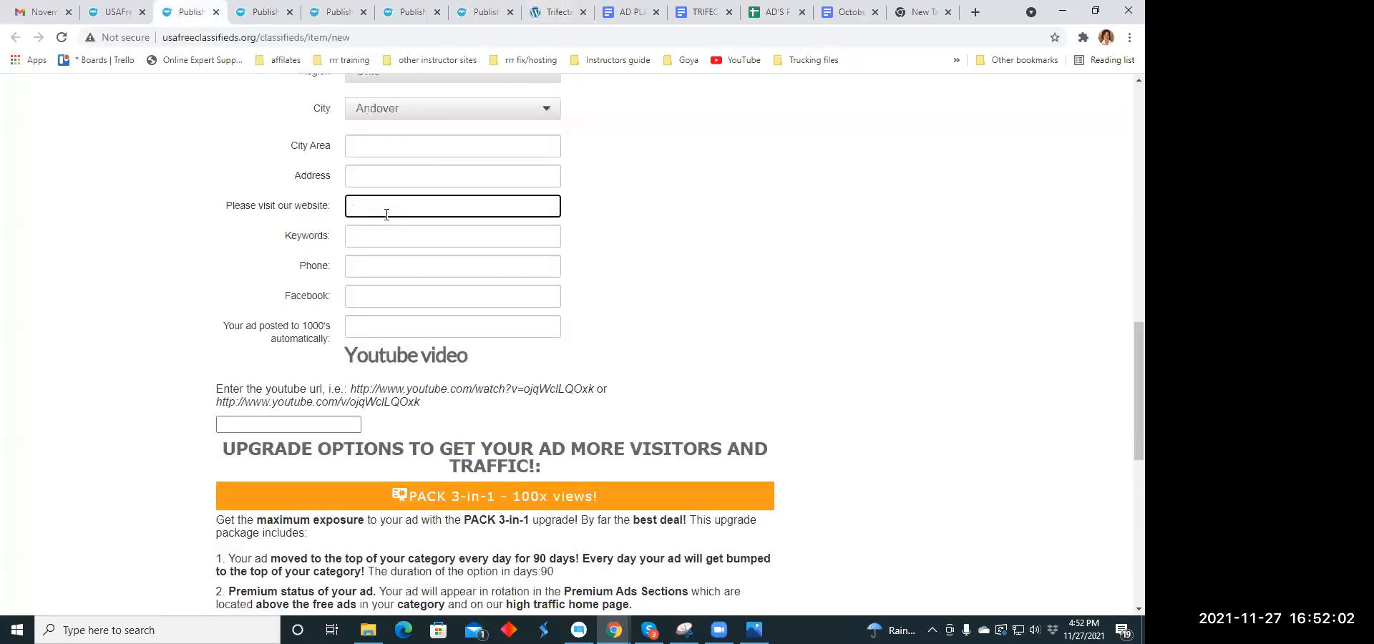
click(359, 207)
right_click(359, 207)
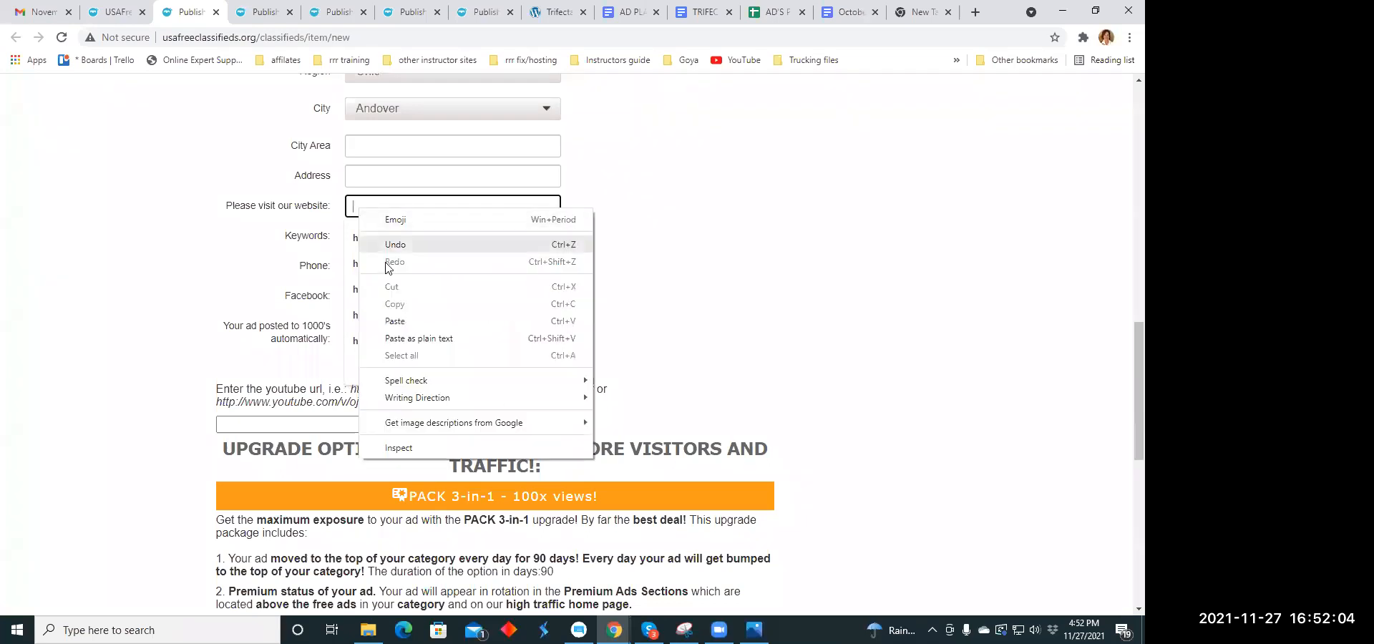
click(393, 319)
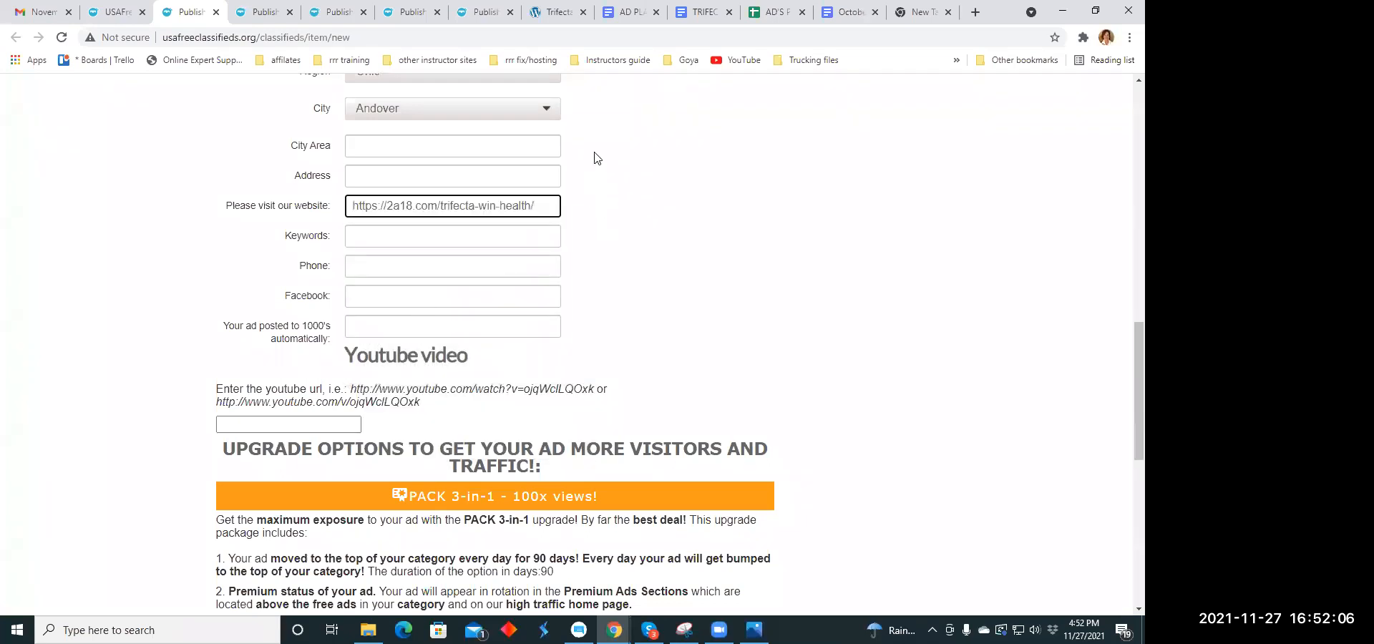
- Enter comma-separated keywords for the listing, beginning with "health"
click(373, 241)
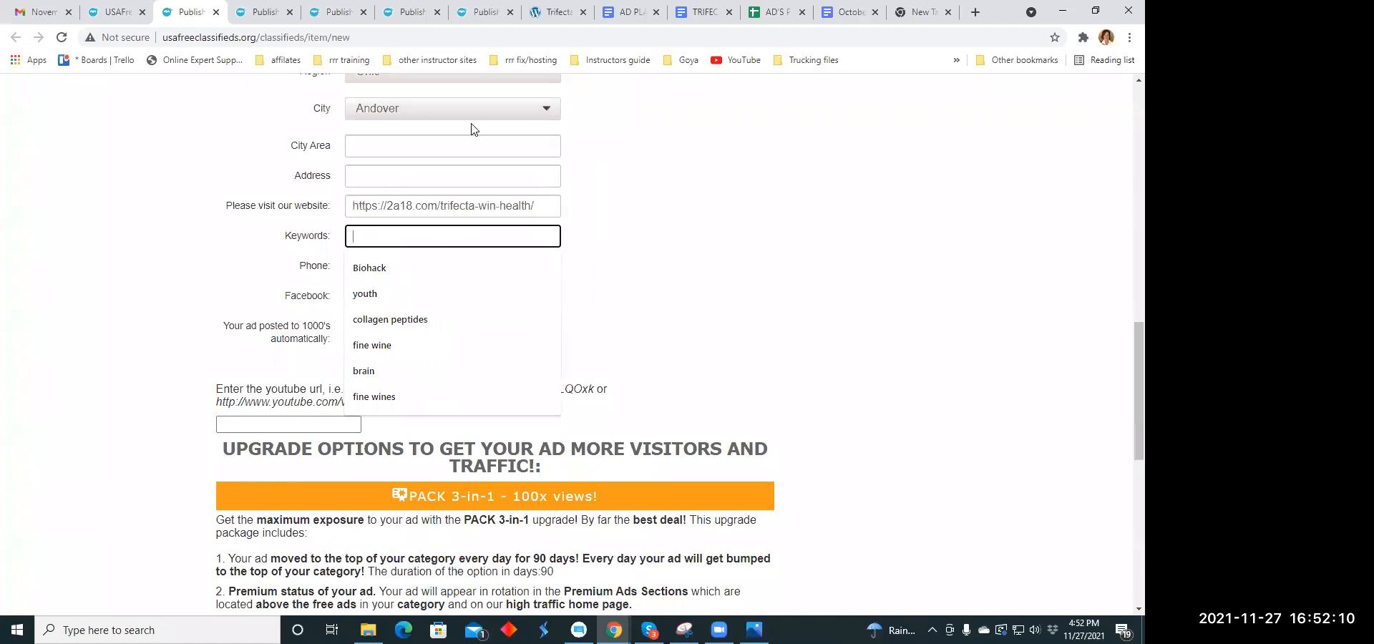
text(health)
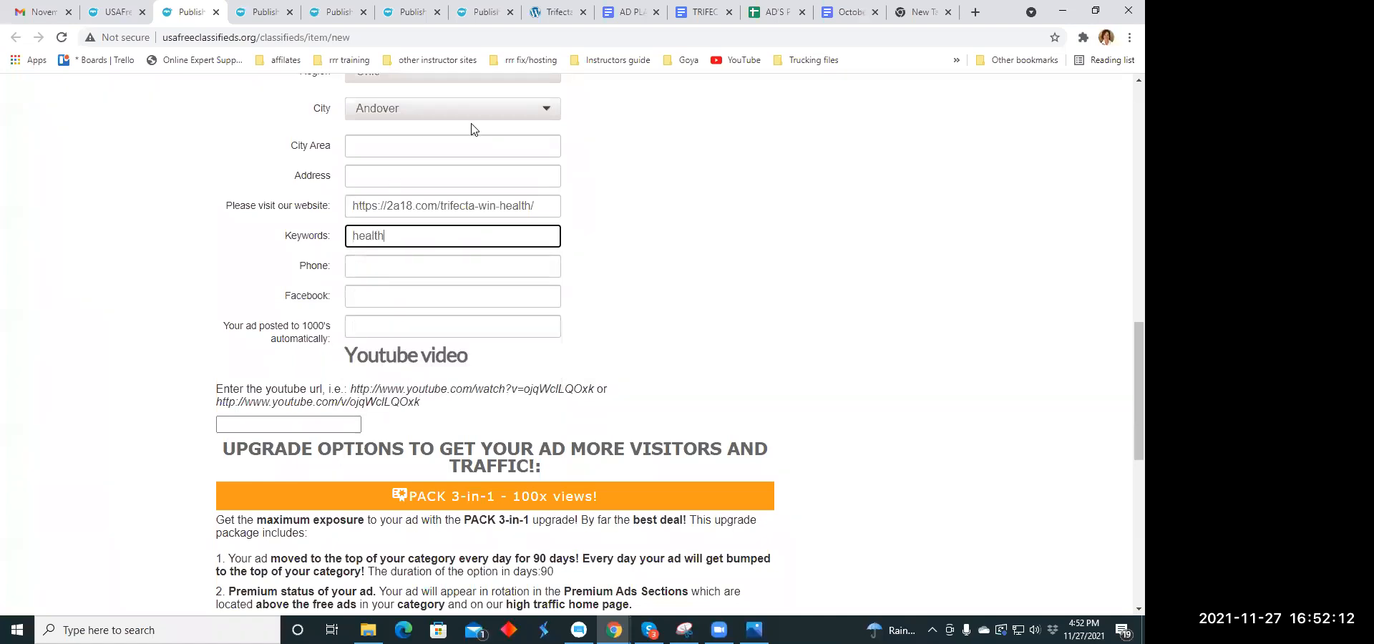
text(,)
text(ess)
- Publish the "Don't Take this for Granted" listing and close its payment page without paying for an upgrade
scroll(497, 275, down, 8)
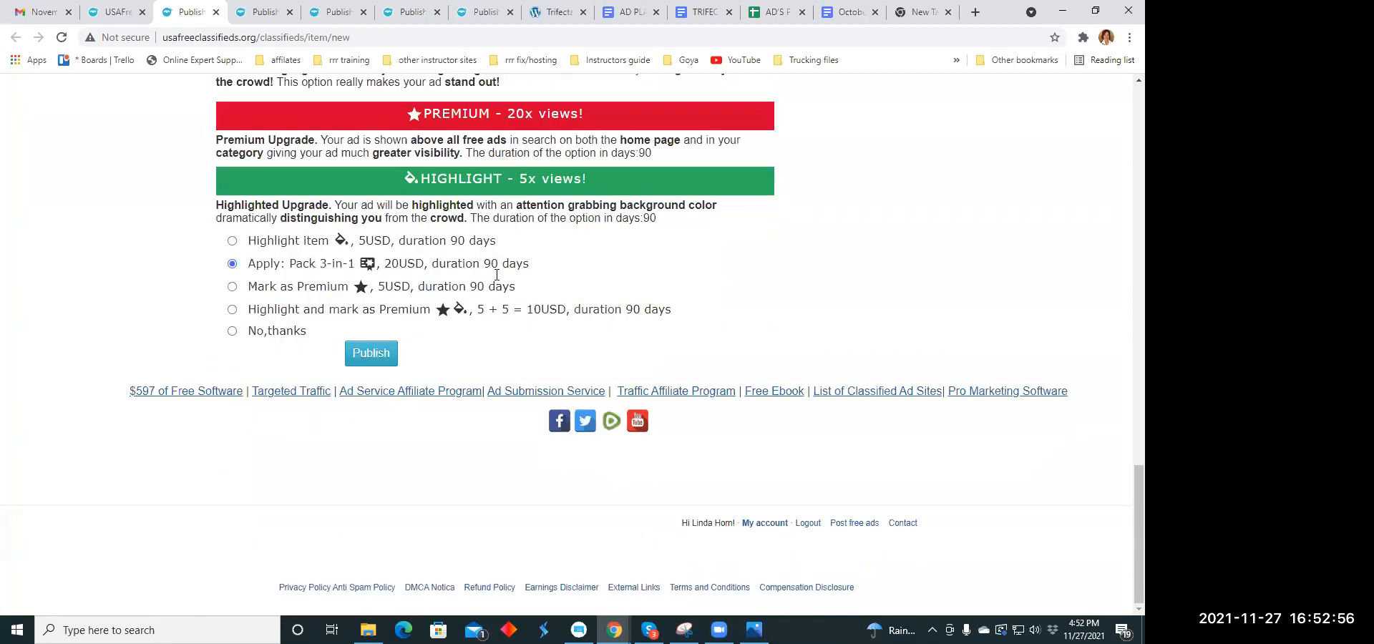
click(363, 353)
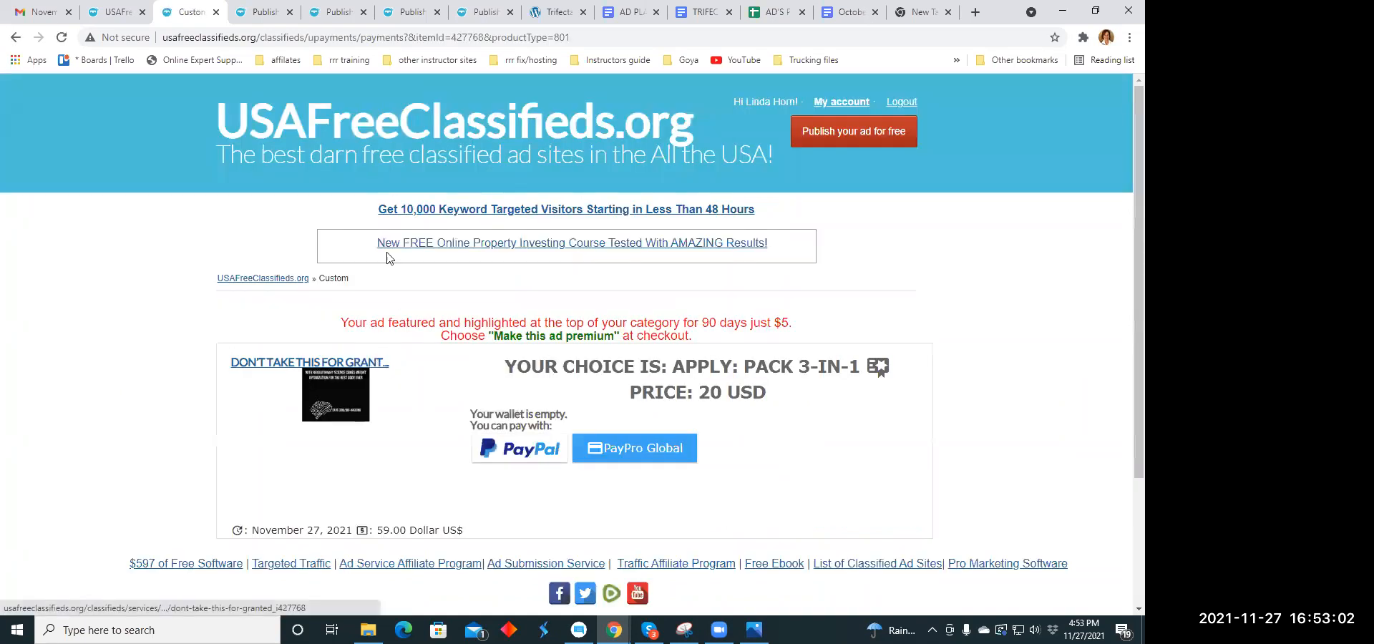
click(215, 13)
- Set the category of the next blank listing to the Business Opportunities entry within the Business Opportunities group
scroll(538, 243, down, 3)
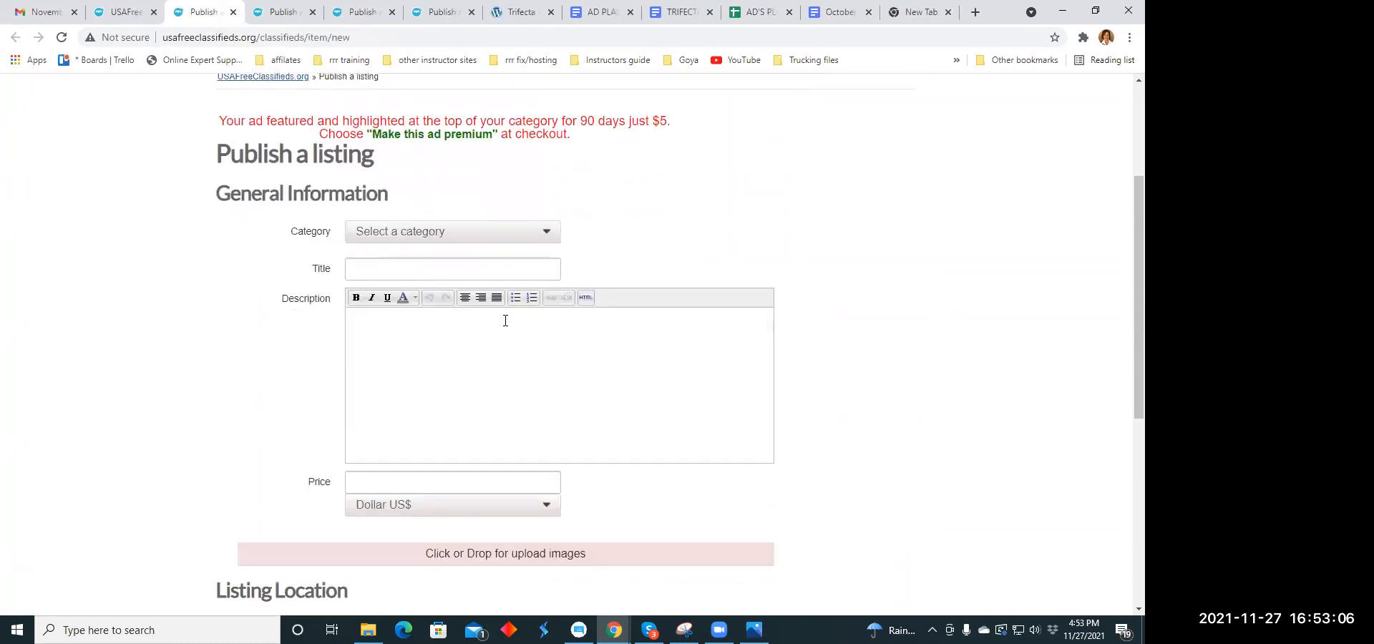
click(545, 219)
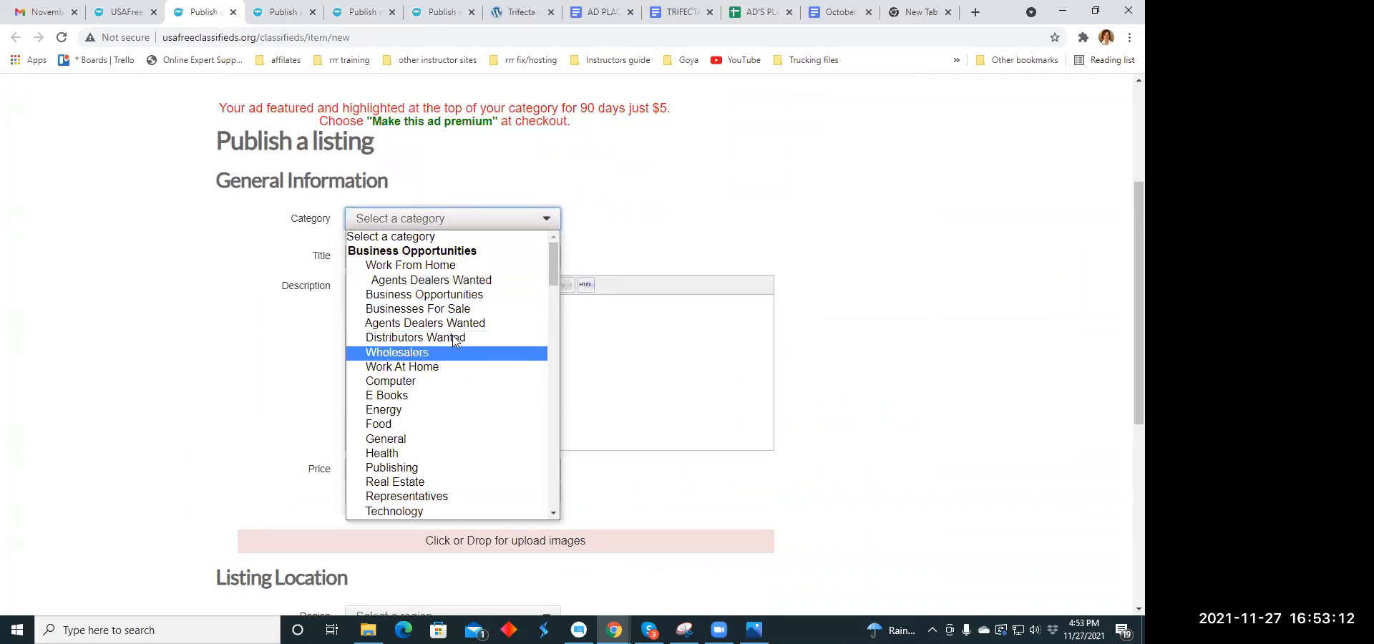
scroll(463, 308, down, 5)
scroll(463, 308, down, 10)
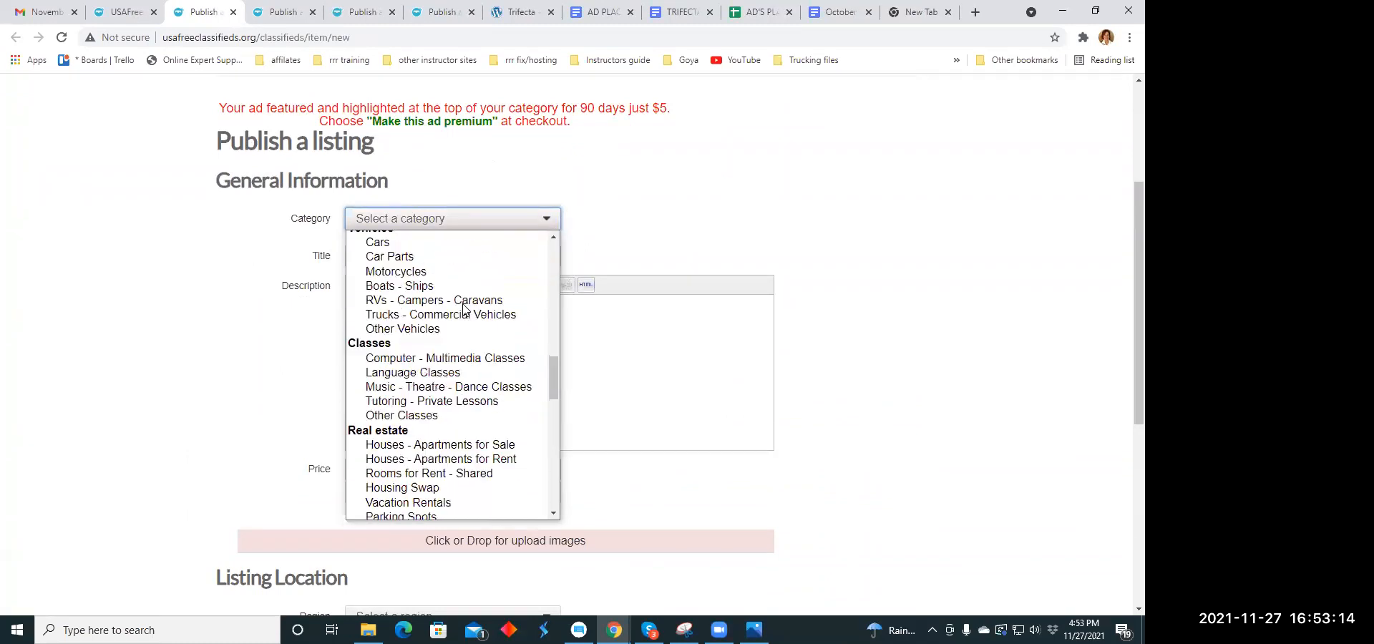
scroll(461, 302, up, 12)
scroll(460, 302, up, 10)
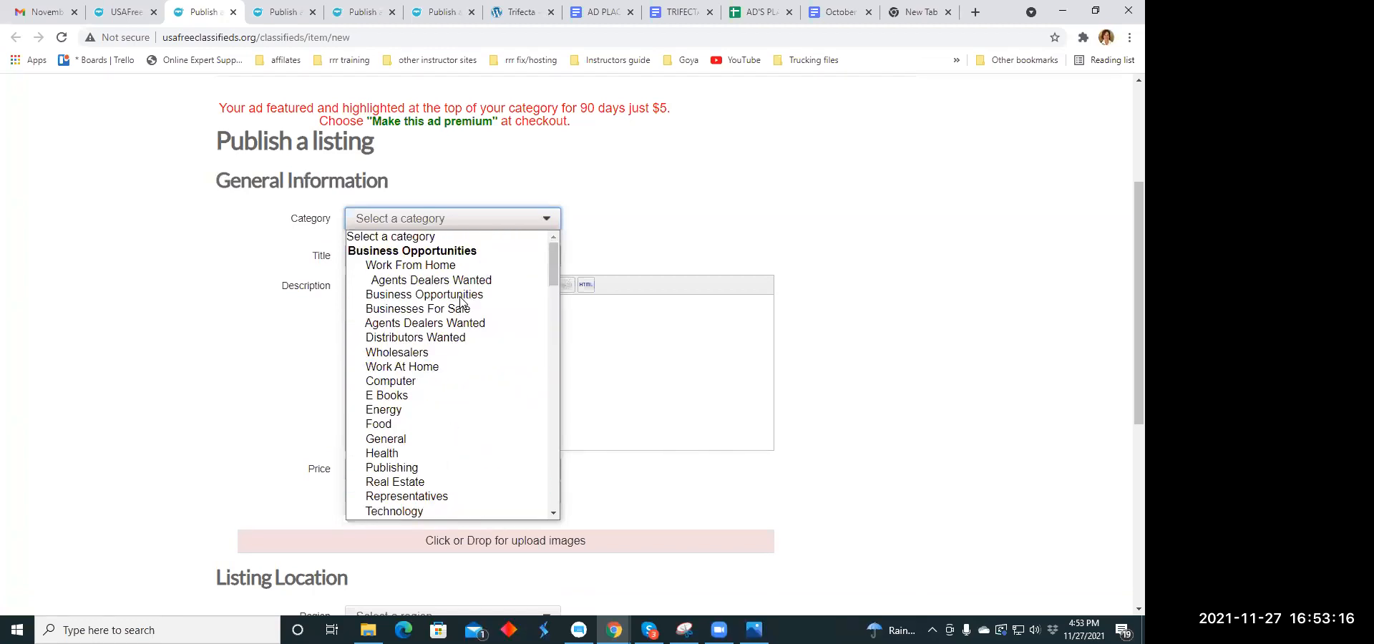
click(458, 295)
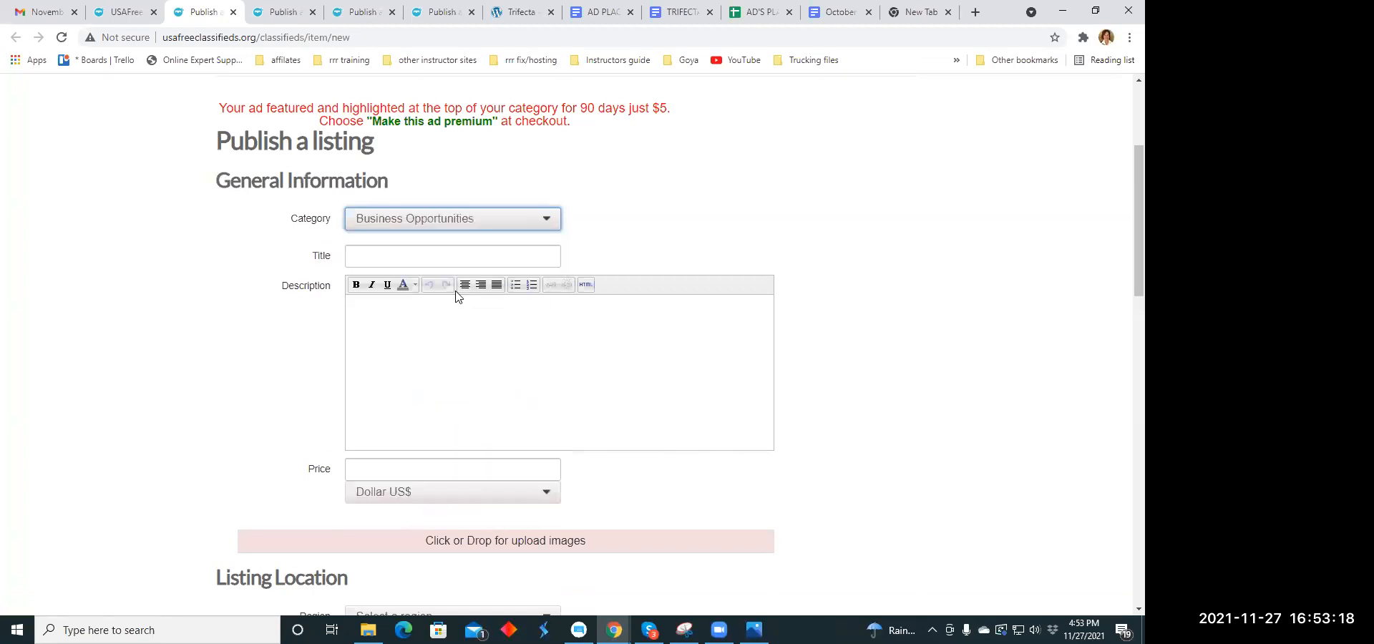
- Copy the headline "Exciting New Things are Here. Want to see them before the World Does?" from the holiday headlines document into the listing's title
click(374, 260)
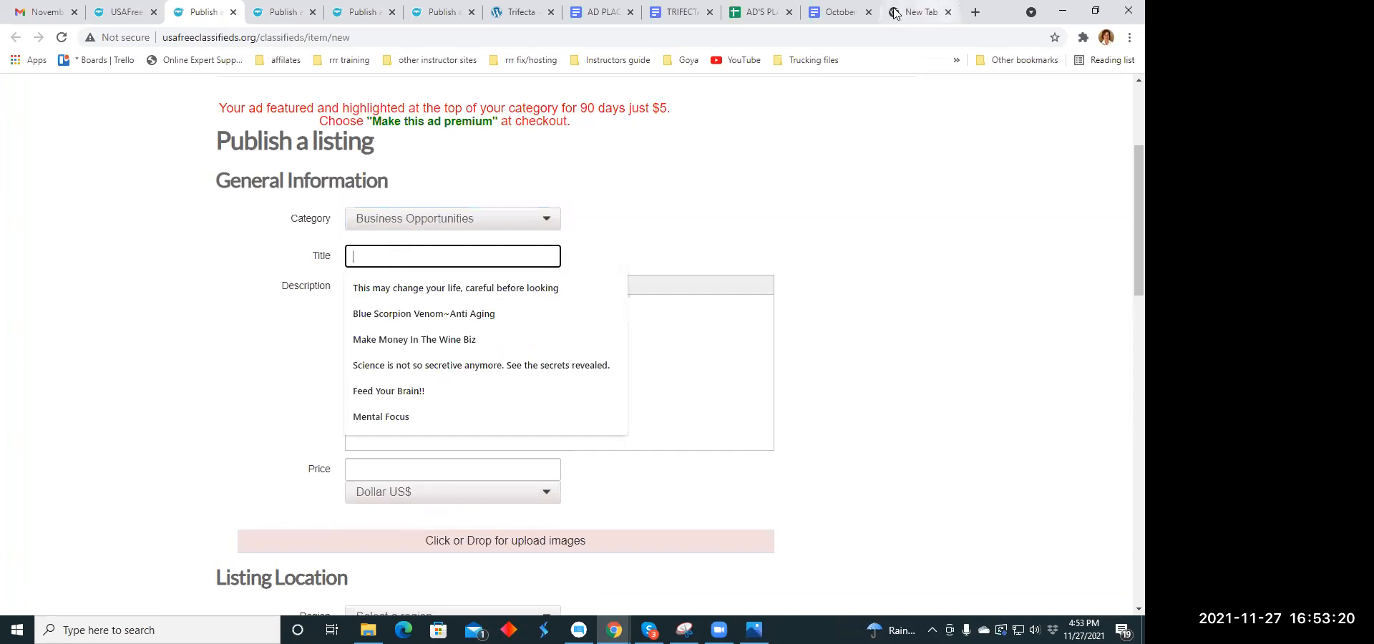
click(832, 11)
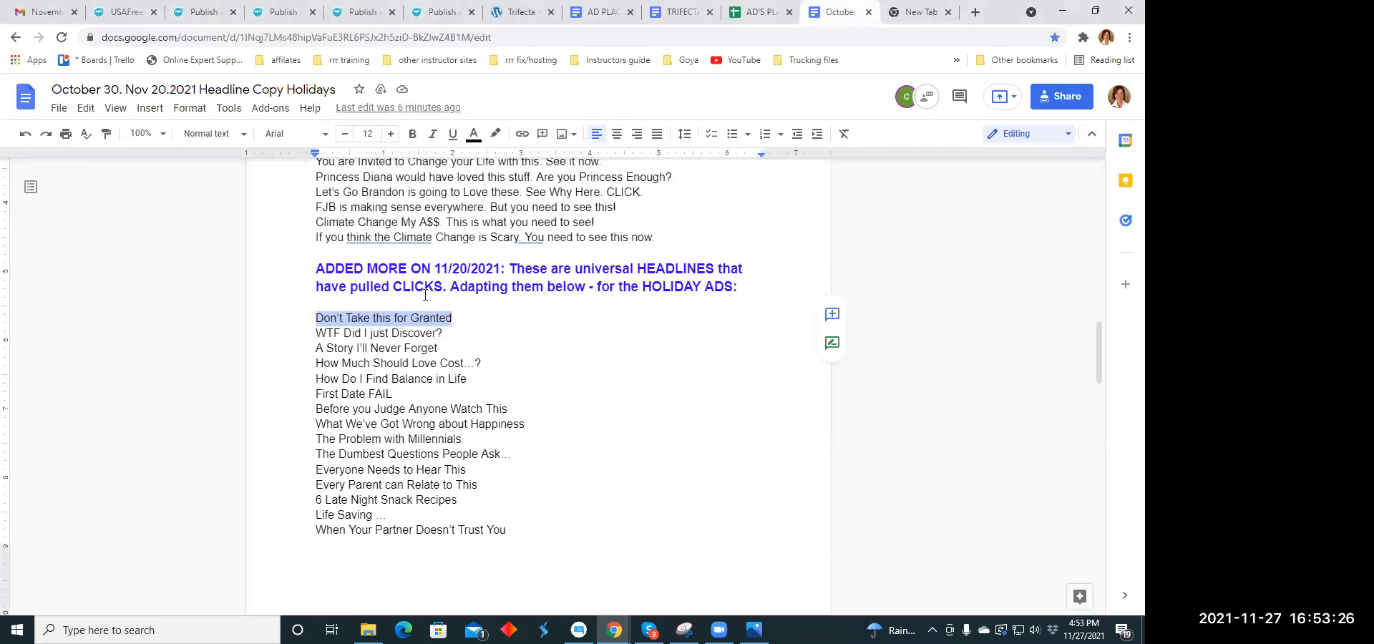
scroll(425, 294, down, 3)
scroll(429, 279, up, 1)
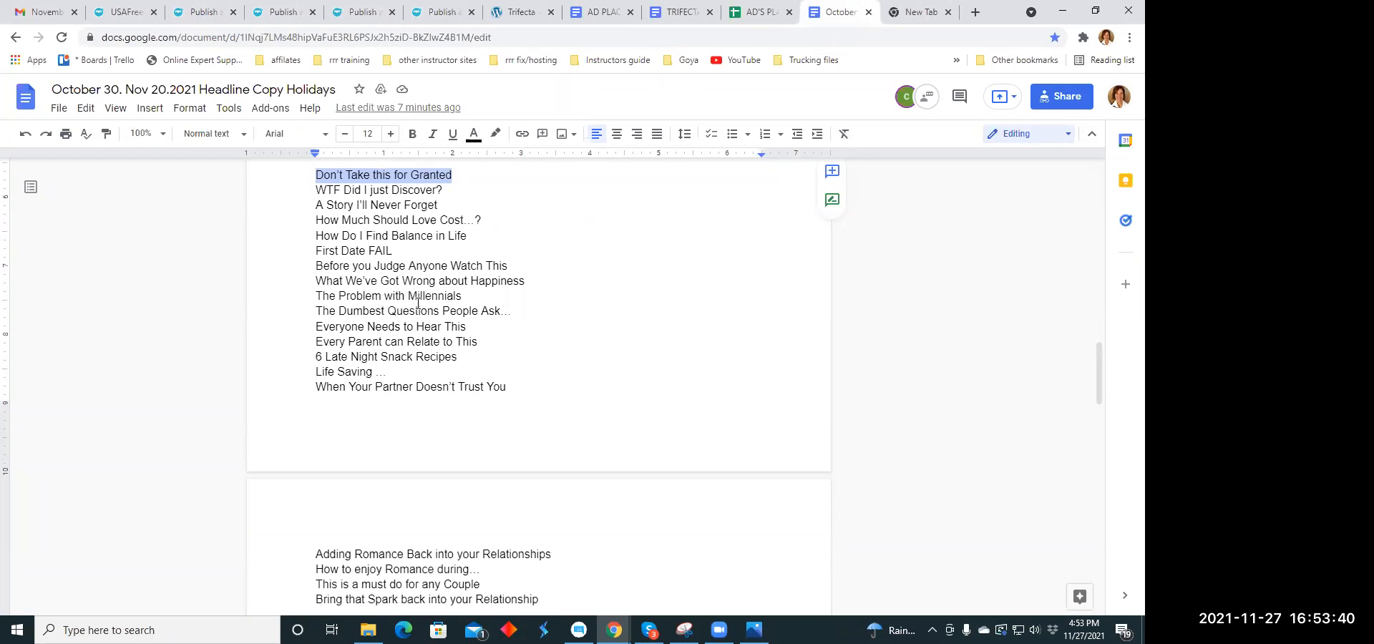
scroll(436, 304, up, 4)
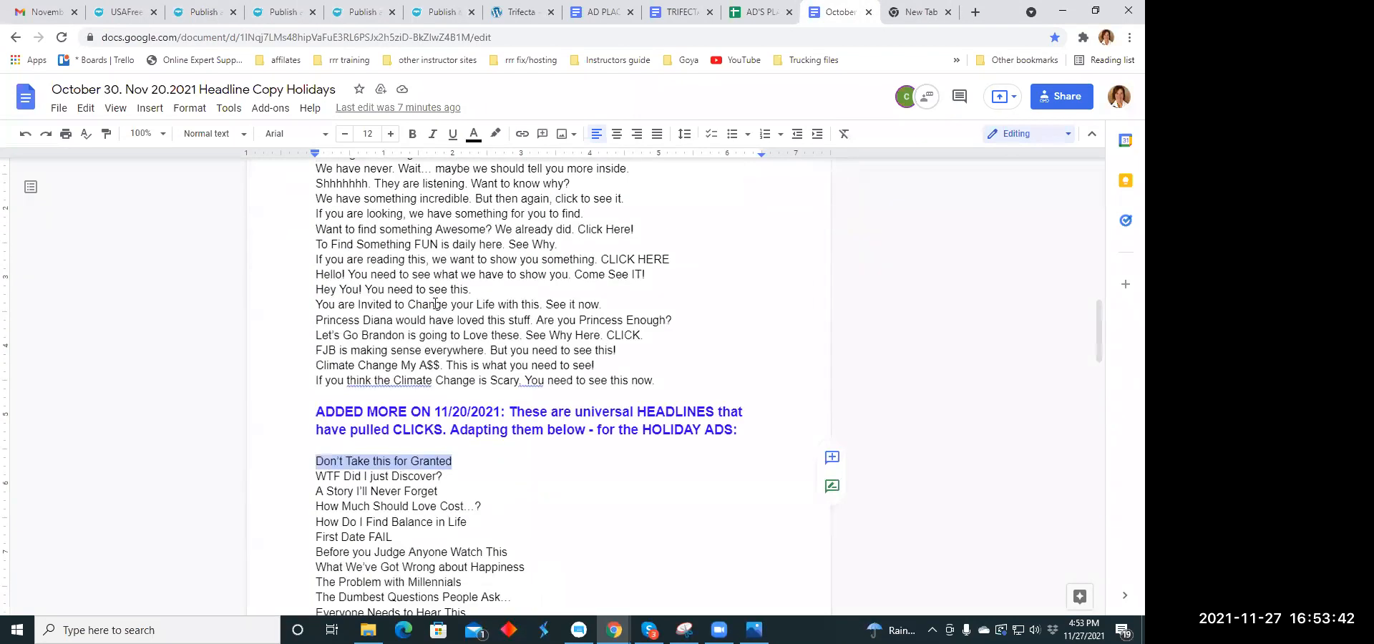
scroll(435, 304, up, 2)
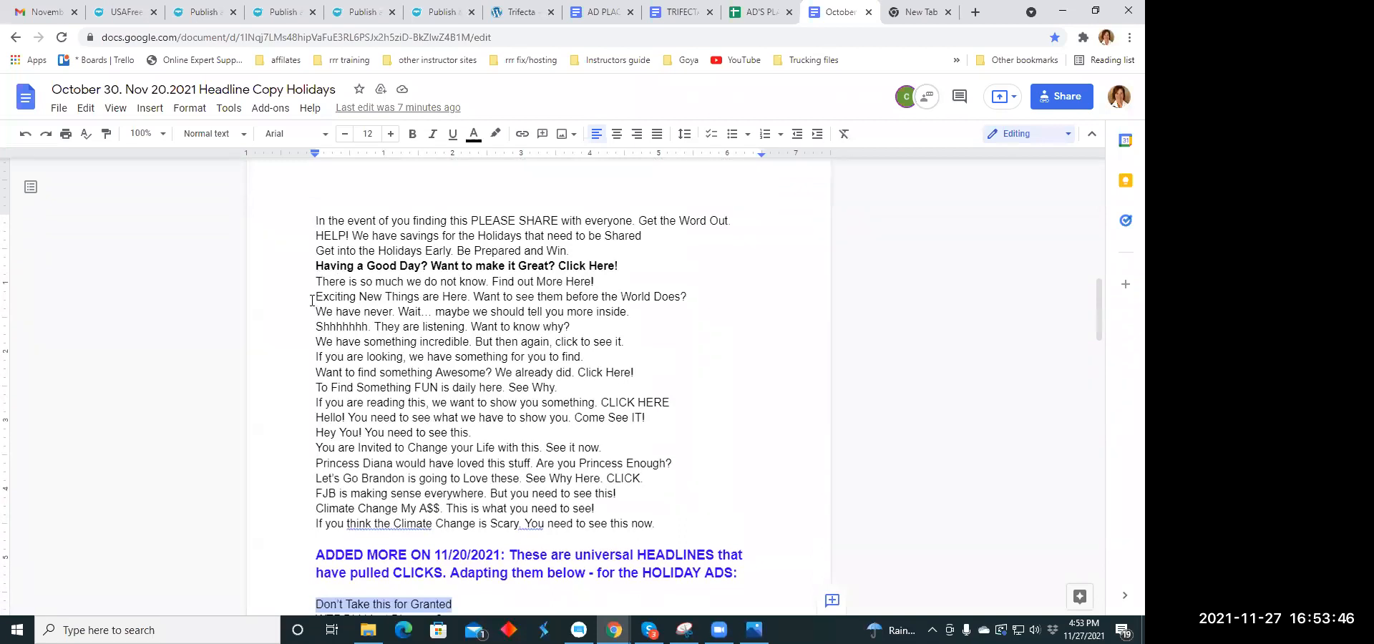
drag(317, 296, 692, 299)
right_click(675, 301)
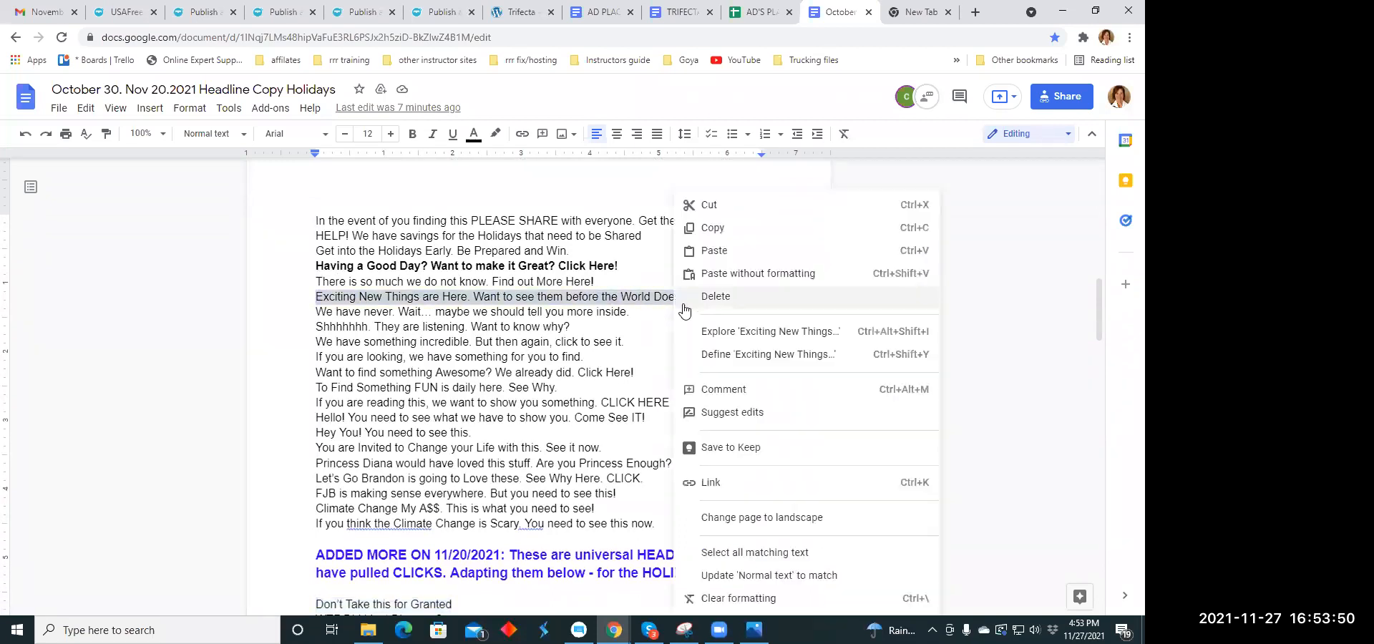
click(727, 219)
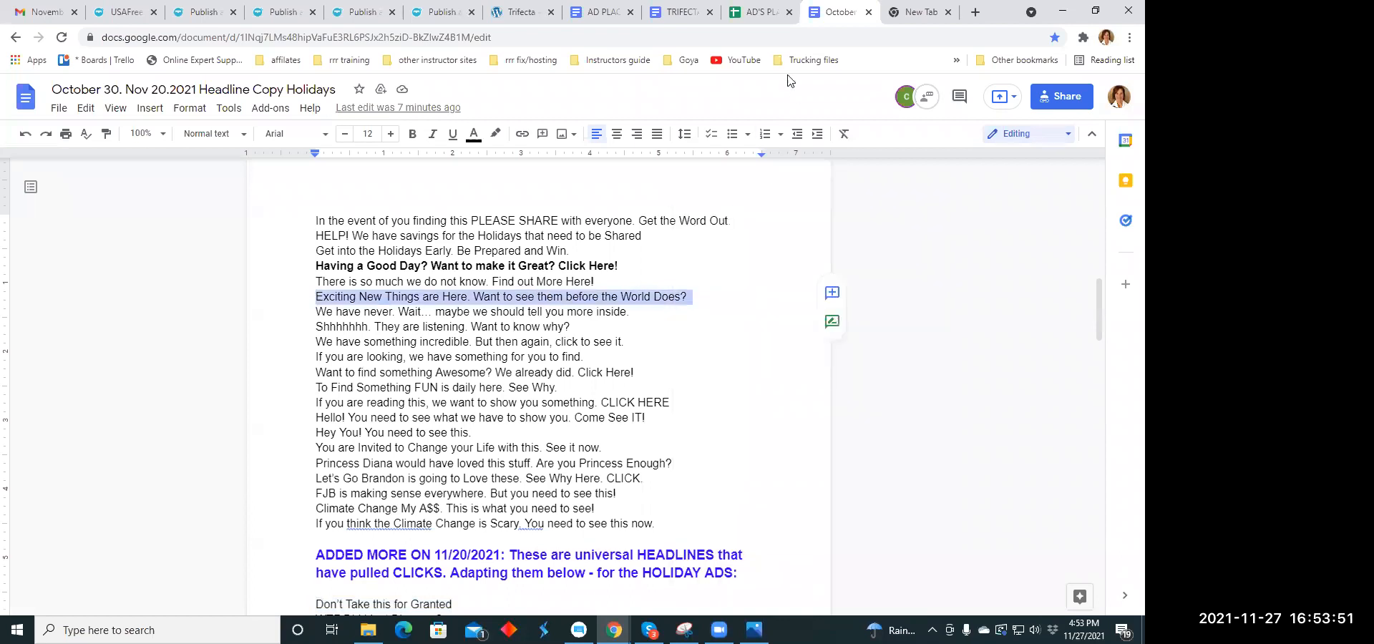
click(204, 12)
right_click(361, 259)
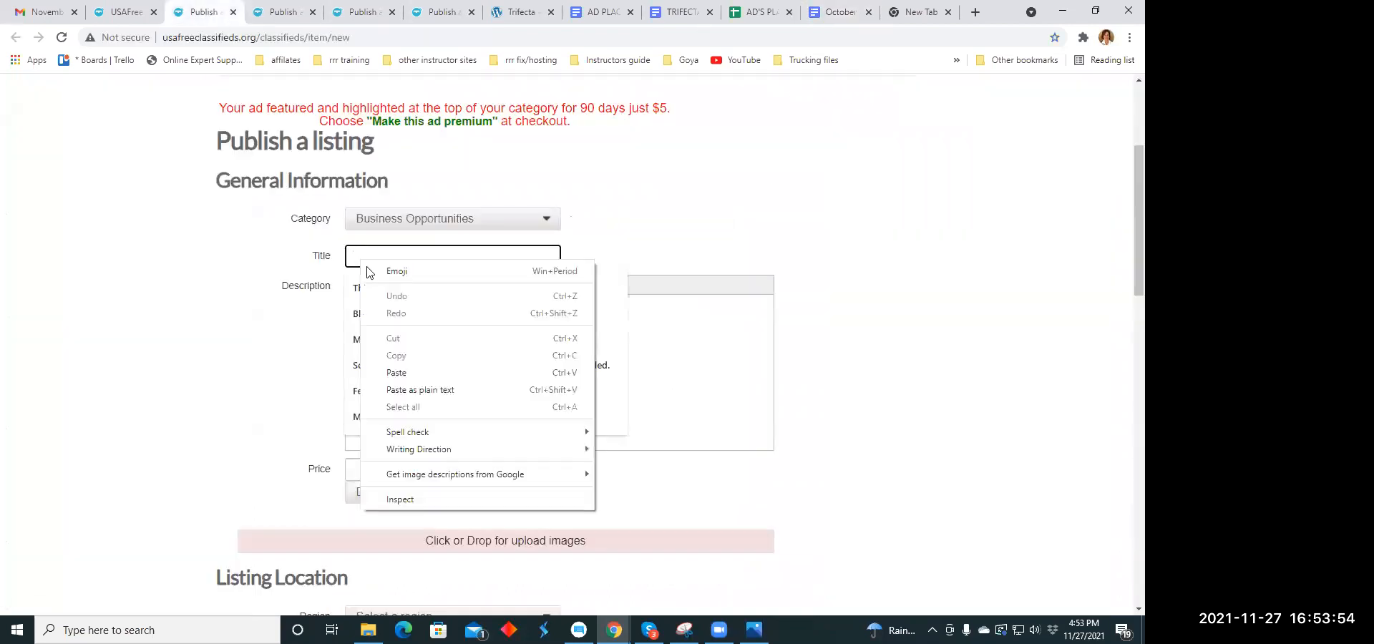
click(390, 389)
- Copy the TRIFECTA document's paragraph beginning "And now you have all this is a snap pack" into the listing's description
click(375, 325)
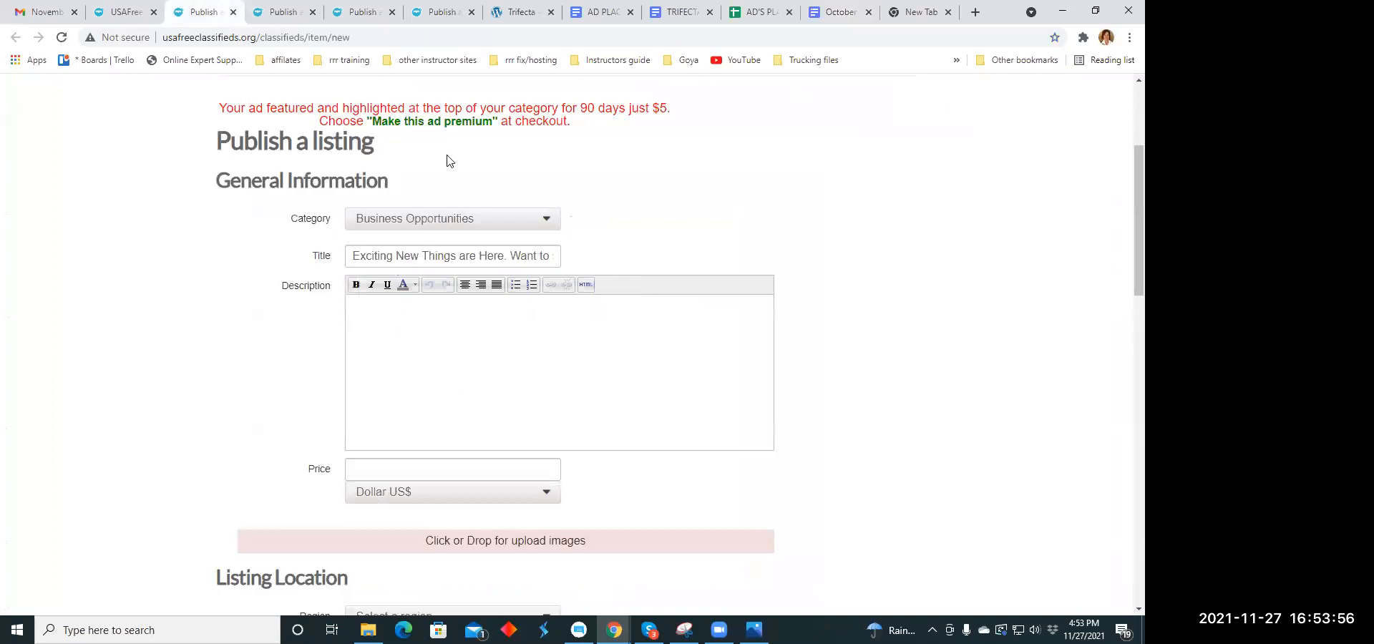
click(828, 16)
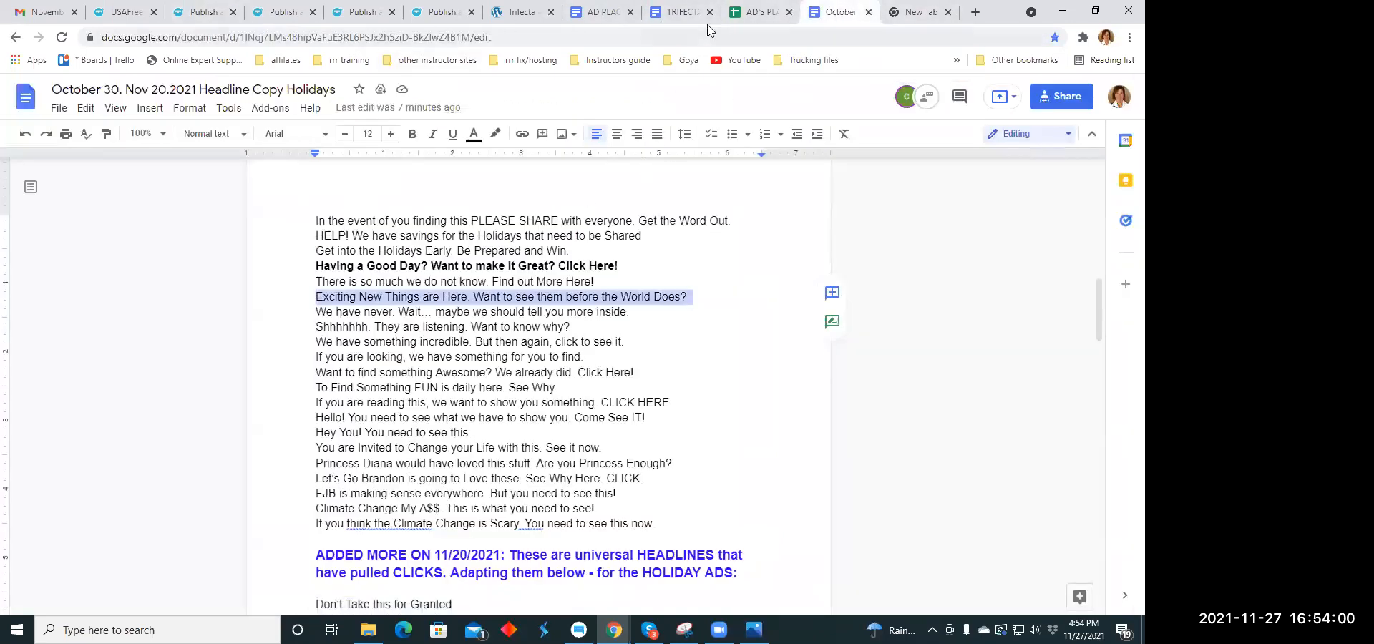
click(679, 12)
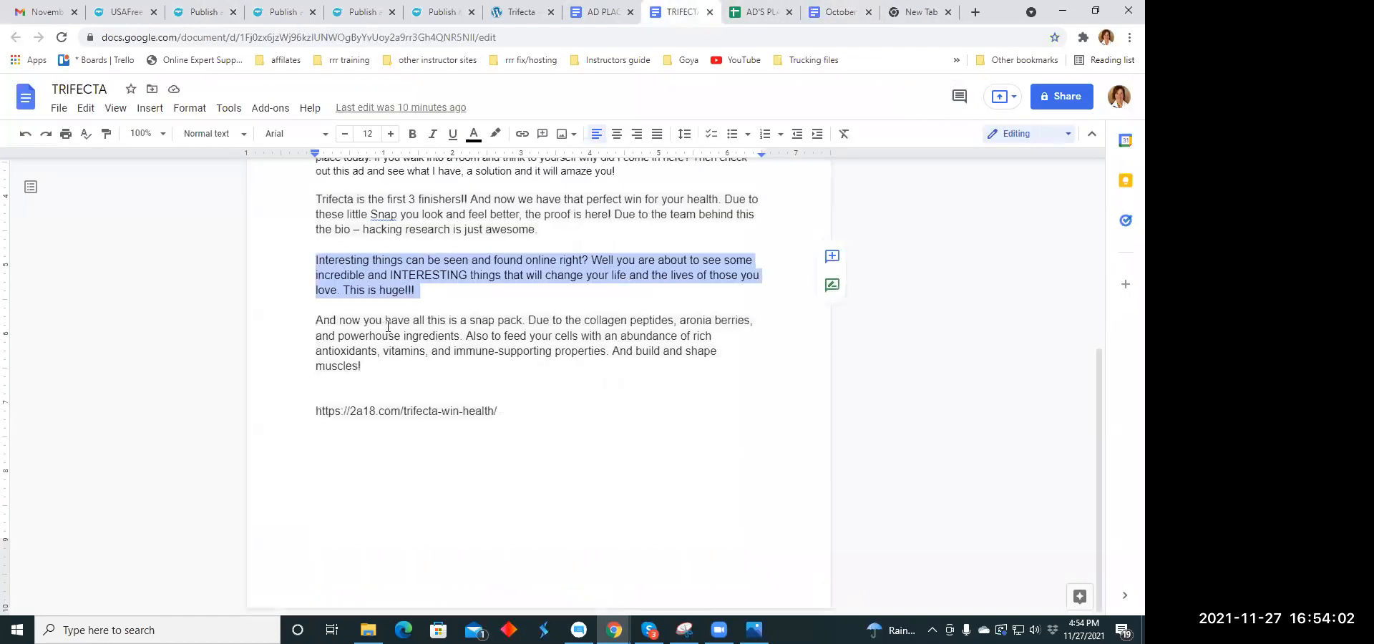
drag(320, 322, 366, 367)
right_click(404, 347)
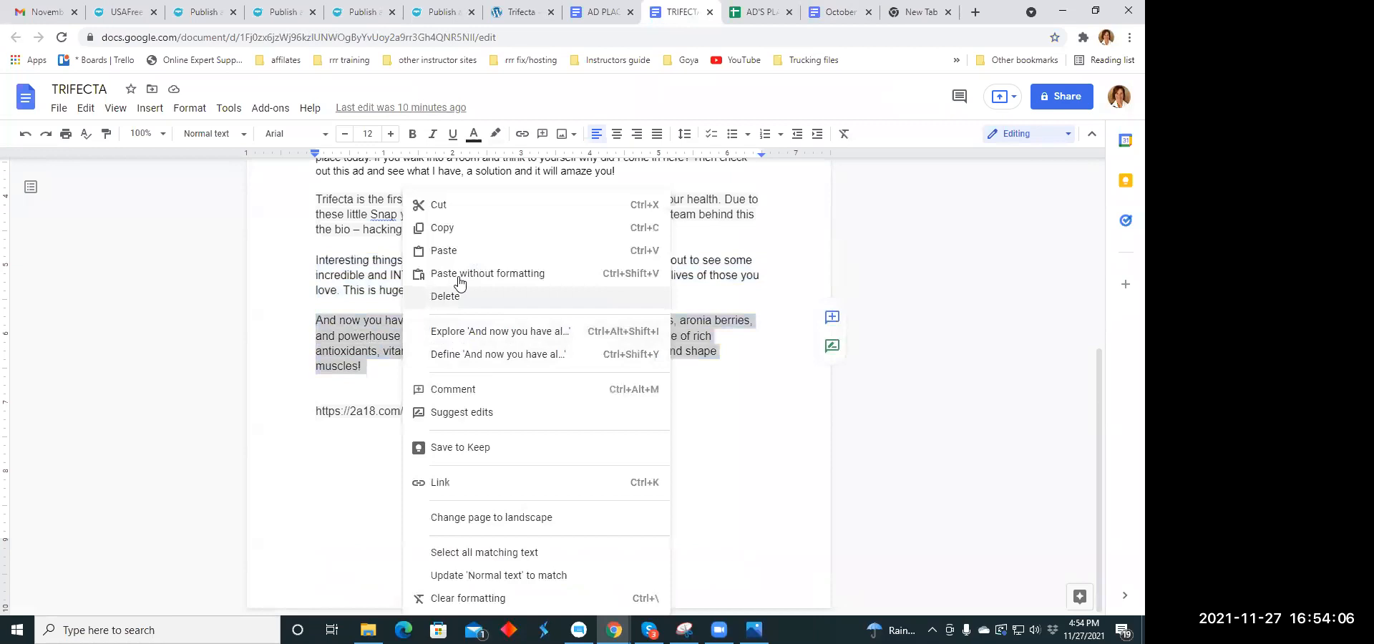
click(444, 228)
click(204, 12)
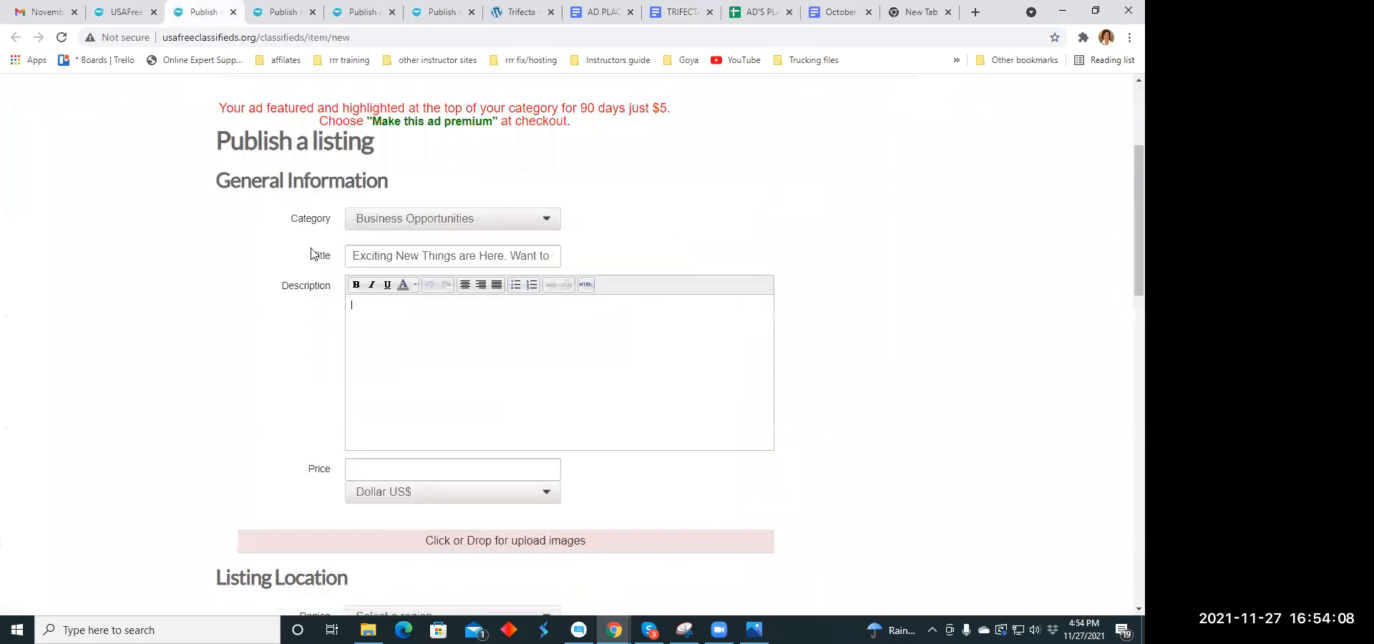
right_click(360, 315)
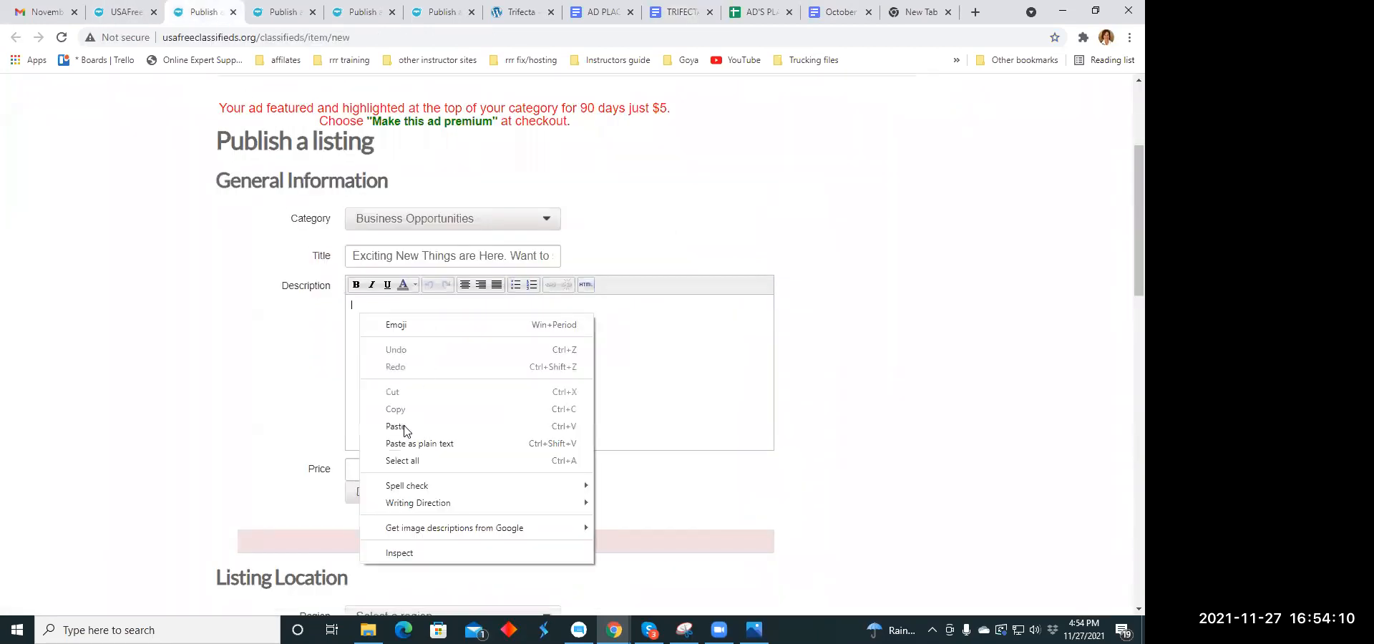
click(401, 428)
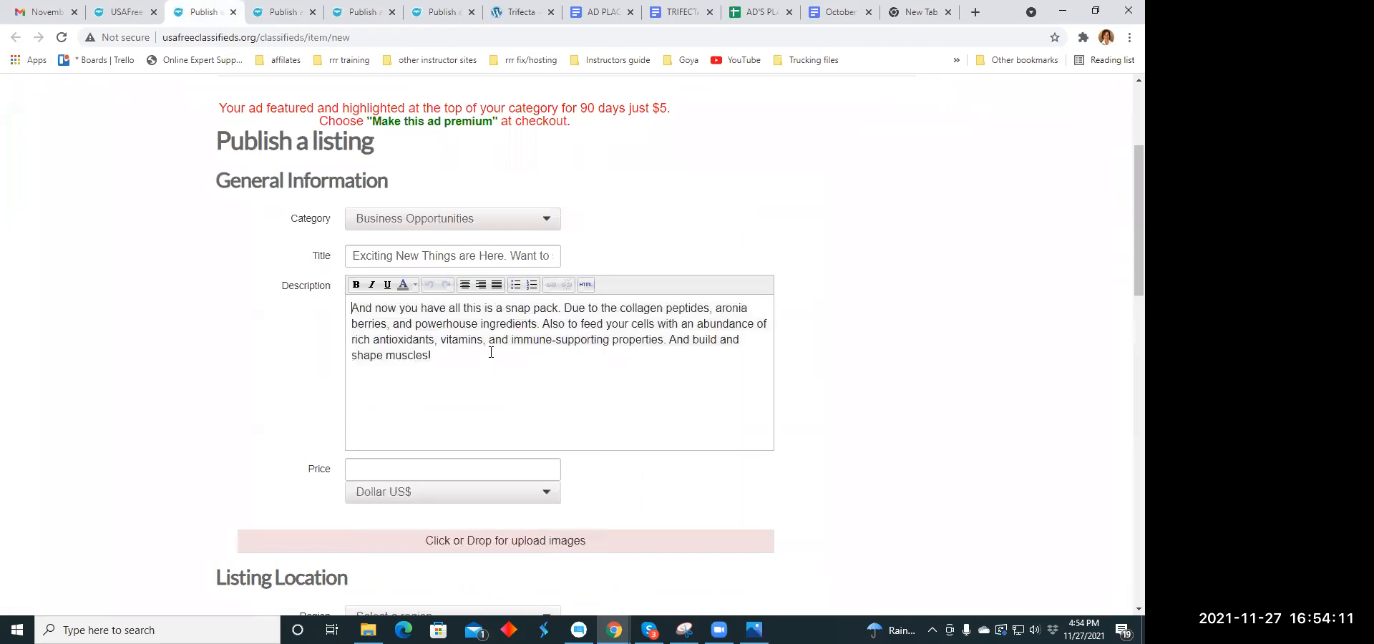
- Start each sentence of the description on its own line and center the whole text
click(565, 308)
key(Return)
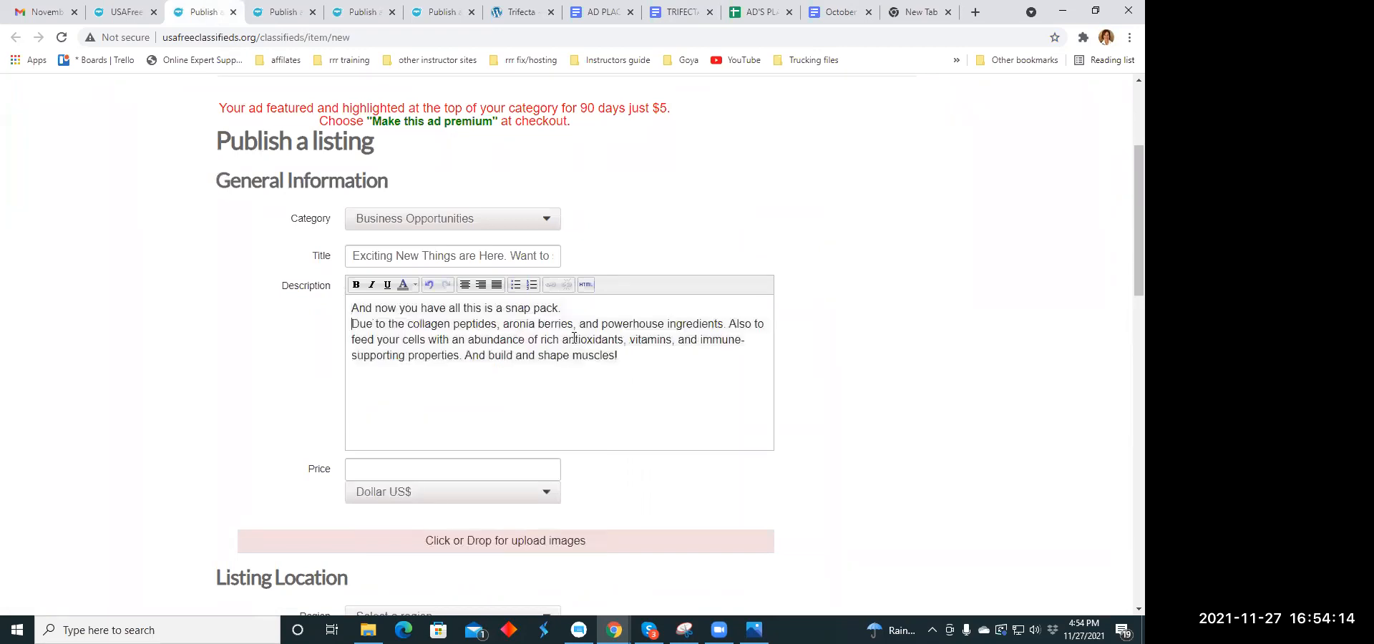
click(729, 324)
key(Return)
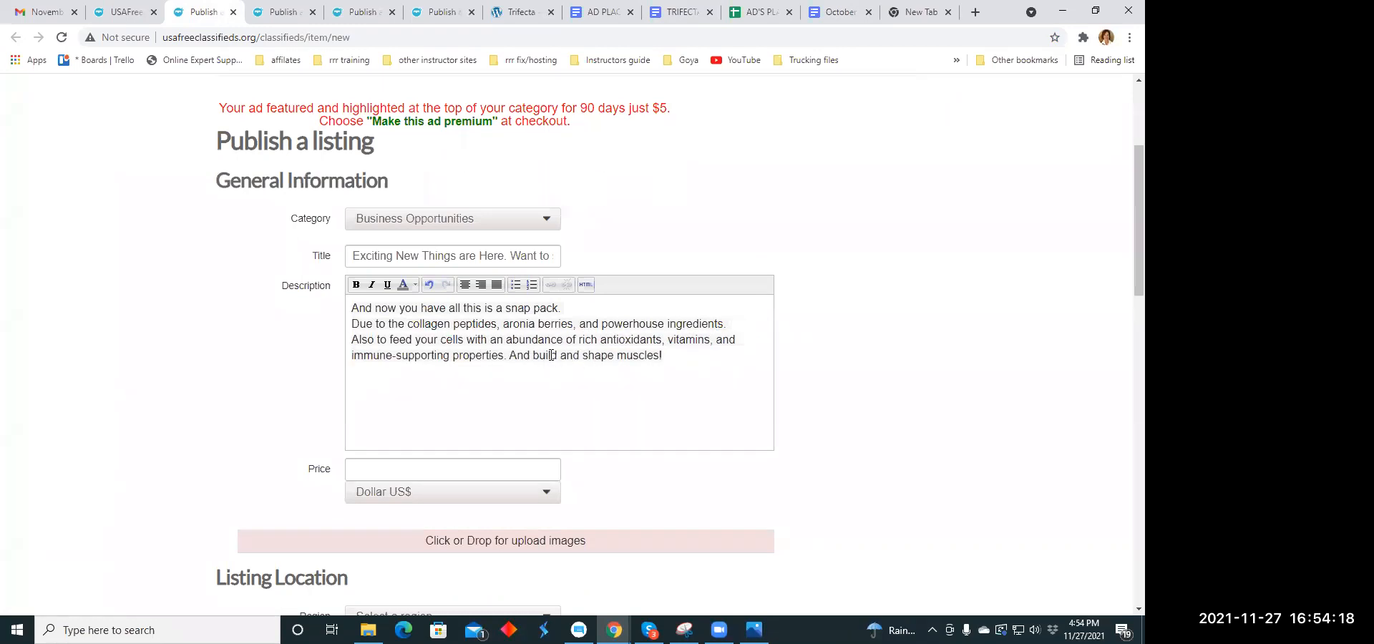
click(508, 356)
key(Return)
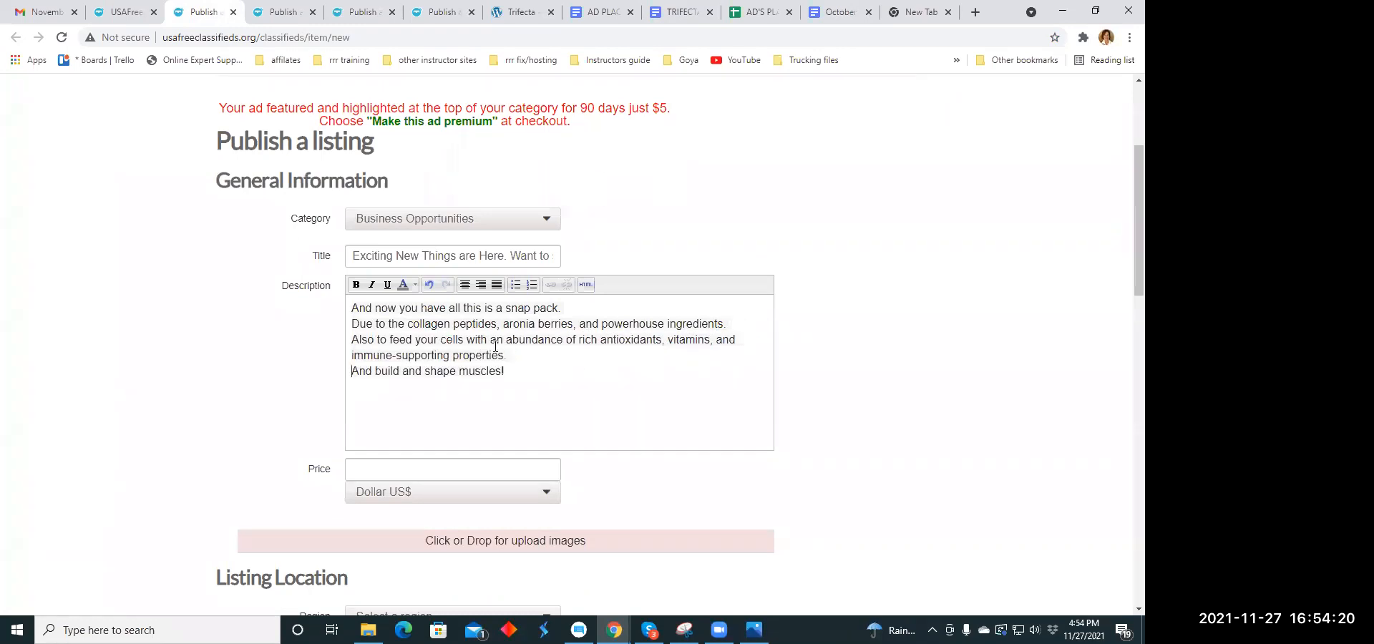
drag(353, 308, 515, 373)
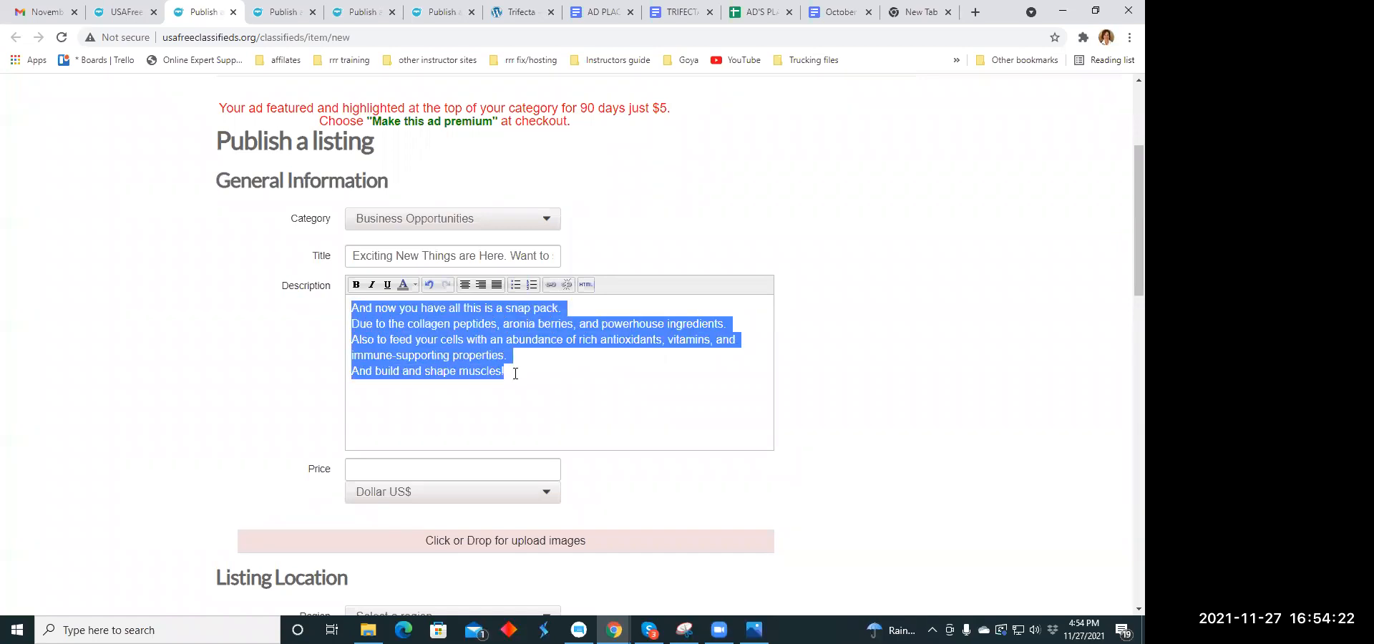
click(466, 288)
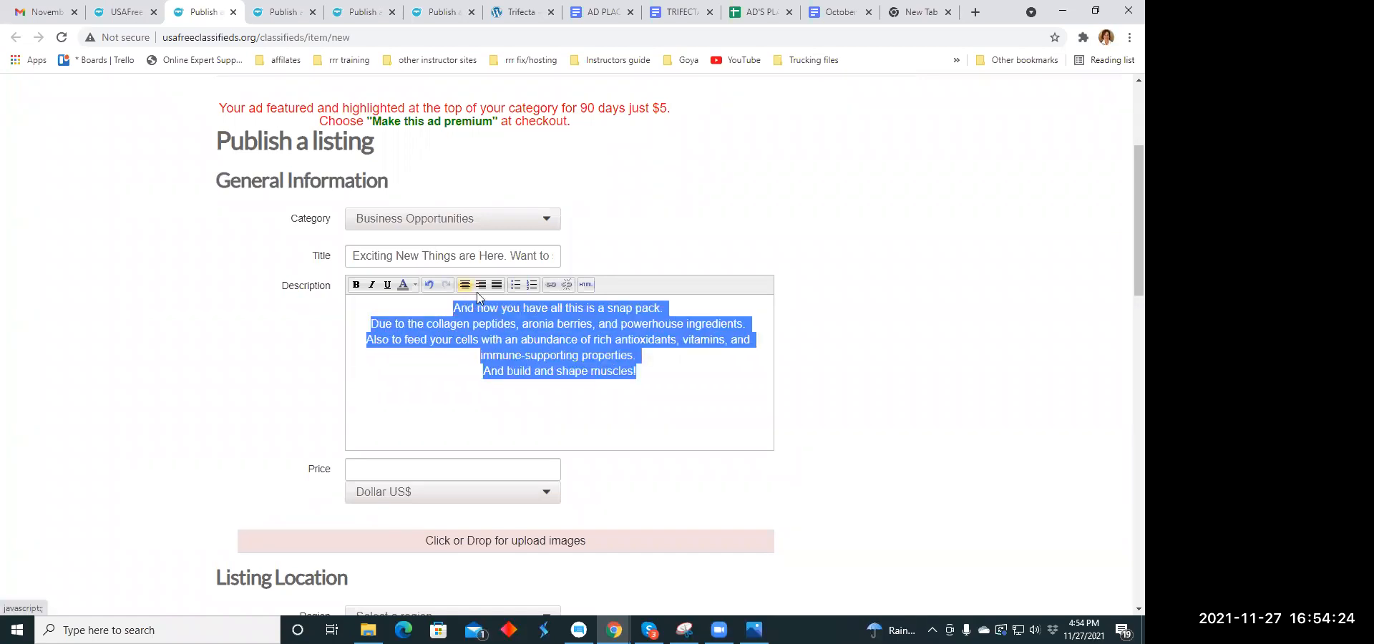
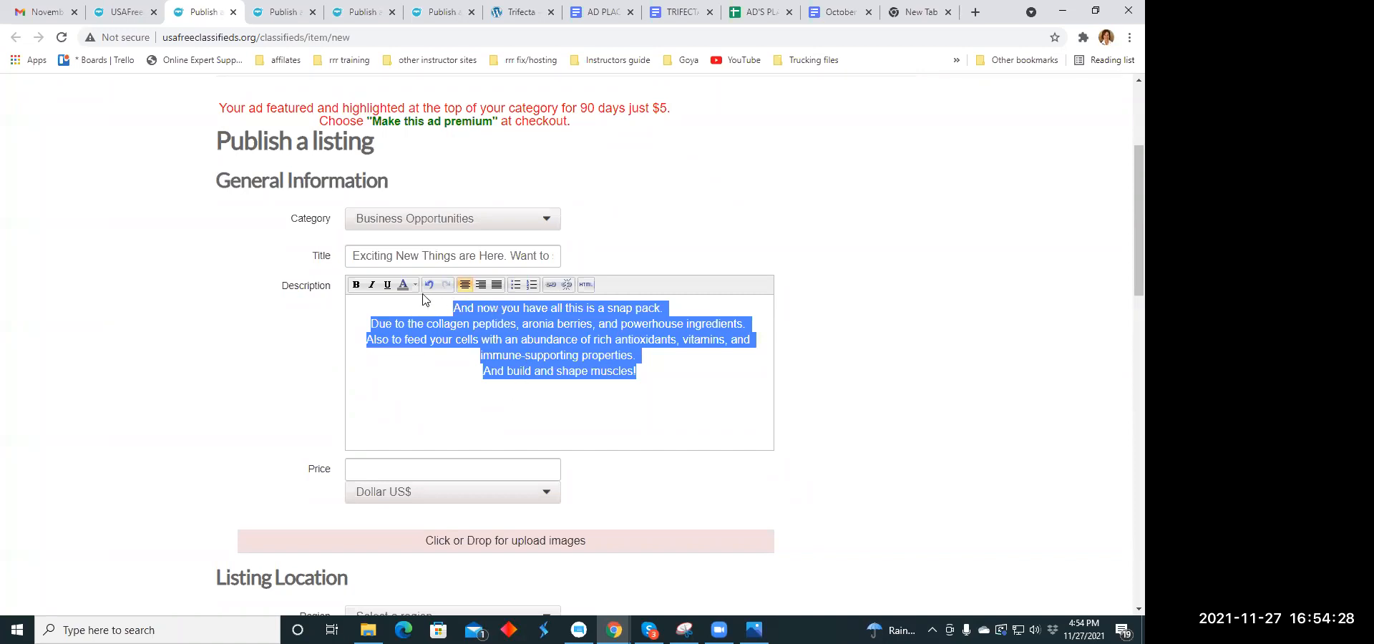
- Italicize the listing's whole description and set the price to 59.00
click(372, 284)
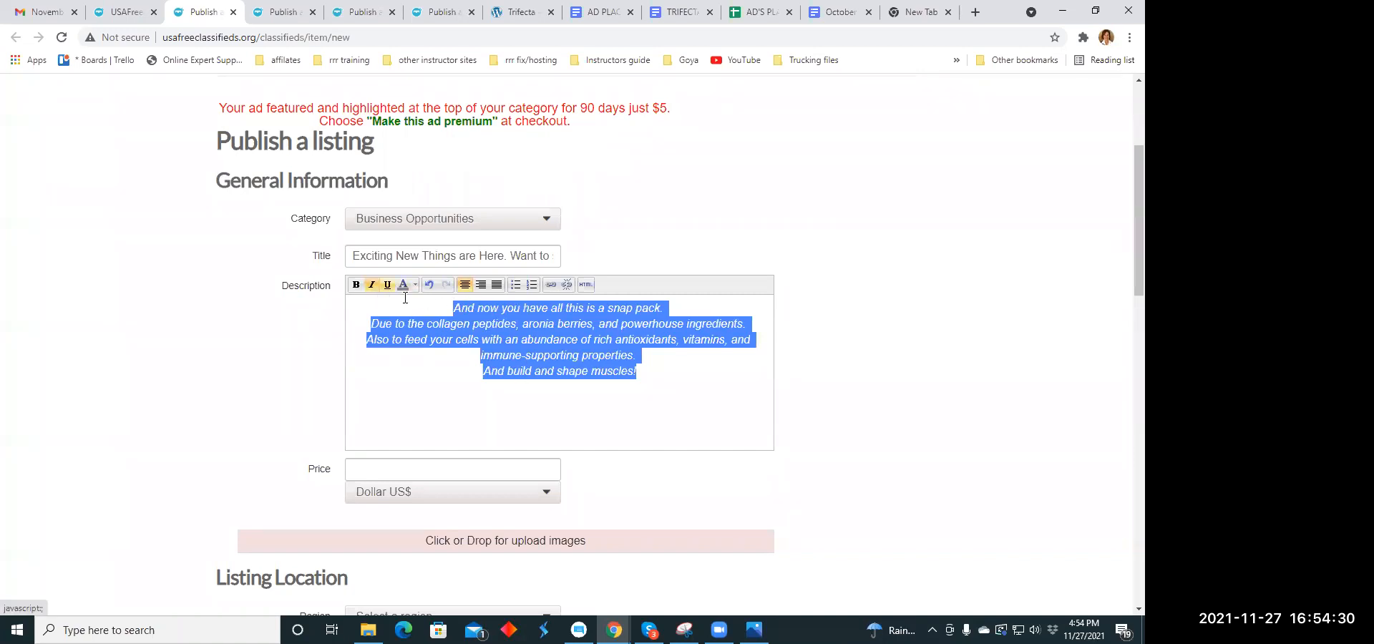
click(575, 415)
scroll(571, 402, down, 3)
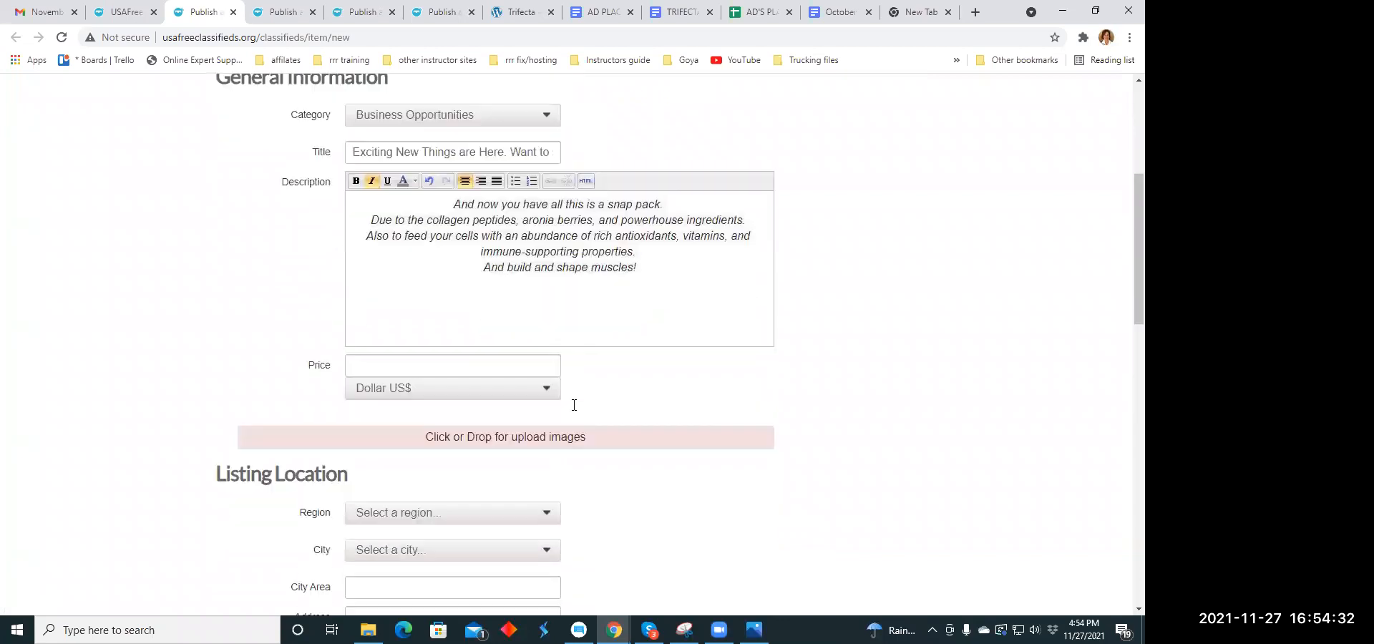
click(374, 256)
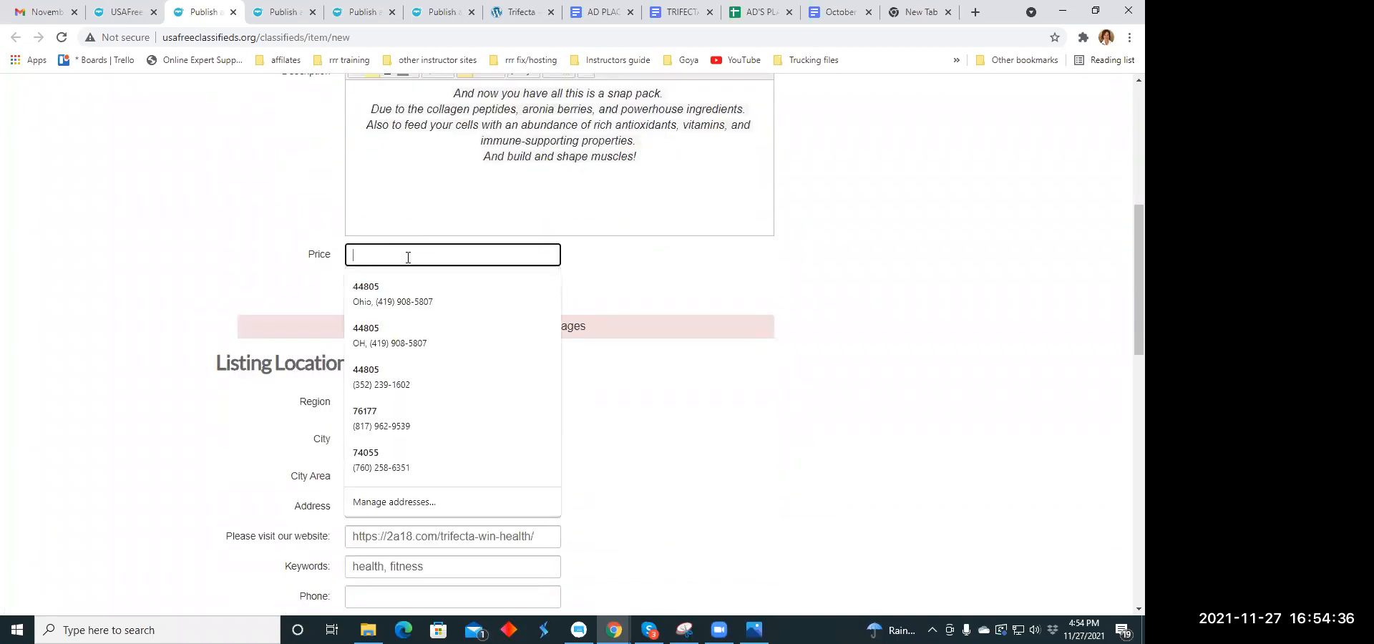
text(59.00)
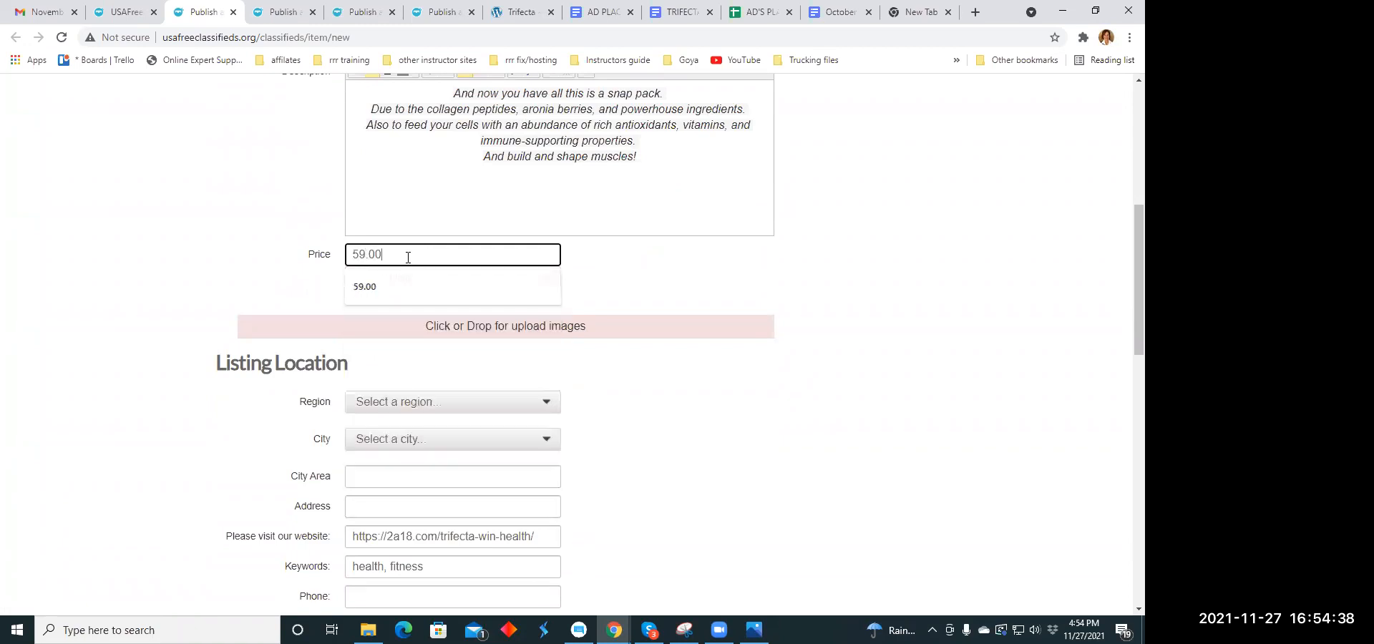
- Upload the image muscle1.jpg from the Ad Memes folder to the listing
click(494, 330)
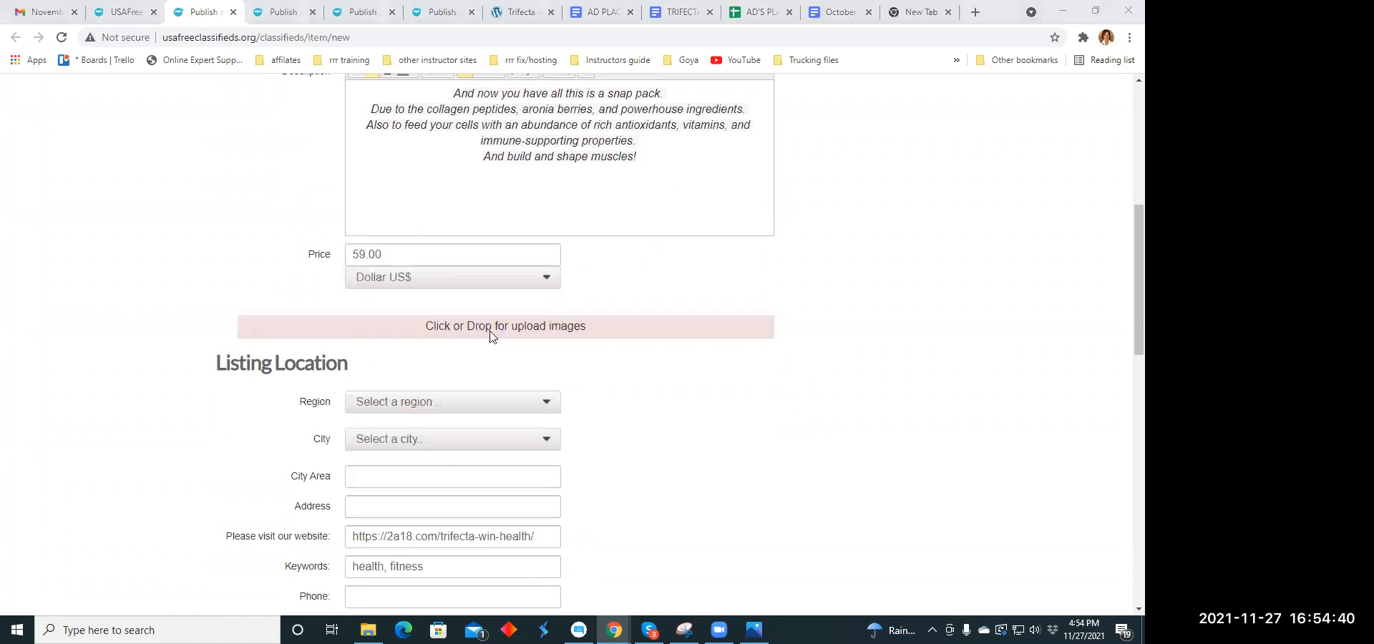
scroll(293, 150, down, 5)
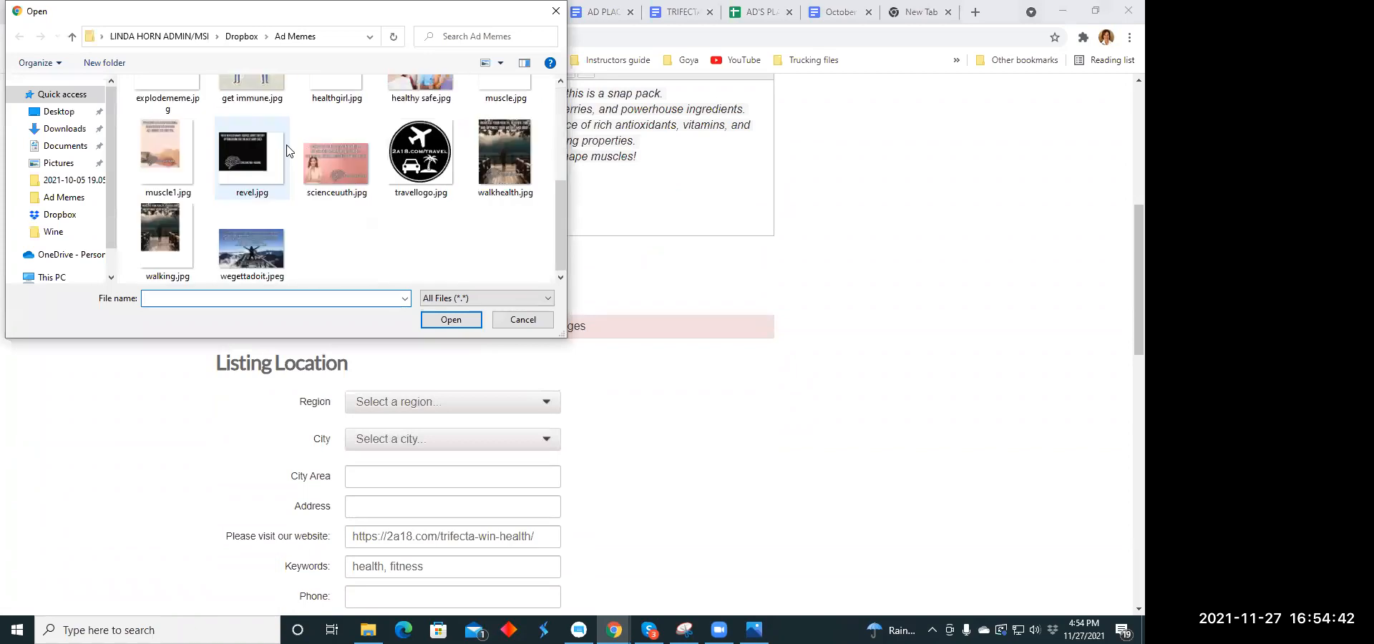
click(167, 154)
click(458, 319)
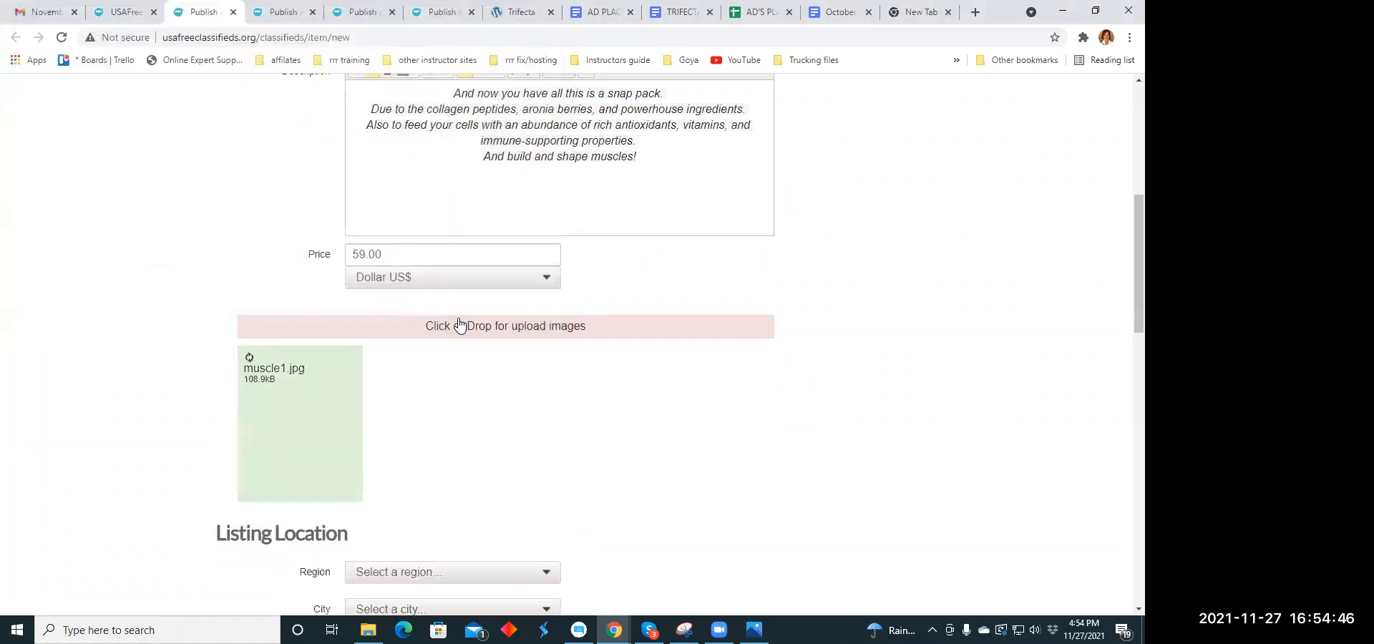
- Set the listing's location to the region Ohio and the city Austintown
scroll(736, 326, down, 5)
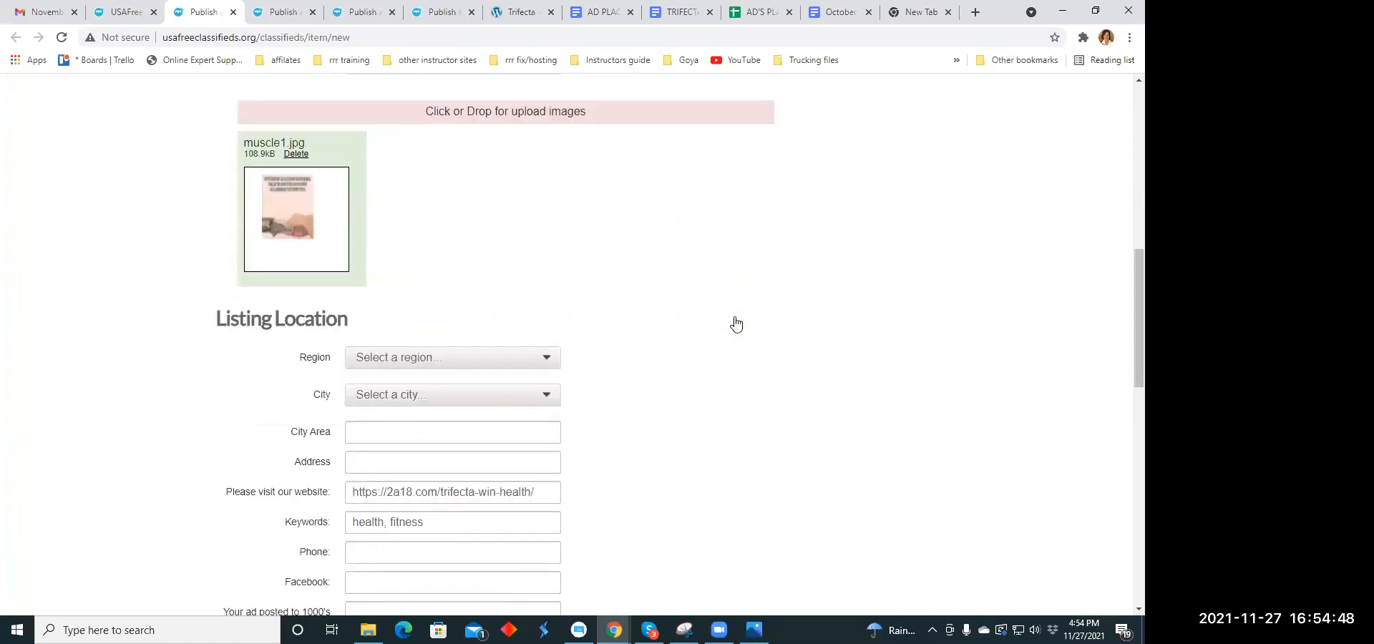
click(547, 212)
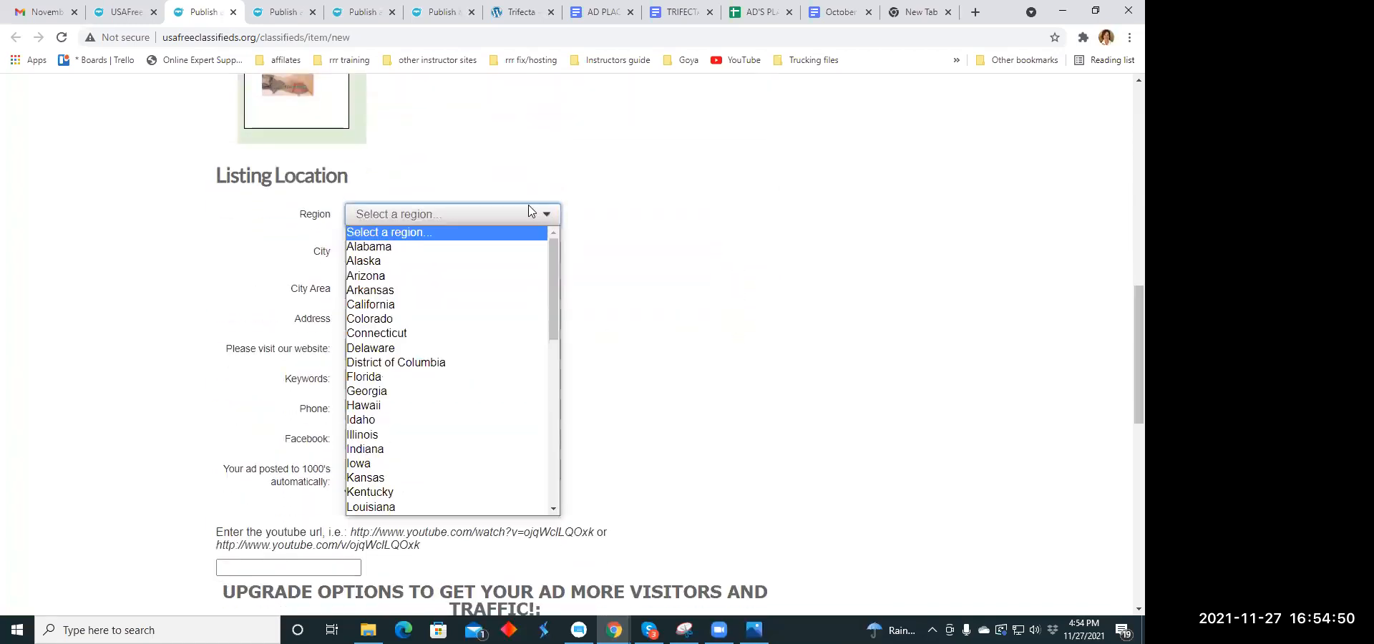
scroll(380, 283, down, 7)
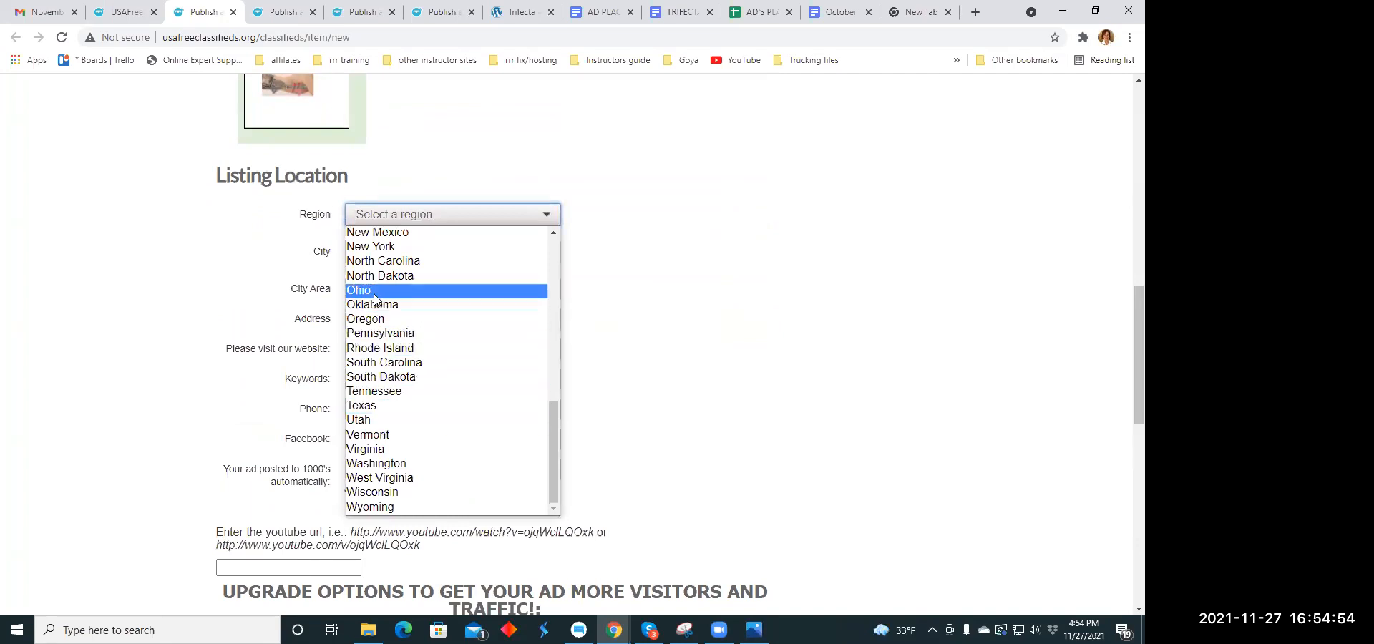
click(372, 291)
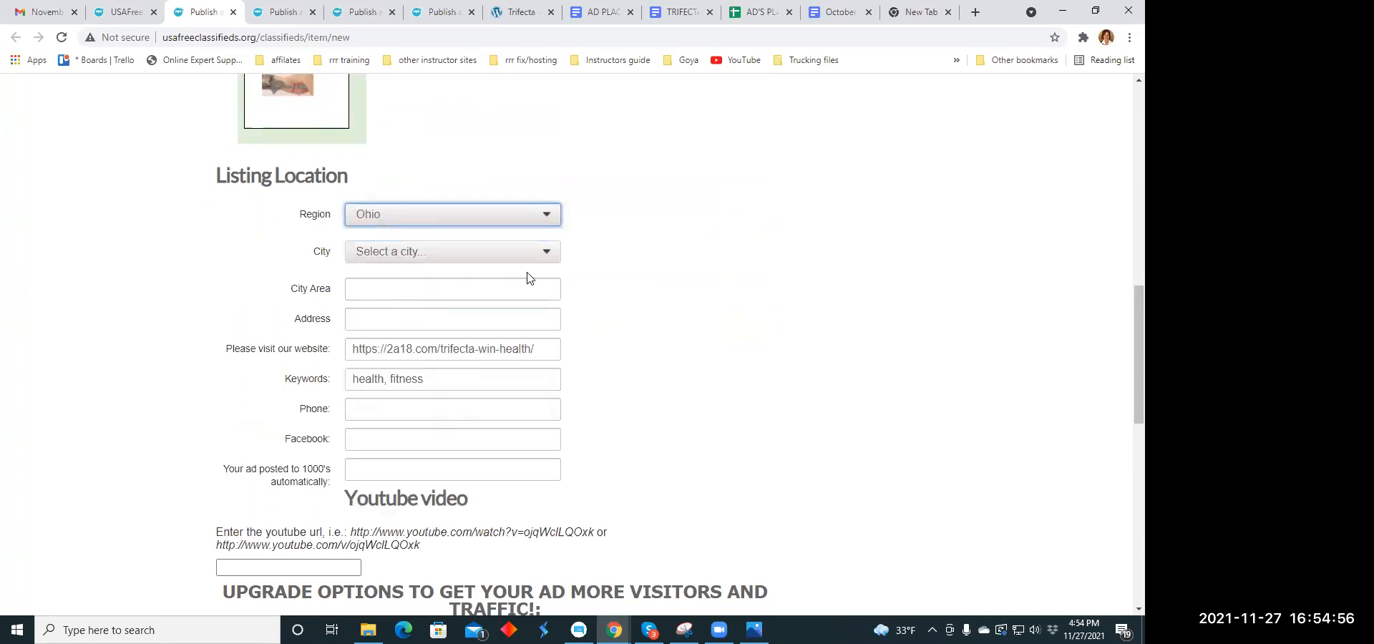
click(548, 257)
scroll(434, 386, down, 6)
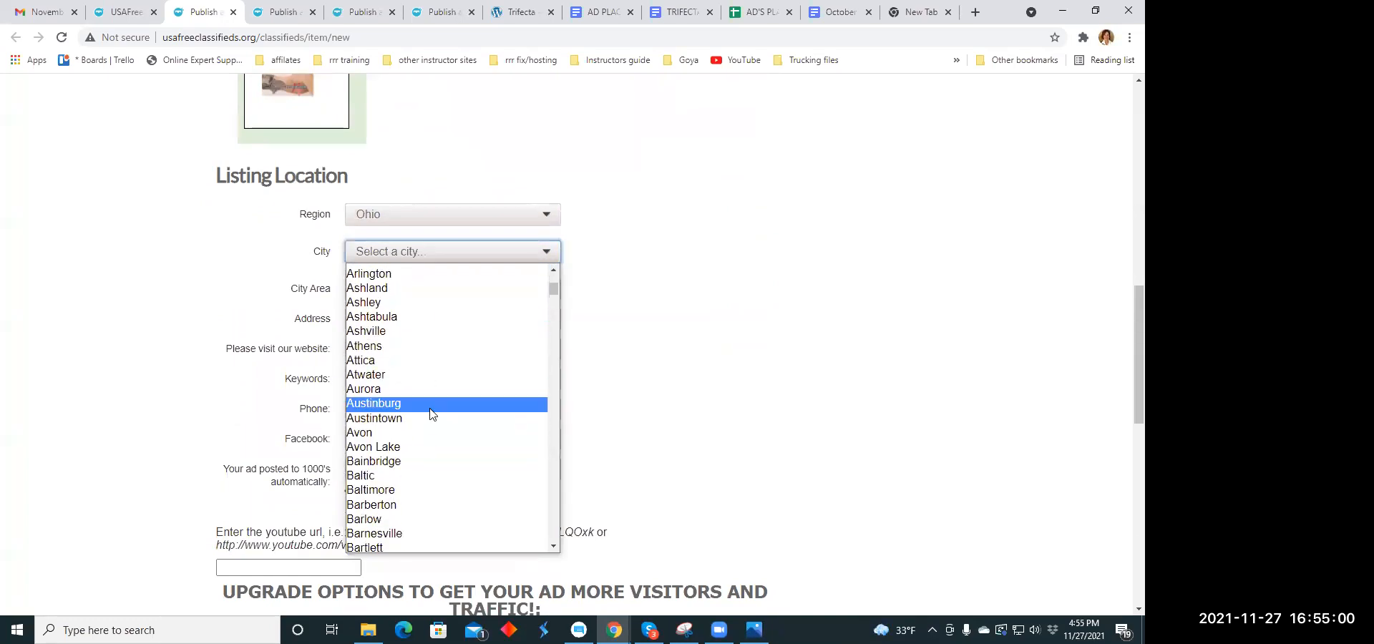
click(434, 420)
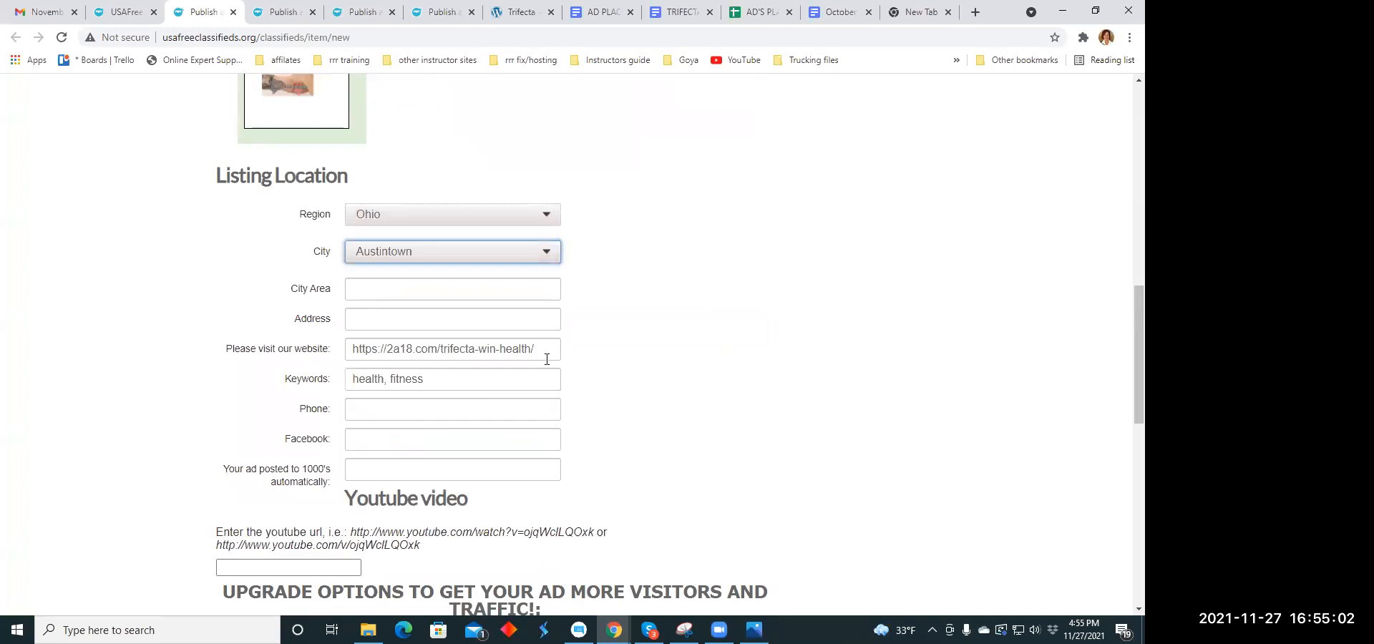
- Submit the finished listing and close its payment page
scroll(505, 312, down, 1)
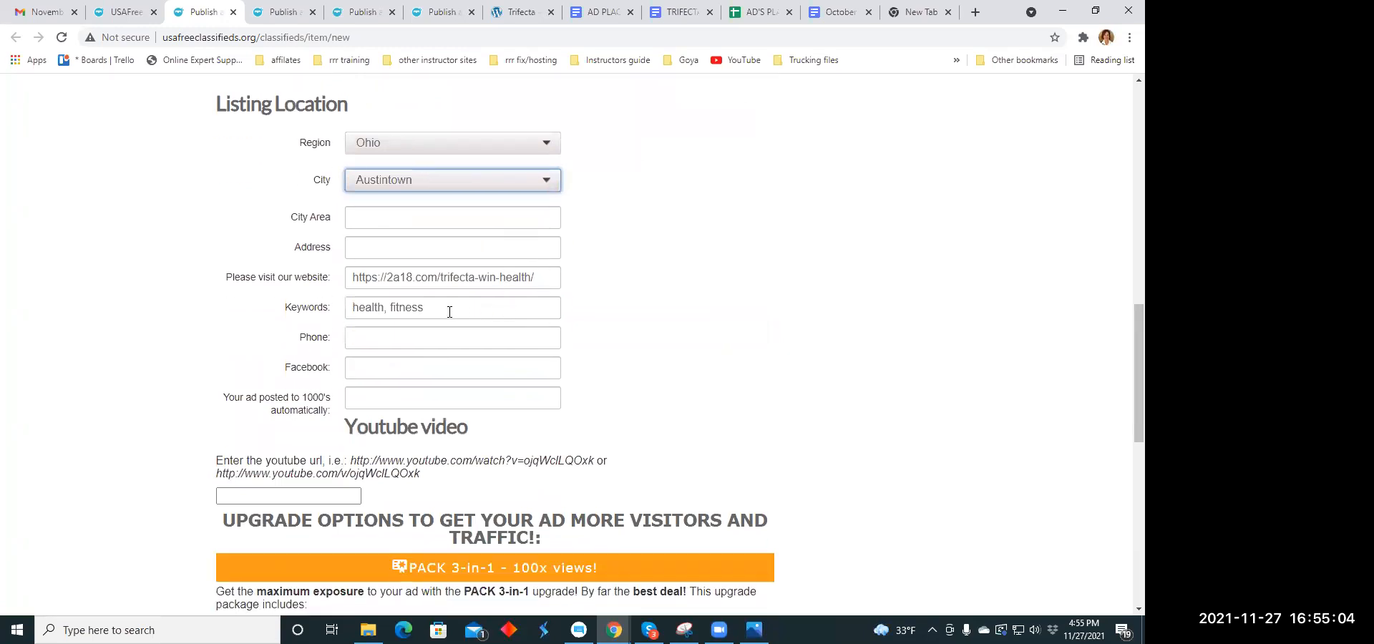
scroll(449, 312, down, 5)
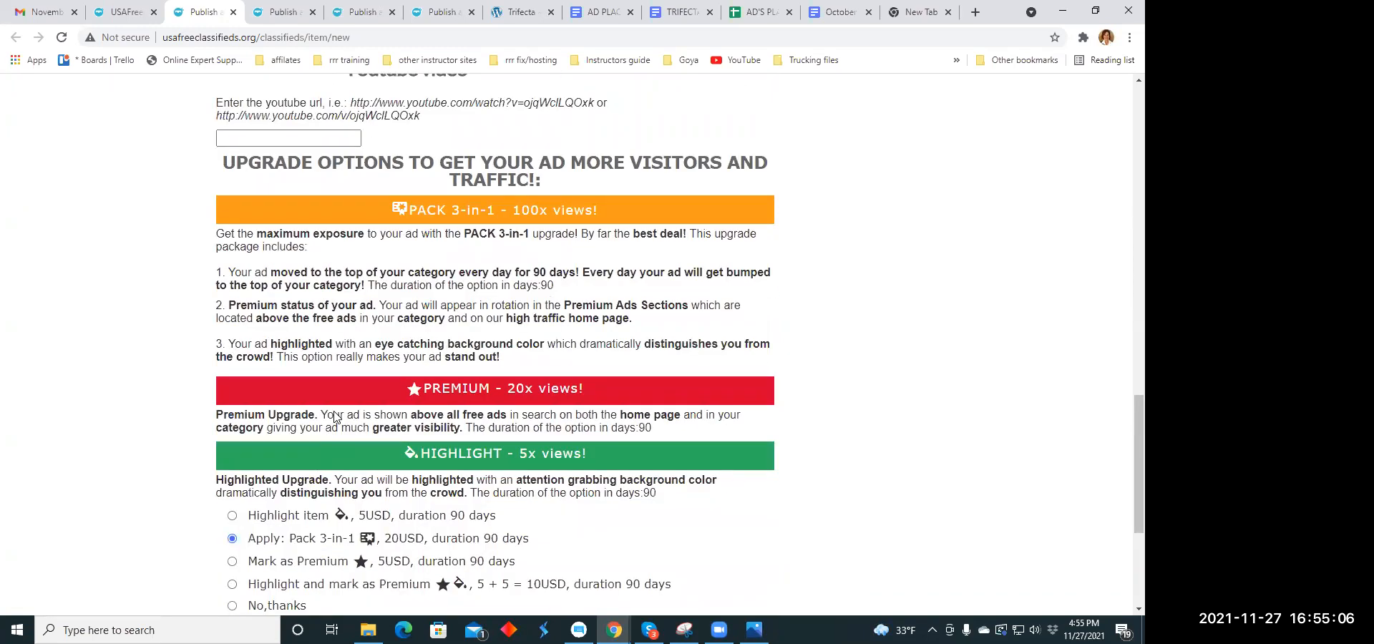
scroll(334, 418, down, 3)
click(369, 415)
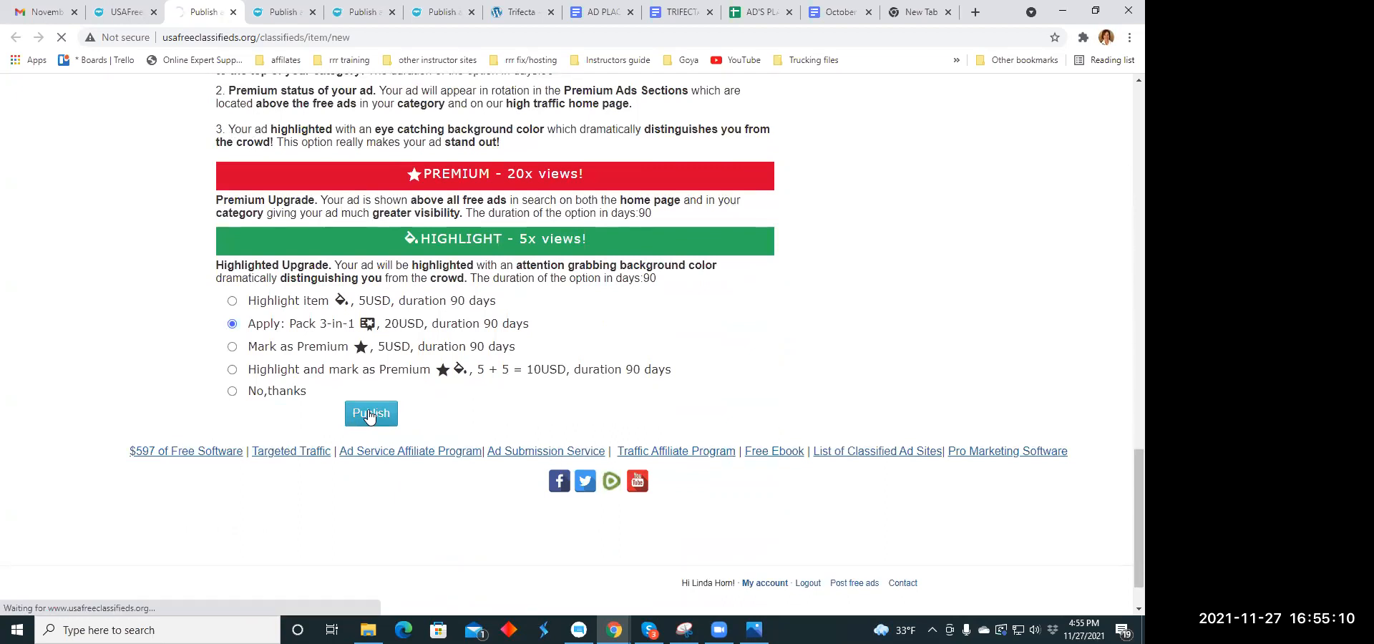
click(232, 13)
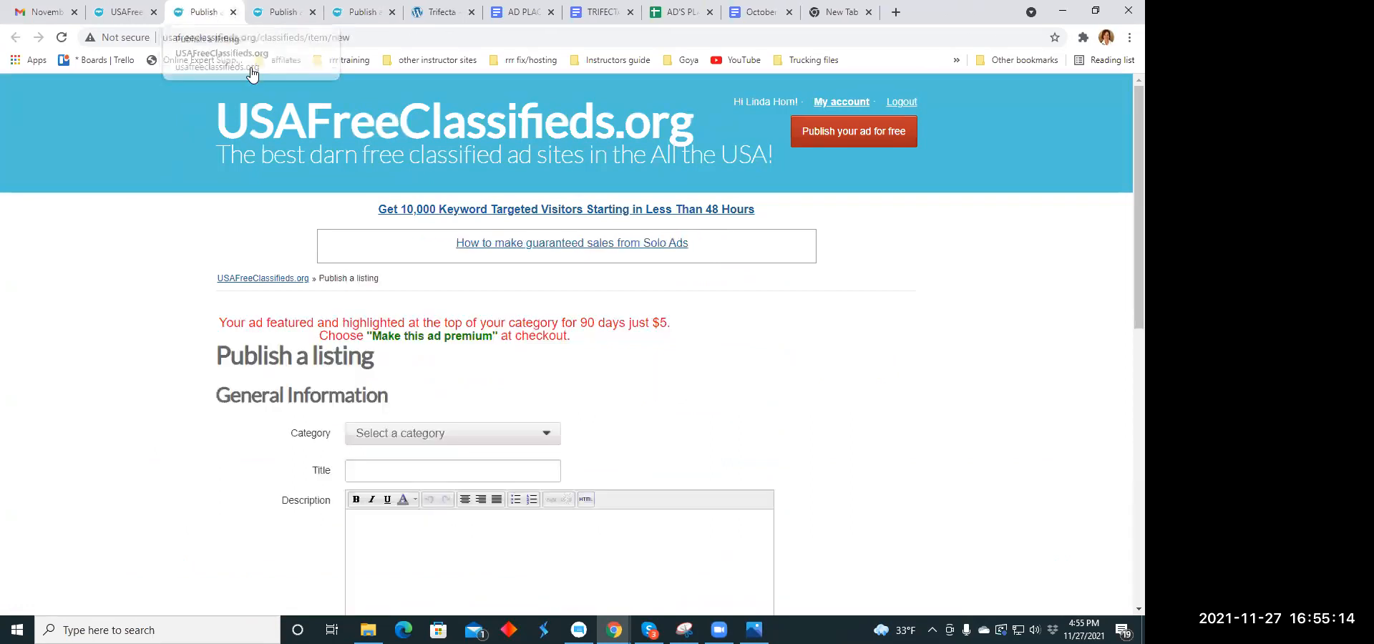
- Set the next blank listing's category to Energy within the Business Opportunities group
scroll(521, 355, down, 3)
click(554, 224)
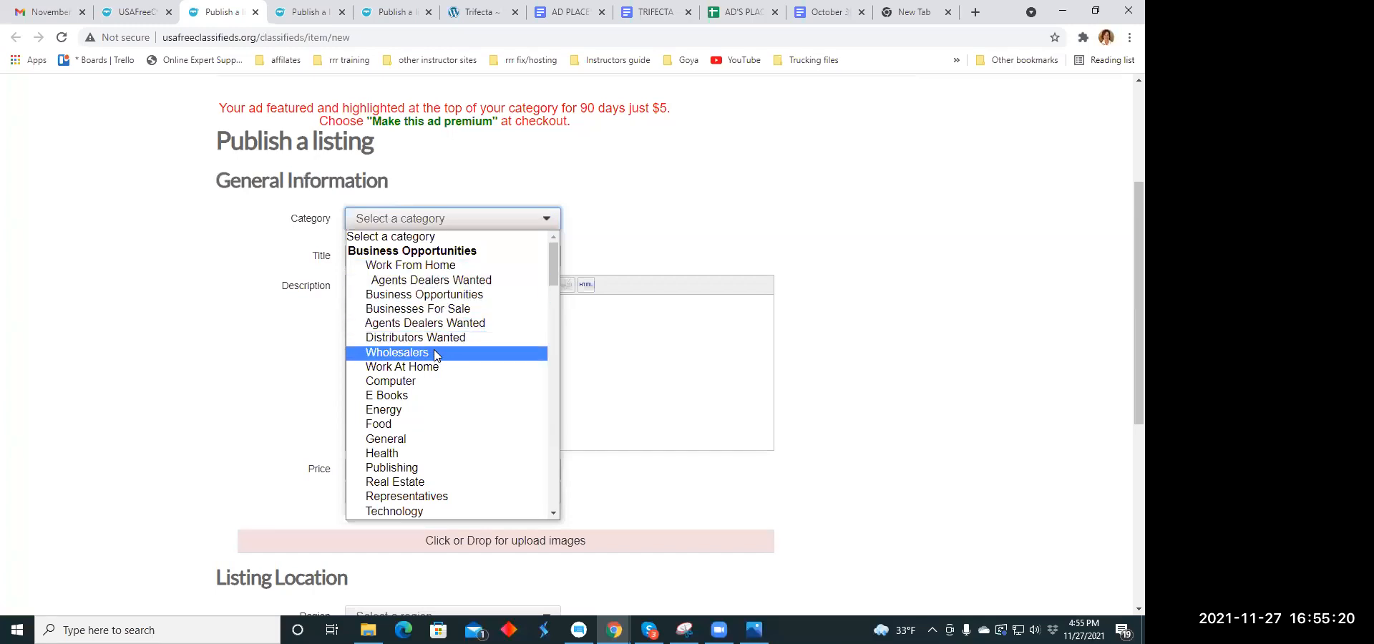
scroll(434, 355, down, 3)
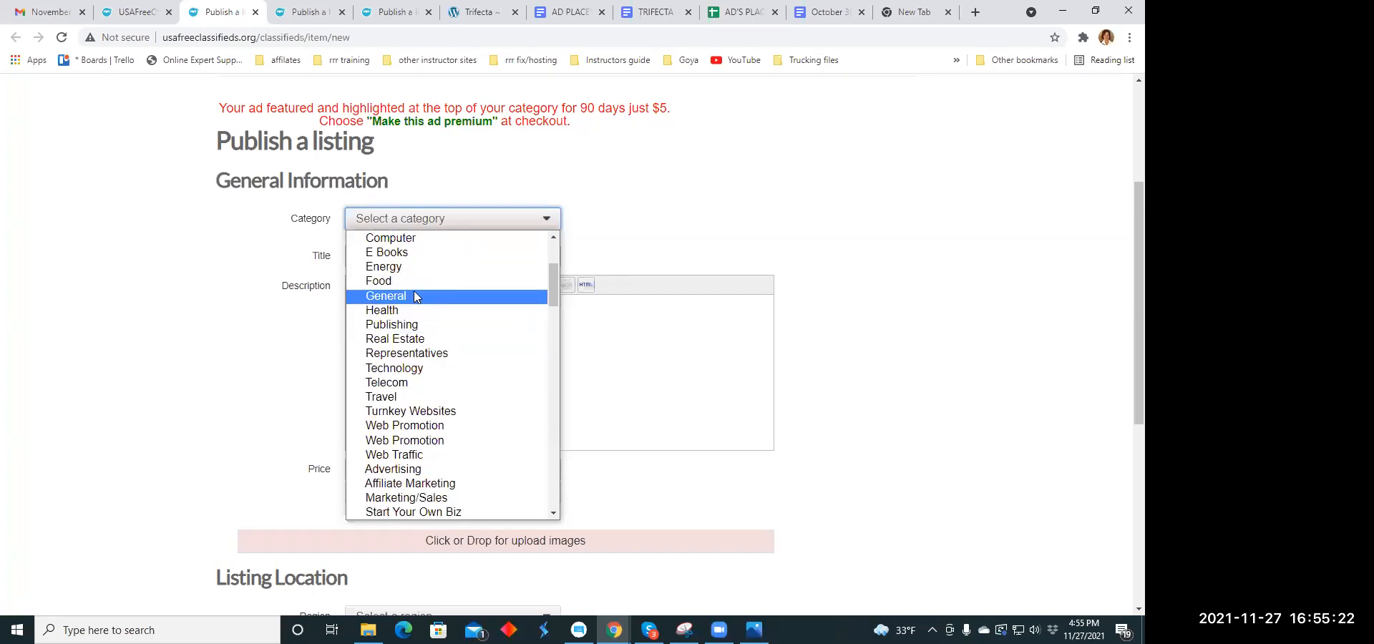
click(396, 266)
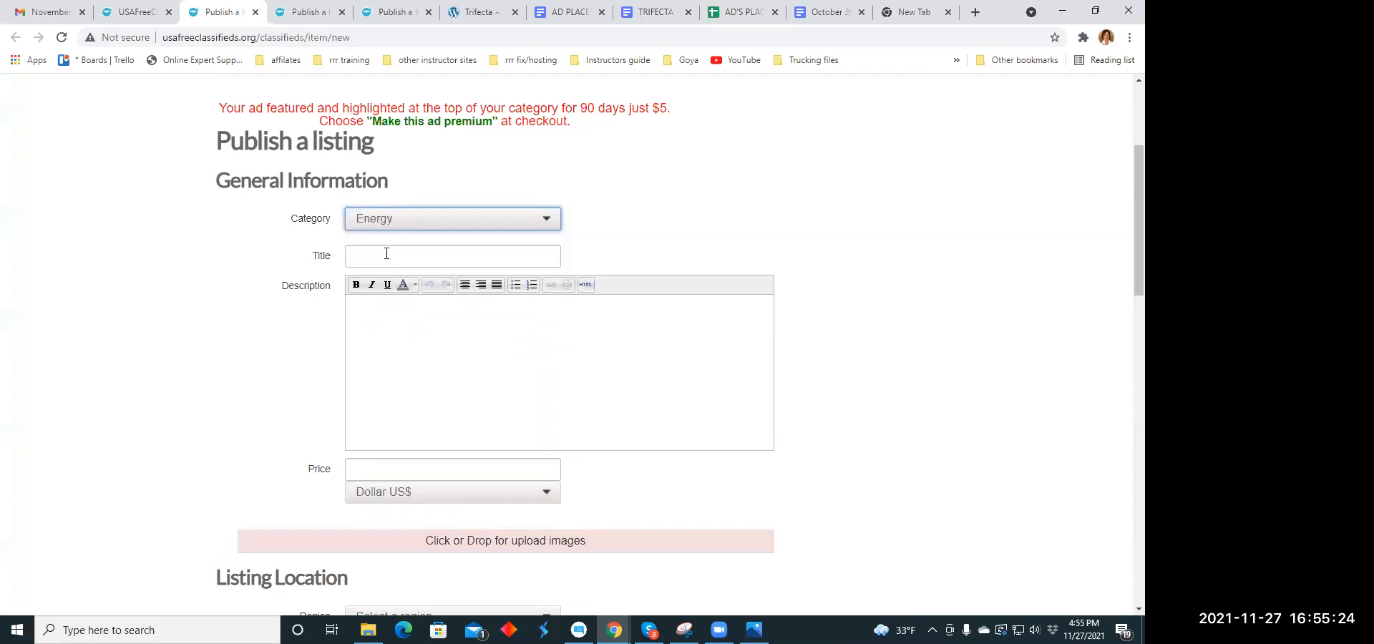
- Copy the headline "Shhhhhhh. They are listening. Want to know why?" from the holiday headlines document into the listing's title
click(386, 256)
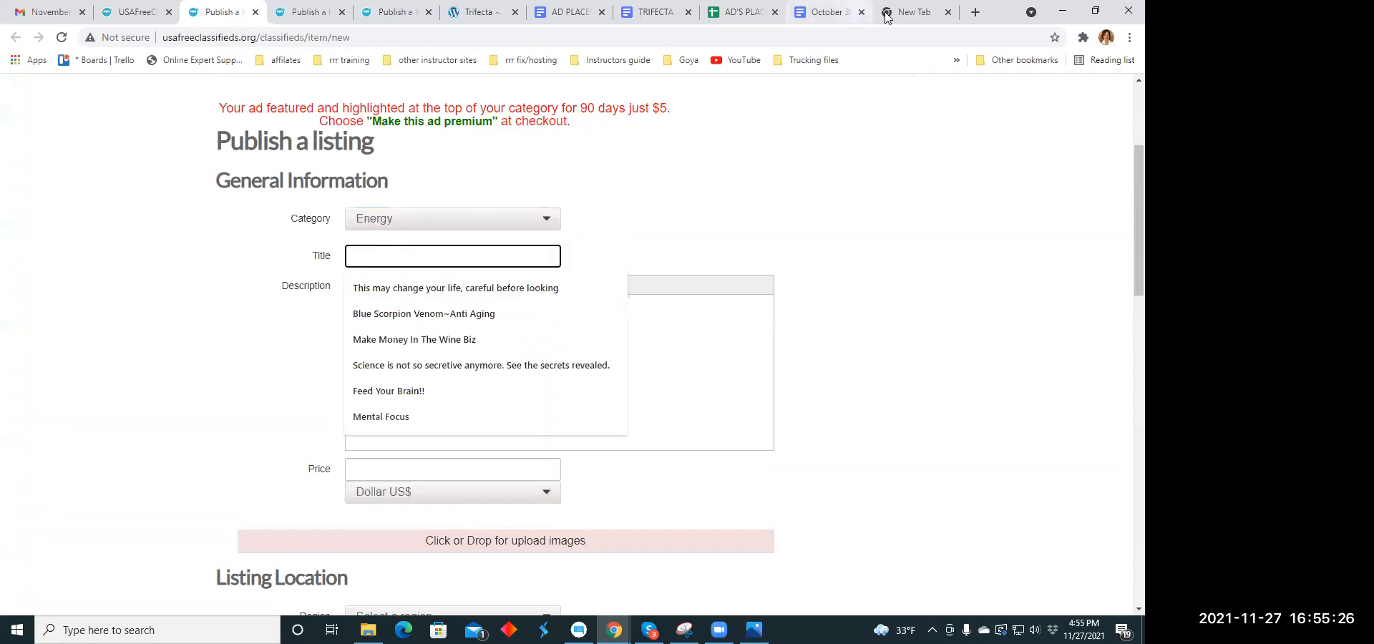
click(822, 15)
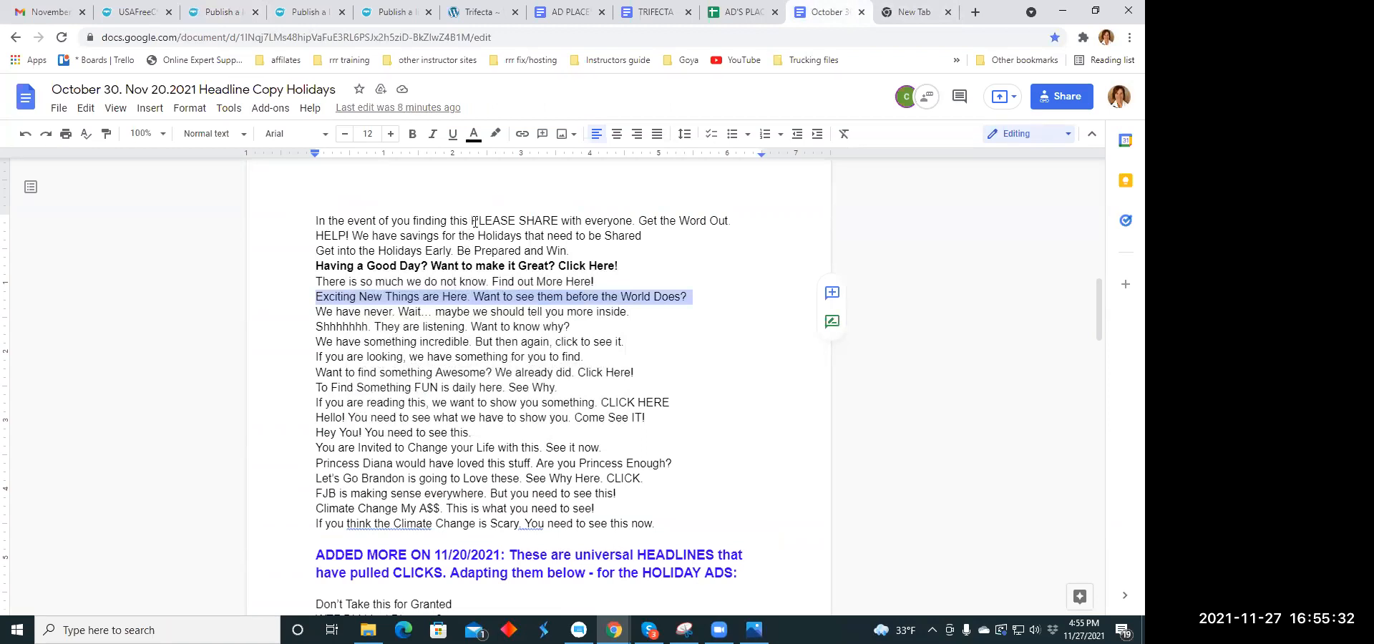
drag(318, 326, 571, 326)
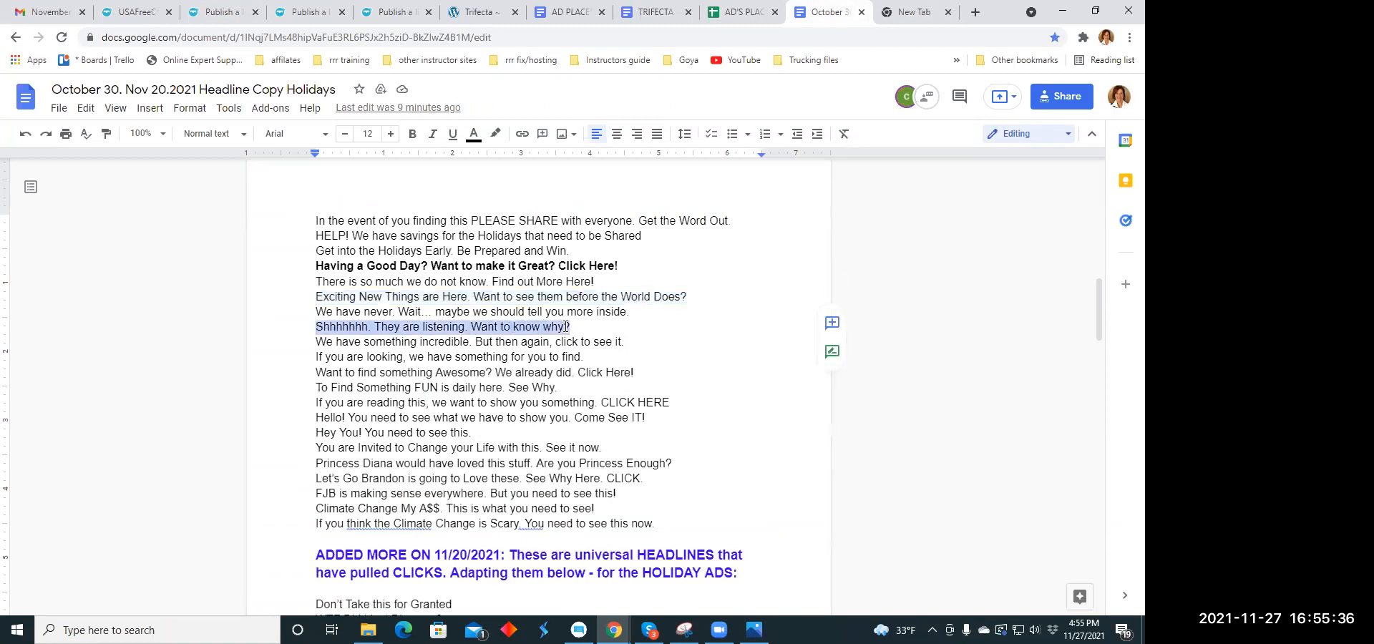
right_click(564, 327)
click(601, 235)
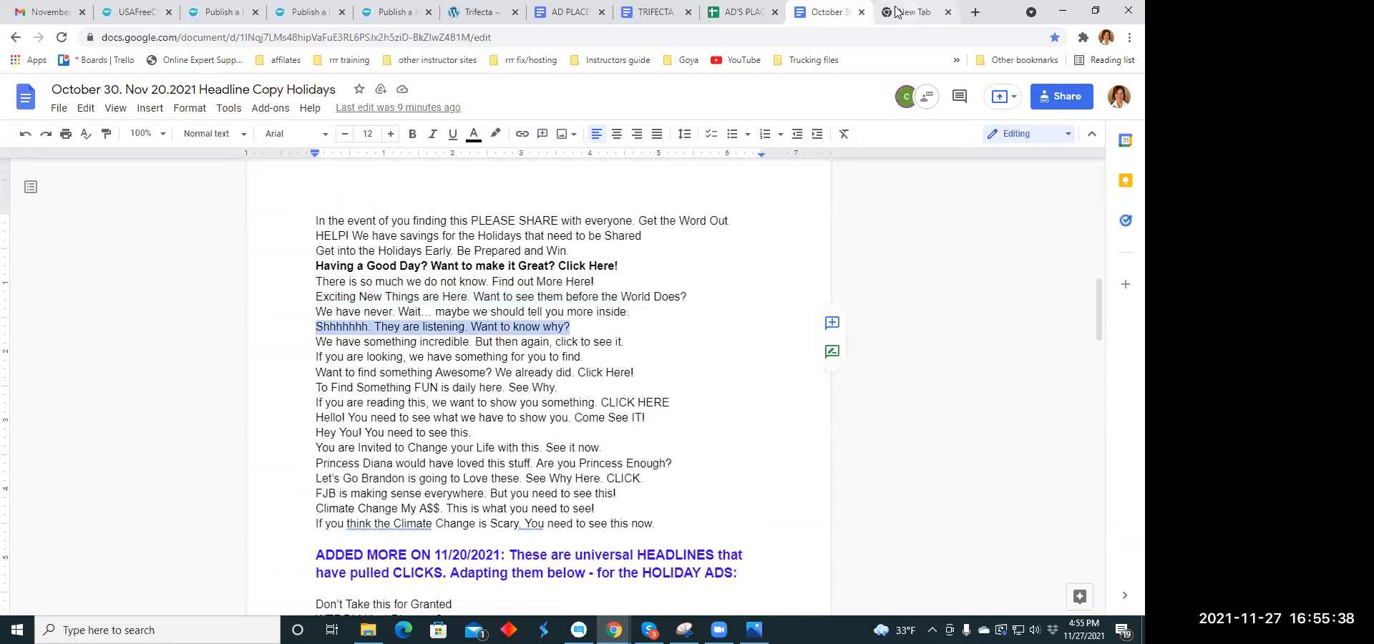
click(218, 13)
click(364, 252)
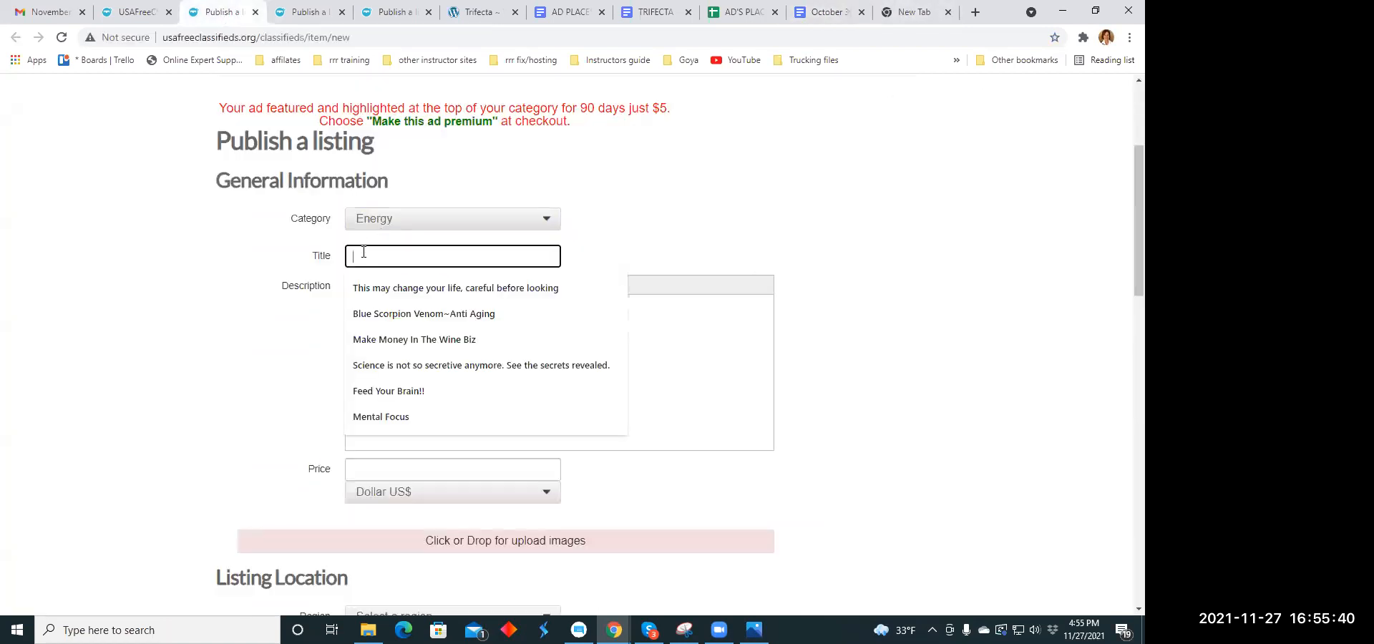
right_click(363, 254)
click(411, 366)
- Copy the TRIFECTA document's paragraph beginning "Has this Lockdown been a life- changer" into the listing's description
click(380, 315)
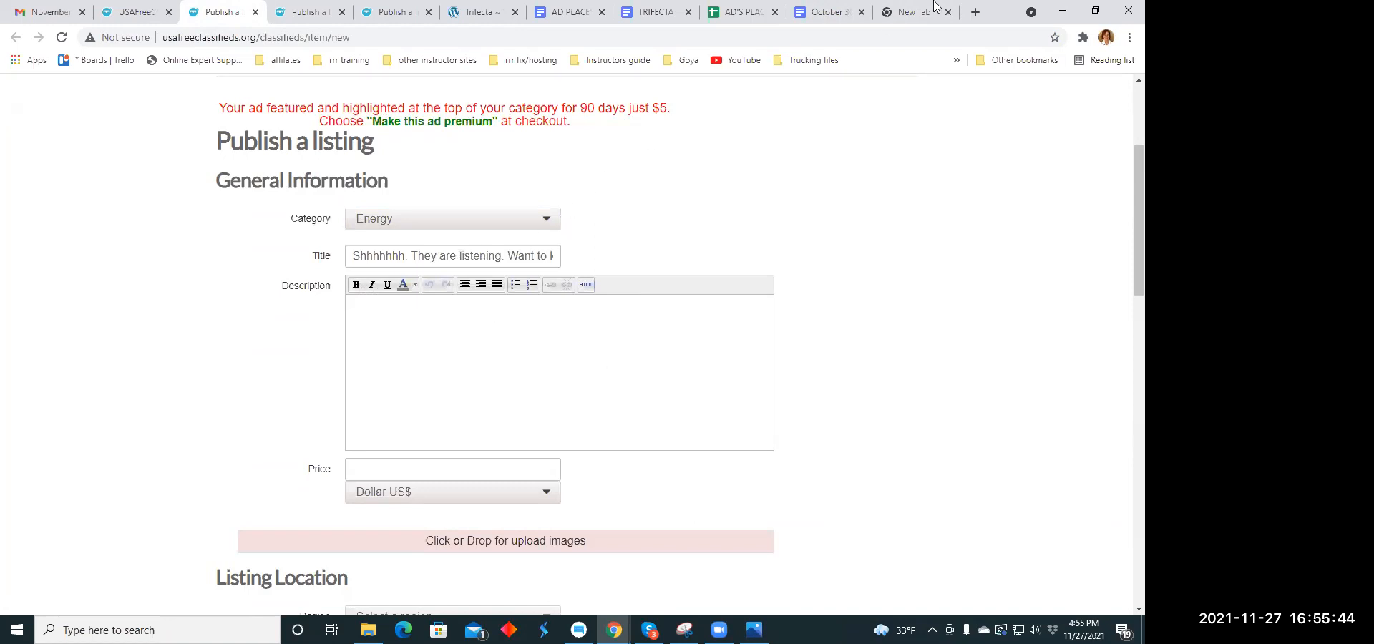
click(841, 15)
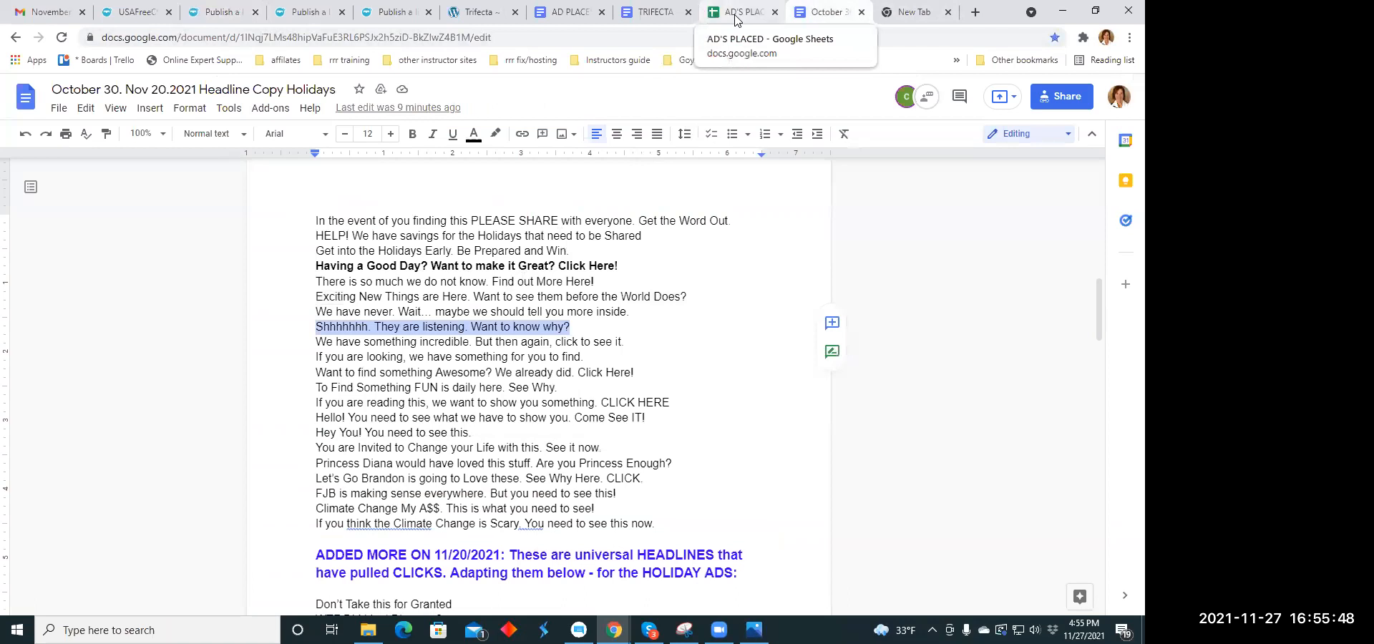
click(647, 12)
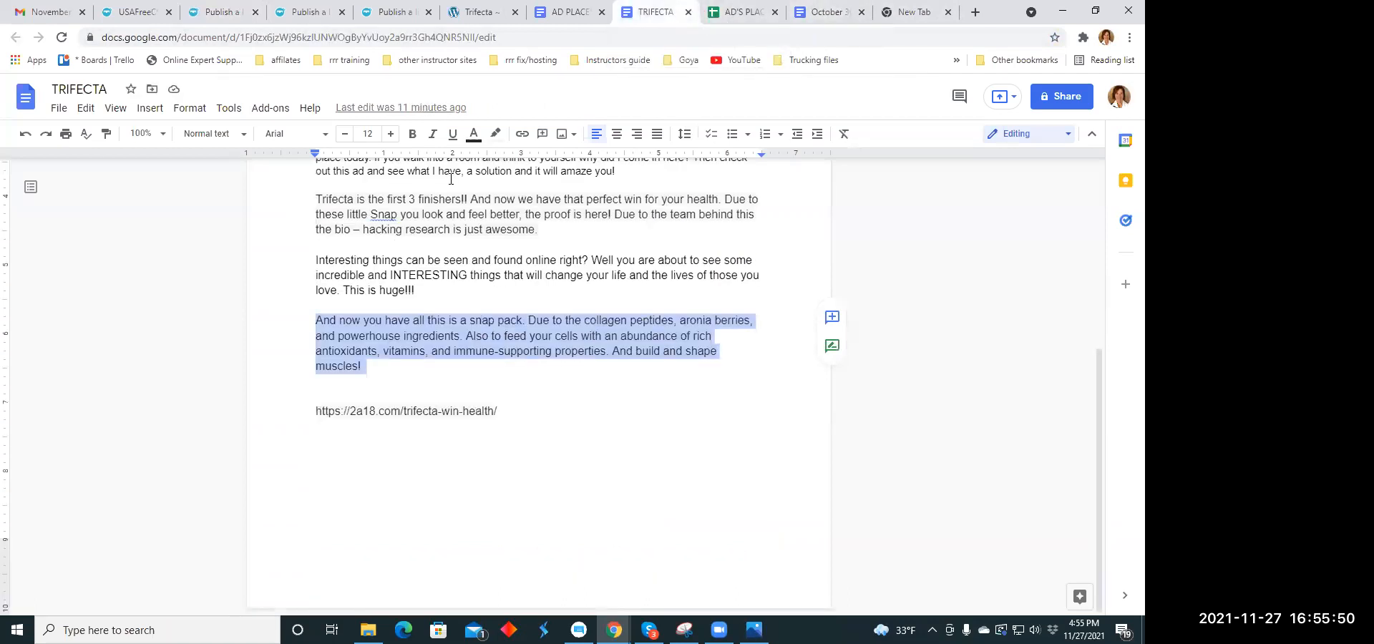
scroll(451, 179, up, 2)
scroll(451, 179, up, 3)
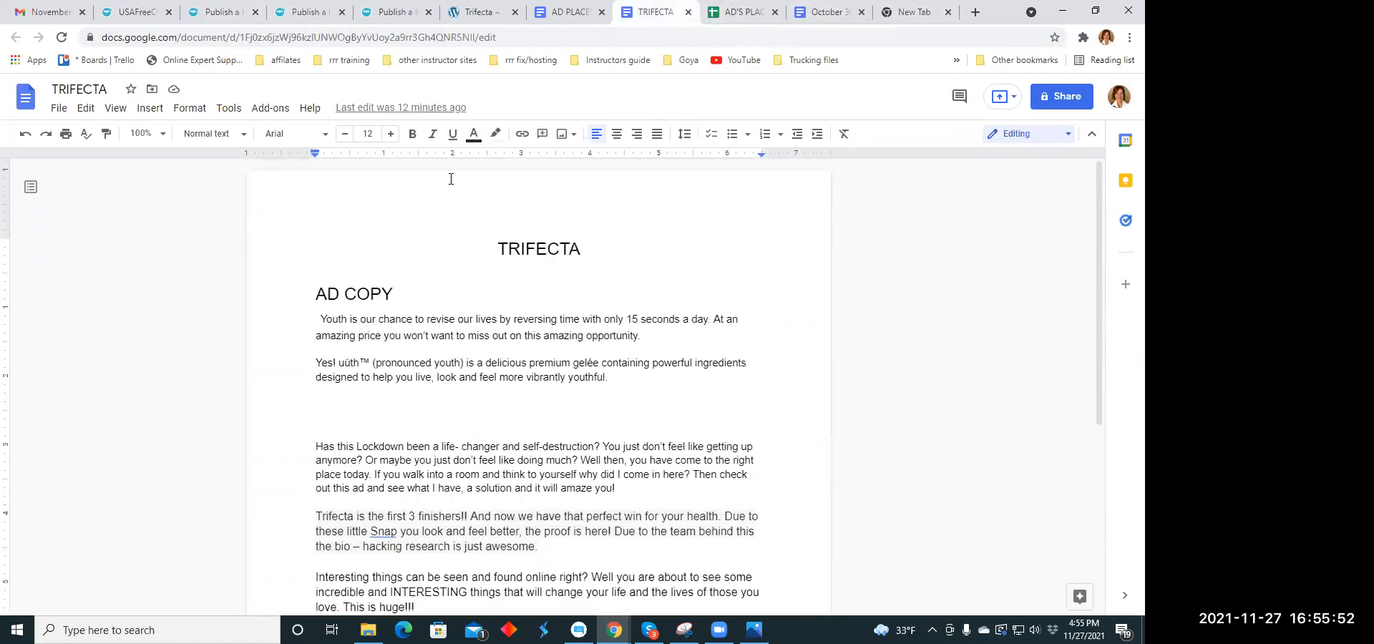
scroll(451, 179, down, 3)
scroll(390, 195, up, 2)
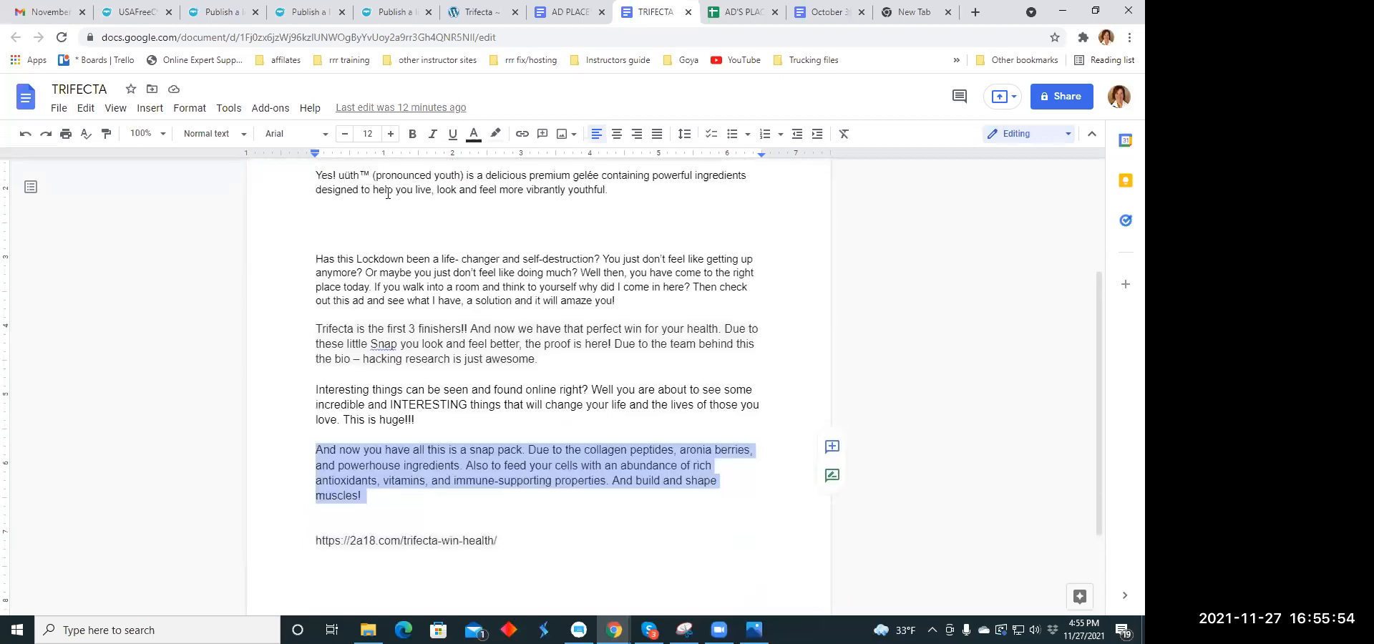
scroll(322, 299, down, 1)
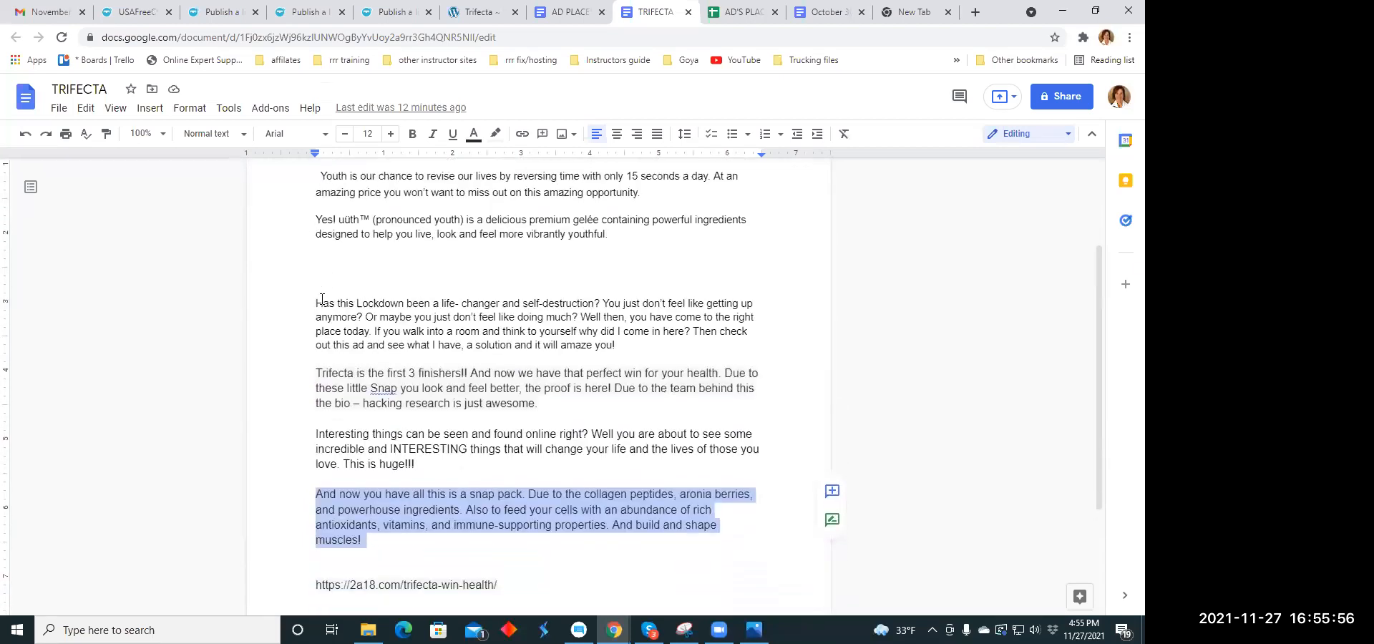
drag(317, 304, 627, 347)
right_click(634, 322)
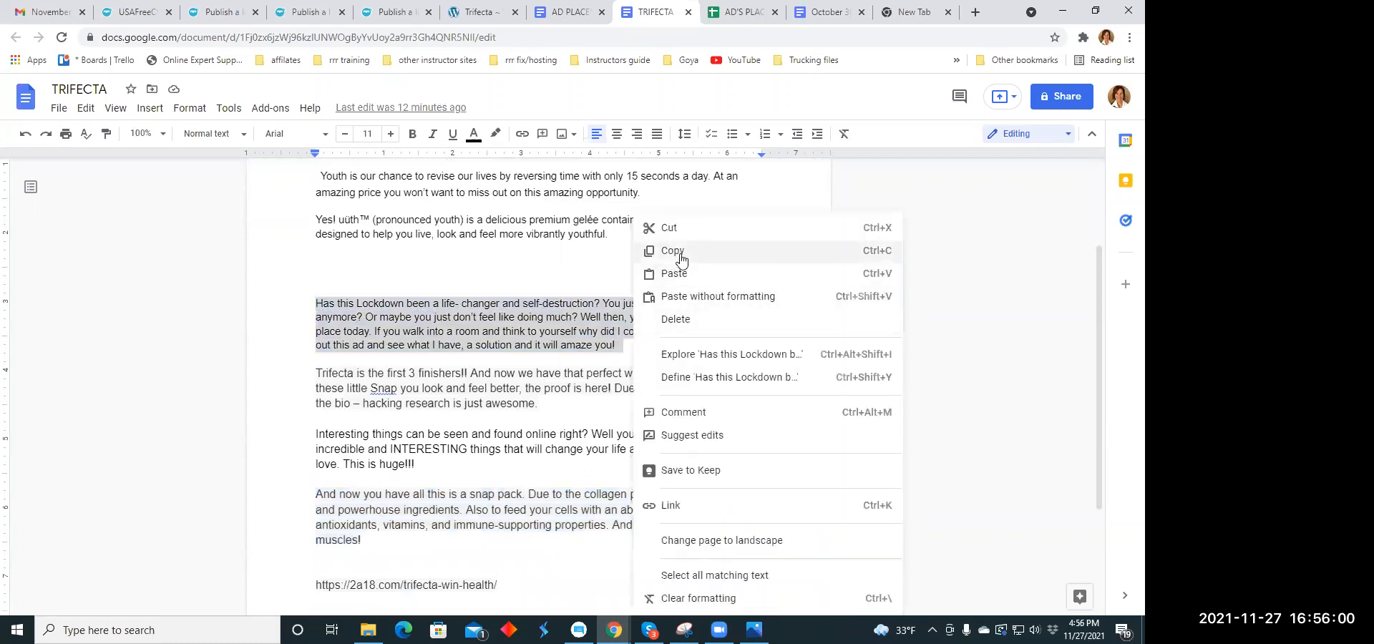
click(678, 259)
click(225, 13)
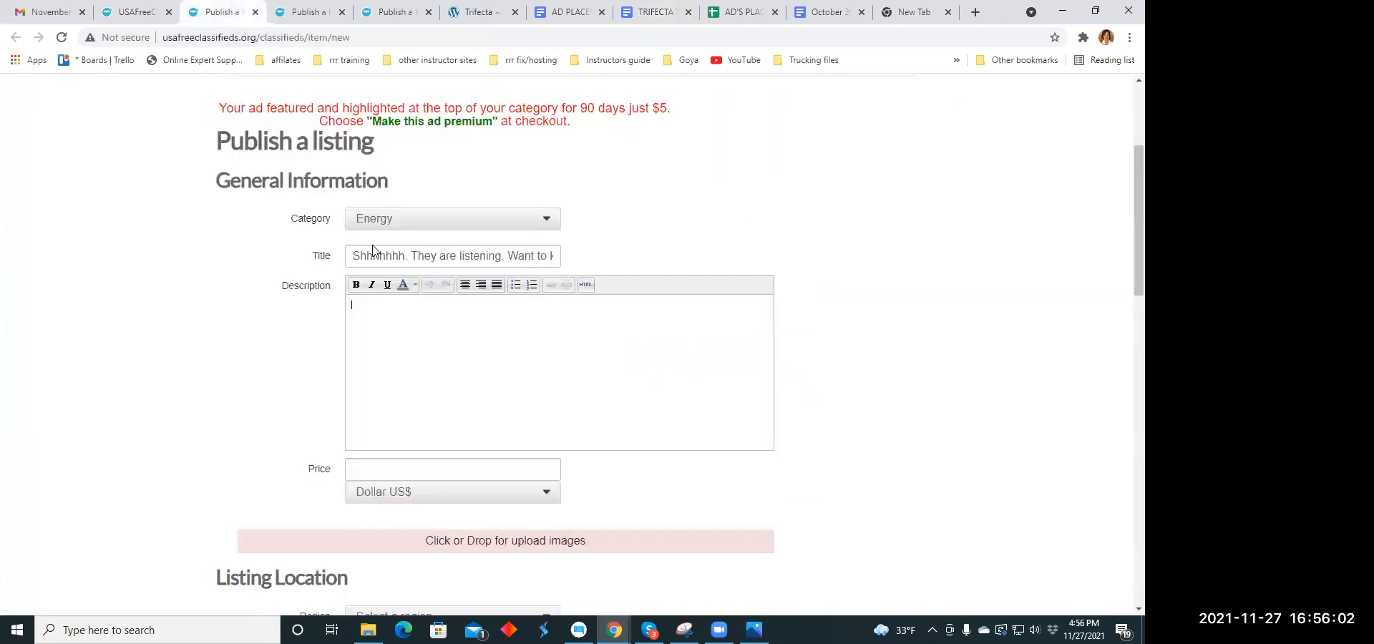
right_click(360, 306)
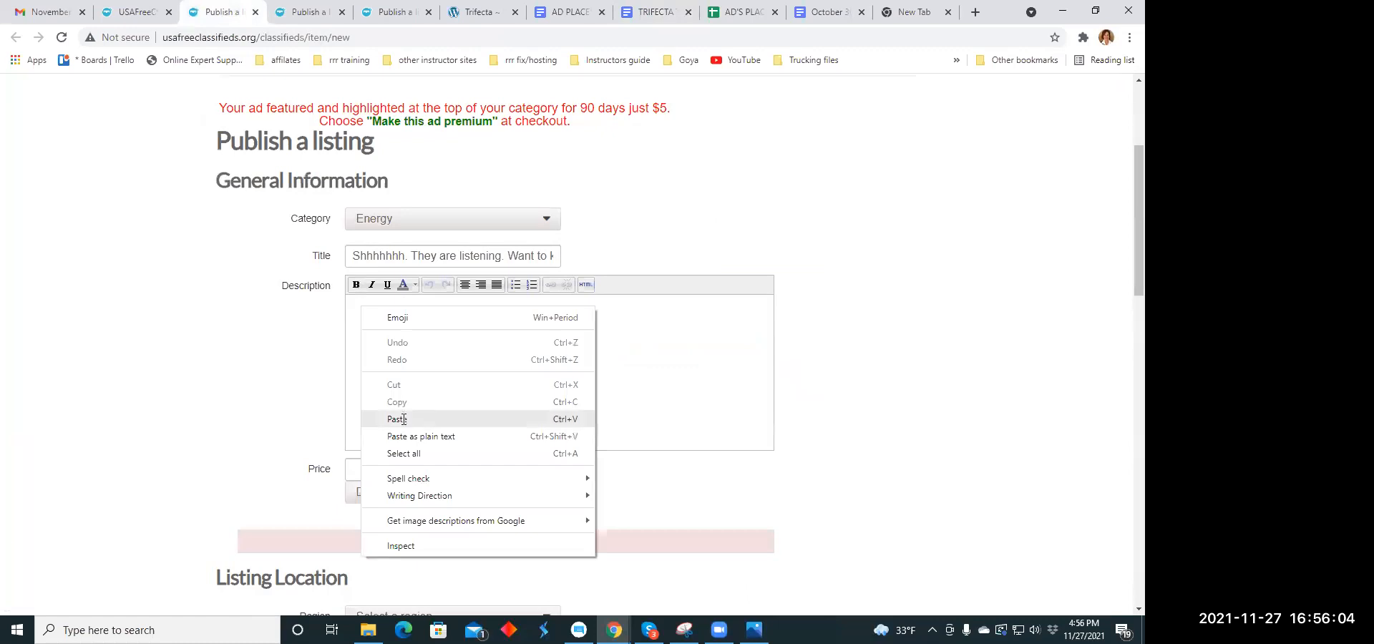
click(403, 419)
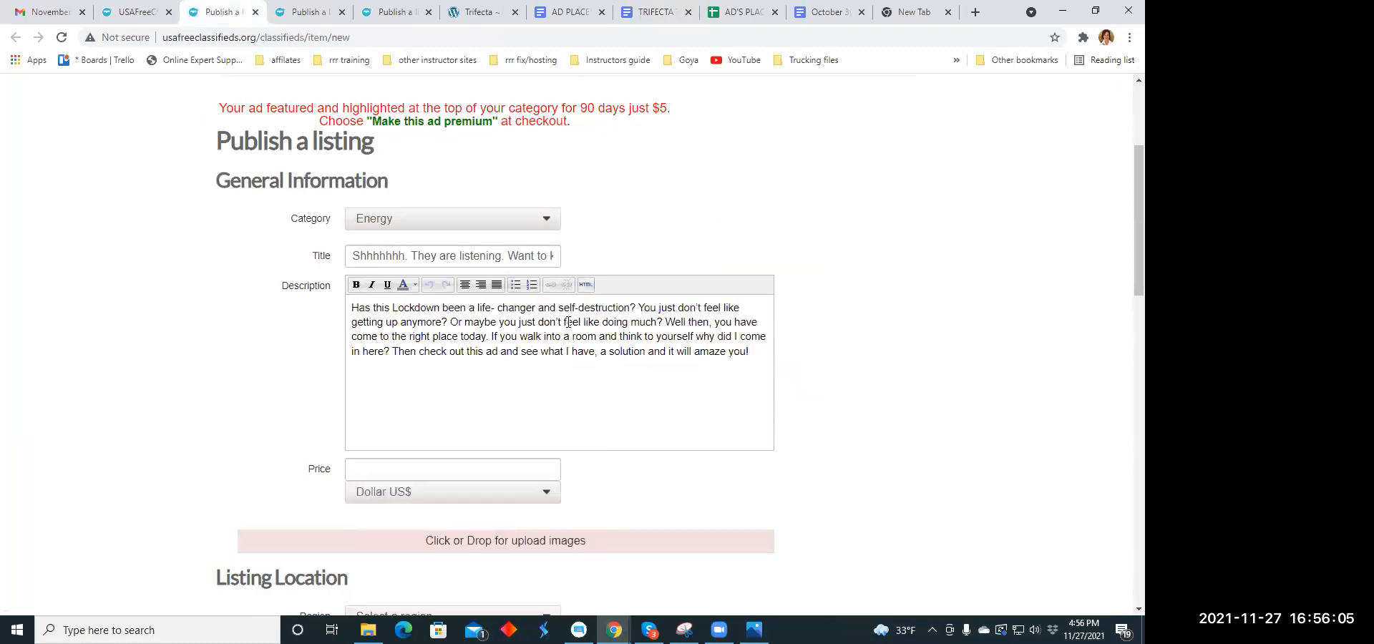
- Break the listing's description into separate lines after "self-destruction?", "anymore?", "doing much?" and "come in here?", and center the whole text
click(639, 308)
key(Return)
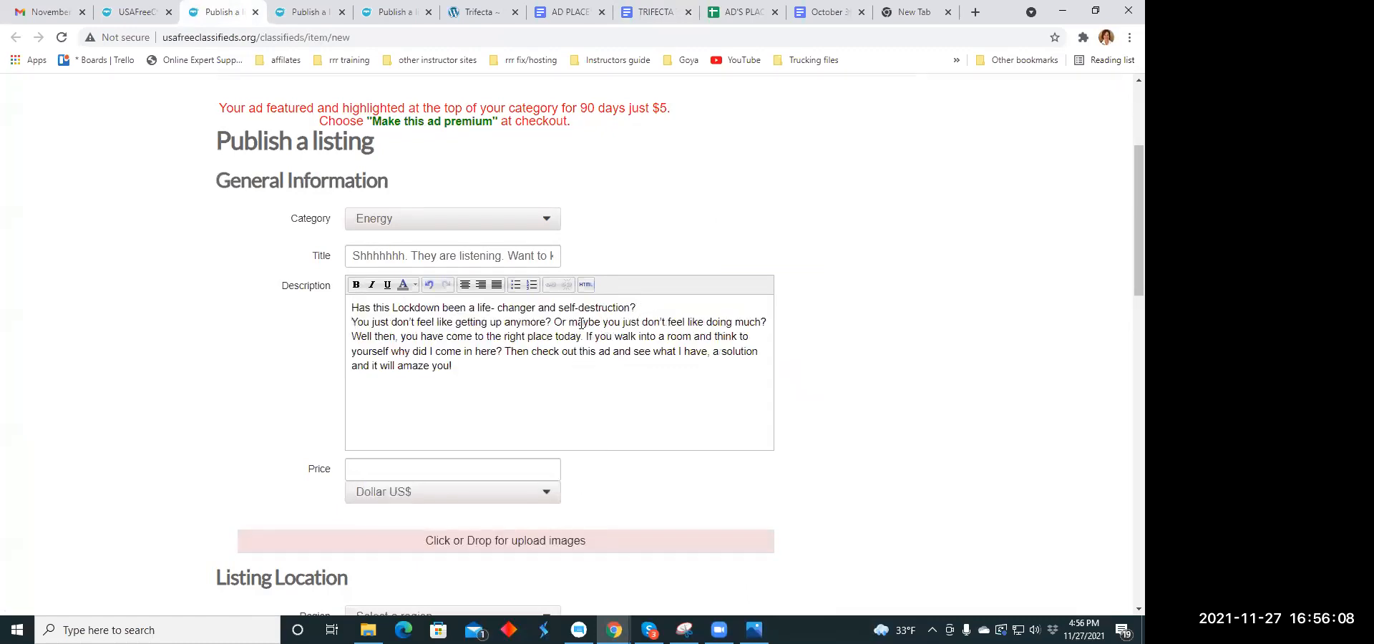
click(556, 322)
key(Return)
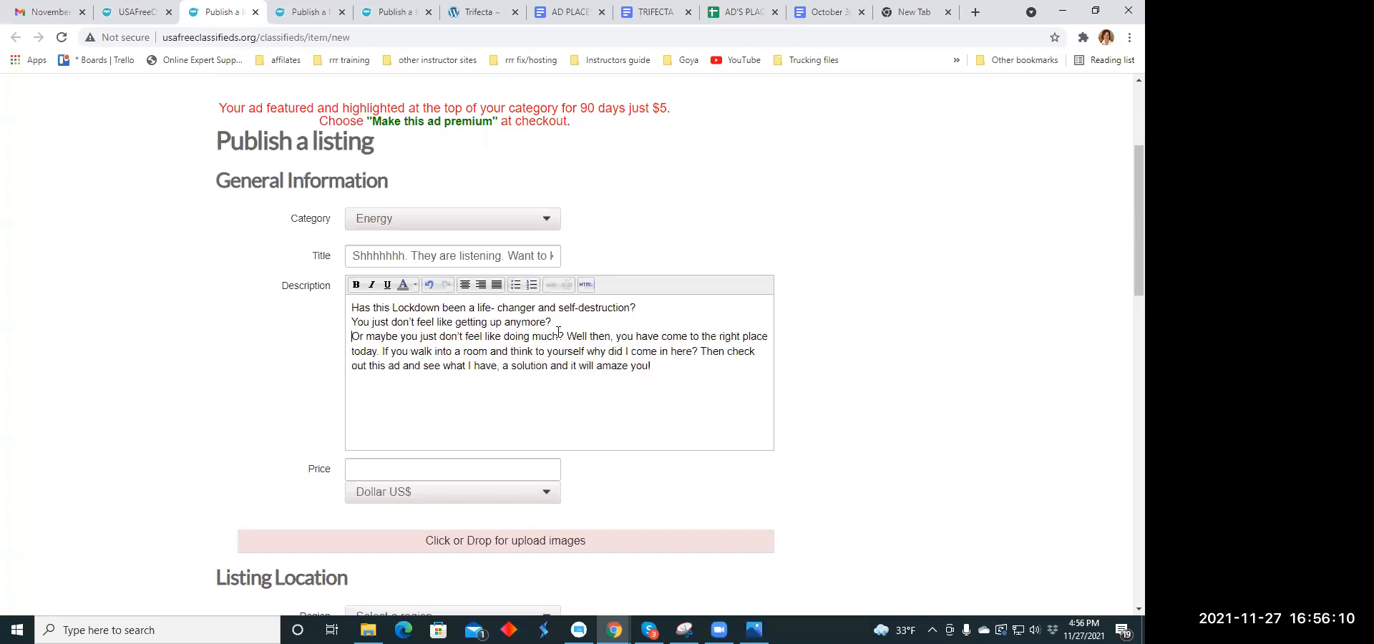
click(565, 336)
key(Return)
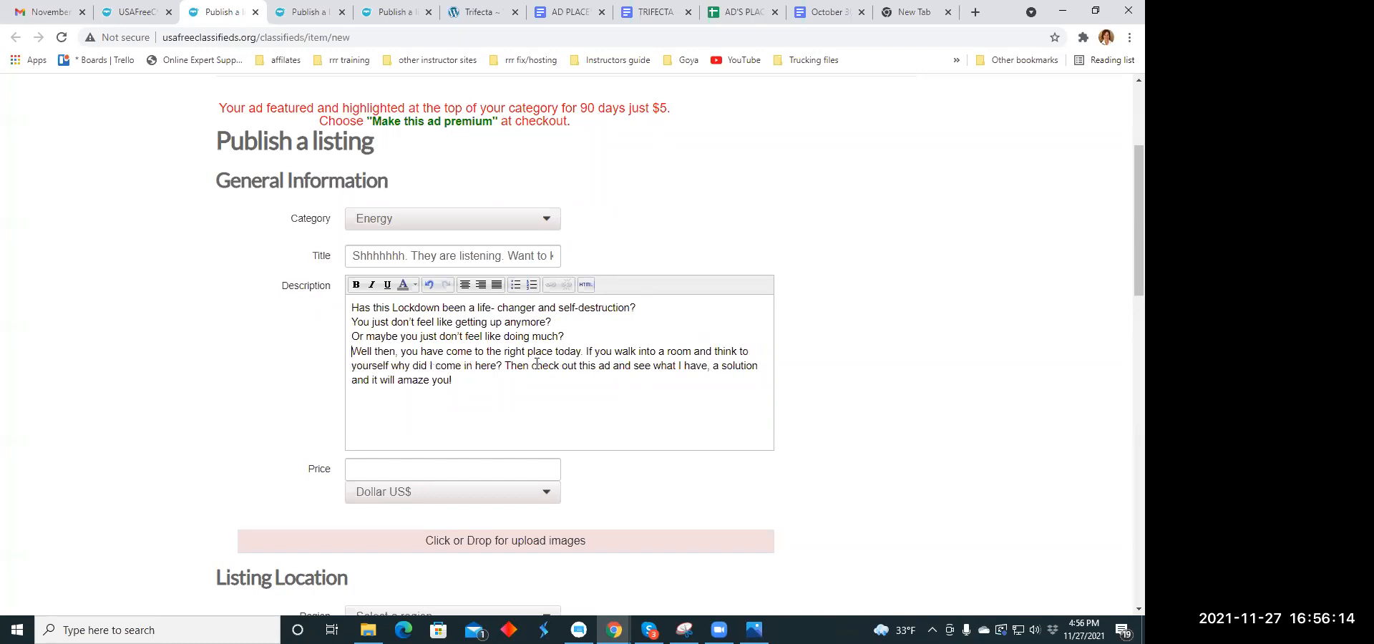
click(505, 366)
key(Return)
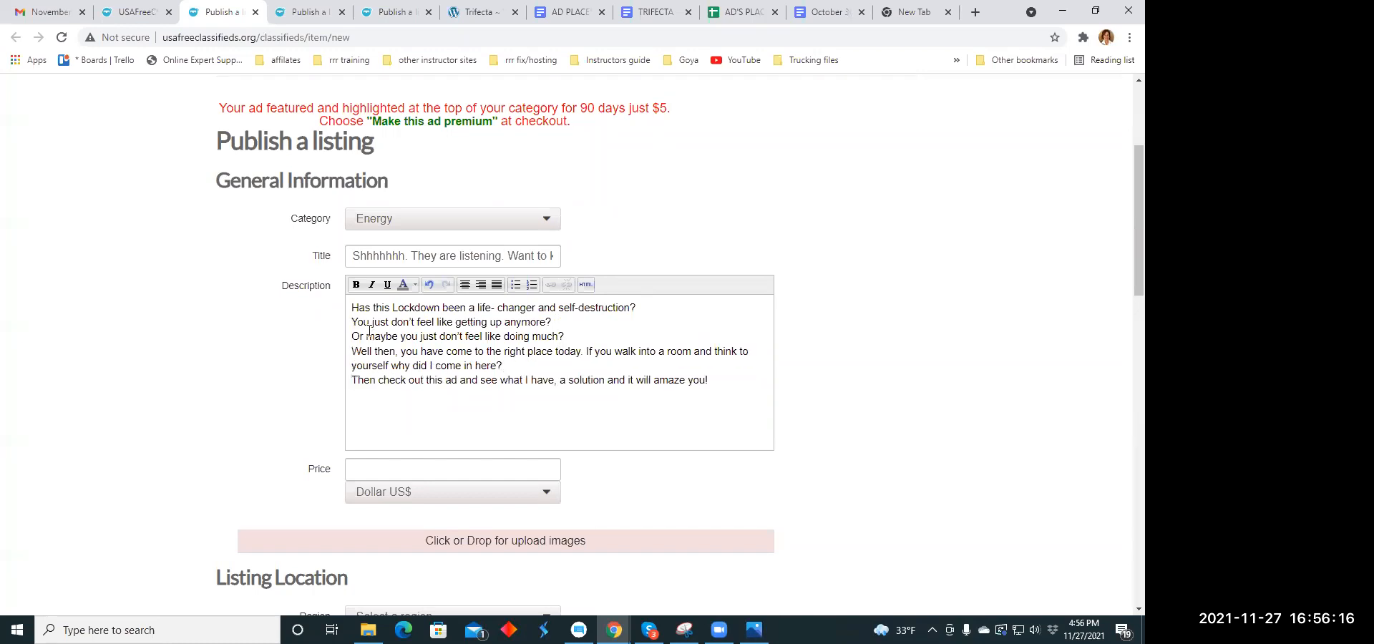
drag(351, 308, 709, 380)
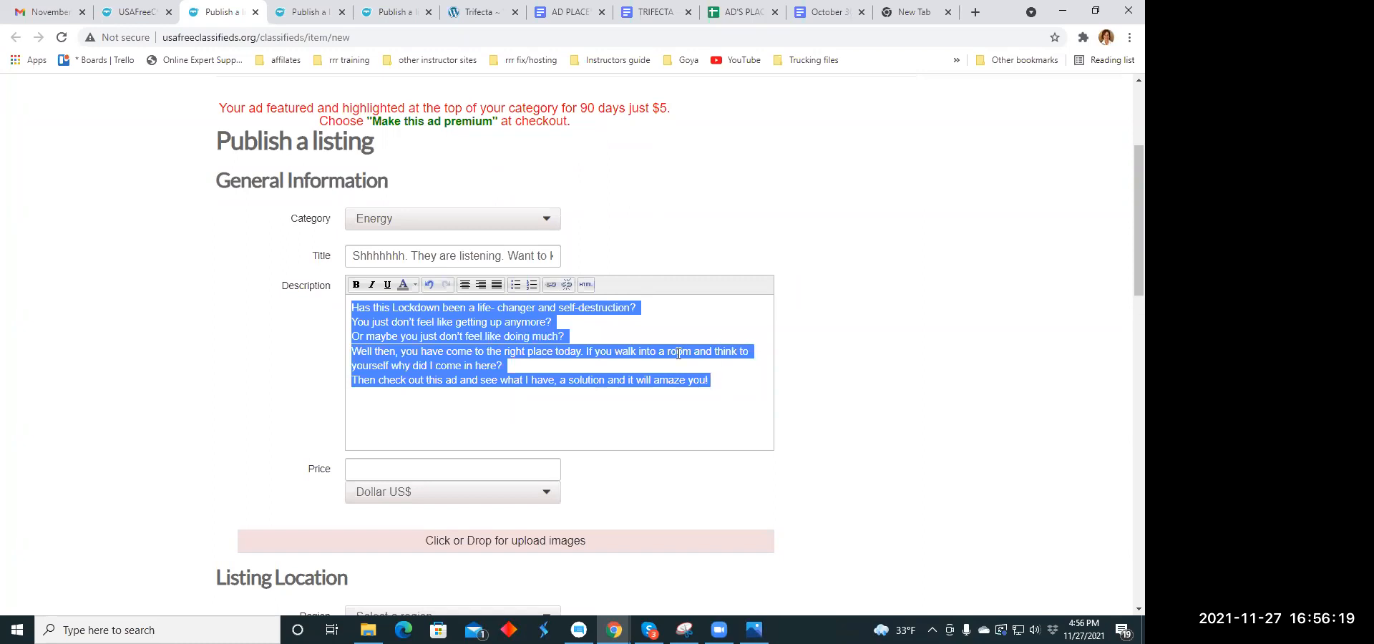
click(467, 287)
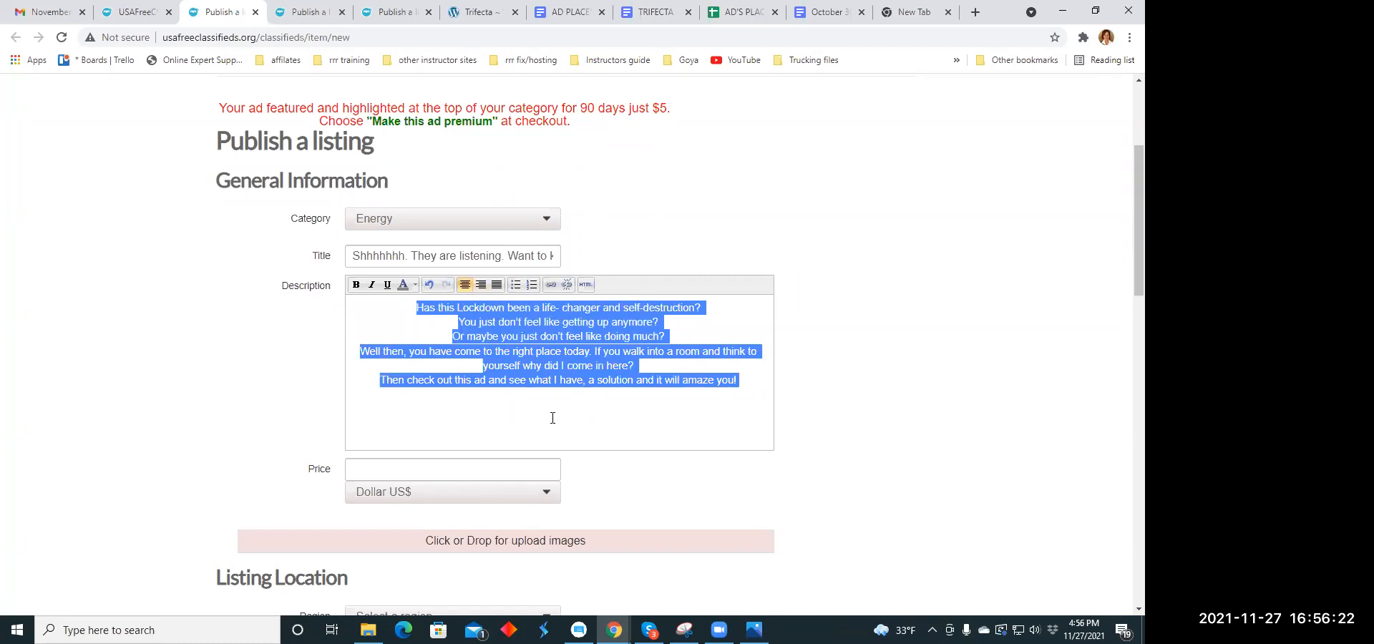
- Set the listing's price to 79.00 US dollars
scroll(535, 396, down, 4)
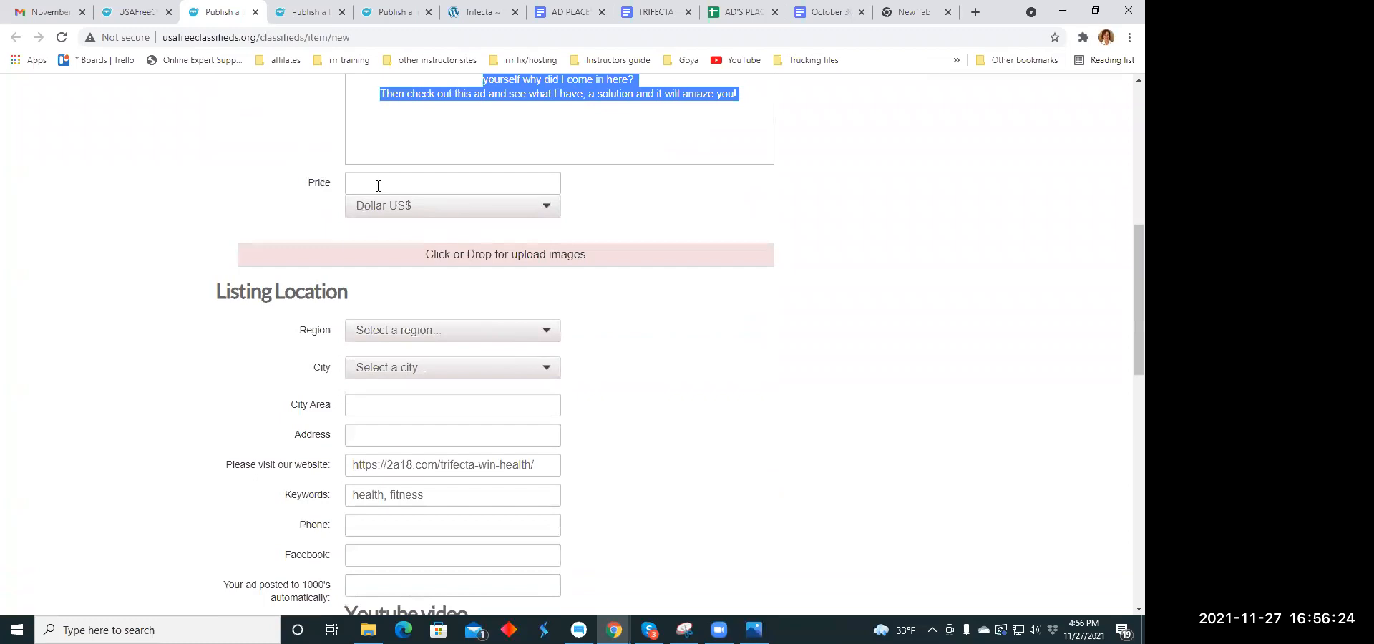
click(378, 184)
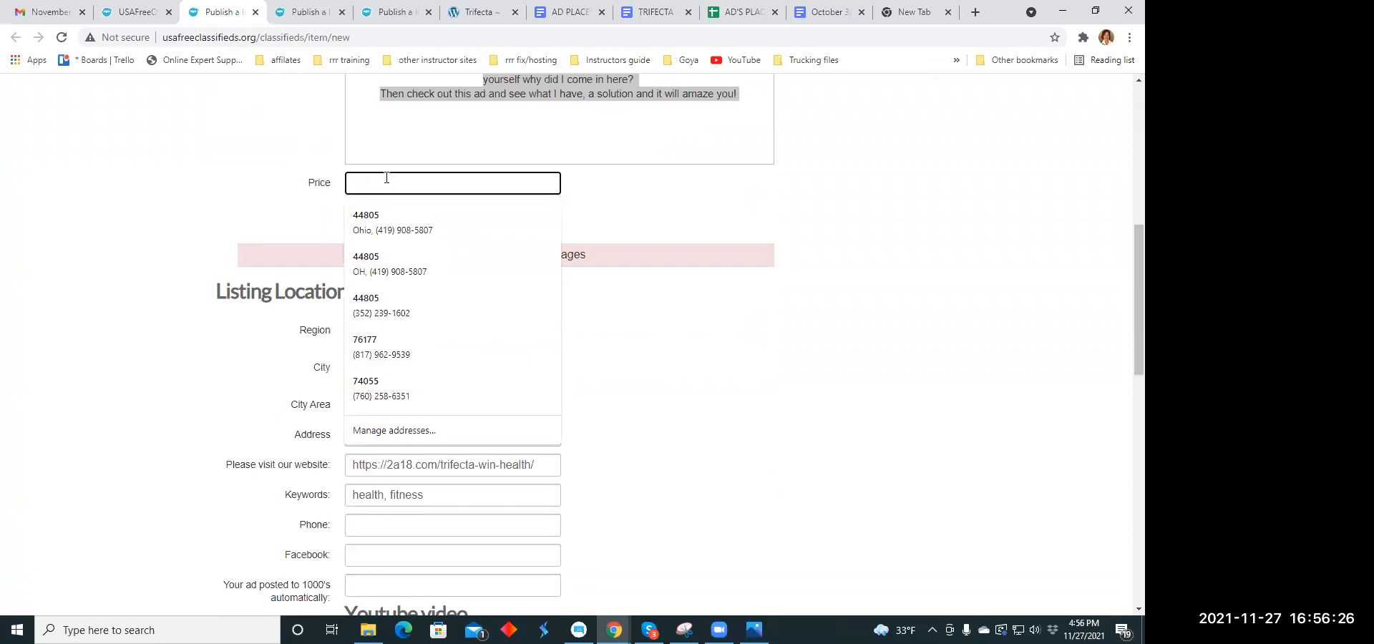
text(79.00)
- Upload the image revel.jpg from the Ad Memes folder to the listing
click(508, 268)
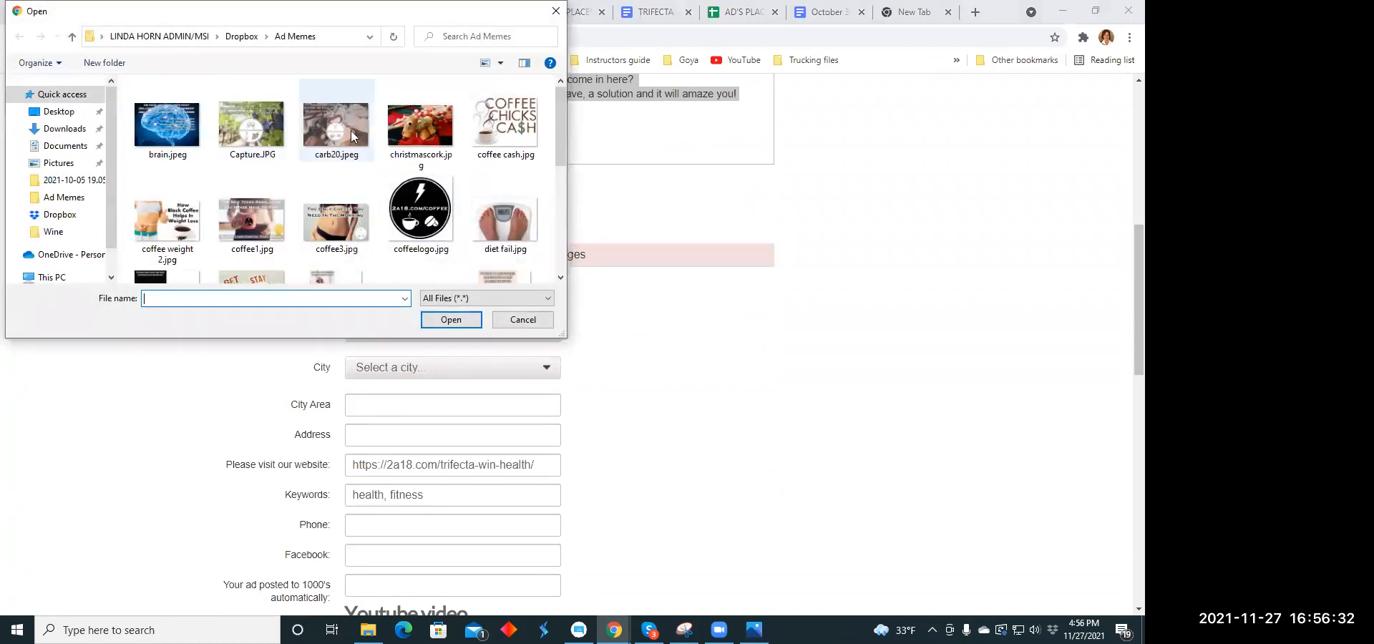
scroll(299, 120, down, 5)
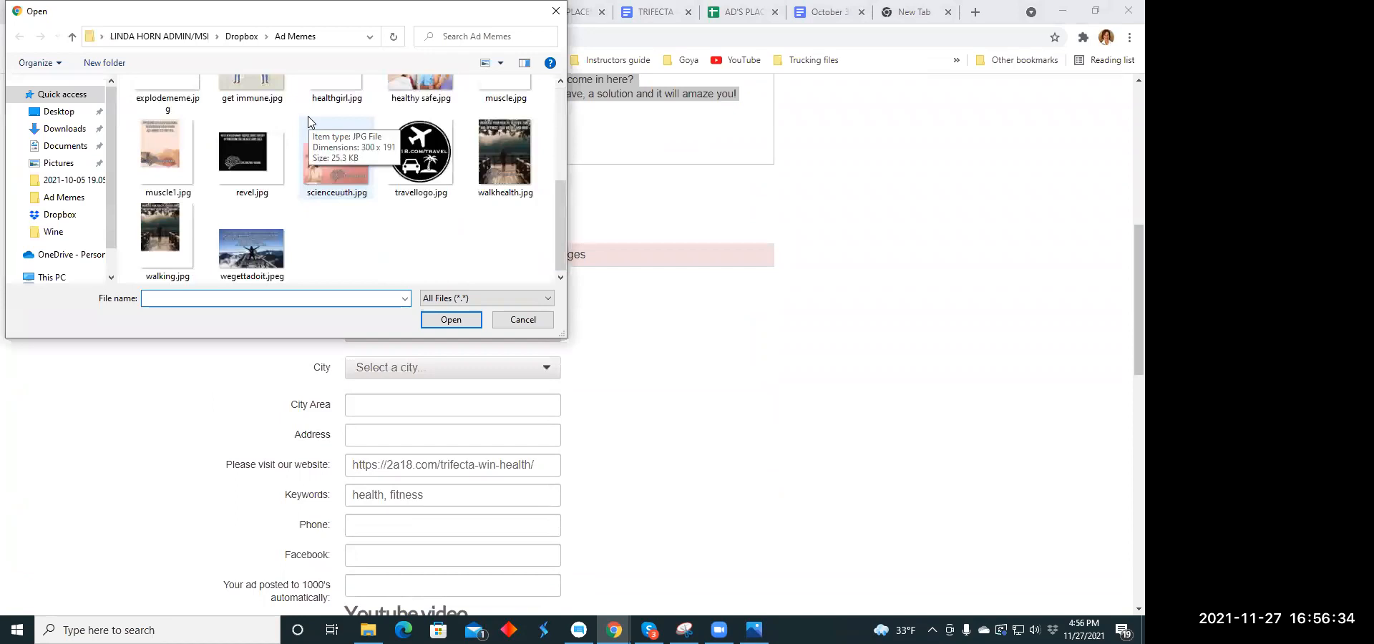
scroll(309, 121, up, 1)
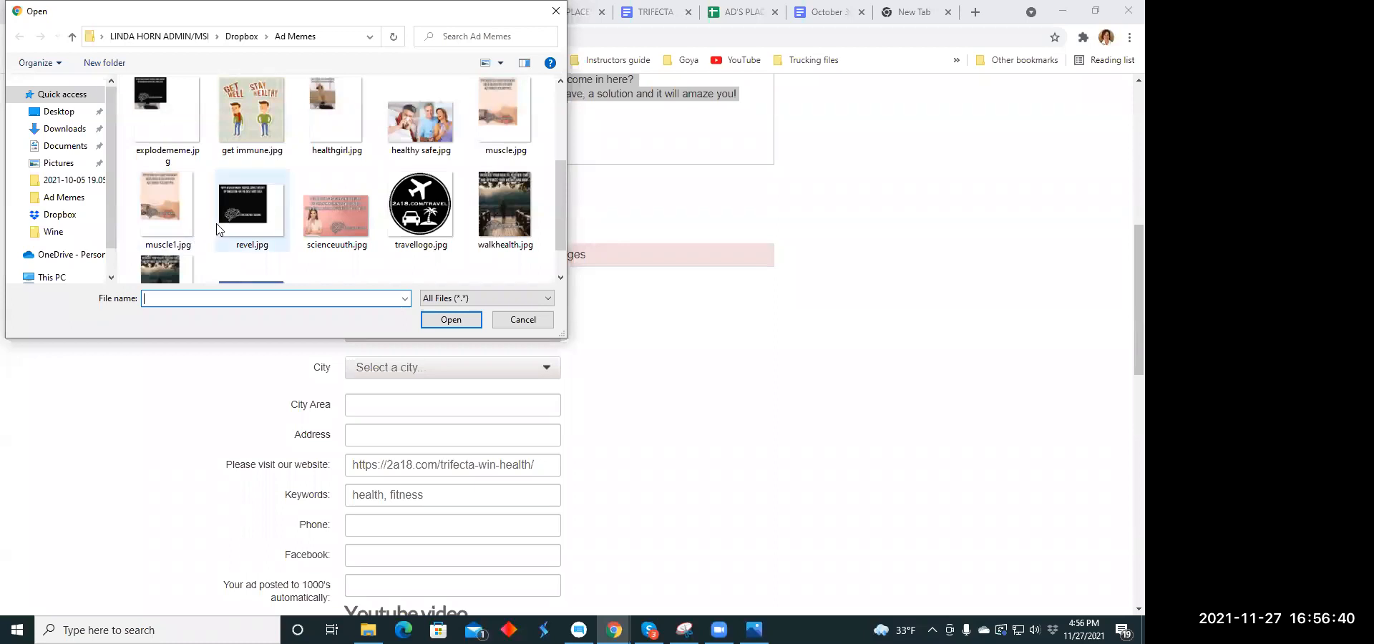
click(241, 223)
click(452, 320)
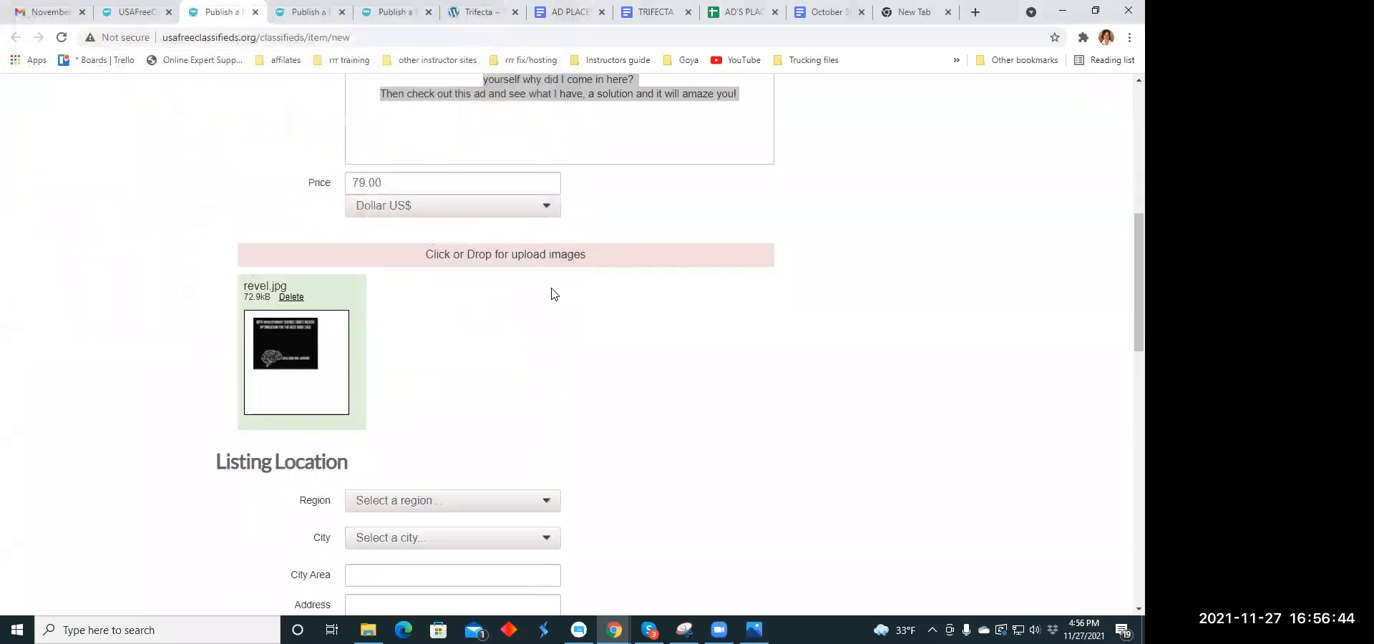
- Add bran.png from the Downloads folder as the listing's second image
click(518, 257)
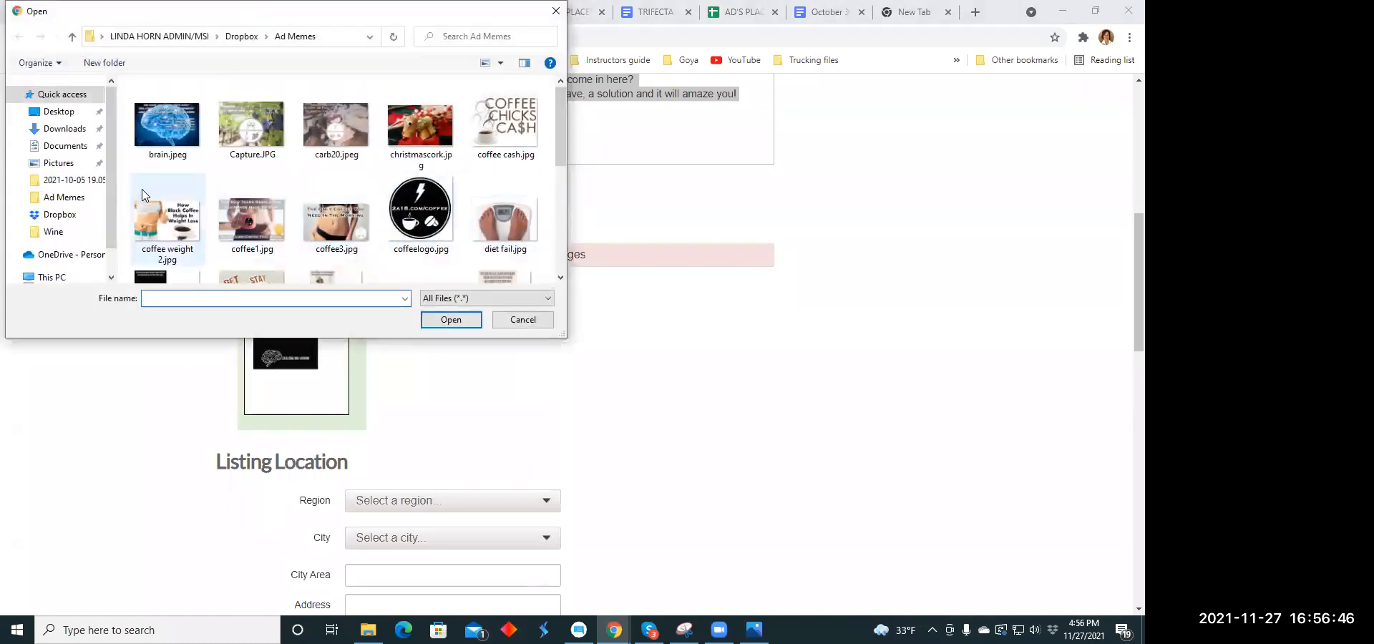
click(72, 130)
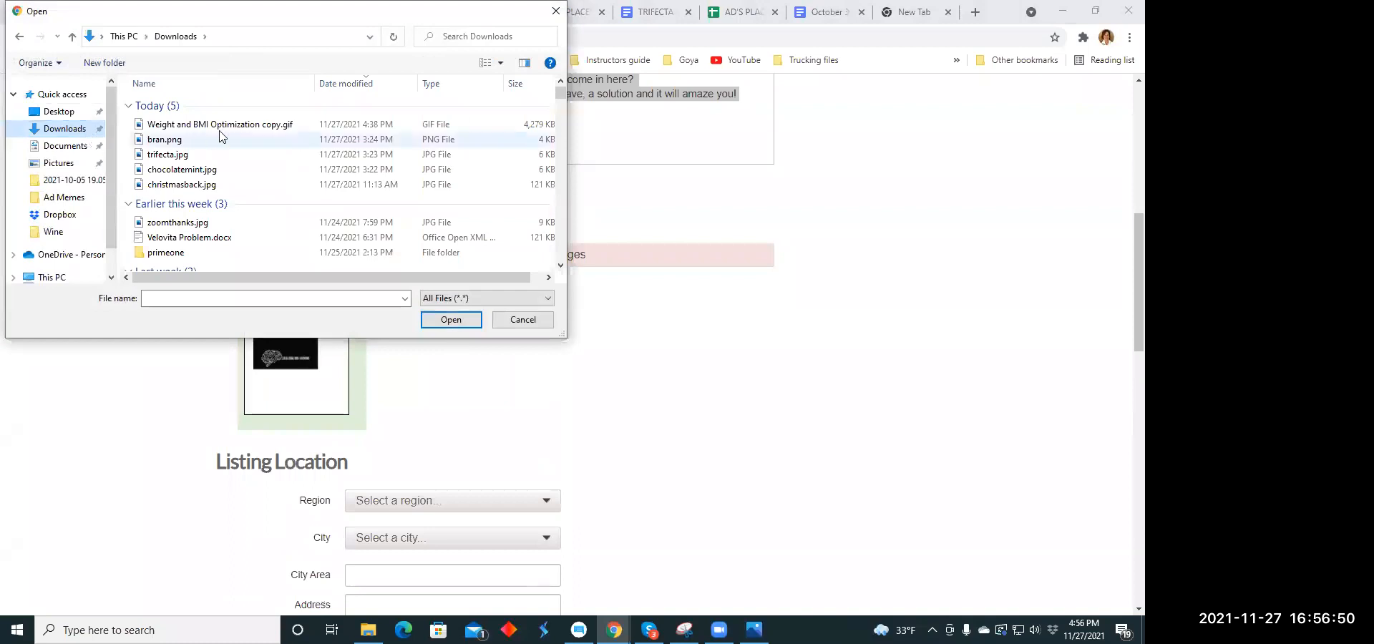
click(217, 142)
click(438, 319)
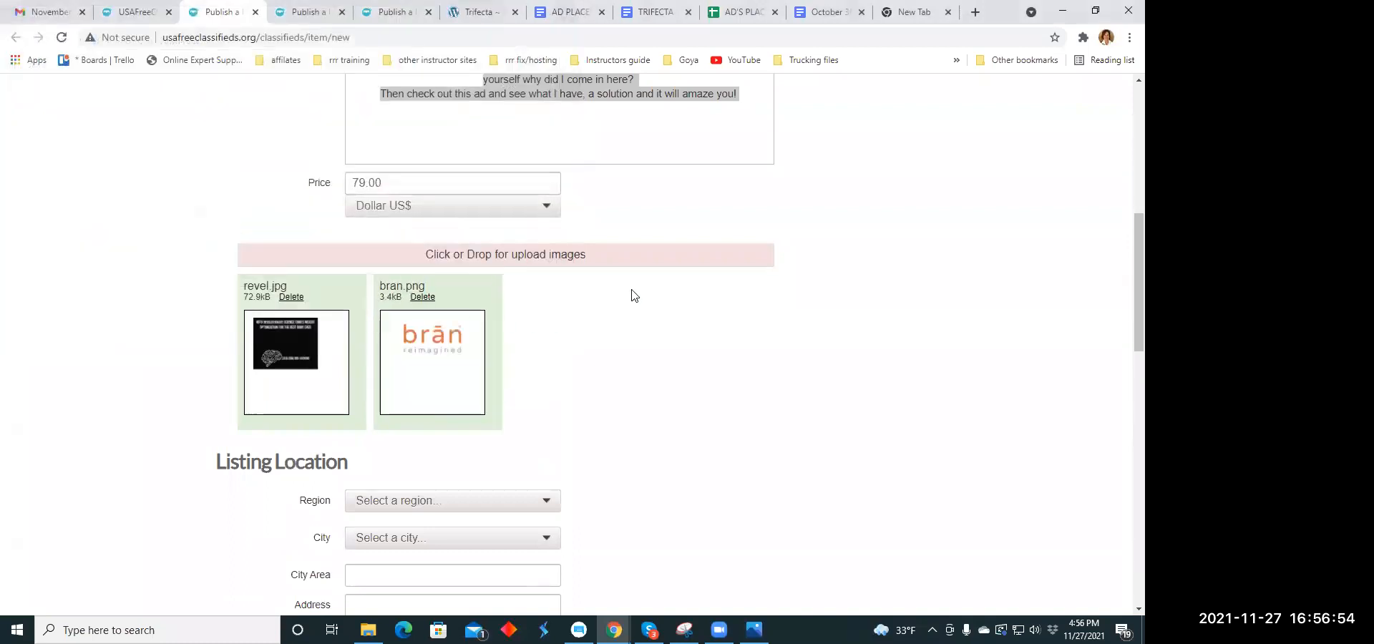
- Set the listing's location to the region North Dakota and the city Burlington
scroll(632, 297, down, 4)
click(550, 219)
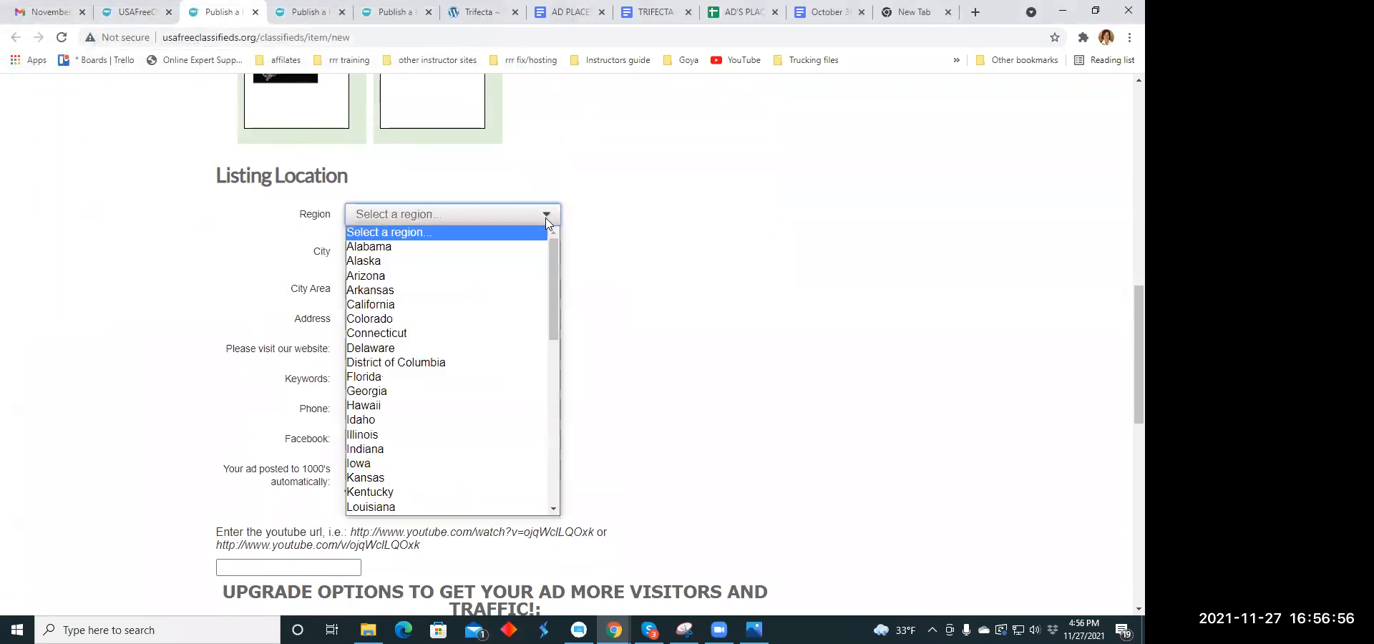
scroll(413, 322, down, 4)
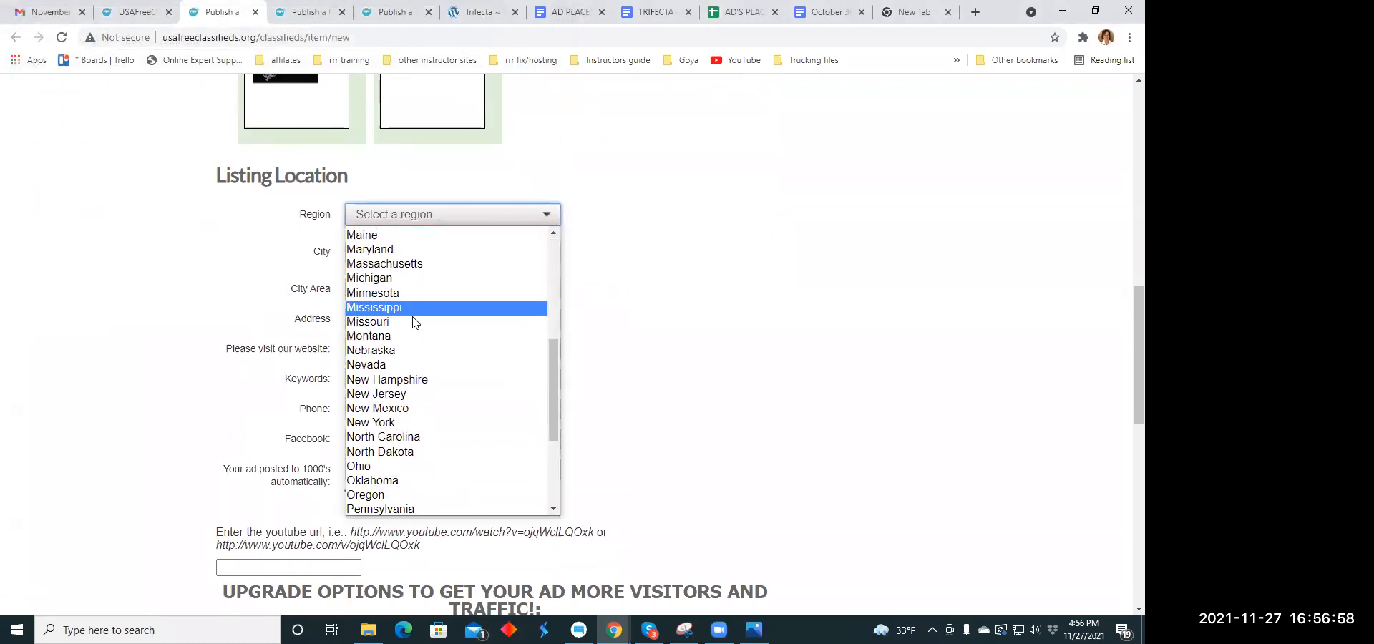
click(410, 453)
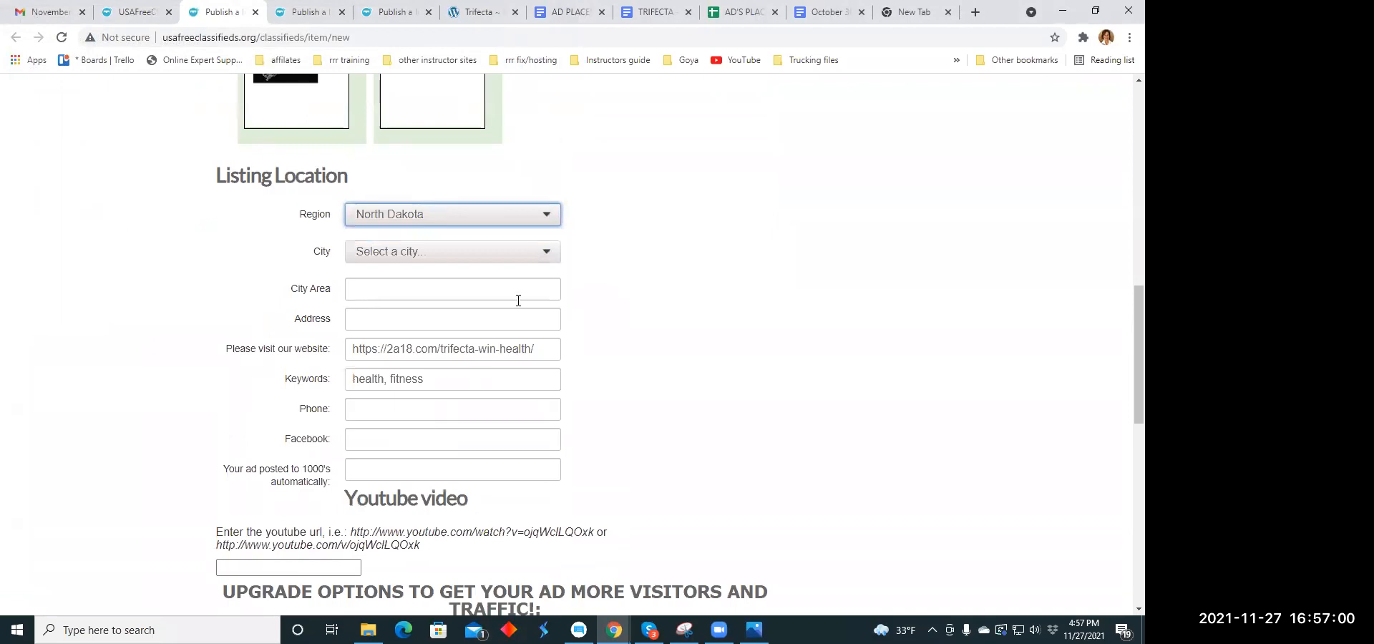
click(545, 254)
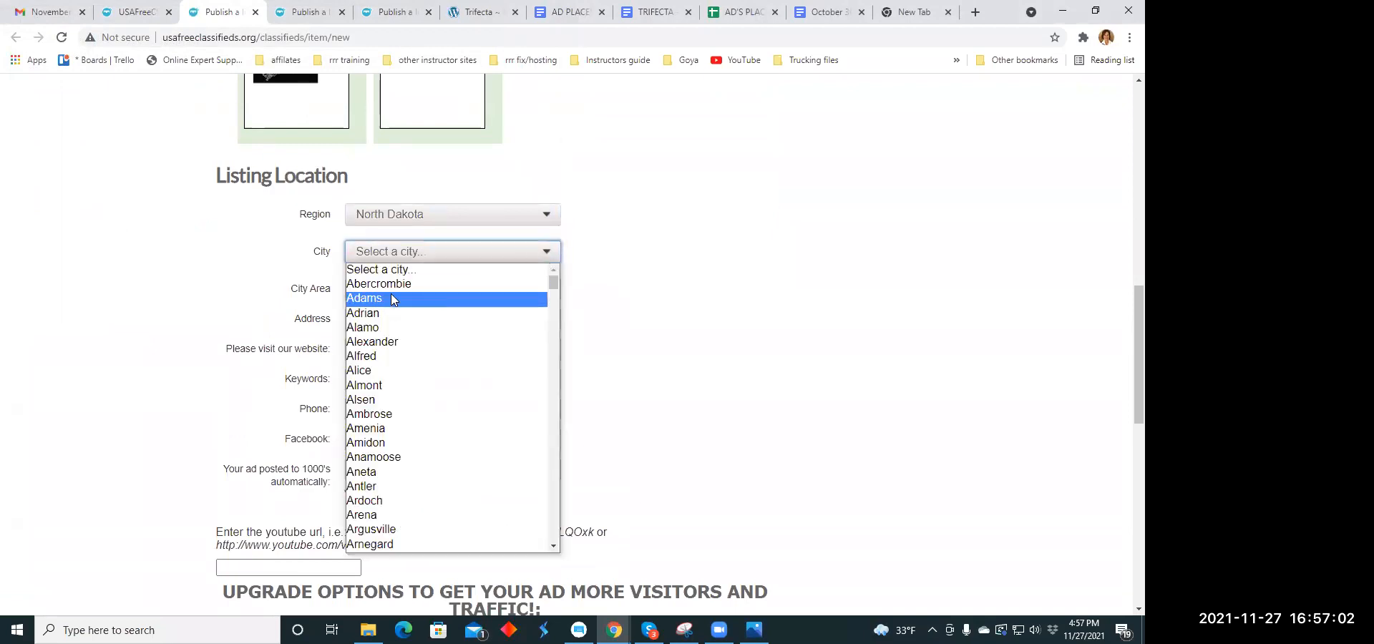
scroll(390, 295, down, 5)
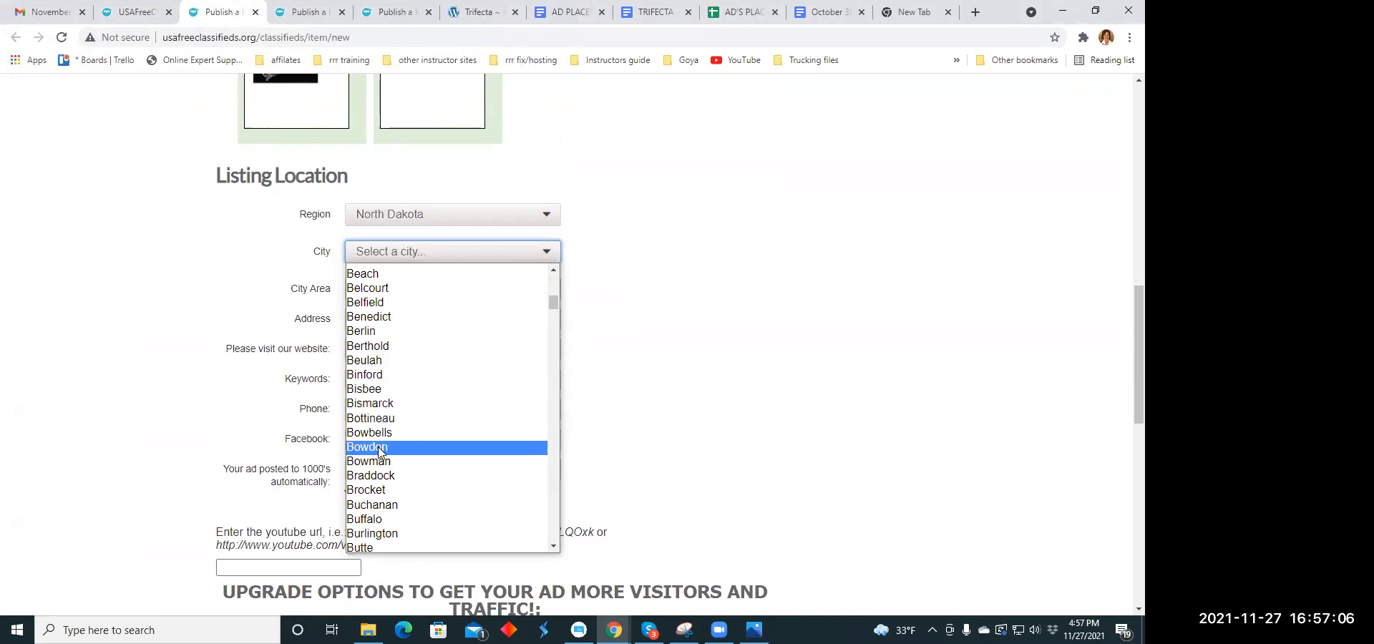
scroll(409, 363, down, 4)
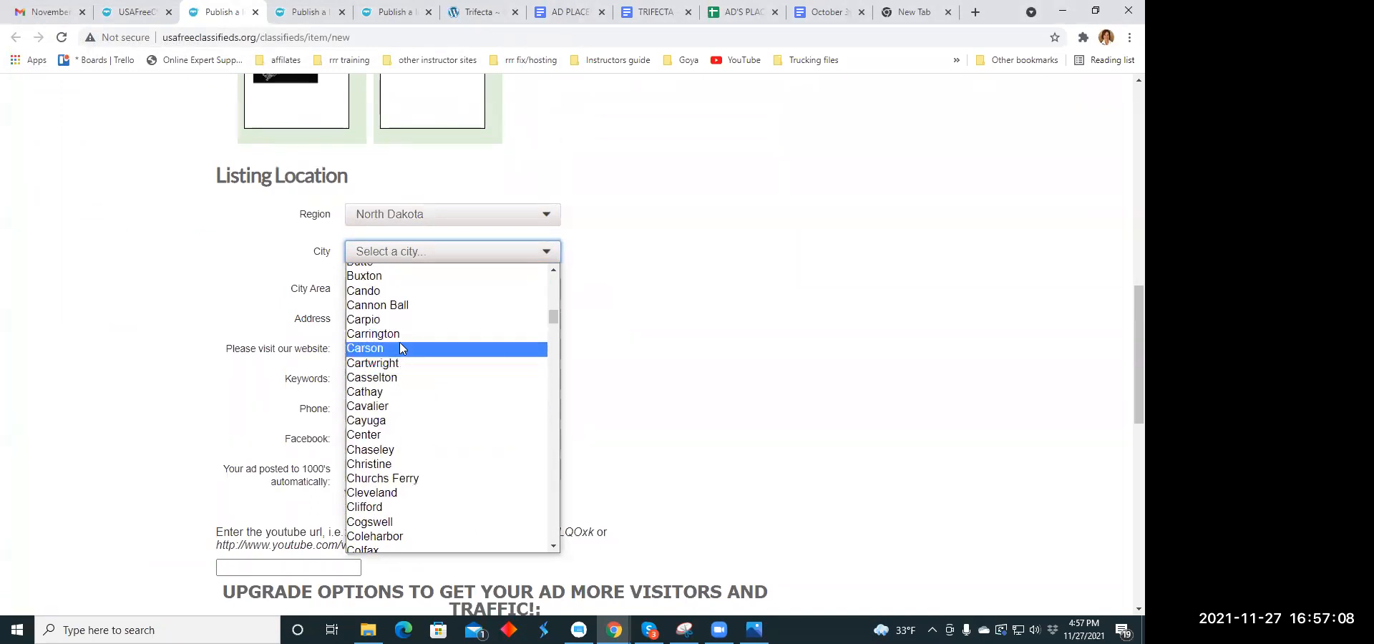
scroll(399, 344, up, 2)
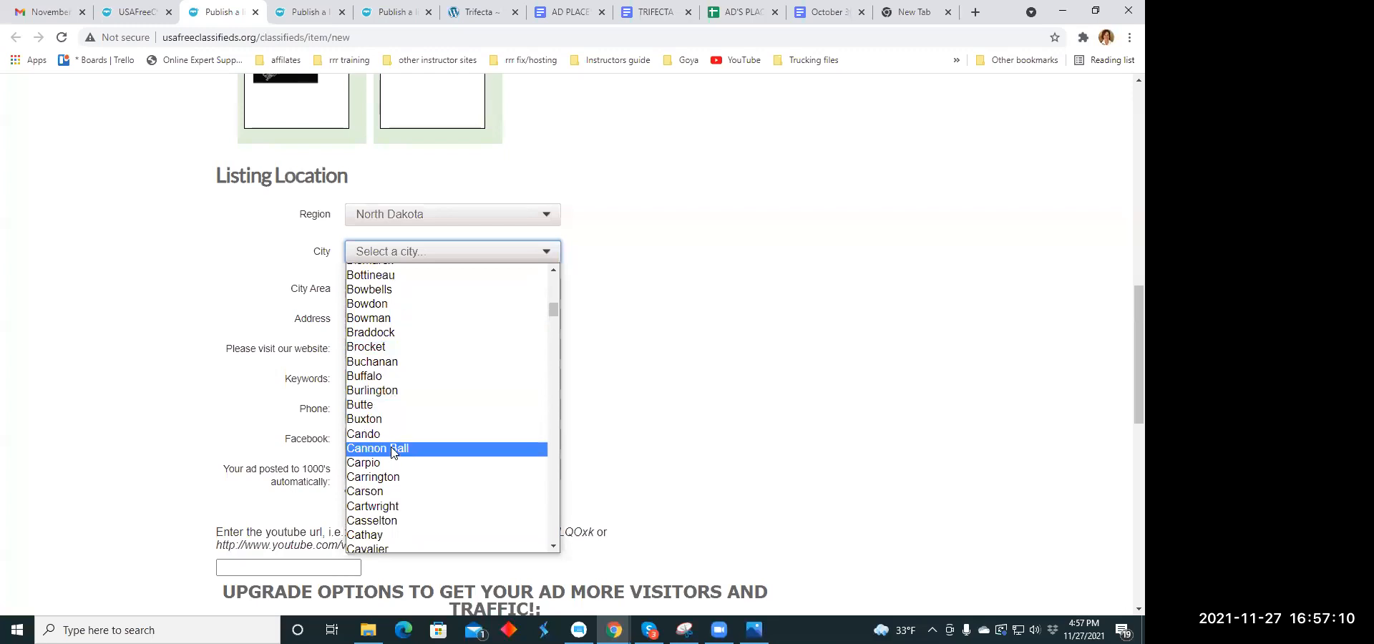
click(421, 387)
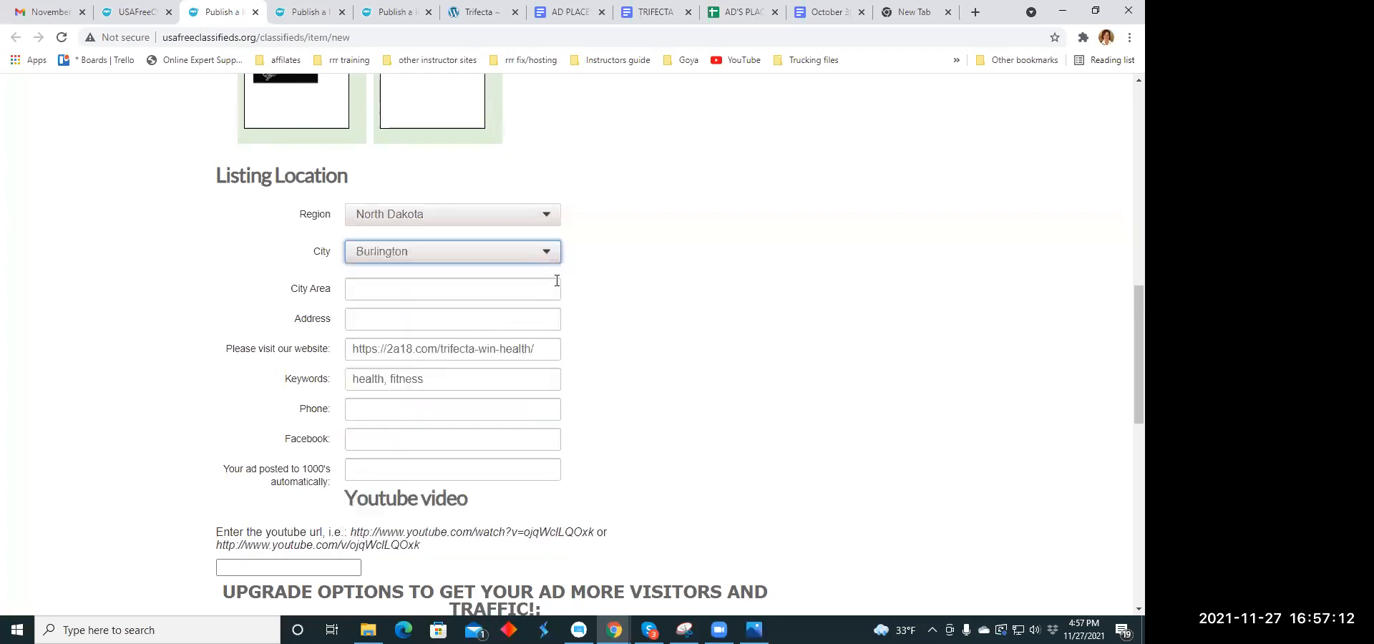
- Publish the completed Energy listing and close its payment page
scroll(555, 276, down, 4)
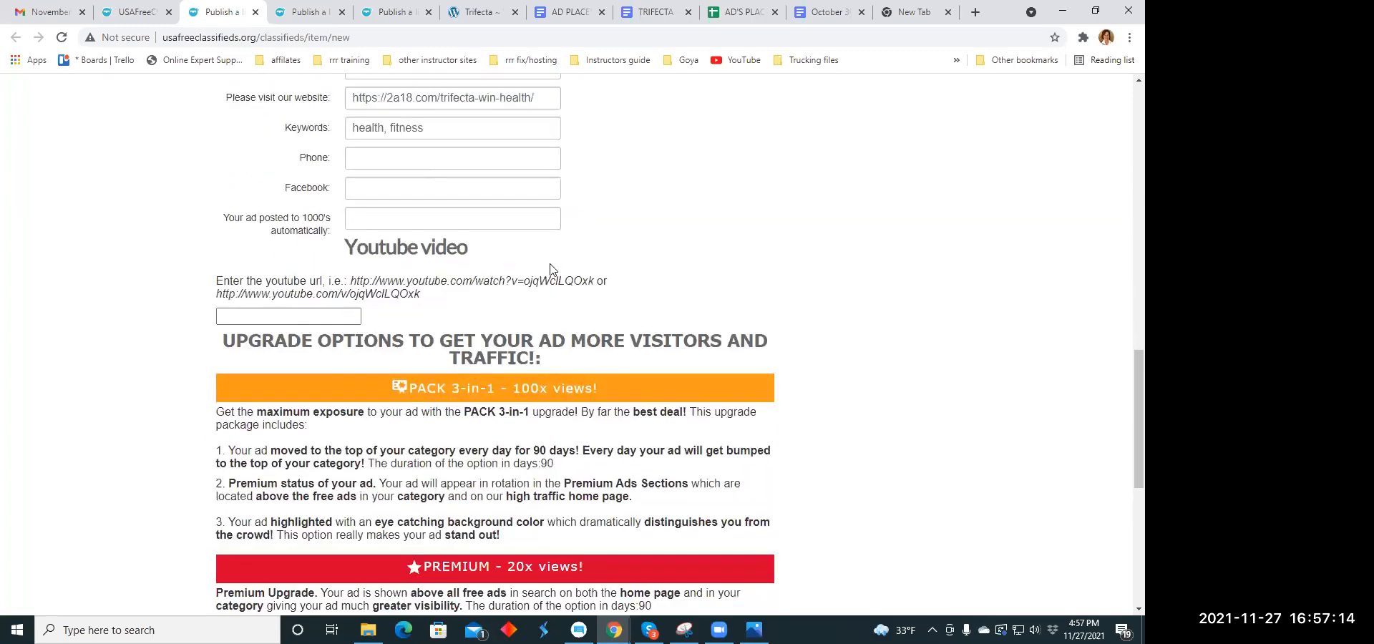
scroll(549, 269, down, 6)
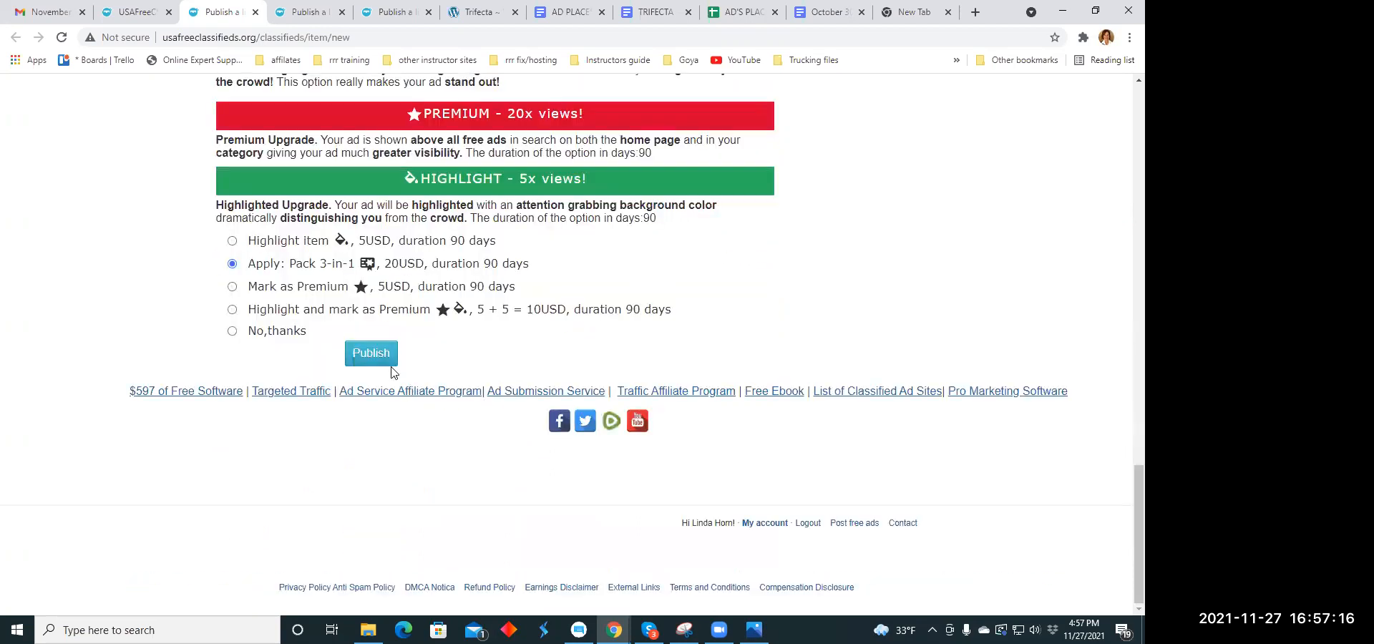
click(387, 364)
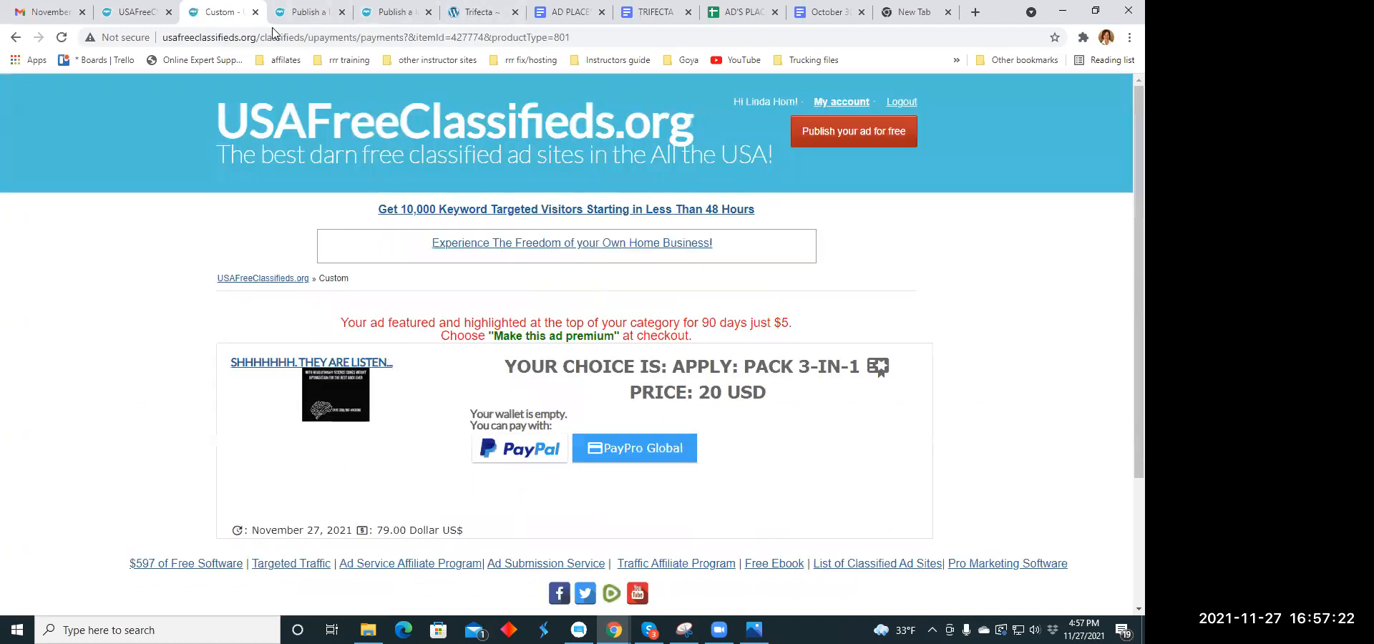
click(255, 12)
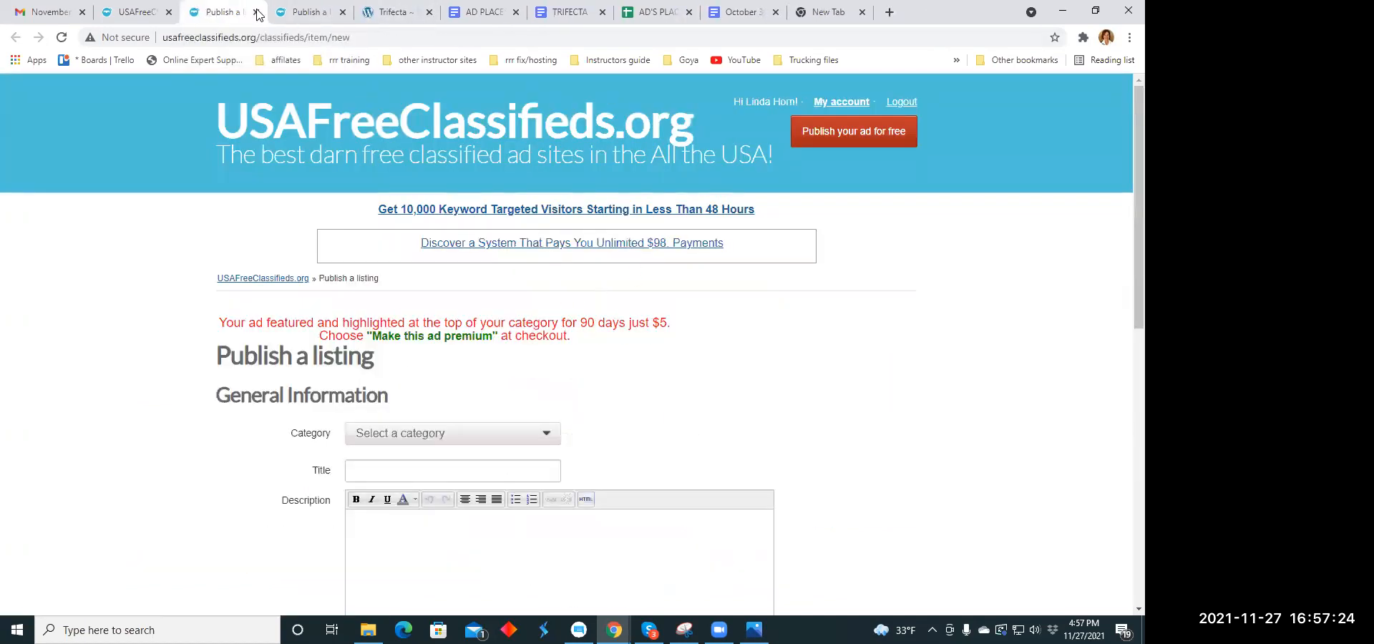
- Set the next blank listing's category to Work At Home within the Business Opportunities group
scroll(555, 279, down, 1)
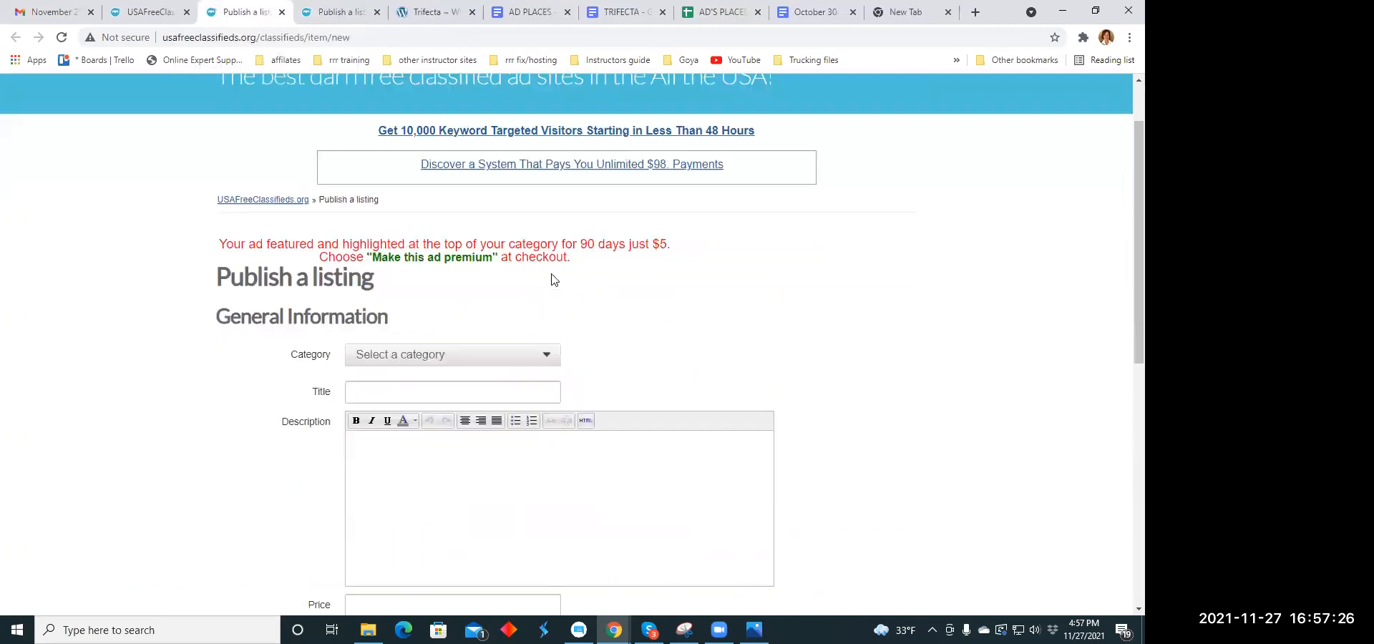
scroll(551, 279, down, 2)
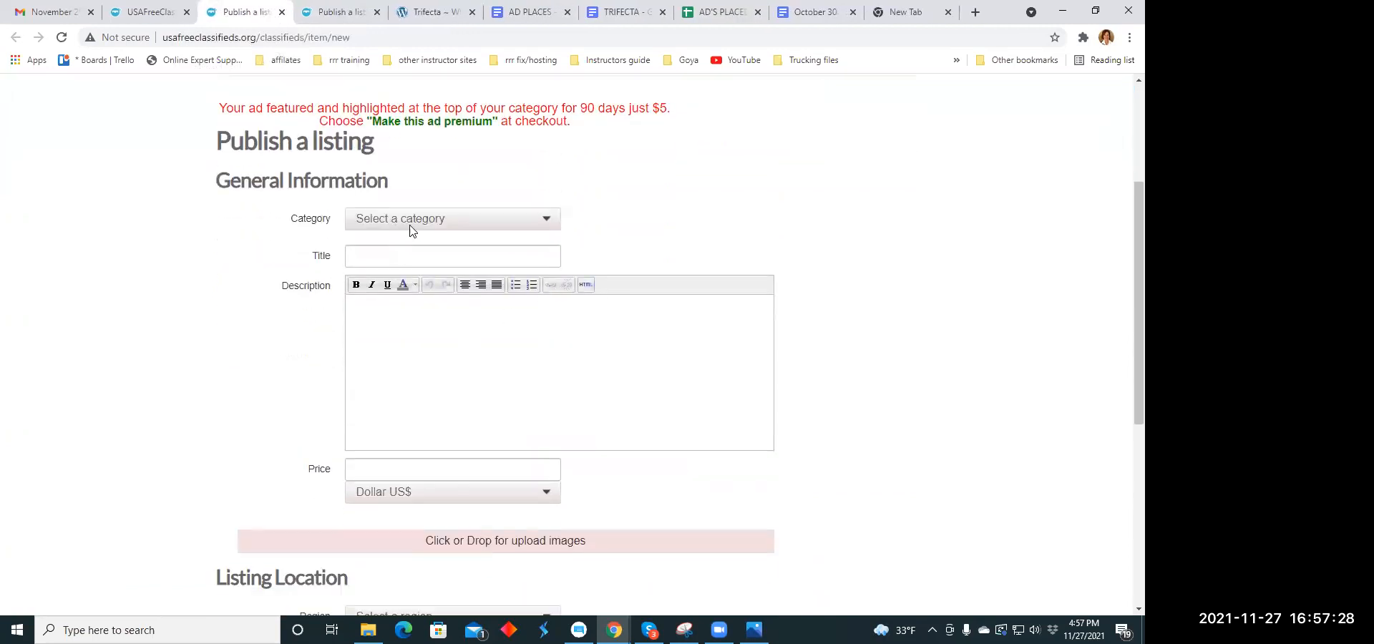
scroll(552, 215, up, 2)
scroll(552, 214, down, 2)
click(547, 220)
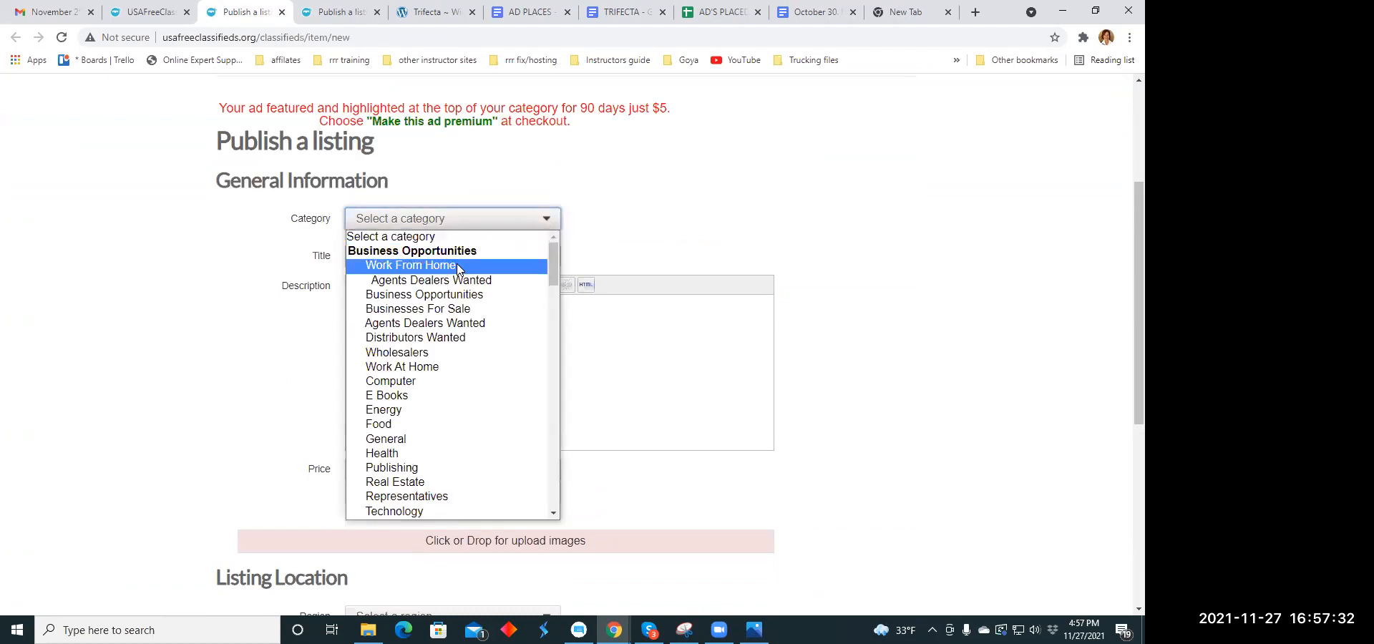
click(441, 366)
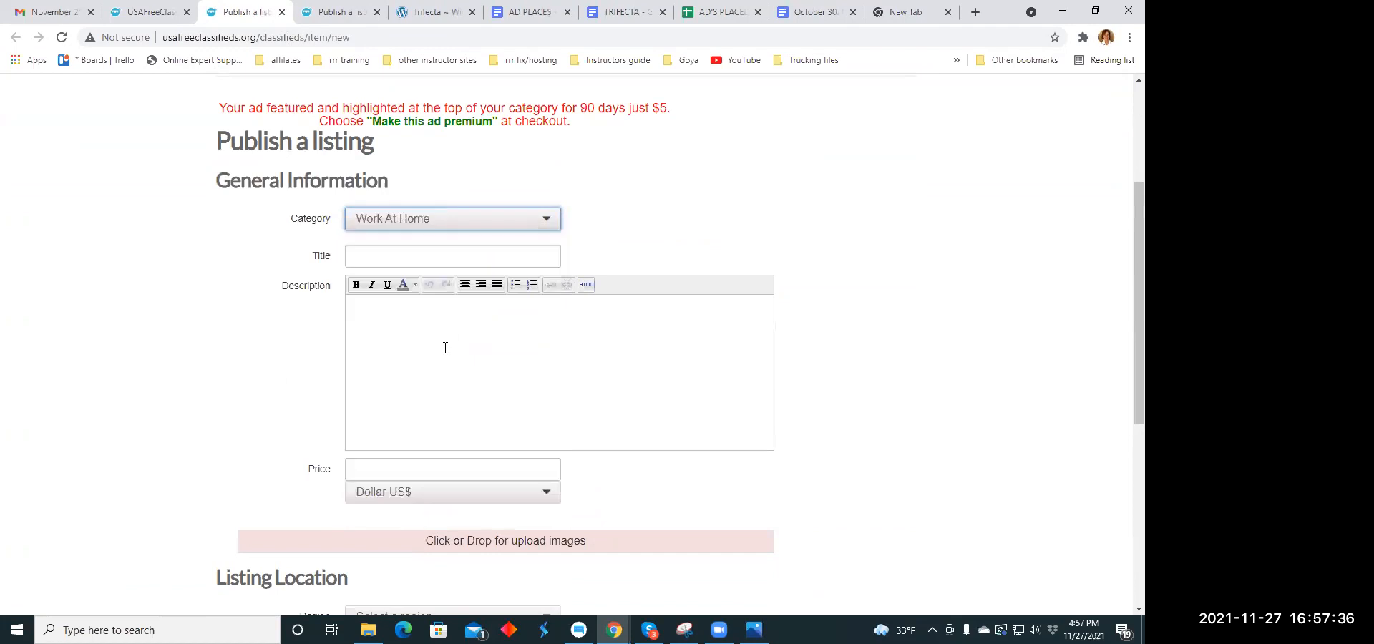
- Copy the headline "If you are reading this, we want to show you something." from the October 30 headline document into the listing's title
click(380, 258)
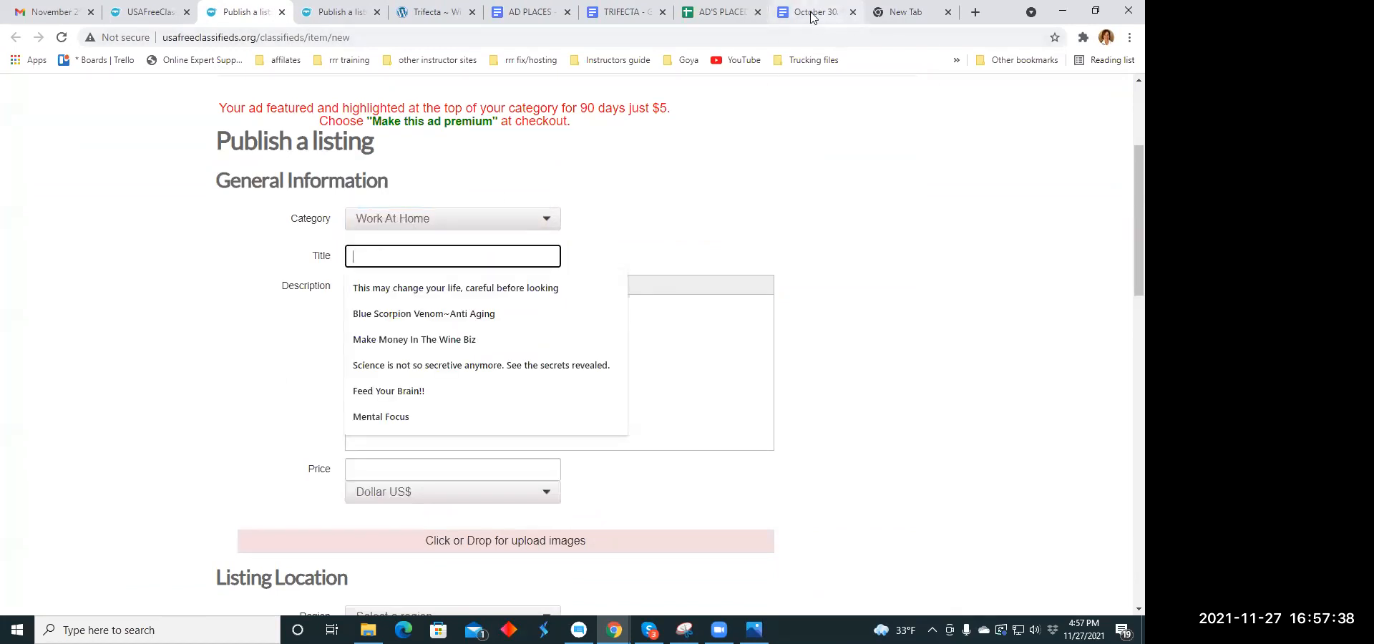
click(813, 14)
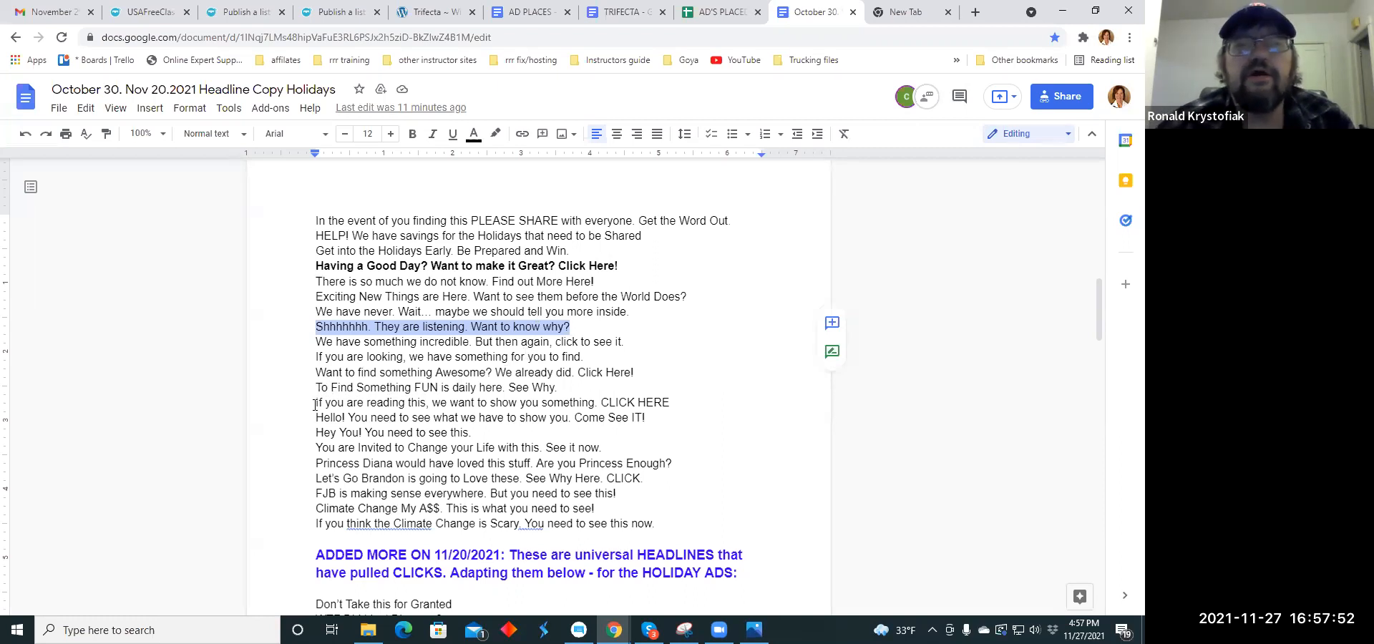
drag(316, 402, 594, 403)
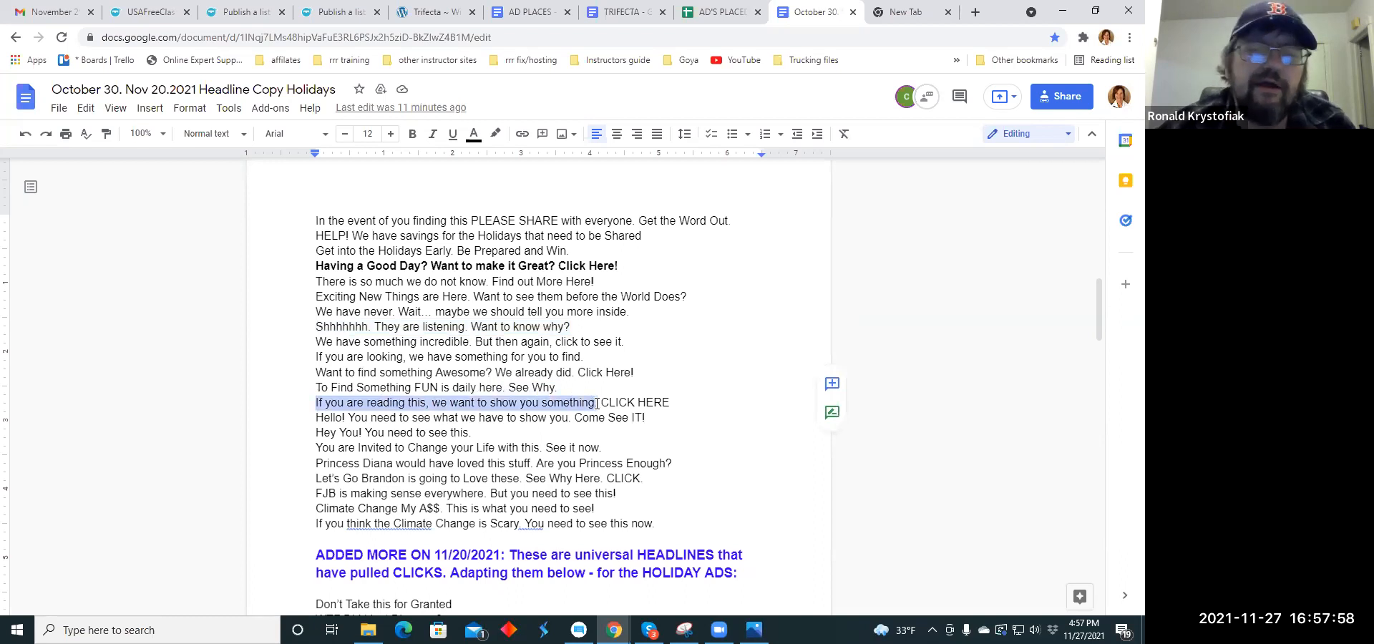
right_click(586, 402)
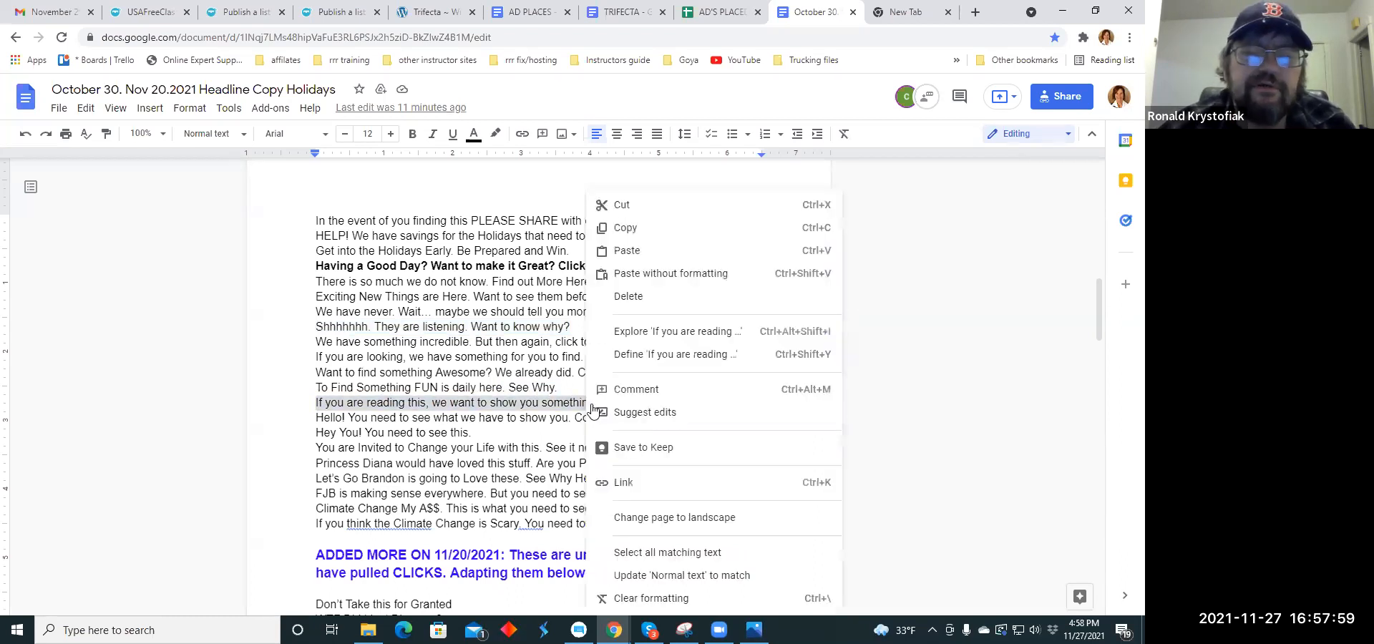
click(617, 235)
click(244, 12)
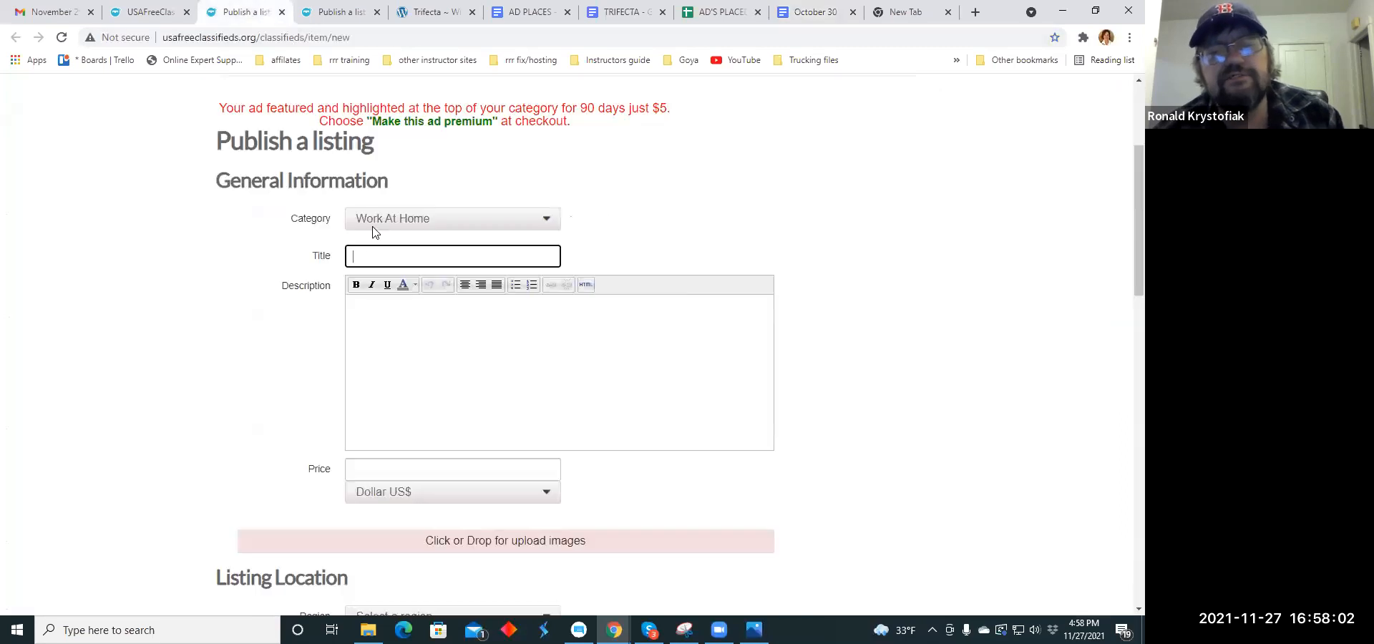
click(361, 257)
right_click(361, 256)
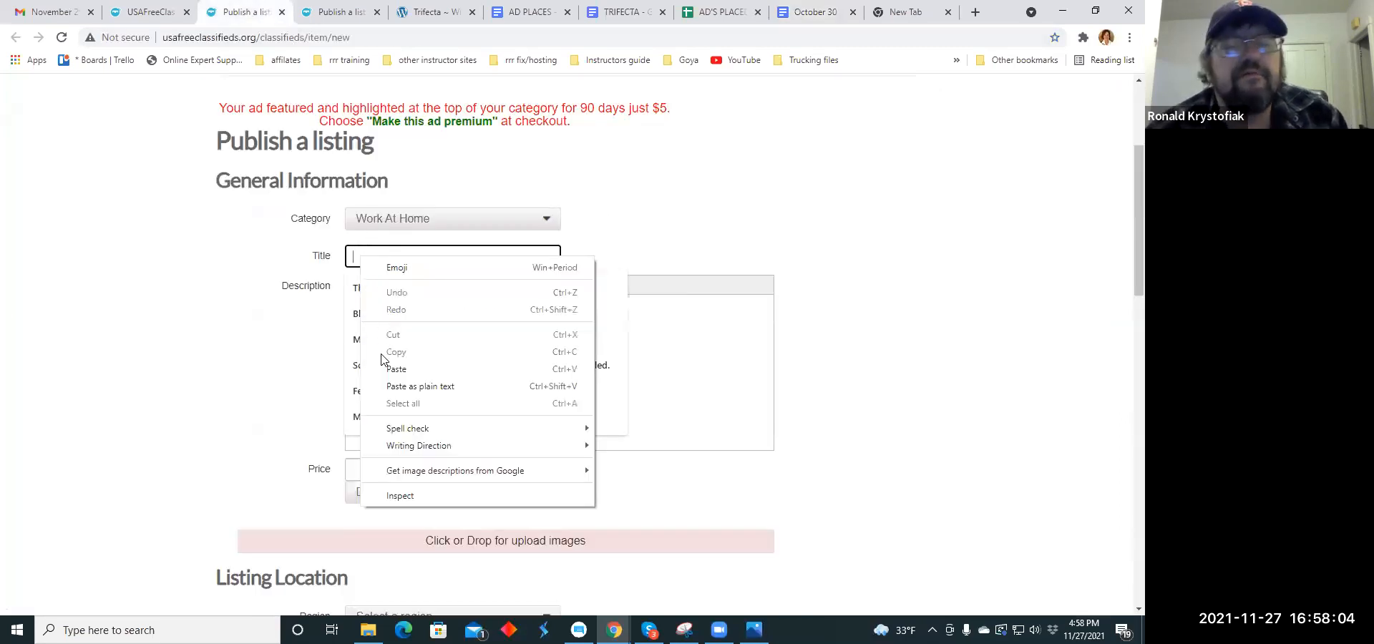
click(396, 369)
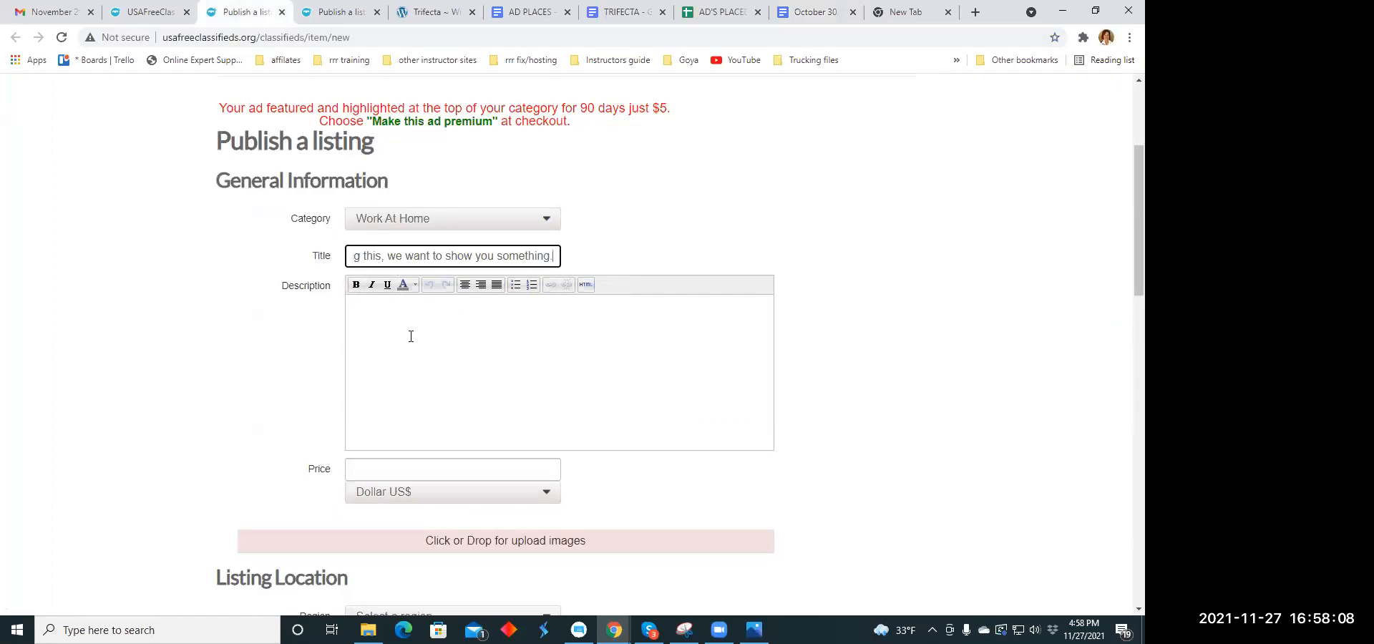
- Copy the TRIFECTA document's paragraph beginning "Interesting things can be seen and found online right?" into the listing's description
click(384, 312)
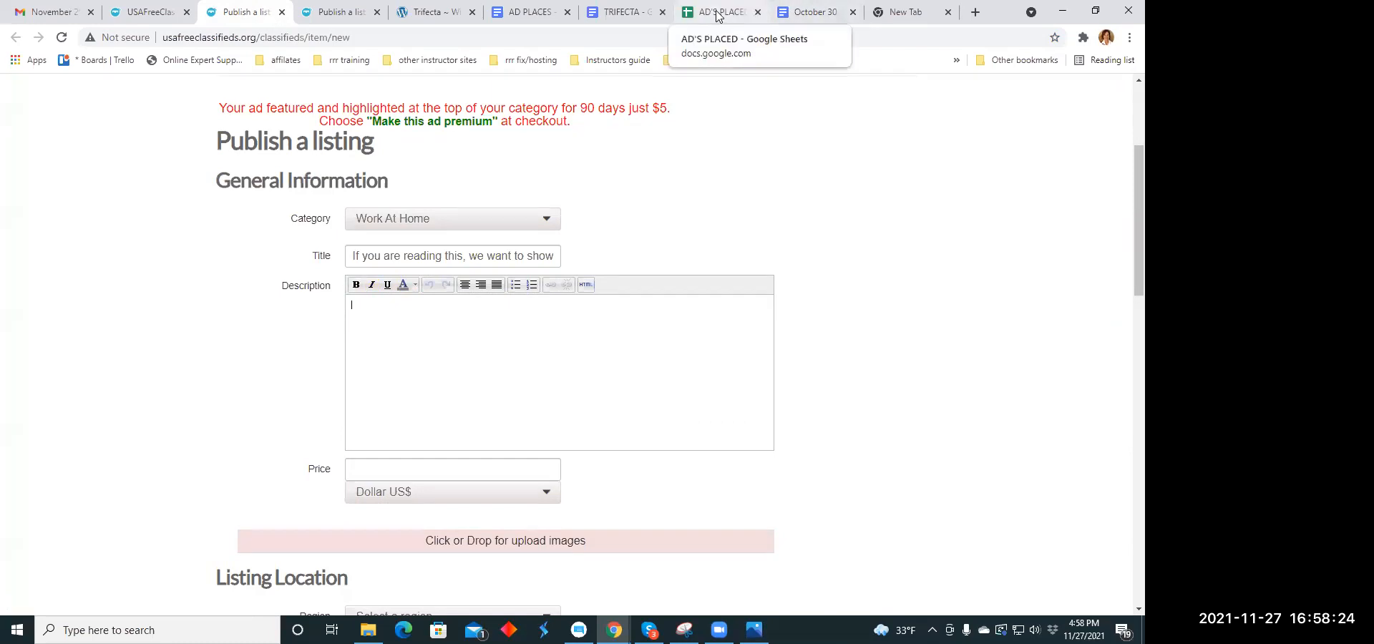
click(626, 12)
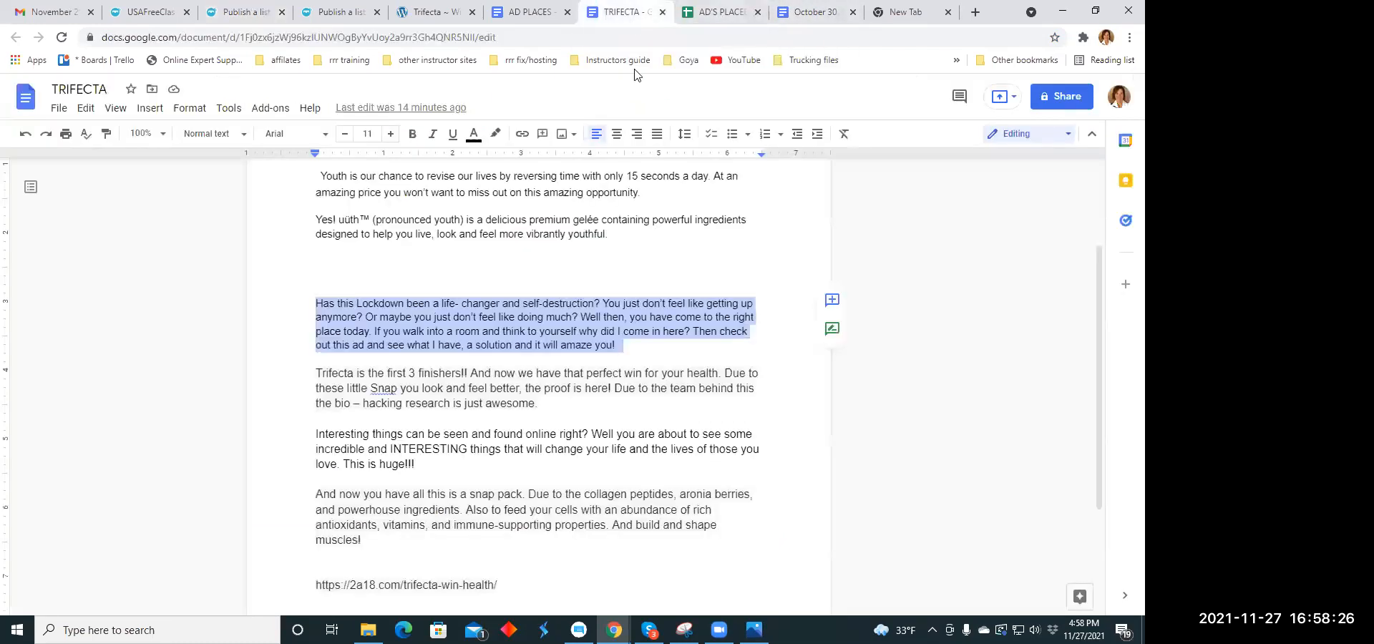
scroll(614, 268, down, 3)
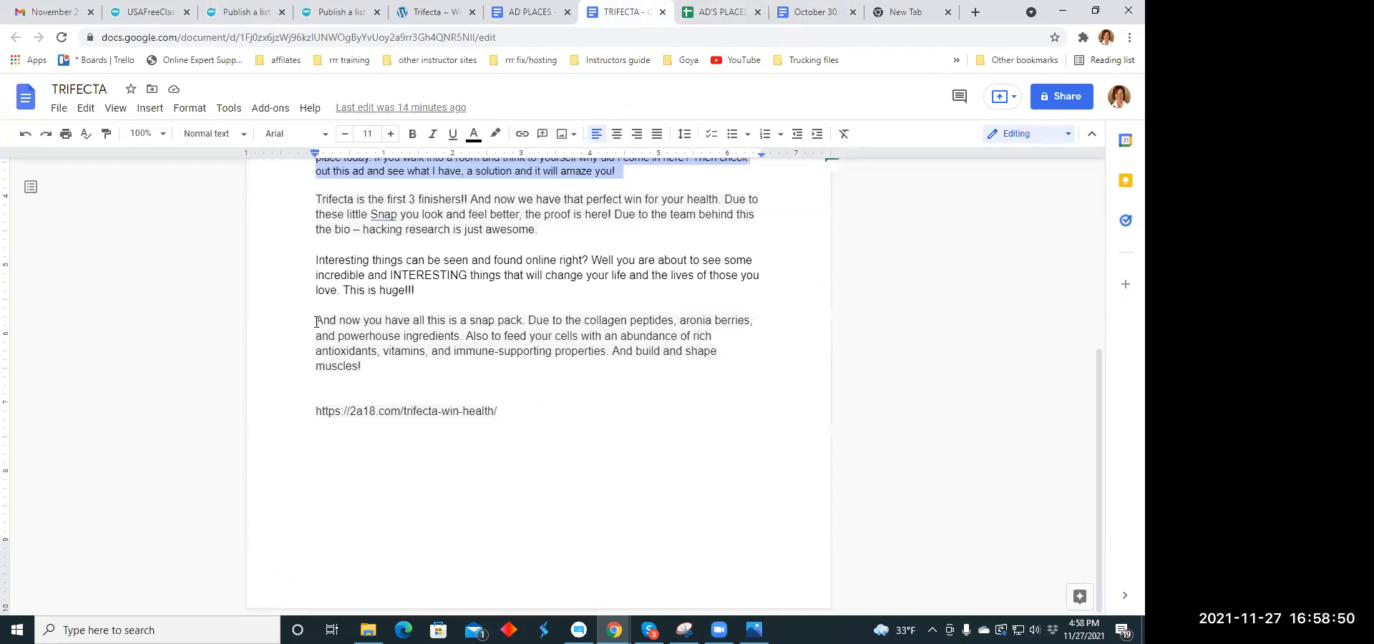
drag(317, 321, 409, 366)
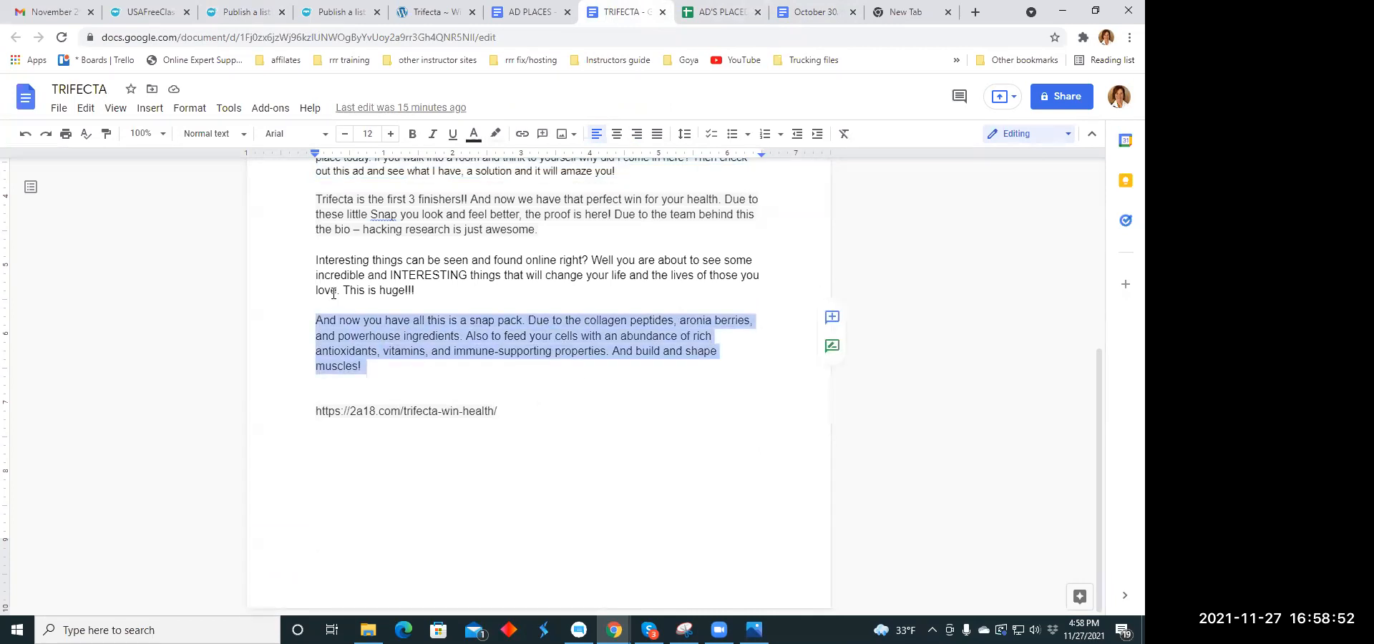
triple_click(312, 261)
right_click(443, 276)
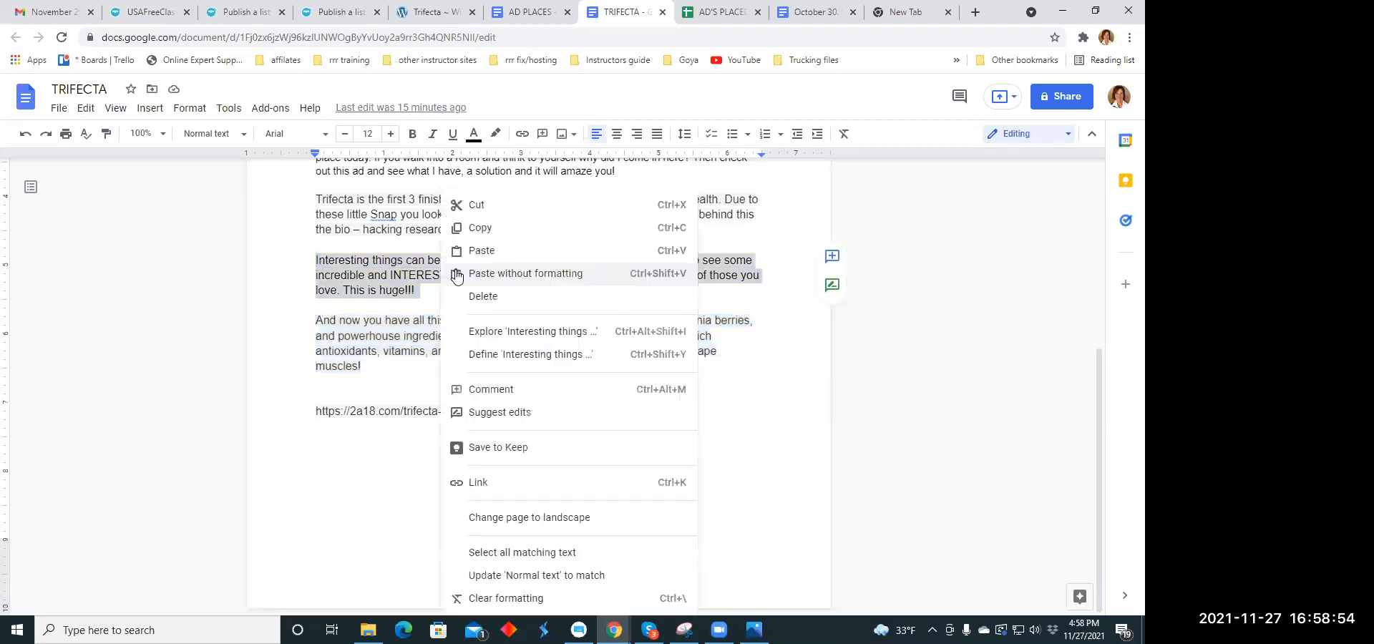
click(478, 227)
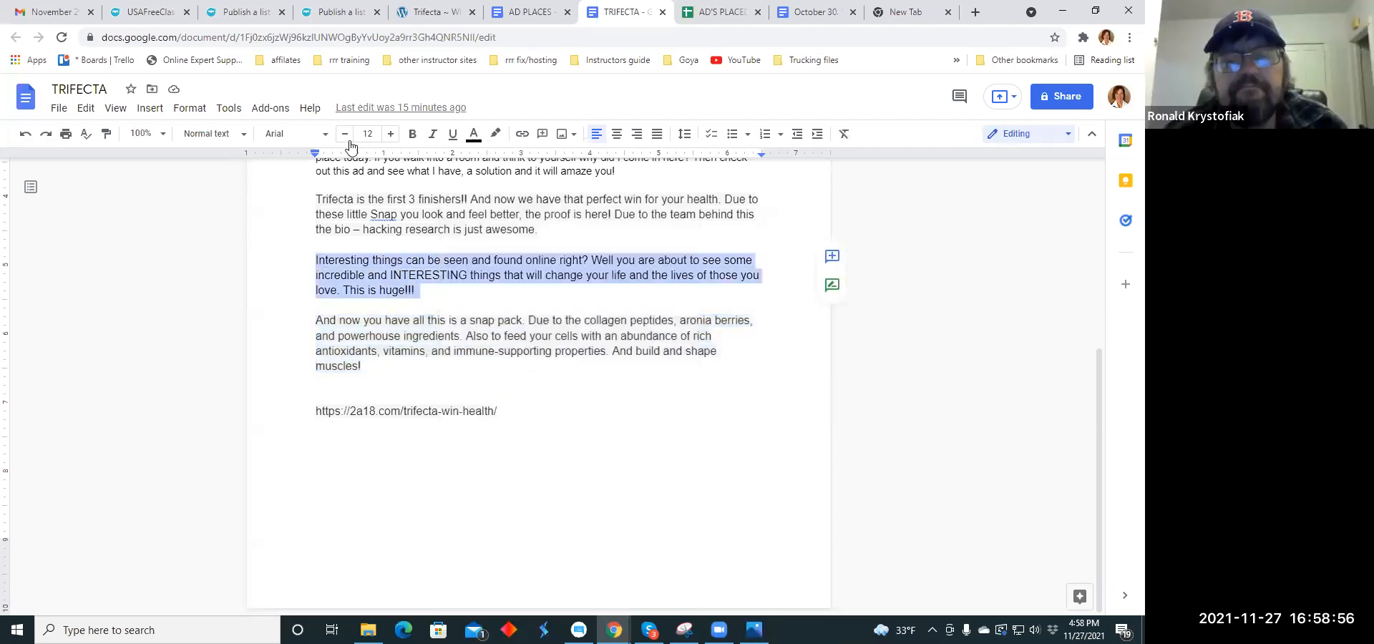
click(238, 12)
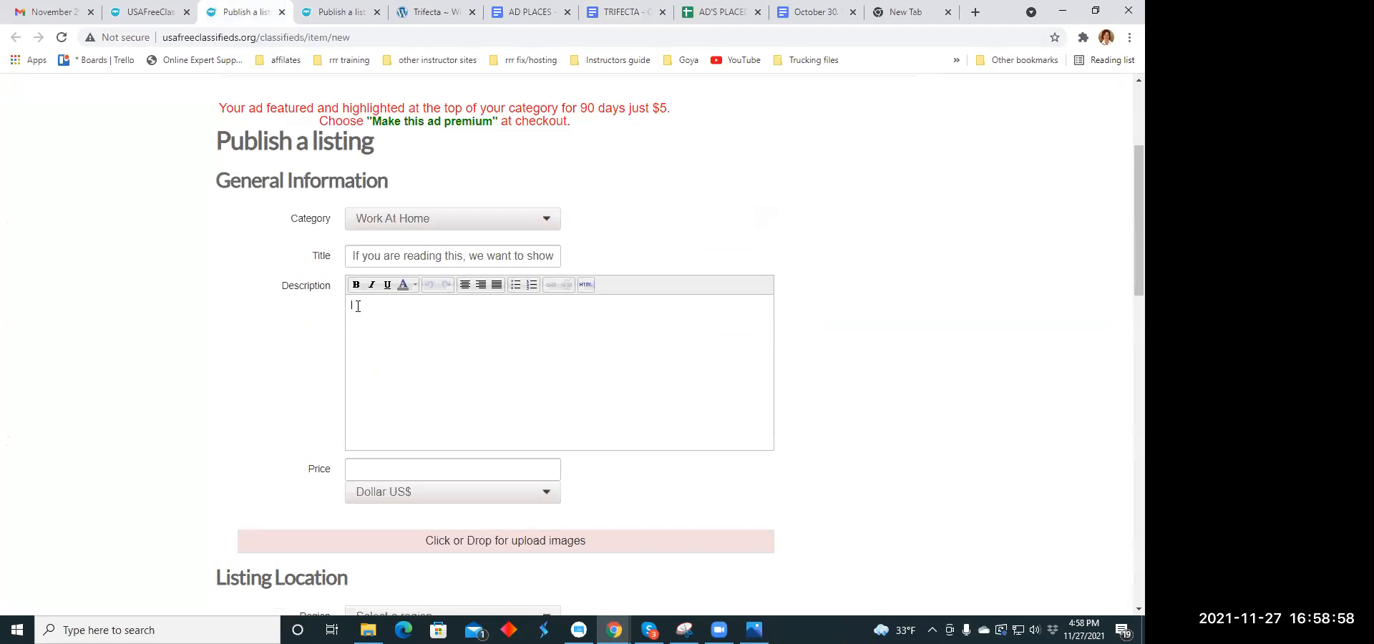
right_click(357, 306)
click(414, 420)
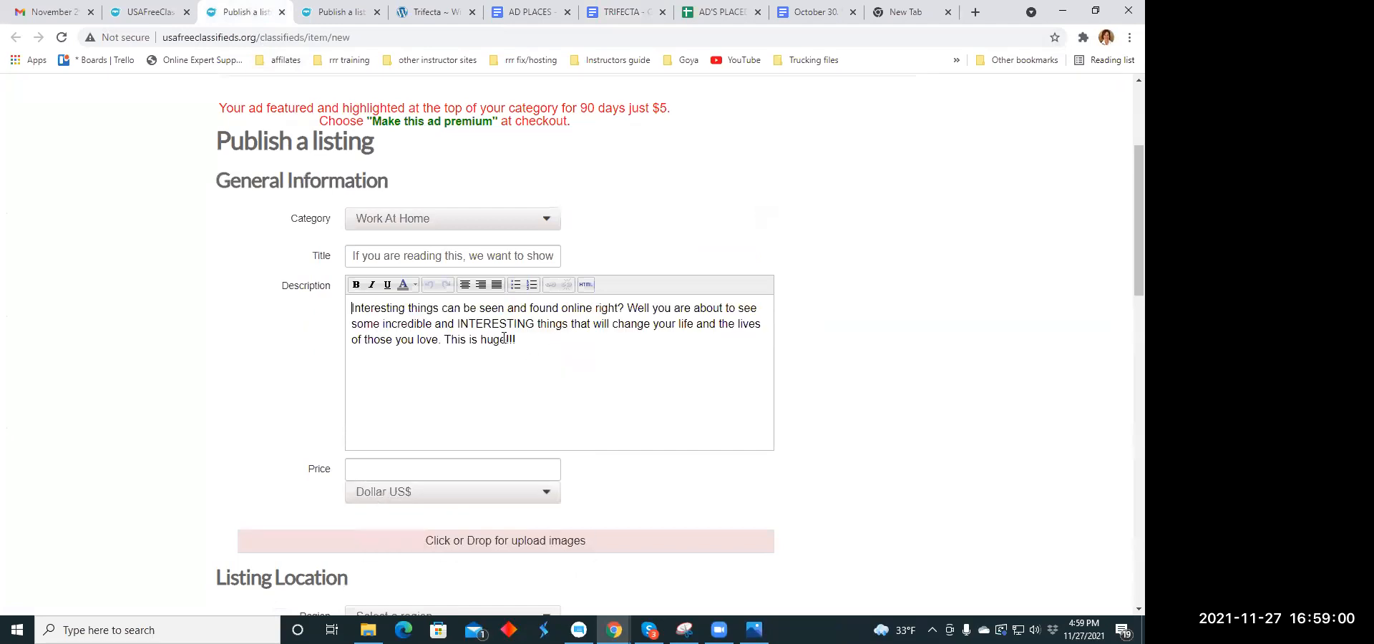
- Break the description after "right?", set "This is huge!!!" apart with a blank line, and center all of the description text
click(625, 307)
key(Return)
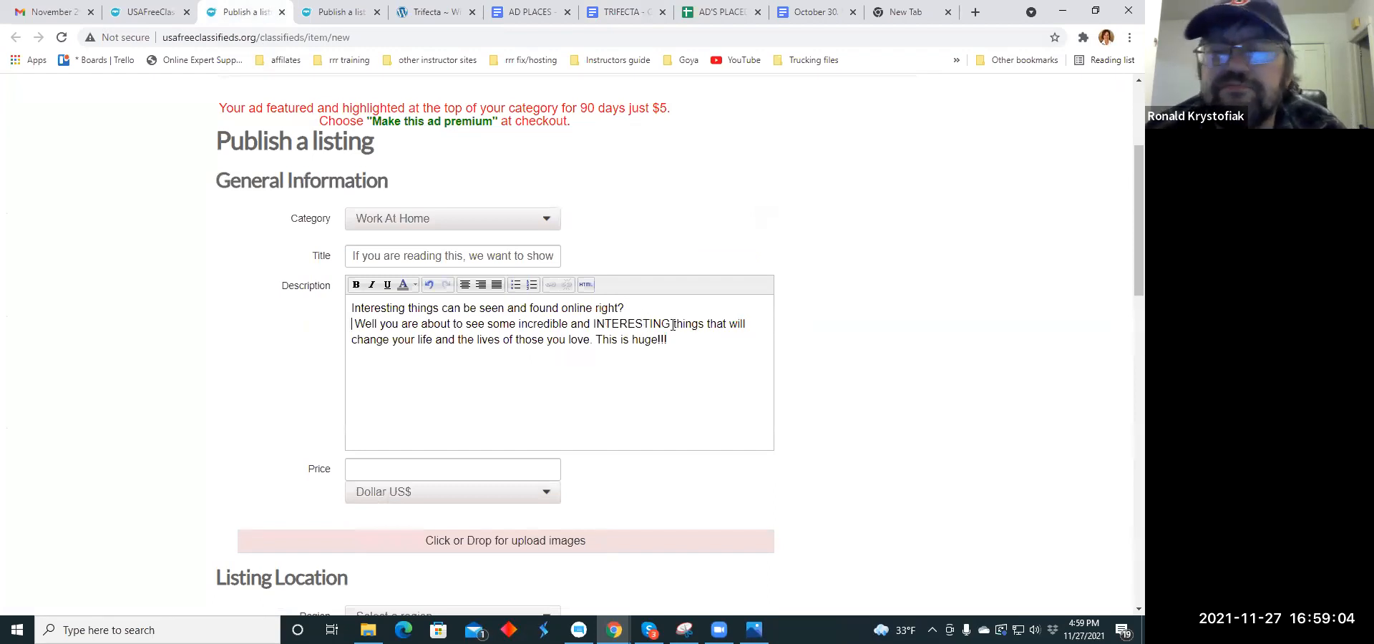
click(599, 339)
key(Return)
key(Return)
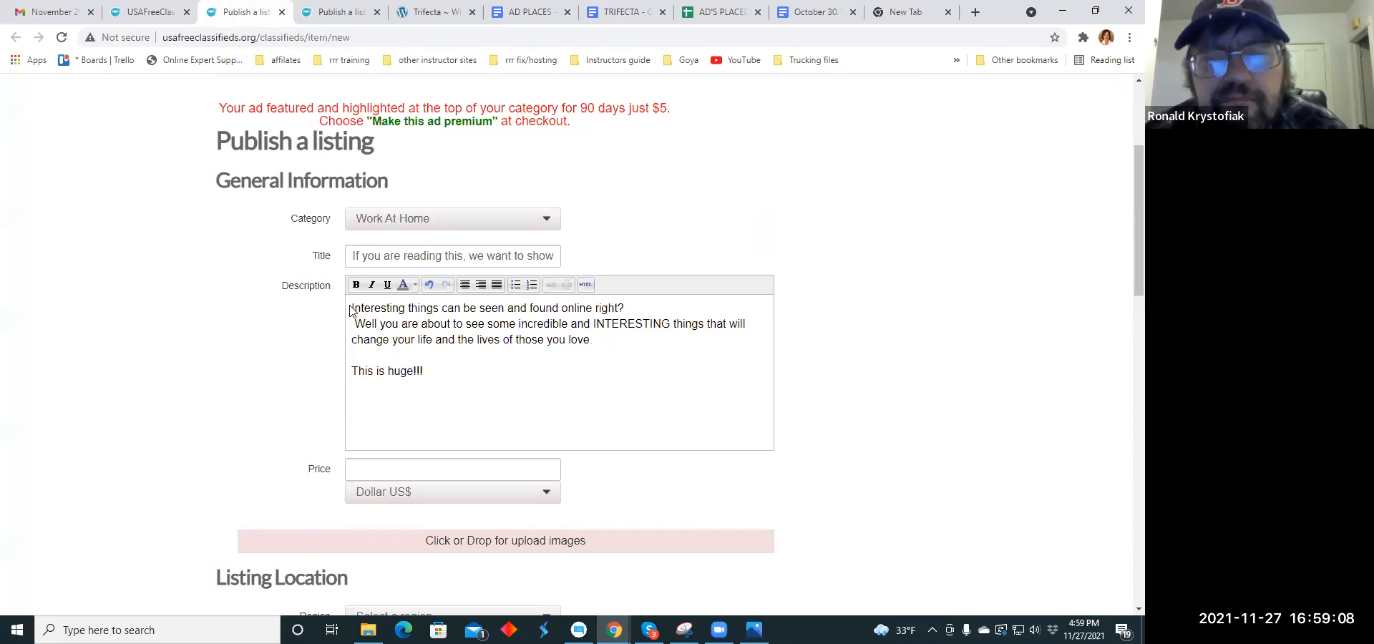
drag(353, 308, 478, 380)
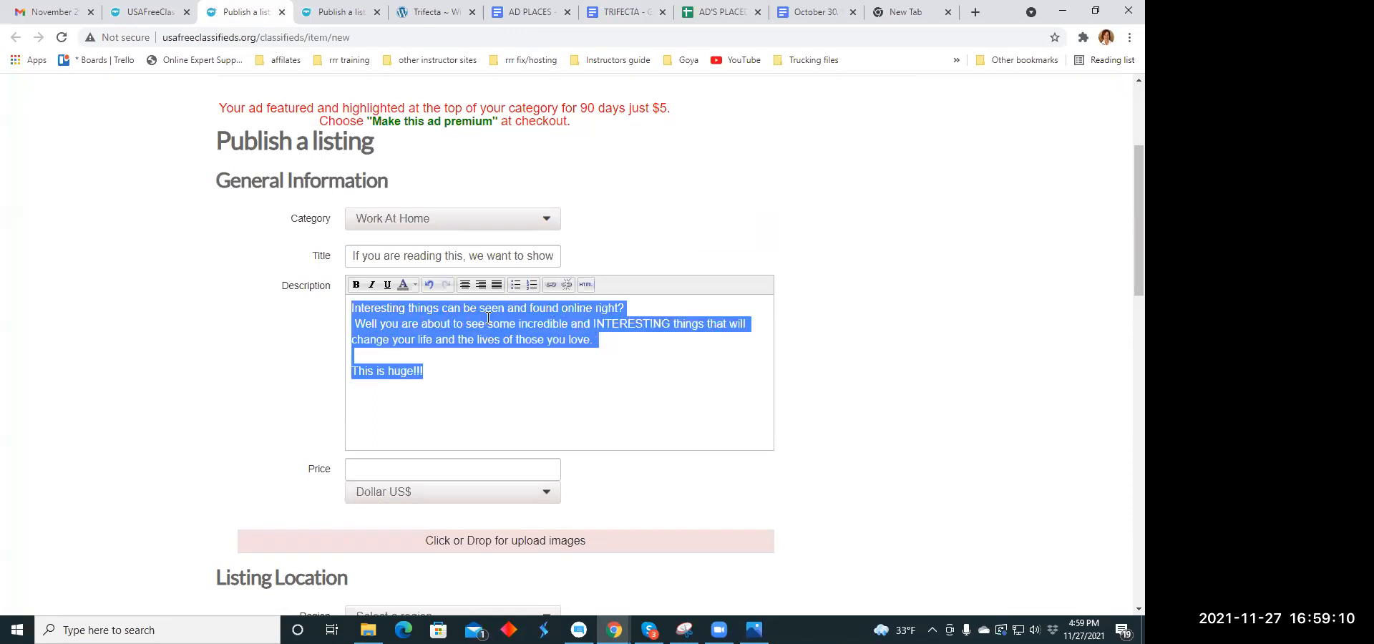
click(466, 285)
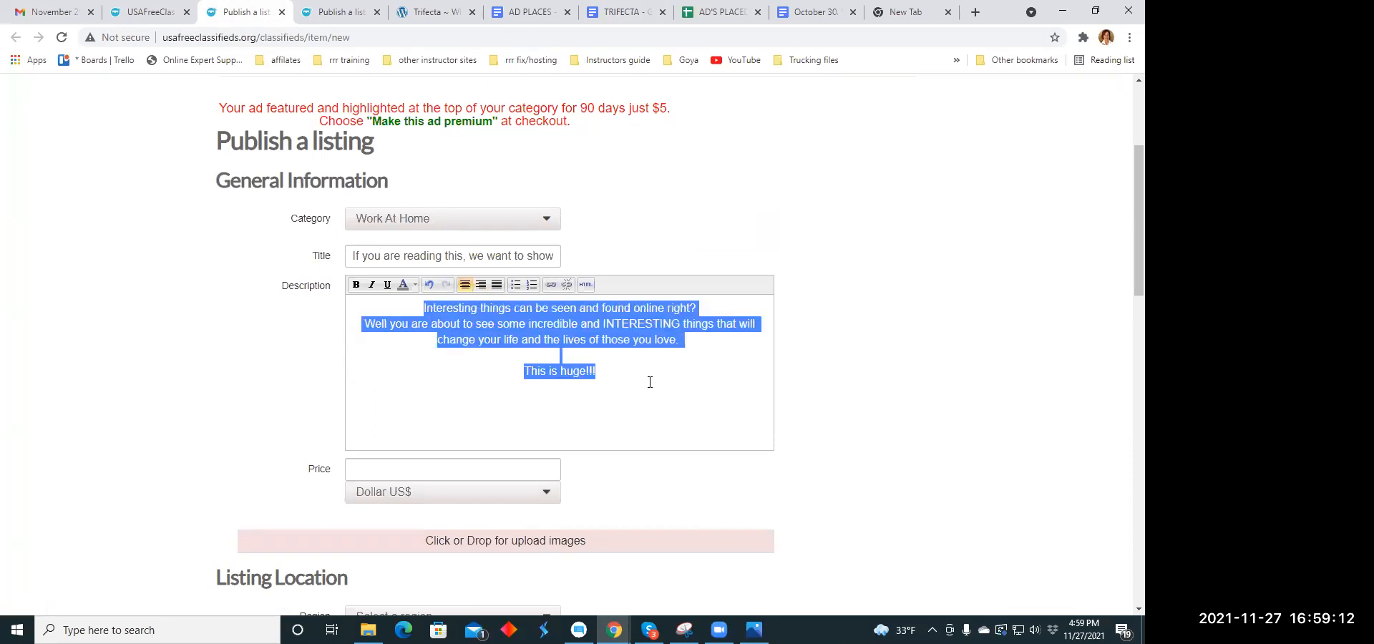
click(540, 427)
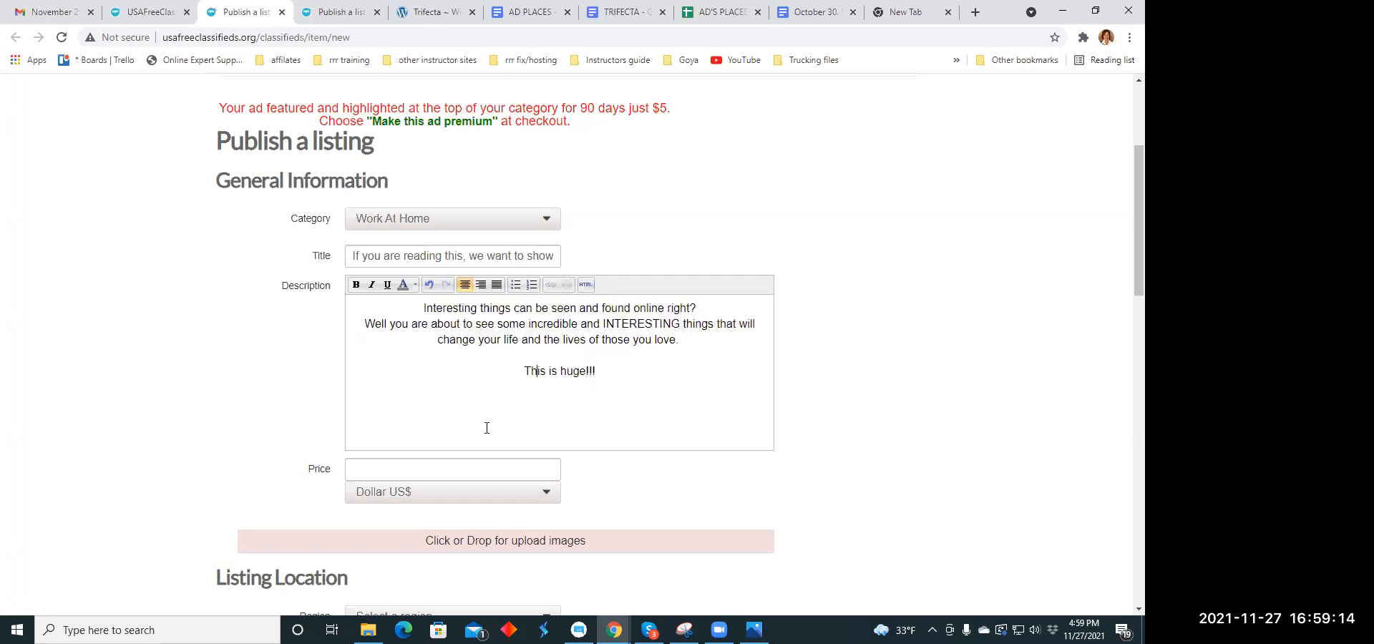
- Set the listing's price to 79.00
click(386, 471)
text(79.00)
click(880, 420)
click(621, 12)
drag(508, 416, 321, 414)
right_click(321, 414)
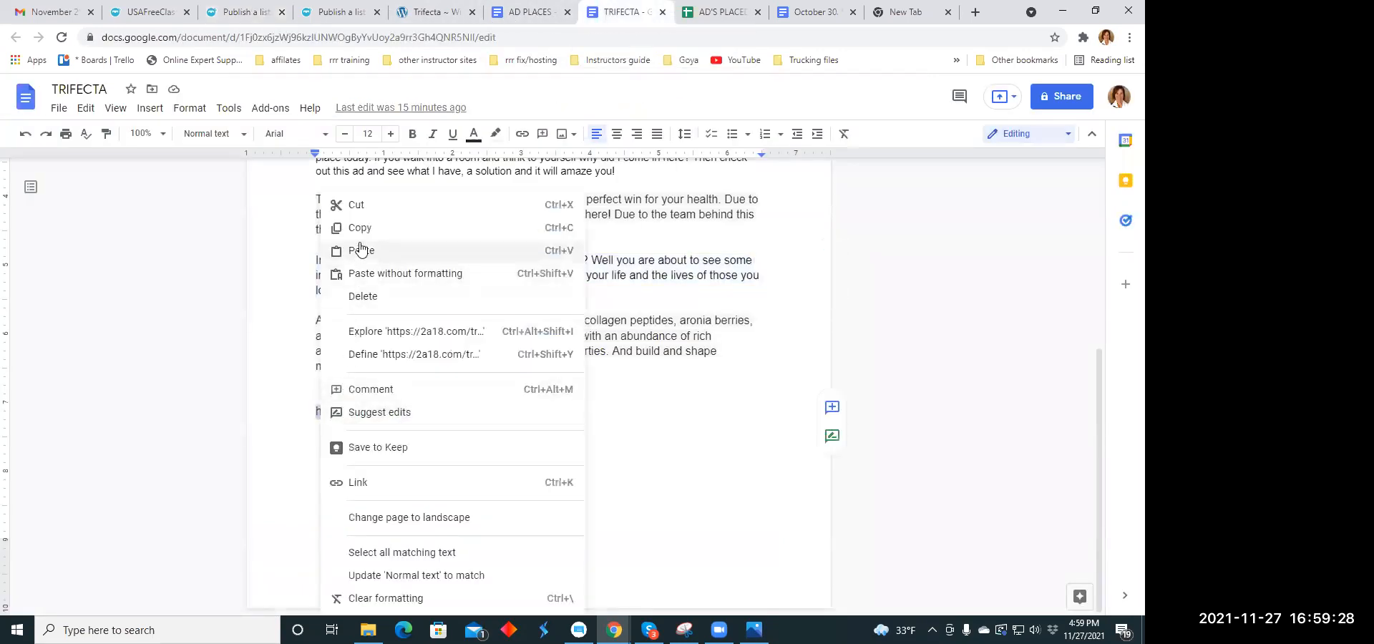
click(535, 435)
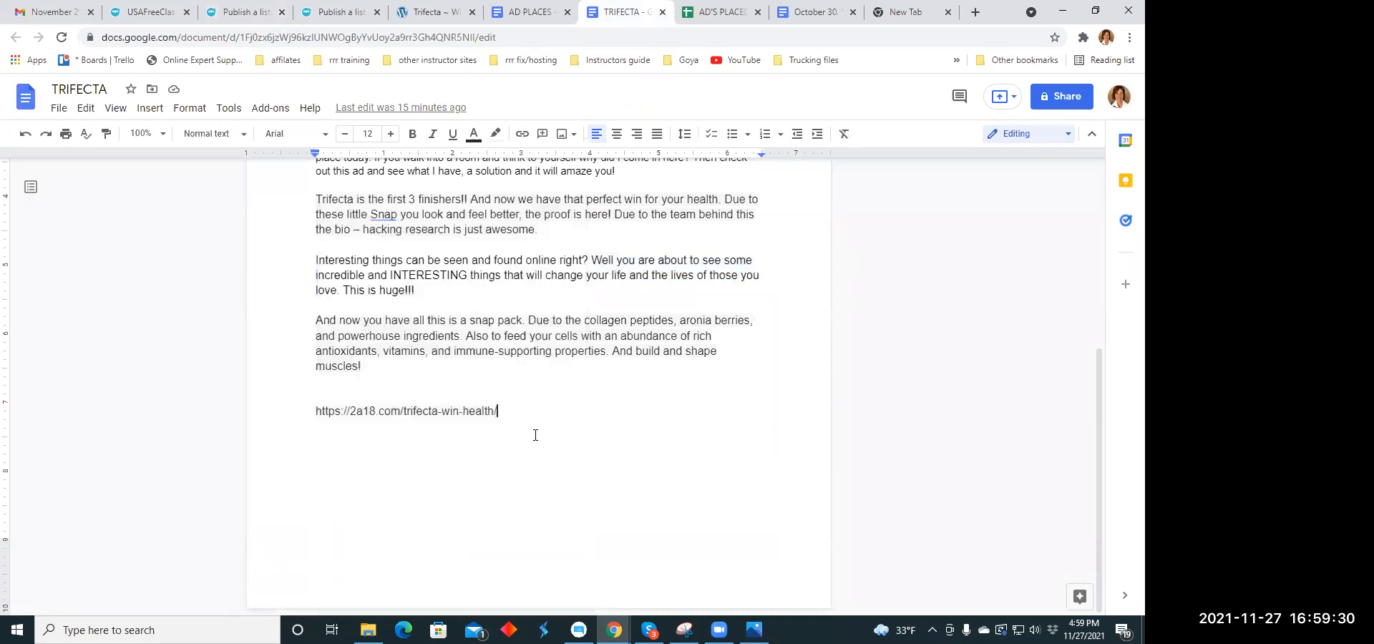
- Open the Brain Memory Health page under Health & Fitness on the 2a18.com site and copy its web address
click(429, 12)
mouse_move(186, 239)
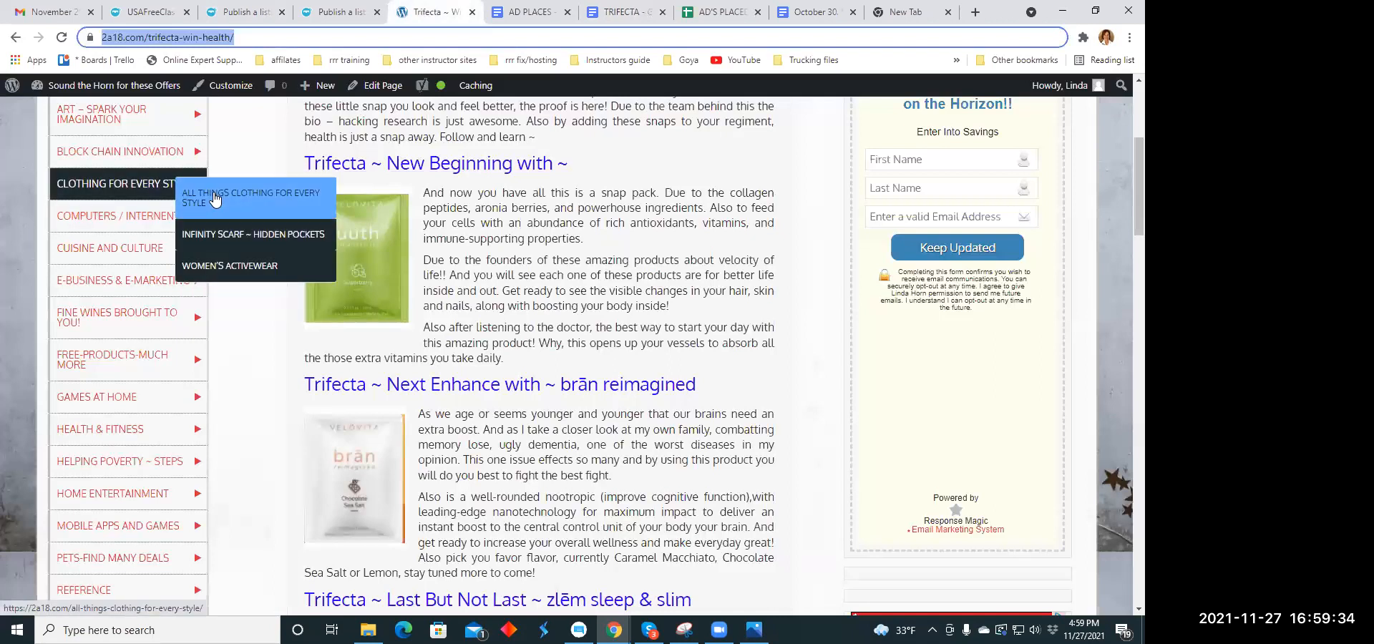
scroll(133, 218, down, 2)
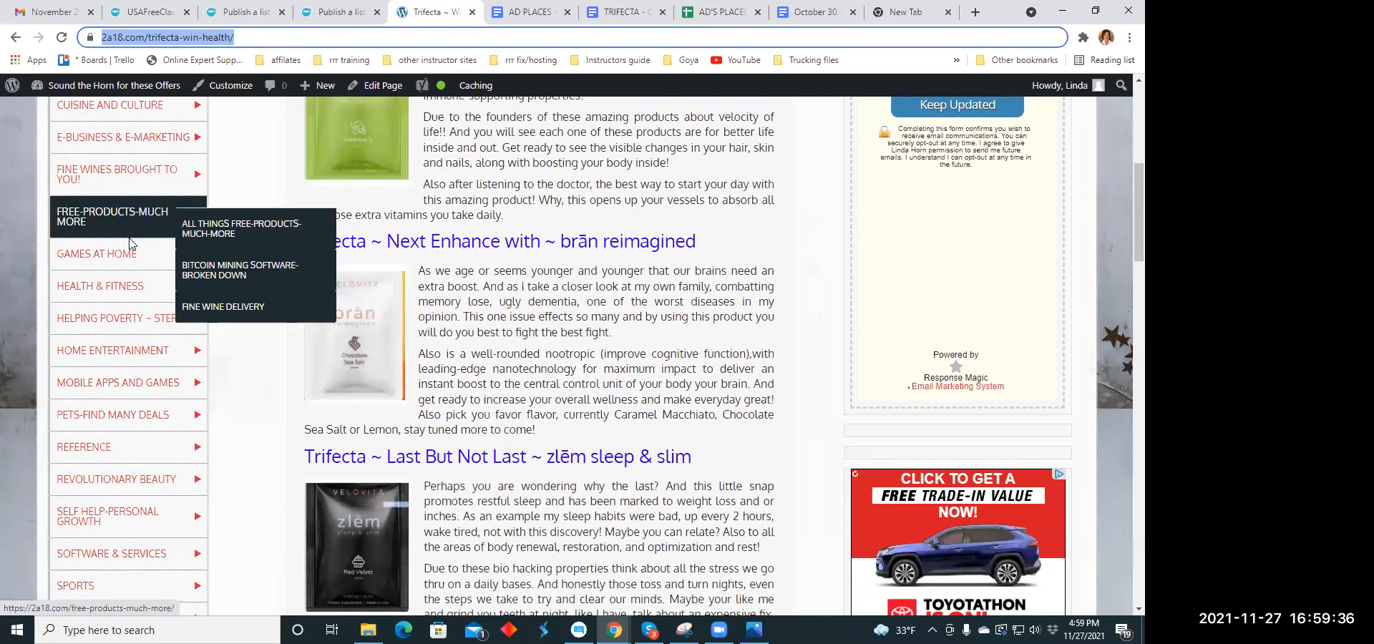
mouse_move(129, 288)
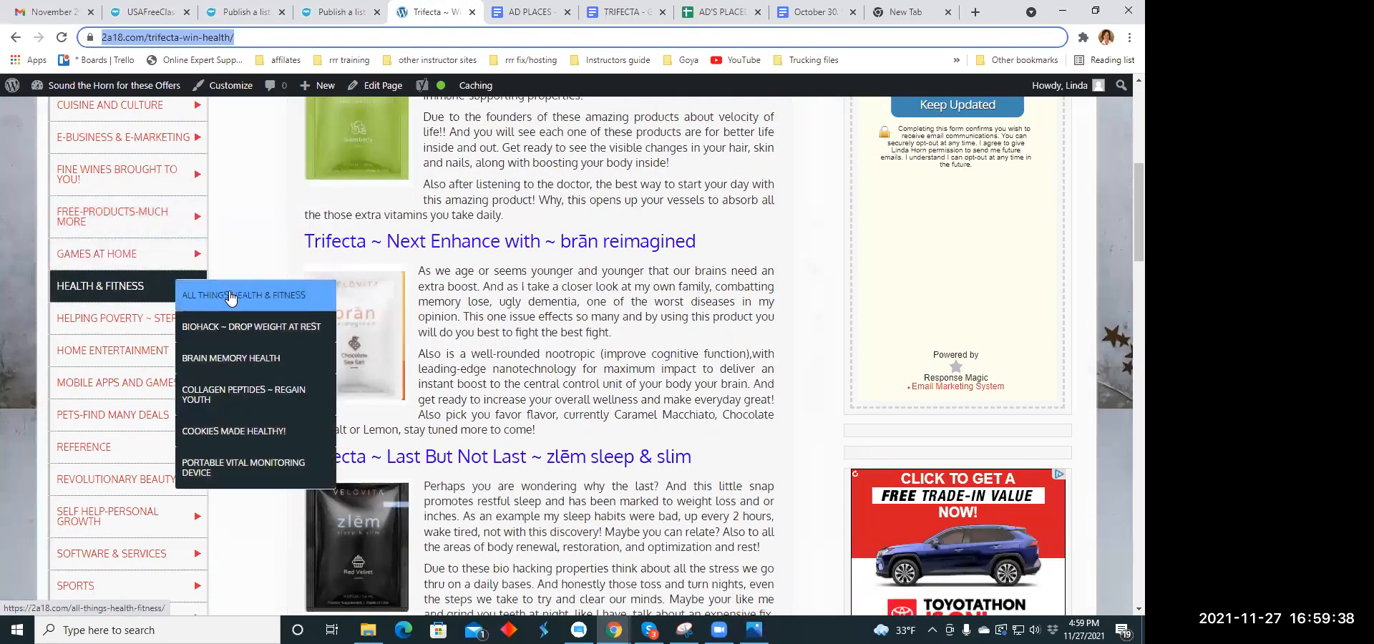
click(265, 355)
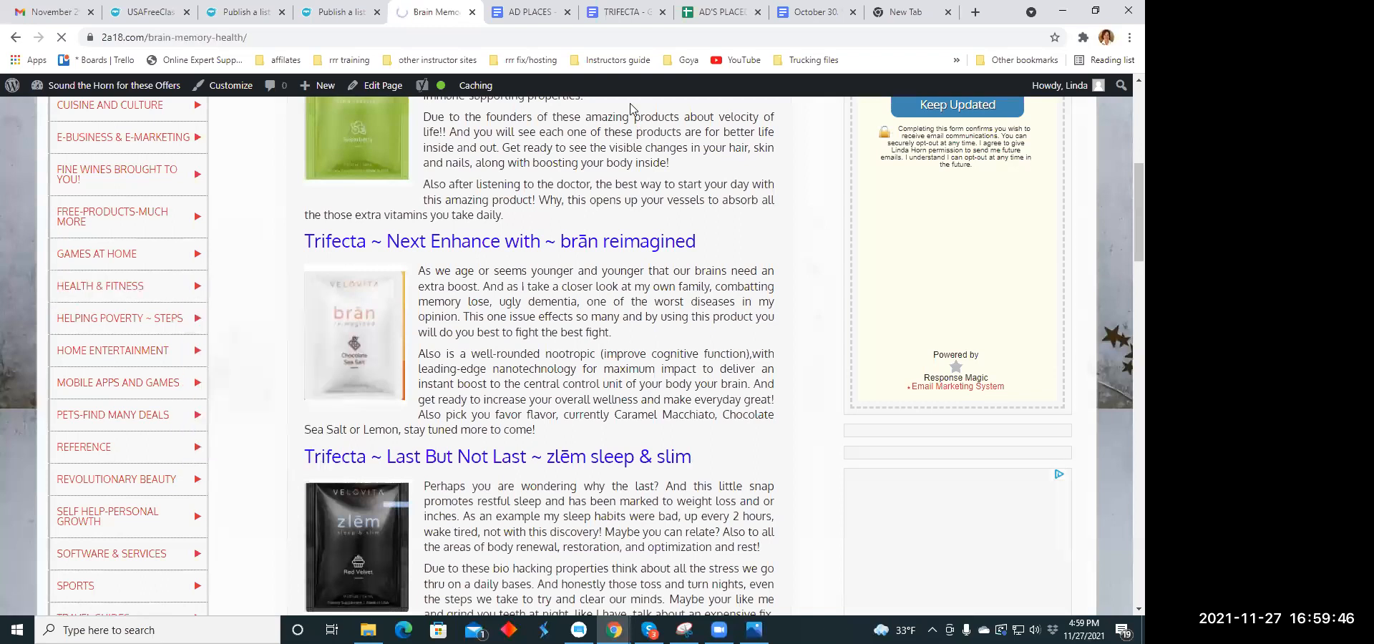
drag(266, 41, 100, 40)
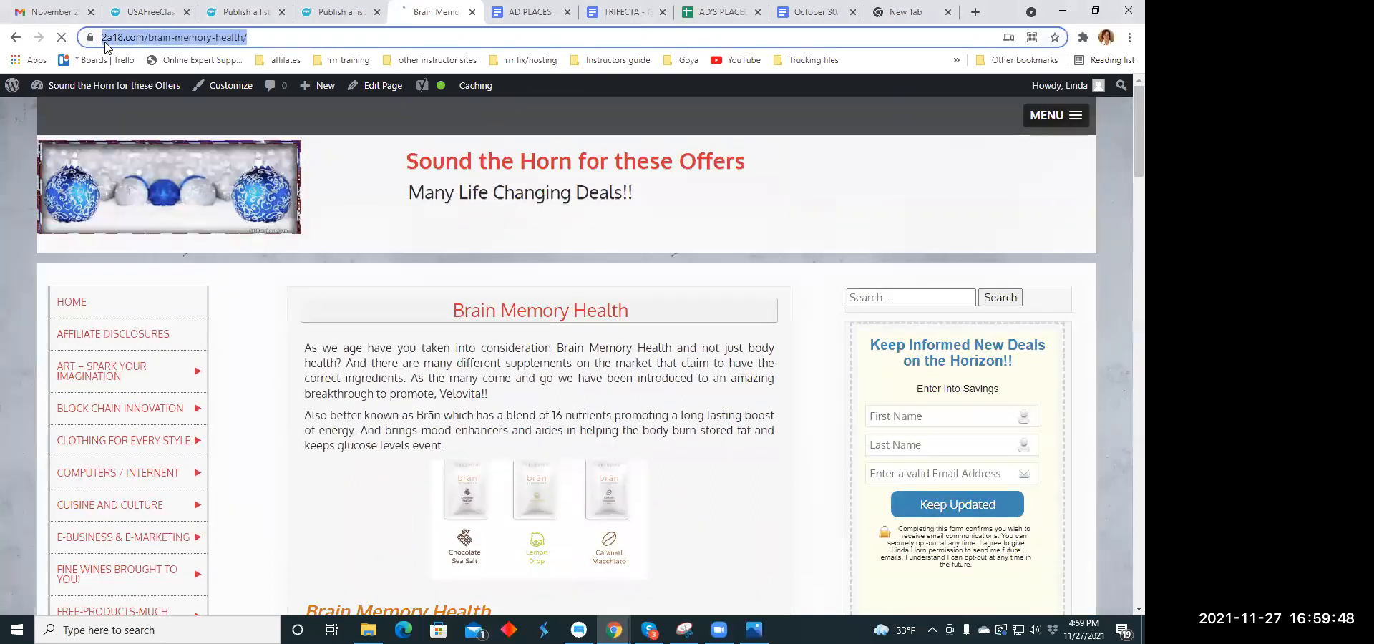
right_click(111, 43)
click(164, 143)
click(629, 15)
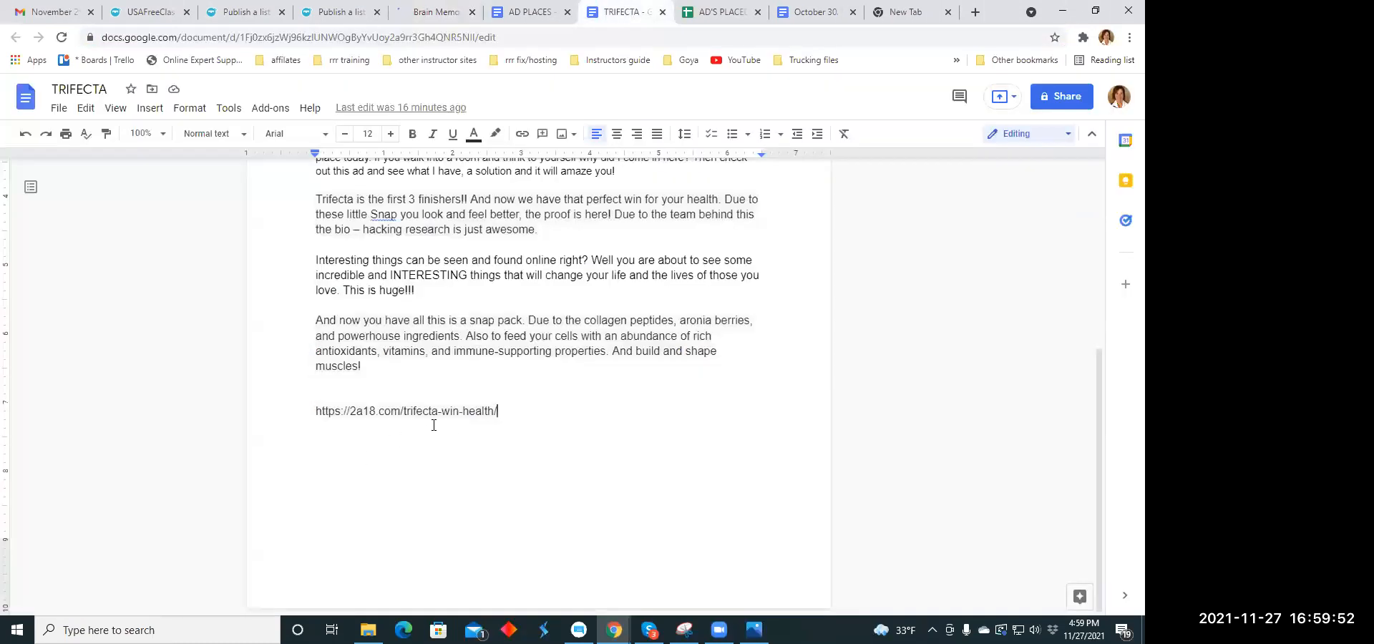
key(Return)
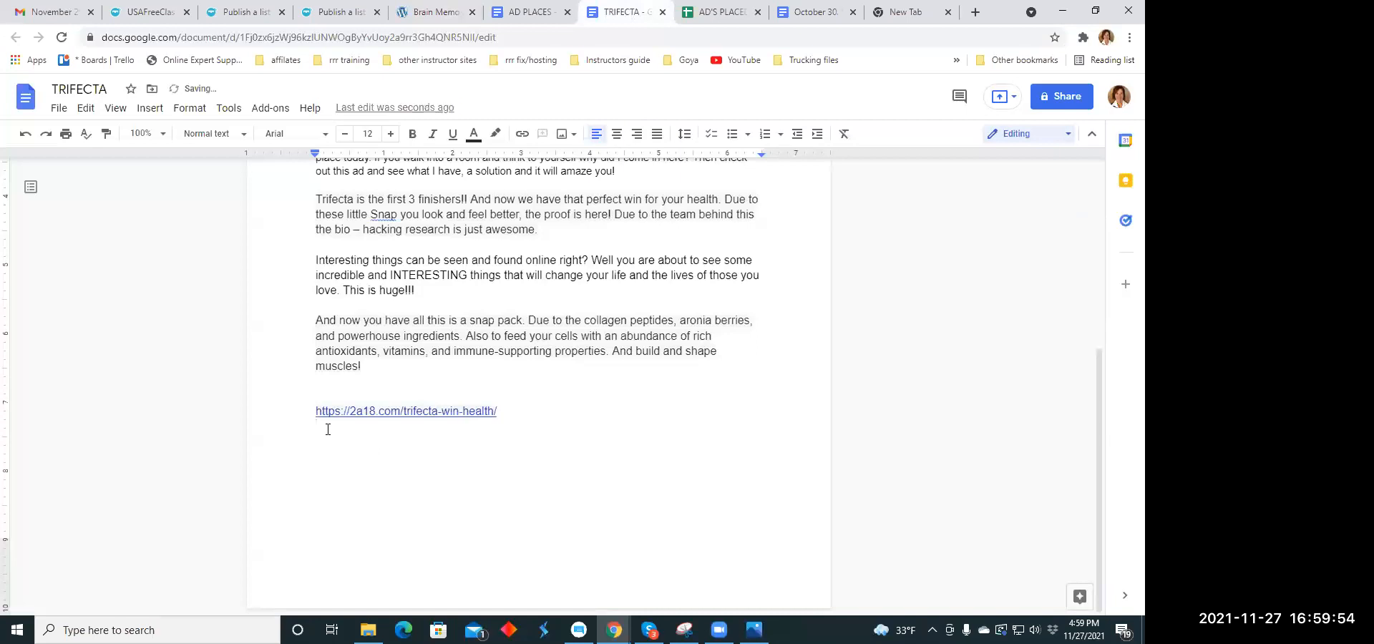
right_click(320, 427)
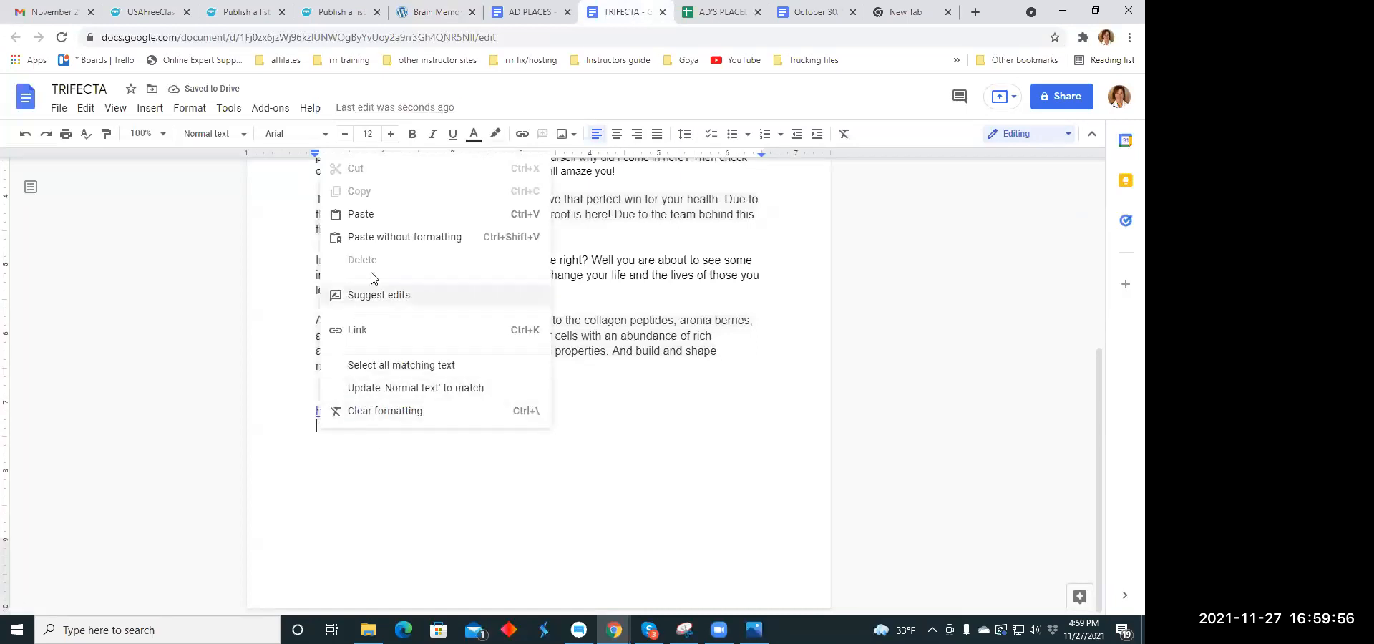
click(421, 126)
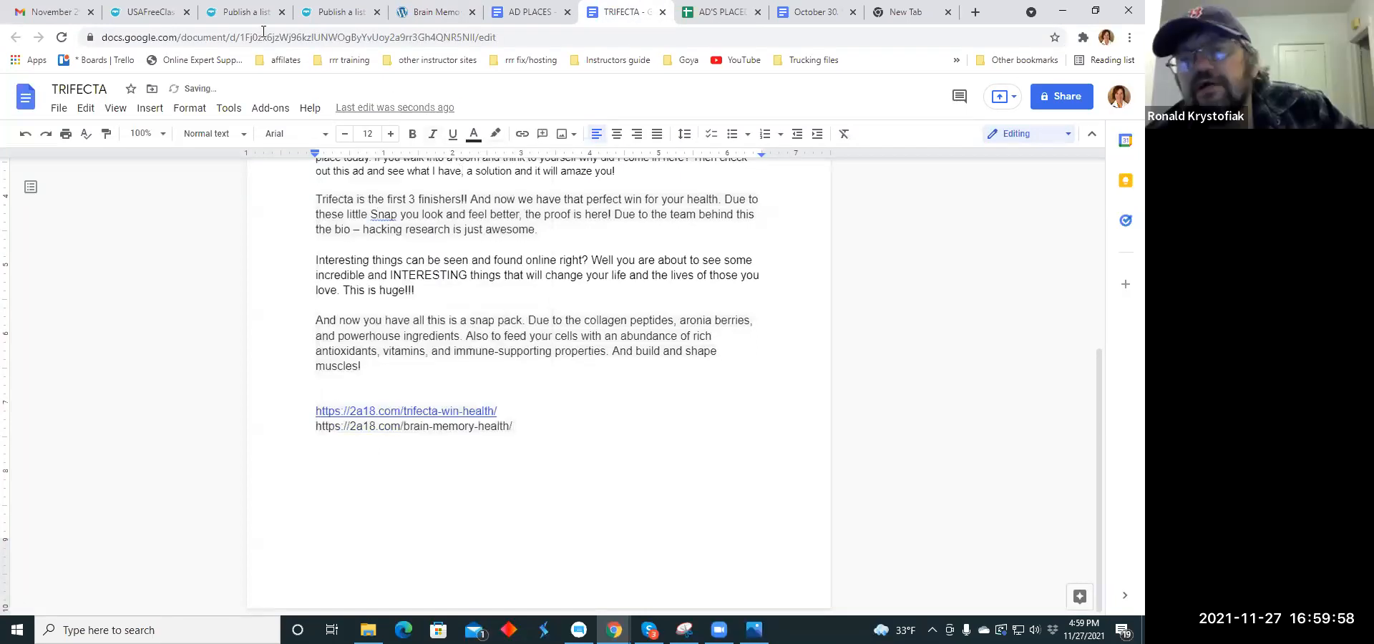
click(240, 12)
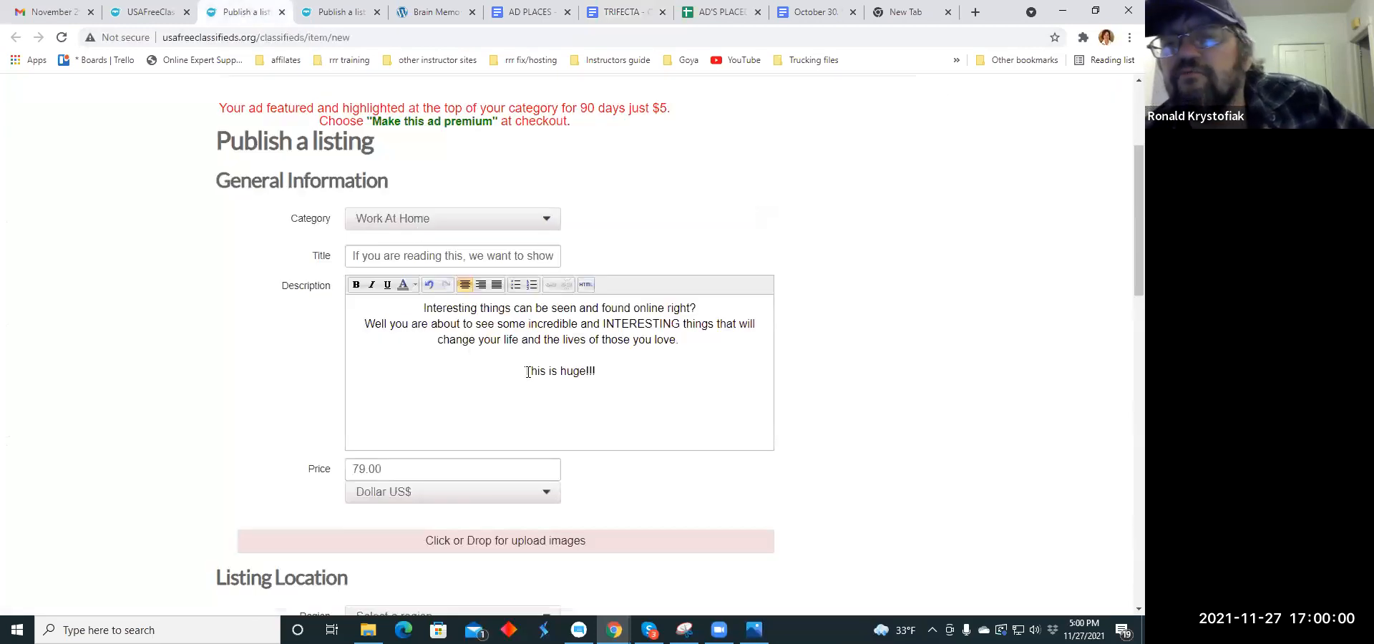
drag(524, 370, 602, 374)
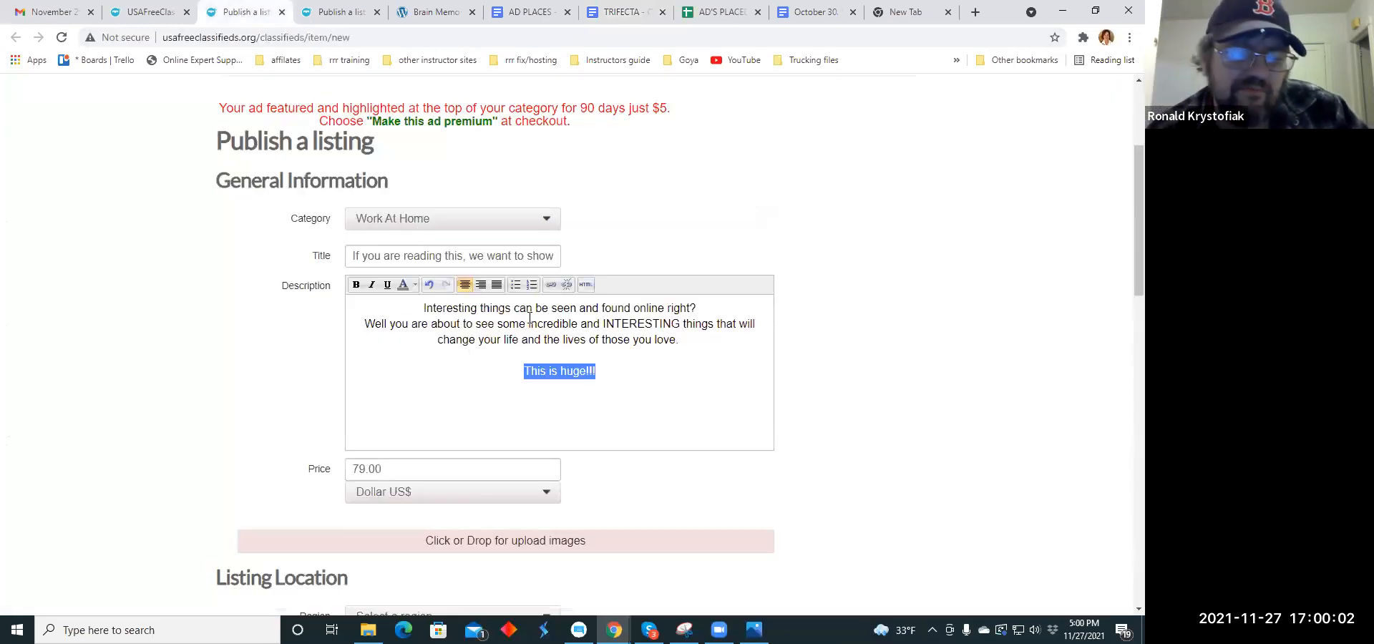
click(551, 284)
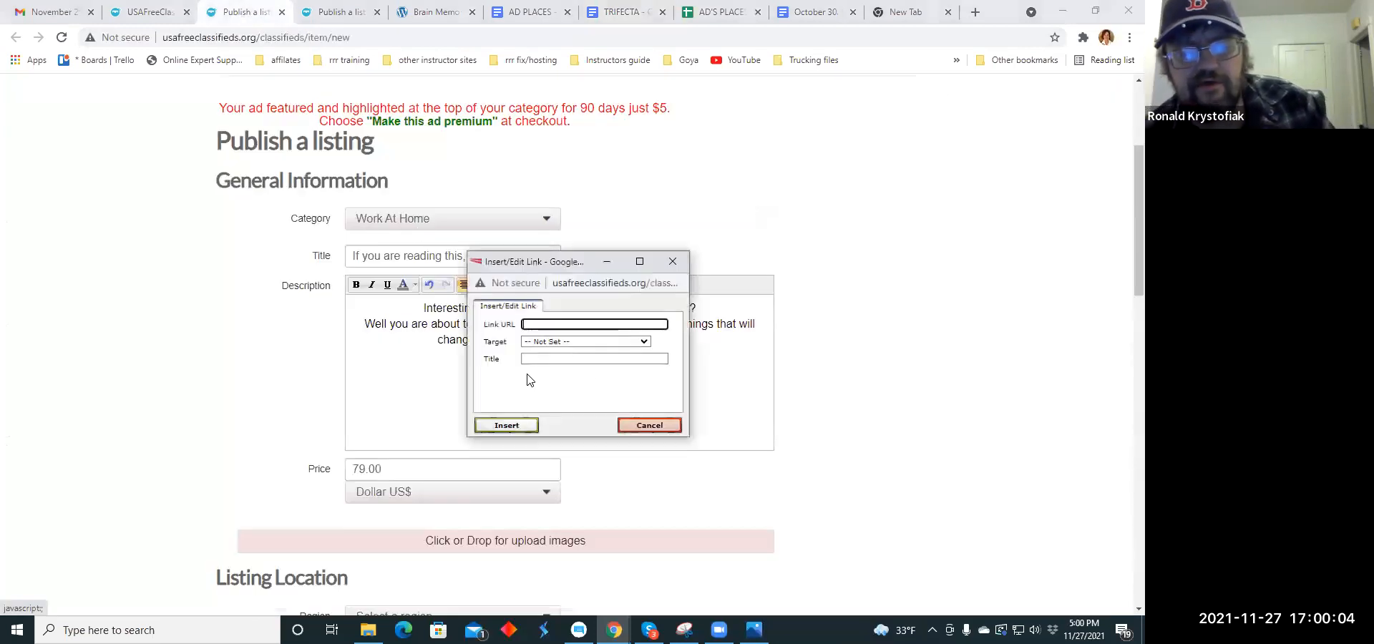
click(535, 325)
right_click(529, 325)
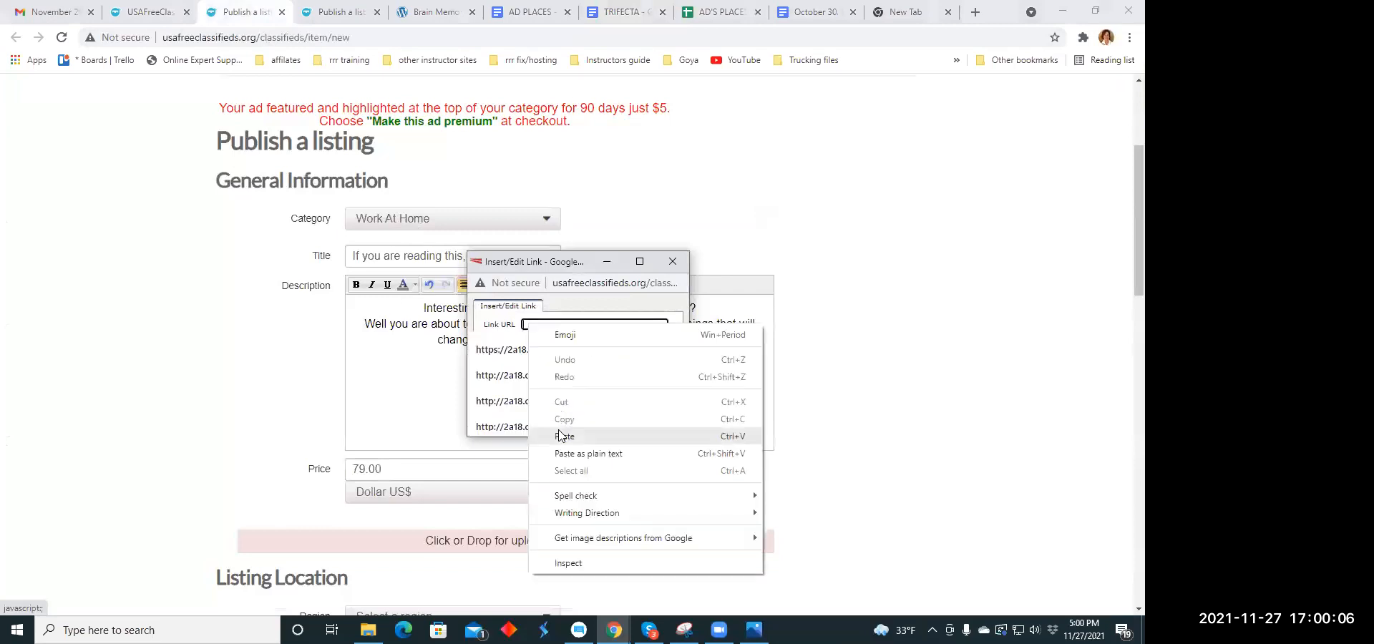
click(561, 436)
click(513, 427)
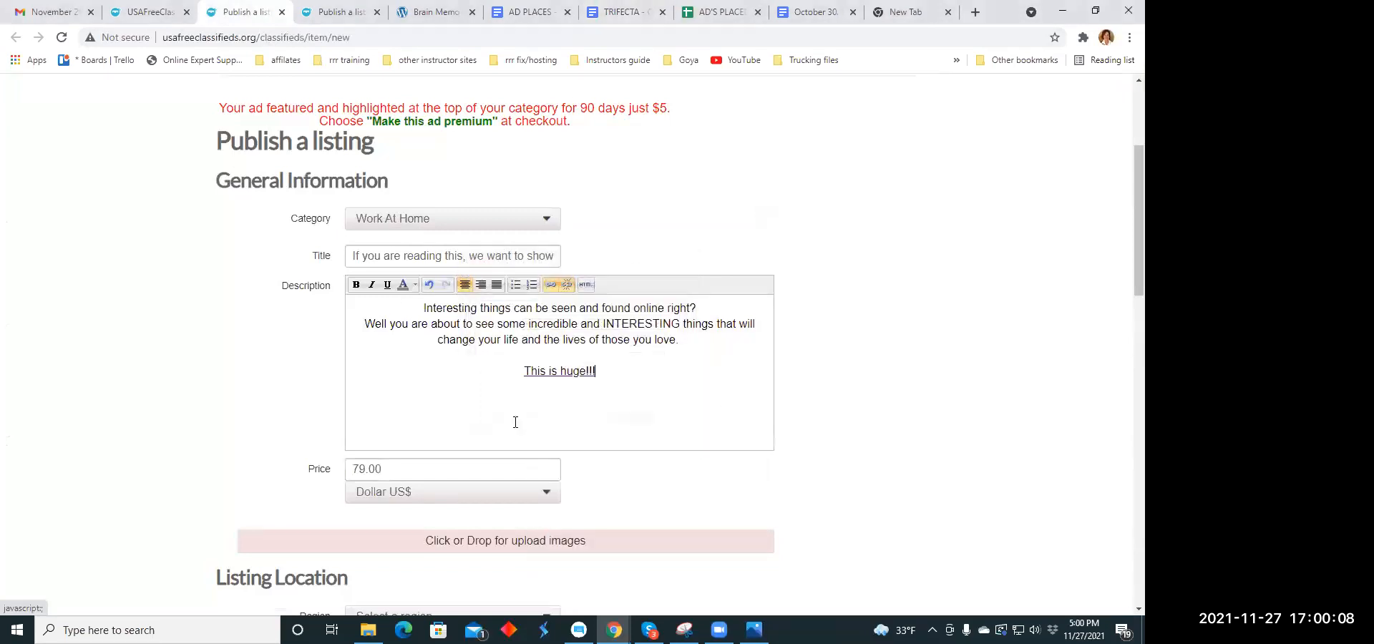
- Color the description text from "Interesting things" through "those you love." orange
scroll(657, 324, down, 5)
scroll(653, 325, up, 4)
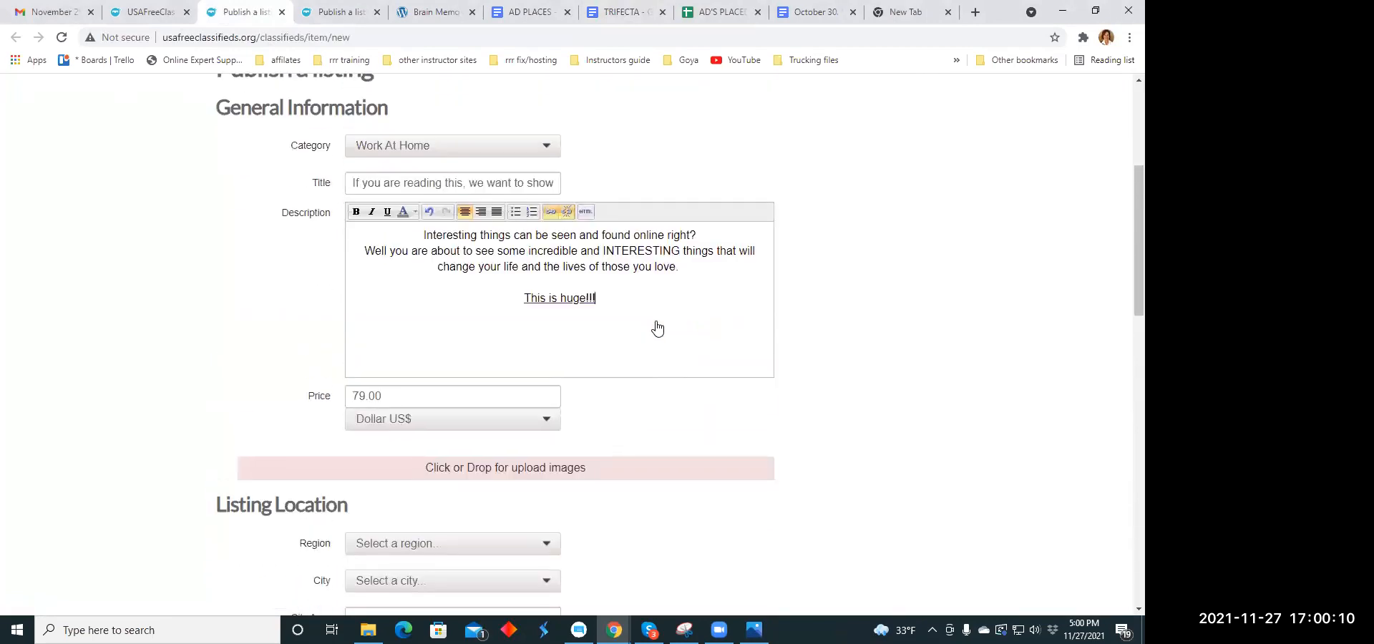
drag(424, 236, 691, 268)
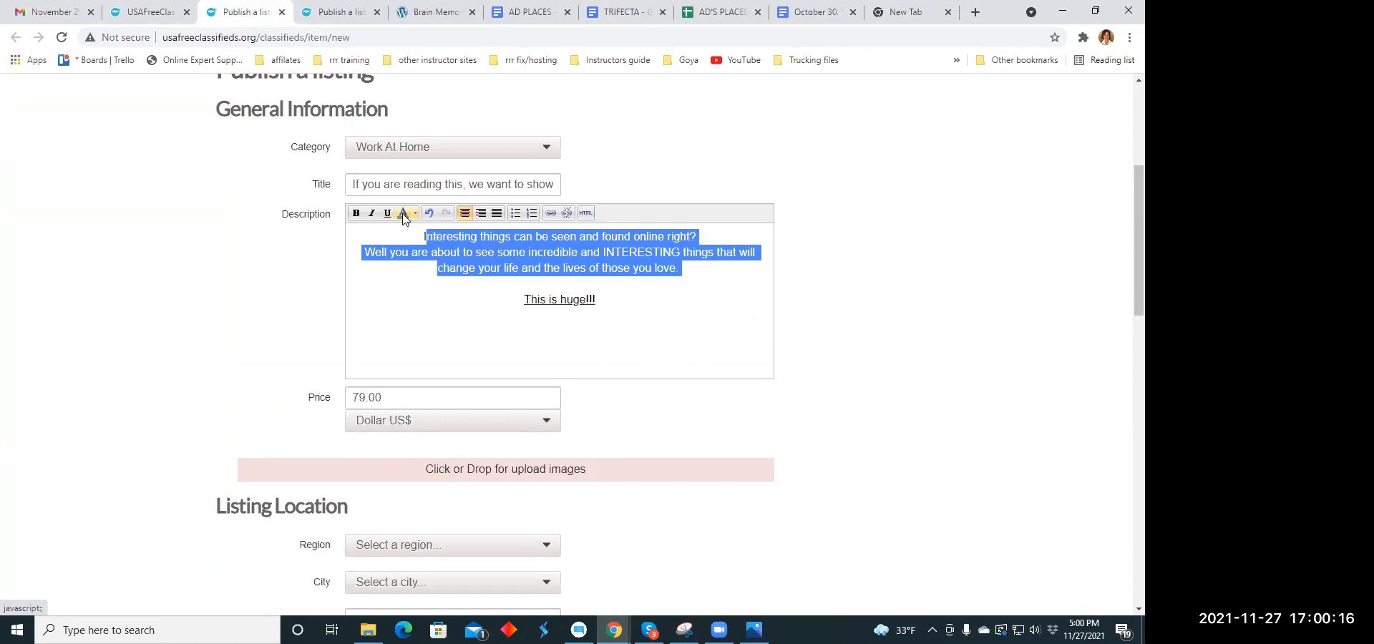
click(414, 214)
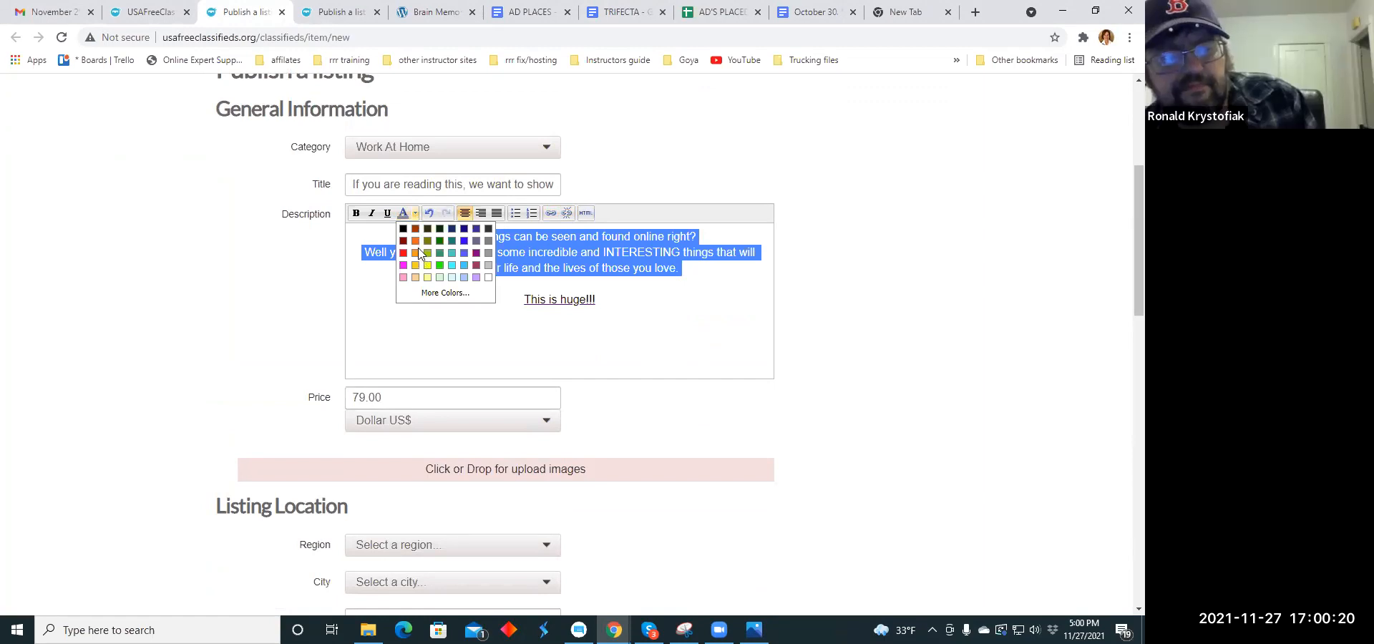
click(416, 242)
click(540, 322)
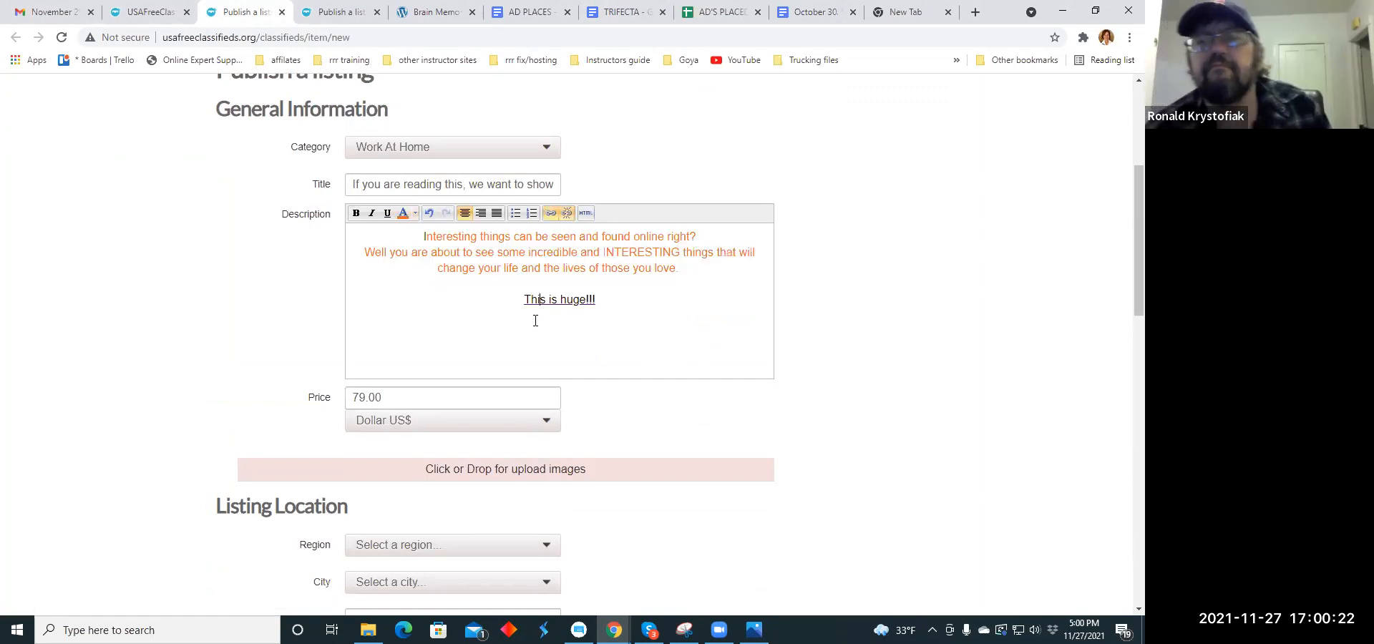
- Make the orange description text and the linked "This is huge!!!" line bold
drag(421, 236, 436, 236)
click(409, 232)
drag(423, 236, 680, 272)
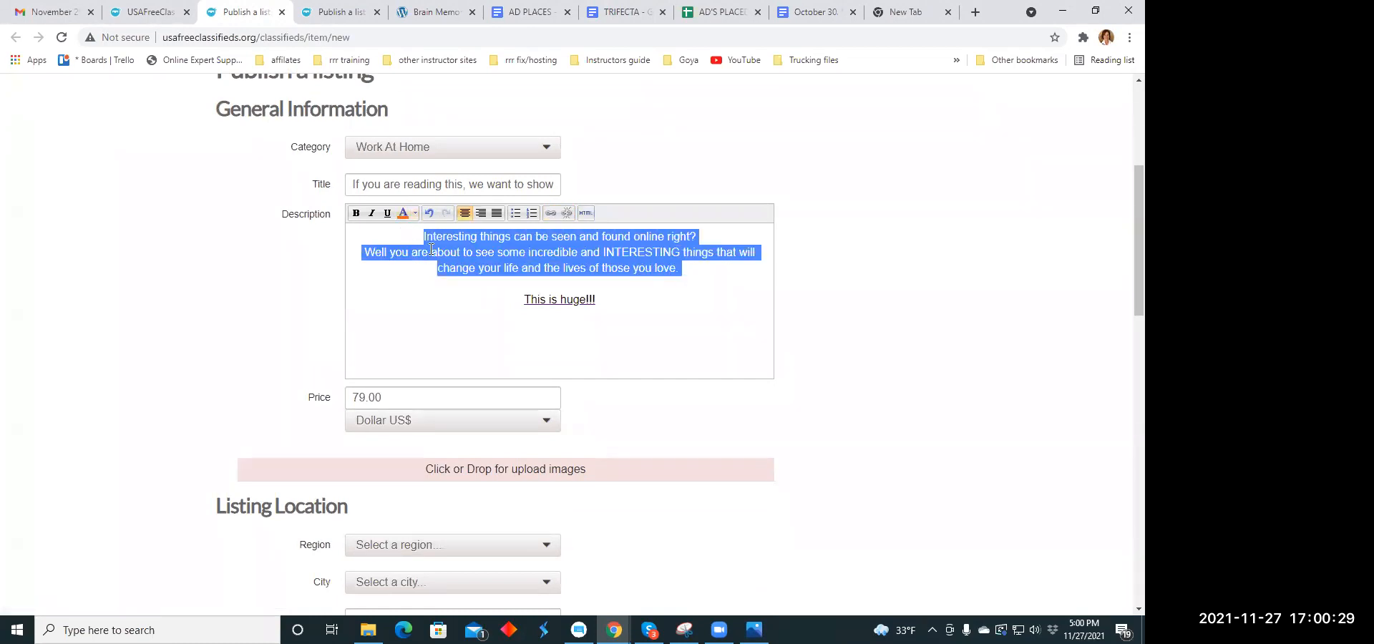
click(356, 213)
drag(524, 299, 627, 297)
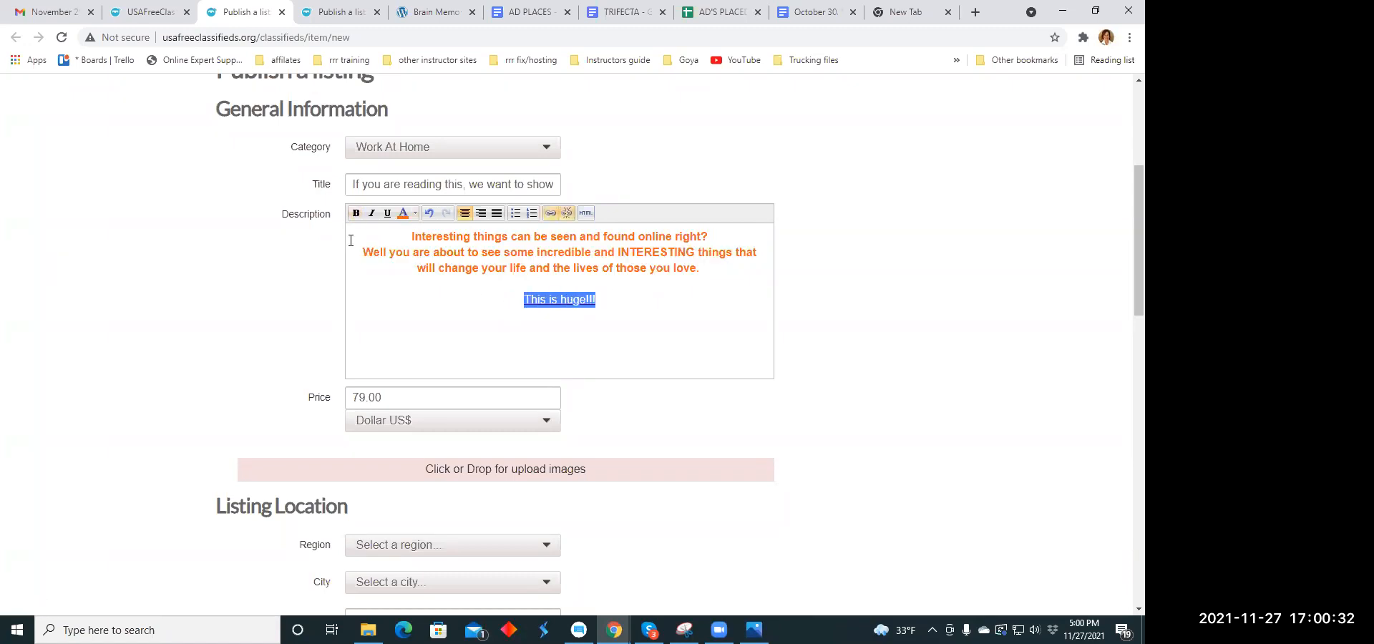
click(356, 212)
- Upload trifecta.jpg and chocolatemint.jpg from Downloads as the listing's images
scroll(650, 312, down, 1)
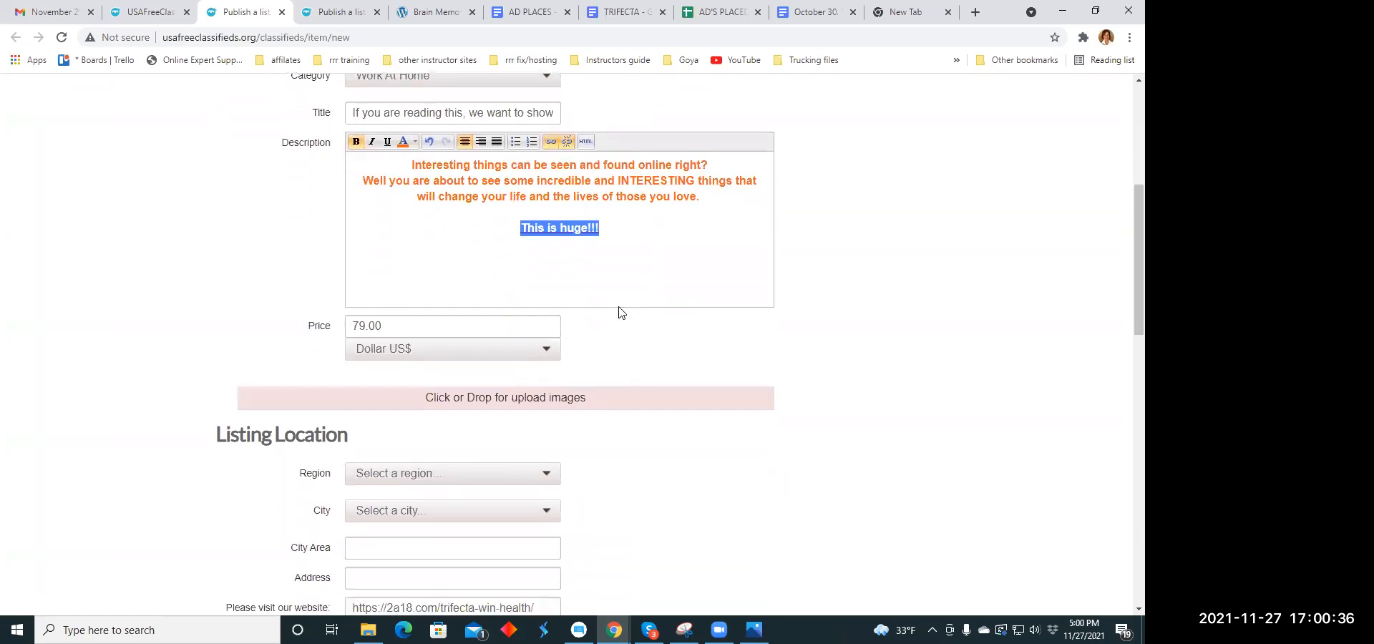
scroll(551, 328, down, 3)
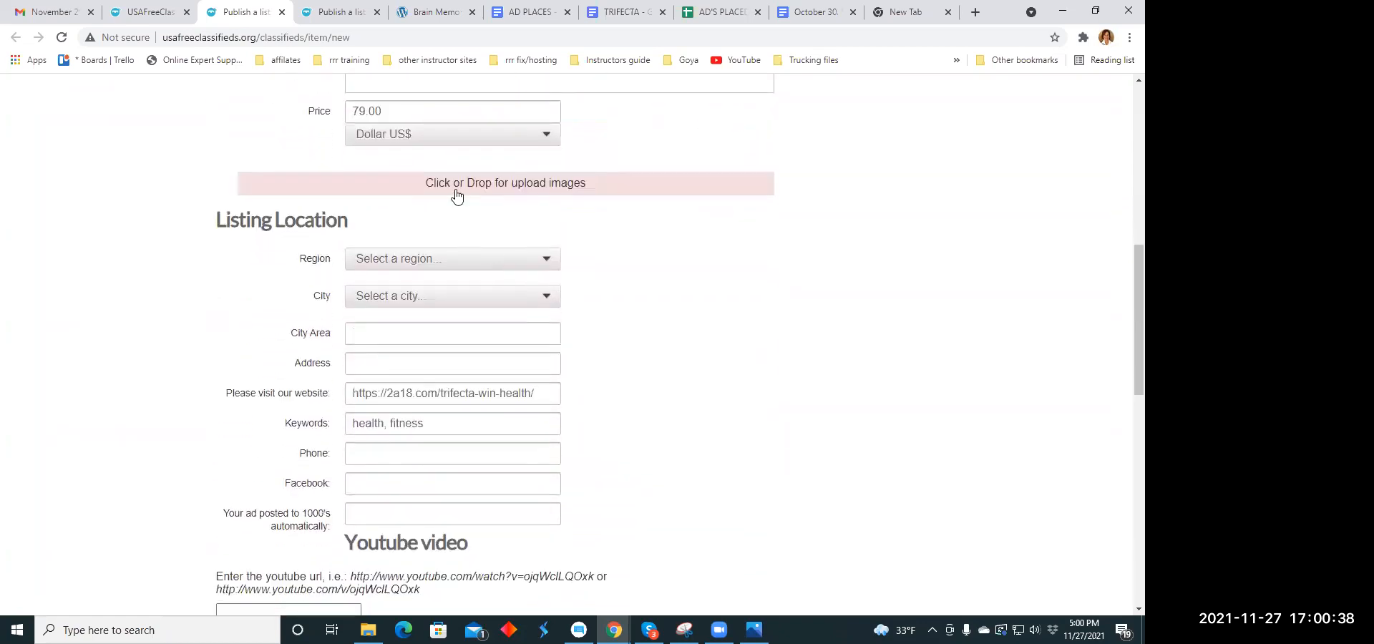
scroll(651, 234, up, 4)
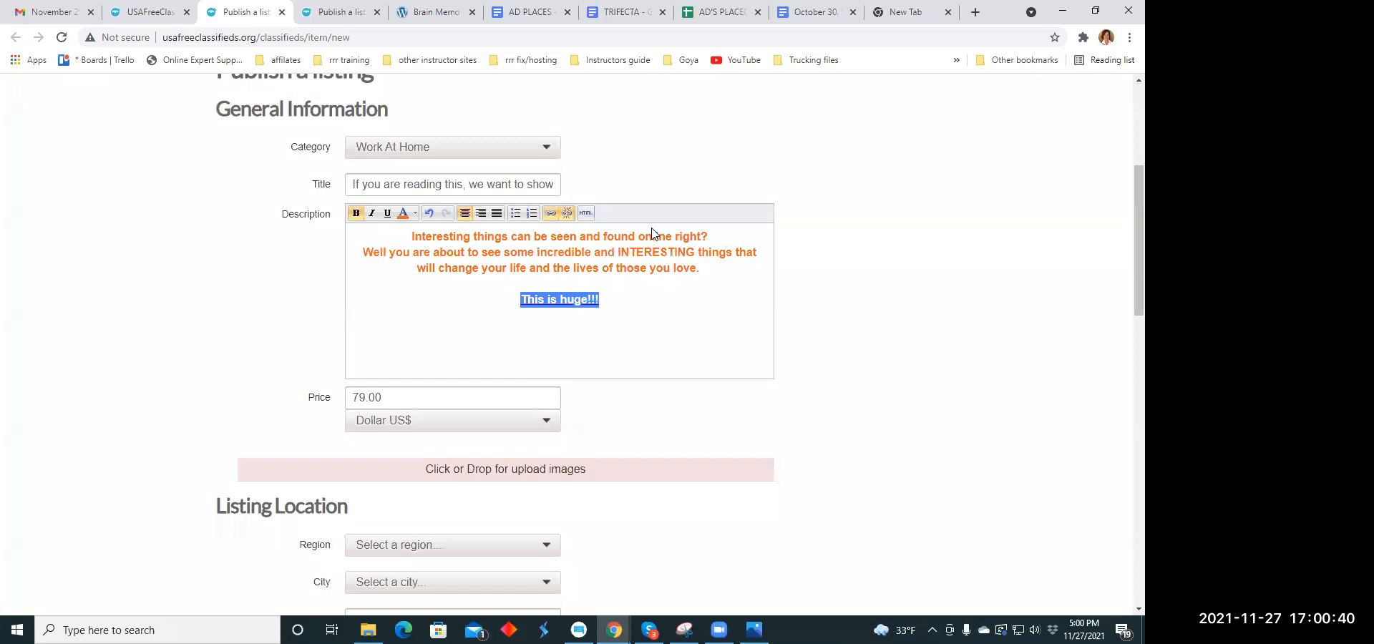
scroll(651, 234, up, 2)
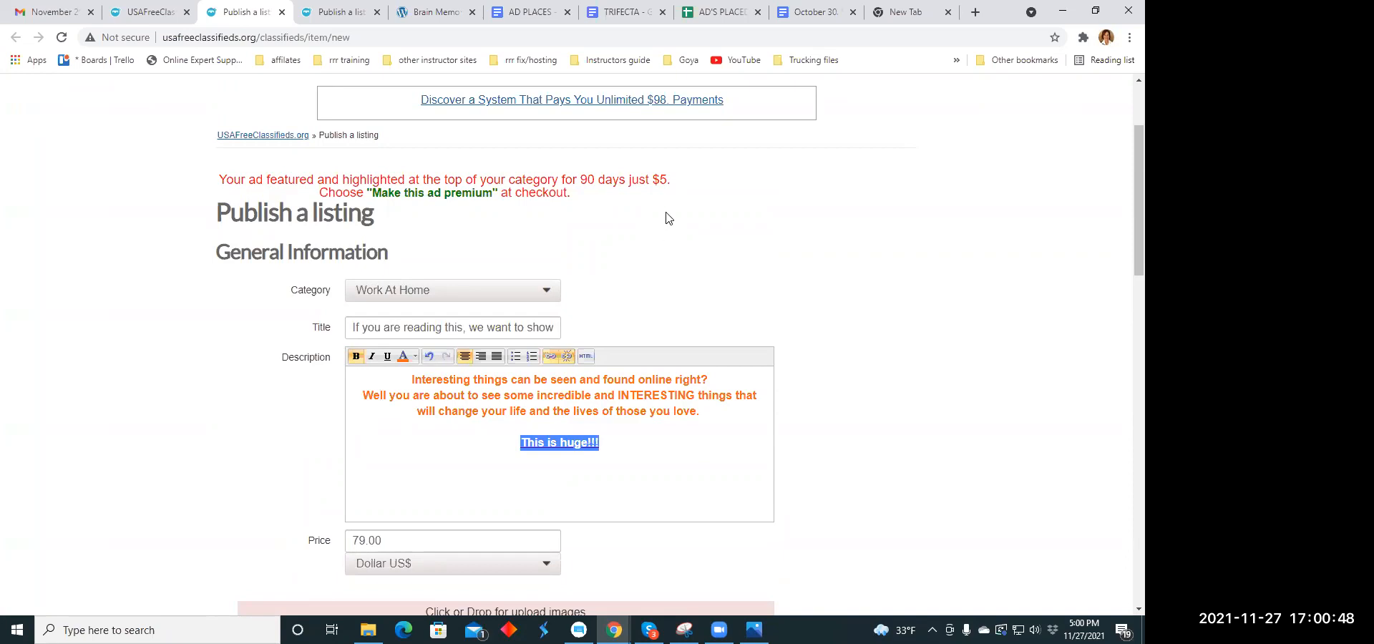
scroll(662, 229, down, 4)
click(467, 329)
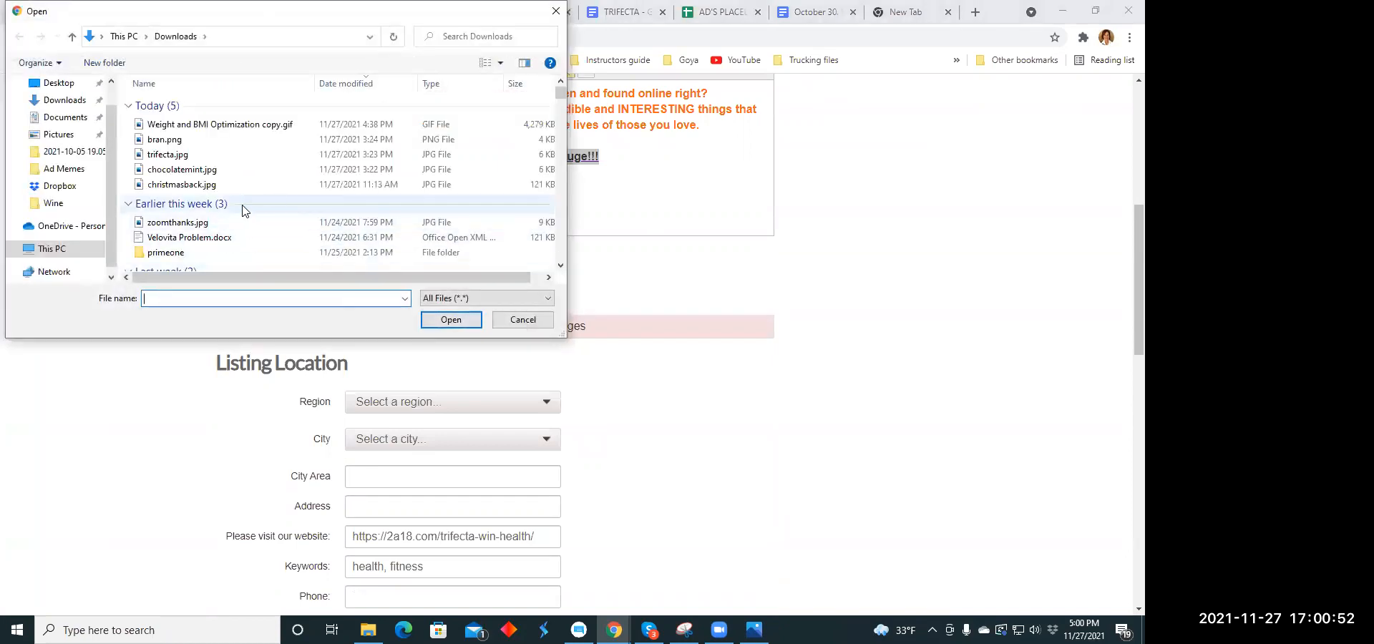
click(178, 155)
click(440, 322)
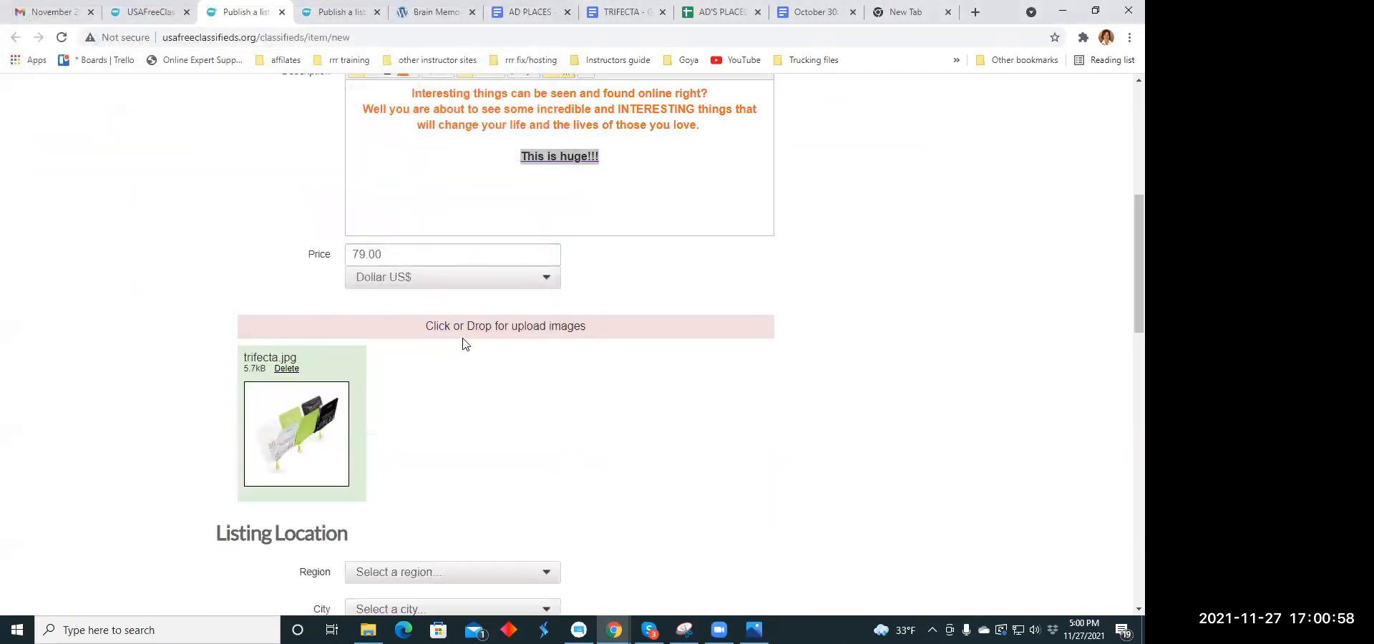
click(463, 328)
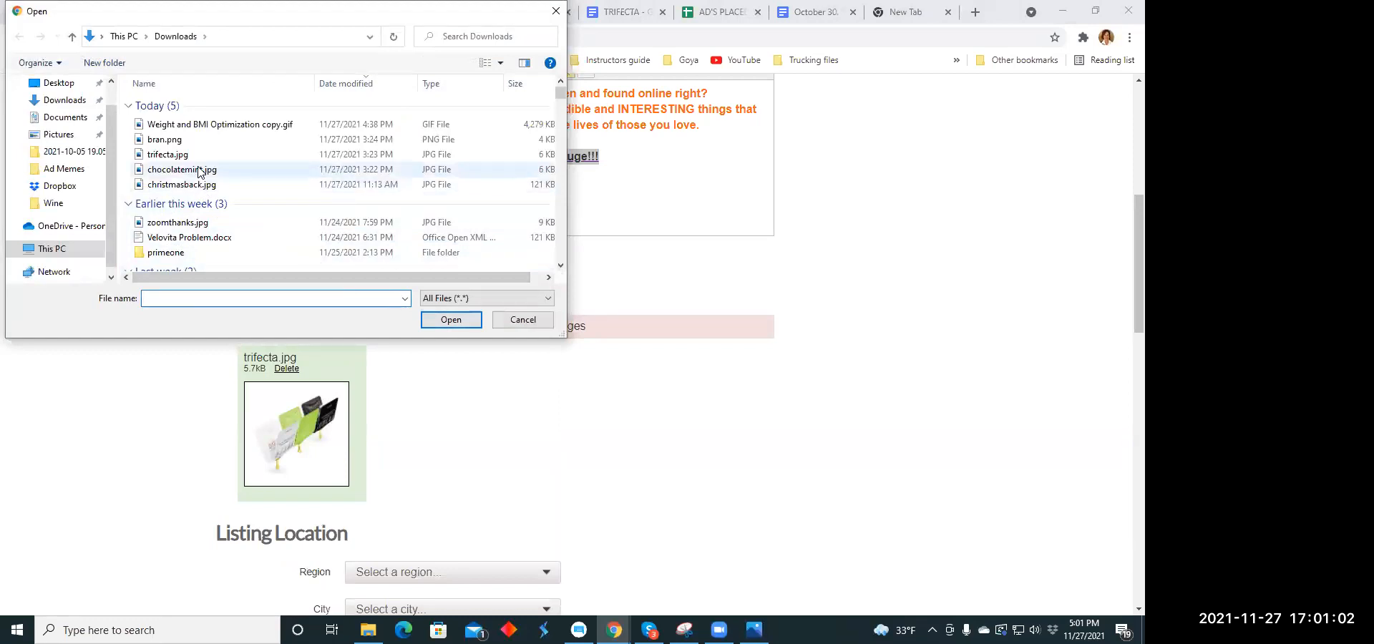
click(199, 169)
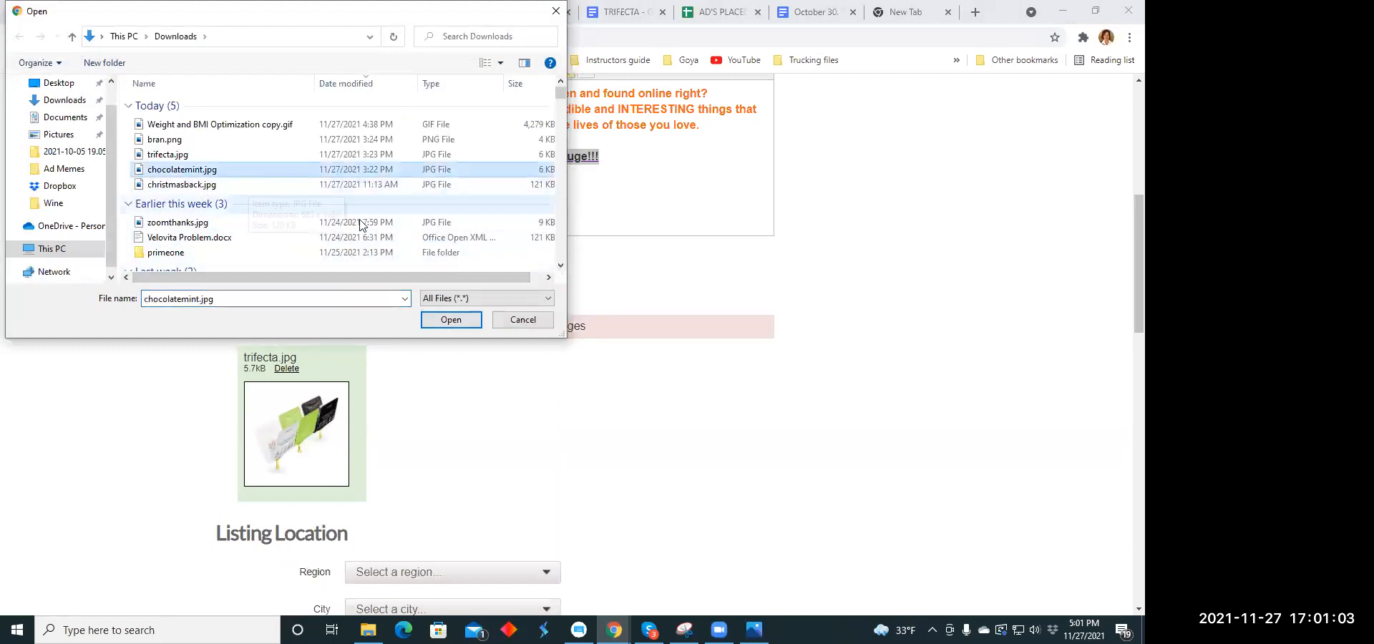
click(451, 319)
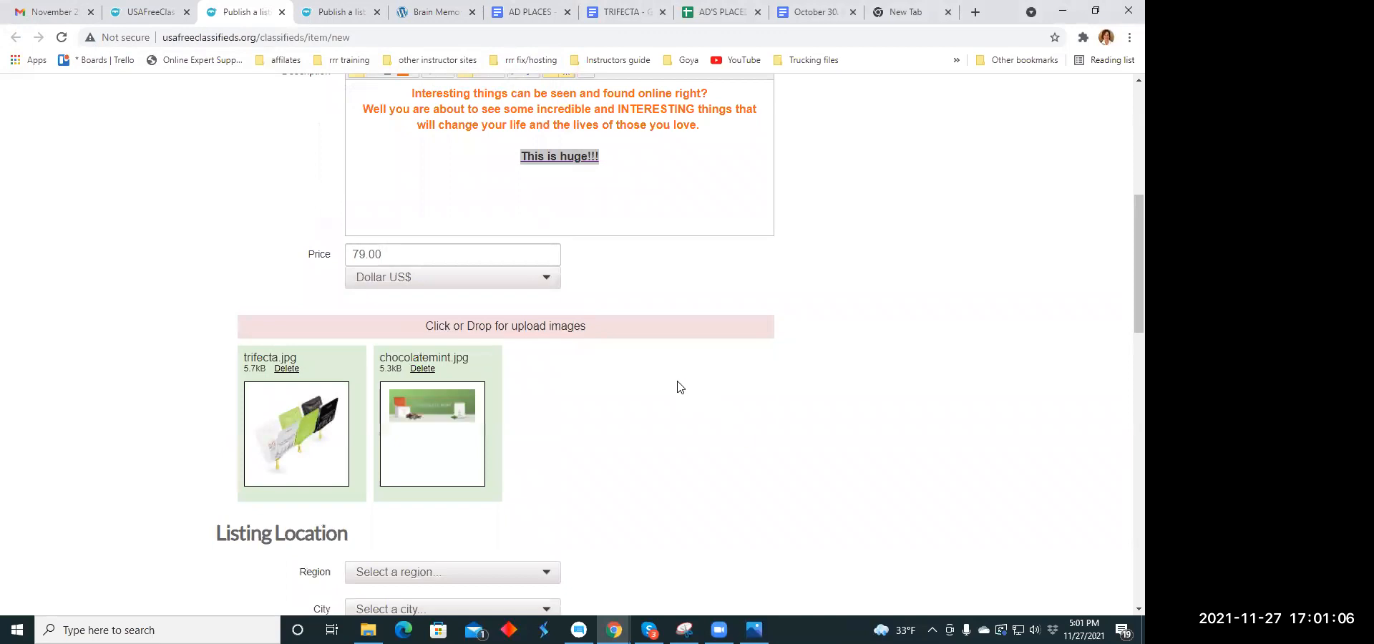
- Set the listing's location to the region Ohio and the city Alpha
scroll(678, 387, down, 5)
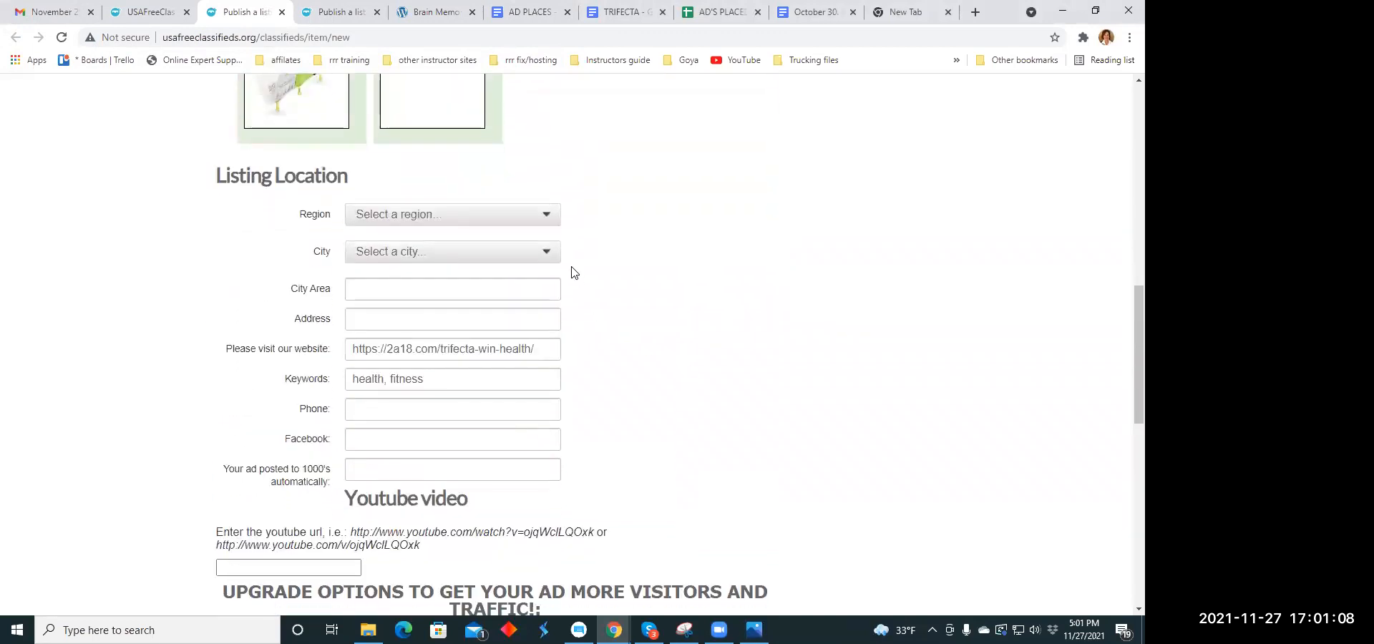
click(546, 216)
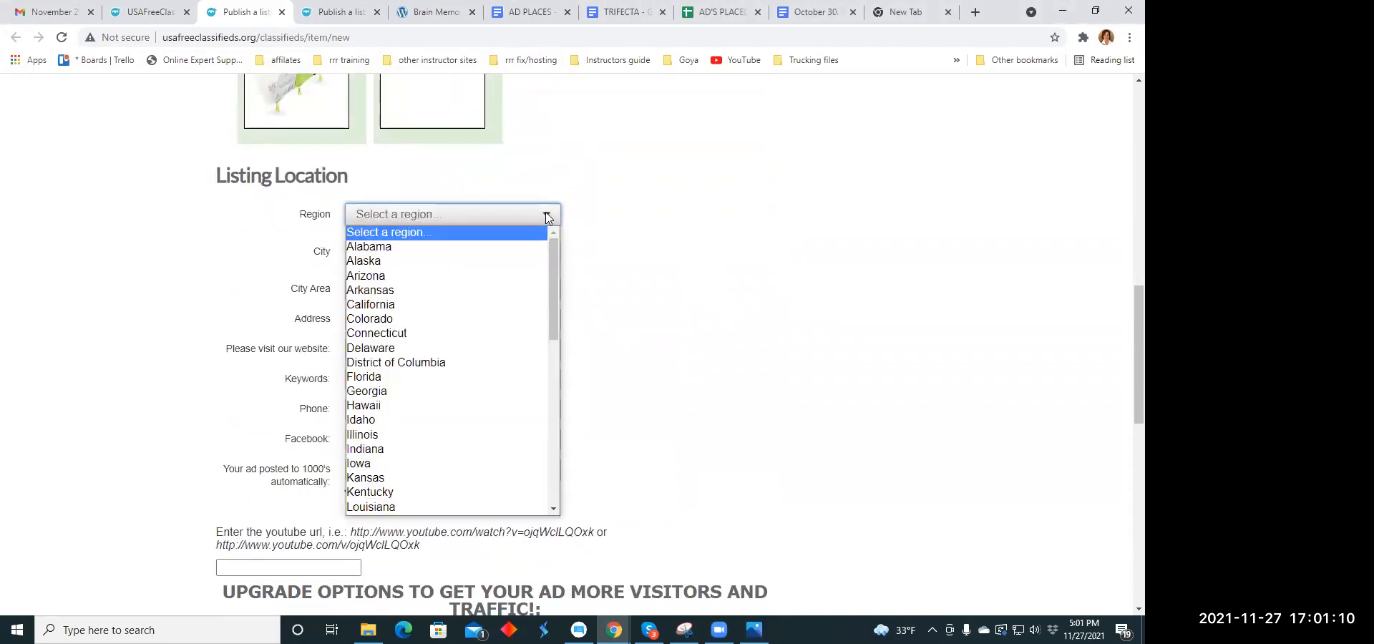
scroll(408, 348, down, 5)
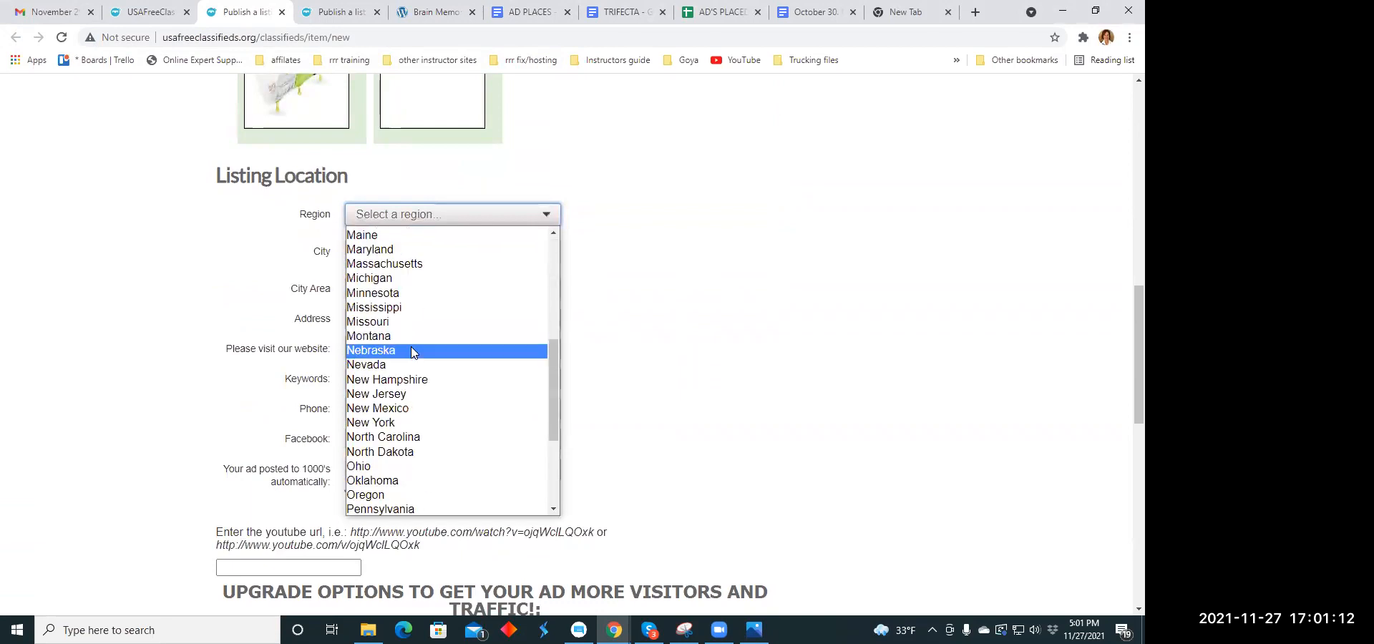
scroll(413, 348, down, 3)
click(442, 318)
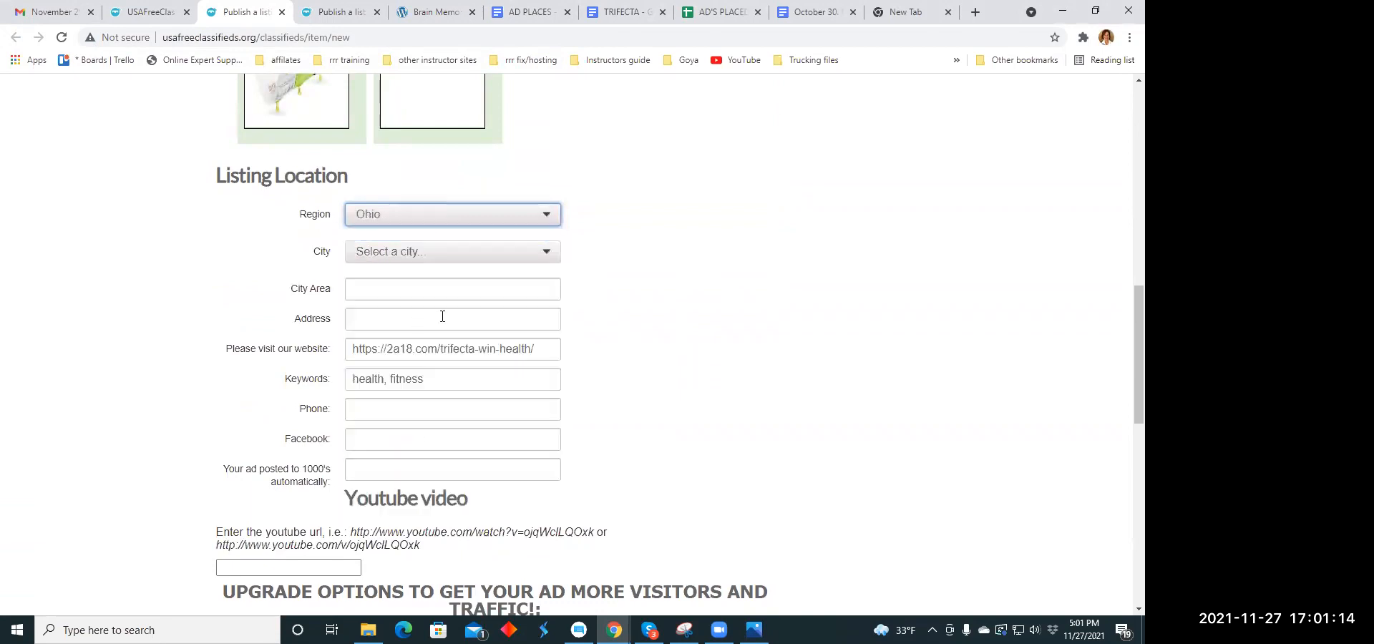
click(548, 255)
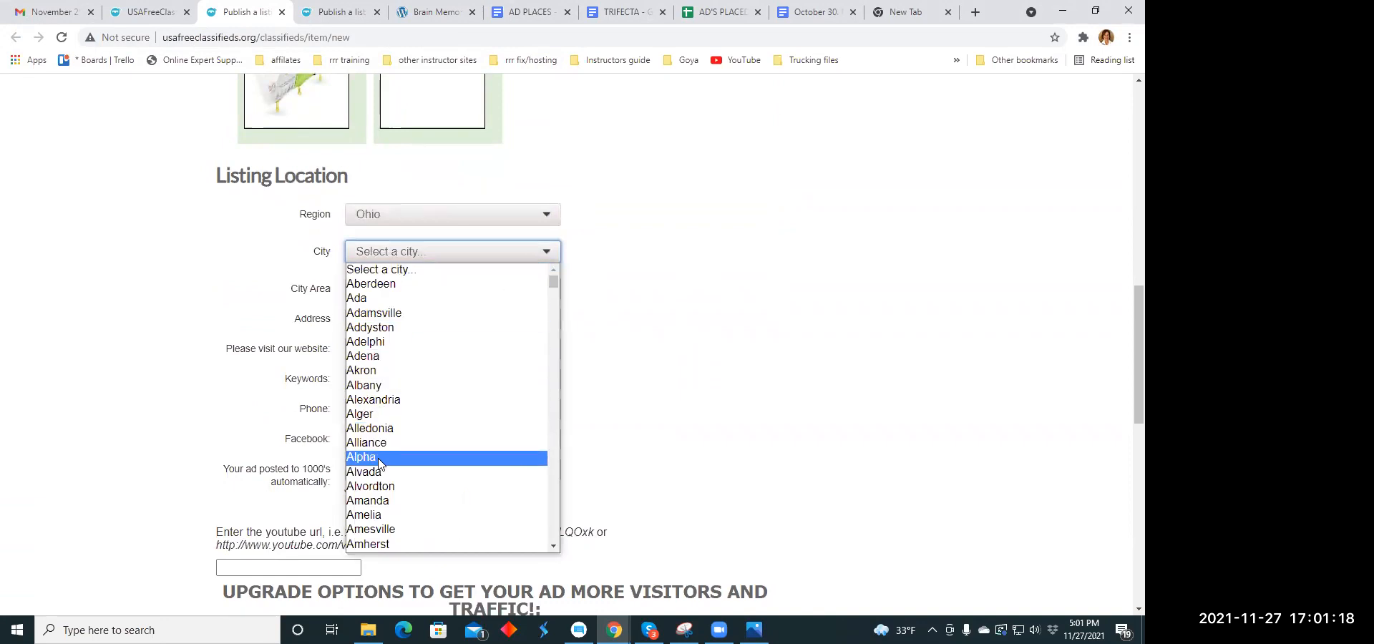
click(530, 458)
- Publish the Work At Home listing and close its upgrade payment page without paying
scroll(492, 307, down, 2)
scroll(493, 302, down, 7)
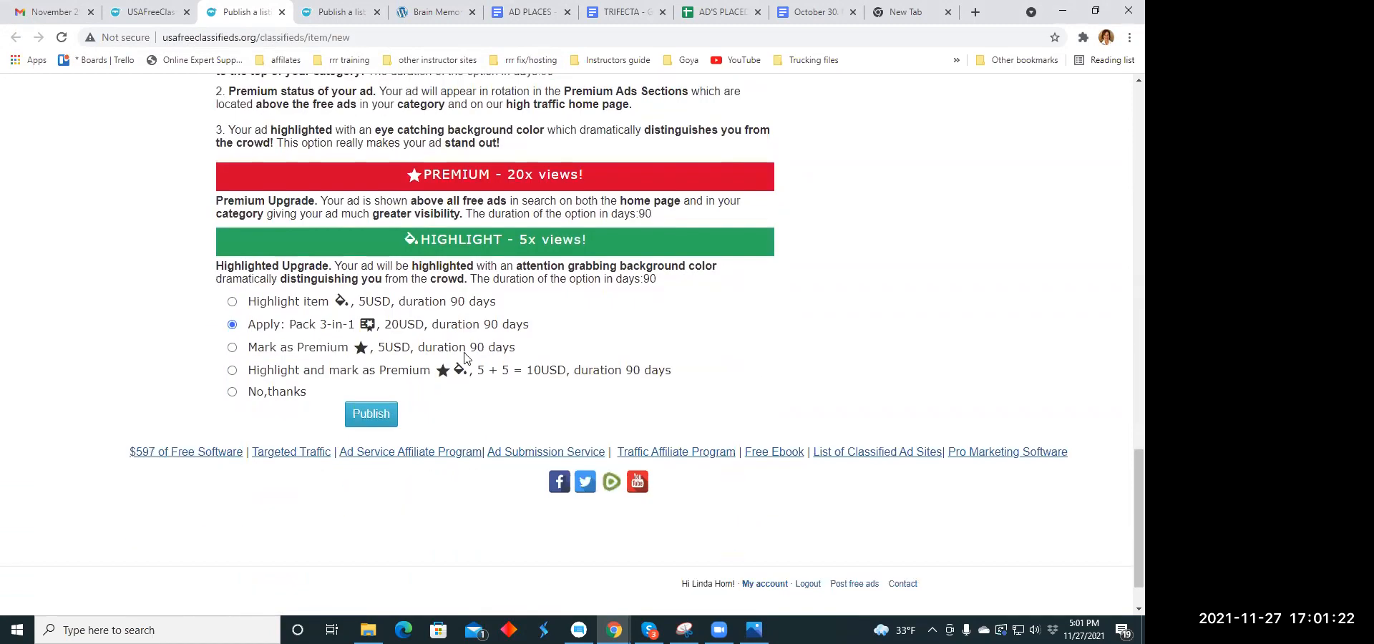
click(376, 415)
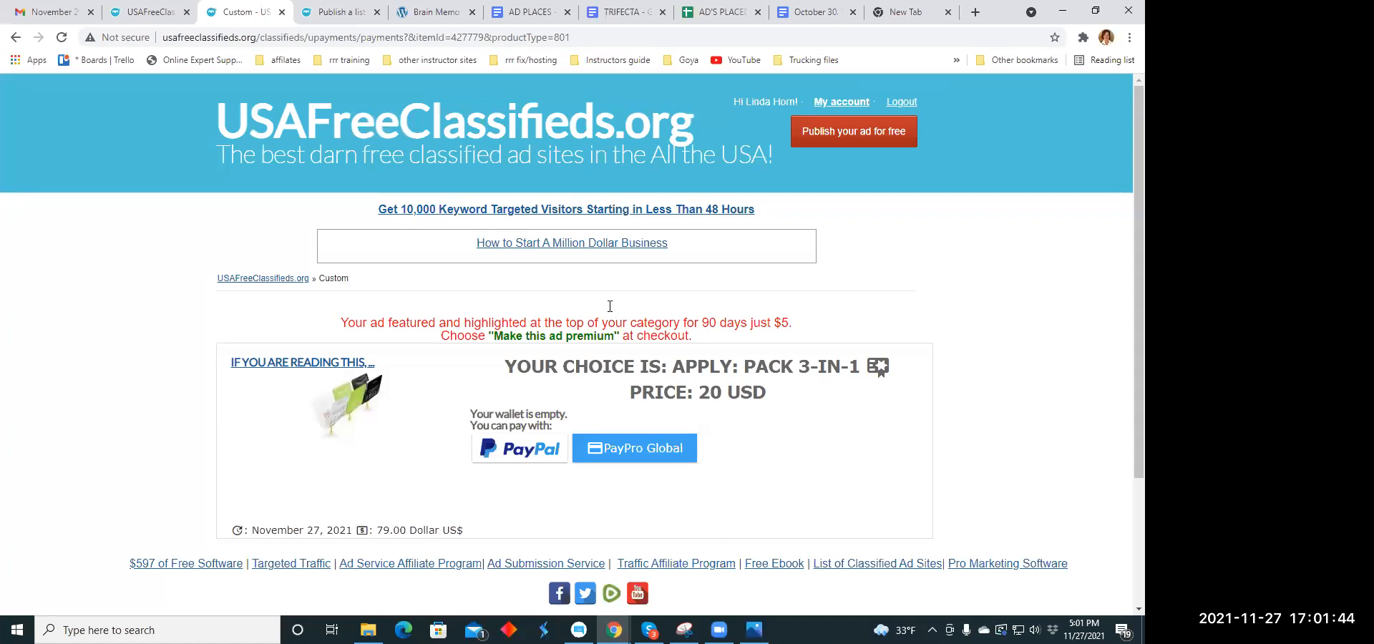
click(281, 14)
- Set the category of the next blank listing to Start Your Own Biz
scroll(441, 287, down, 1)
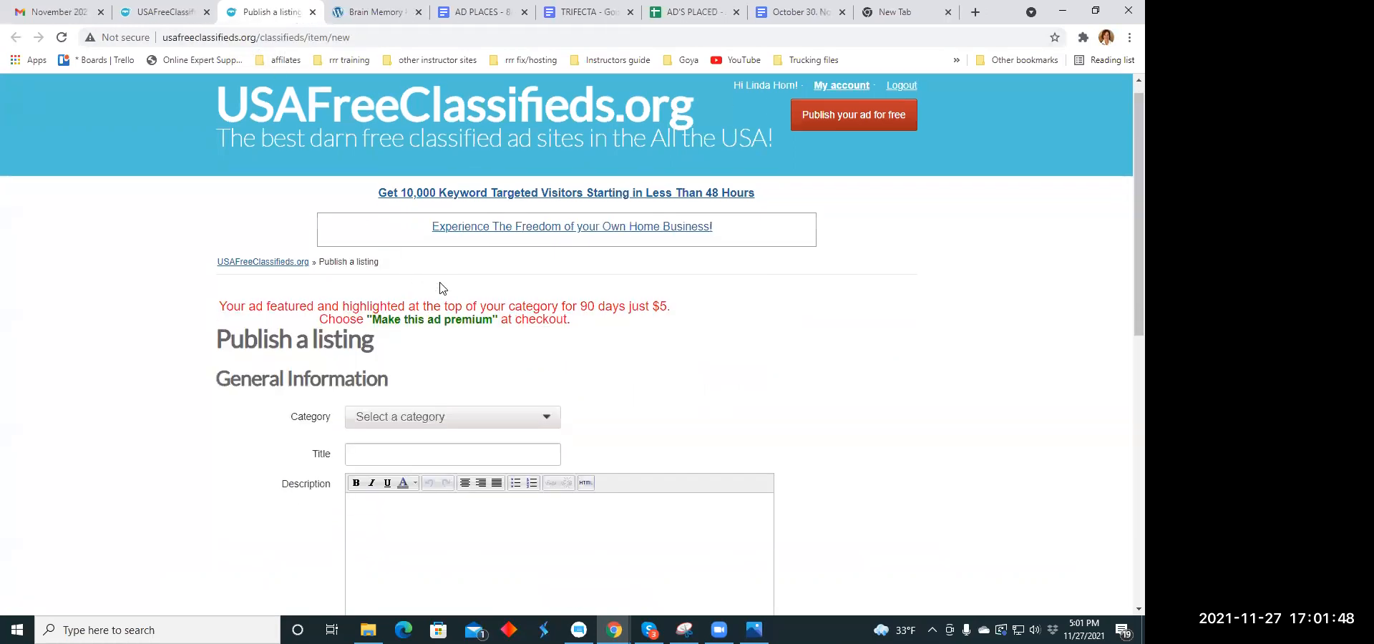
scroll(442, 287, down, 3)
click(541, 225)
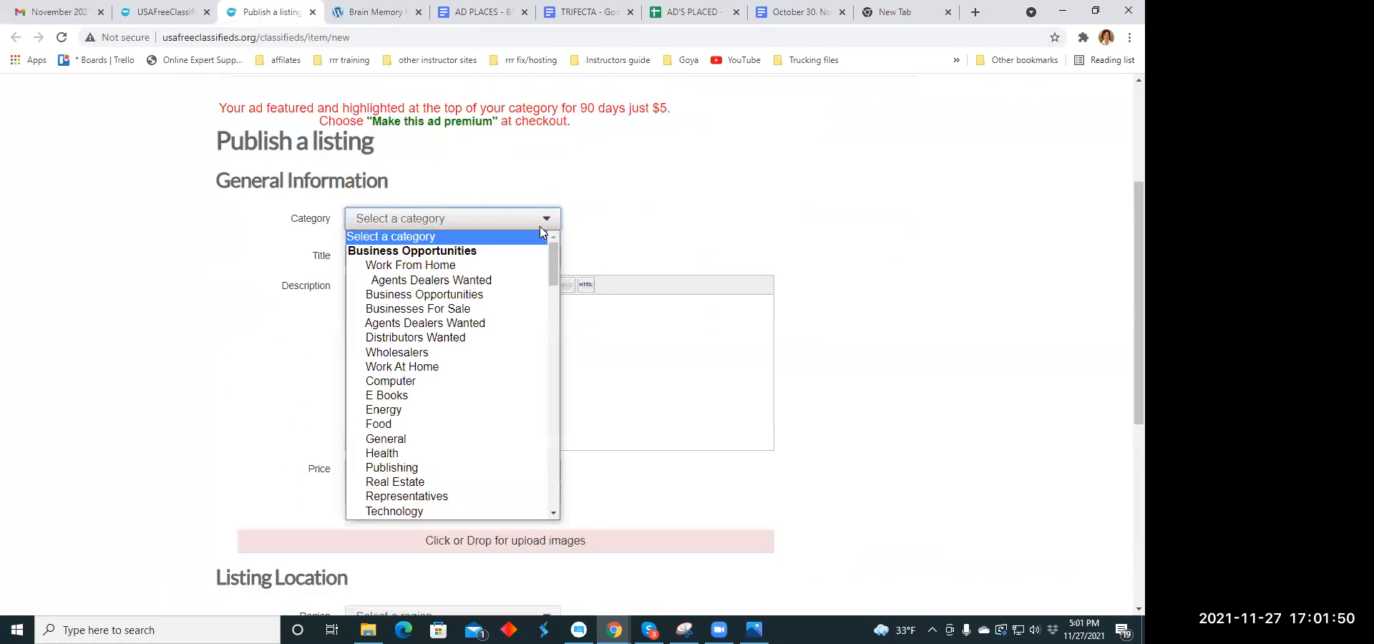
scroll(458, 313, down, 3)
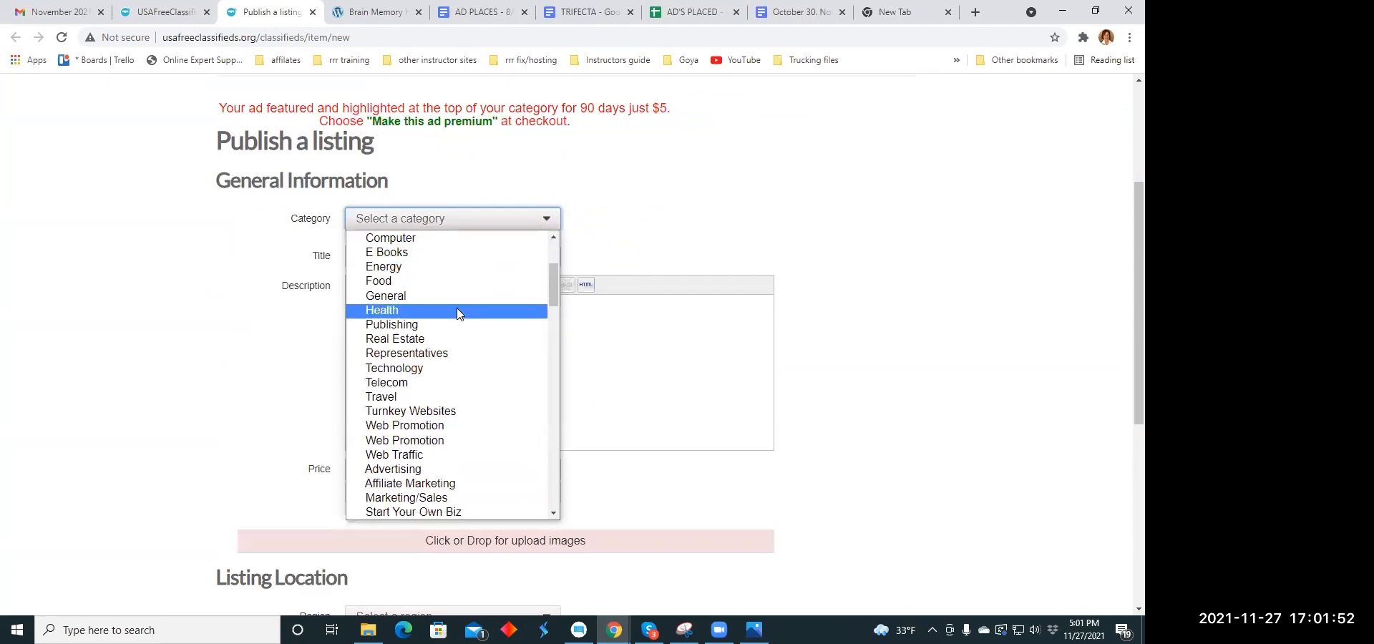
scroll(449, 322, down, 3)
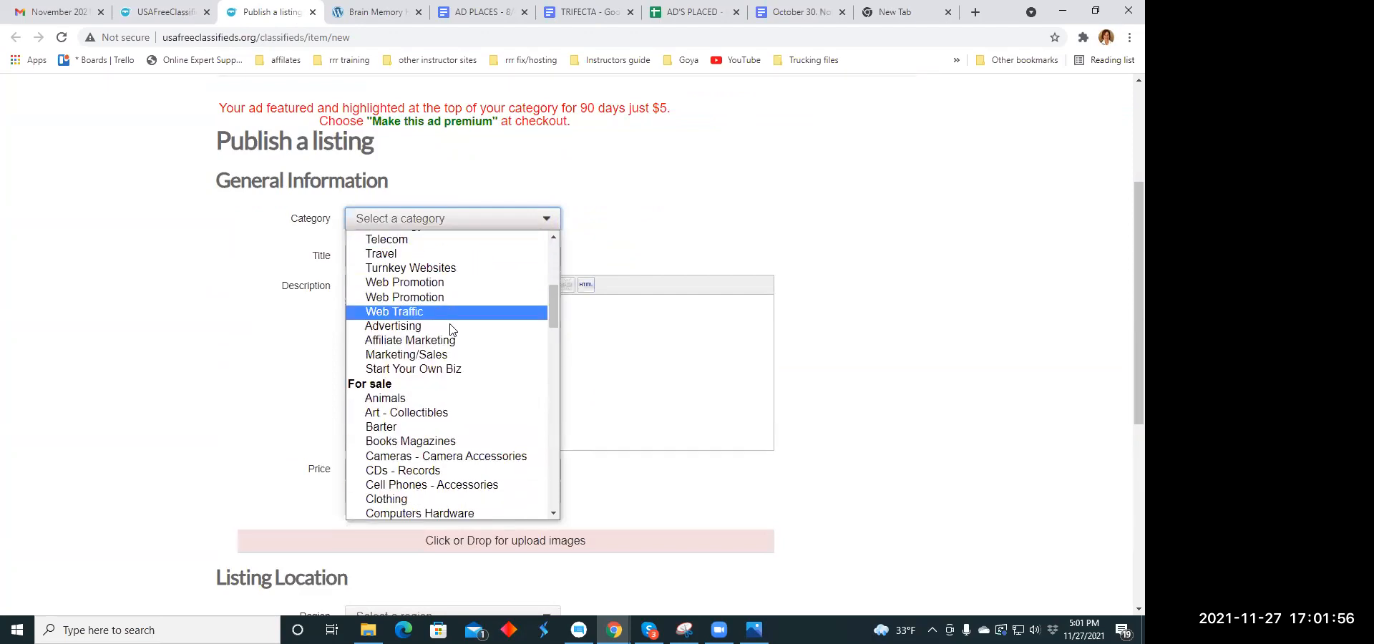
click(448, 369)
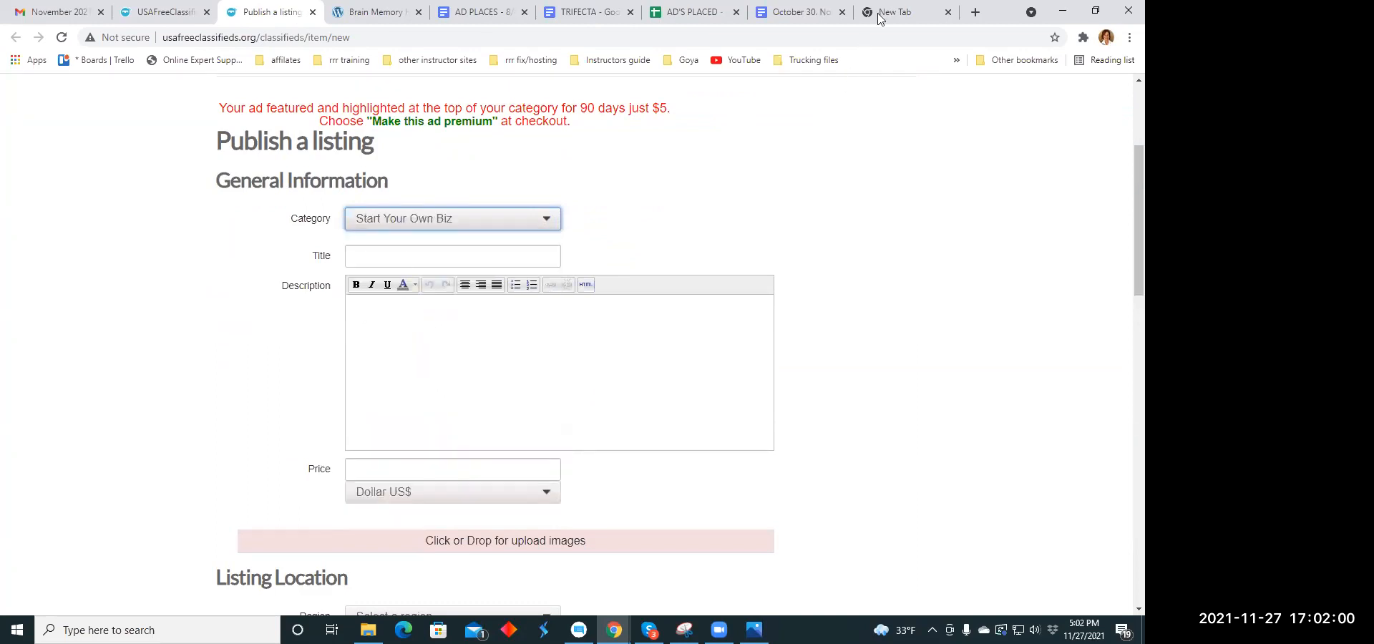
- Copy the headline "We have never. Wait… maybe we should tell you more inside." from the headline document into the listing's title
click(797, 13)
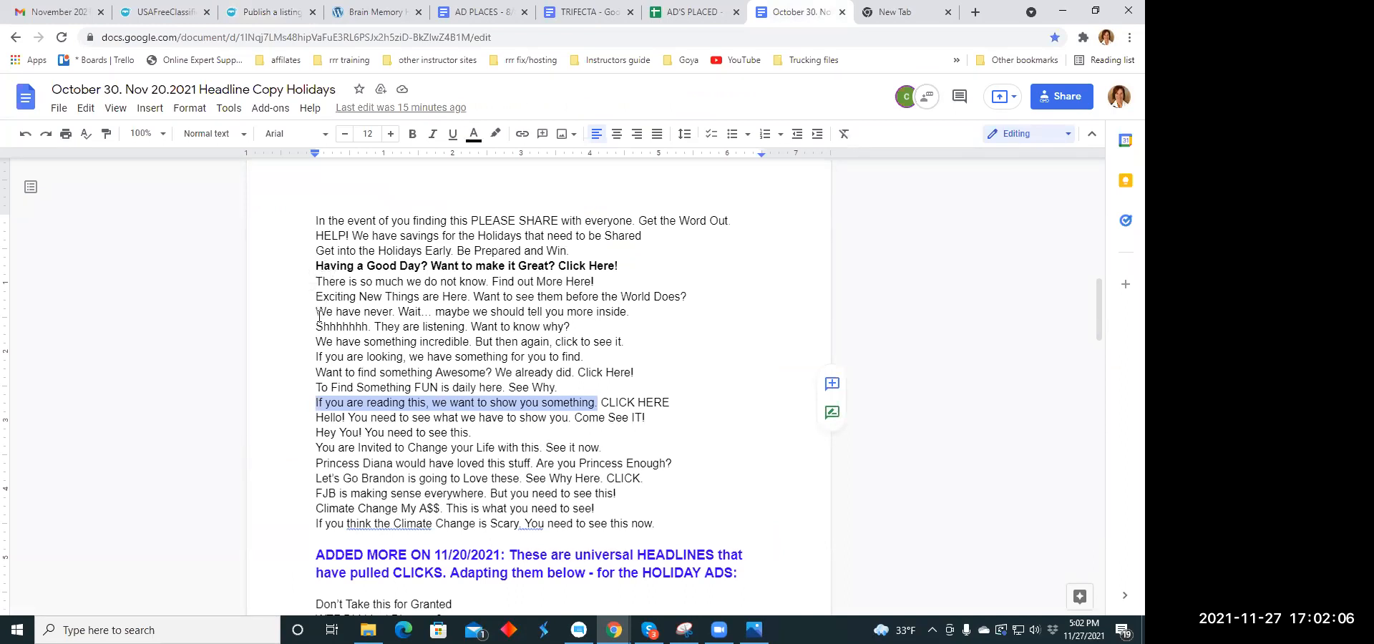
drag(317, 312, 631, 310)
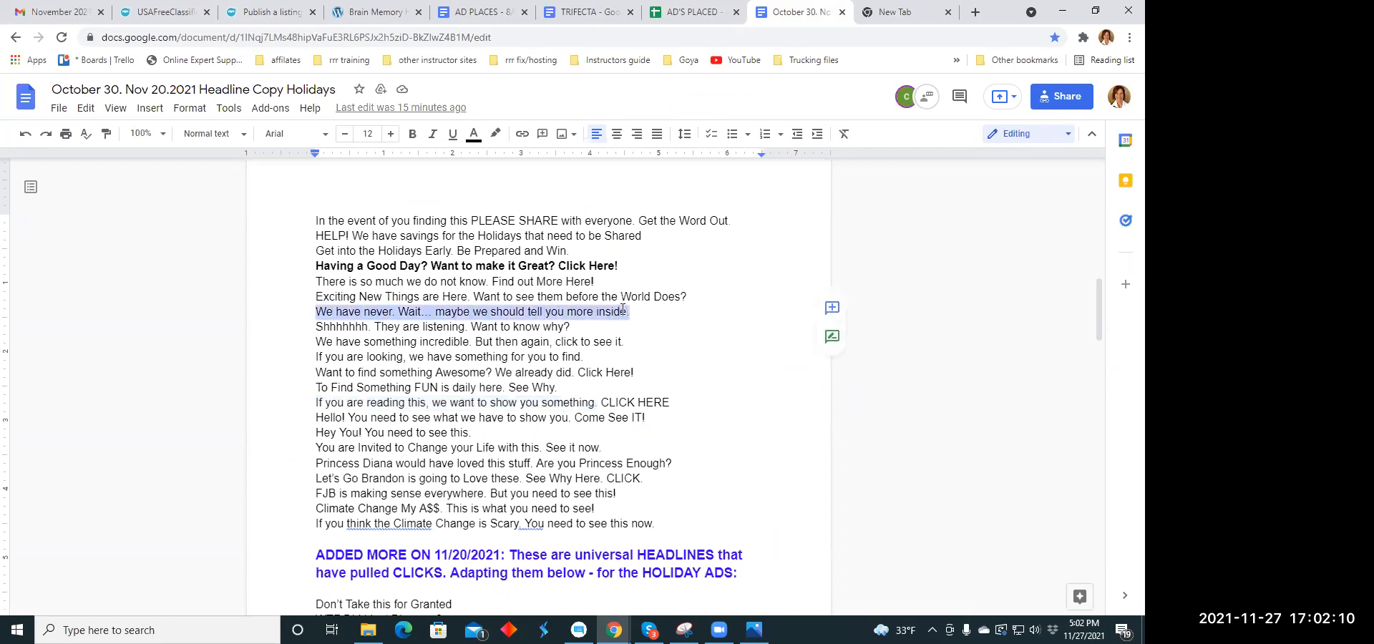
right_click(623, 310)
click(662, 229)
click(270, 14)
click(356, 258)
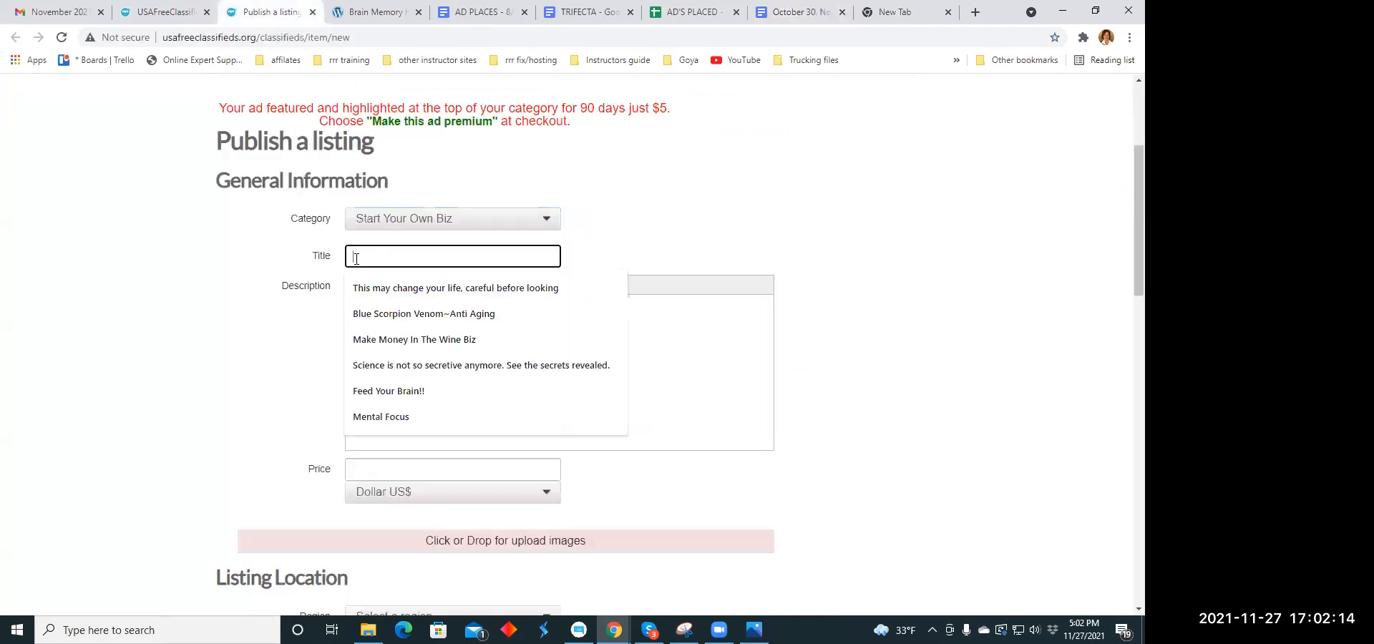
right_click(361, 259)
click(379, 371)
- Copy the opening paragraph of the Brain Memory Health page from "As we age" through "breakthrough"
click(365, 319)
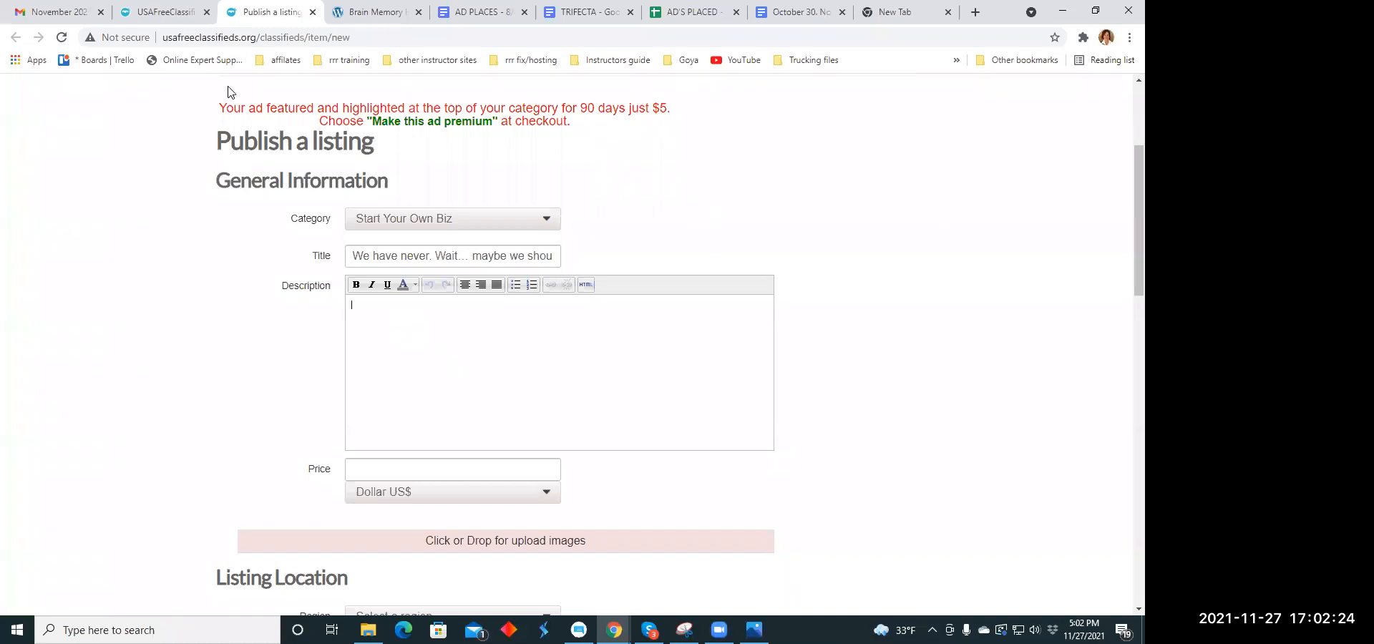
click(576, 14)
scroll(443, 332, up, 4)
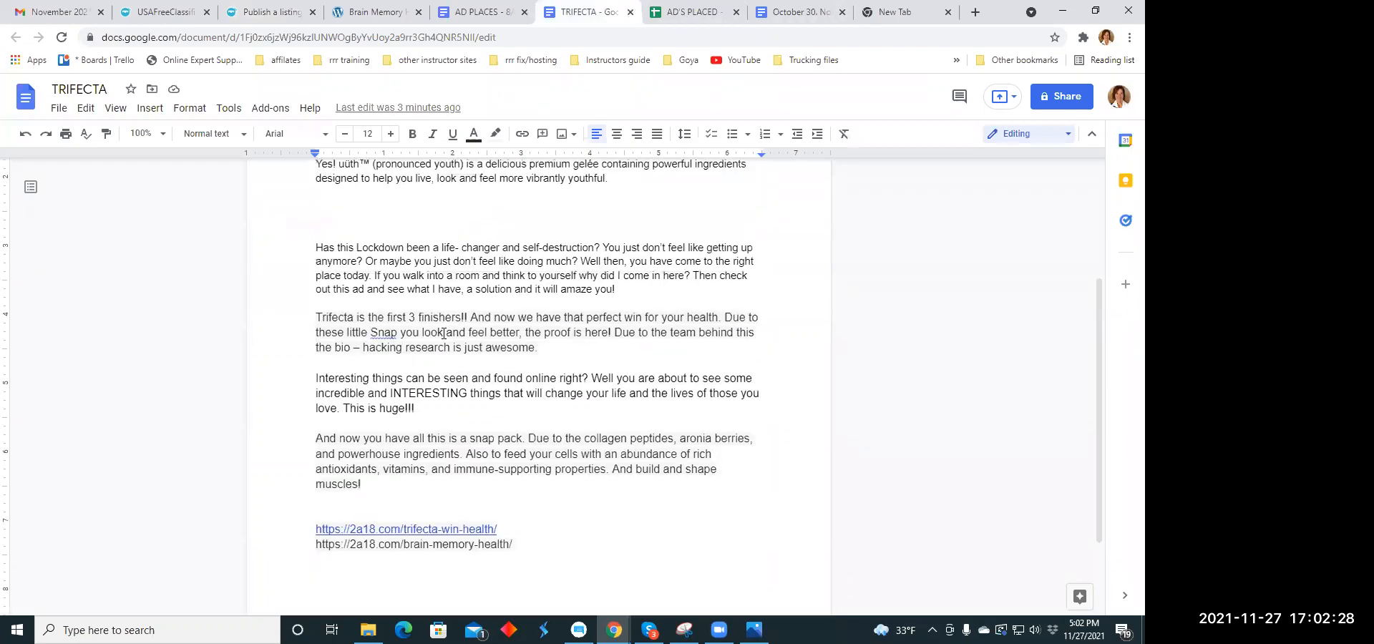
click(390, 15)
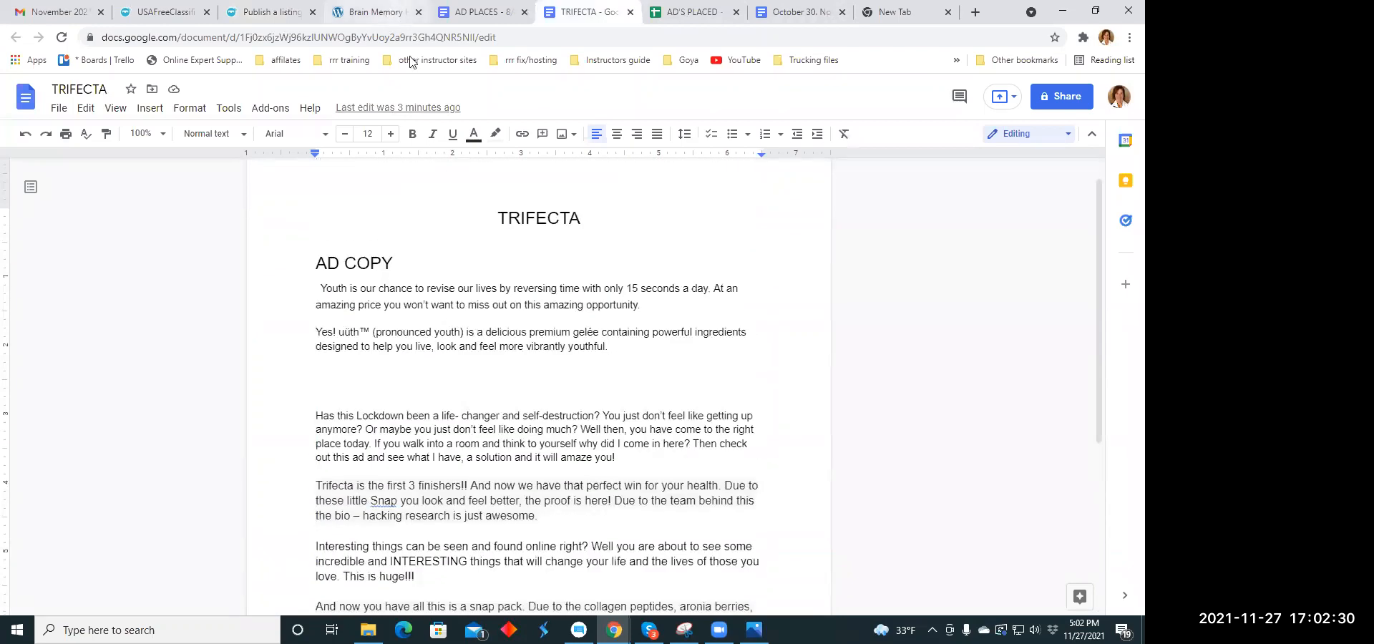
scroll(308, 274, down, 1)
drag(313, 279, 526, 324)
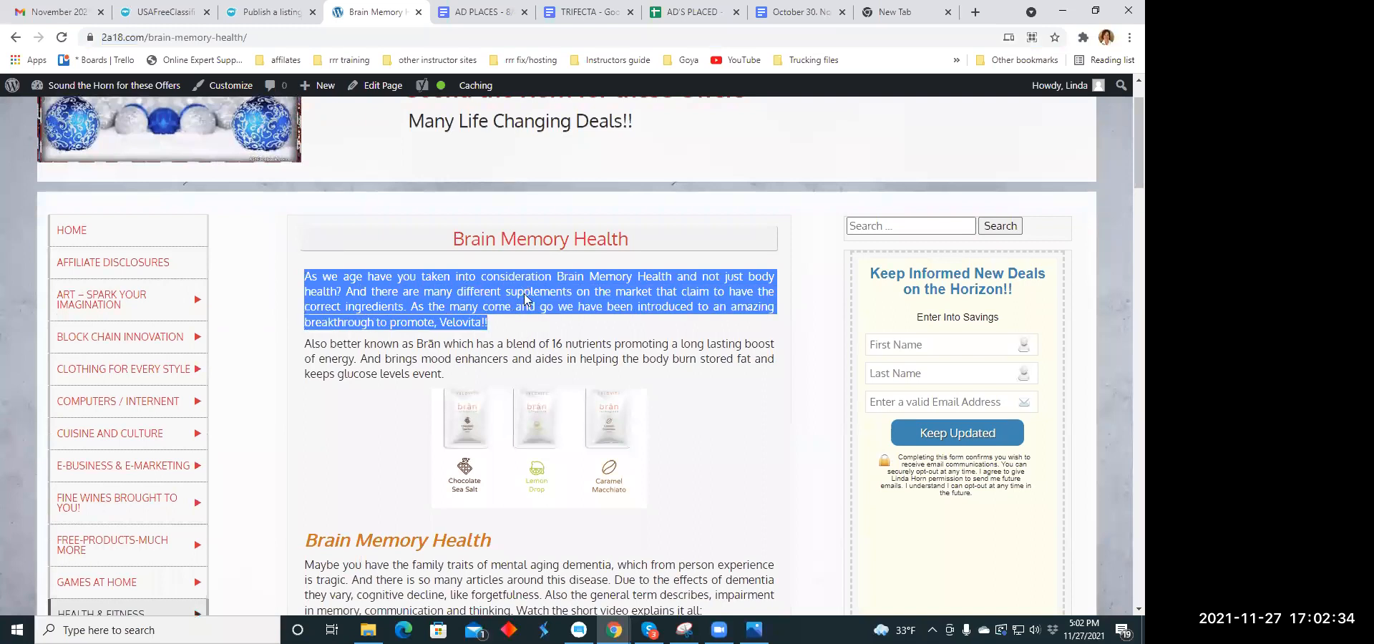
click(335, 256)
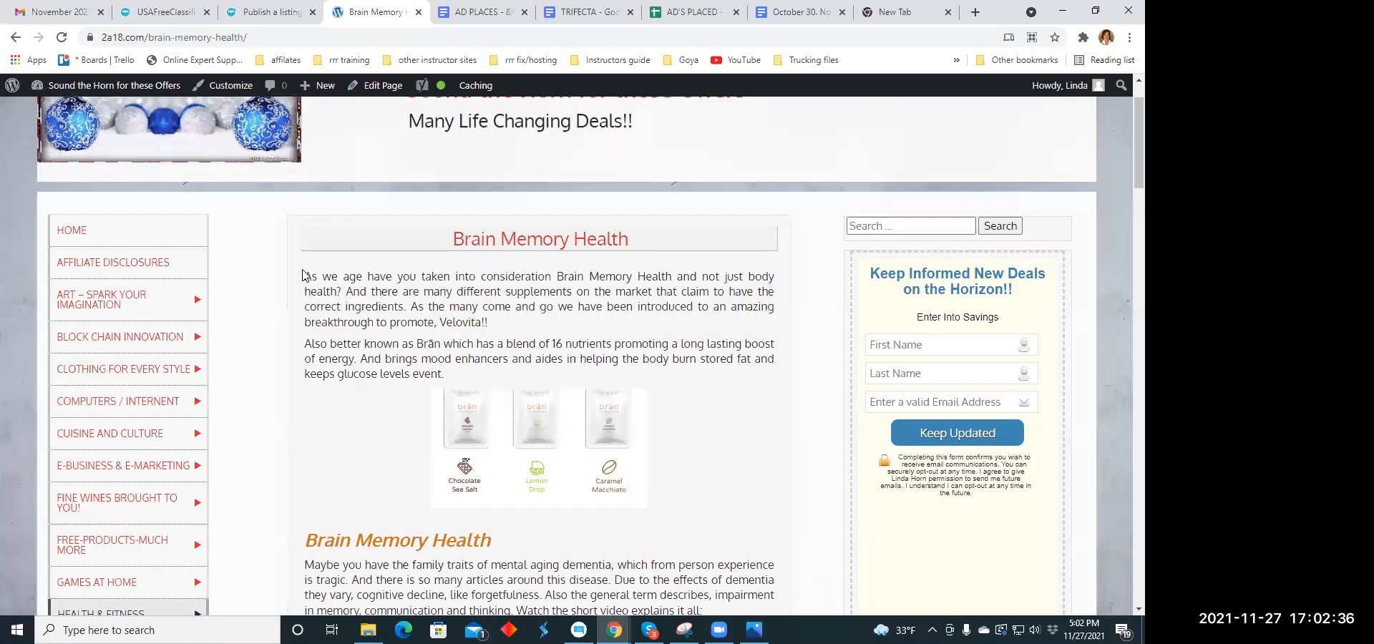
drag(305, 276, 377, 322)
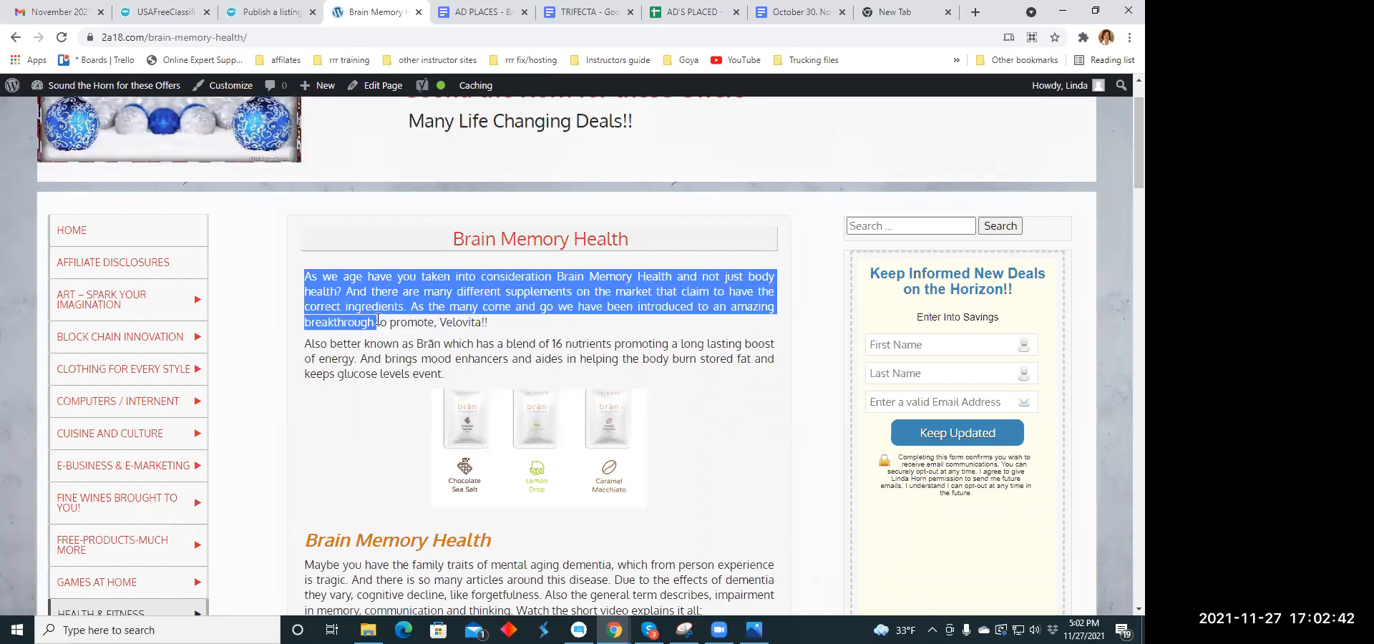
right_click(381, 300)
click(402, 312)
- Paste the copied paragraph into the TRIFECTA document on the empty line below the snap pack paragraph, above the links
click(589, 12)
scroll(353, 385, down, 3)
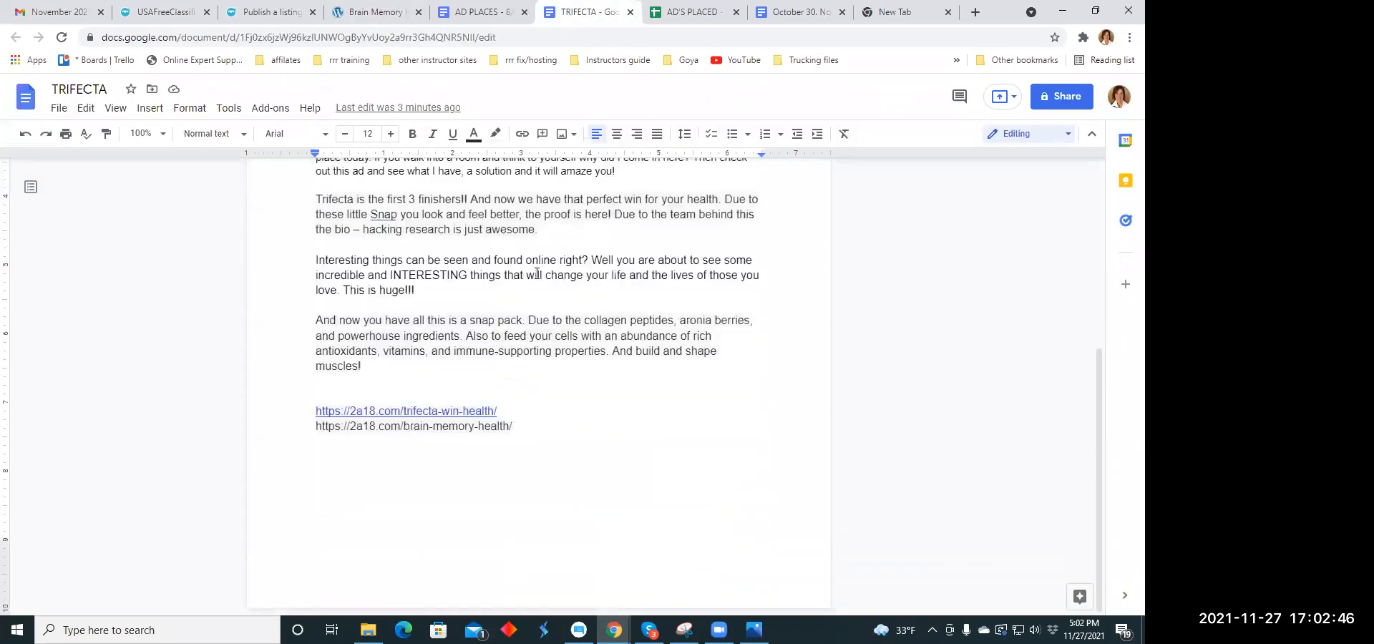
click(323, 385)
right_click(323, 385)
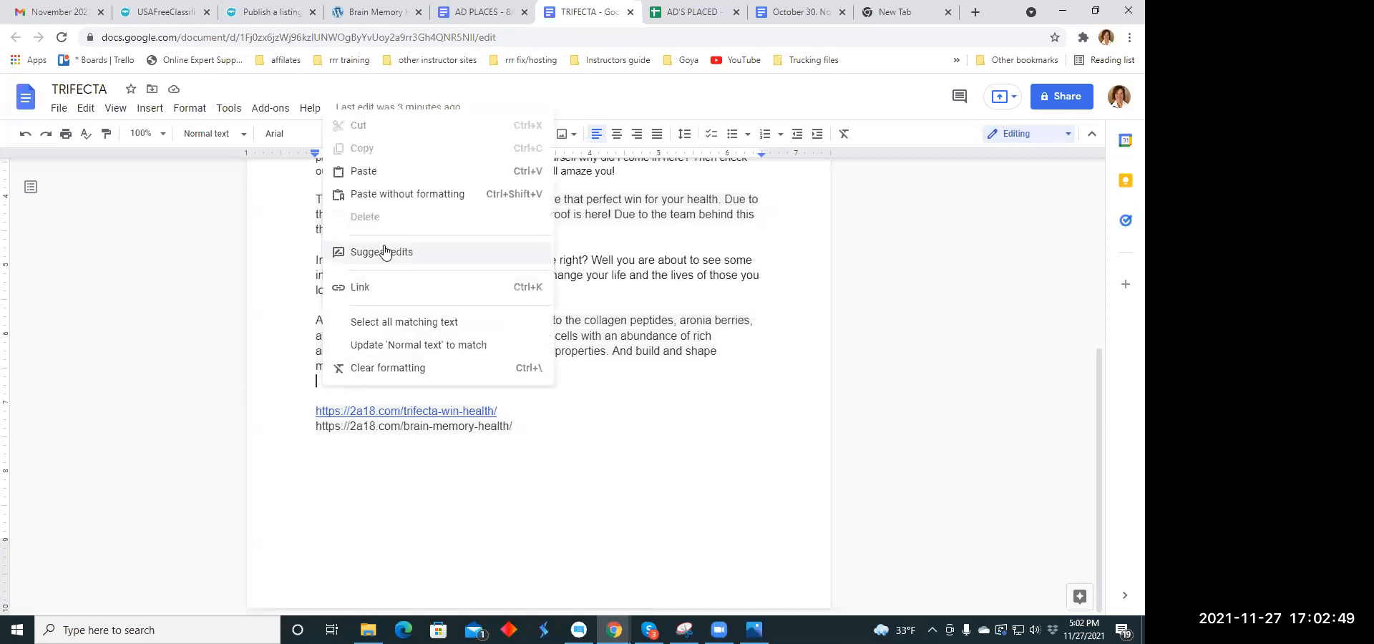
click(365, 172)
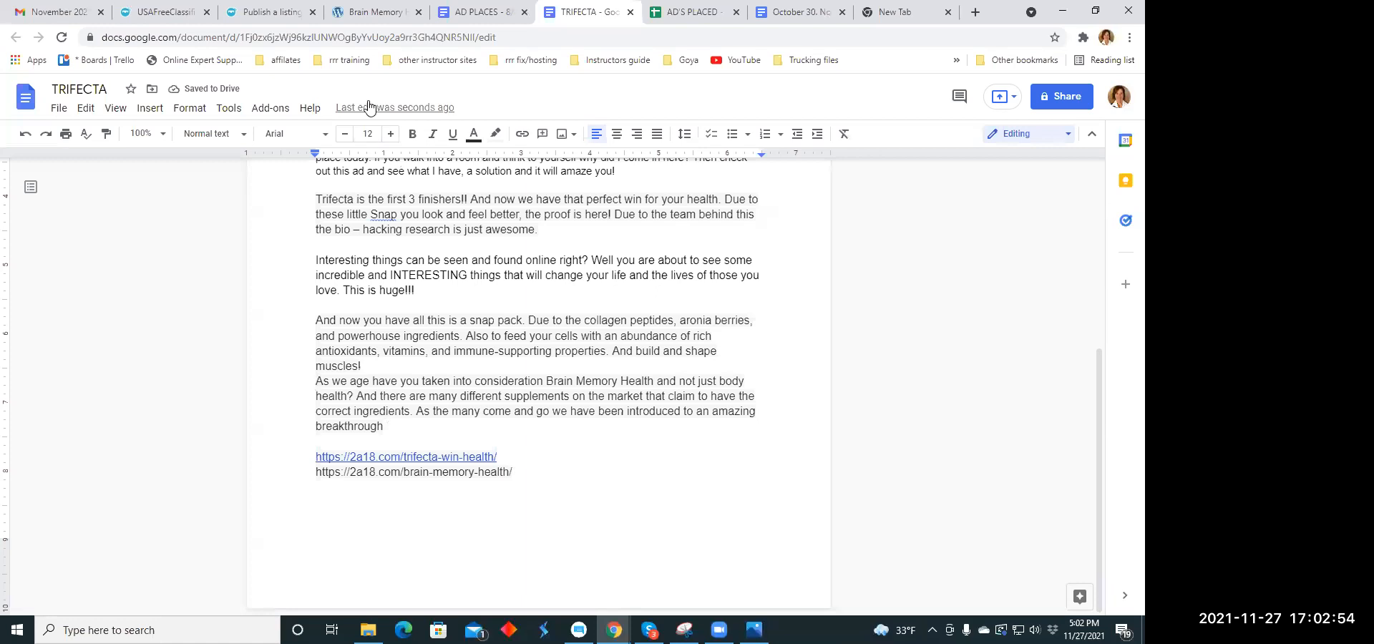
- Paste the copied Brain Memory Health paragraph into the description of the Start Your Own Biz listing
click(261, 14)
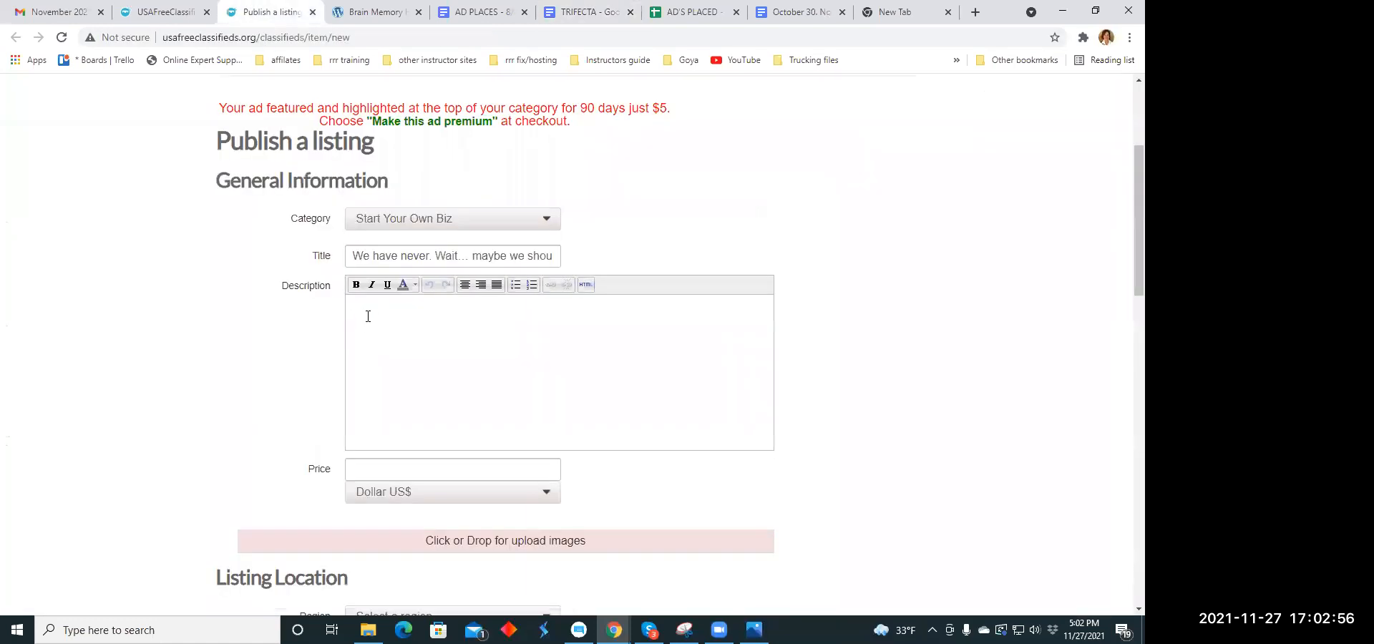
right_click(366, 310)
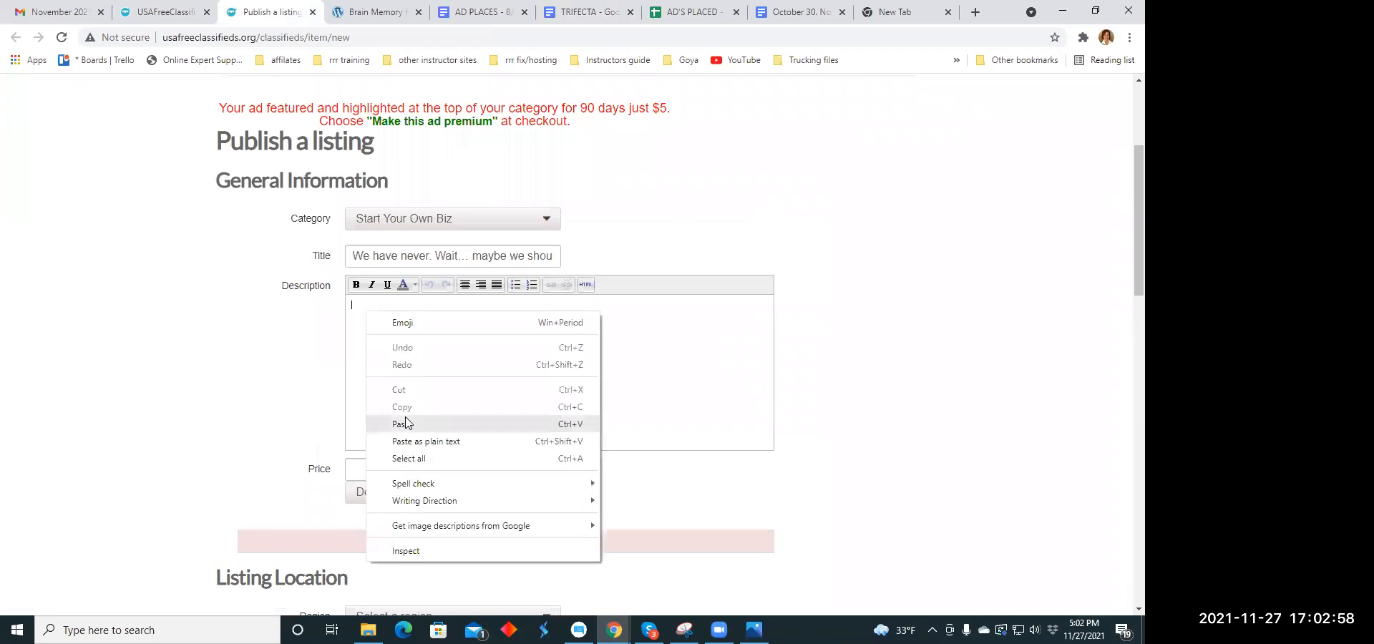
click(401, 420)
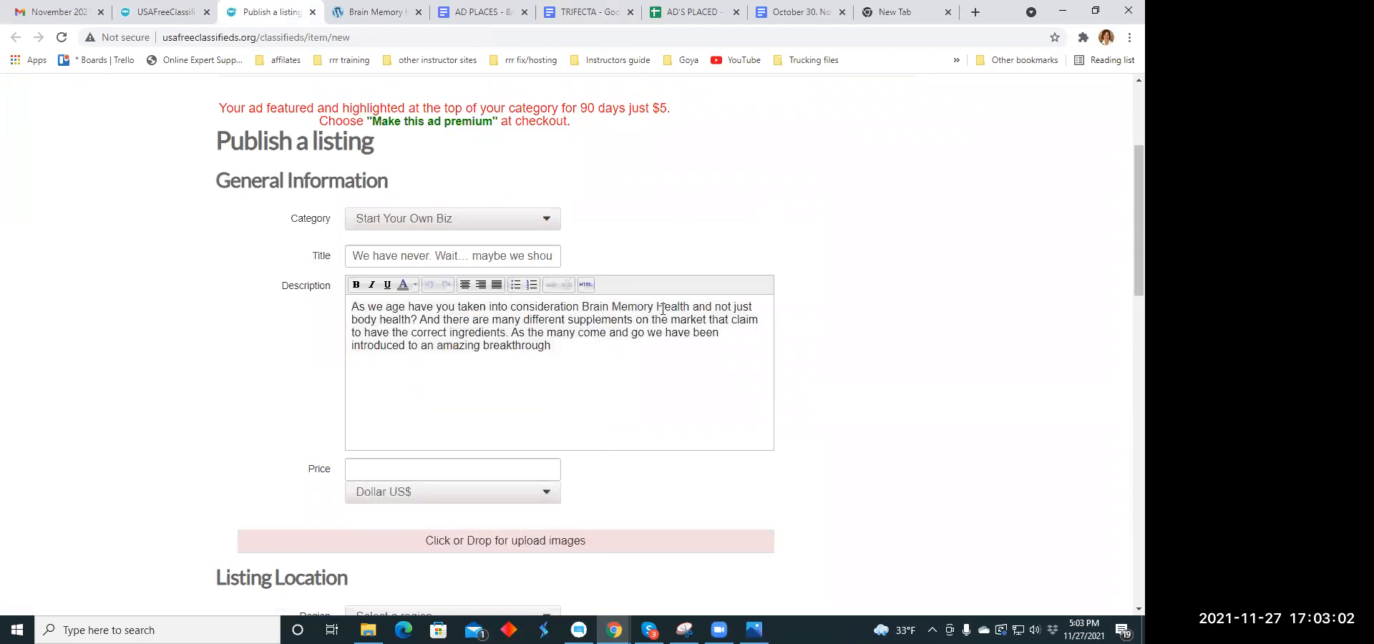
- Split the description into three paragraphs, breaking before "And there are" and "As the many", and centre all the text
click(425, 319)
key(Return)
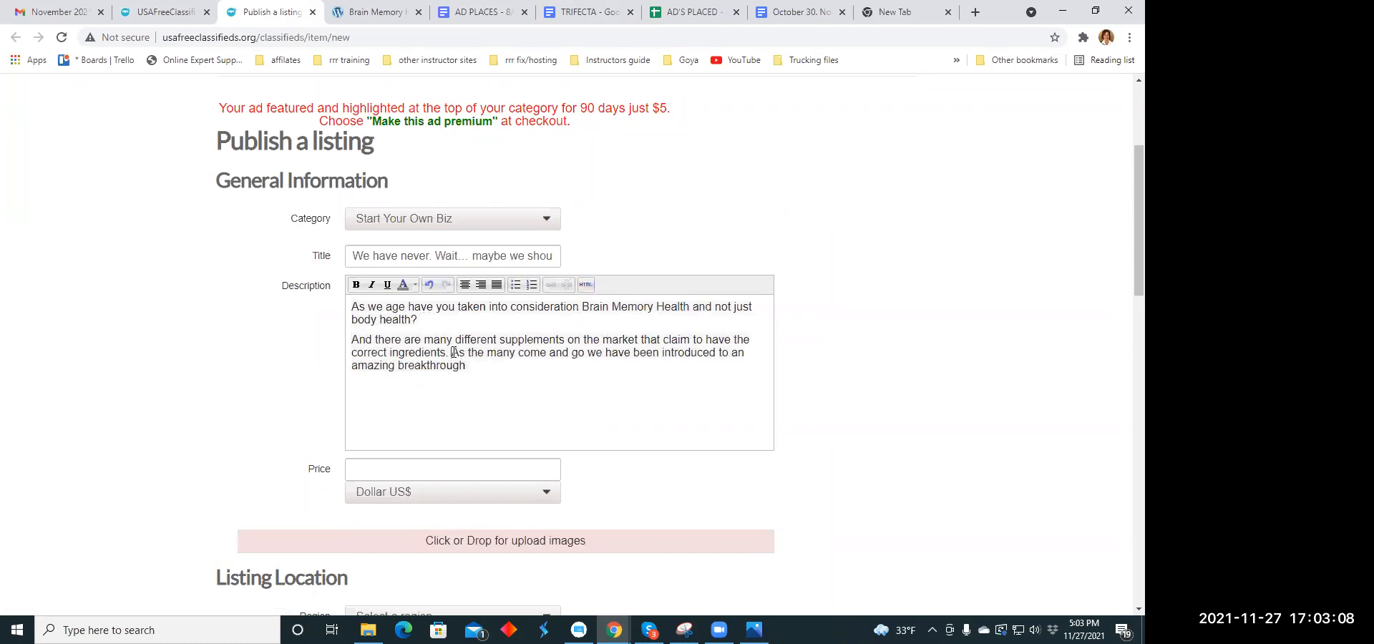
click(453, 352)
key(Return)
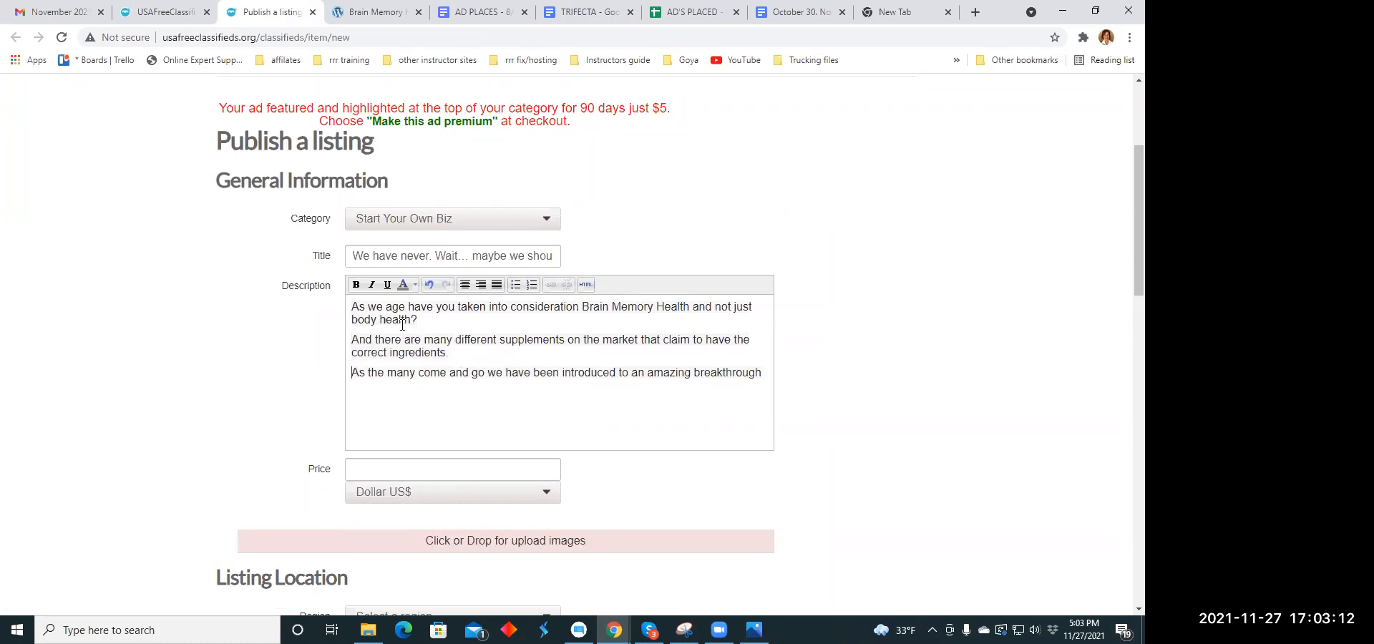
drag(354, 306, 760, 371)
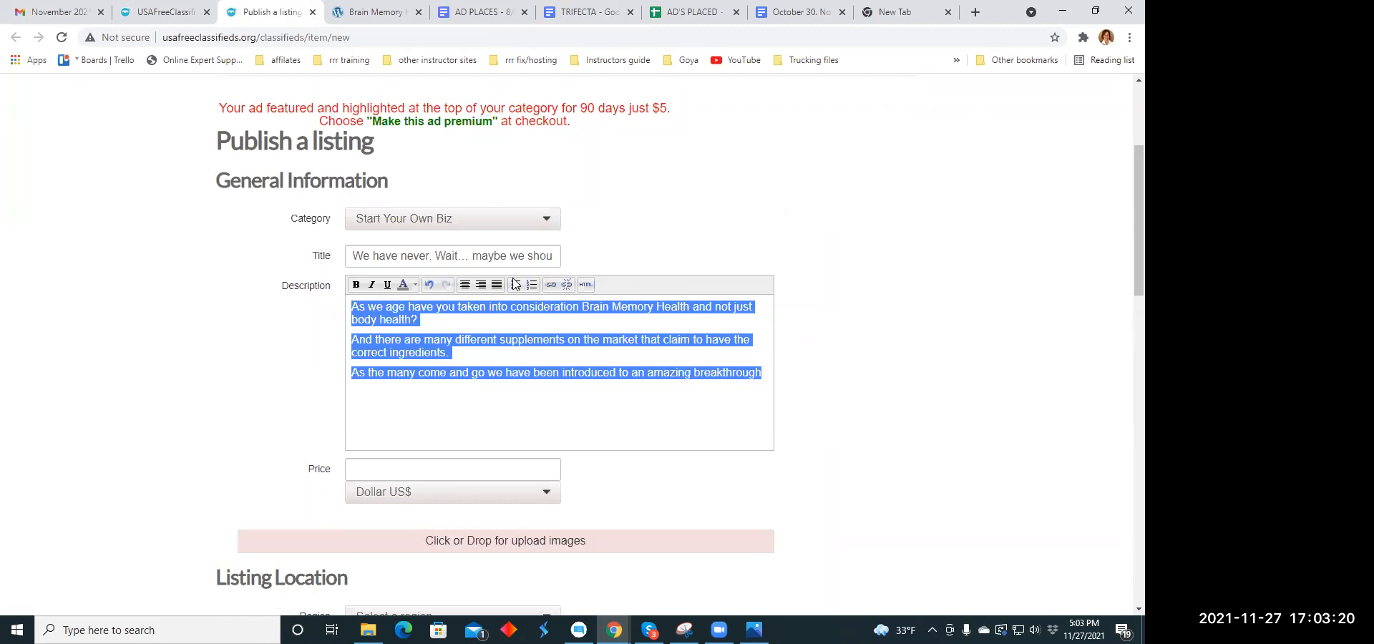
click(465, 284)
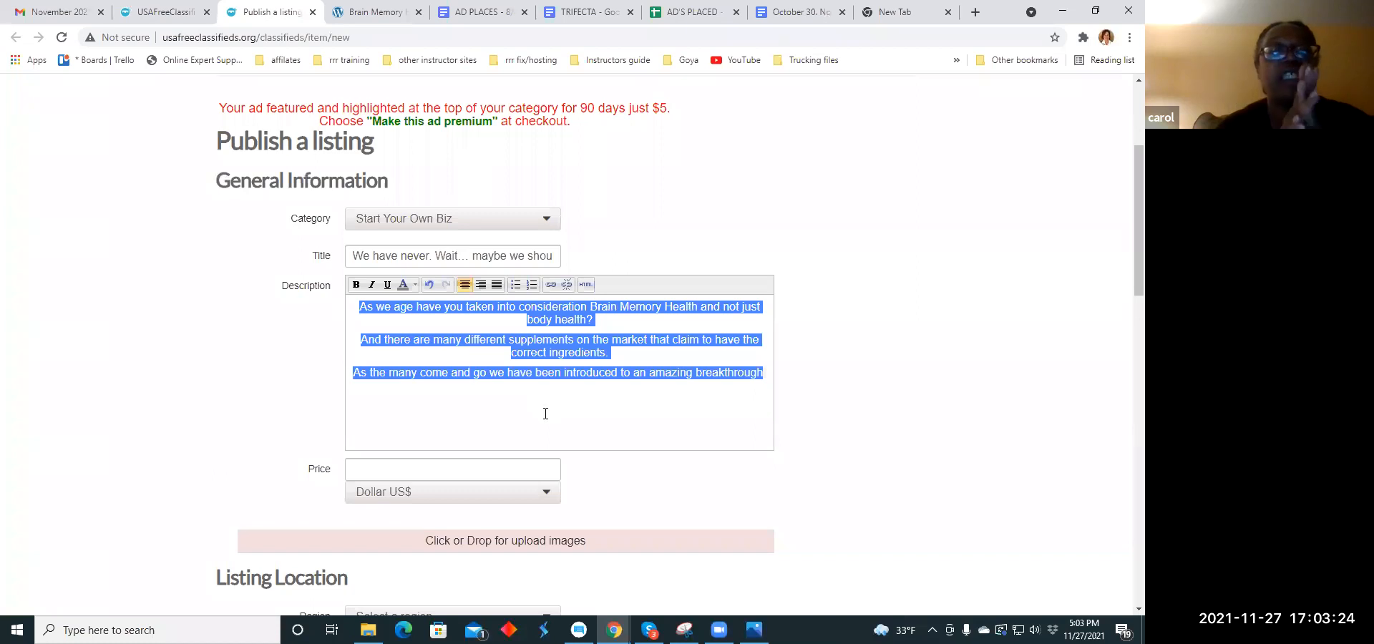
click(653, 329)
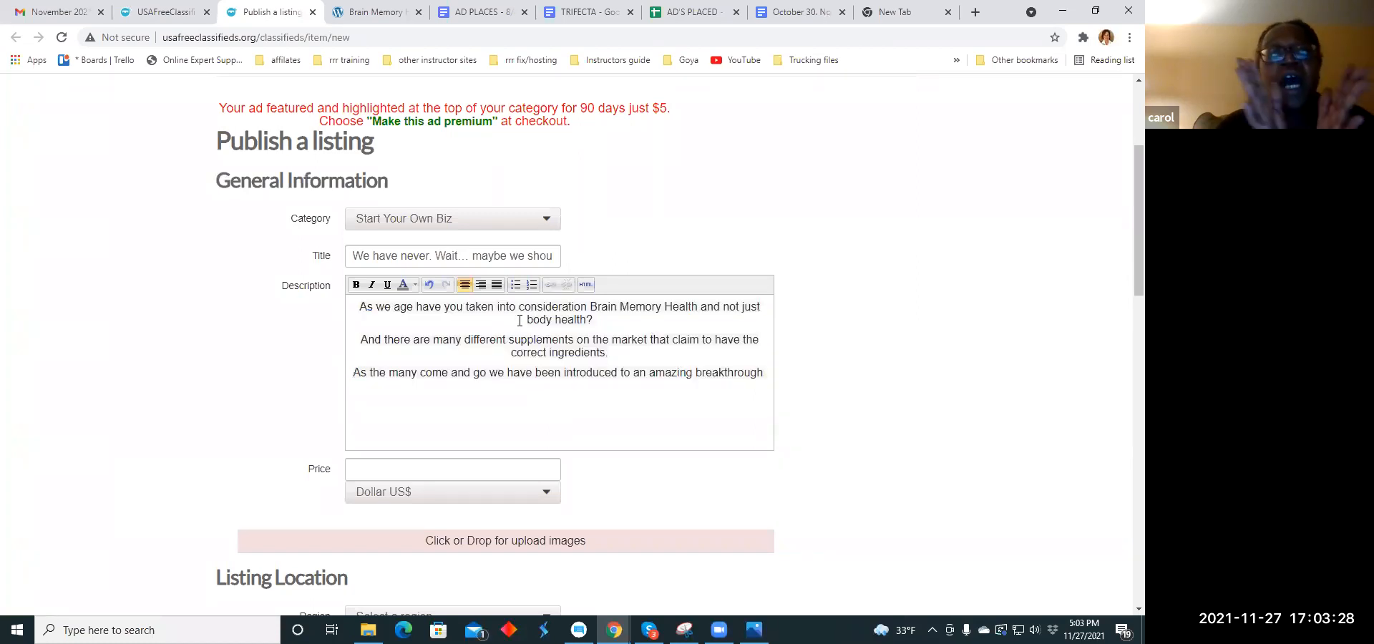
drag(519, 320, 593, 321)
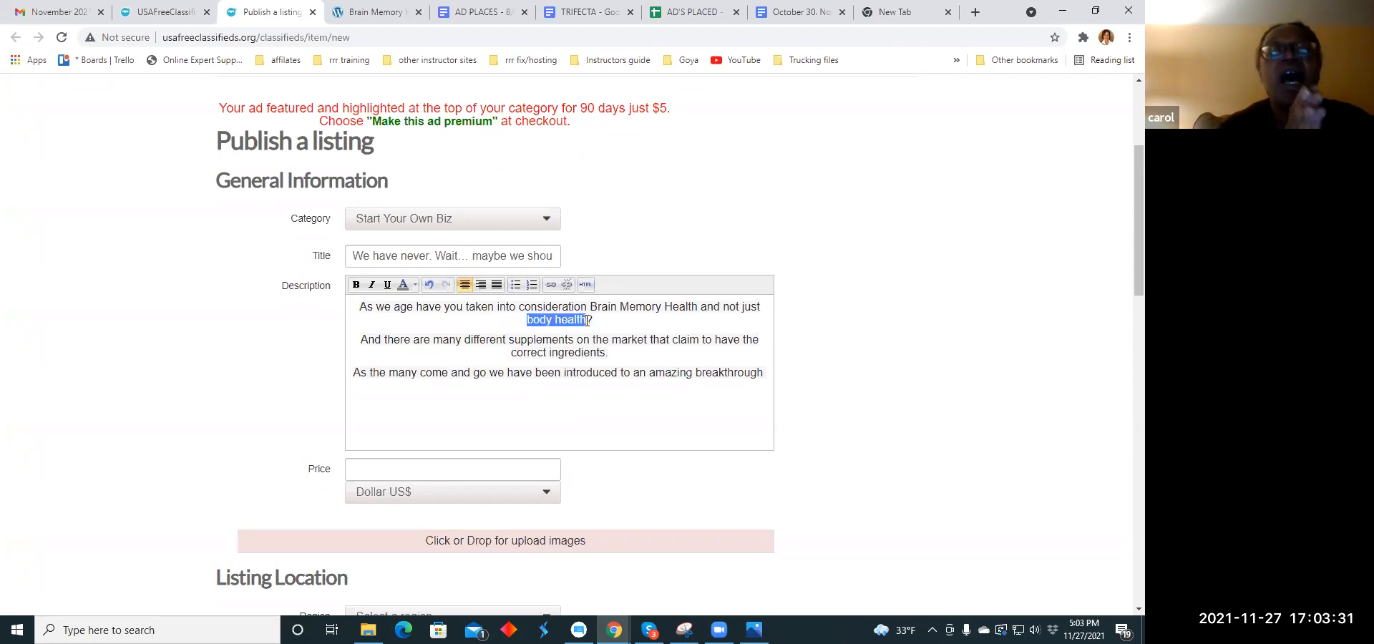
click(551, 285)
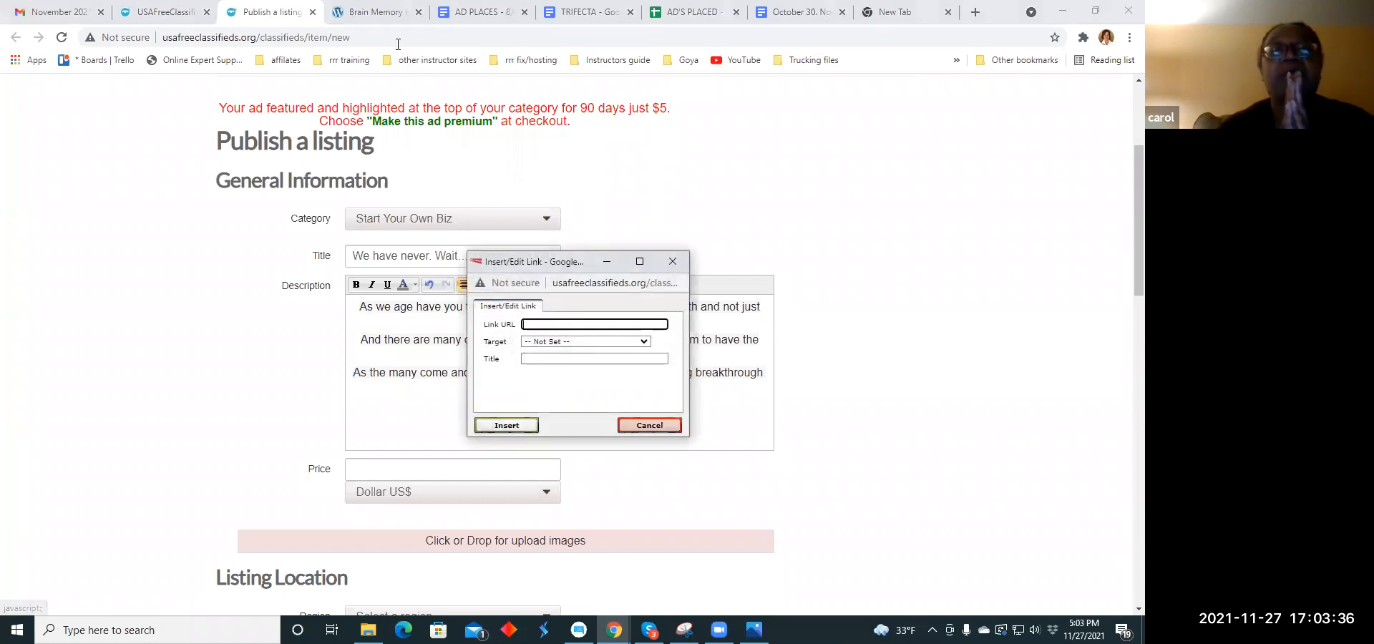
click(398, 15)
drag(262, 39, 106, 43)
right_click(115, 41)
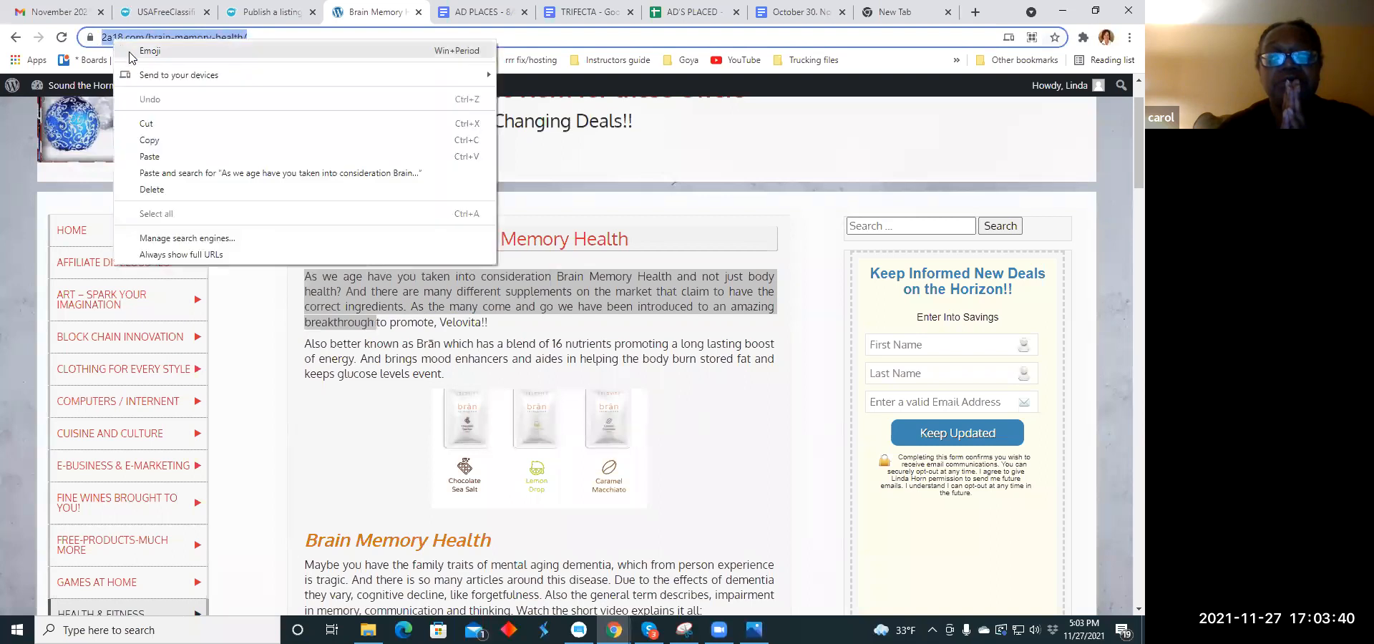
click(147, 140)
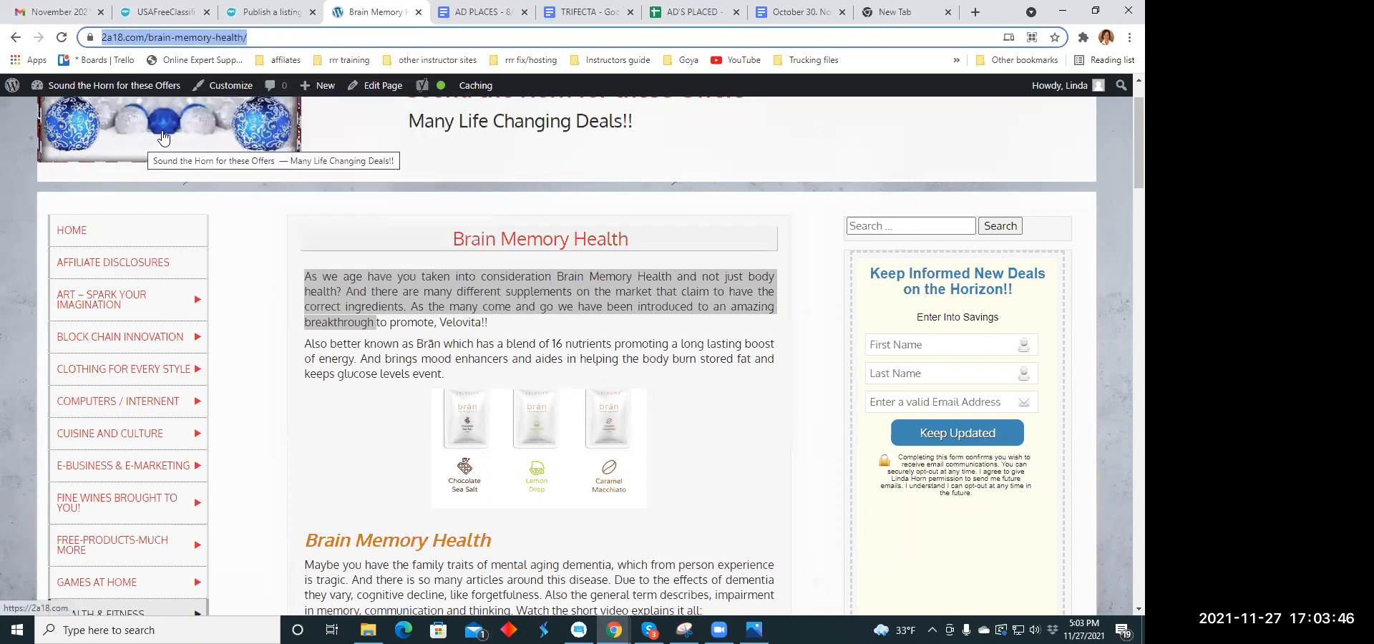
click(293, 12)
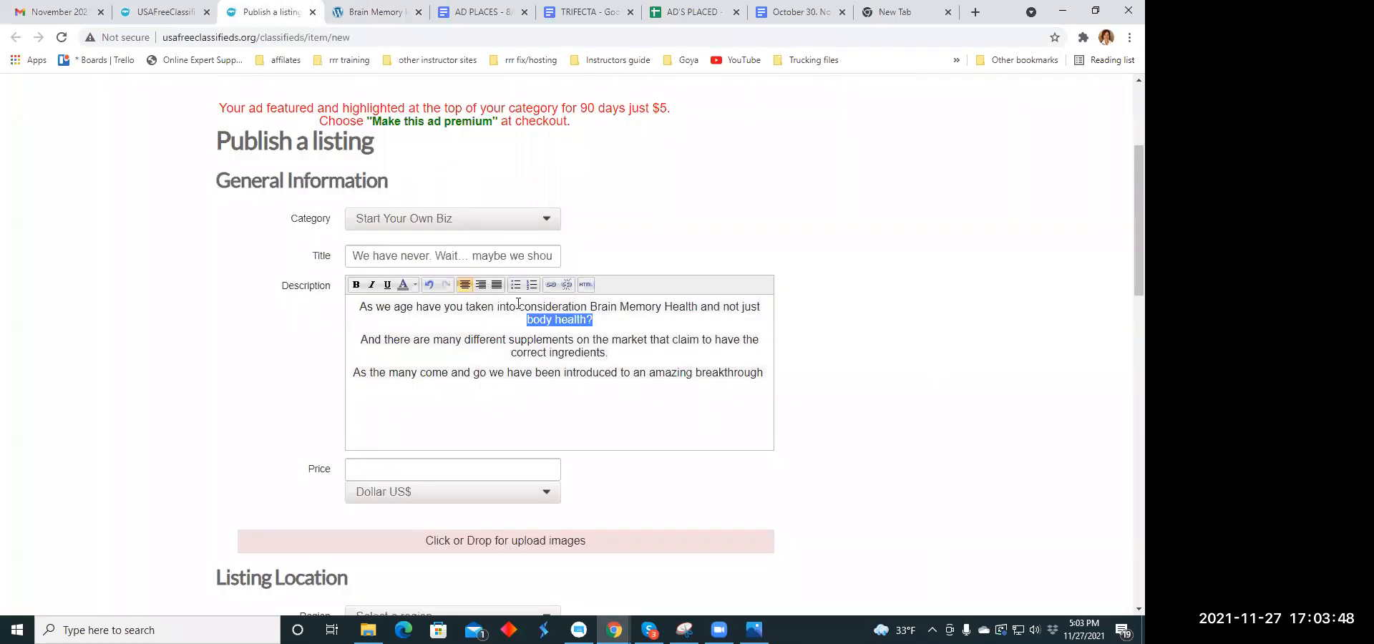
click(551, 285)
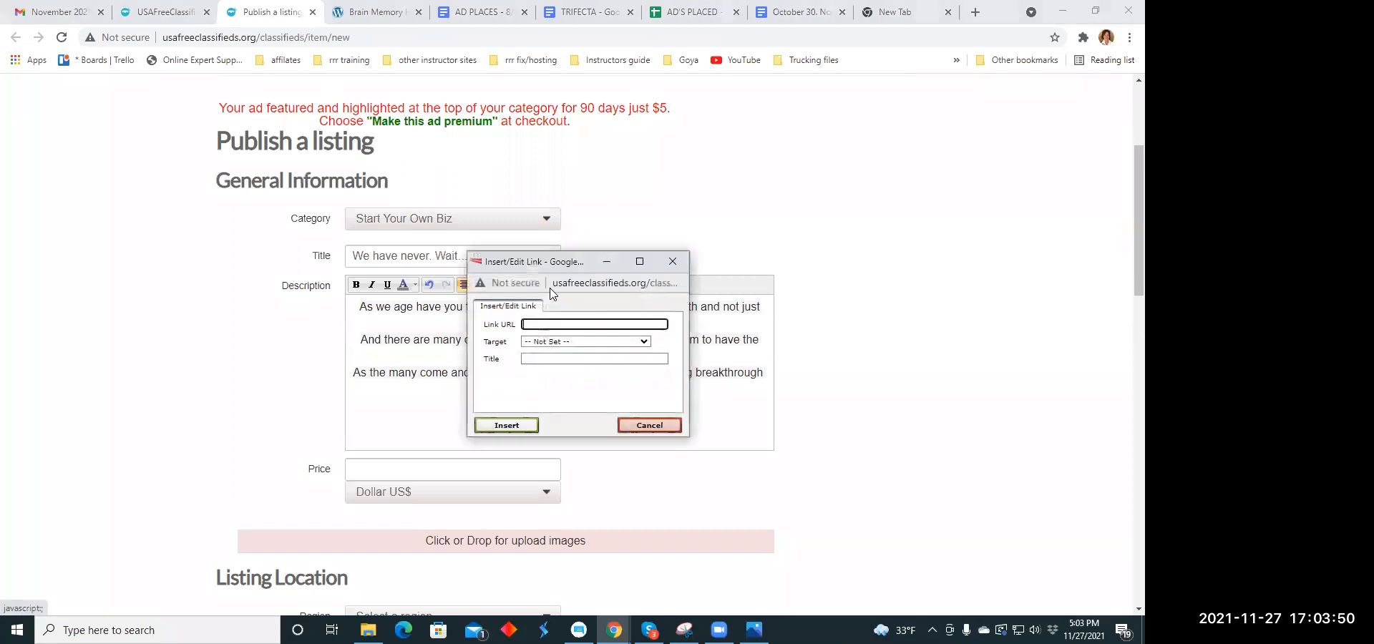
click(535, 324)
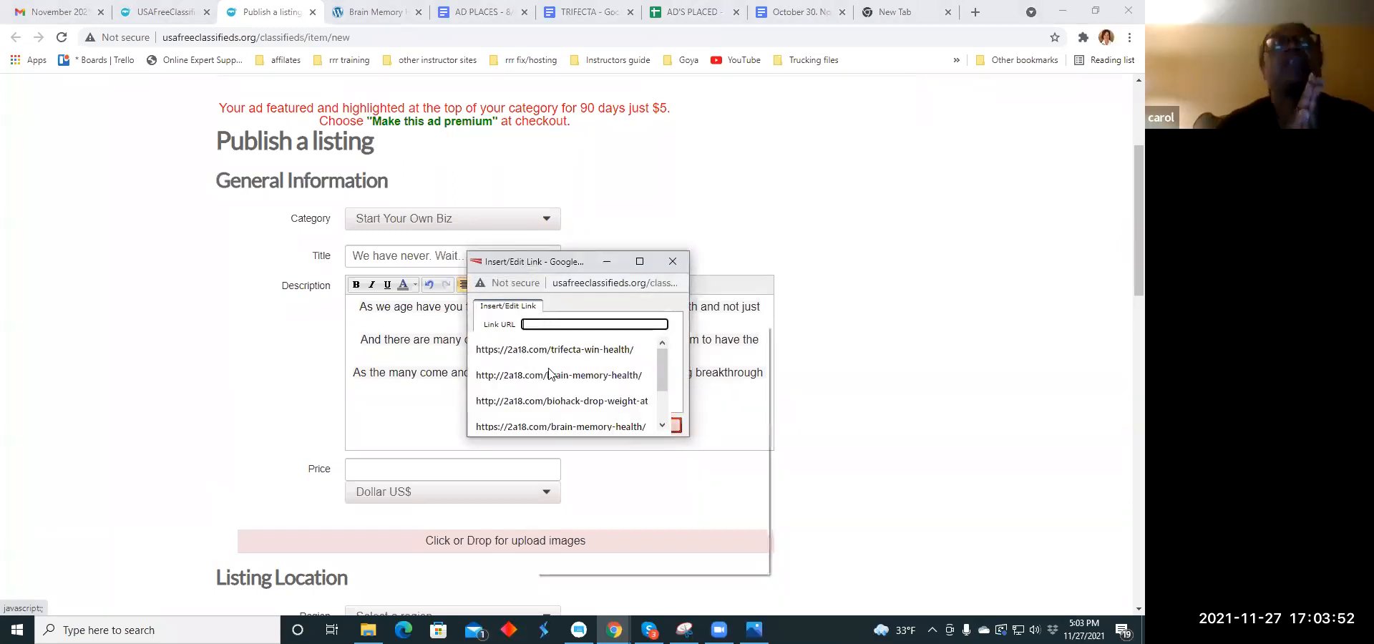
right_click(536, 326)
click(562, 437)
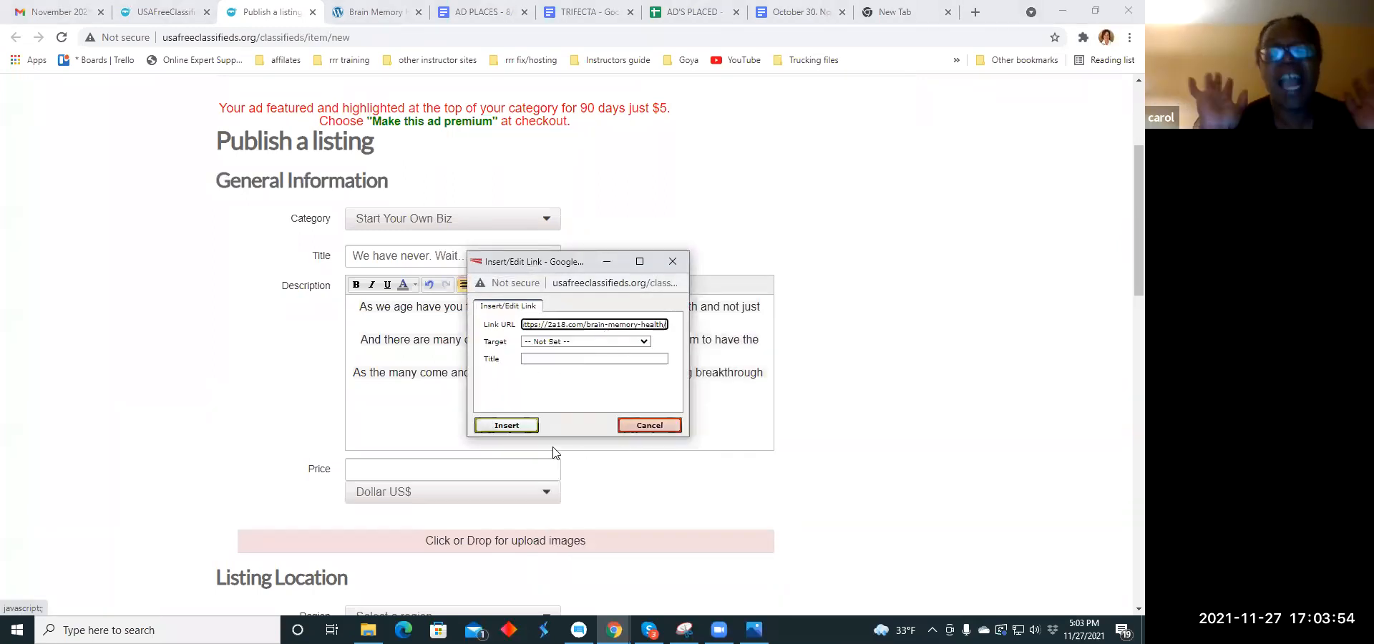
click(498, 423)
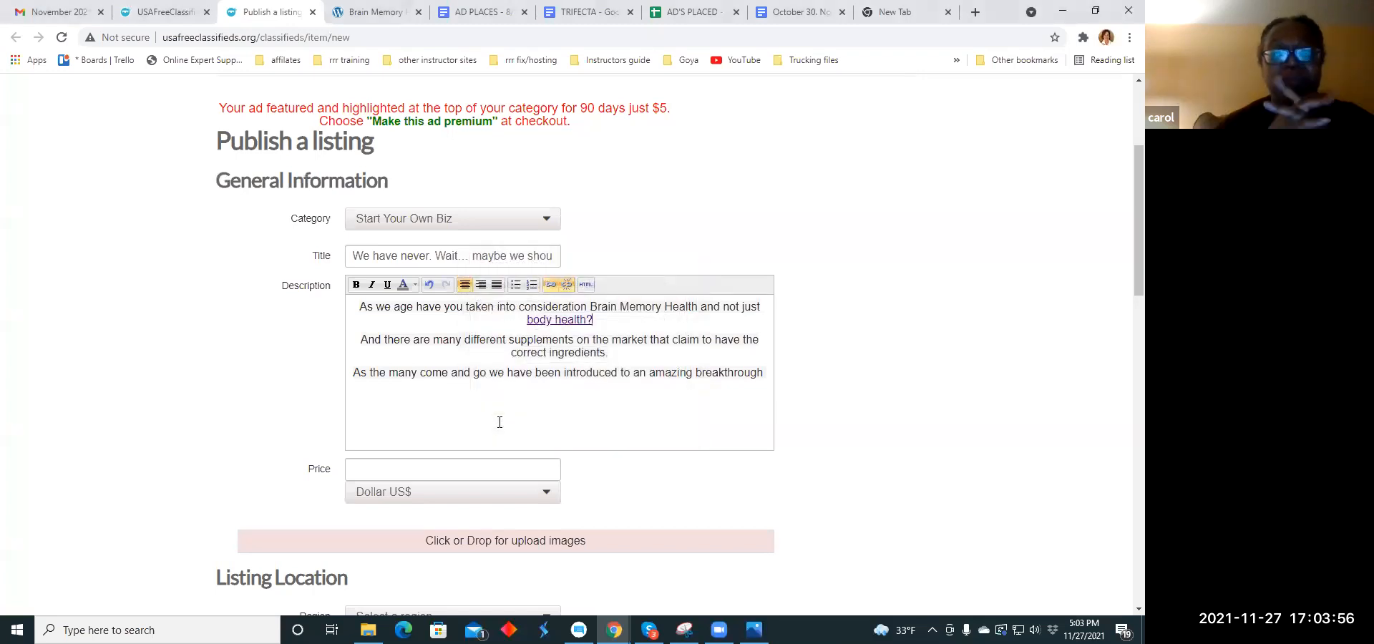
- Check the ad copy in the TRIFECTA document and set the listing's price to 79.00
click(587, 12)
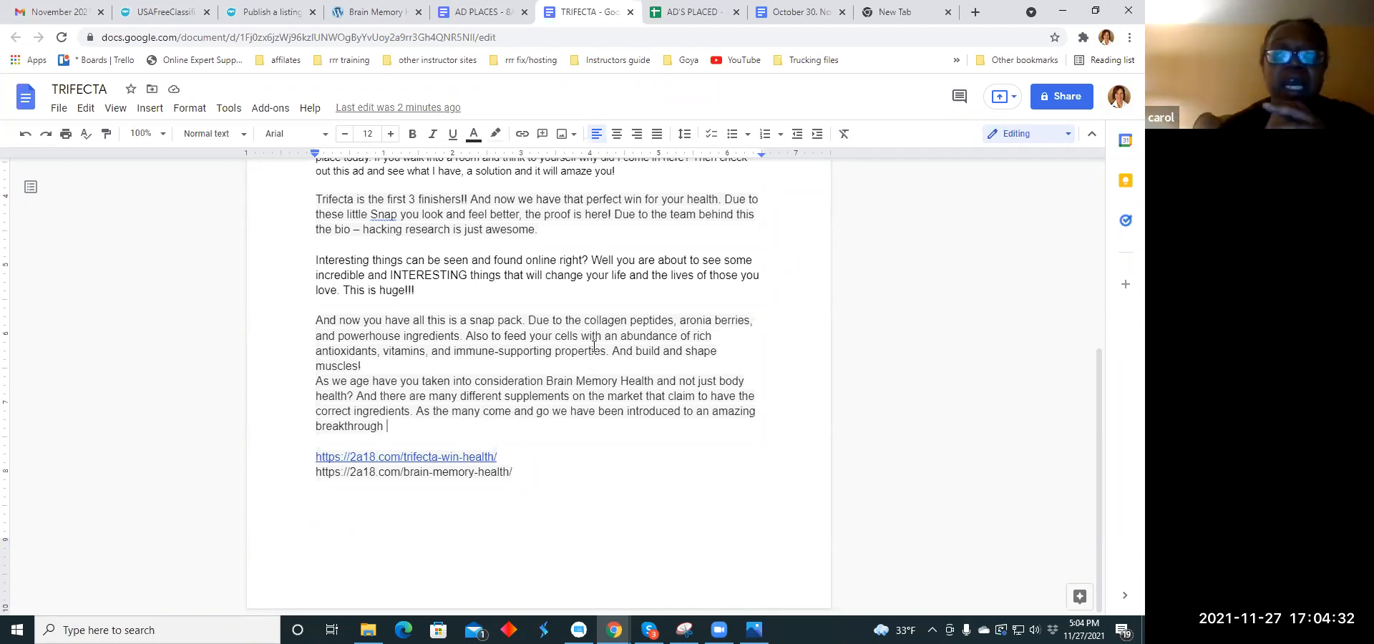
scroll(594, 347, up, 3)
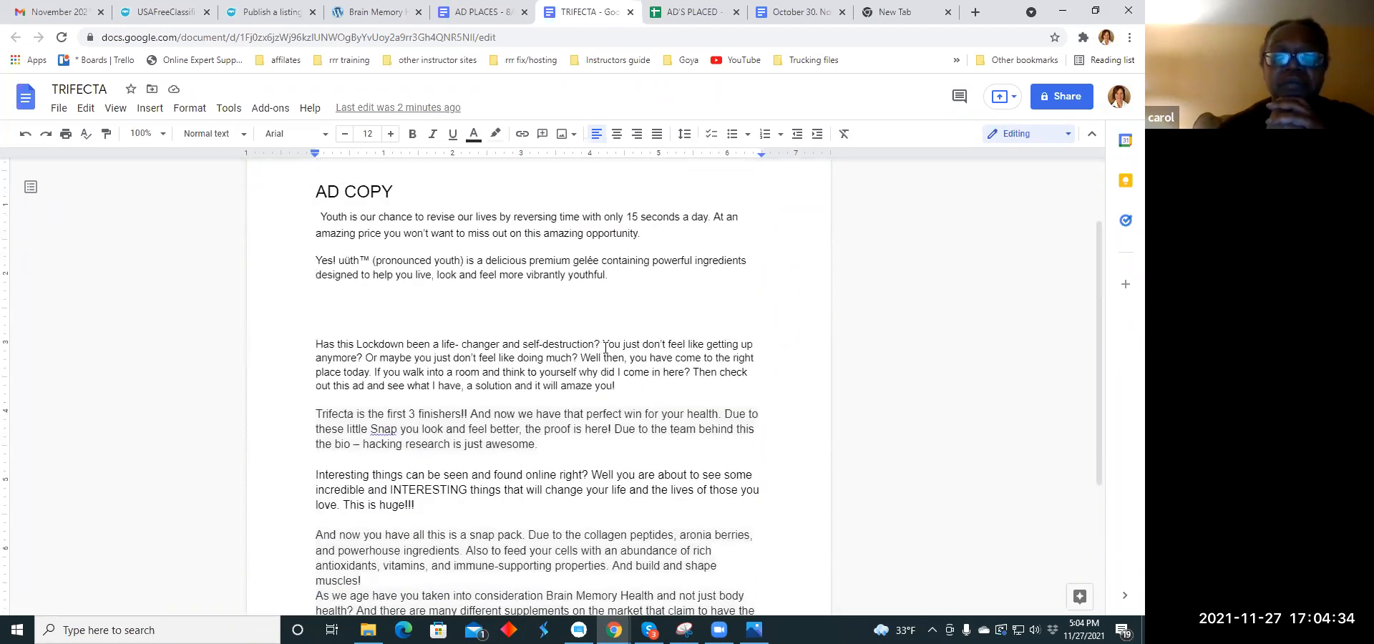
click(281, 12)
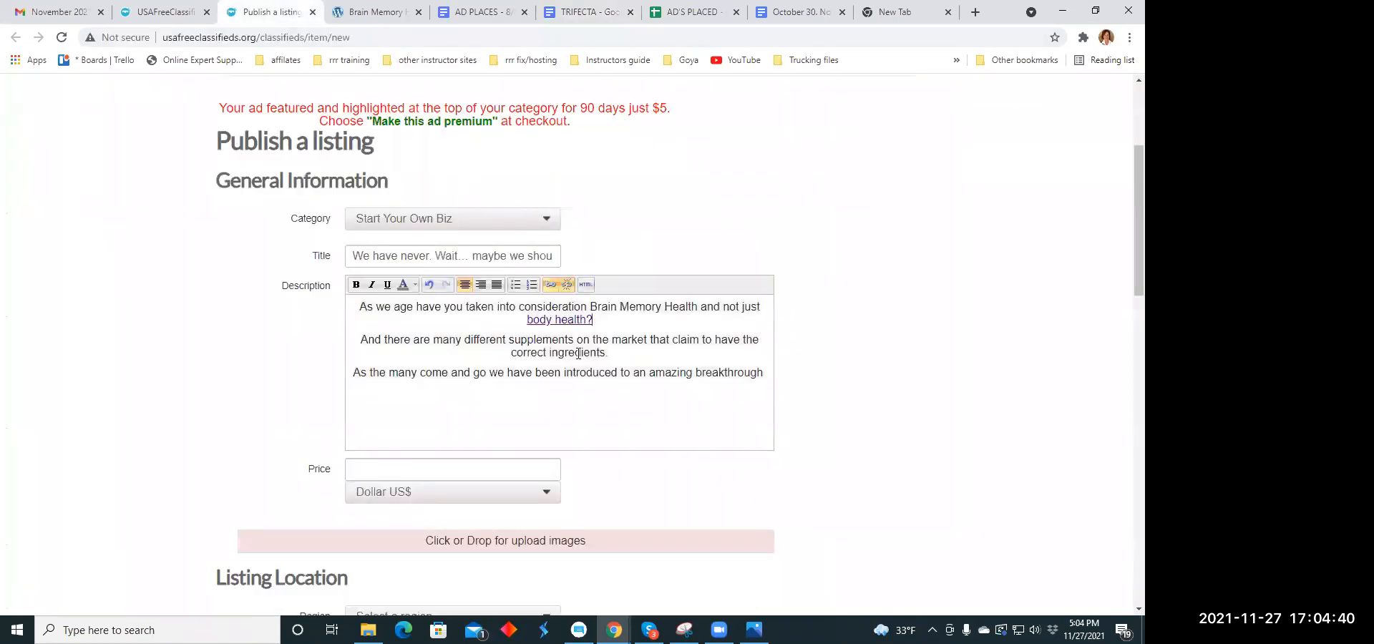
scroll(490, 349, down, 2)
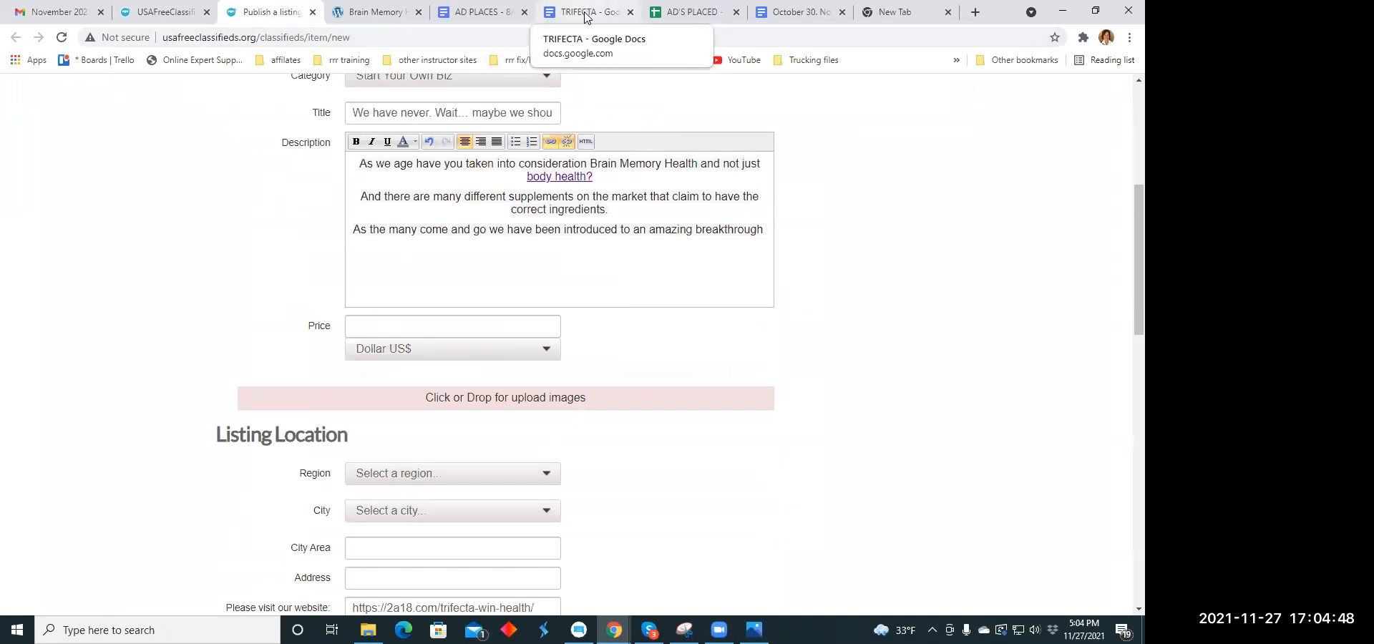
click(403, 325)
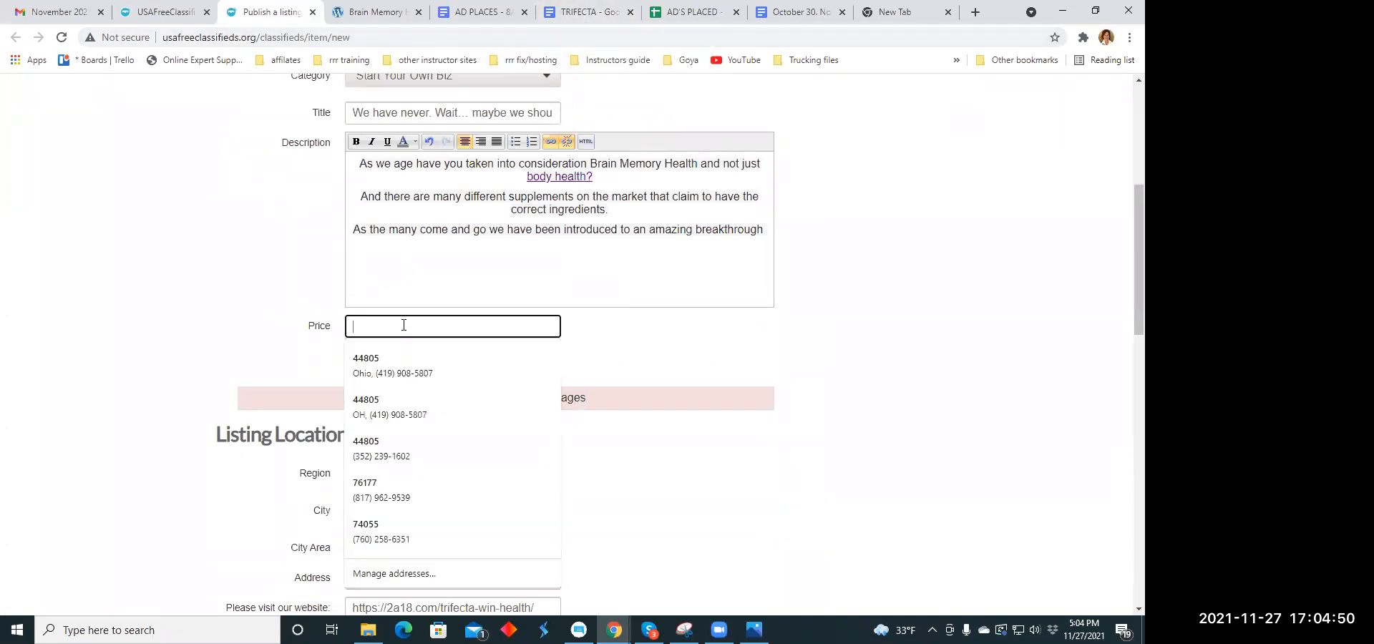
text(79.00)
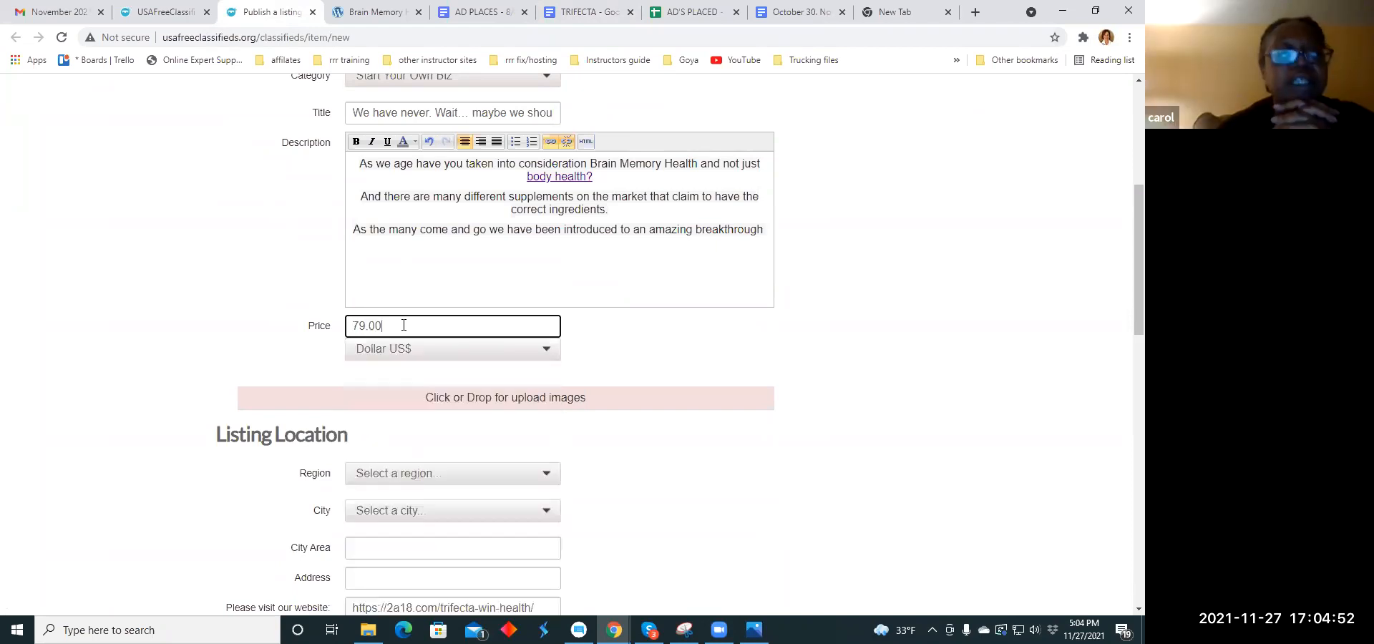
- Upload bran.png from the Downloads folder as an image of the Start Your Own Biz listing
scroll(501, 315, down, 2)
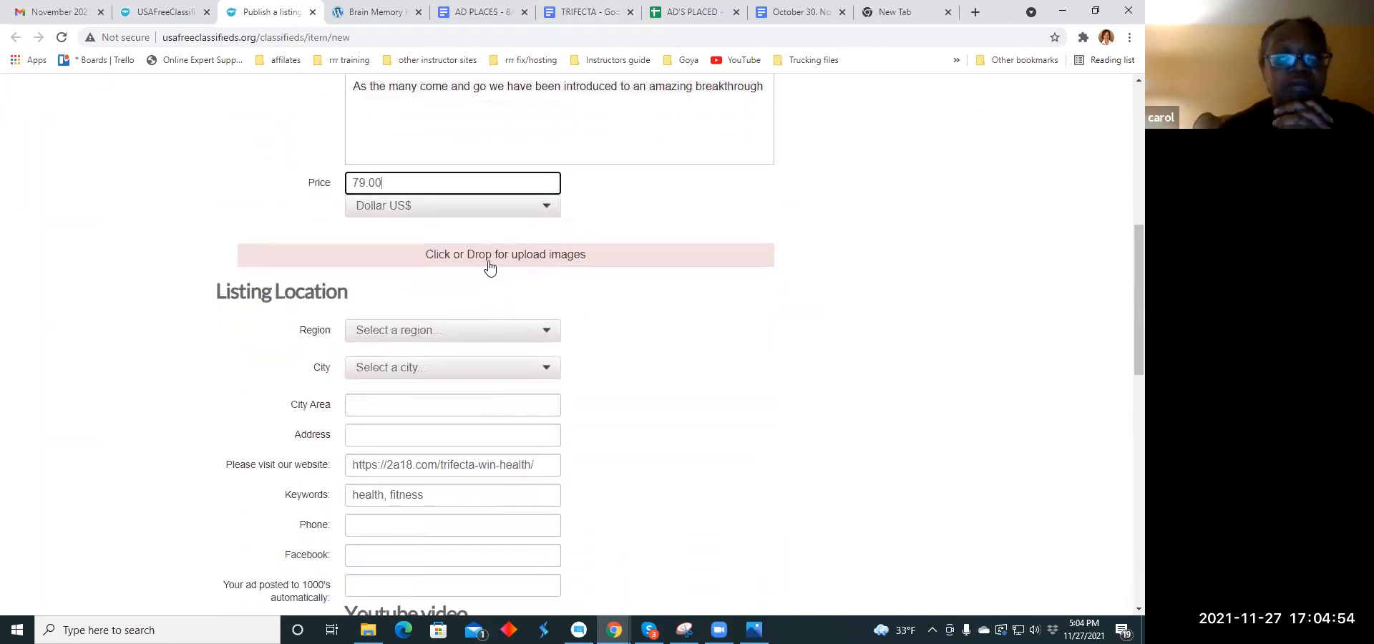
click(489, 265)
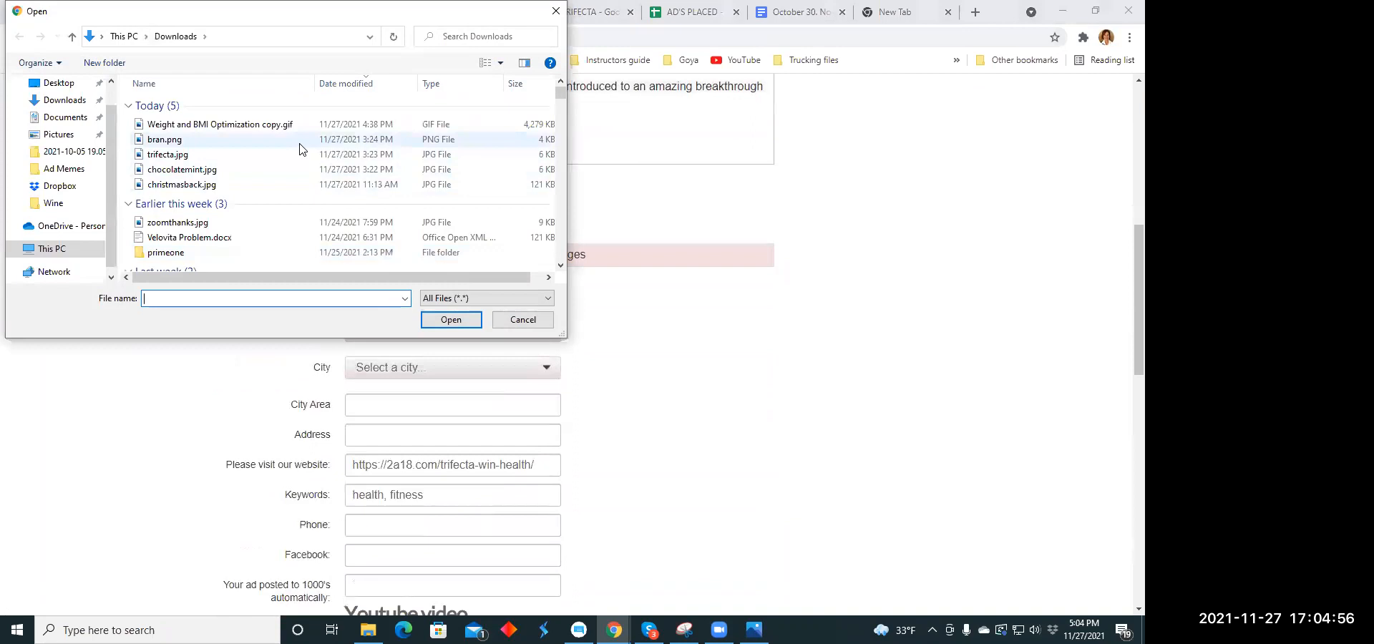
click(251, 140)
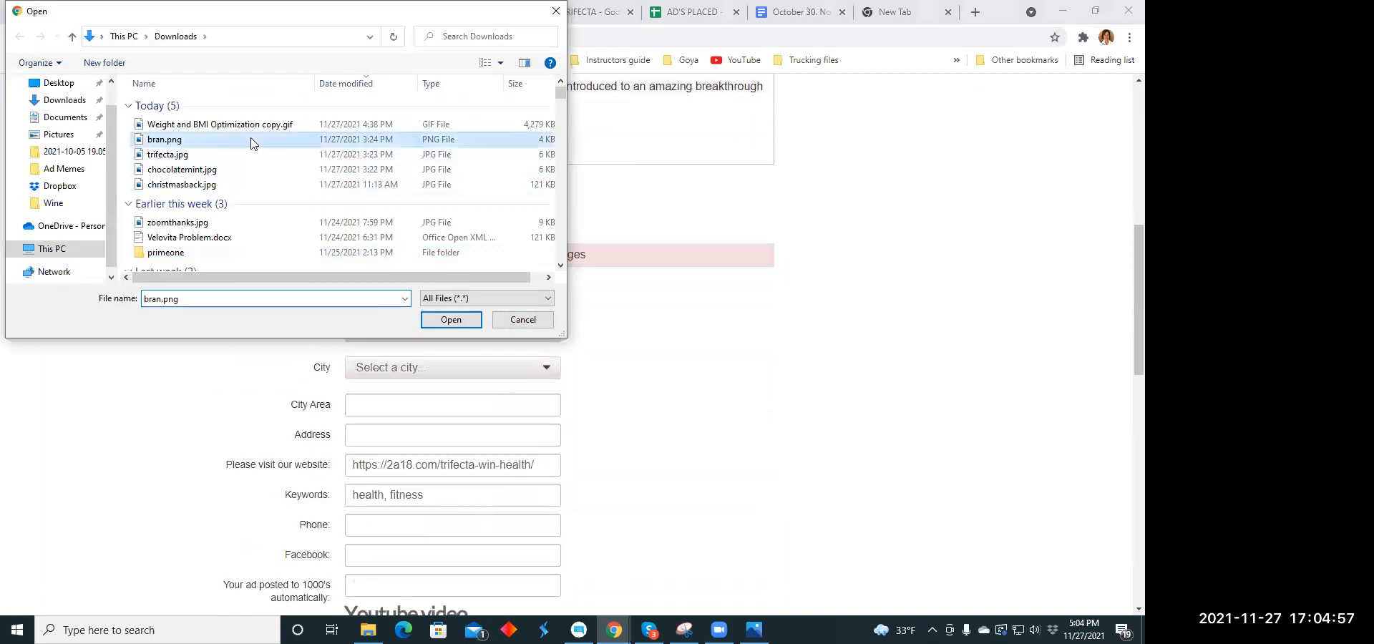
click(447, 319)
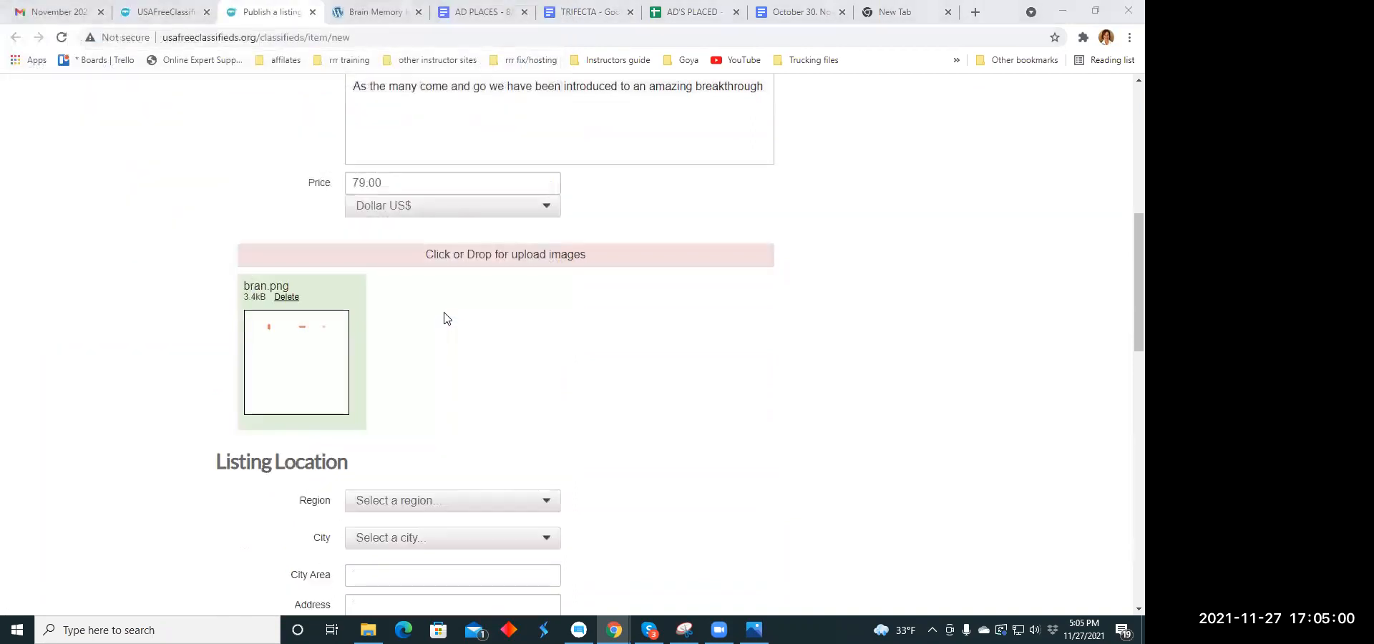
- Look through the Ad Memes folder and add walking.jpg as the listing's second image
click(448, 258)
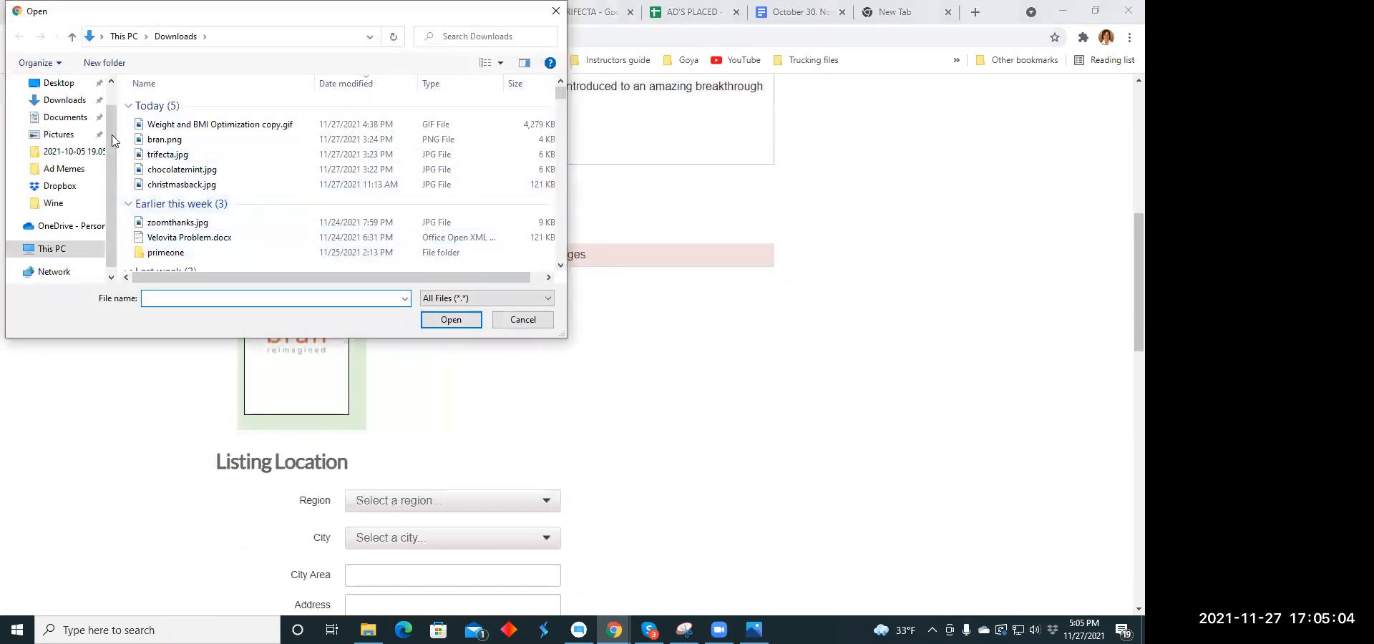
click(64, 169)
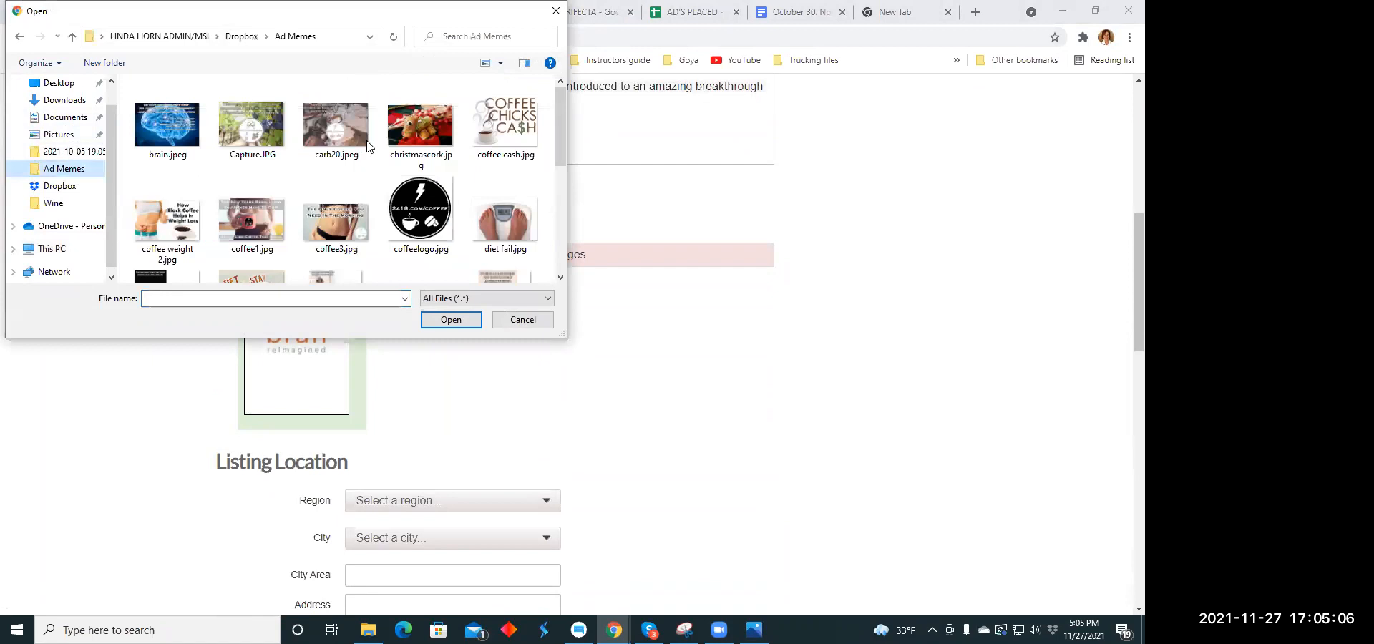
scroll(417, 150, down, 1)
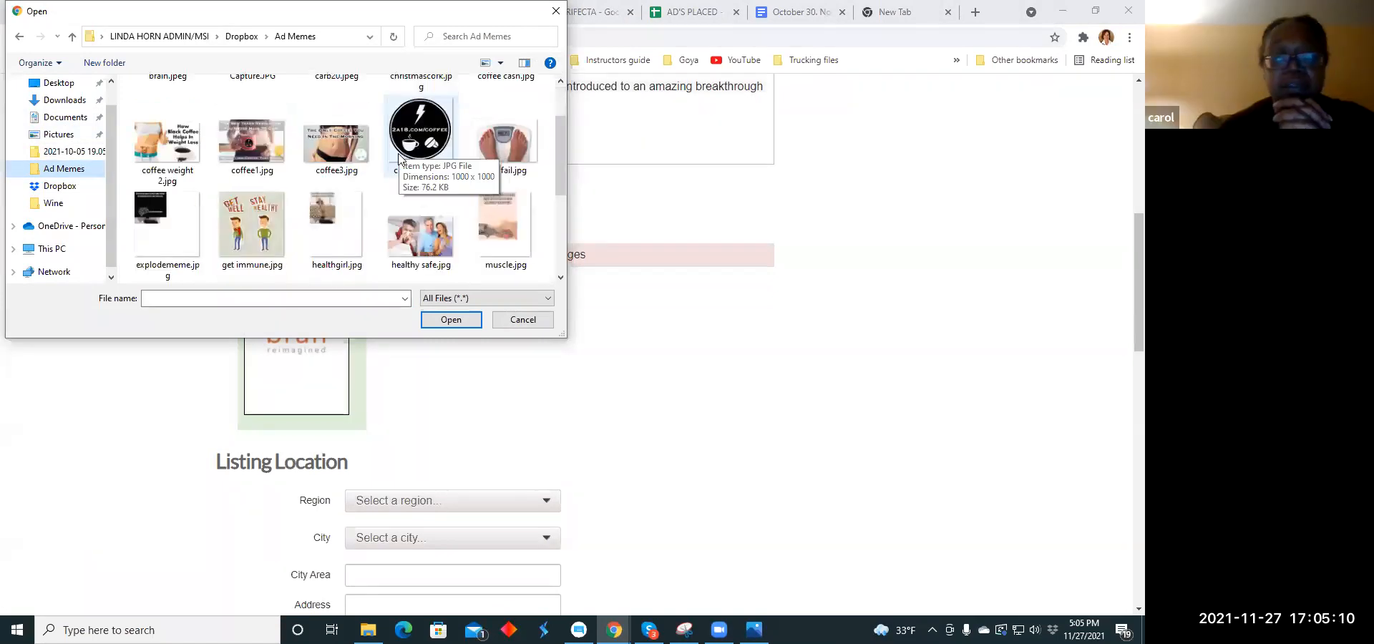
scroll(352, 185, down, 1)
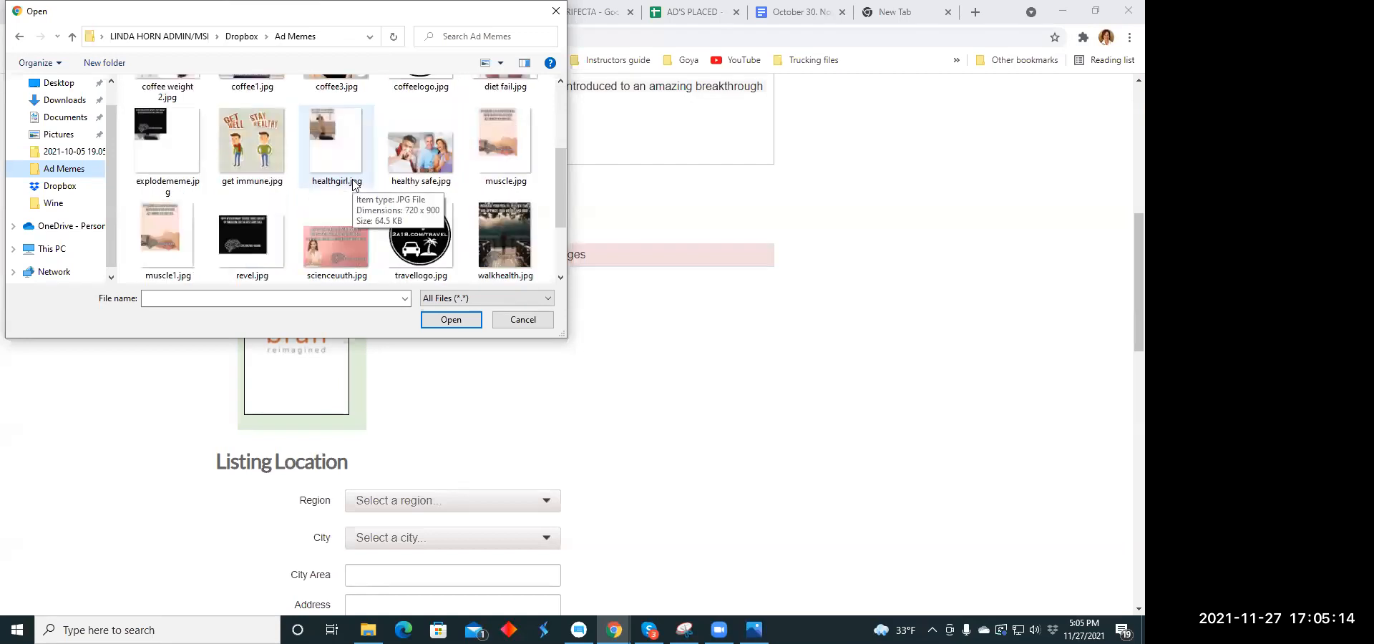
scroll(353, 184, down, 1)
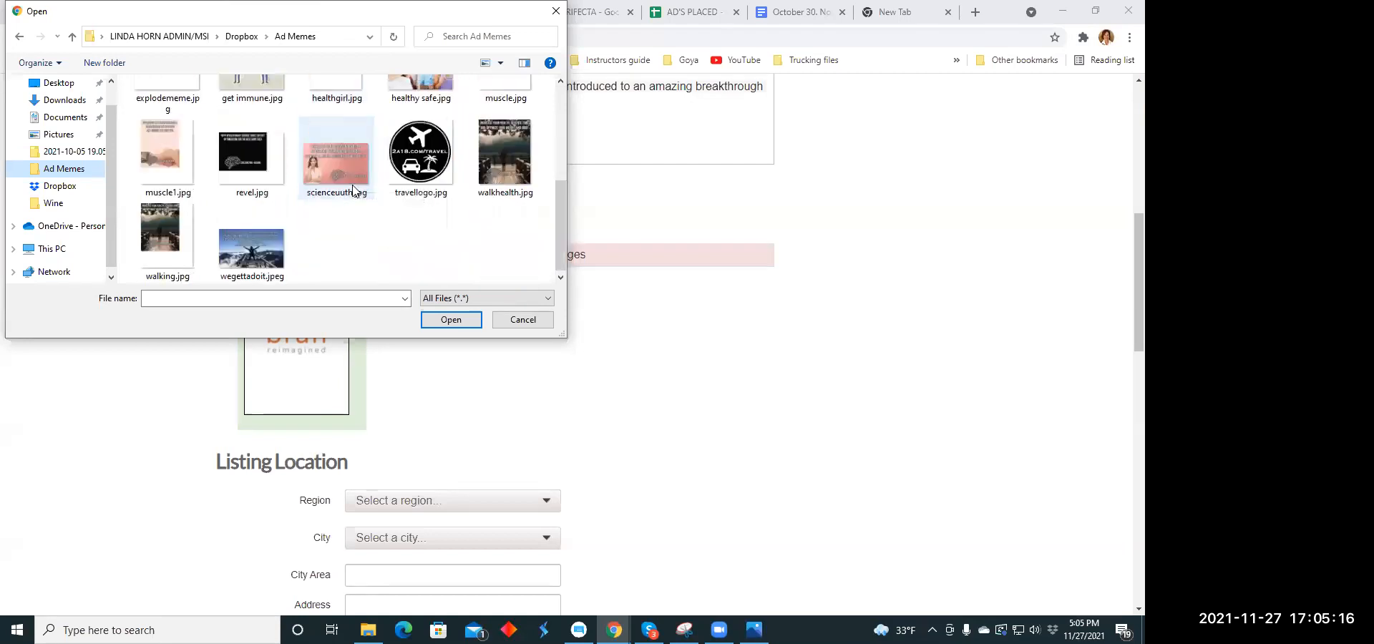
scroll(352, 183, up, 5)
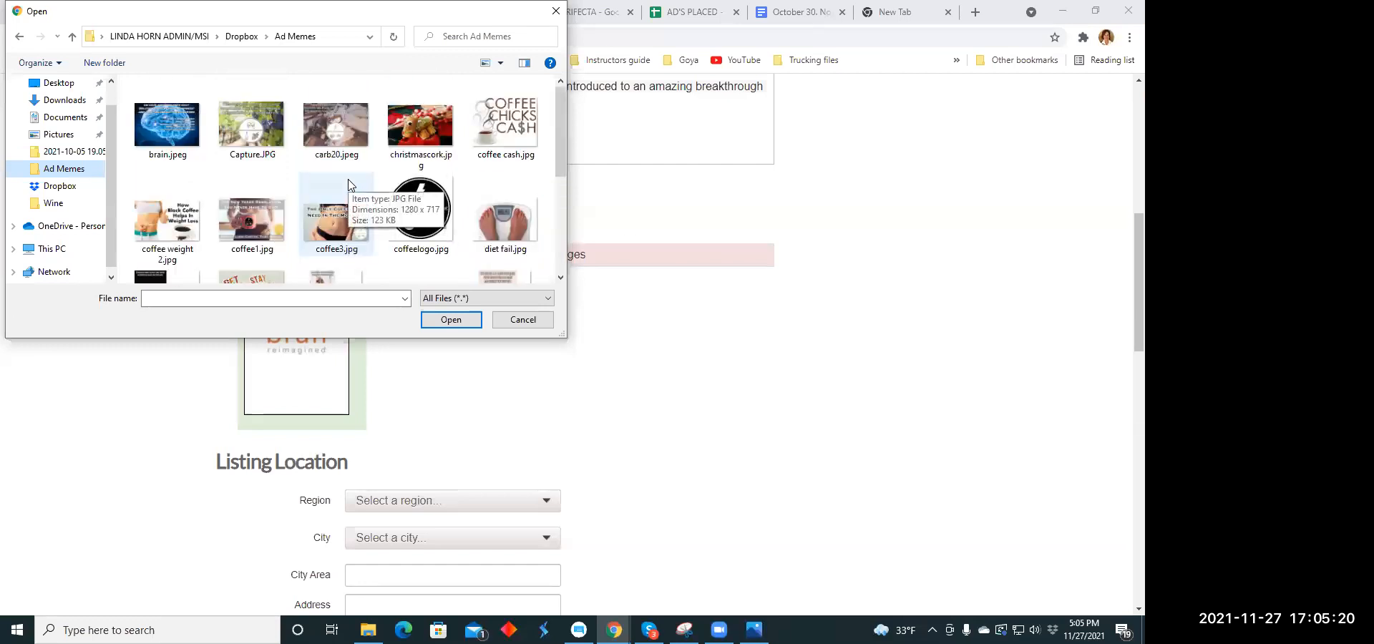
scroll(290, 182, down, 1)
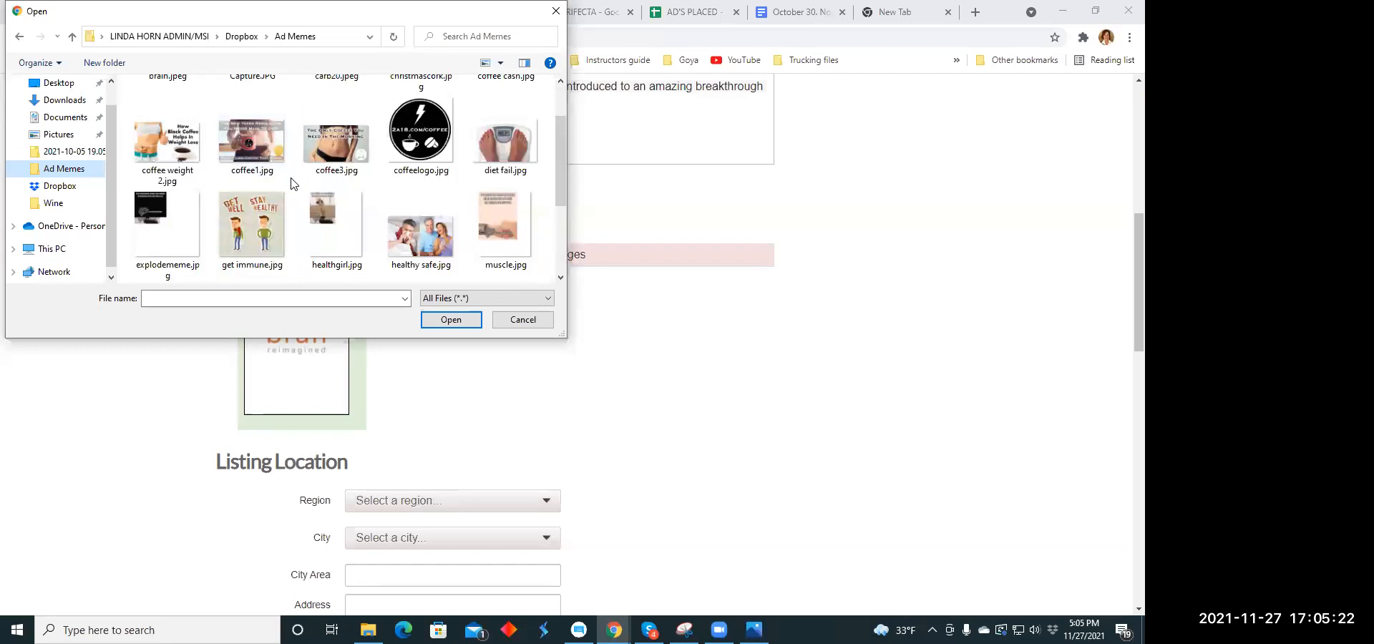
scroll(294, 184, down, 2)
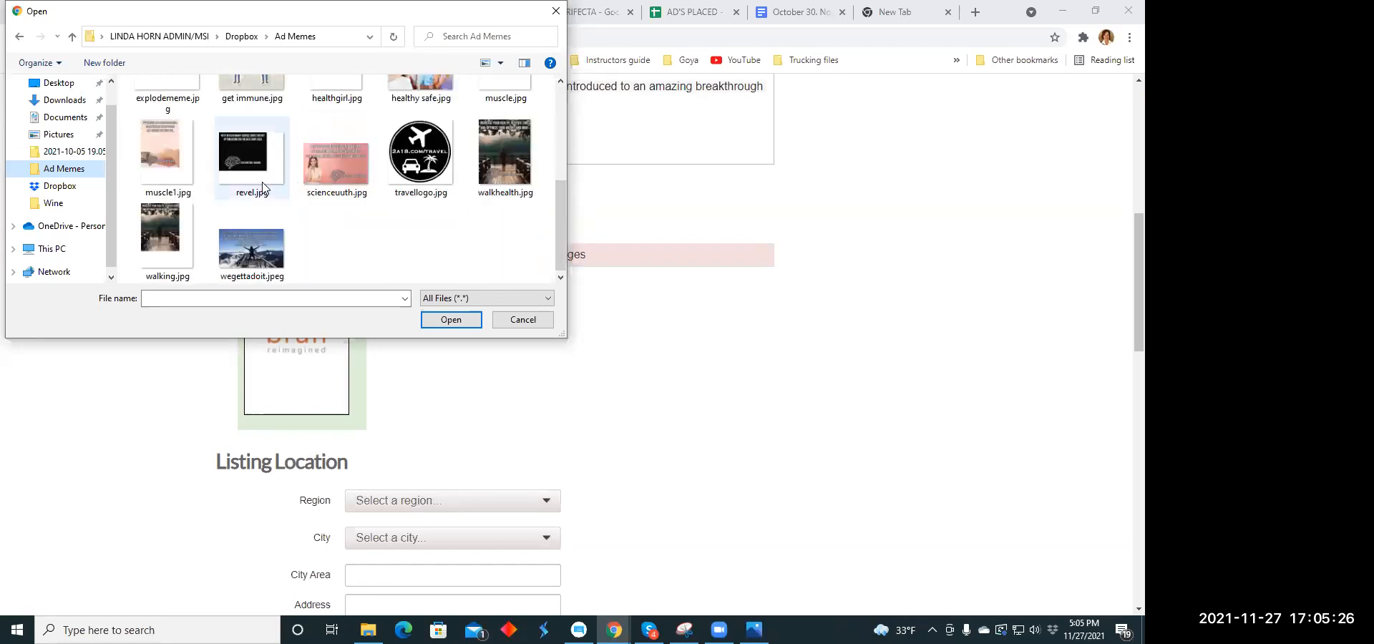
scroll(236, 220, up, 2)
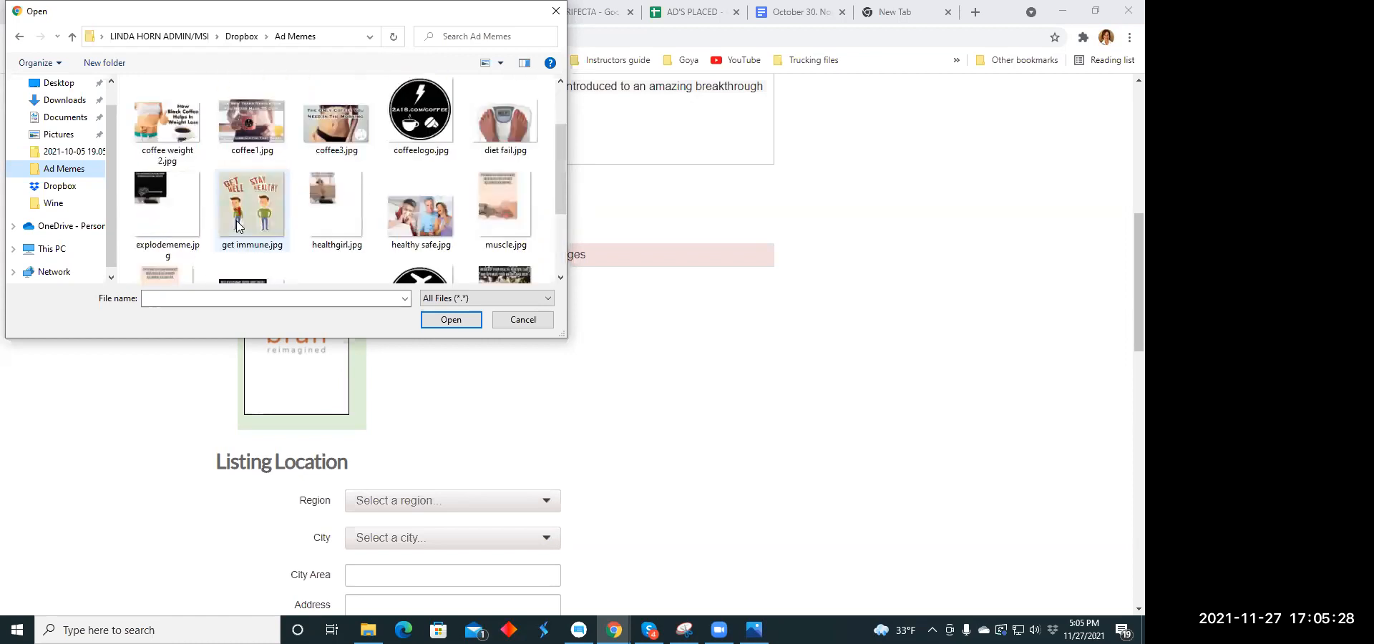
scroll(238, 226, down, 2)
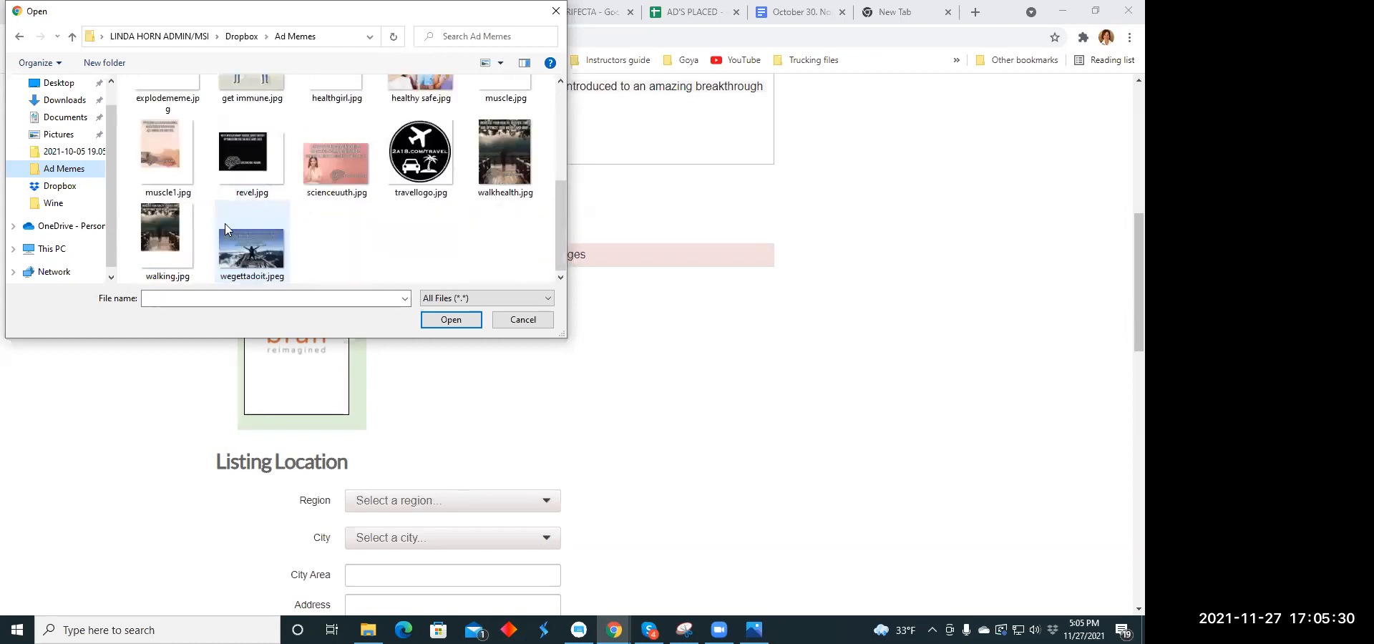
click(161, 229)
click(450, 319)
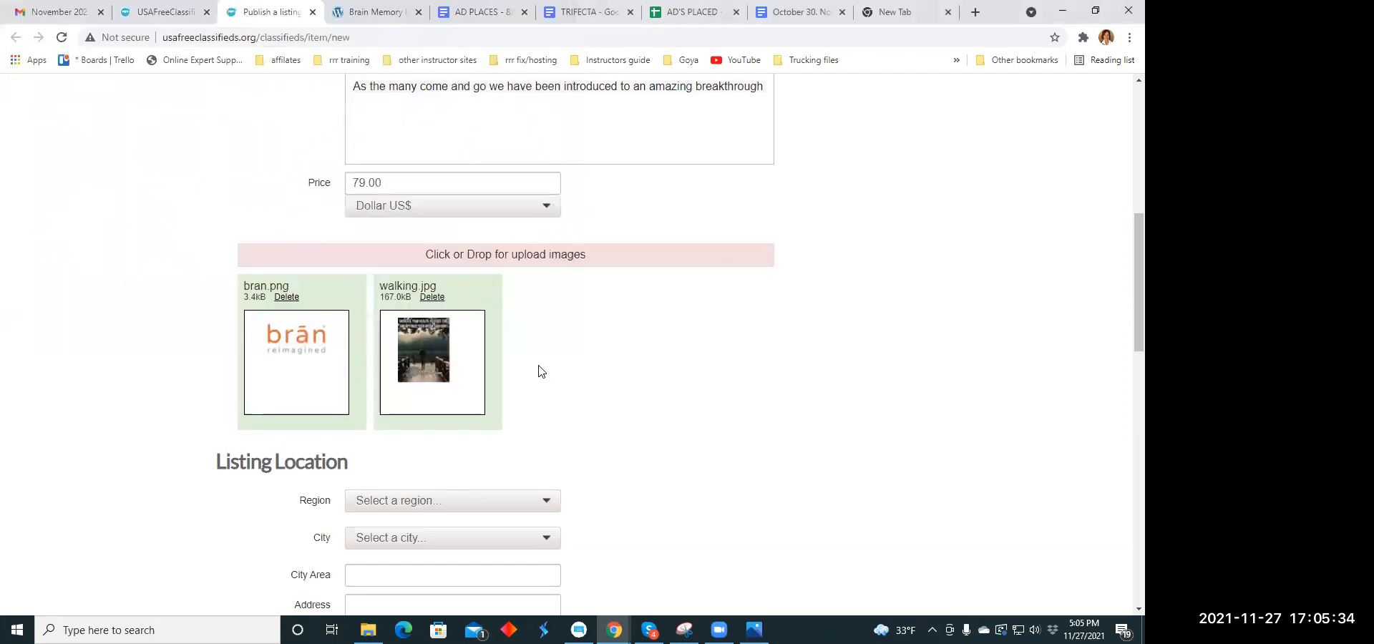
- Set the listing location to the region Georgia and the city Albany
scroll(541, 372, down, 4)
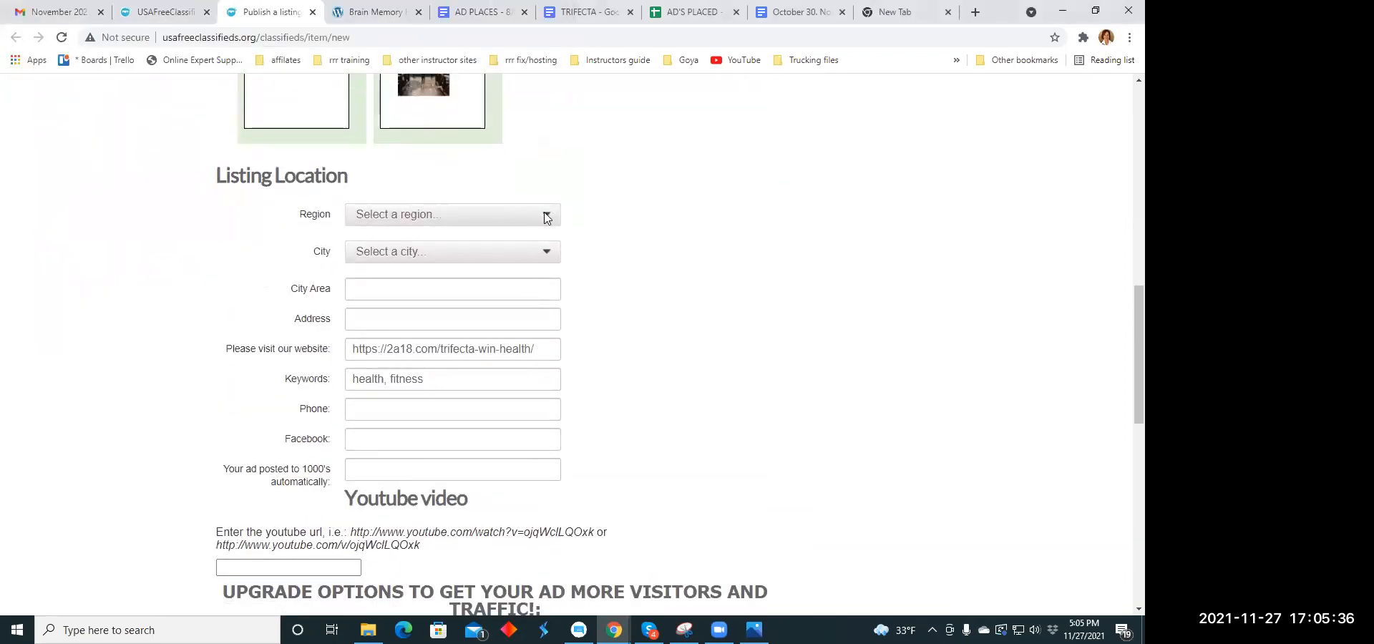
click(546, 217)
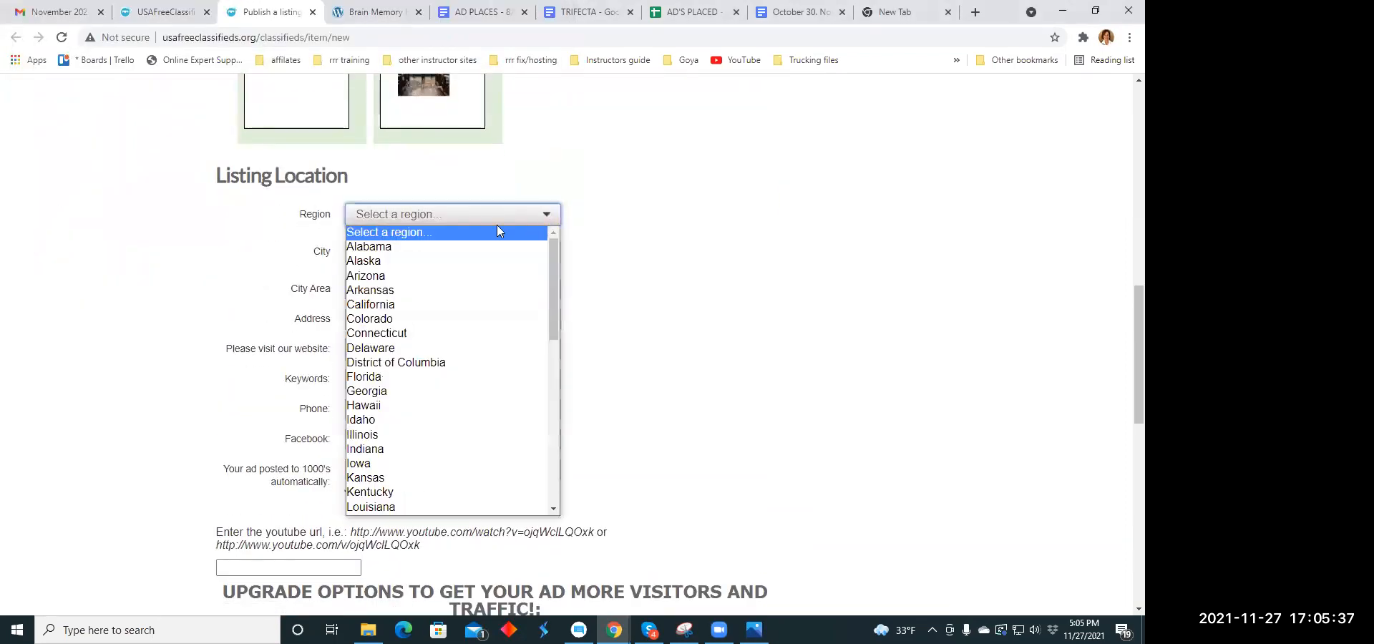
click(369, 393)
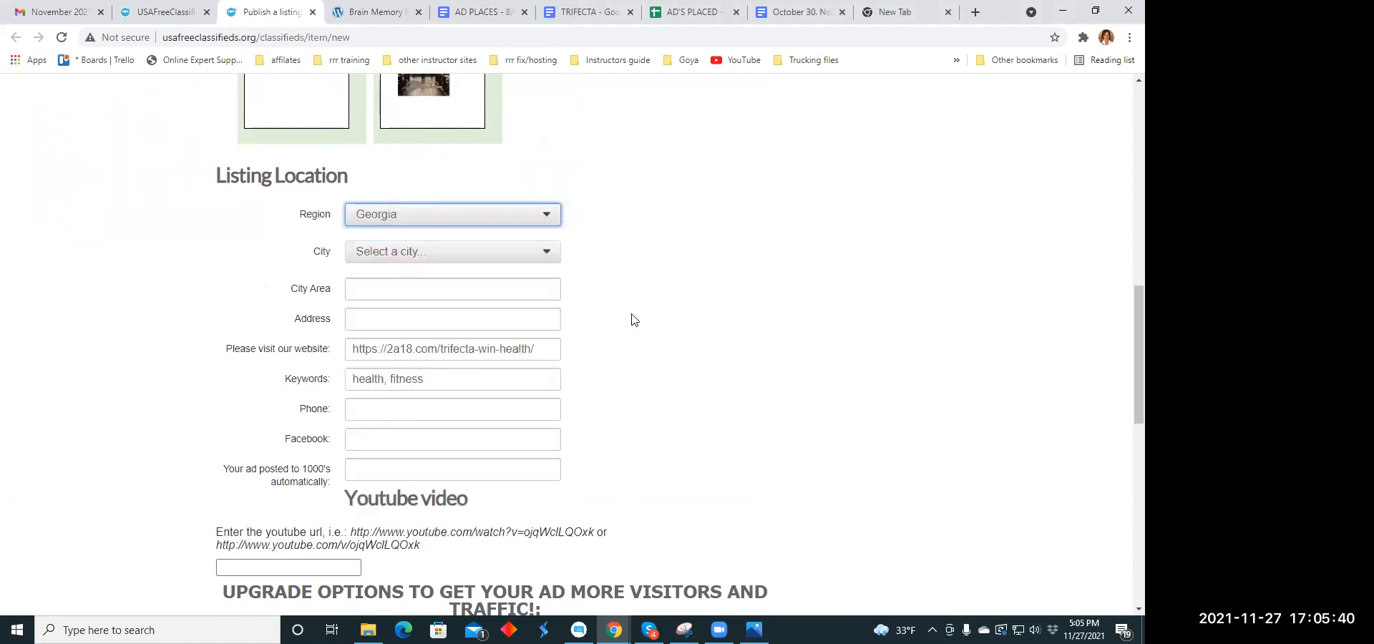
click(550, 256)
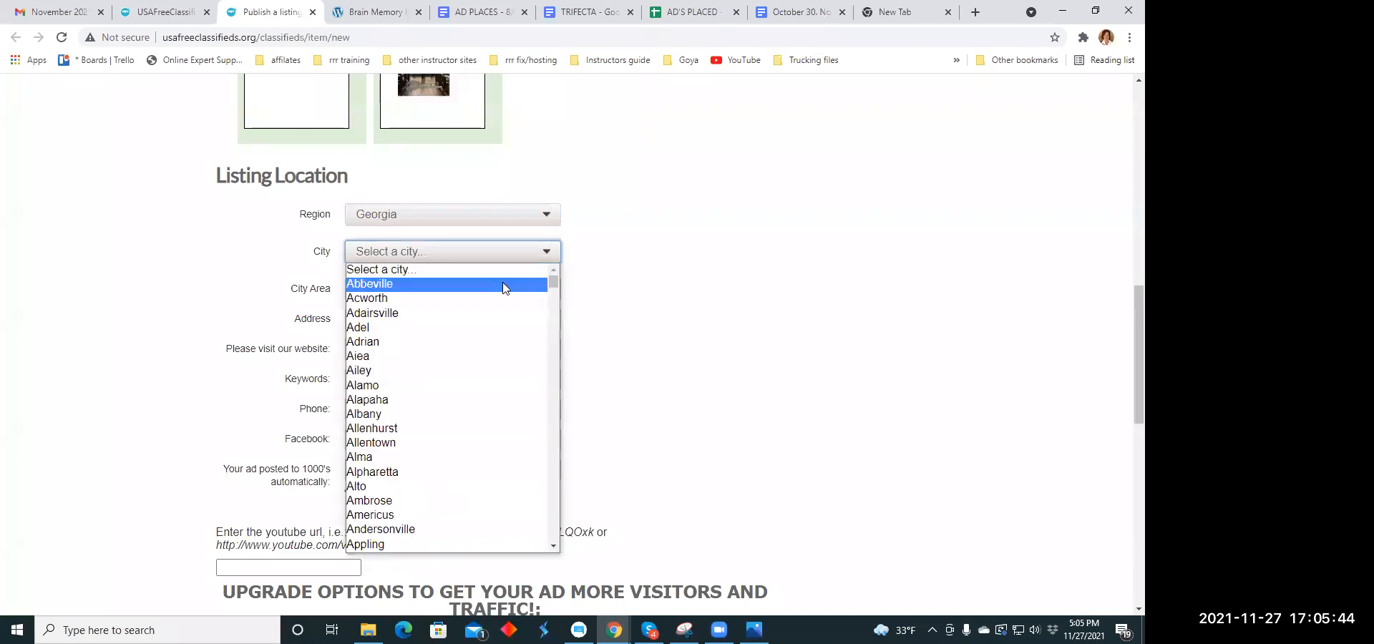
click(400, 415)
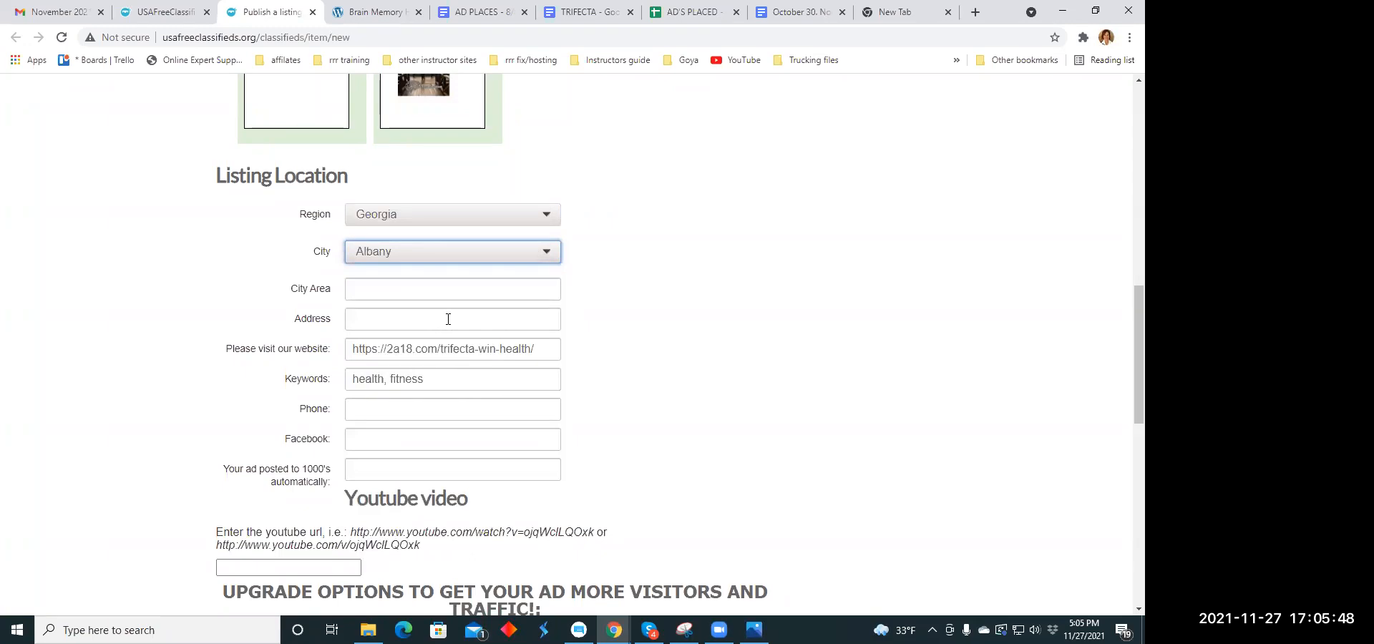
- Replace the listing's keywords with "health brain"
drag(441, 377, 341, 383)
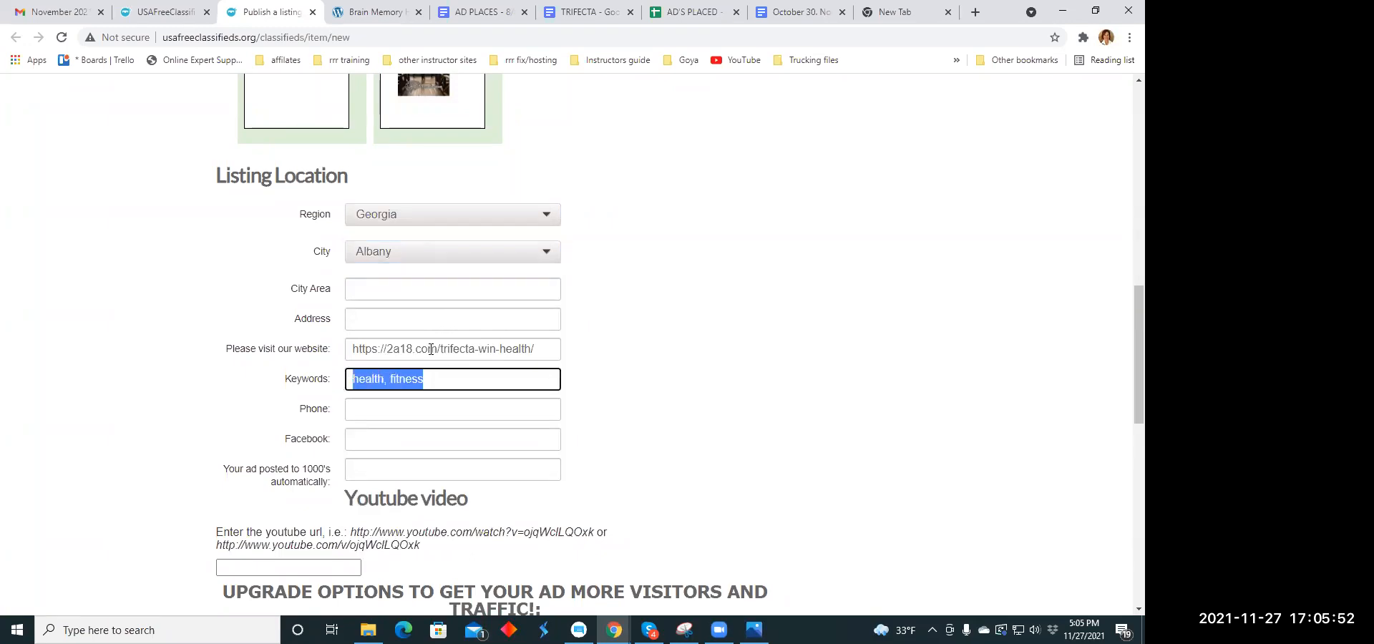
text(hel)
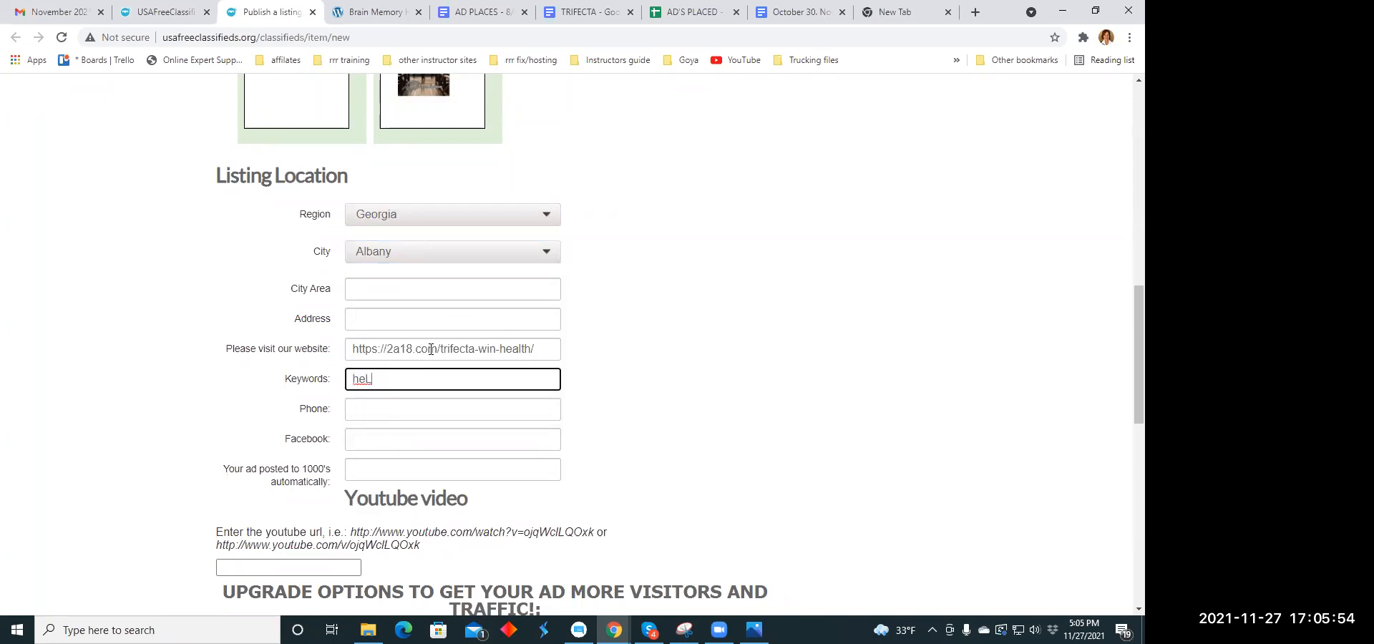
key(BackSpace)
key(BackSpace)
text(eat)
key(BackSpace)
text(lt)
text(brain)
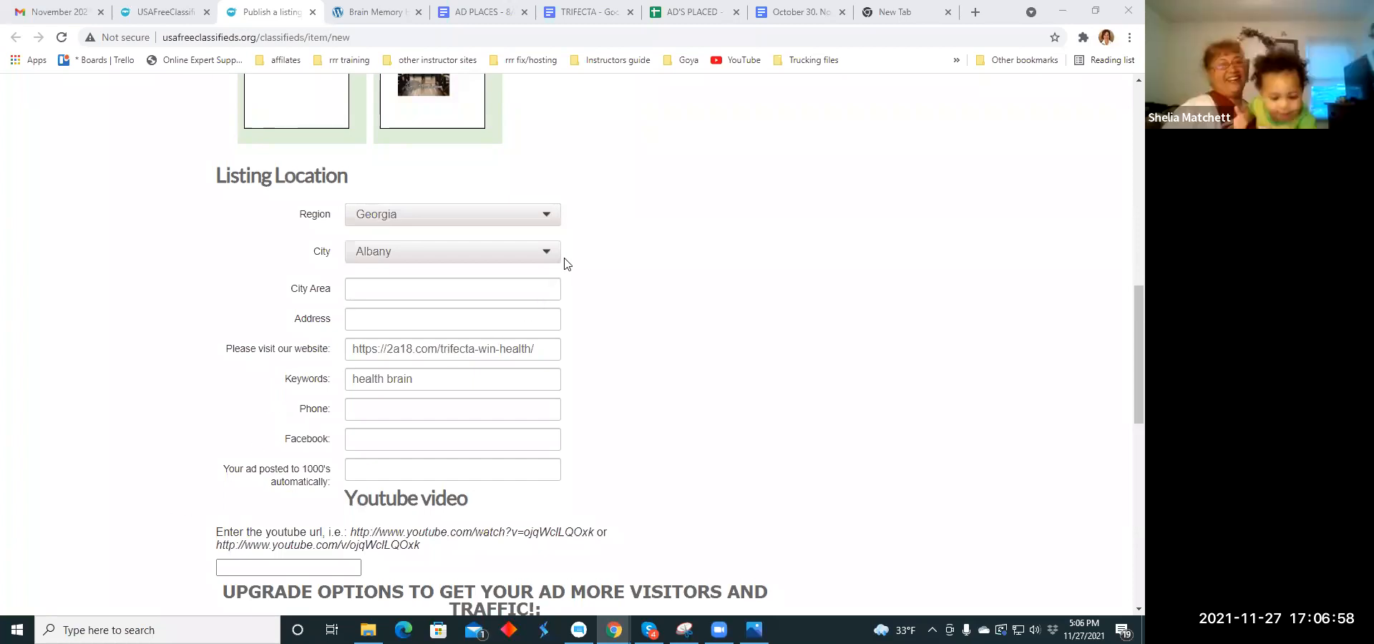
- Submit the completed Start Your Own Biz listing for publication
scroll(566, 257, down, 5)
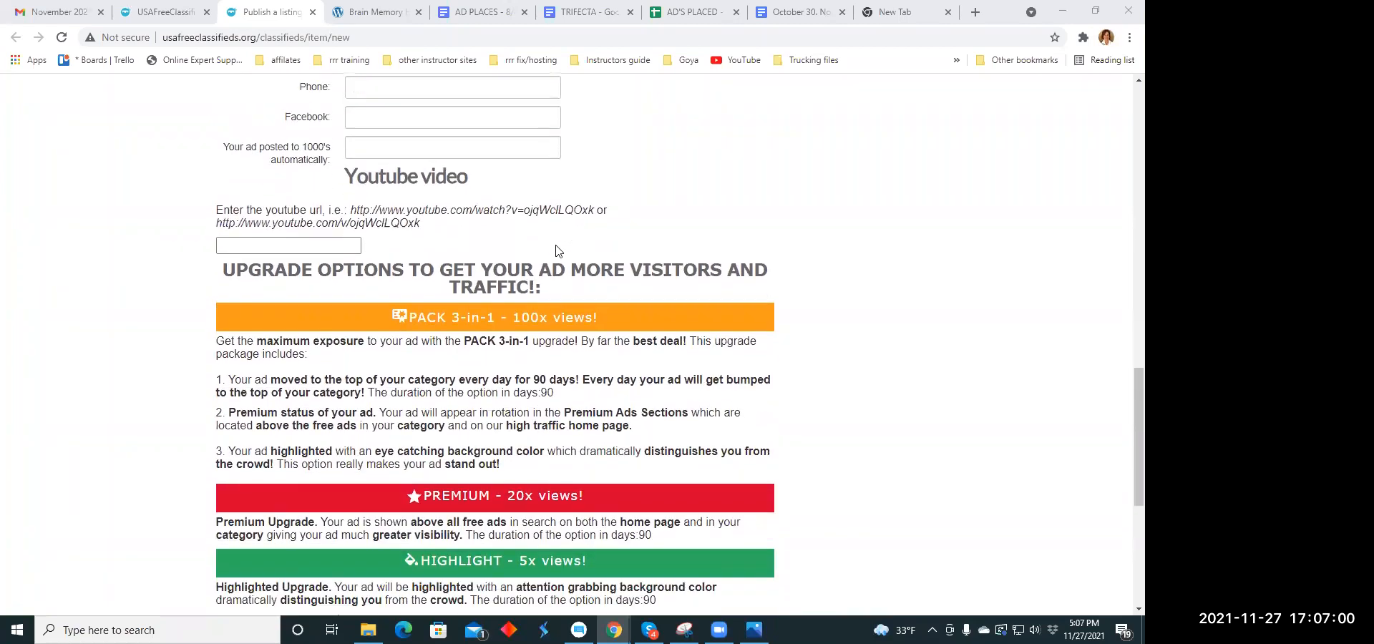
scroll(558, 251, down, 5)
click(361, 408)
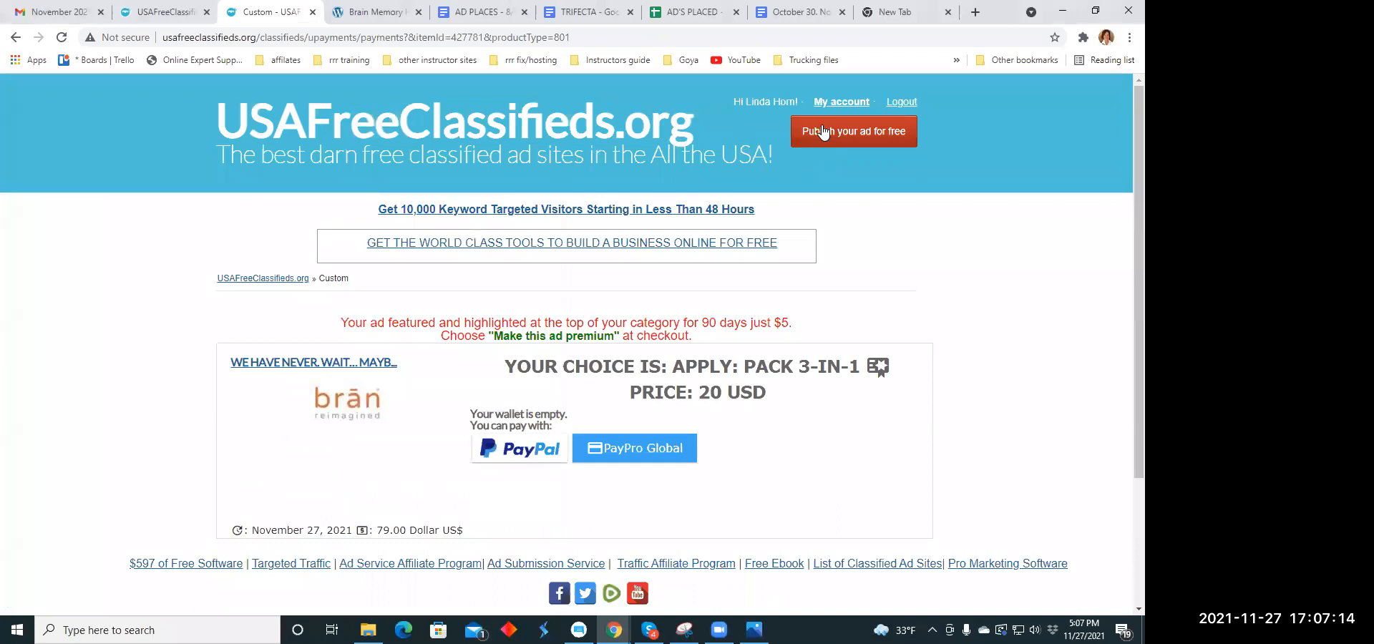
- Open five new blank ad listing forms in separate tabs and close the submitted ad's payment page
click(823, 131)
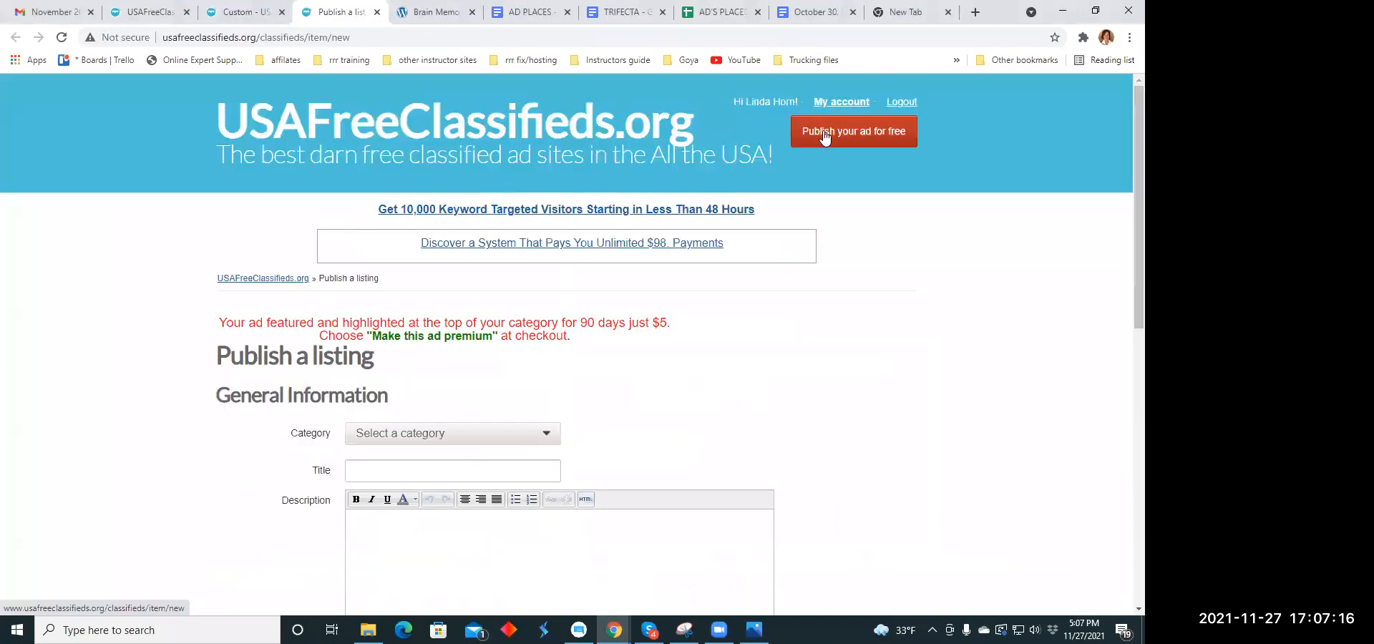
click(823, 130)
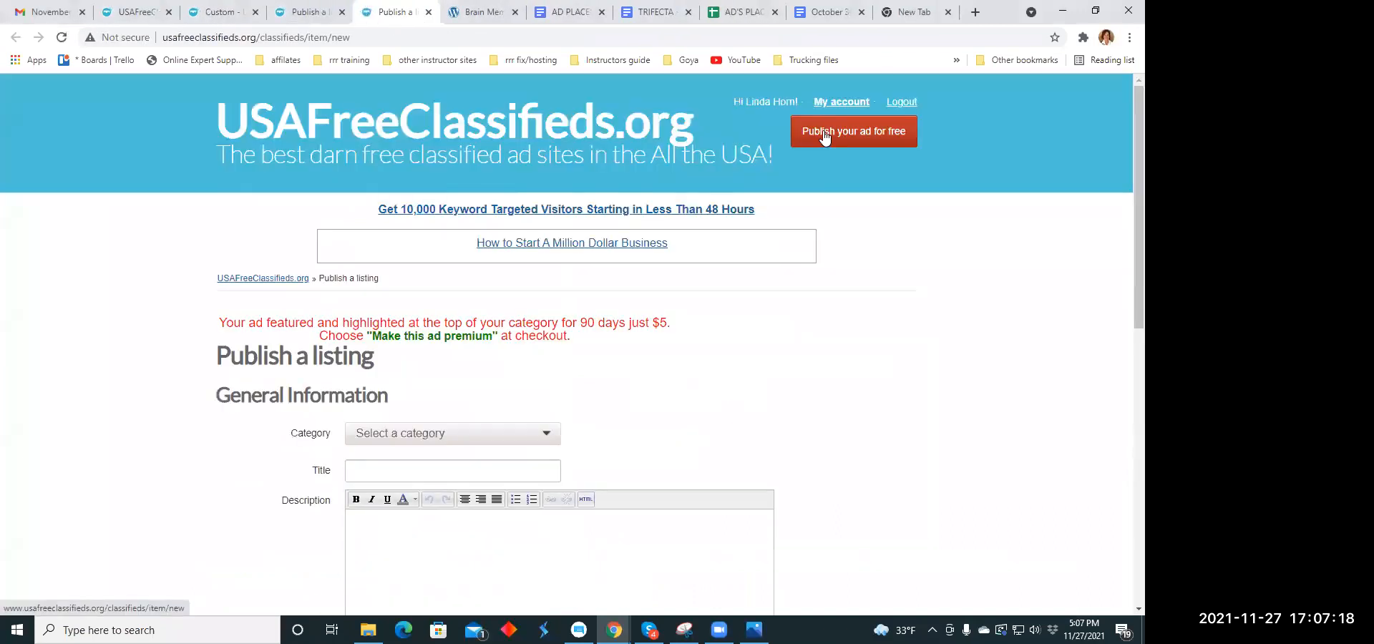
click(825, 133)
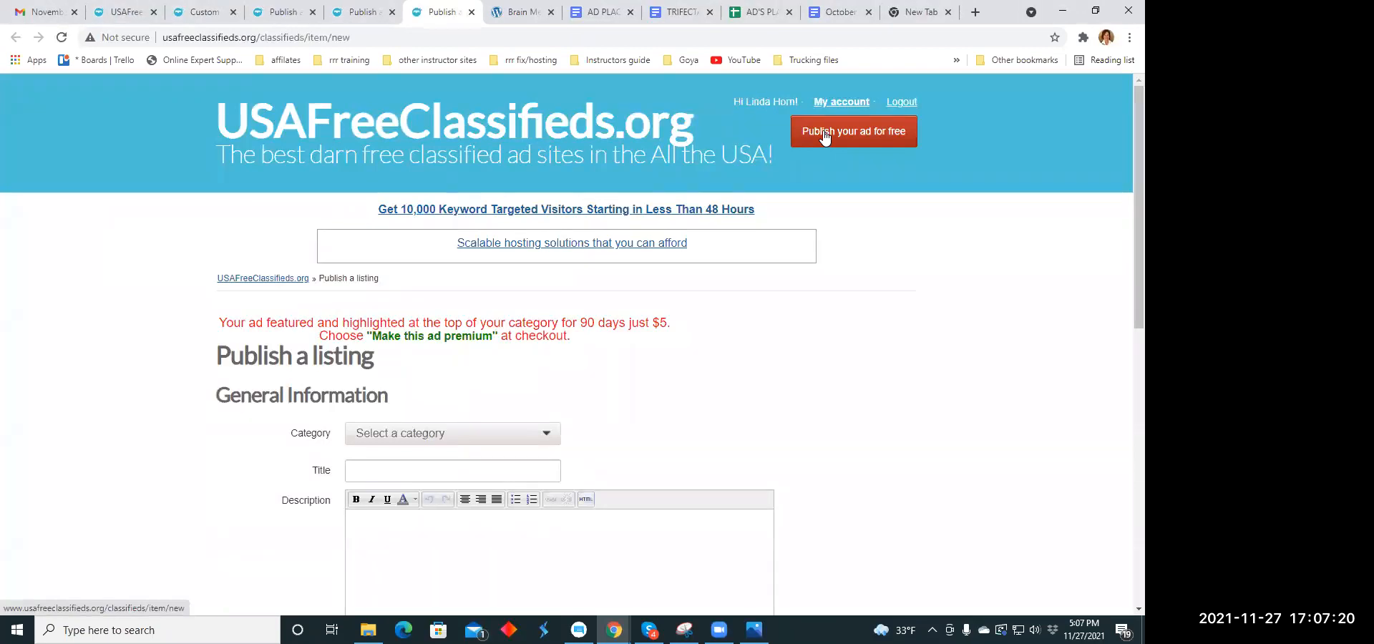
click(826, 133)
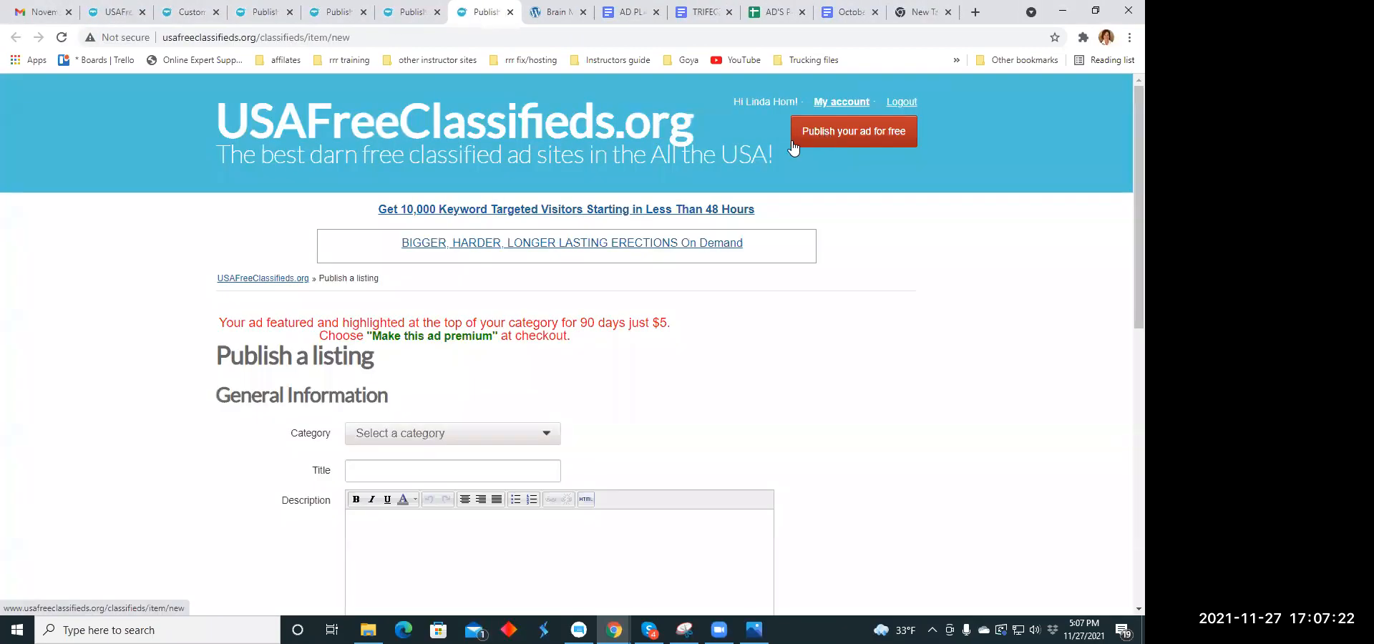
click(216, 12)
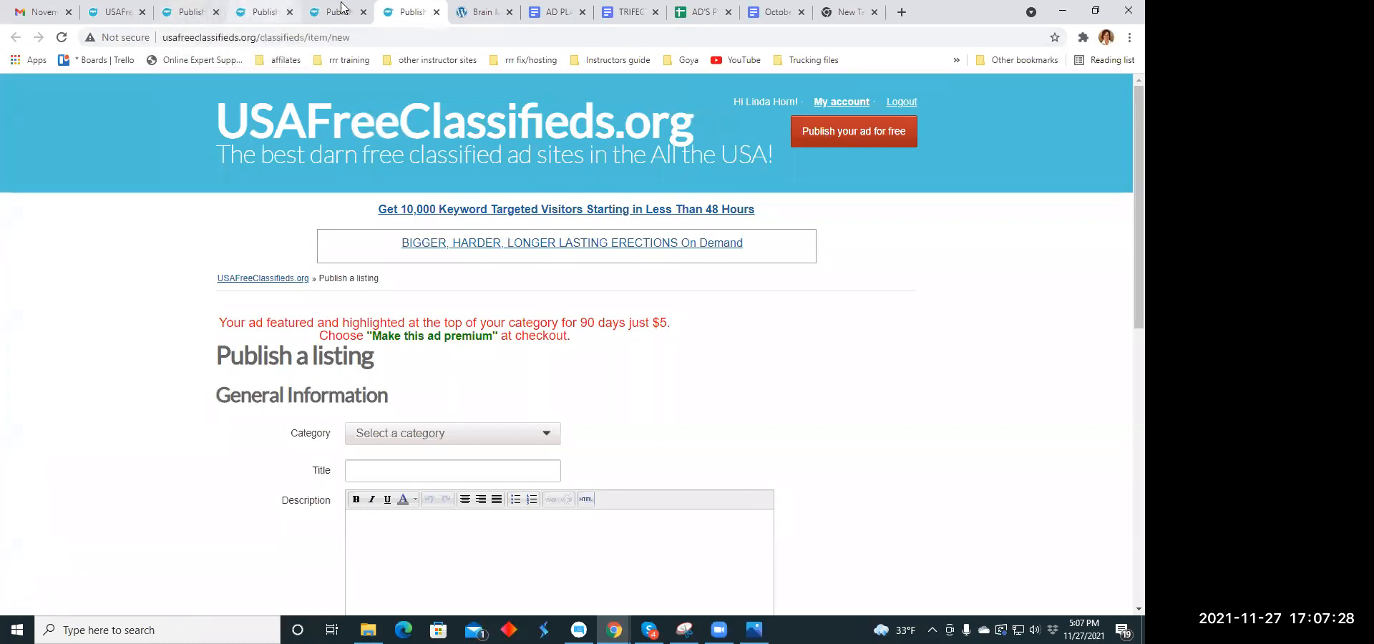
click(833, 133)
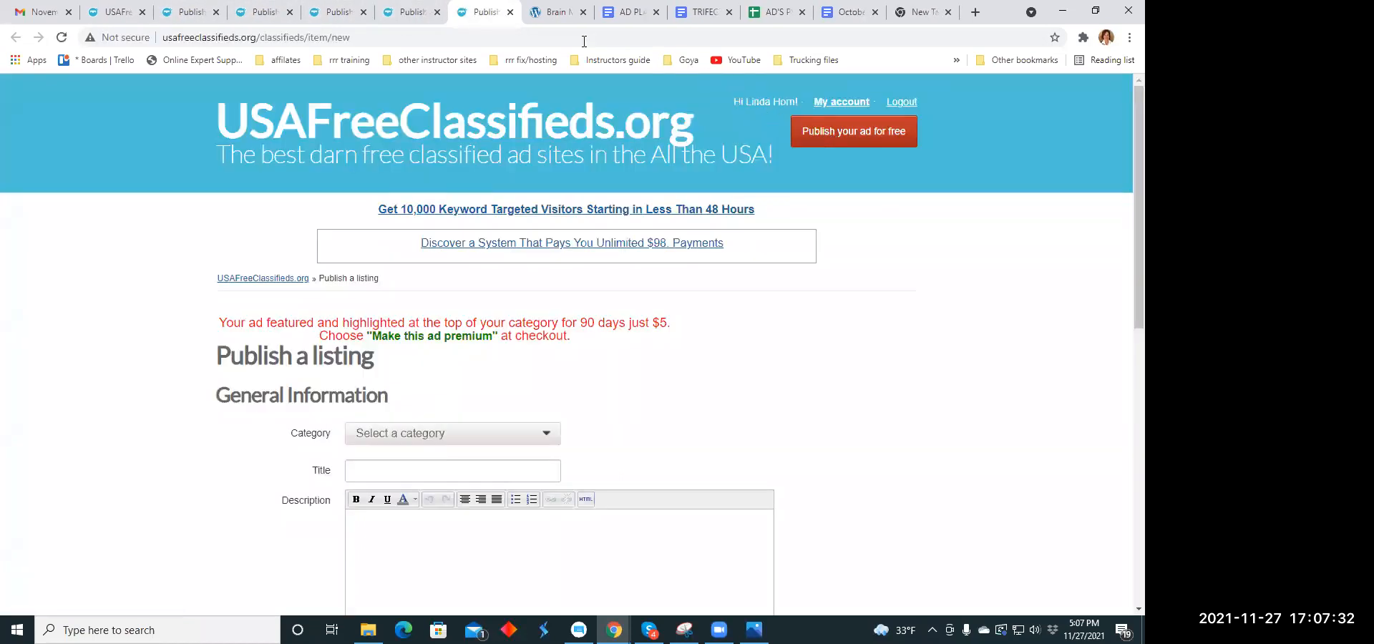
- Review the text and product images on the Brain Memory Health page for the next ad
click(551, 21)
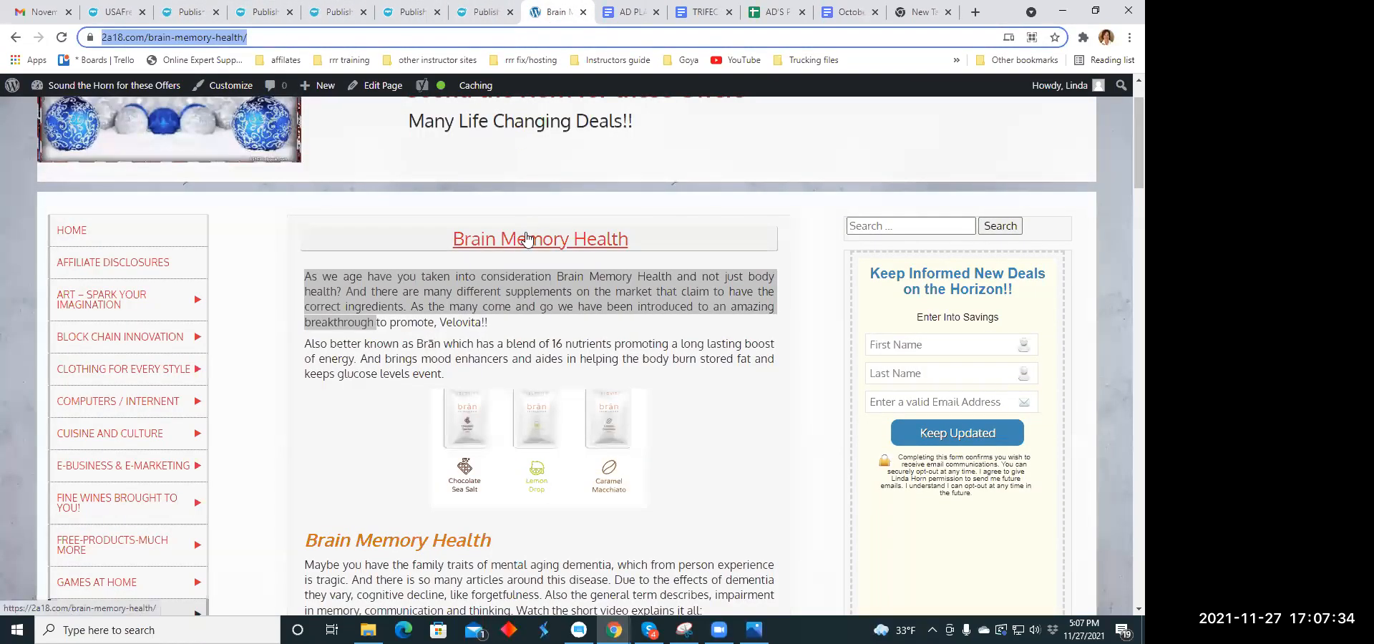
scroll(564, 187, down, 5)
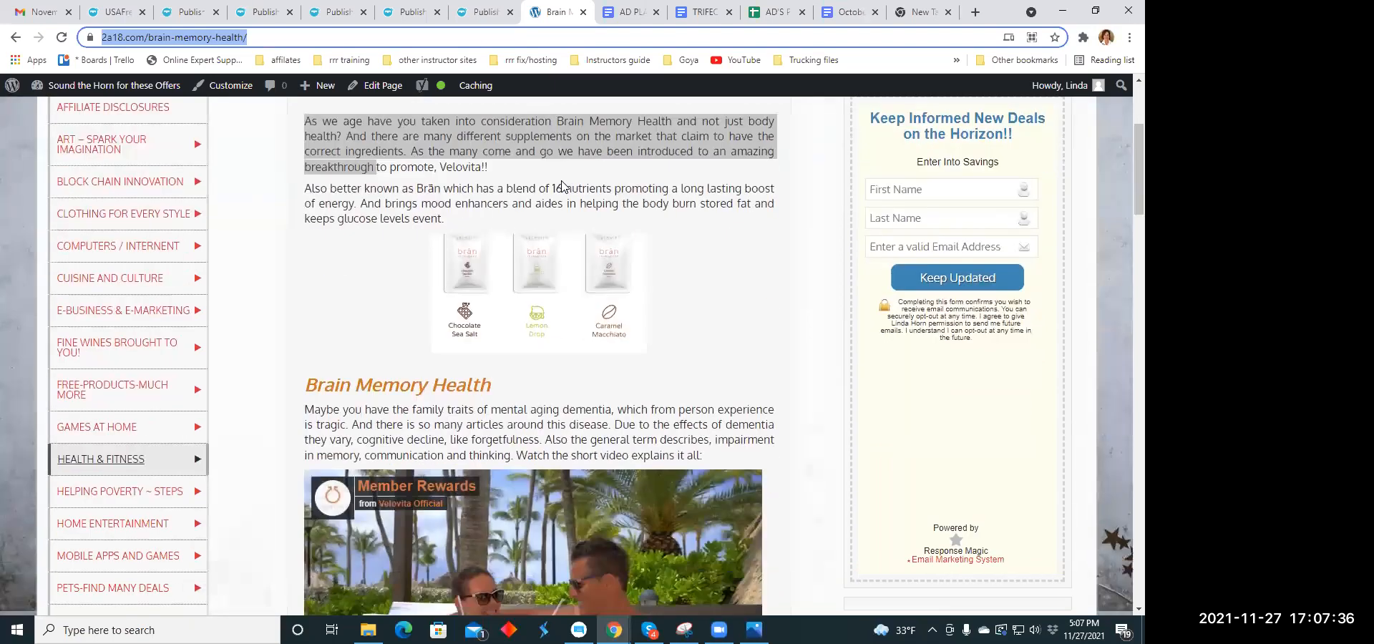
scroll(564, 188, up, 3)
scroll(544, 215, down, 1)
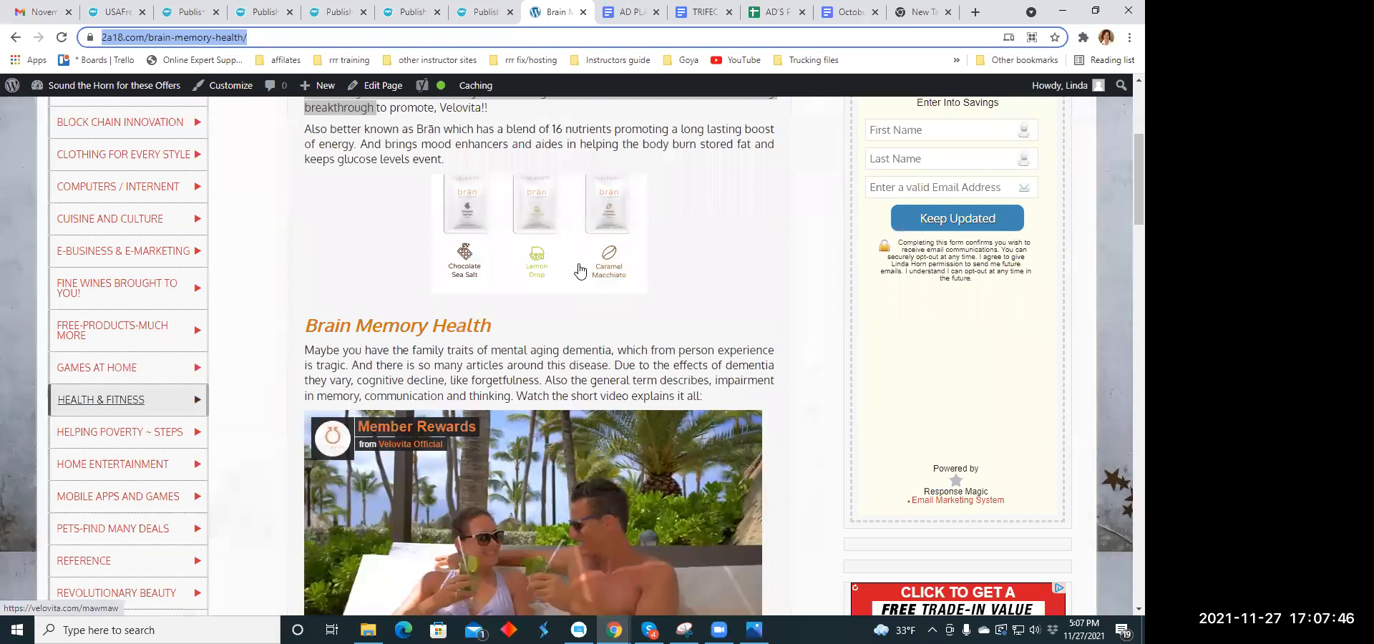
scroll(537, 265, up, 4)
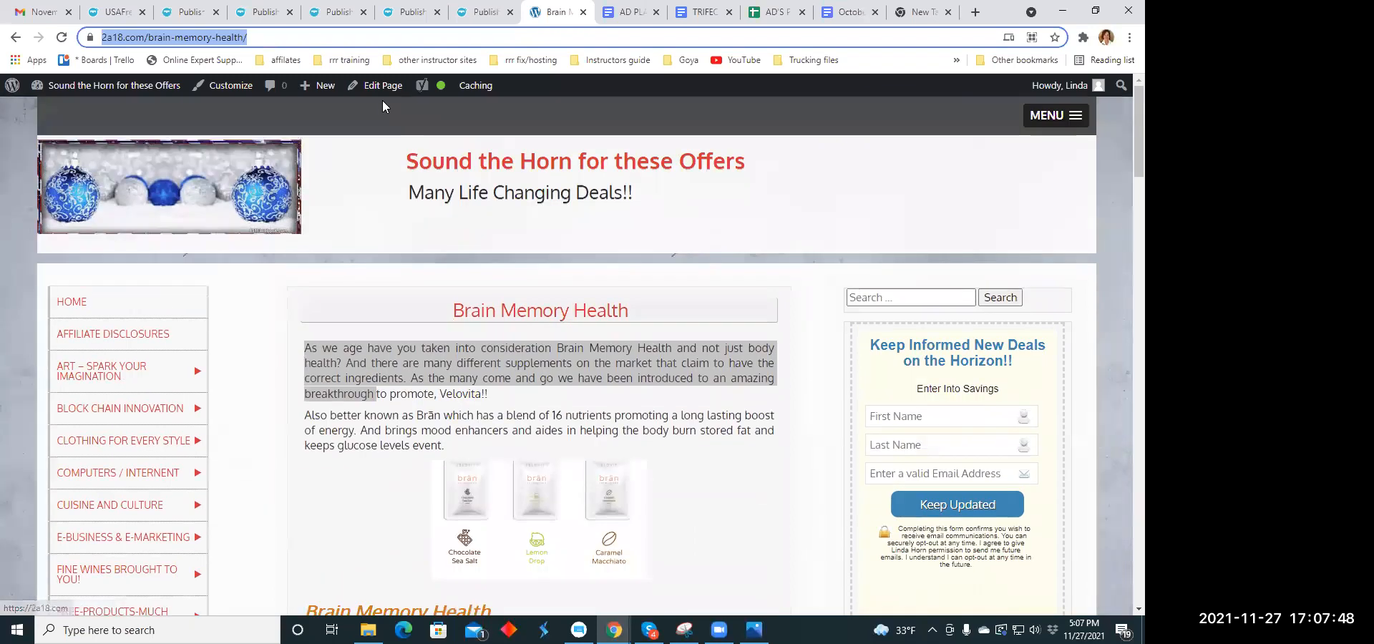
- Set the category of the first blank listing form to Health Beauty under For sale
click(179, 16)
scroll(534, 251, down, 3)
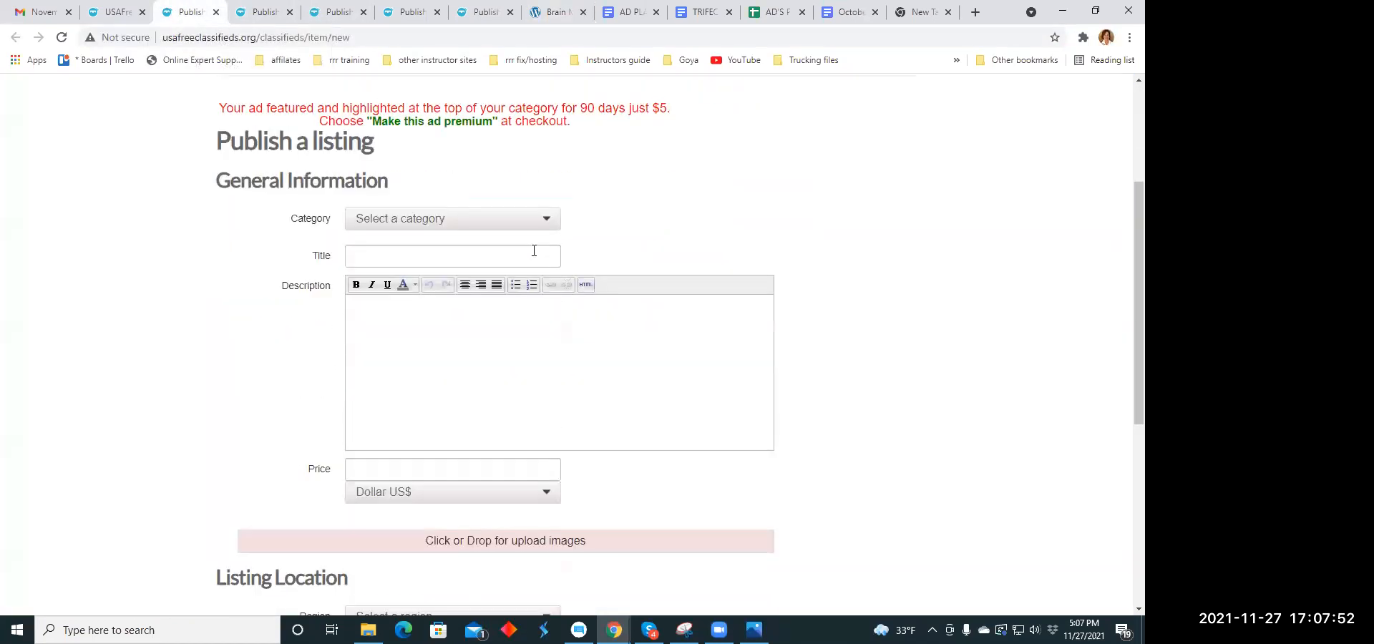
click(551, 218)
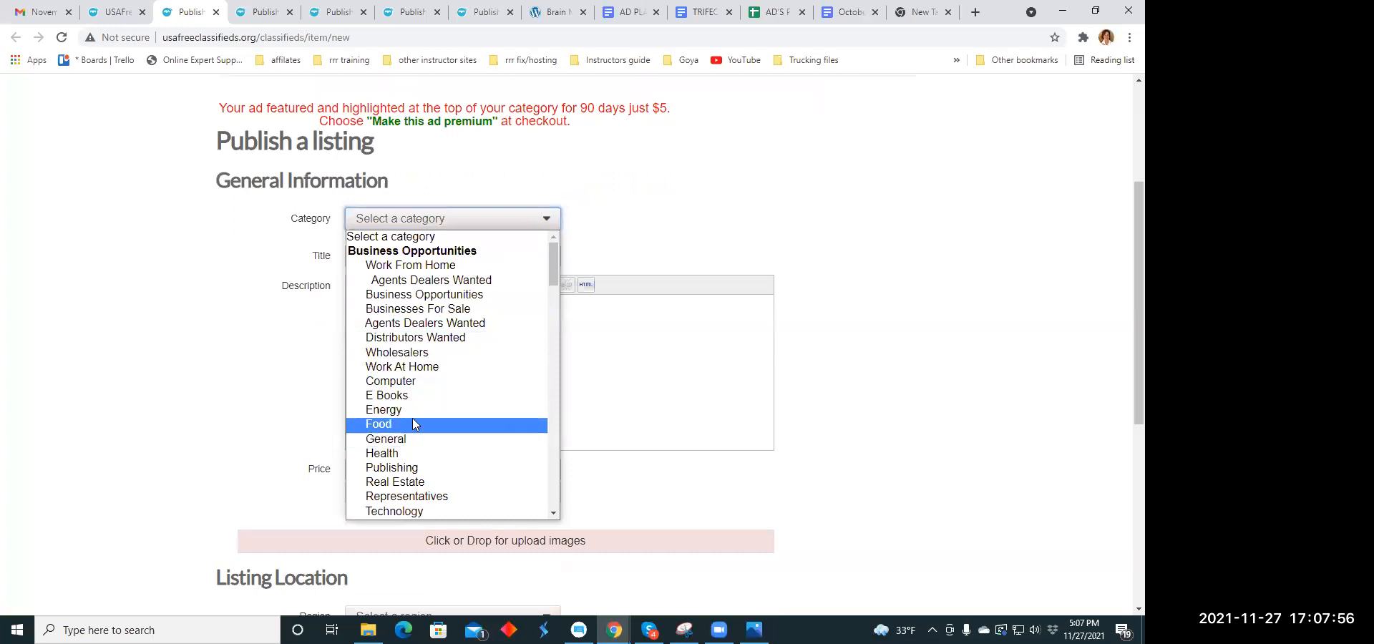
scroll(413, 394, down, 4)
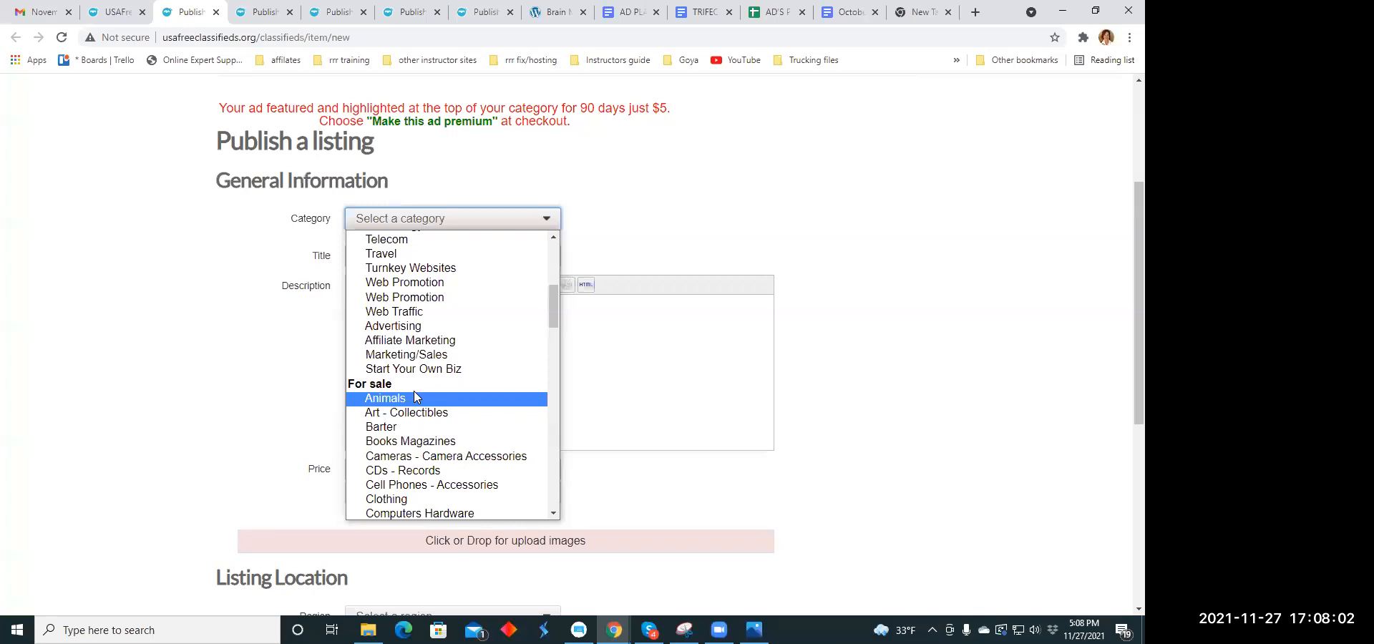
scroll(414, 393, down, 2)
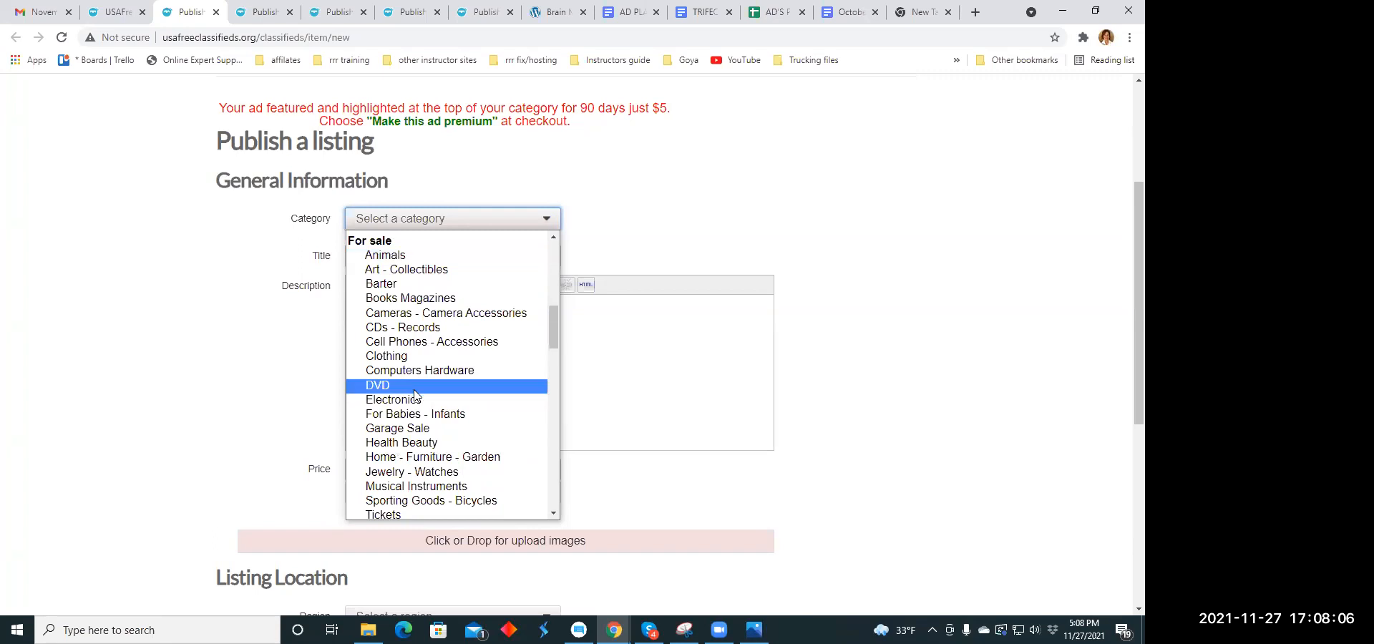
click(430, 444)
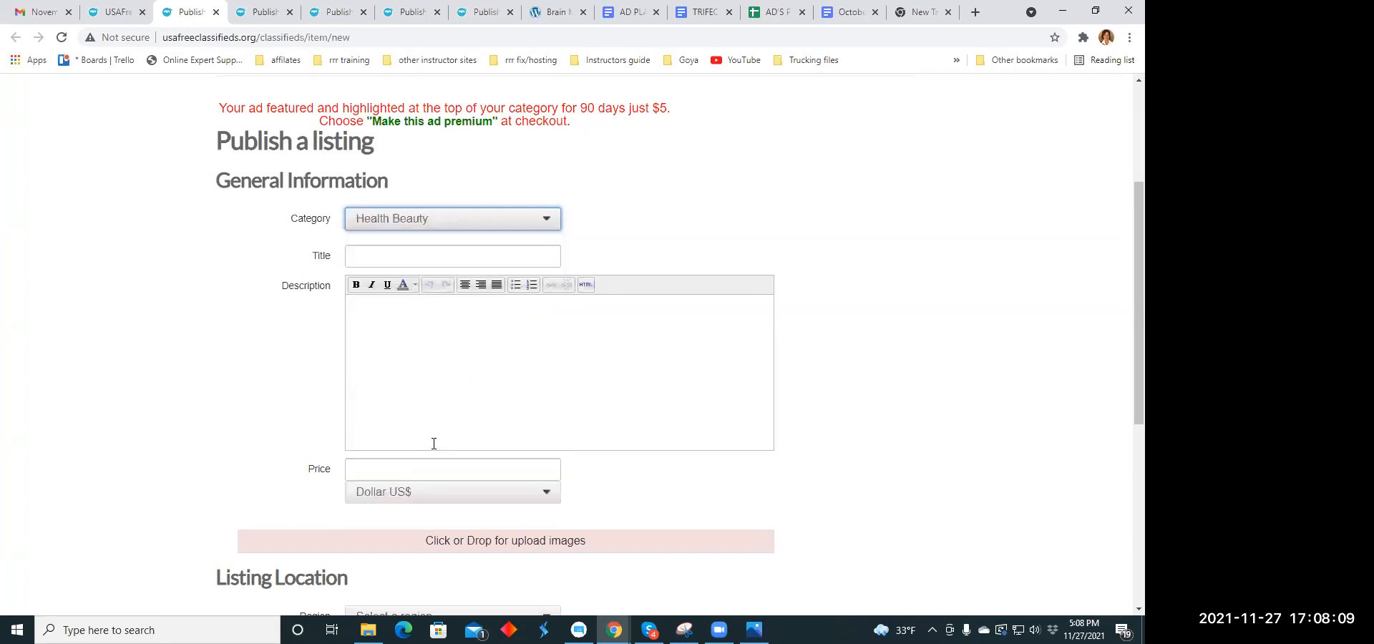
- Copy the headline "What We've Got Wrong about Happiness" from the October 30 holiday headline document
click(369, 258)
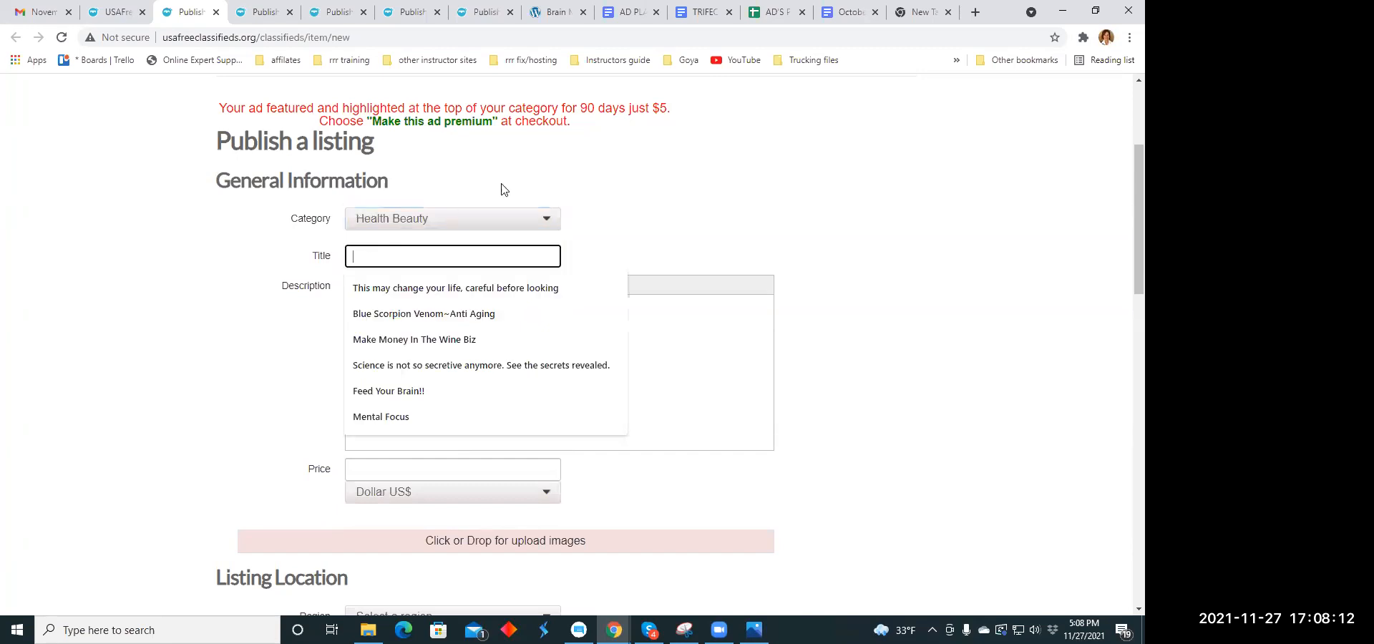
click(701, 12)
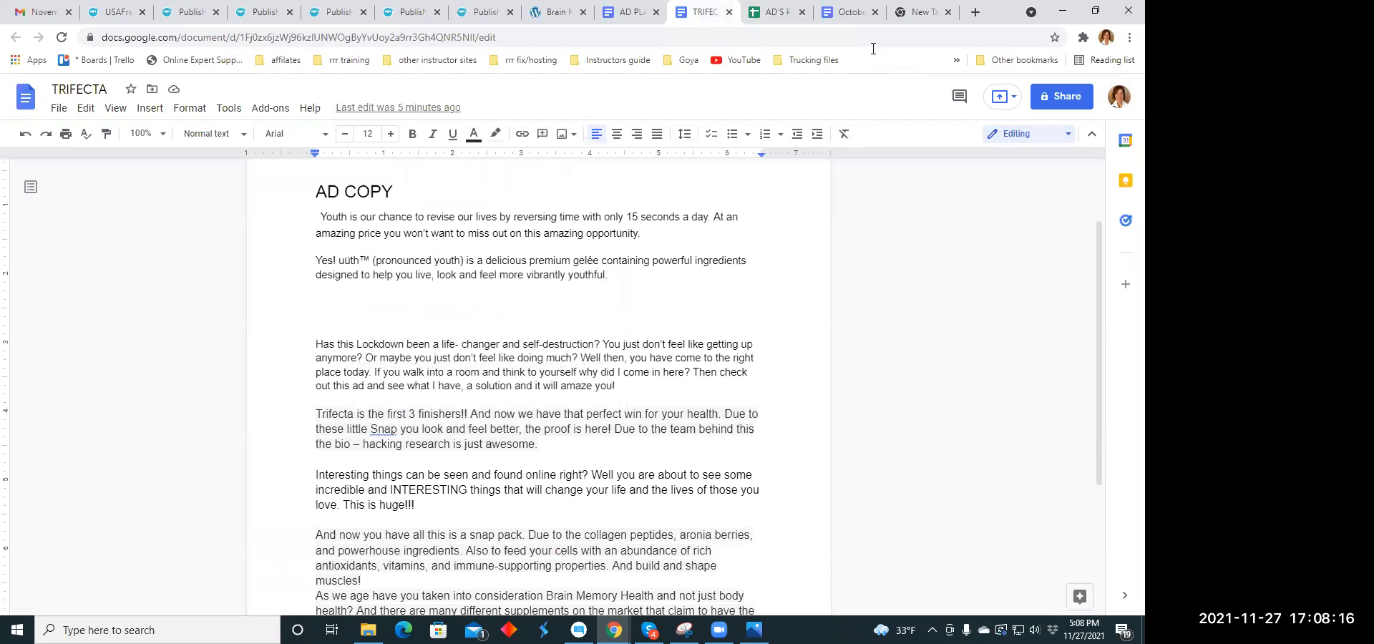
click(858, 14)
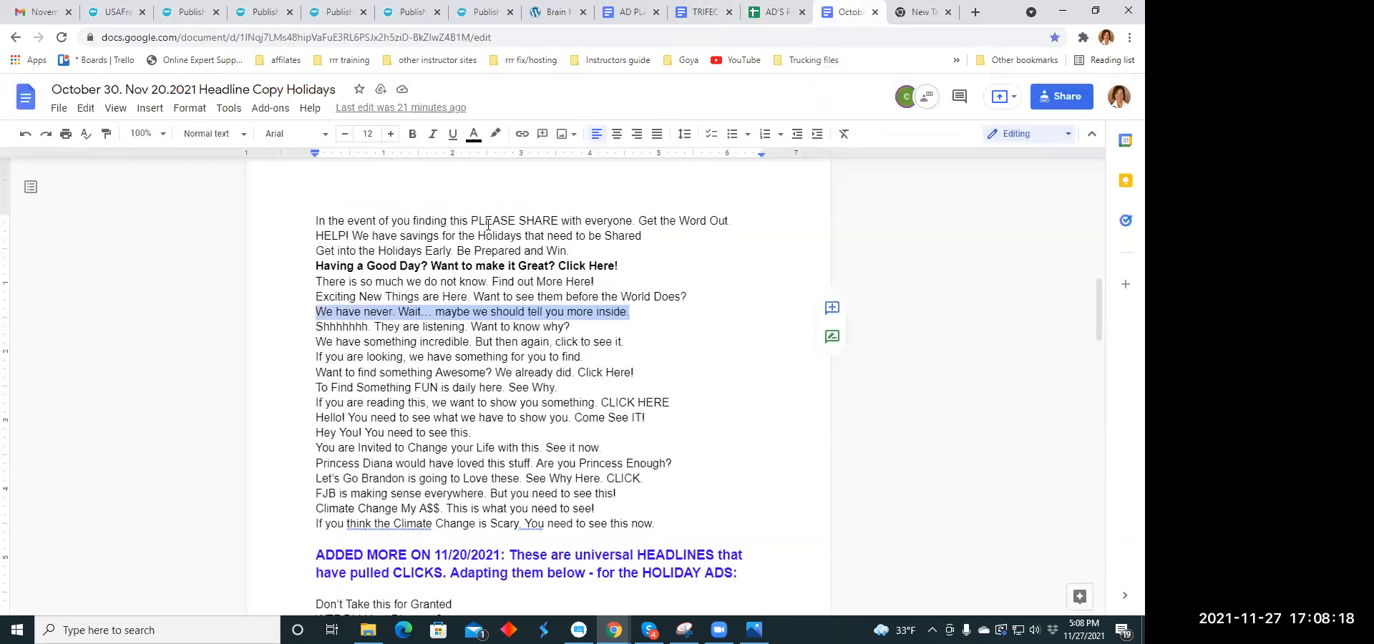
scroll(485, 206, down, 3)
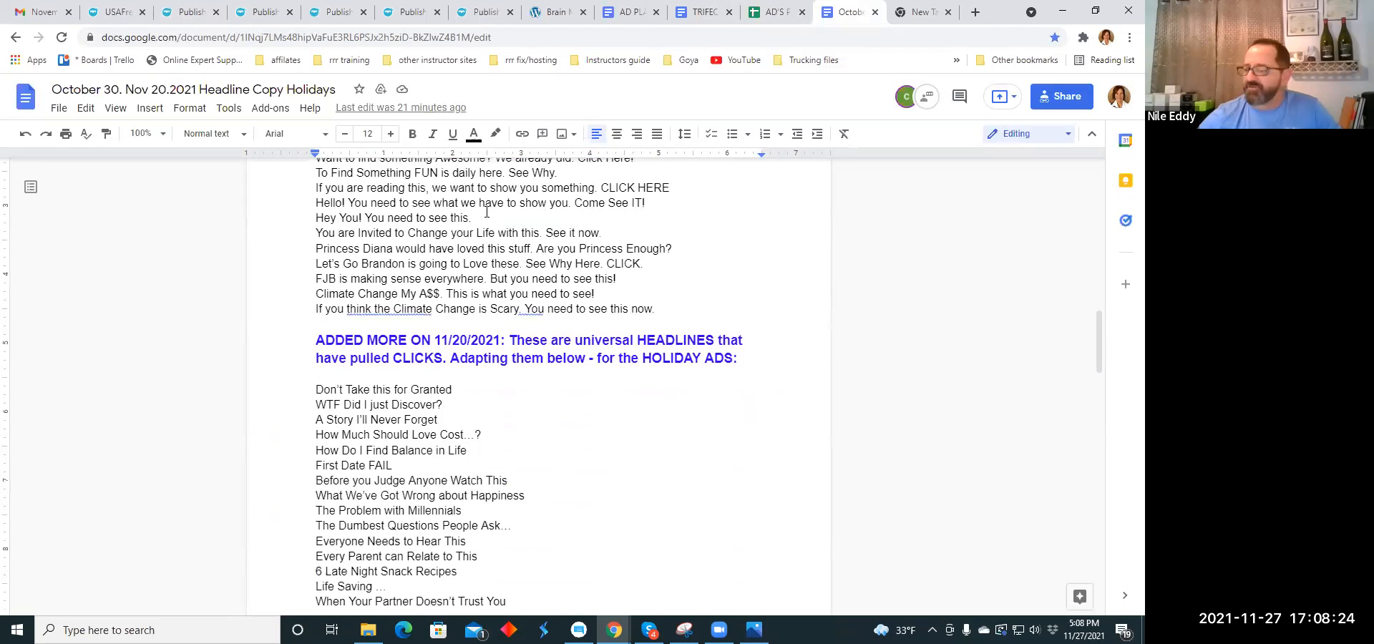
scroll(487, 211, down, 2)
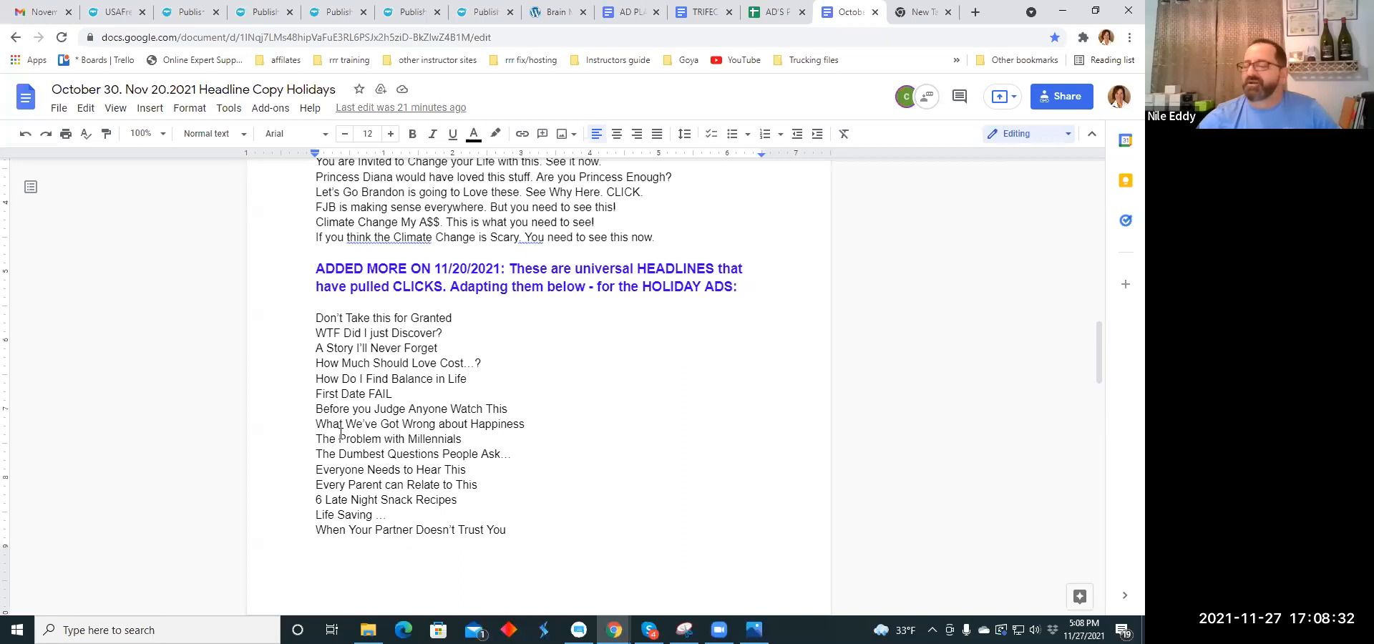
drag(317, 425, 529, 425)
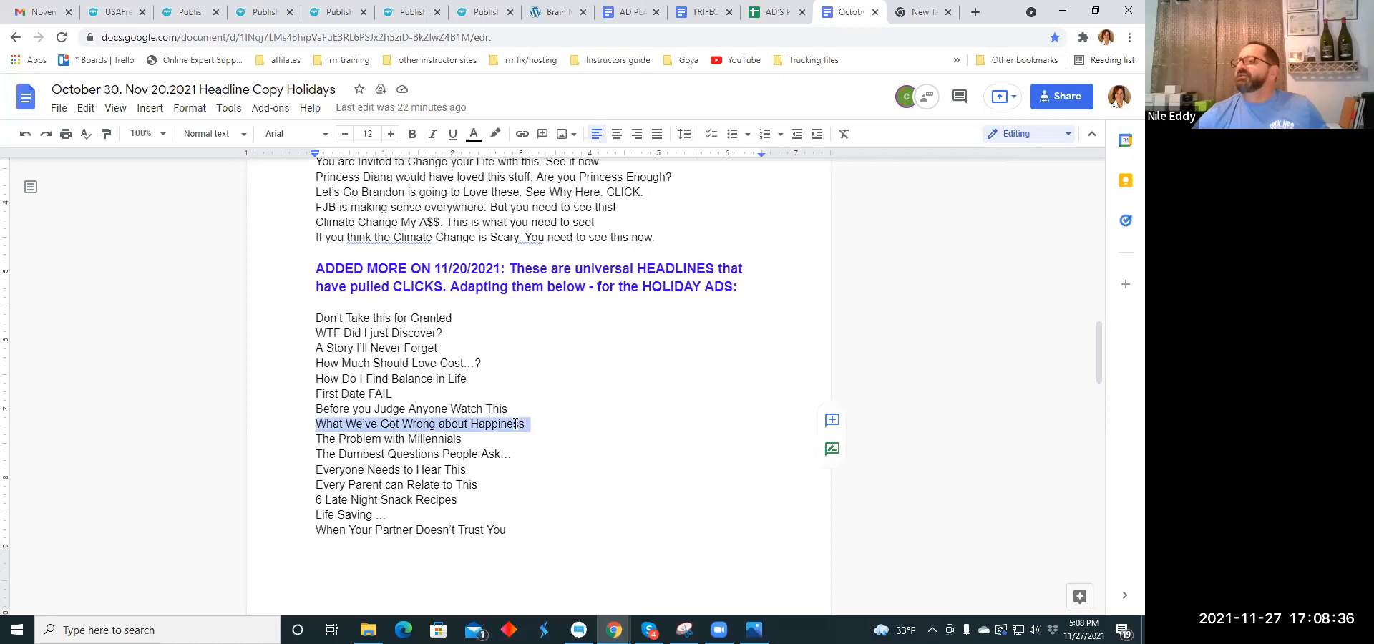
right_click(515, 423)
click(561, 226)
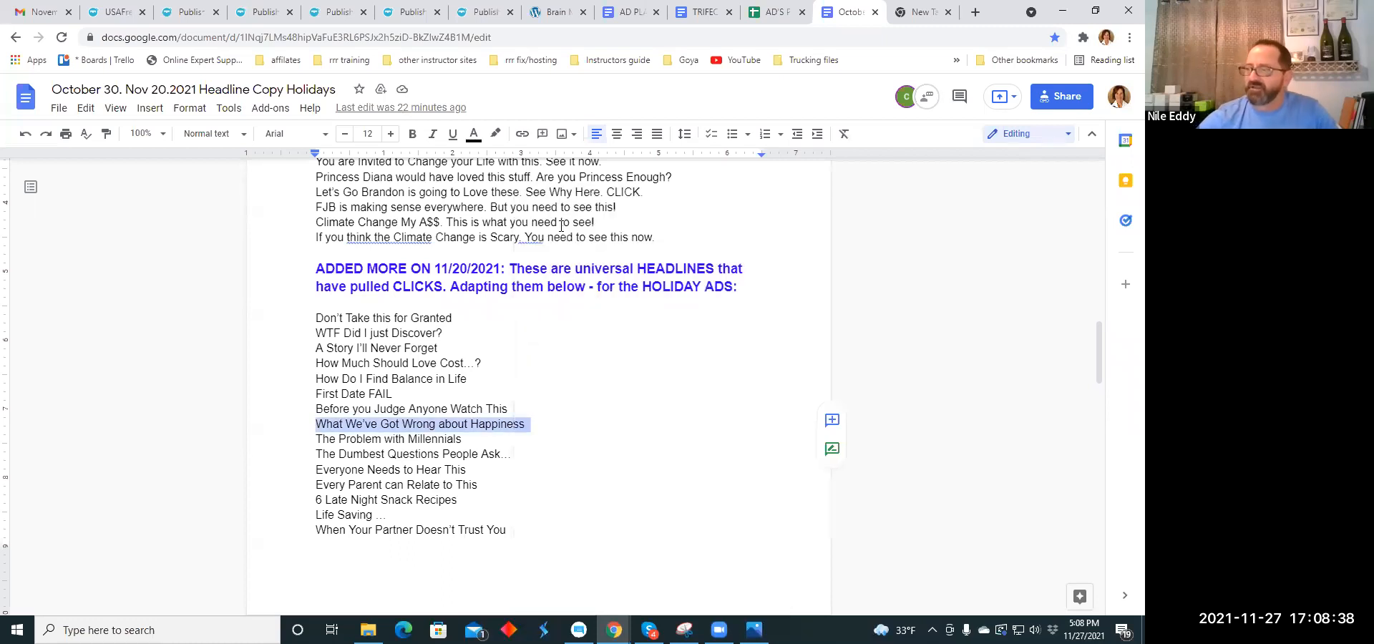
- Paste the copied happiness headline into the Health Beauty listing's title
click(189, 17)
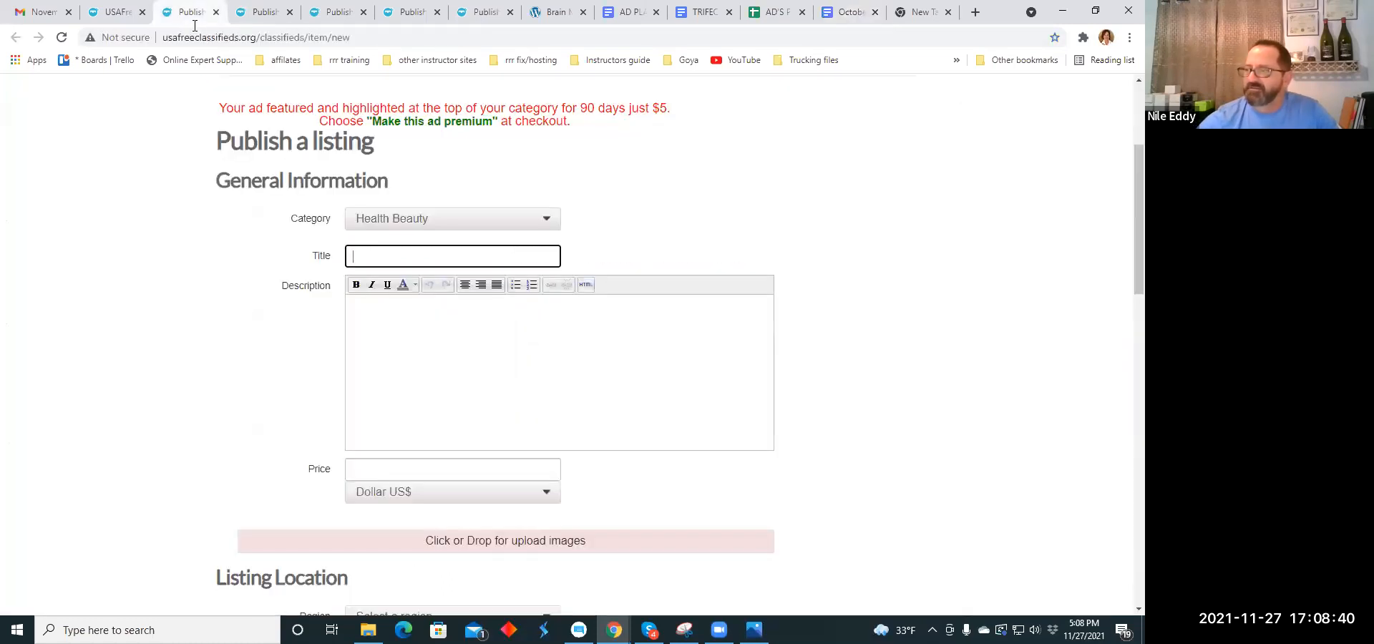
click(355, 252)
right_click(355, 255)
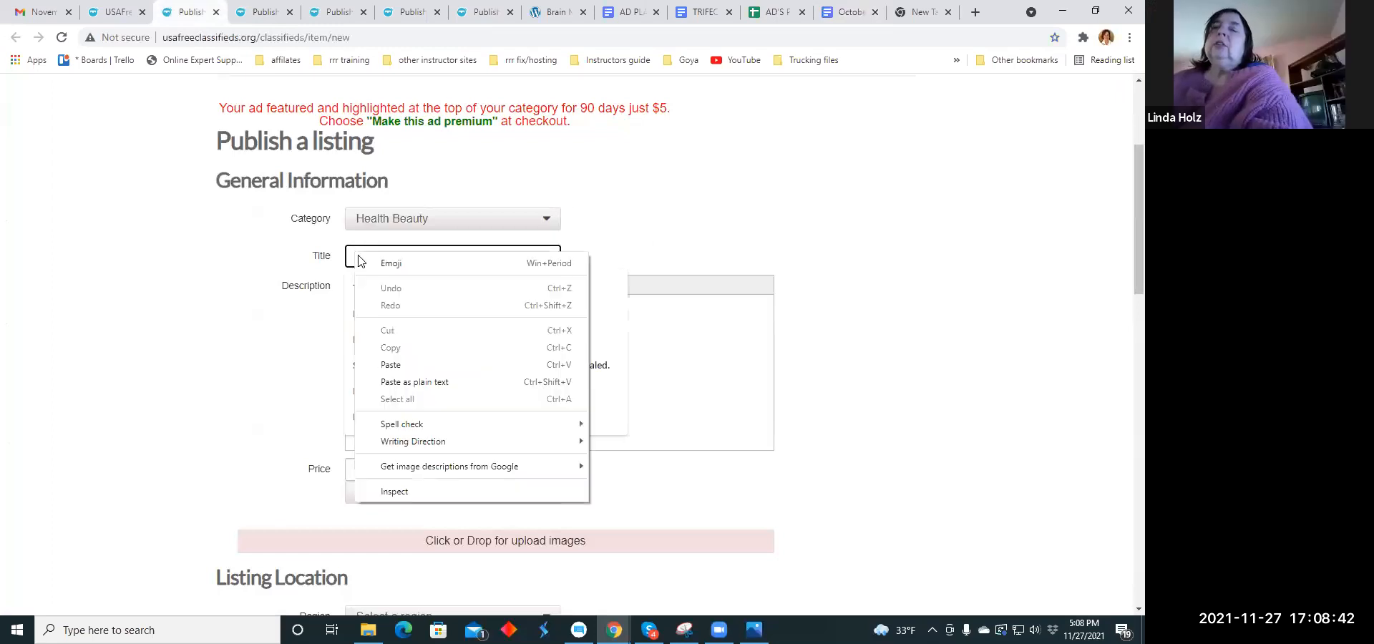
click(379, 360)
- Copy the Brain Memory Health paragraph, from "As we age" to "amazing breakthrough", from the TRIFECTA ad copy document
click(356, 320)
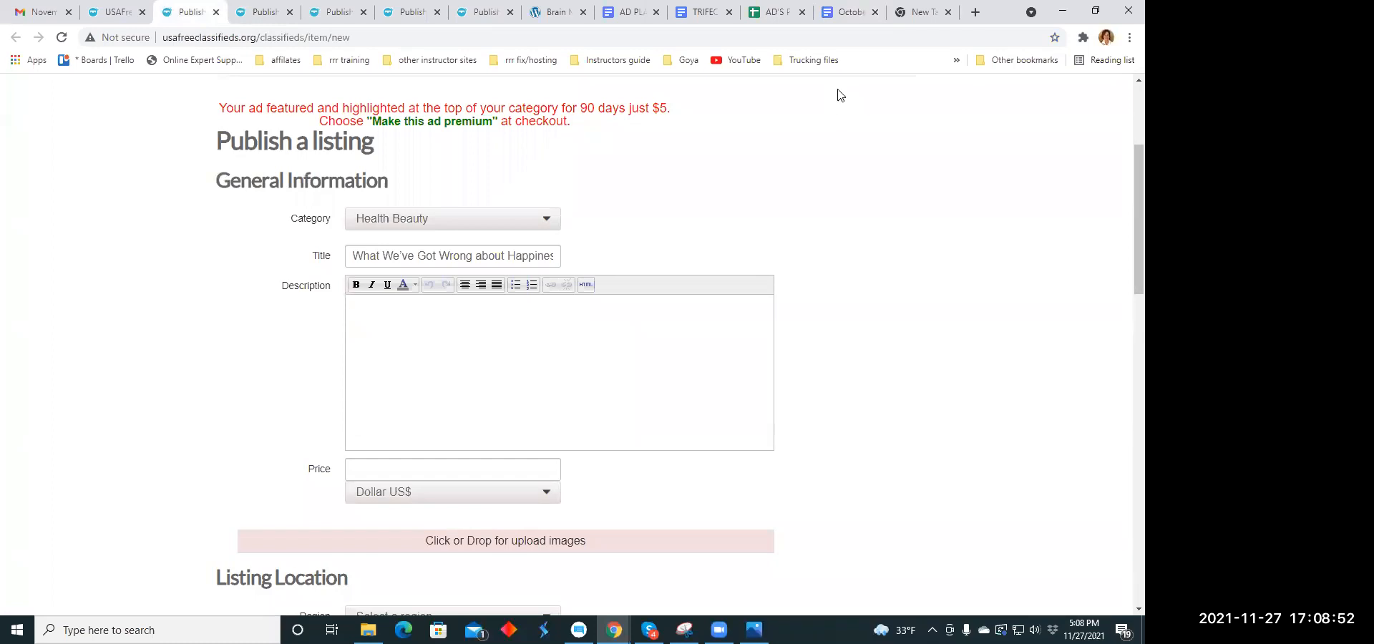
click(854, 15)
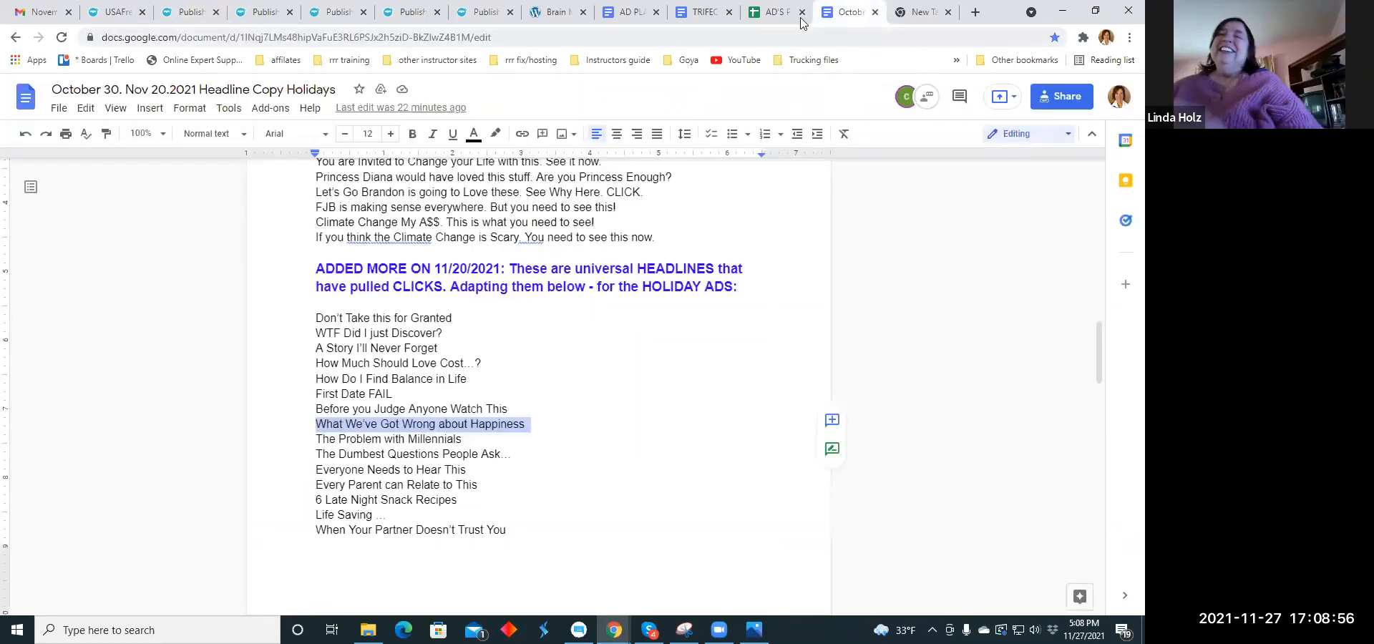
click(704, 13)
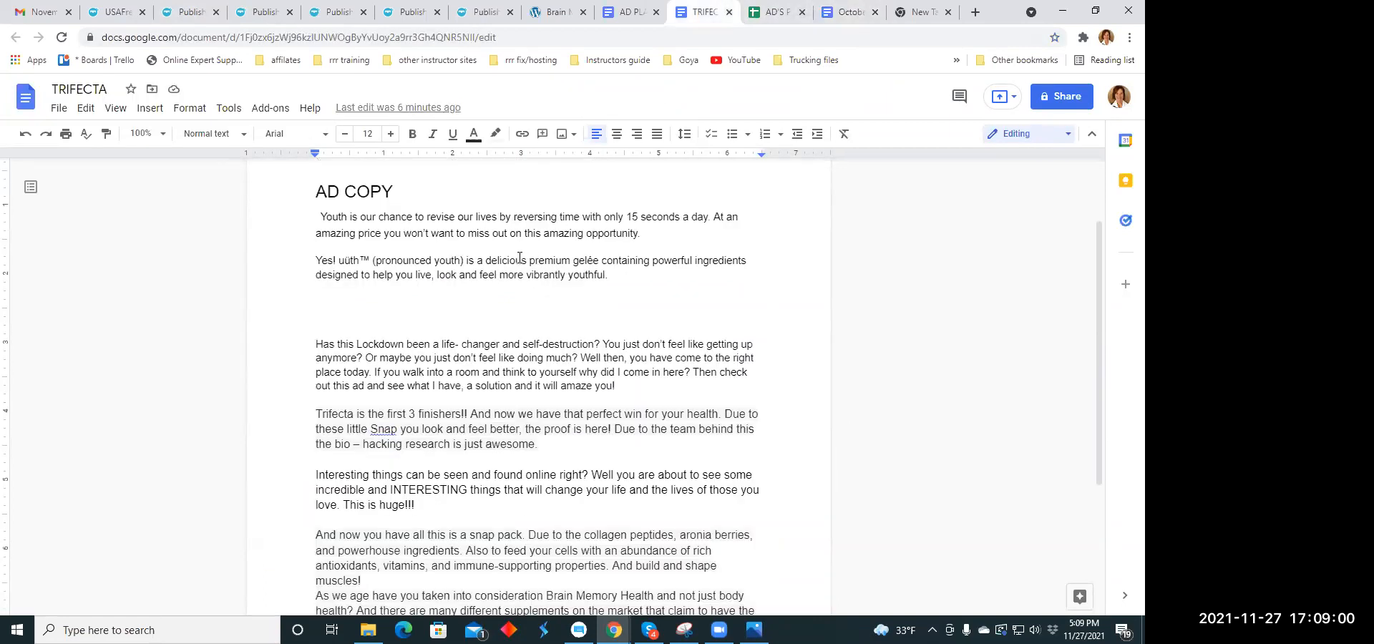
scroll(515, 258, down, 2)
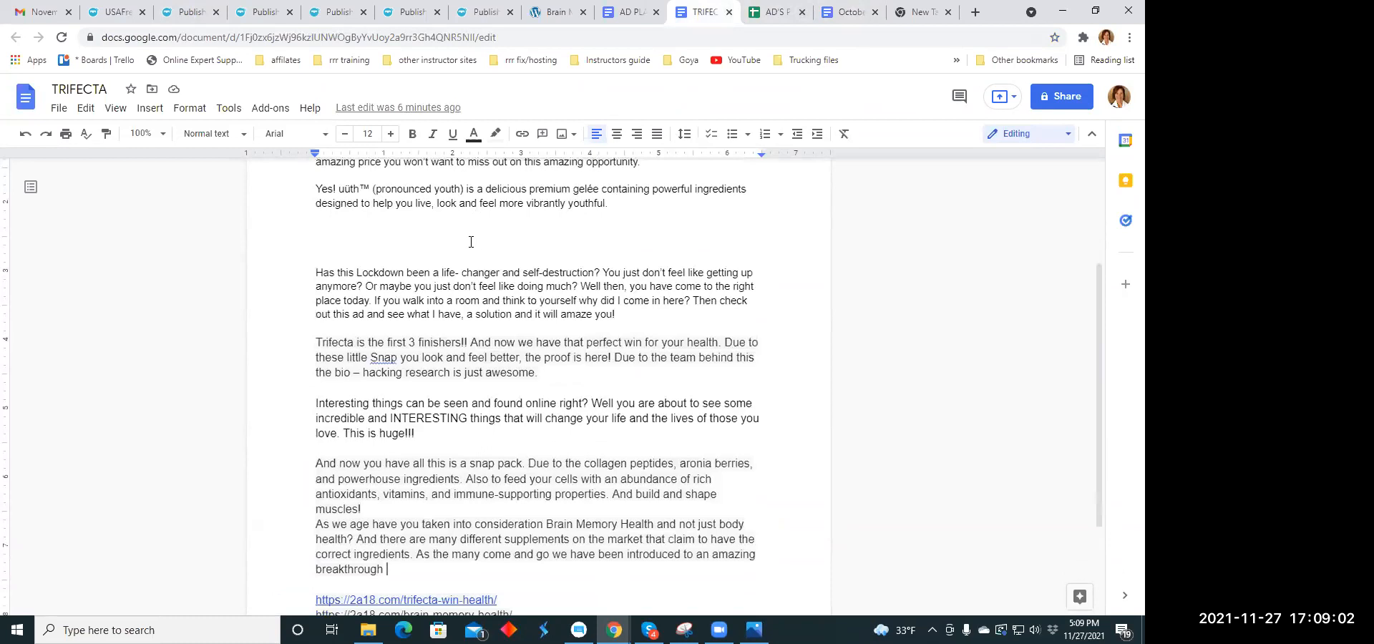
scroll(471, 242, down, 2)
scroll(352, 276, down, 2)
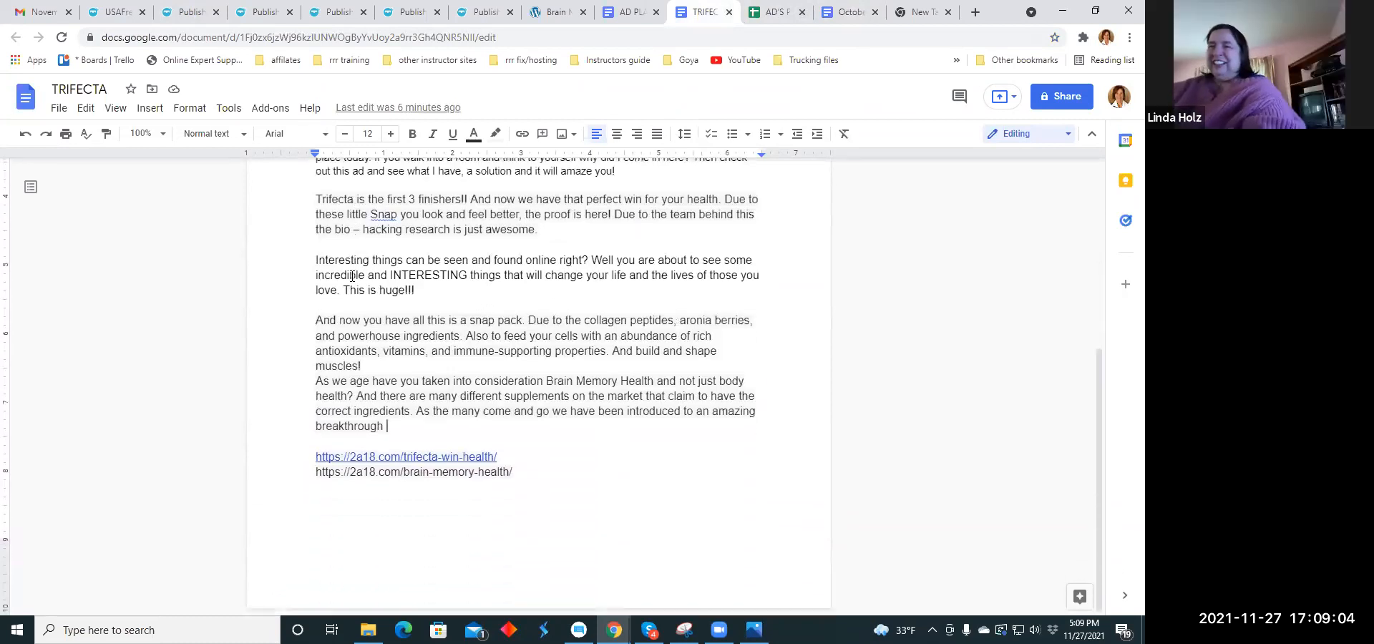
drag(315, 320, 413, 352)
click(760, 275)
drag(316, 381, 411, 430)
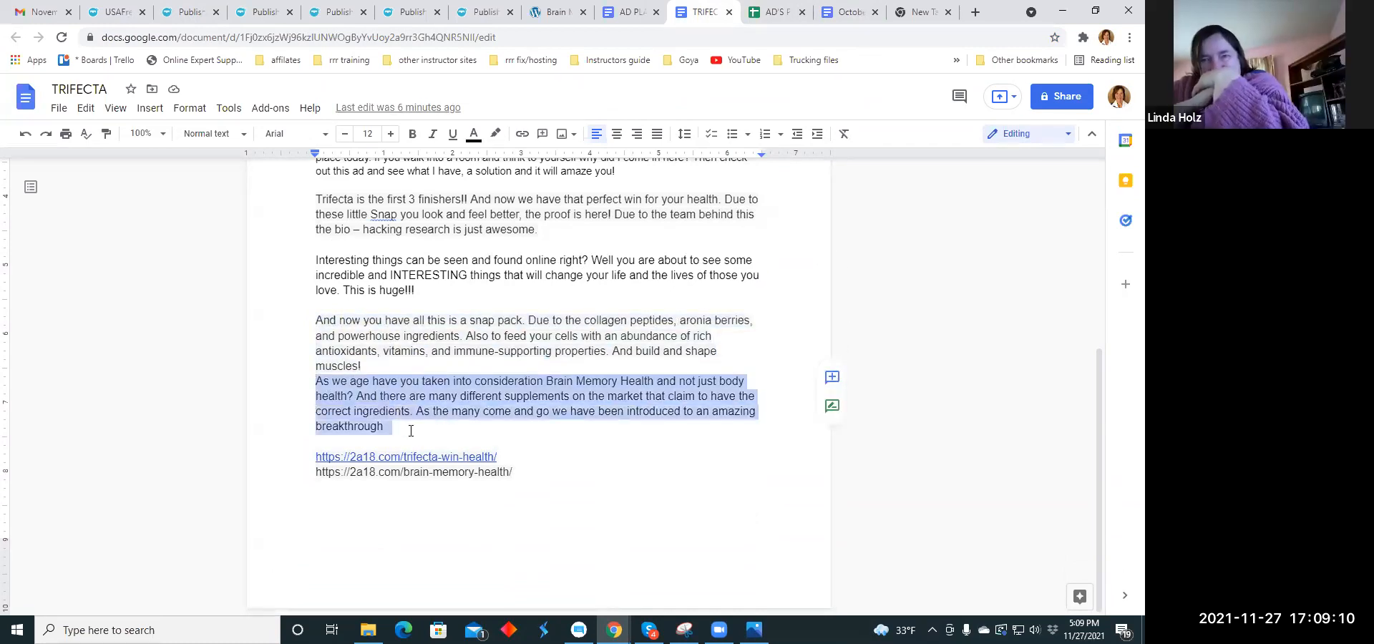
right_click(435, 403)
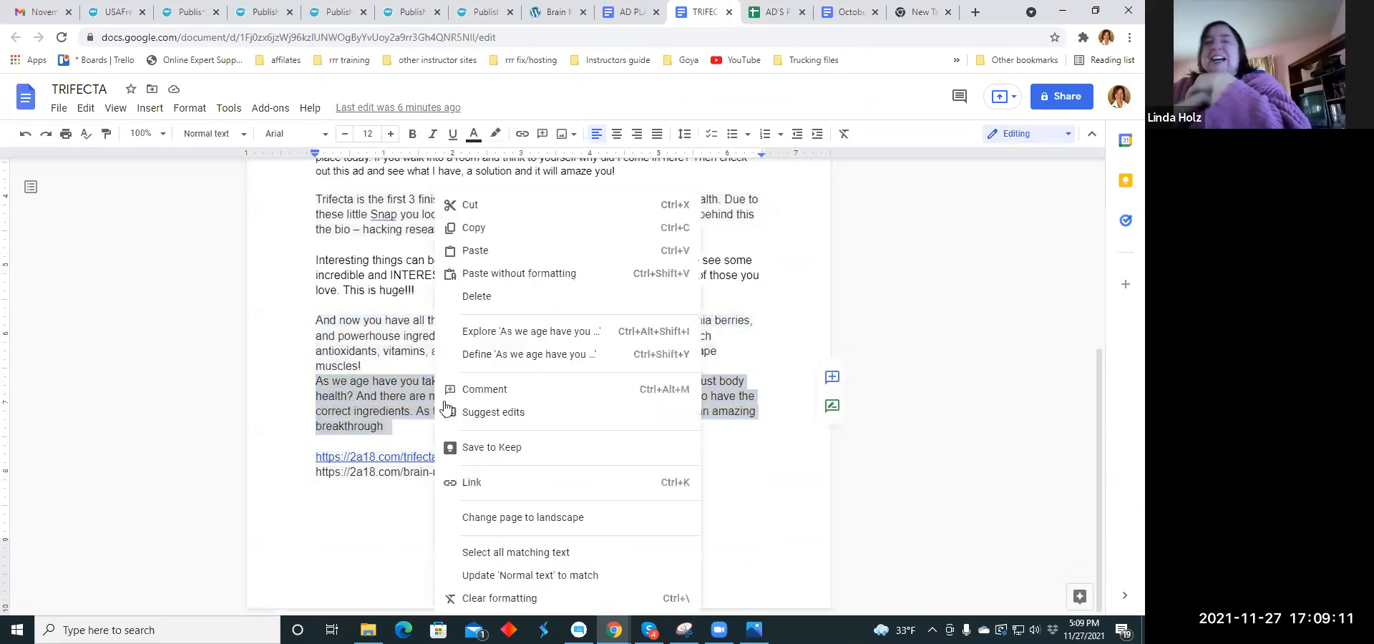
click(477, 226)
- Paste the copied Brain Memory Health paragraph into the listing's description
click(184, 16)
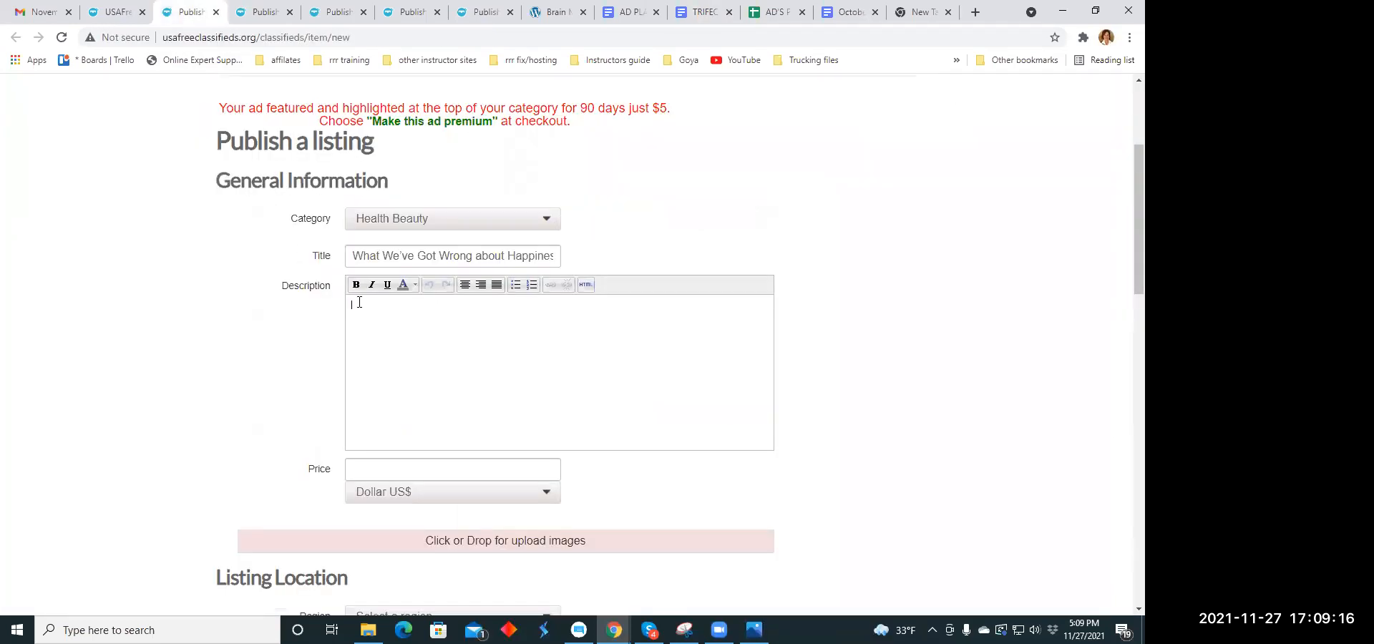
right_click(360, 303)
click(396, 417)
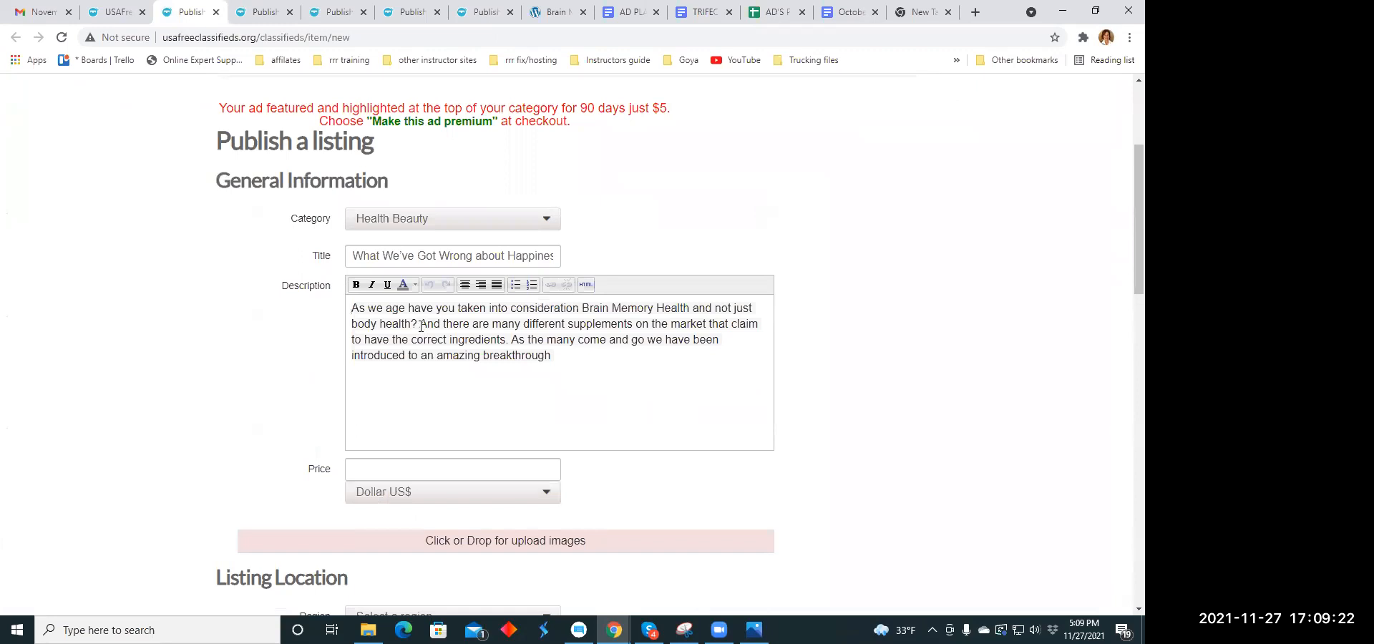
- Break the description into separate lines after "body health?" and after "correct ingredients."
drag(422, 326, 429, 325)
key(Return)
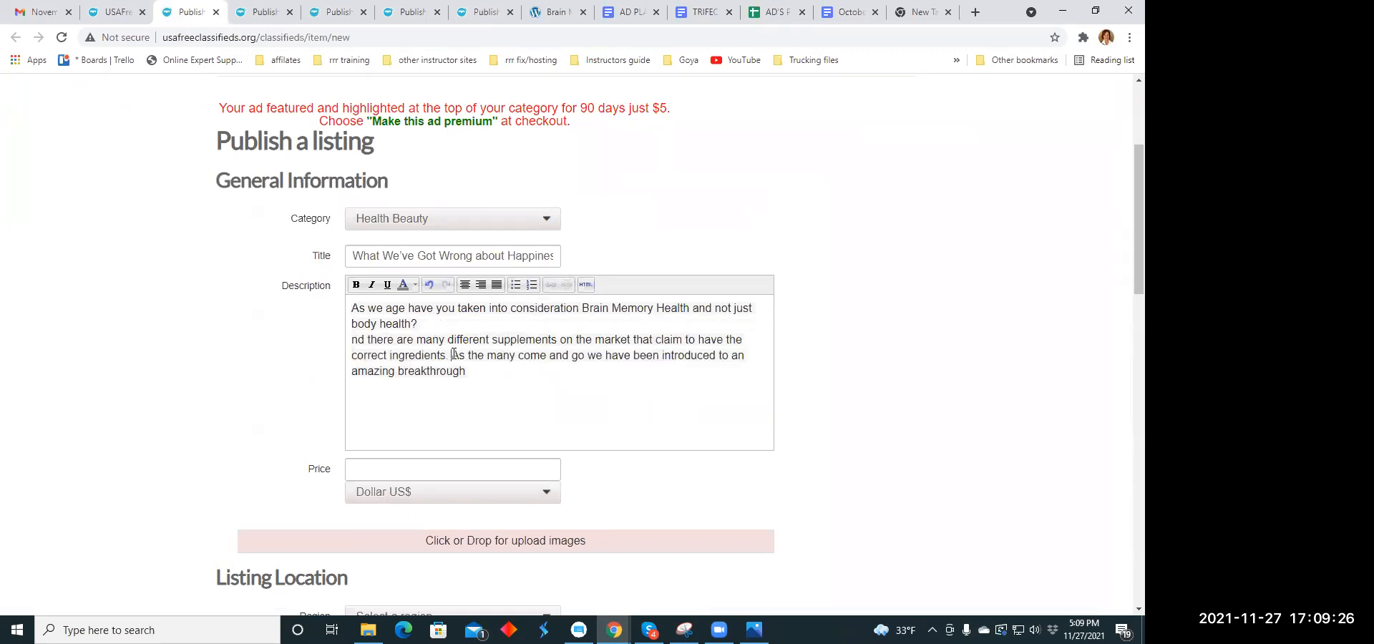
click(454, 354)
key(Return)
- Centre the entire description text and make it italic
drag(351, 308, 763, 372)
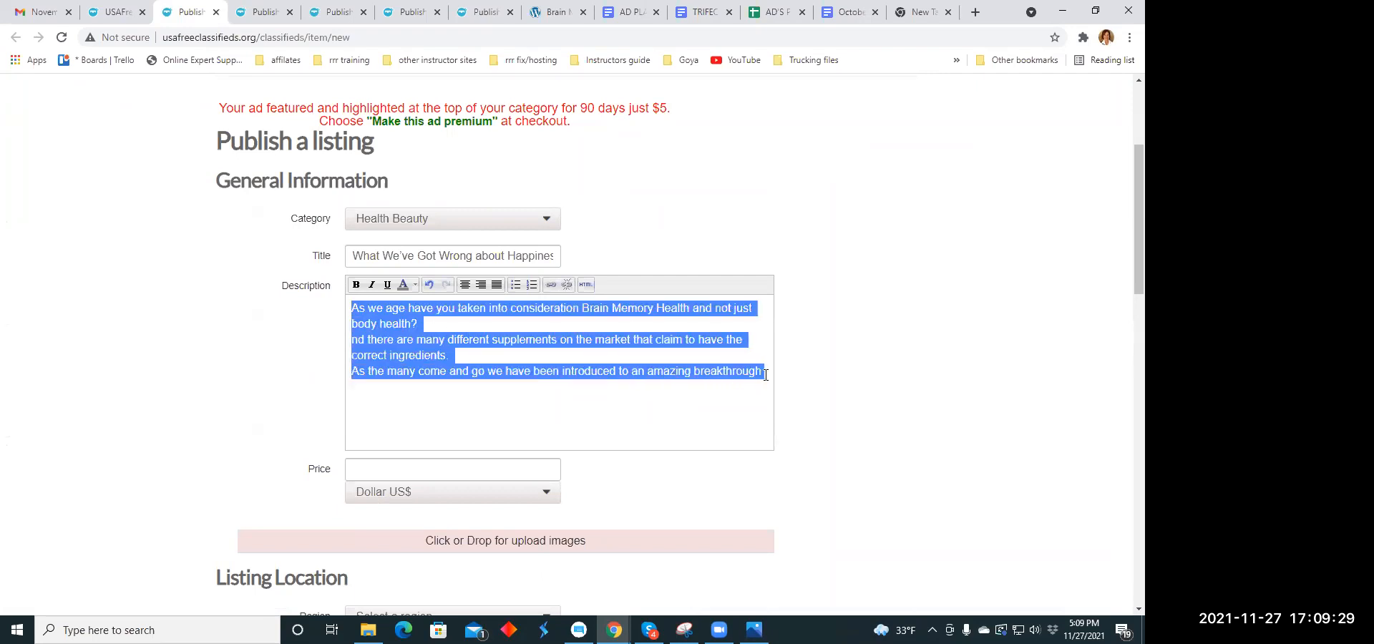
click(466, 287)
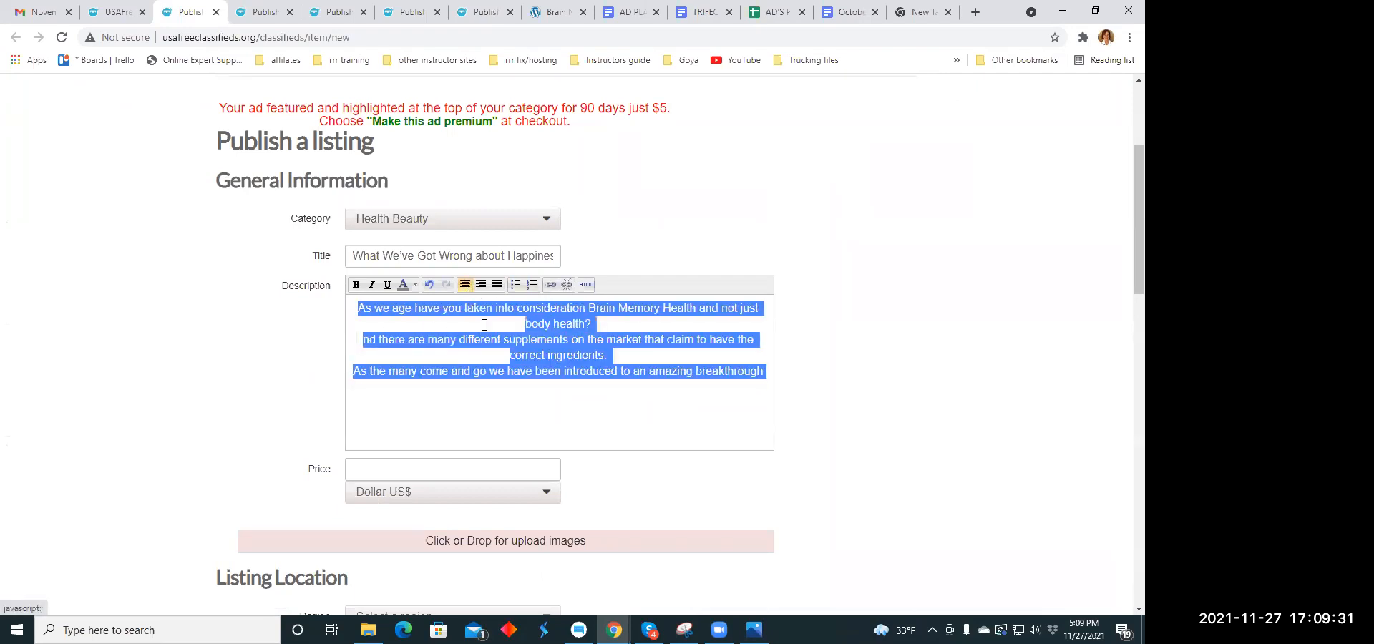
click(528, 421)
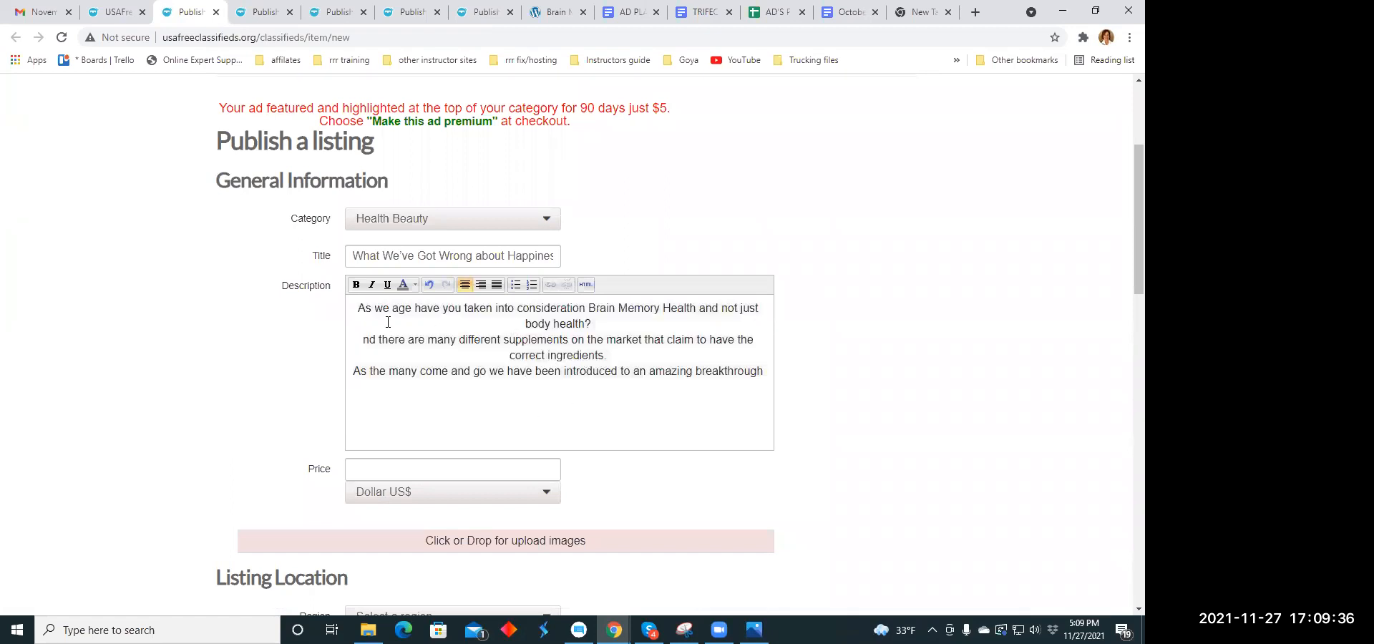
drag(358, 310, 764, 377)
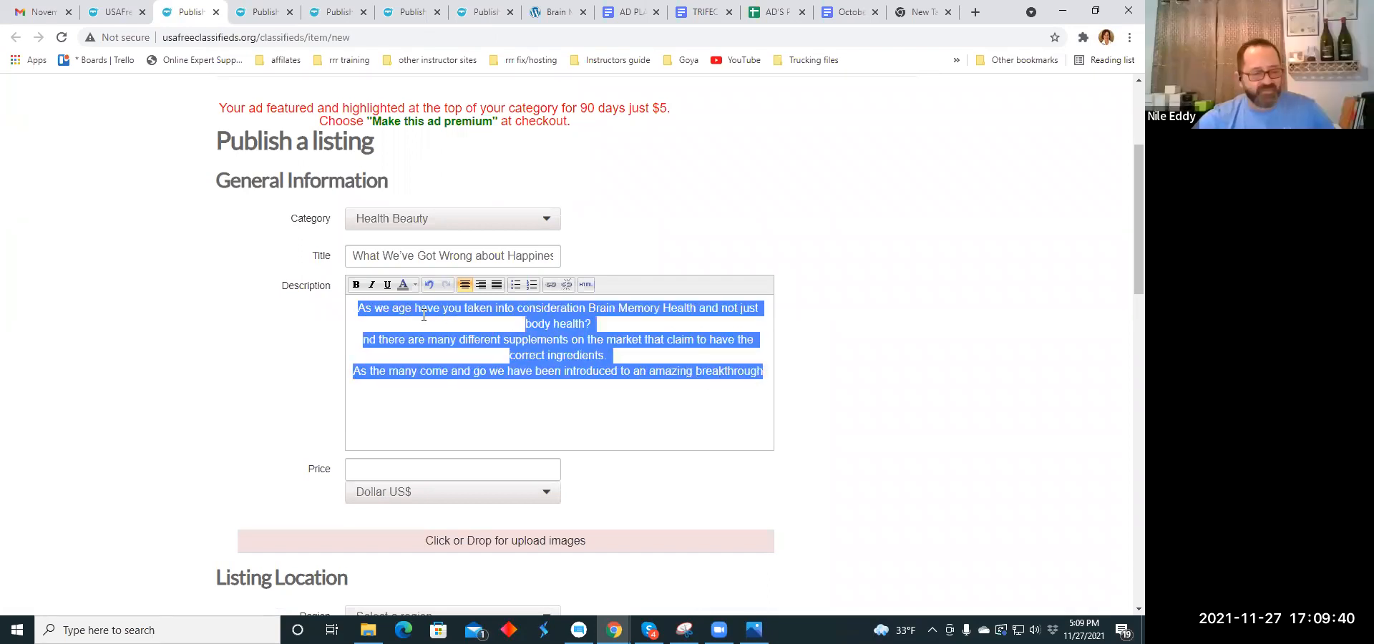
click(371, 285)
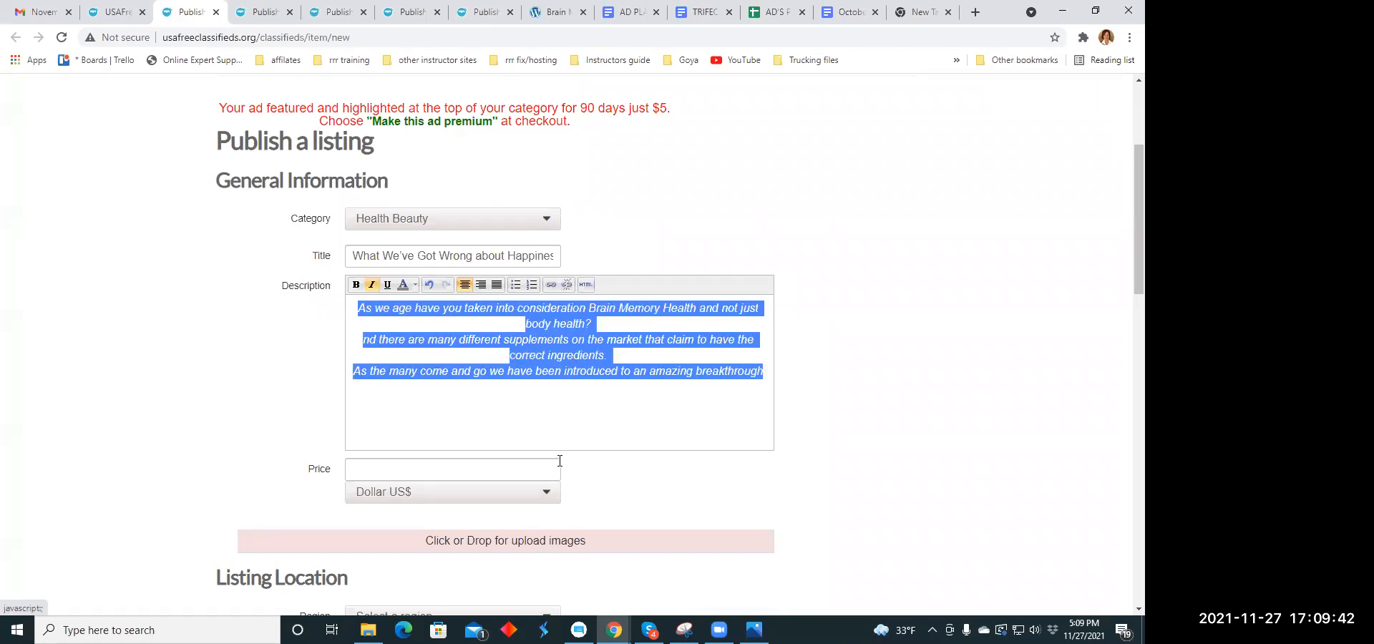
click(557, 415)
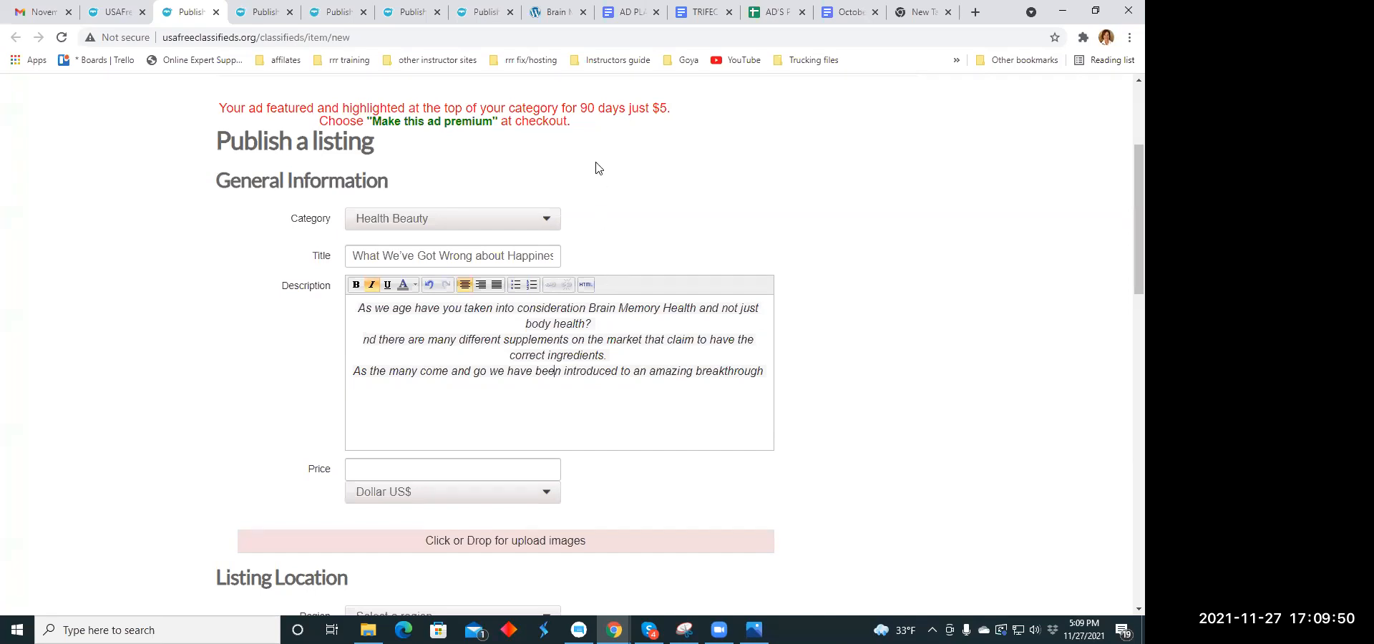
click(607, 104)
click(563, 381)
- Set the listing's price to 79.00 US dollars
scroll(544, 369, down, 1)
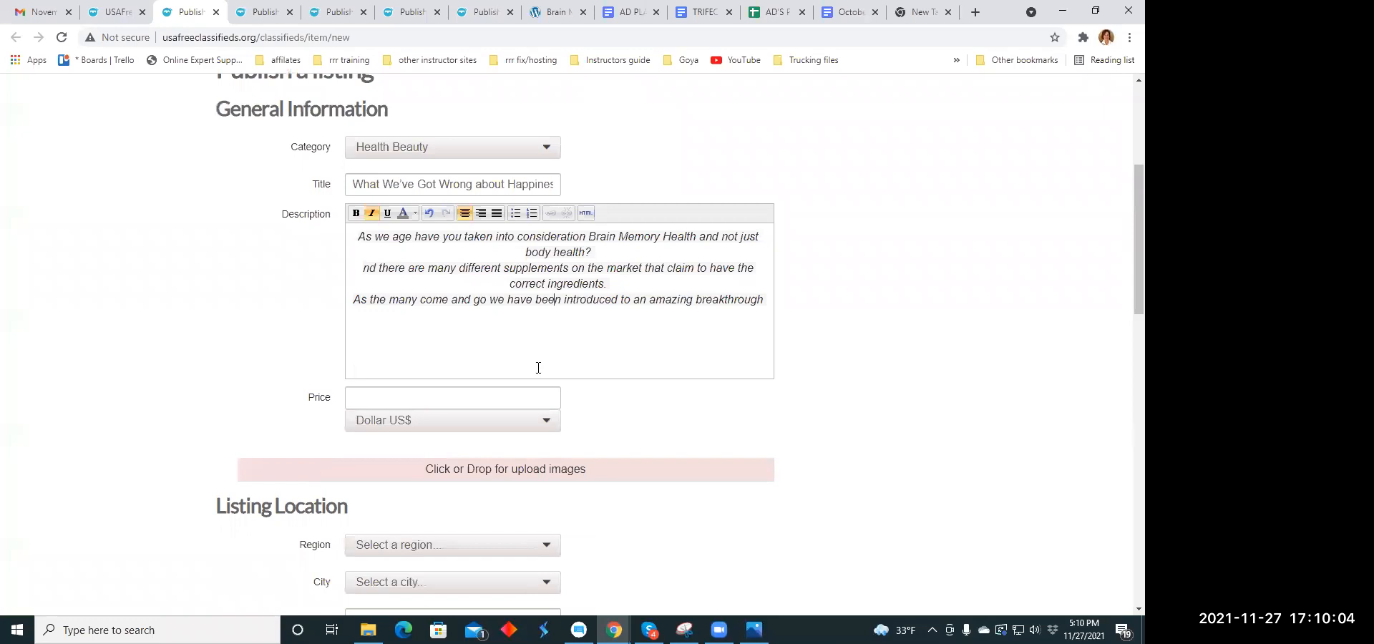
click(390, 399)
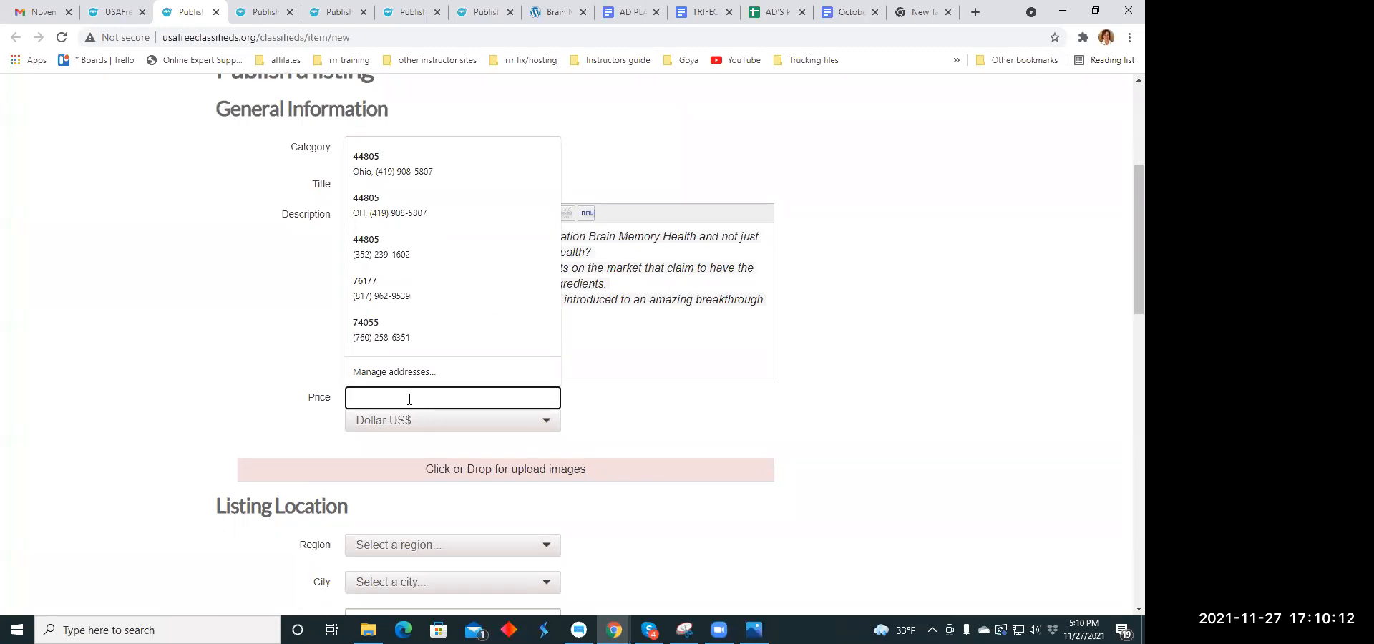
text(79.00)
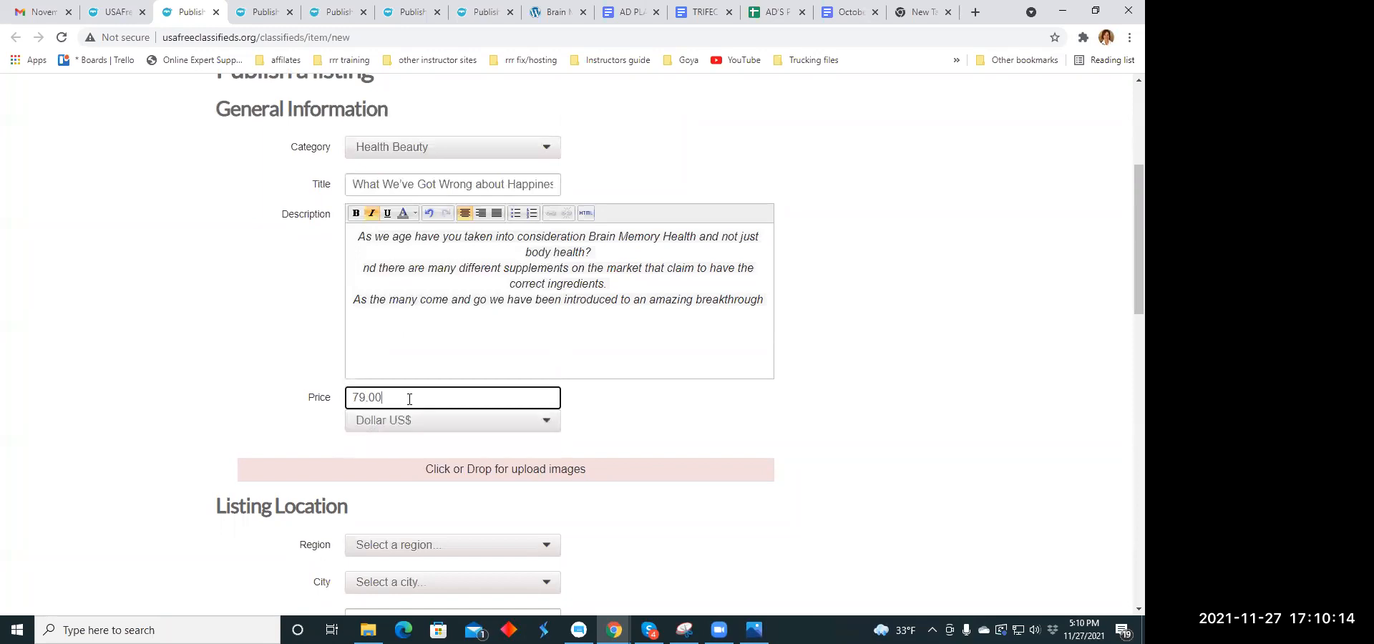
click(614, 409)
- Upload healthgirl.jpg from the Ad Memes folder as the listing's image
scroll(516, 369, down, 2)
click(492, 331)
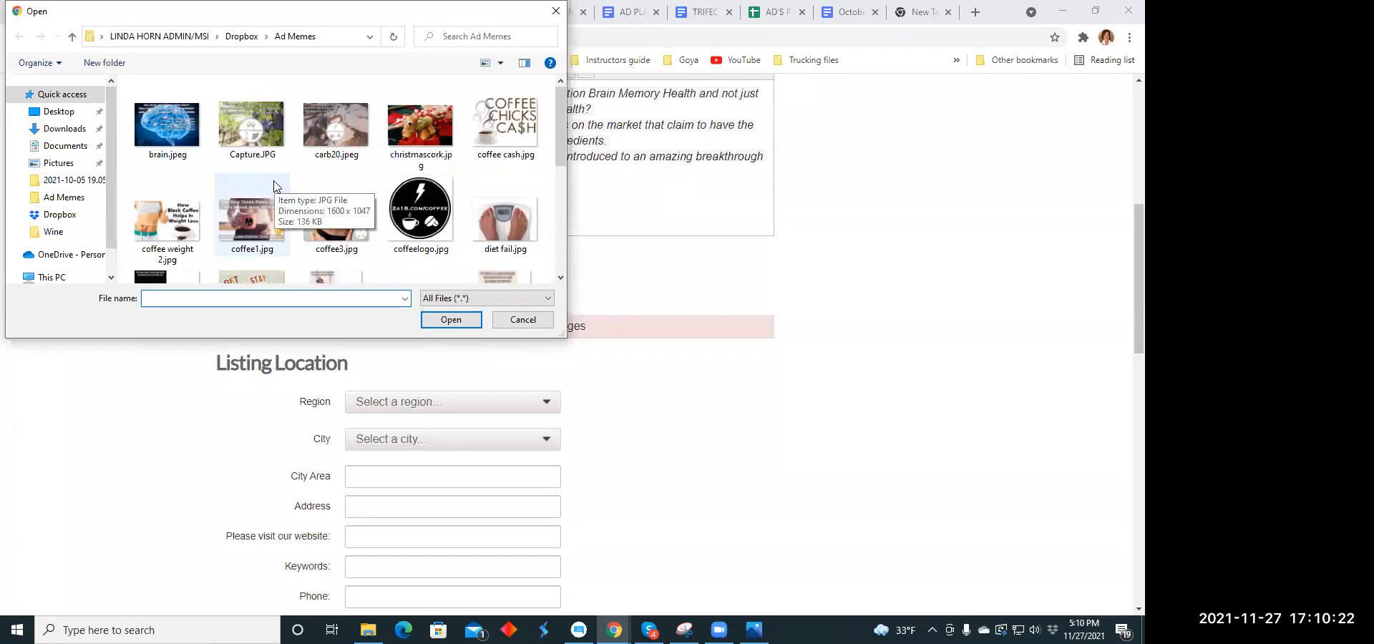
scroll(274, 185, down, 1)
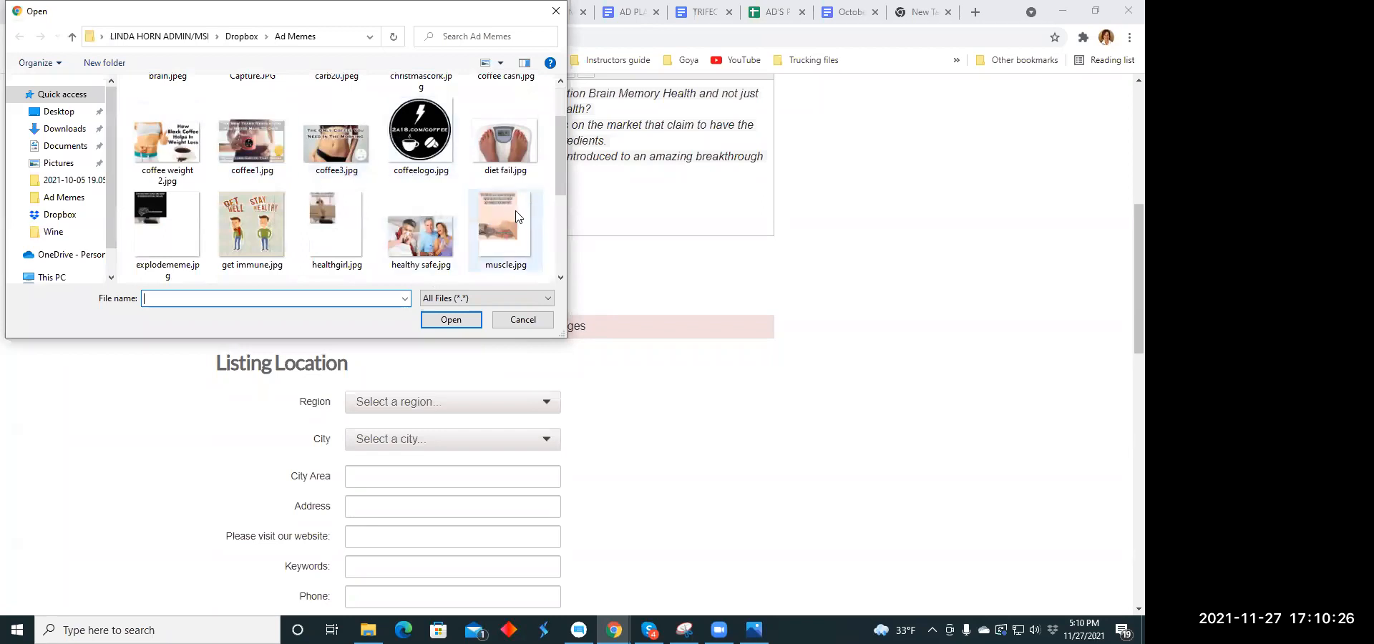
click(326, 205)
click(443, 318)
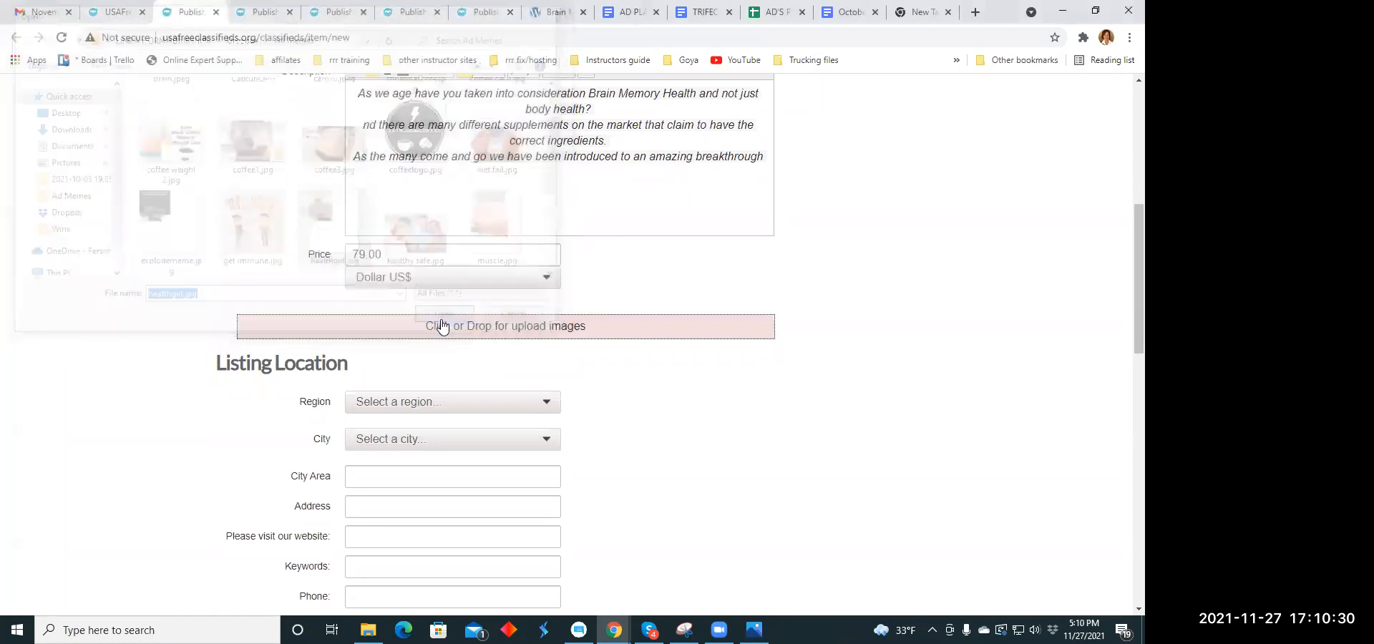
- Set the listing location to the Minnesota region and the city of Apple Valley
scroll(442, 311, down, 4)
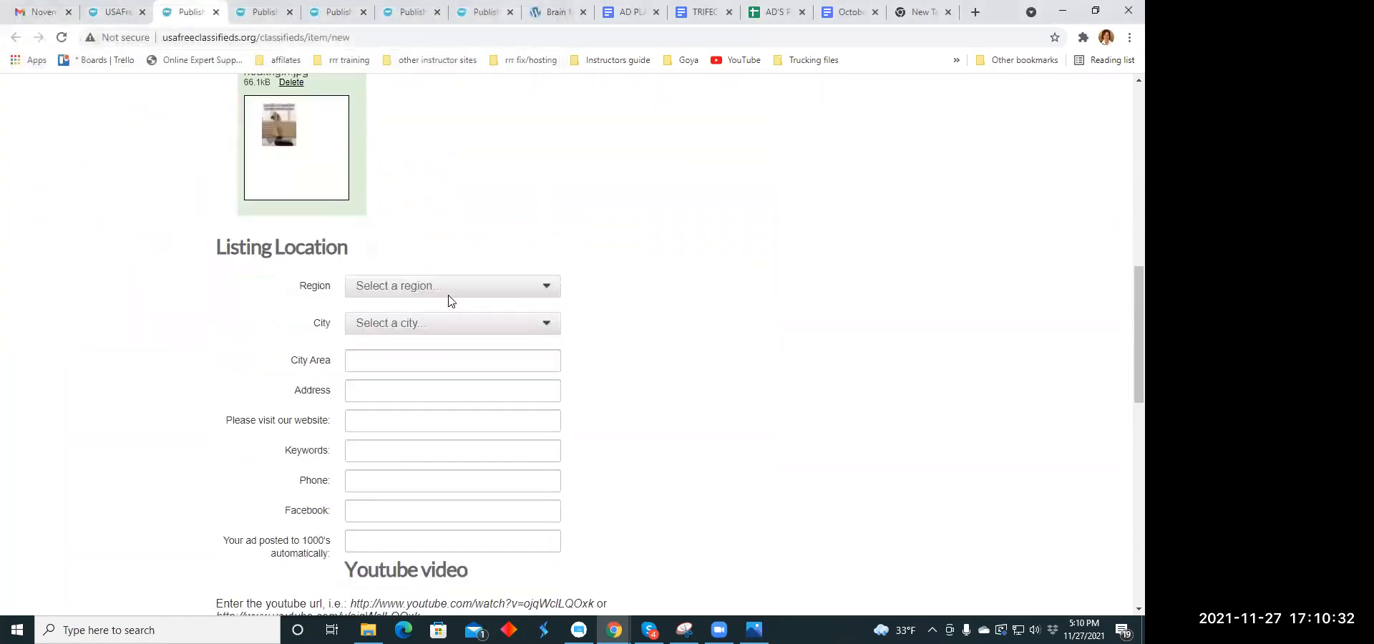
click(548, 287)
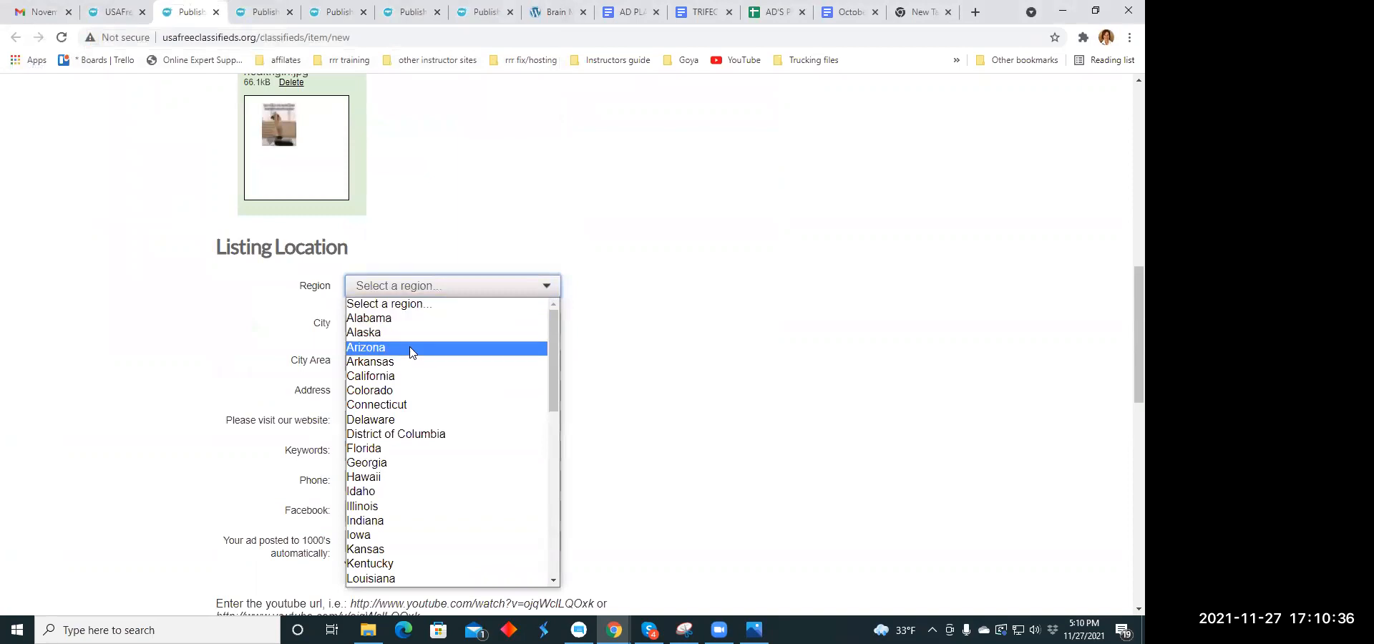
scroll(424, 329, down, 3)
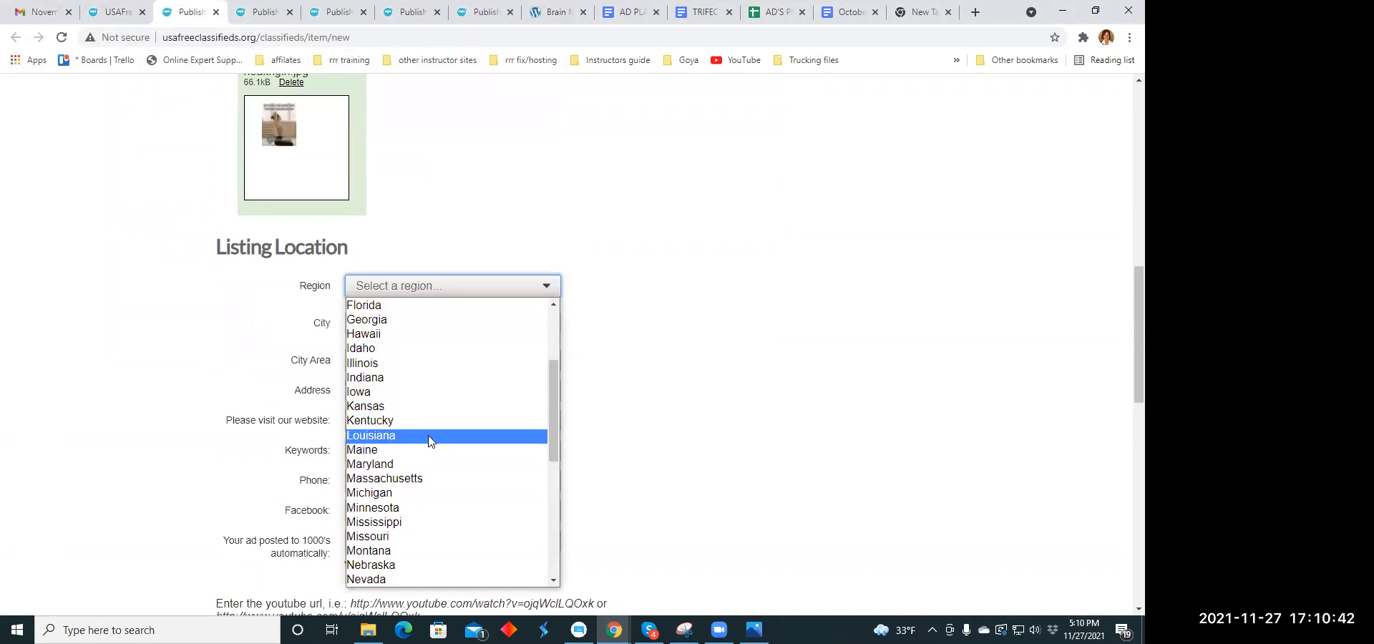
scroll(435, 411, down, 2)
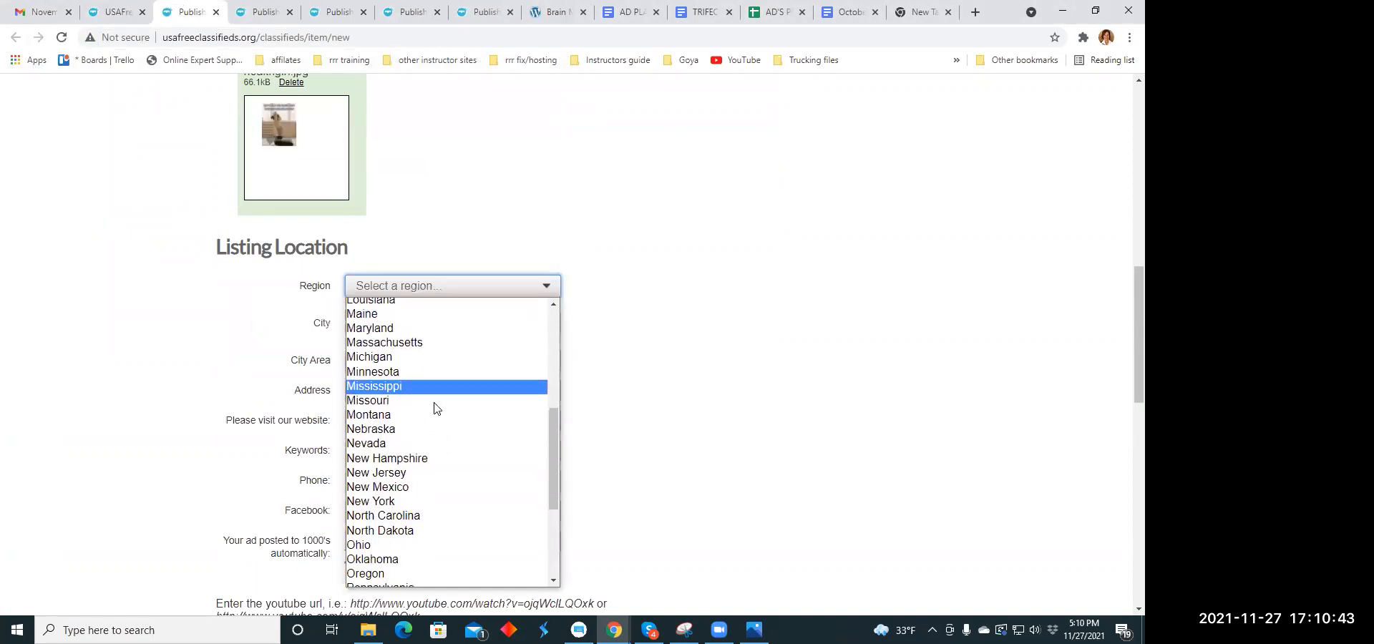
click(415, 370)
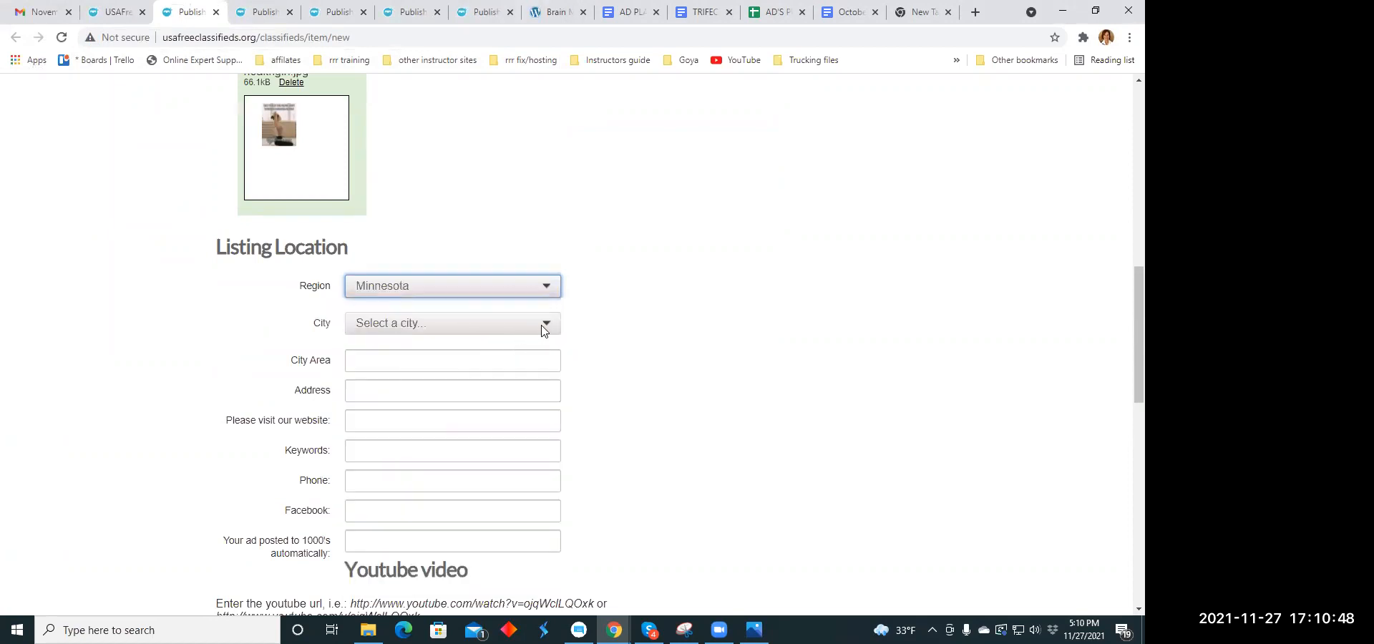
click(544, 328)
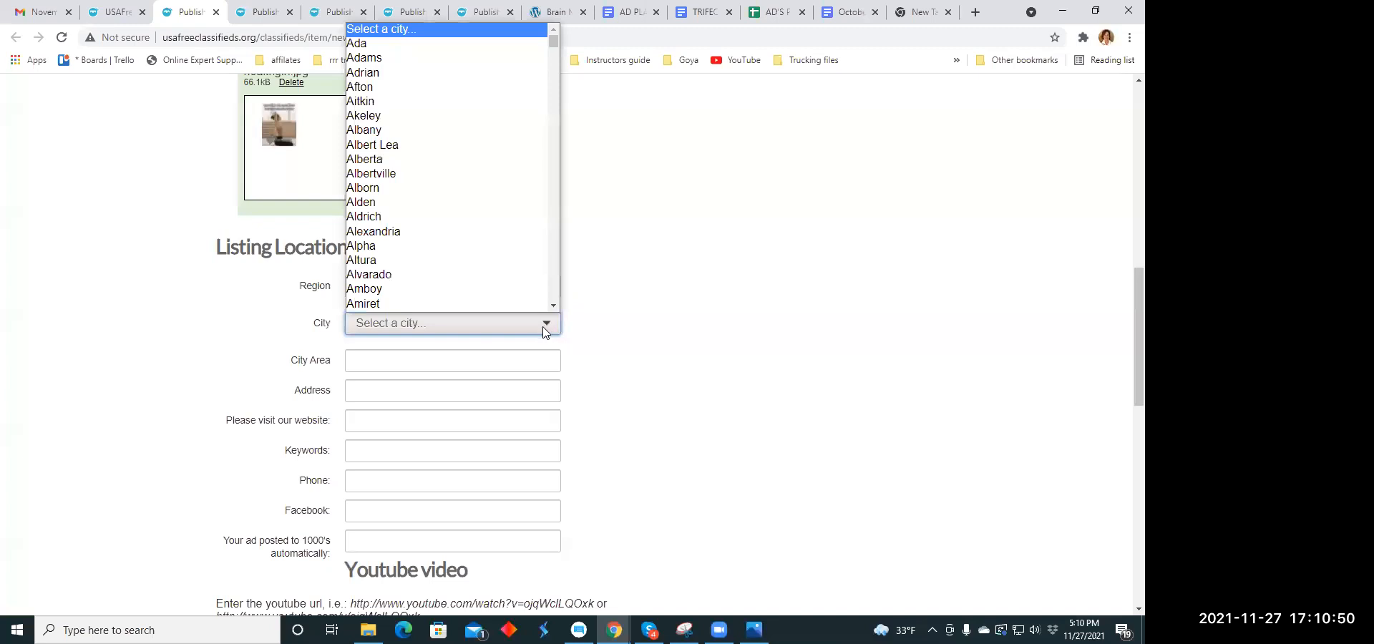
scroll(421, 282, down, 1)
scroll(398, 244, down, 3)
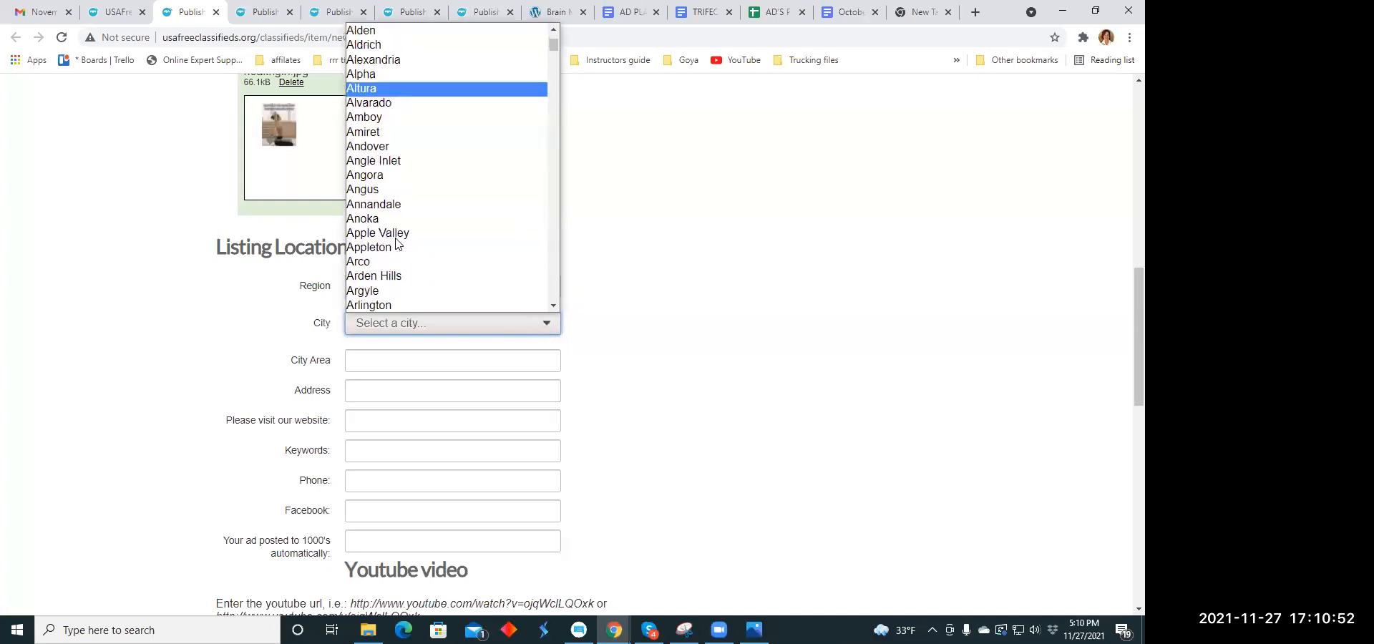
click(396, 235)
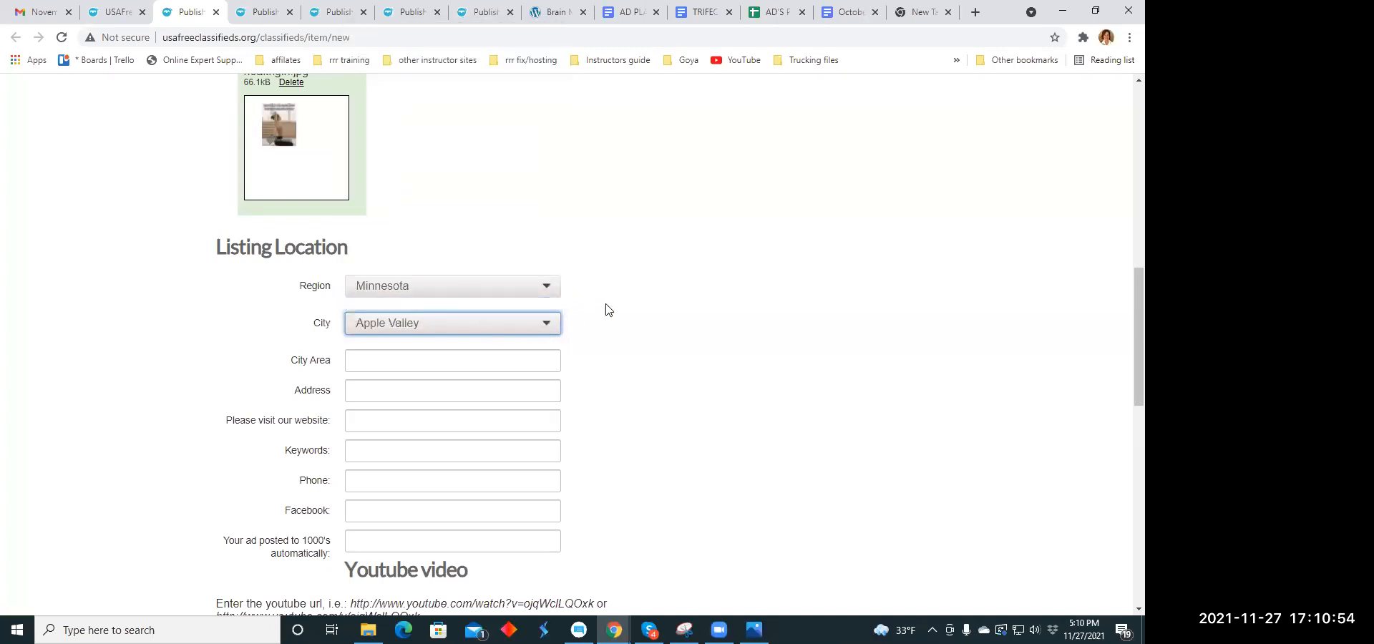
scroll(601, 304, down, 2)
scroll(409, 276, down, 1)
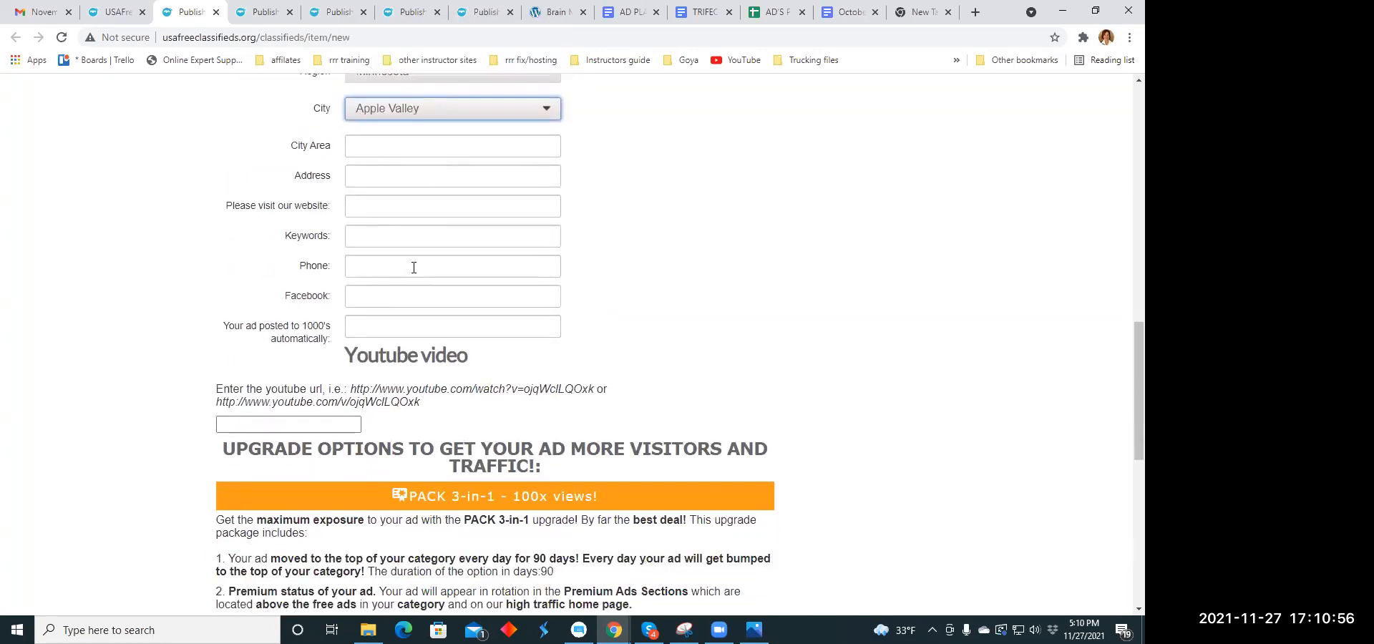
click(363, 236)
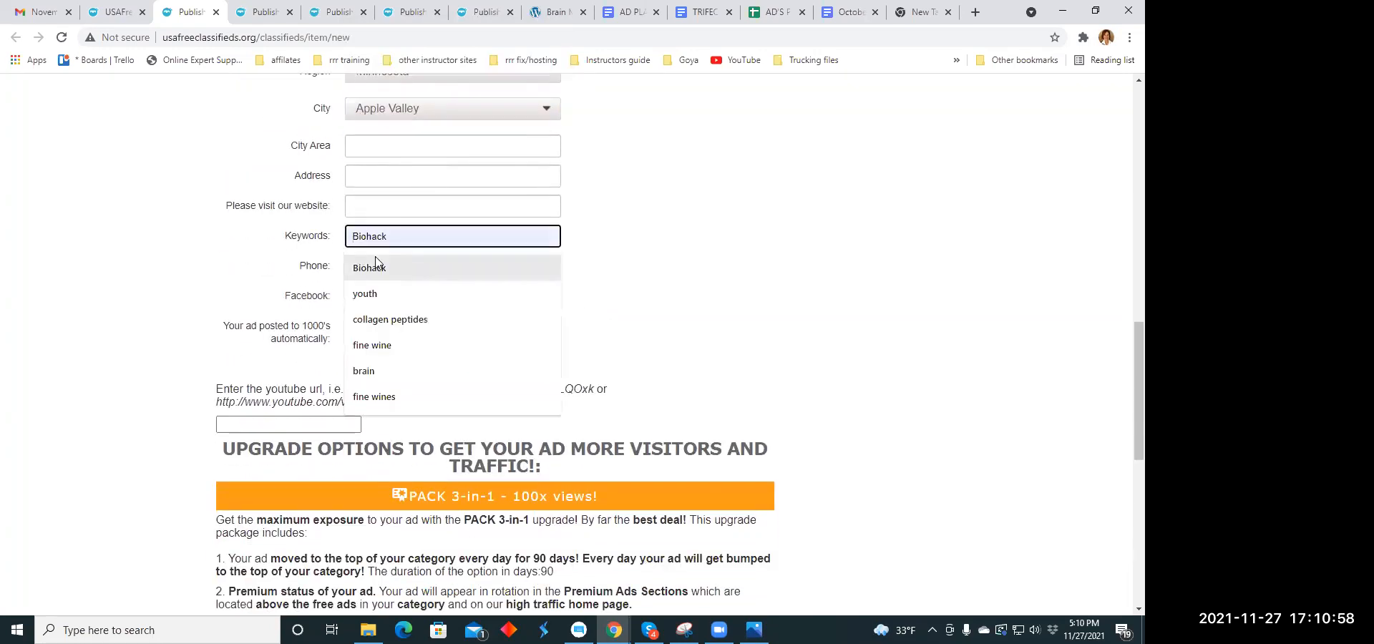
text(me)
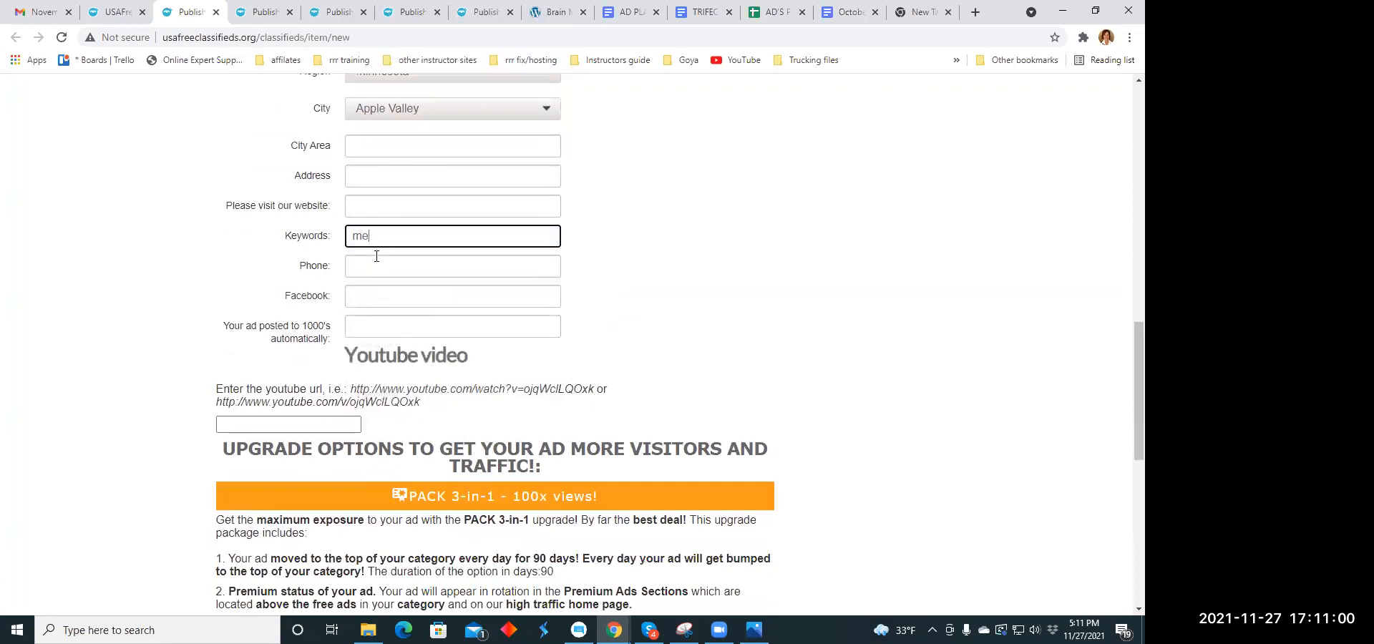
text(mory health)
click(380, 203)
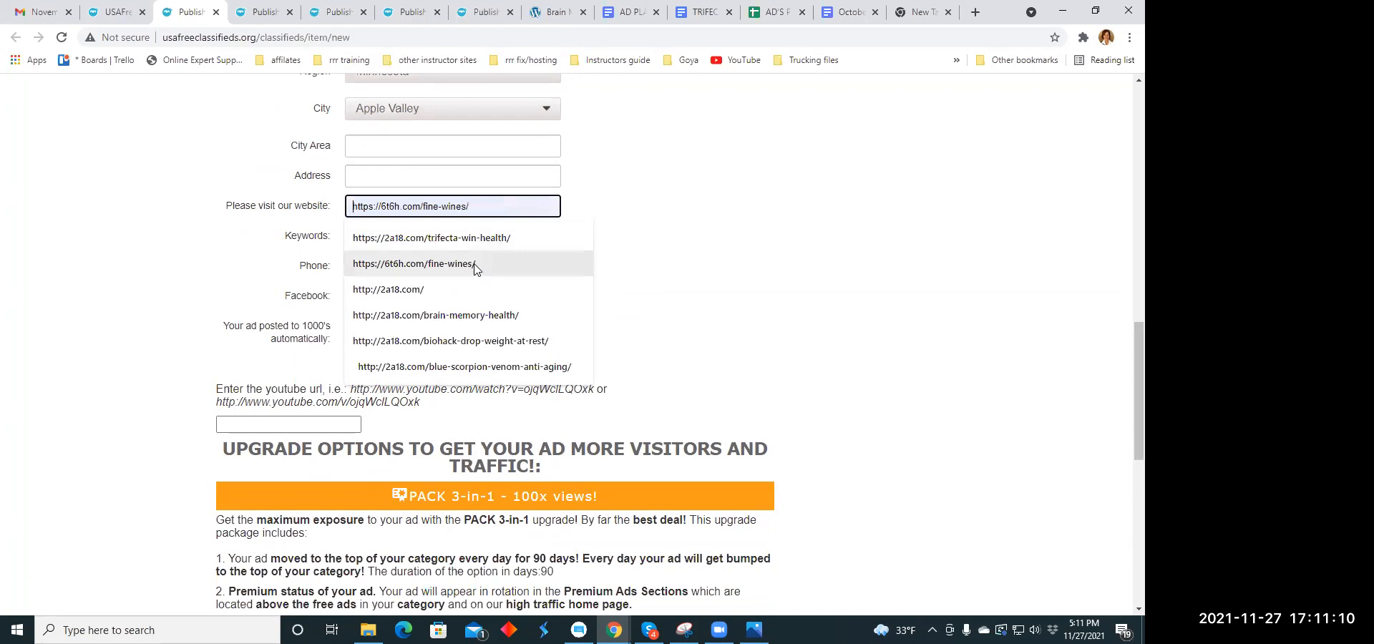
click(479, 315)
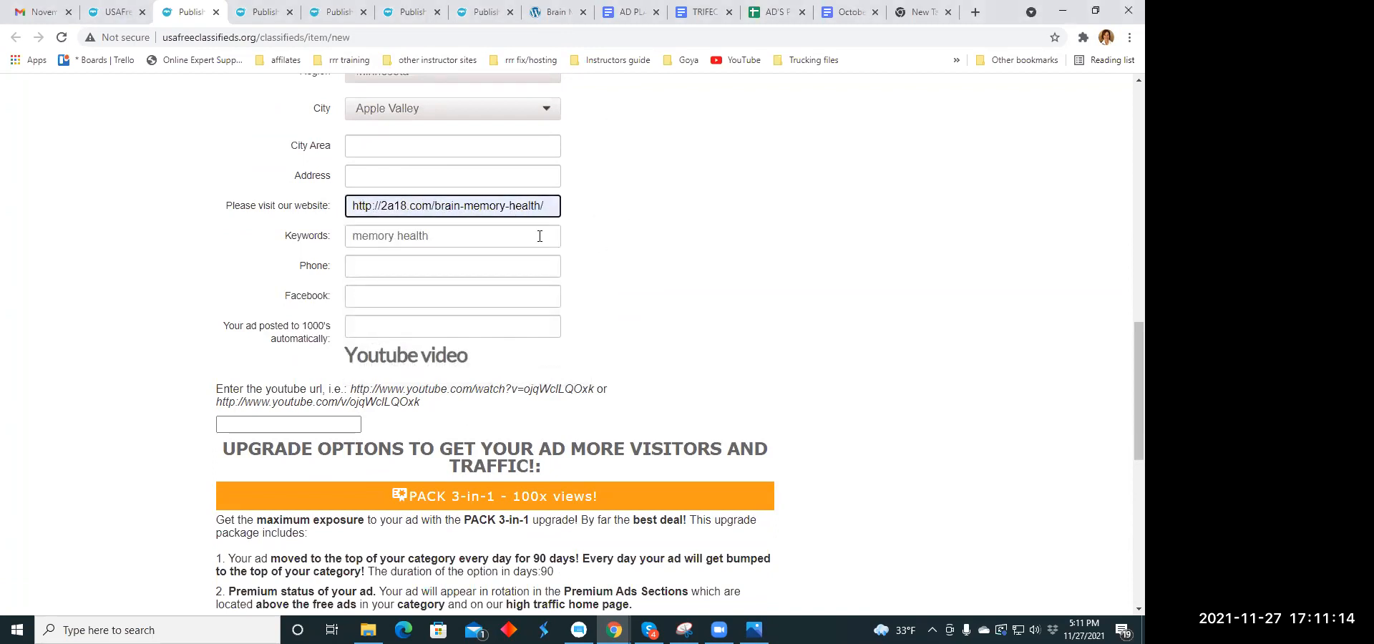
- Publish the brain memory listing and close the upgrade payment page
scroll(544, 231, down, 5)
scroll(385, 341, down, 3)
click(376, 354)
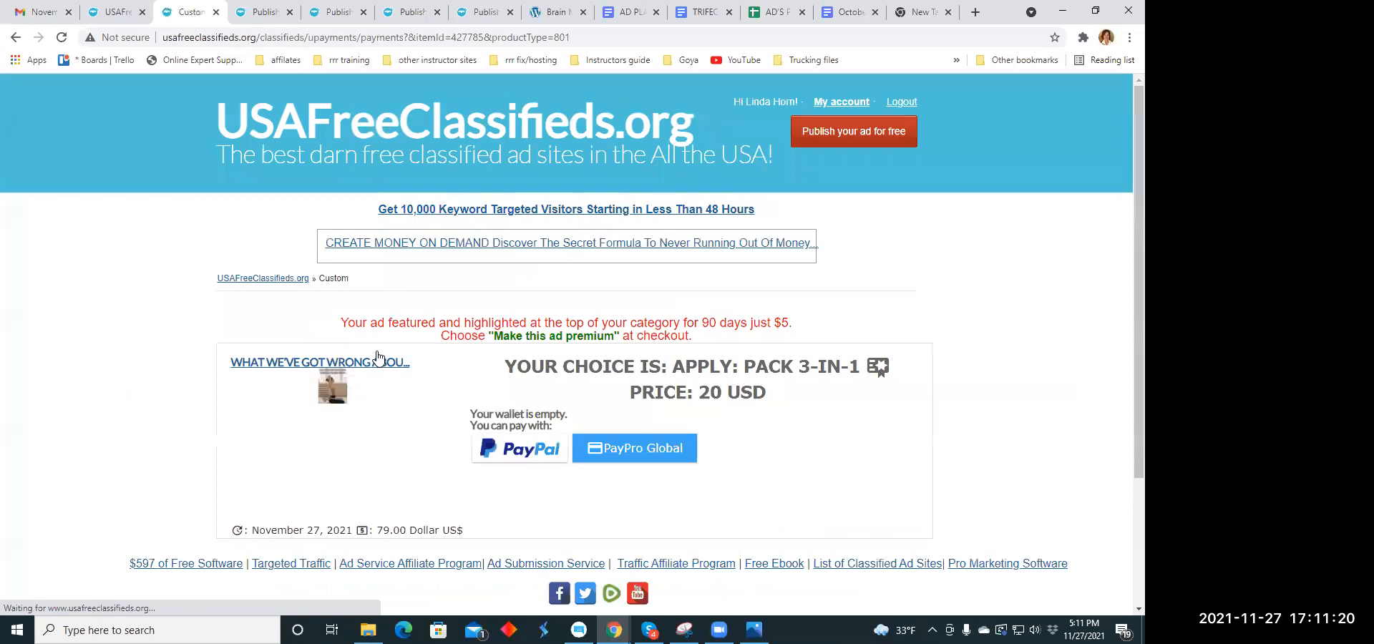
click(215, 13)
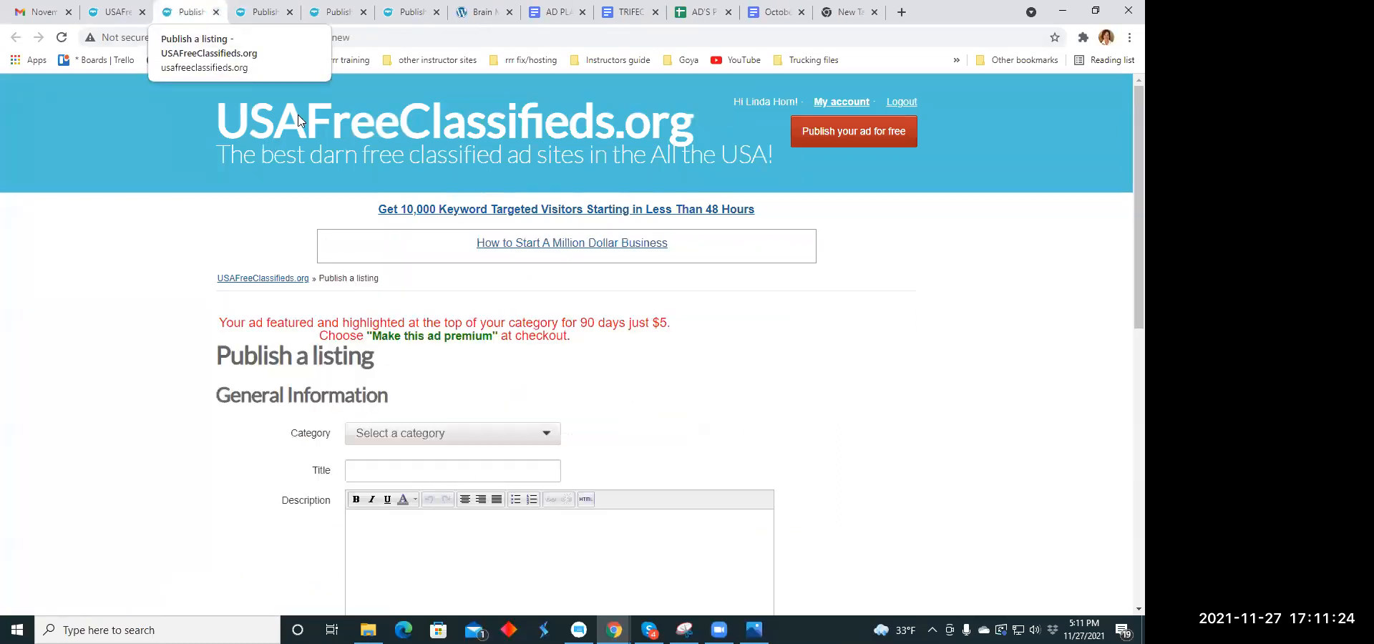
- Look through the available categories in the next blank listing form, from Business Opportunities down to Services
scroll(543, 241, down, 3)
click(556, 222)
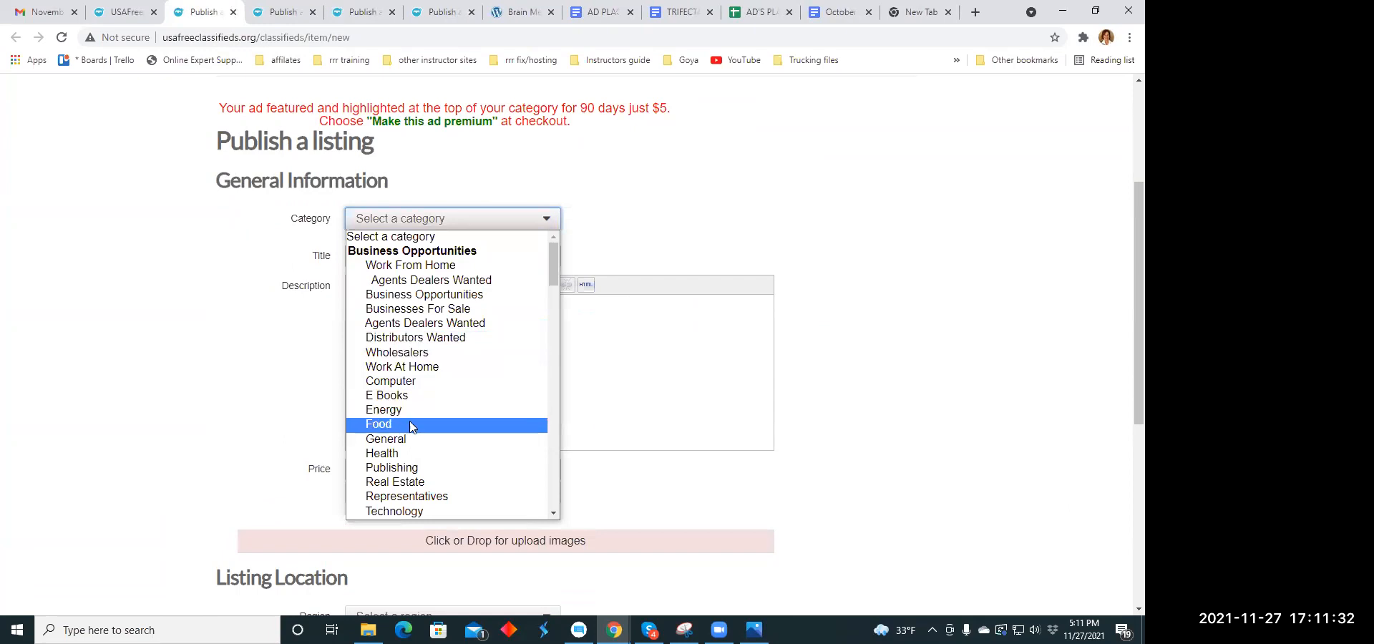
scroll(423, 447, down, 5)
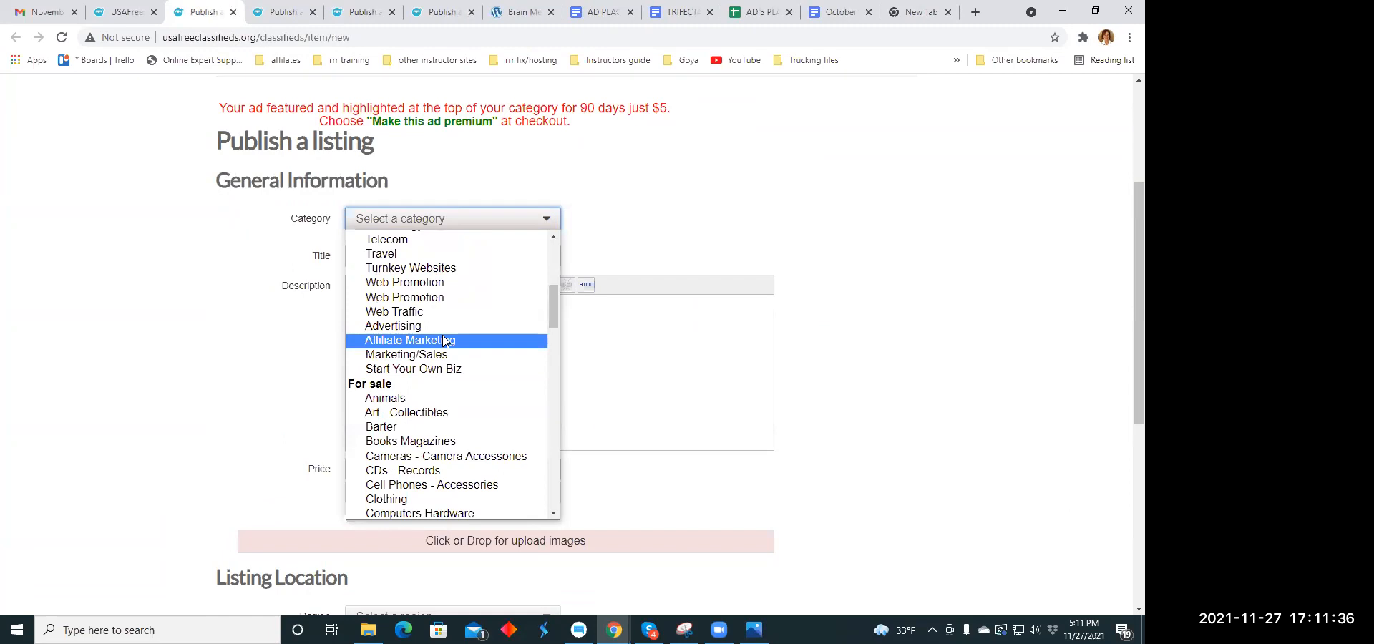
scroll(444, 338, down, 4)
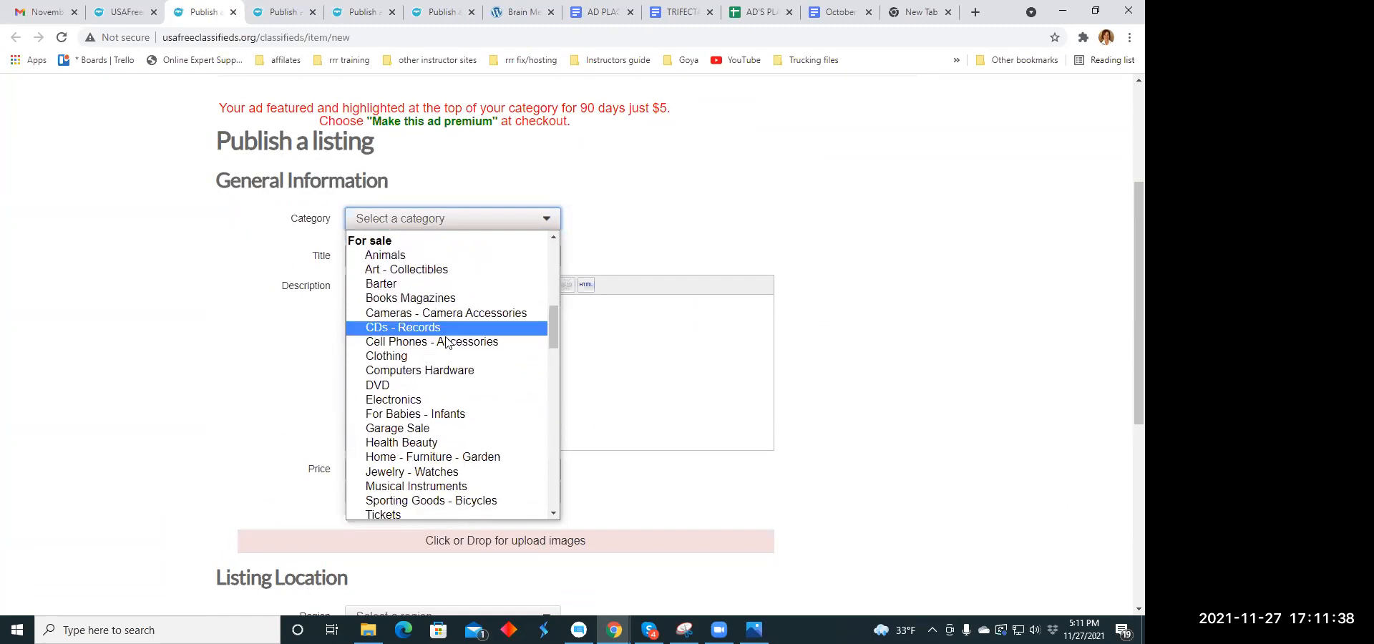
scroll(446, 342, down, 3)
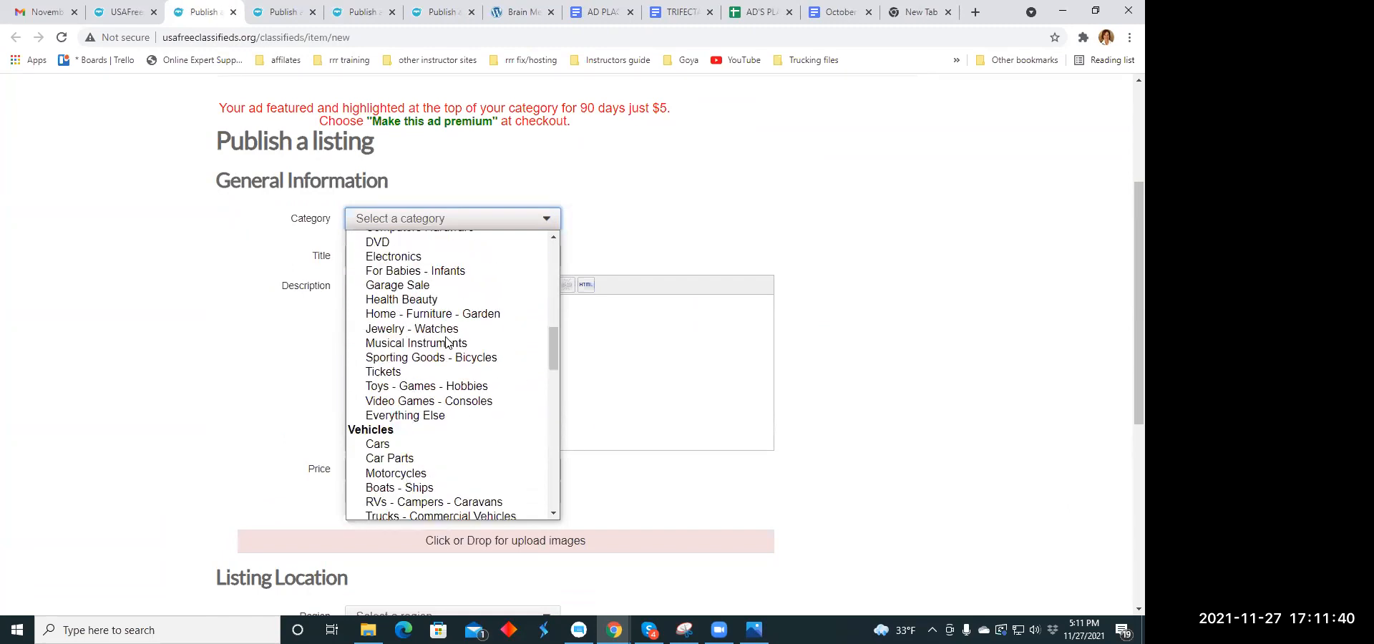
scroll(447, 342, down, 3)
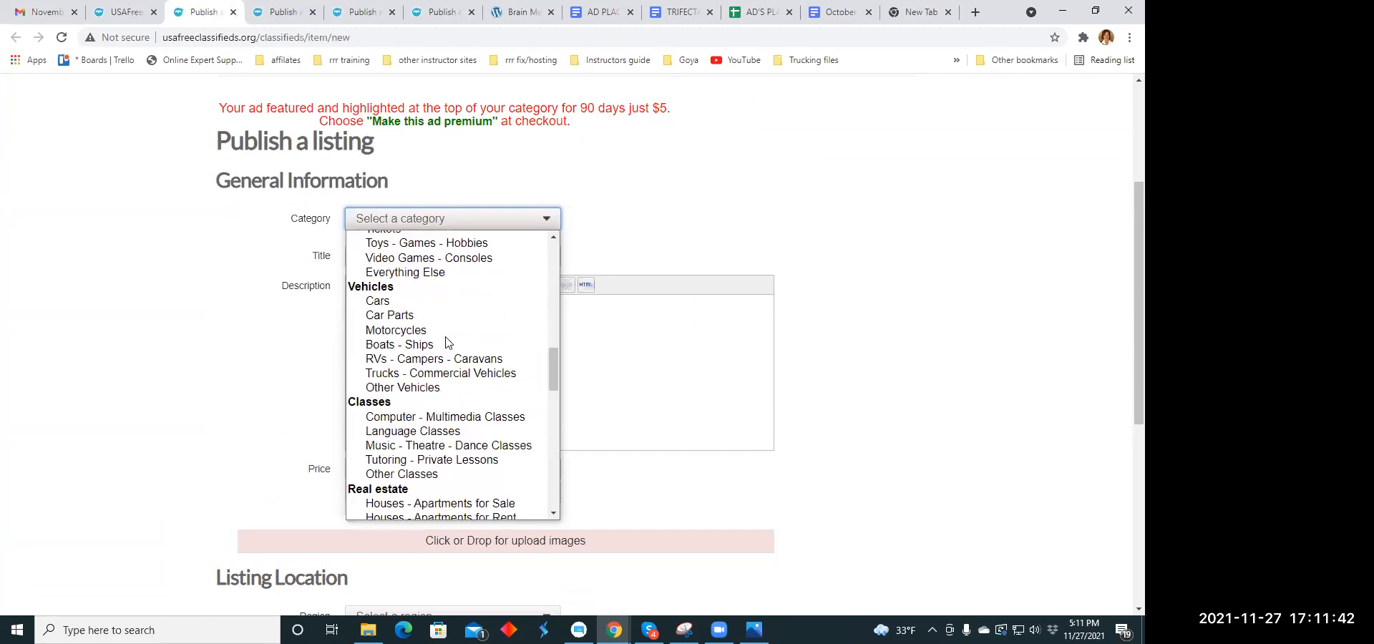
scroll(447, 342, down, 3)
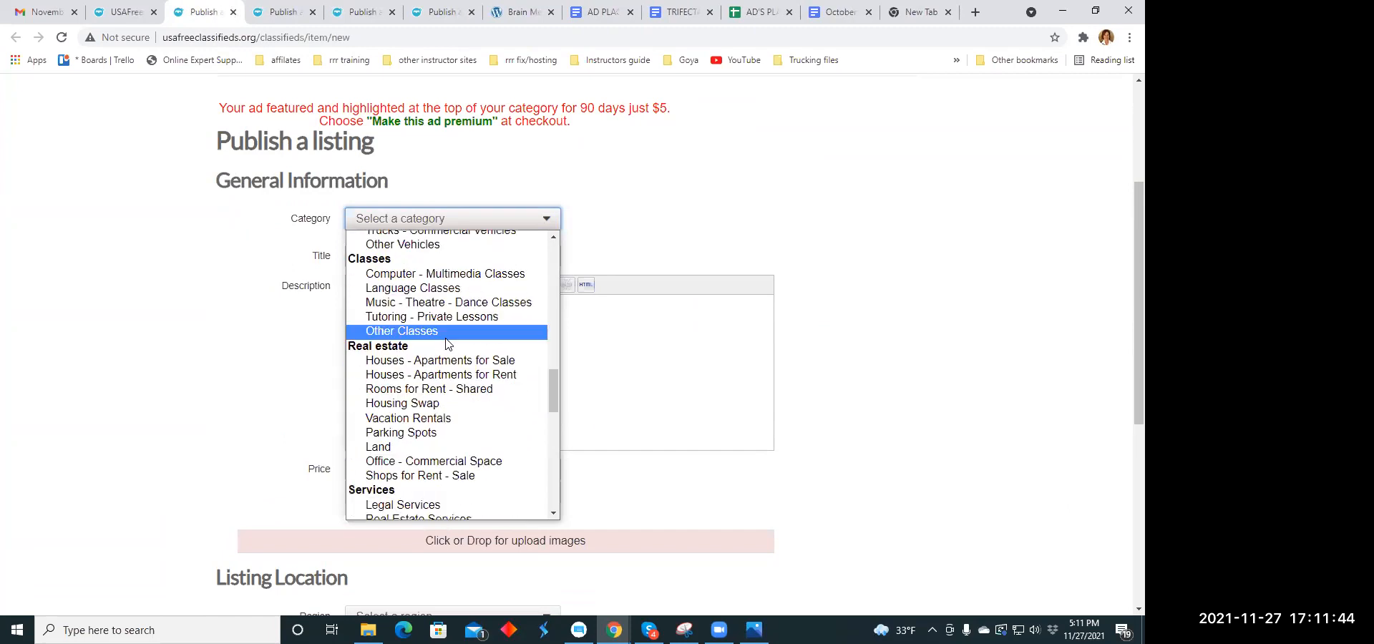
scroll(447, 344, down, 3)
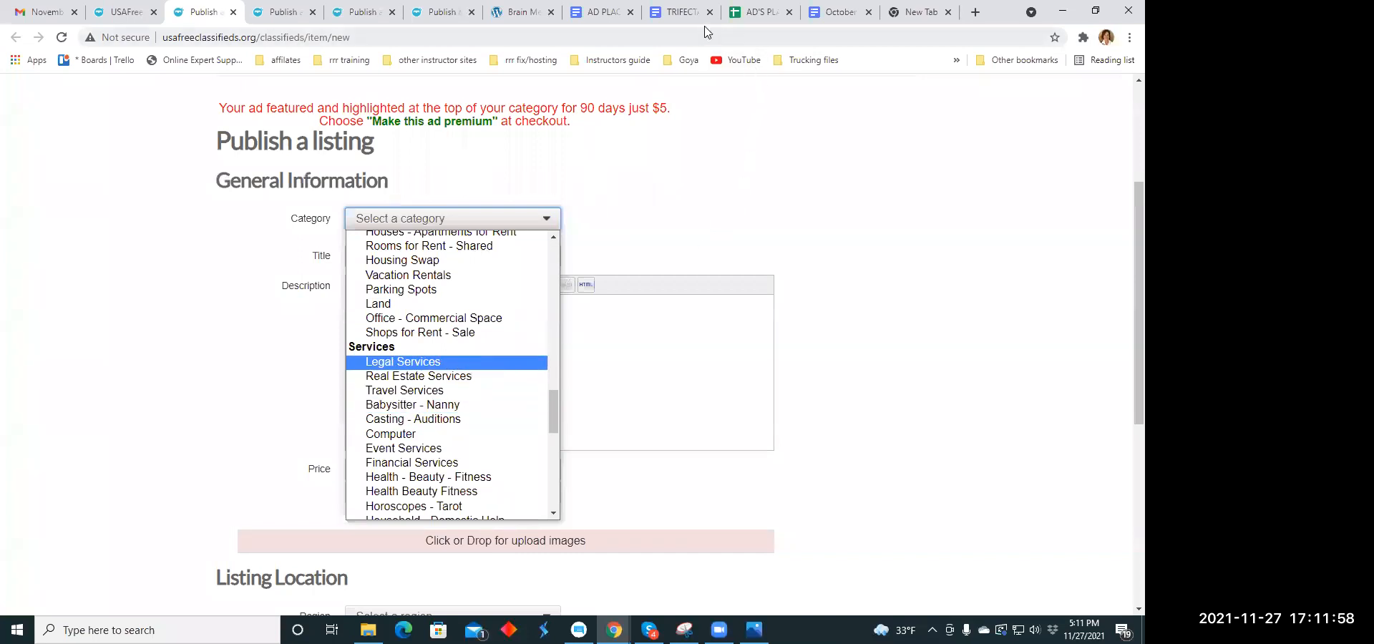
- Copy the web address of the "October 30. Nov 20.2021 Headline Copy Holidays" document
click(839, 13)
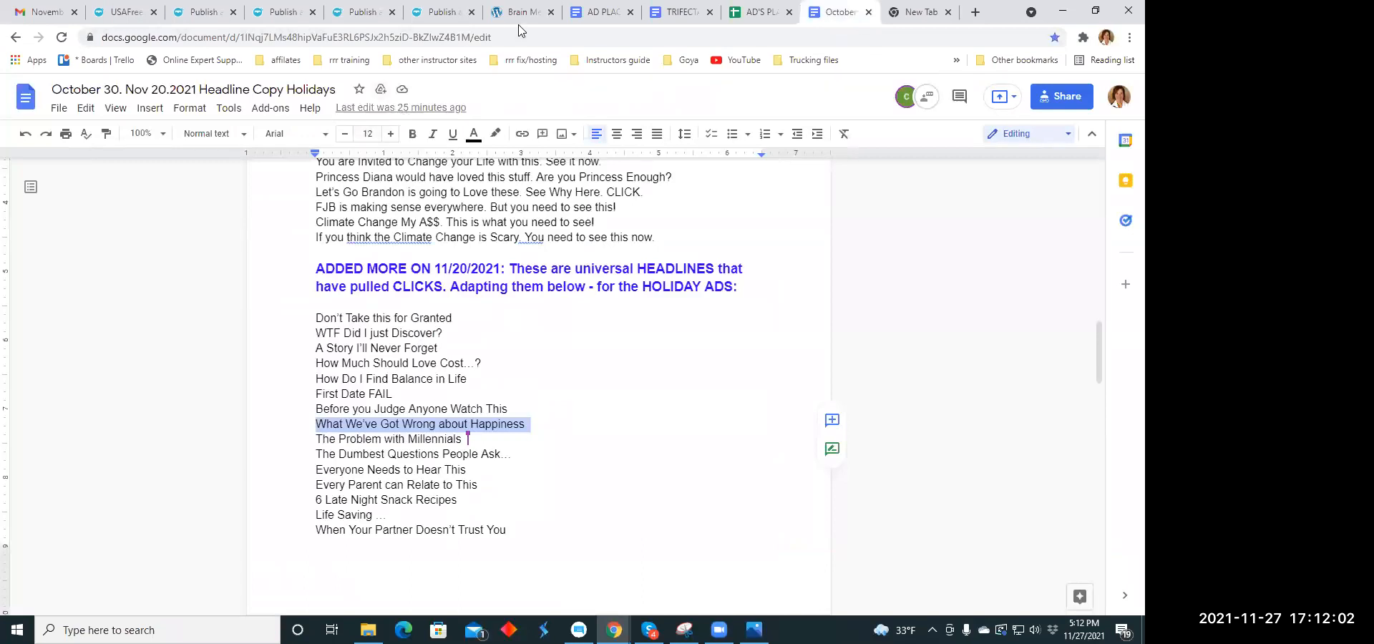
drag(510, 37, 106, 44)
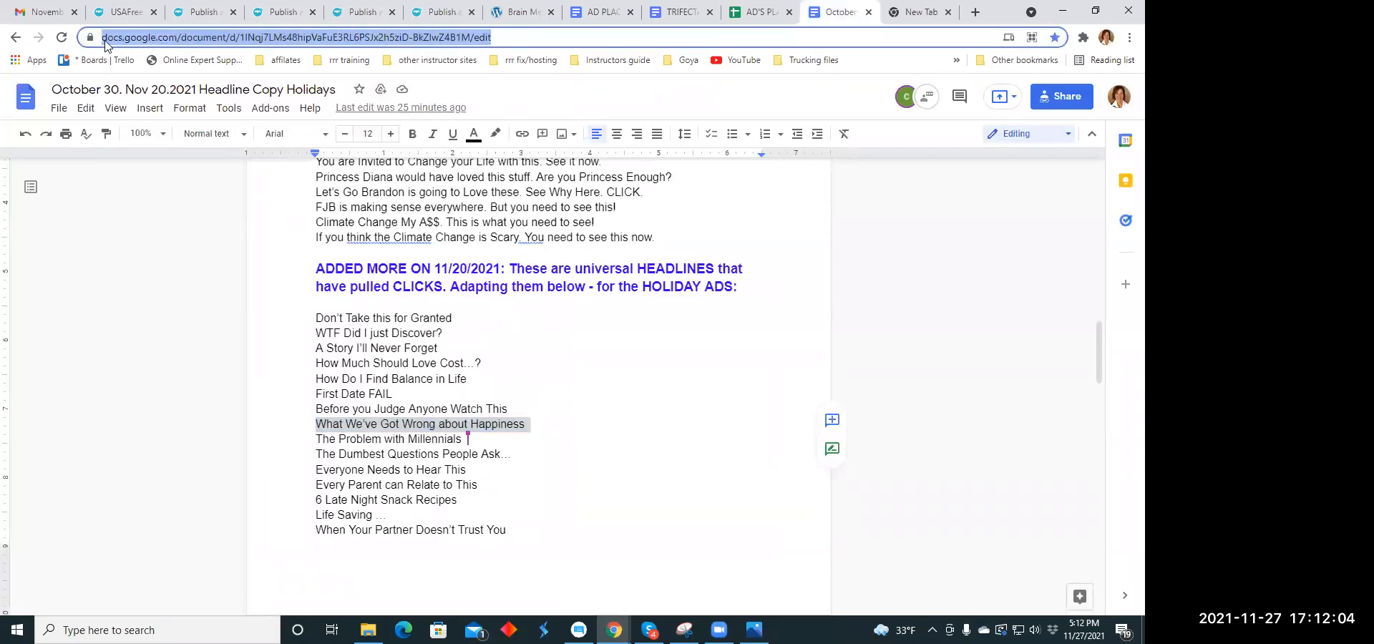
right_click(106, 43)
click(149, 131)
click(717, 488)
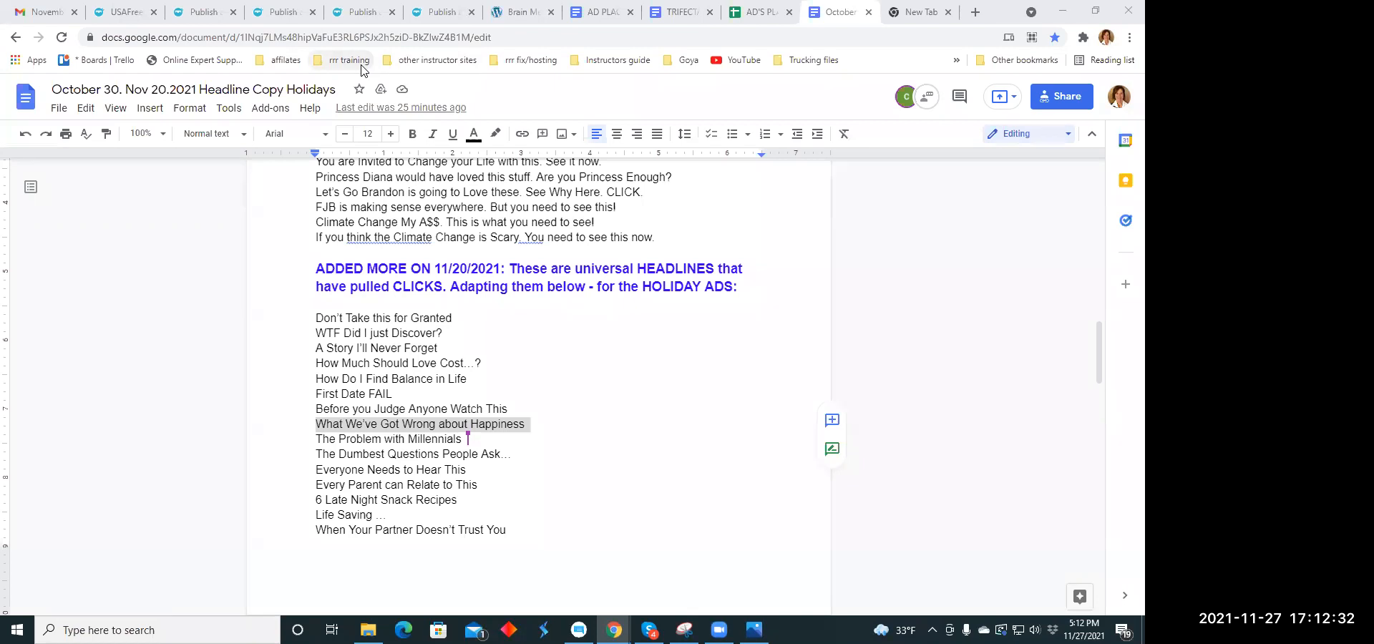
- Return to the blank listing form and open its category choices
click(204, 13)
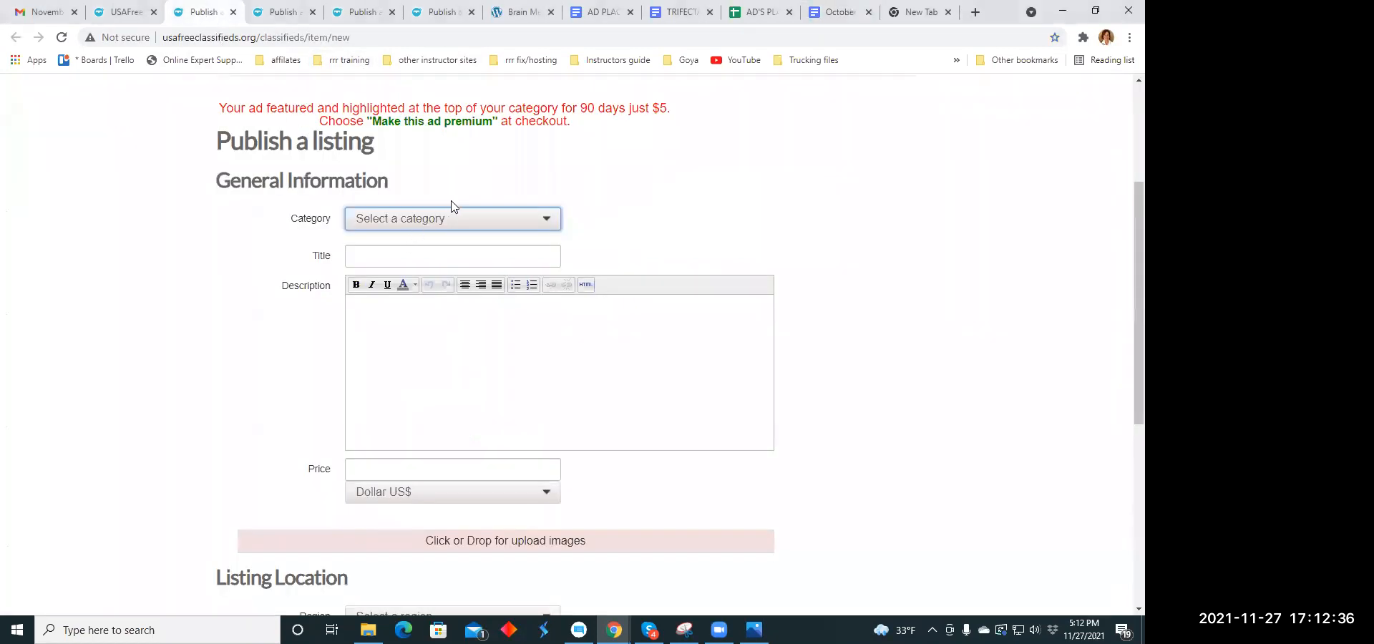
click(548, 225)
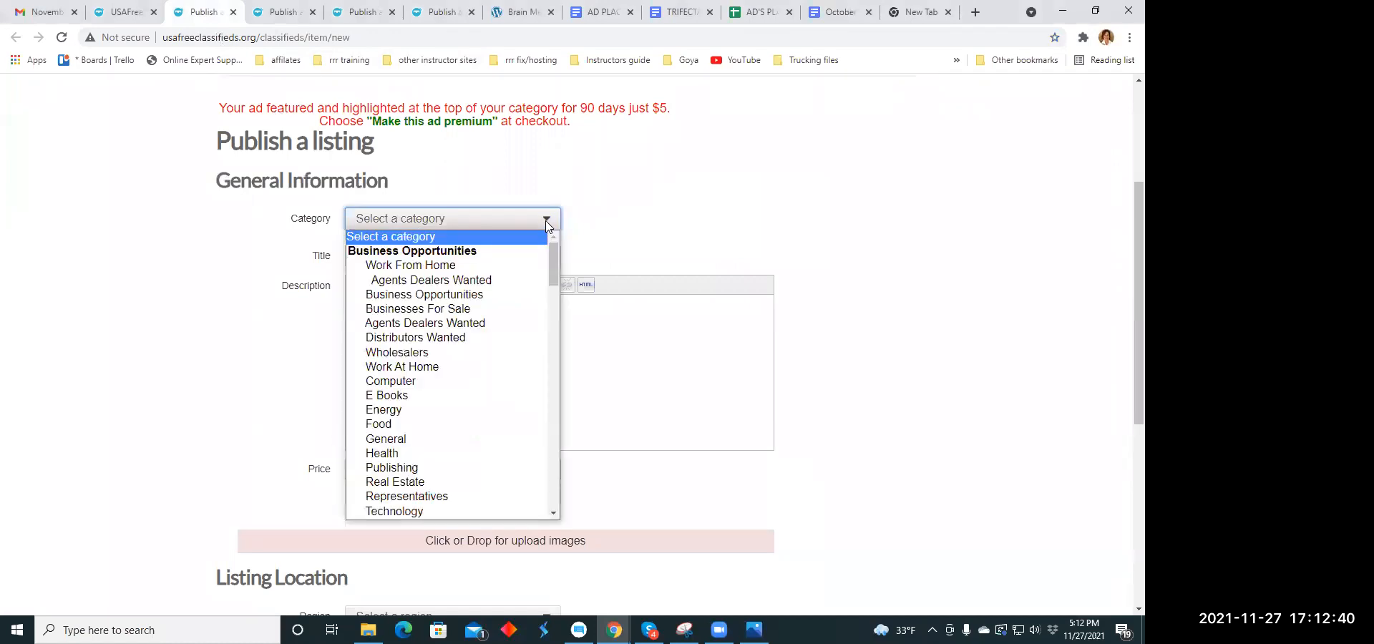
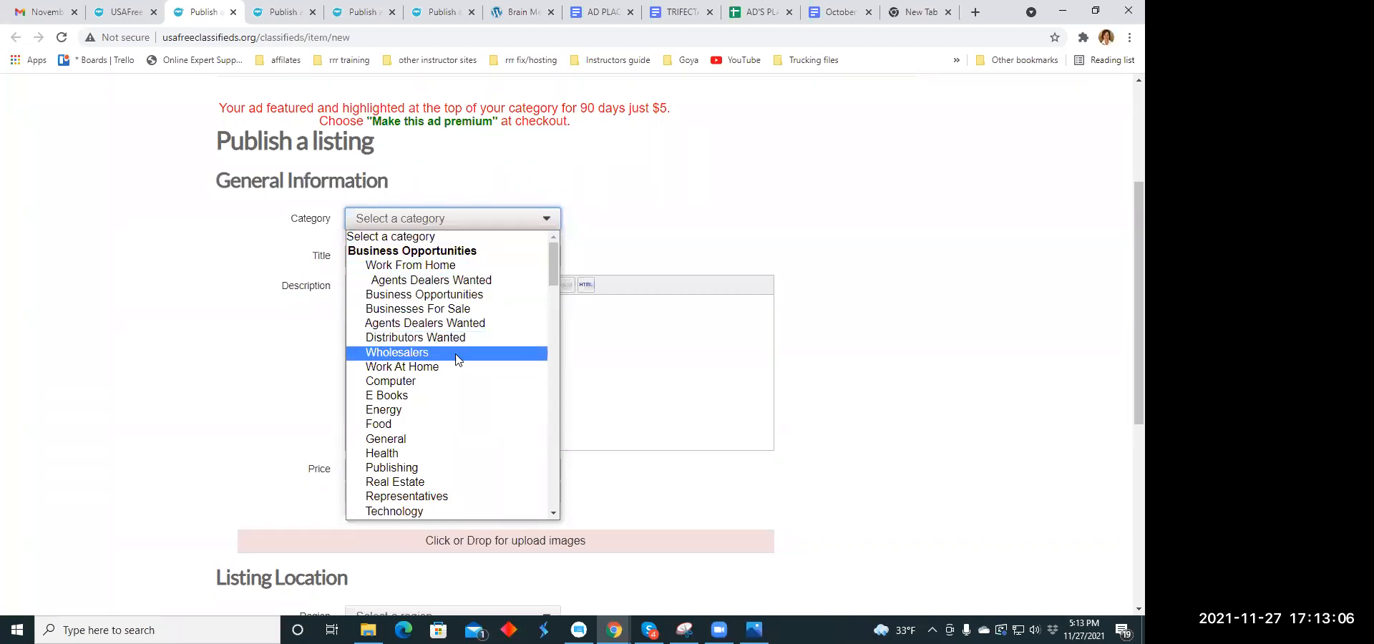
- Set the listing's category to Health Beauty in the For sale group
scroll(459, 374, down, 5)
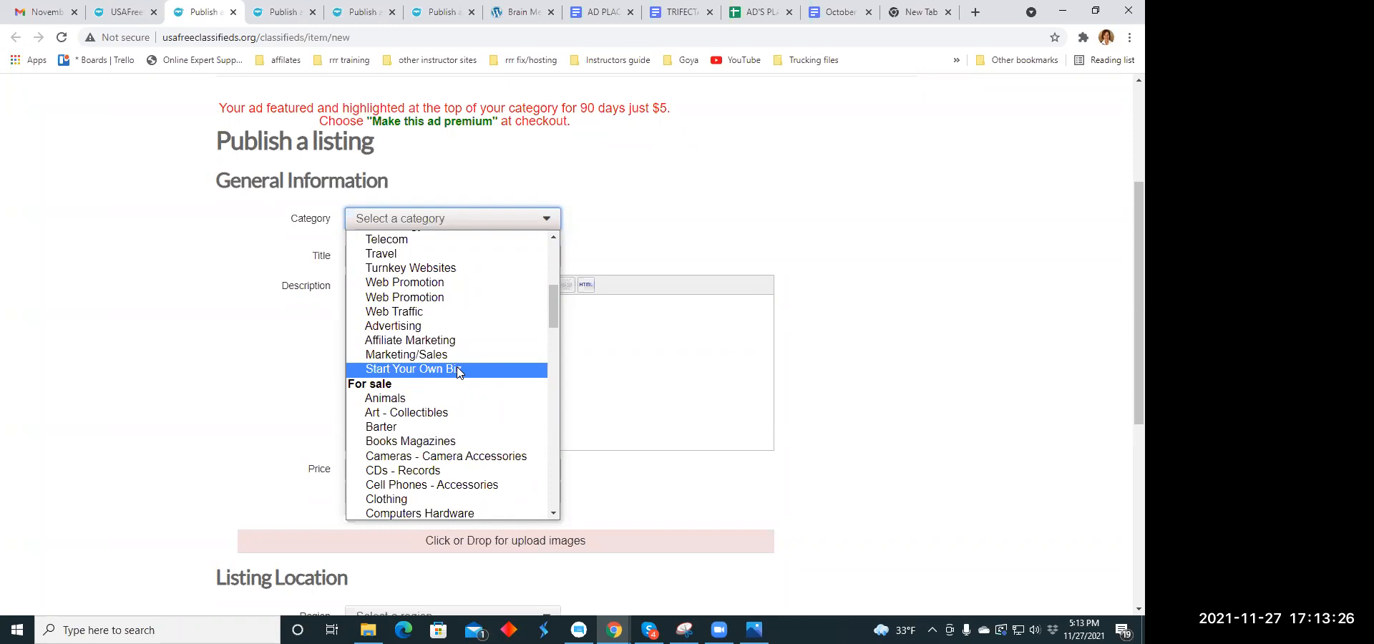
scroll(458, 372, down, 3)
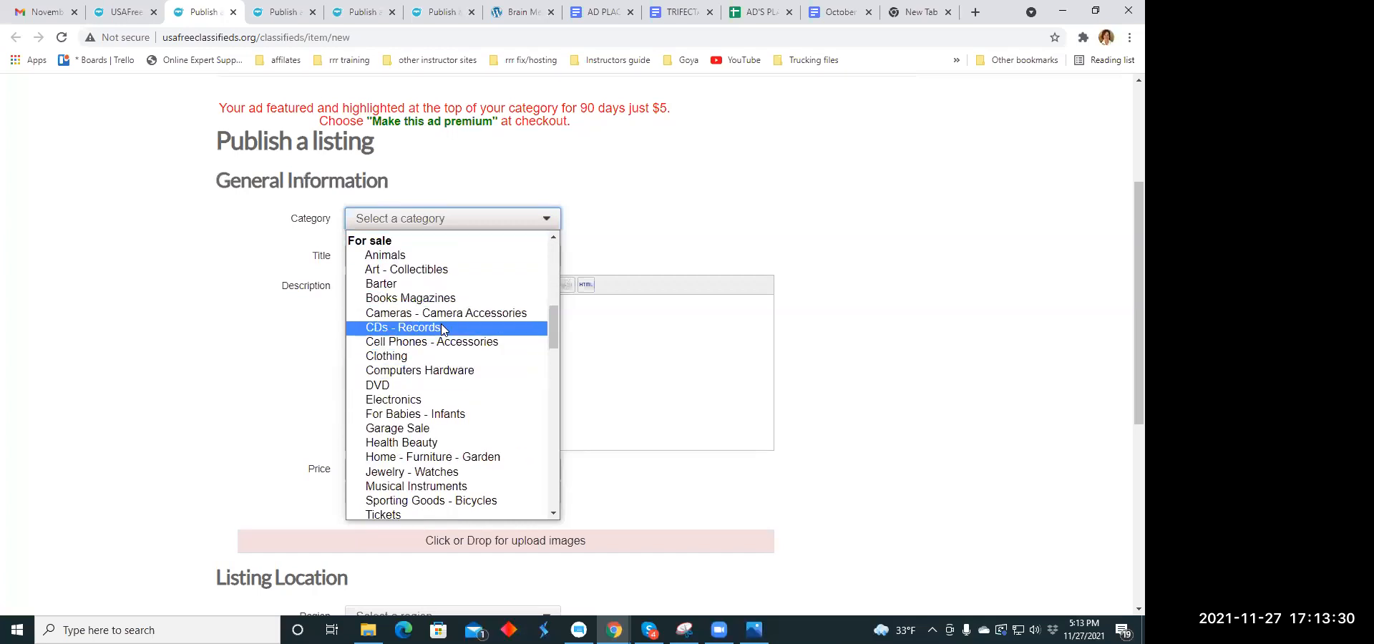
click(433, 444)
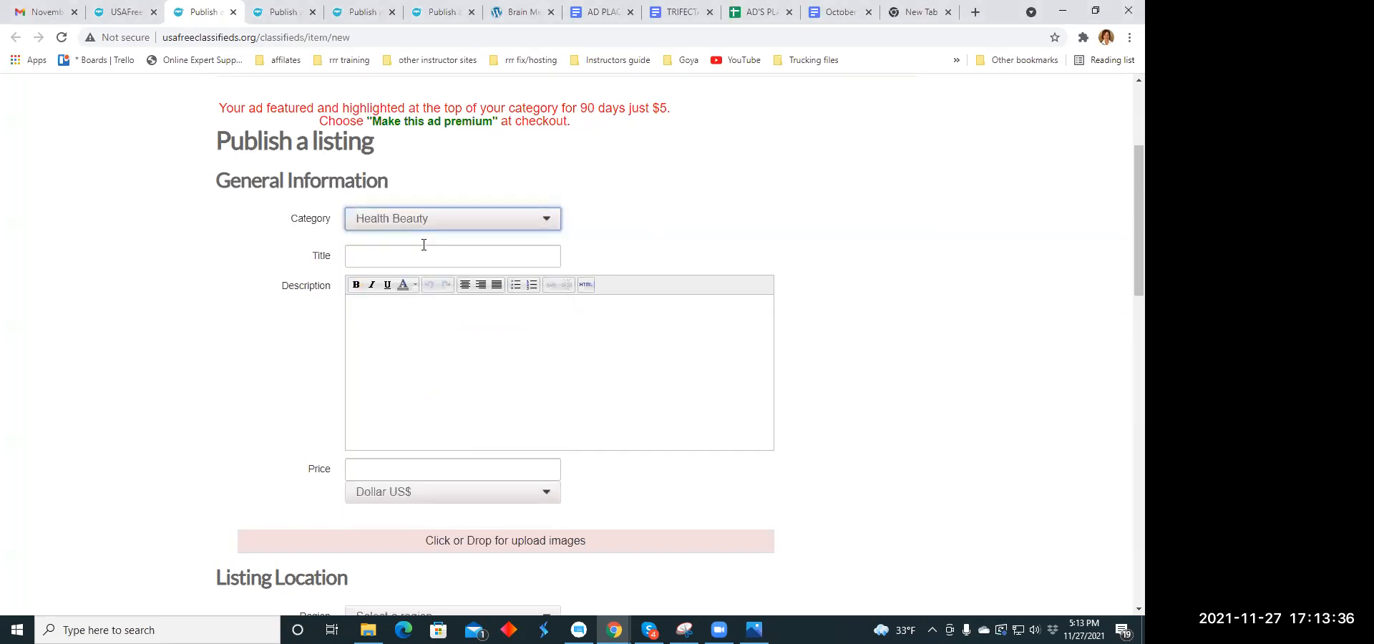
- Copy the headline "Science is not so secretive anymore. See the secrets revealed" from the October 30. Nov 20.2021 Headline Copy Holidays document
click(395, 256)
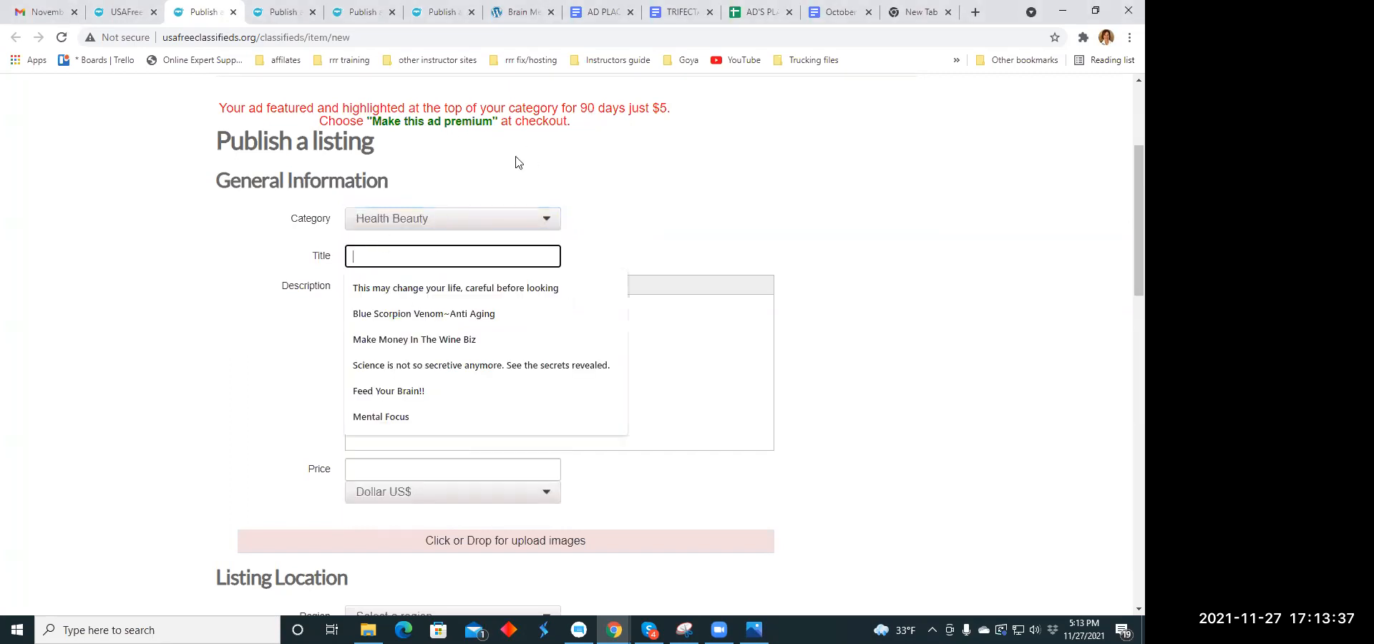
click(839, 12)
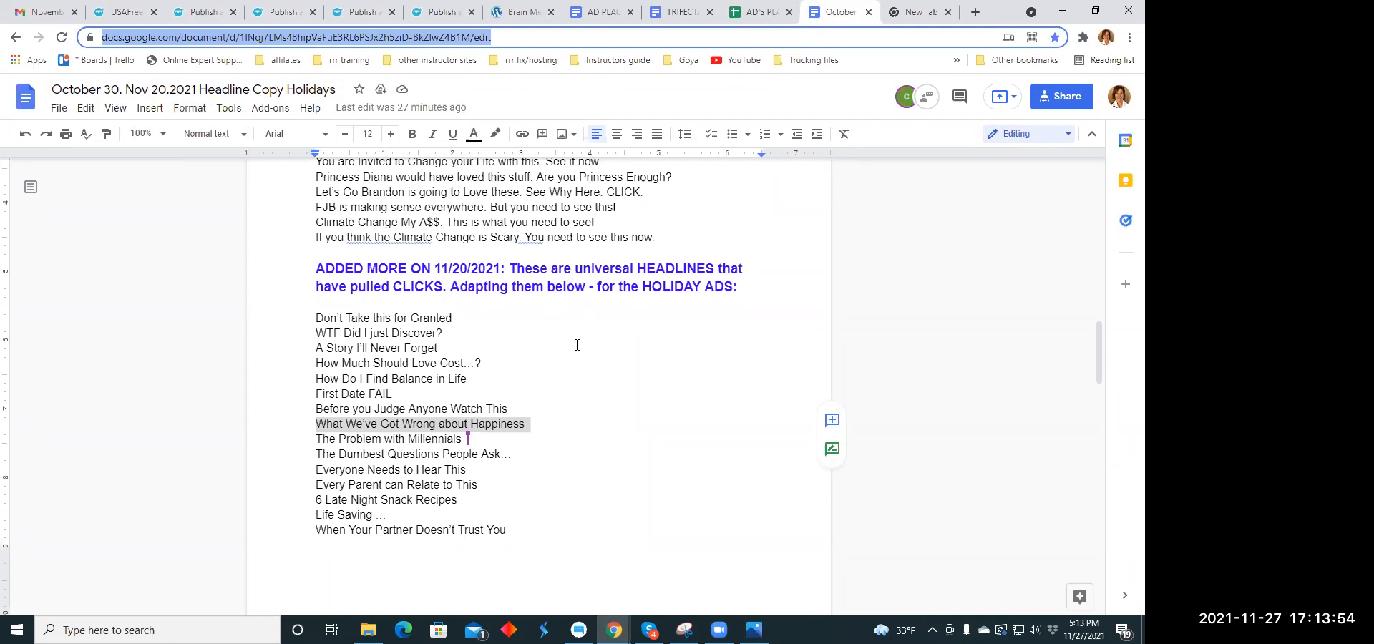
scroll(577, 345, down, 1)
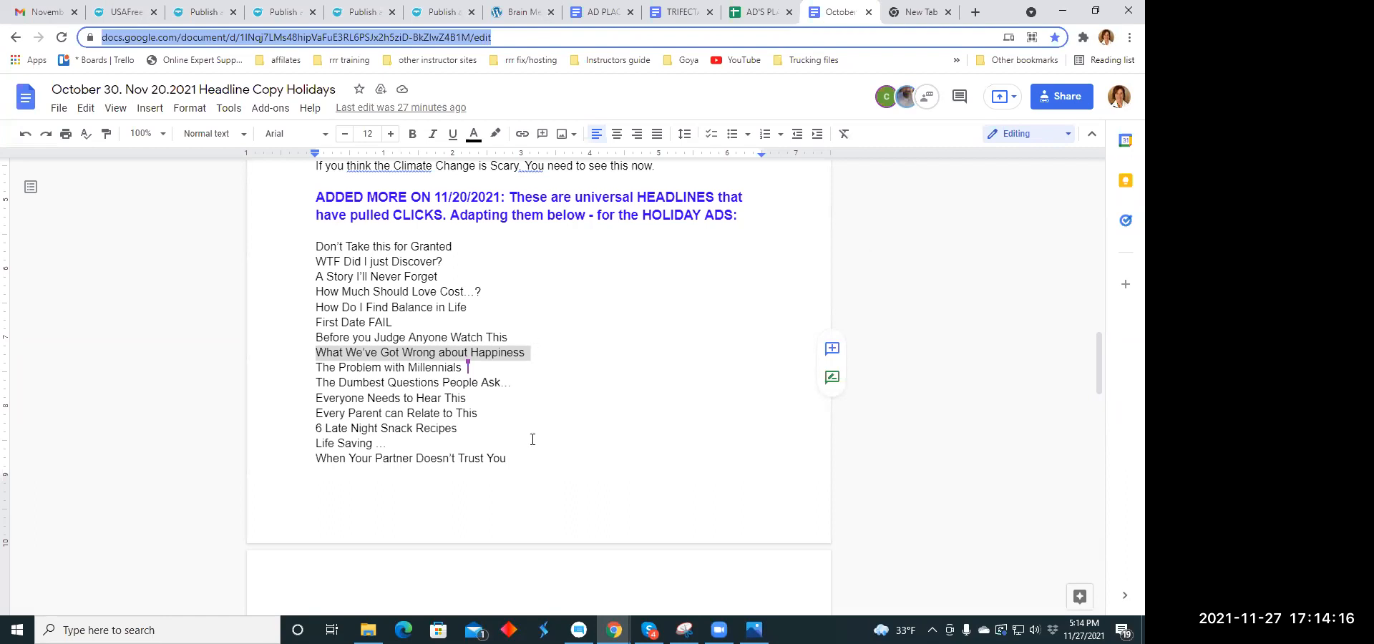
scroll(513, 385, up, 15)
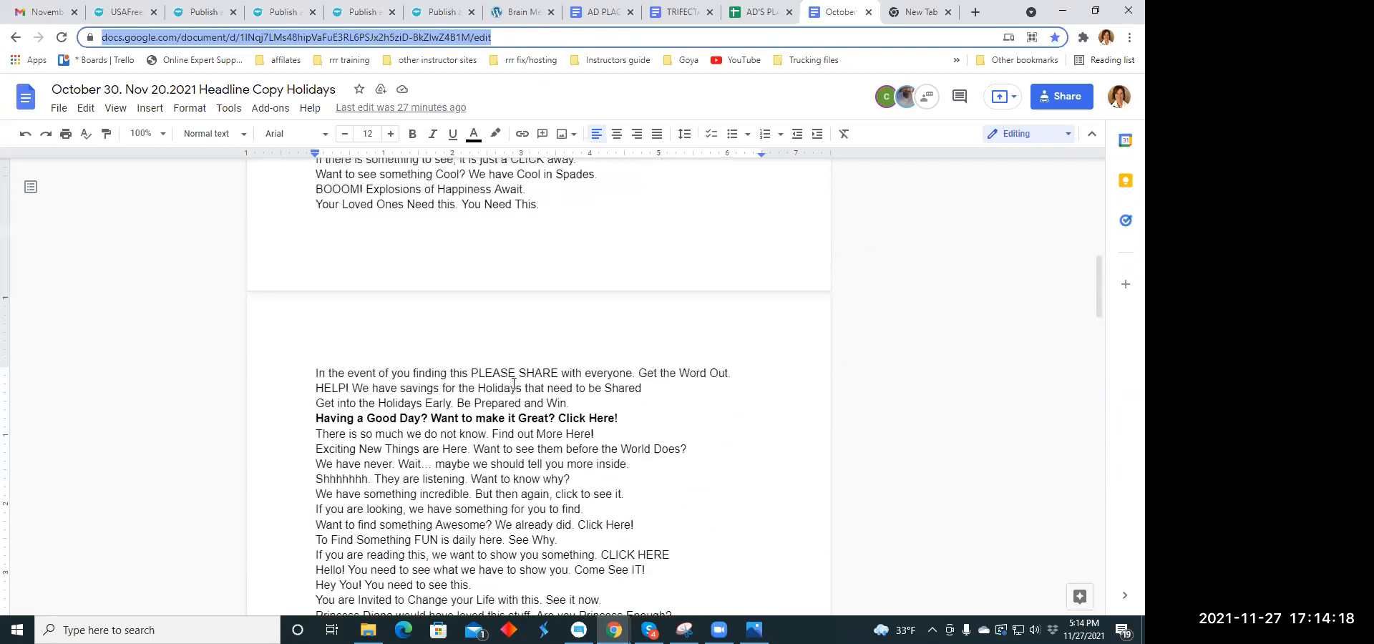
scroll(514, 385, up, 2)
scroll(515, 380, up, 2)
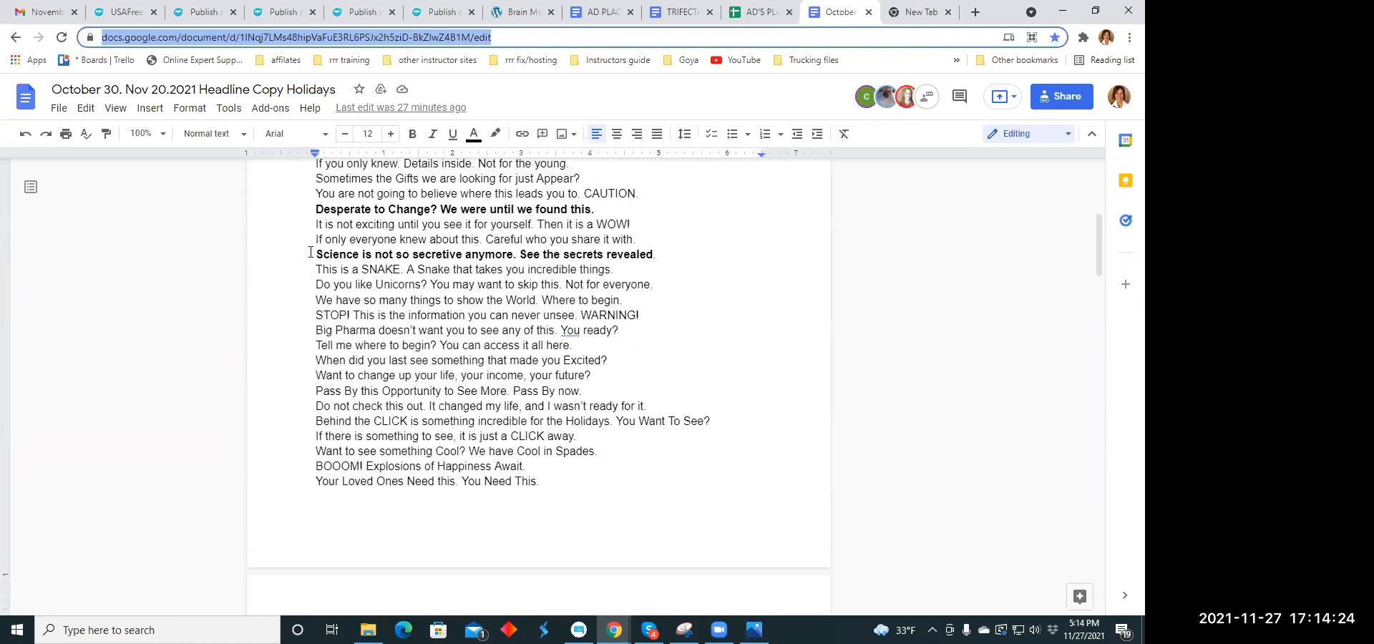
drag(316, 252, 652, 255)
right_click(652, 255)
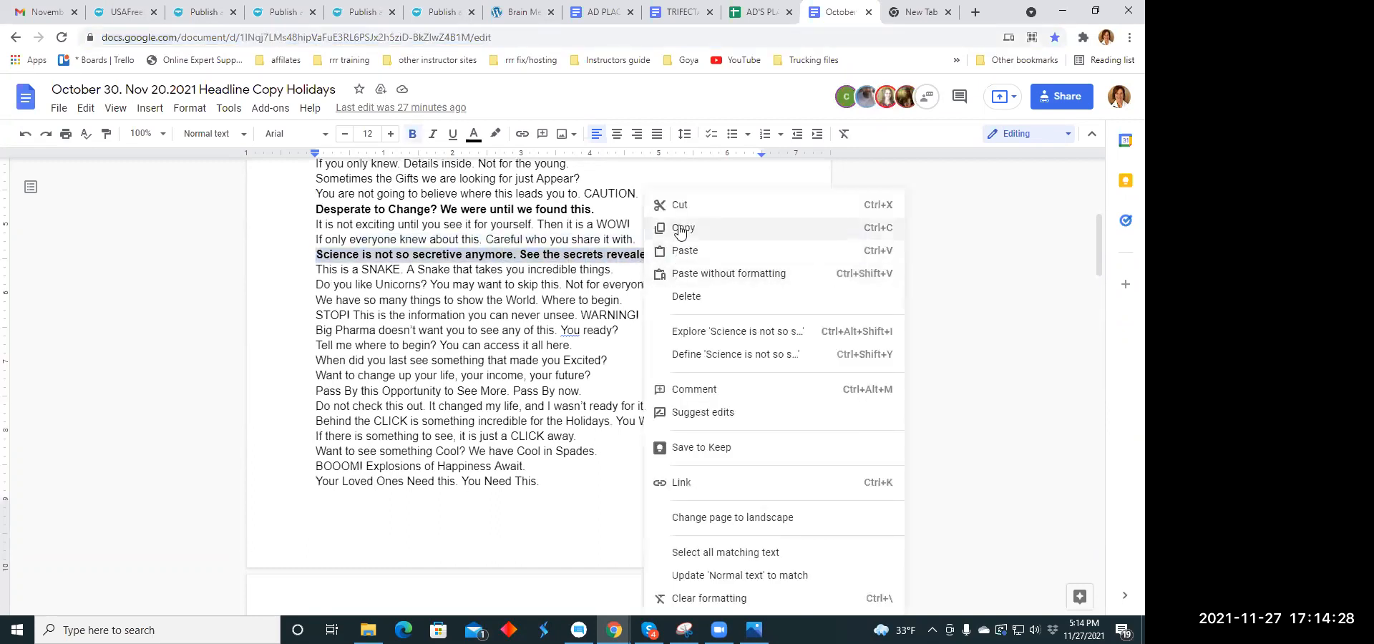
click(669, 231)
- Paste the copied headline into the Title of the new classified listing
click(193, 12)
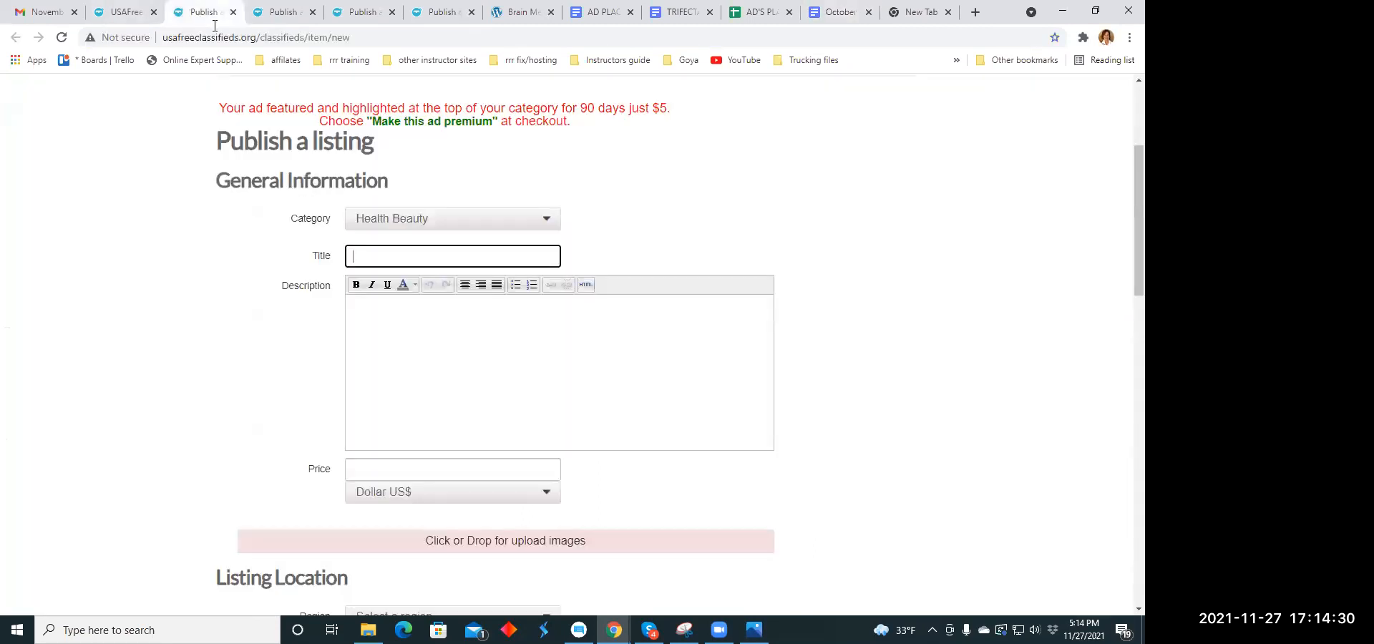
click(363, 251)
right_click(362, 258)
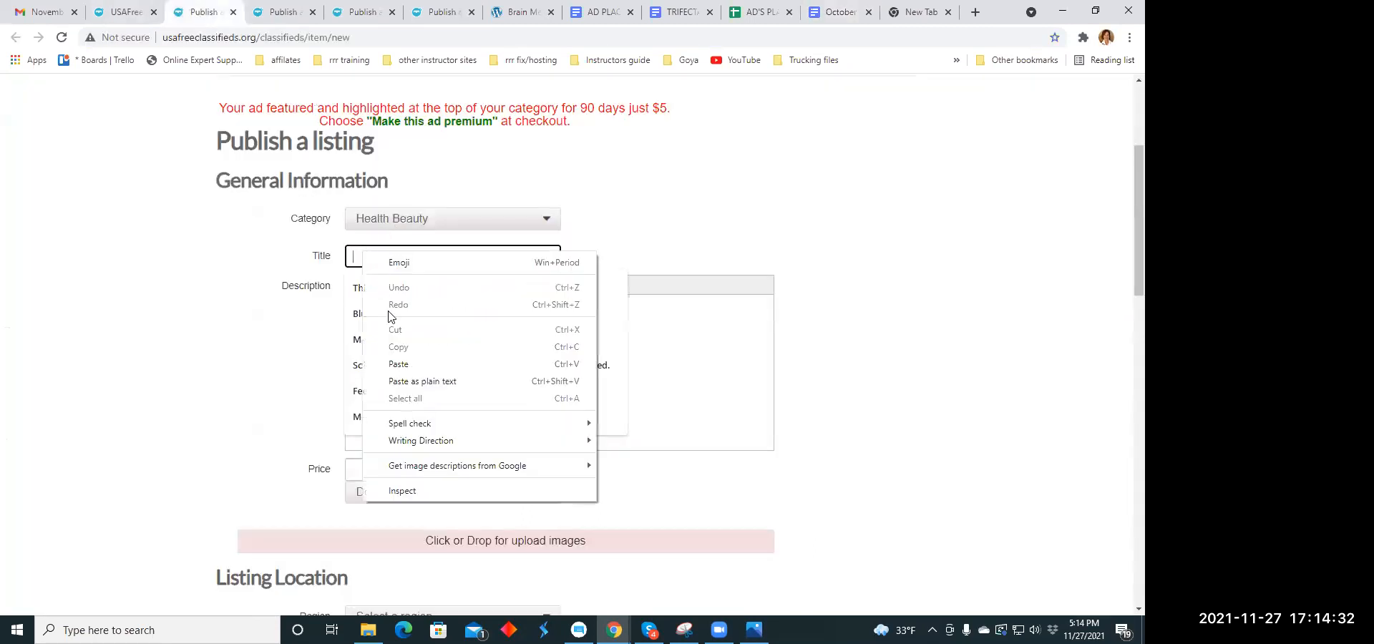
click(395, 364)
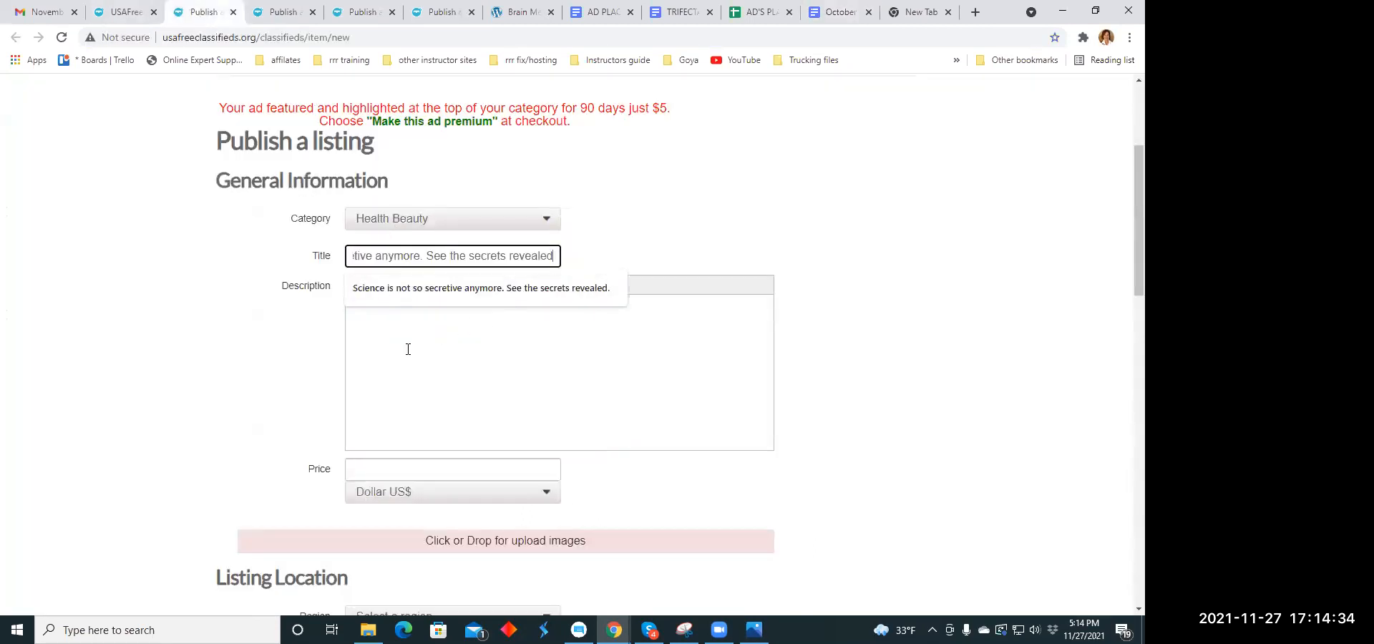
- Copy the selected "As we age" Brain Memory Health paragraph from the TRIFECTA document into the listing's Description
click(373, 330)
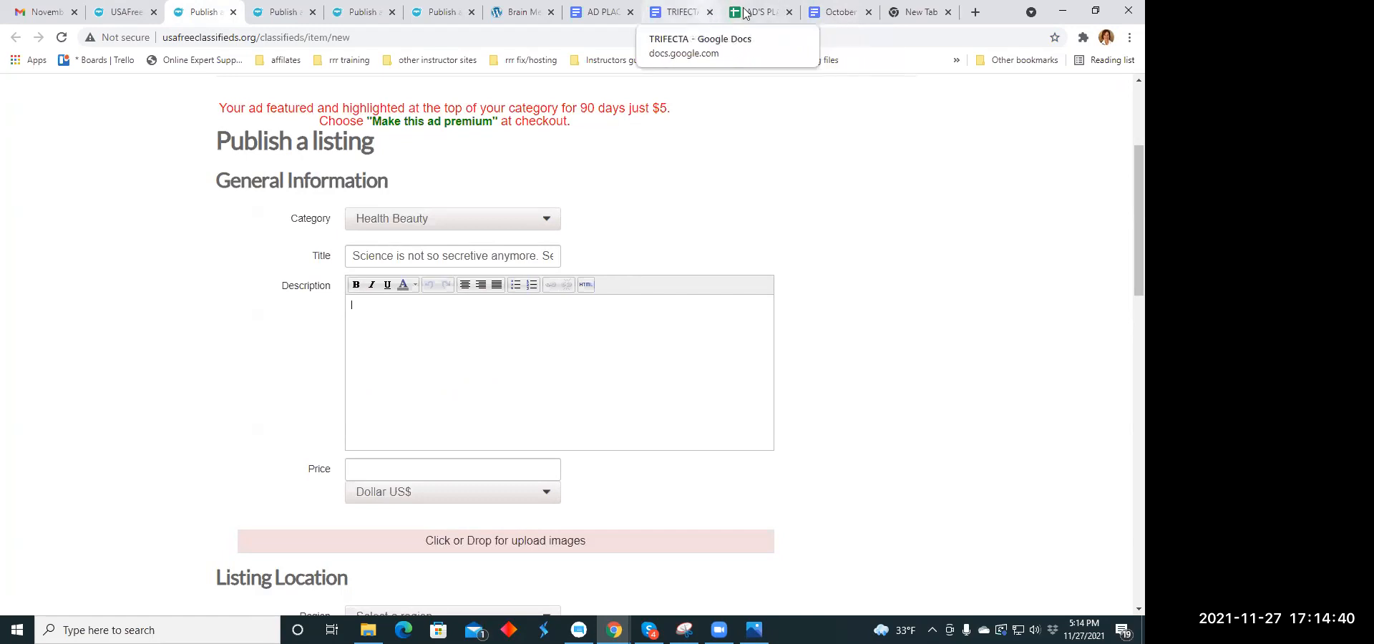
click(679, 12)
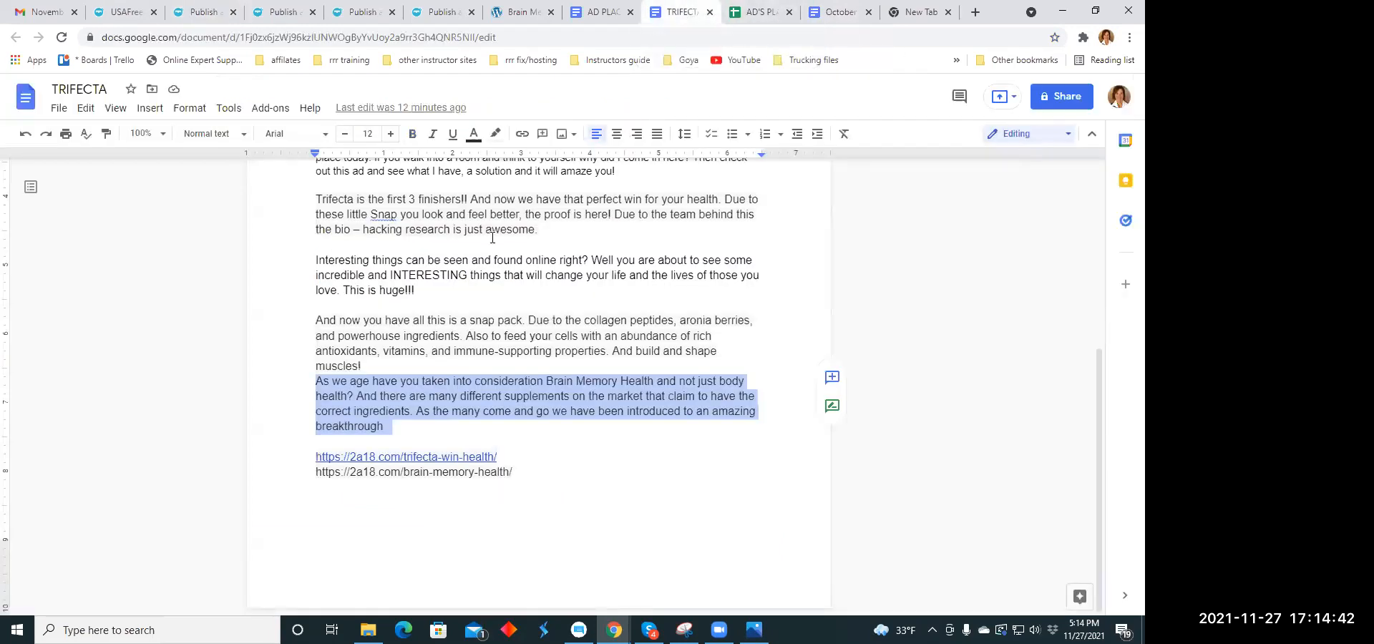
right_click(491, 403)
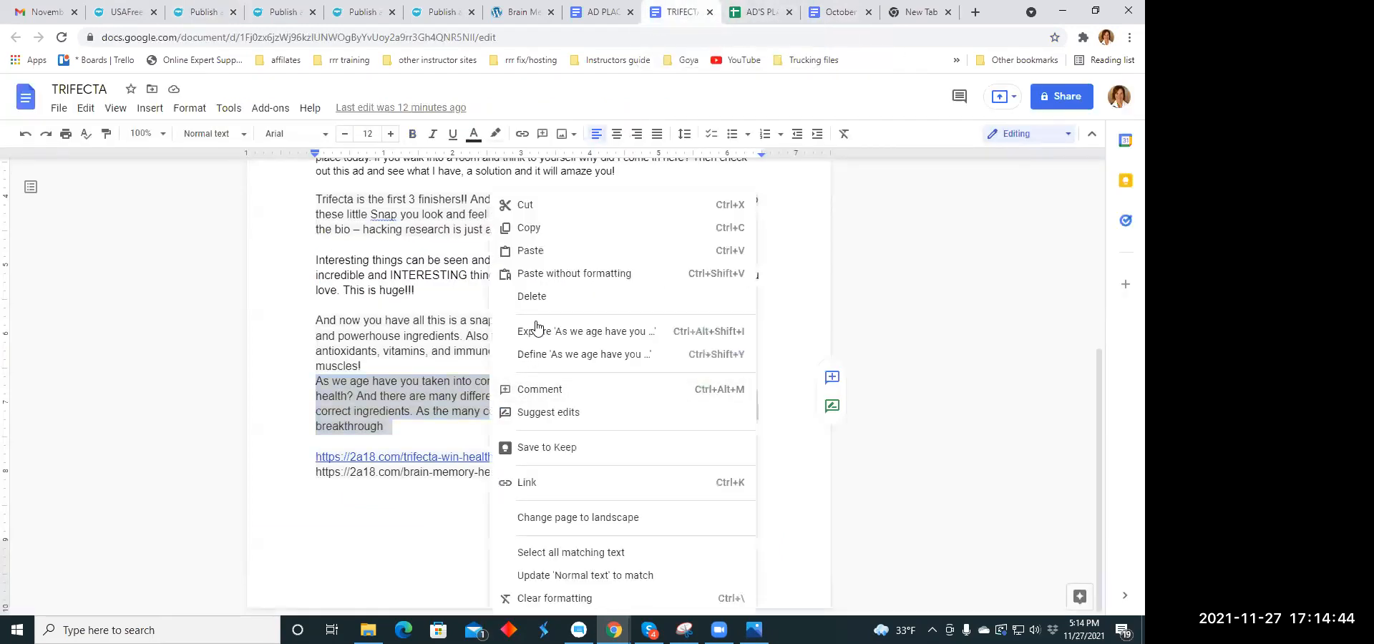
click(542, 224)
click(209, 12)
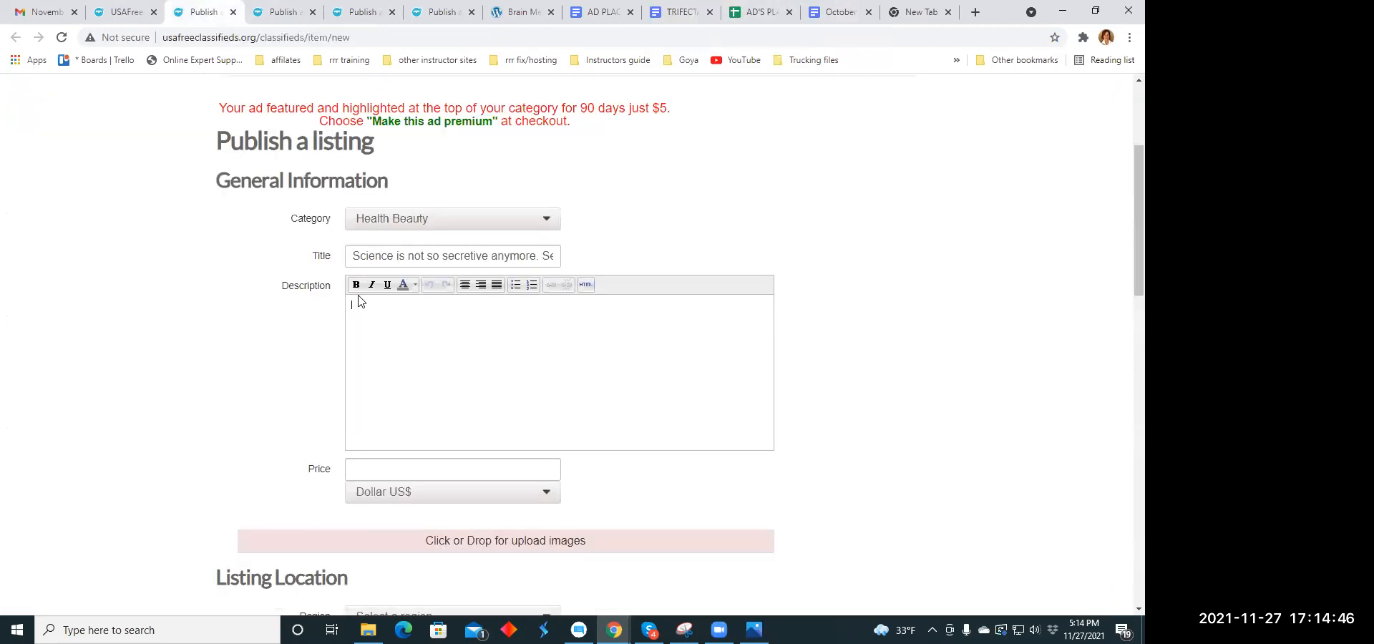
right_click(368, 309)
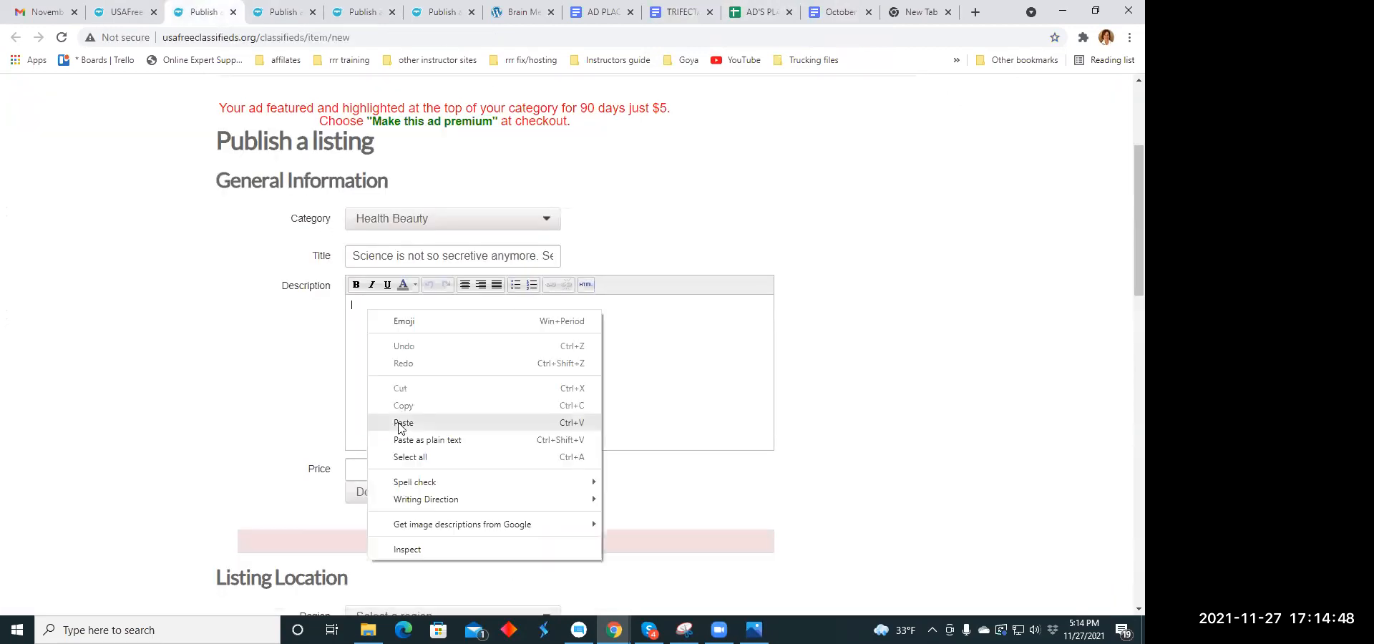
click(403, 423)
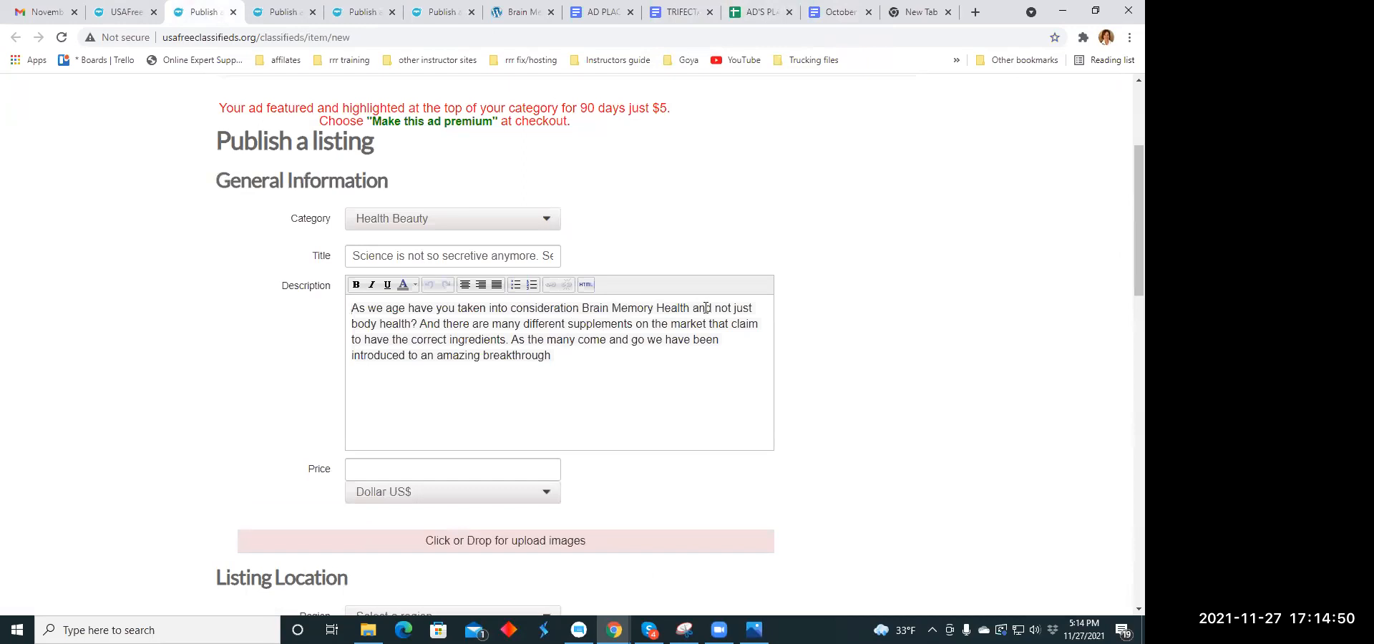
- Start new lines in the description before "And there are many" and "As the many come", and centre all the text
click(421, 322)
key(Return)
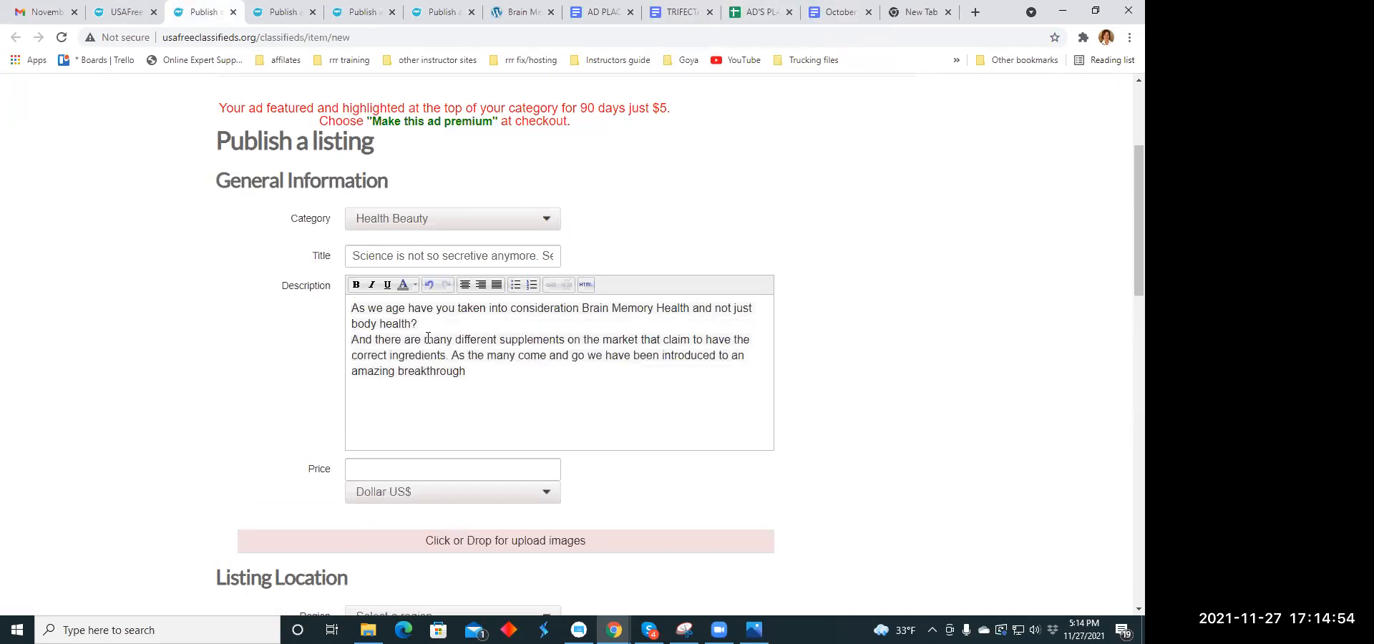
click(455, 355)
key(Return)
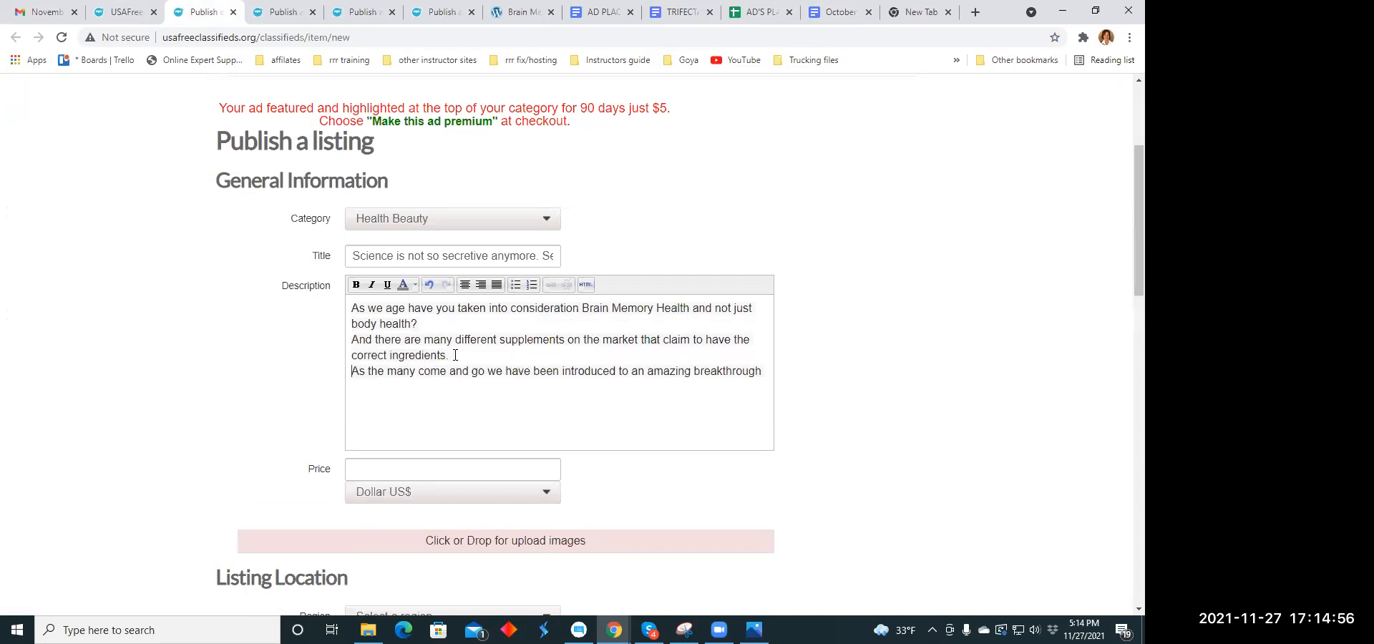
drag(352, 308, 763, 386)
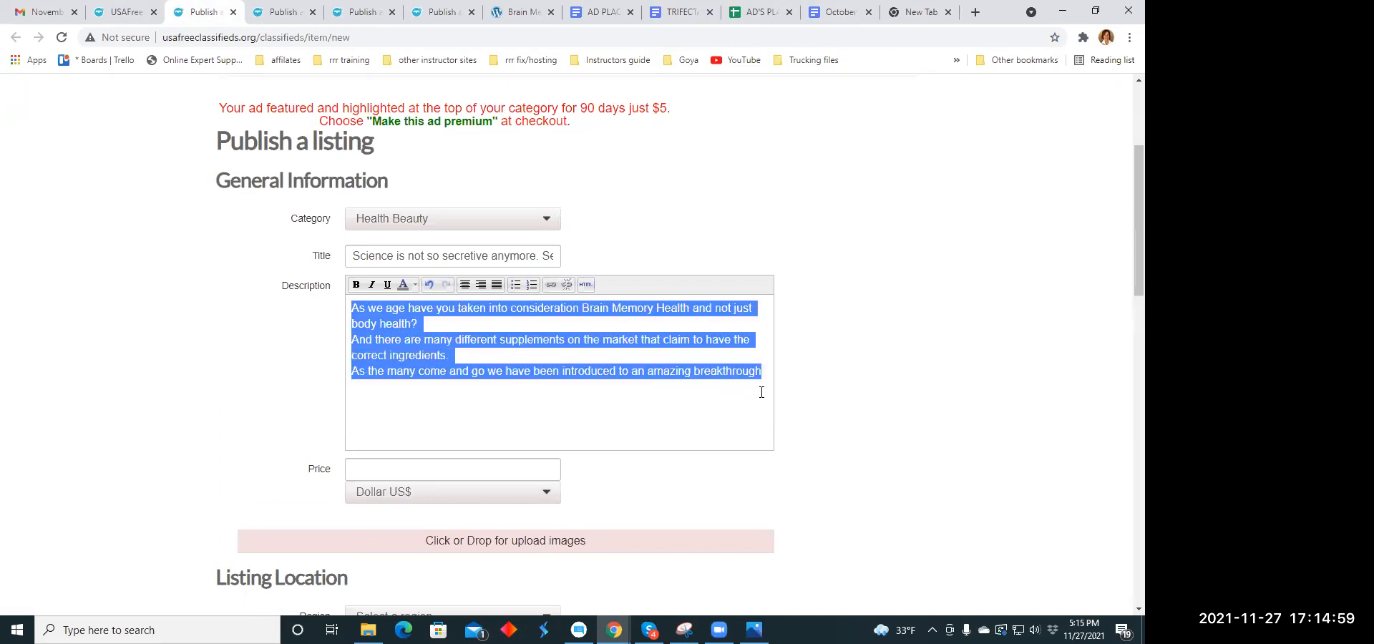
click(466, 285)
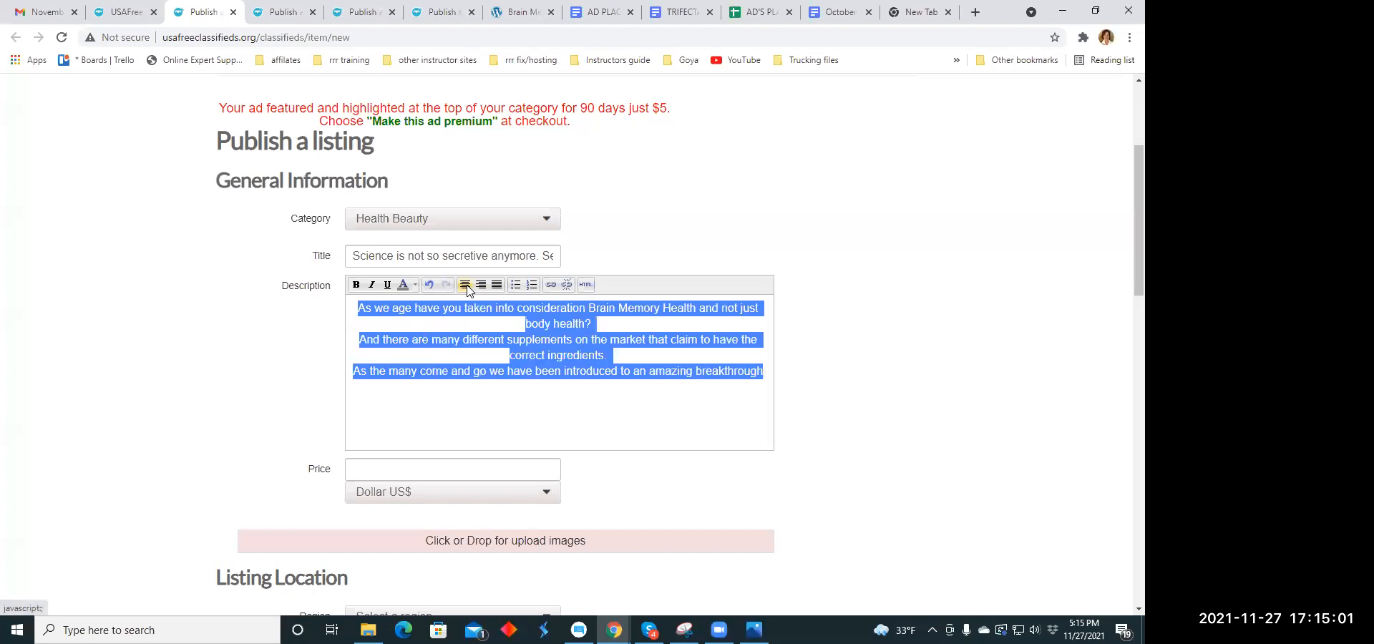
click(540, 412)
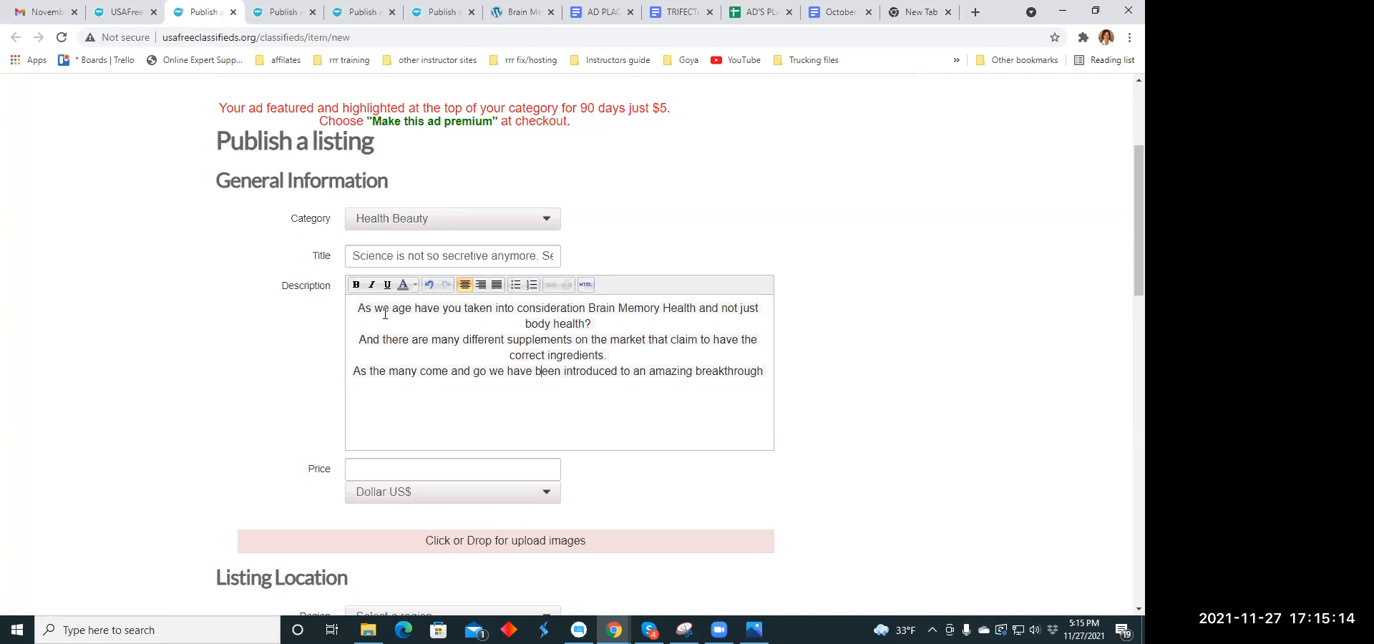
- Set the listing's price to 79.00 US dollars
scroll(528, 371, down, 3)
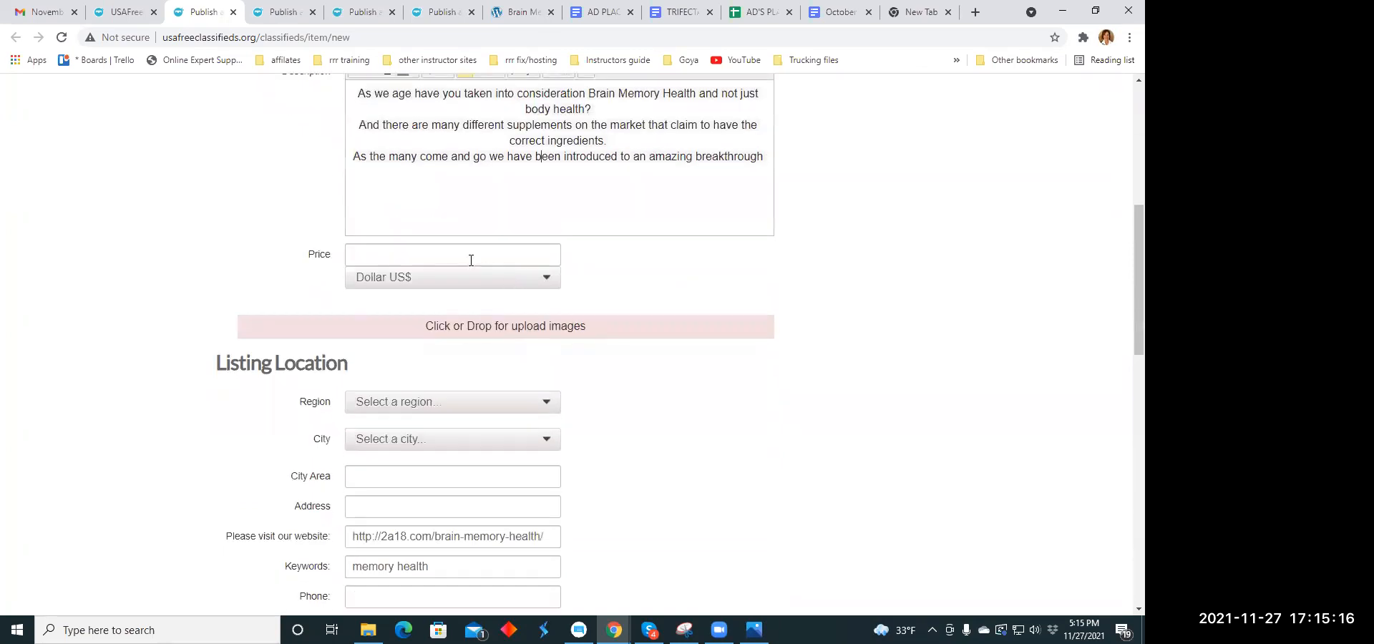
click(405, 251)
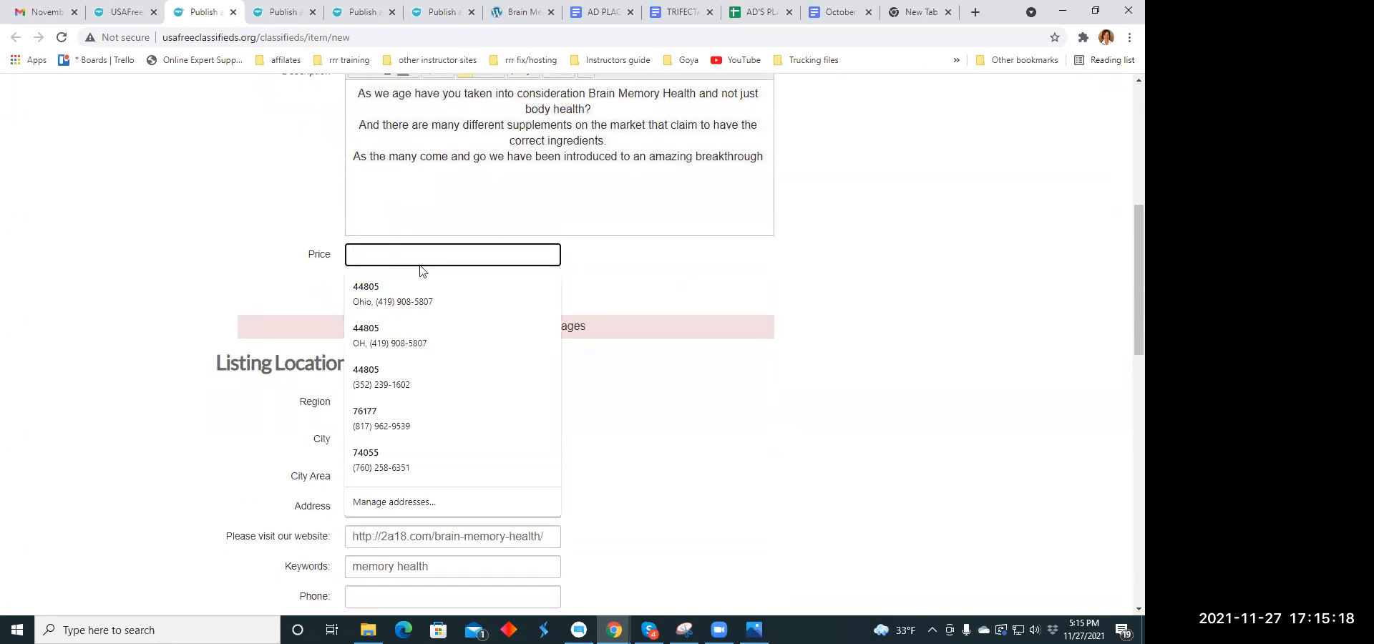
text(79)
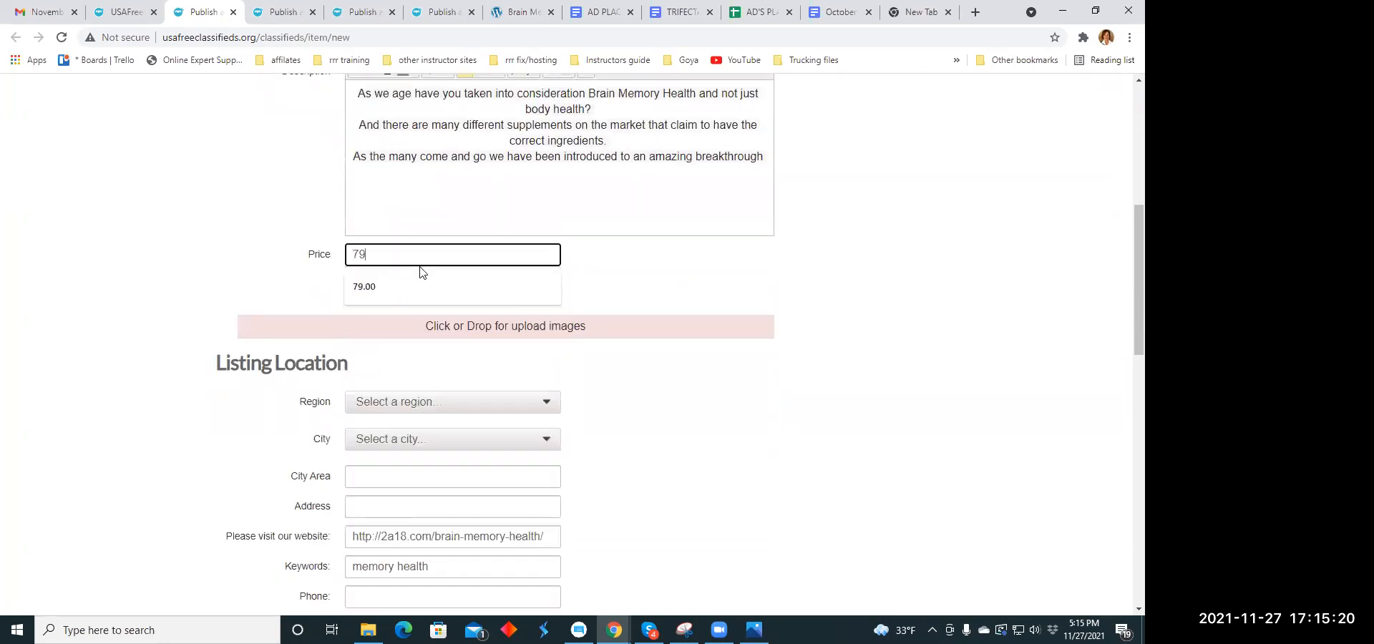
text(.00)
- Upload the image brain.jpeg from the Ad Memes folder to the listing
click(480, 326)
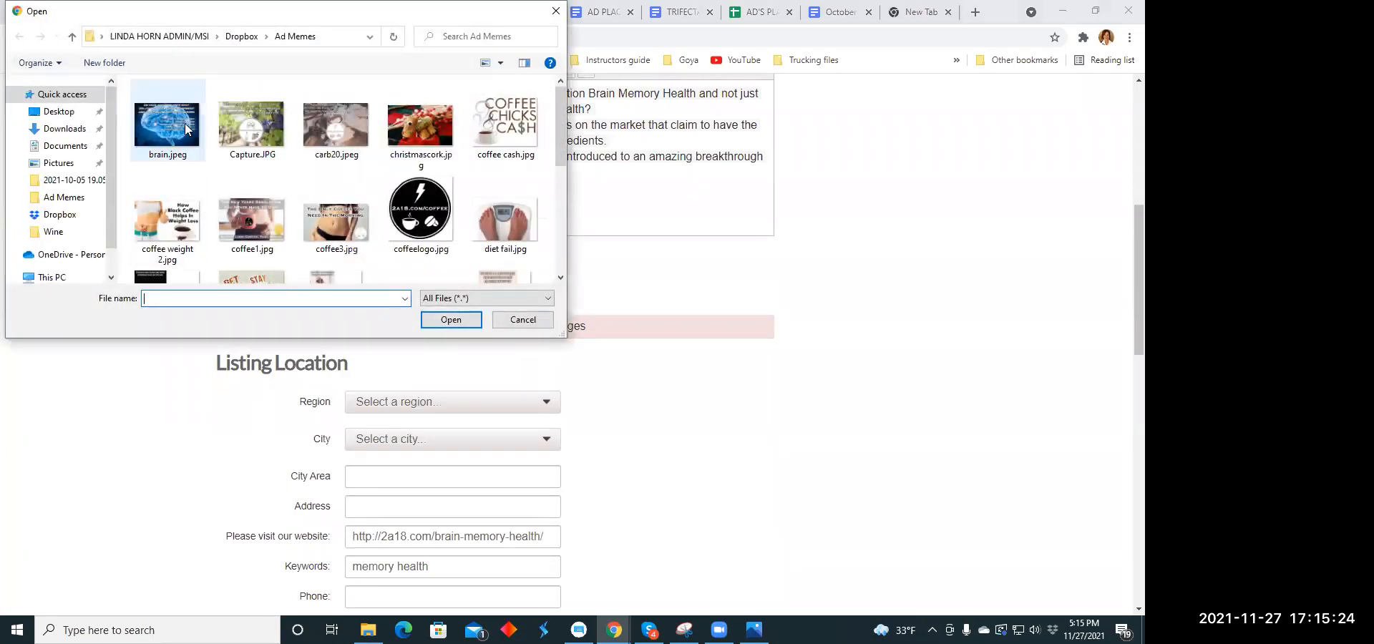
click(183, 127)
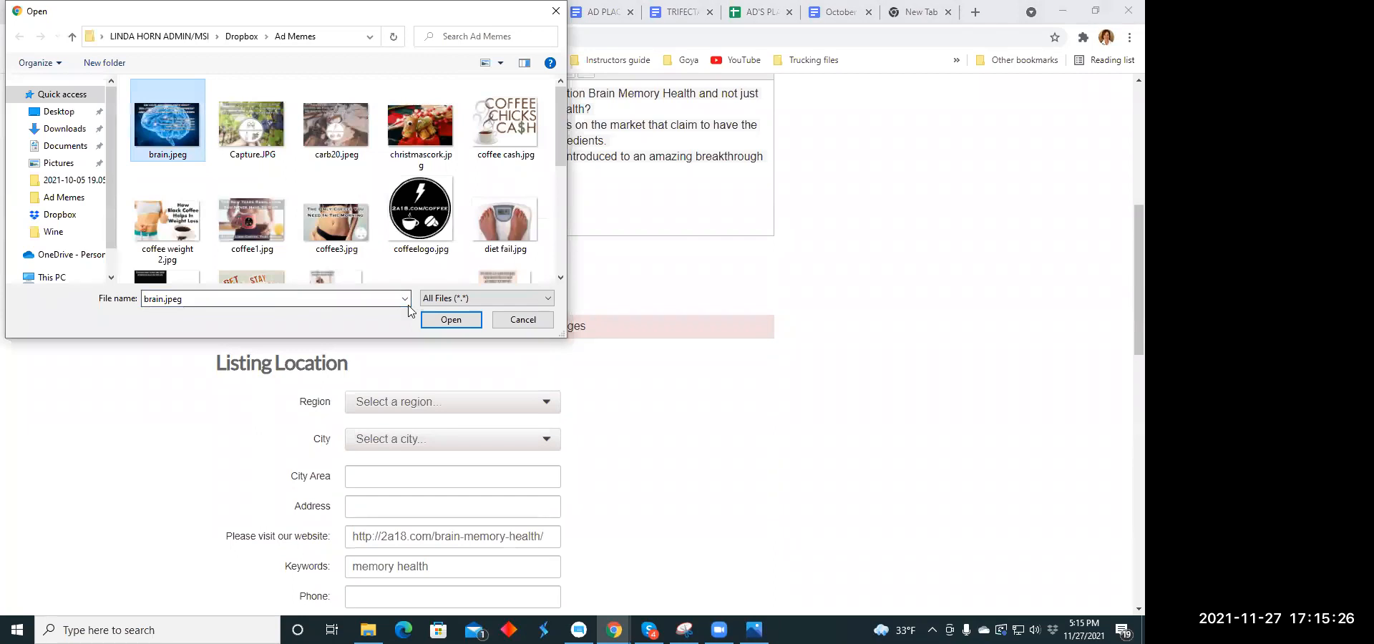
click(432, 320)
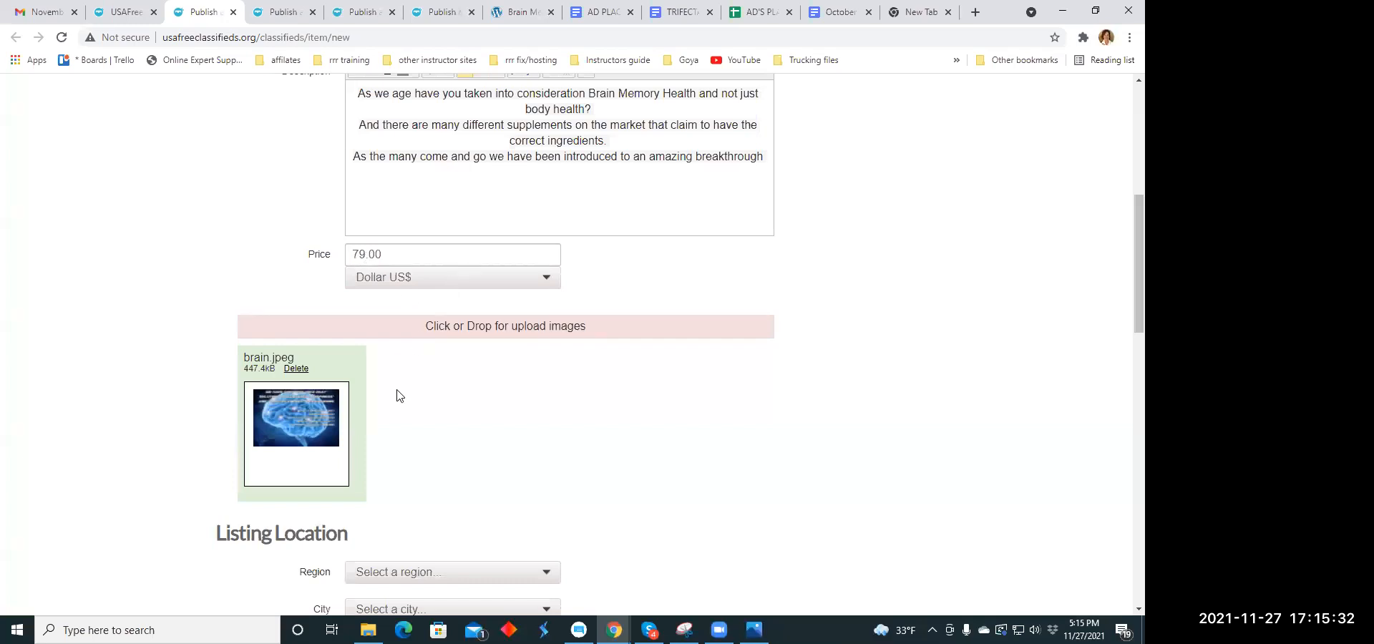
- Set the listing location to the region Ohio and the city Amelia
scroll(429, 357, down, 4)
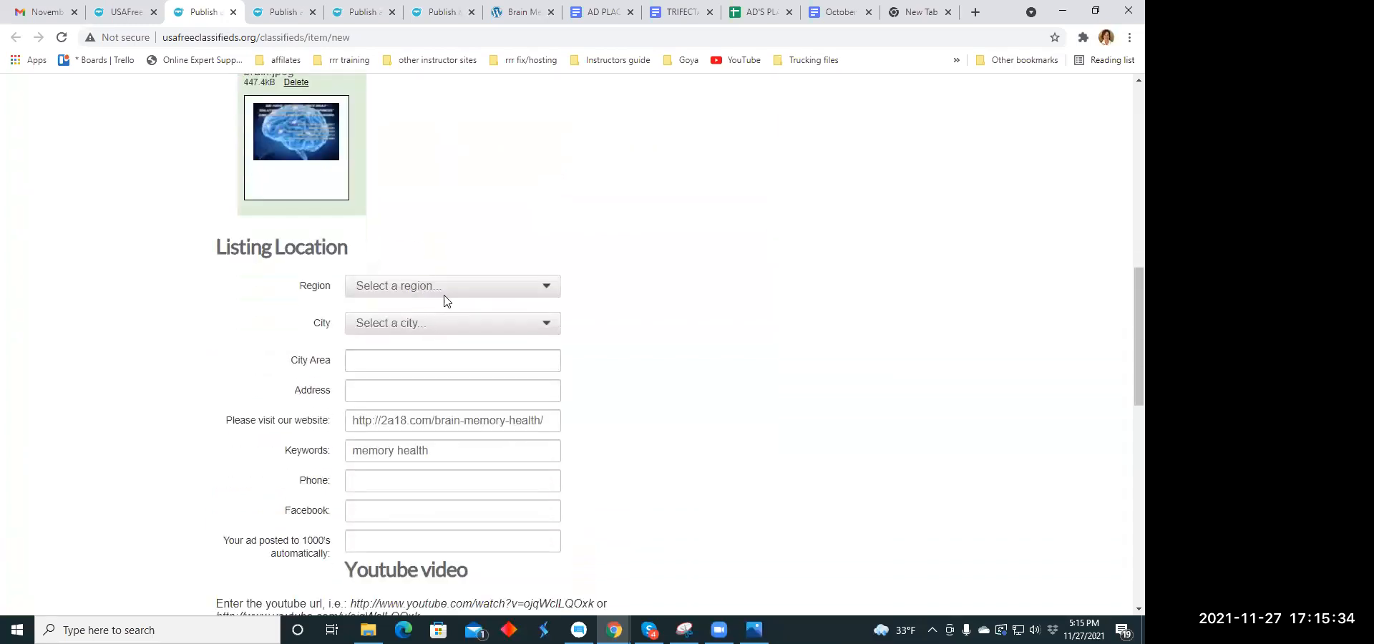
click(545, 292)
scroll(408, 343, down, 5)
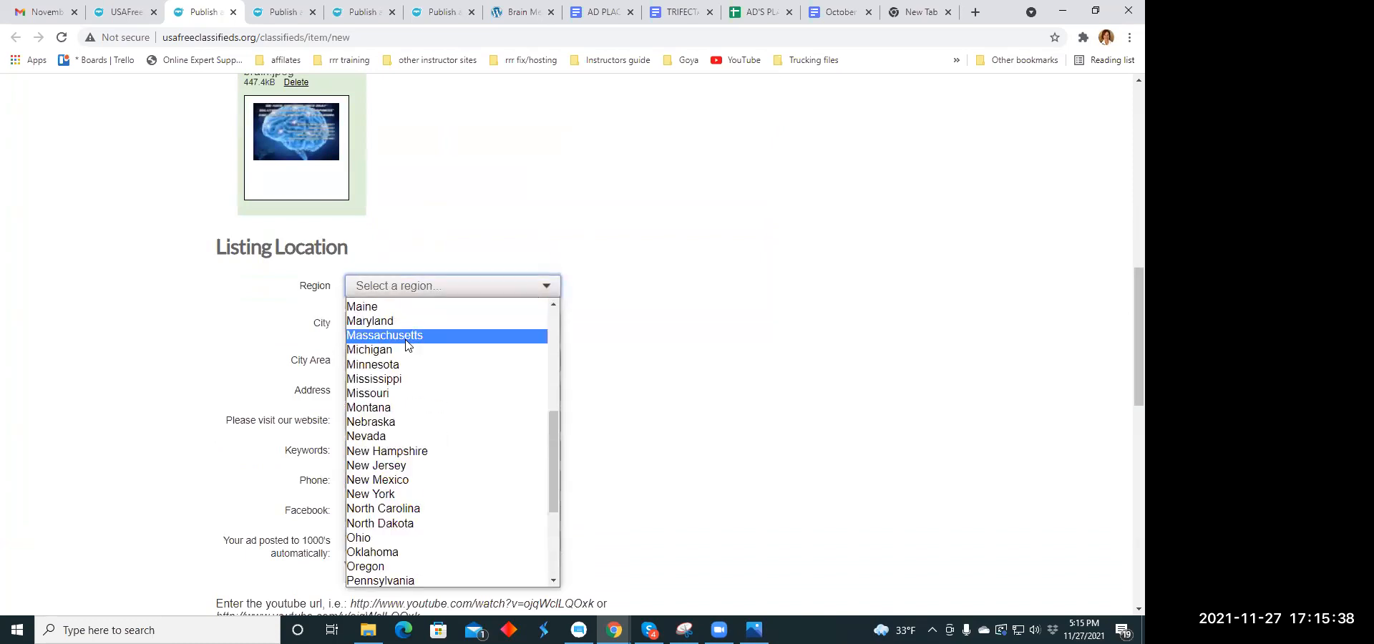
scroll(410, 347, down, 3)
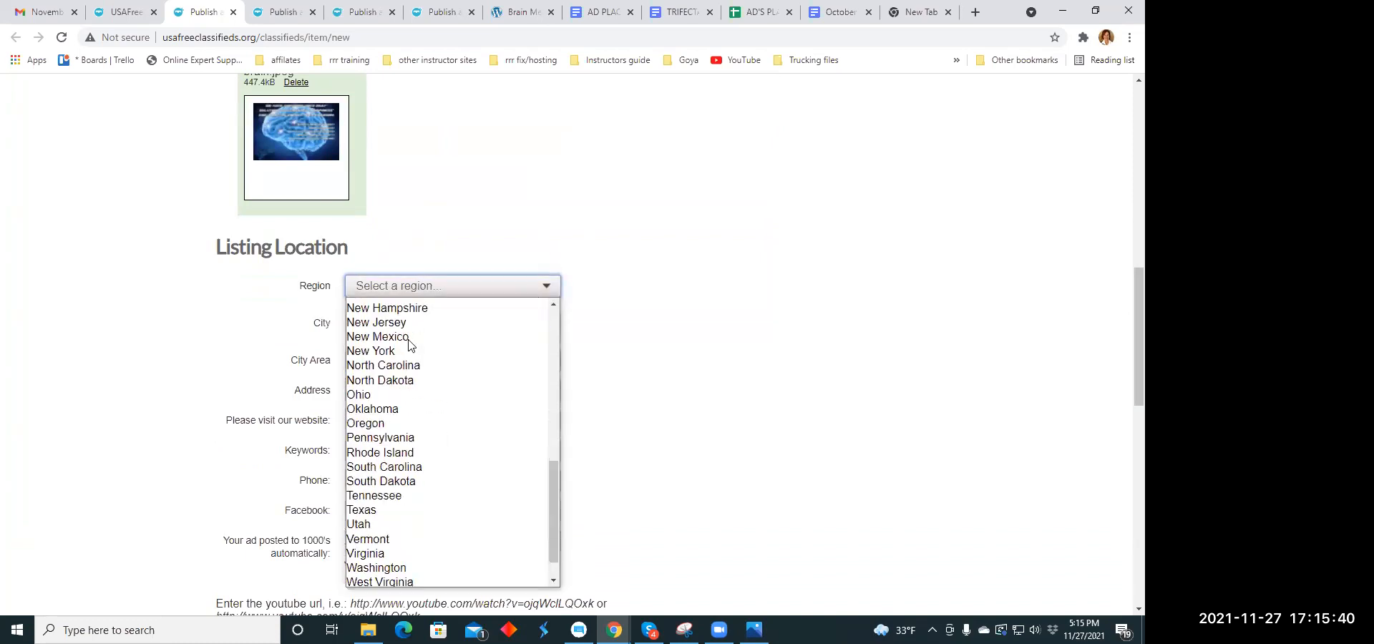
click(406, 396)
click(545, 323)
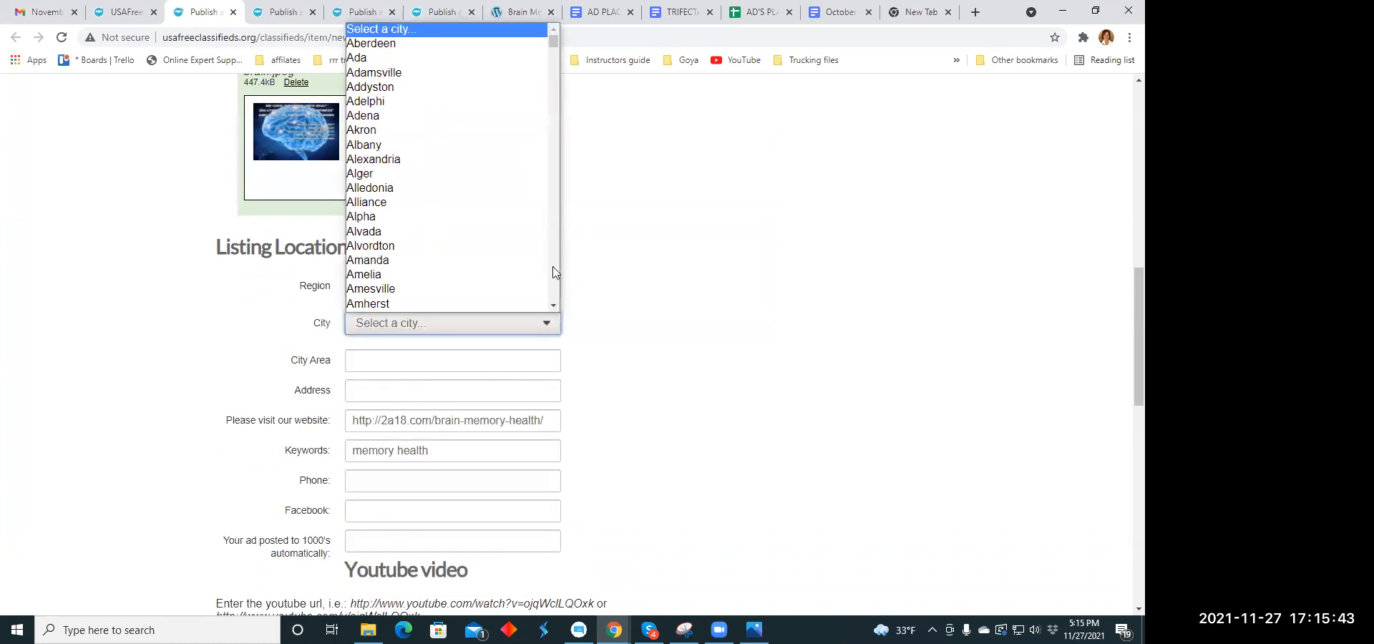
click(461, 276)
- Publish the completed brain memory listing and close its payment page to reach the next blank listing form
scroll(576, 277, down, 3)
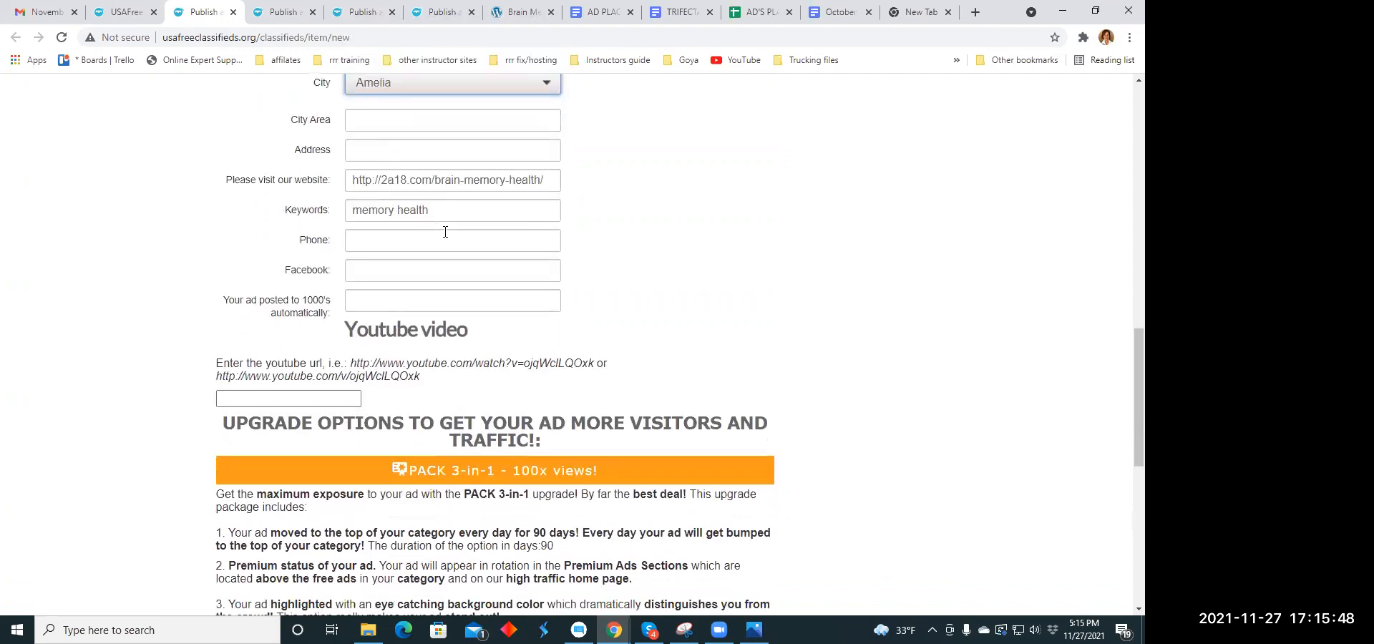
scroll(448, 231, down, 5)
scroll(448, 231, down, 2)
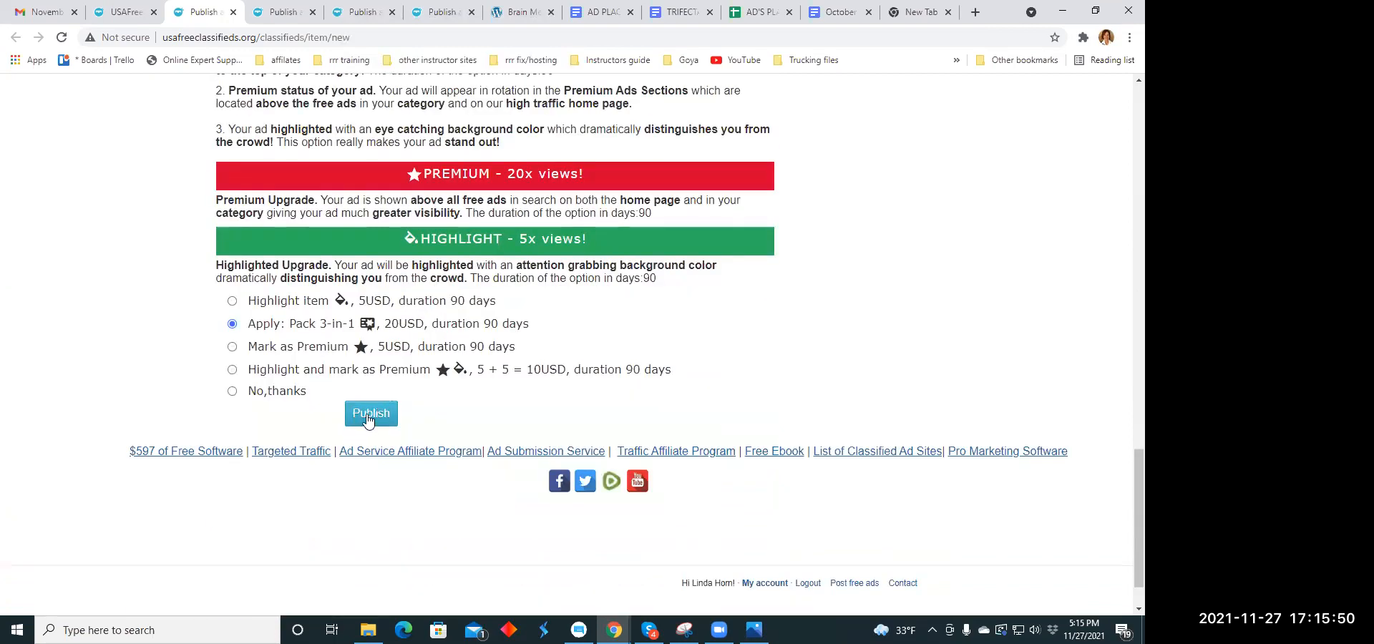
click(368, 417)
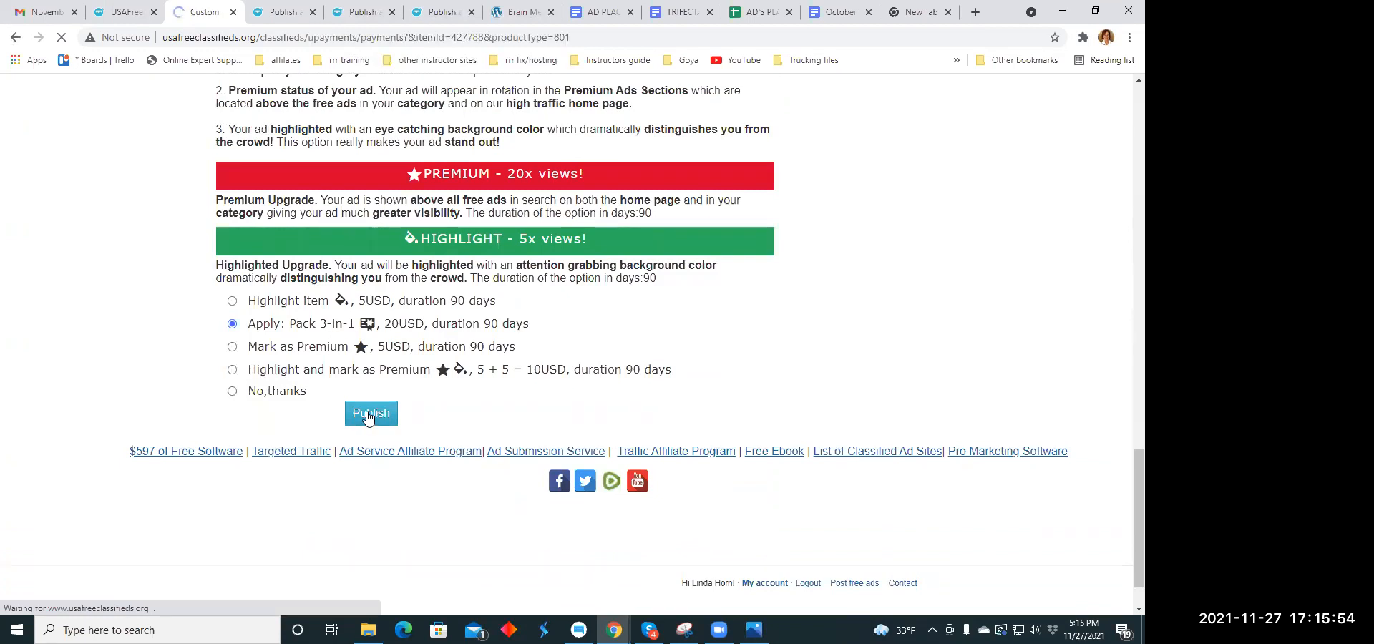
click(233, 13)
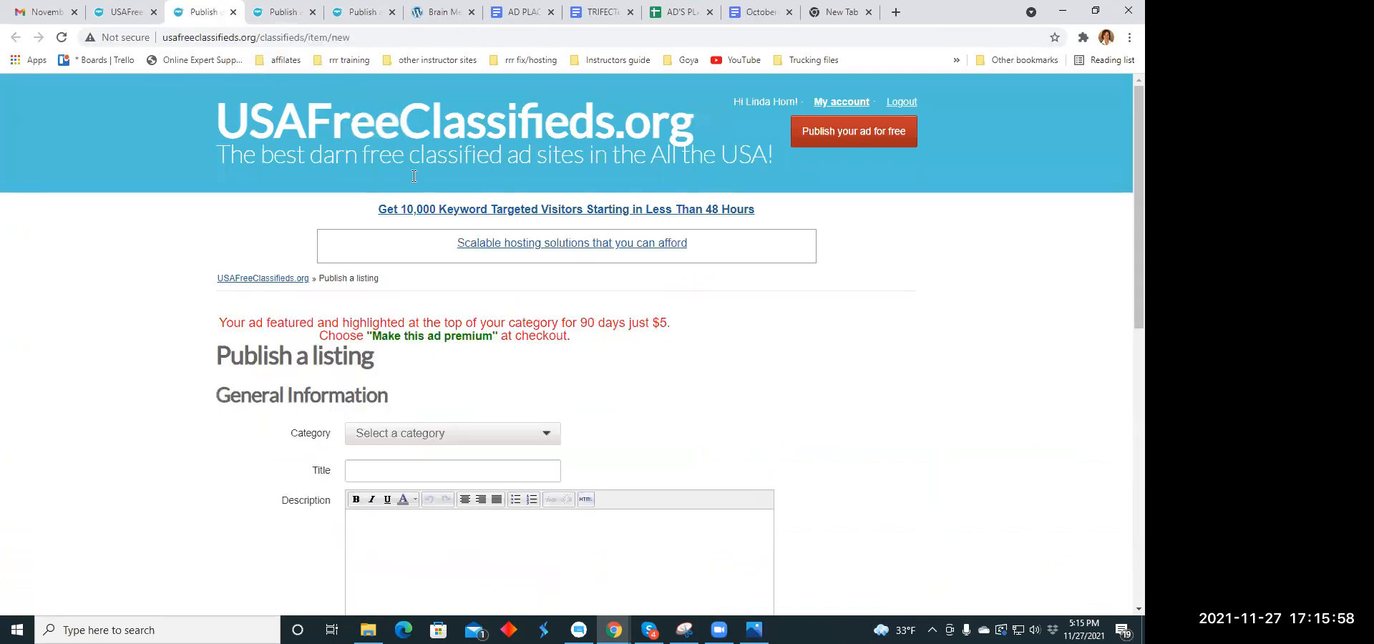
- Set the new listing's category to Health Beauty under For sale
scroll(540, 263, down, 2)
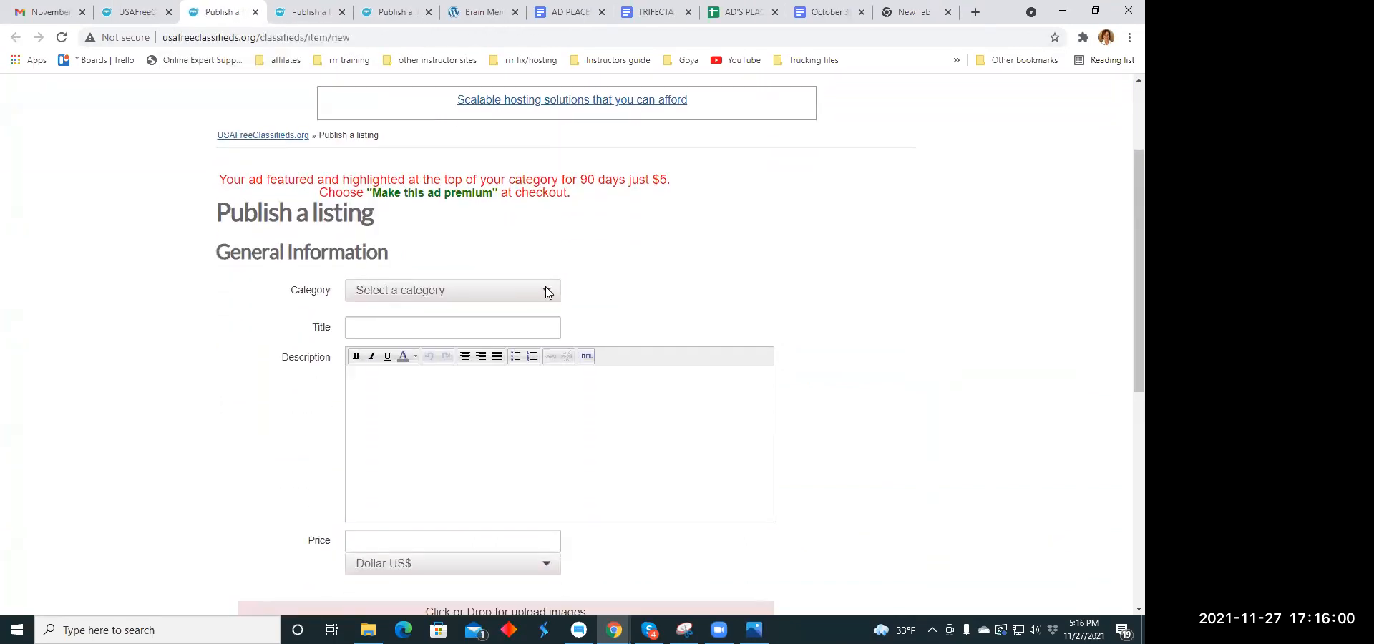
click(548, 294)
scroll(466, 377, down, 4)
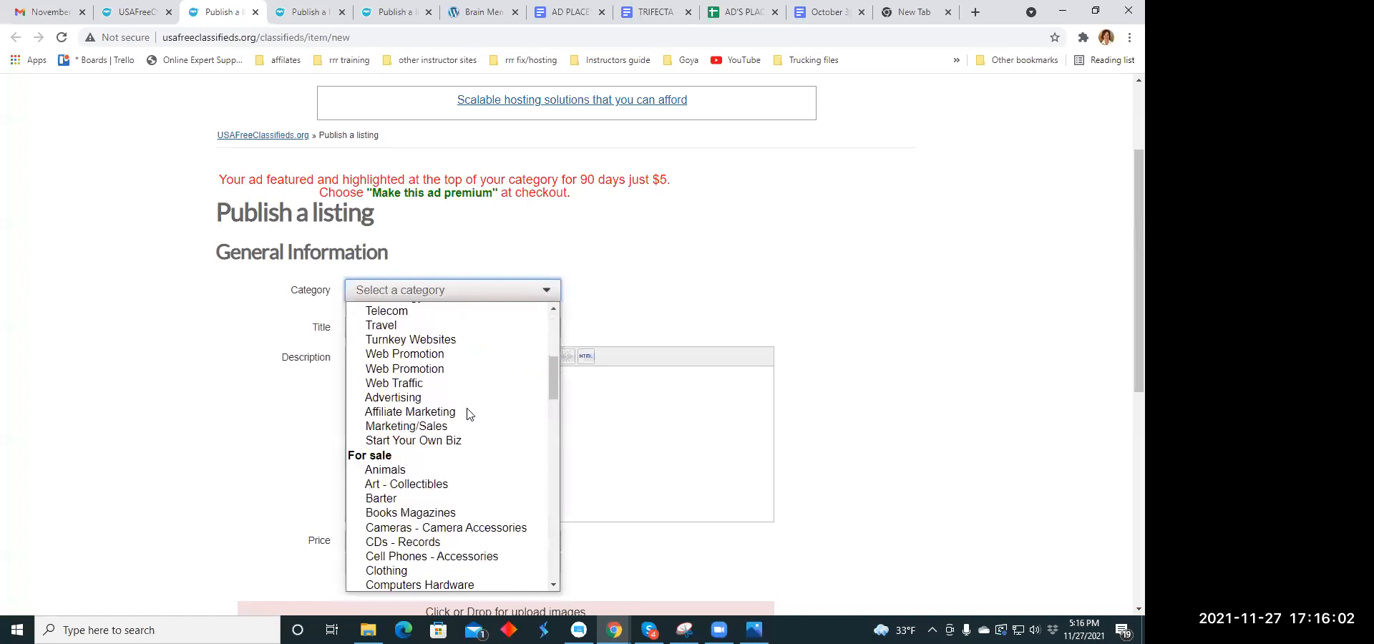
scroll(466, 379, down, 4)
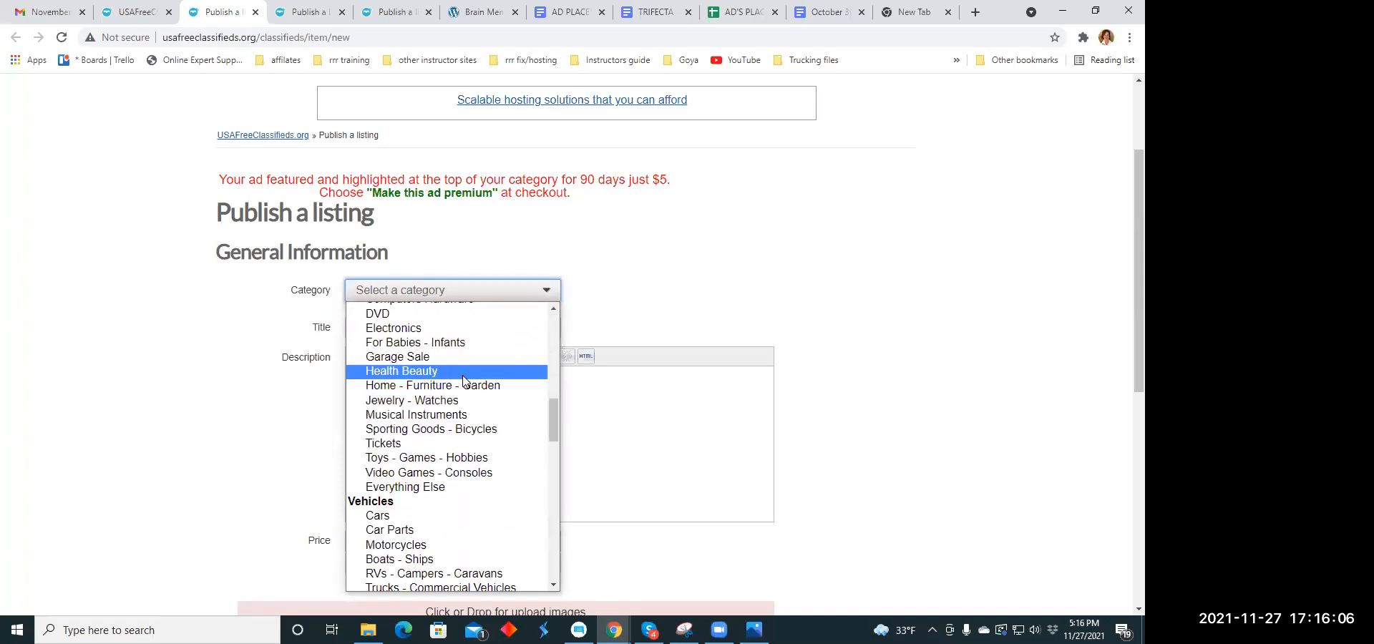
click(462, 372)
- Copy "This may change your life, careful before looking" from the Headline Copy Holidays document into the listing's title
click(379, 329)
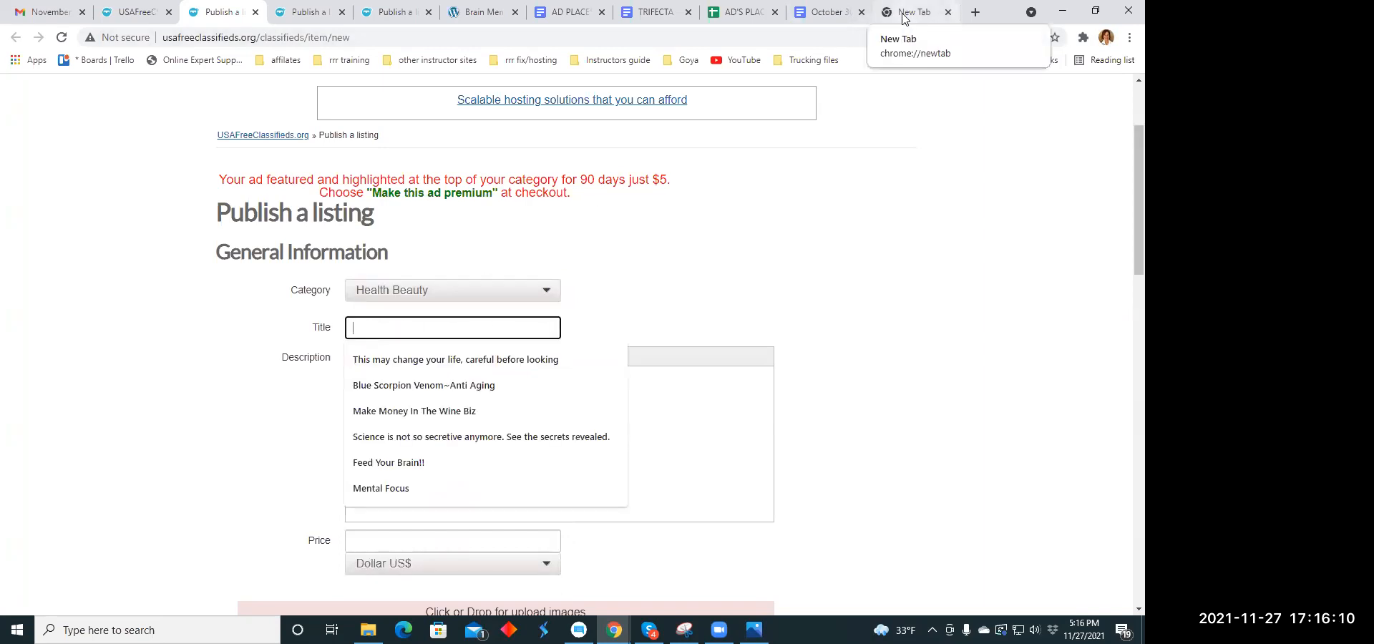
click(833, 16)
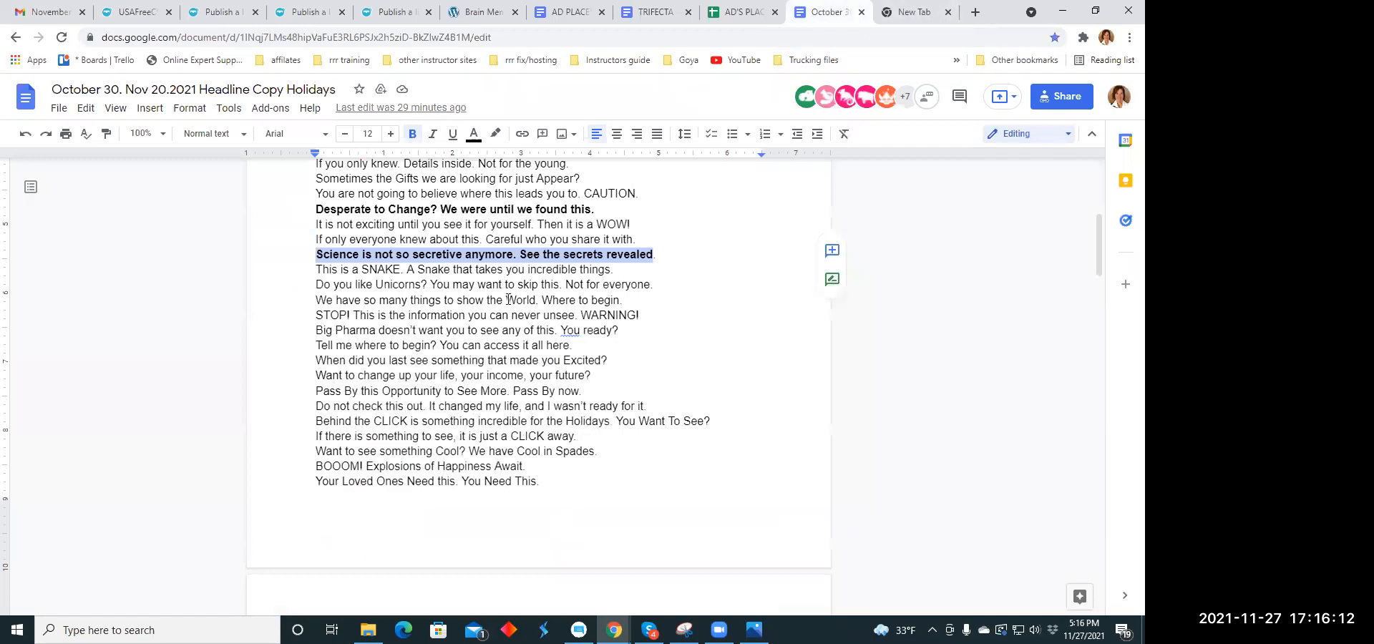
scroll(508, 296, up, 1)
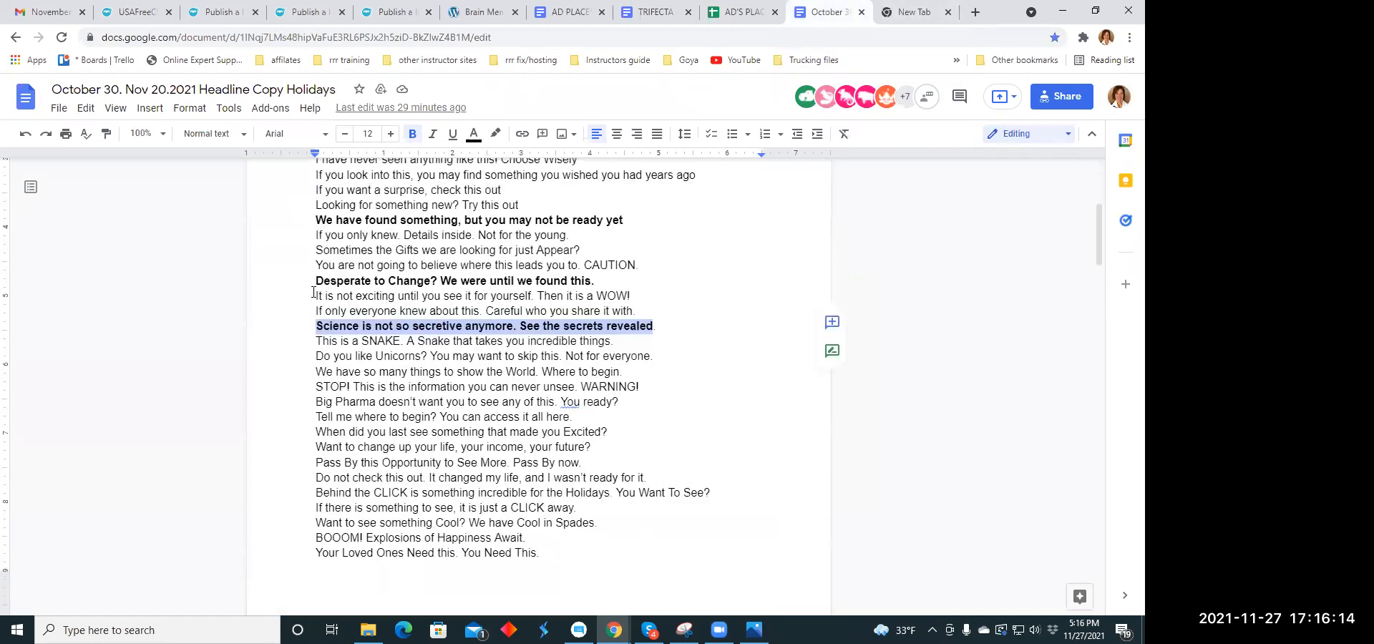
scroll(315, 224, up, 2)
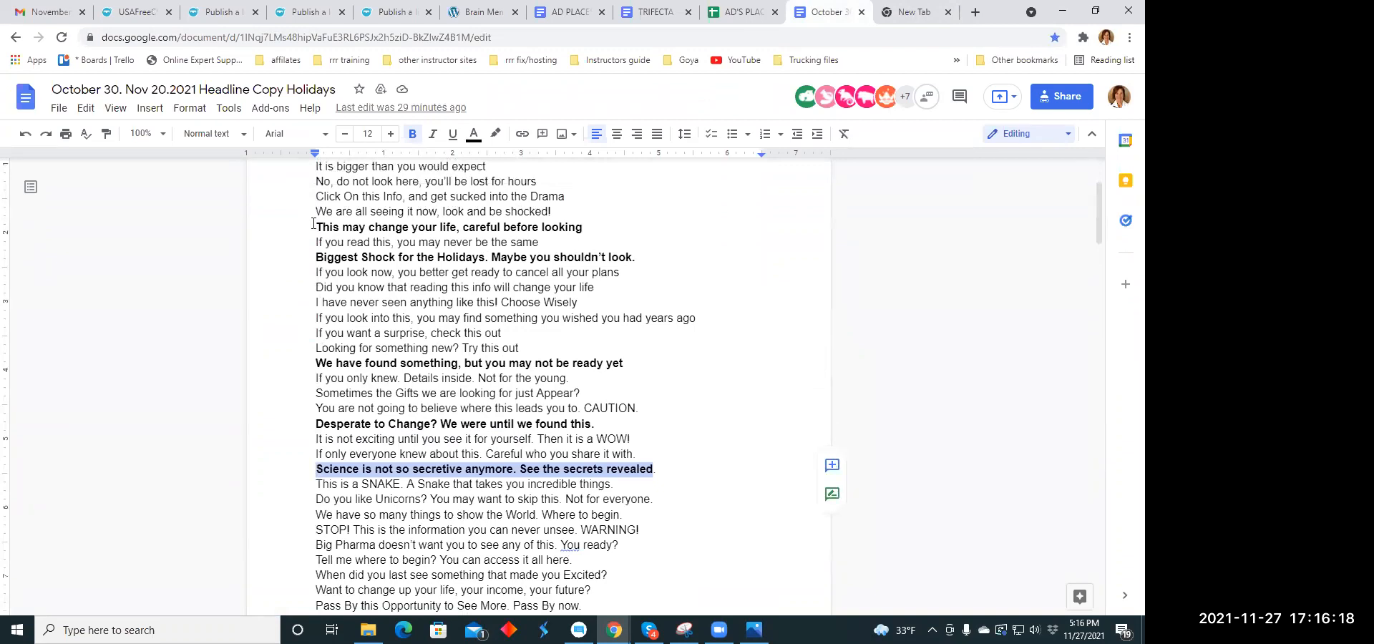
drag(309, 229, 596, 221)
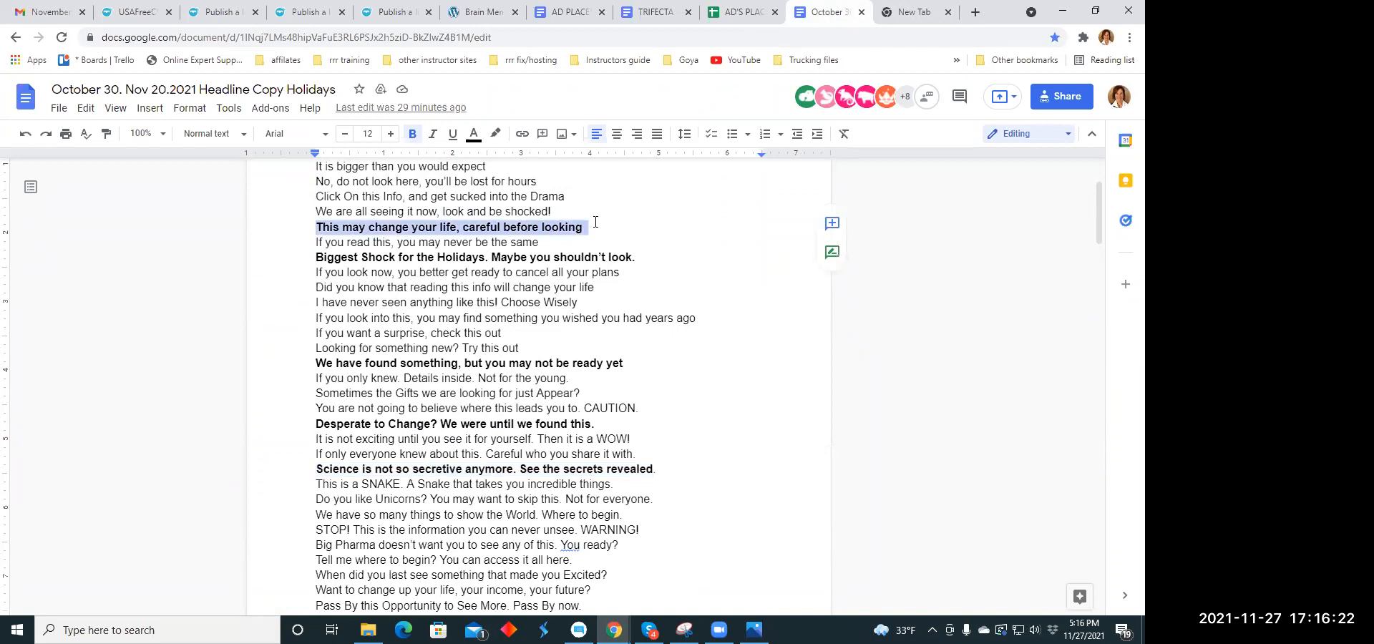
right_click(581, 225)
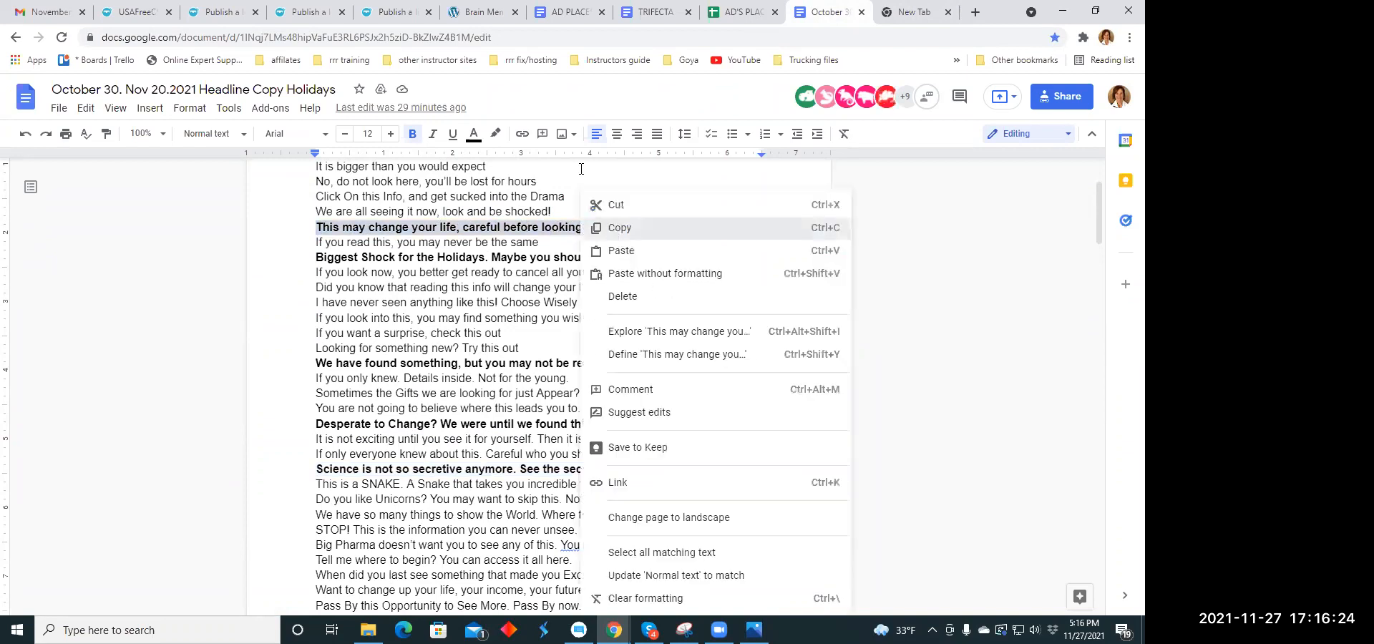
click(633, 140)
click(228, 20)
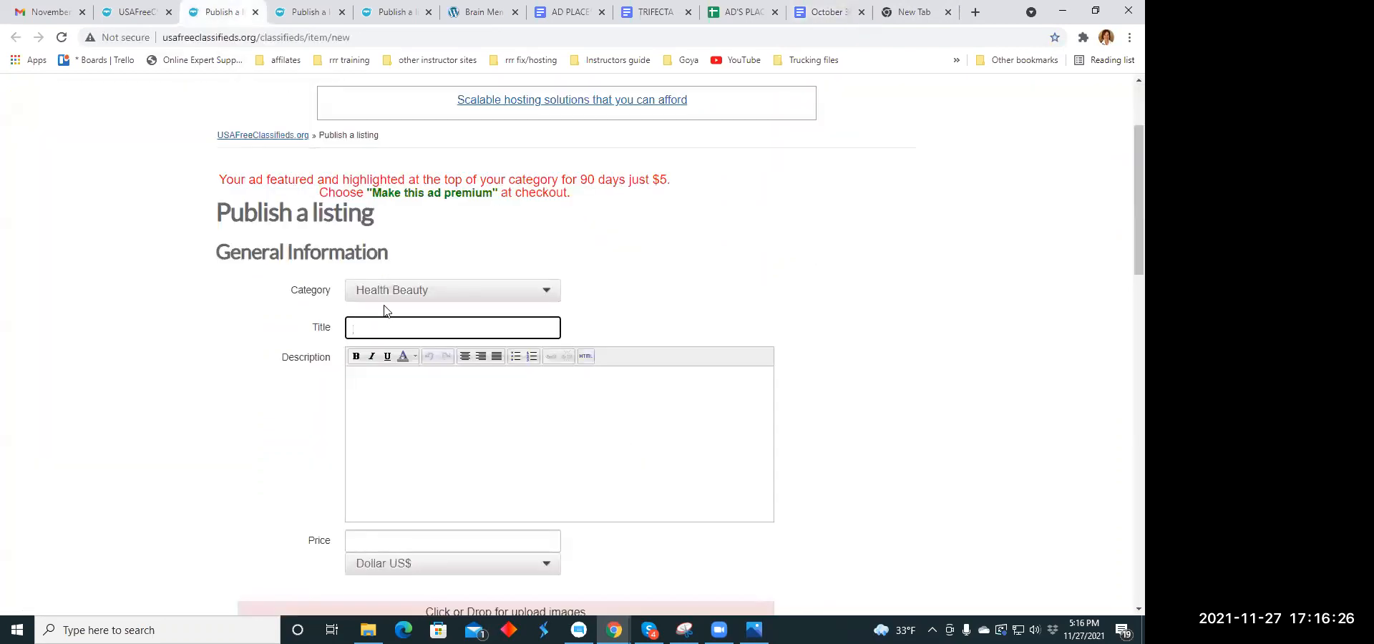
click(359, 328)
right_click(359, 328)
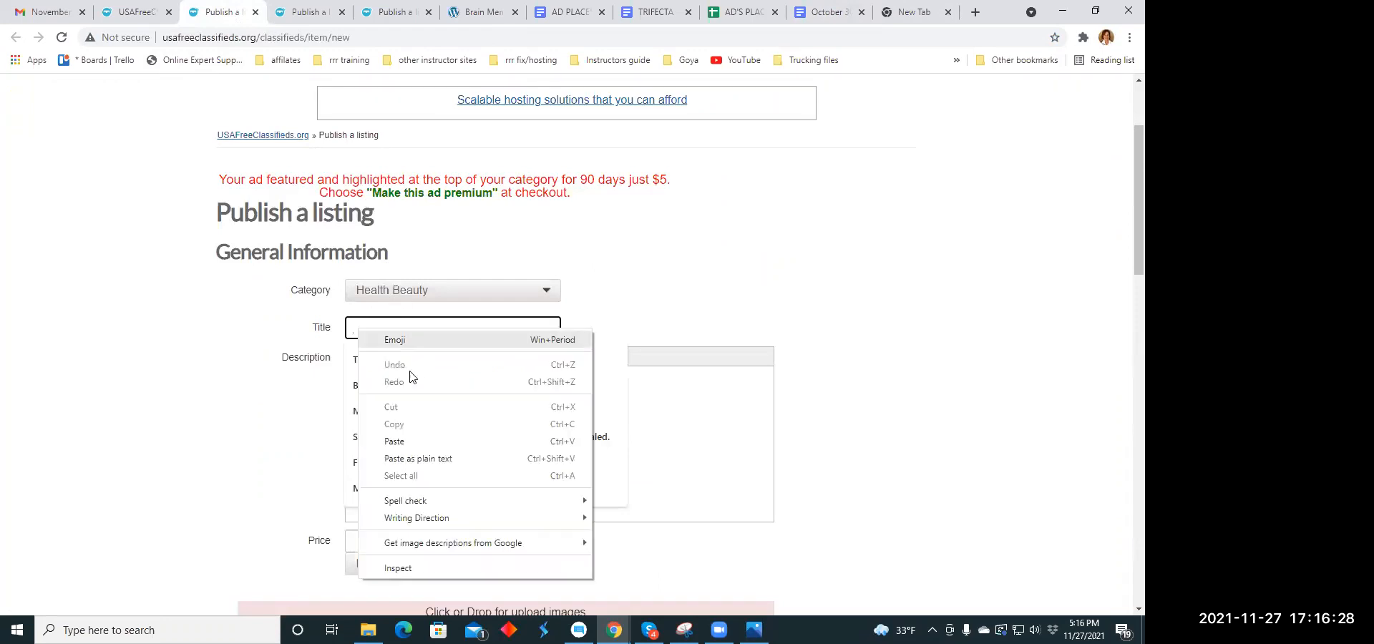
click(399, 442)
- Copy the TRIFECTA document paragraph starting "Interesting things can be seen and found online right?" into the listing's description
click(371, 391)
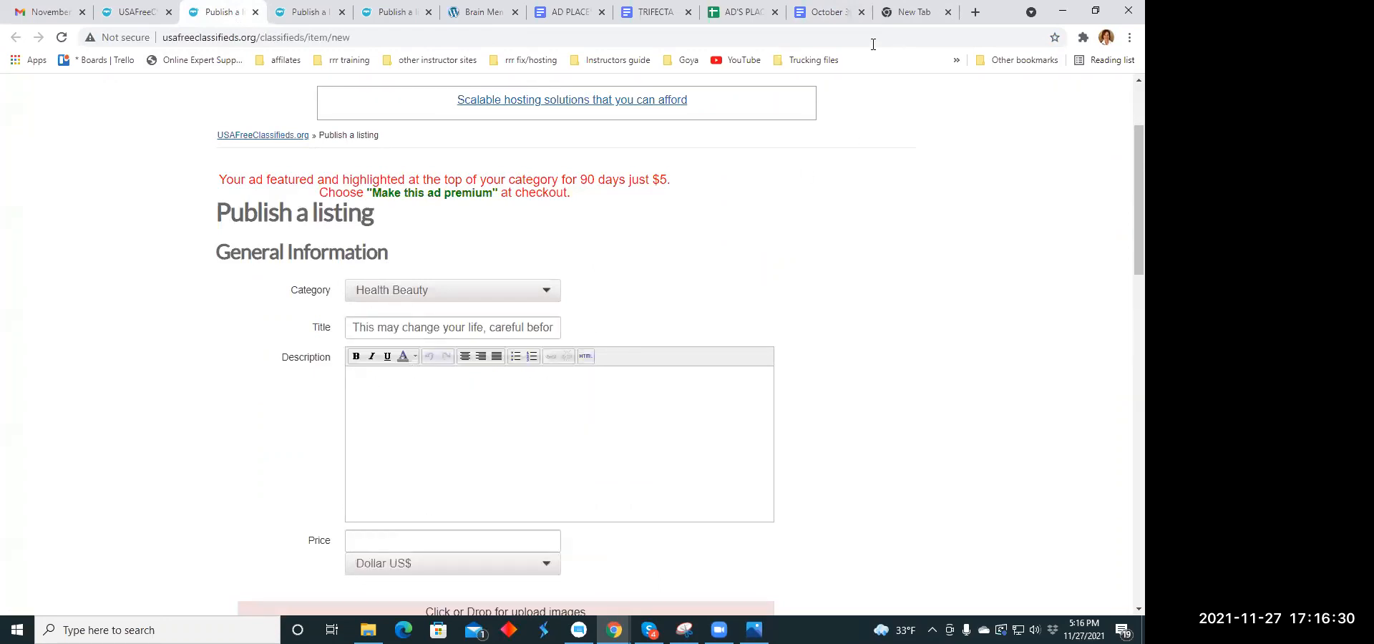
click(823, 12)
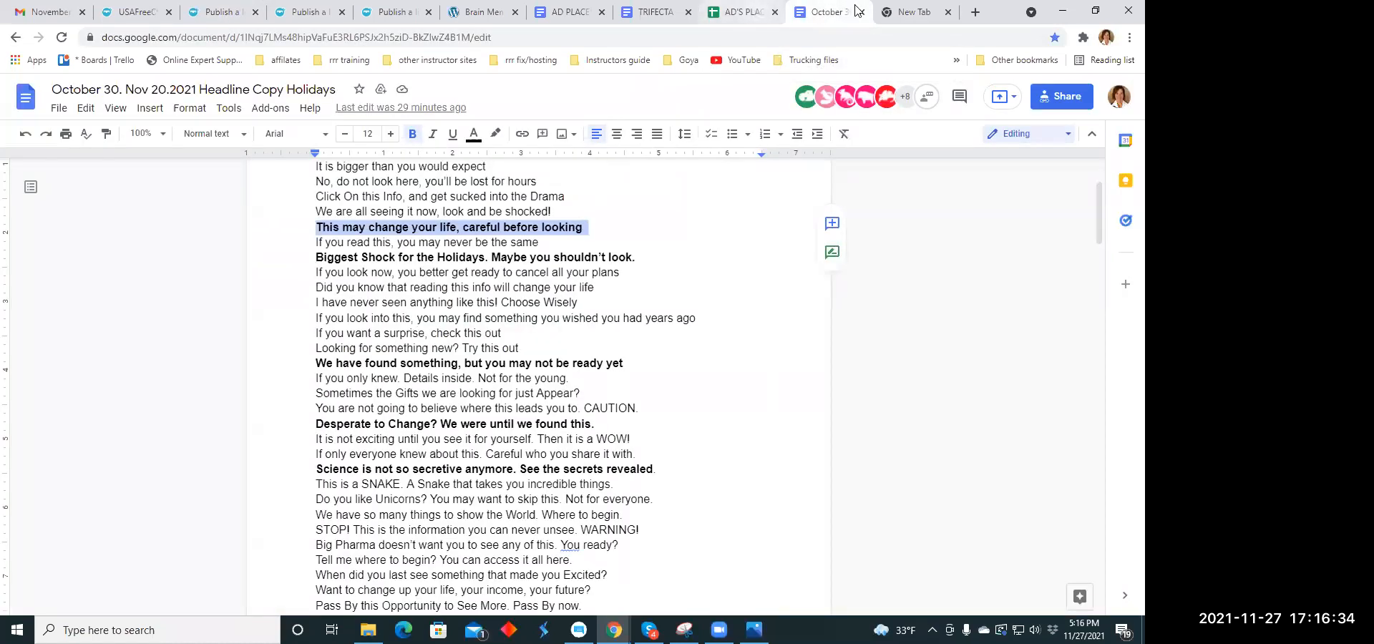
click(654, 13)
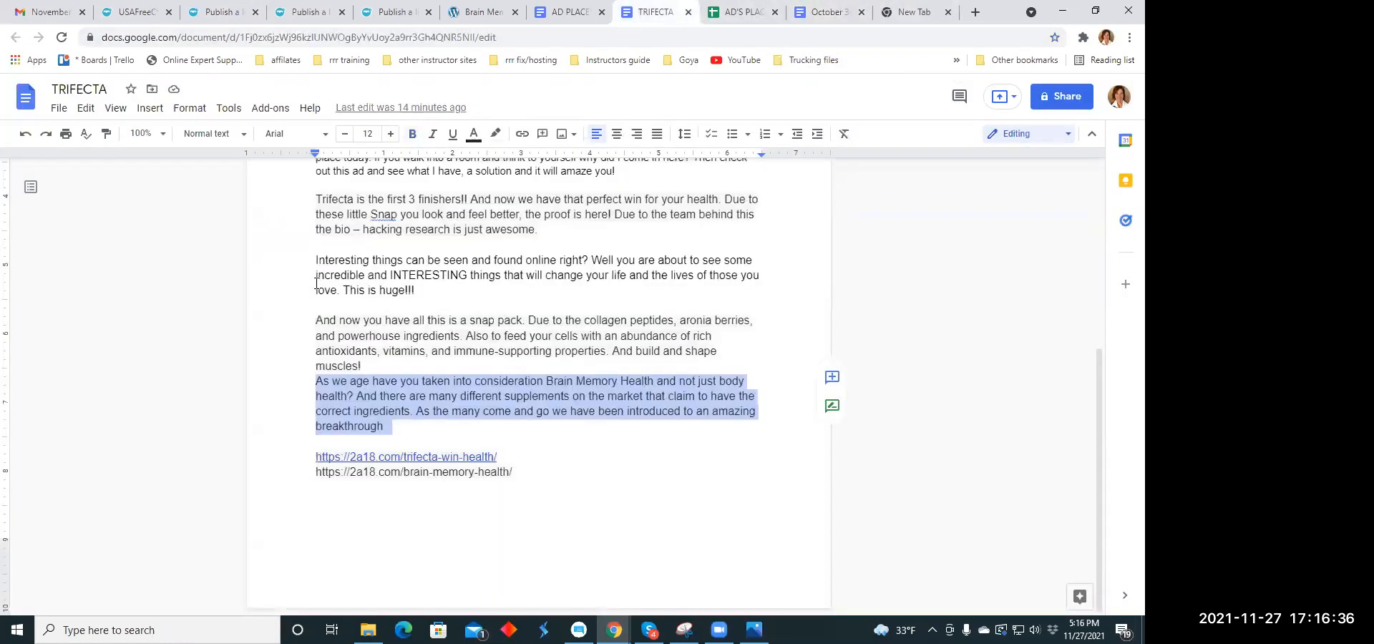
drag(313, 262, 455, 290)
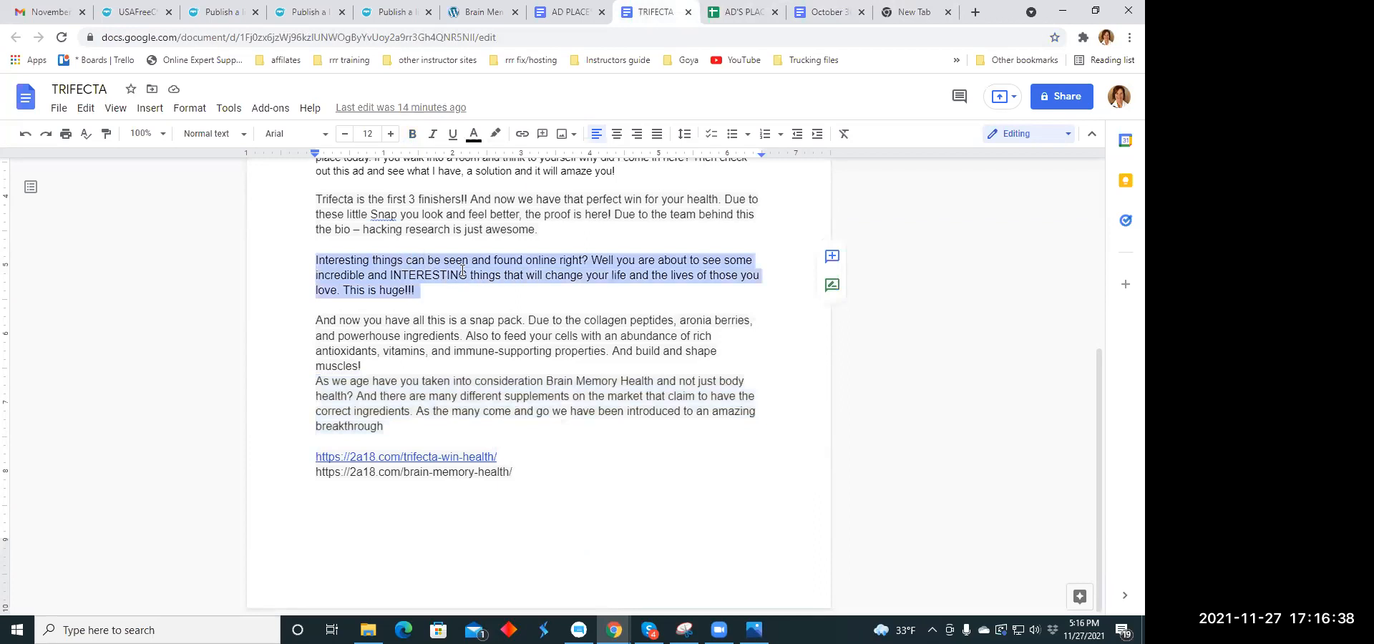
right_click(462, 269)
click(500, 229)
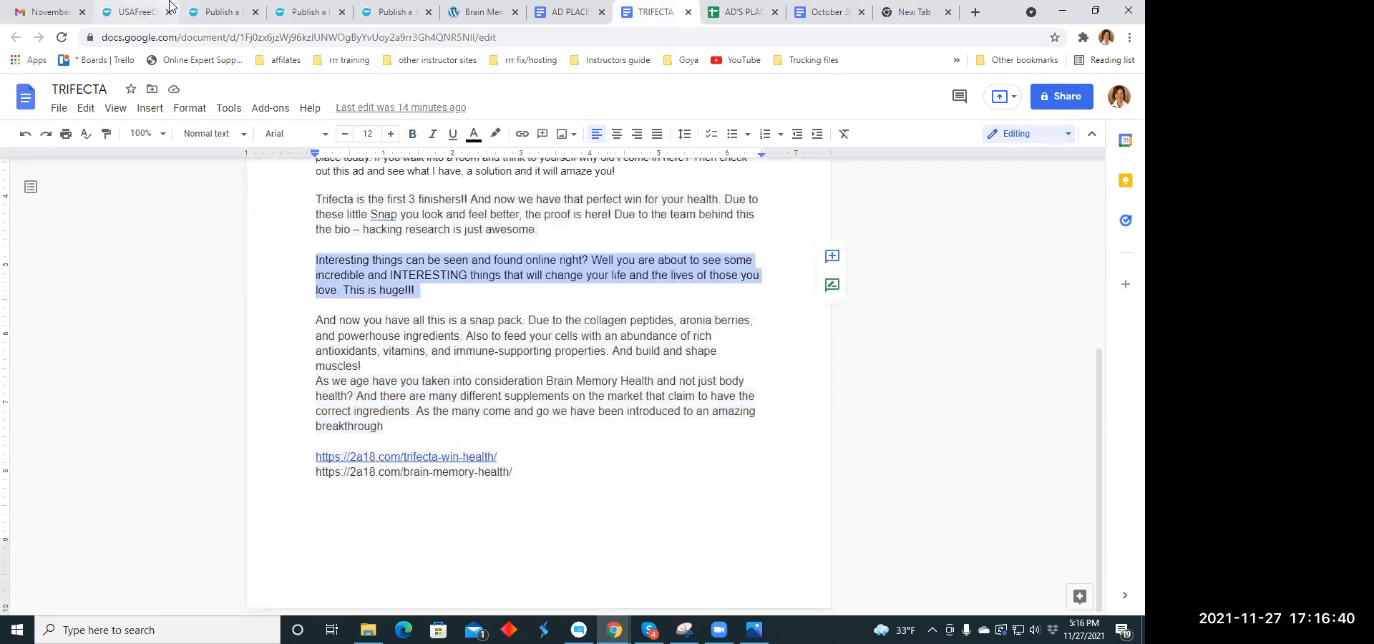
click(214, 11)
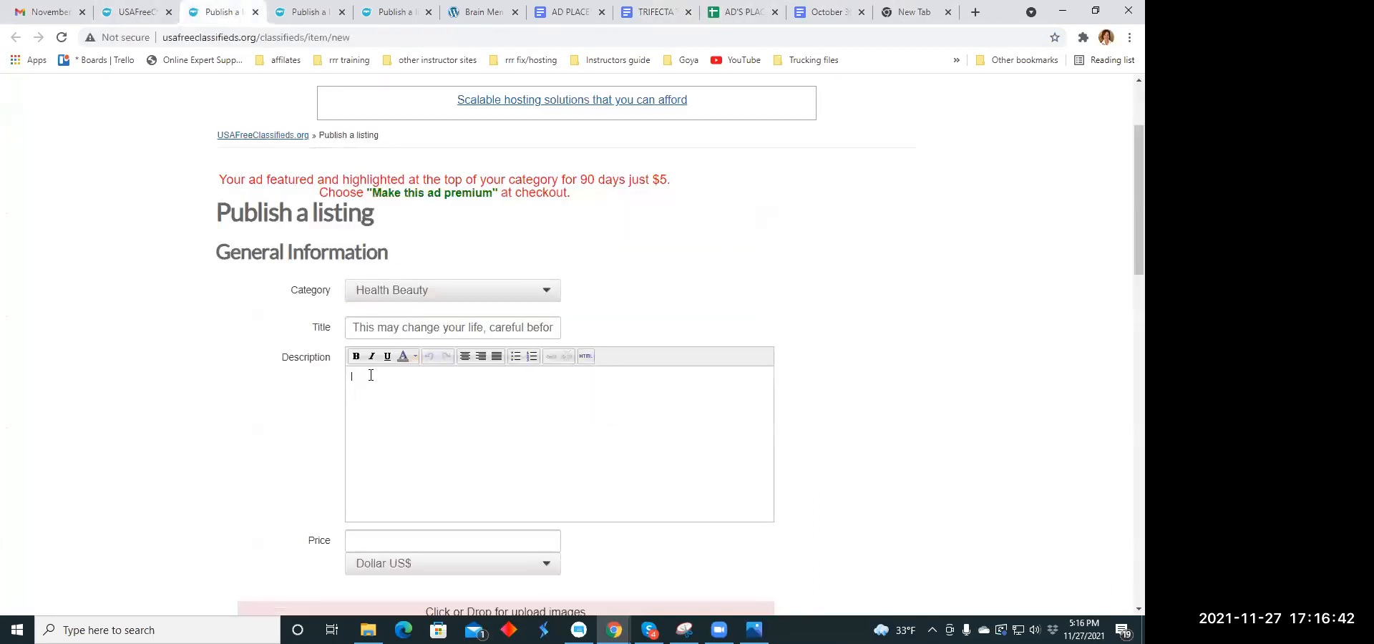
right_click(370, 375)
click(376, 242)
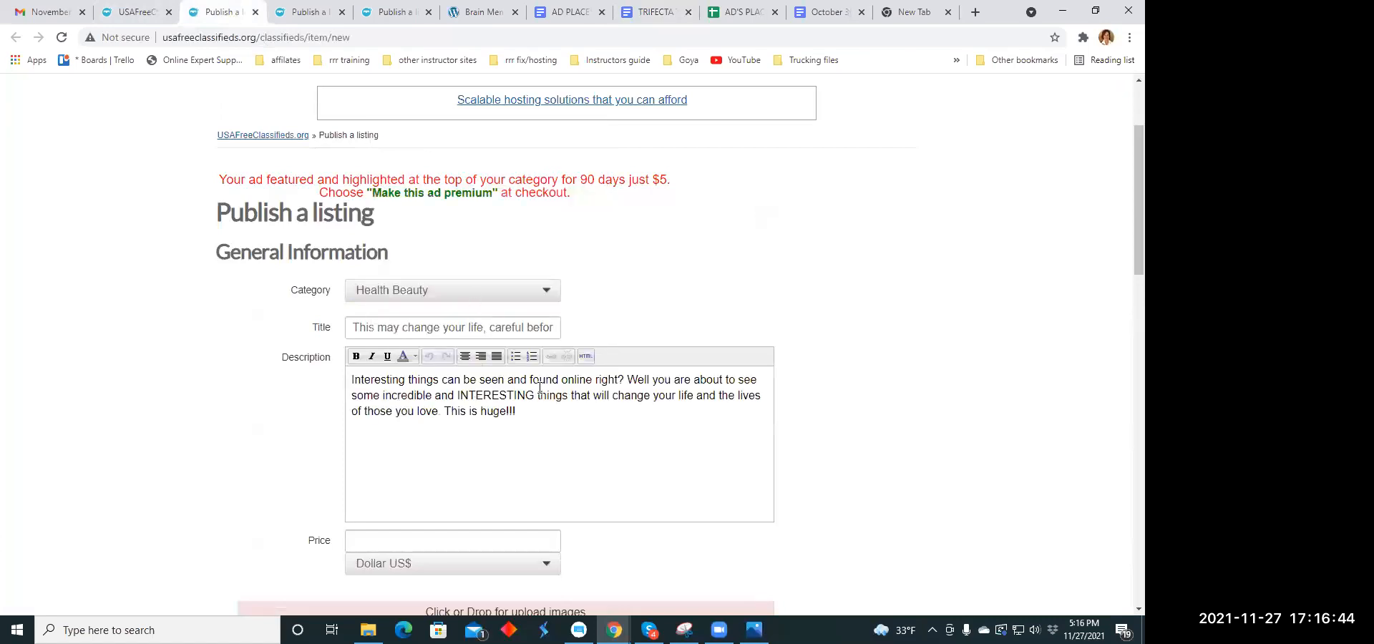
- Start new lines in the description before "Well you are about to see" and before "This is huge!!!"
click(629, 381)
key(Return)
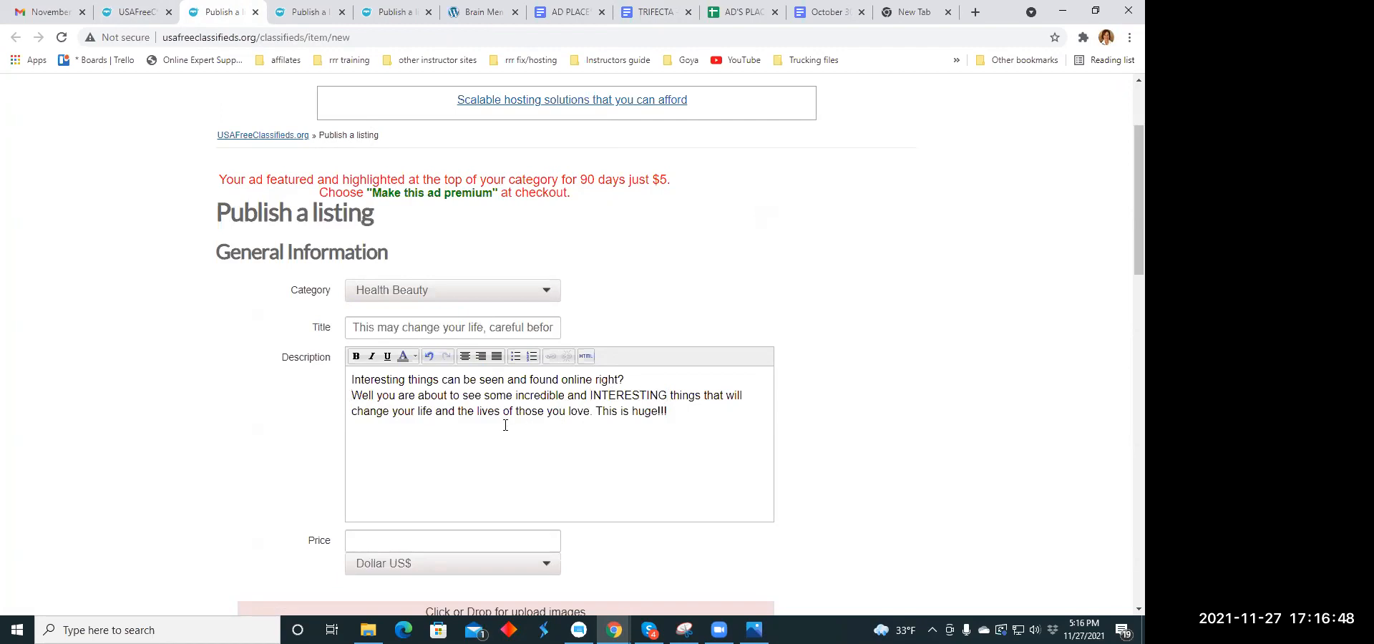
click(597, 412)
key(Return)
- Centre all the text in the listing's description
drag(351, 381, 466, 412)
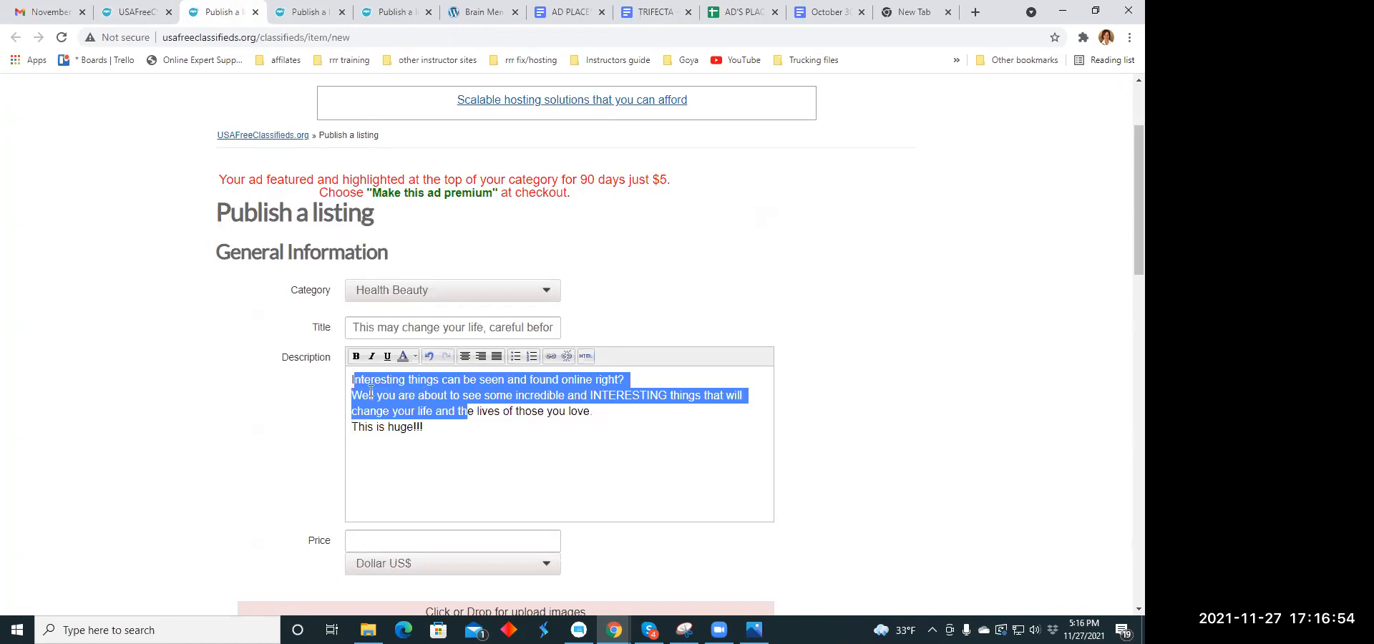
click(422, 429)
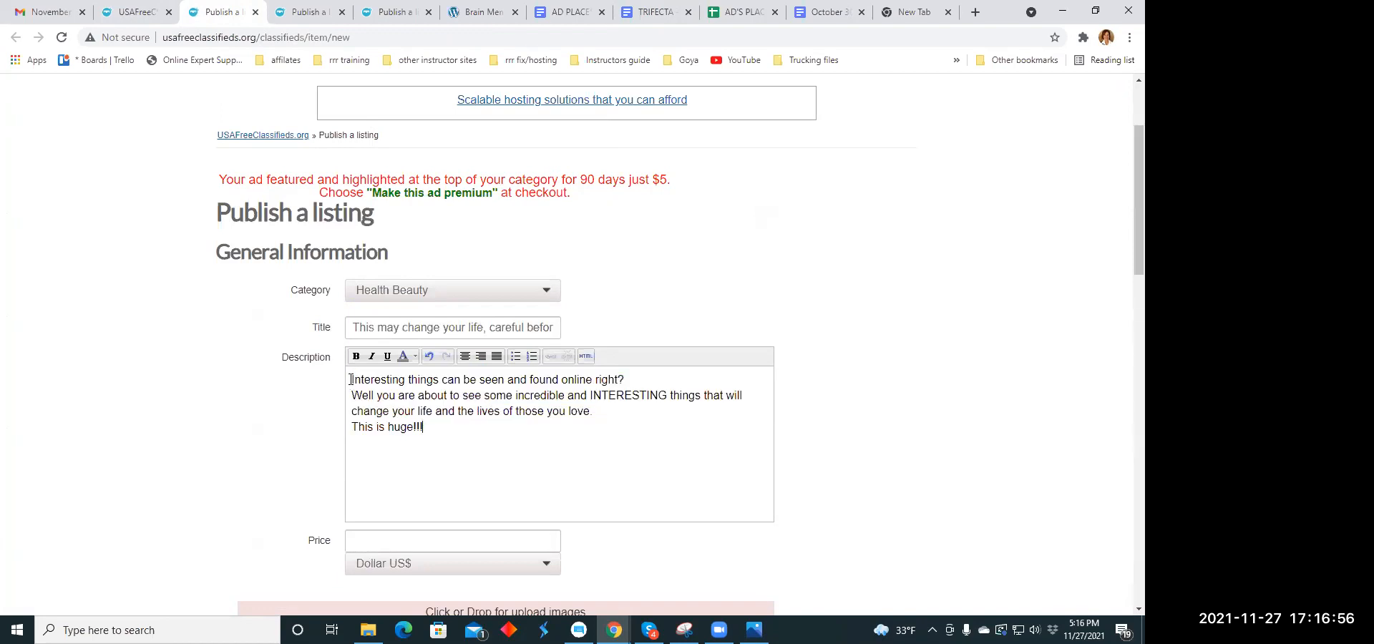
drag(350, 379, 481, 426)
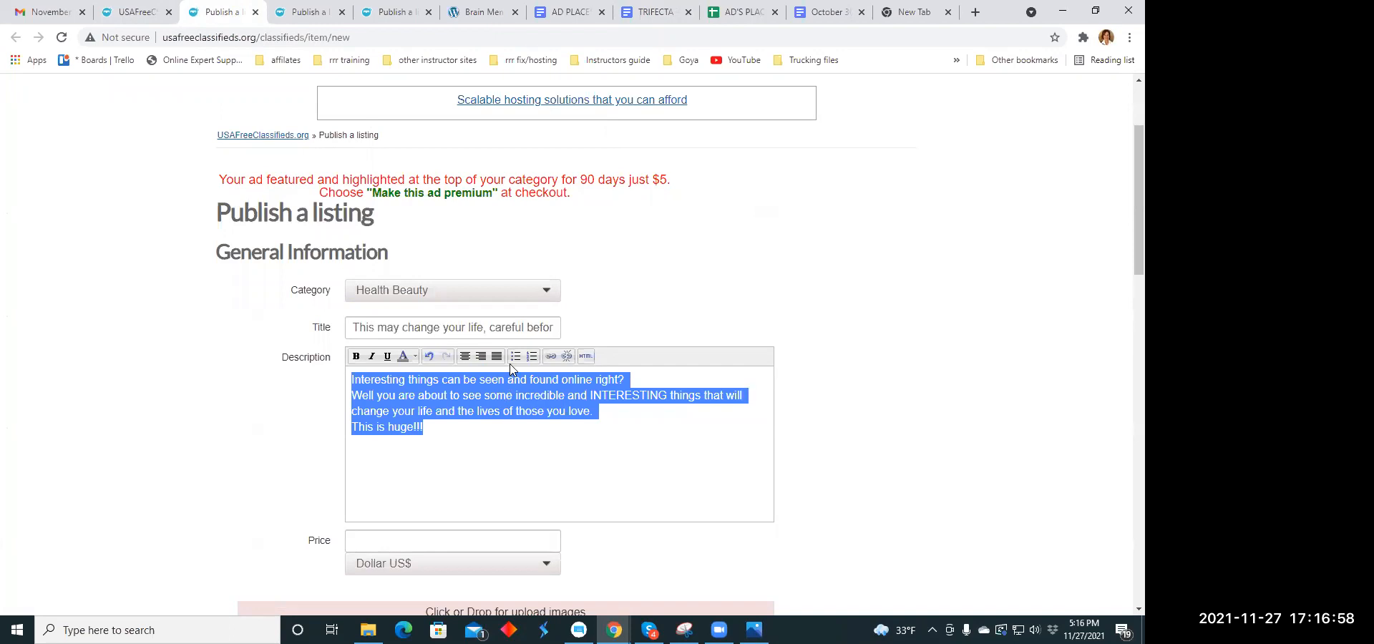
click(465, 357)
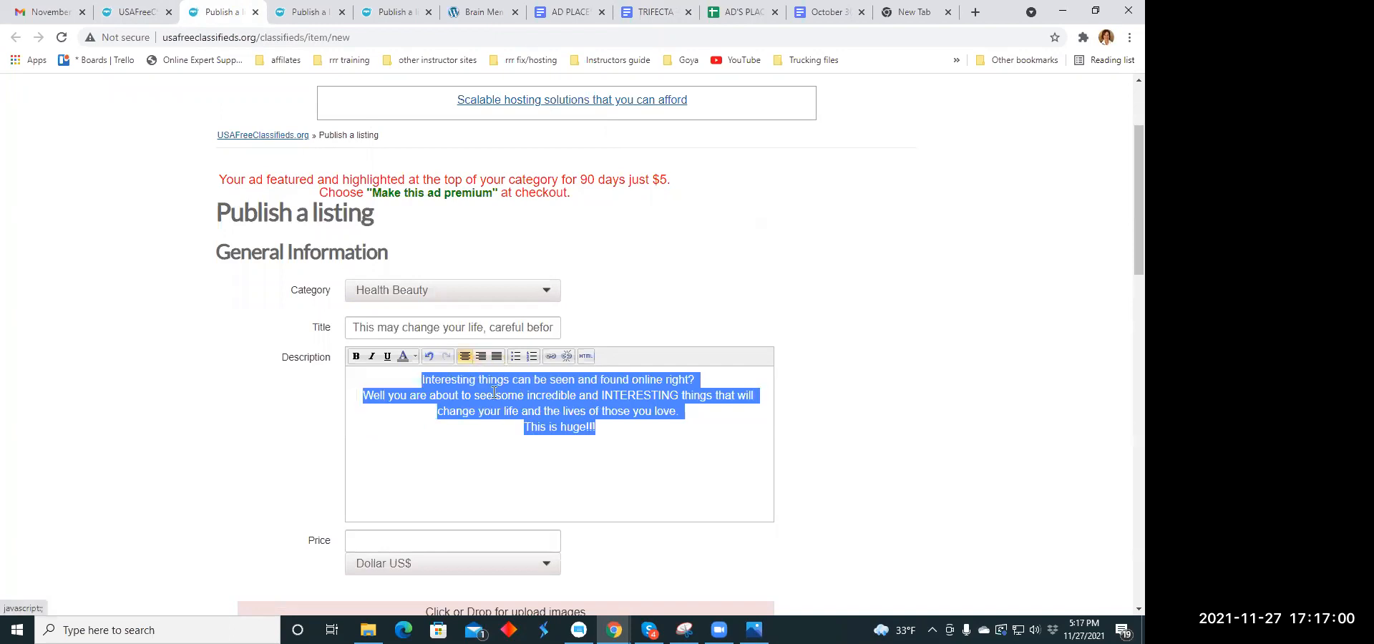
click(570, 474)
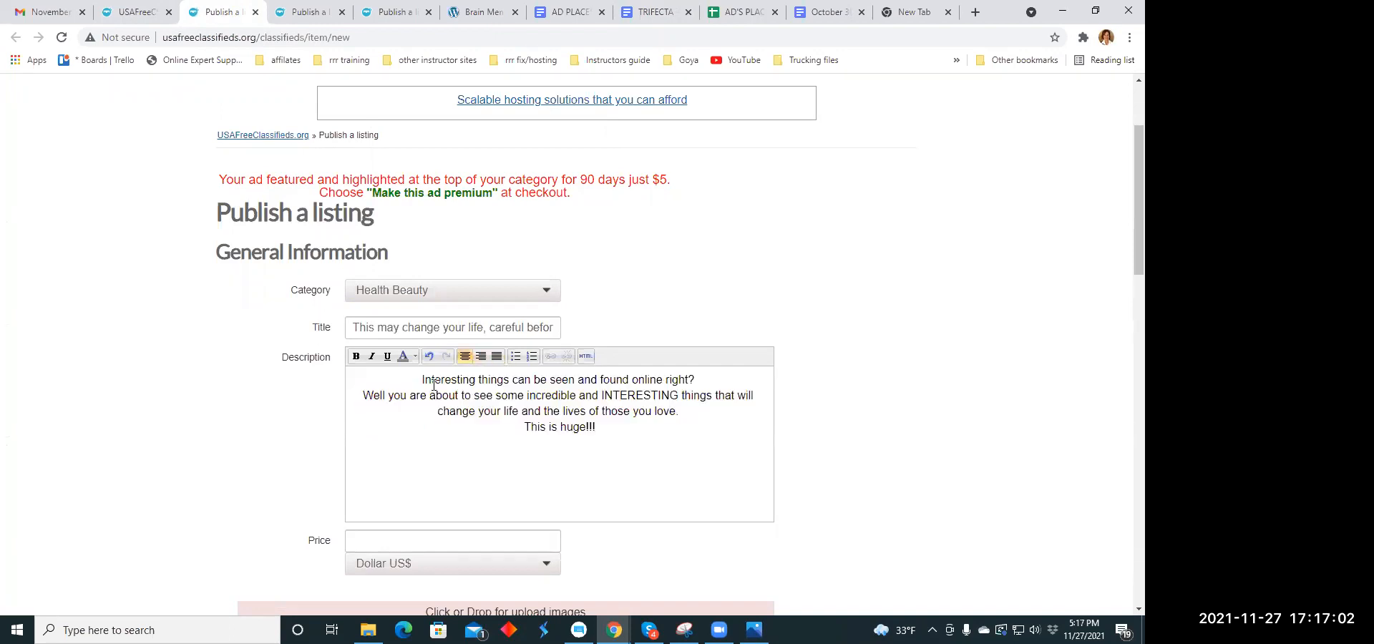
- Make the entire description text bold and italic
drag(419, 380, 596, 428)
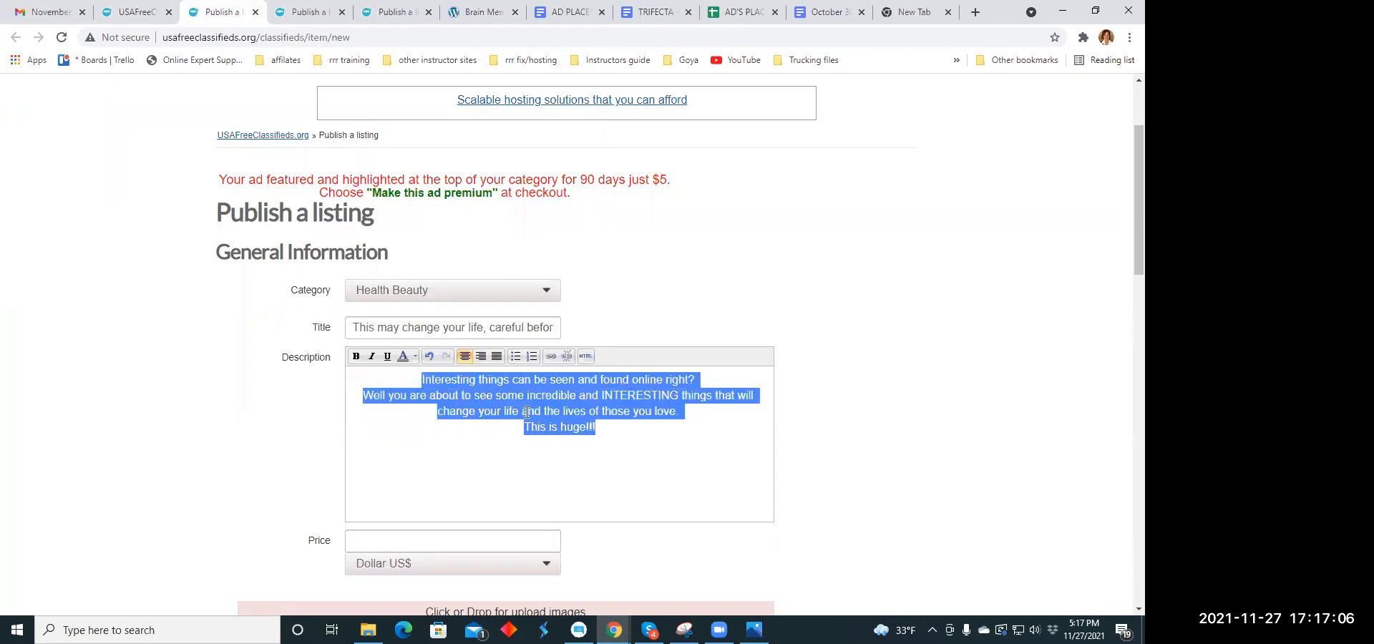
click(356, 356)
click(371, 356)
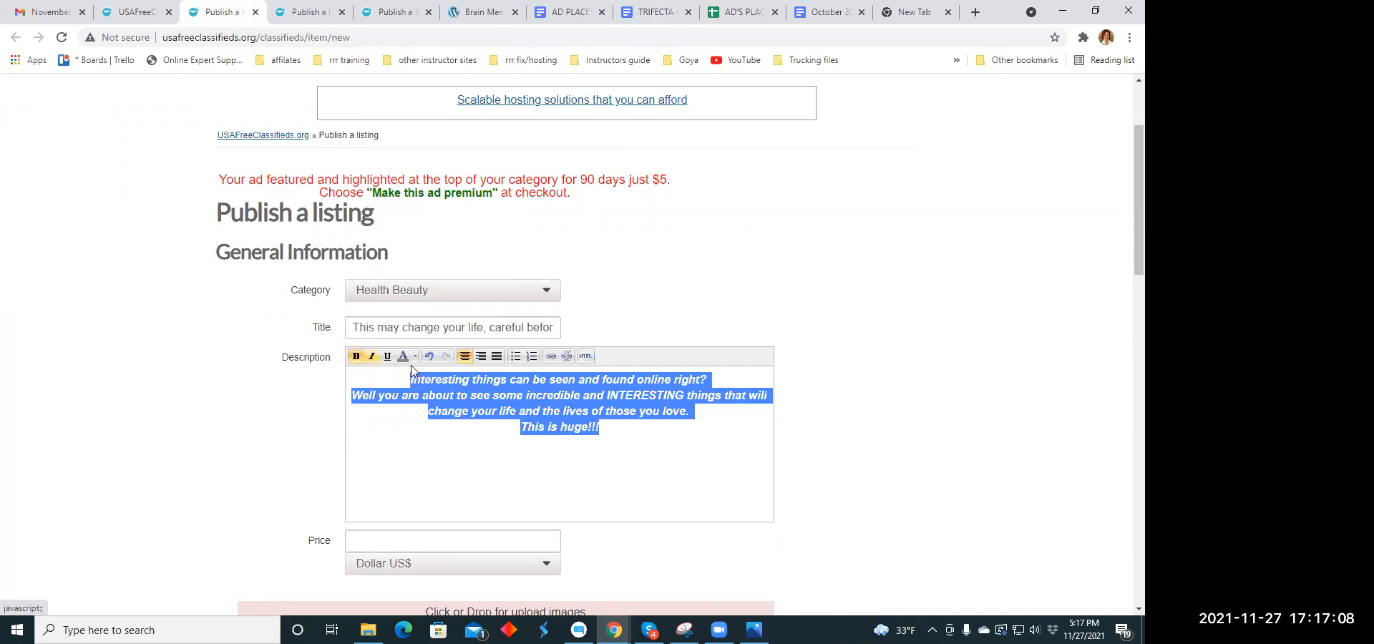
click(592, 106)
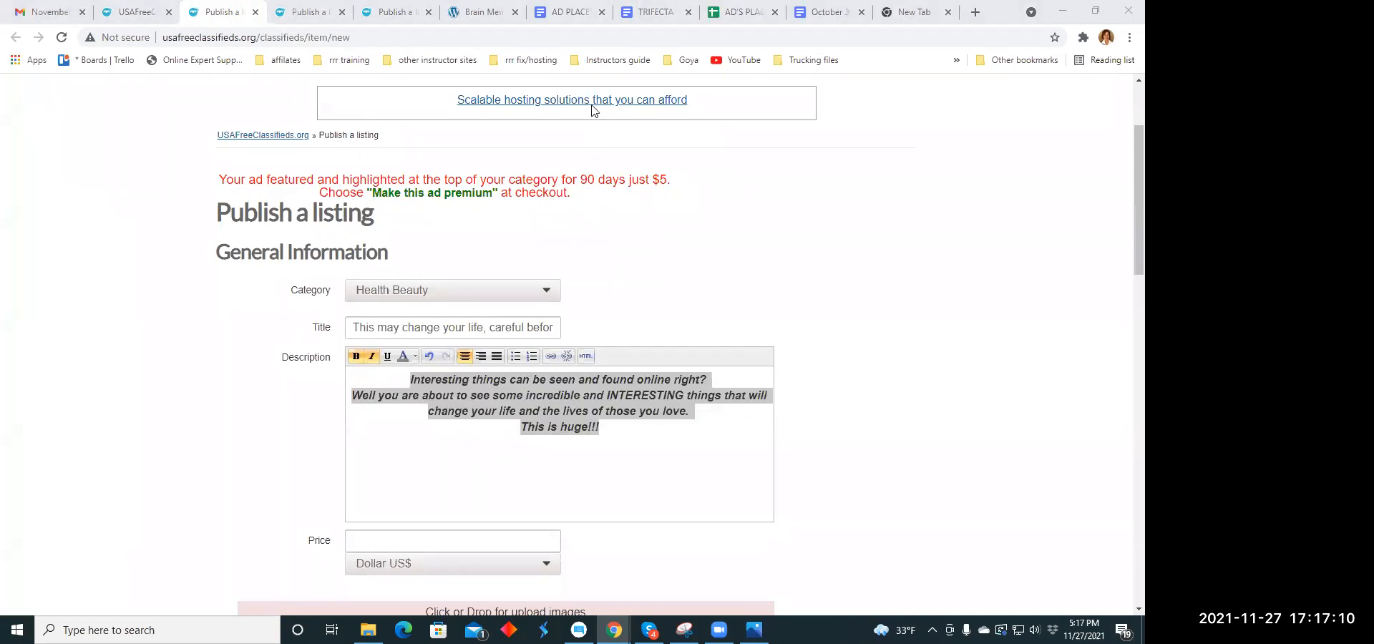
click(435, 437)
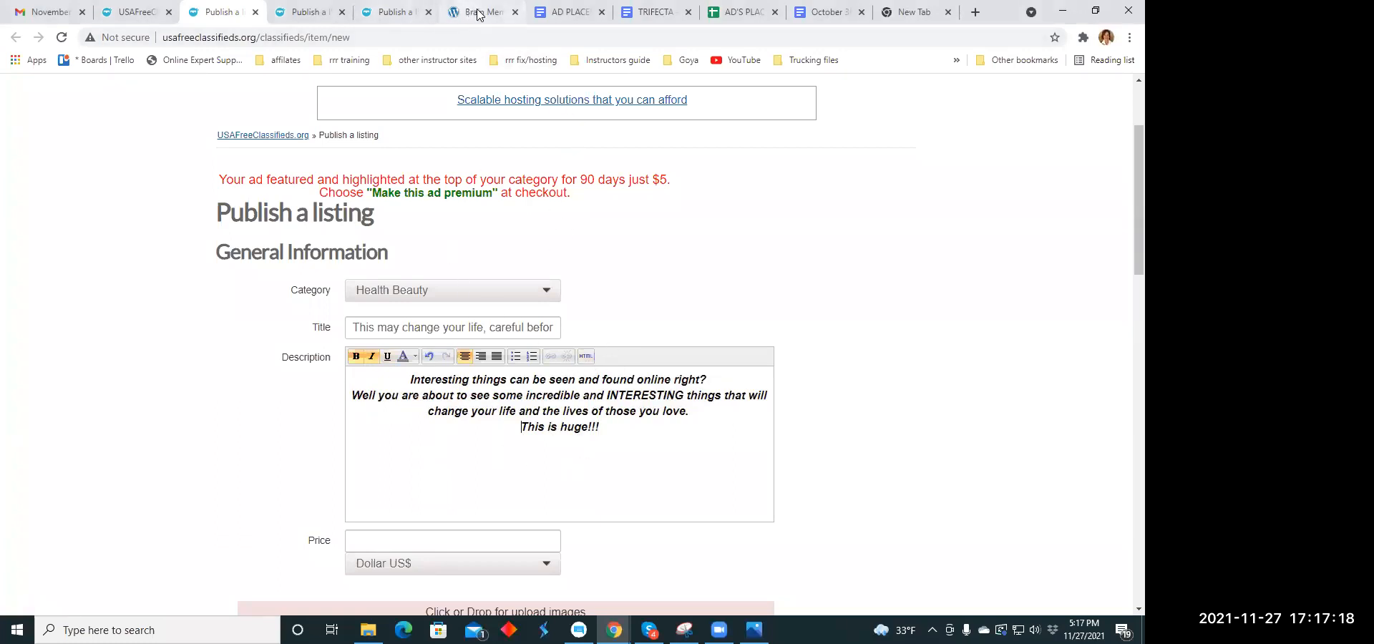
click(648, 12)
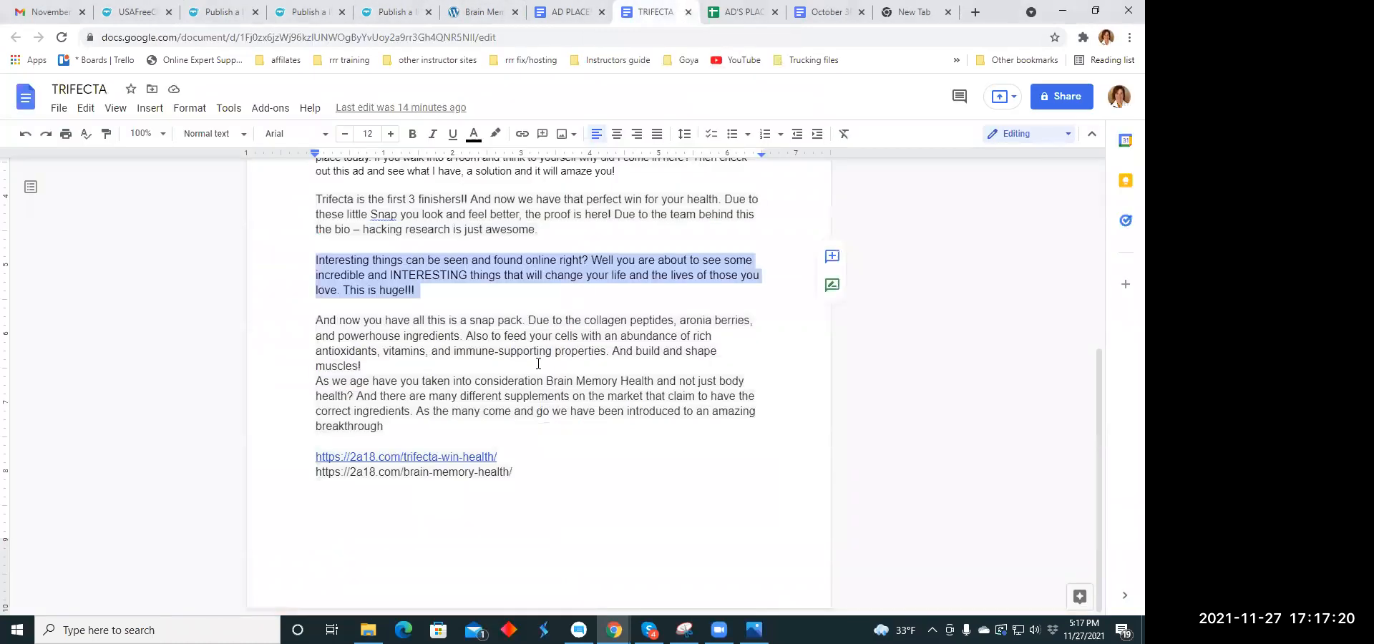
drag(498, 458, 315, 458)
right_click(324, 458)
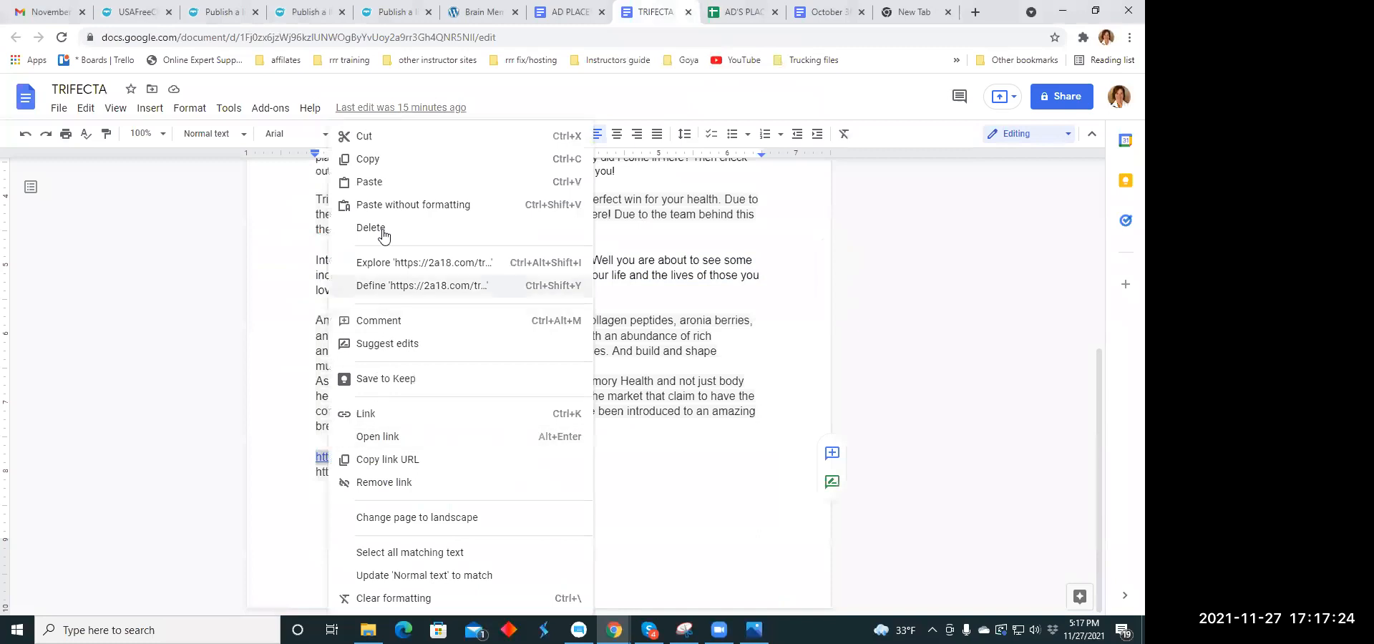
click(384, 158)
click(215, 13)
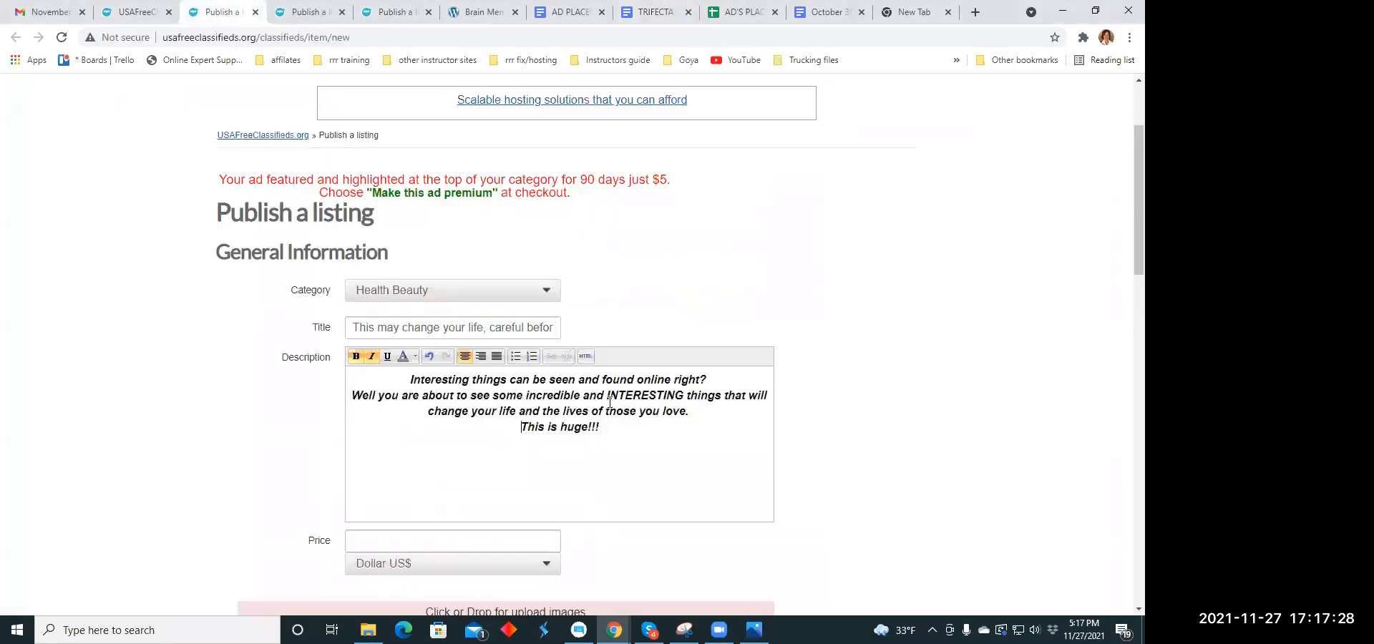
drag(608, 396, 632, 395)
click(561, 427)
drag(551, 426, 602, 427)
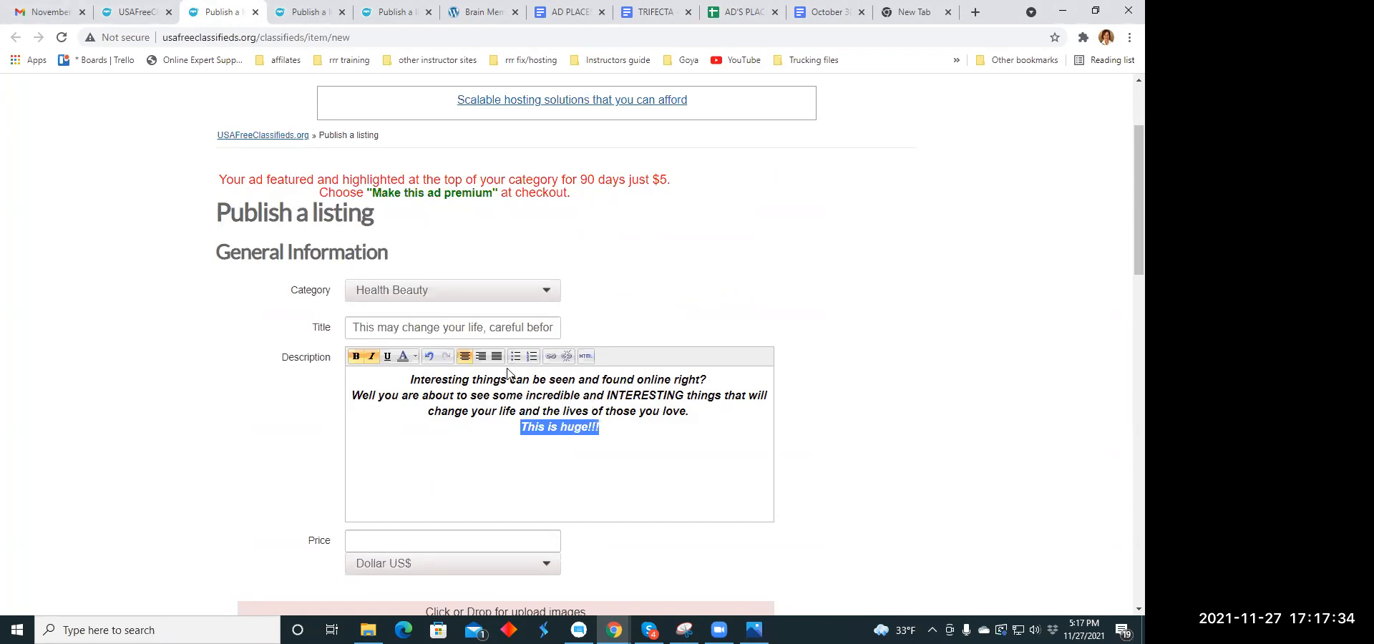
click(551, 355)
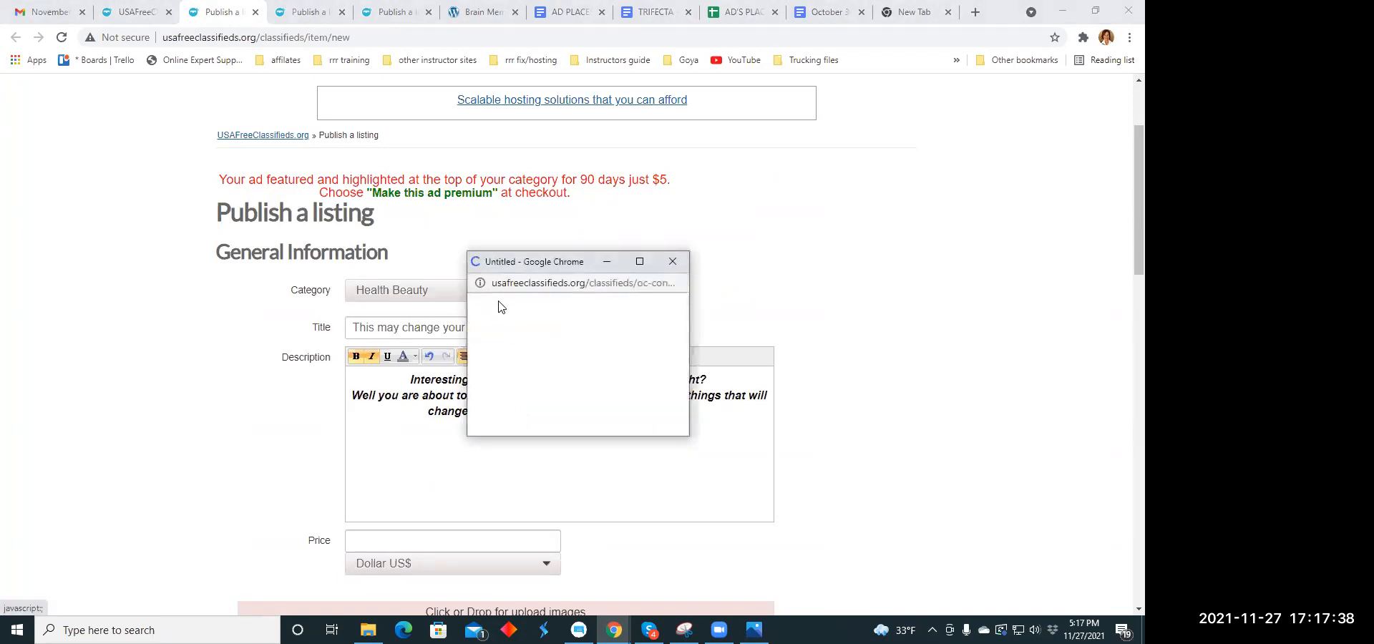
click(538, 327)
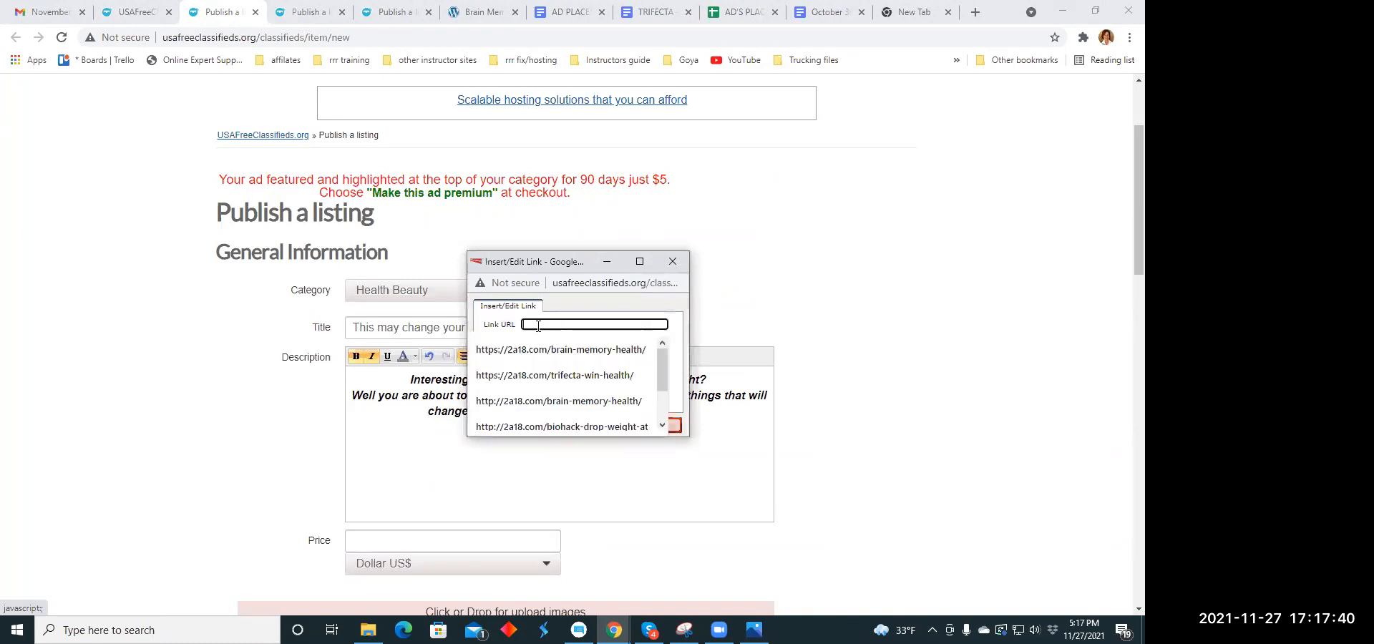
right_click(538, 327)
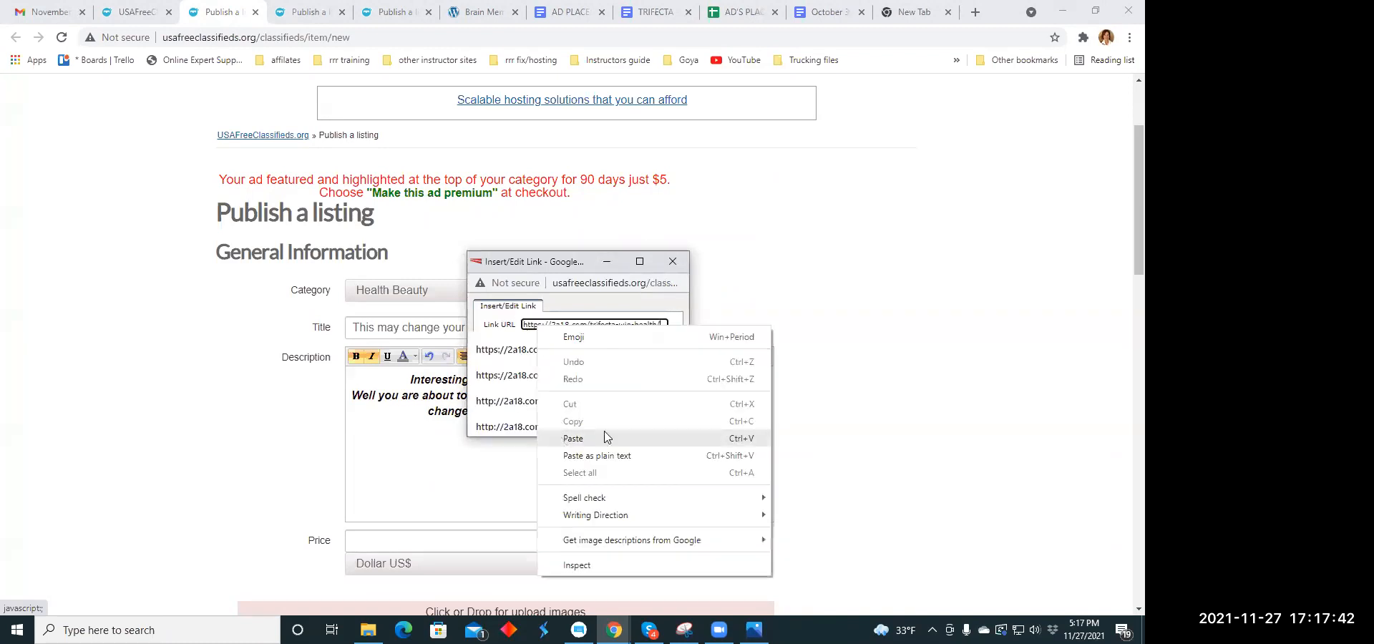
click(605, 436)
click(520, 426)
- Set the listing's price to 79.00
scroll(604, 387, down, 3)
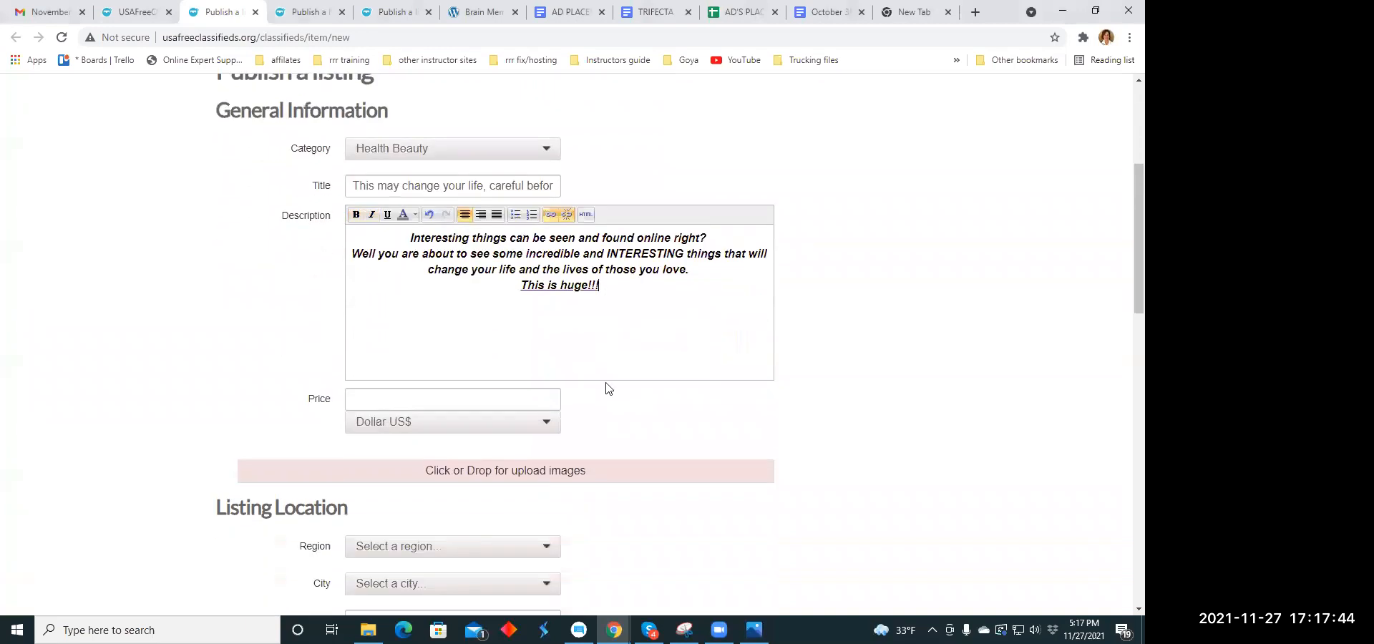
click(375, 327)
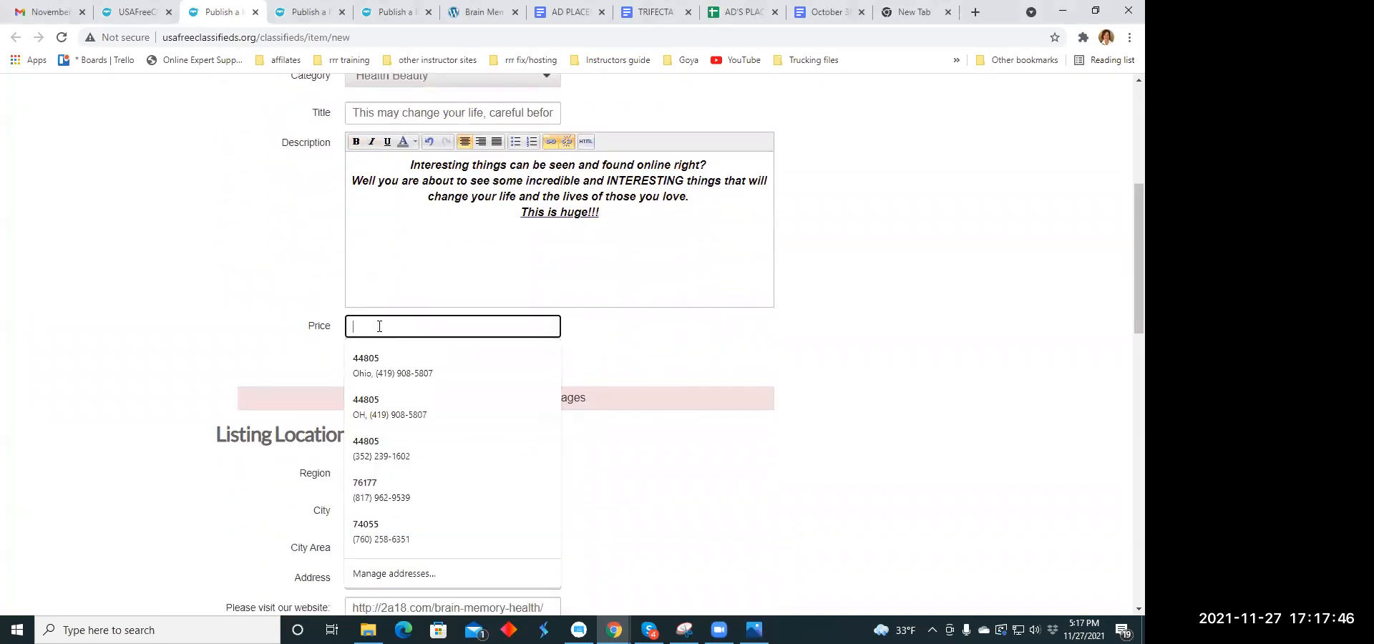
text(79)
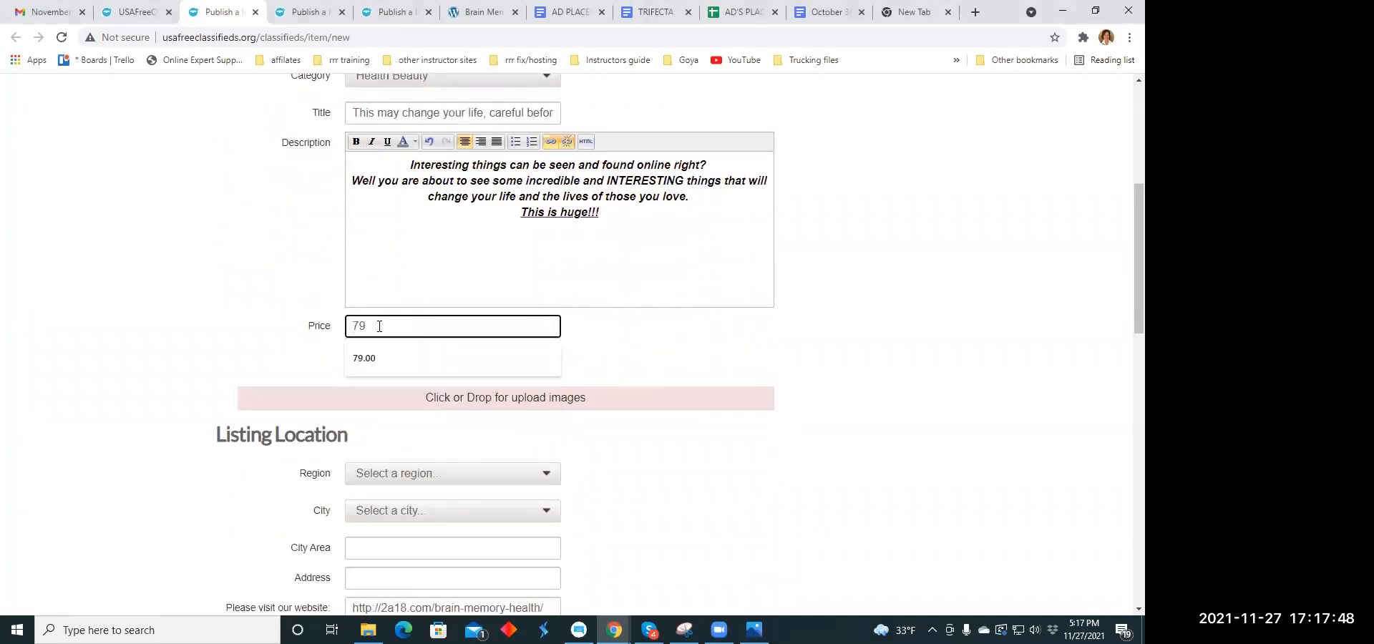
key(Down)
key(Return)
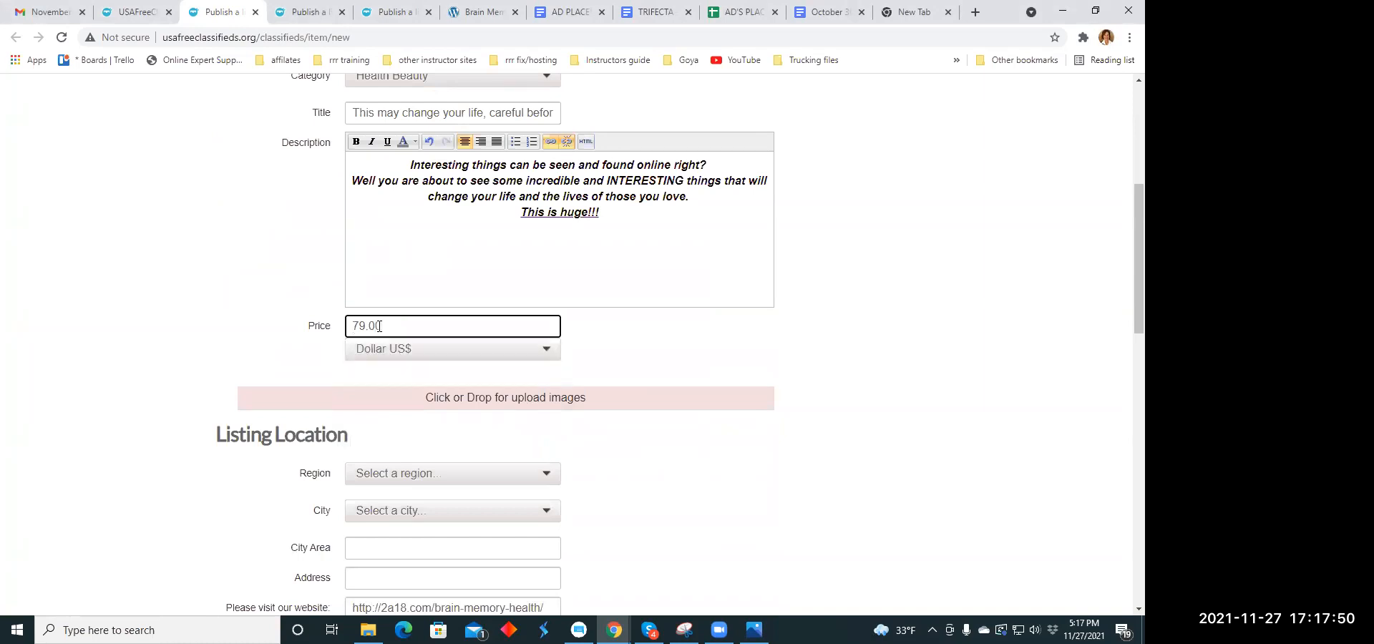
- Upload the image scienceuuth.jpg from the Ad Memes folder to the listing
scroll(577, 294, down, 2)
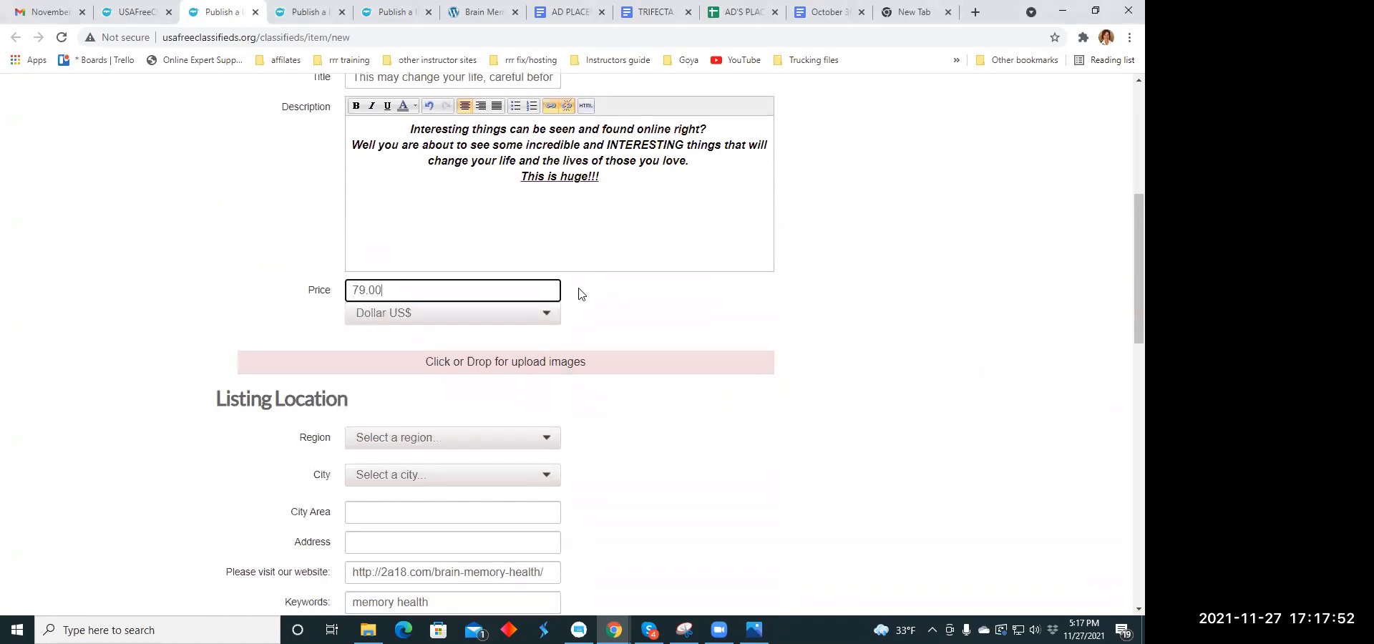
click(467, 265)
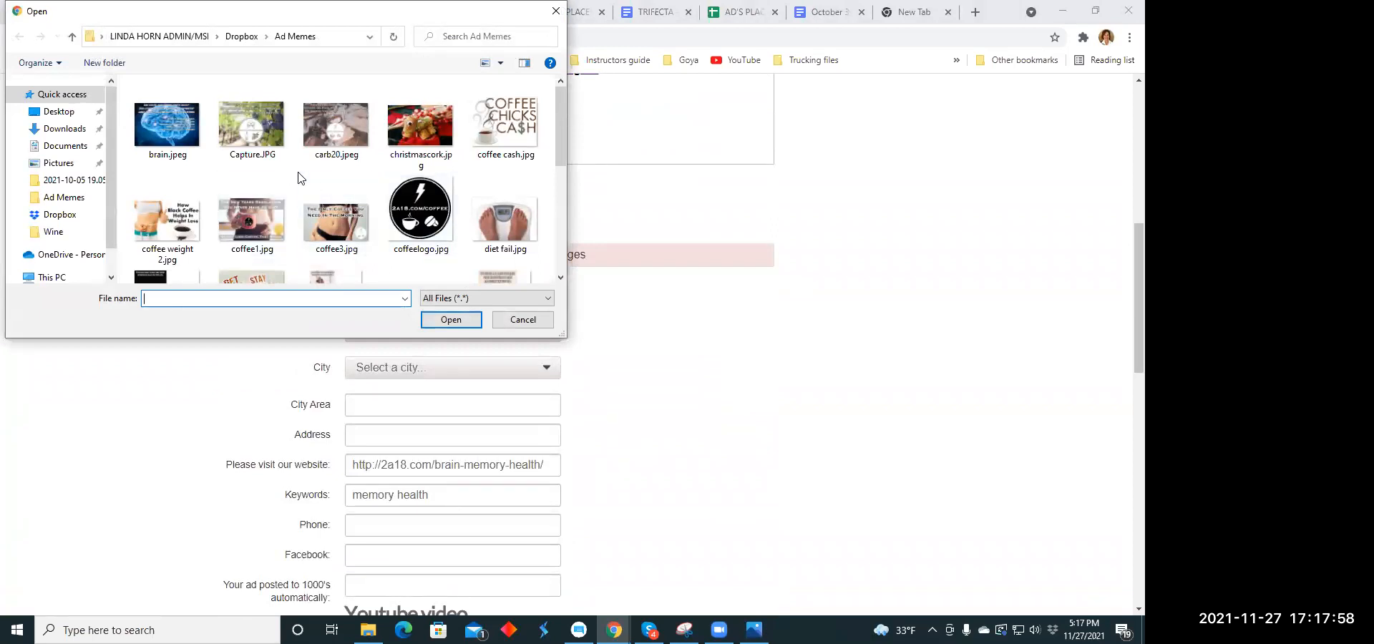
scroll(300, 177, down, 6)
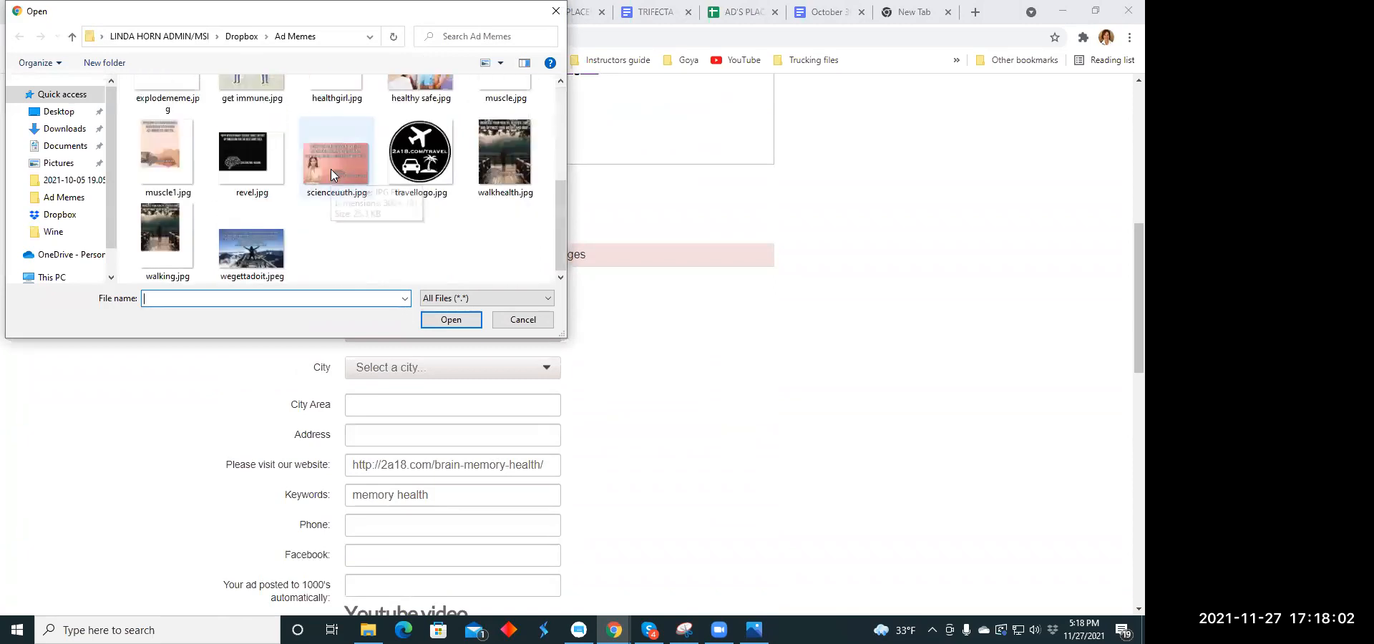
click(333, 175)
click(451, 319)
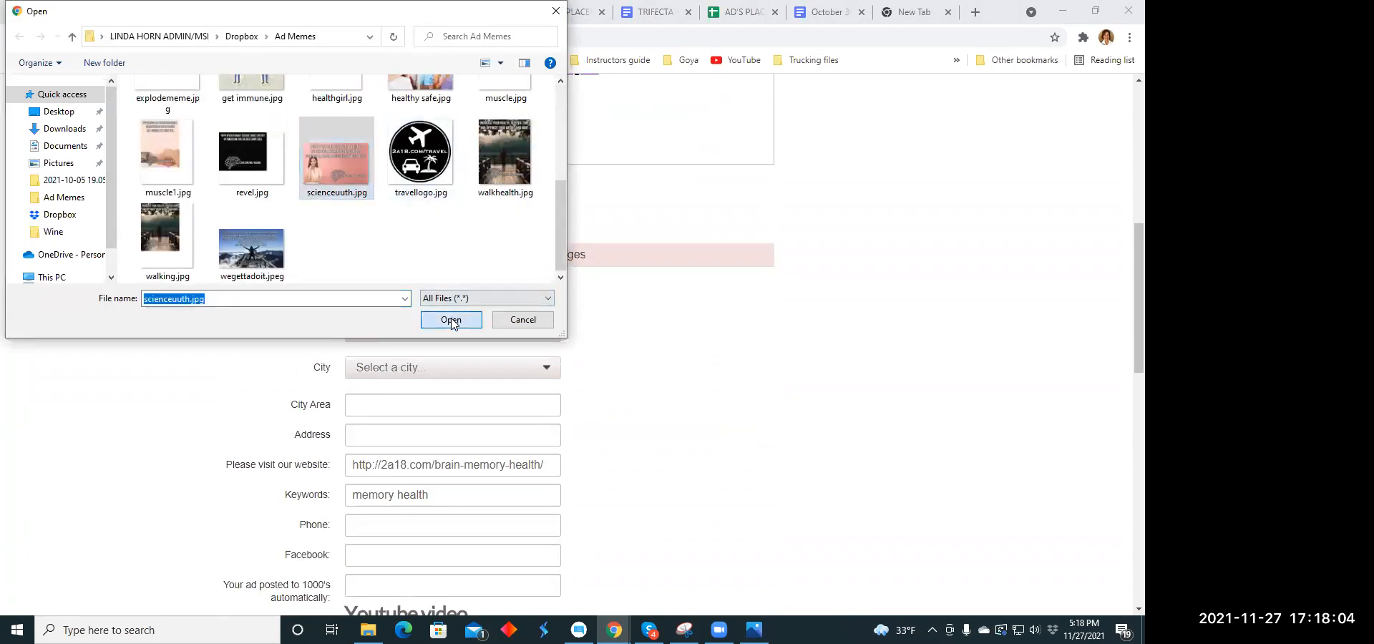
- Set the listing location's region to Kentucky
scroll(454, 310, down, 3)
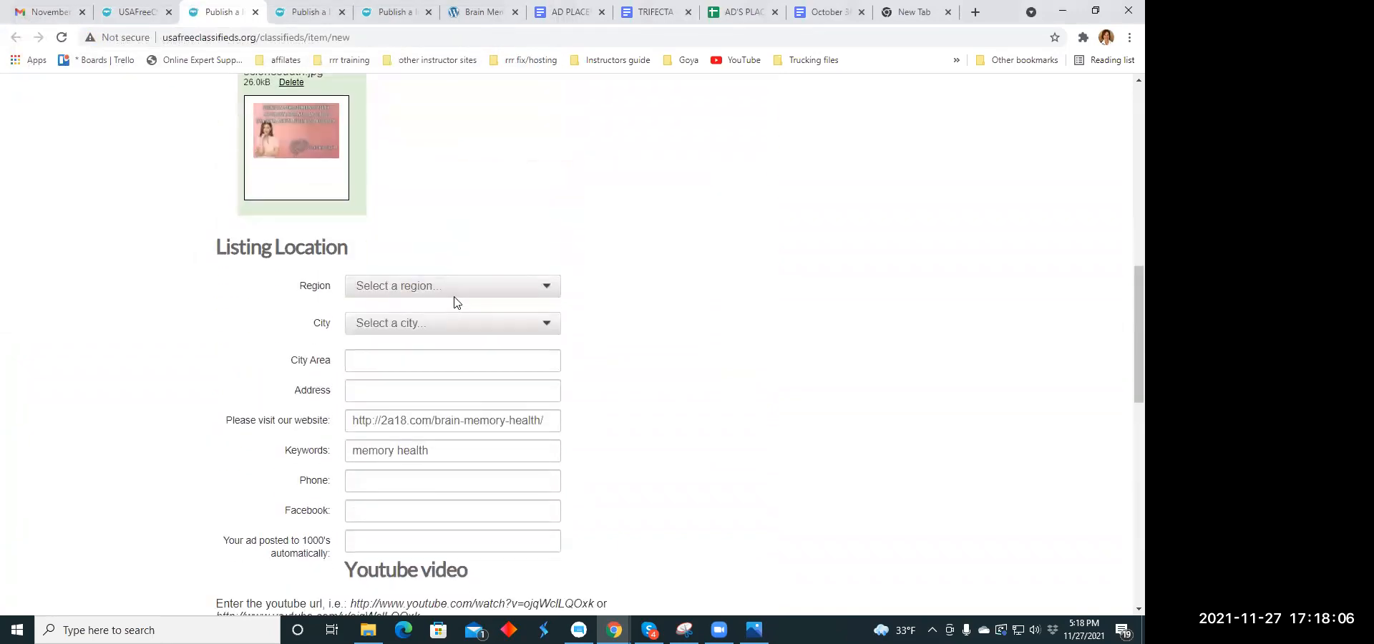
click(550, 291)
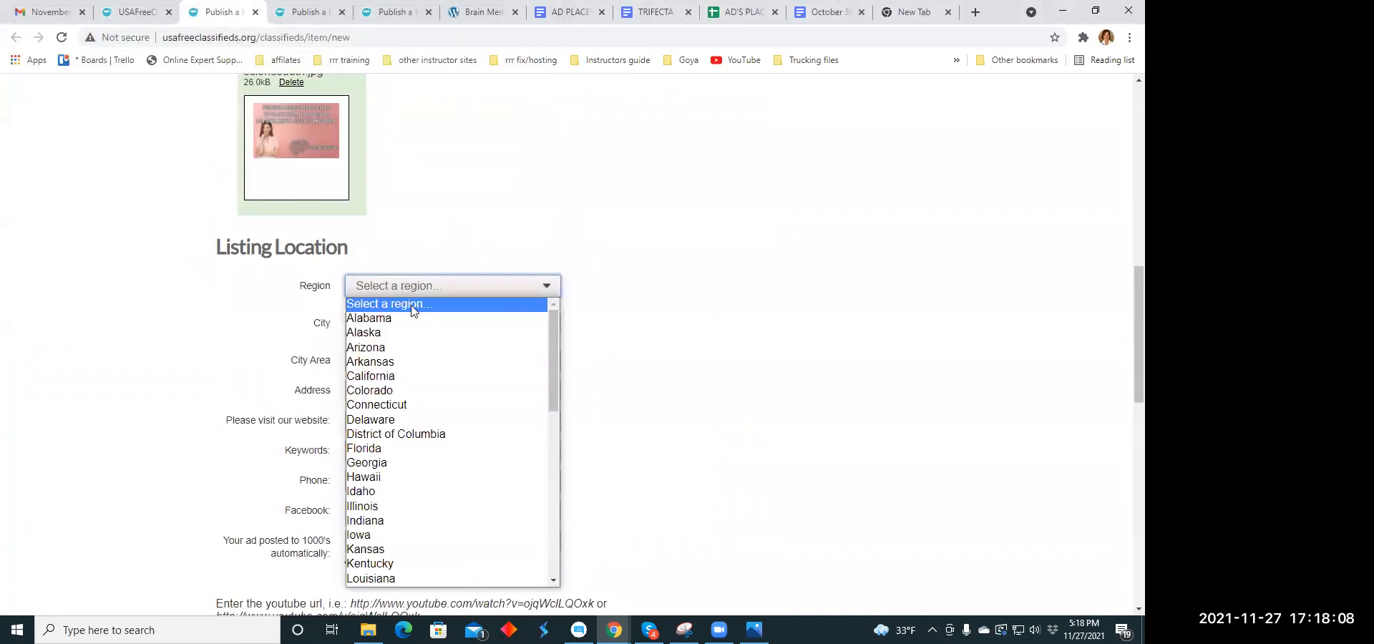
scroll(408, 315, down, 4)
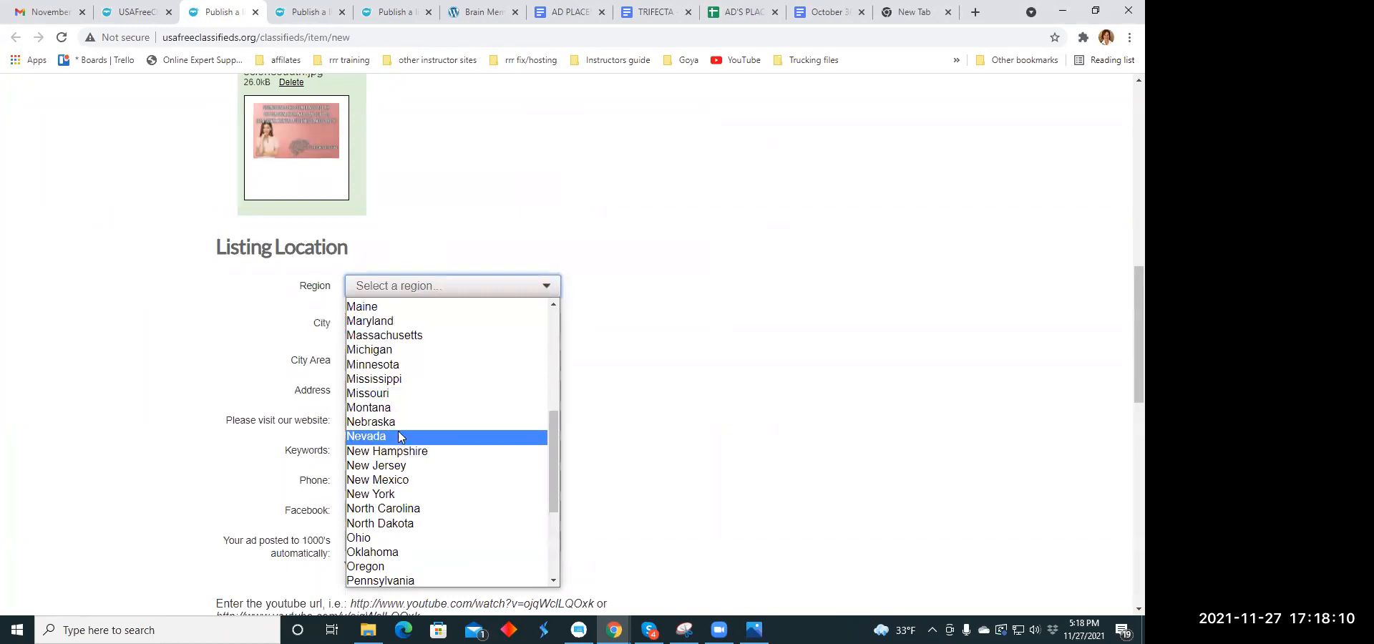
scroll(400, 429, down, 2)
scroll(403, 402, up, 2)
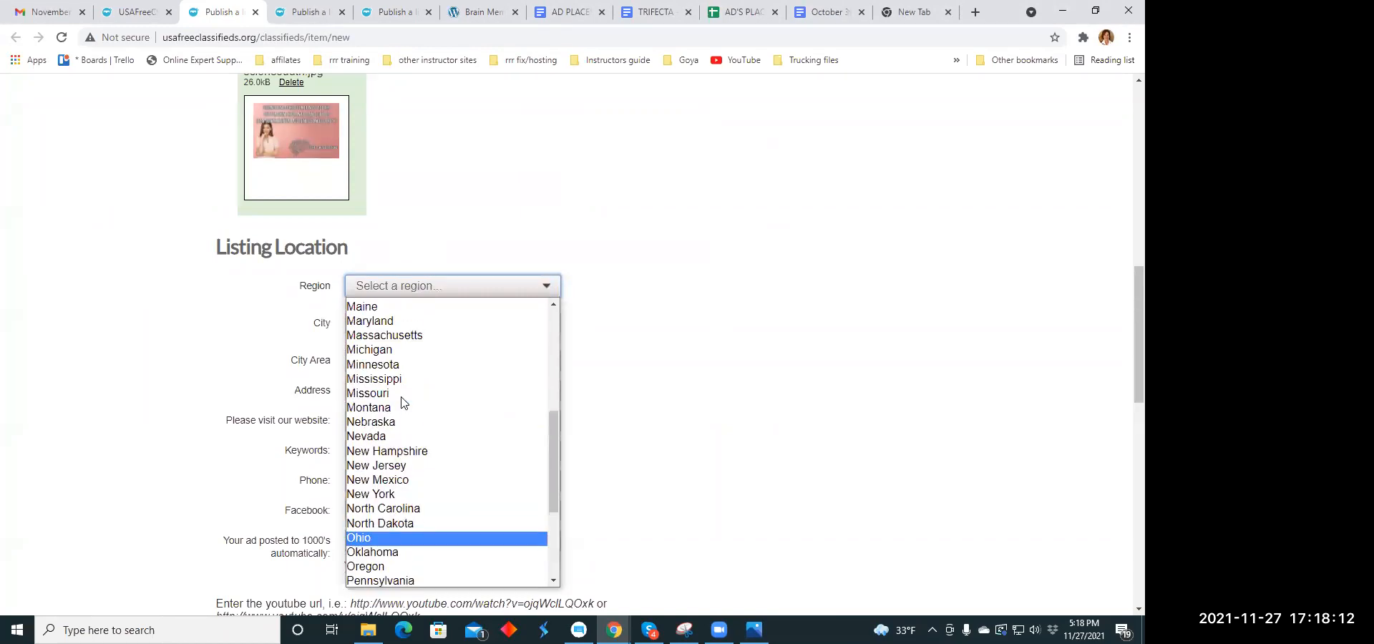
scroll(401, 401, up, 2)
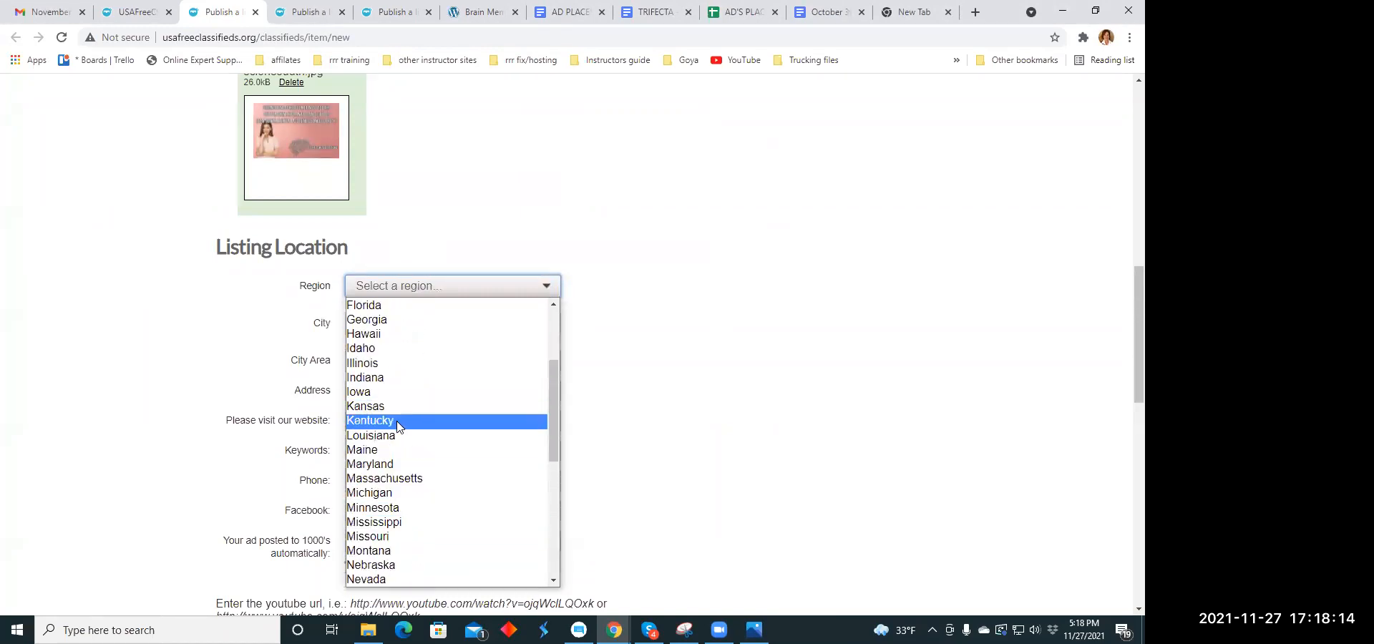
click(399, 402)
- Set the listing location's city to Blandville
click(542, 324)
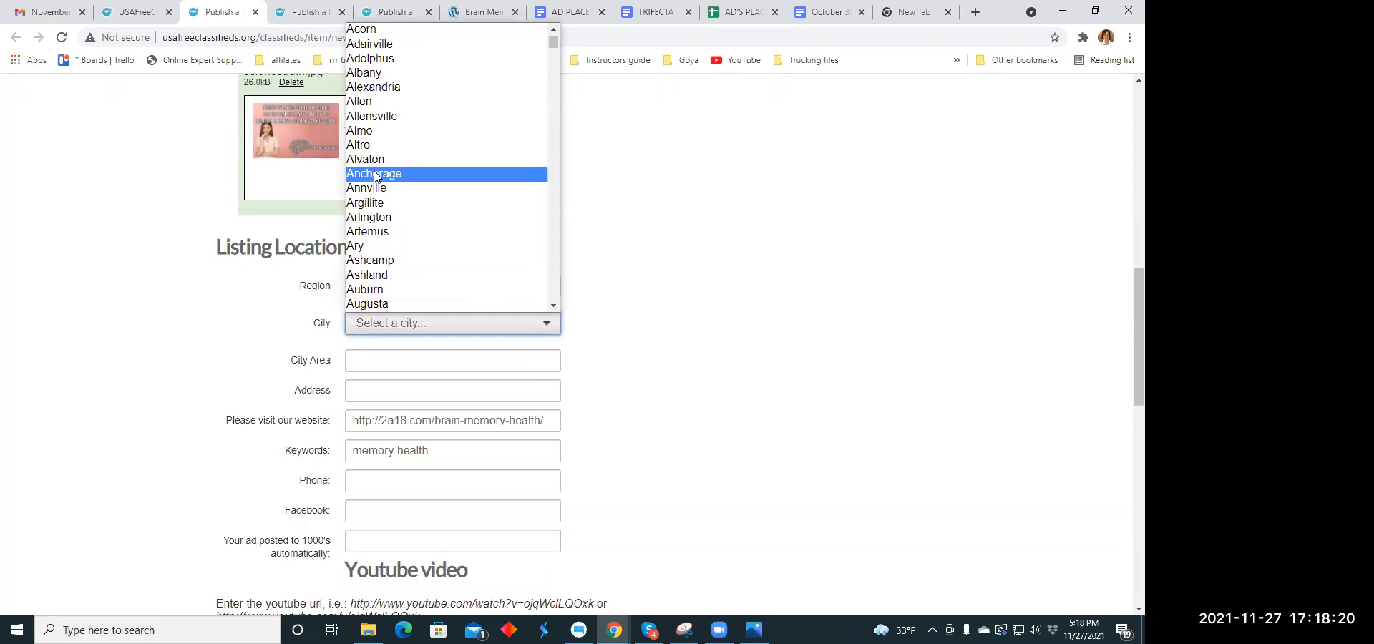
scroll(376, 151, up, 1)
scroll(377, 152, down, 8)
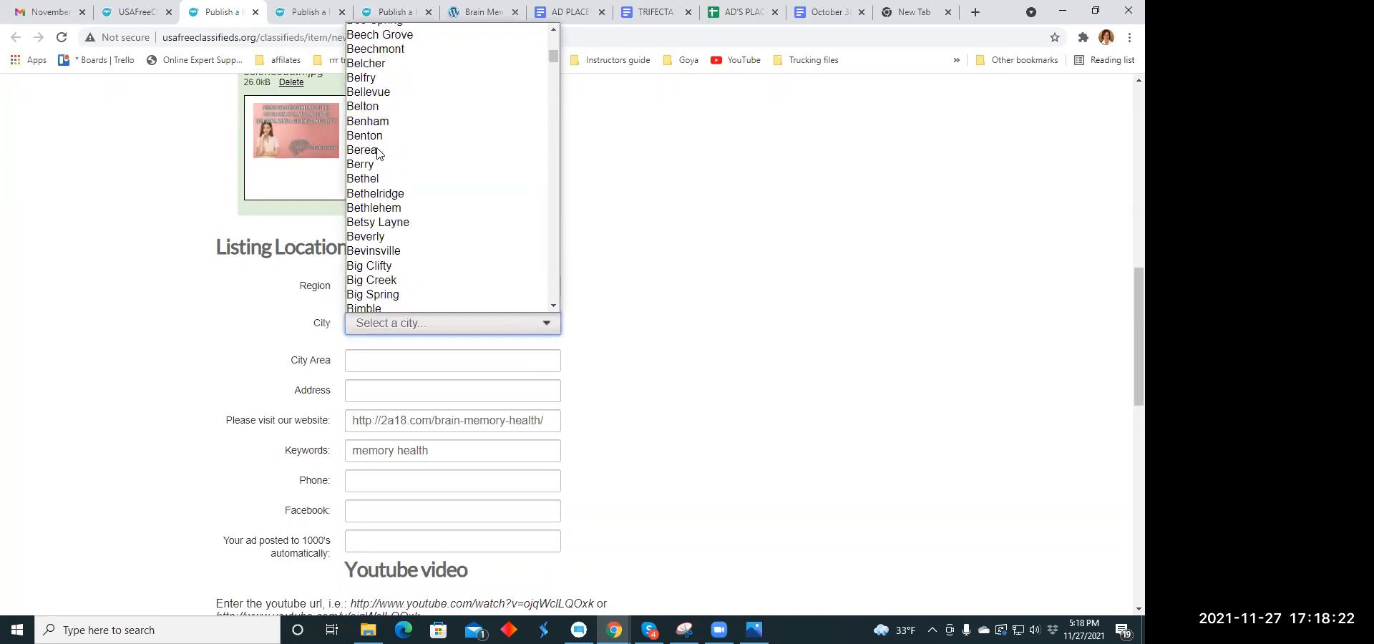
scroll(377, 153, down, 3)
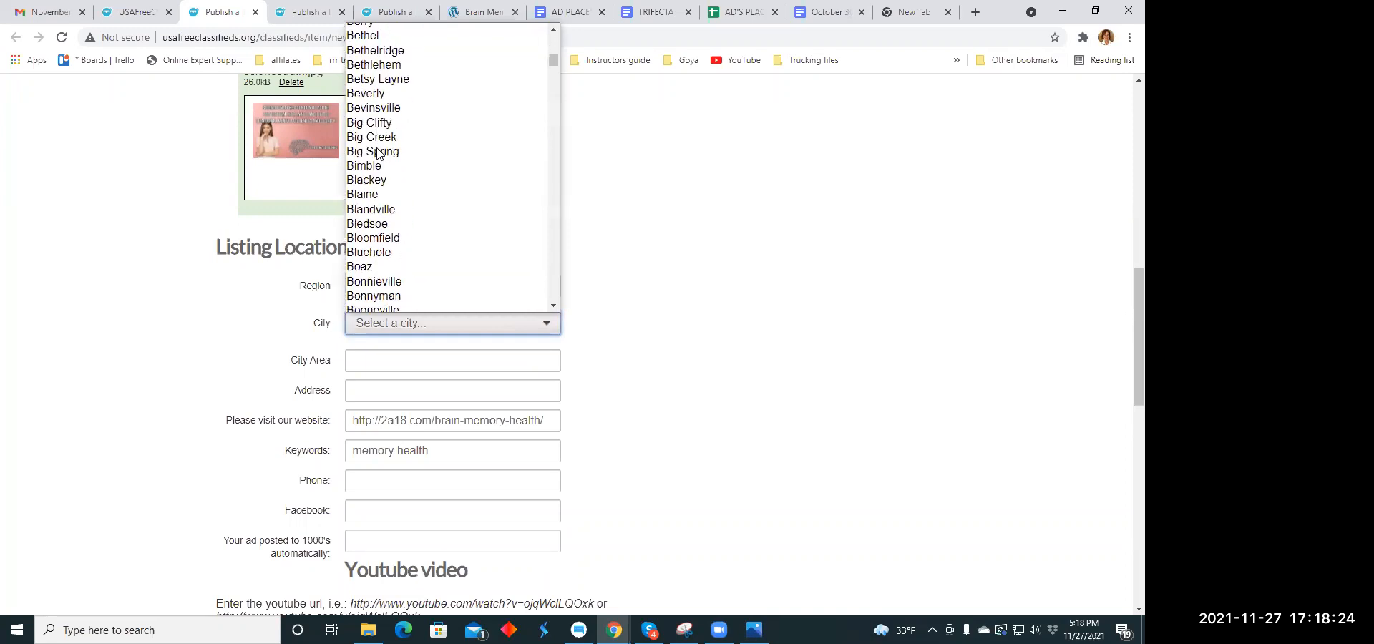
click(387, 215)
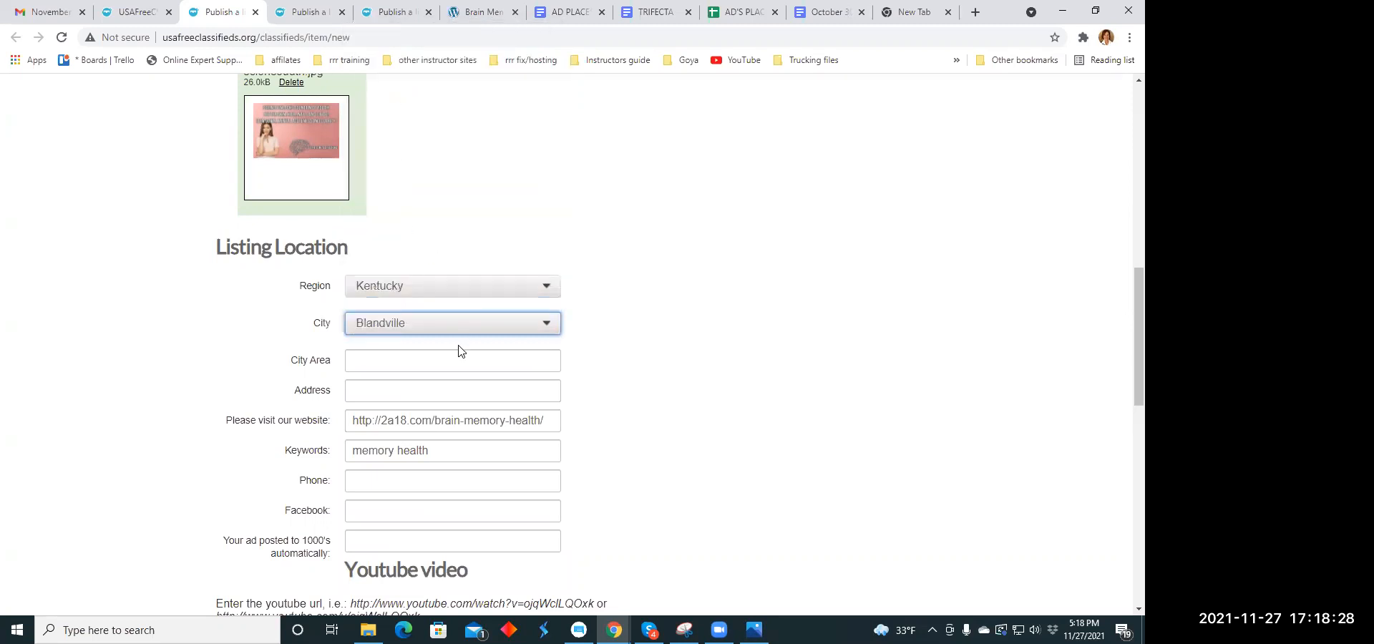
- Replace the listing's keywords "memory health" with "skin, hair, hails"
scroll(688, 277, down, 3)
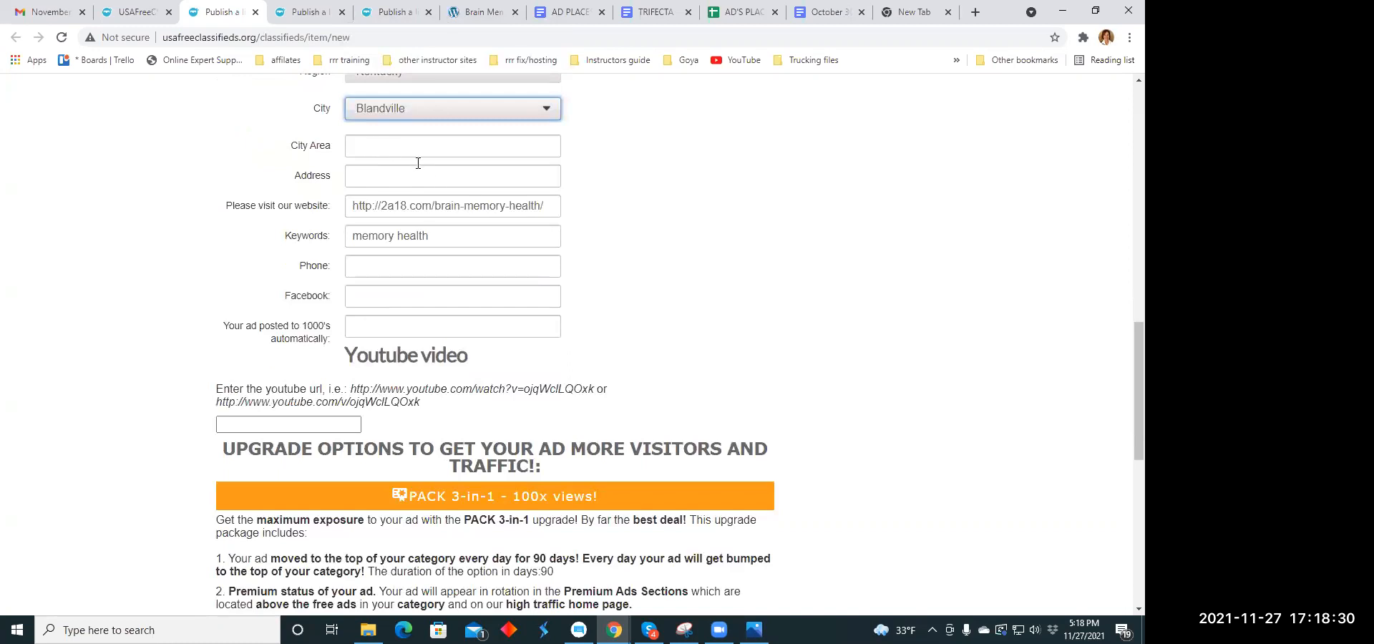
drag(437, 236, 351, 225)
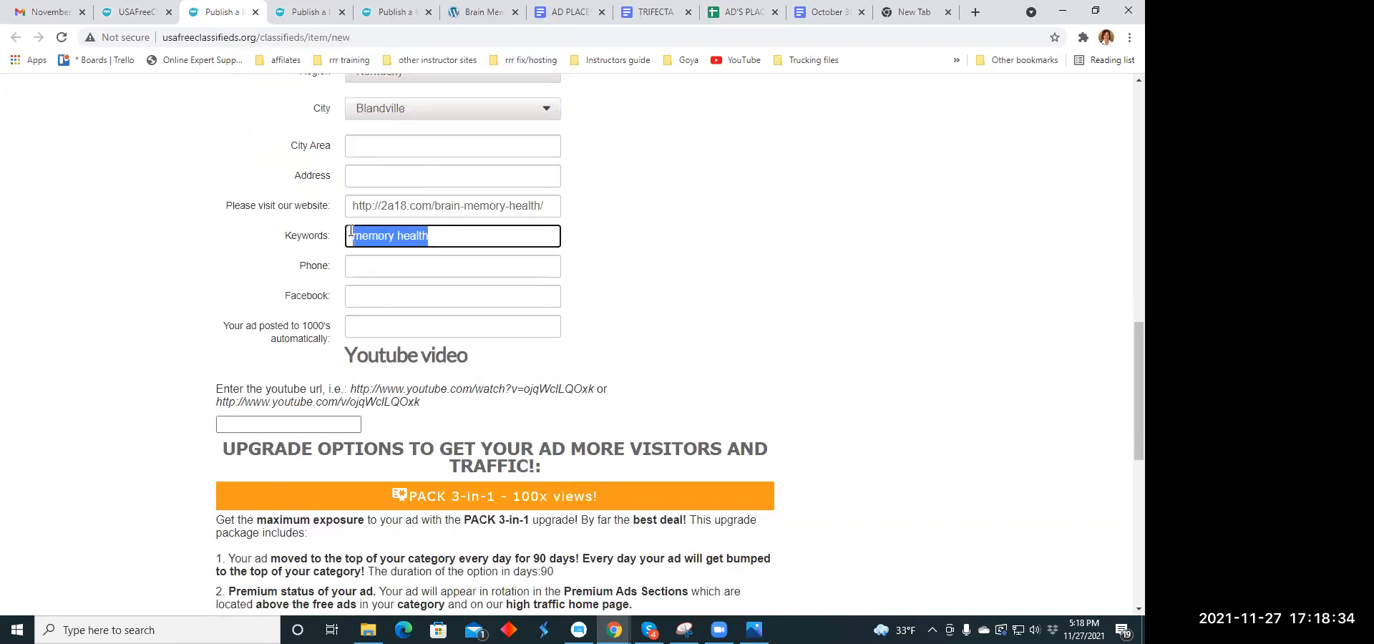
text(skin, h)
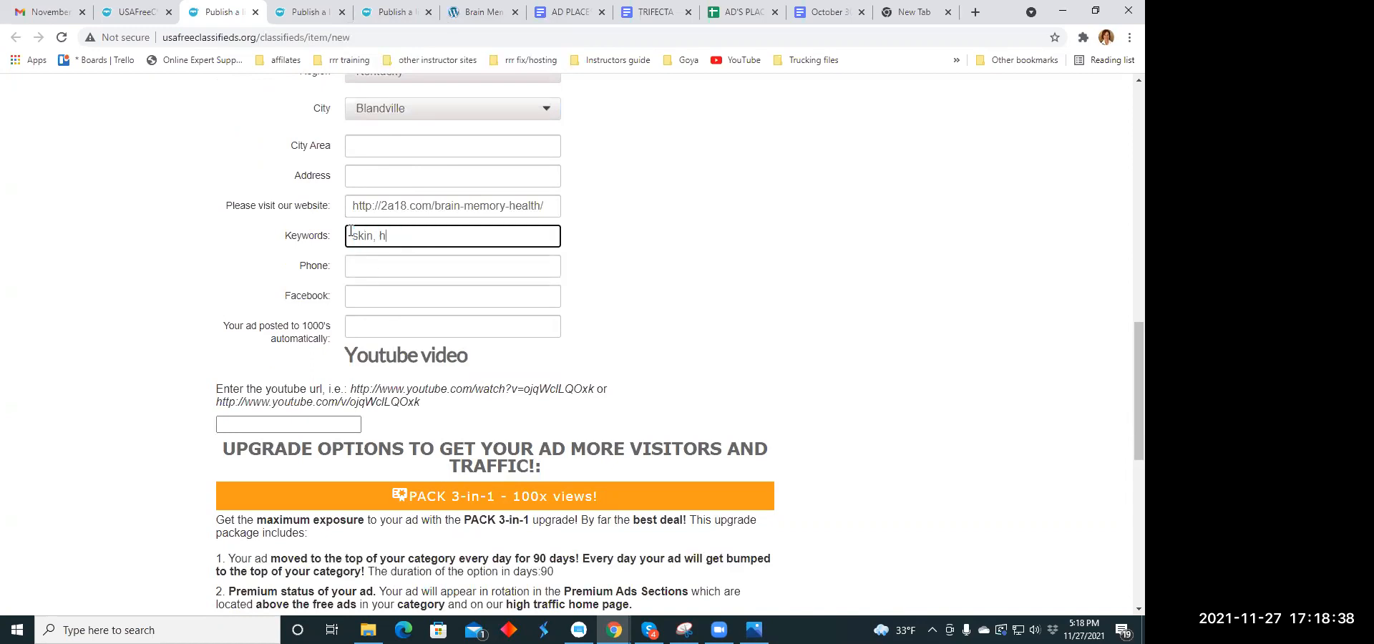
text(air , hails)
- Publish the listing and close its upgrade payment page
scroll(625, 233, down, 7)
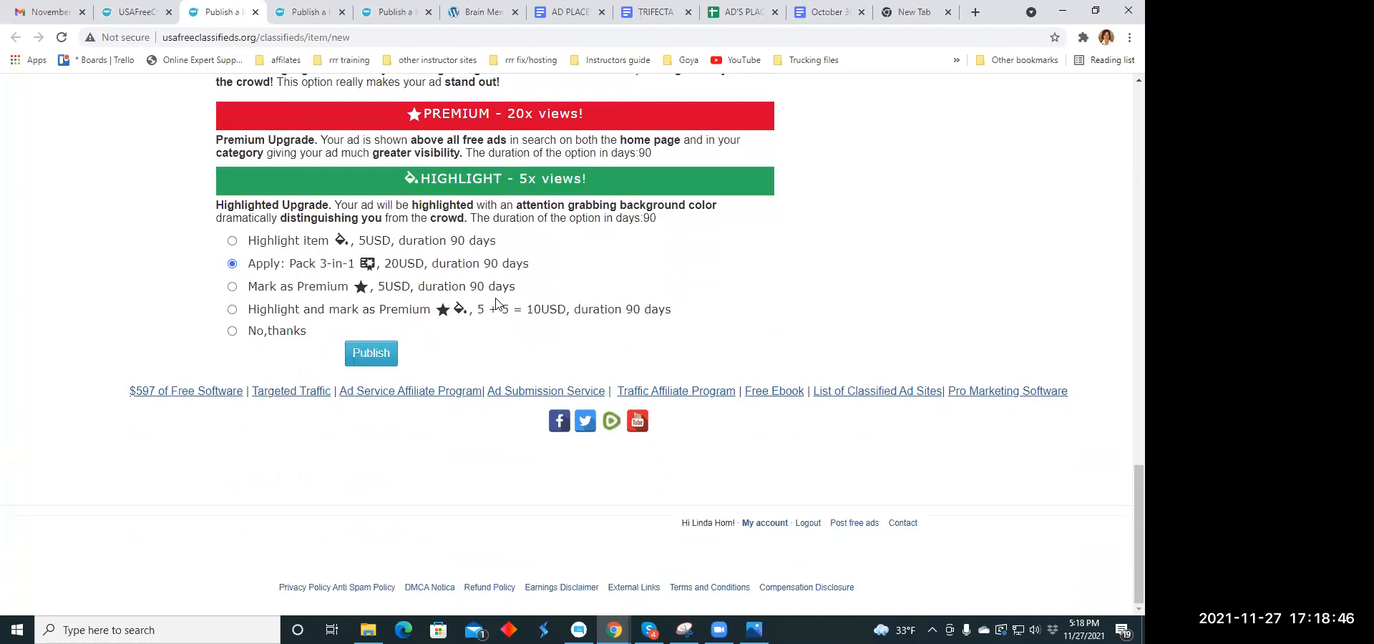
click(387, 353)
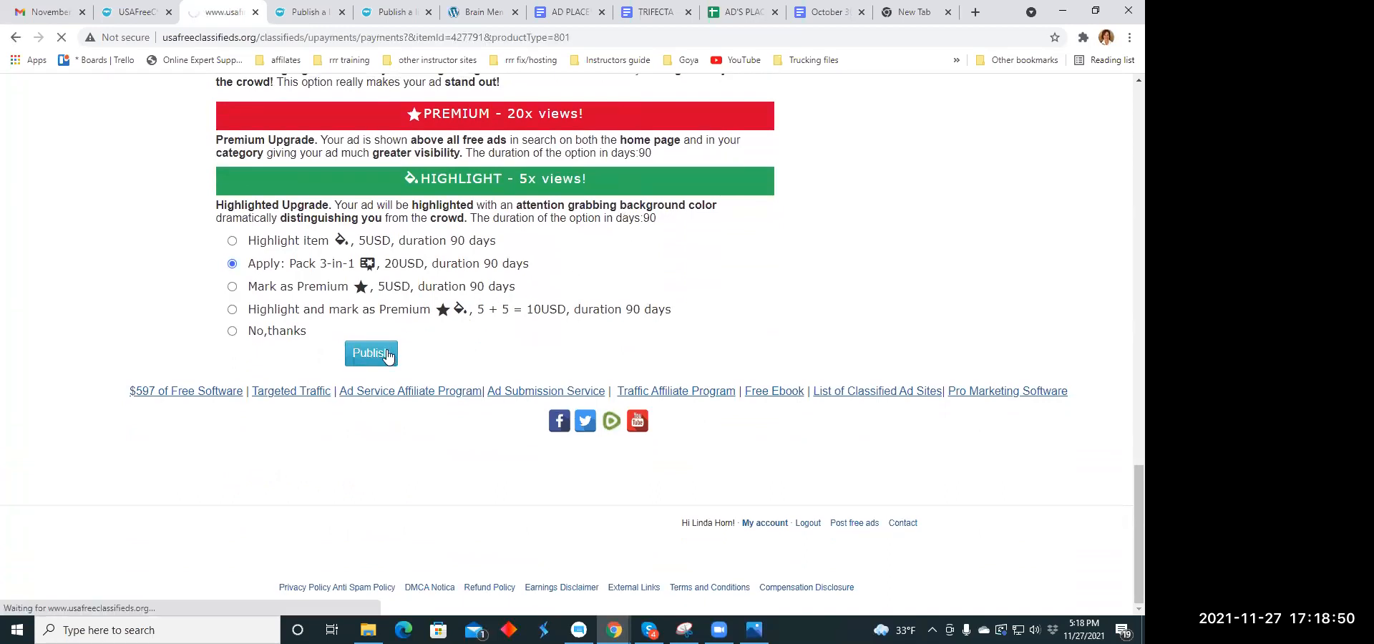
click(252, 13)
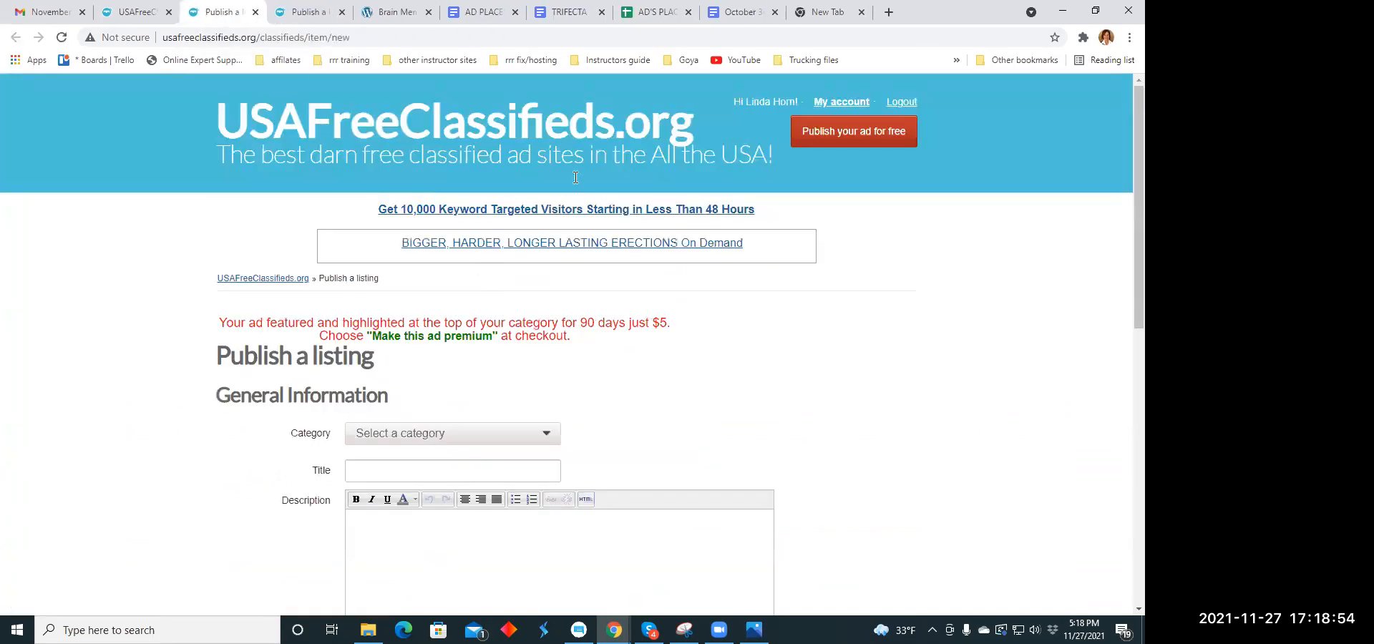
- Set the category of the next blank listing to Health under Business Opportunities
scroll(503, 295, down, 4)
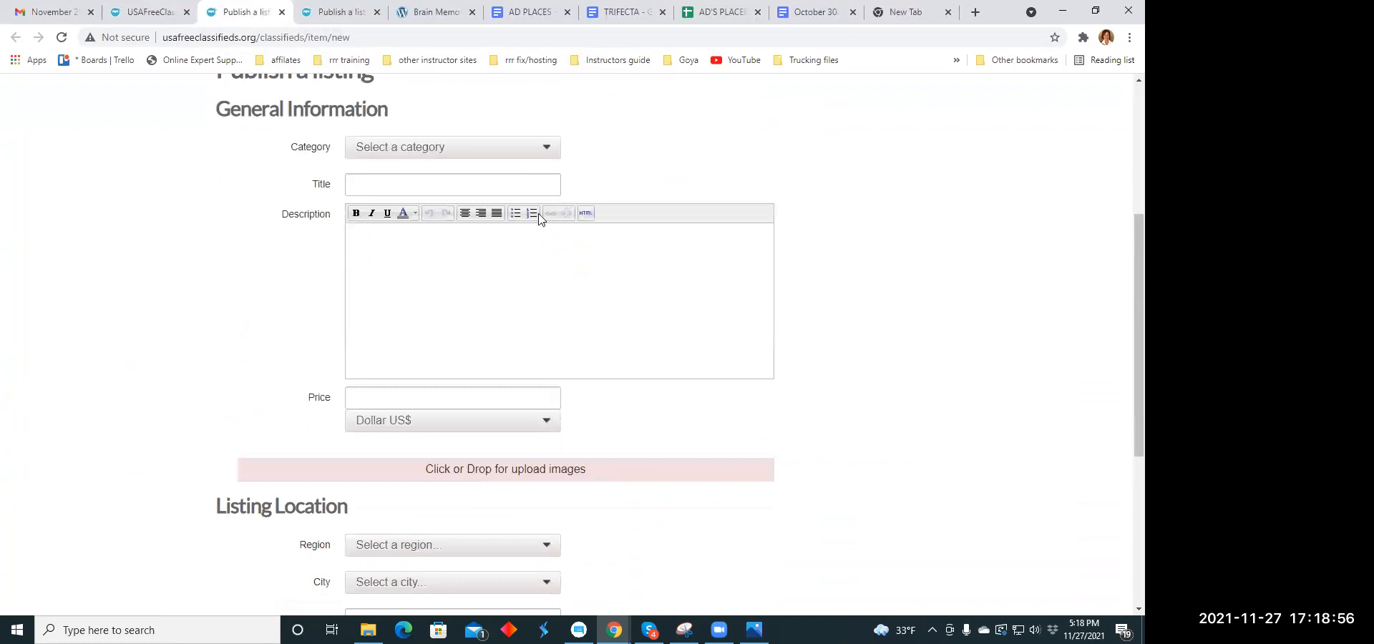
click(528, 149)
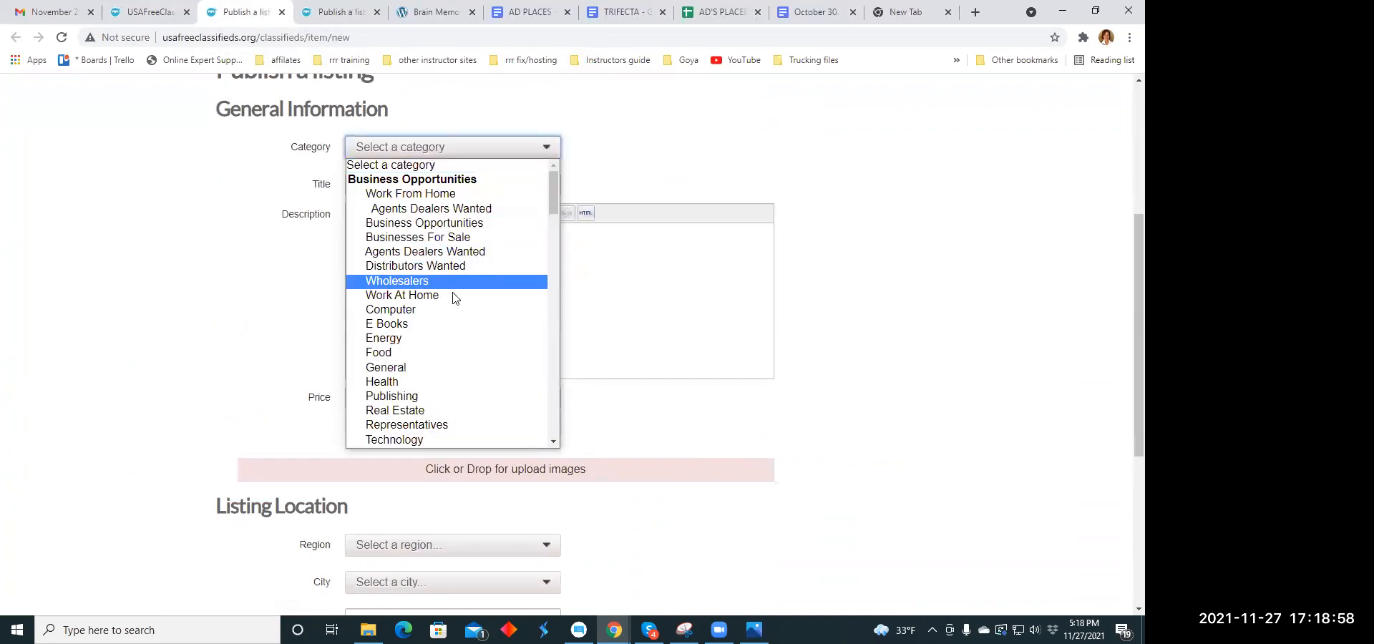
click(439, 382)
- Copy the headline "It is bigger than you would expect" from the Headline Copy Holidays document into the listing's title
click(423, 185)
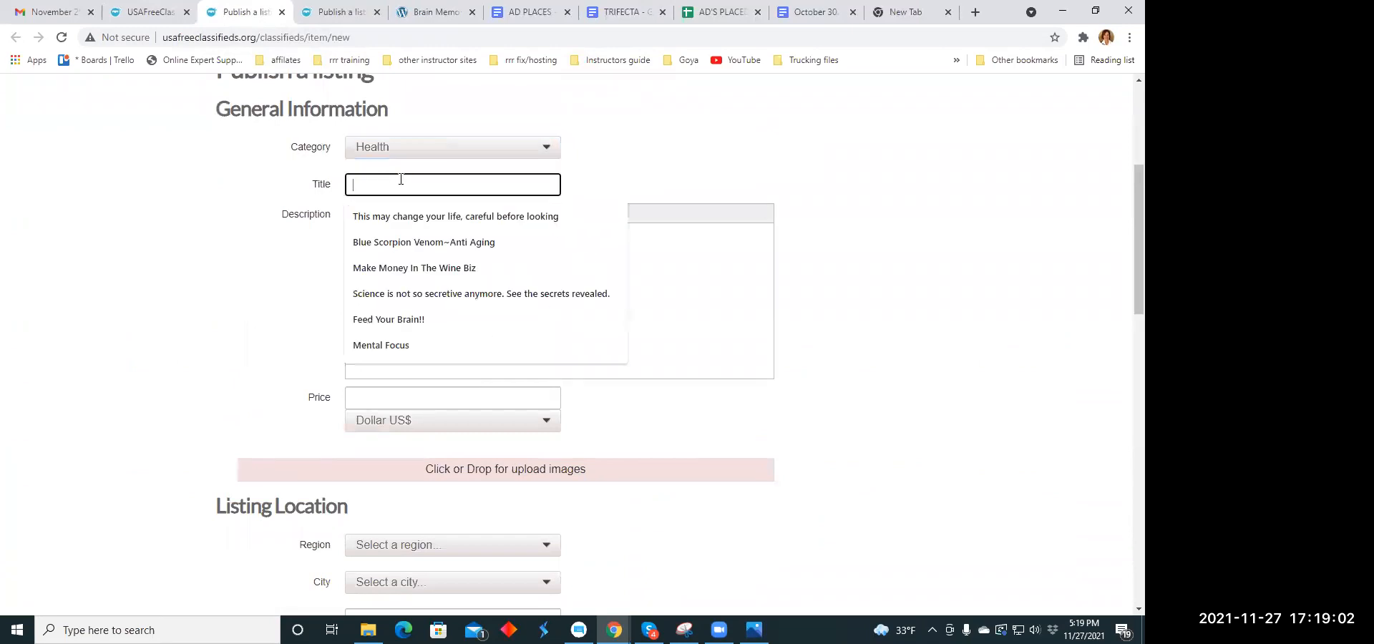
click(821, 12)
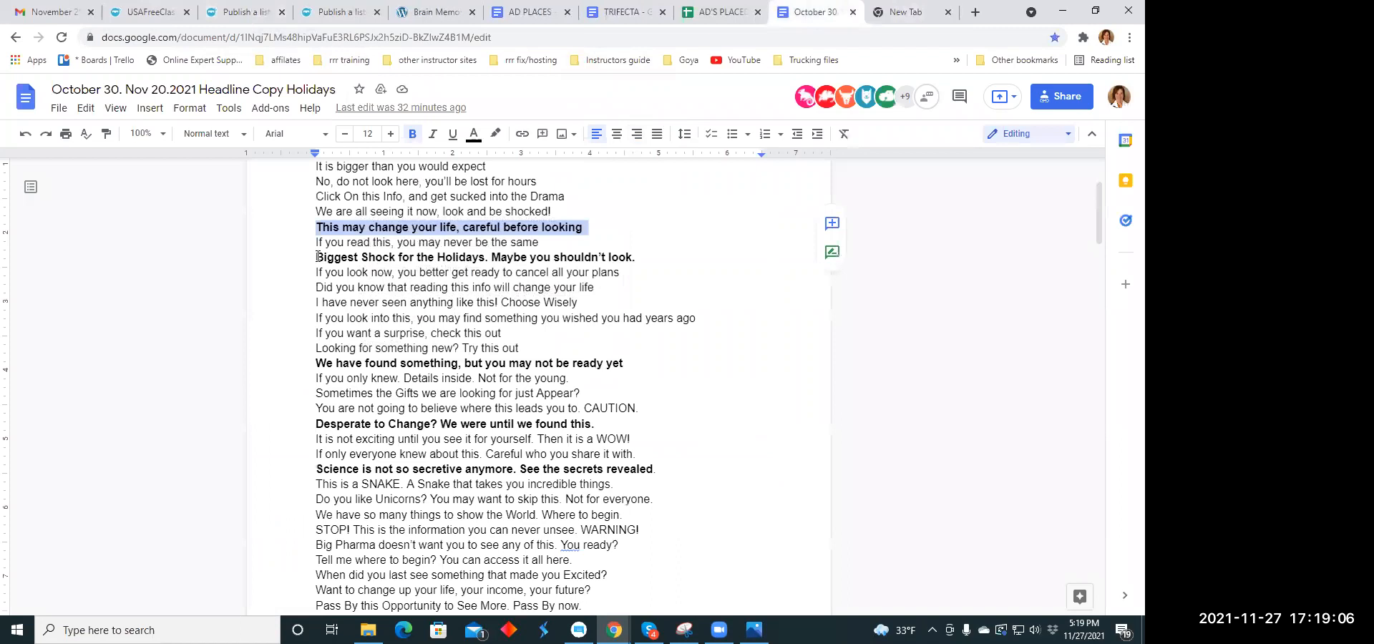
scroll(318, 236, up, 1)
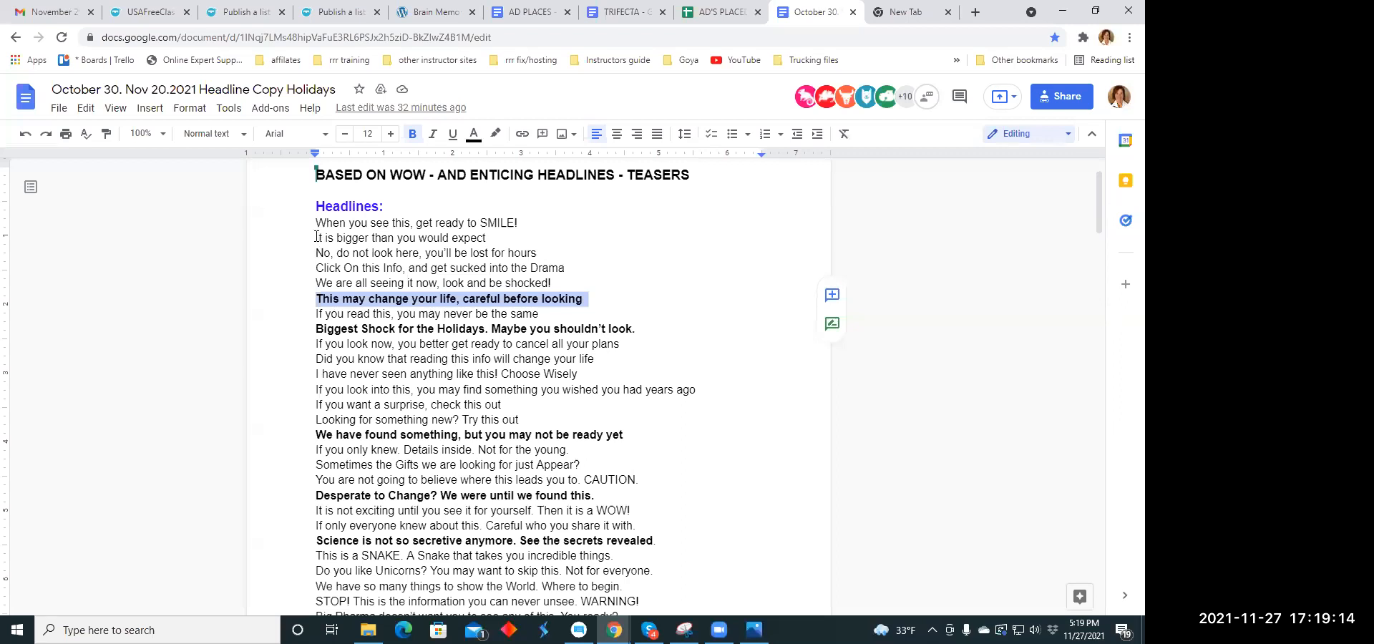
drag(317, 238, 492, 242)
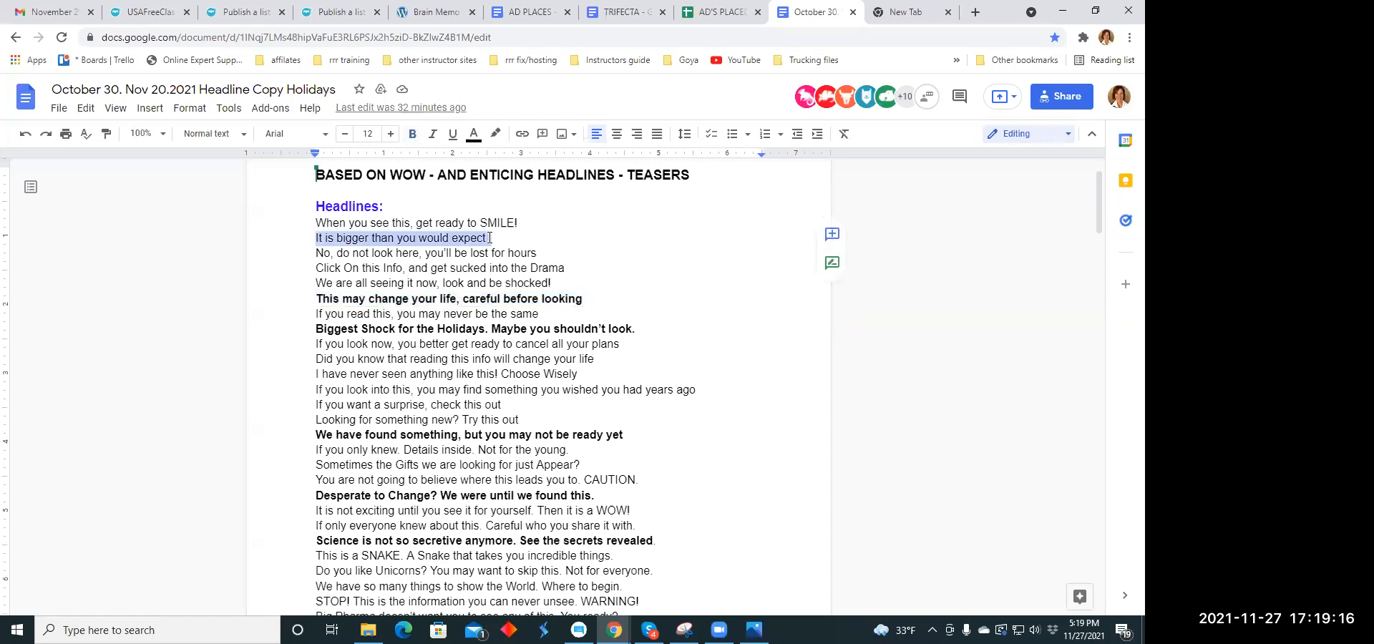
right_click(492, 243)
click(521, 228)
click(238, 14)
click(358, 186)
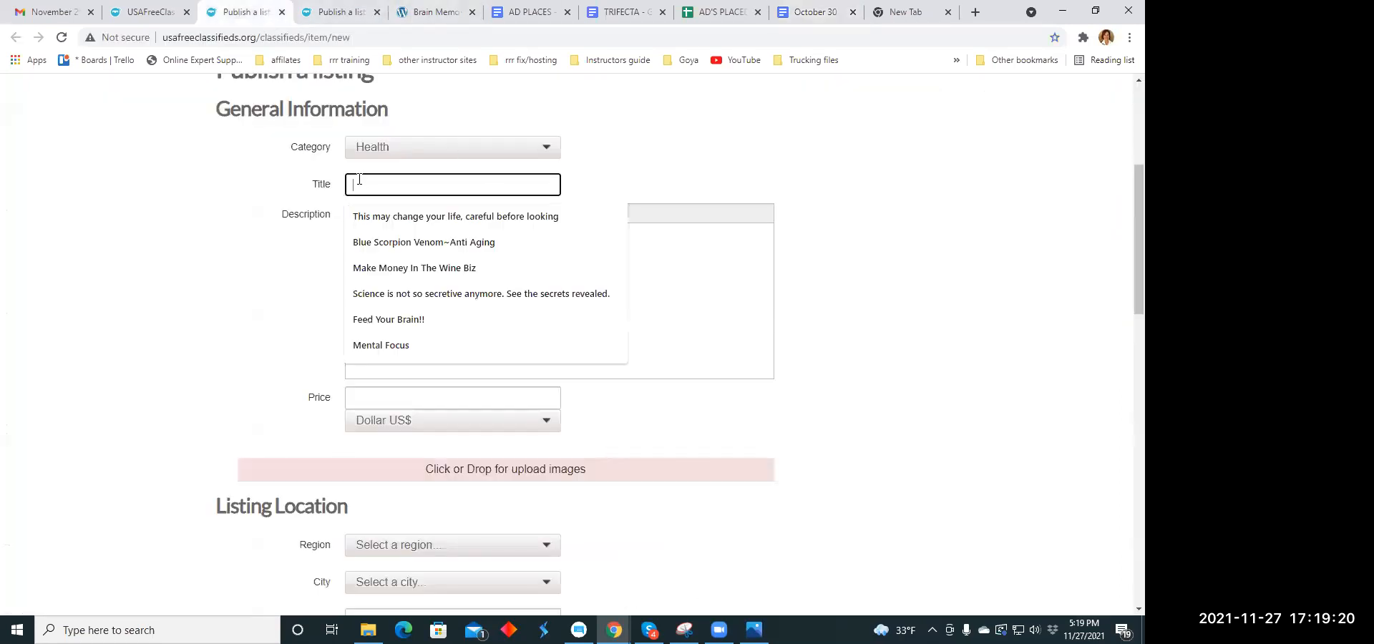
right_click(359, 185)
click(395, 293)
click(378, 251)
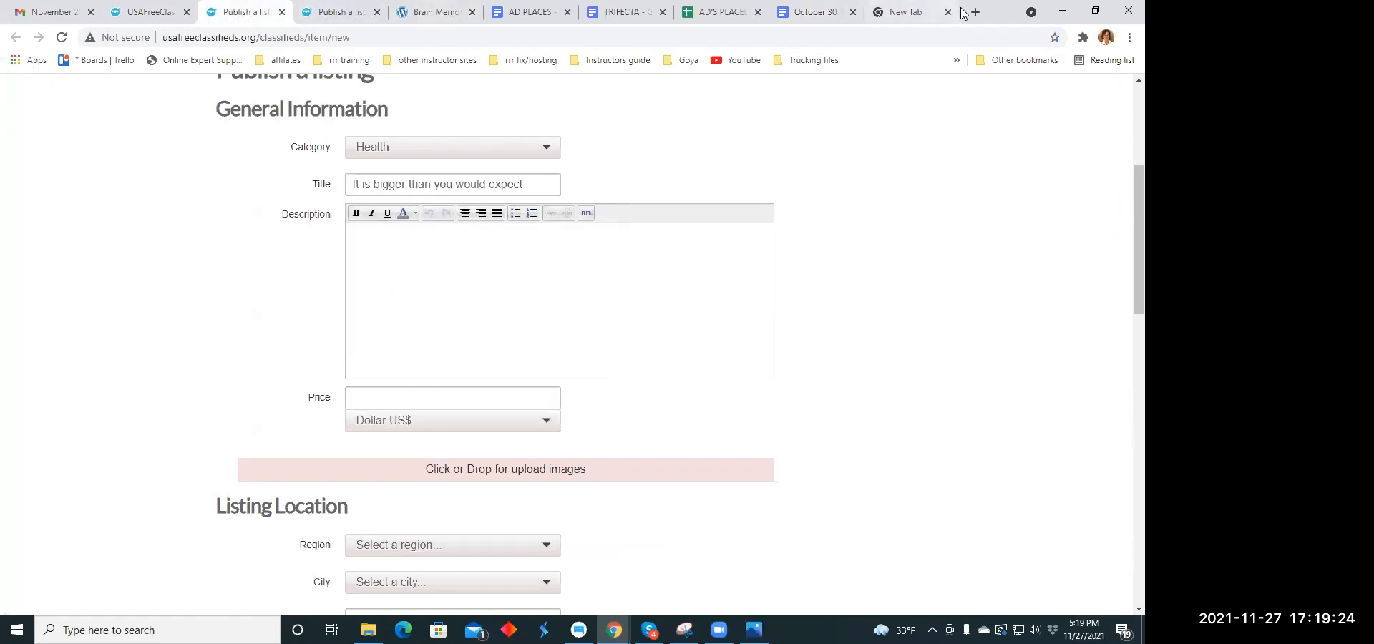
- Copy the paragraph starting "Trifecta is the first 3 finishers!!" from the TRIFECTA document into the listing's description
click(740, 13)
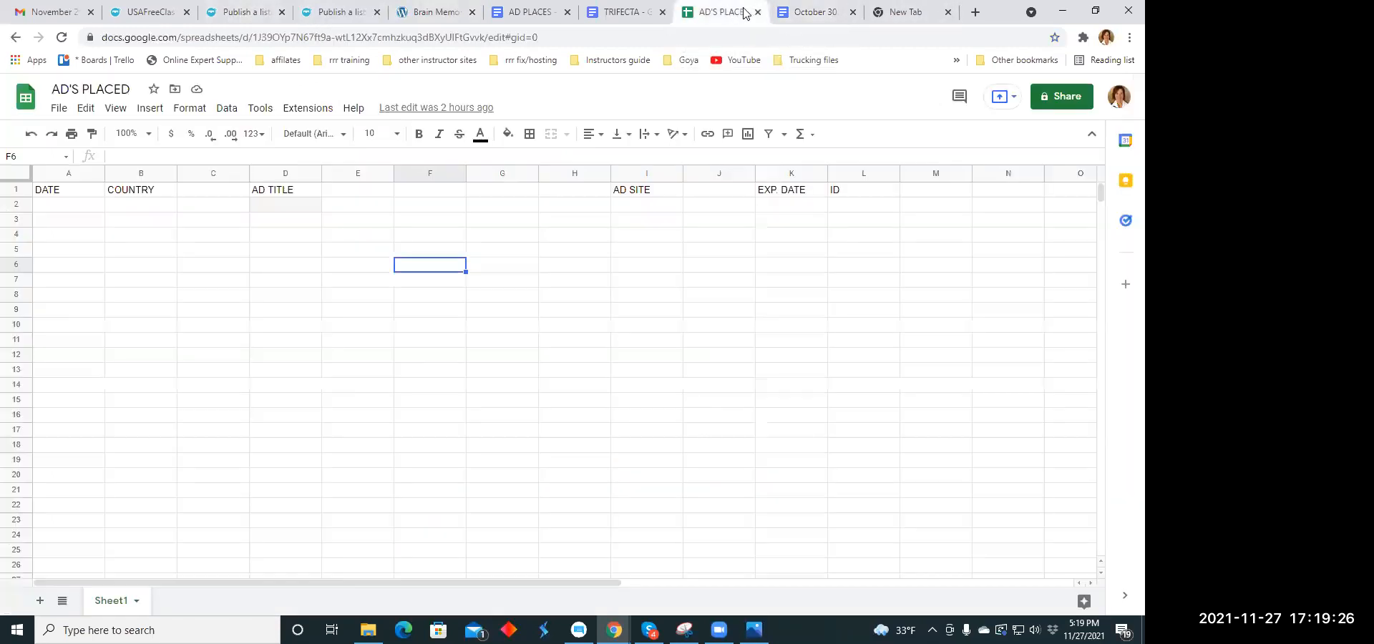
click(787, 12)
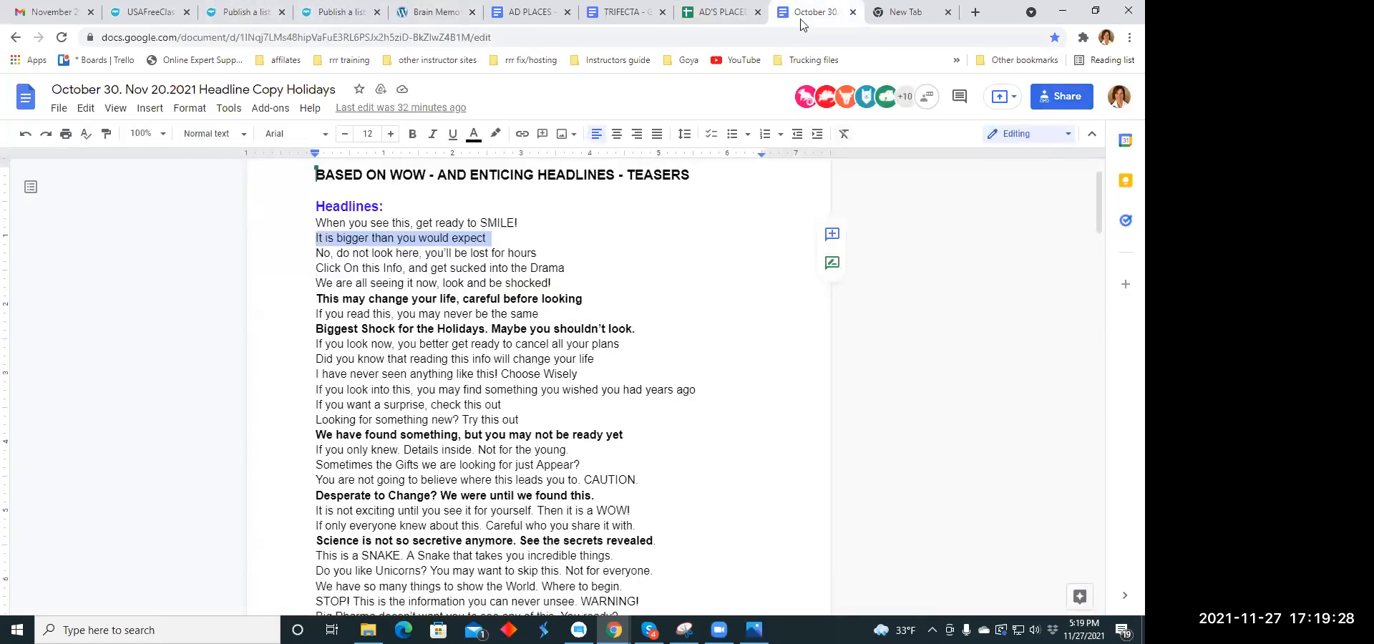
click(622, 12)
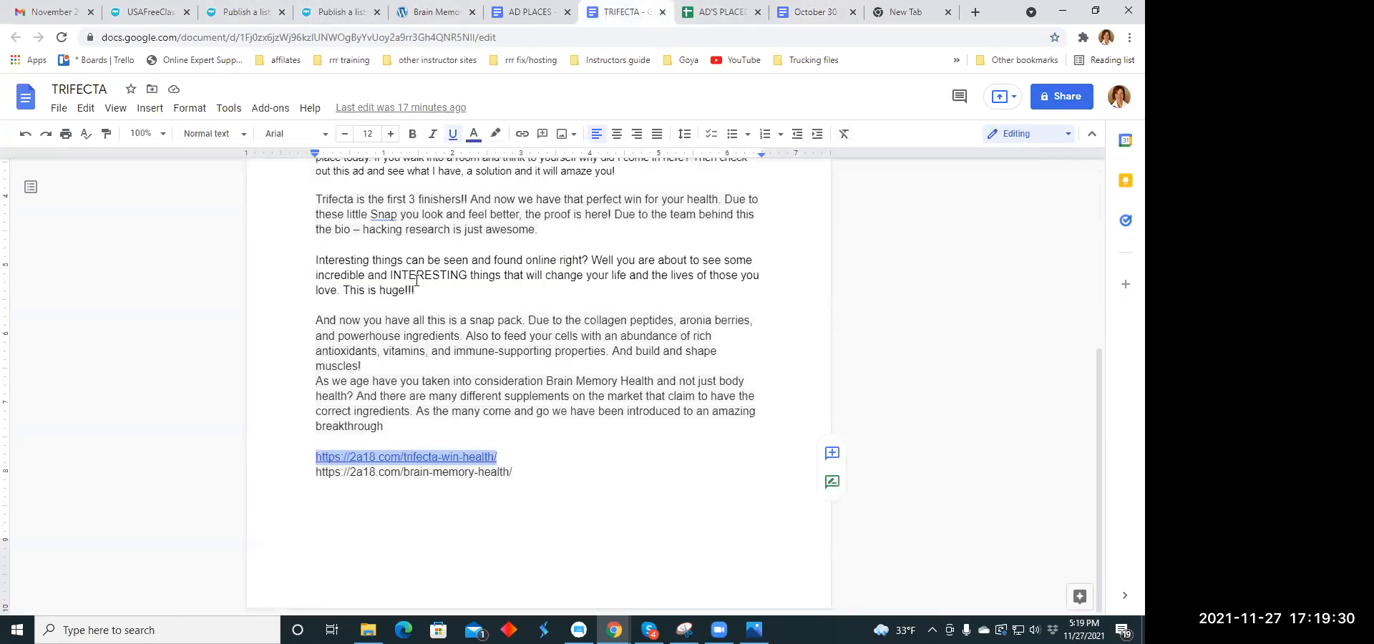
scroll(416, 282, up, 2)
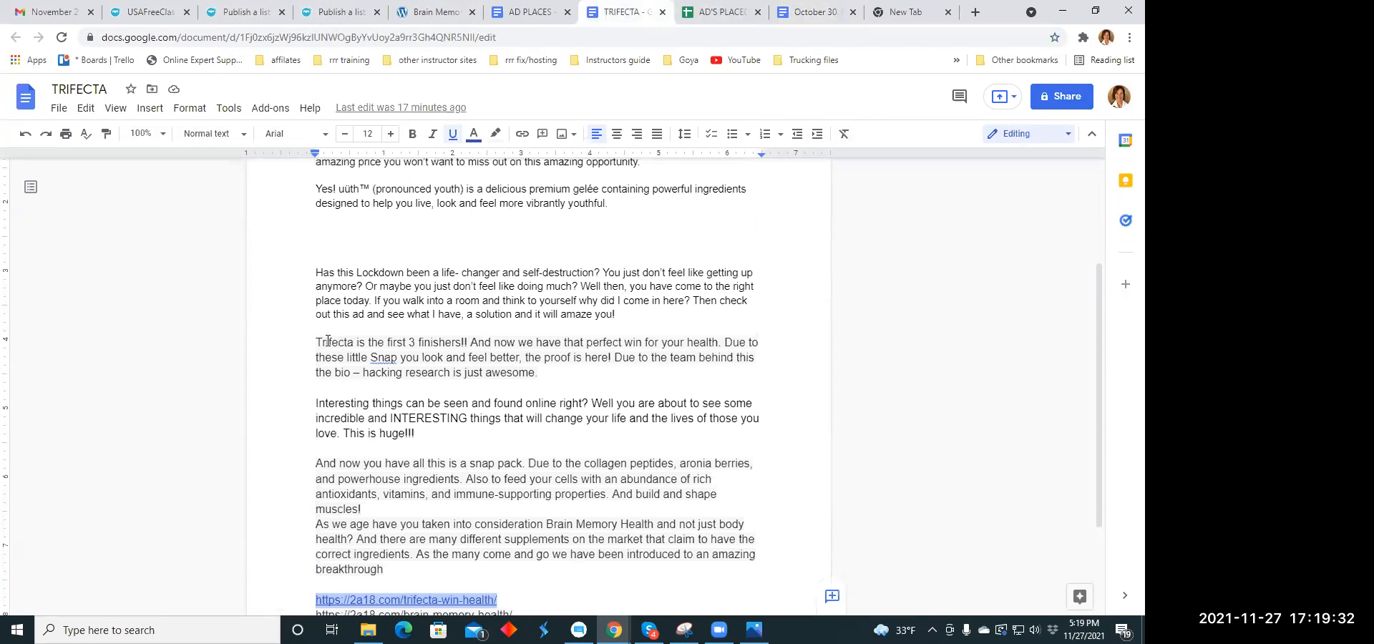
drag(316, 342, 411, 346)
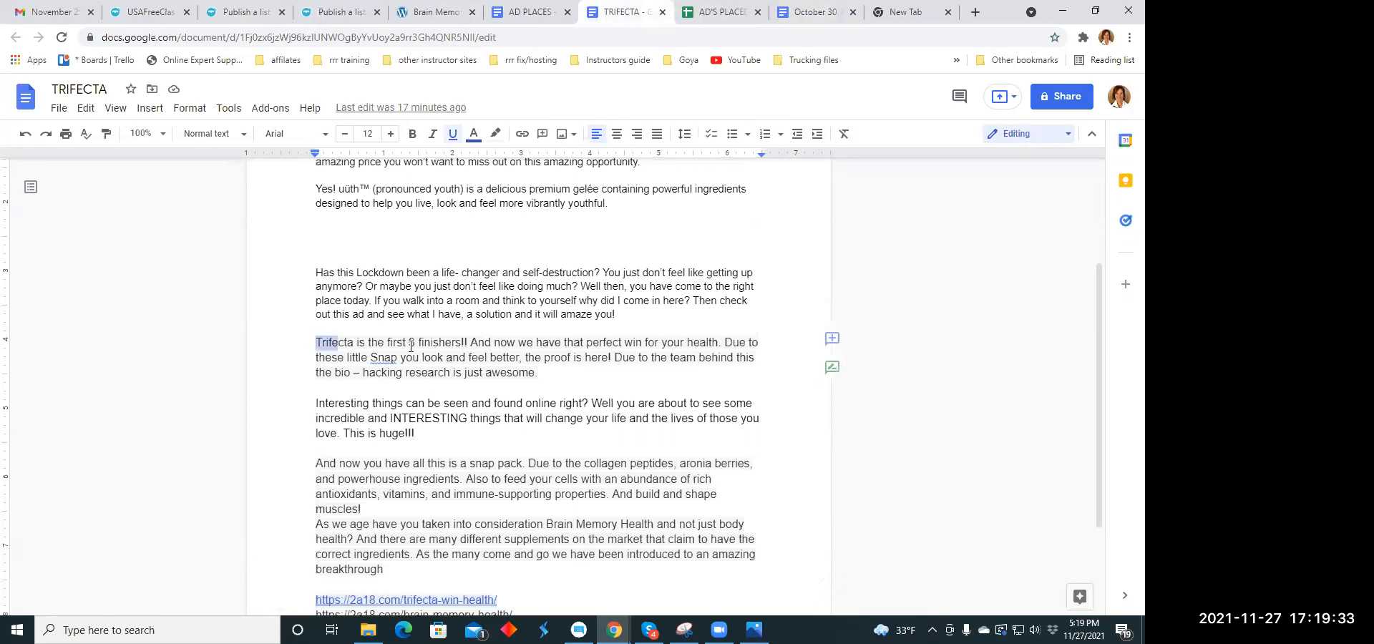
right_click(540, 371)
click(573, 229)
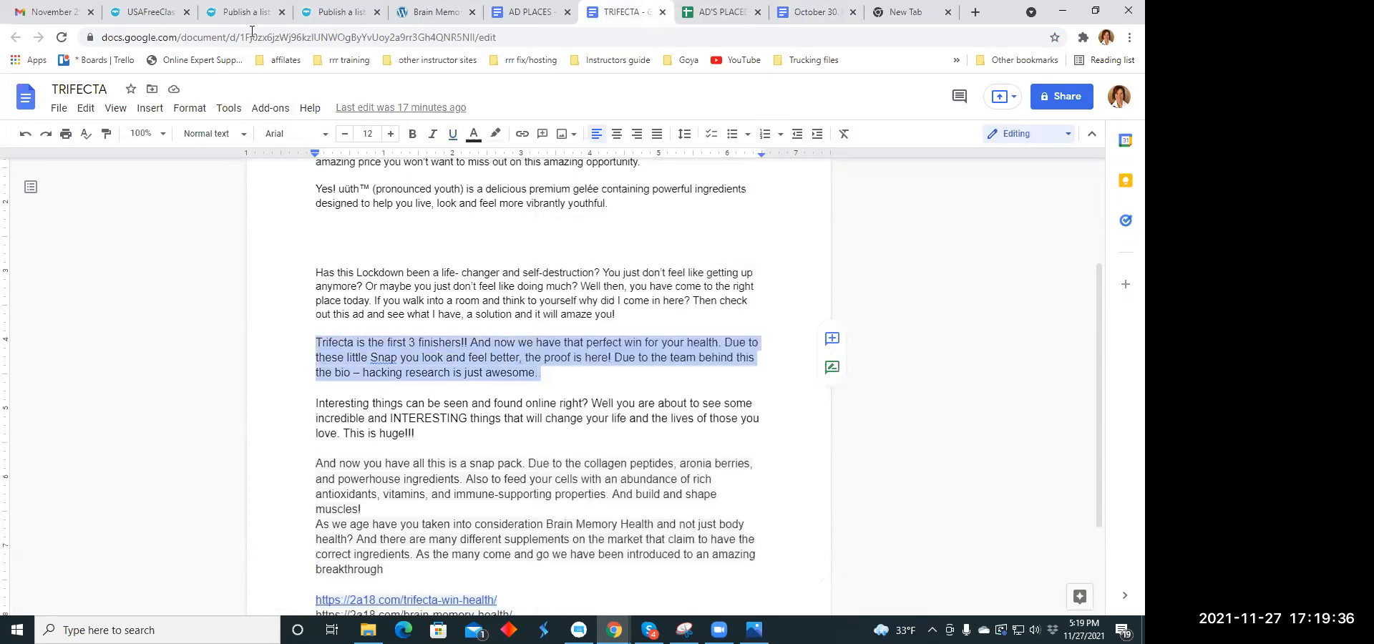
click(242, 12)
click(362, 241)
right_click(361, 240)
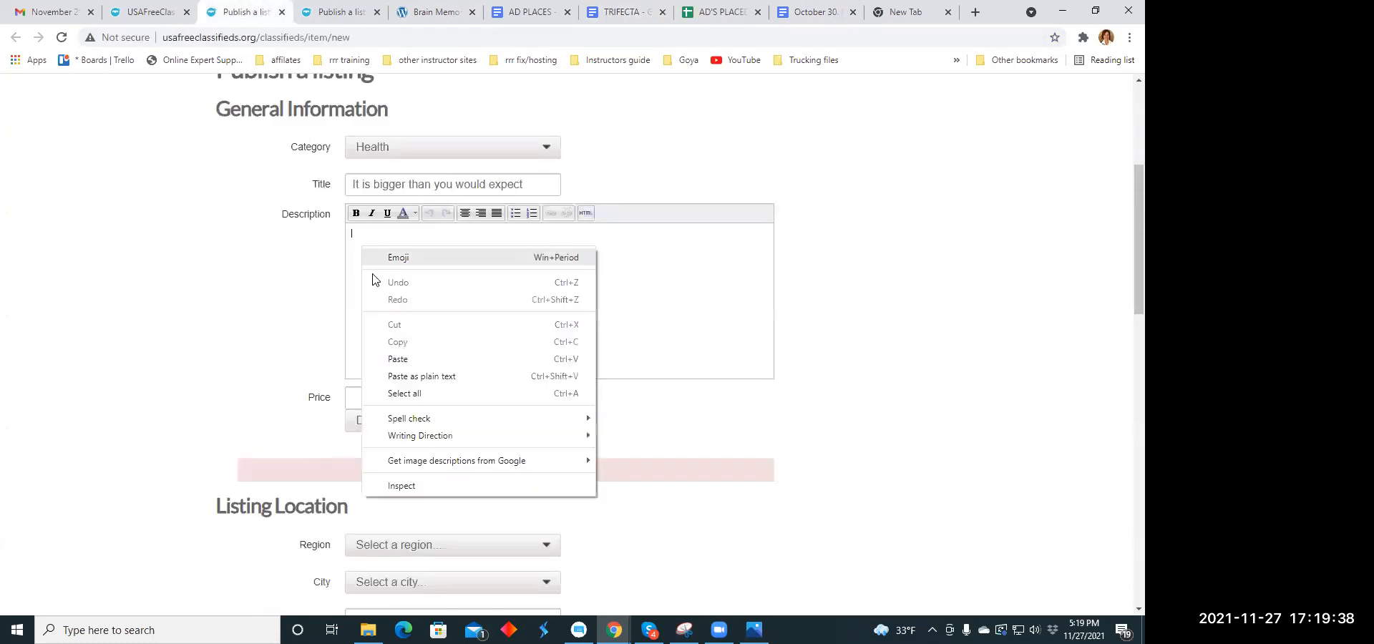
click(396, 358)
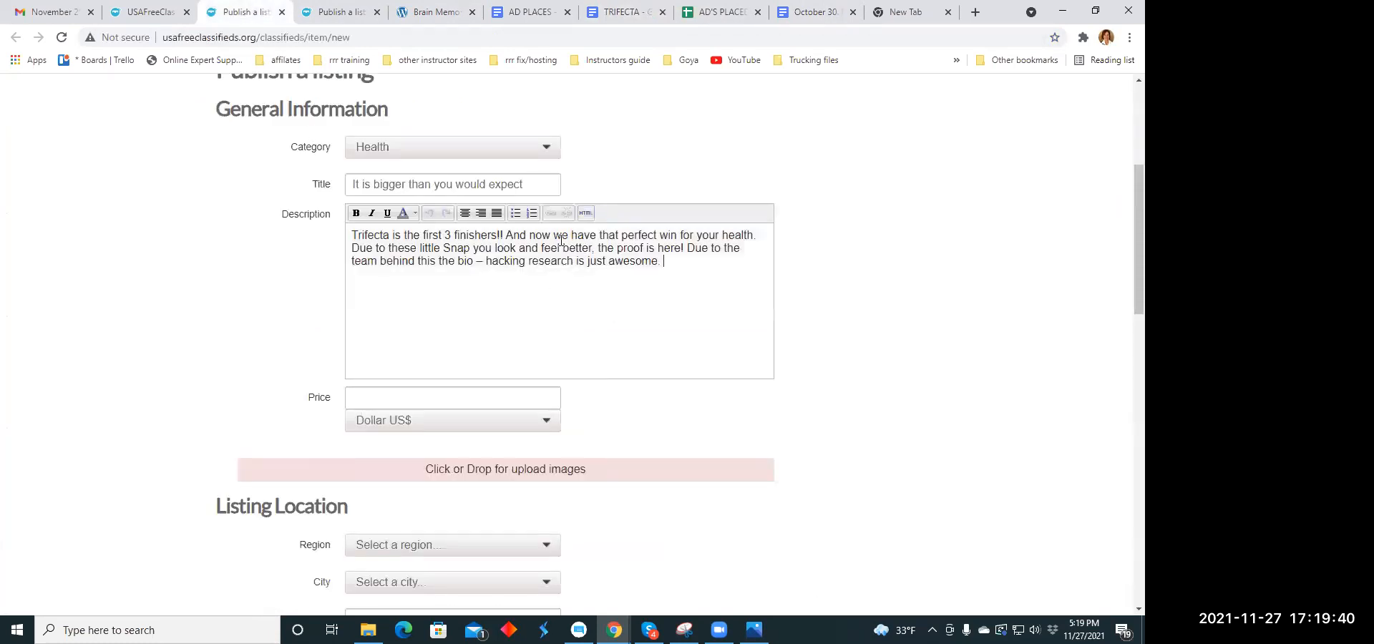
- Split the description into four separate lines, breaking before "And now", "Due to these" and "Due to the team"
click(506, 235)
key(Return)
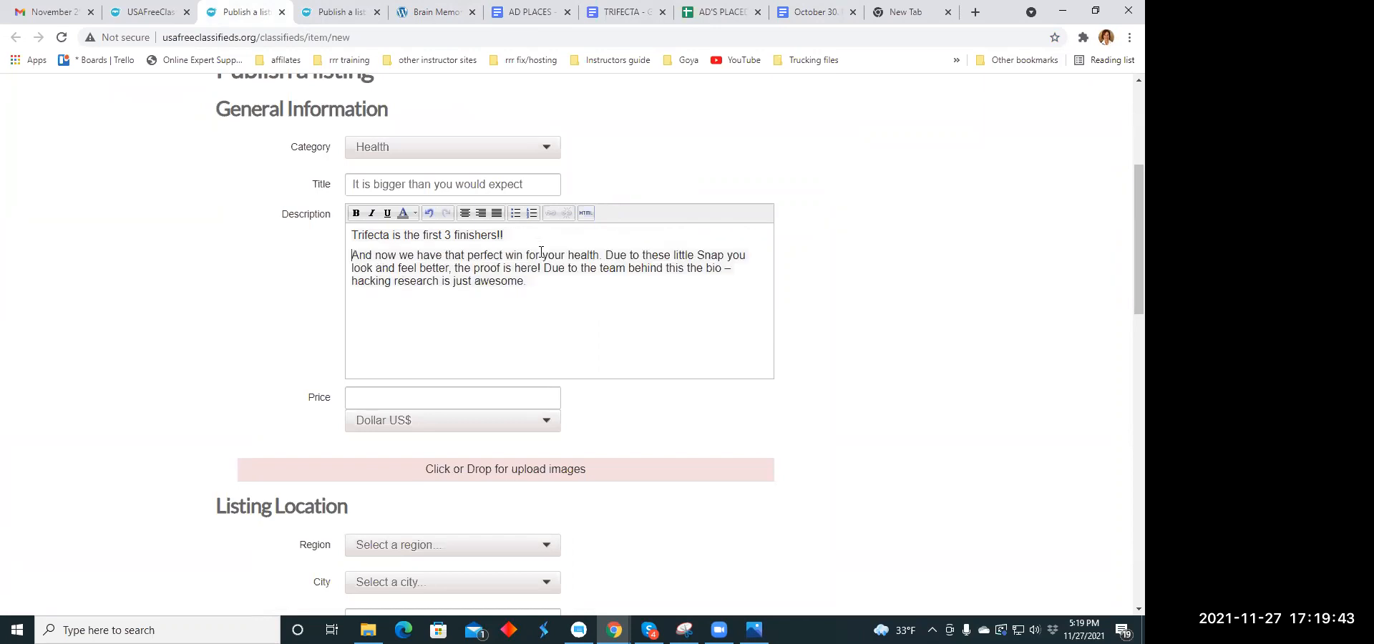
click(605, 255)
key(Return)
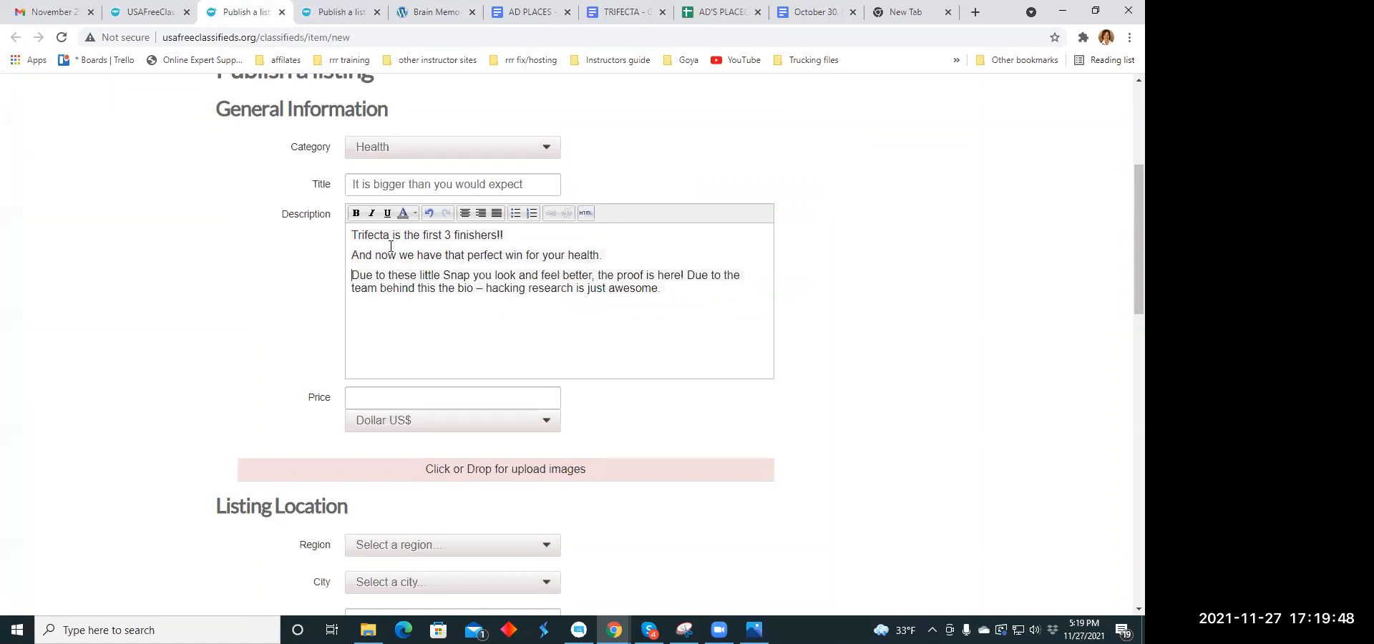
click(687, 275)
key(Return)
- Center the whole description text and make it bold and italic
drag(350, 235, 727, 291)
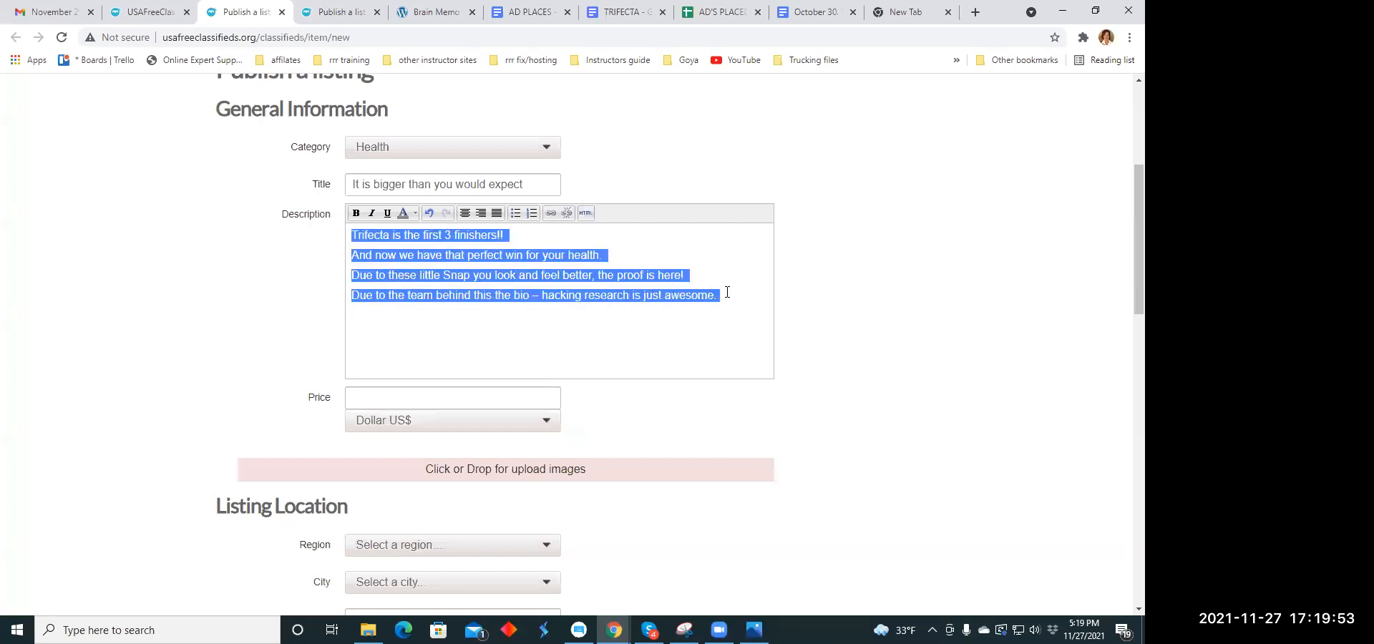
click(465, 215)
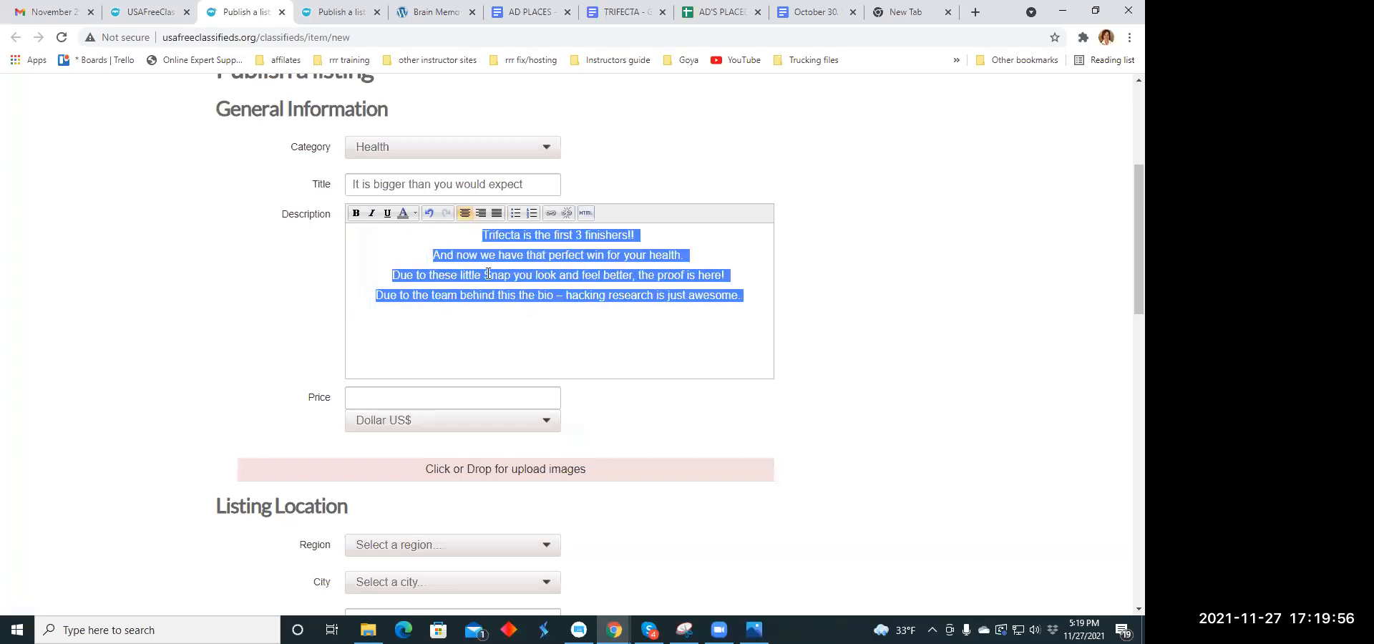
click(371, 214)
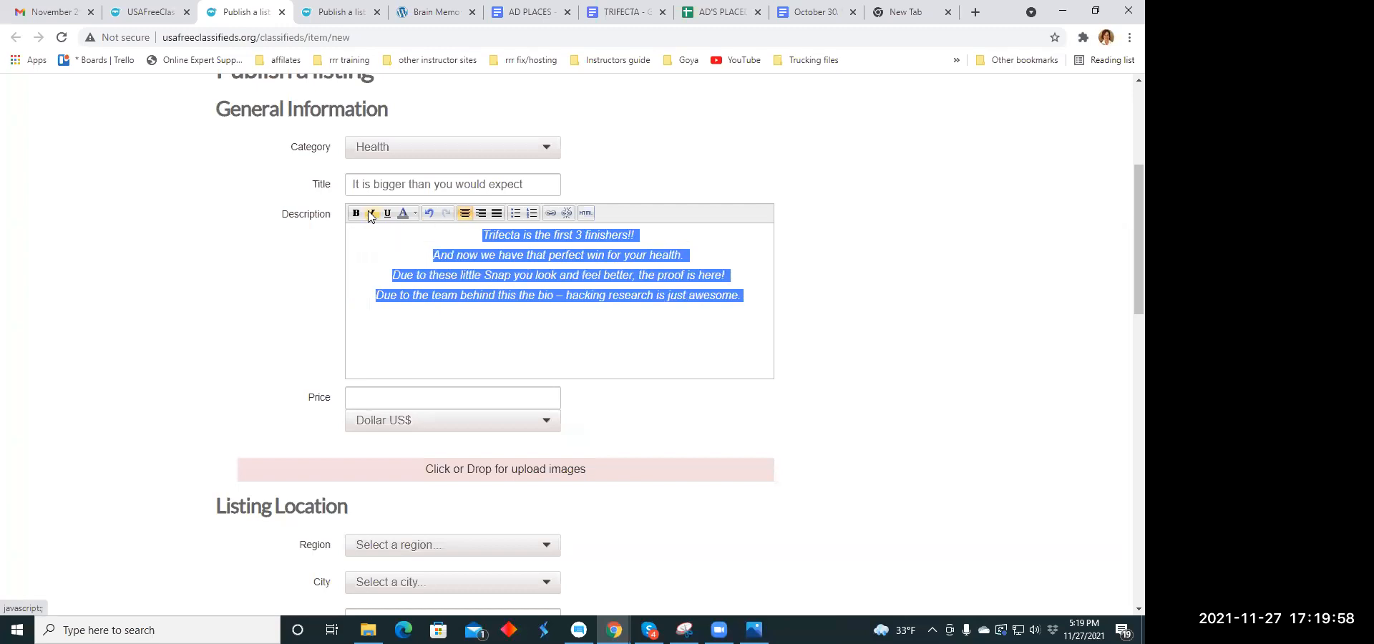
click(356, 214)
click(469, 343)
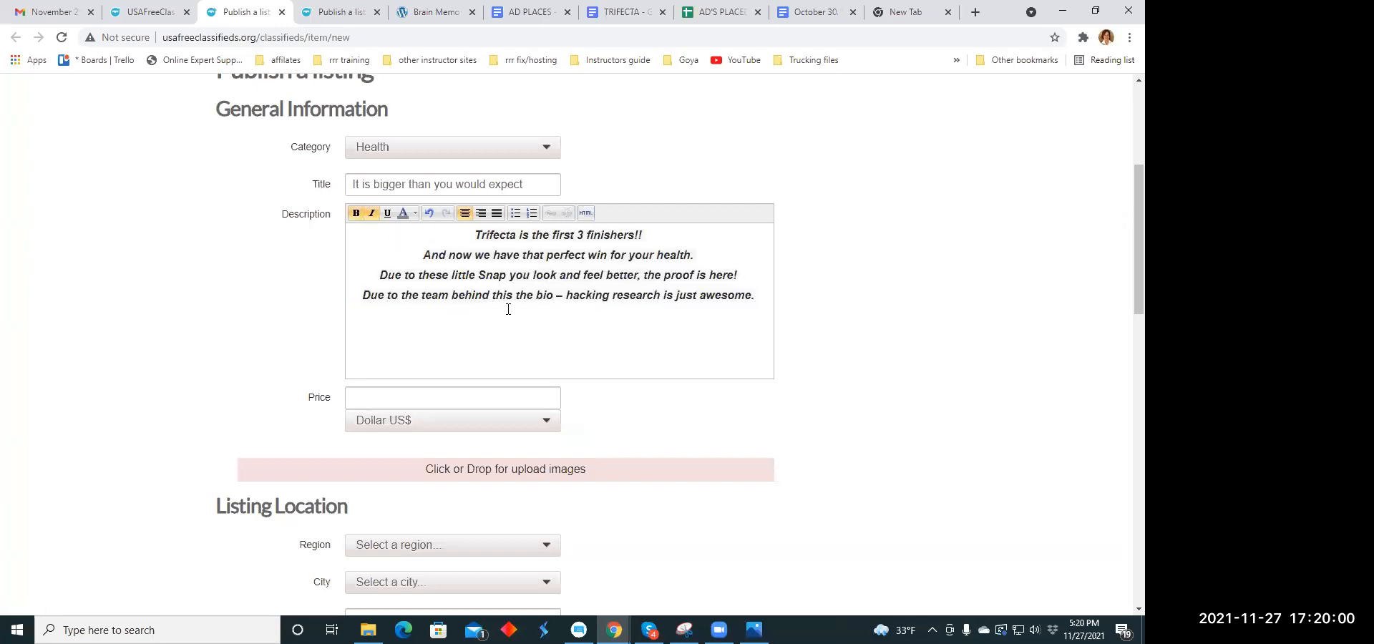
- Color the description's first line, "Trifecta is the first 3 finishers!!", orange
drag(475, 235, 642, 236)
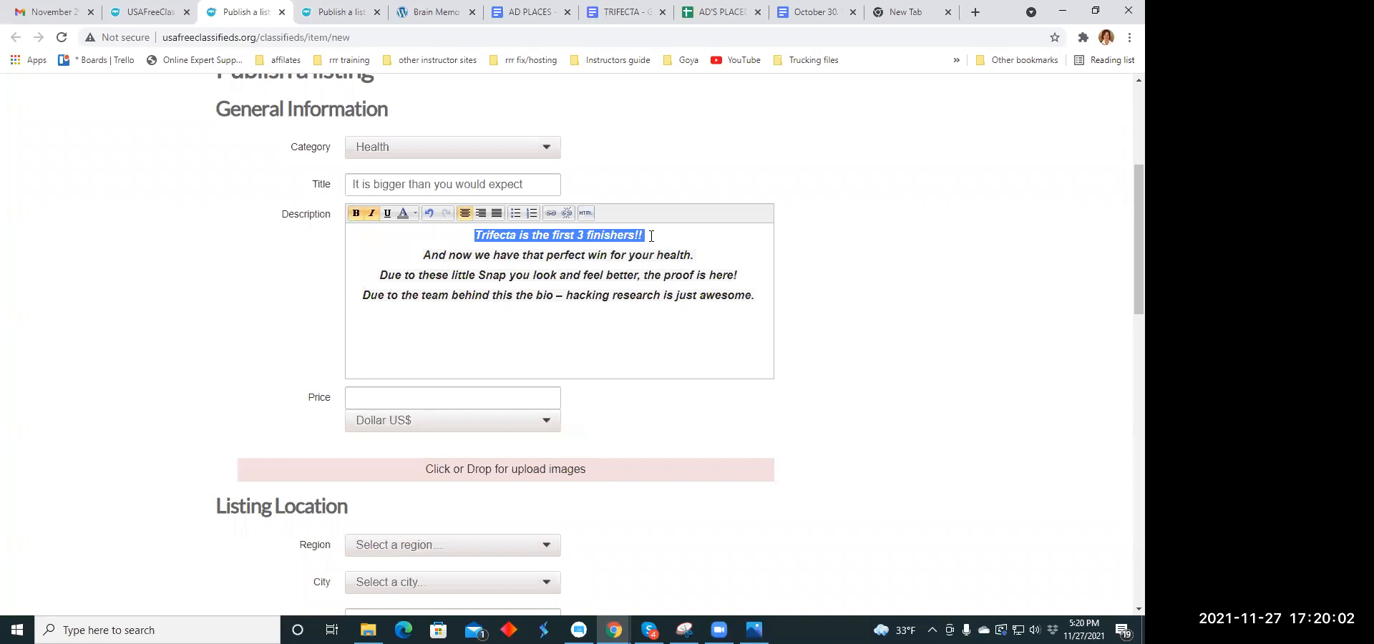
click(416, 214)
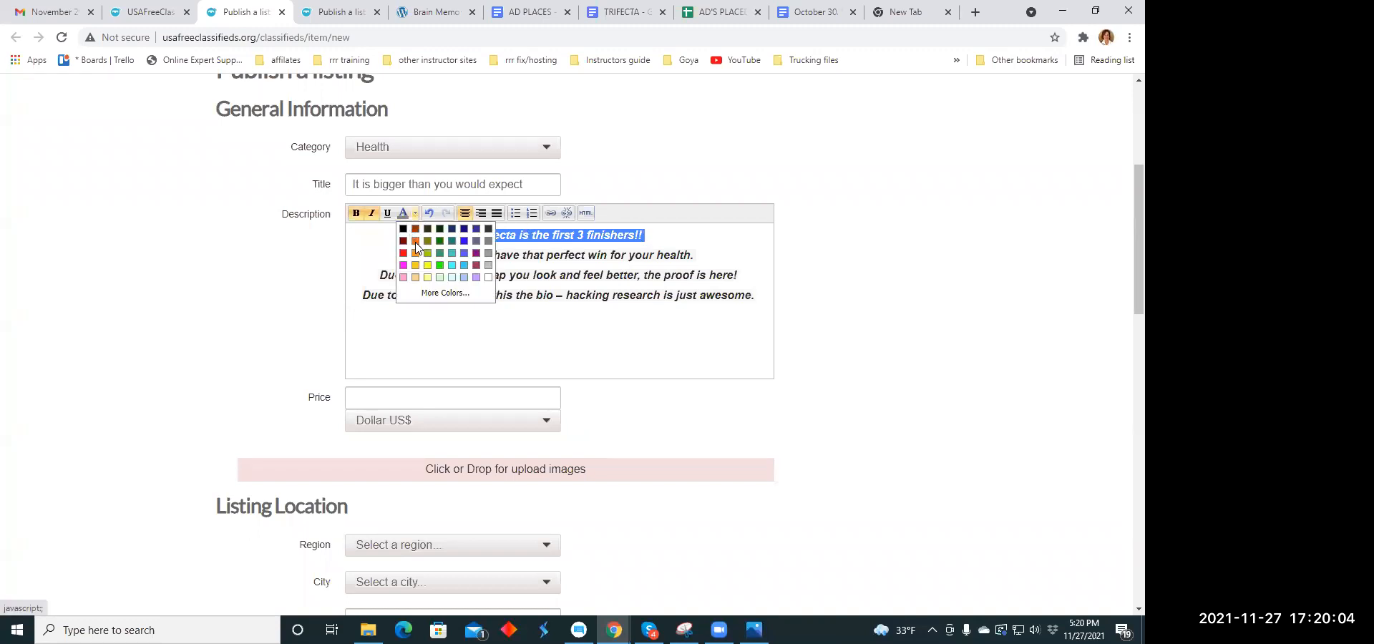
click(415, 242)
click(565, 330)
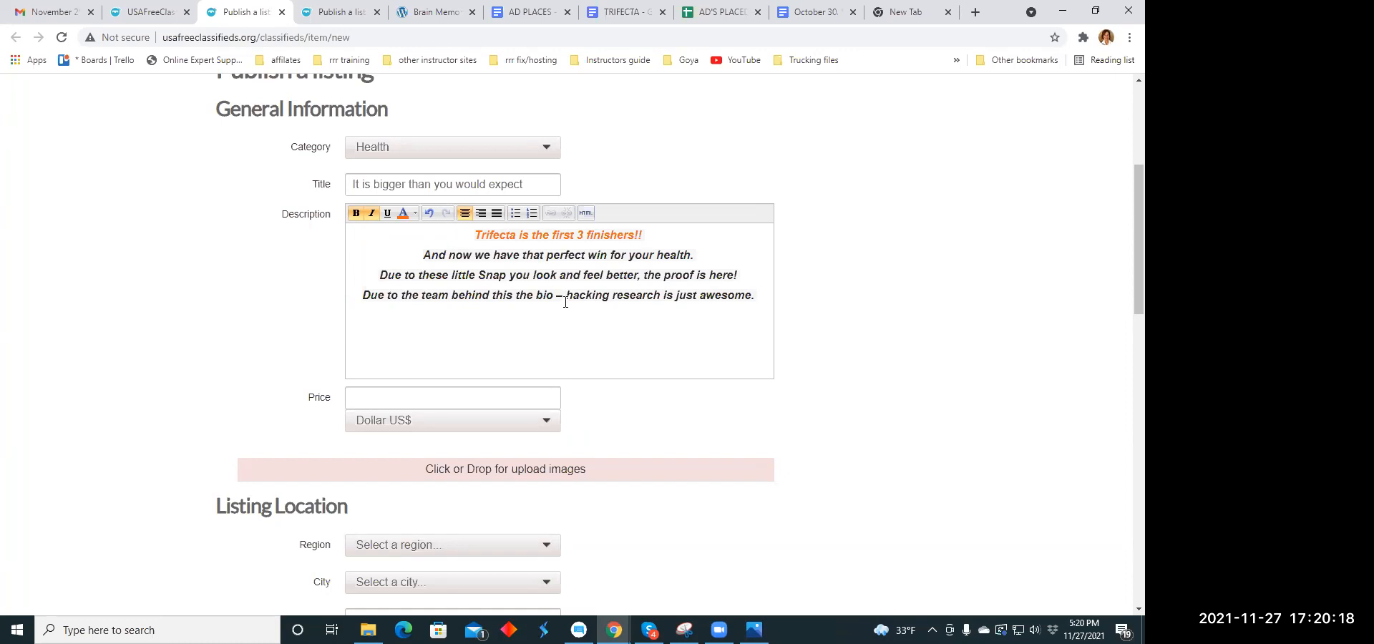
- Set the listing's price to 79.00 and upload the image walking.jpg from the Ad Memes folder
click(389, 400)
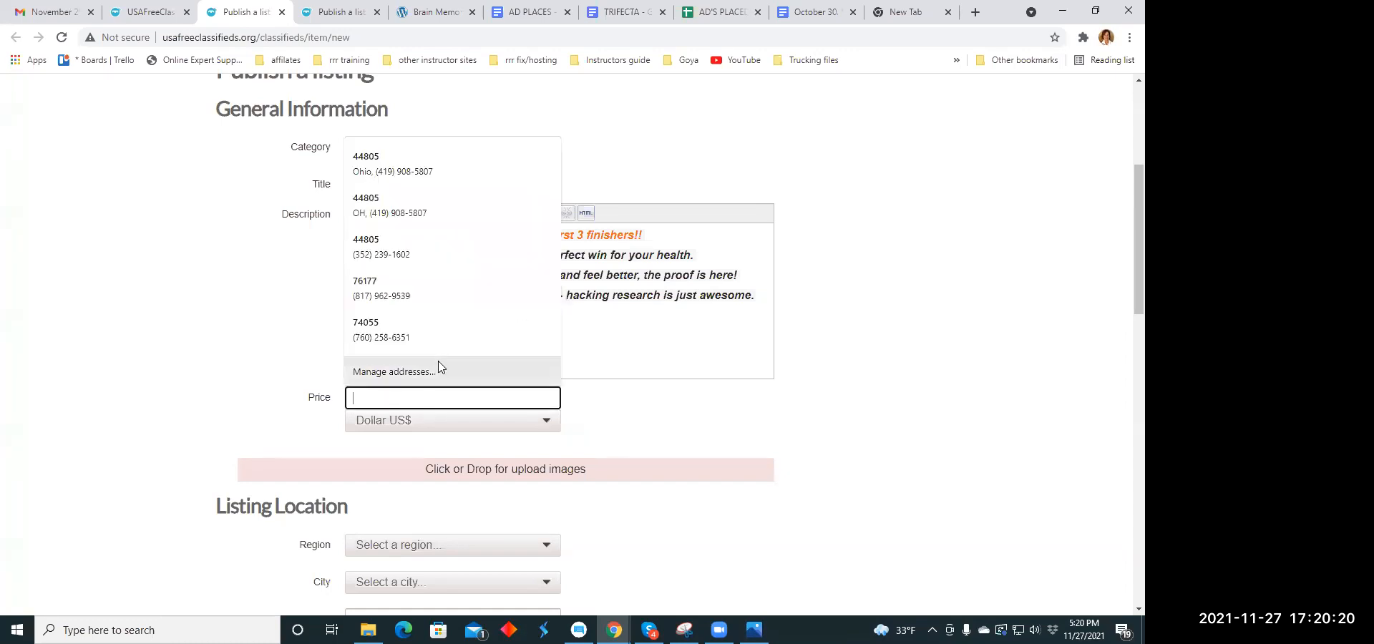
text(79.00)
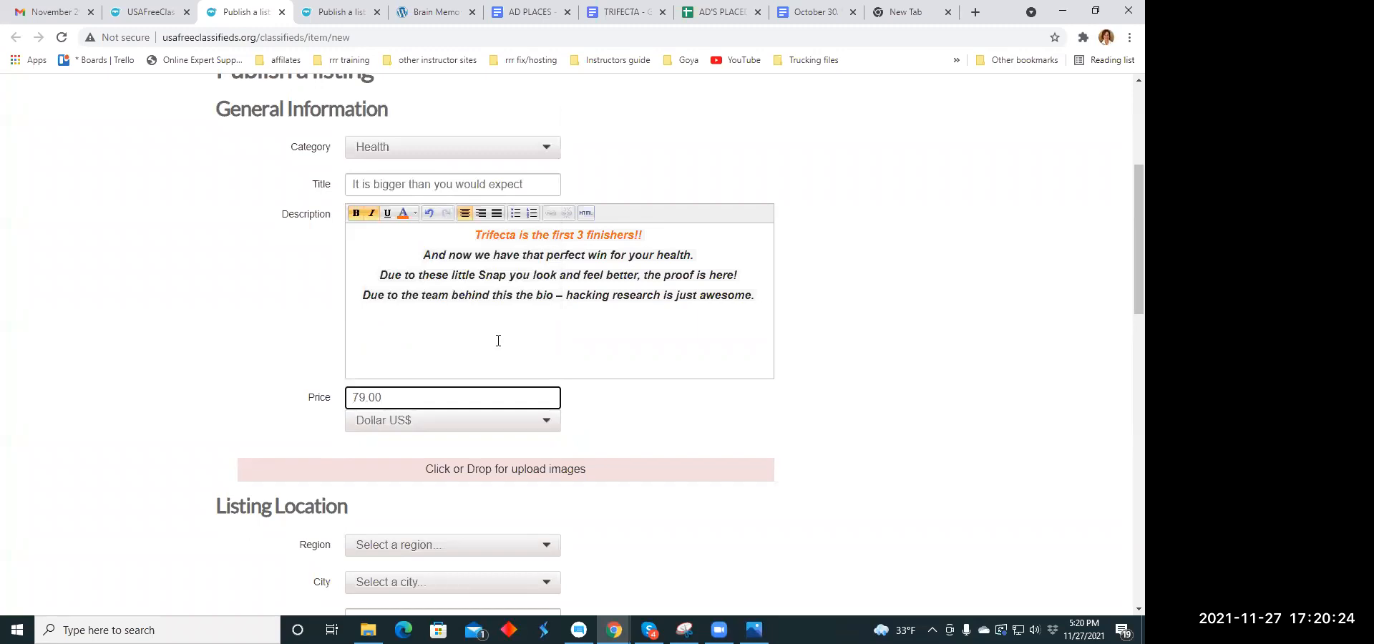
scroll(498, 340, down, 3)
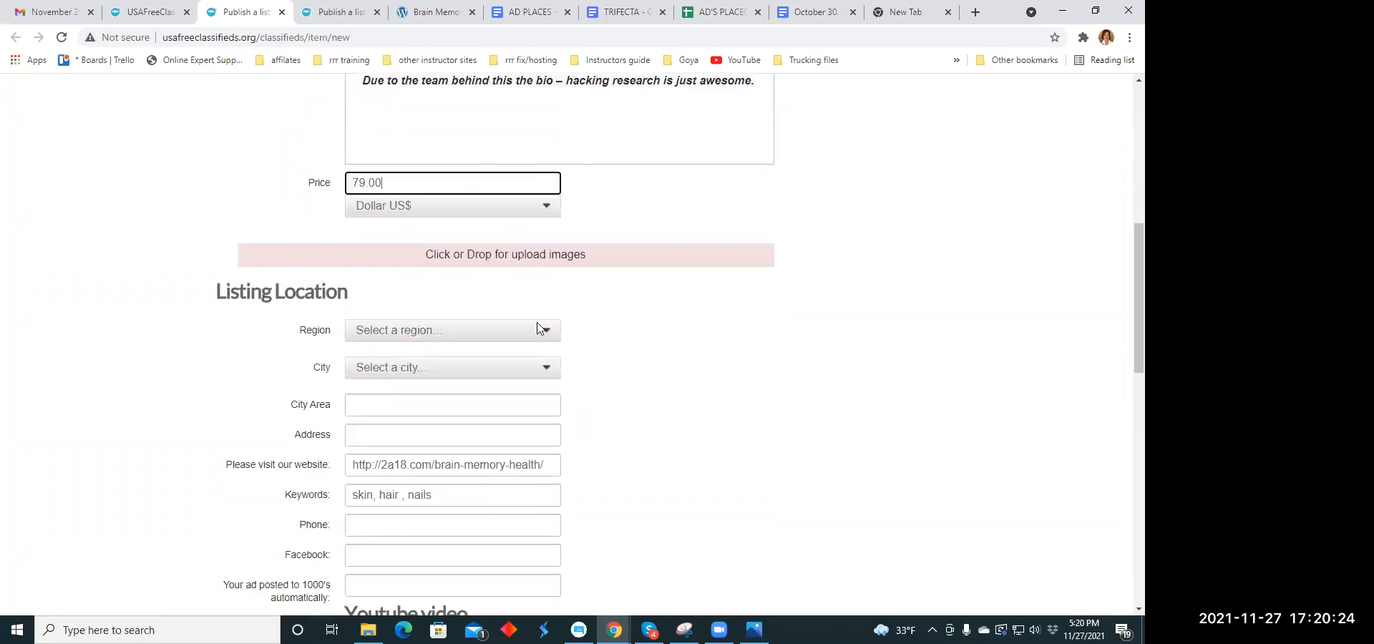
click(483, 258)
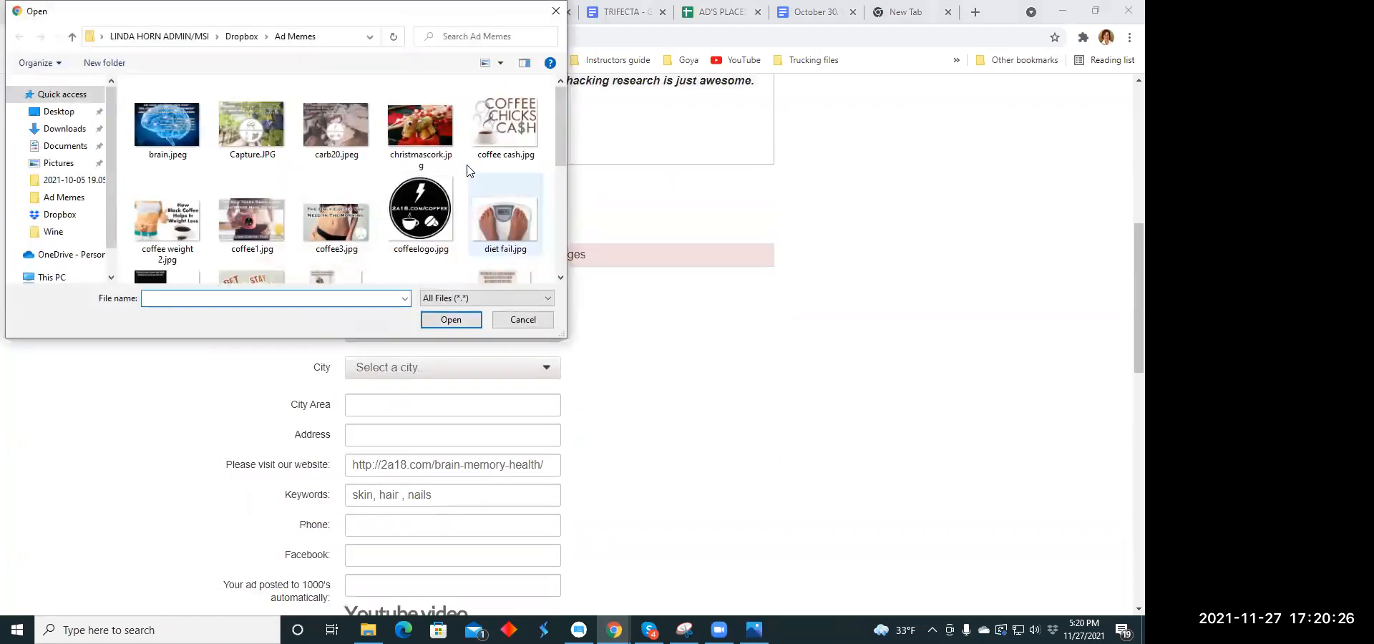
scroll(351, 163, down, 2)
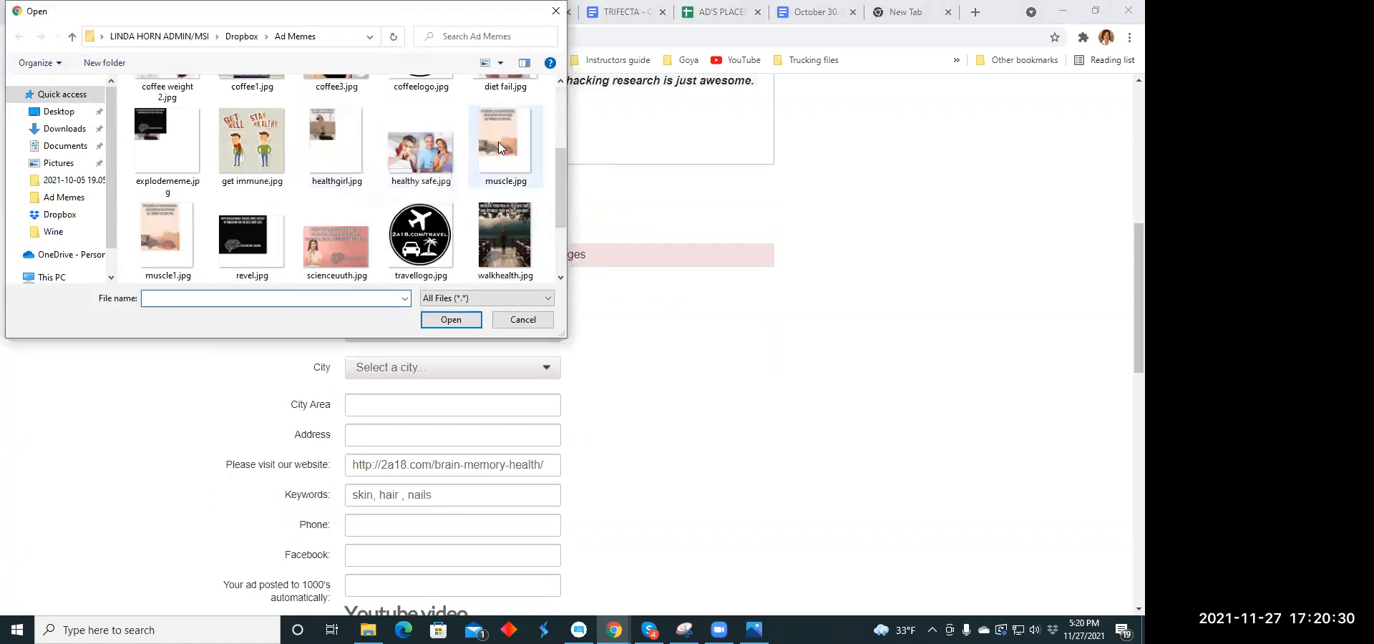
scroll(259, 158, down, 1)
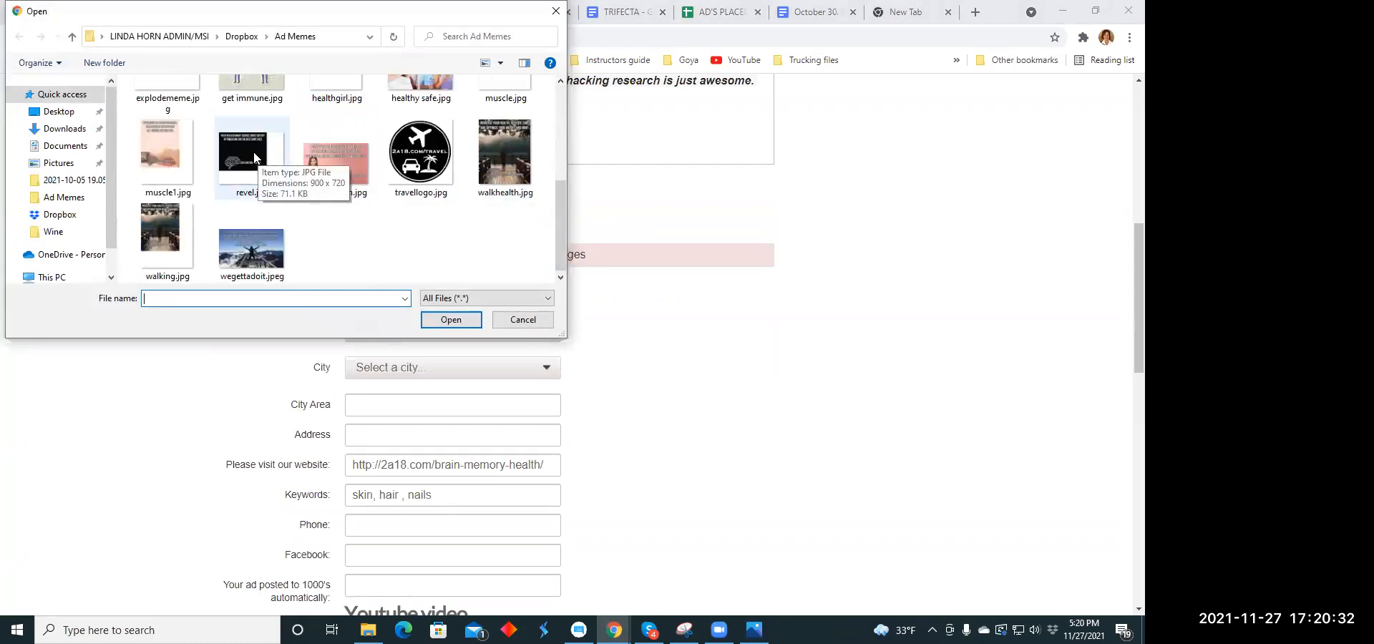
click(504, 147)
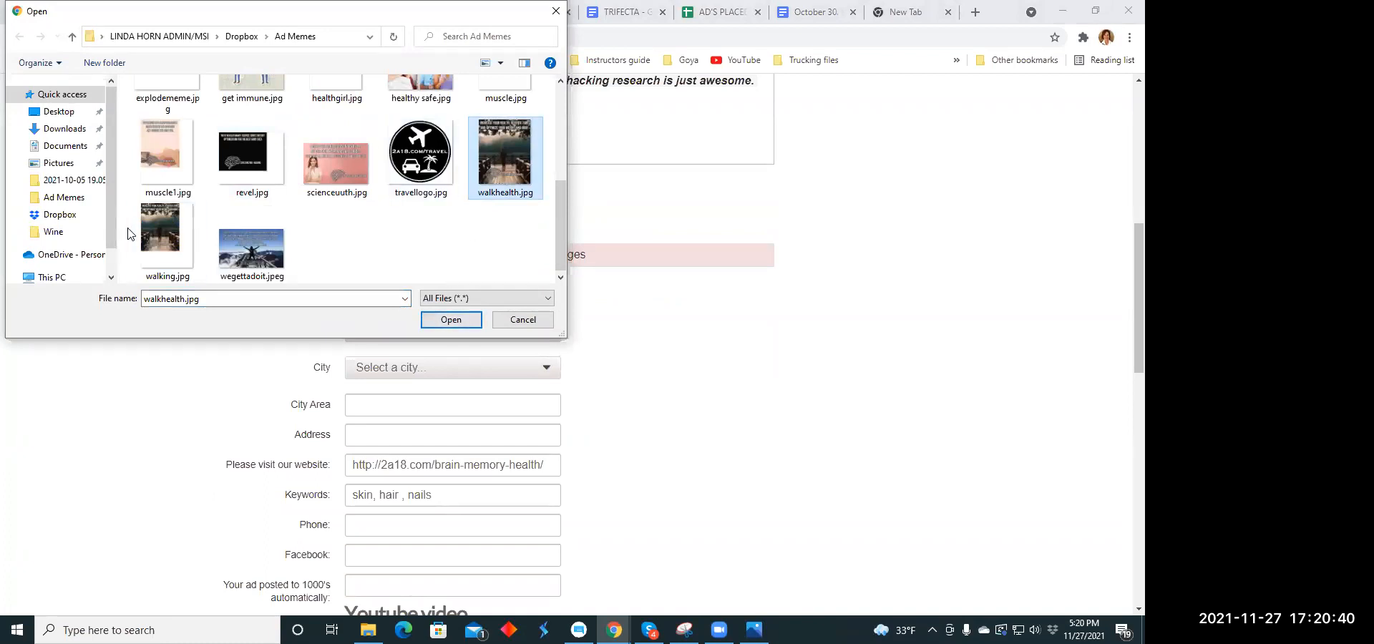
click(148, 237)
click(444, 319)
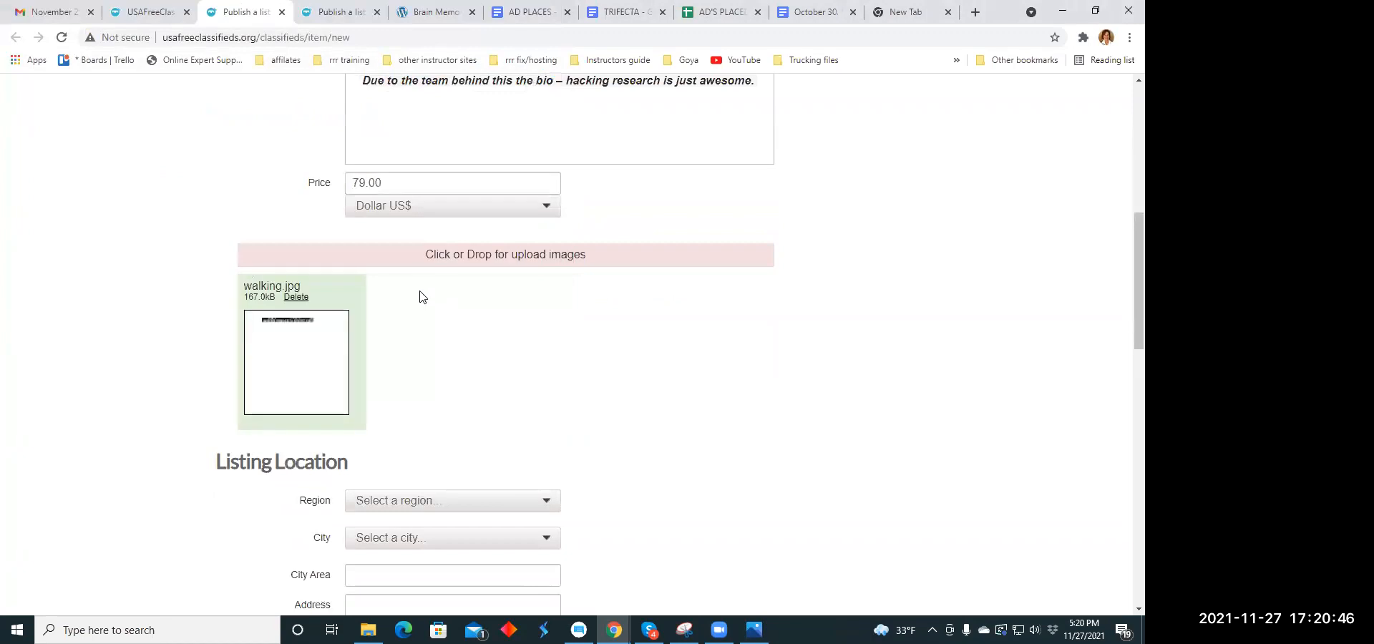
- Set the listing location to the region Pennsylvania and the city Albrightsville
scroll(421, 296, down, 3)
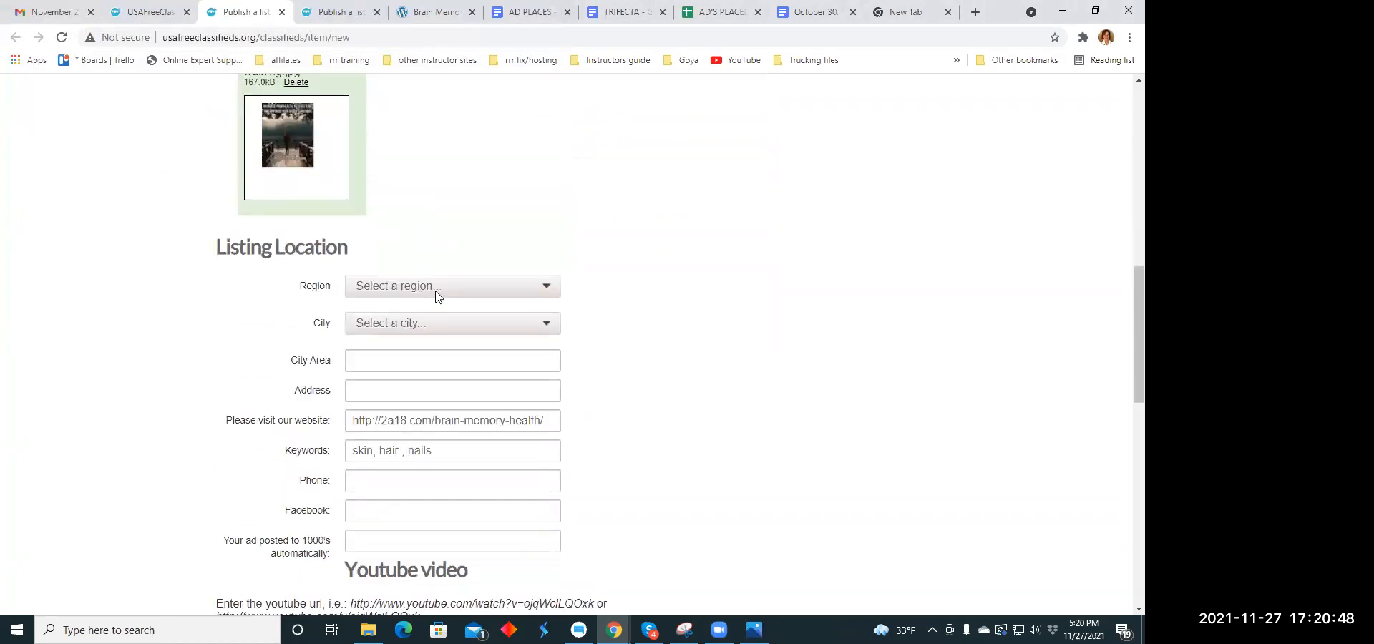
click(533, 290)
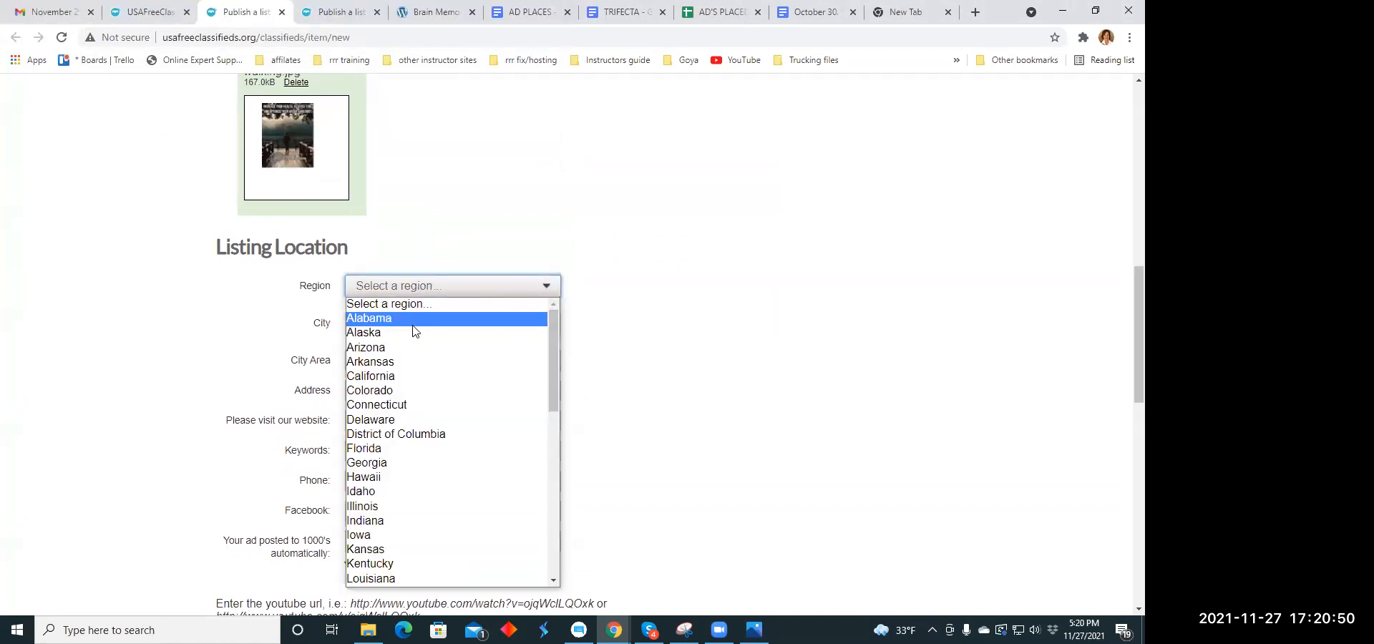
scroll(411, 319, down, 10)
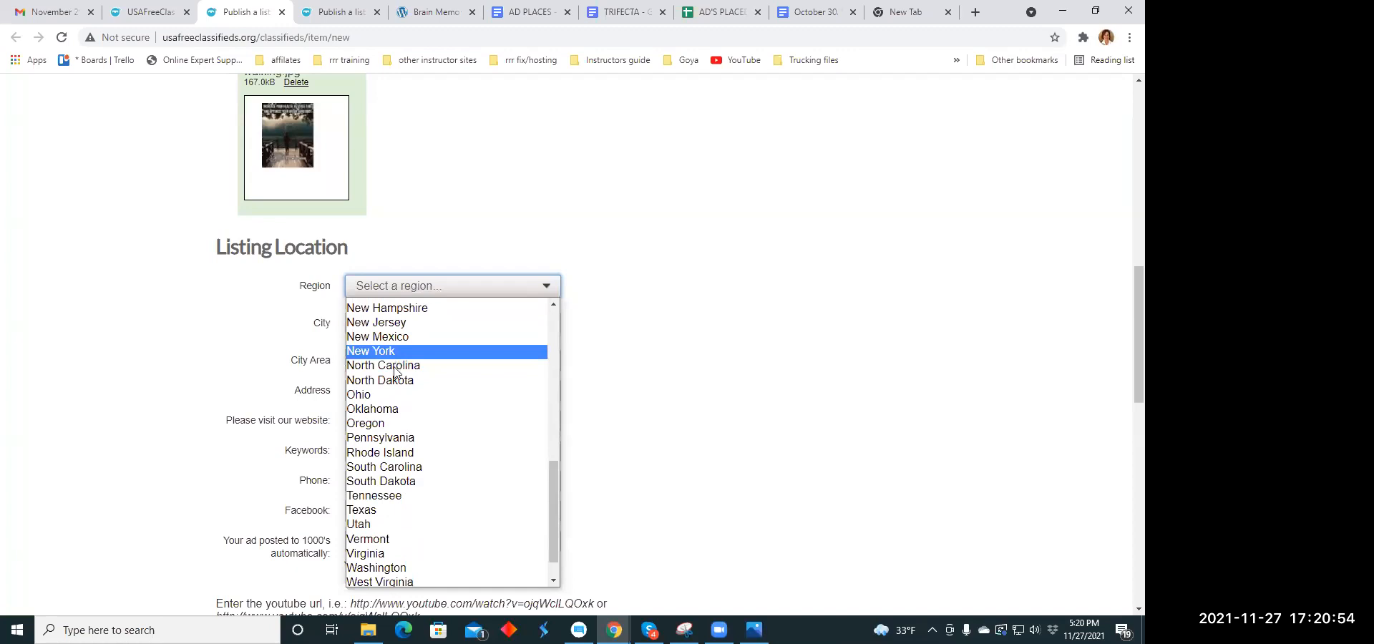
click(391, 438)
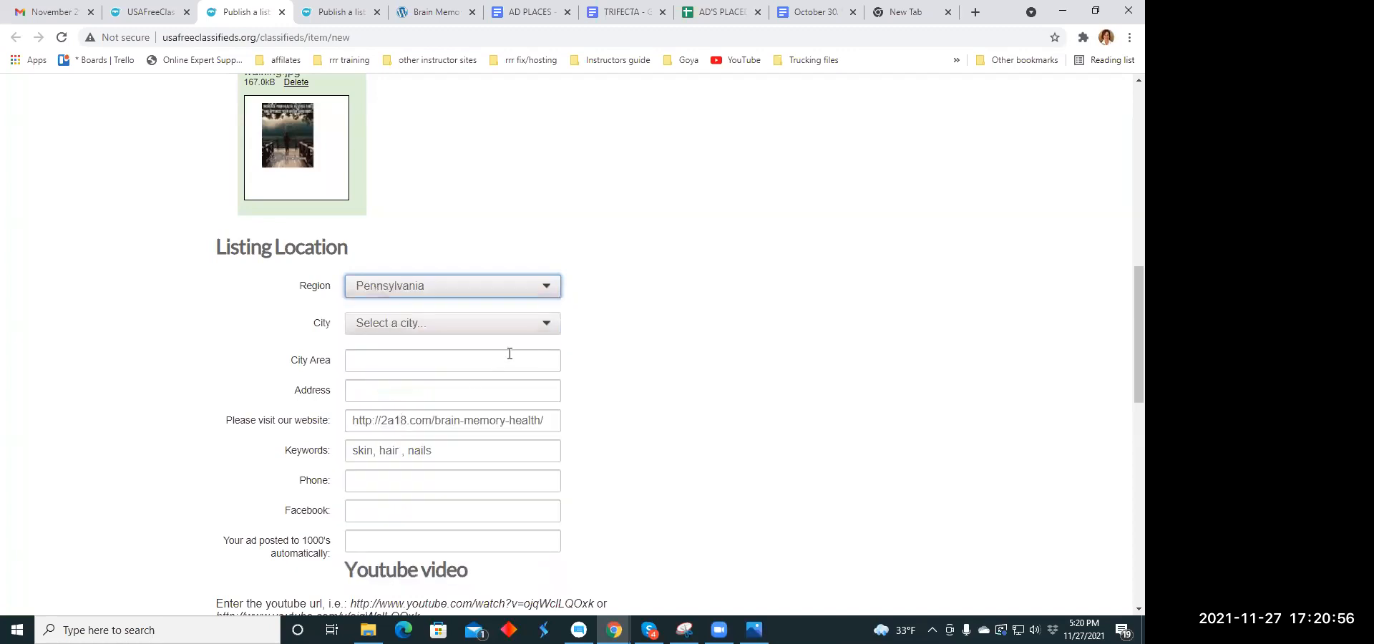
click(546, 323)
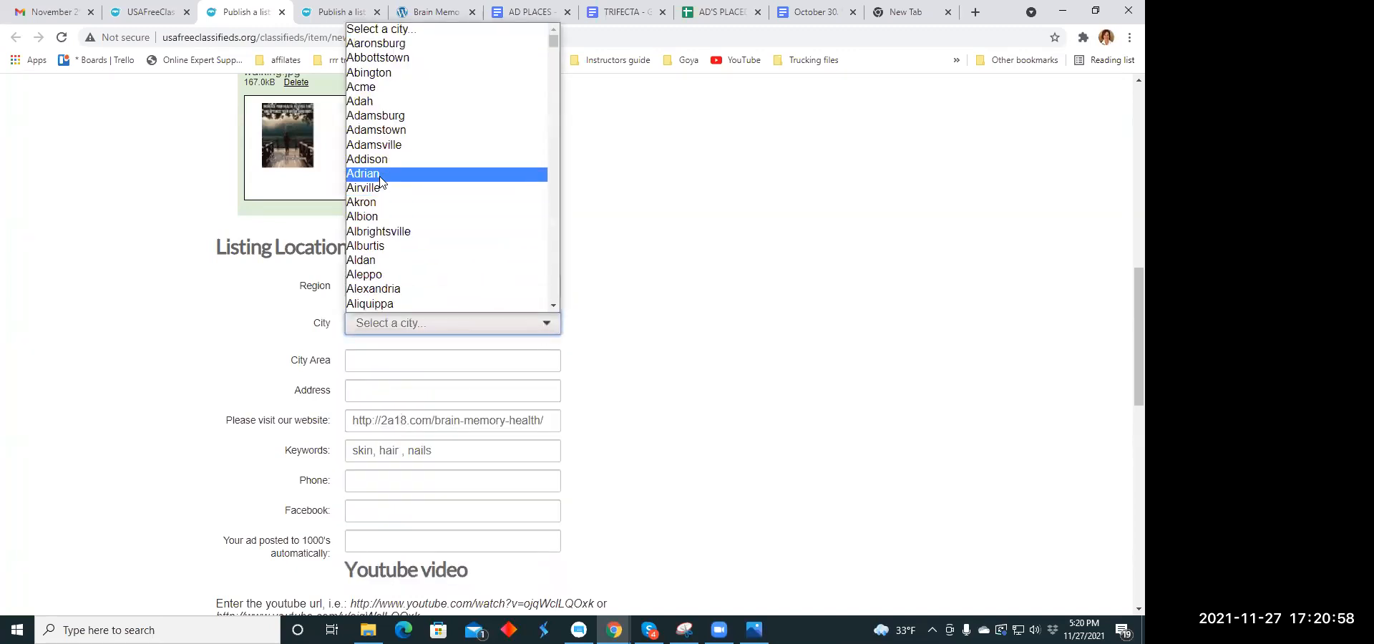
click(378, 231)
scroll(517, 236, down, 3)
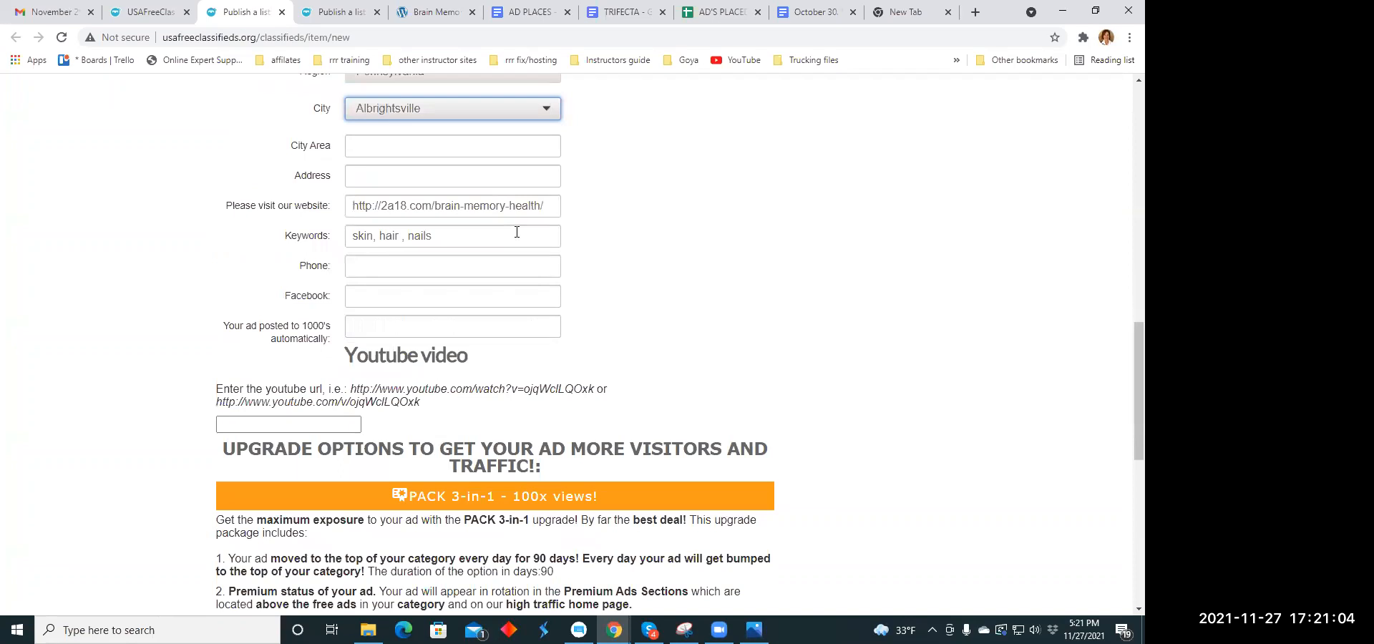
drag(544, 206, 346, 206)
key(BackSpace)
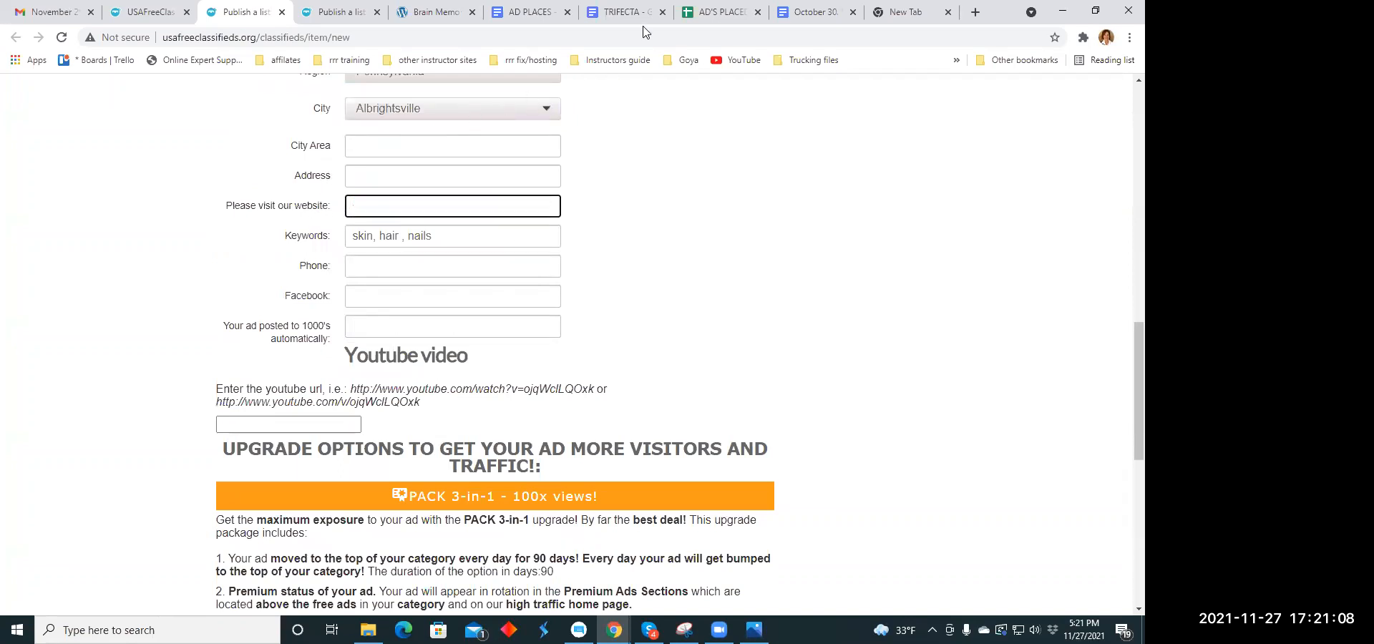
click(515, 12)
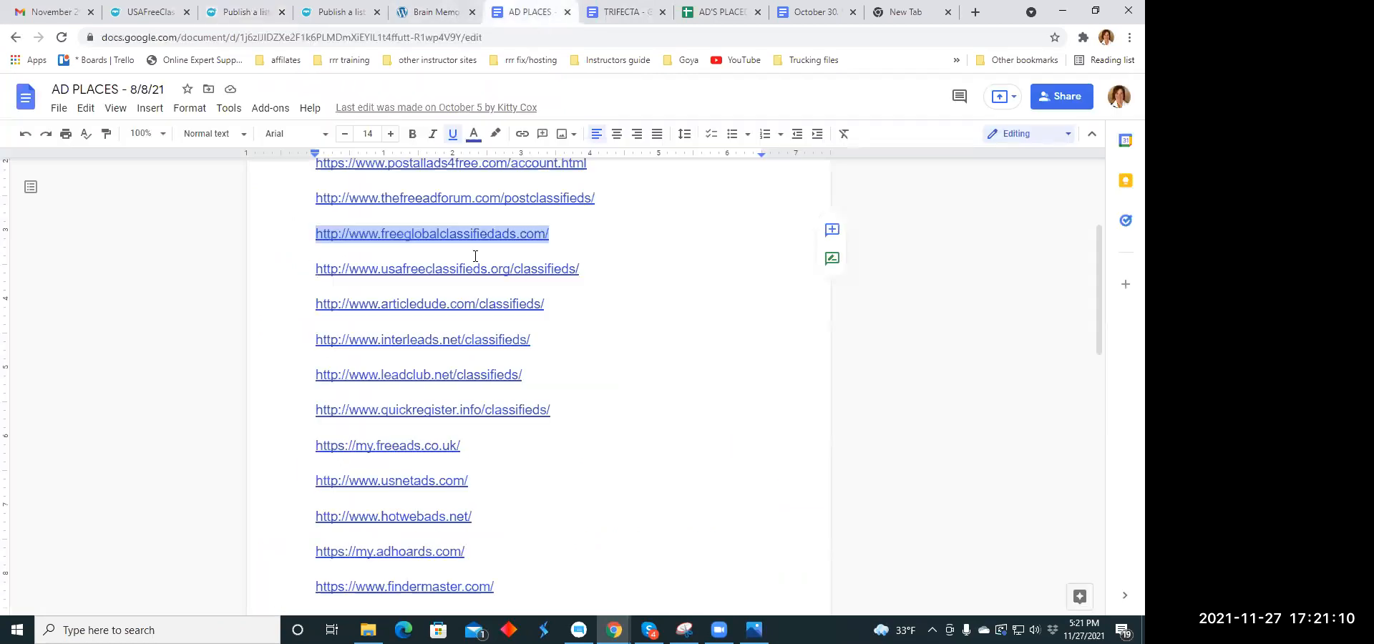
click(621, 13)
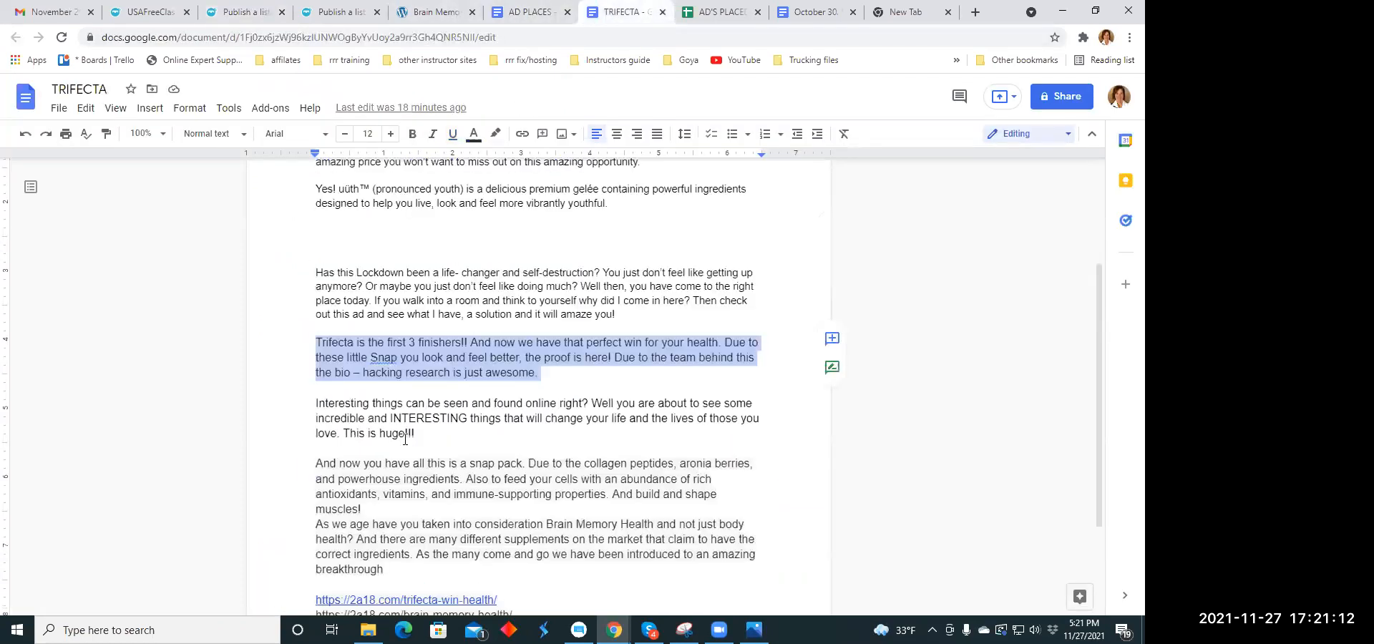
scroll(476, 377, down, 2)
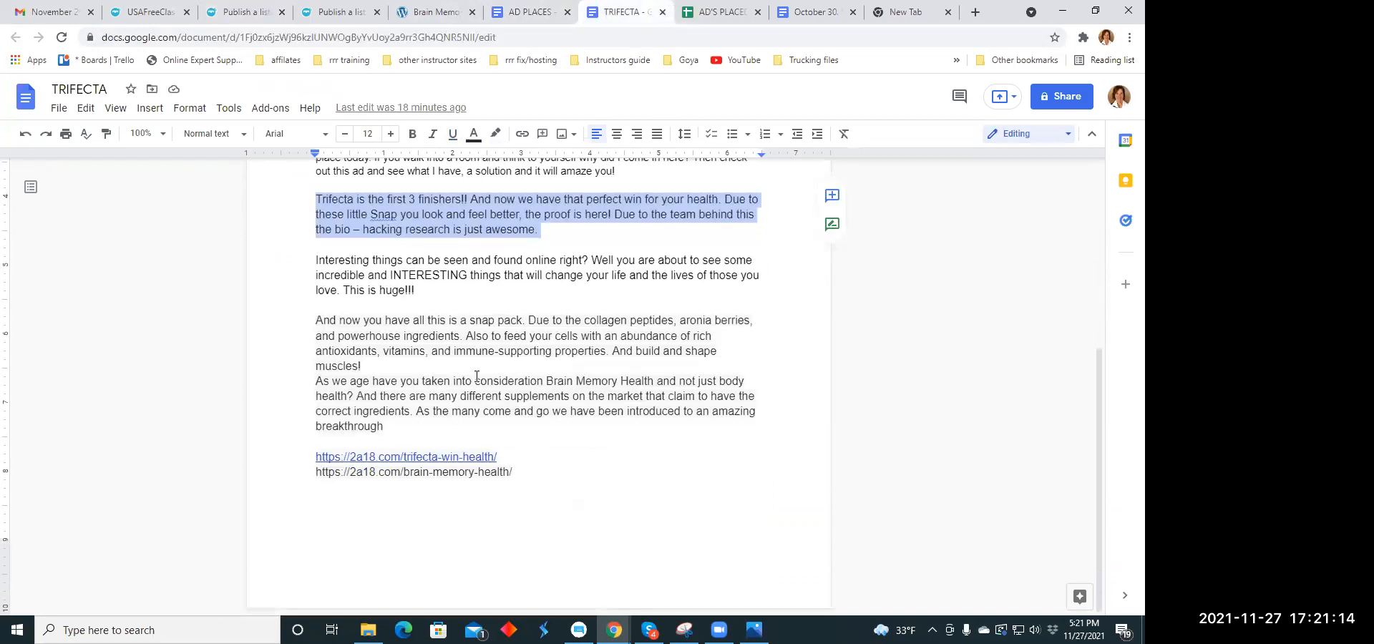
drag(509, 459, 326, 451)
right_click(327, 456)
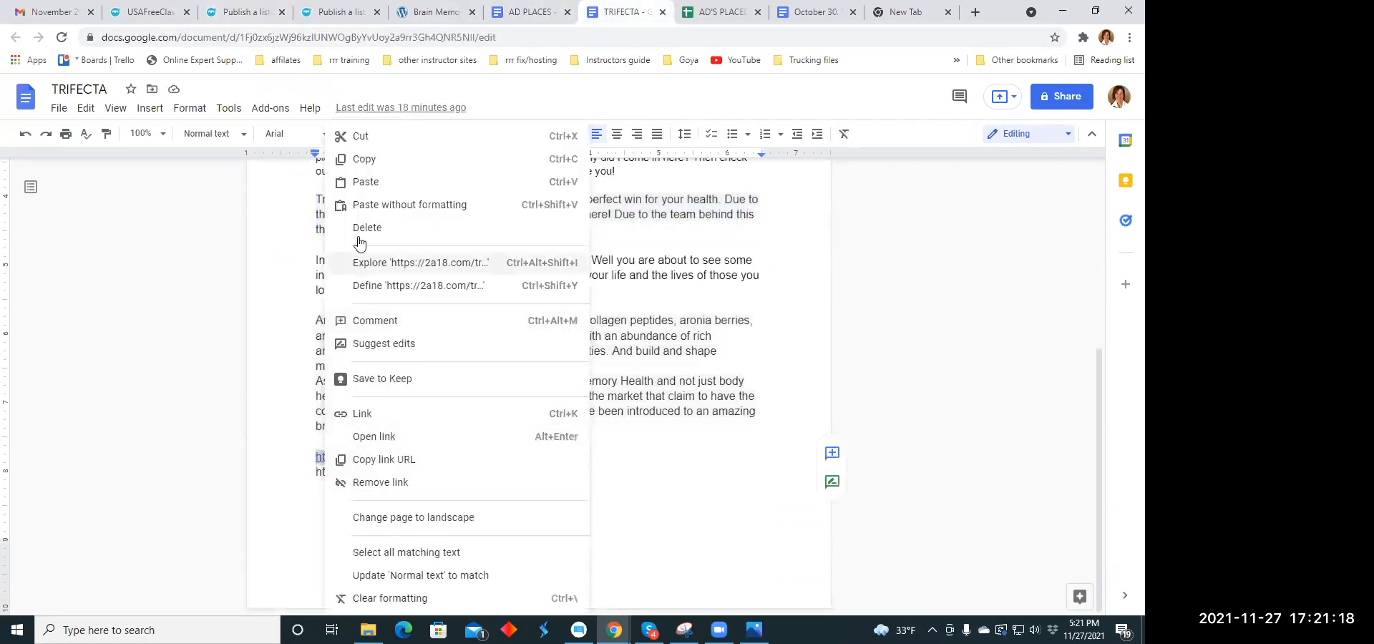
click(362, 160)
click(253, 10)
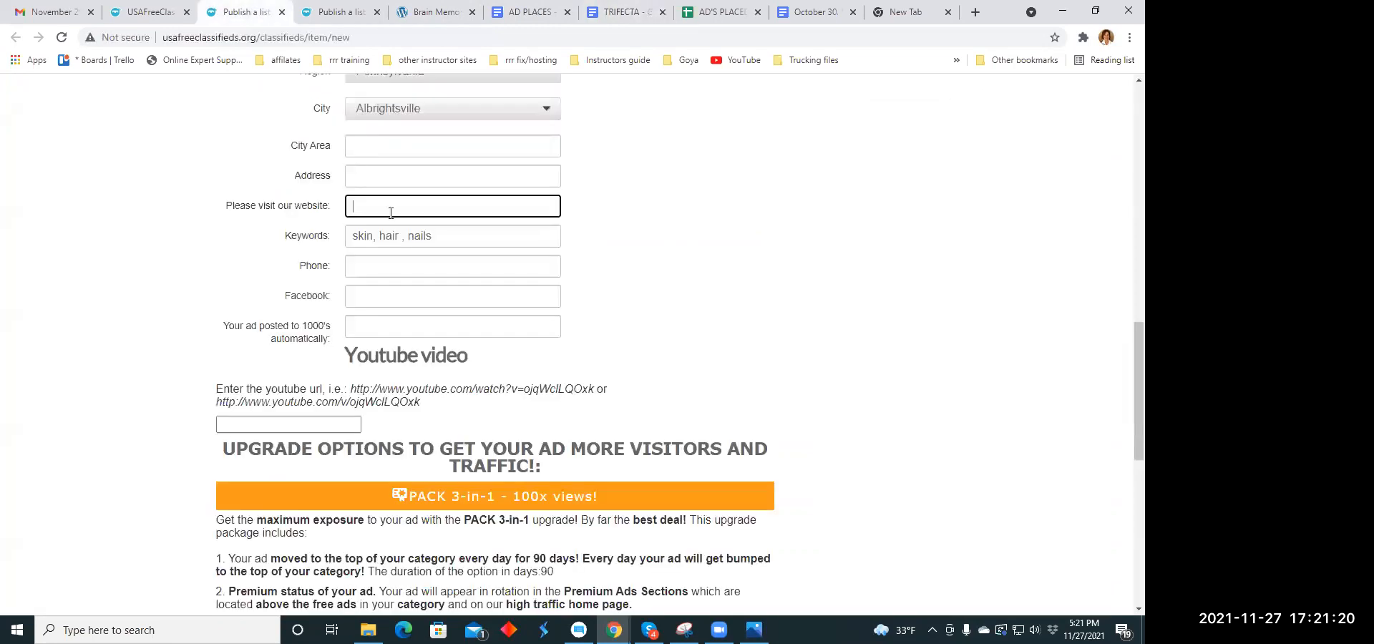
click(363, 206)
right_click(363, 206)
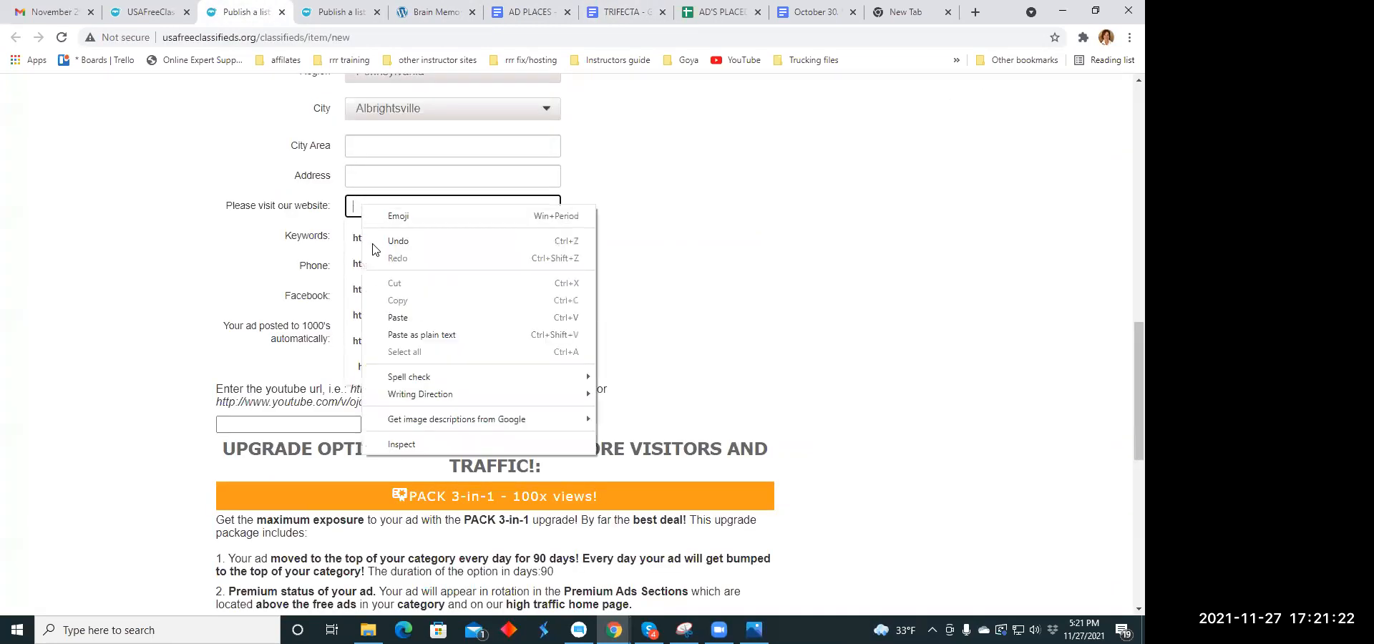
click(392, 317)
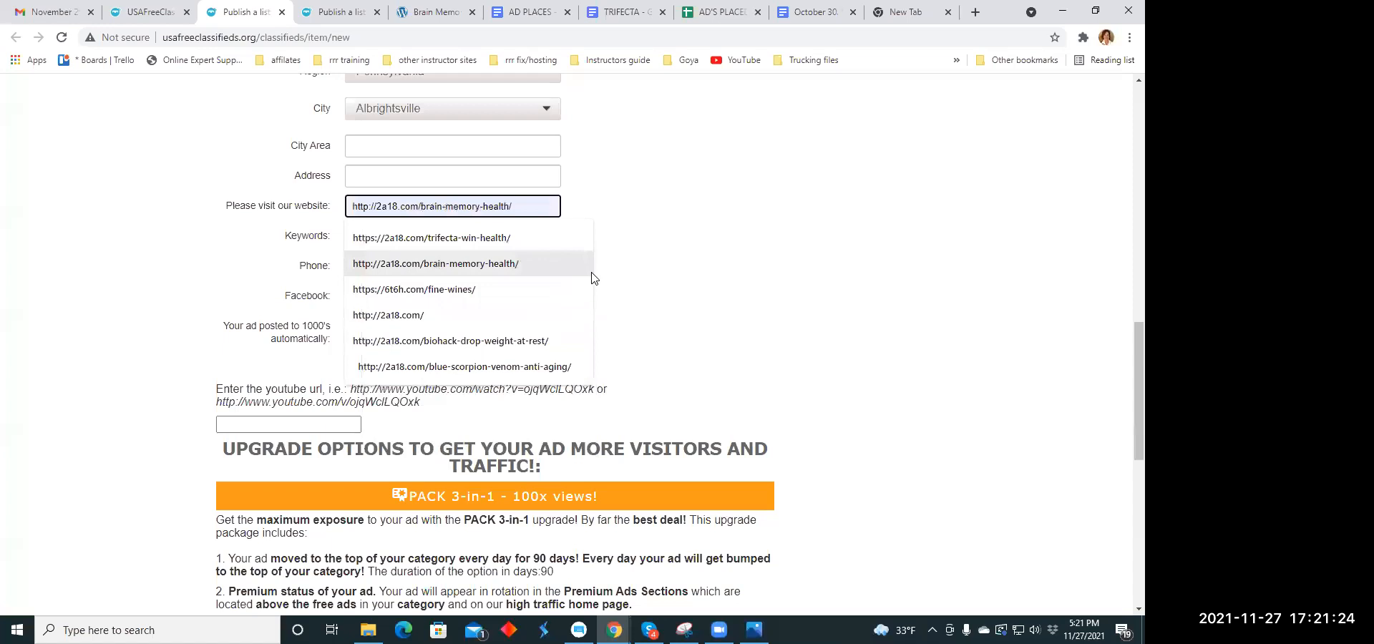
scroll(653, 272, down, 1)
scroll(651, 265, up, 1)
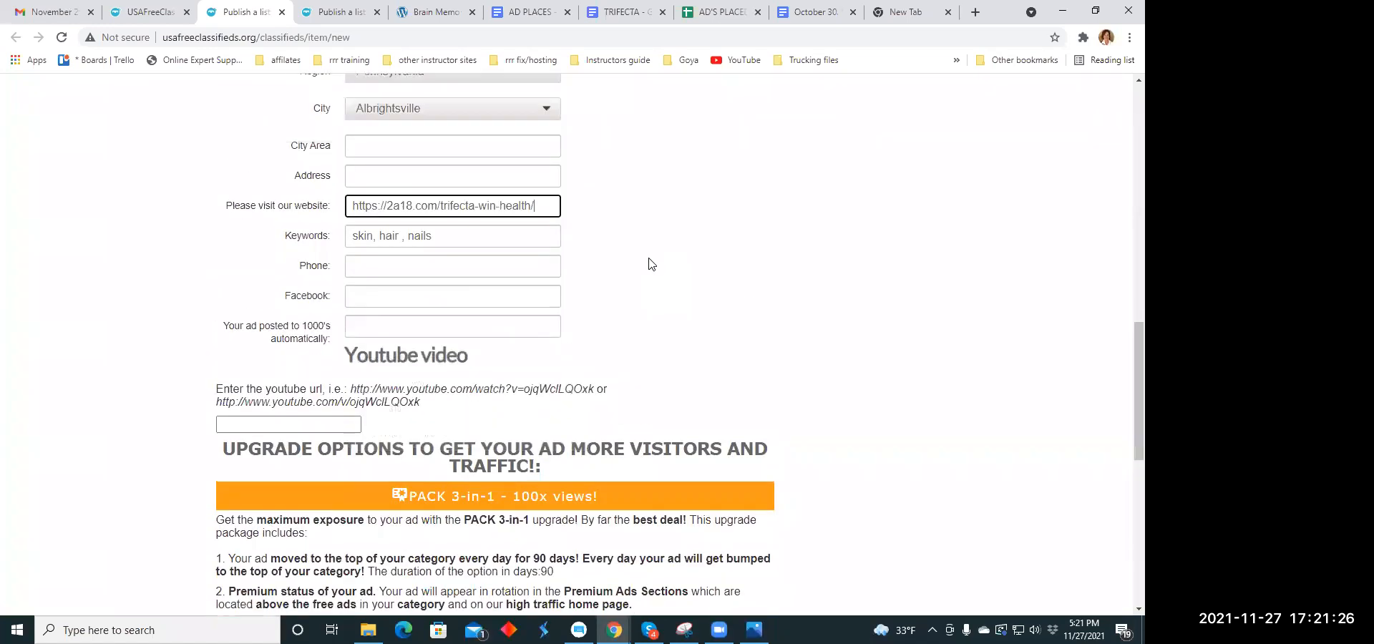
- Publish the listing and close its payment page without paying for an upgrade
scroll(616, 272, down, 7)
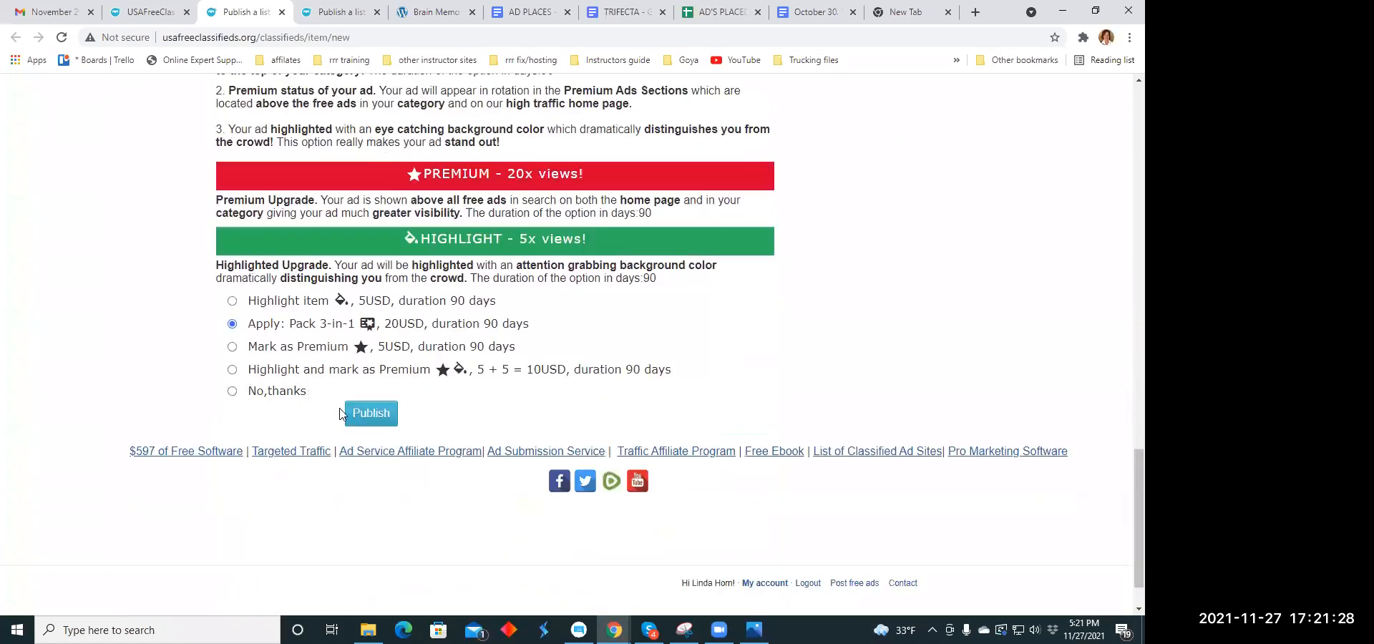
click(371, 412)
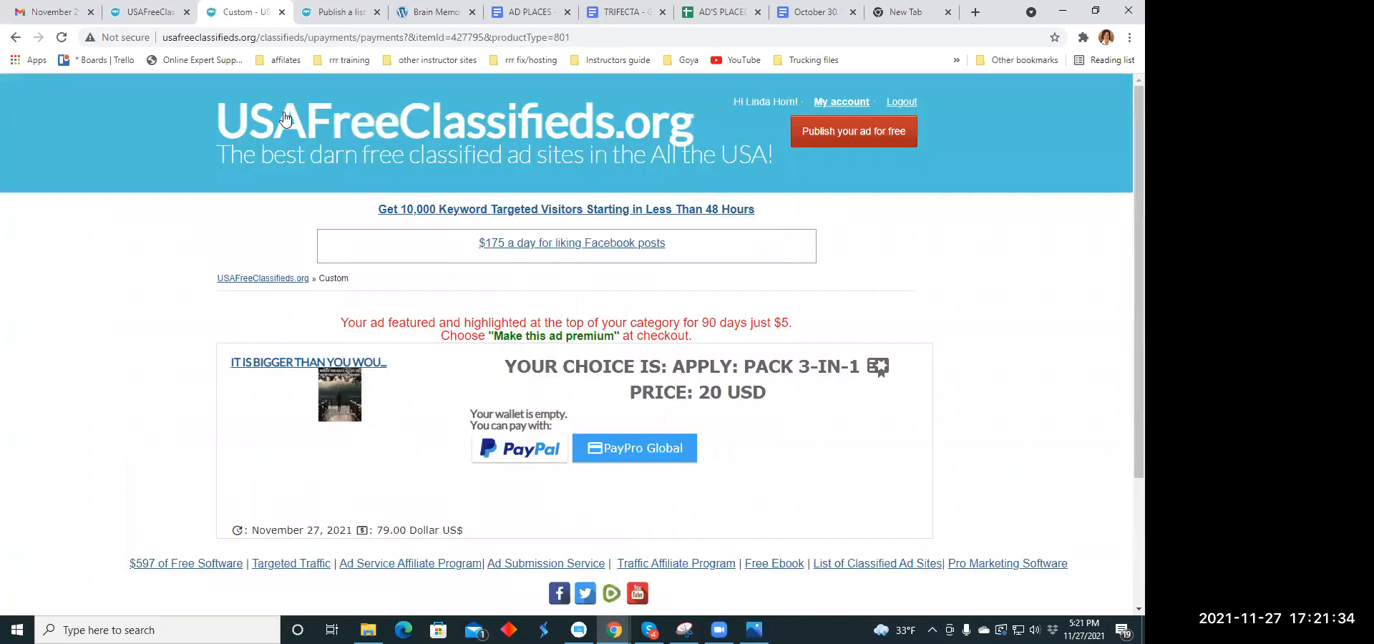
click(282, 12)
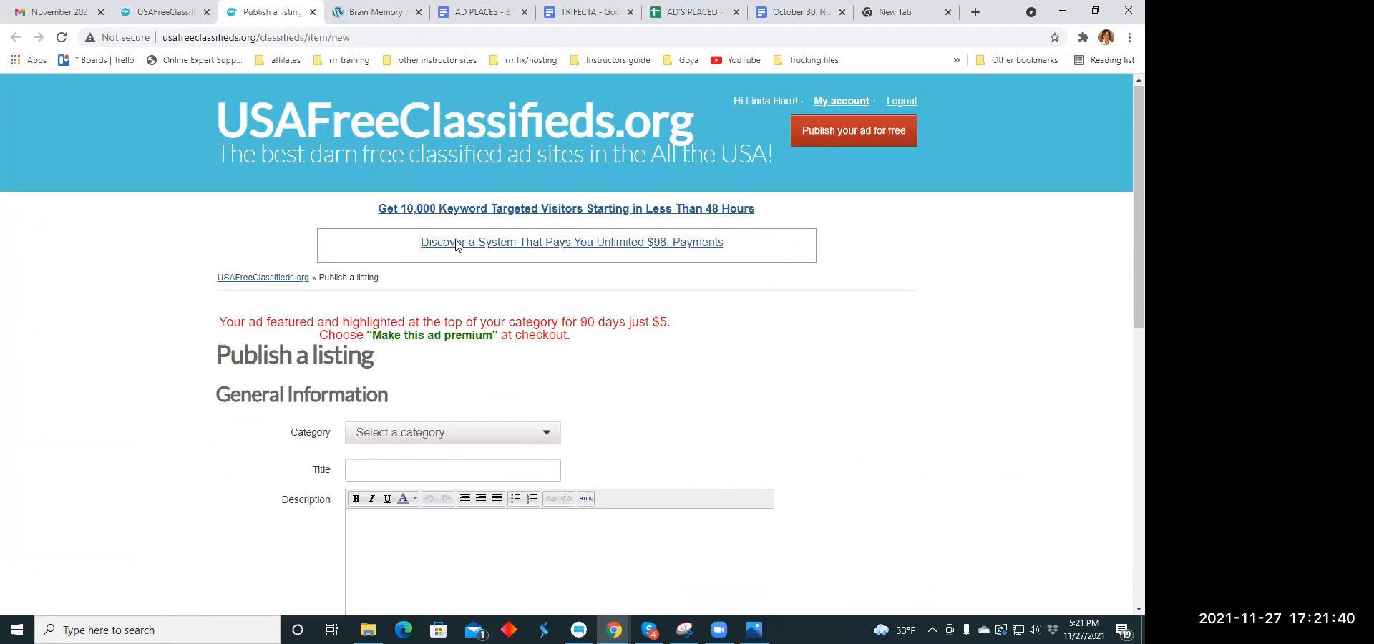
- Set the new blank listing's category to Health Beauty Fitness under Services
scroll(492, 279, down, 2)
click(550, 291)
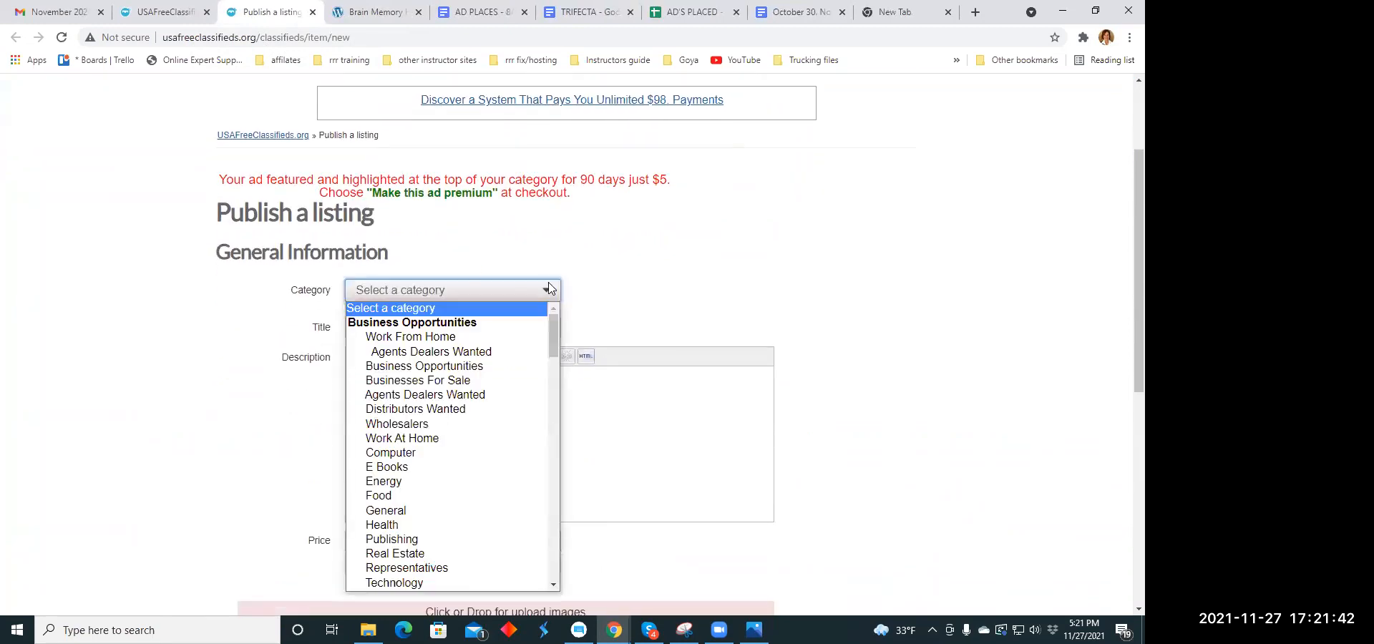
scroll(383, 336, down, 3)
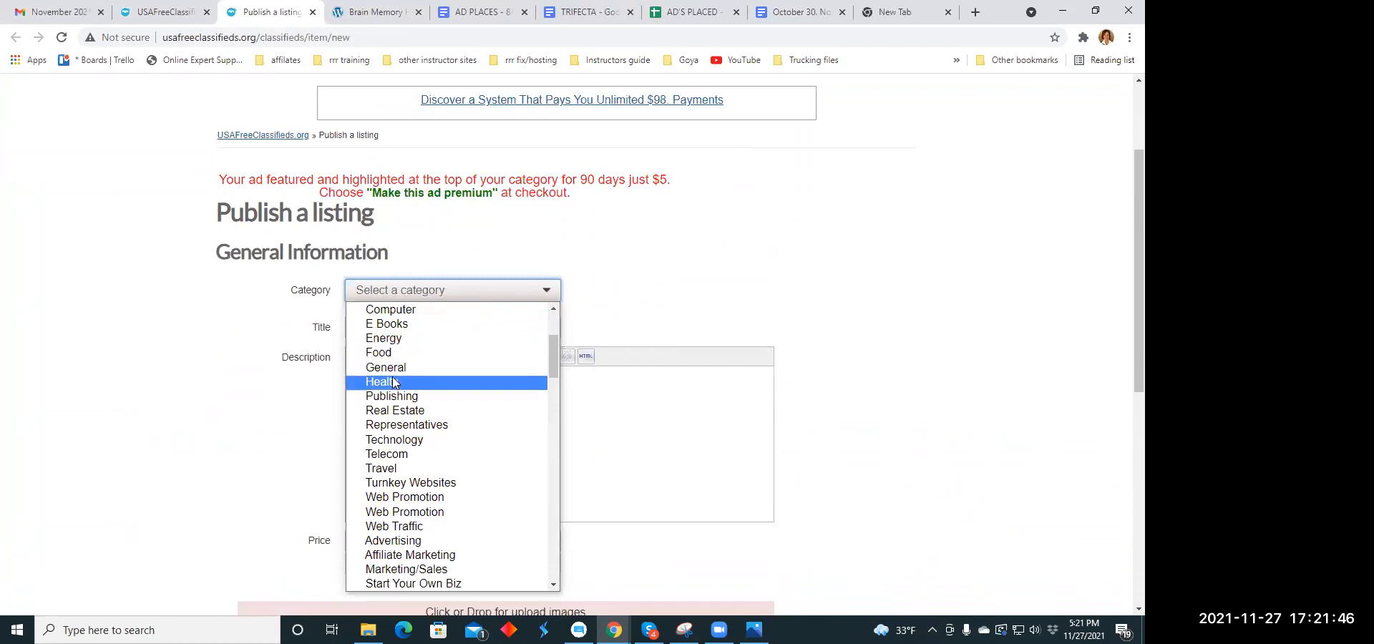
scroll(393, 371, down, 5)
scroll(393, 369, down, 2)
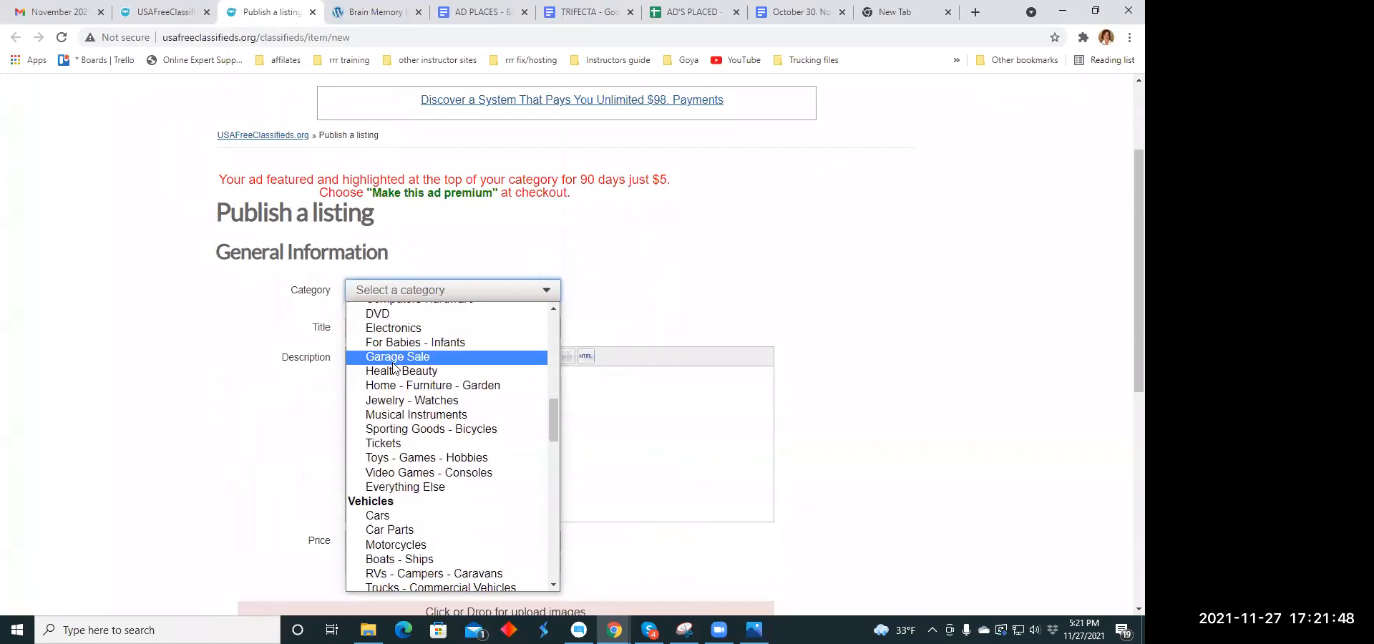
scroll(393, 367, down, 2)
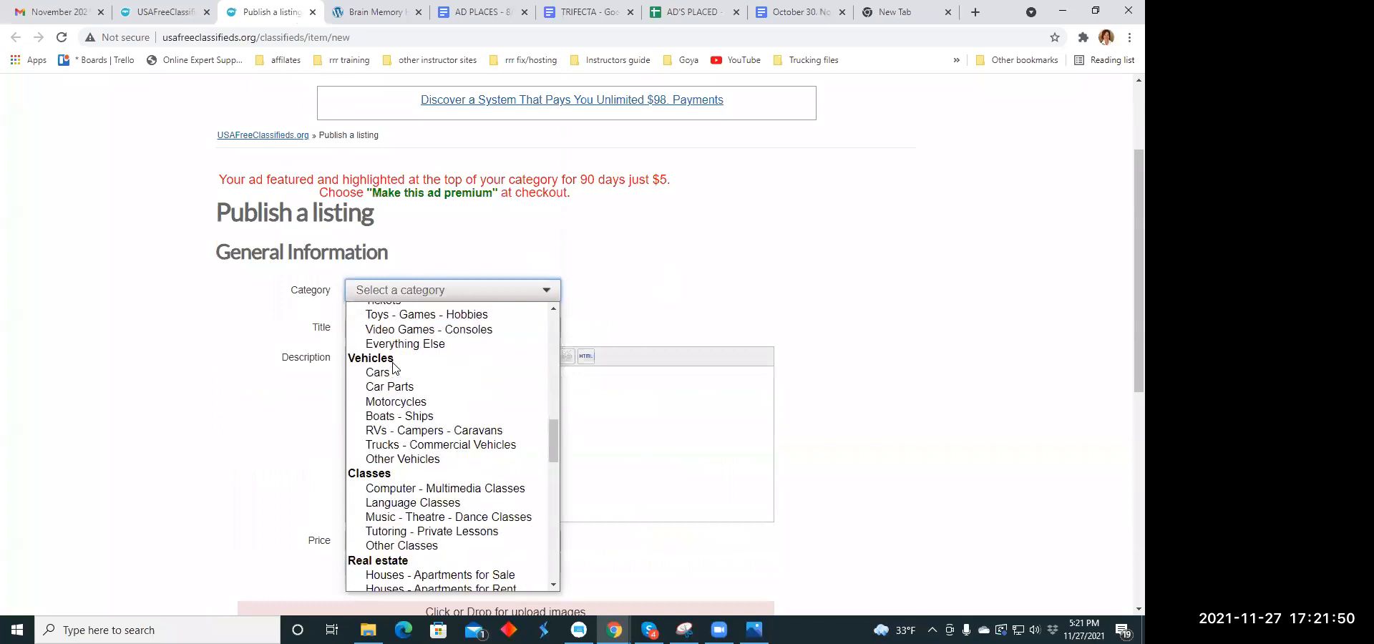
scroll(393, 366, down, 2)
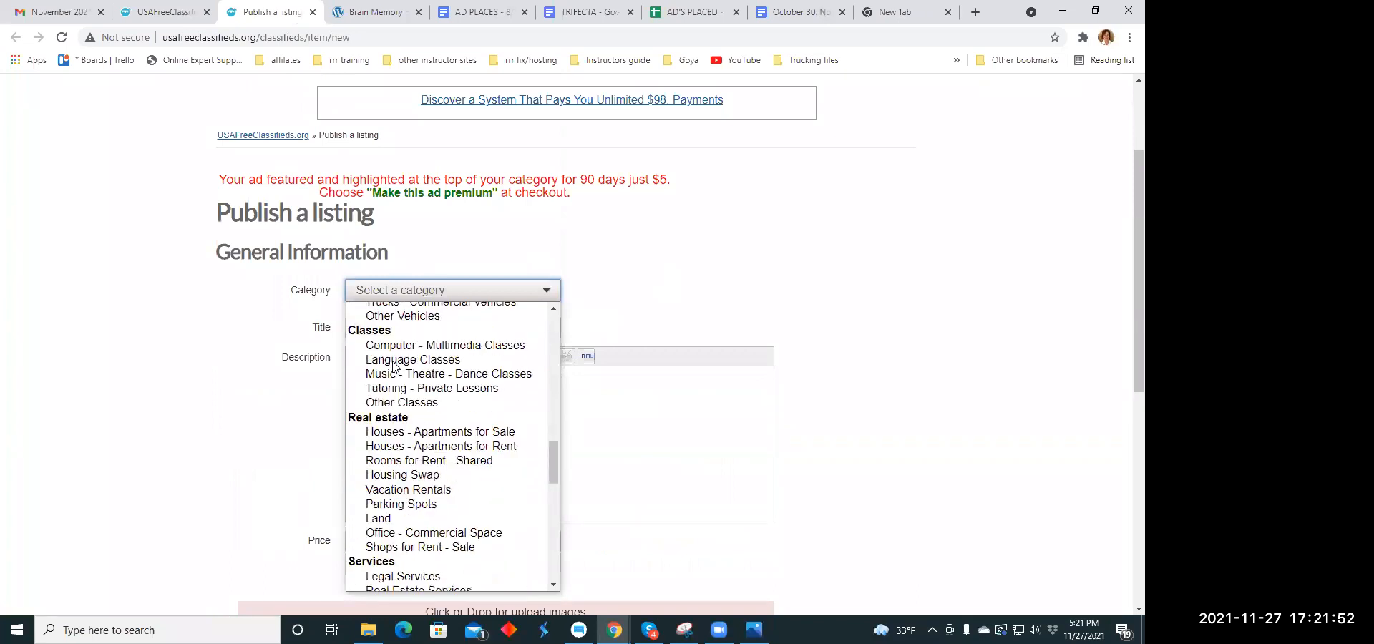
scroll(393, 367, down, 2)
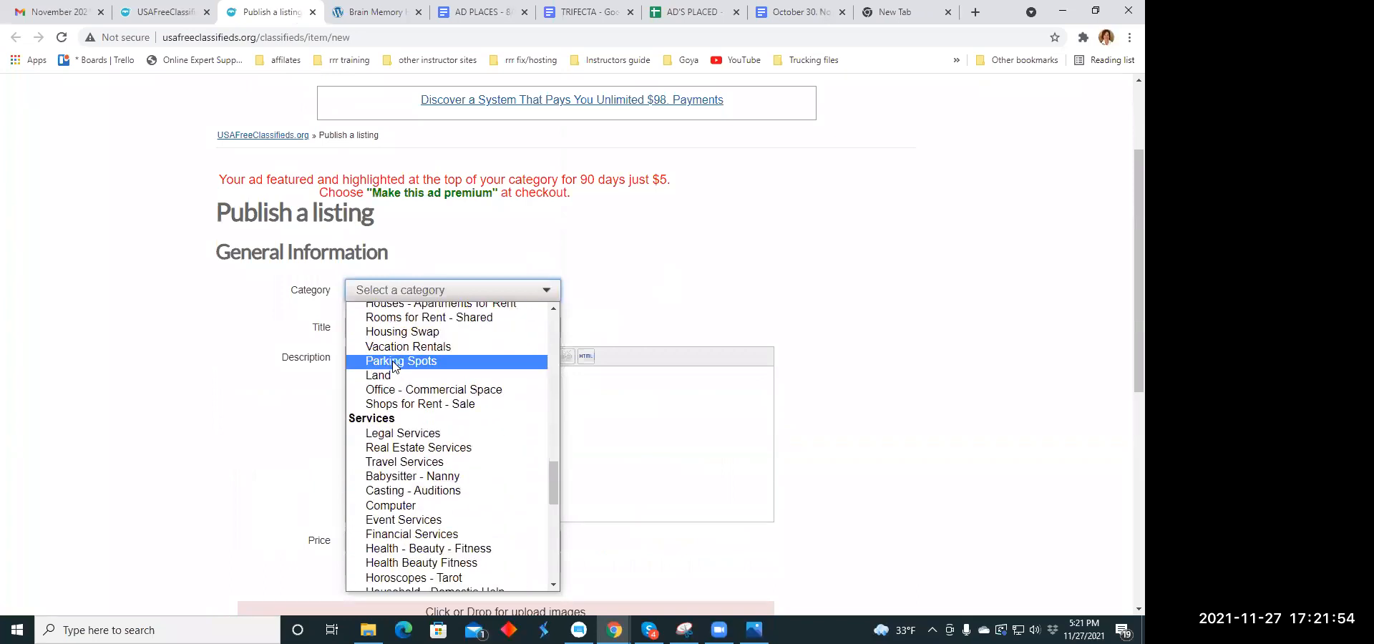
scroll(393, 366, down, 2)
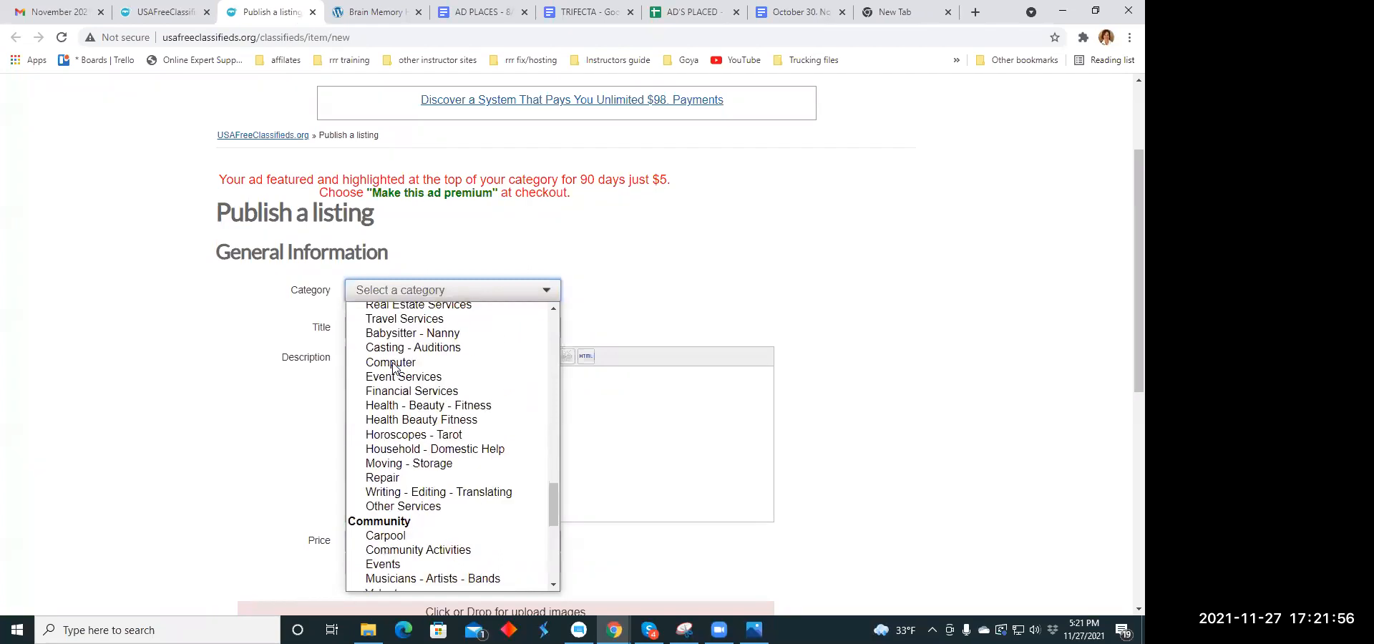
click(408, 419)
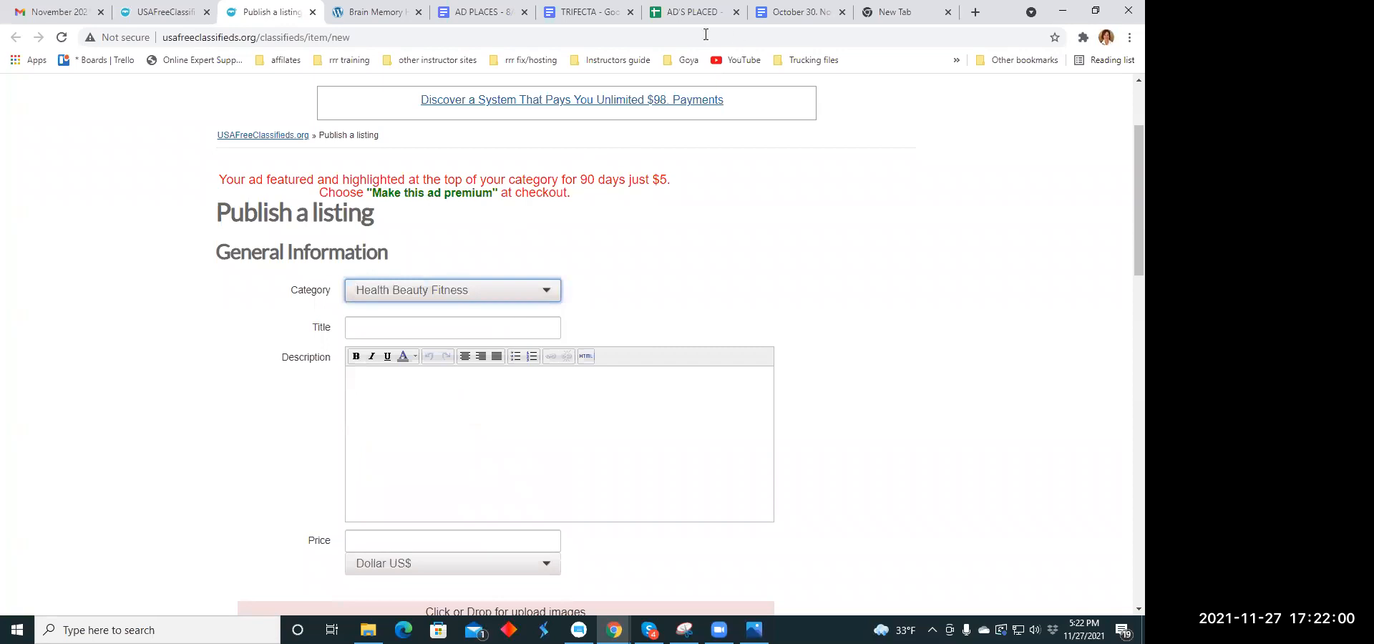
- Copy the headline "Biggest Shock for the Holidays. Maybe you shouldn't look" from the headline document into the listing's title
click(583, 13)
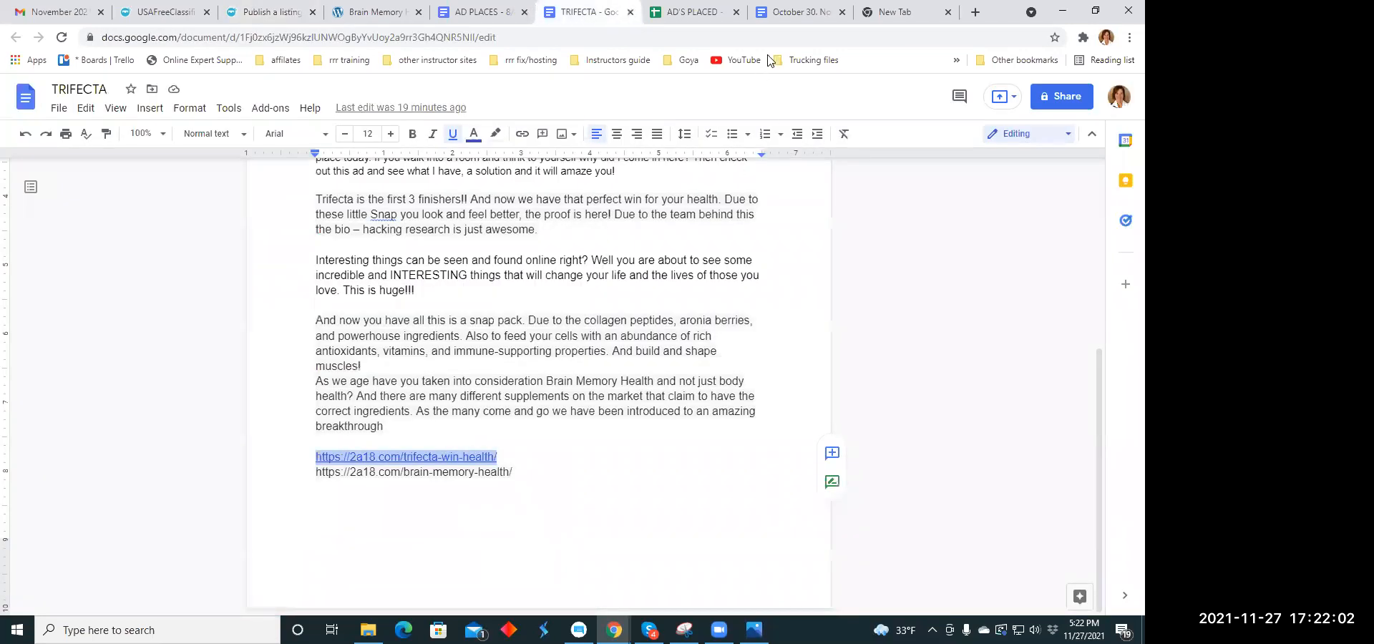
click(835, 13)
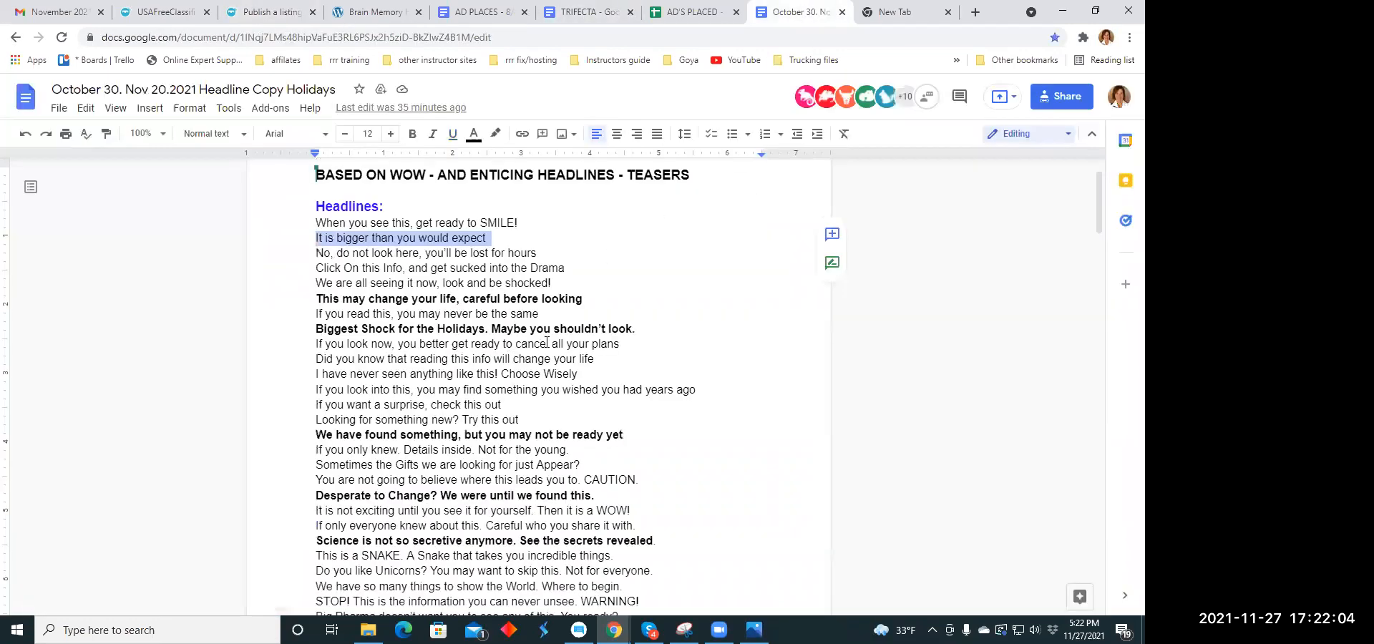
drag(633, 329, 335, 328)
right_click(335, 329)
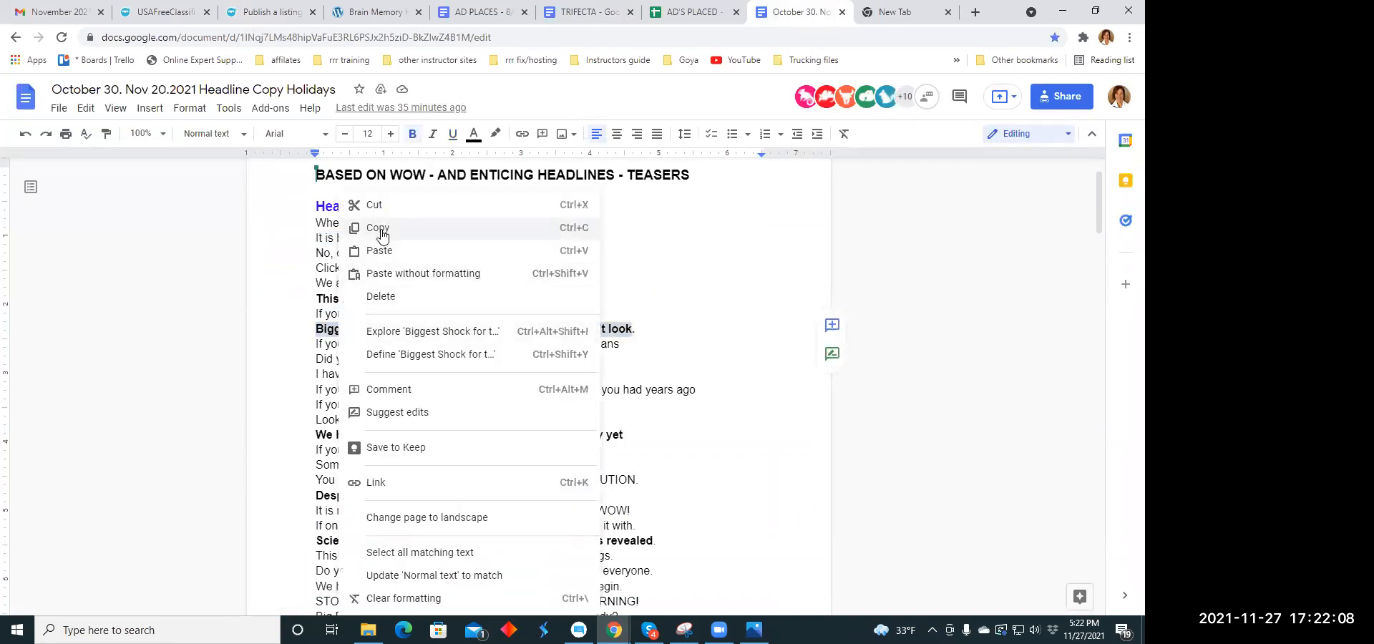
click(383, 227)
click(252, 14)
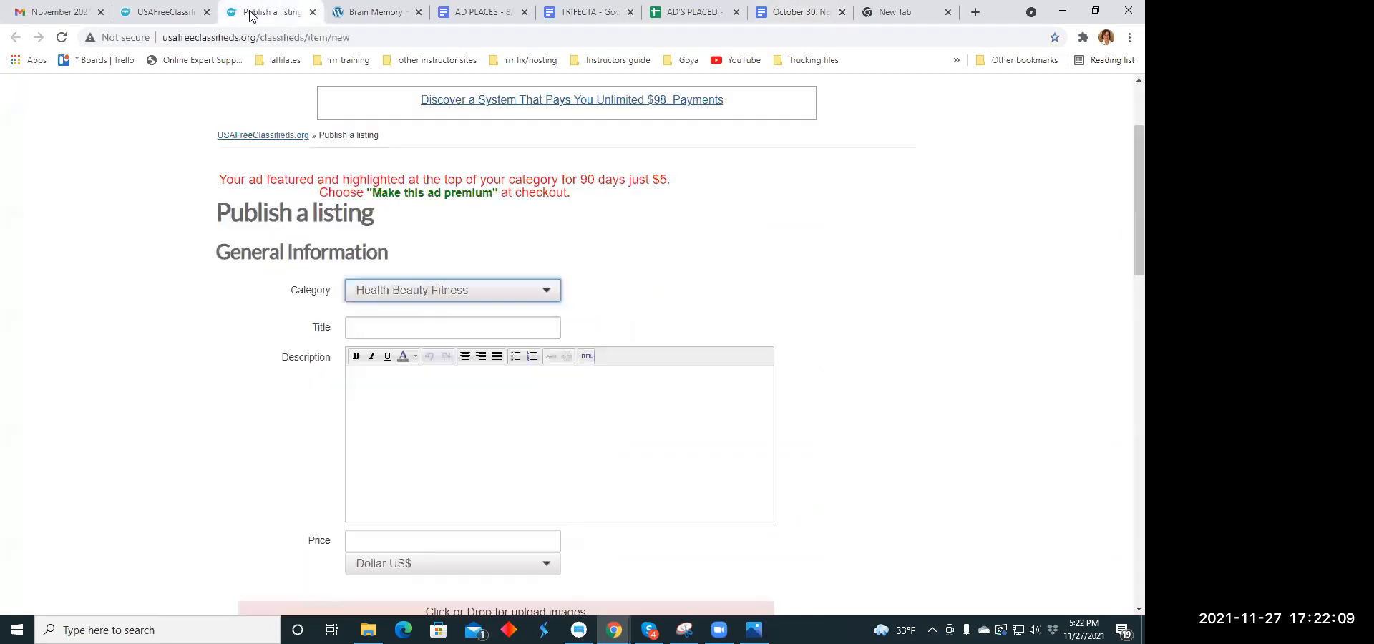
click(362, 324)
right_click(362, 327)
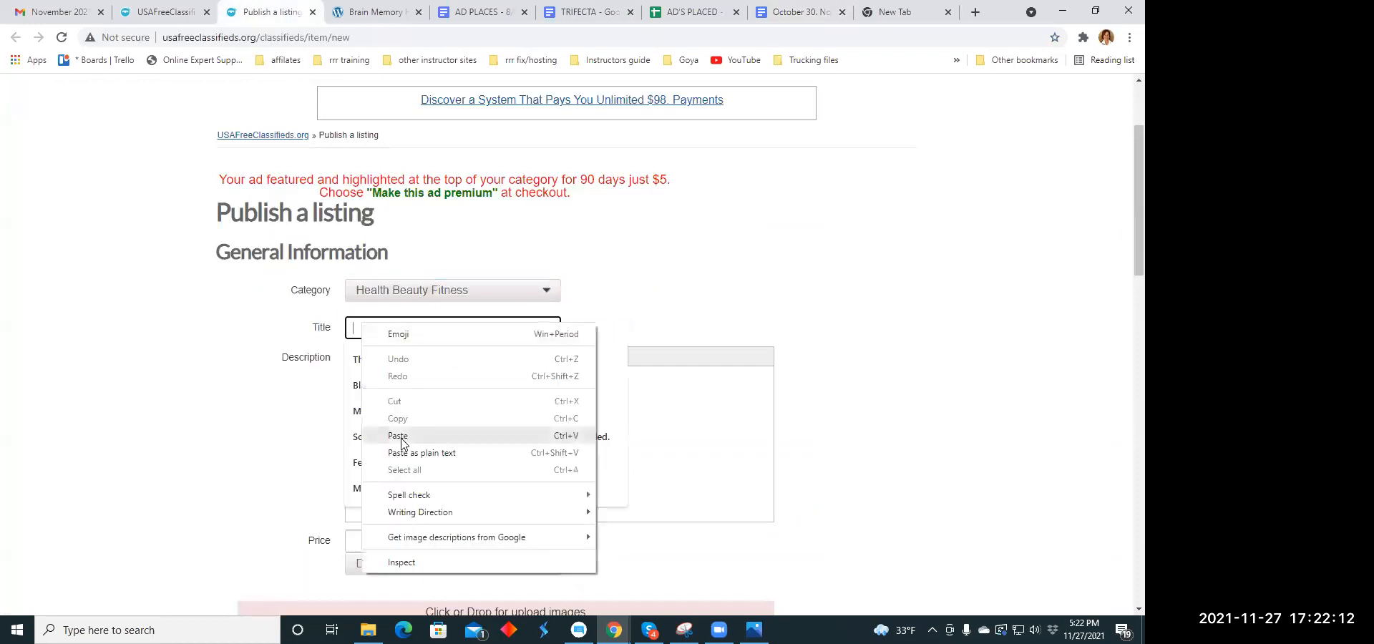
click(400, 437)
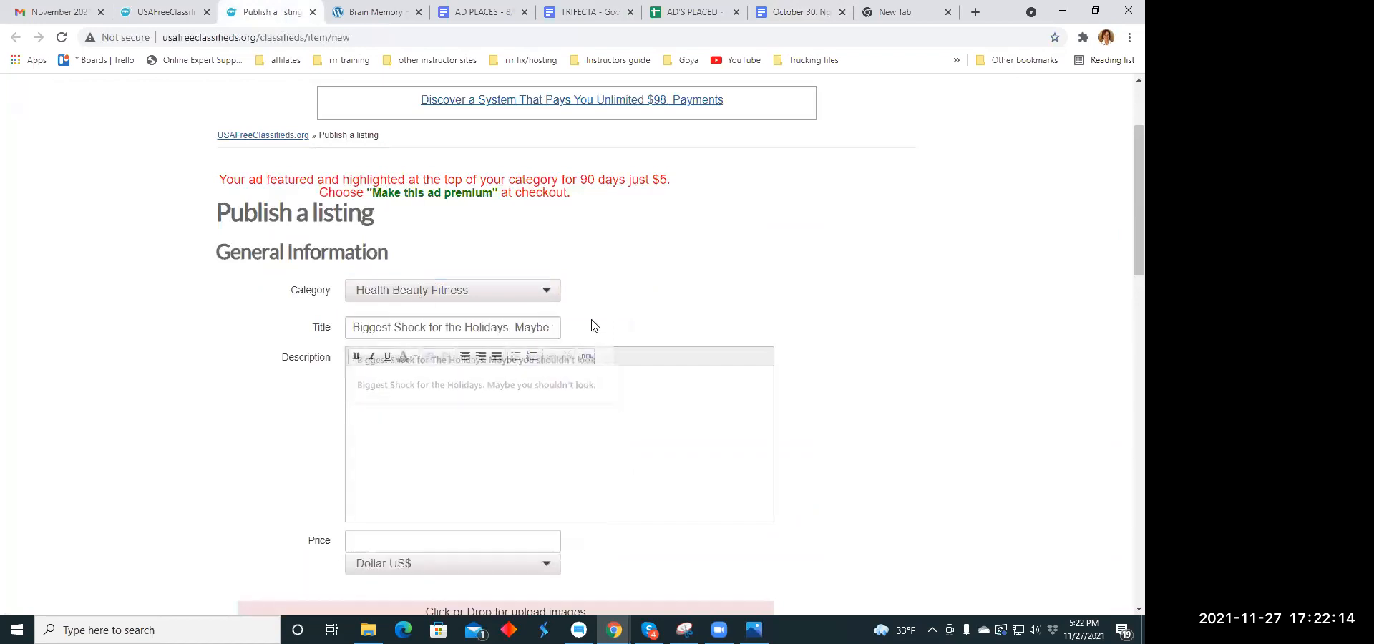
- Copy the paragraph beginning "And now you have all this is a snap pack" from the TRIFECTA document into the listing's description
click(592, 13)
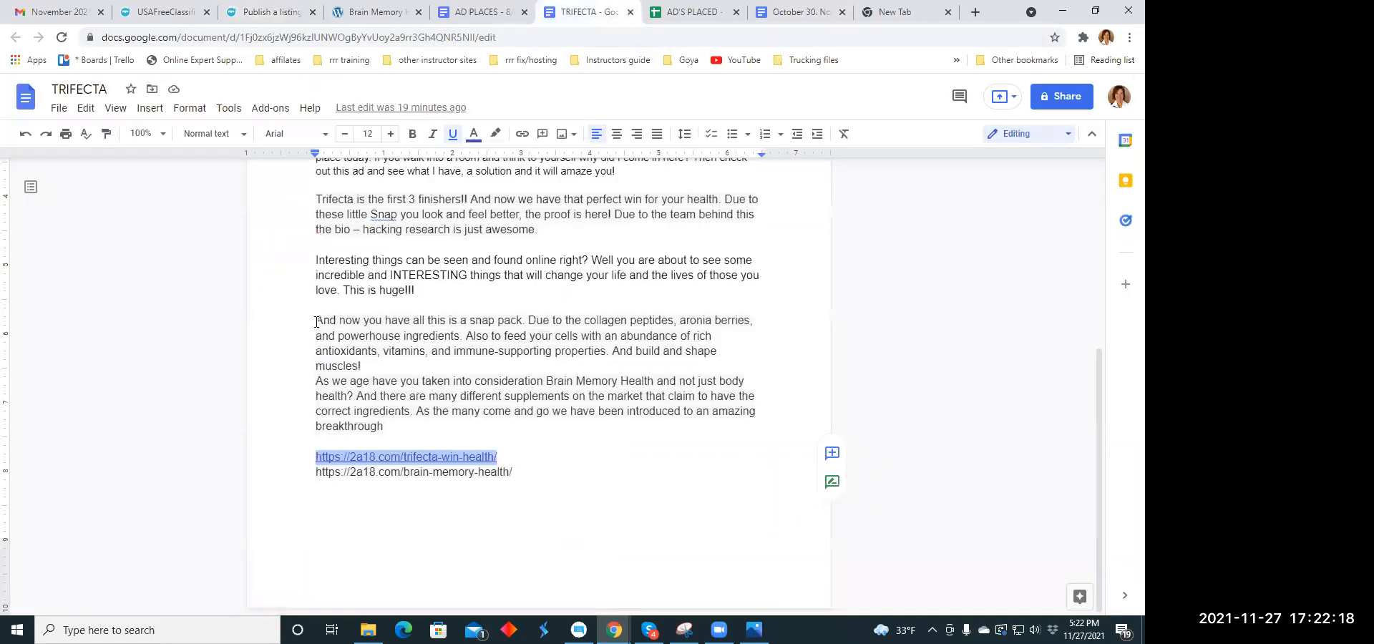
drag(315, 321, 494, 366)
right_click(493, 338)
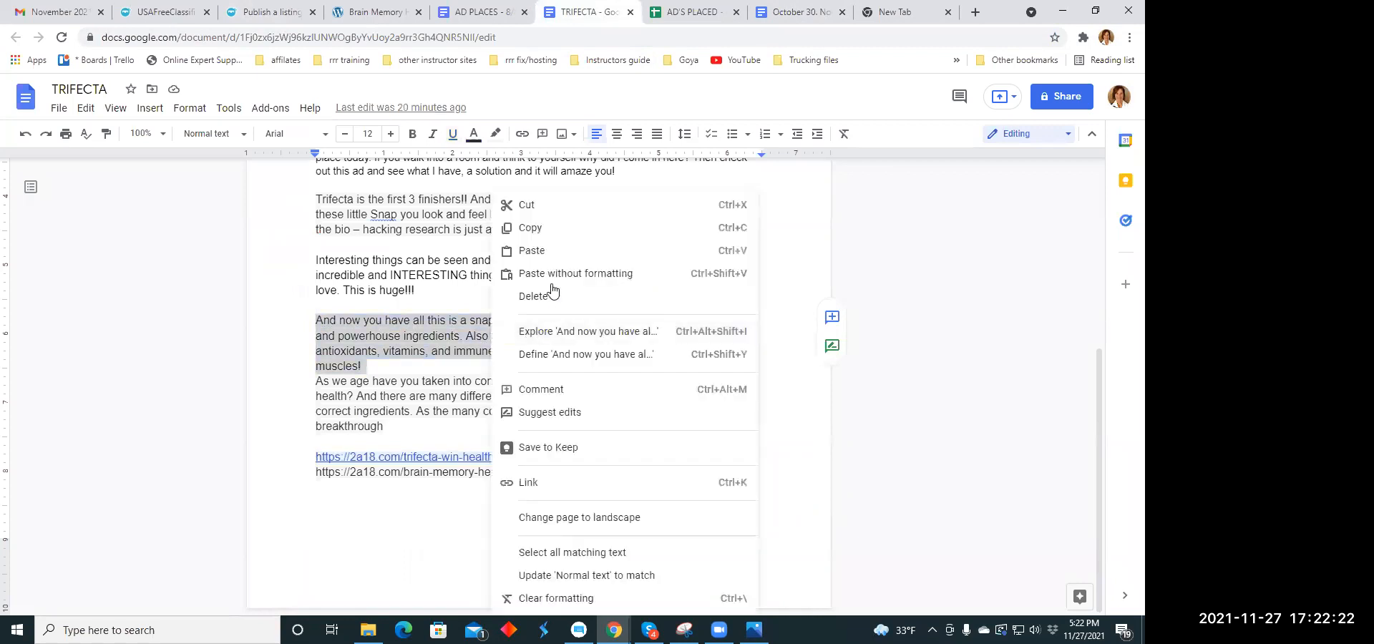
click(530, 230)
click(259, 10)
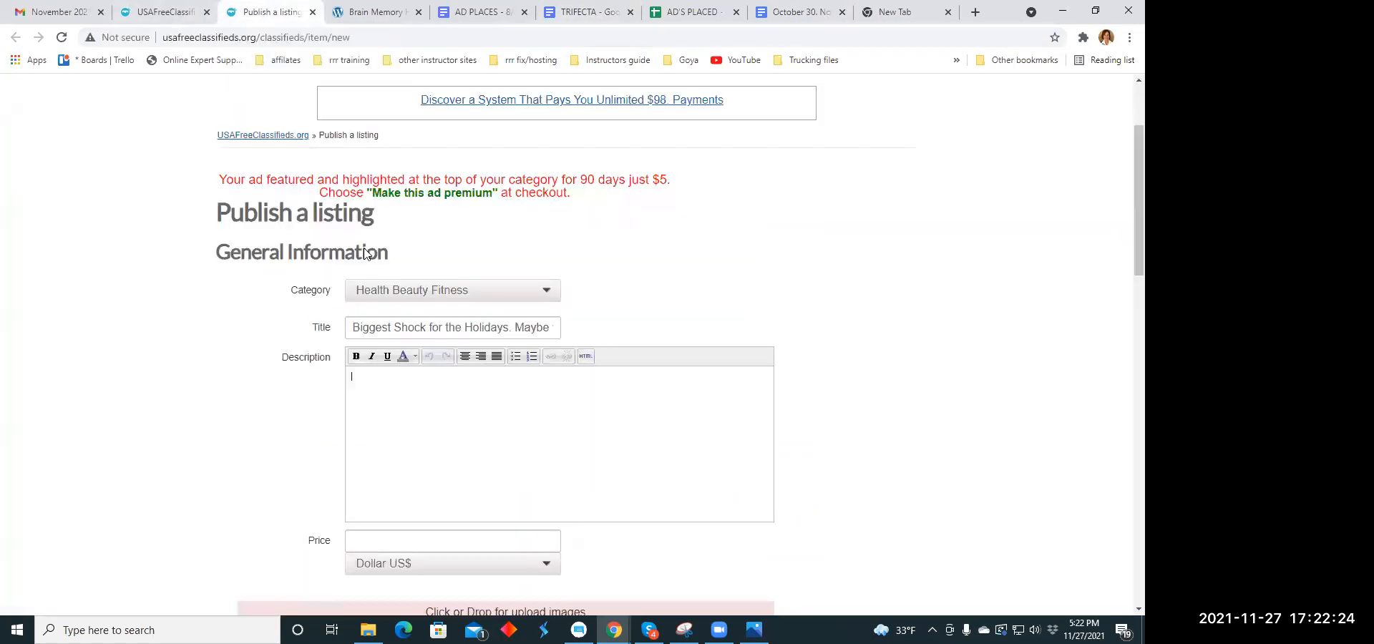
right_click(371, 388)
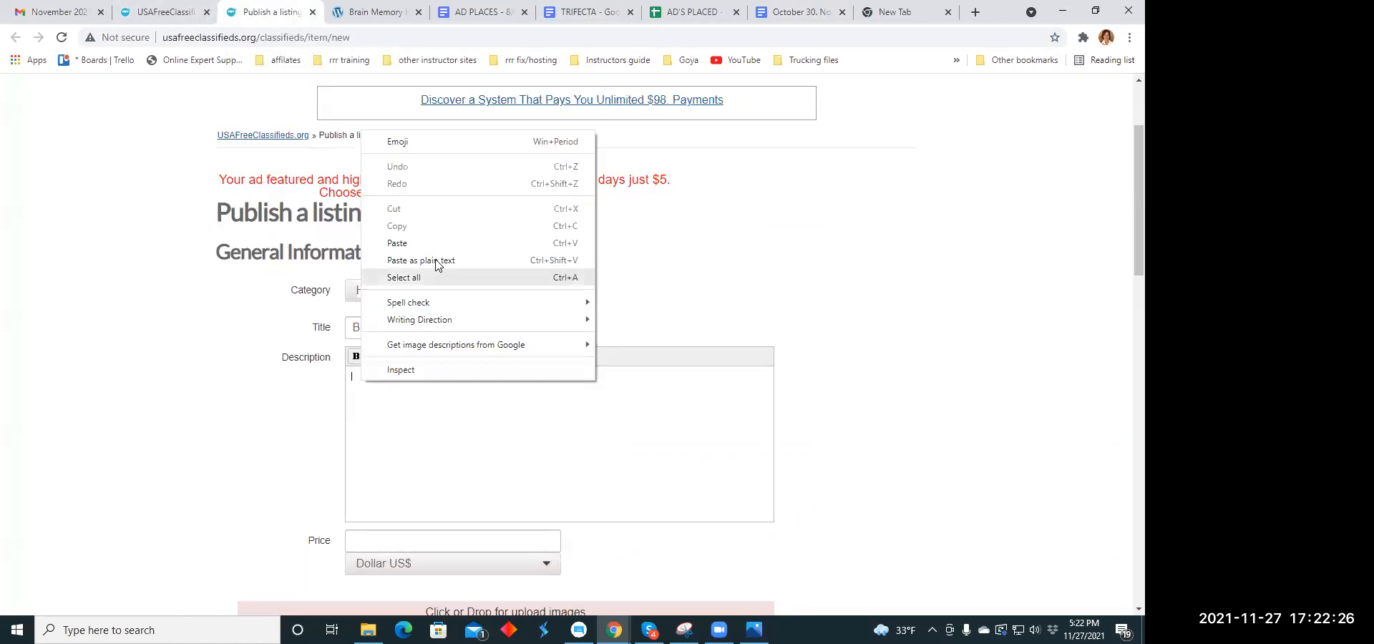
click(432, 242)
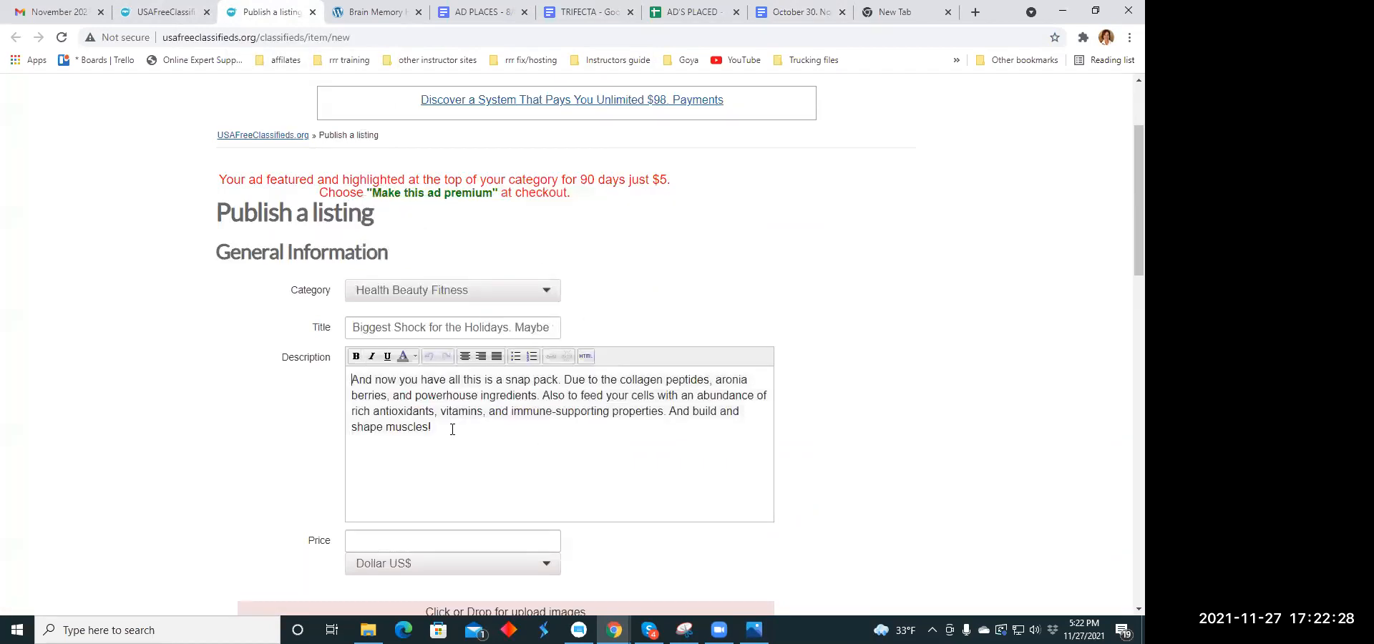
- Replace the exclamation mark ending the description with "~ skin revive ~ brain health"
key(BackSpace)
text(ski)
text(n r)
text(evive)
text( ~)
text(aib)
text( health)
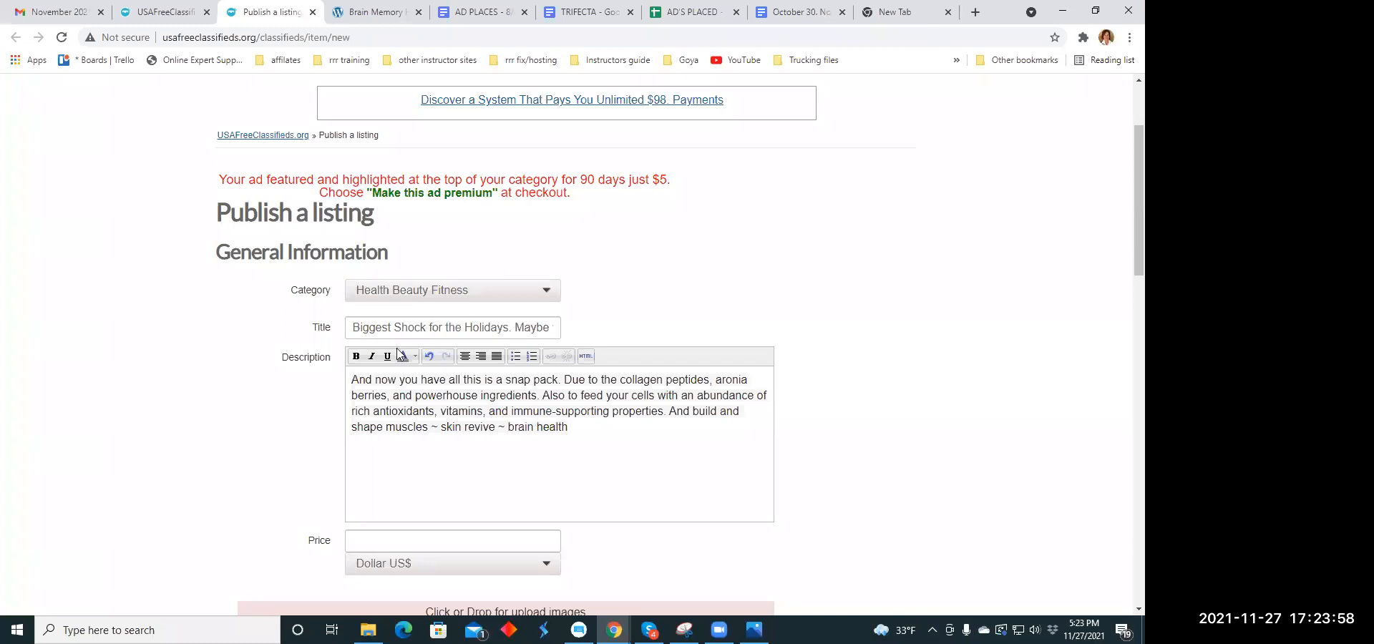
- Copy the revised description into the TRIFECTA document on the blank line above the two website links
drag(352, 379, 592, 441)
right_click(589, 394)
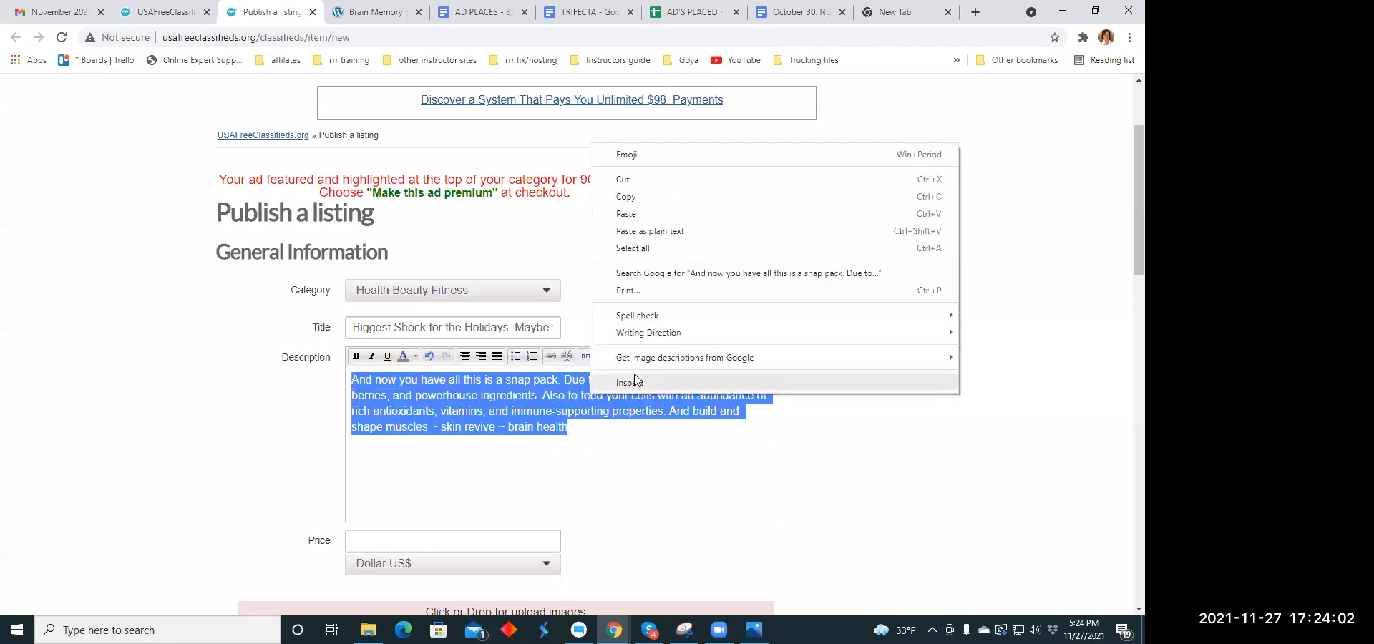
click(639, 198)
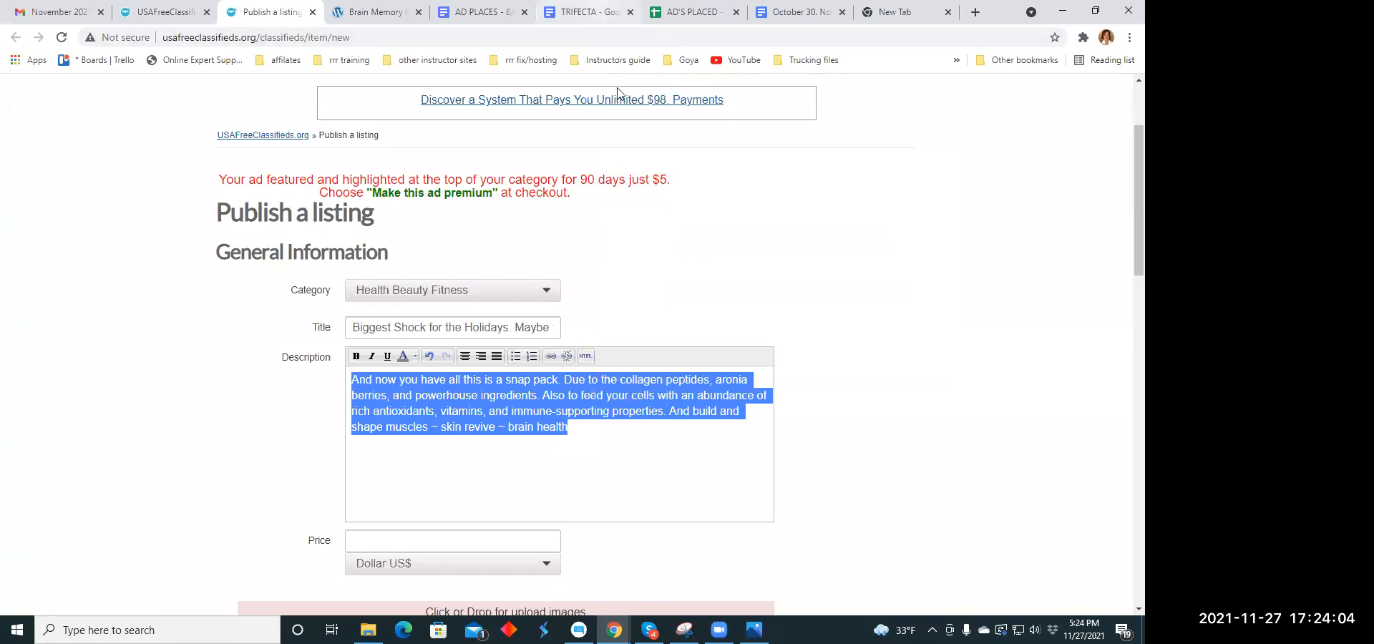
click(599, 13)
click(313, 439)
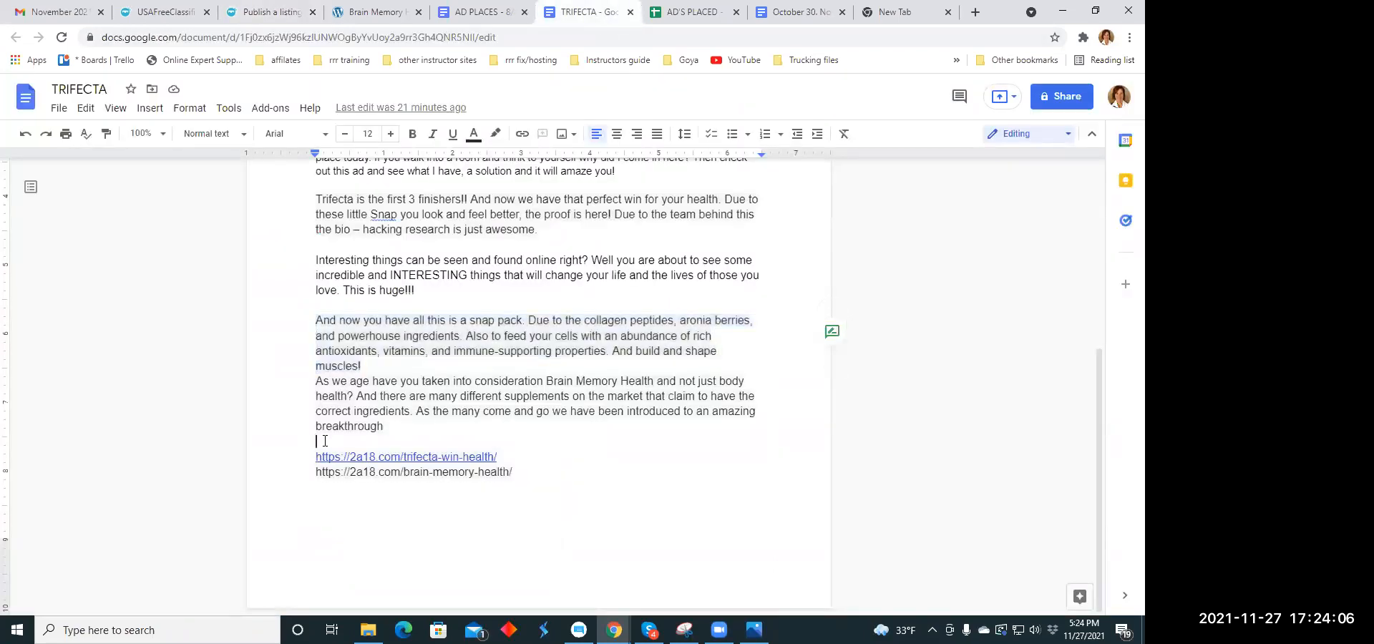
right_click(314, 440)
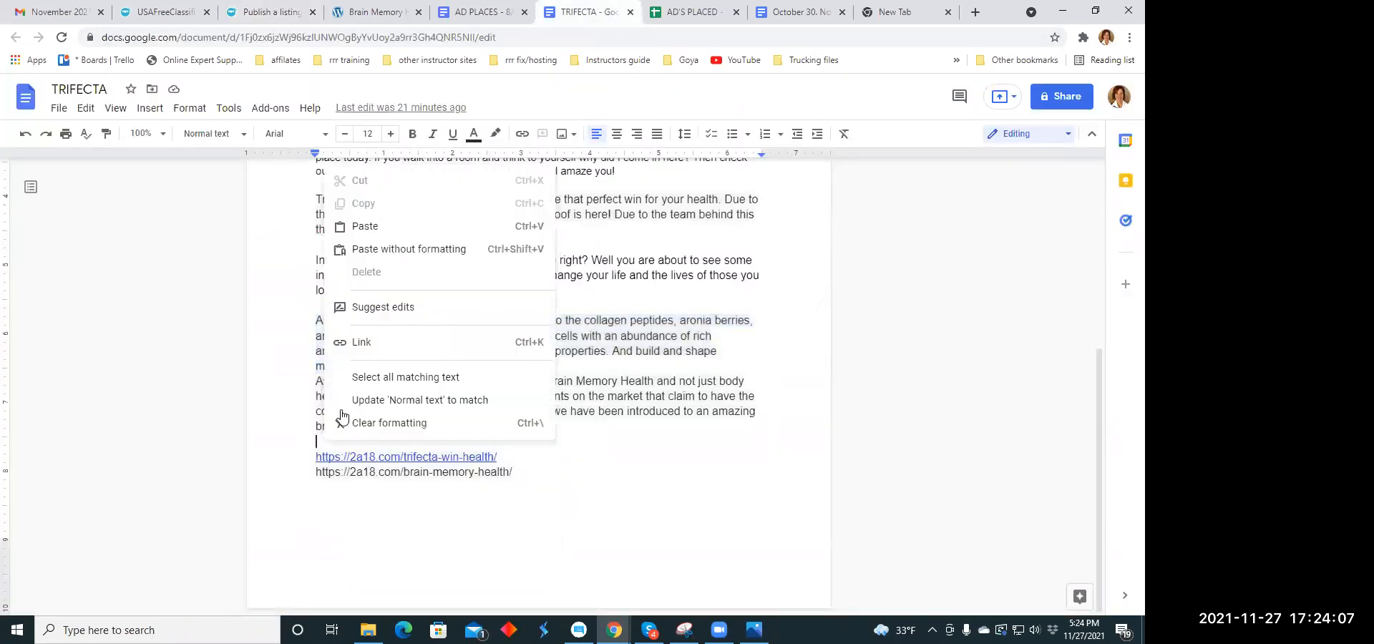
click(365, 227)
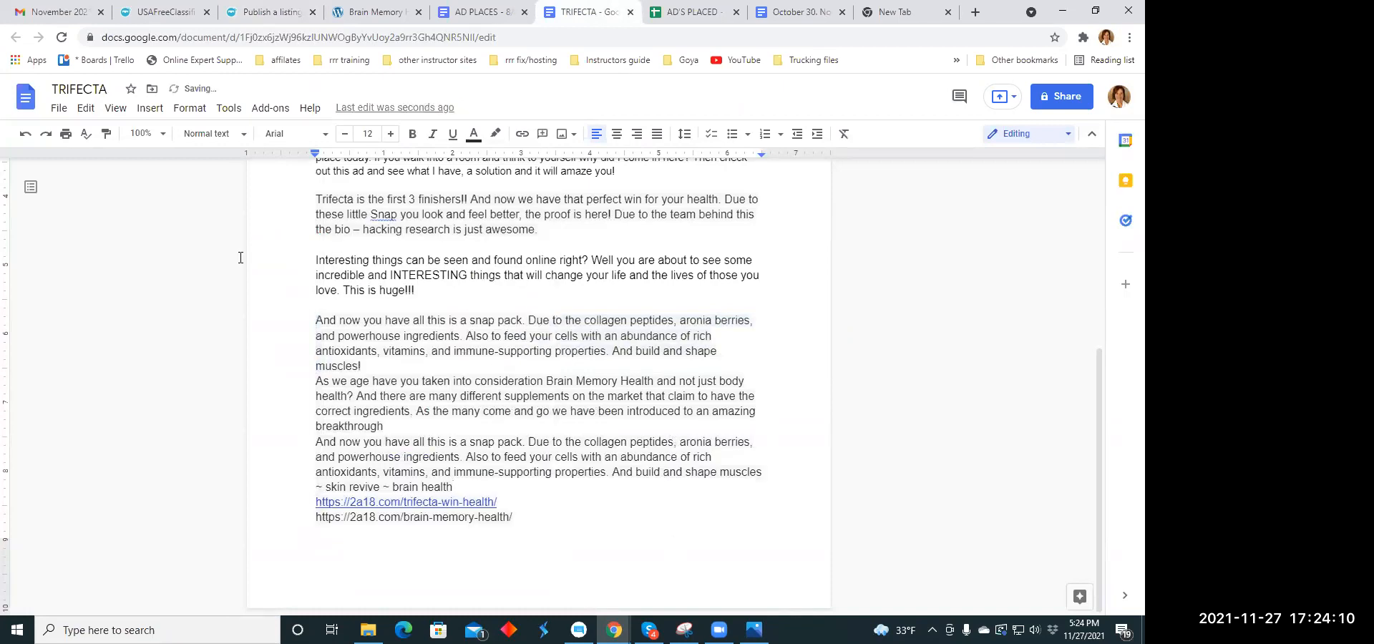
- Split the listing's description into separate lines starting at "Due to", "Also to feed" and "And build"
click(279, 16)
click(589, 432)
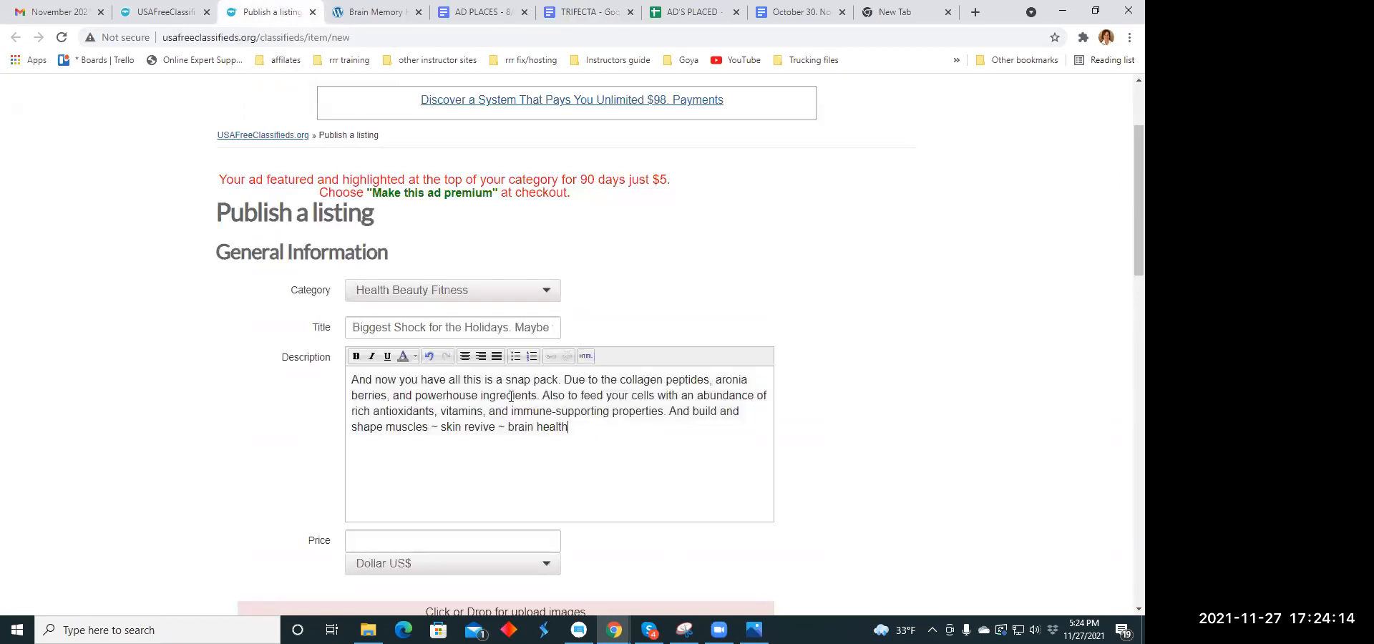
click(565, 380)
key(Return)
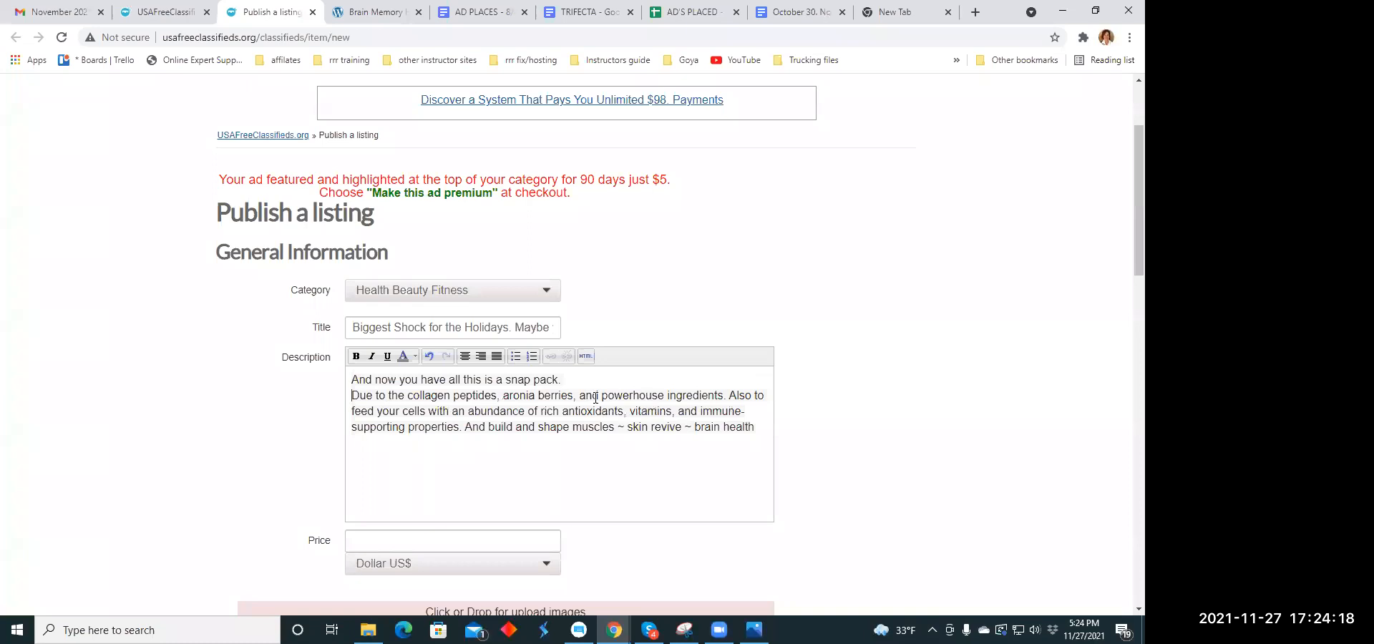
click(728, 397)
key(Return)
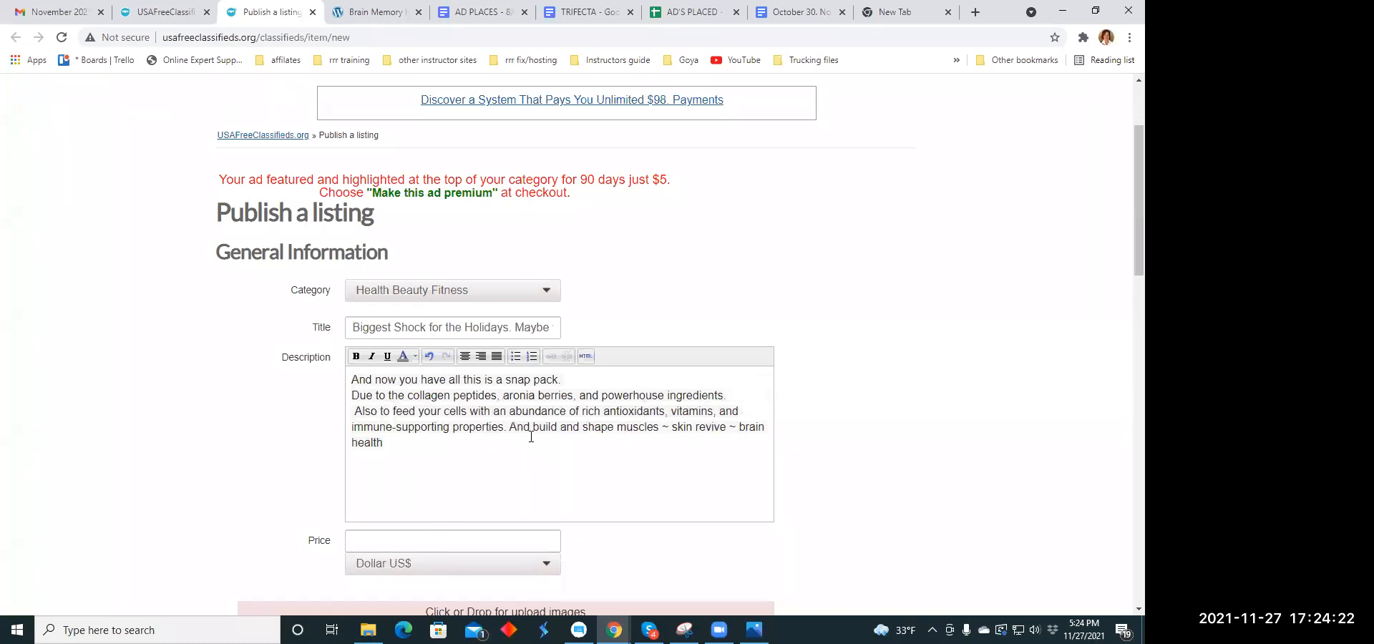
click(513, 427)
key(Return)
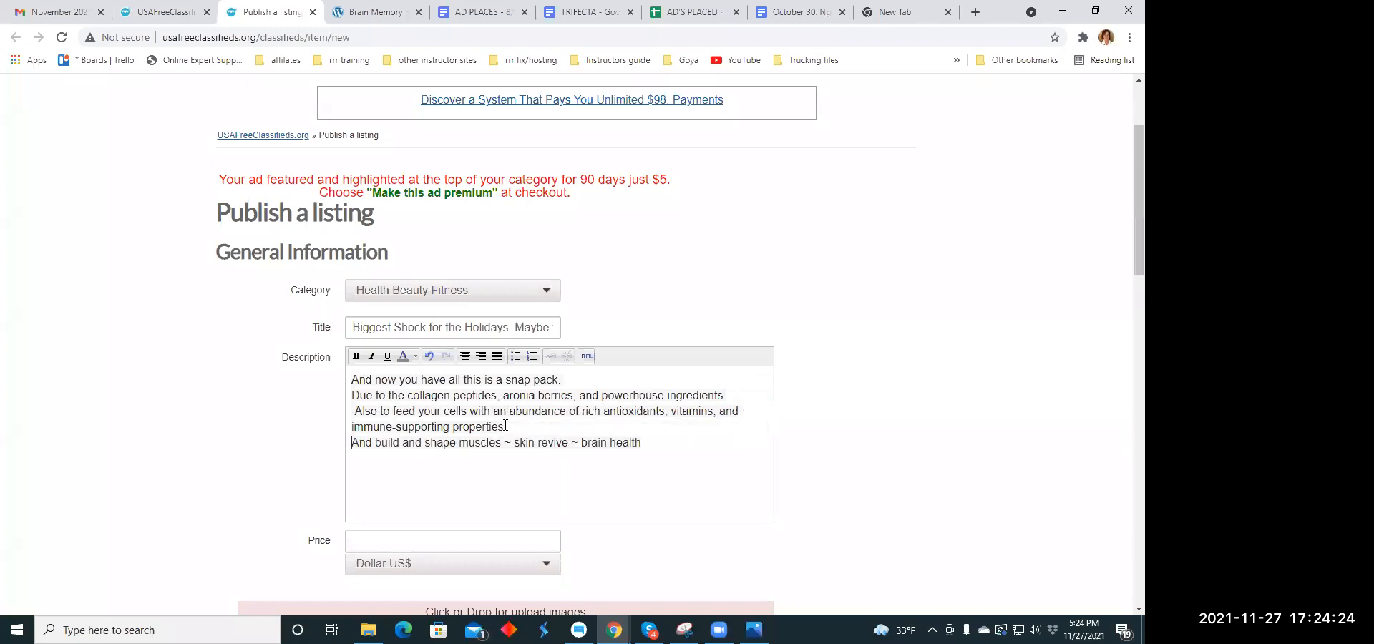
- Center all lines of the listing's description
drag(351, 379, 672, 453)
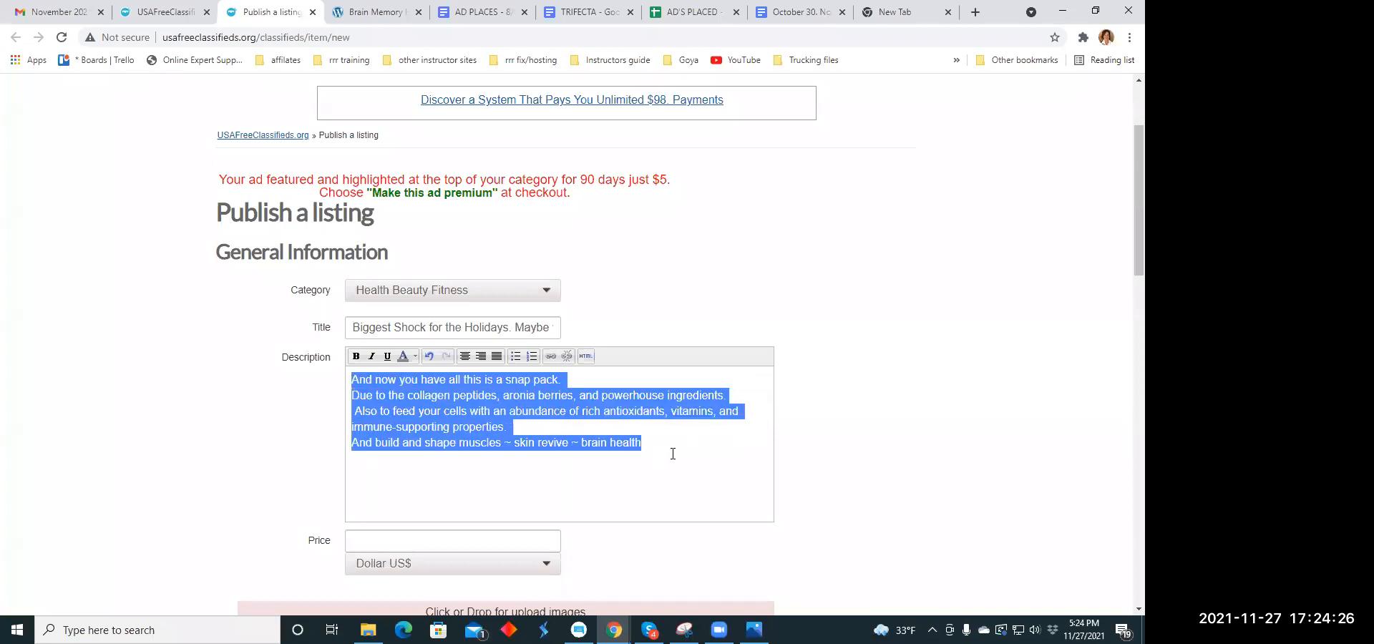
click(465, 357)
click(604, 484)
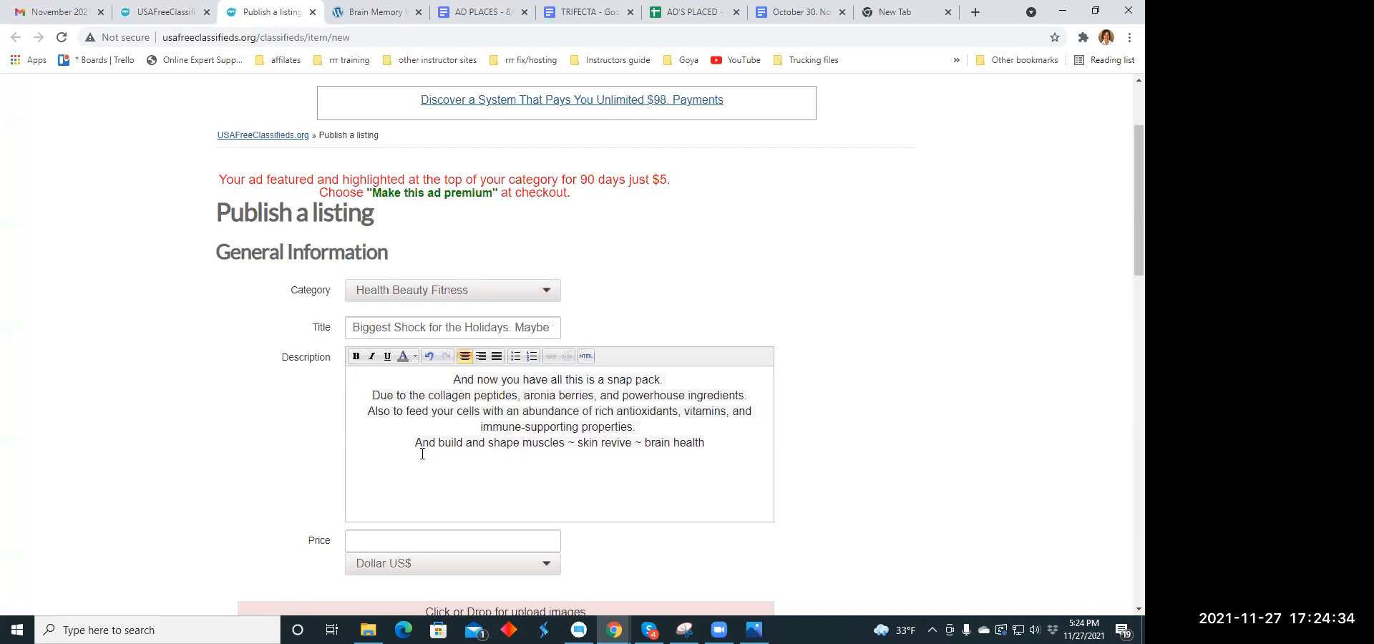
- Set the listing's price to 79.00 US dollars
scroll(424, 450, down, 5)
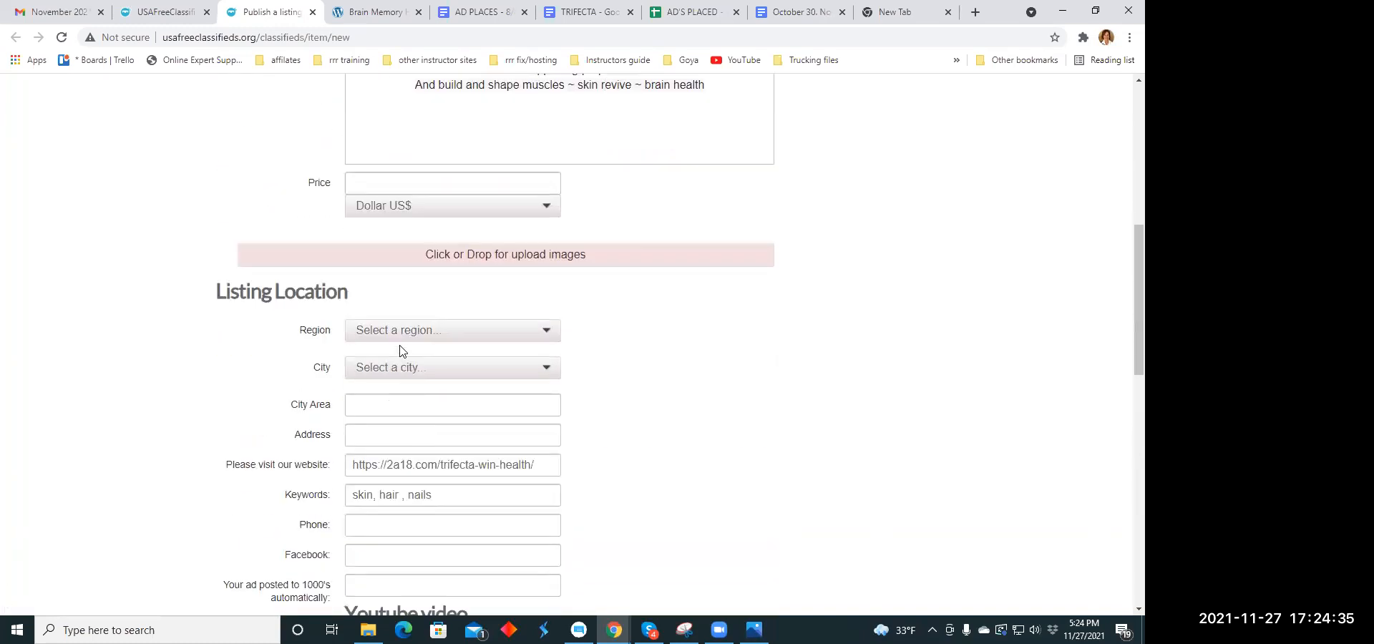
click(403, 187)
text(79.00)
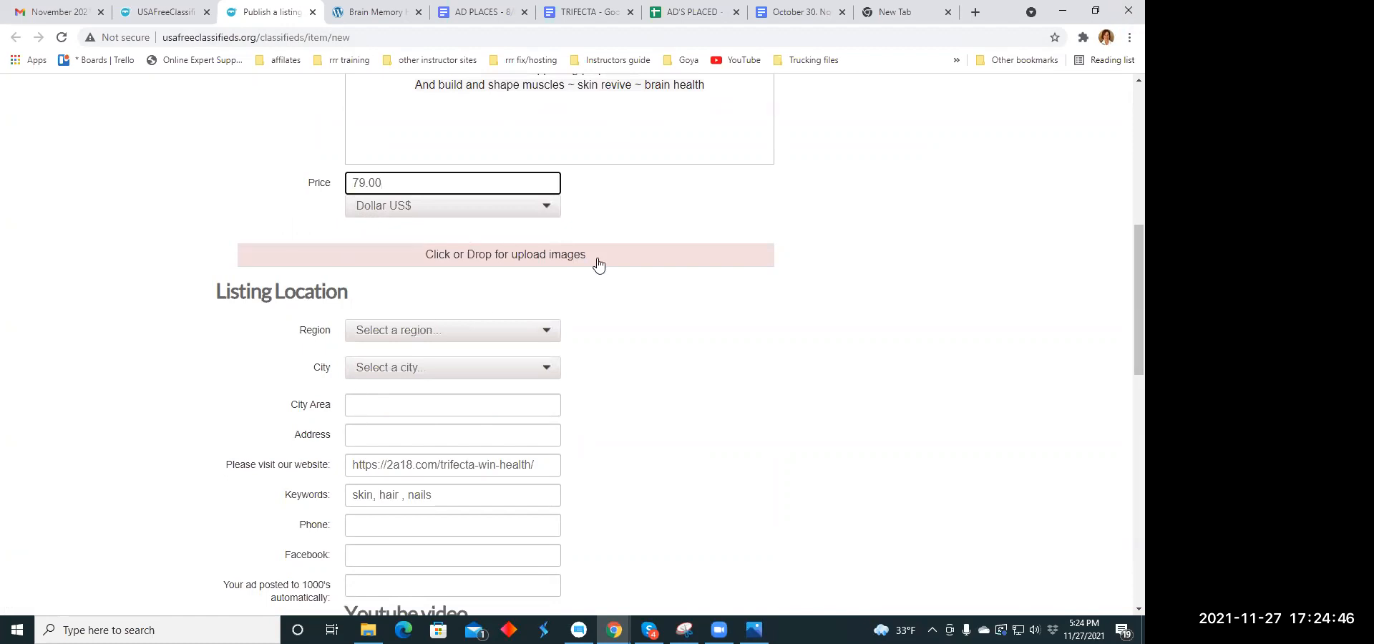
- Upload the images brain.jpeg and healthgirl.jpg from the Ad Memes folder to the listing
click(537, 258)
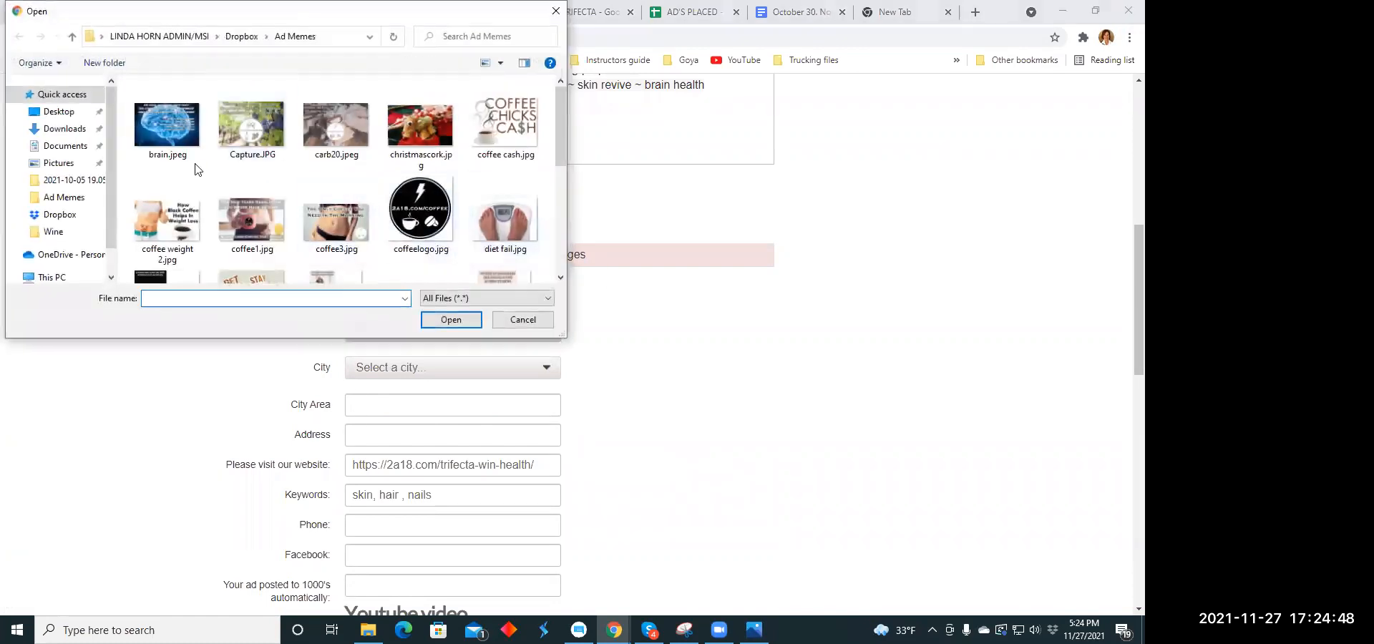
click(179, 147)
click(439, 321)
click(456, 255)
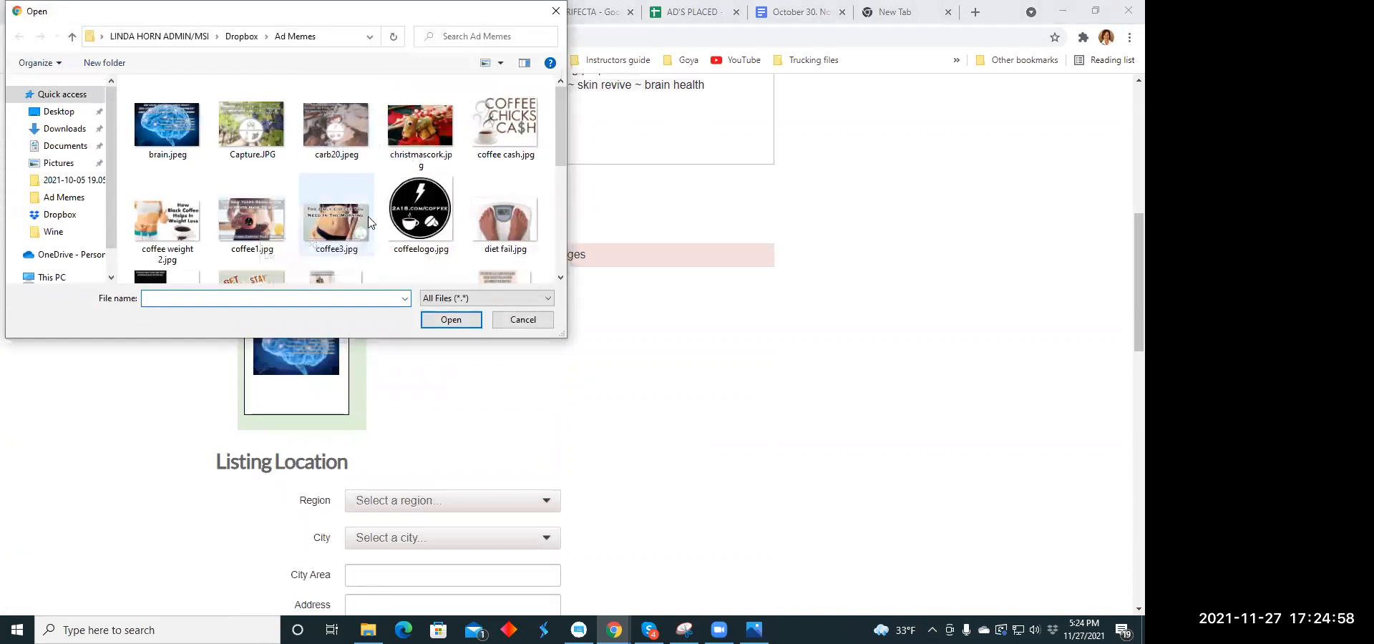
scroll(466, 198, down, 1)
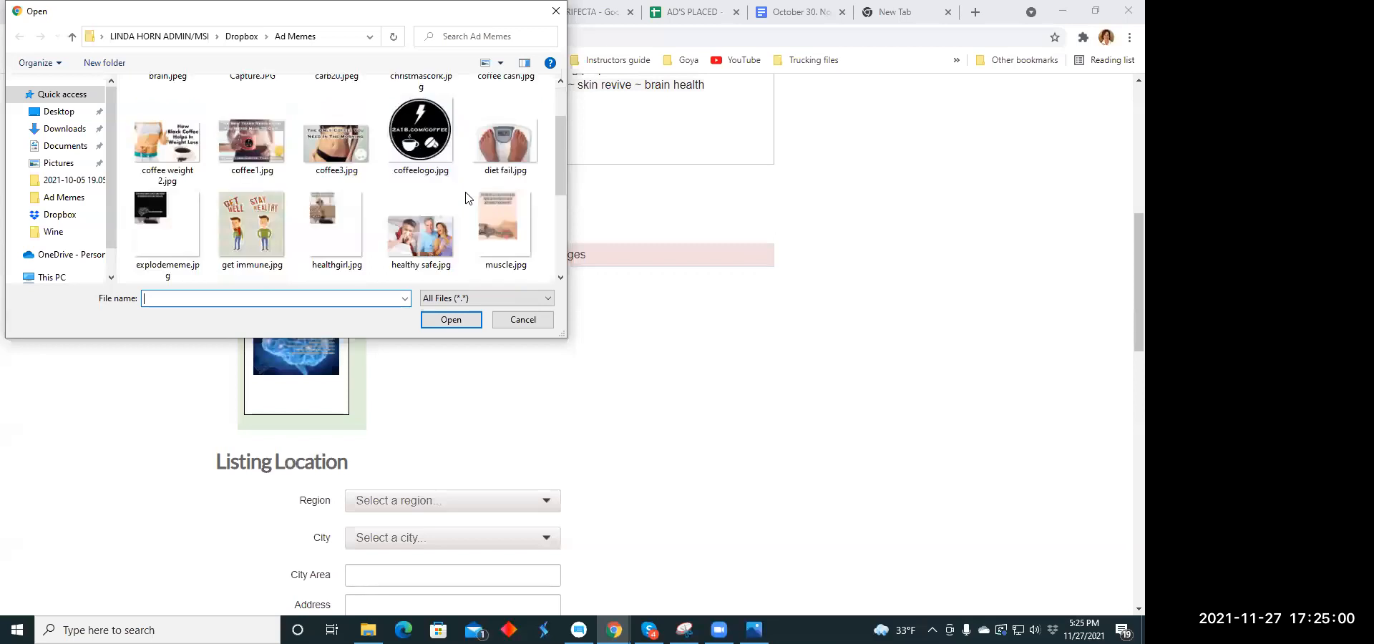
scroll(466, 198, down, 1)
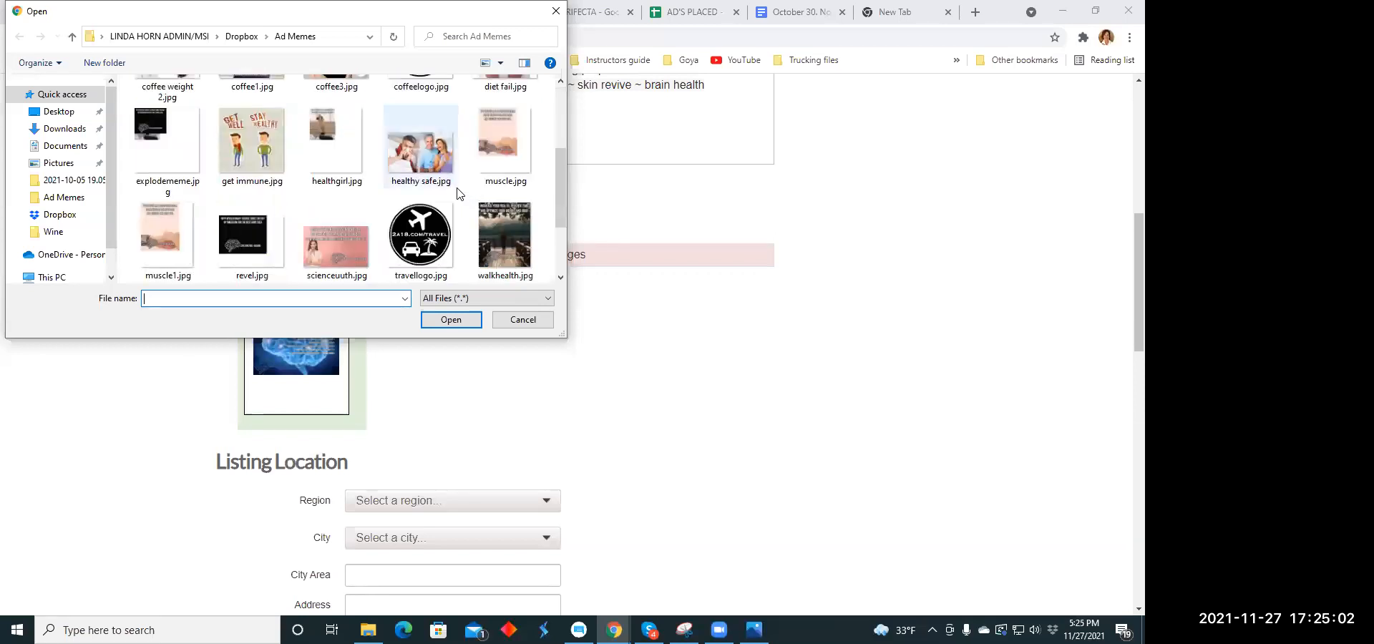
click(334, 143)
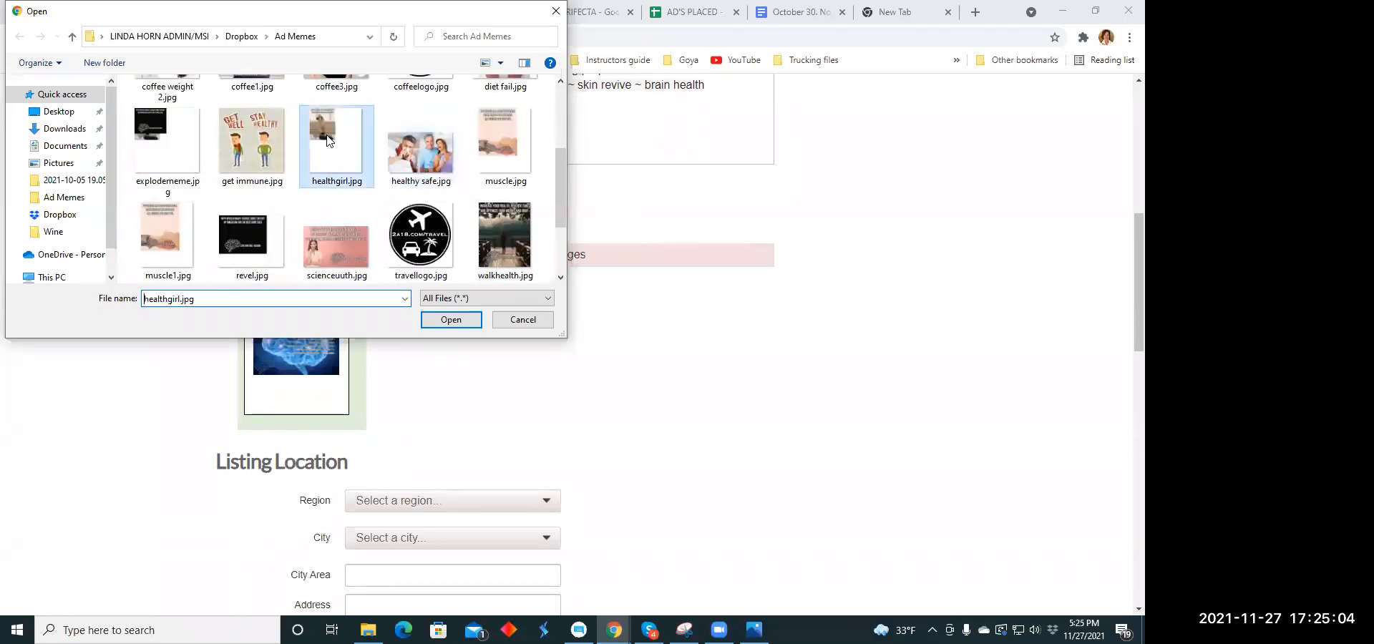
click(451, 319)
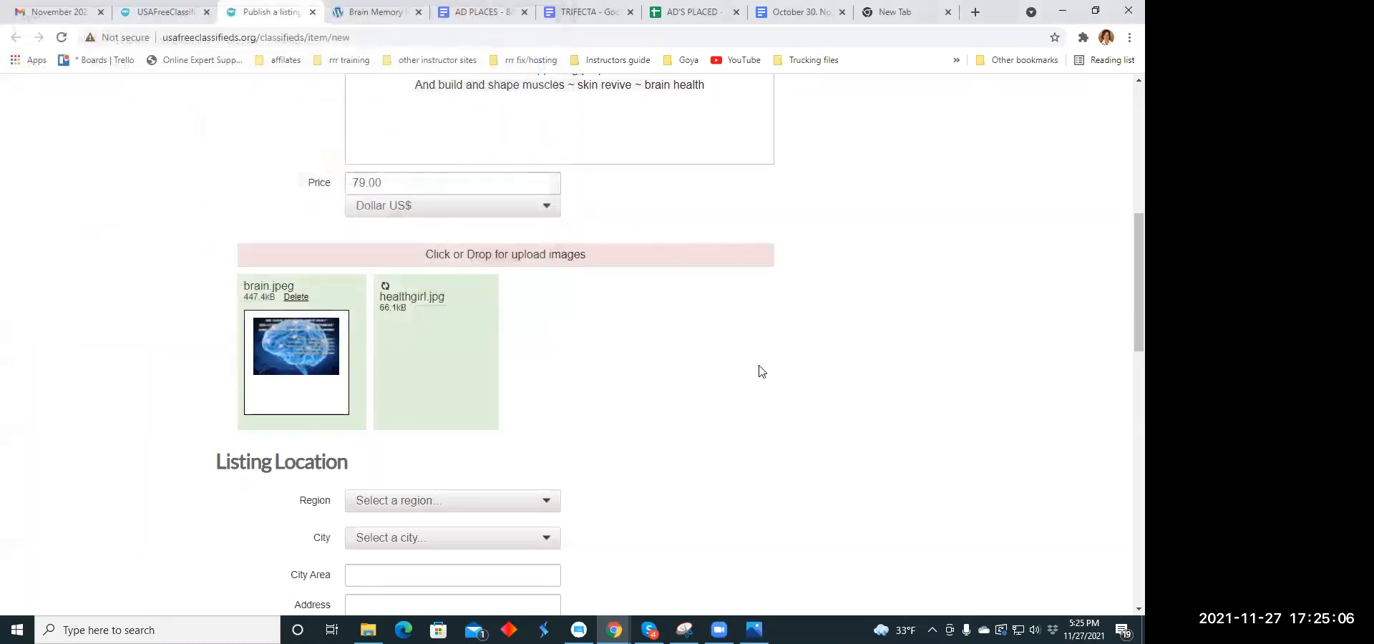
- Try to publish the listing
scroll(690, 316, down, 7)
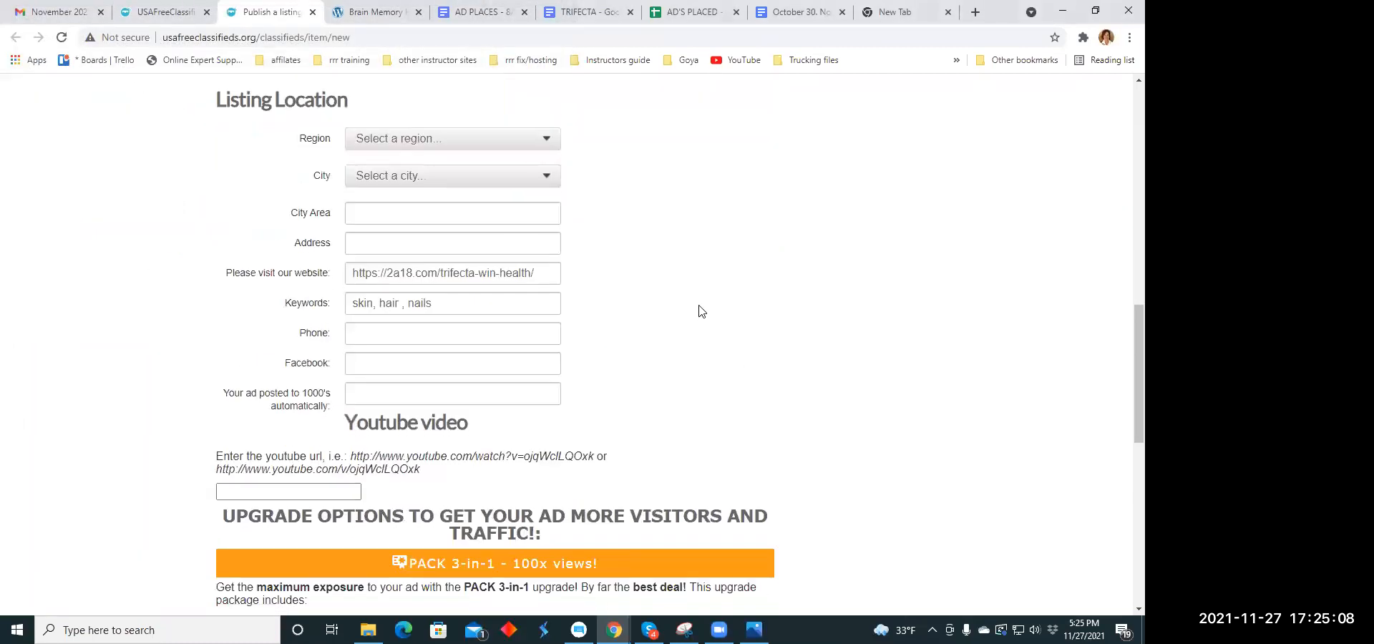
scroll(701, 311, down, 6)
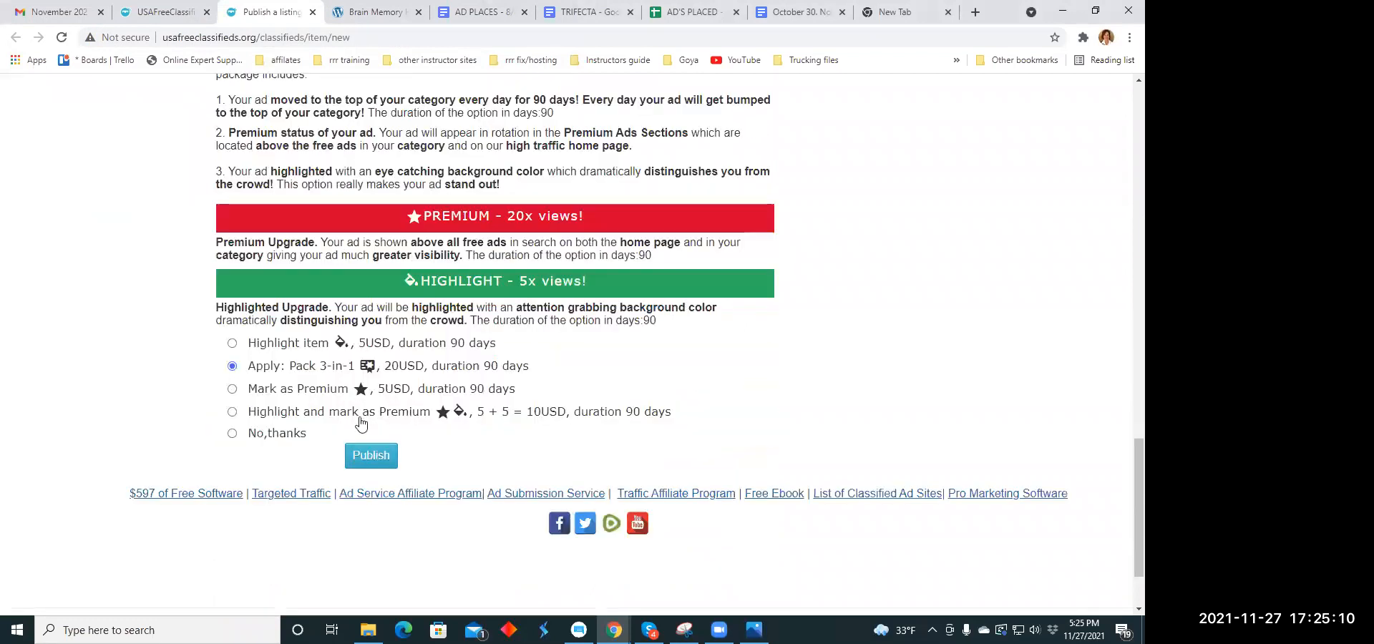
click(365, 415)
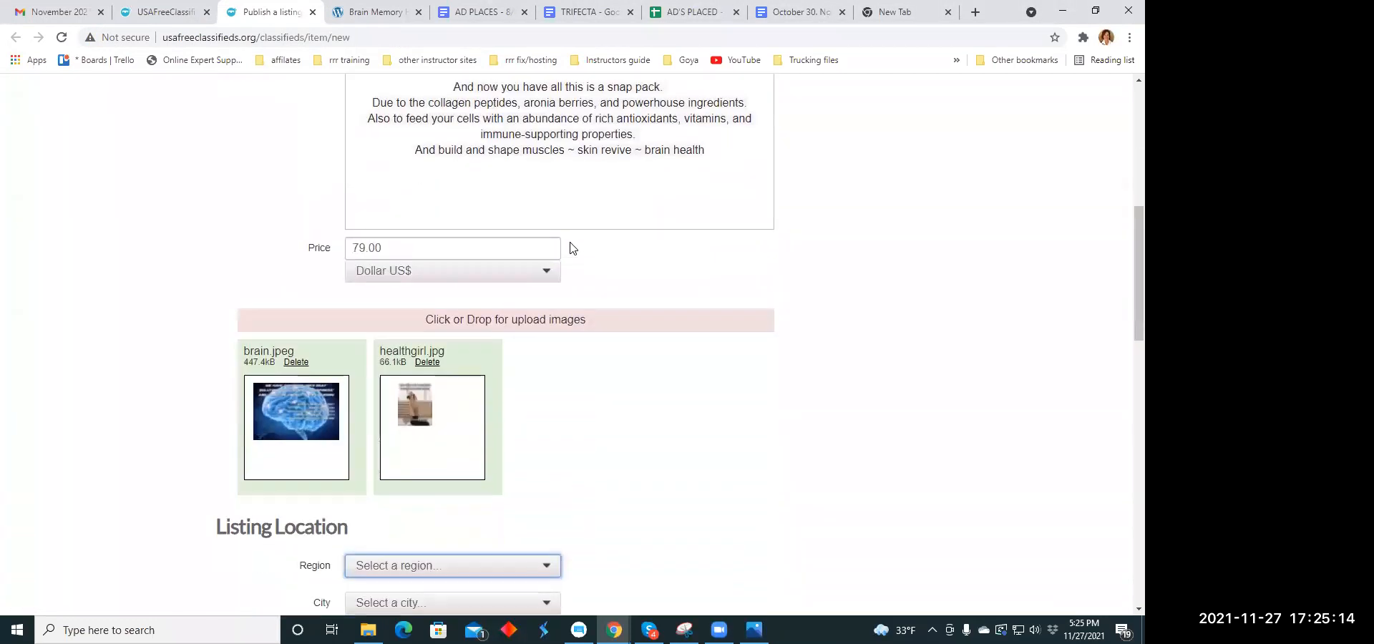
- Set the listing's location to the region Iowa and the city Bagley
scroll(572, 248, down, 3)
click(550, 350)
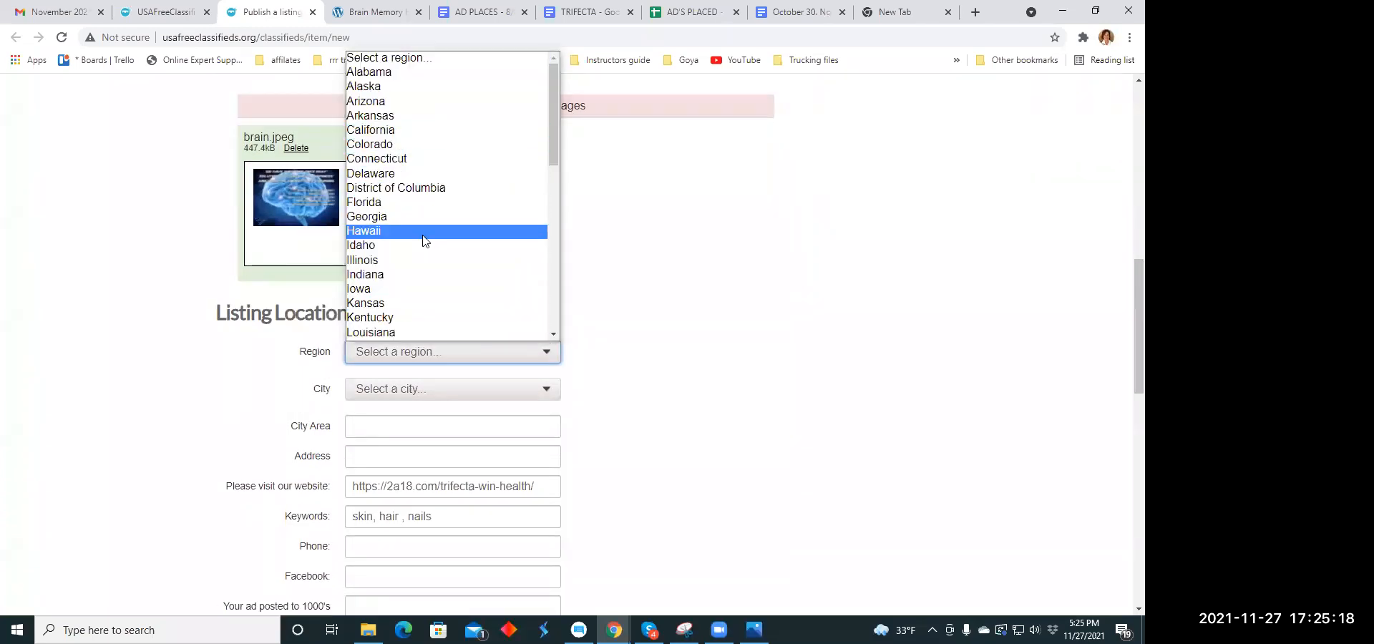
click(428, 289)
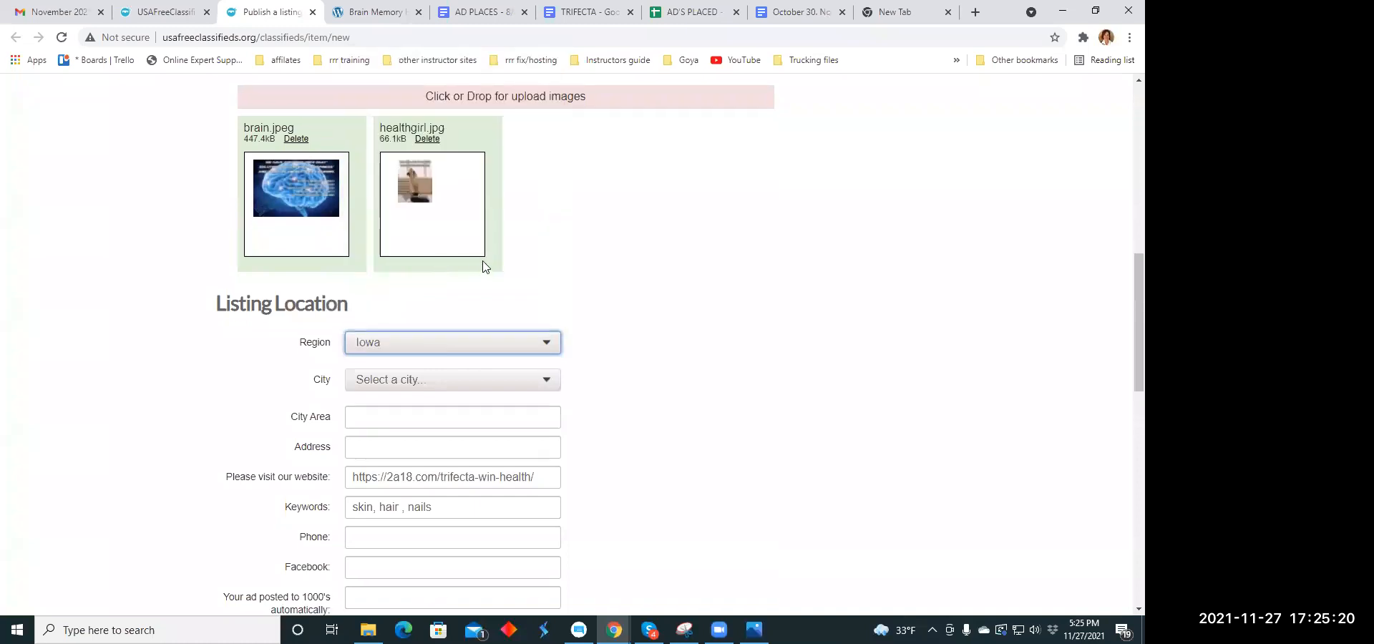
scroll(482, 267, down, 1)
click(548, 321)
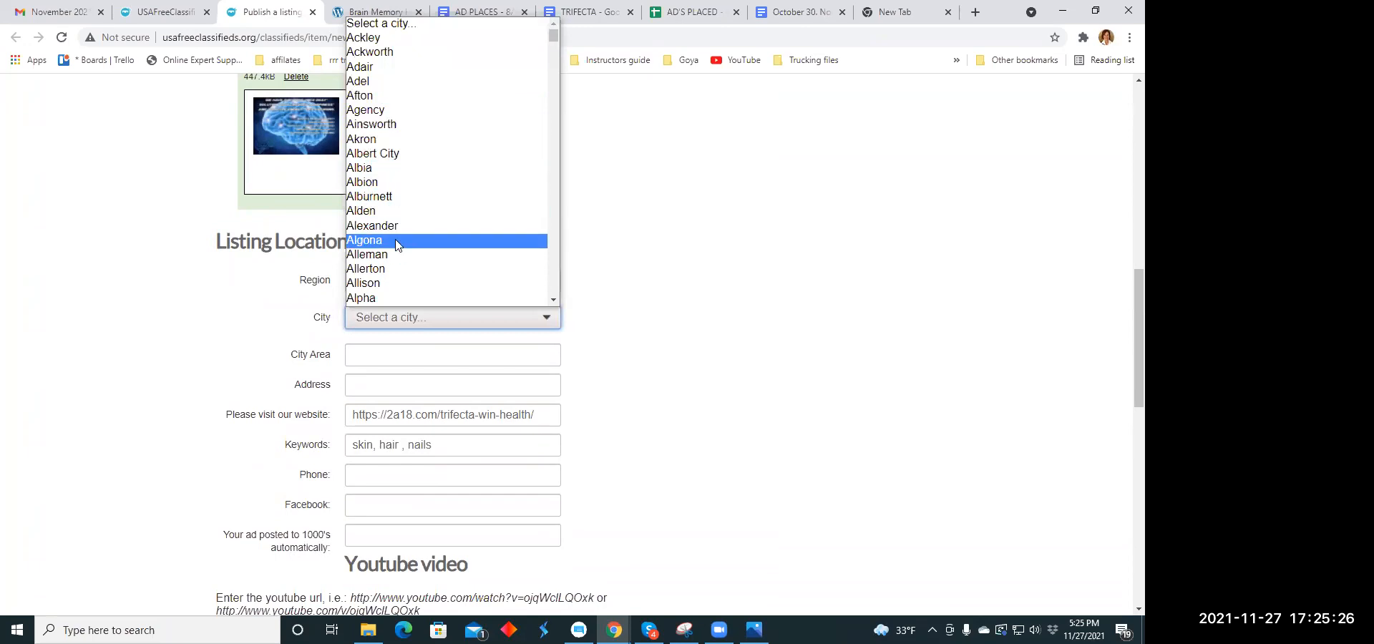
scroll(406, 236, down, 4)
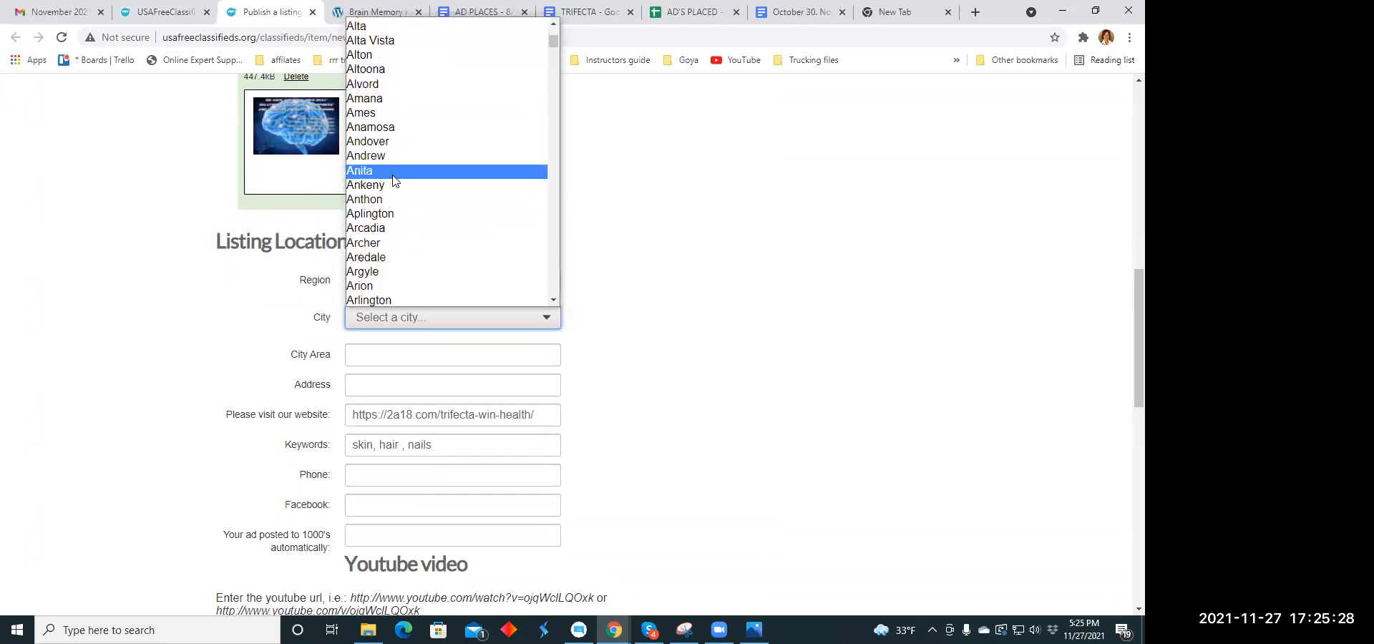
scroll(393, 180, down, 2)
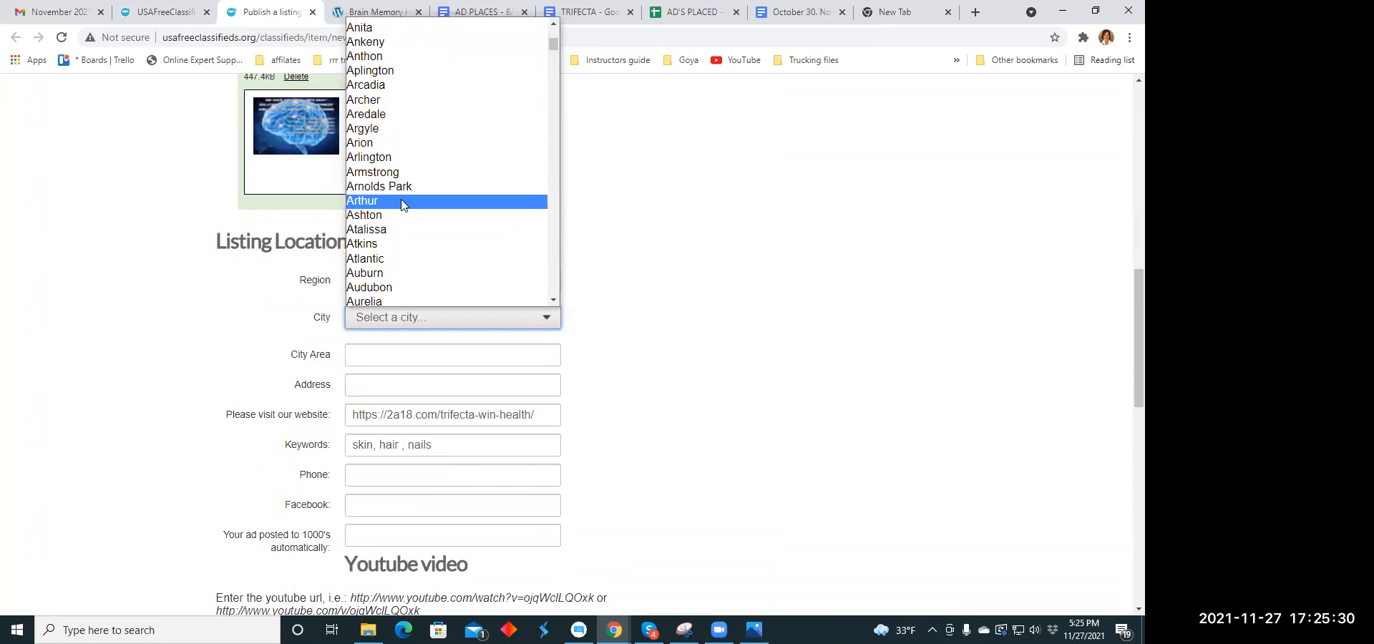
scroll(401, 204, down, 2)
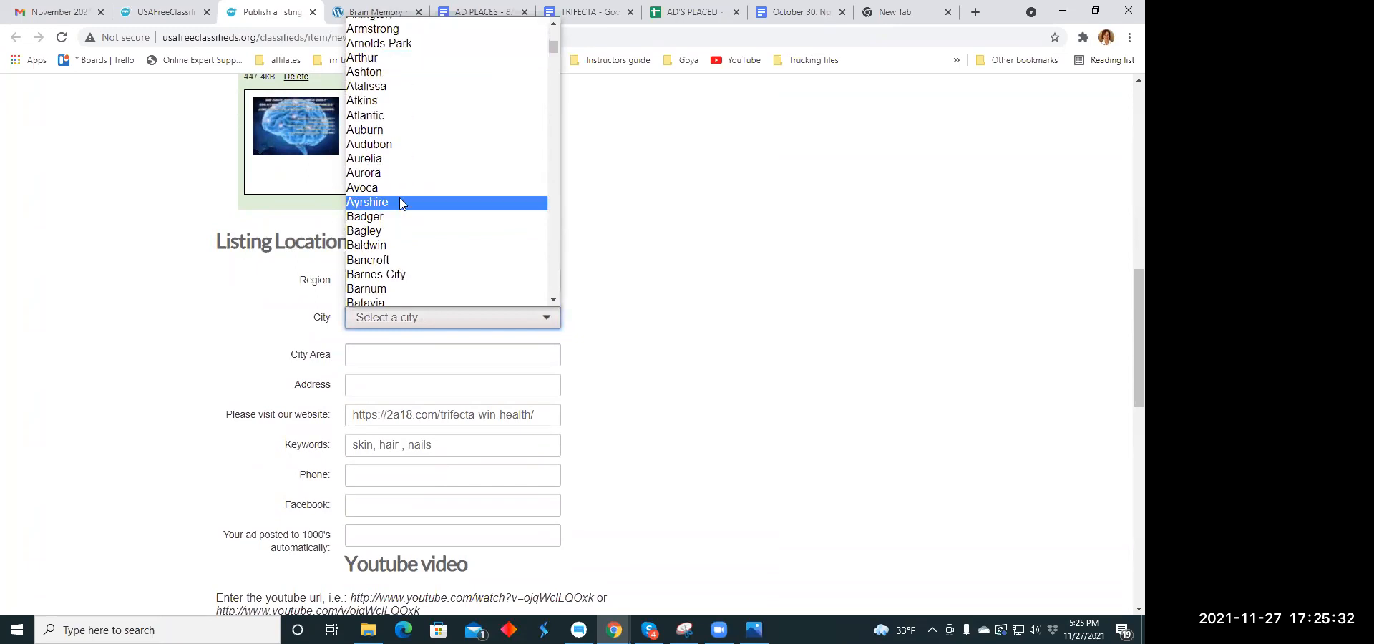
click(397, 229)
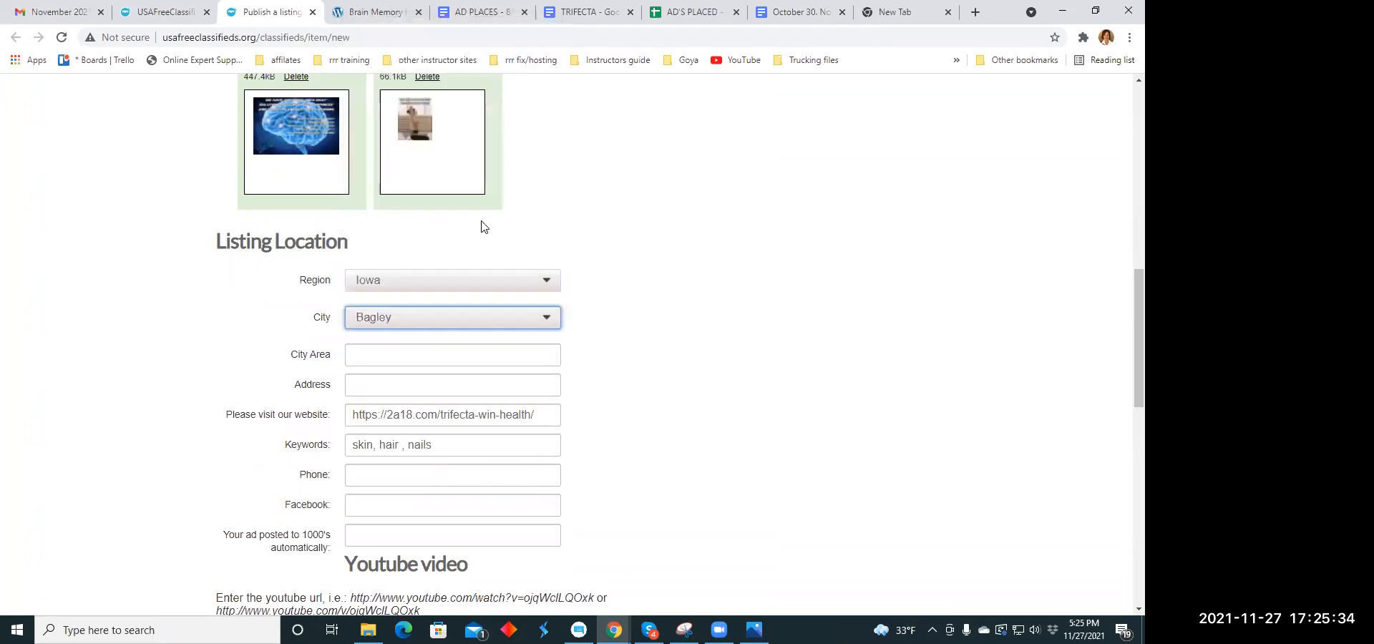
- Publish the listing and close its payment page without paying for the upgrade
scroll(580, 205, down, 1)
scroll(580, 205, down, 6)
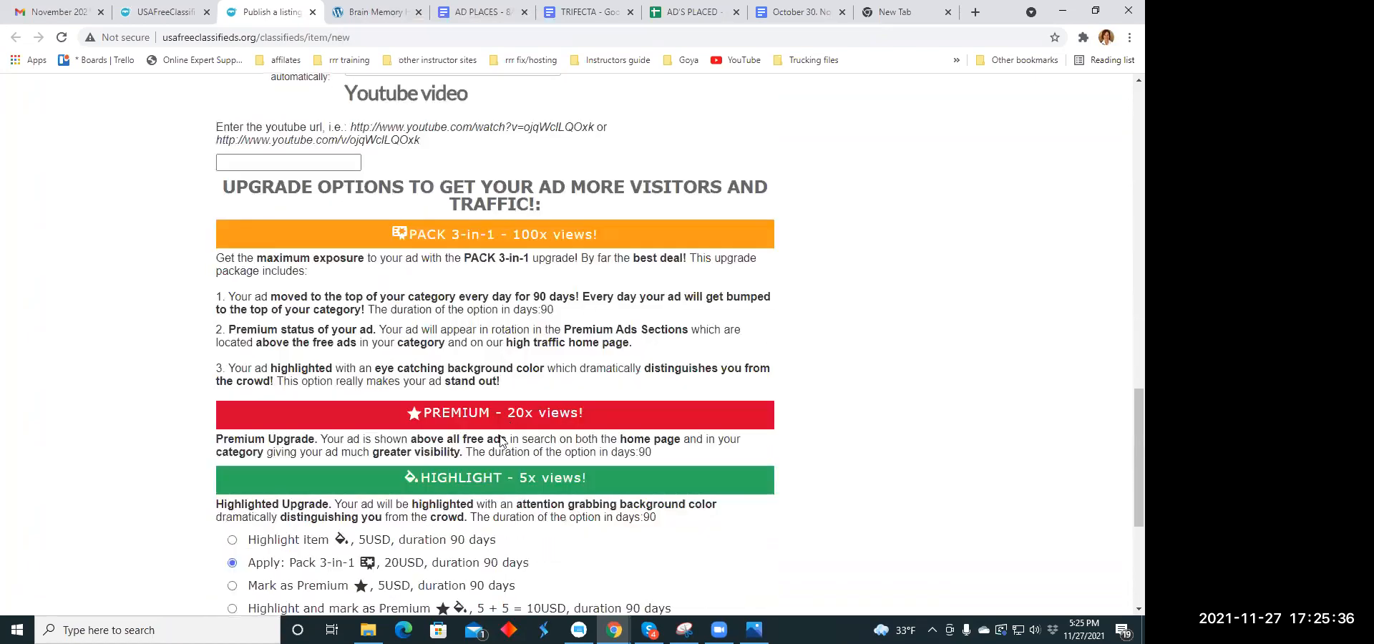
scroll(499, 409, down, 3)
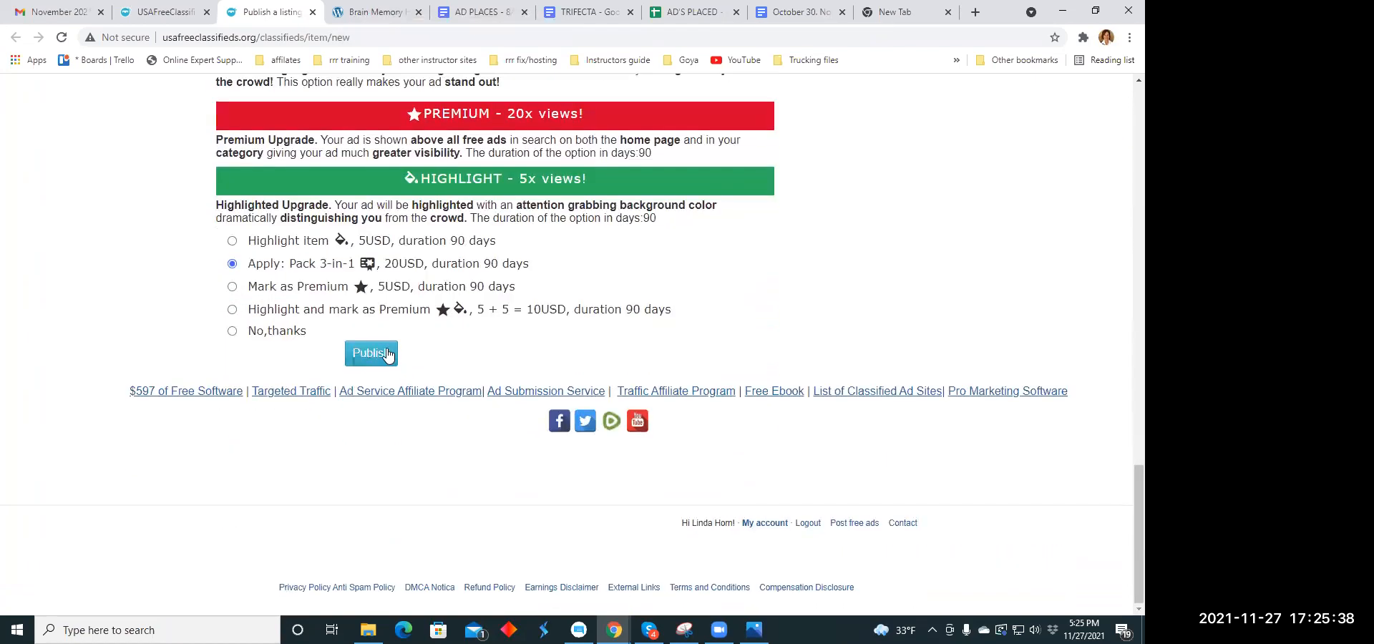
click(387, 356)
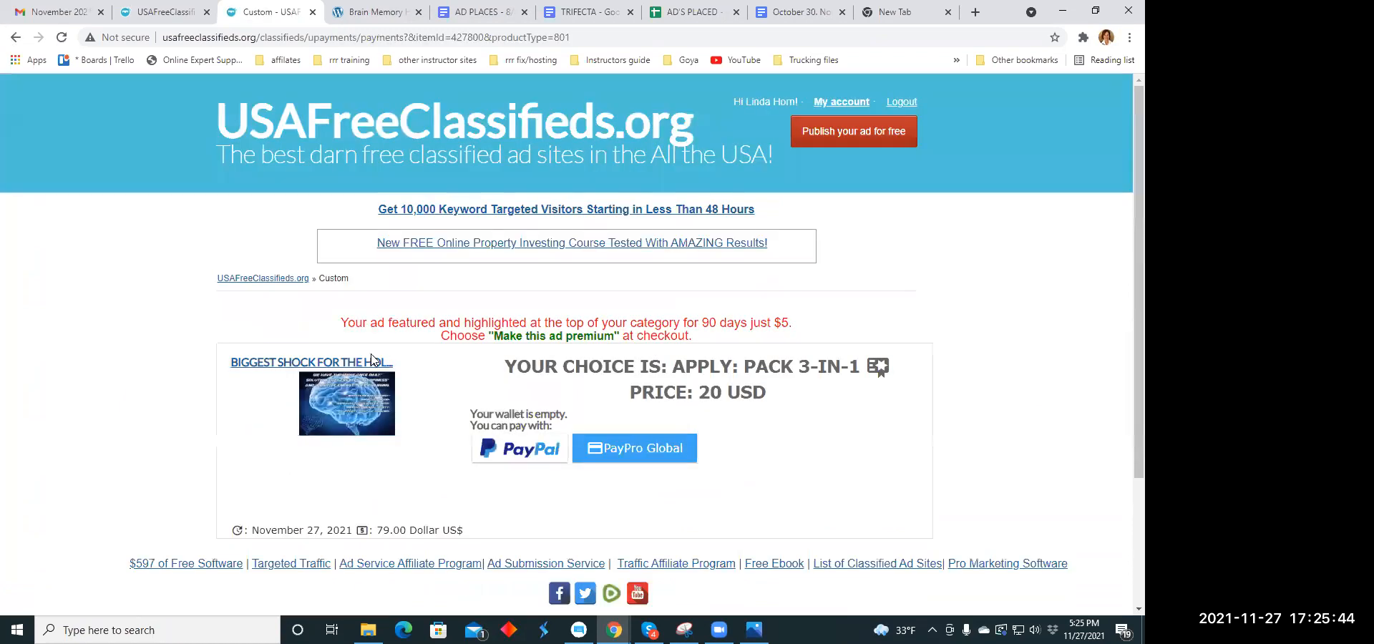
click(310, 14)
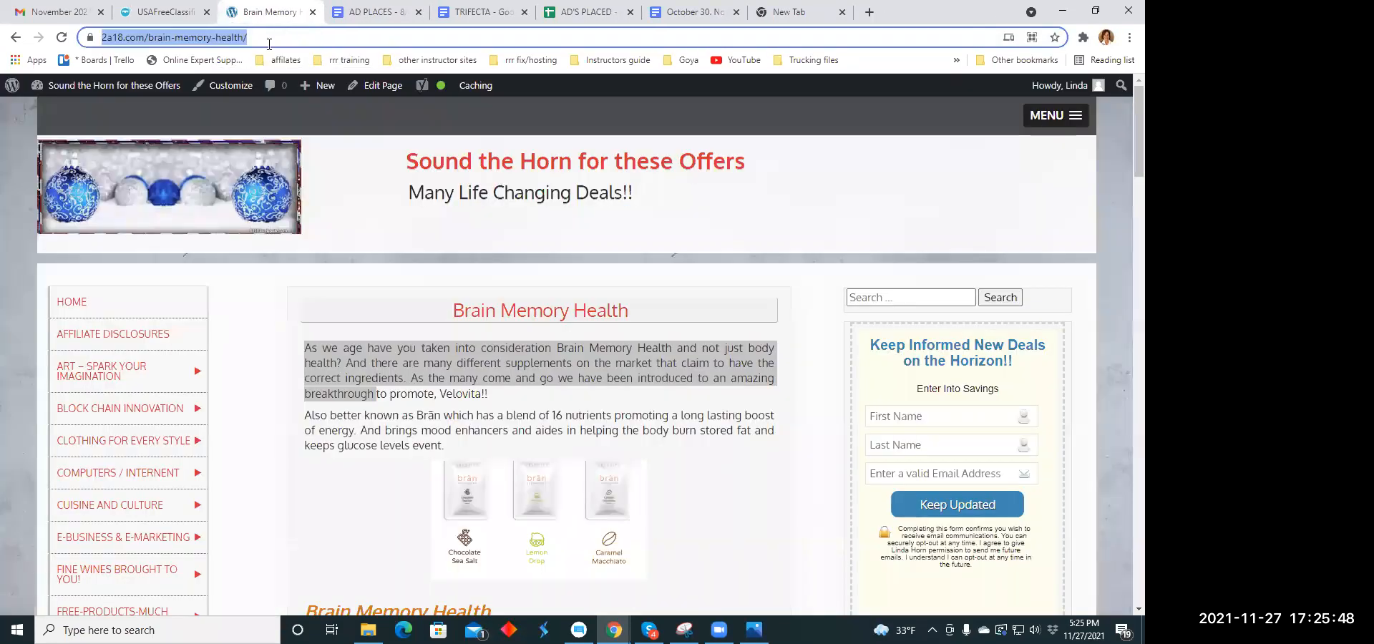
- Open five blank listing forms in separate browser tabs from the USAFreeClassifieds home page
click(175, 13)
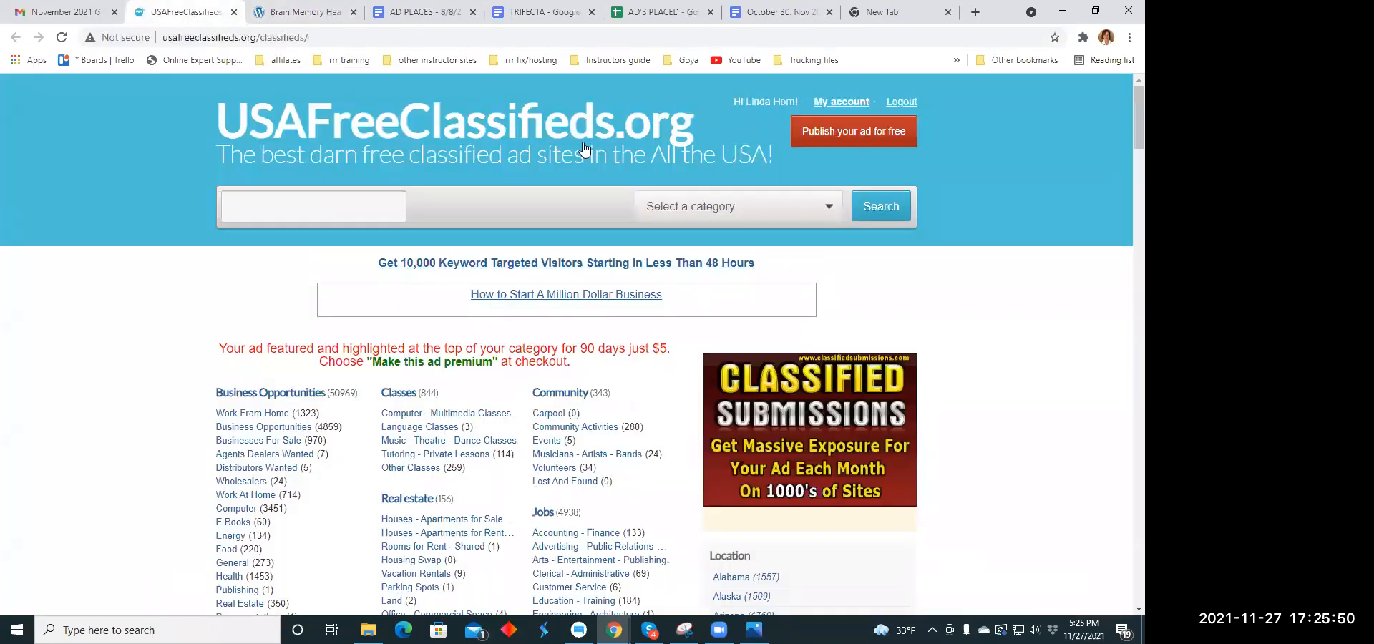
click(821, 143)
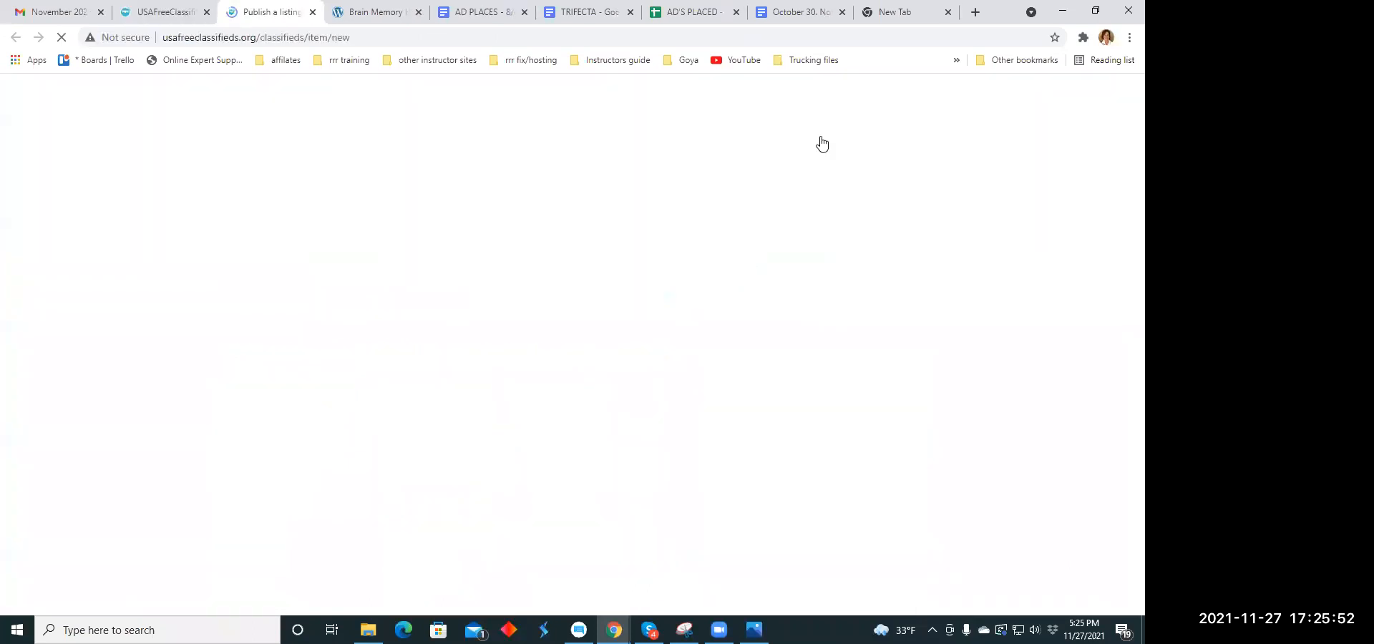
click(837, 134)
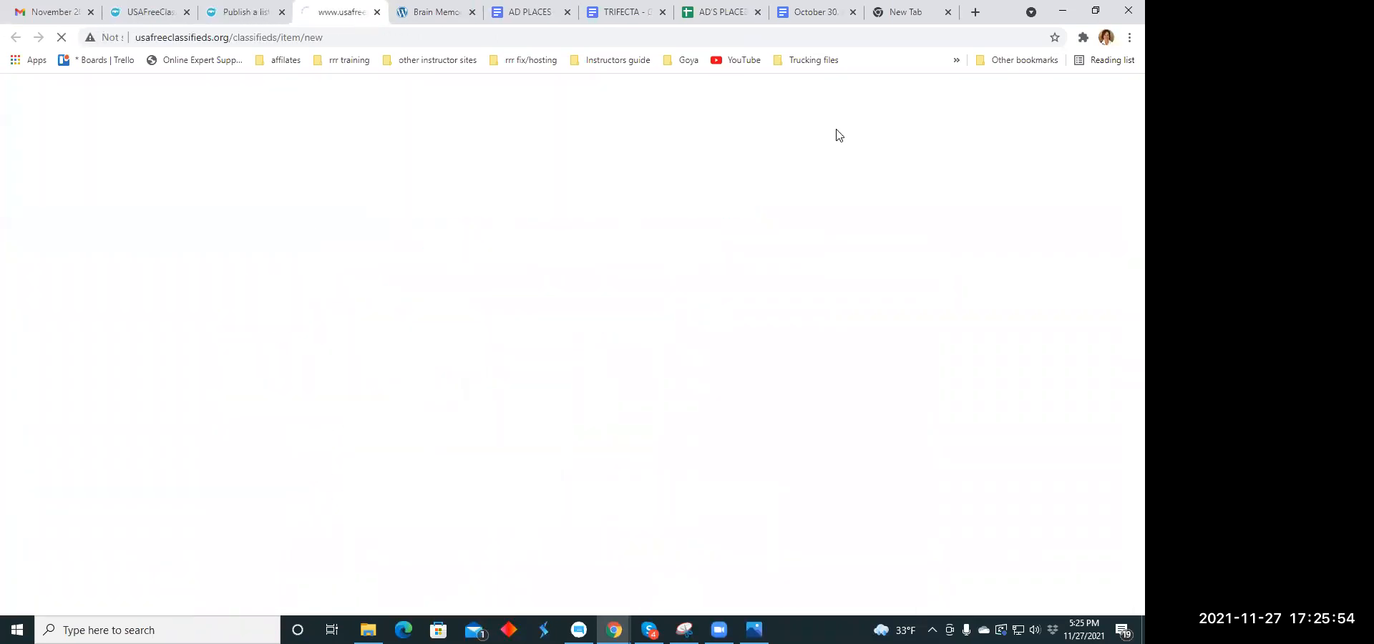
click(837, 134)
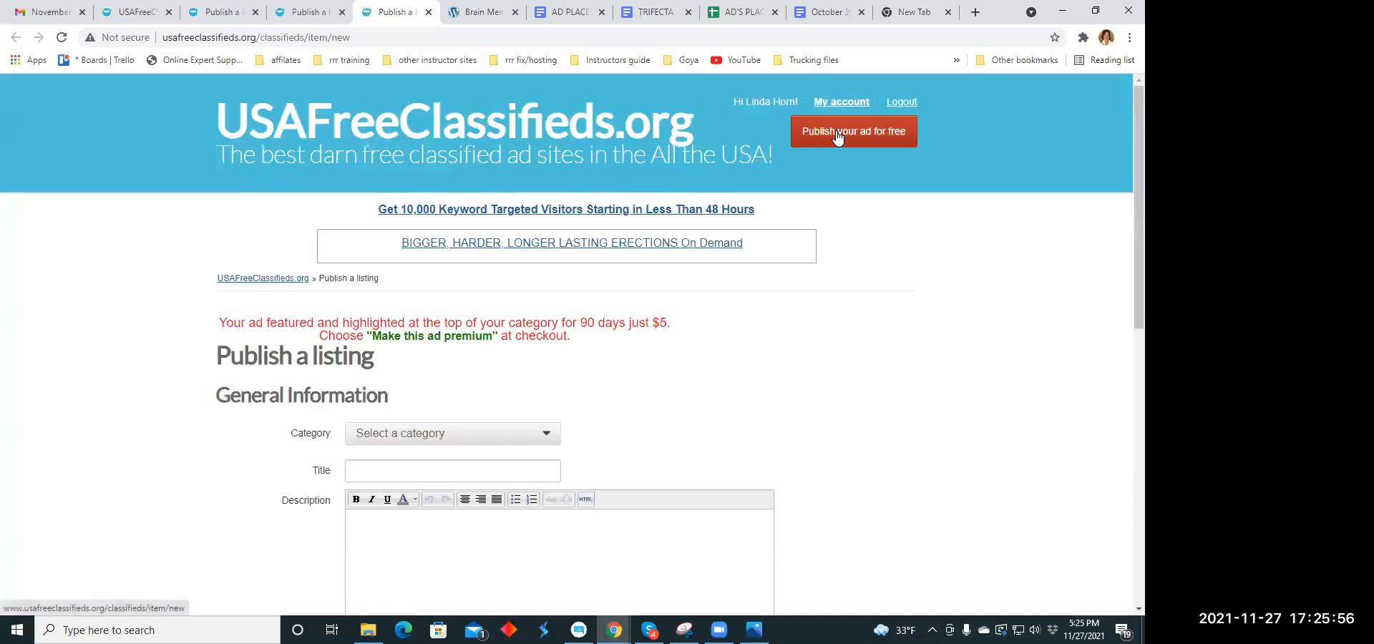
click(839, 136)
click(837, 135)
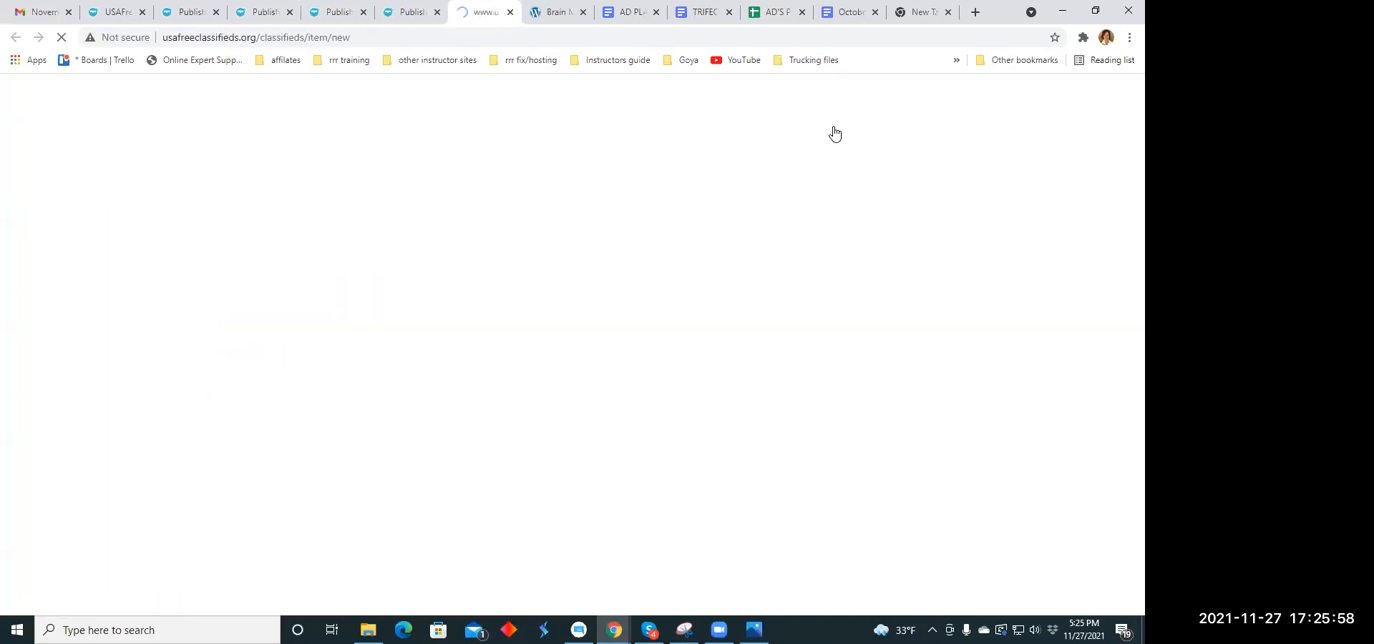
- Set the category of the first blank listing form to Health under Business Opportunities
click(172, 13)
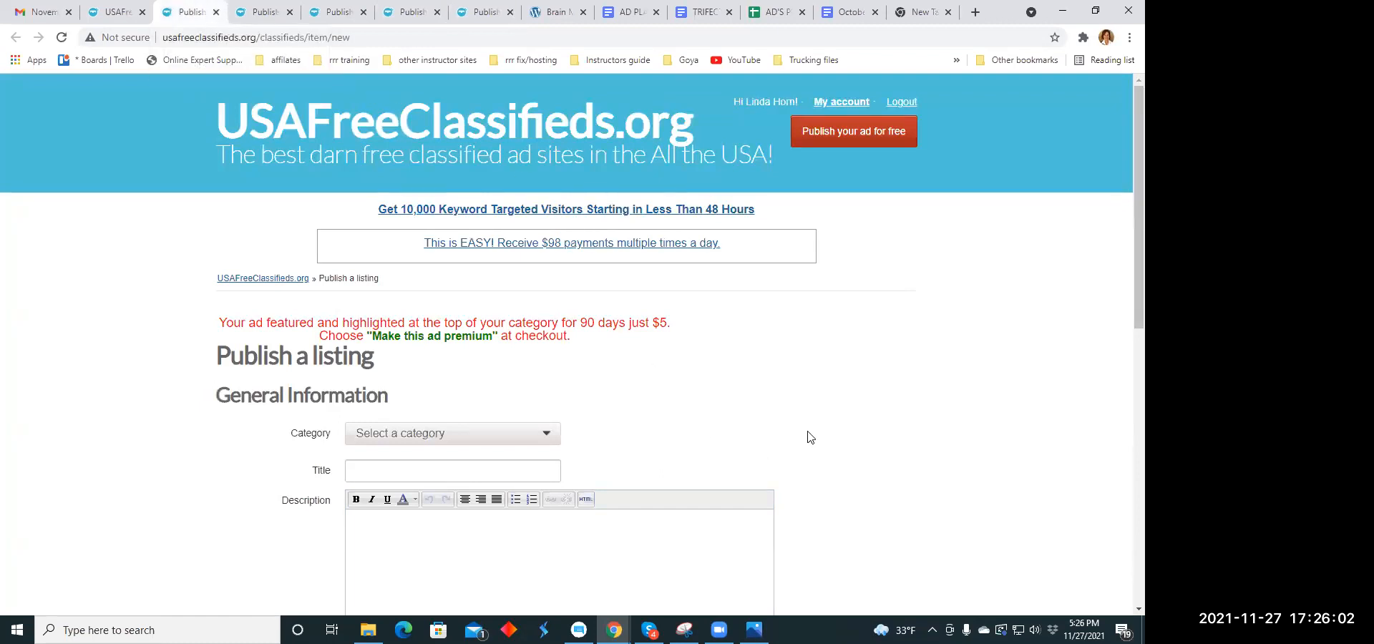
scroll(565, 229, down, 3)
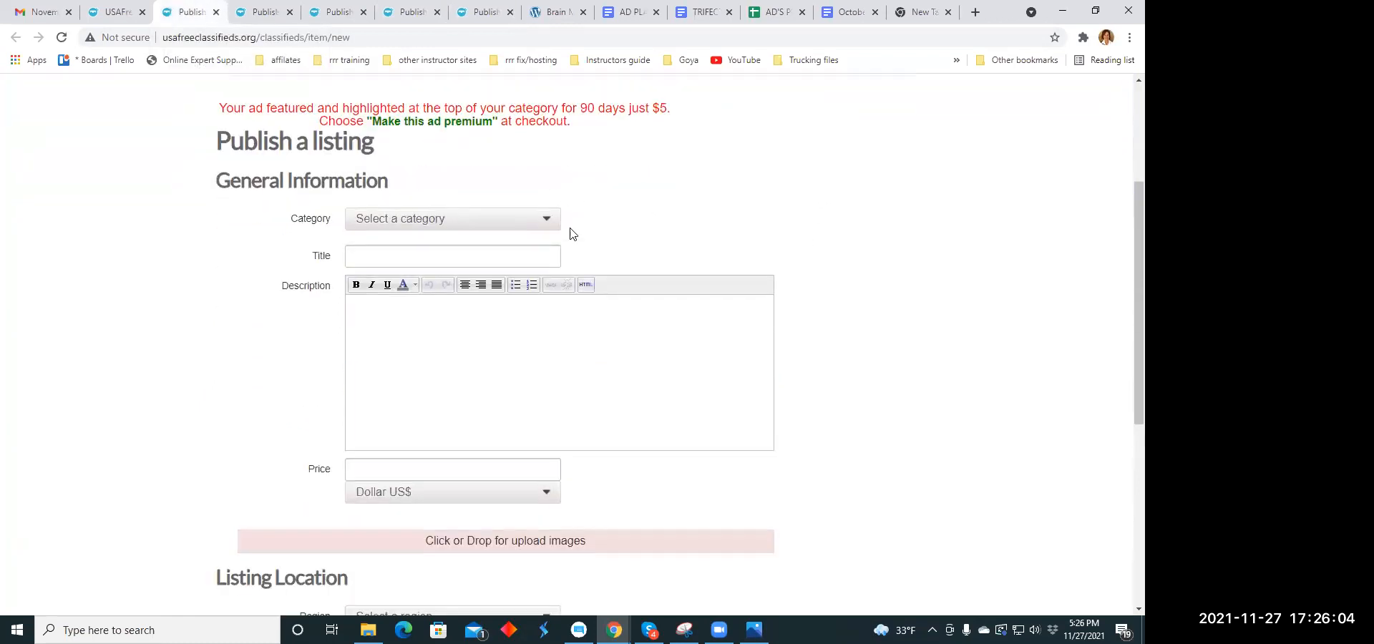
click(547, 220)
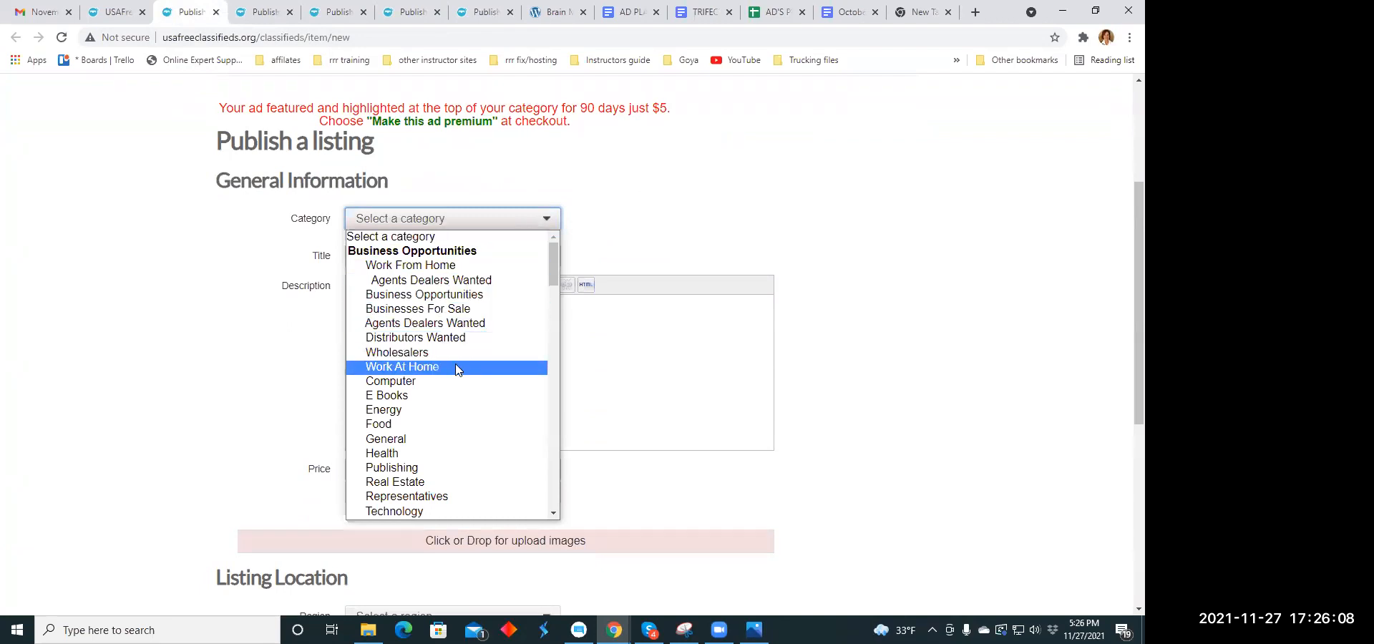
click(434, 454)
- Copy the headline "It is bigger than you would expect" from the headline document into the new listing's title
click(405, 256)
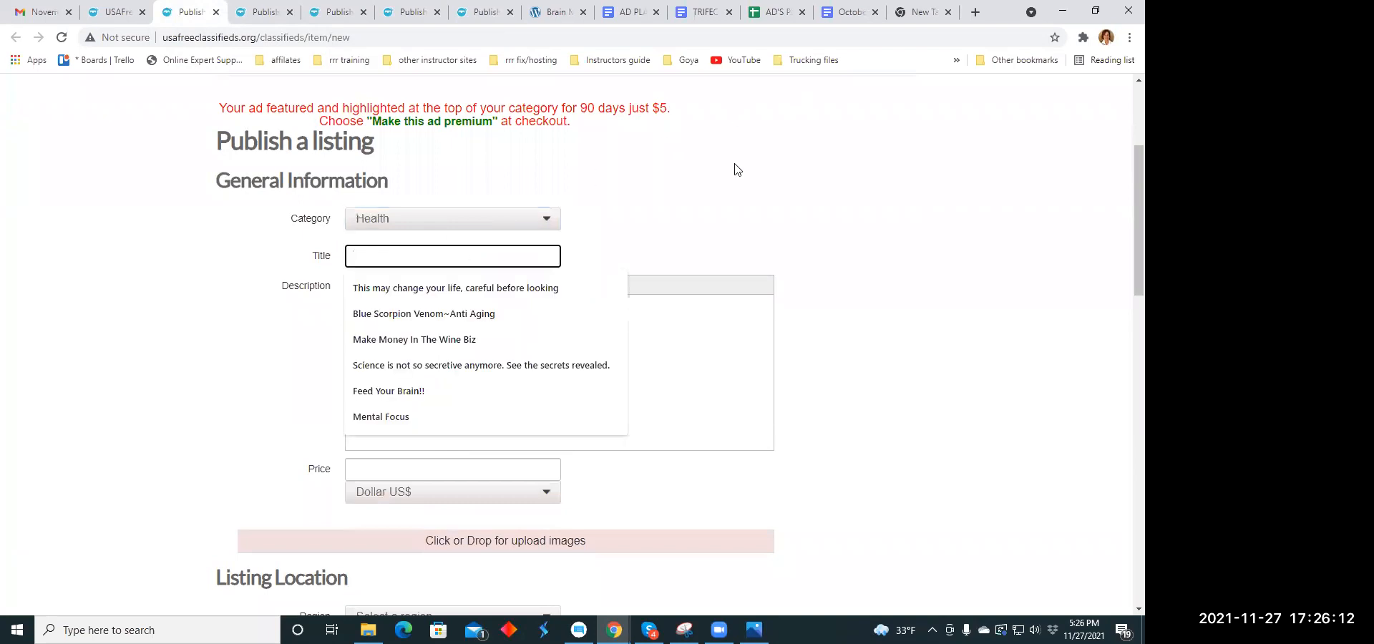
click(858, 13)
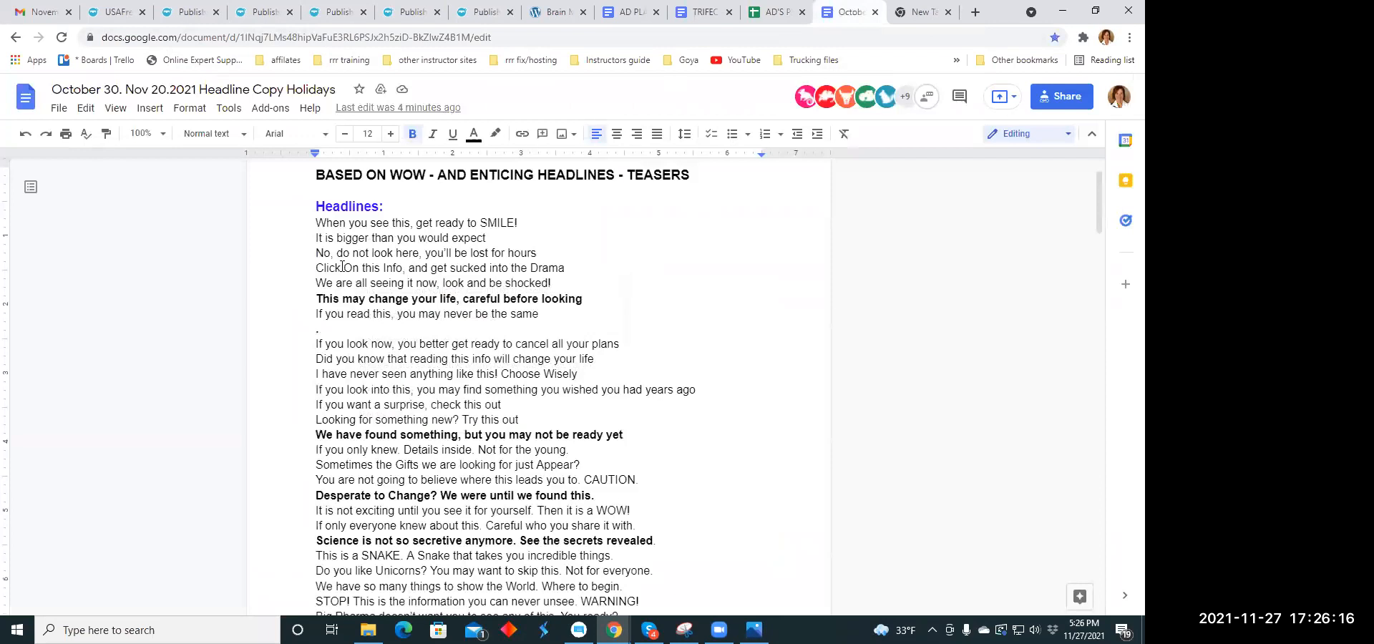
click(315, 223)
drag(316, 239, 489, 237)
right_click(490, 236)
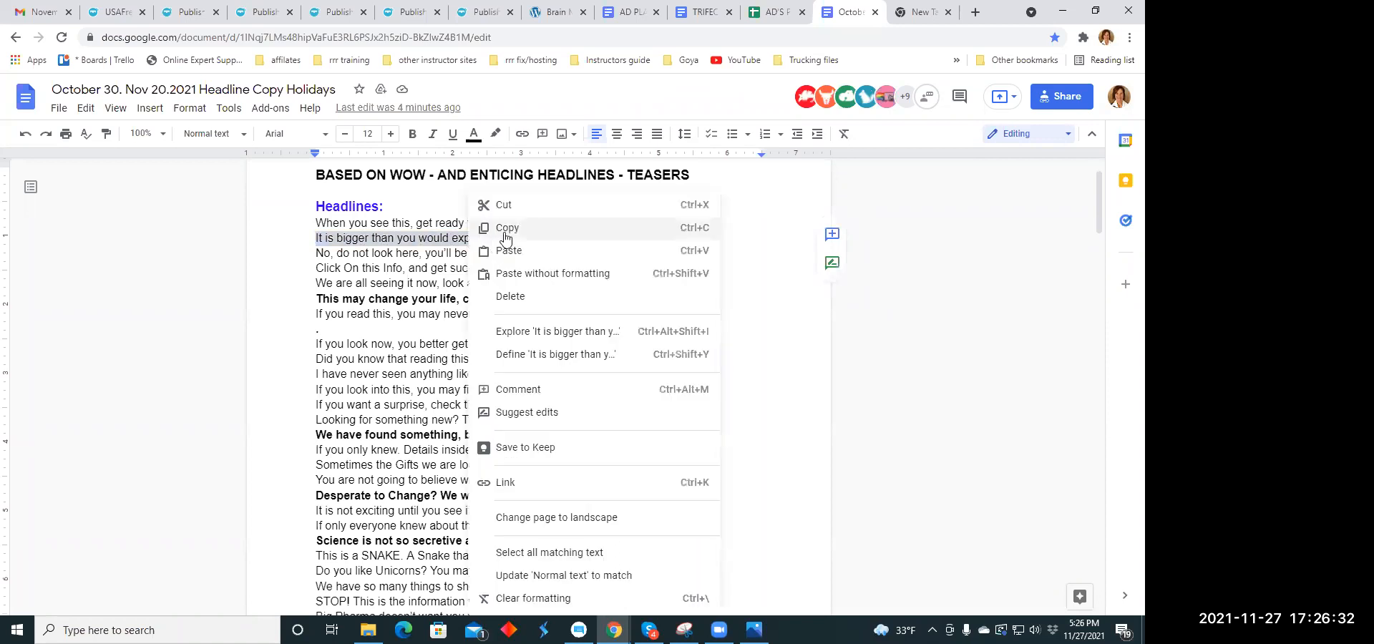
click(503, 228)
click(175, 16)
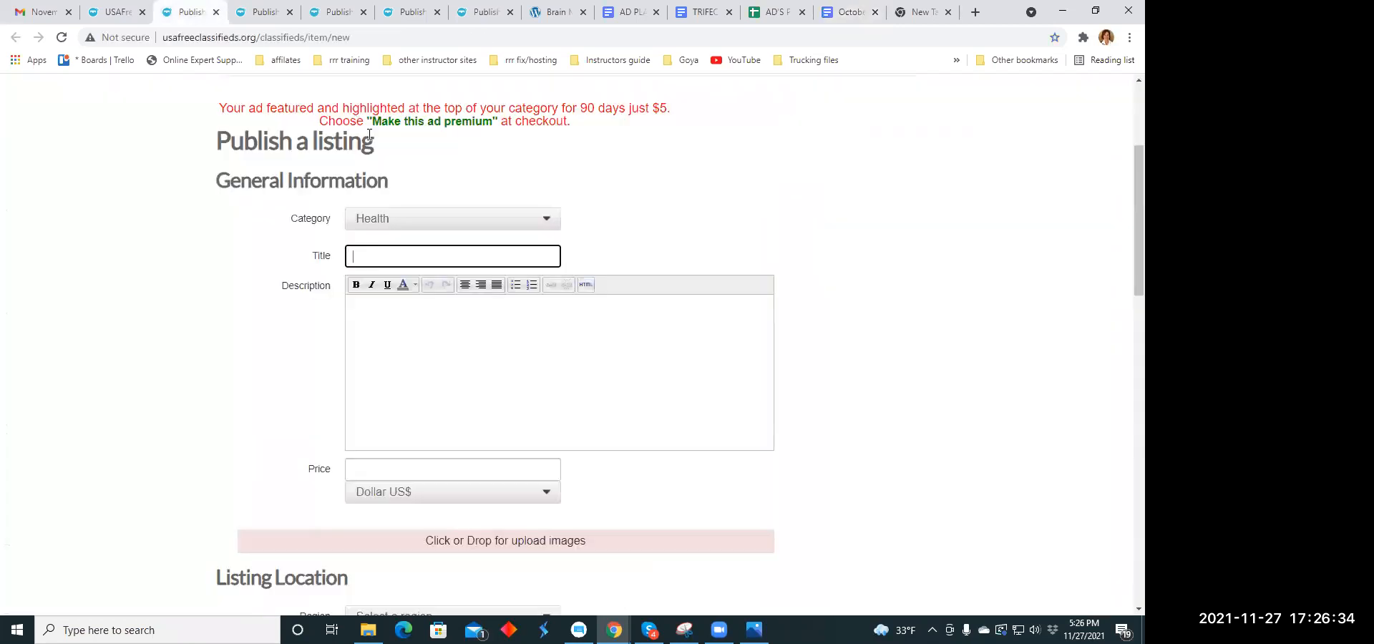
click(366, 251)
right_click(365, 251)
click(390, 362)
click(426, 325)
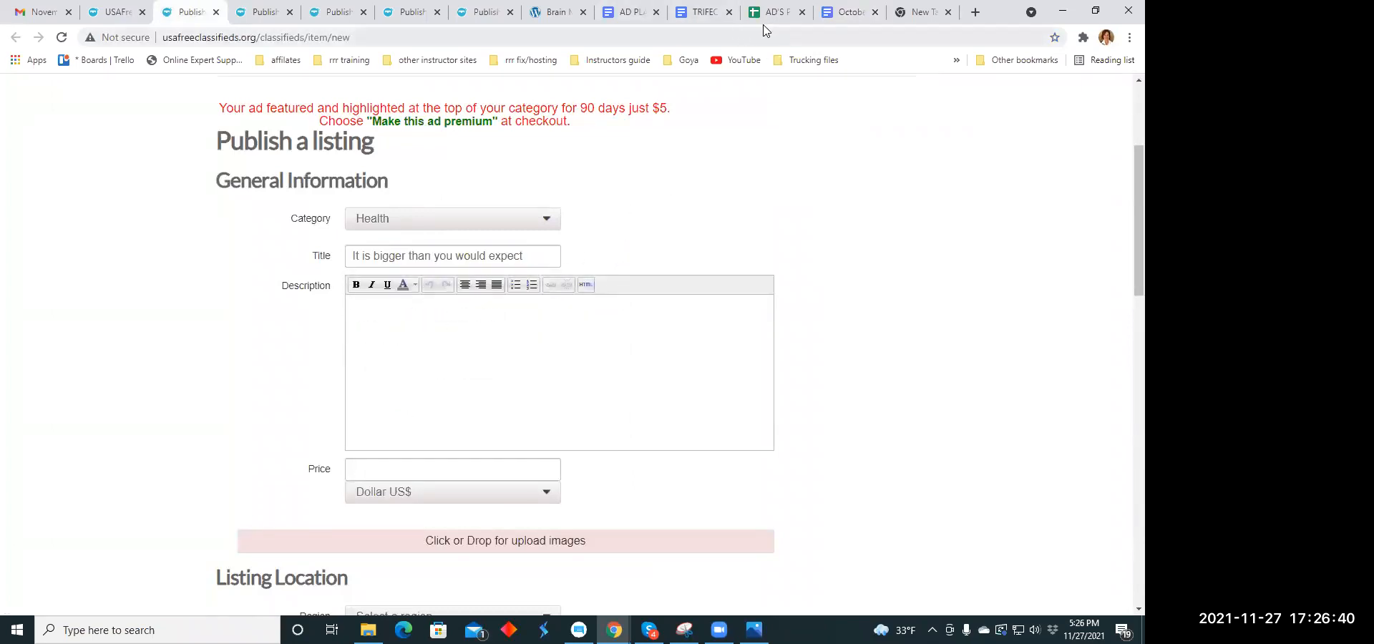
- Copy the last "And now you have all this is a snap pack" paragraph, through "brain health", from the TRIFECTA document into the listing's description
click(705, 20)
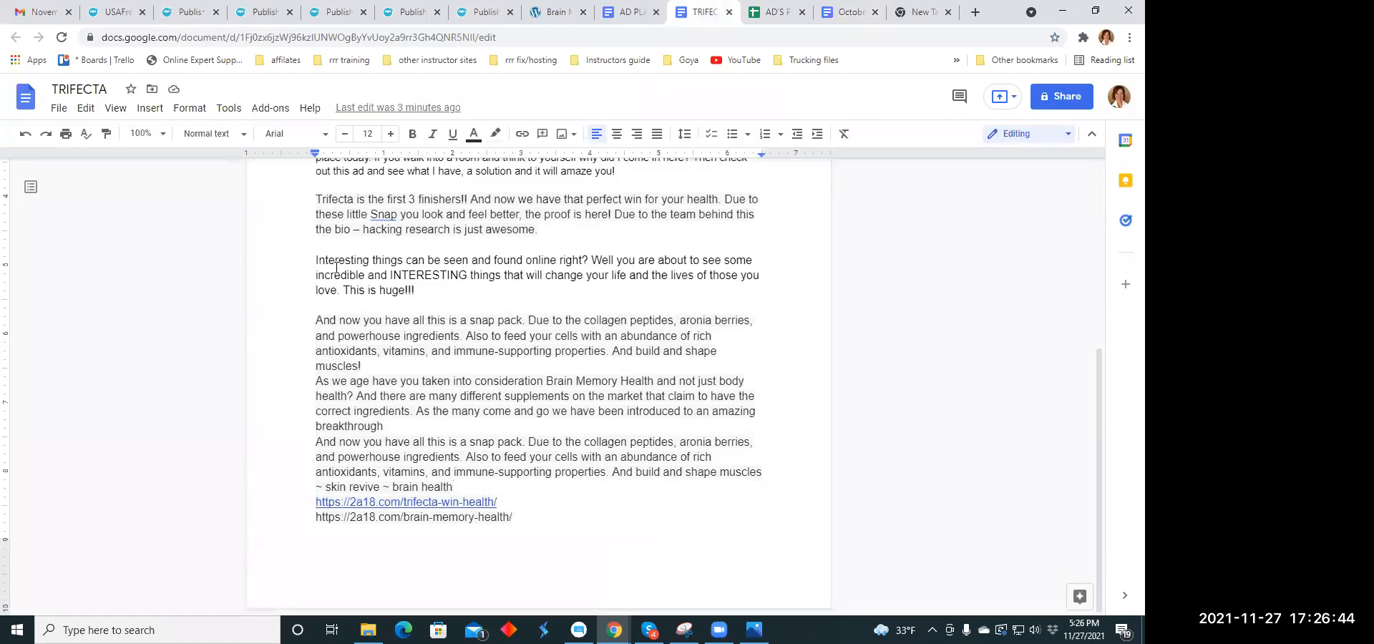
mouse_move(317, 445)
mouse_down()
mouse_move(463, 458)
mouse_move(501, 491)
mouse_up()
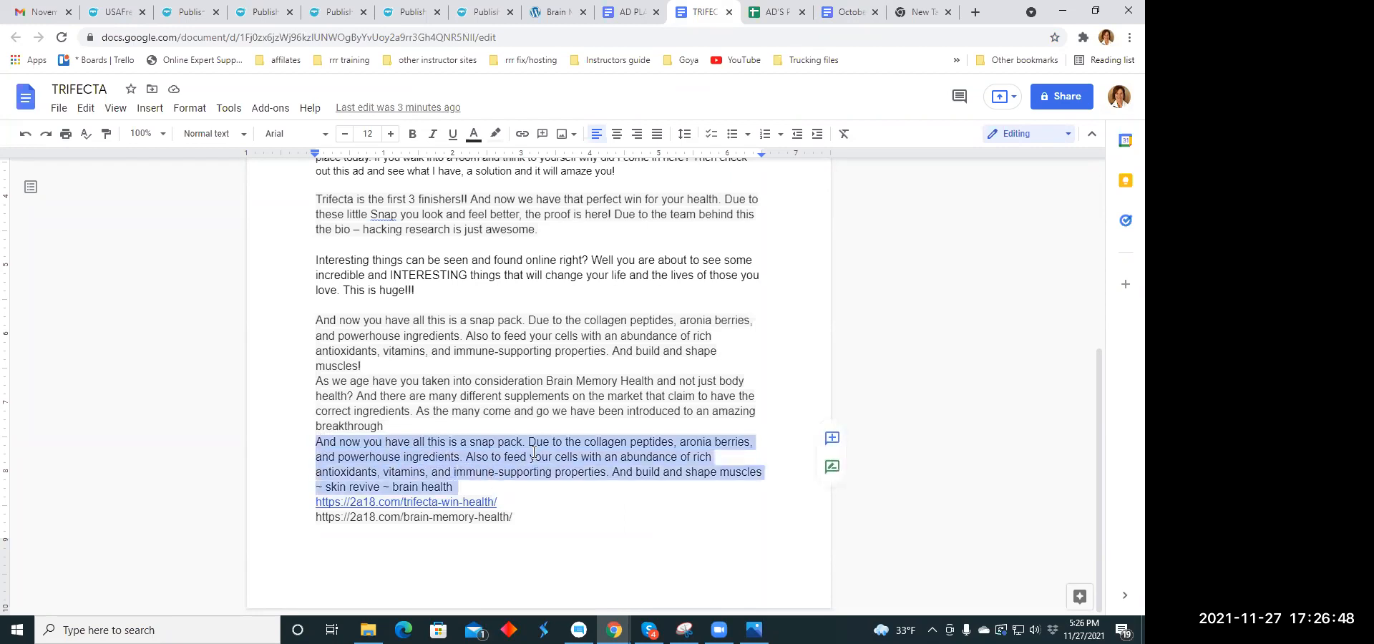
right_click(533, 452)
click(539, 230)
click(192, 12)
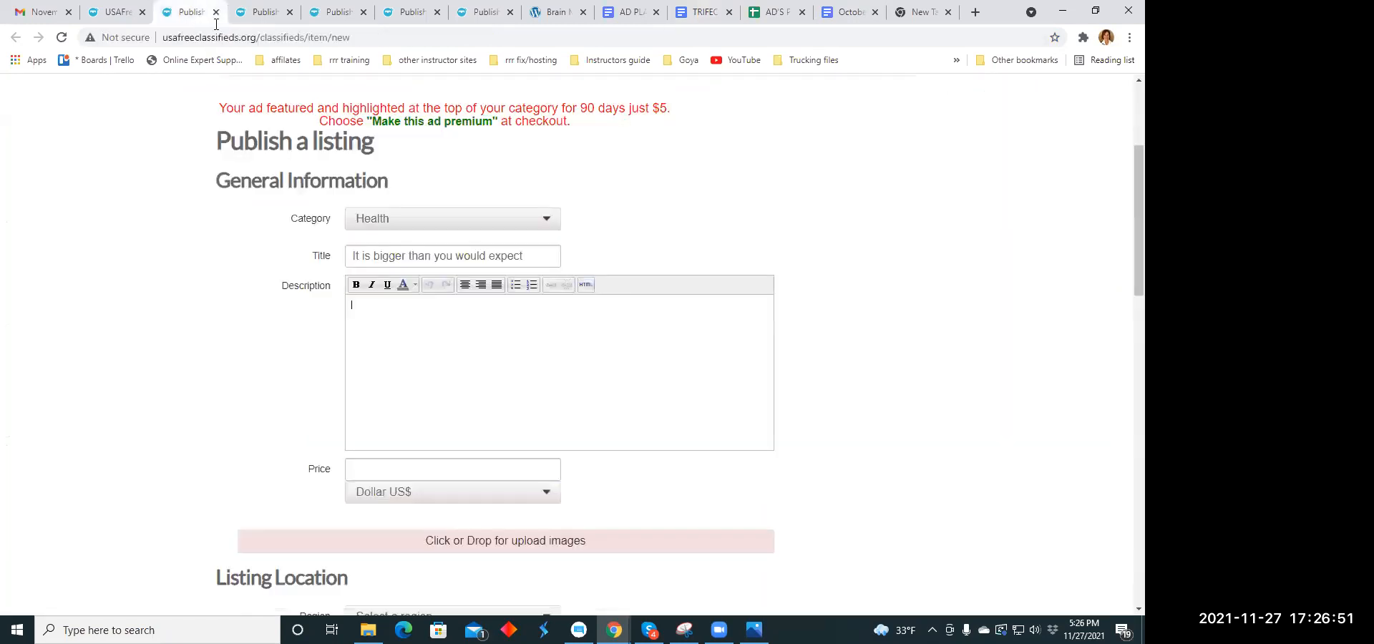
right_click(359, 310)
click(414, 423)
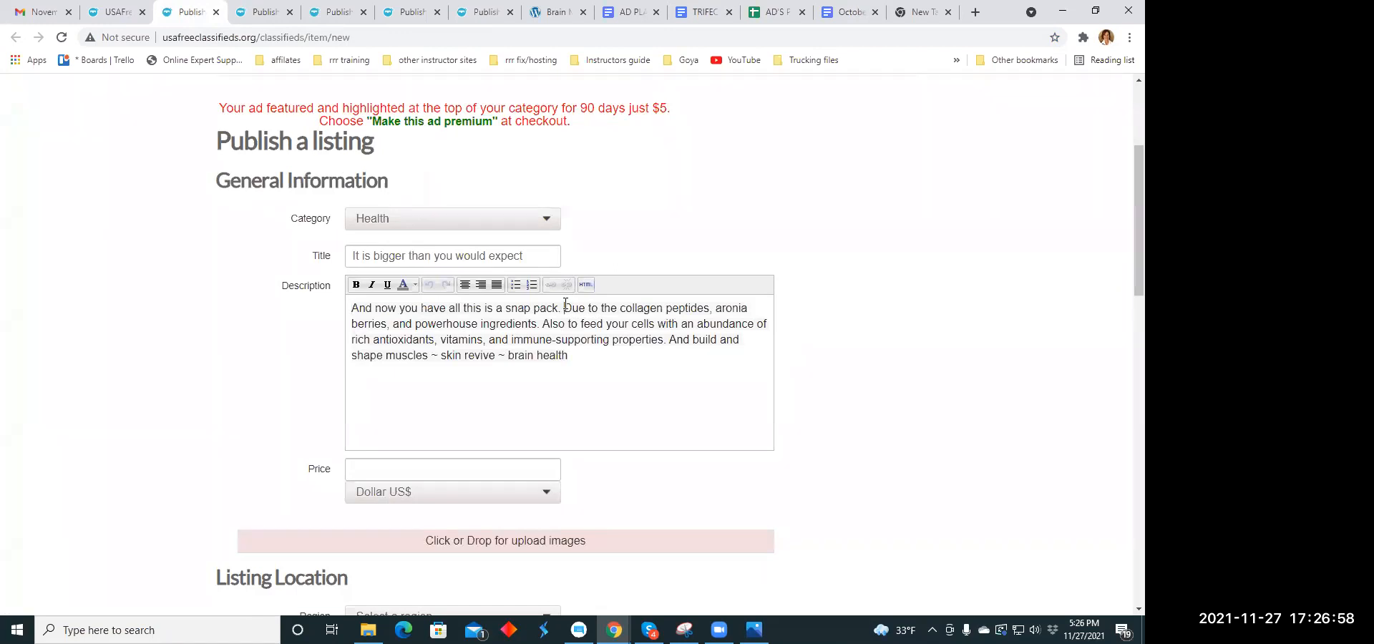
- Break the description so that each sentence starts on its own line
click(565, 308)
key(Return)
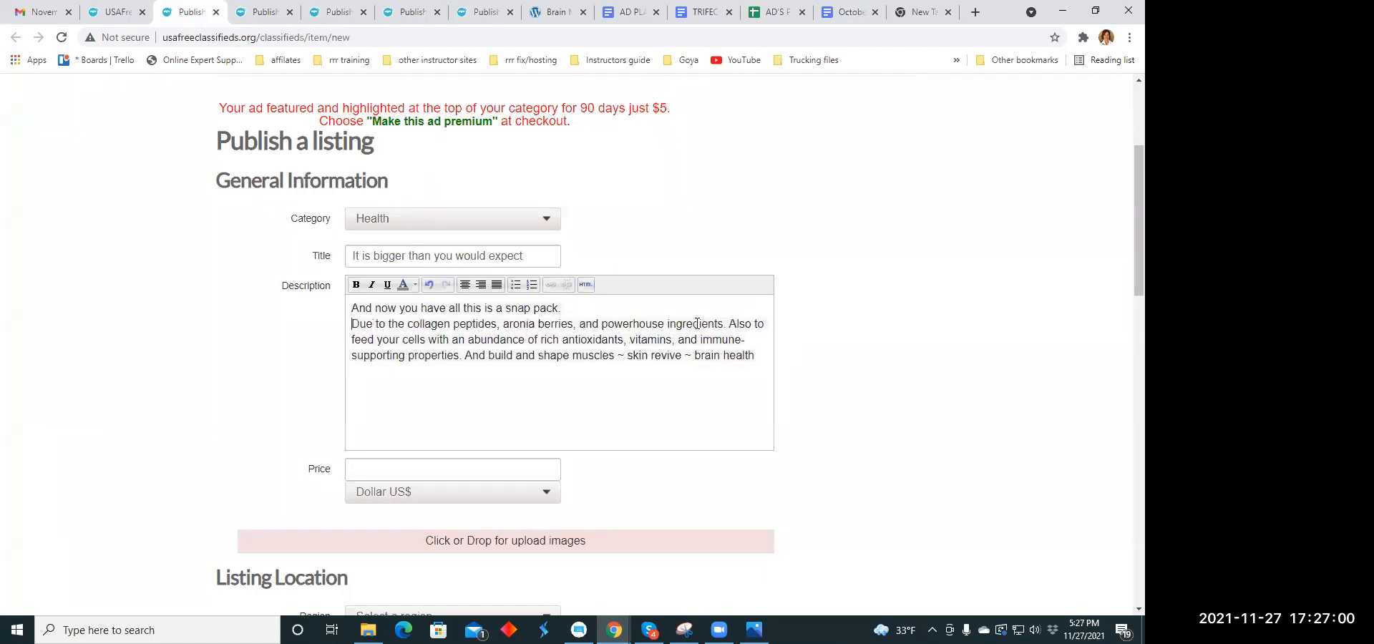
click(729, 324)
key(Return)
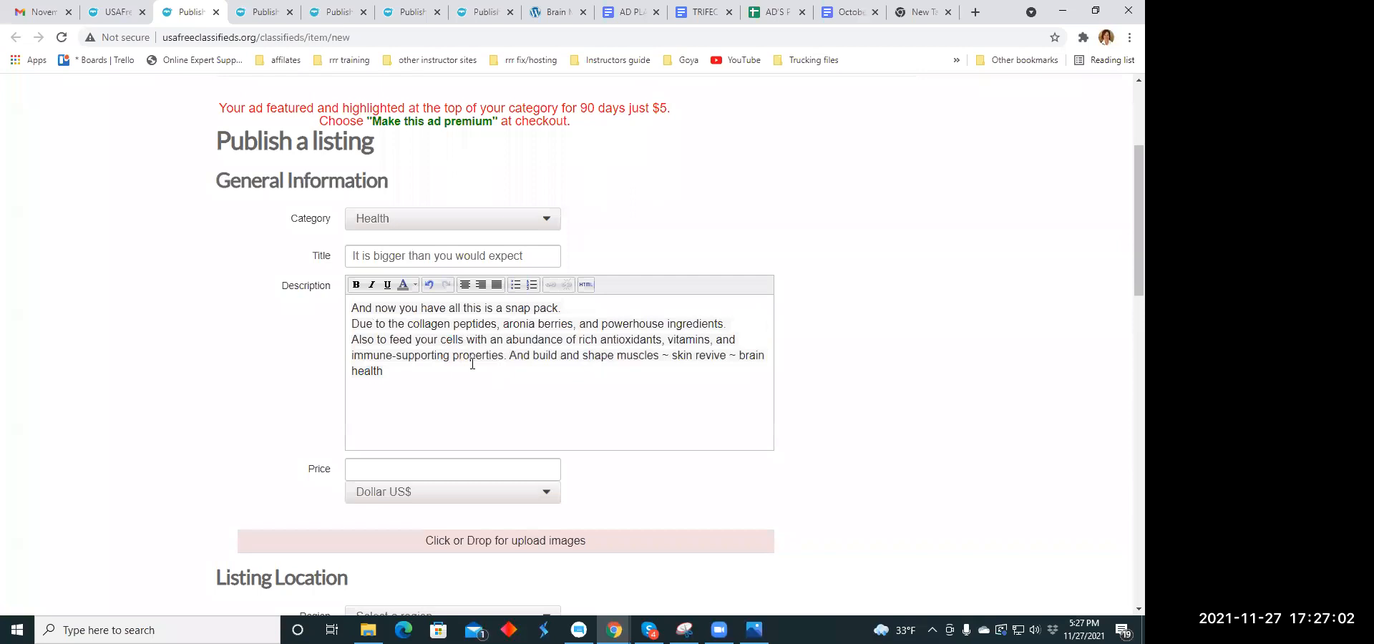
click(509, 355)
key(Return)
- Centre all lines of the listing's description
drag(355, 305, 652, 368)
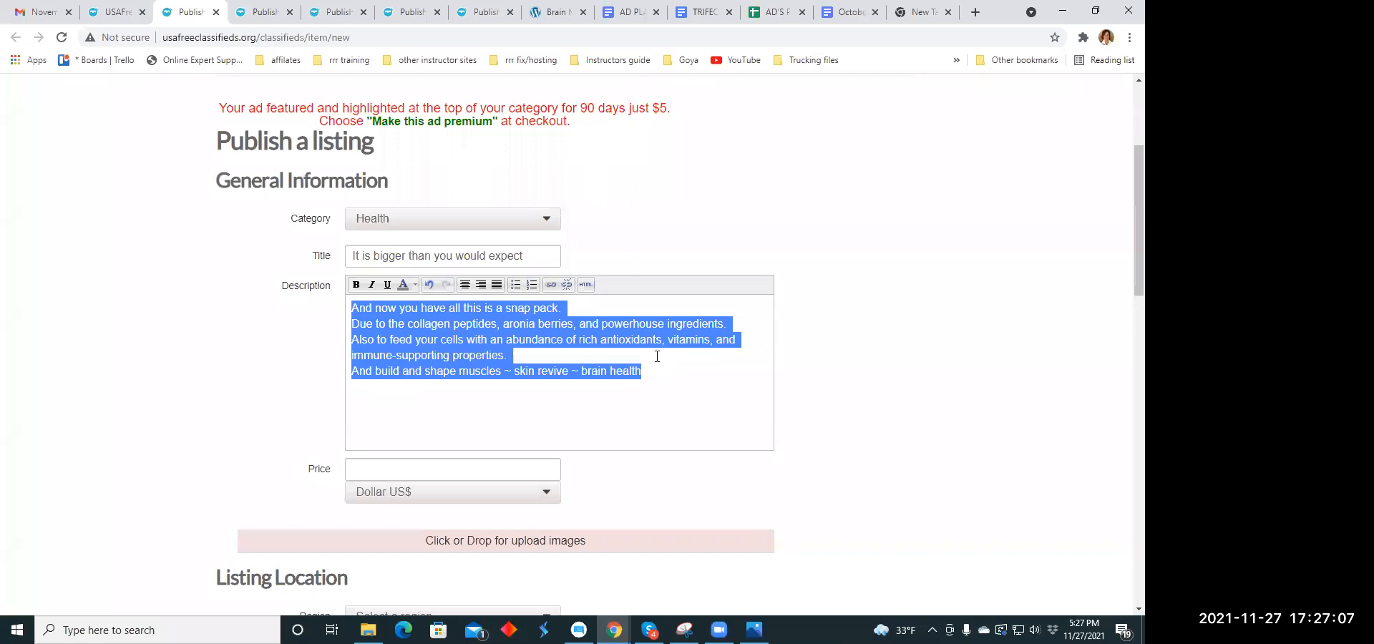
click(465, 284)
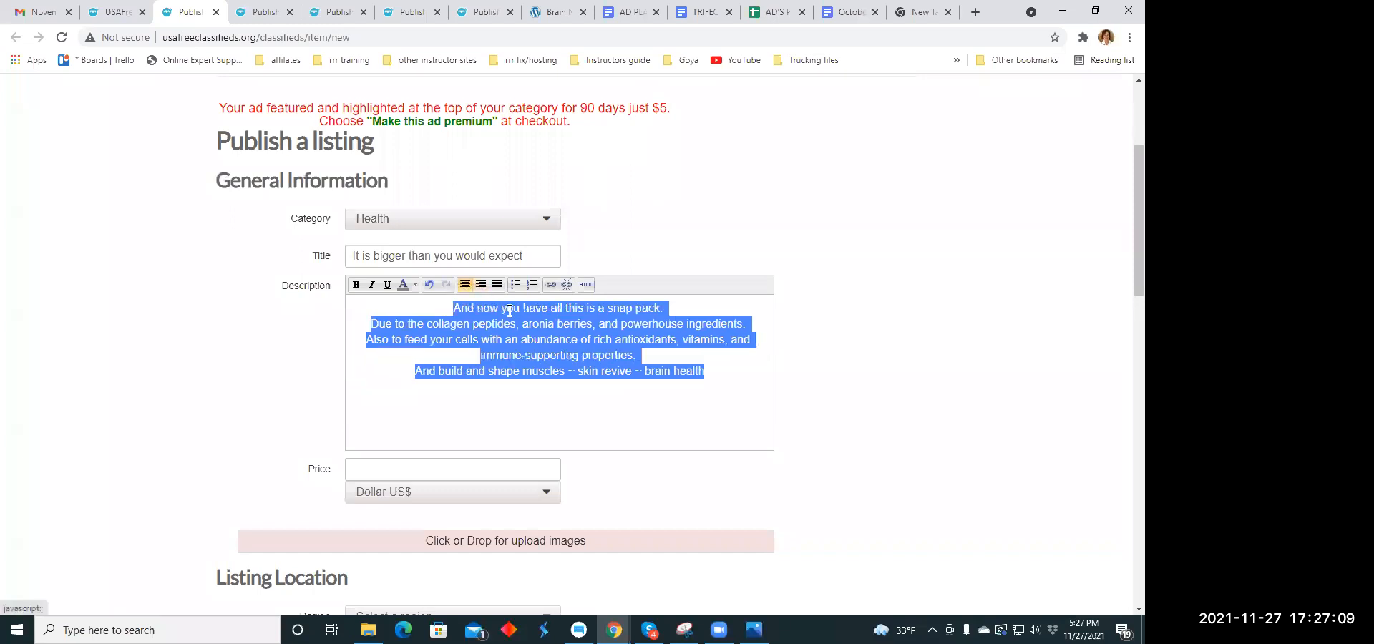
click(541, 408)
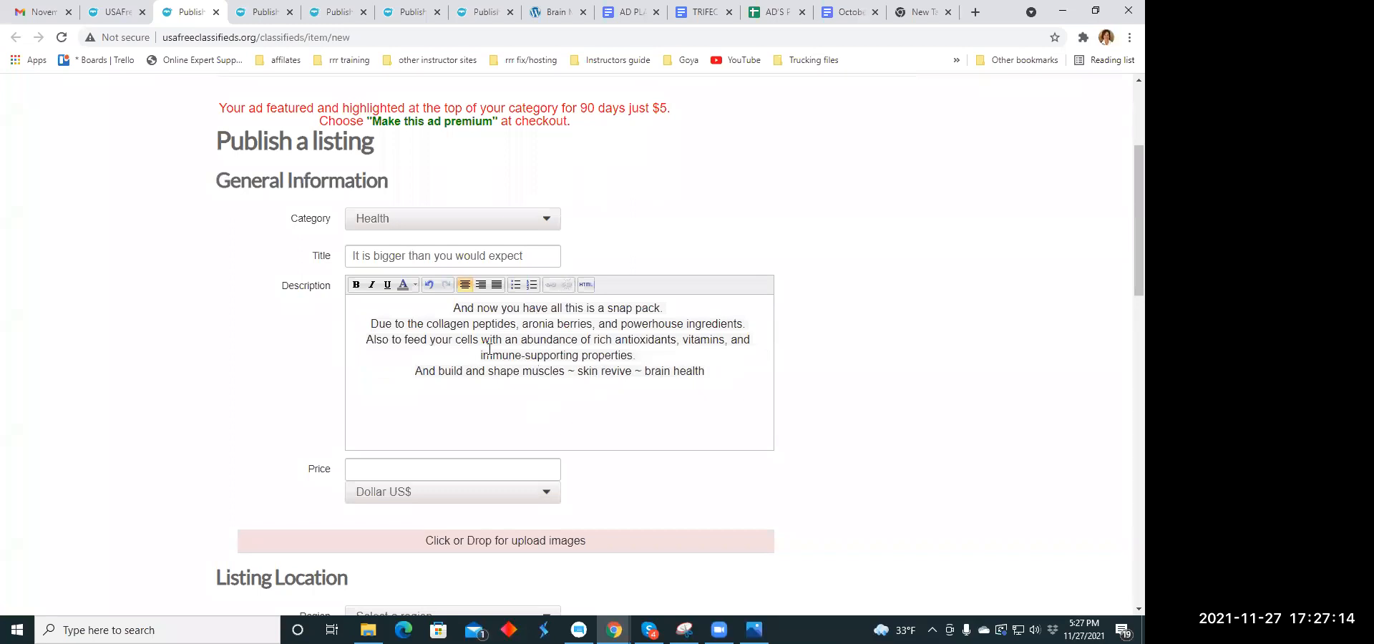
- Make the phrase "immune-supporting properties." in the description bold and italic
scroll(479, 348, down, 2)
drag(476, 208, 638, 213)
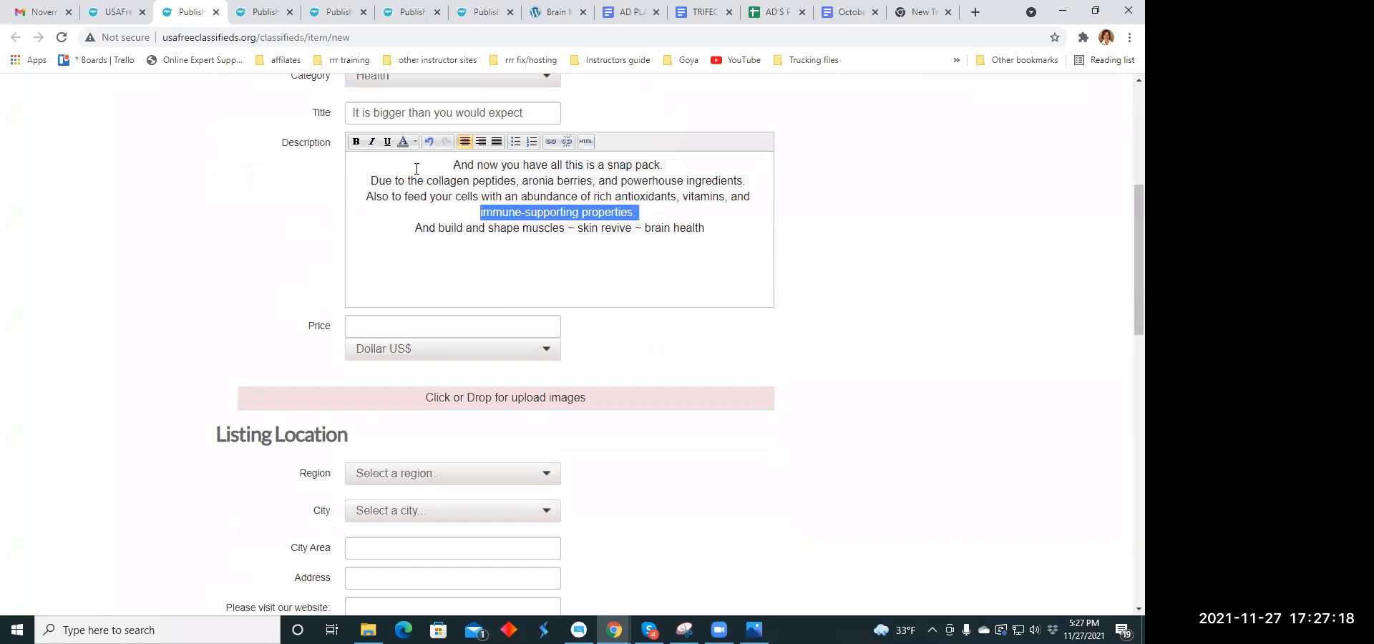
click(357, 142)
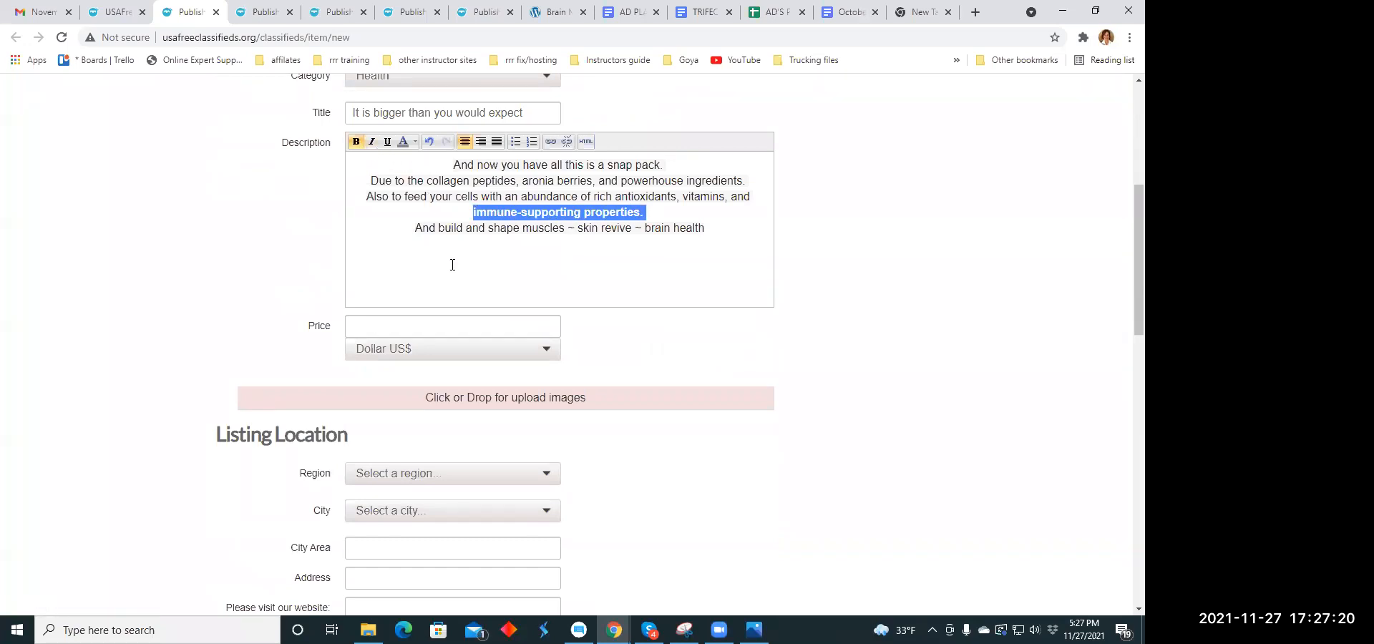
click(372, 142)
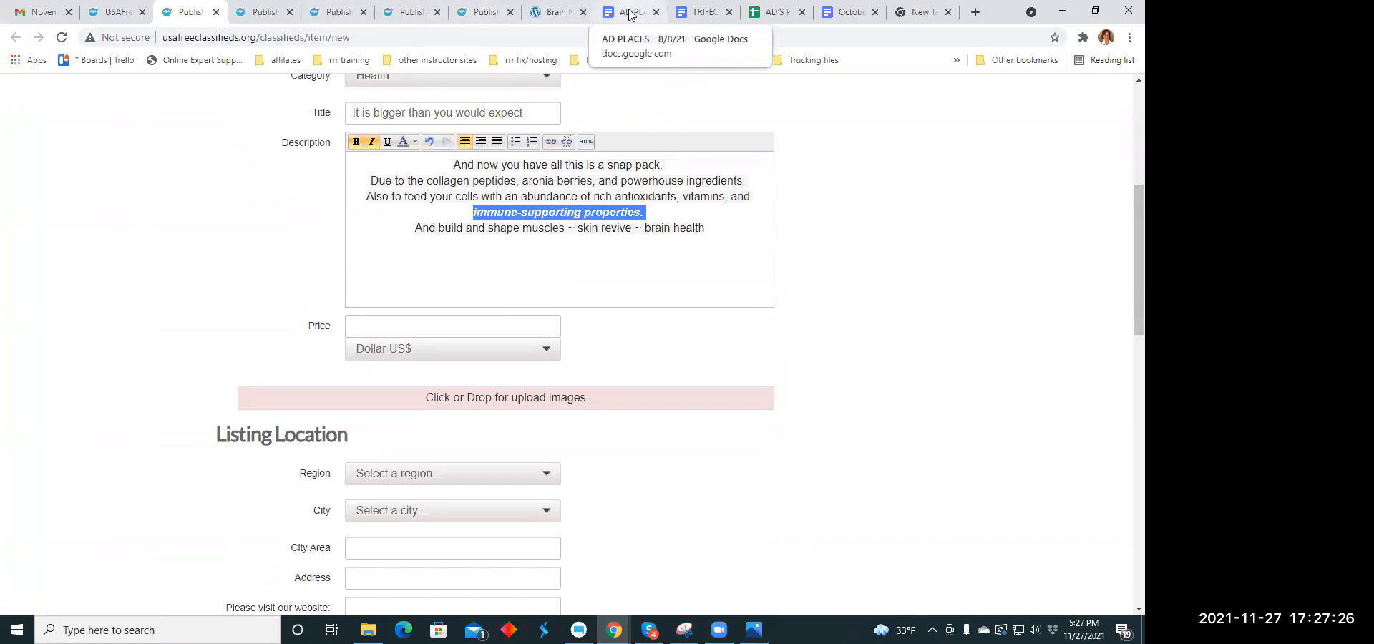
click(703, 15)
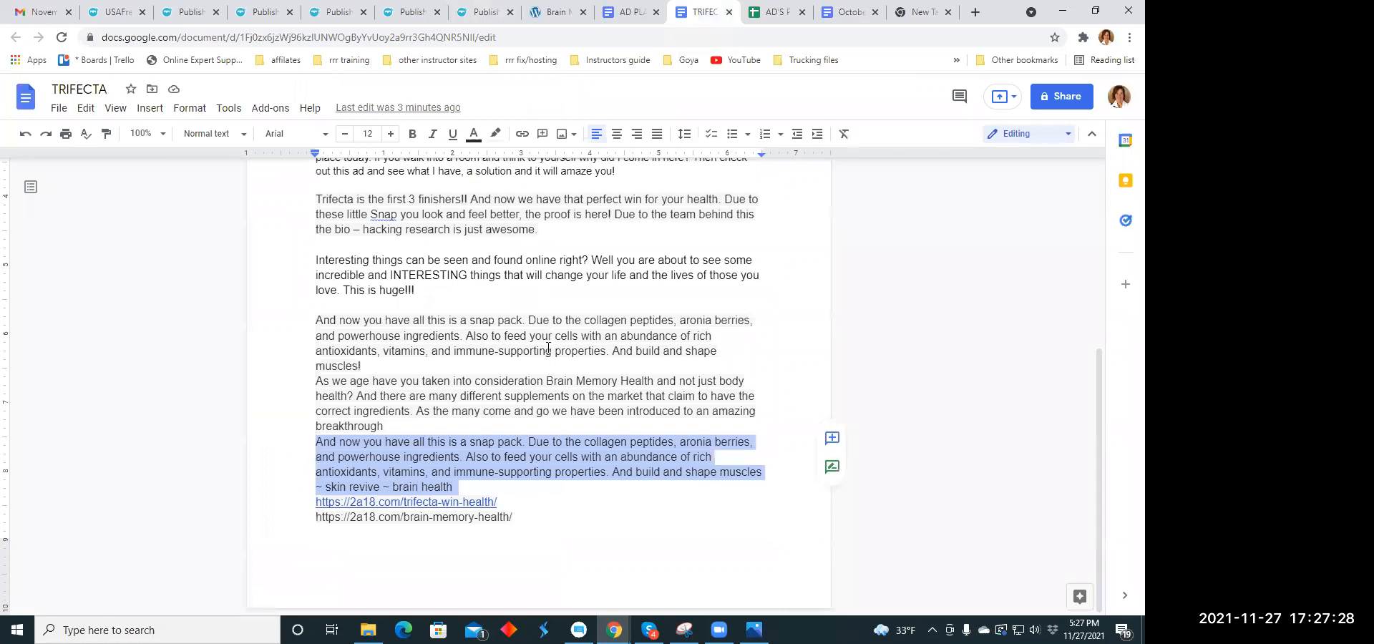
drag(497, 502, 320, 501)
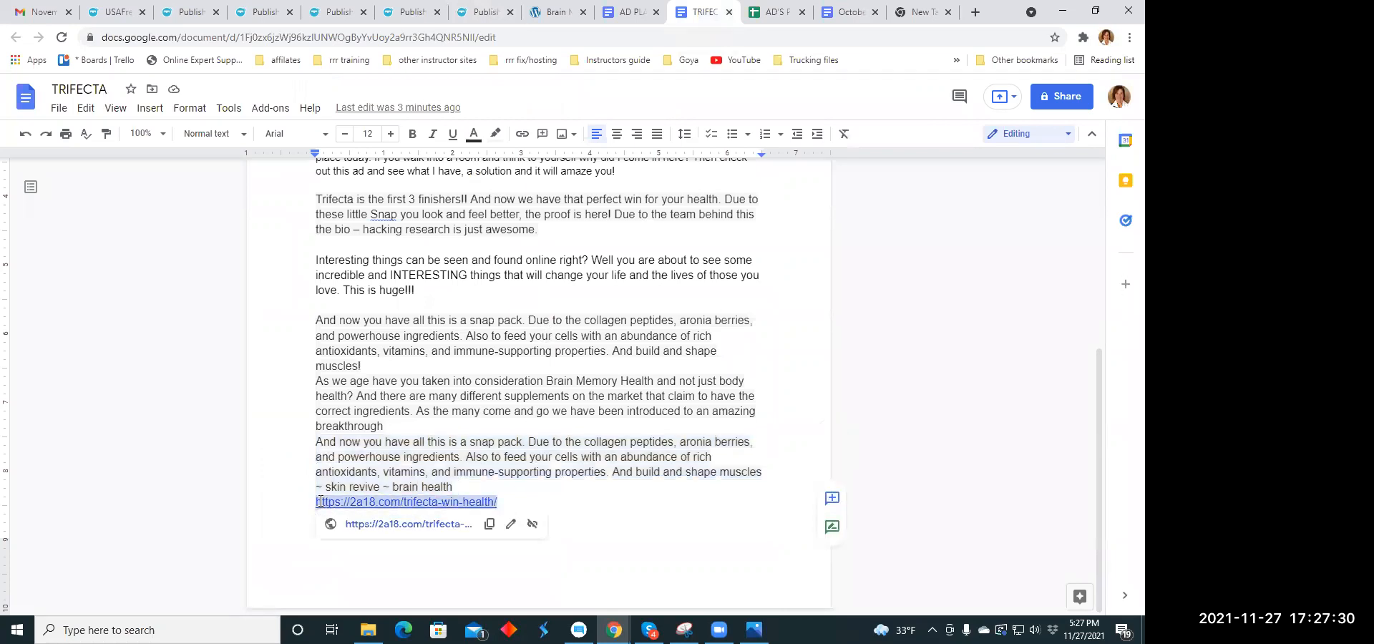
right_click(323, 502)
click(364, 158)
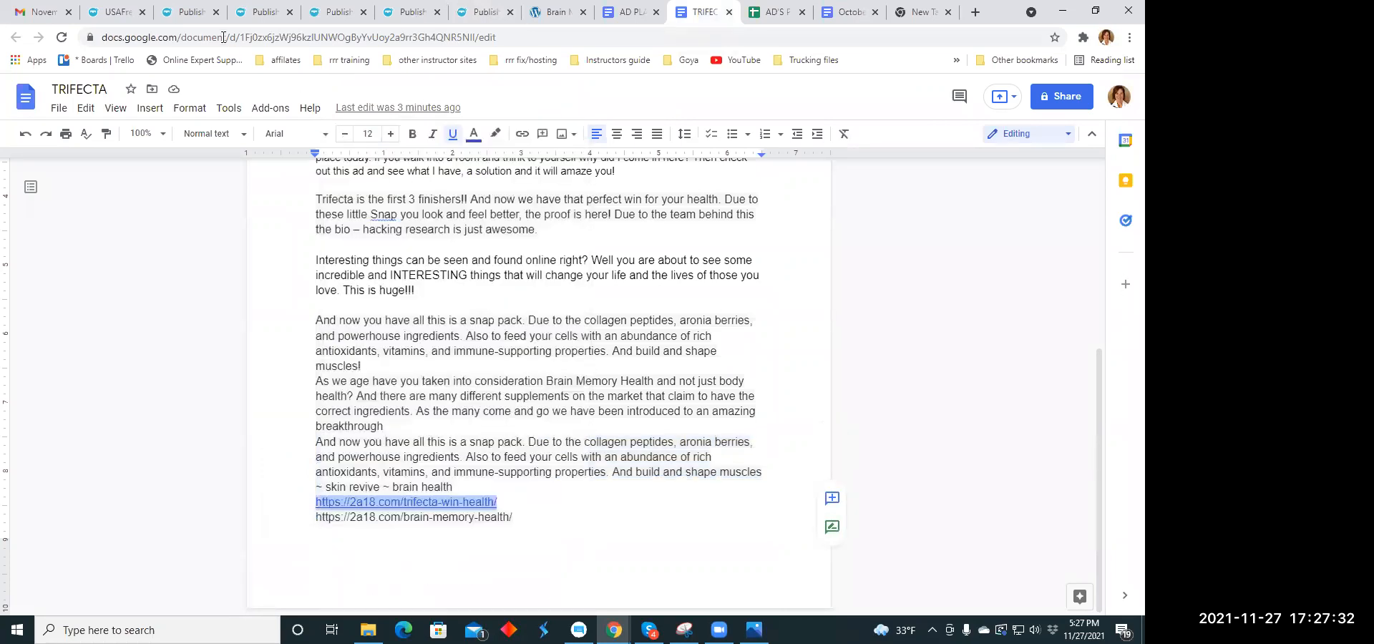
click(191, 12)
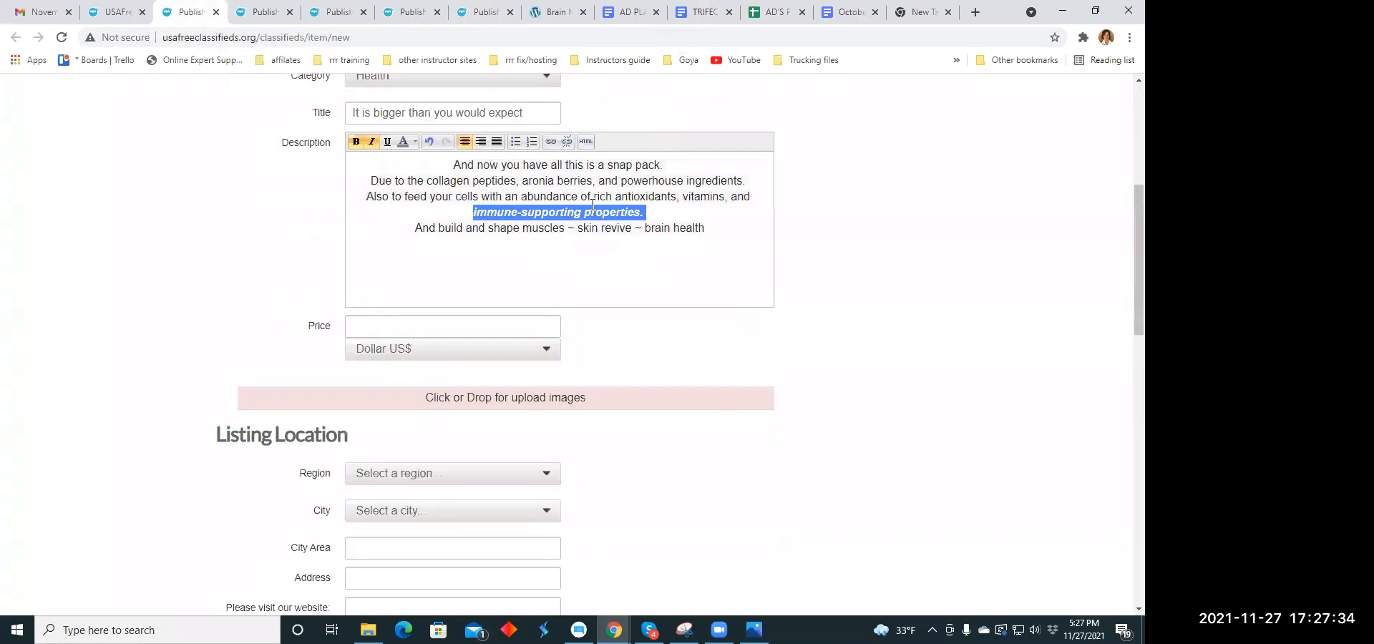
click(551, 141)
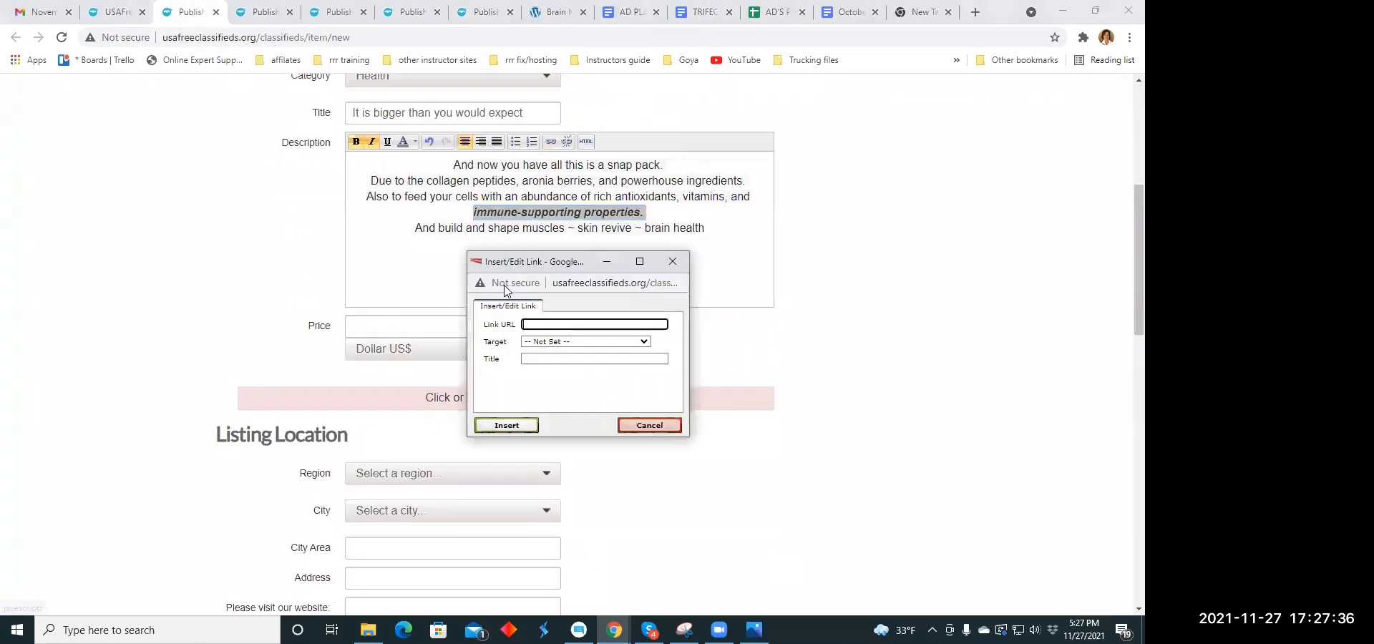
click(528, 325)
right_click(528, 327)
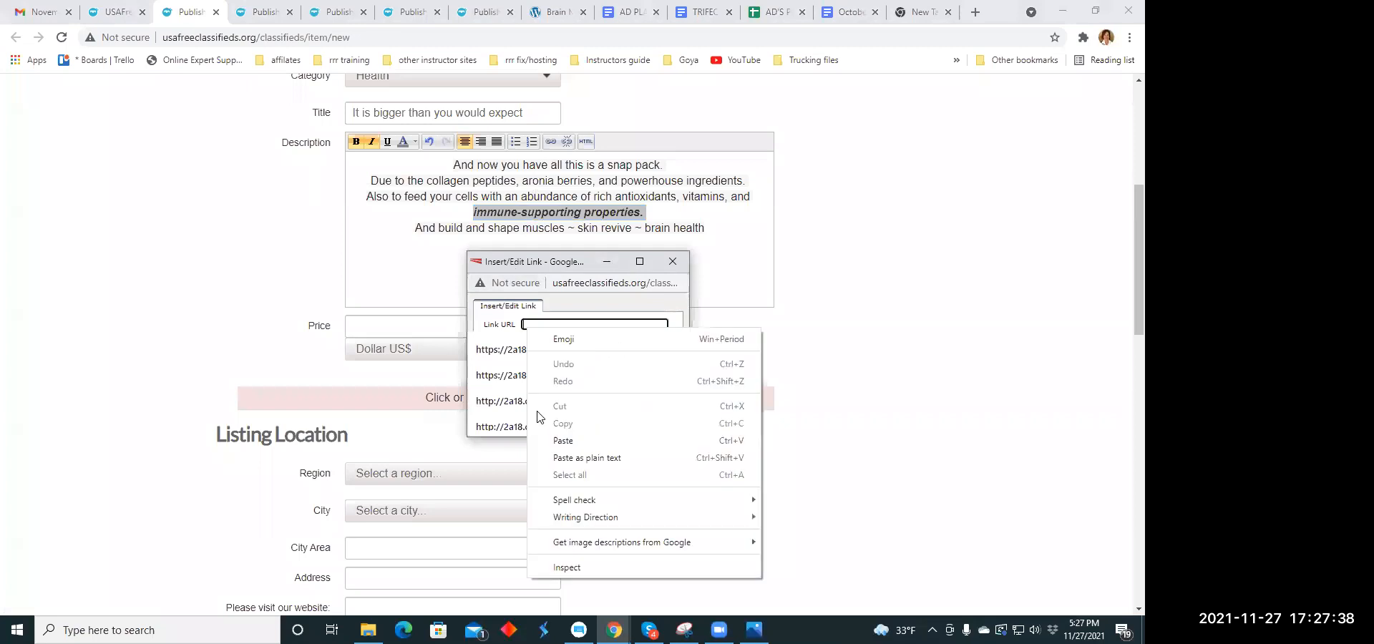
click(562, 441)
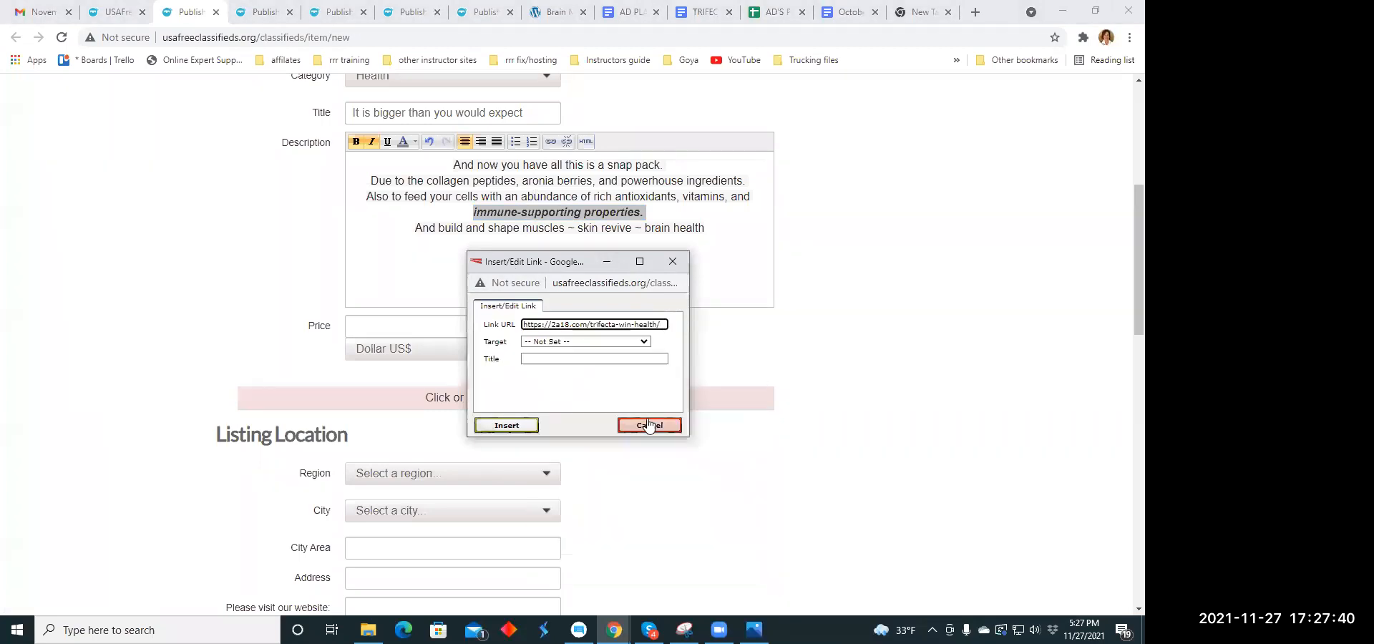
click(527, 425)
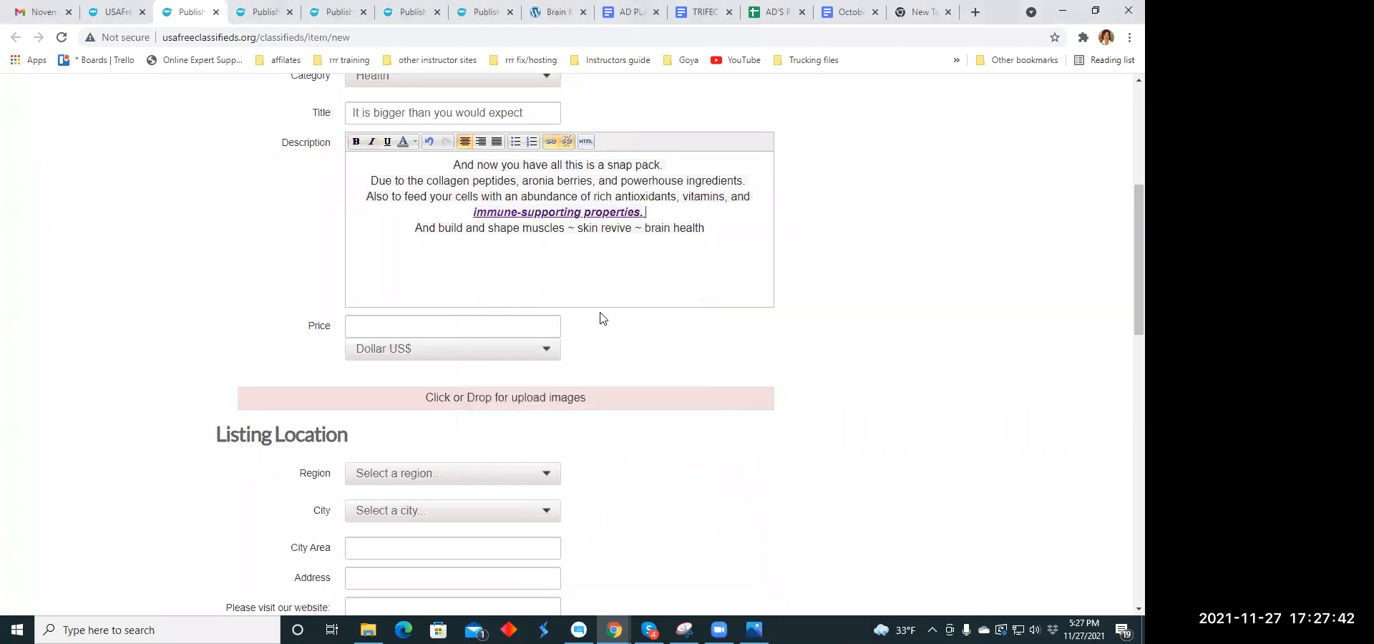
- Set the listing's price to 69.00
click(383, 320)
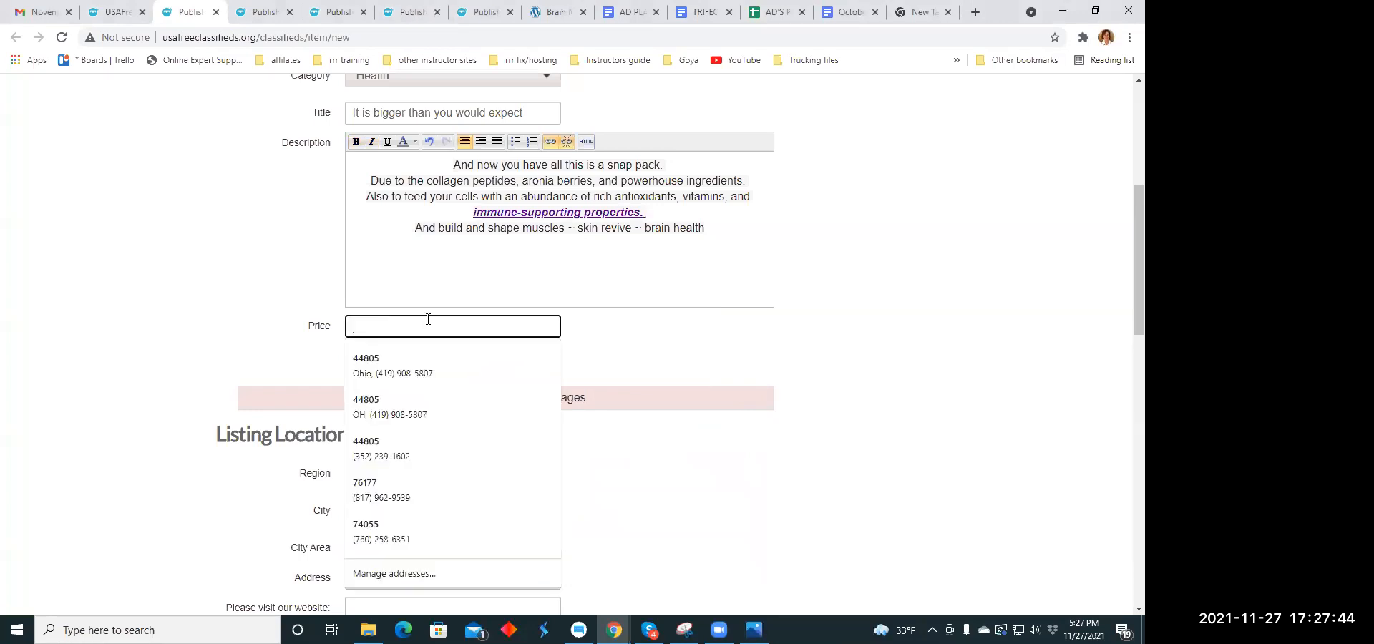
text(79)
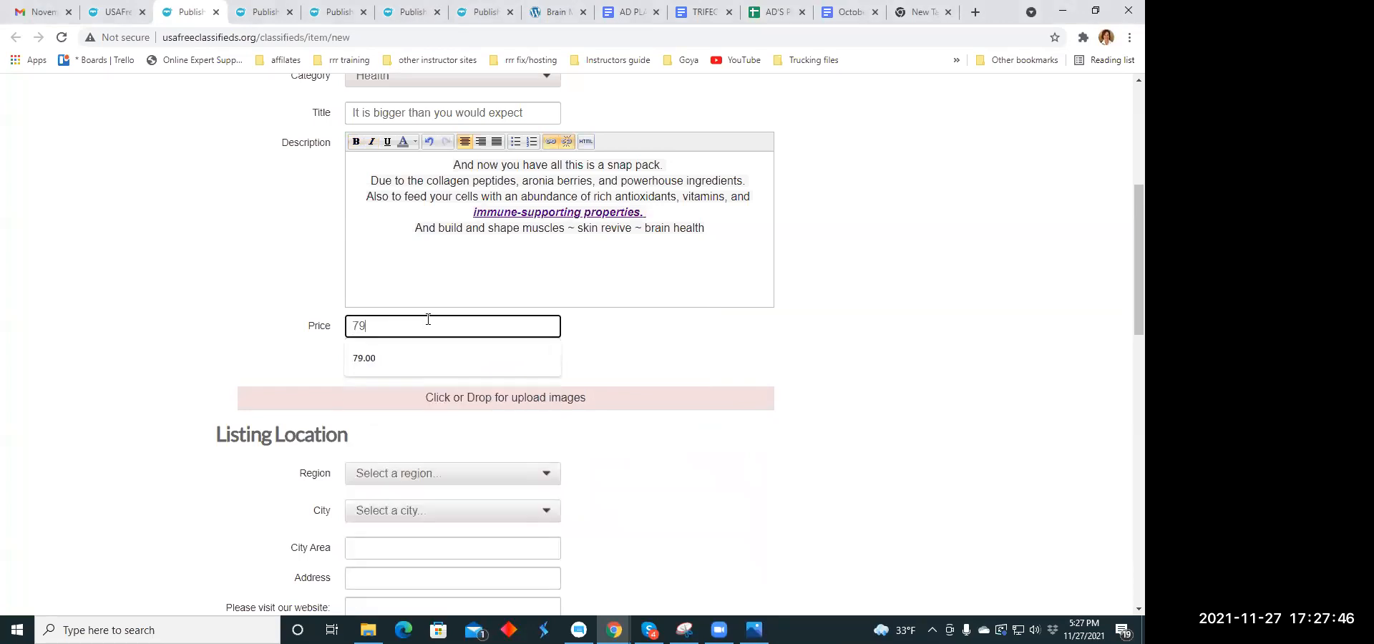
key(BackSpace)
key(BackSpace)
key(Escape)
text(69.00)
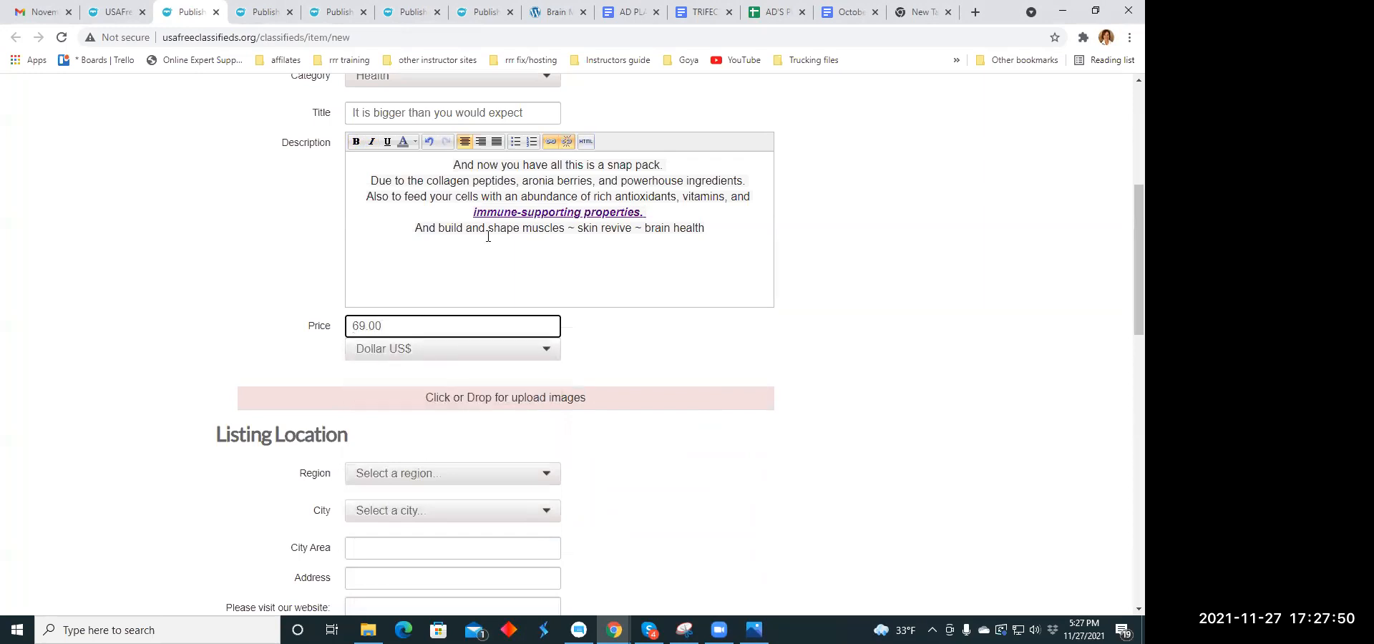
- Upload the image muscle1.jpg from the Ad Memes folder to the listing
scroll(505, 250, down, 3)
click(467, 183)
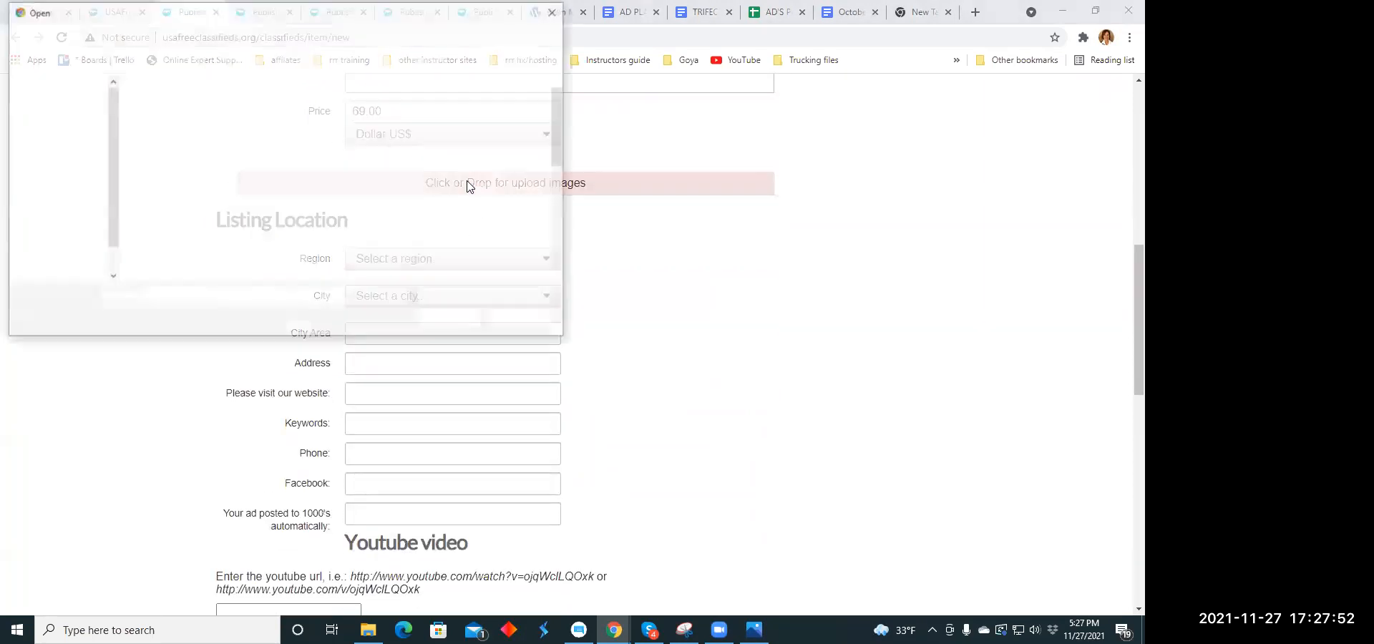
scroll(336, 179, down, 3)
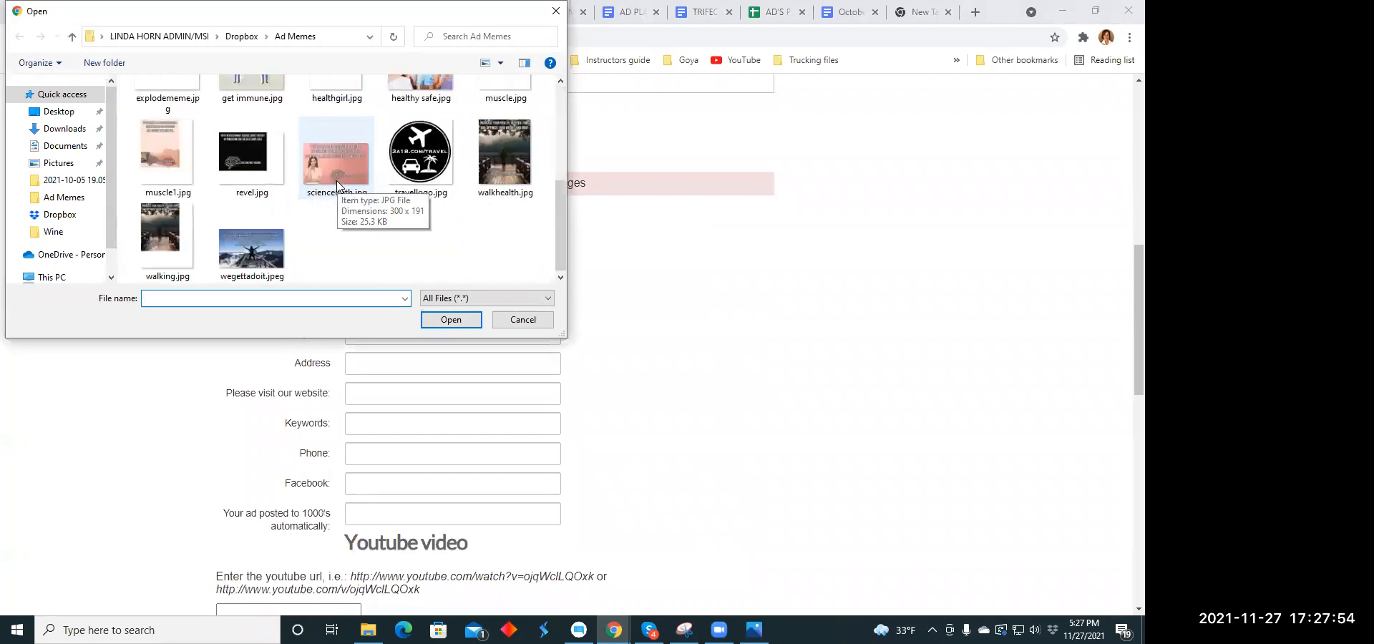
click(171, 166)
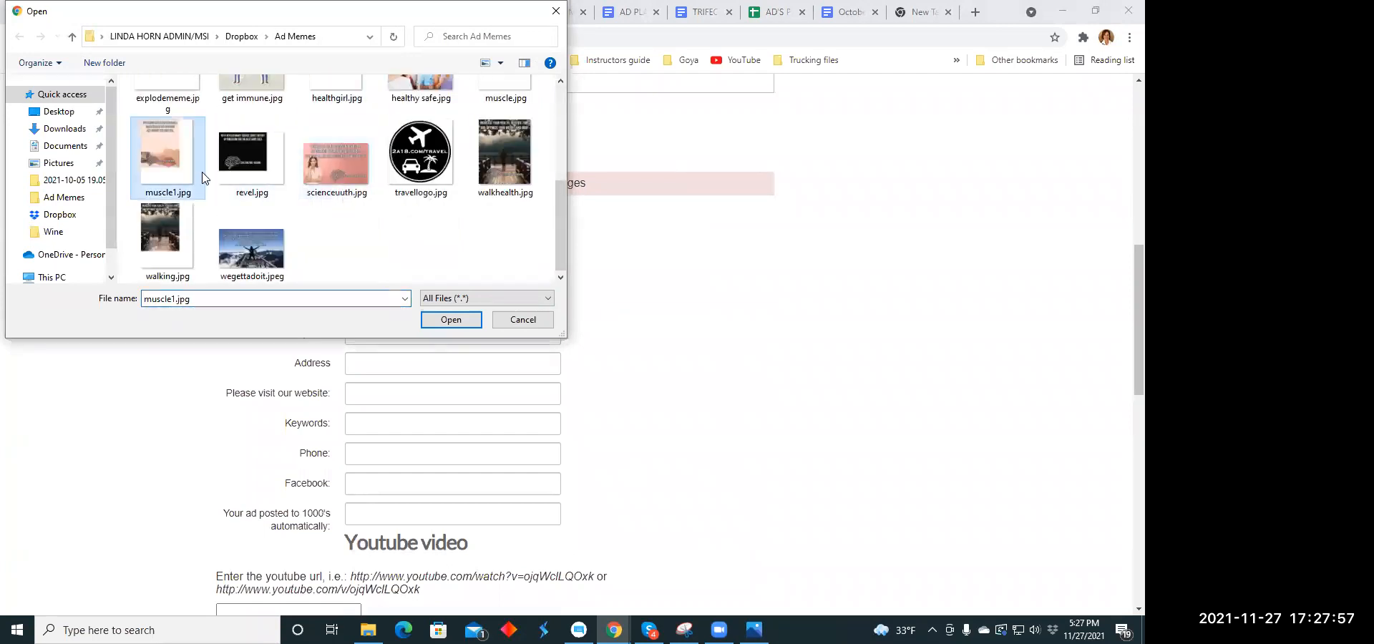
click(433, 322)
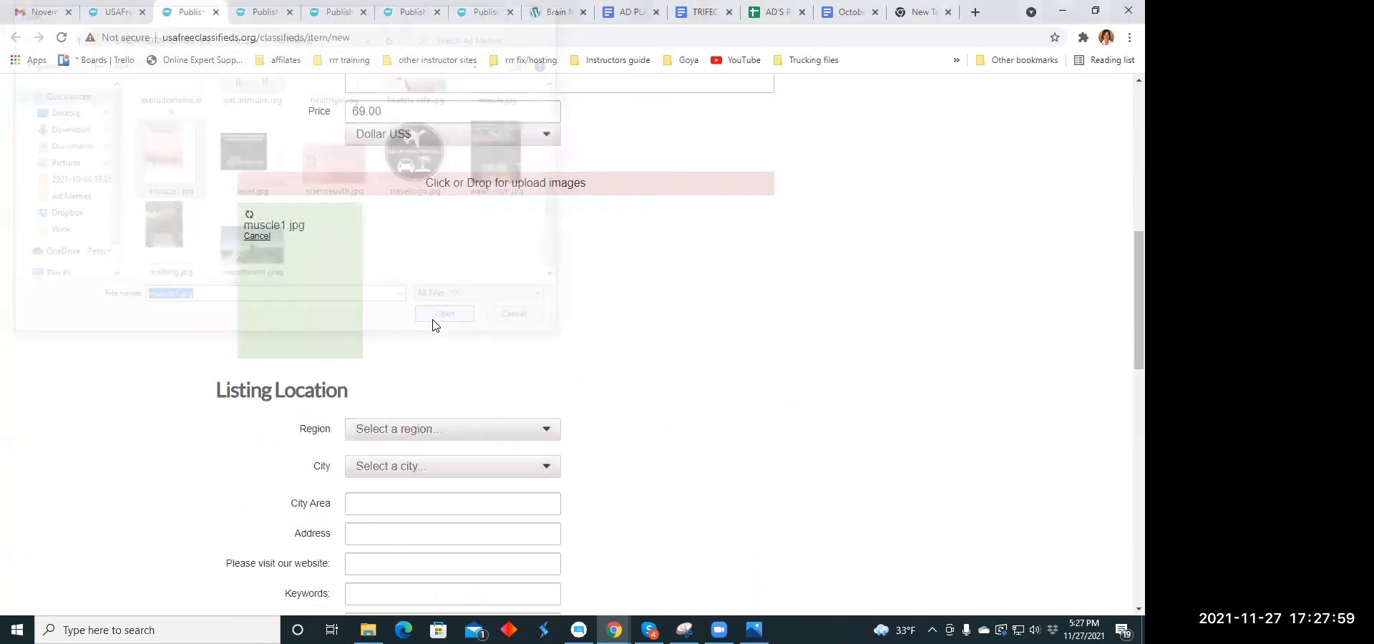
- Add revel.jpg from the Ad Memes folder as the listing's second image
click(481, 190)
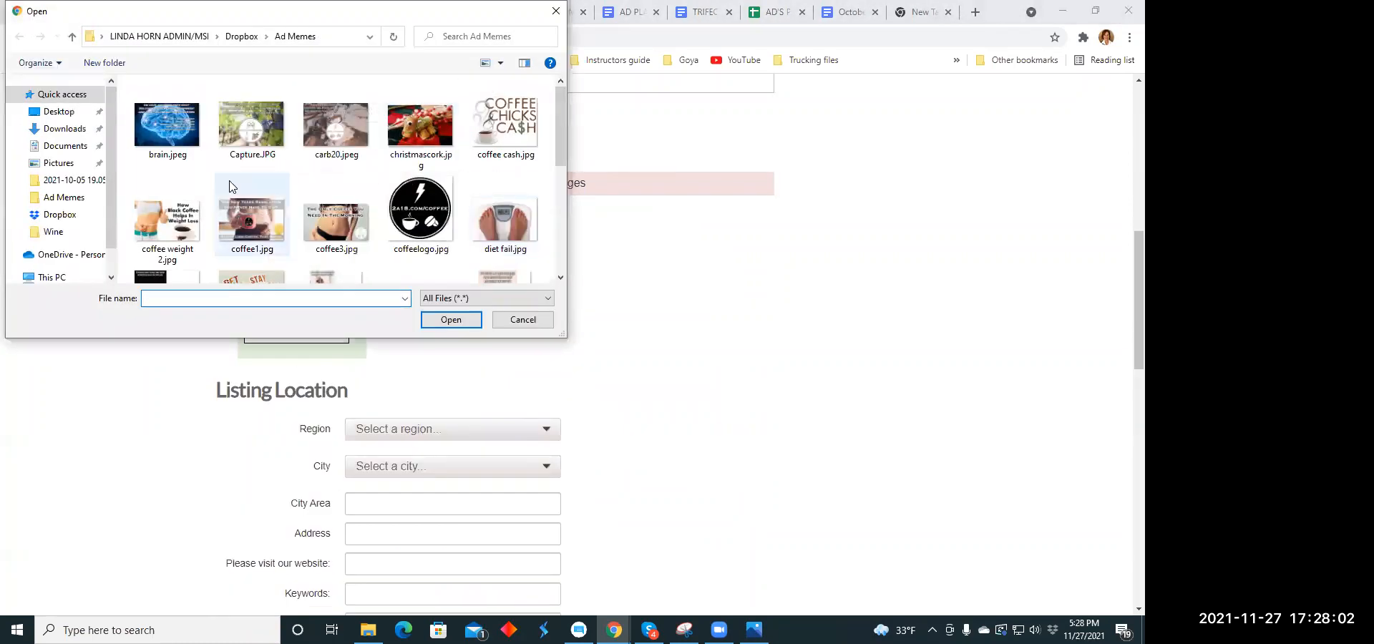
scroll(240, 187, down, 5)
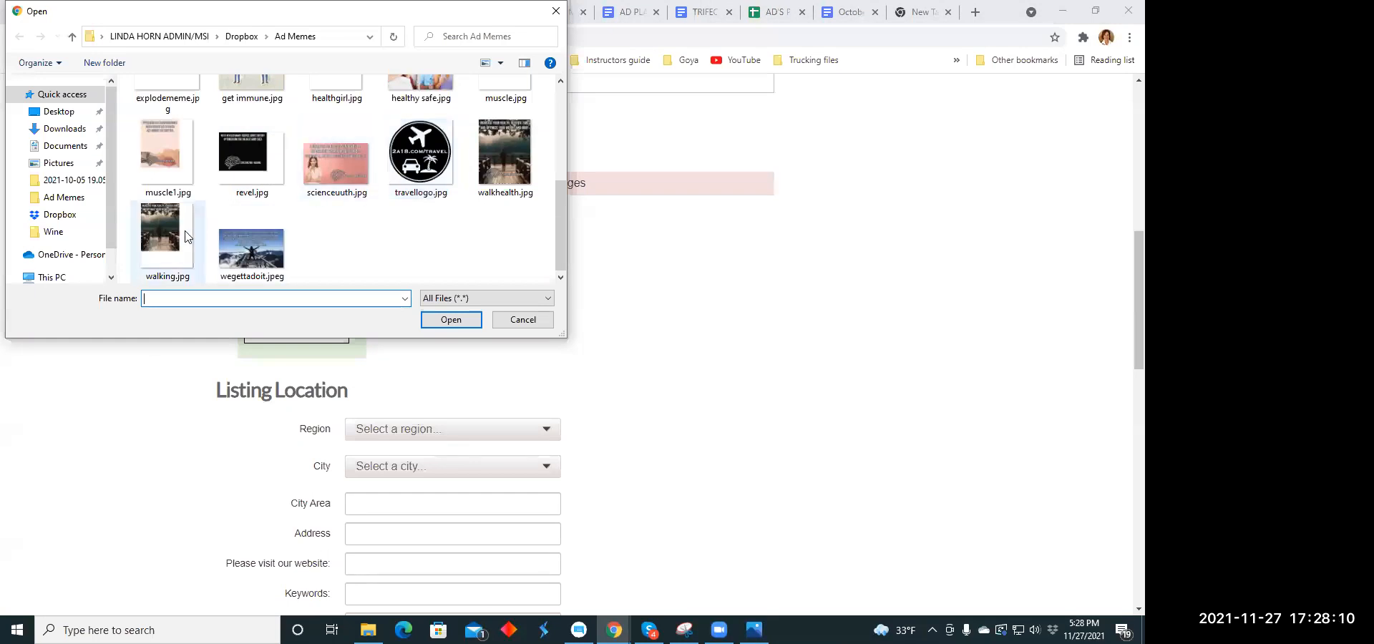
click(250, 158)
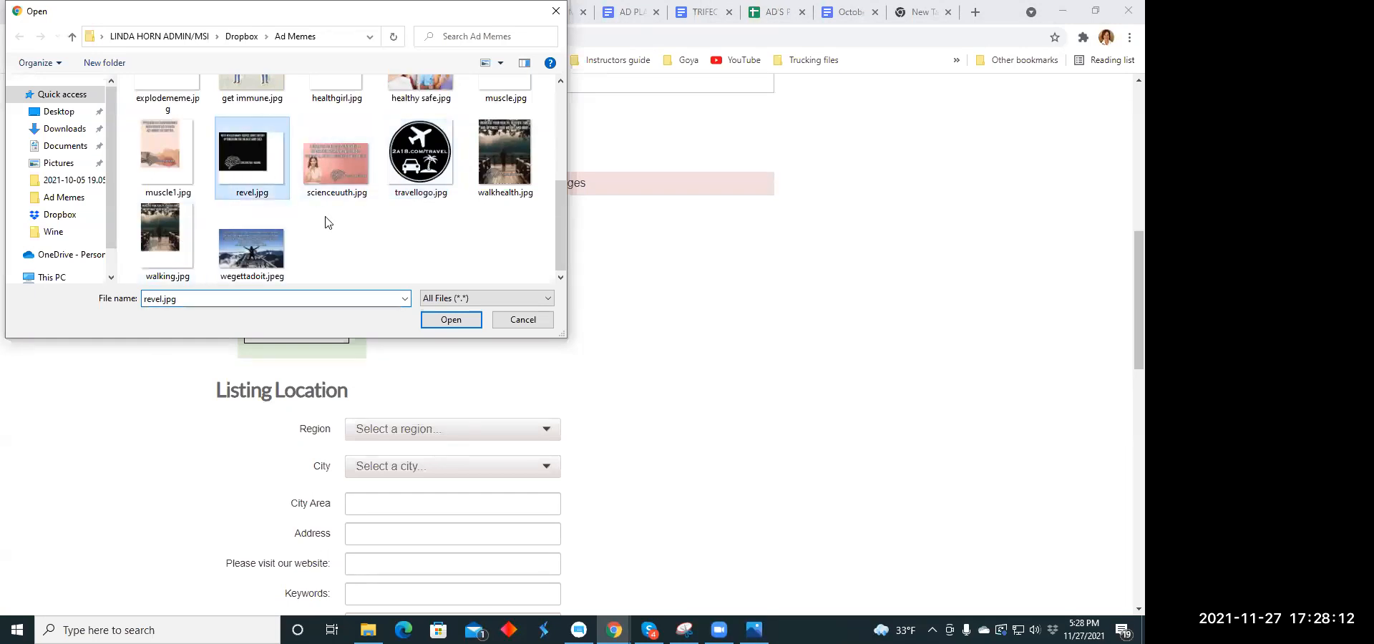
click(431, 322)
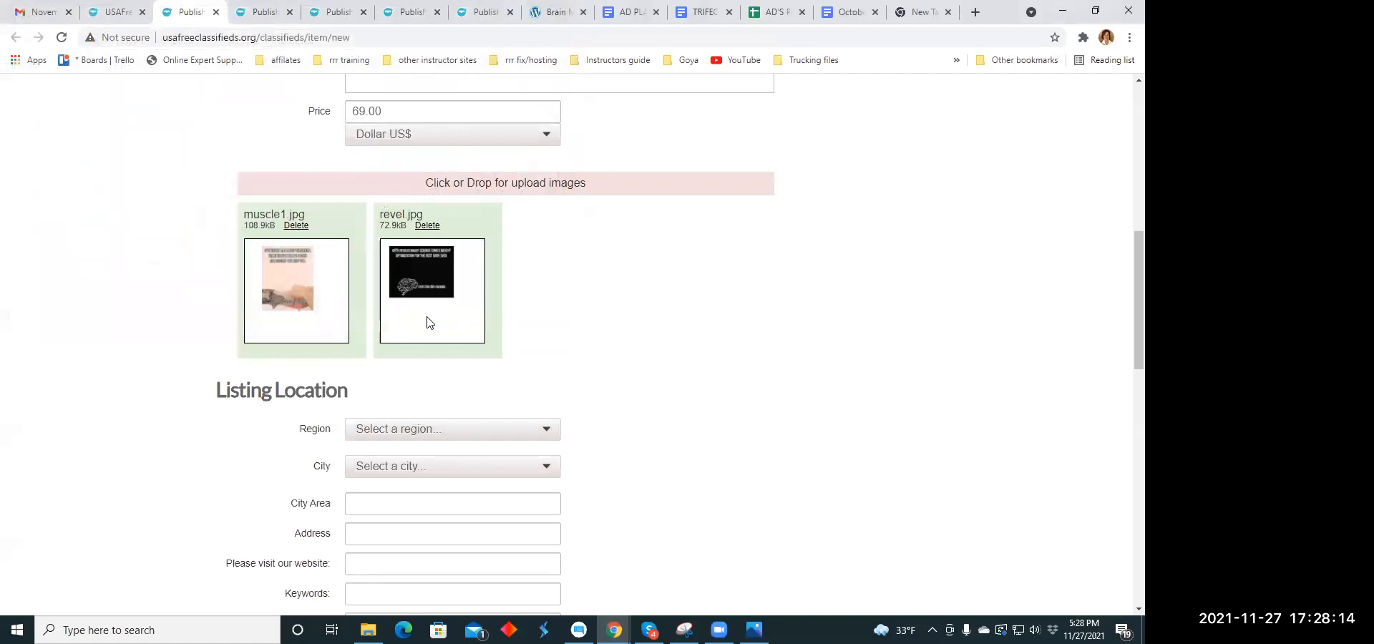
- Set the listing location to the region Ohio and the city Blue Rock
scroll(600, 347, down, 2)
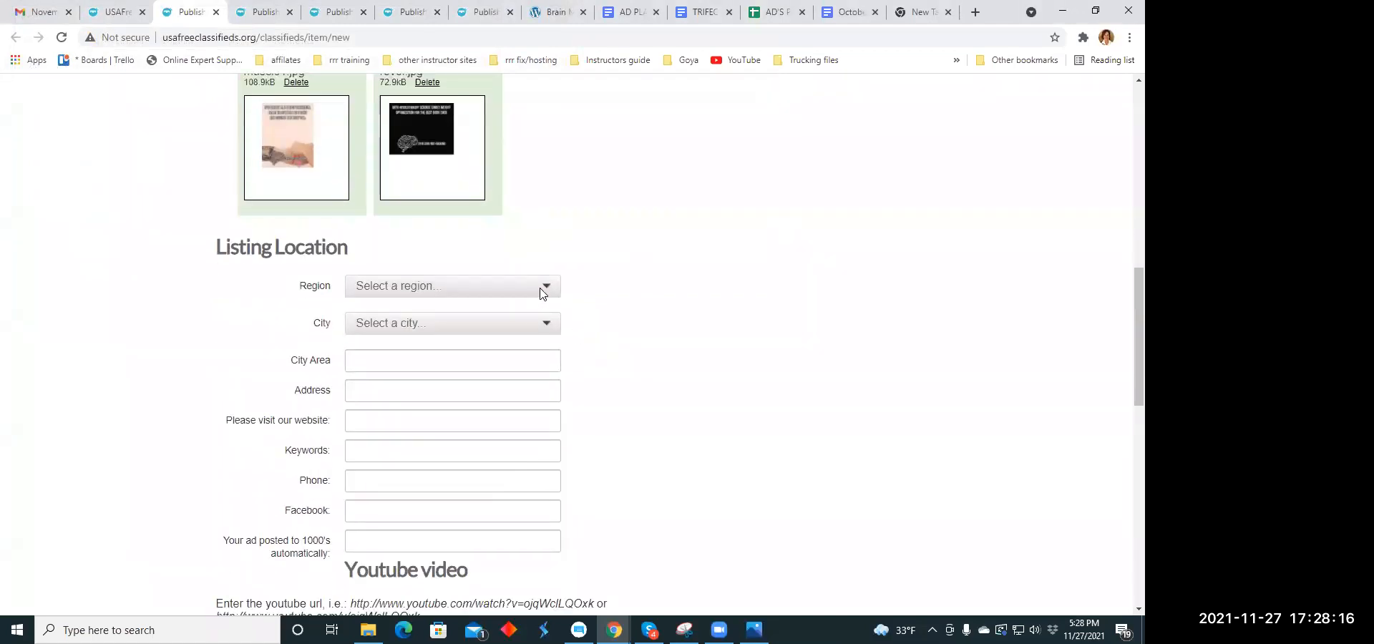
click(546, 288)
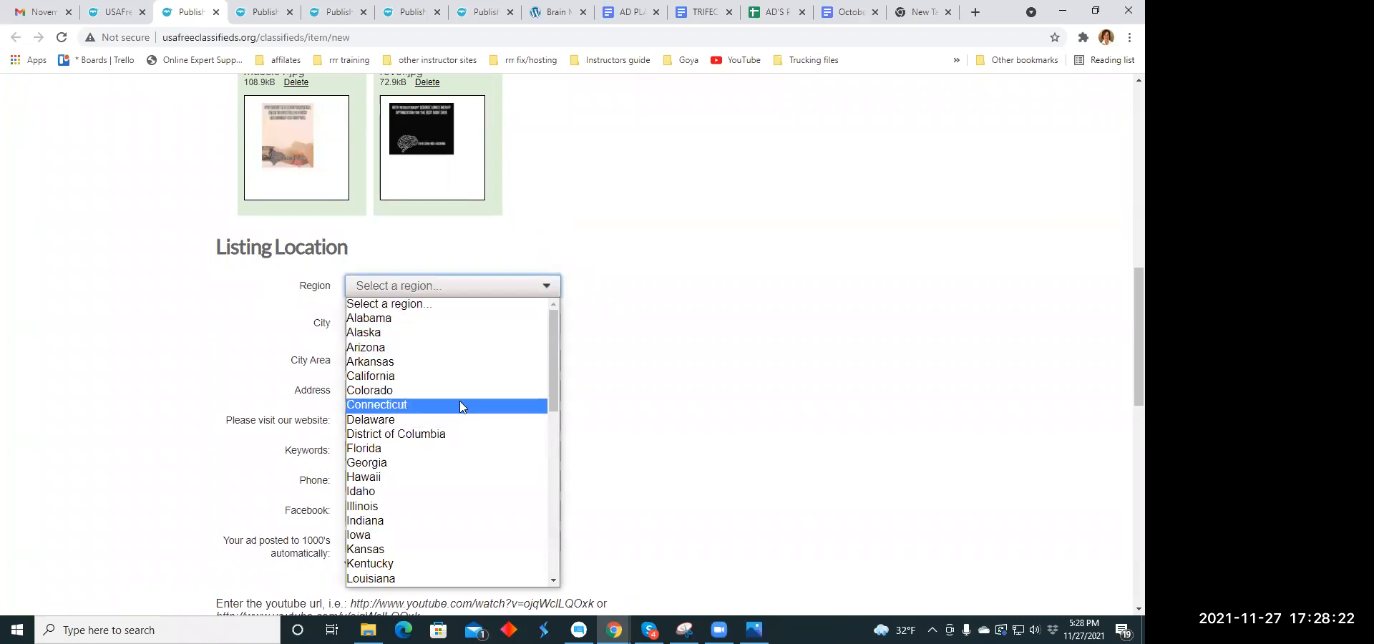
scroll(459, 401, down, 4)
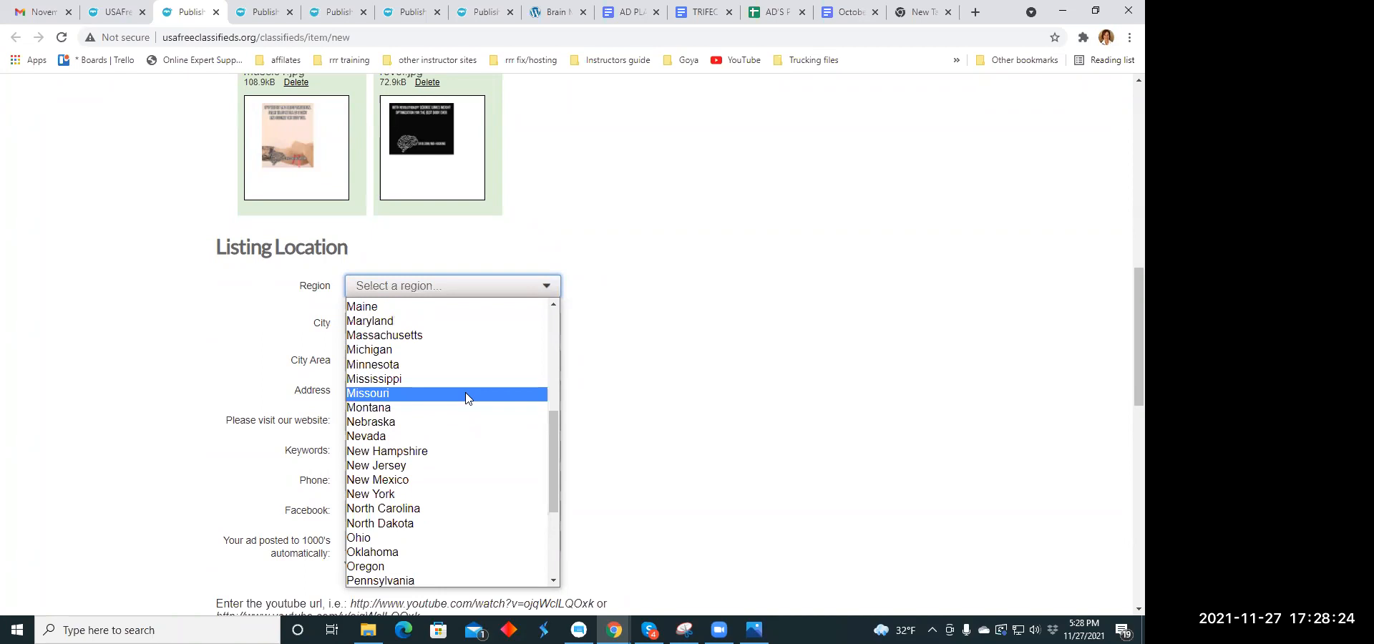
scroll(466, 397, down, 2)
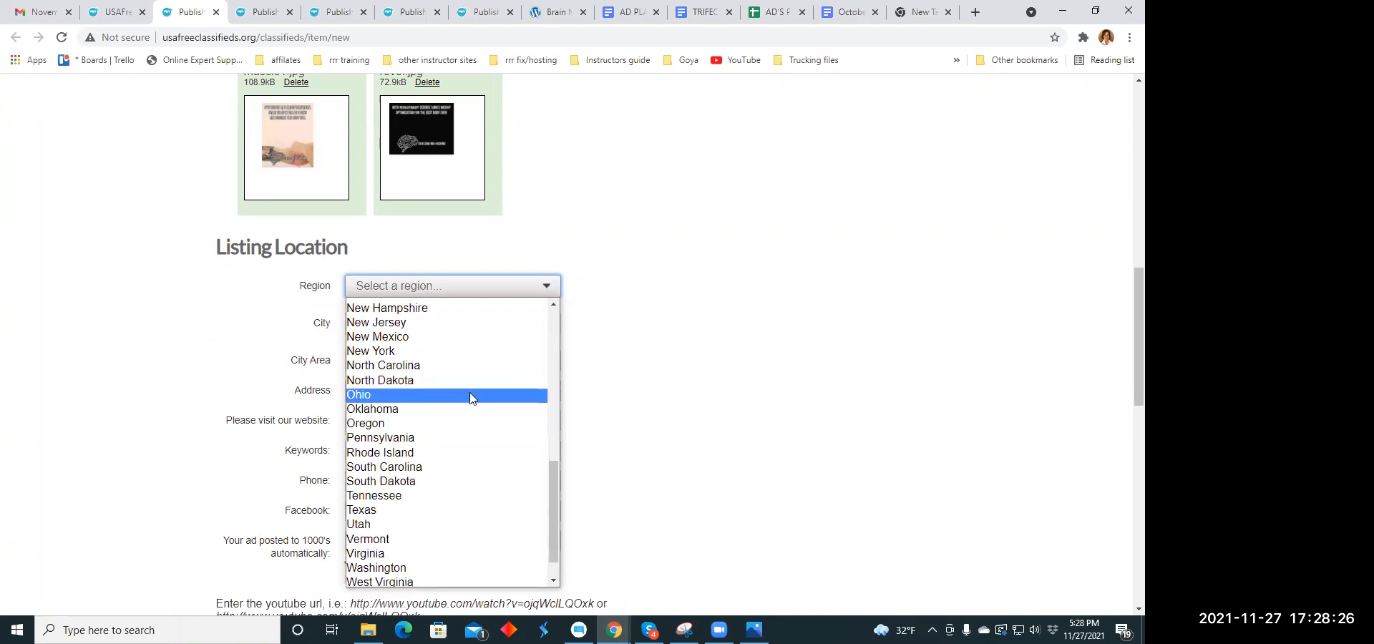
click(471, 396)
click(548, 324)
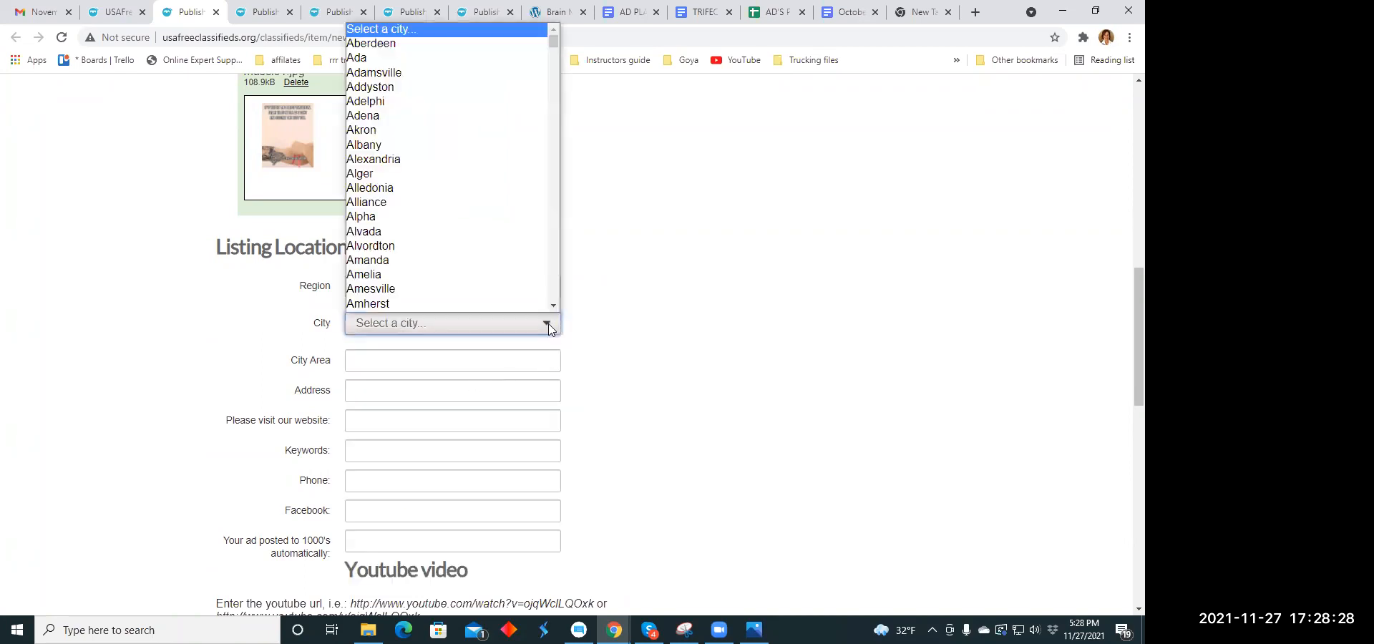
scroll(473, 279, down, 1)
scroll(393, 191, down, 10)
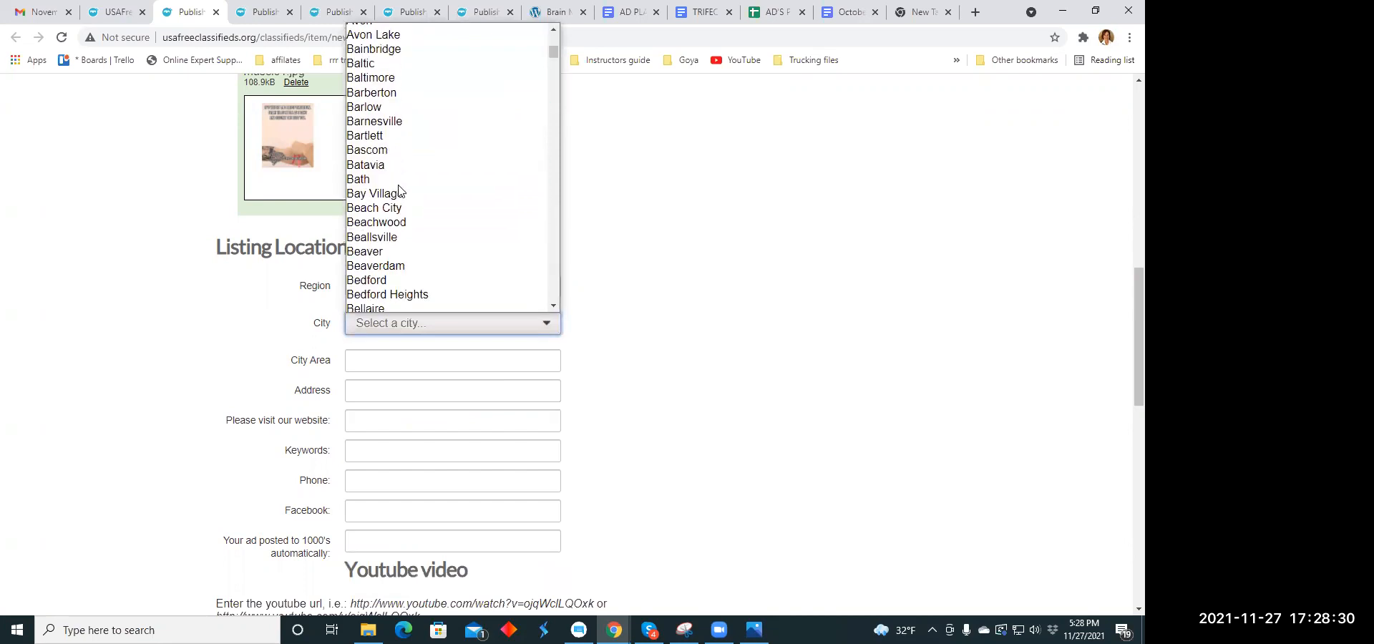
scroll(399, 190, down, 4)
scroll(400, 190, down, 7)
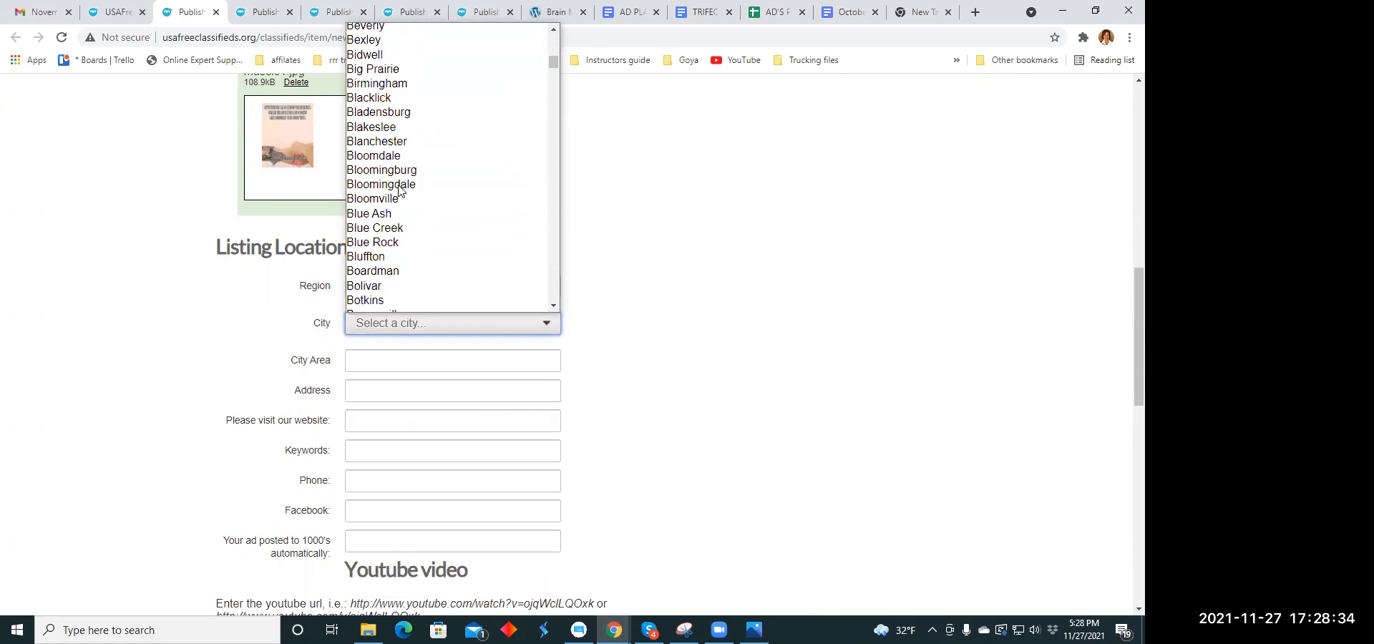
click(393, 246)
scroll(401, 245, down, 2)
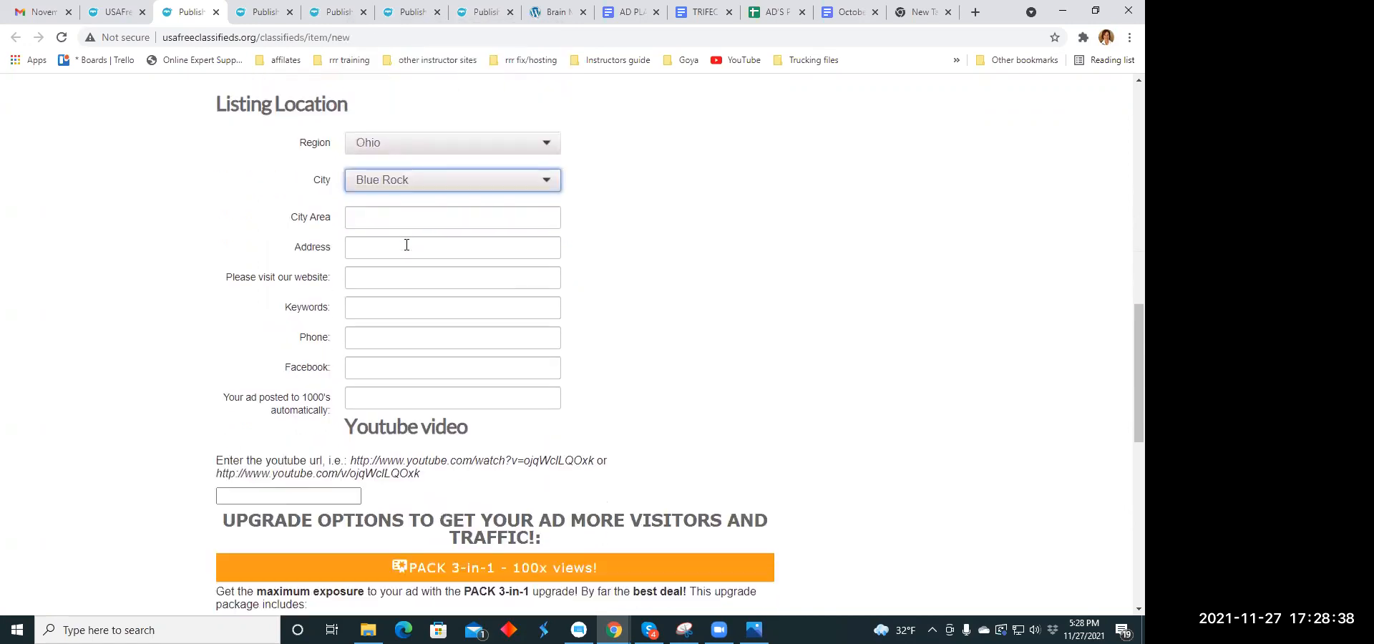
click(360, 278)
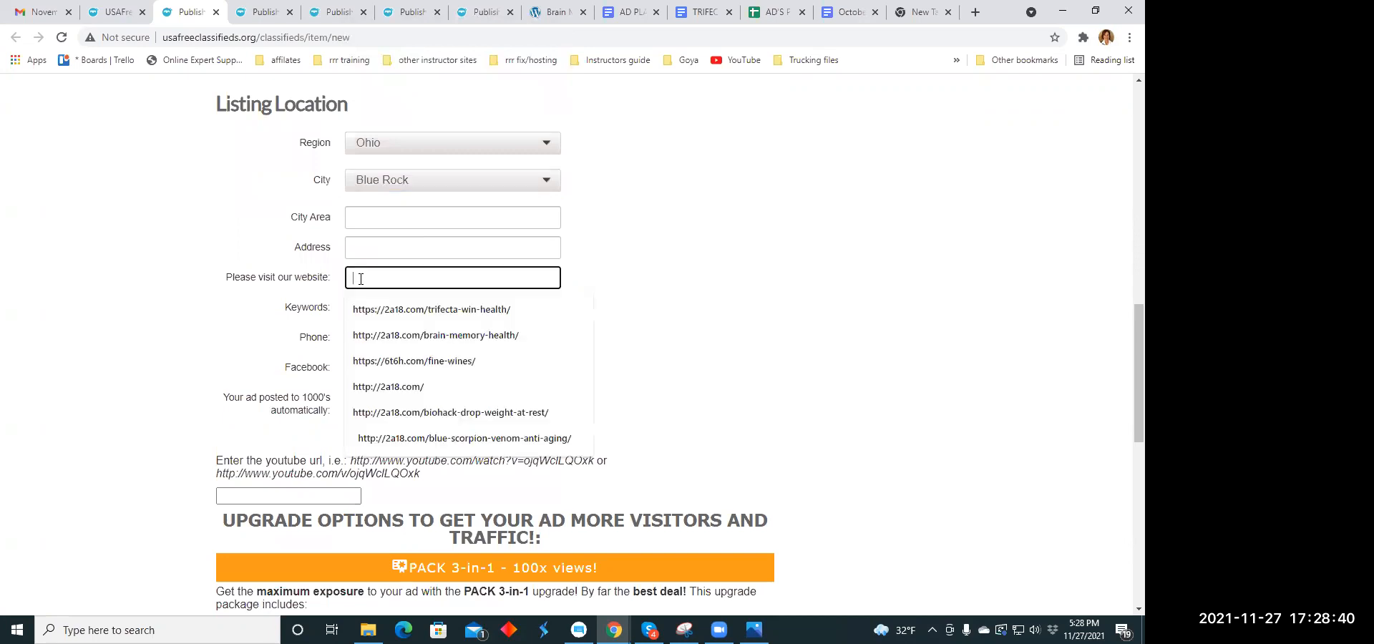
click(366, 309)
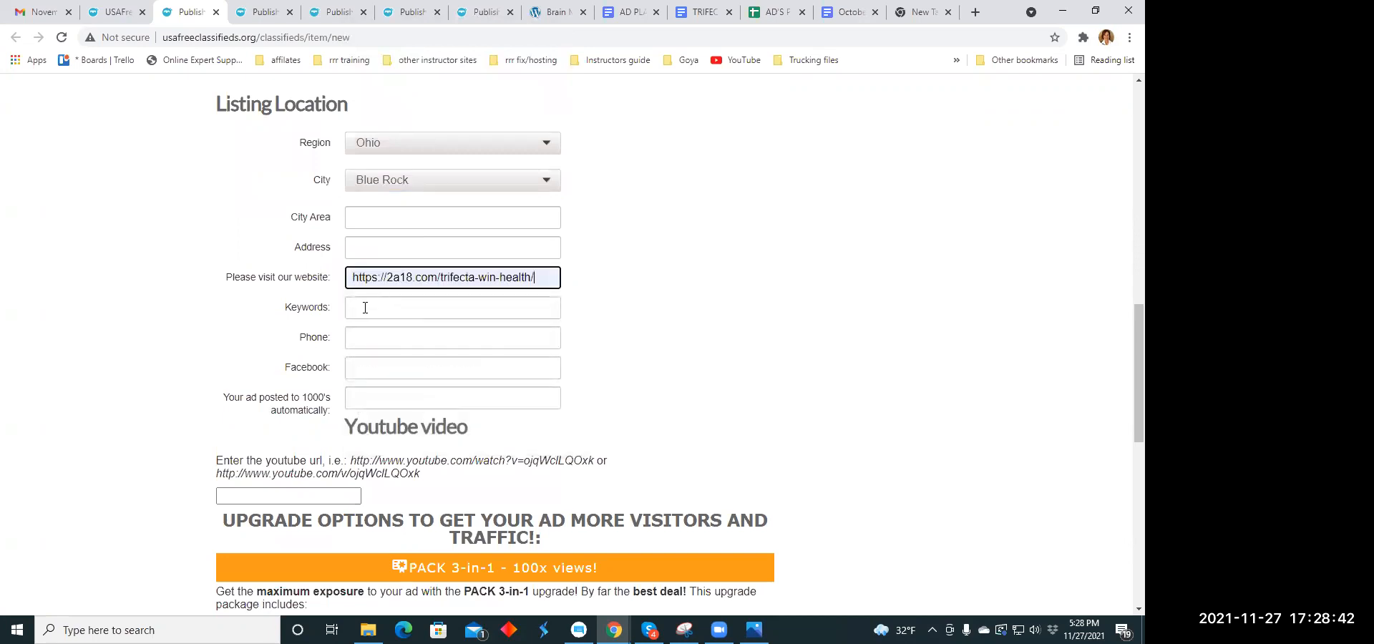
click(364, 308)
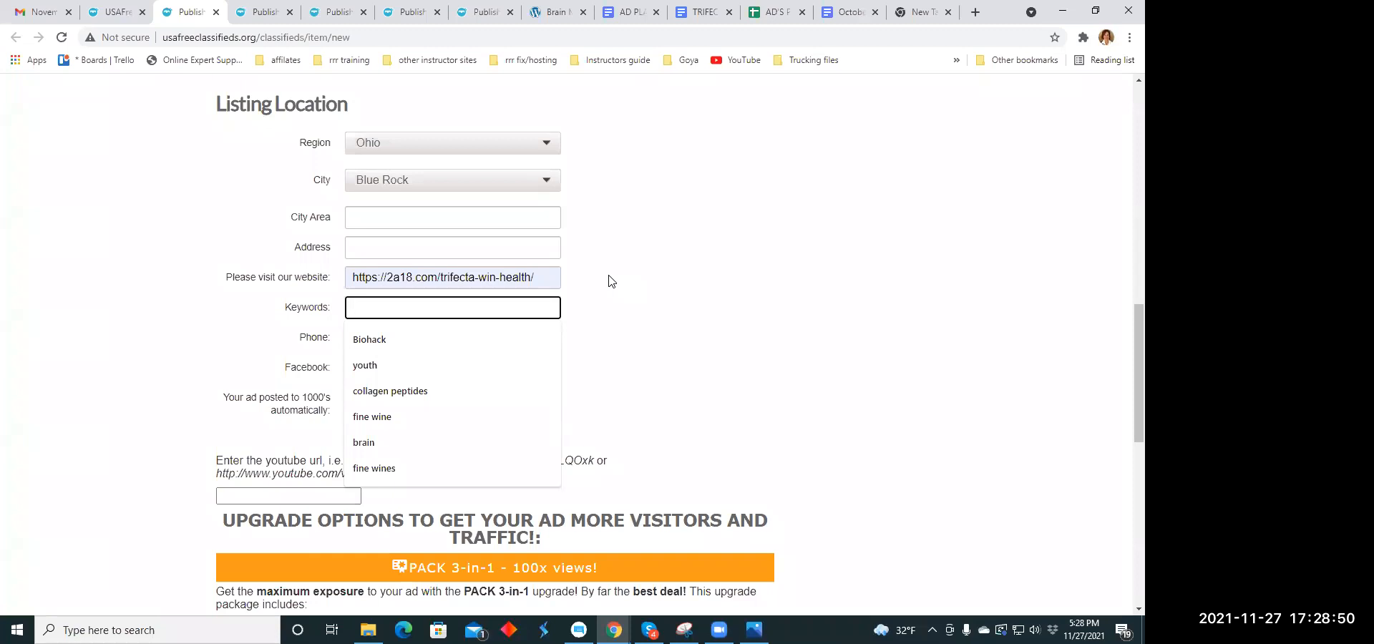
text(hai)
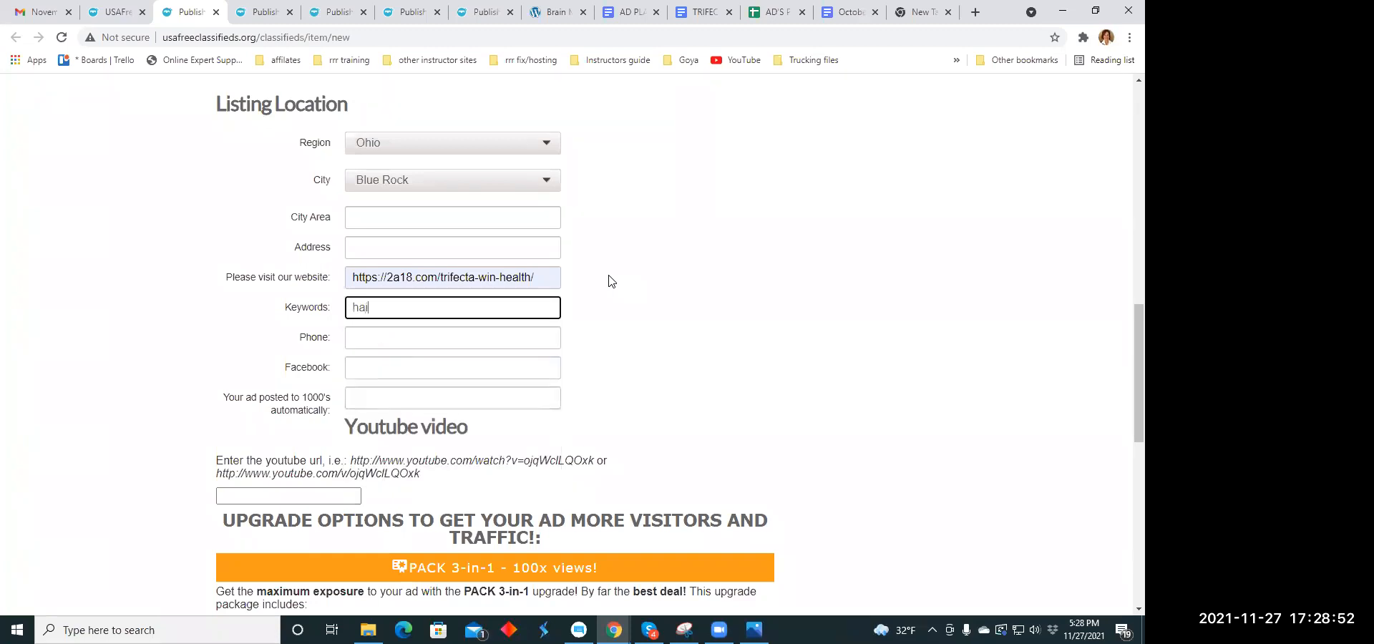
text(r skin nails)
text(energy)
- Publish the "It is bigger than you would expect" listing and close its payment page without buying an upgrade
scroll(623, 186, down, 4)
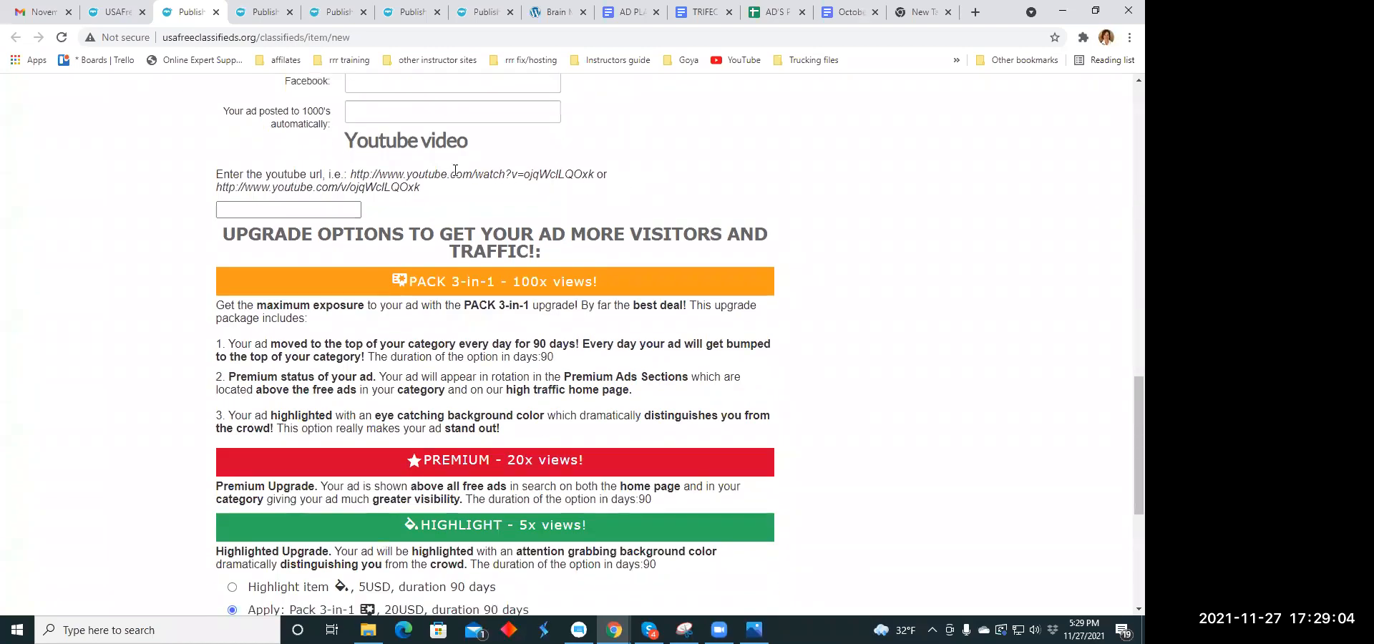
scroll(455, 170, down, 4)
click(378, 414)
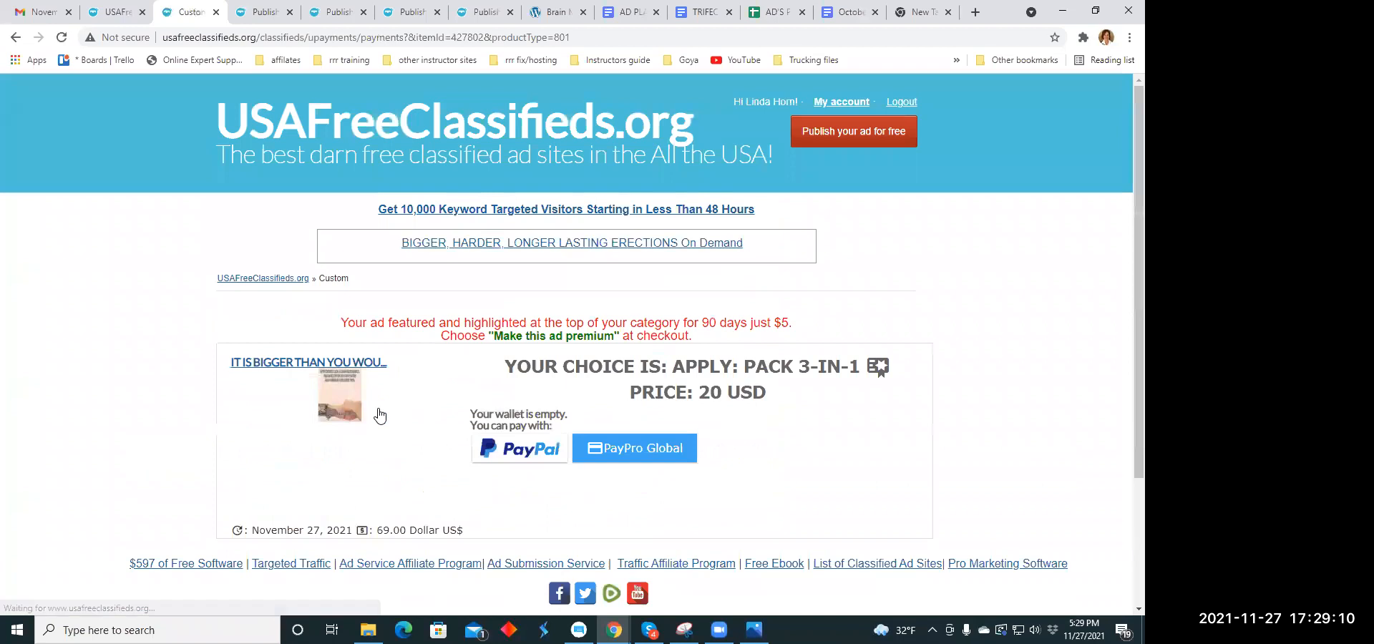
click(215, 12)
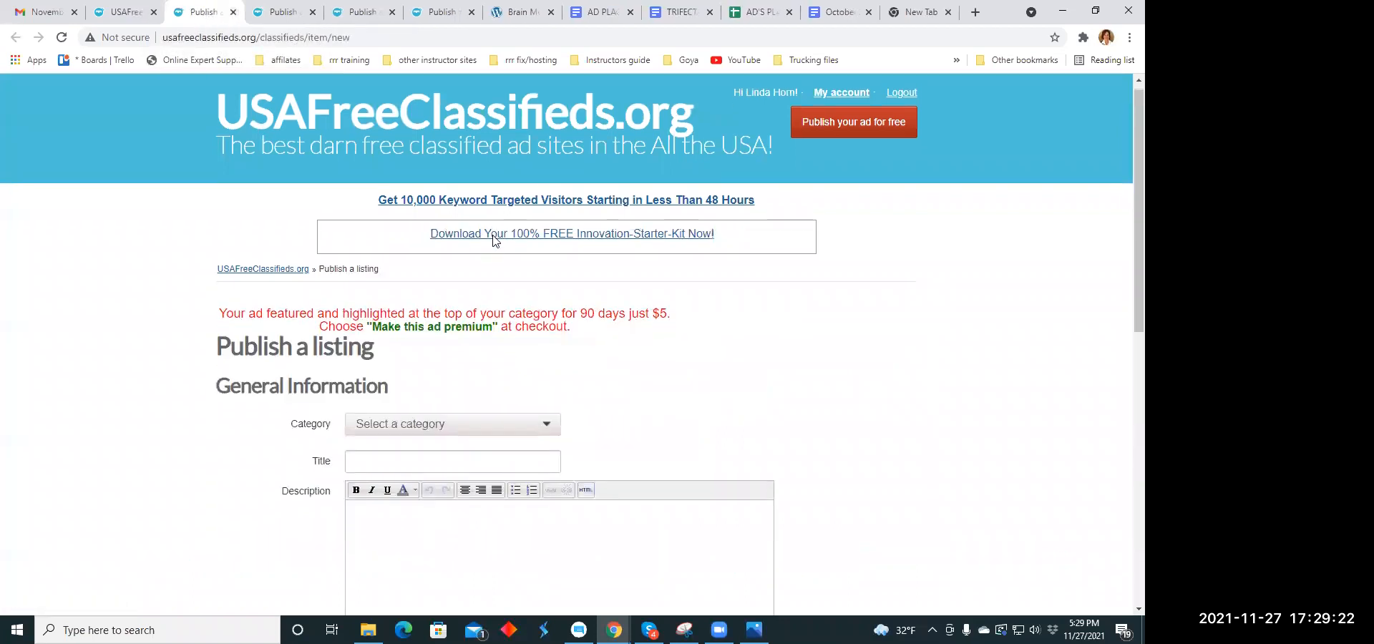
- Set the new listing's category to Health Beauty
scroll(494, 239, down, 3)
click(547, 224)
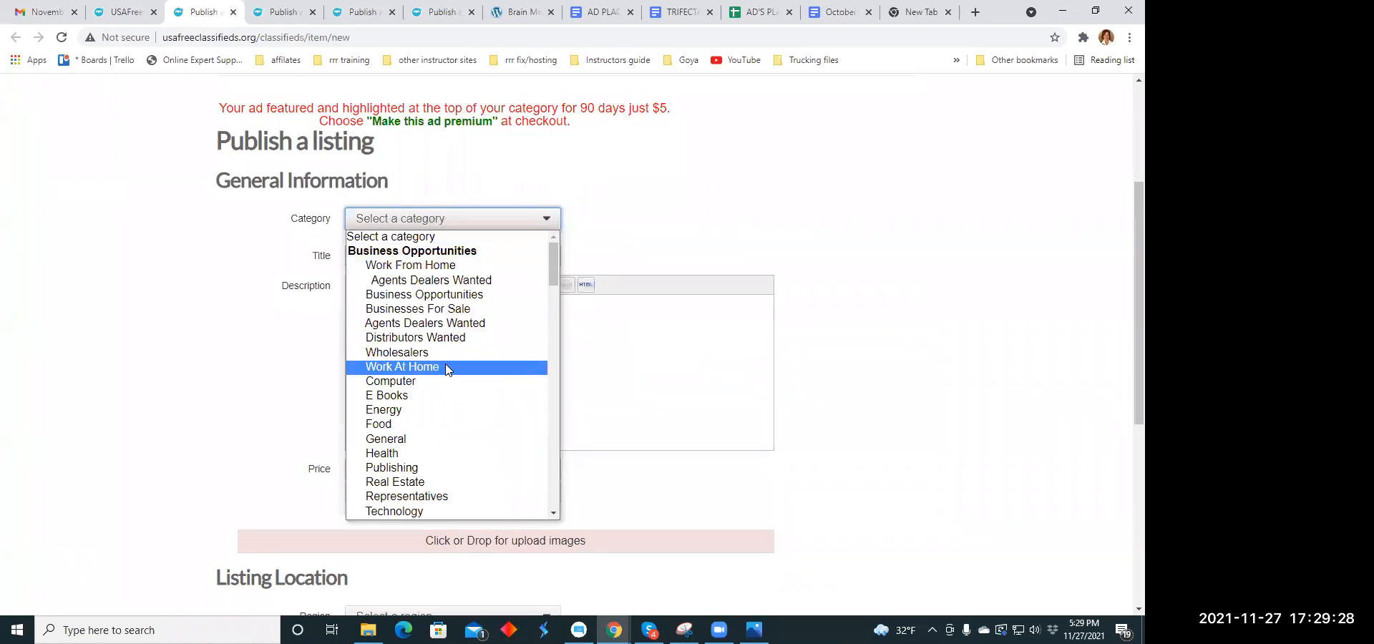
scroll(448, 367, down, 2)
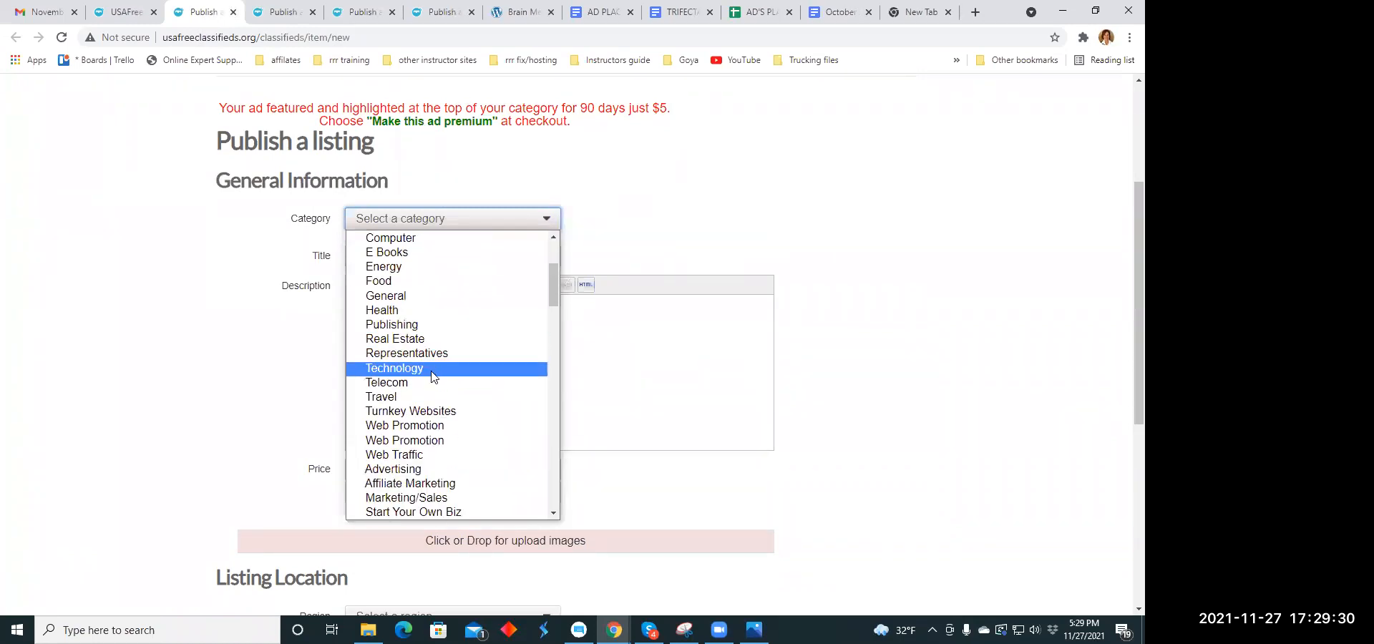
scroll(438, 390, down, 5)
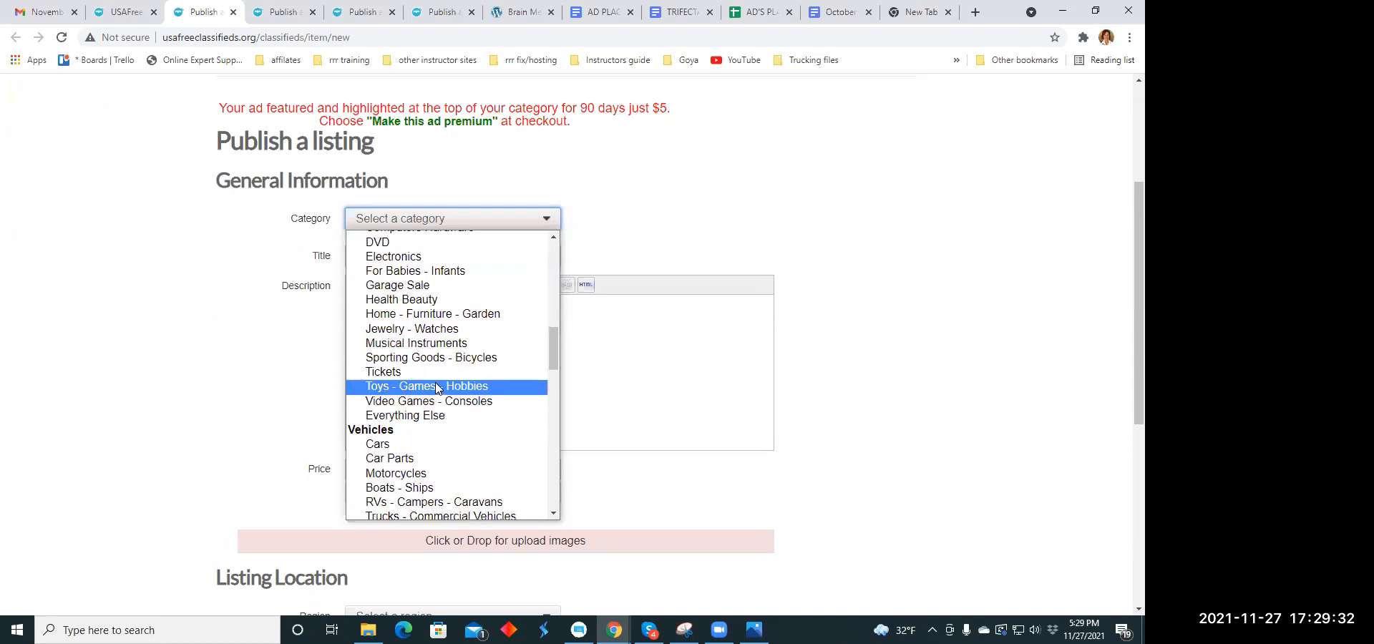
click(438, 301)
- Copy the headline "This may change your life, careful before looking" from the October 30 headline document into the listing's title
click(412, 249)
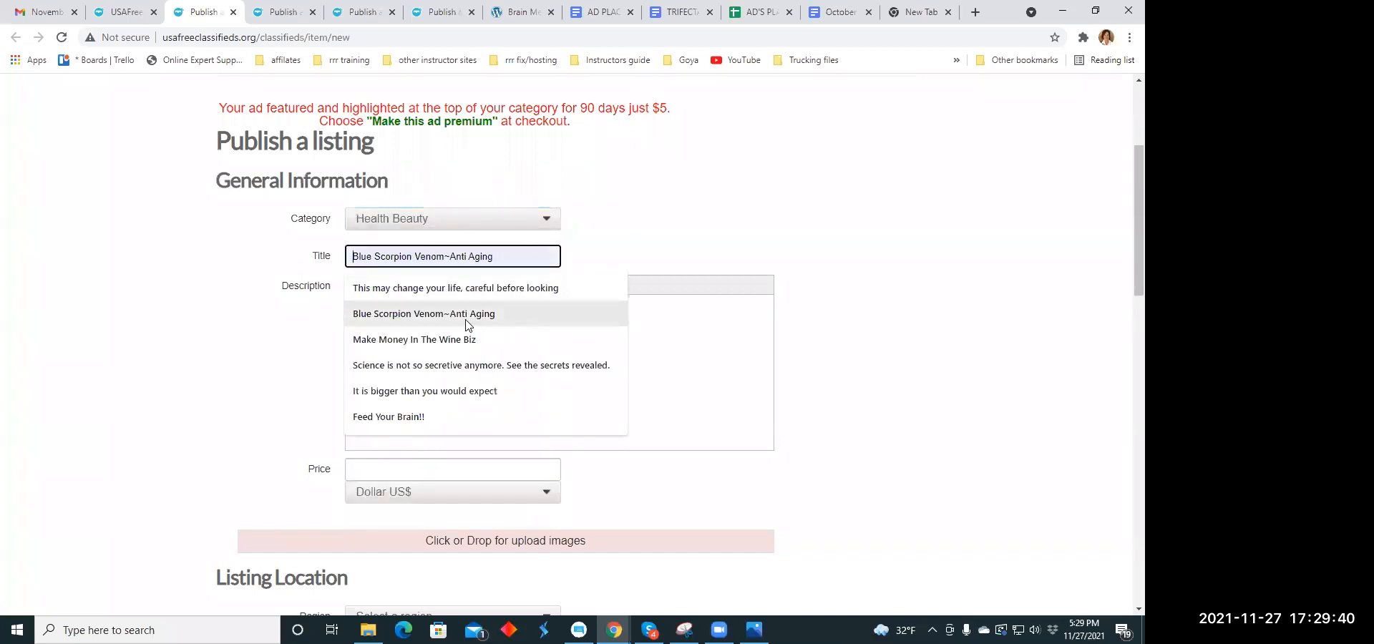
click(859, 12)
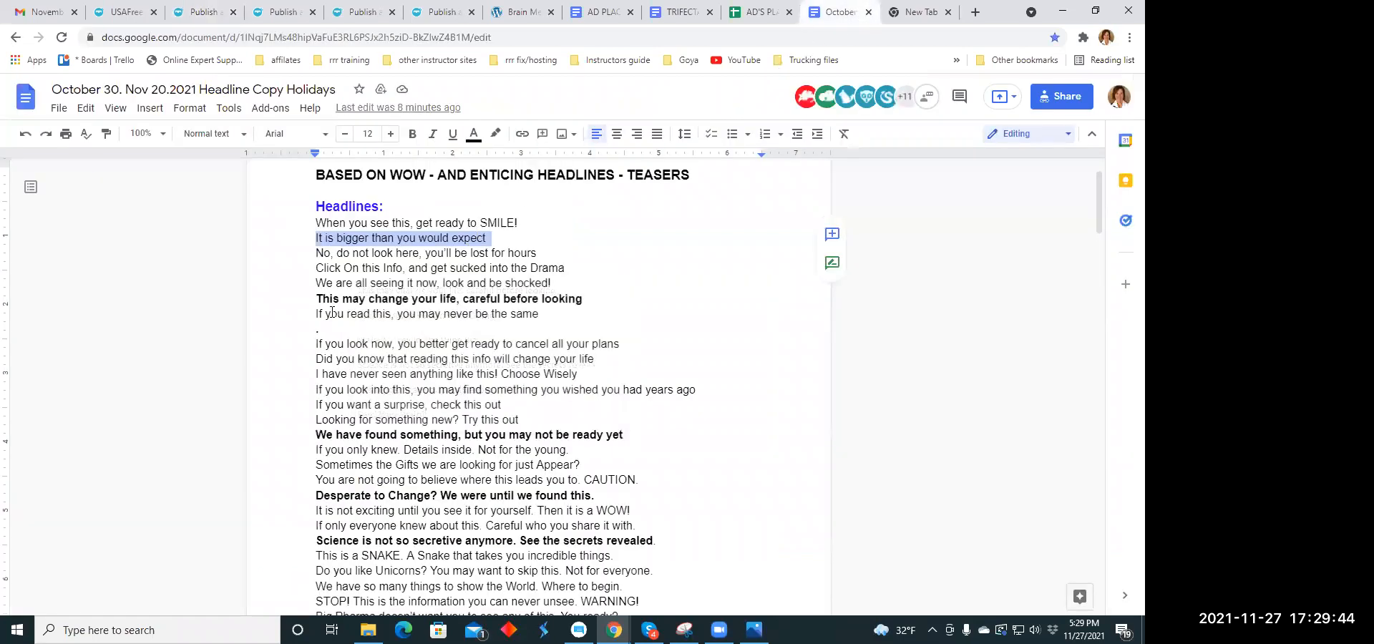
drag(316, 298, 581, 298)
right_click(580, 298)
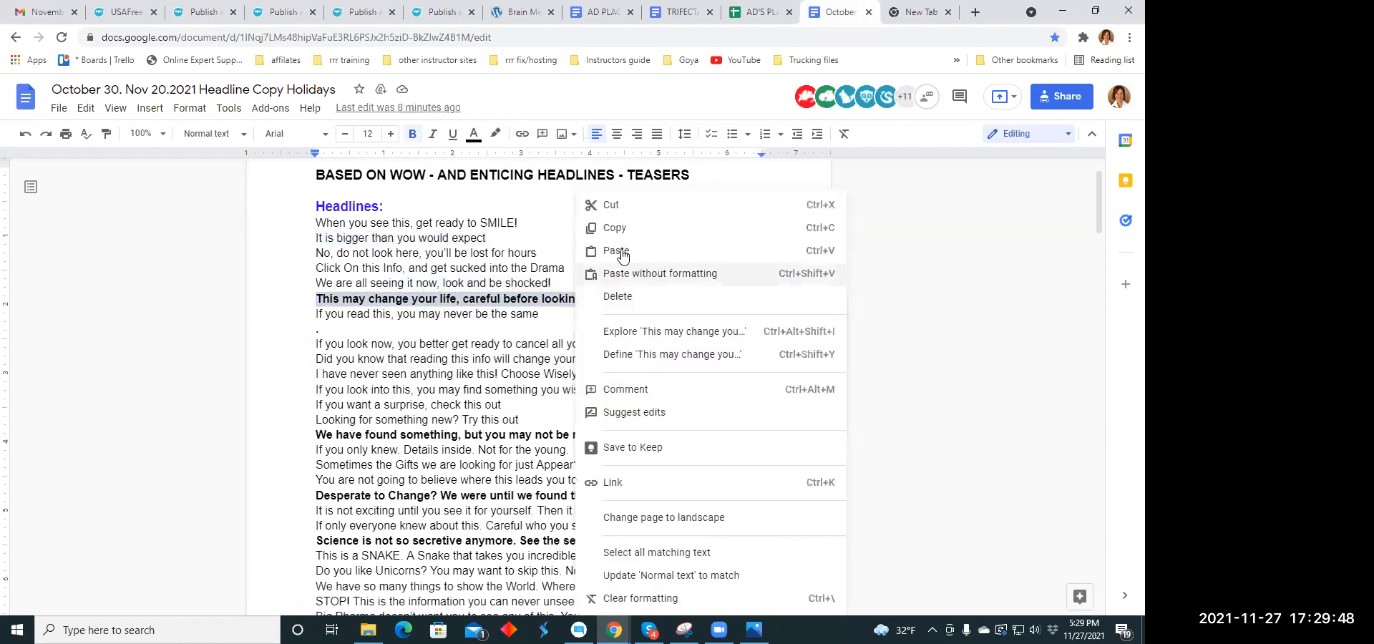
click(614, 228)
click(196, 12)
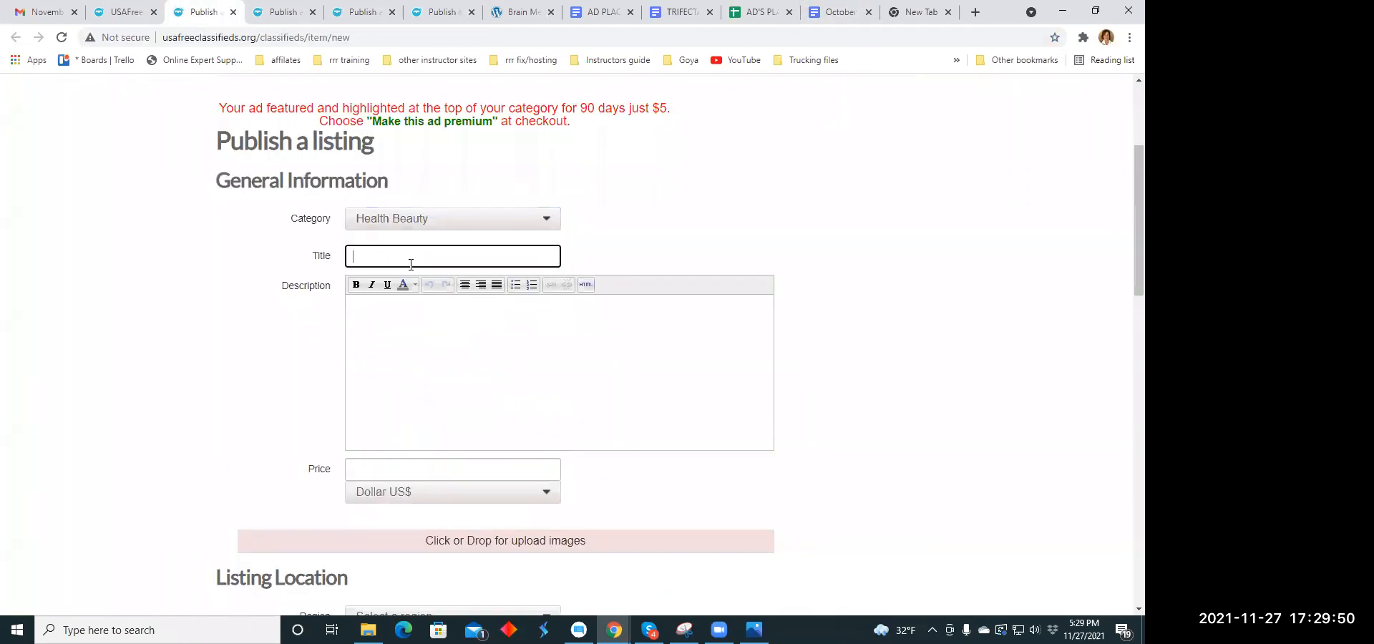
click(355, 256)
right_click(356, 257)
click(405, 369)
- Copy the paragraph starting "As we age have you taken into consideration Brain Memory Health" from the TRIFECTA document into the listing's description
click(377, 319)
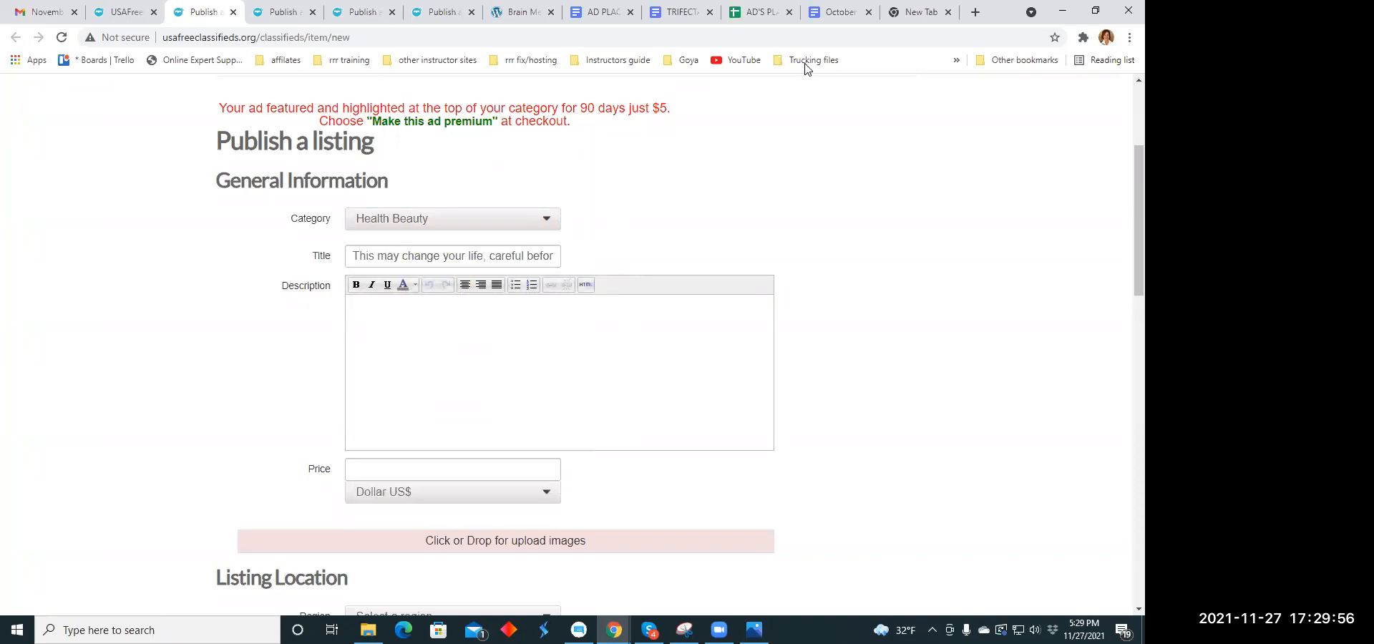
click(759, 13)
click(680, 12)
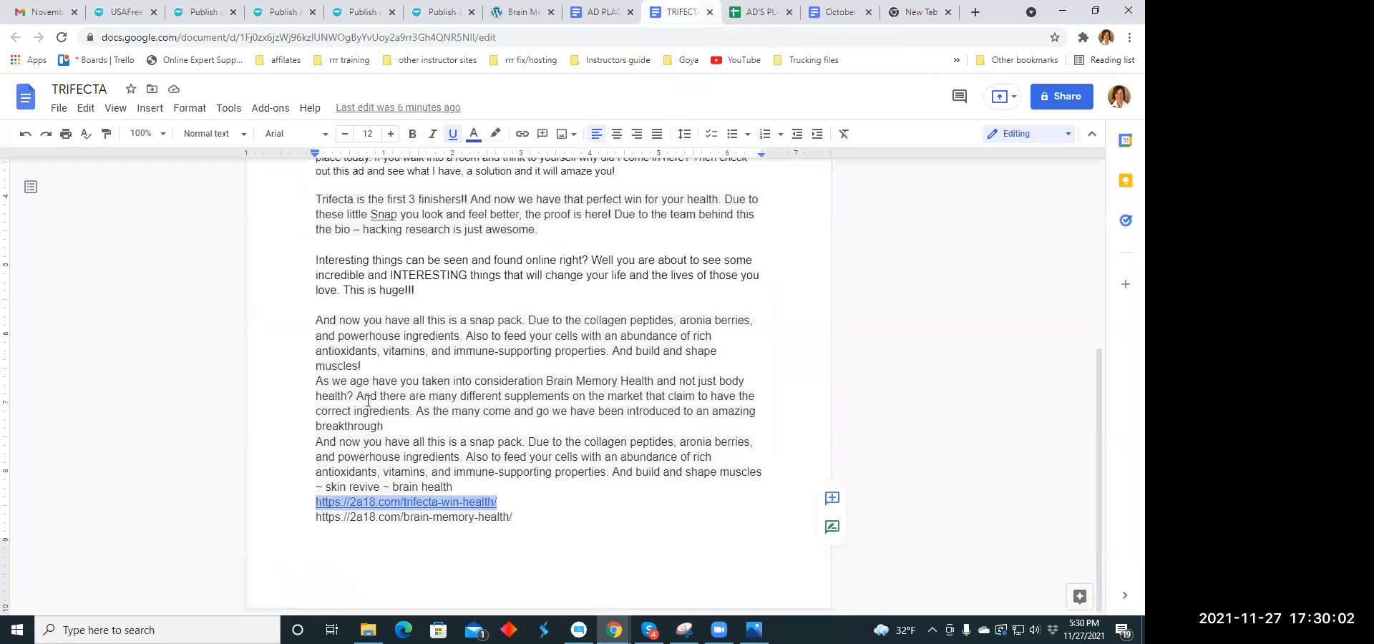
drag(314, 382, 386, 426)
right_click(429, 401)
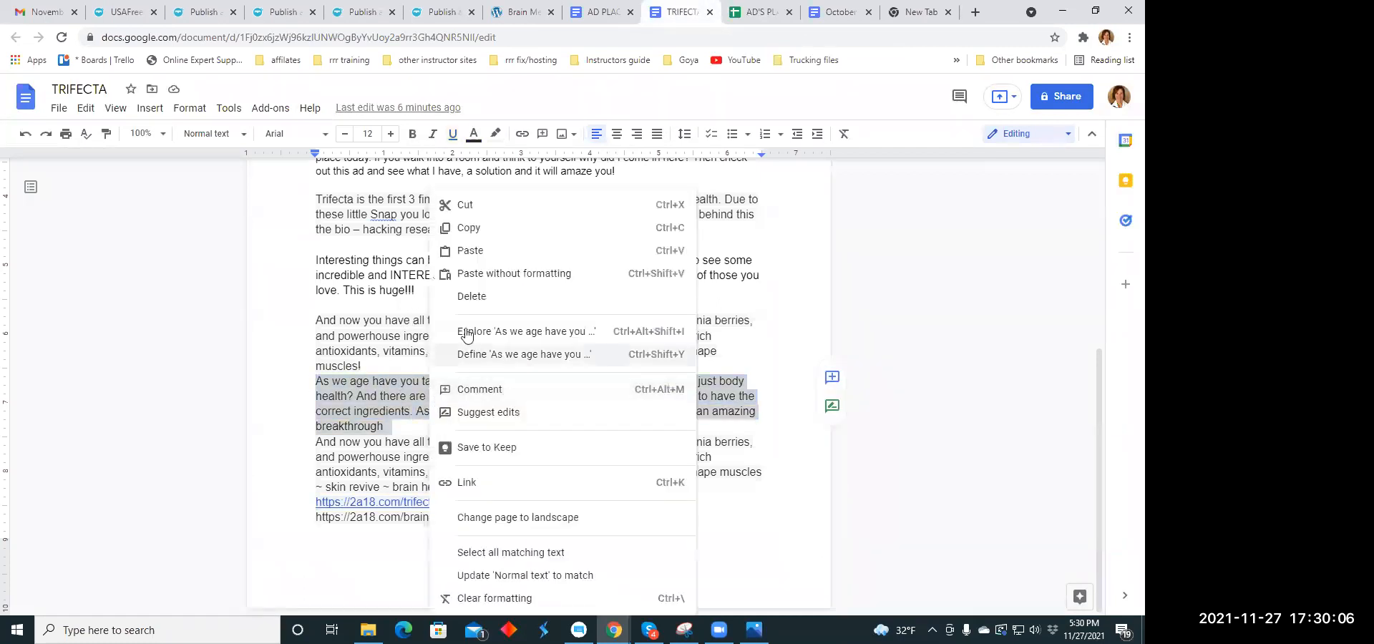
click(468, 227)
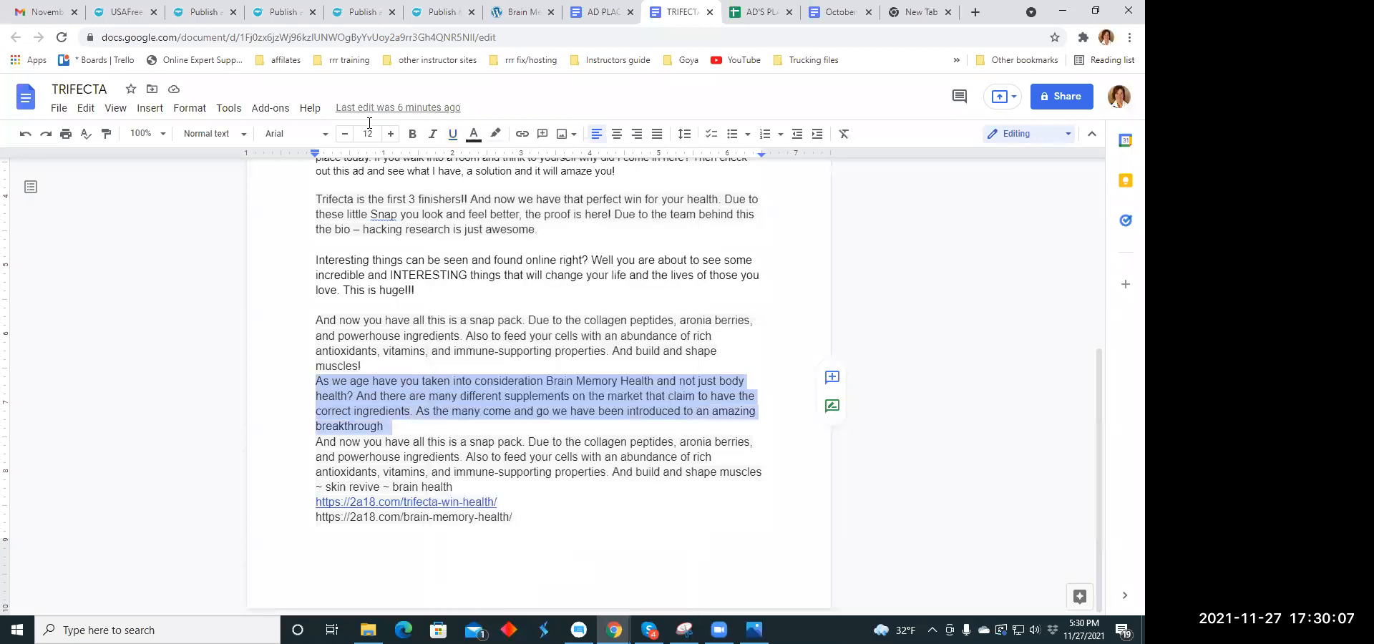
click(199, 9)
right_click(363, 311)
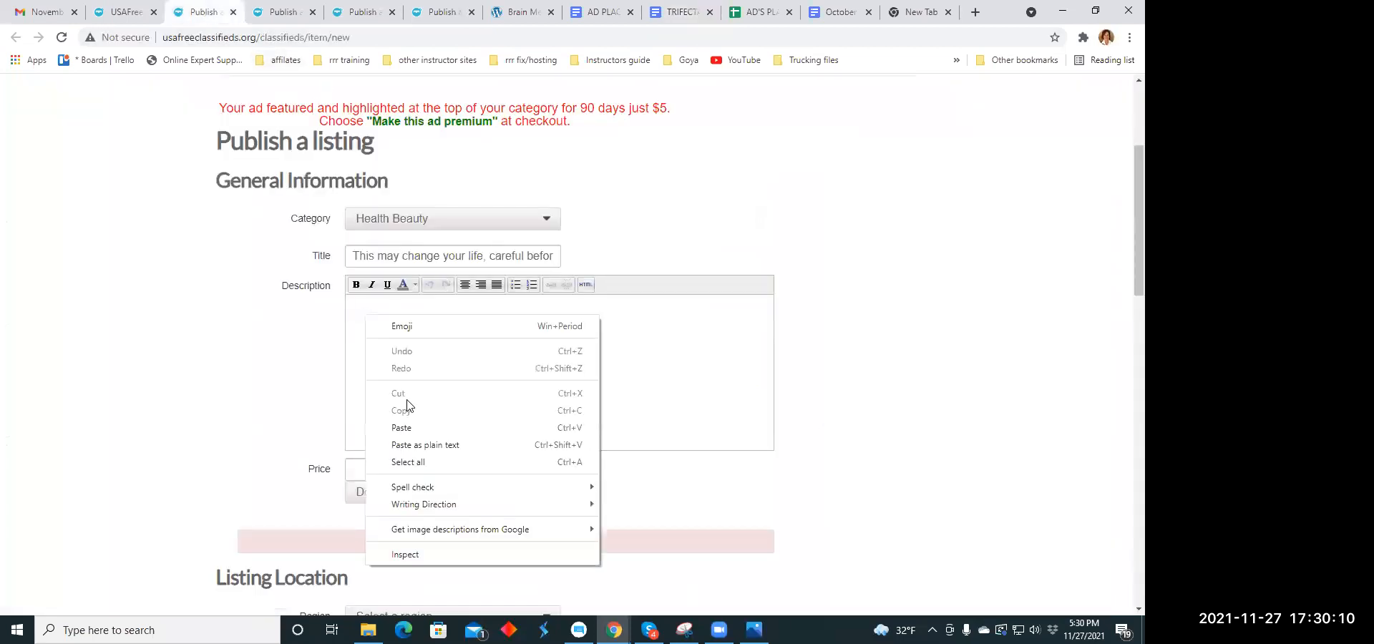
click(412, 427)
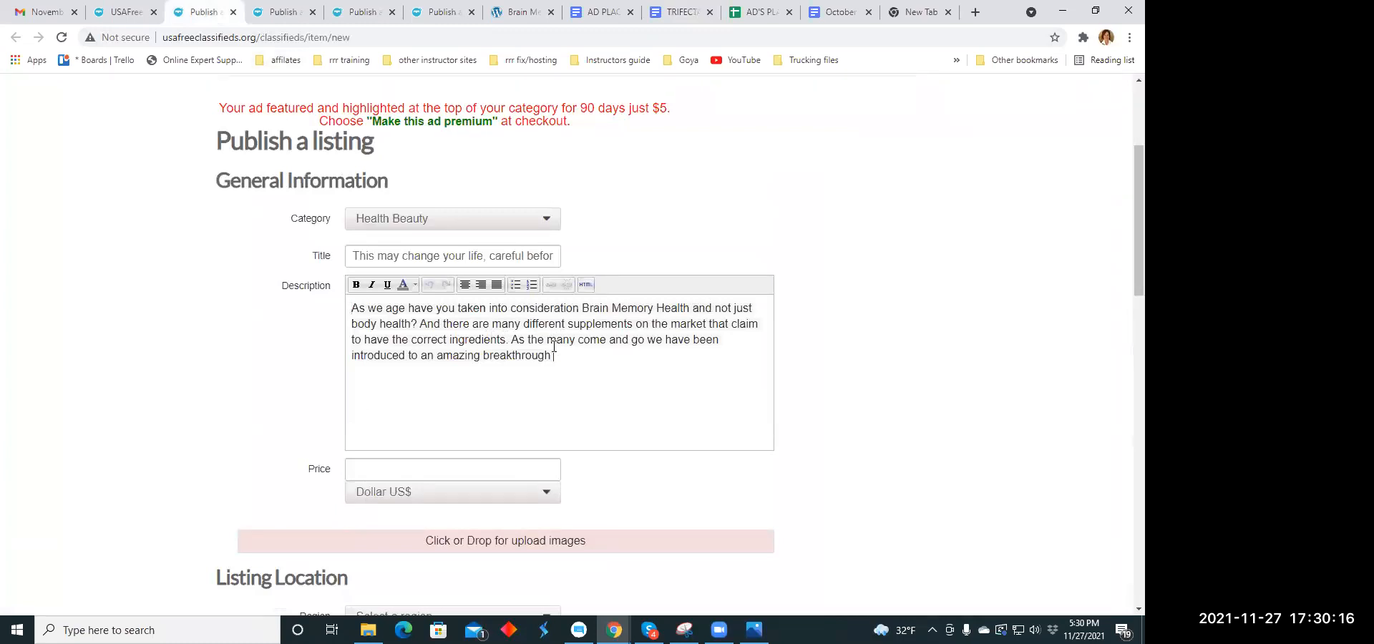
- Add "And there is more...." to the end of the listing's description
text(And there is more)
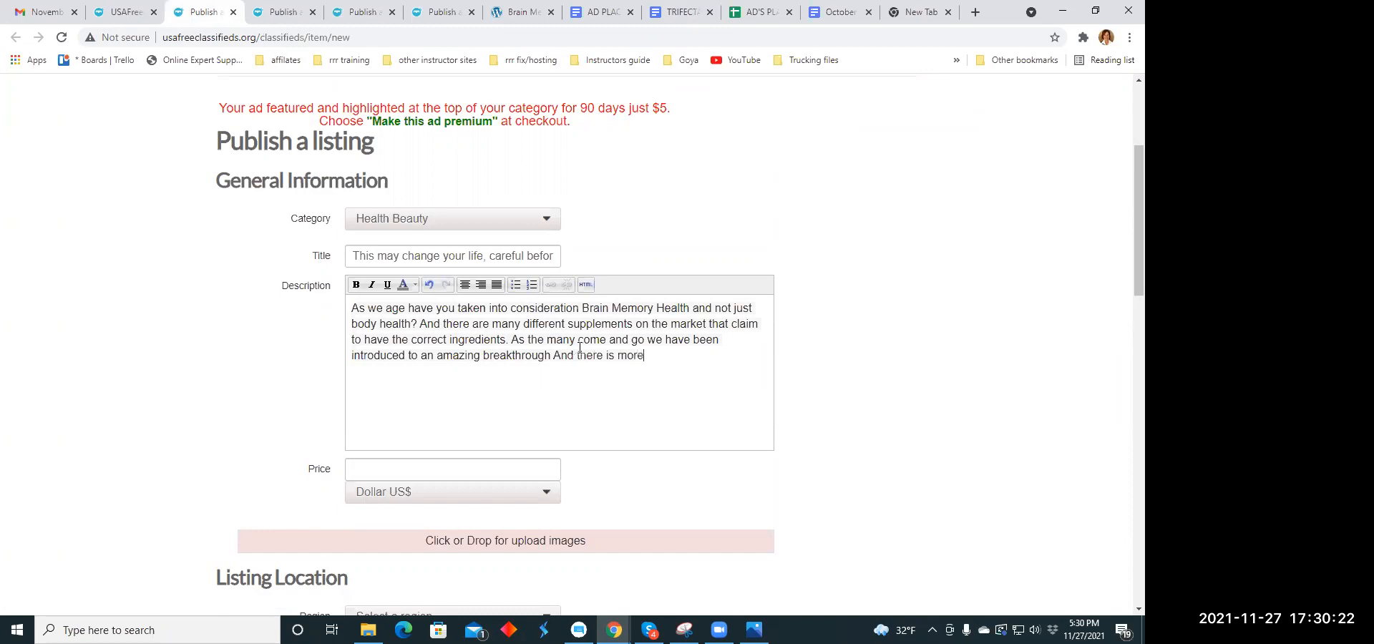
text(....)
- Break the description into separate lines before "And there are many", "As the many come and go" and "And there is more"
click(422, 325)
key(Return)
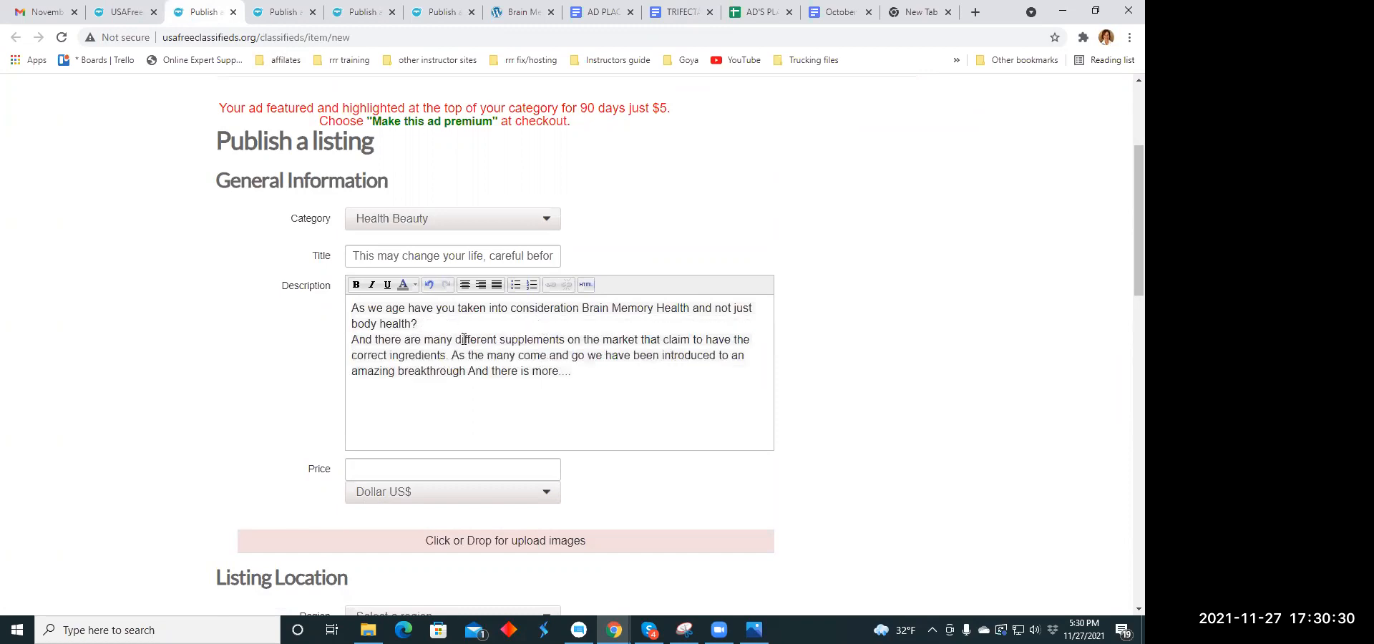
click(452, 355)
key(Return)
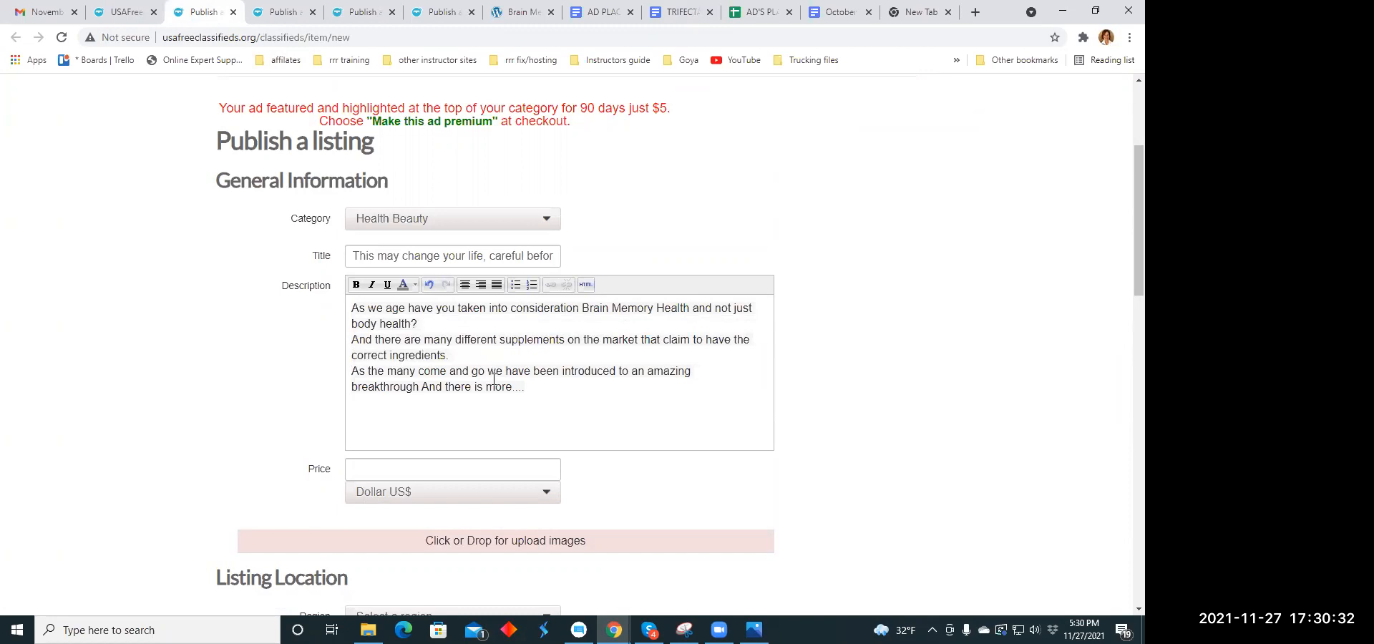
click(423, 386)
key(Return)
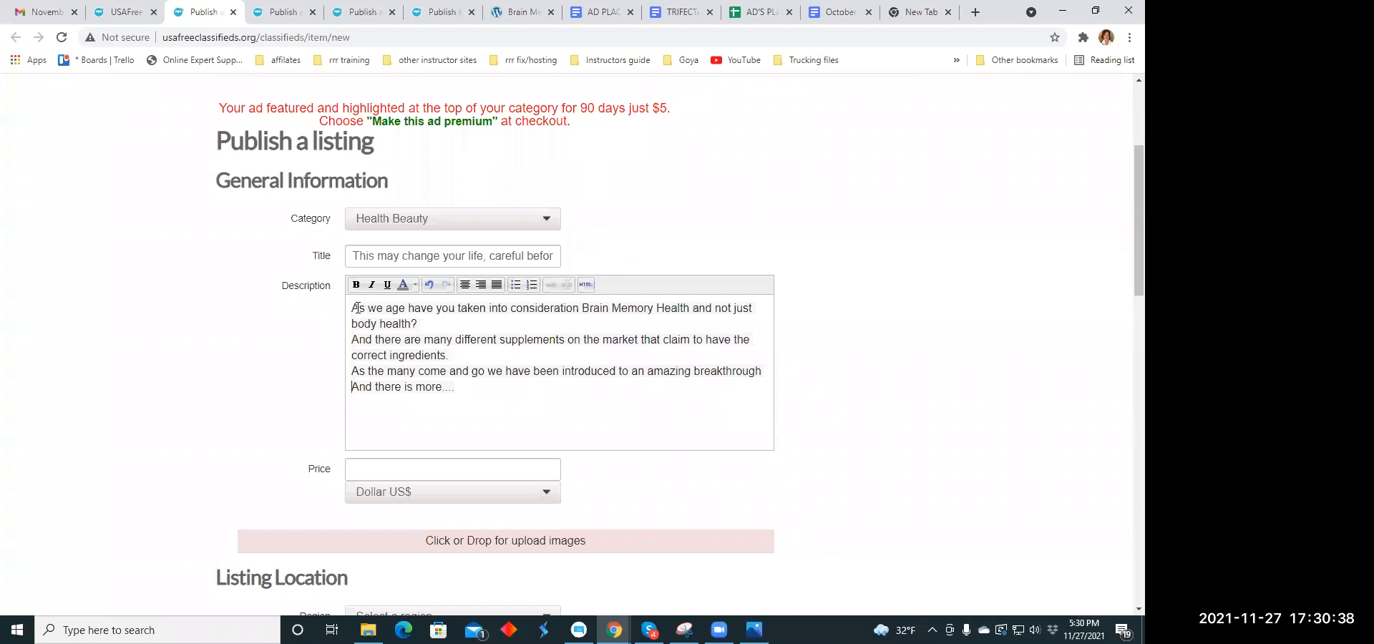
- Center all the text of the listing's description
drag(353, 308, 475, 392)
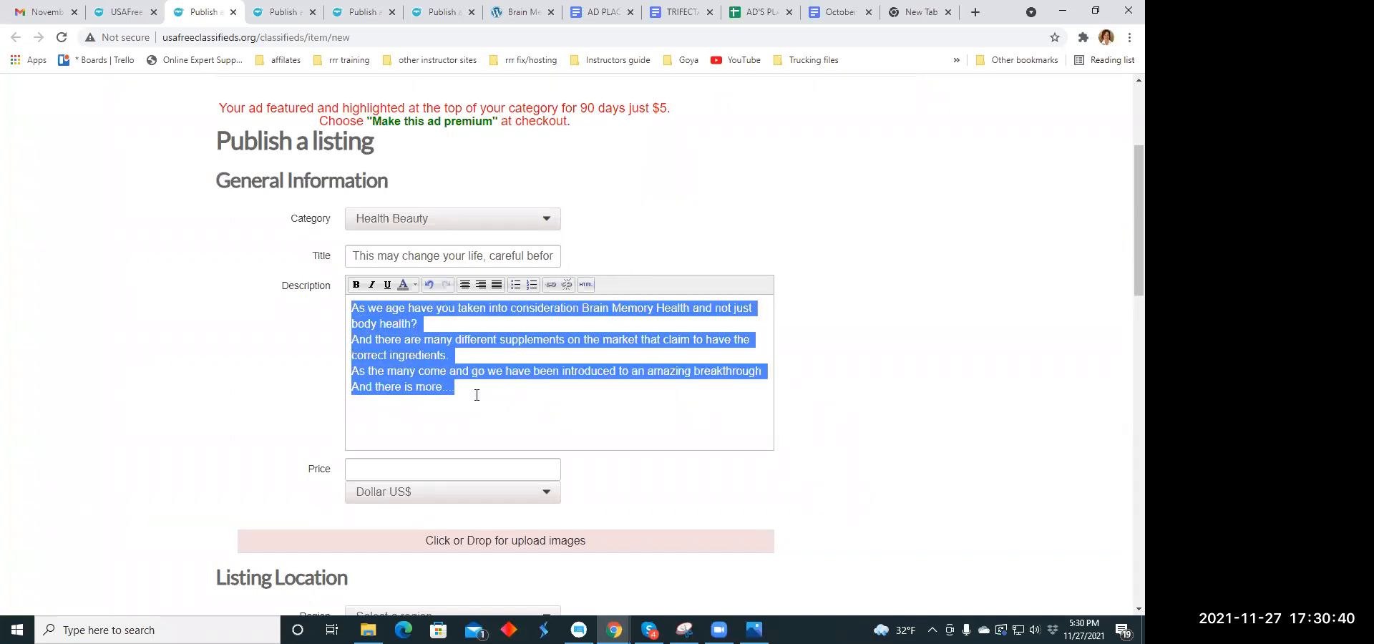
click(466, 286)
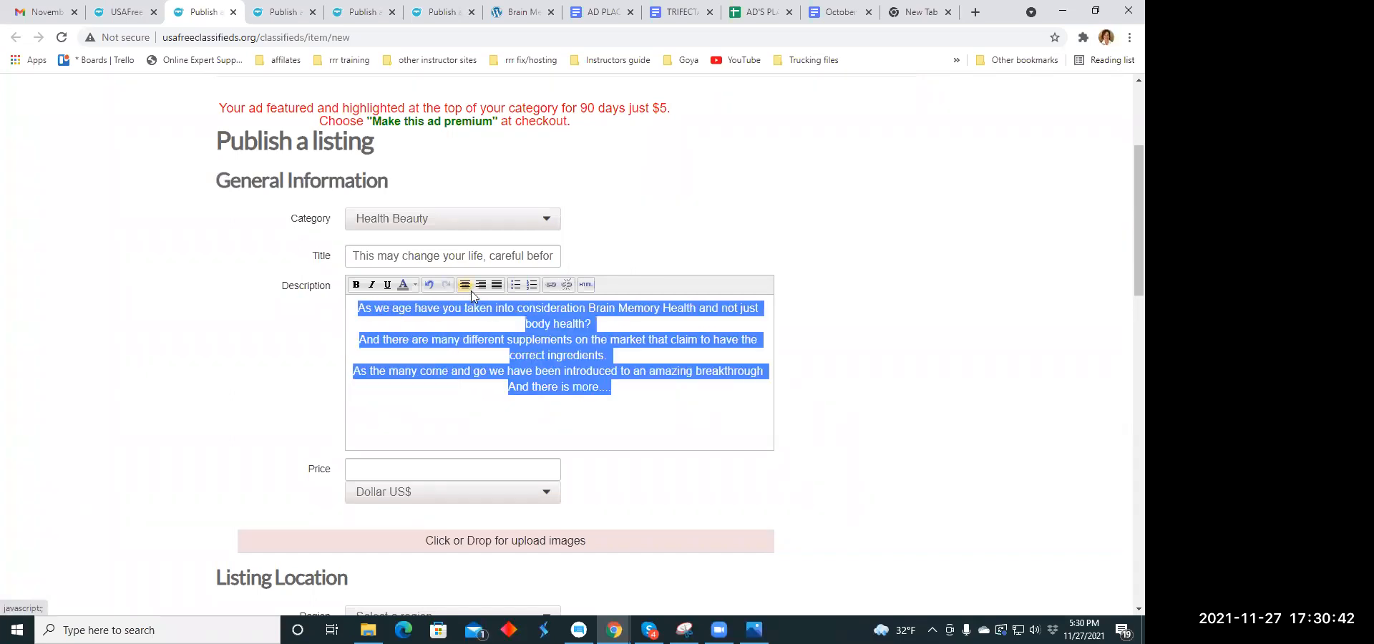
click(604, 417)
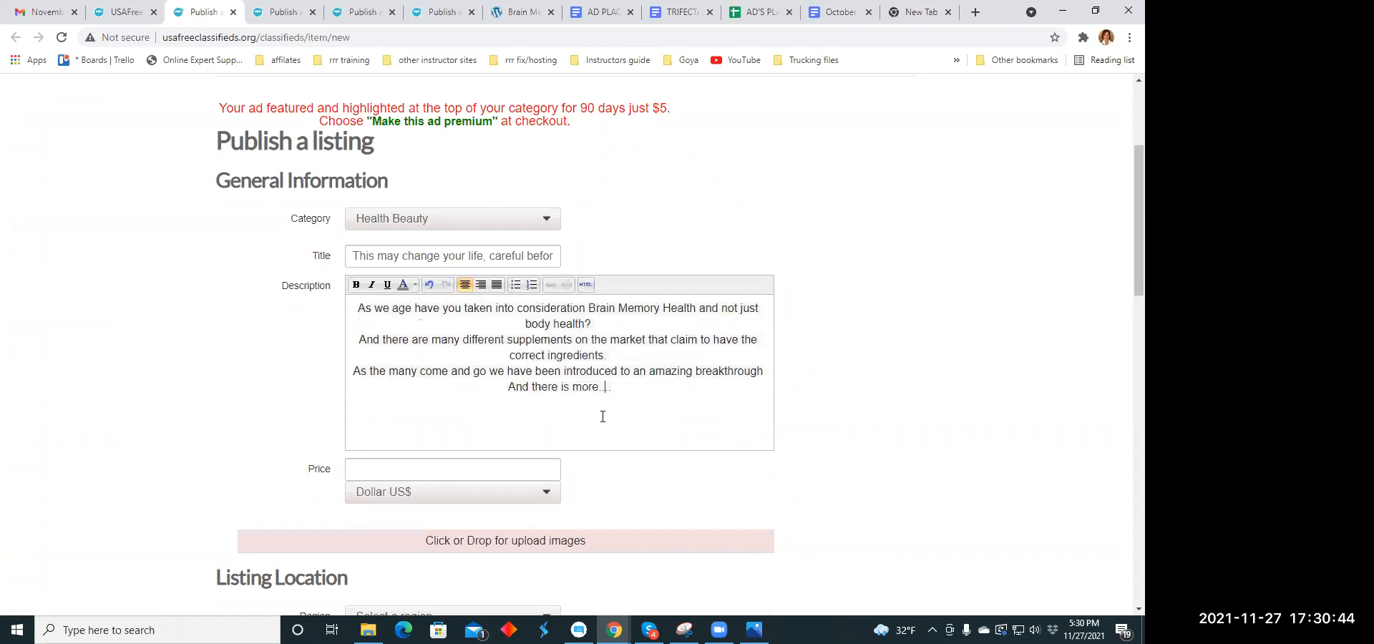
scroll(526, 401, down, 1)
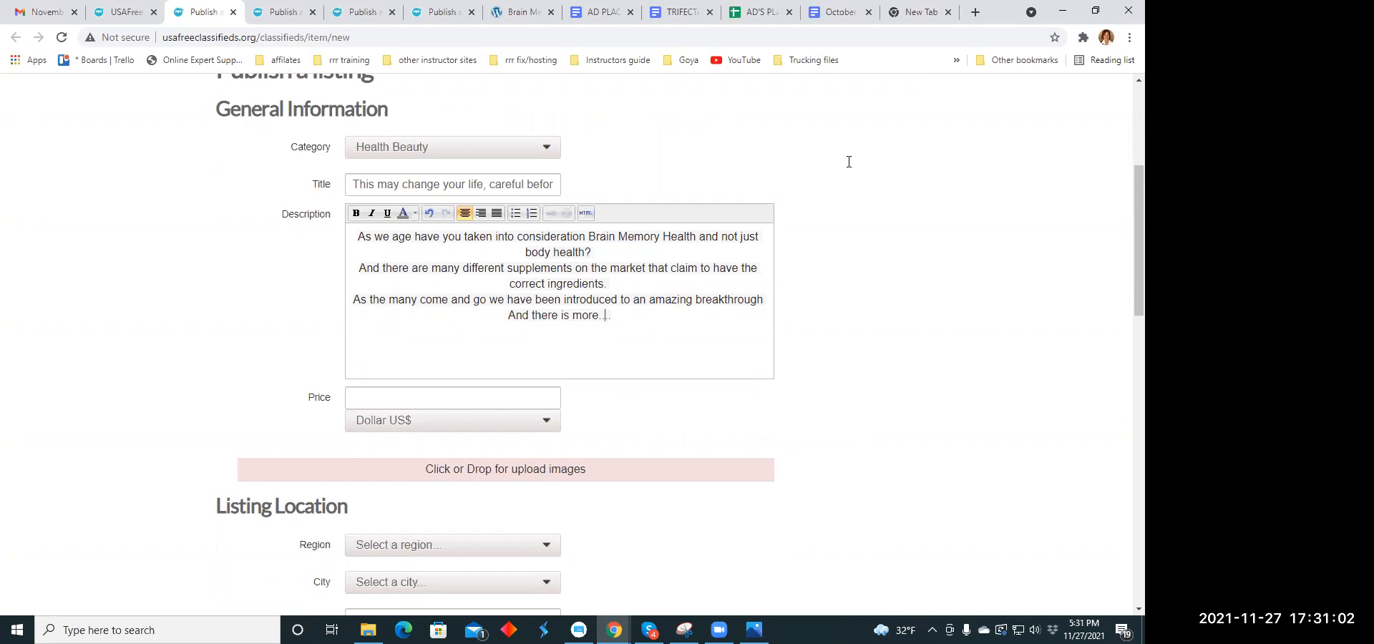
- Set the listing's price to 79.00 US dollars
click(394, 402)
text(79)
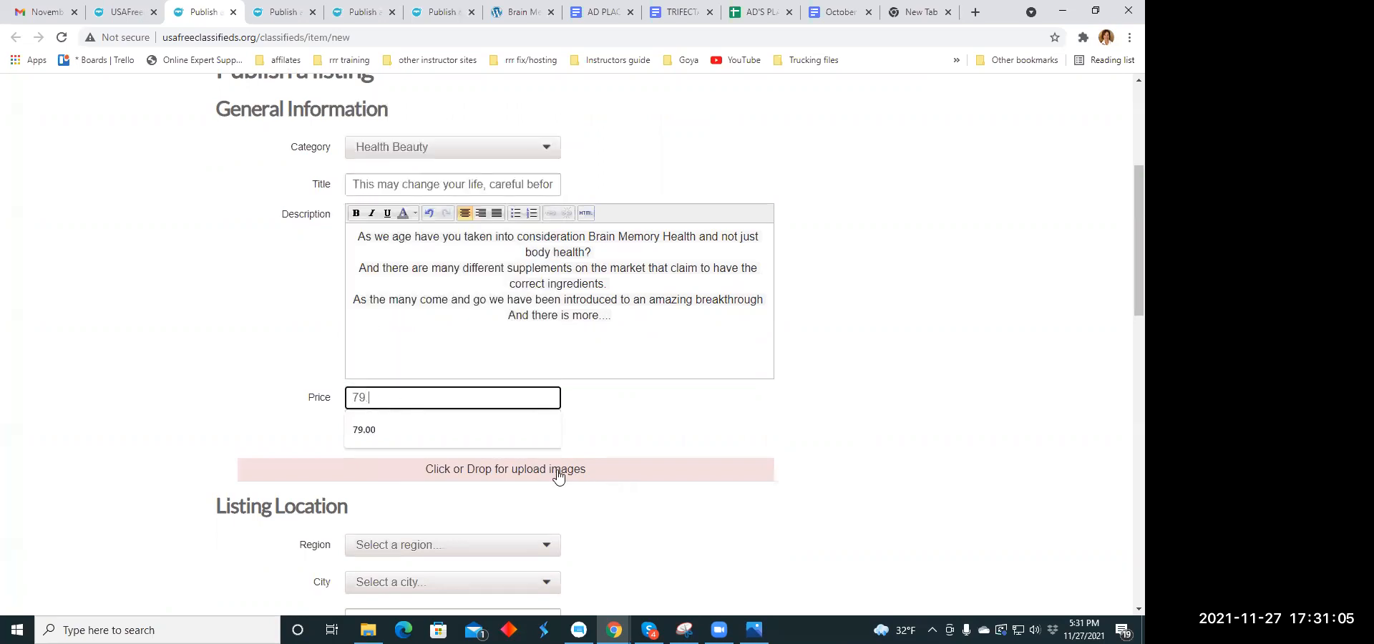
key(Down)
key(Return)
- Upload the images brain.jpeg and scienceuuth.jpg from the Ad Memes folder to the listing
scroll(472, 322, down, 3)
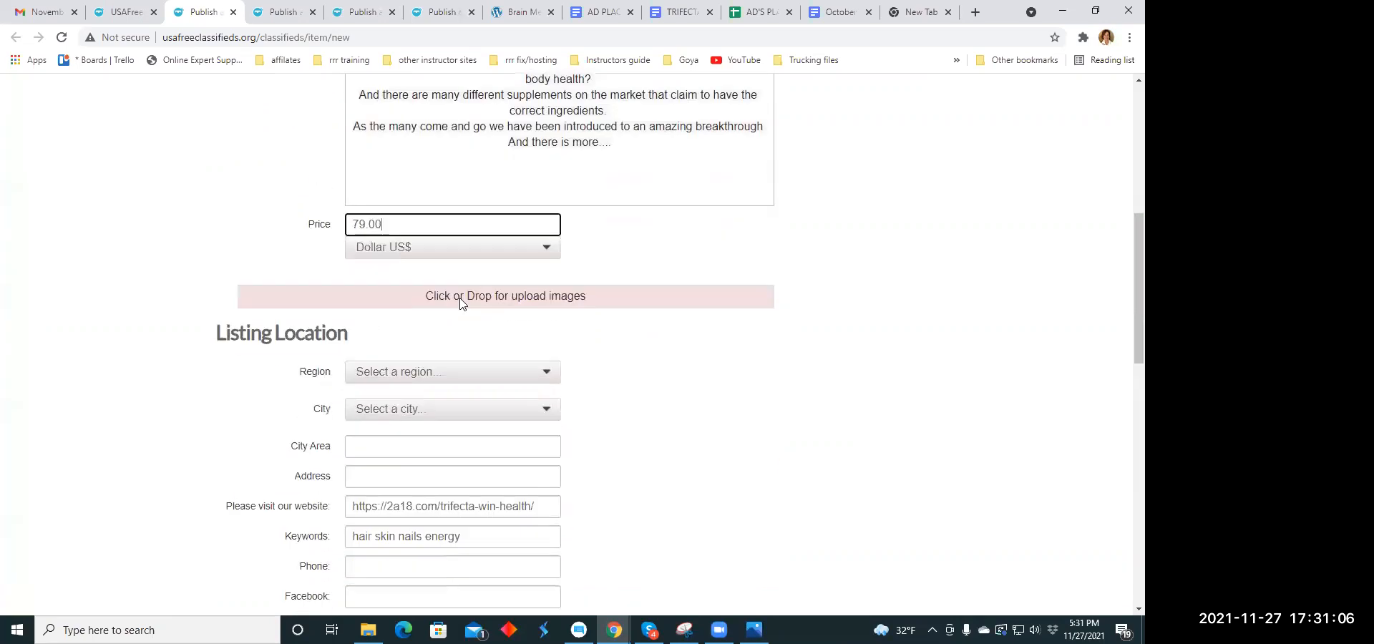
click(424, 268)
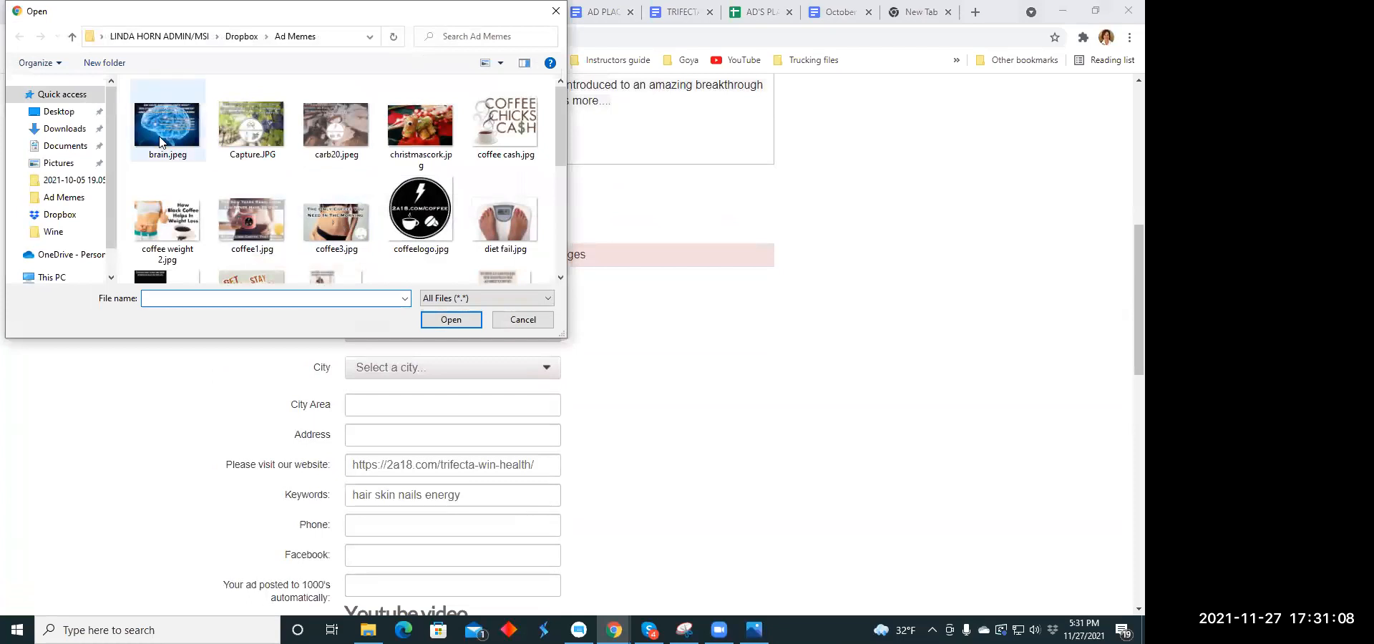
click(451, 319)
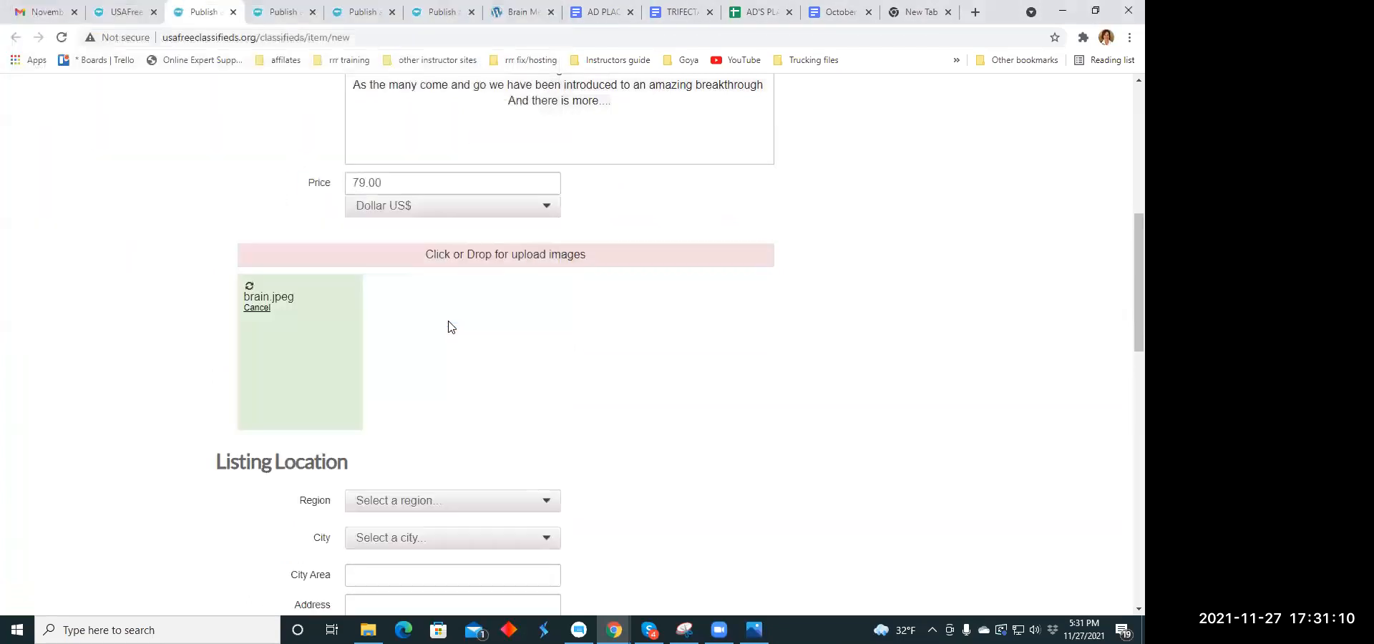
click(473, 262)
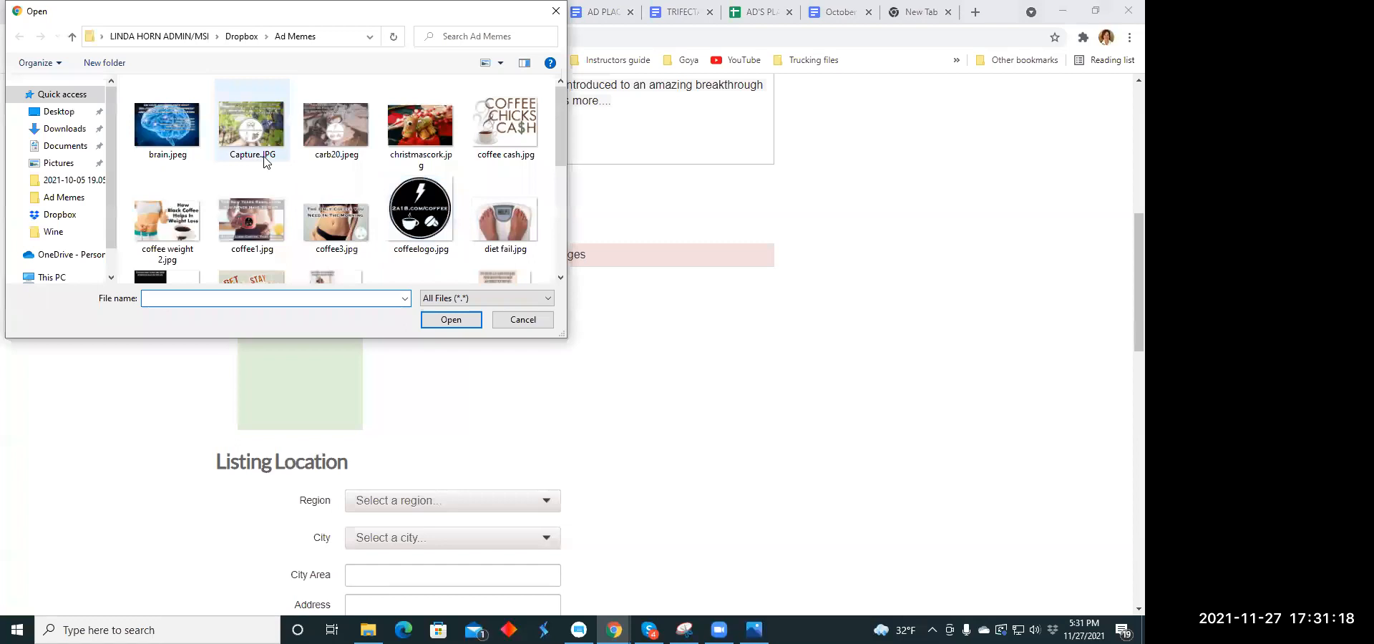
scroll(287, 172, down, 2)
click(333, 233)
click(449, 319)
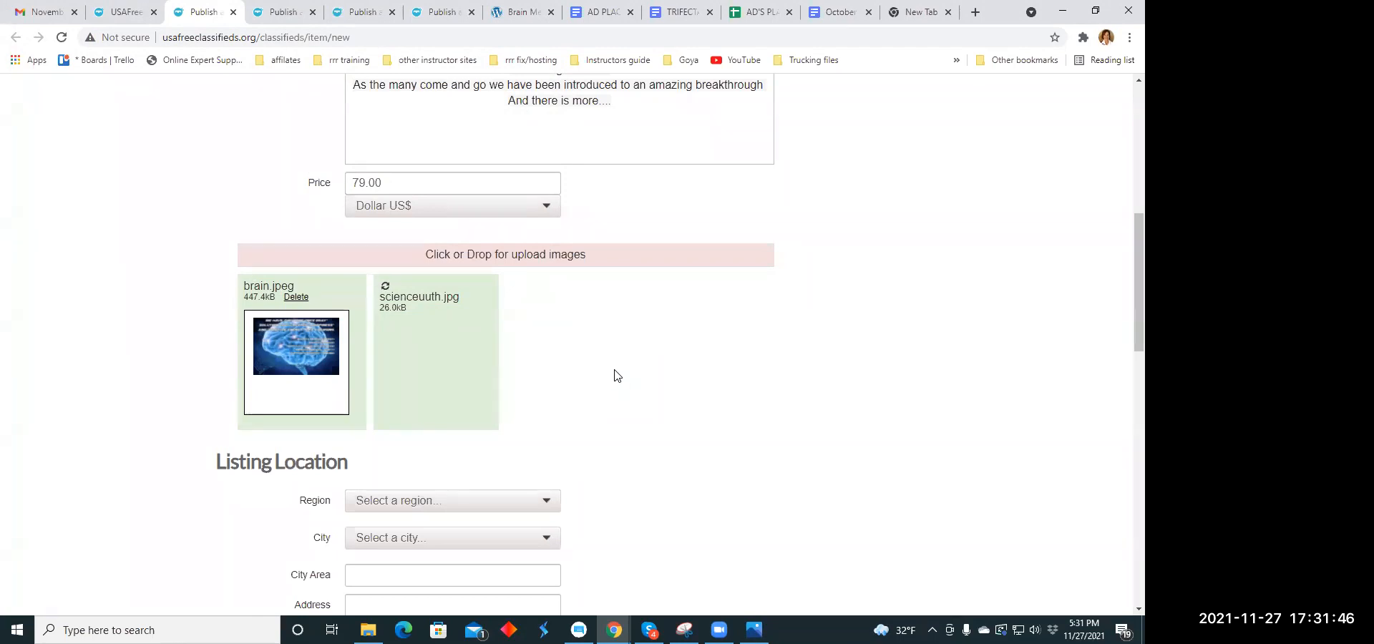
- Set the listing's location to the region Michigan and the city Allen
scroll(621, 379, down, 3)
click(547, 285)
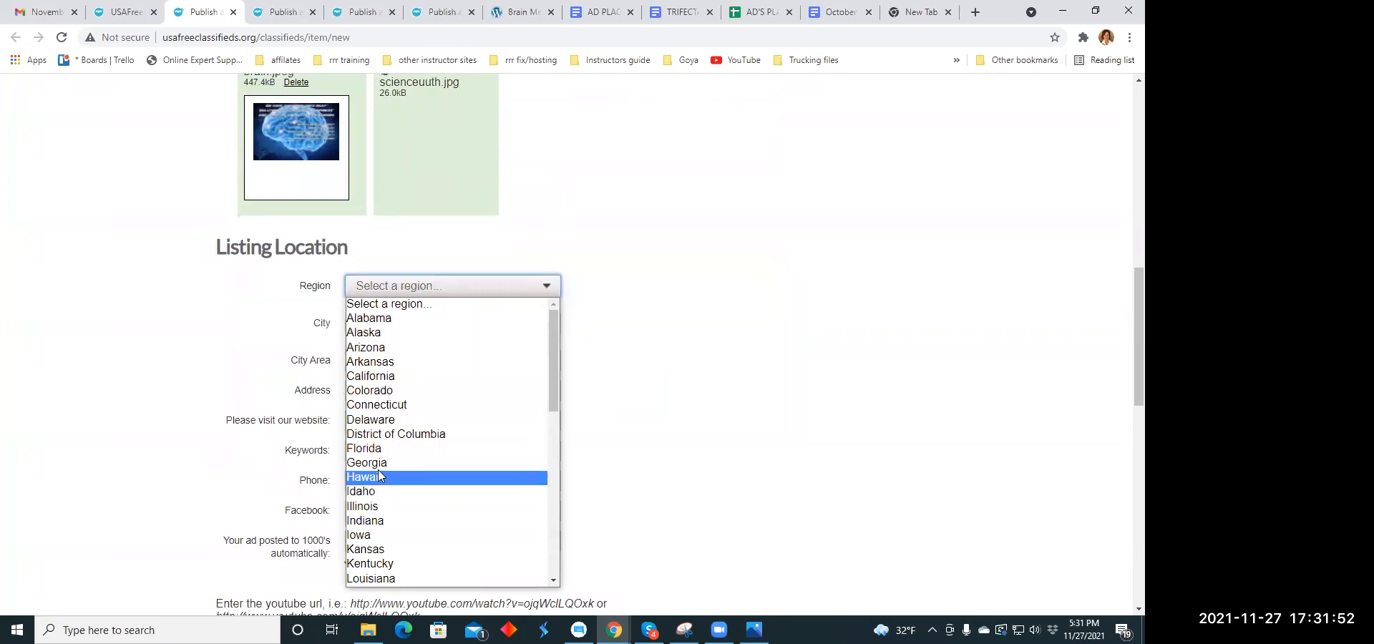
scroll(380, 473, down, 3)
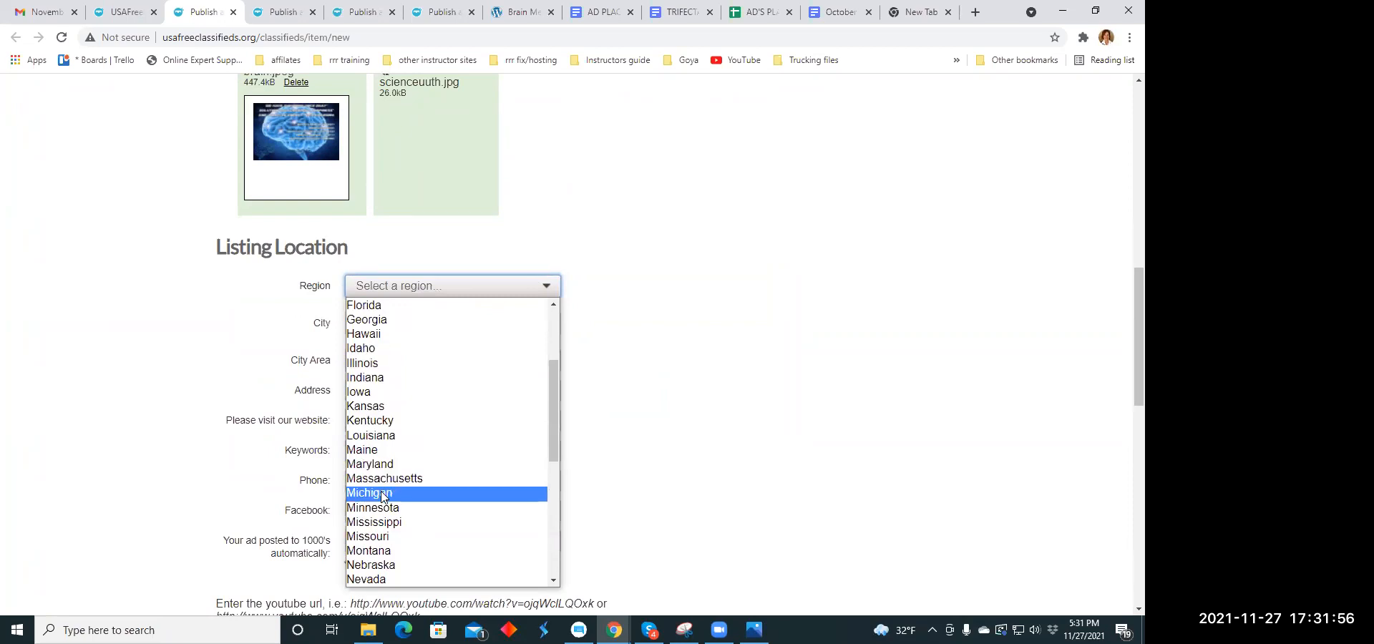
click(383, 494)
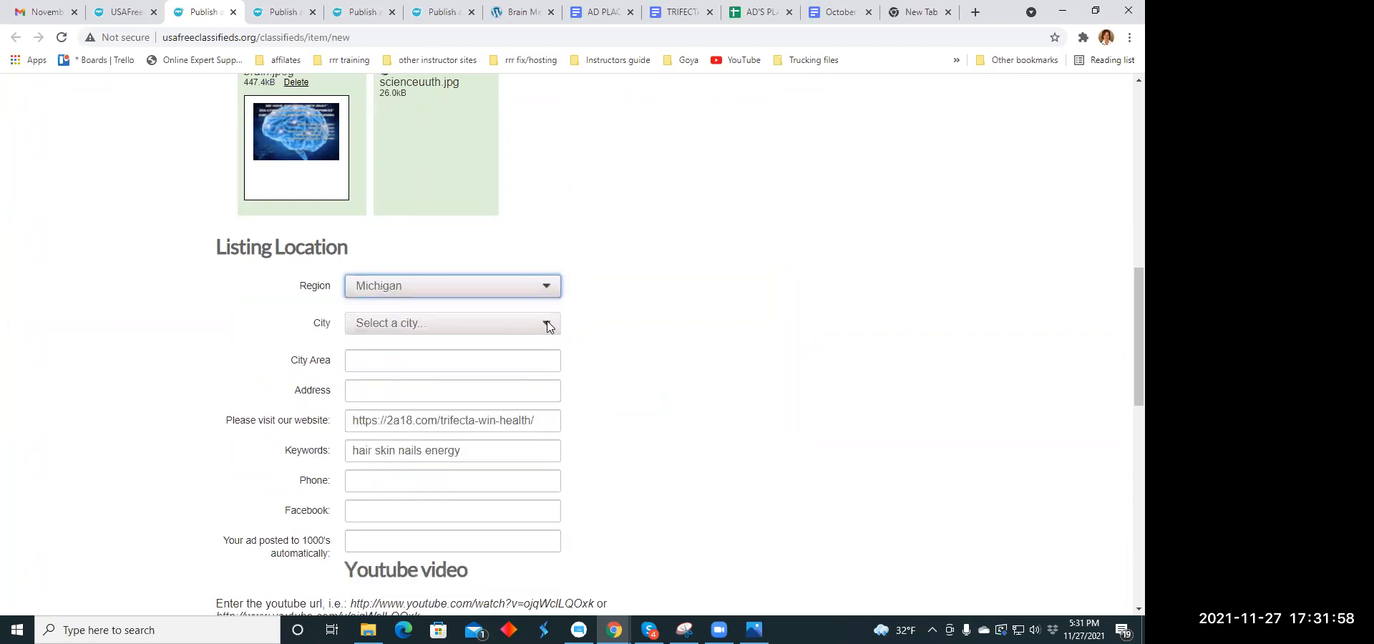
click(549, 327)
scroll(372, 176, down, 1)
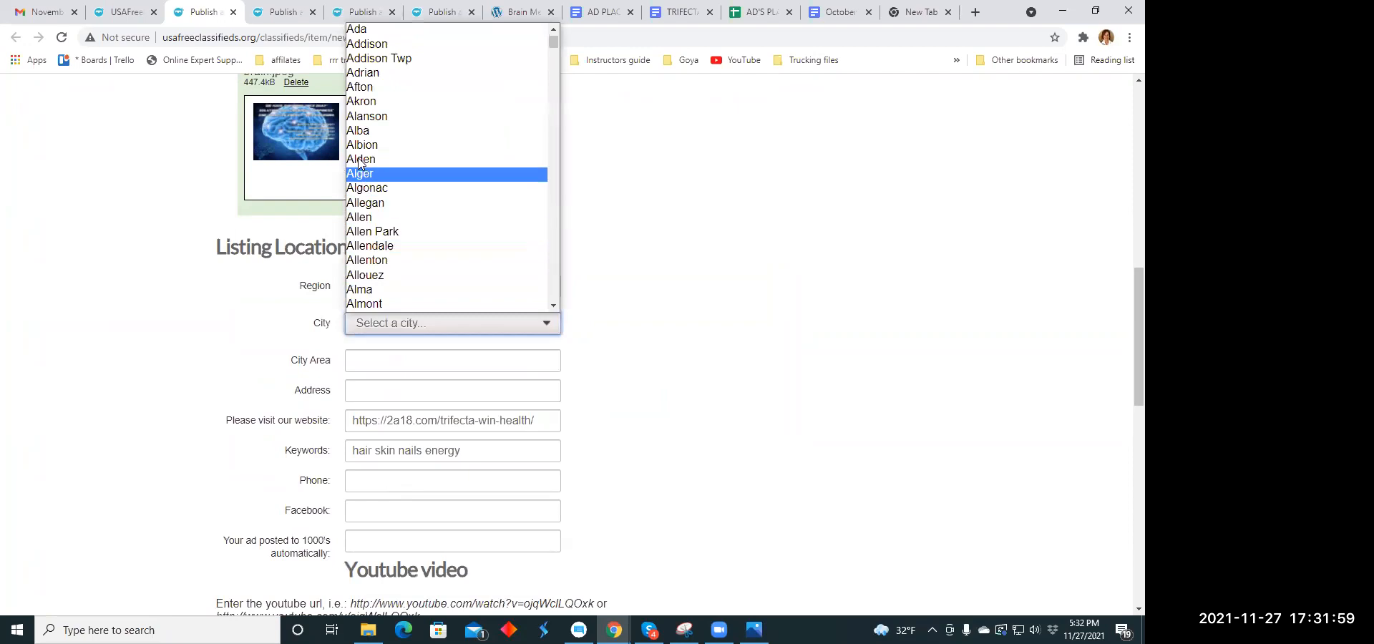
click(354, 222)
- Check the completed form, publish the listing and close its payment page without paying for an upgrade
scroll(475, 239, down, 3)
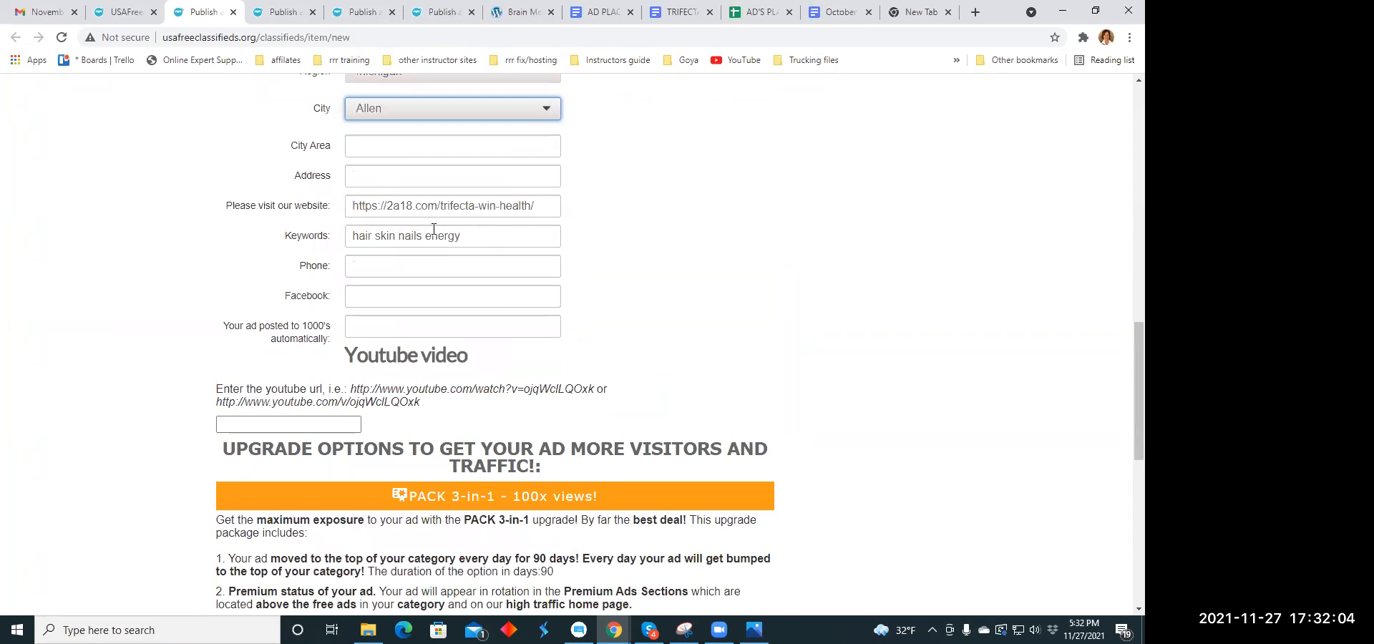
scroll(475, 239, down, 6)
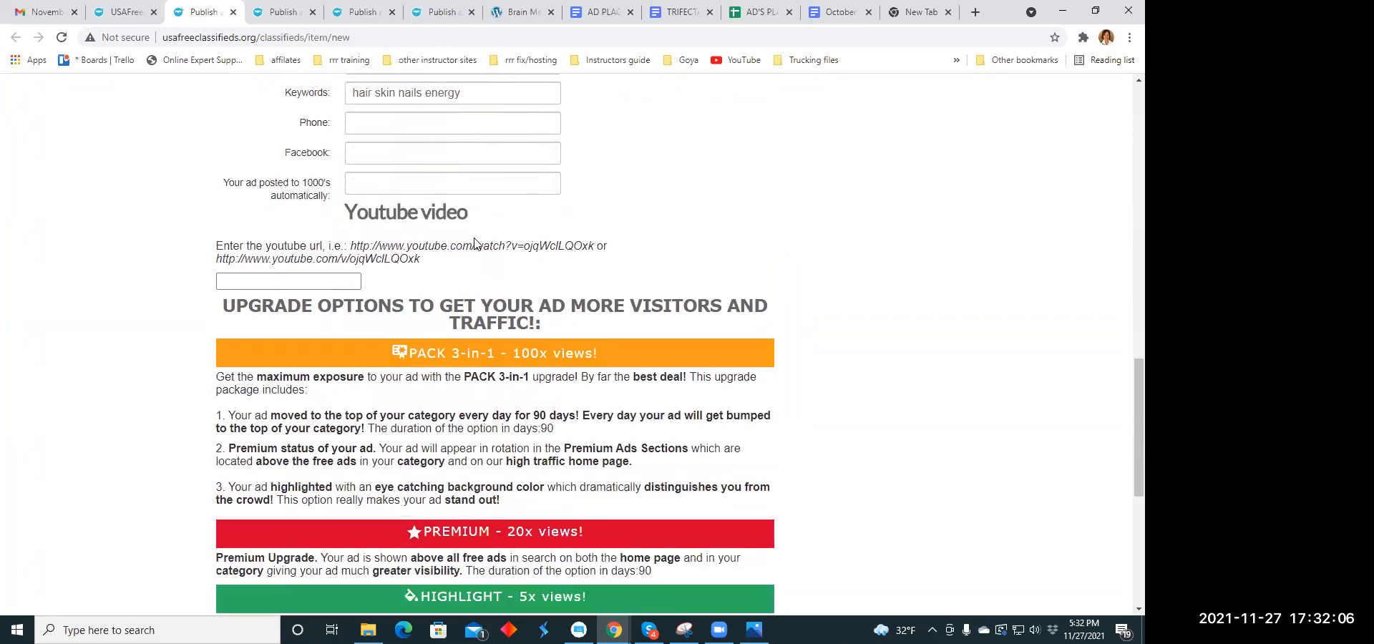
scroll(476, 239, down, 2)
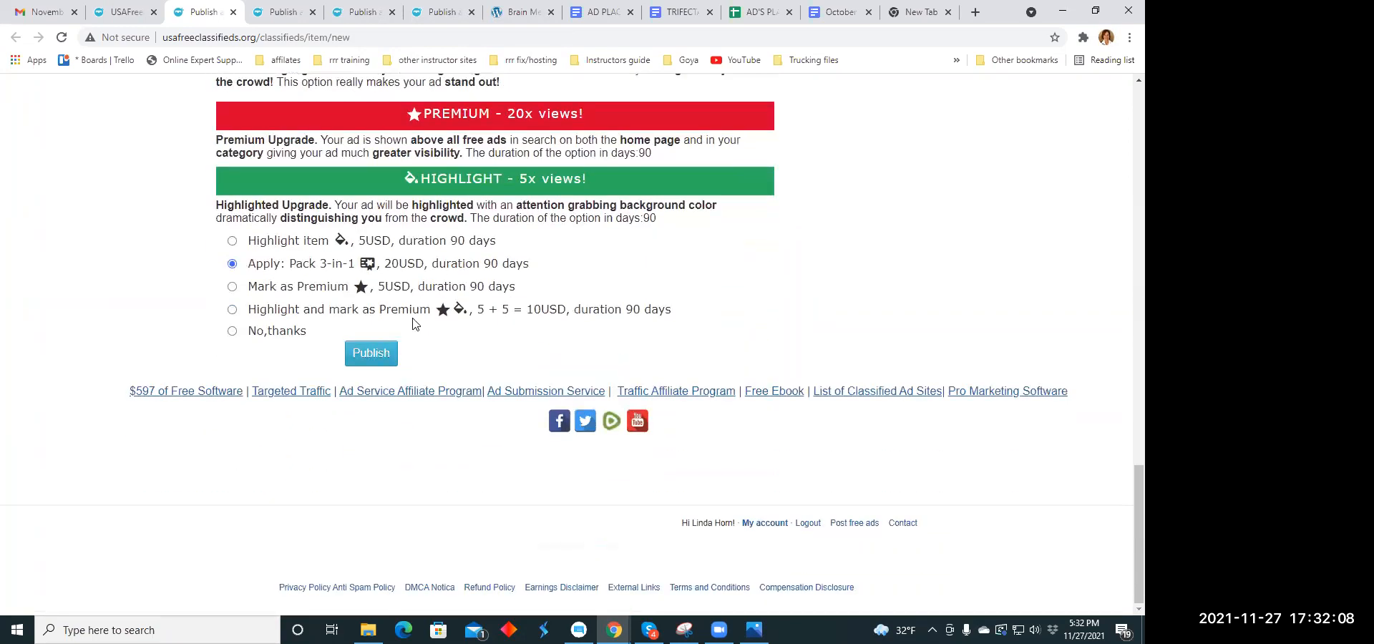
scroll(543, 236, up, 8)
scroll(548, 233, up, 6)
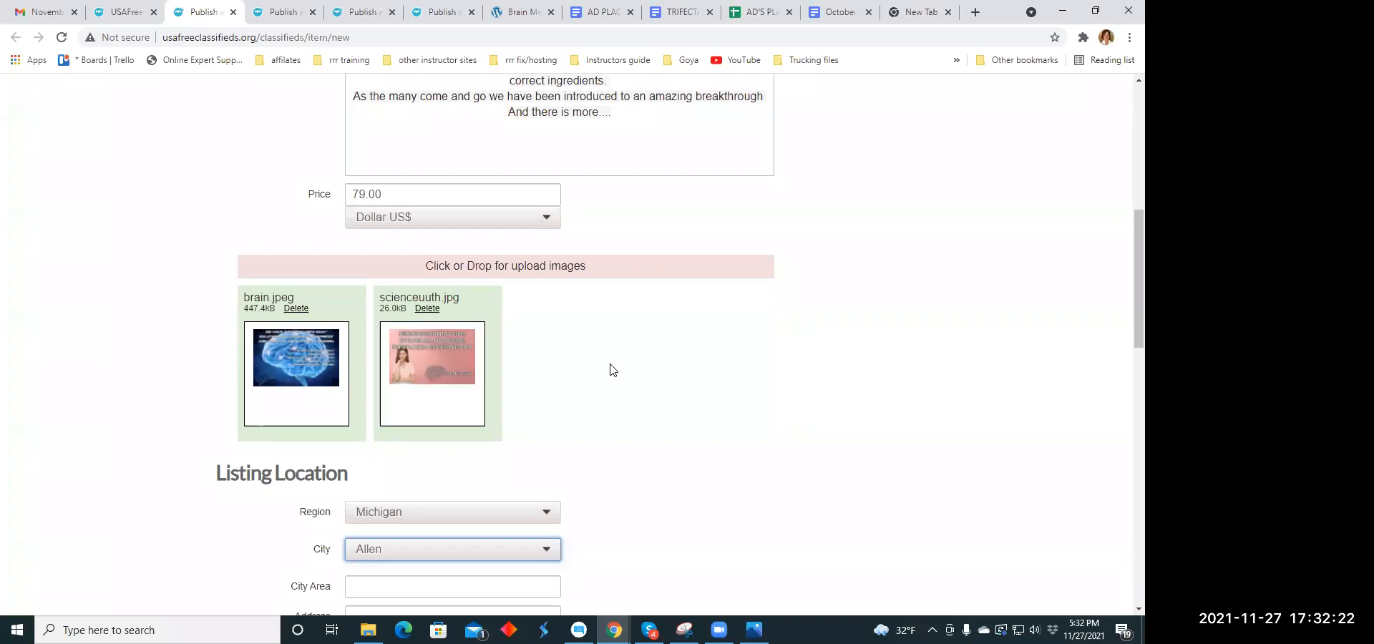
scroll(579, 375, down, 12)
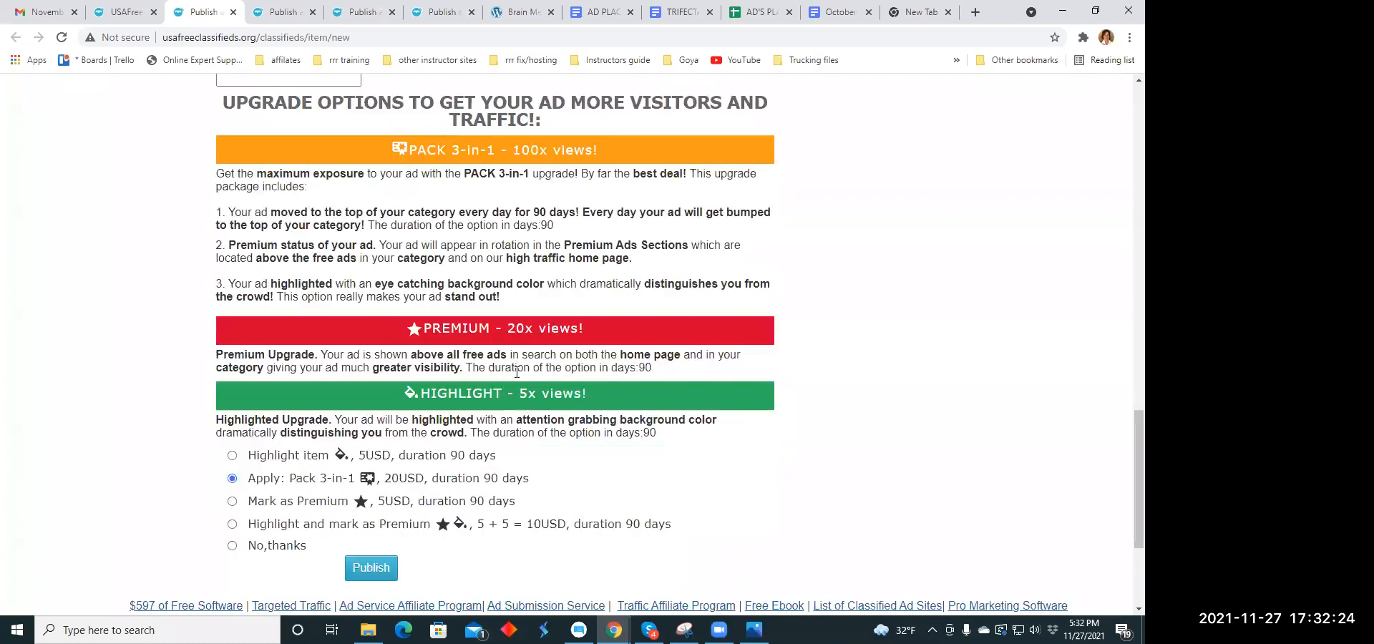
scroll(517, 371, down, 3)
click(361, 354)
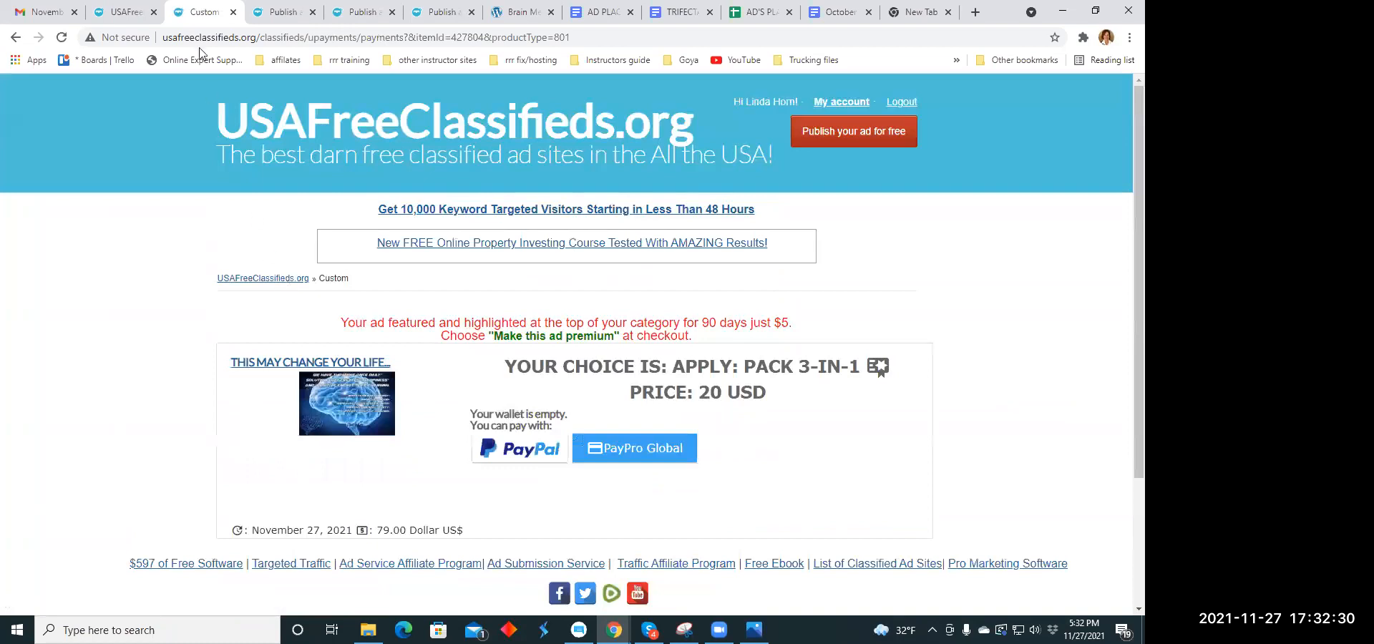
click(231, 12)
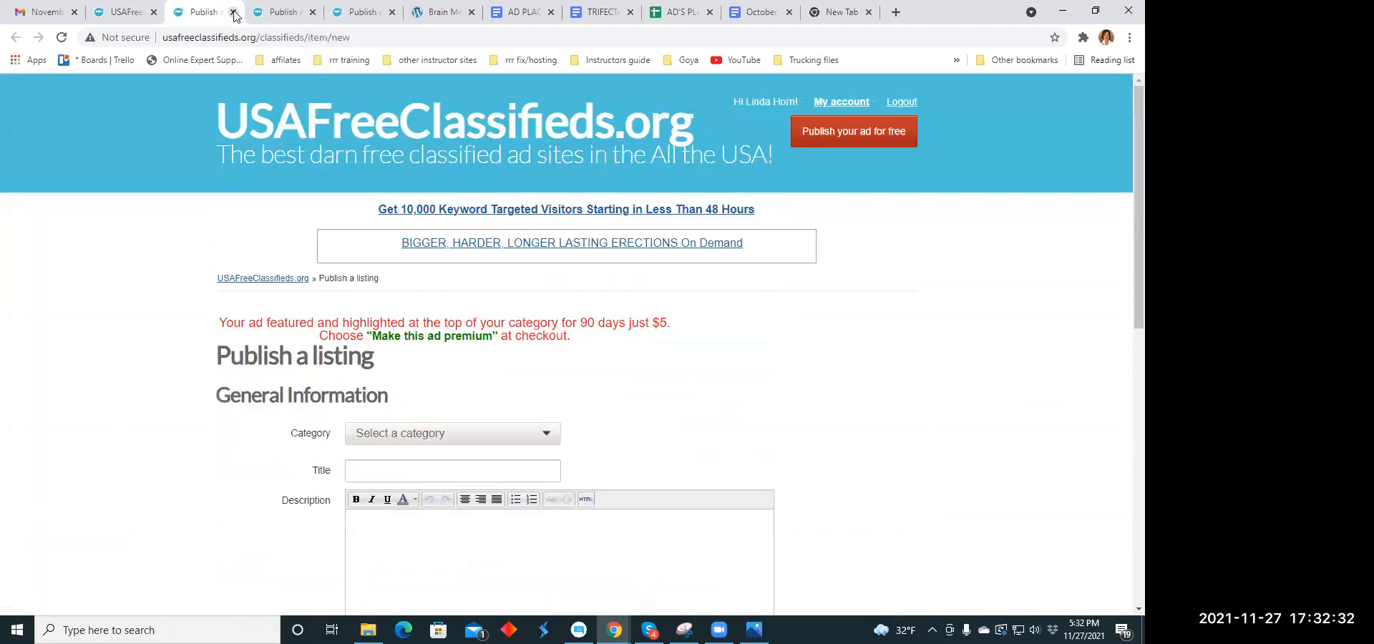
- Set the category of the next blank listing to Technology
scroll(531, 286, down, 3)
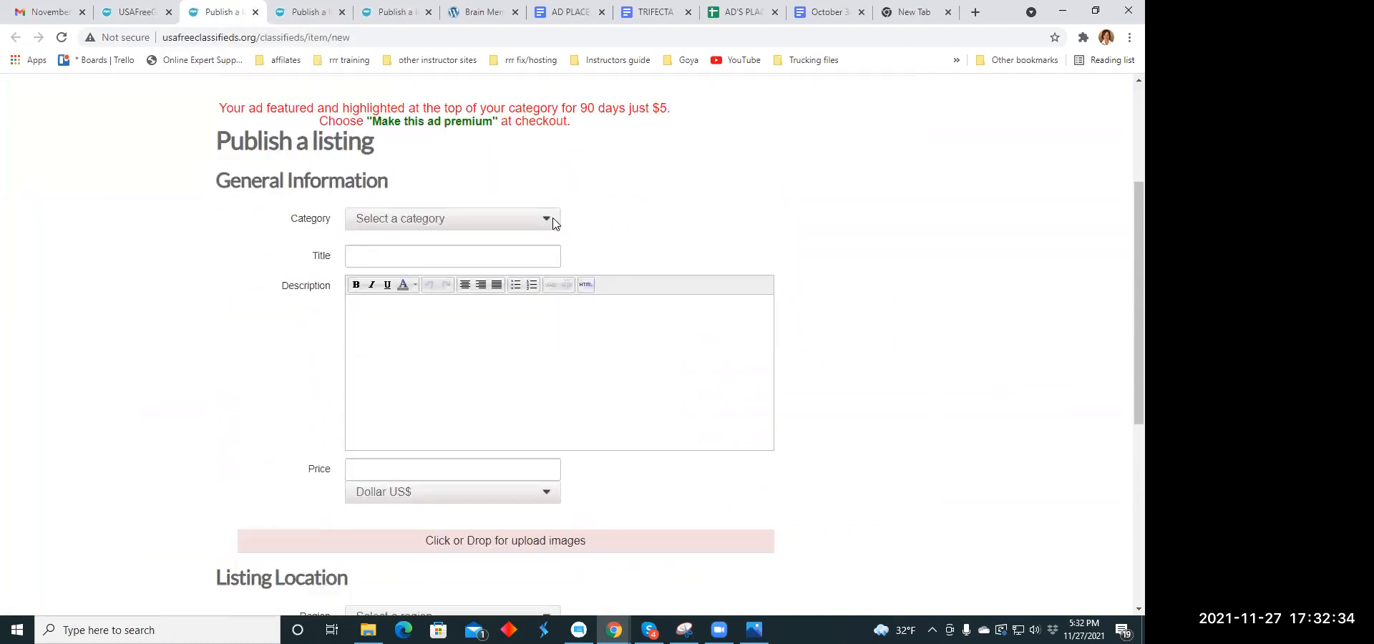
click(545, 226)
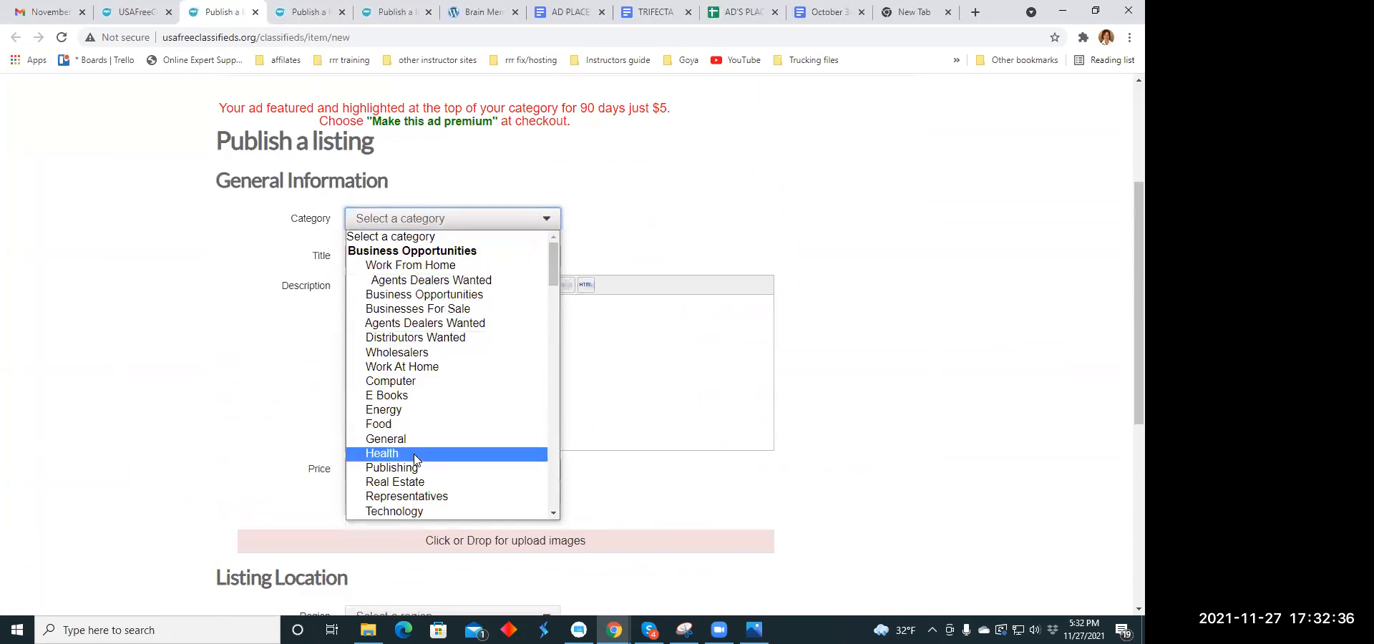
scroll(414, 427, down, 1)
scroll(414, 427, down, 5)
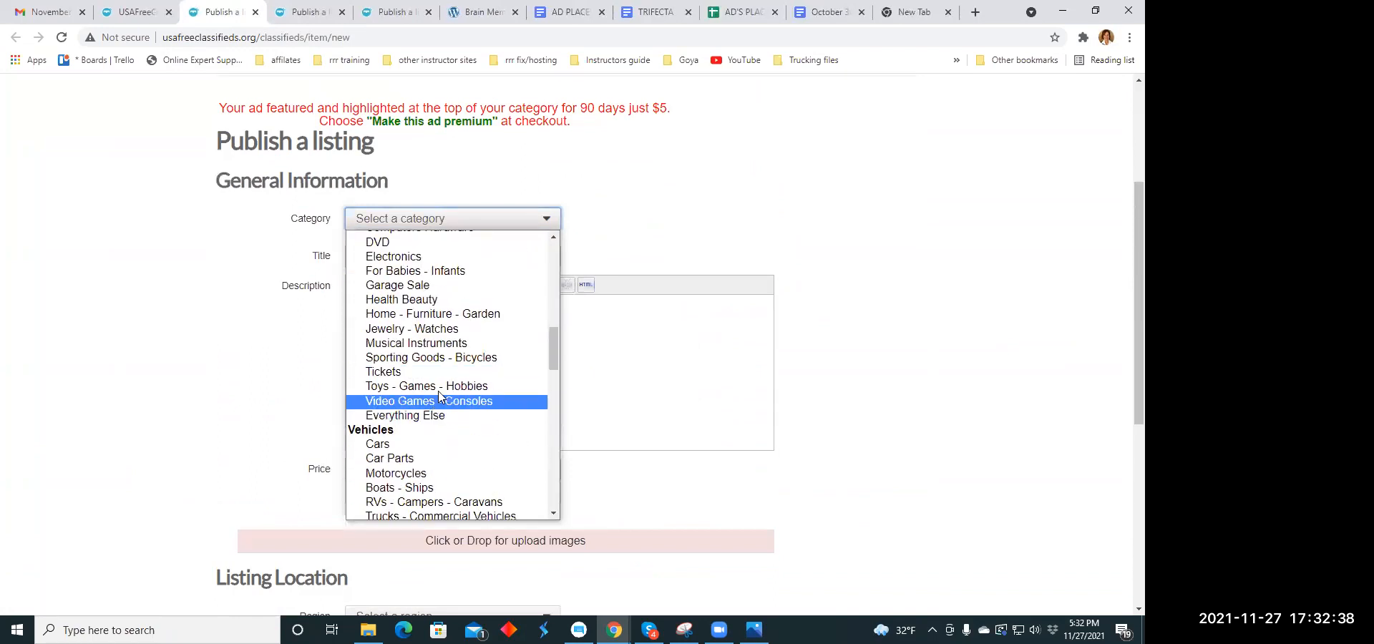
scroll(433, 307, up, 3)
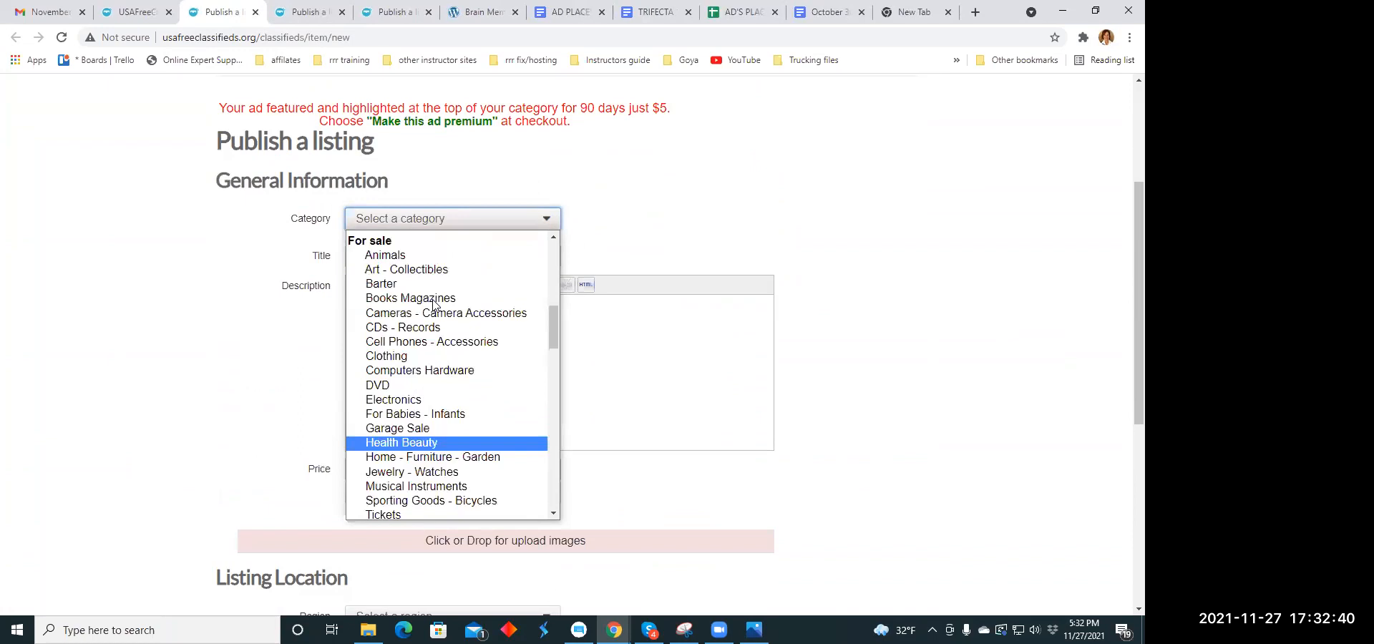
scroll(433, 307, up, 3)
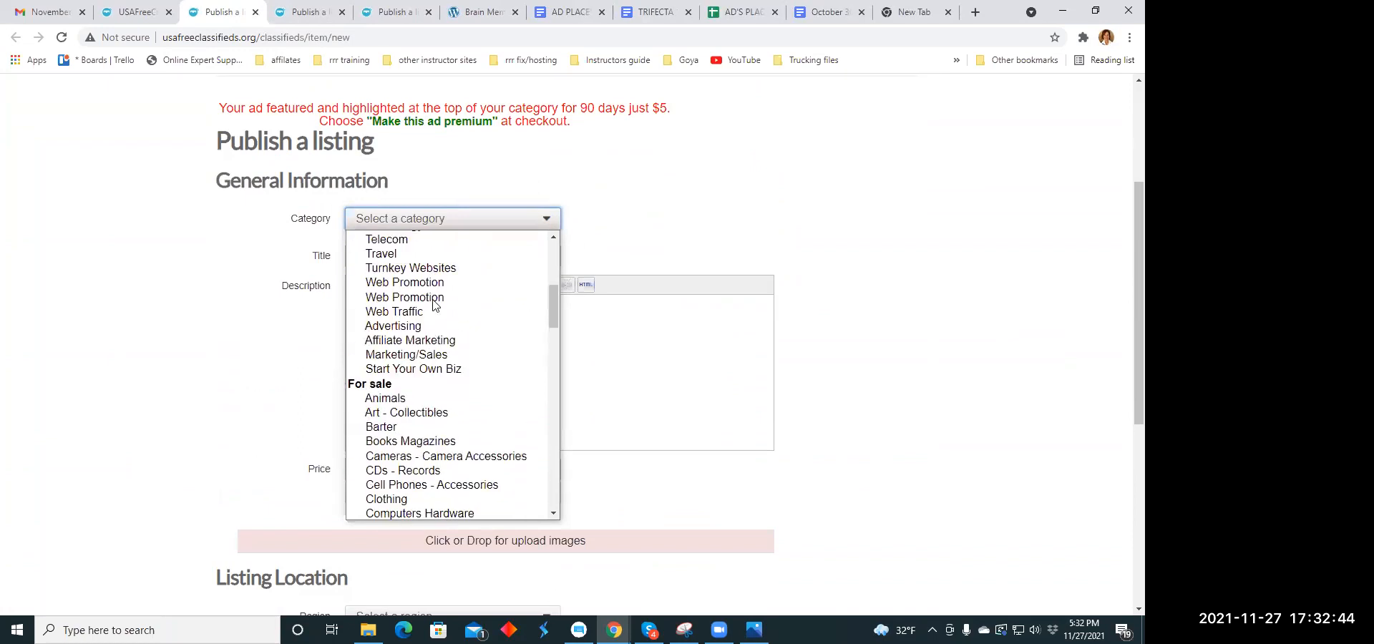
scroll(435, 305, up, 3)
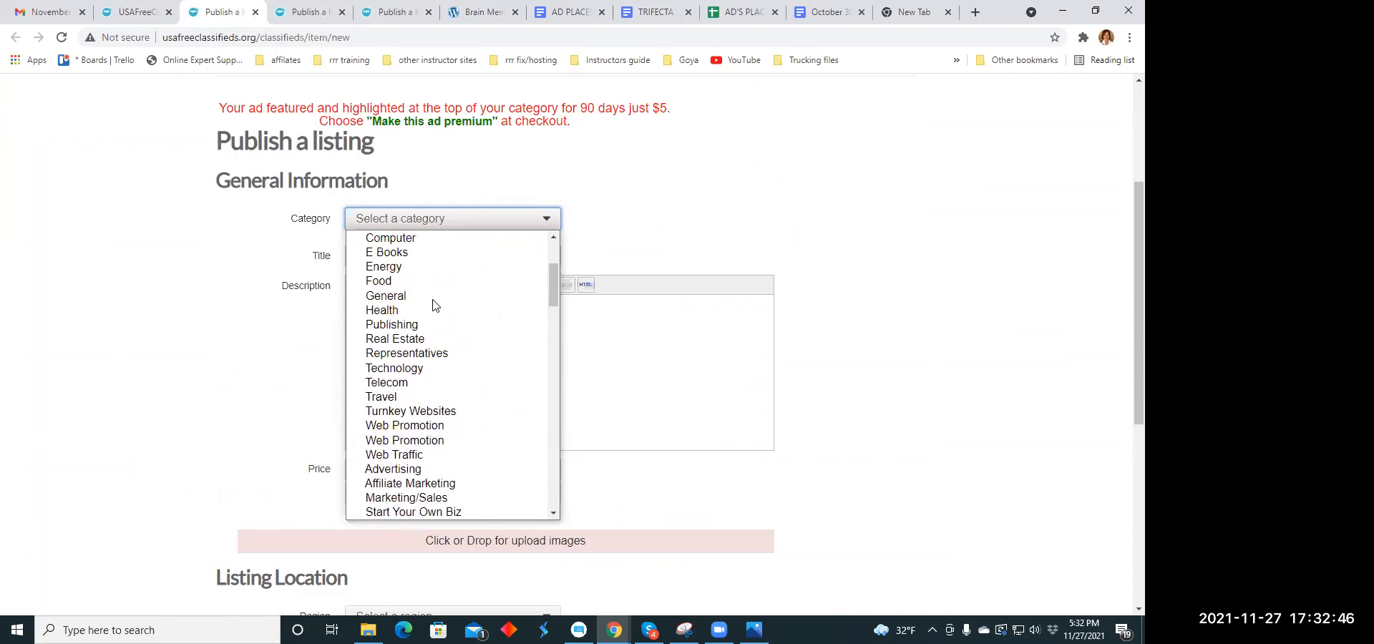
click(424, 368)
- Copy the headline "We have found something, but you may not be ready yet" from the headline document into the listing's title
click(360, 256)
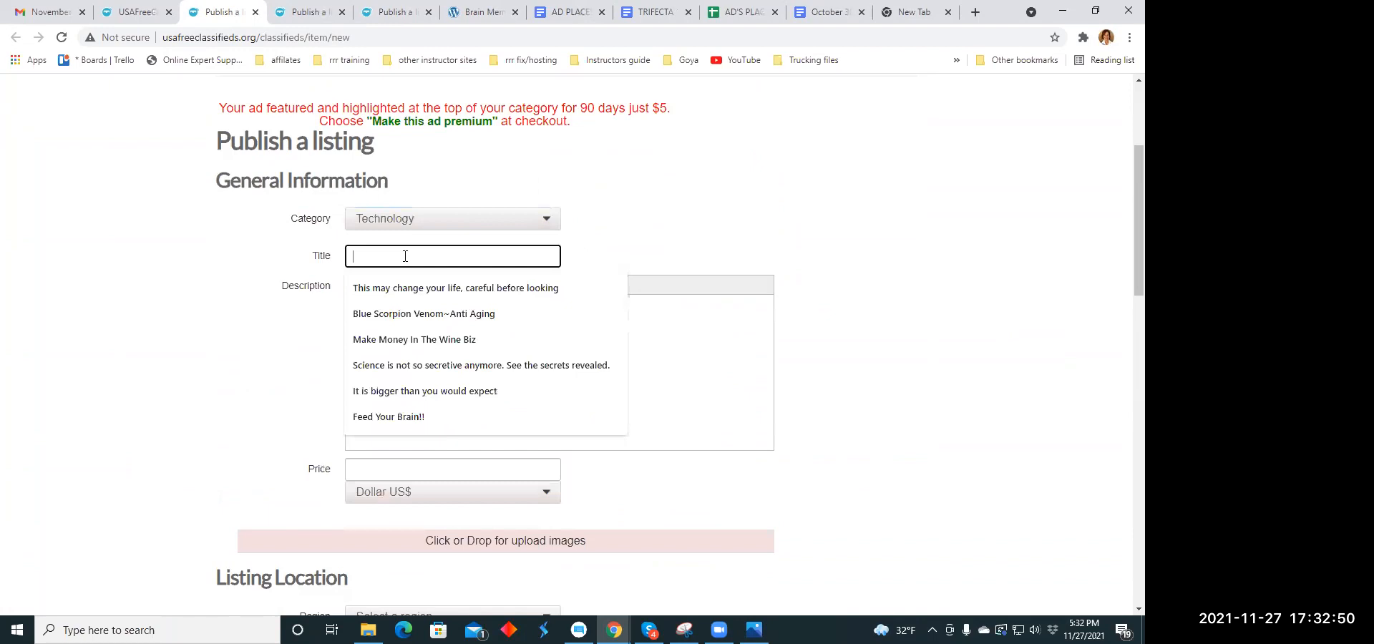
click(820, 27)
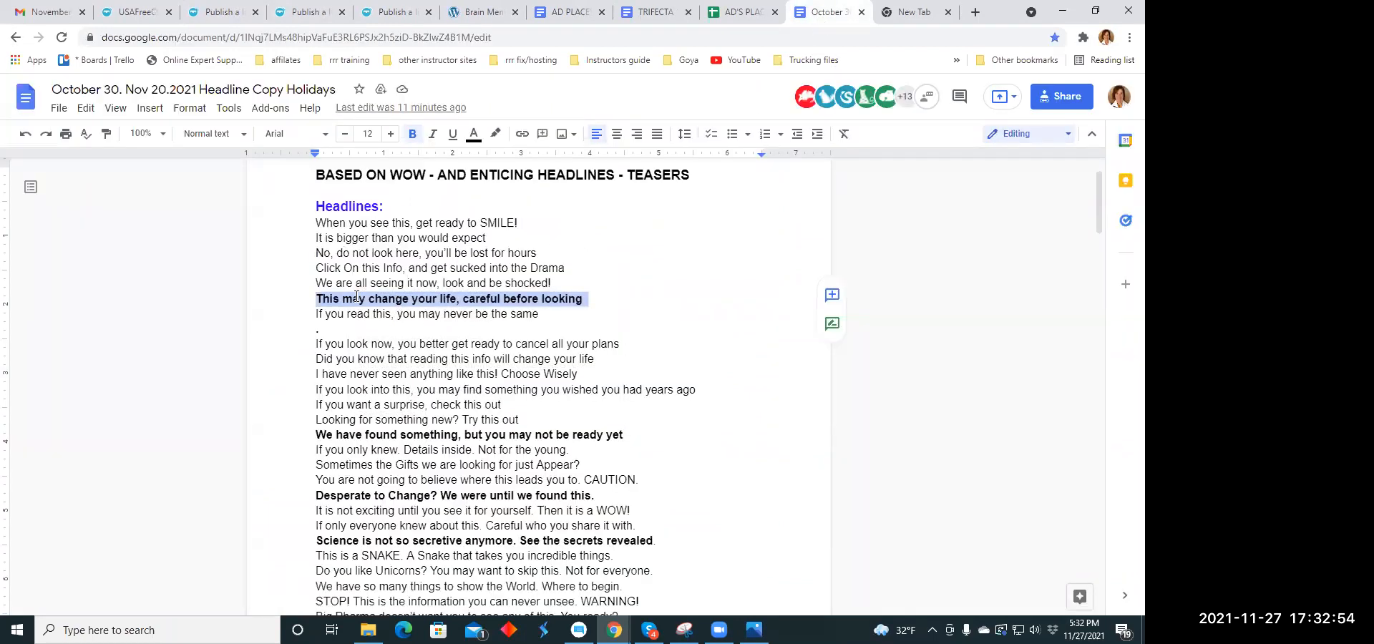
scroll(327, 327, down, 1)
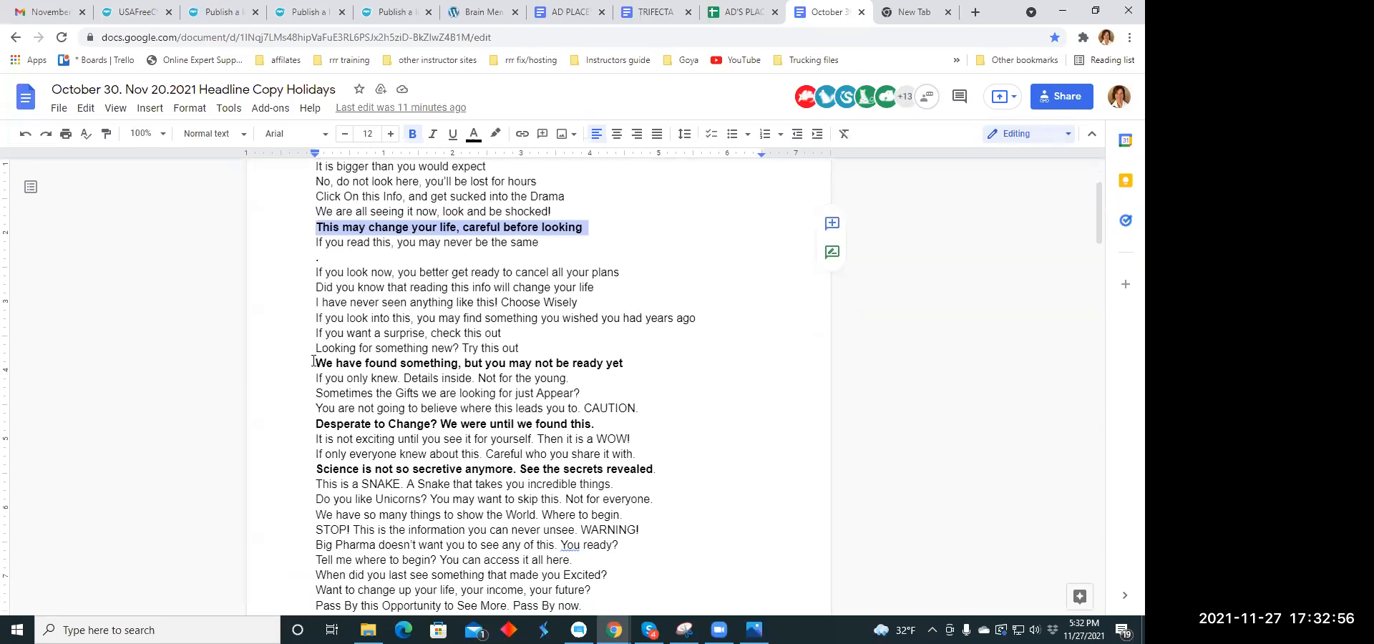
drag(314, 363, 620, 366)
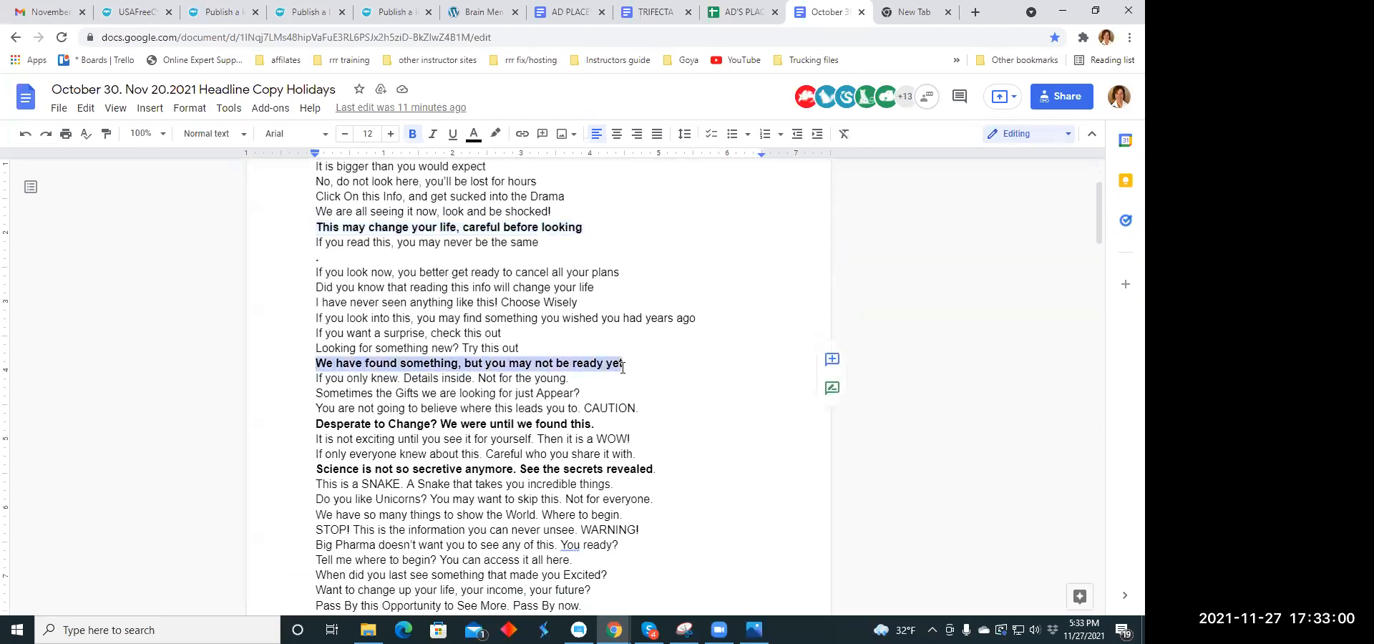
right_click(618, 365)
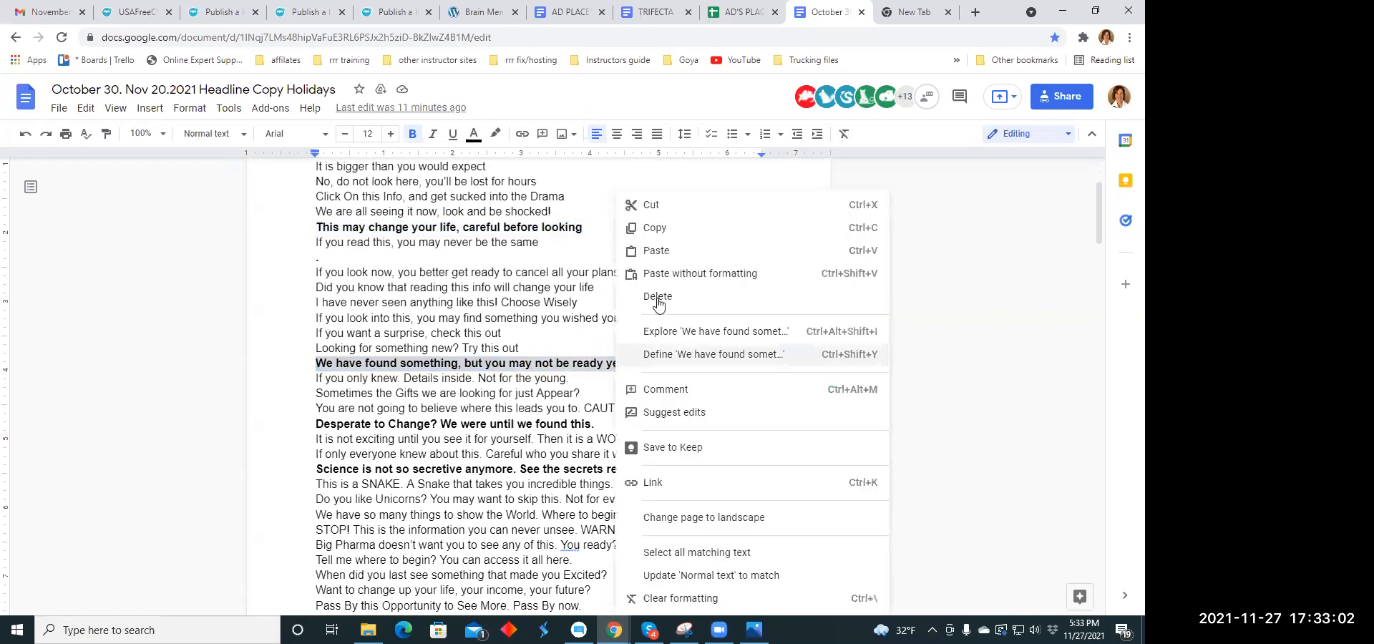
click(662, 224)
click(222, 12)
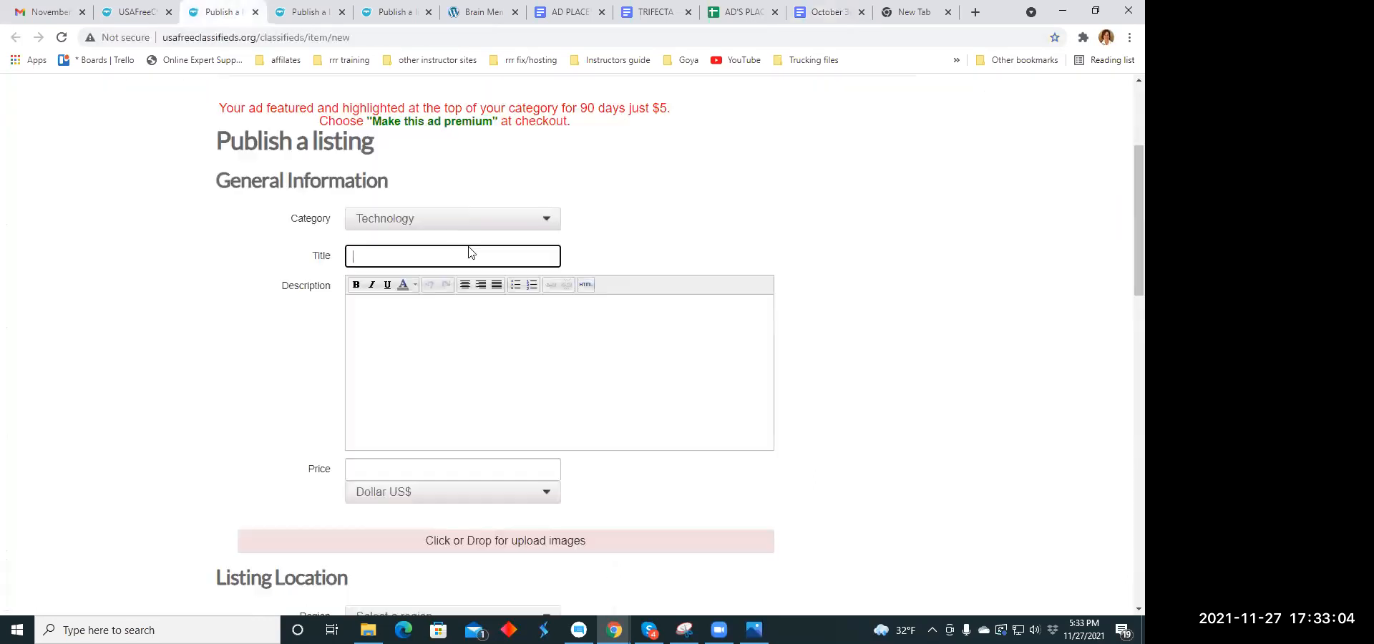
click(365, 253)
right_click(368, 259)
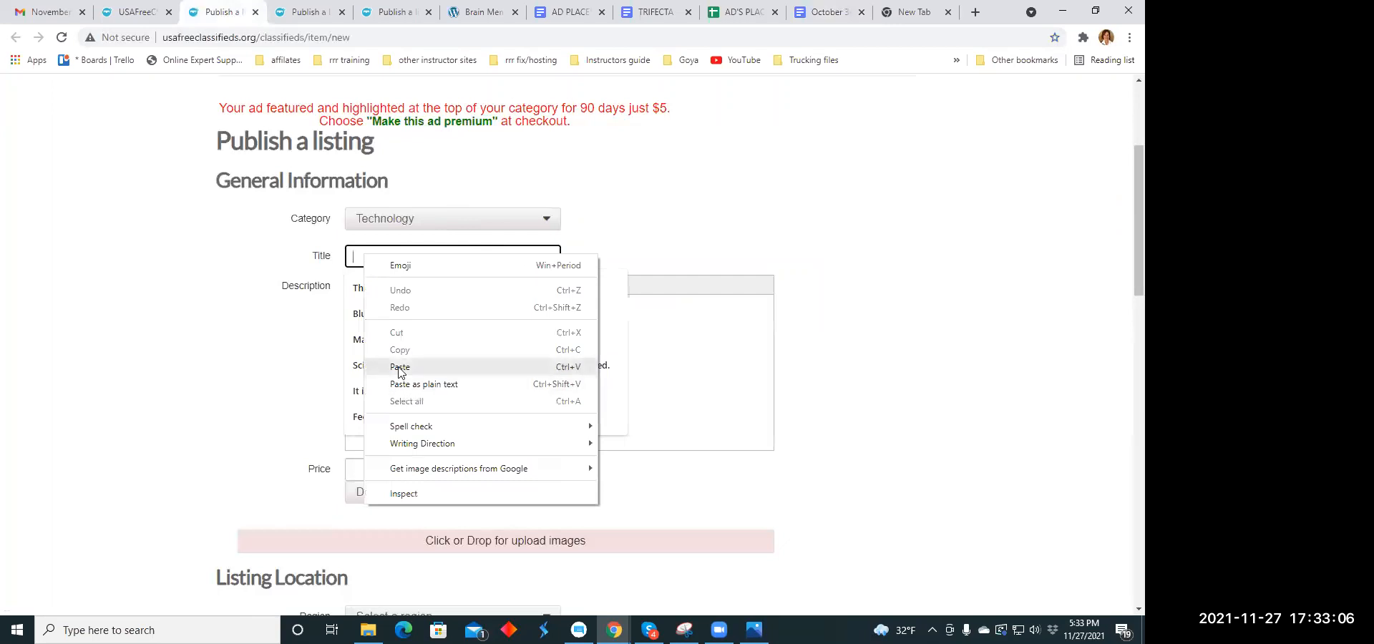
click(401, 377)
- Copy the paragraph beginning "Trifecta is the first 3 finishers!!" from the TRIFECTA document into the listing's description
click(366, 317)
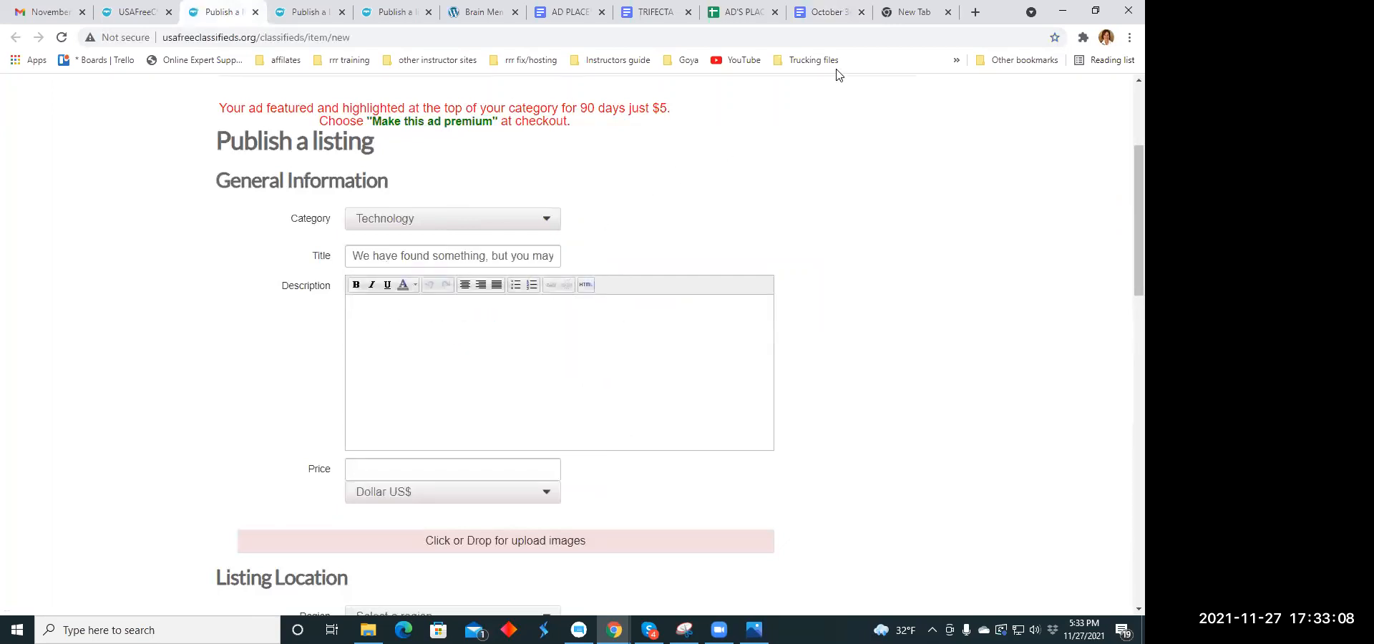
click(651, 12)
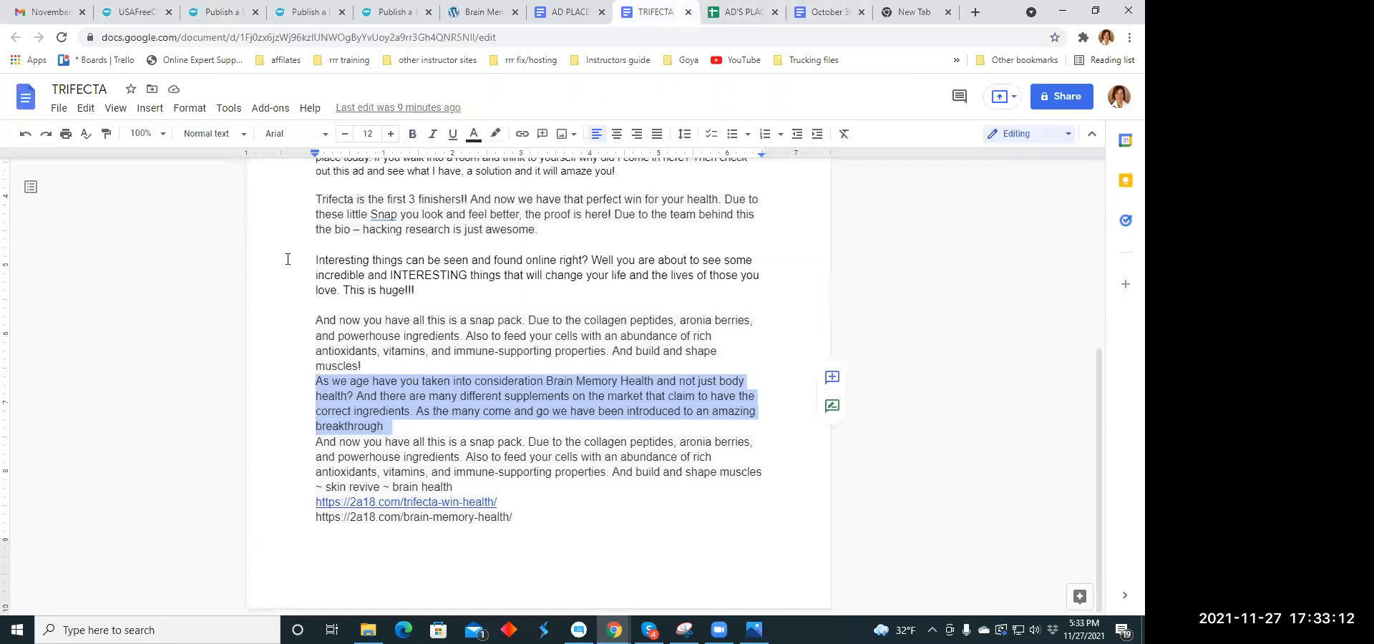
scroll(288, 259, up, 3)
drag(317, 341, 550, 370)
right_click(552, 353)
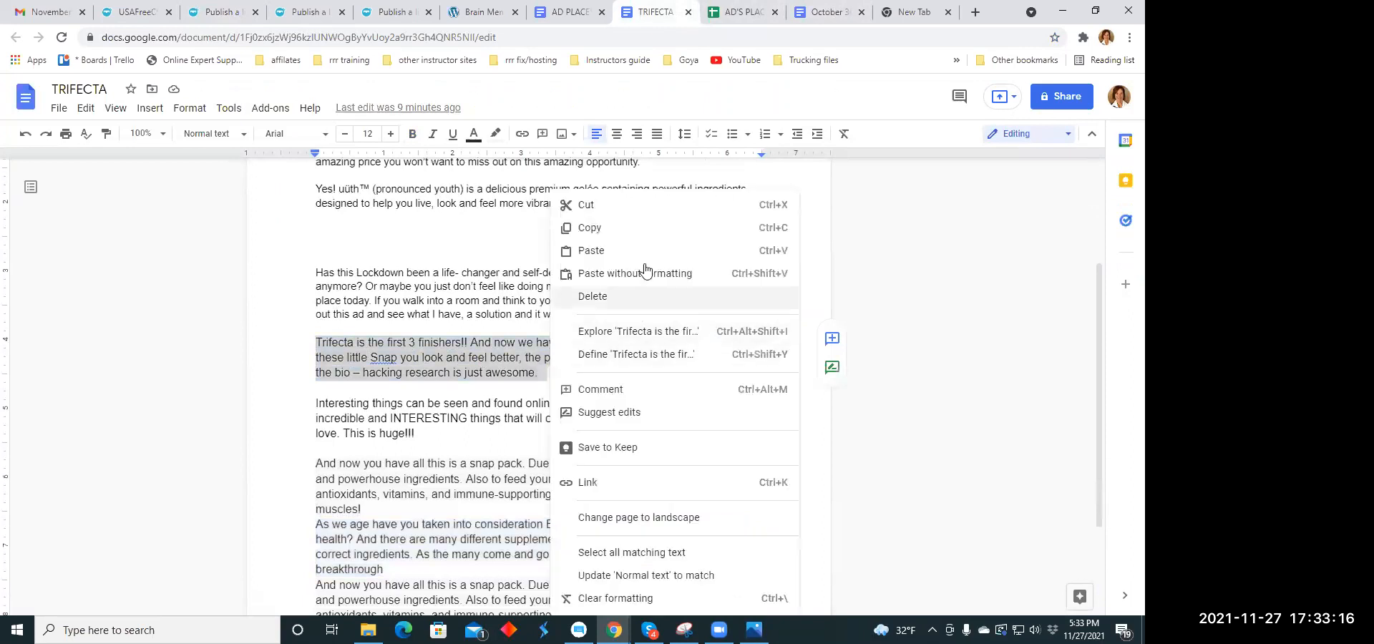
click(623, 227)
click(208, 10)
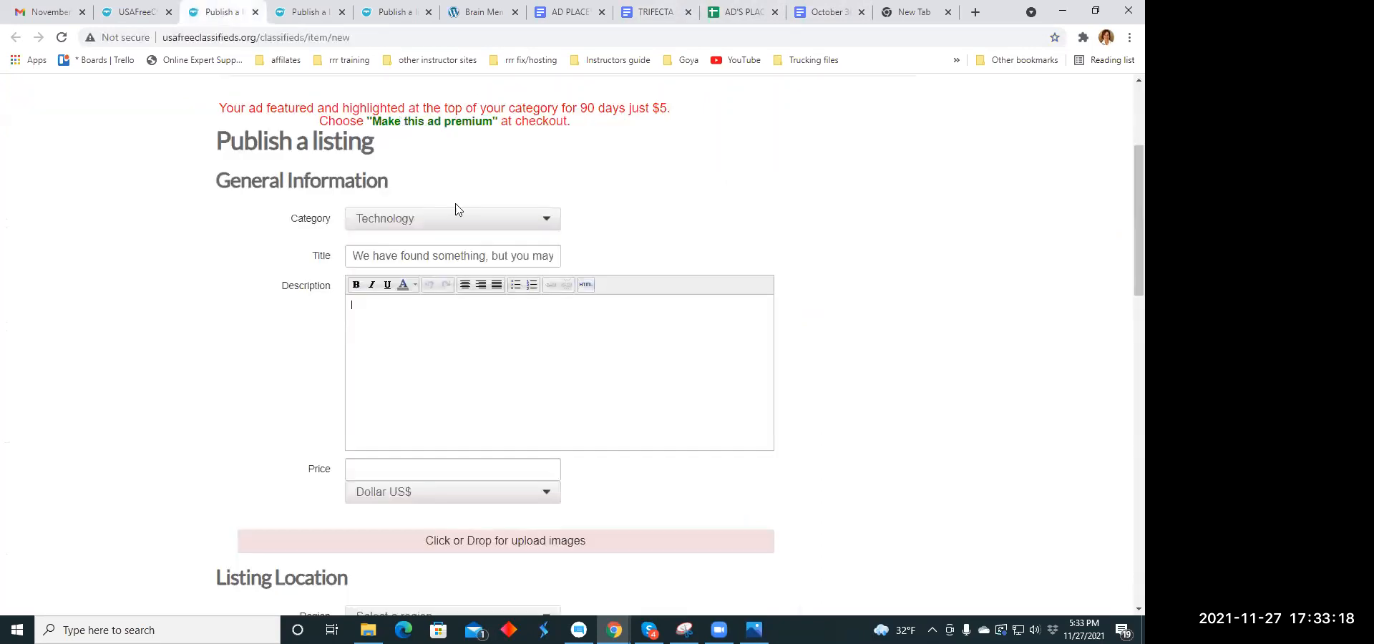
right_click(370, 310)
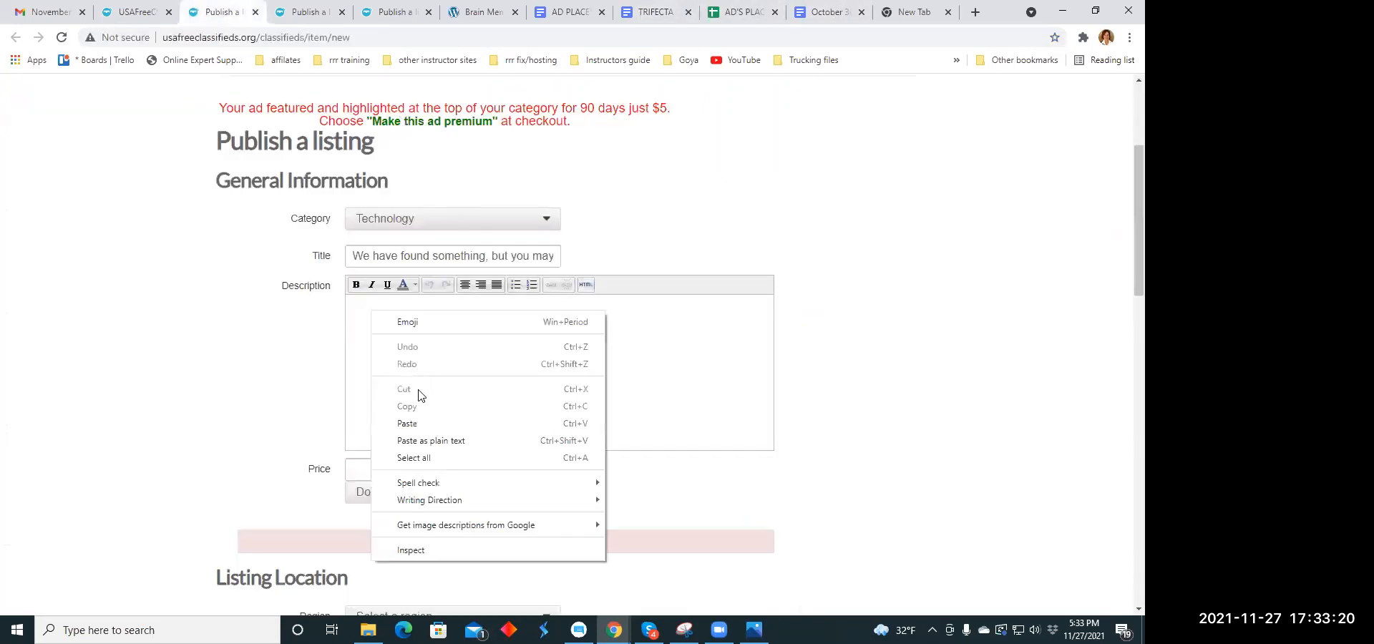
click(415, 423)
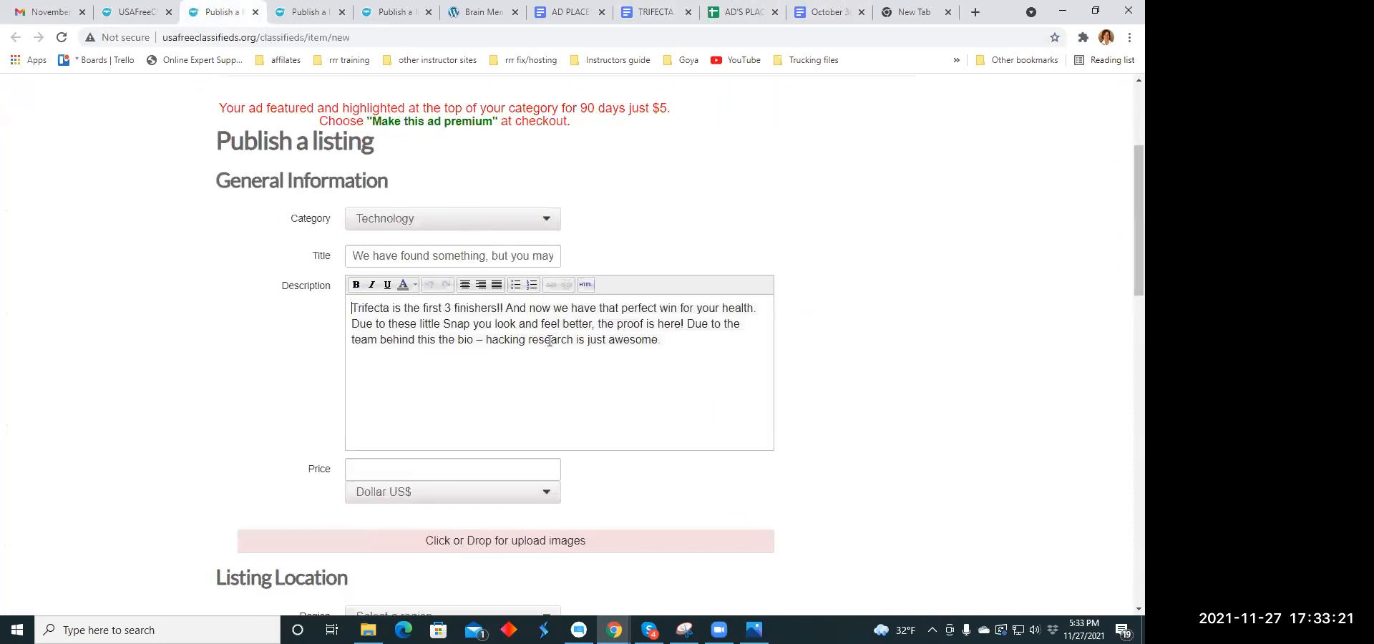
- Break the description into four lines, starting a new line after "finishers!!", "your health." and "the proof is here!"
click(504, 309)
key(Return)
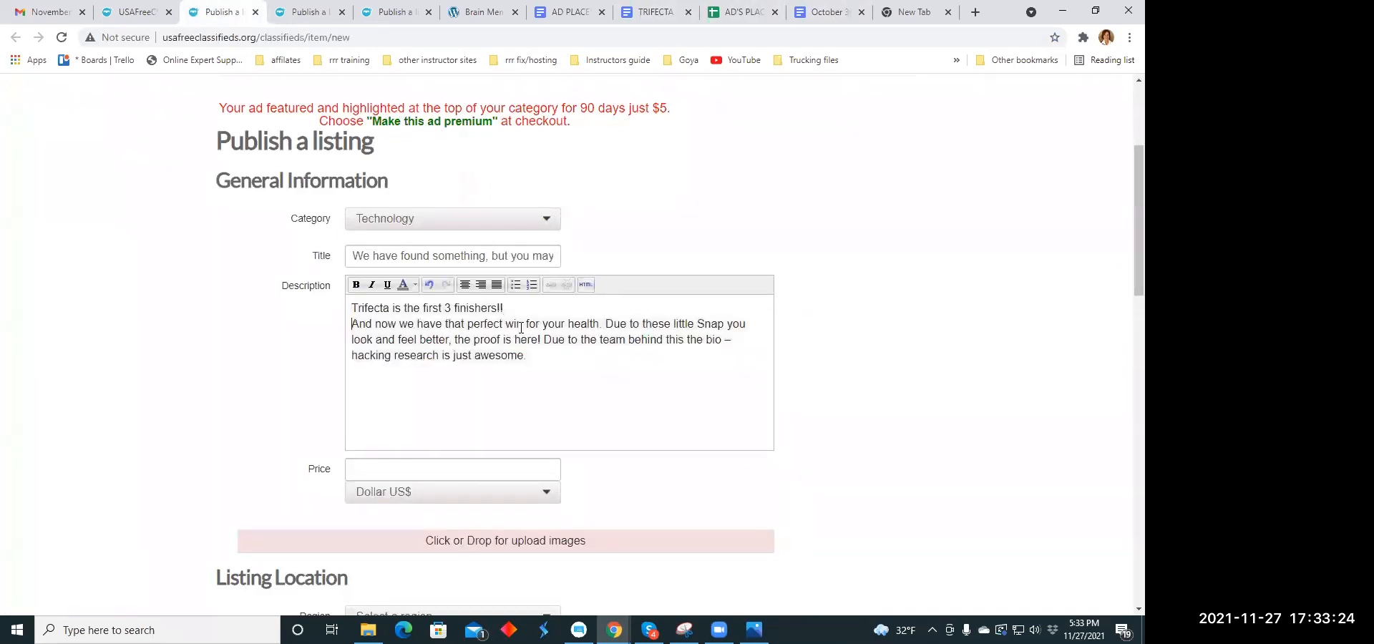
click(605, 324)
key(Return)
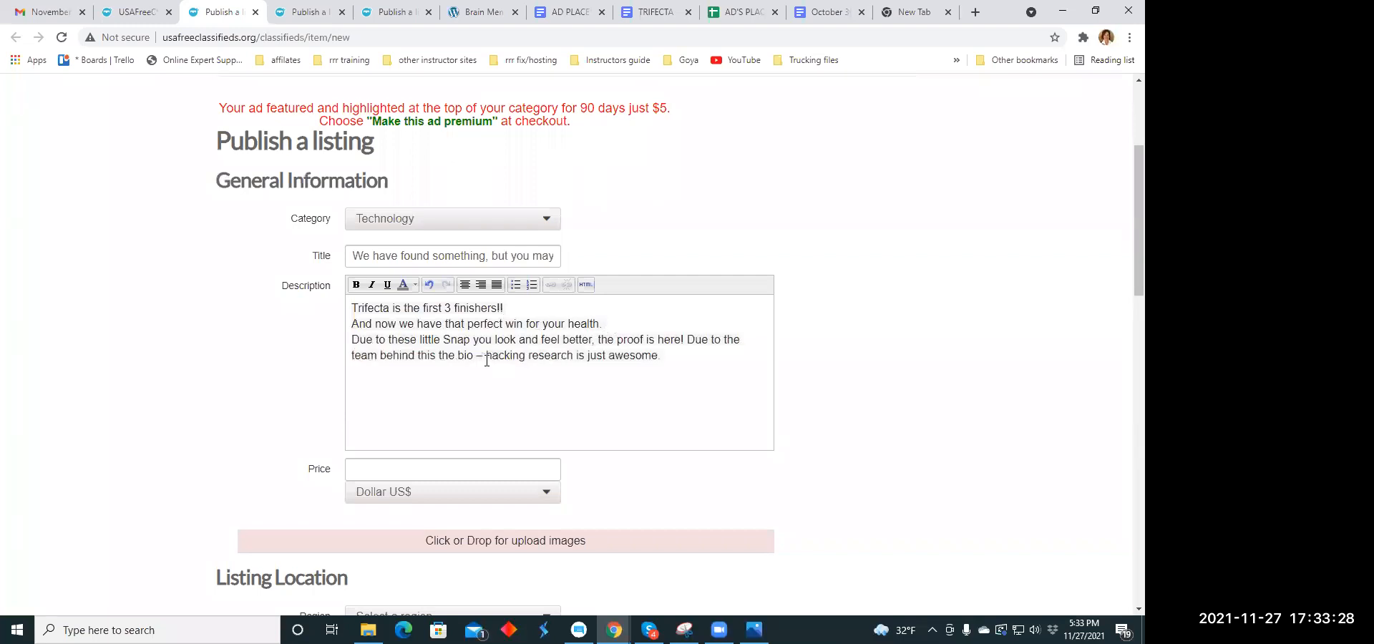
click(687, 340)
key(Return)
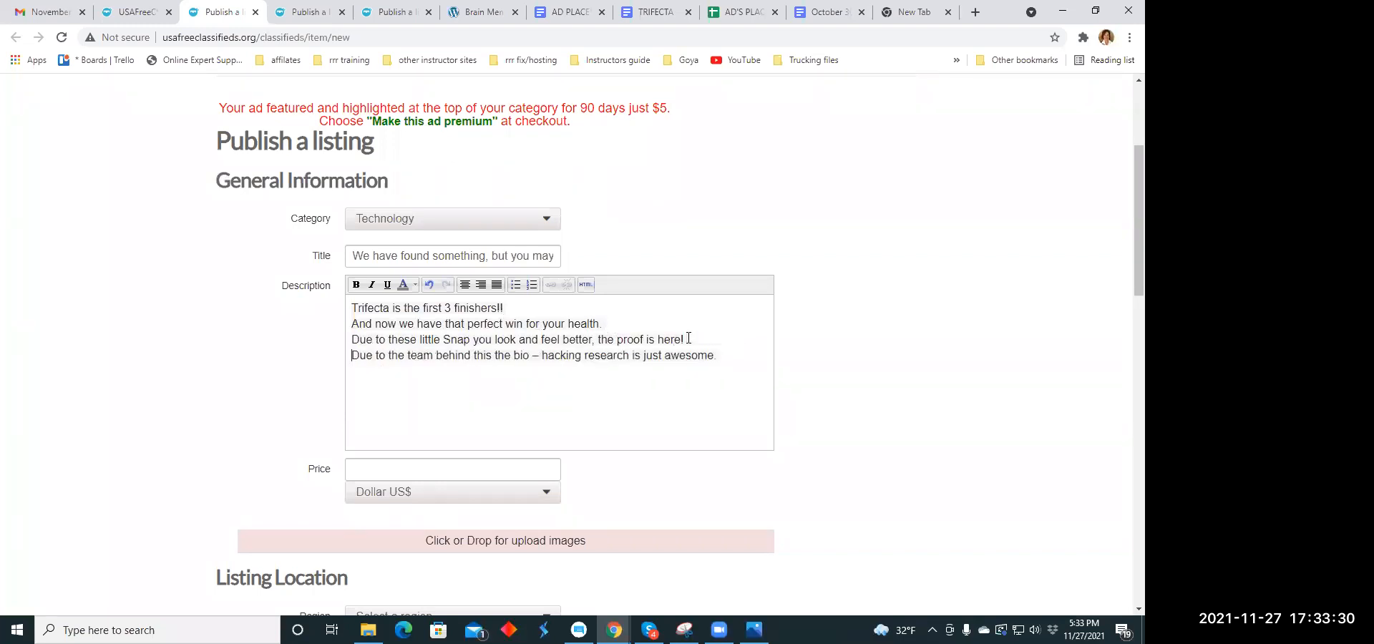
- Center all four lines of the description and make them bold and italic
drag(352, 309, 738, 366)
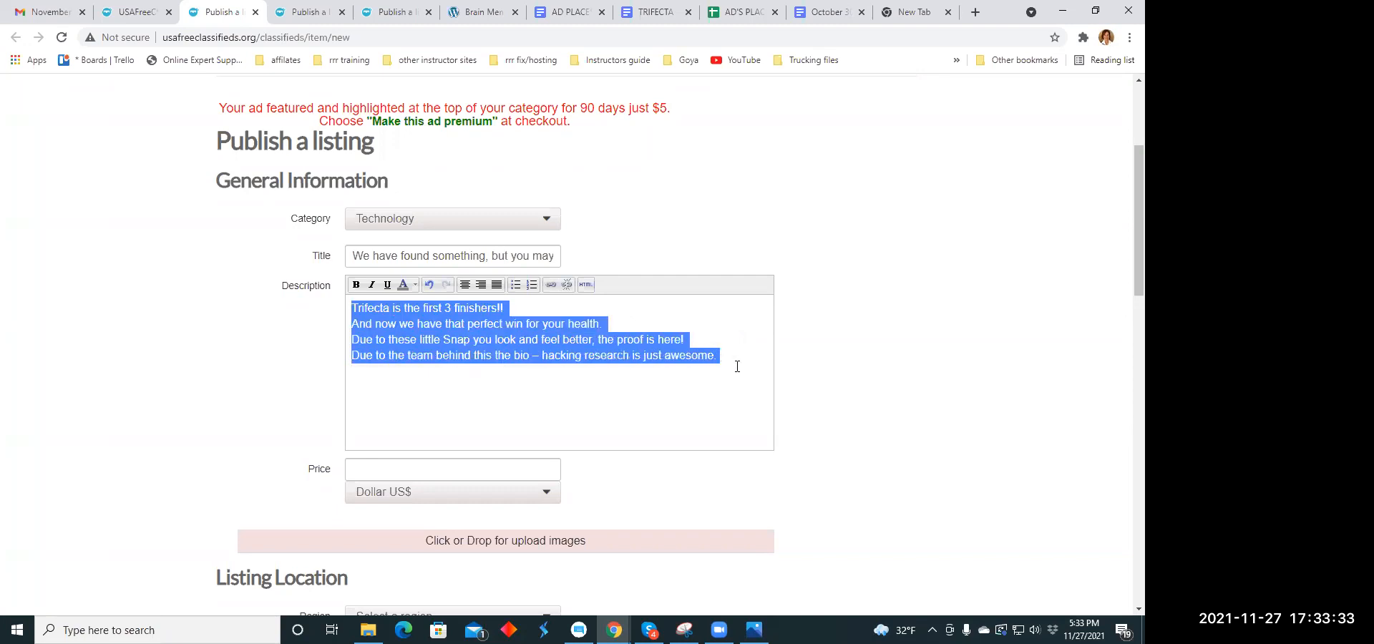
click(469, 288)
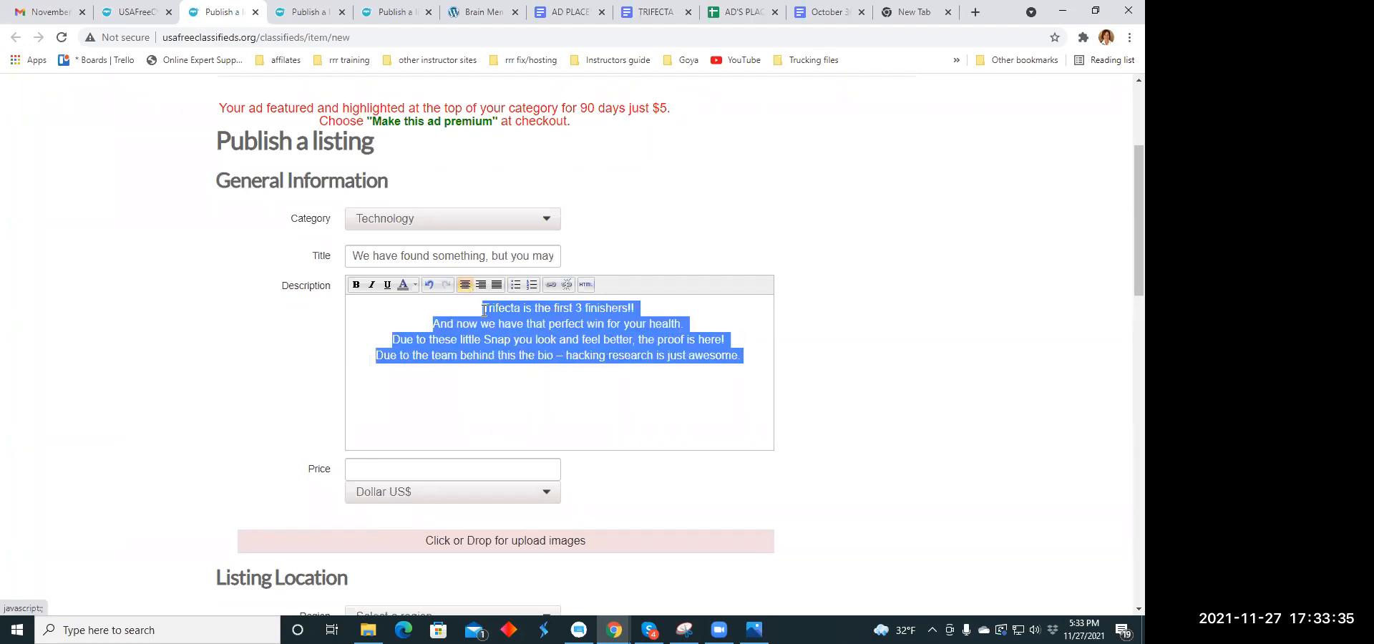
click(357, 285)
click(372, 284)
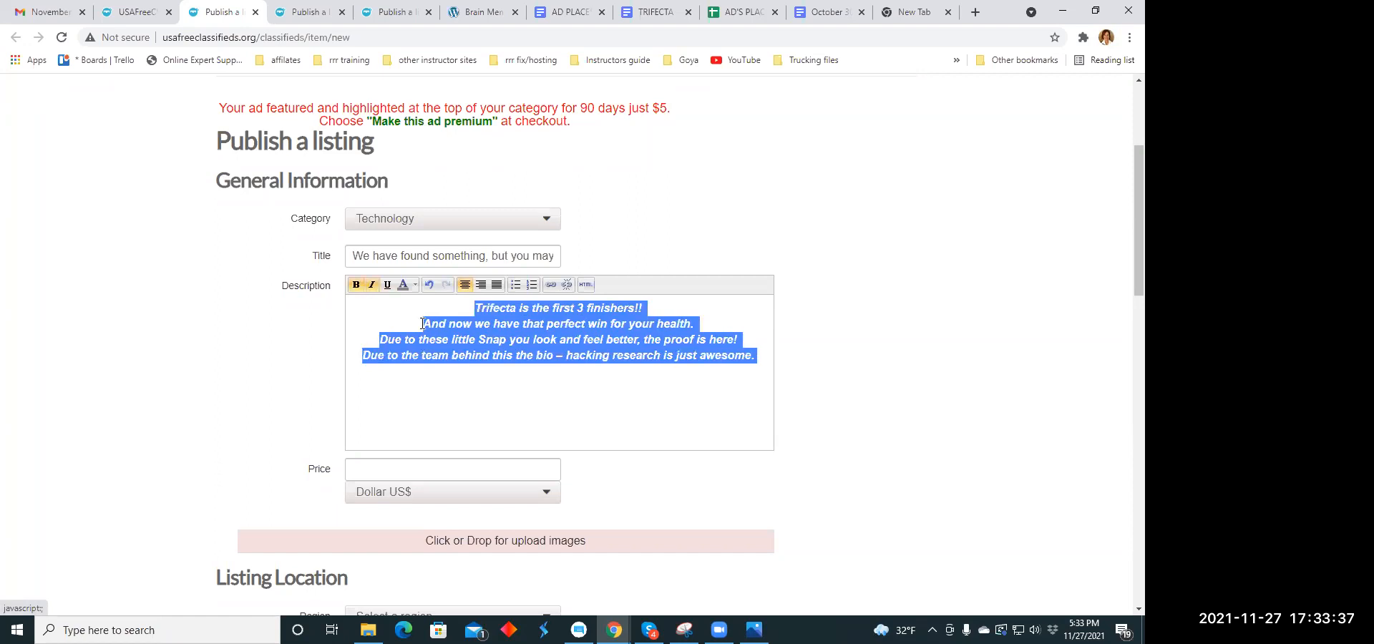
click(491, 385)
- Color the description's first line, "Trifecta is the first 3 finishers!!", orange
drag(474, 306, 646, 306)
click(415, 286)
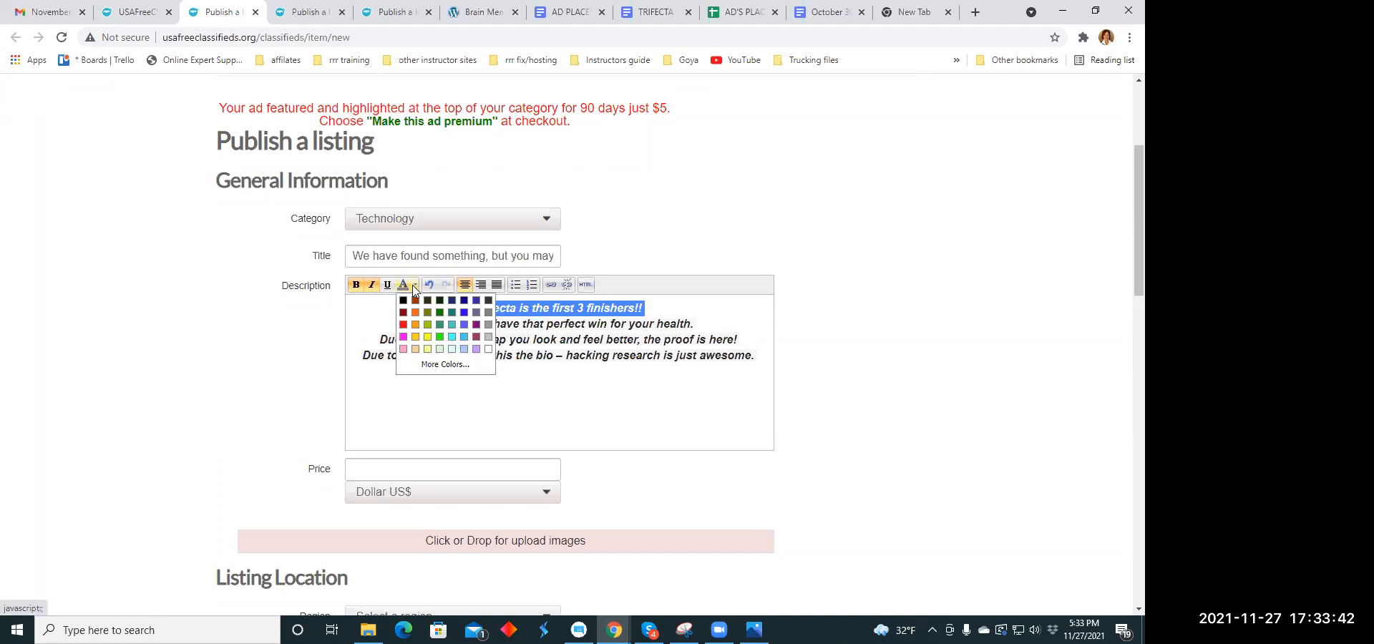
click(416, 313)
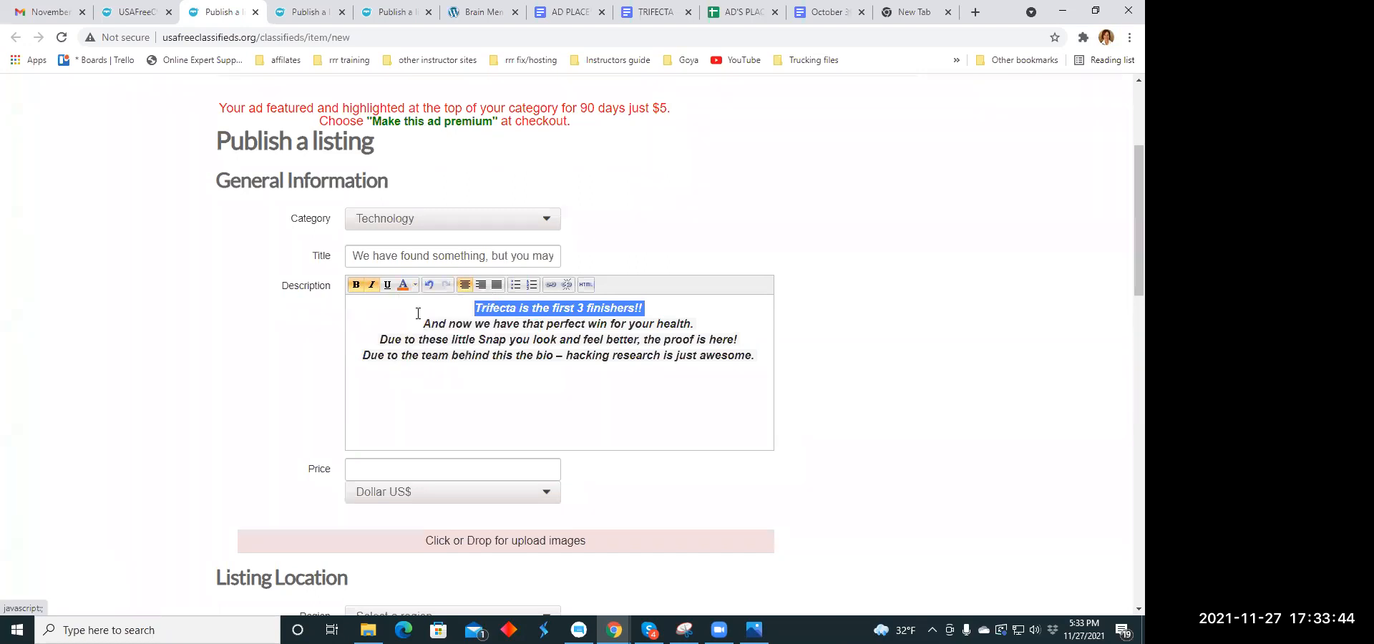
click(615, 385)
- Set the listing's price to 79.00 US dollars
scroll(615, 385, down, 3)
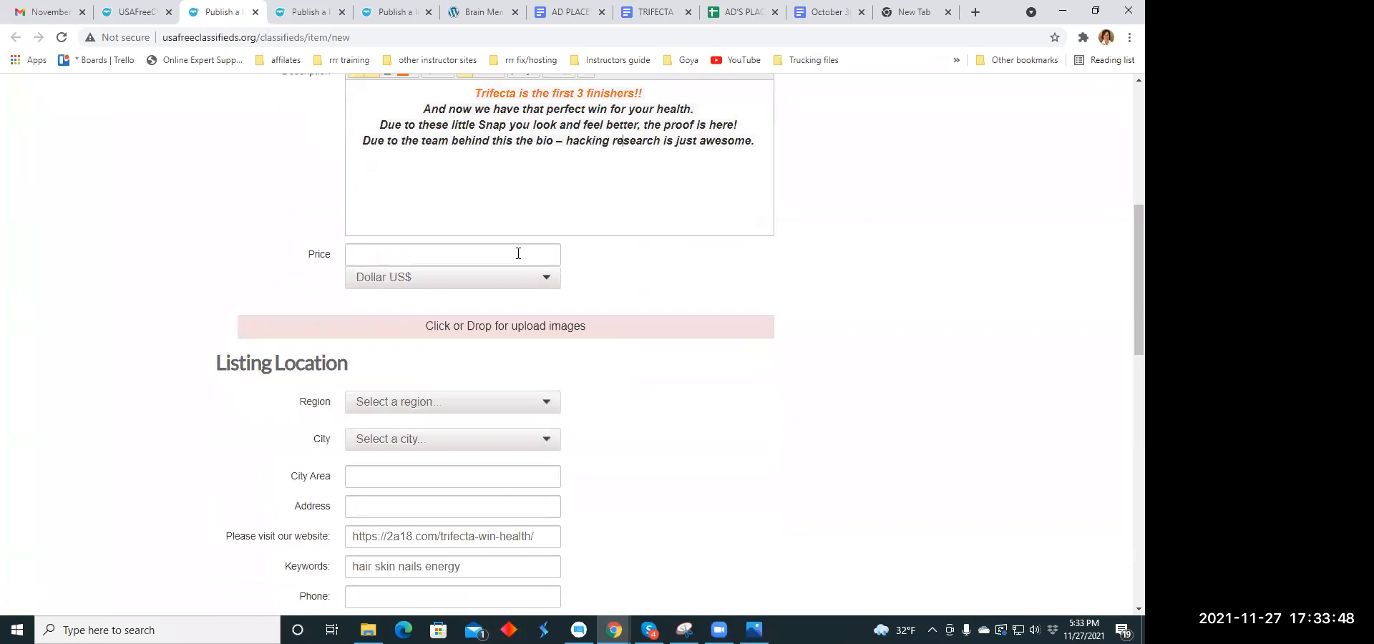
click(435, 255)
text(8)
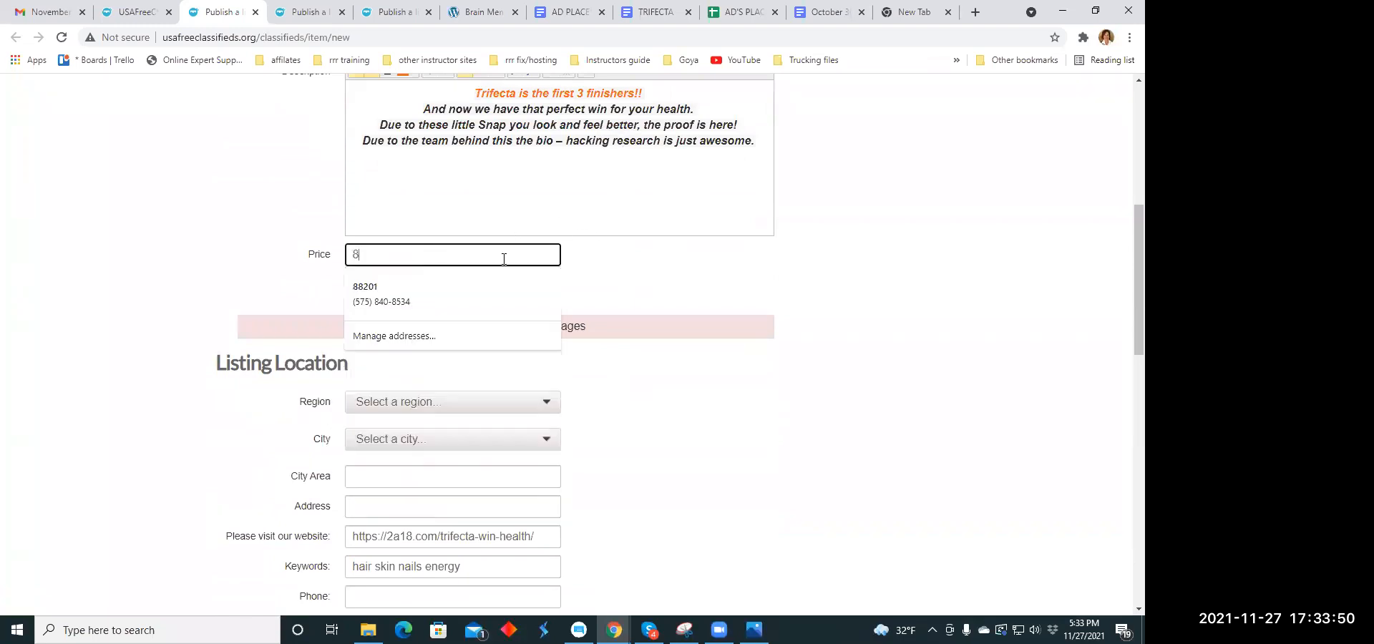
key(BackSpace)
text(79.00)
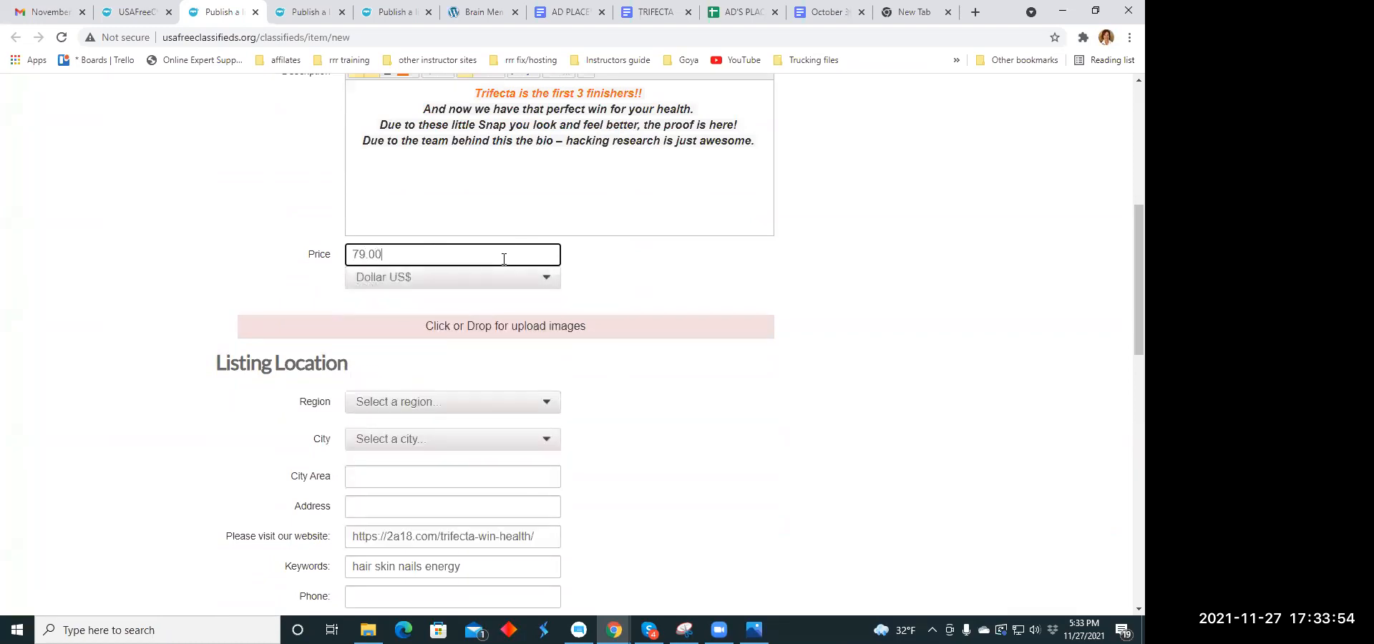
- Upload the image muscle1.jpg from the Ad Memes folder to the listing
click(482, 324)
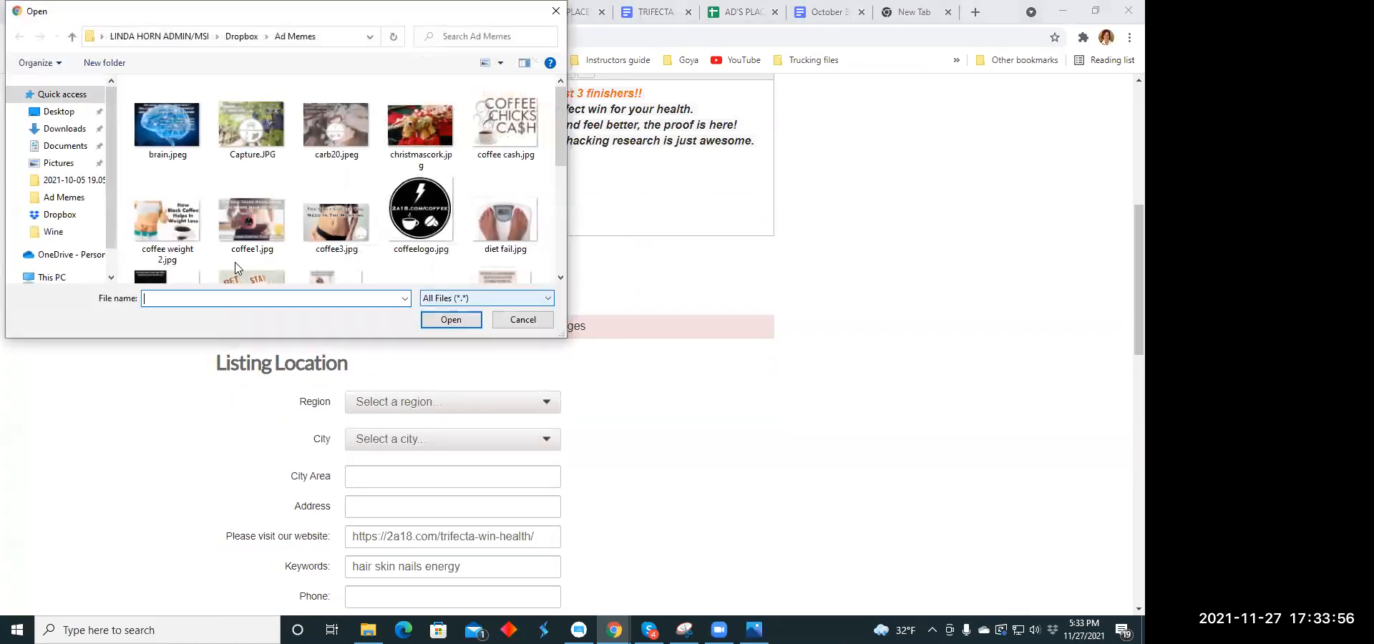
scroll(293, 165, down, 5)
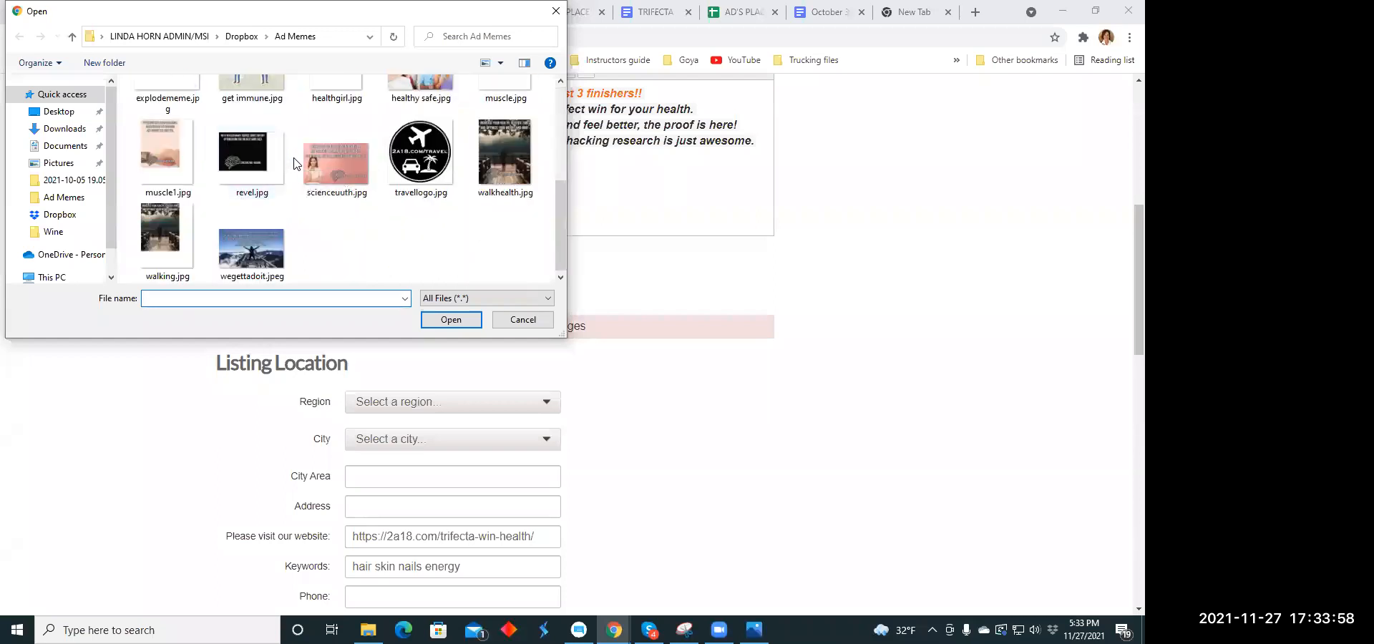
click(177, 159)
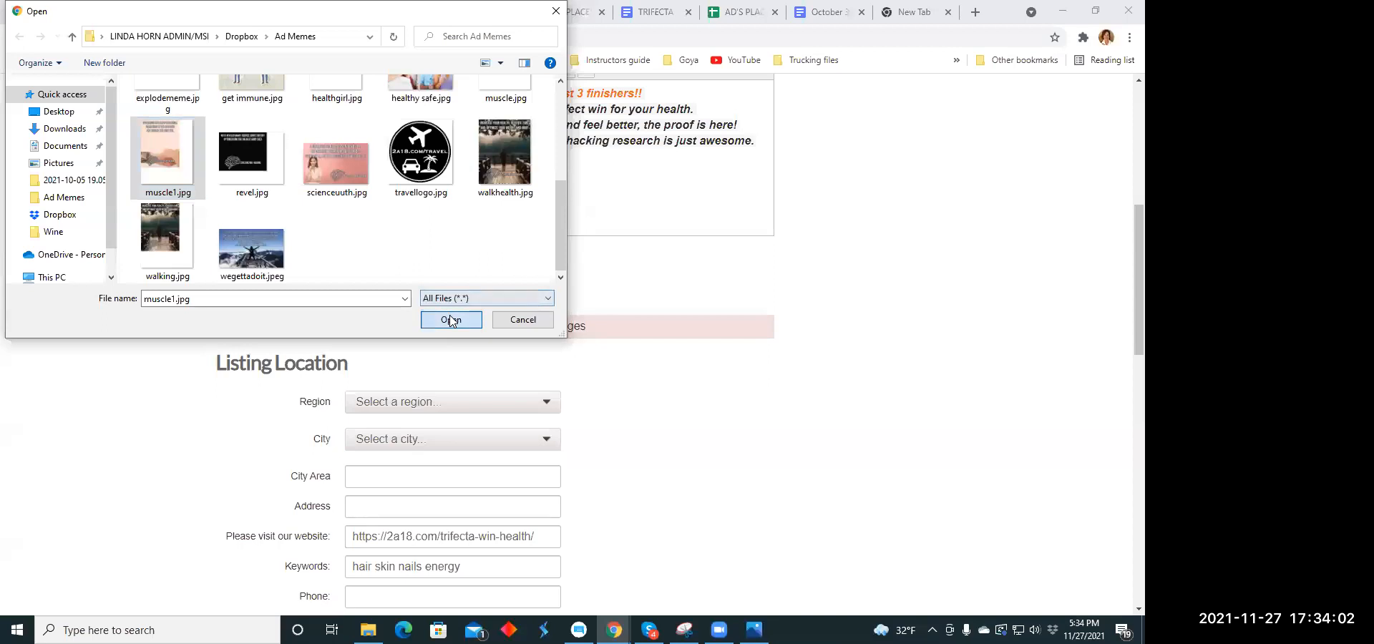
click(451, 320)
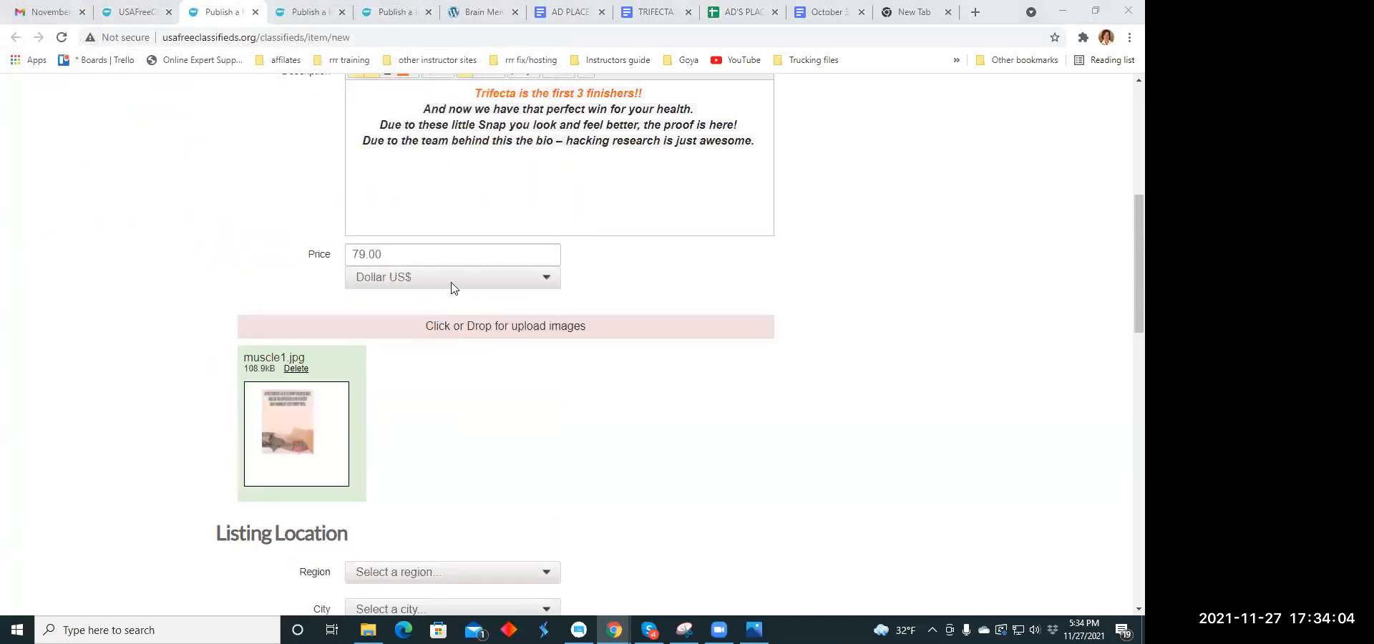
- Add the image trifecta.jpg from the Downloads folder as the listing's second picture
click(451, 325)
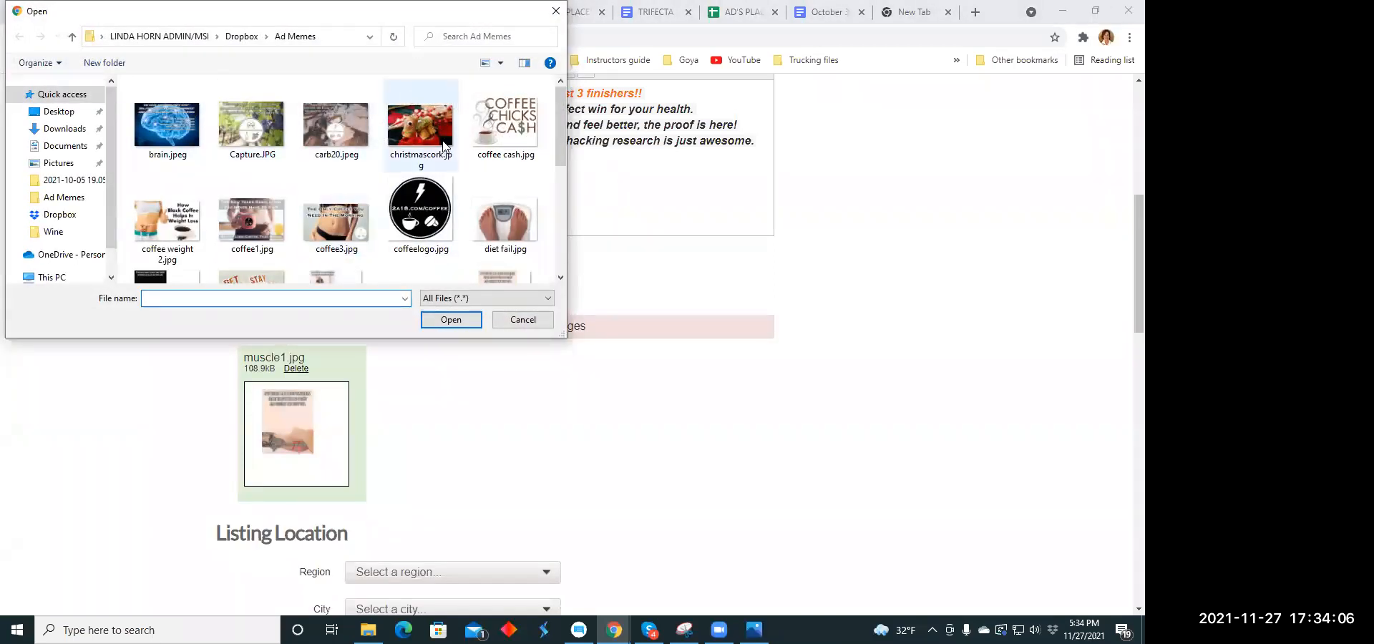
scroll(444, 147, down, 5)
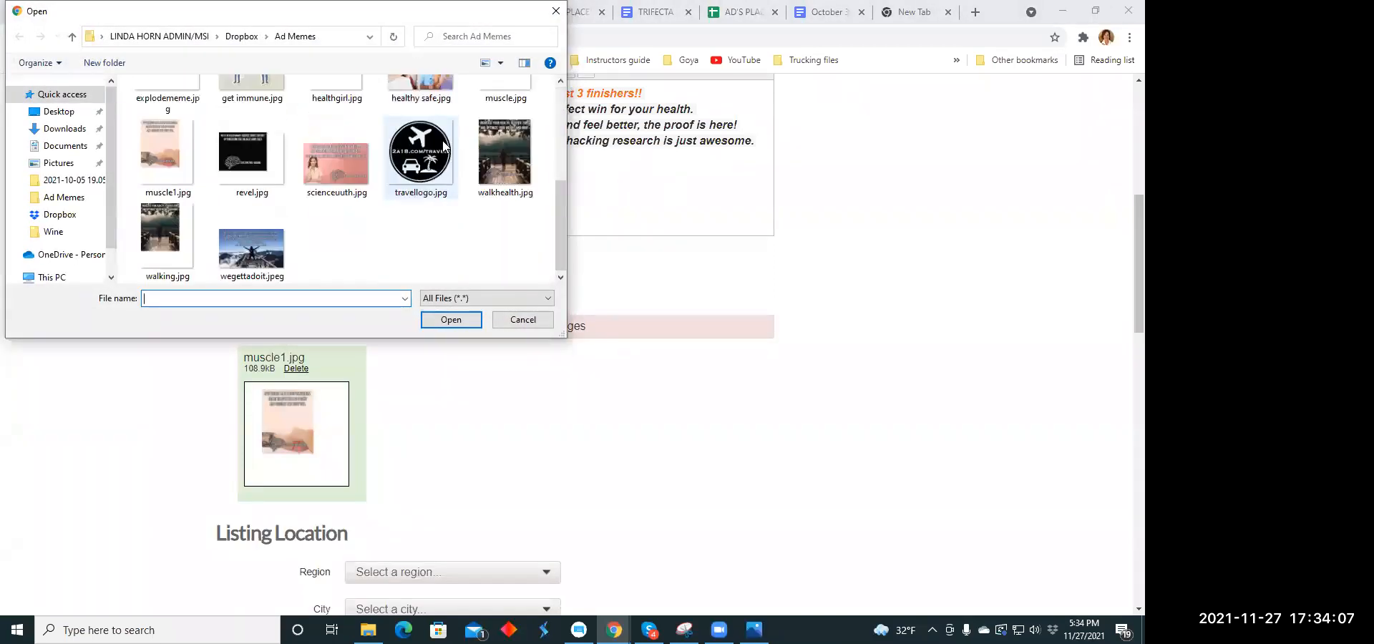
click(71, 129)
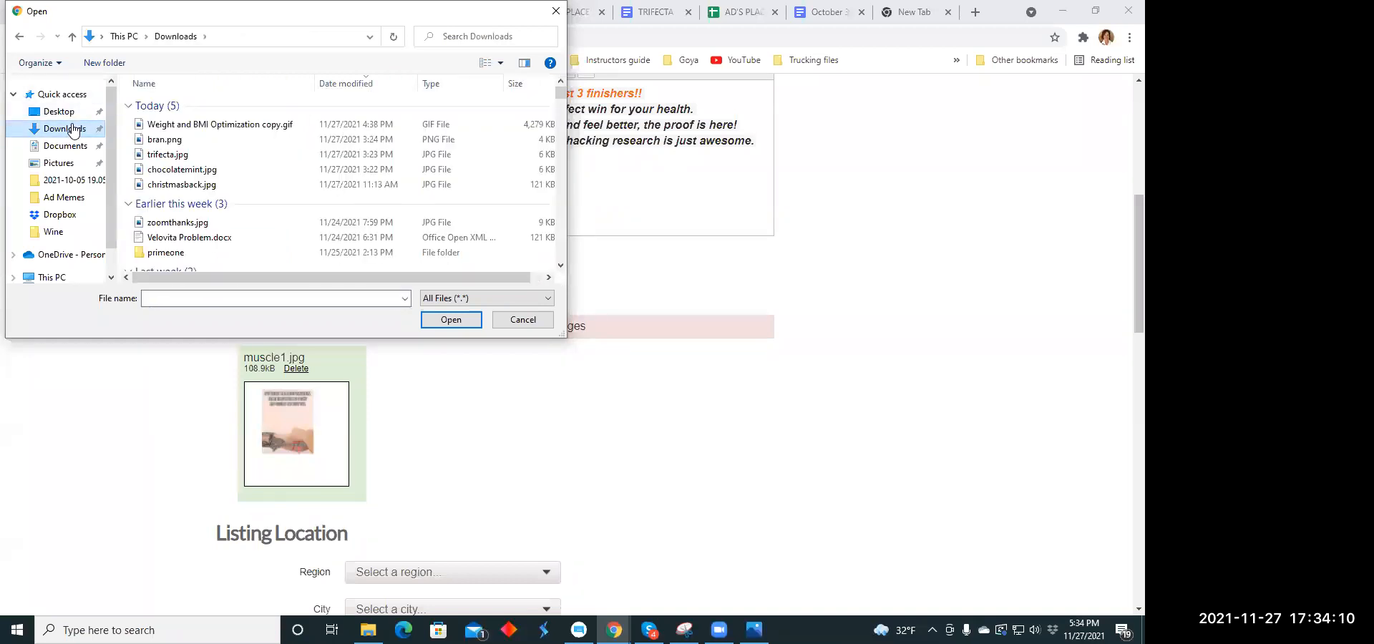
click(179, 154)
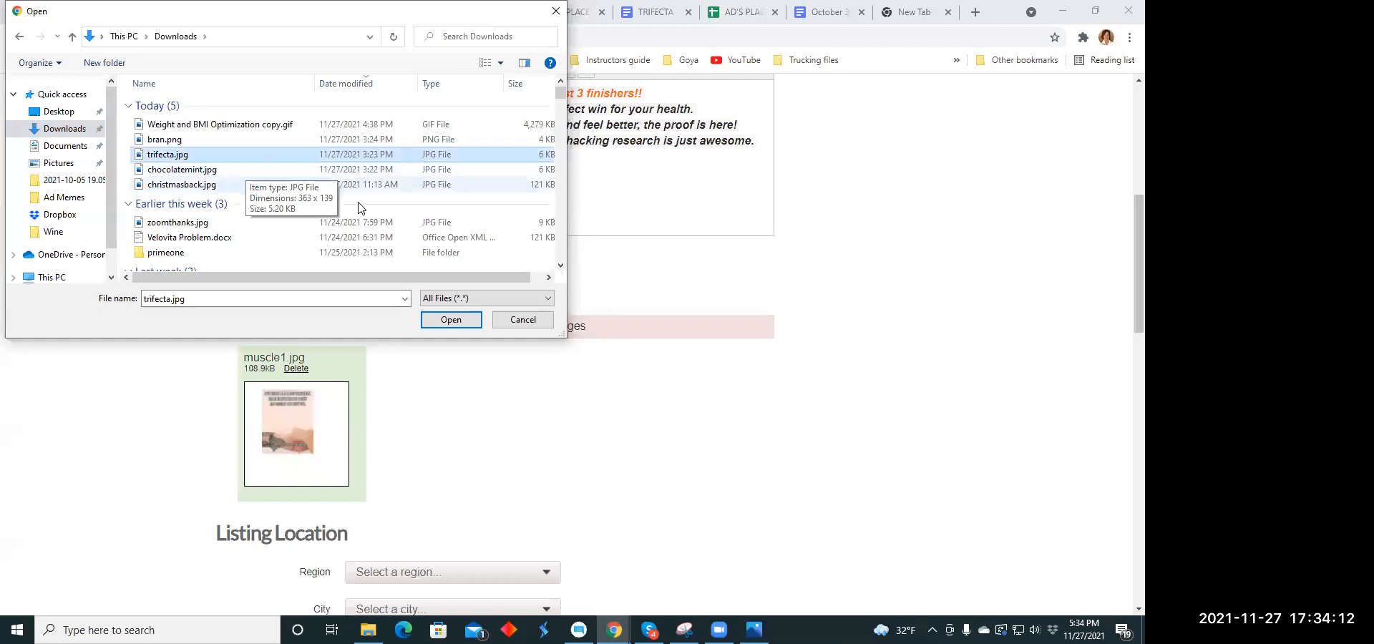
click(449, 320)
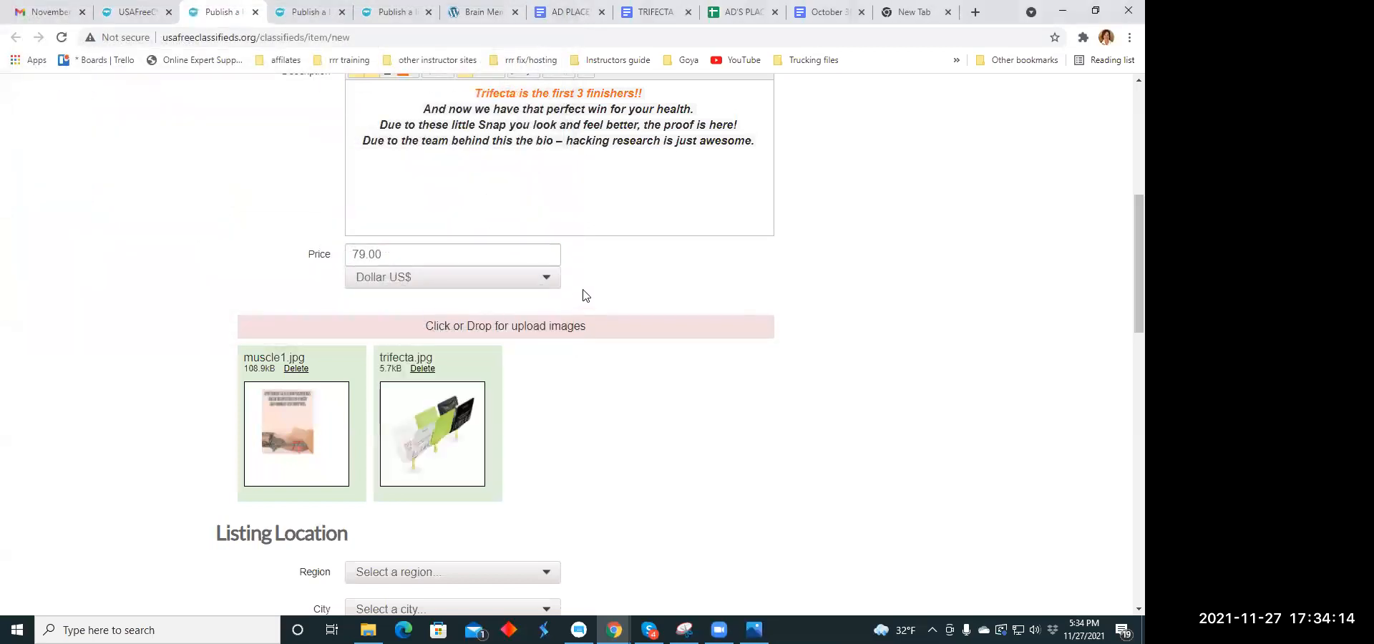
- Set the listing's location to the region Colorado and the city Arboles
scroll(601, 272, down, 5)
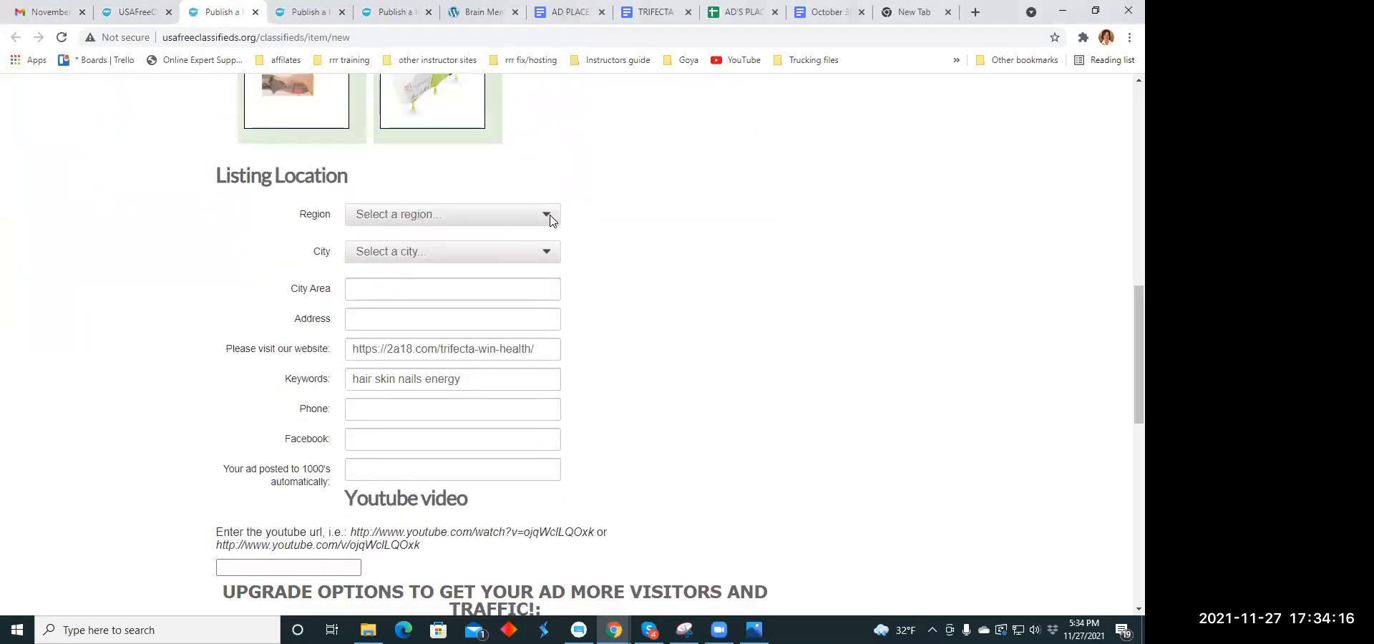
click(551, 214)
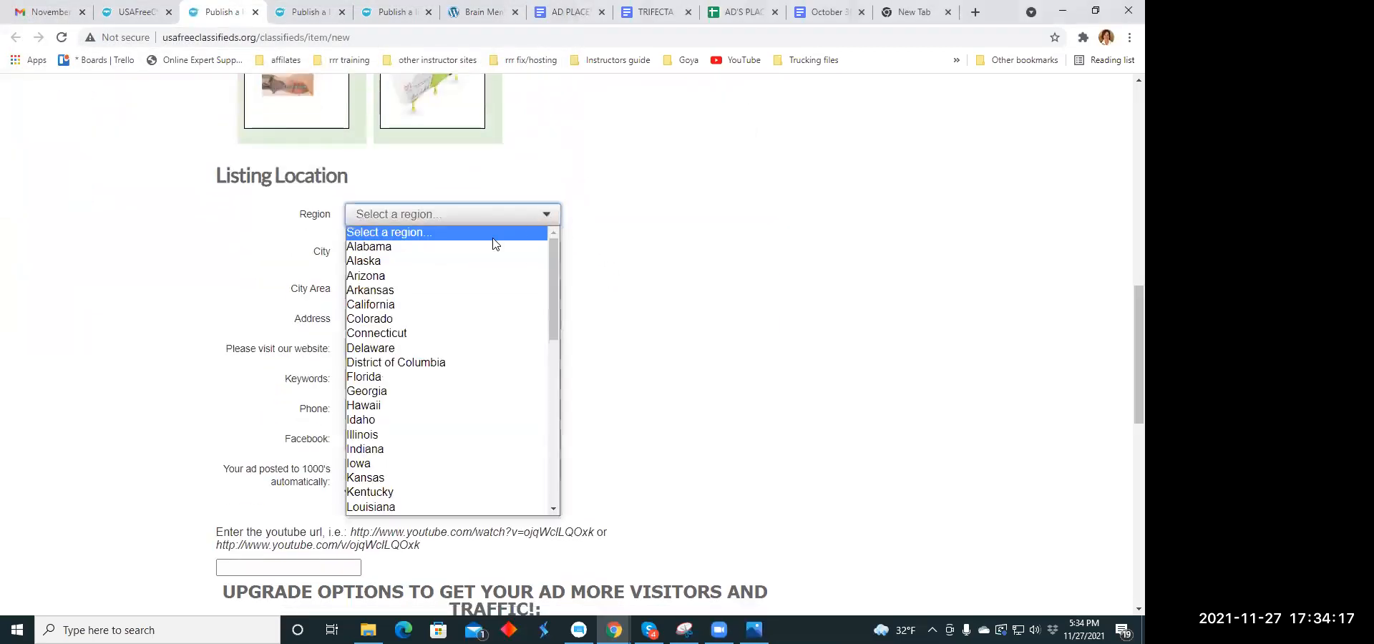
click(392, 318)
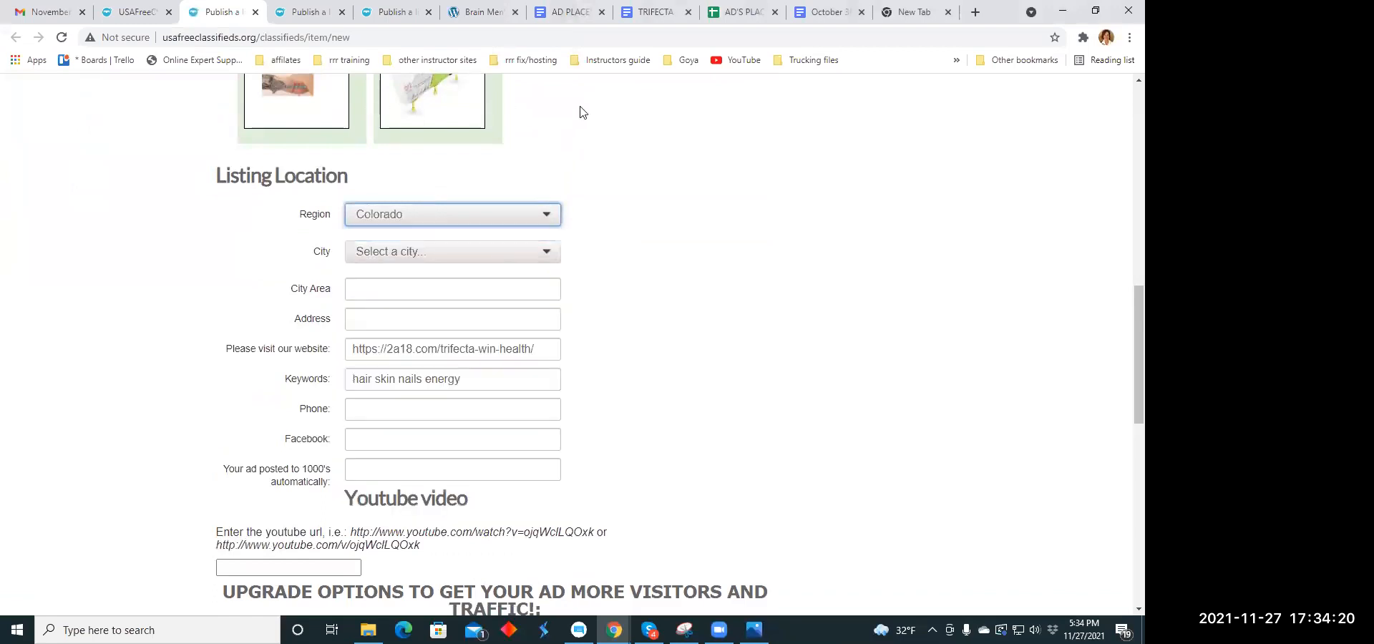
click(548, 256)
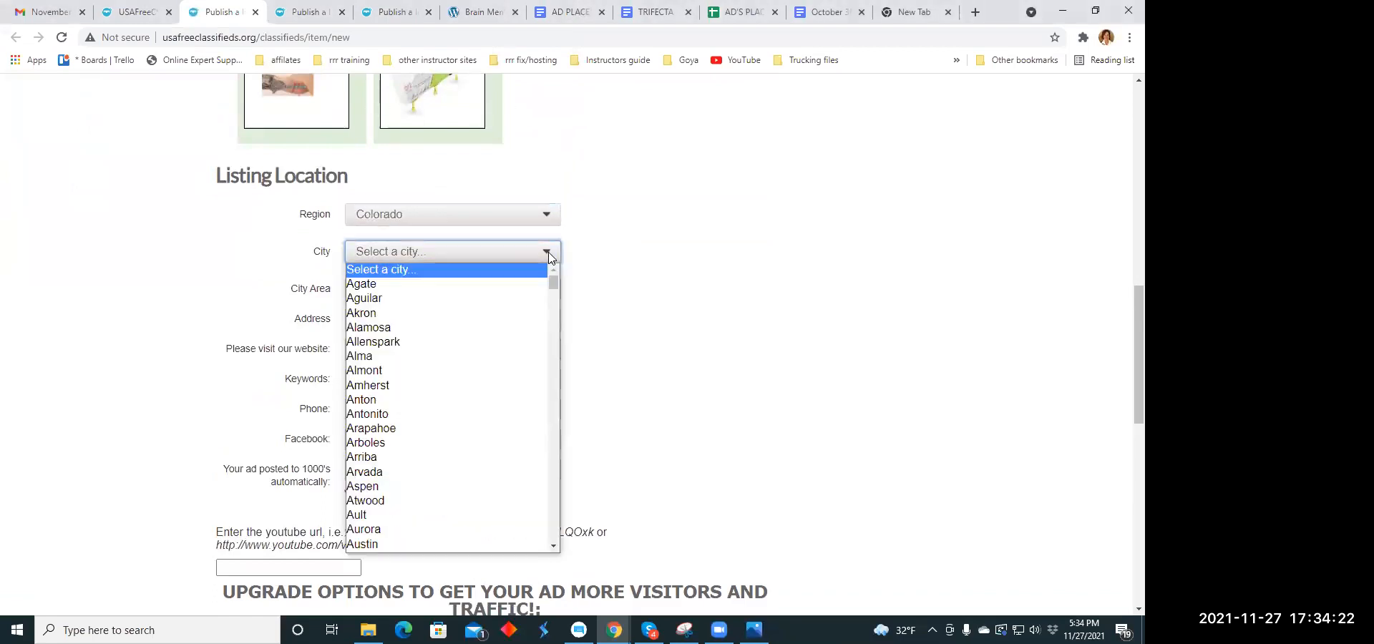
click(382, 444)
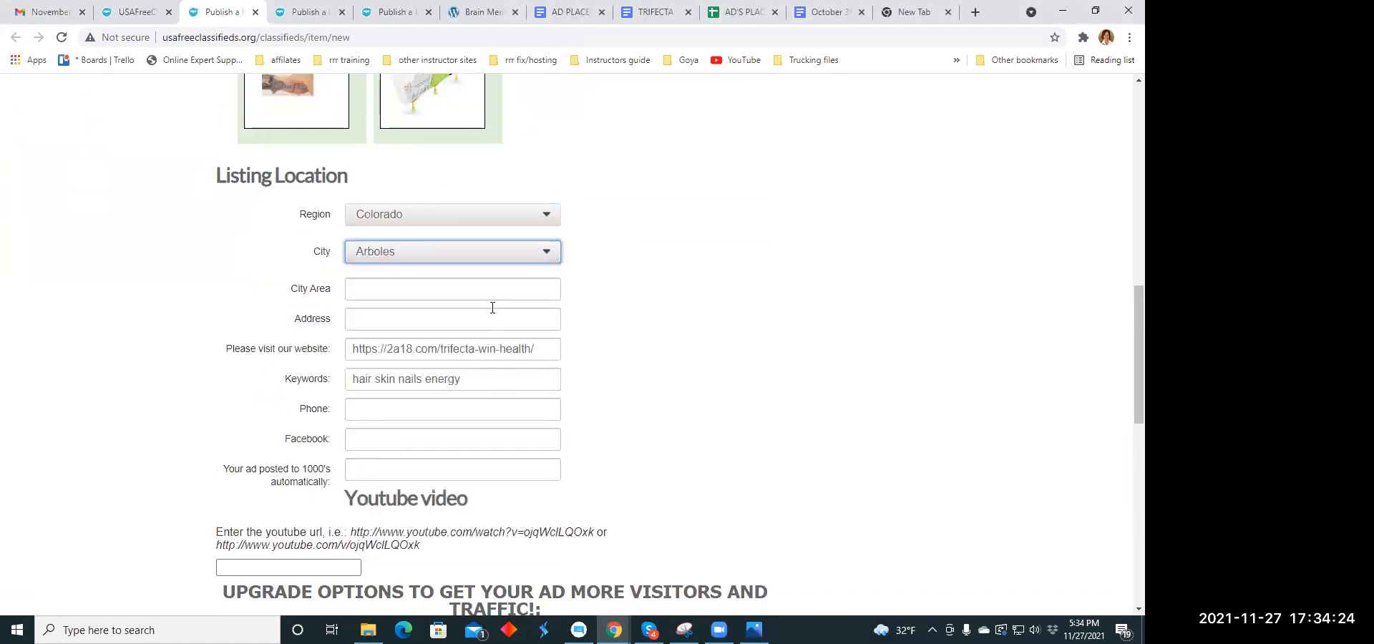
- Publish the completed Trifecta listing and close its payment page without paying for the upgrade
scroll(487, 286, down, 2)
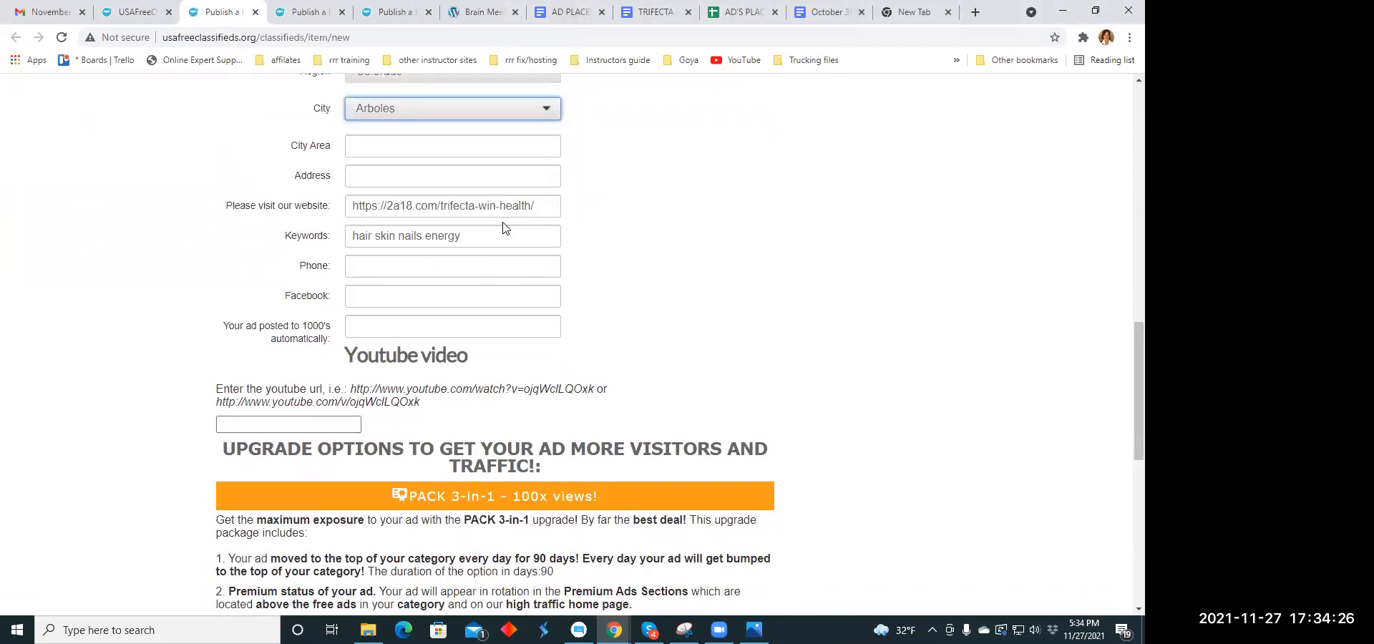
scroll(503, 228, down, 8)
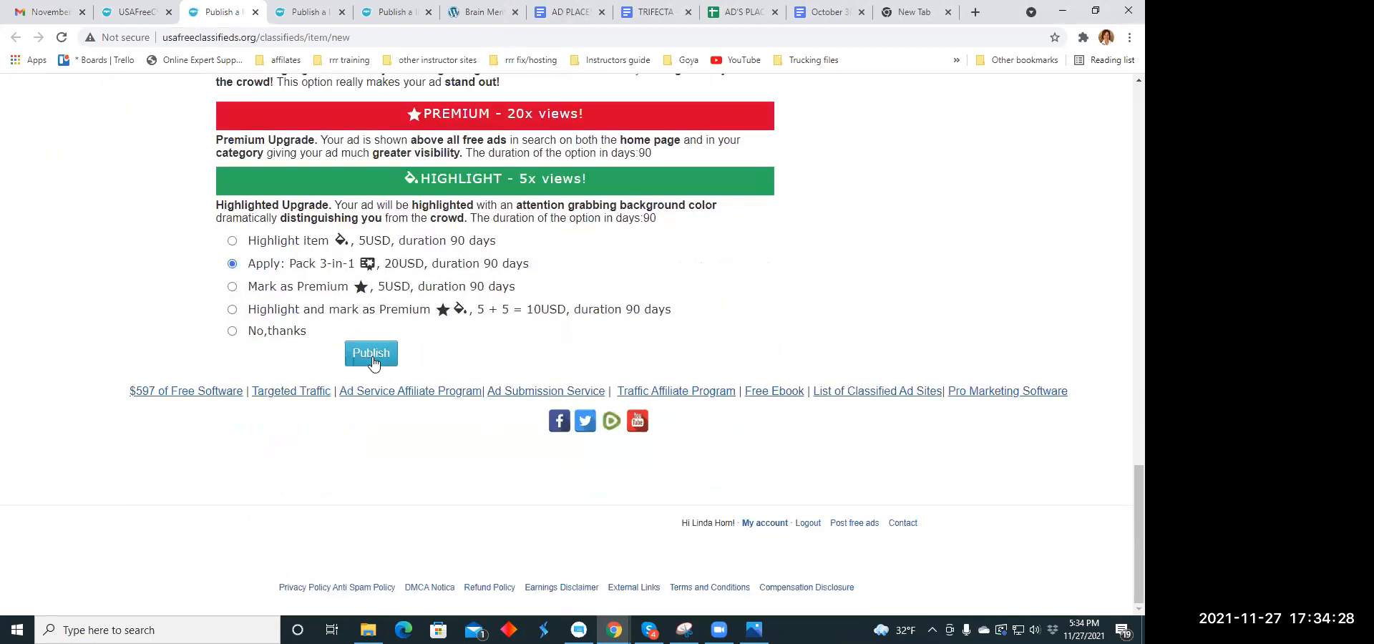
click(372, 353)
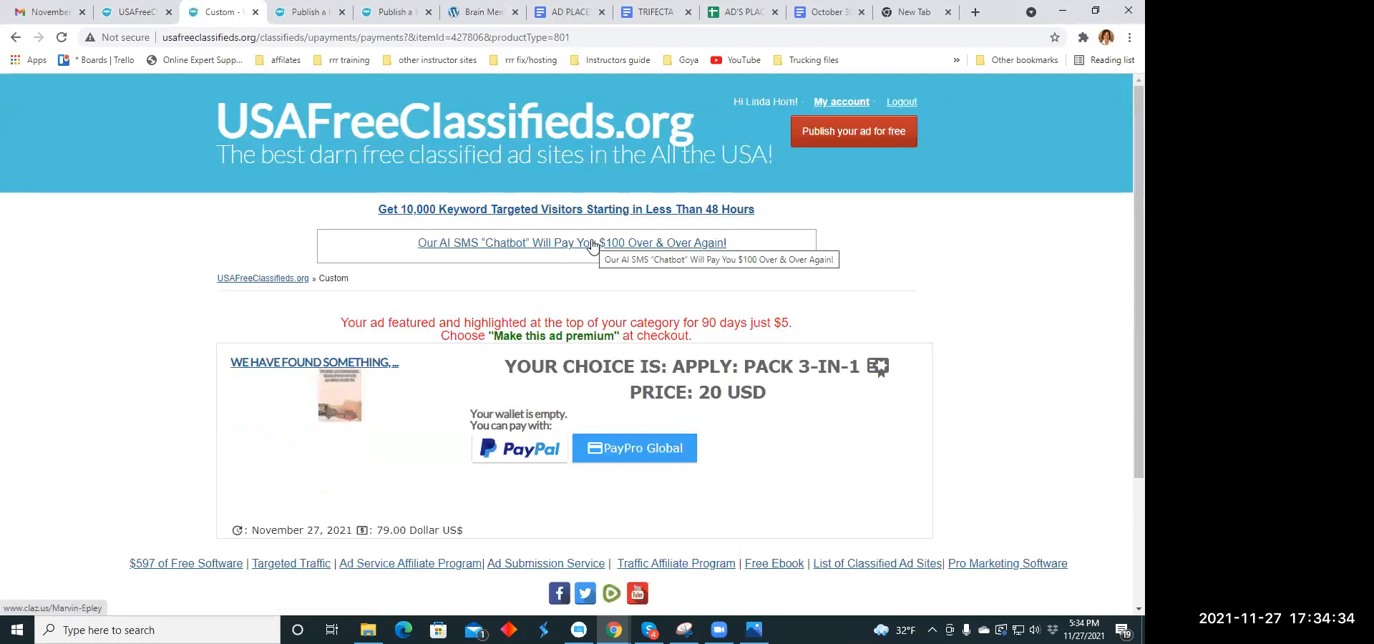
click(256, 13)
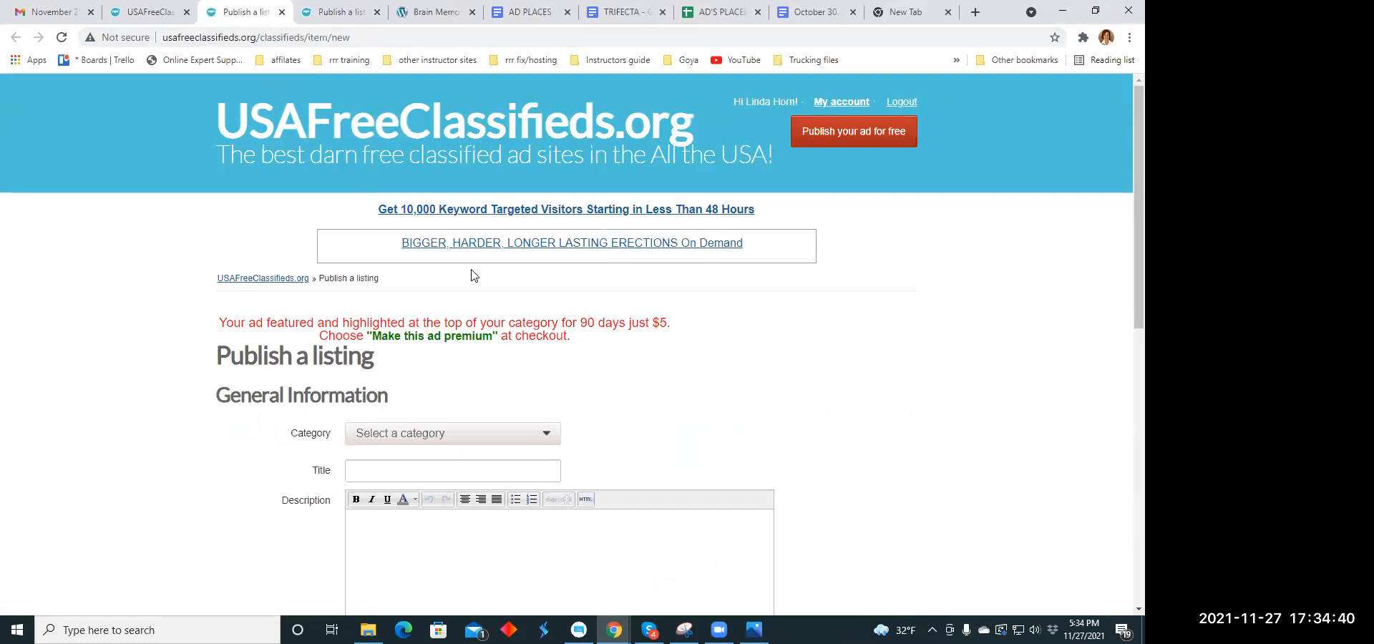
- Check the Gmail inbox for the publishing and listing e-mails from Usafreeclassifieds
click(41, 13)
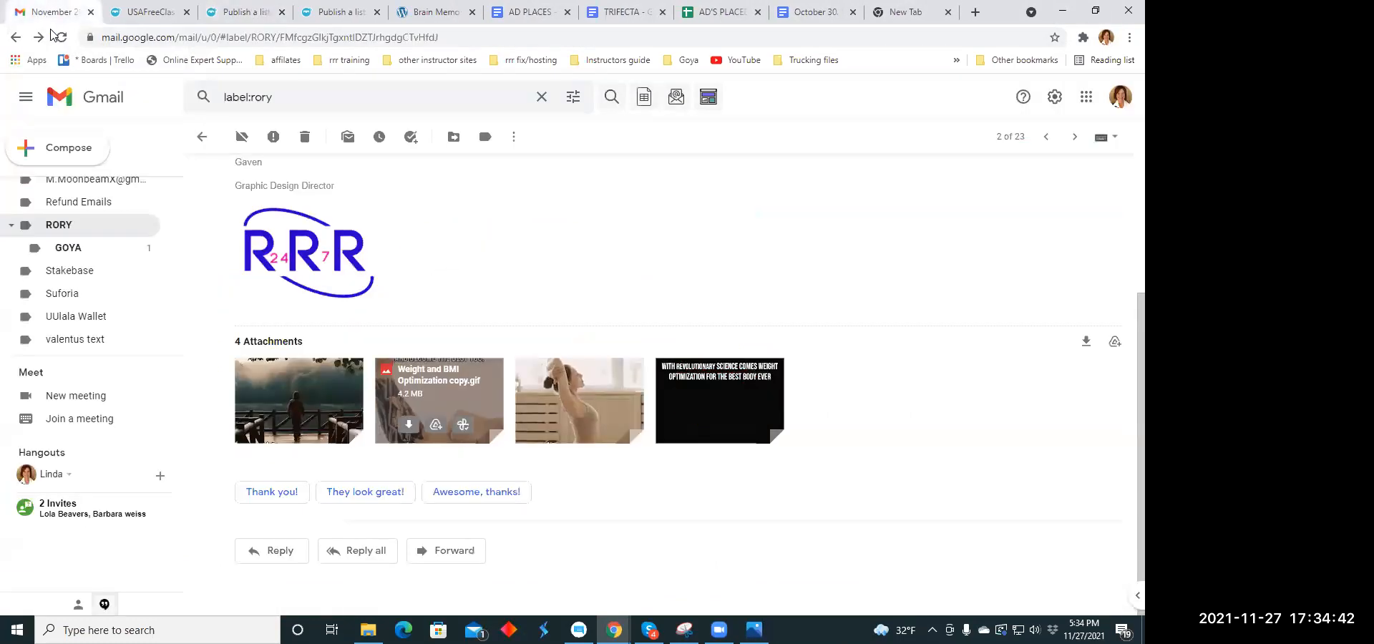
scroll(97, 214, up, 5)
scroll(96, 193, up, 3)
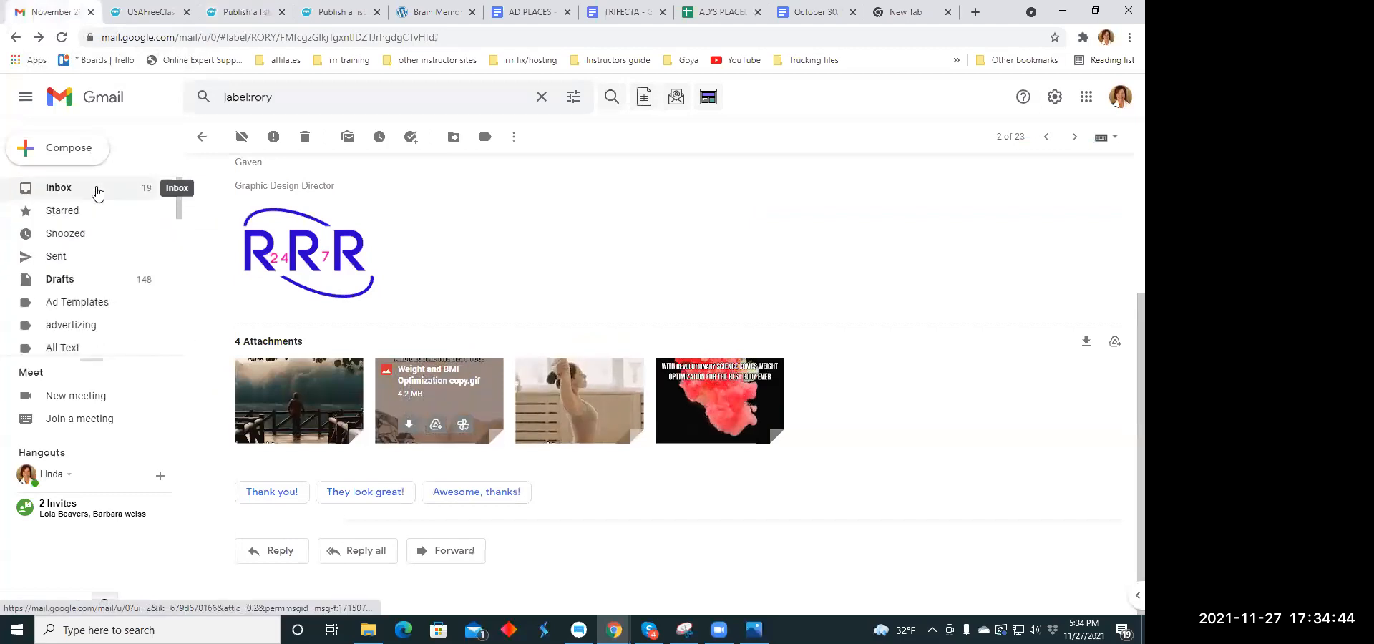
click(96, 190)
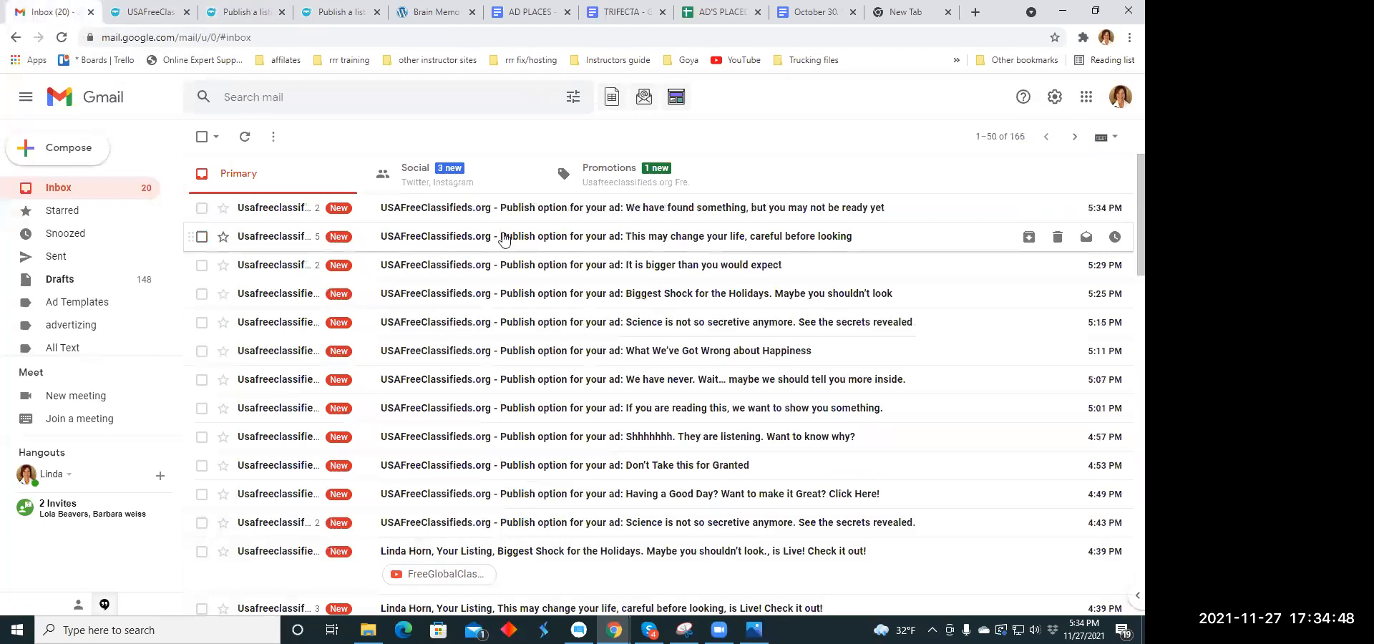
scroll(522, 240, down, 6)
scroll(524, 244, up, 6)
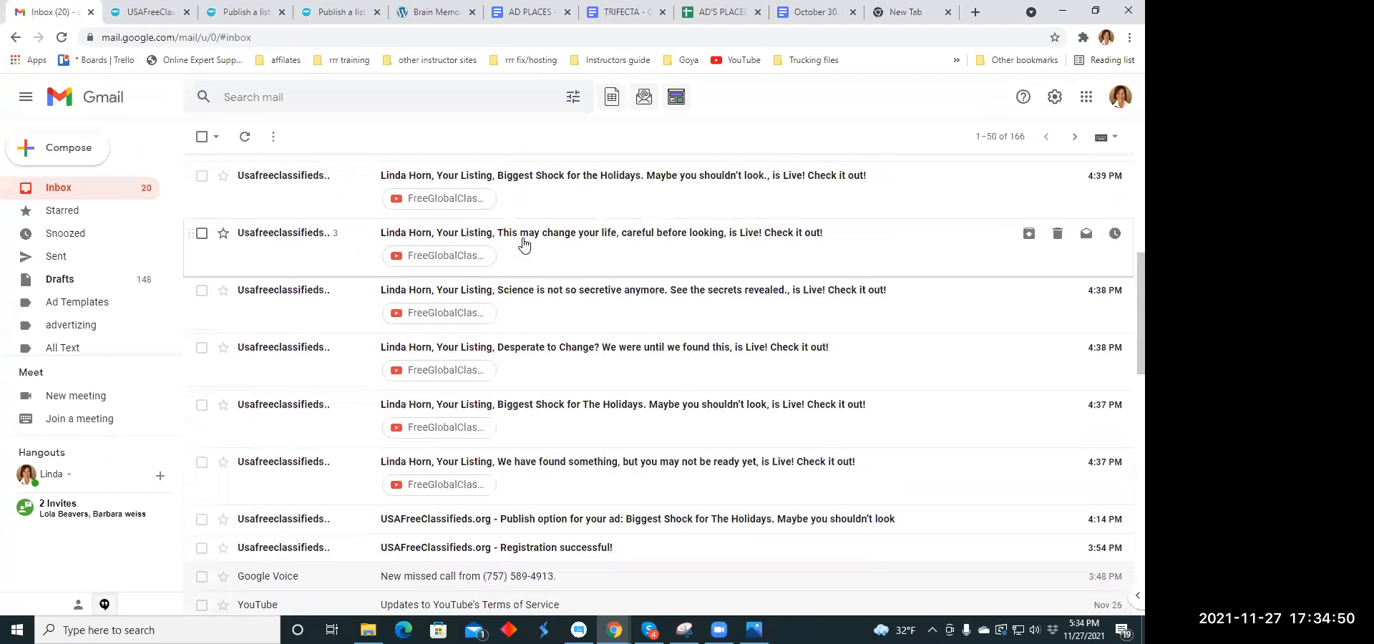
scroll(522, 244, down, 6)
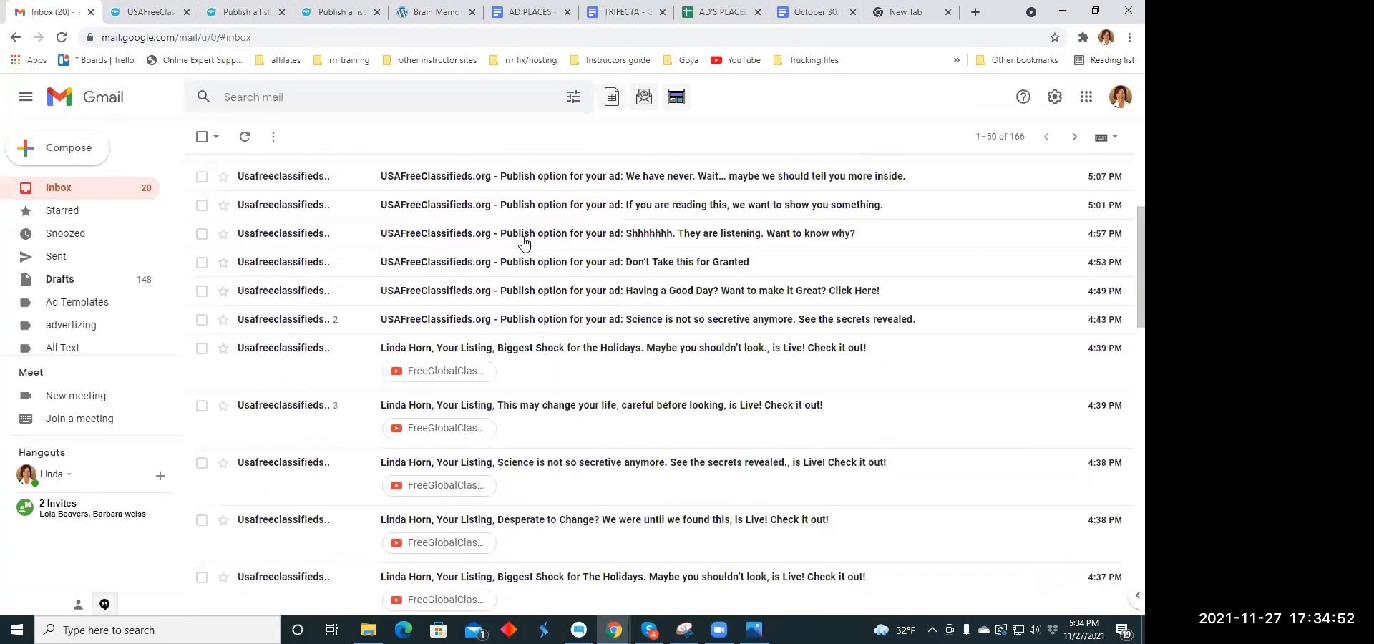
scroll(522, 240, up, 10)
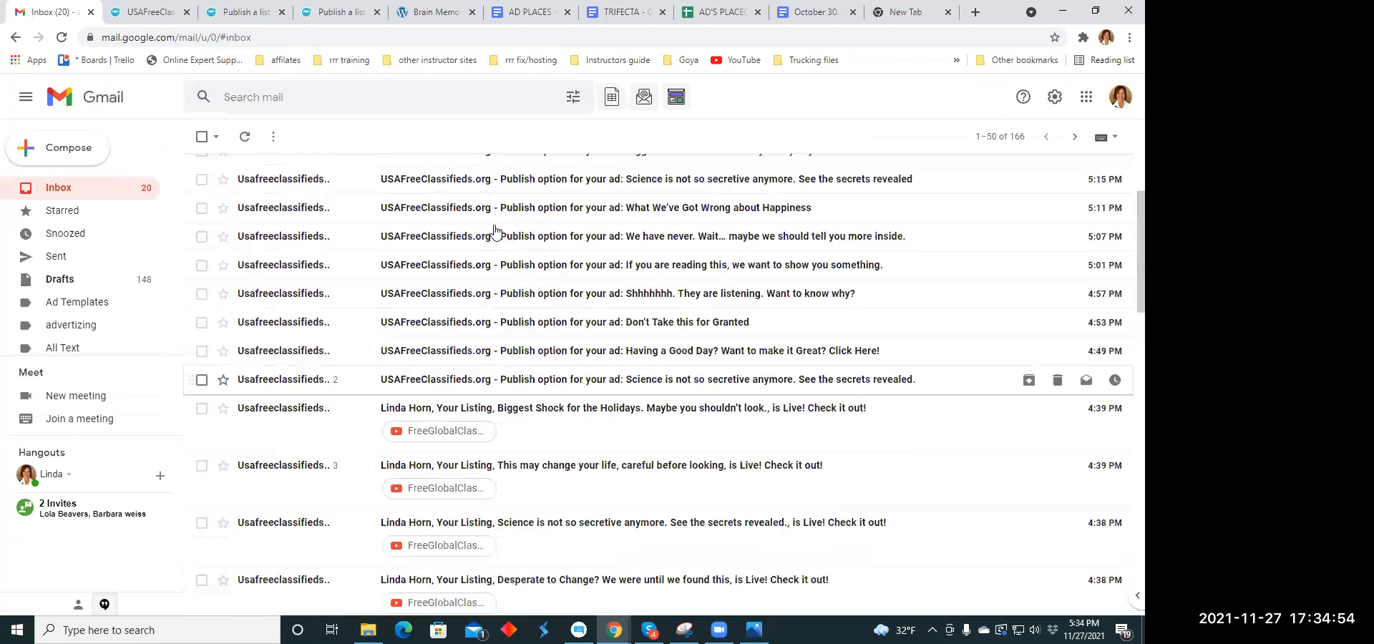
- Return to the blank classifieds listing form and set its category to Health
click(243, 12)
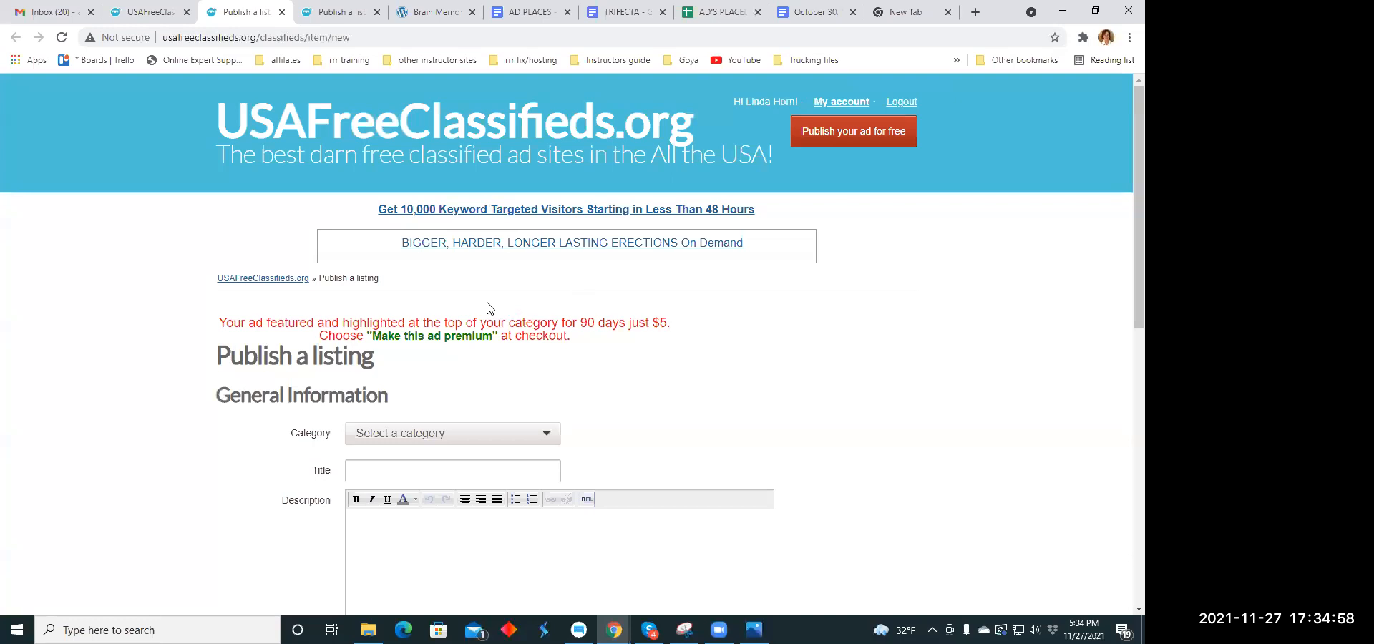
scroll(489, 307, down, 2)
click(549, 298)
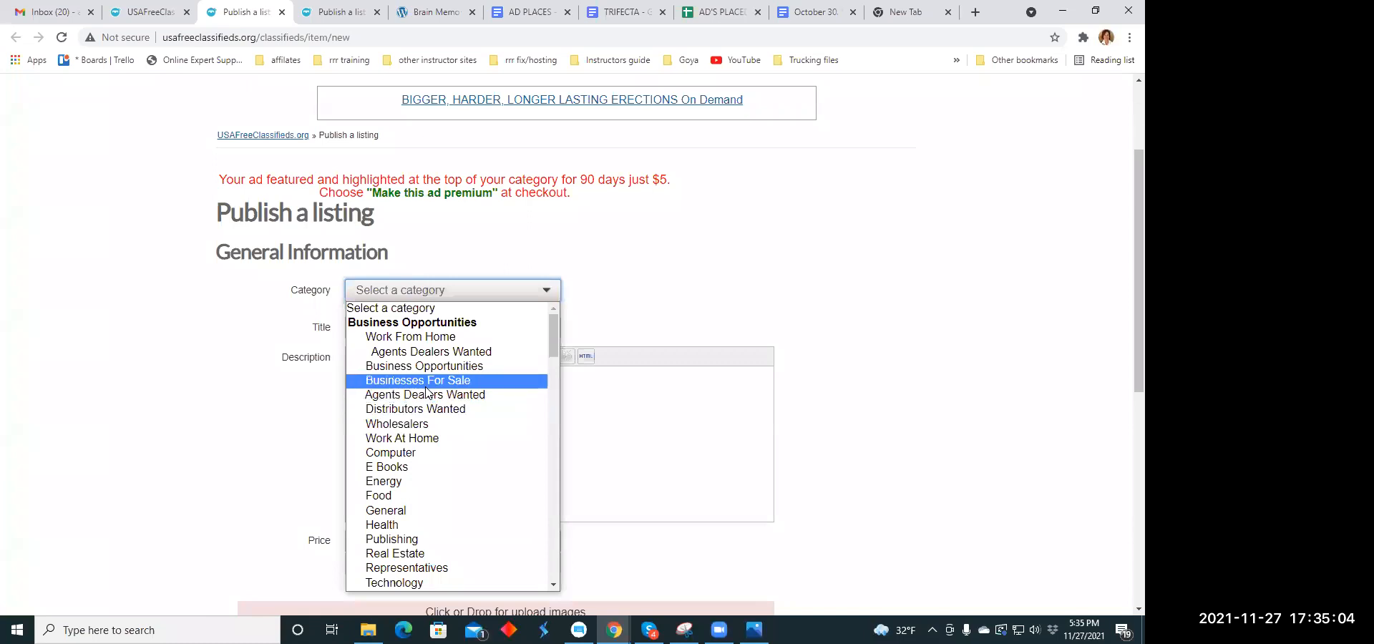
scroll(426, 390, down, 2)
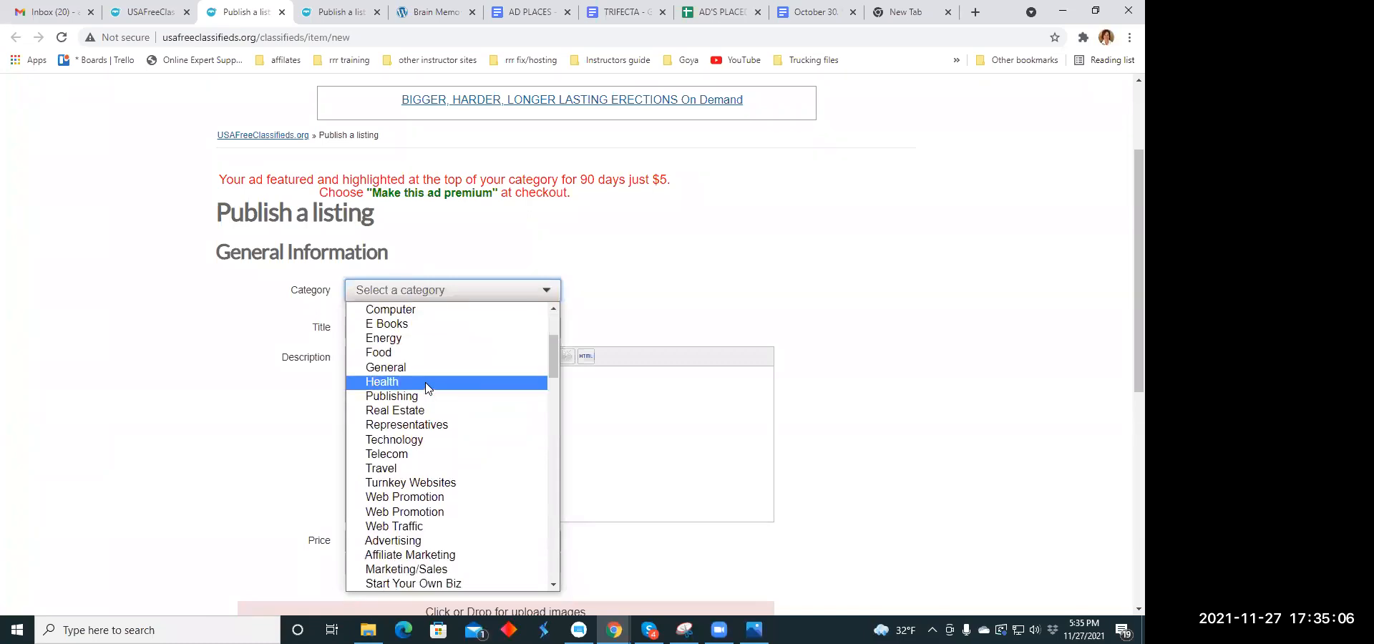
click(428, 387)
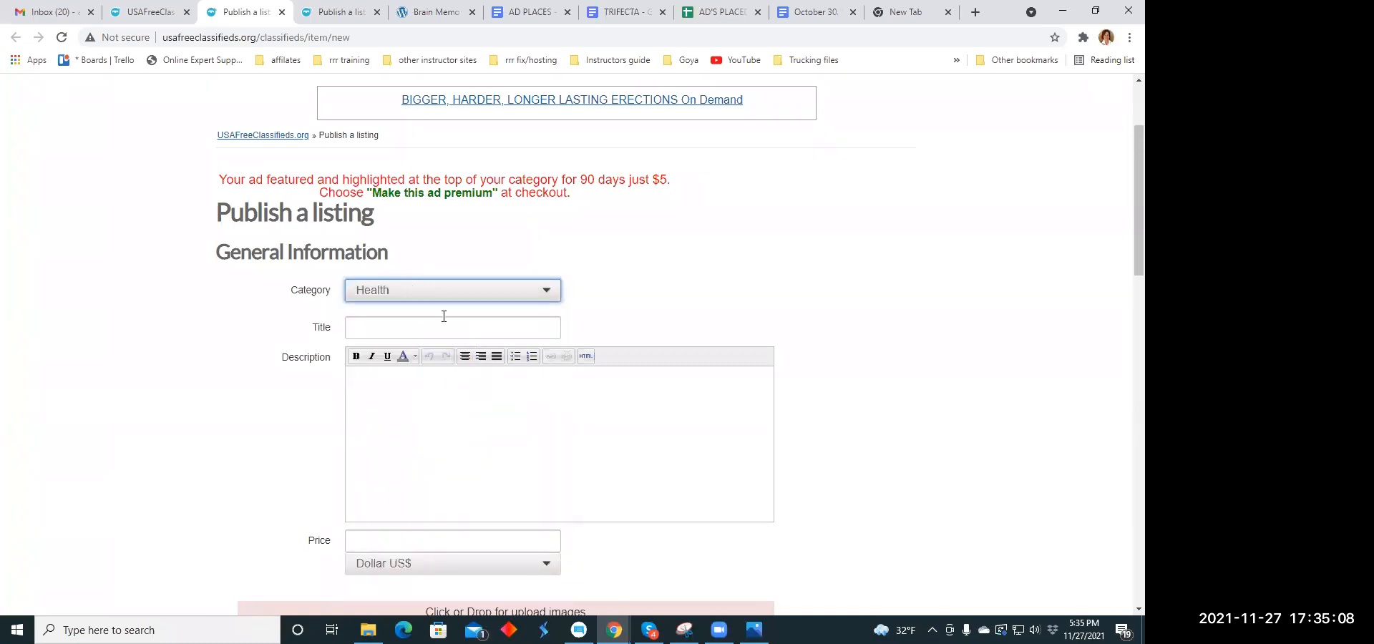
- Copy the headline "Science is not so secretive anymore. See the secrets revealed" from the headline copy document into the listing's title
click(401, 330)
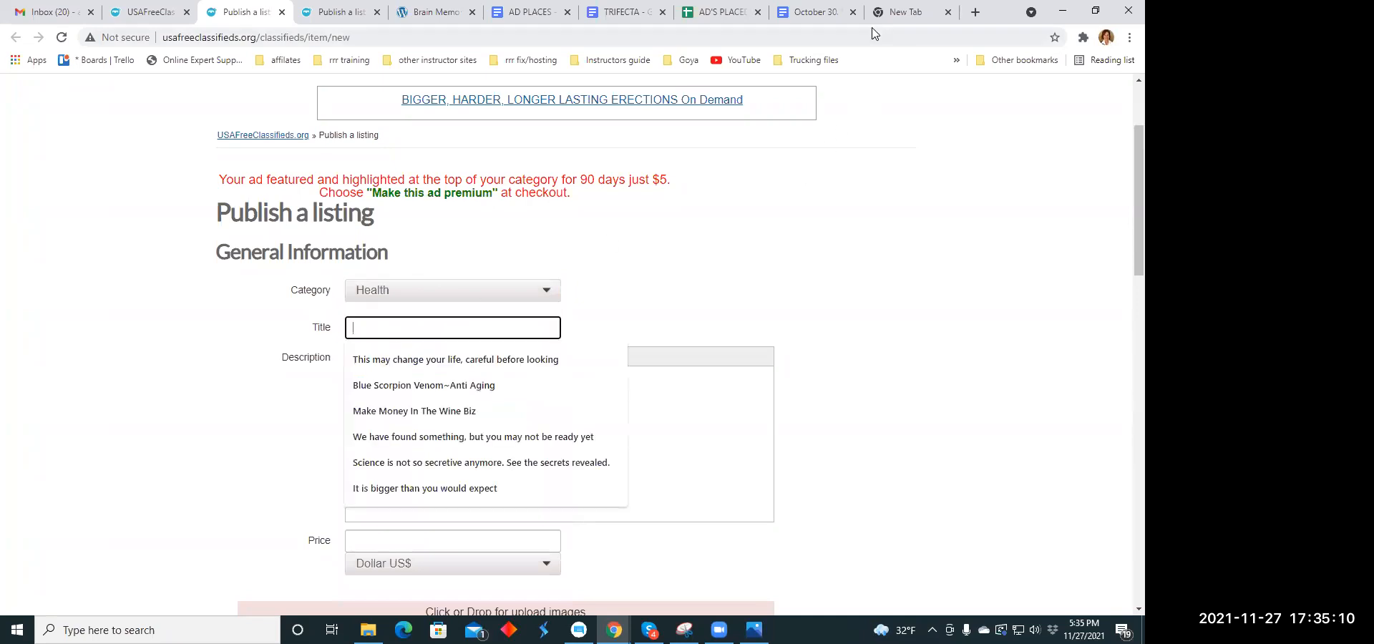
click(810, 15)
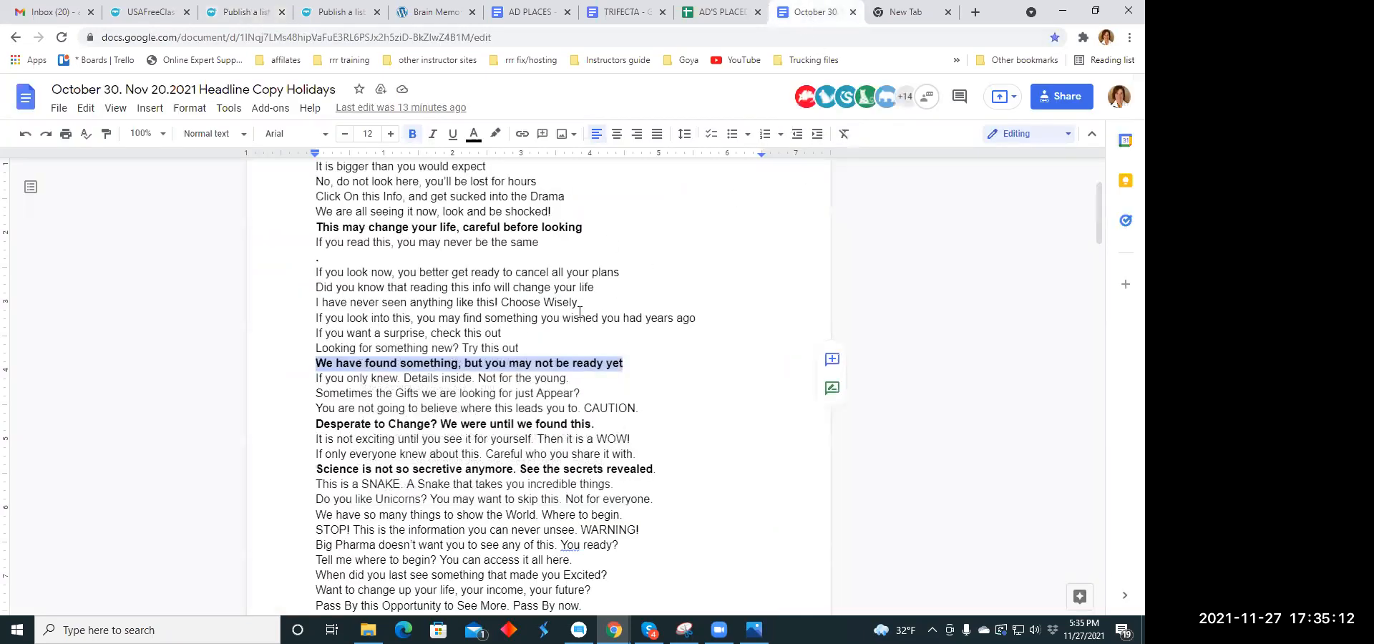
scroll(364, 351, down, 3)
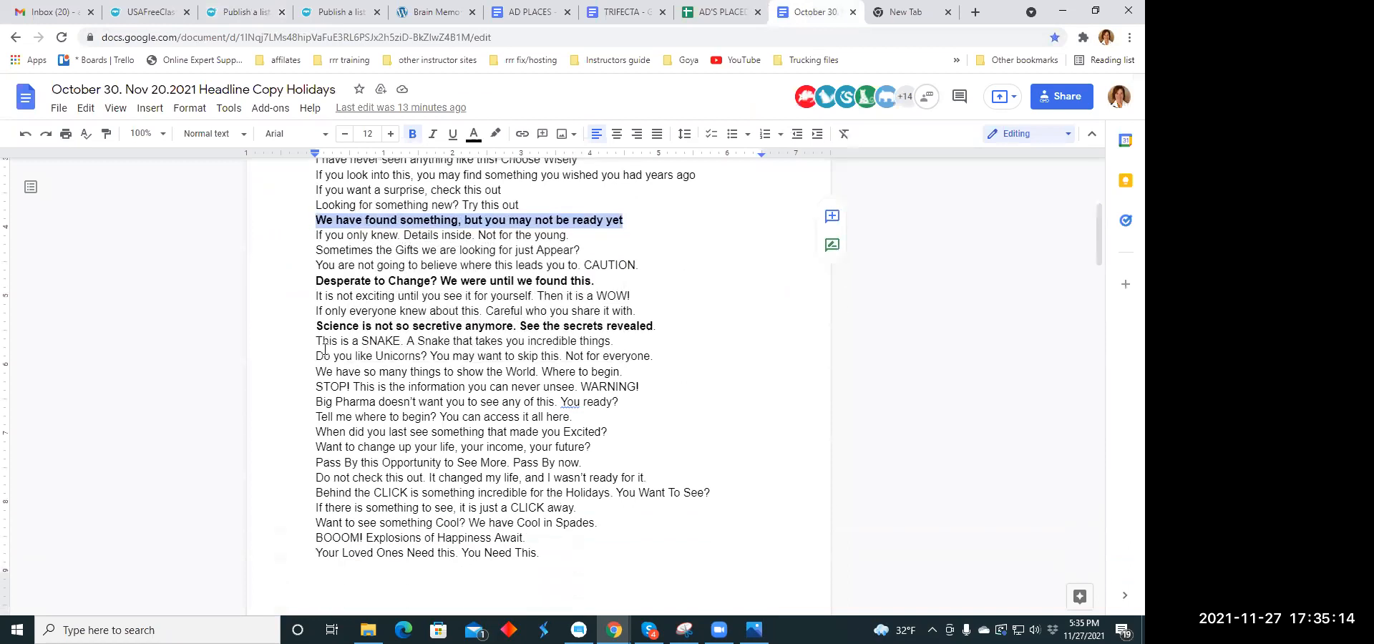
drag(318, 328, 653, 329)
right_click(653, 329)
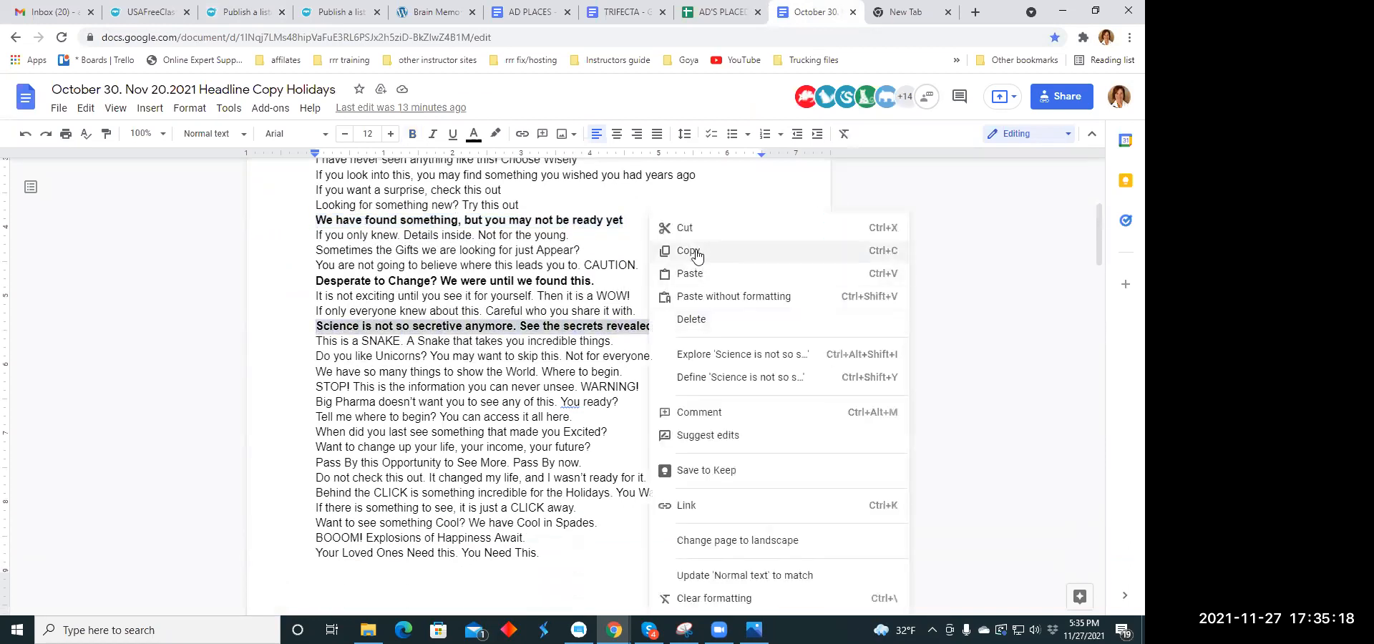
click(669, 228)
click(240, 12)
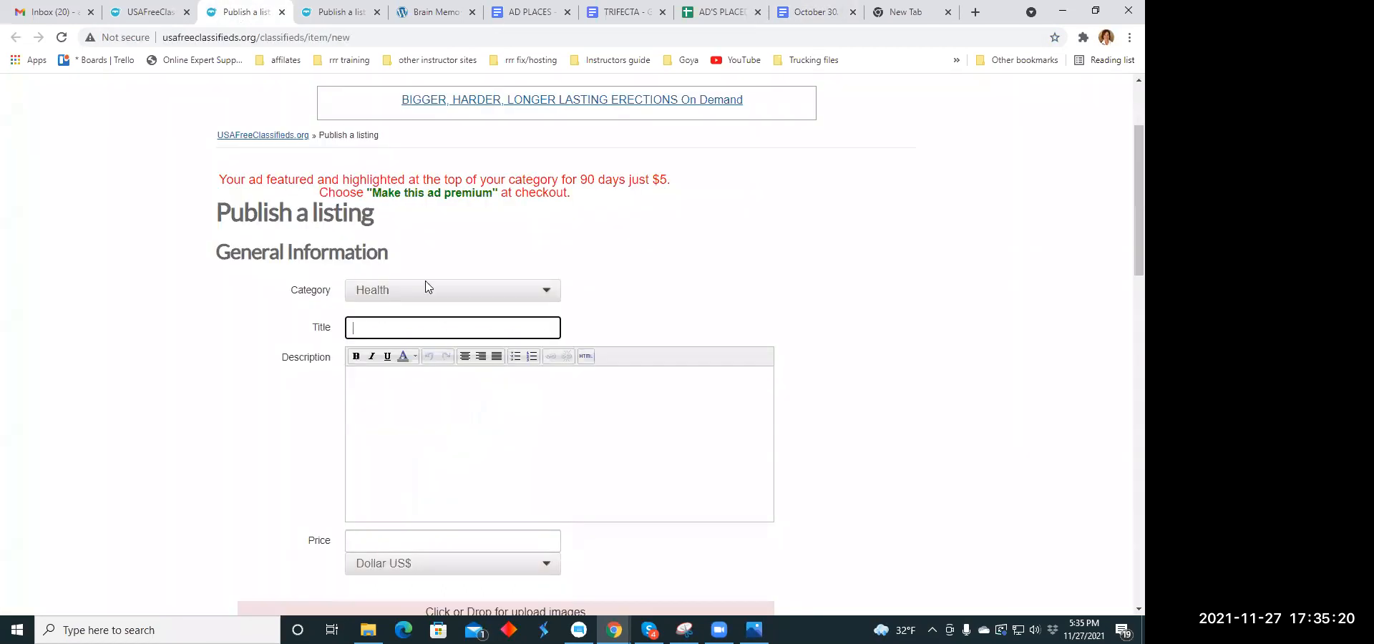
click(359, 329)
right_click(359, 329)
click(401, 441)
- Copy the paragraph beginning "Interesting things can be seen and found online right?" from the TRIFECTA document into the listing's description
click(383, 379)
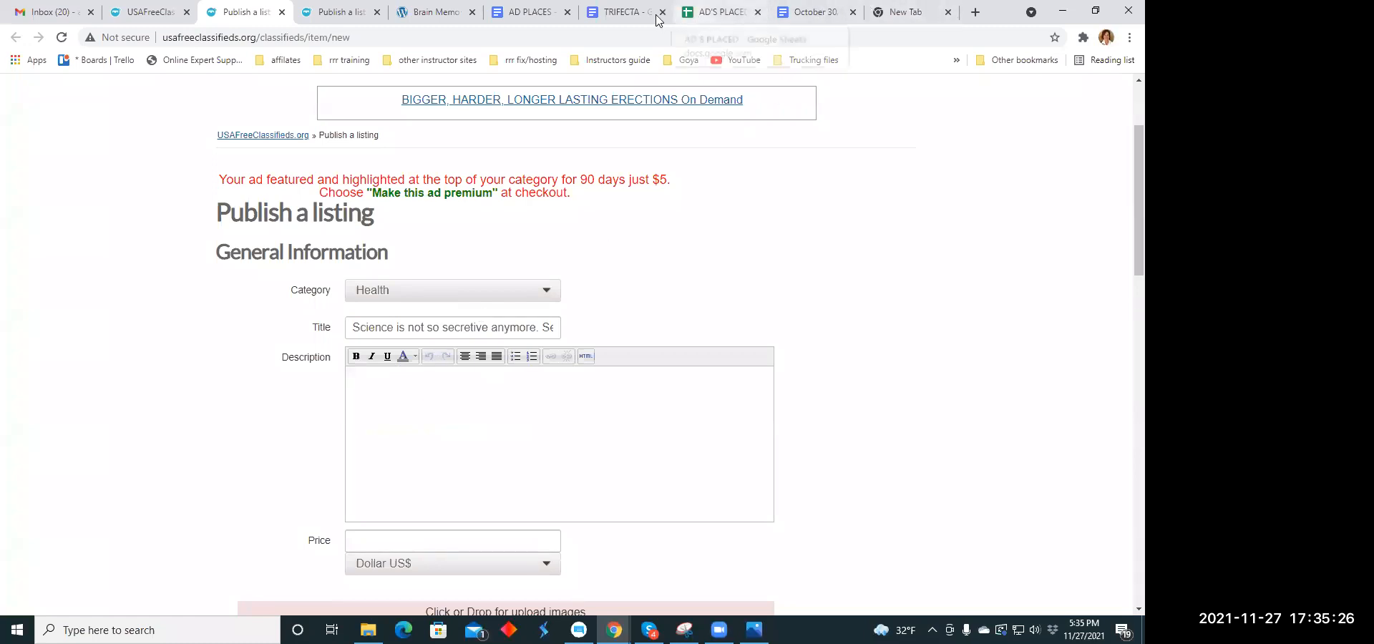
click(619, 12)
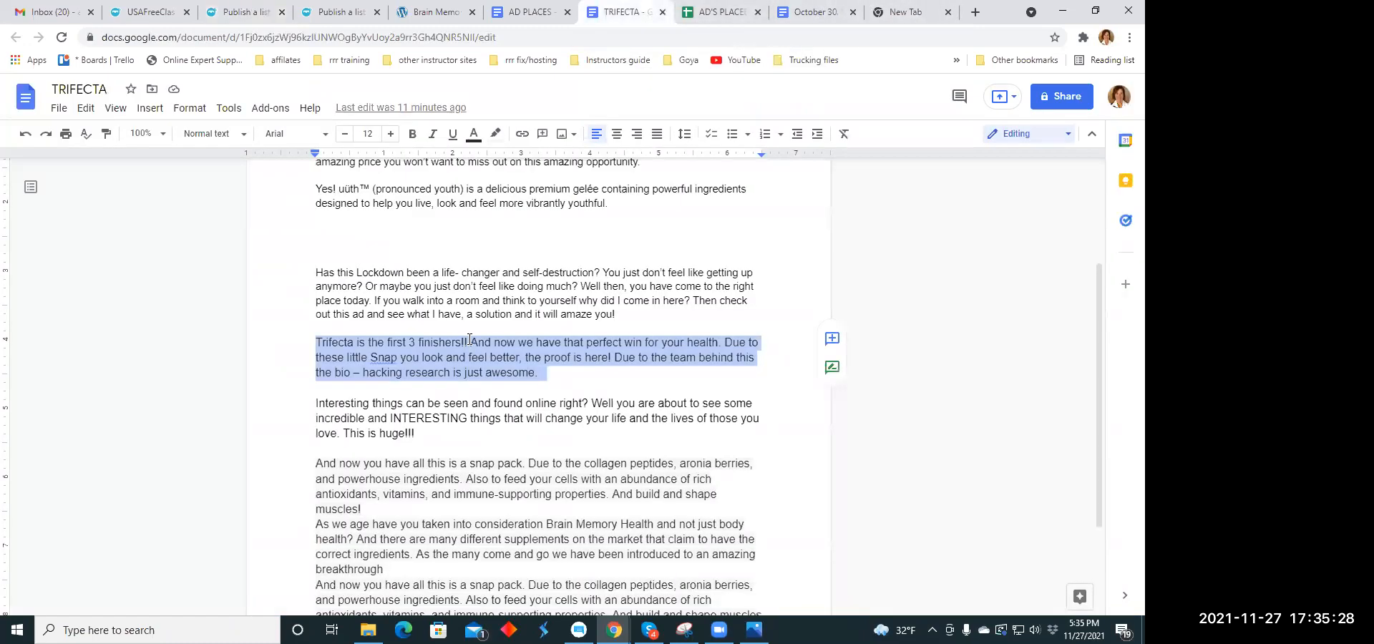
scroll(475, 336, down, 1)
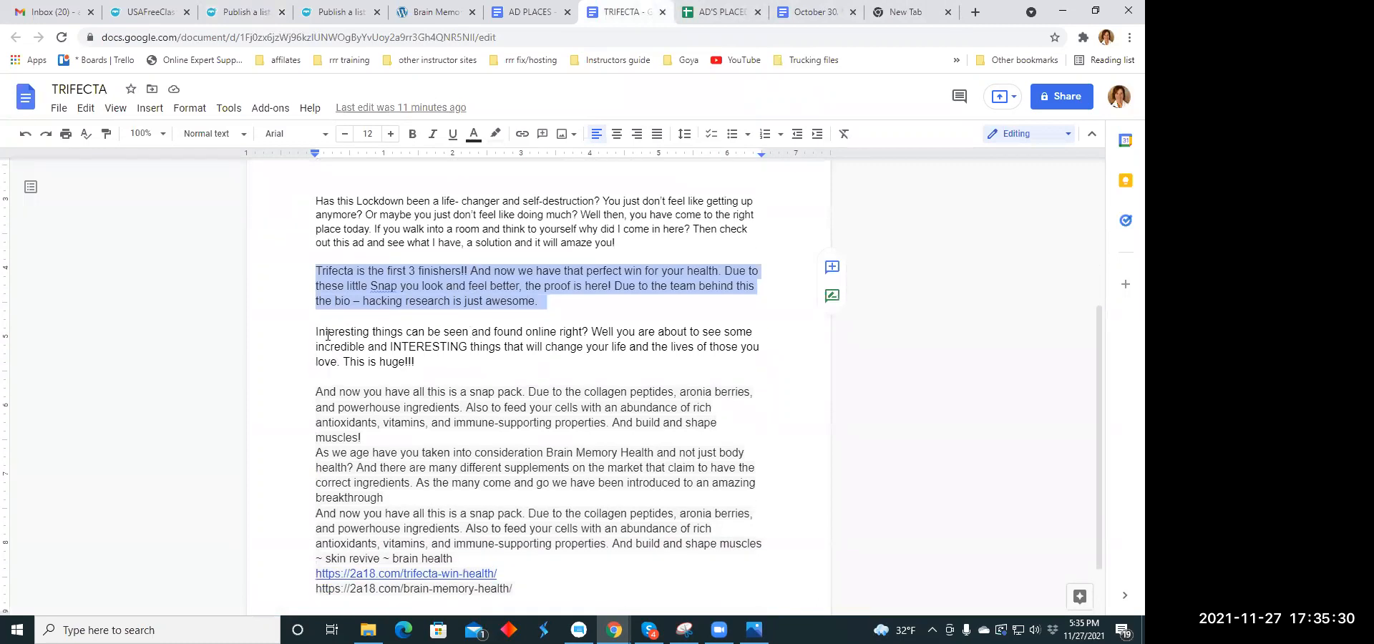
drag(312, 331, 419, 362)
right_click(442, 336)
click(487, 227)
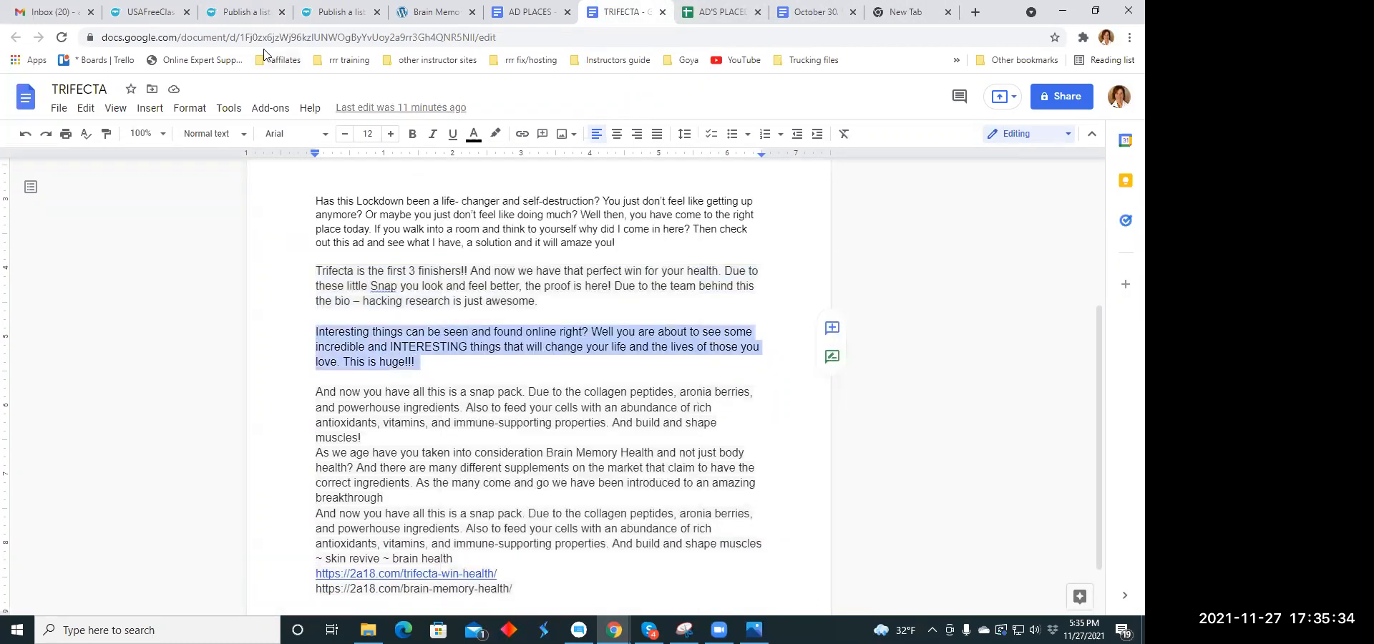
click(244, 13)
right_click(385, 385)
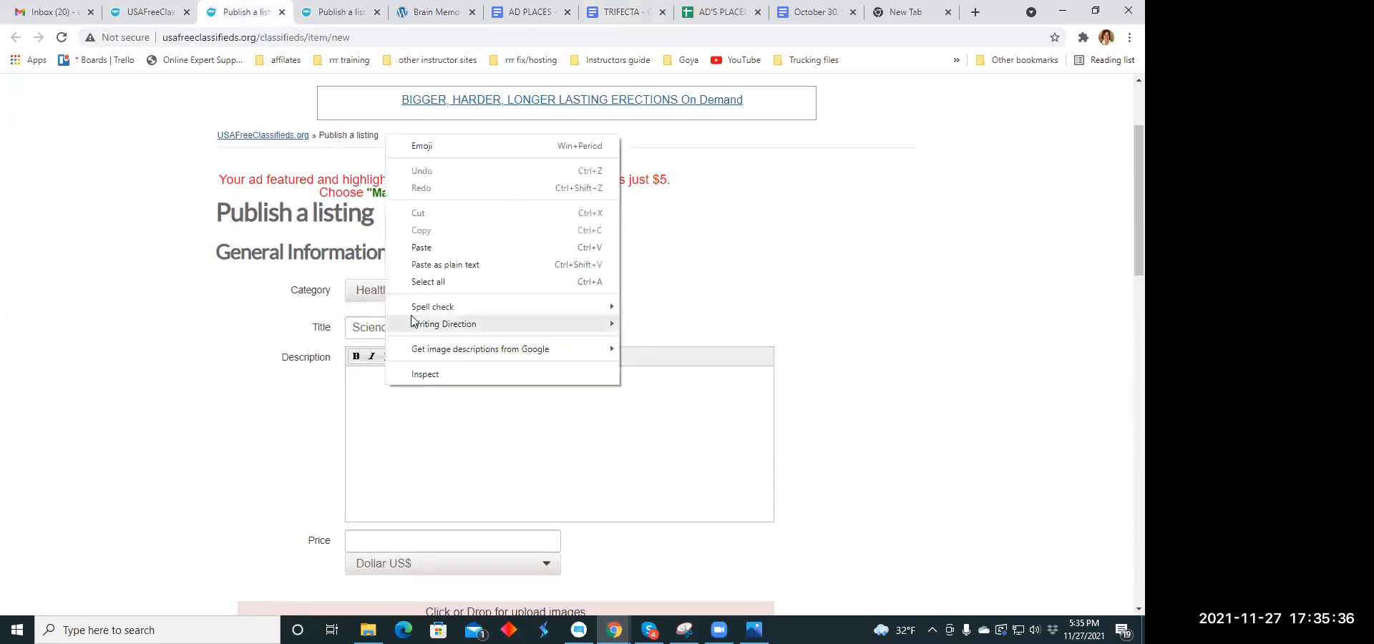
click(380, 249)
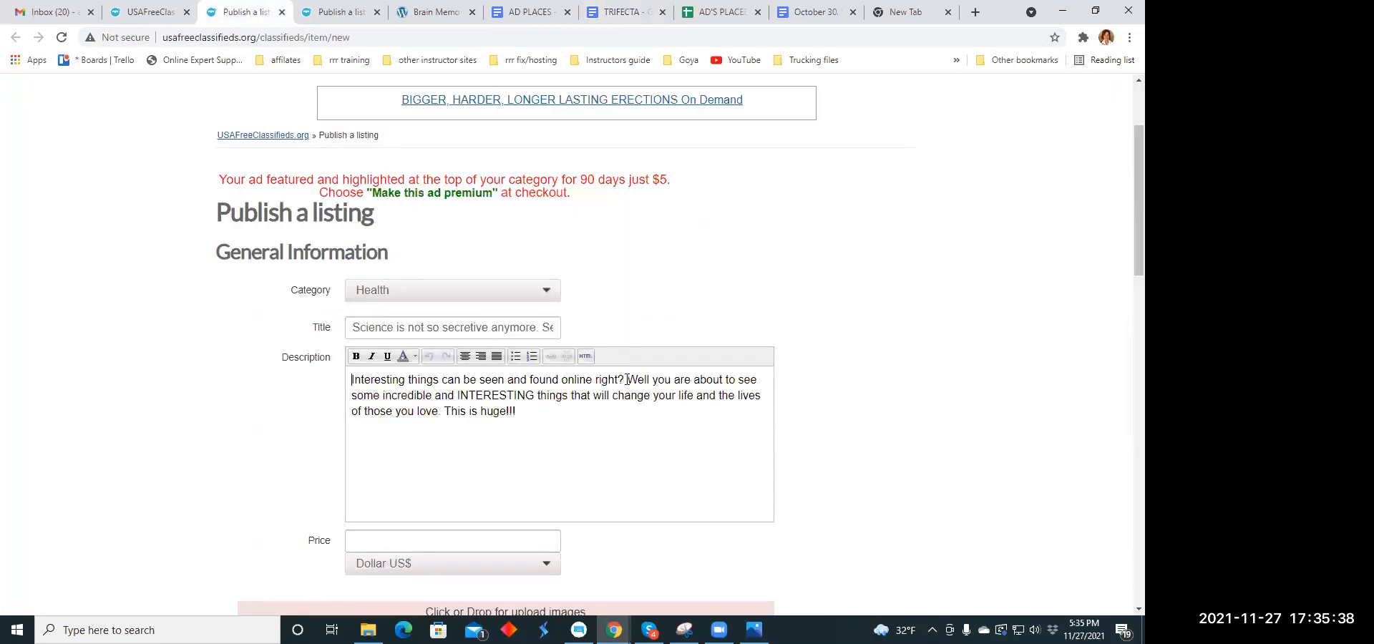
- Insert "Bio Hacking and so much more!!" after "found online right?" in the listing's description
text(Bio )
text(Hacking)
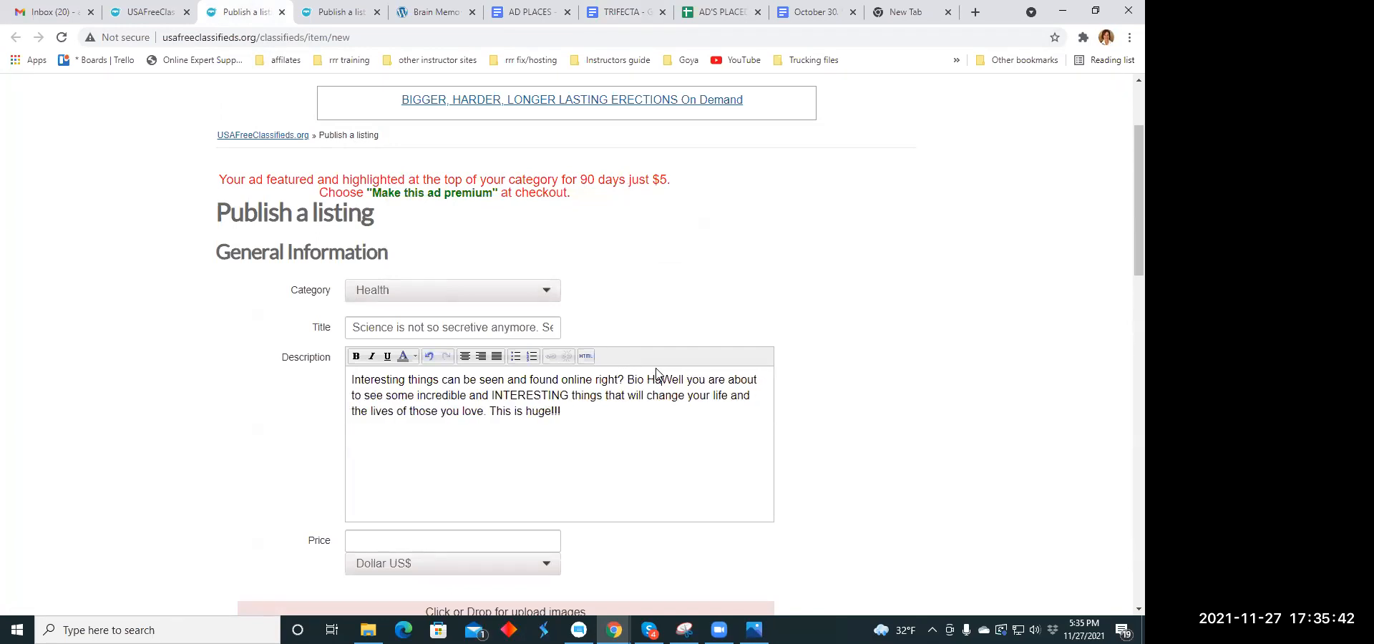
text( and so much more!!)
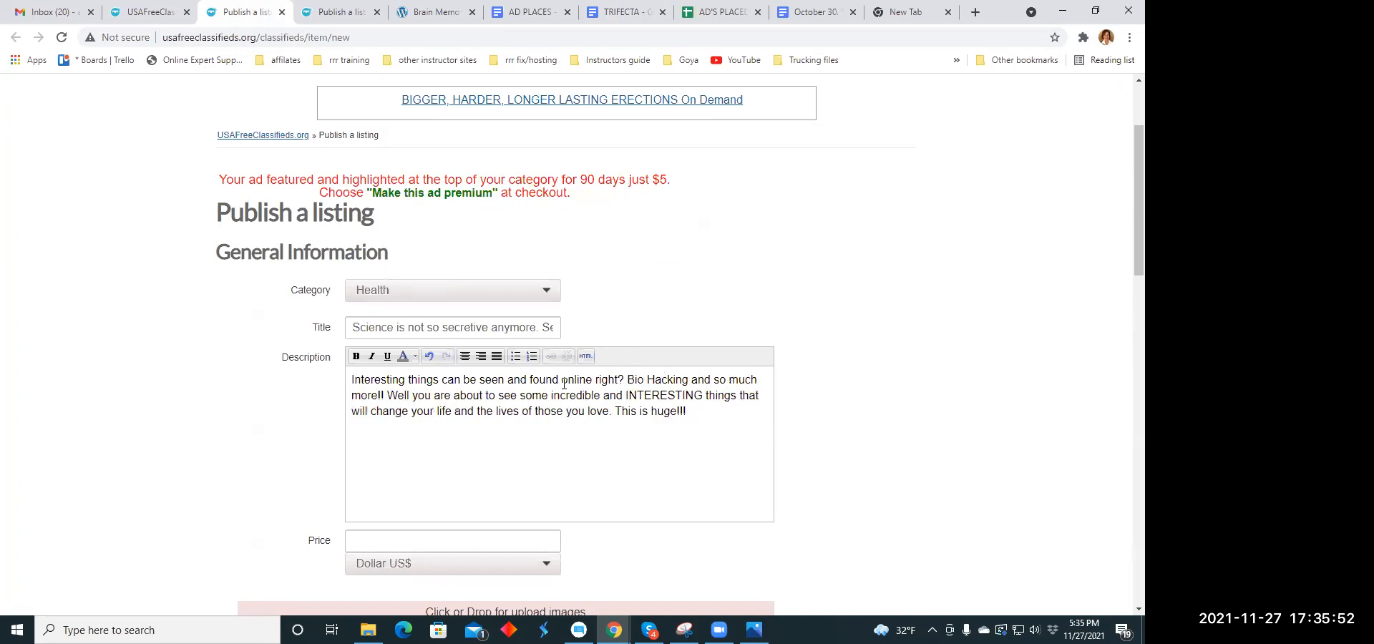
- Copy the revised description into the TRIFECTA document on a new line below the original "Interesting things" paragraph
mouse_move(353, 379)
mouse_down()
mouse_move(657, 412)
mouse_move(429, 412)
mouse_move(351, 379)
mouse_up()
right_click(395, 384)
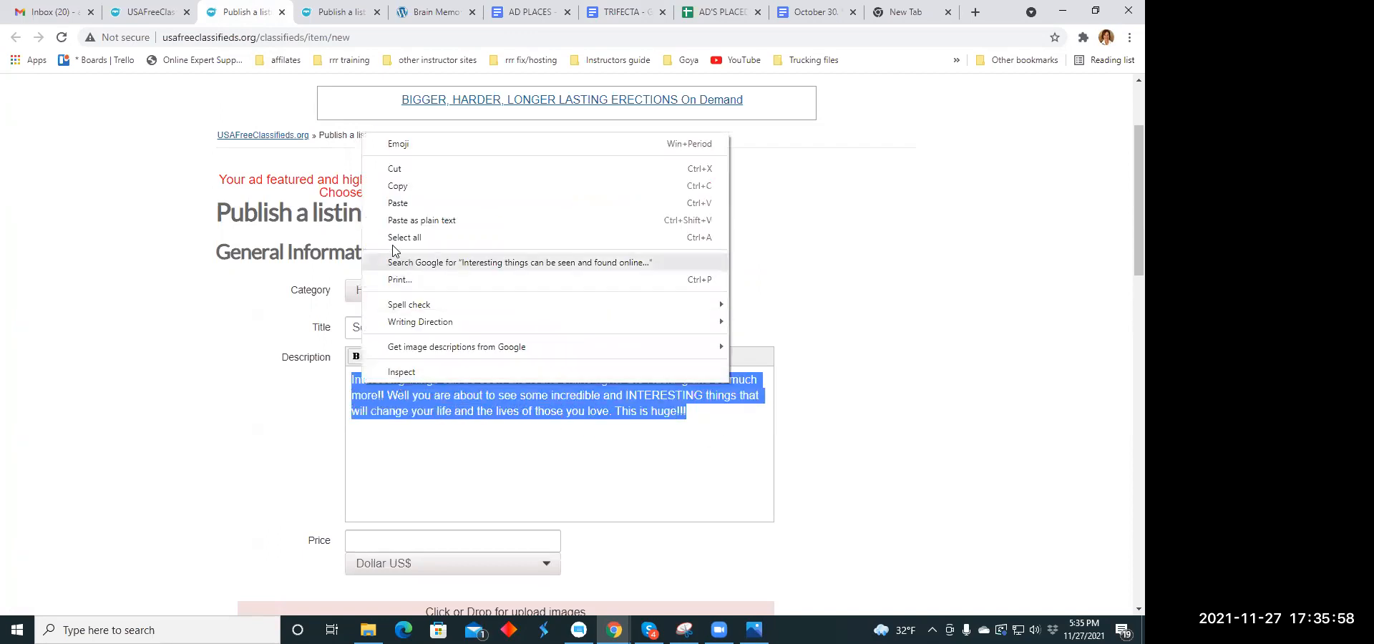
click(392, 189)
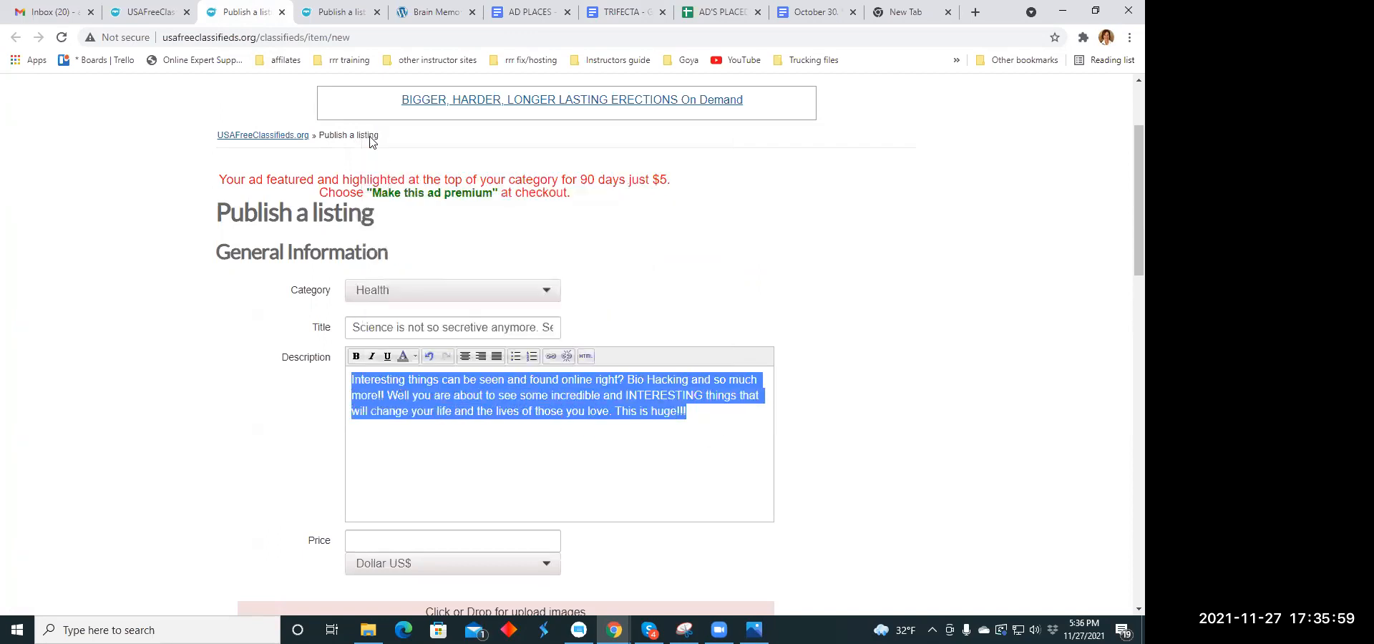
click(619, 12)
click(452, 369)
key(Return)
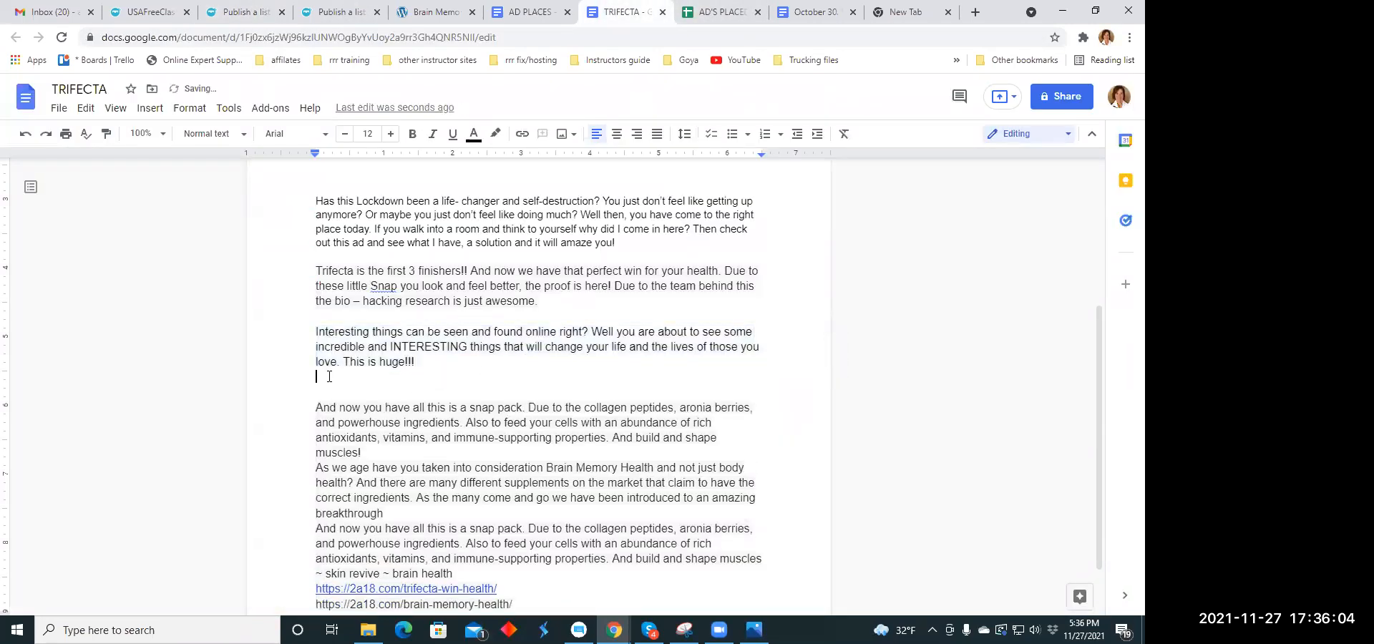
right_click(330, 376)
click(366, 156)
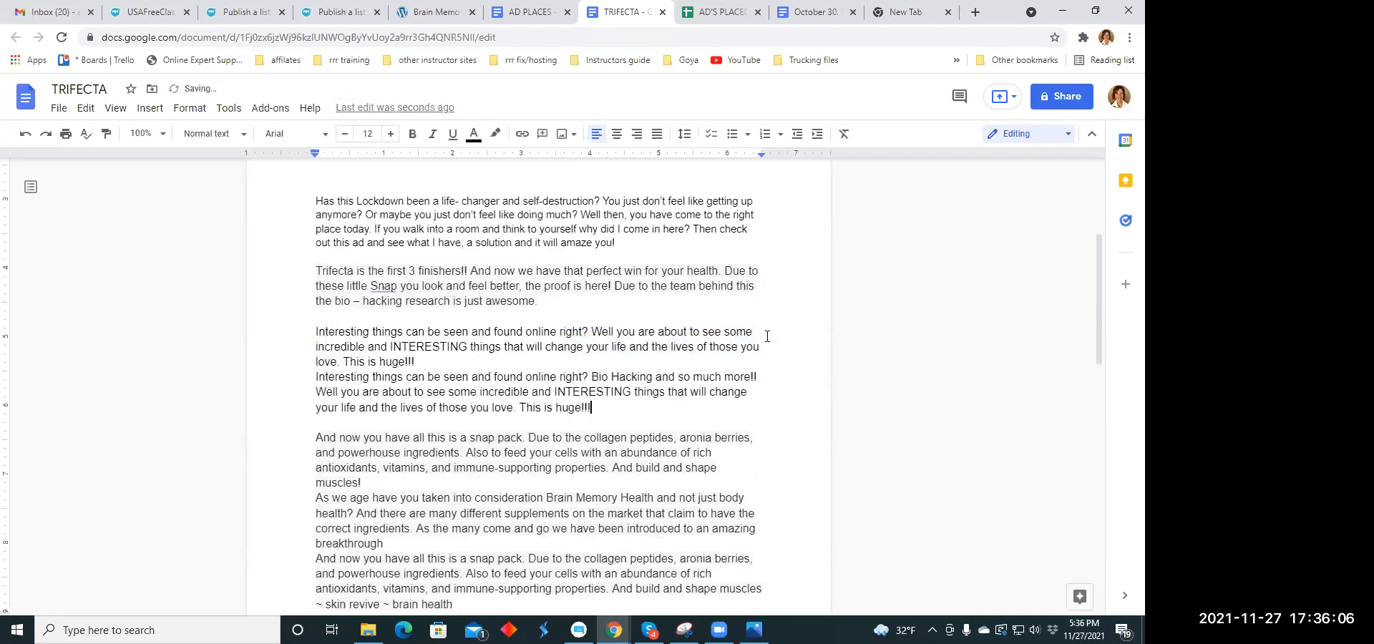
- Put "This is huge!!!" on its own line in the listing's description and center all of the text
click(239, 18)
scroll(588, 347, down, 3)
click(586, 268)
click(619, 274)
key(Return)
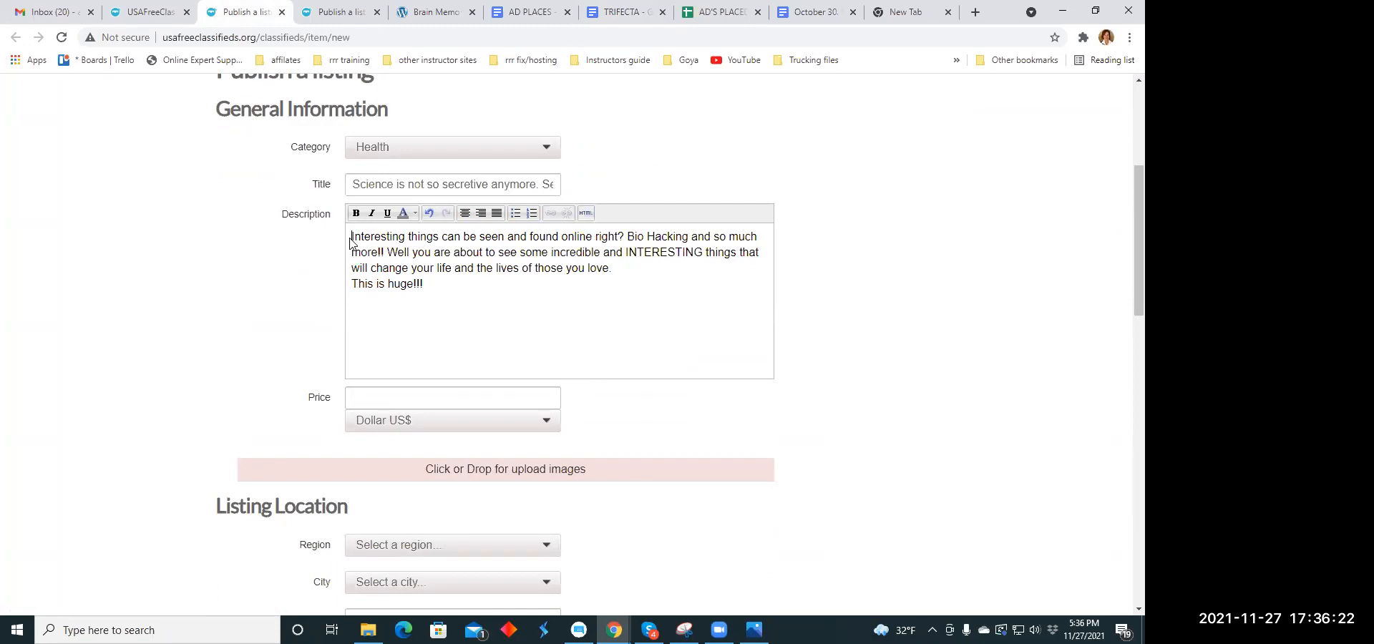
drag(350, 236, 445, 292)
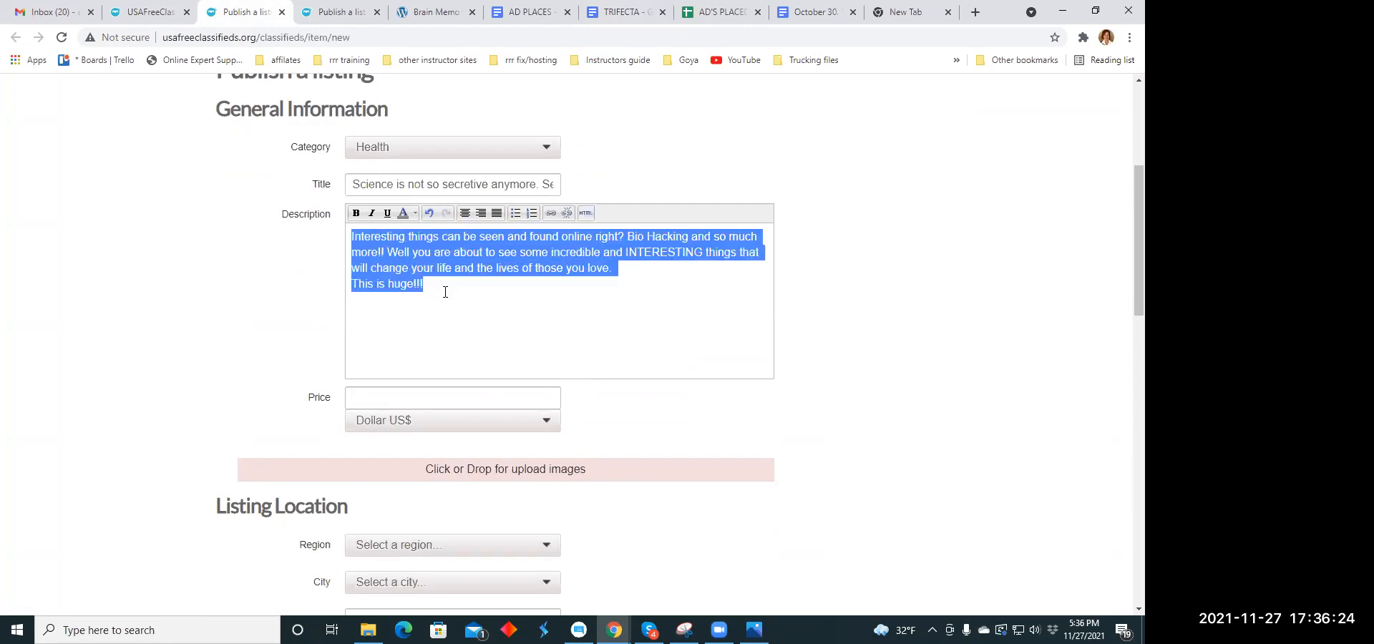
click(469, 215)
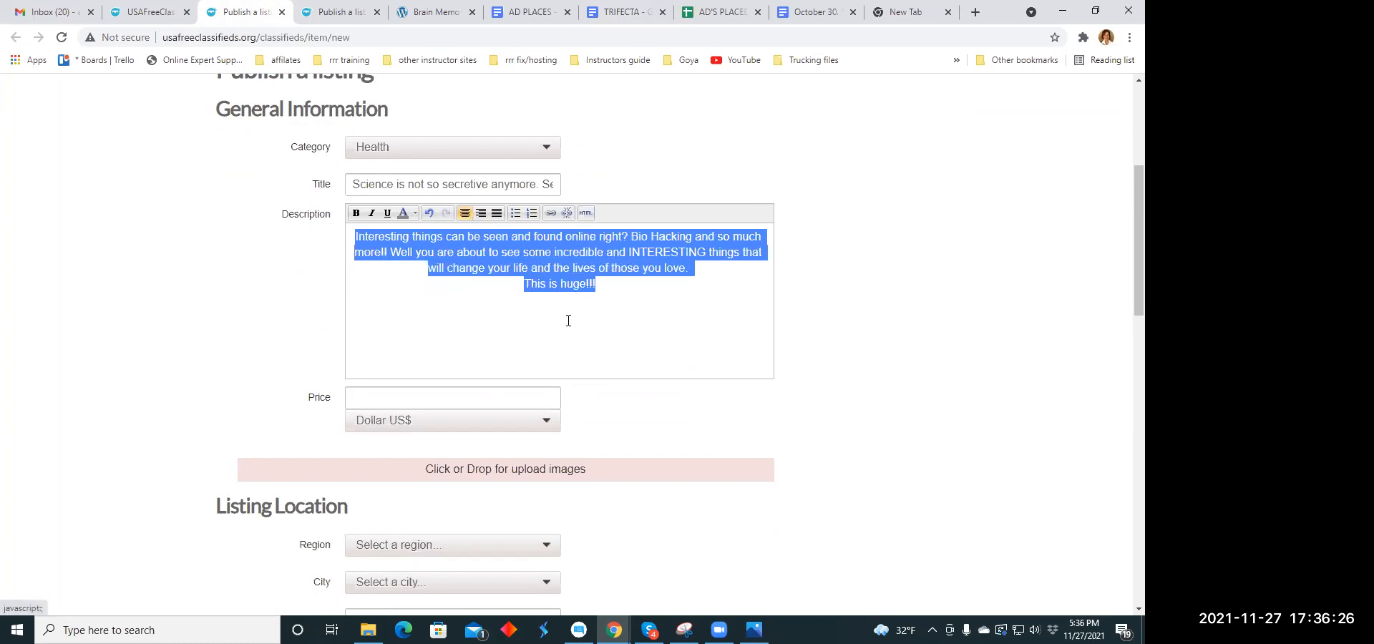
click(588, 340)
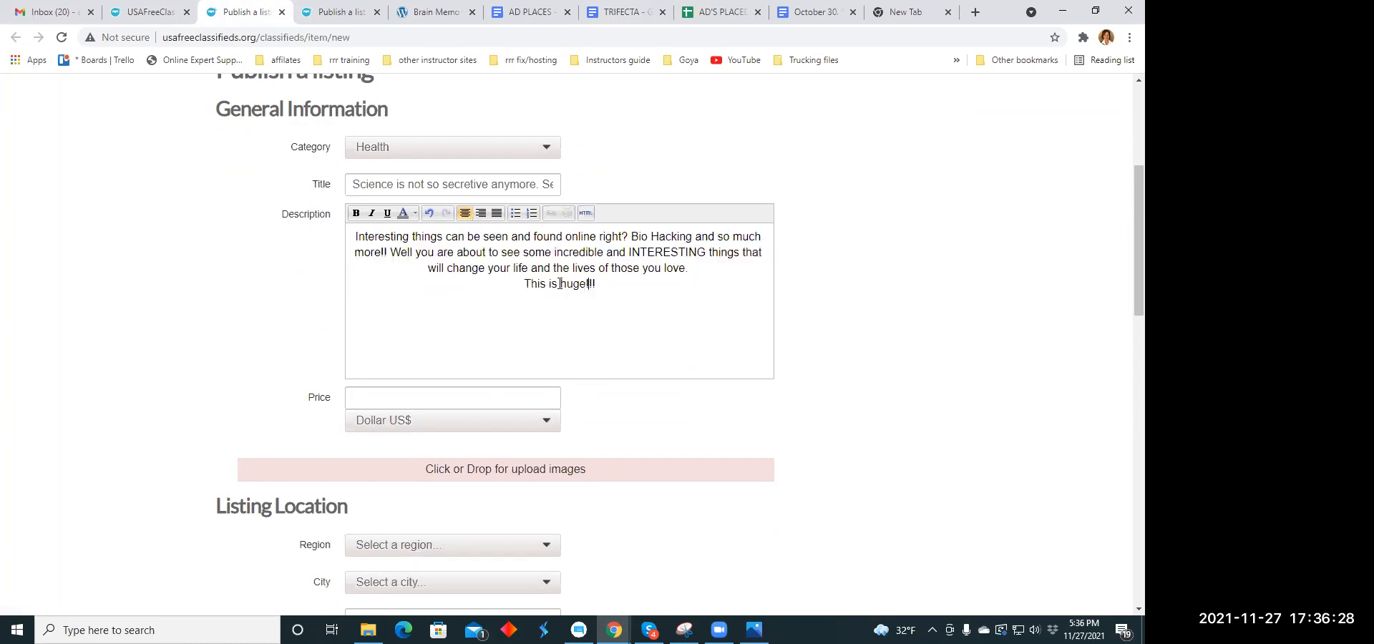
- Format the listing's entire description text as italic and bold
drag(364, 238, 600, 298)
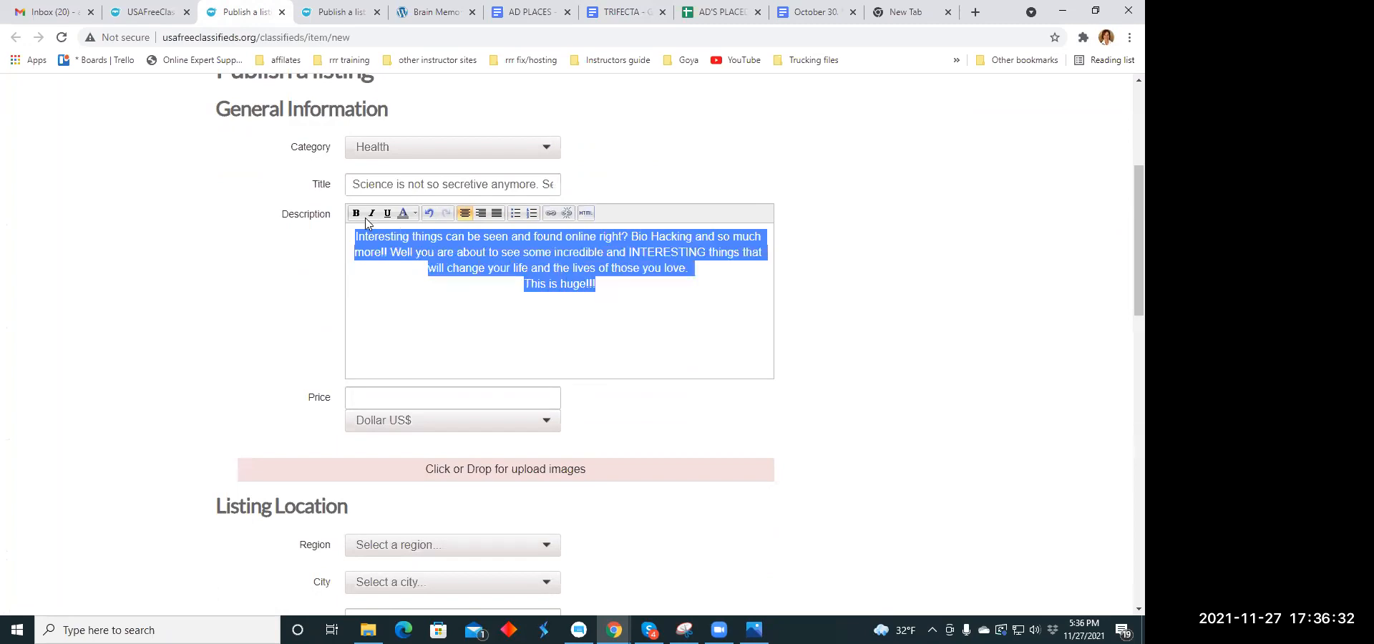
click(372, 213)
click(628, 325)
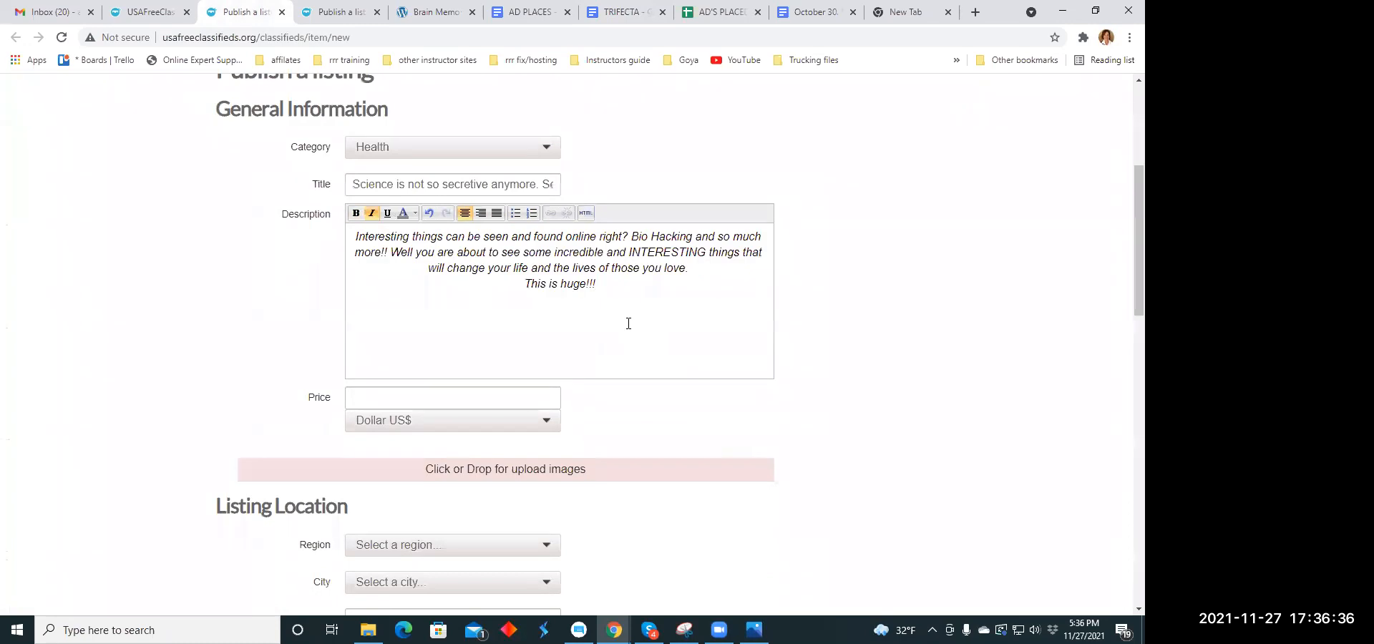
drag(355, 238, 597, 285)
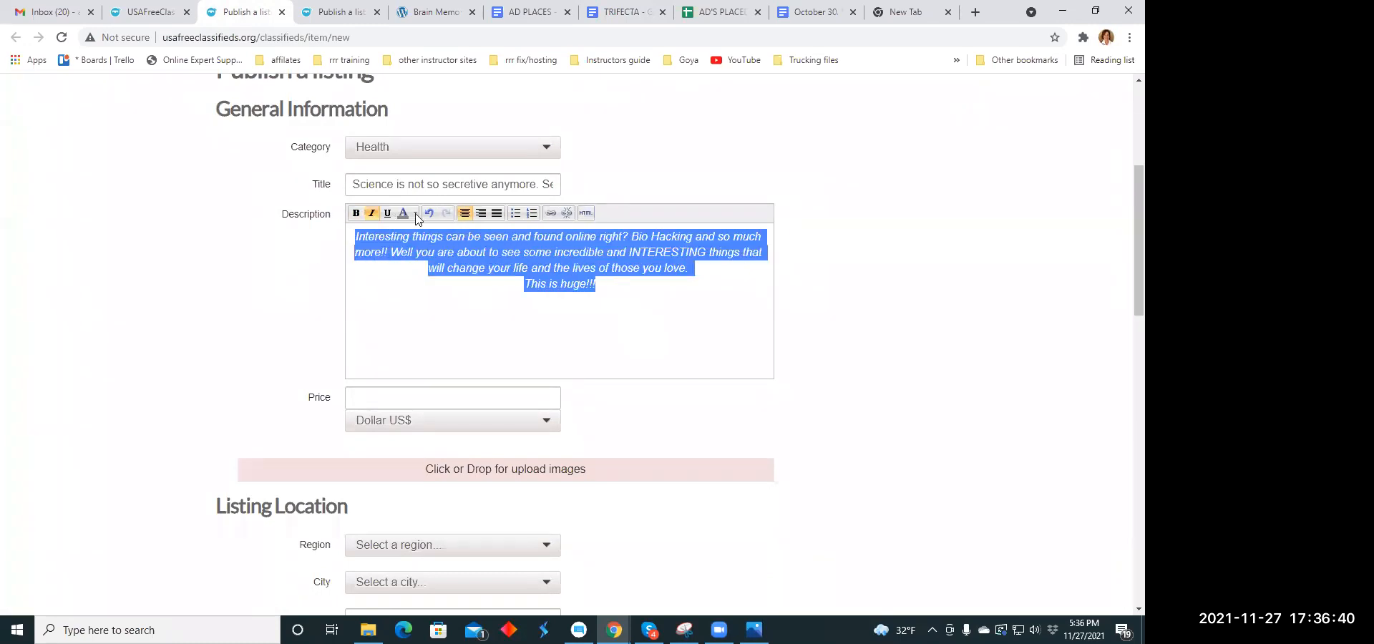
click(356, 213)
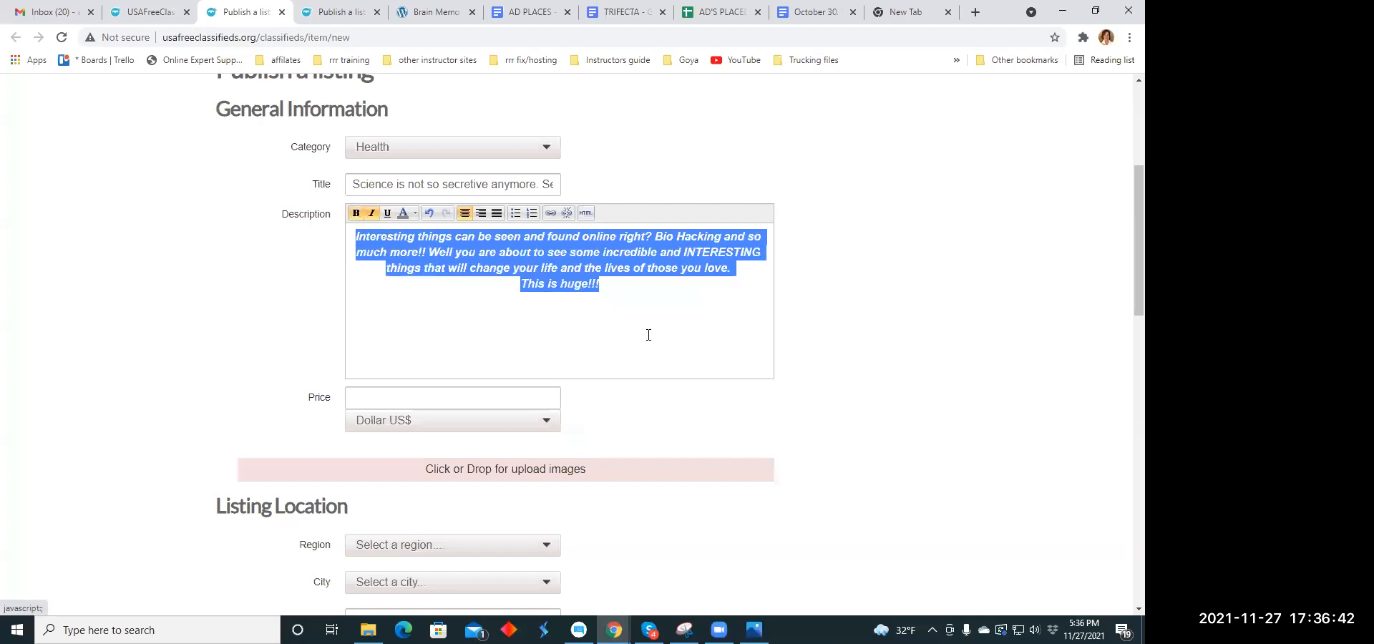
- Set the listing's price to 79.00 US dollars
click(654, 308)
scroll(653, 308, down, 2)
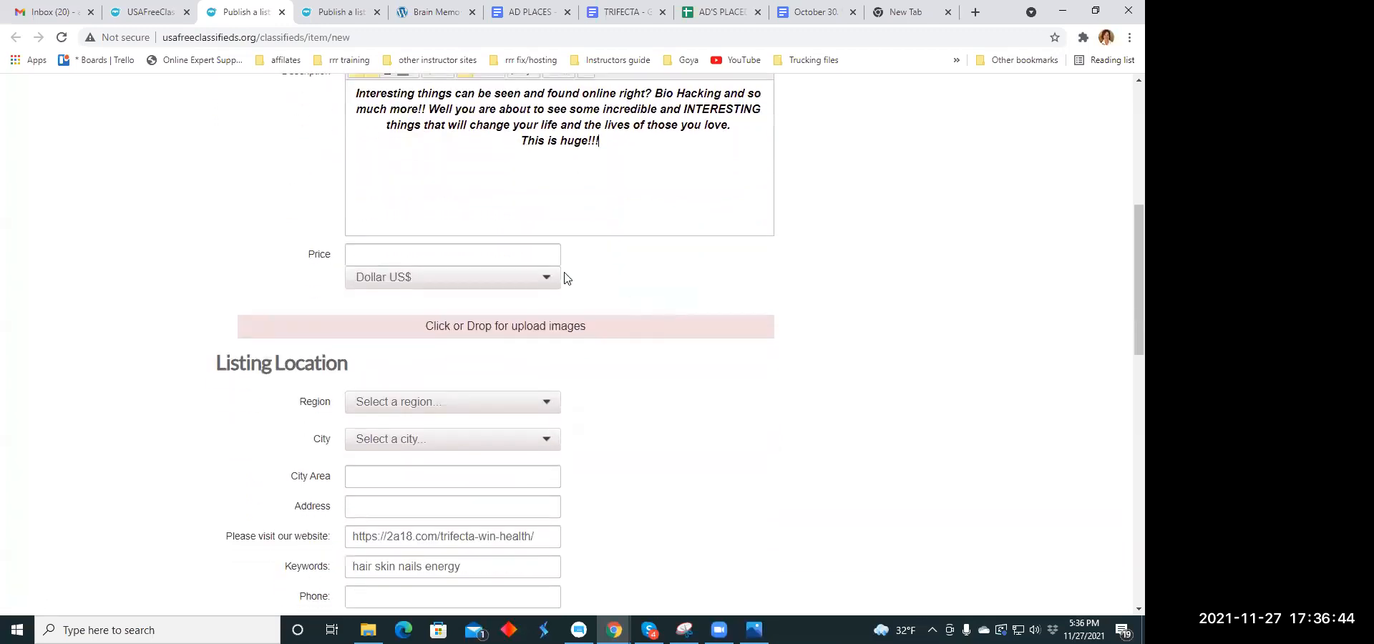
click(401, 255)
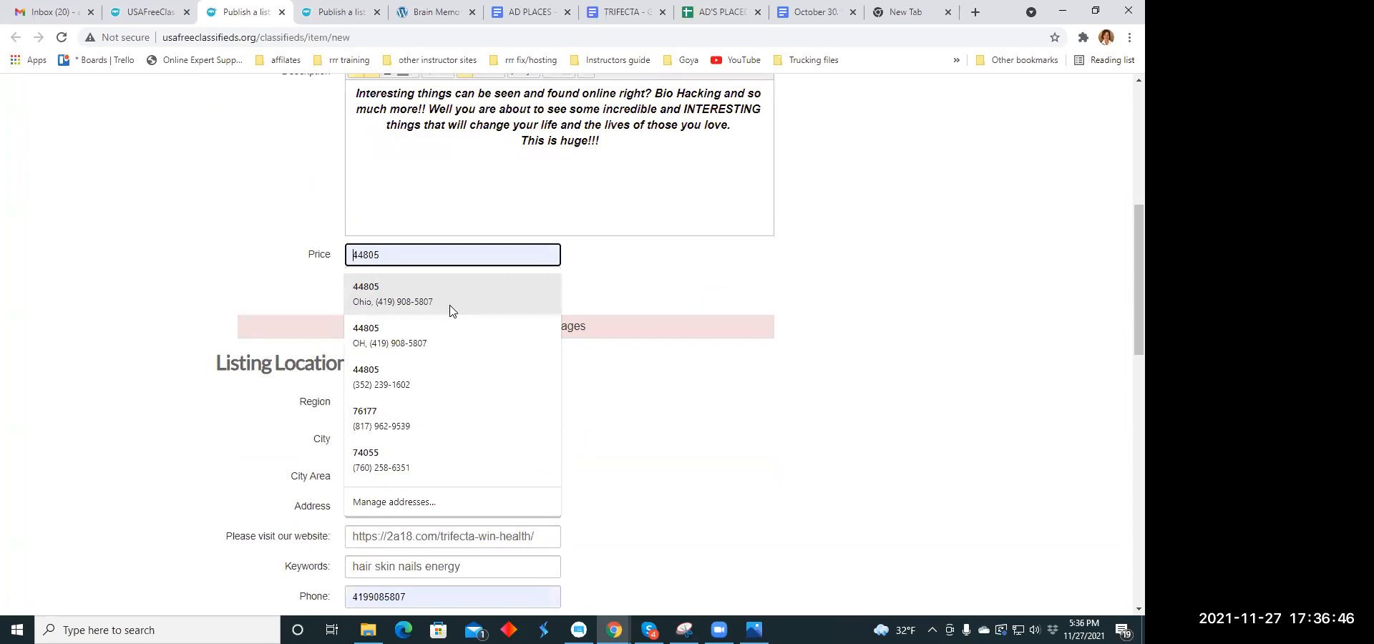
text(79)
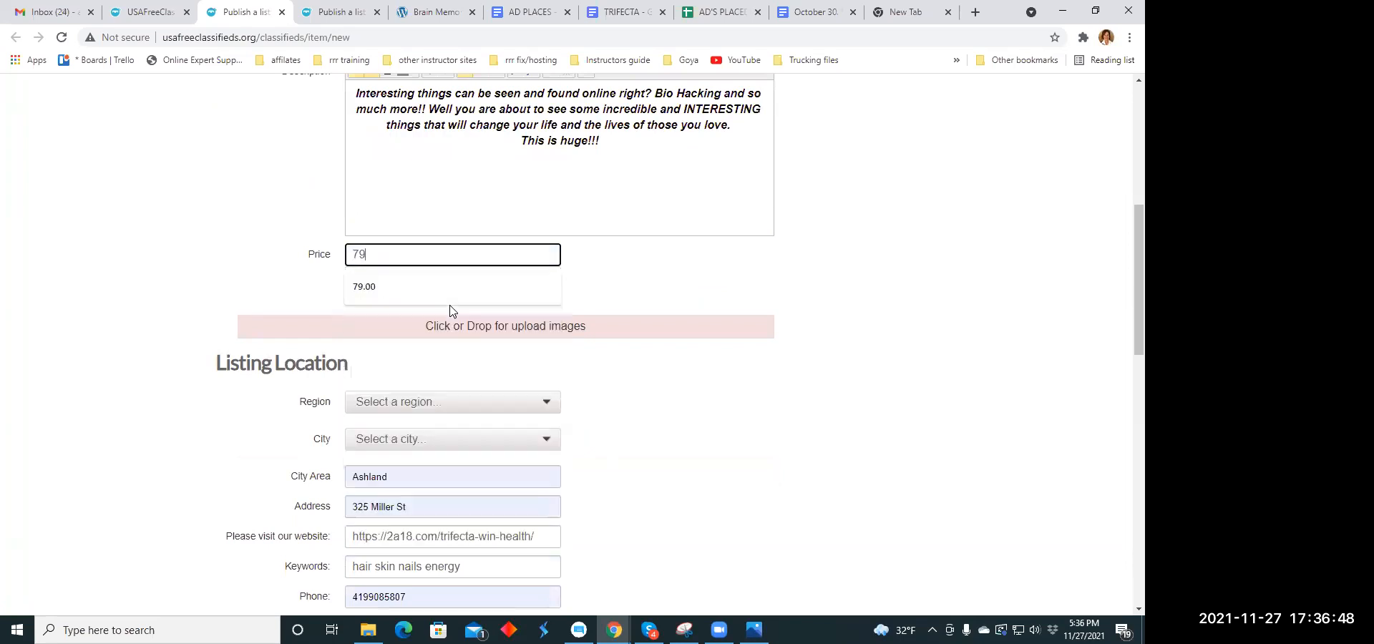
click(451, 304)
- Upload chocolatemint.jpg and trifecta.jpg from the Downloads folder as the listing's images
click(466, 328)
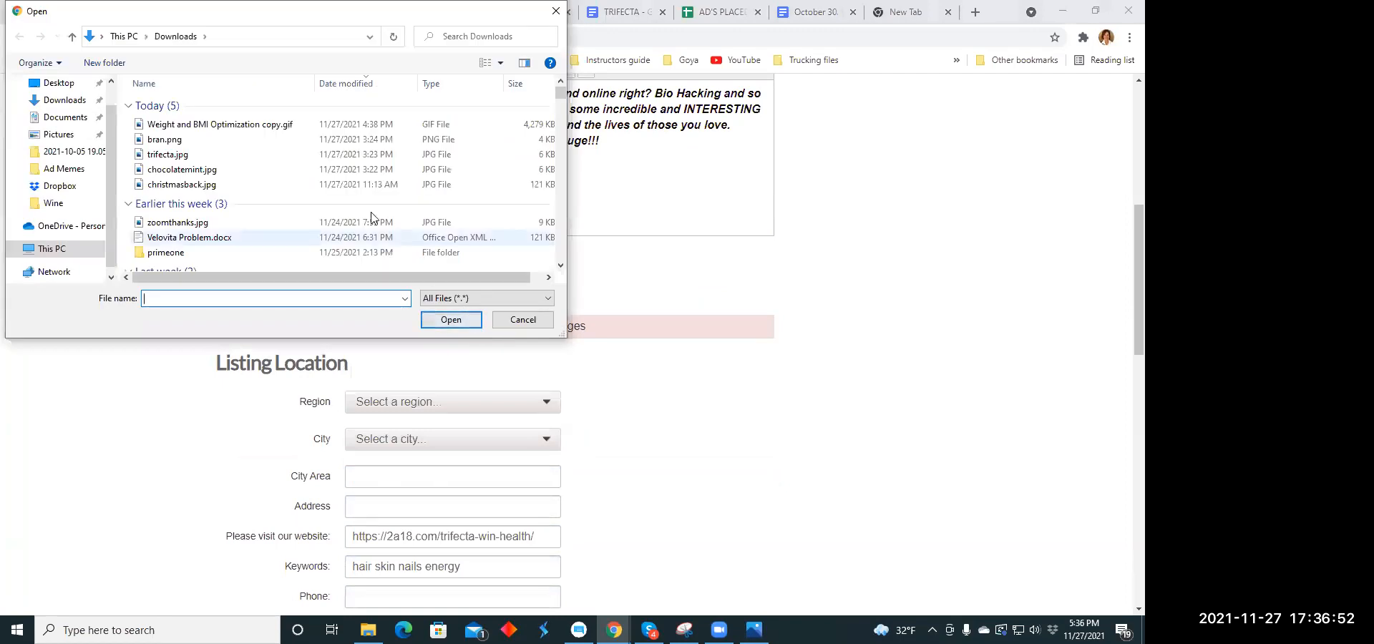
click(221, 169)
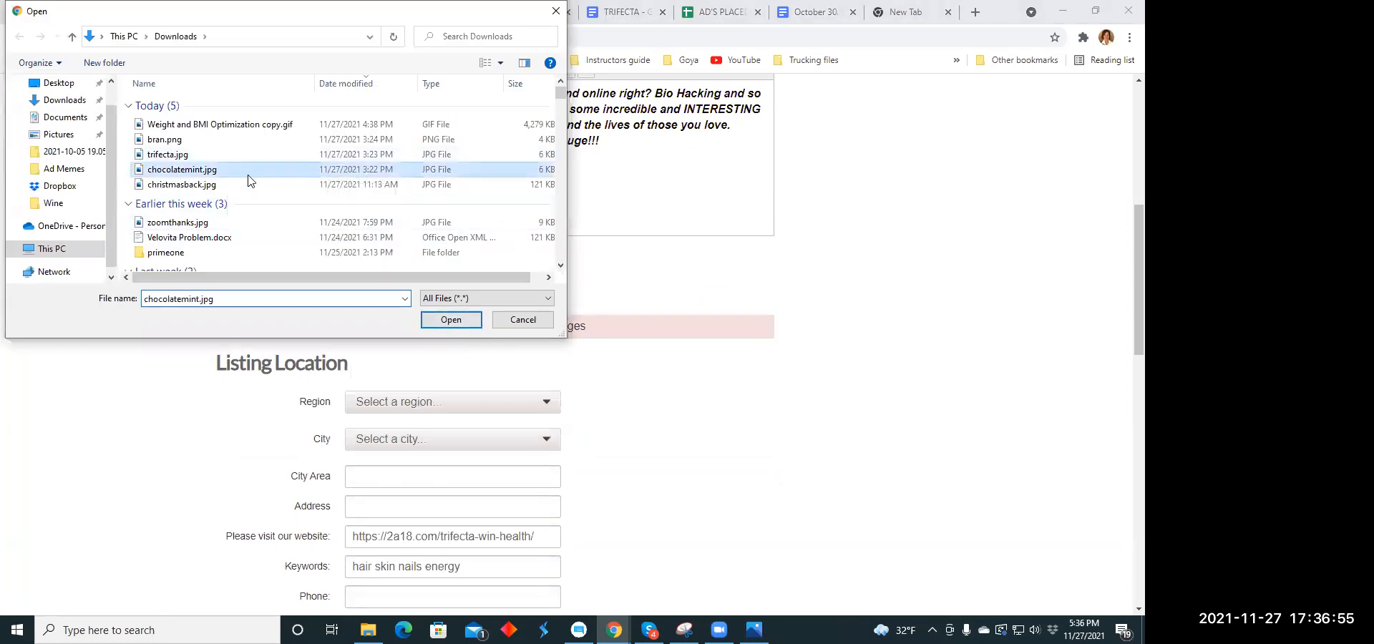
click(440, 322)
click(447, 329)
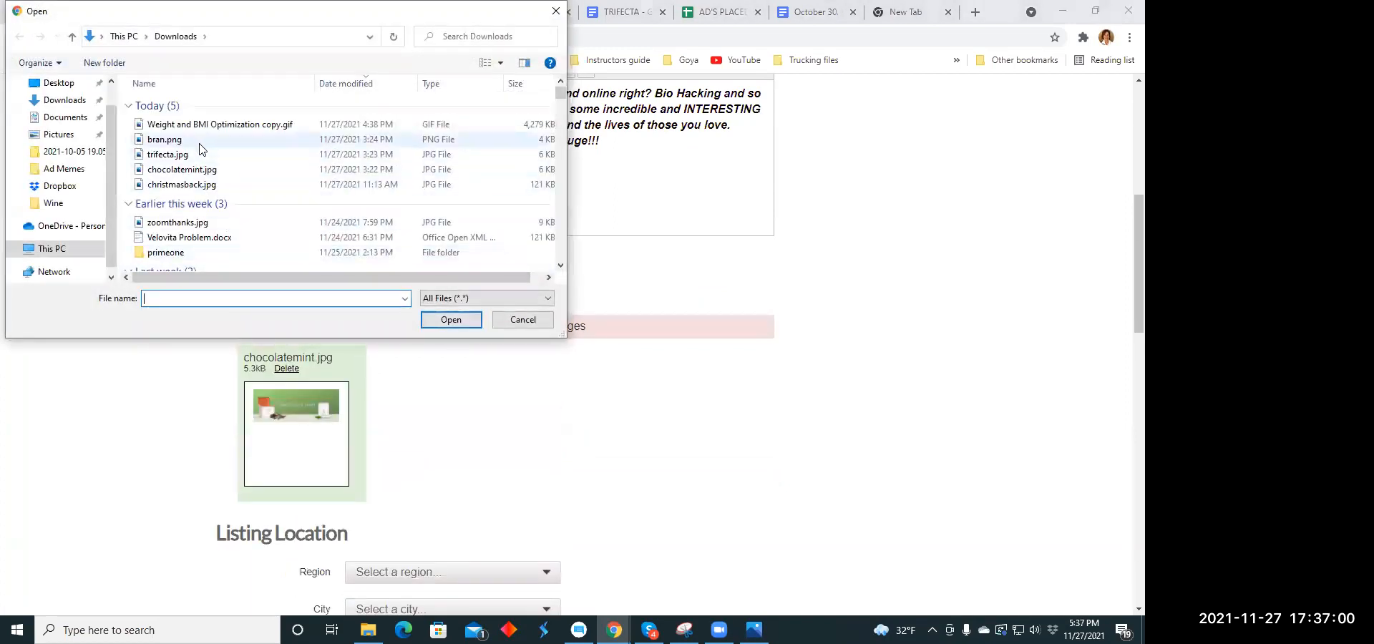
click(184, 155)
click(444, 319)
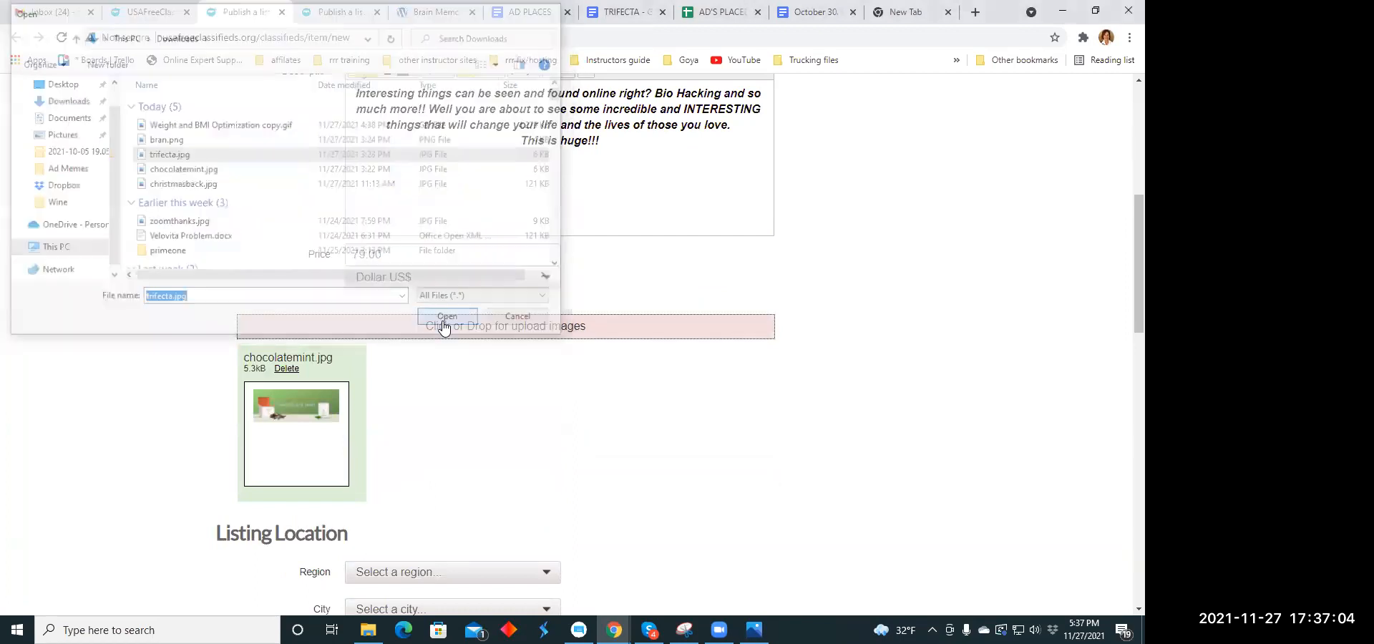
- Set the listing's location to the region Indiana and the city Avon
scroll(712, 357, down, 3)
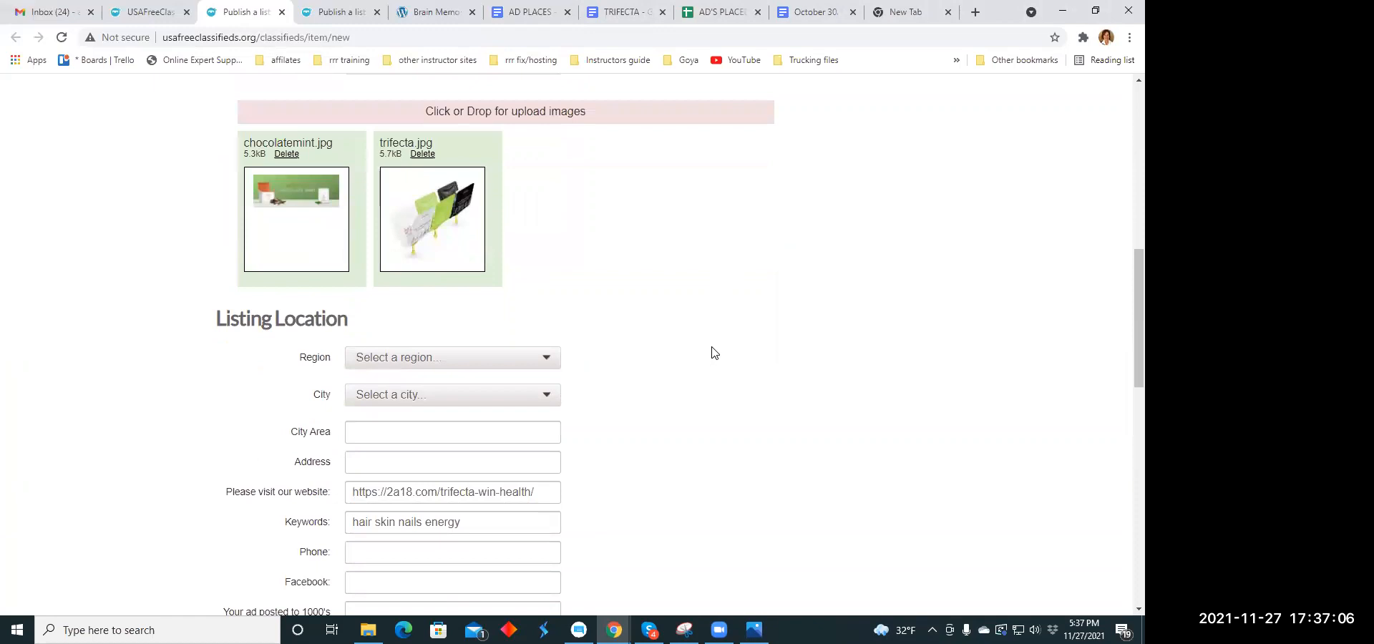
scroll(712, 351, down, 2)
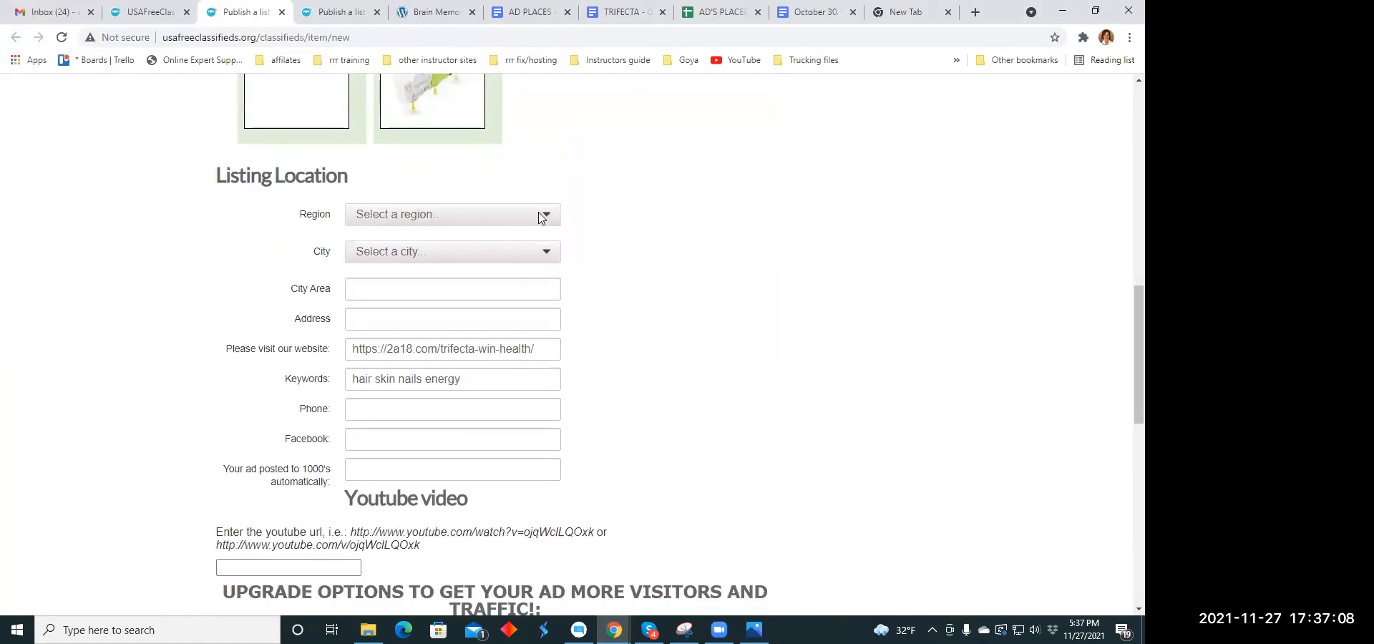
click(543, 218)
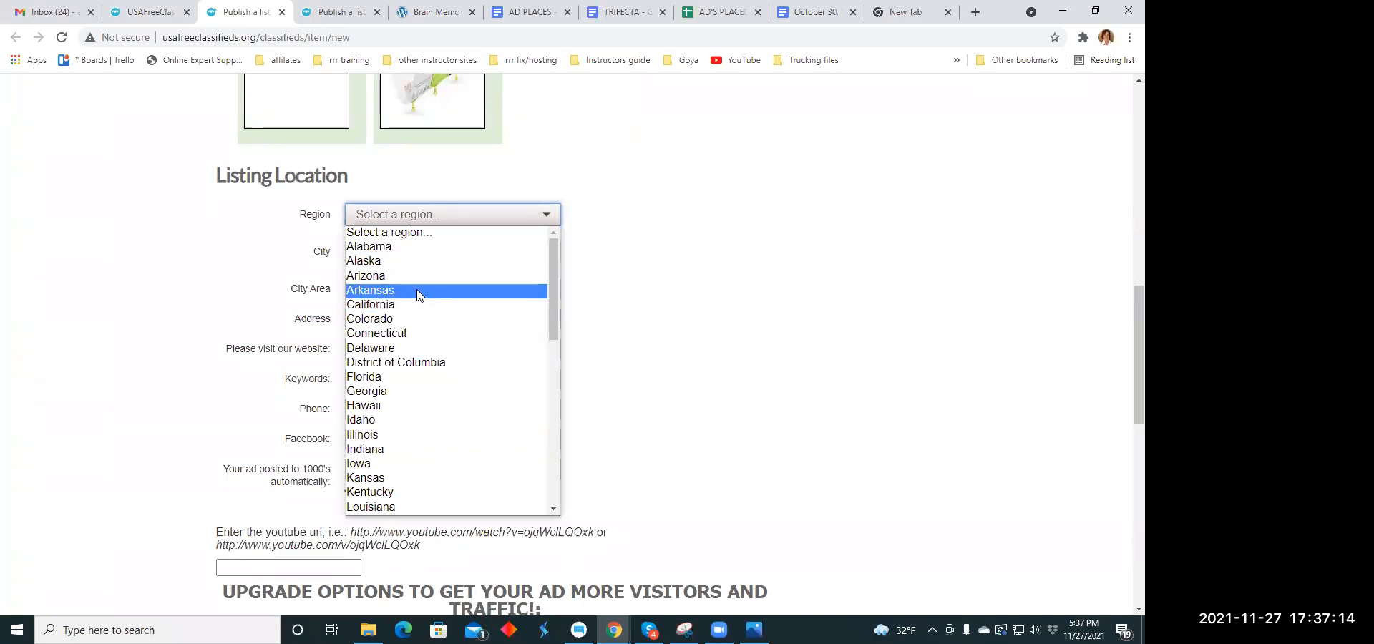
scroll(417, 294, down, 2)
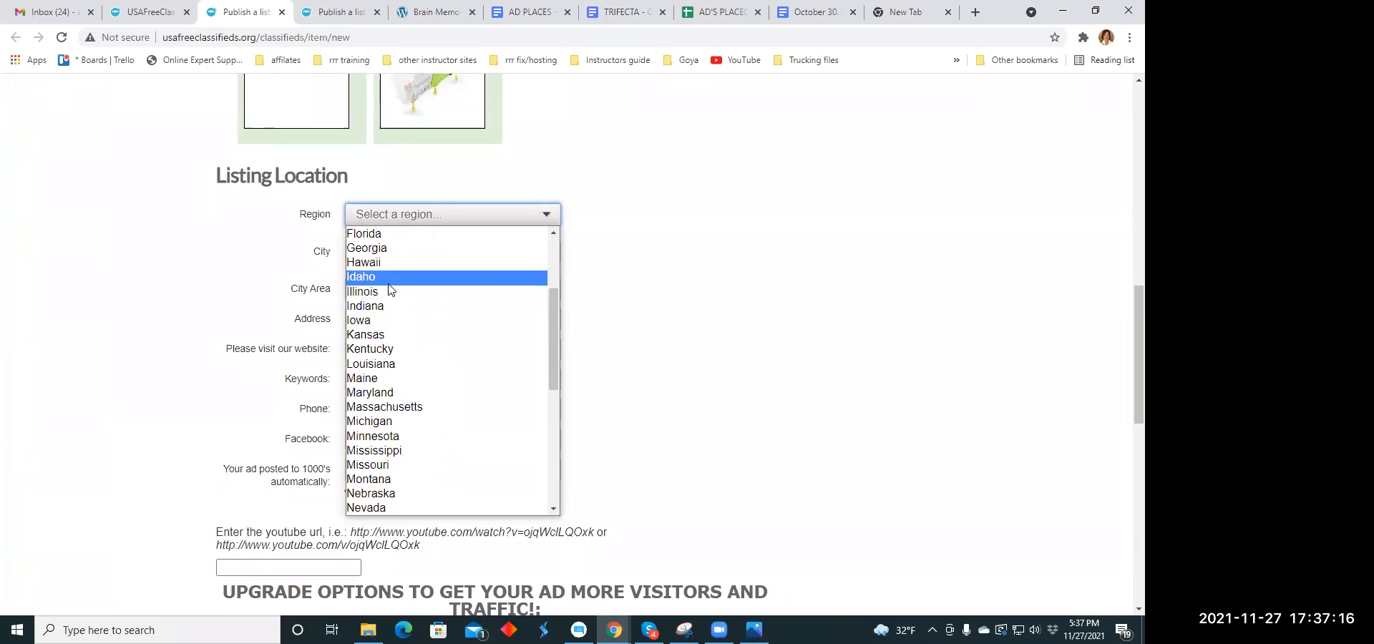
click(386, 306)
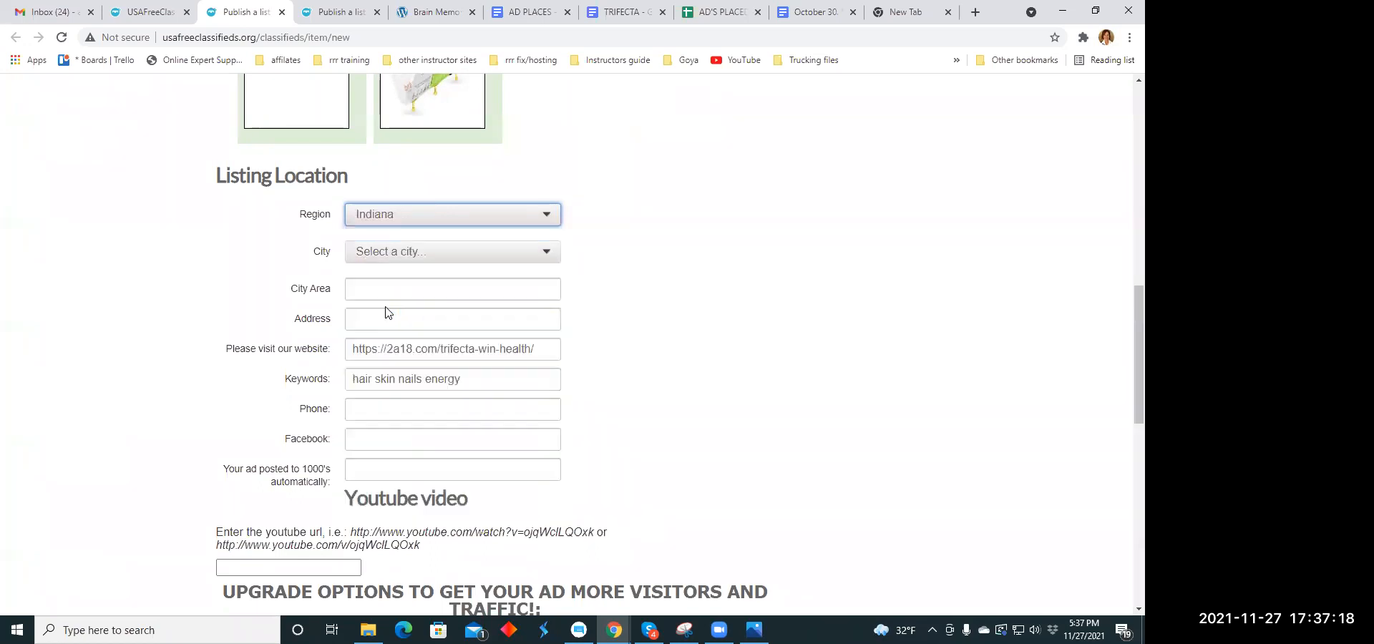
click(550, 255)
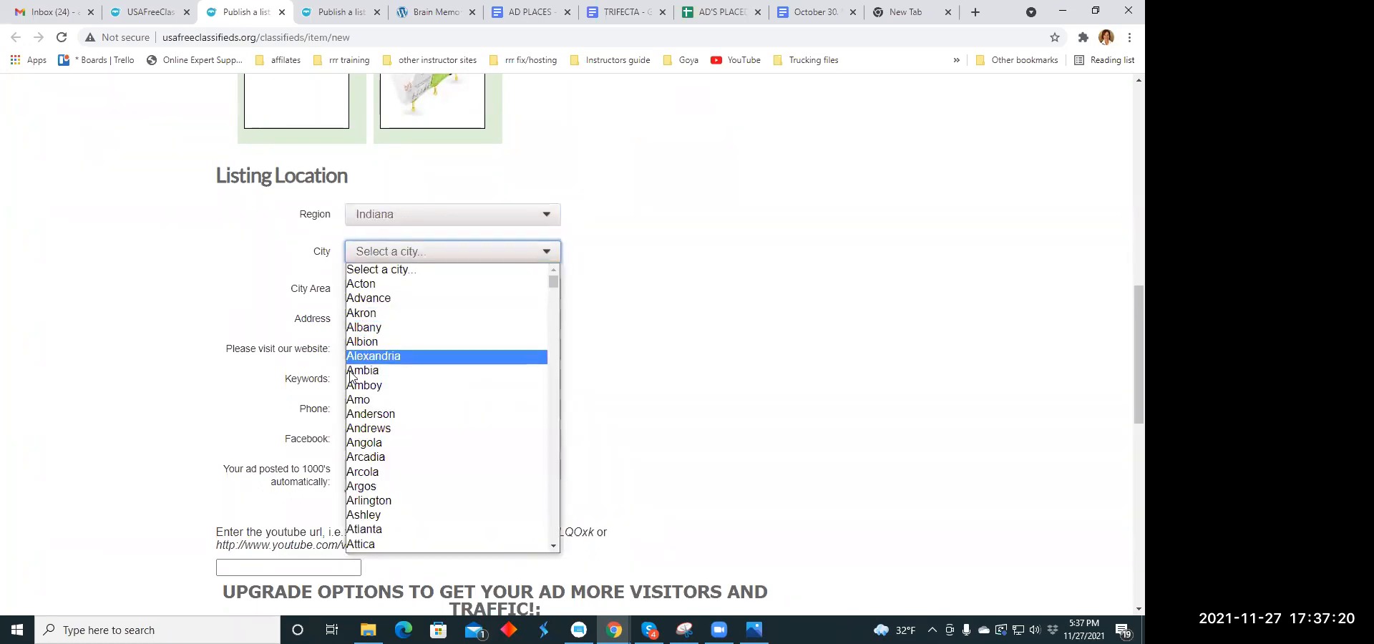
scroll(369, 401, down, 4)
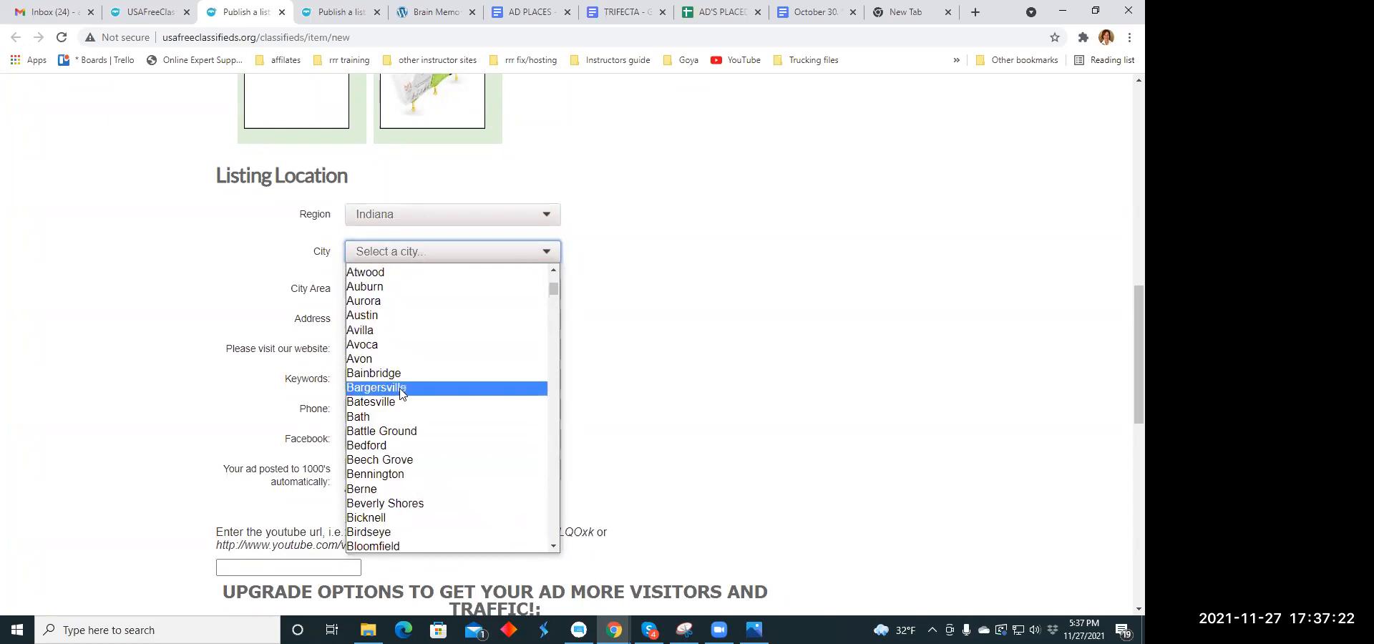
click(378, 359)
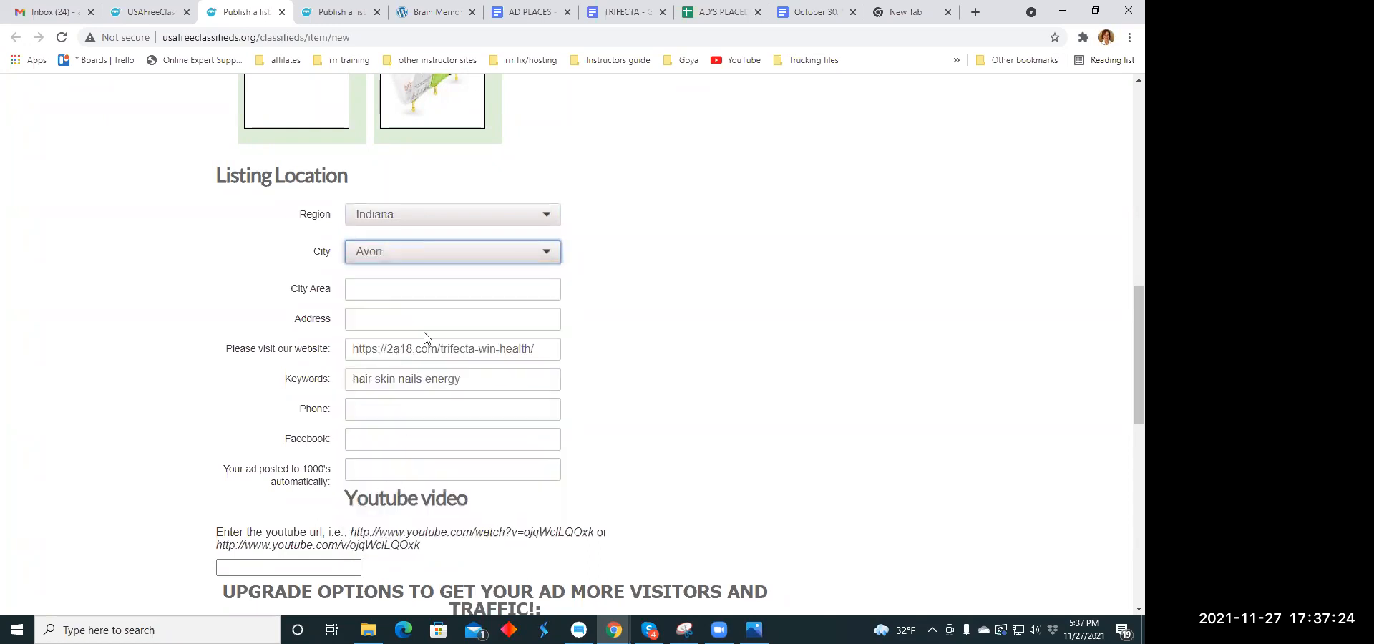
- Review the remaining listing fields, publish the listing, and close the upgrade payment page without paying
scroll(399, 315, down, 3)
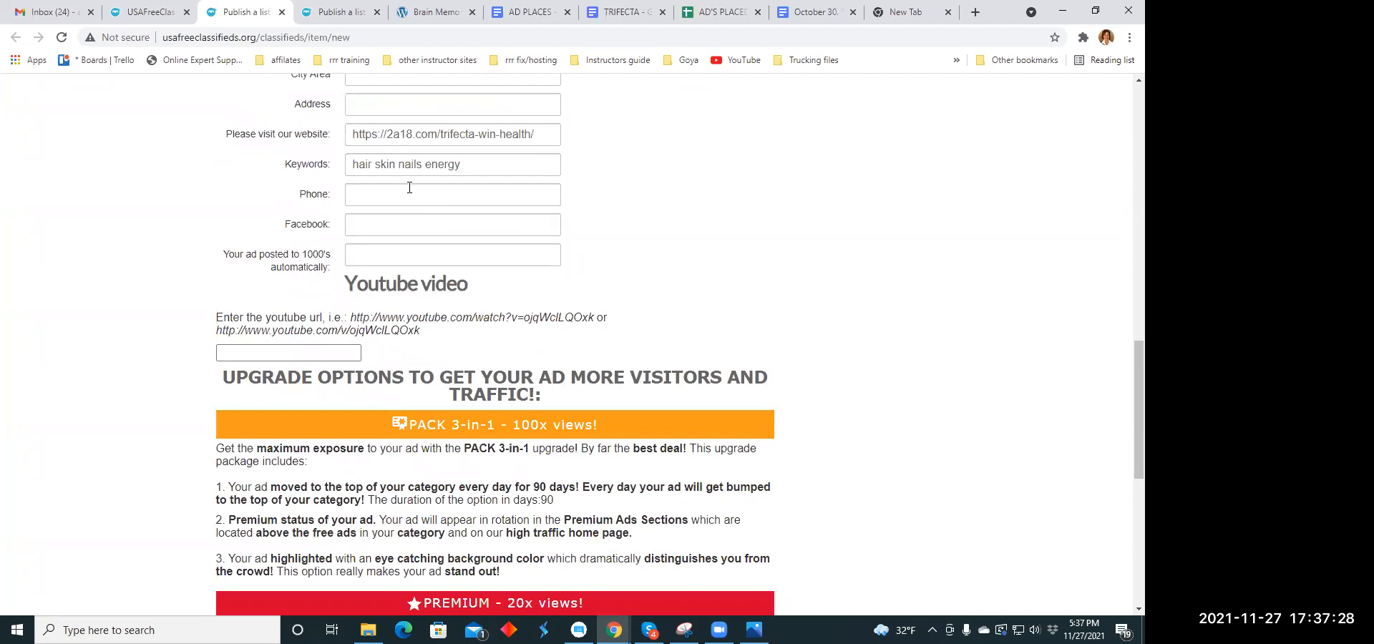
scroll(410, 188, down, 3)
scroll(410, 188, up, 5)
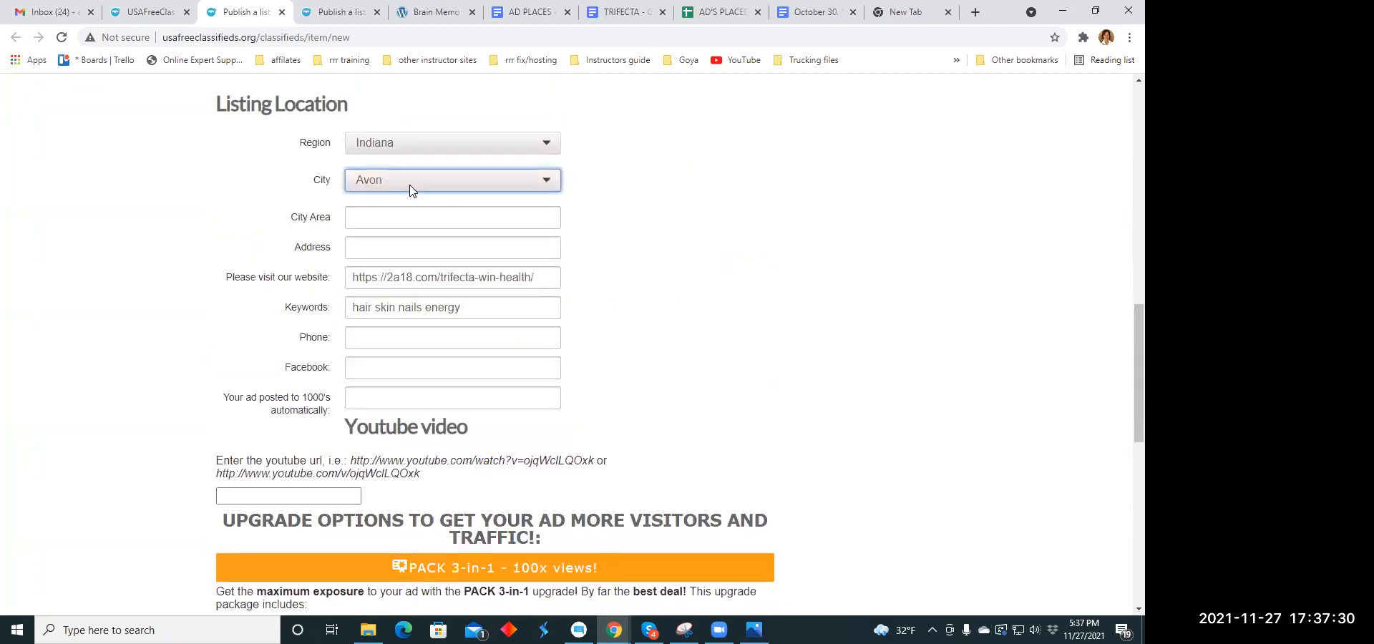
scroll(411, 189, up, 4)
scroll(409, 190, down, 7)
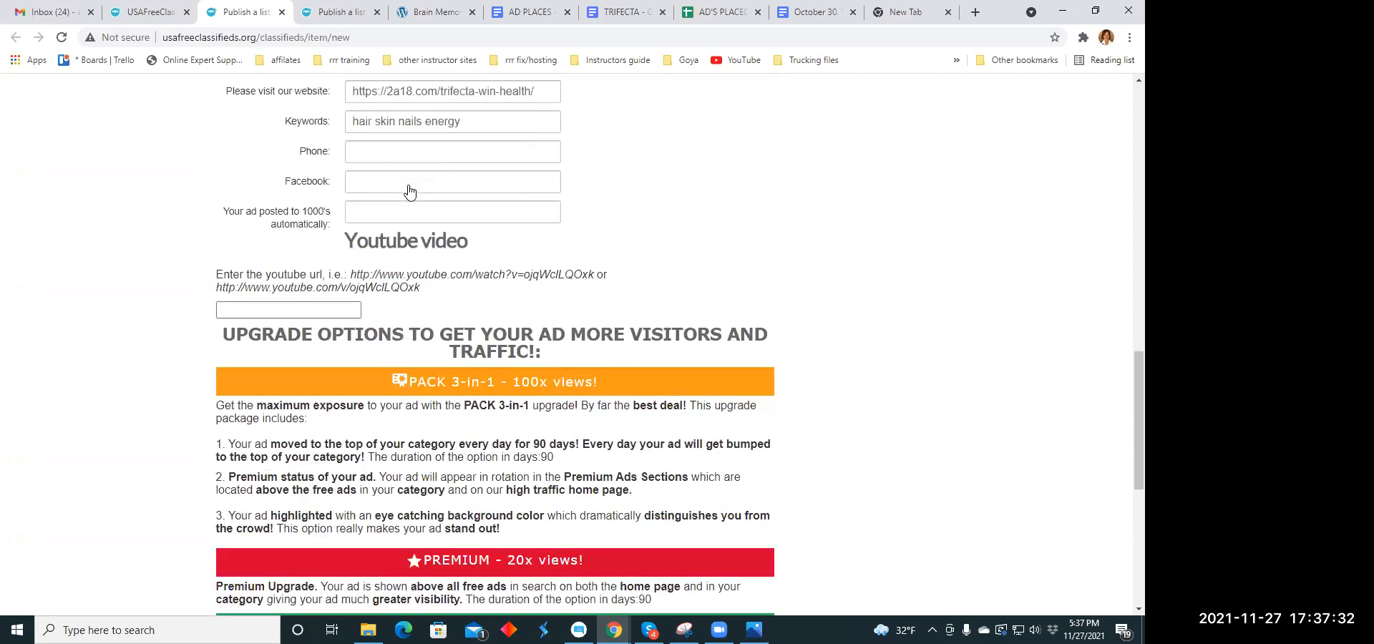
scroll(410, 190, down, 6)
click(372, 350)
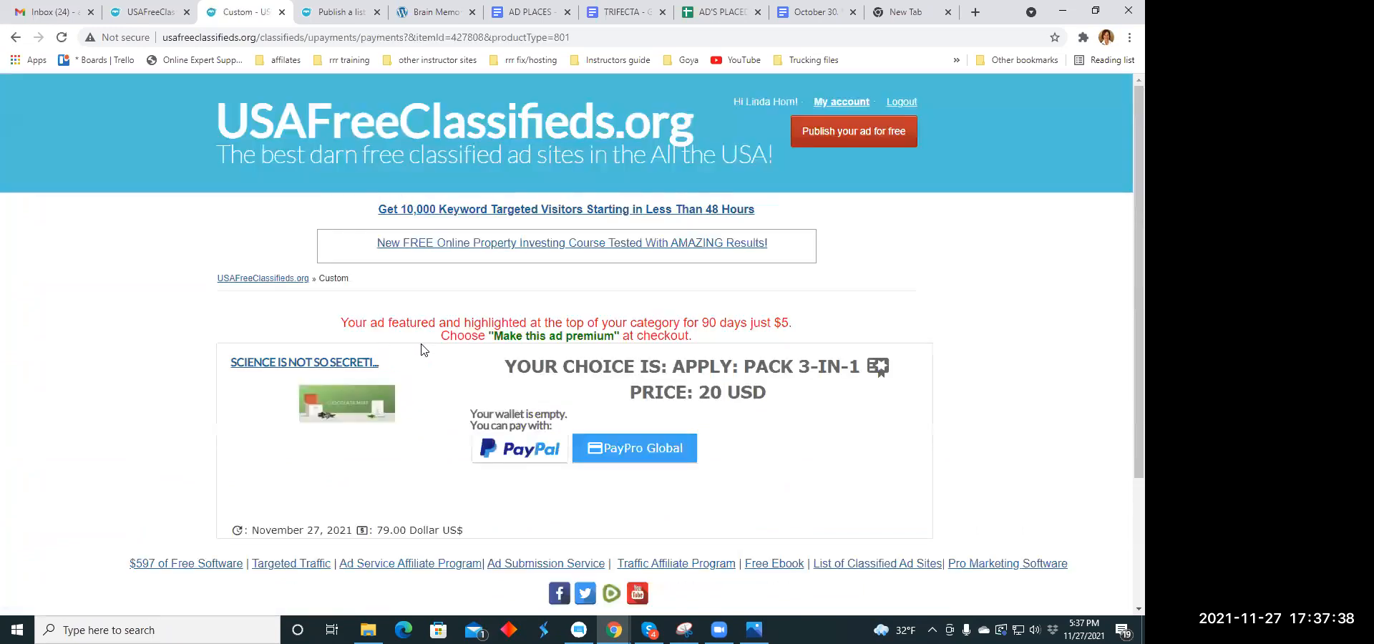
click(280, 12)
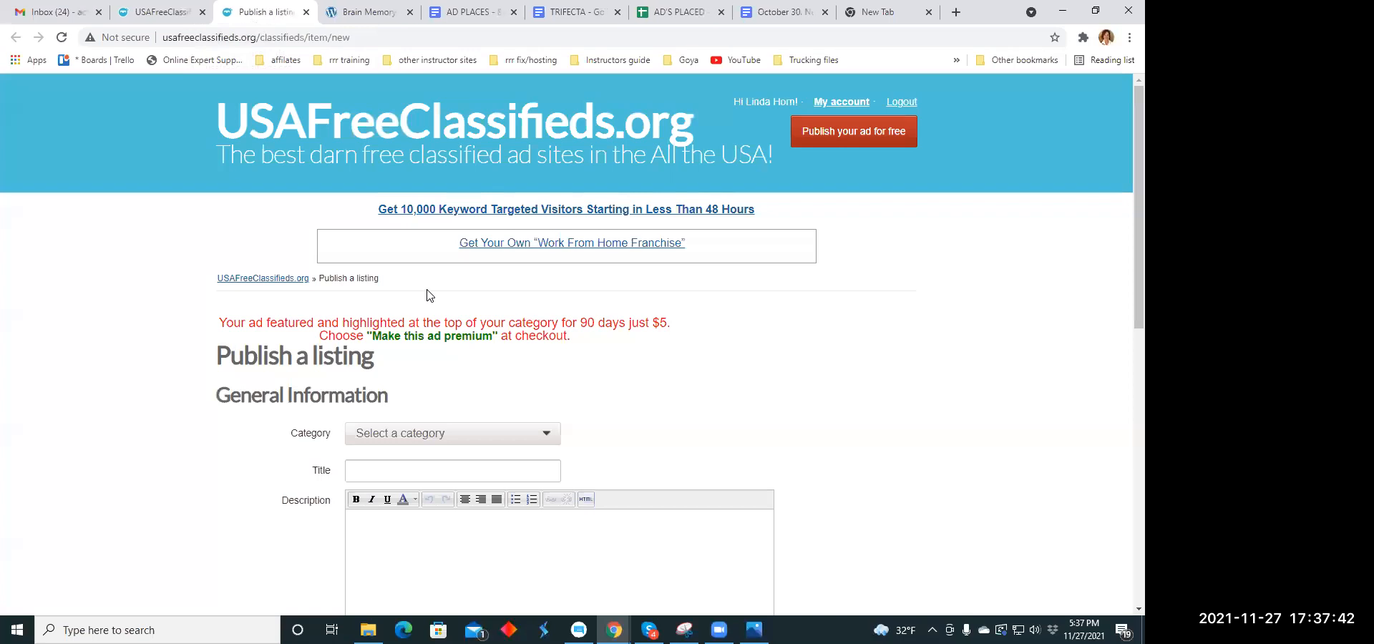
- Choose Business Opportunities as the category of the new blank listing
scroll(527, 215, down, 4)
click(547, 156)
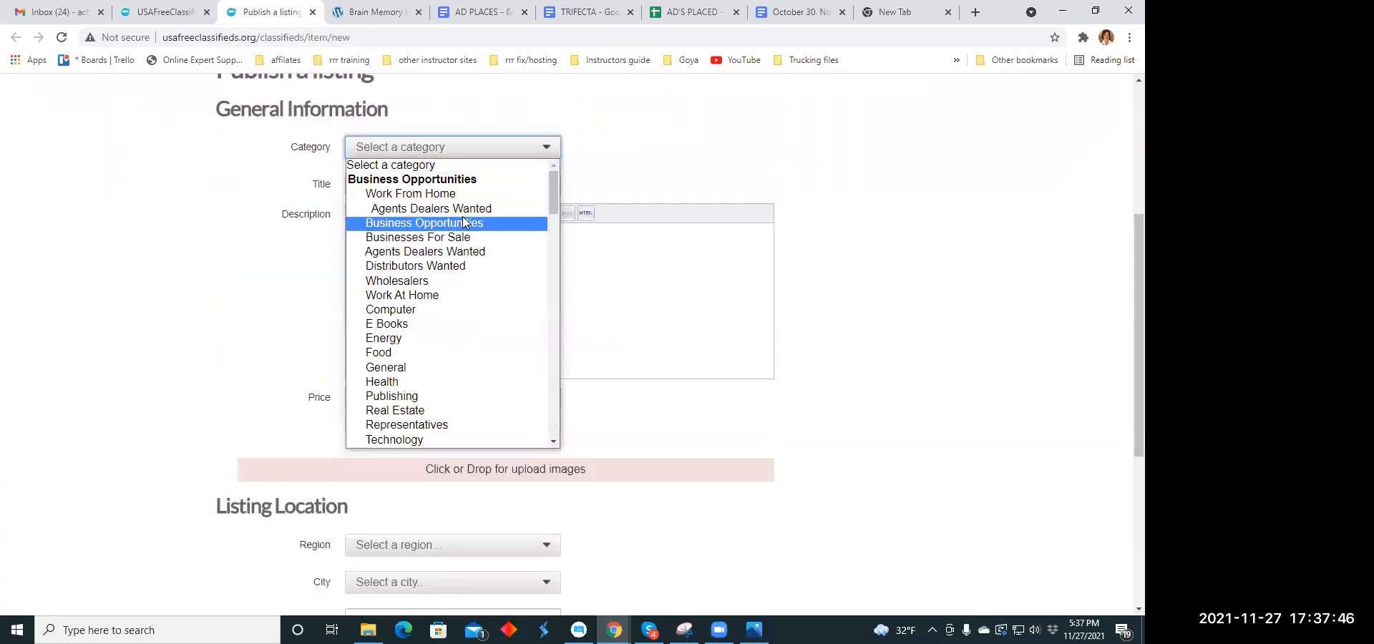
click(429, 222)
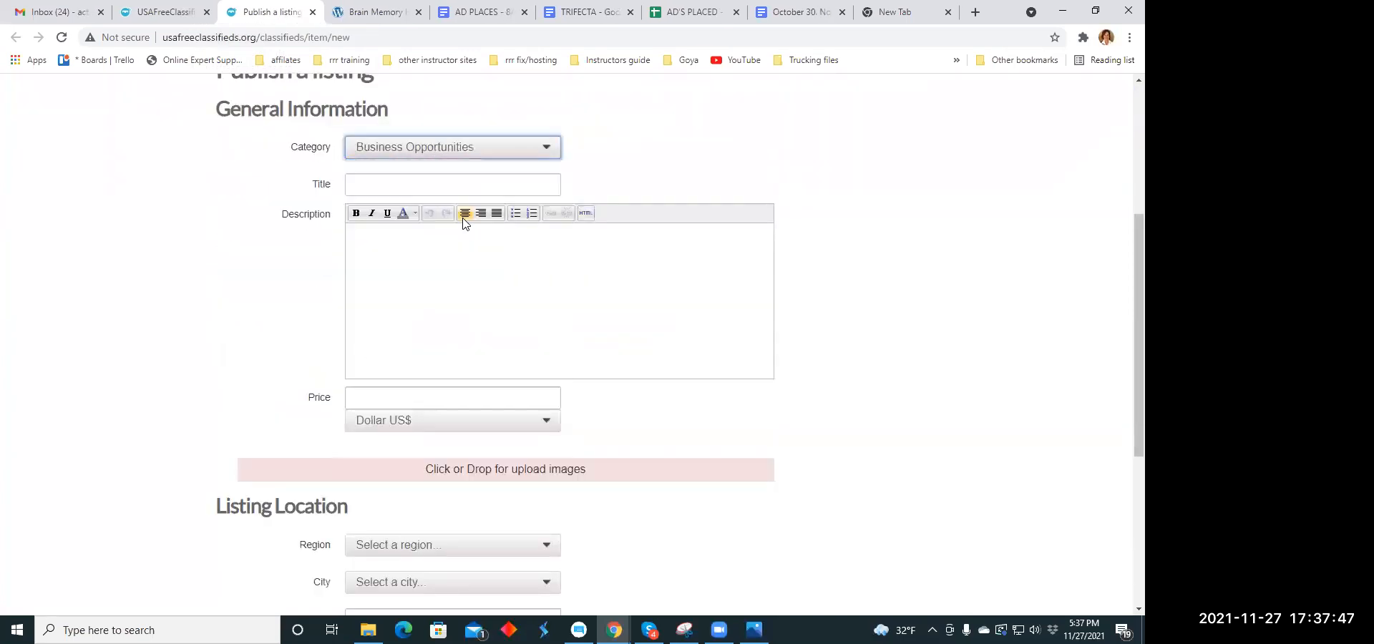
- Copy the headline "Desperate to Change? We were until we found this." from the Headline Copy Holidays document into the listing's title
click(365, 188)
click(795, 14)
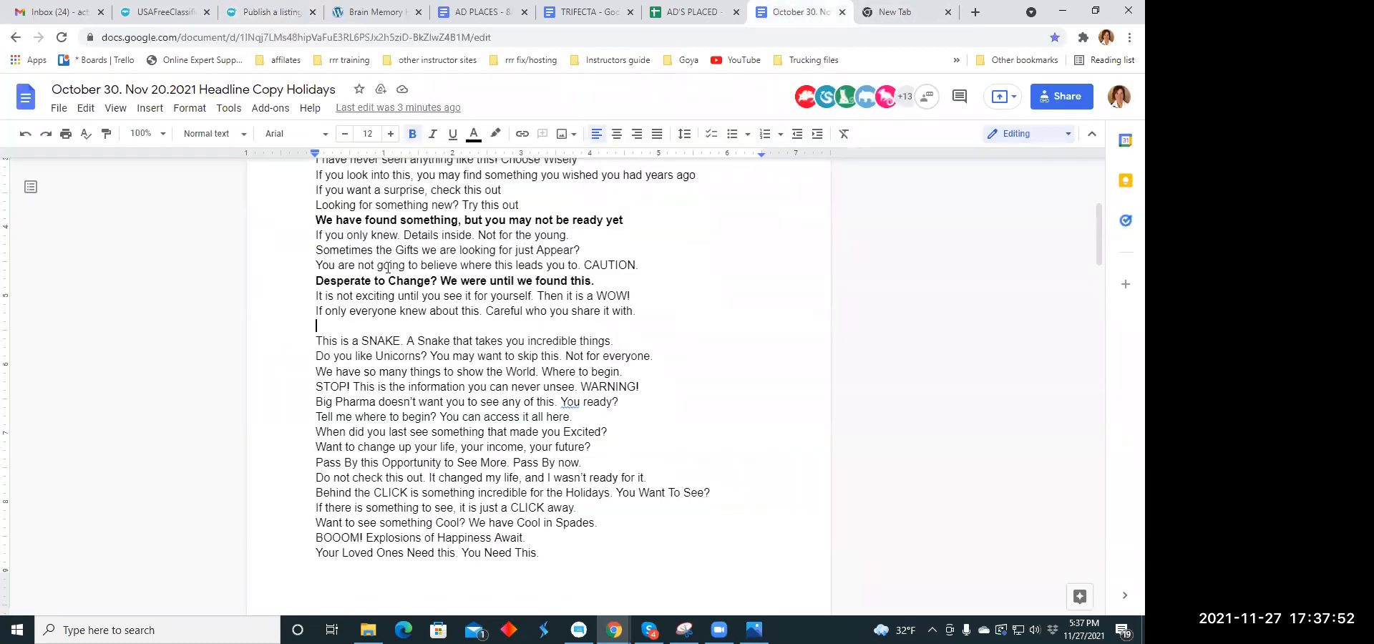
drag(315, 280, 593, 281)
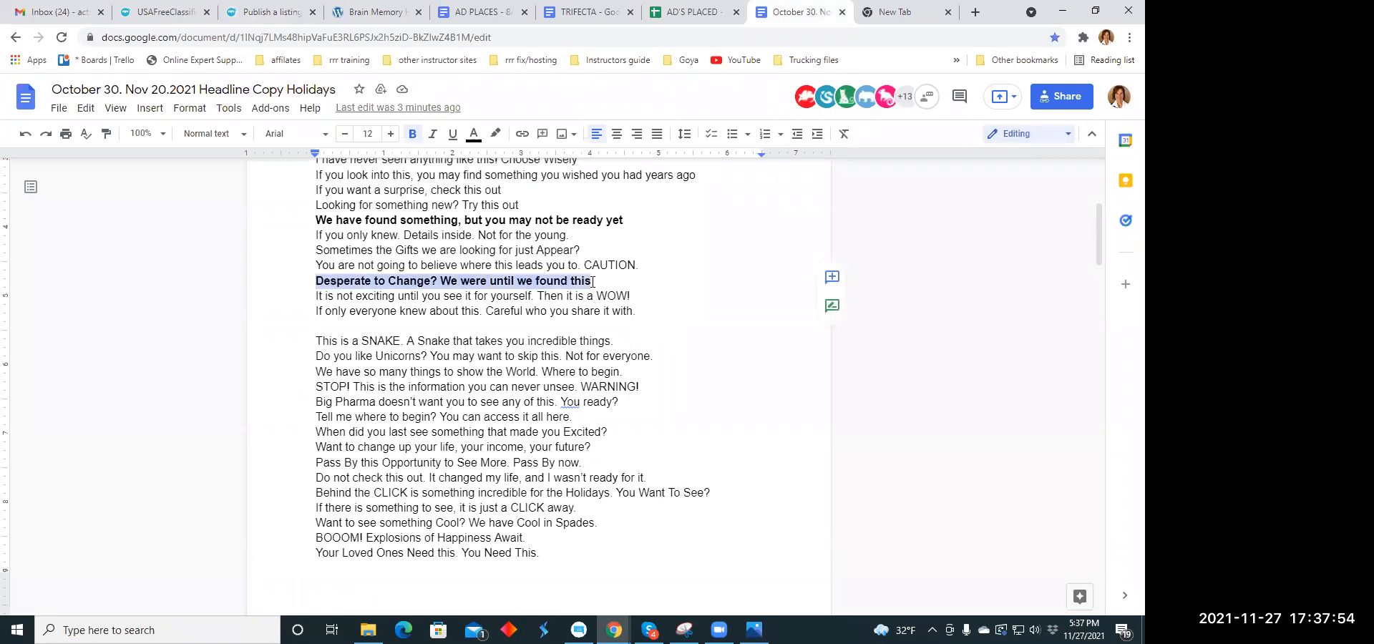
right_click(585, 280)
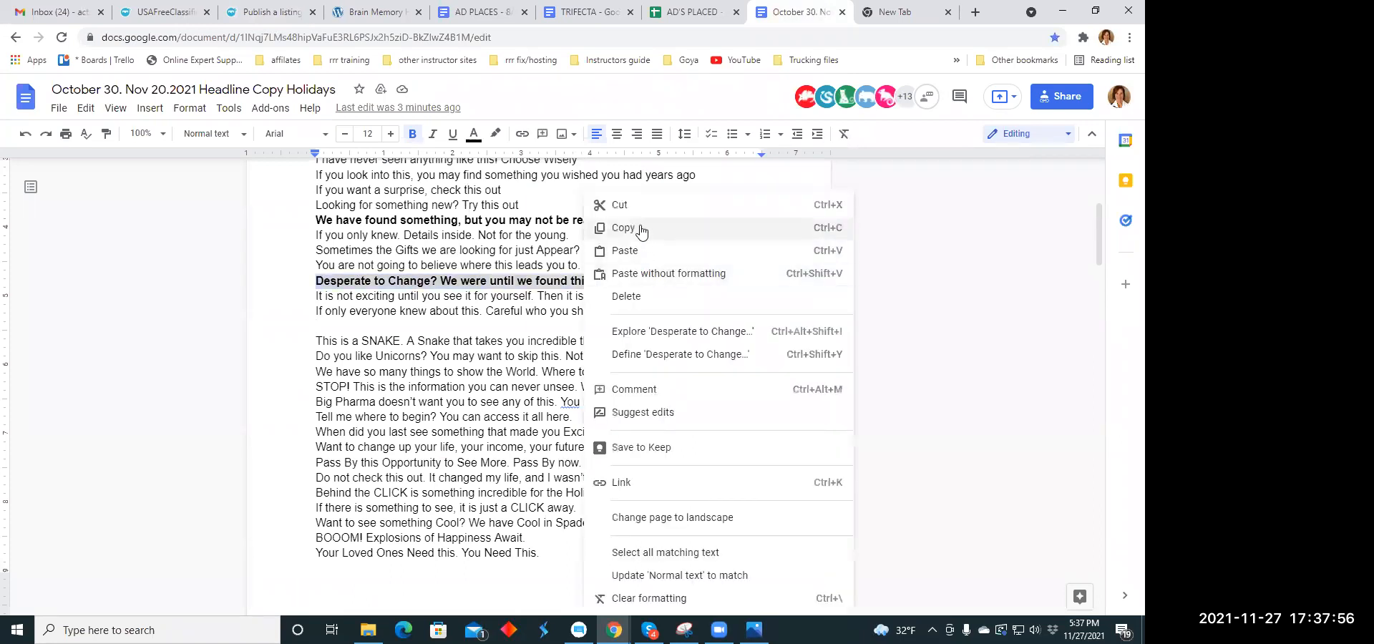
click(640, 228)
click(278, 7)
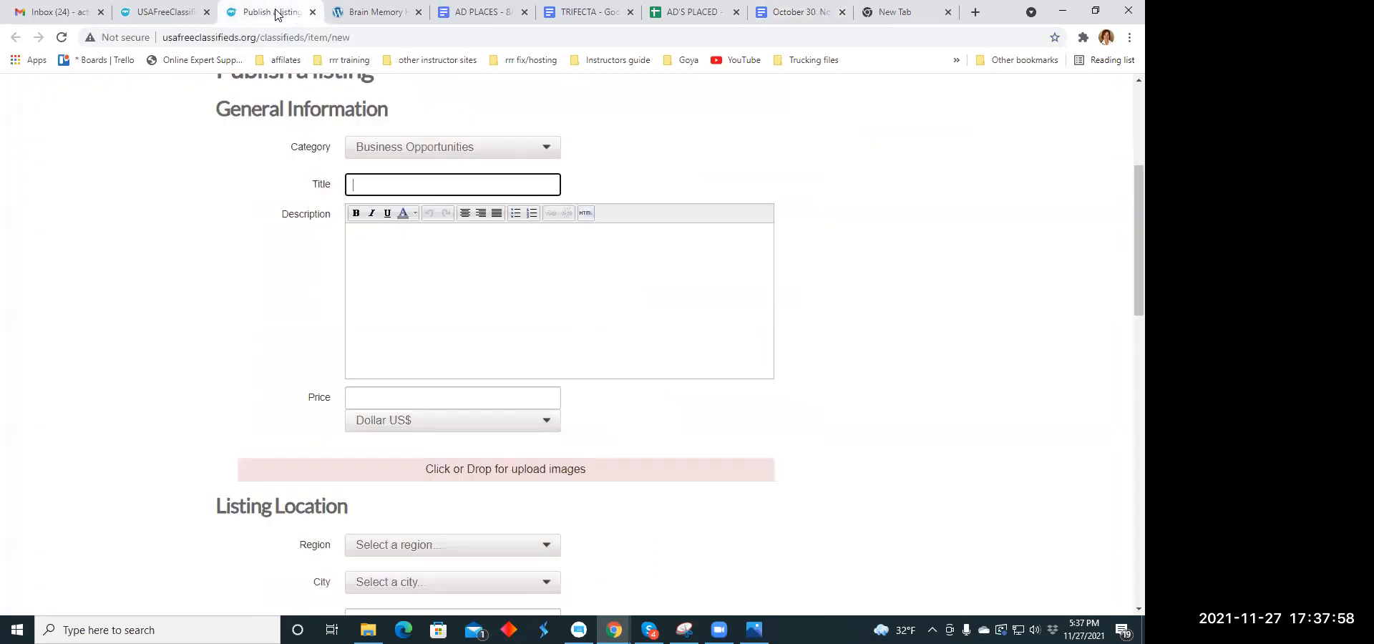
click(370, 179)
right_click(369, 183)
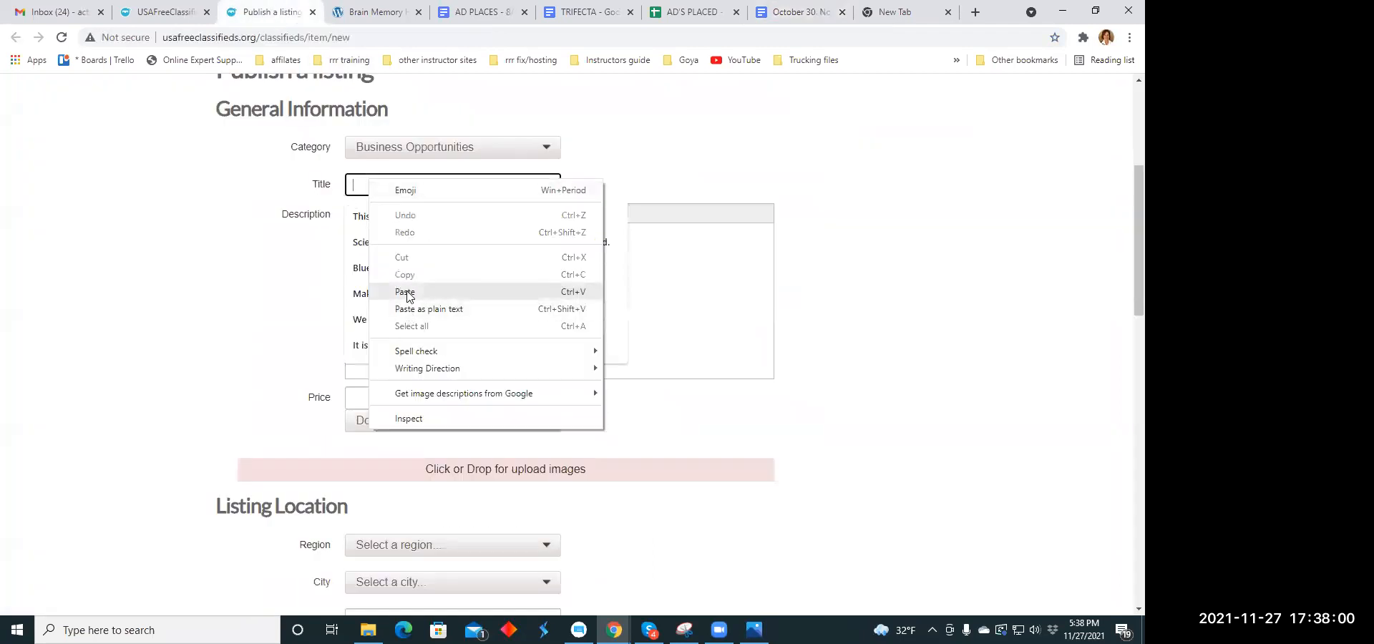
click(413, 293)
- Copy the first "Interesting things can be seen and found online right?" paragraph from the TRIFECTA document into the listing's description
click(386, 259)
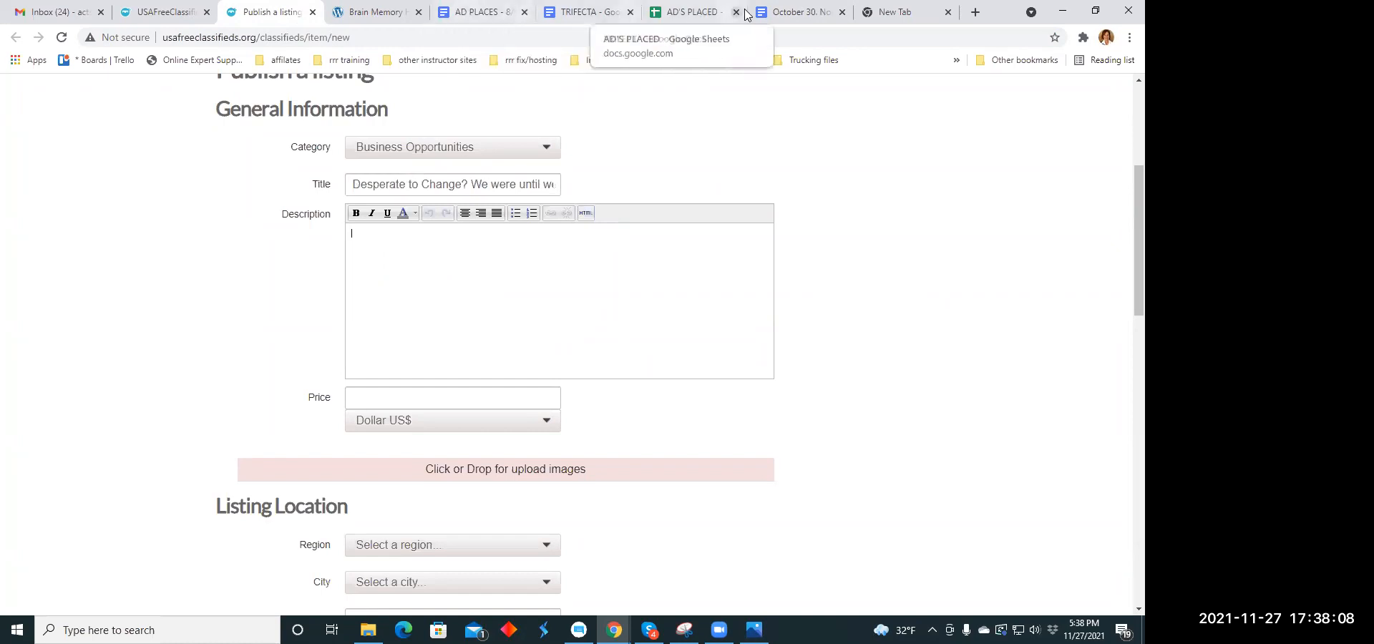
click(791, 12)
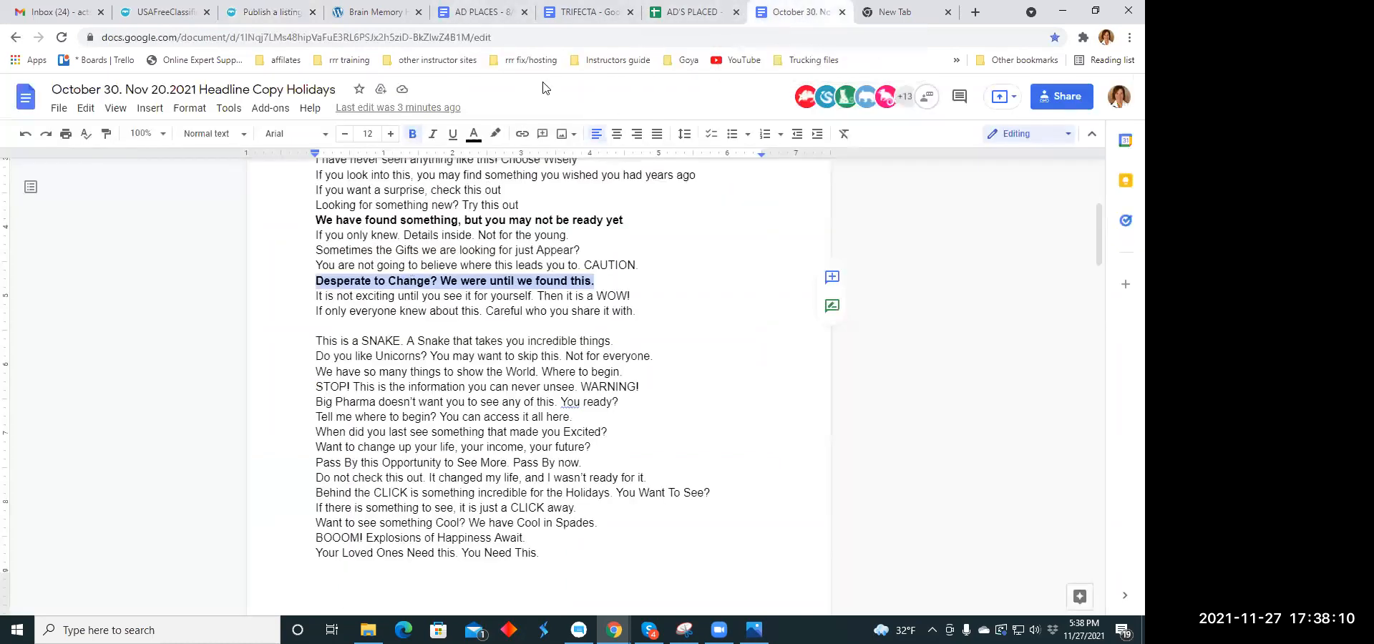
click(598, 14)
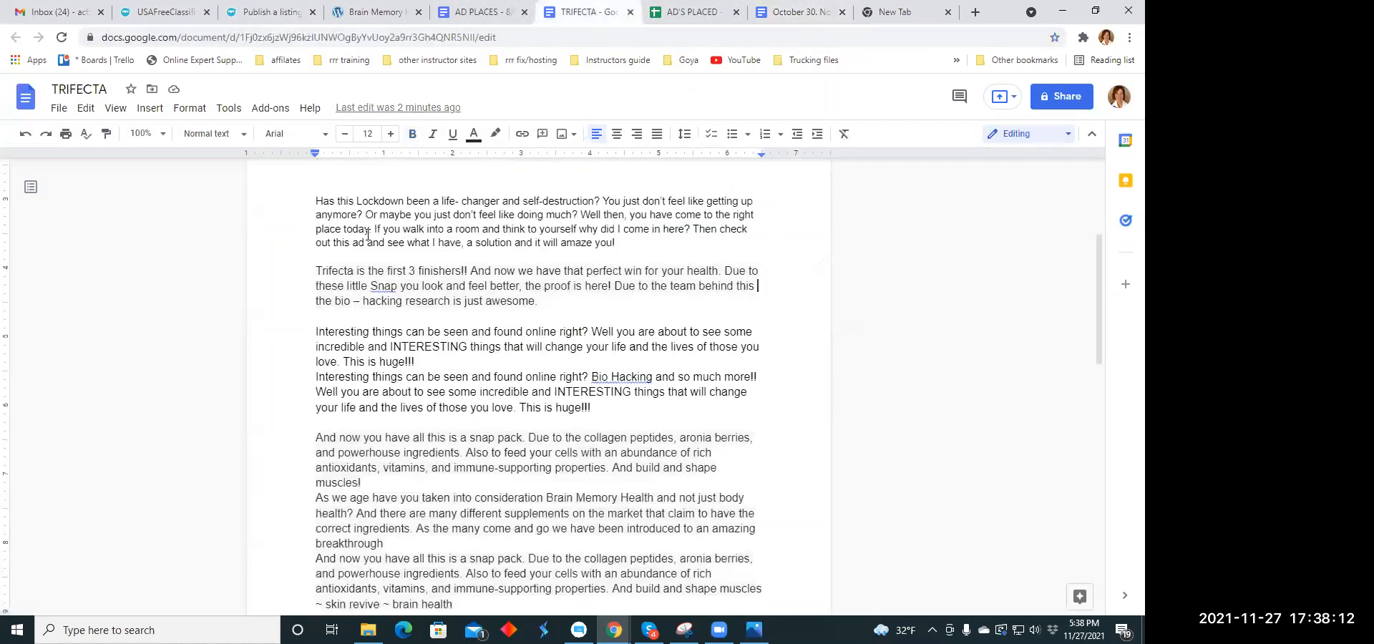
scroll(368, 235, down, 1)
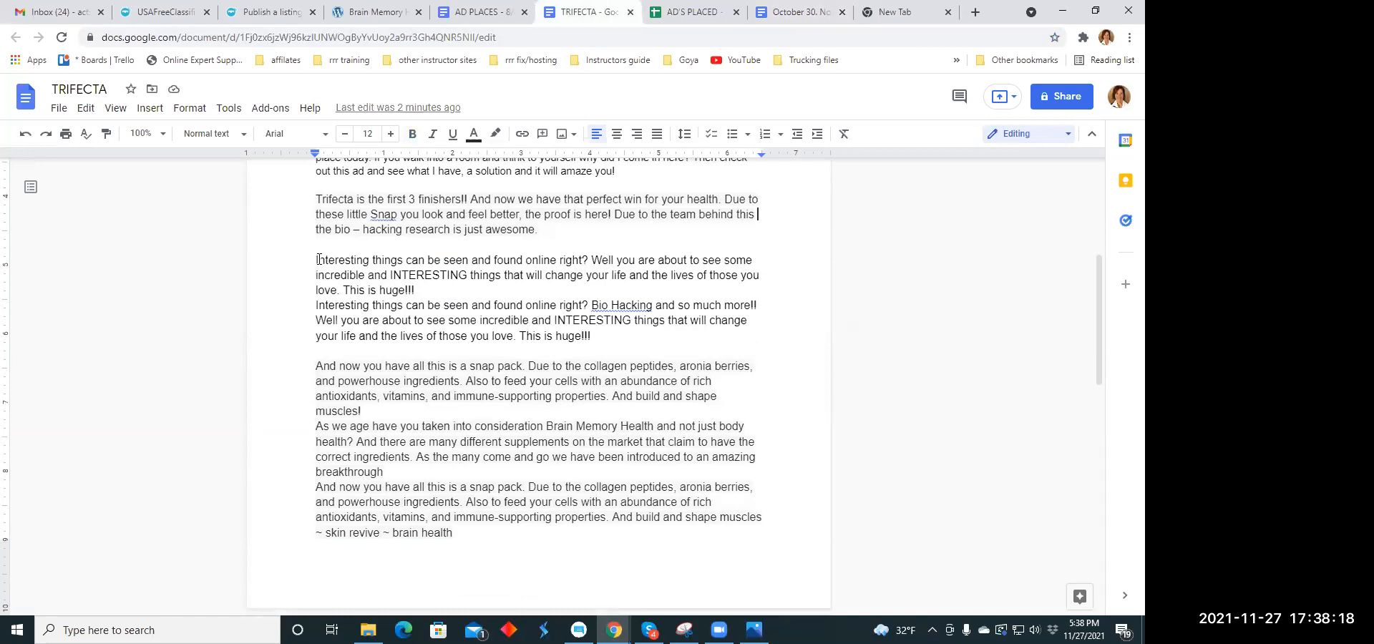
drag(318, 259, 422, 285)
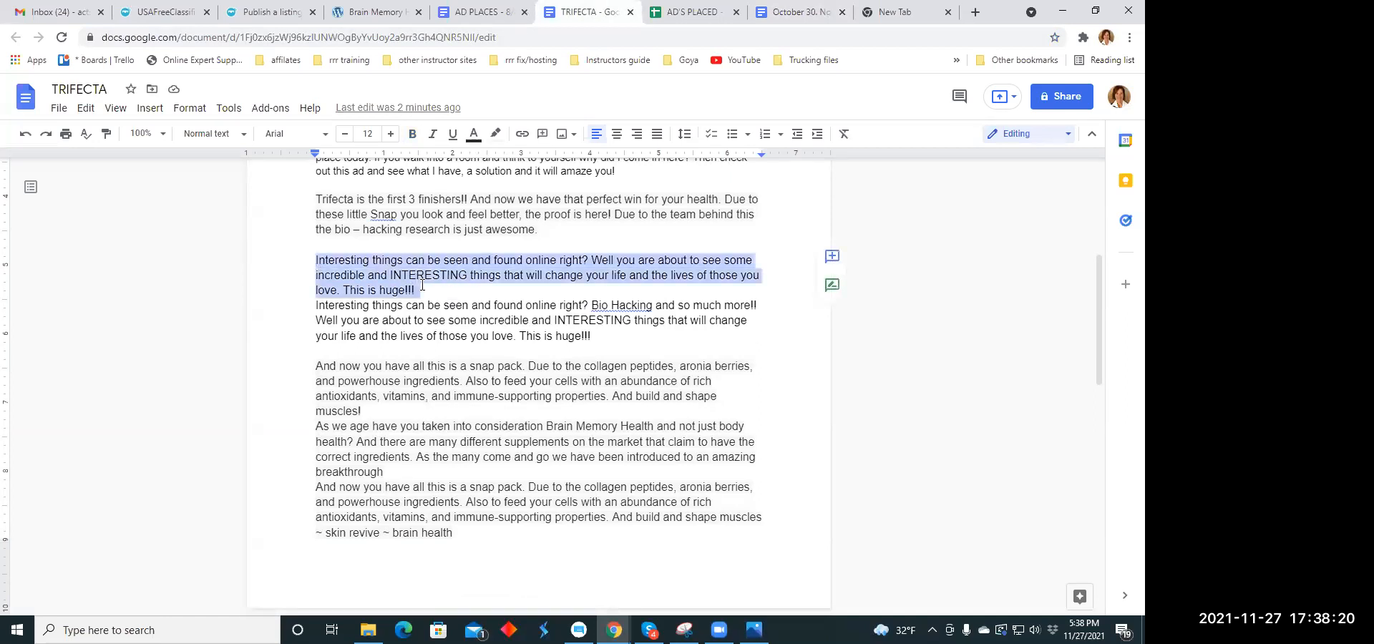
right_click(423, 285)
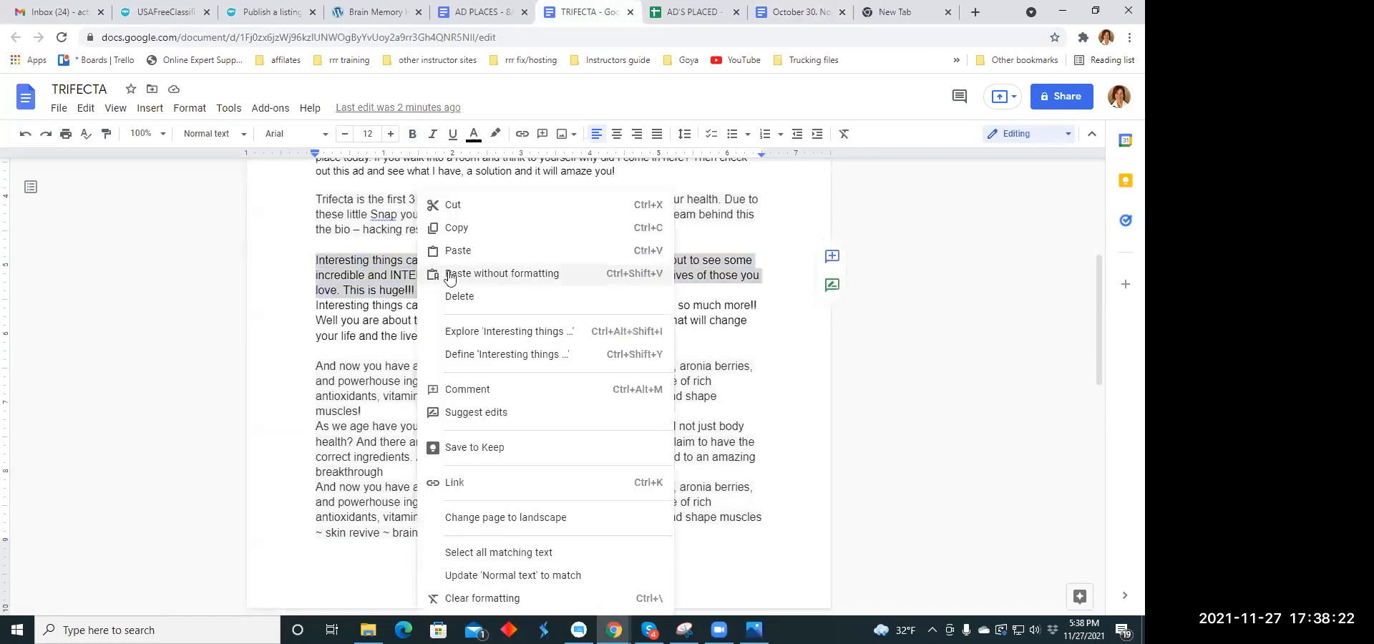
click(487, 228)
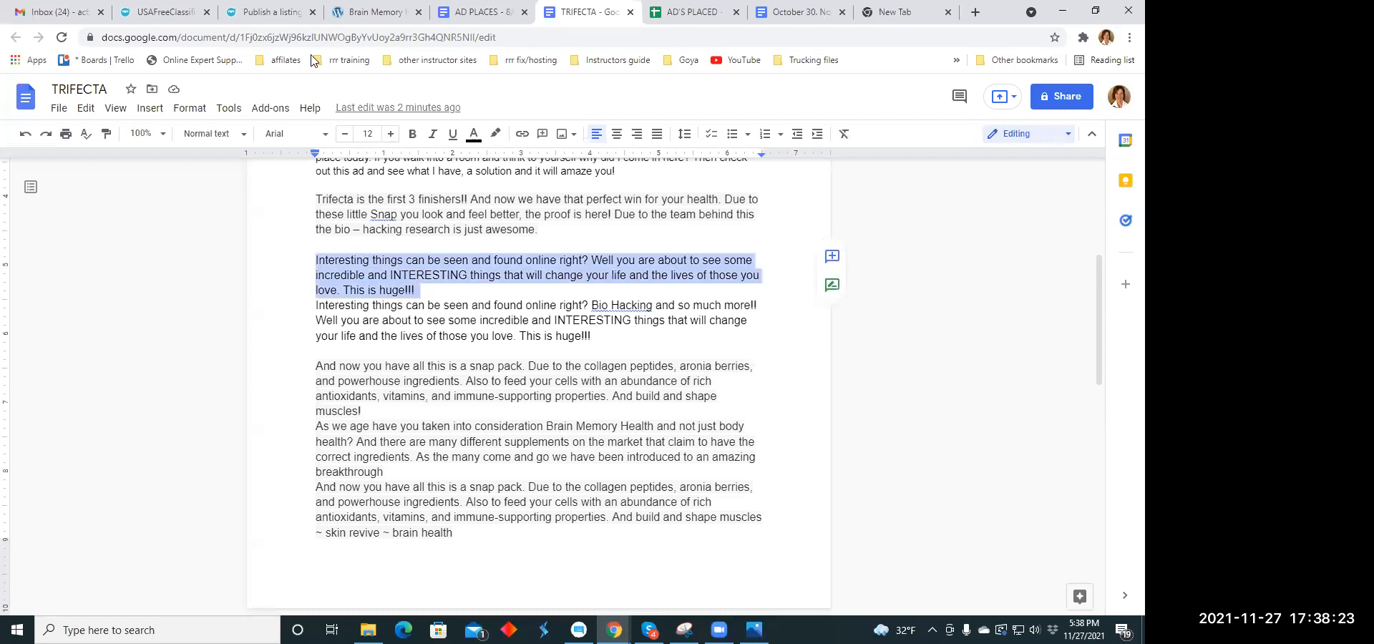
click(283, 15)
right_click(367, 236)
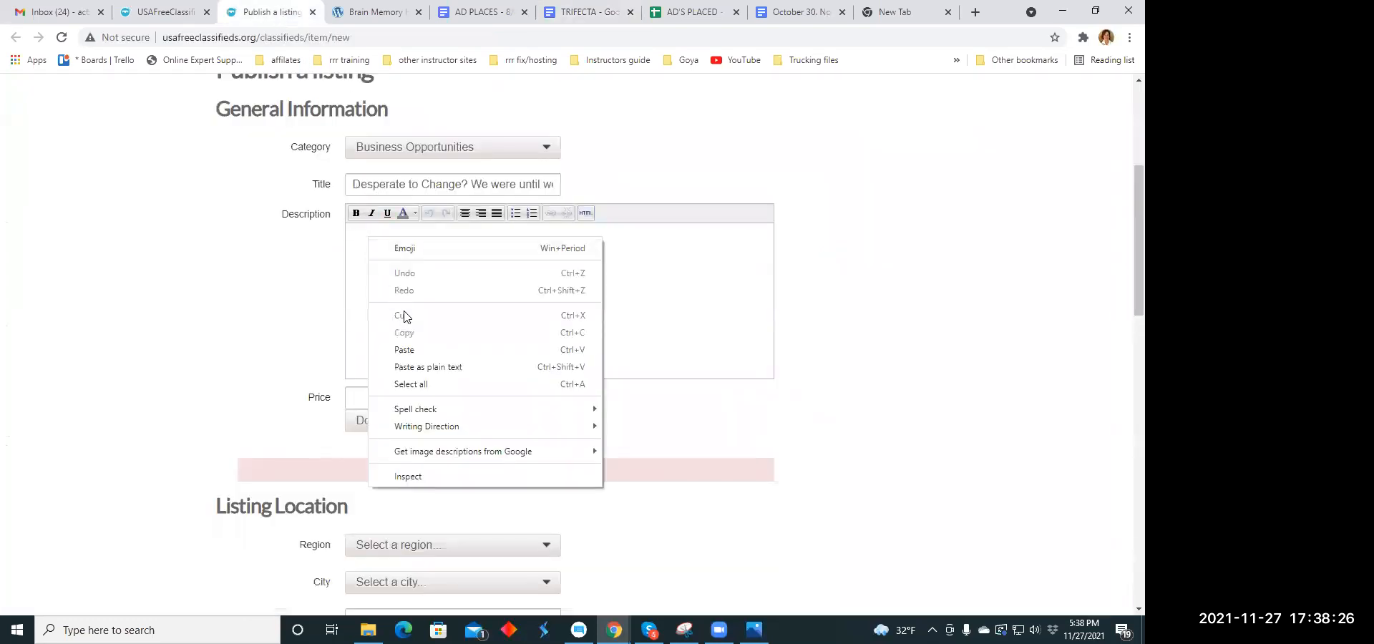
click(401, 348)
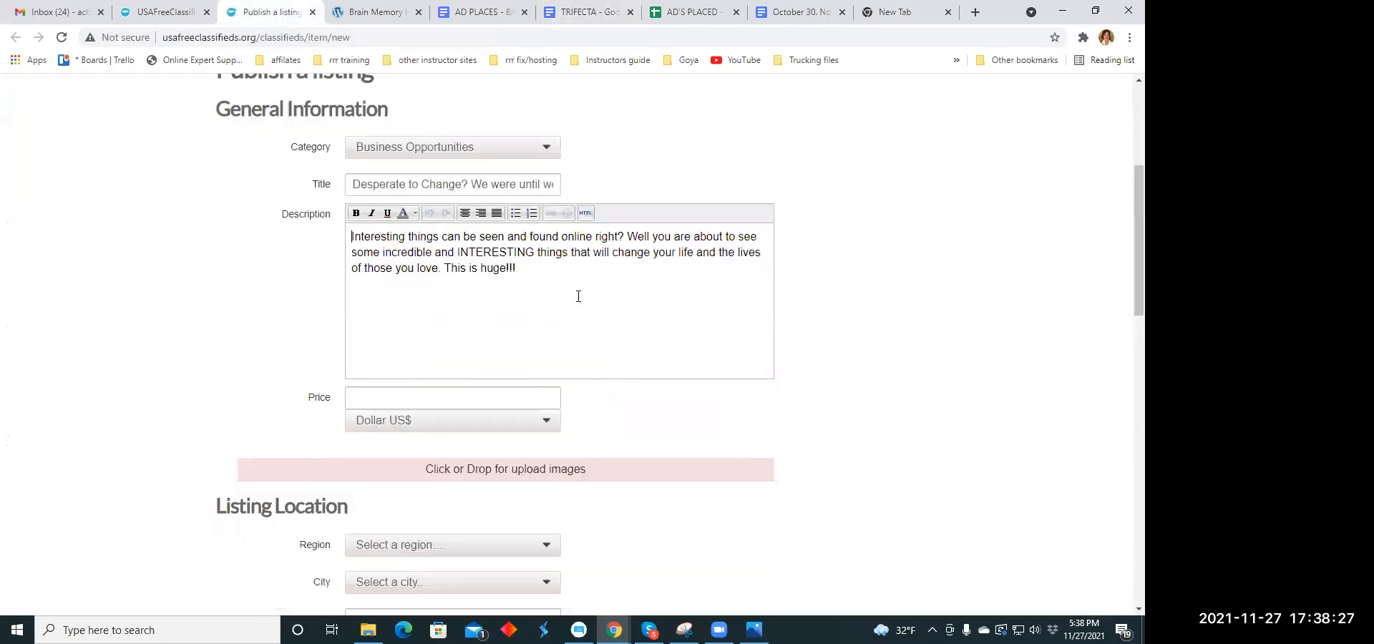
- Break the description into separate lines after "online right?" and "those you love.", and center all of its text
click(628, 236)
key(Return)
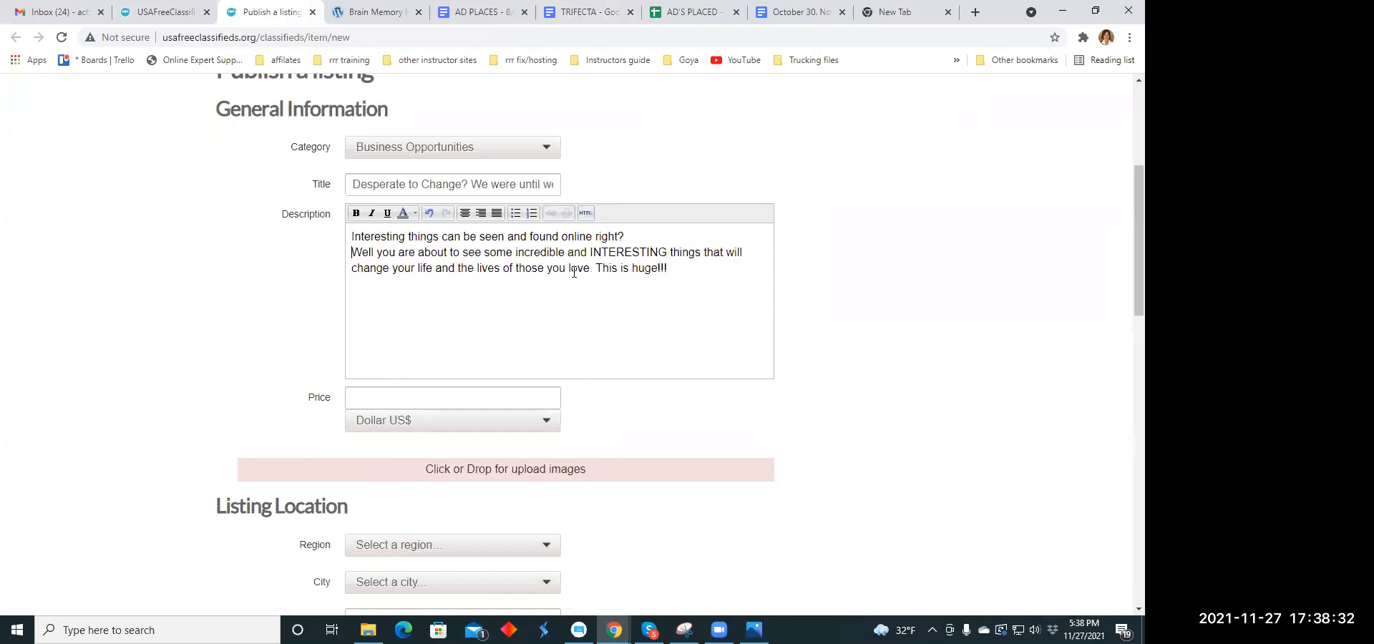
click(597, 269)
key(Return)
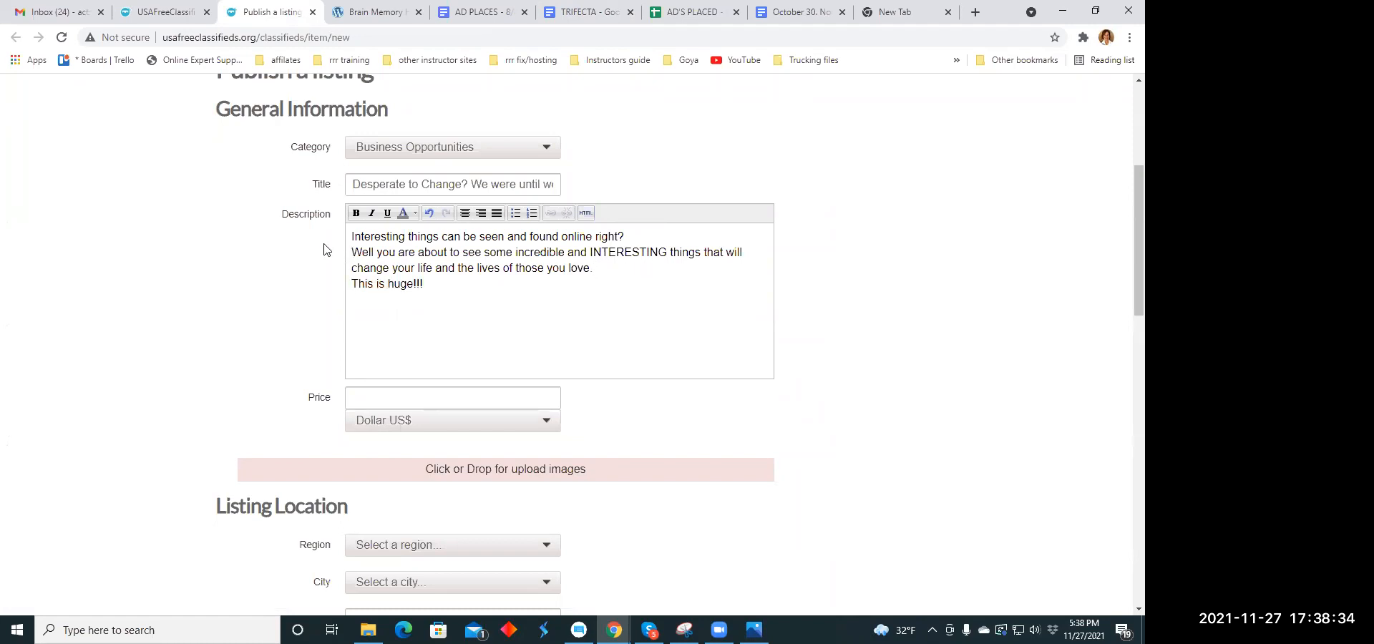
drag(352, 236, 460, 290)
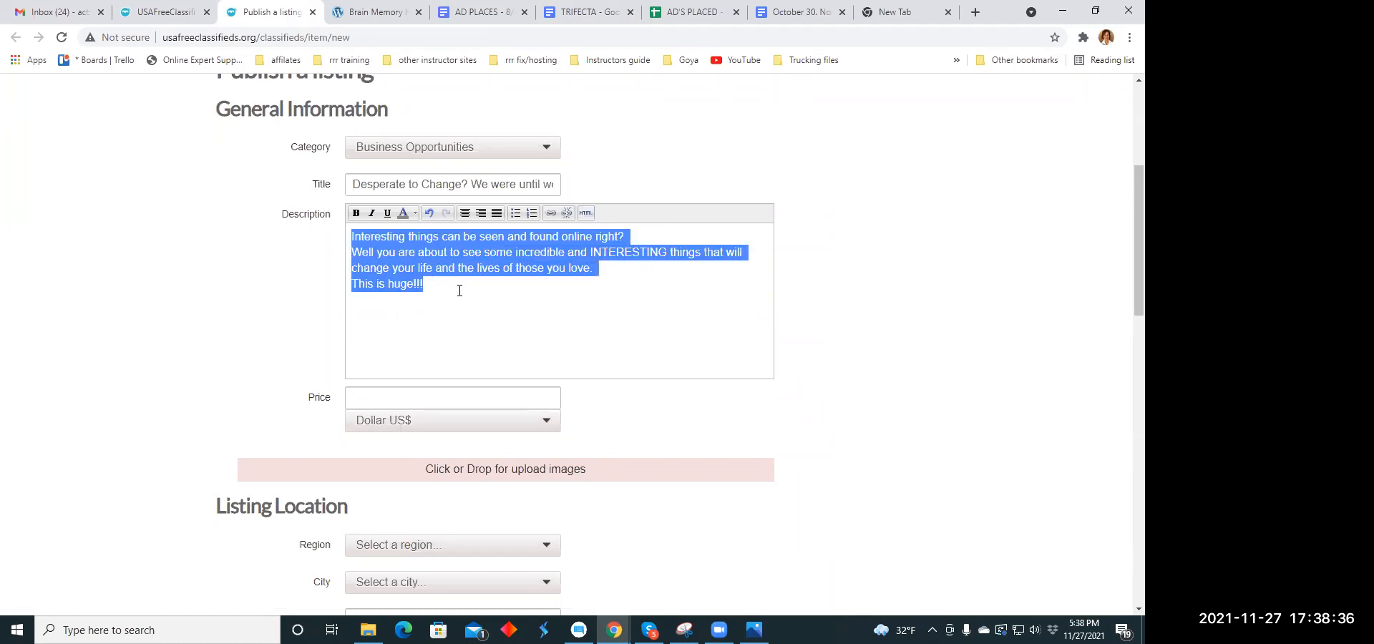
click(465, 213)
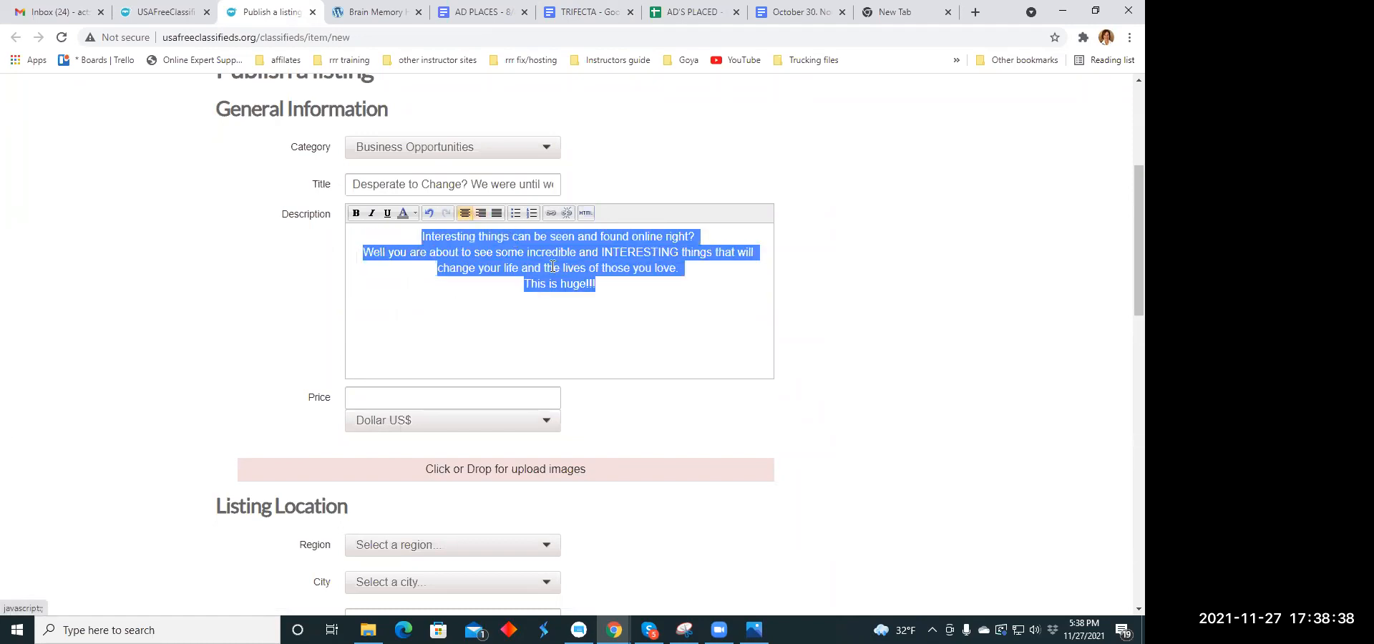
click(565, 304)
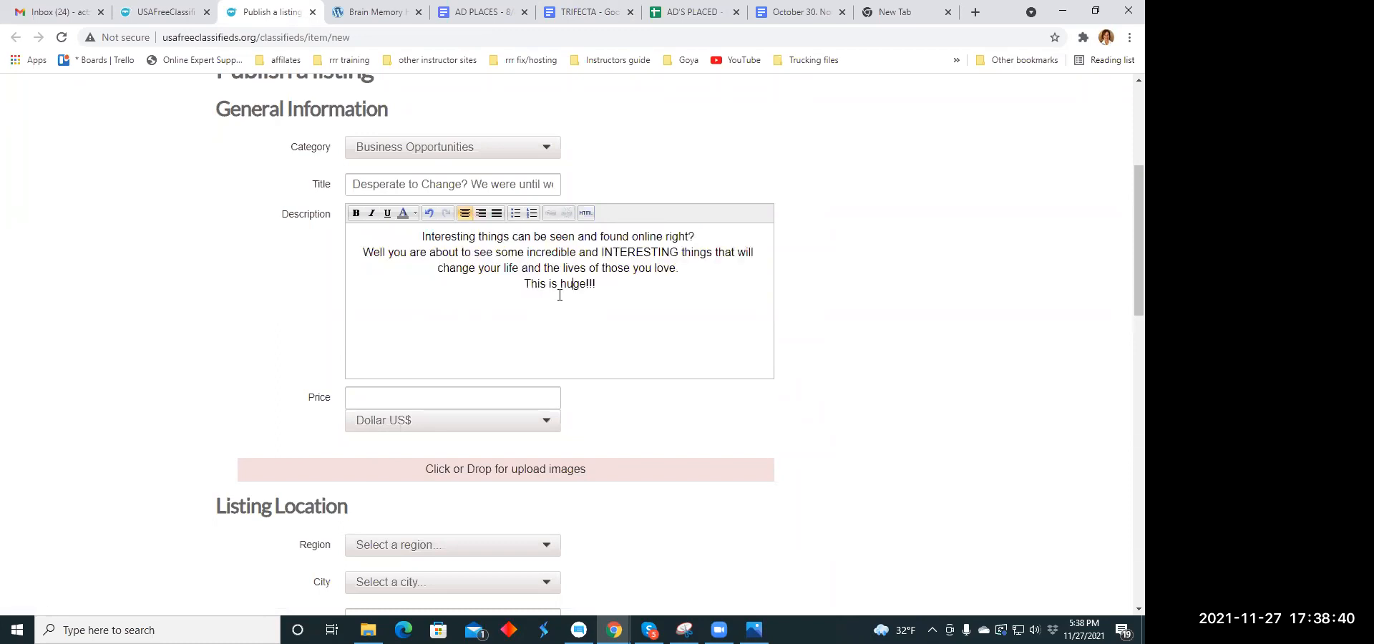
- Format the description's closing line "This is huge!!!" as bold, italic, orange text
drag(520, 284, 606, 282)
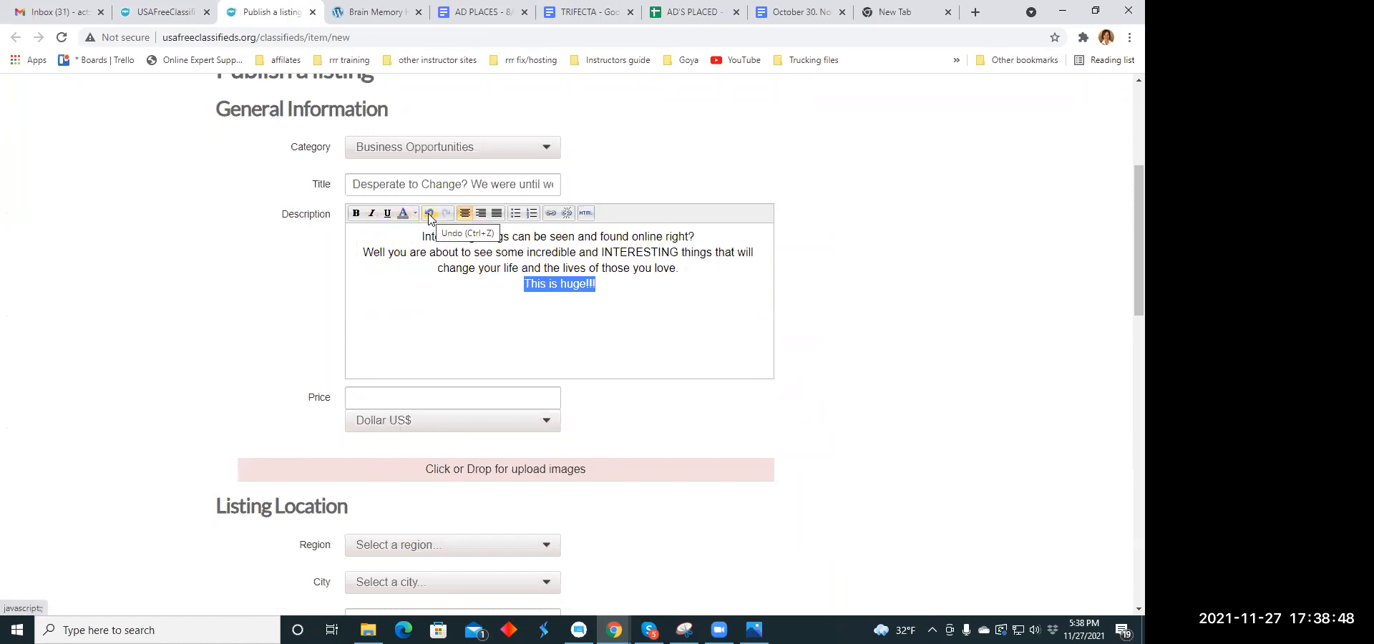
click(356, 213)
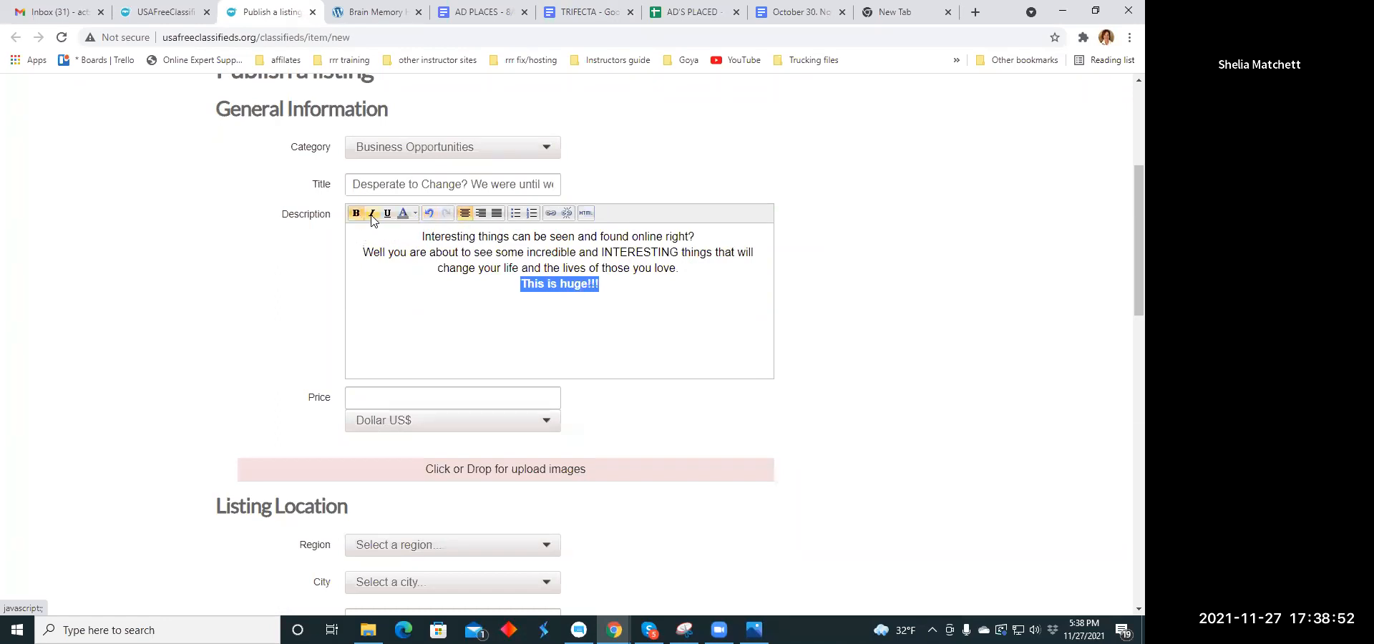
click(372, 213)
click(415, 213)
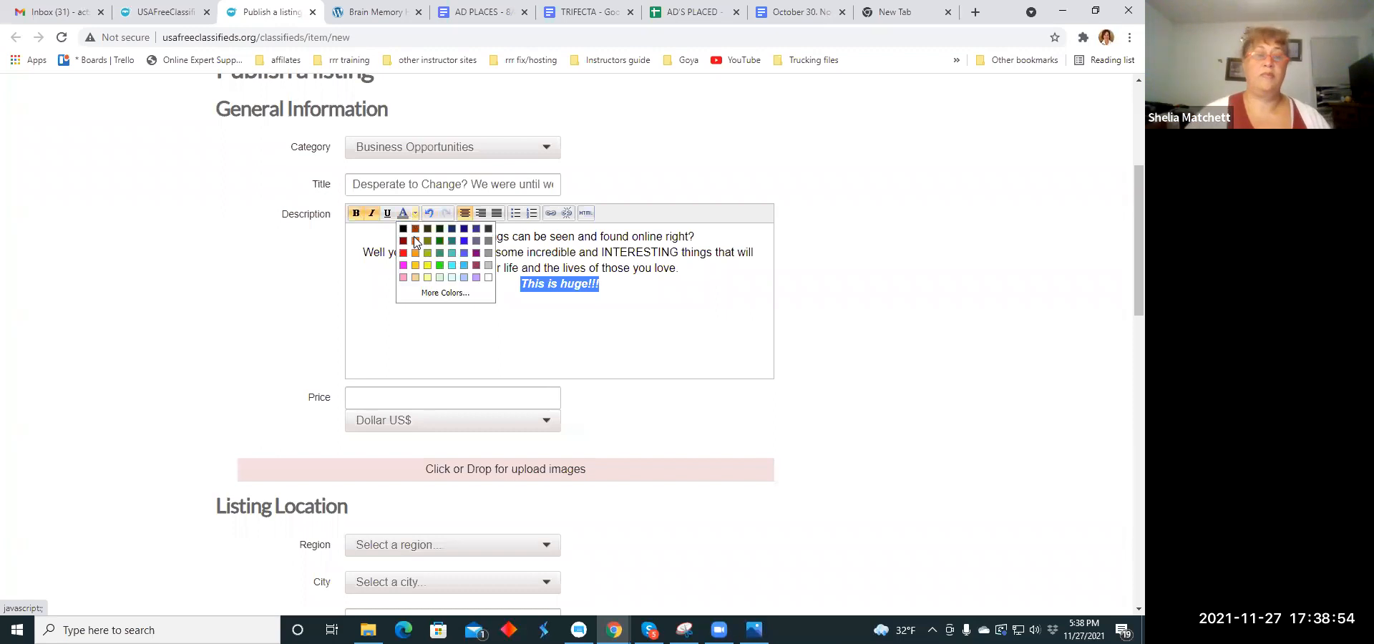
click(622, 309)
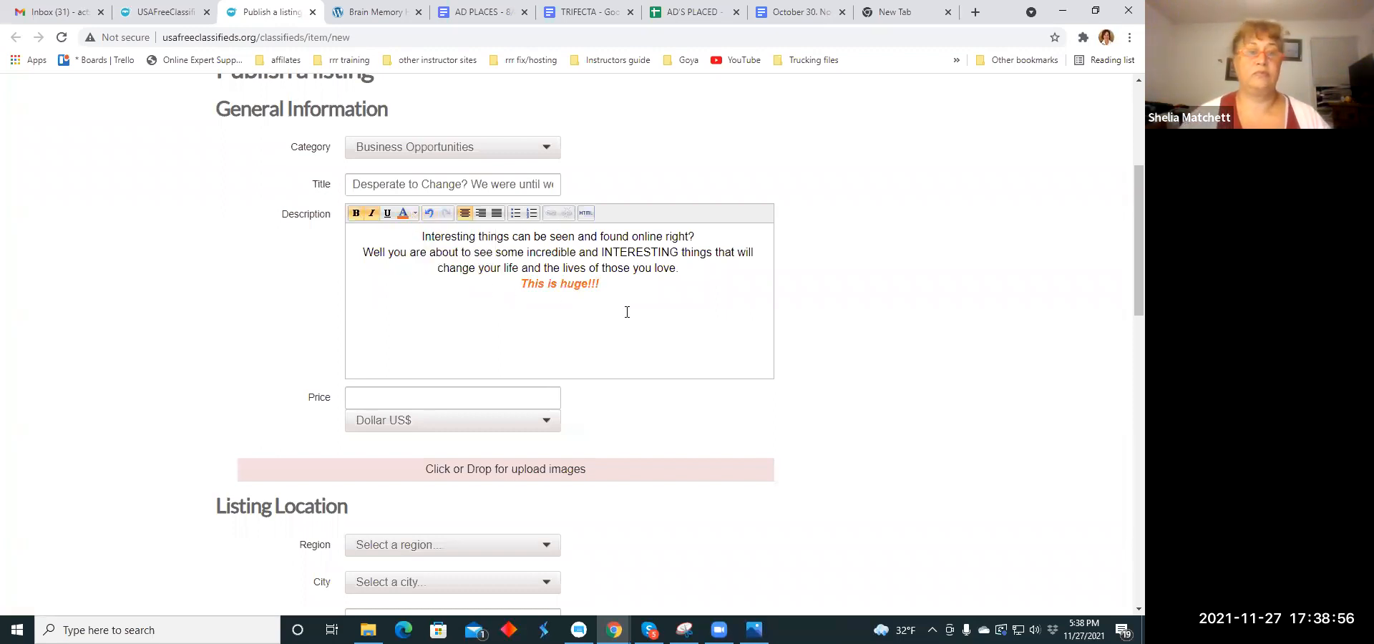
- Set the listing's price to 79.00
scroll(615, 311, down, 2)
click(401, 259)
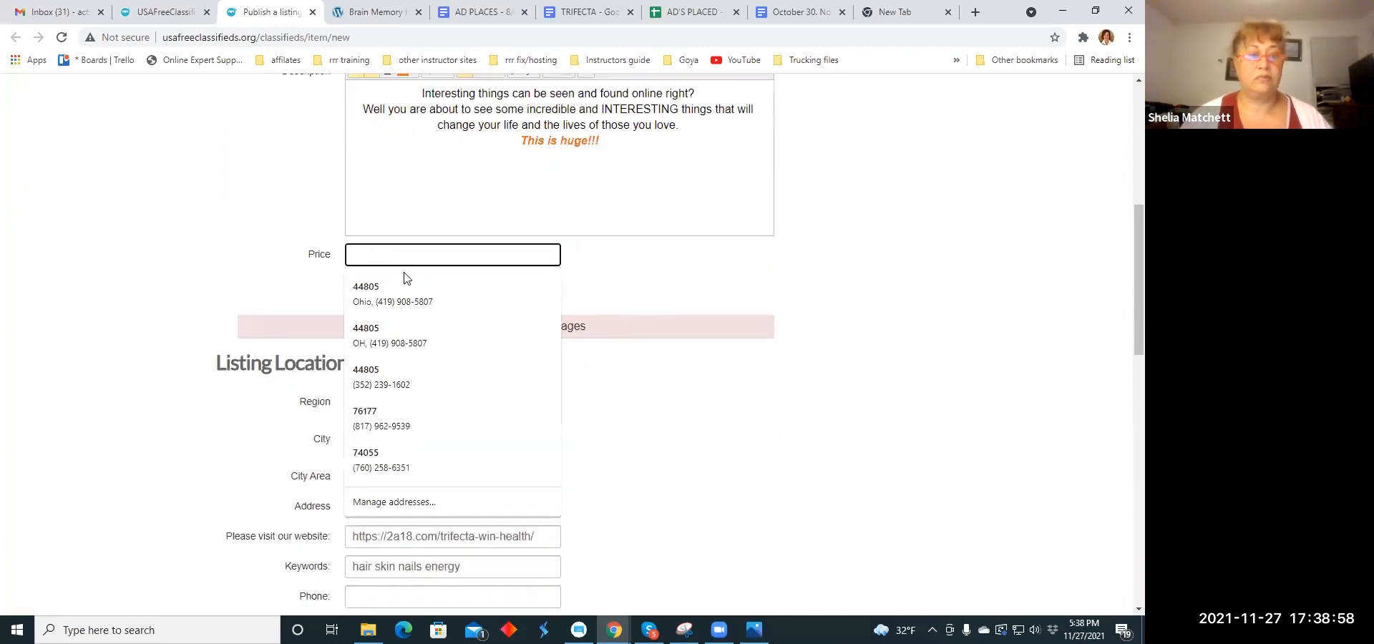
text(79)
click(404, 281)
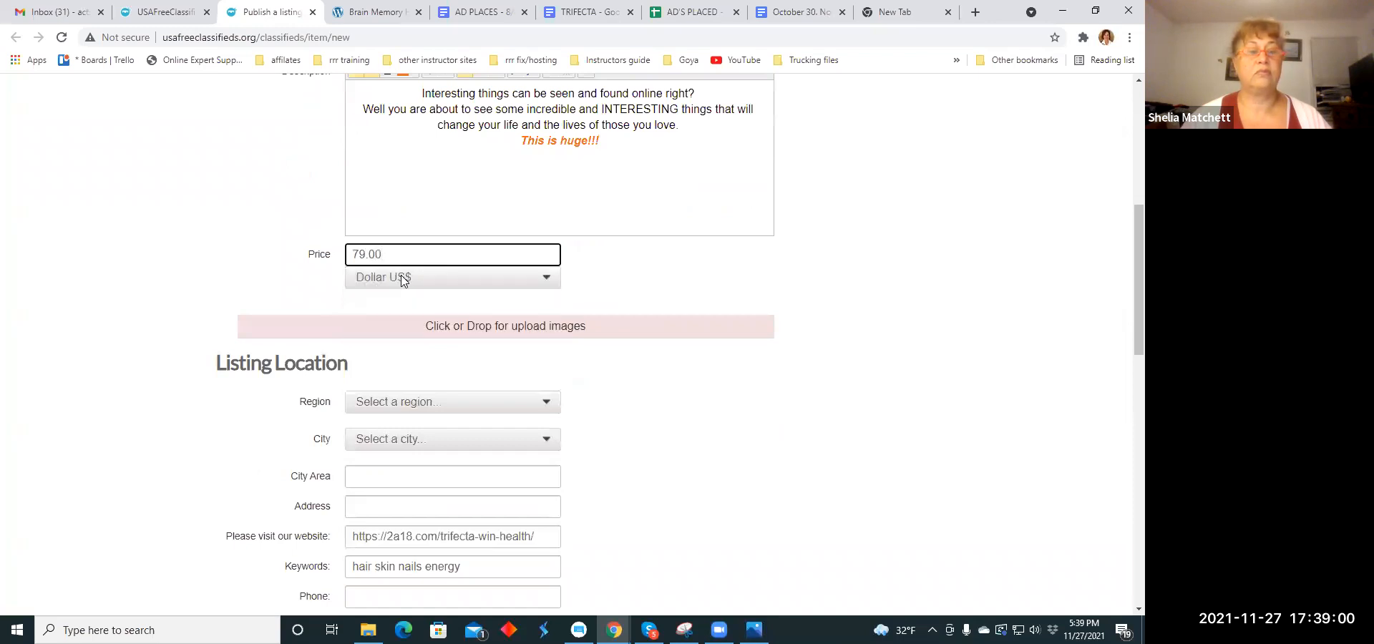
- Upload trifecta.jpg from the Downloads folder and wegettadoit.jpeg from the Ad Memes folder as the listing's images
click(458, 327)
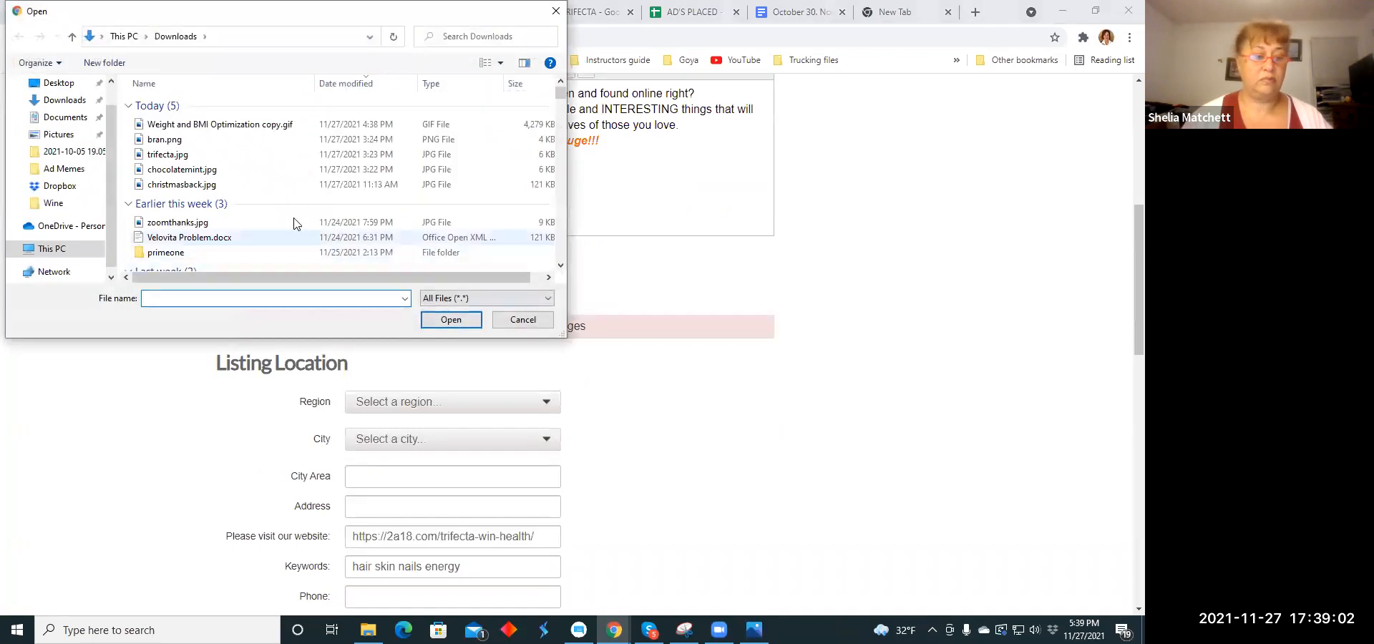
click(277, 155)
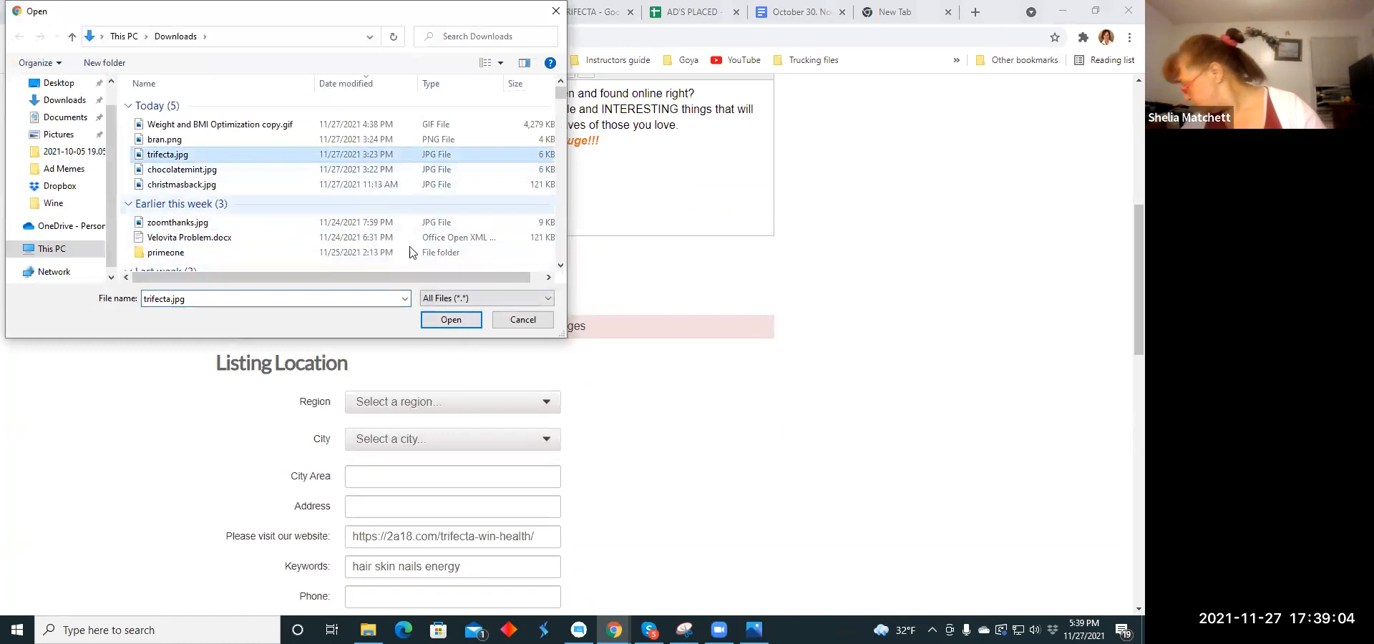
click(451, 319)
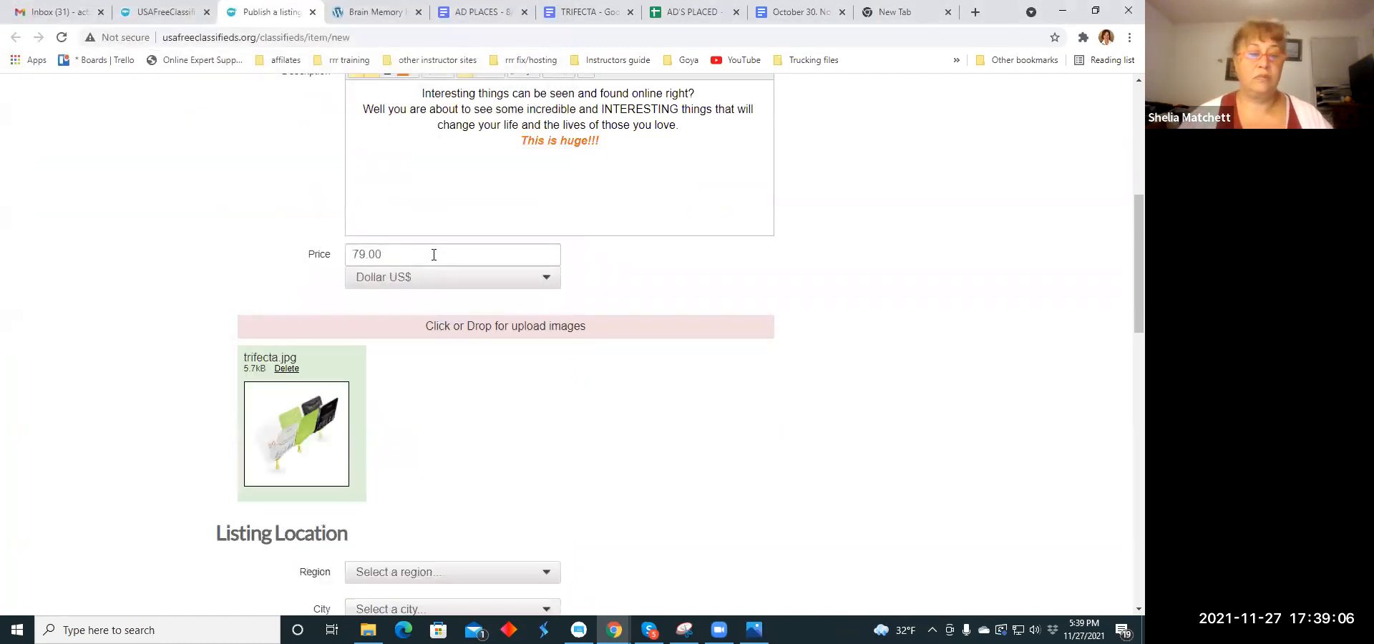
click(451, 326)
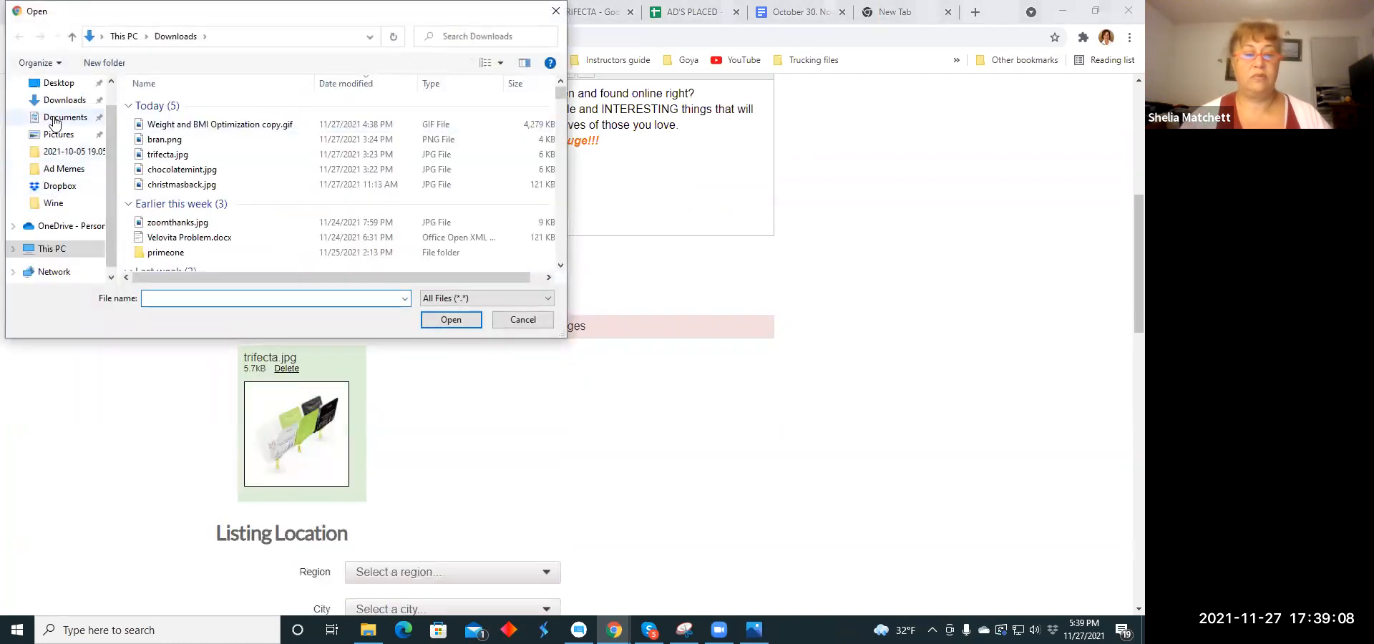
click(63, 168)
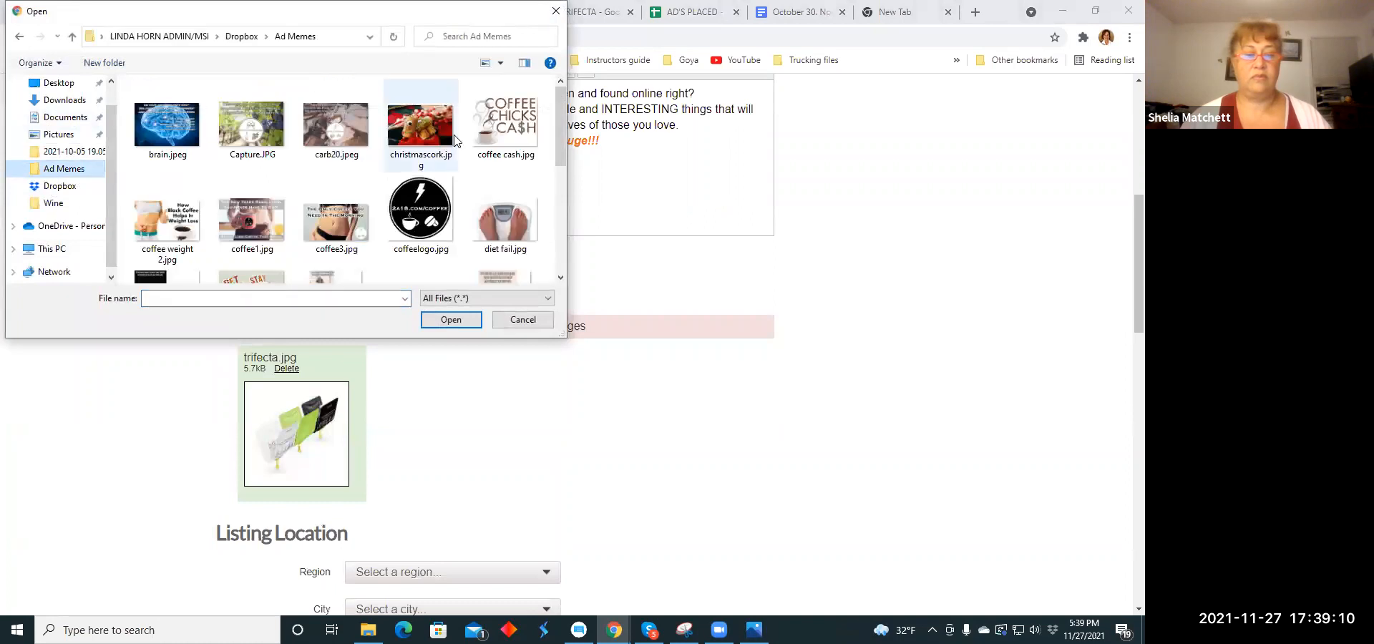
scroll(453, 133, down, 6)
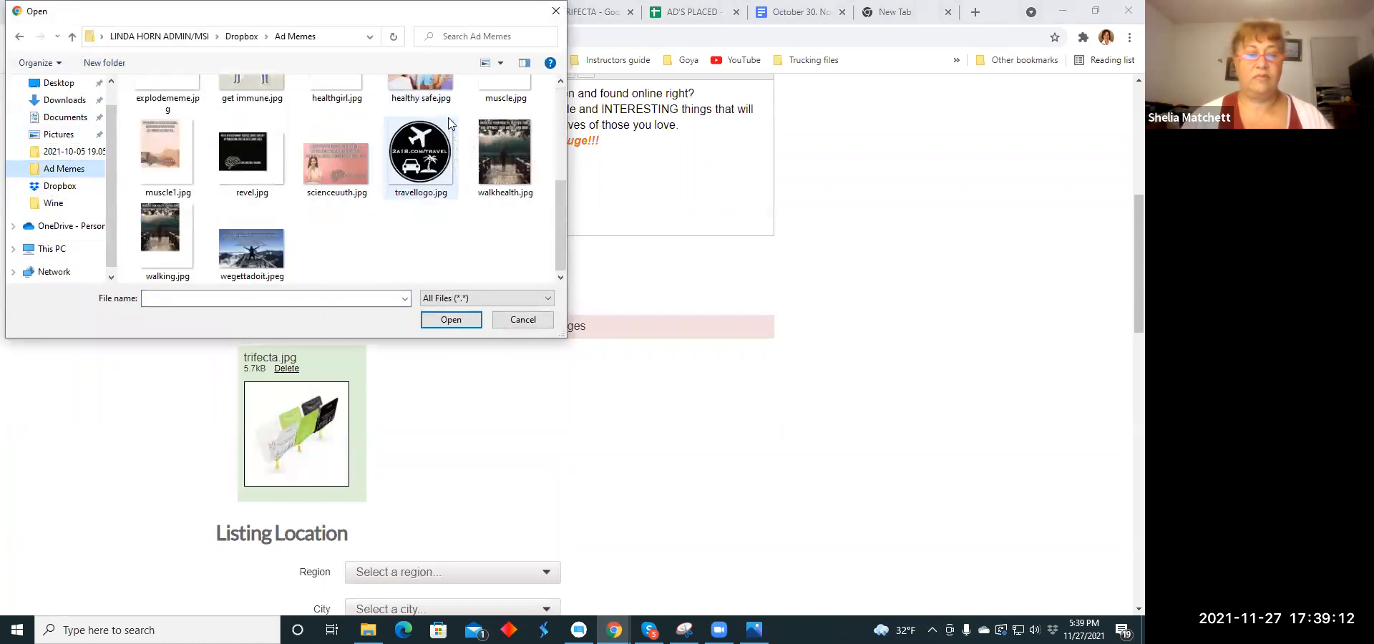
click(239, 256)
click(451, 319)
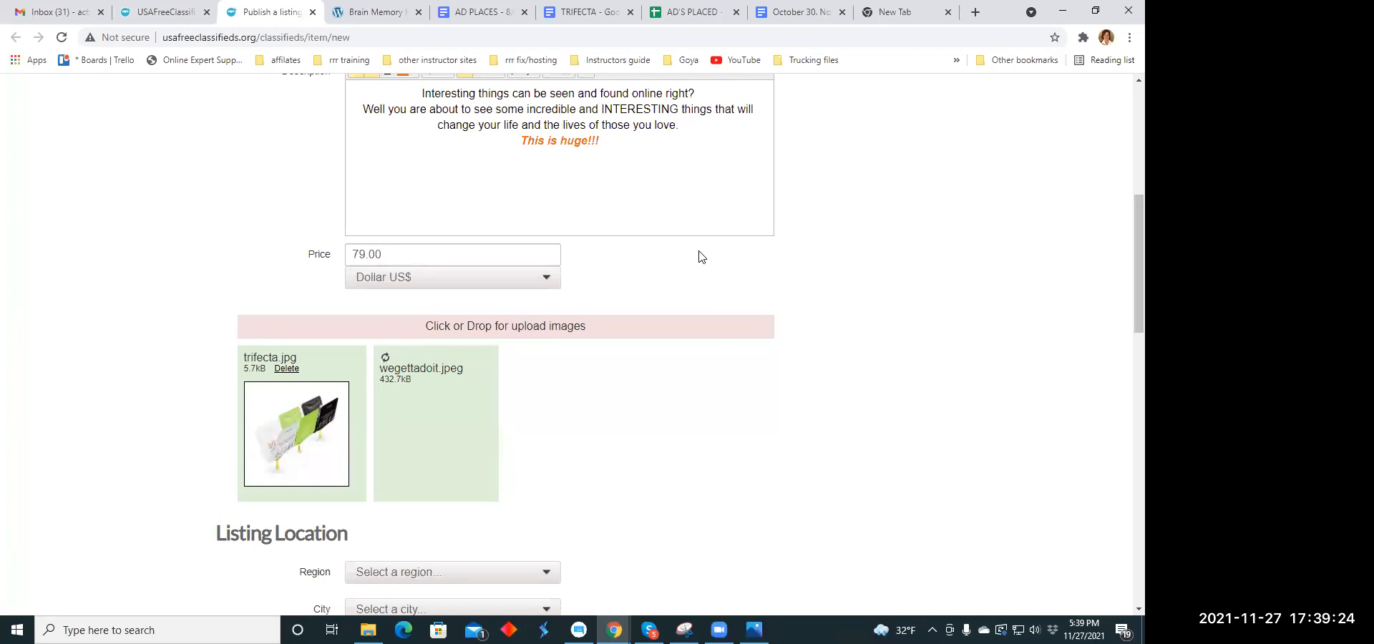
- Set the listing's location to the region Colorado and the city Boulder
scroll(701, 257, down, 3)
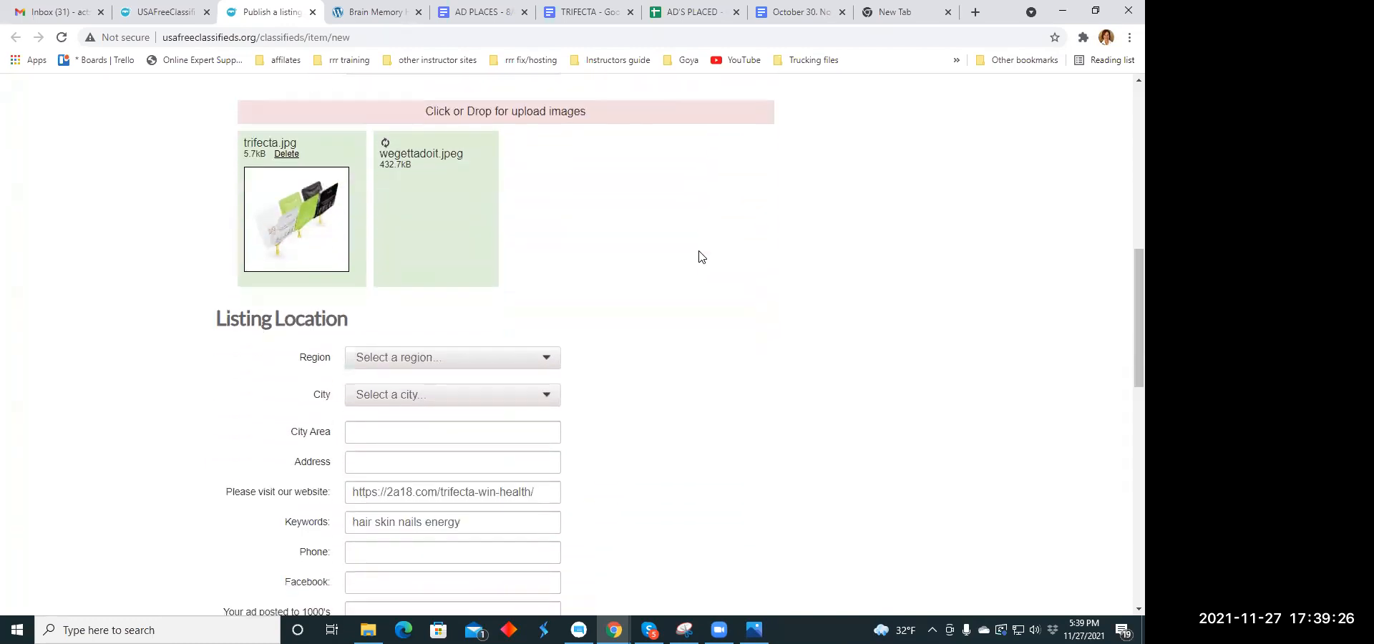
scroll(701, 257, down, 1)
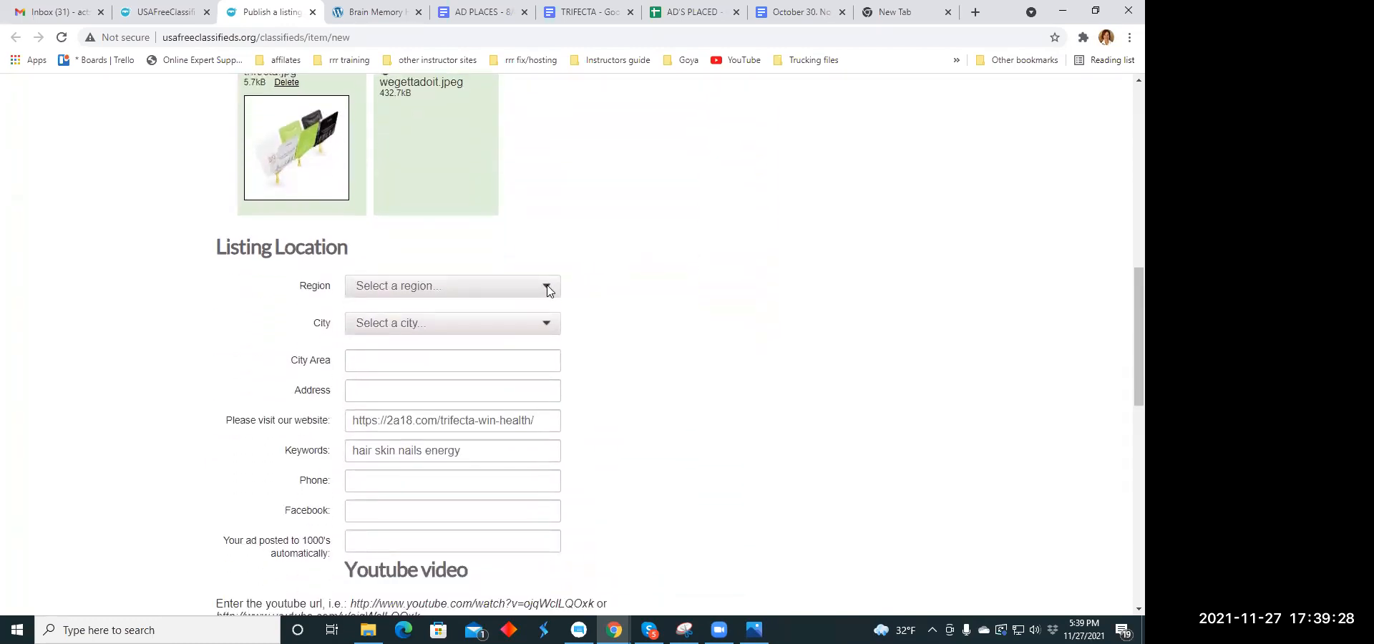
click(549, 289)
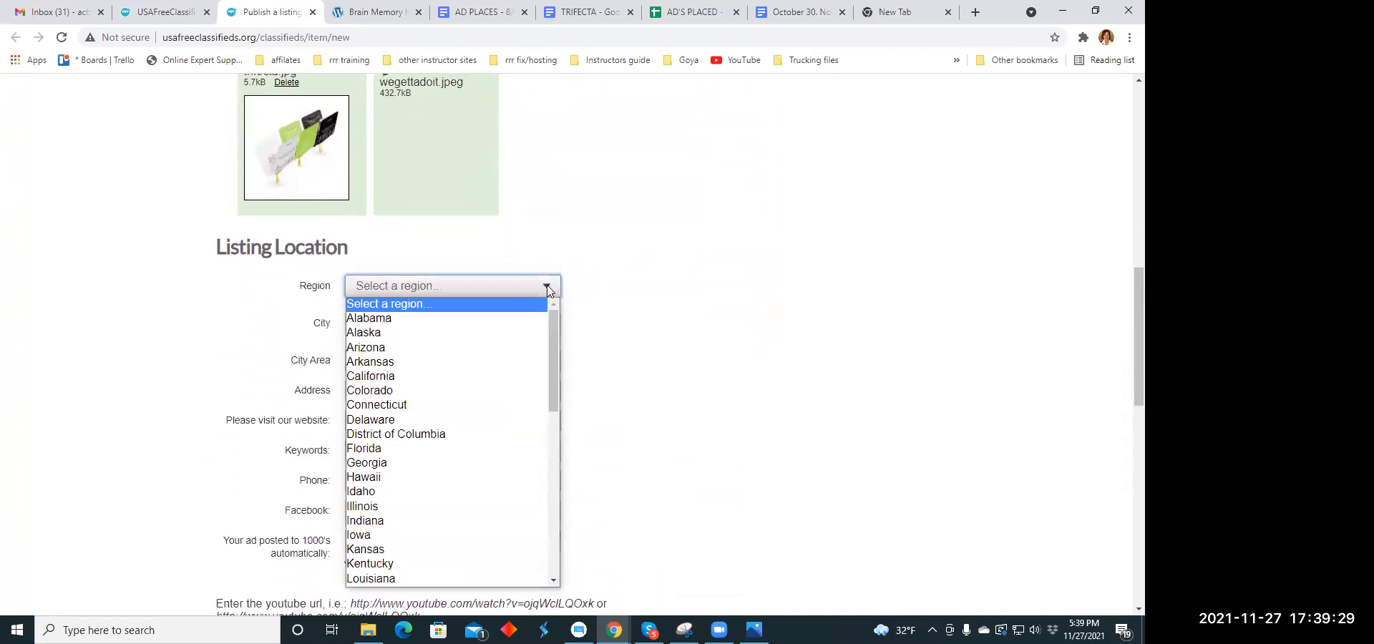
click(411, 390)
click(548, 324)
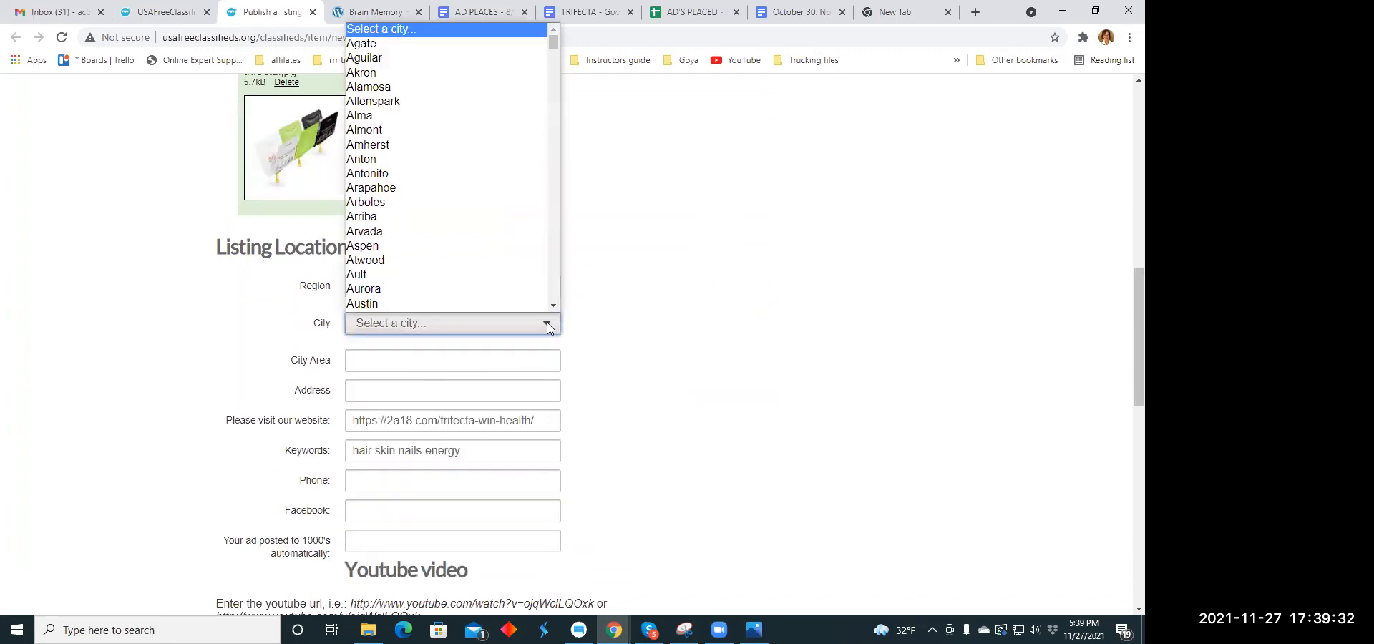
scroll(431, 153, down, 5)
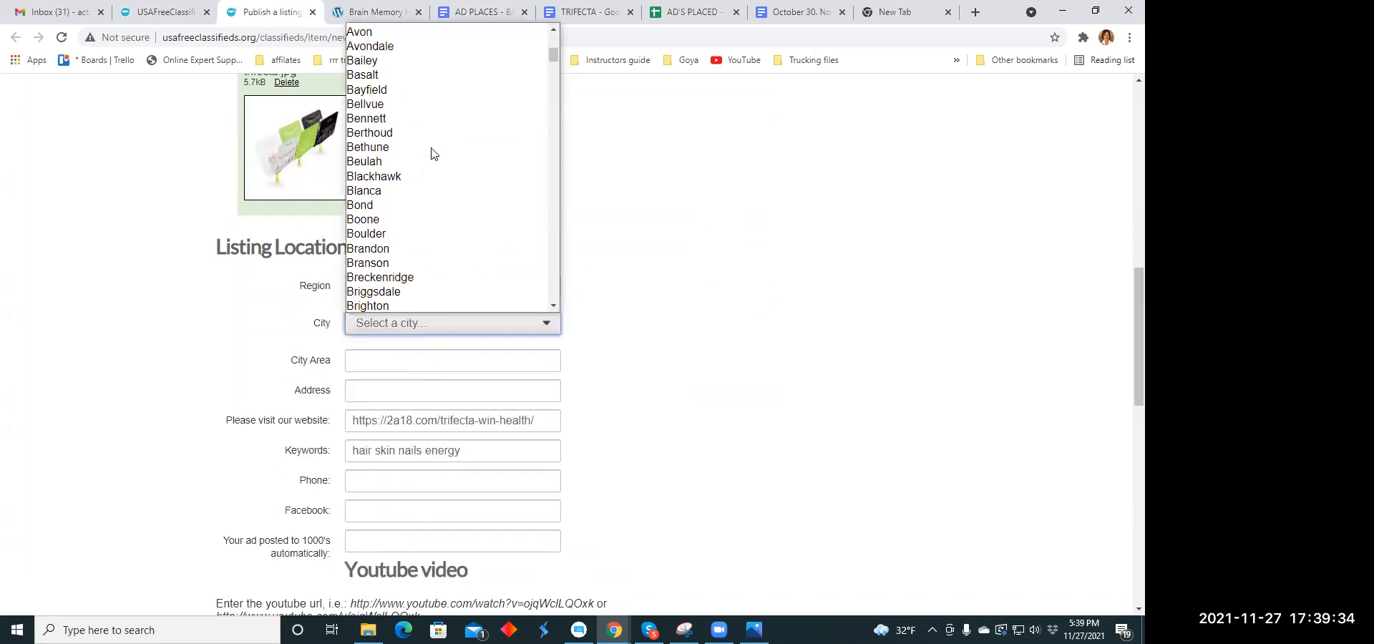
click(433, 239)
- Extend the listing's keywords beyond "hair skin nails energy" and publish the Boulder listing
scroll(635, 276, down, 3)
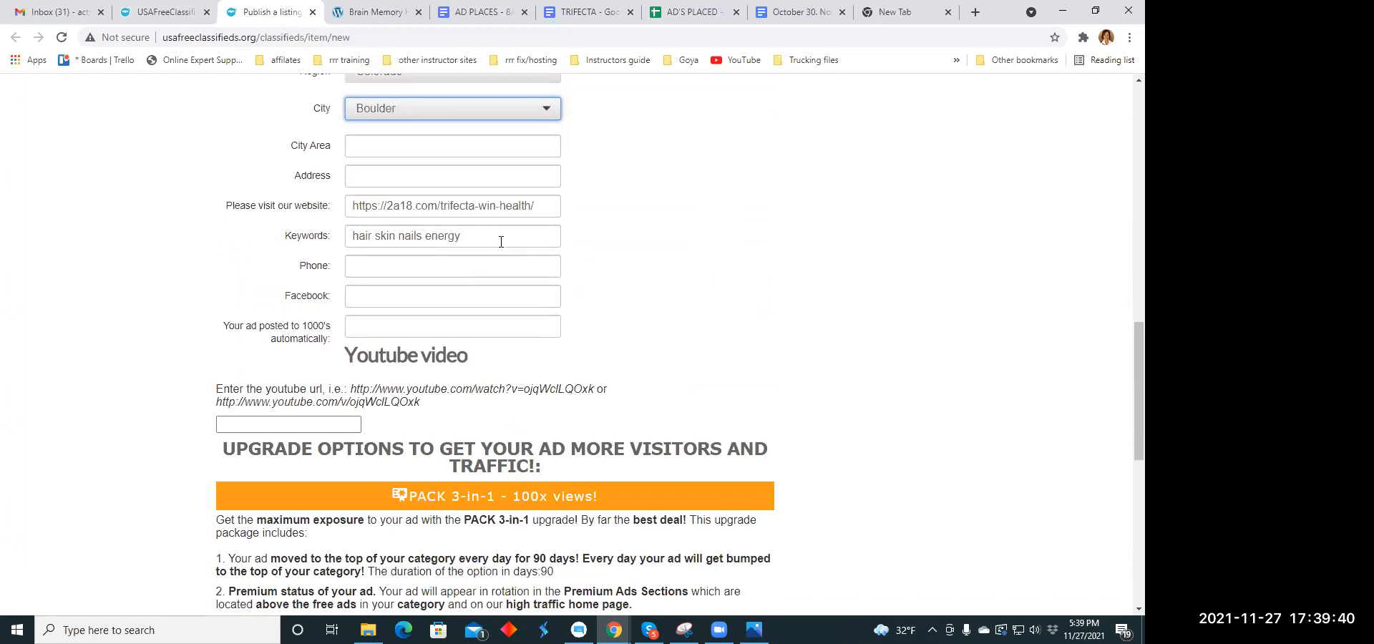
scroll(498, 236, down, 4)
scroll(486, 236, up, 4)
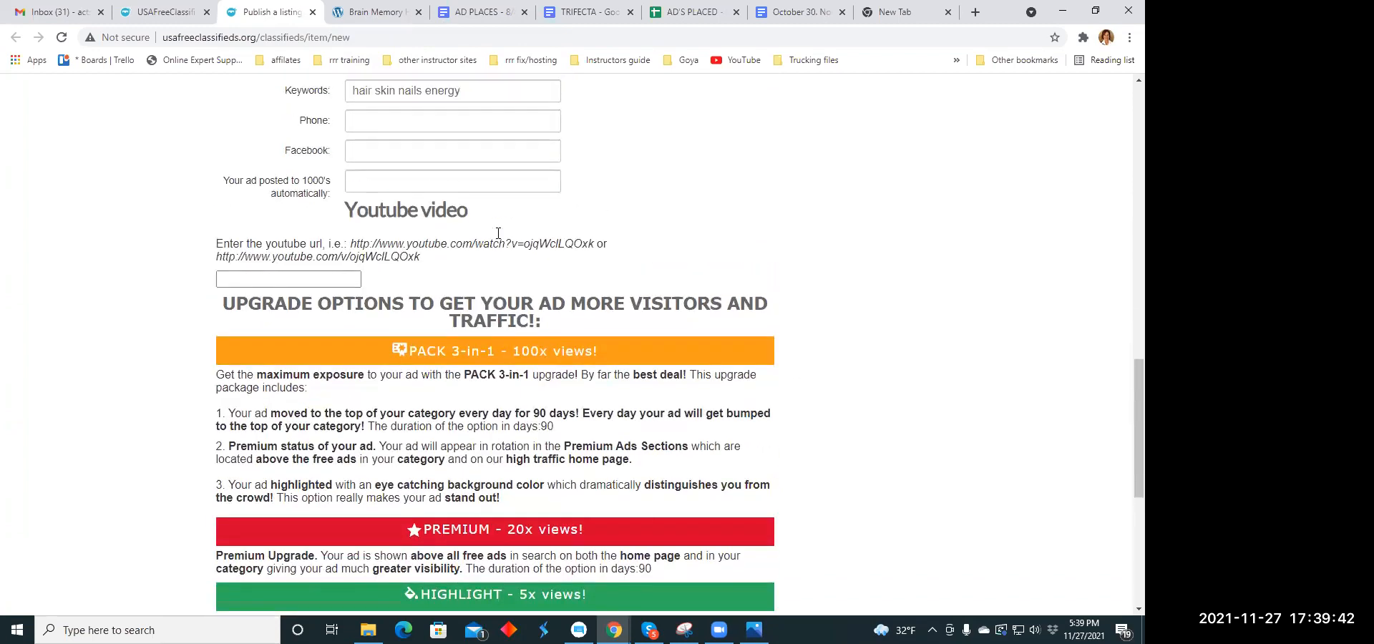
click(481, 237)
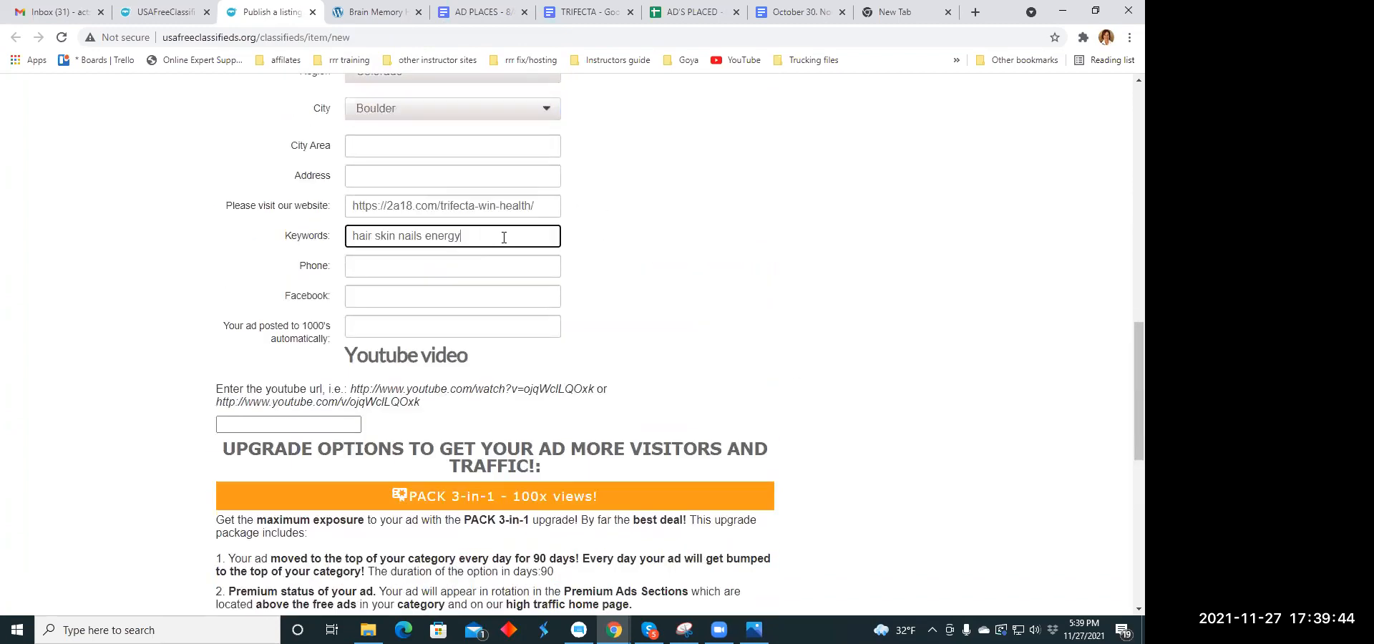
text(me)
scroll(492, 244, down, 8)
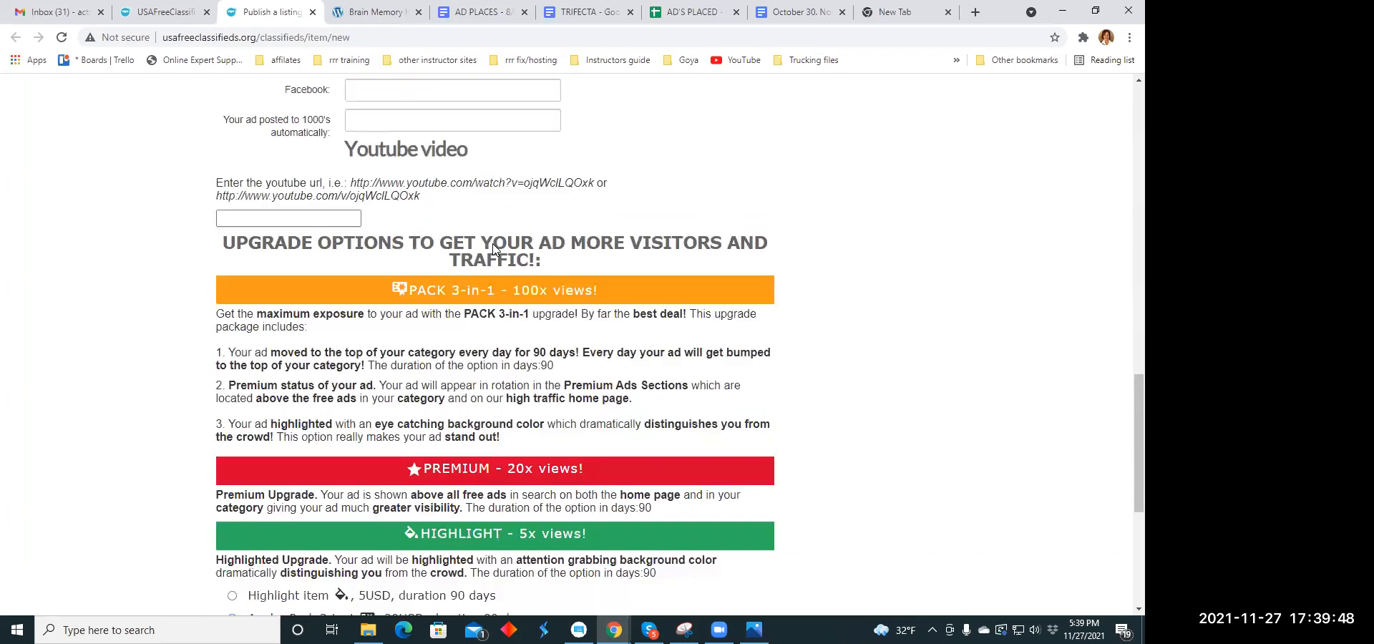
click(232, 333)
click(357, 356)
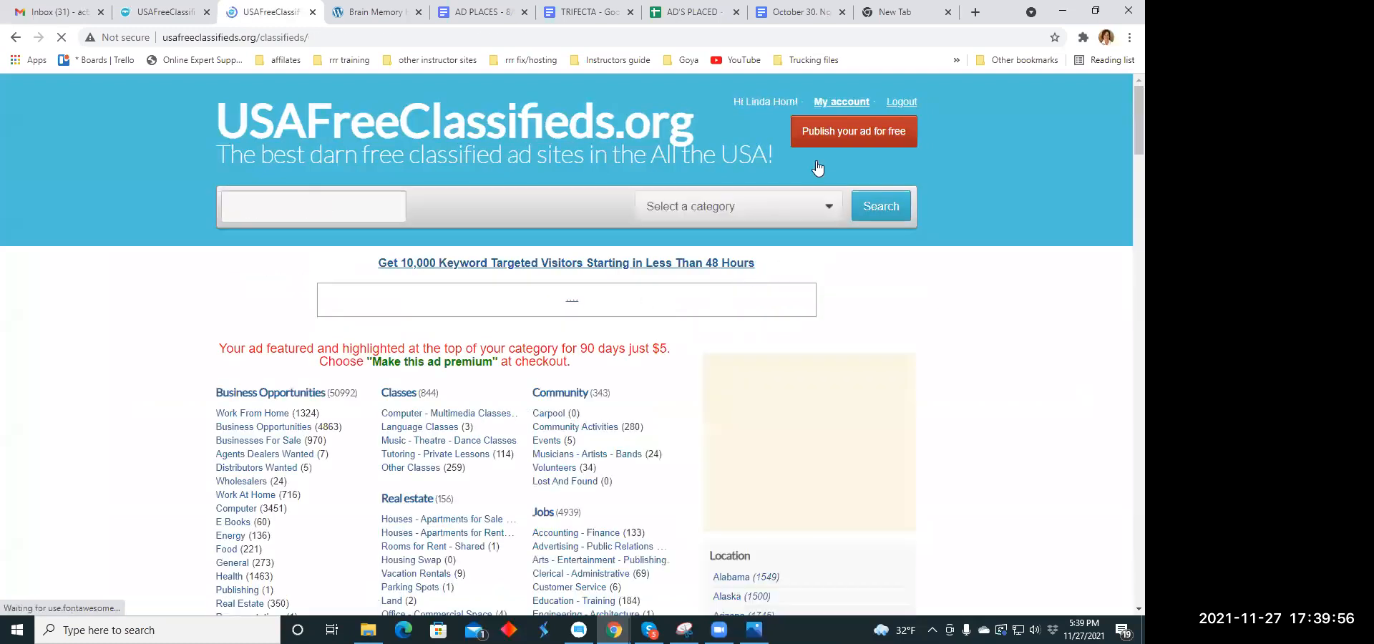
- Close the finished listing's page and open five blank listing forms from the classifieds home page, each in its own tab
click(312, 12)
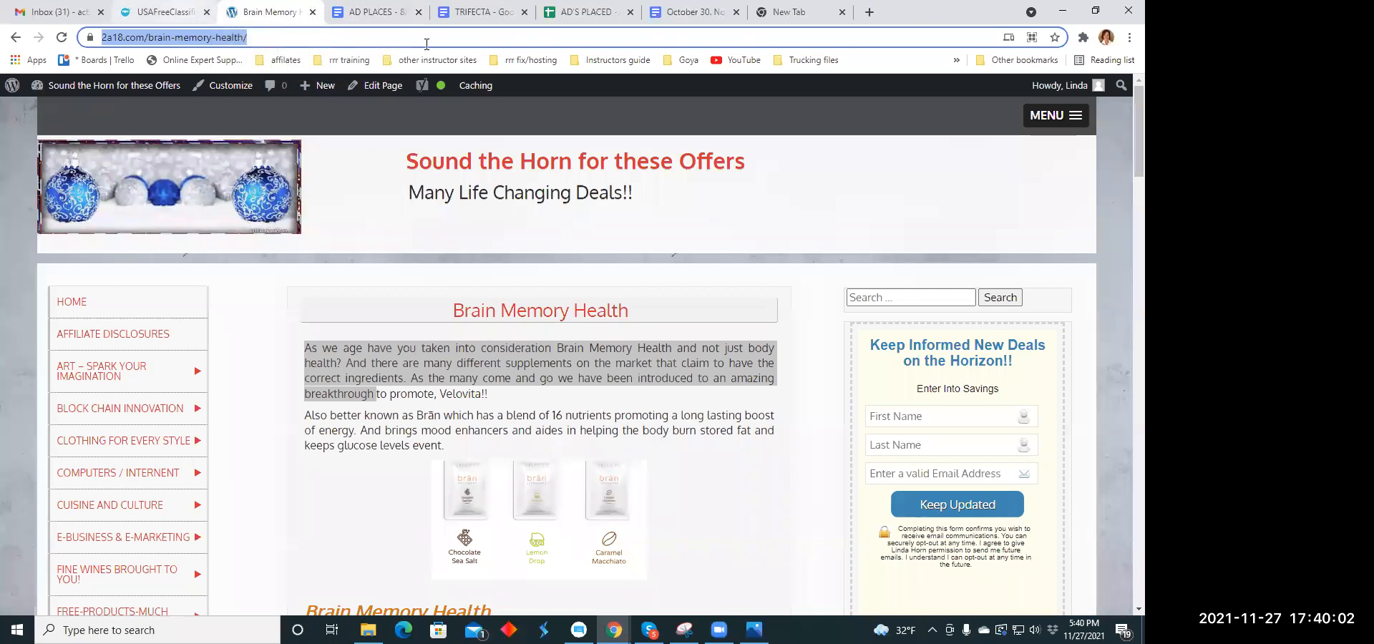
key(ctrl+shift+Tab)
click(855, 133)
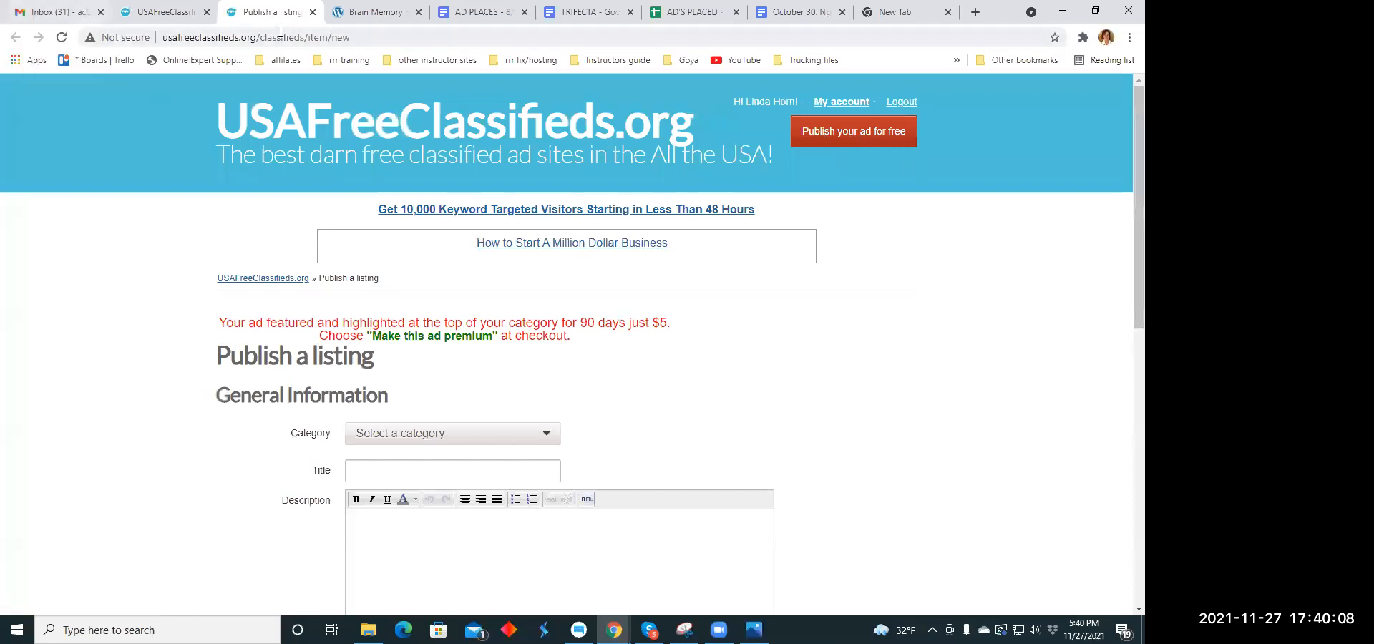
click(179, 15)
click(856, 141)
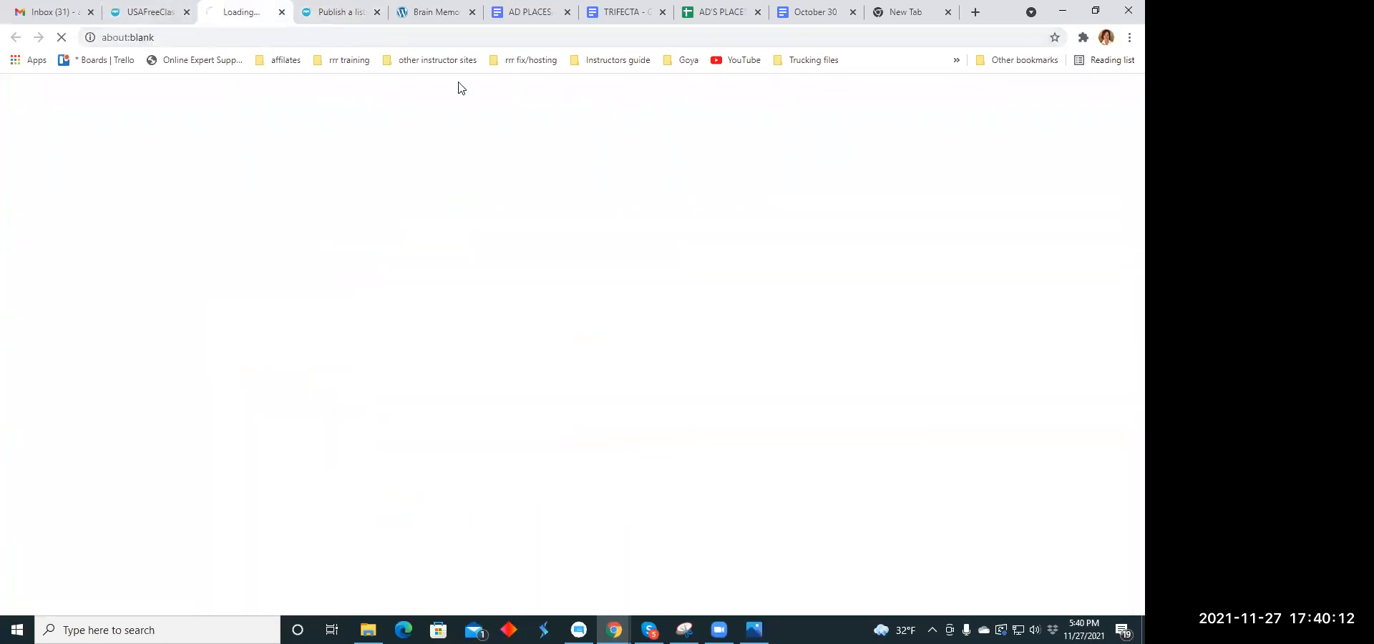
click(175, 16)
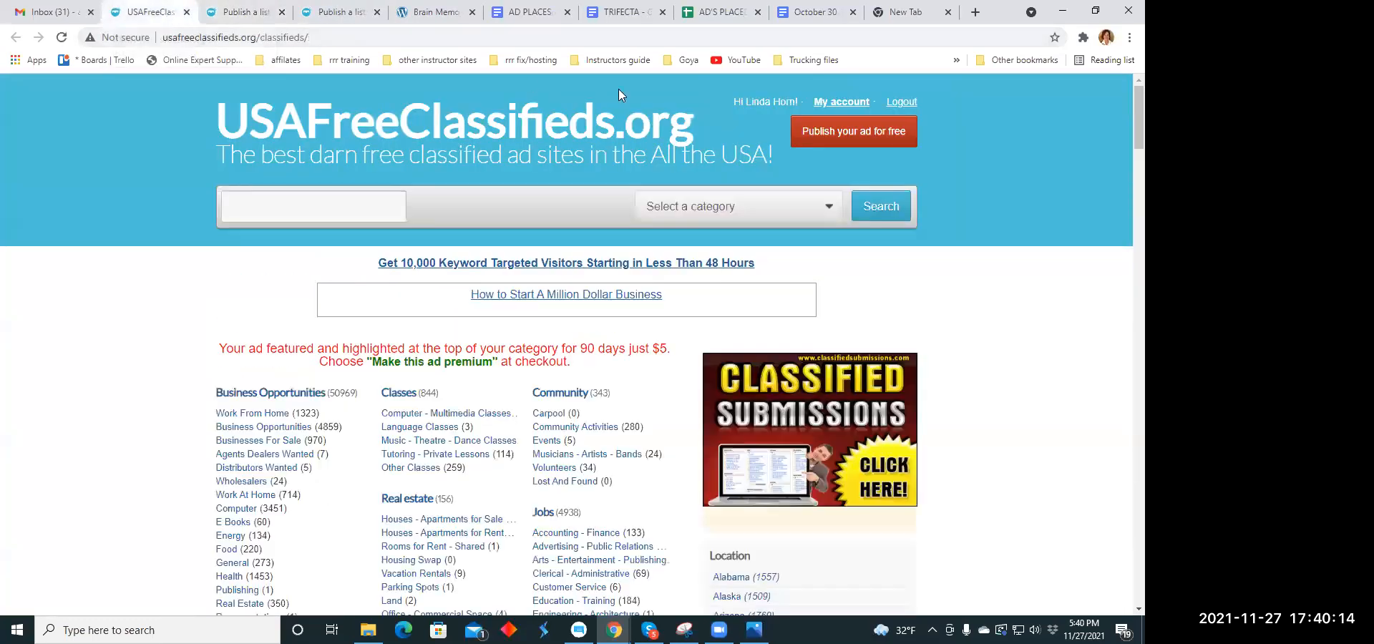
click(845, 131)
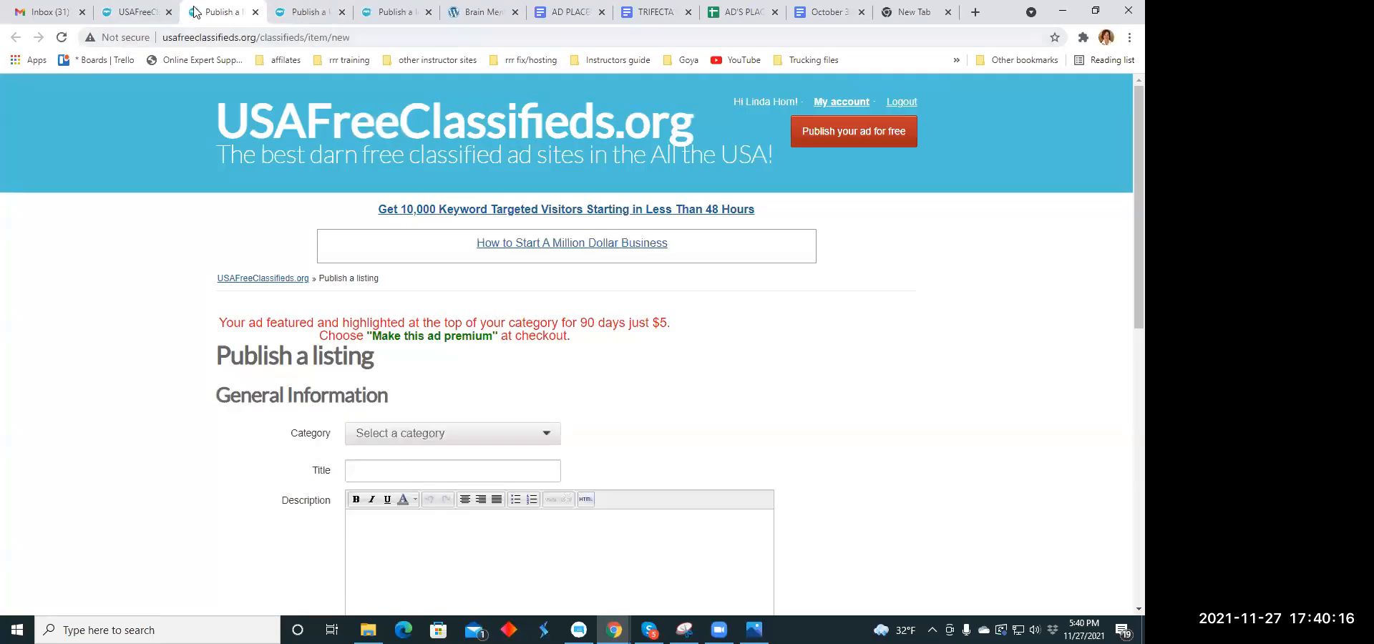
click(138, 14)
click(862, 134)
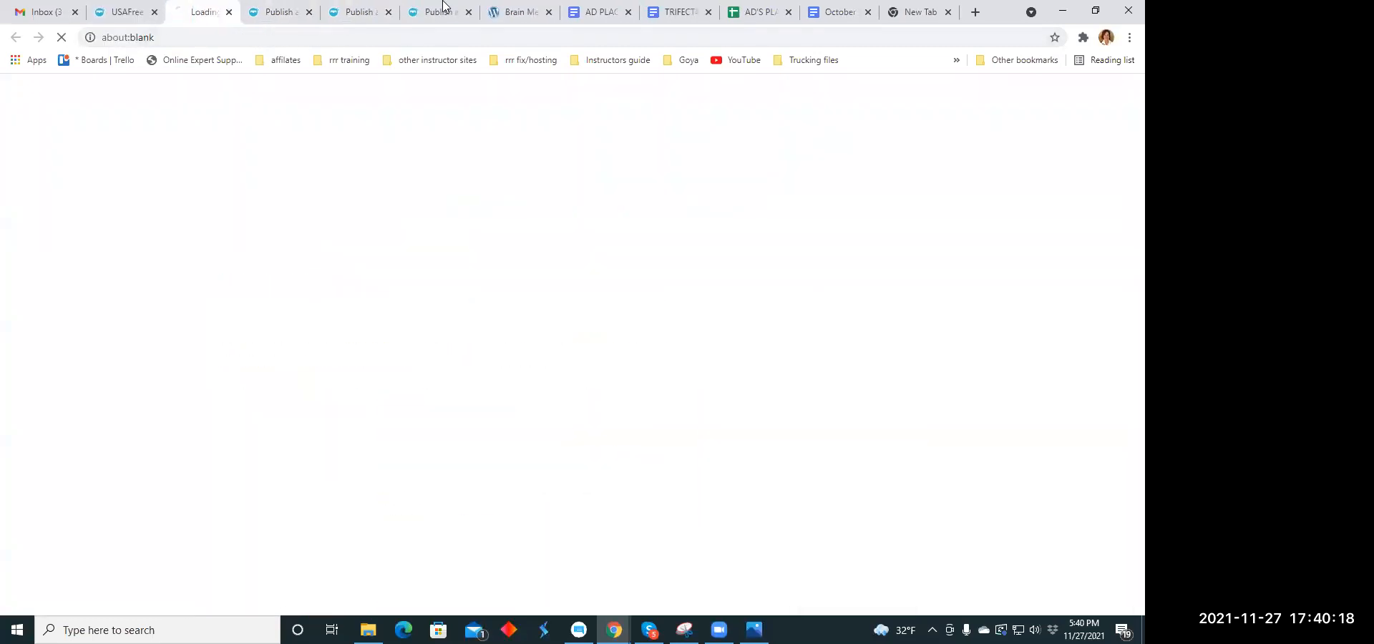
click(118, 14)
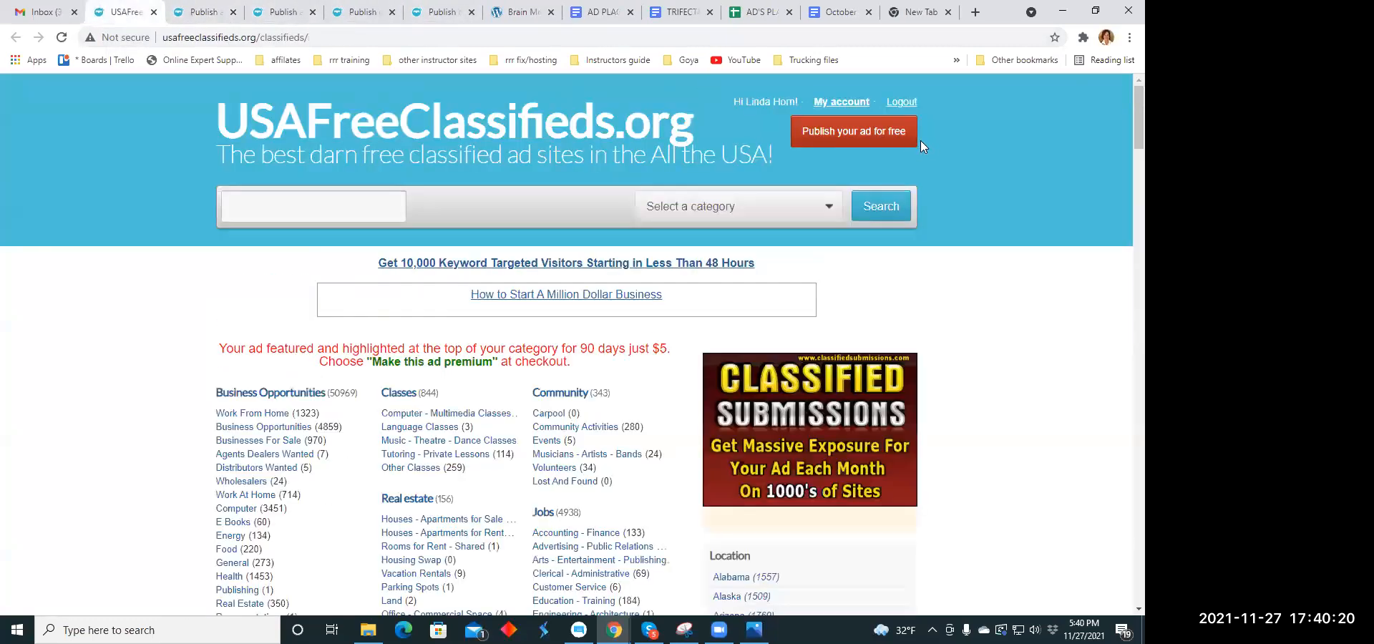
click(852, 130)
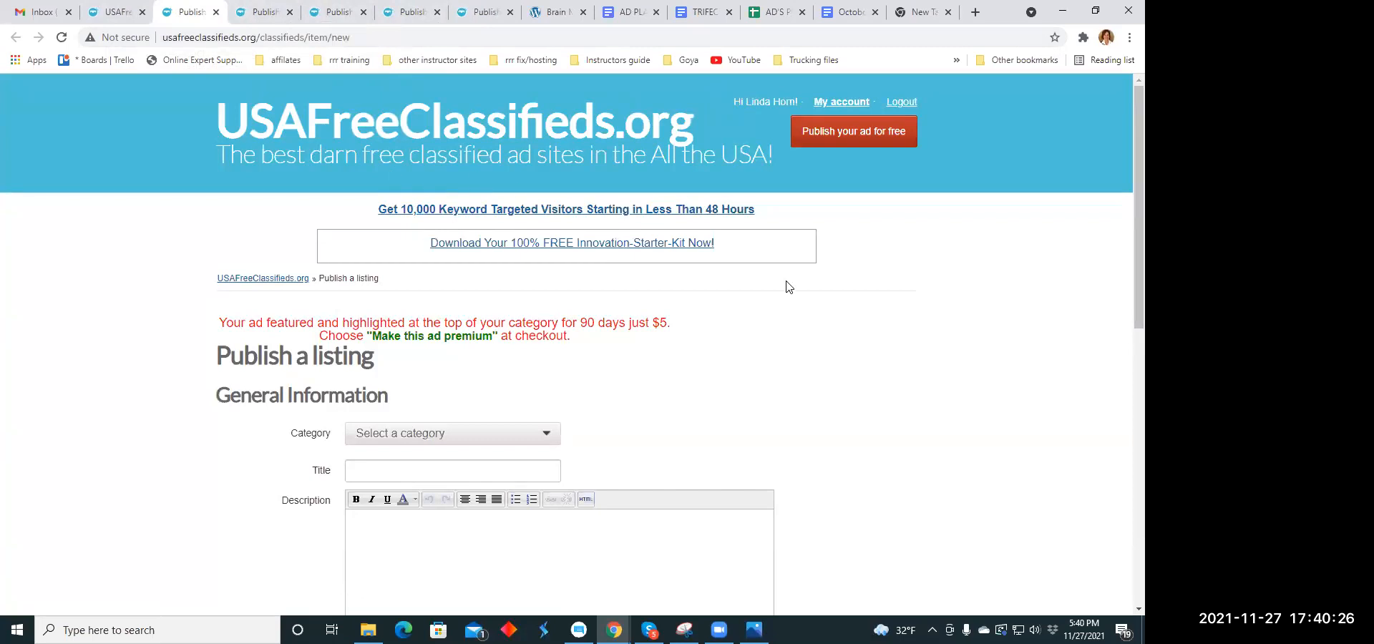
- Set the new listing's category to Health Beauty Fitness
scroll(744, 279, down, 3)
click(544, 221)
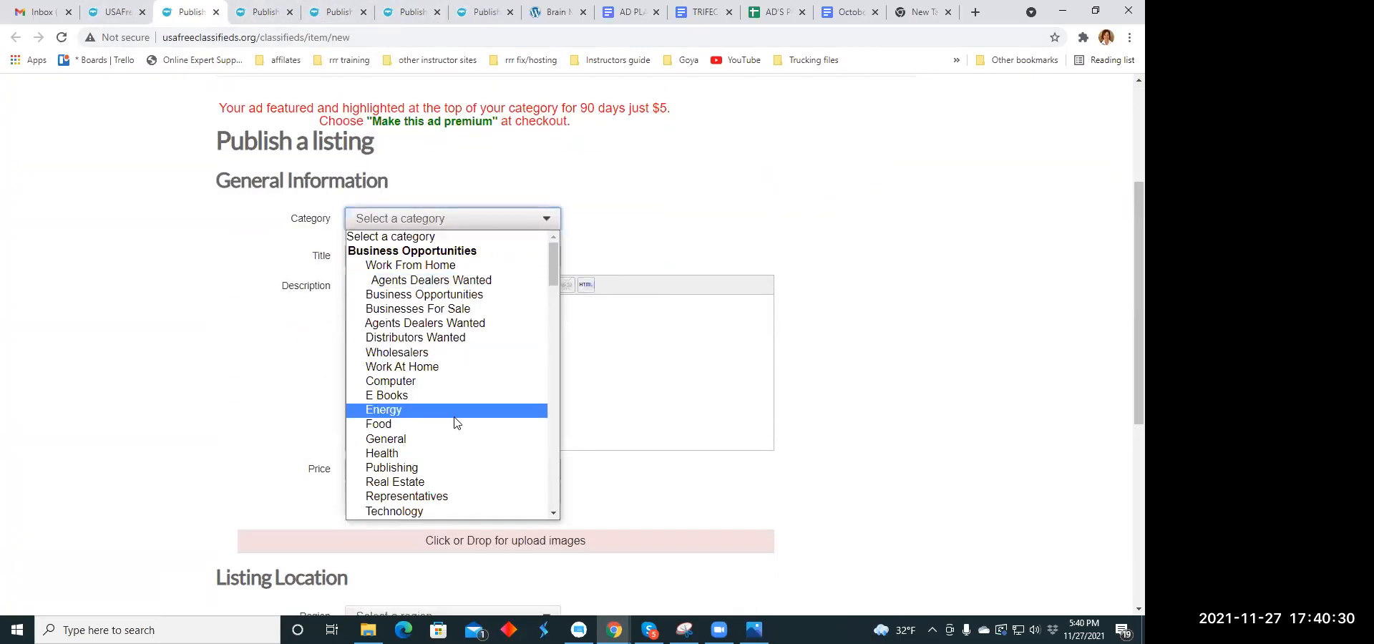
scroll(461, 391, down, 5)
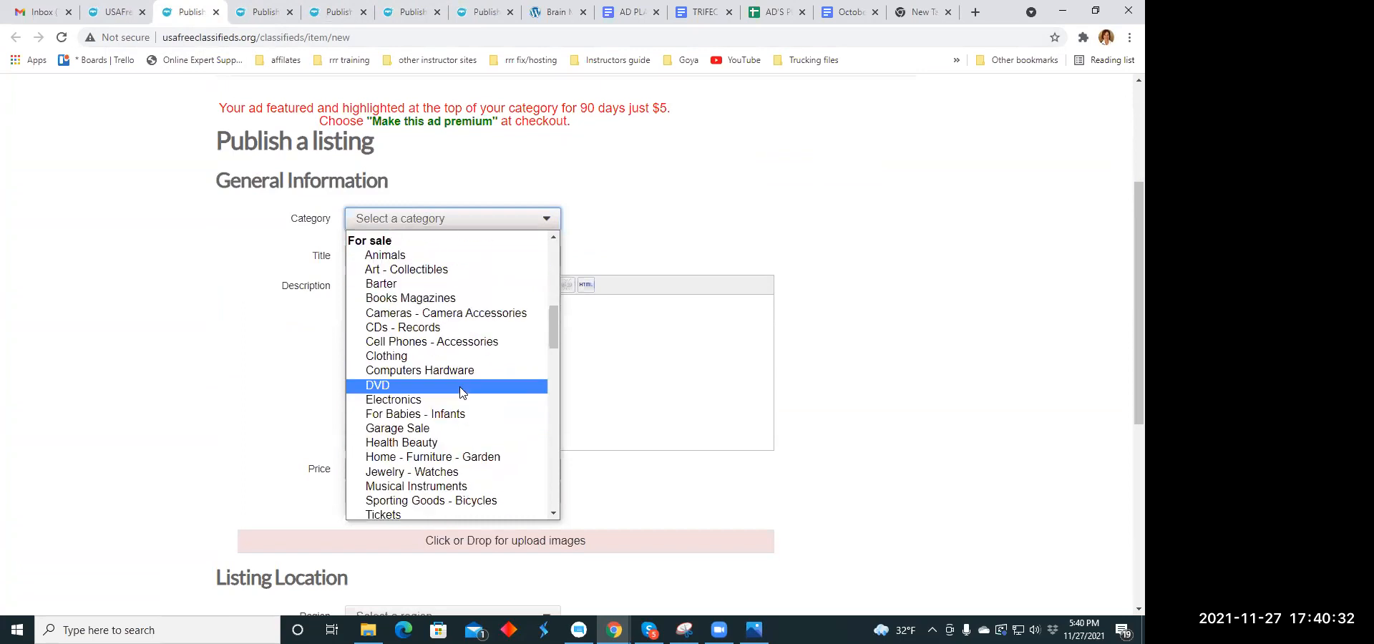
scroll(461, 392, down, 6)
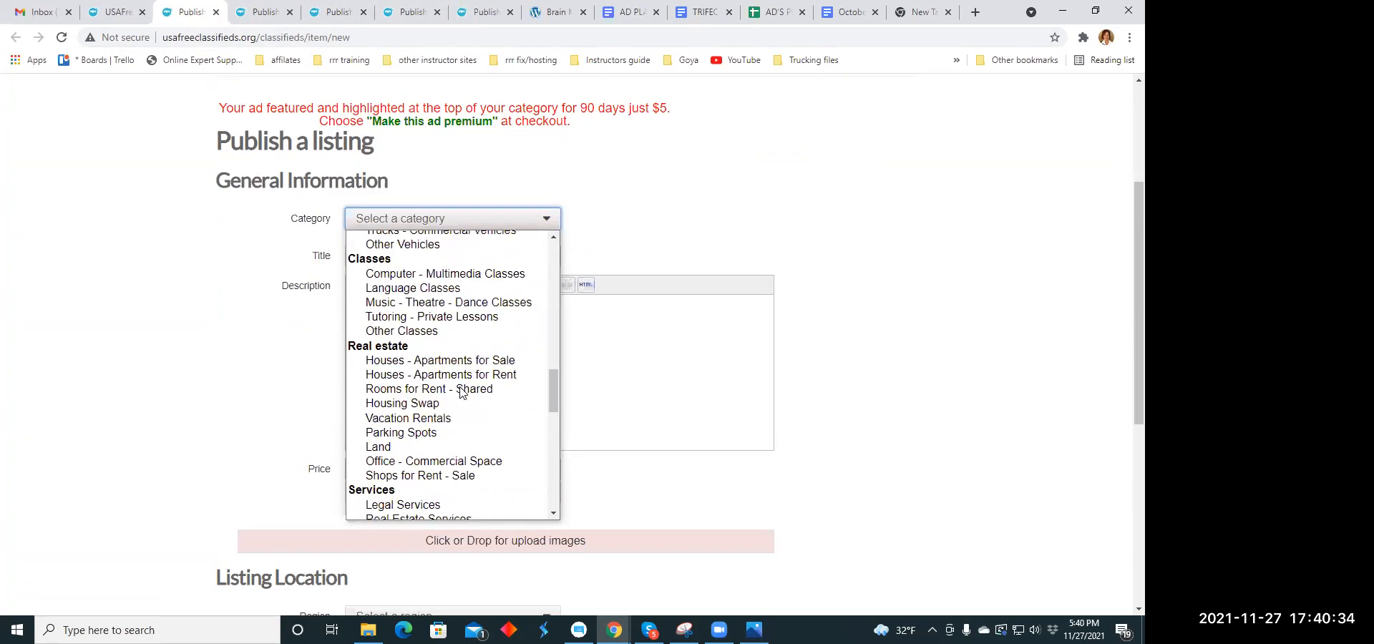
scroll(462, 392, down, 5)
click(479, 349)
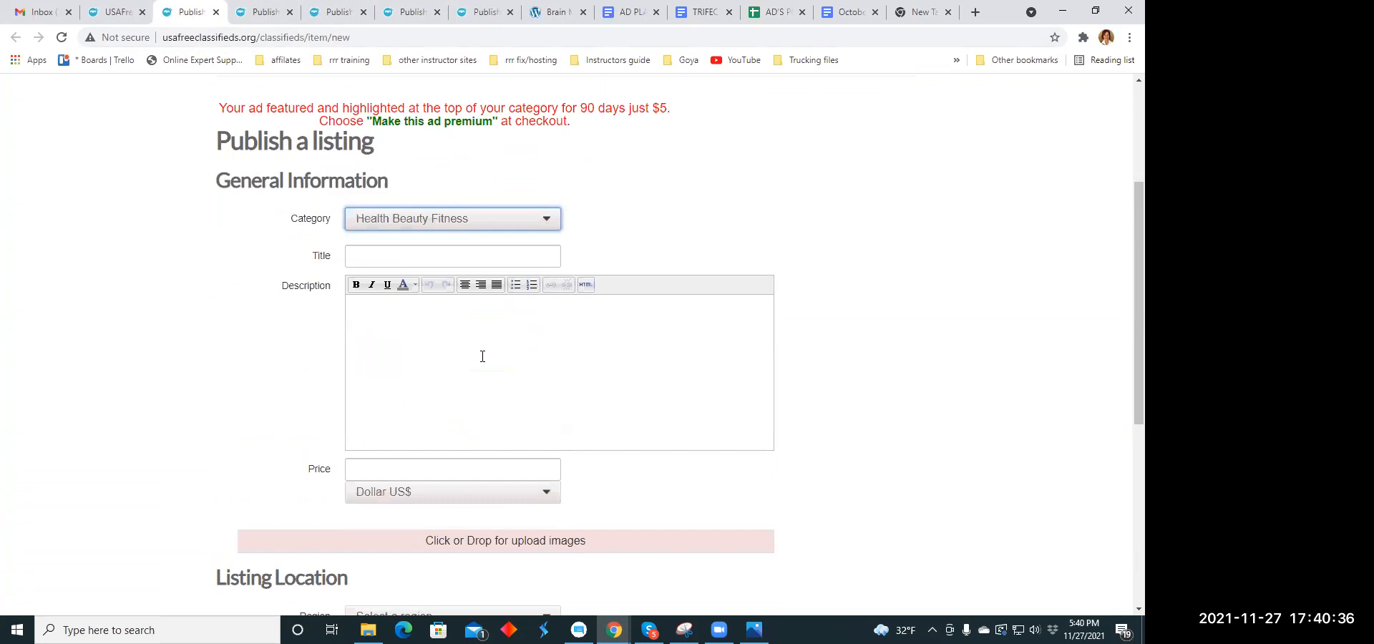
- Copy the headline "Big Pharma doesn't want you to see any of this. You ready?" from the Headline Copy Holidays document into the listing's title
click(354, 256)
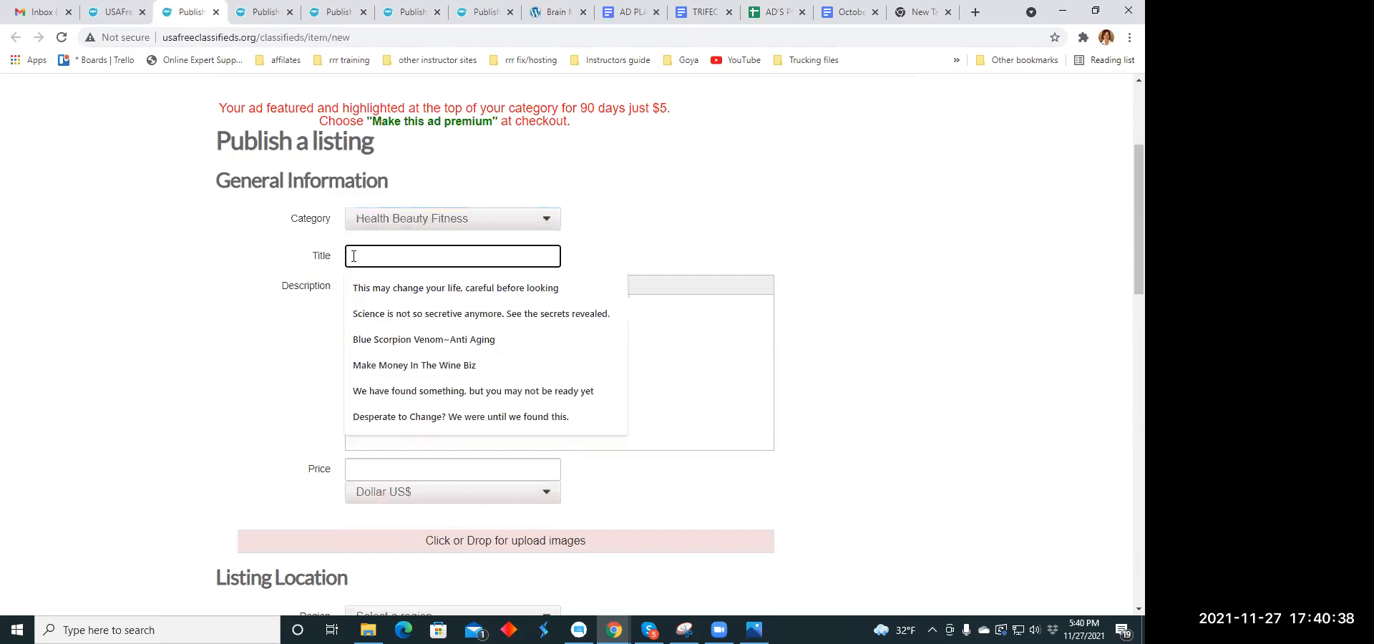
click(702, 14)
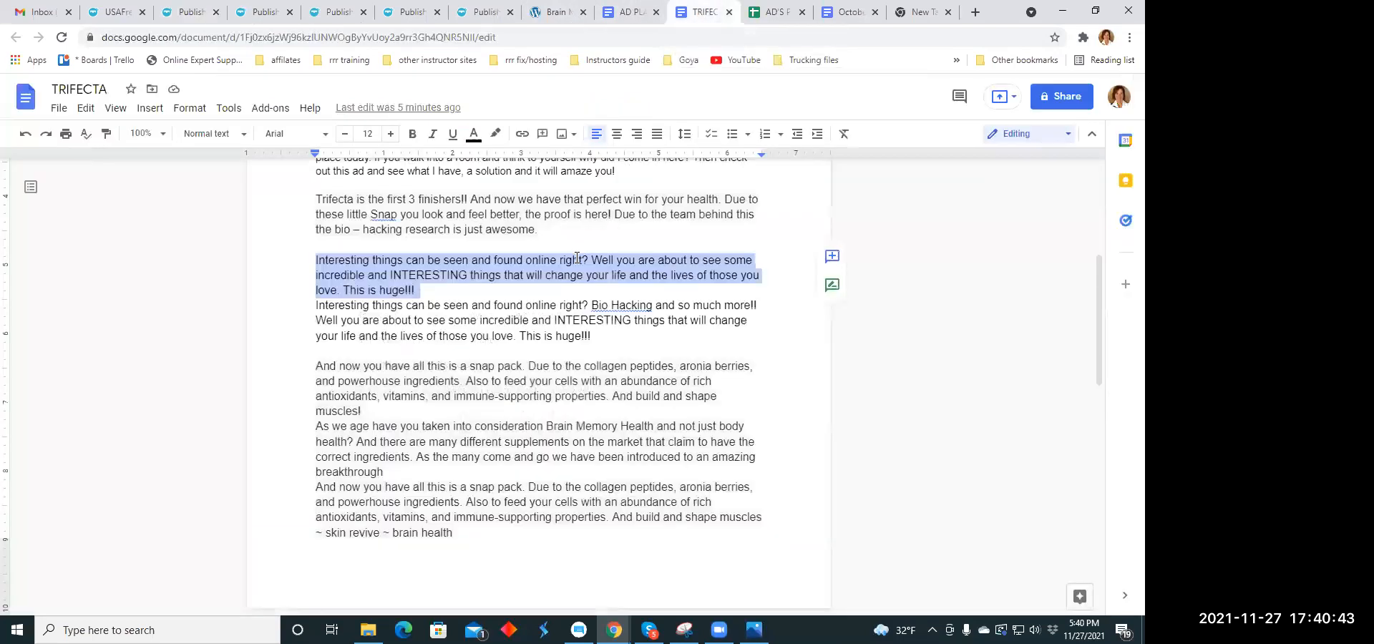
click(852, 13)
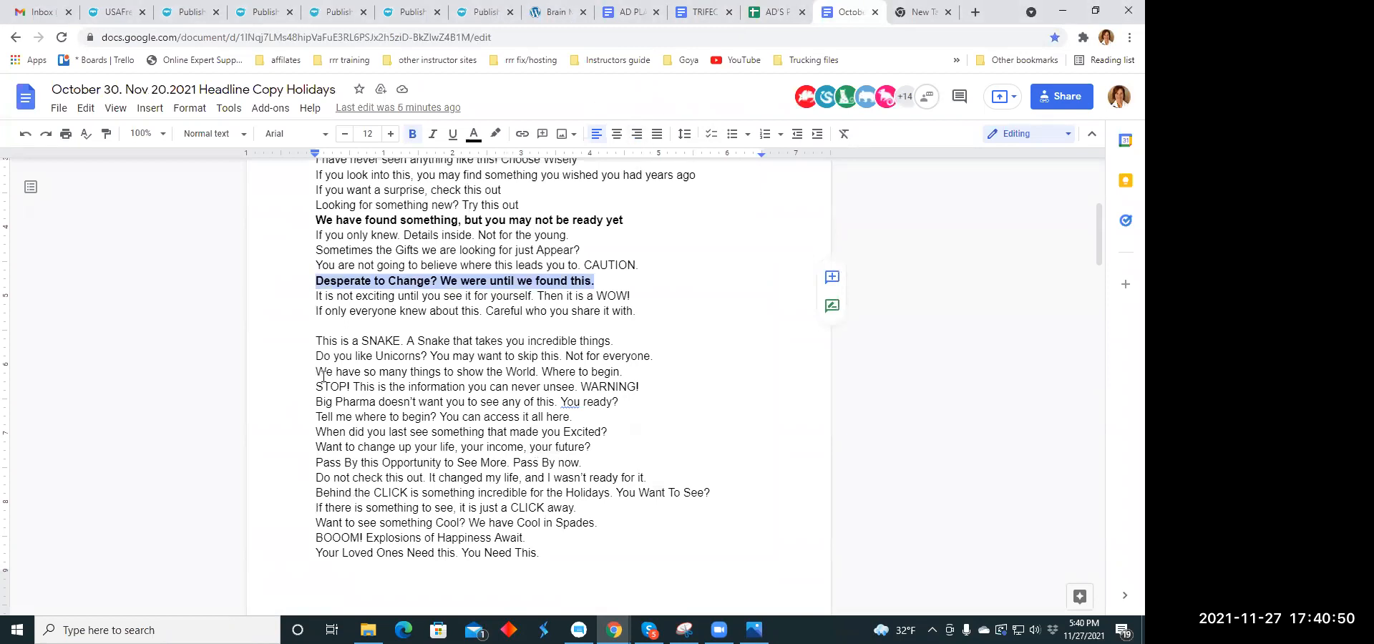
drag(316, 394, 616, 405)
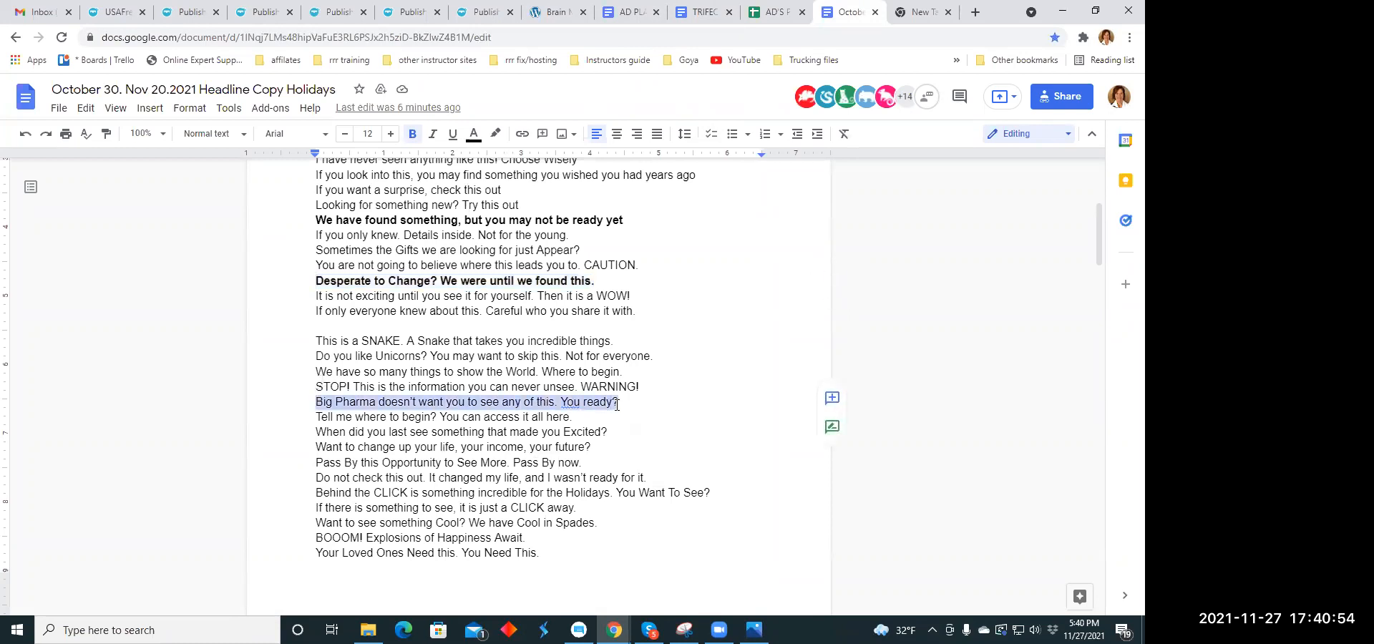
right_click(621, 404)
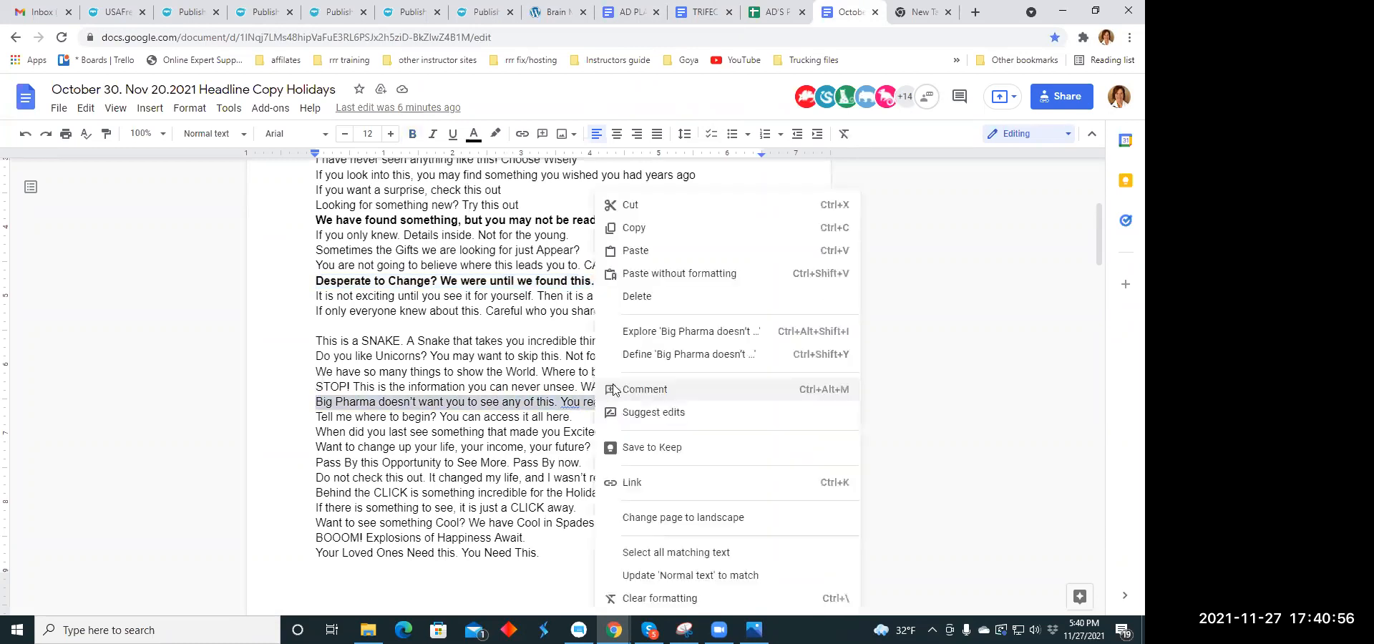
click(644, 228)
click(216, 23)
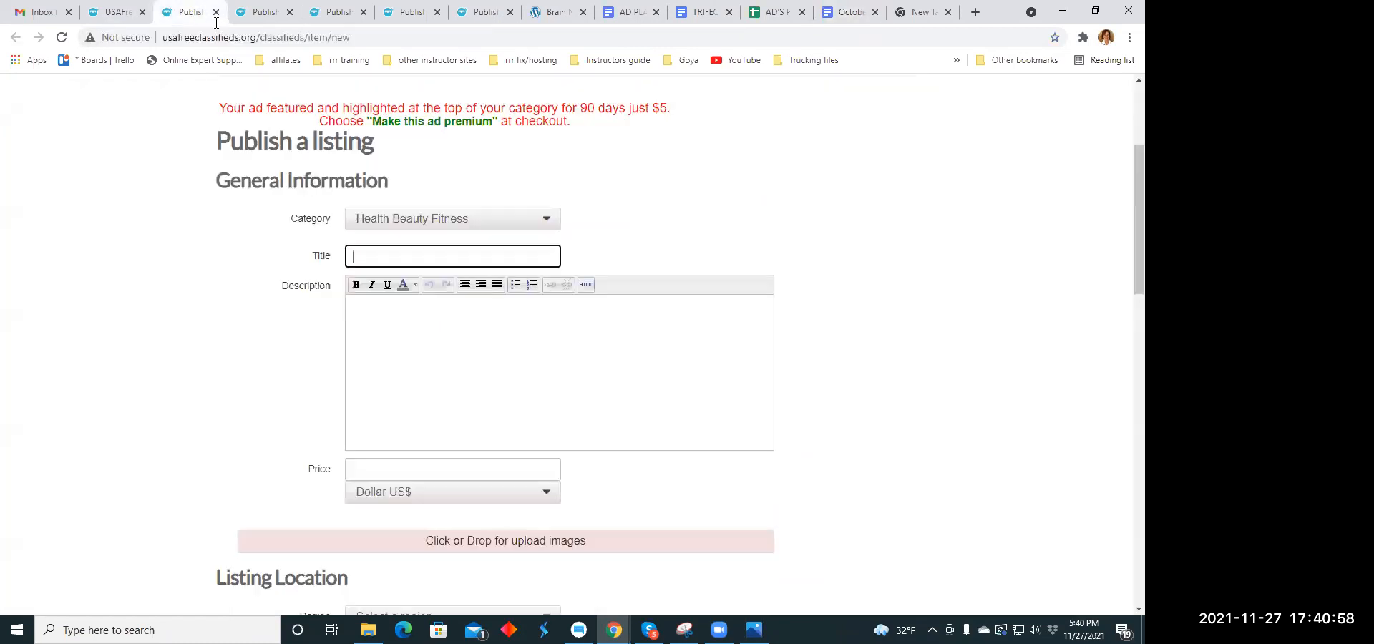
click(369, 255)
right_click(369, 256)
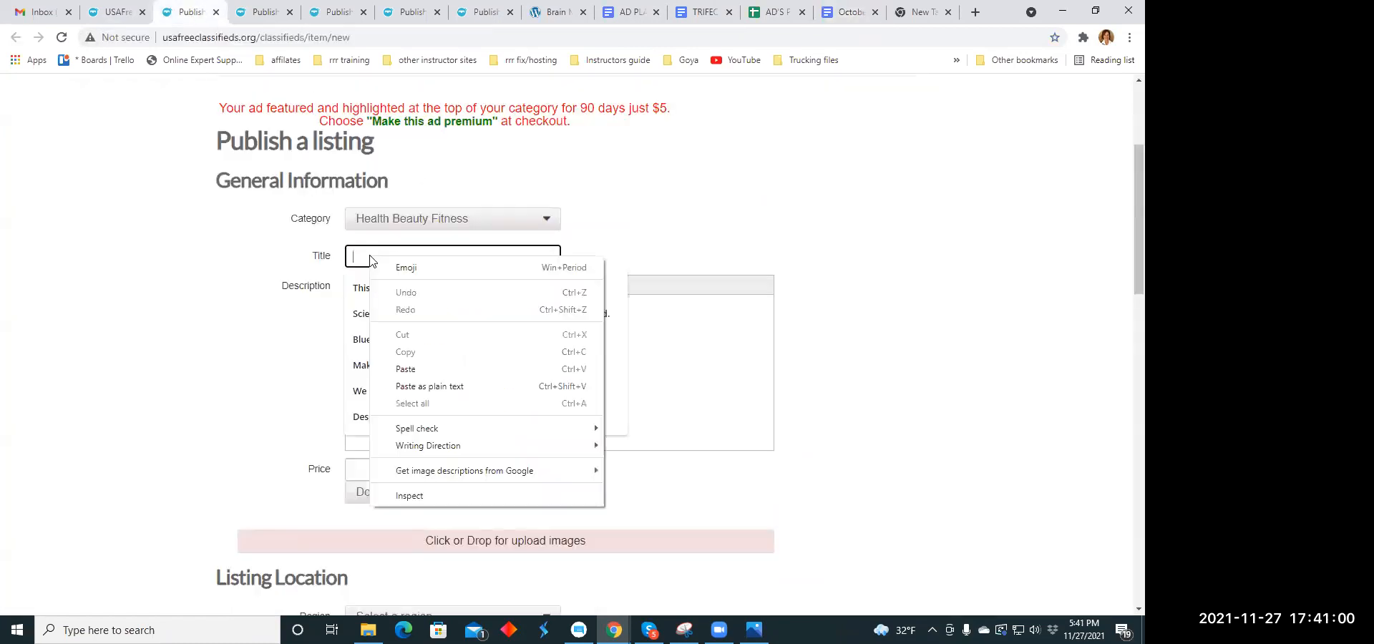
click(403, 368)
- Copy the paragraph from "Interesting things can be seen" to "This is huge!!!" out of the TRIFECTA document into the listing's description
click(409, 354)
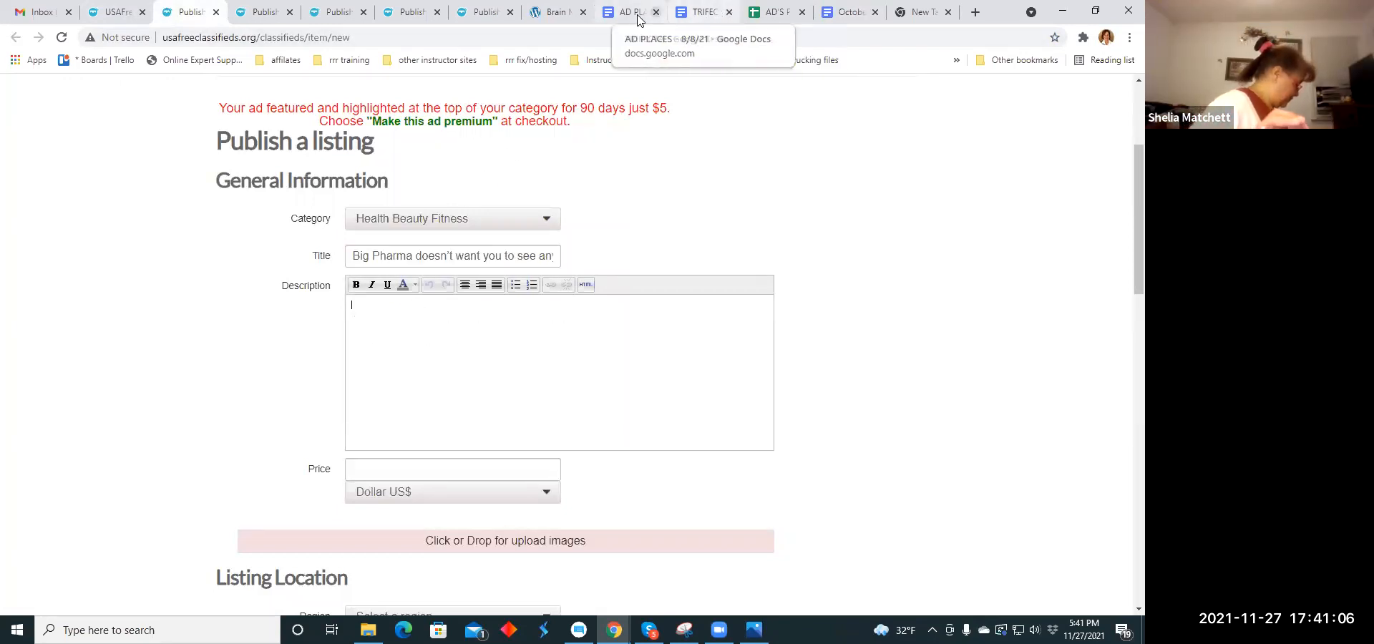
click(715, 16)
right_click(399, 283)
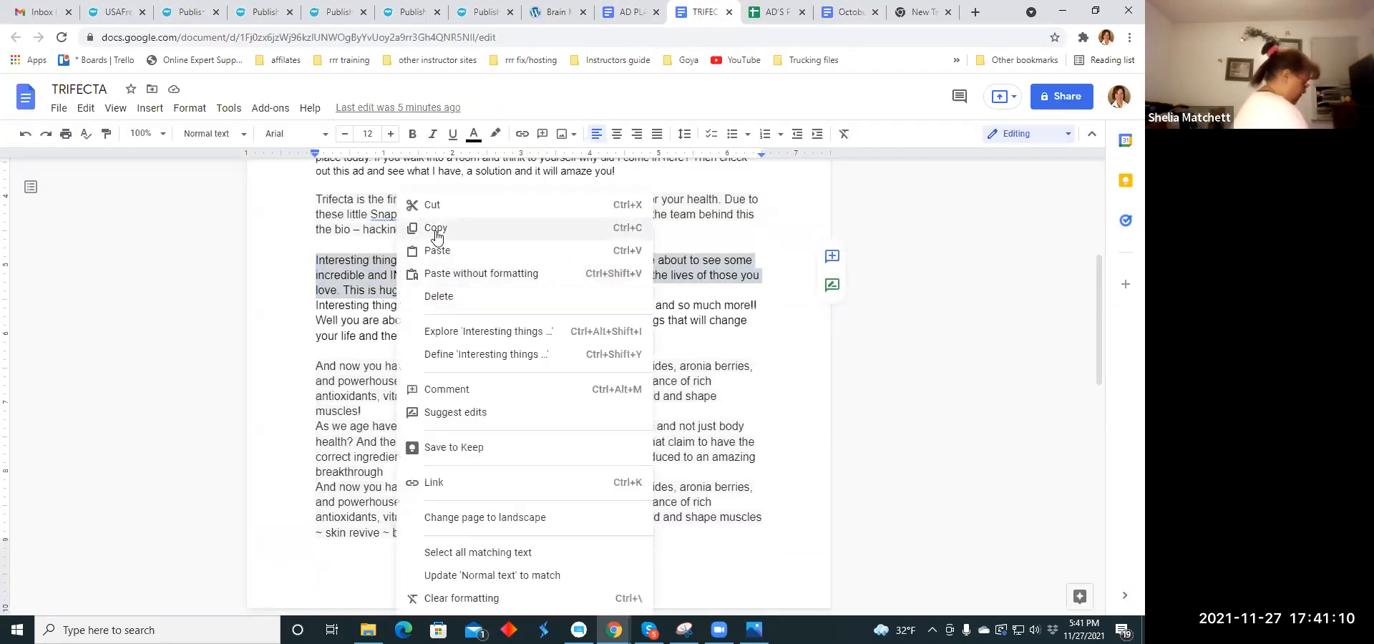
click(411, 145)
click(188, 12)
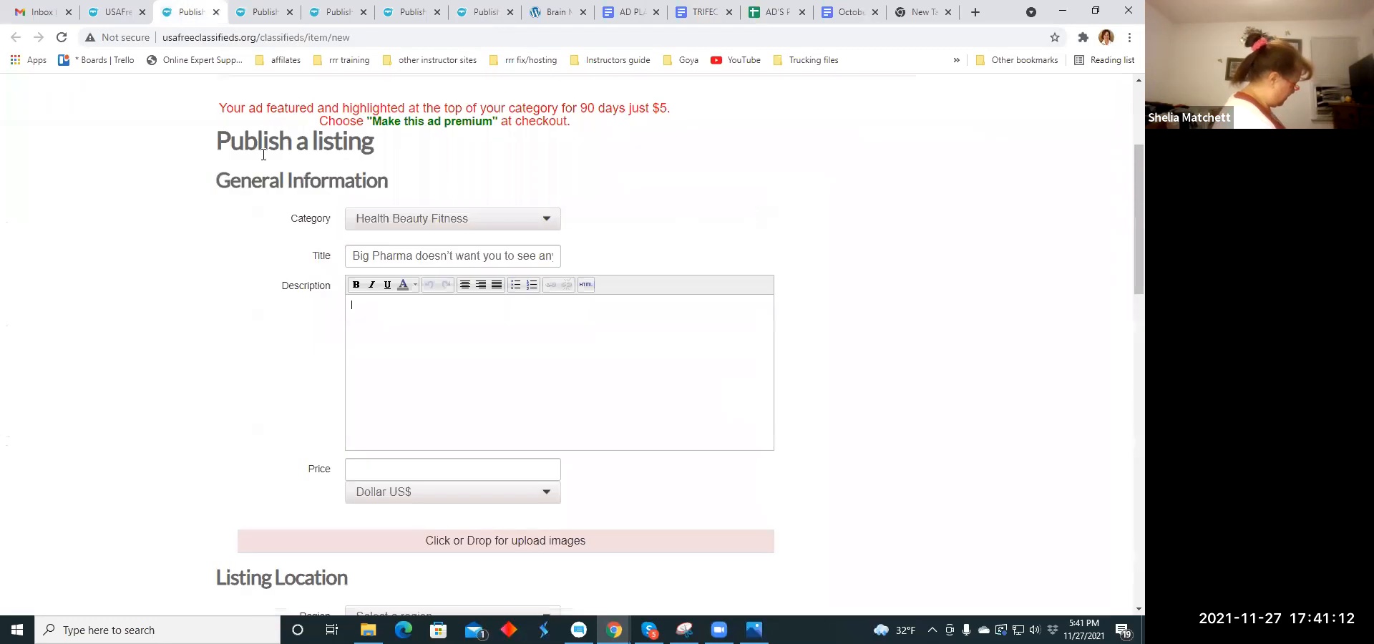
right_click(363, 308)
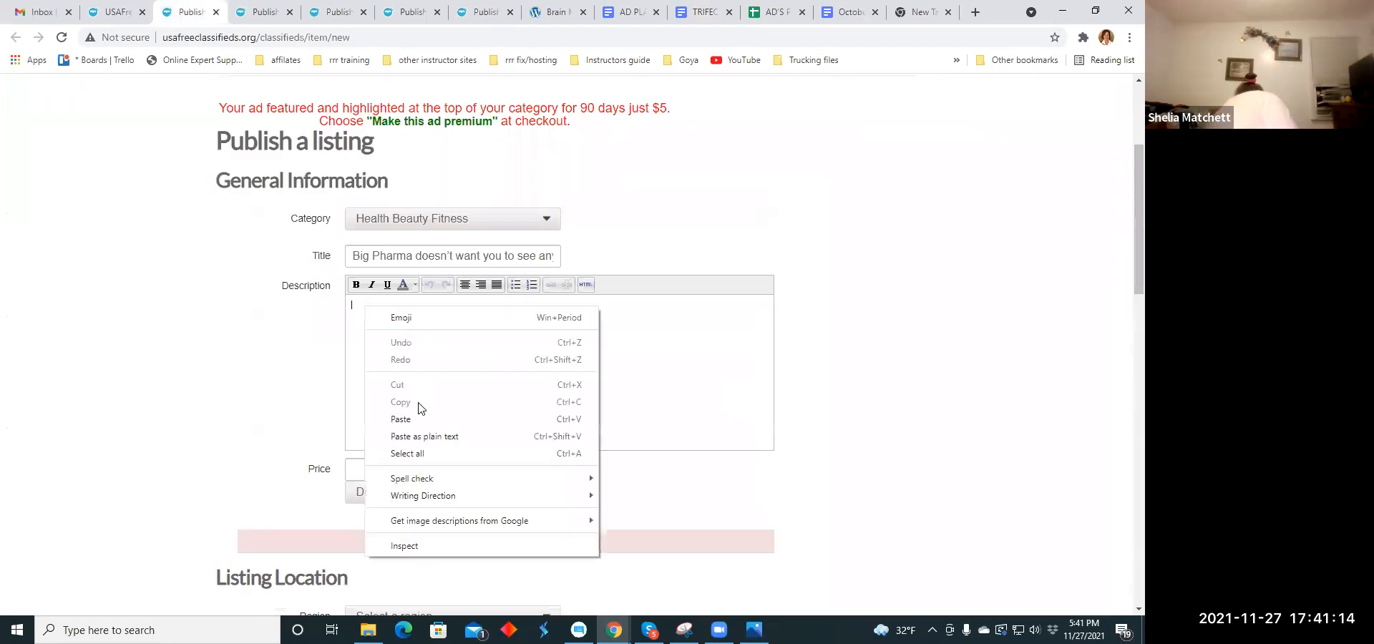
click(419, 418)
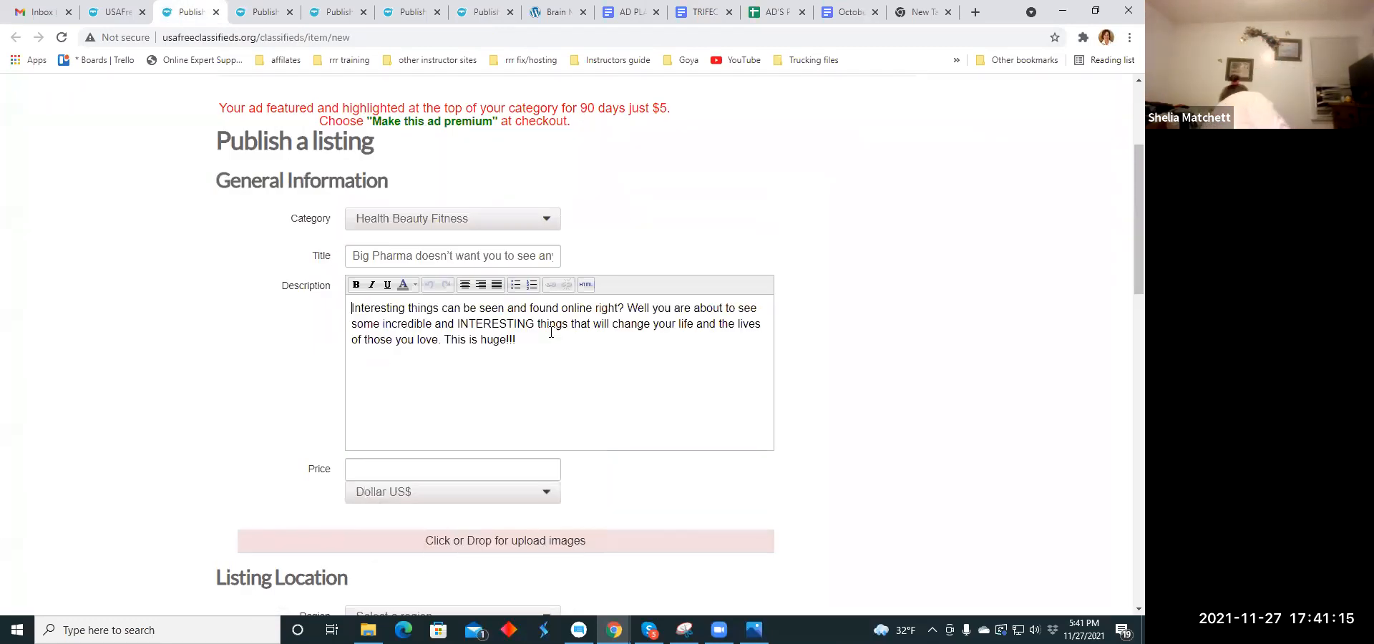
- Start new lines at "Well you are about to see" and "This is huge!!!" and centre the whole description
click(629, 307)
key(Return)
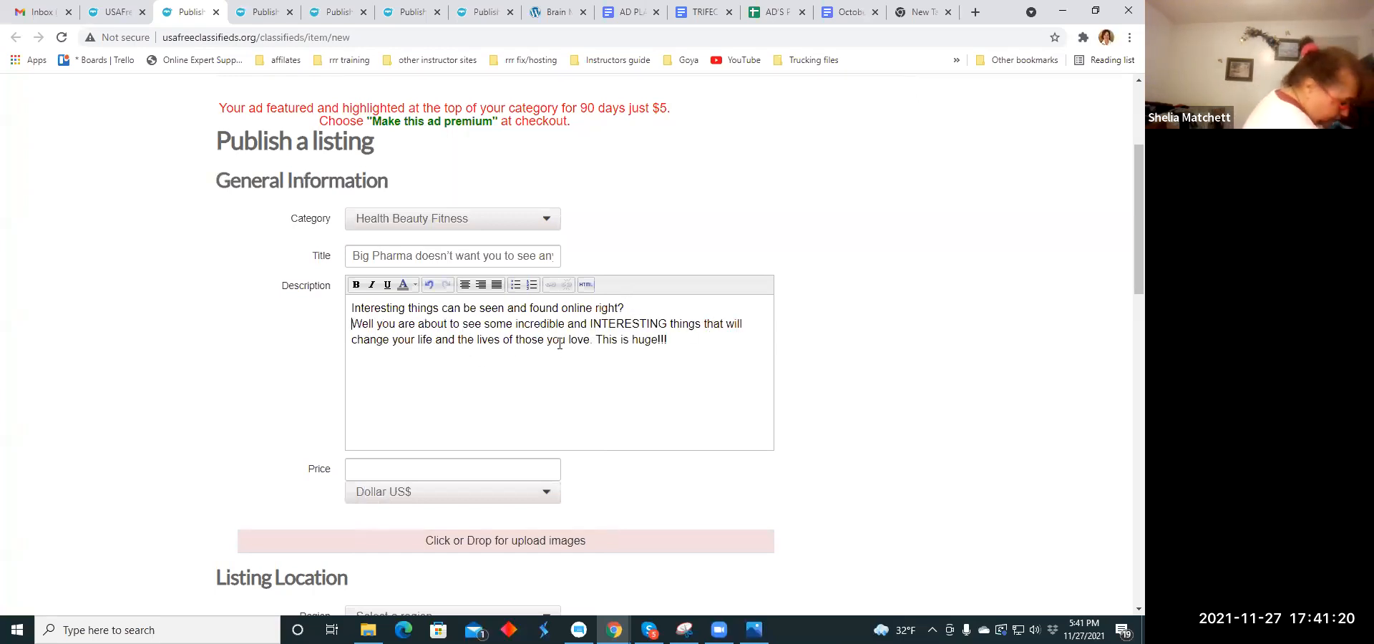
click(595, 339)
key(Return)
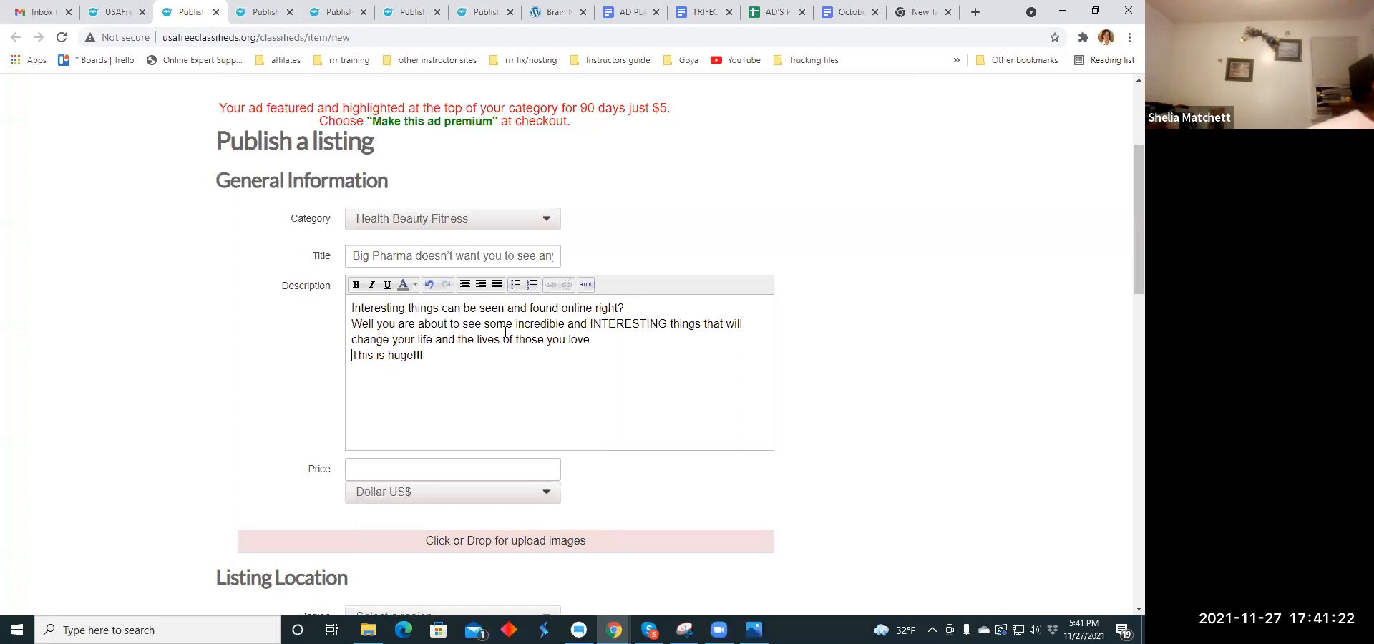
drag(352, 308, 429, 362)
click(465, 284)
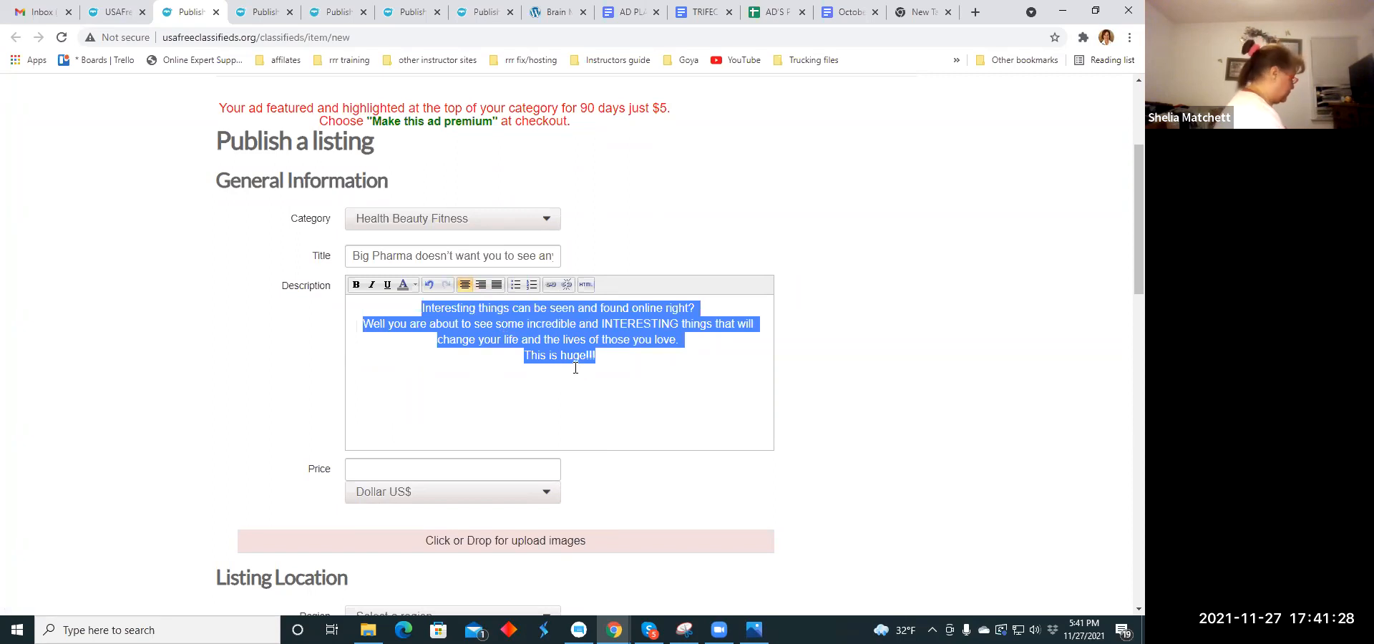
click(577, 439)
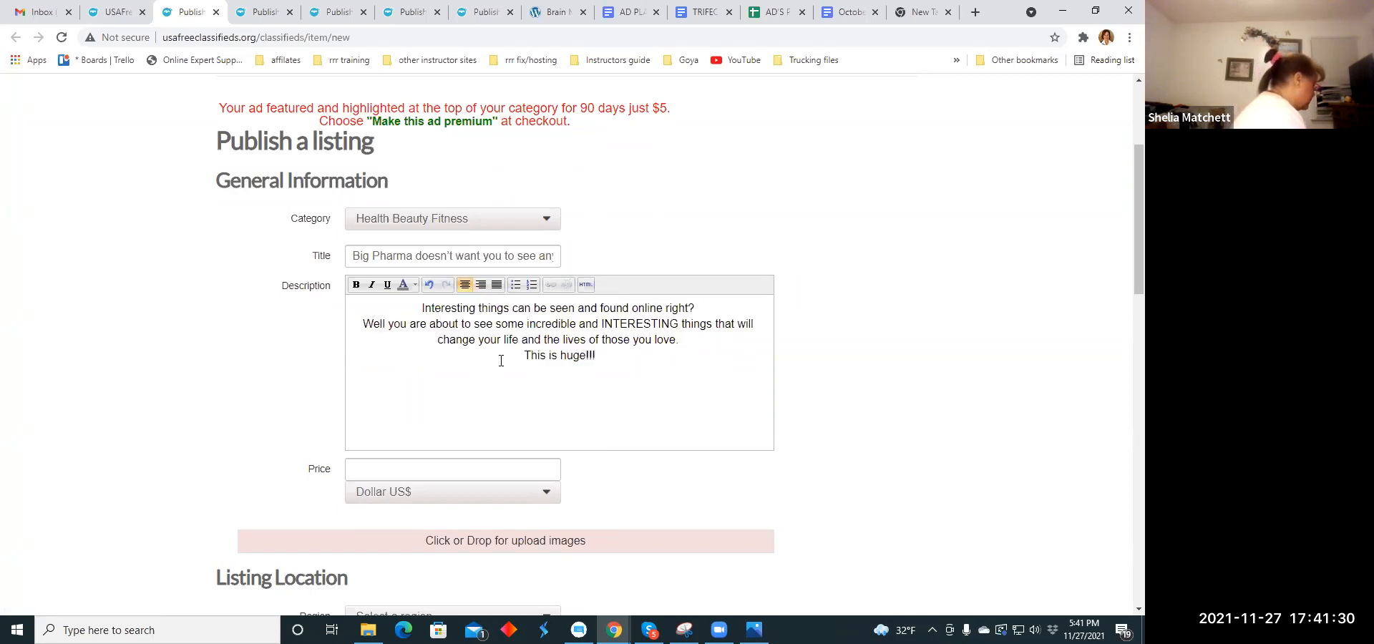
- Format the entire description text as bold and italic
drag(421, 312, 631, 375)
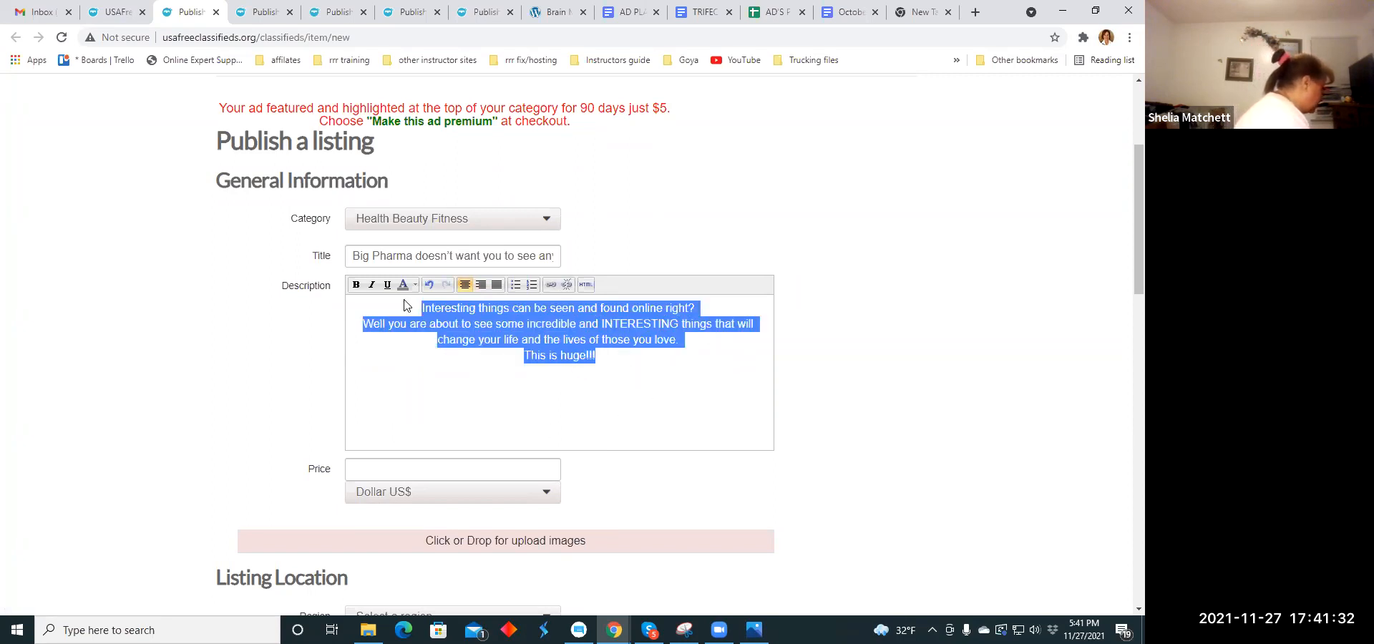
click(355, 285)
click(371, 286)
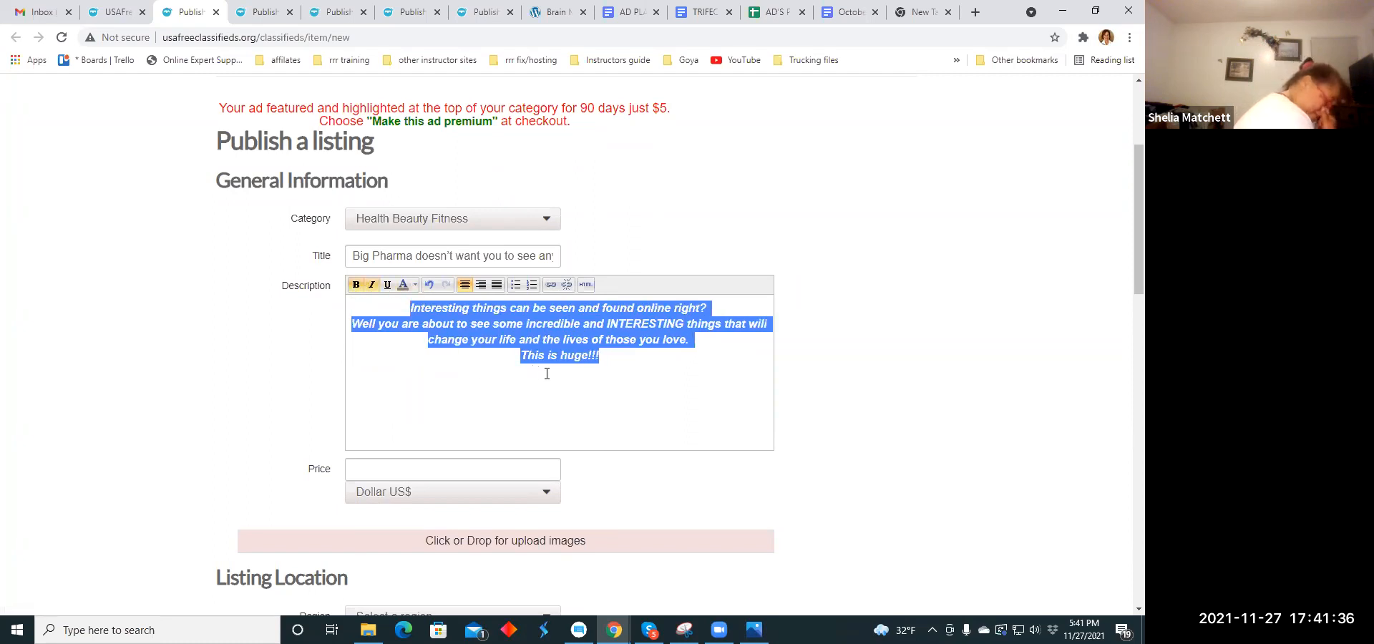
- Set the listing's price to 79.00 US dollars and deselect the description text
click(517, 466)
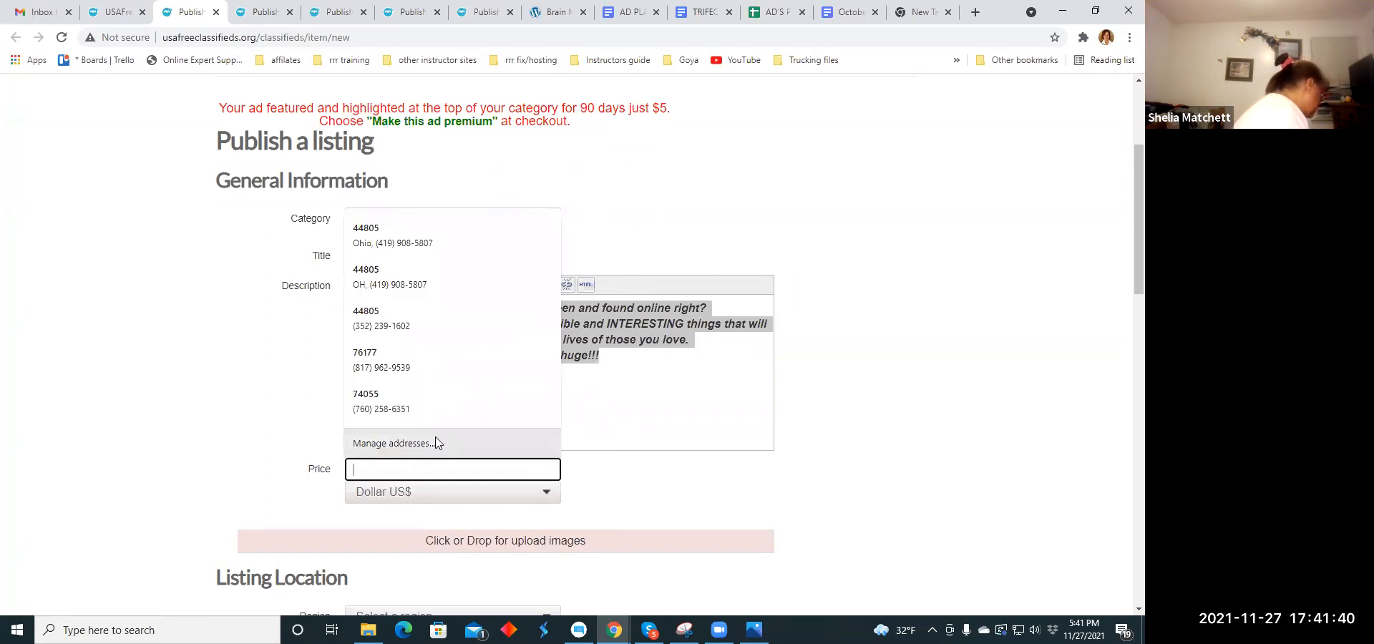
text(79.00)
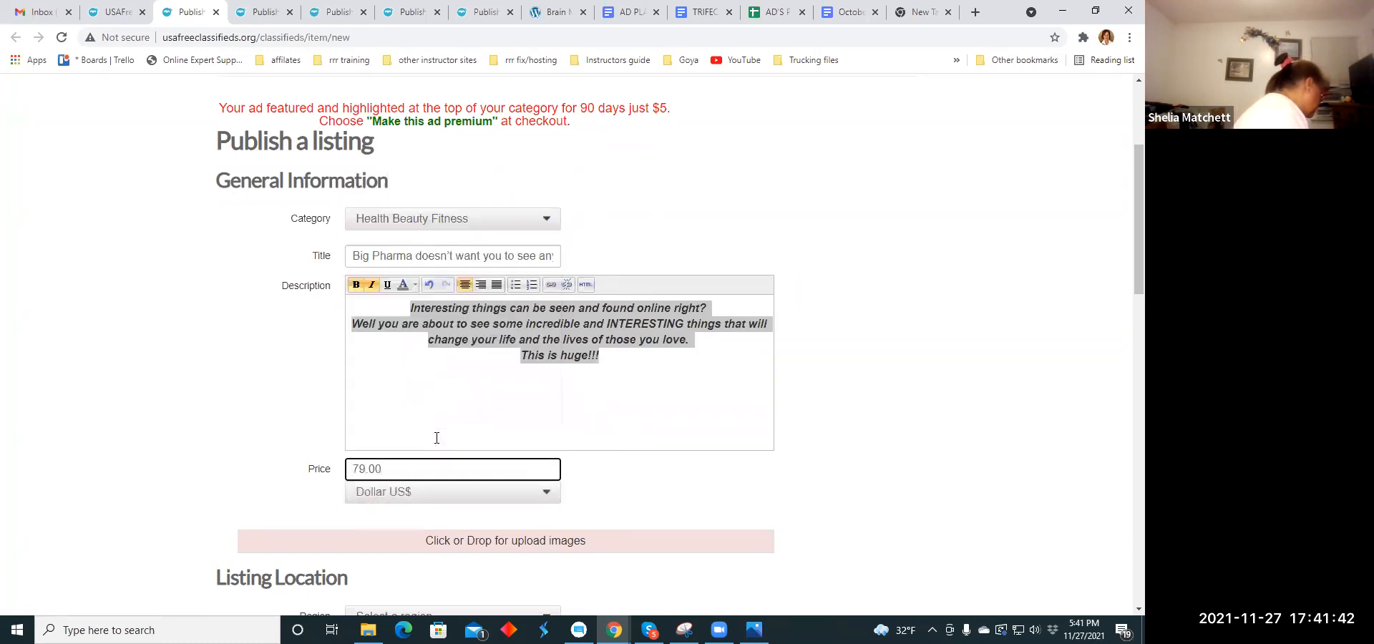
click(398, 395)
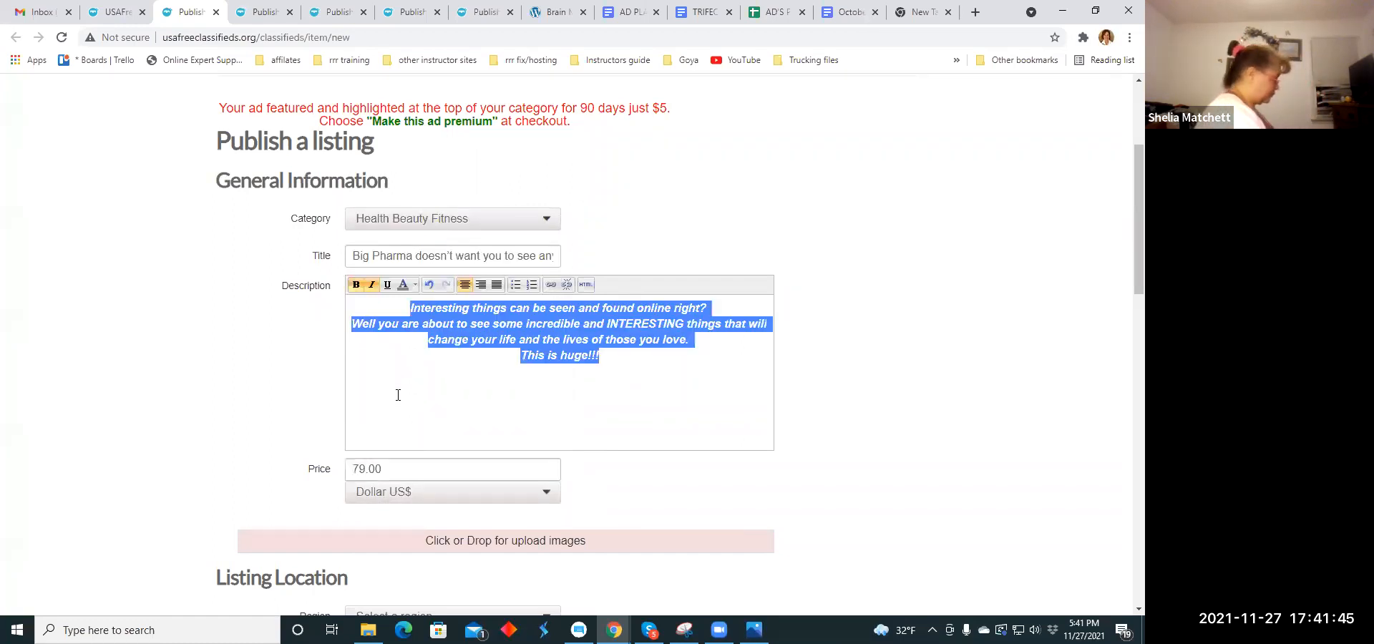
click(598, 405)
- Upload the image walking.jpg from the Ad Memes folder to the listing
scroll(594, 399, down, 3)
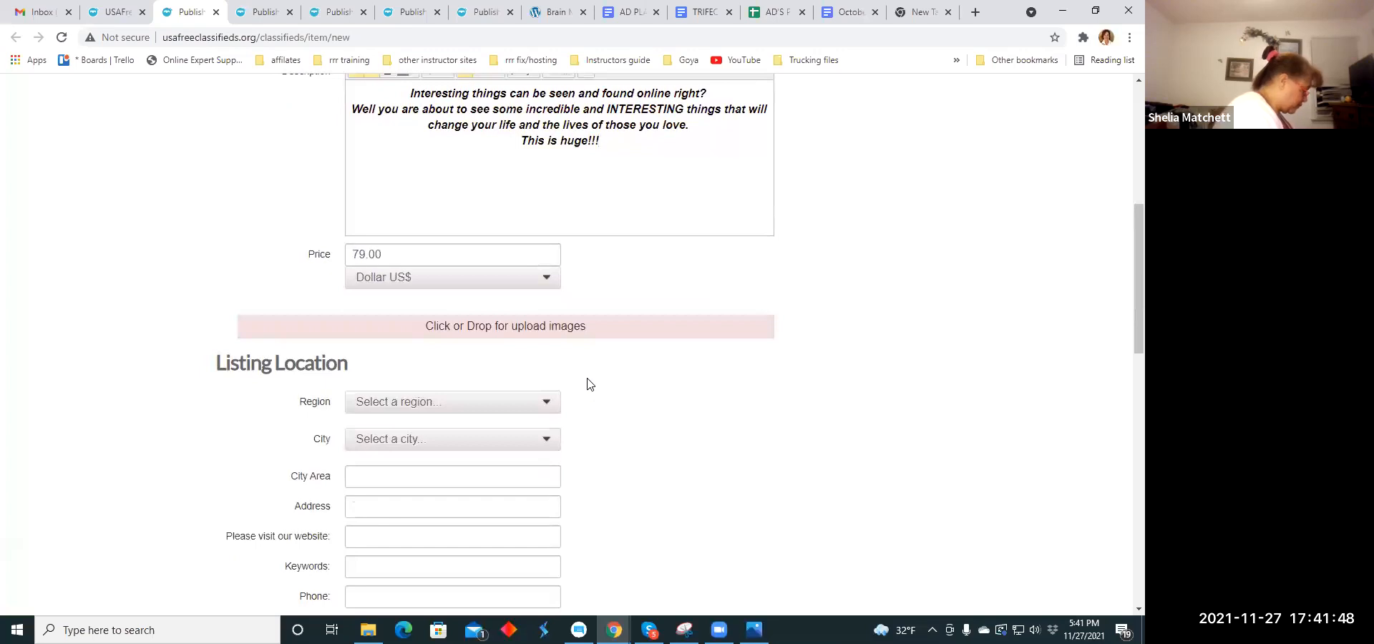
click(530, 335)
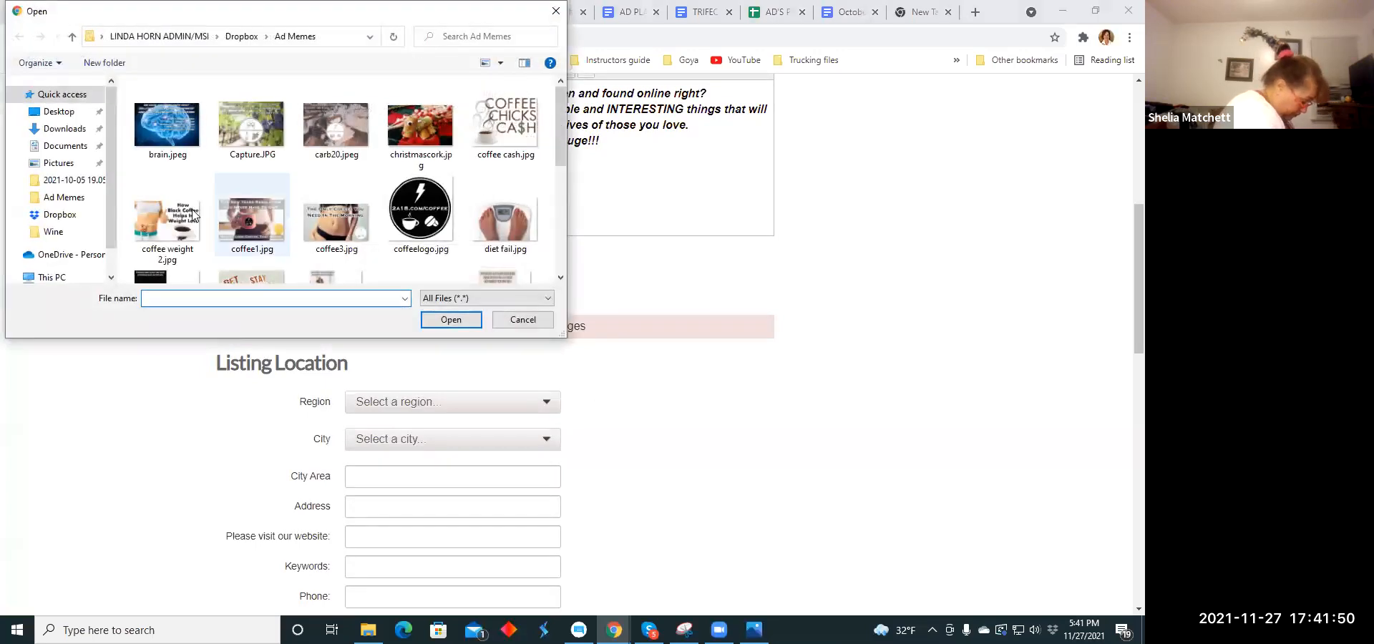
scroll(177, 145, down, 5)
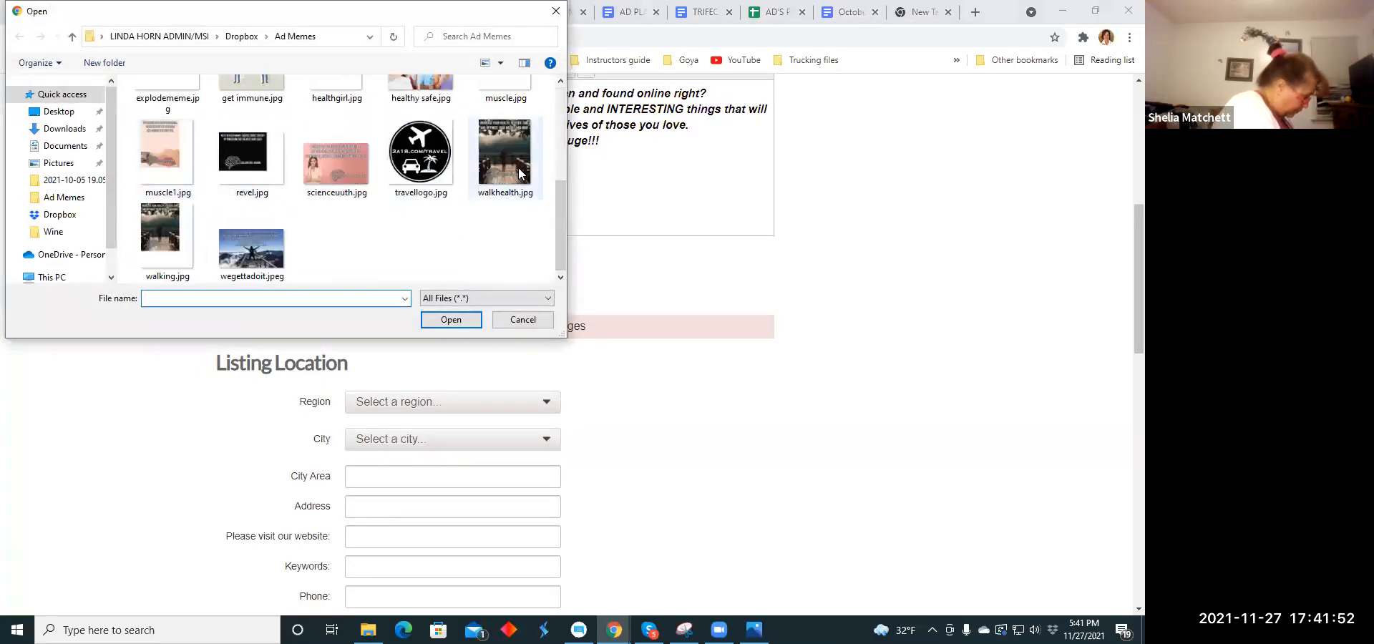
click(170, 220)
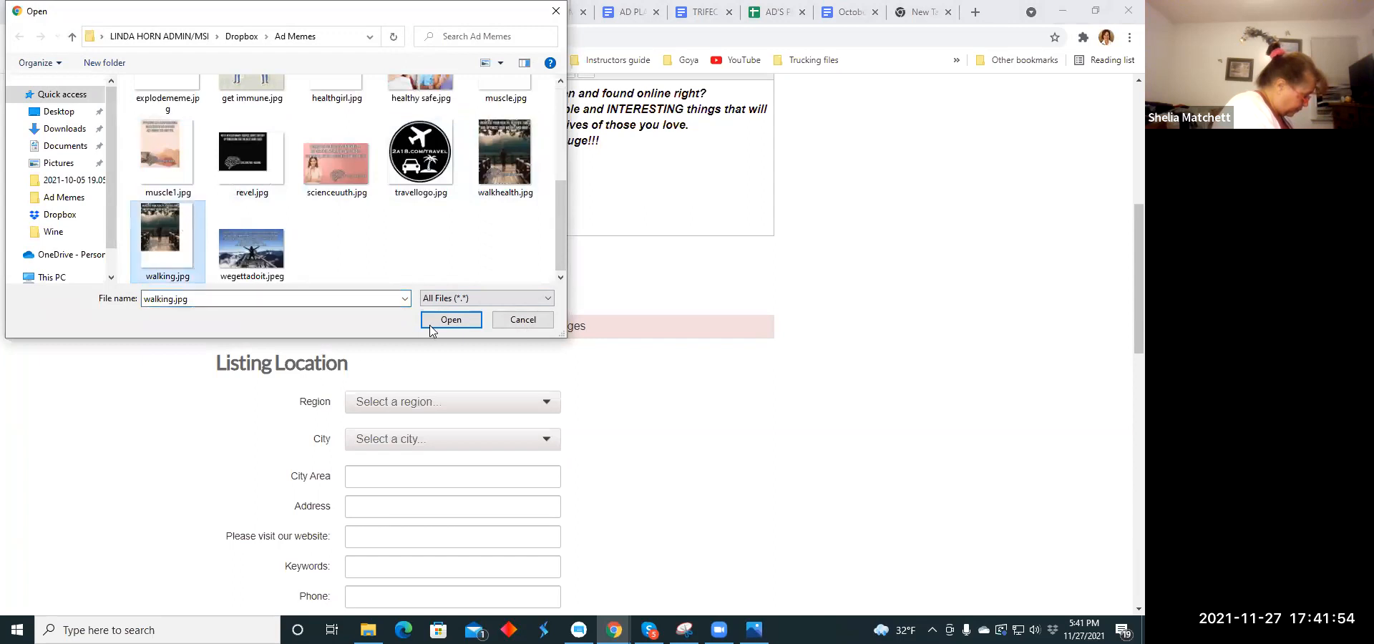
click(449, 320)
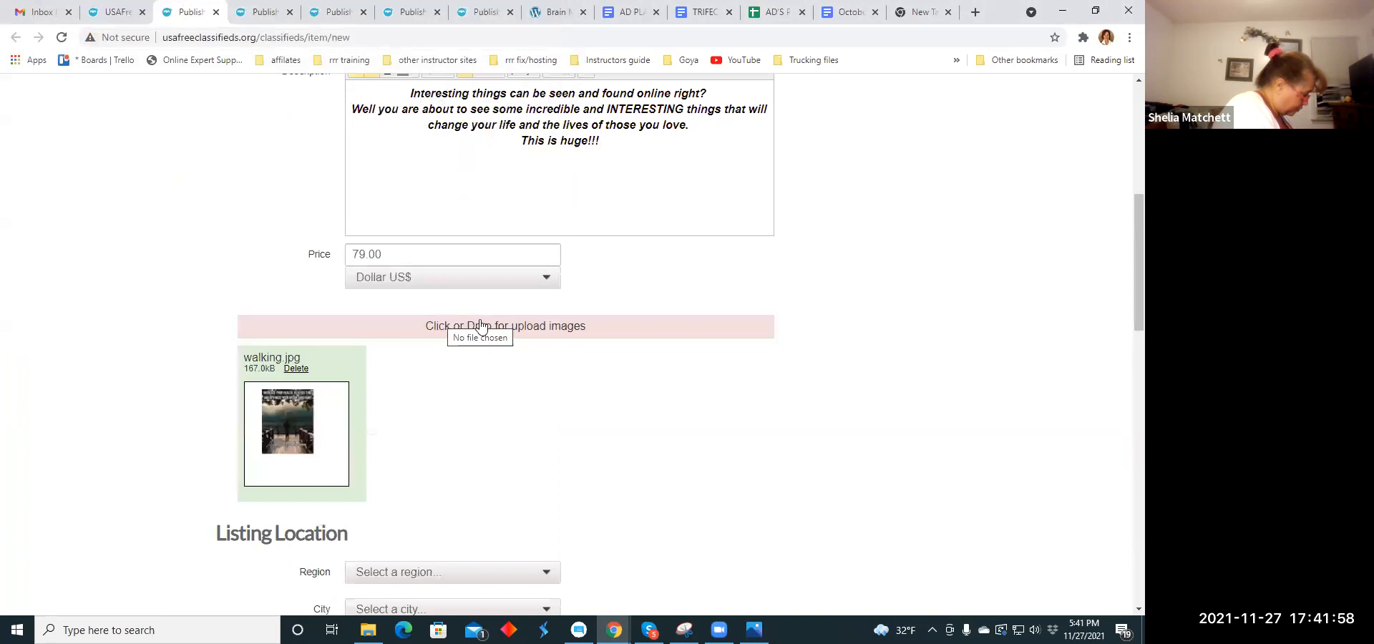
- Add scienceuuth.jpg from the Ad Memes folder as the listing's second image
scroll(585, 280, up, 4)
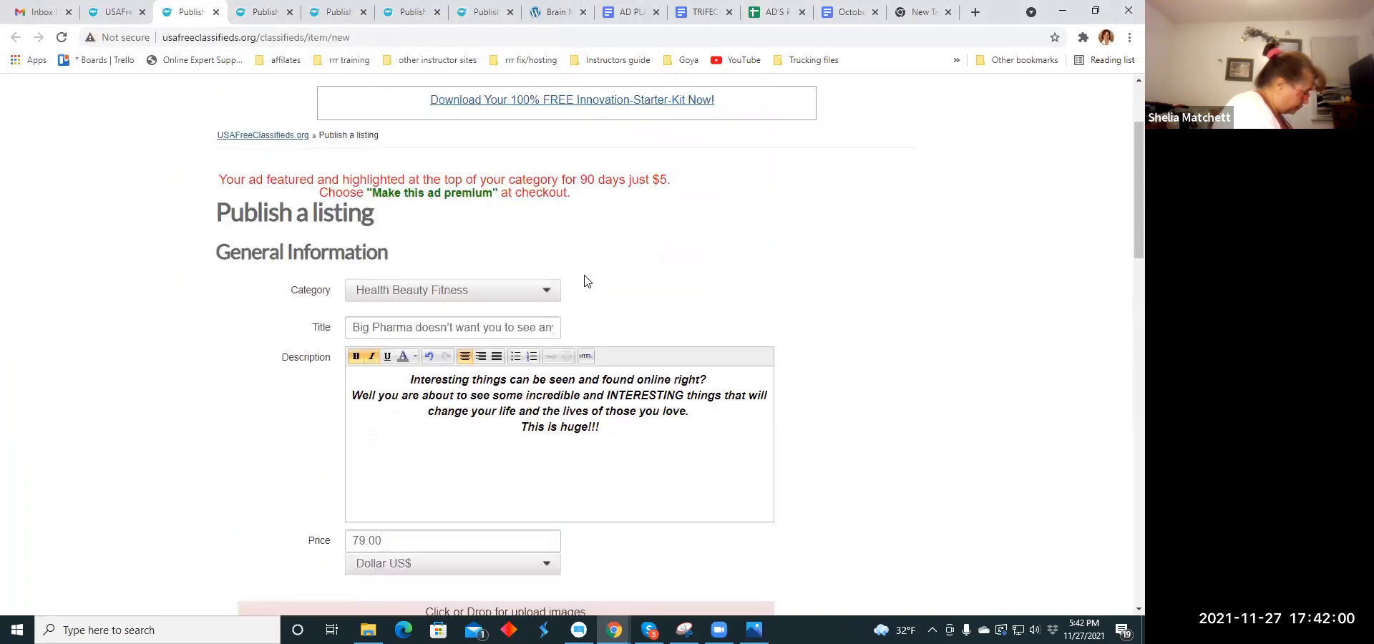
scroll(584, 280, down, 6)
click(431, 188)
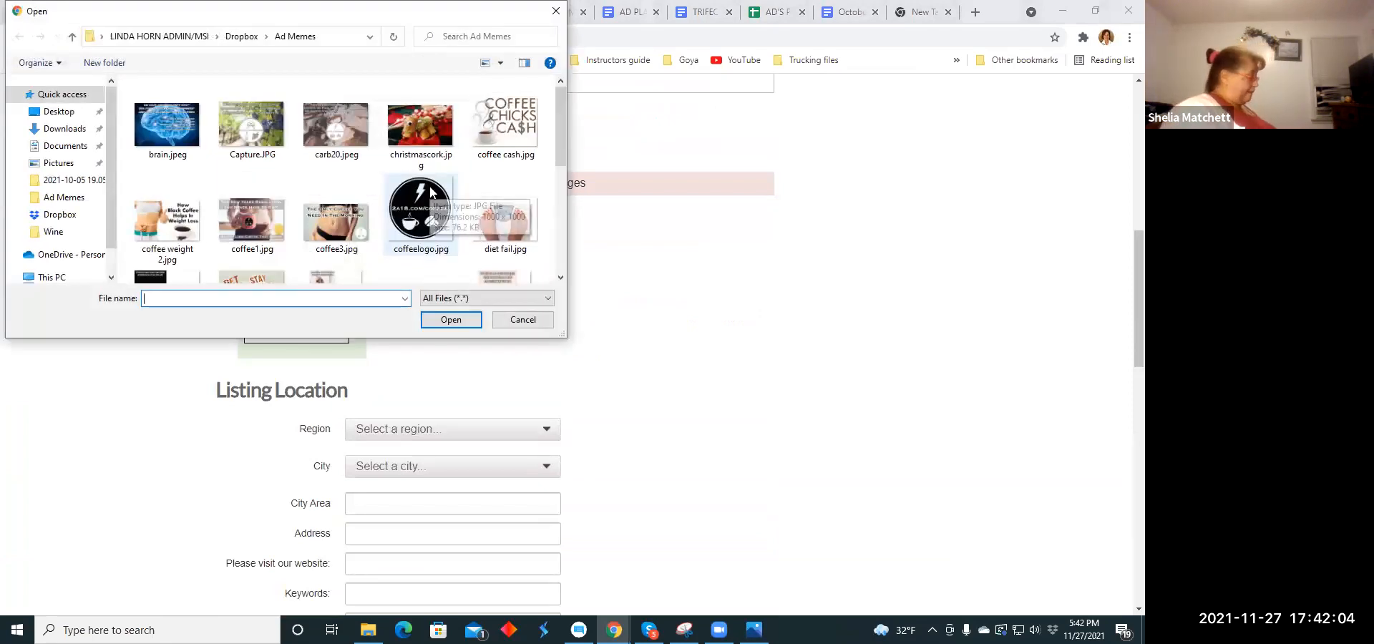
scroll(422, 215, down, 2)
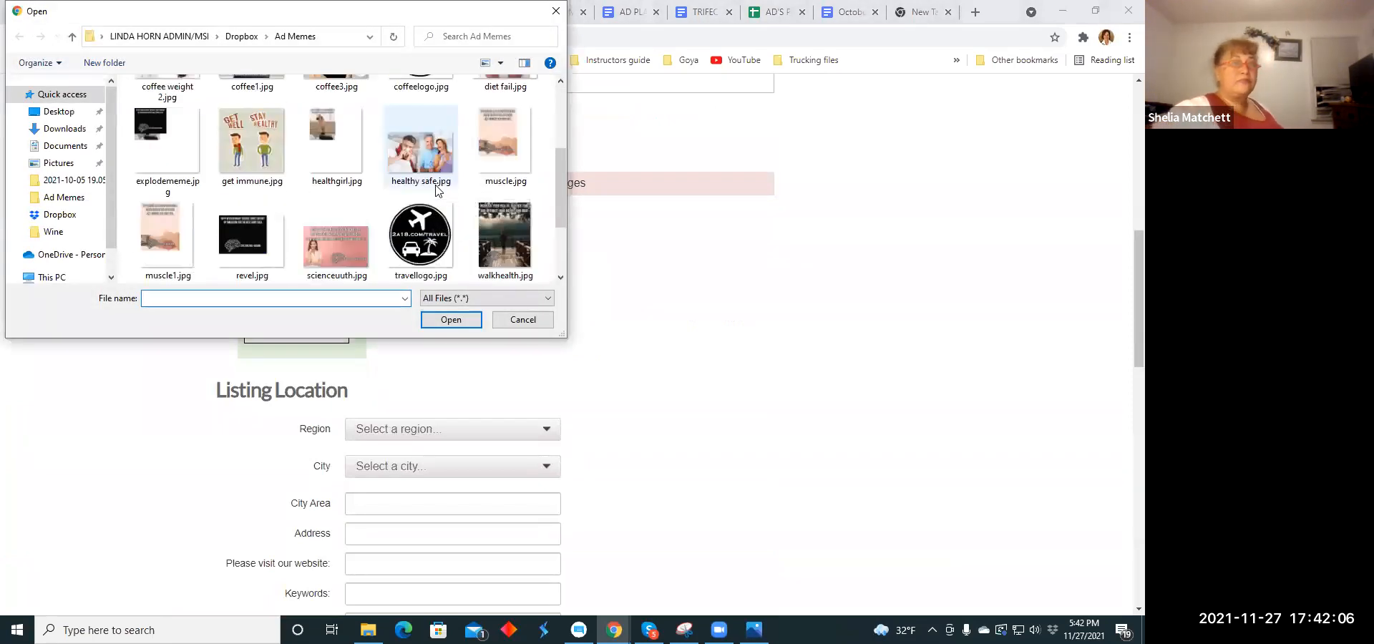
click(340, 244)
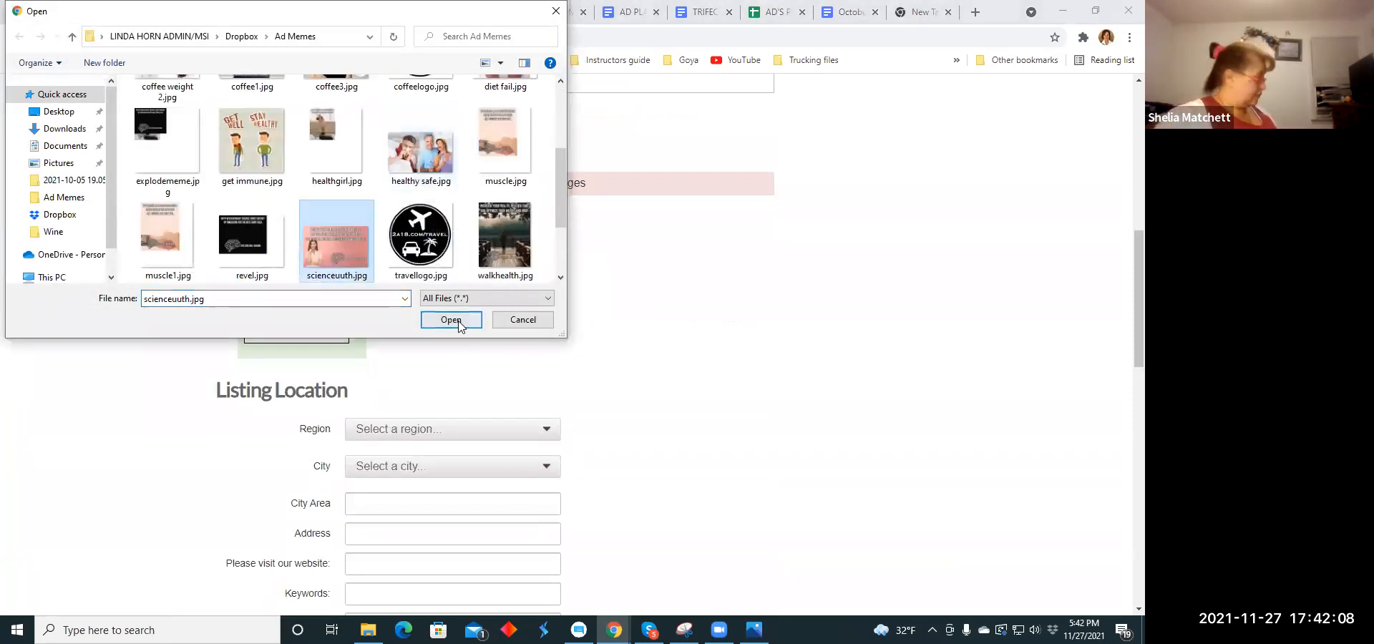
click(458, 320)
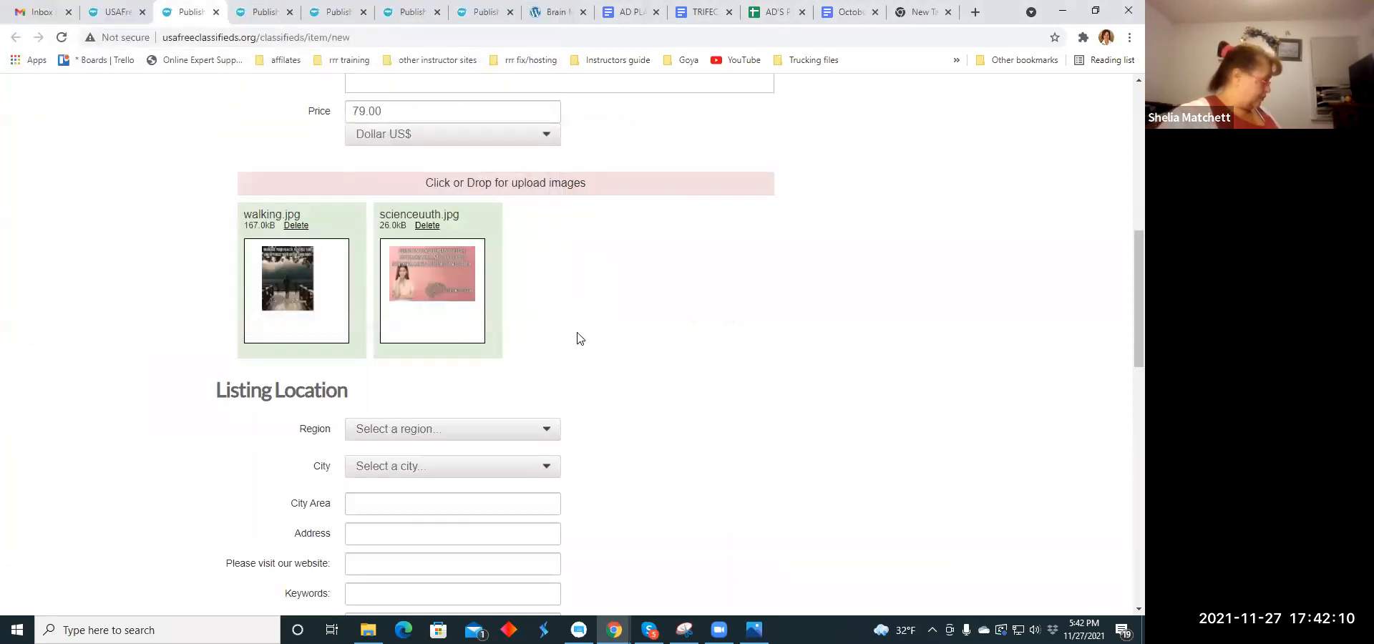
- Set the listing's location to the region Connecticut and the city Andover
scroll(671, 338, down, 4)
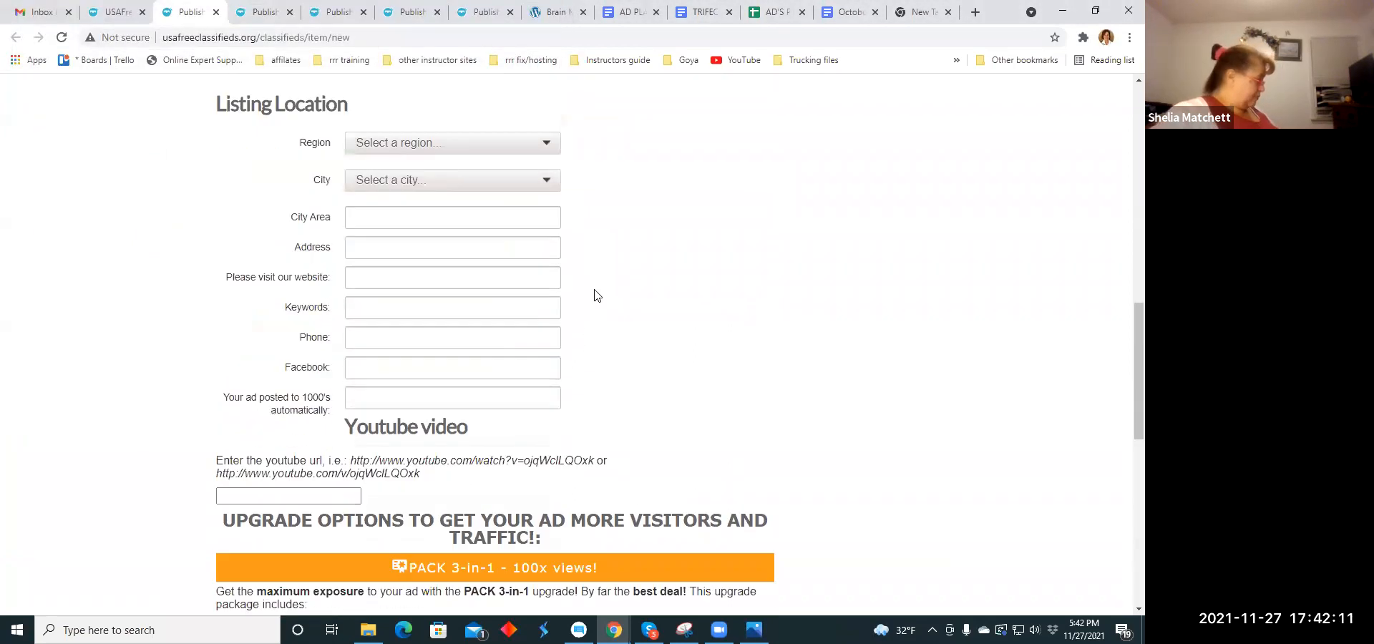
click(549, 145)
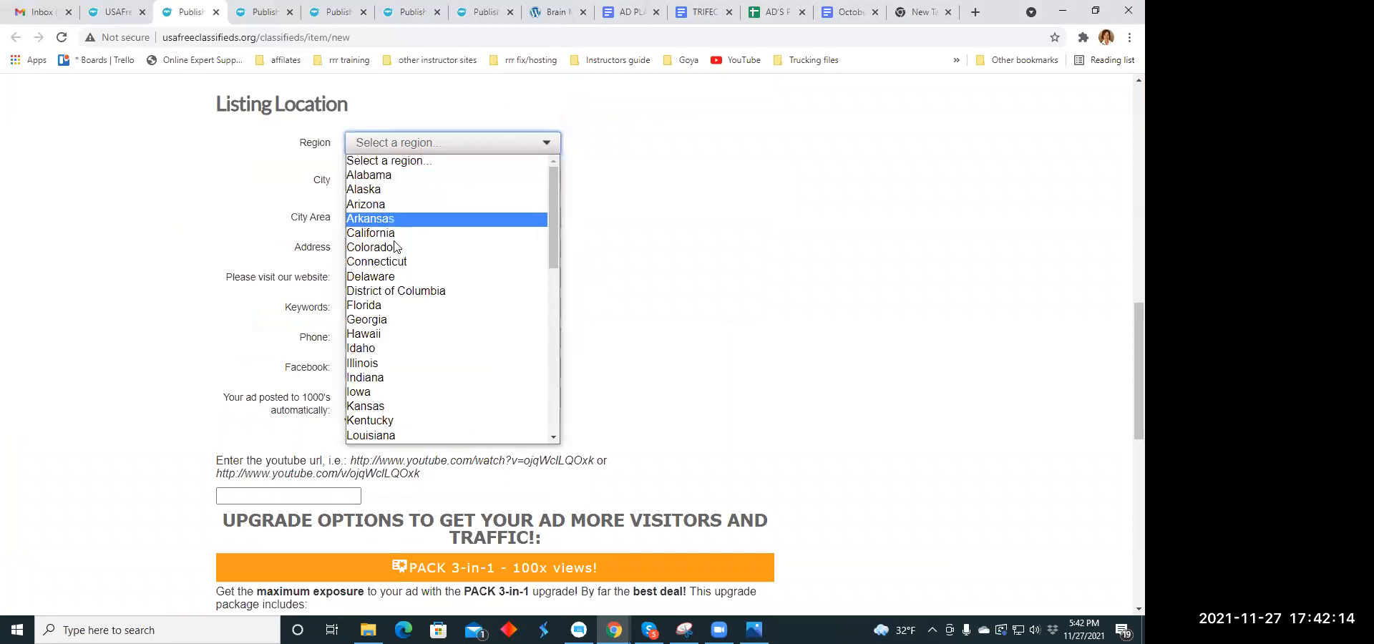
click(394, 263)
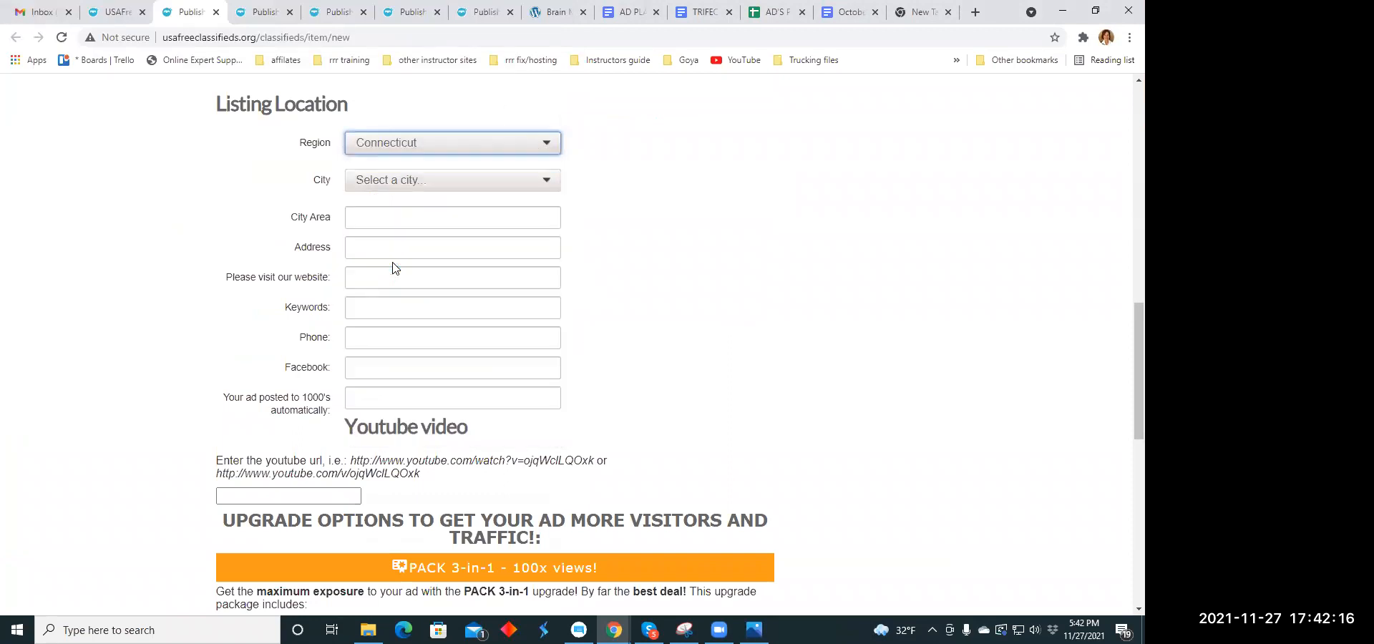
click(548, 182)
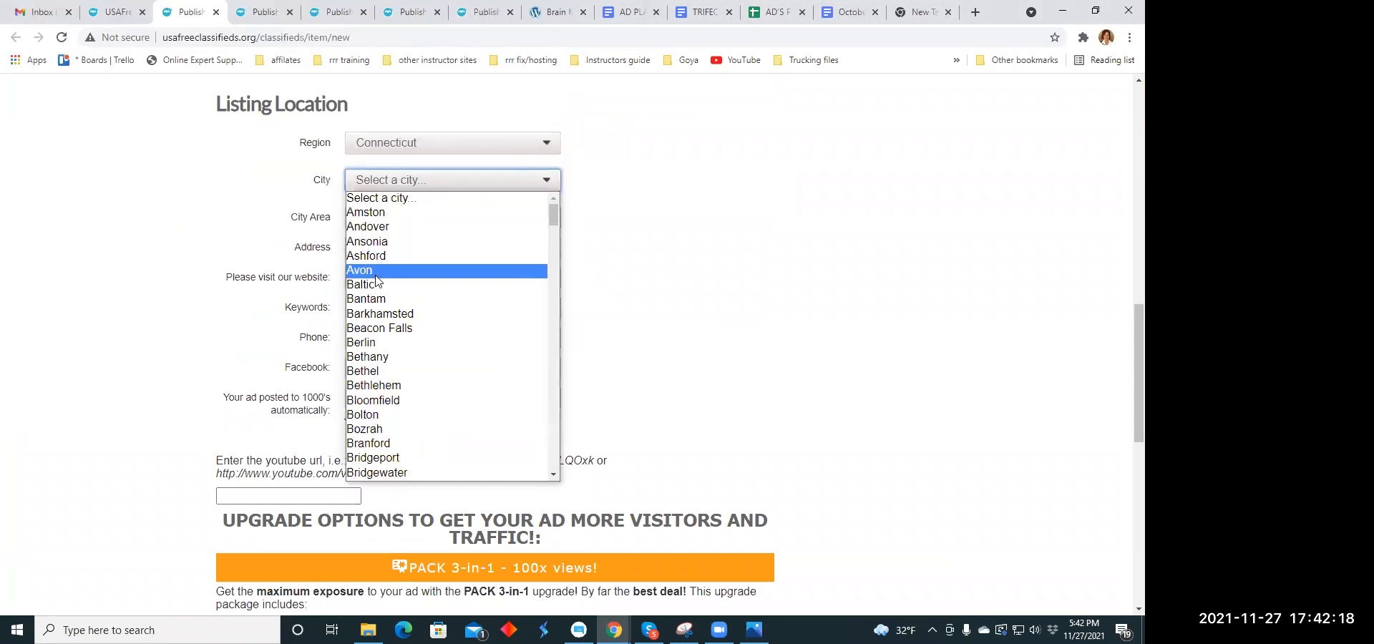
click(377, 228)
scroll(422, 267, down, 2)
scroll(426, 266, up, 2)
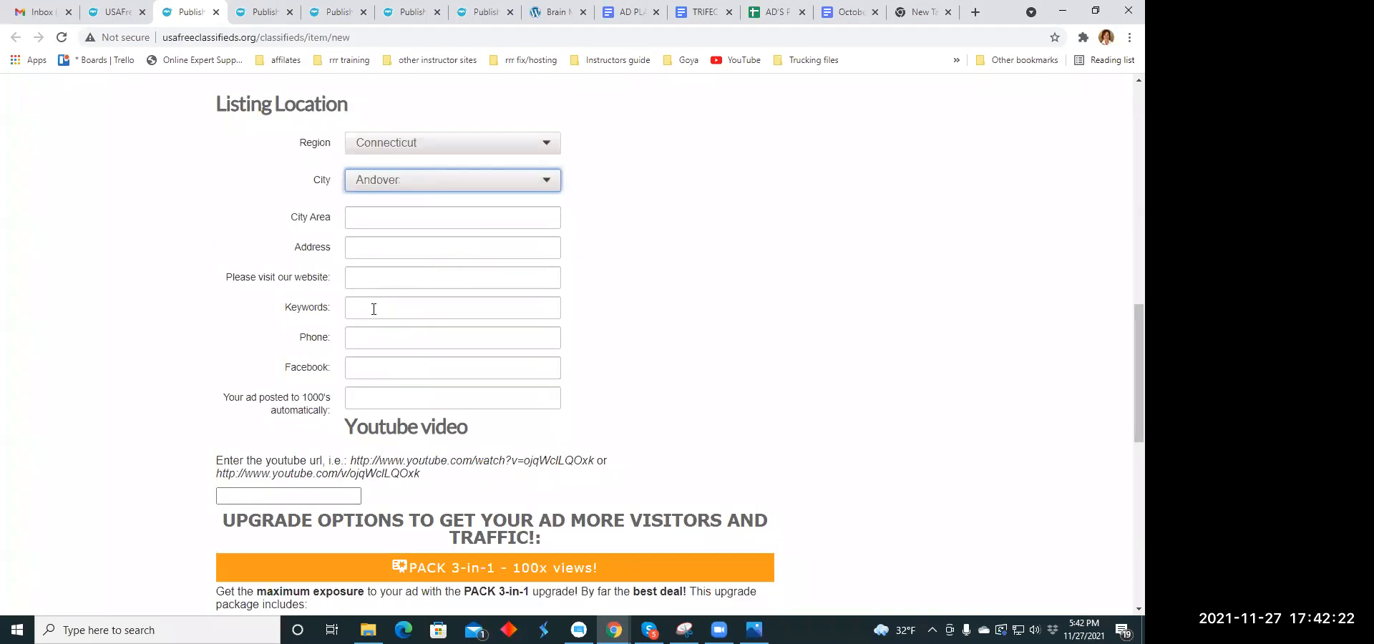
click(374, 309)
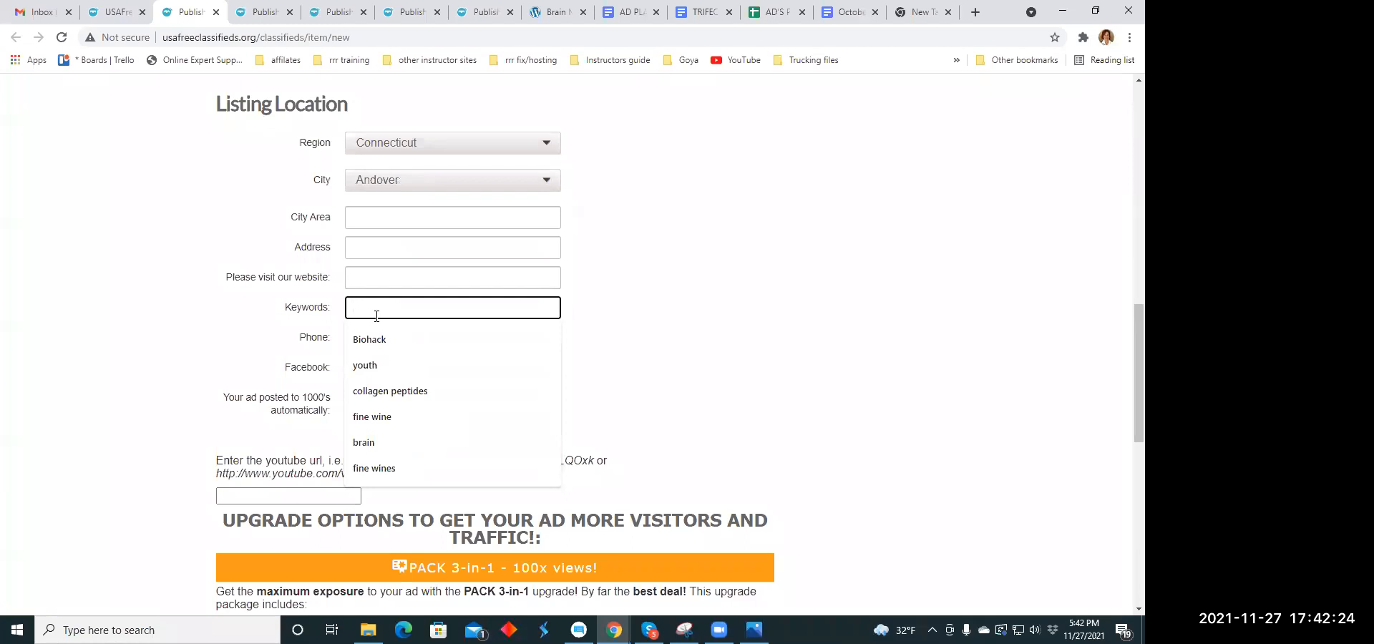
click(372, 365)
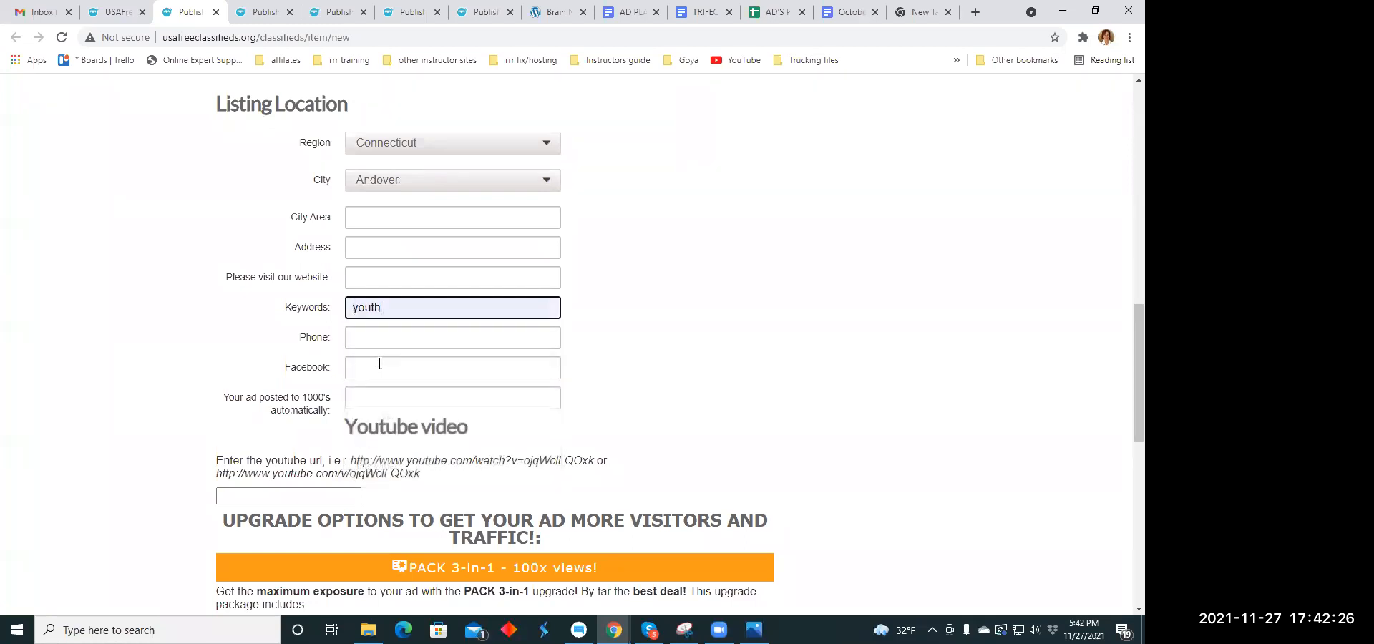
click(406, 306)
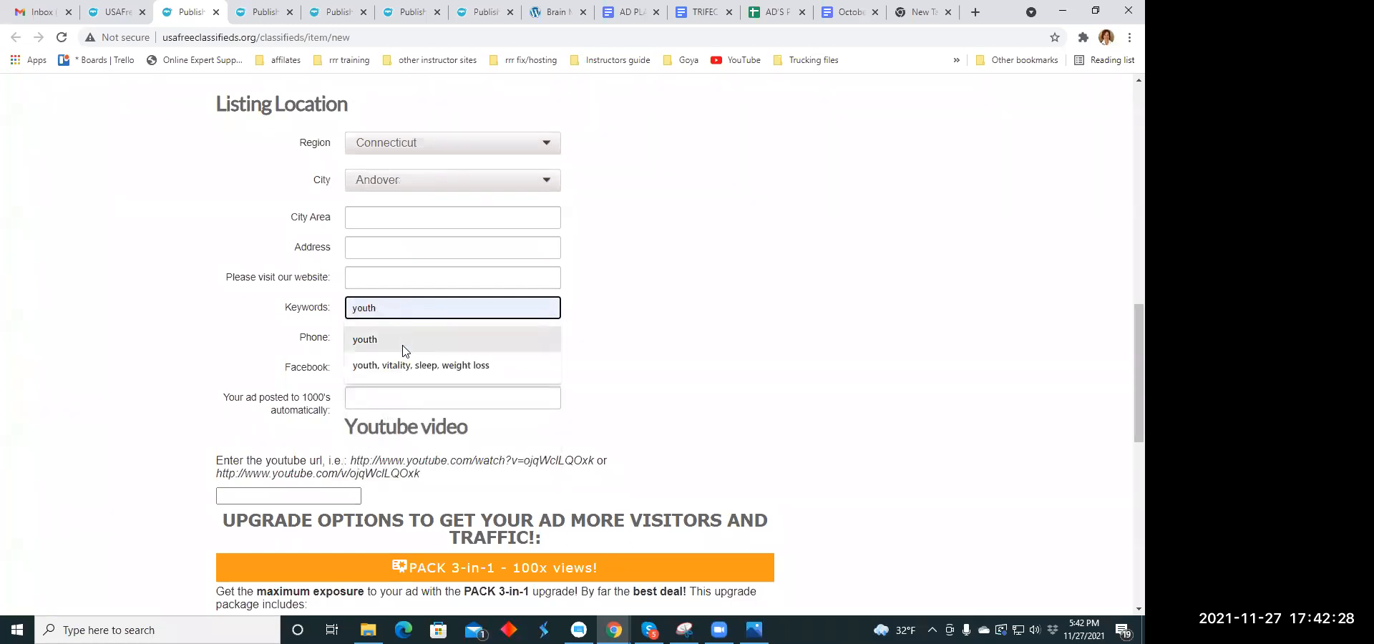
click(405, 367)
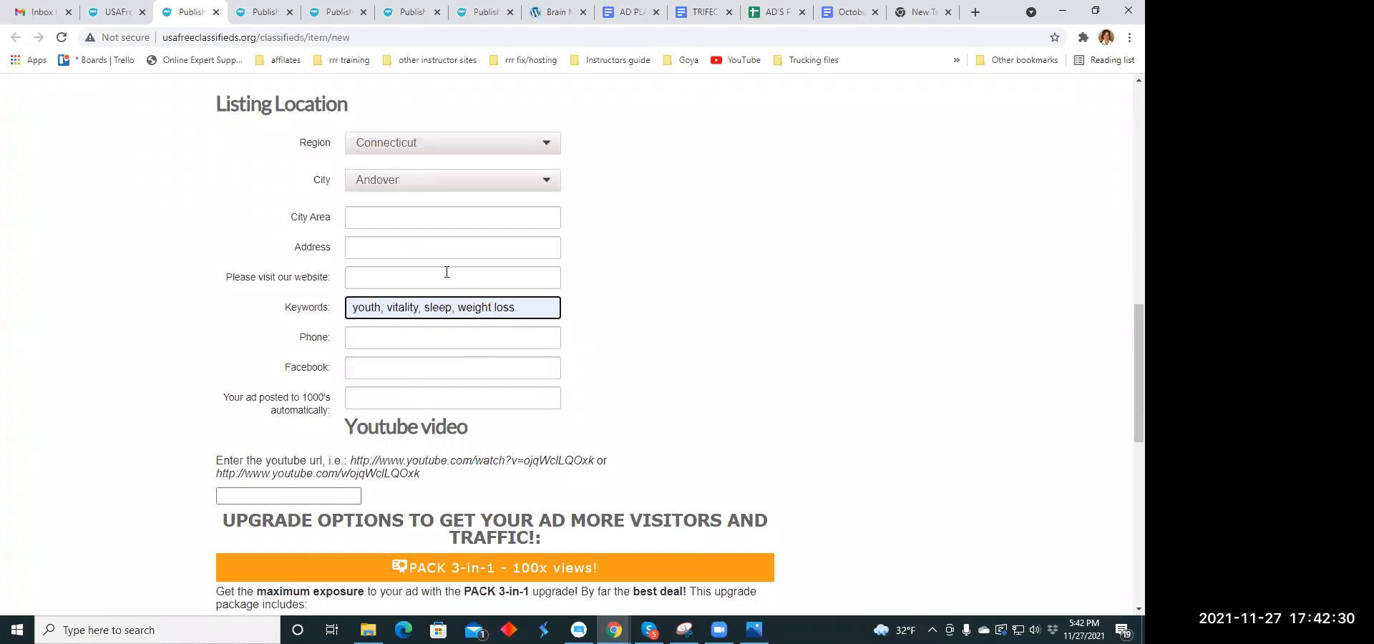
click(378, 277)
click(390, 308)
- Decline the paid upgrade options with "No,thanks", publish the listing and close its browser tab
scroll(512, 181, down, 5)
scroll(512, 180, down, 4)
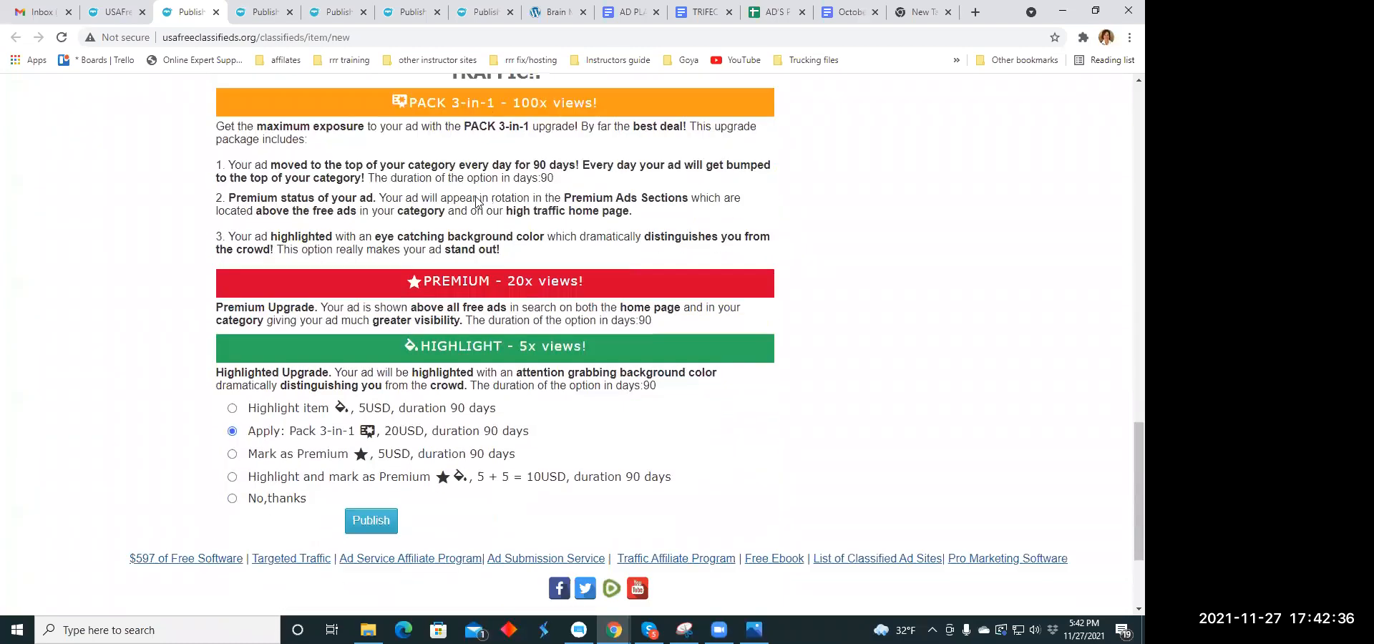
scroll(377, 237, up, 8)
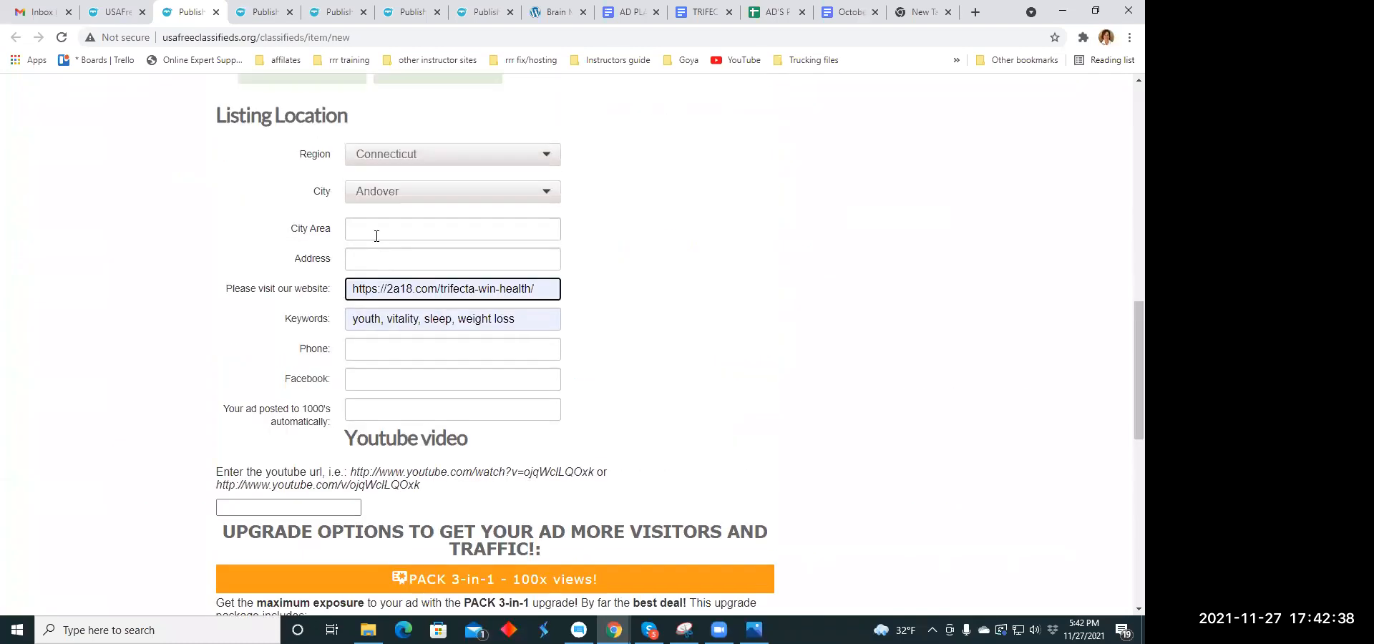
scroll(376, 237, up, 3)
scroll(375, 237, down, 12)
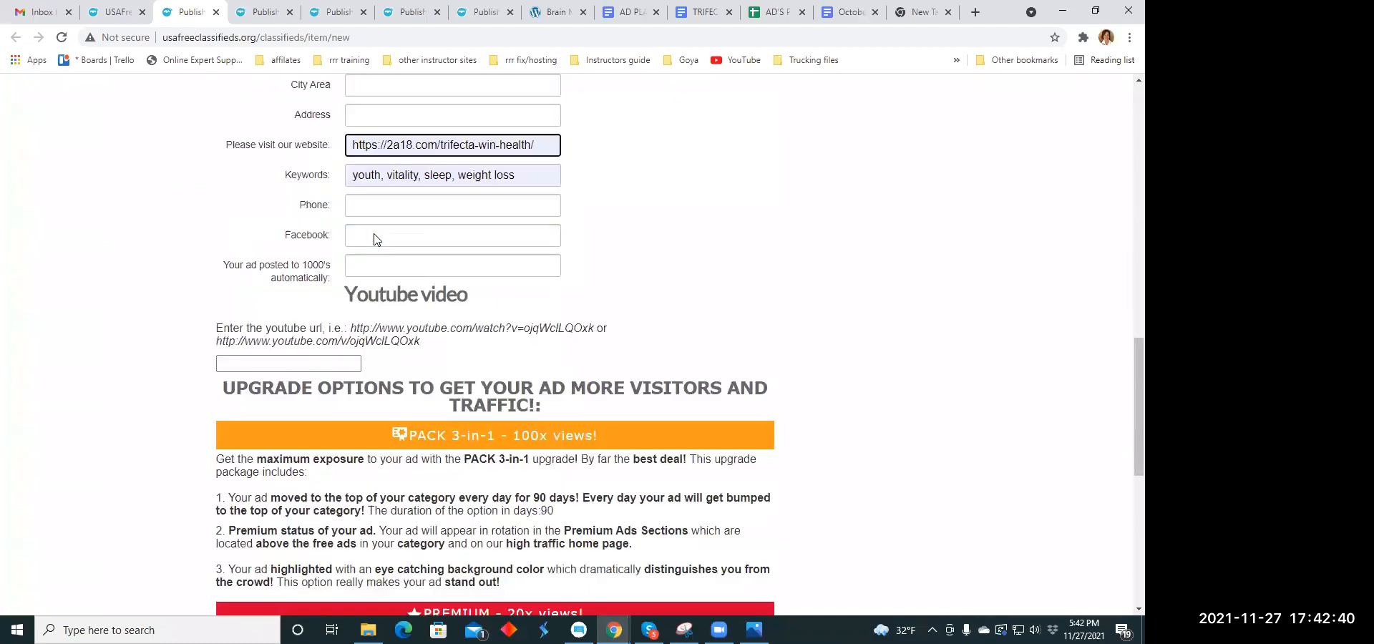
scroll(374, 234, down, 2)
click(232, 331)
click(357, 358)
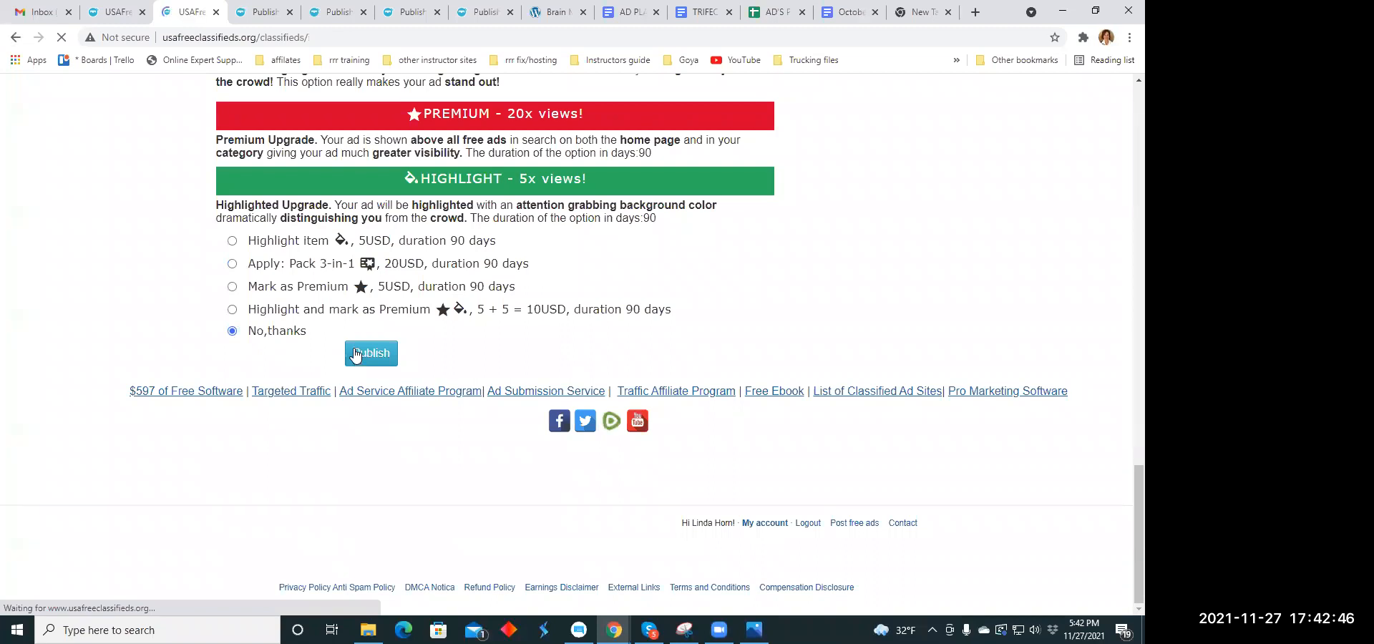
click(215, 12)
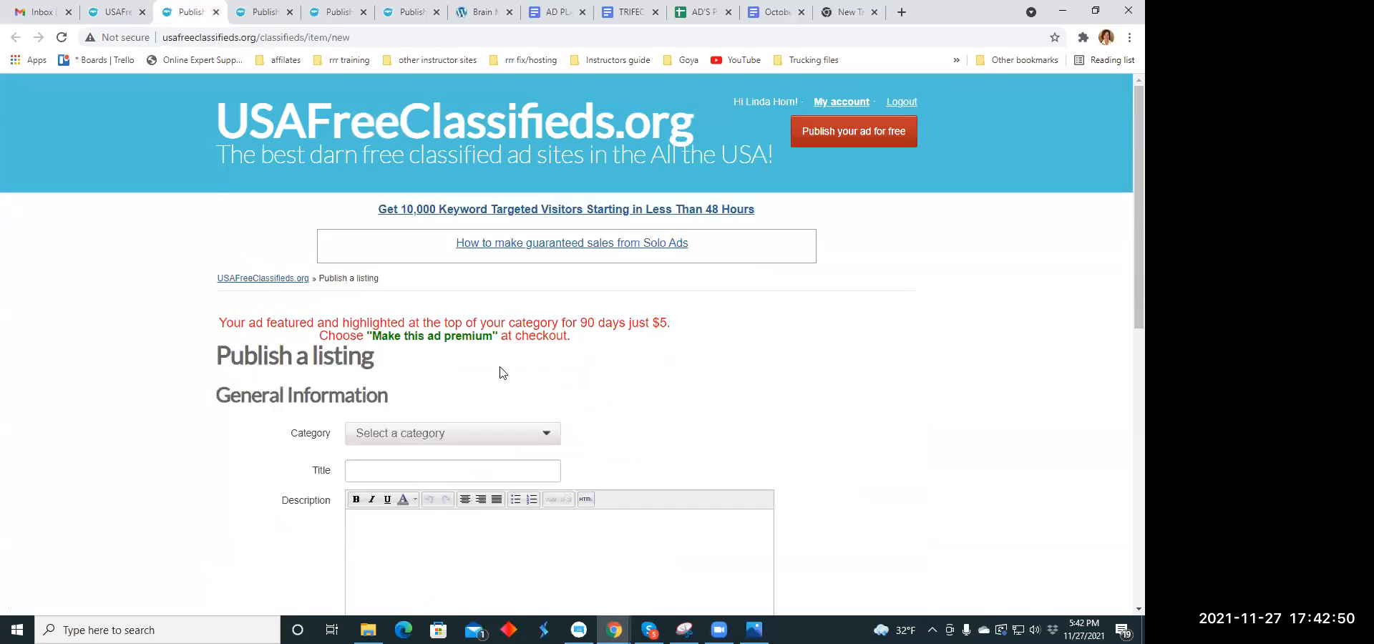
- Set the new listing's category to Health Beauty Fitness under Services and its title to the saved suggestion "Science is not so secretive anymore. See the secrets revealed."
scroll(514, 310, down, 2)
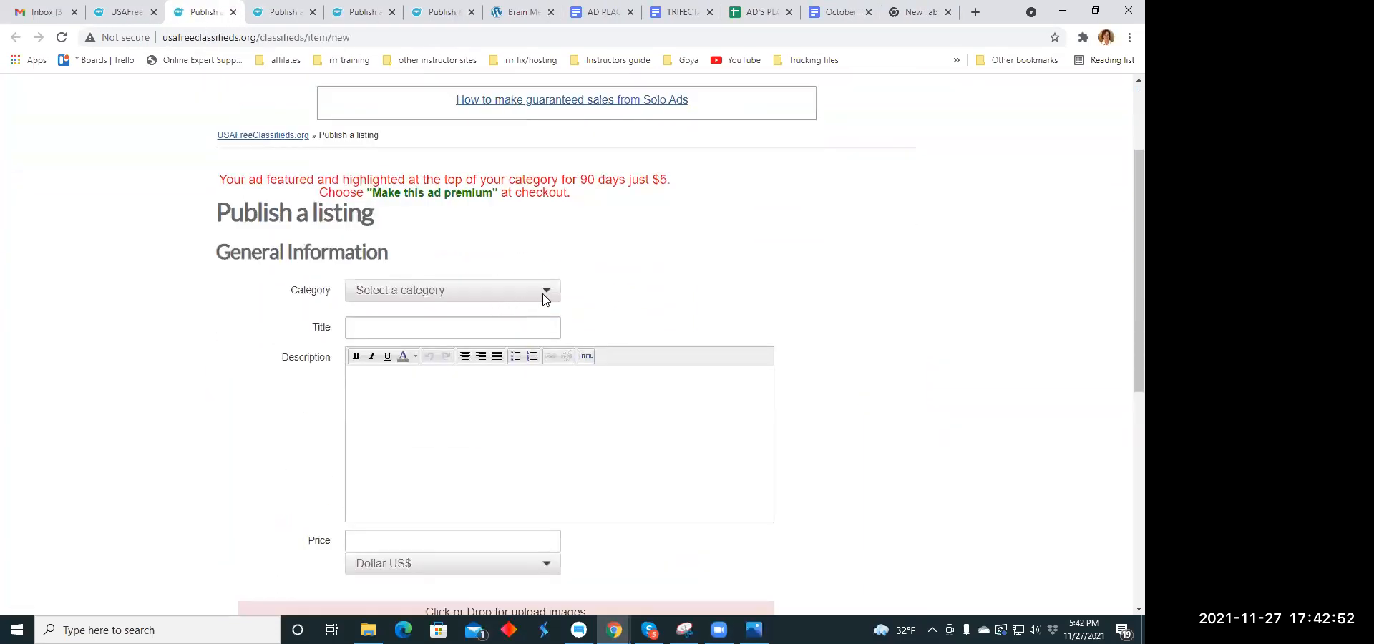
click(546, 292)
scroll(431, 312, down, 2)
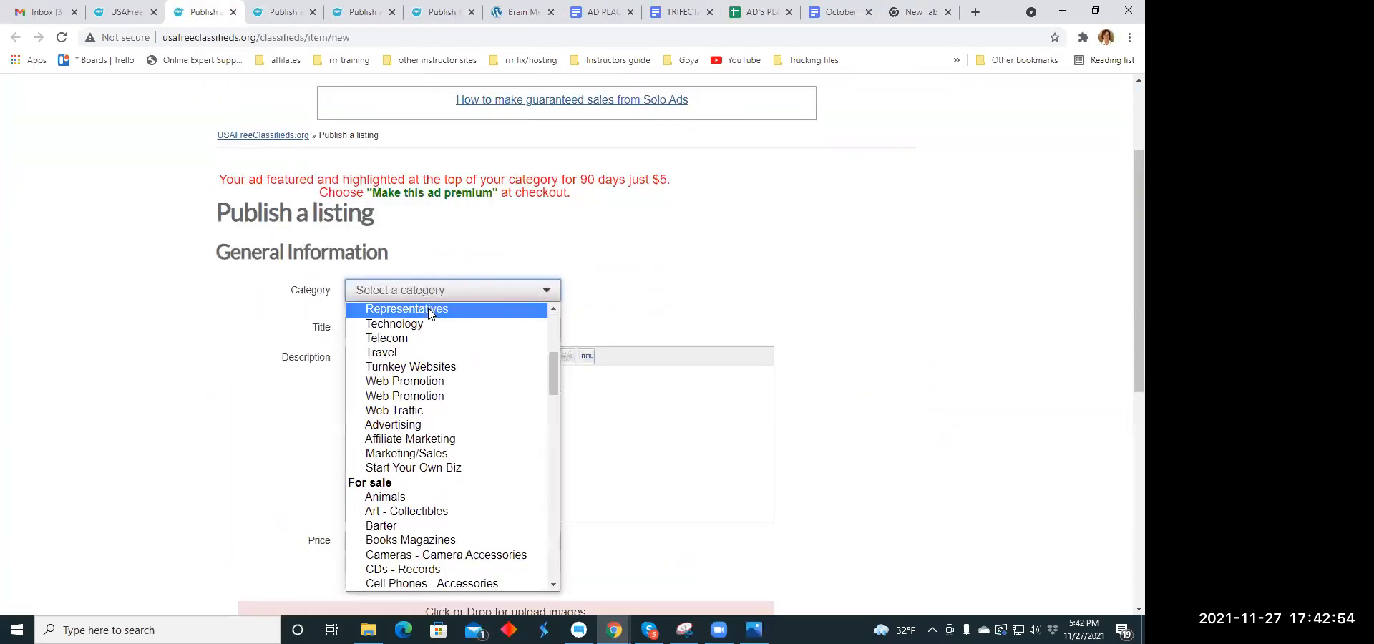
scroll(430, 321, down, 4)
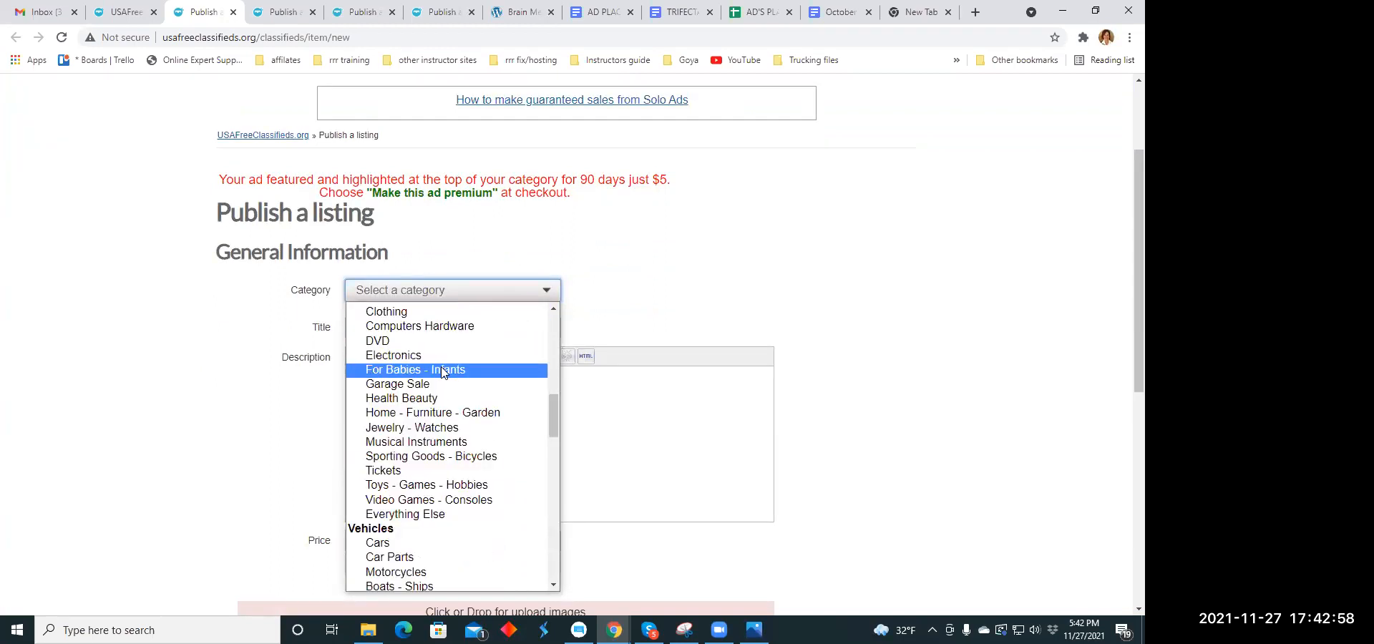
scroll(443, 372, down, 2)
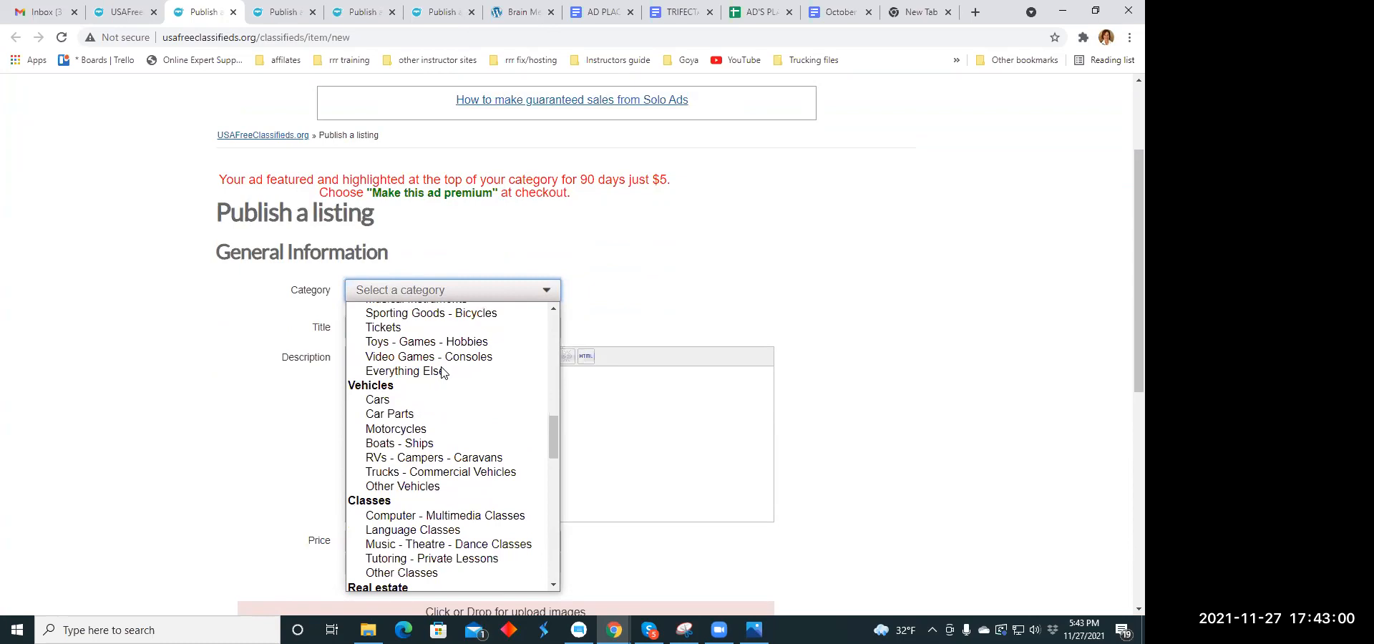
scroll(442, 372, down, 4)
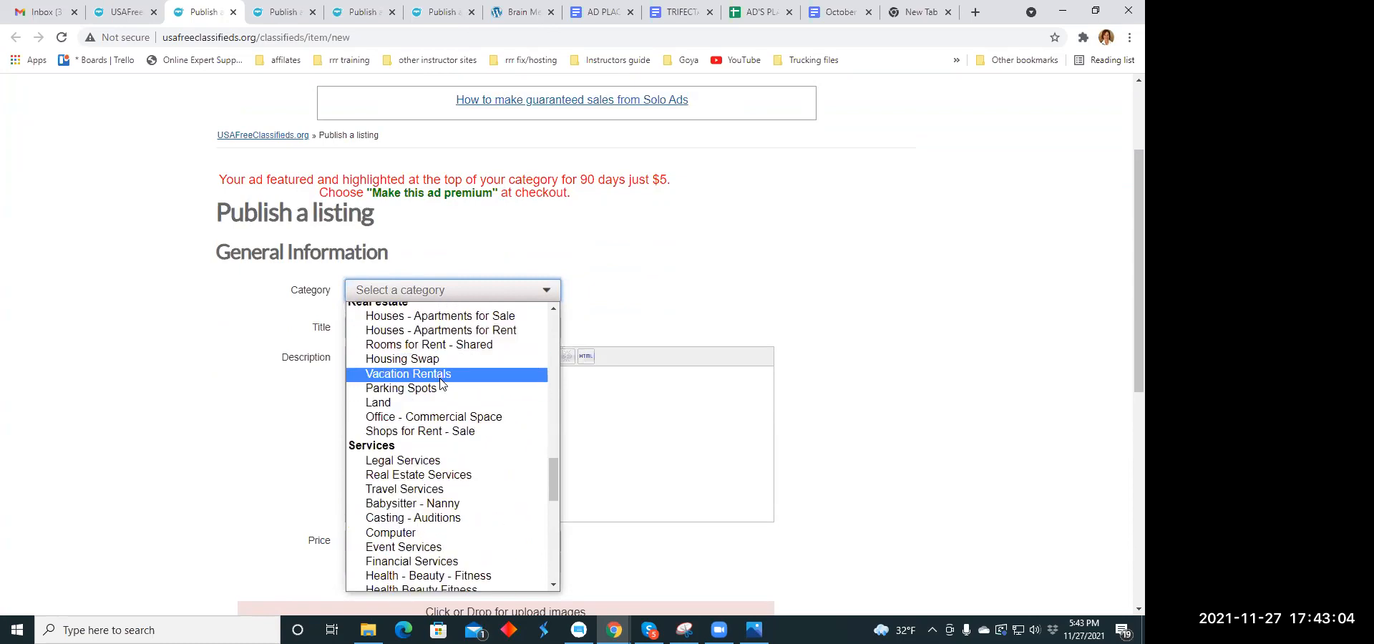
scroll(442, 384, down, 2)
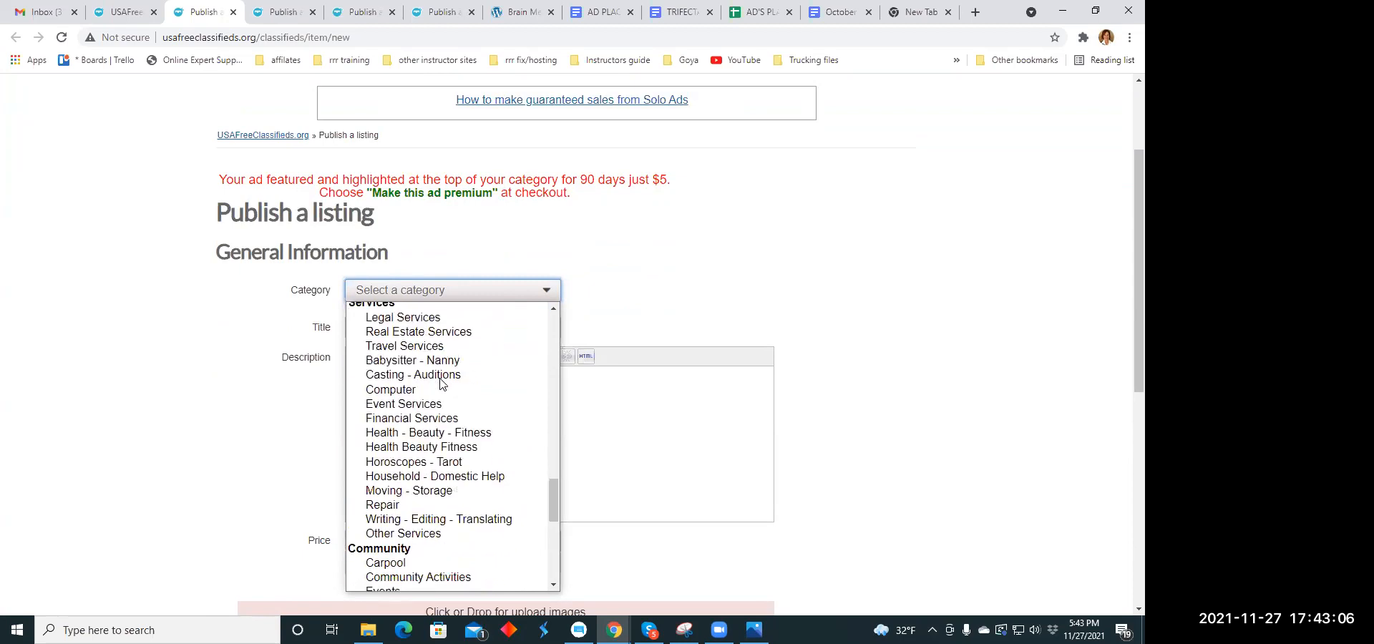
scroll(442, 384, down, 2)
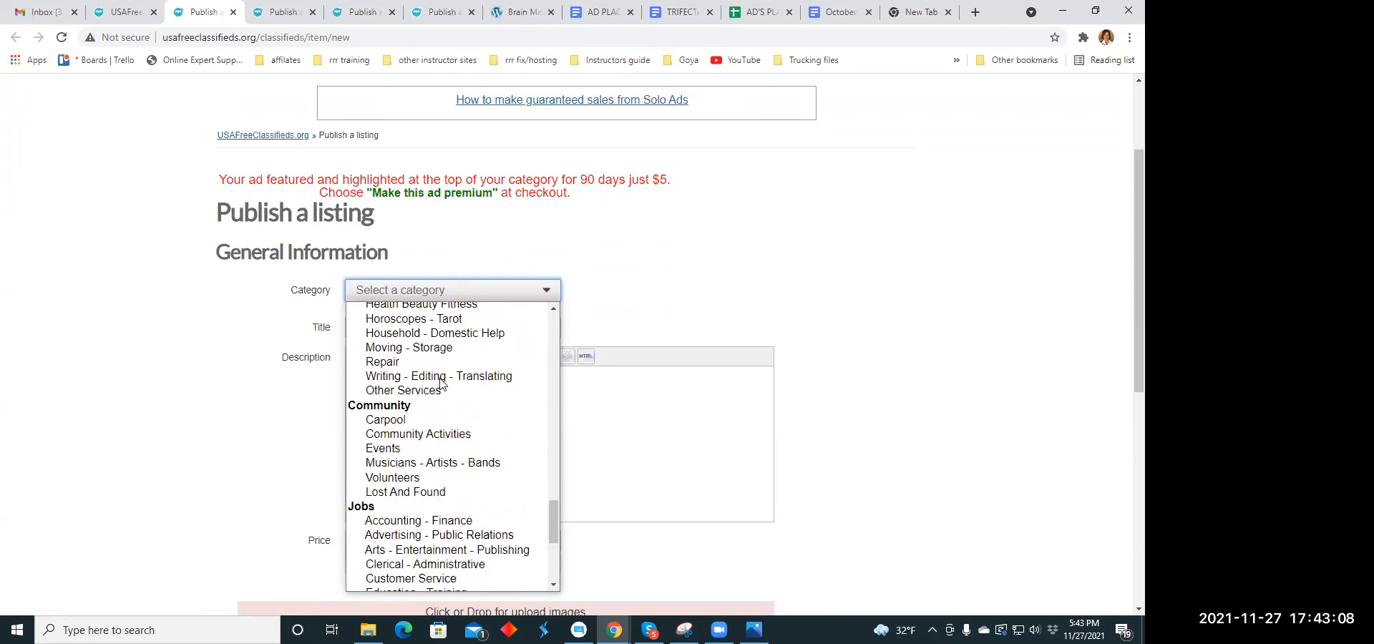
scroll(442, 384, up, 2)
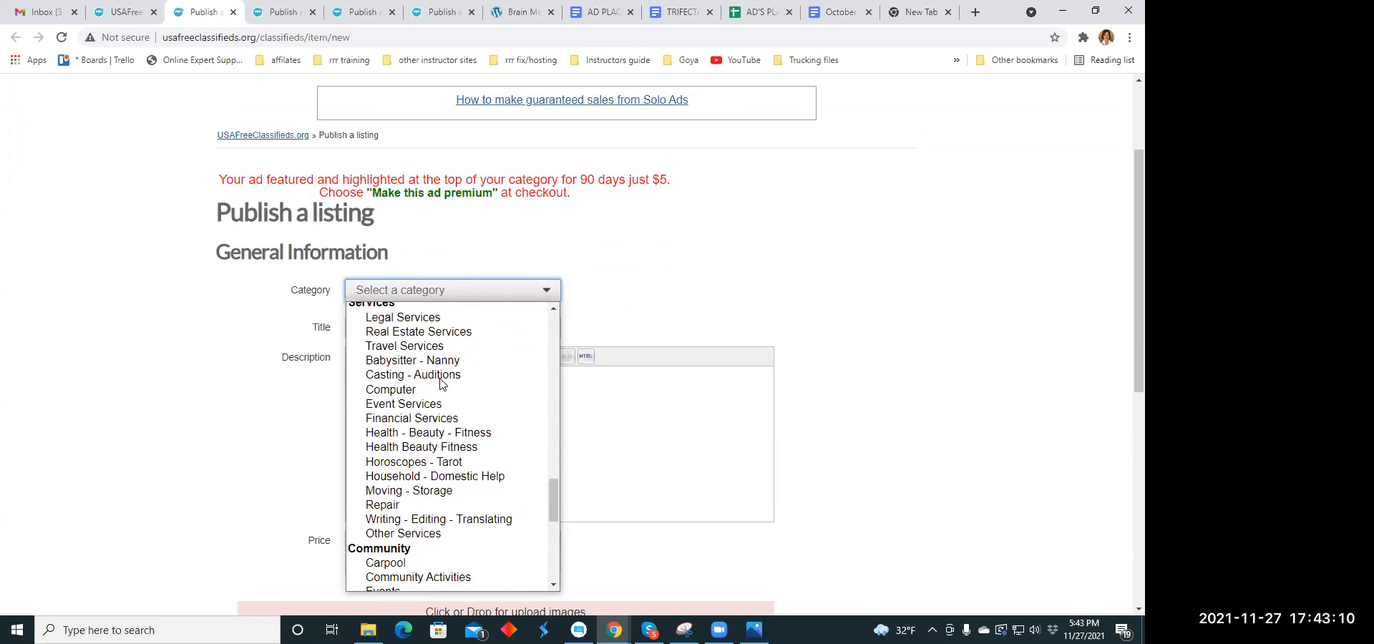
click(461, 449)
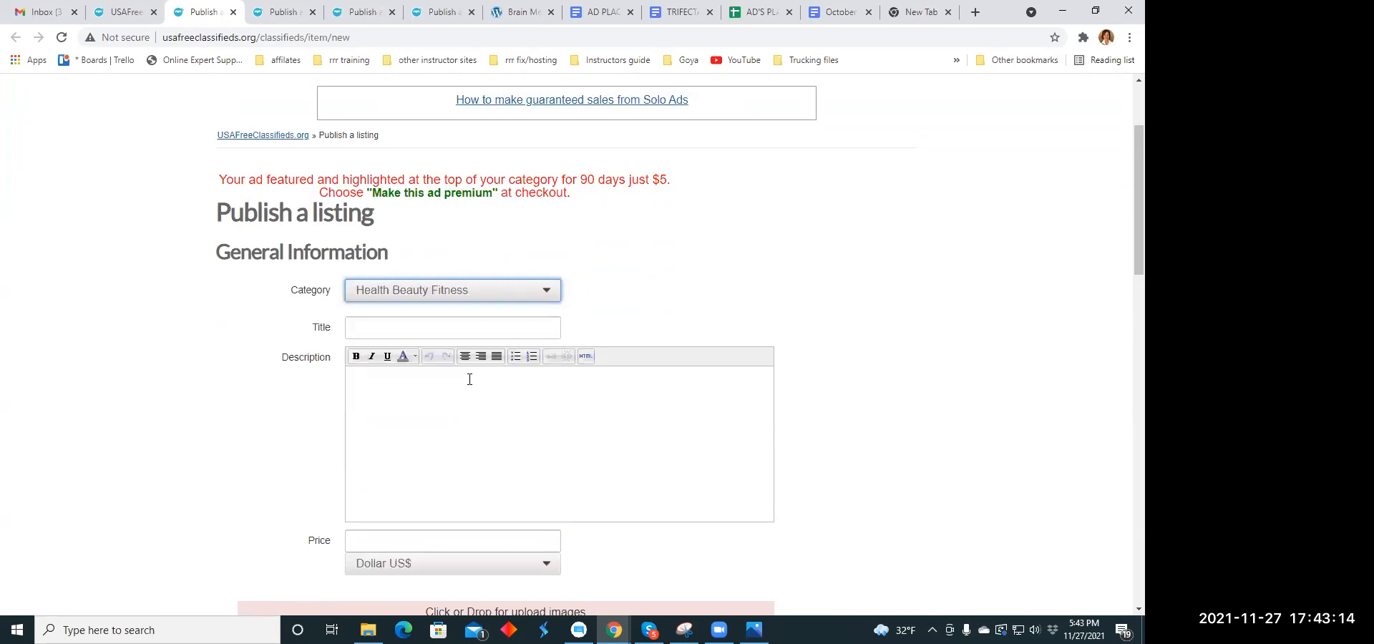
click(390, 331)
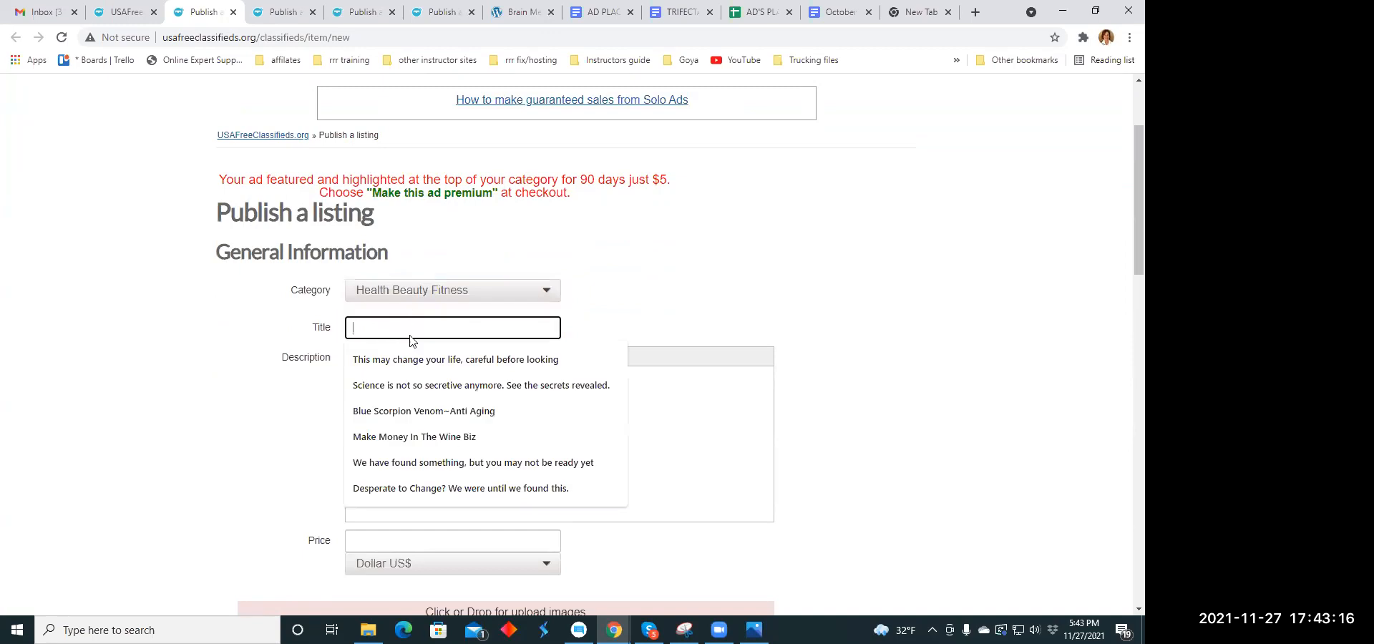
click(433, 386)
- Copy the first "And now you have all this is a snap pack" paragraph from the TRIFECTA document into the listing's description
click(397, 382)
click(680, 12)
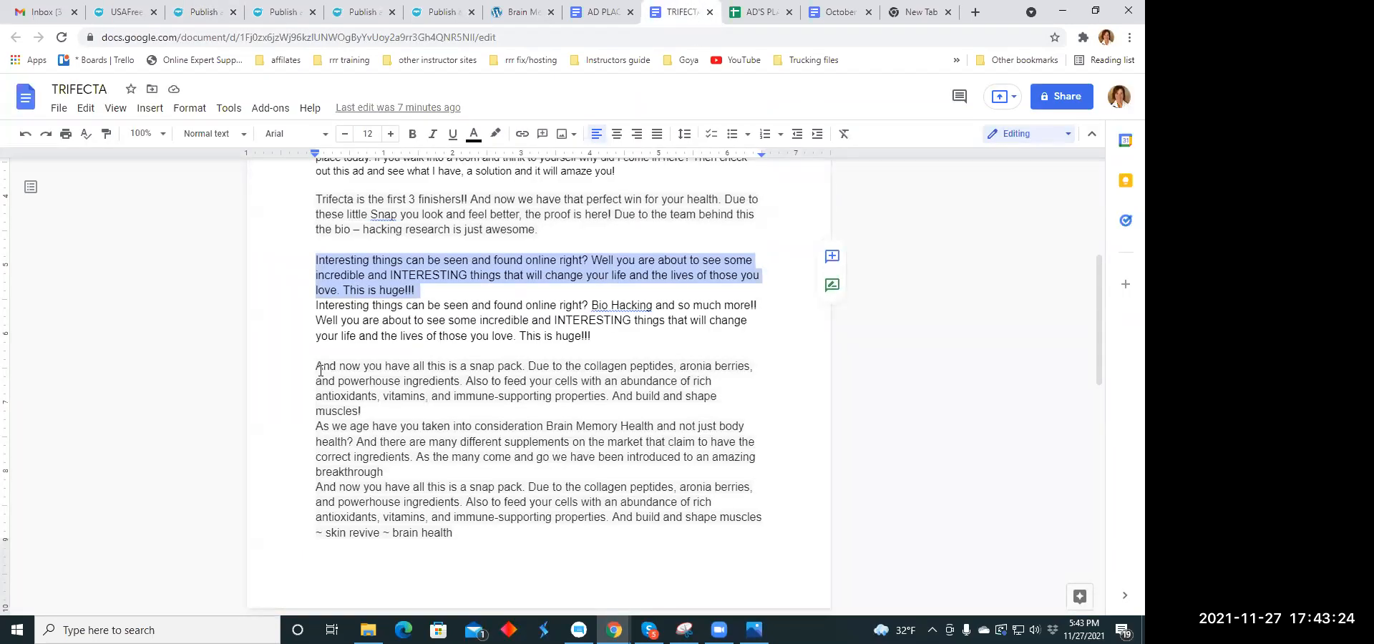
drag(316, 366, 369, 413)
right_click(377, 380)
click(425, 226)
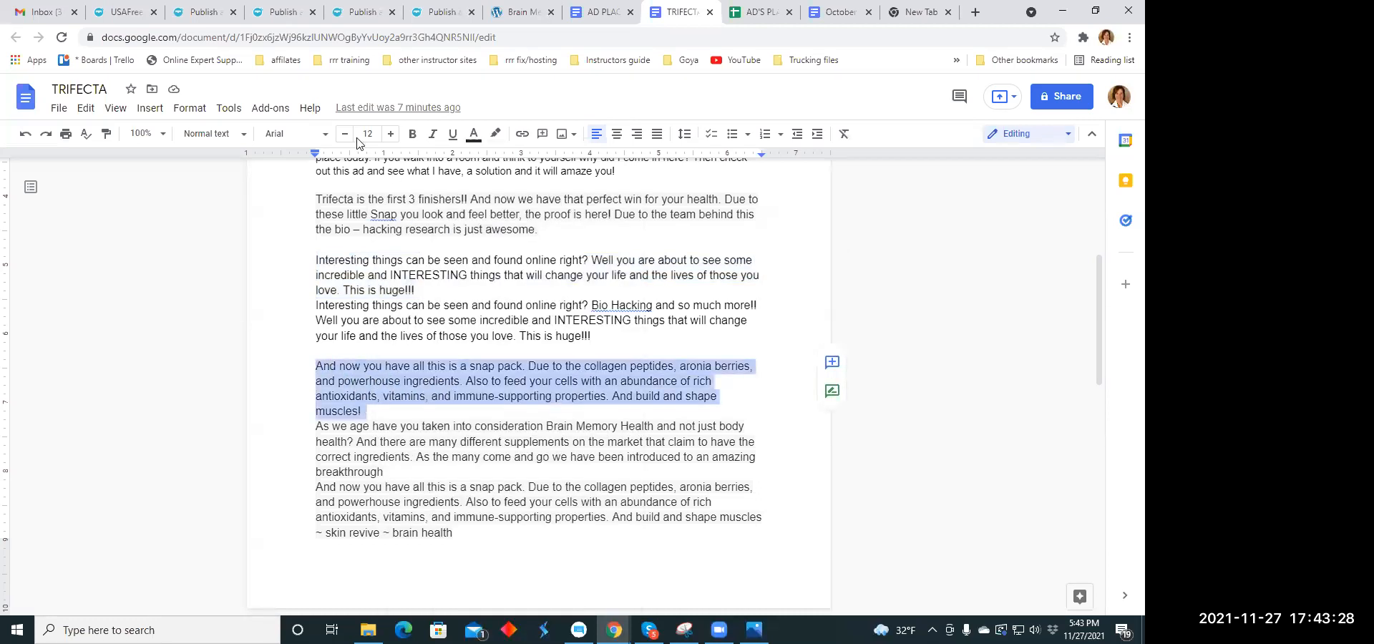
click(206, 15)
click(375, 382)
right_click(375, 382)
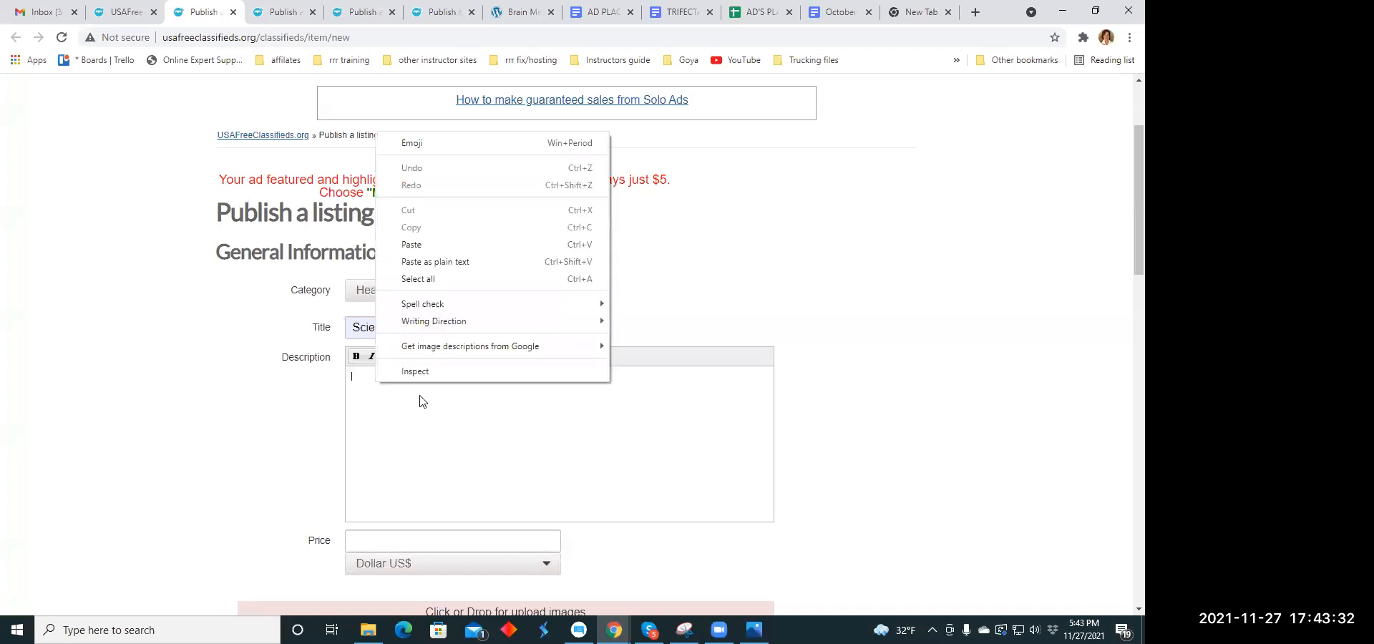
click(428, 246)
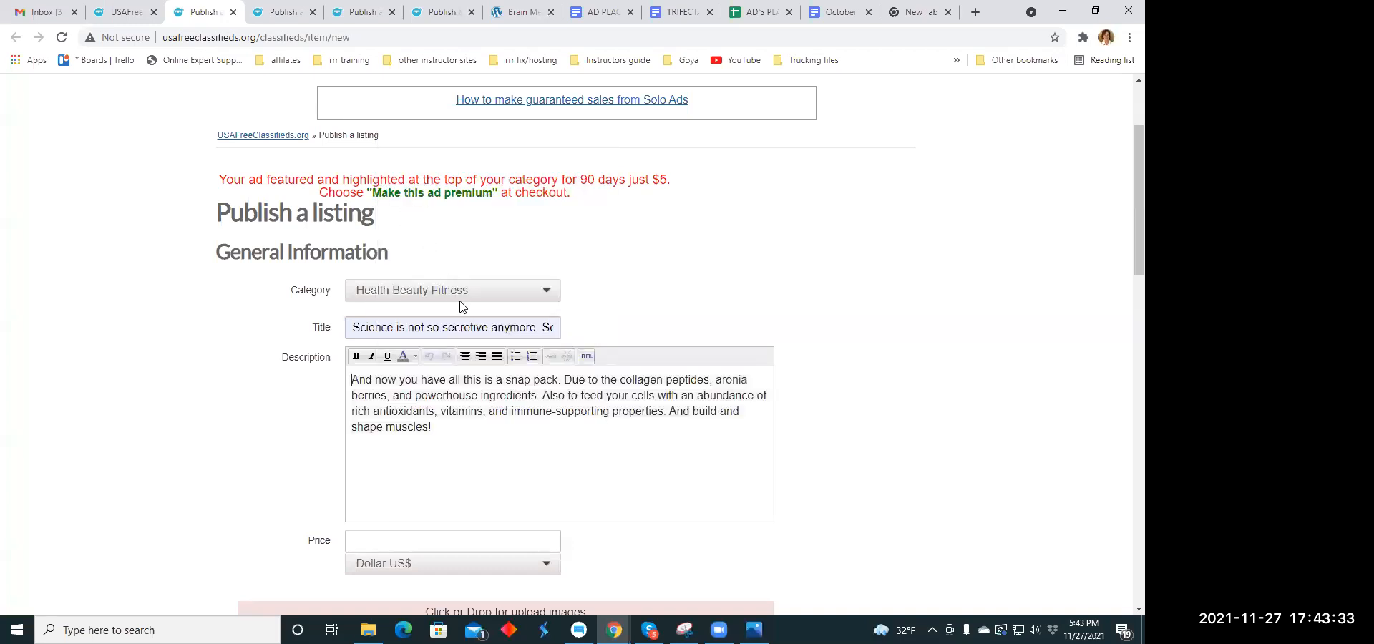
- Break the description so that each sentence starts on its own line, and centre all of its text
click(563, 379)
key(Return)
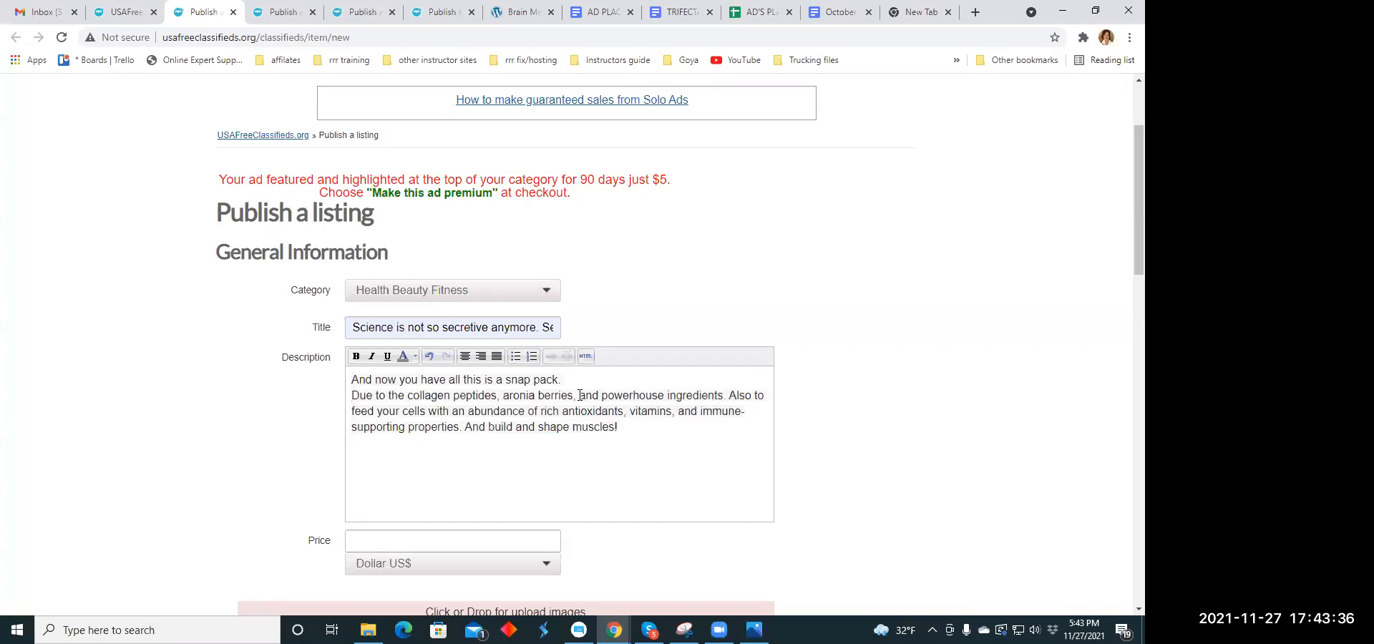
click(730, 395)
key(Return)
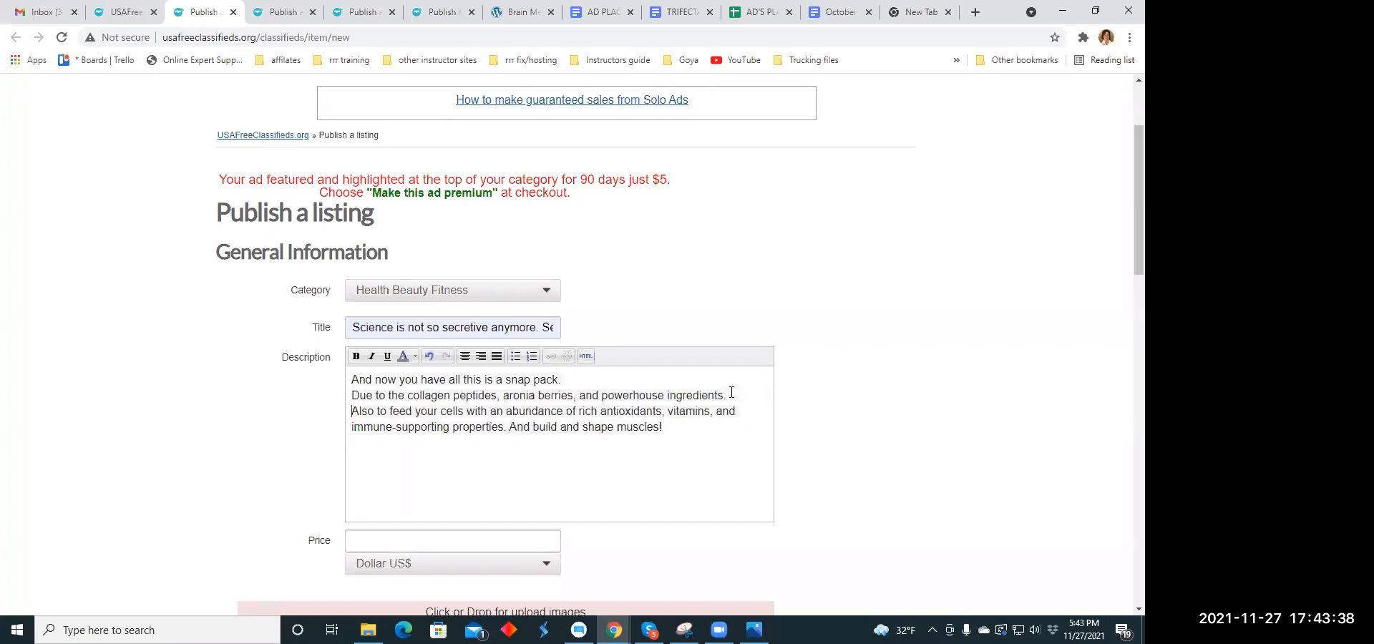
click(508, 427)
key(Return)
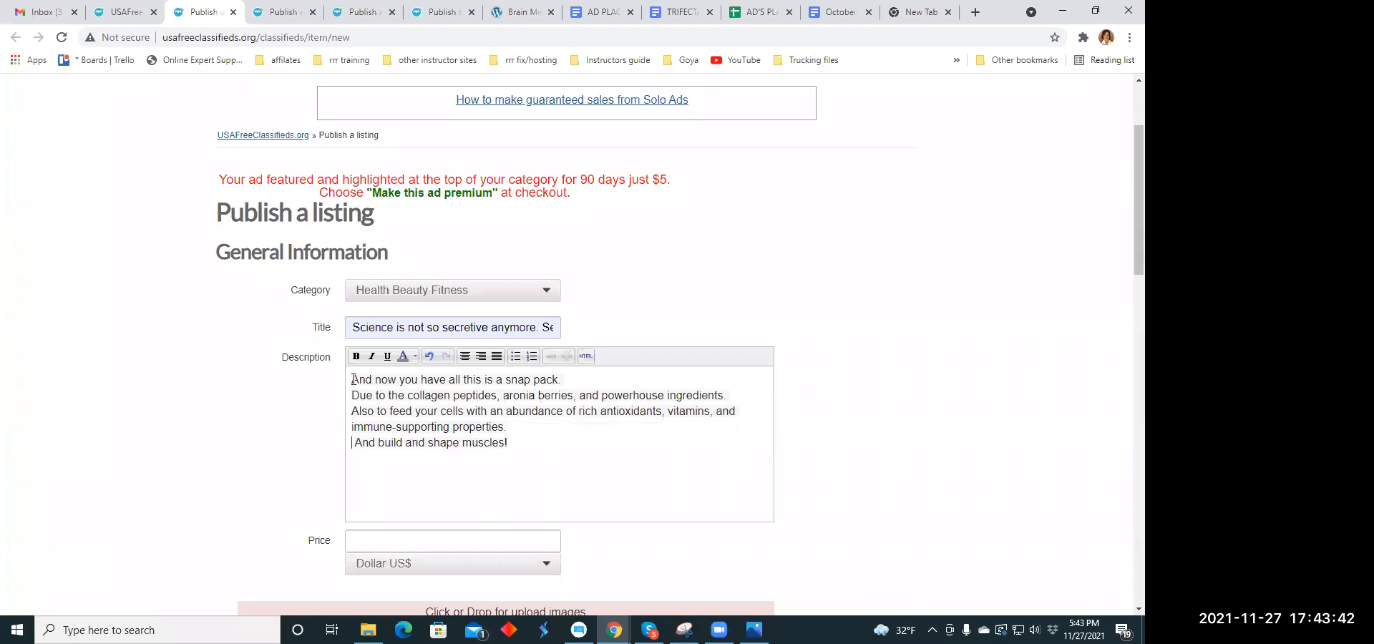
drag(354, 379, 508, 444)
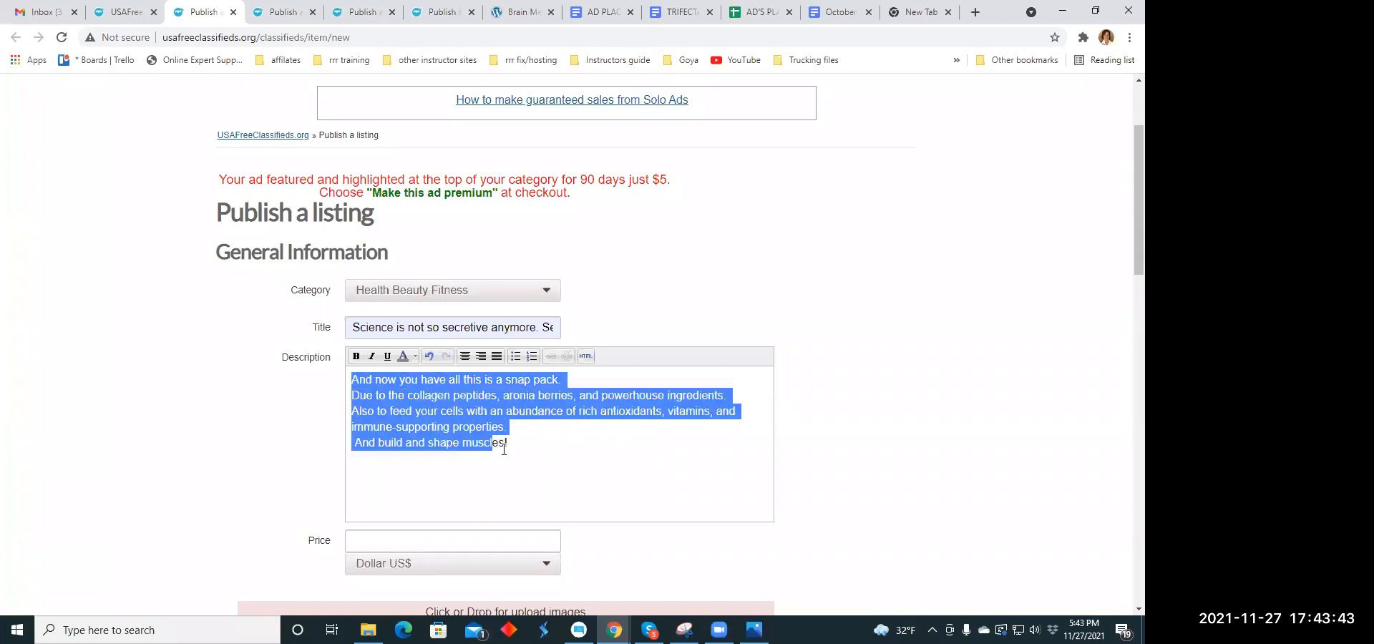
click(465, 358)
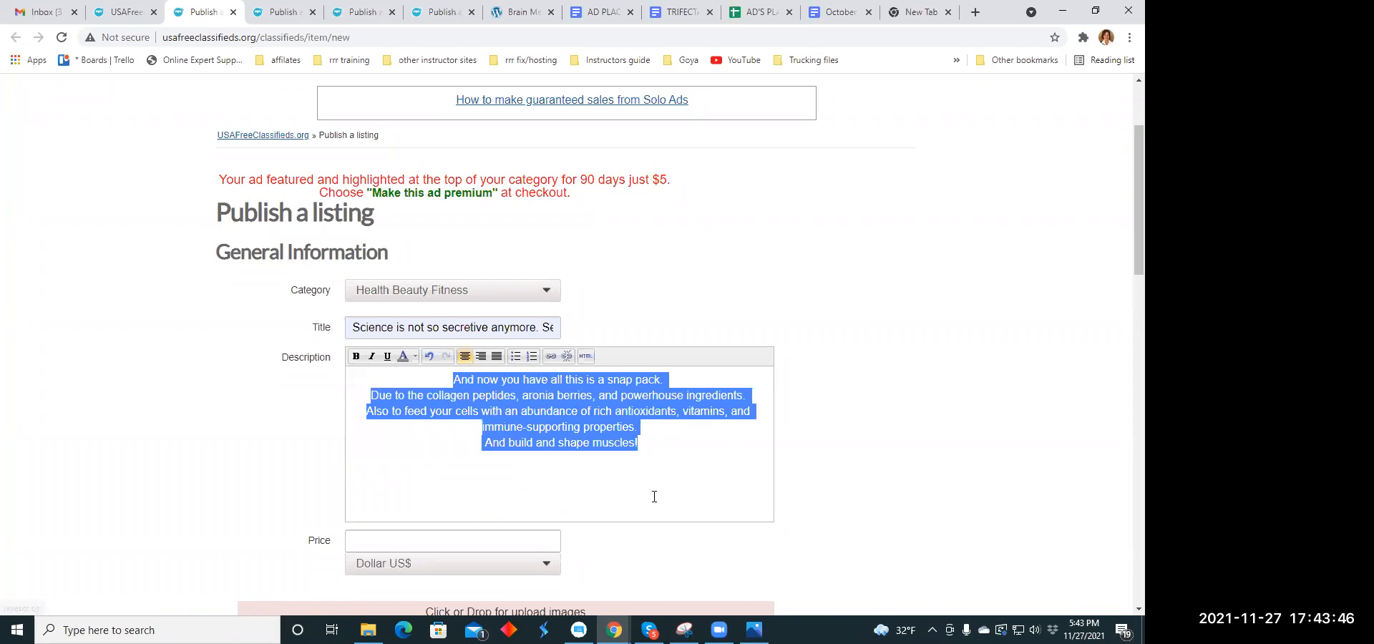
click(671, 470)
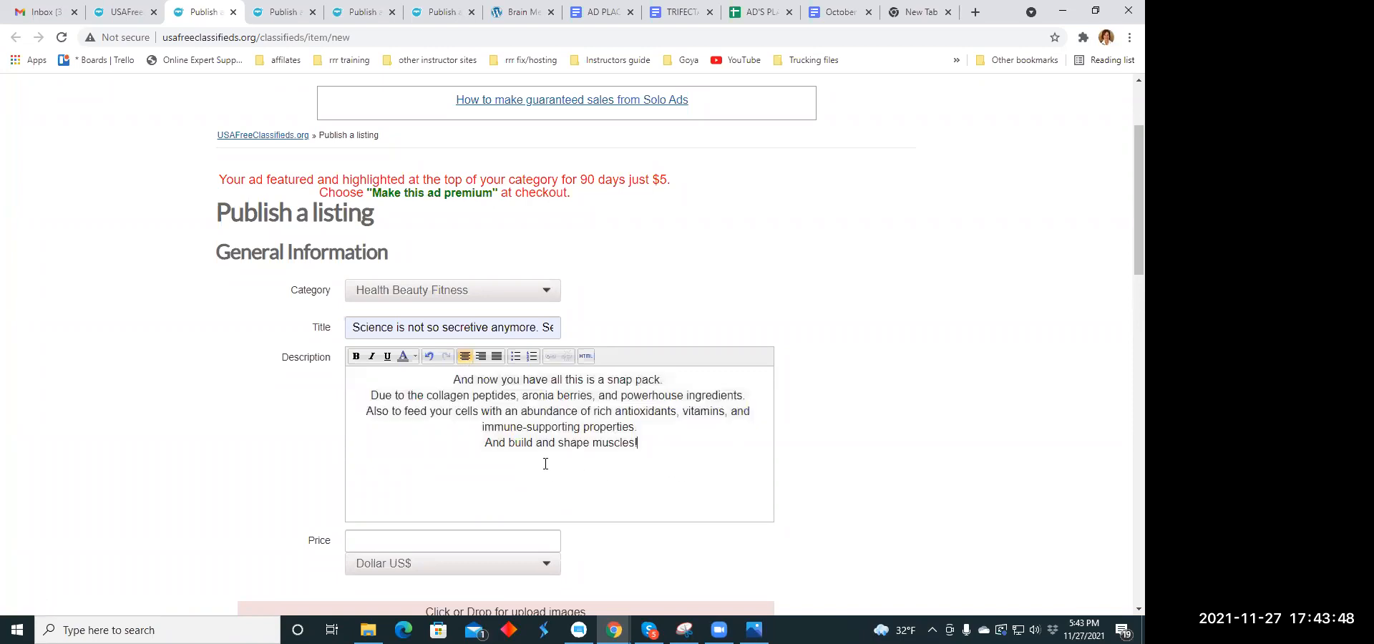
- Enter 79.00 as the listing's price
scroll(448, 439, down, 2)
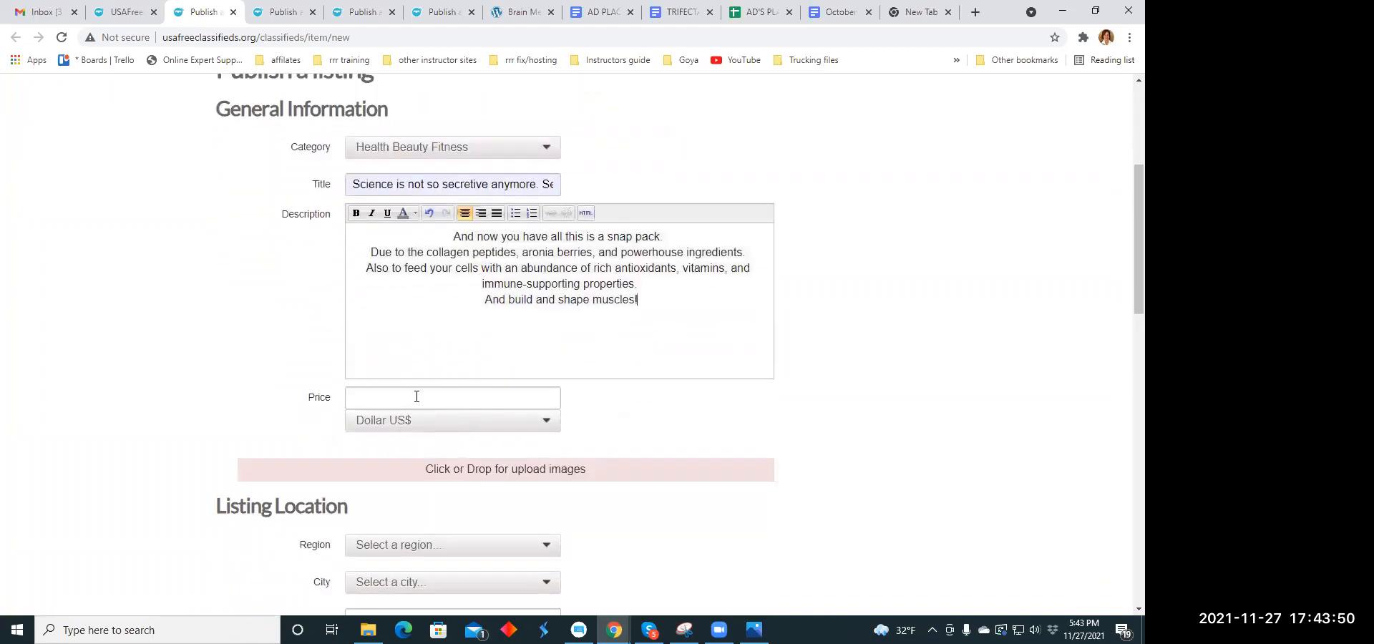
click(416, 396)
text(79.00)
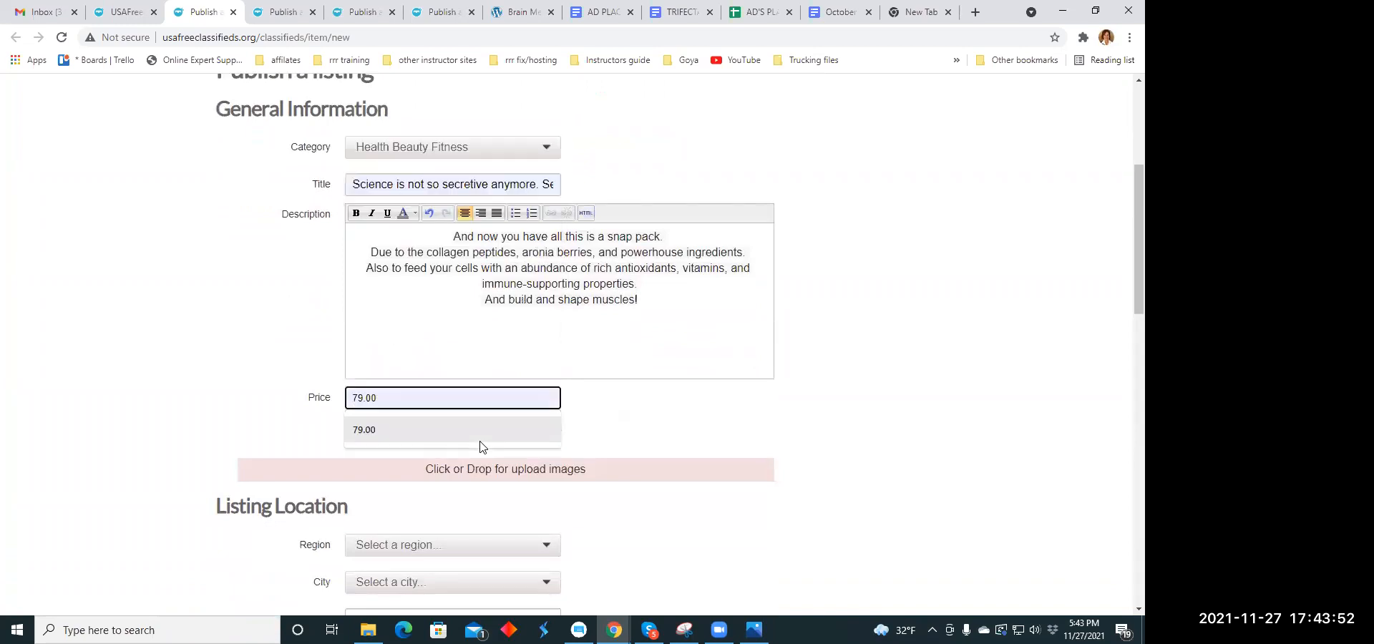
click(653, 420)
- Upload walking.jpg from the Ad Memes folder as the listing's image
scroll(464, 354, down, 3)
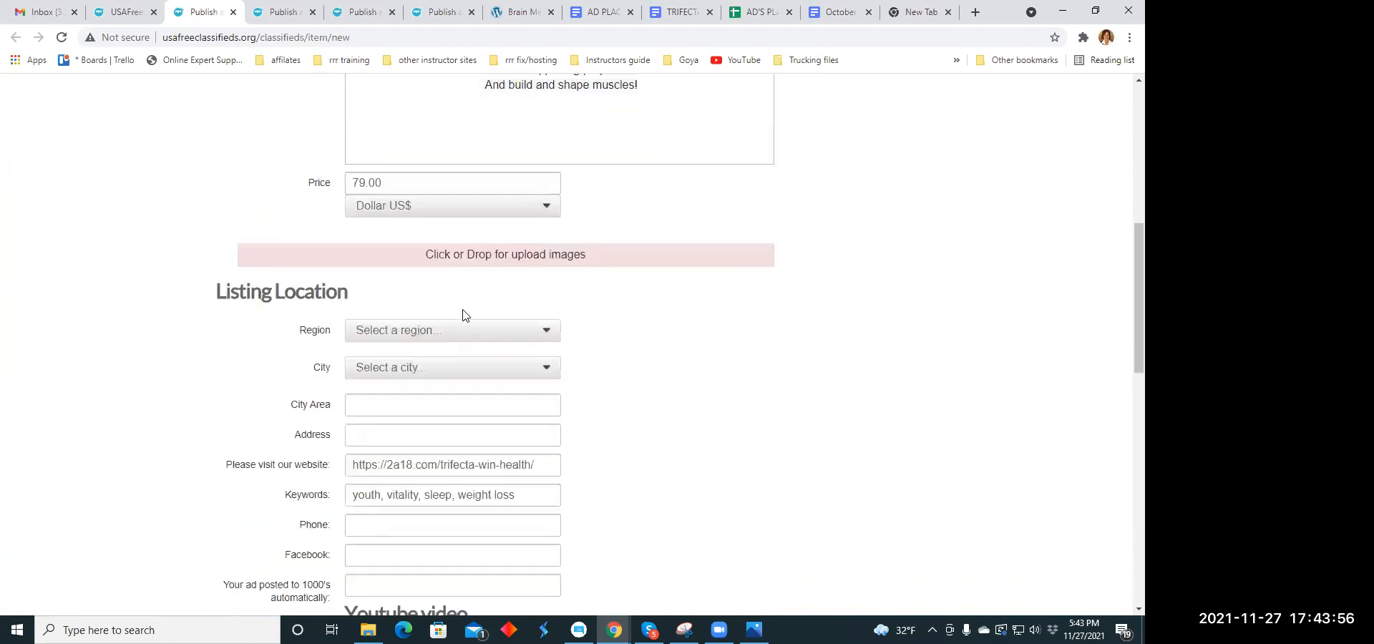
click(482, 258)
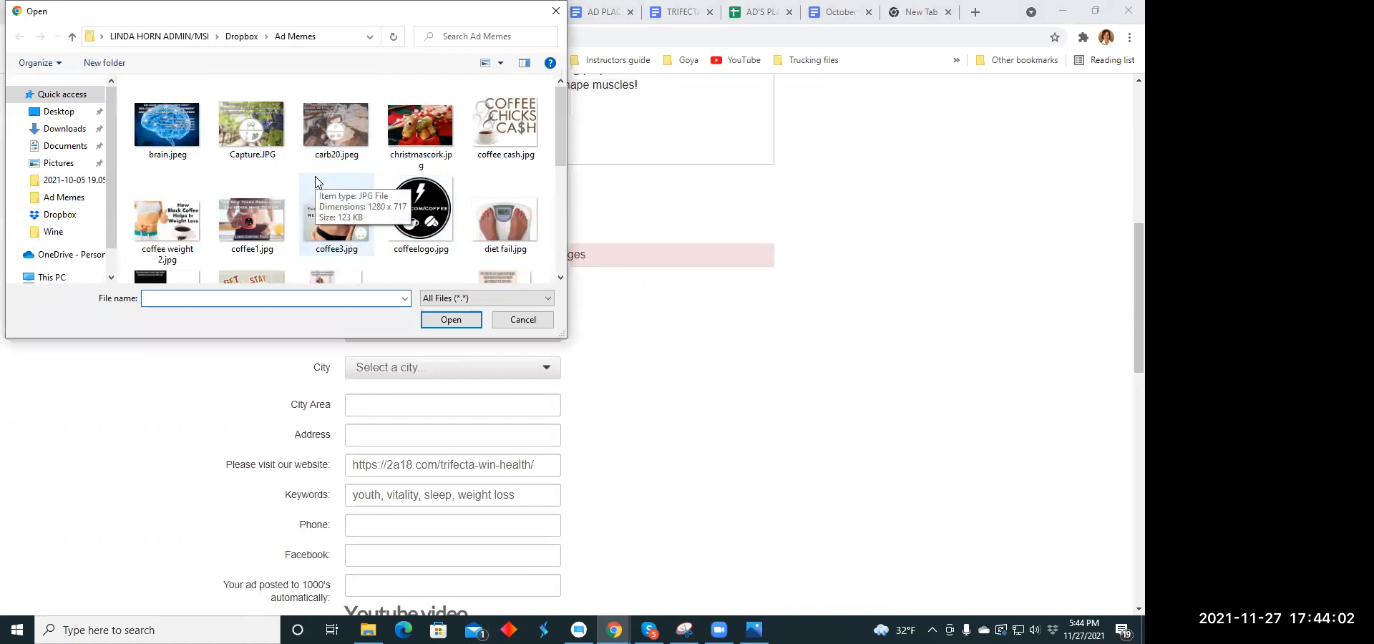
scroll(317, 182, down, 1)
scroll(426, 167, down, 2)
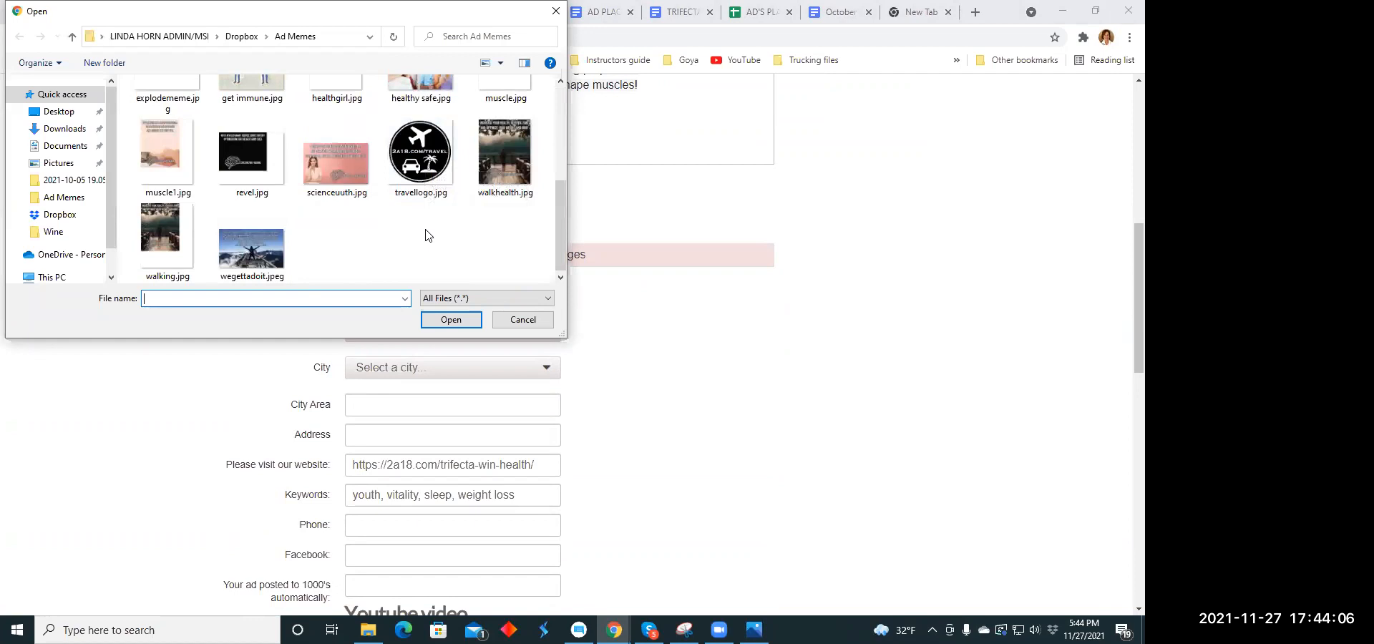
click(166, 229)
click(441, 322)
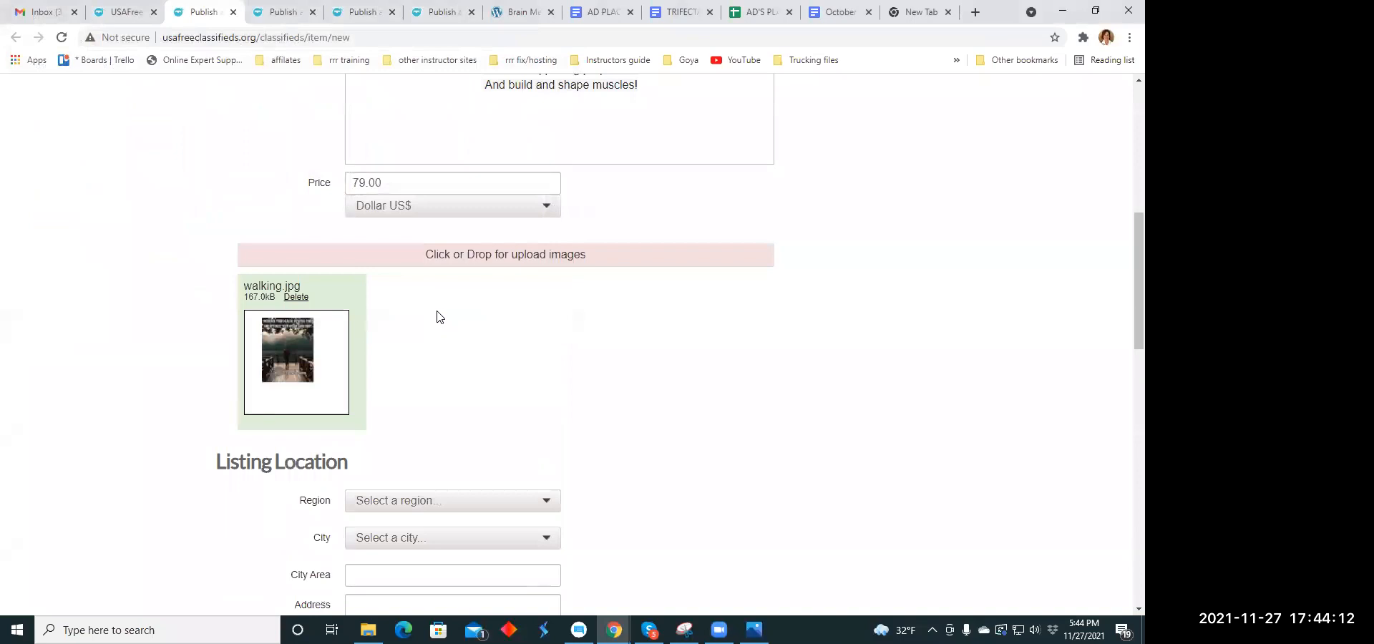
- Set the listing's location to the region District of Columbia and the city Fort McNair
scroll(440, 317, down, 4)
click(546, 215)
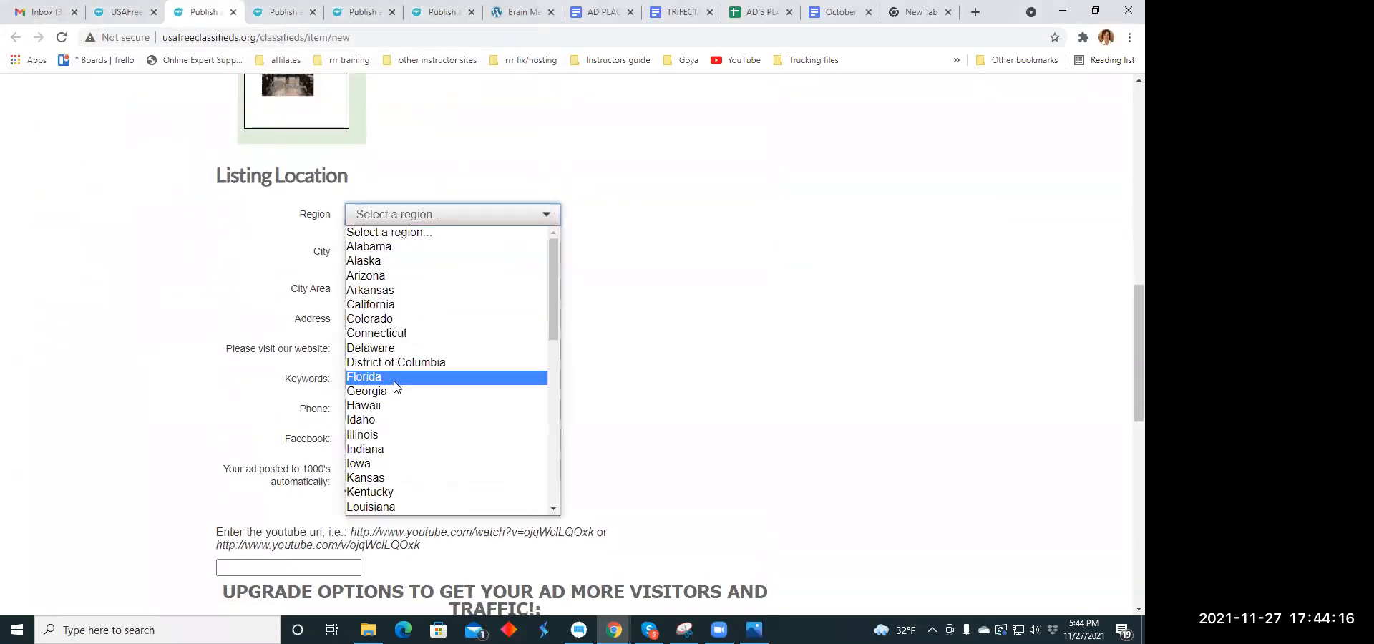
click(396, 362)
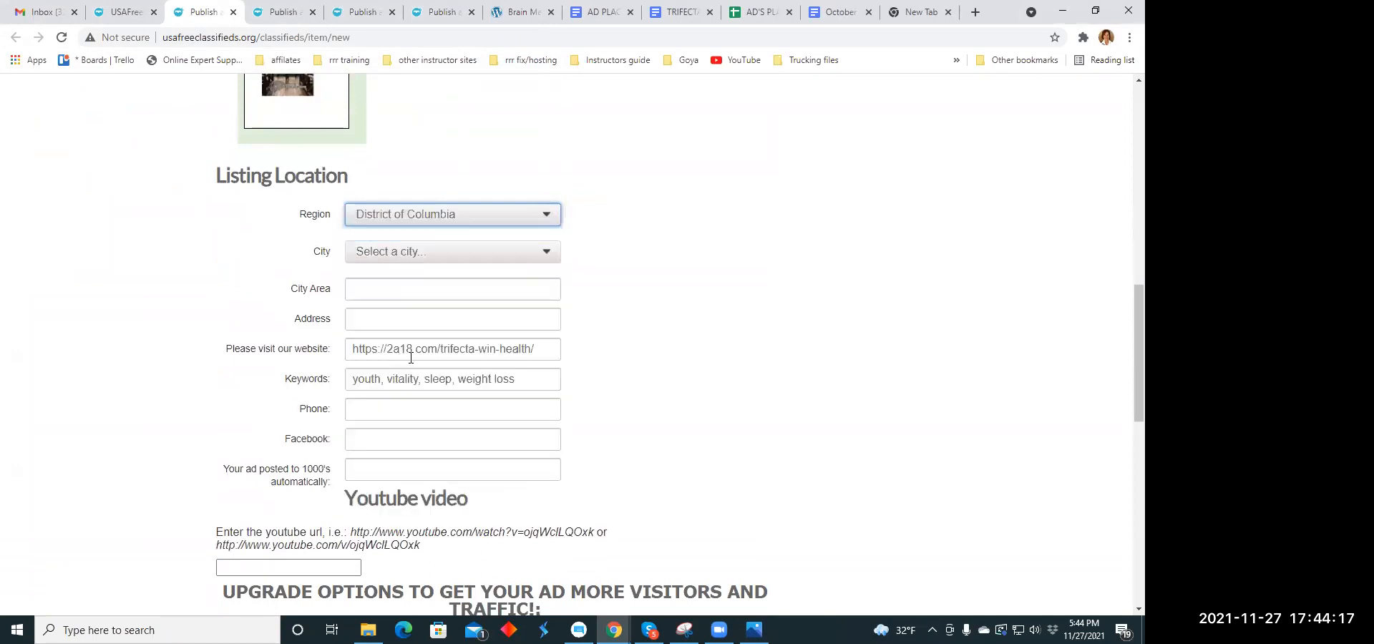
click(546, 255)
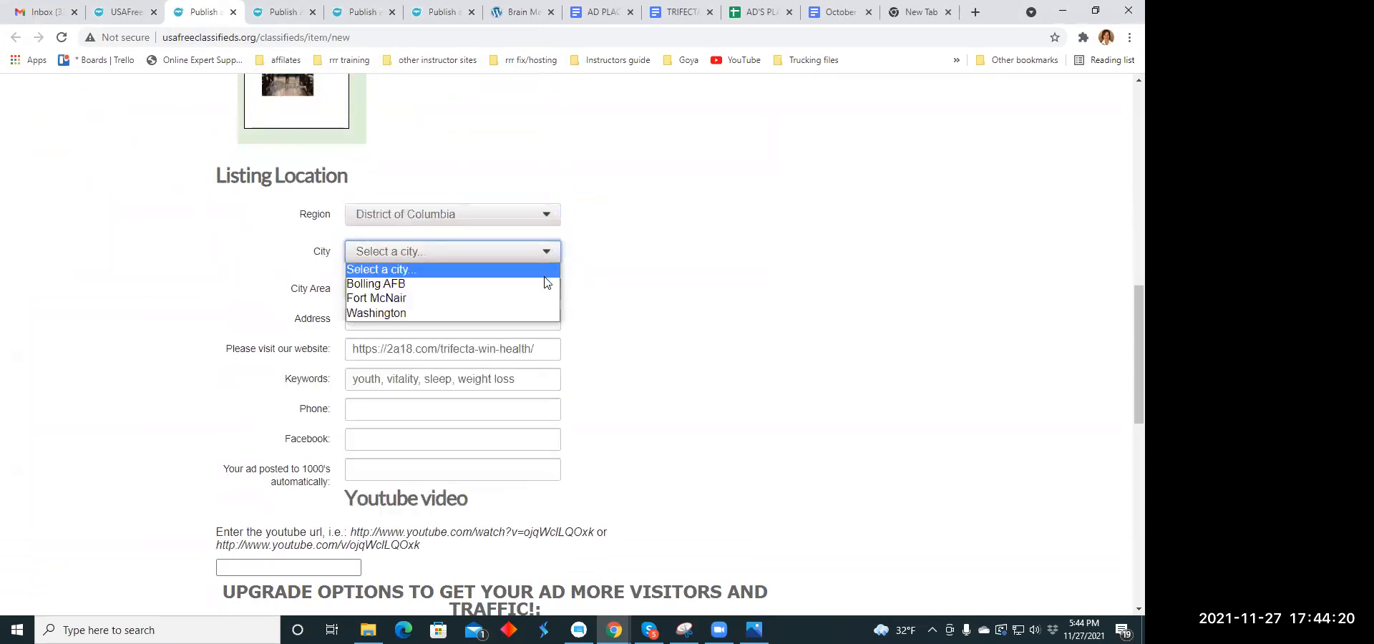
click(542, 297)
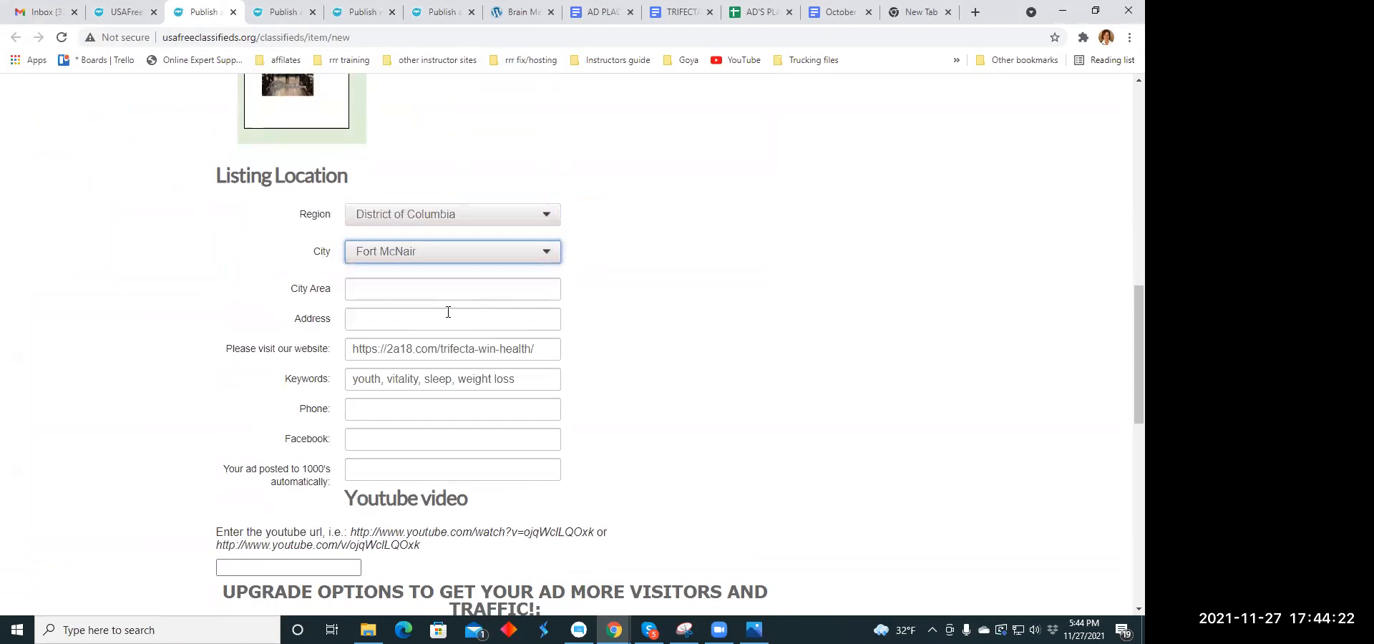
- Choose "No,thanks" for the paid upgrades, publish the listing and close its browser tab
scroll(454, 314, down, 3)
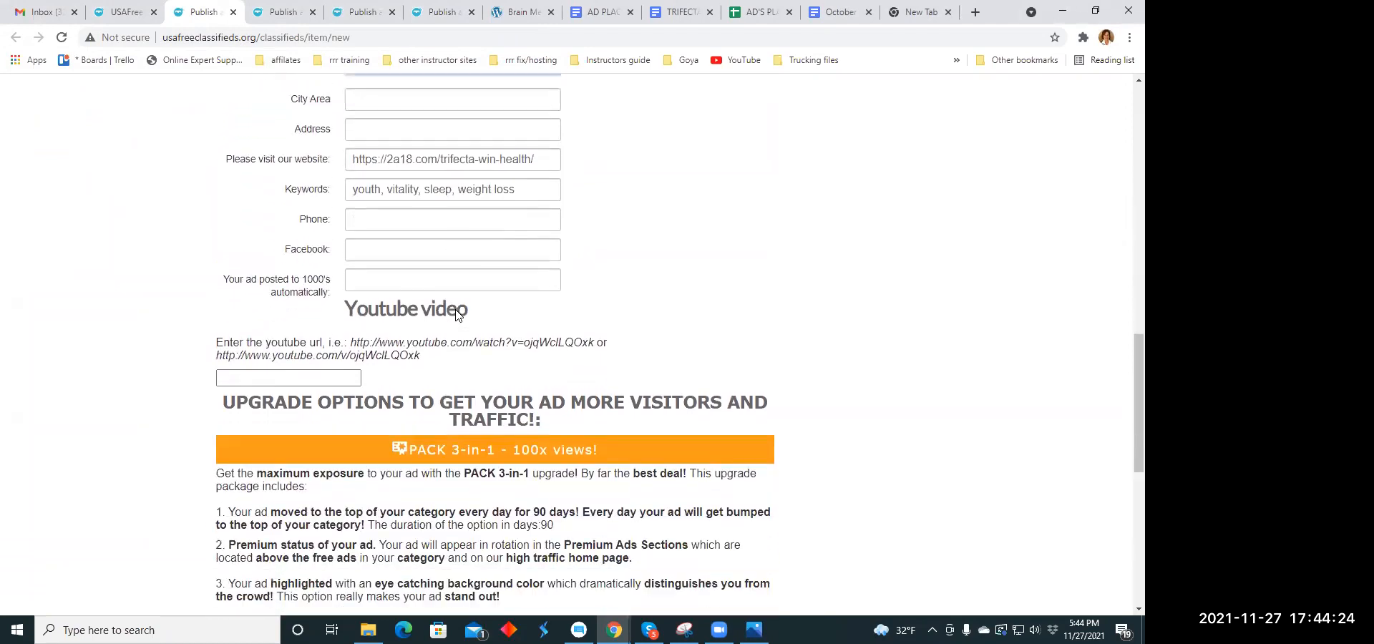
scroll(456, 313, down, 7)
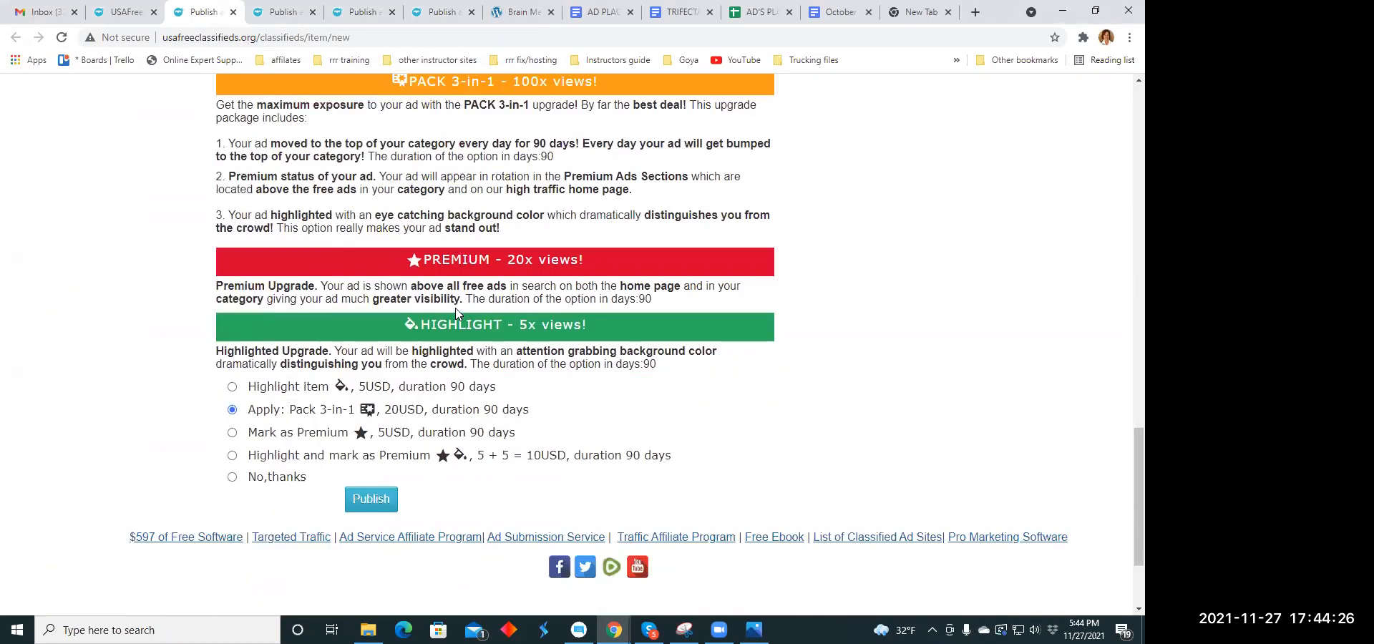
click(232, 332)
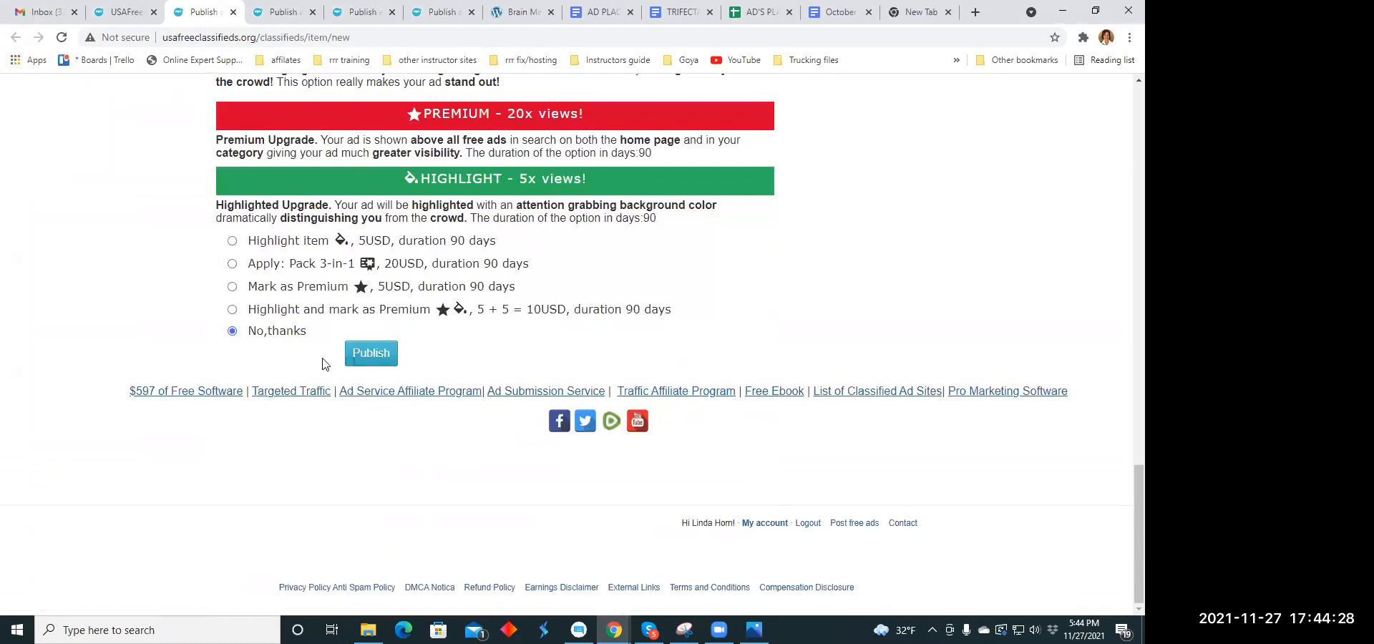
click(370, 358)
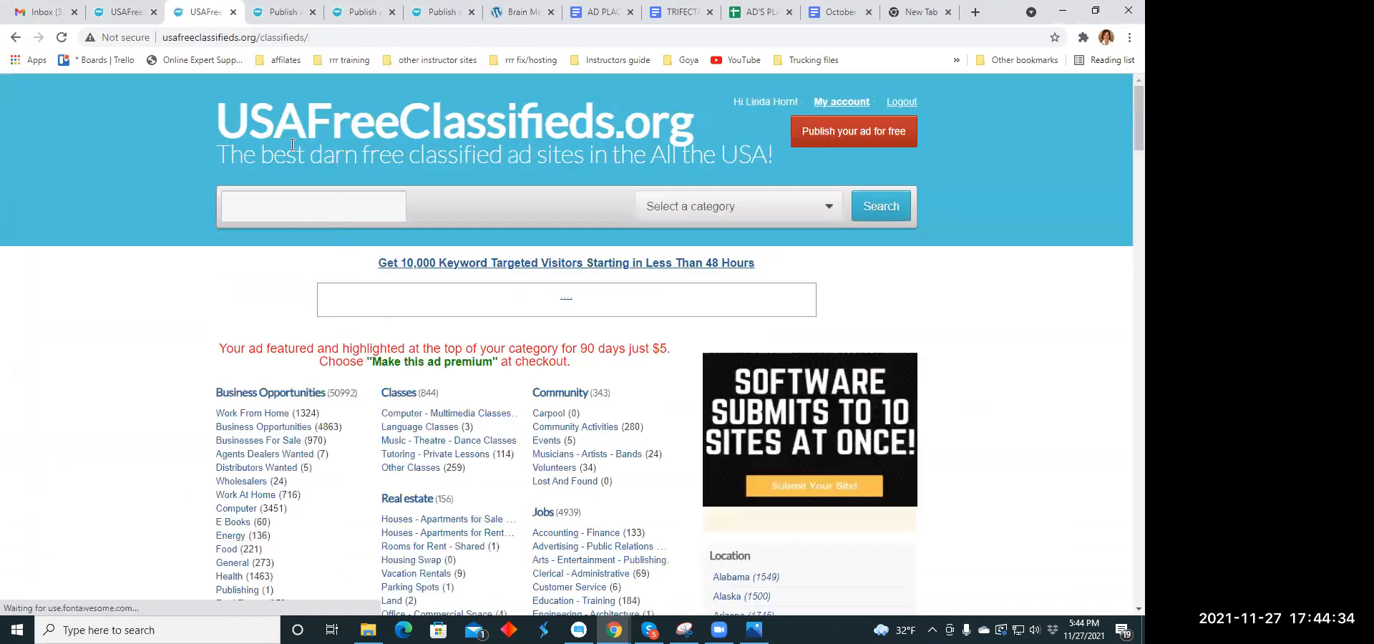
click(233, 12)
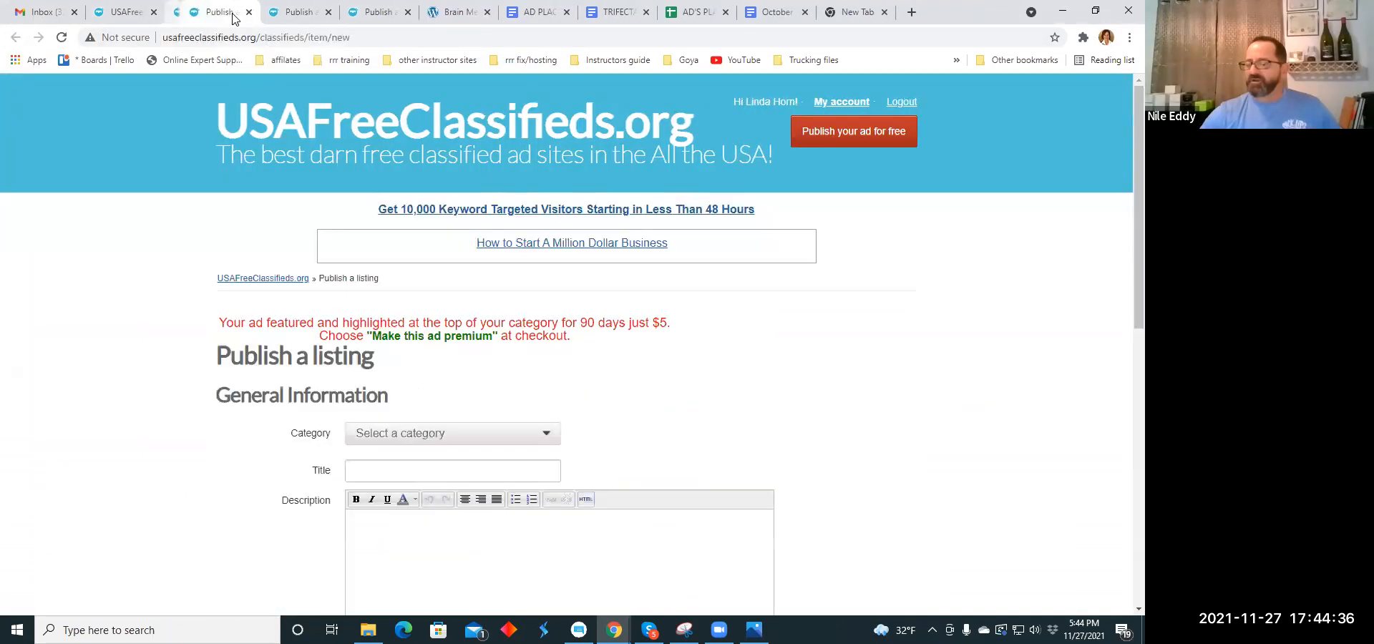
- Set the new listing's category to Health and its title to "We have found something, but you may not be ready yet"
scroll(550, 390, down, 3)
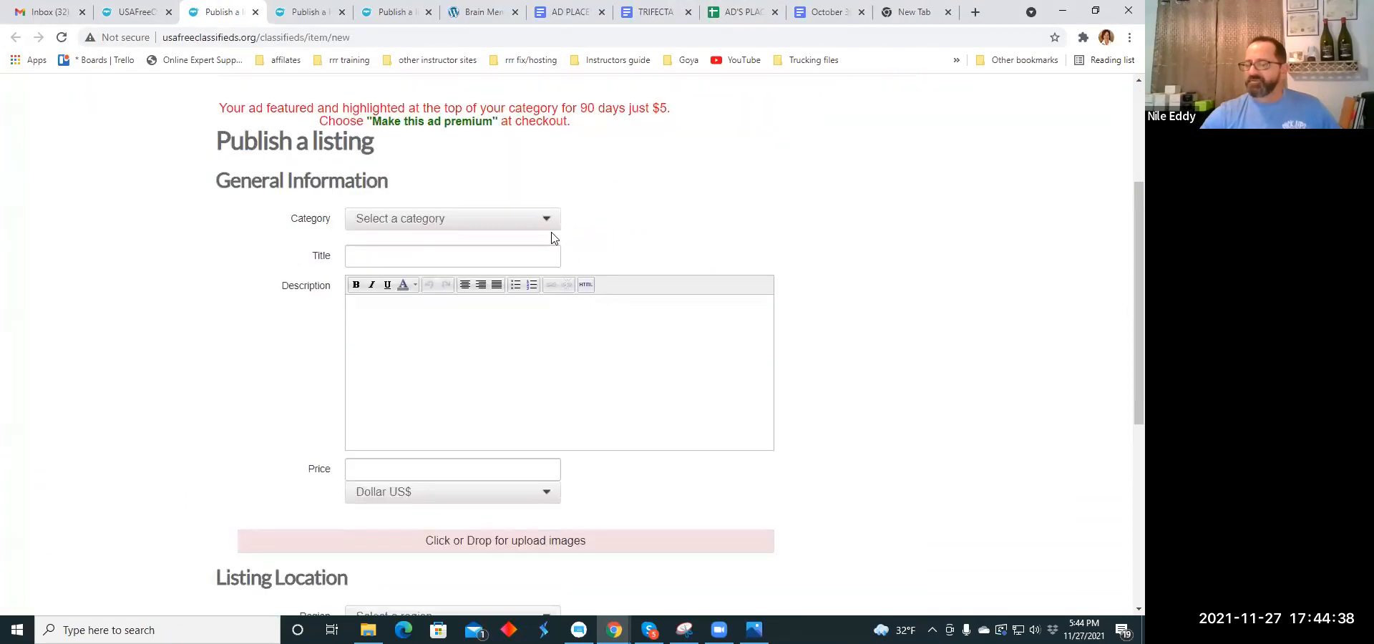
click(545, 217)
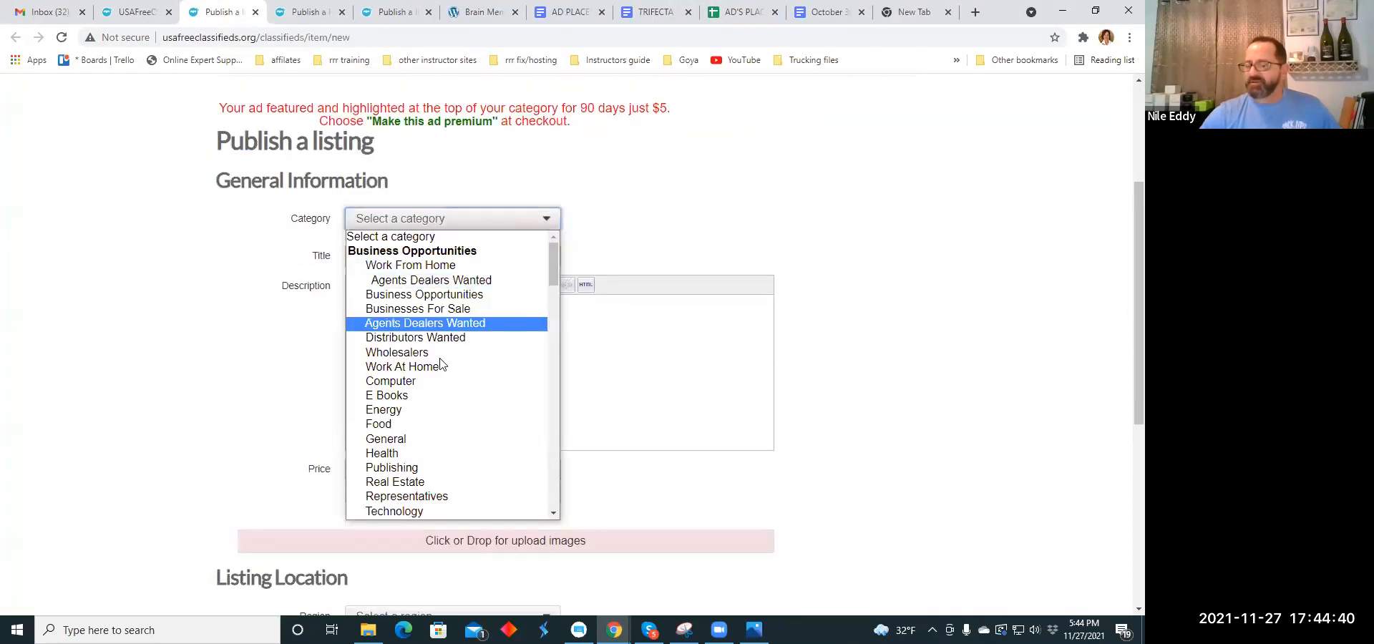
click(440, 460)
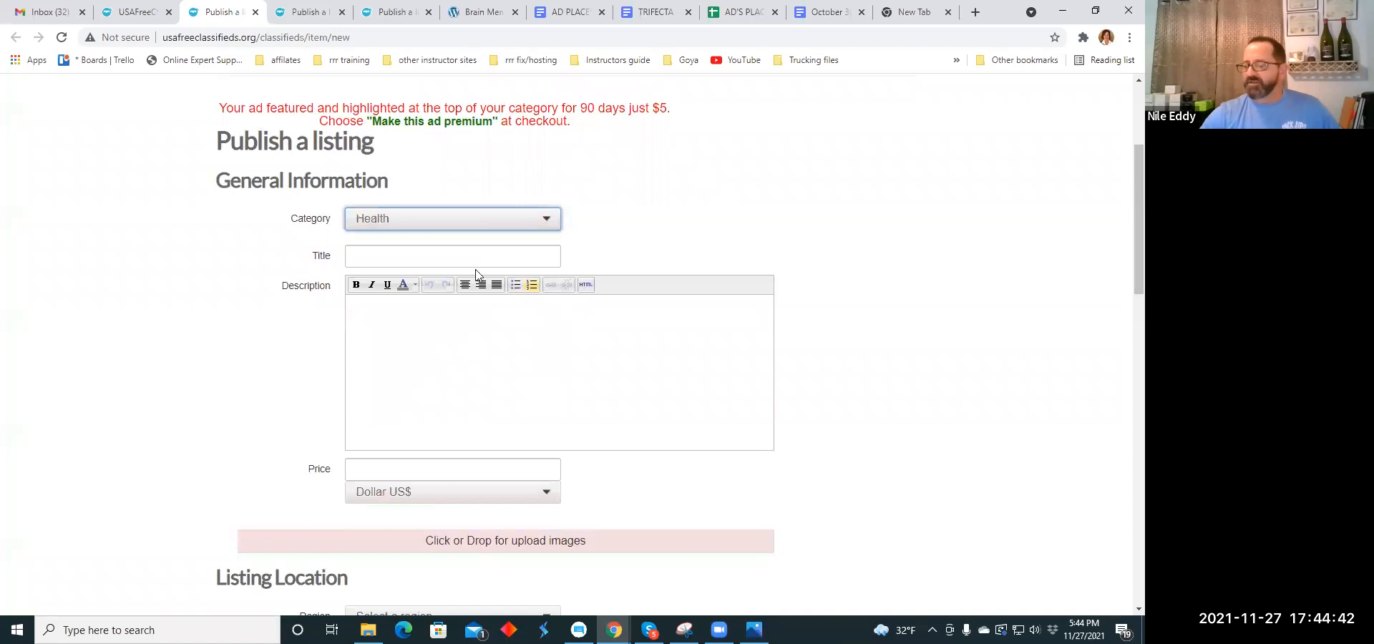
click(387, 259)
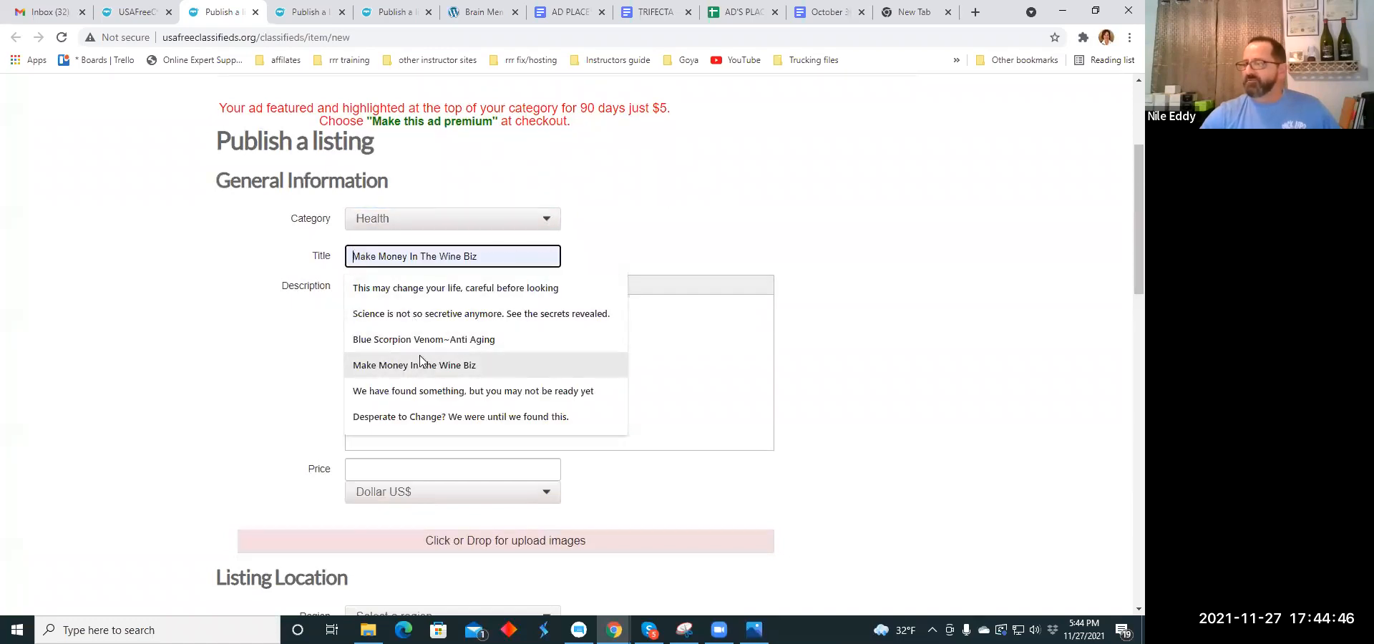
click(458, 392)
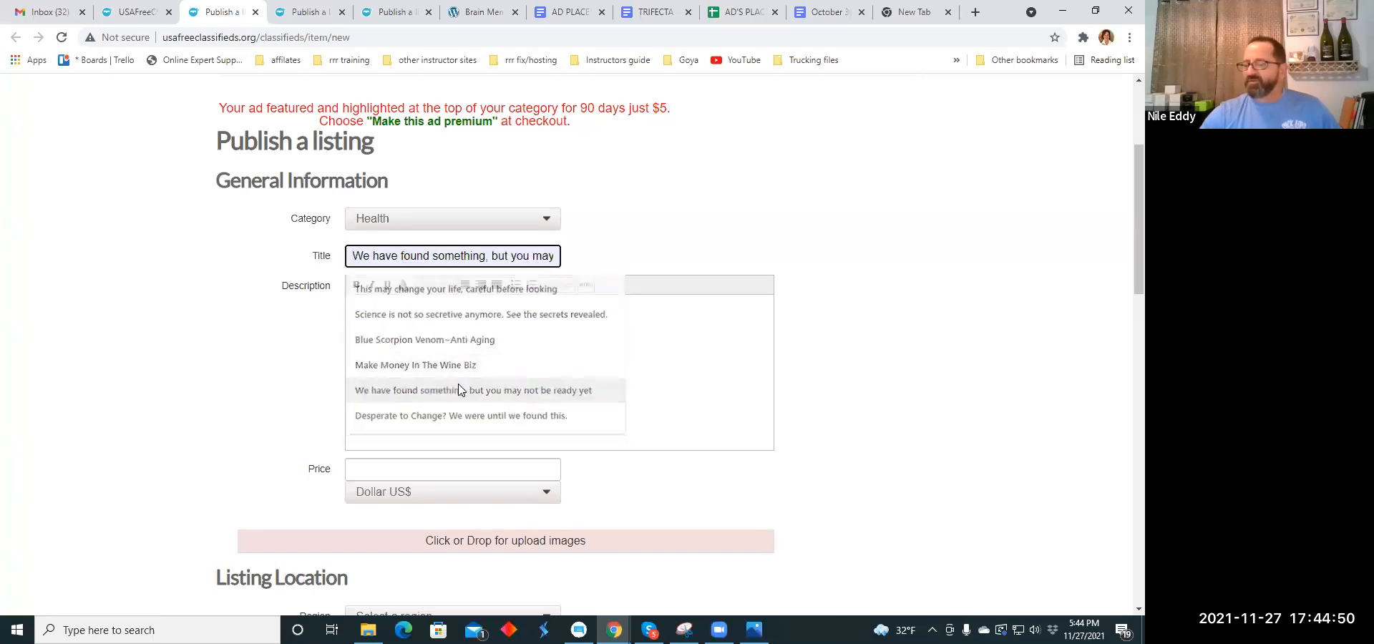
click(406, 335)
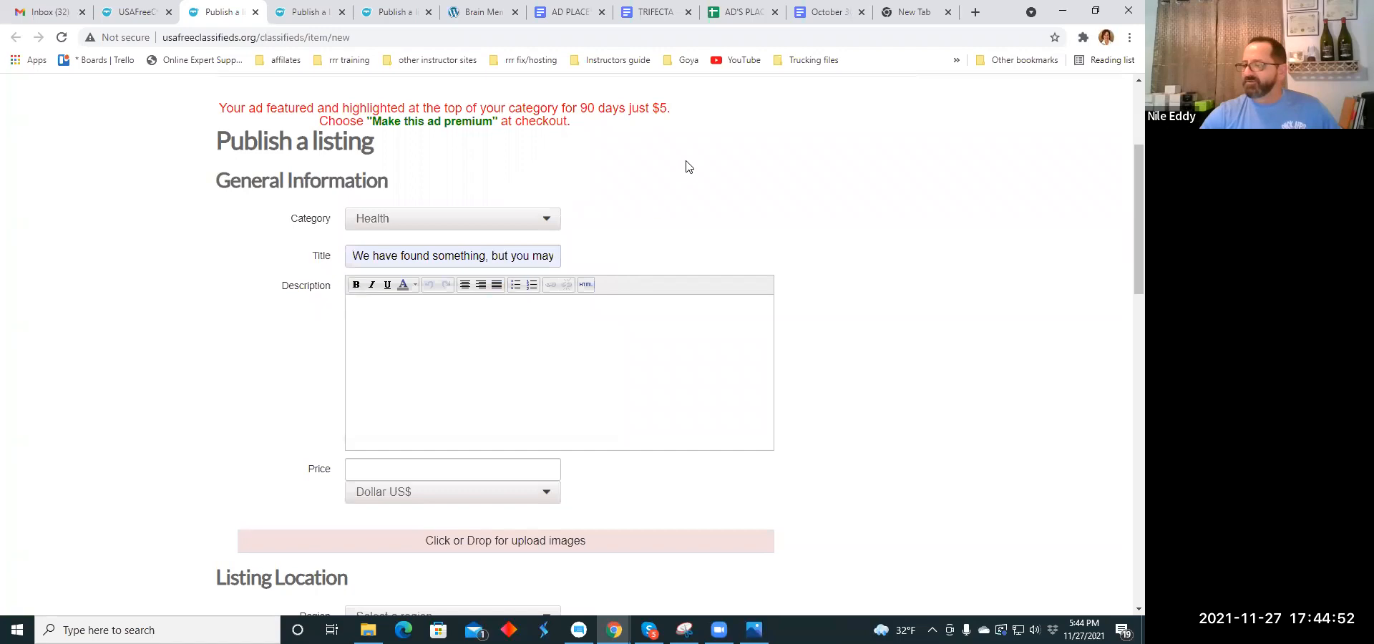
- Copy the "Interesting things can be seen" paragraph that mentions Bio Hacking from the TRIFECTA document into the listing's description
click(656, 13)
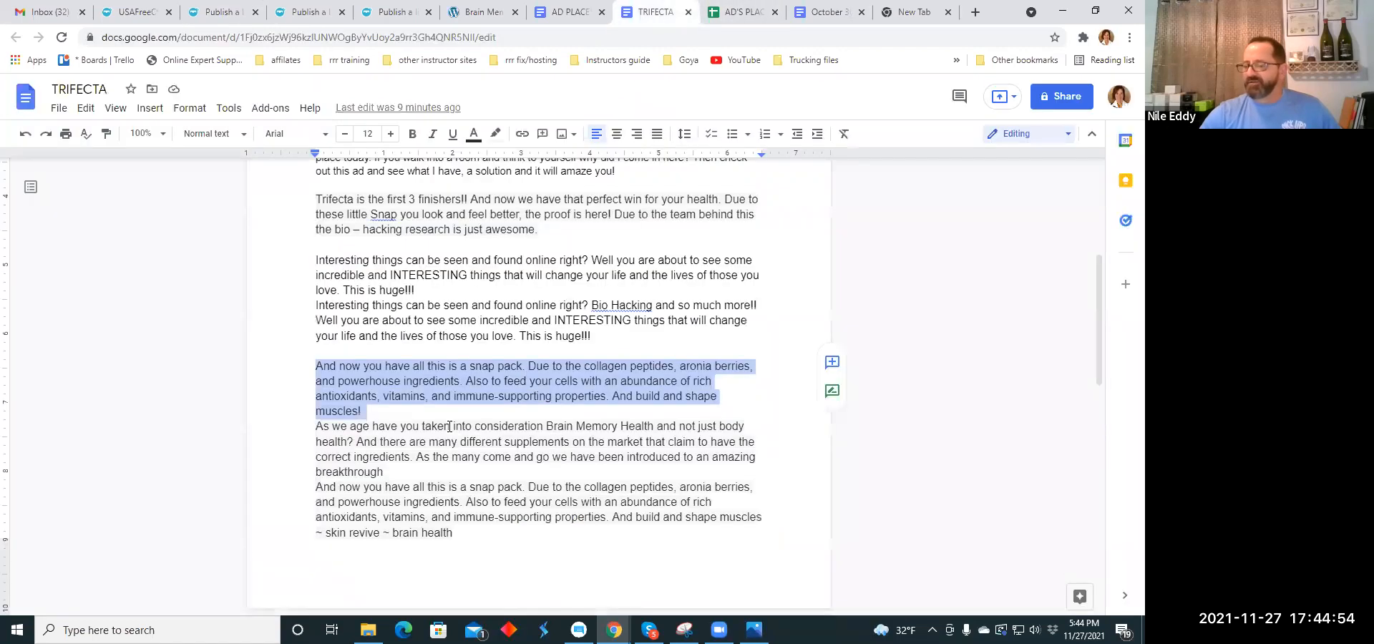
drag(315, 307, 601, 334)
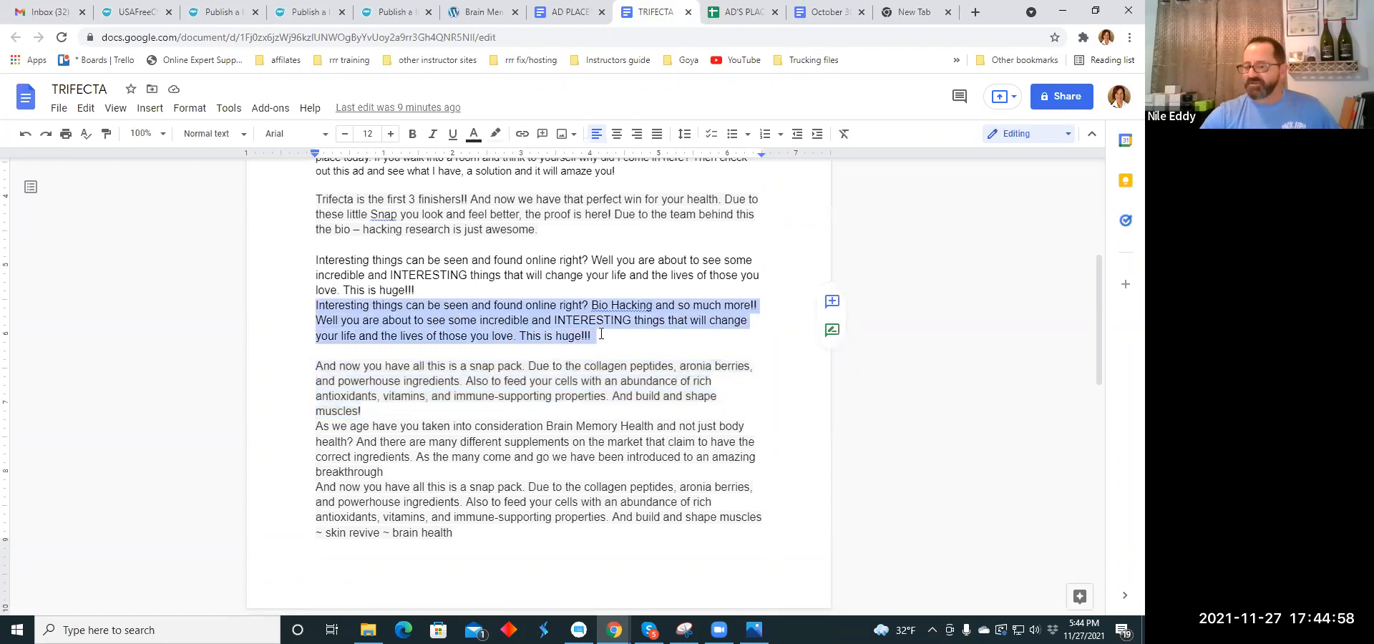
right_click(601, 334)
click(652, 248)
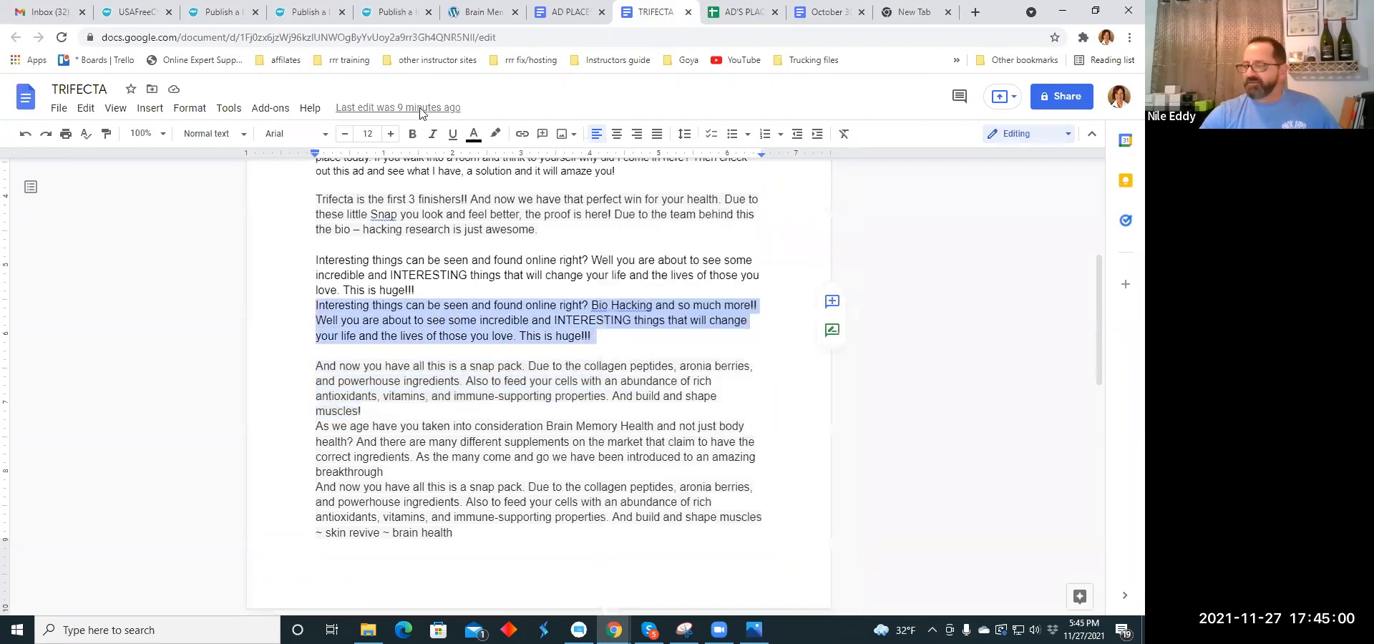
click(228, 13)
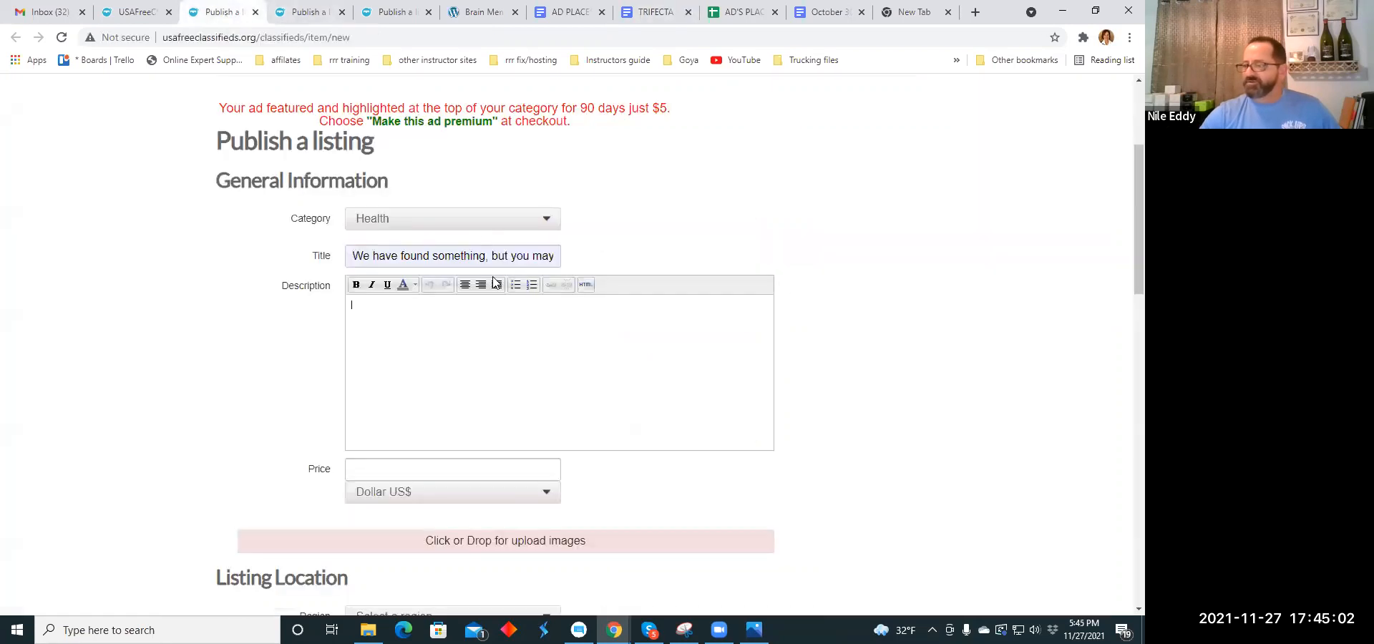
right_click(375, 314)
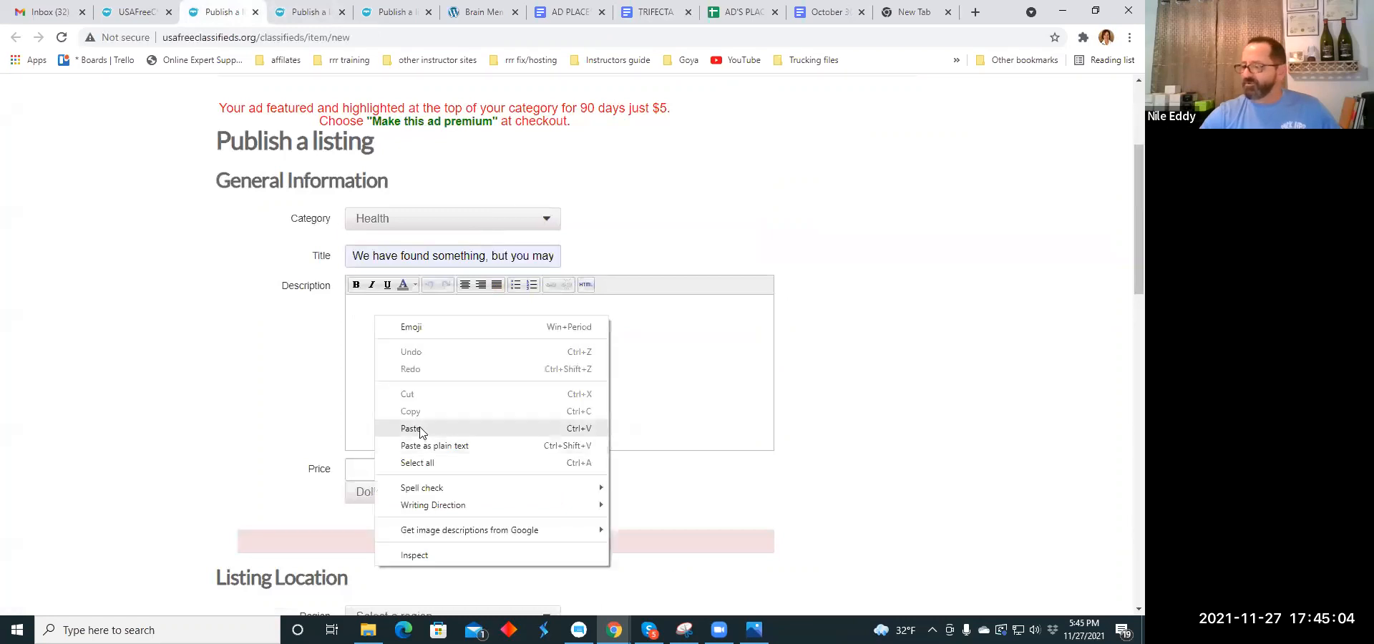
click(420, 430)
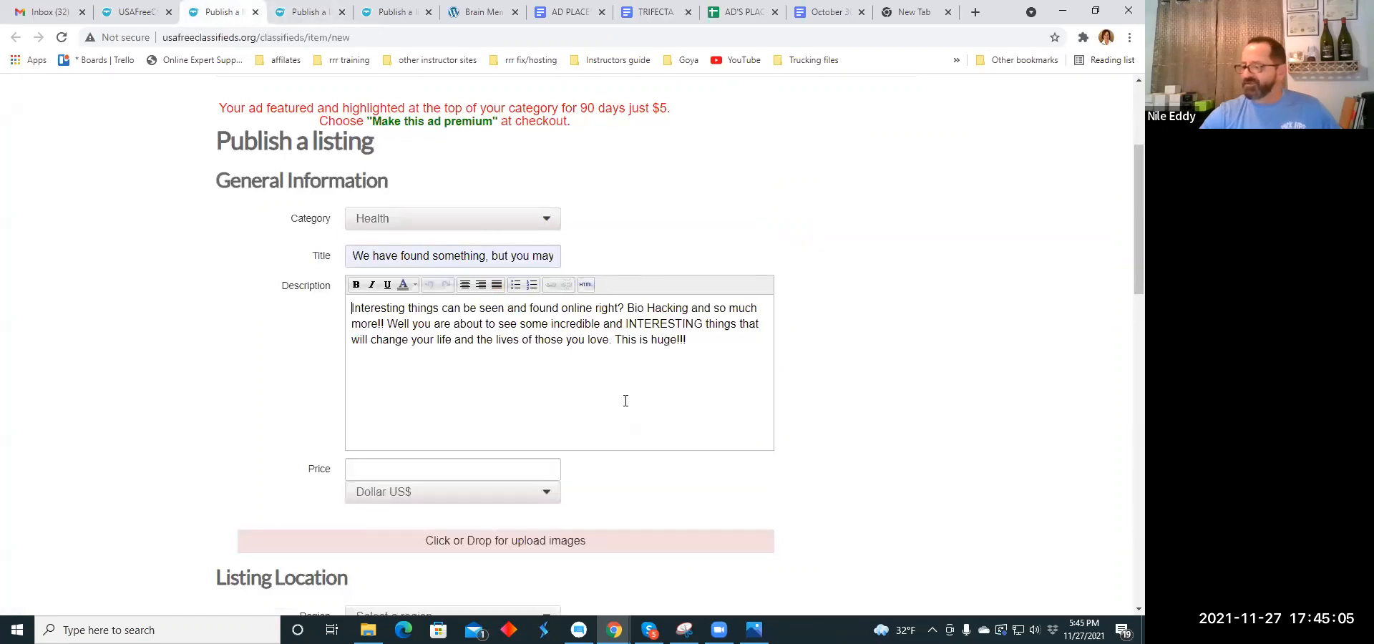
- Break the description into separate lines starting at "Bio Hacking", "Well you are about" and "This is huge!!!"
click(628, 309)
key(Return)
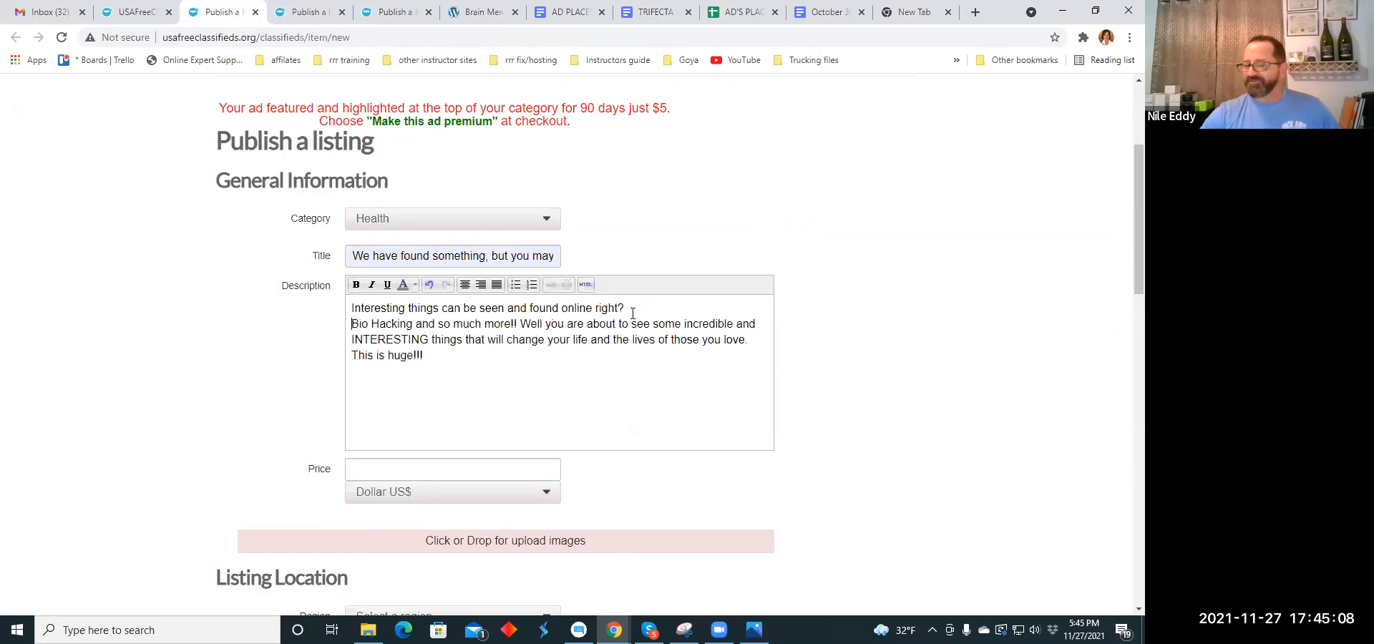
click(522, 324)
key(Return)
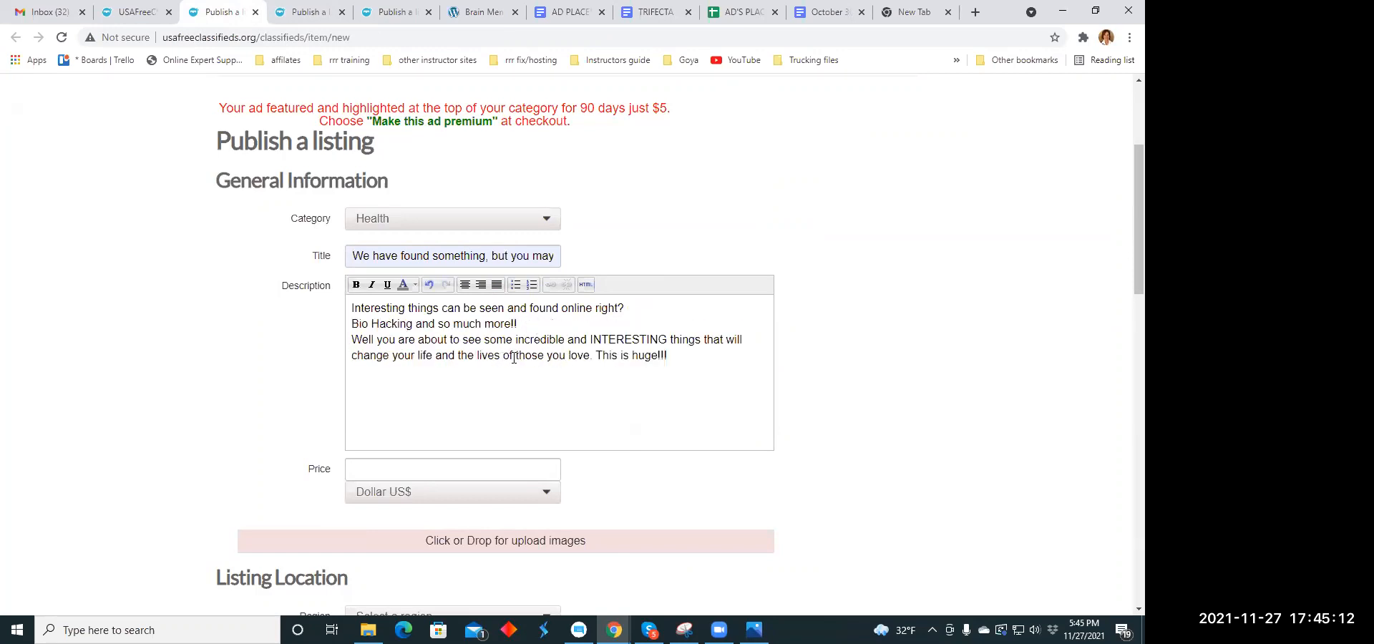
click(598, 352)
key(Return)
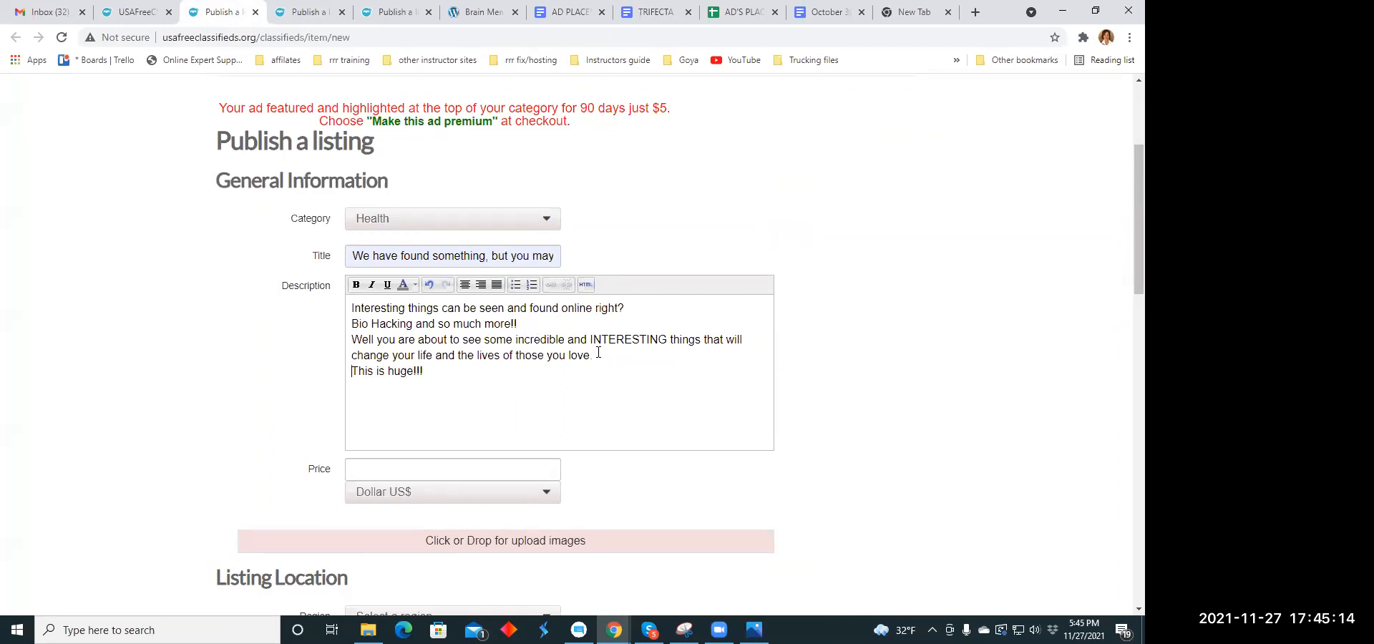
- Center all the text of the listing's description
drag(351, 309, 533, 378)
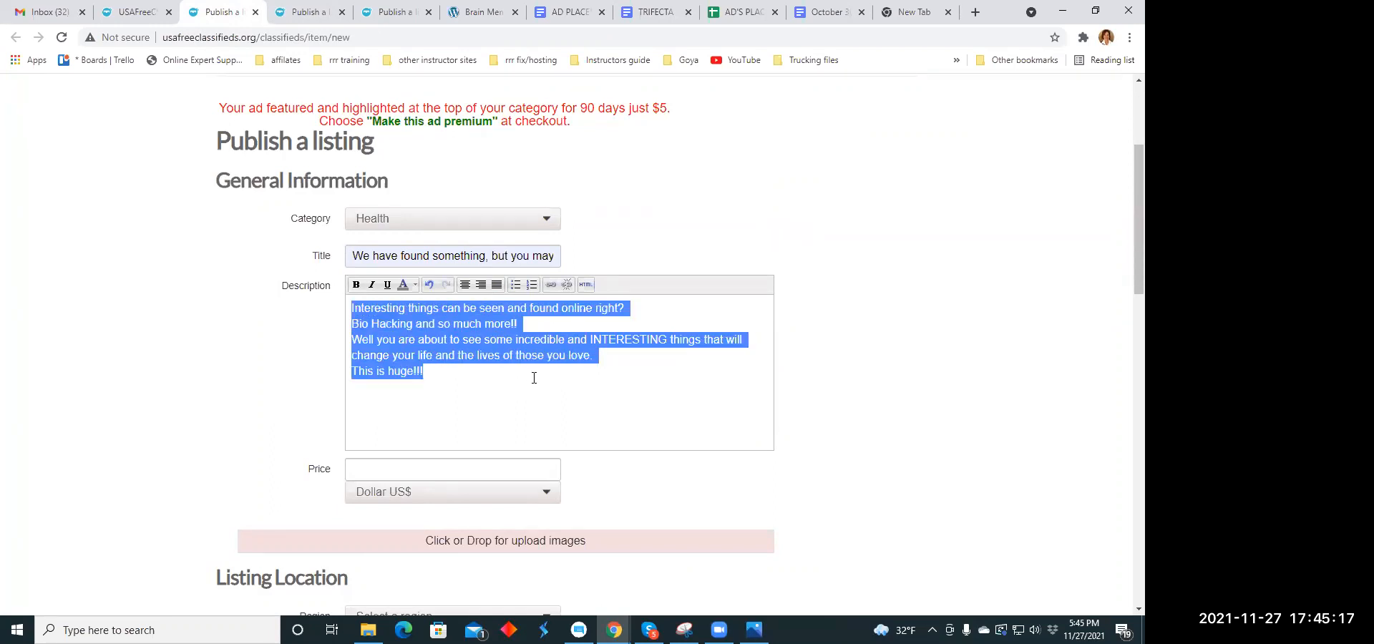
click(479, 287)
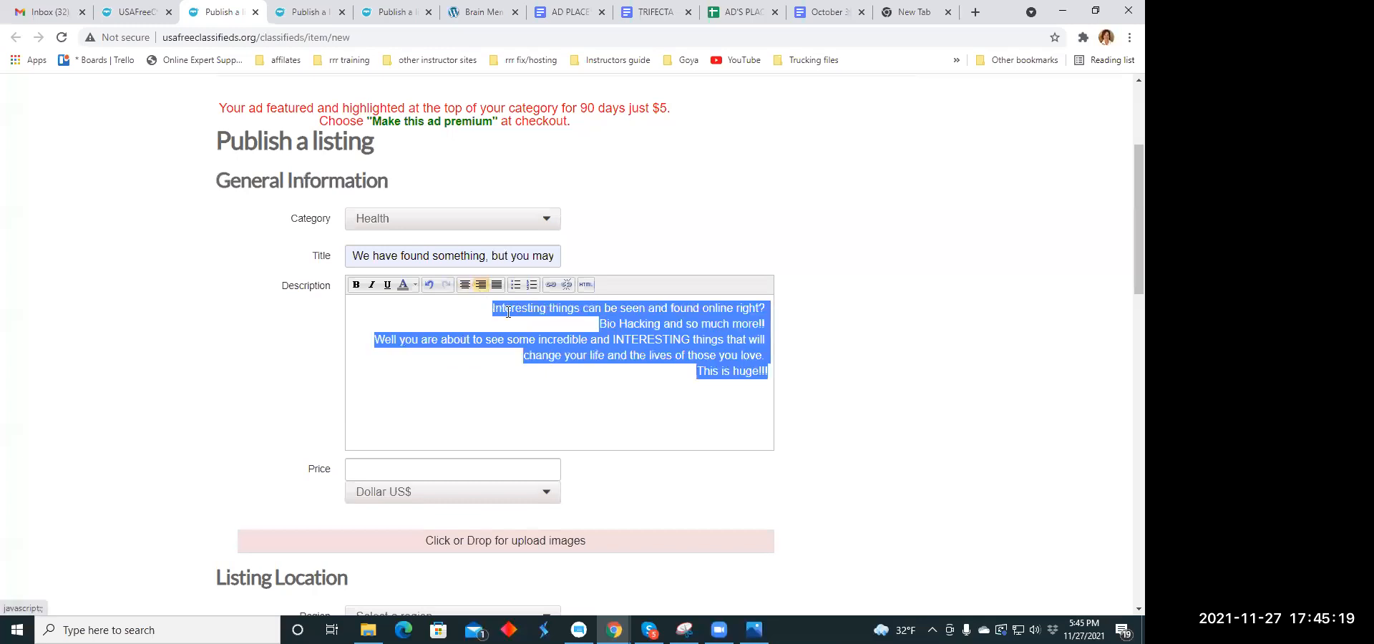
click(464, 285)
click(559, 402)
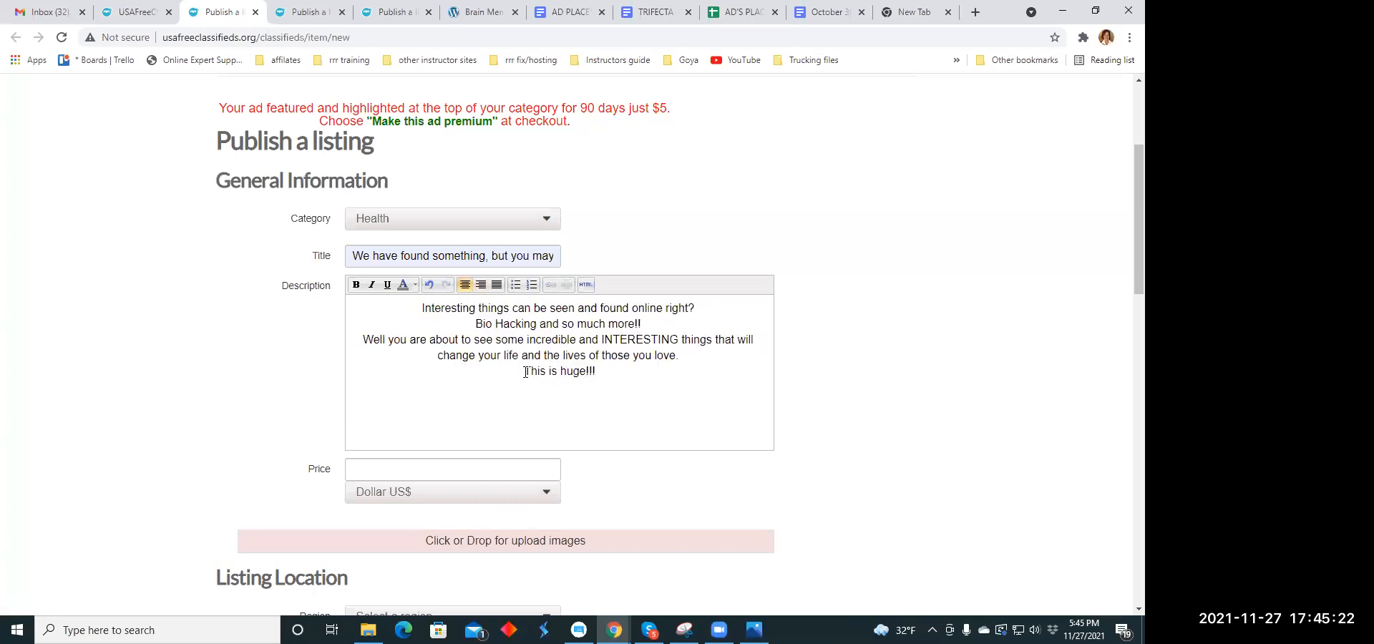
- Format the description's last line, "This is huge!!!", in orange and bold
drag(542, 374, 599, 374)
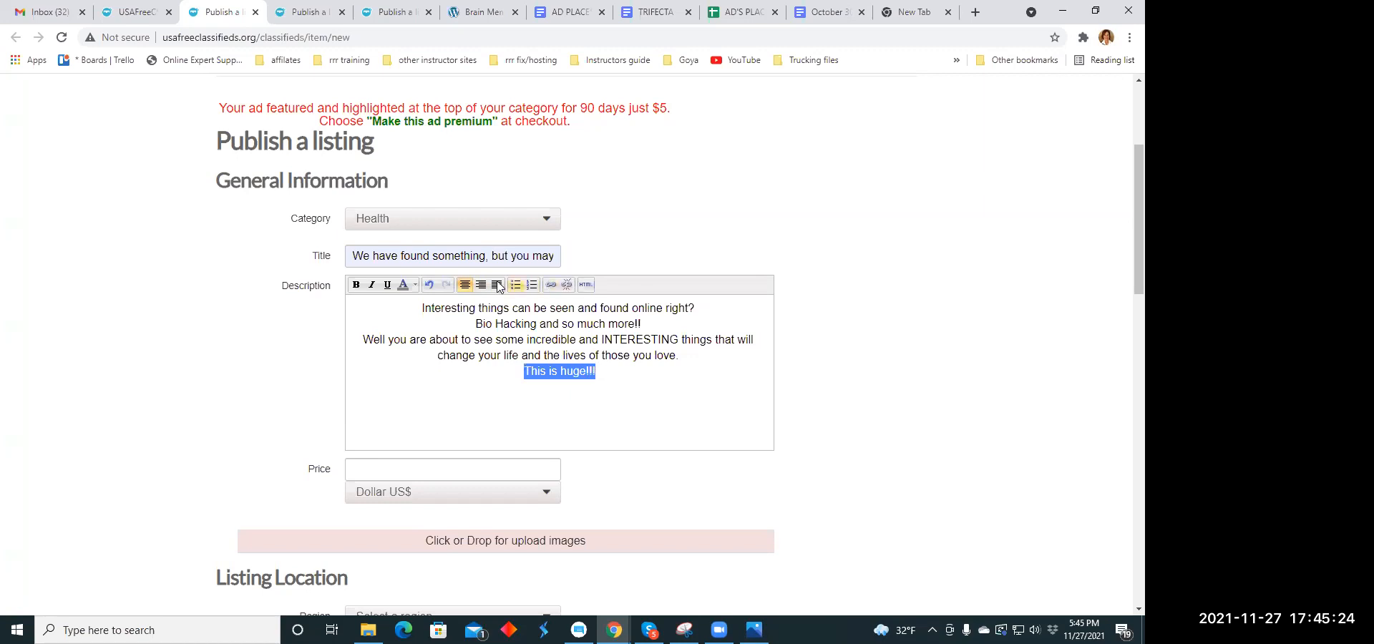
click(415, 285)
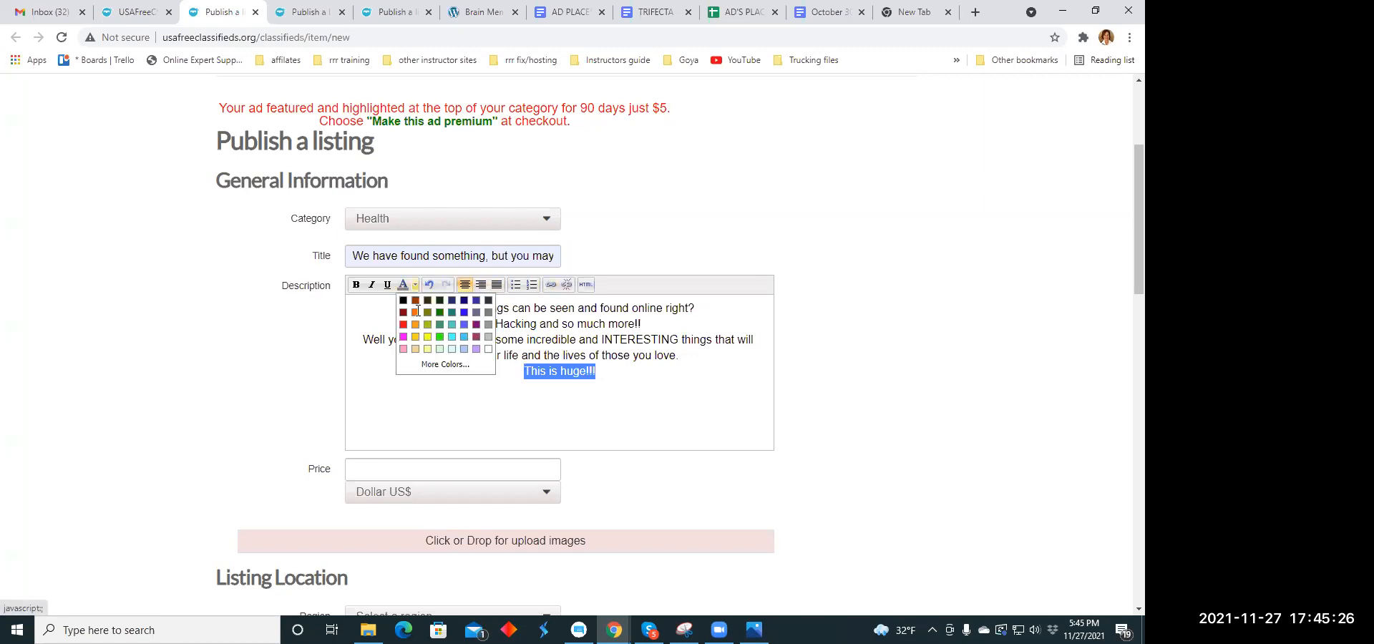
click(416, 312)
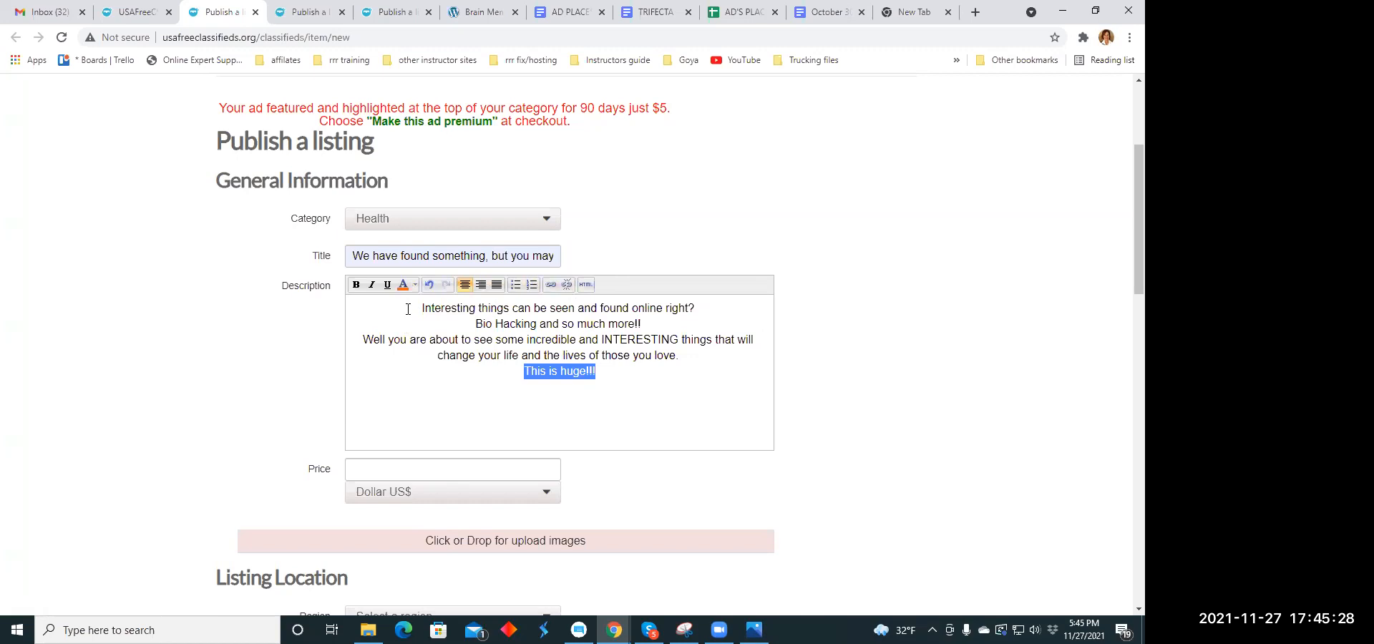
click(355, 285)
click(432, 390)
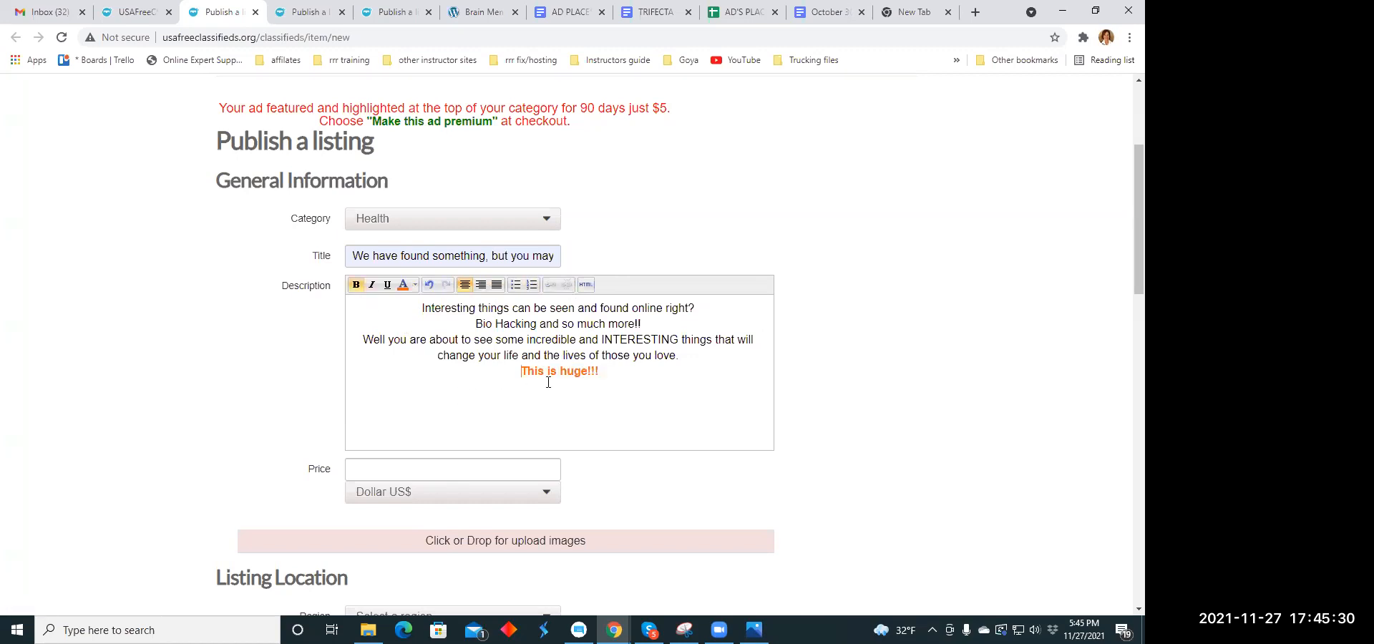
- Set the price of this listing to 79.00
scroll(563, 358, down, 2)
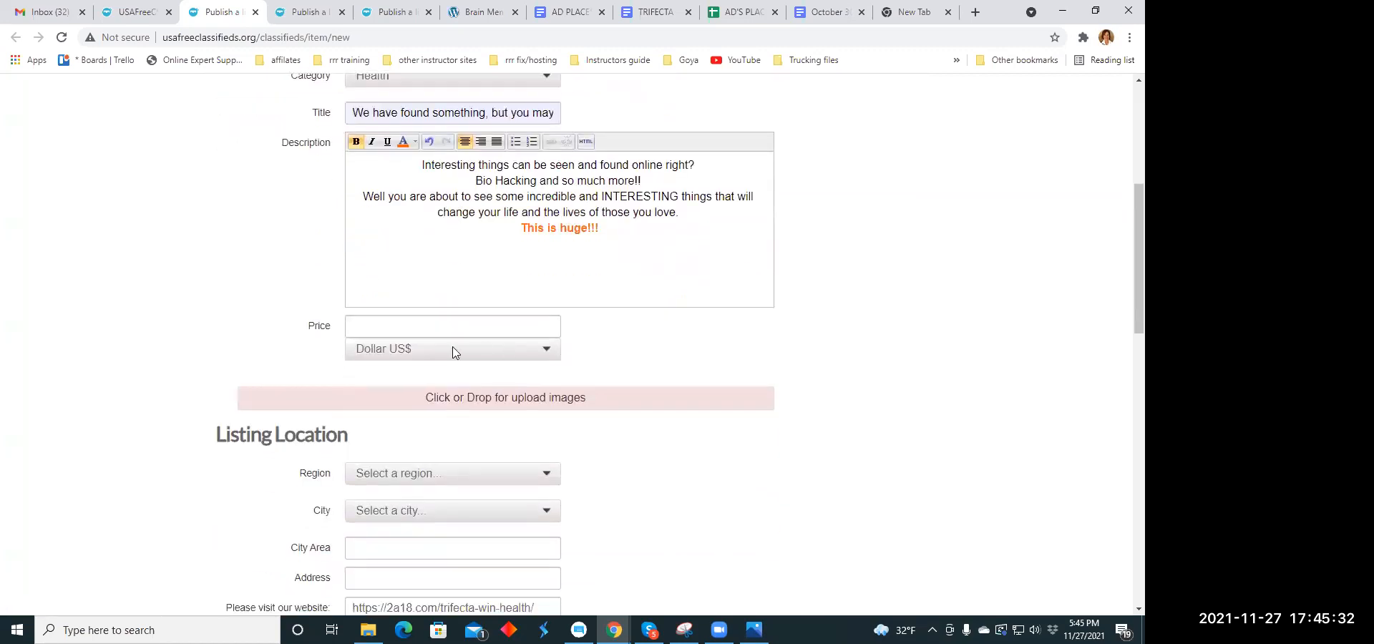
click(380, 327)
text(79.00)
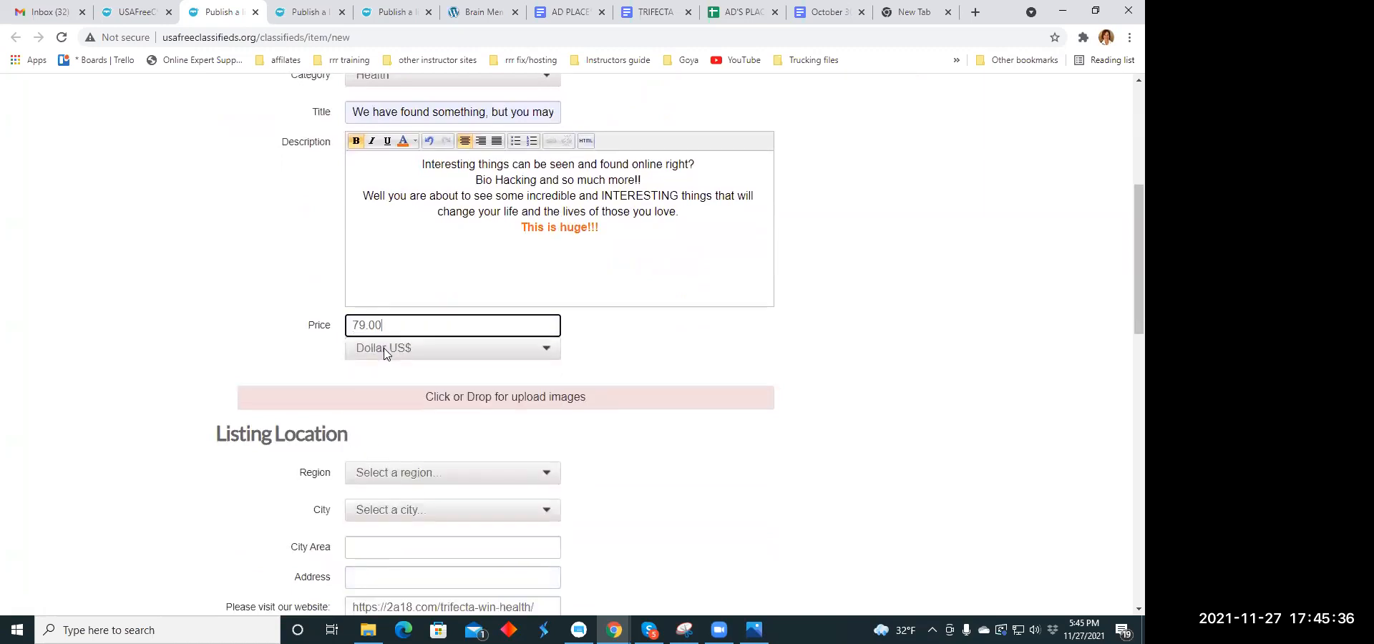
- Upload muscle1.jpg from the Ad Memes folder as the listing's first image
scroll(444, 343, down, 1)
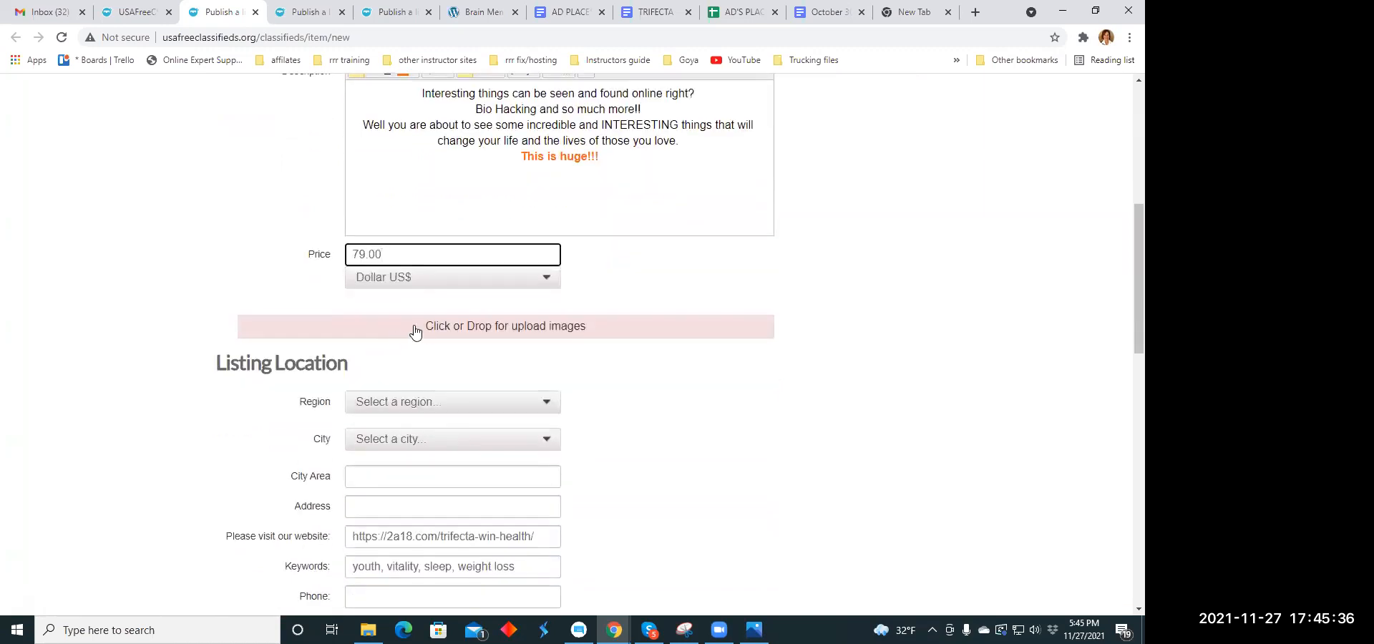
click(420, 328)
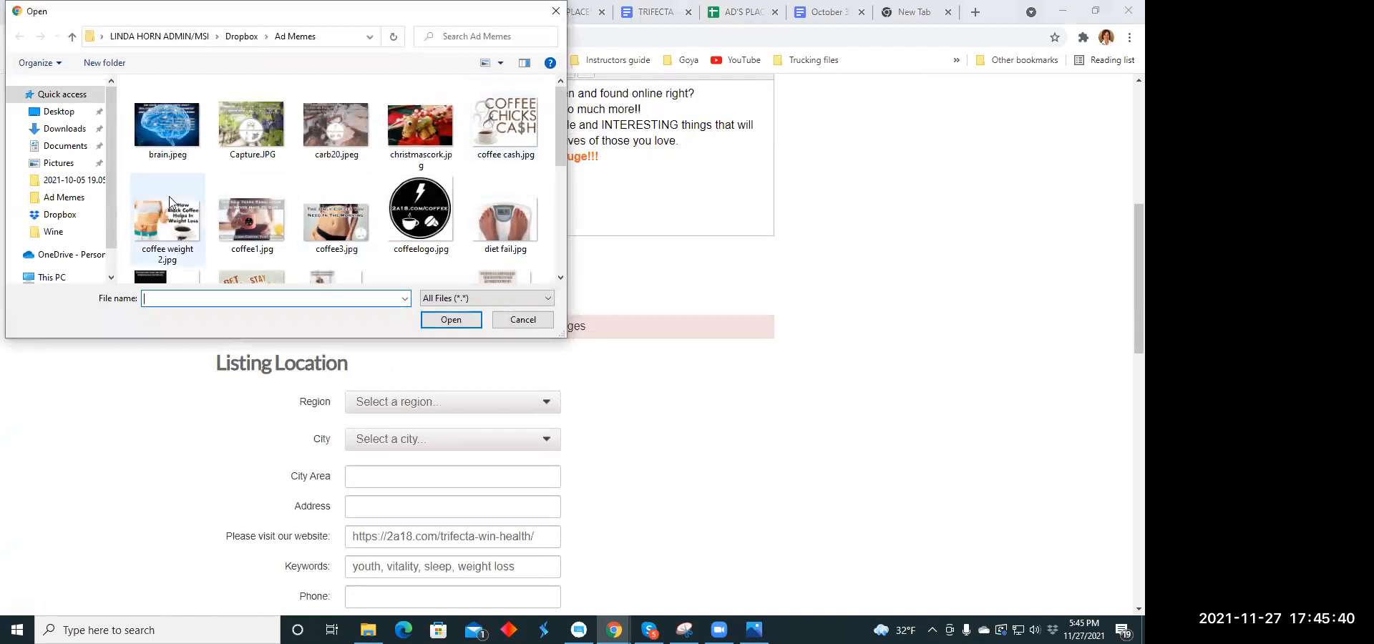
scroll(184, 185, down, 1)
scroll(185, 184, down, 1)
click(170, 223)
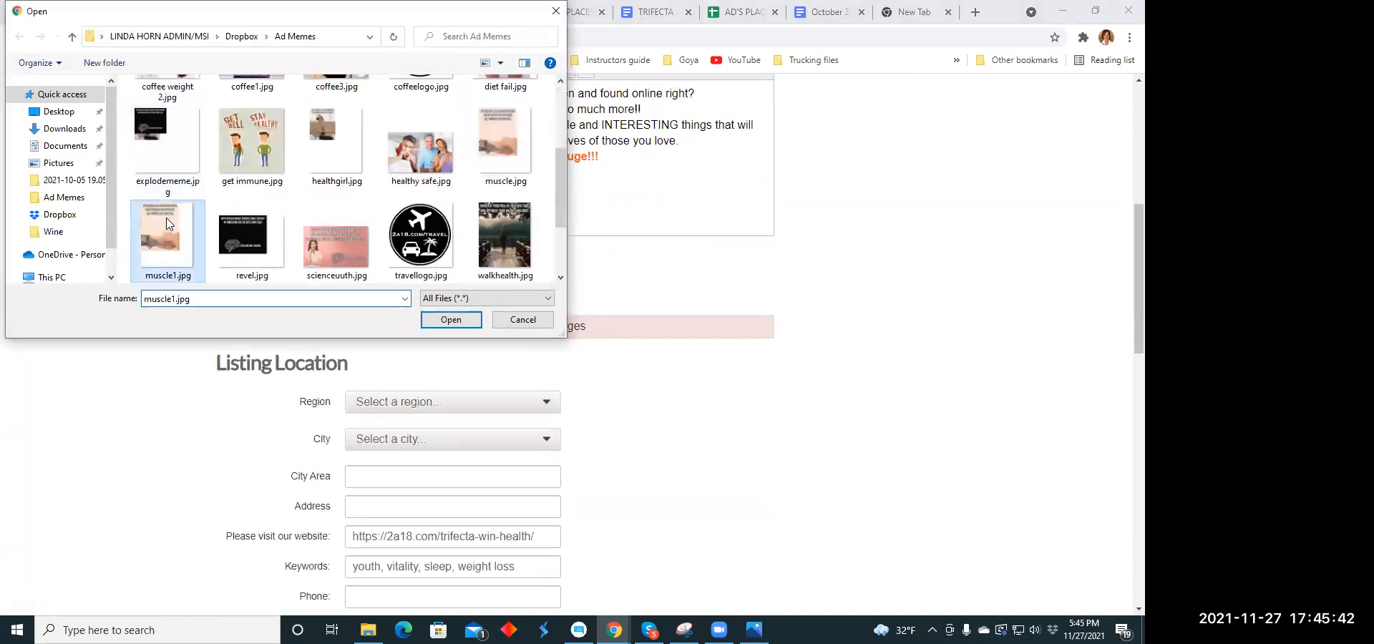
click(451, 319)
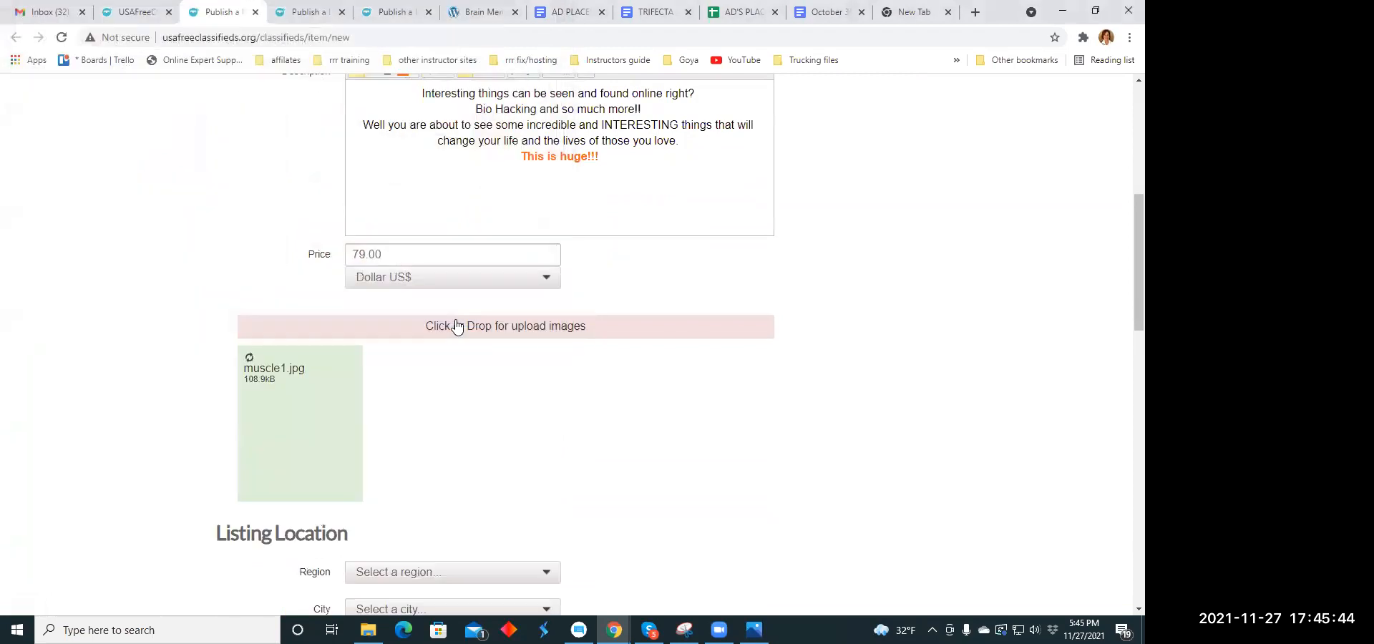
- Add revel.jpg from the Ad Memes folder as the listing's second image
click(461, 328)
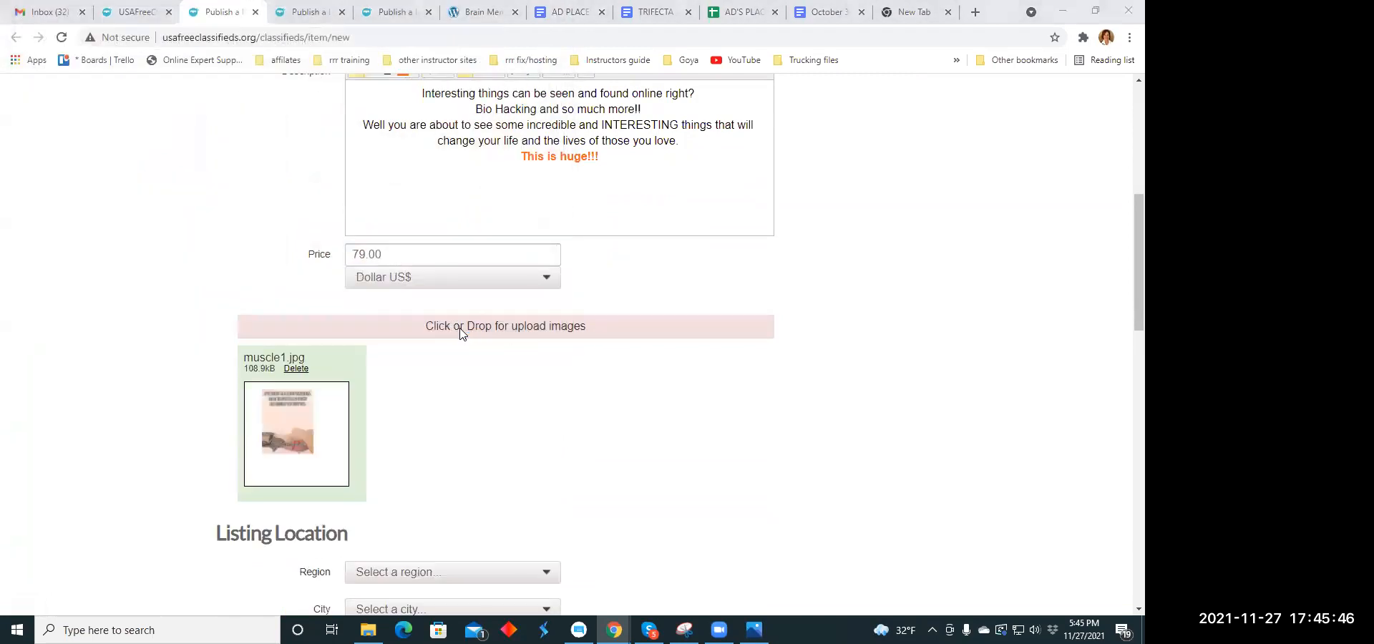
scroll(458, 215, down, 5)
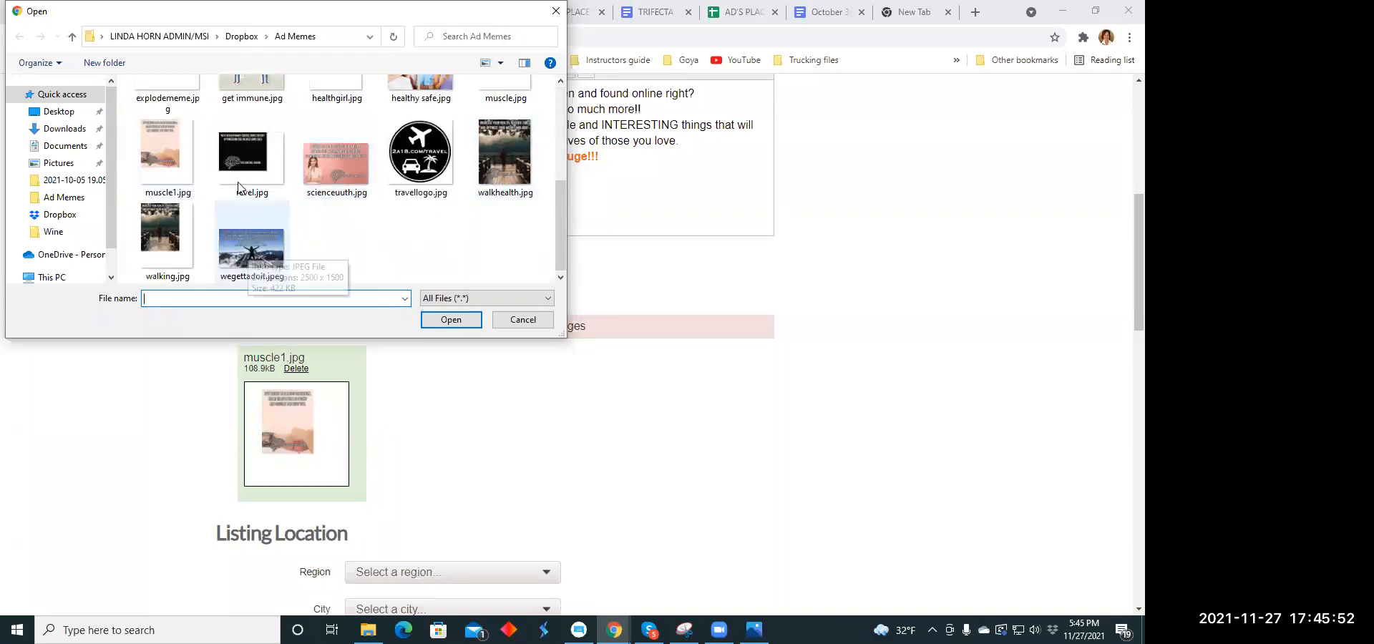
click(252, 154)
click(439, 322)
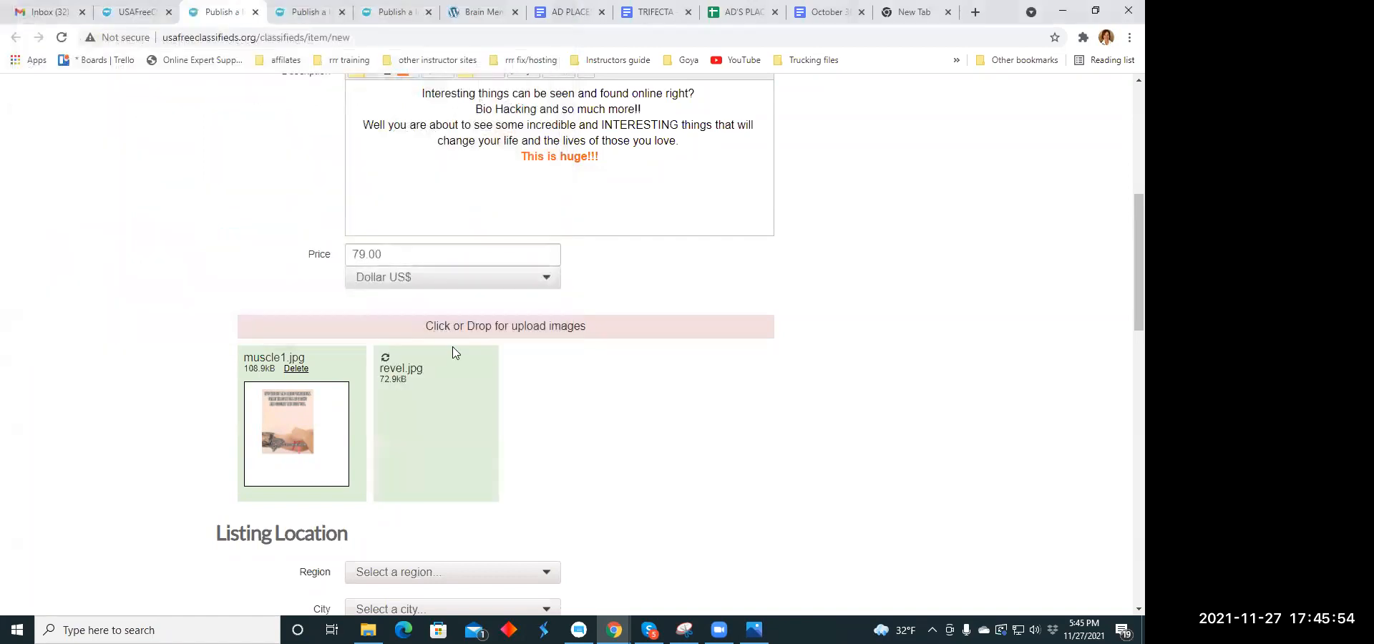
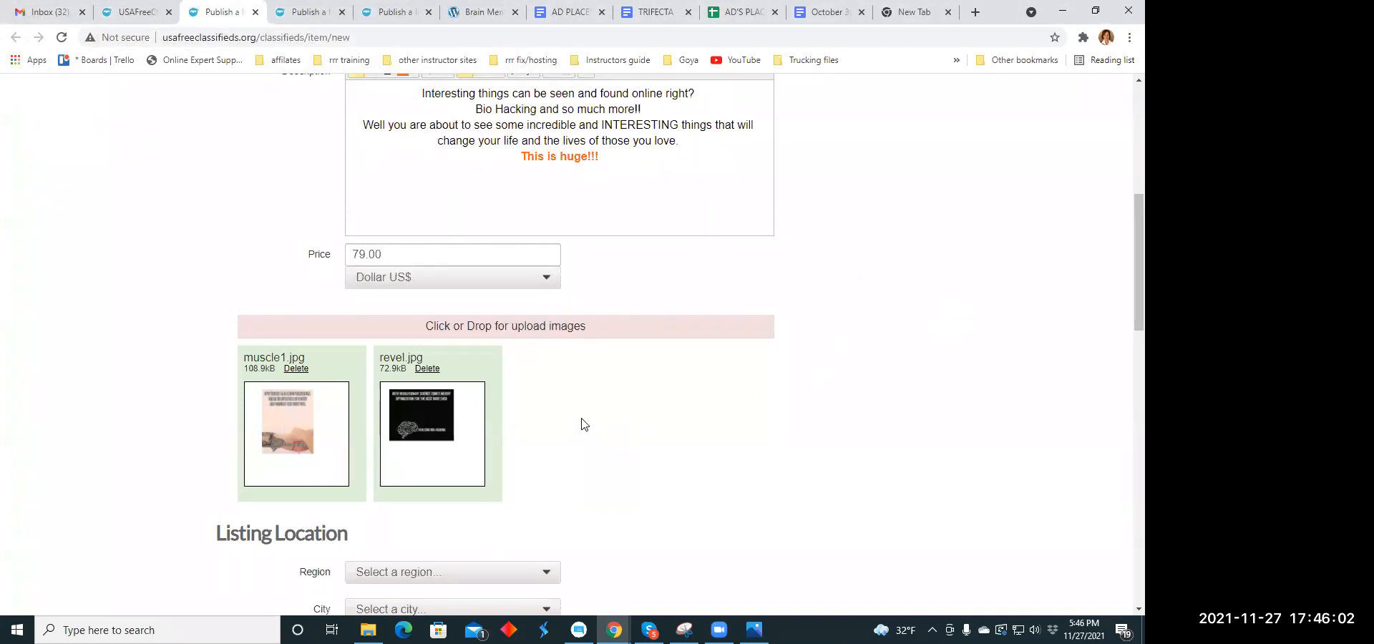
- Set the listing's location to the region Hawaii and the city Hakalau
scroll(581, 426, down, 4)
click(547, 287)
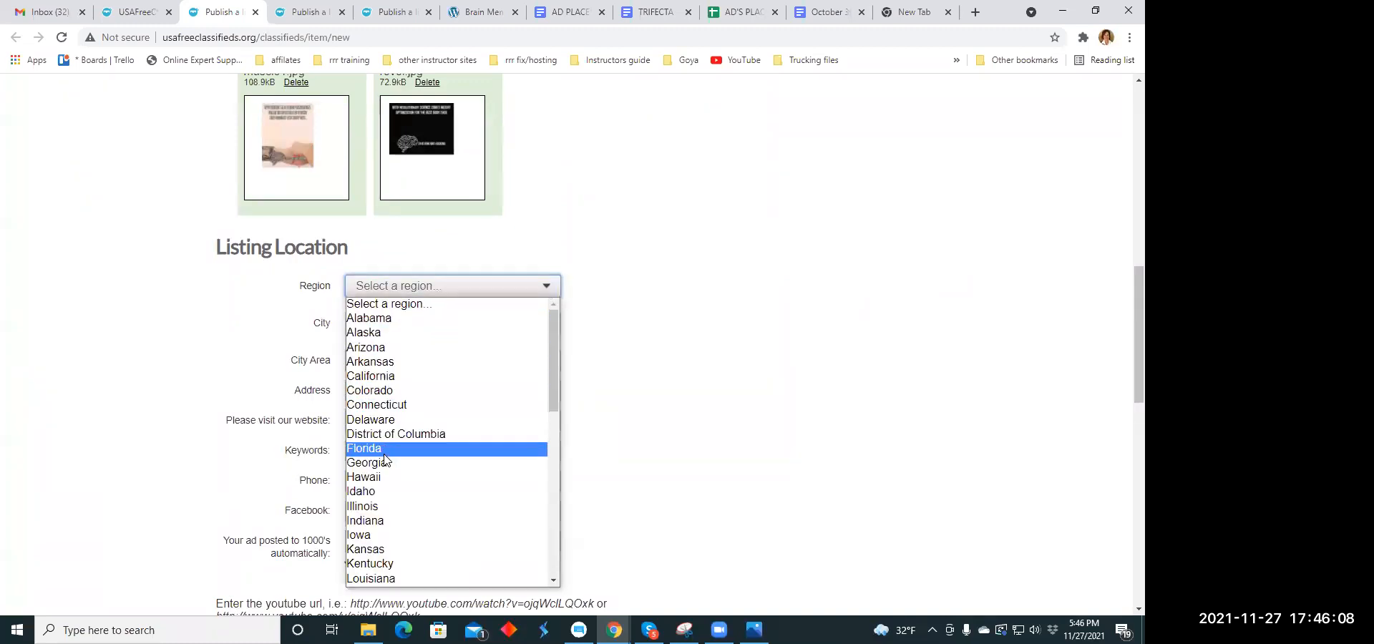
scroll(403, 428, down, 4)
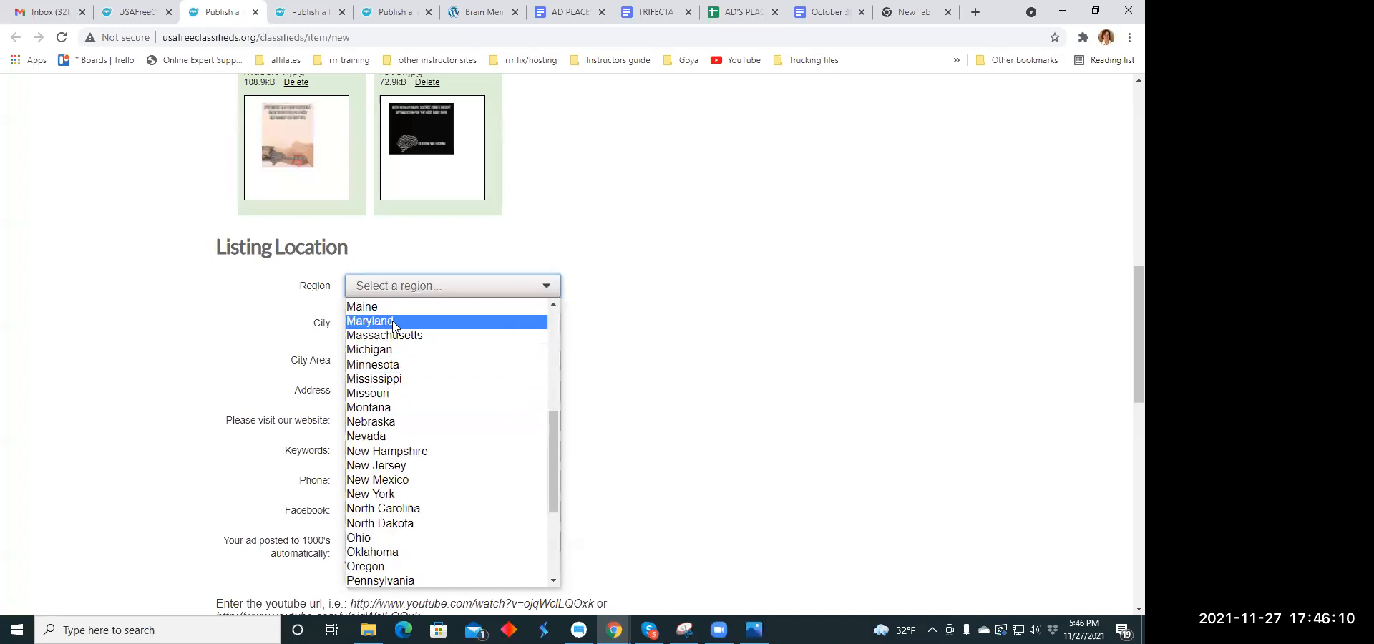
scroll(395, 323, up, 2)
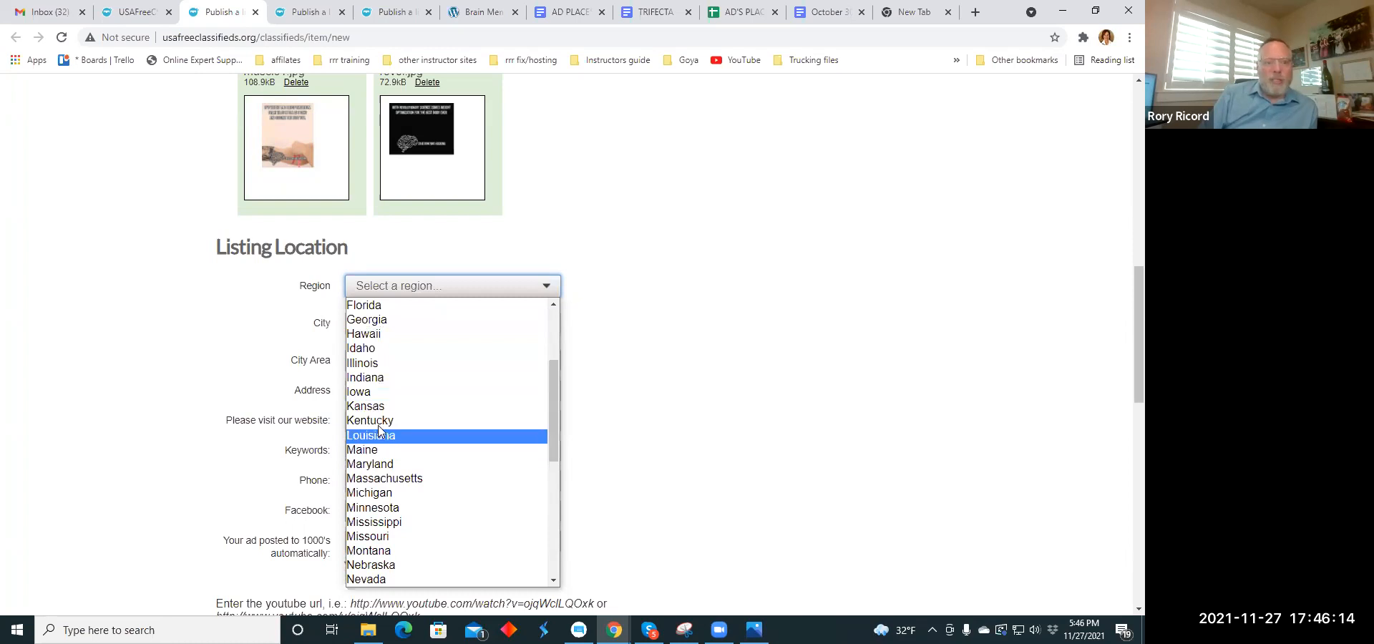
click(370, 336)
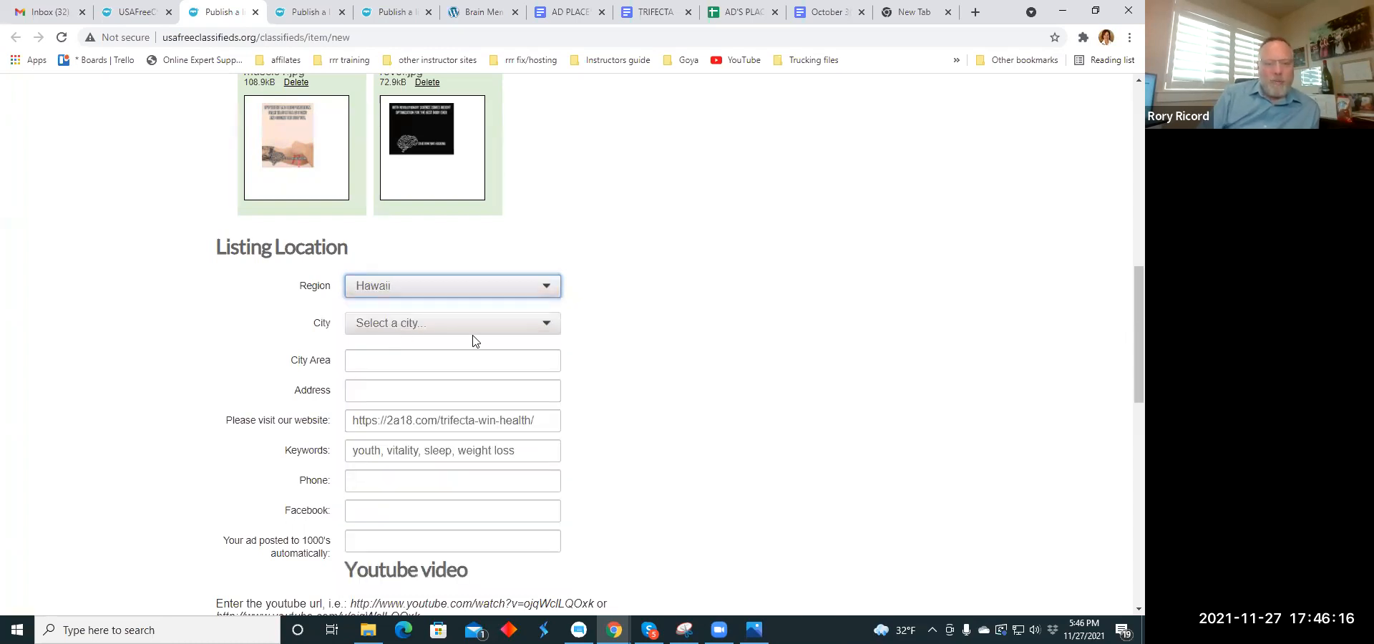
click(548, 324)
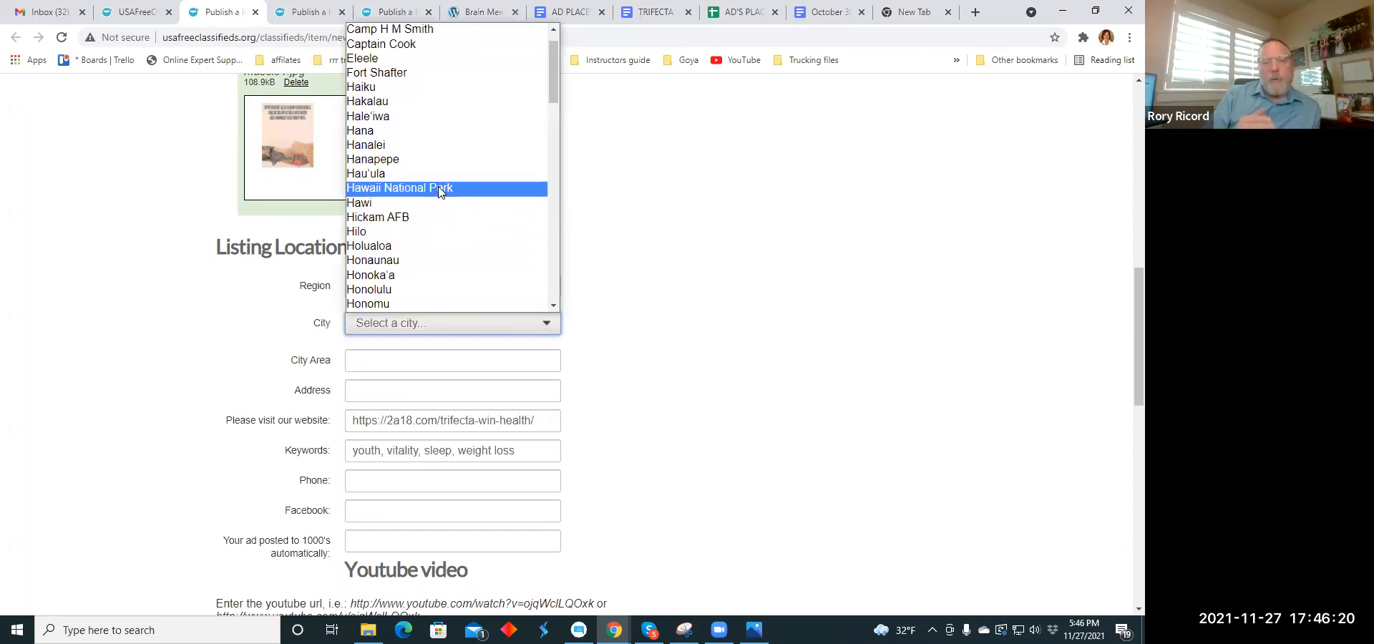
click(392, 101)
- Decline the paid upgrades with "No,thanks", publish the listing, and close its browser tab
scroll(456, 260, down, 3)
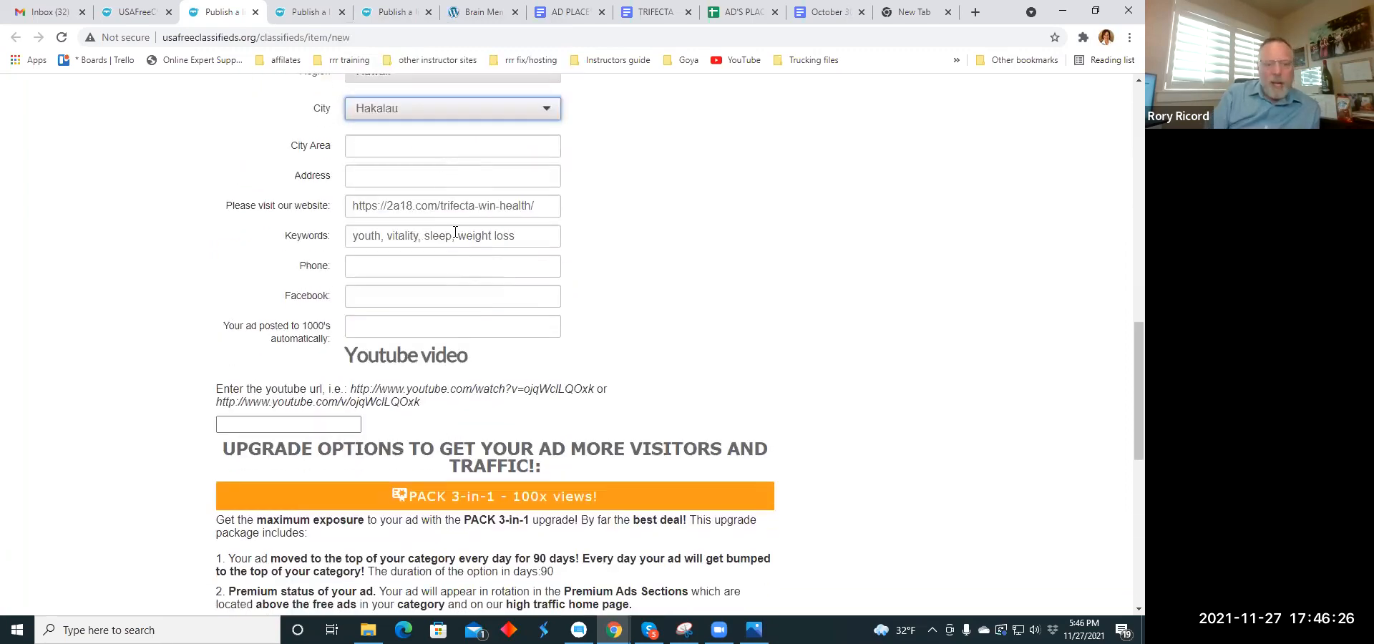
scroll(523, 232, down, 8)
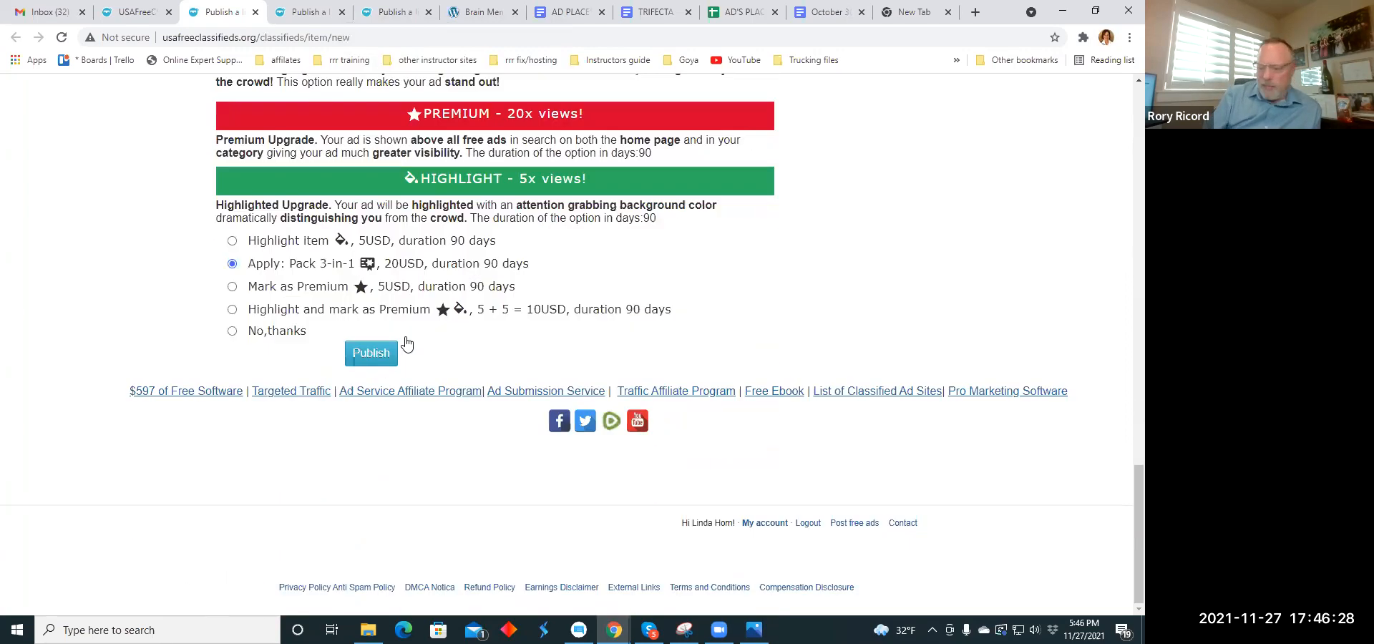
click(232, 331)
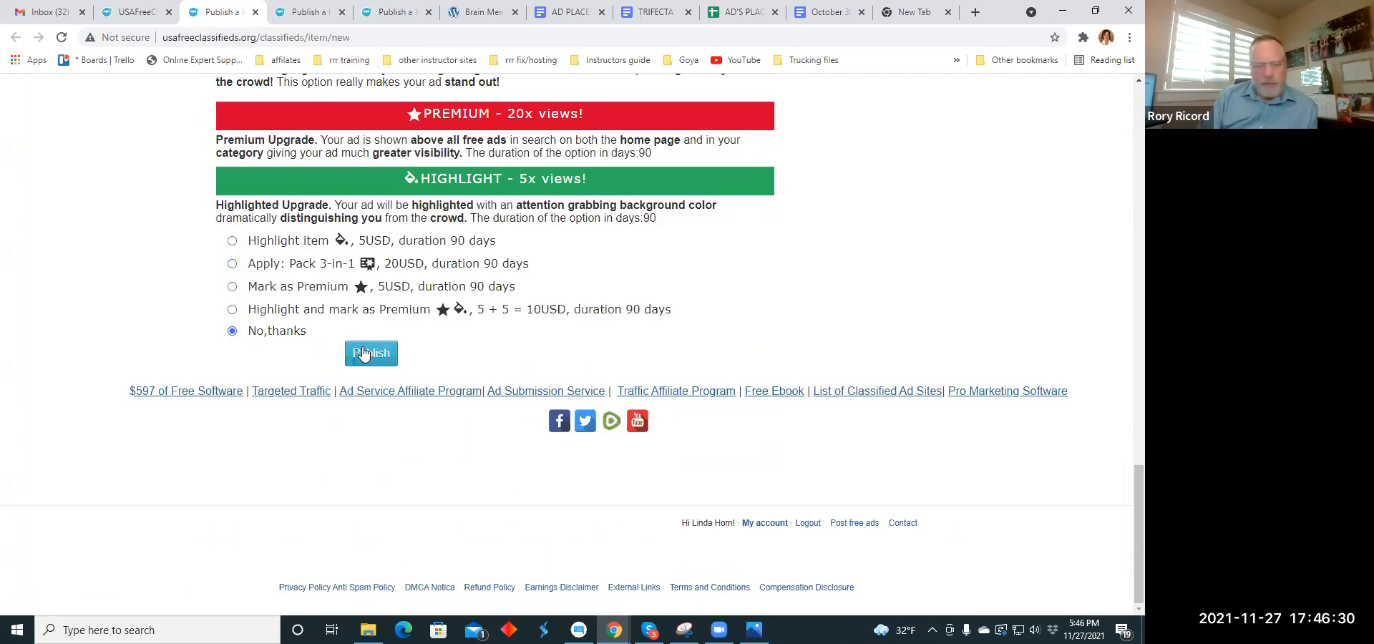
click(363, 353)
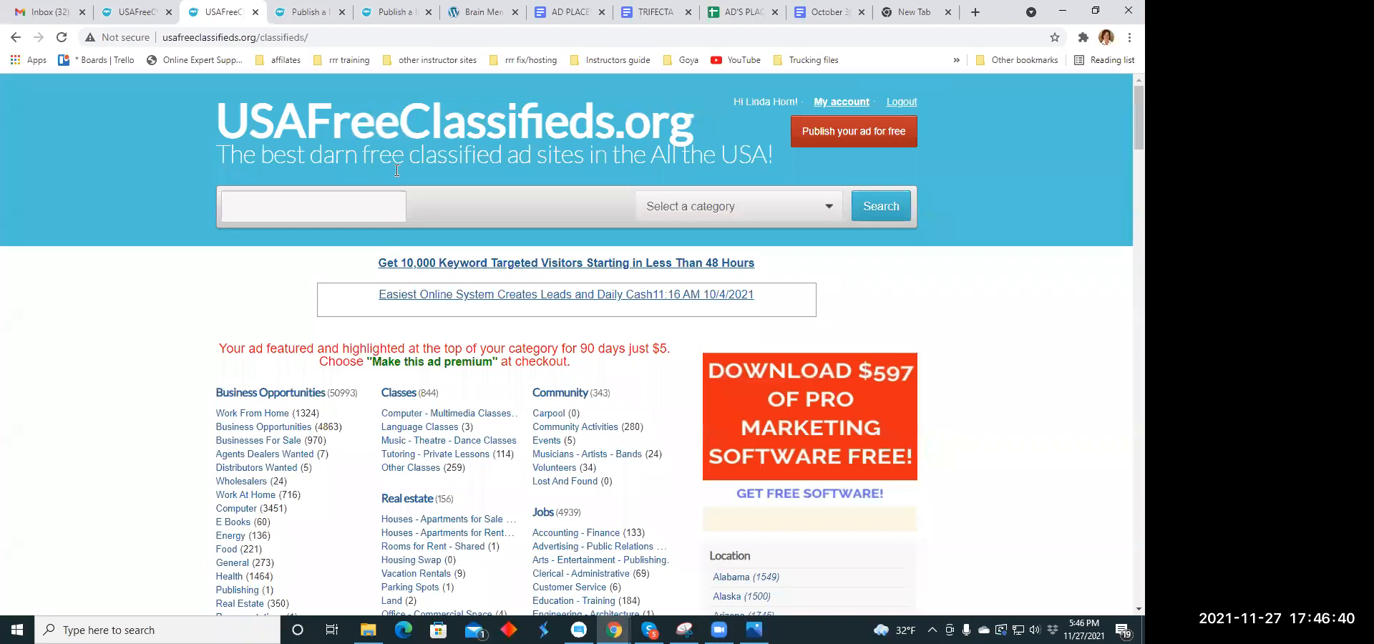
click(256, 12)
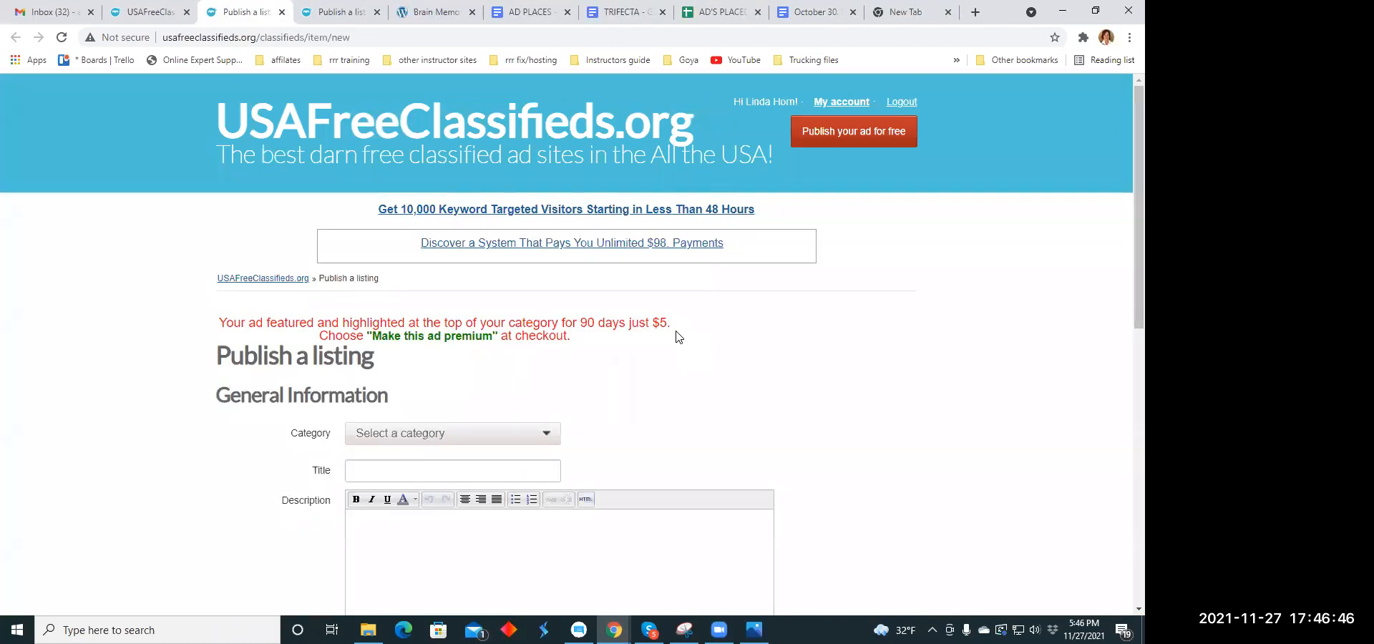
- Set the category of the next blank listing to Work From Home
scroll(679, 329, down, 2)
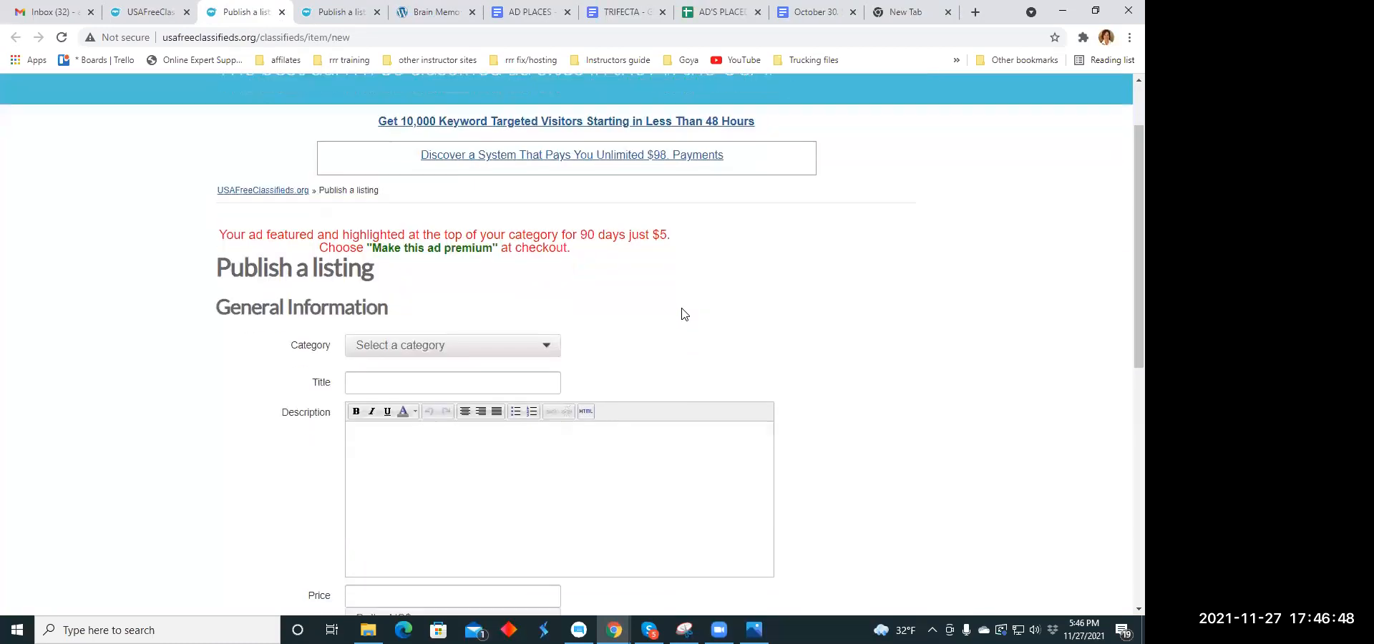
click(547, 293)
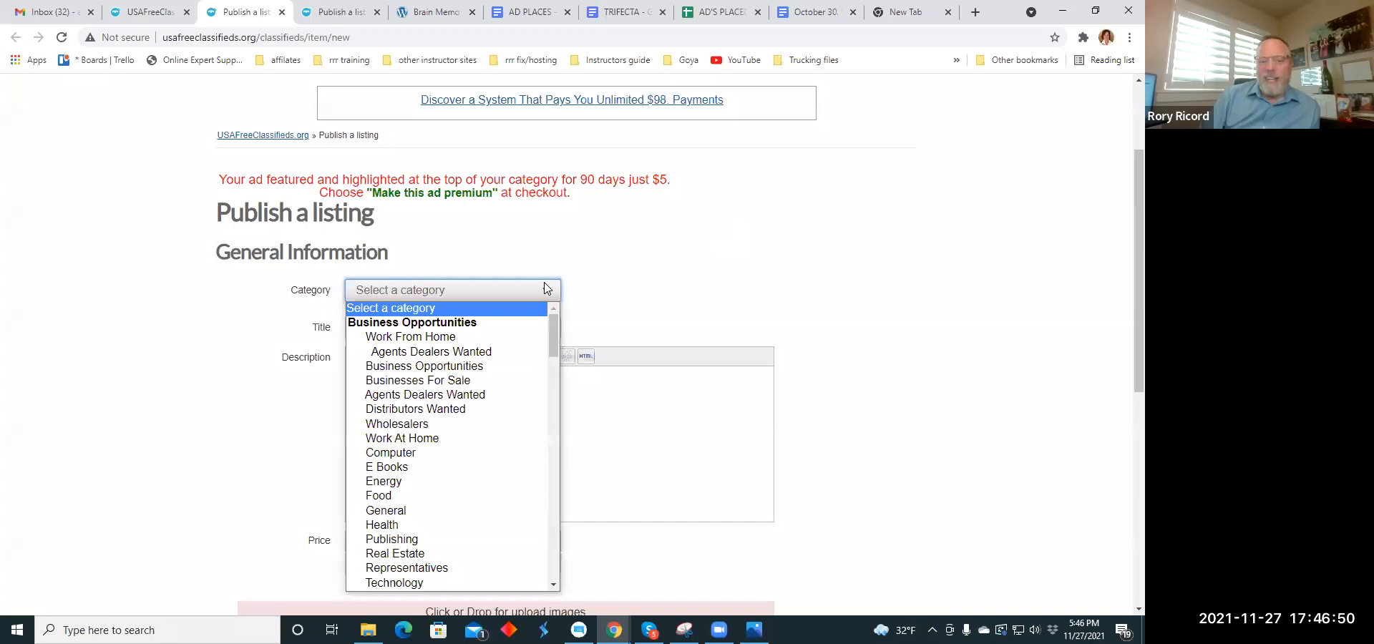
click(498, 337)
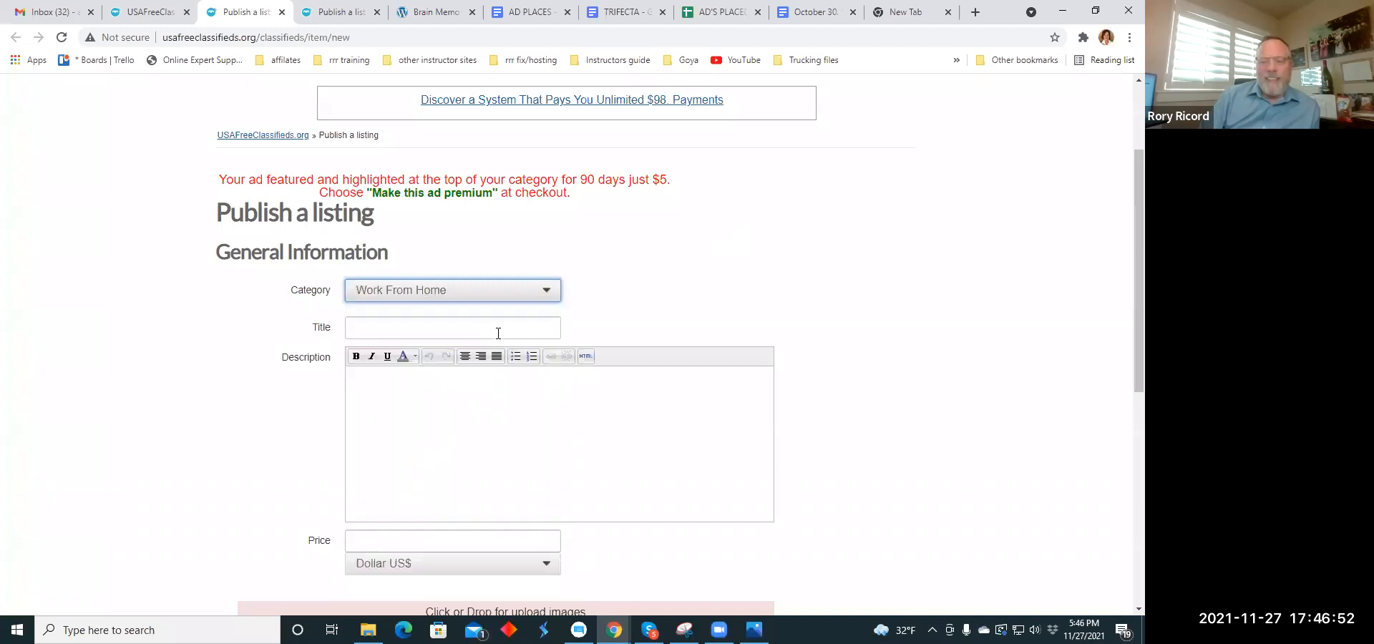
- Copy the headline "Desperate to Change? We were until we found this." from the holiday headline document into the listing's title
click(402, 327)
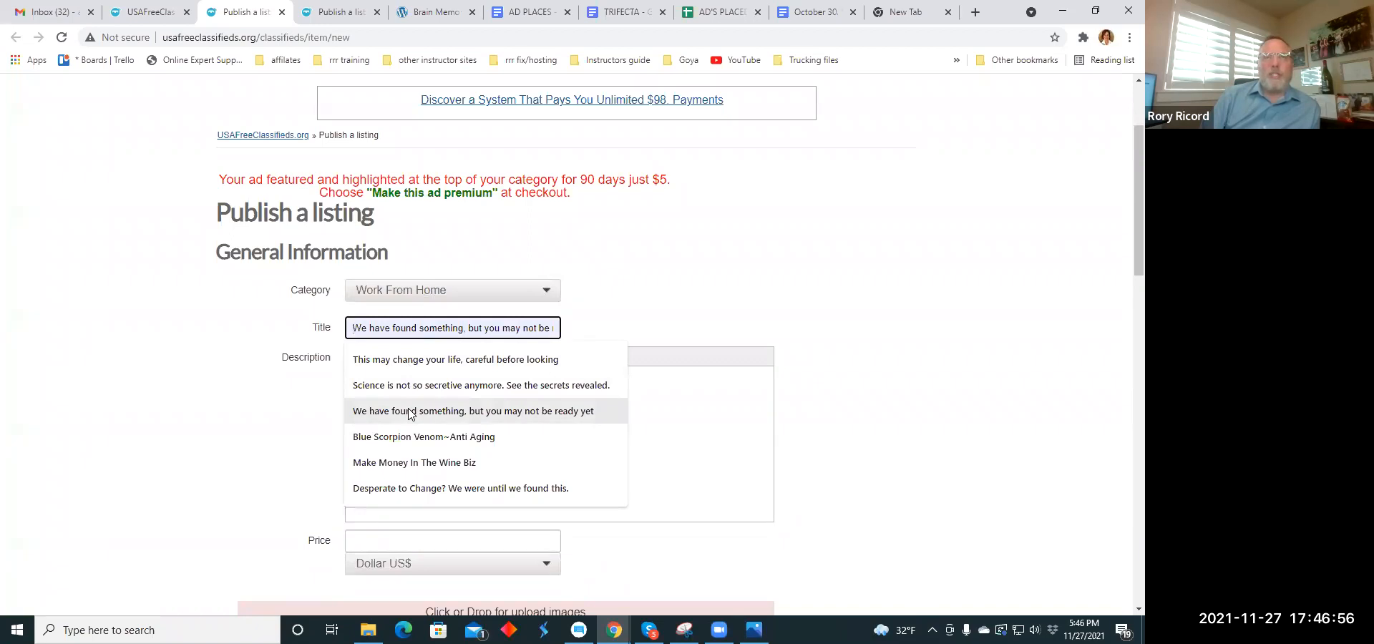
click(823, 15)
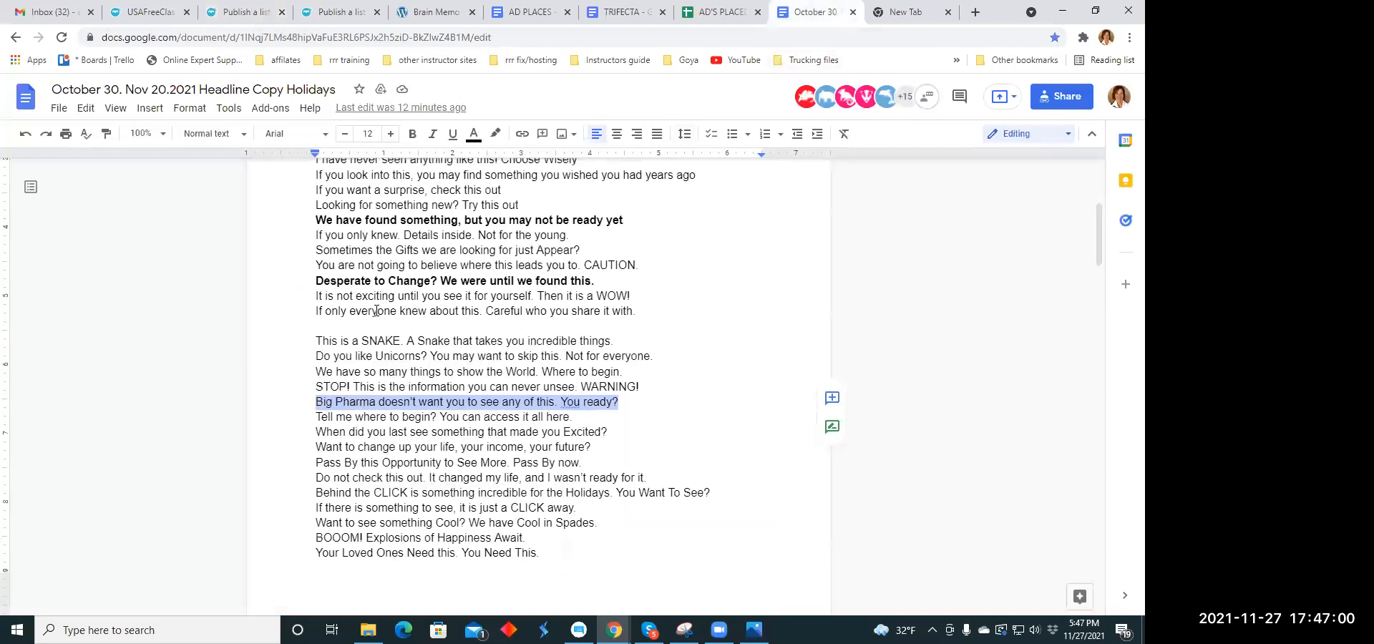
drag(313, 281, 602, 281)
right_click(563, 280)
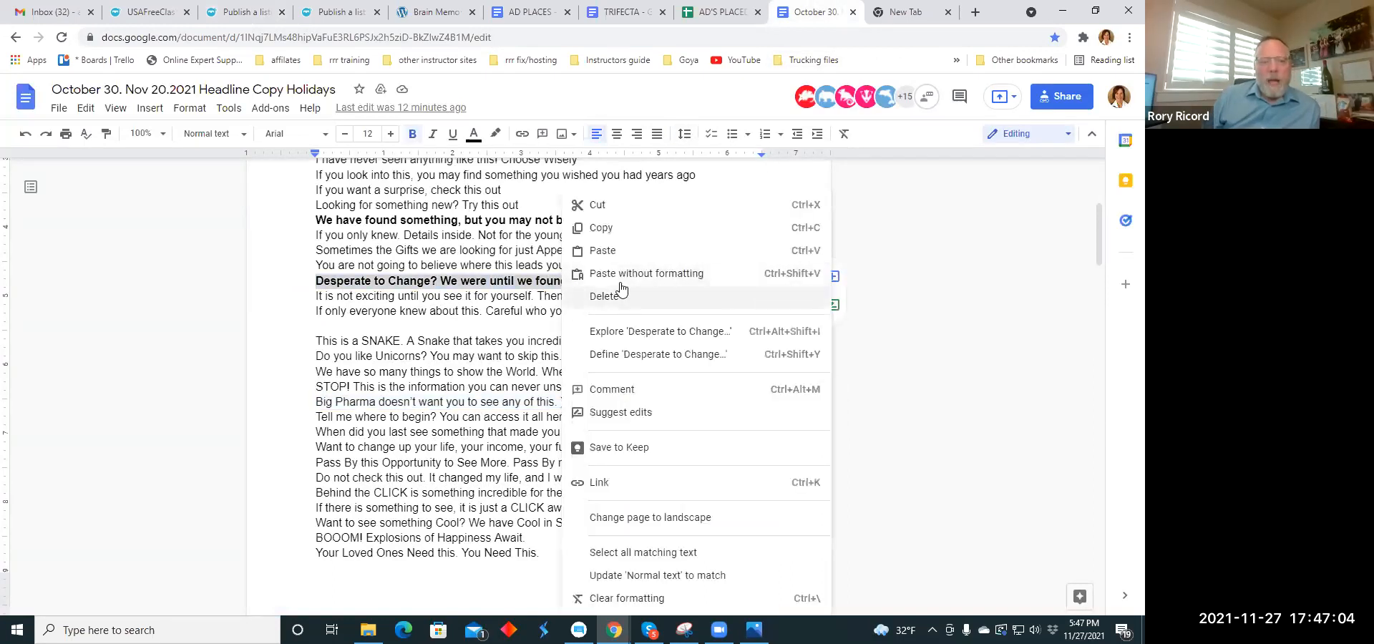
click(605, 229)
click(243, 12)
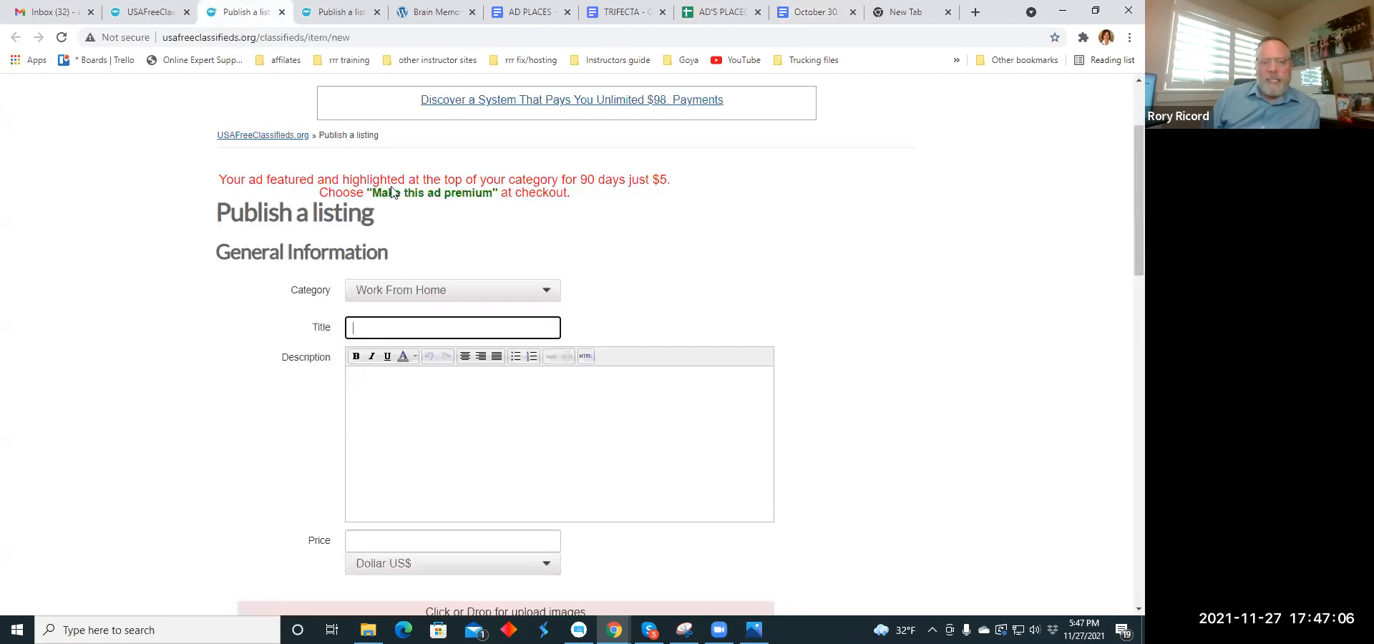
click(370, 328)
right_click(371, 331)
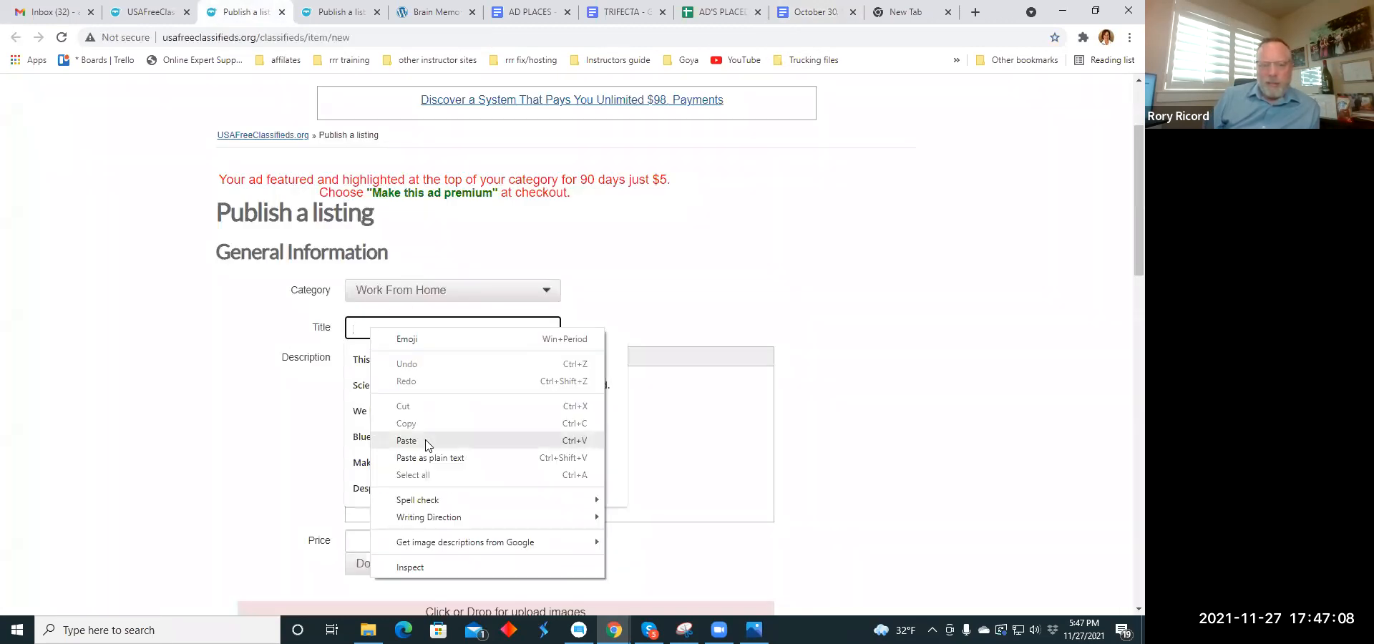
click(429, 440)
- Copy the TRIFECTA document's paragraph from "And now you have all this is a snap pack" to "shape muscles!" into the listing's description
click(608, 315)
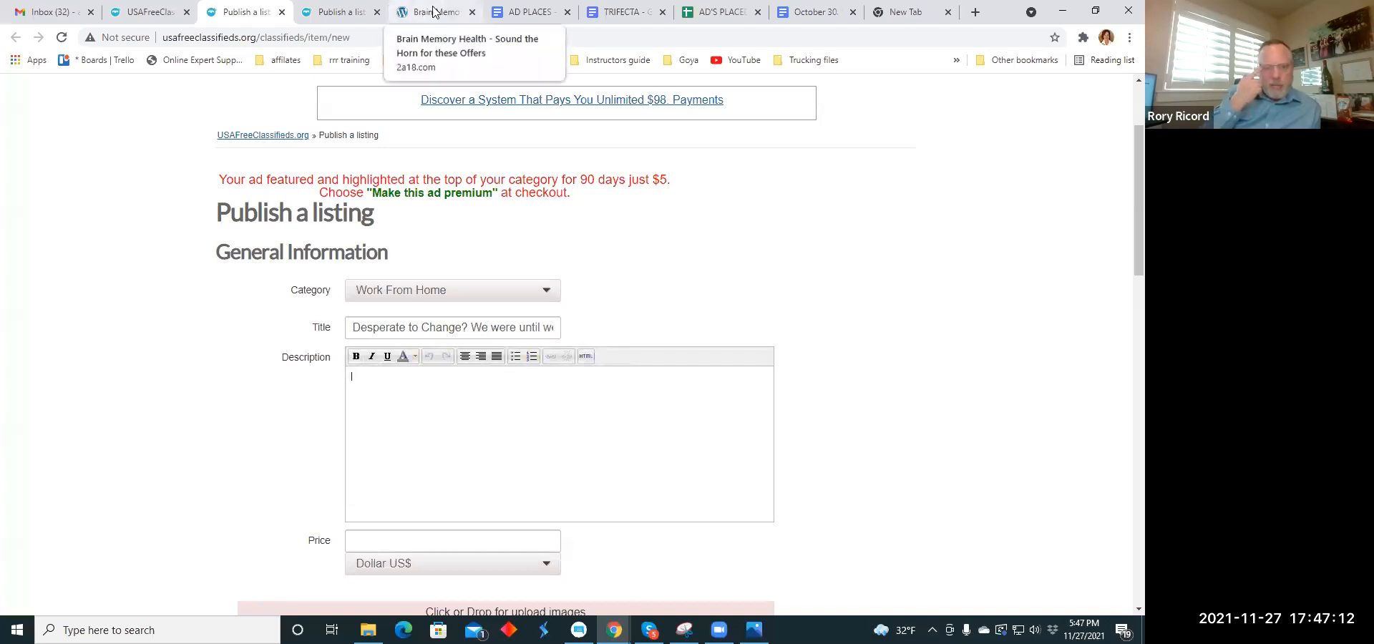
click(616, 13)
drag(315, 365, 412, 412)
right_click(423, 380)
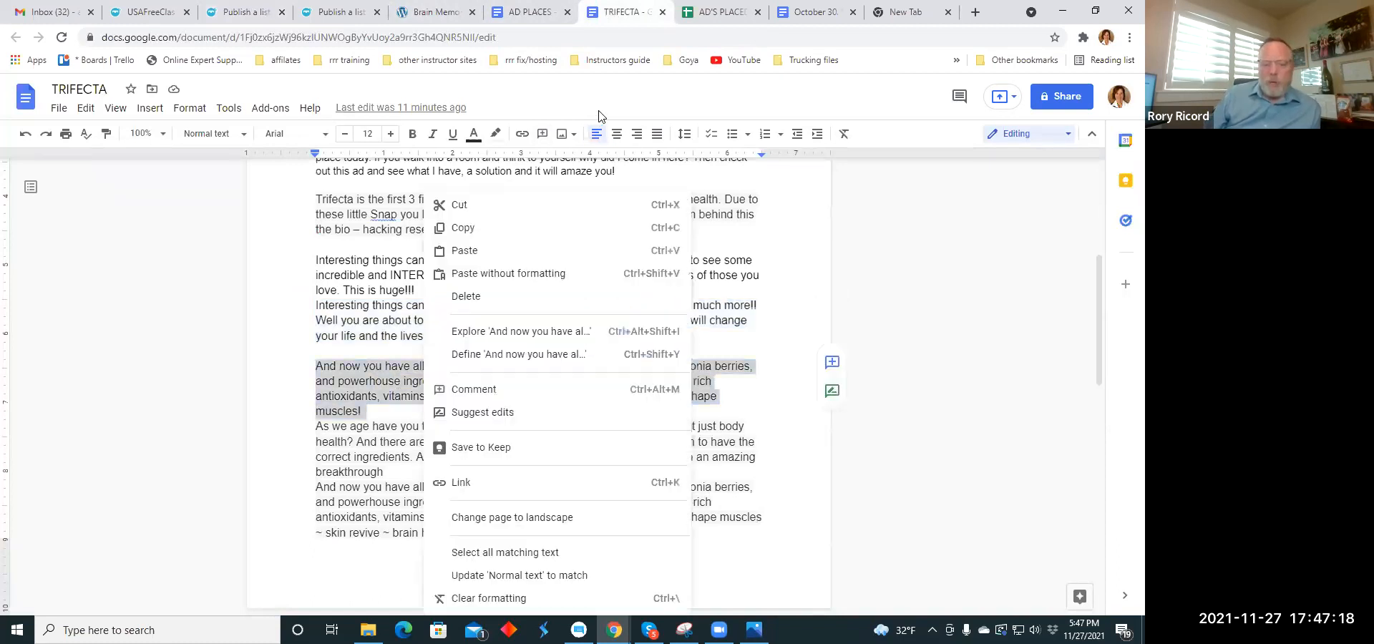
click(600, 116)
right_click(403, 380)
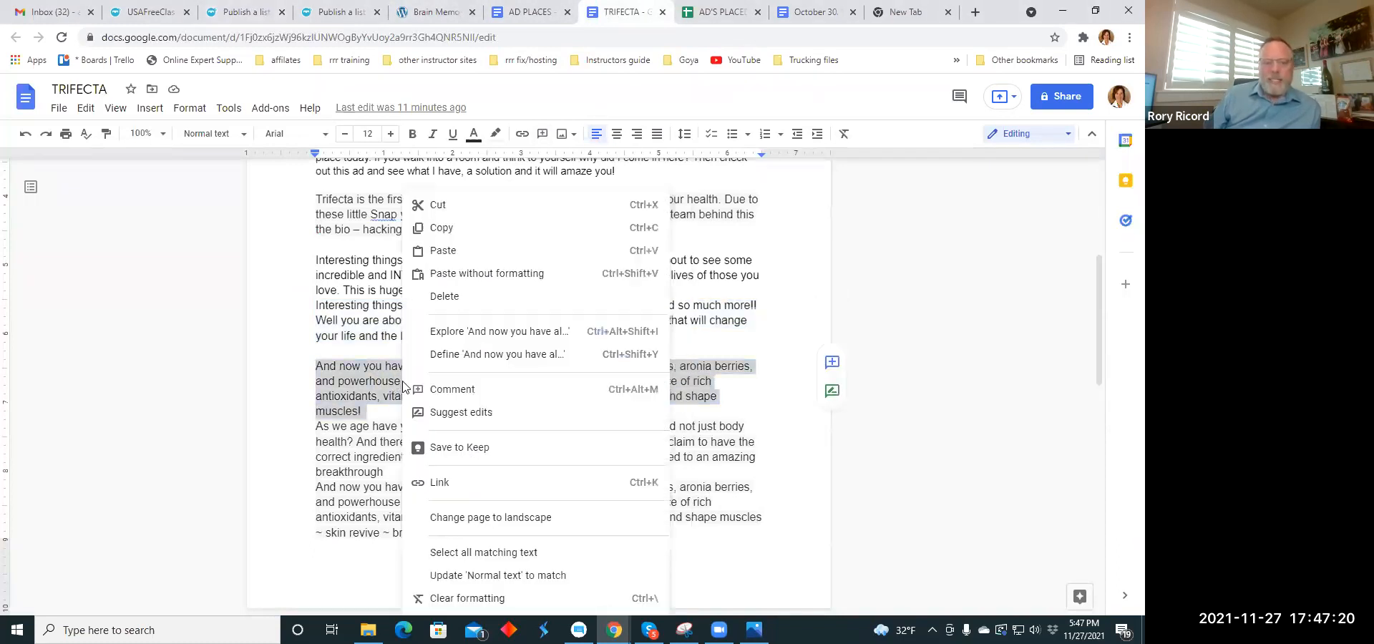
click(442, 228)
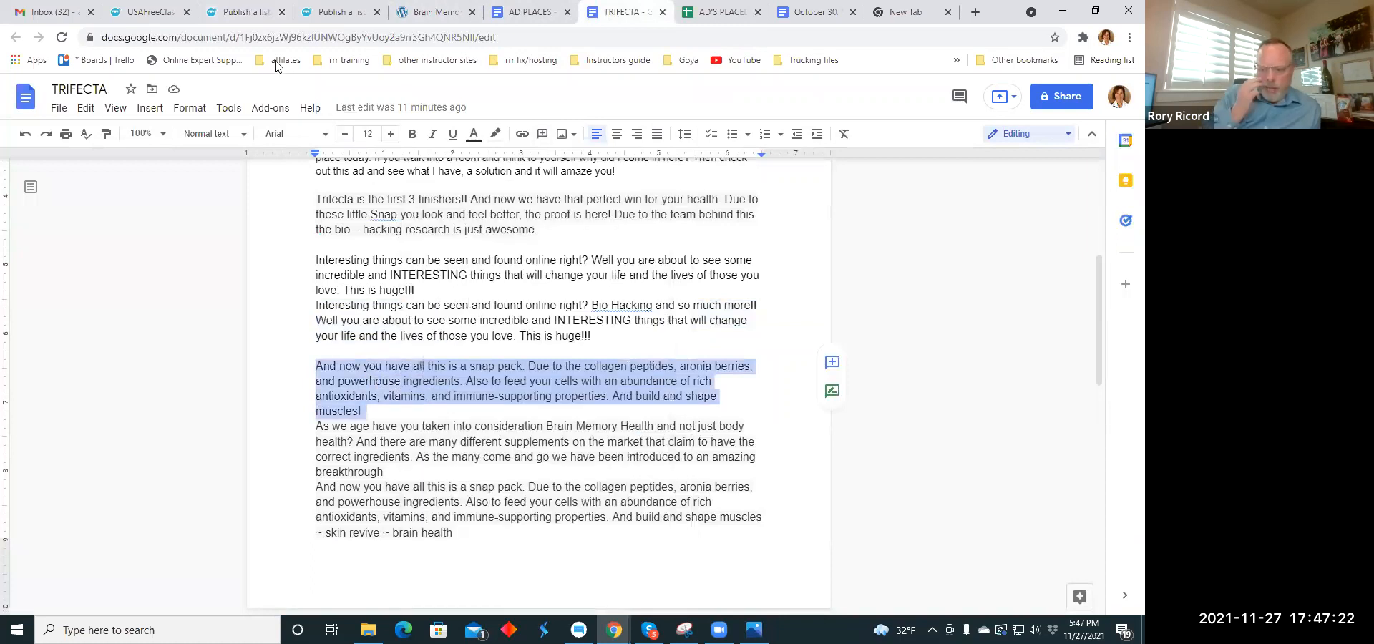
click(251, 22)
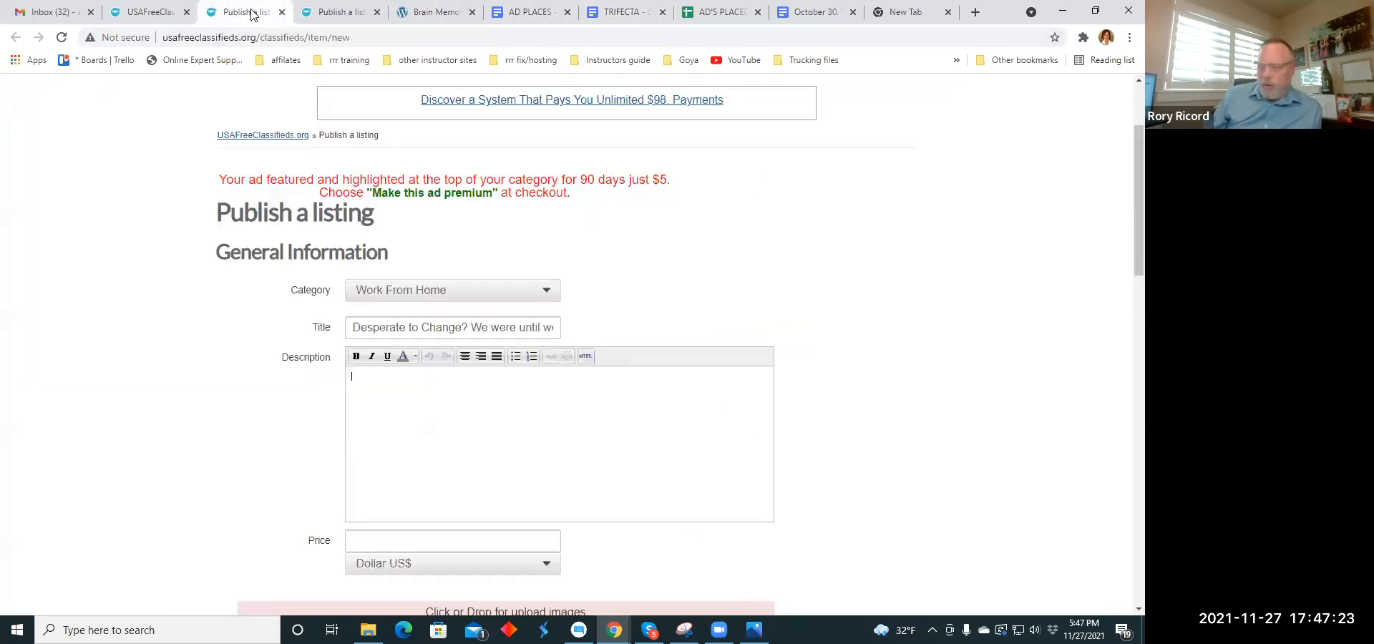
right_click(360, 380)
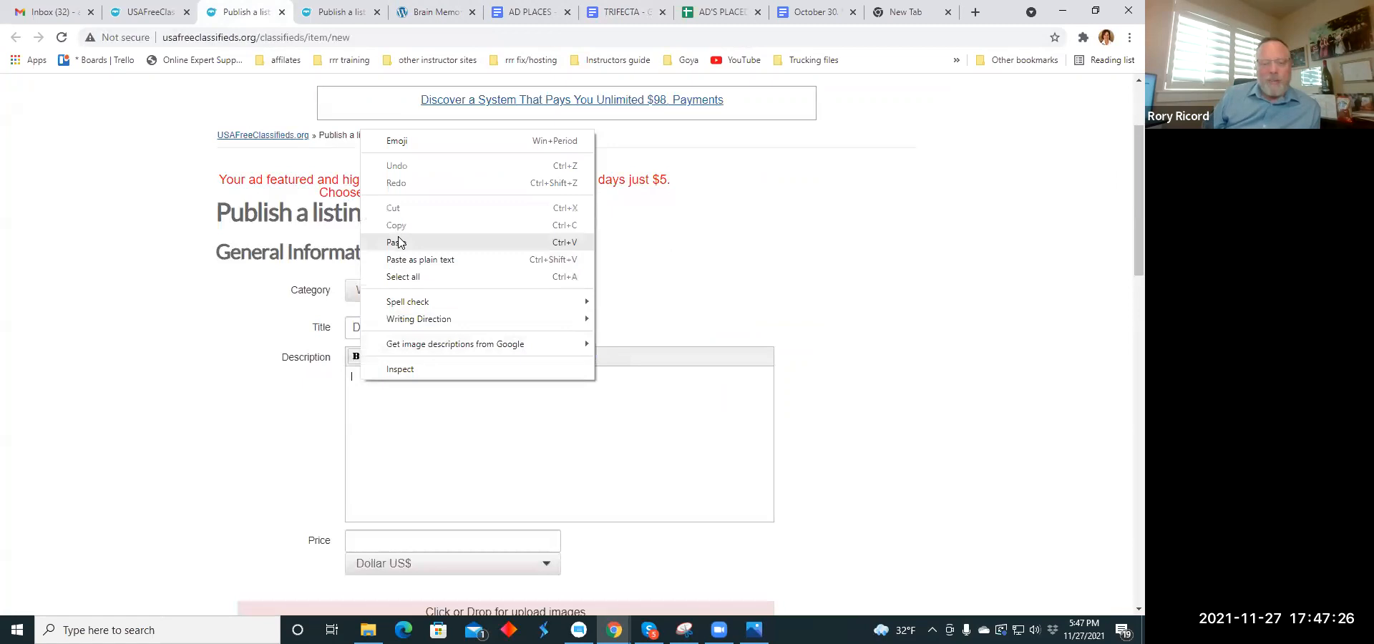
click(398, 243)
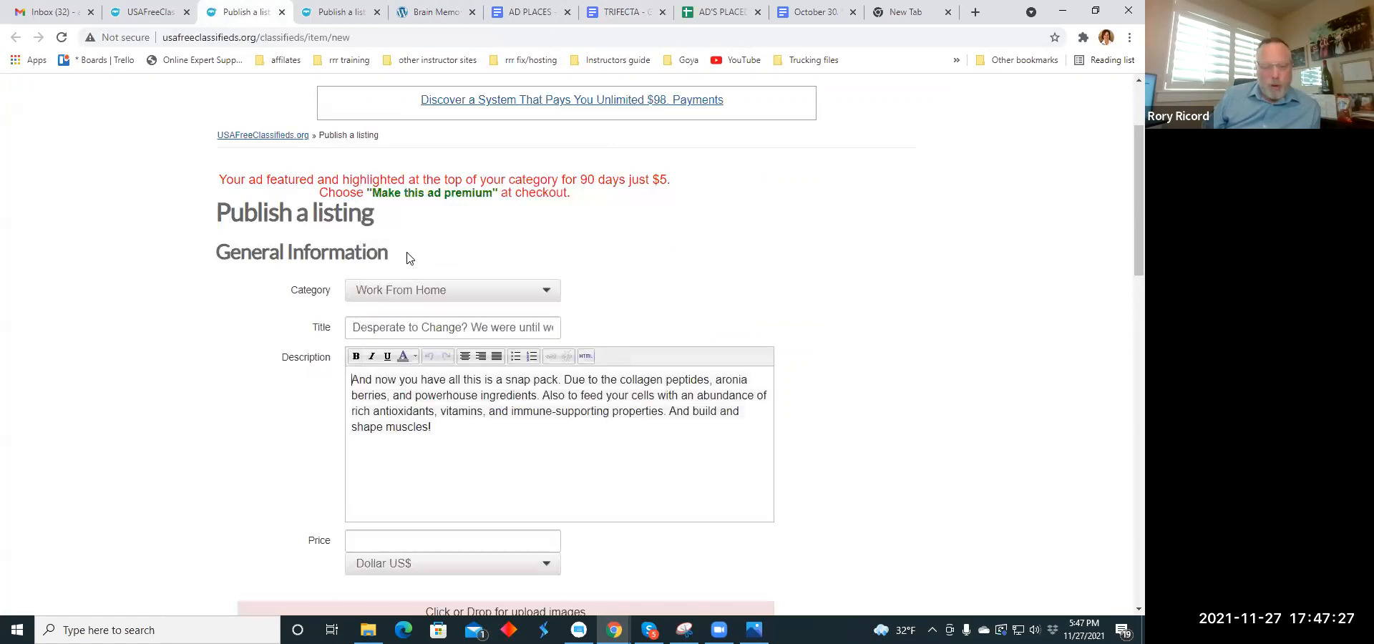
- Break the description into separate lines starting at "Due to the collagen", "Also to feed" and "And build and shape muscles!"
click(563, 379)
key(Return)
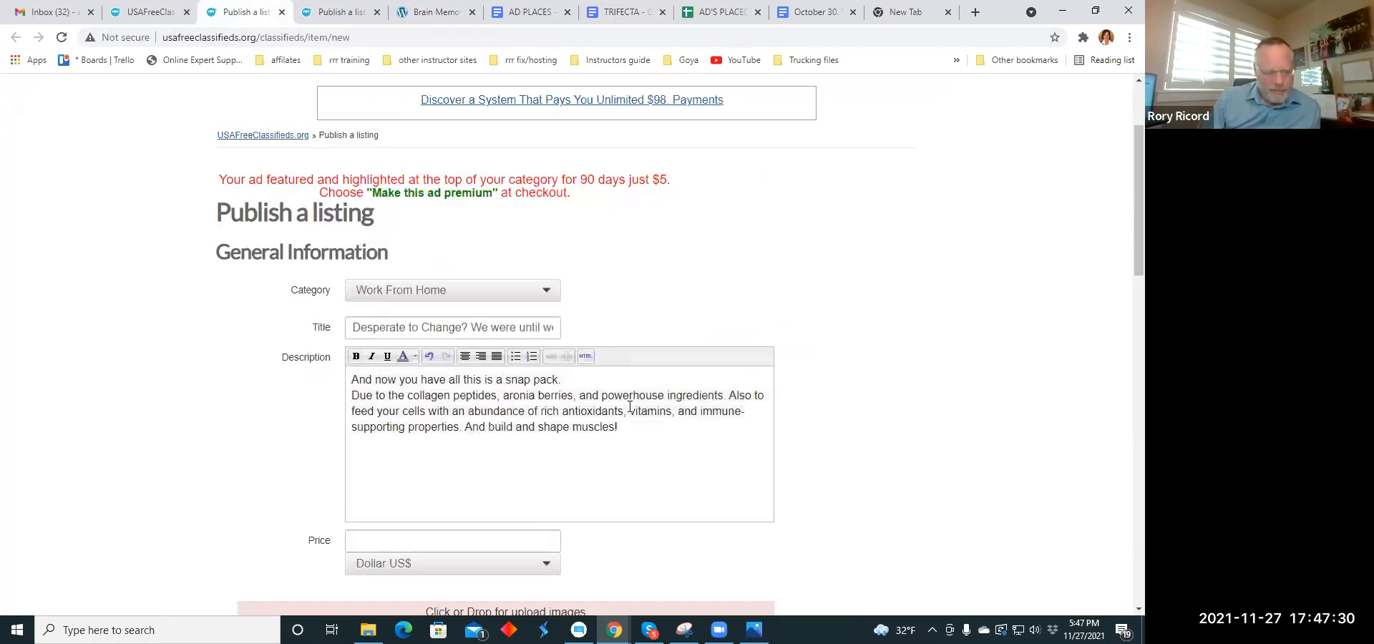
click(730, 396)
key(Return)
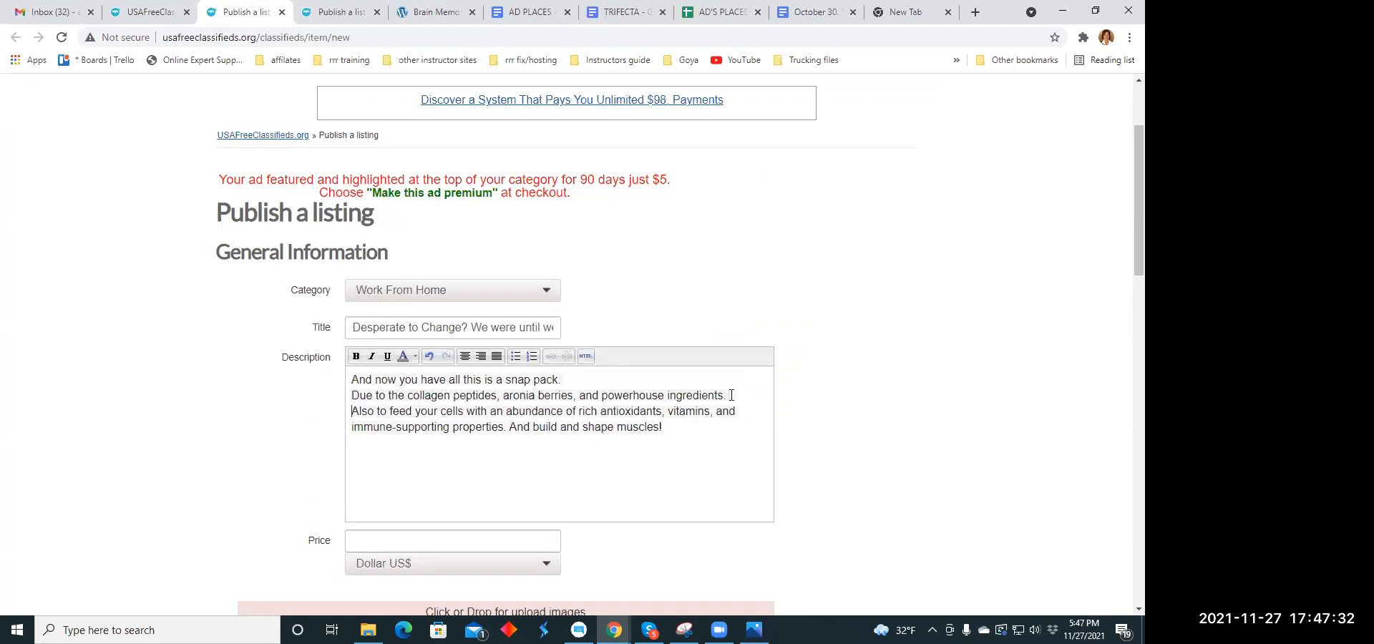
click(510, 427)
key(Return)
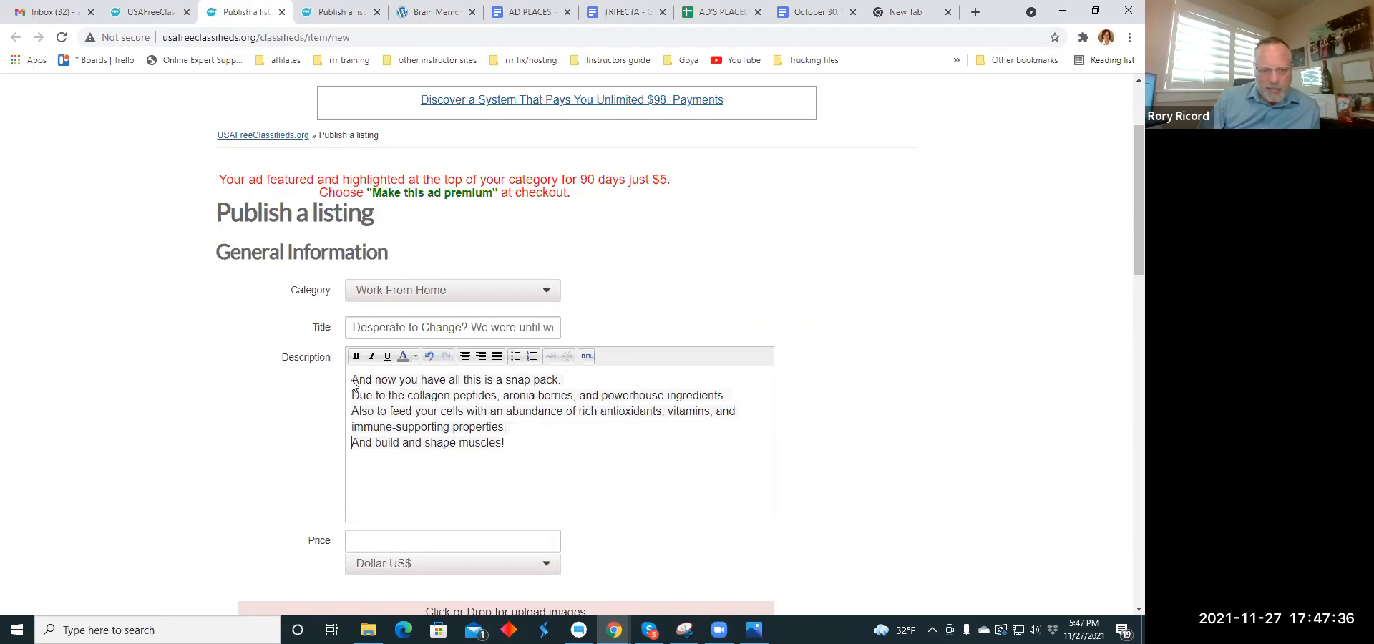
- Center all lines of the listing's description
drag(351, 381, 520, 455)
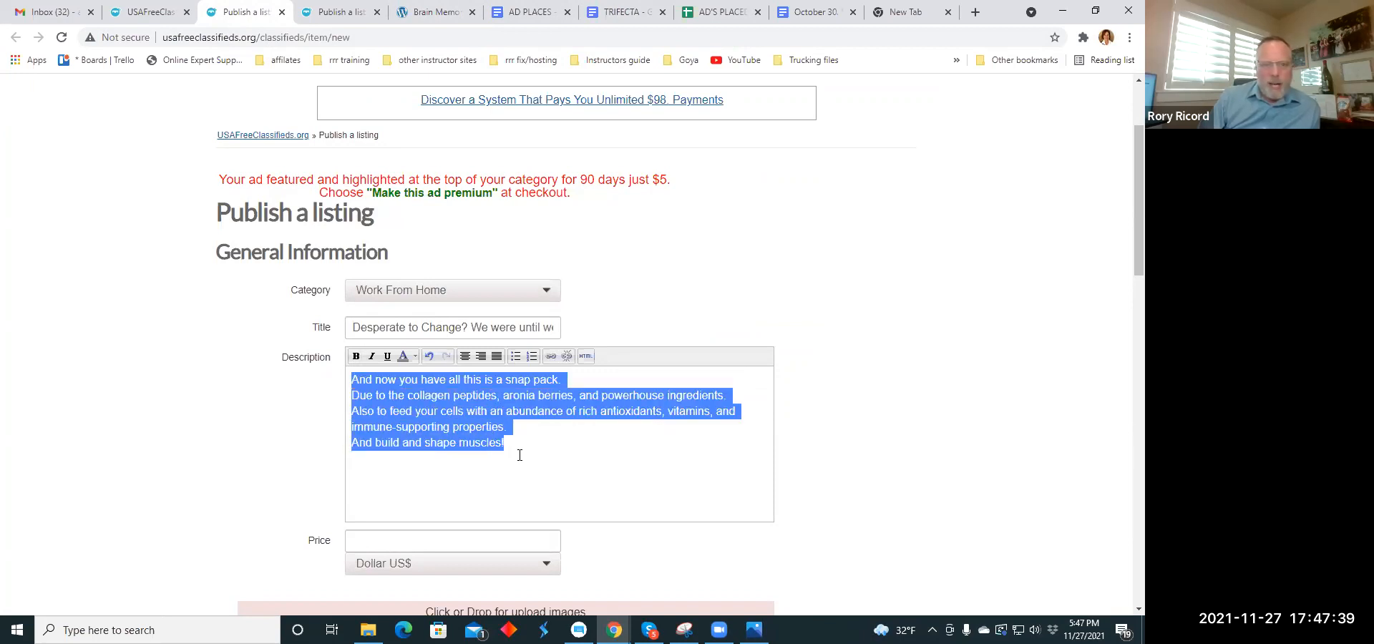
click(465, 357)
click(693, 454)
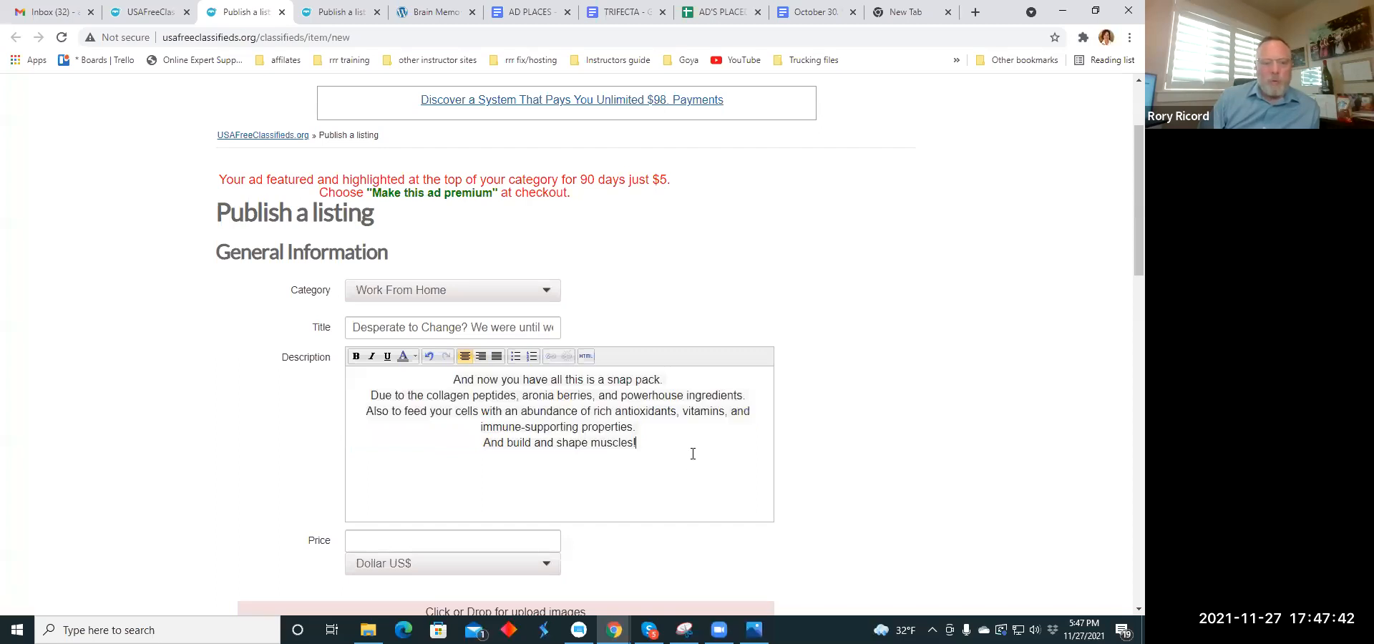
drag(483, 442, 639, 442)
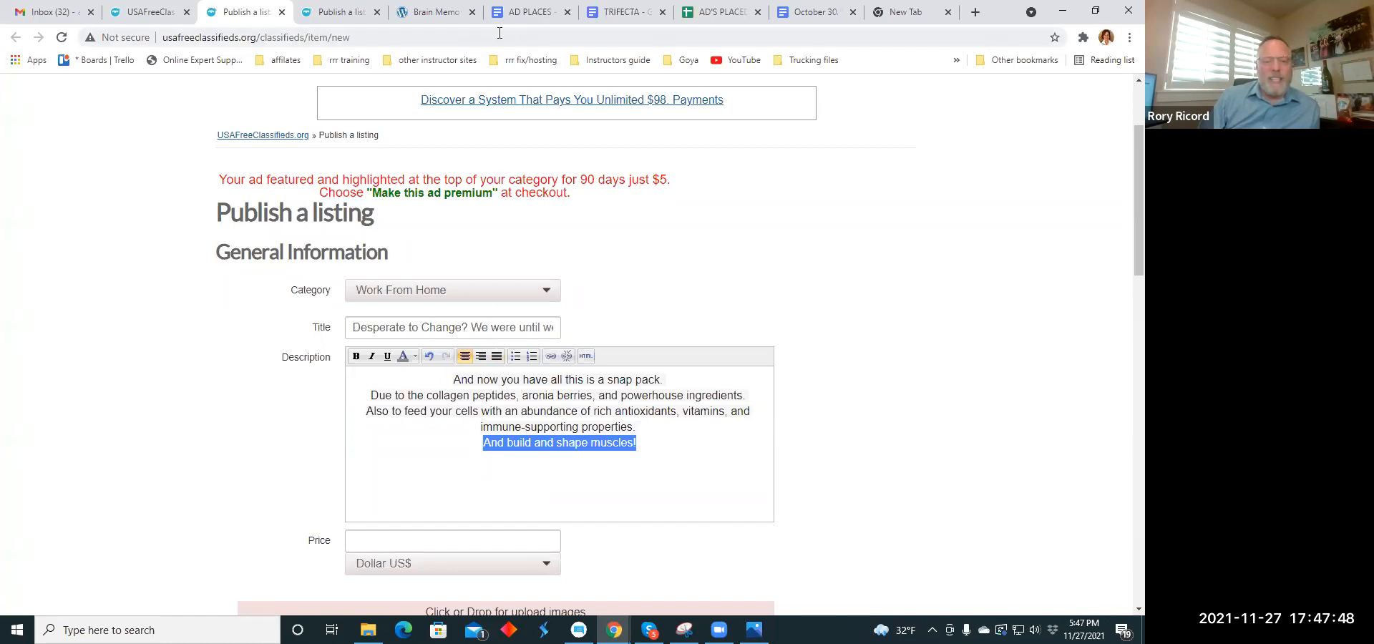
click(529, 12)
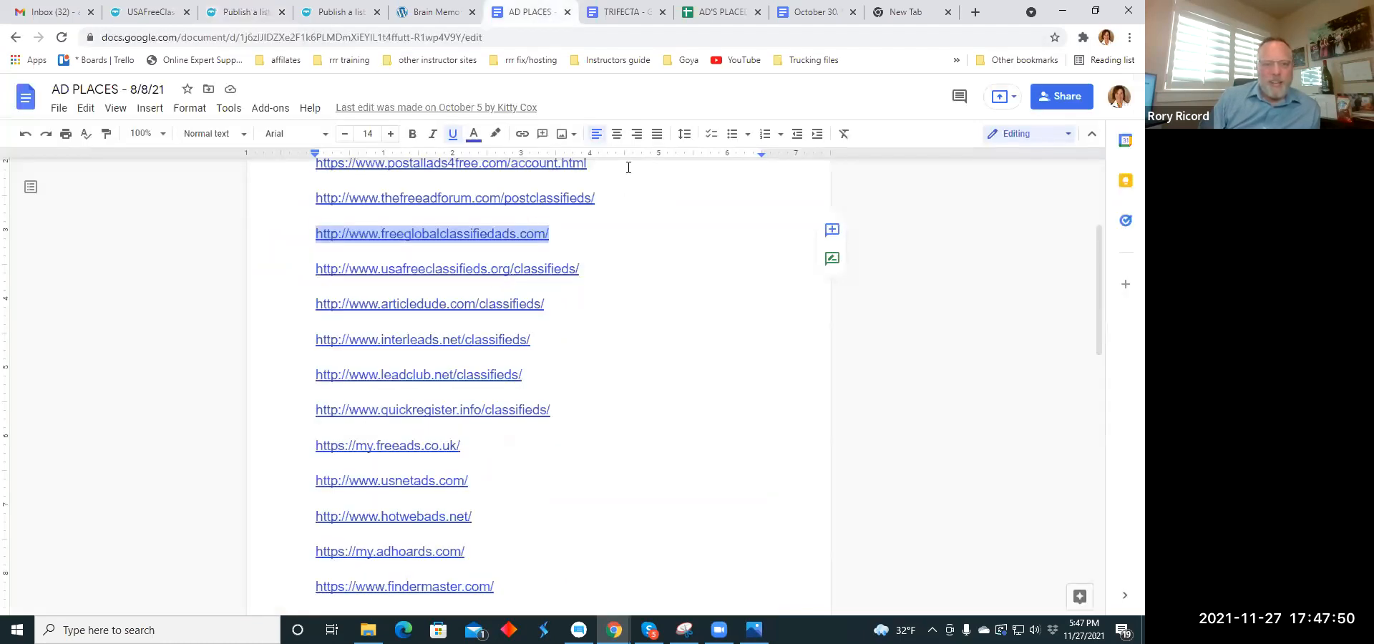
click(622, 13)
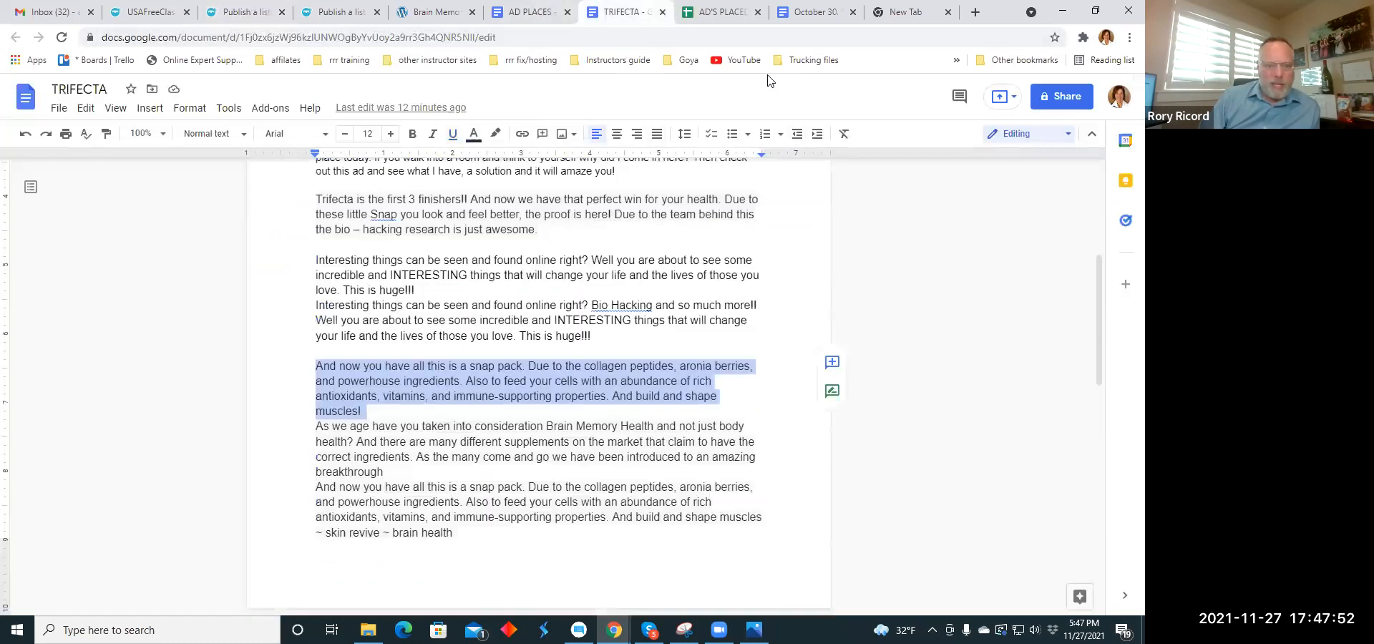
click(807, 15)
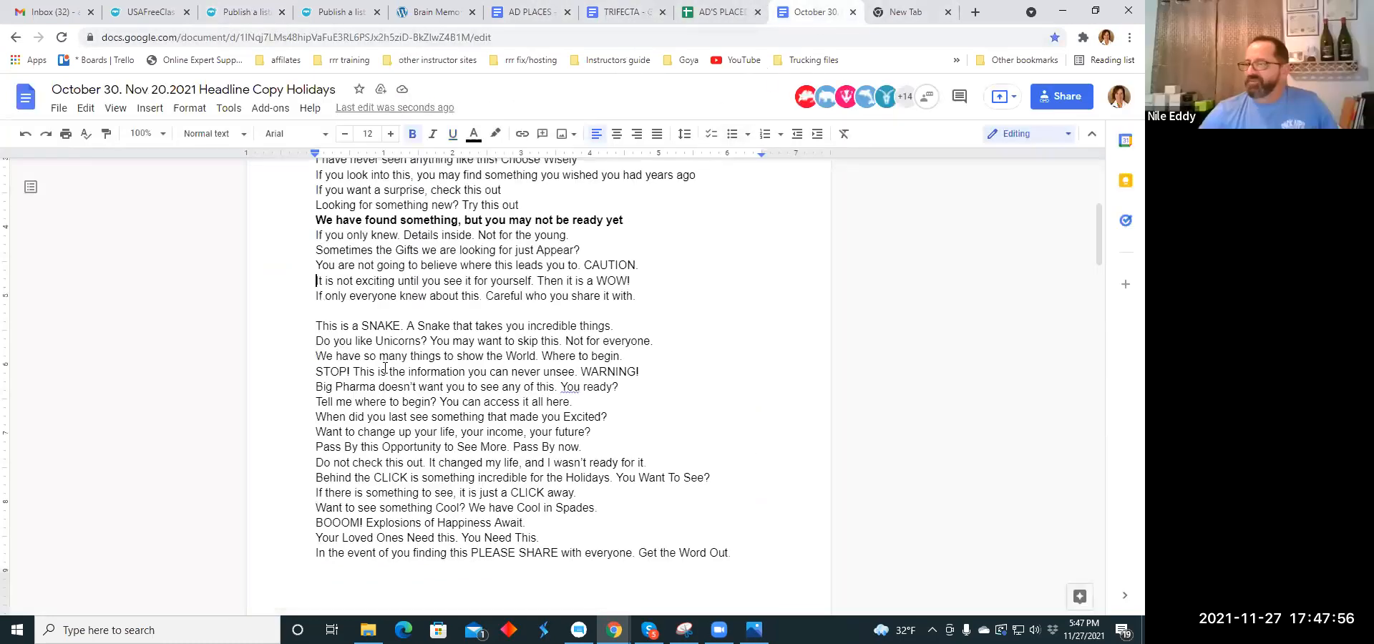
click(631, 14)
scroll(448, 292, down, 5)
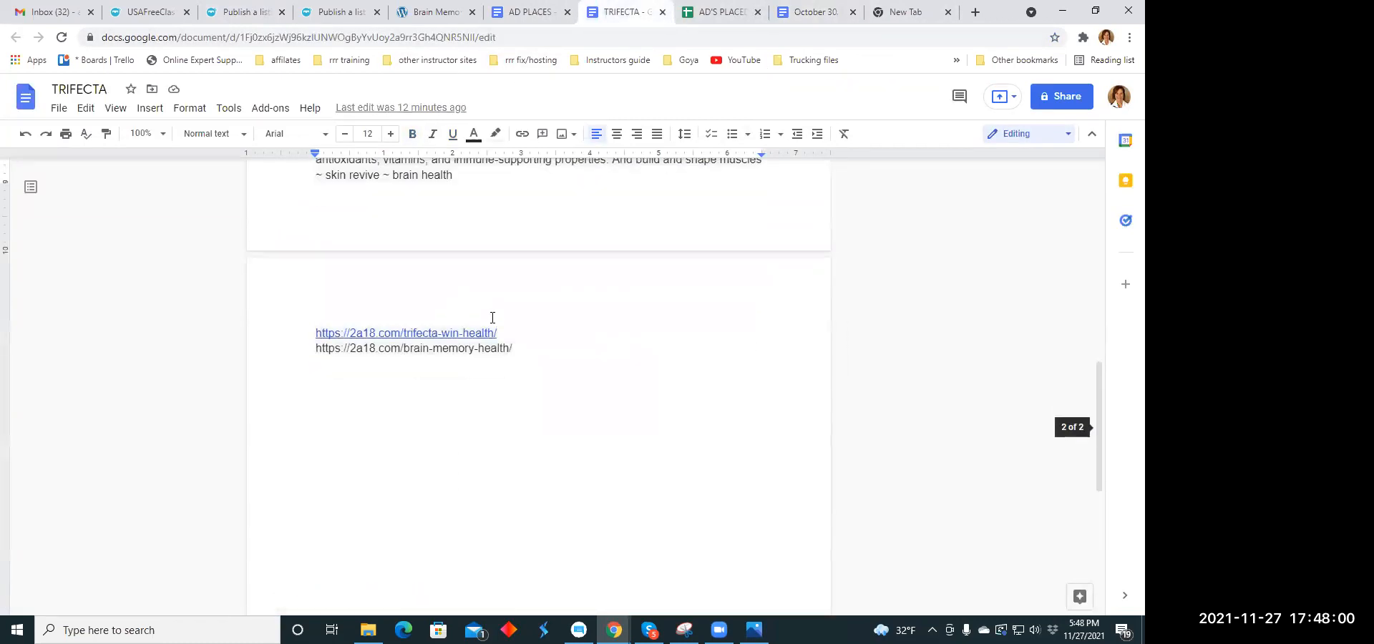
drag(517, 335, 324, 330)
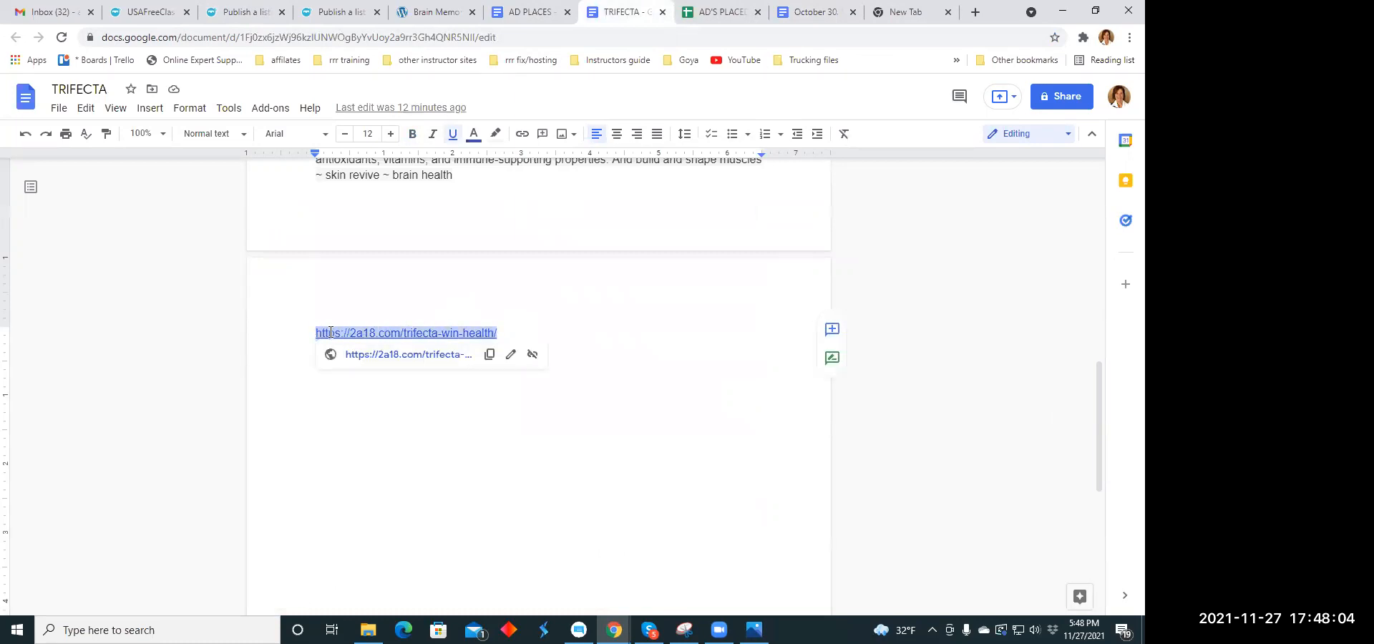
right_click(330, 332)
click(370, 160)
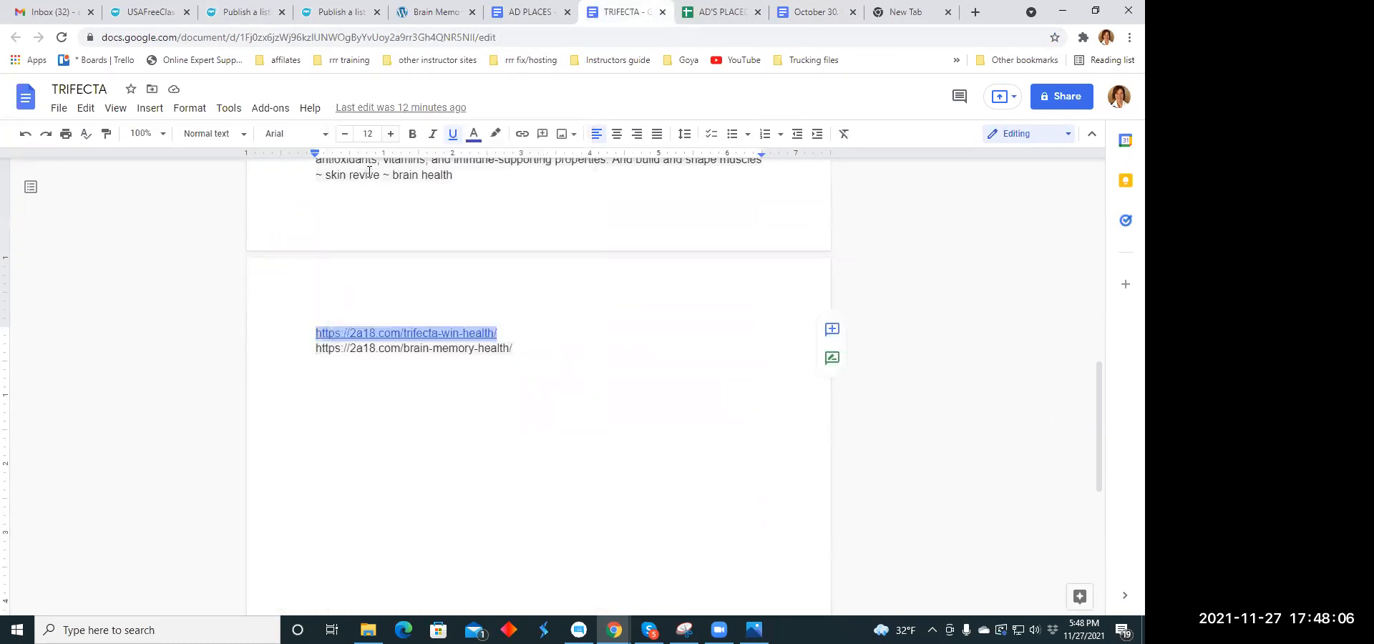
click(243, 13)
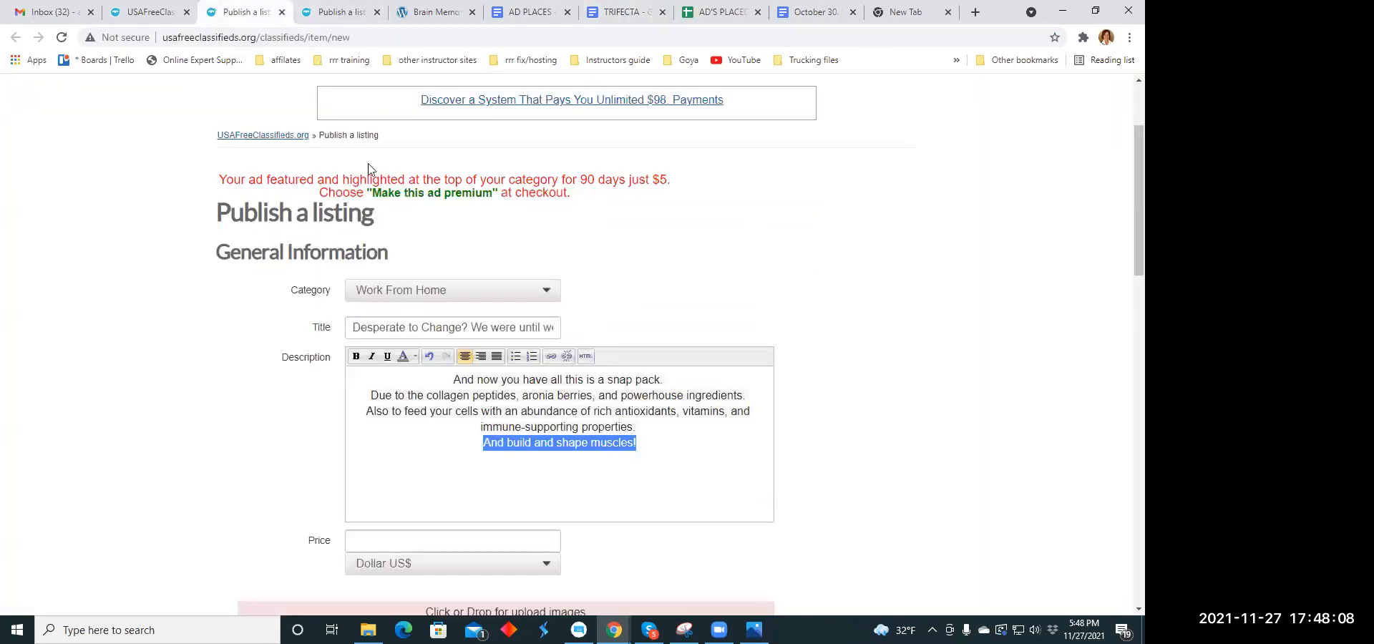
click(557, 357)
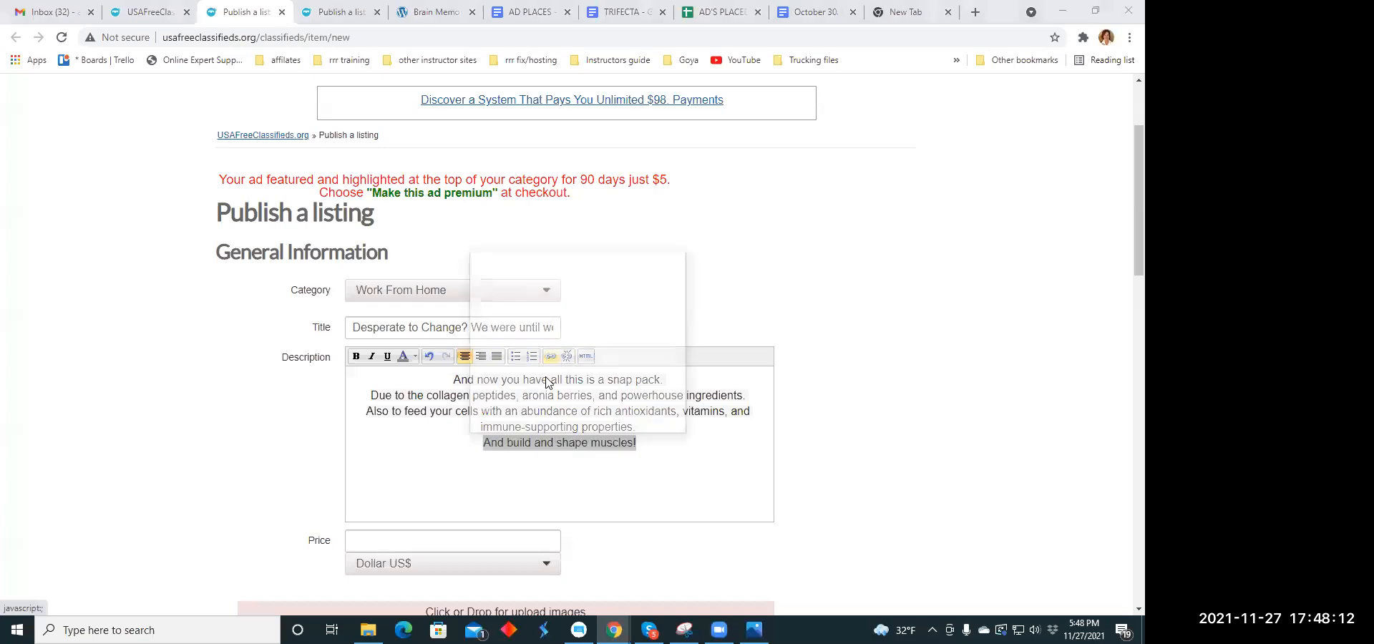
click(534, 325)
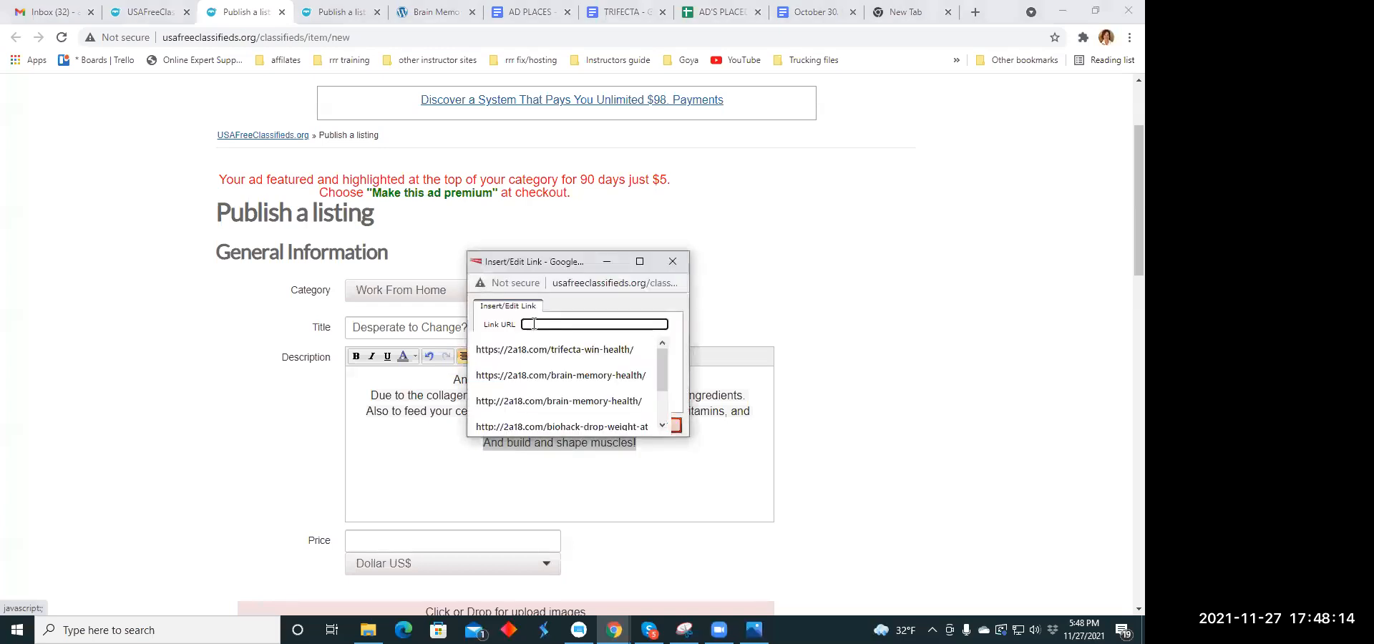
right_click(534, 324)
click(552, 438)
click(524, 426)
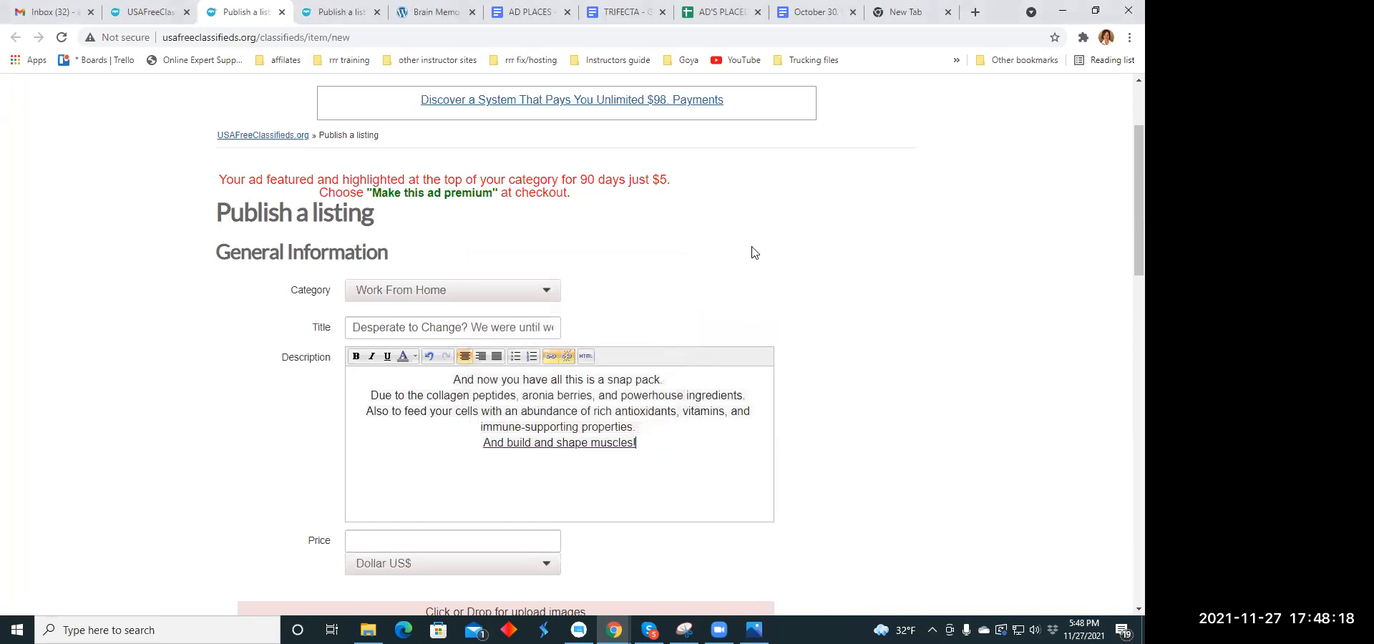
- Set the listing's price to 79.00 US dollars
scroll(751, 250, down, 5)
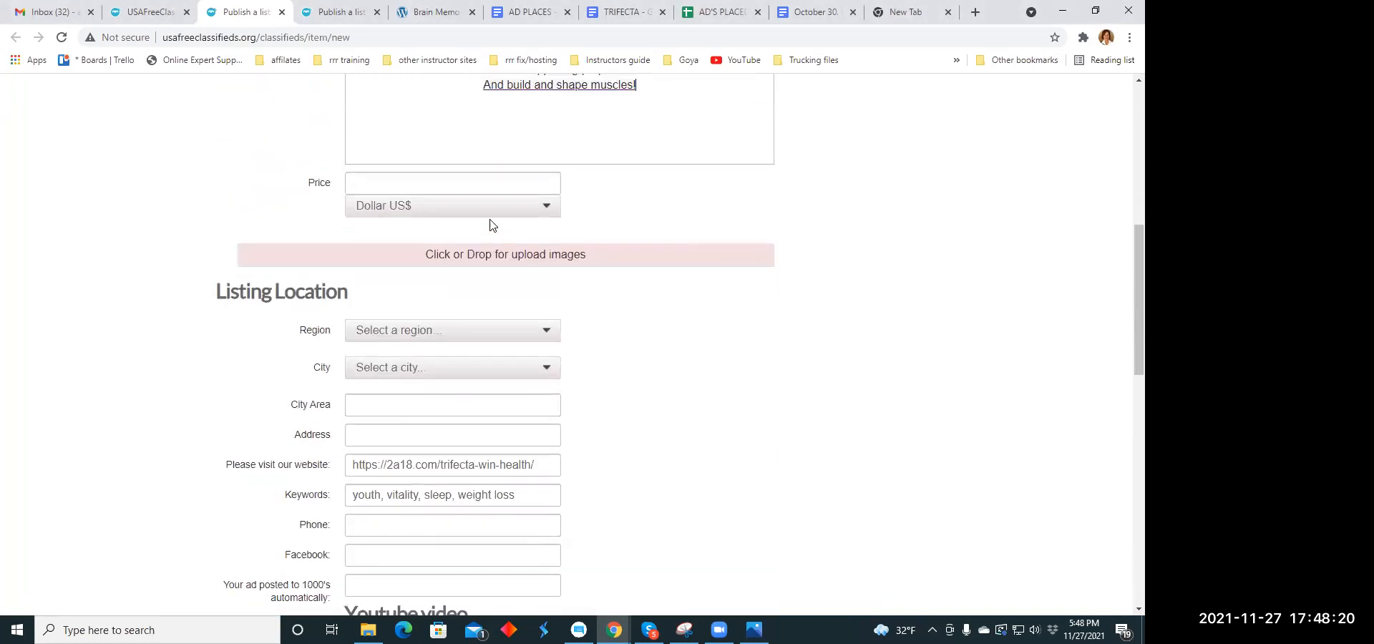
click(433, 184)
text(79.00)
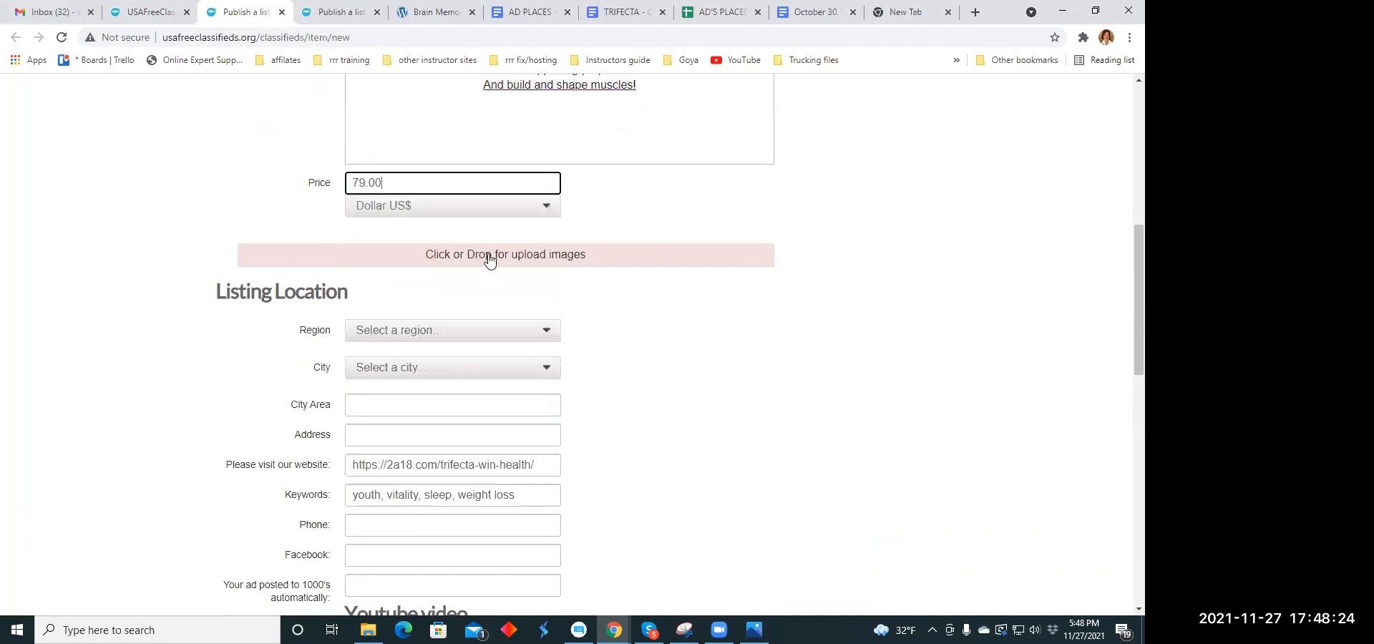
- Upload the image explodememe.jpg from the Ad Memes folder to the listing
click(486, 258)
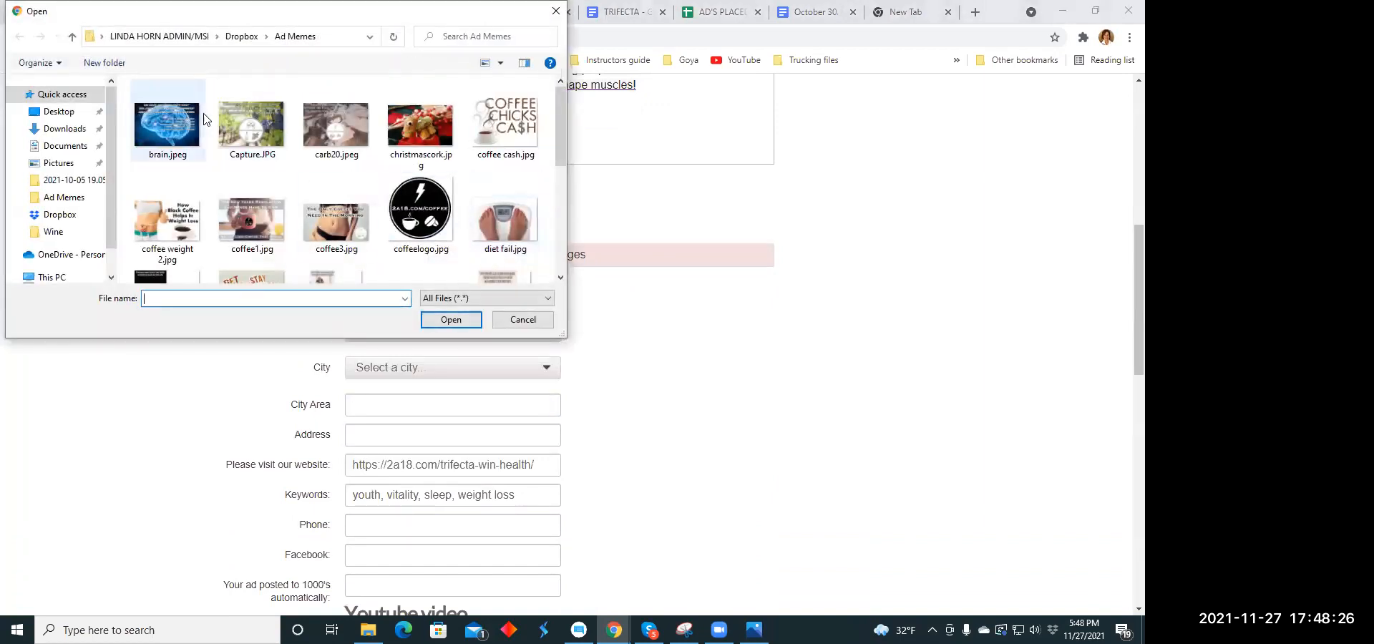
scroll(253, 123, down, 2)
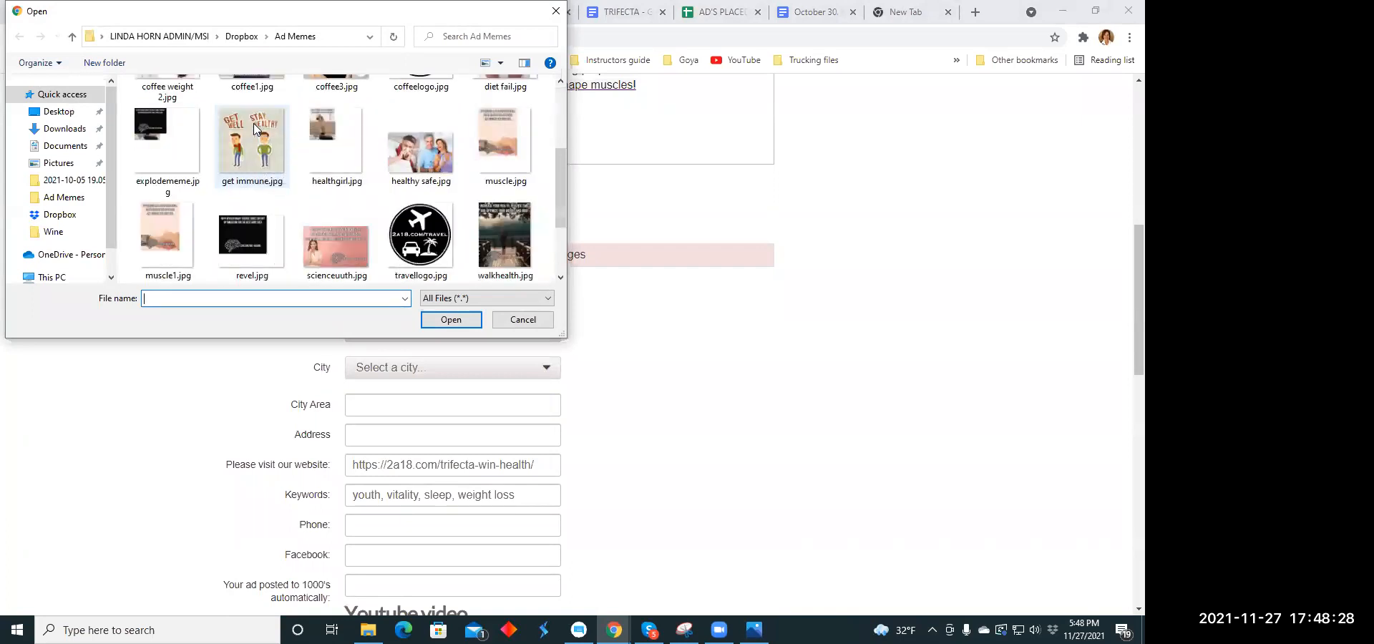
click(147, 137)
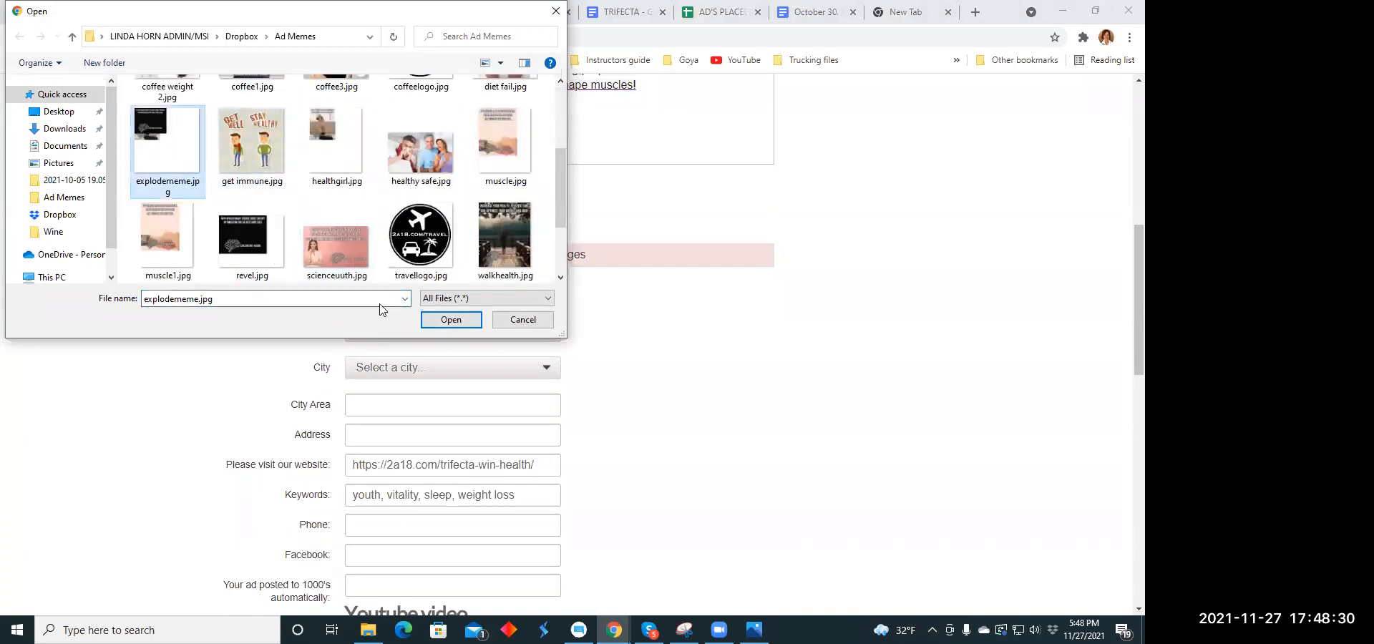
click(451, 320)
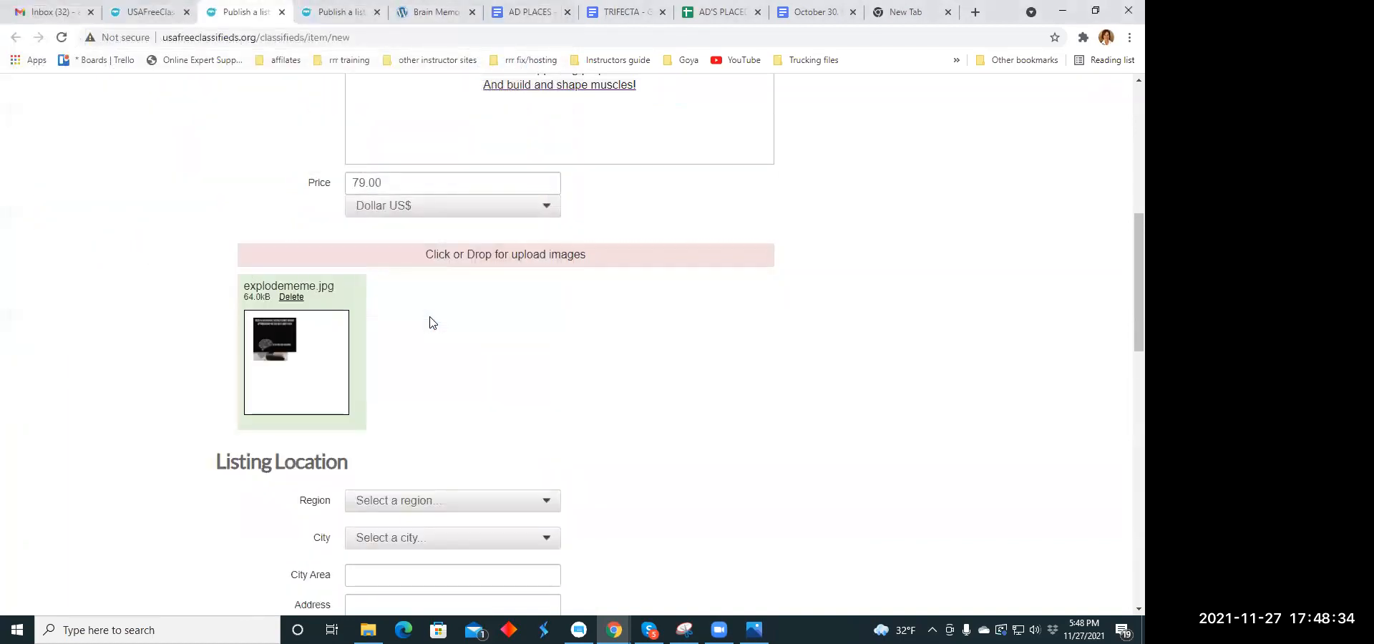
- Add scienceuuth.jpg from the Ad Memes folder as the listing's second image
click(444, 263)
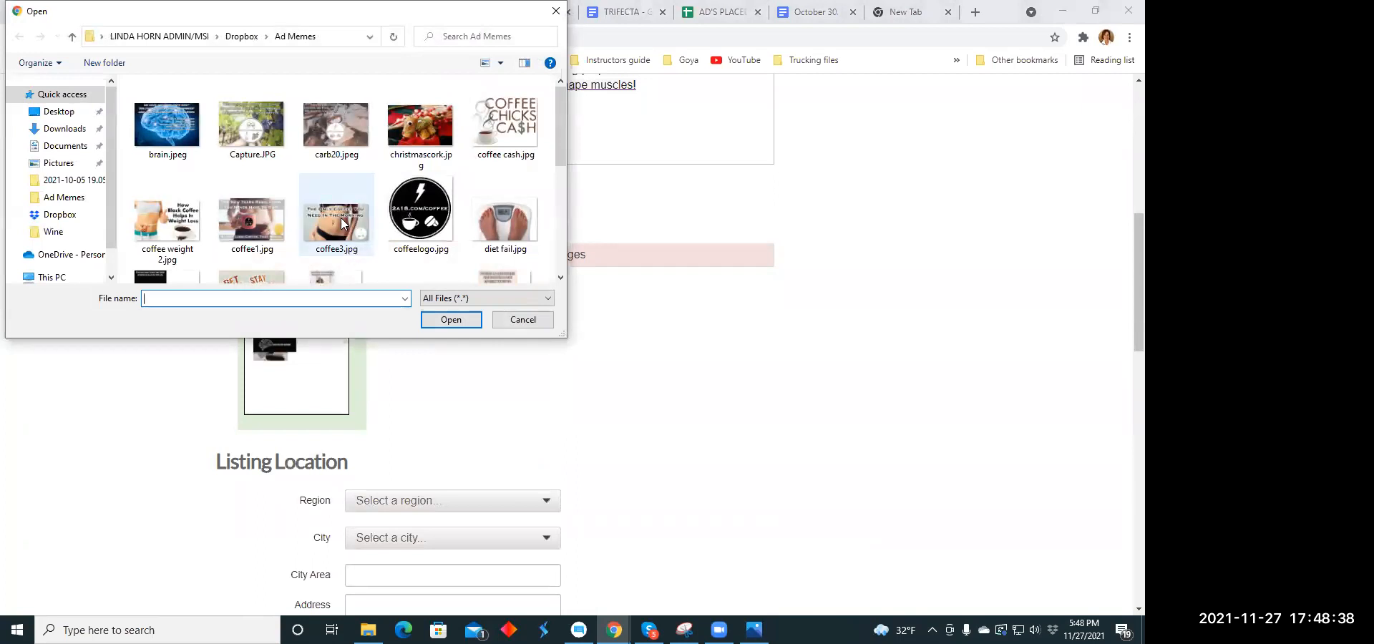
scroll(341, 220, down, 2)
click(338, 233)
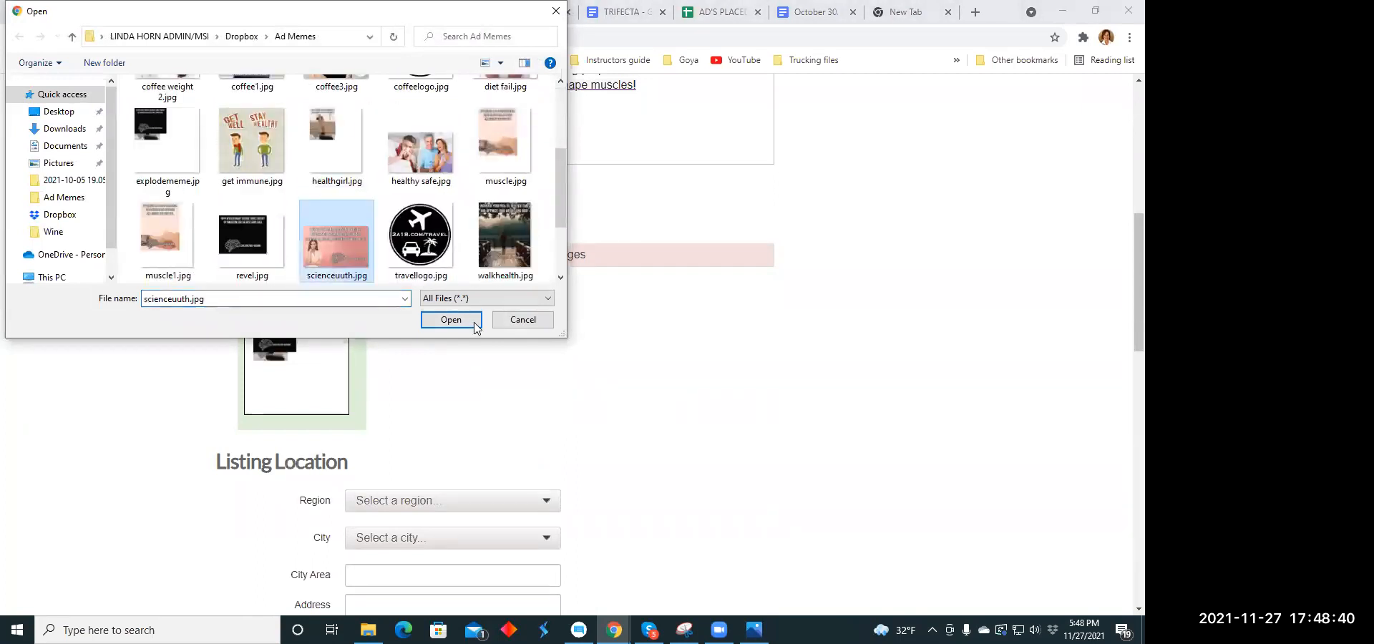
click(464, 322)
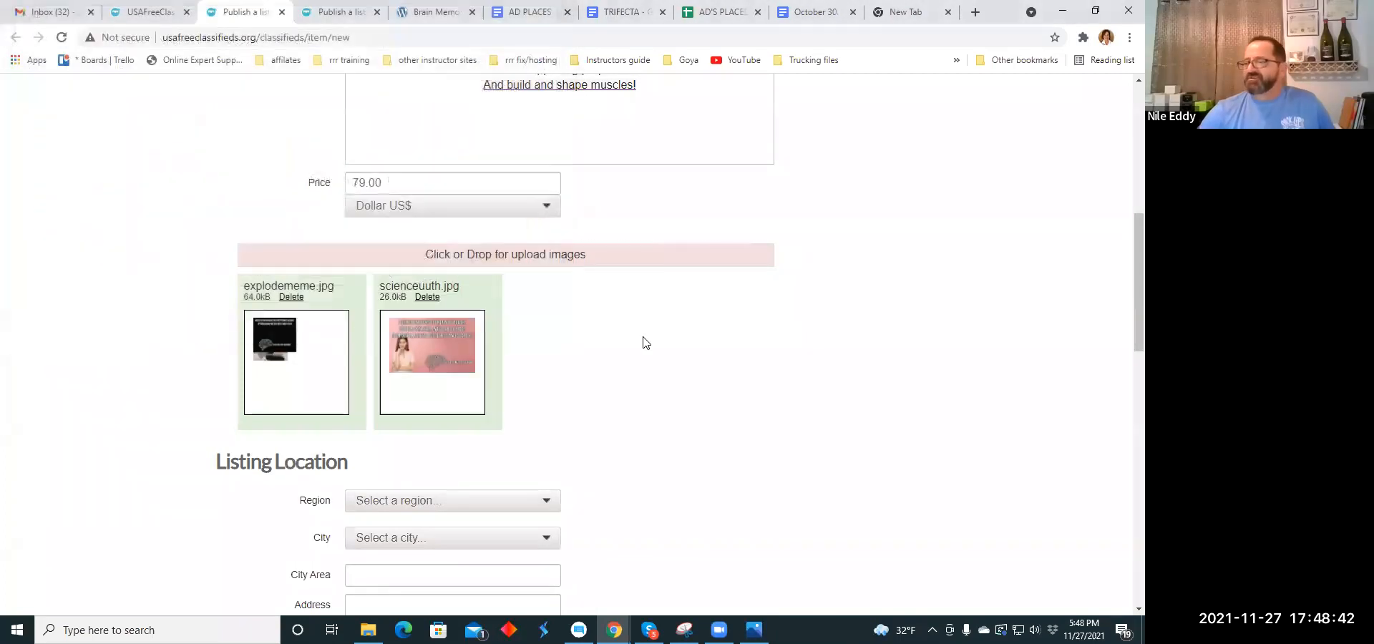
- Set the listing's location to the region Delaware and the city Harrington
scroll(643, 343, down, 3)
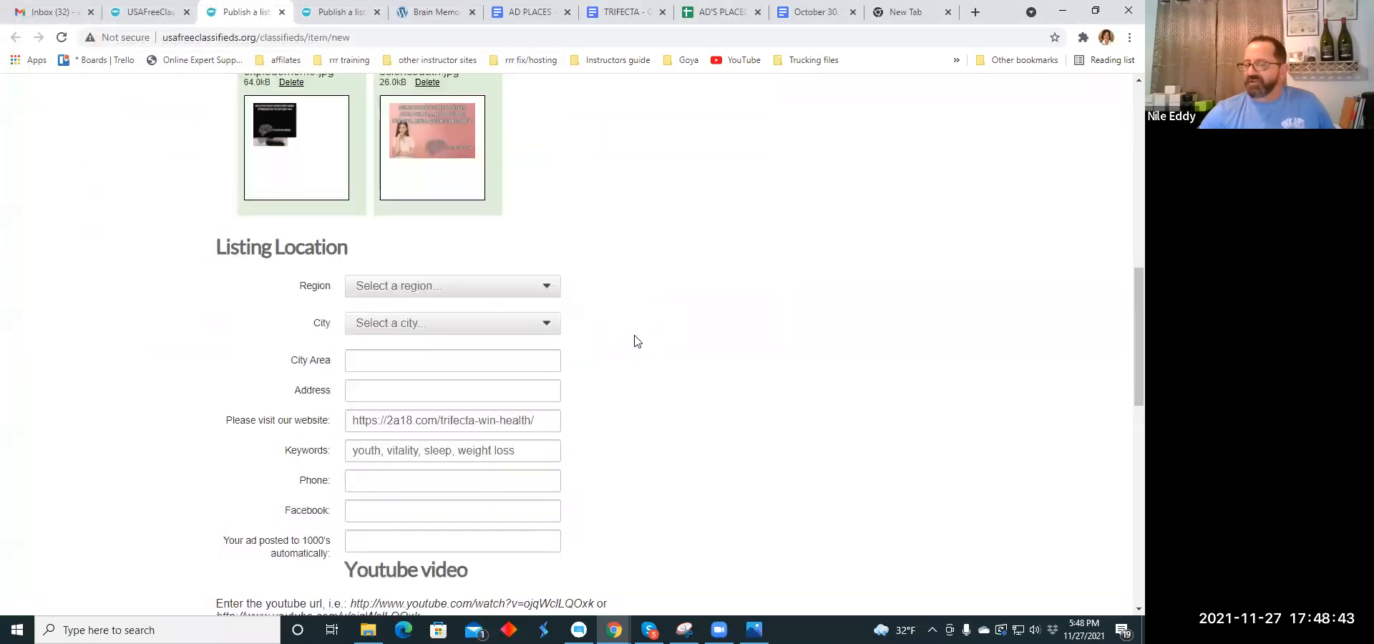
click(548, 286)
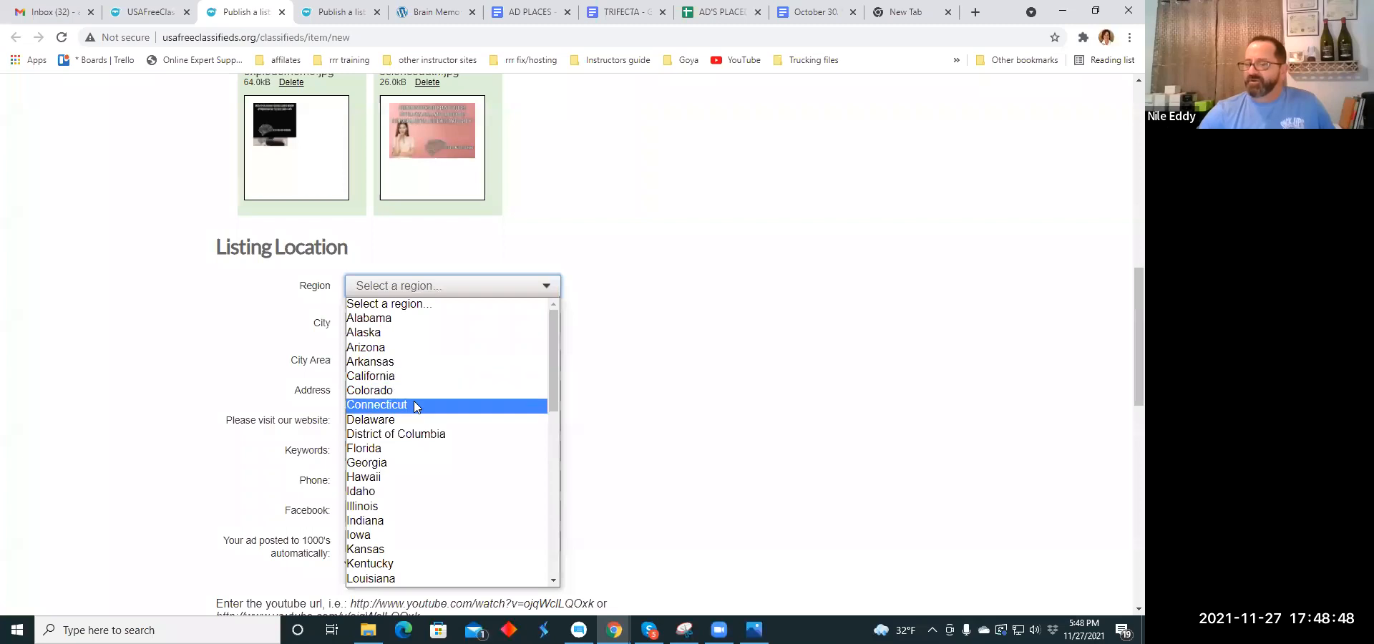
click(413, 424)
scroll(445, 346, down, 2)
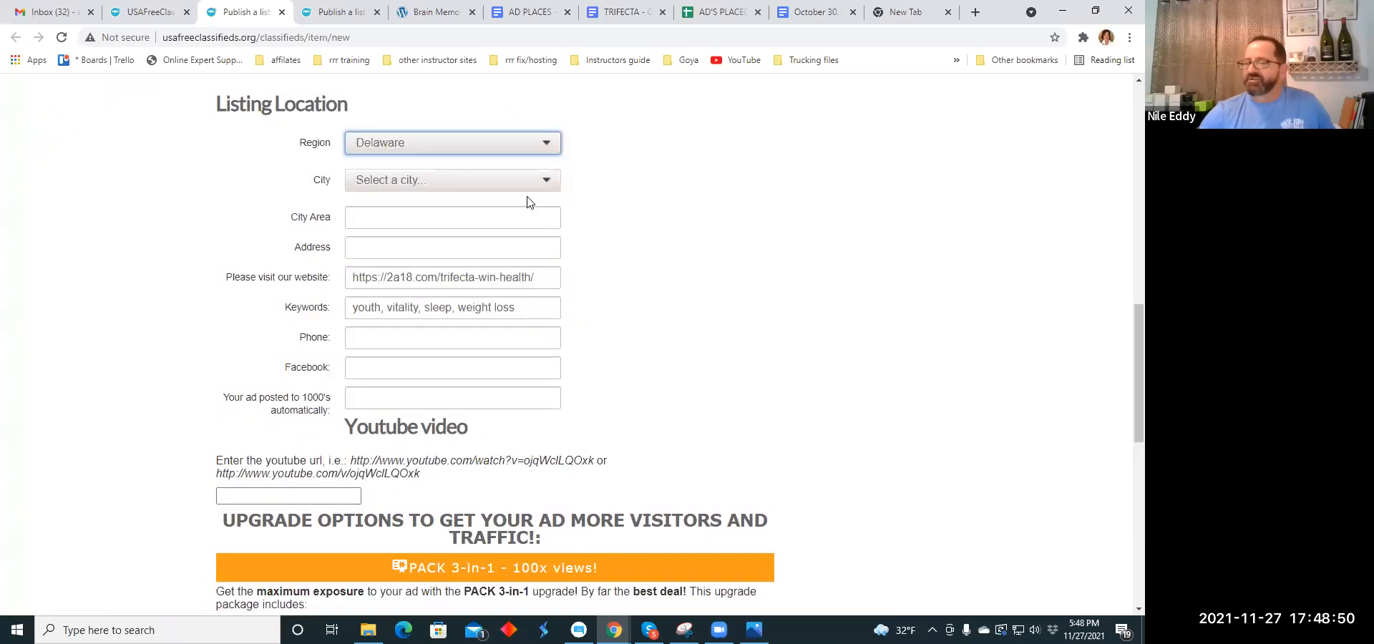
click(548, 186)
click(591, 107)
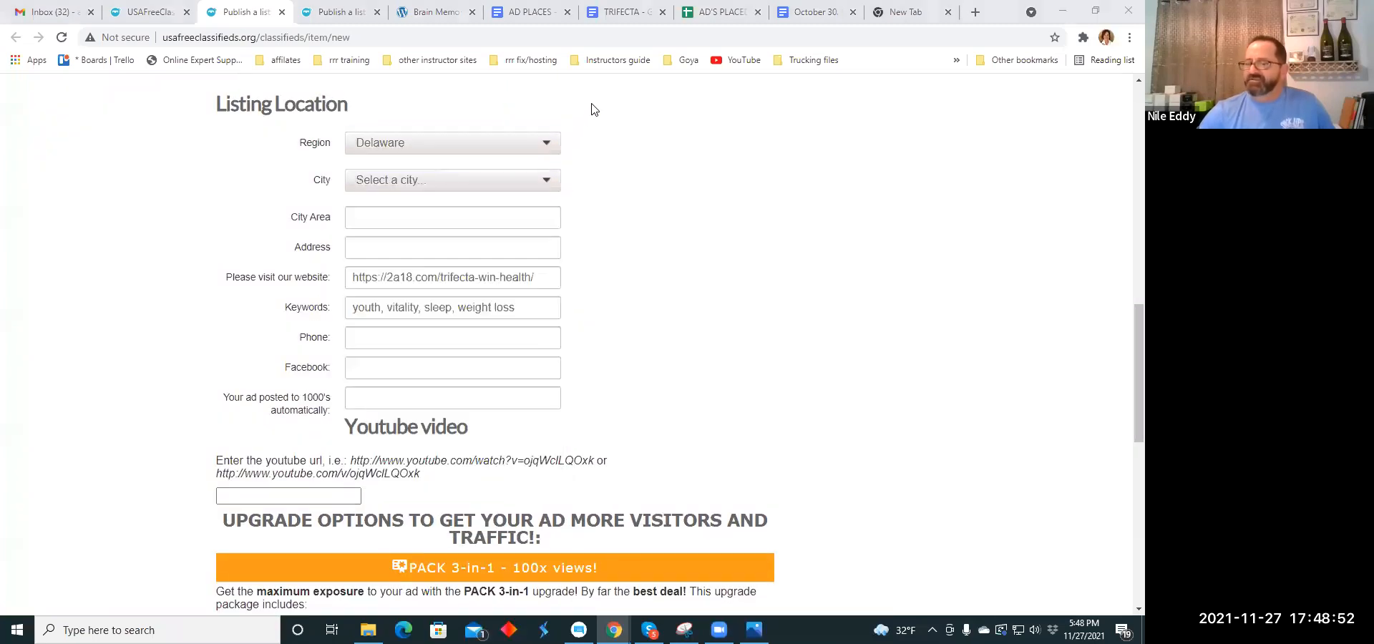
click(548, 183)
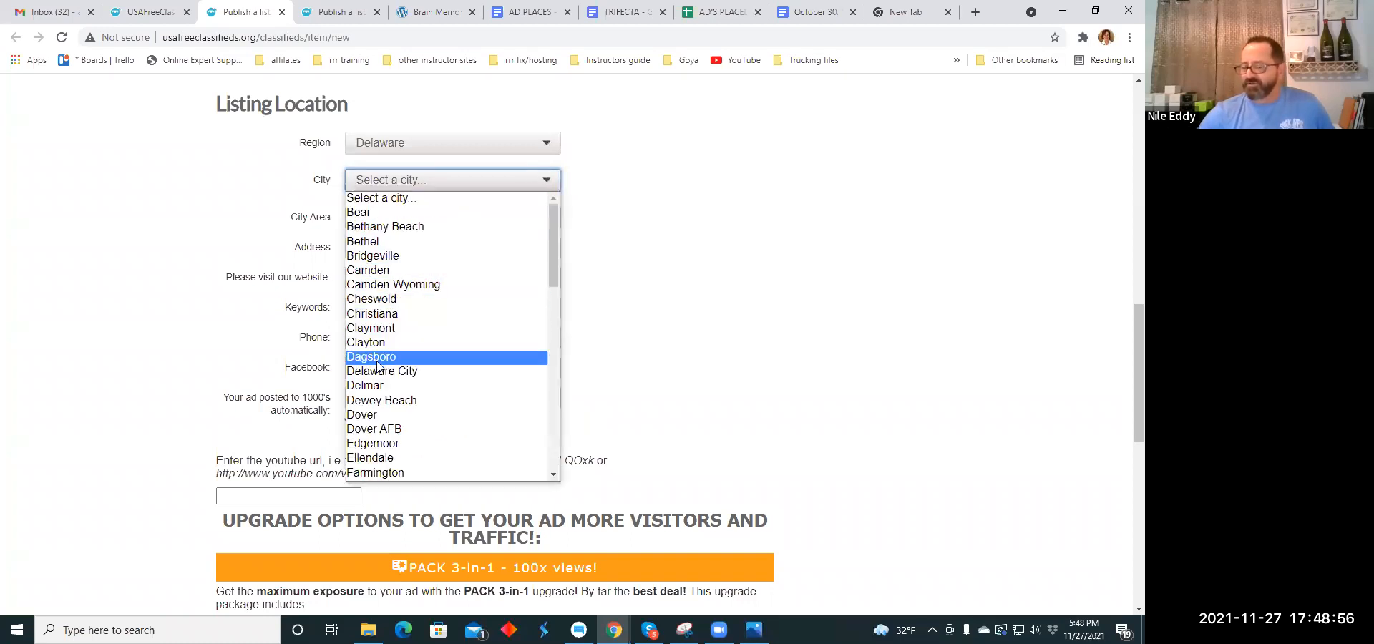
scroll(418, 326, down, 4)
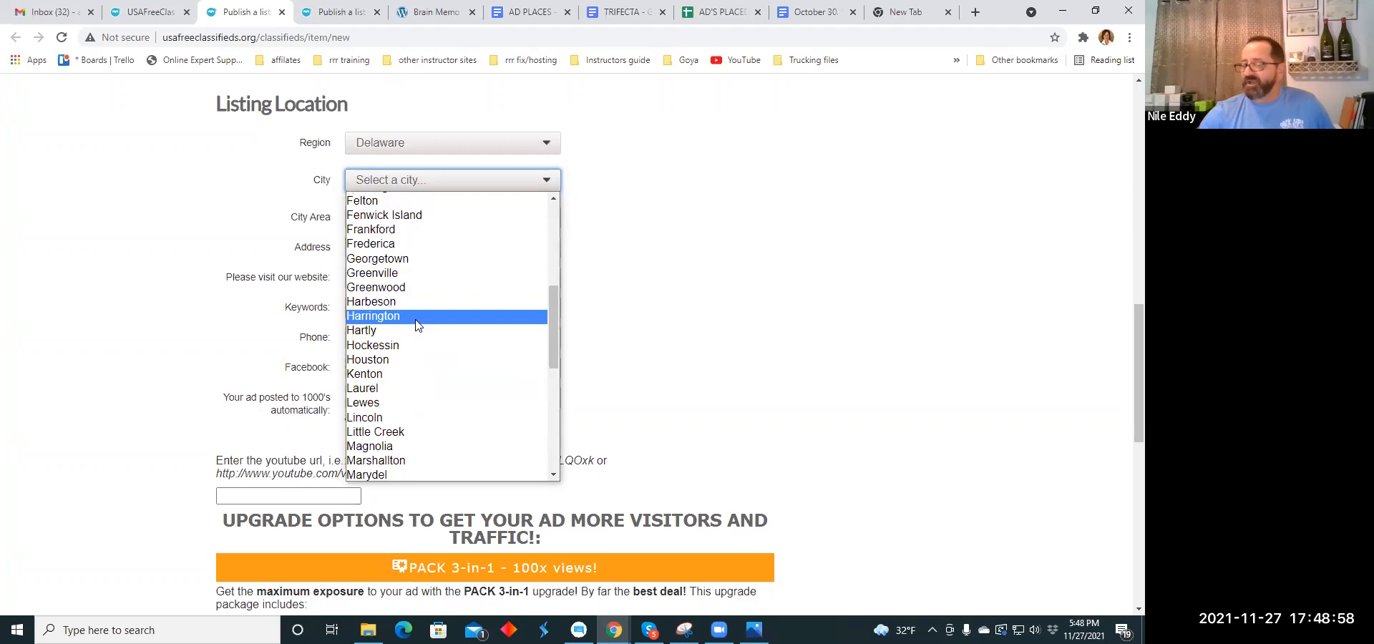
click(415, 317)
- Publish the listing with the upgrade option "No,thanks" and close its browser tab
scroll(472, 270, down, 8)
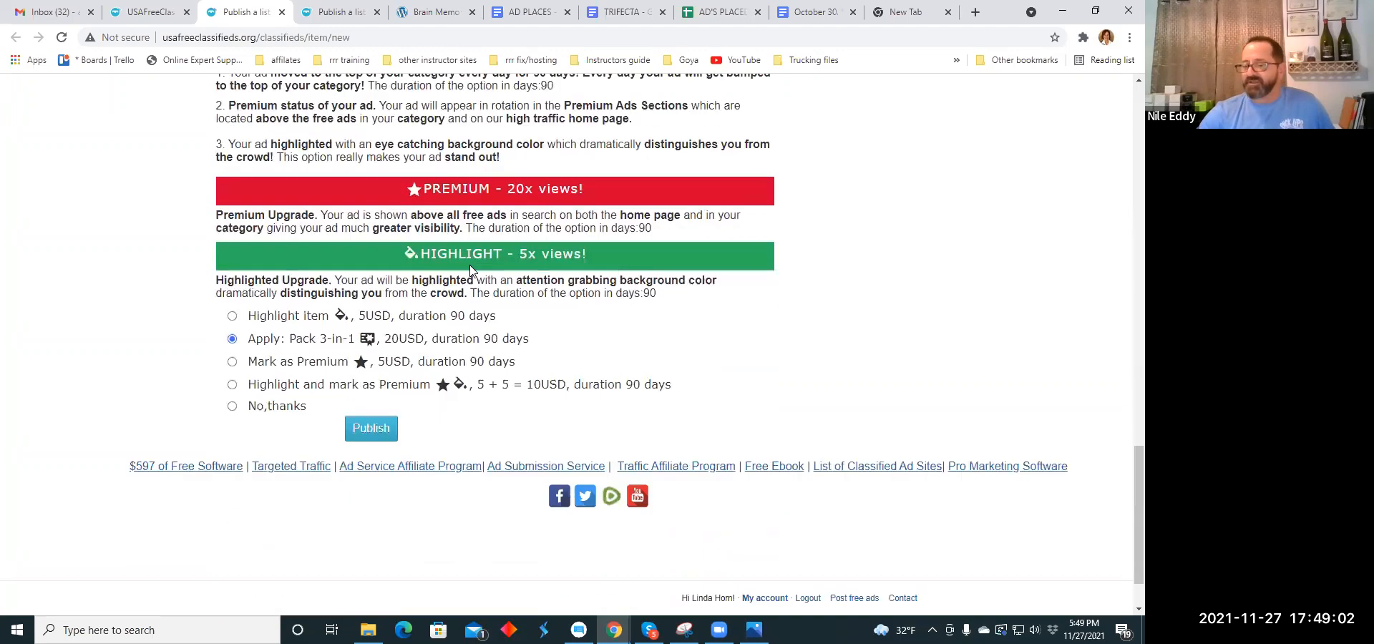
click(233, 390)
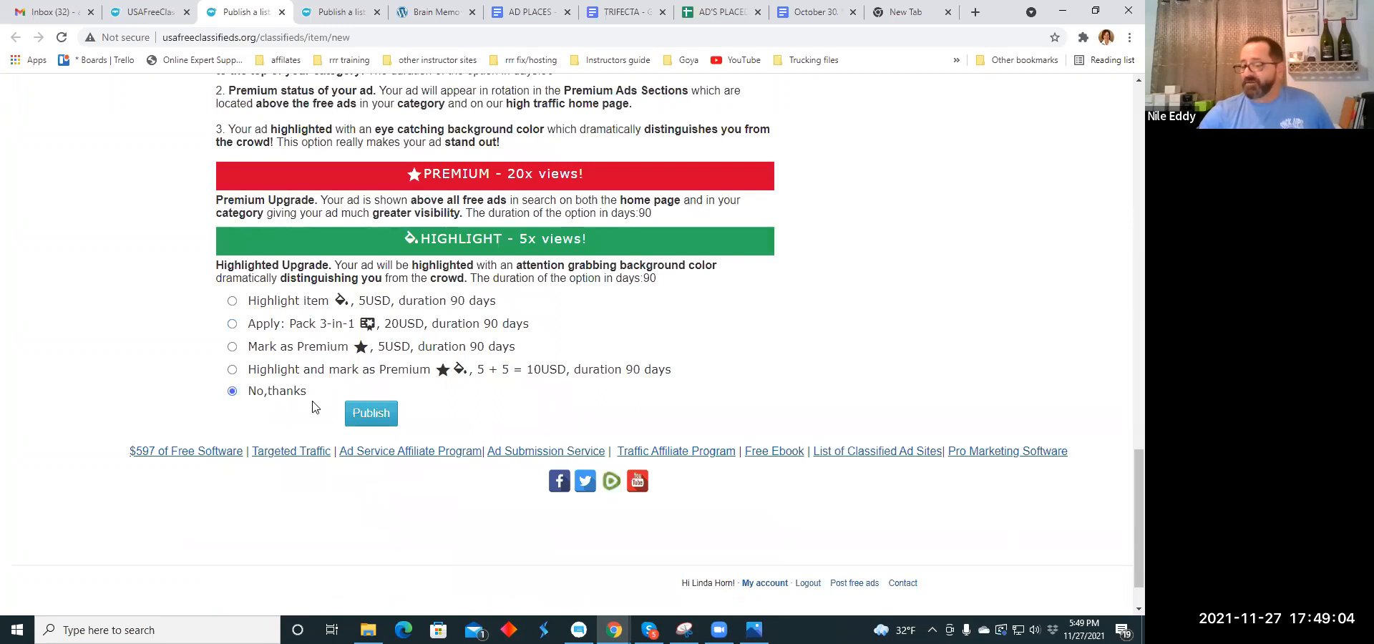
click(371, 414)
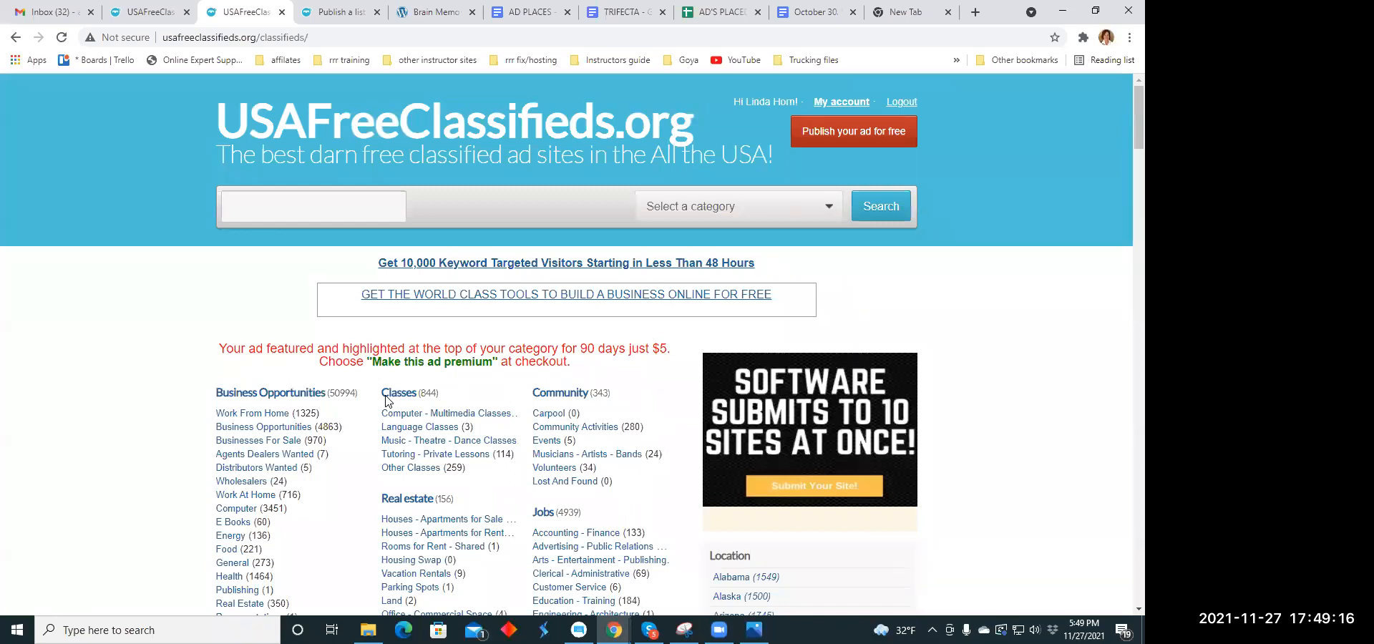
click(280, 15)
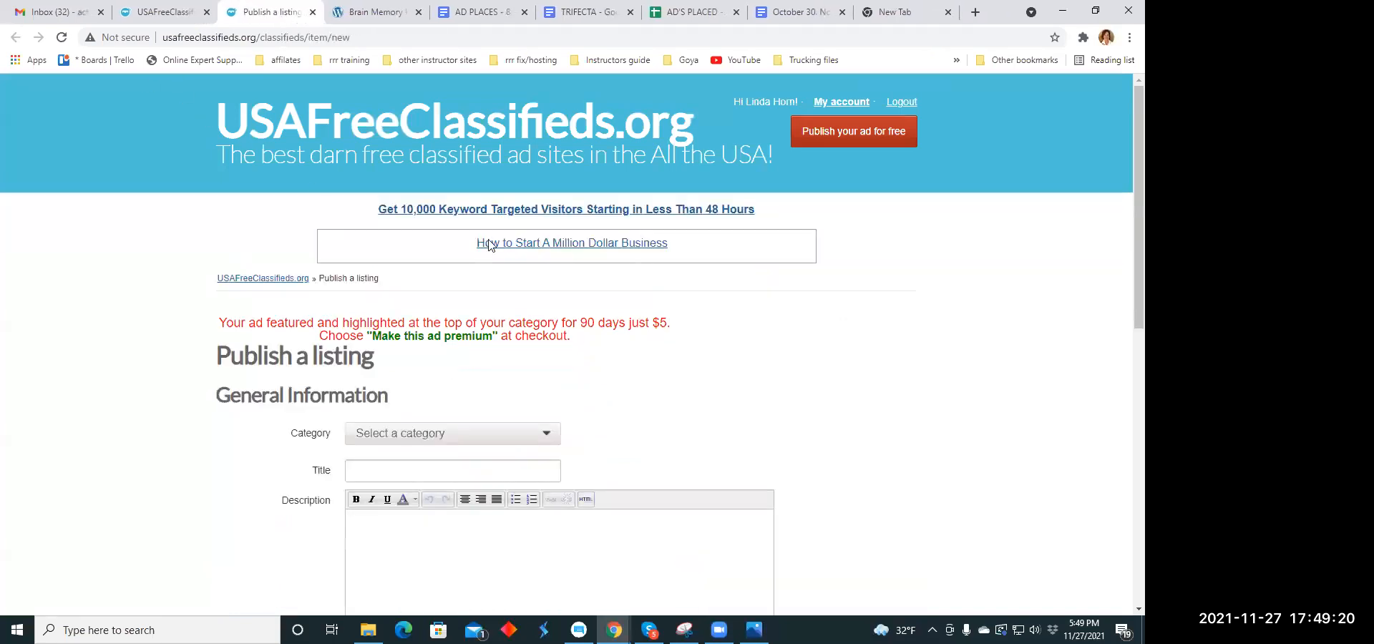
- Set the new listing's category to Health Beauty Fitness under the services categories
scroll(539, 286, down, 3)
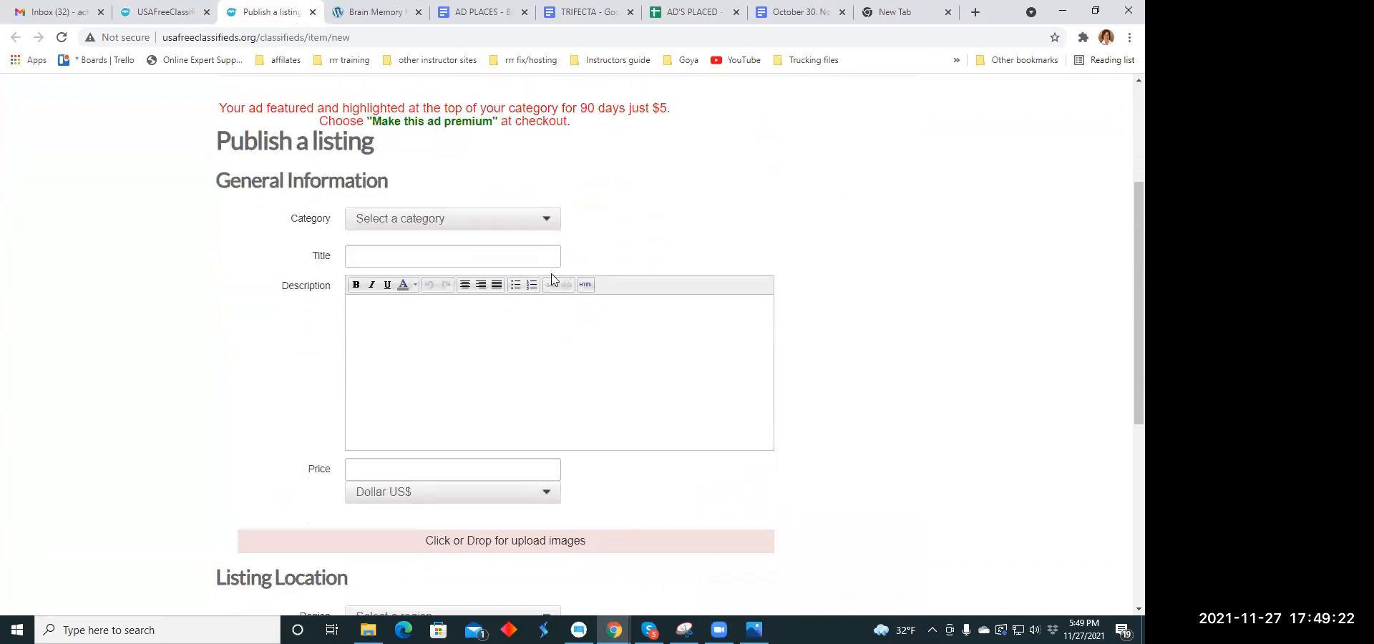
click(549, 222)
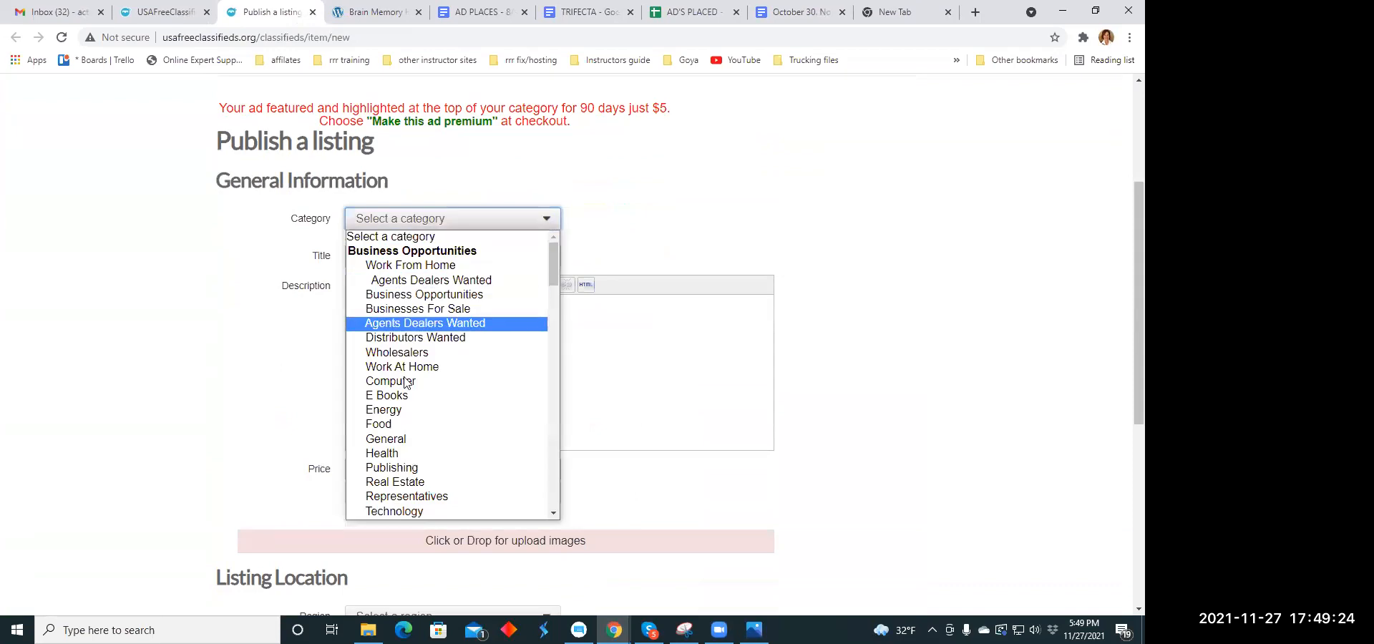
scroll(419, 433, down, 5)
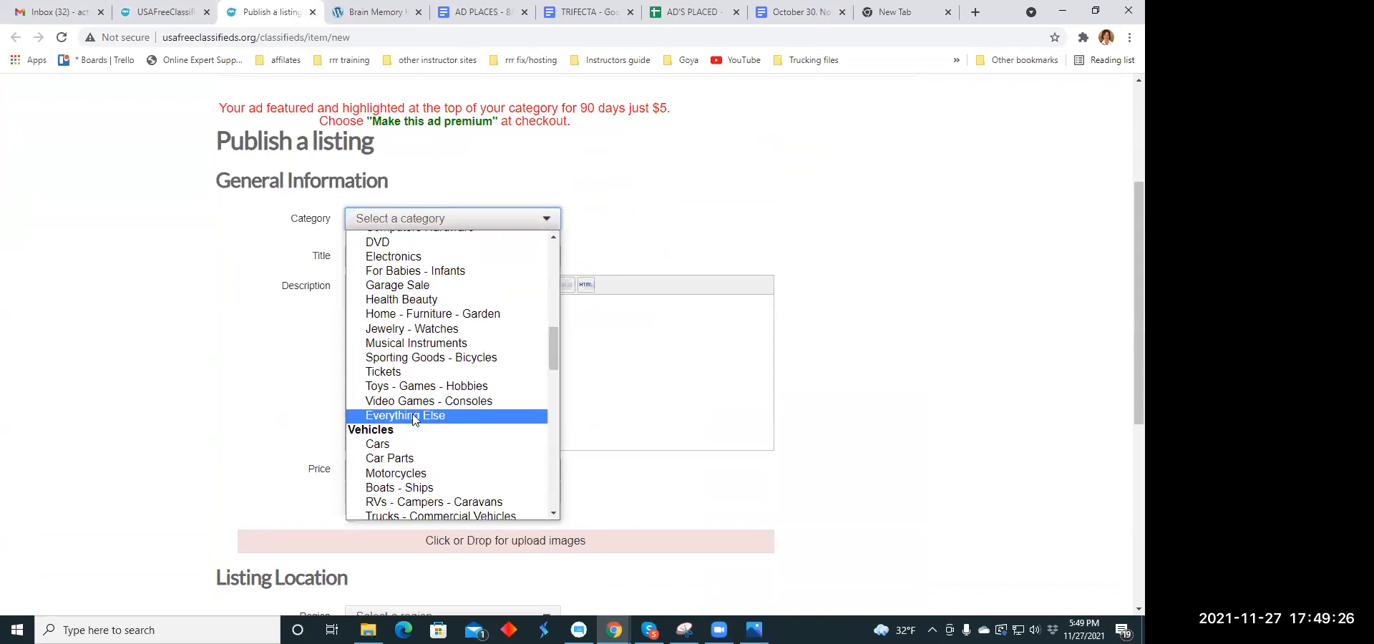
scroll(425, 375, down, 6)
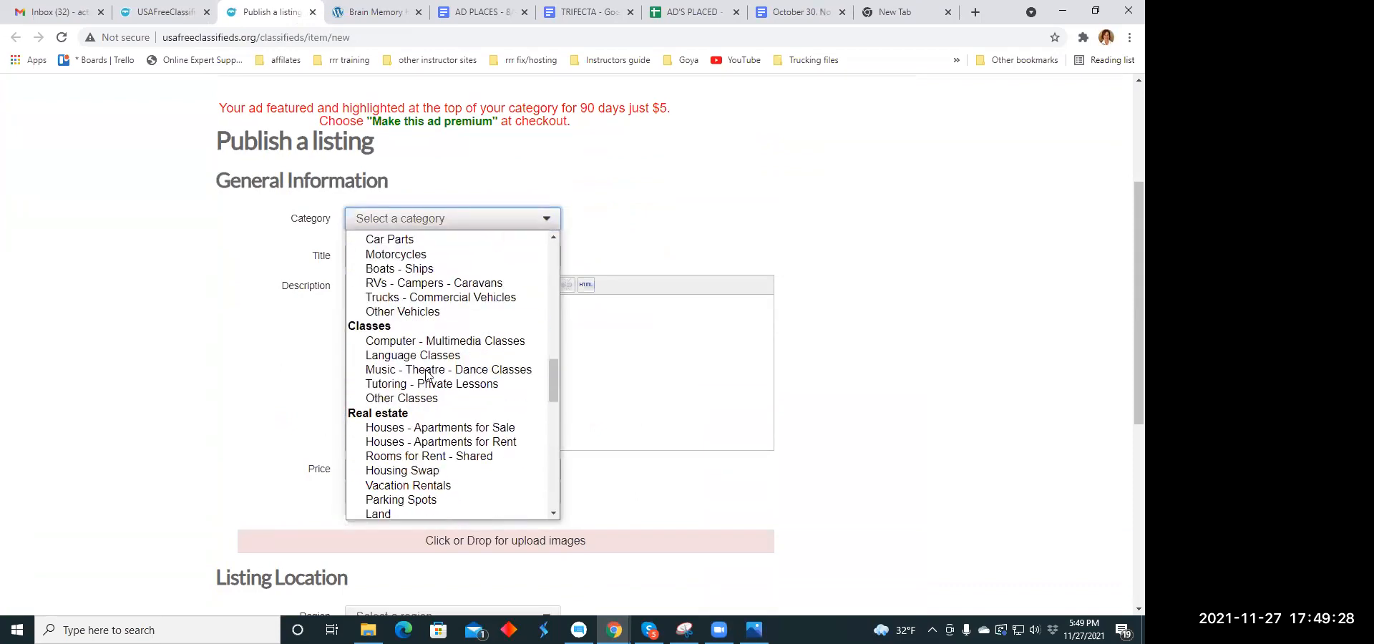
scroll(426, 375, down, 7)
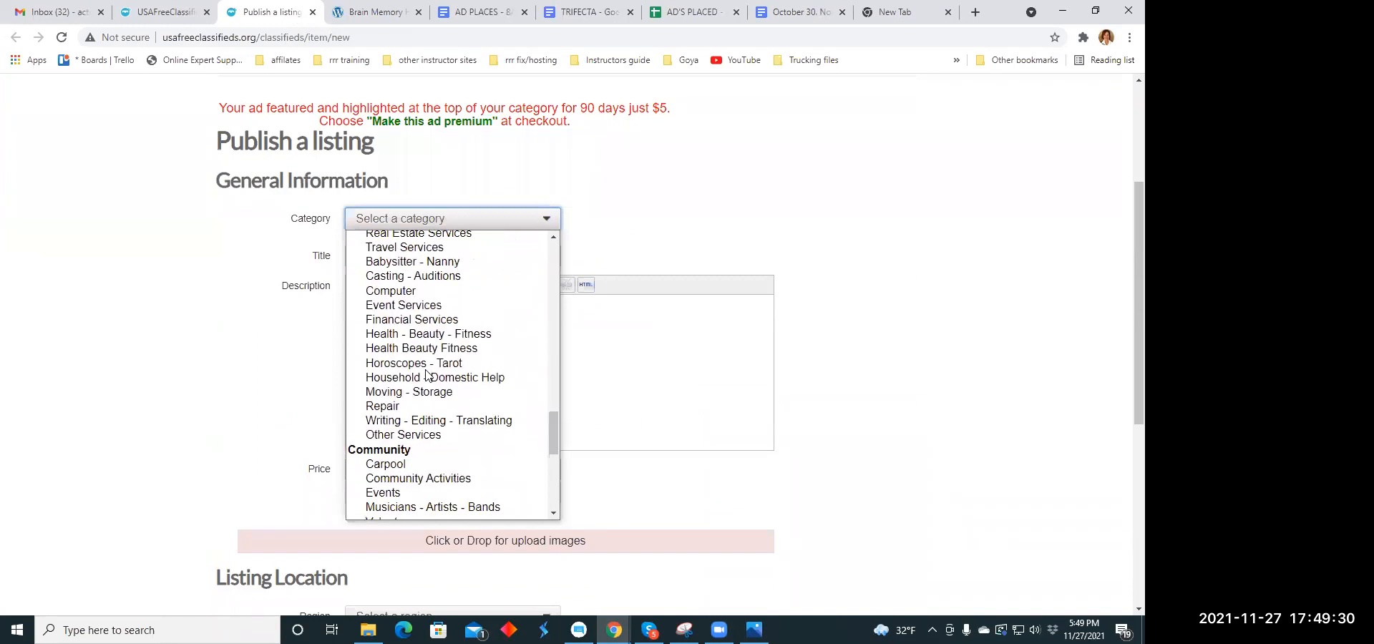
click(418, 349)
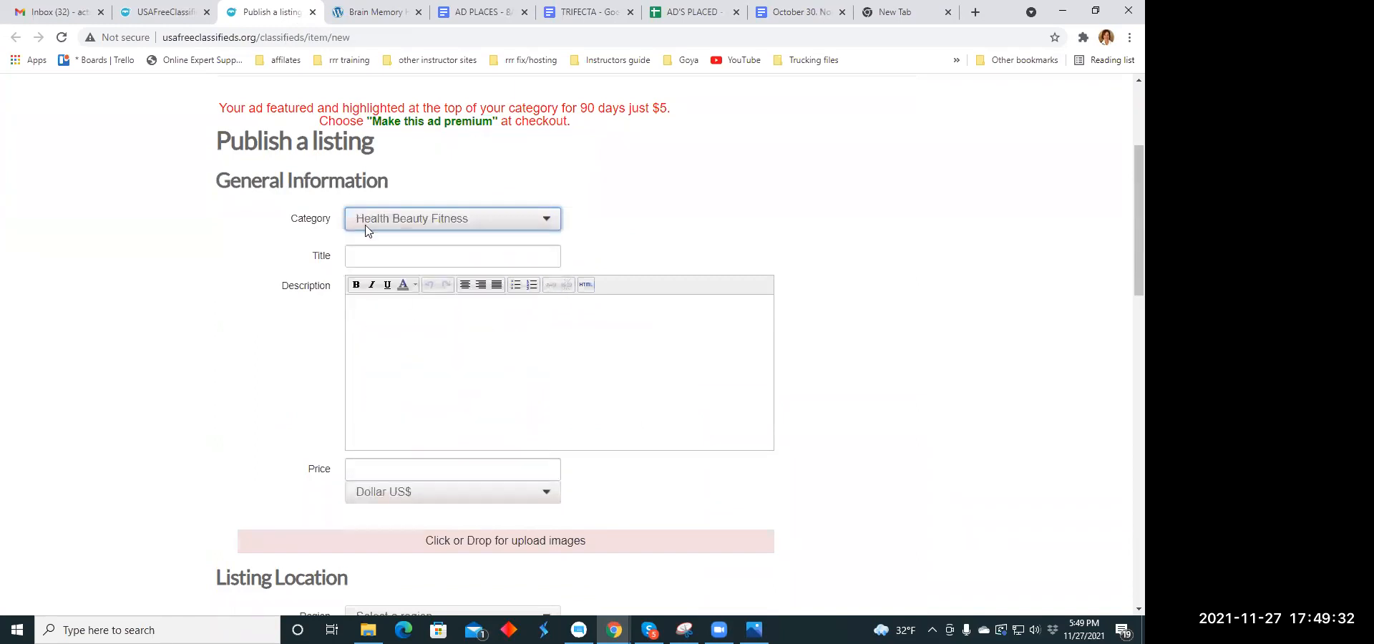
- Copy the headline "This may change your life, careful before looking" from the Headline Copy Holidays document into the listing's title
click(368, 262)
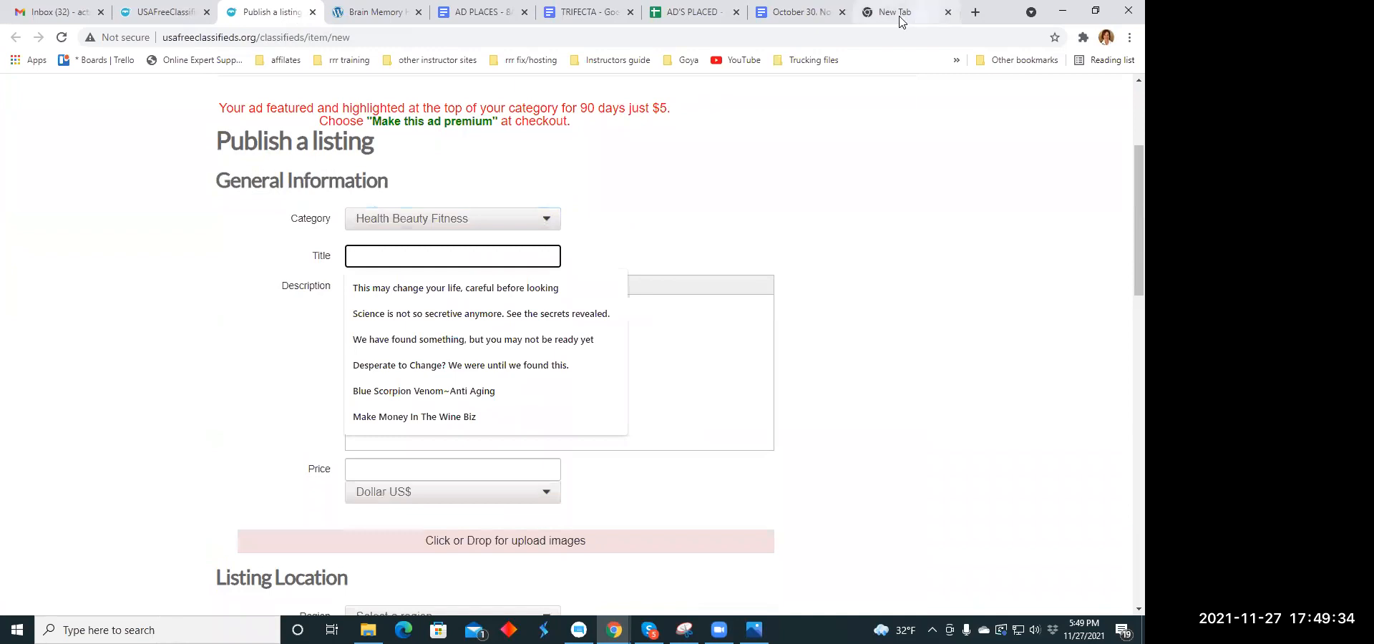
click(819, 13)
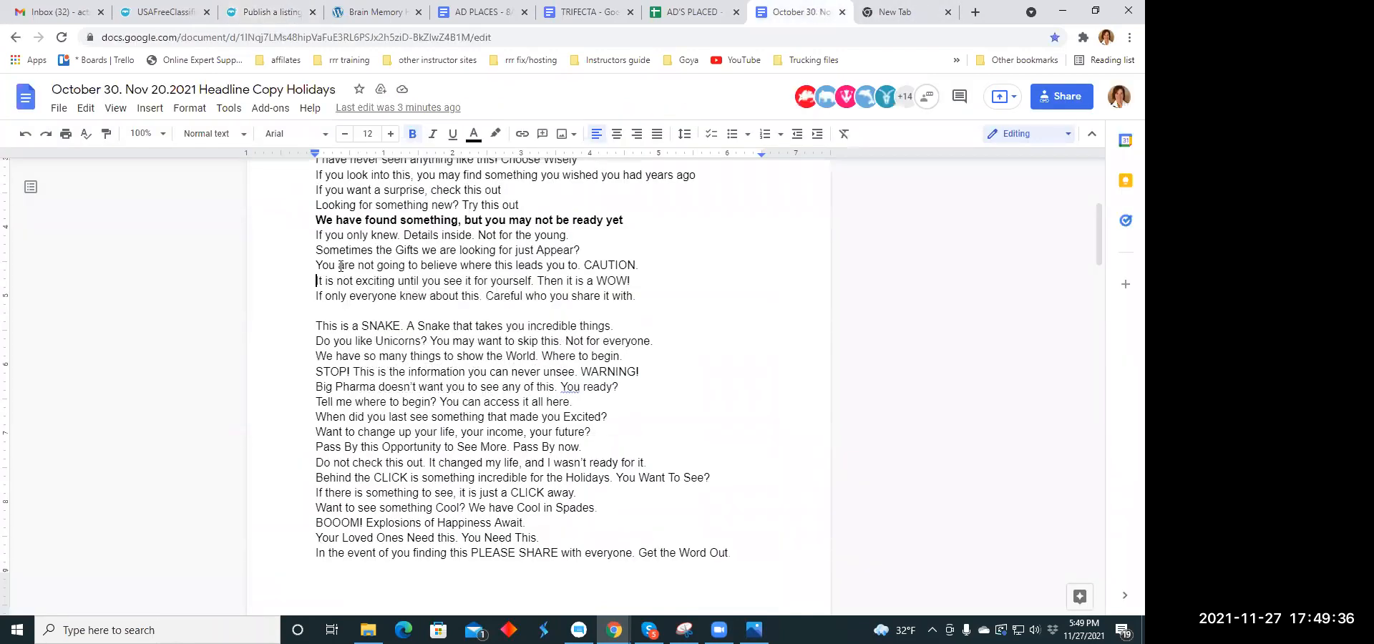
scroll(308, 220, up, 4)
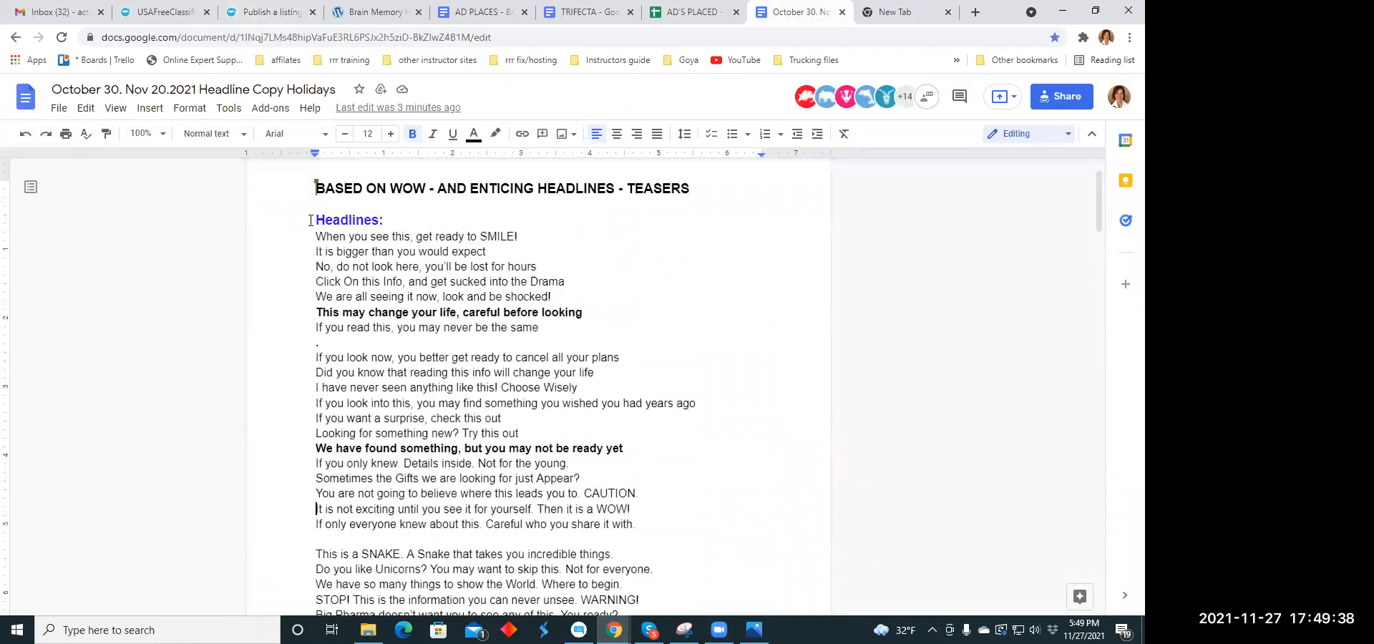
scroll(325, 332, down, 1)
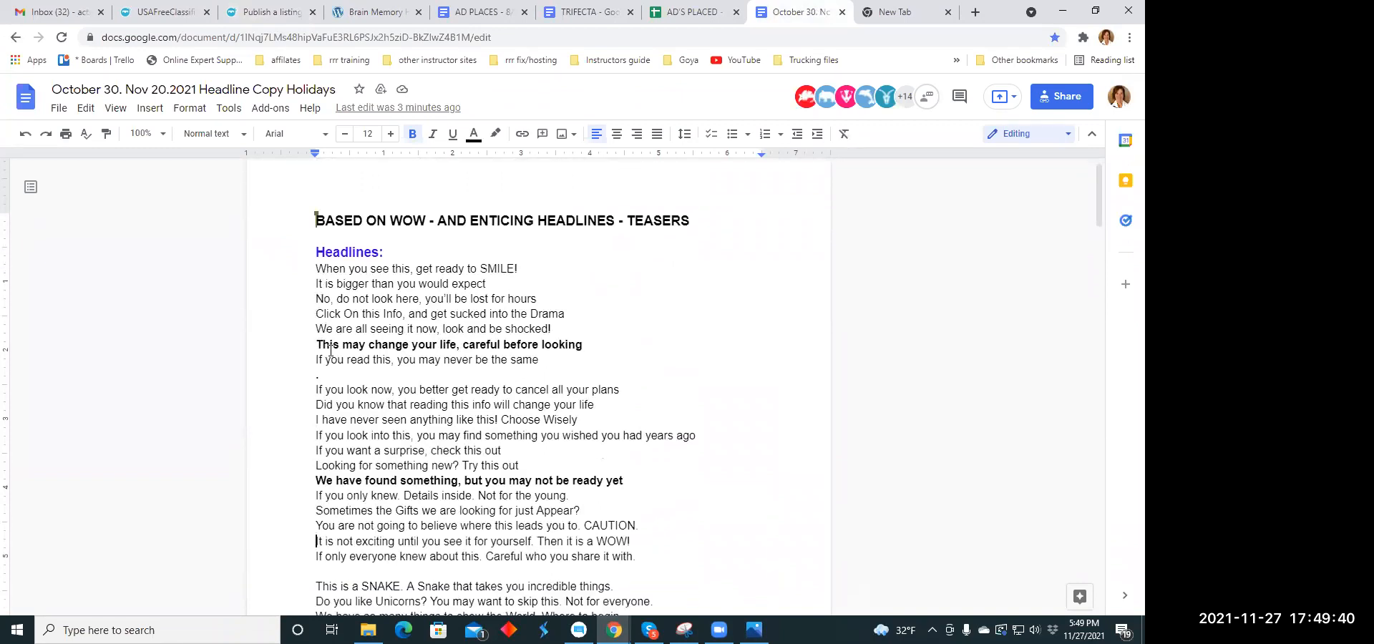
drag(355, 302, 581, 299)
right_click(577, 299)
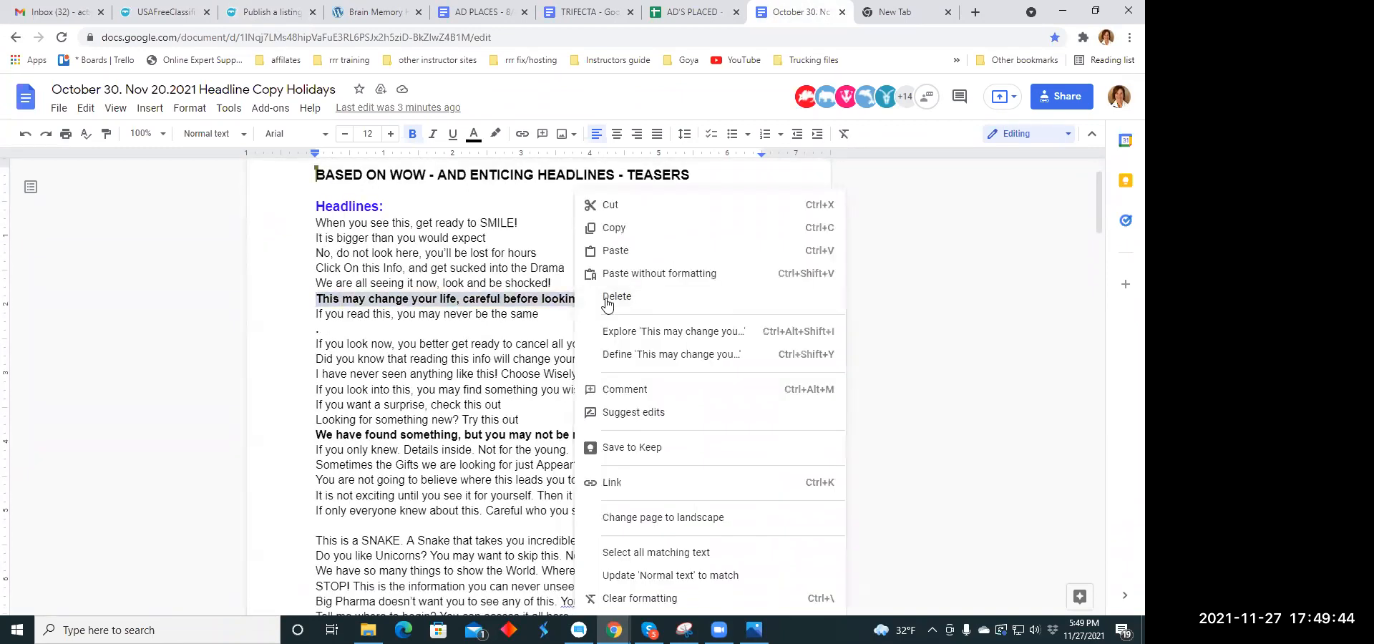
click(613, 228)
click(275, 13)
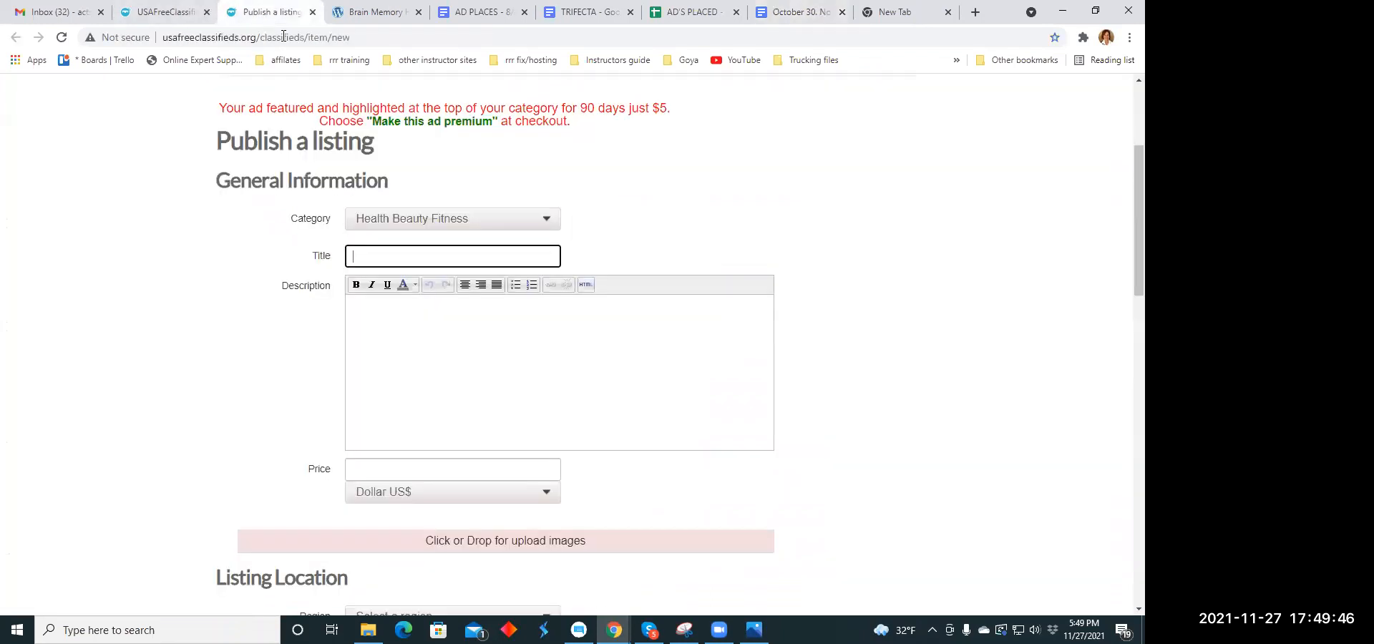
click(375, 262)
right_click(368, 261)
click(402, 371)
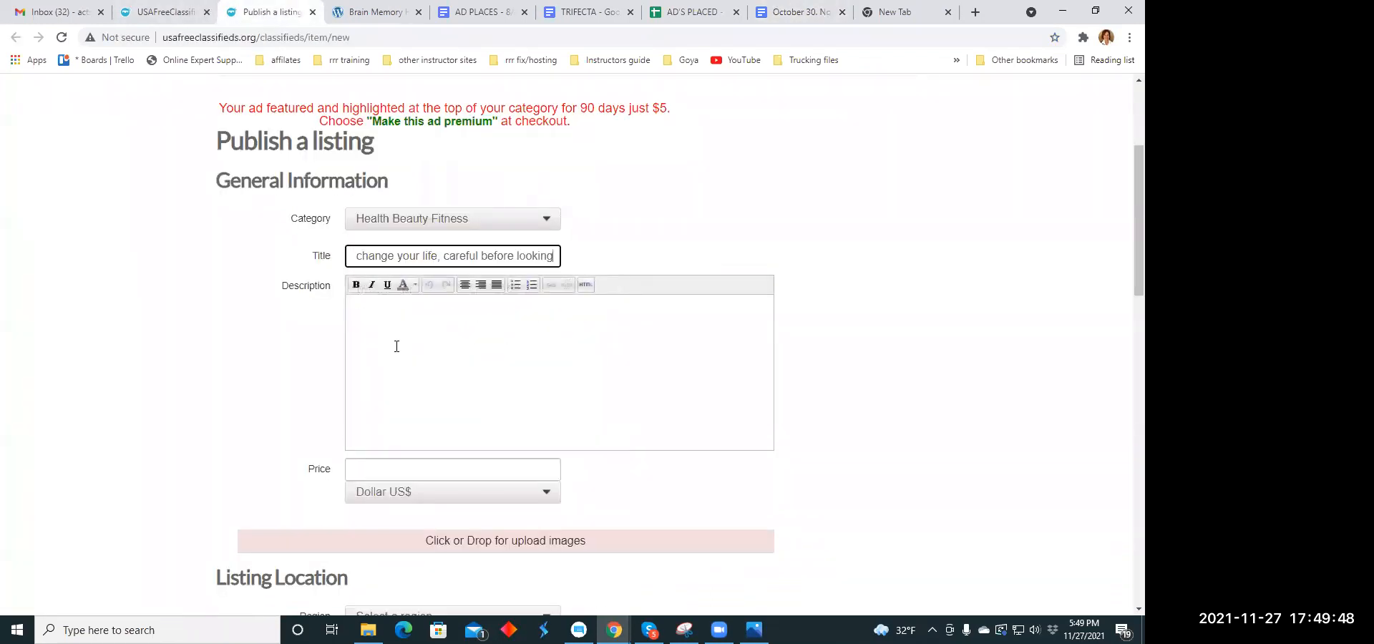
- Copy the ad paragraph beginning "Has this Lockdown been a life- changer" from the TRIFECTA document into the listing's description
click(370, 323)
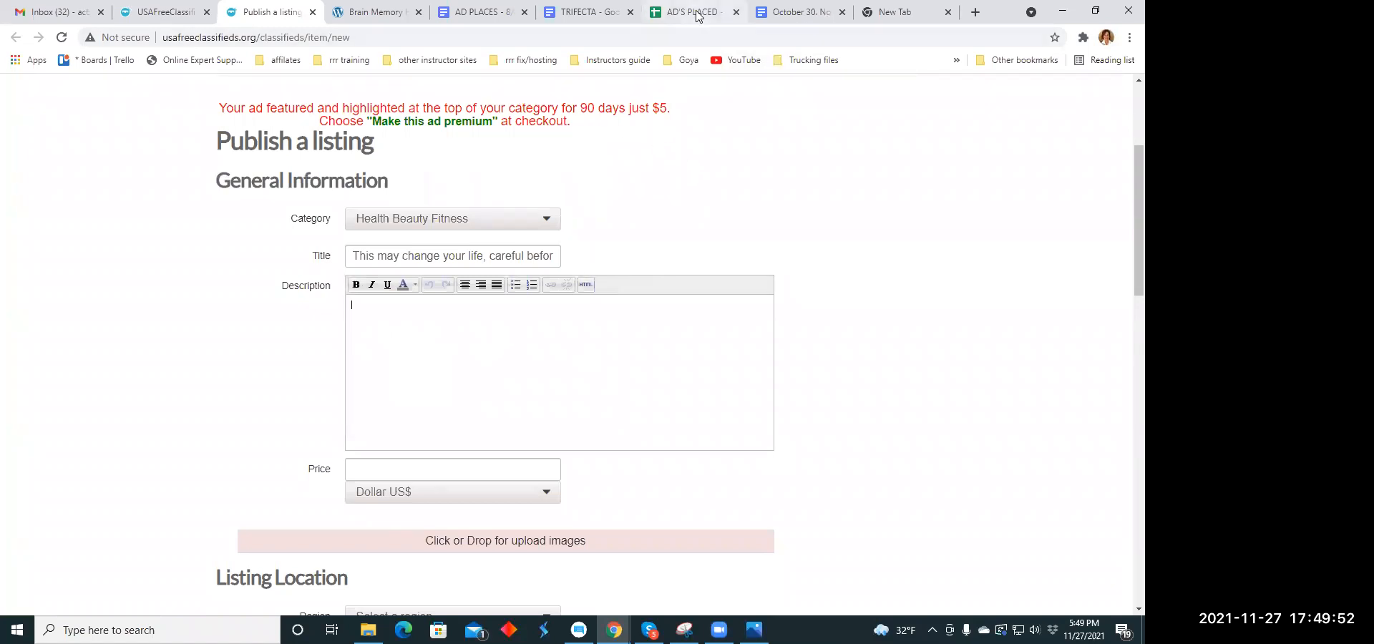
click(587, 12)
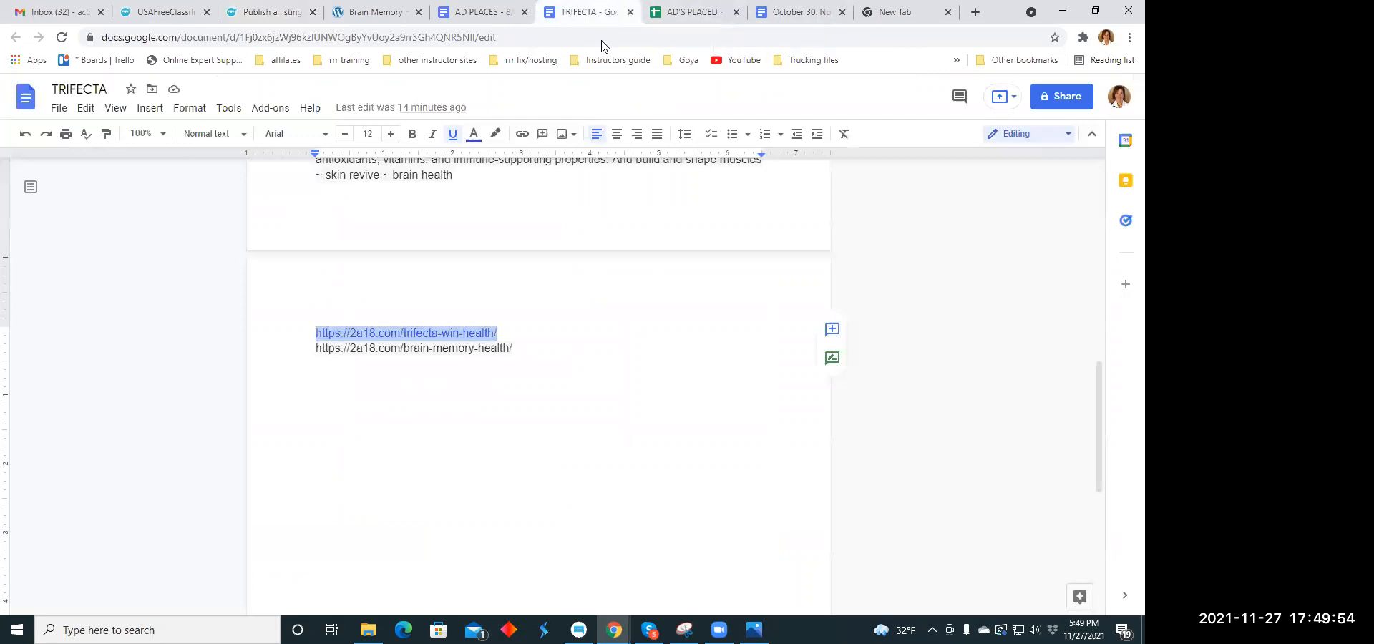
scroll(542, 275, up, 5)
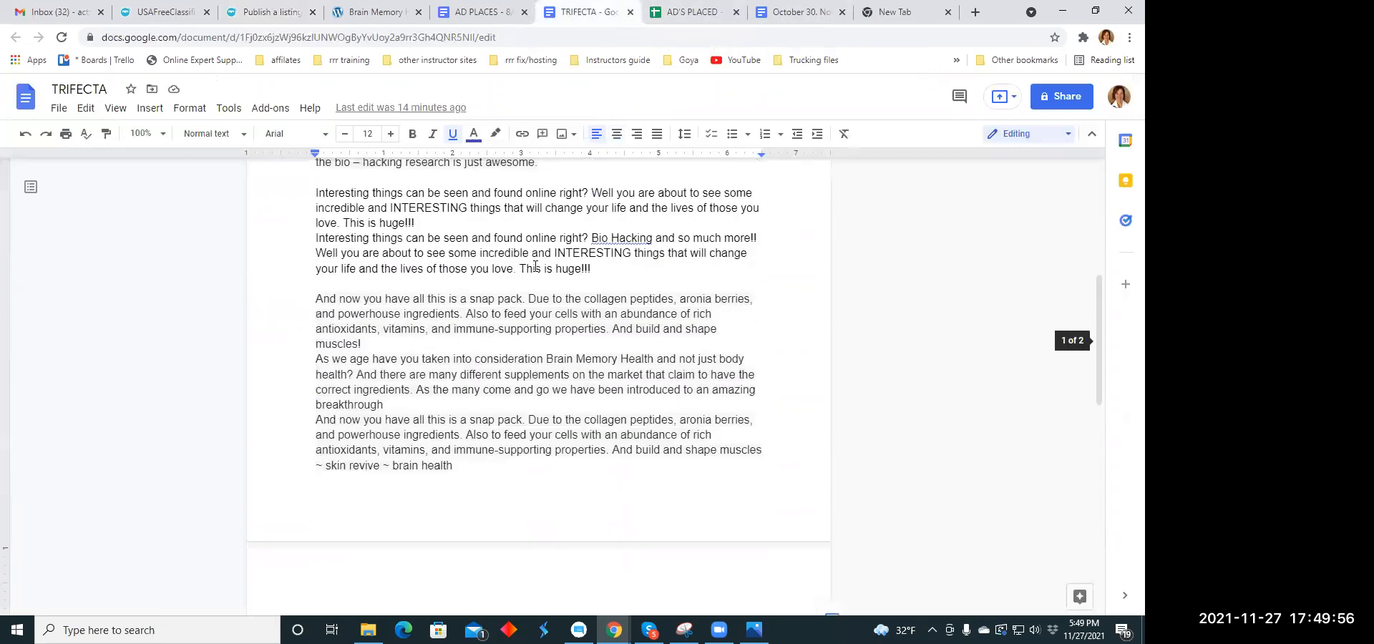
drag(317, 202, 539, 231)
scroll(526, 218, up, 1)
scroll(526, 218, up, 2)
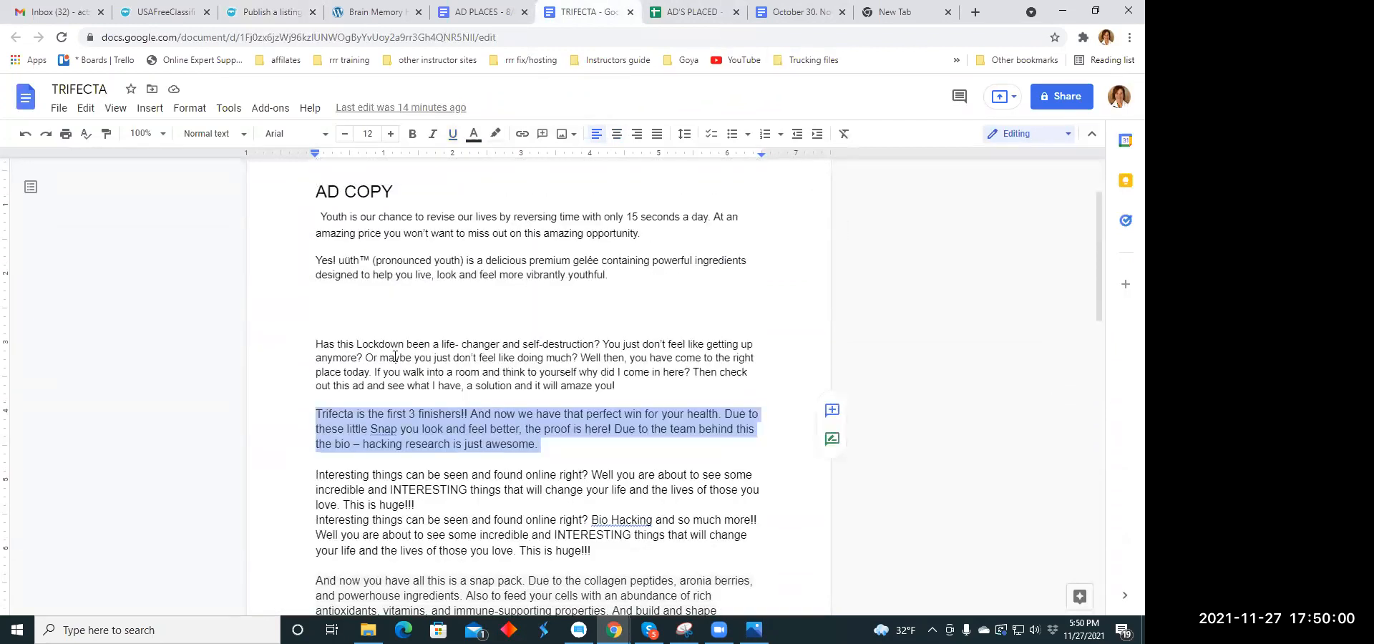
drag(317, 344, 621, 386)
right_click(628, 358)
click(686, 252)
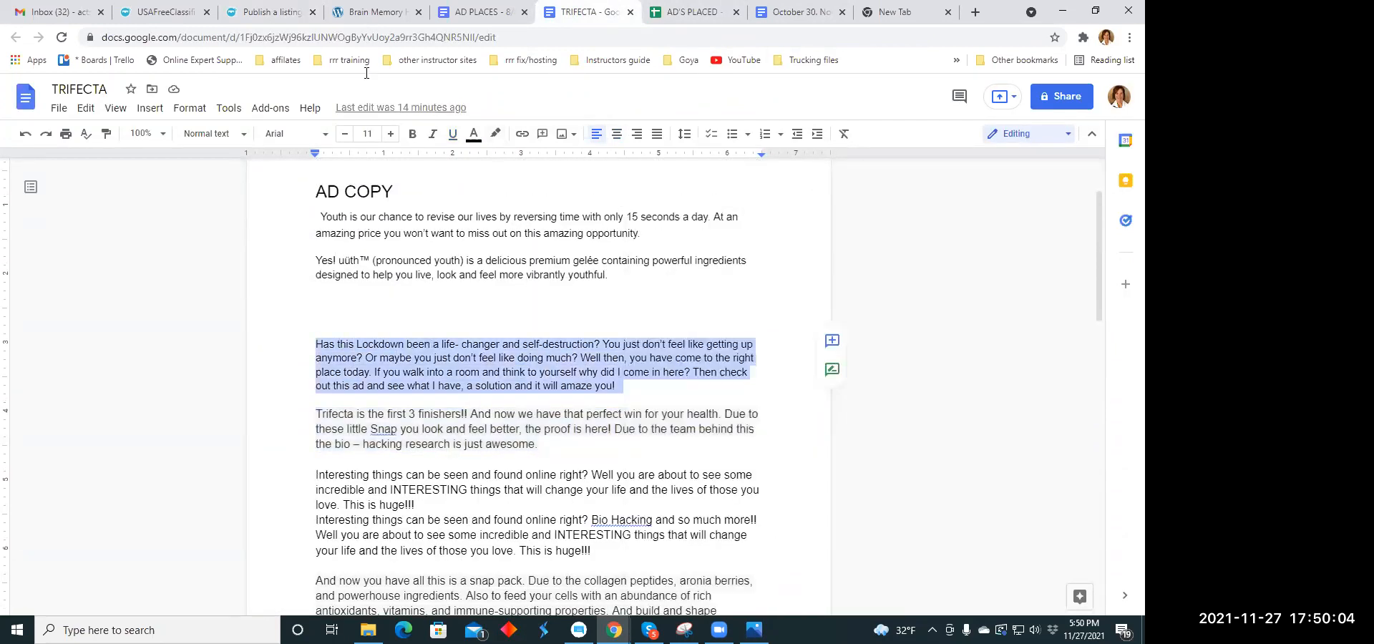
click(271, 12)
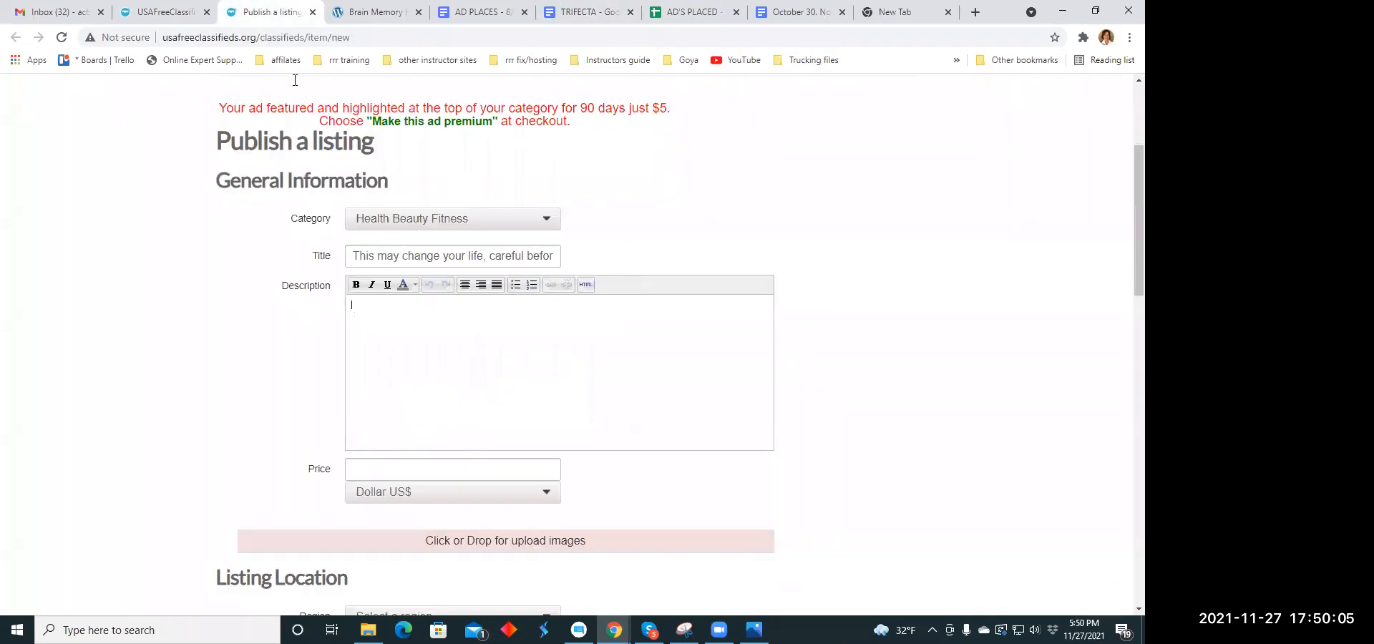
right_click(365, 301)
click(400, 415)
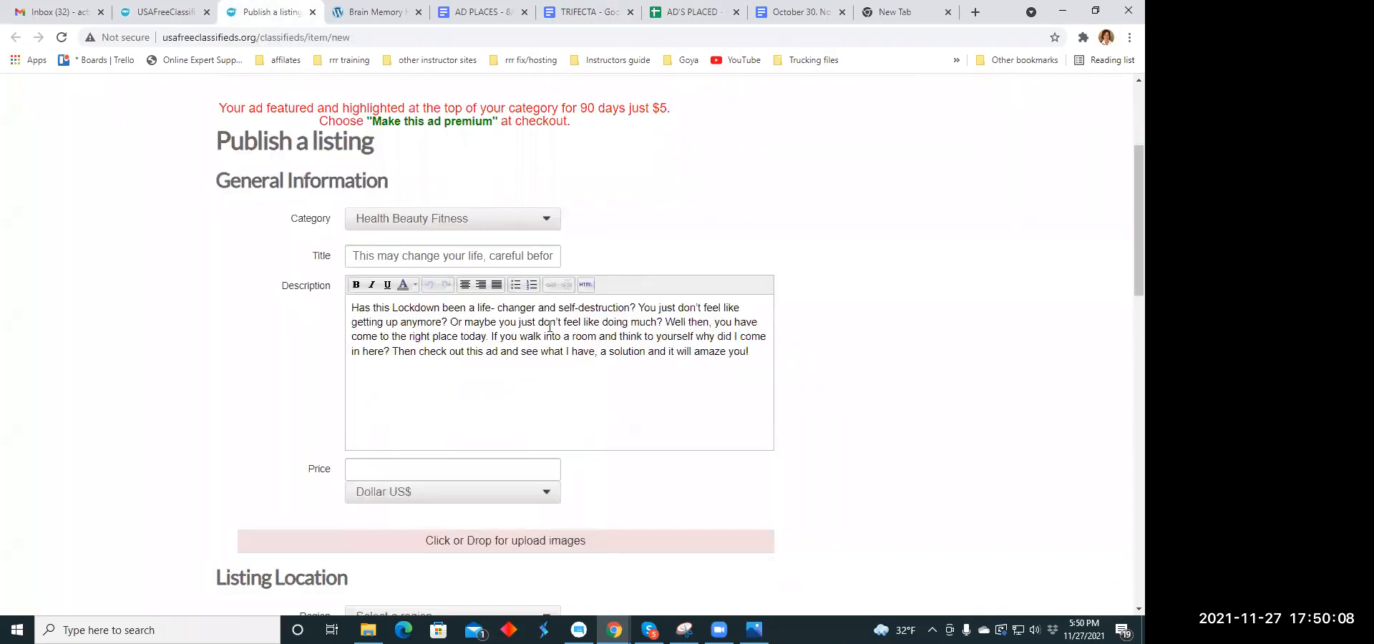
- Break the description into separate lines before "You just don't", "Or maybe", "Well then" and "Then check out"
click(639, 308)
key(Return)
click(549, 322)
key(Return)
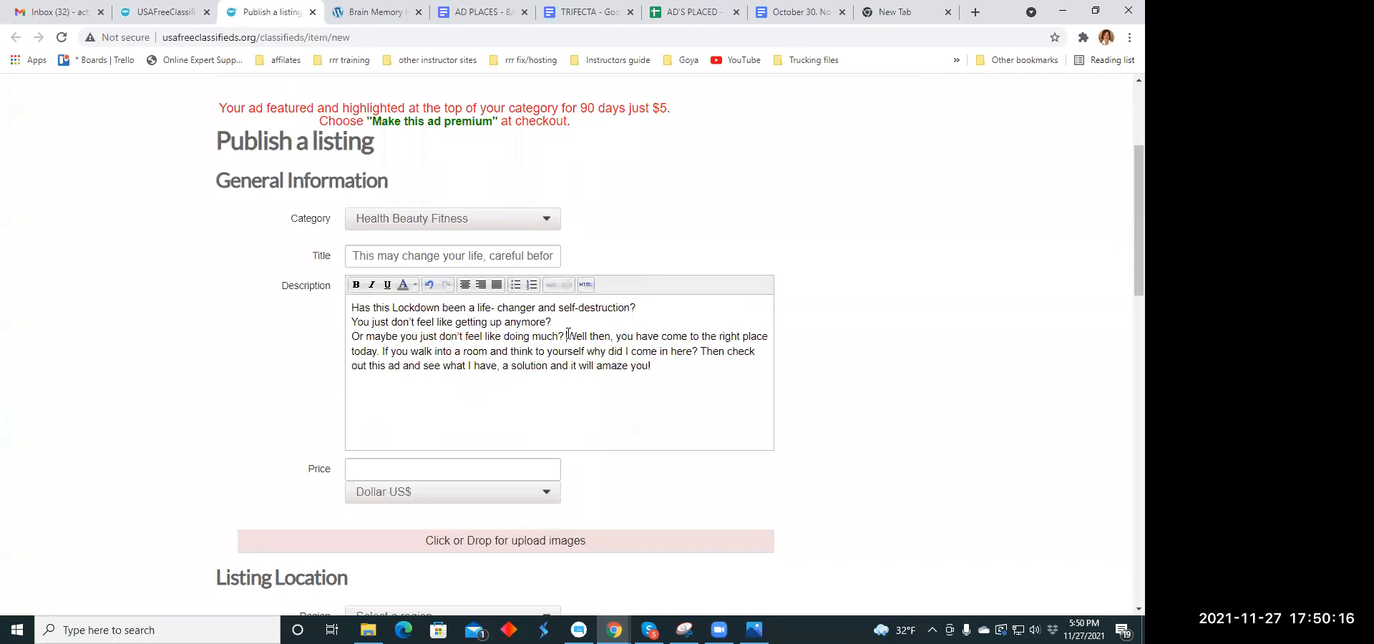
click(568, 336)
key(Return)
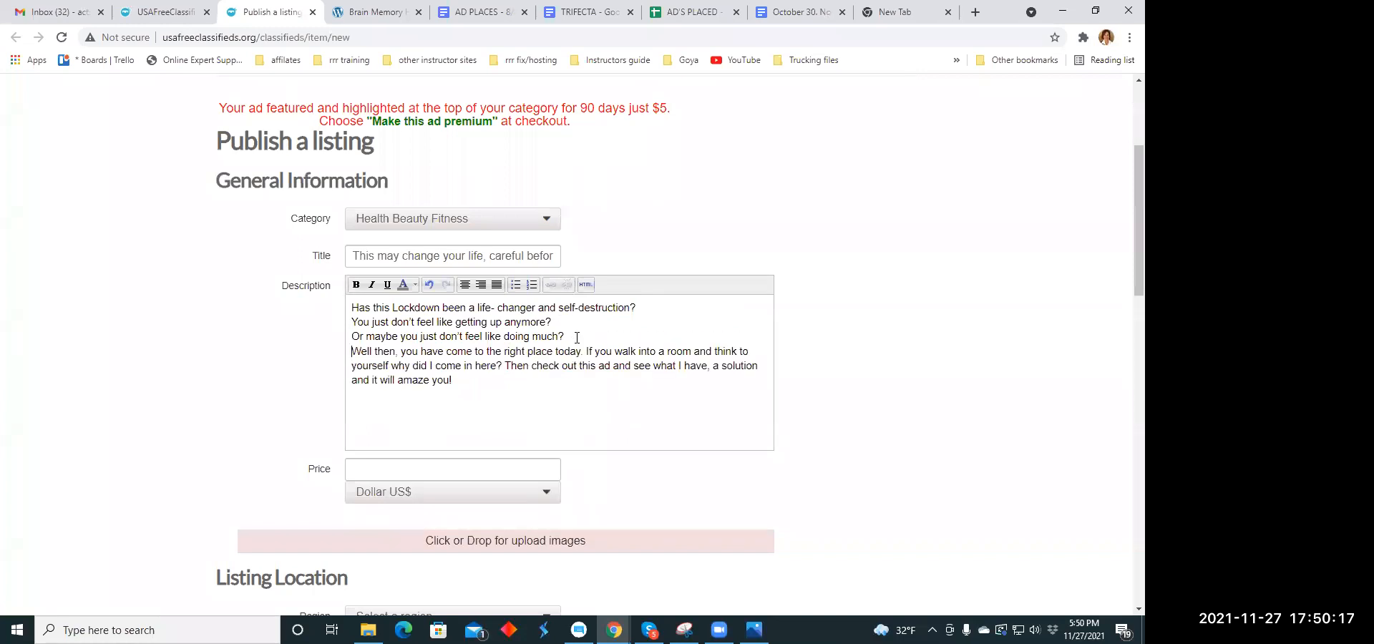
click(508, 365)
key(Return)
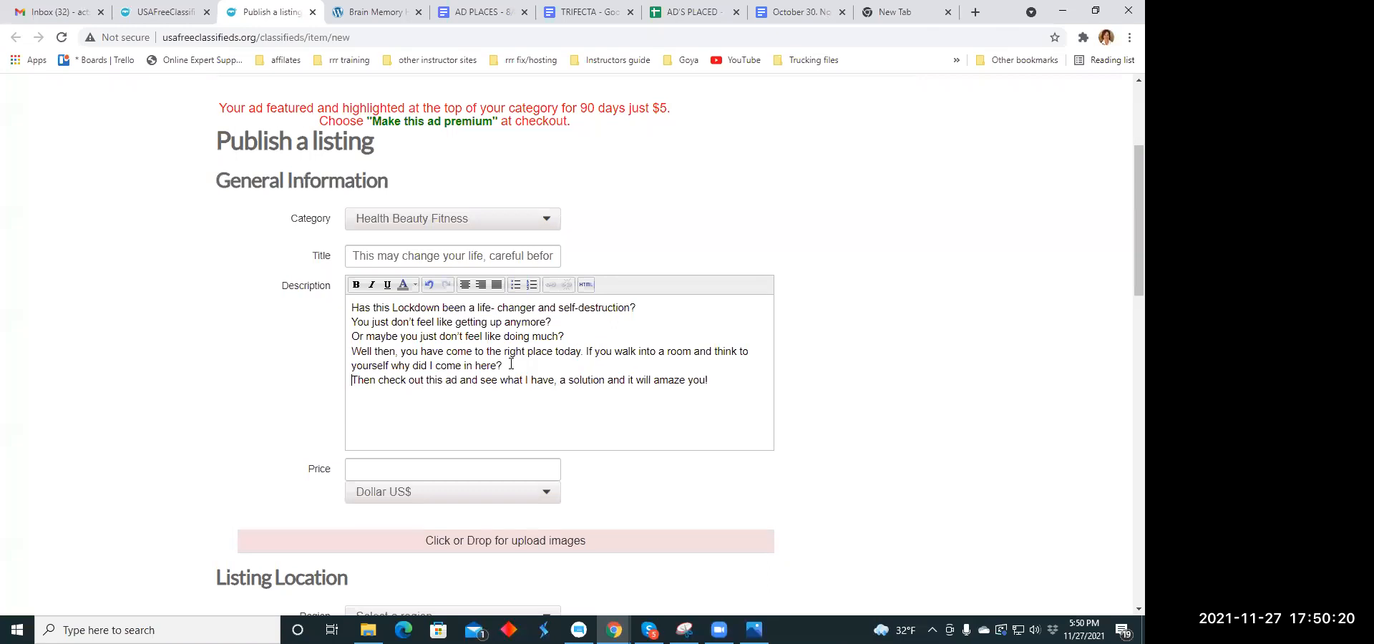
- Center all the text of the listing's description
drag(351, 308, 414, 307)
drag(498, 333, 715, 386)
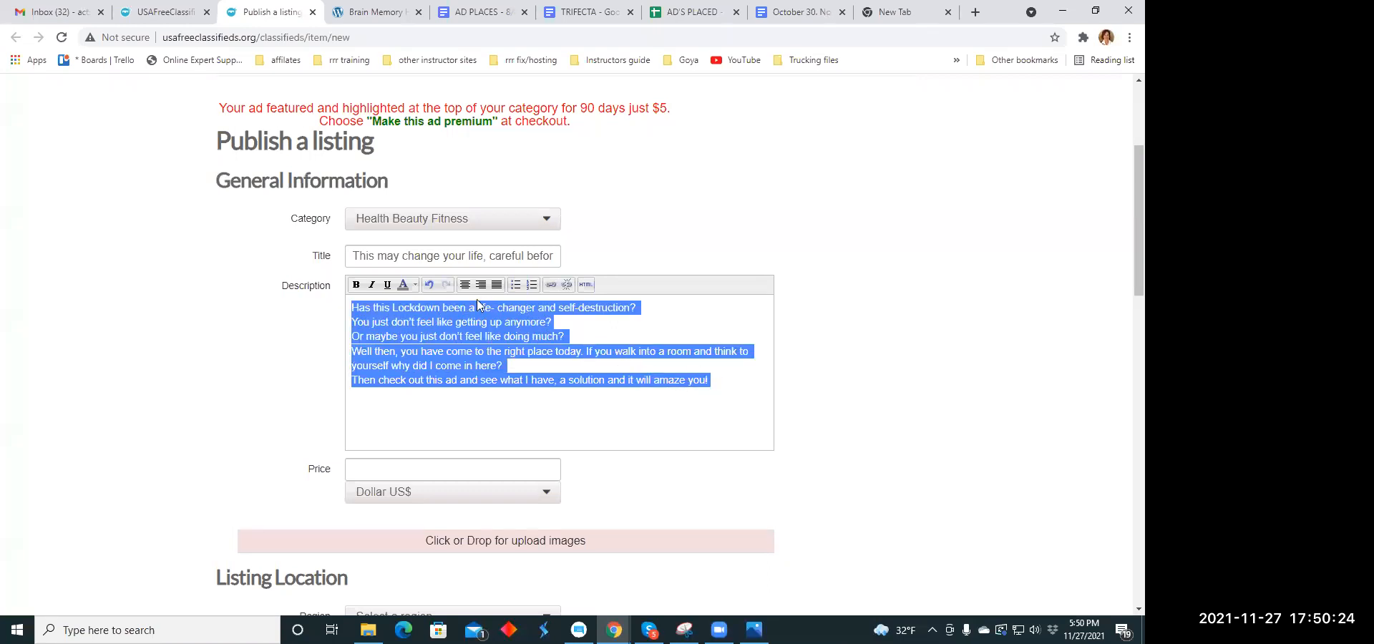
click(463, 285)
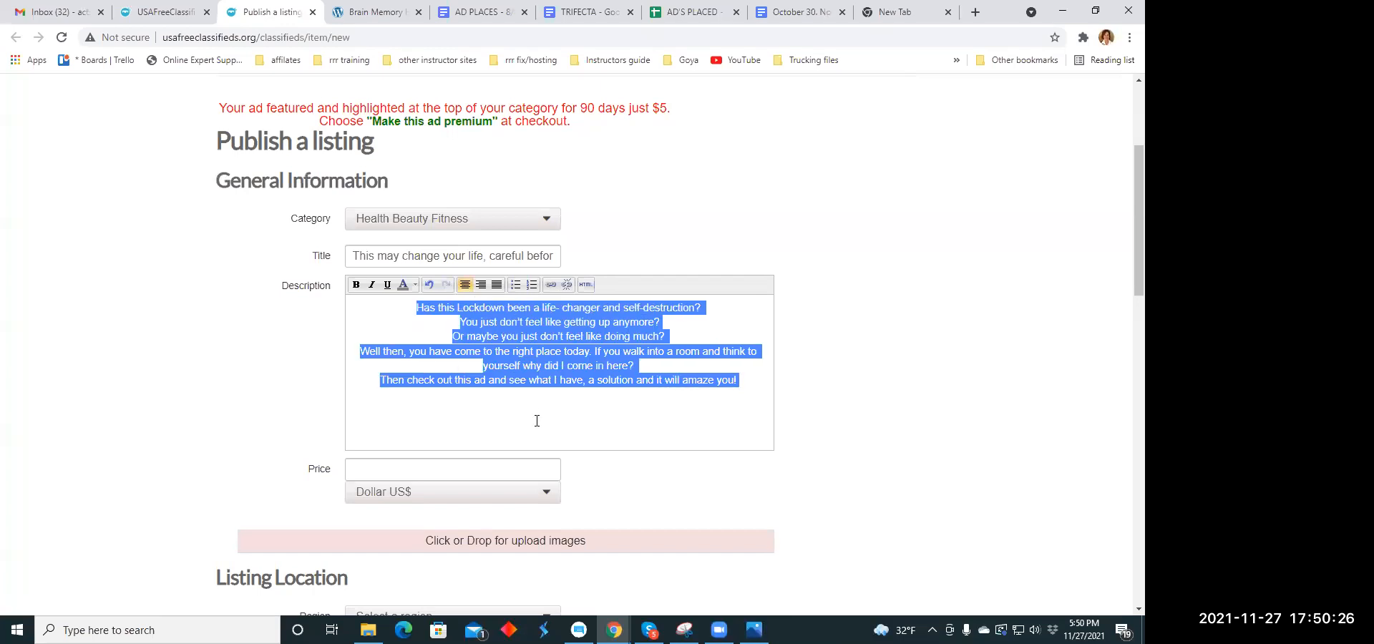
click(528, 398)
- Set the listing's price to 79.00 US dollars
scroll(528, 399, down, 3)
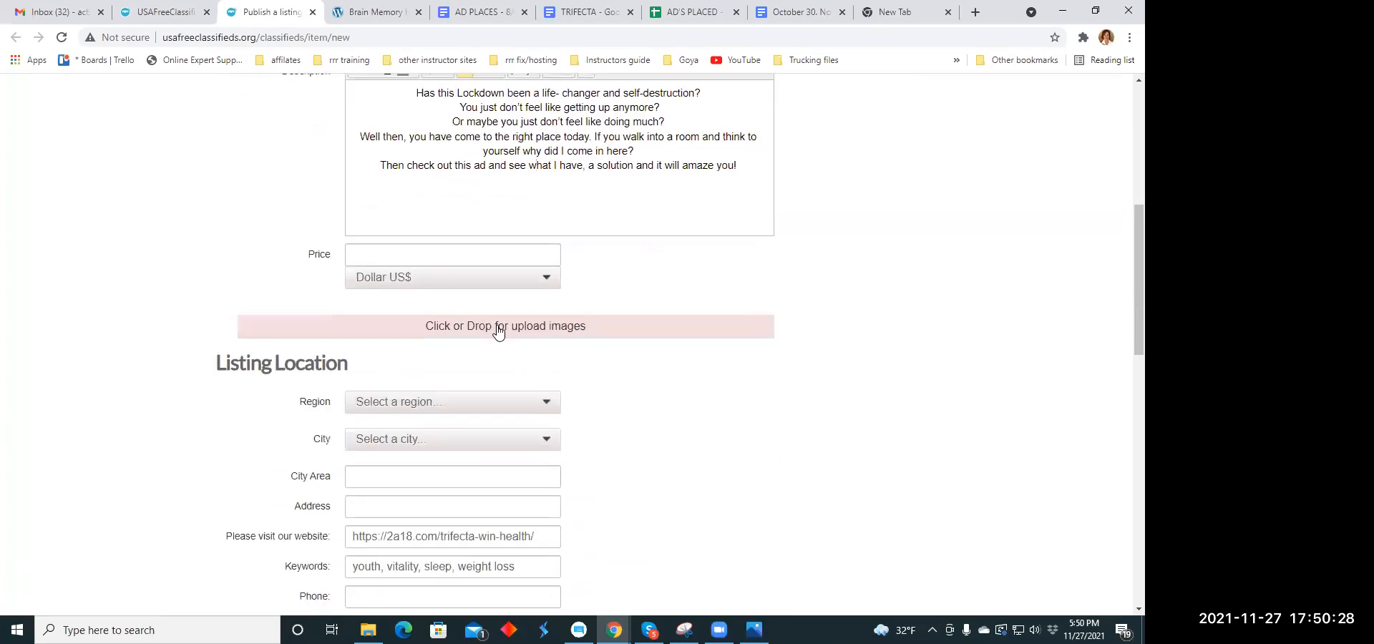
click(376, 265)
text(7)
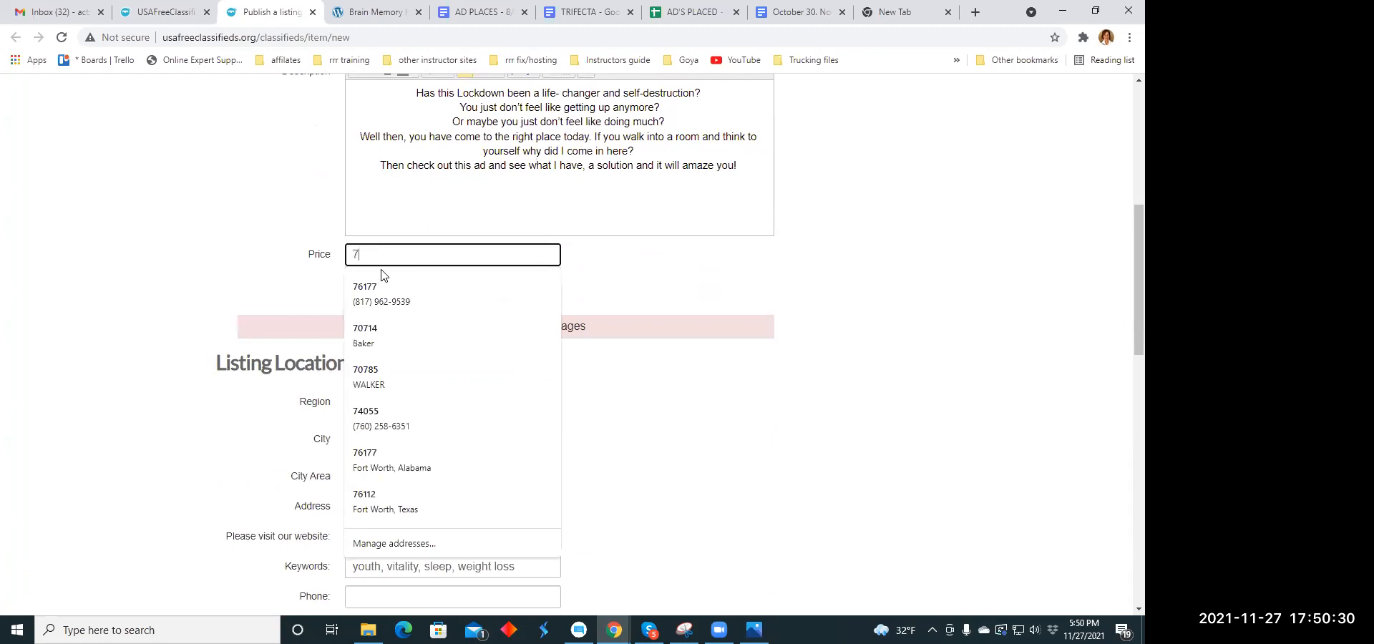
text(9.00)
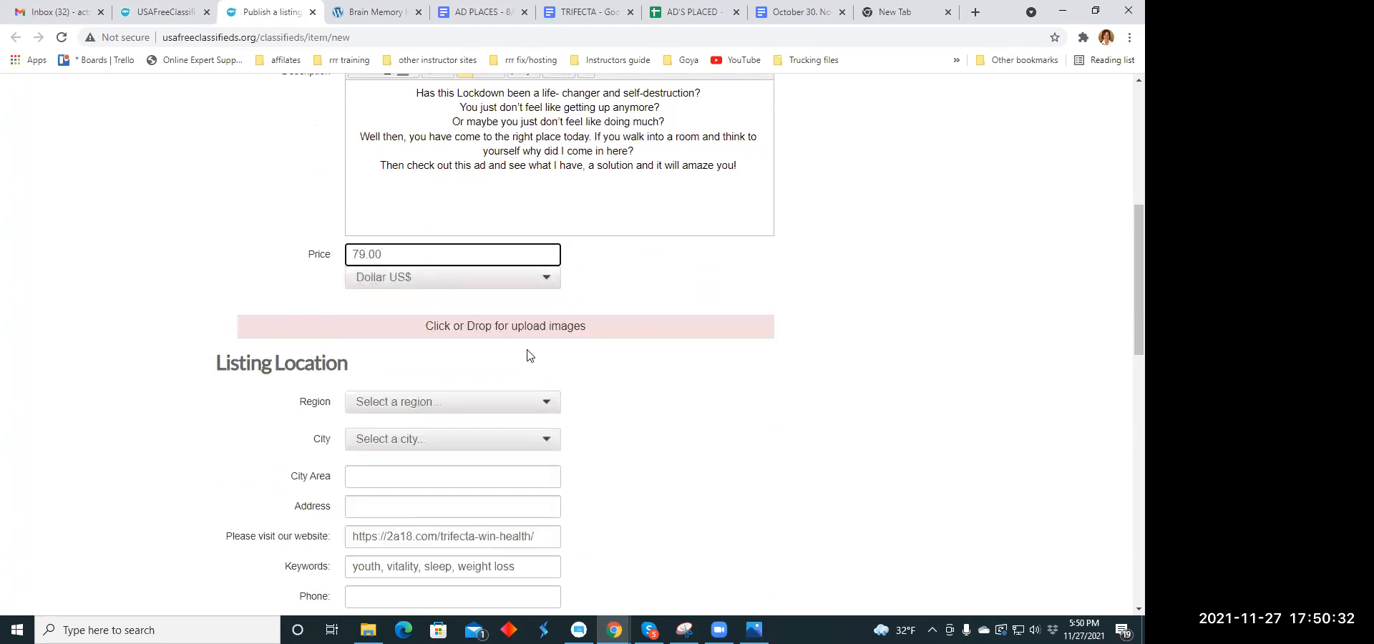
- Upload scienceuuth.jpg from the Ad Memes folder as the listing's first image
click(514, 327)
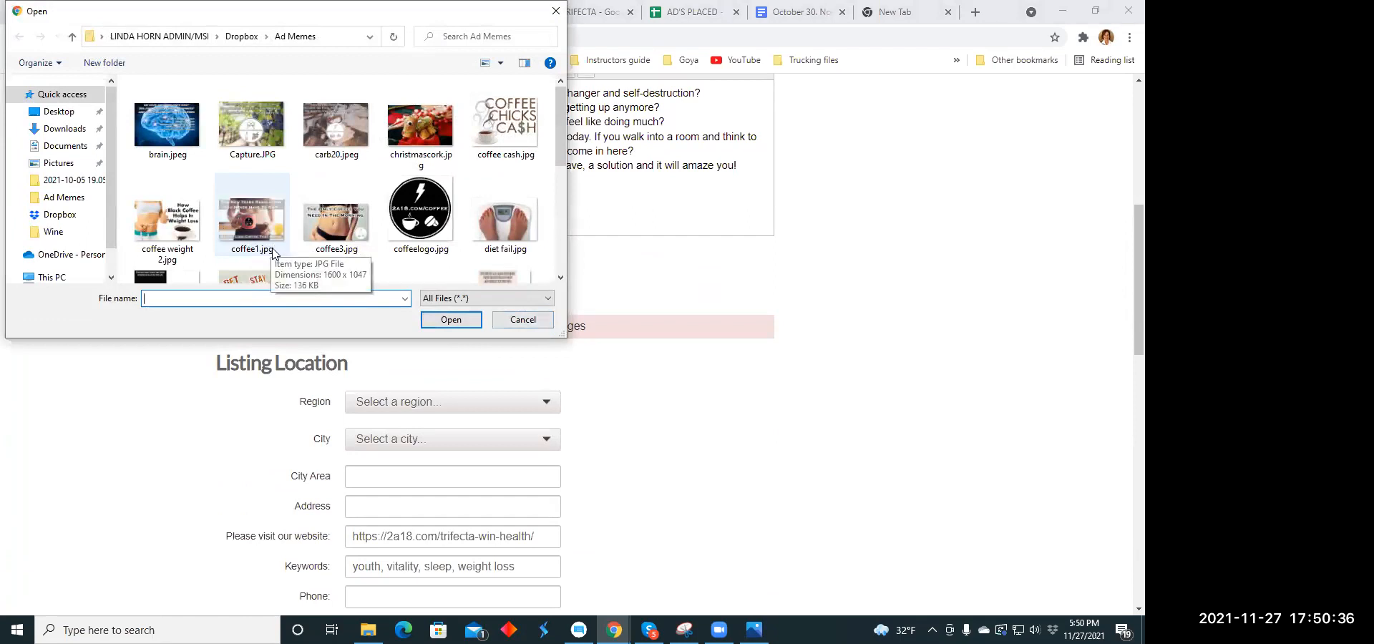
scroll(316, 188, down, 2)
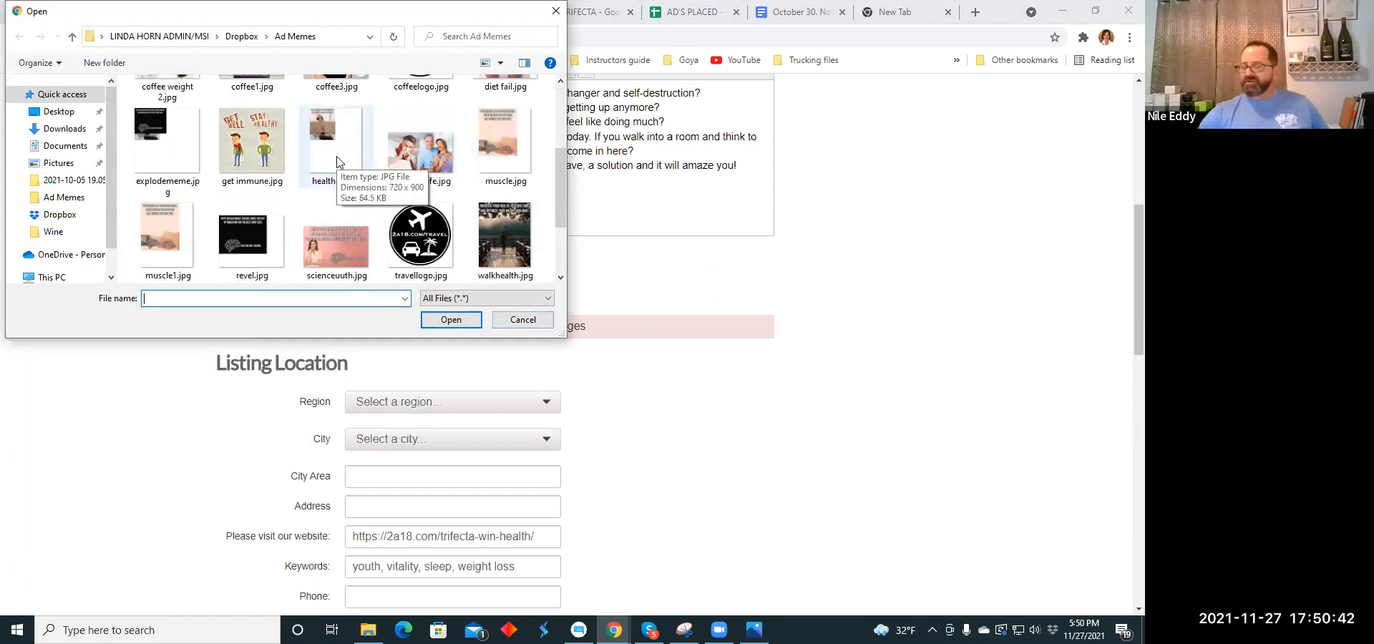
scroll(161, 154, down, 1)
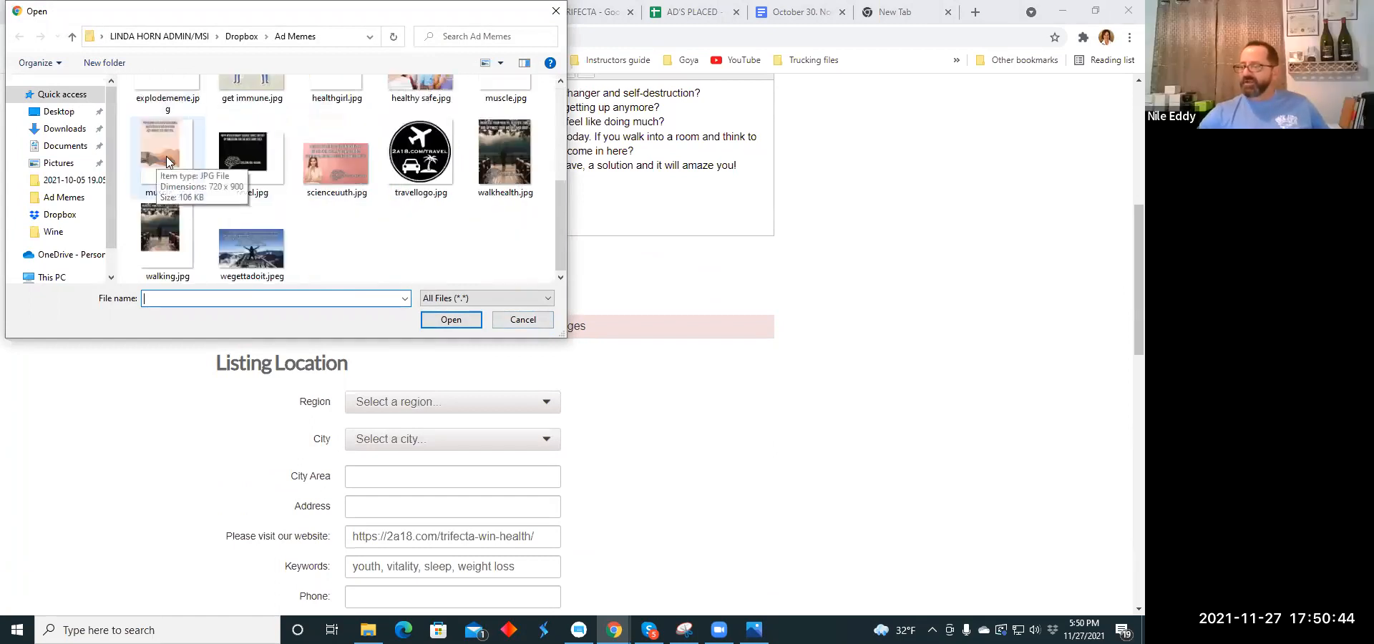
click(321, 163)
click(440, 319)
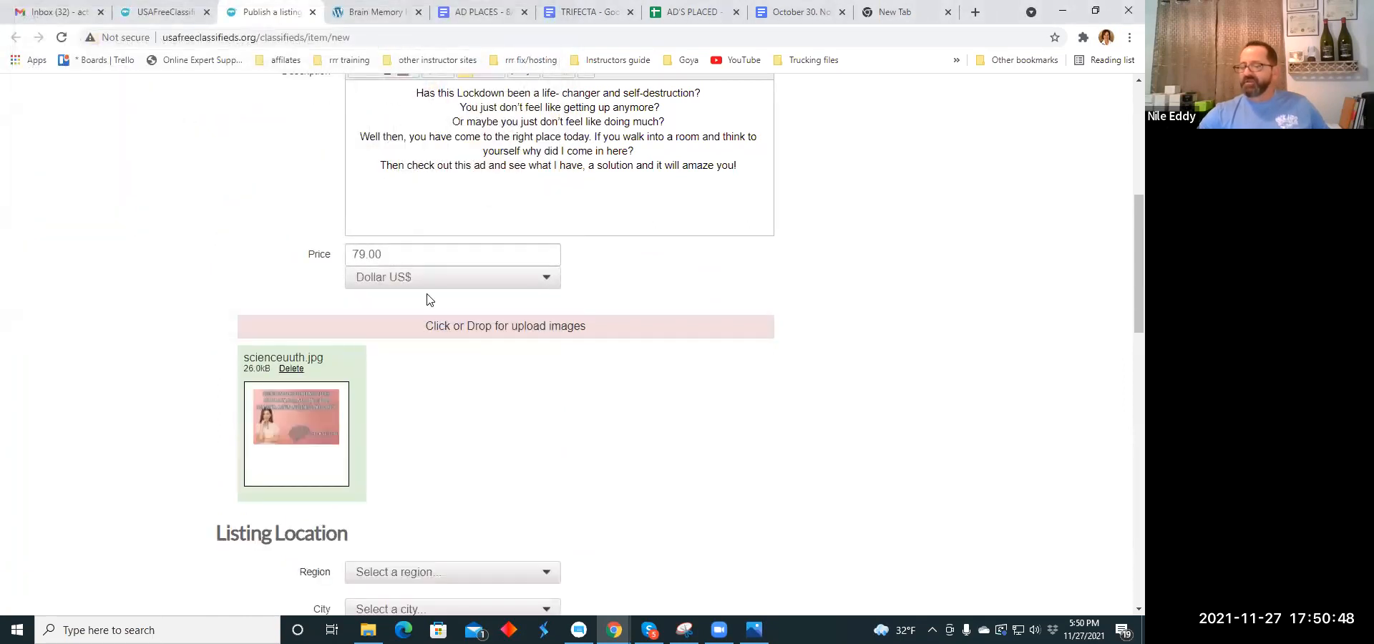
- Upload walking.jpg from the Ad Memes folder as the listing's second image
scroll(436, 290, down, 1)
click(458, 259)
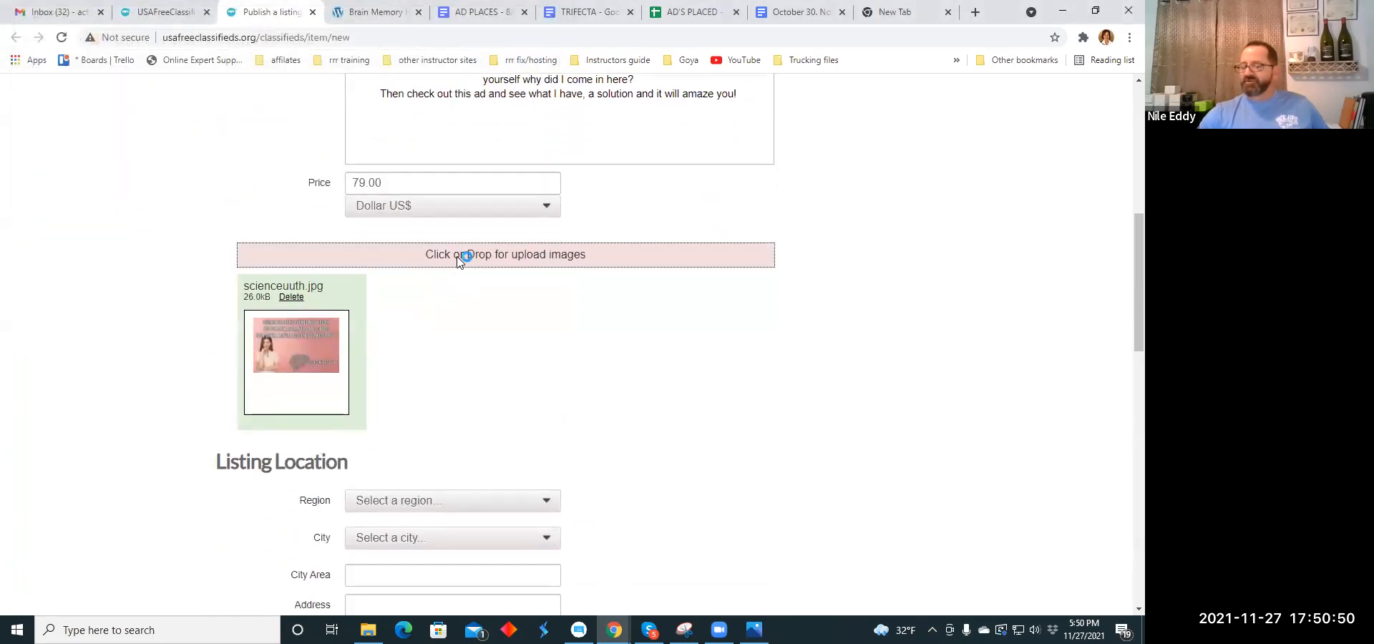
scroll(249, 228, down, 4)
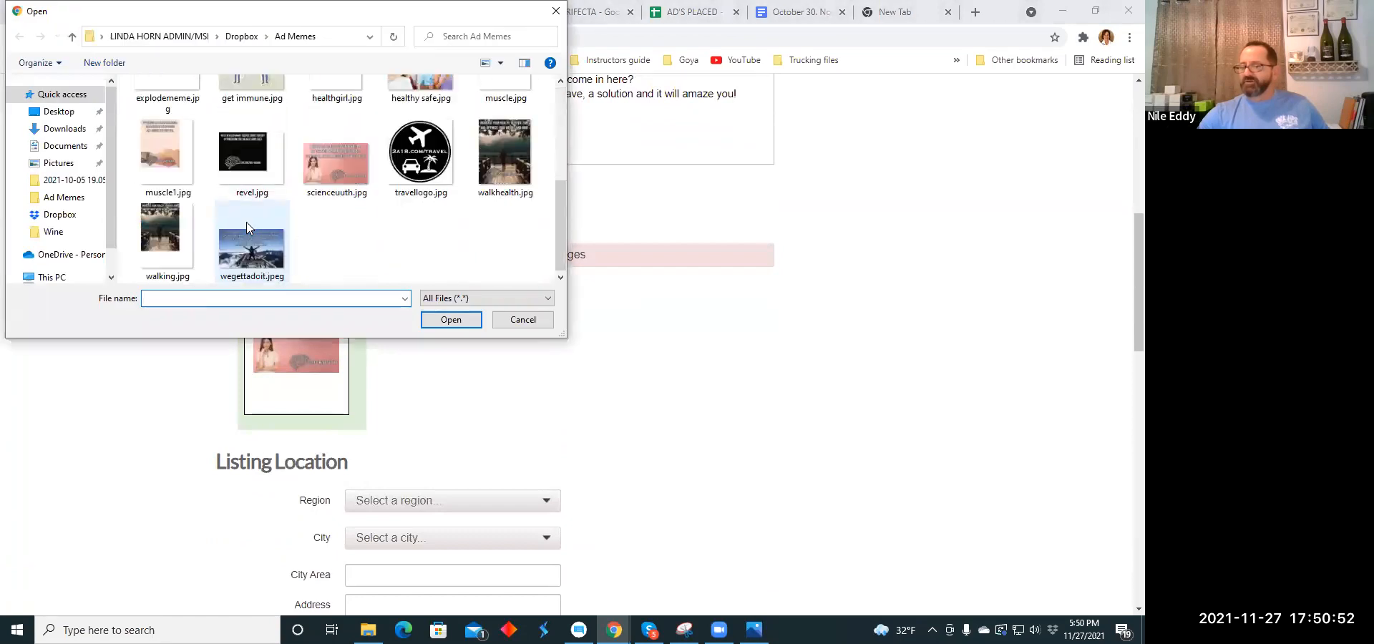
click(180, 233)
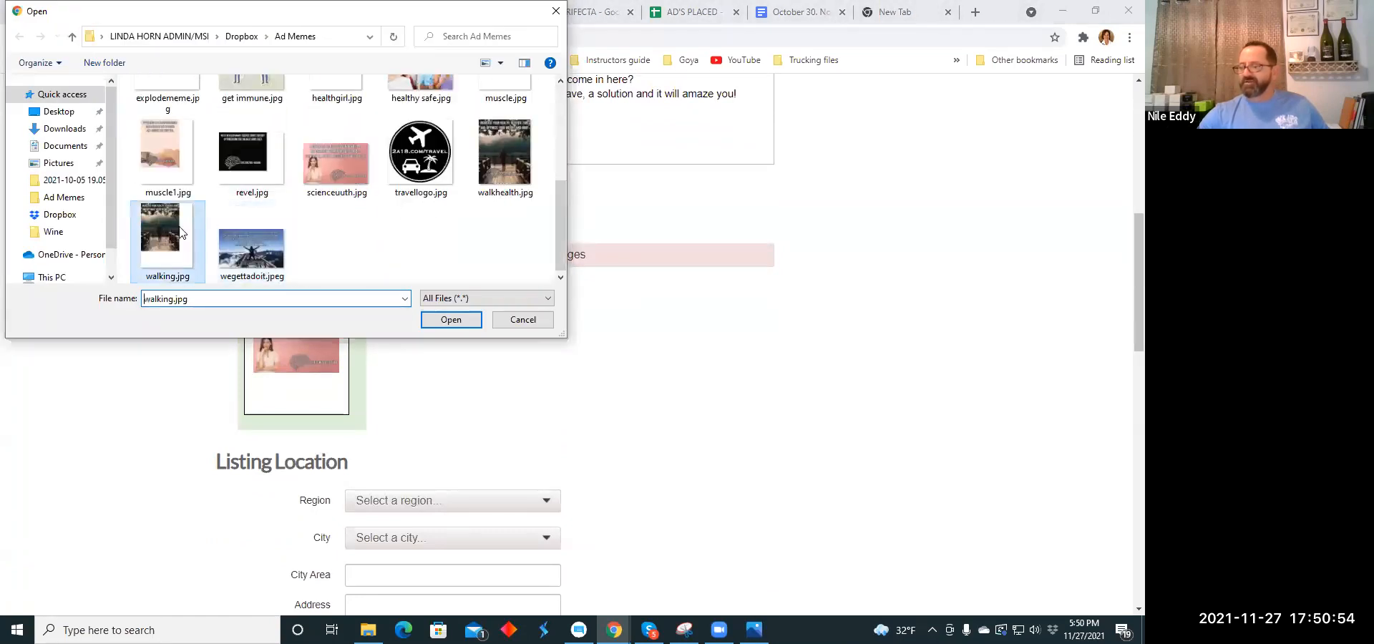
click(451, 320)
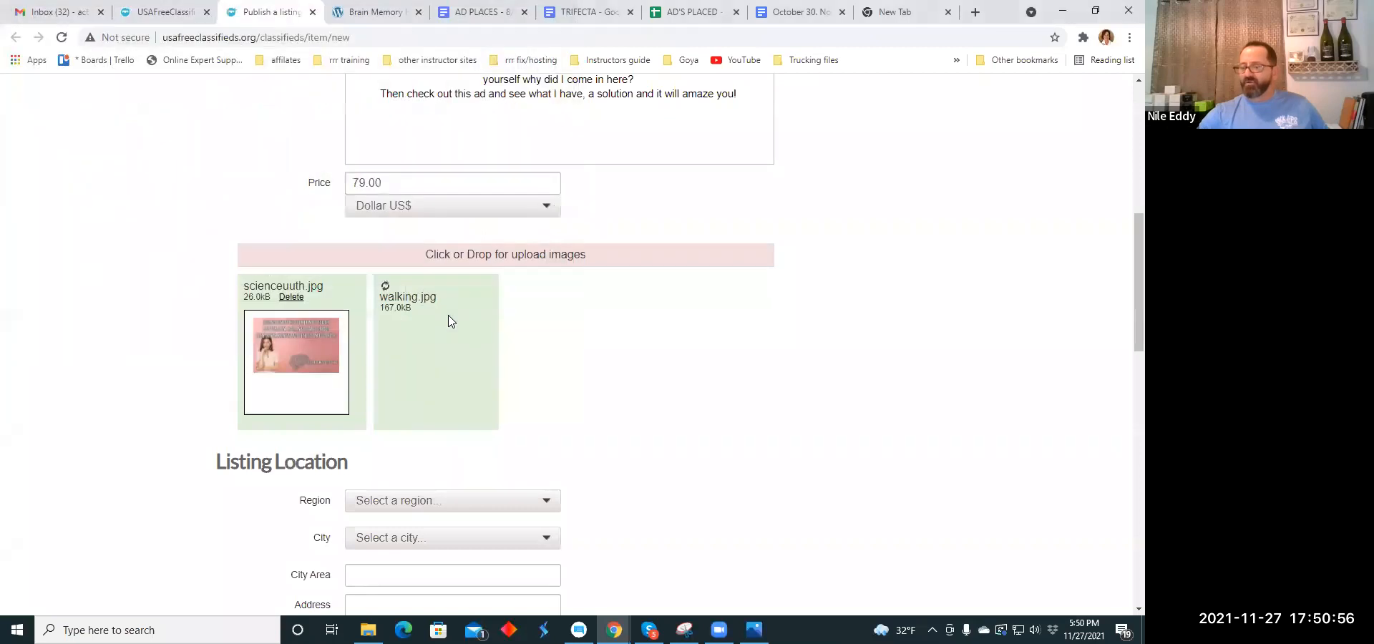
- Set the listing's location to the District of Columbia region and the city of Washington
scroll(608, 308, down, 3)
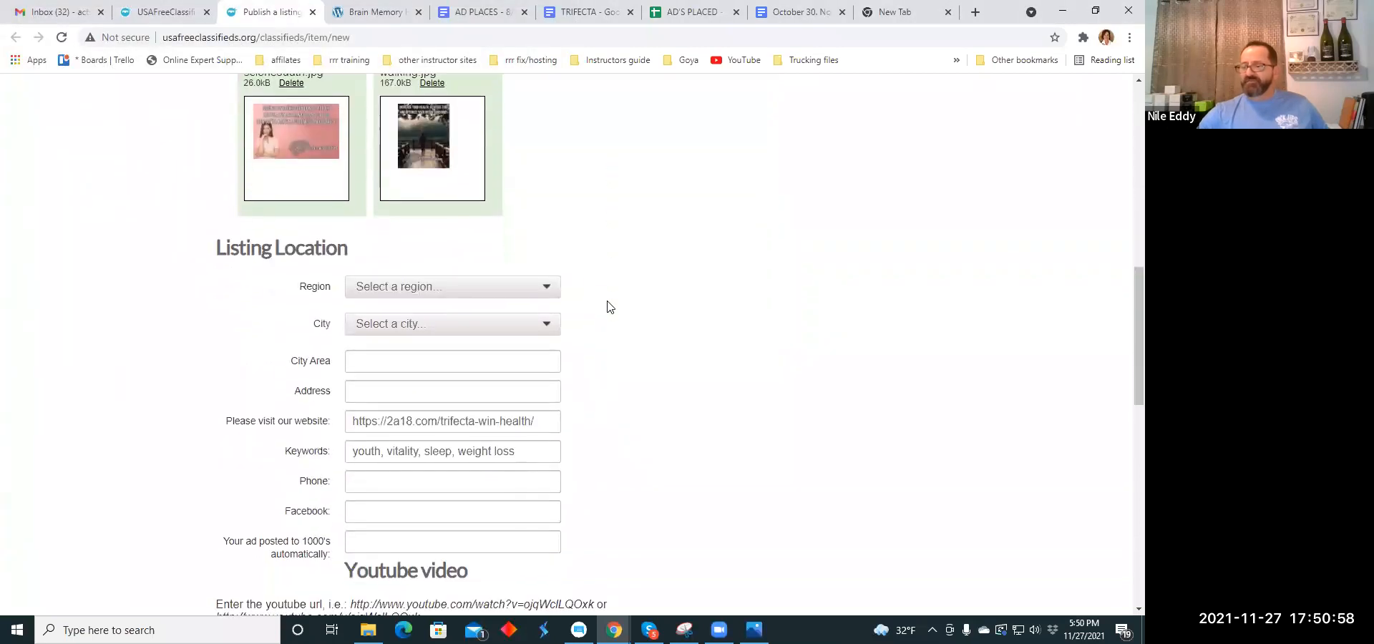
click(545, 287)
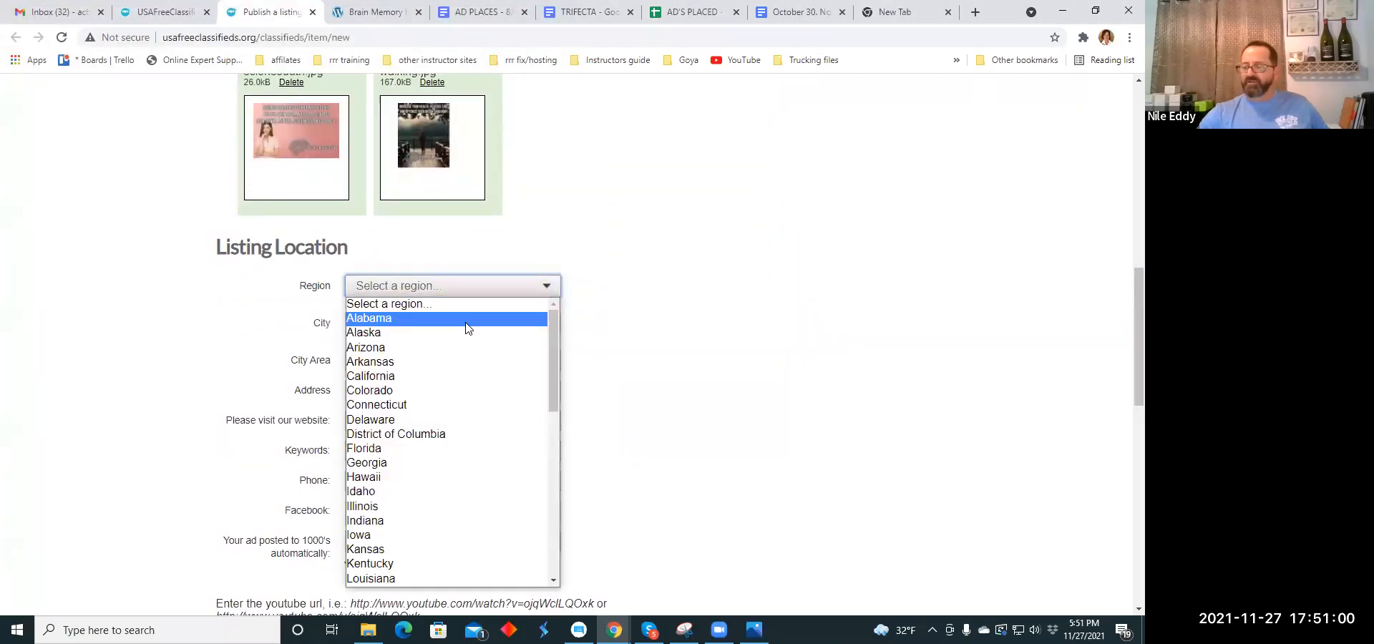
click(371, 435)
click(547, 325)
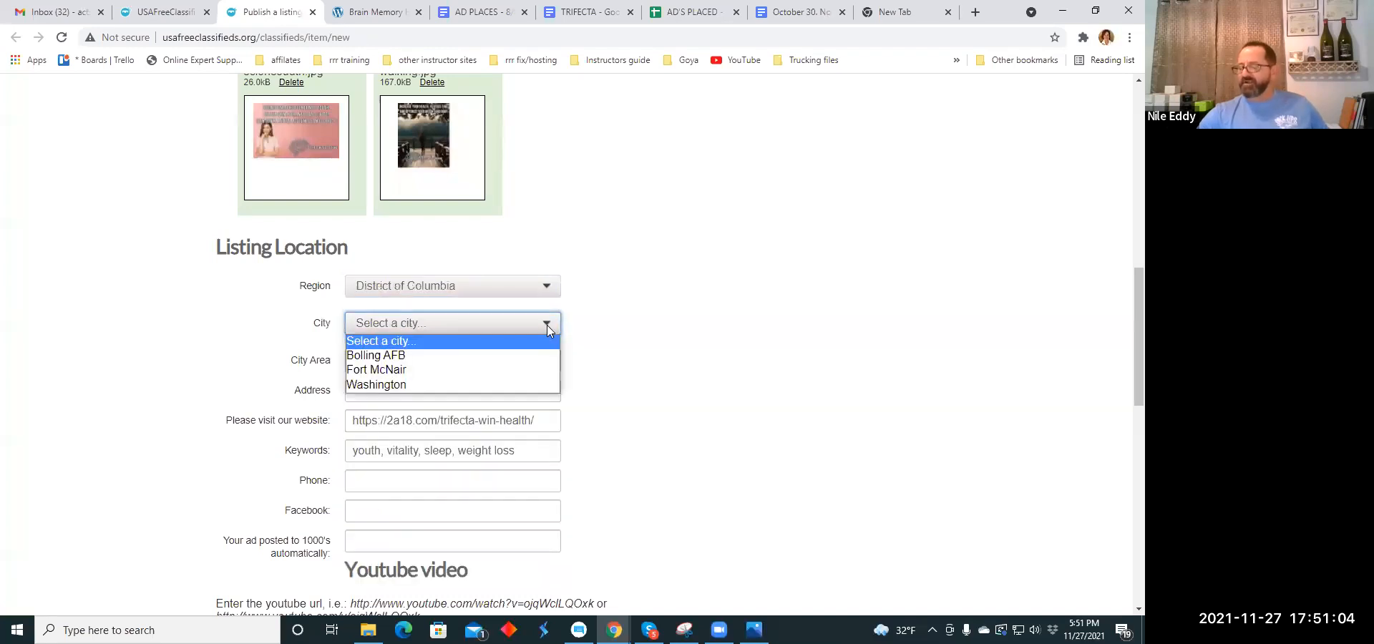
click(495, 384)
- Publish the listing with the Pack 3-in-1 option left selected, and close its payment page without paying
scroll(528, 322, down, 2)
scroll(529, 317, down, 6)
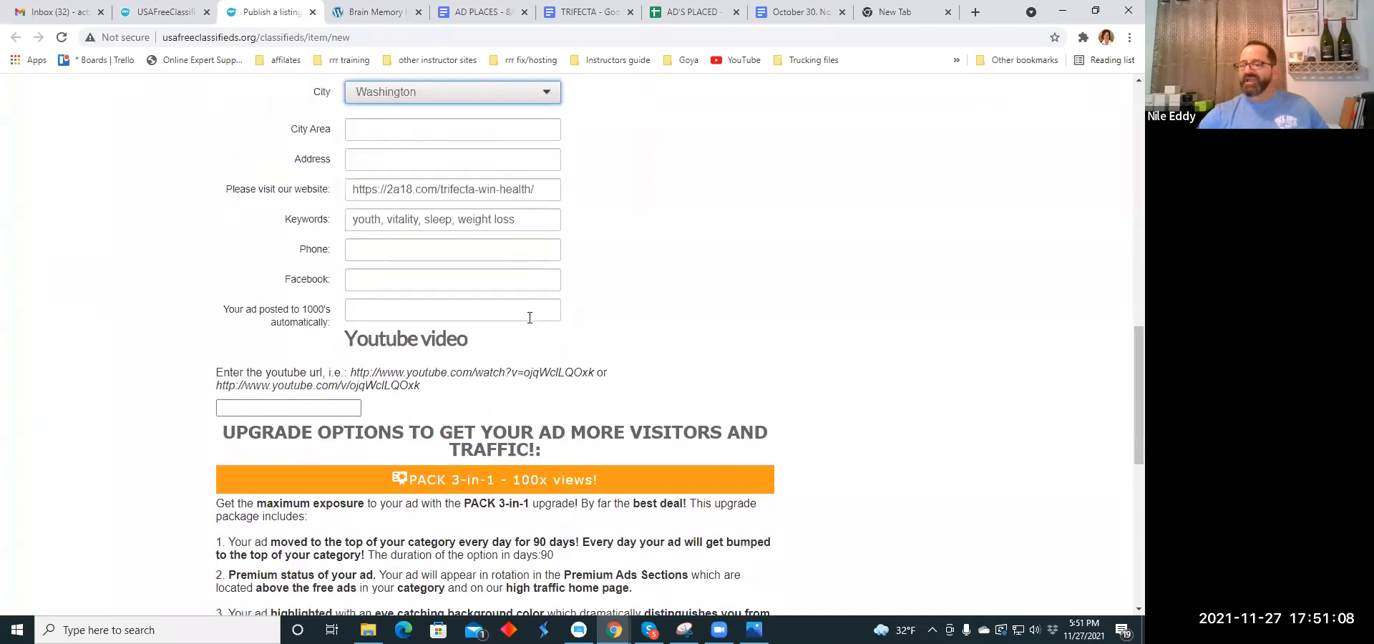
scroll(530, 317, down, 3)
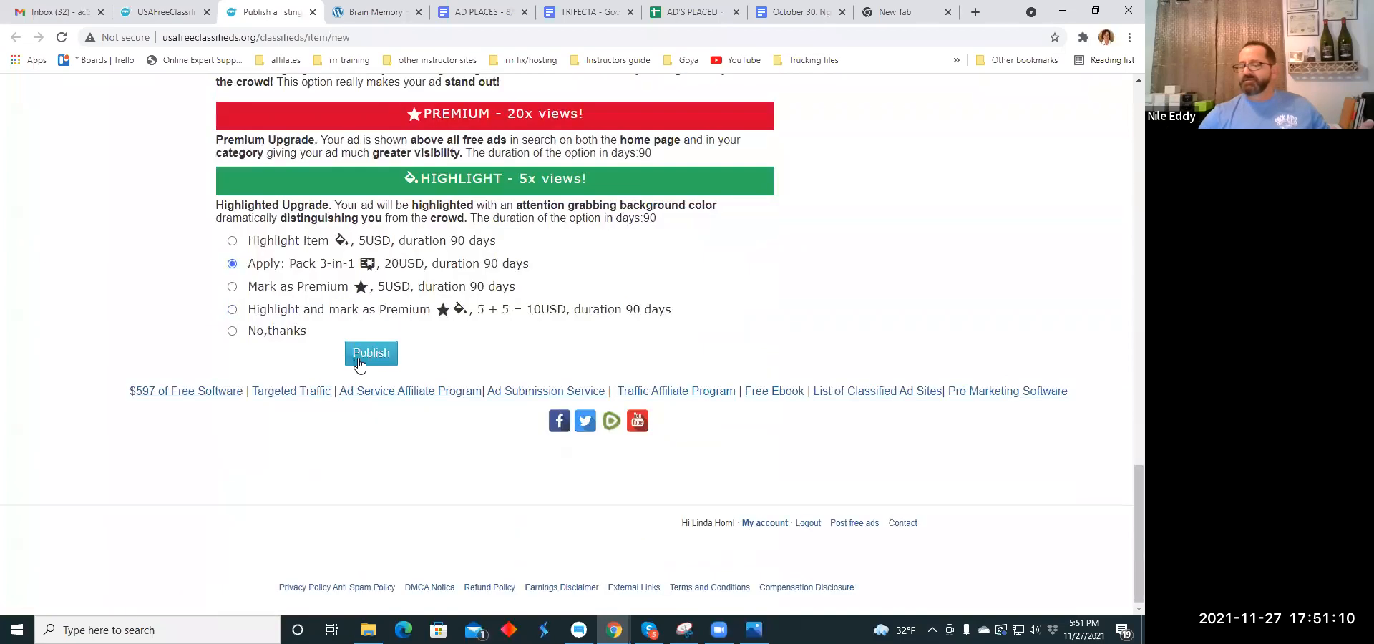
click(363, 360)
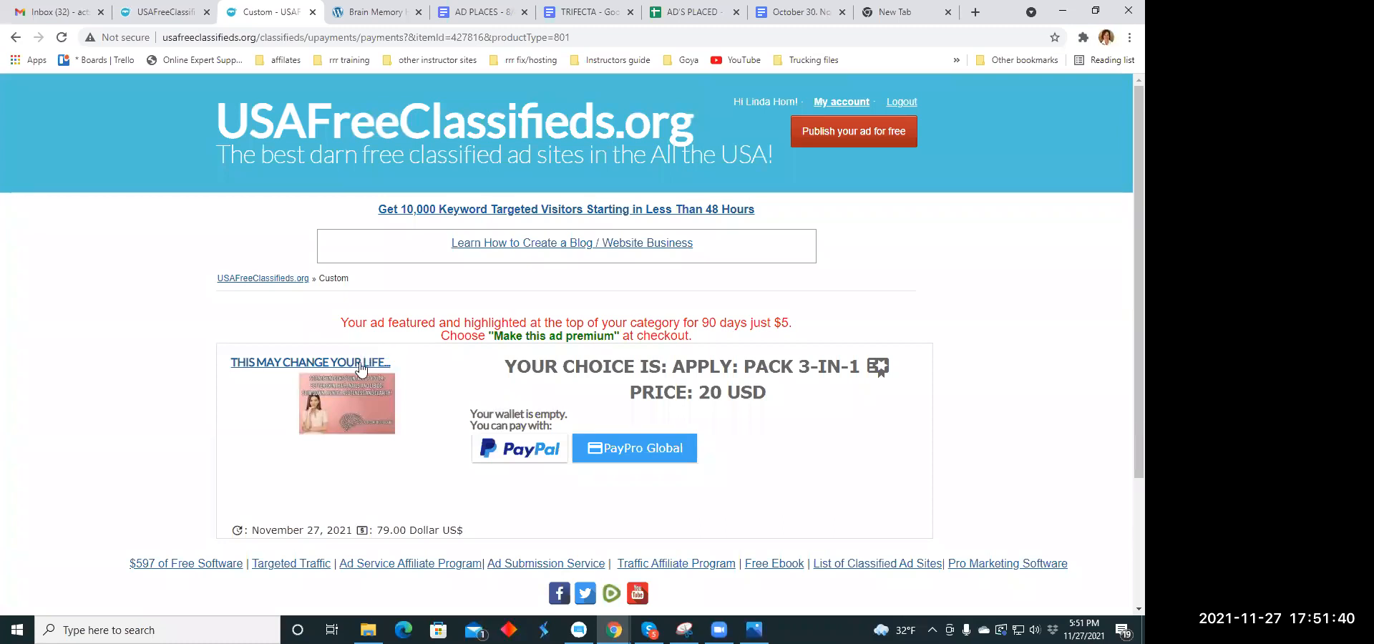
click(313, 13)
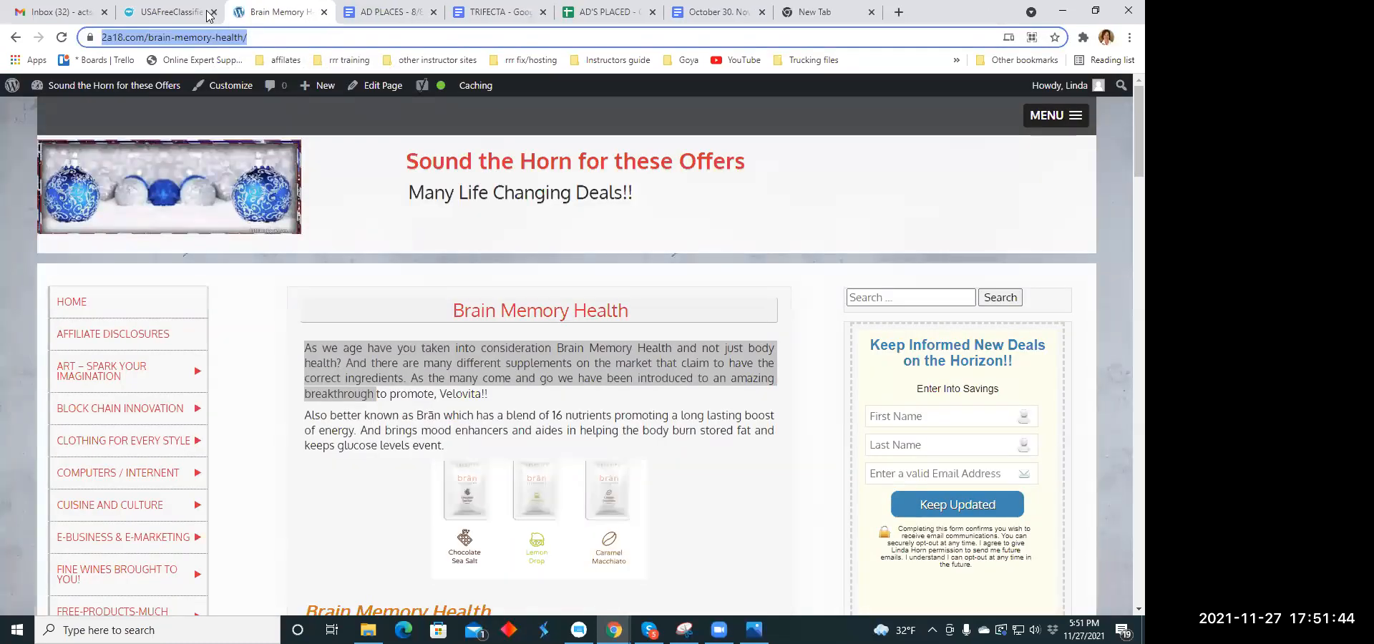
- Open five blank listing forms from the USAFreeClassifieds home page, each in its own browser tab
click(185, 13)
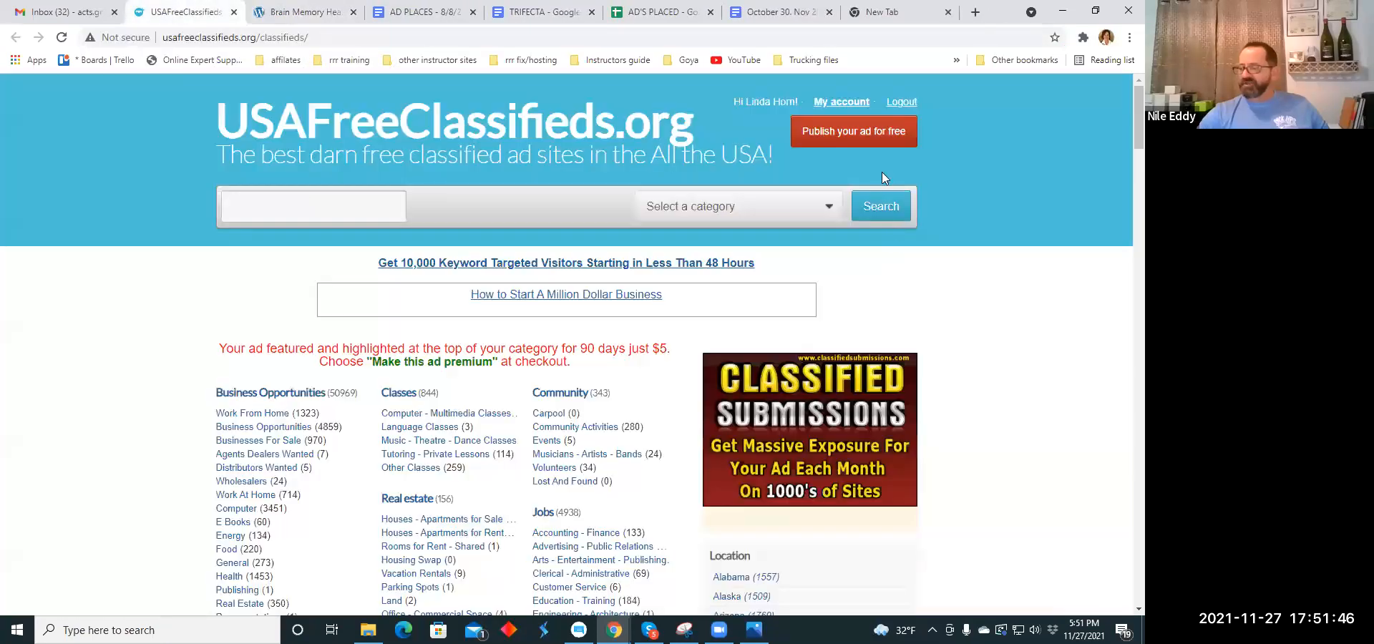
click(858, 137)
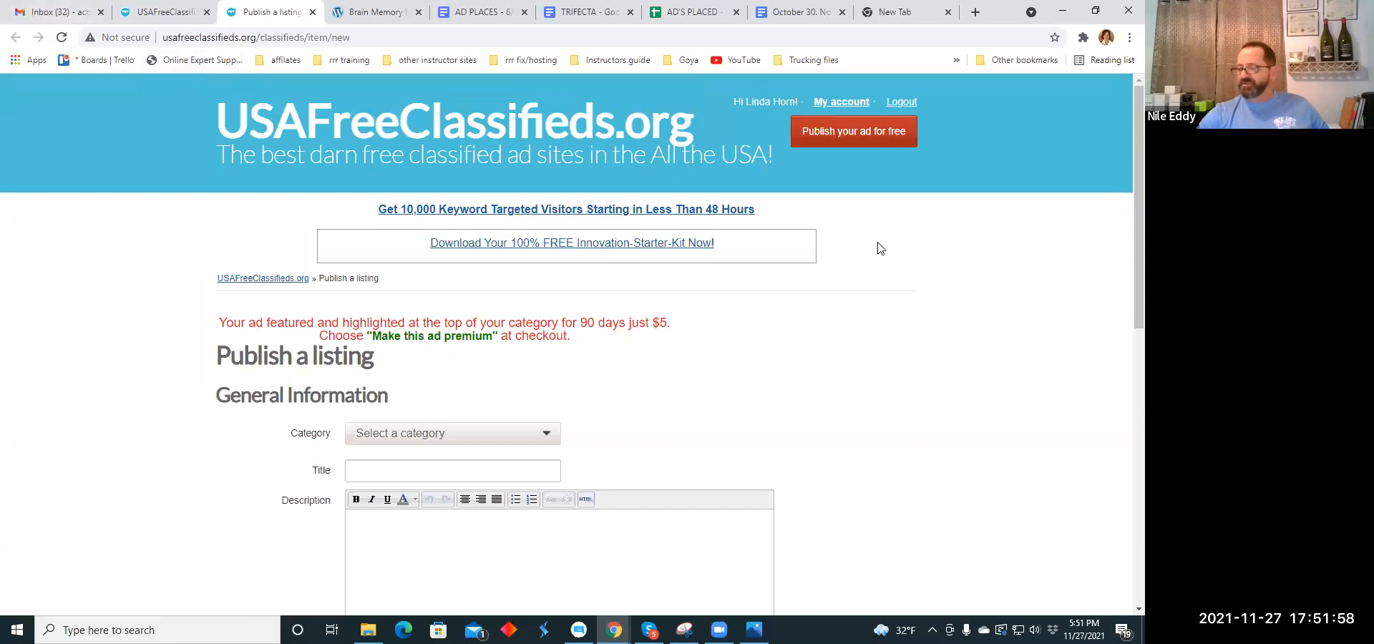
click(848, 131)
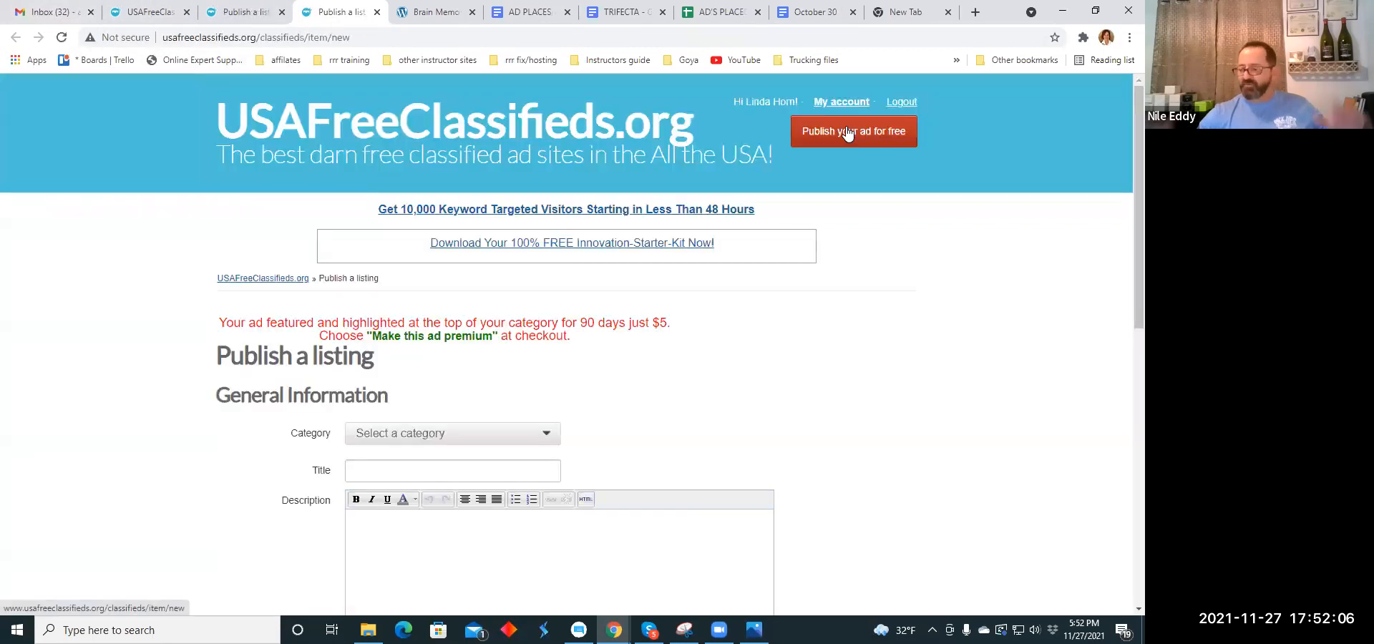
click(848, 131)
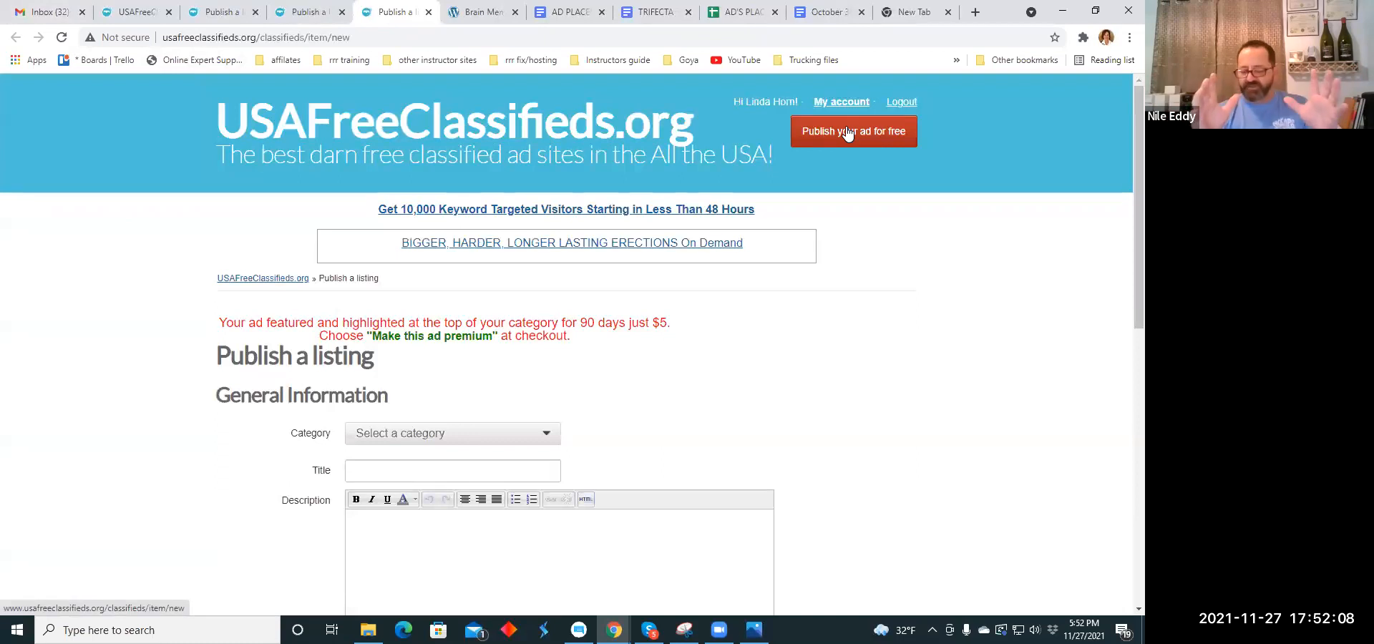
click(848, 131)
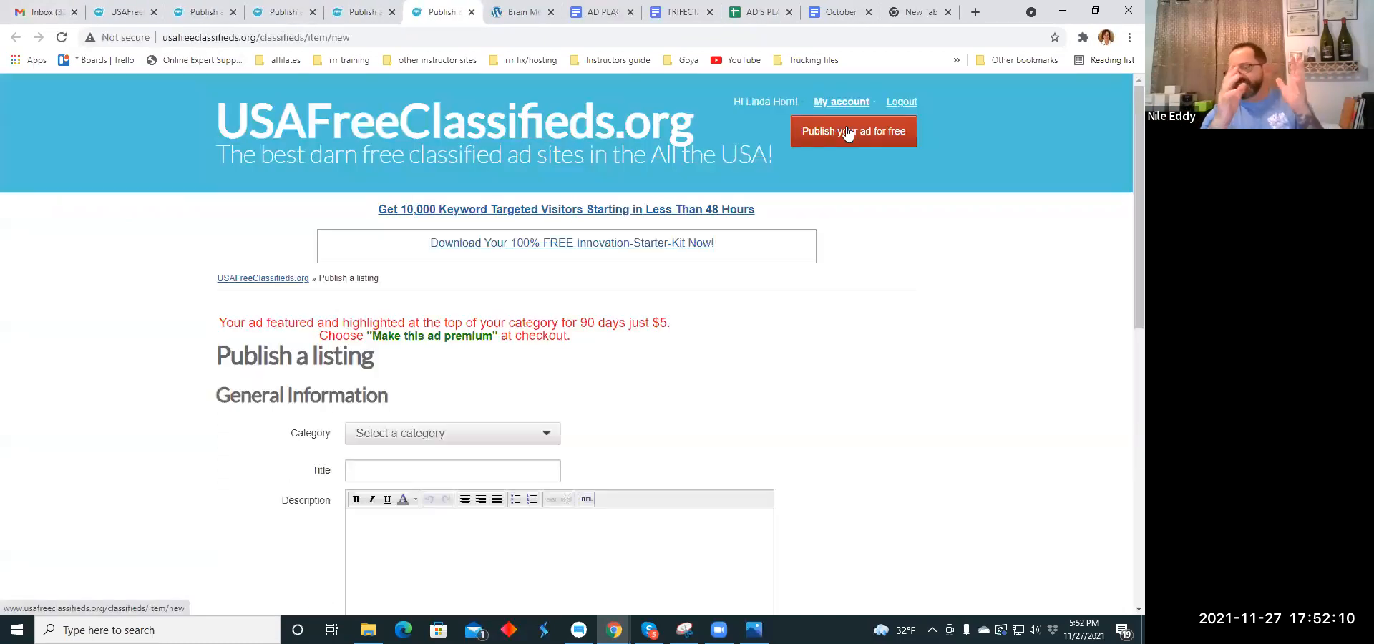
click(848, 131)
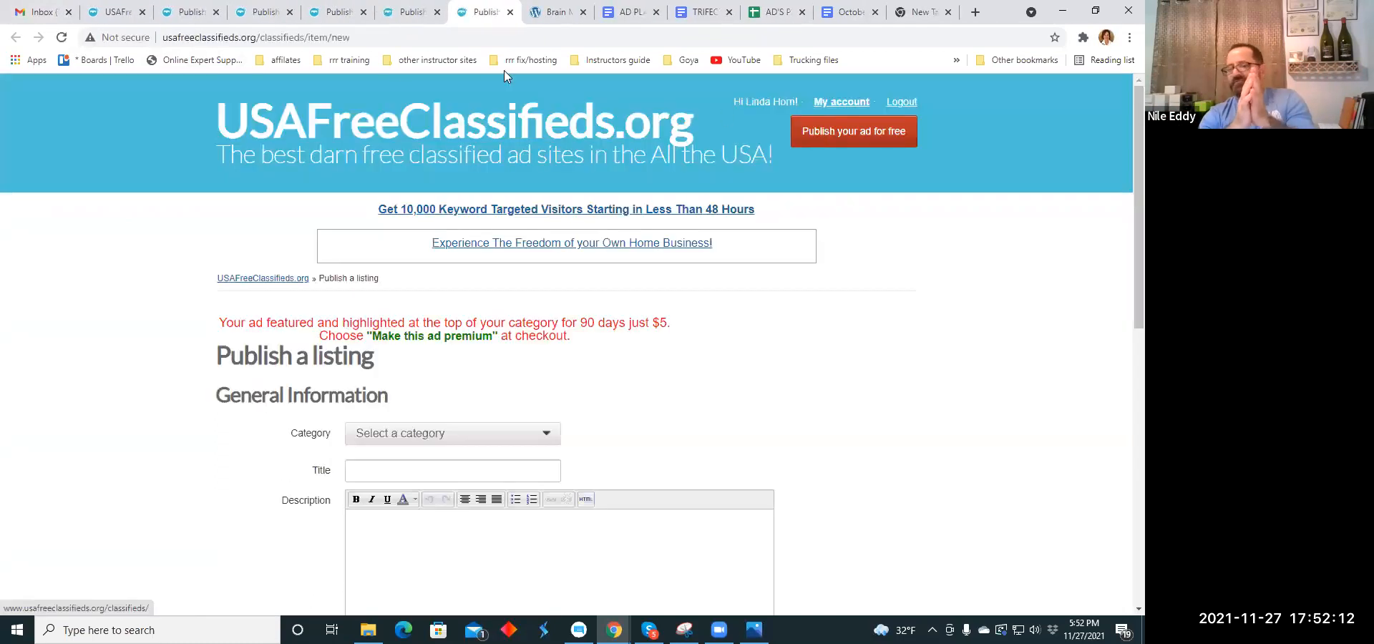
- Set the category of the first blank listing form to Work At Home
click(192, 13)
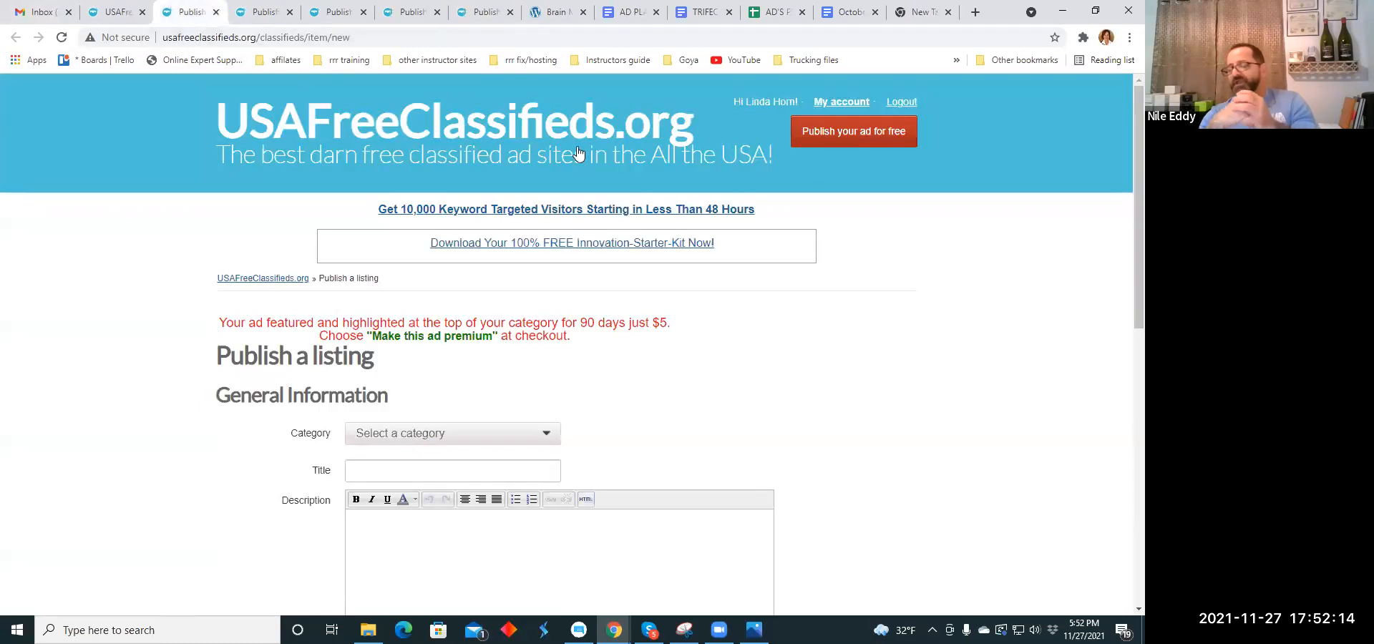
scroll(558, 250, down, 1)
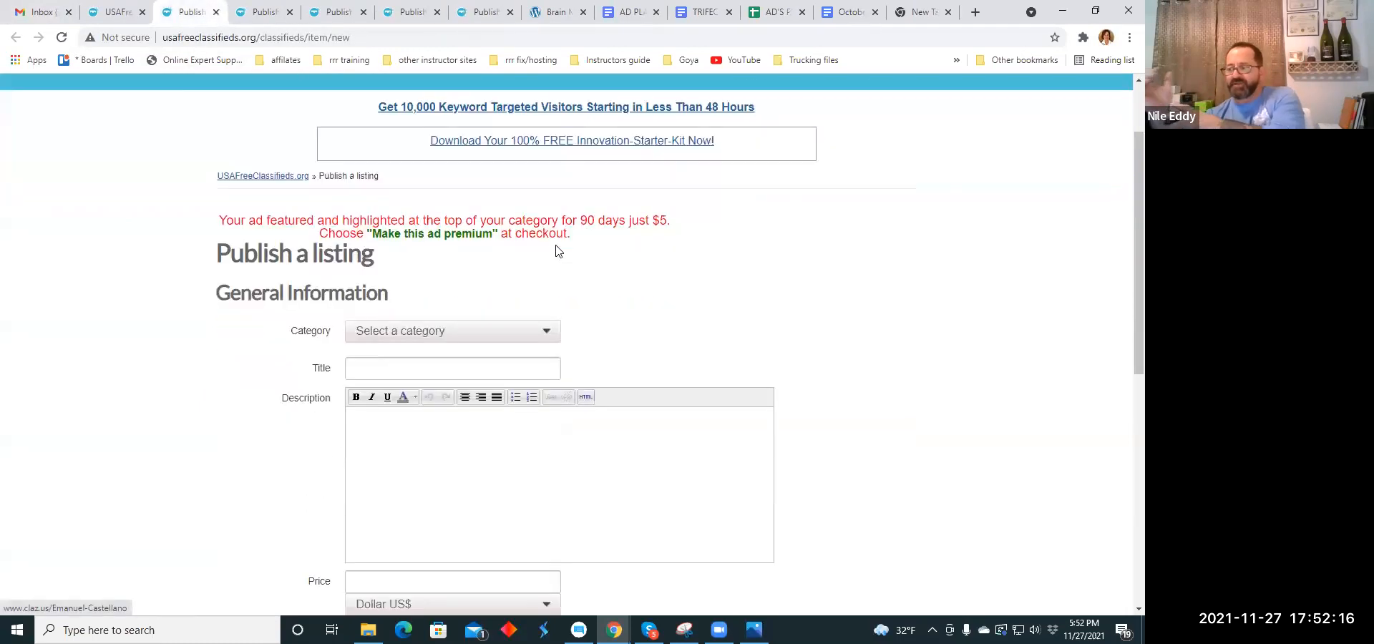
scroll(559, 250, down, 1)
click(546, 220)
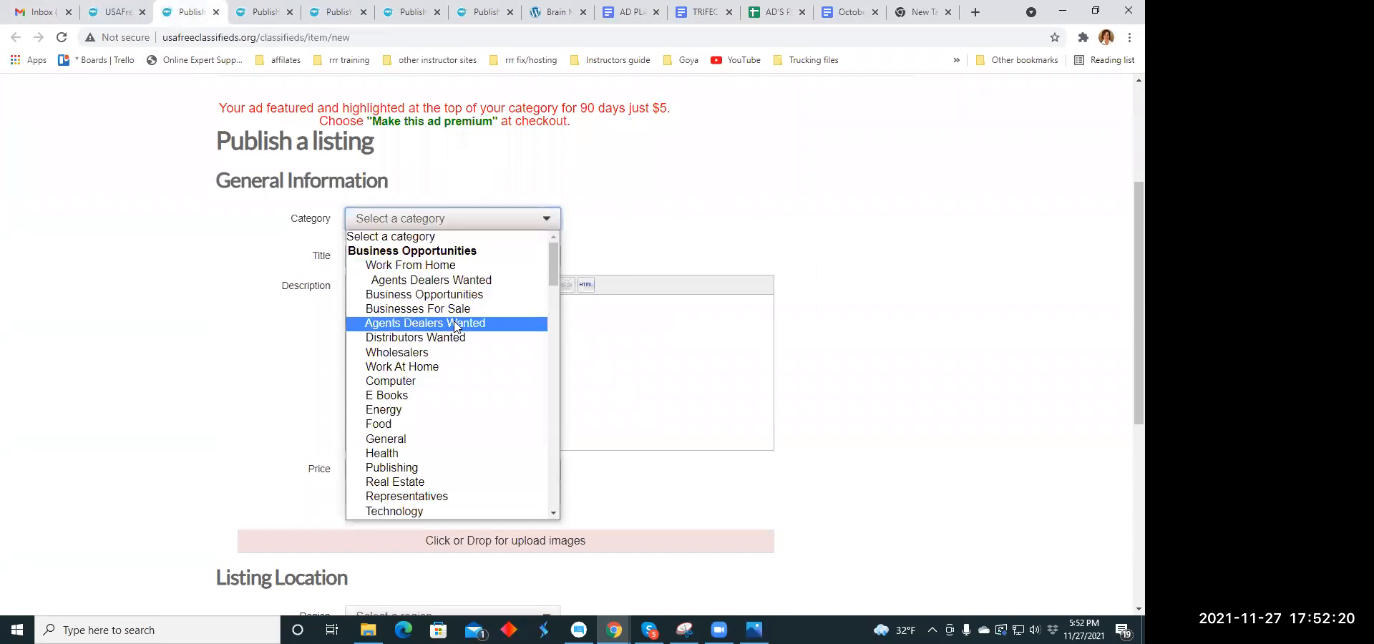
click(448, 366)
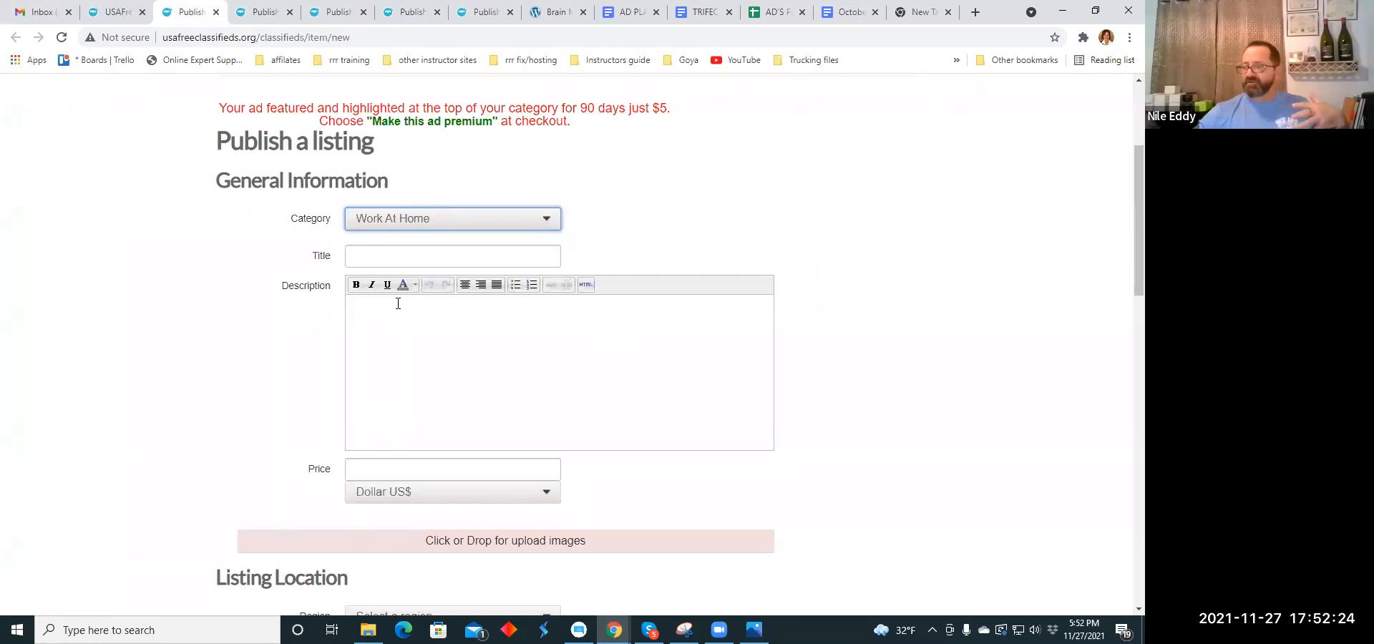
- Copy the headline "Having a Good Day? Want to make it Great? Click Here!" from the October 30. Nov 20.2021 Headline Copy Holidays document
click(368, 257)
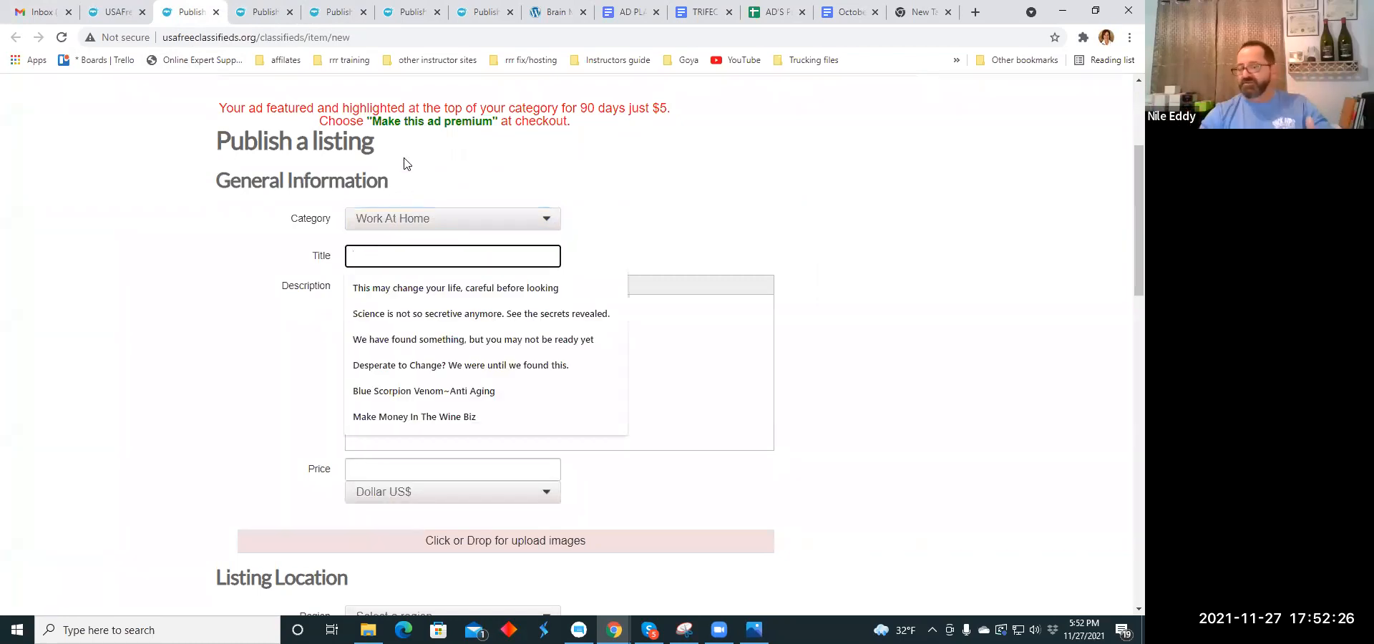
click(632, 12)
click(702, 13)
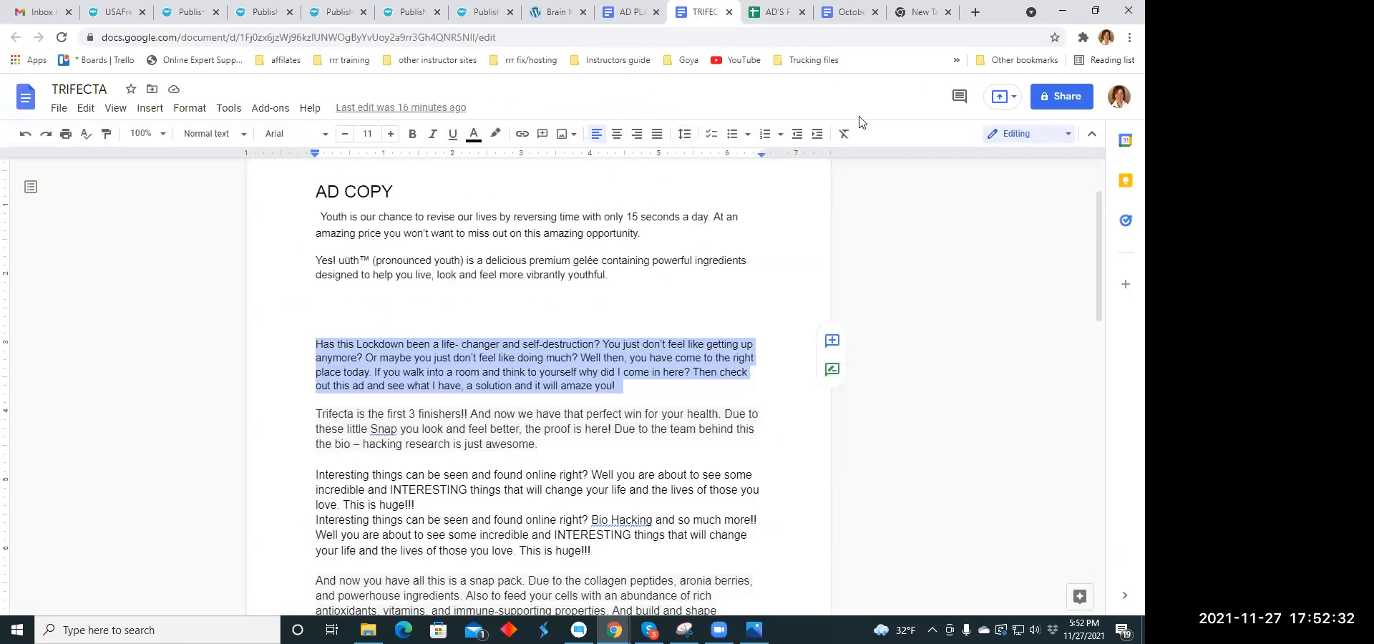
click(846, 13)
scroll(440, 309, down, 6)
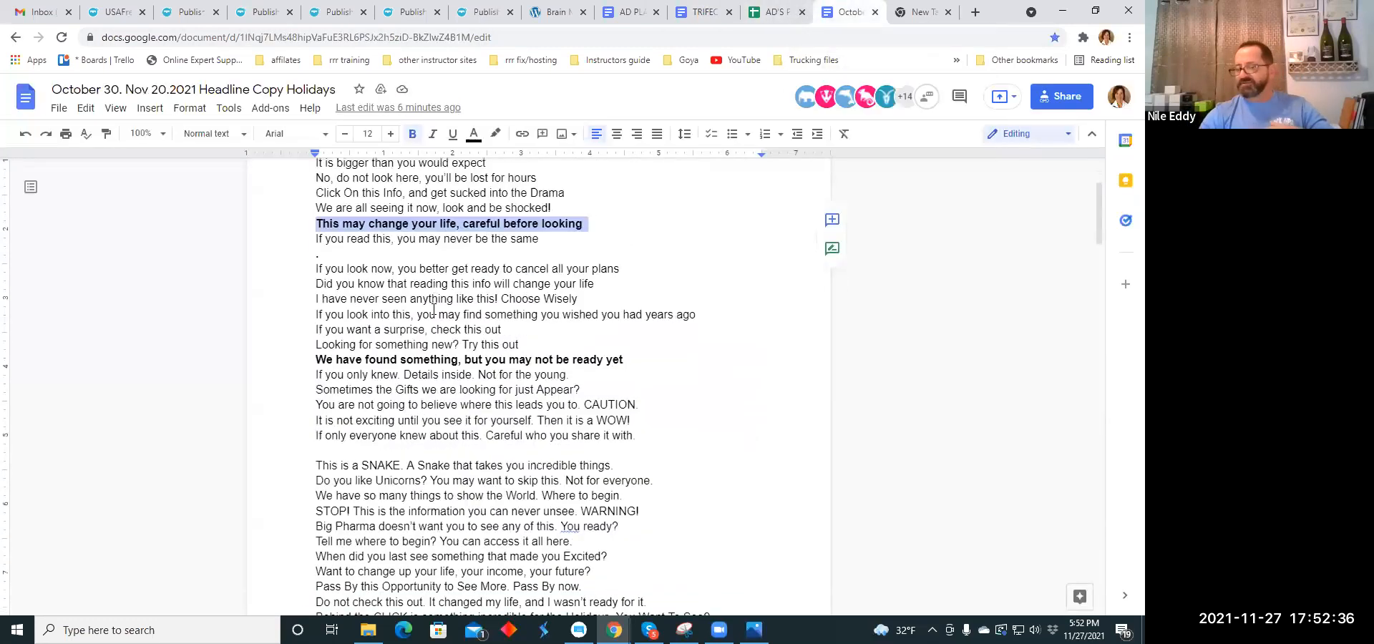
scroll(436, 309, down, 3)
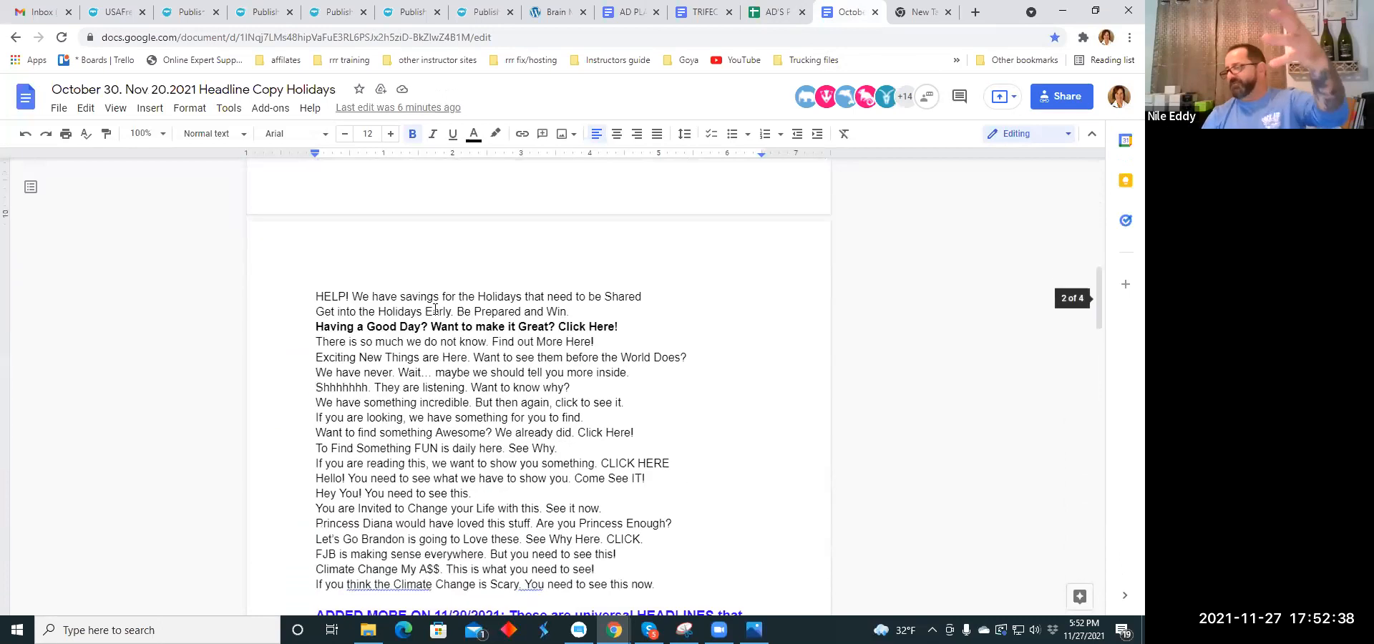
drag(317, 322, 634, 323)
right_click(615, 322)
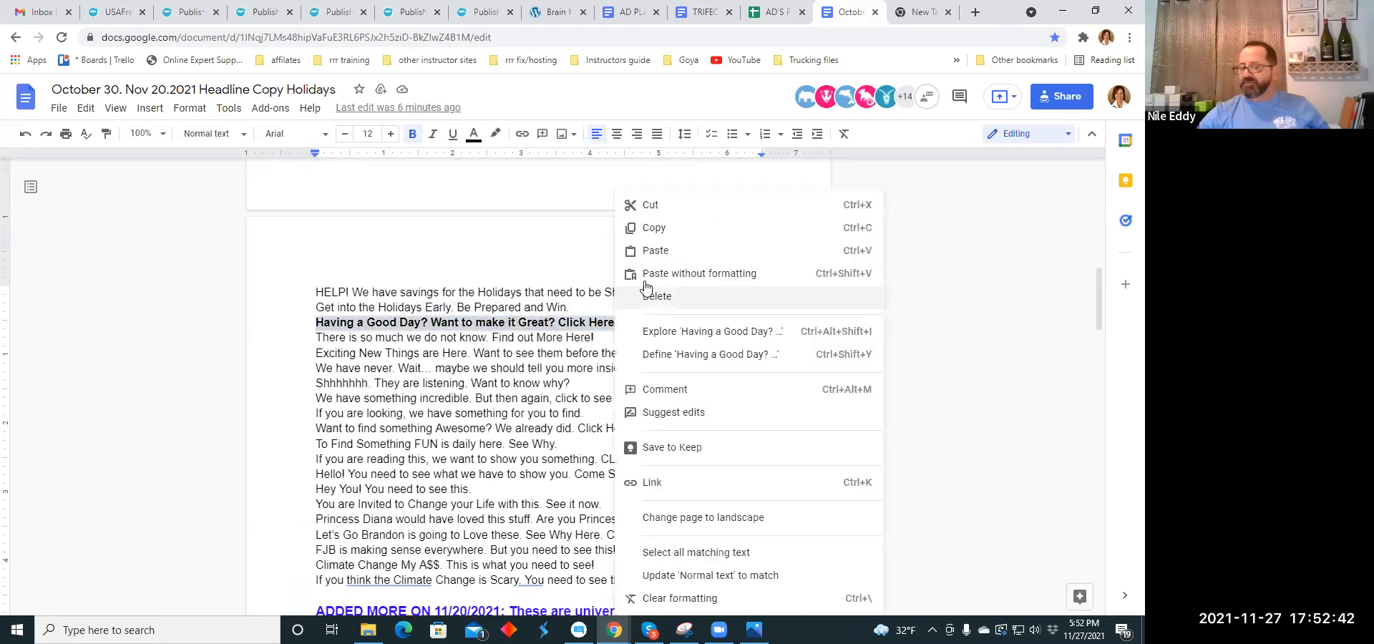
click(631, 227)
- Paste the copied headline as the title of the Work At Home listing
click(191, 13)
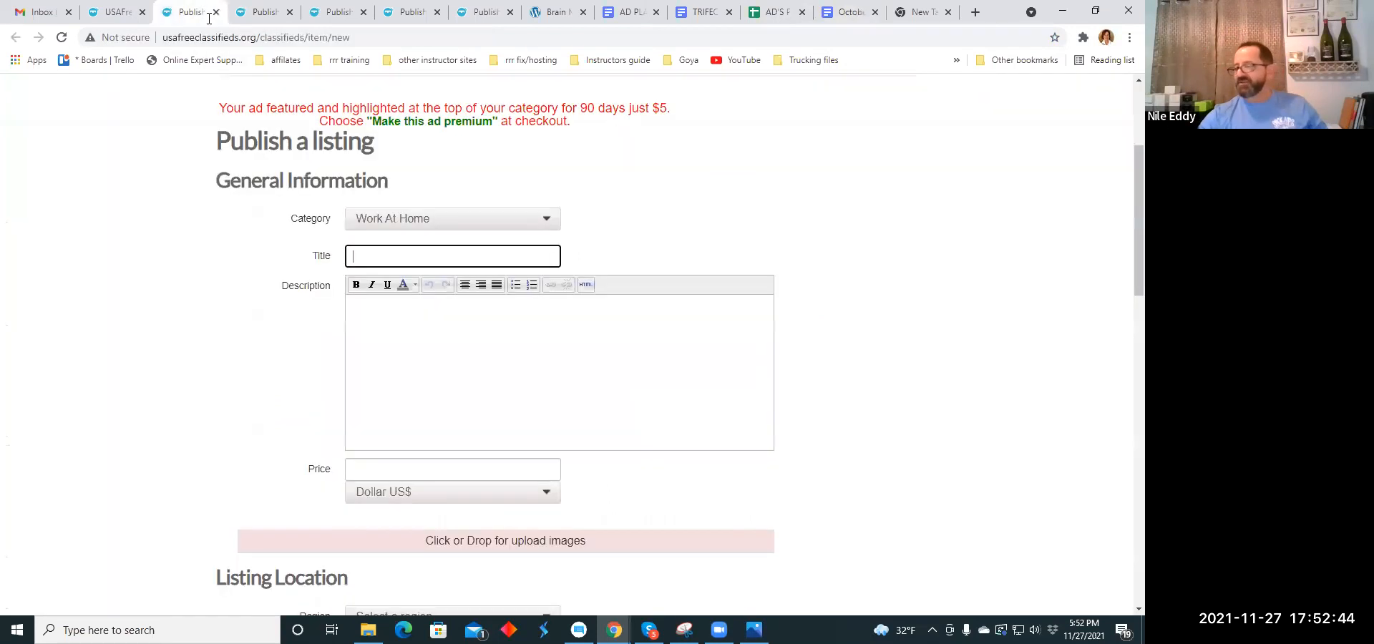
click(371, 258)
right_click(372, 259)
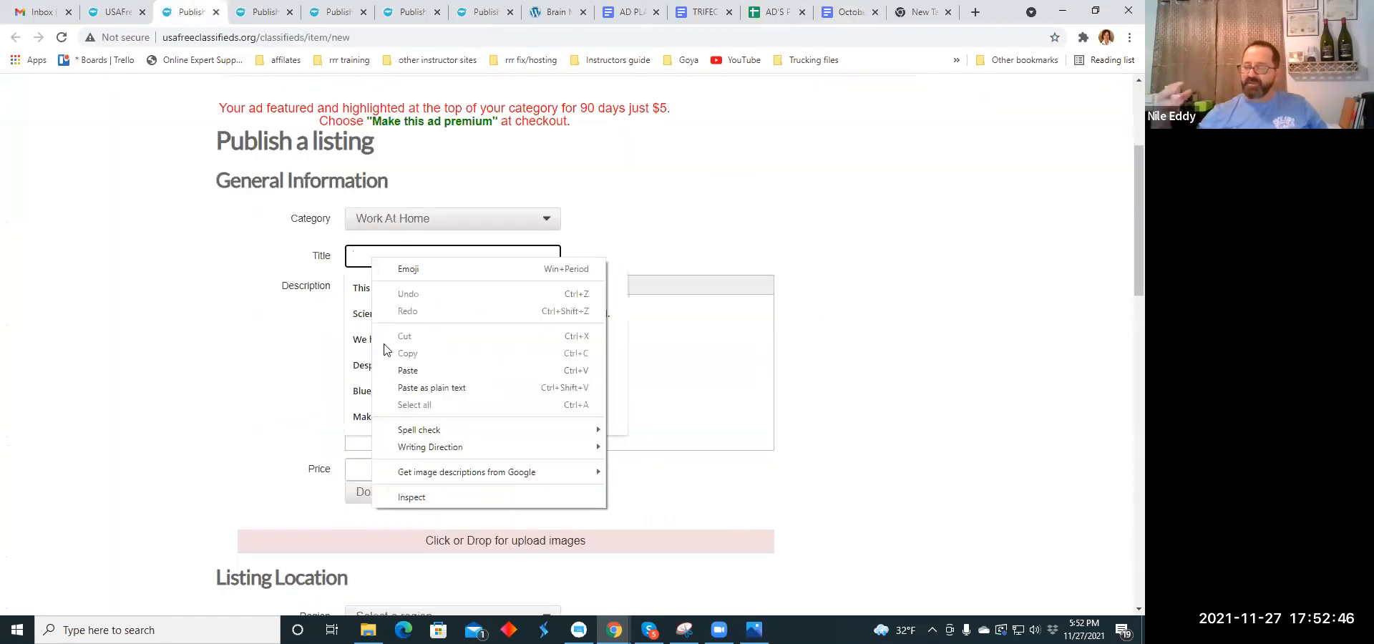
click(393, 368)
click(388, 329)
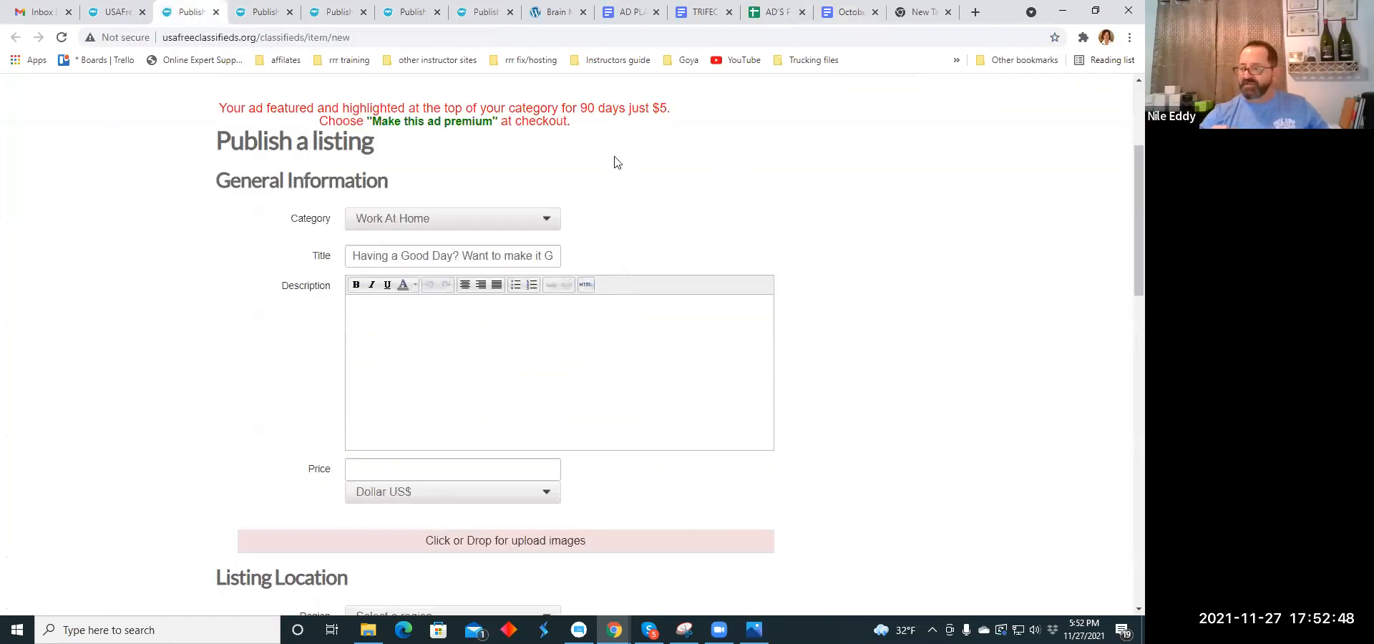
- Copy the ad paragraph beginning "And now you have all this is a snap pack" and ending "shape muscles!" from the TRIFECTA document
click(698, 12)
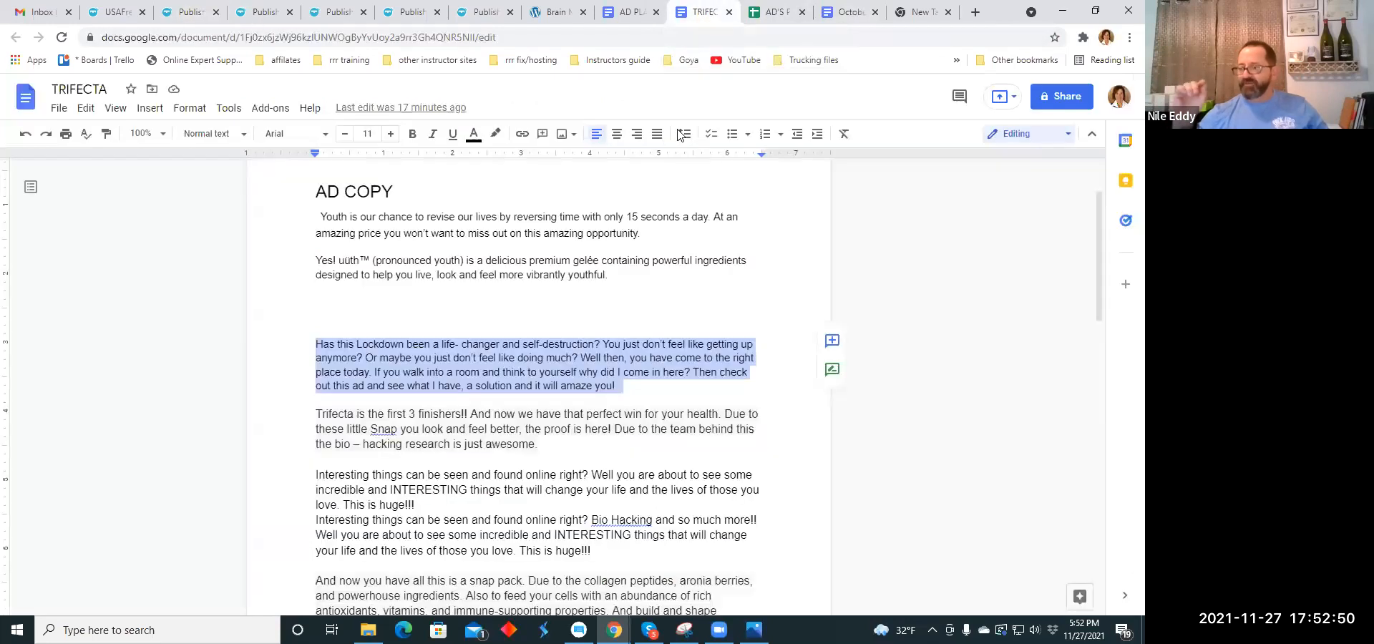
scroll(454, 345, down, 1)
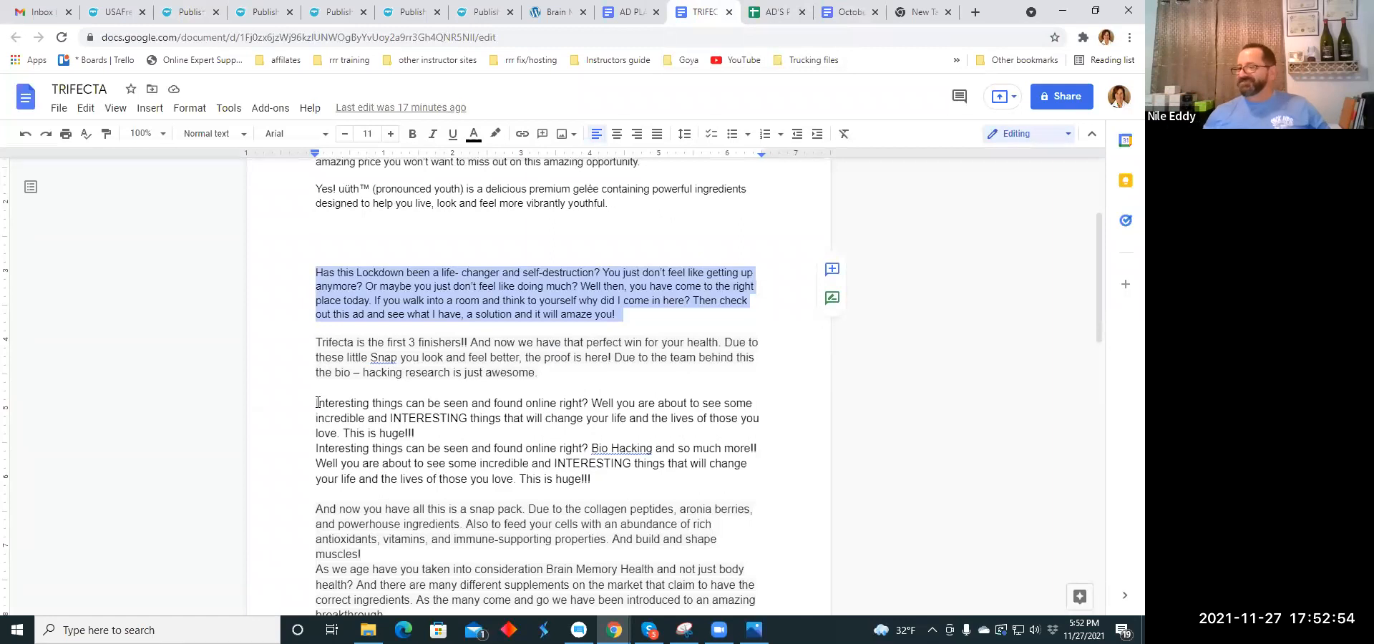
scroll(321, 396, down, 2)
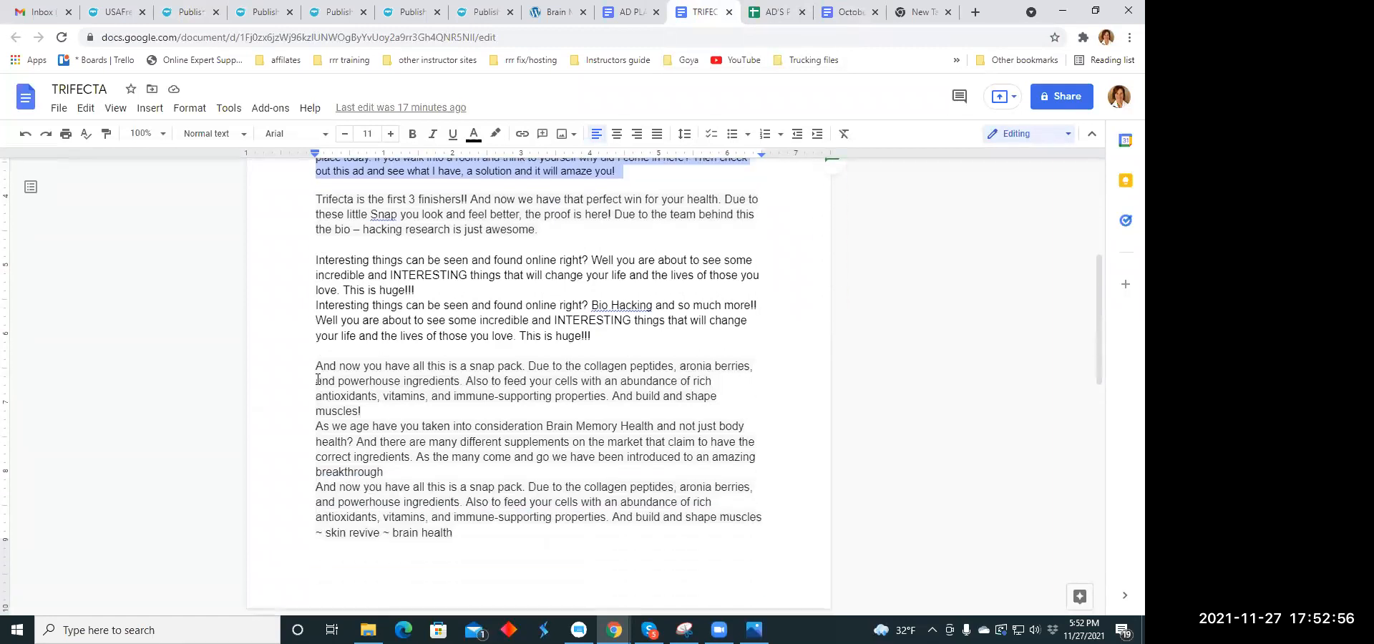
drag(315, 366, 449, 411)
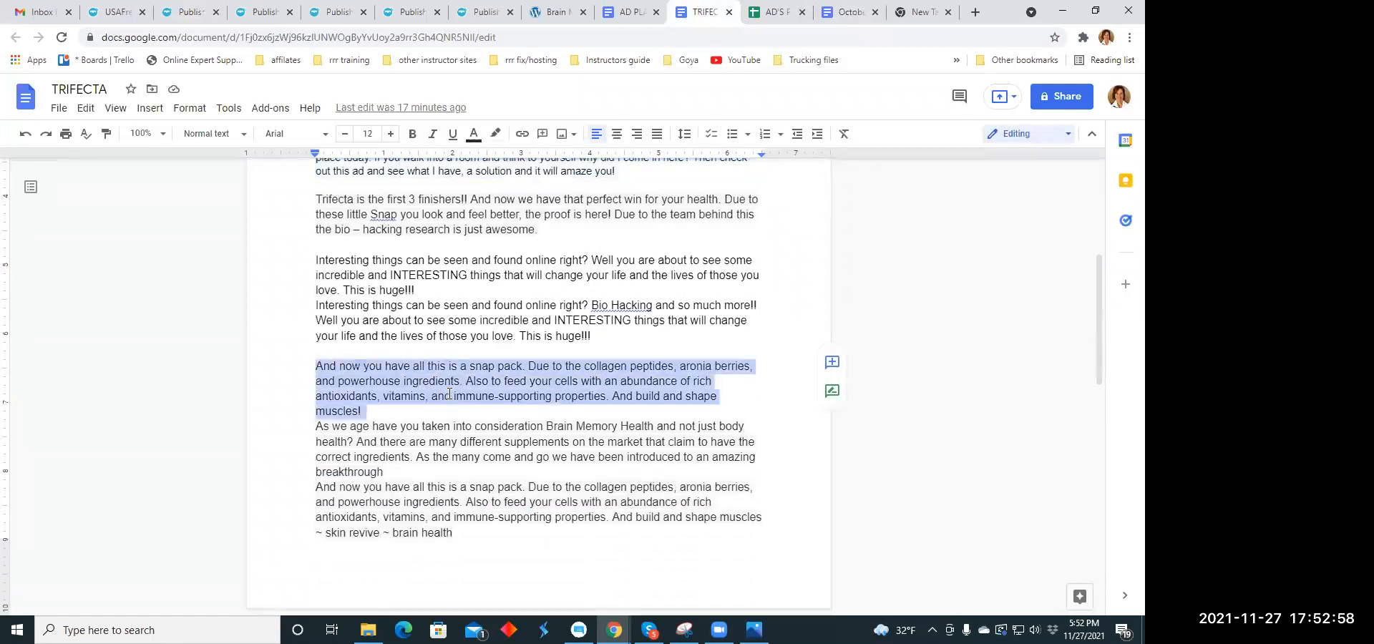
right_click(452, 386)
click(506, 231)
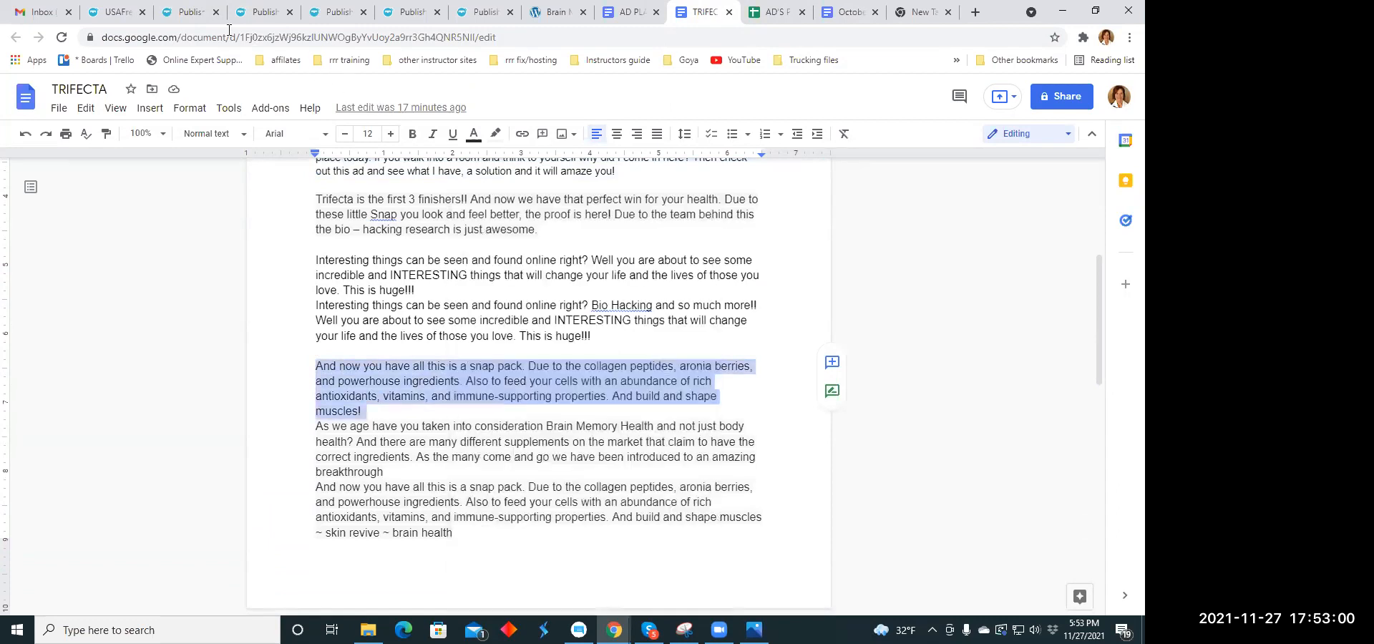
- Paste the copied snap pack paragraph as the description of the Work At Home listing
click(188, 14)
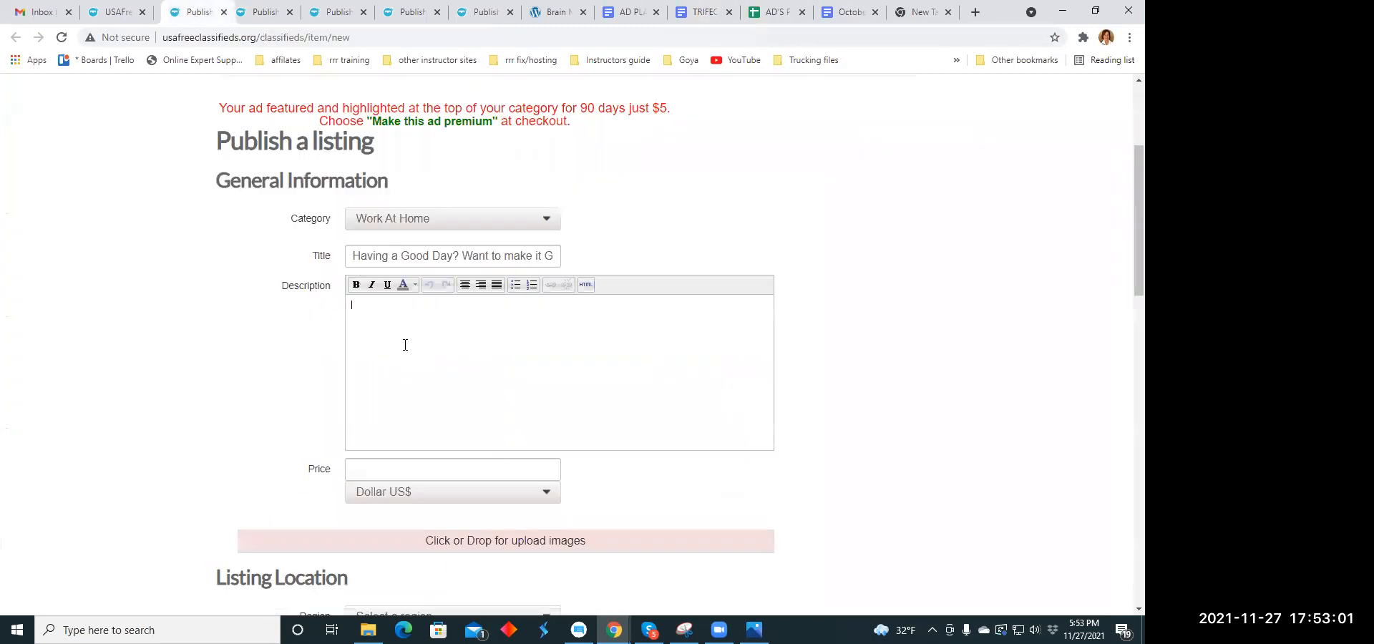
right_click(370, 312)
click(407, 425)
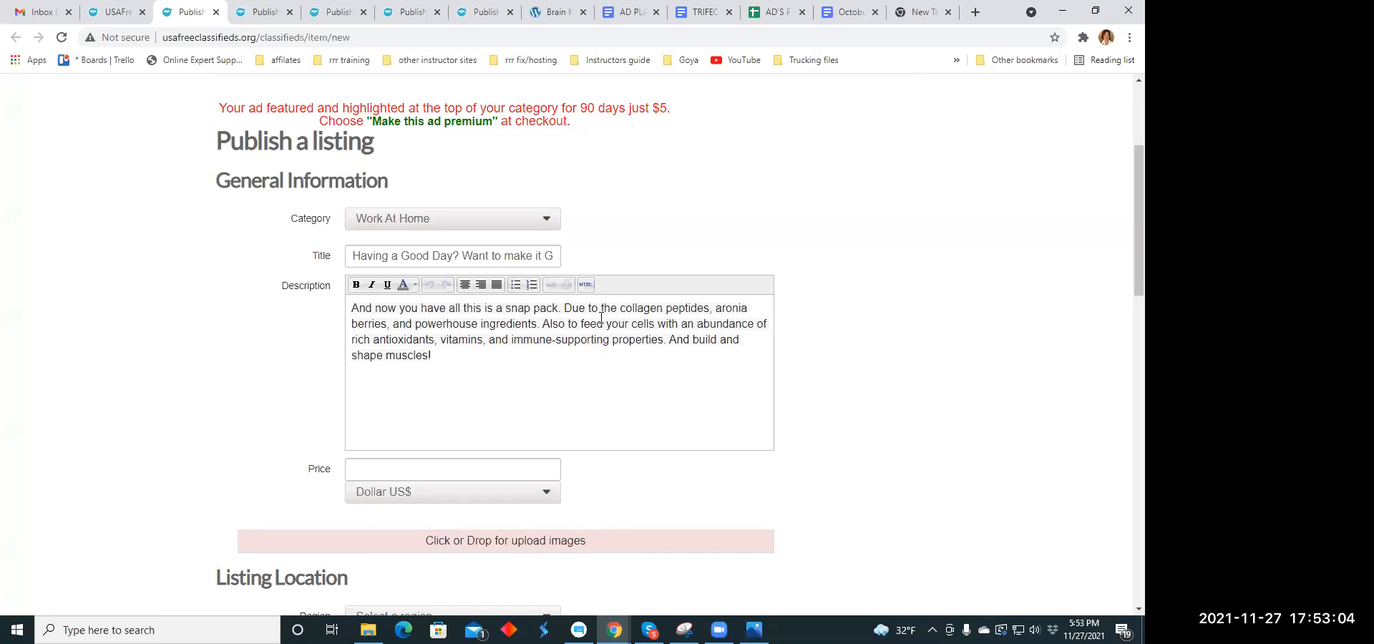
- Start each sentence of the description on its own line and center the whole description text
click(566, 306)
key(Return)
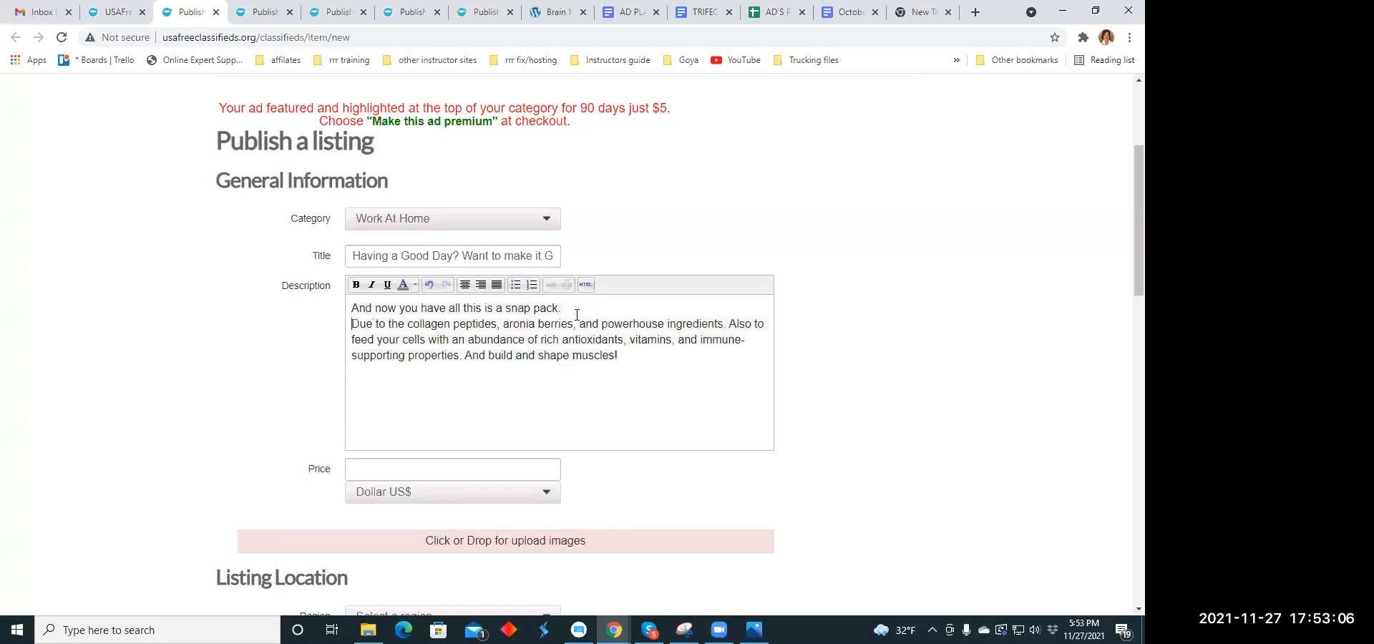
click(727, 323)
key(Return)
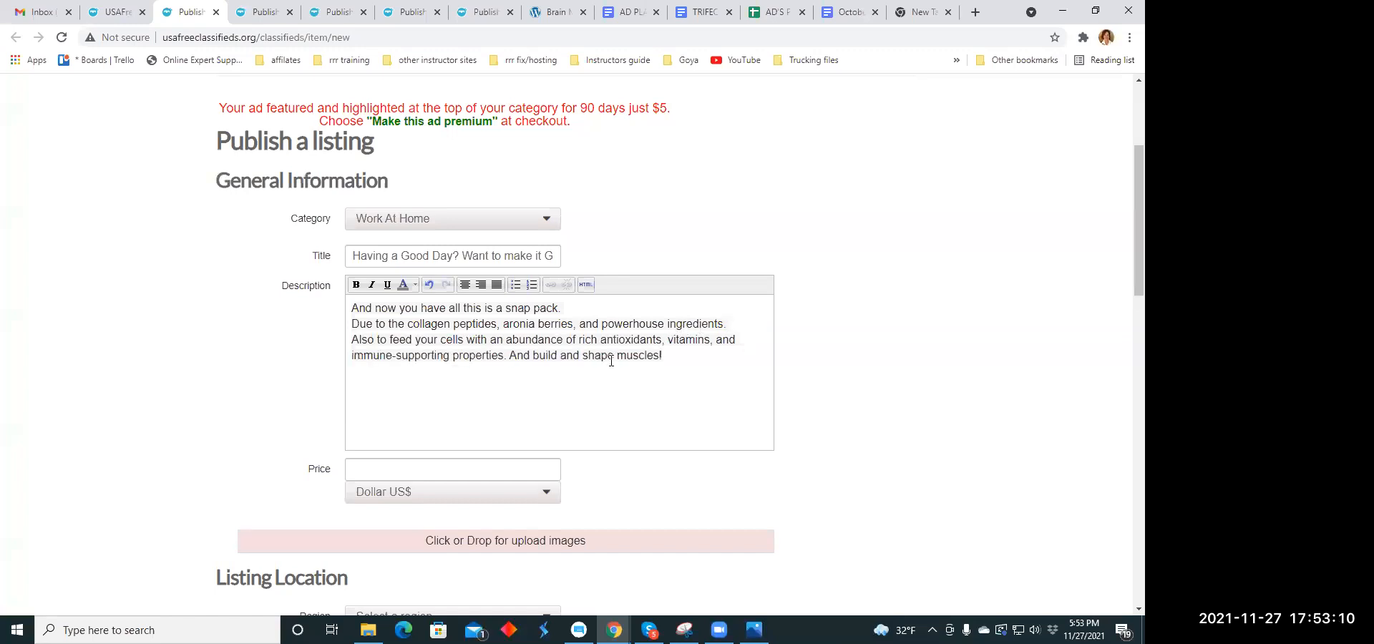
click(508, 354)
key(Return)
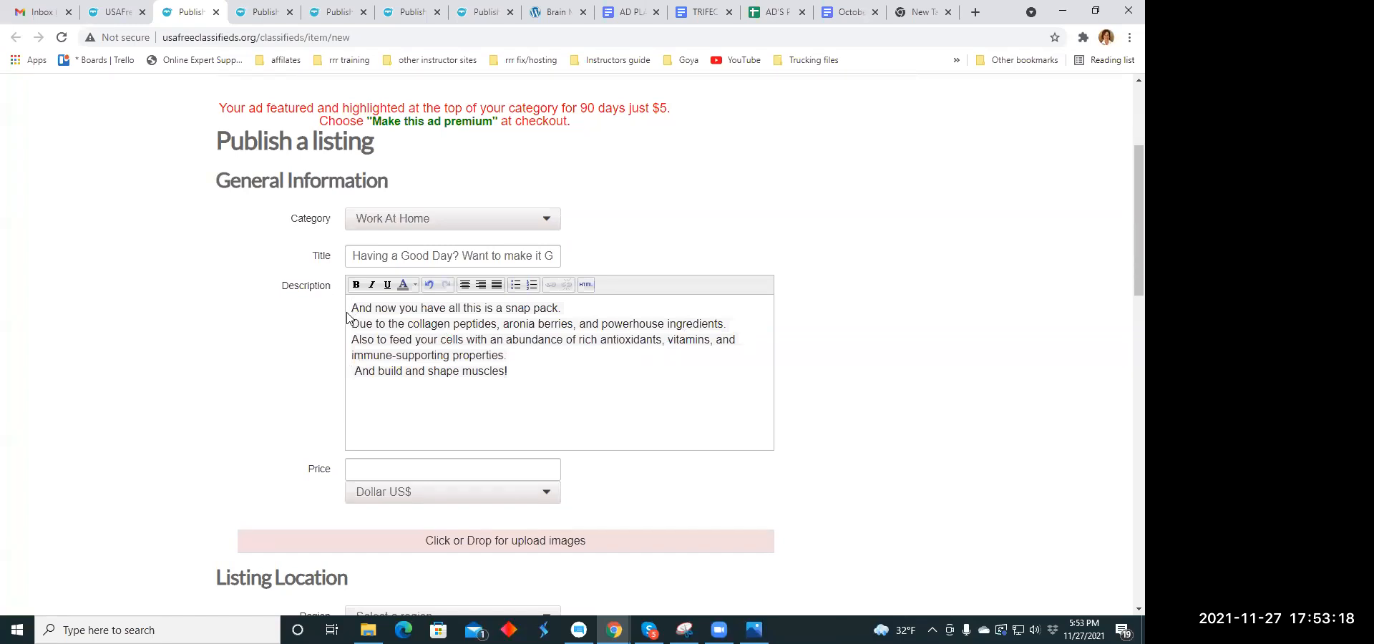
drag(351, 311, 508, 372)
click(465, 285)
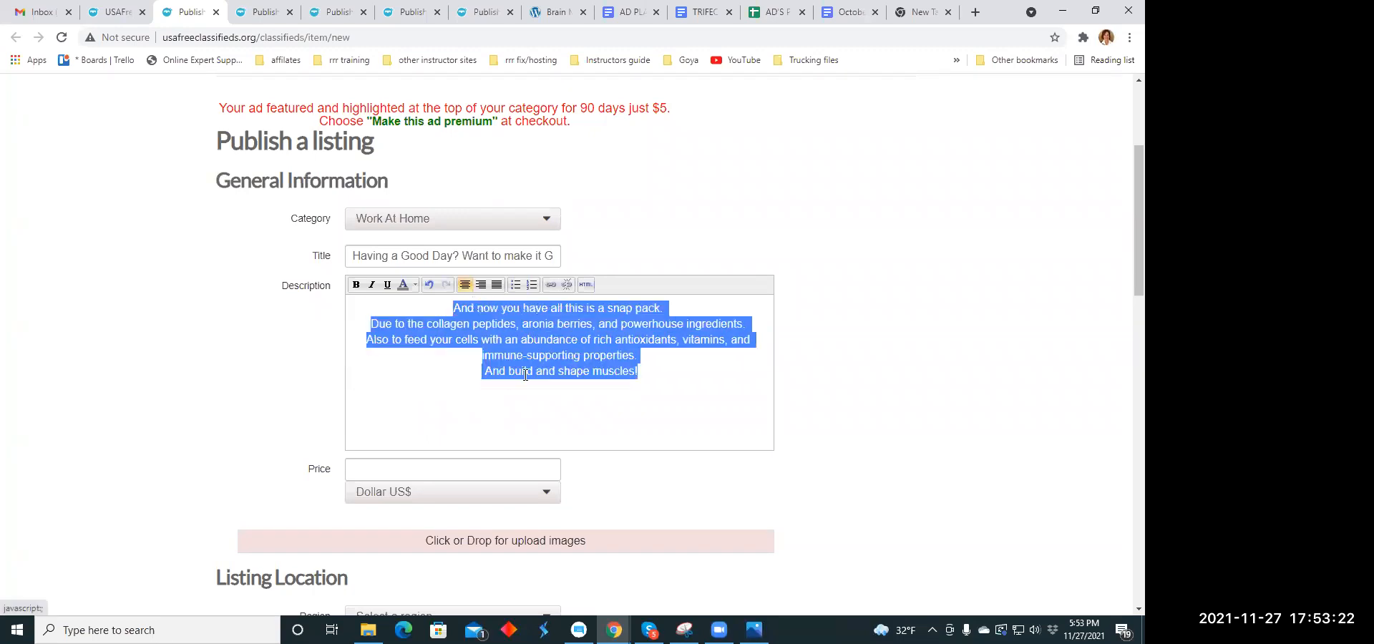
click(595, 422)
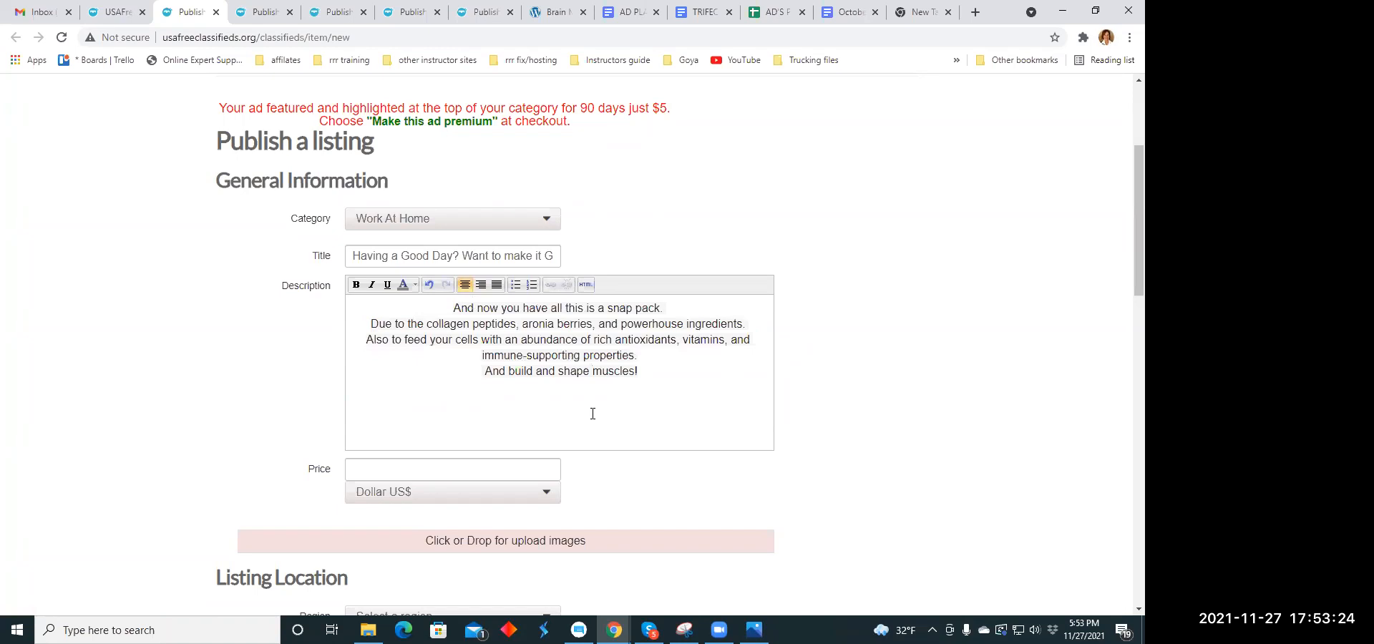
- Set the price of the Work At Home listing to 79.00
scroll(591, 398, down, 2)
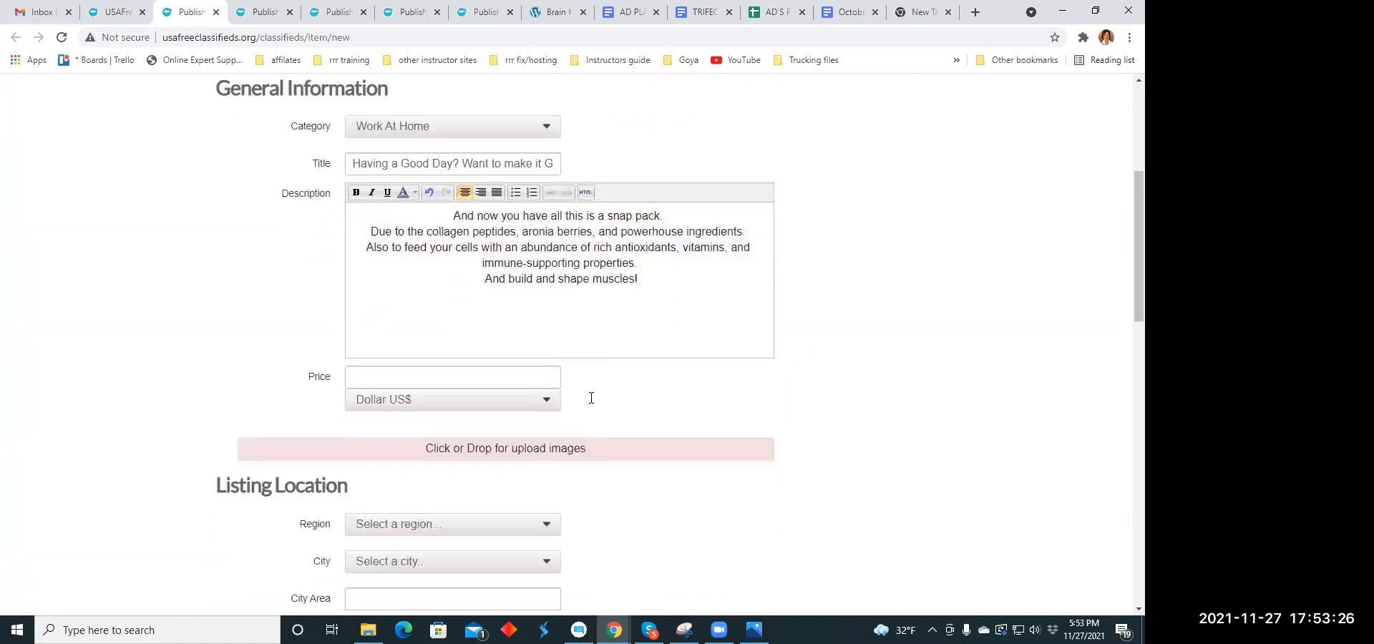
click(432, 325)
text(79.00)
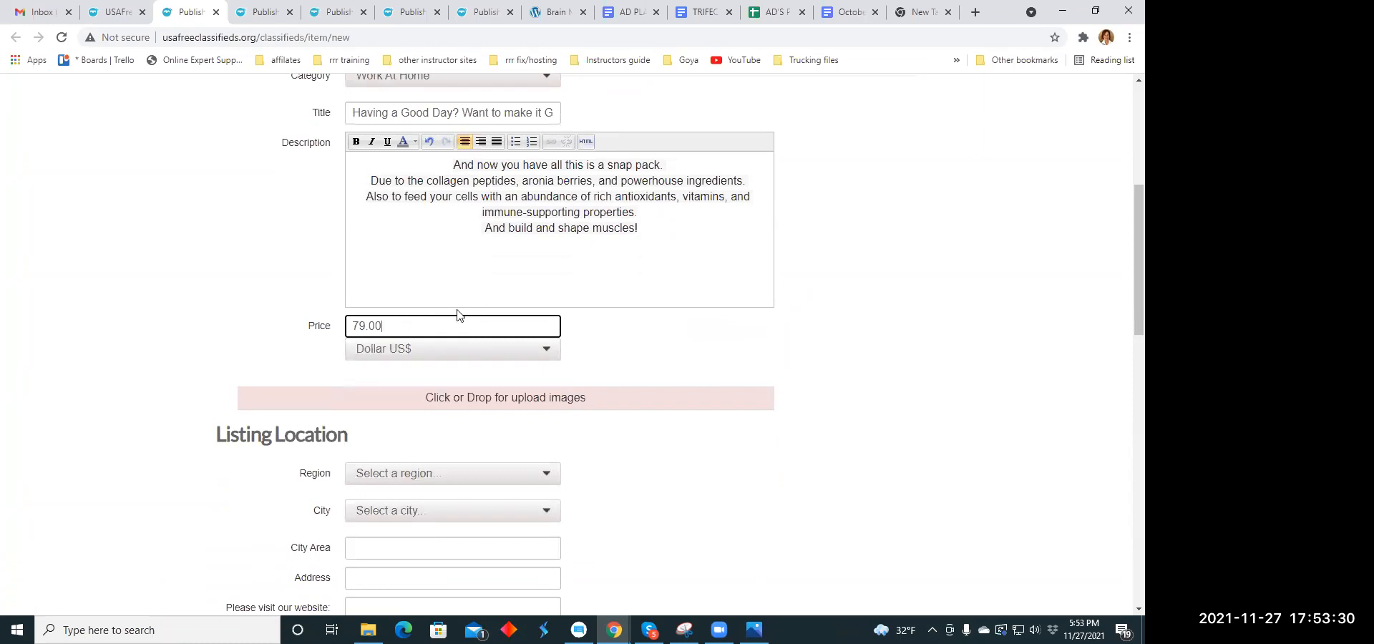
- Upload the images brain.jpeg, muscle1.jpg and scienceuuth.jpg from the Ad Memes folder to the listing
click(470, 398)
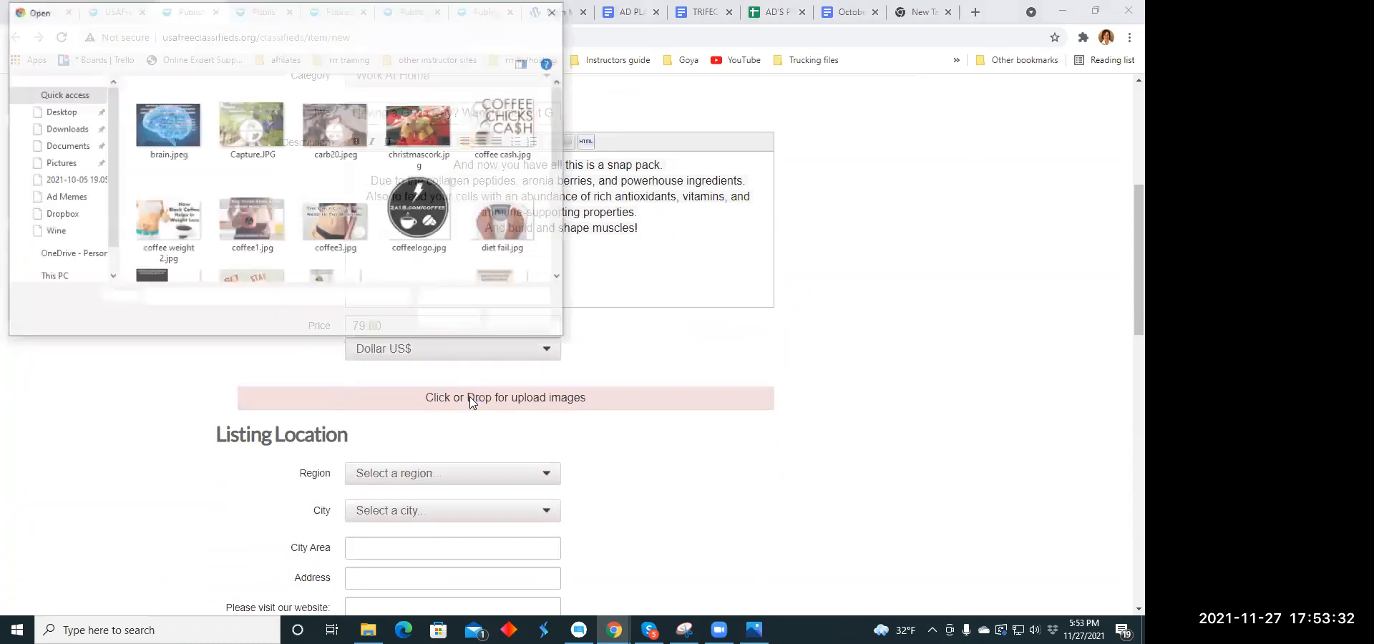
click(167, 125)
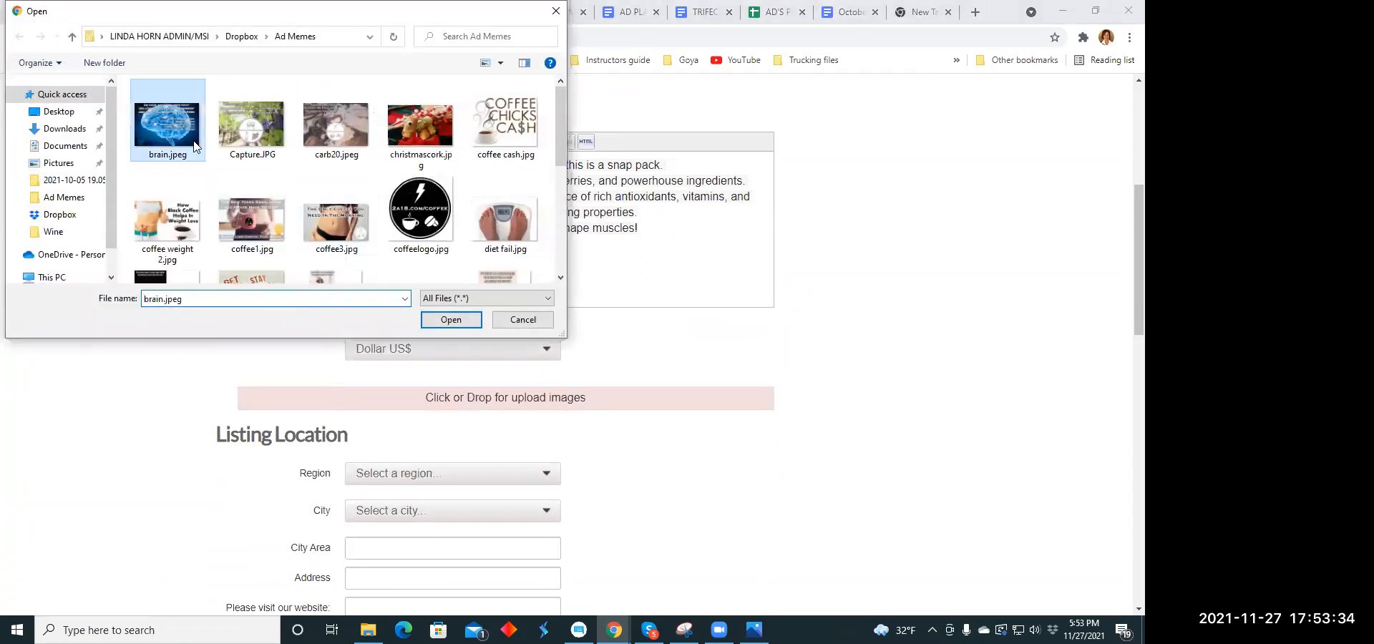
click(450, 319)
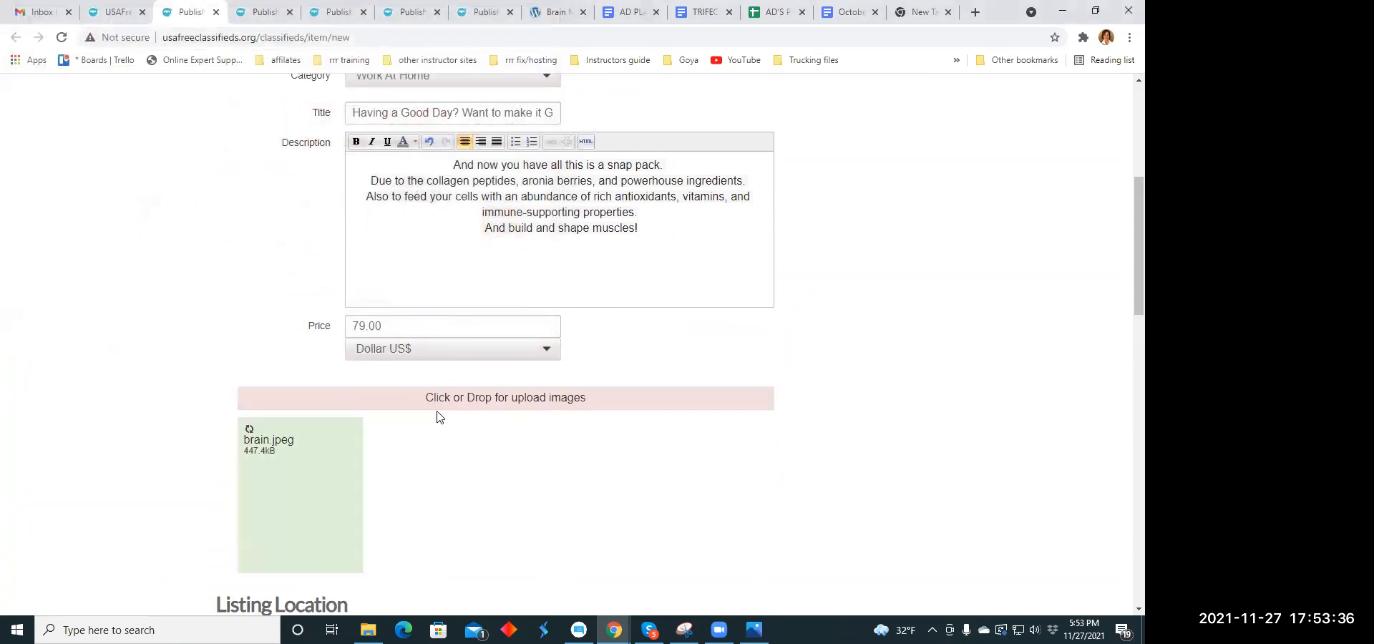
click(442, 402)
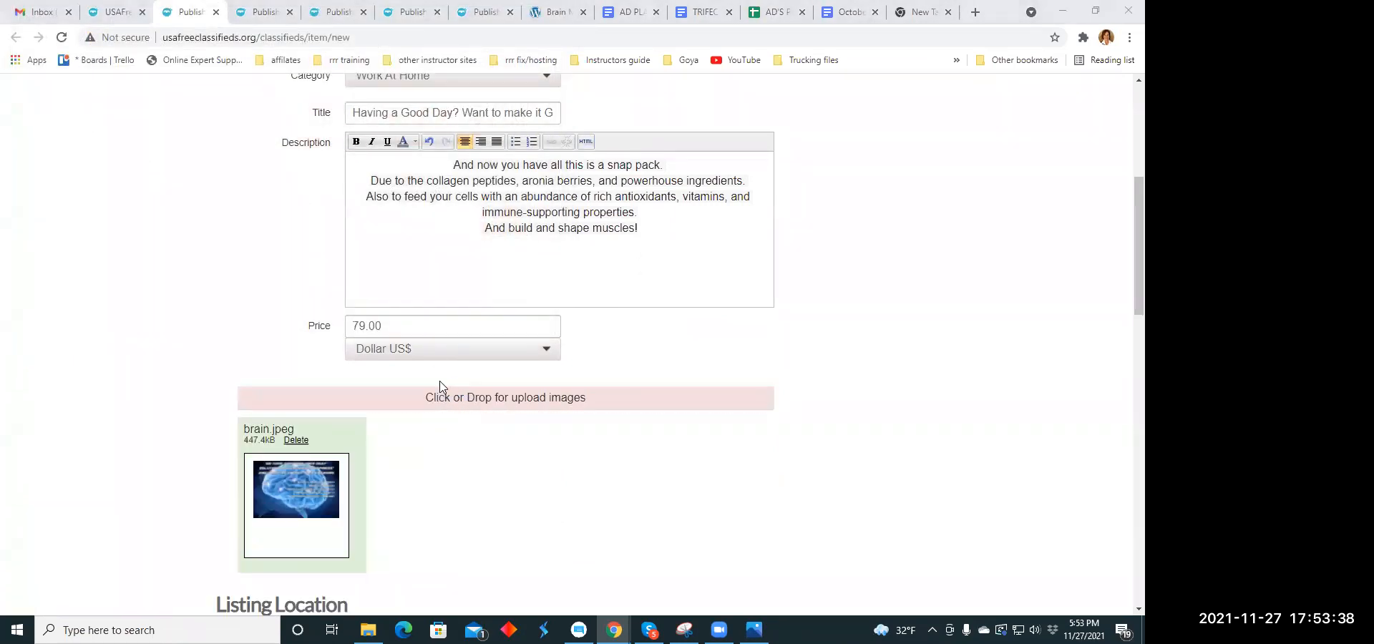
scroll(293, 173, down, 2)
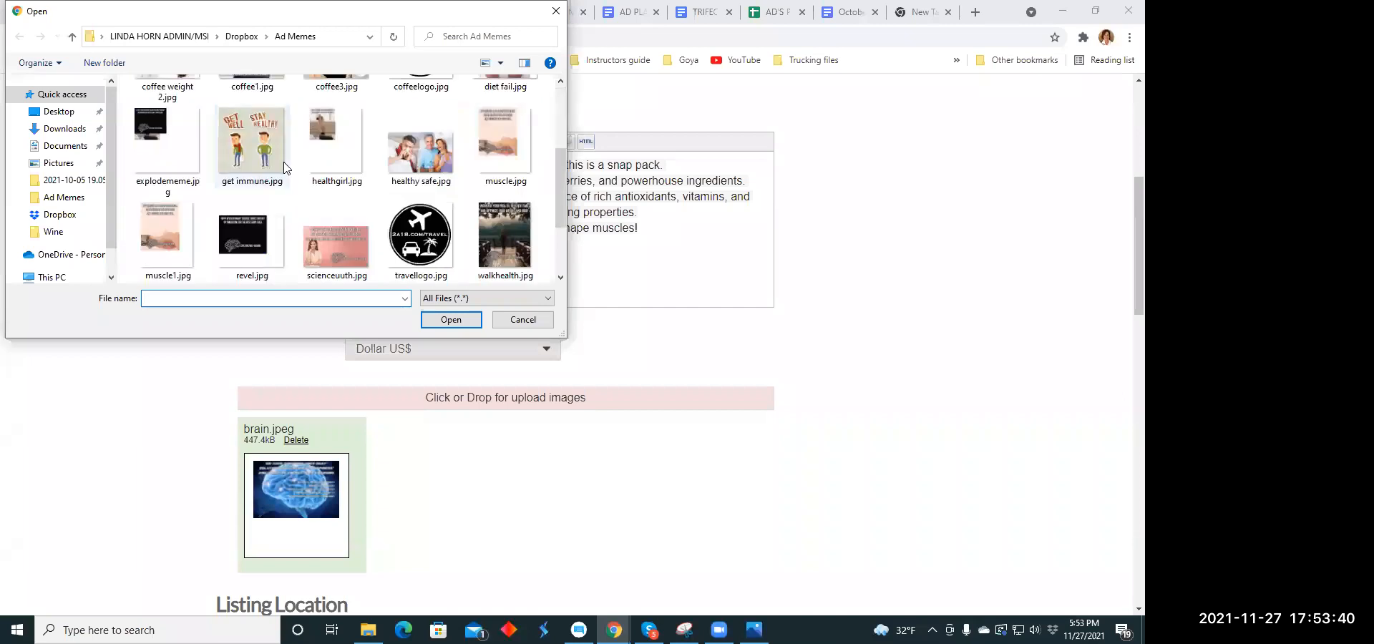
click(166, 226)
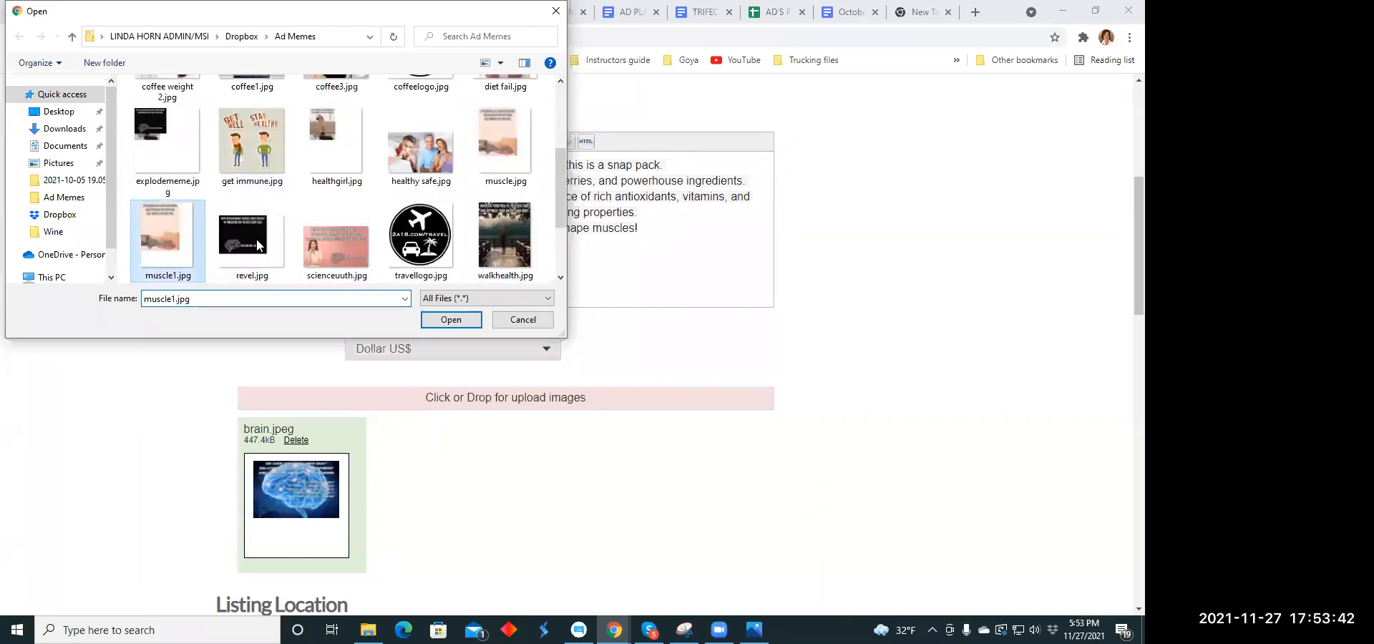
click(448, 322)
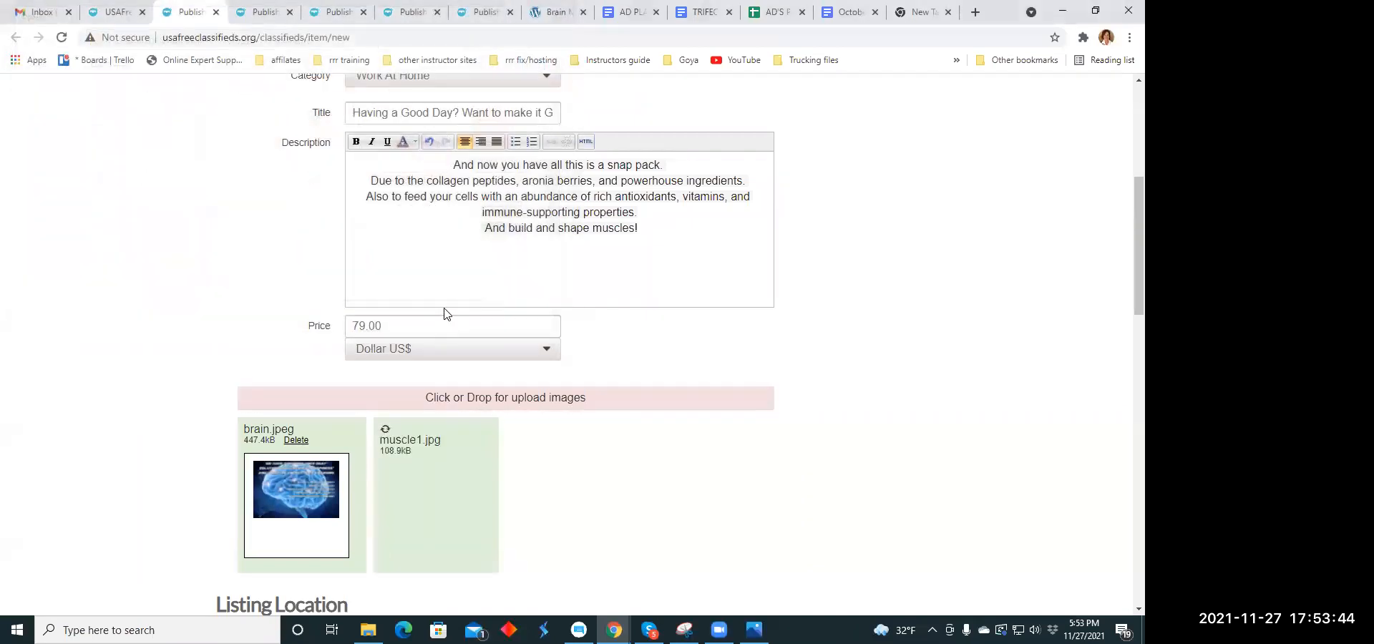
scroll(543, 351, down, 2)
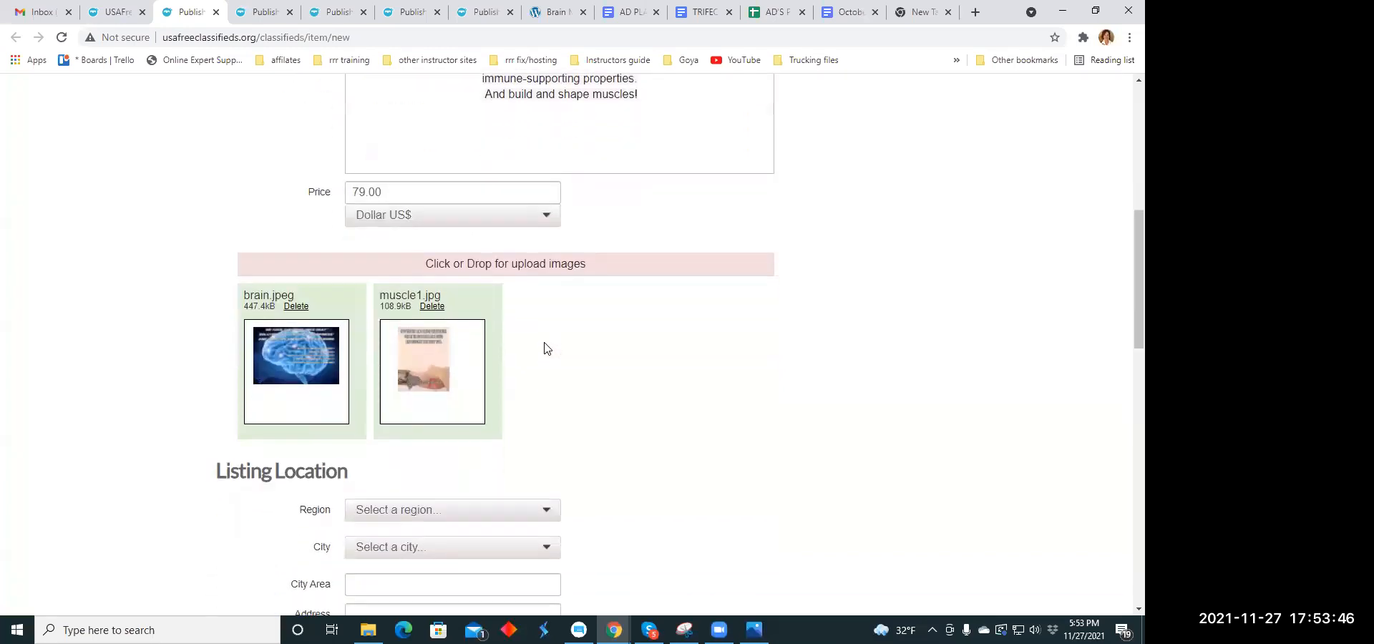
click(530, 259)
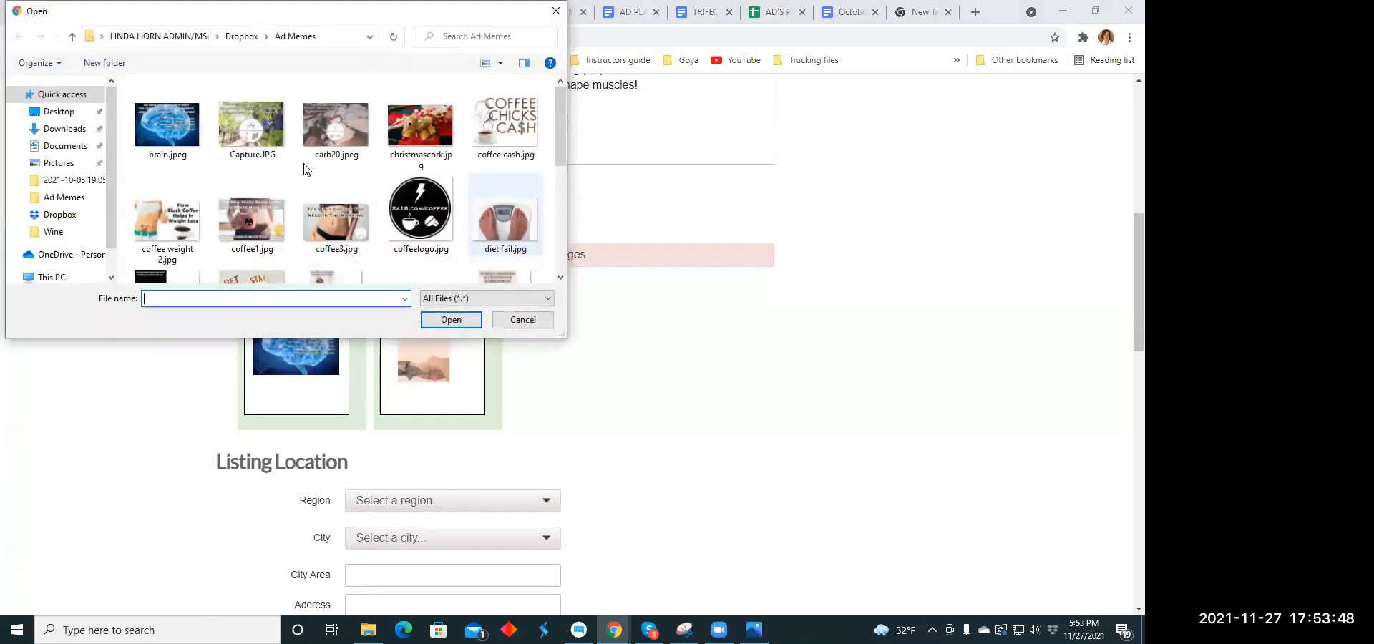
scroll(320, 167, down, 1)
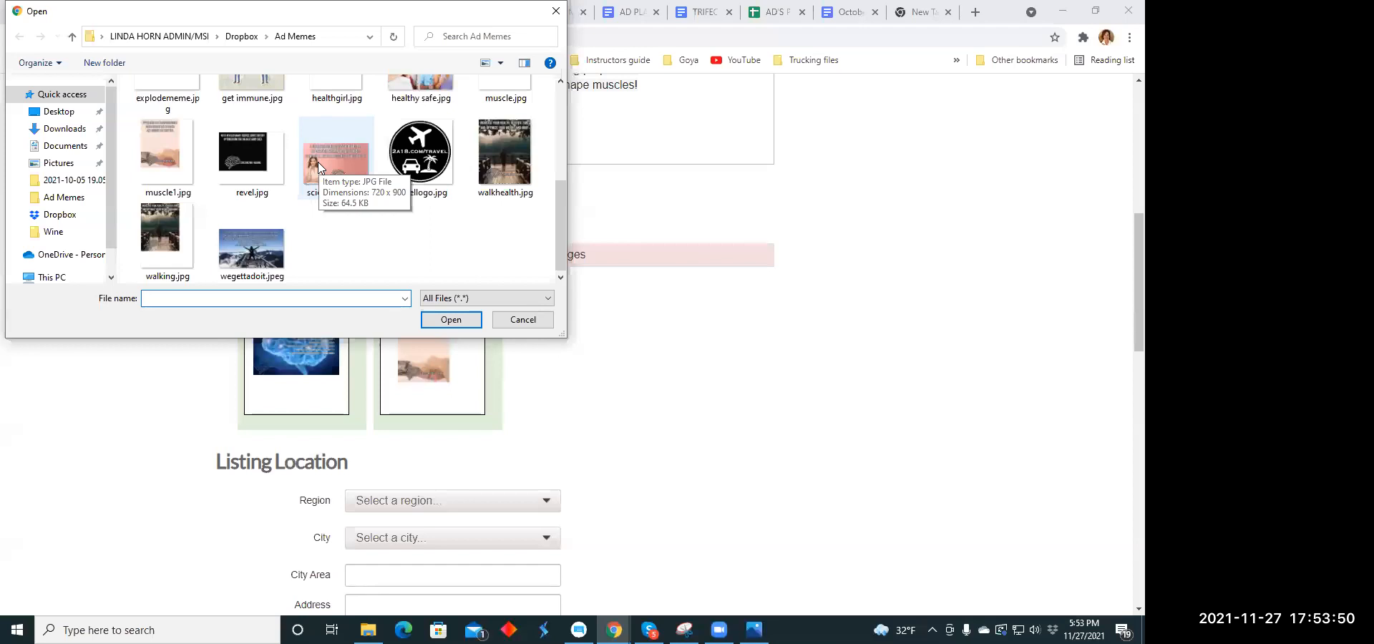
click(317, 161)
click(451, 320)
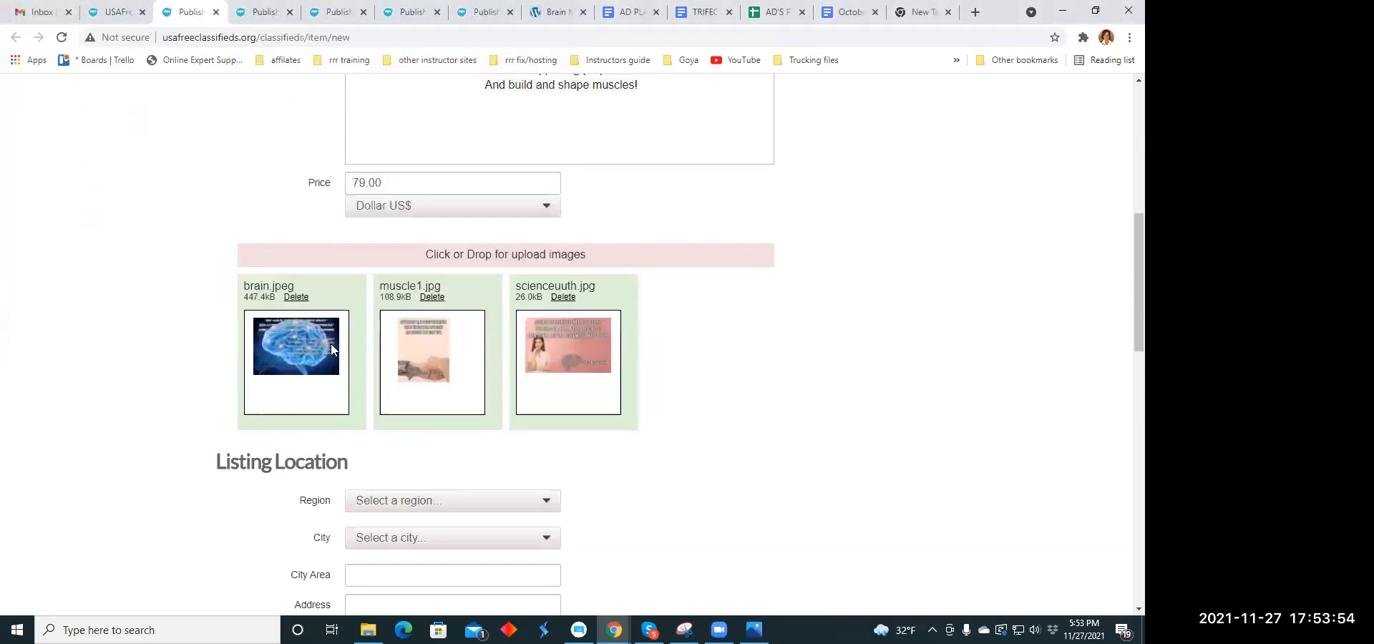
- Set the region of the listing location to Hawaii
scroll(330, 344, down, 3)
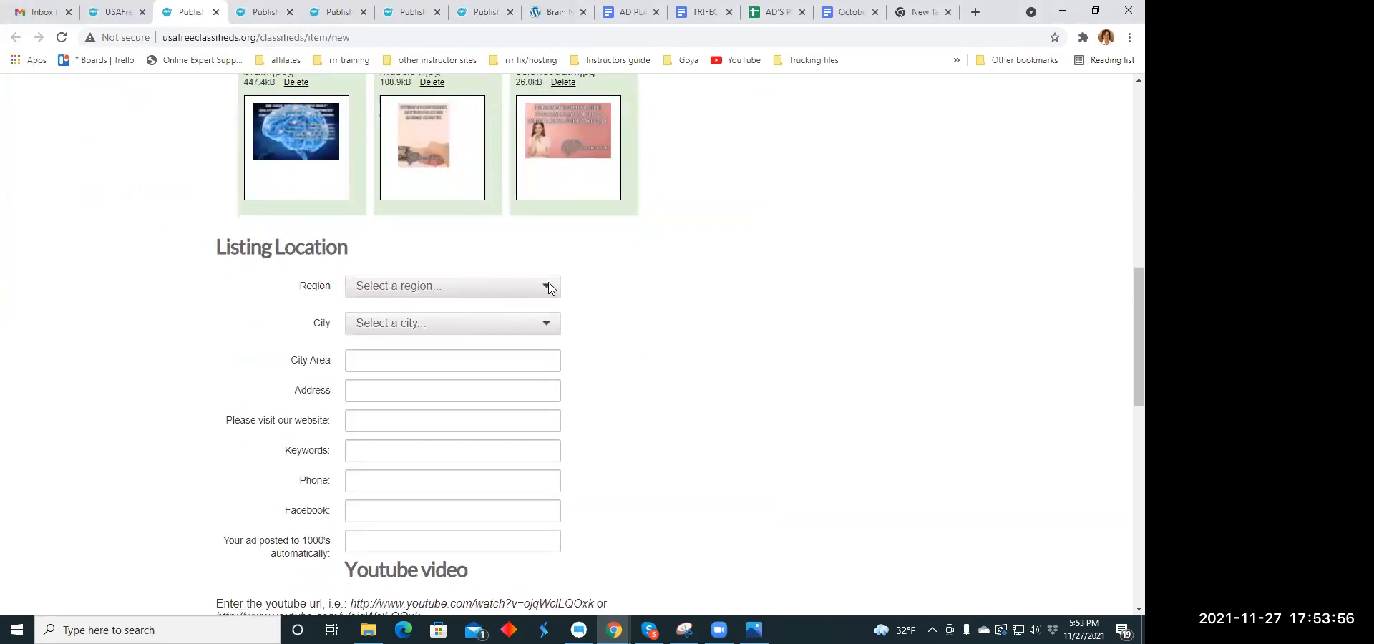
click(546, 288)
scroll(377, 418, down, 5)
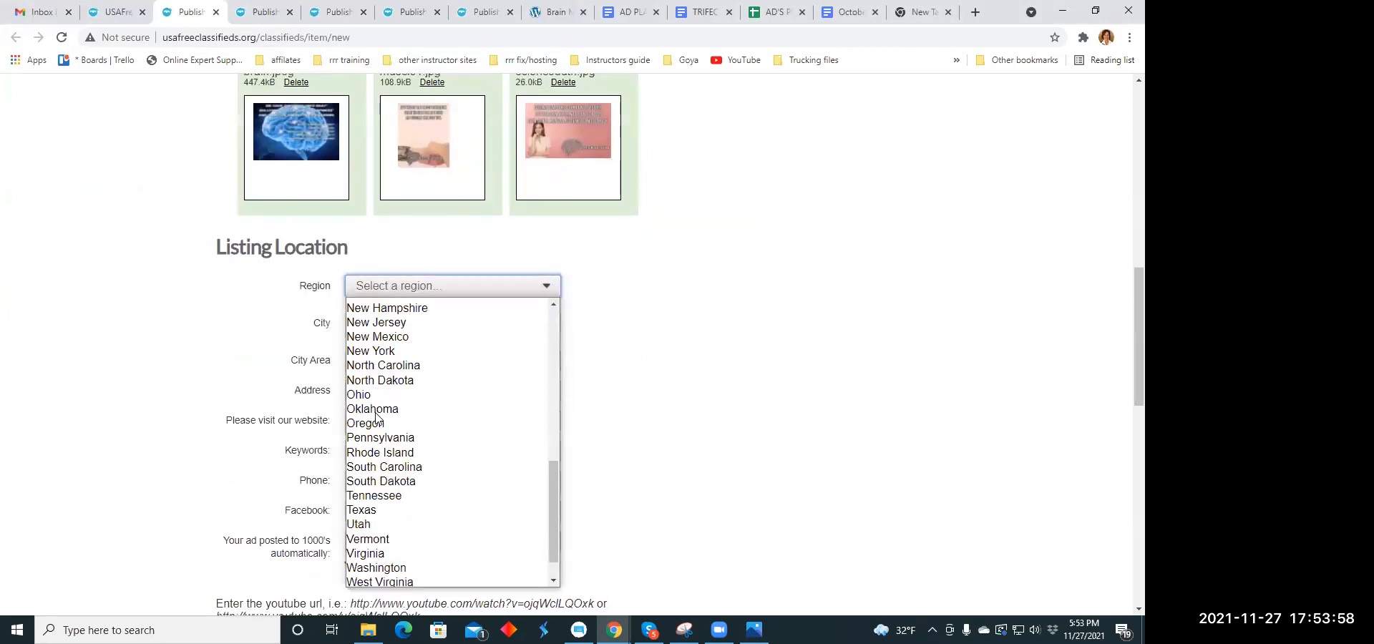
scroll(375, 412, down, 1)
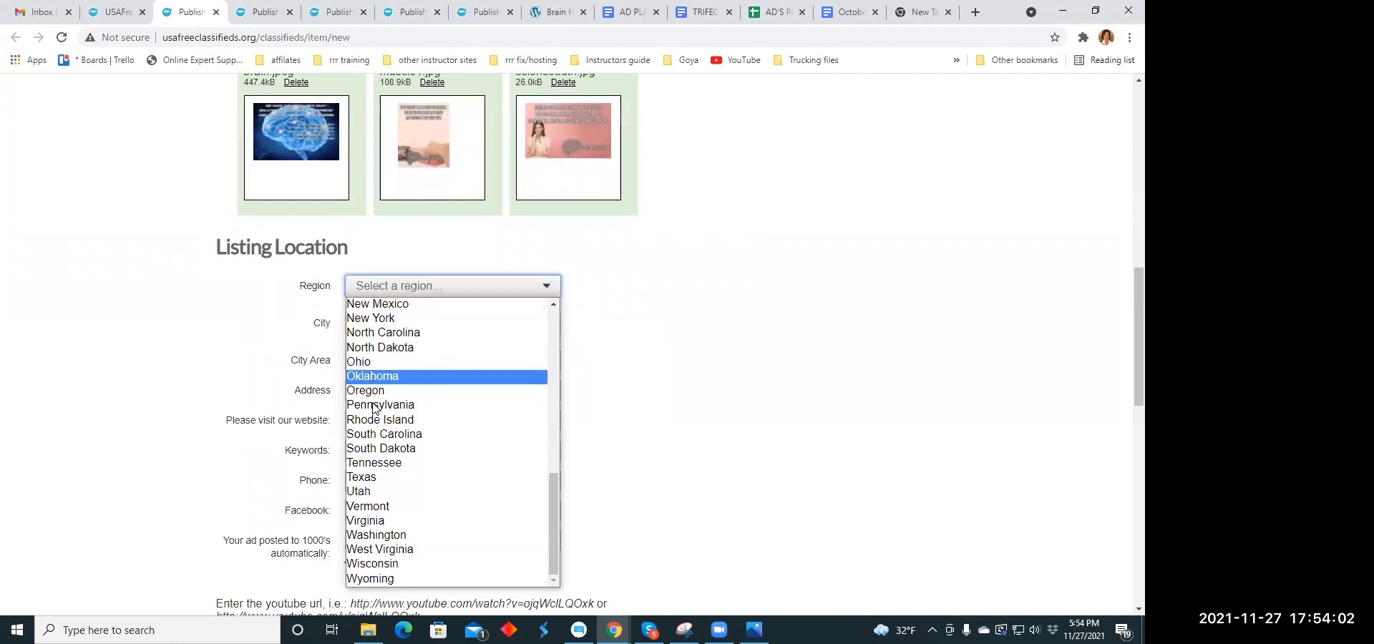
scroll(390, 377, up, 3)
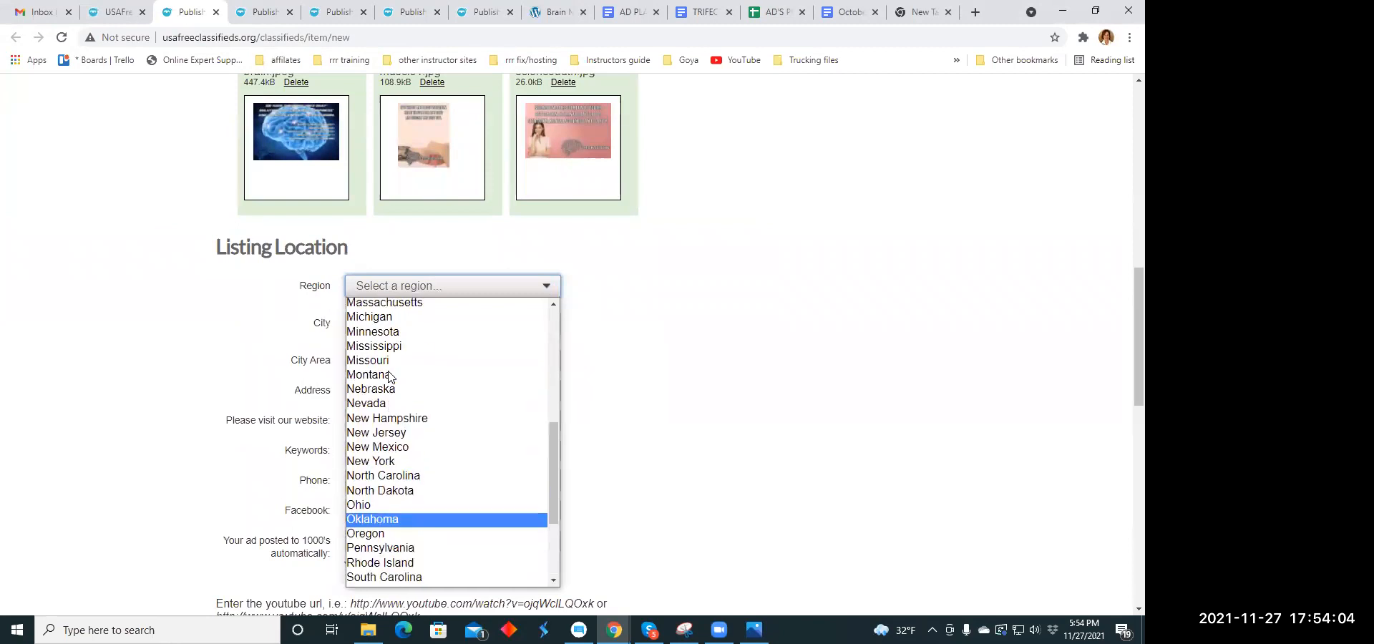
scroll(391, 377, up, 6)
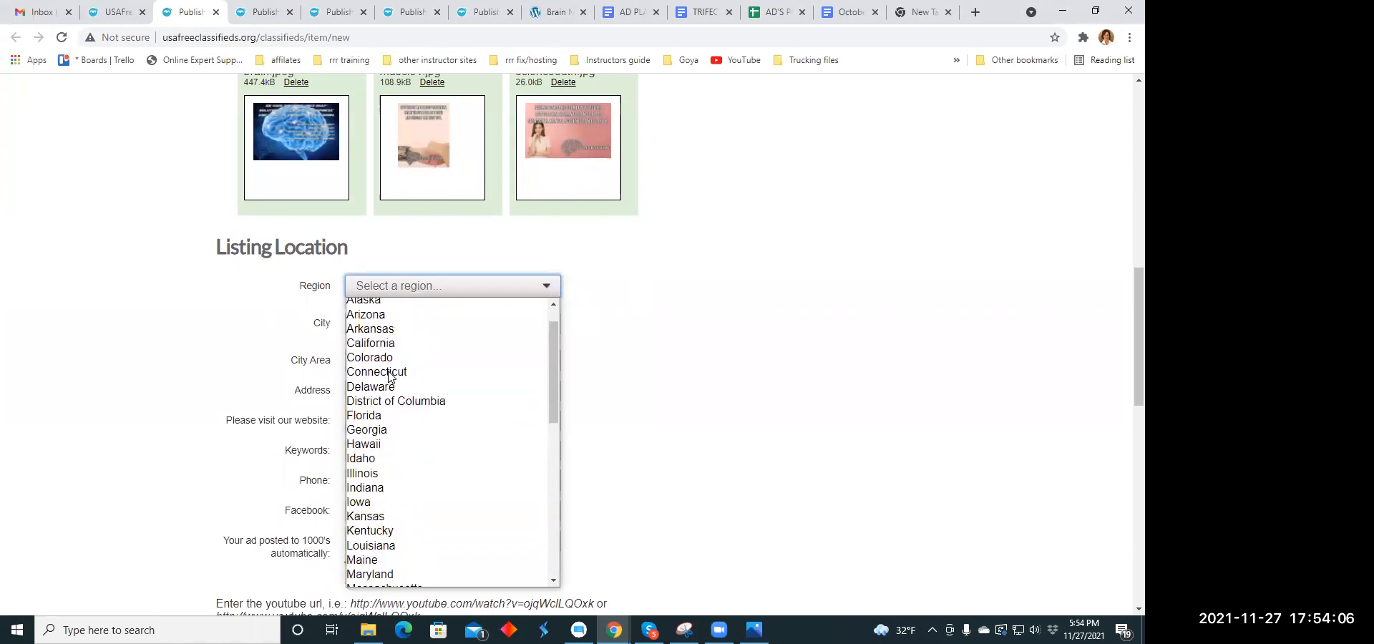
scroll(389, 375, down, 3)
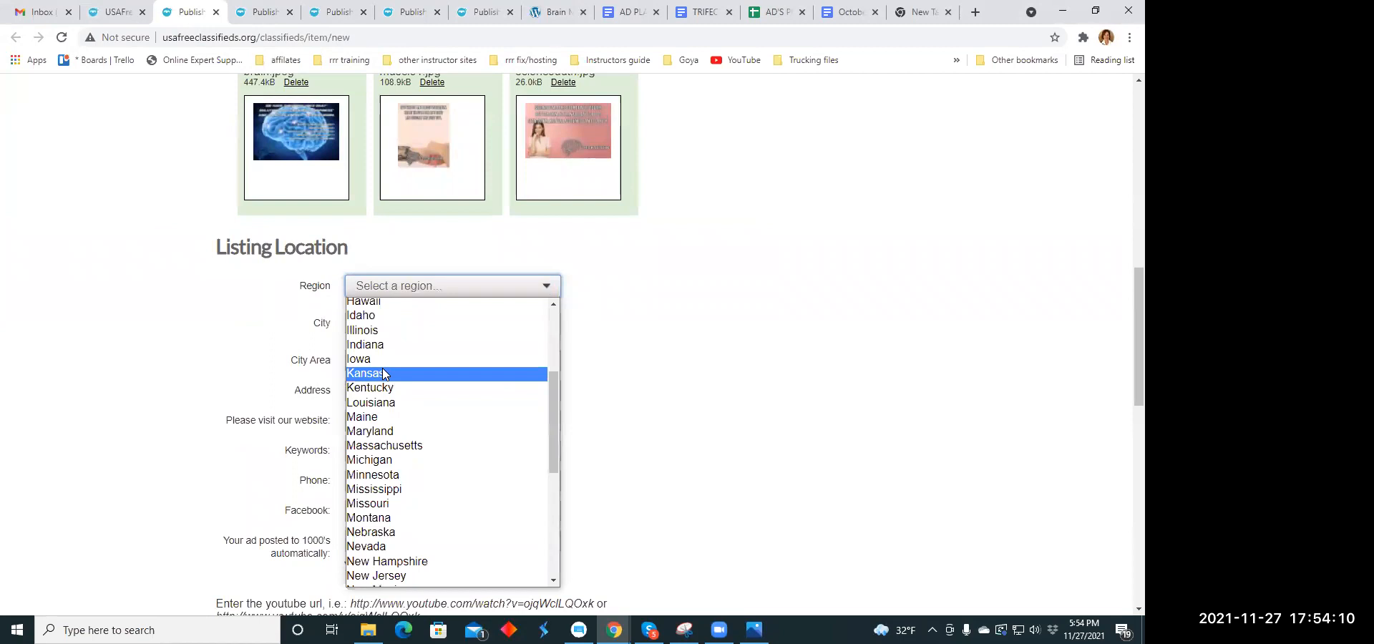
scroll(382, 368, up, 3)
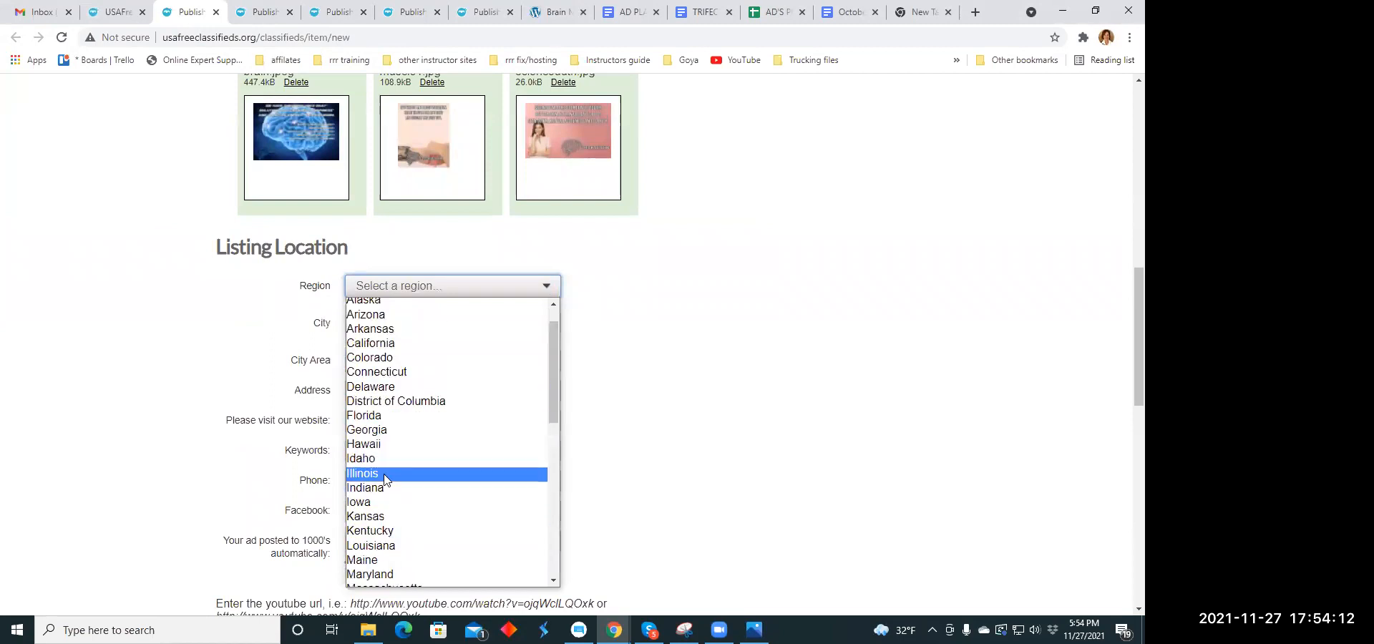
click(385, 444)
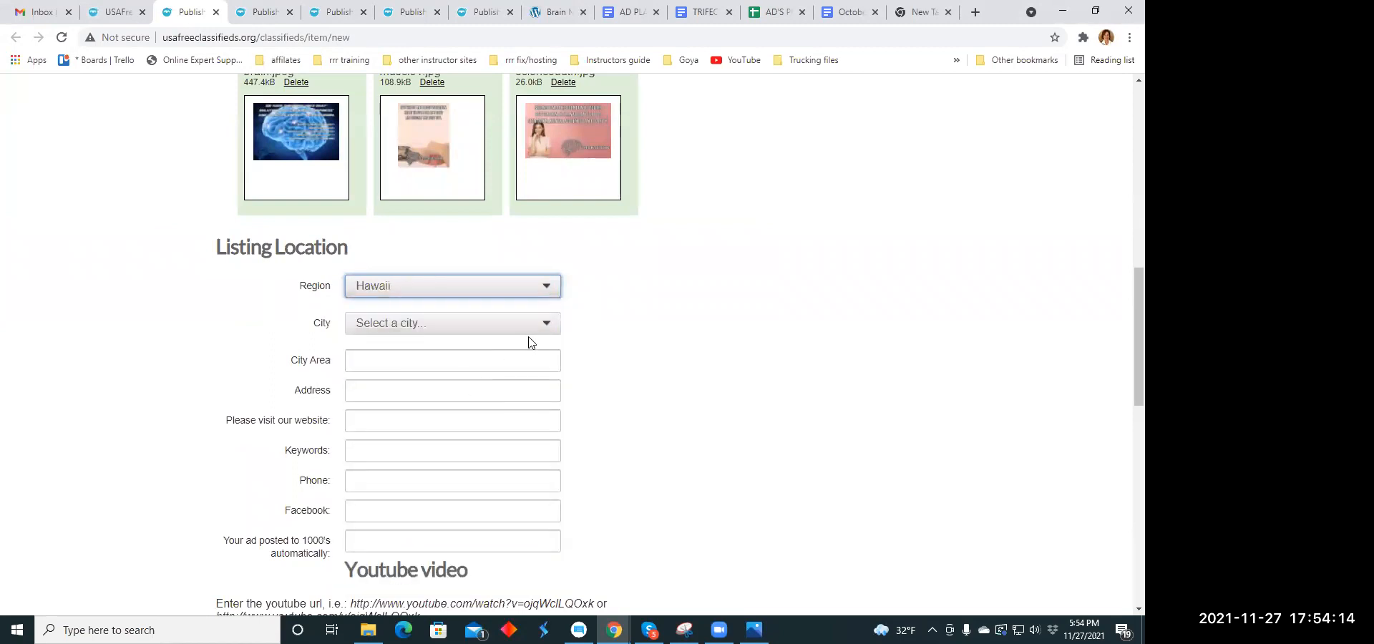
- Set the city of the listing location to Honolulu
click(545, 323)
scroll(474, 296, down, 1)
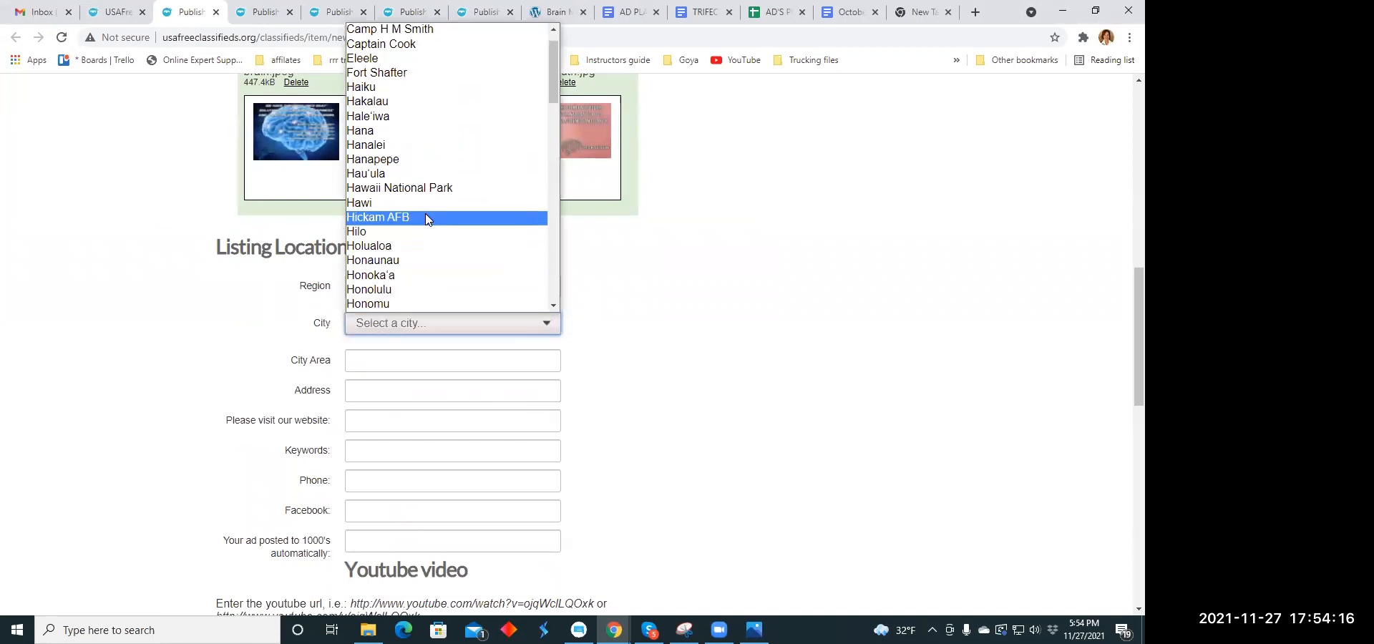
scroll(395, 221, down, 3)
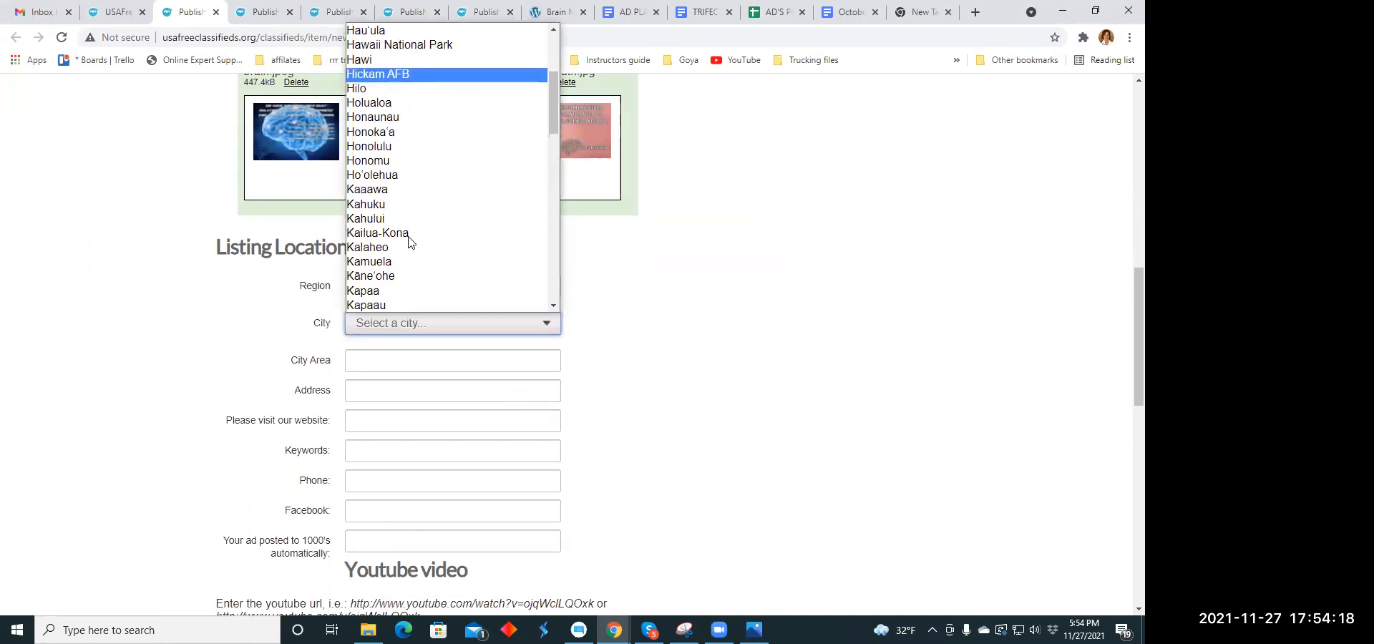
click(458, 146)
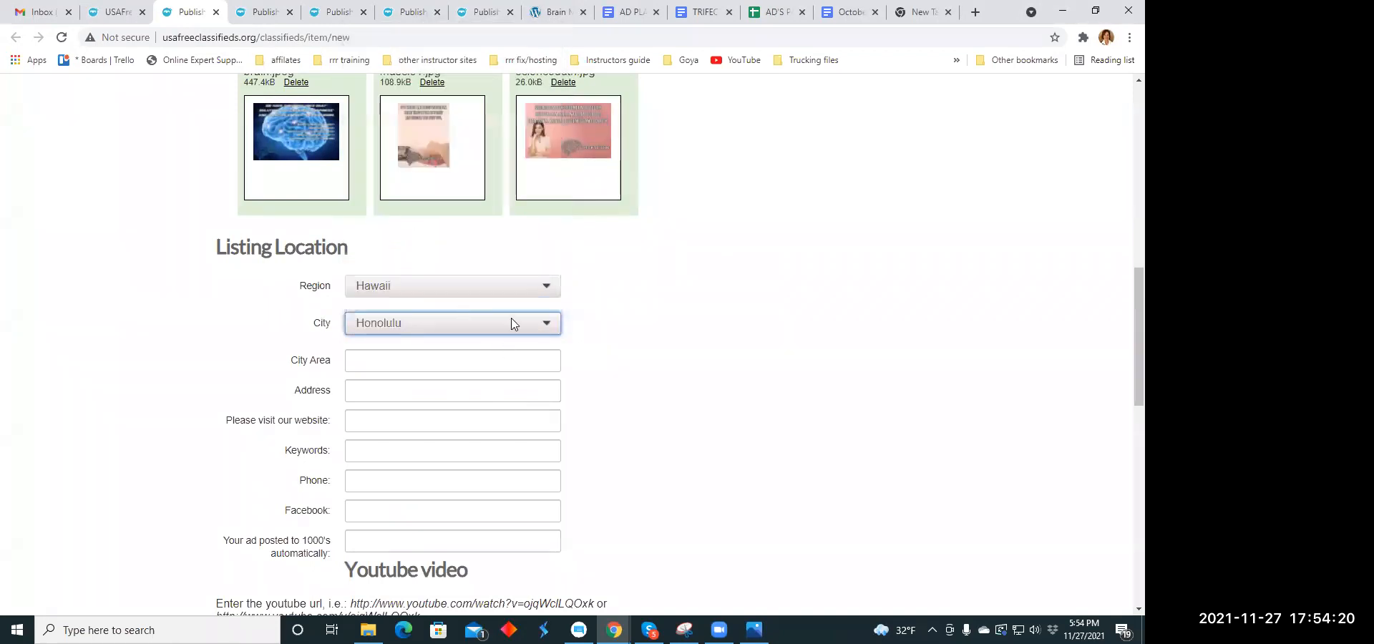
scroll(512, 324, down, 4)
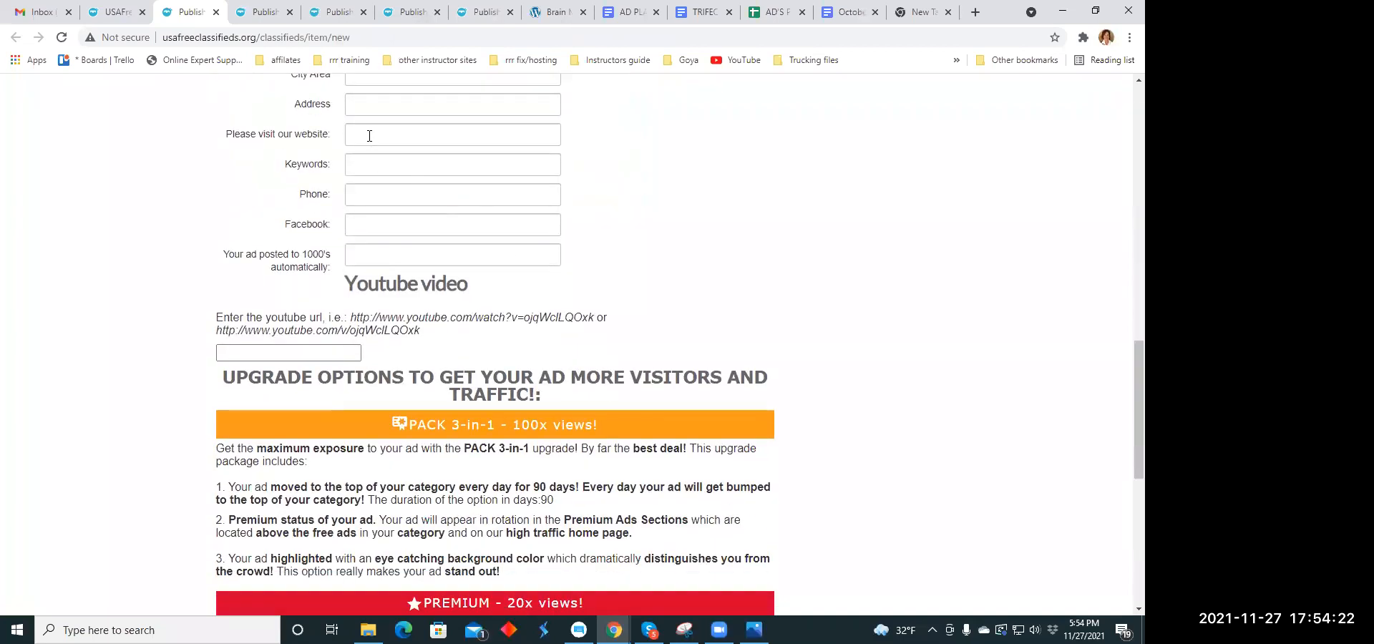
click(369, 135)
click(401, 166)
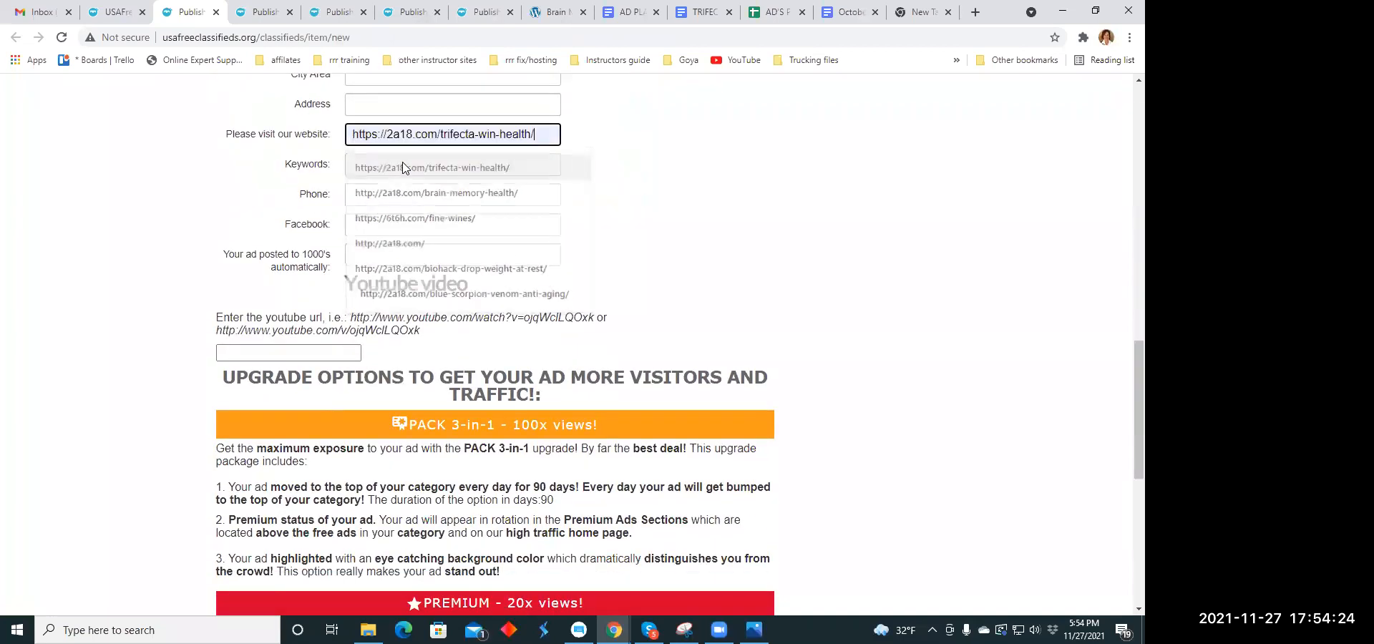
- Enter listing keywords including skin, nails and muscles, replacing the misspelled word "libedo"
click(361, 162)
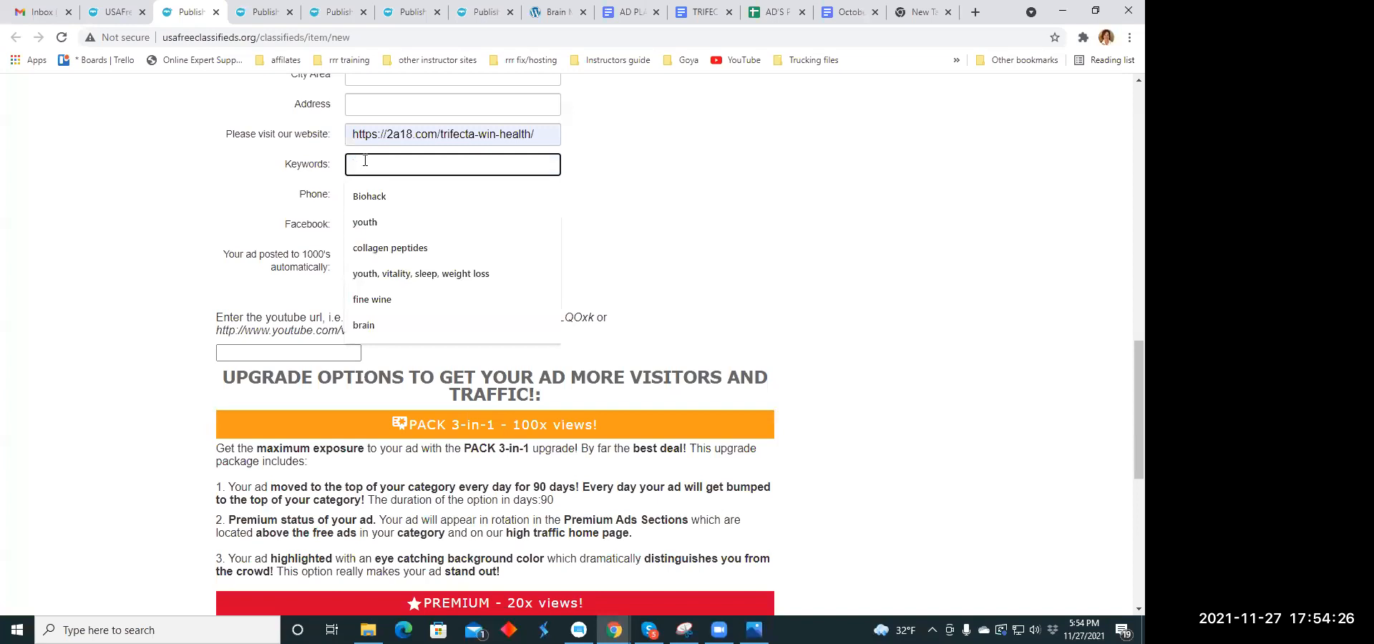
text(skin)
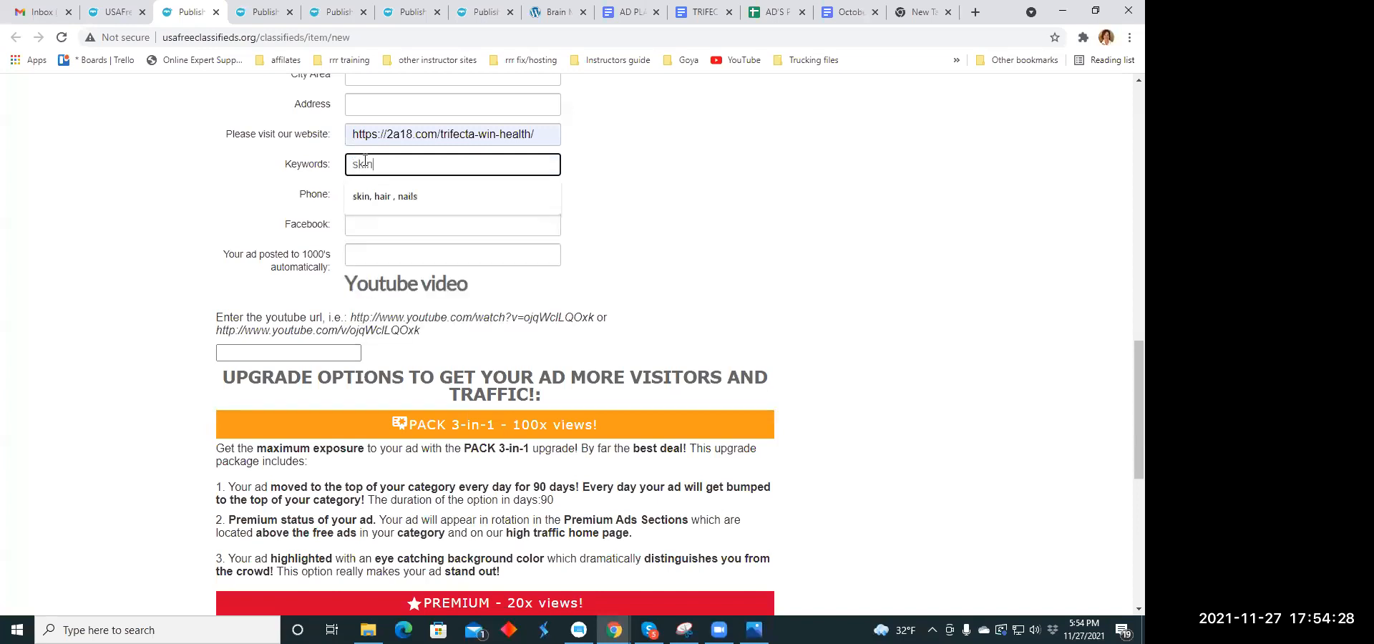
text(, nails, libe)
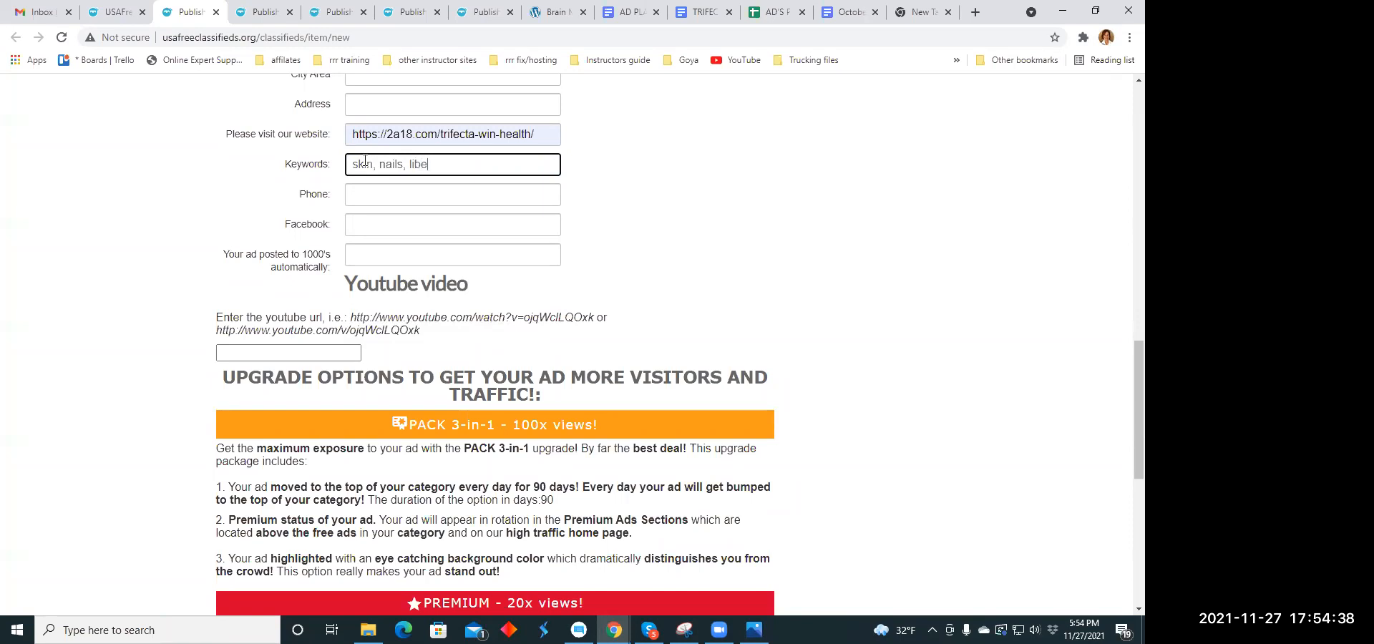
text(do)
right_click(427, 165)
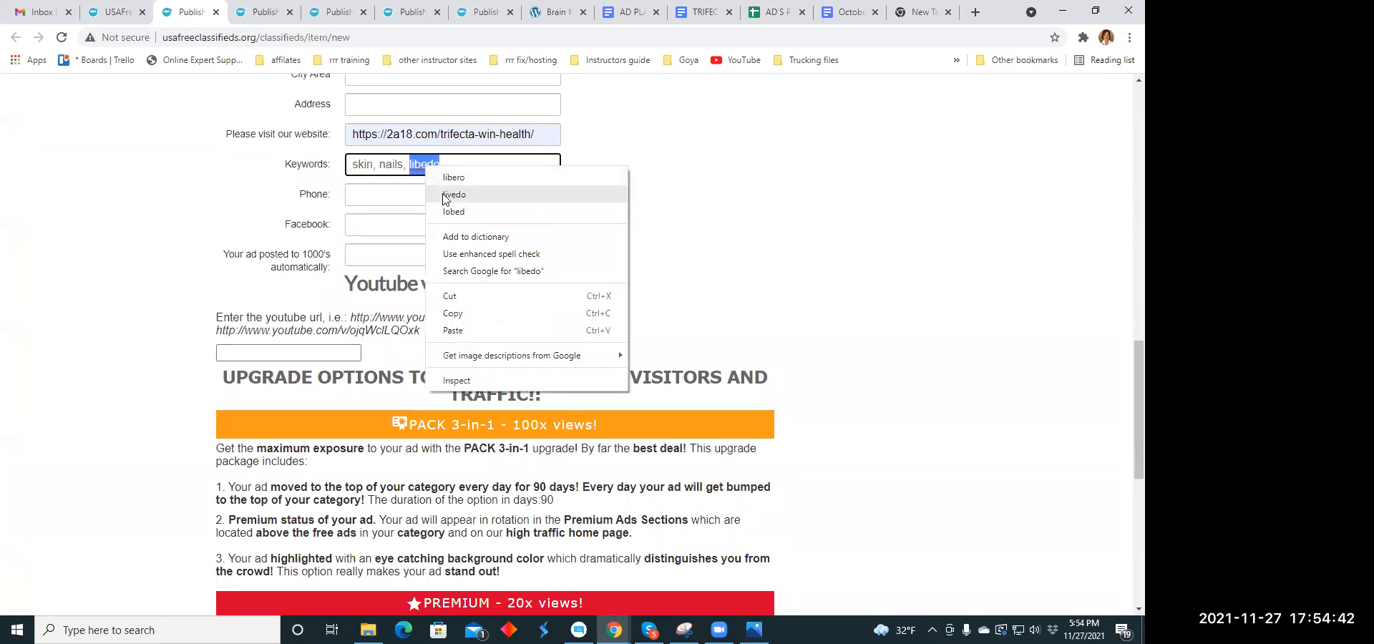
click(464, 161)
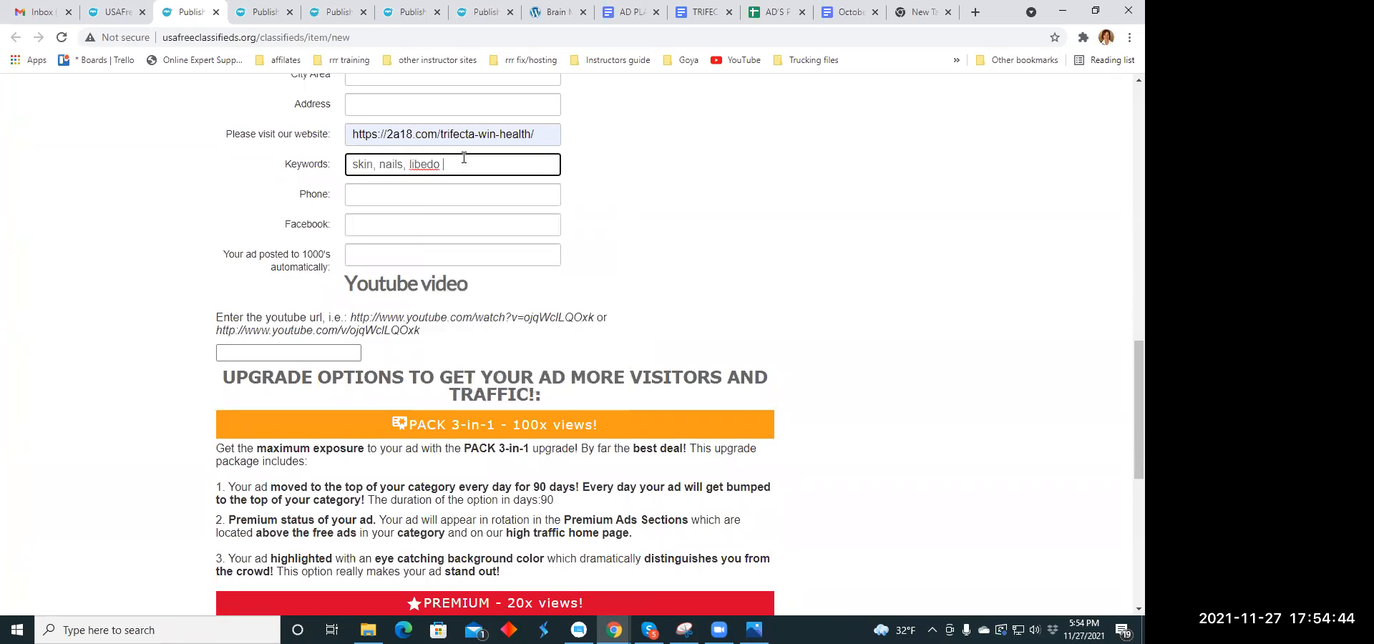
drag(452, 160, 410, 160)
key(BackSpace)
text(muscles, energy)
- Decline the paid upgrade options with "No,thanks" and publish the listing
scroll(241, 353, down, 7)
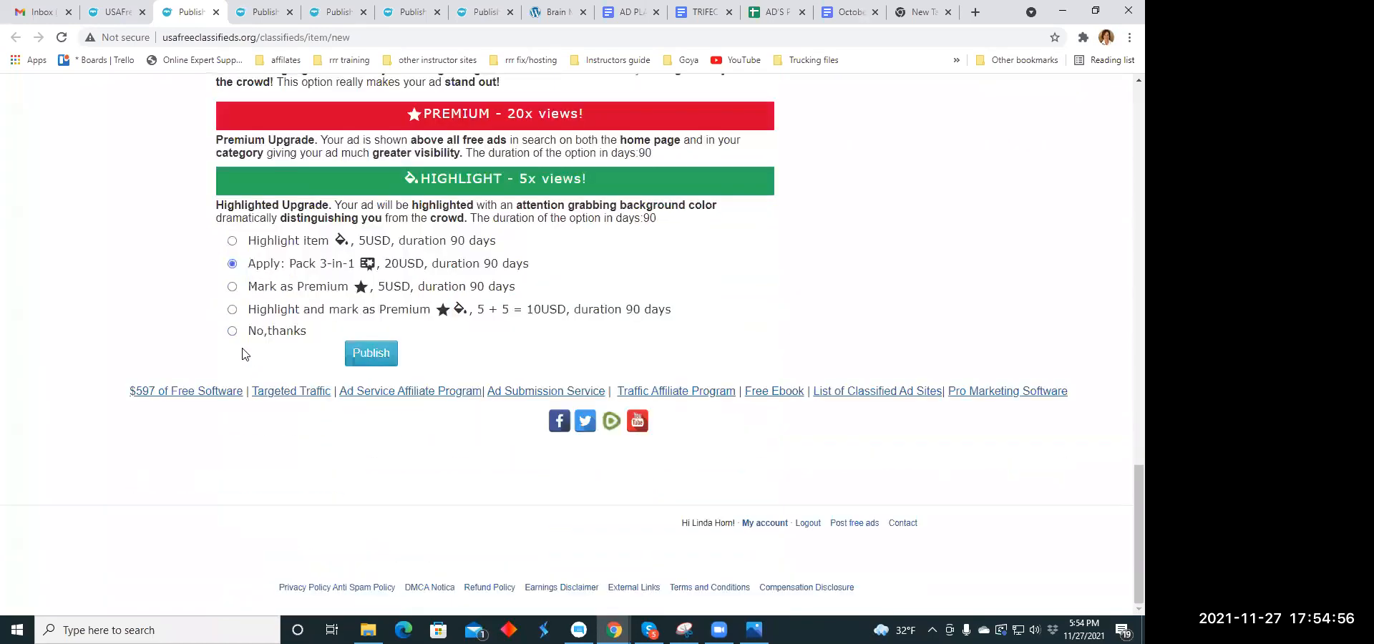
click(232, 332)
click(364, 358)
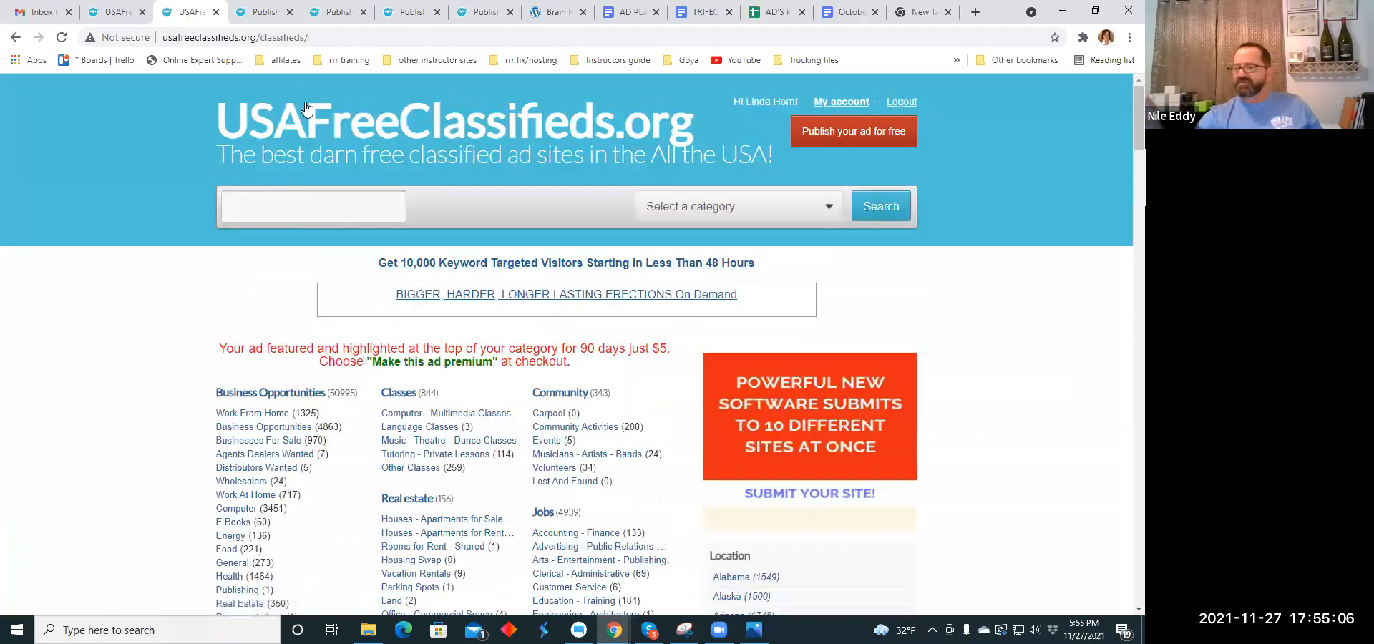
- Close the published listing's tab and set the category of the next blank listing to Health Beauty under For sale
click(216, 12)
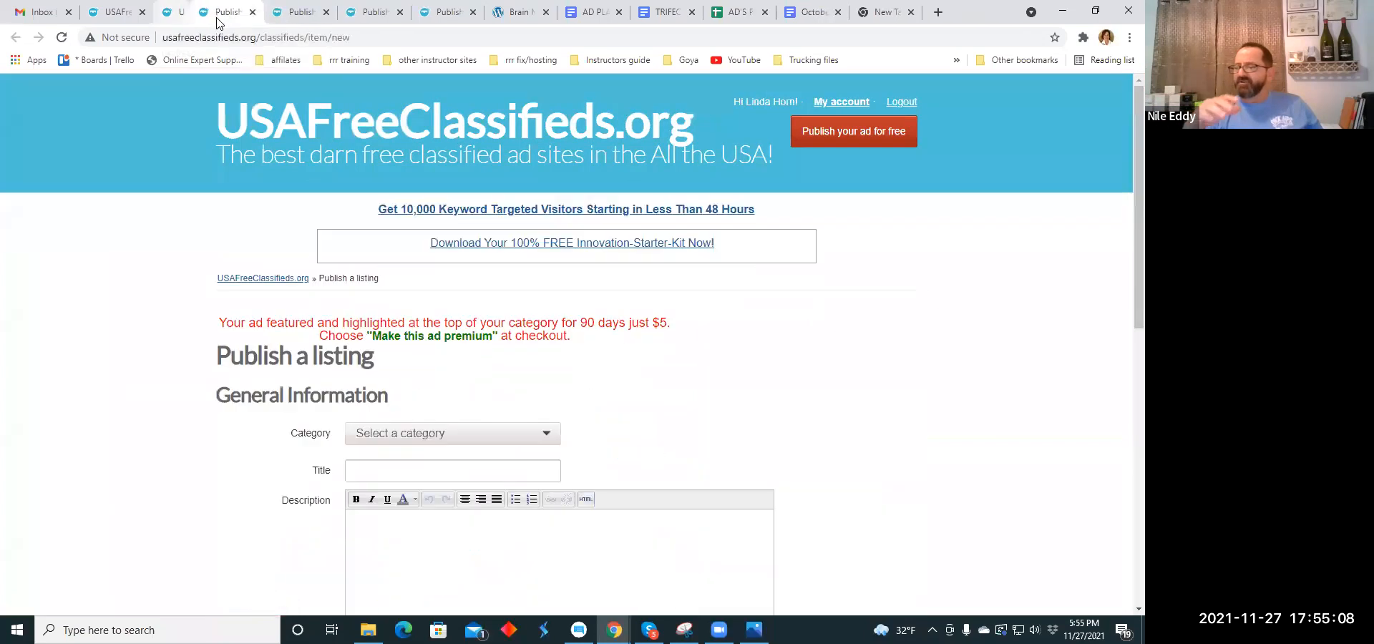
scroll(484, 229, down, 3)
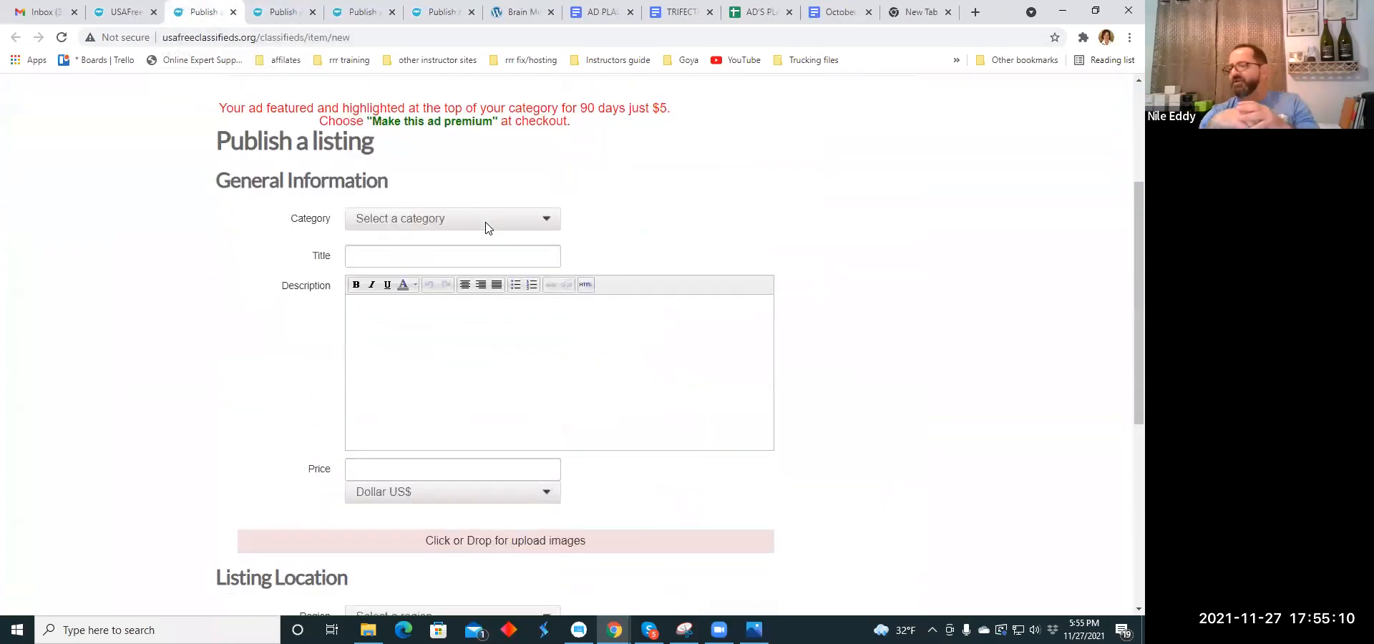
click(548, 222)
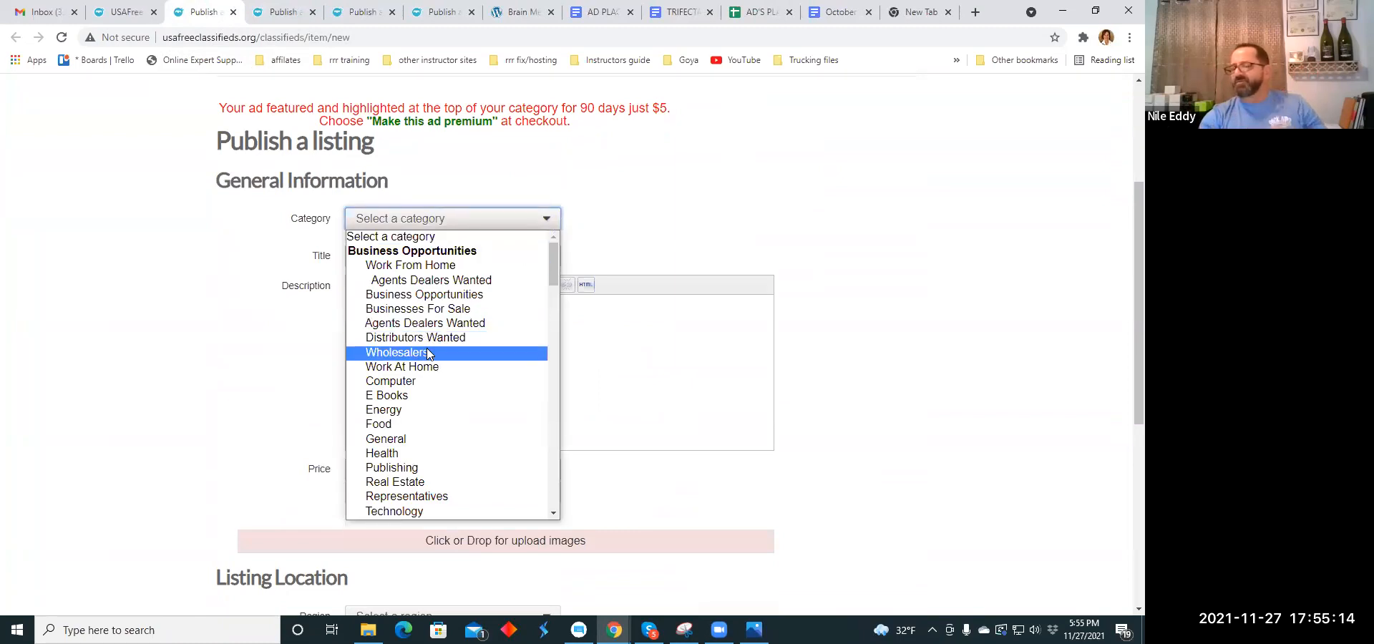
scroll(427, 347, down, 4)
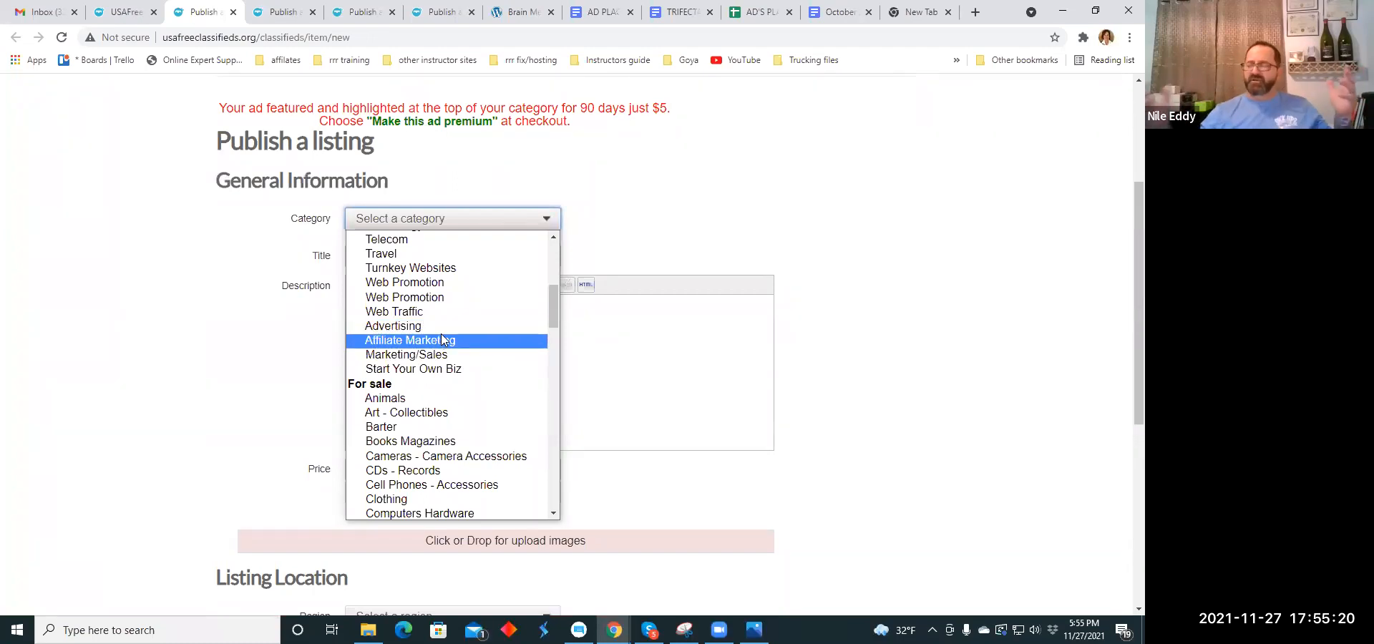
scroll(441, 336, down, 2)
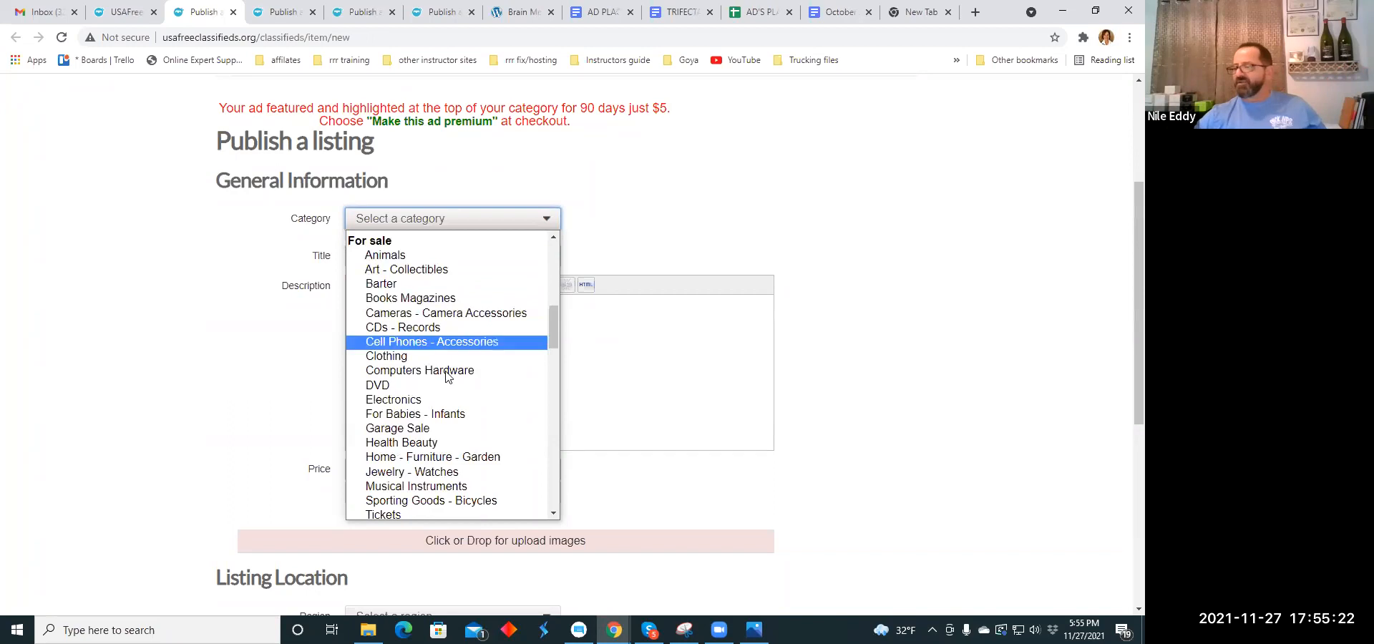
click(443, 439)
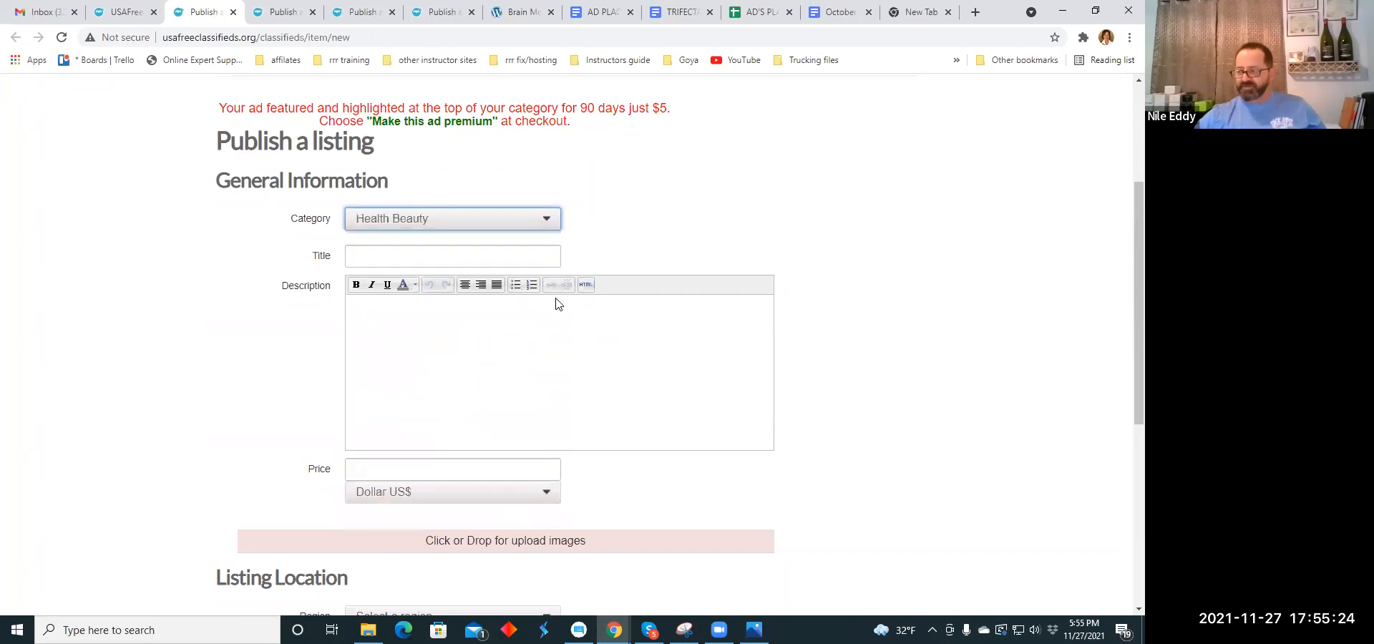
- Copy the headline "Princess Diana would have loved this stuff. Are you Princess Enough?" from the holiday headline document into the listing title
click(394, 258)
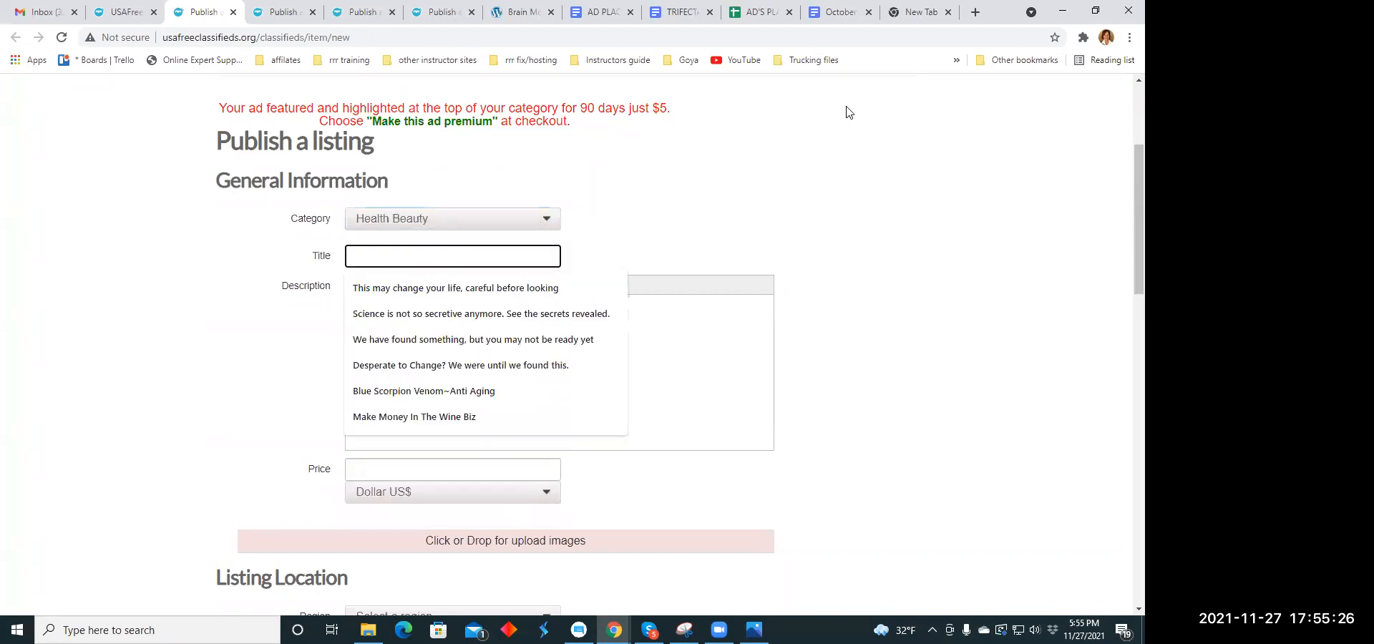
click(848, 15)
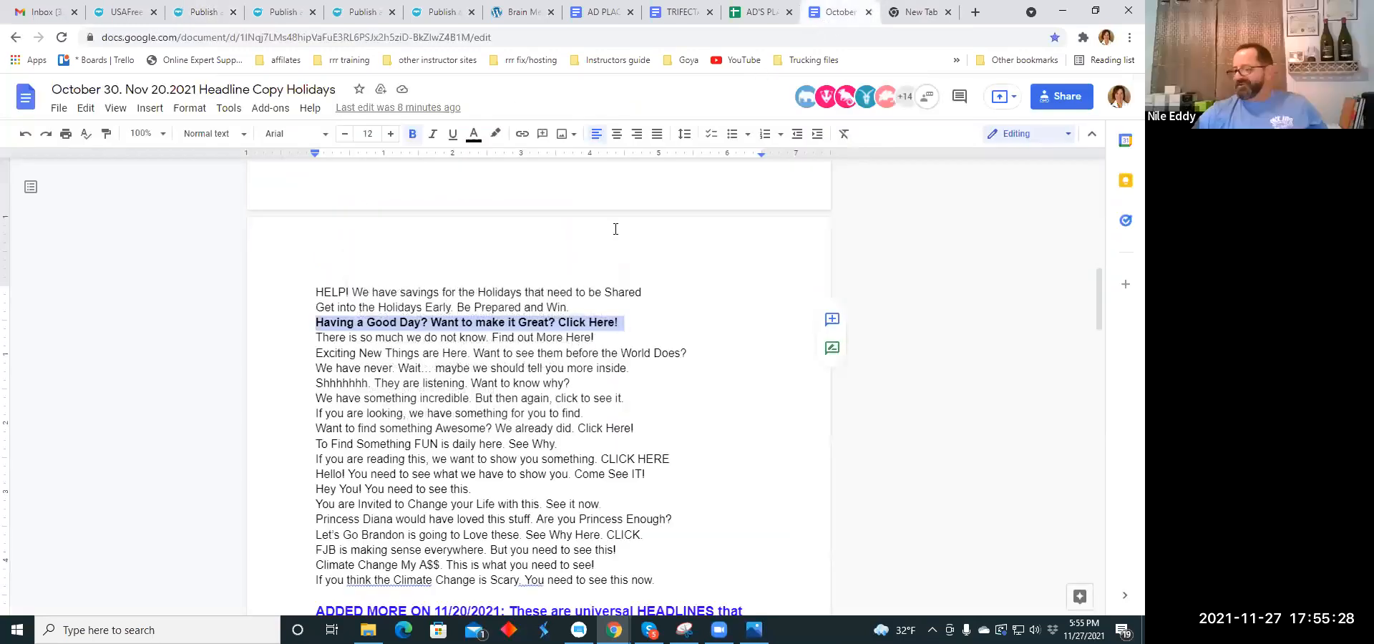
scroll(415, 339, down, 3)
scroll(415, 338, down, 3)
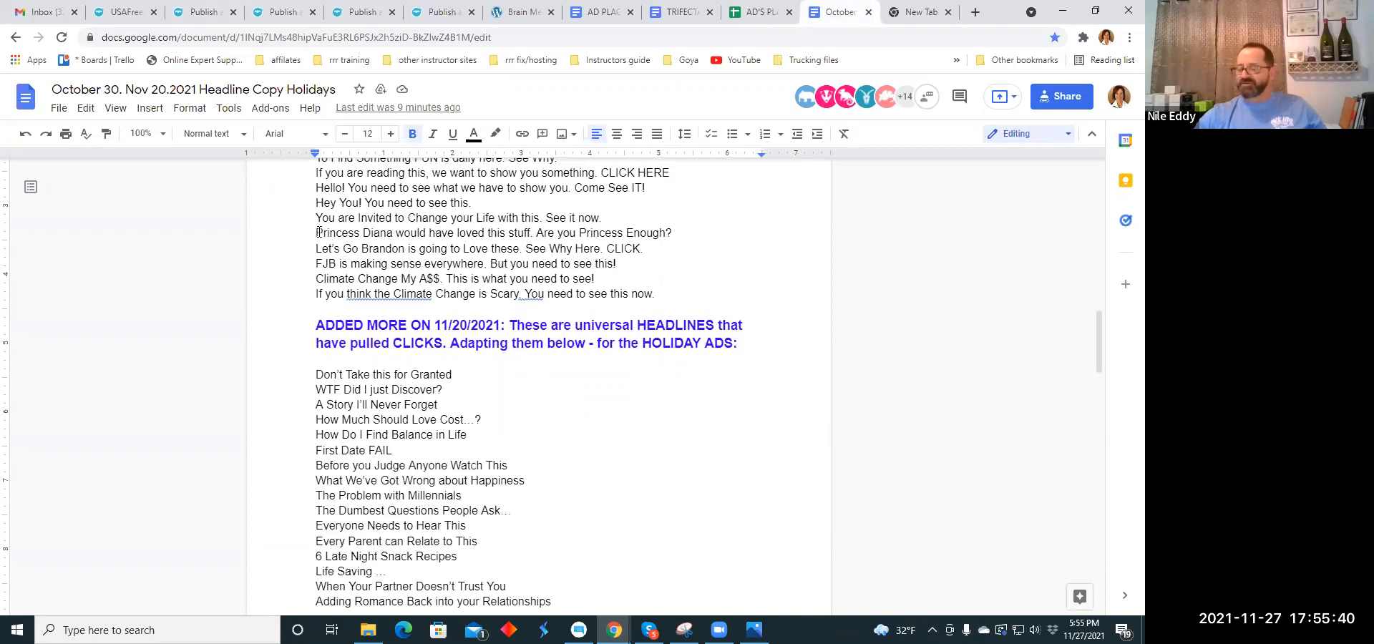
drag(342, 236, 665, 232)
right_click(665, 232)
click(748, 229)
click(207, 15)
click(380, 257)
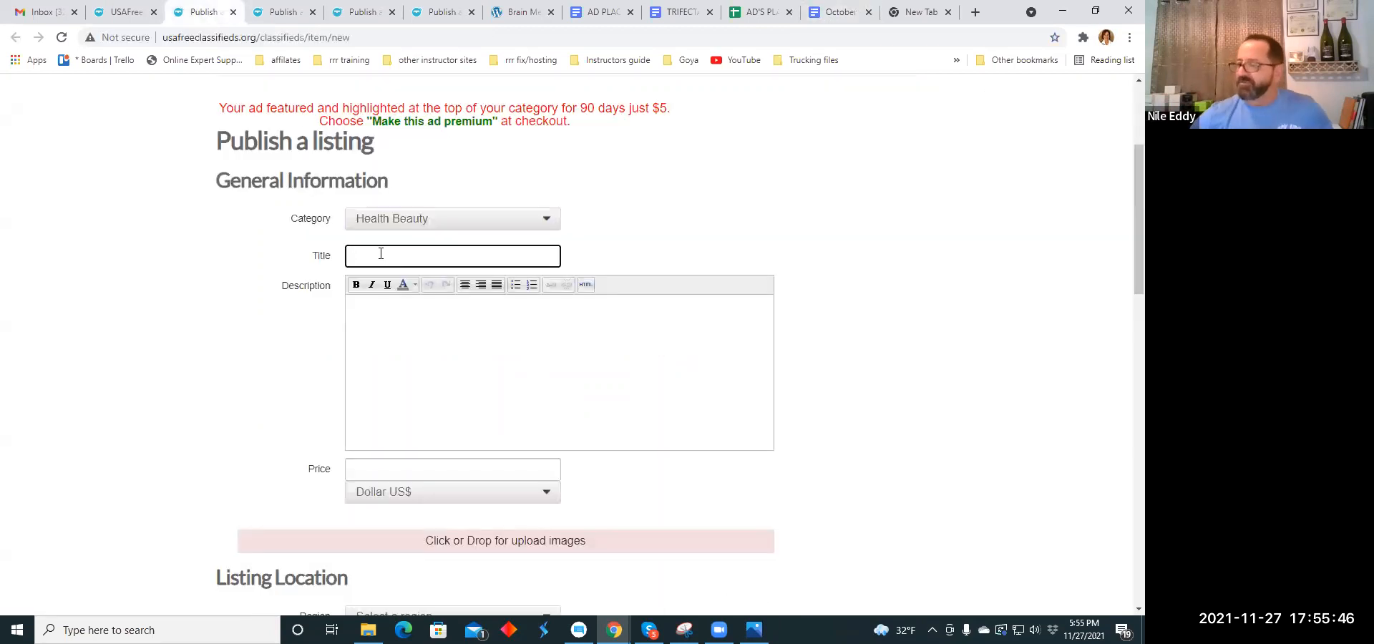
right_click(379, 256)
click(412, 366)
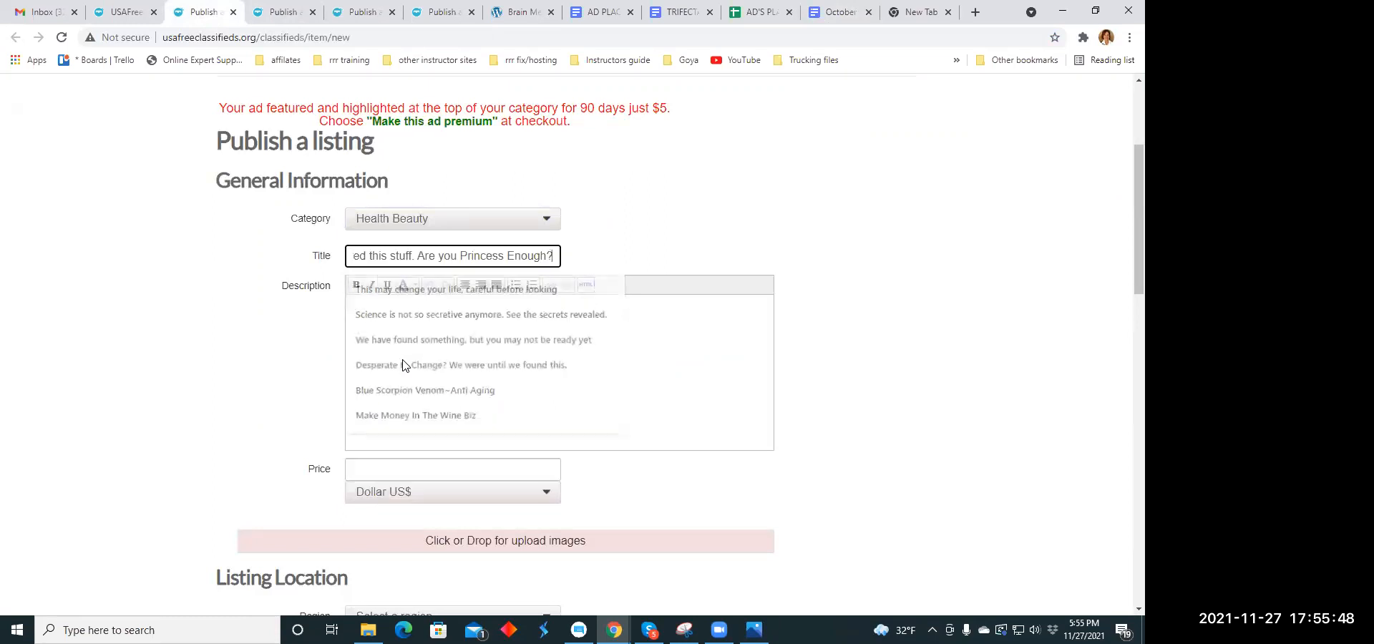
- Copy the paragraph beginning "Trifecta is the first 3 finishers!!" from the TRIFECTA document into the listing description
click(440, 322)
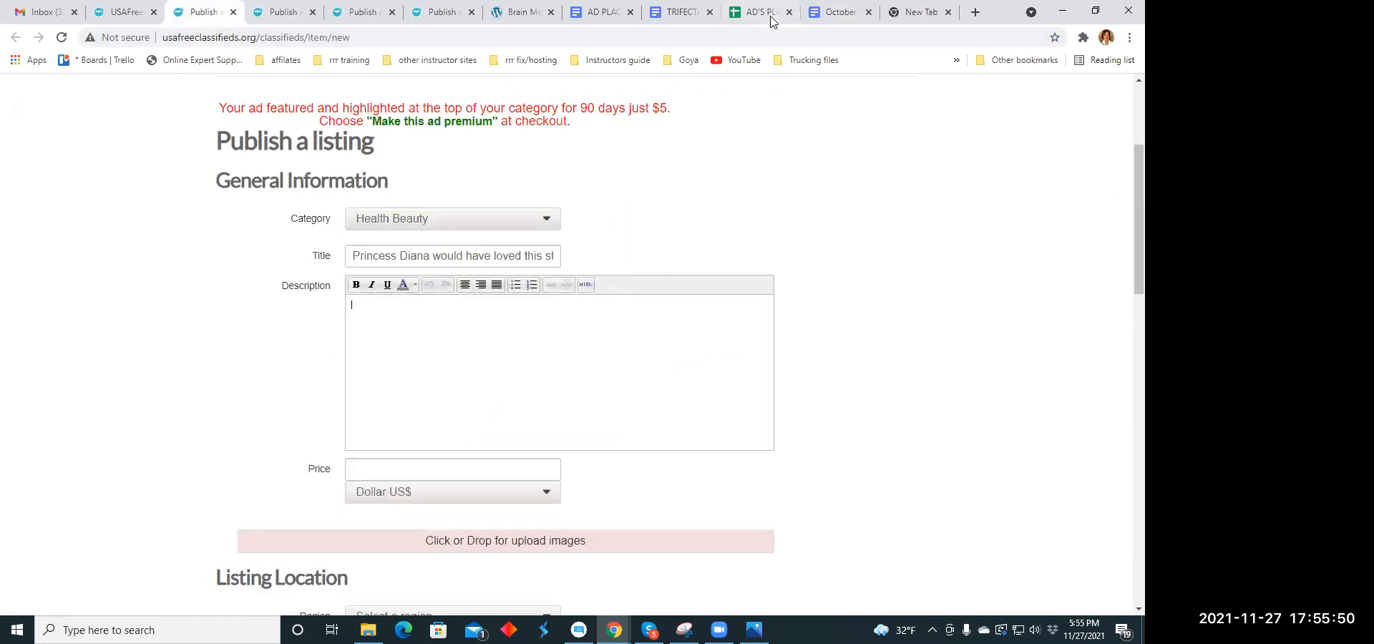
click(674, 14)
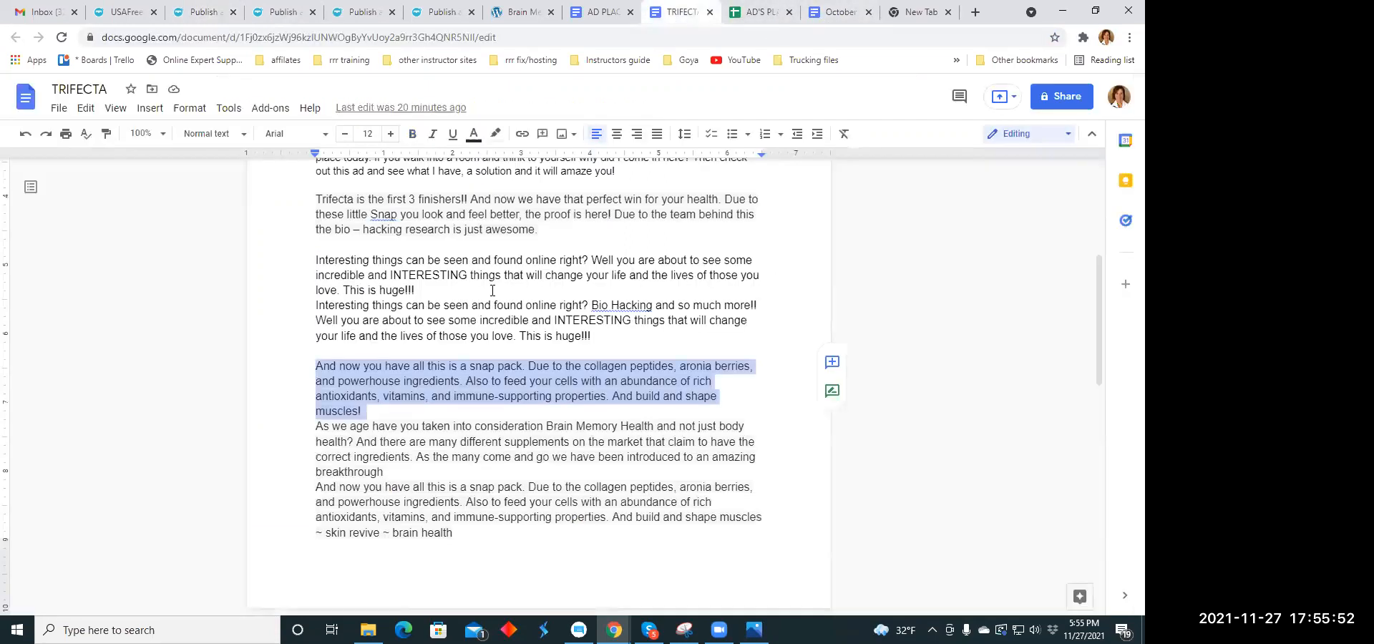
scroll(320, 287, down, 4)
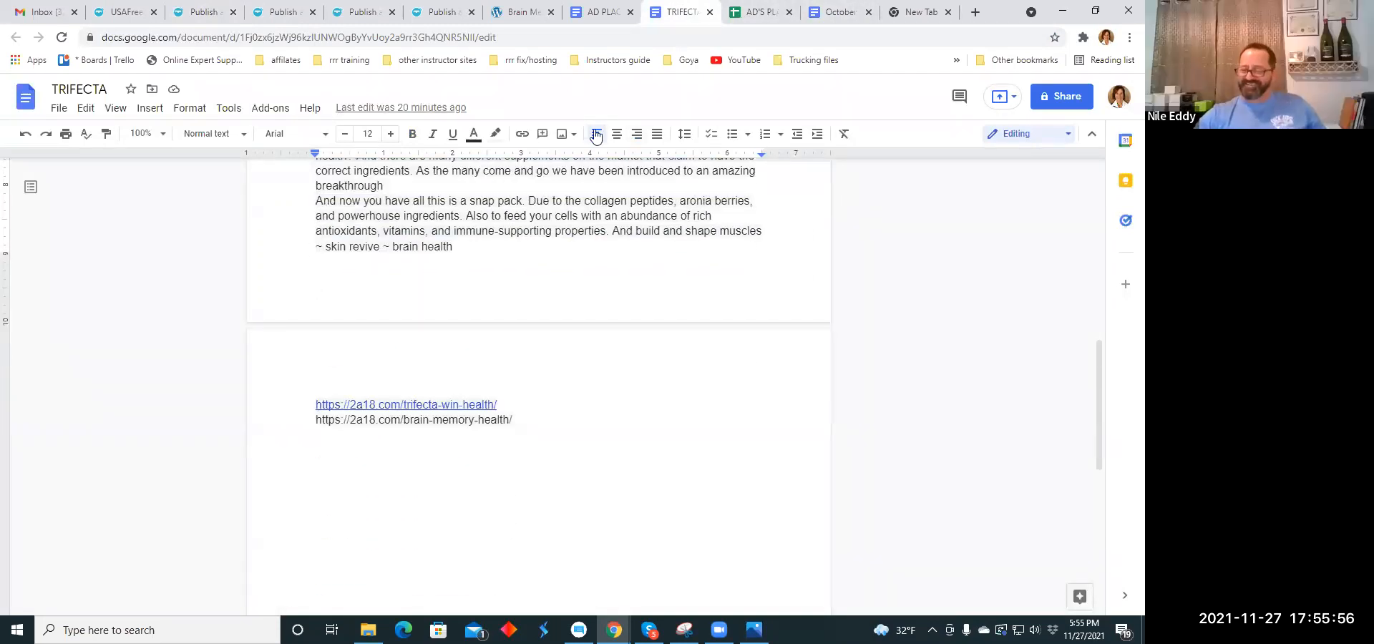
scroll(358, 287, up, 4)
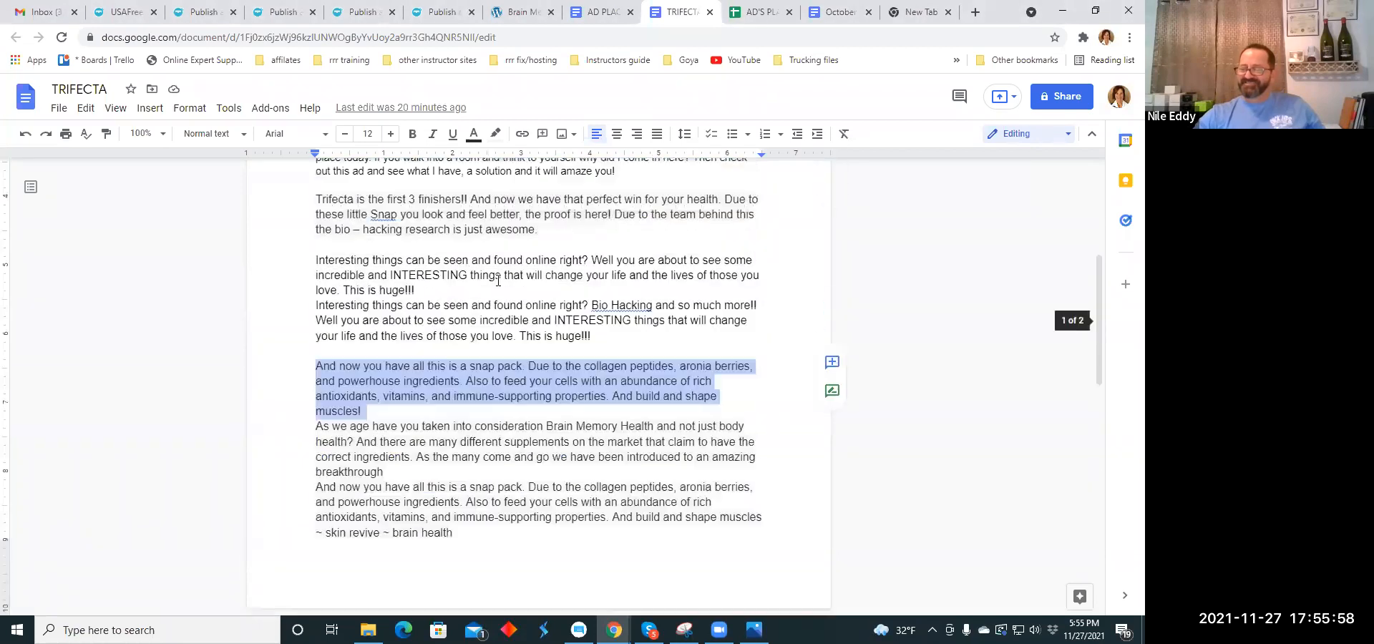
scroll(326, 267, up, 1)
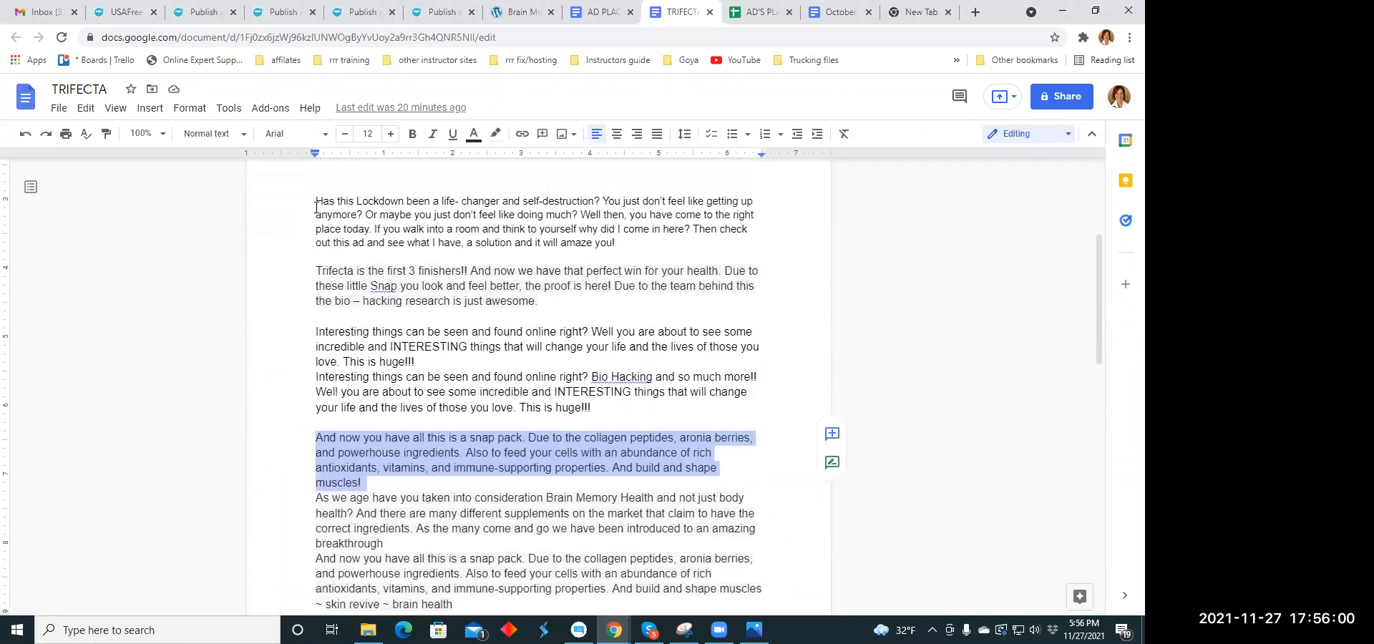
scroll(320, 215, up, 2)
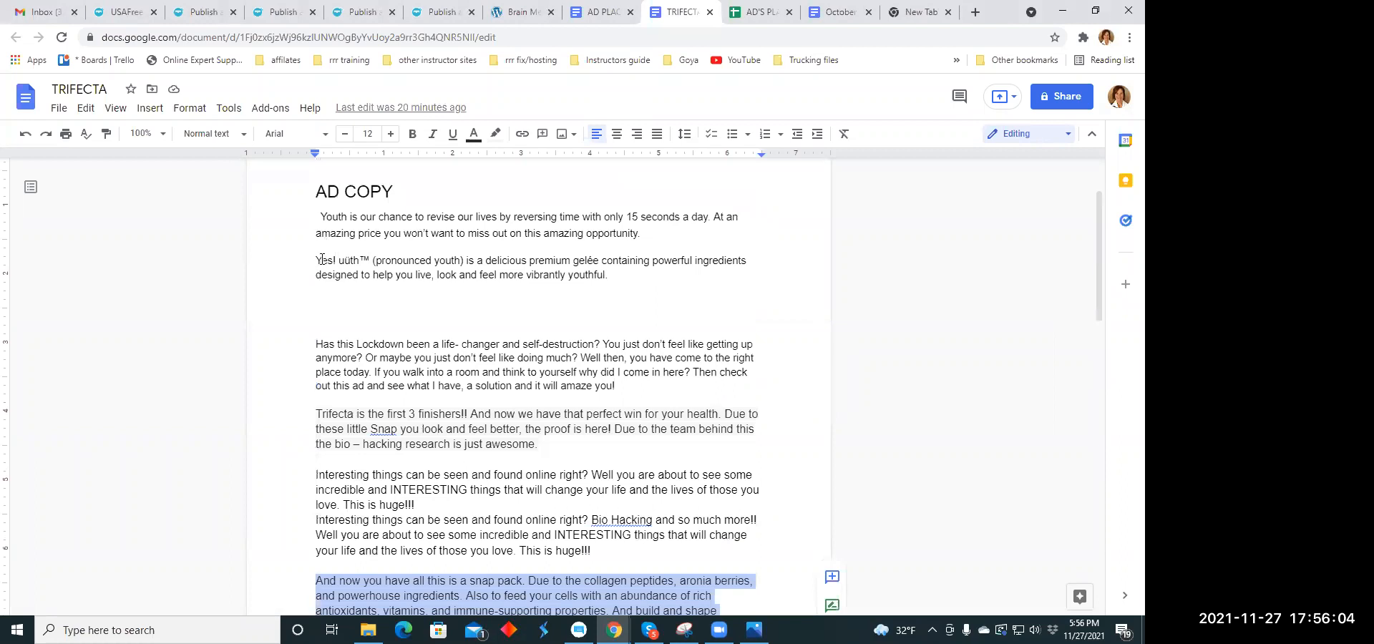
scroll(322, 259, down, 1)
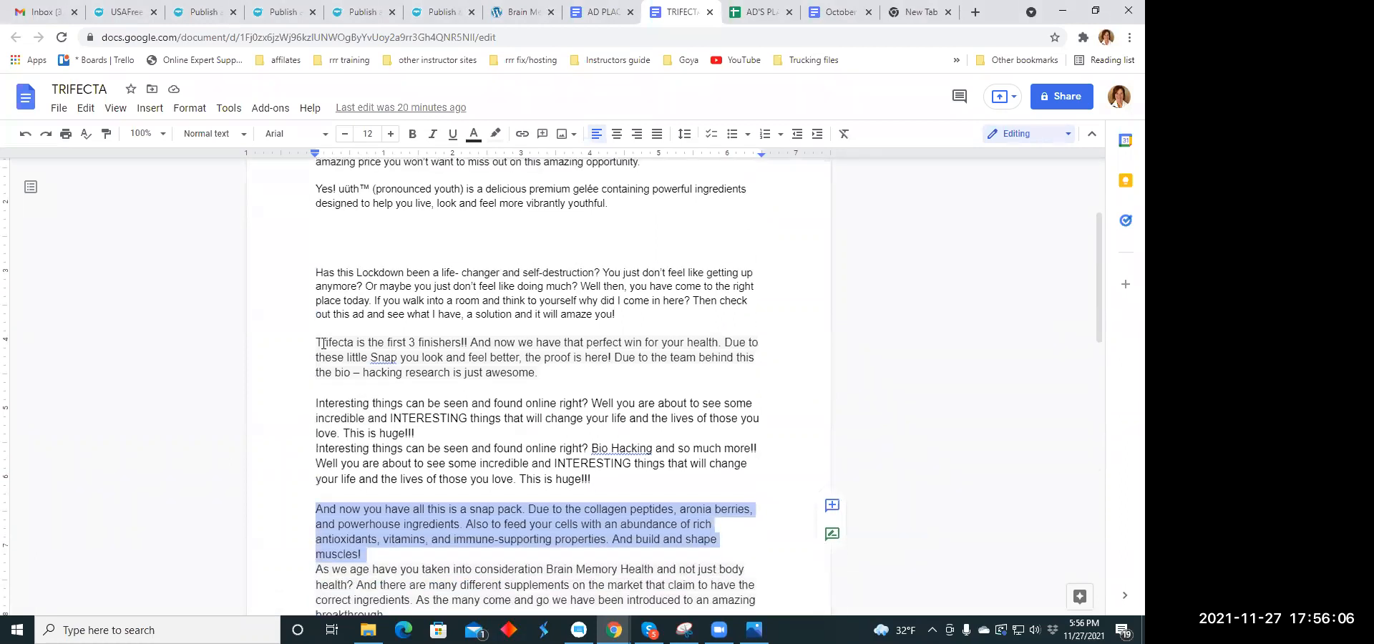
drag(318, 343, 537, 373)
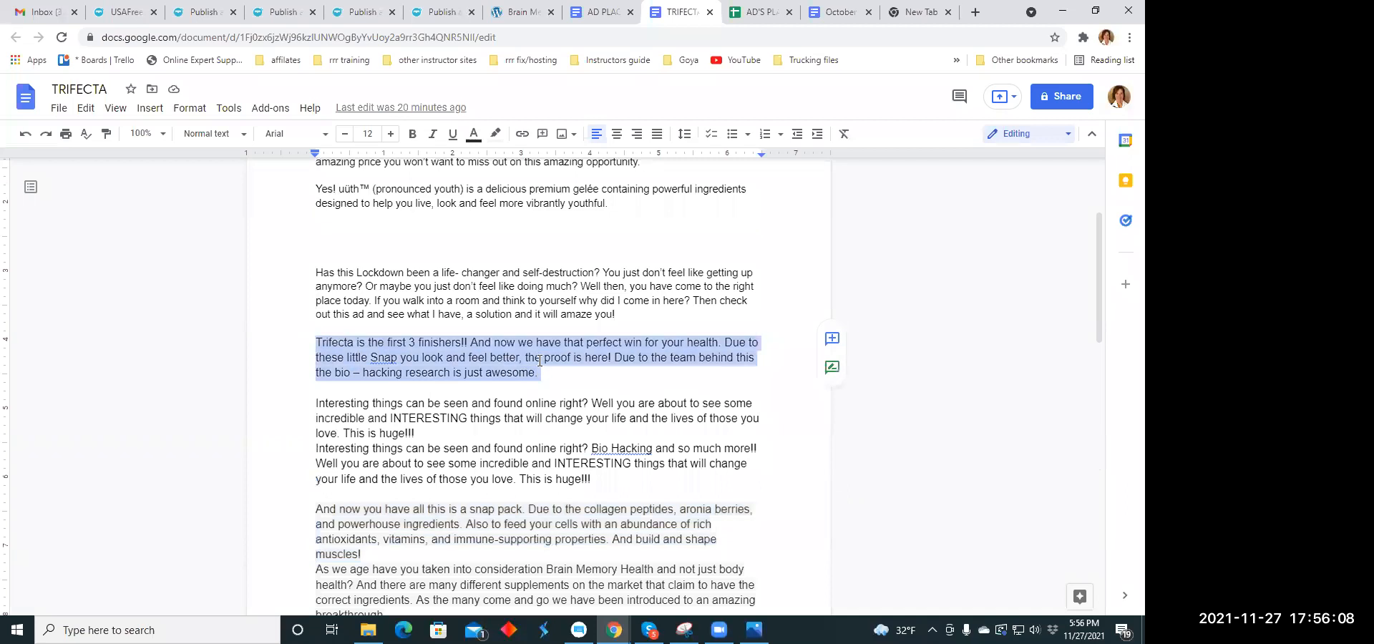
right_click(539, 355)
click(591, 228)
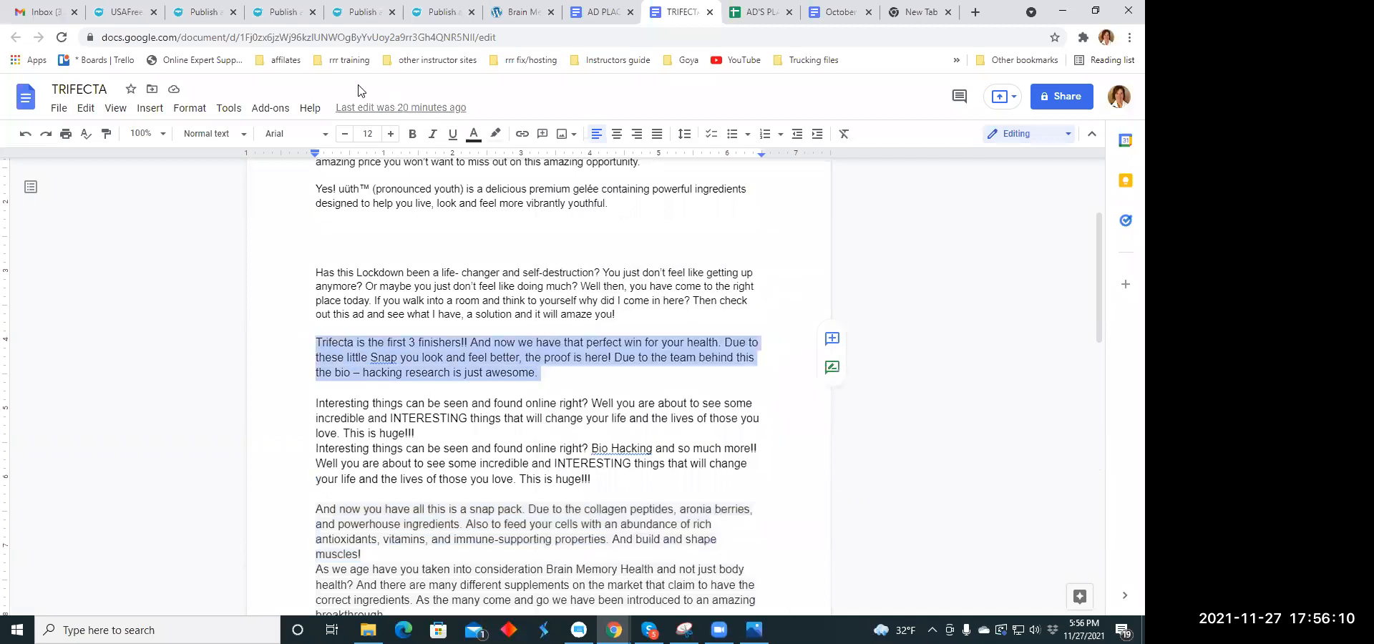
click(212, 18)
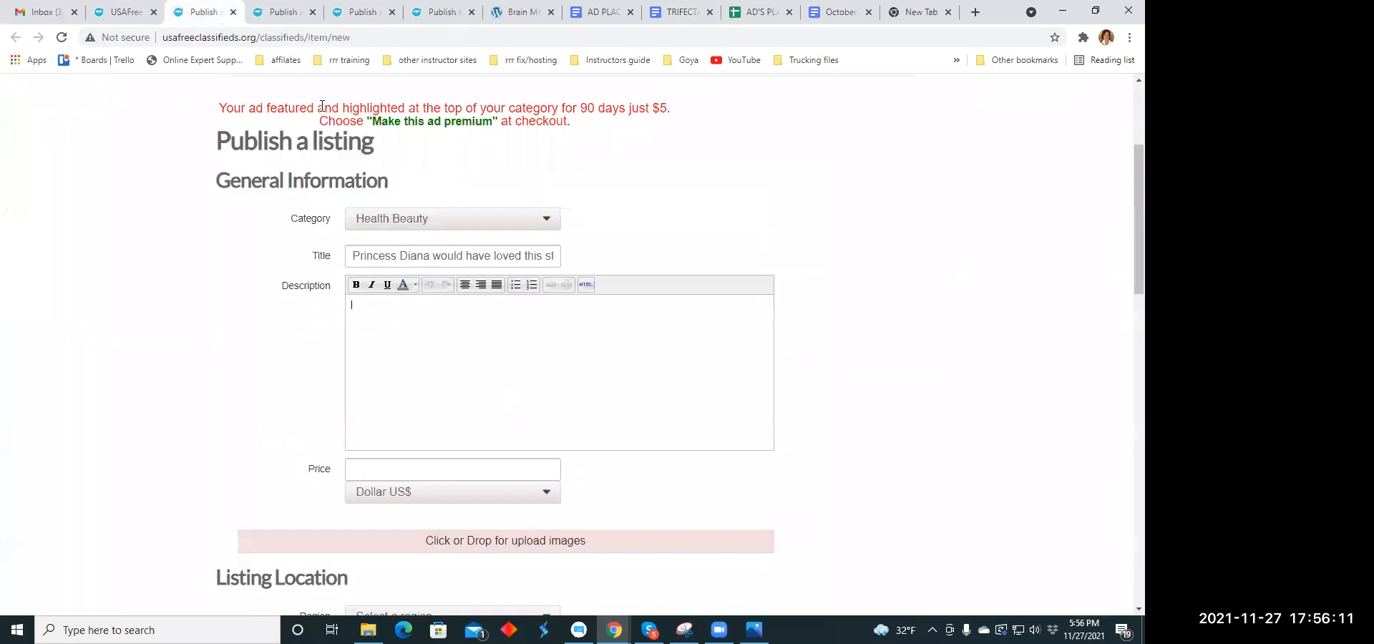
right_click(381, 313)
click(431, 427)
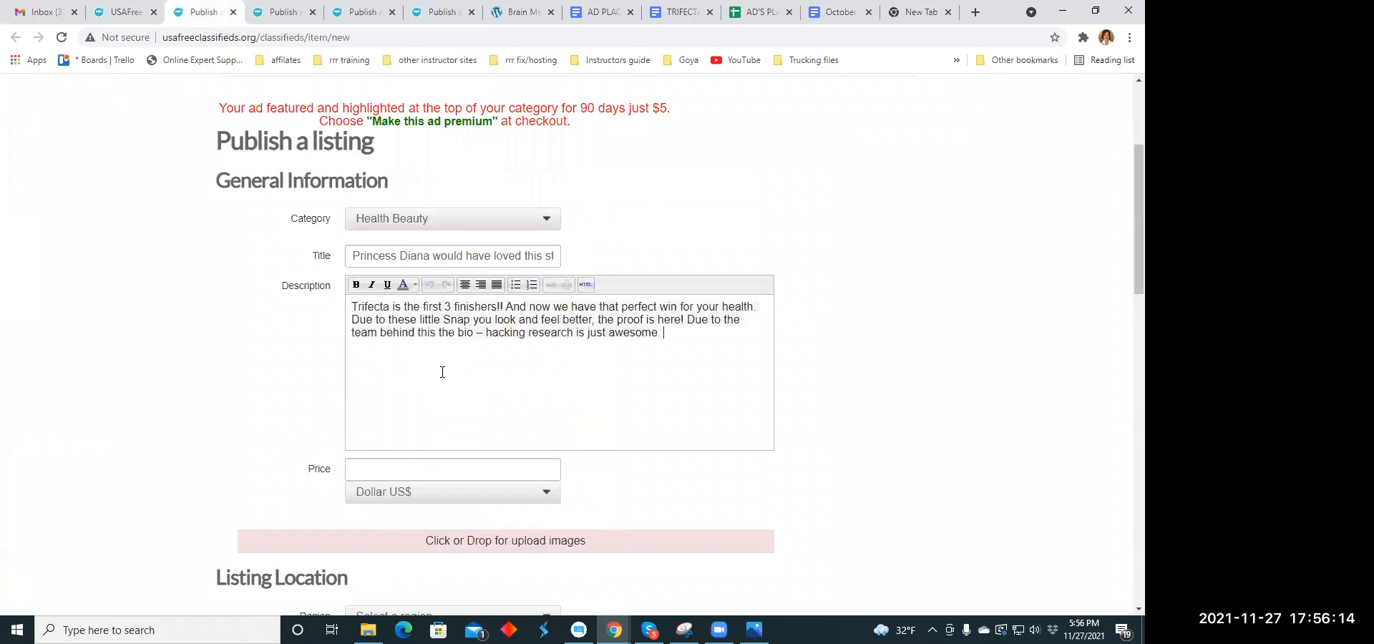
- Break the listing description into four separate one-sentence lines and center all of them
click(505, 306)
key(Return)
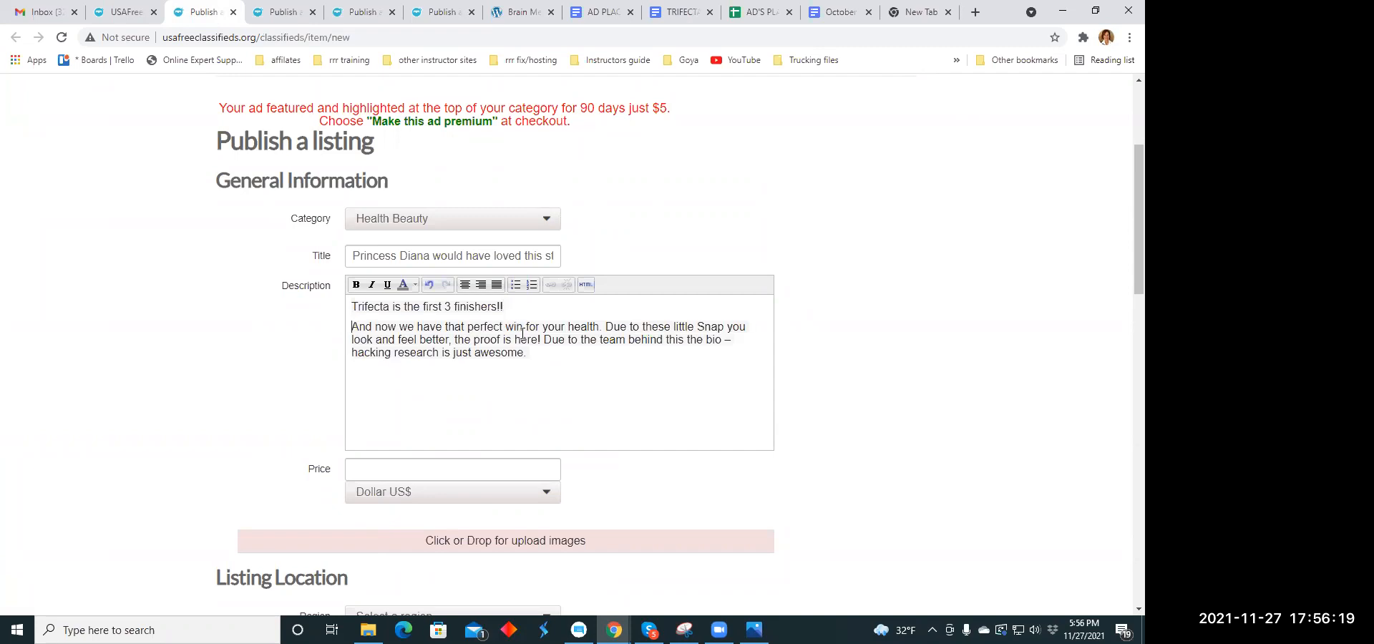
click(605, 327)
key(Return)
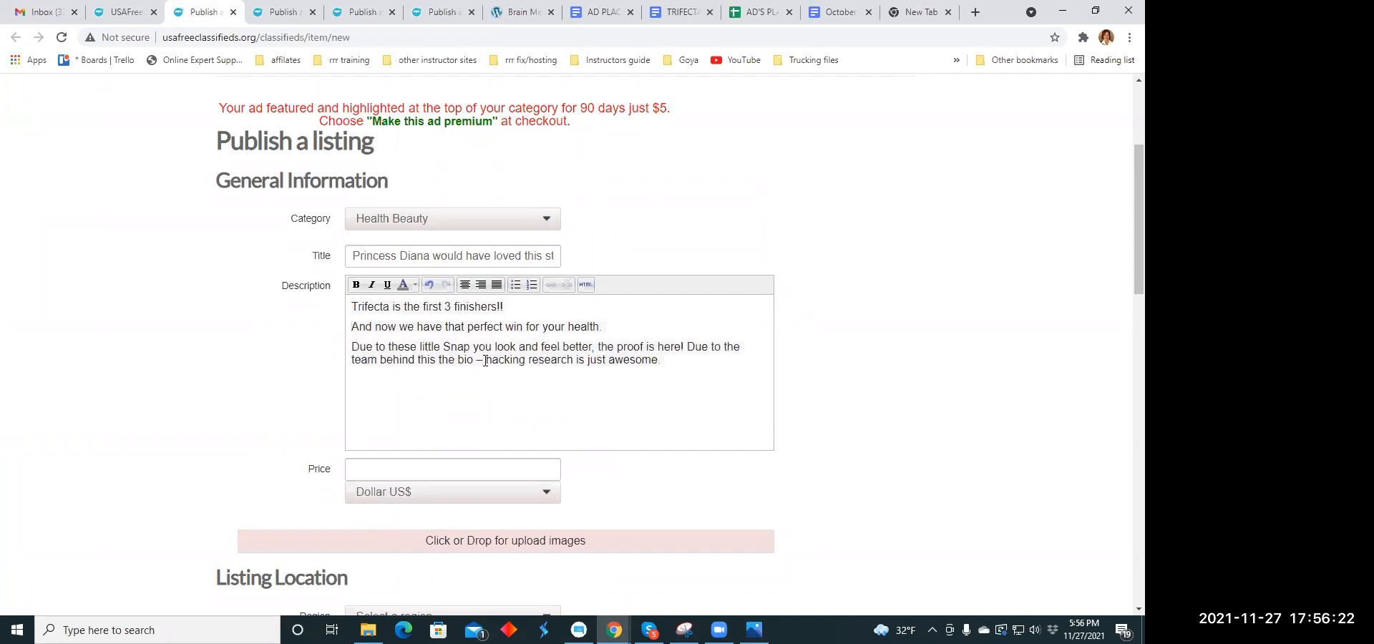
click(686, 346)
key(Return)
drag(350, 307, 717, 377)
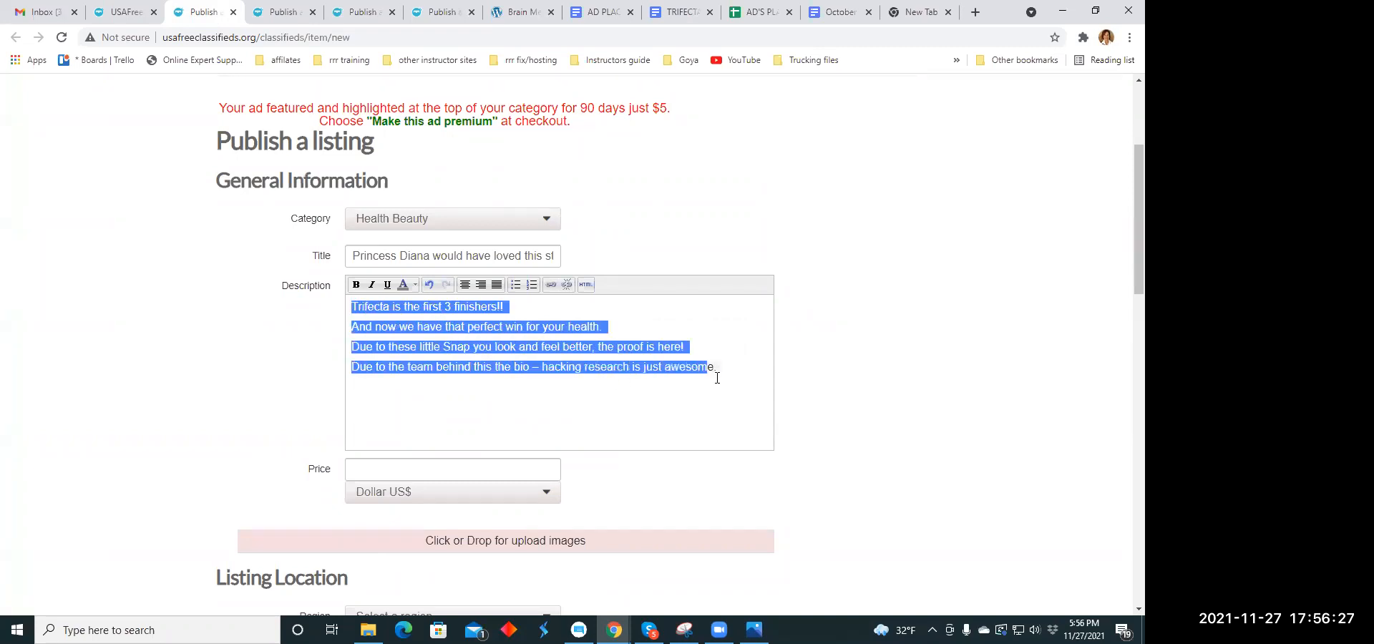
click(466, 285)
click(533, 396)
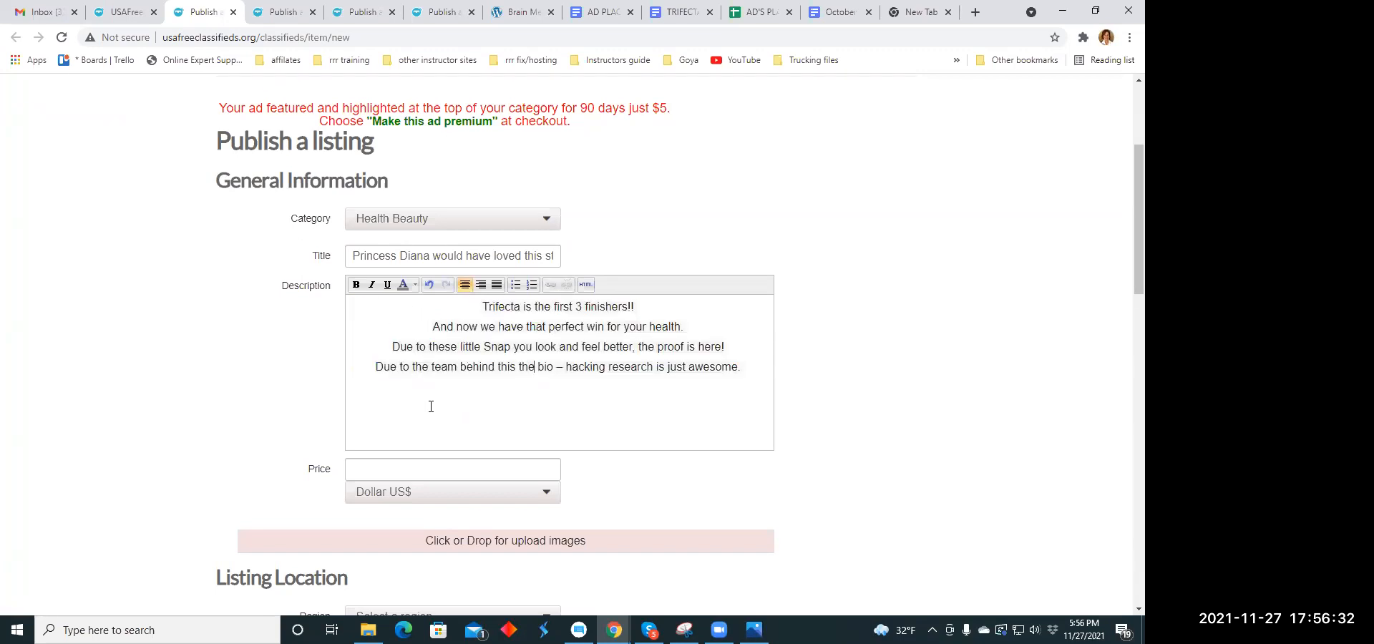
- Set the listing price to 69.00 US dollars
scroll(430, 407, down, 2)
click(395, 327)
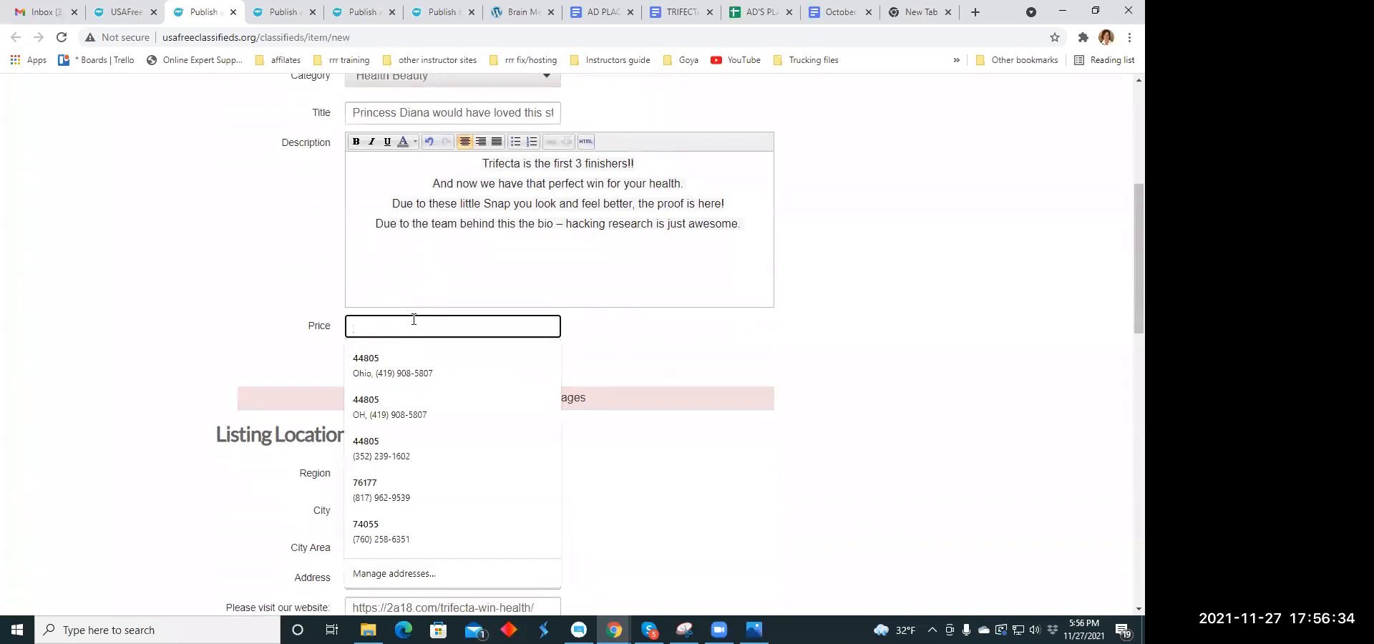
text(69.00)
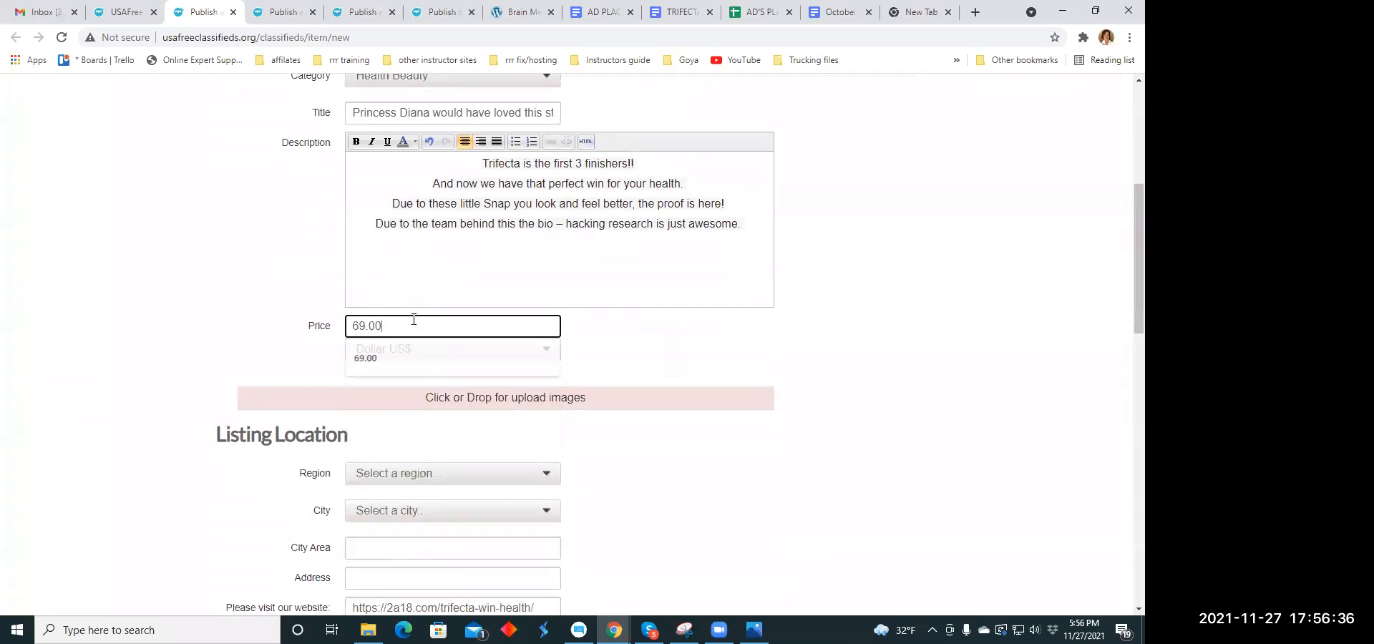
- Upload the images scienceuuth.jpg and muscle1.jpg from the Ad Memes folder to the listing
click(497, 399)
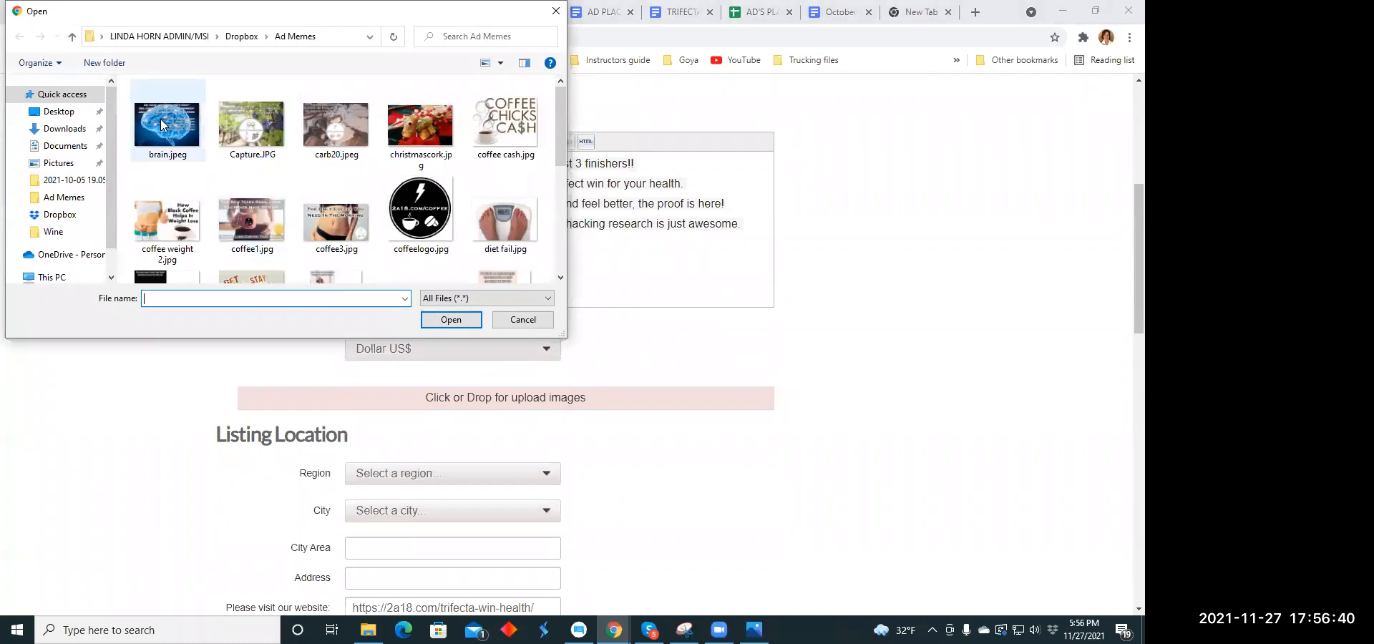
scroll(233, 139, down, 5)
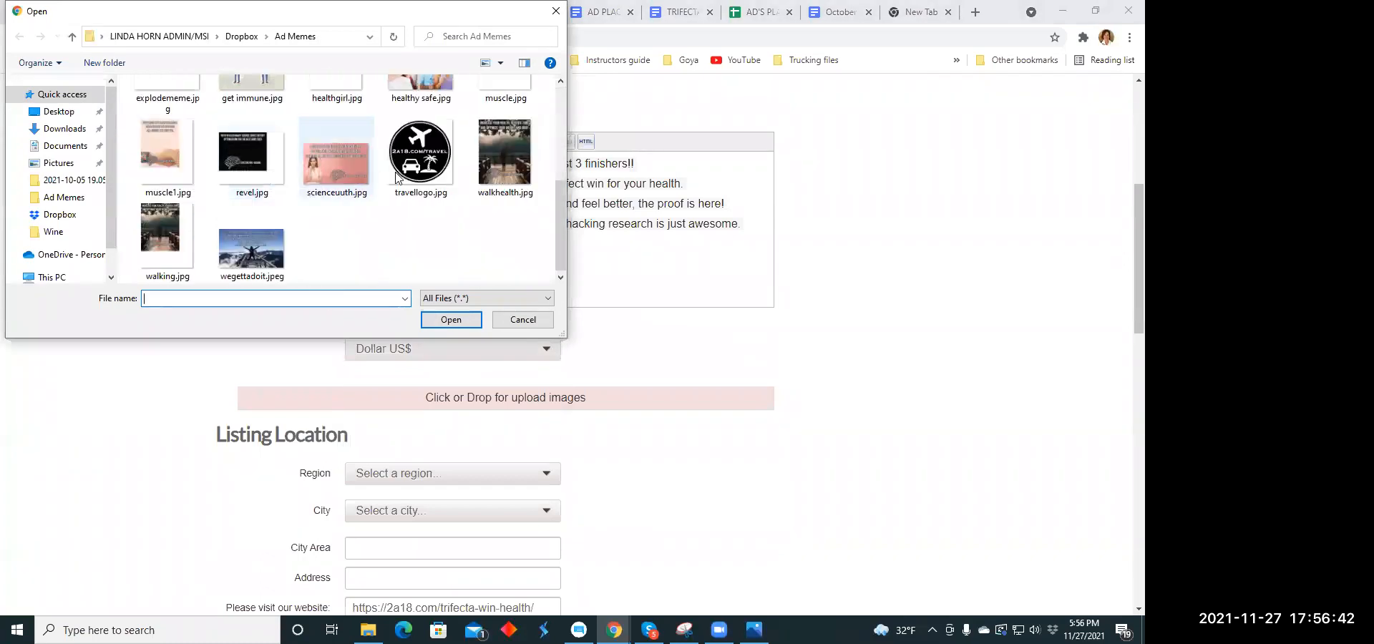
click(337, 154)
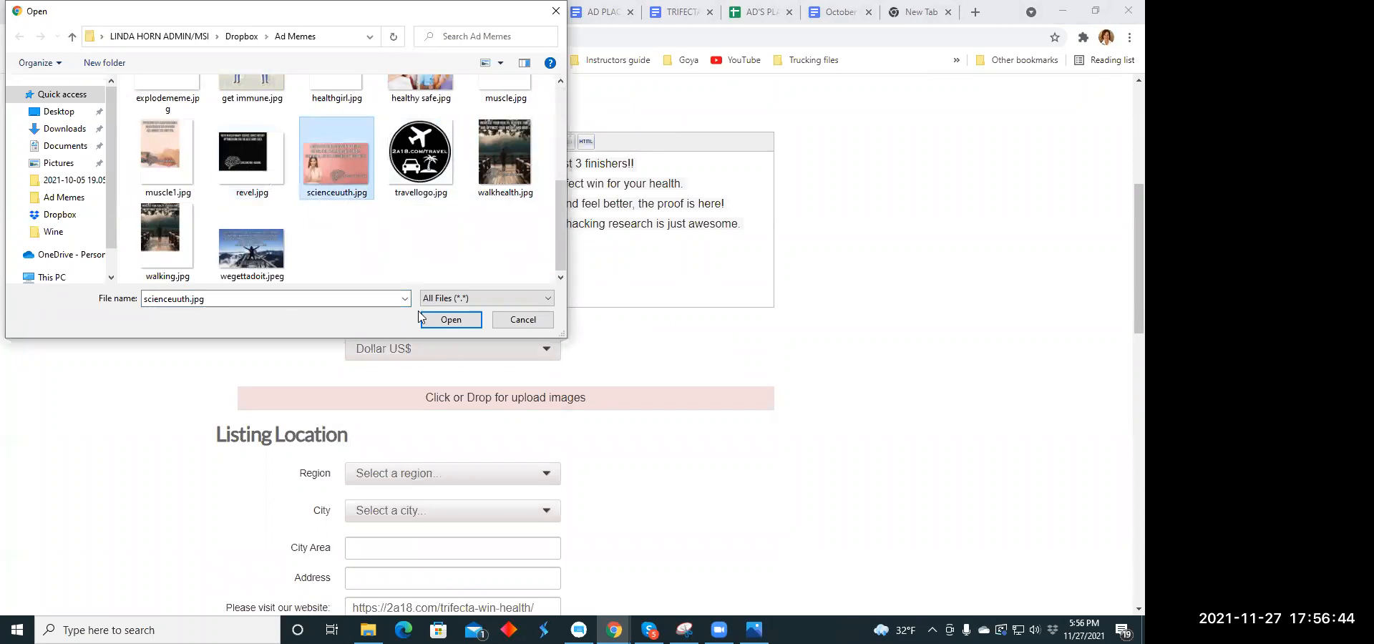
click(437, 320)
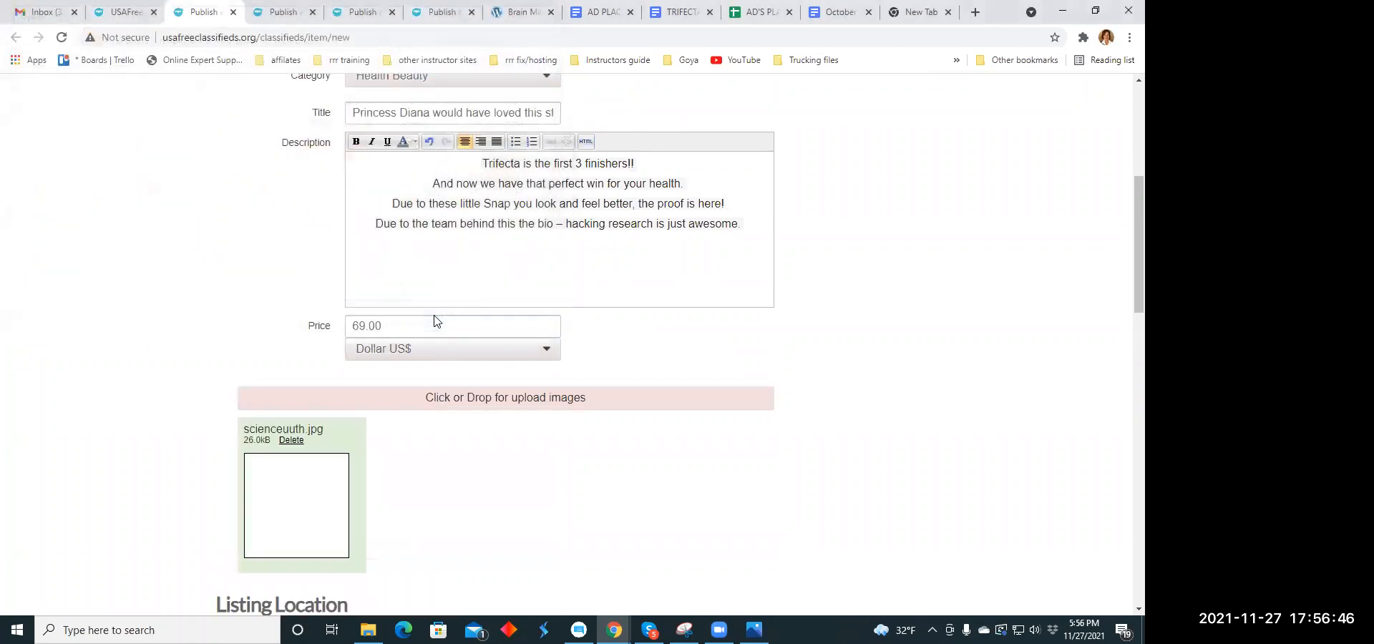
scroll(440, 315, down, 2)
click(462, 258)
scroll(174, 235, down, 3)
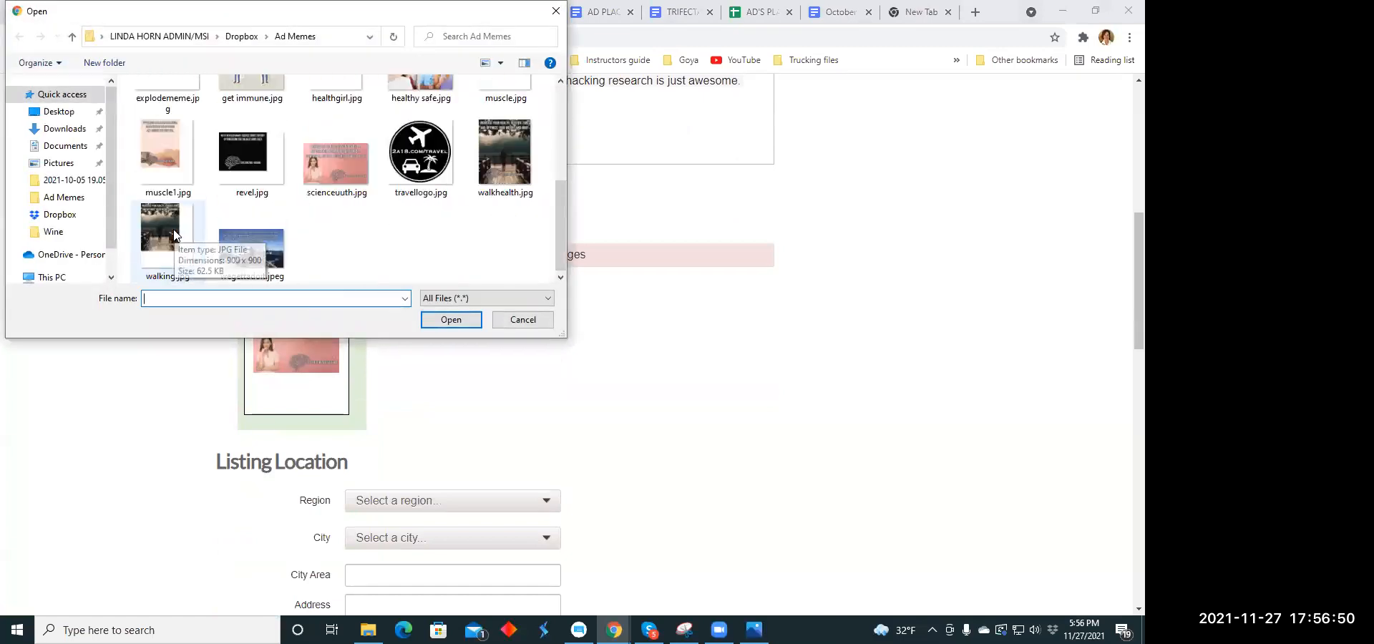
click(172, 151)
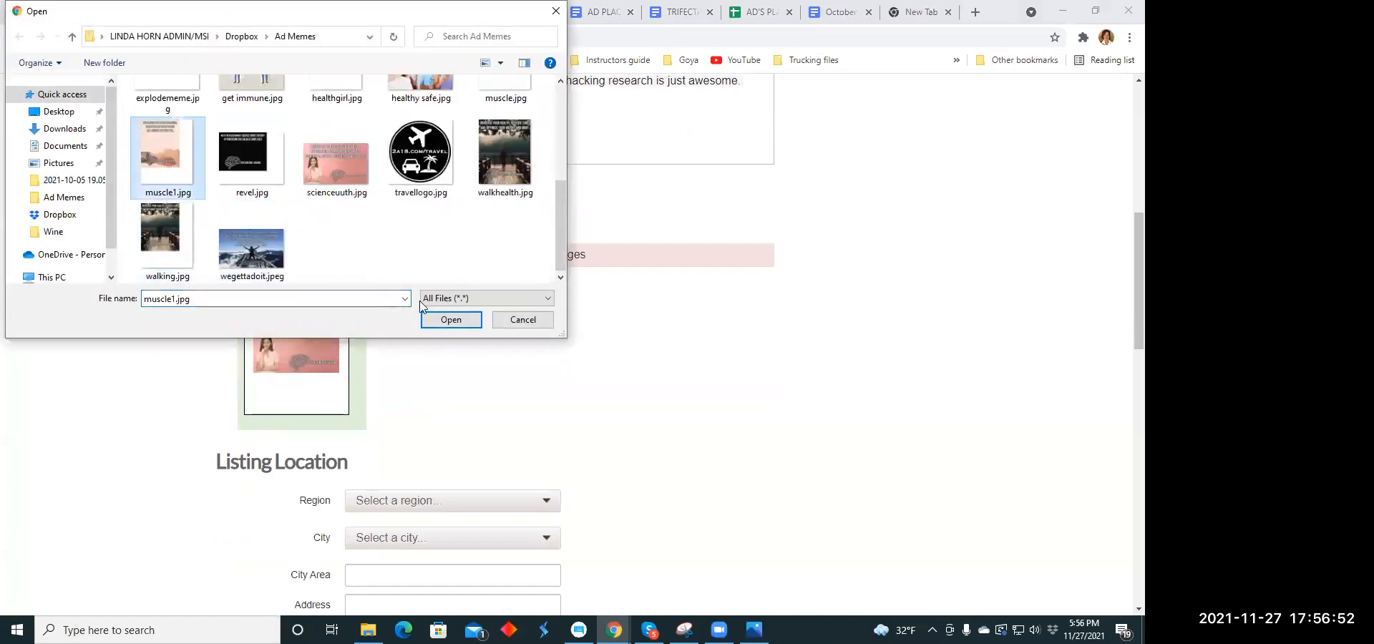
click(461, 320)
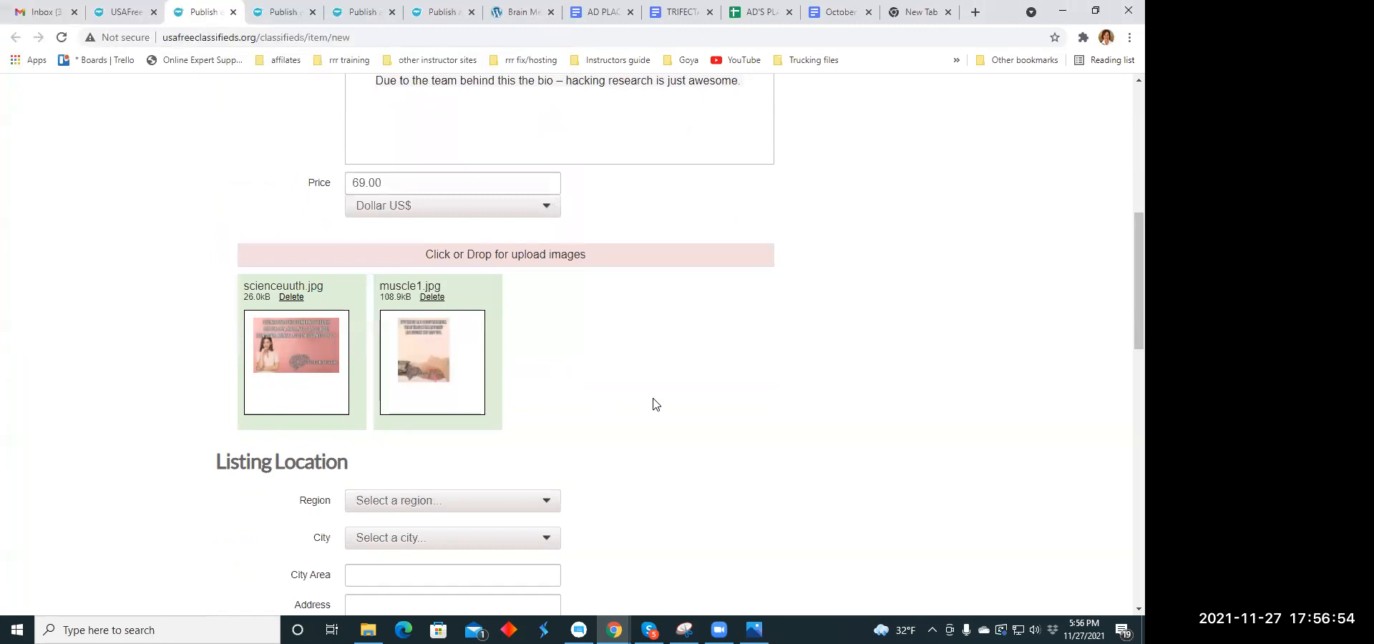
- Set the listing location to the region Florida and the city Bay Pines
scroll(653, 400, down, 2)
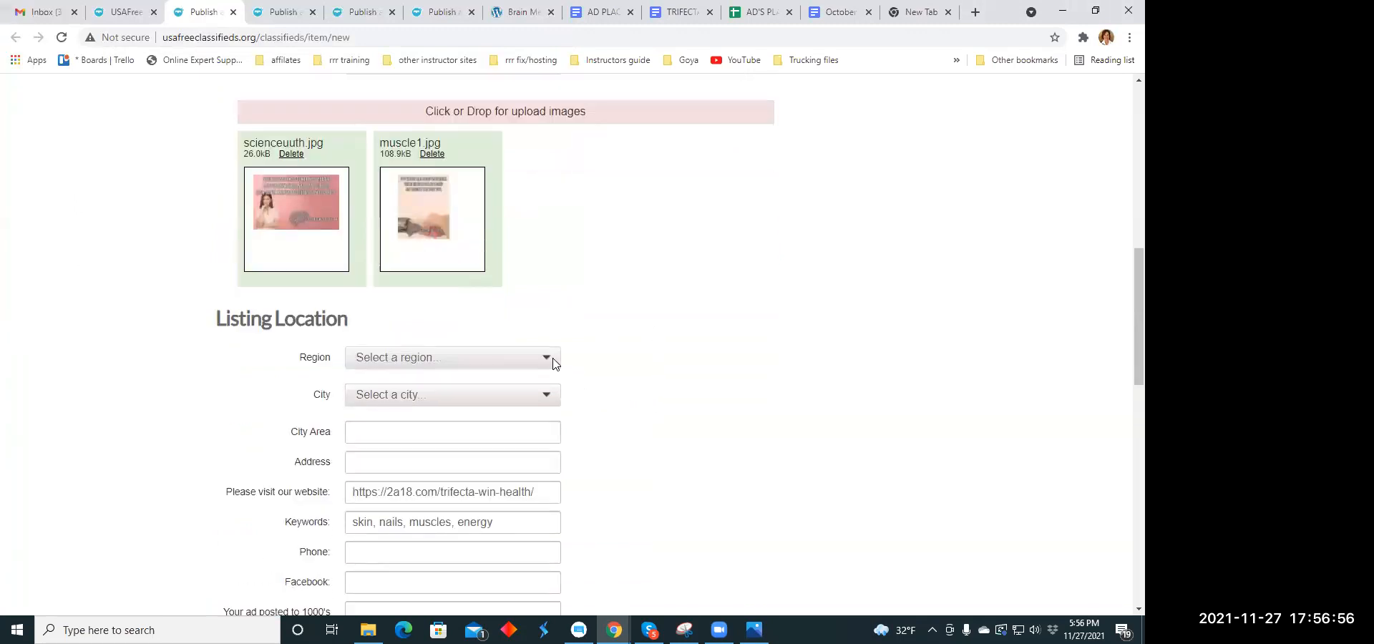
click(549, 362)
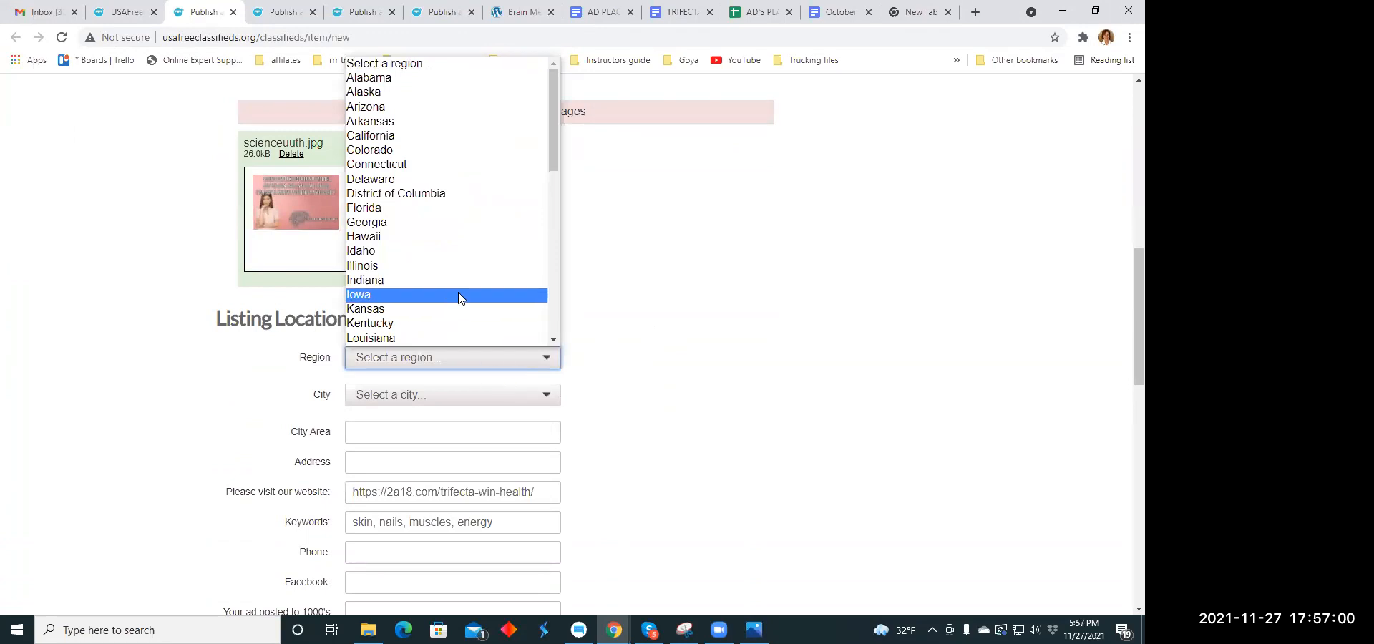
click(385, 208)
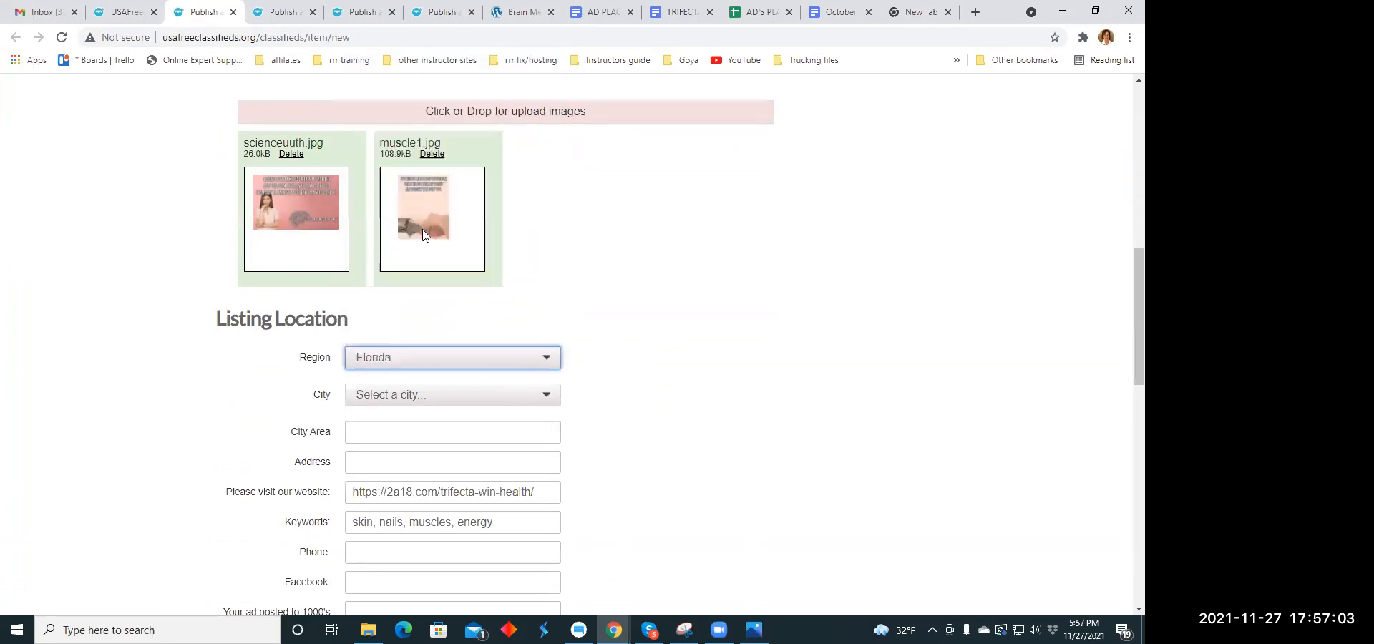
click(546, 398)
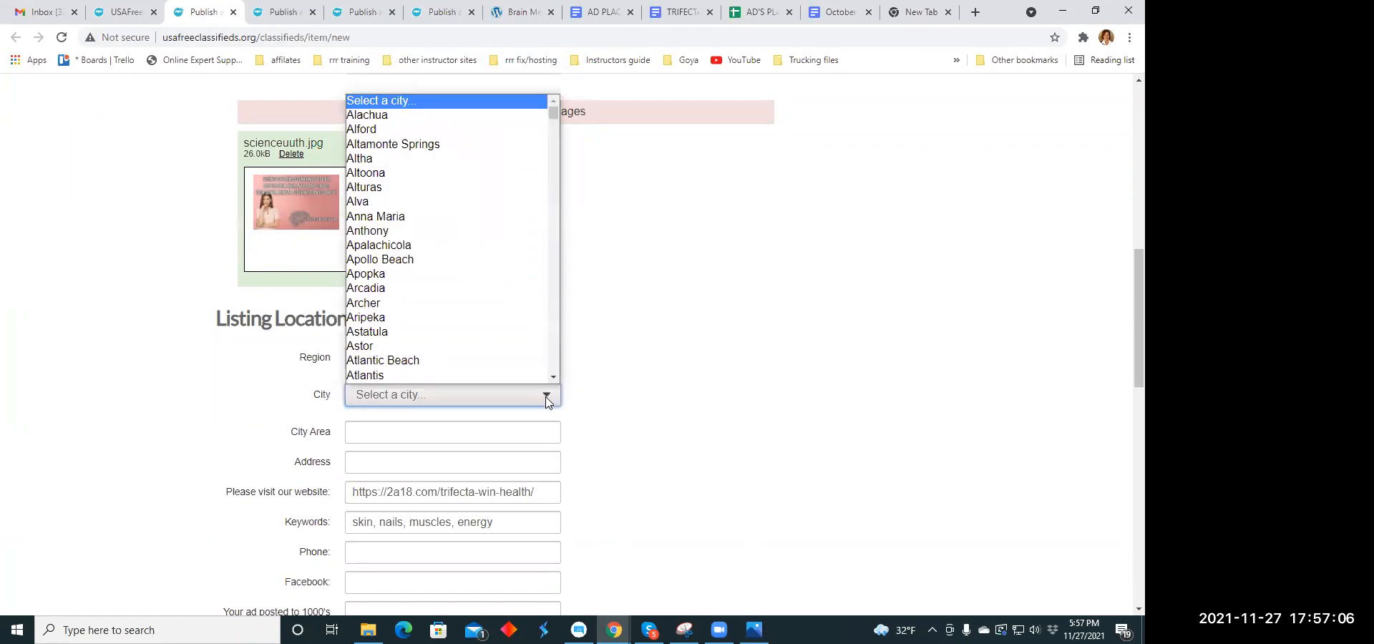
click(553, 397)
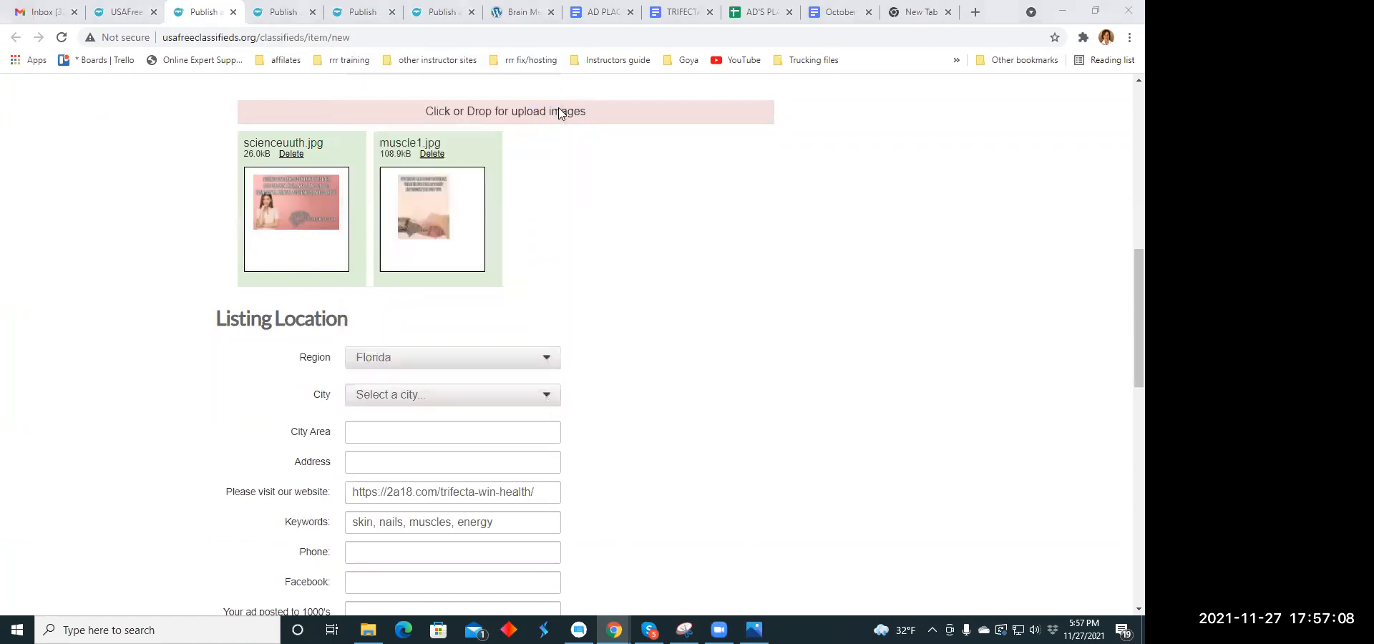
click(554, 397)
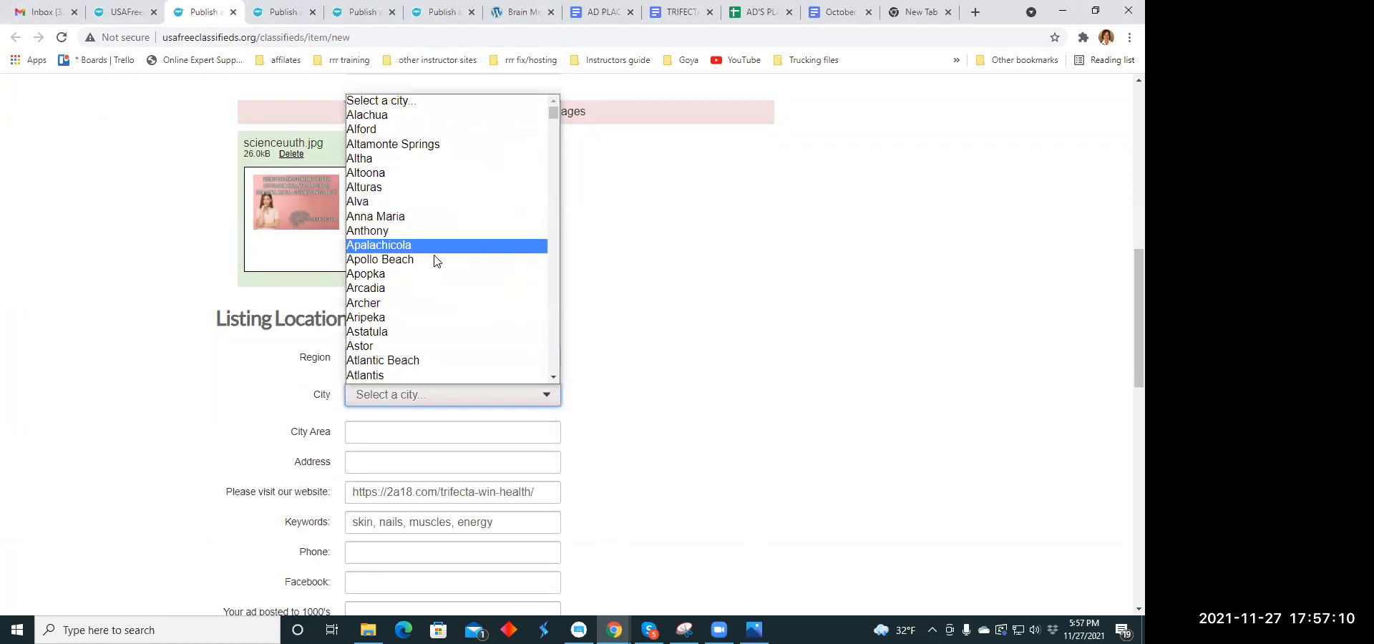
scroll(430, 286, down, 5)
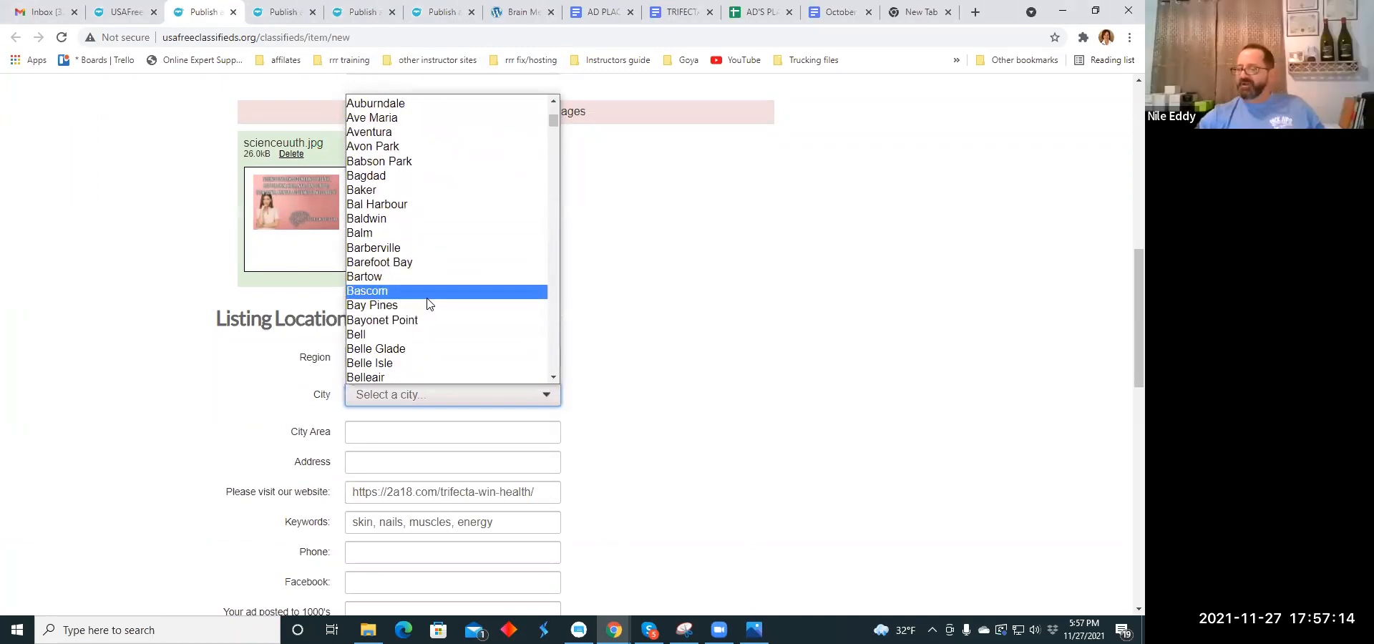
scroll(427, 304, down, 2)
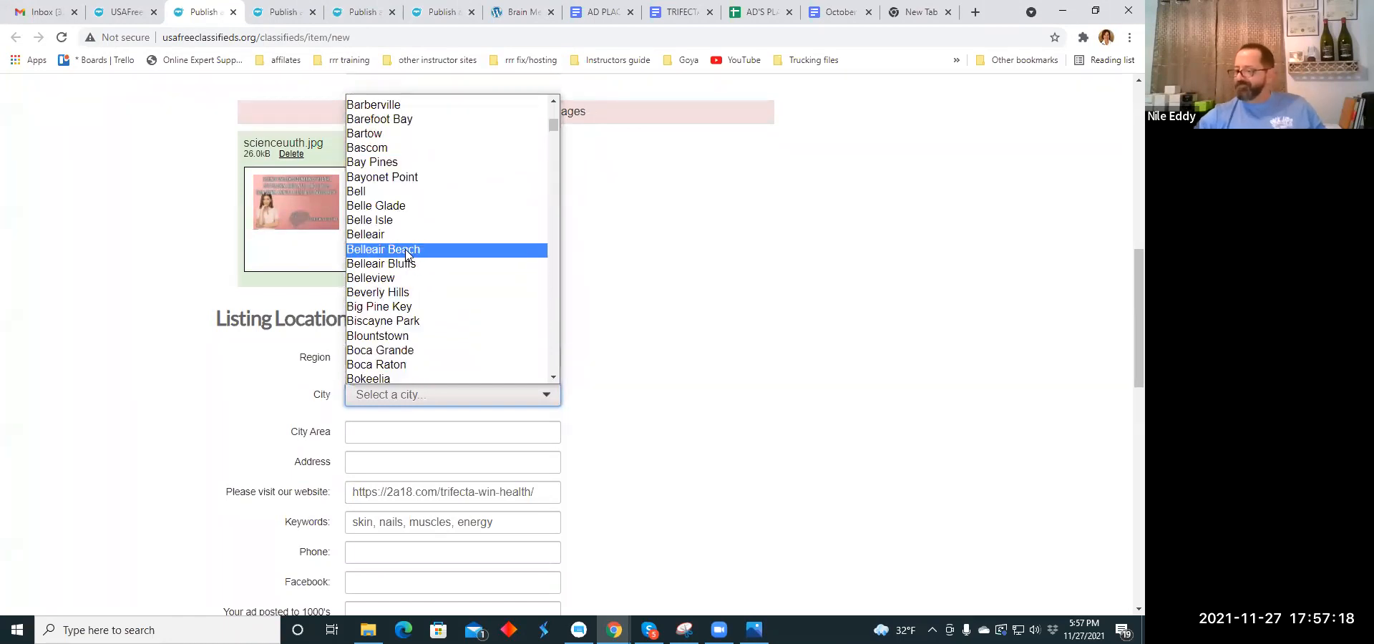
click(393, 163)
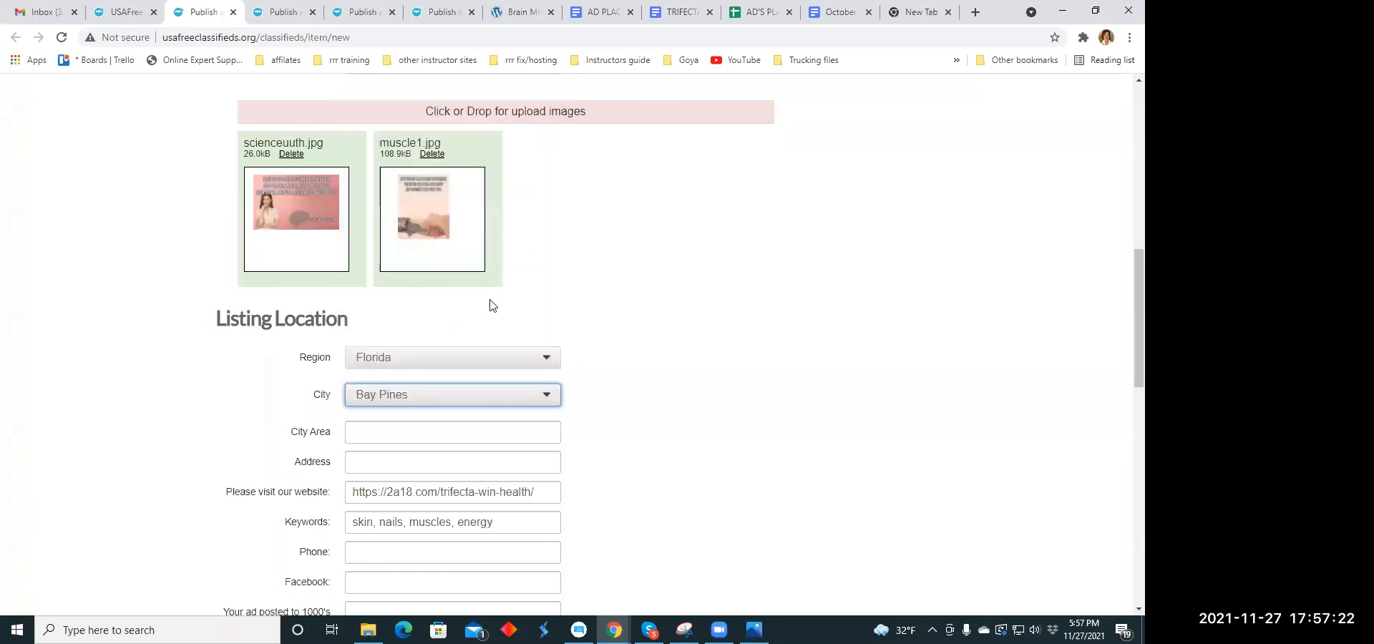
- Submit the listing for publishing with the preselected Pack 3-in-1 upgrade option left as it is
scroll(490, 304, down, 2)
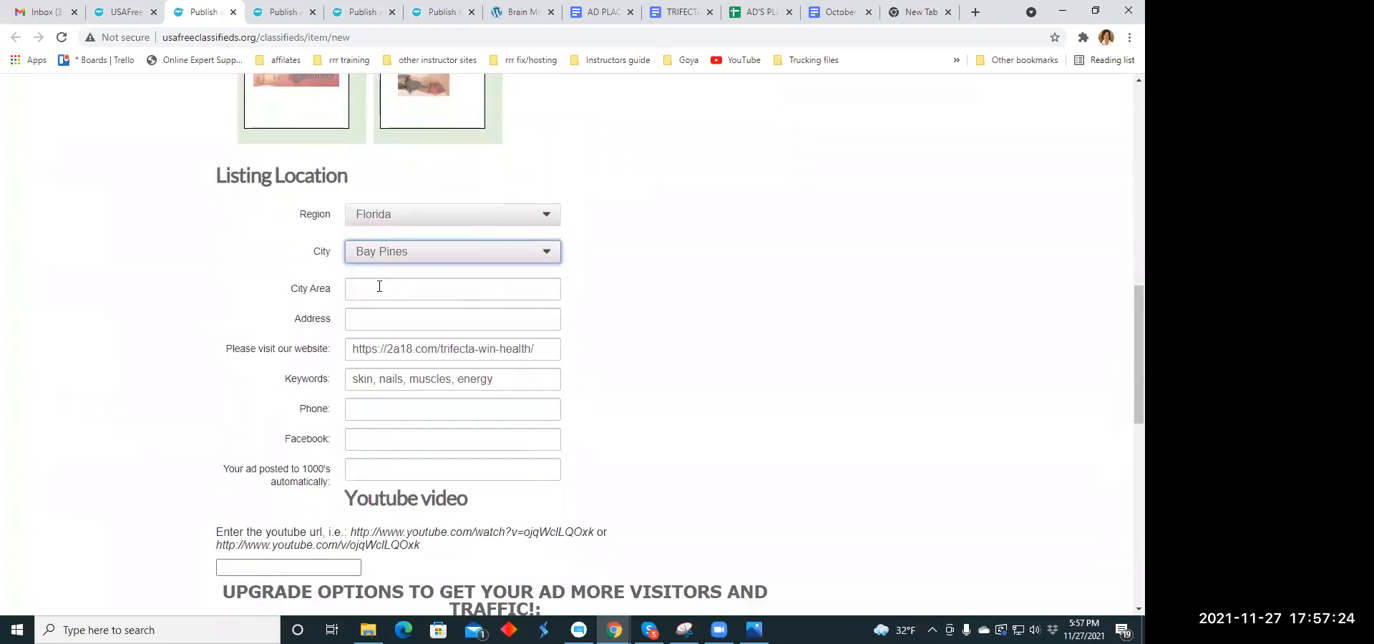
scroll(438, 321, down, 4)
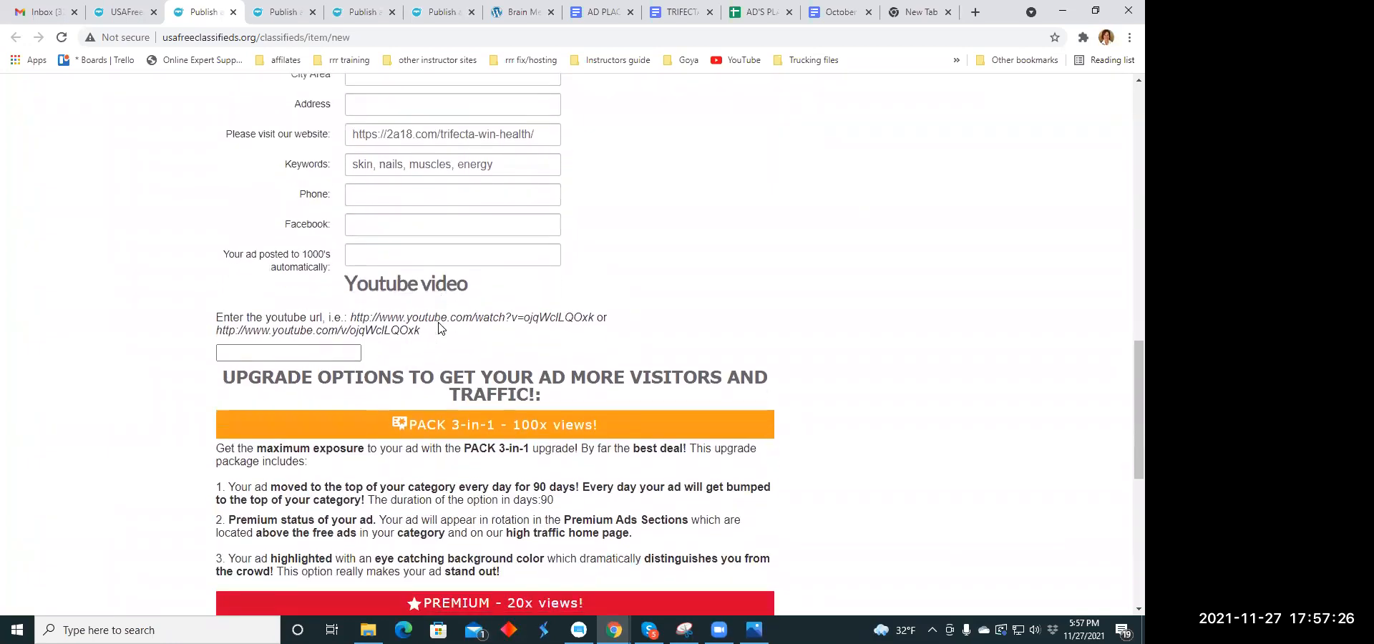
scroll(440, 321, down, 6)
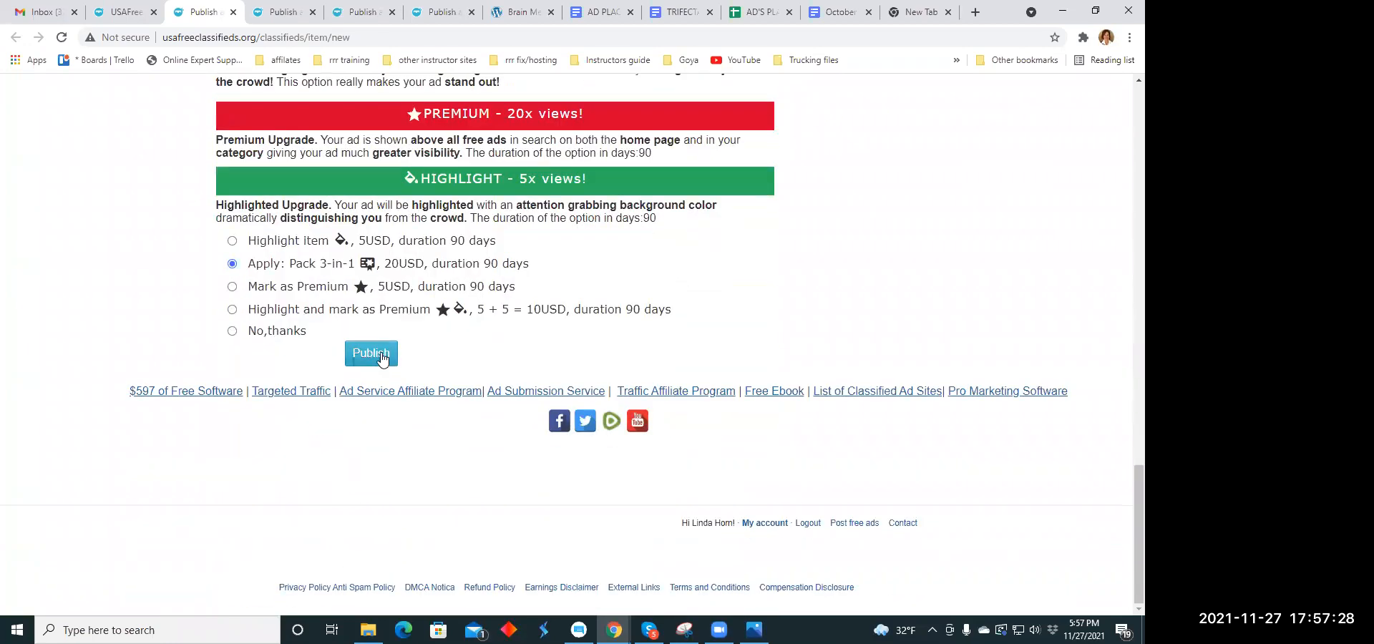
click(379, 354)
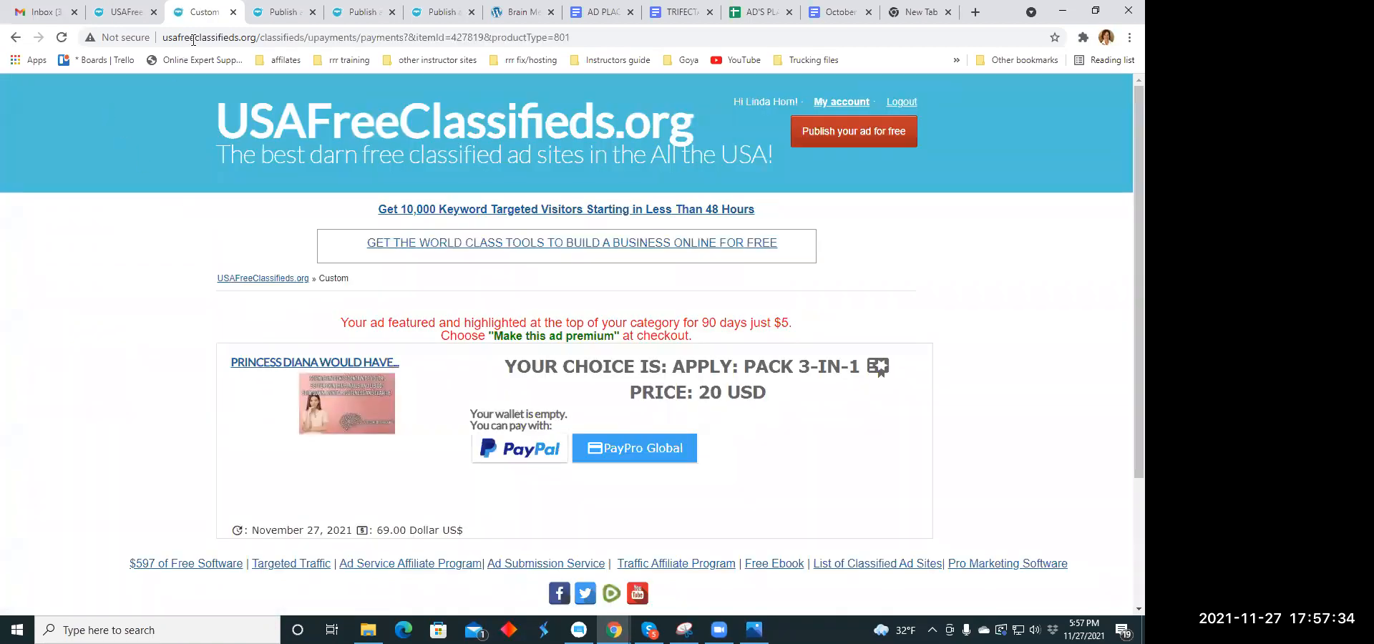
- Close the submitted listing's tab and set the next blank listing's category to Health - Beauty - Fitness under Services
click(232, 13)
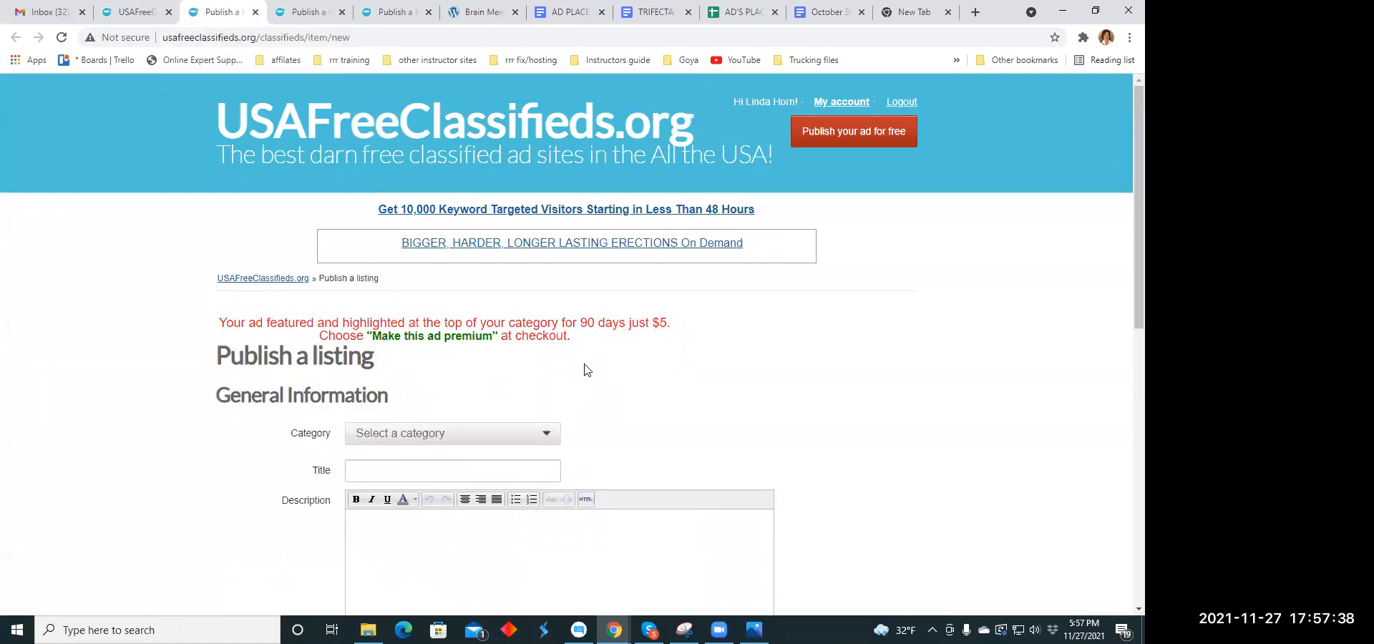
scroll(587, 369, down, 3)
click(549, 218)
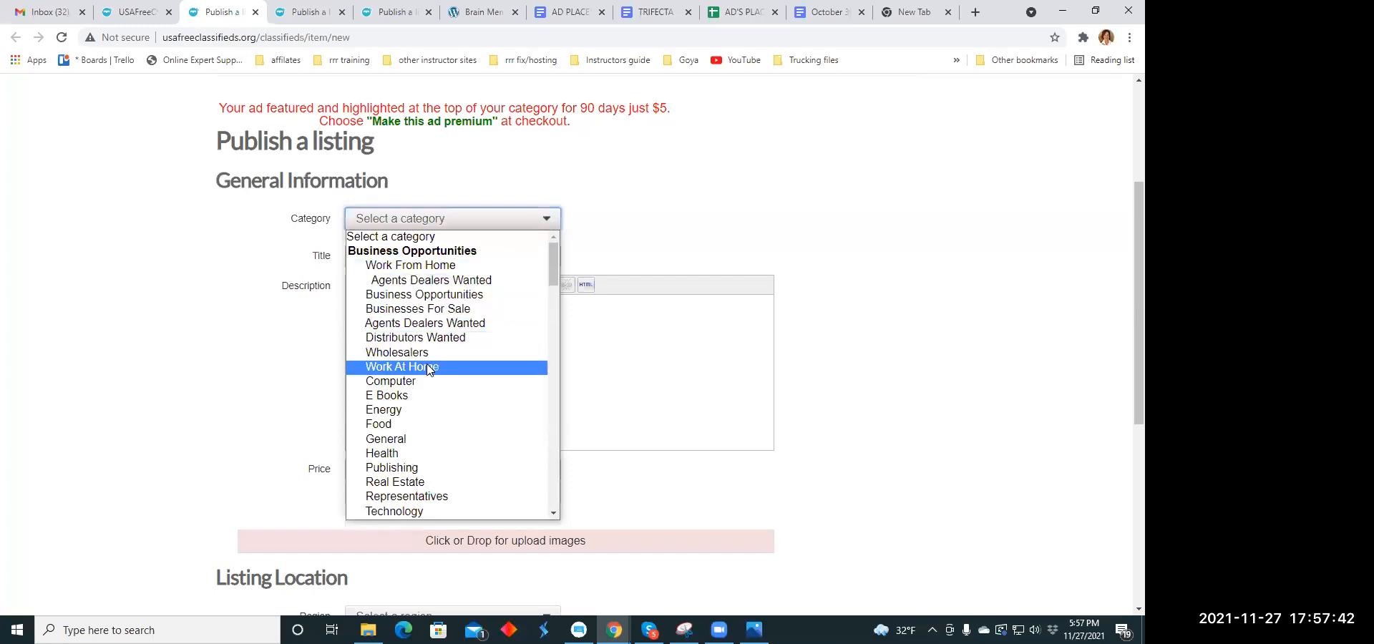
scroll(418, 371, down, 6)
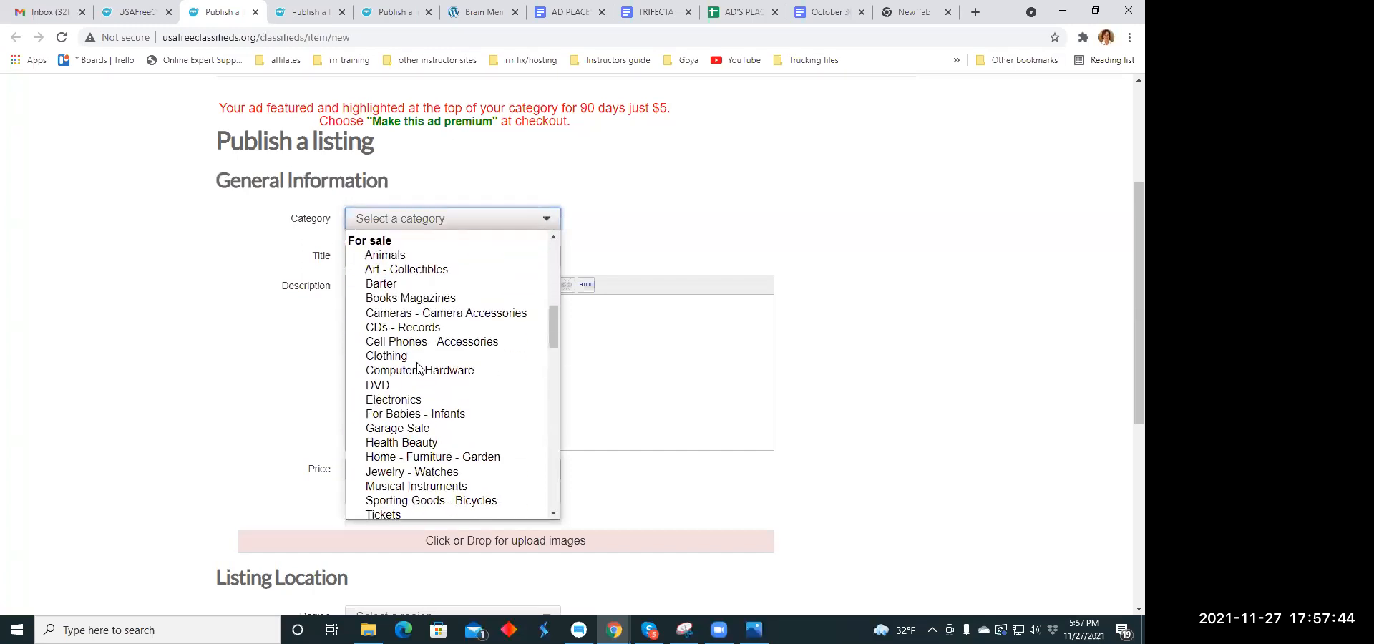
scroll(419, 383, down, 8)
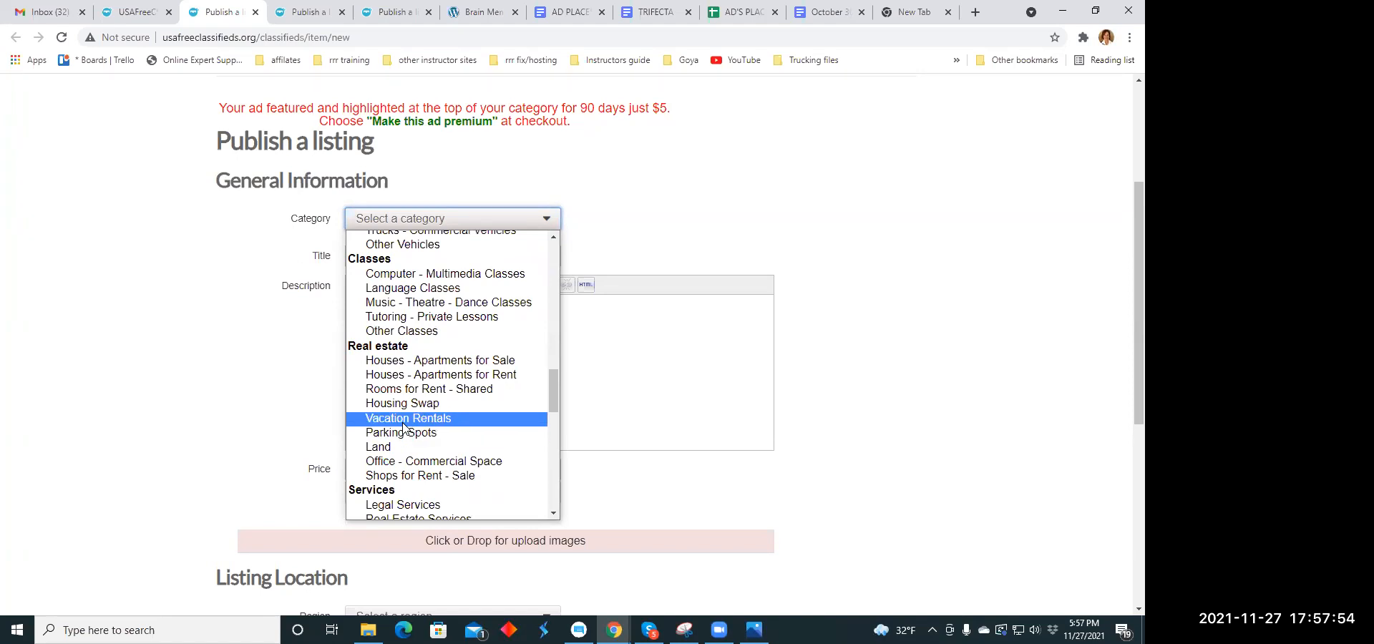
scroll(428, 392, down, 1)
scroll(427, 392, down, 4)
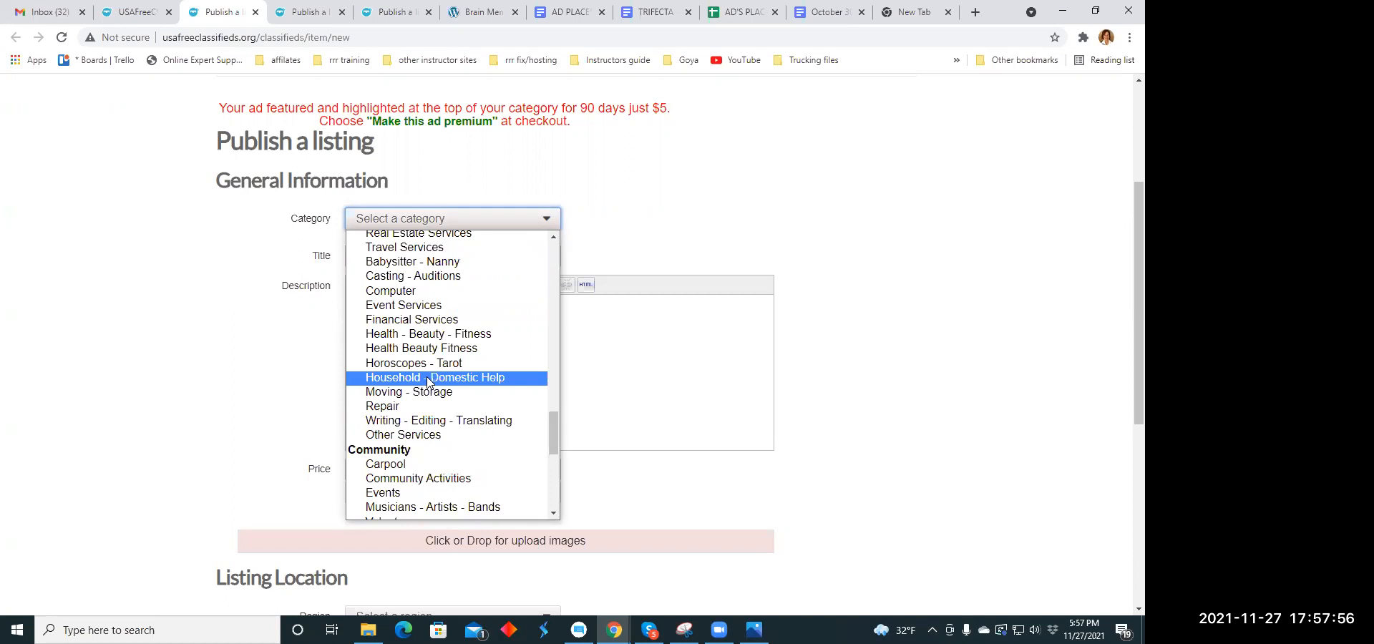
click(430, 333)
- Copy the headline "Exciting New Things are Here. Want to see them before the World Does?" from the Headline Copy Holidays document
click(379, 265)
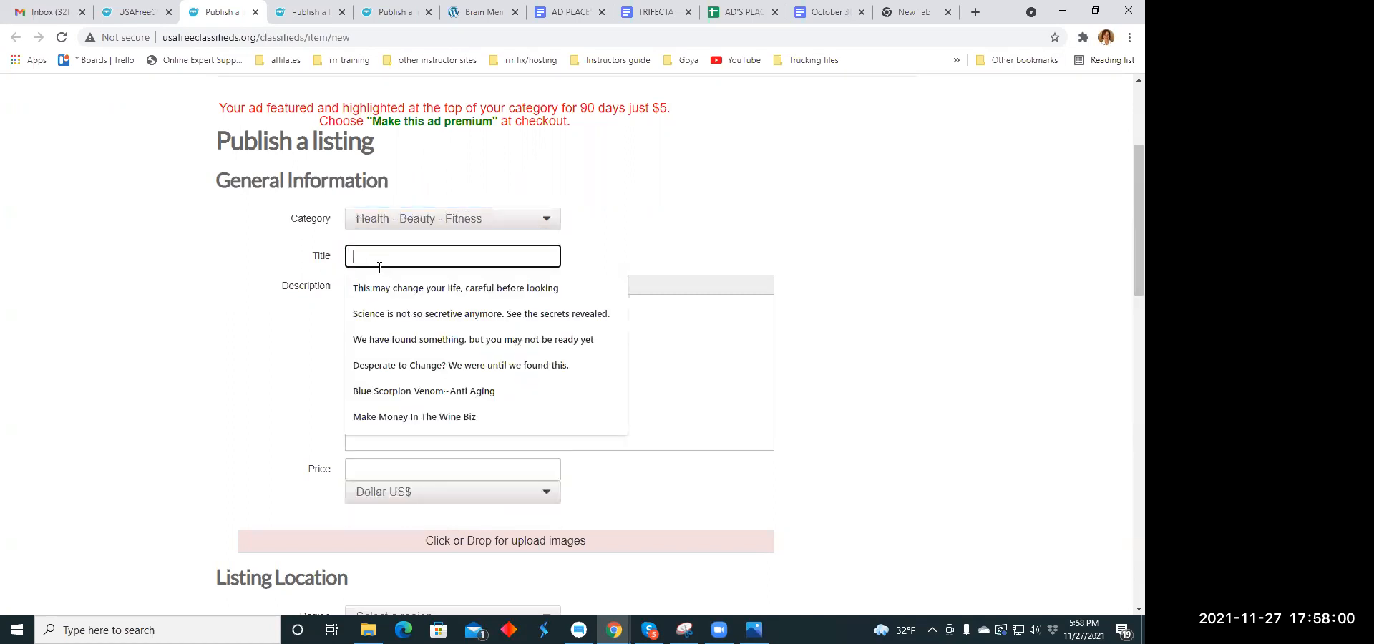
click(760, 12)
click(830, 12)
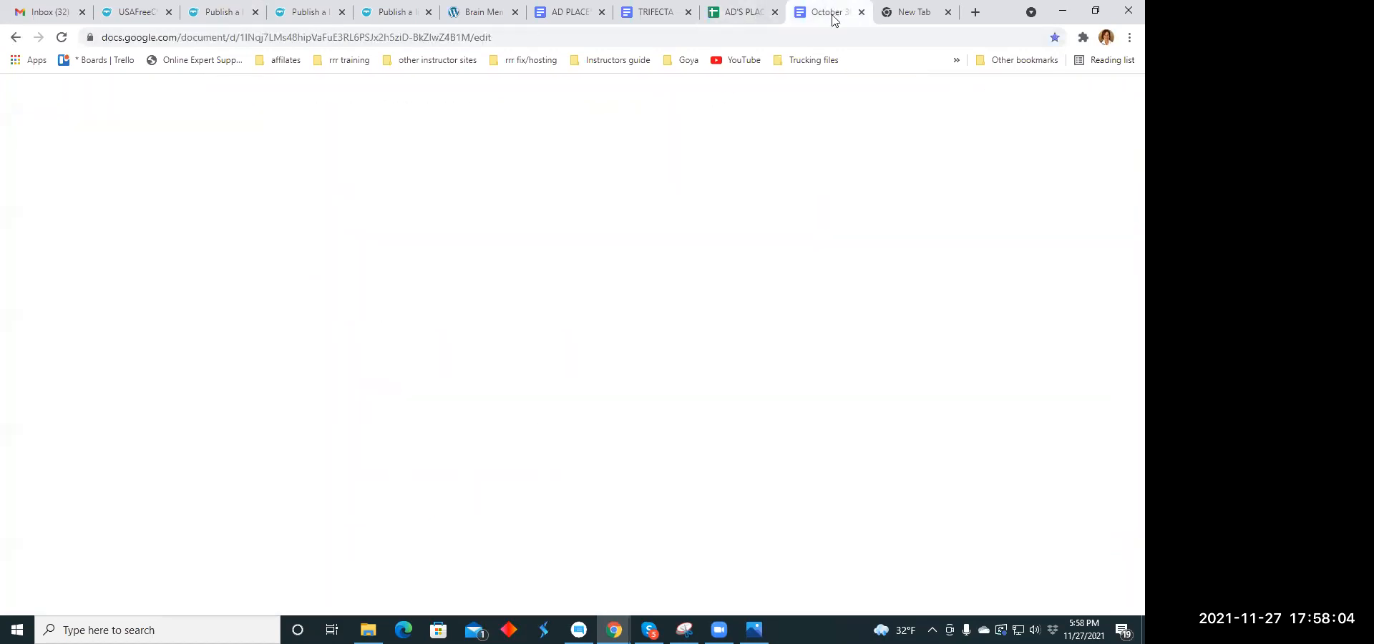
click(649, 12)
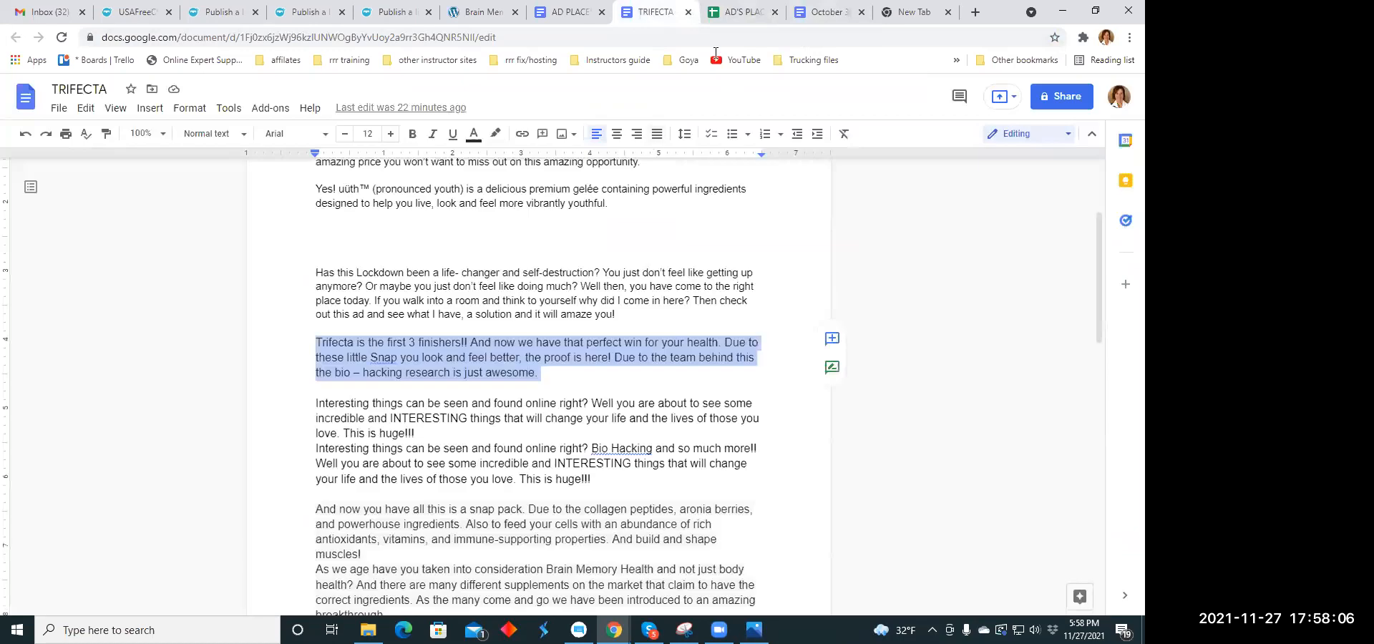
click(824, 13)
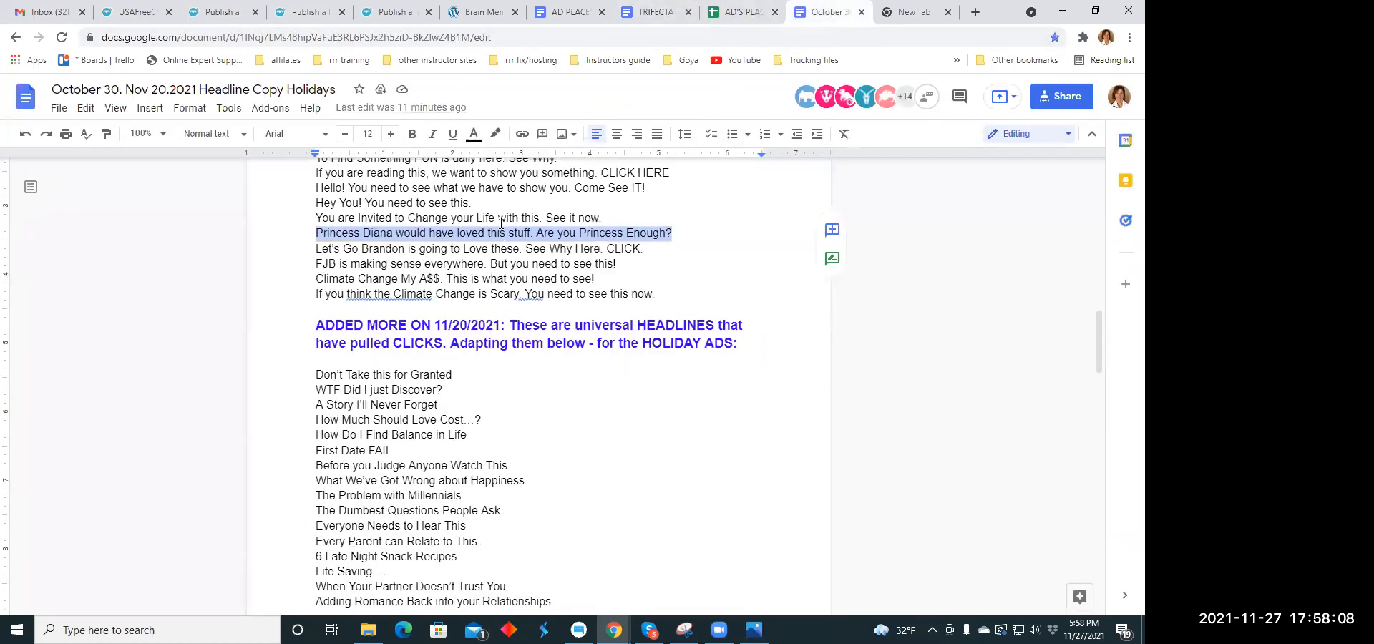
scroll(501, 224, up, 4)
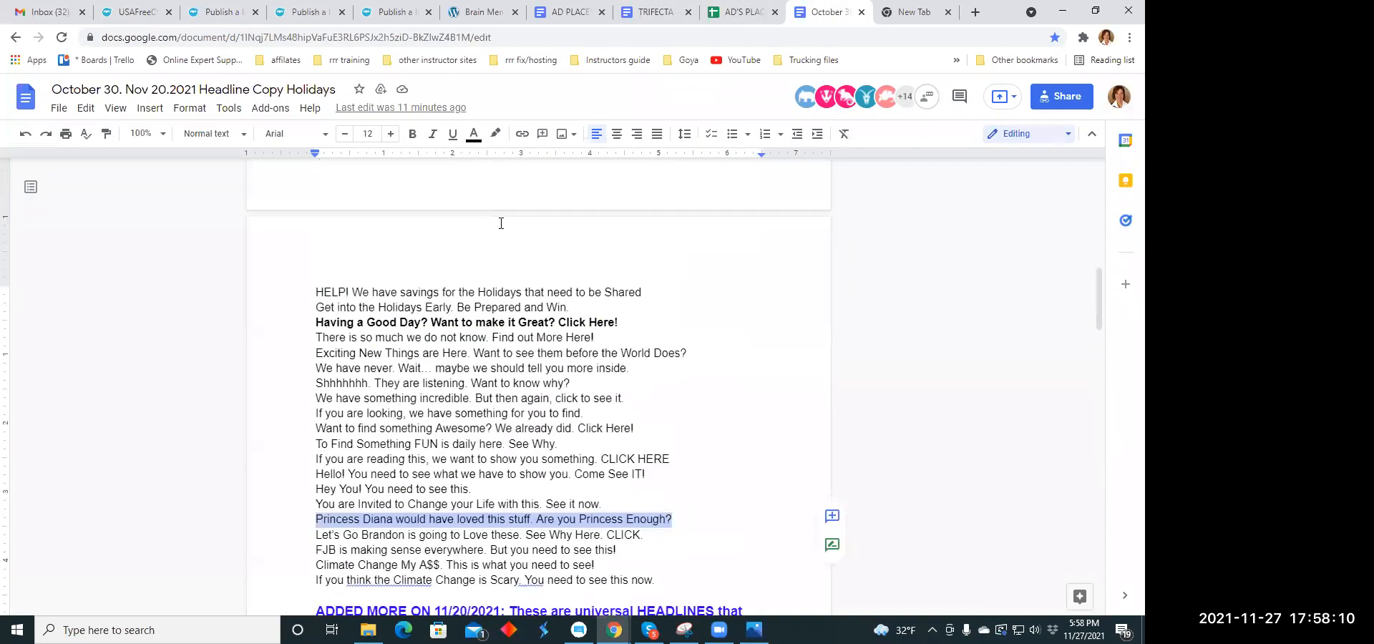
scroll(501, 223, down, 1)
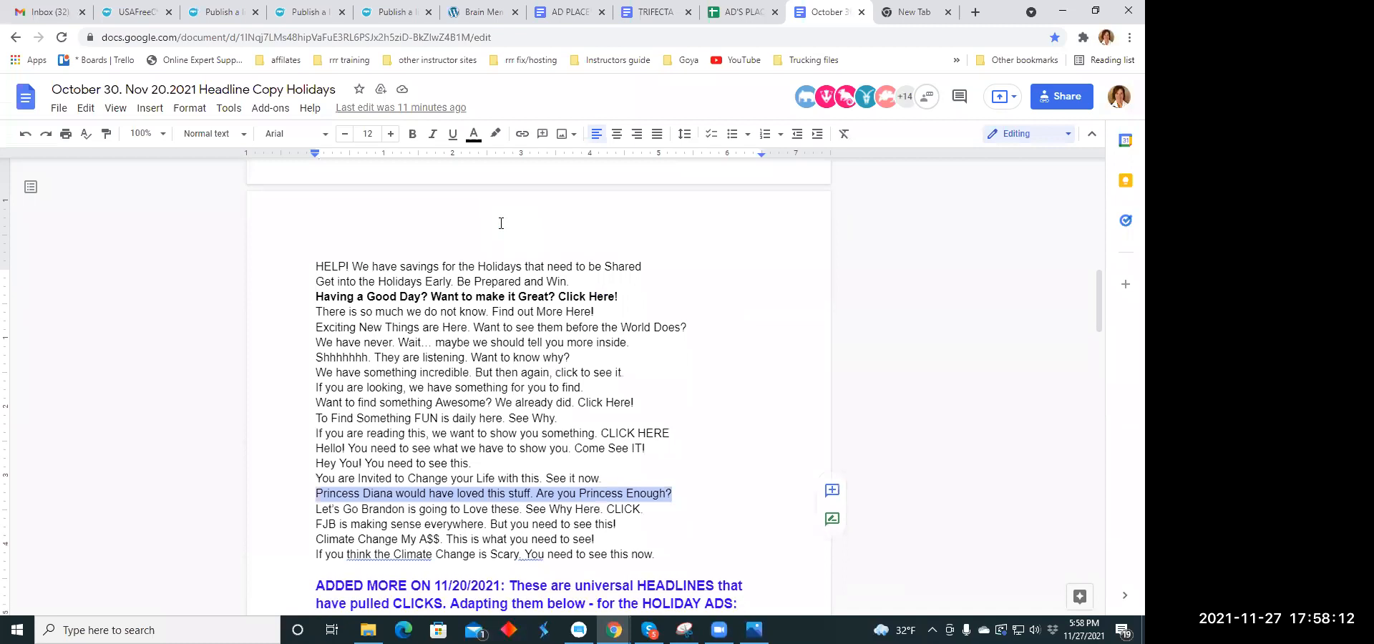
drag(312, 281, 494, 281)
drag(314, 281, 695, 282)
right_click(662, 280)
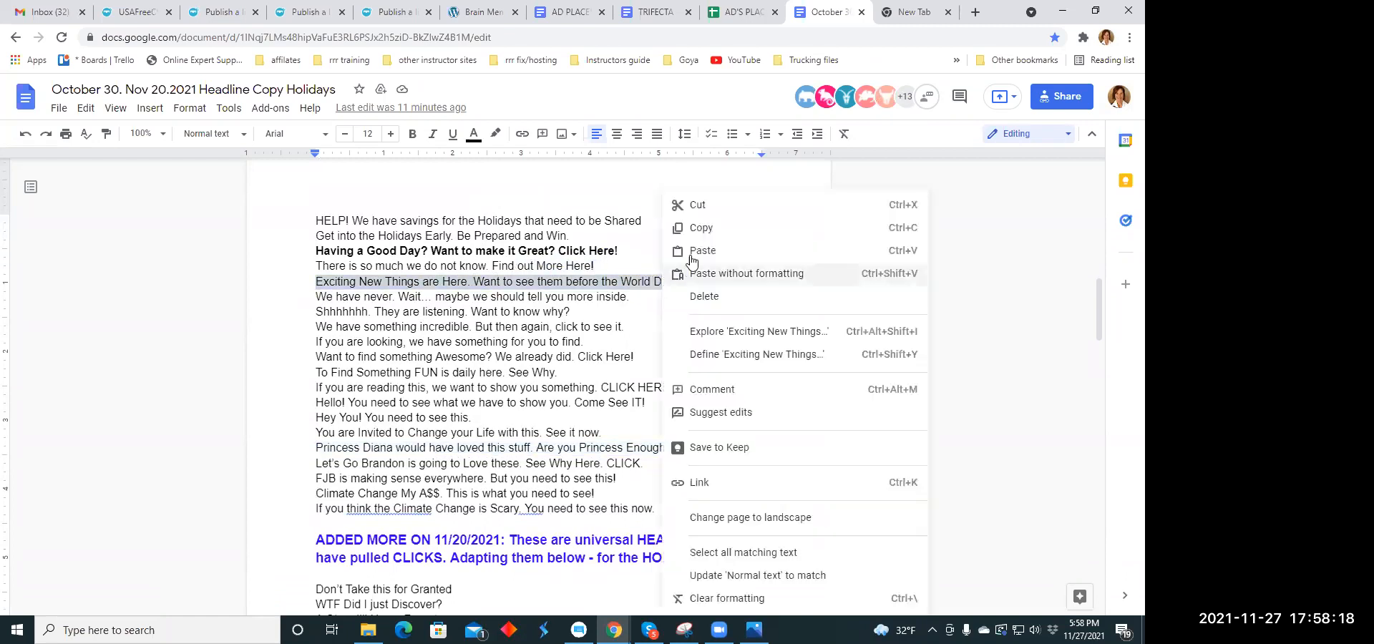
click(708, 229)
- Paste the copied headline as the title of the blank Health - Beauty - Fitness listing
click(222, 11)
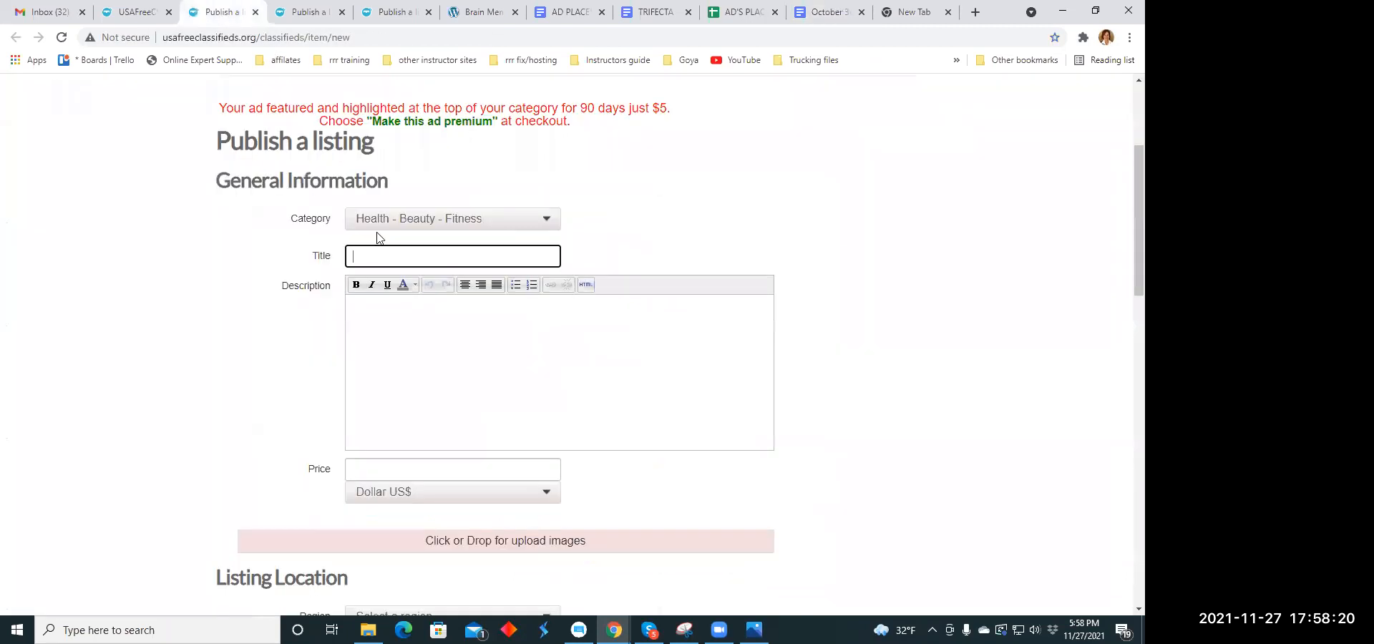
click(385, 248)
right_click(375, 252)
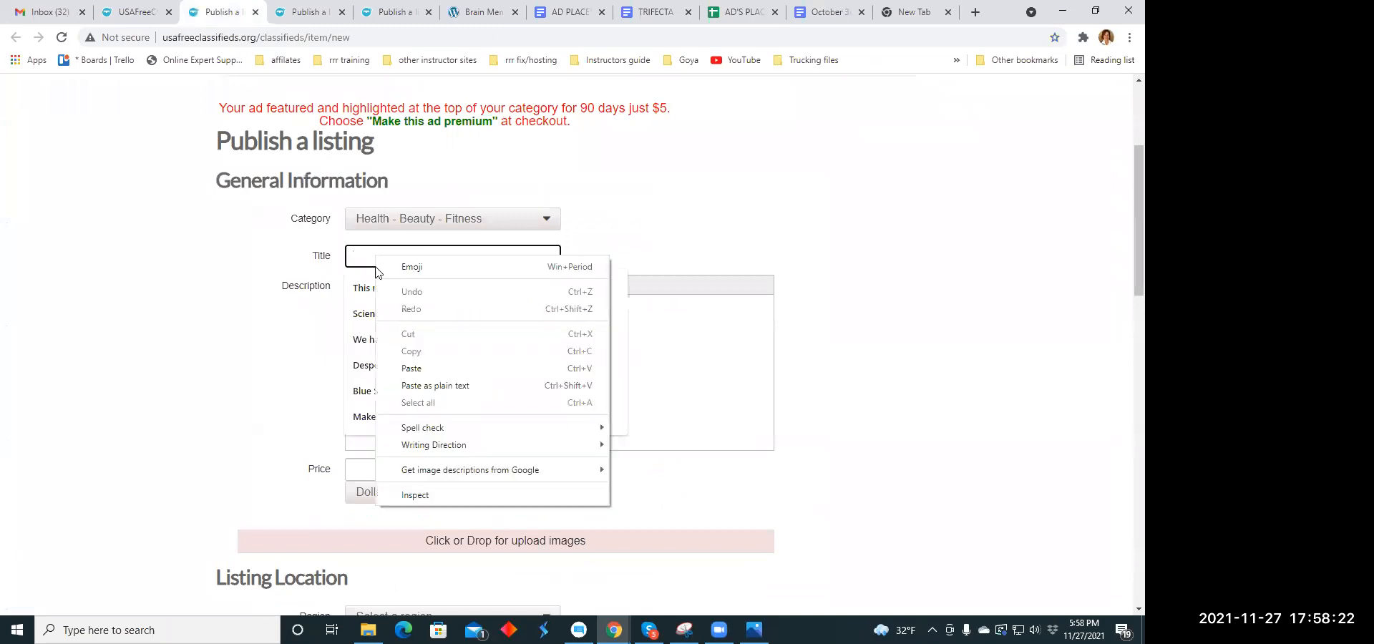
click(392, 363)
- Copy the "And now you have all this is a snap pack" paragraph ending in "~ skin revive ~ brain health" from the TRIFECTA document
click(366, 325)
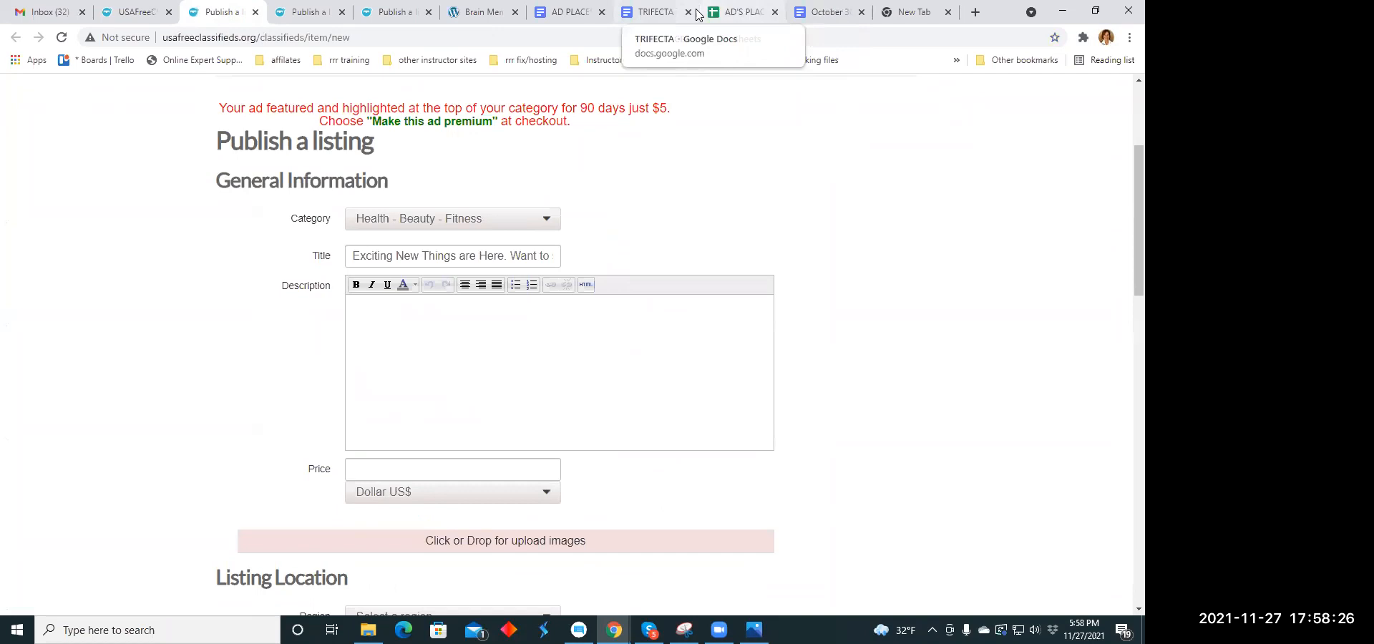
click(651, 13)
scroll(419, 283, down, 3)
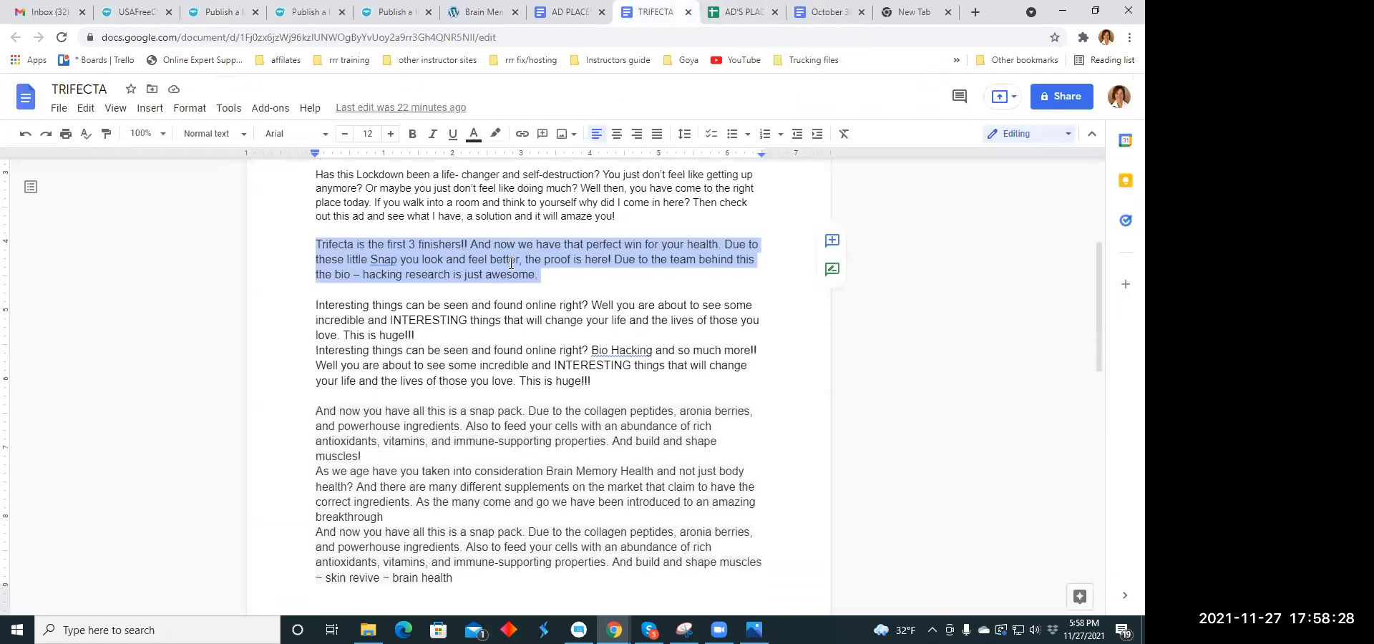
drag(310, 296, 408, 337)
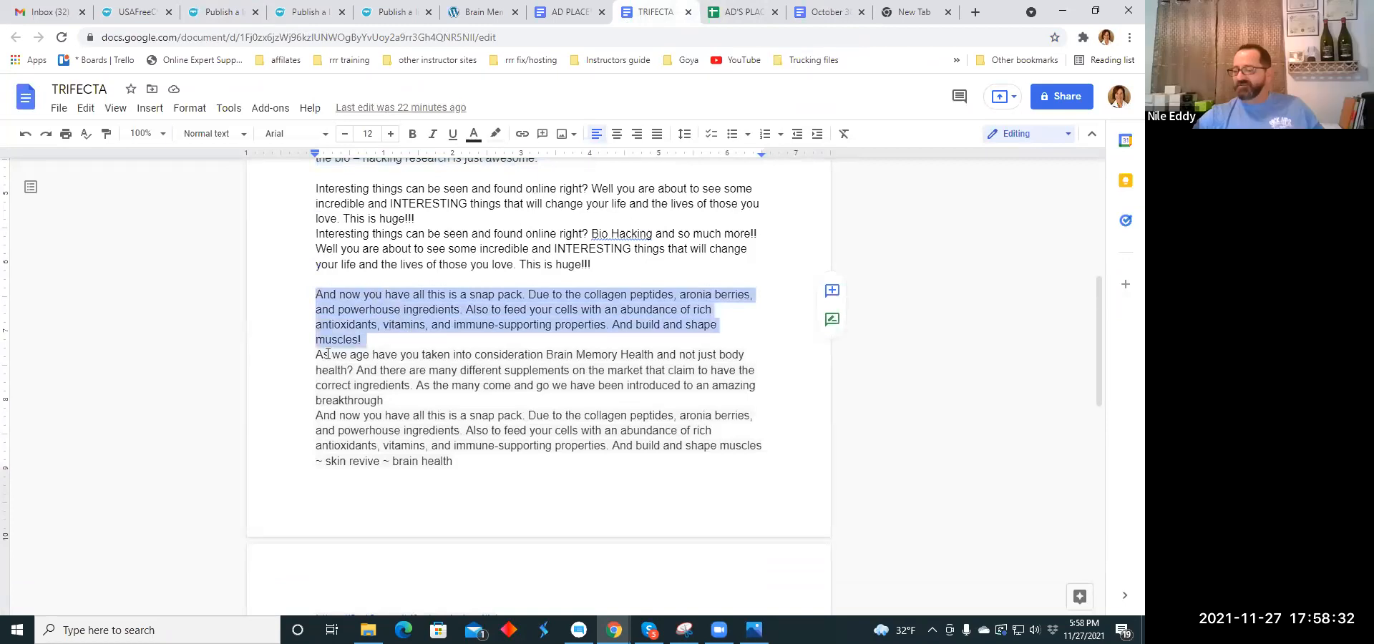
drag(318, 354, 416, 395)
right_click(426, 395)
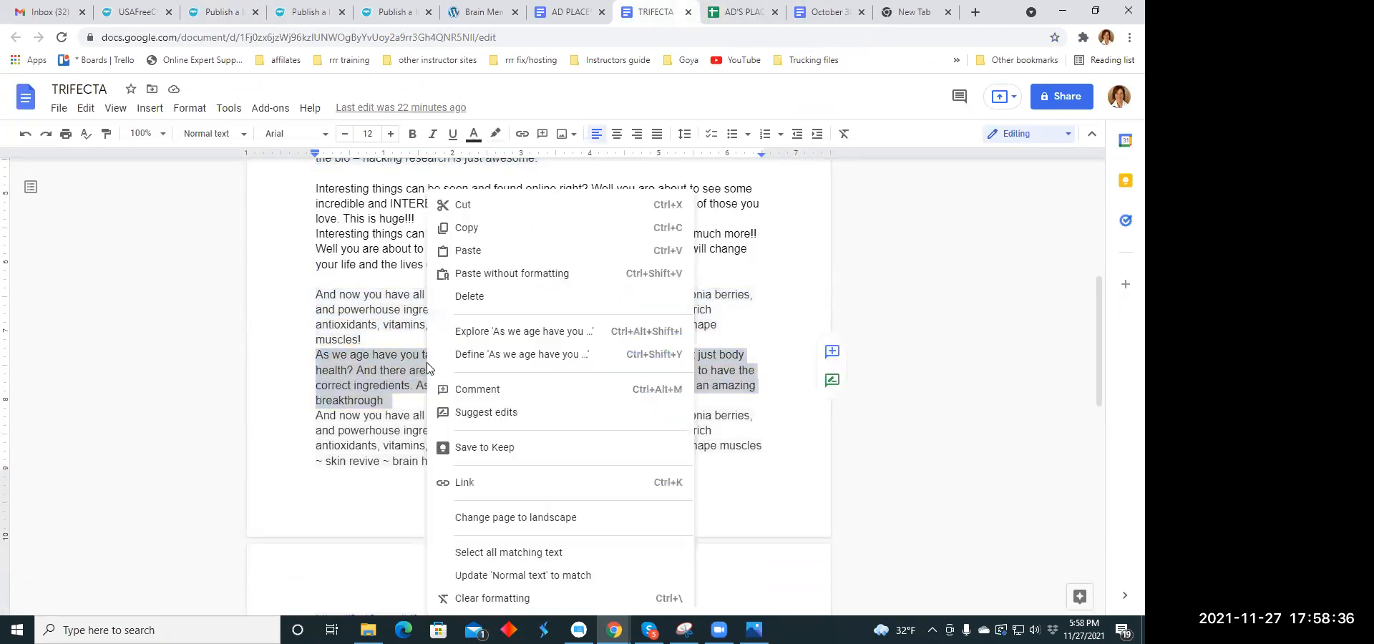
click(371, 445)
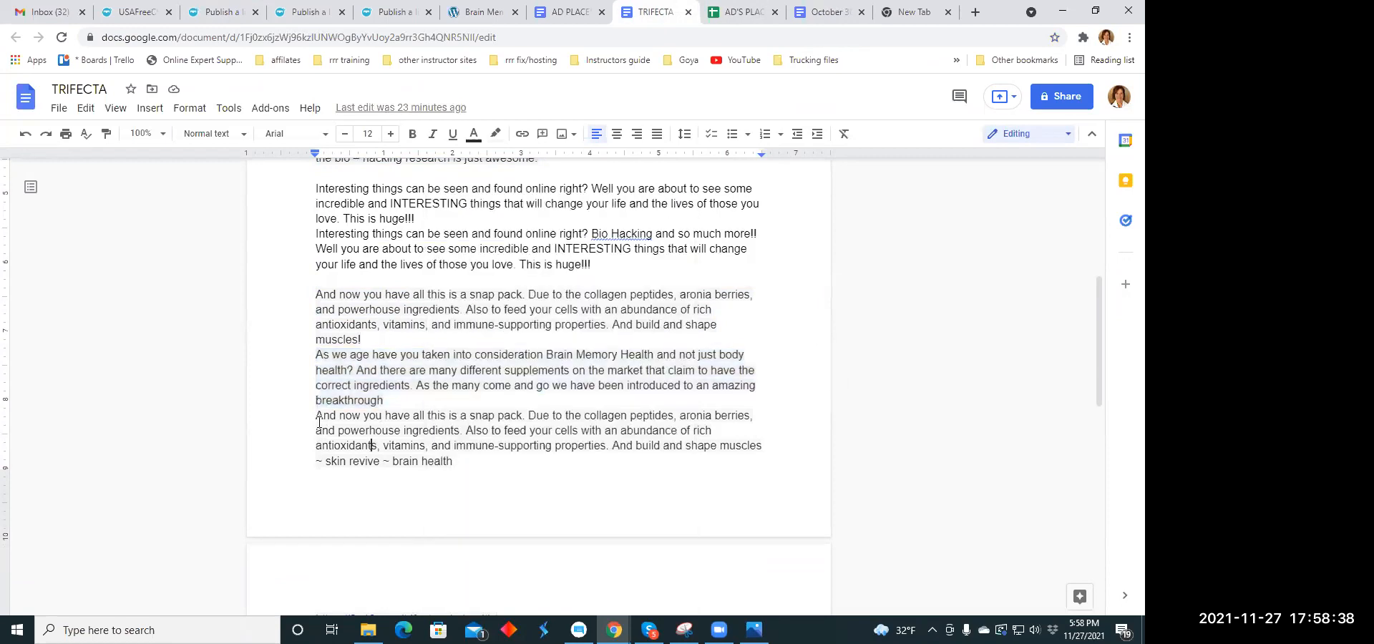
drag(318, 417, 470, 464)
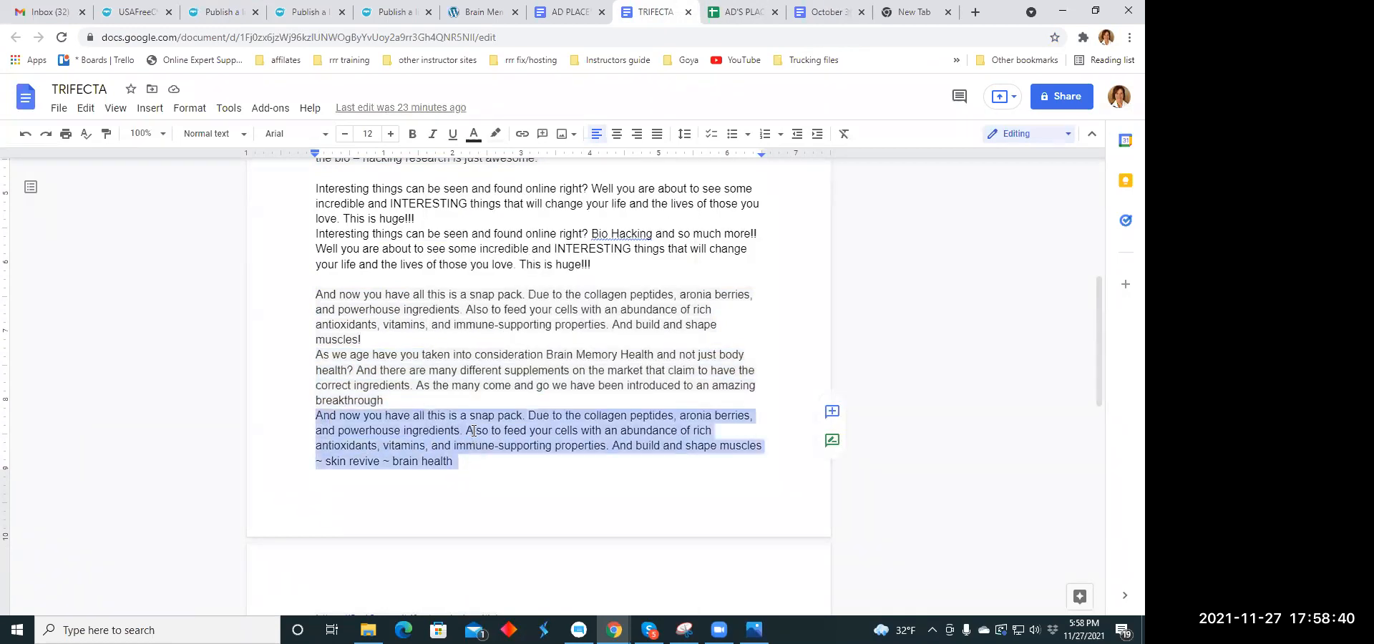
right_click(474, 430)
click(512, 227)
- Paste the copied snap pack paragraph into the listing's description
click(207, 12)
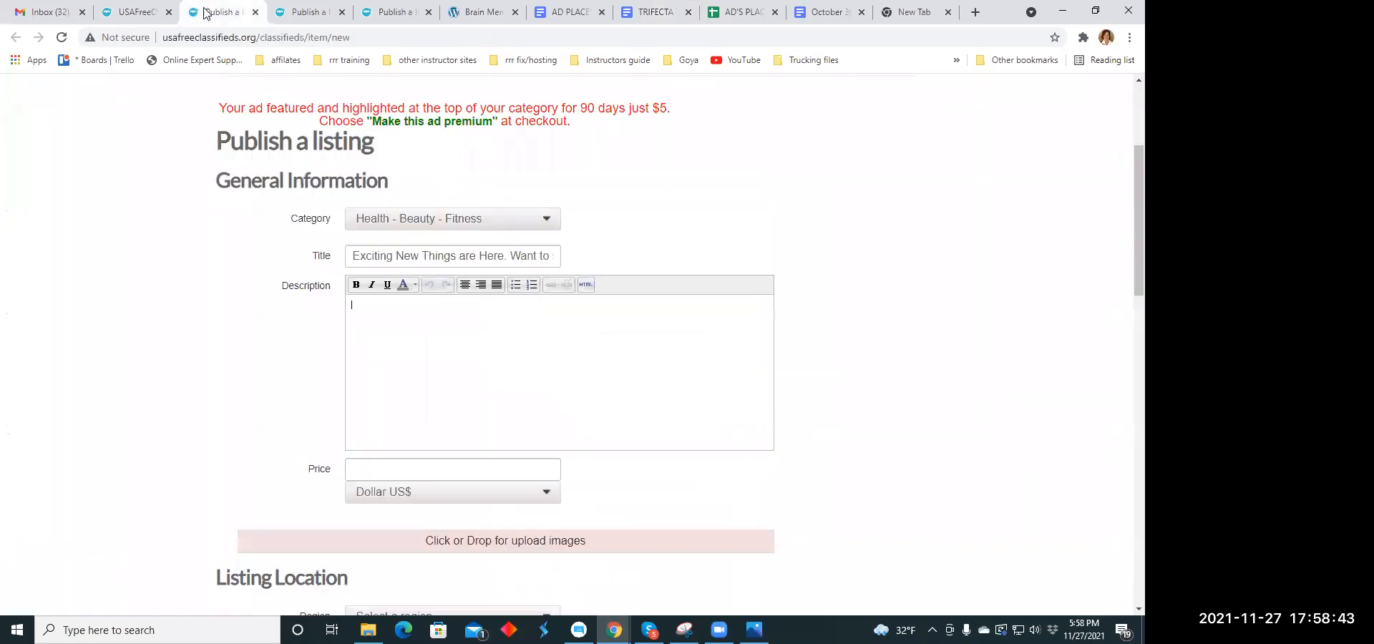
right_click(363, 315)
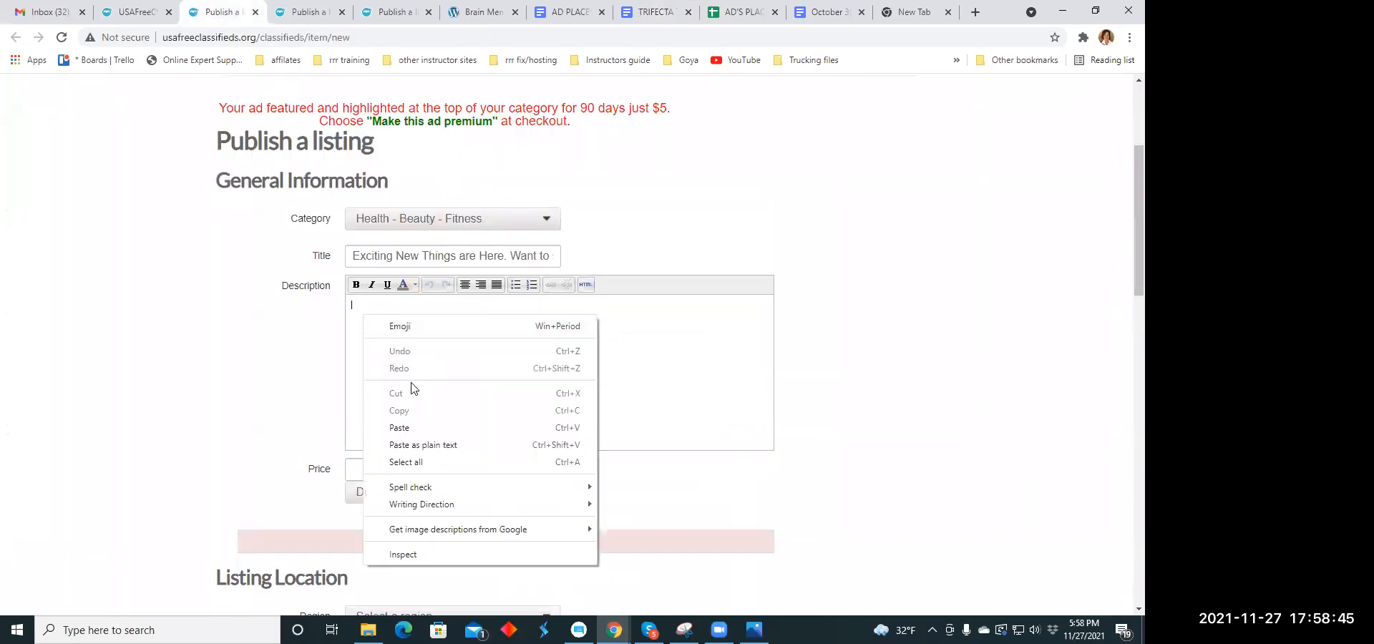
click(401, 427)
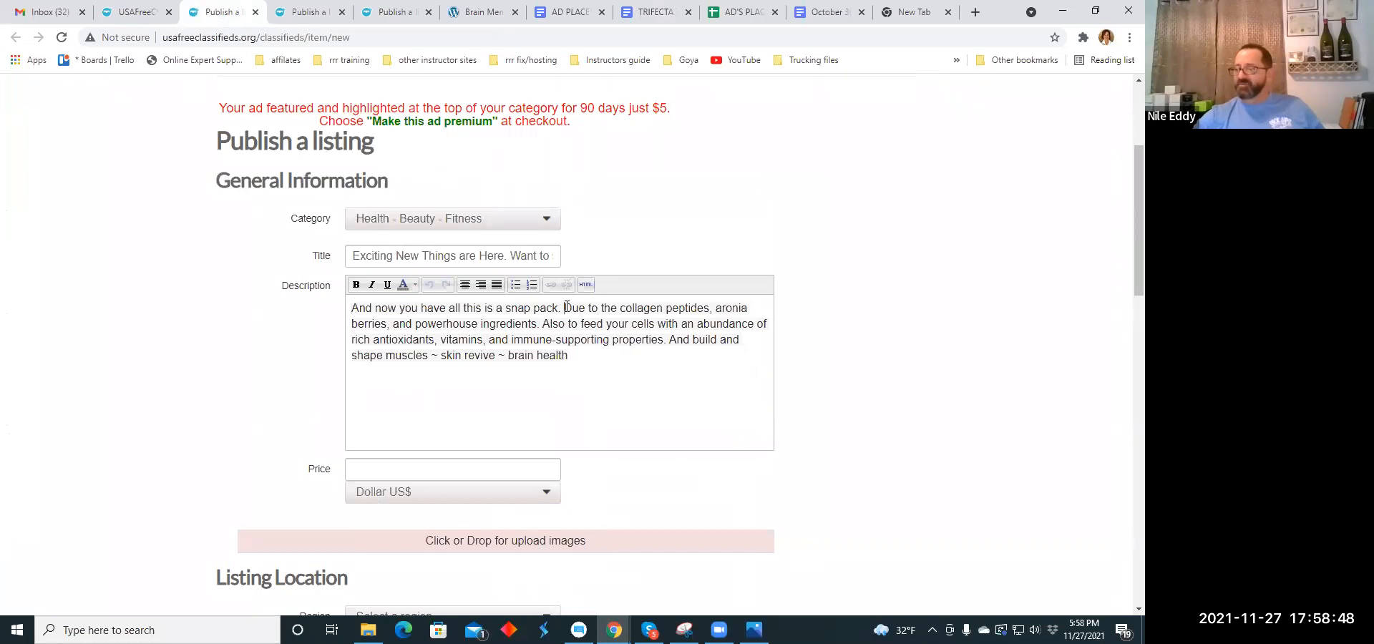
- Break the description into separate lines starting at "Due to the collagen peptides", "Also to feed your cells" and "And build and shape muscles"
click(566, 307)
key(Return)
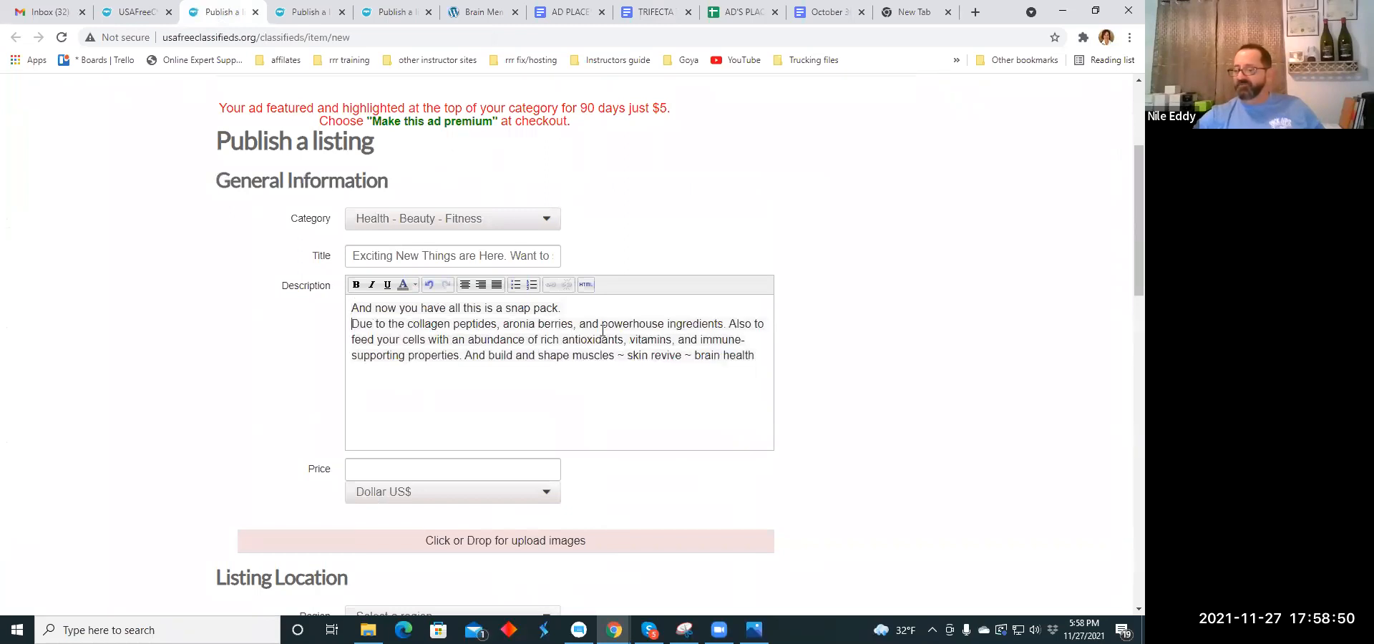
click(729, 324)
key(Return)
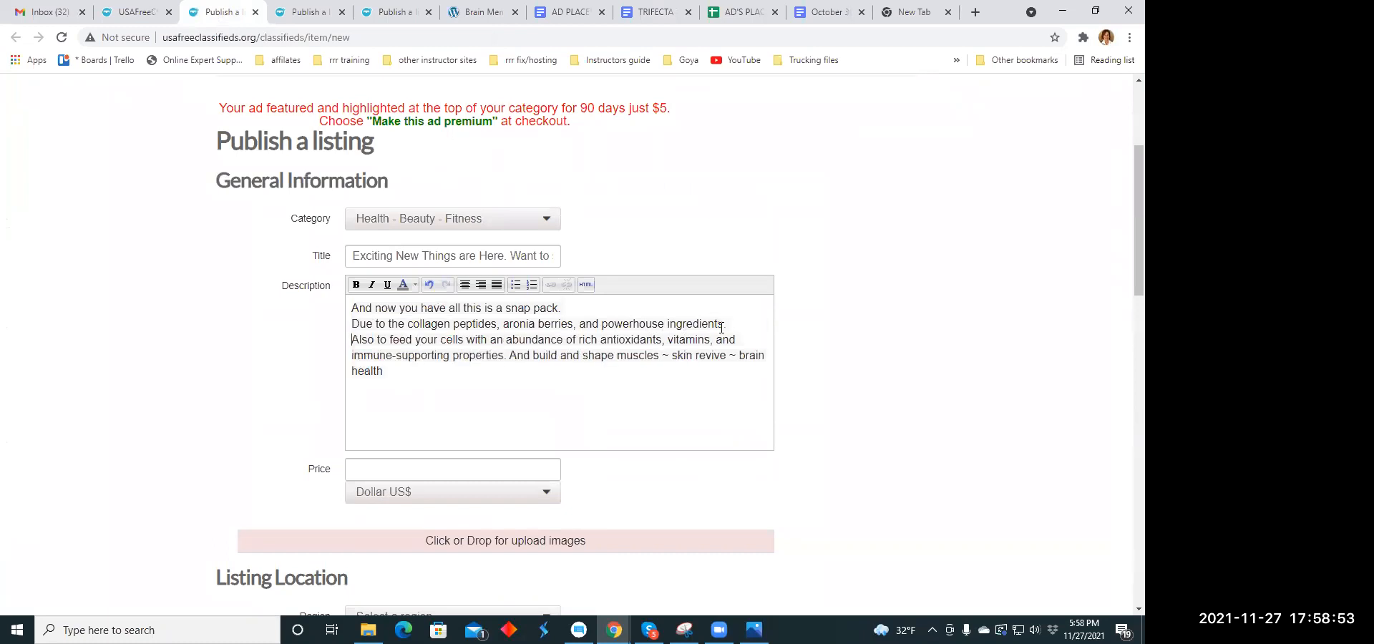
click(511, 355)
key(Return)
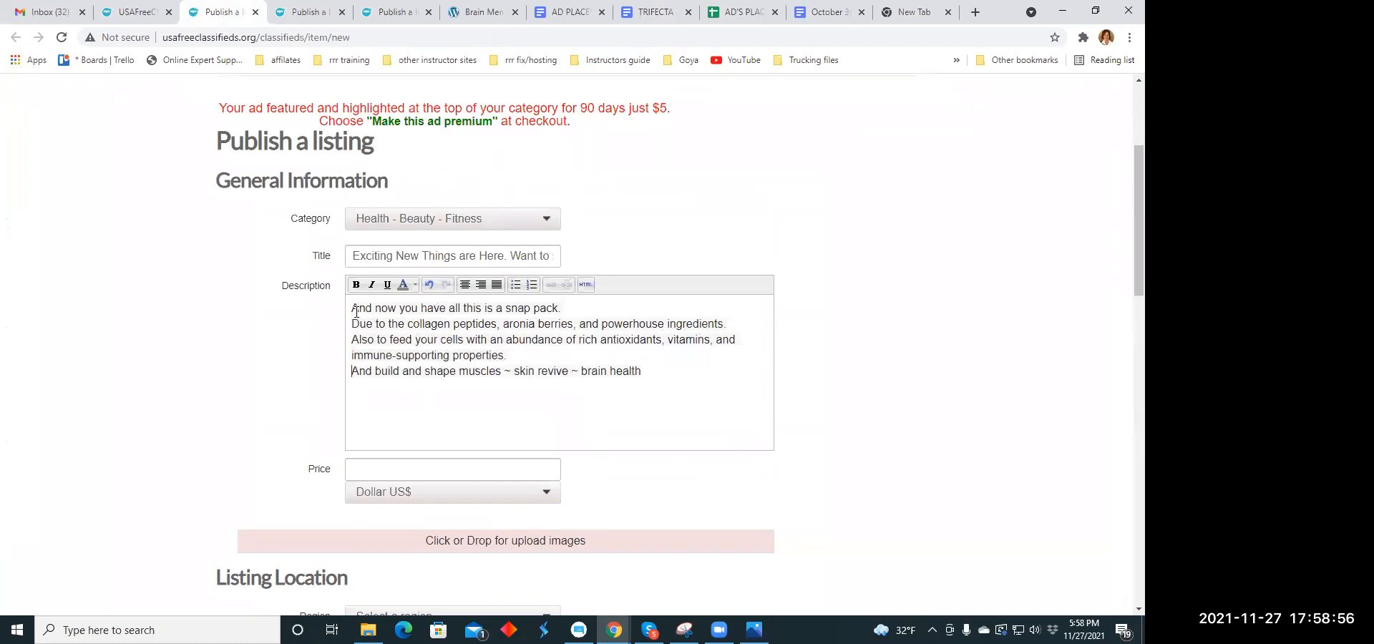
- Center the whole description text and make it bold and italic
drag(351, 307, 675, 372)
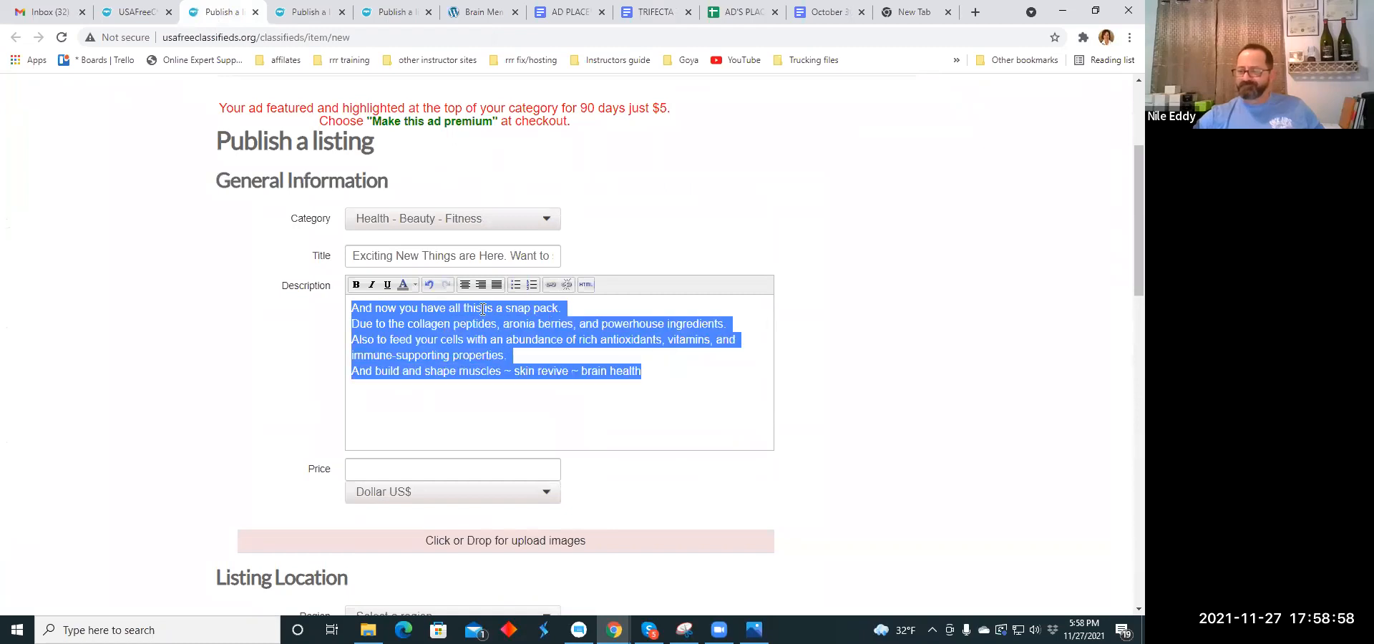
click(464, 284)
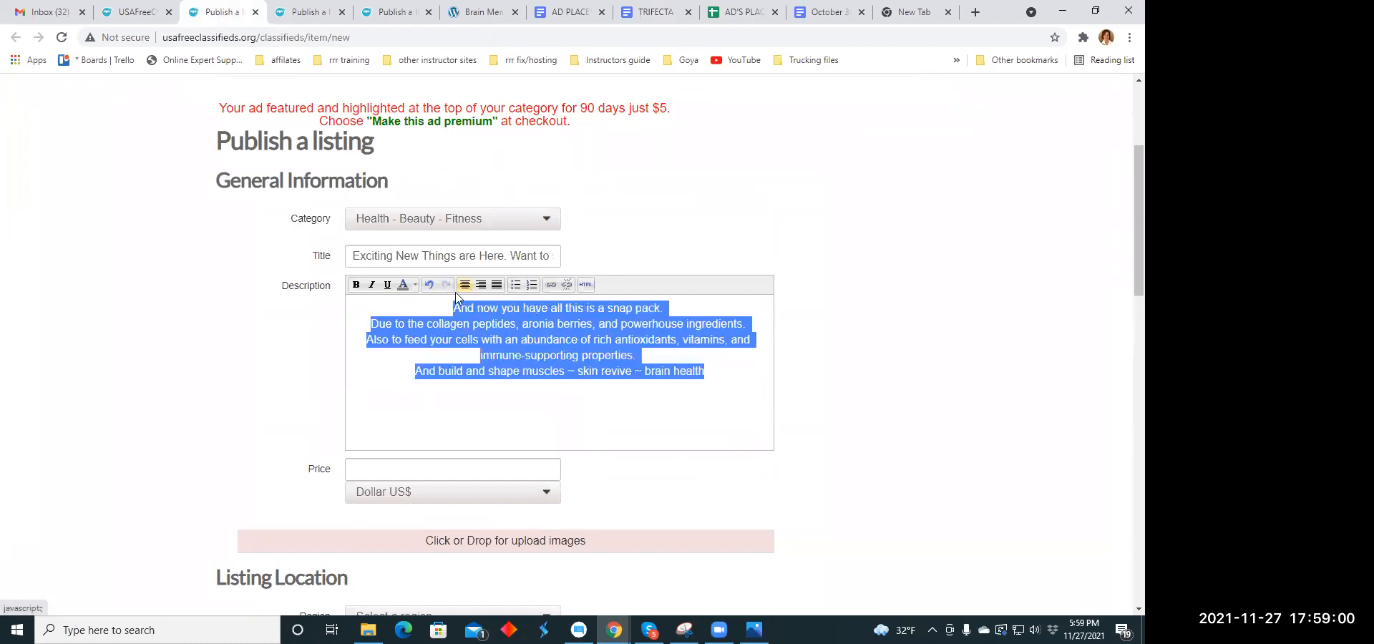
click(370, 284)
click(356, 285)
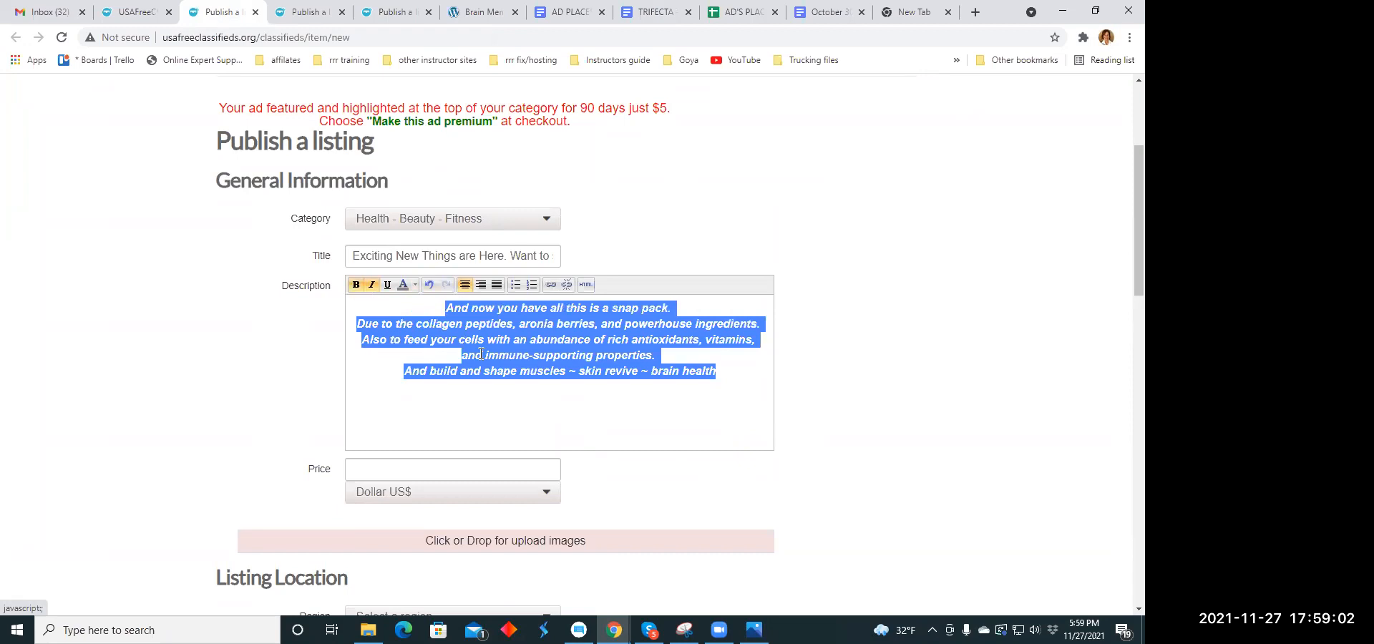
click(552, 386)
- Set the listing's price to 79.00 in Dollar US$
scroll(547, 379, down, 3)
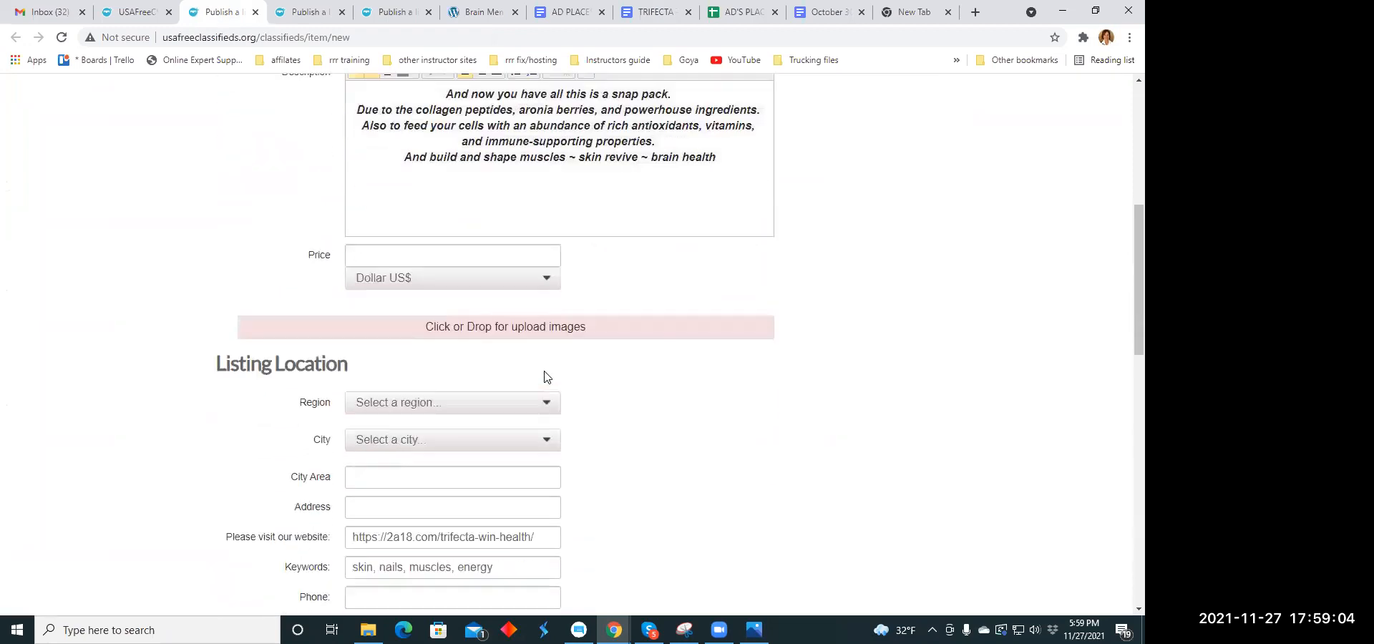
click(387, 262)
text(79)
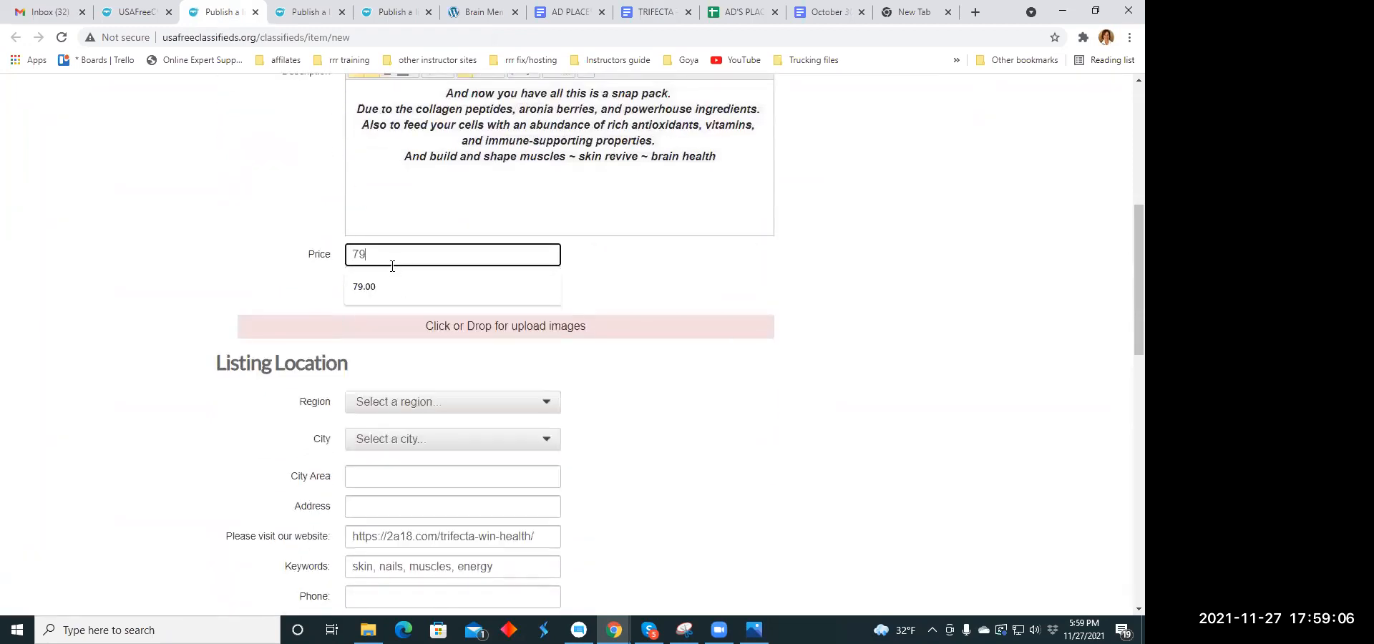
click(422, 285)
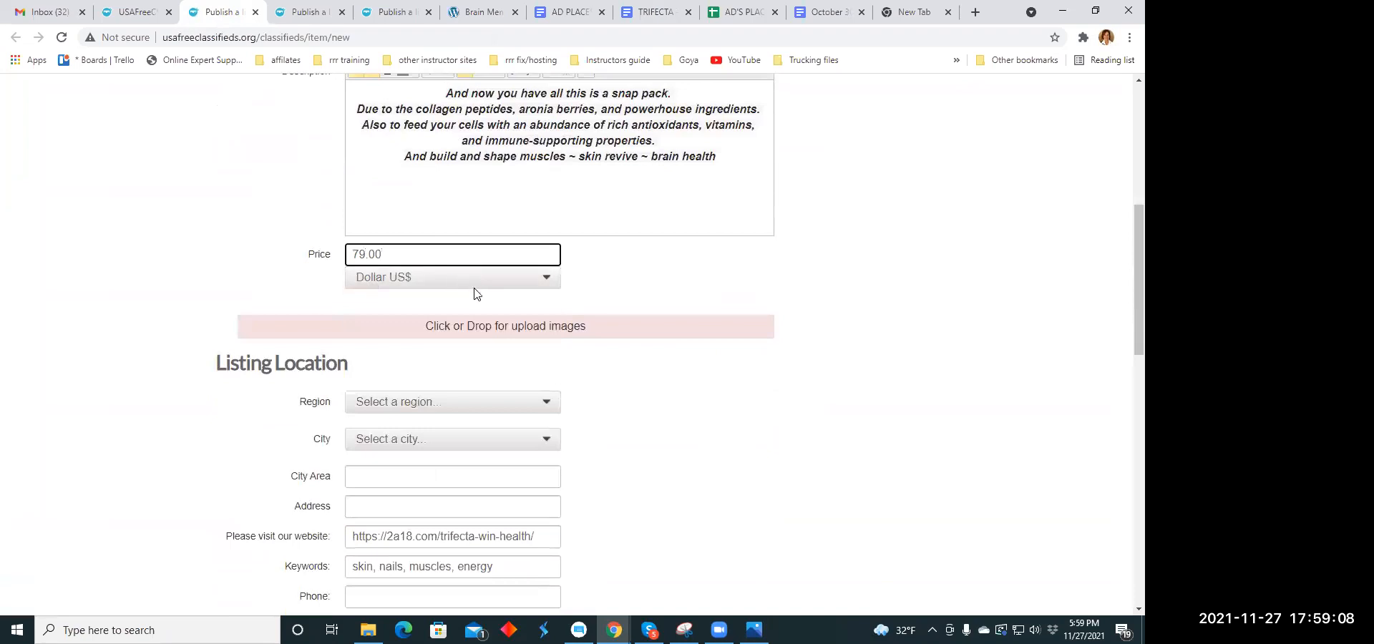
- Upload the images healthgirl.jpg and wegettadoit.jpeg from the Ad Memes folder to the listing
click(483, 331)
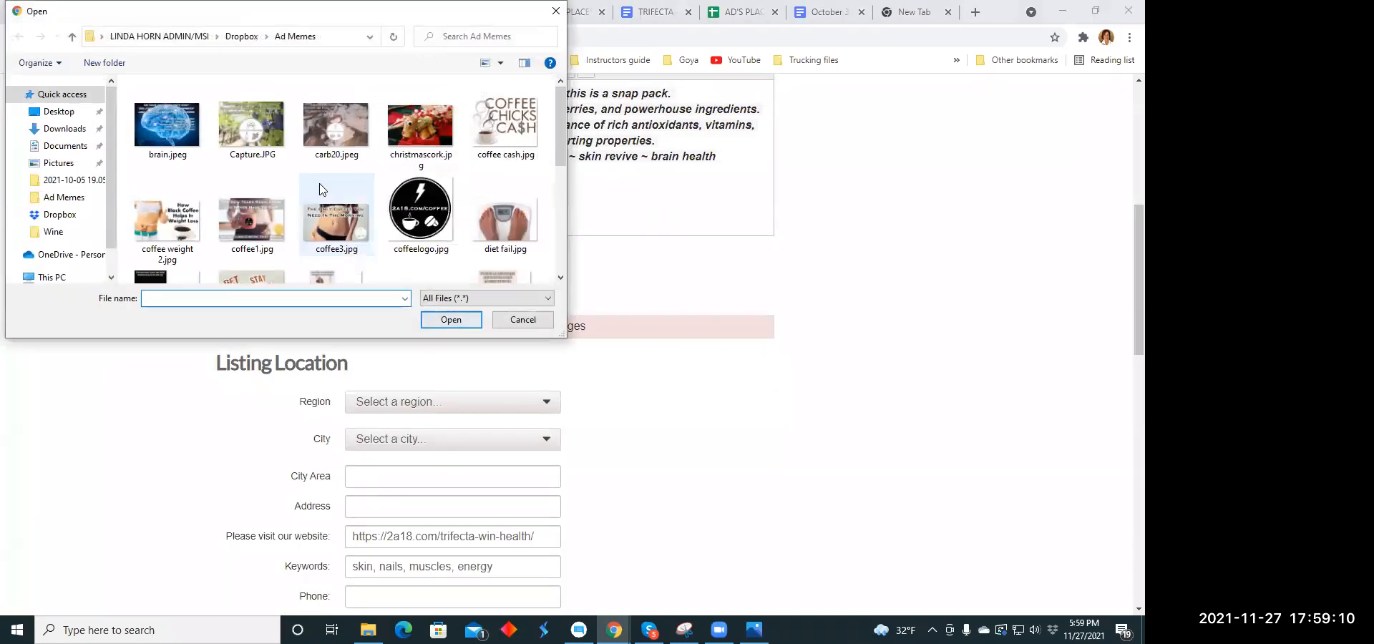
scroll(323, 186, down, 2)
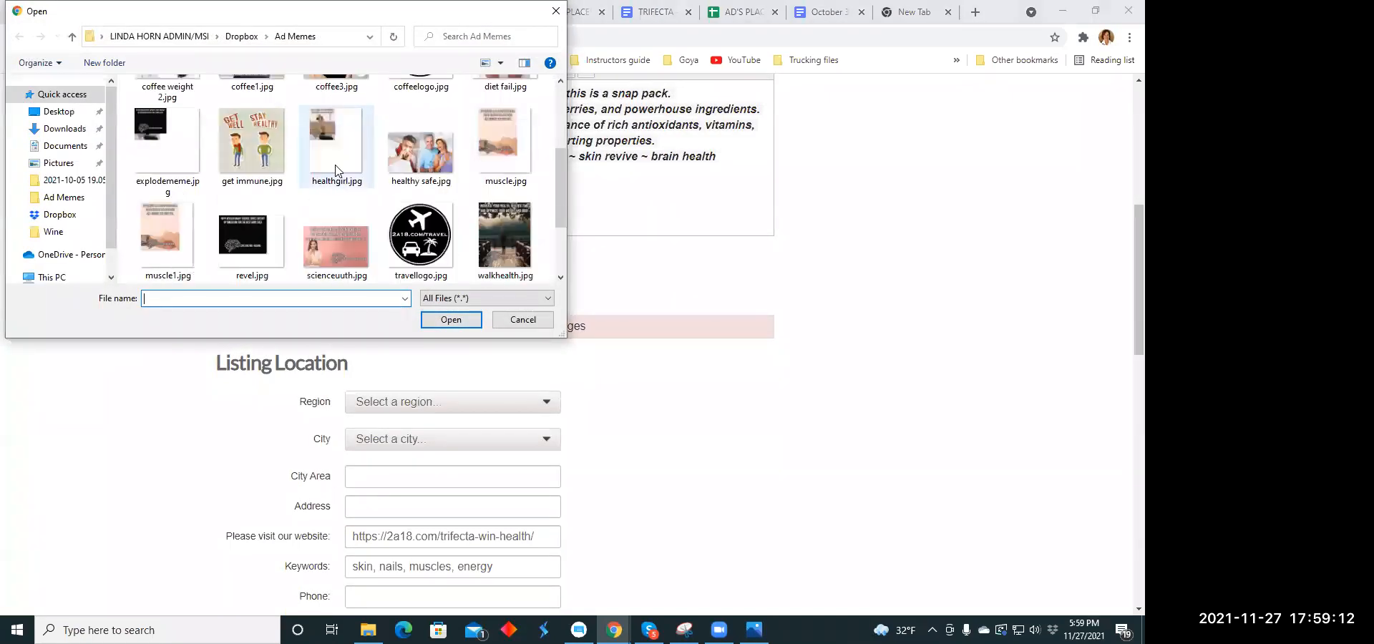
click(336, 170)
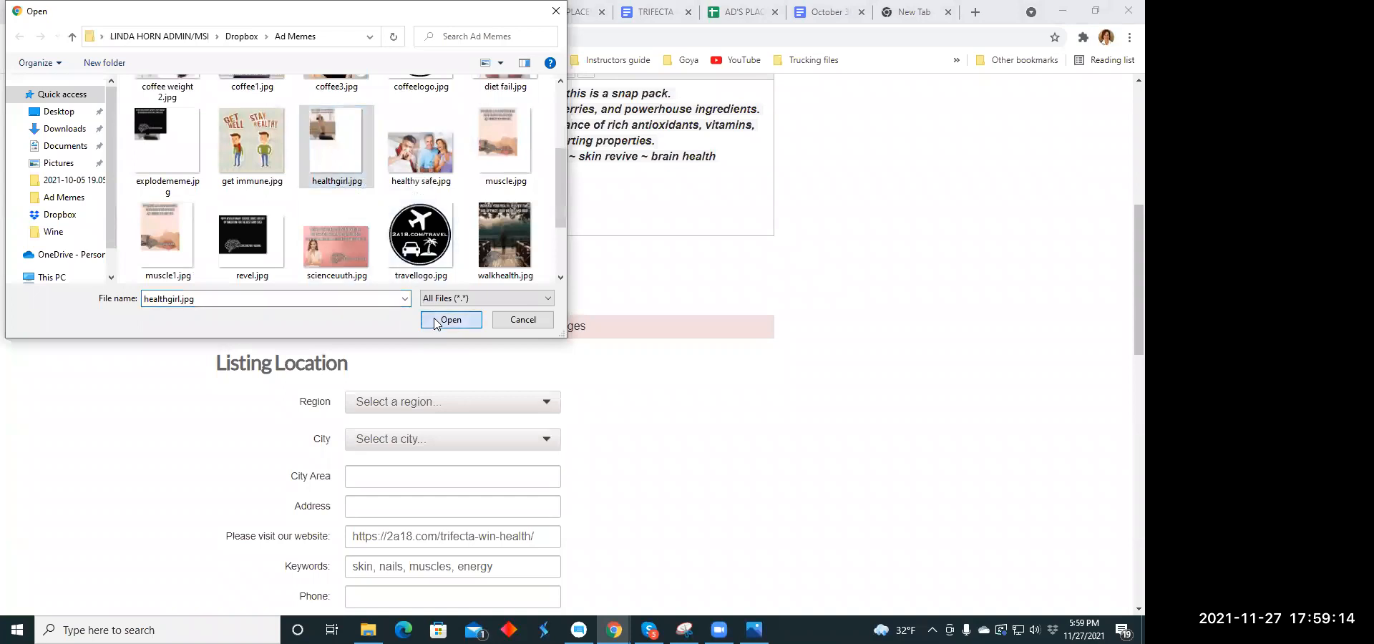
click(449, 320)
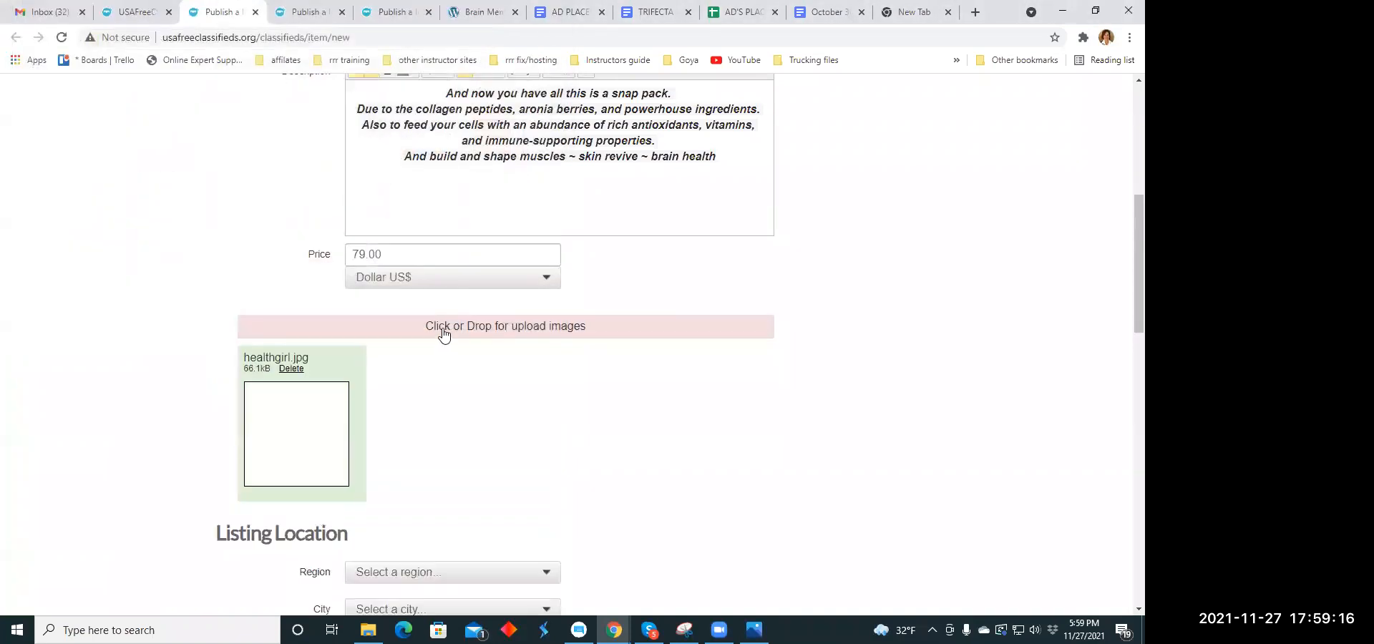
click(443, 330)
scroll(308, 192, down, 3)
click(272, 254)
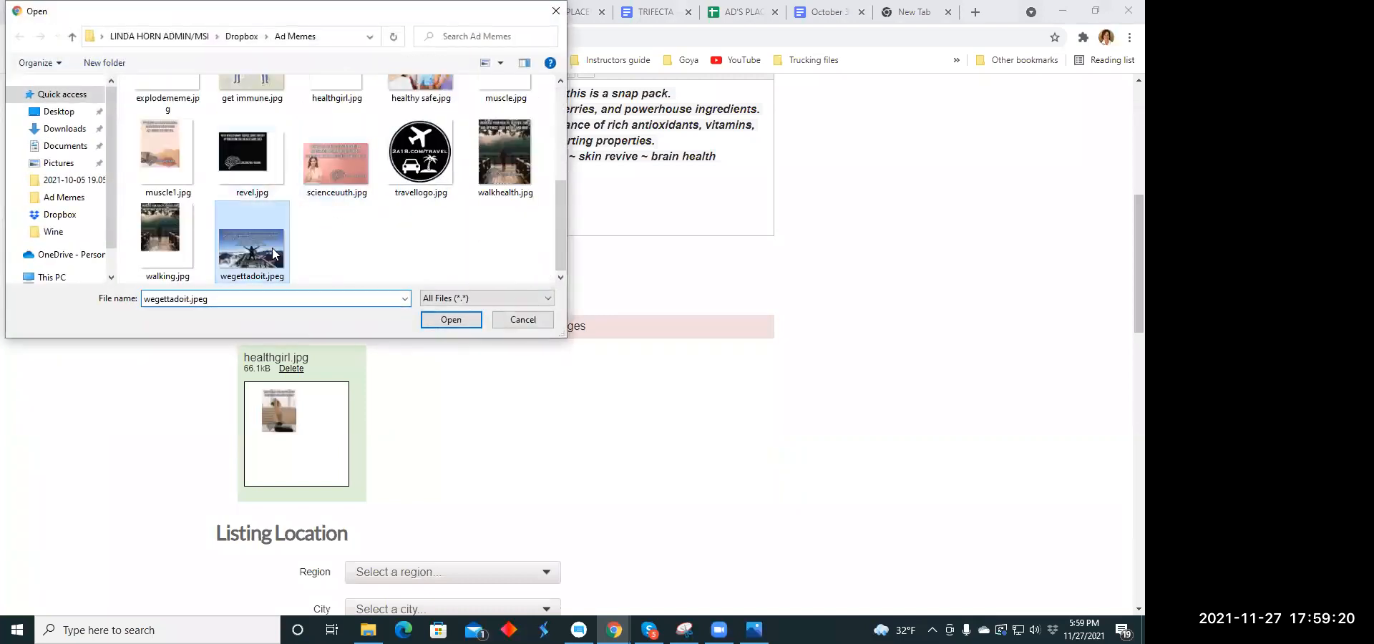
click(451, 320)
- Set the listing location to the region Delaware and the city Camden
scroll(542, 266, down, 1)
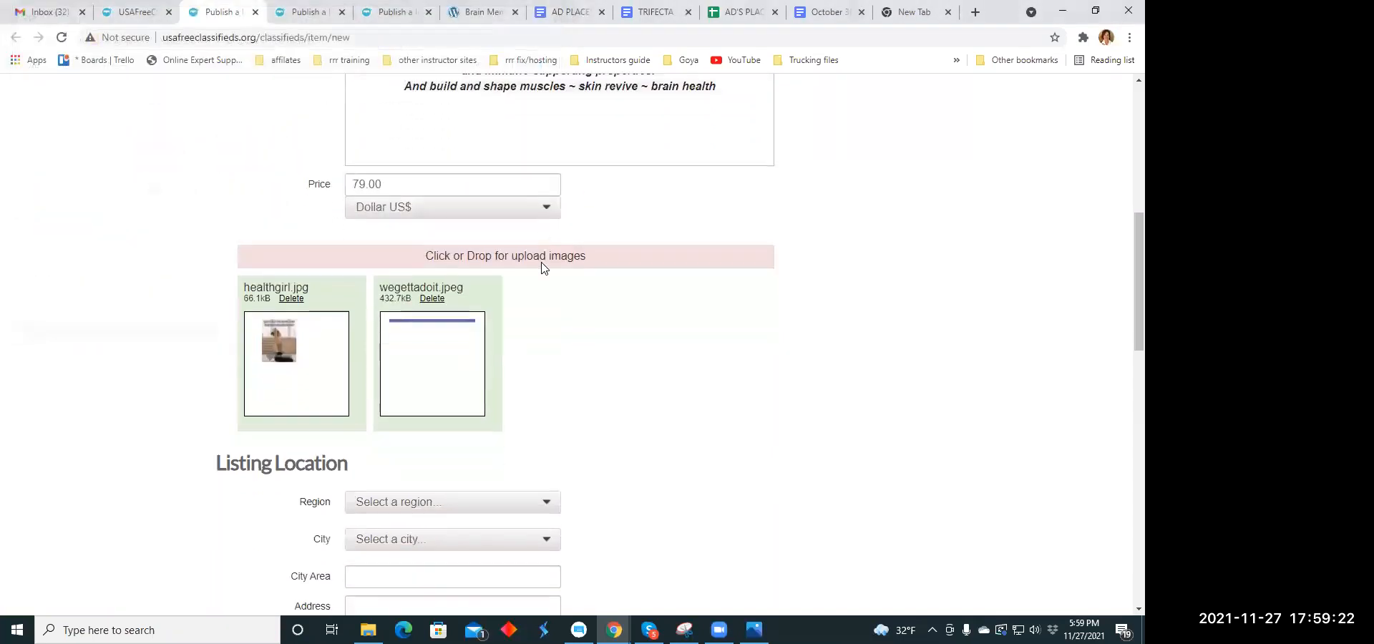
scroll(541, 266, down, 4)
click(548, 214)
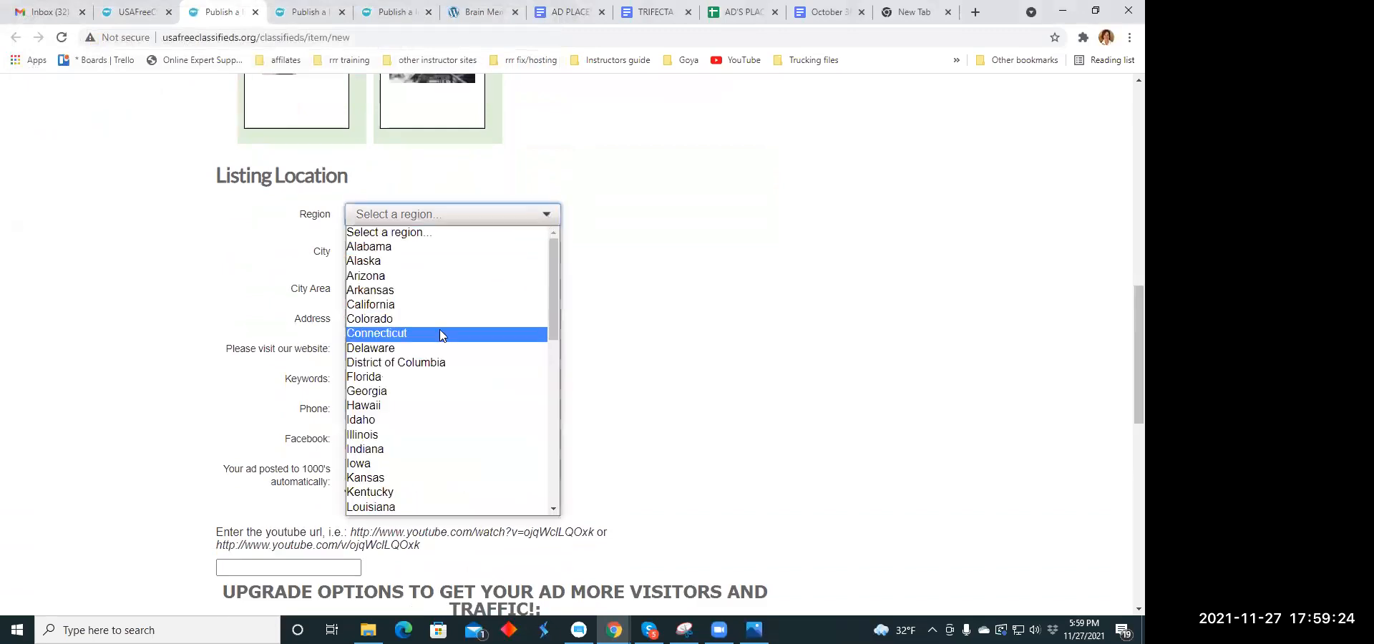
click(423, 346)
click(516, 254)
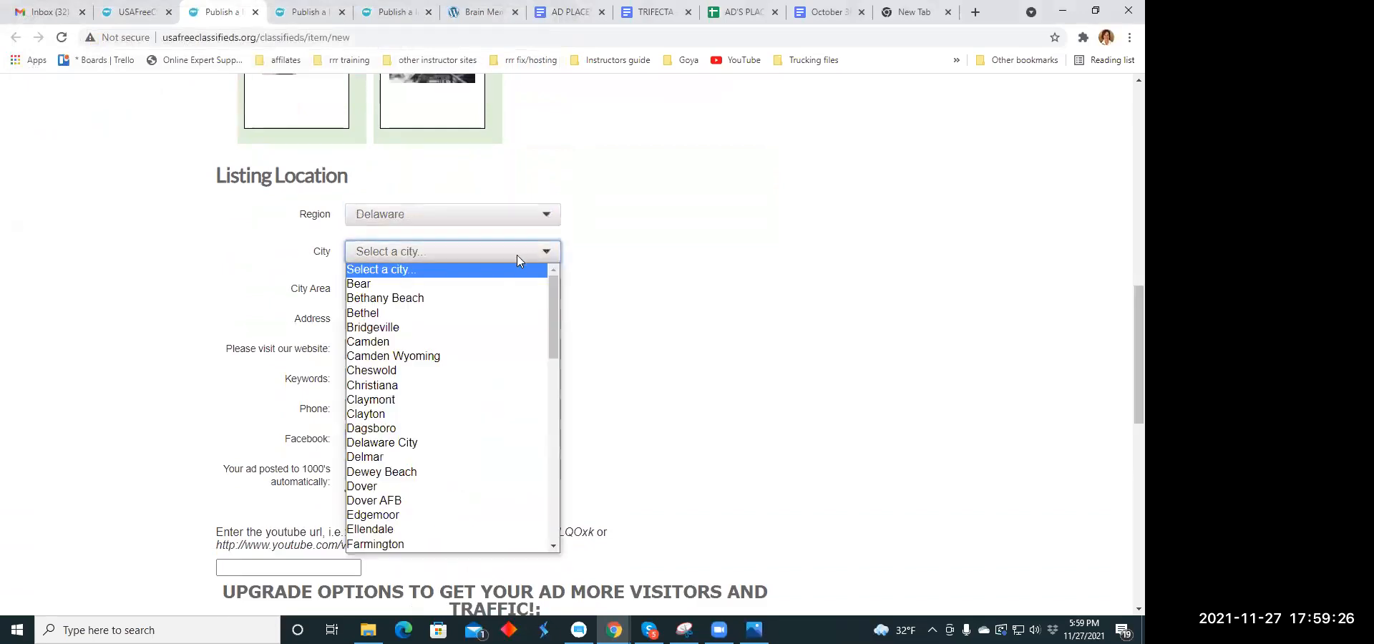
click(379, 341)
- Publish the listing with the preselected Pack 3-in-1 upgrade option left as it is and close its tab
scroll(538, 274, down, 3)
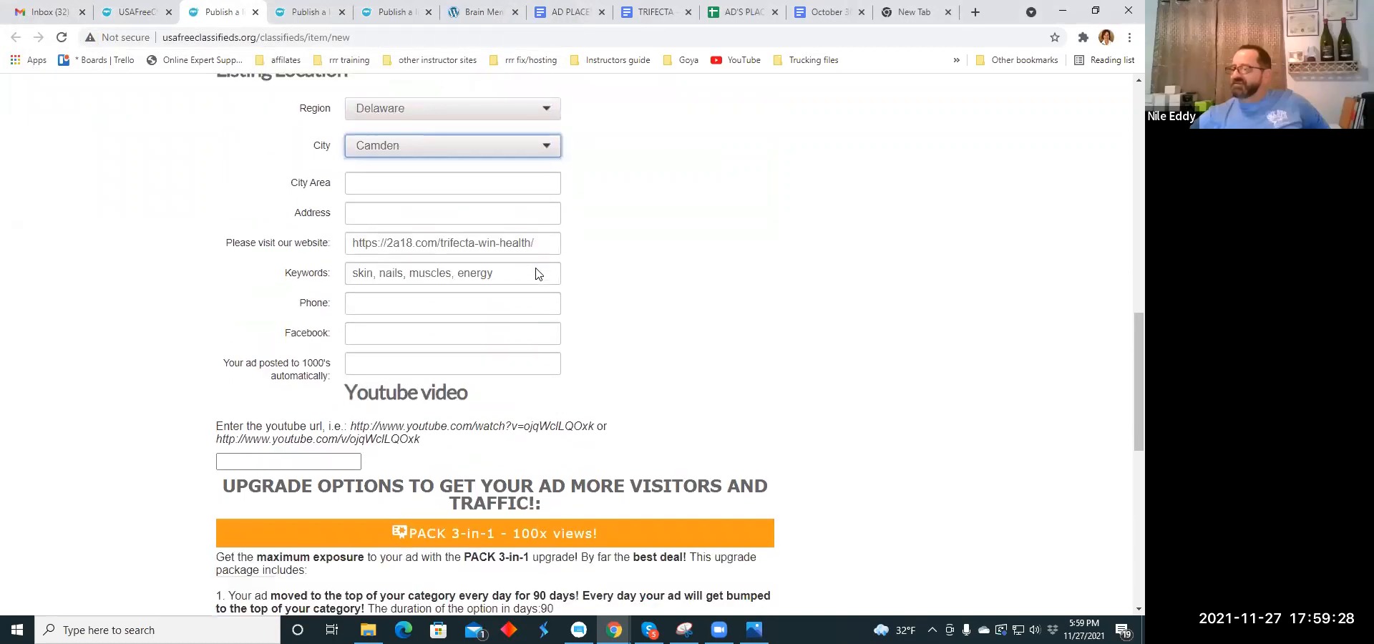
scroll(501, 243, down, 2)
scroll(401, 178, down, 6)
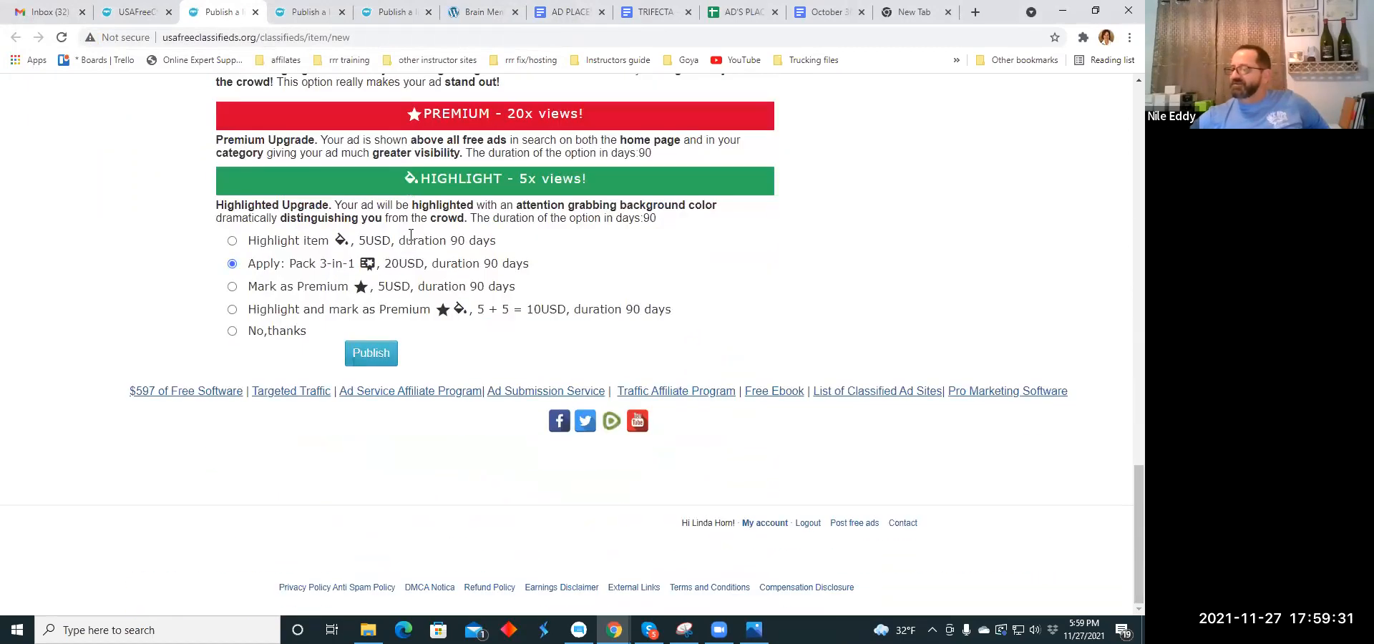
click(368, 358)
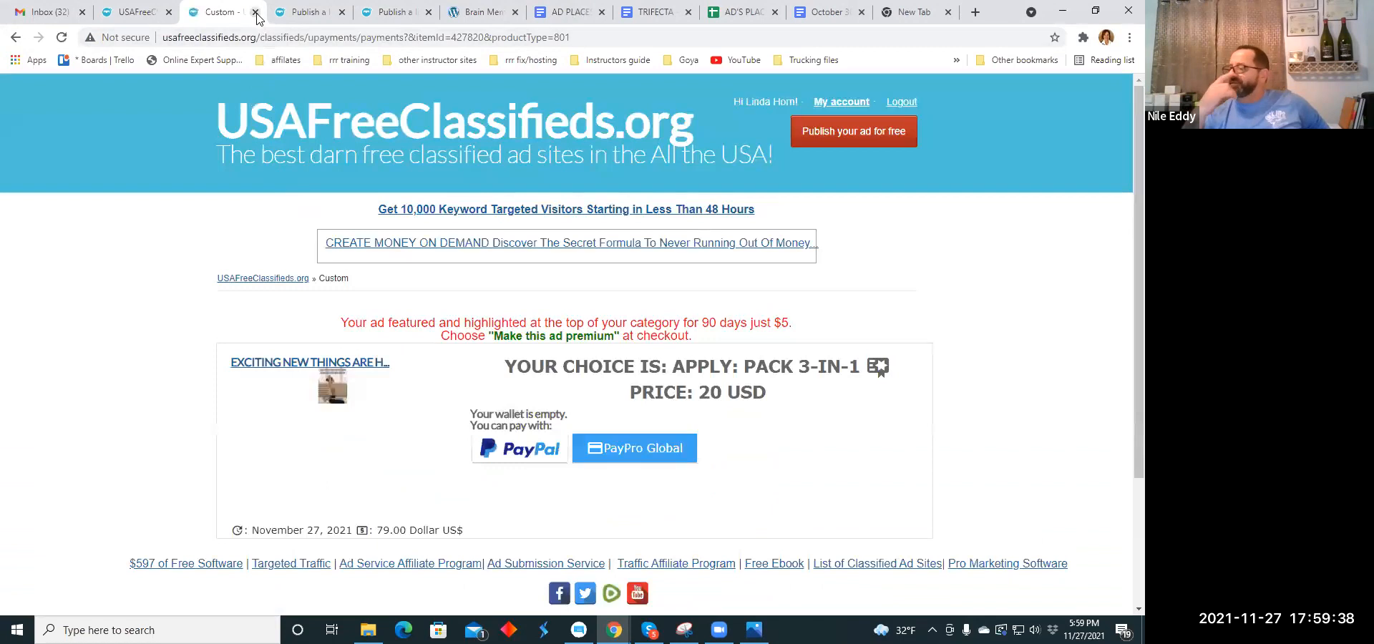
click(255, 13)
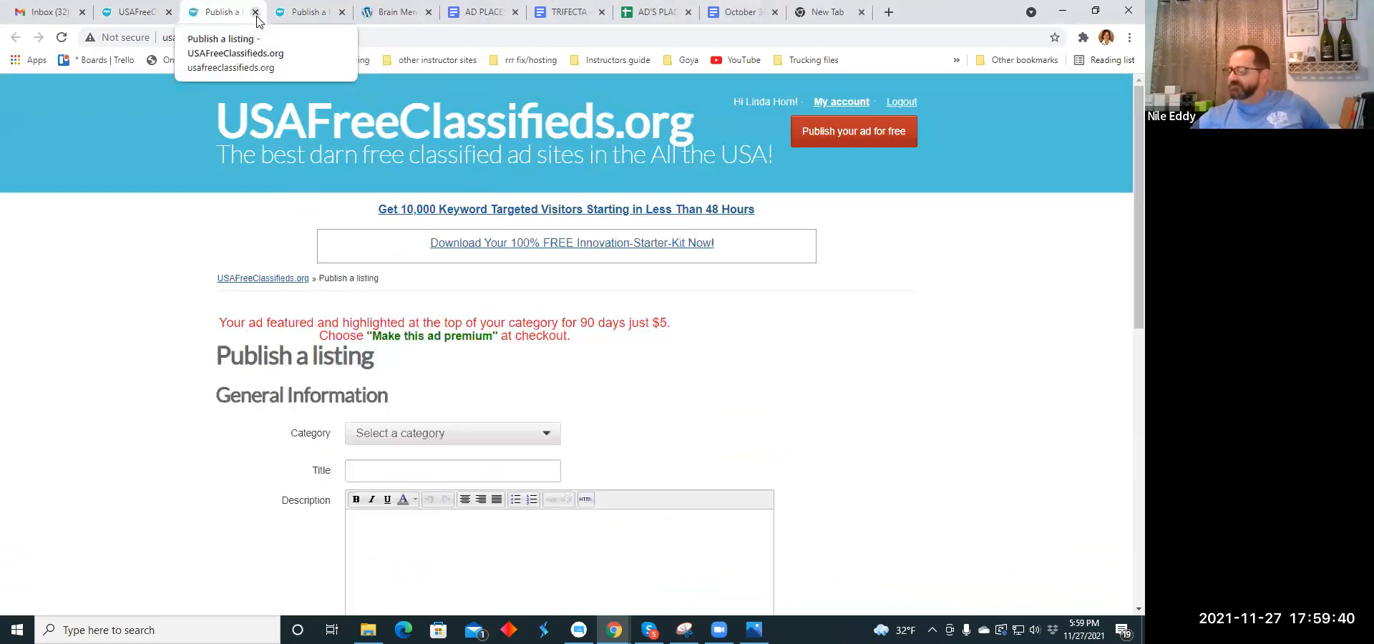
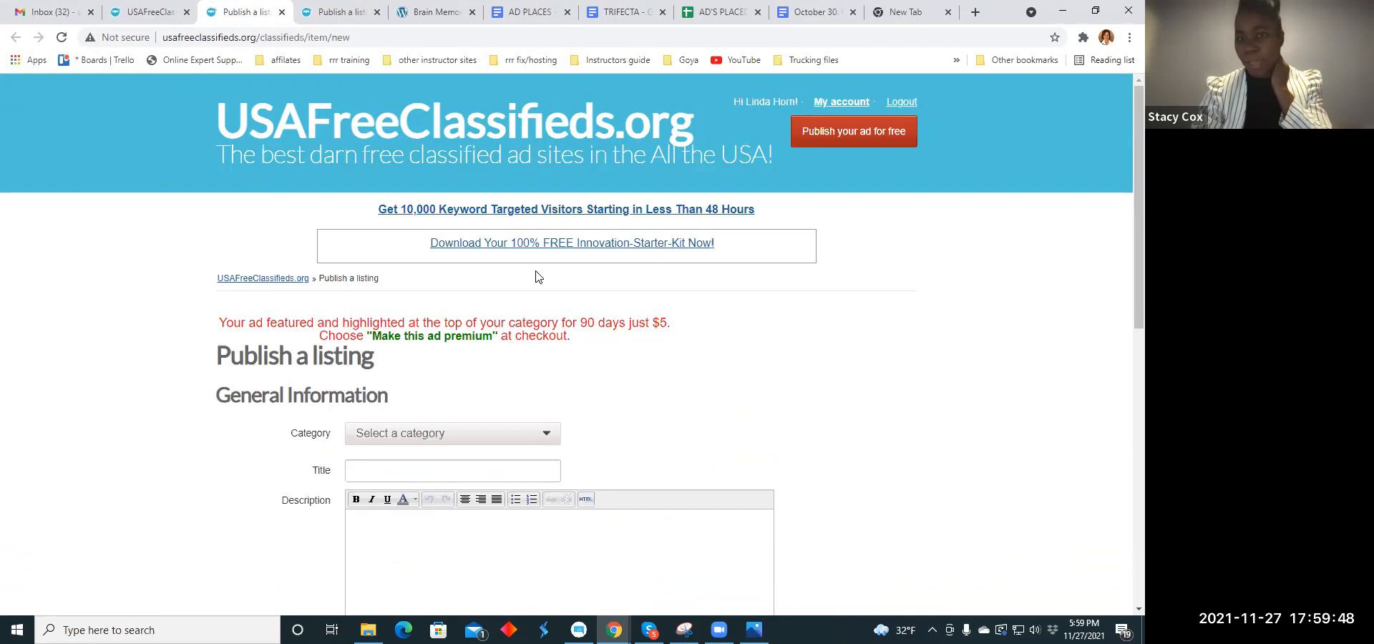
- Set the new listing's category to Health under Business Opportunities
scroll(538, 277, down, 2)
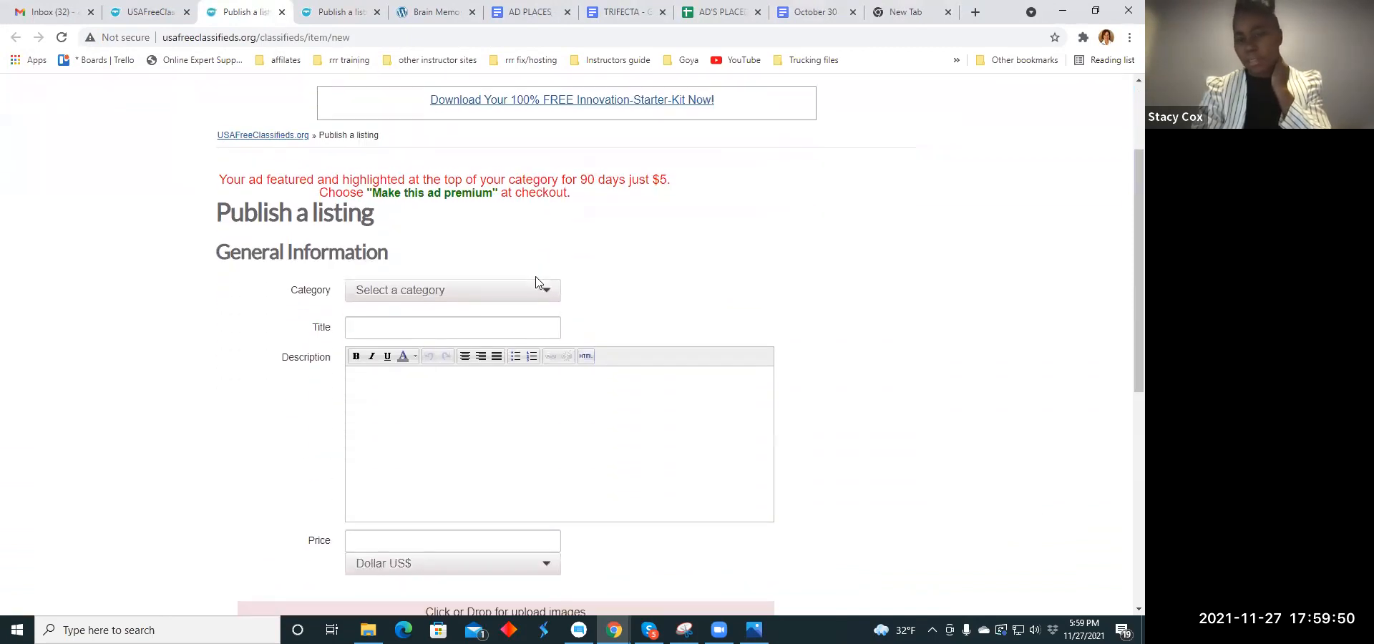
click(544, 291)
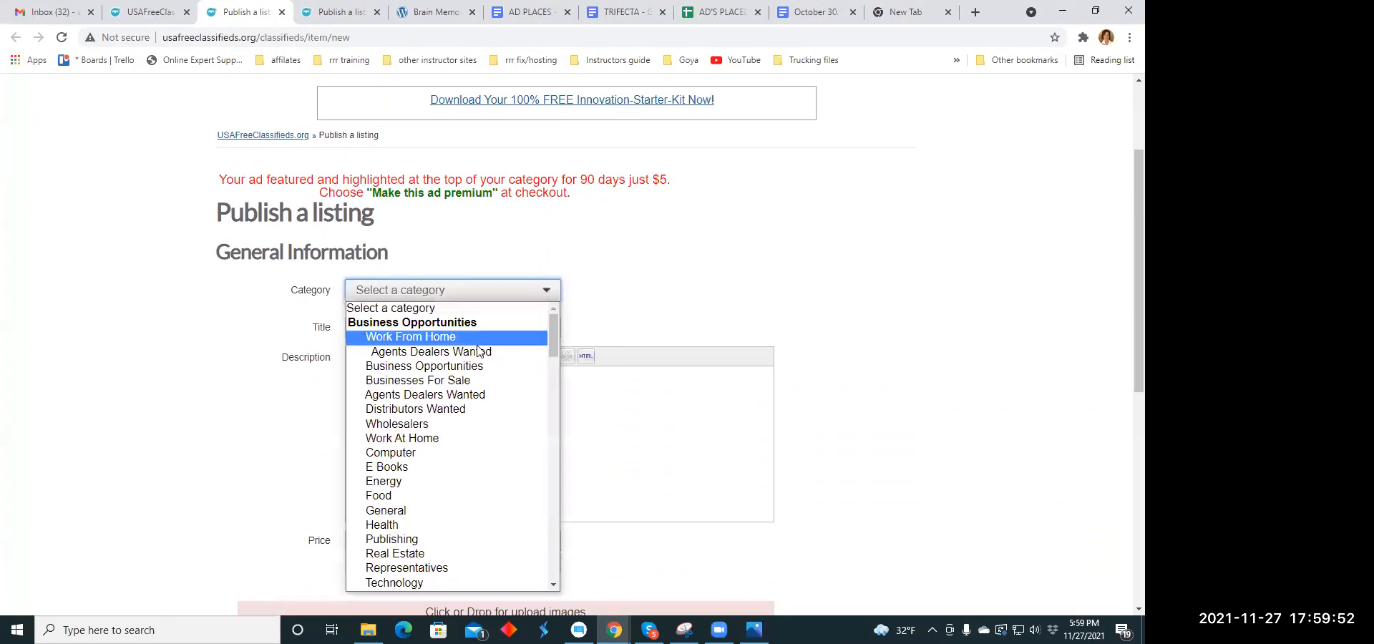
scroll(458, 368, down, 3)
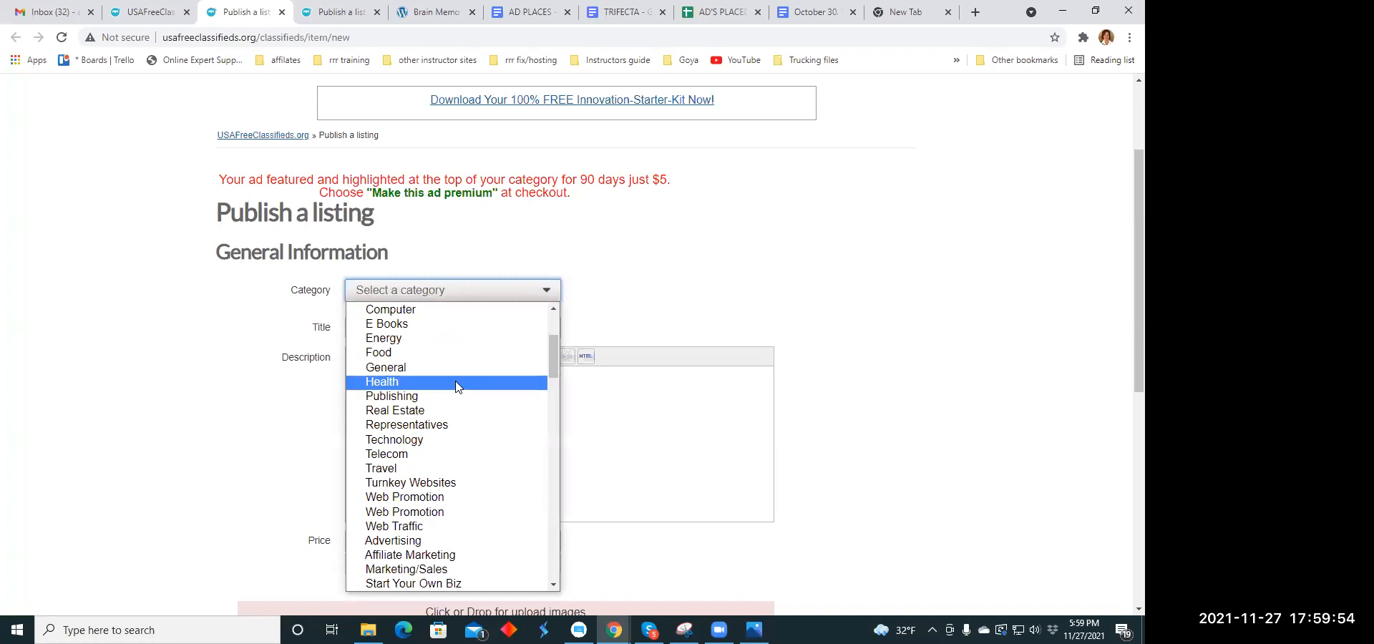
click(460, 383)
- Try to copy the headline "Get into the Holidays Early. Be Prepared and Win" from the holiday headline document into the listing's title
click(475, 329)
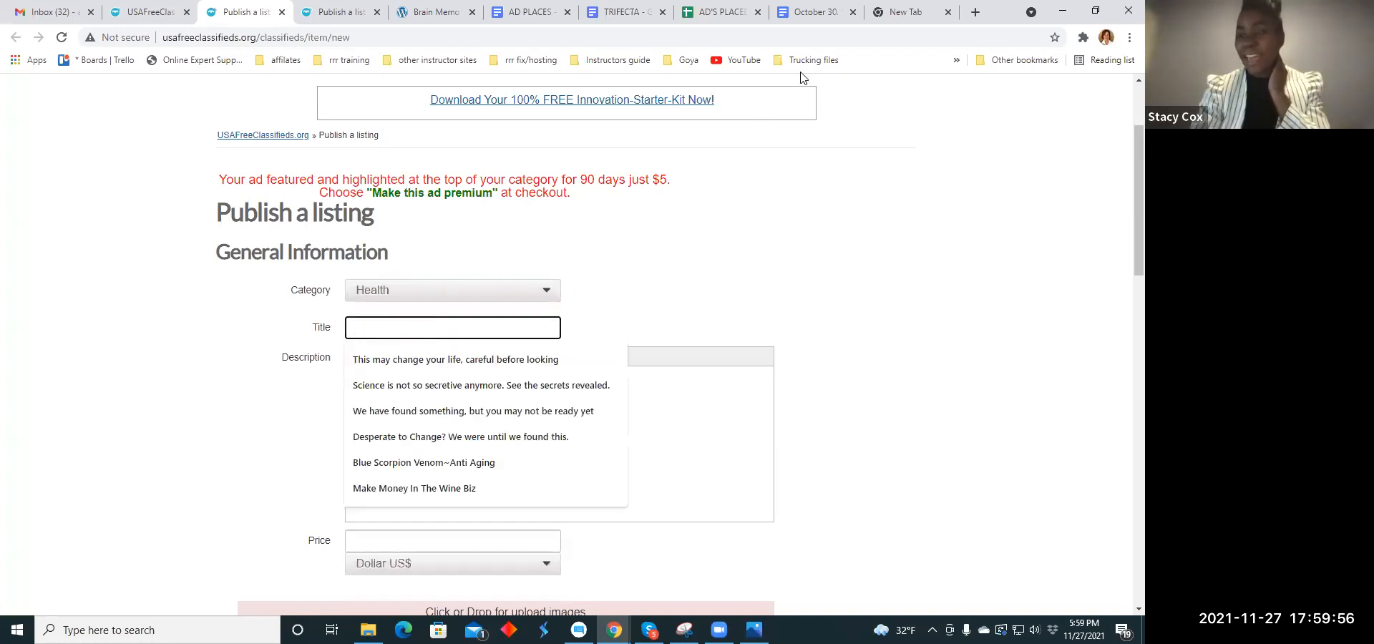
click(816, 12)
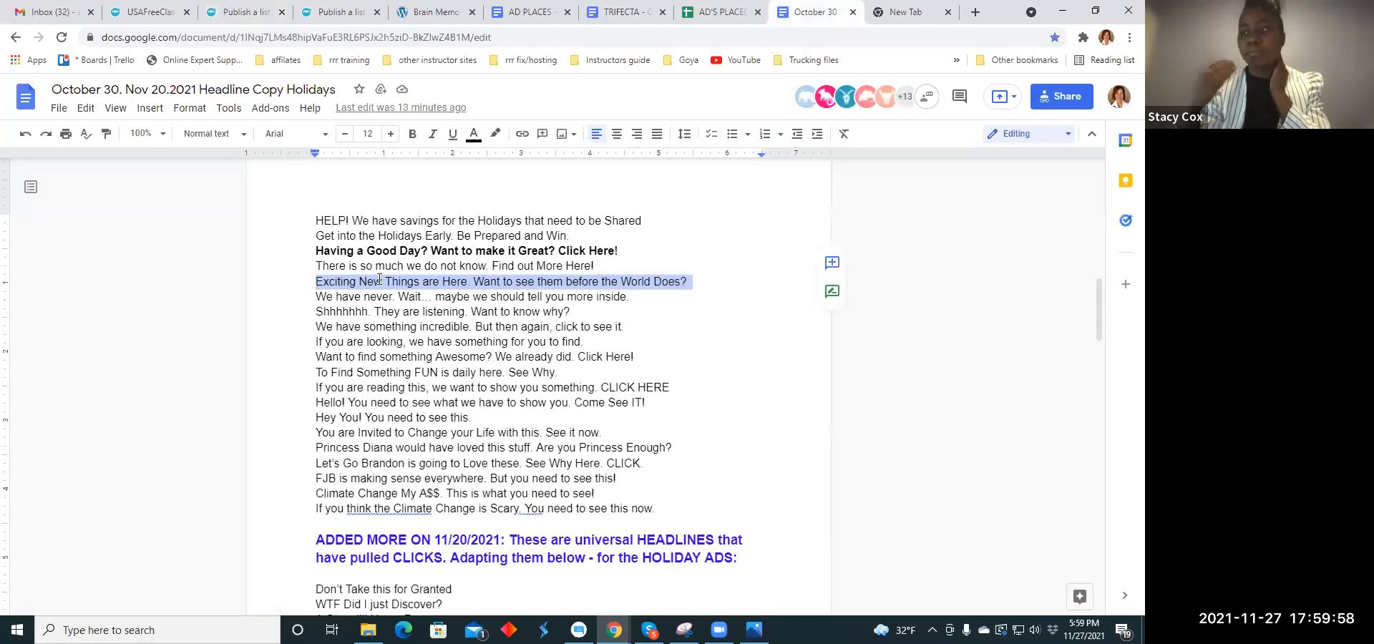
drag(313, 235, 567, 234)
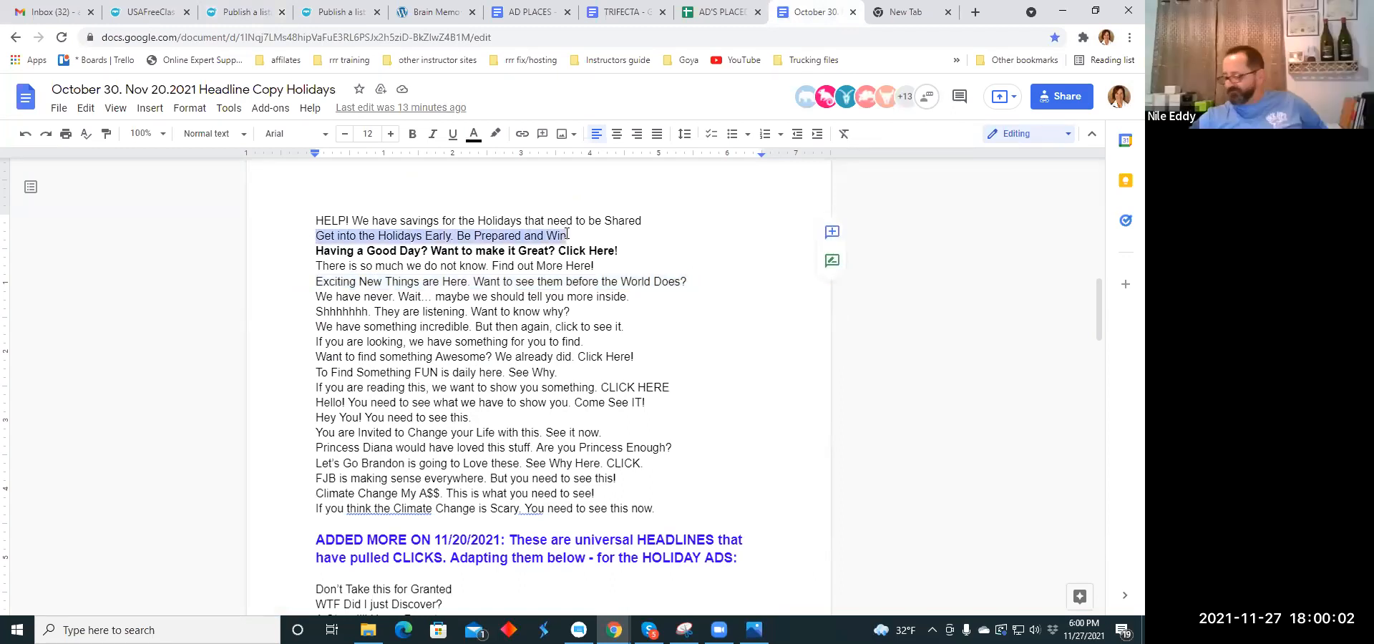
right_click(567, 235)
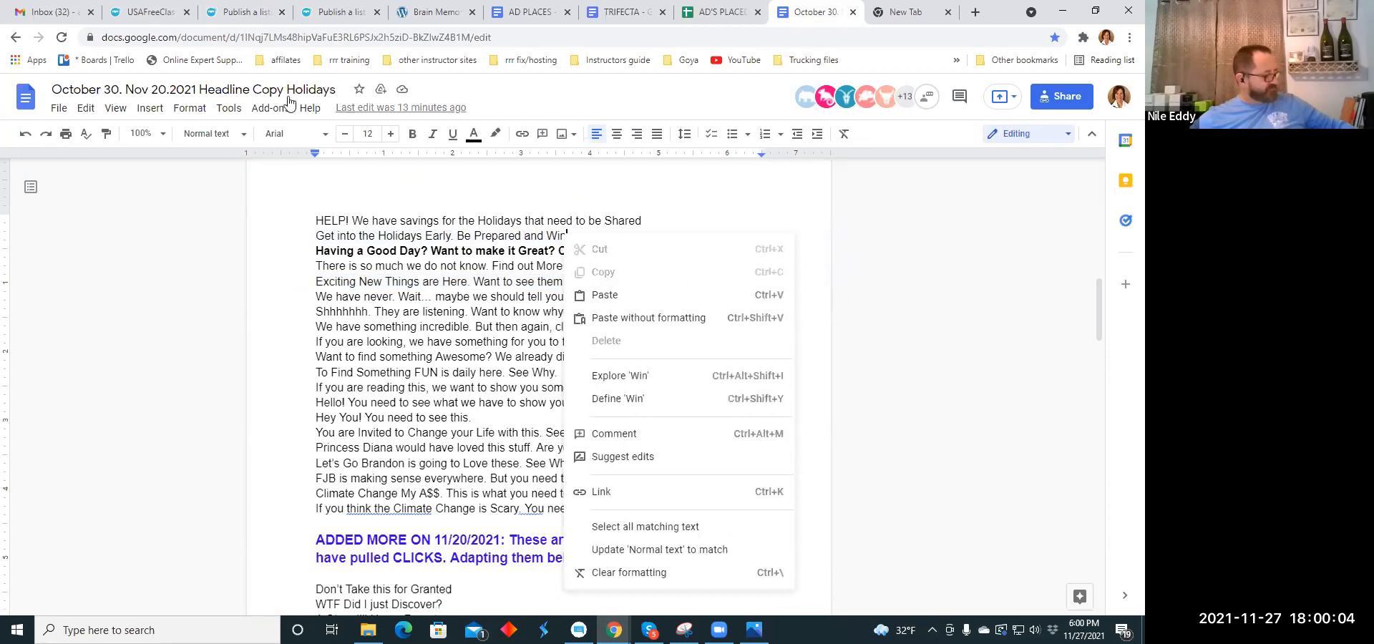
click(240, 12)
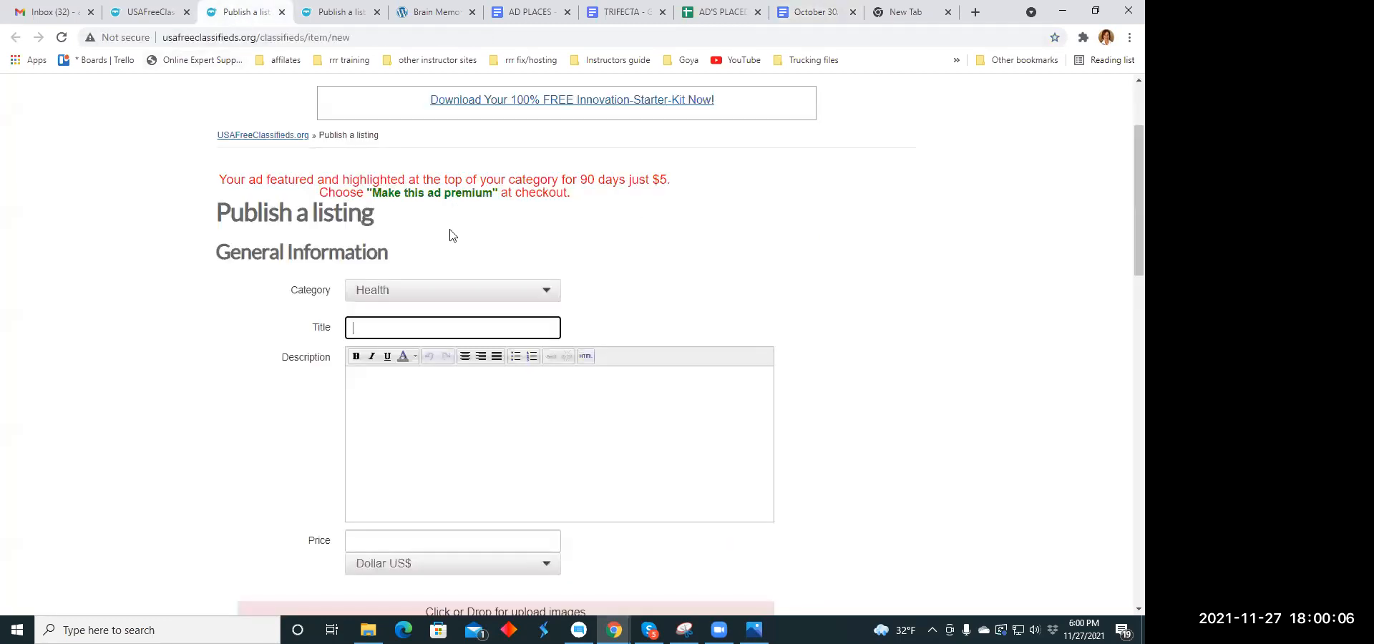
click(359, 328)
right_click(359, 328)
click(393, 438)
click(620, 292)
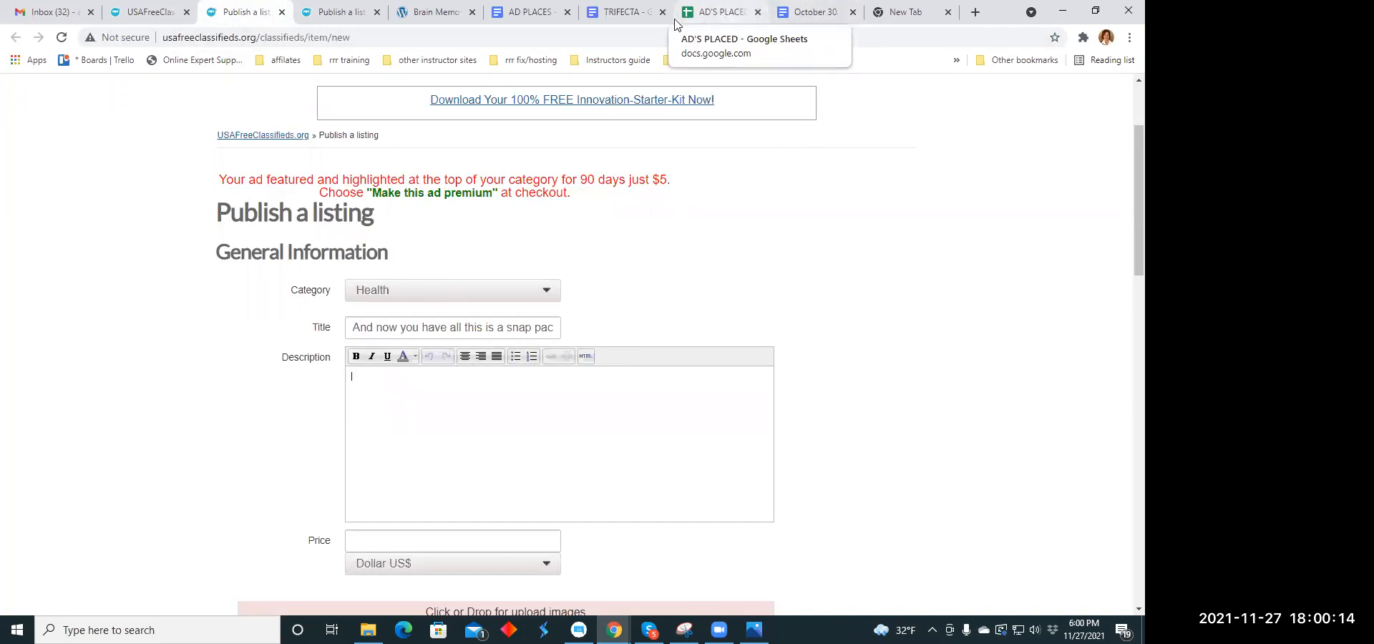
- Copy the highlighted snap pack paragraph ending in "skin revive ~ brain health" from the TRIFECTA document into the listing's description
click(642, 16)
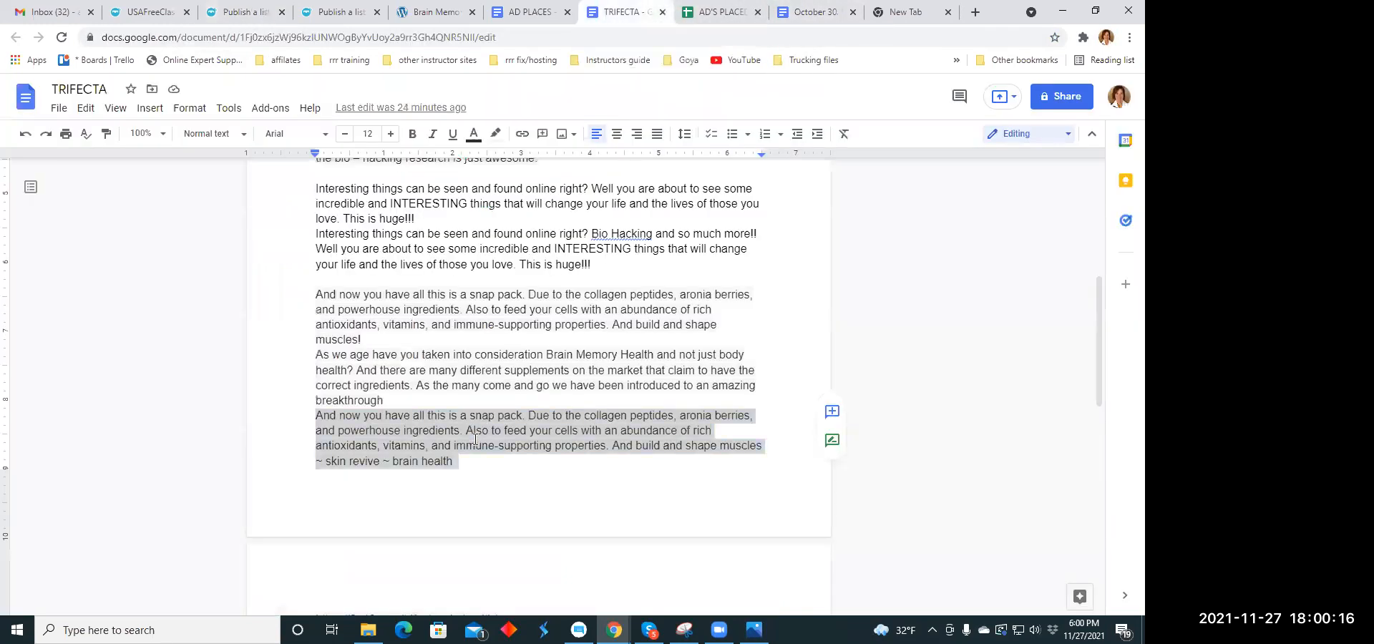
right_click(476, 439)
click(510, 226)
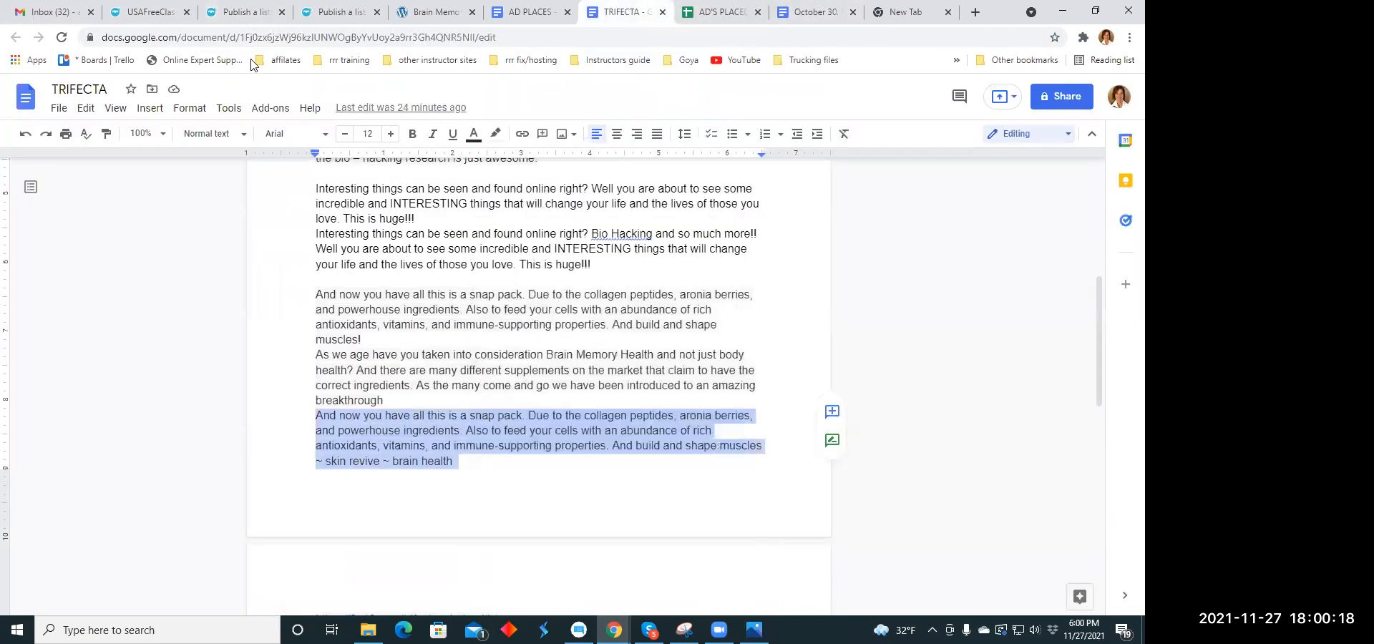
click(244, 16)
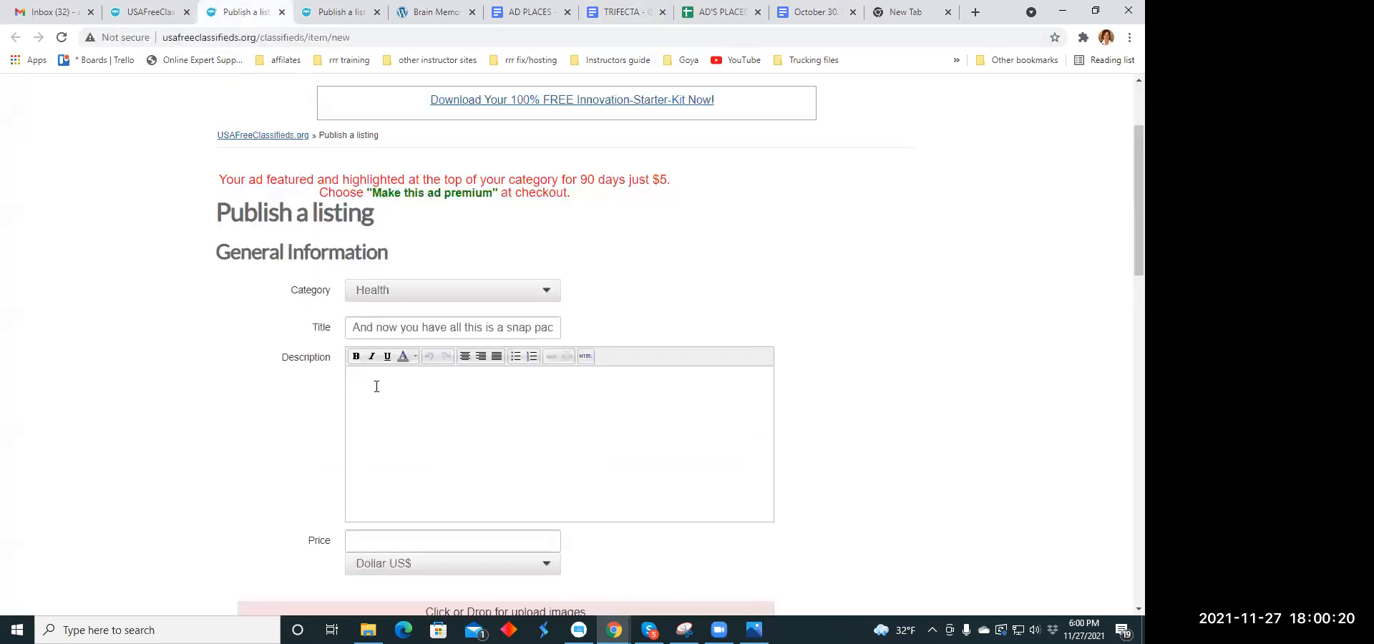
right_click(377, 386)
click(415, 247)
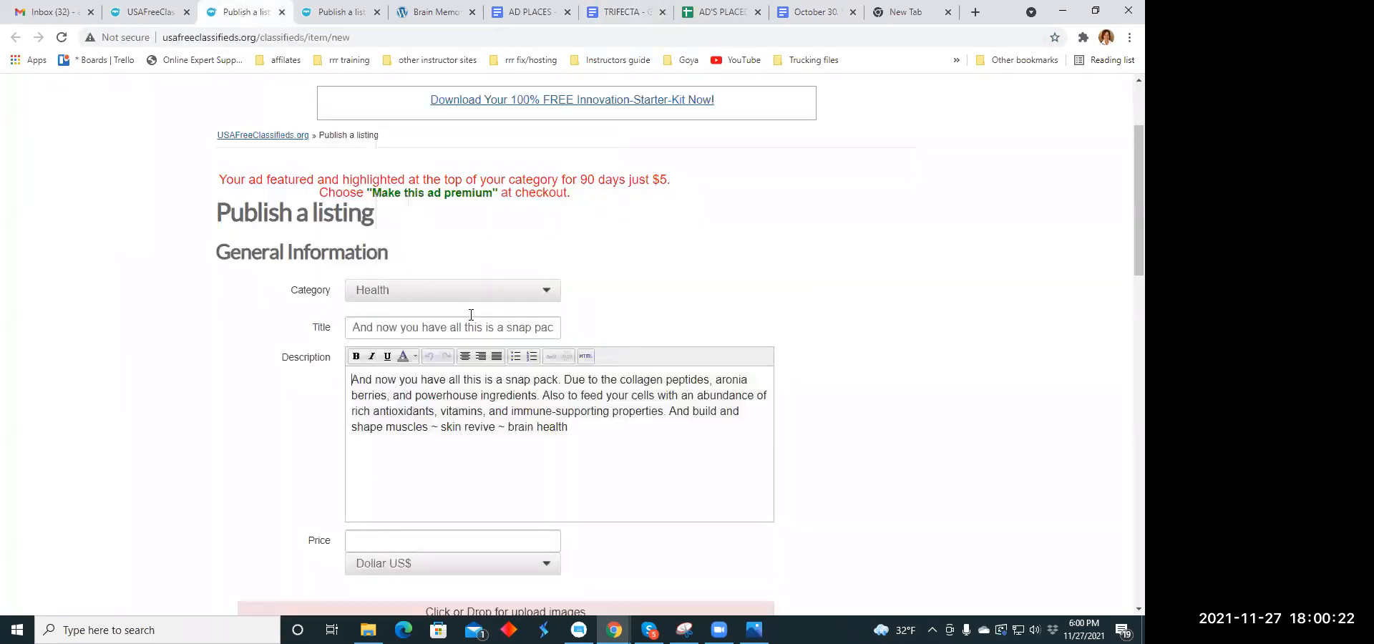
- Split the description into separate lines so that each sentence starts on its own line
click(566, 379)
key(Return)
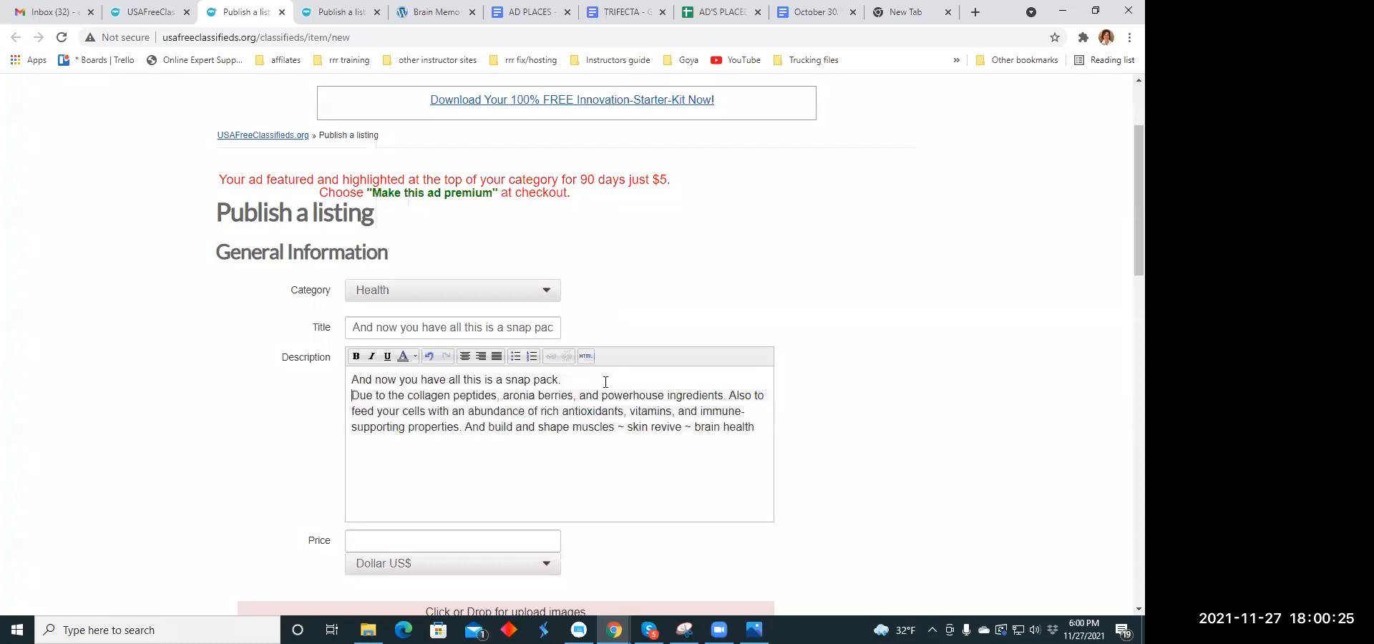
click(730, 395)
key(Return)
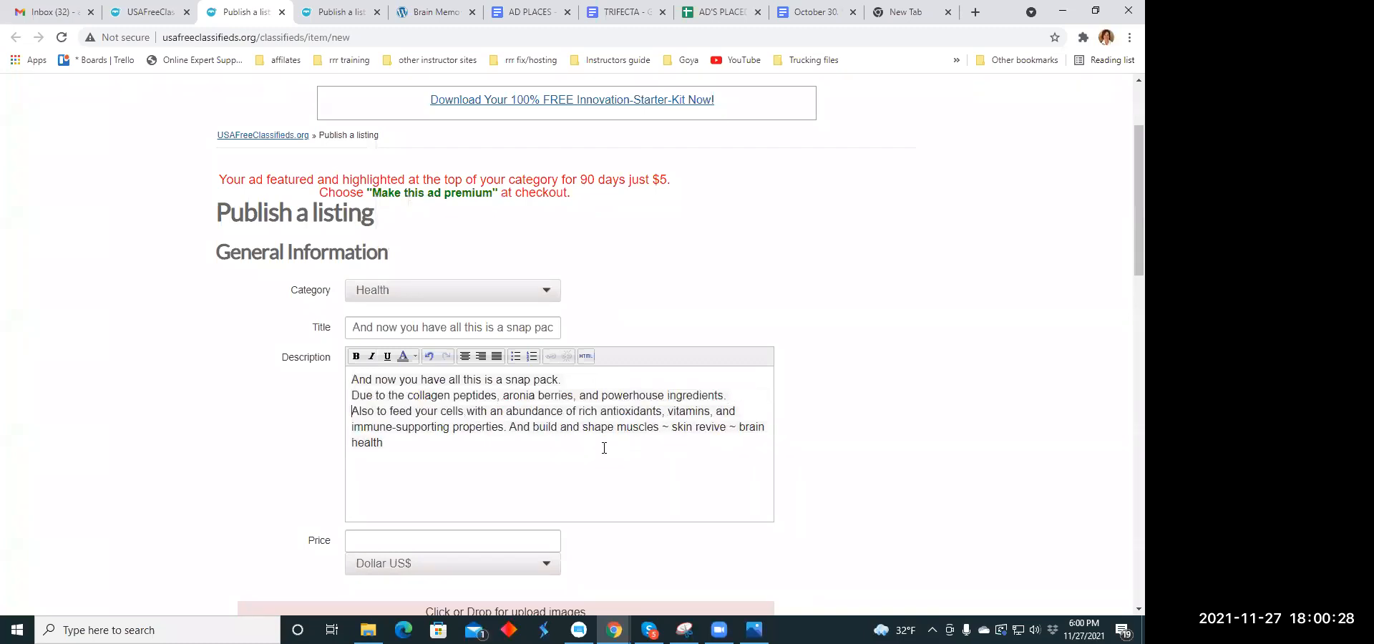
click(509, 427)
key(Return)
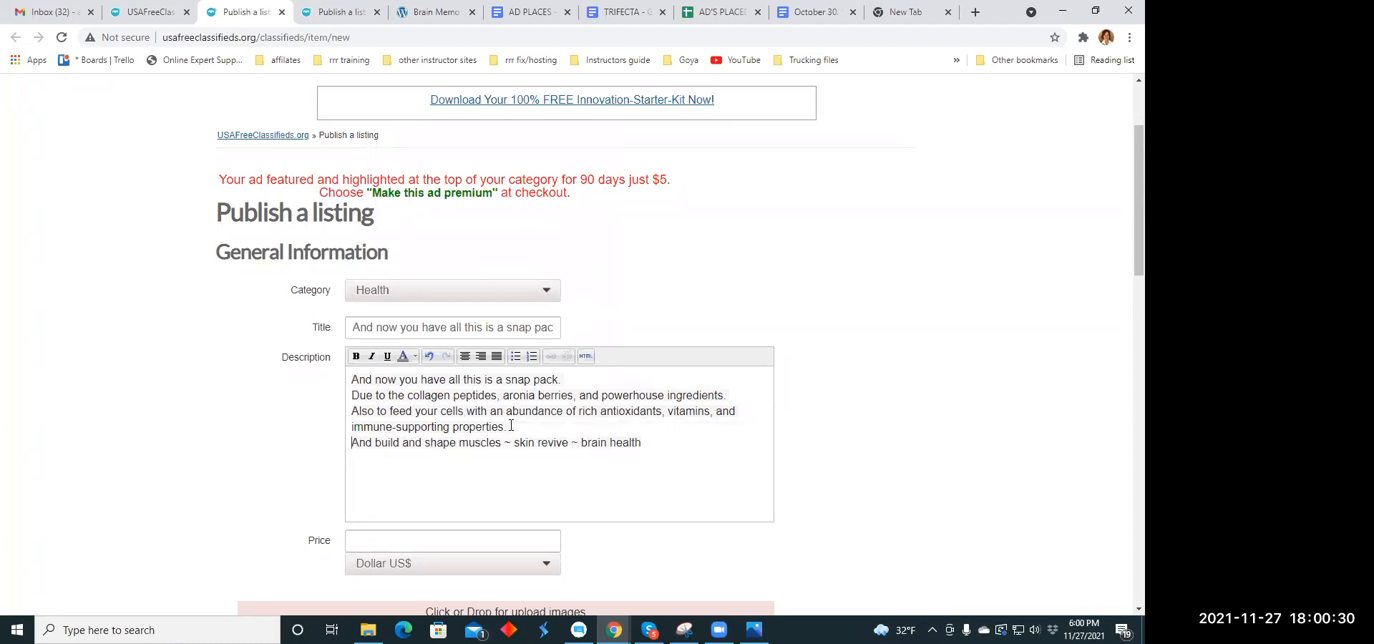
- Center all of the text in the listing's description
drag(353, 378, 642, 444)
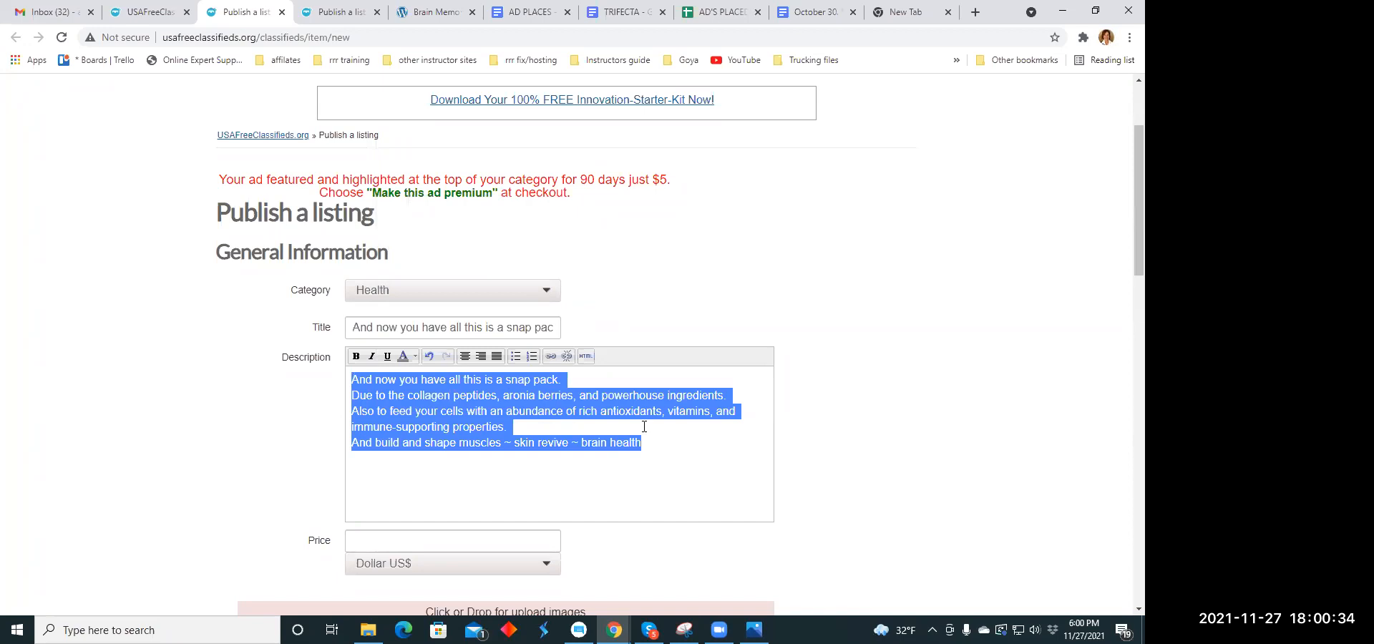
click(465, 356)
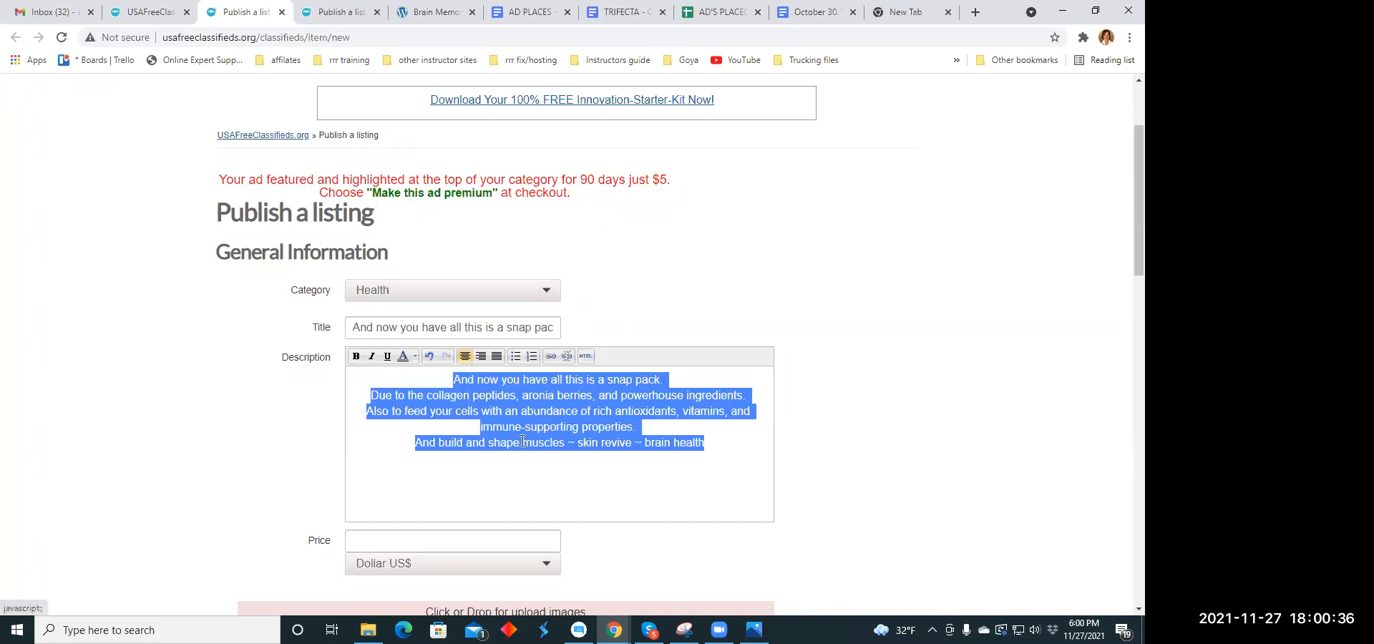
click(529, 445)
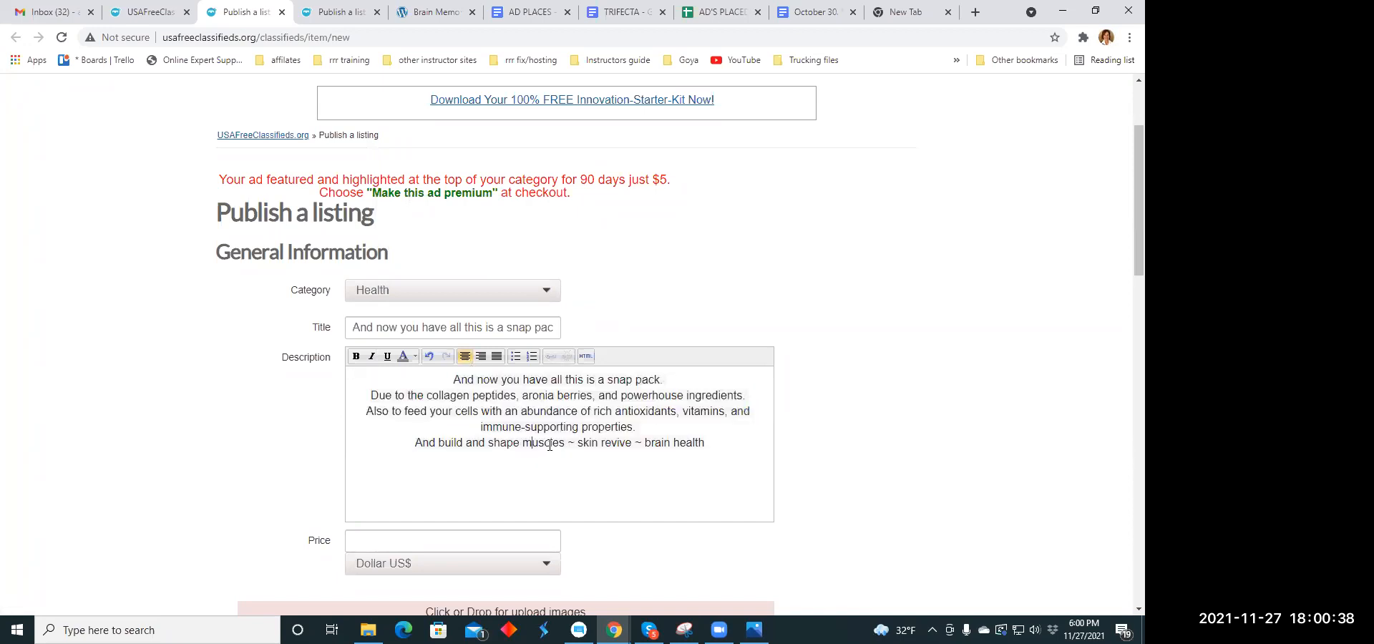
- Set the listing's price to 79.00 US dollars
scroll(550, 445, down, 2)
click(409, 398)
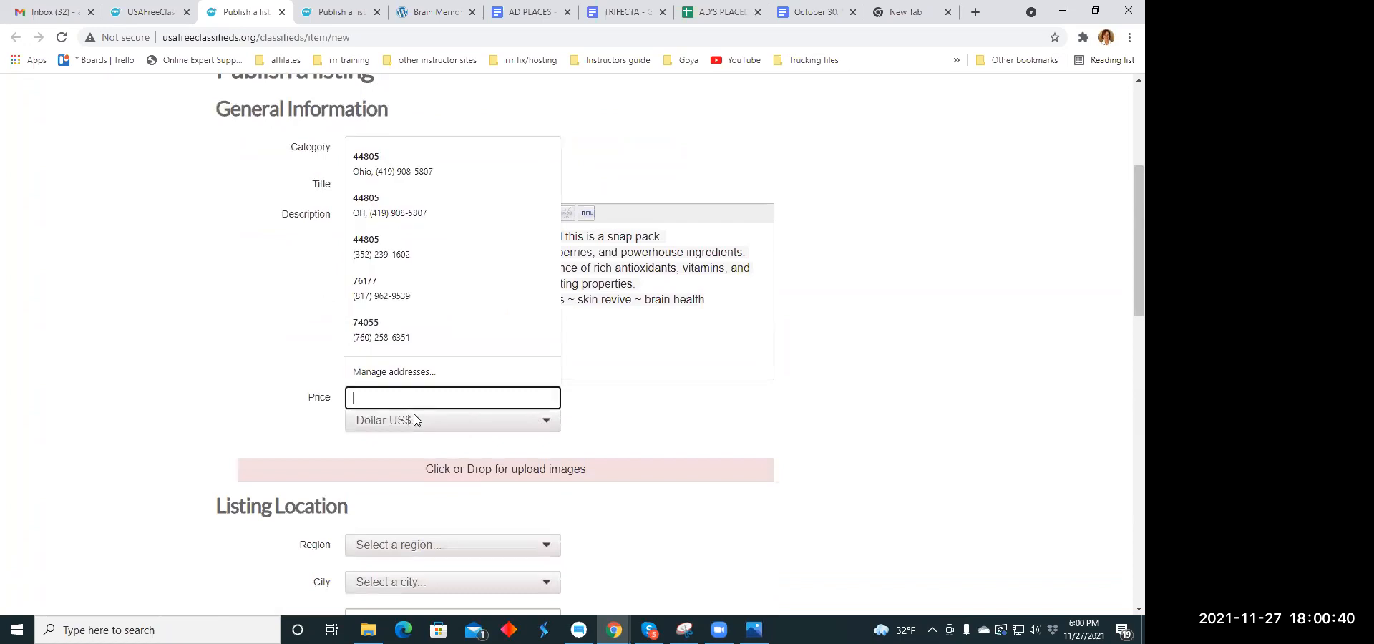
text(79.00)
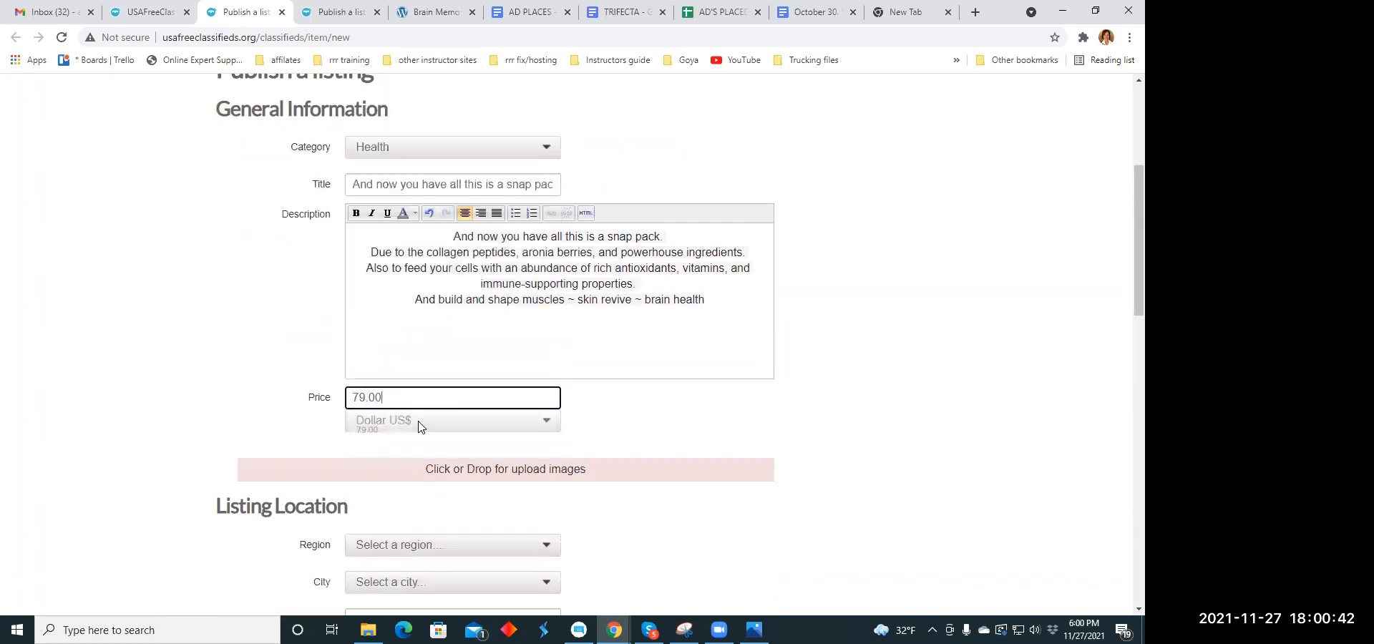
- Upload the images revel.jpg and walking.jpg from the Ad Memes folder to the listing
click(472, 465)
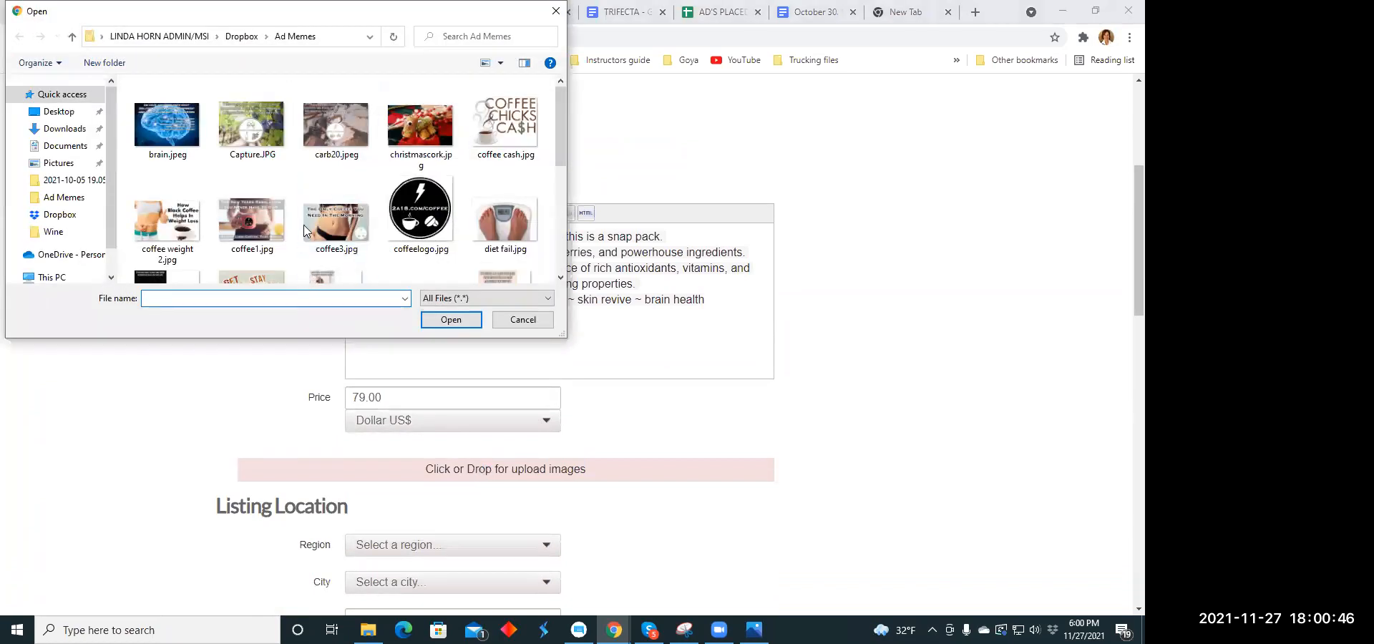
scroll(308, 218, down, 2)
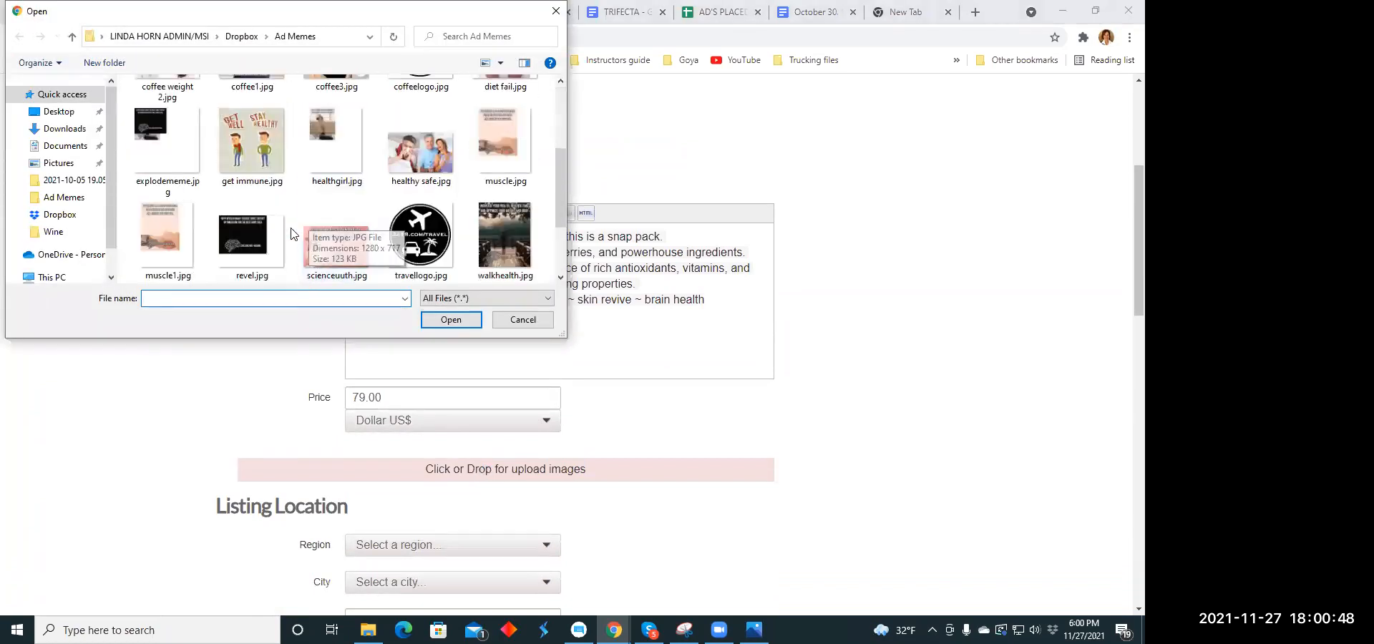
click(230, 234)
click(451, 319)
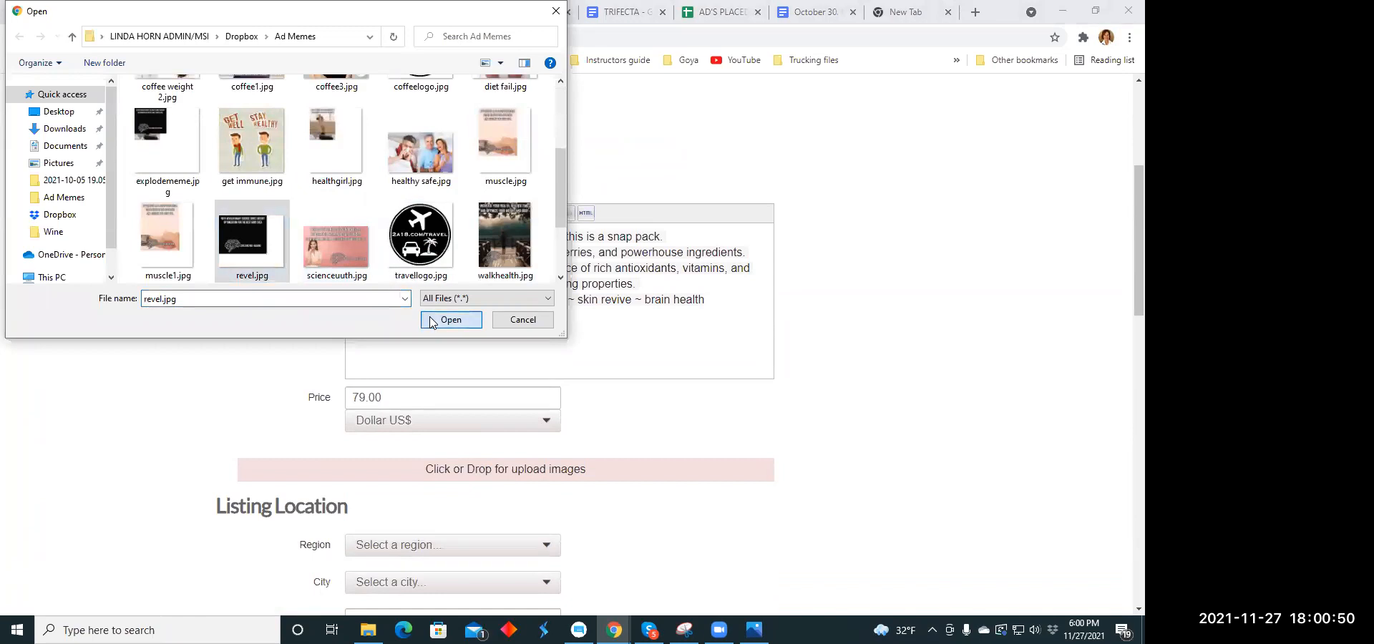
scroll(452, 356, down, 2)
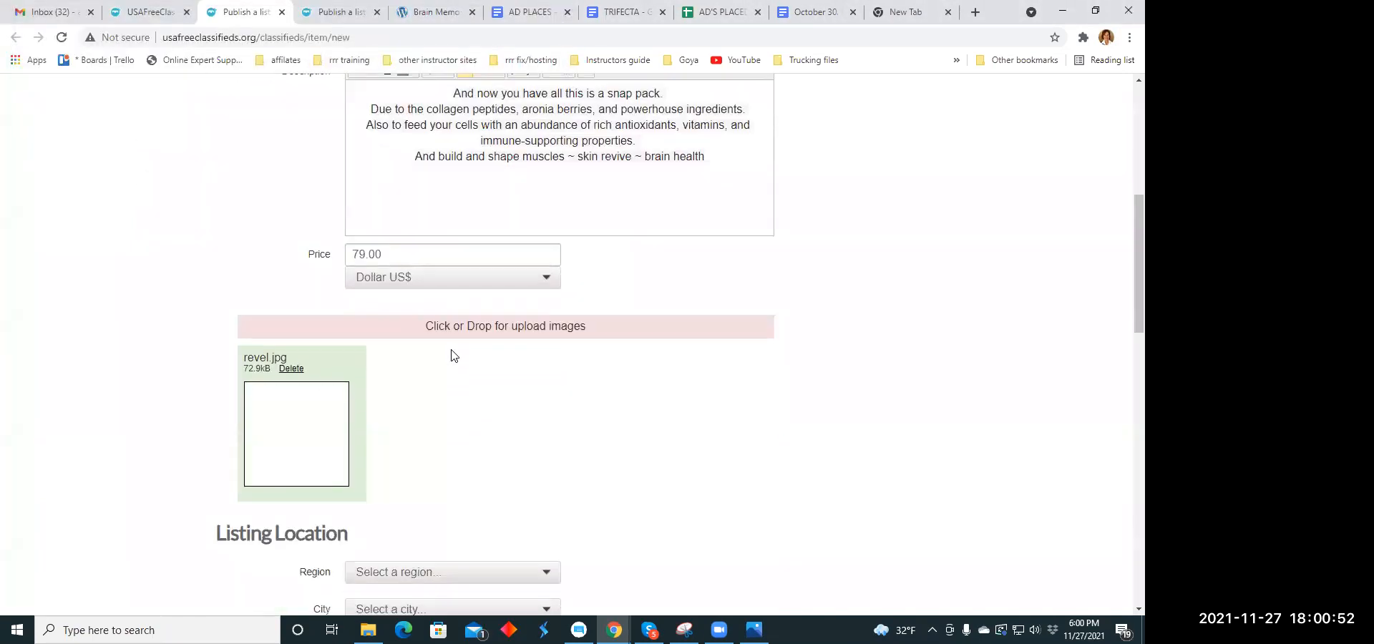
click(453, 328)
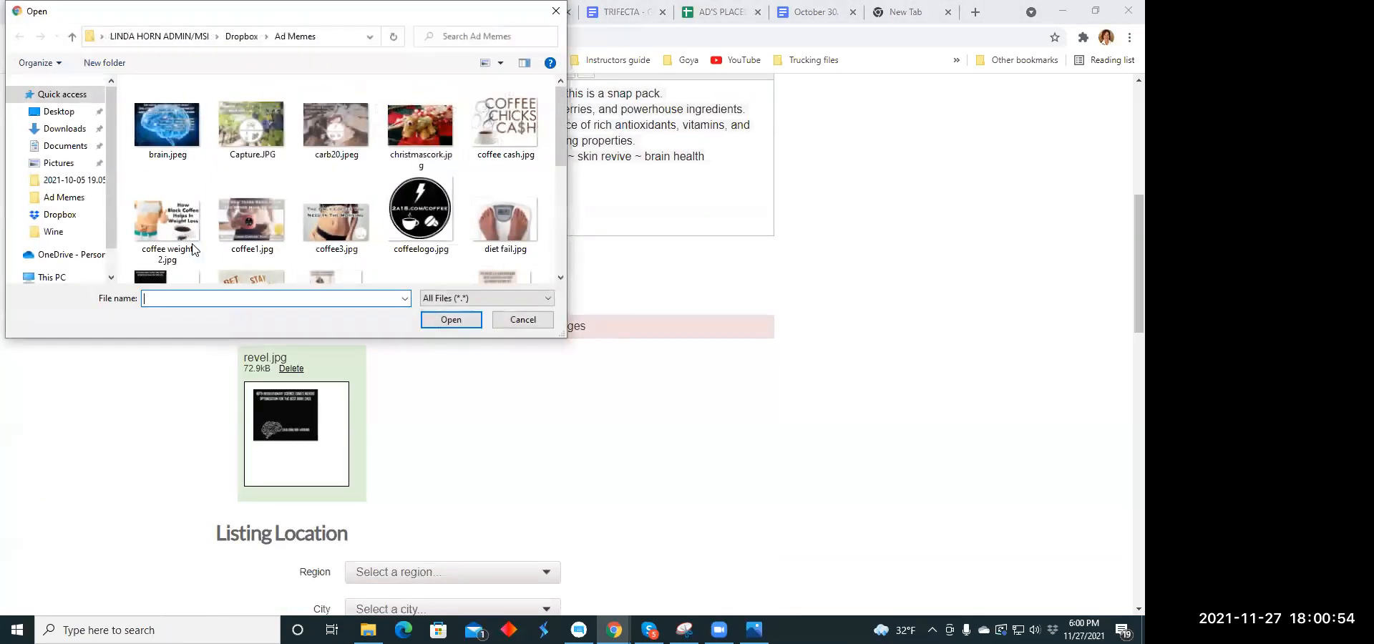
click(182, 236)
click(451, 319)
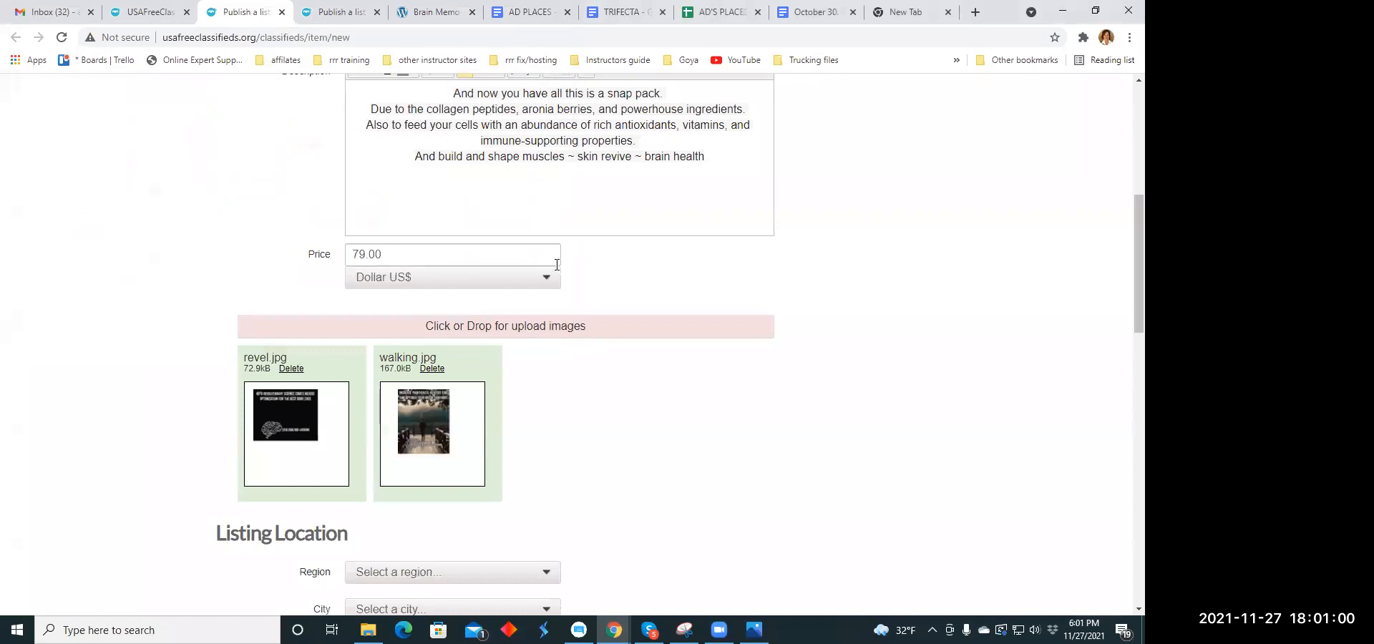
- Set the listing location to the region Colorado and the city Akron
scroll(557, 265, down, 3)
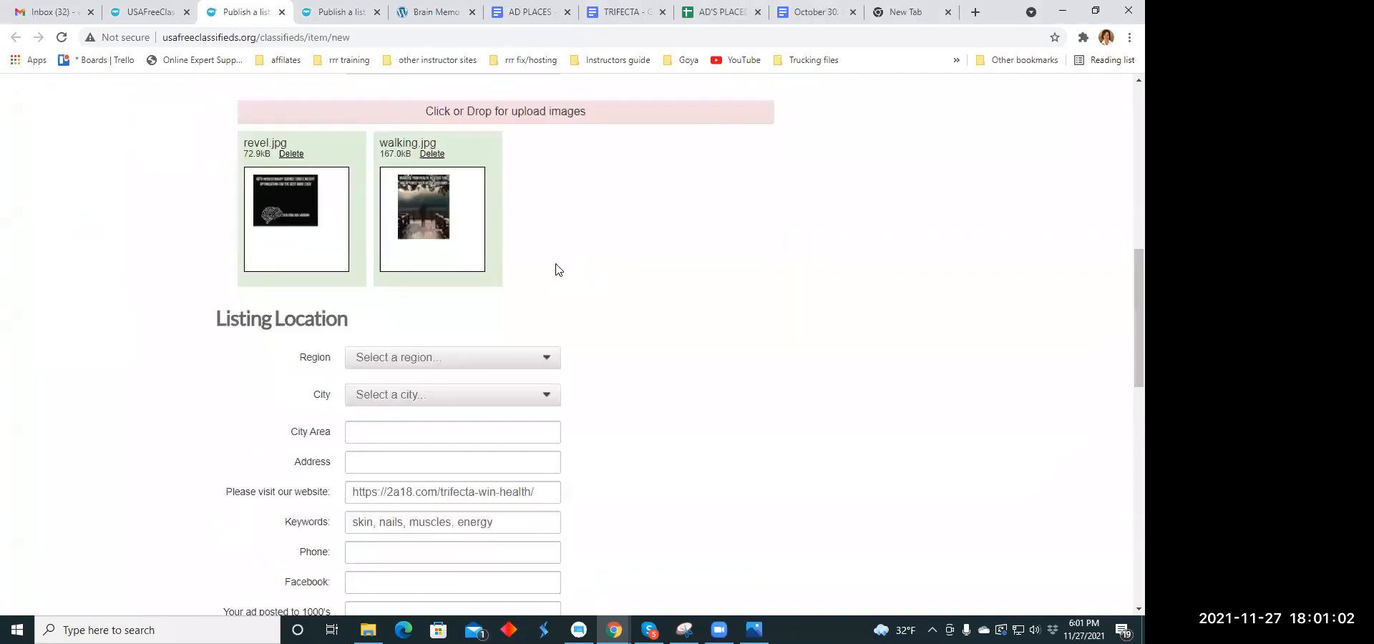
scroll(557, 266, down, 2)
click(546, 216)
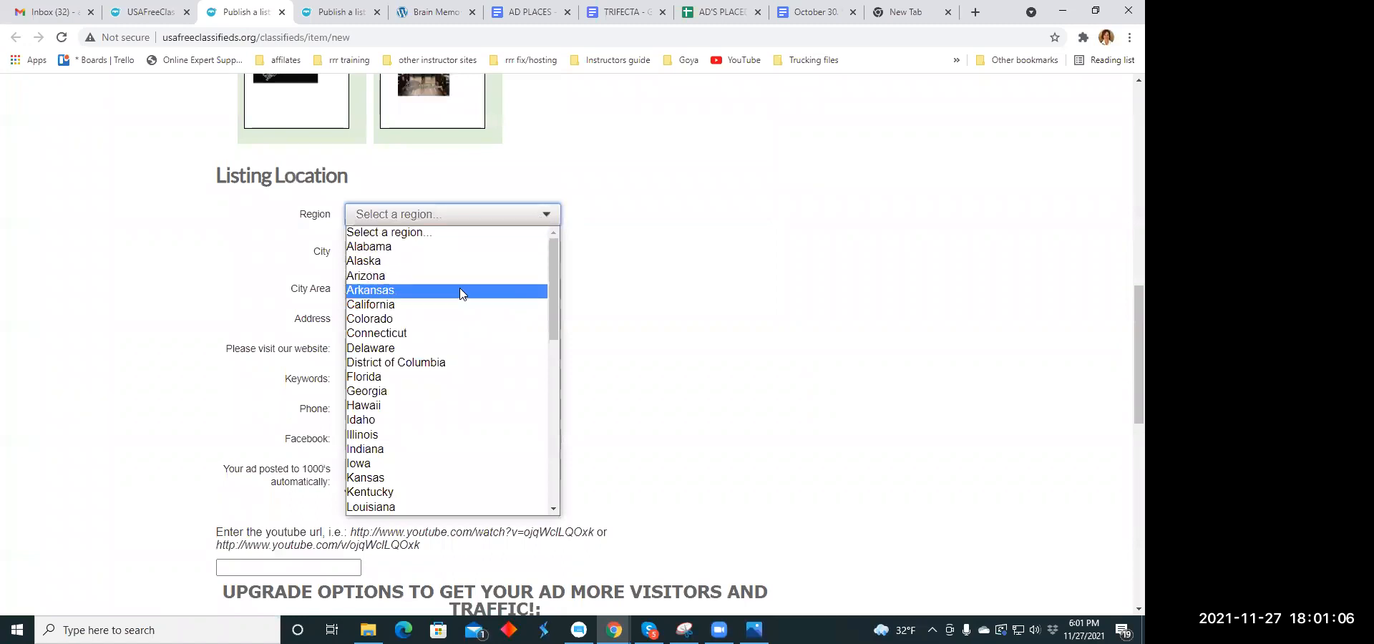
click(459, 319)
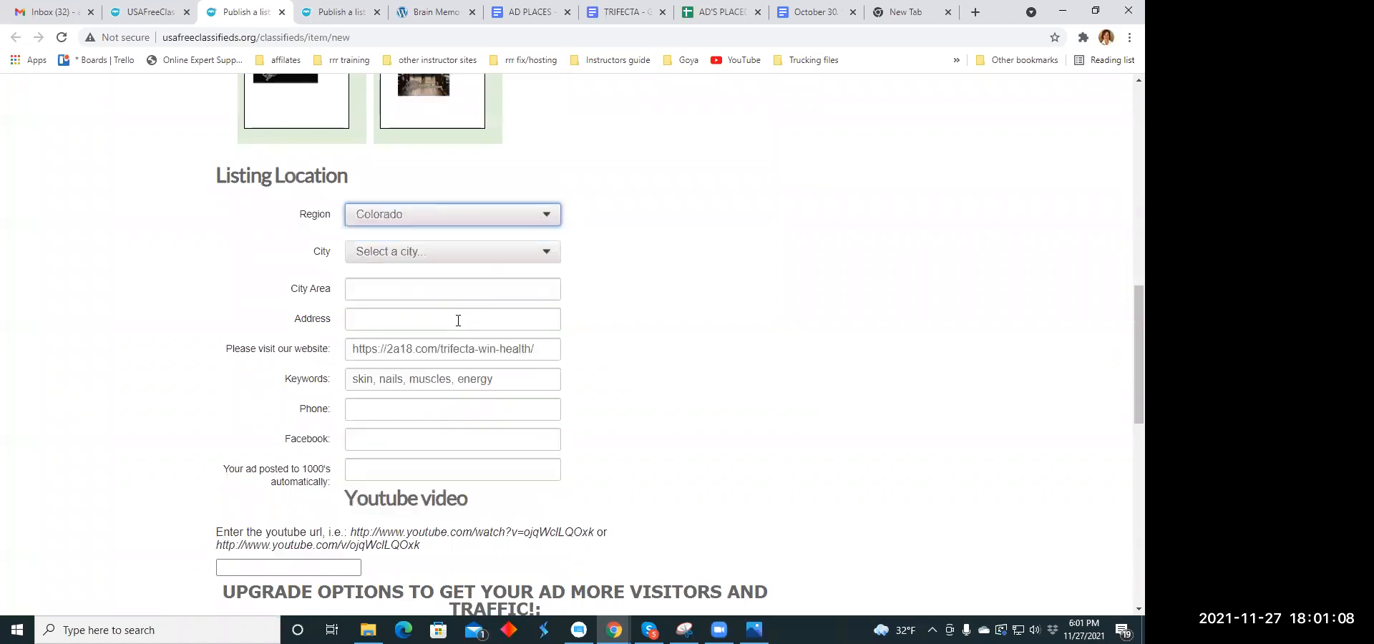
click(552, 256)
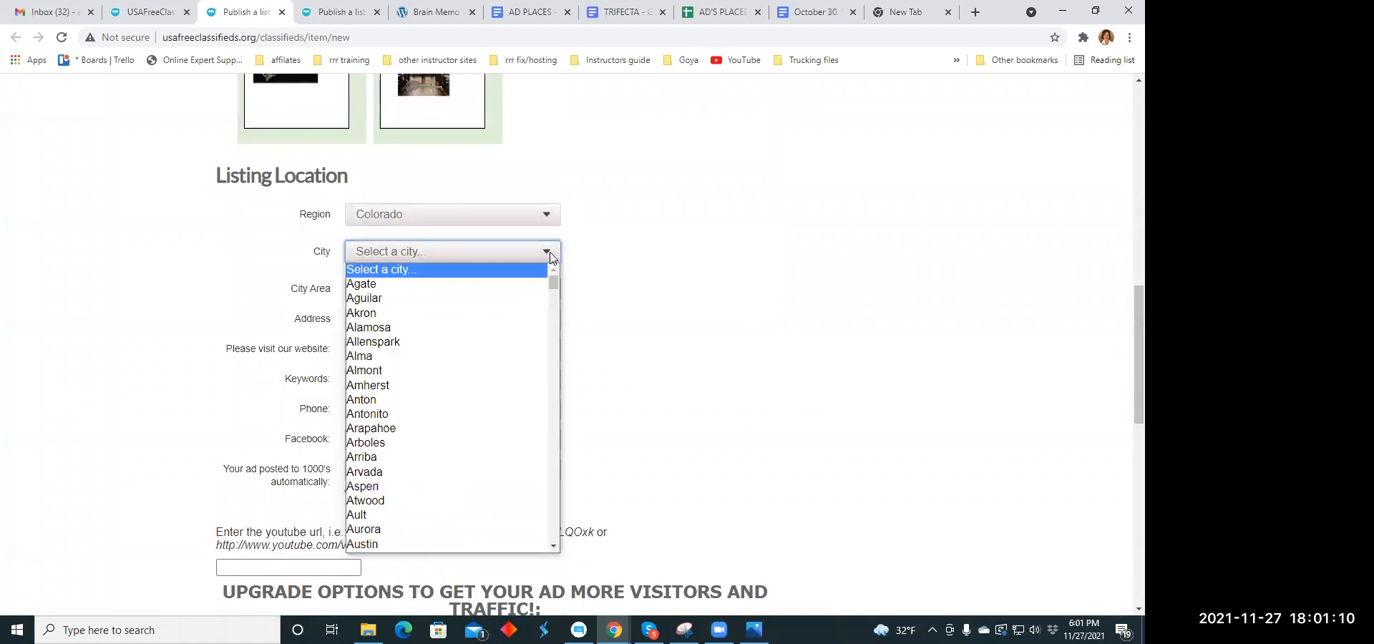
click(451, 312)
- Submit the completed listing for publication and close its browser tab
scroll(508, 301, down, 2)
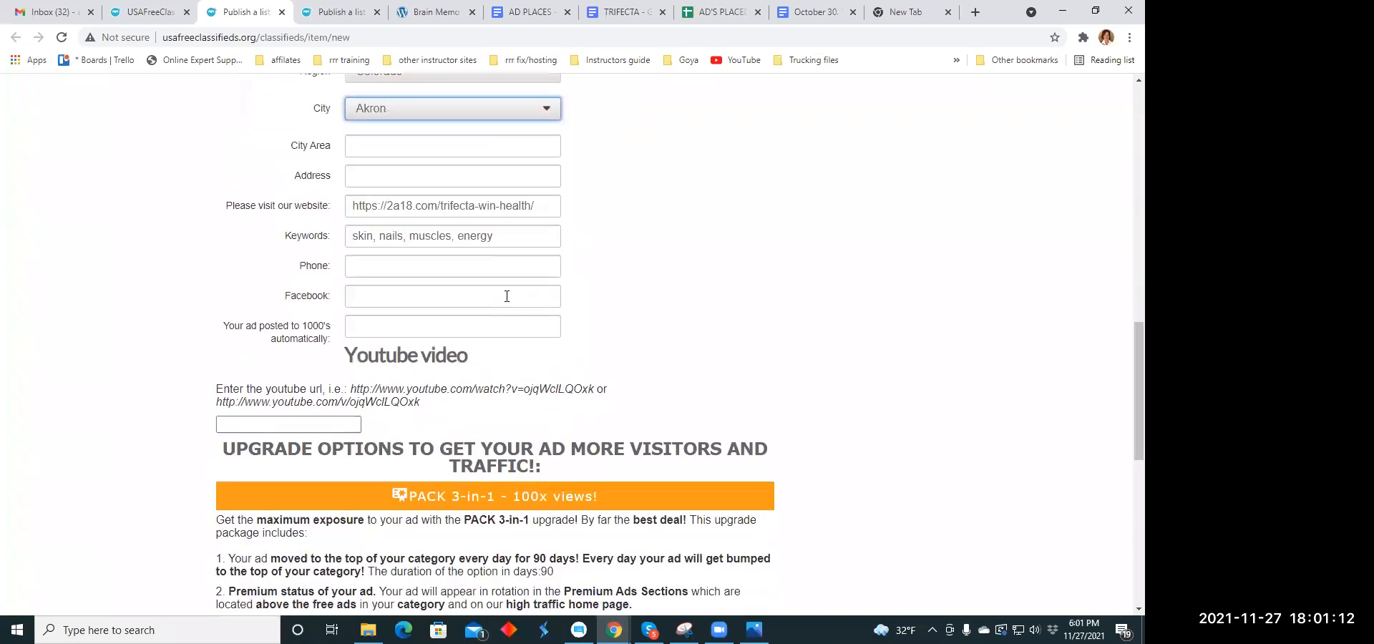
scroll(508, 301, down, 7)
click(384, 413)
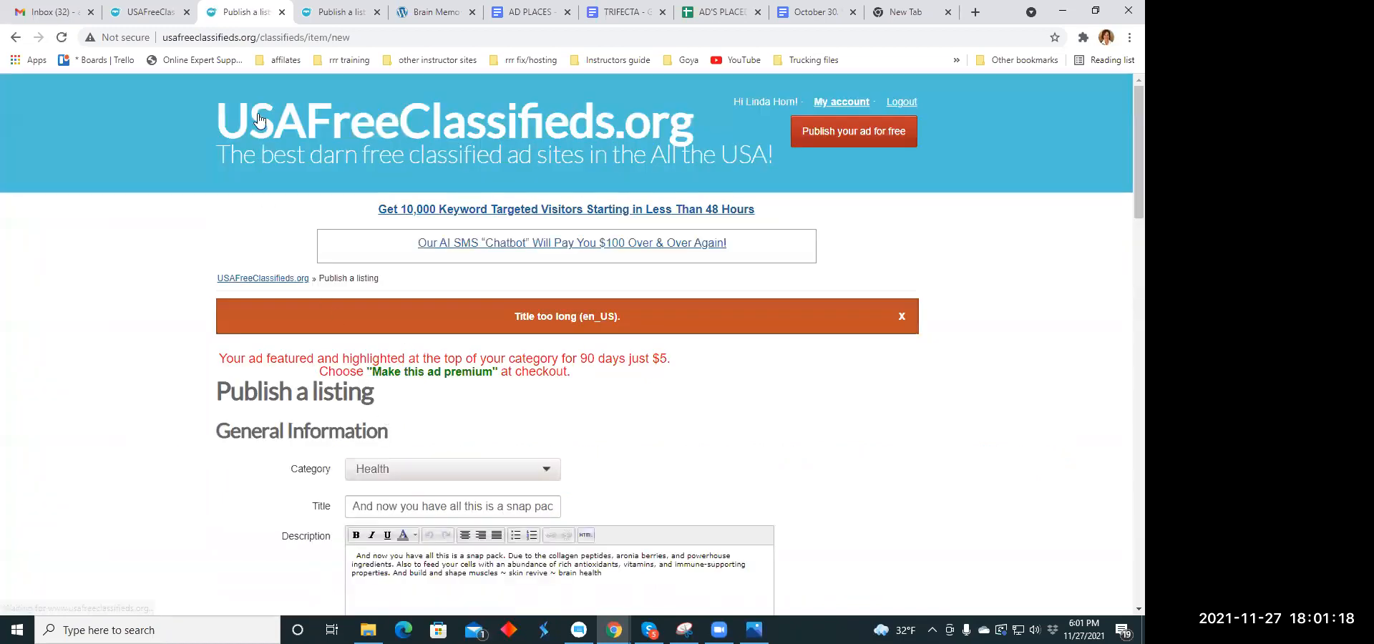
click(282, 12)
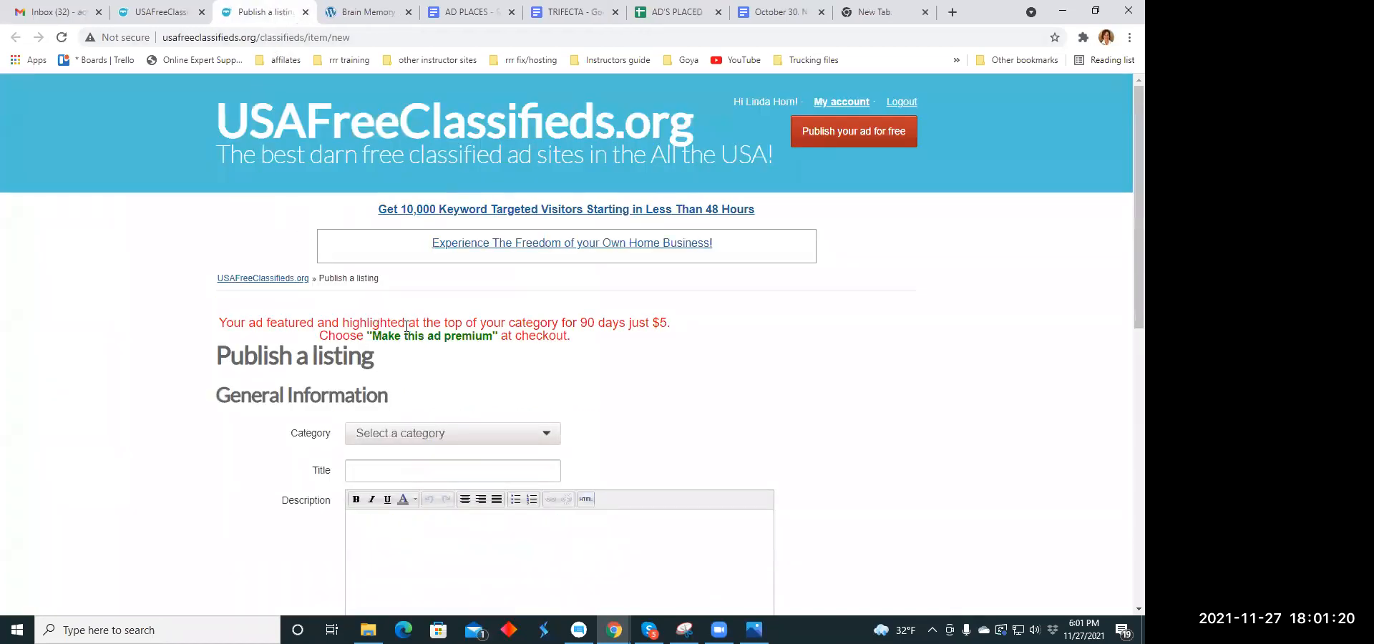
- Set the new listing's category to Health - Beauty - Fitness under Services
scroll(465, 297, down, 1)
scroll(465, 297, down, 3)
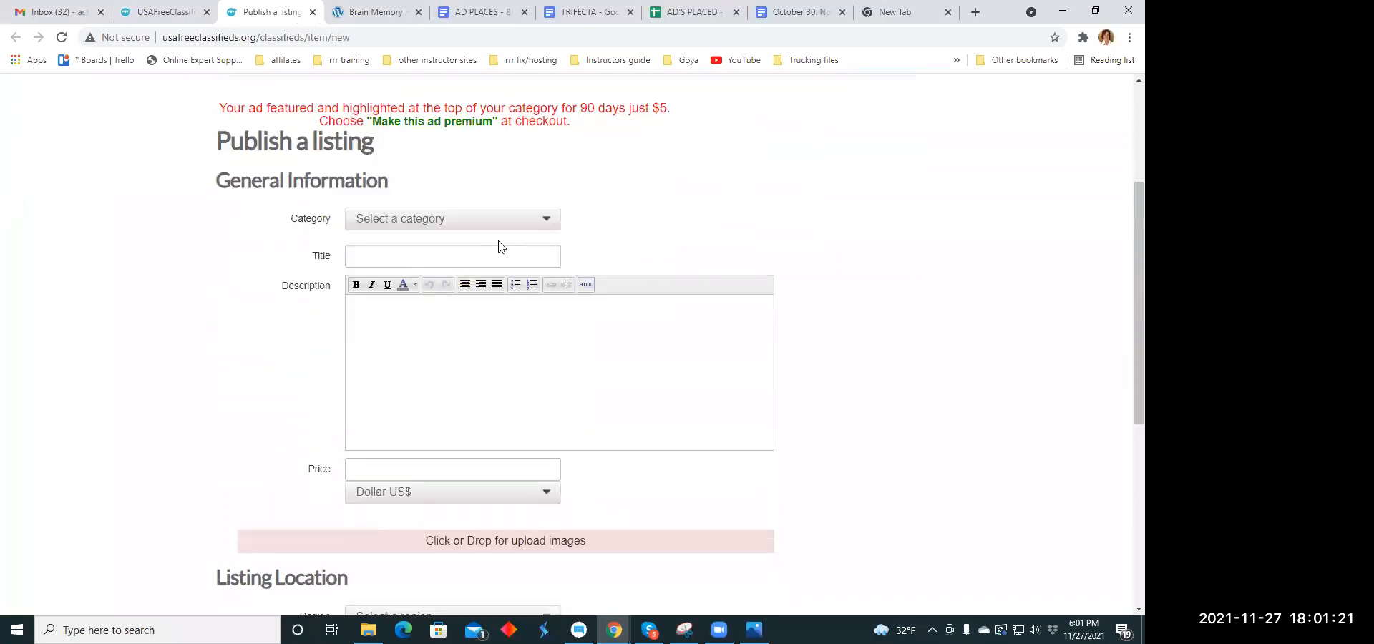
click(544, 222)
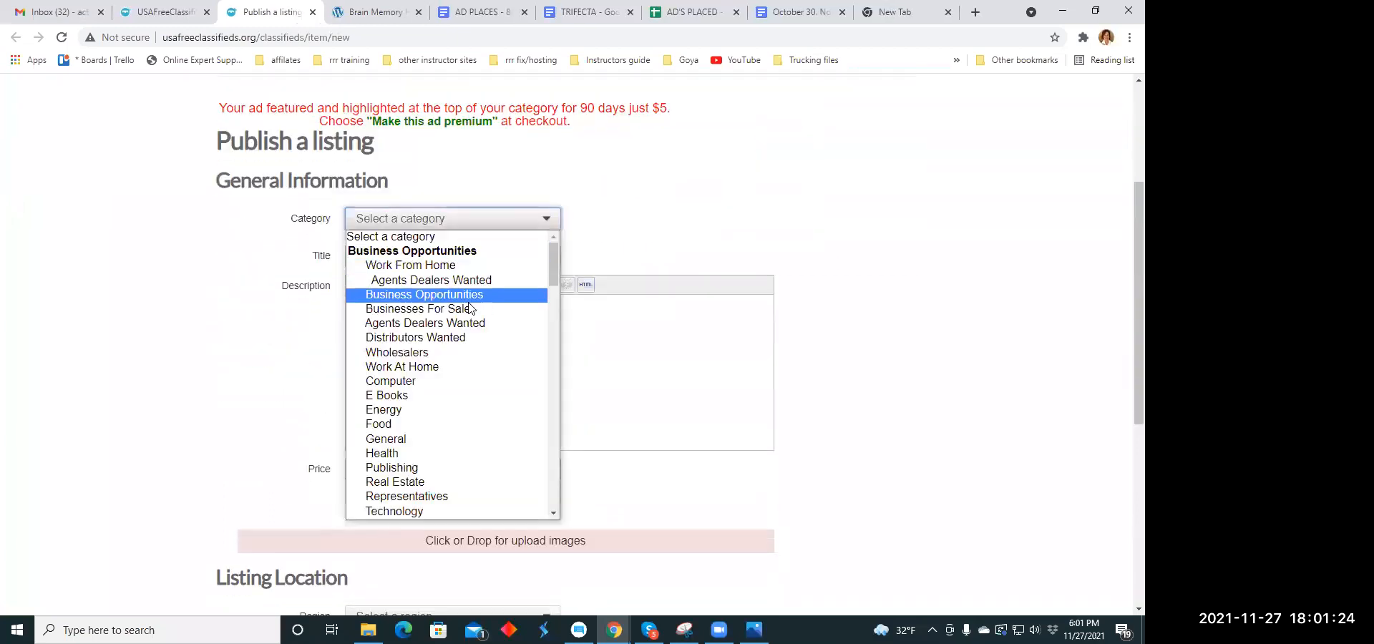
scroll(450, 340, down, 6)
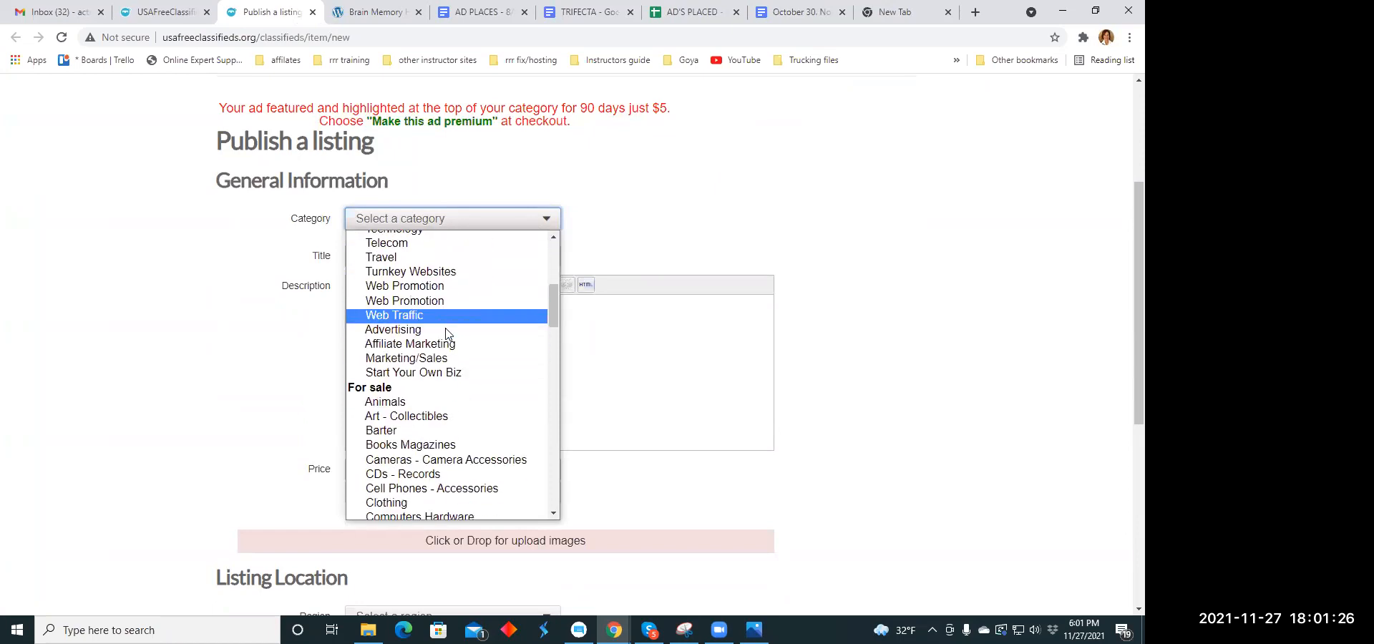
scroll(442, 337, down, 10)
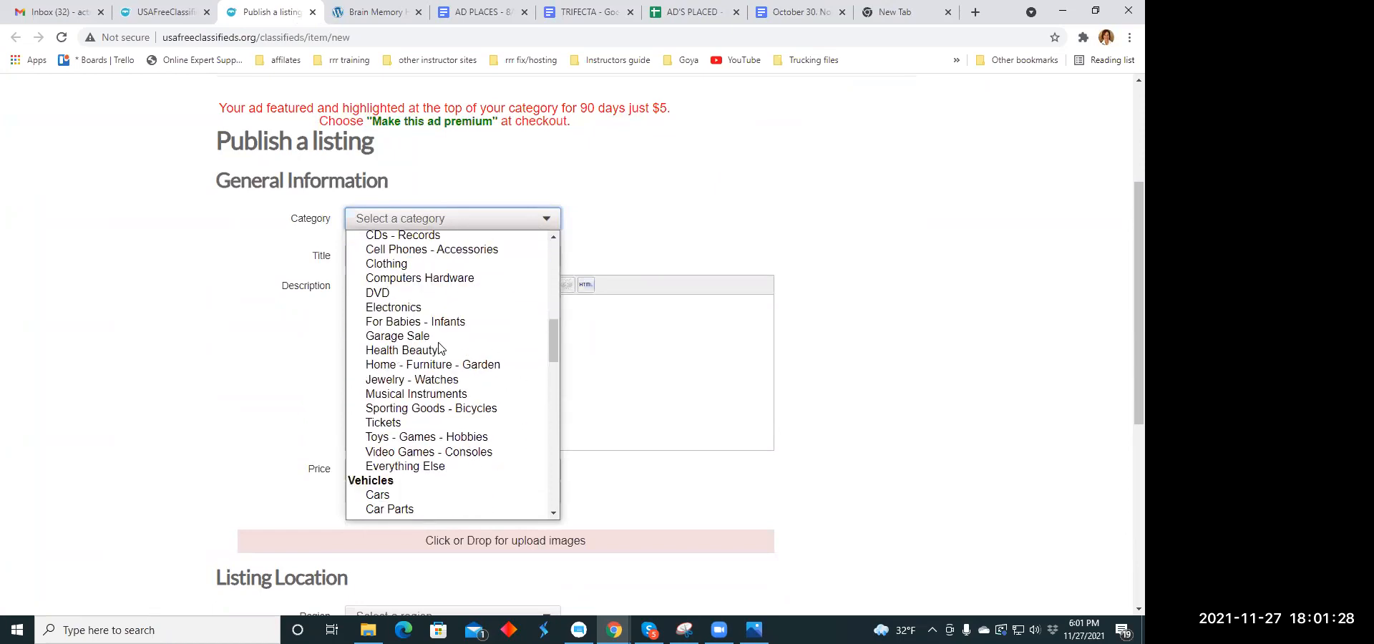
scroll(441, 347, down, 5)
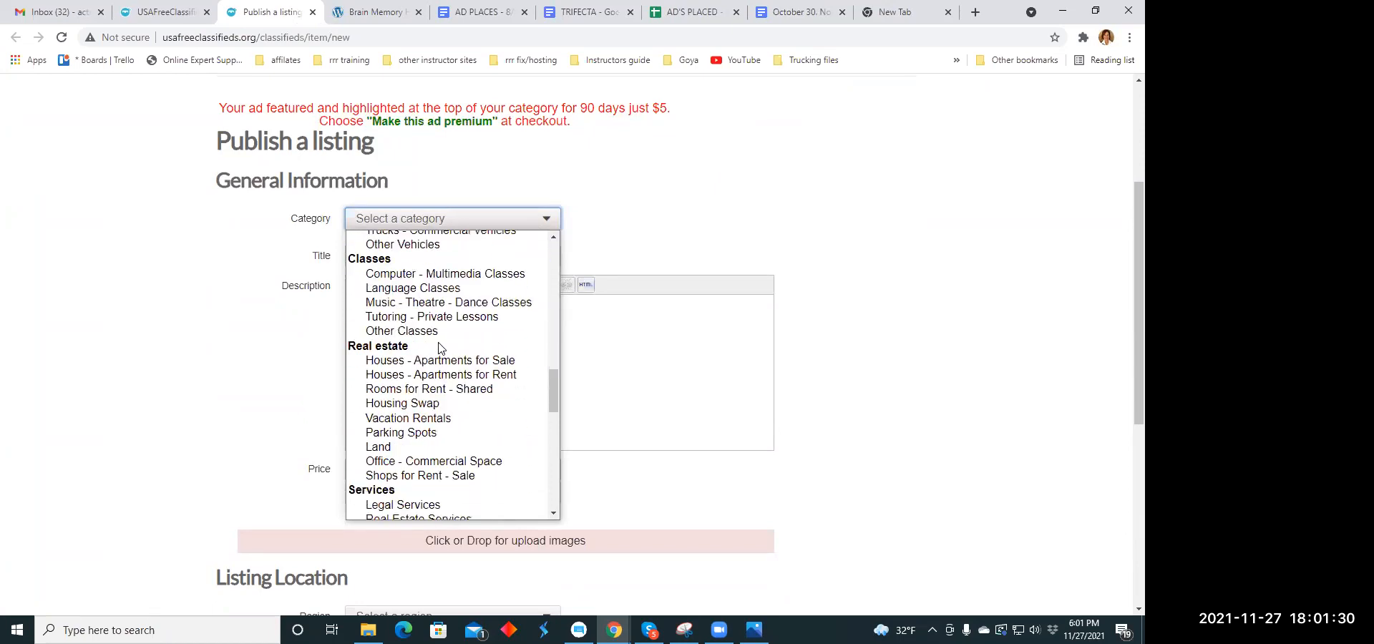
scroll(439, 348, down, 5)
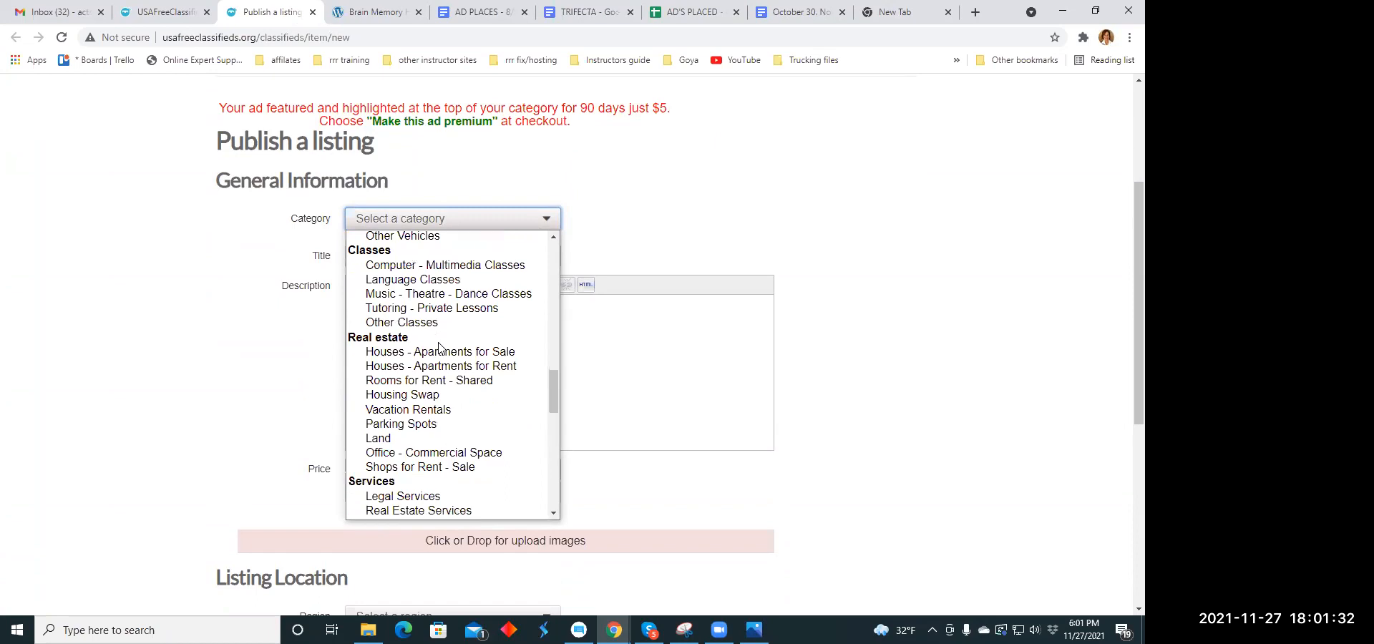
scroll(440, 348, down, 5)
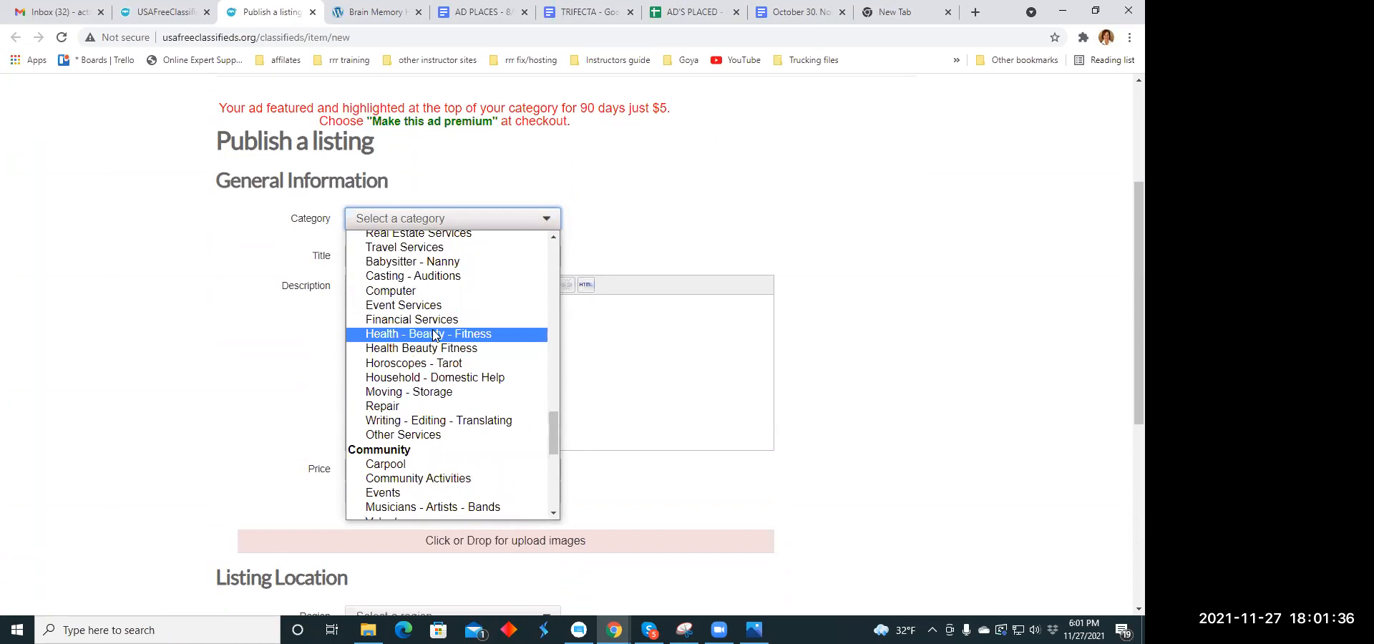
click(434, 334)
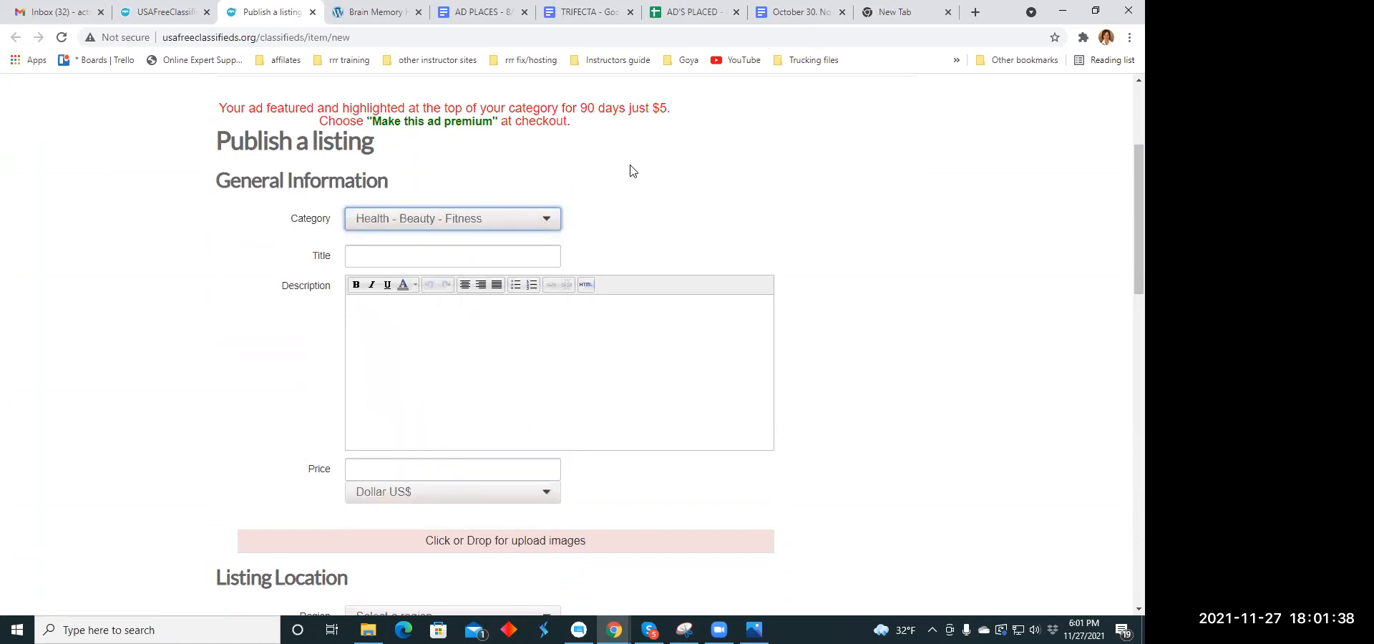
- Copy the headline "We have found something, but you may not be ready yet" from the Headline Copy Holidays document
click(805, 13)
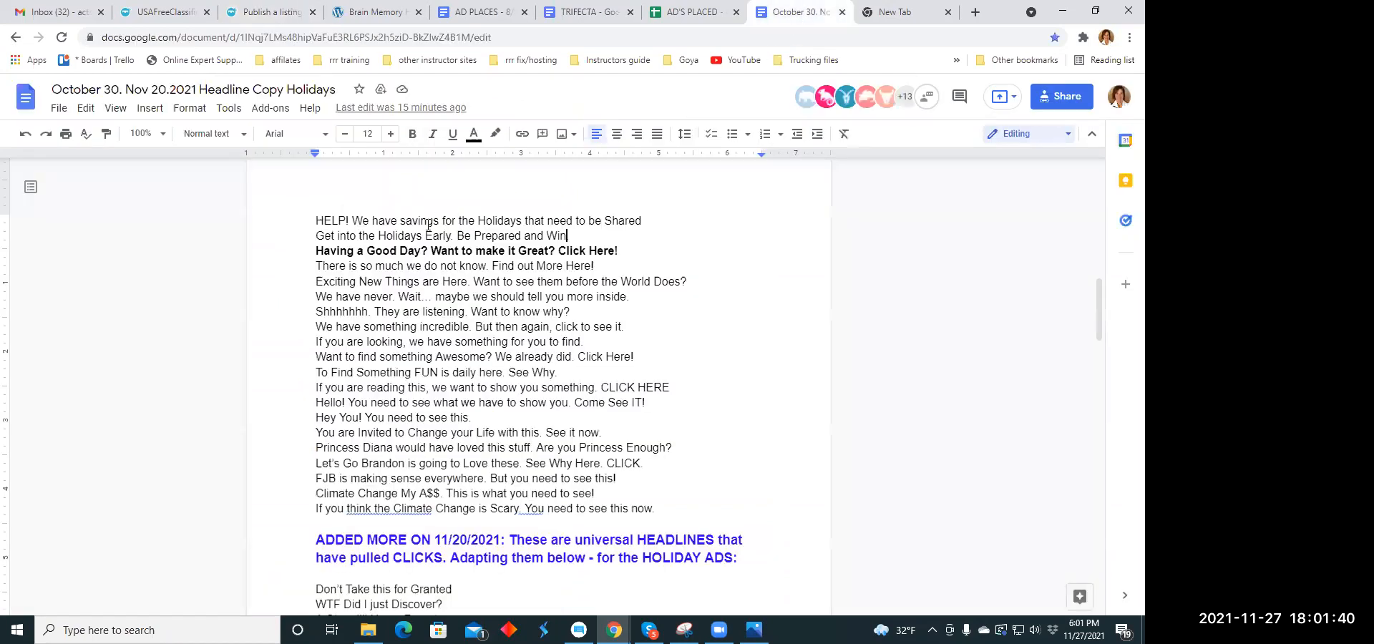
scroll(337, 222, down, 5)
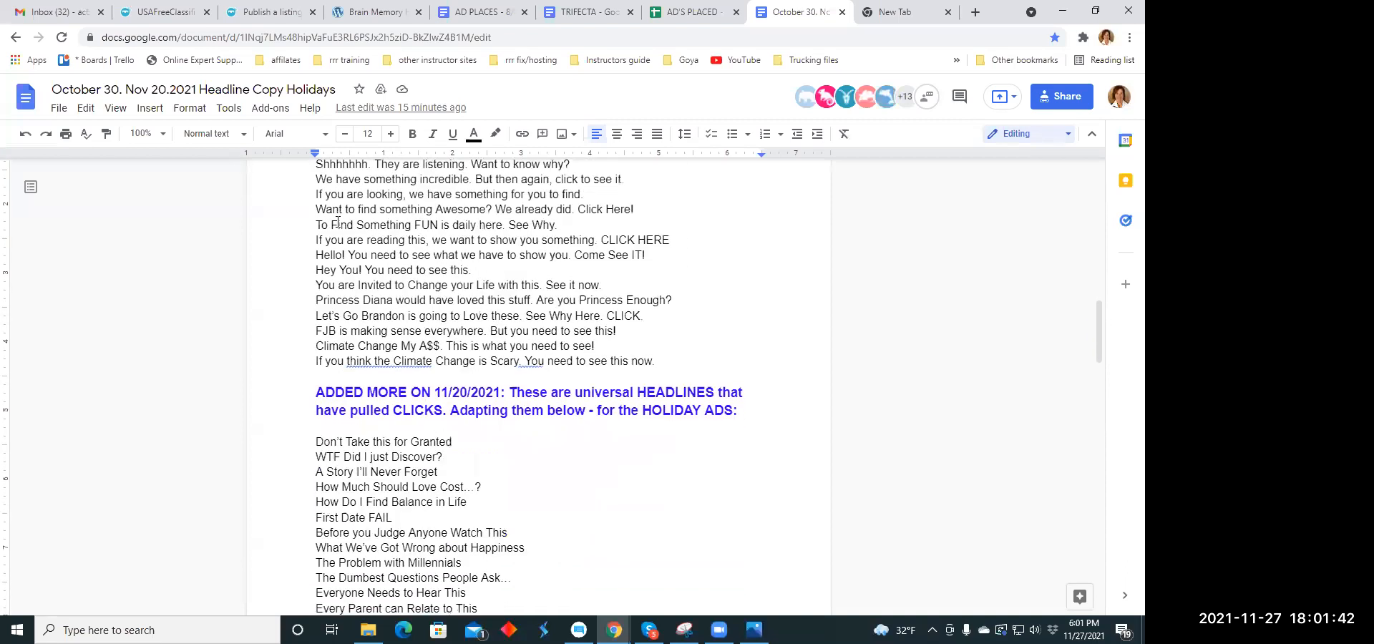
scroll(338, 222, up, 7)
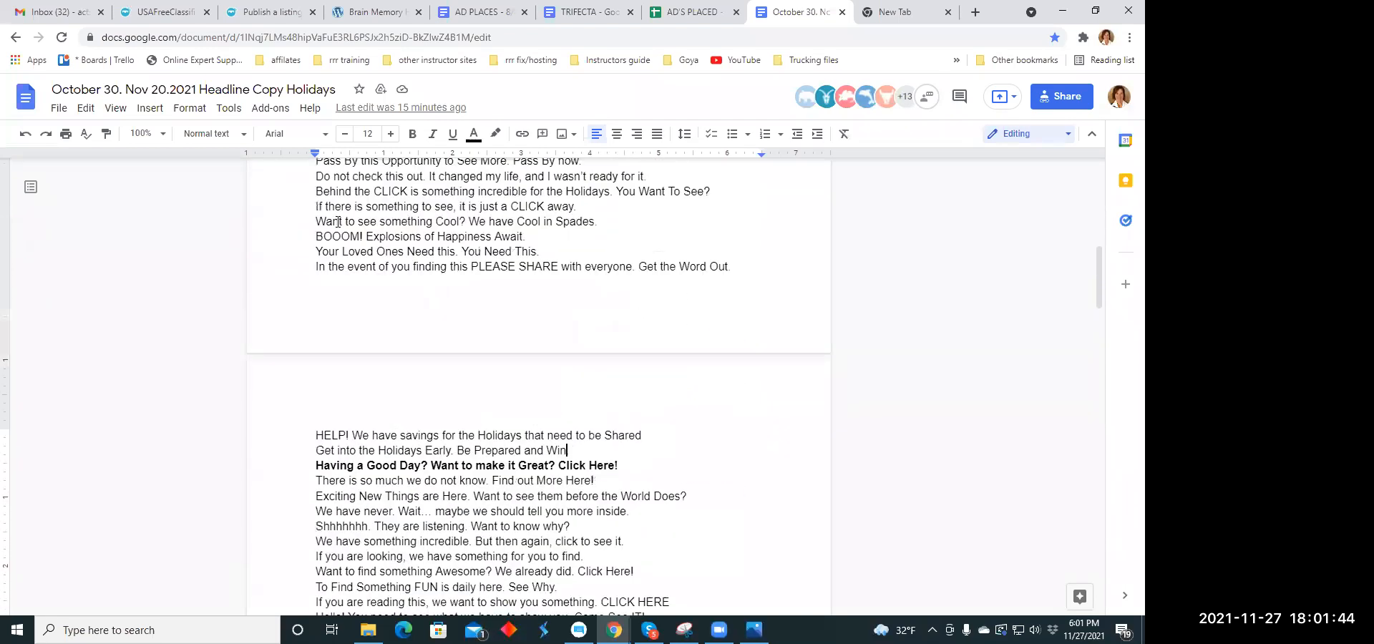
scroll(338, 222, up, 3)
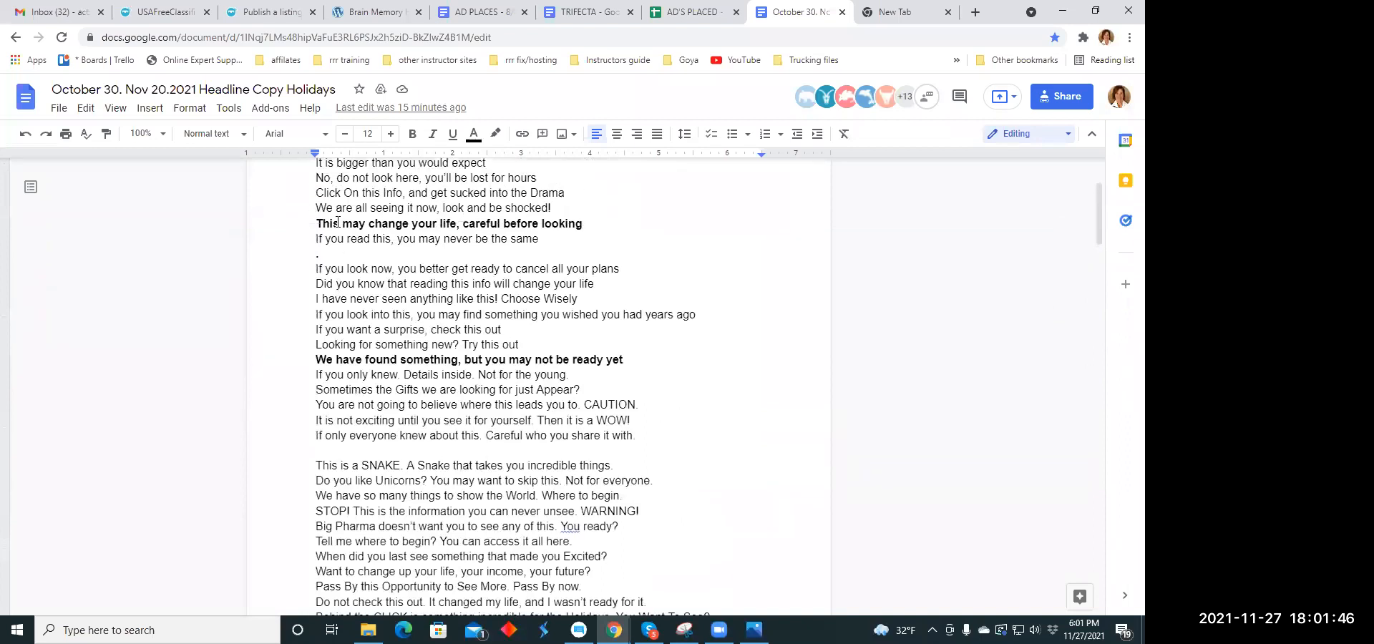
drag(313, 364, 624, 363)
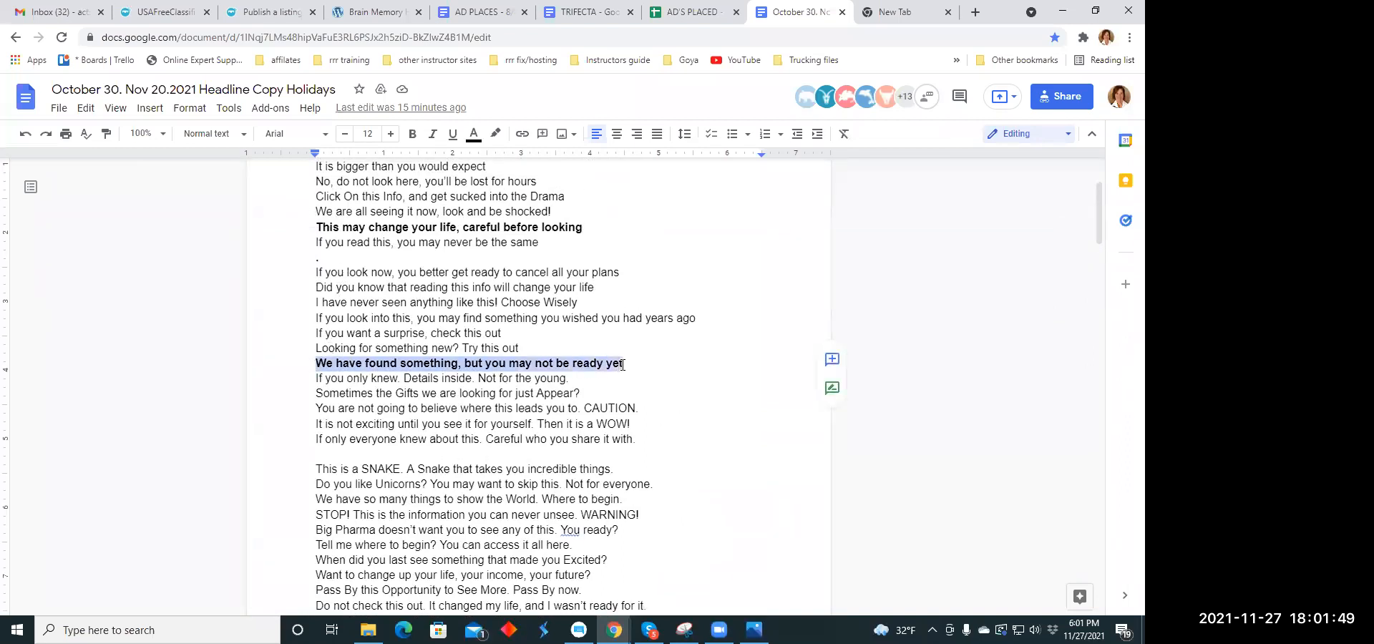
right_click(565, 366)
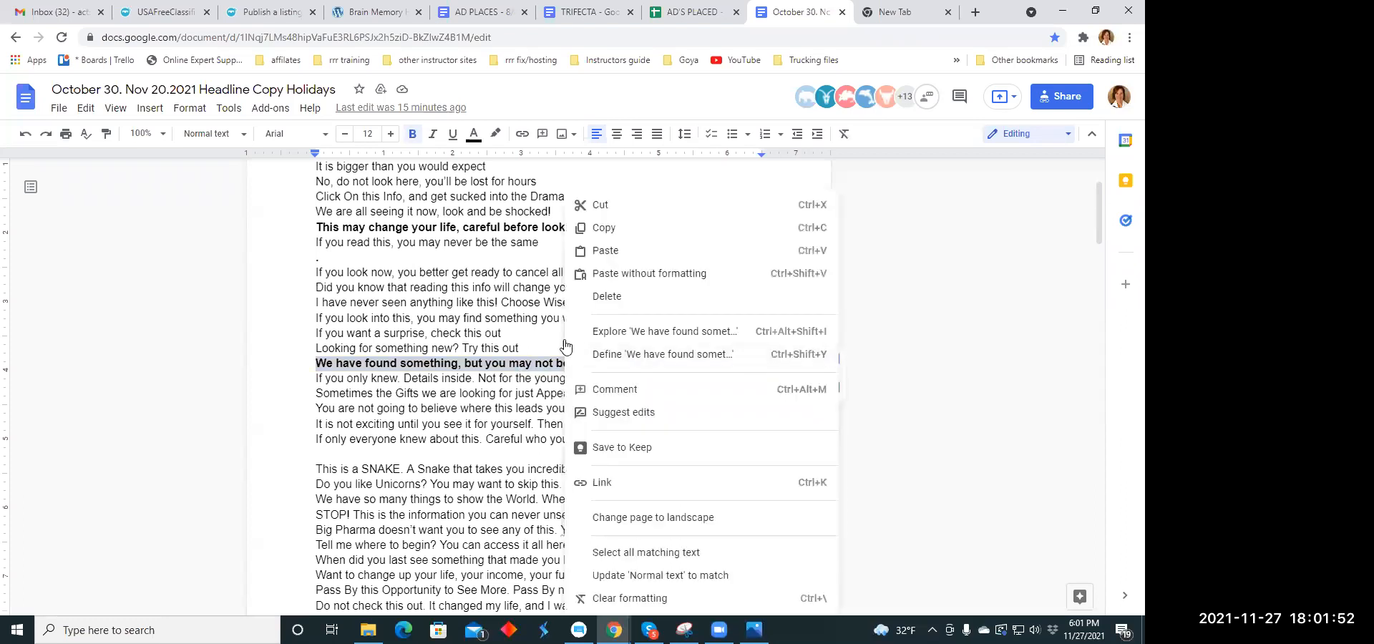
click(605, 230)
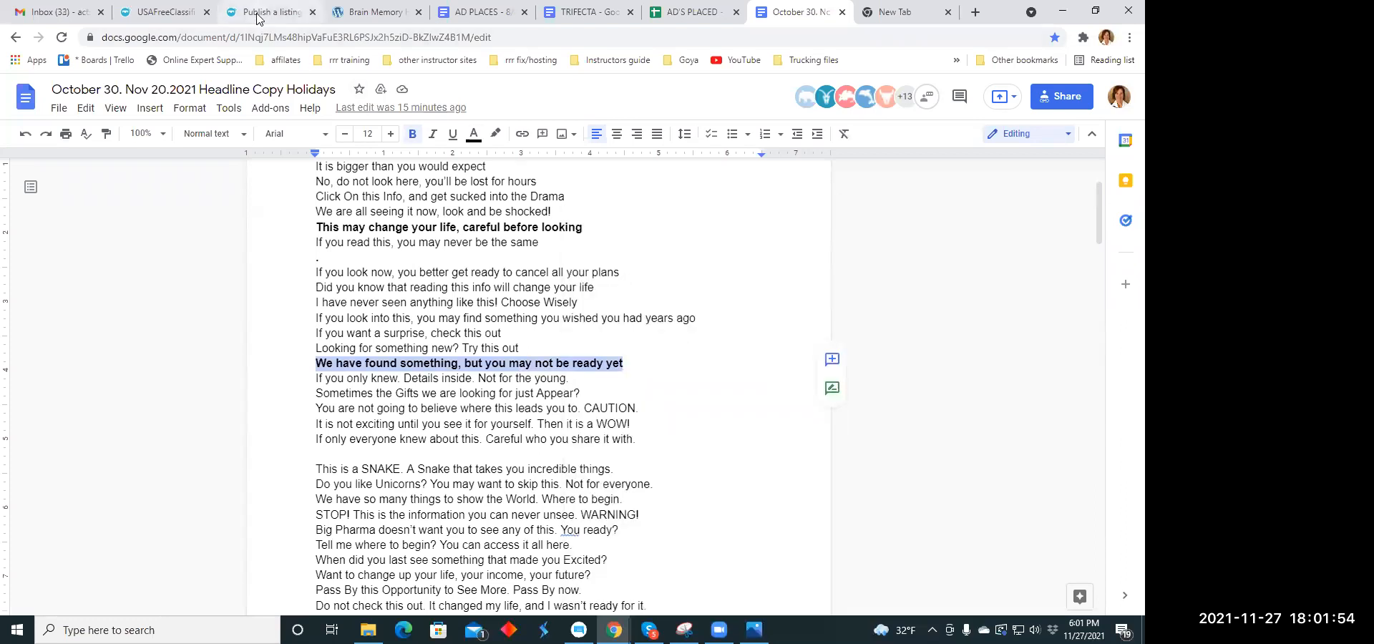
- Paste the copied headline into the new listing as its title
click(258, 13)
click(372, 253)
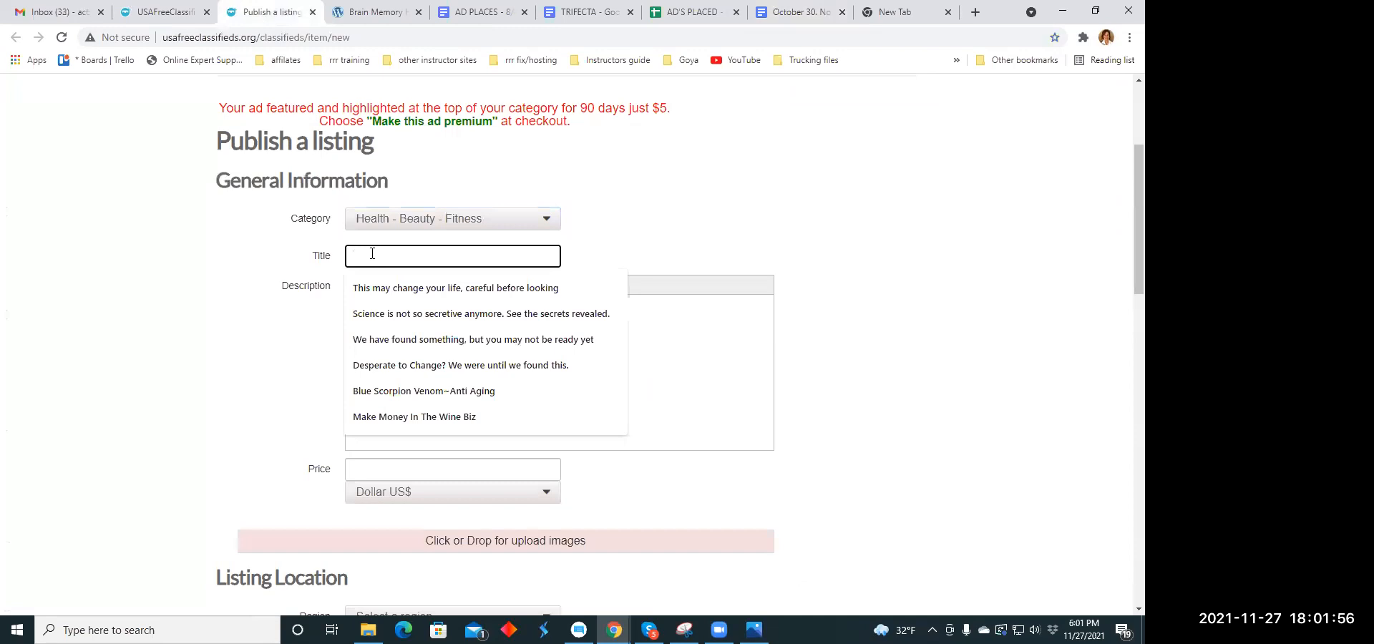
right_click(368, 258)
click(408, 362)
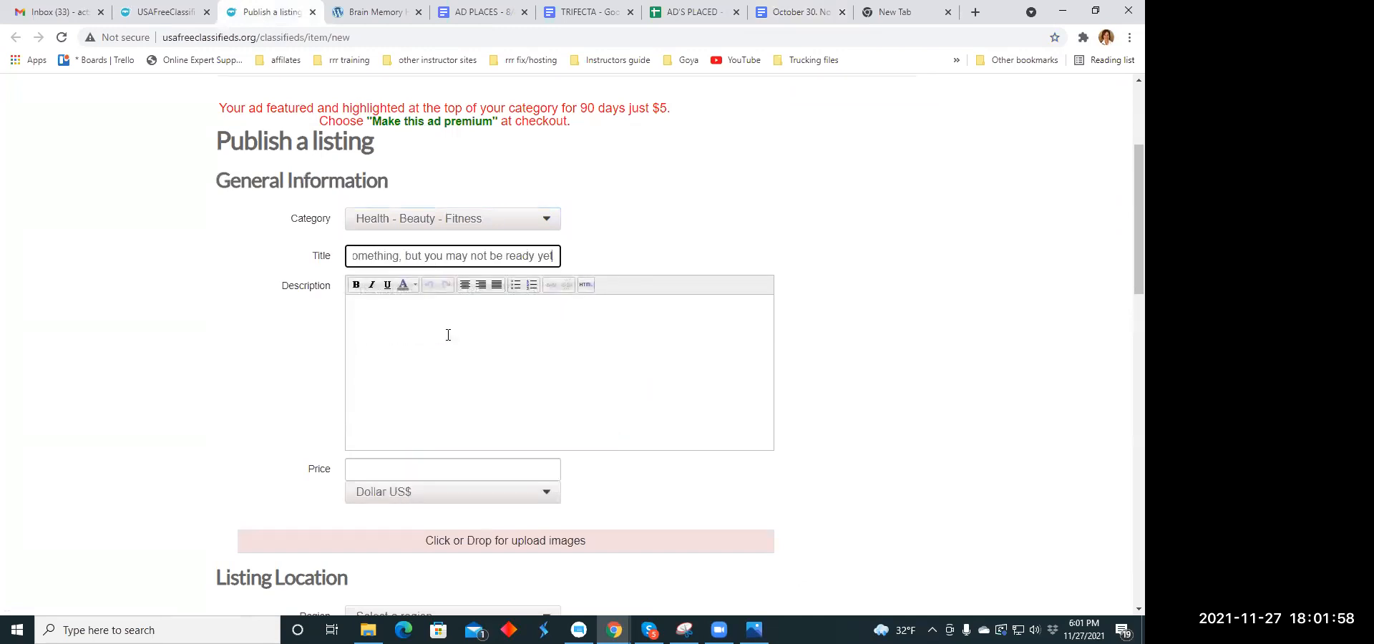
- Copy the selected snap pack paragraph ending in "skin revive ~ brain health" from the TRIFECTA document into the listing's description
click(385, 313)
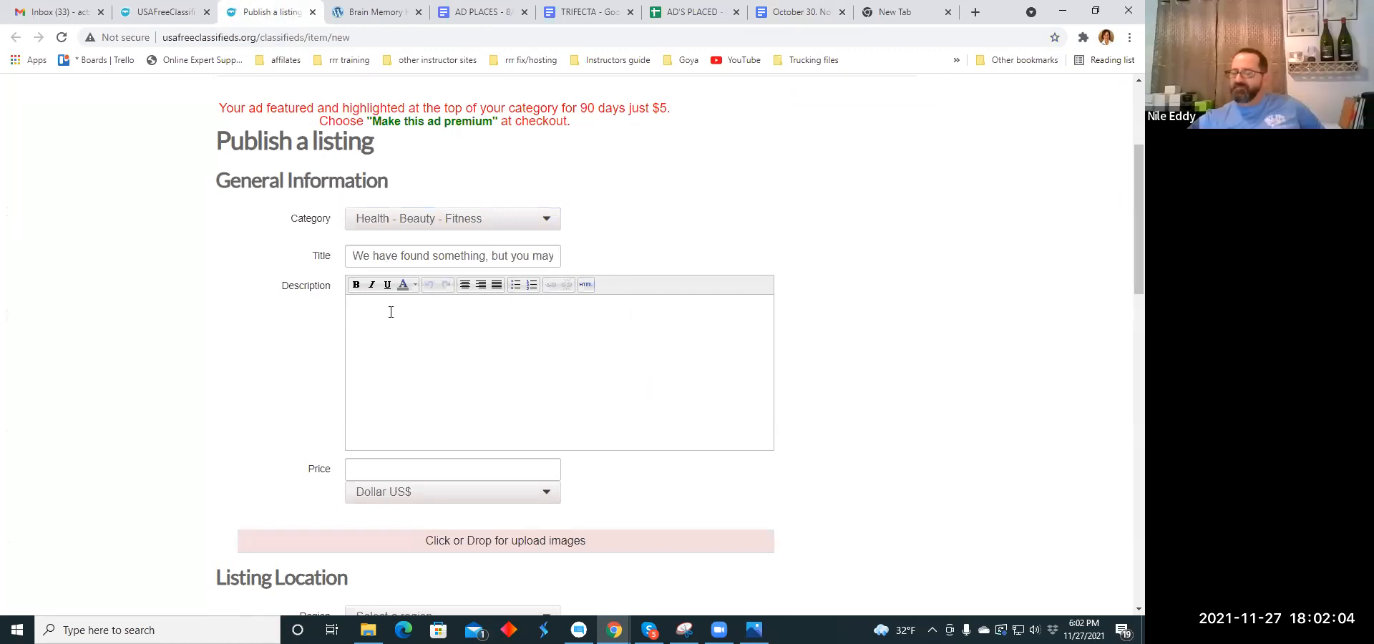
click(587, 13)
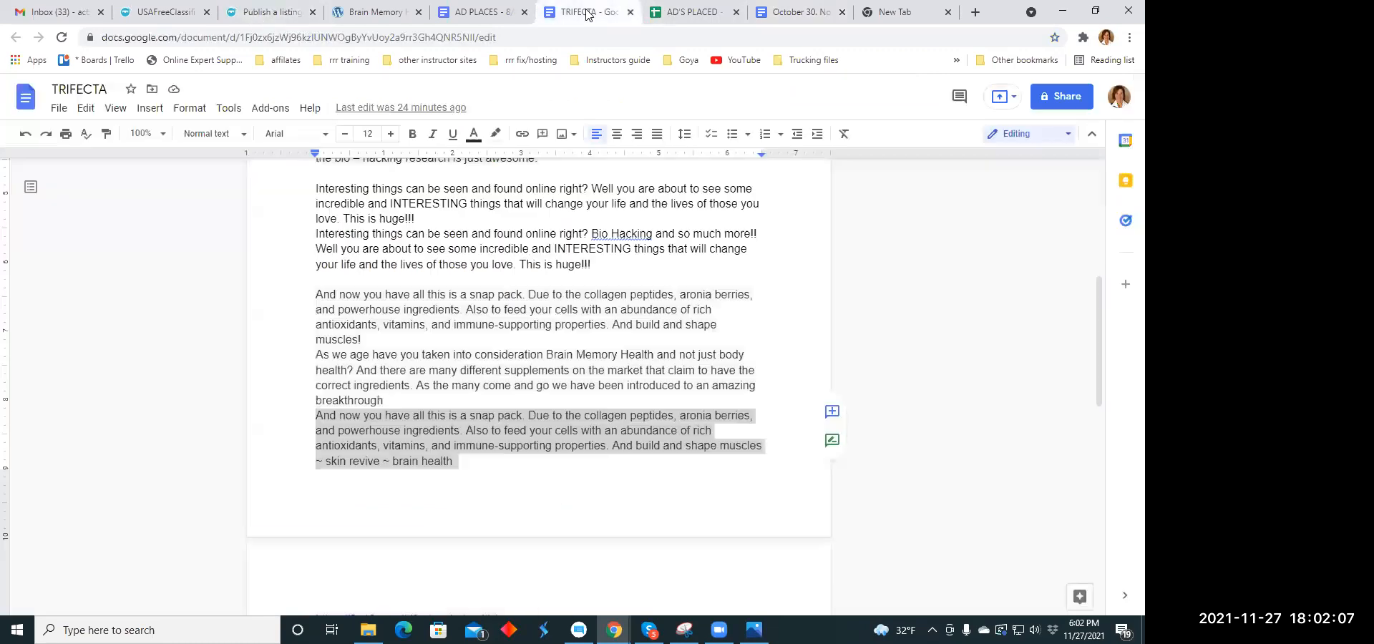
right_click(386, 442)
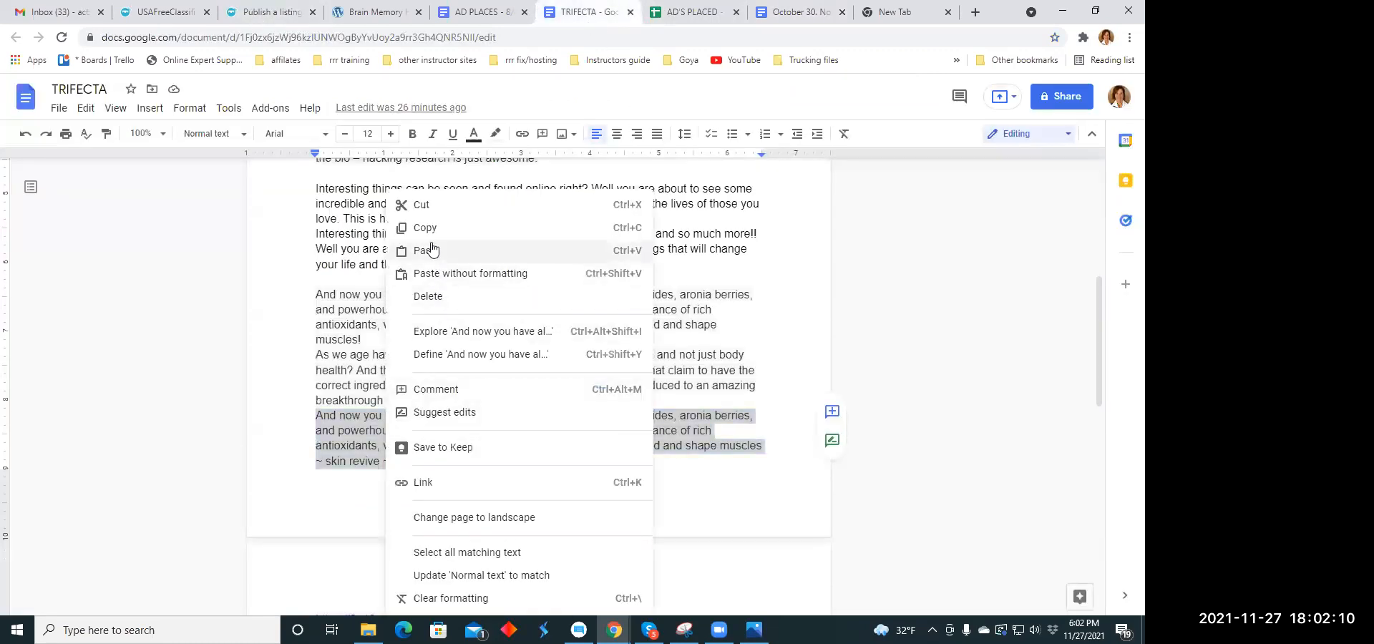
click(394, 228)
click(272, 12)
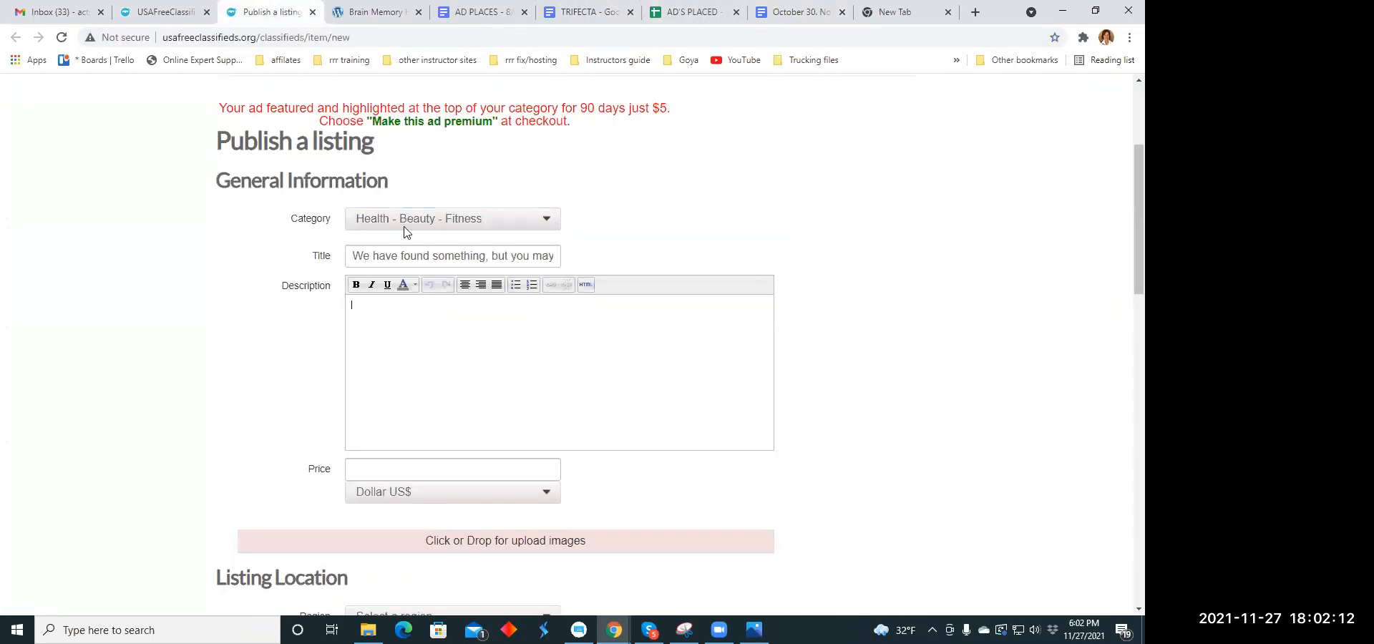
right_click(355, 307)
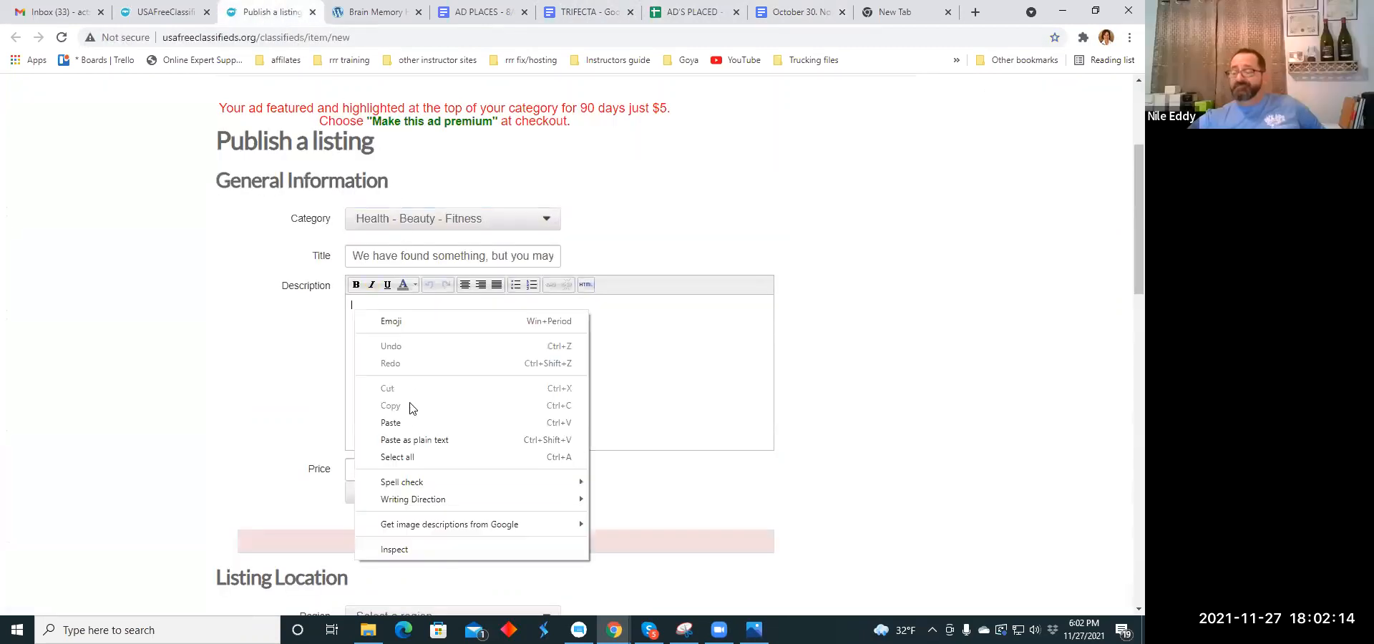
click(392, 423)
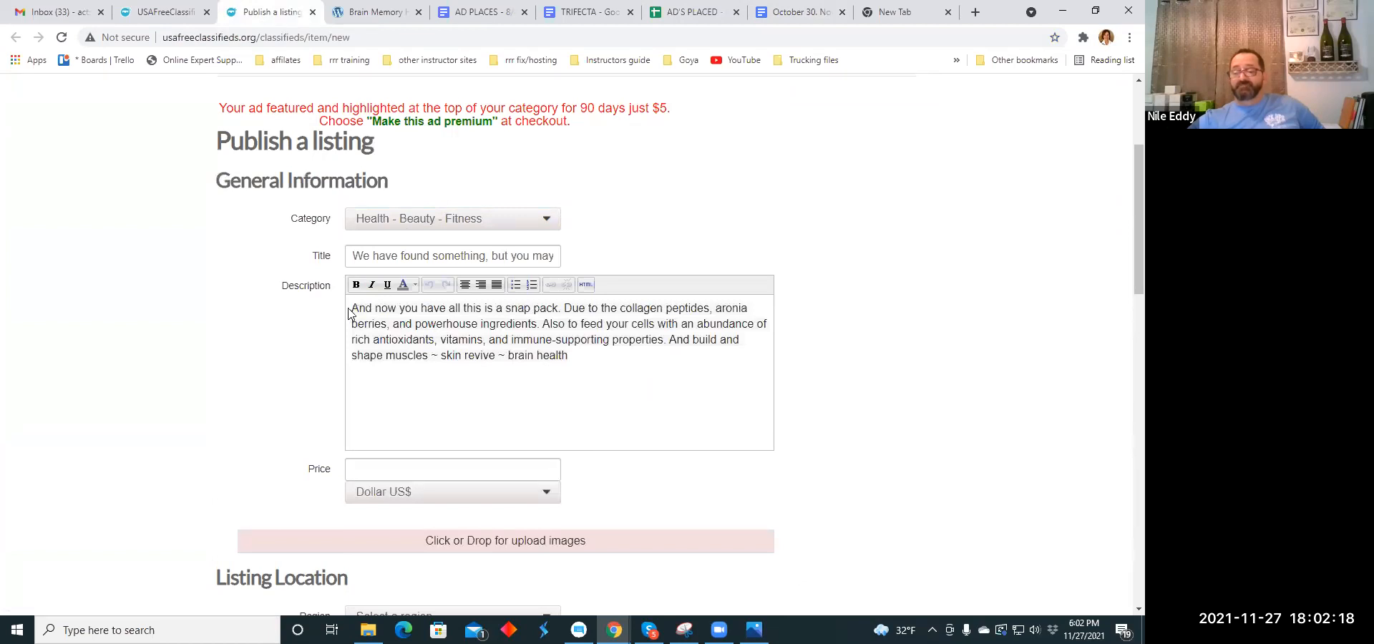
- Center-align the whole description text of the listing
drag(352, 308, 570, 365)
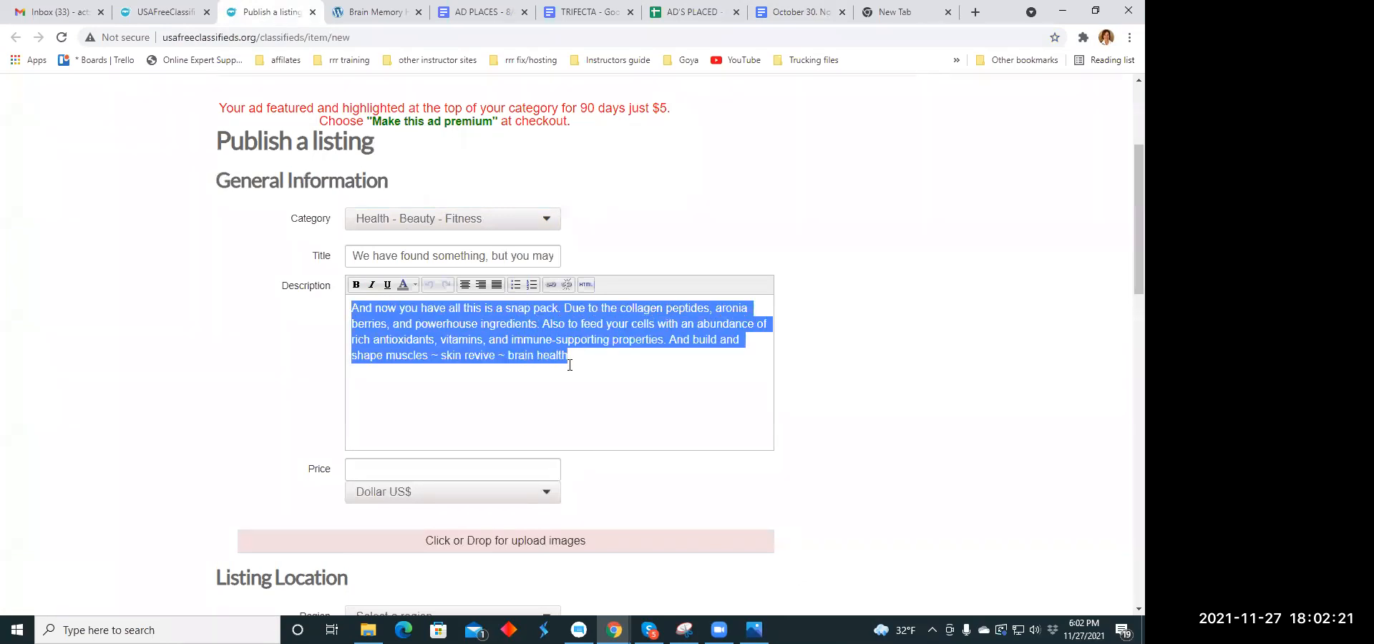
click(462, 287)
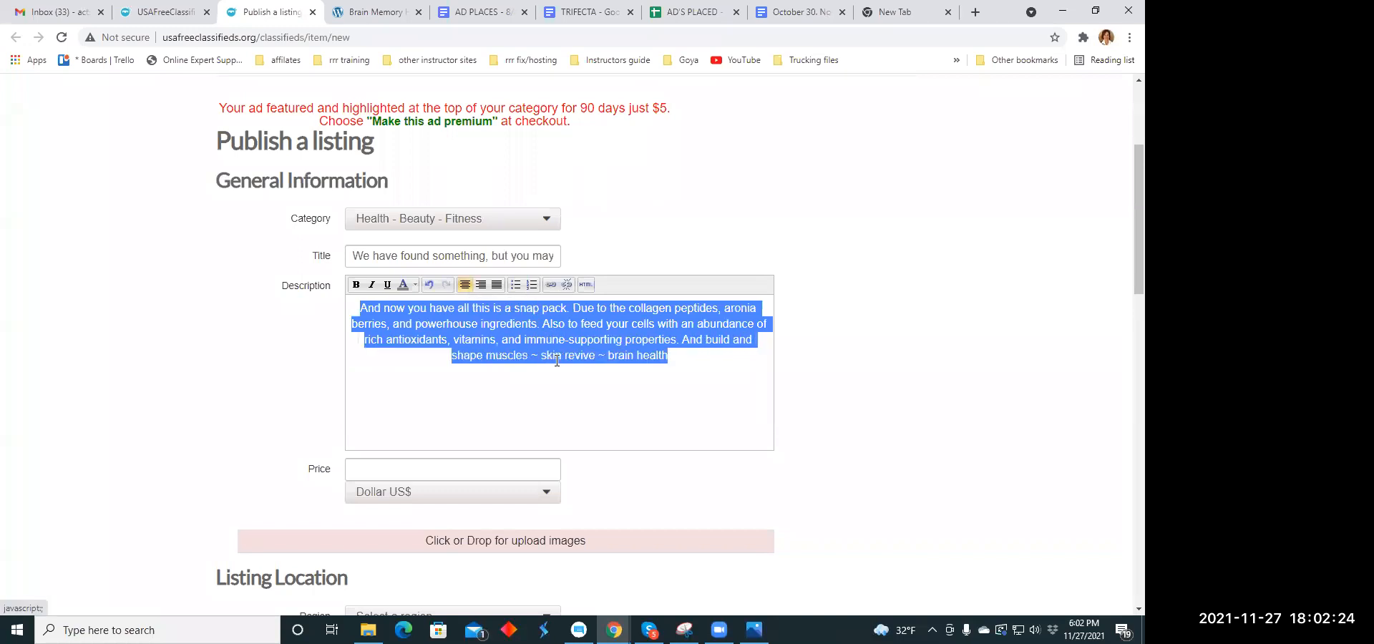
click(571, 402)
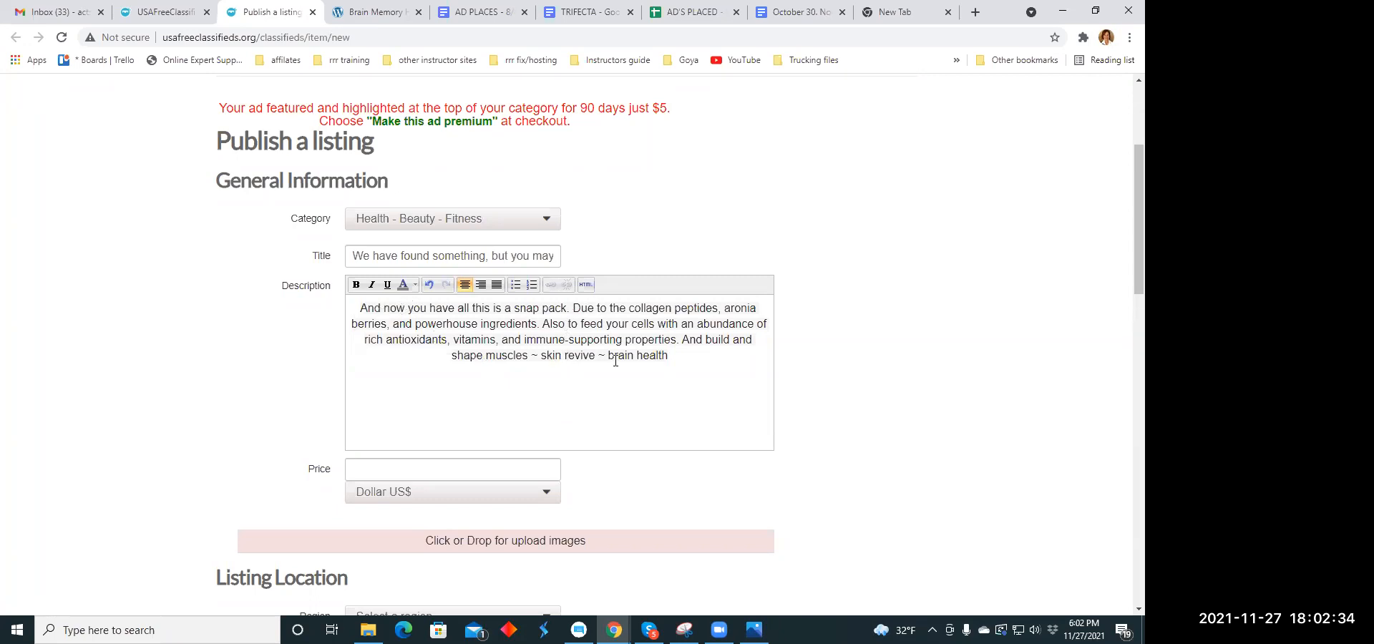
- Set the price of this listing to 79.00 US dollars
scroll(501, 308, down, 2)
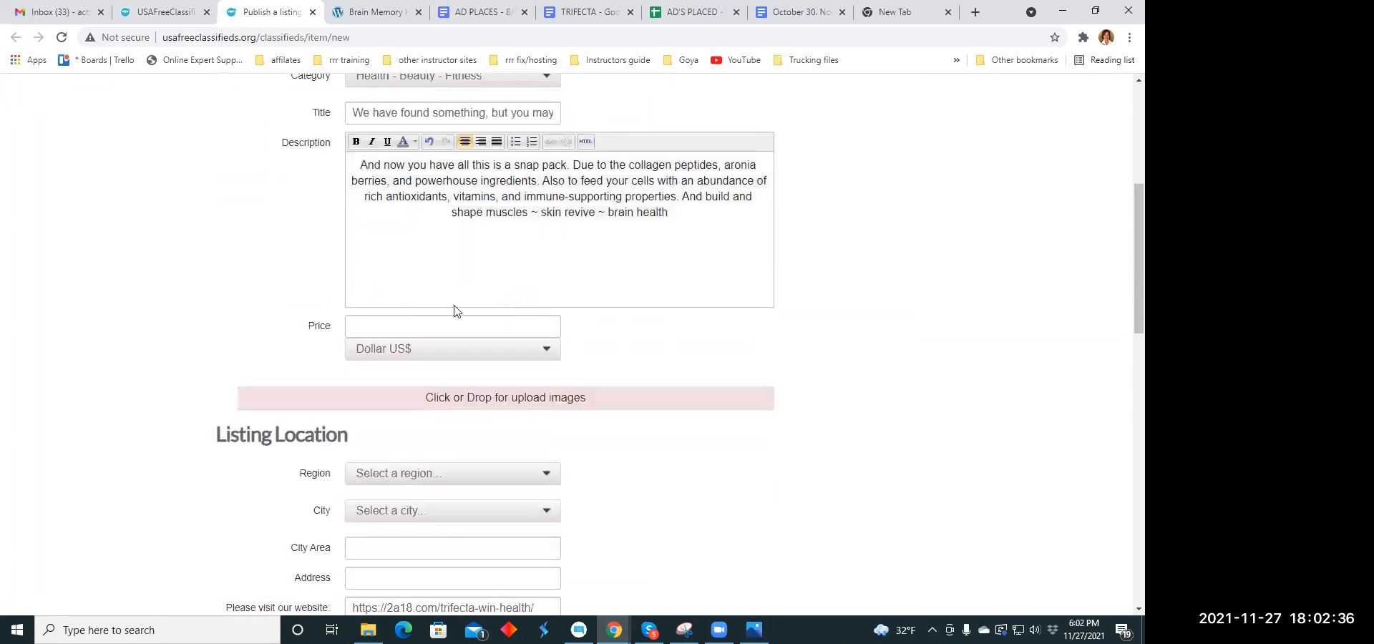
click(382, 327)
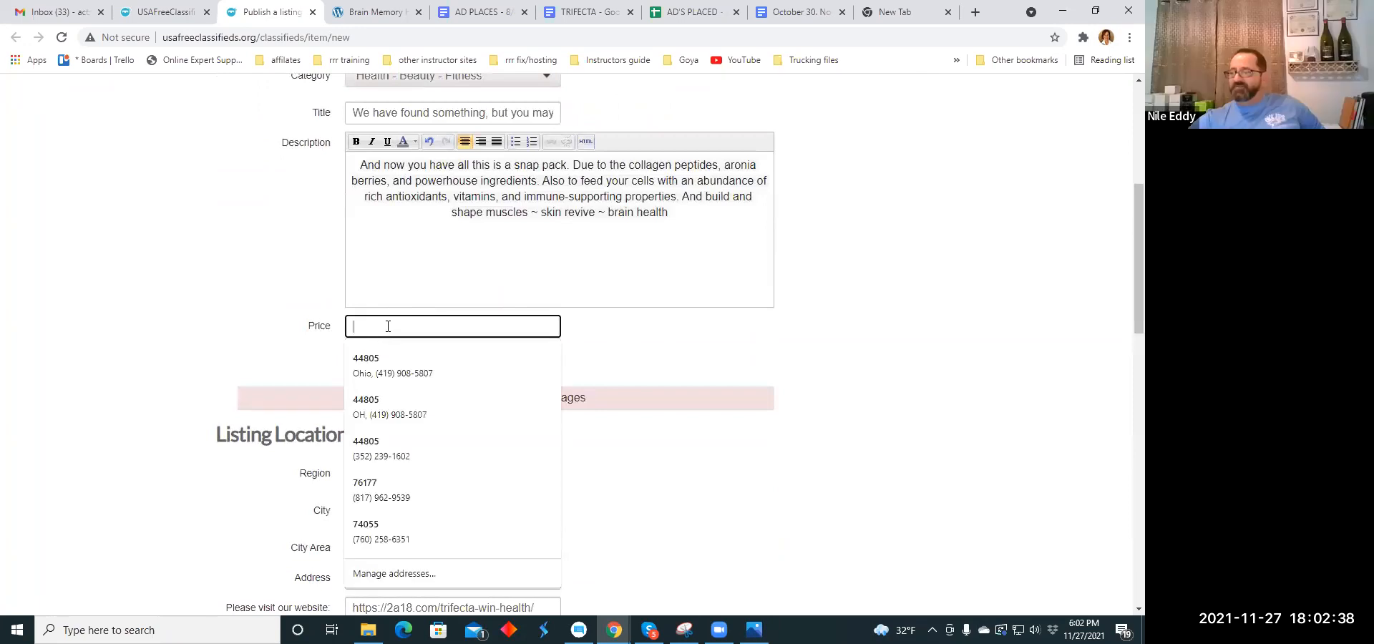
text(79.00)
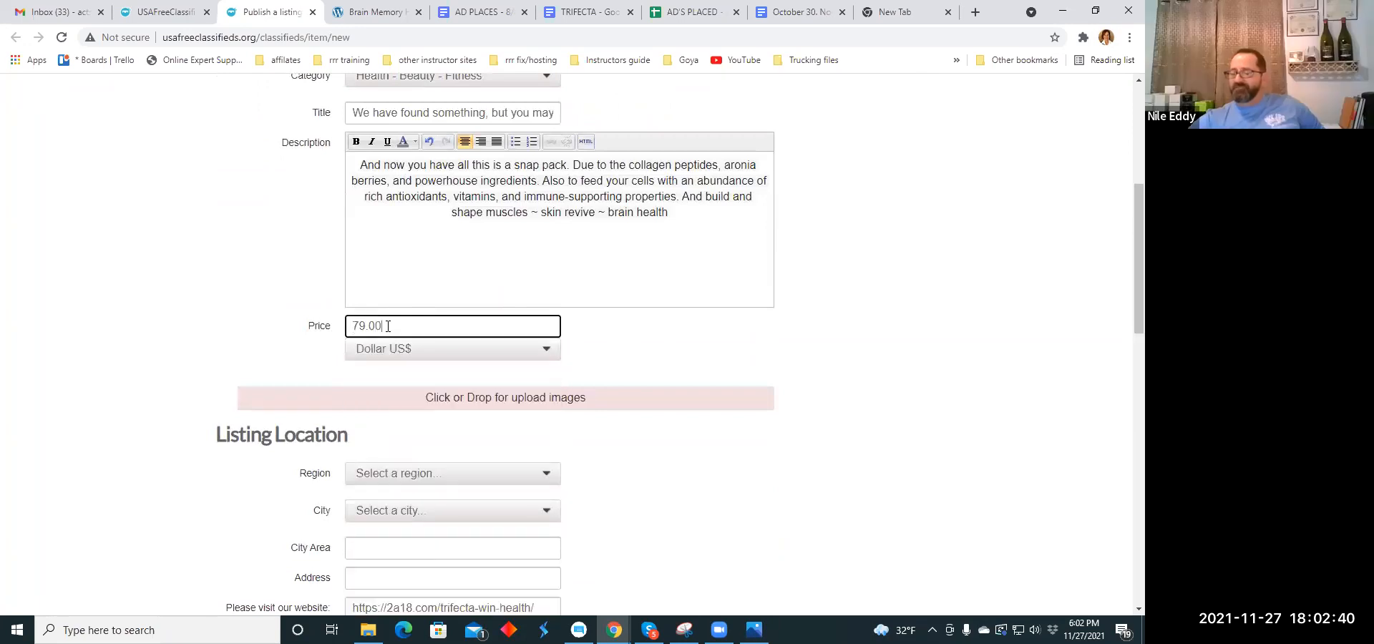
- Upload brain.jpeg and muscle1.jpg from the Ad Memes folder as the listing's images
click(460, 391)
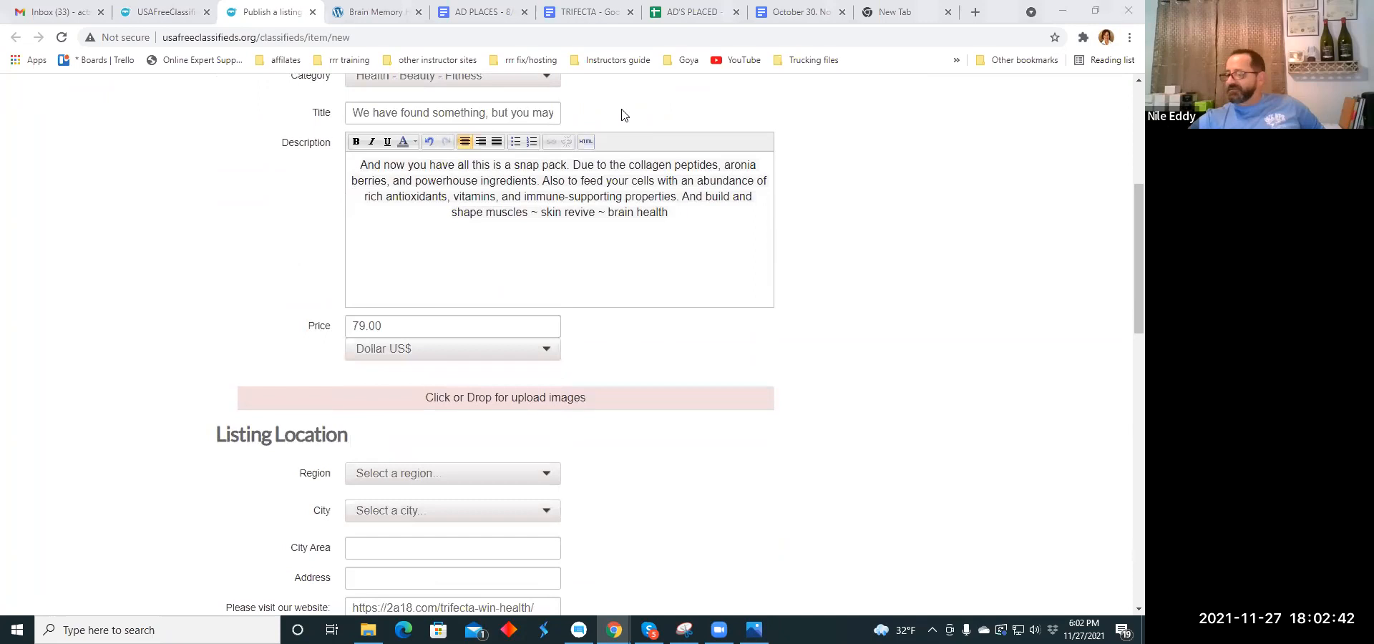
click(516, 397)
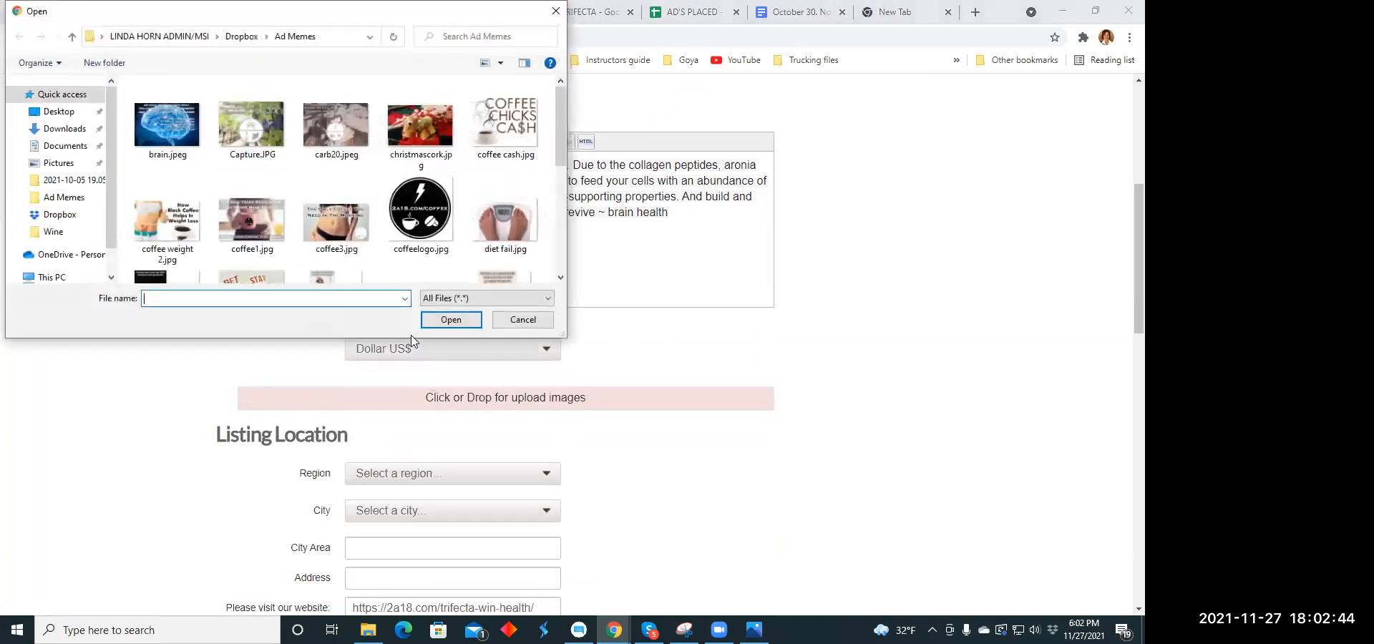
click(167, 126)
click(450, 320)
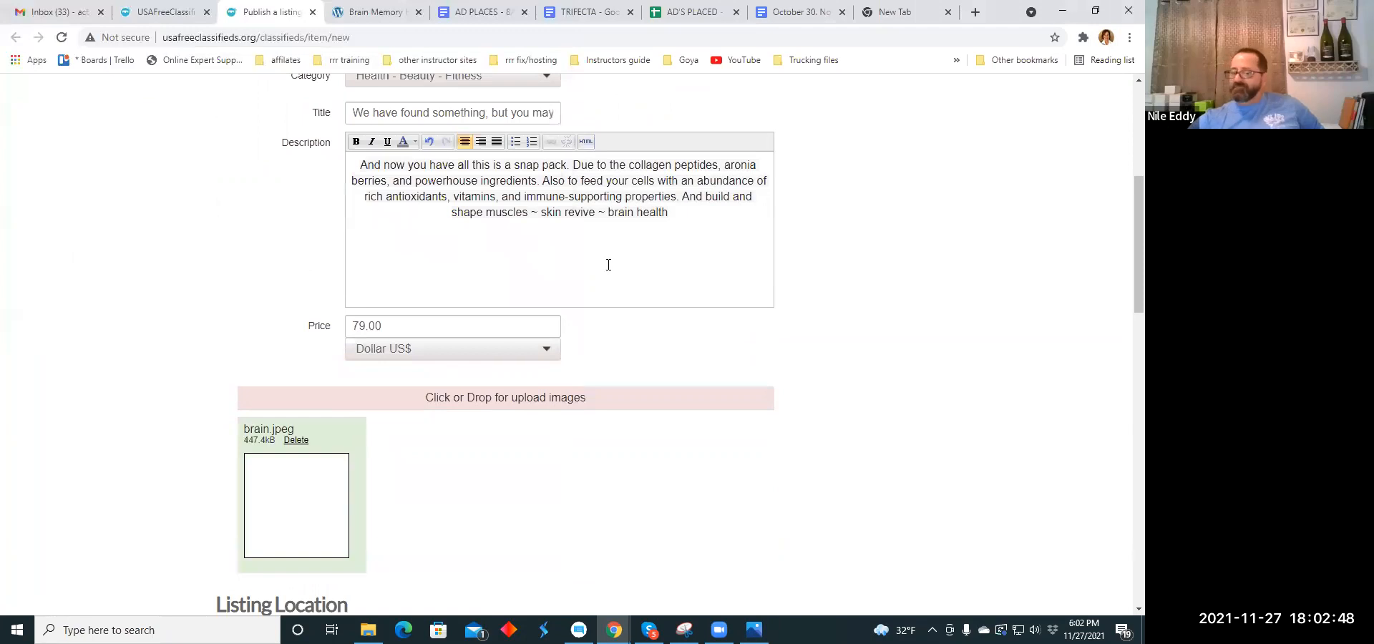
scroll(608, 265, down, 3)
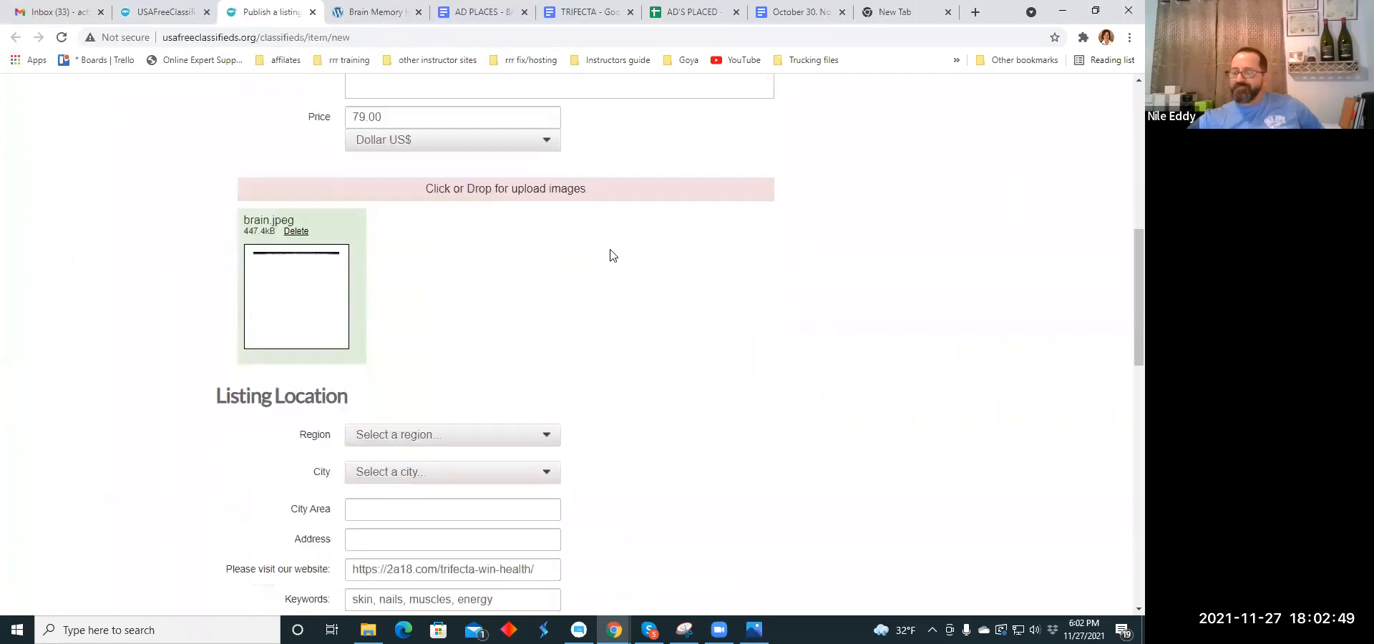
click(506, 241)
scroll(333, 196, down, 3)
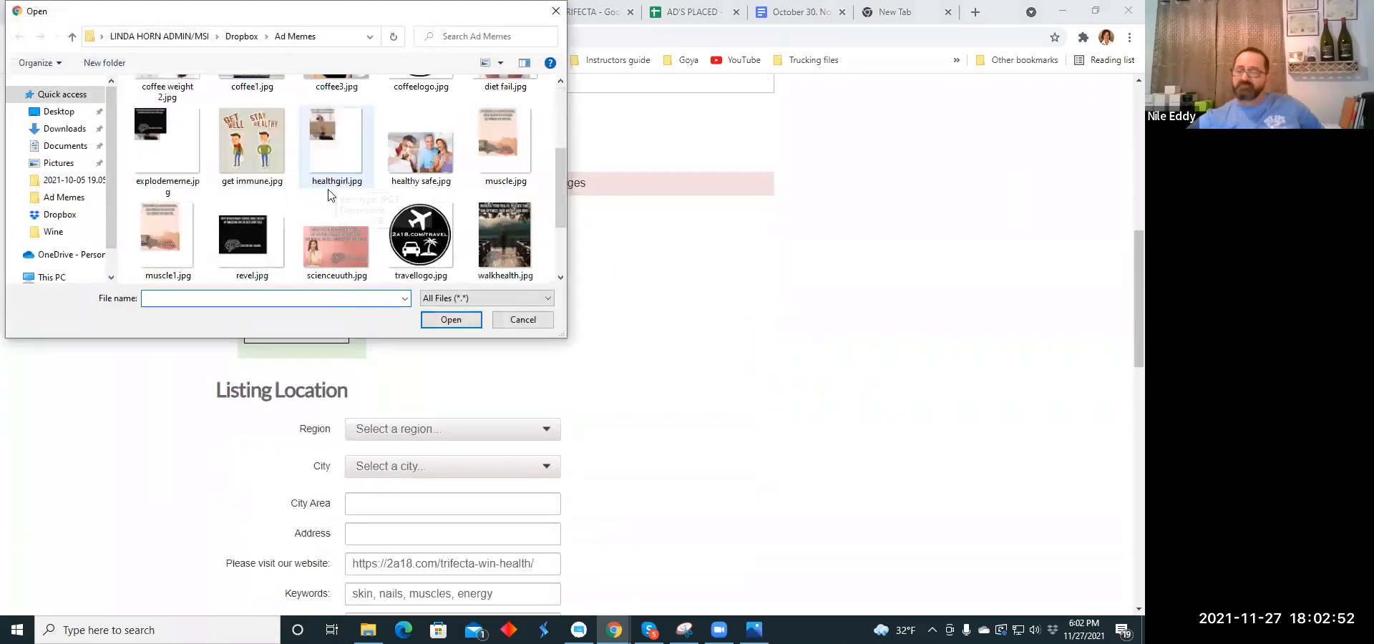
click(172, 220)
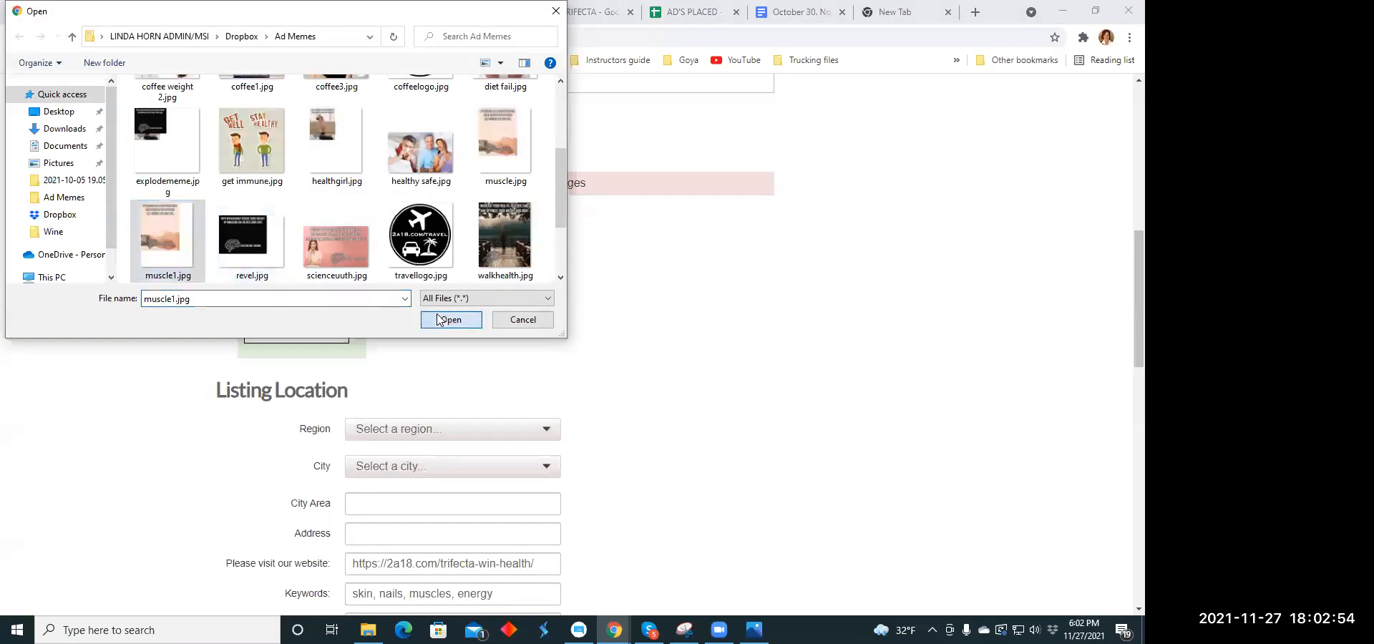
click(451, 319)
- Set the listing location to the region Hawaii and the city Kaumakani
scroll(620, 288, down, 2)
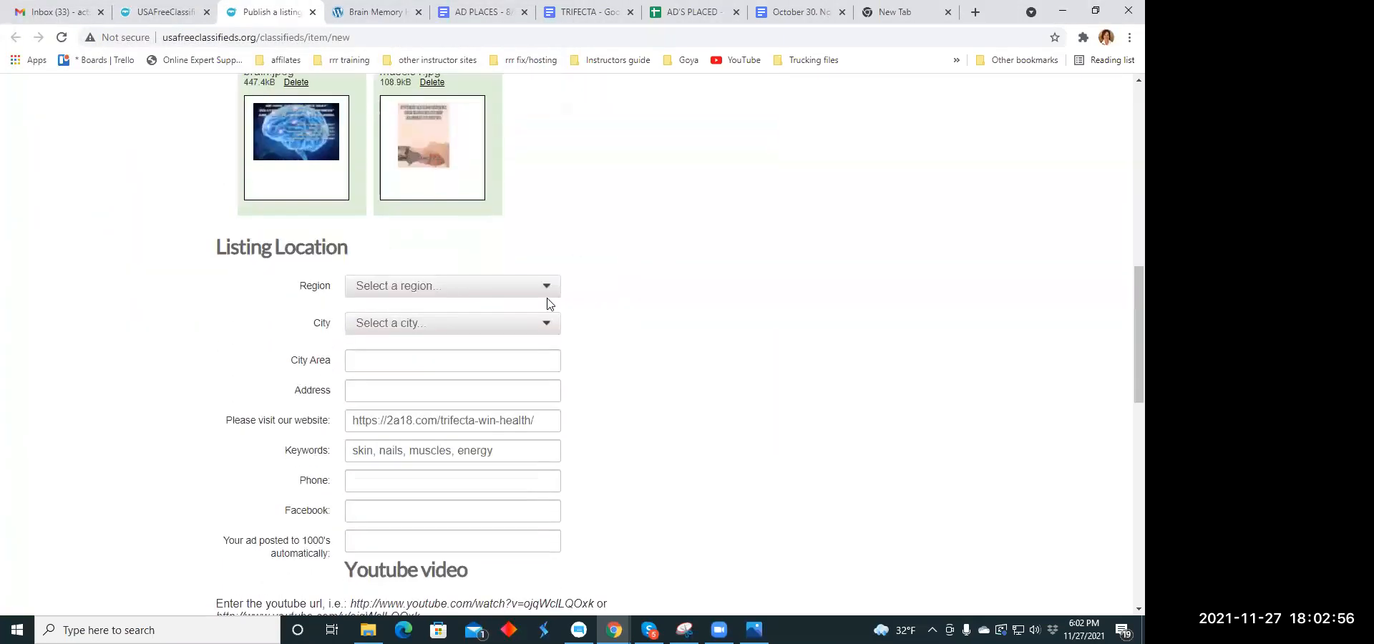
click(546, 287)
scroll(450, 369, down, 2)
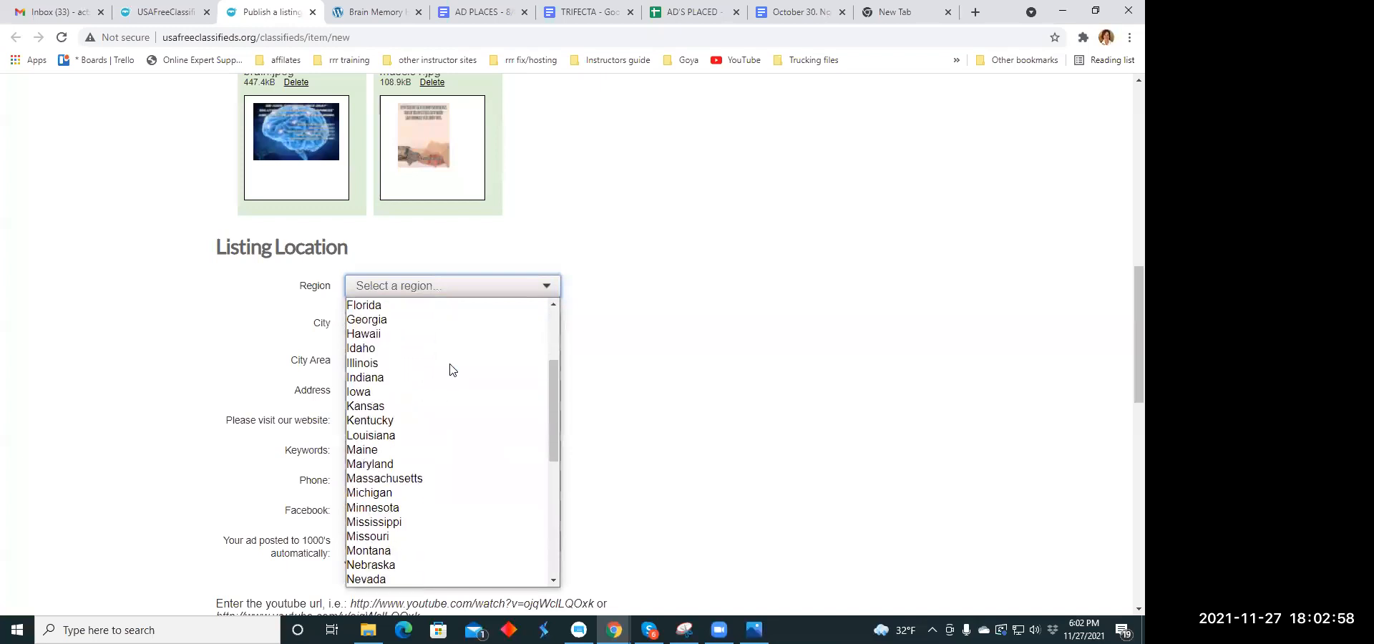
click(446, 334)
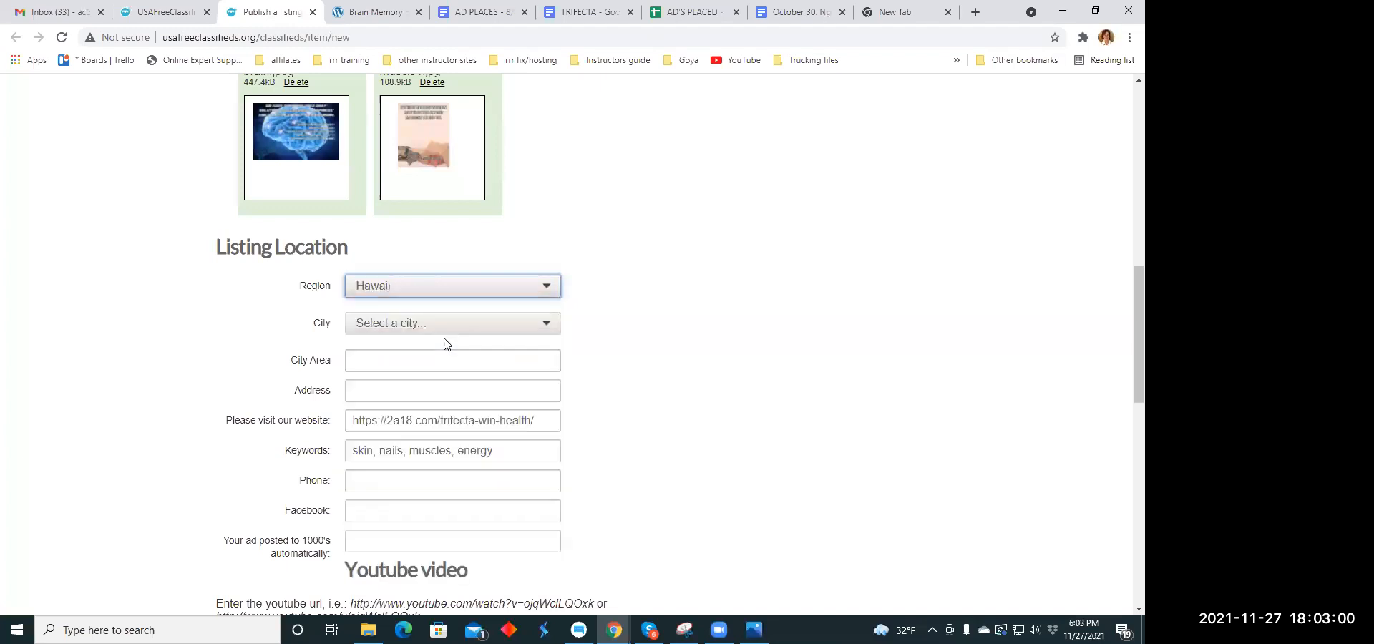
click(549, 329)
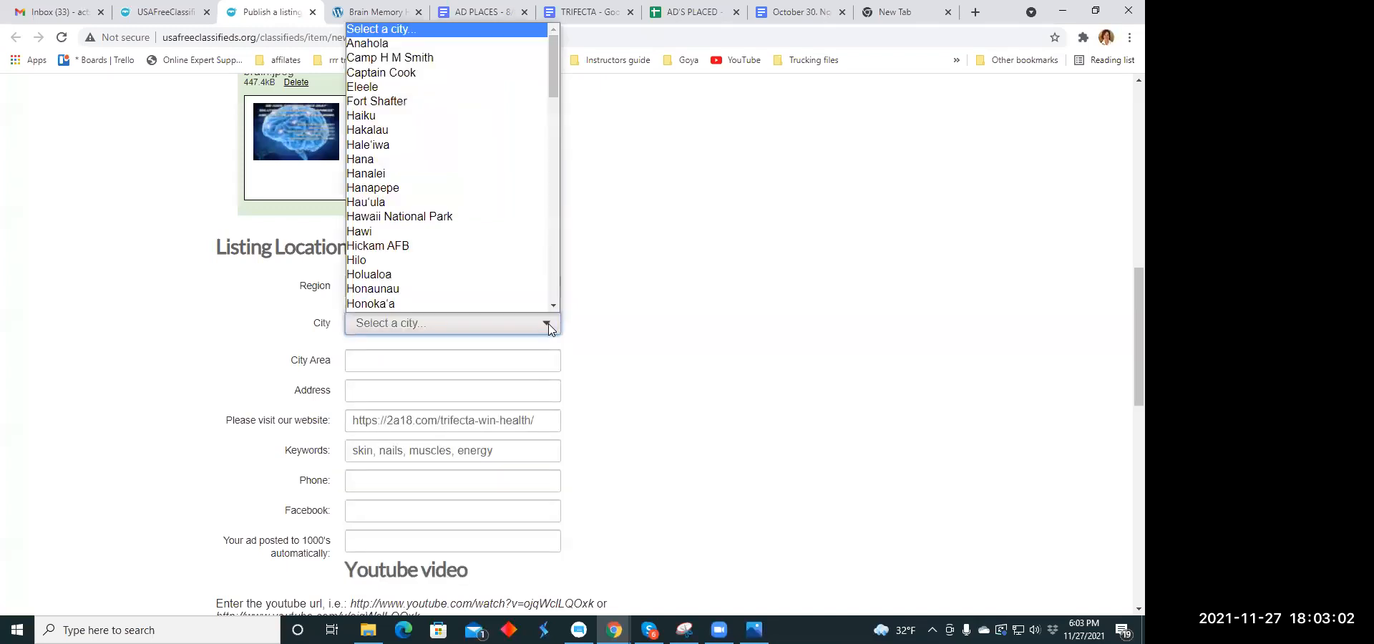
scroll(503, 308, down, 1)
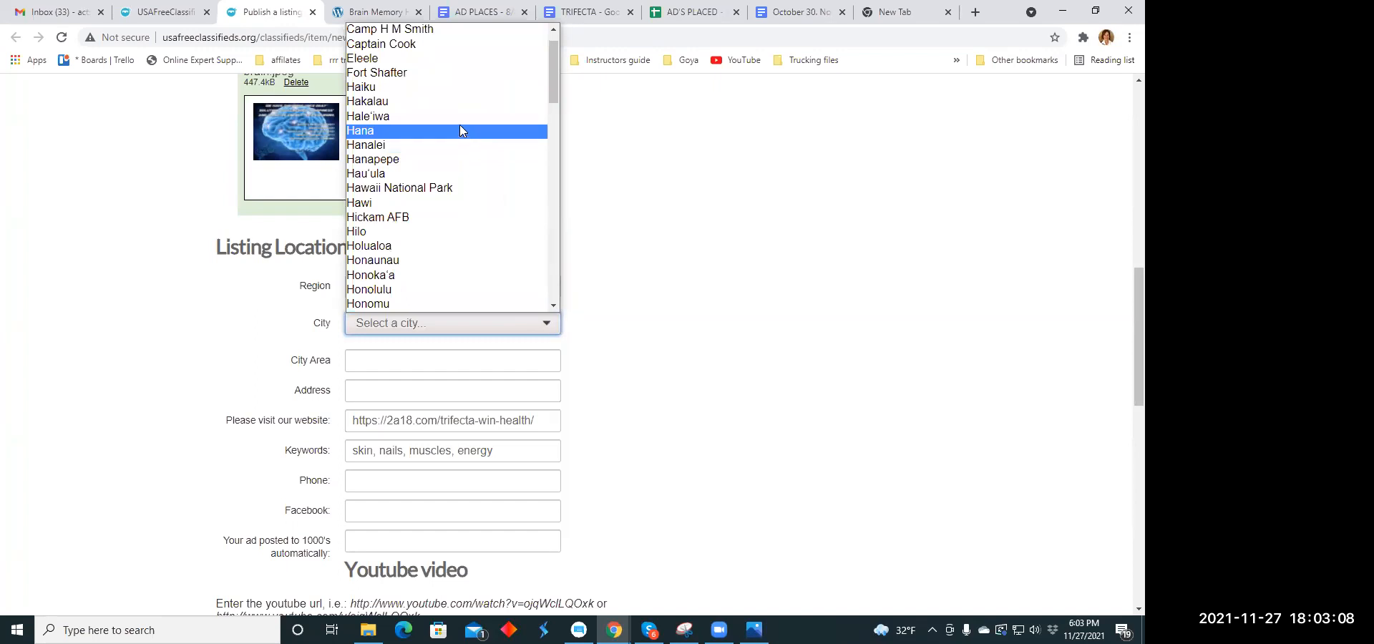
scroll(453, 172, down, 5)
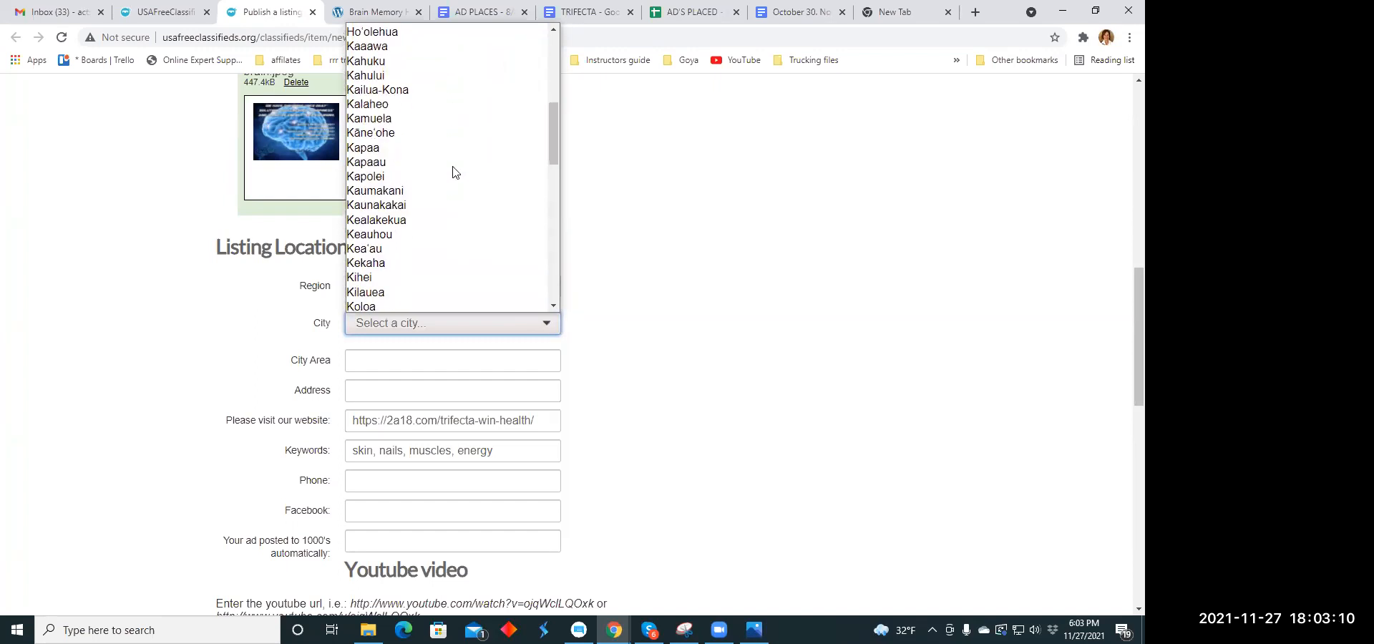
click(447, 191)
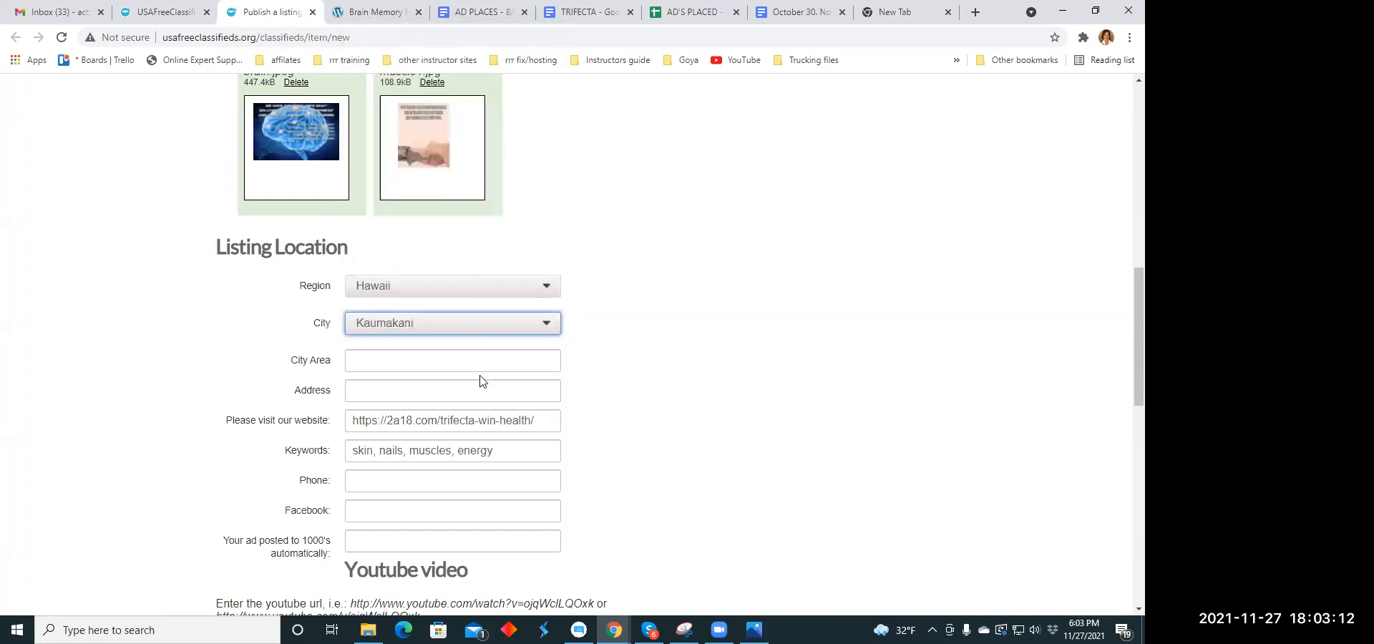
- Publish the listing, leaving the preselected Pack 3-in-1 upgrade option as it is
scroll(481, 381, down, 5)
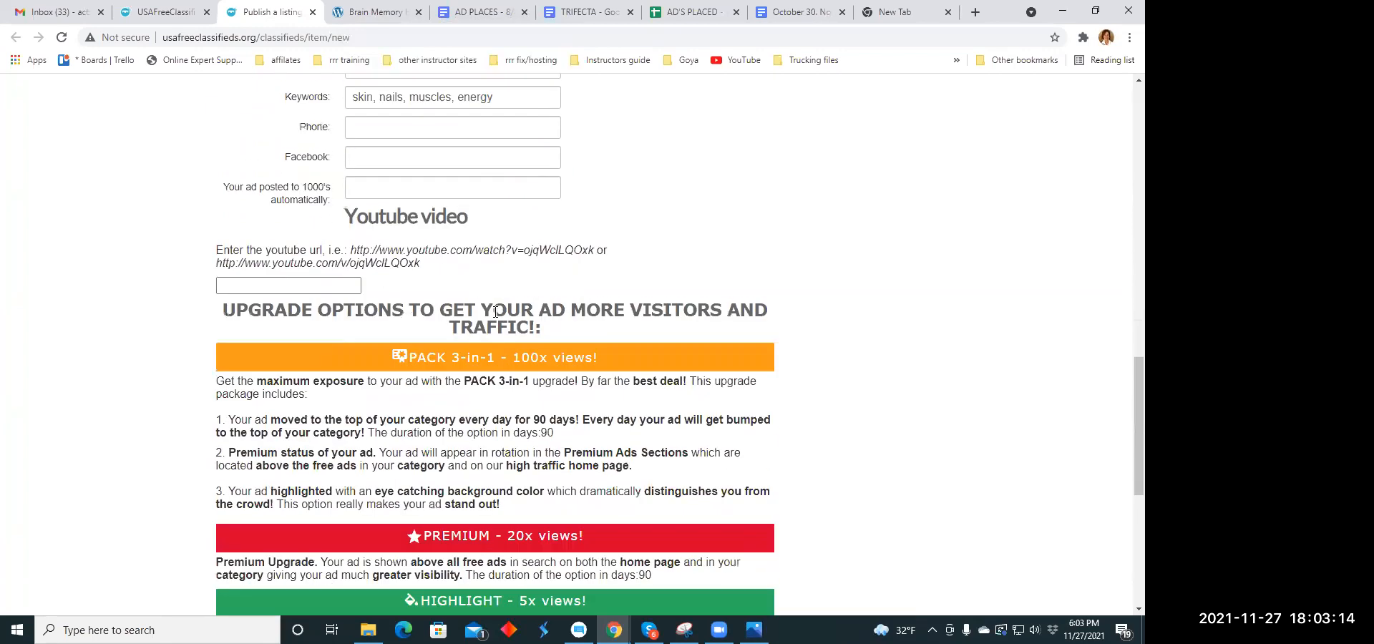
scroll(465, 315, down, 6)
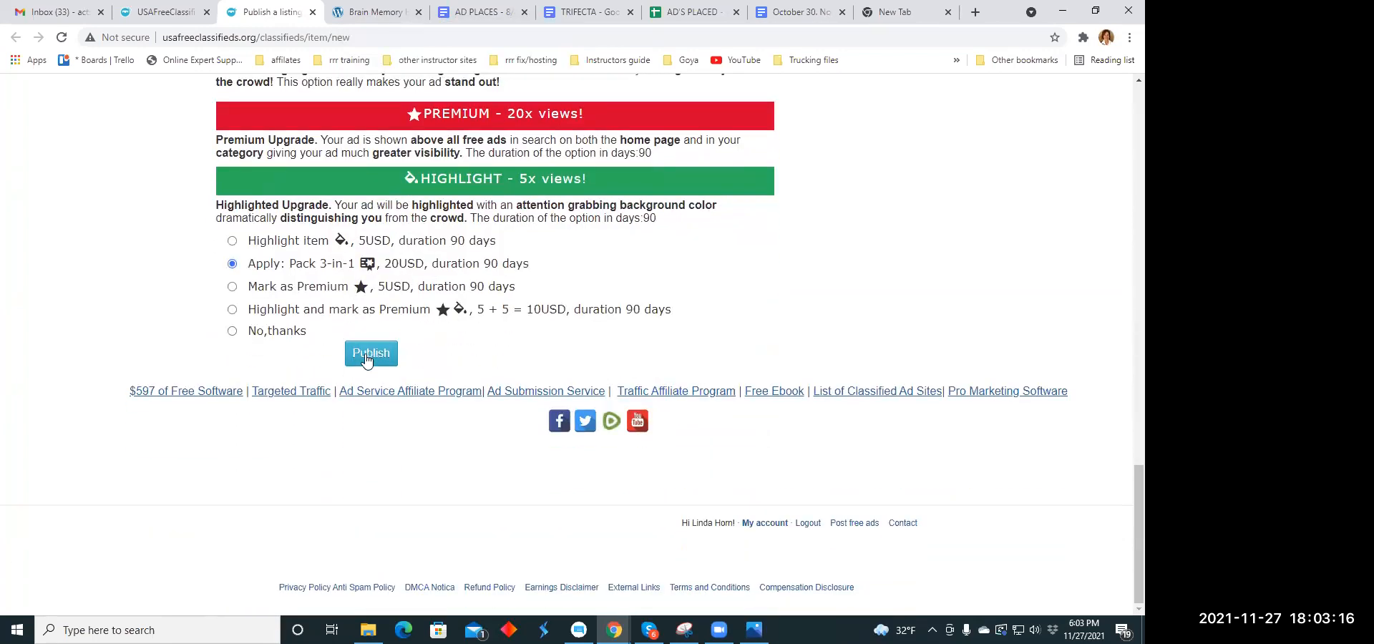
click(366, 355)
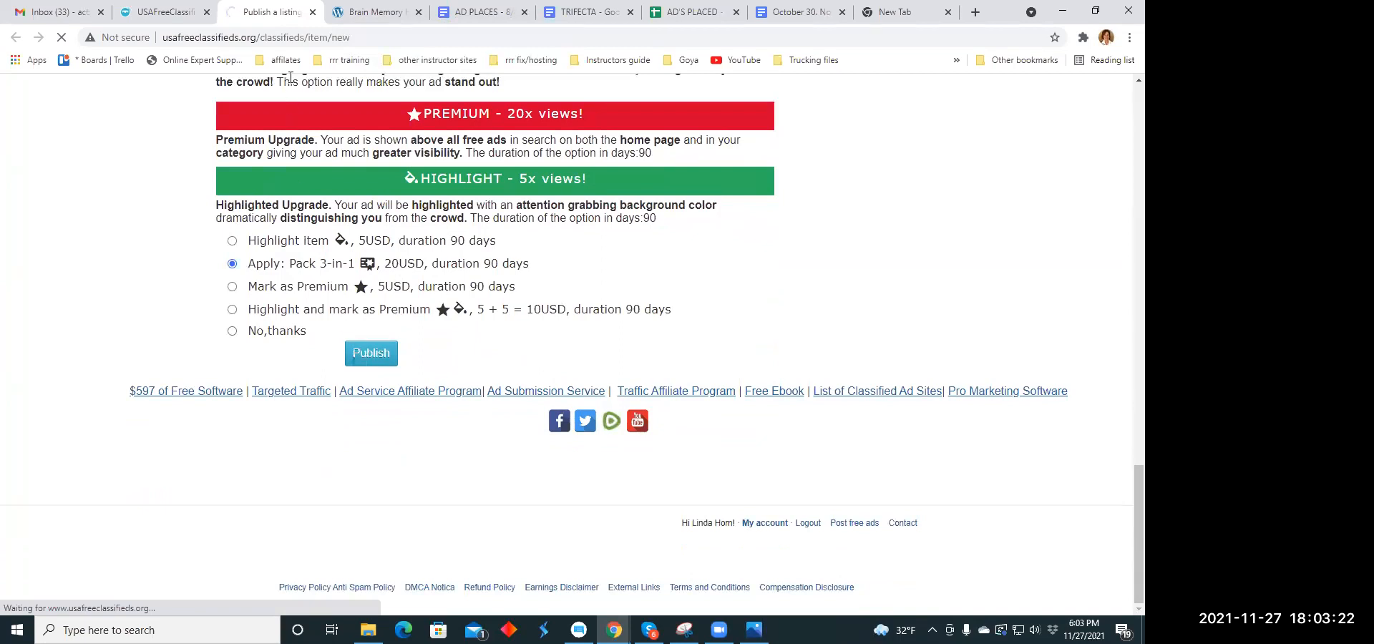
- Close both the checkout page and the remaining USAFreeClassifieds page, and open the home page of the 2a18.com site
click(313, 13)
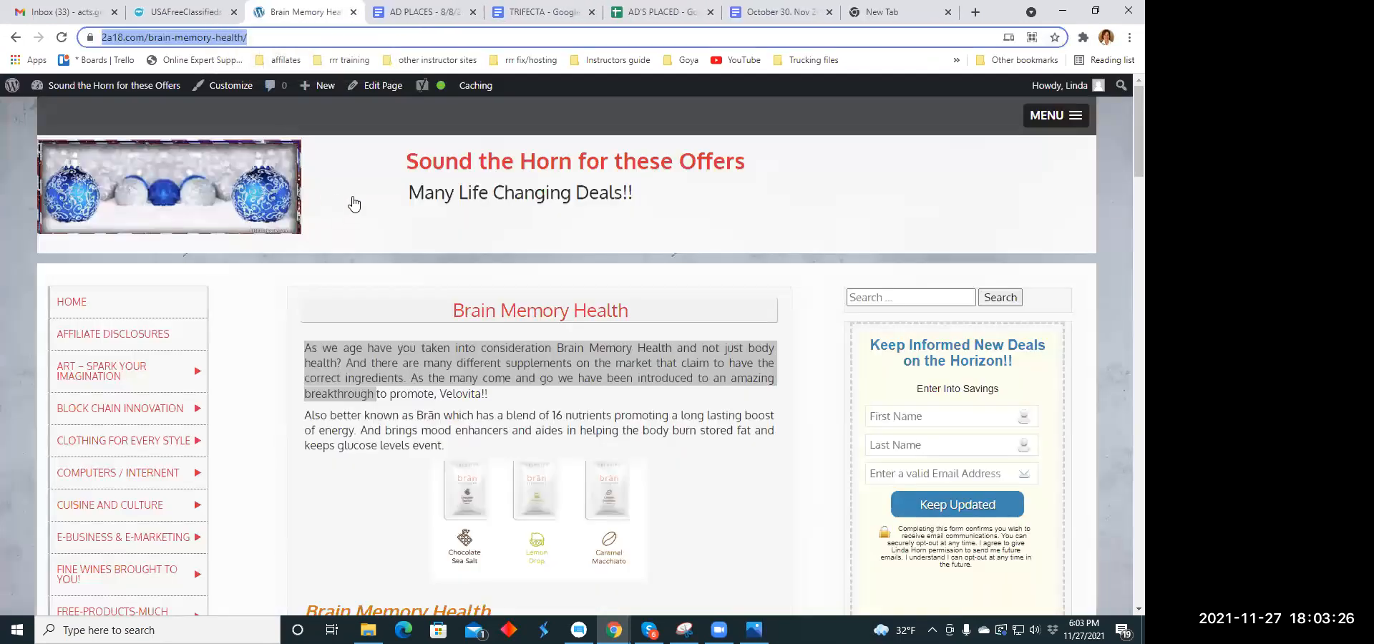
click(716, 211)
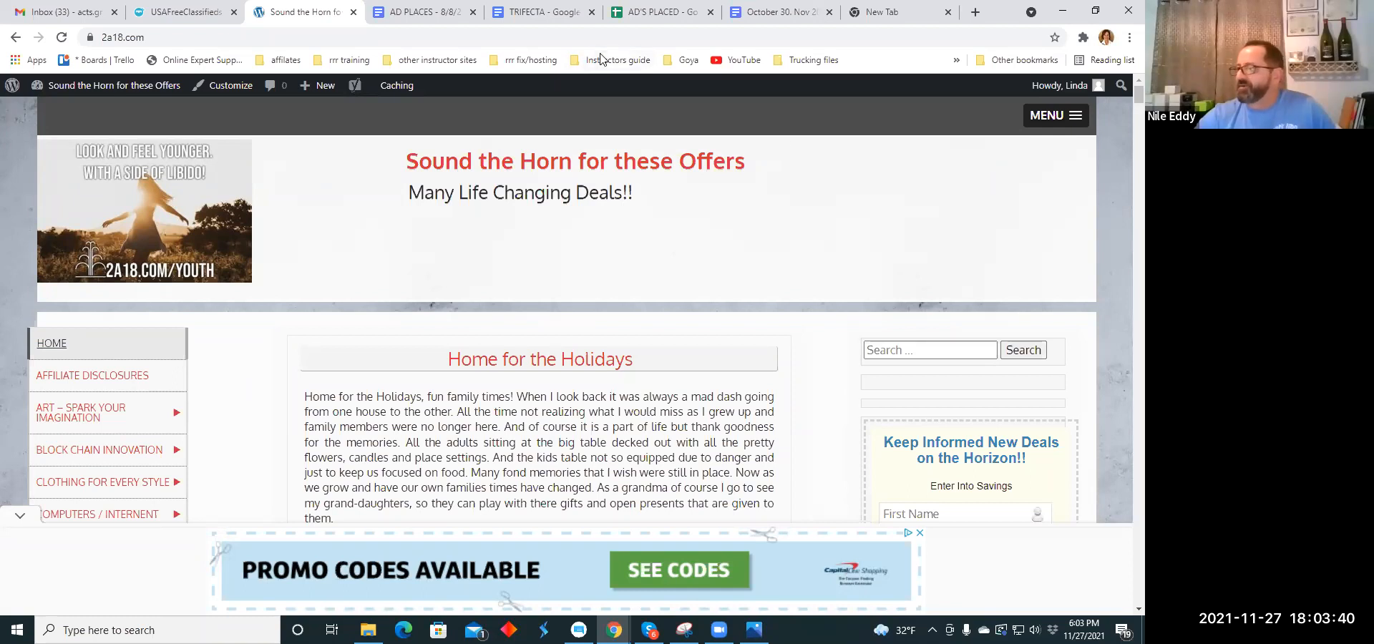
click(234, 12)
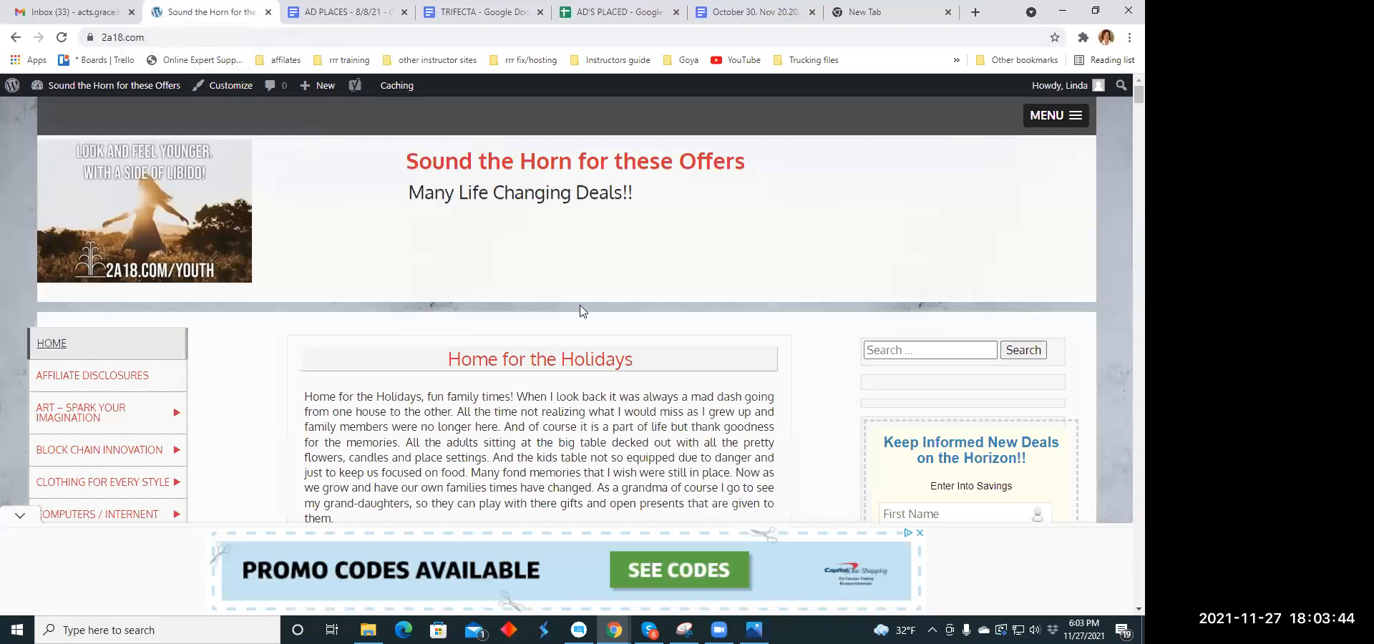